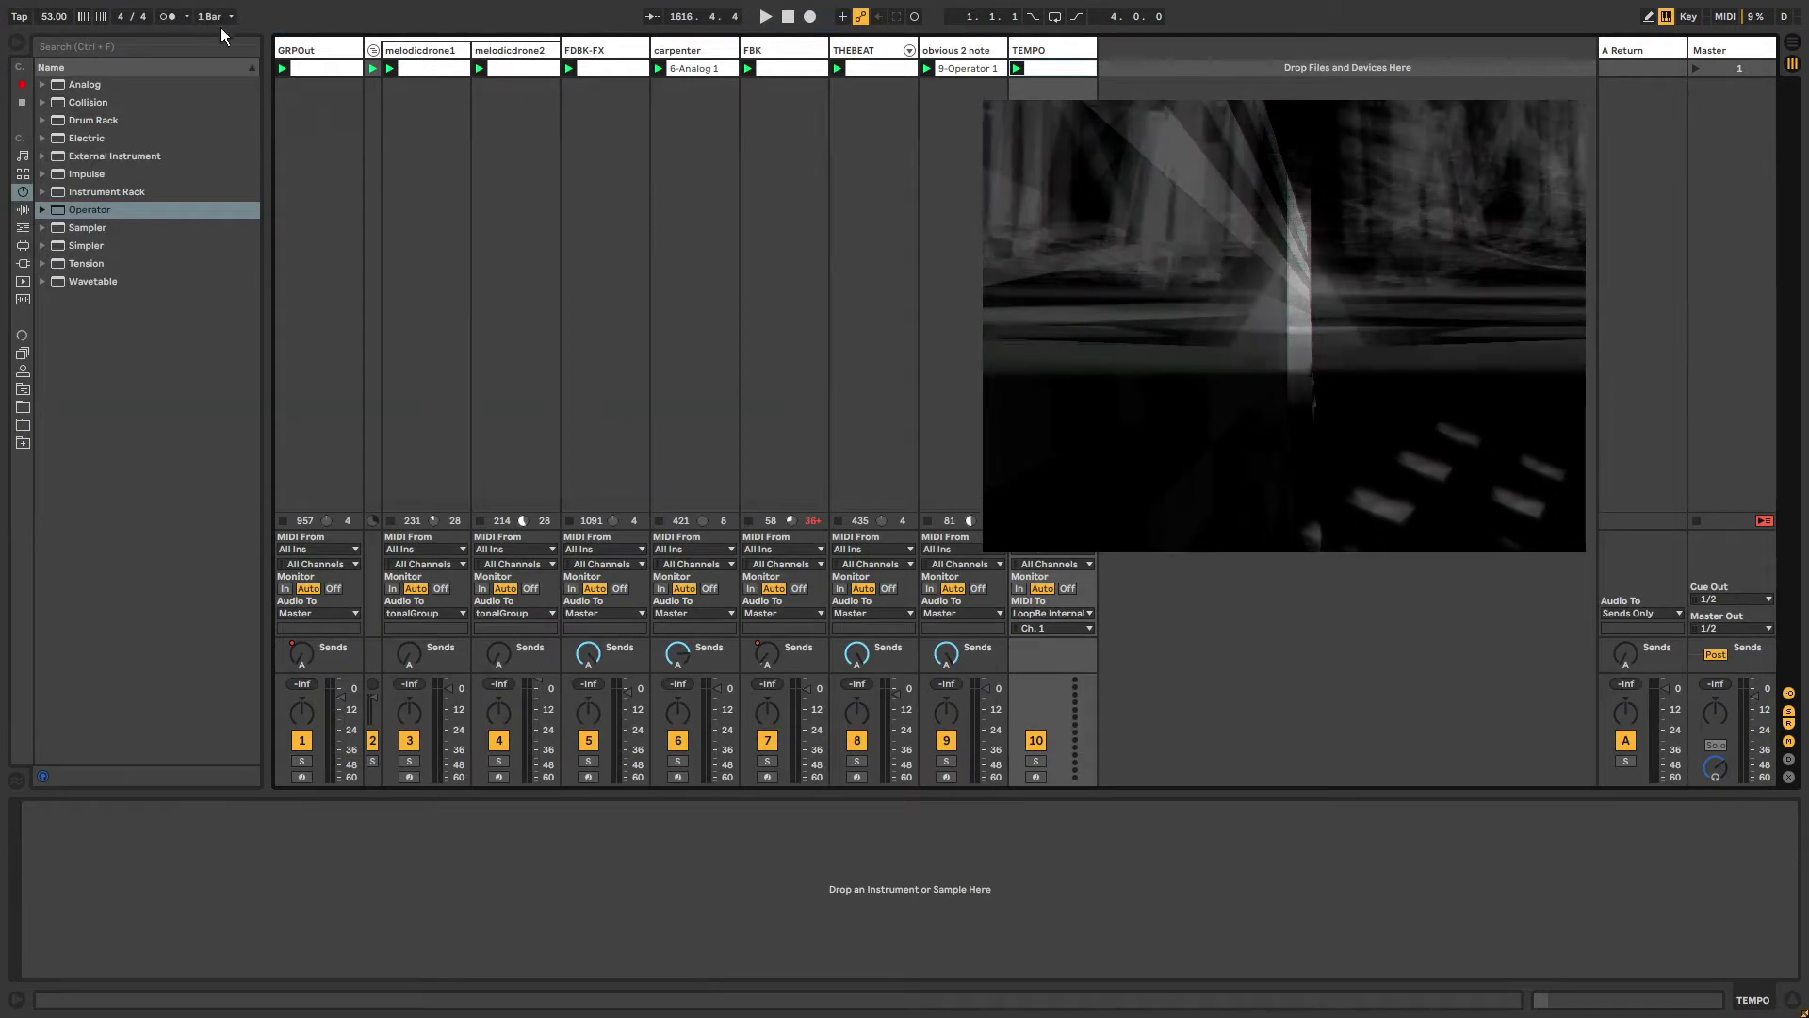
Start playback and group all the tracks from GRPOut through TEMPO into one group track.
{"action": "left_click", "coordinate": [303, 62]}
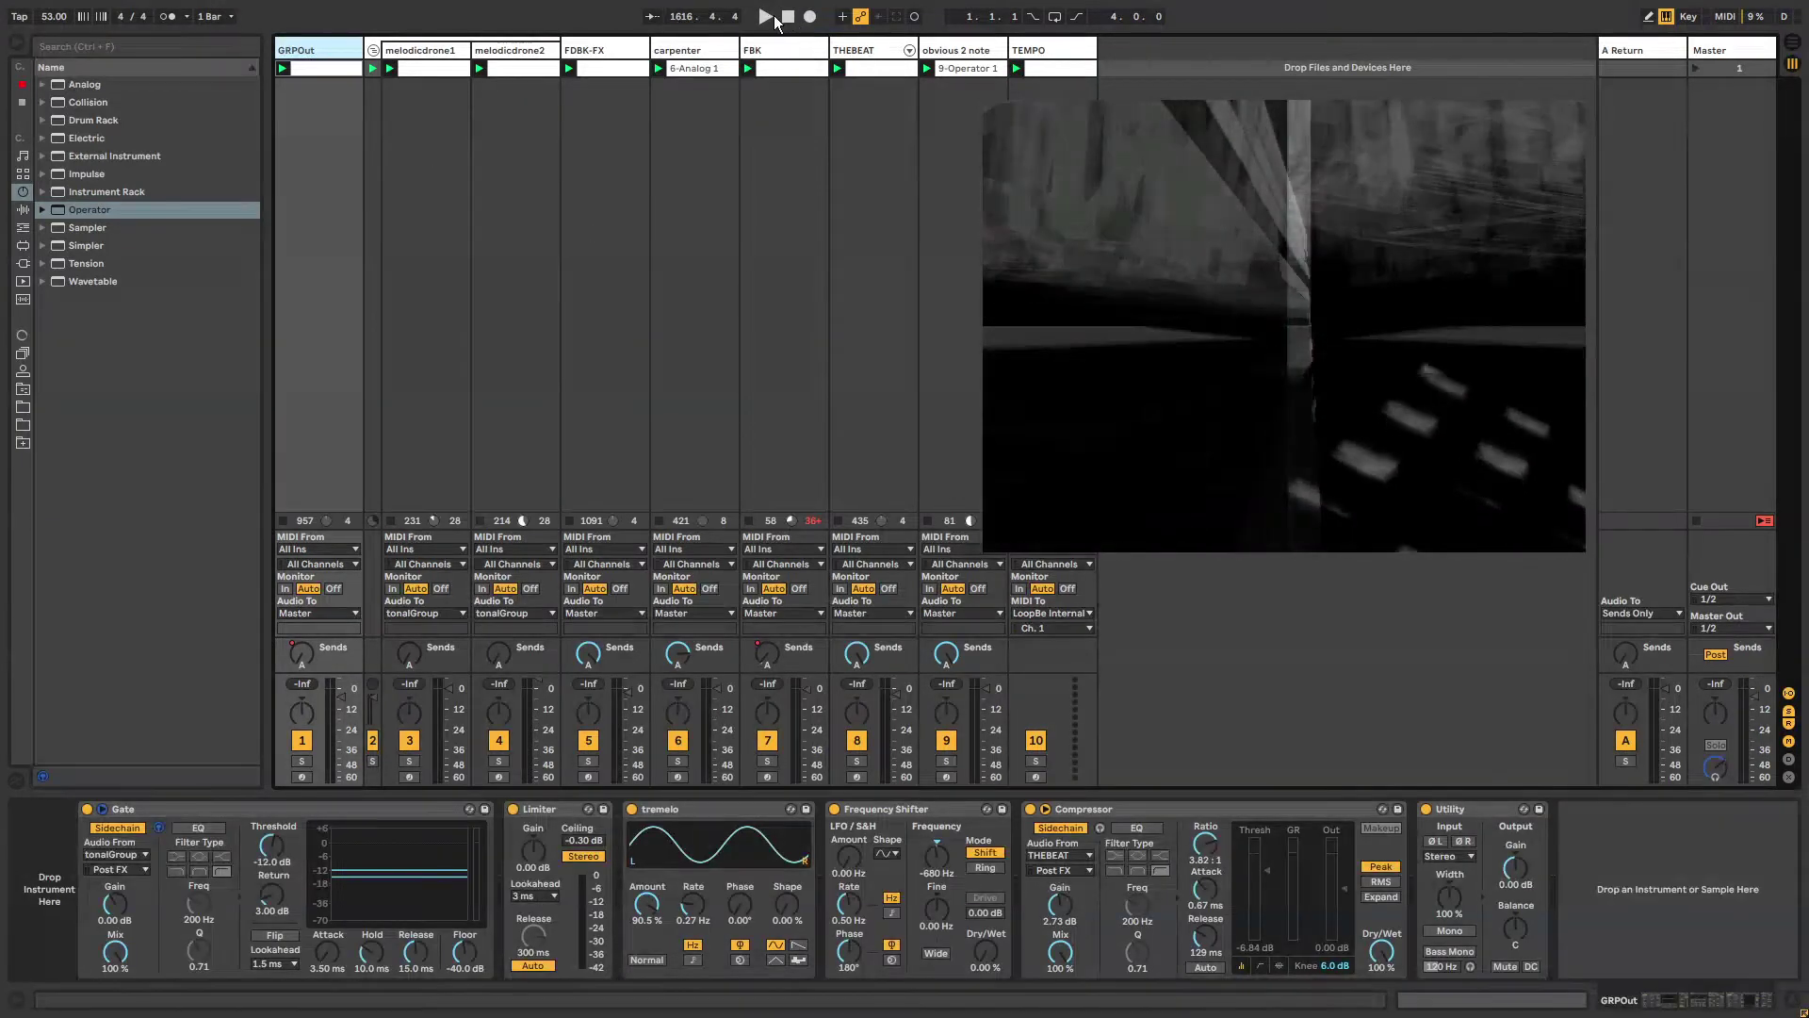
{"action": "key", "text": "space"}
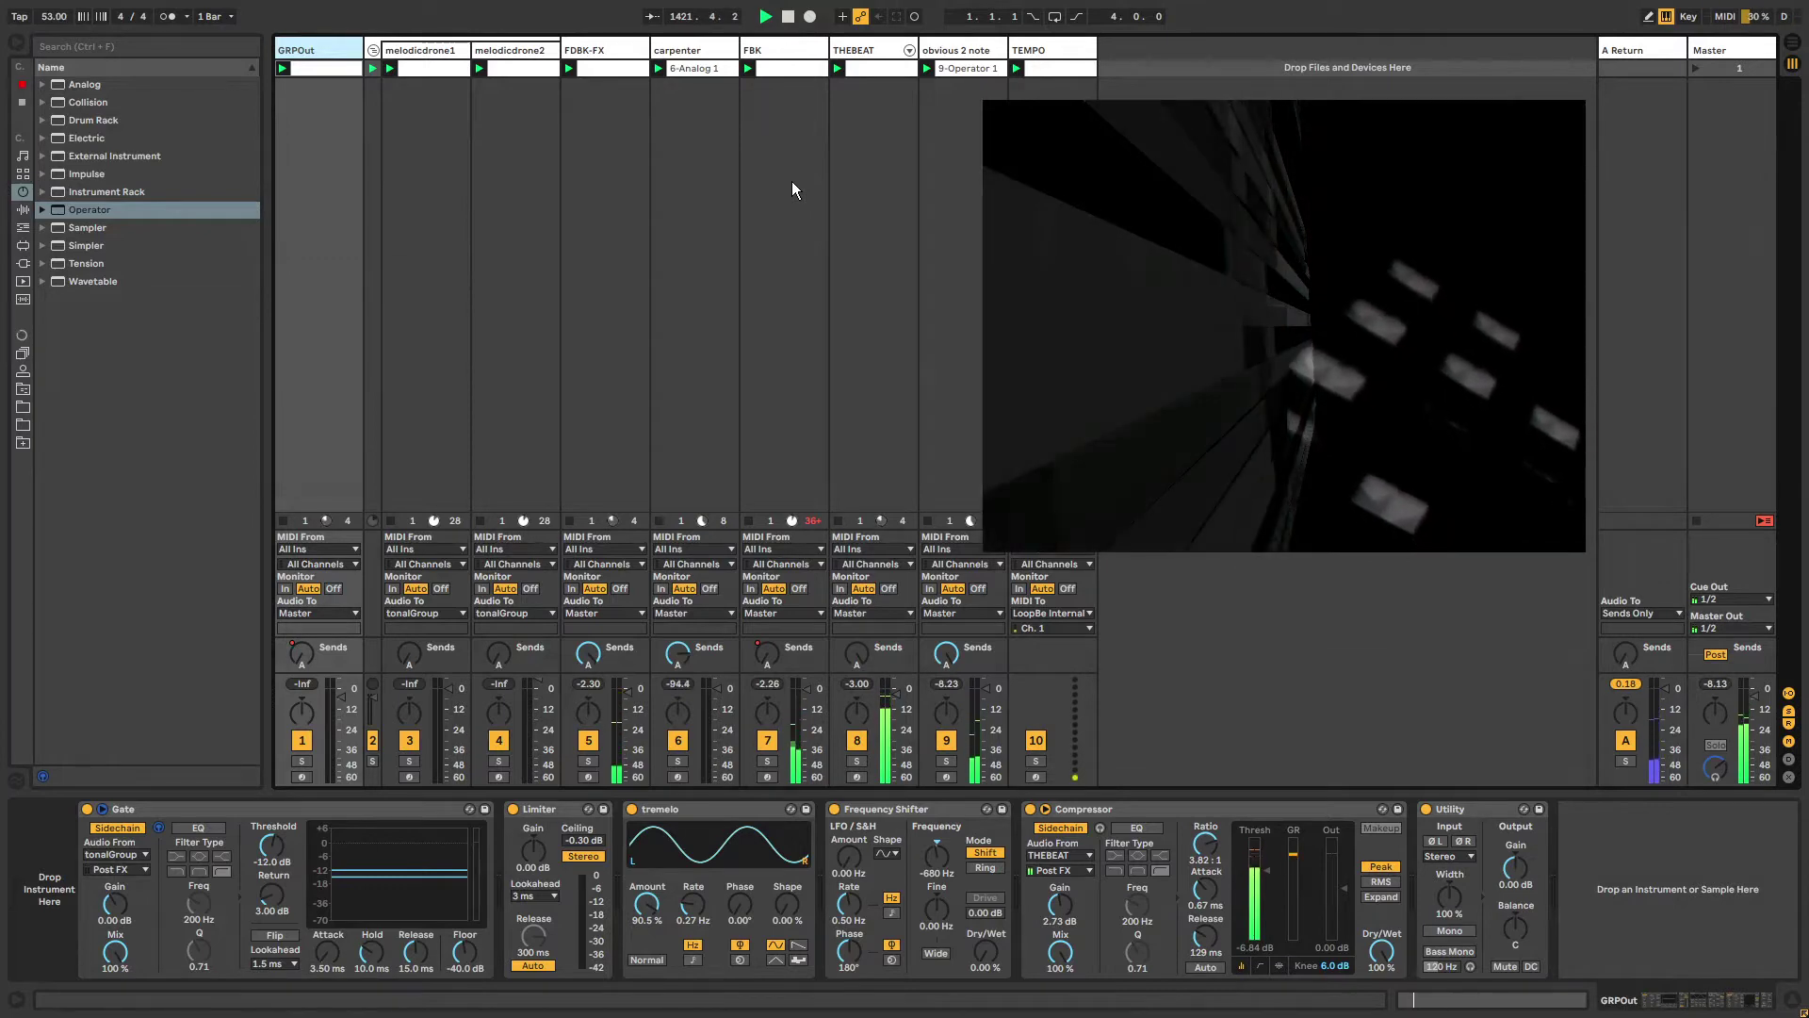
{"action": "left_click", "coordinate": [1031, 44]}
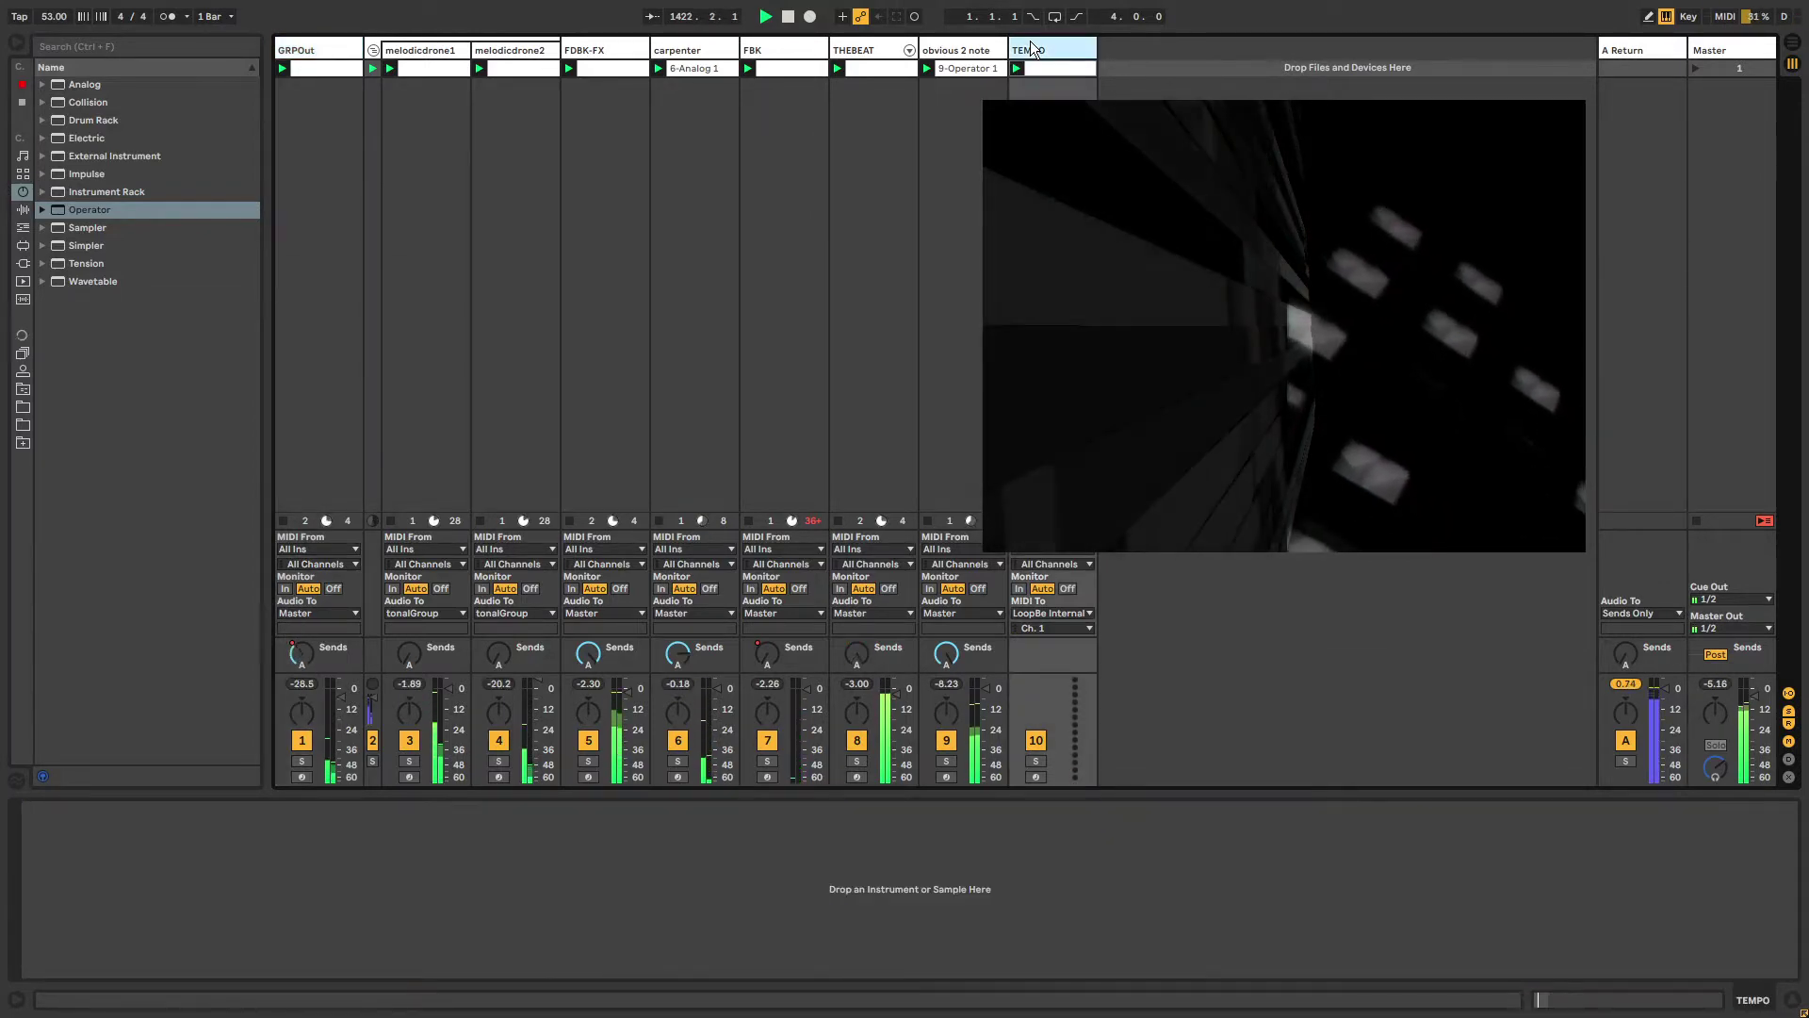
{"action": "left_click", "coordinate": [309, 47]}
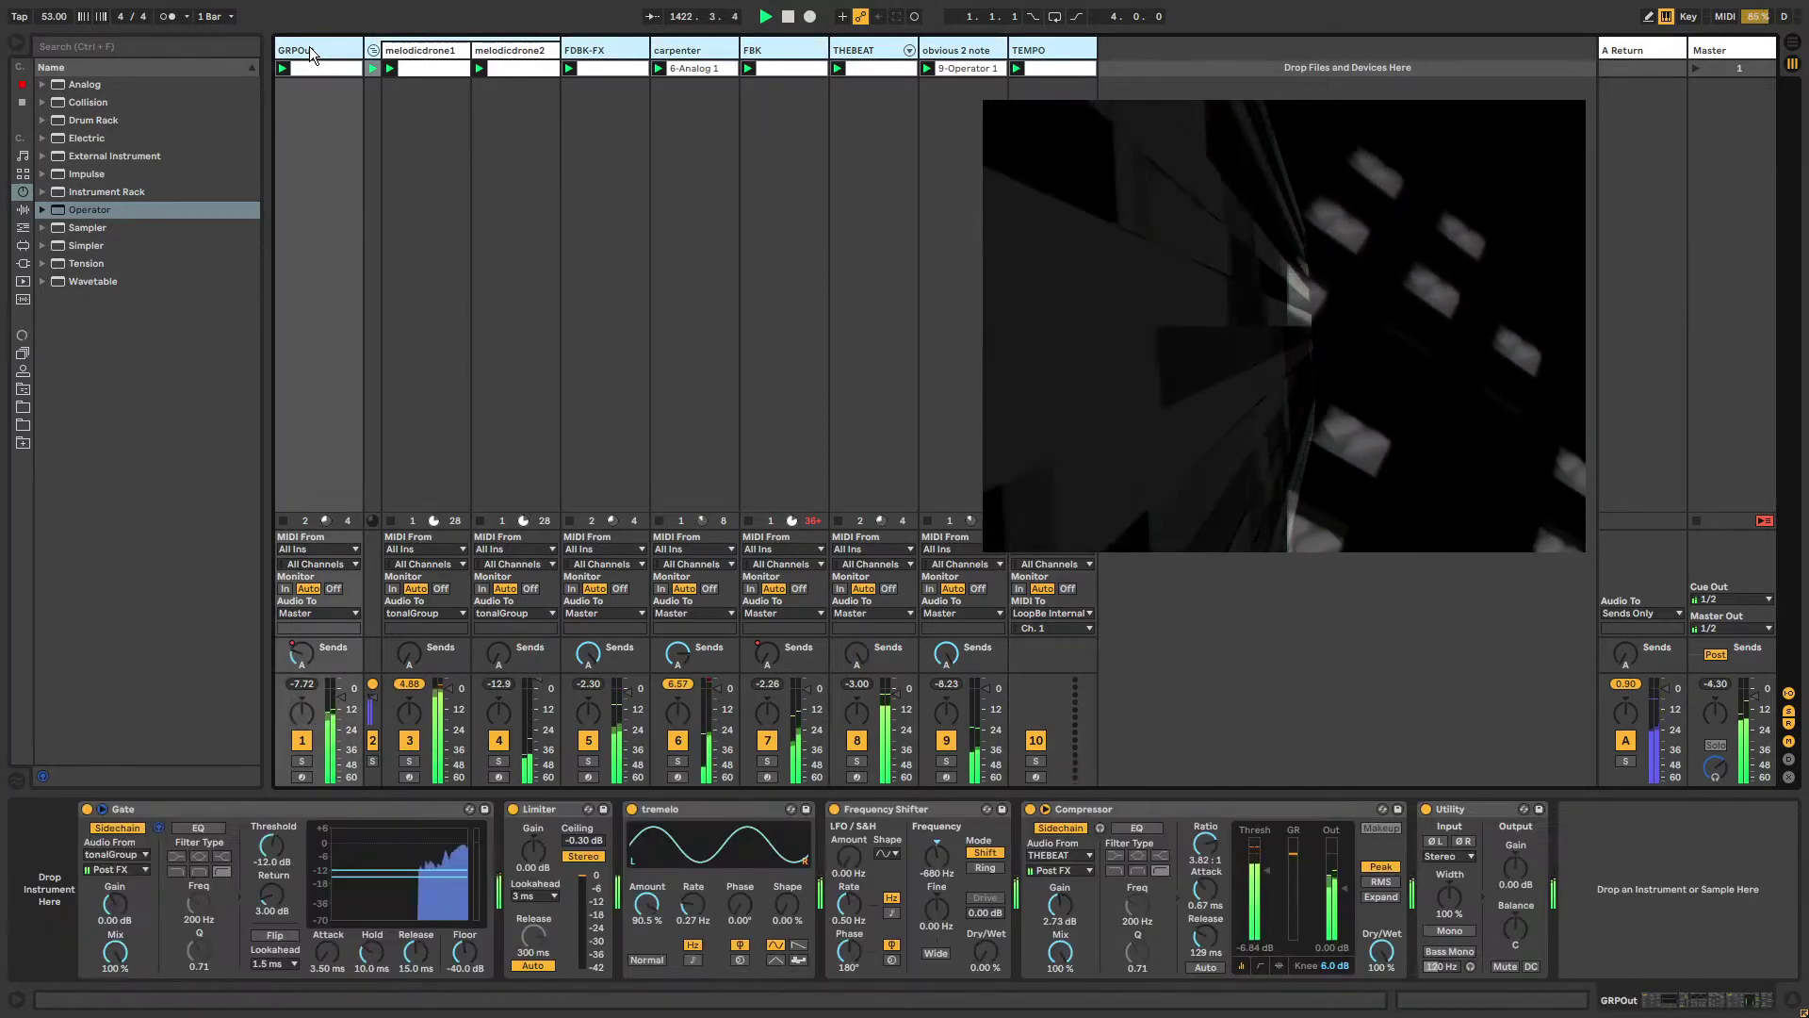
{"action": "key", "text": "ctrl+g"}
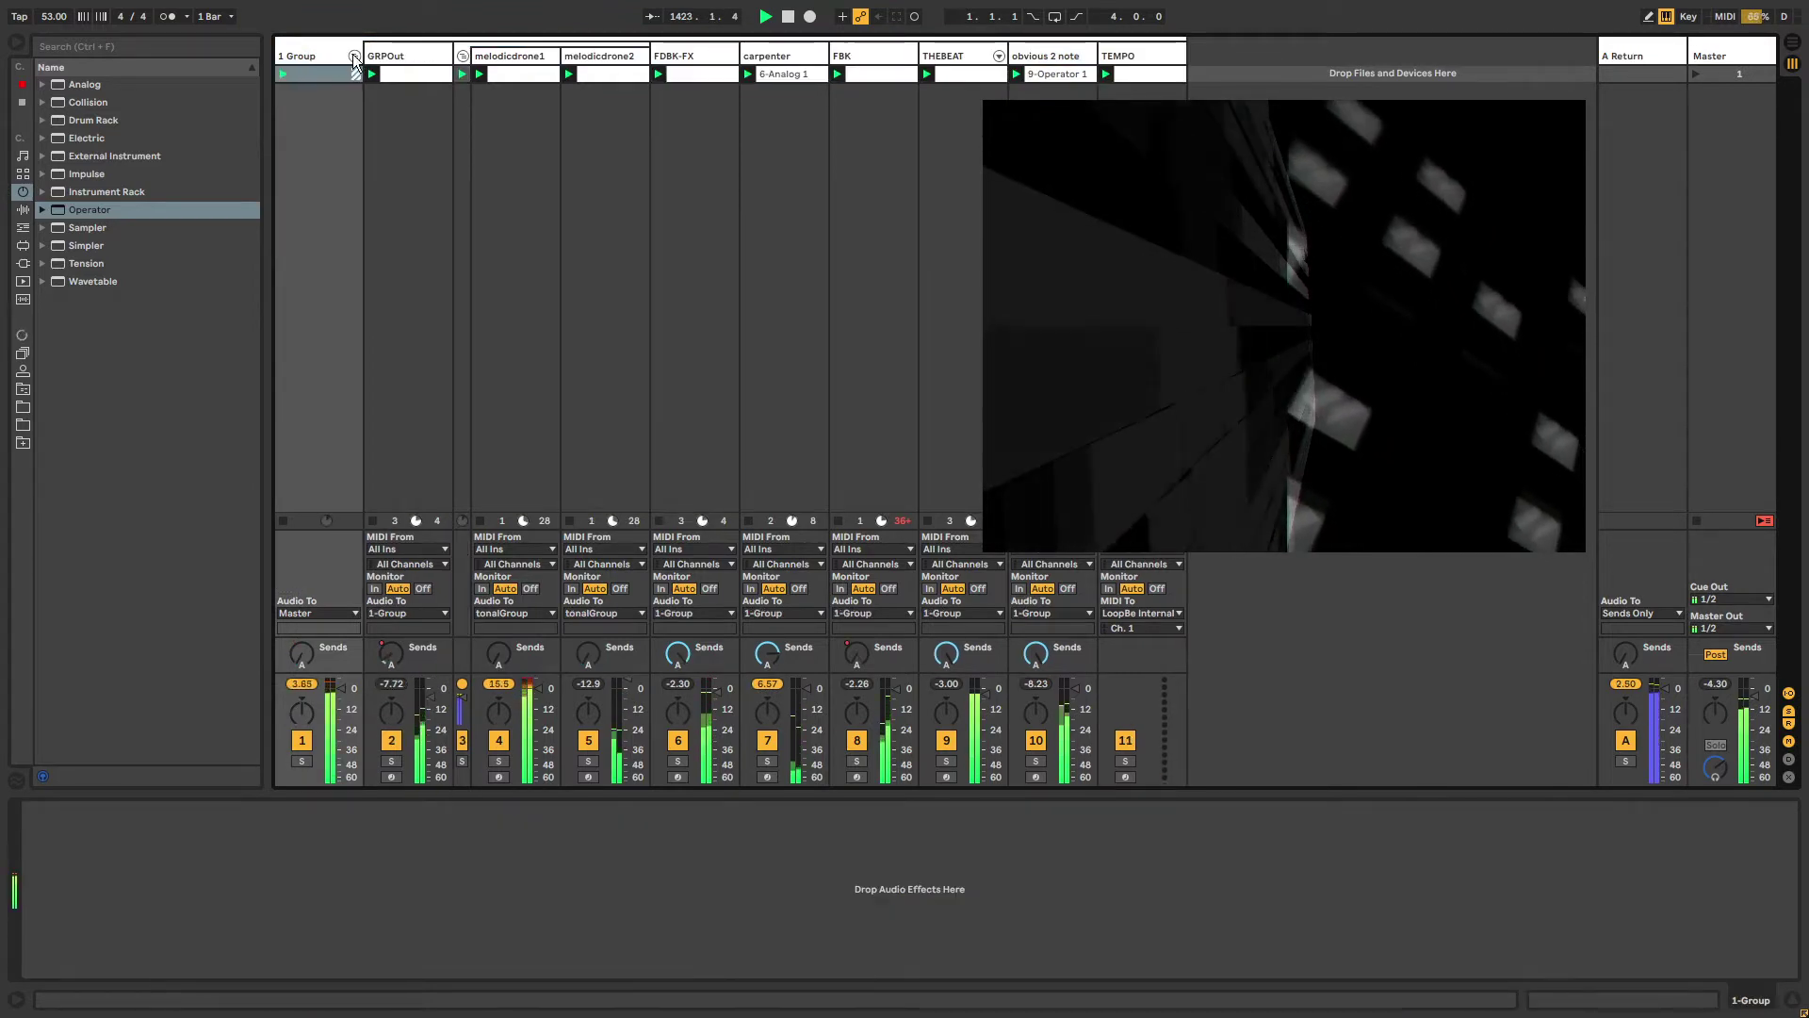
{"action": "left_click", "coordinate": [355, 56]}
{"action": "left_click", "coordinate": [353, 45]}
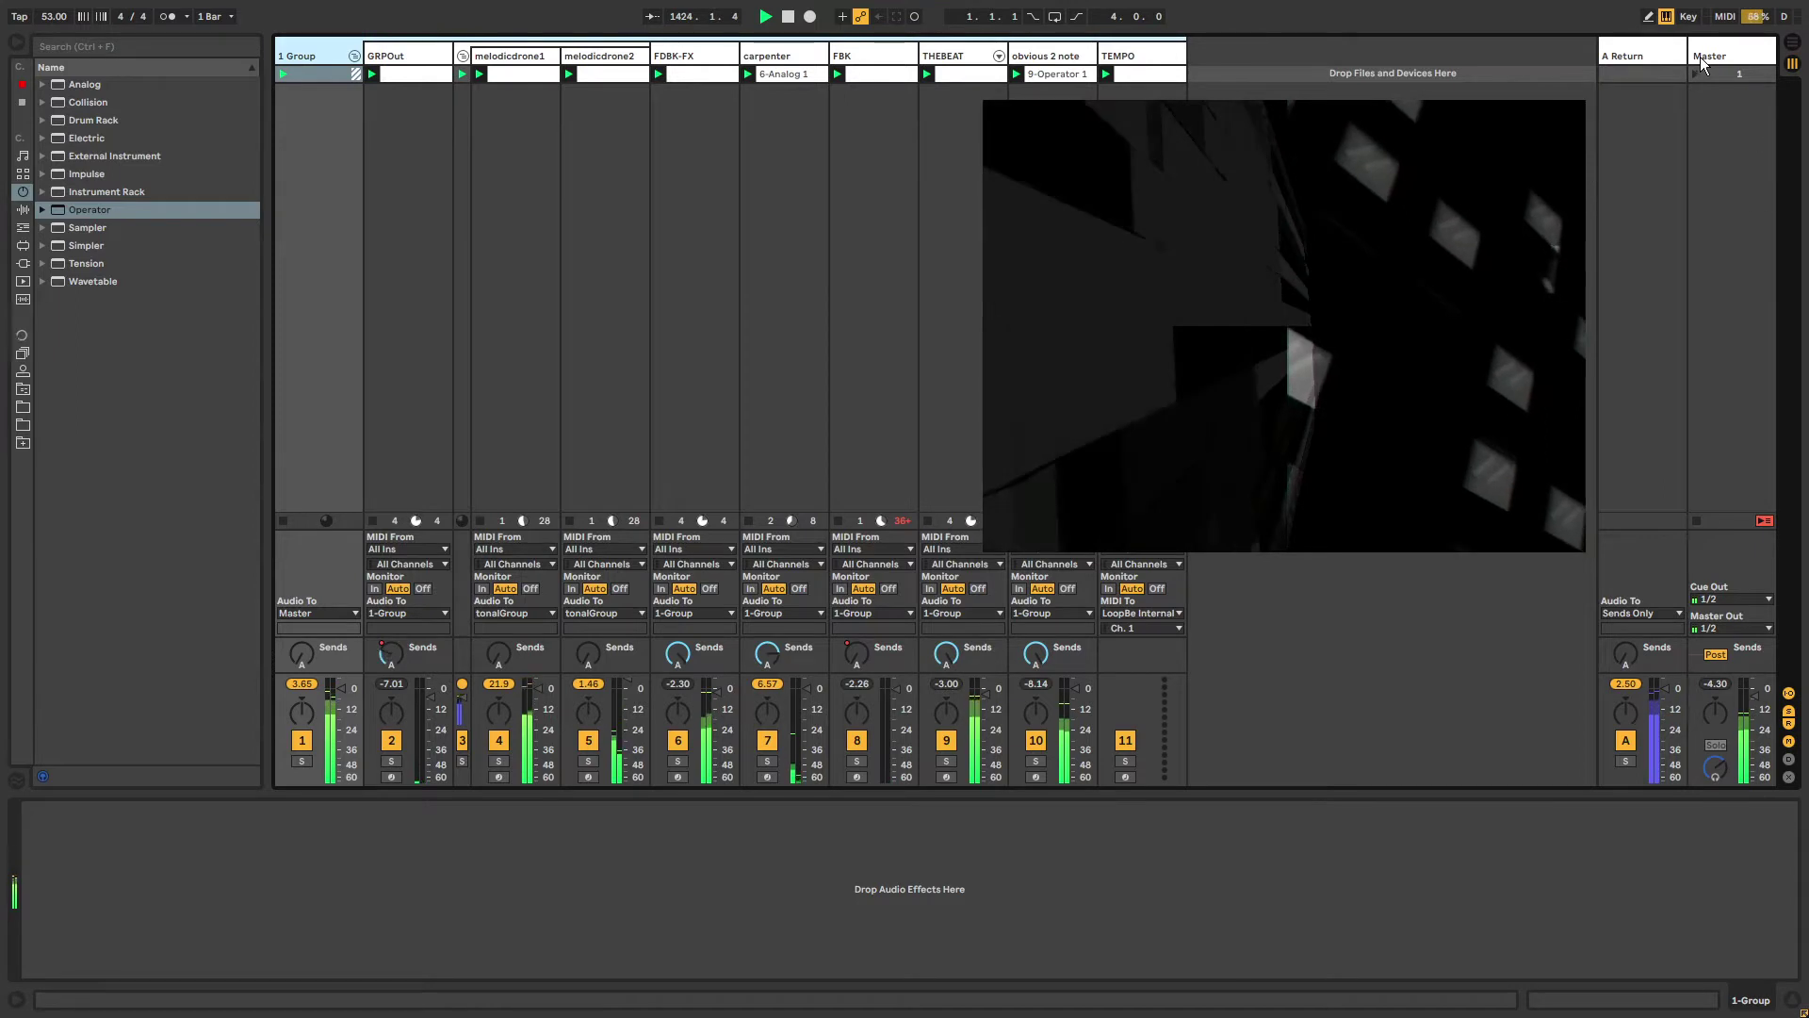
Add Auto Pan to the new group track and set its amount to 100% and its rate to 0.15 Hz.
{"action": "left_click", "coordinate": [23, 210]}
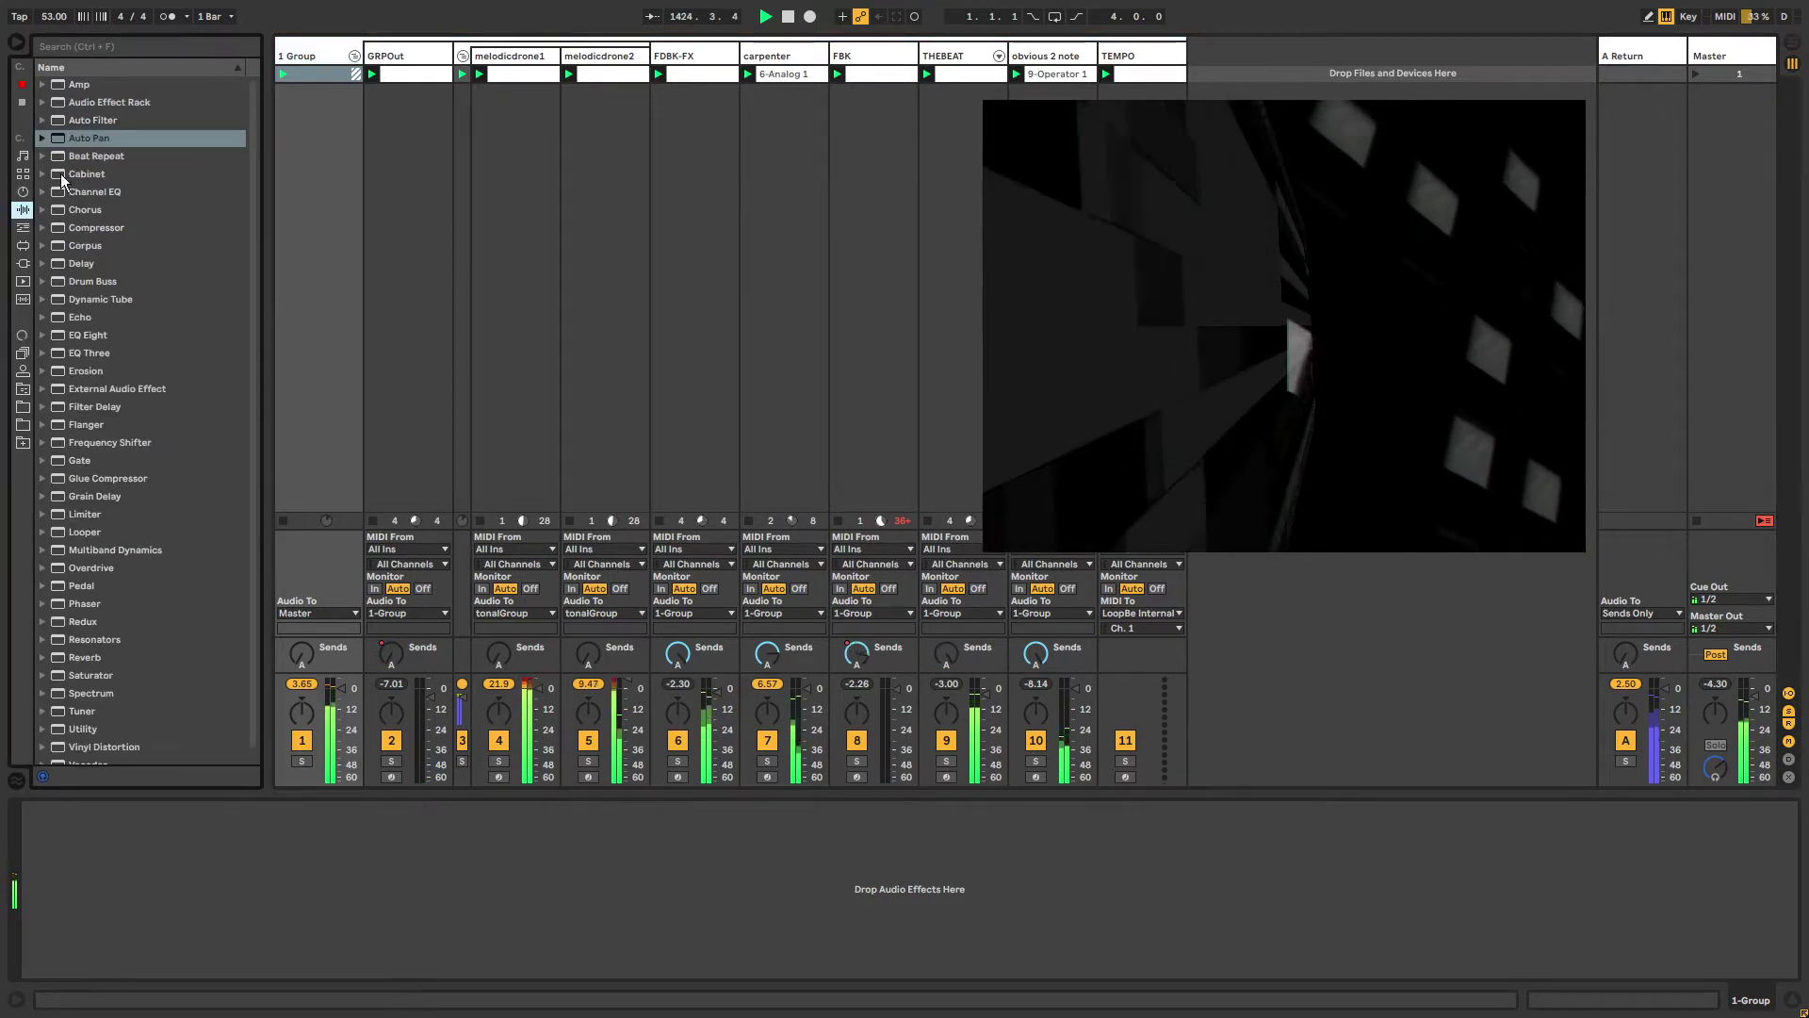
{"action": "left_click", "coordinate": [85, 138]}
{"action": "left_click_drag", "start_coordinate": [85, 138], "coordinate": [316, 59]}
{"action": "left_click_drag", "start_coordinate": [45, 905], "coordinate": [80, 905]}
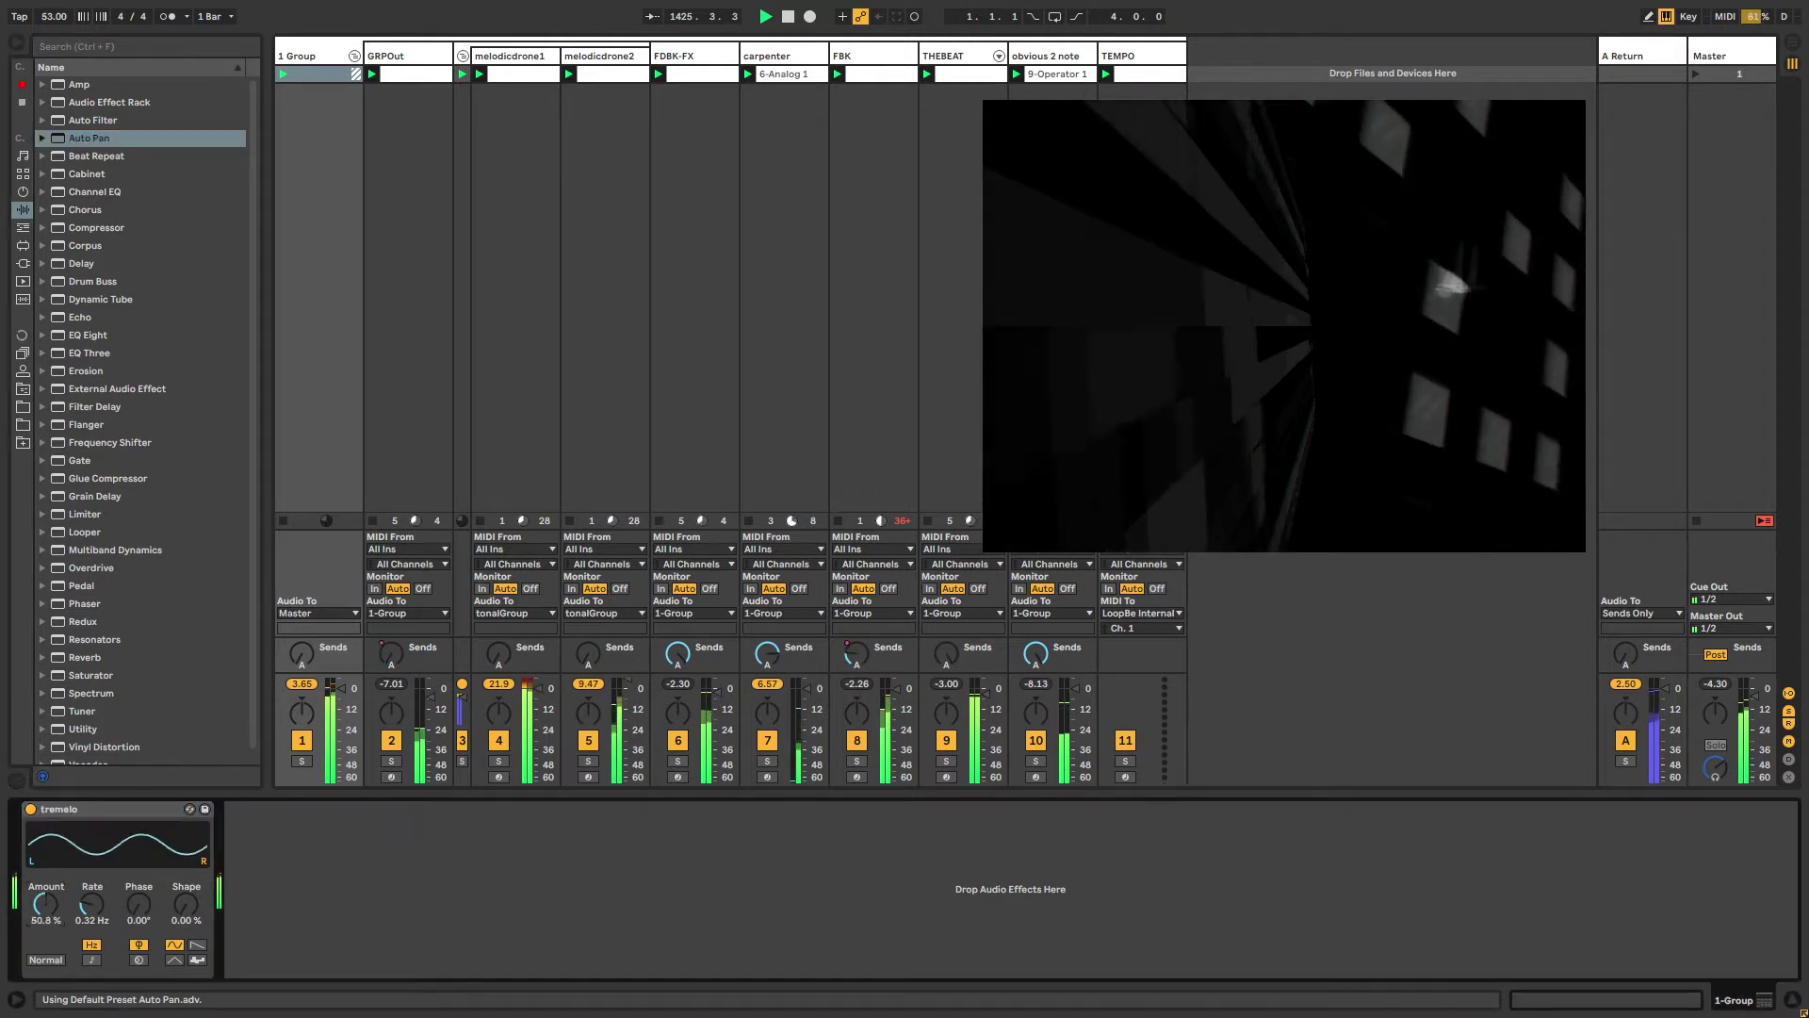
{"action": "scroll", "coordinate": [88, 903], "scroll_direction": "down", "scroll_amount": 5}
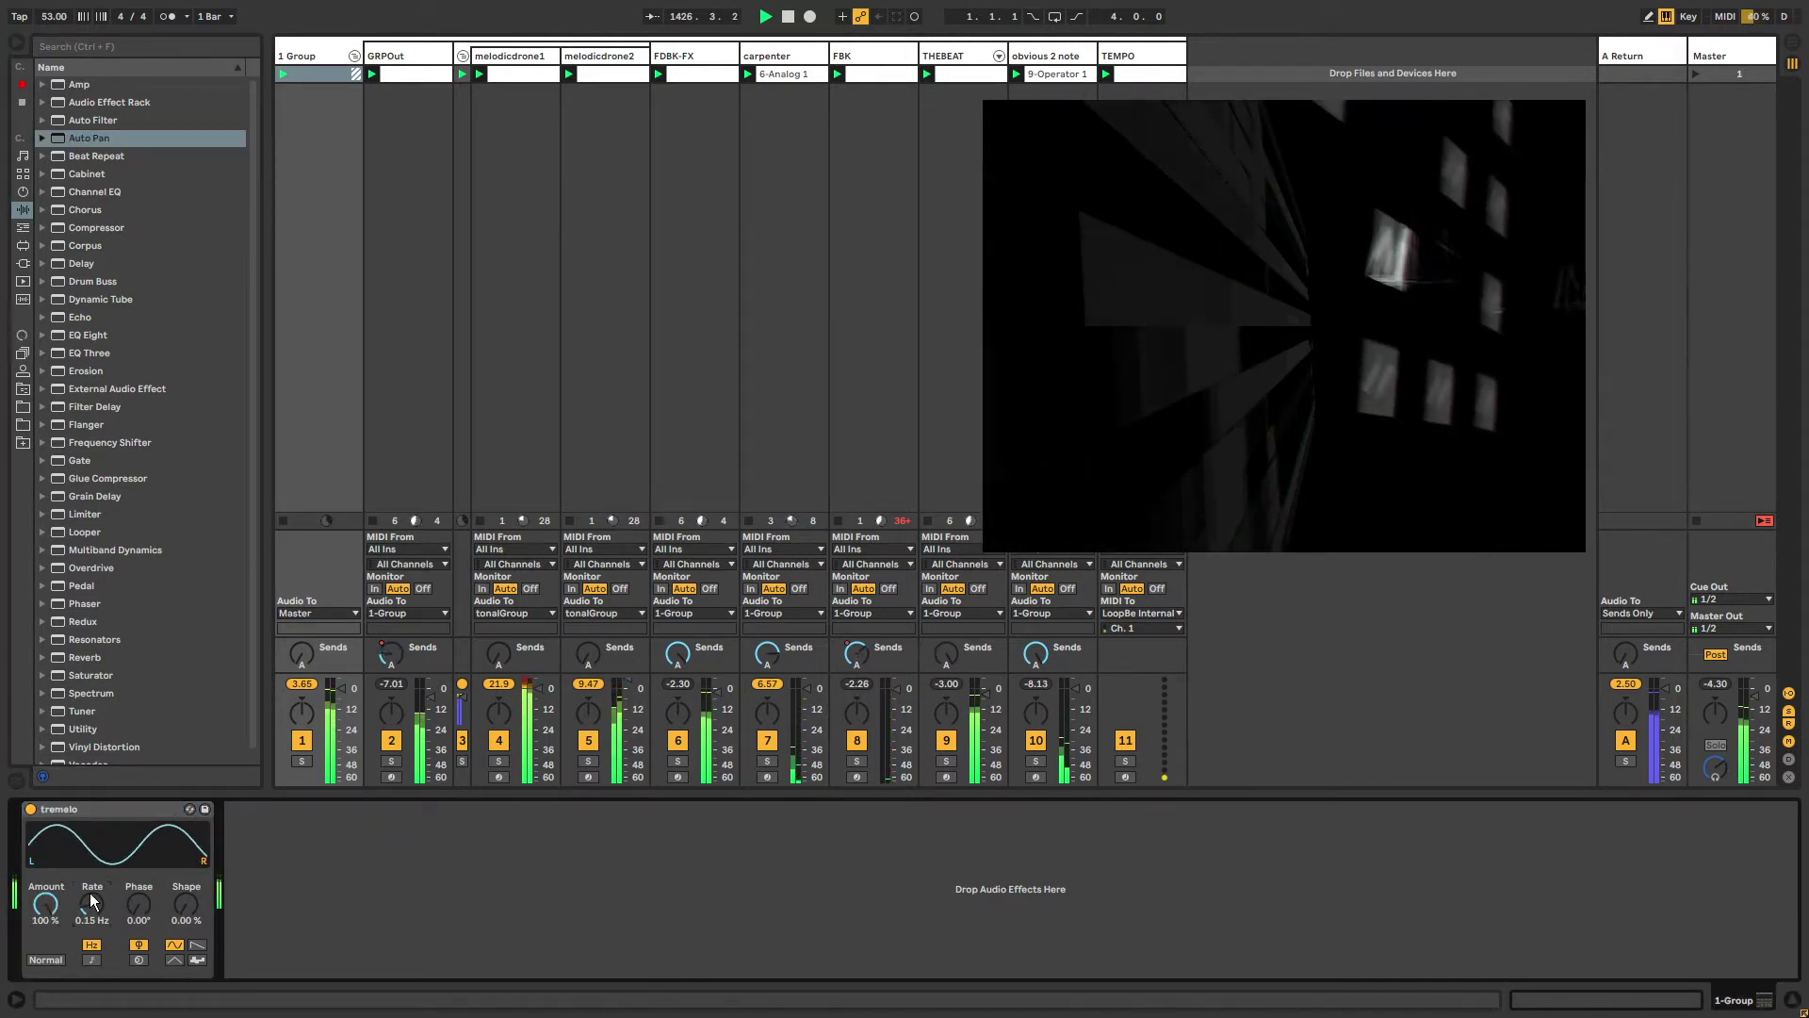
Set the Grain Delay's dry/wet on the THEBEAT track to 100% and fold the group track.
{"action": "left_click", "coordinate": [1046, 76]}
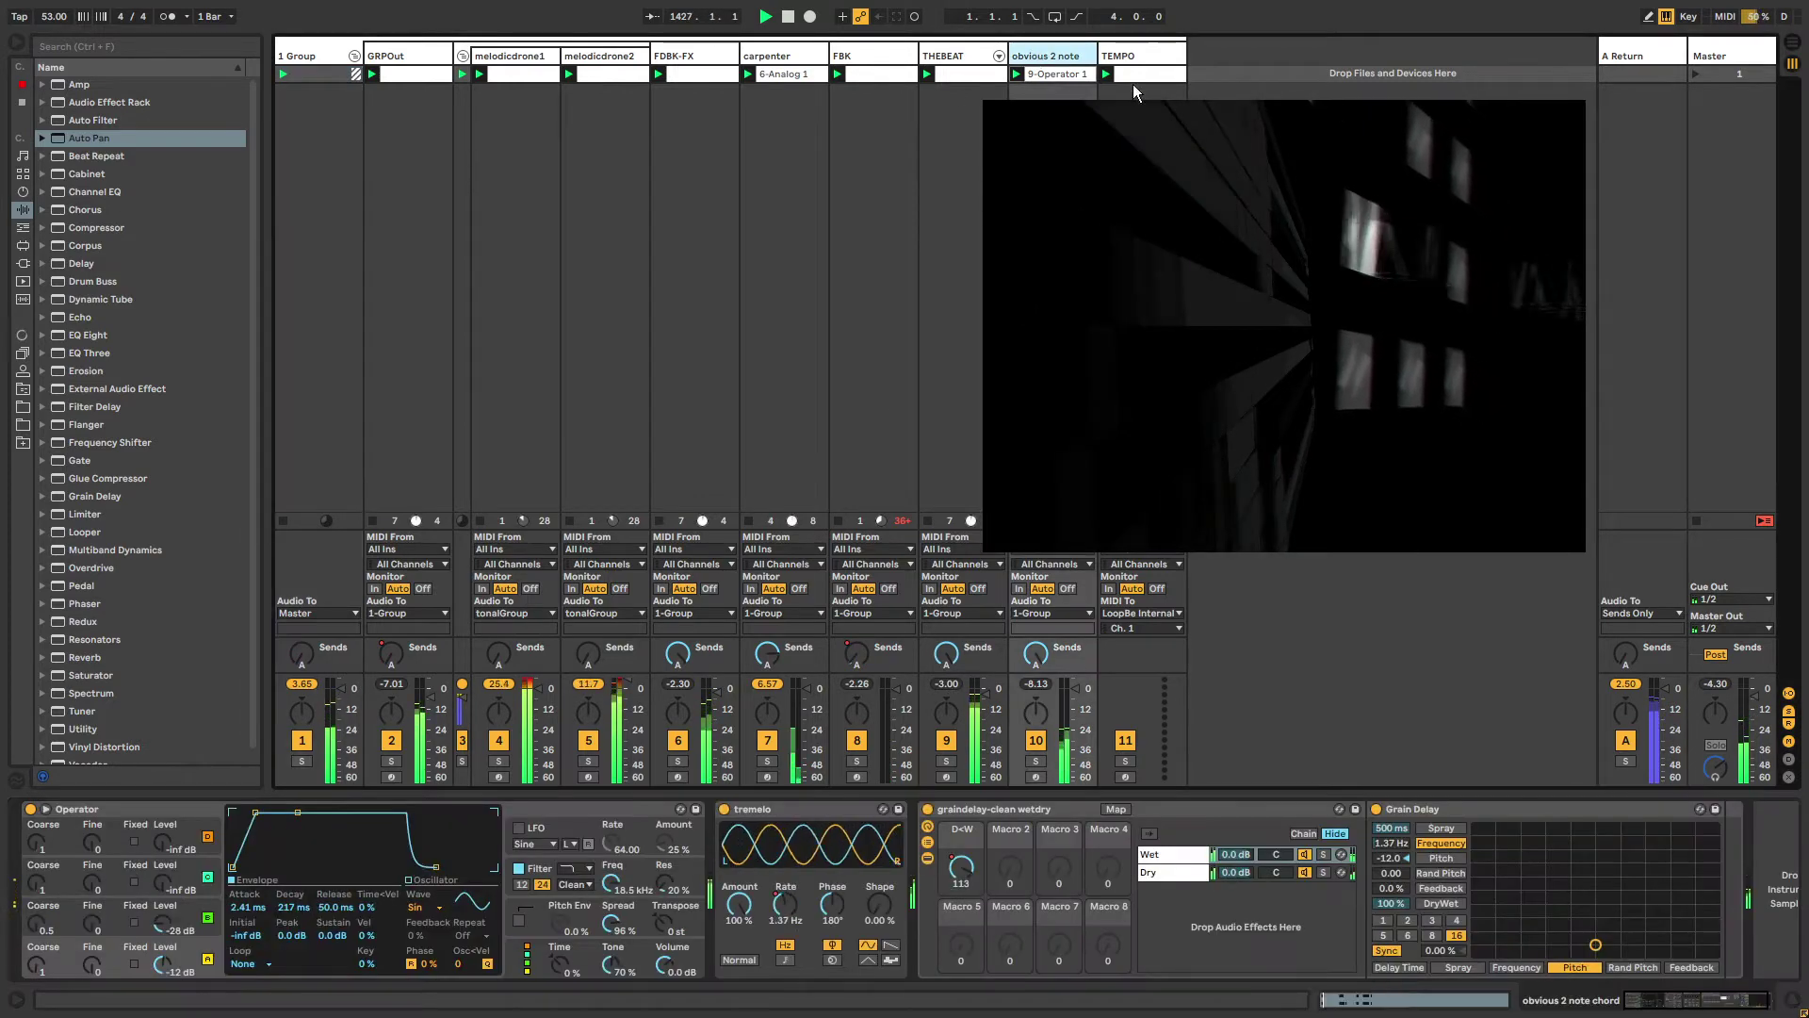
{"action": "left_click", "coordinate": [936, 50]}
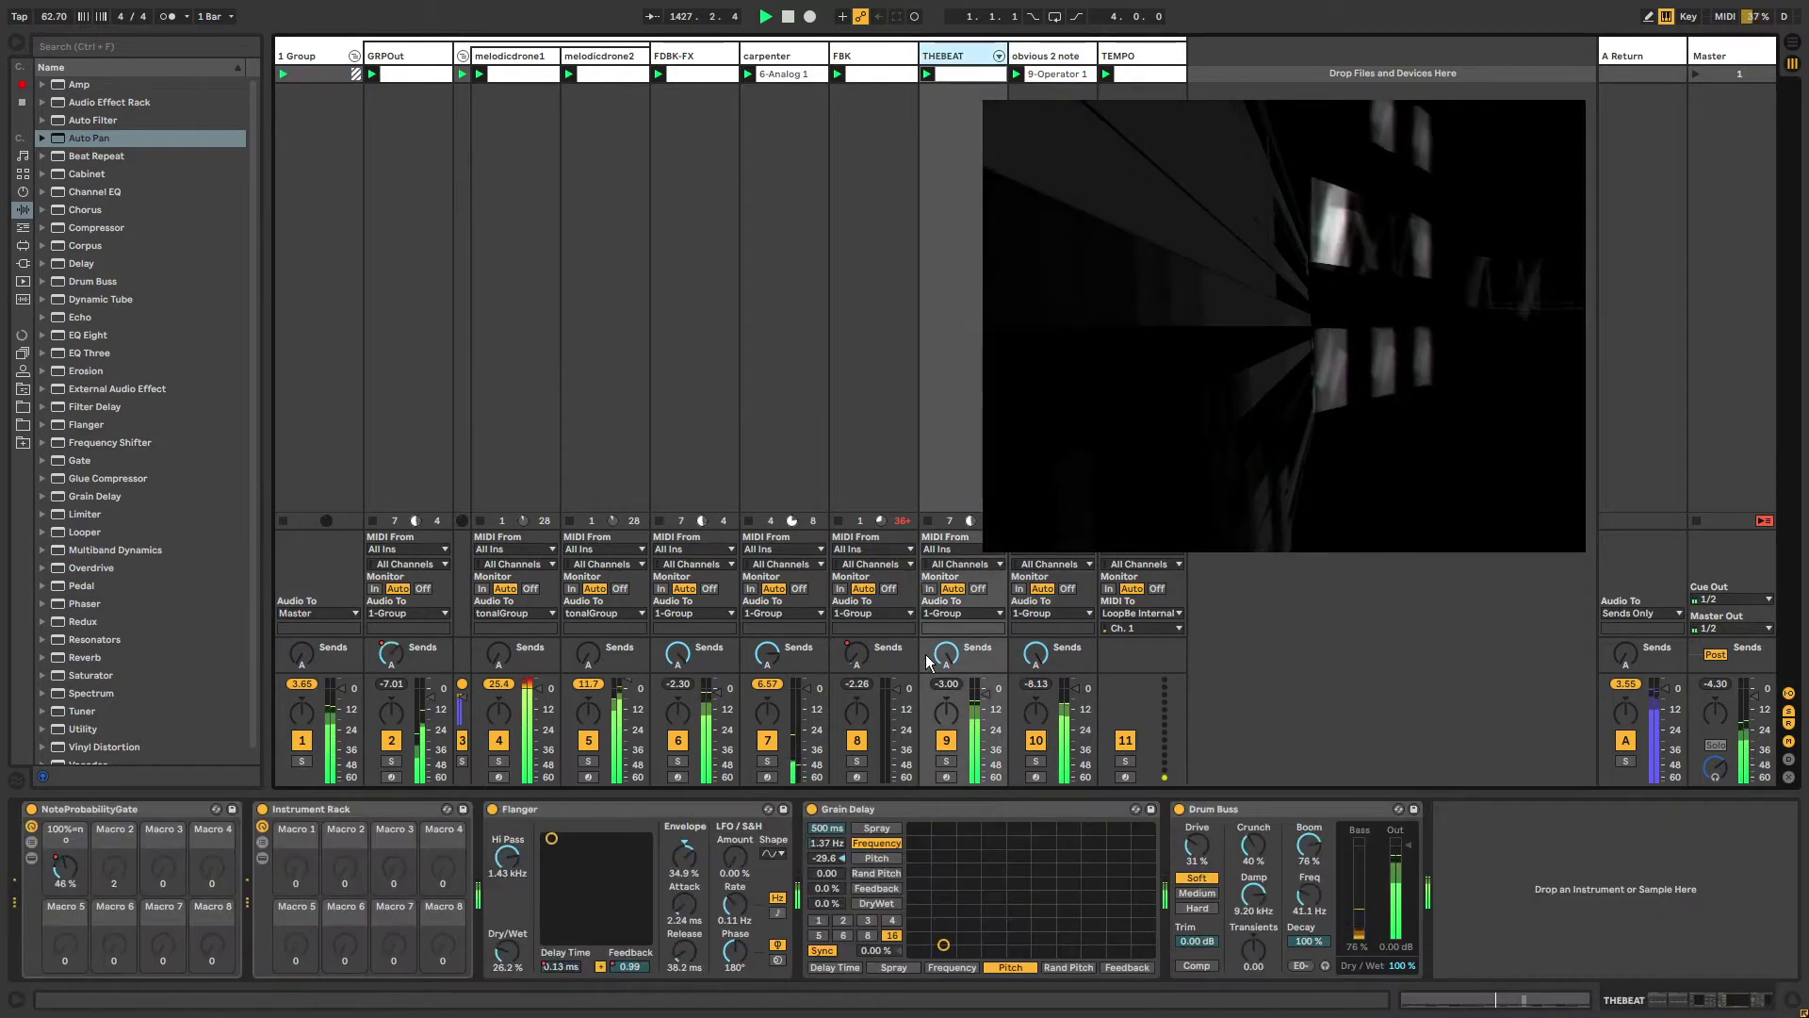
{"action": "left_click_drag", "start_coordinate": [826, 905], "coordinate": [825, 906]}
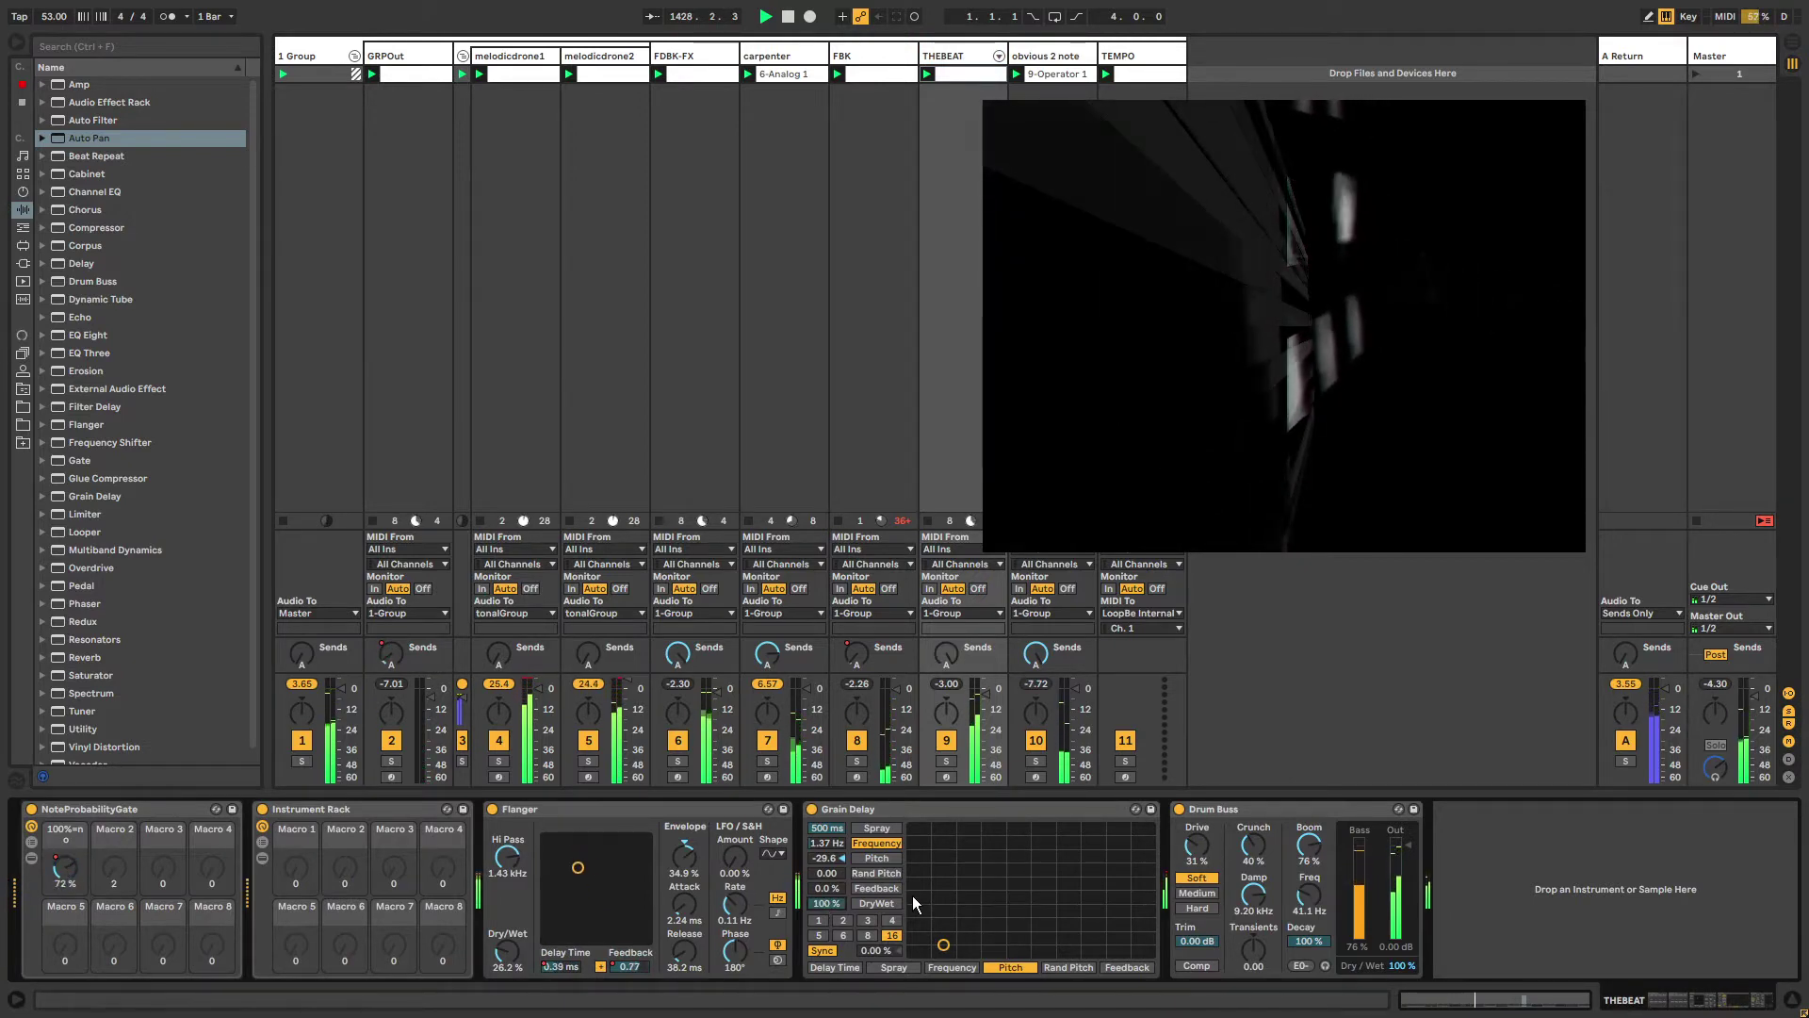
{"action": "left_click", "coordinate": [302, 57]}
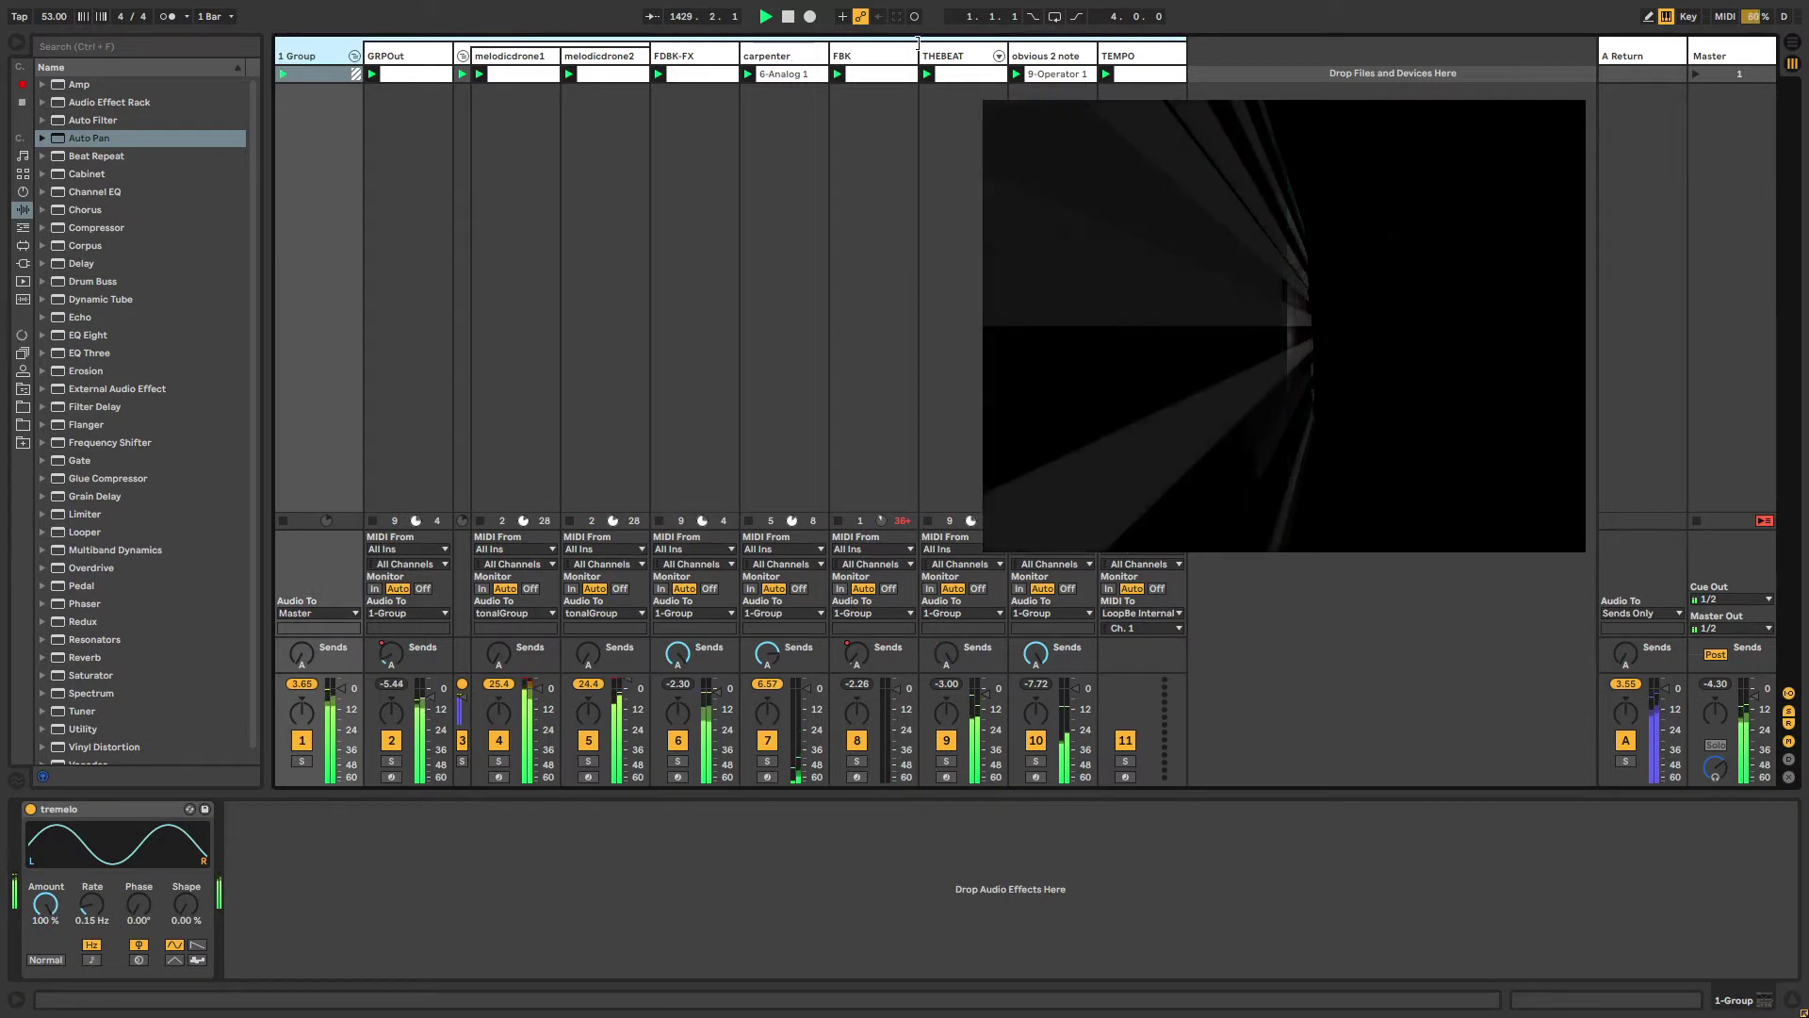
{"action": "left_click", "coordinate": [356, 55]}
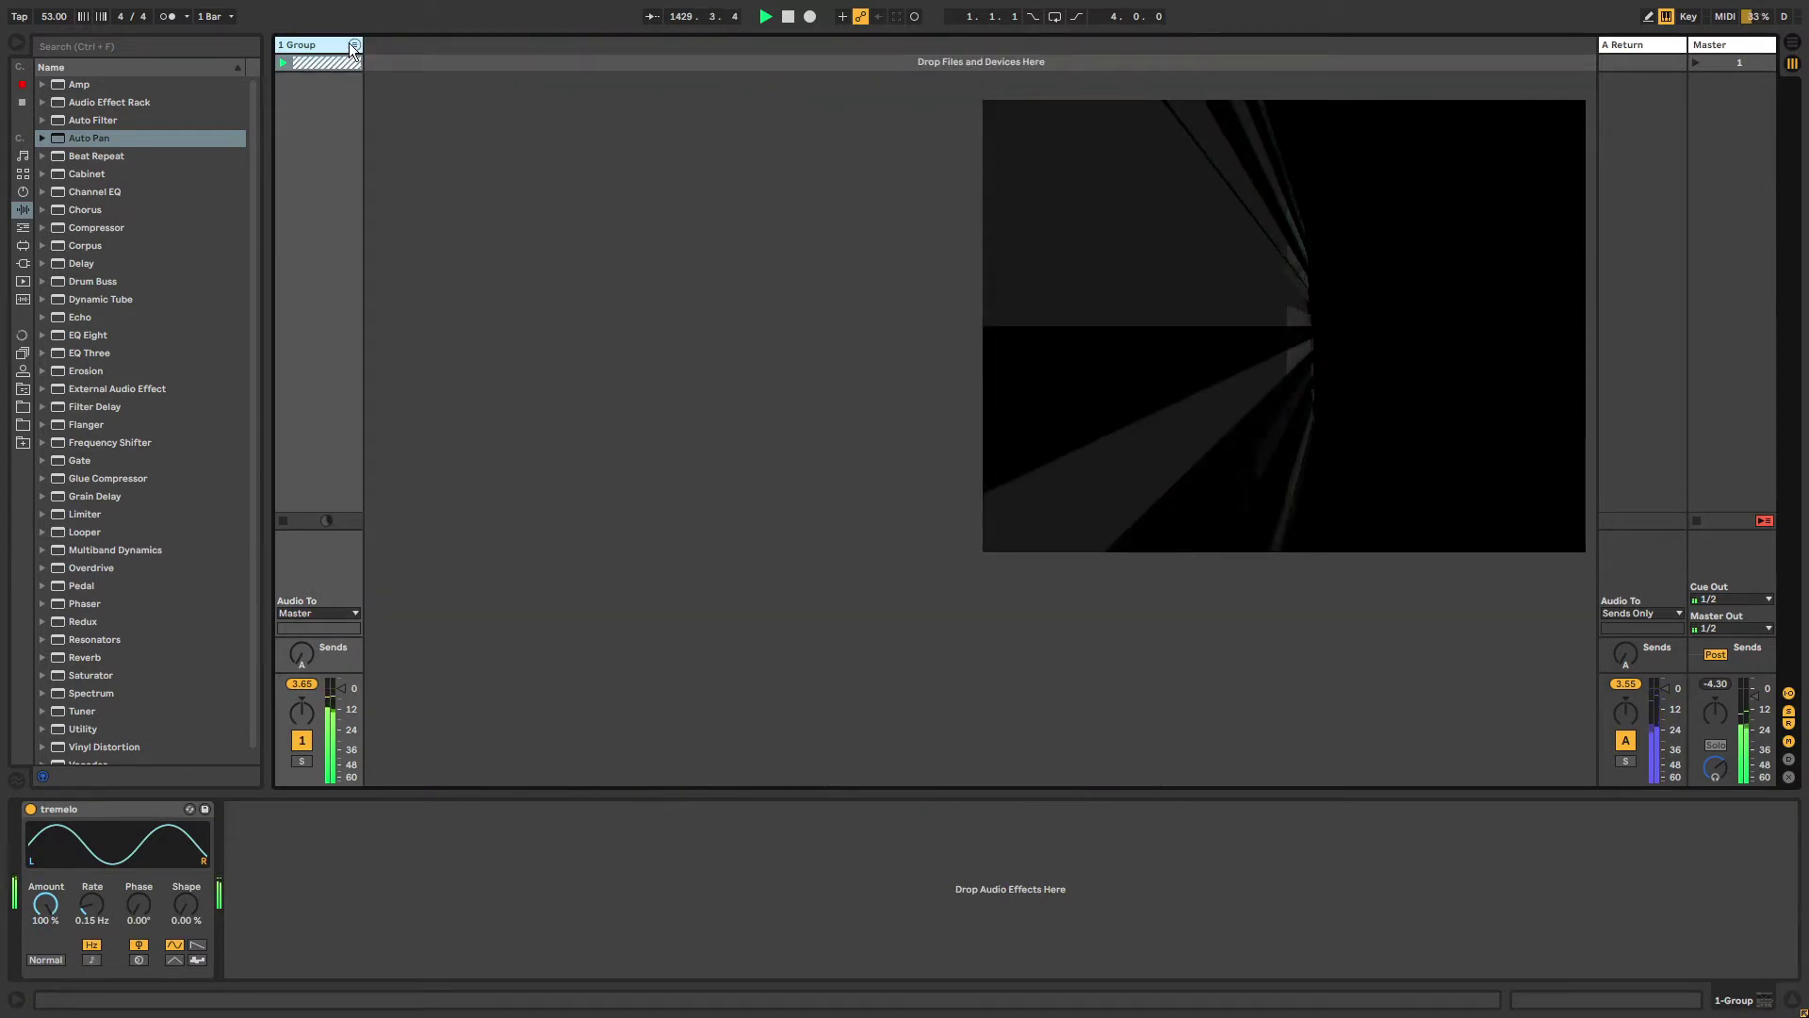
On the master Reverb, set the decay time to 2.89 s, enable Lo Cut, and set the input filter to 1.77 kHz and high shelf to 3.57 kHz.
{"action": "left_click", "coordinate": [1728, 45]}
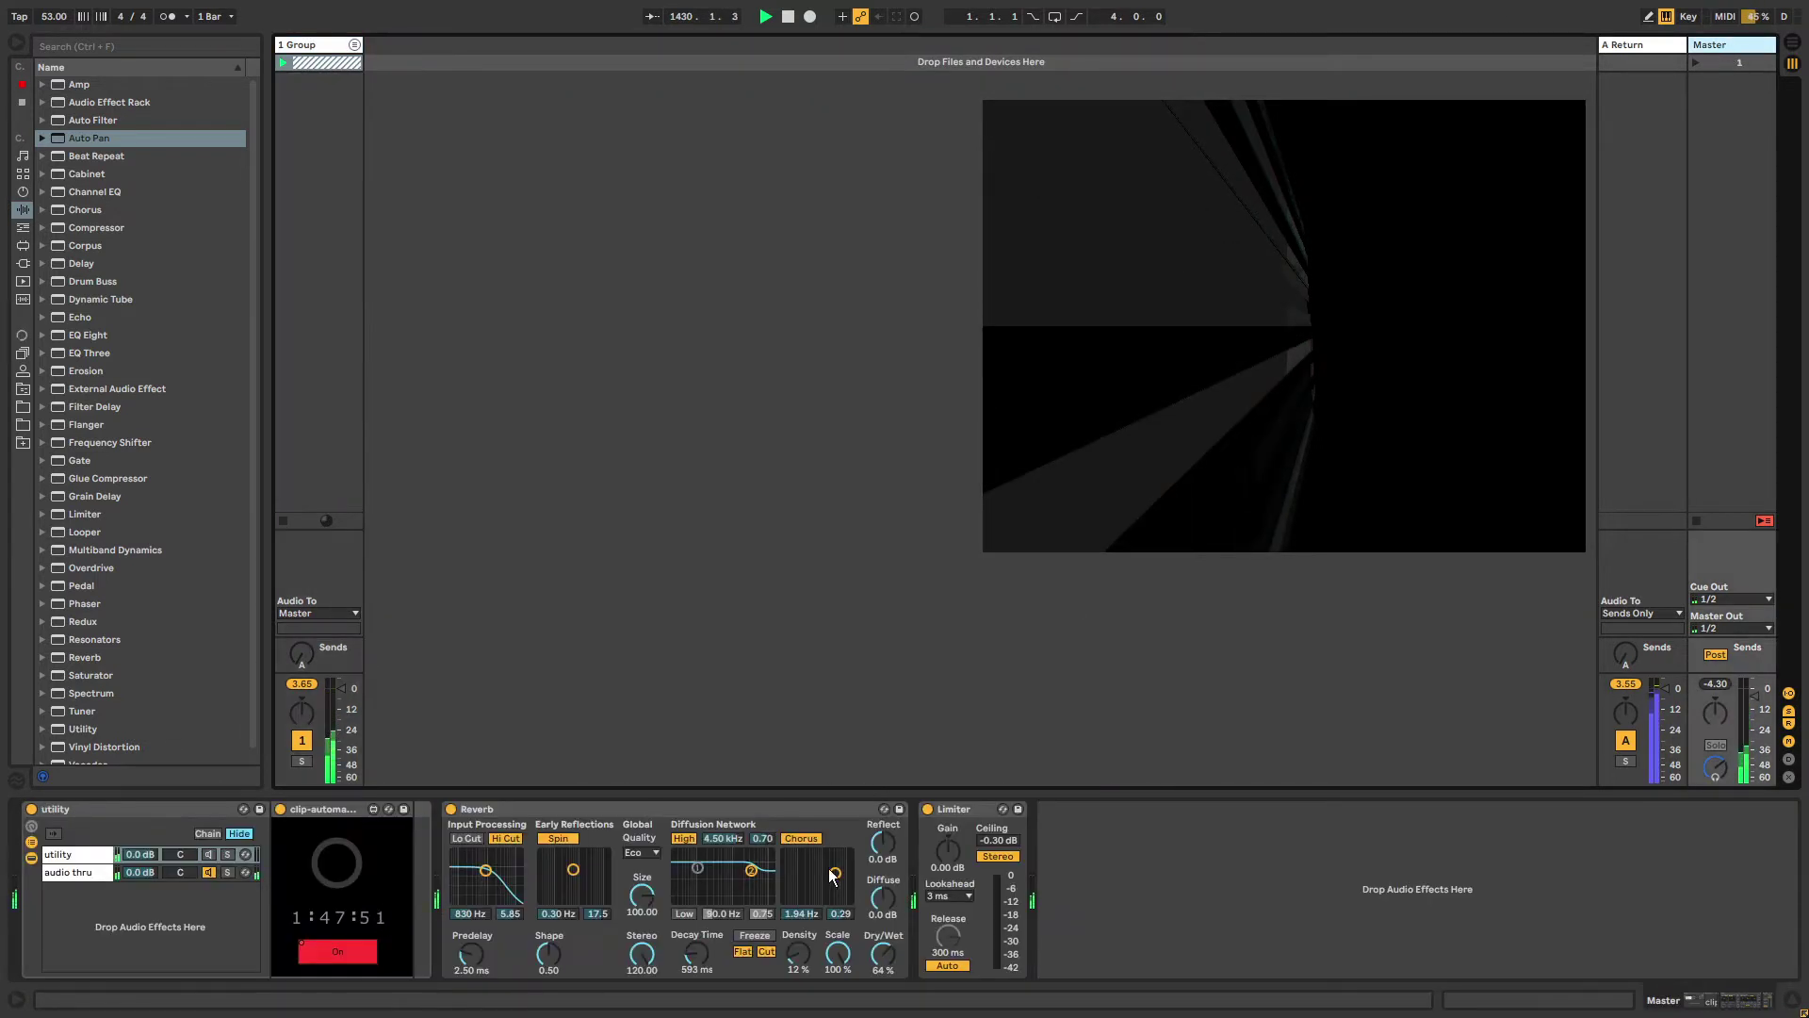
{"action": "left_click_drag", "start_coordinate": [707, 963], "coordinate": [707, 928]}
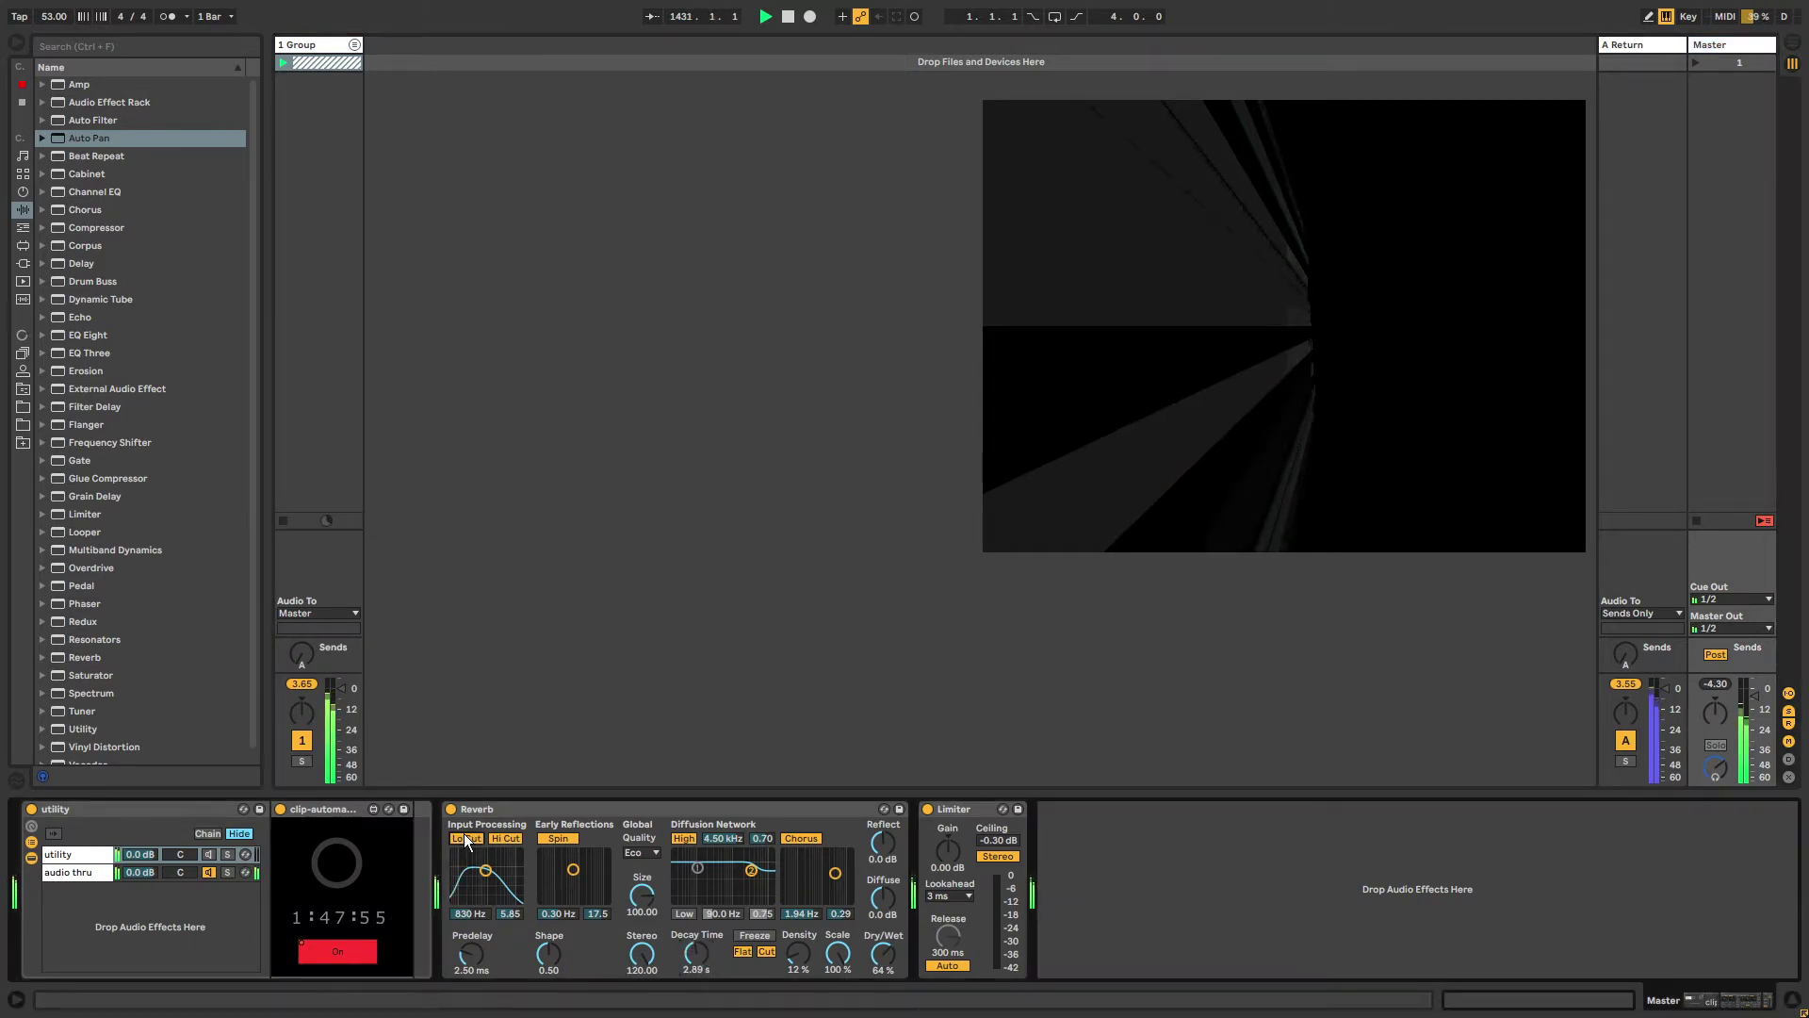
{"action": "left_click_drag", "start_coordinate": [488, 877], "coordinate": [499, 867]}
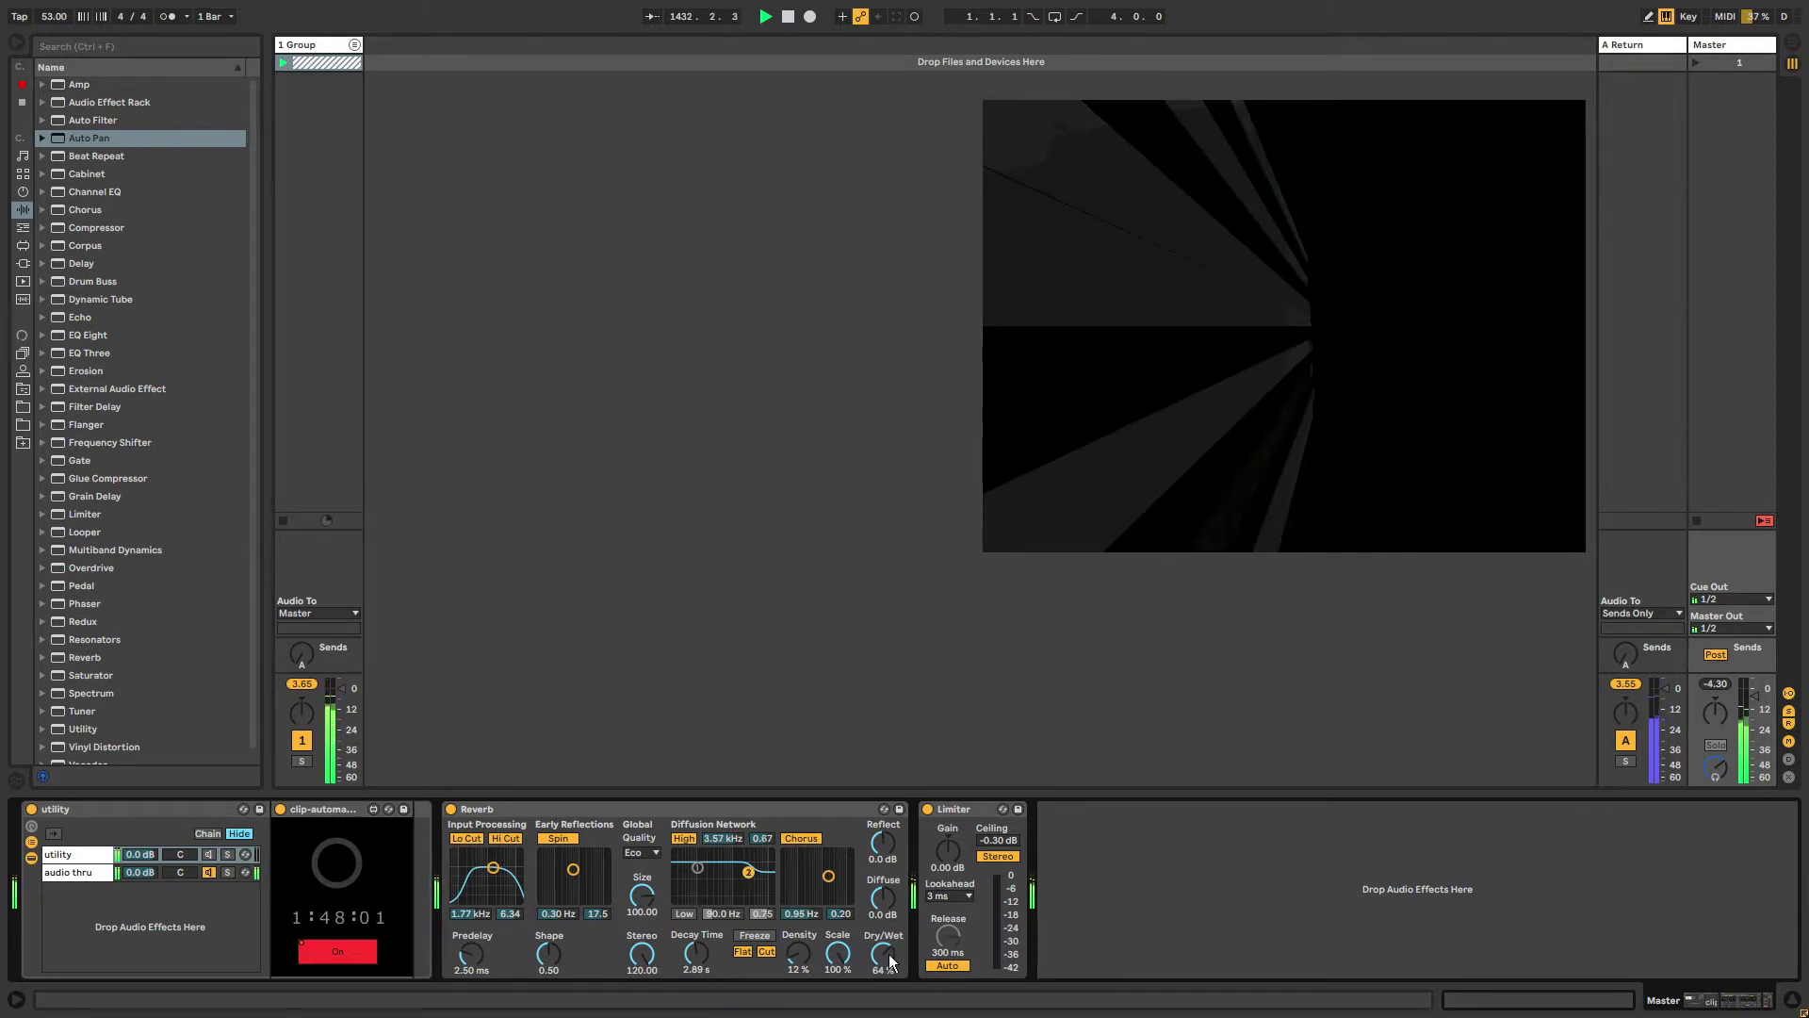
Create a new Operator instrument track beside the folded group track.
{"action": "left_click", "coordinate": [356, 43]}
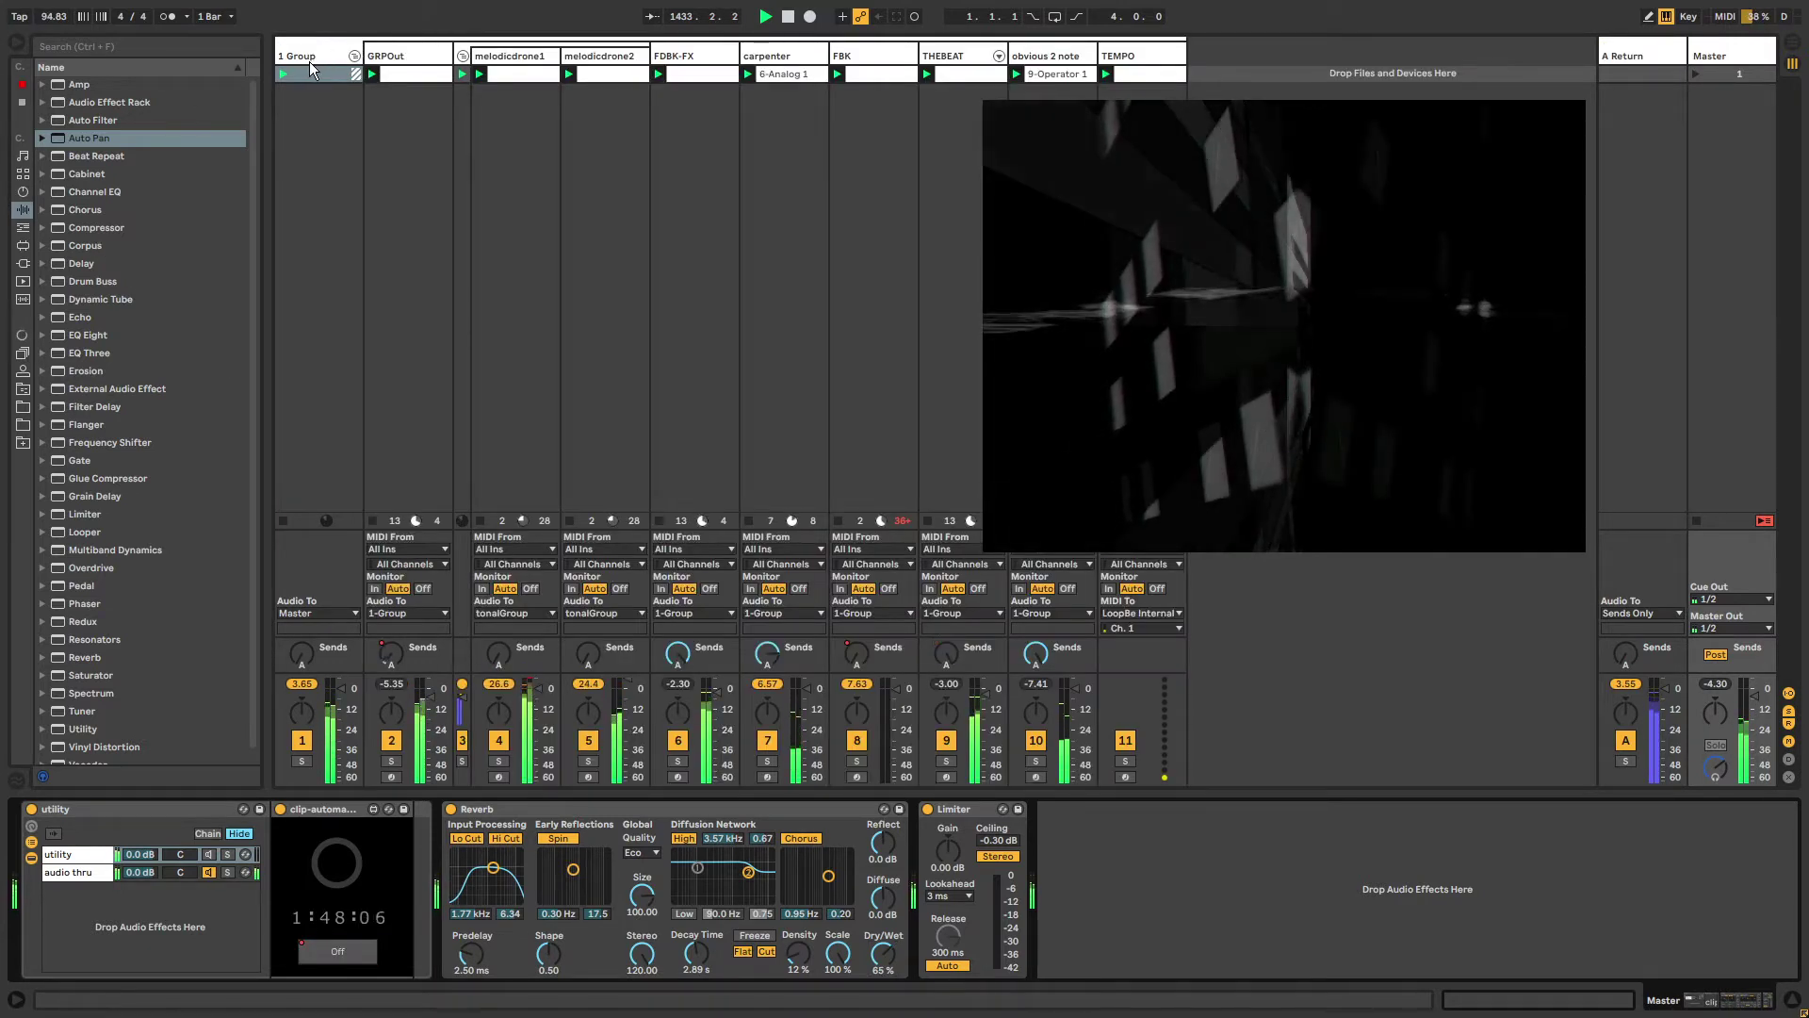
{"action": "left_click", "coordinate": [311, 56]}
{"action": "left_click", "coordinate": [355, 55]}
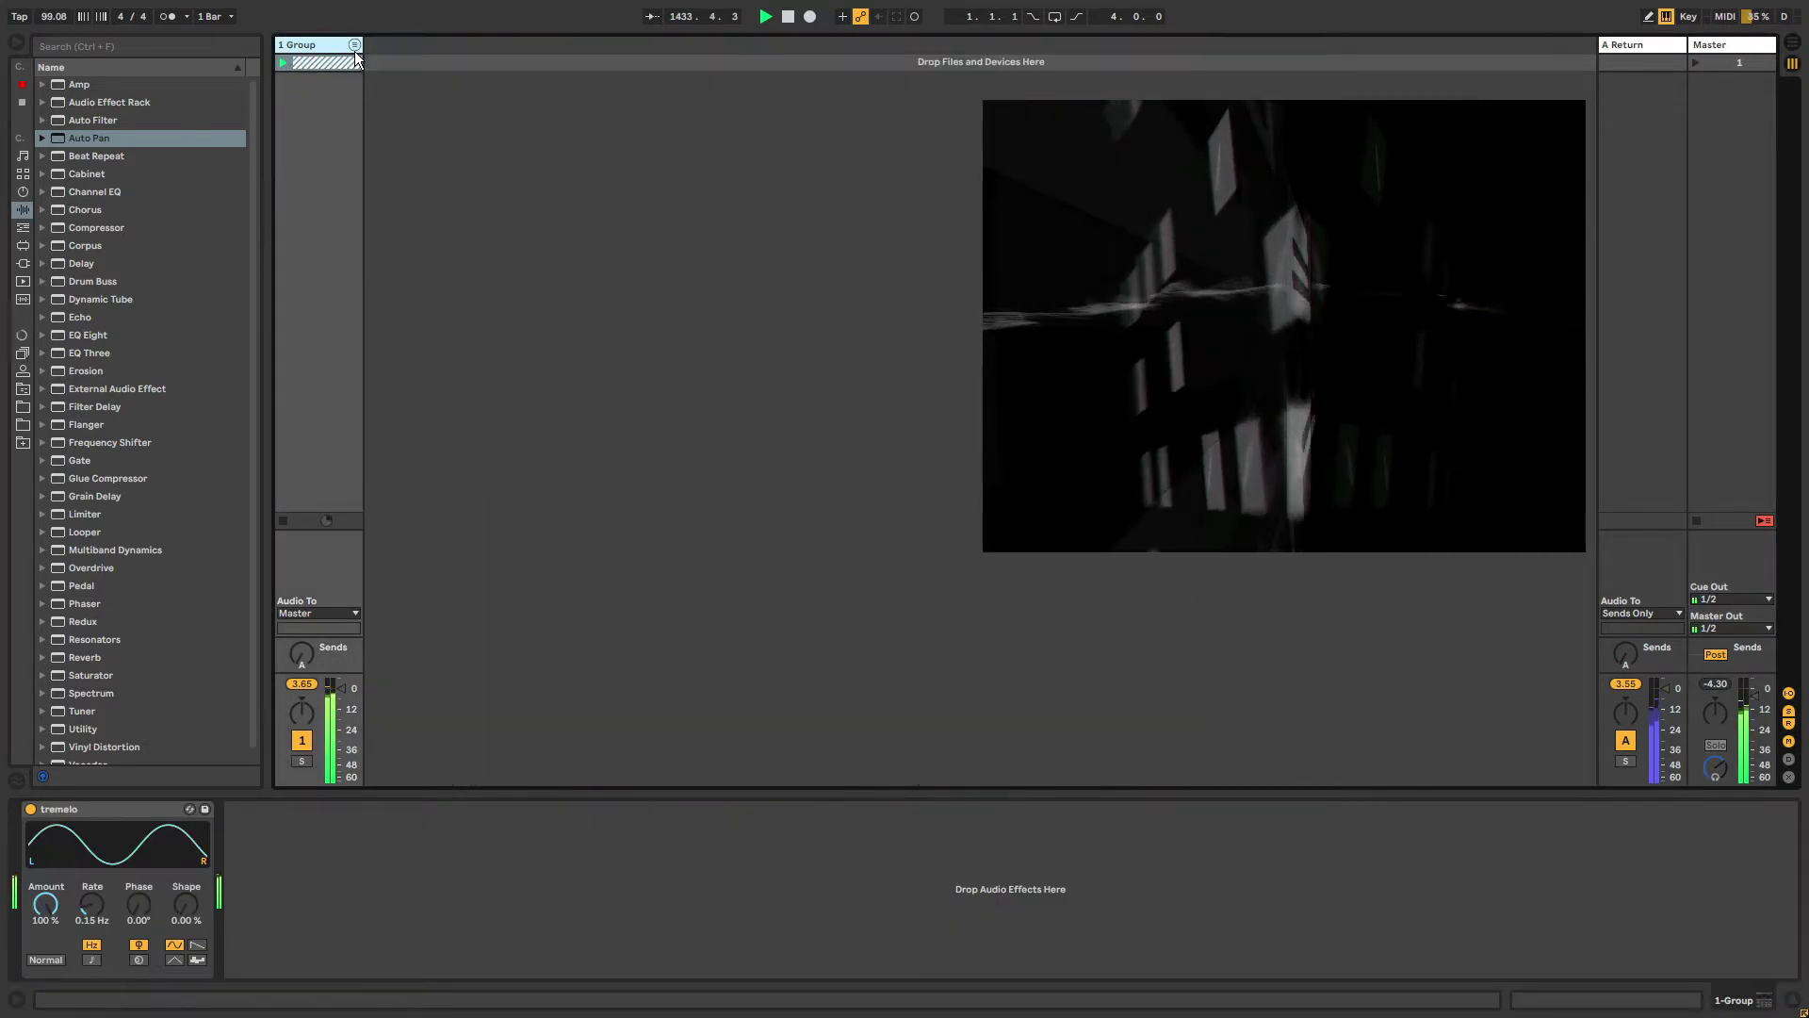
{"action": "left_click", "coordinate": [26, 192]}
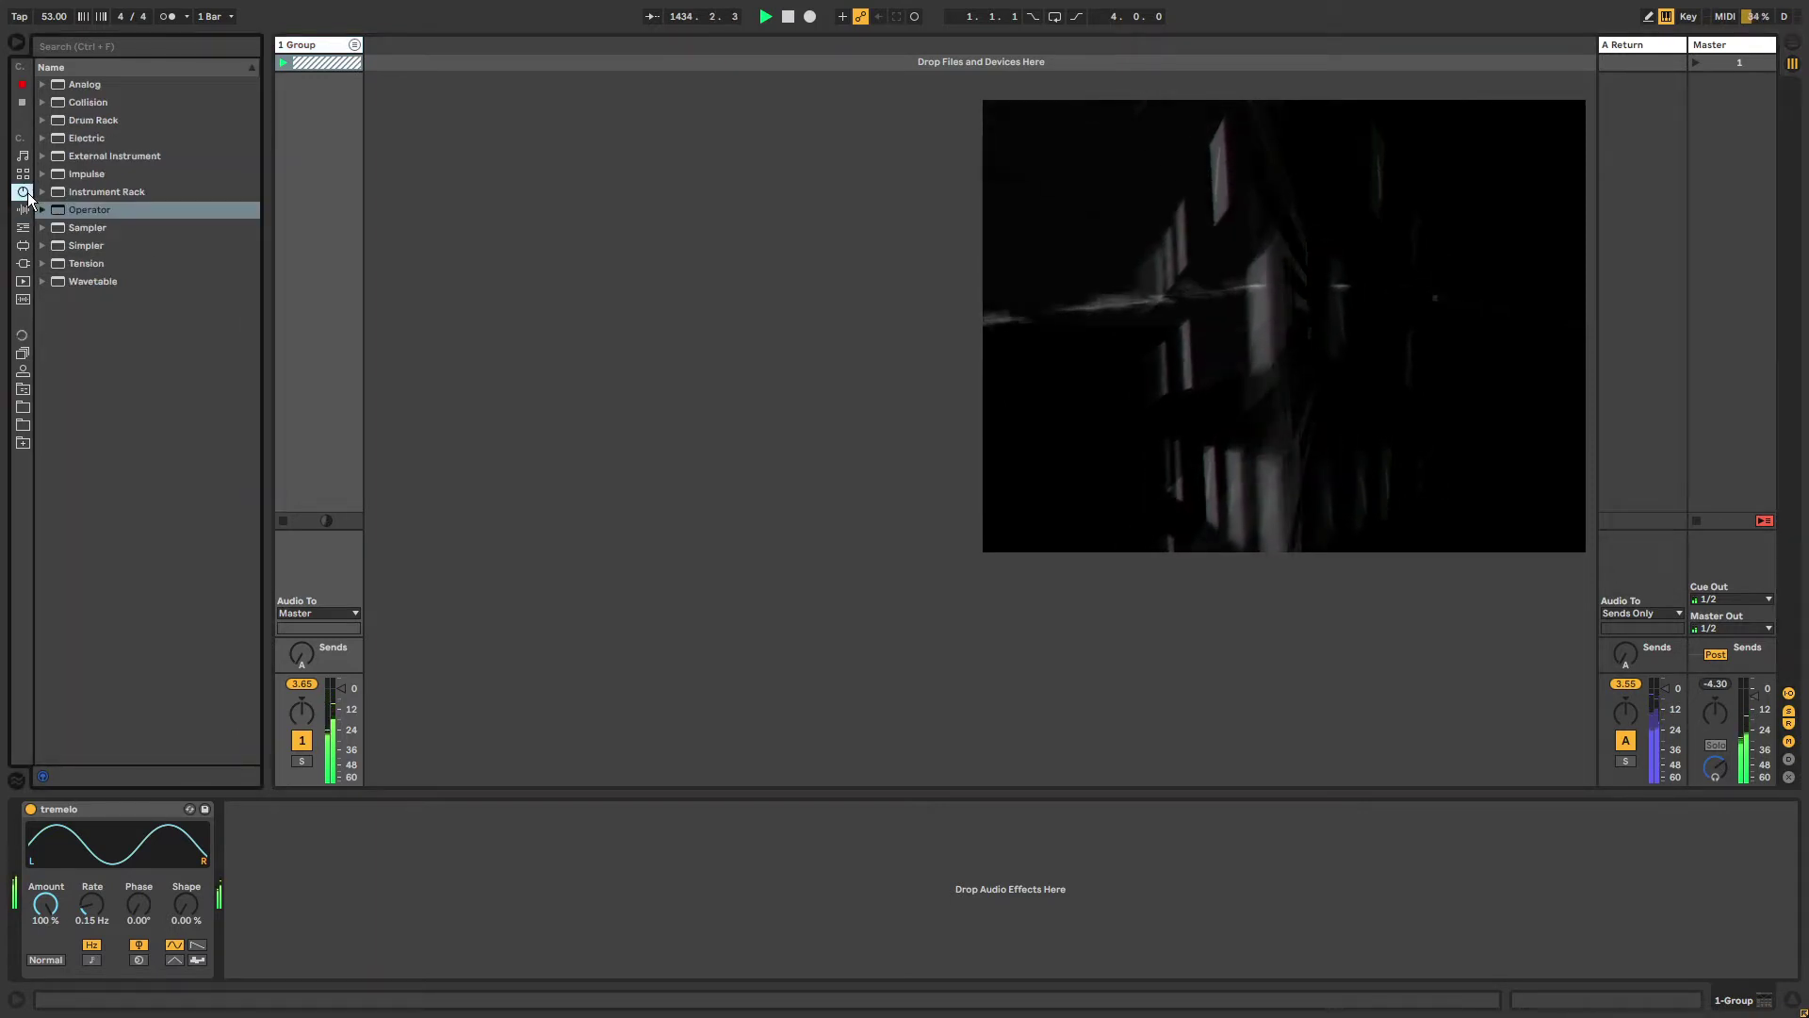
{"action": "left_click_drag", "start_coordinate": [78, 207], "coordinate": [410, 65]}
{"action": "left_click", "coordinate": [401, 43]}
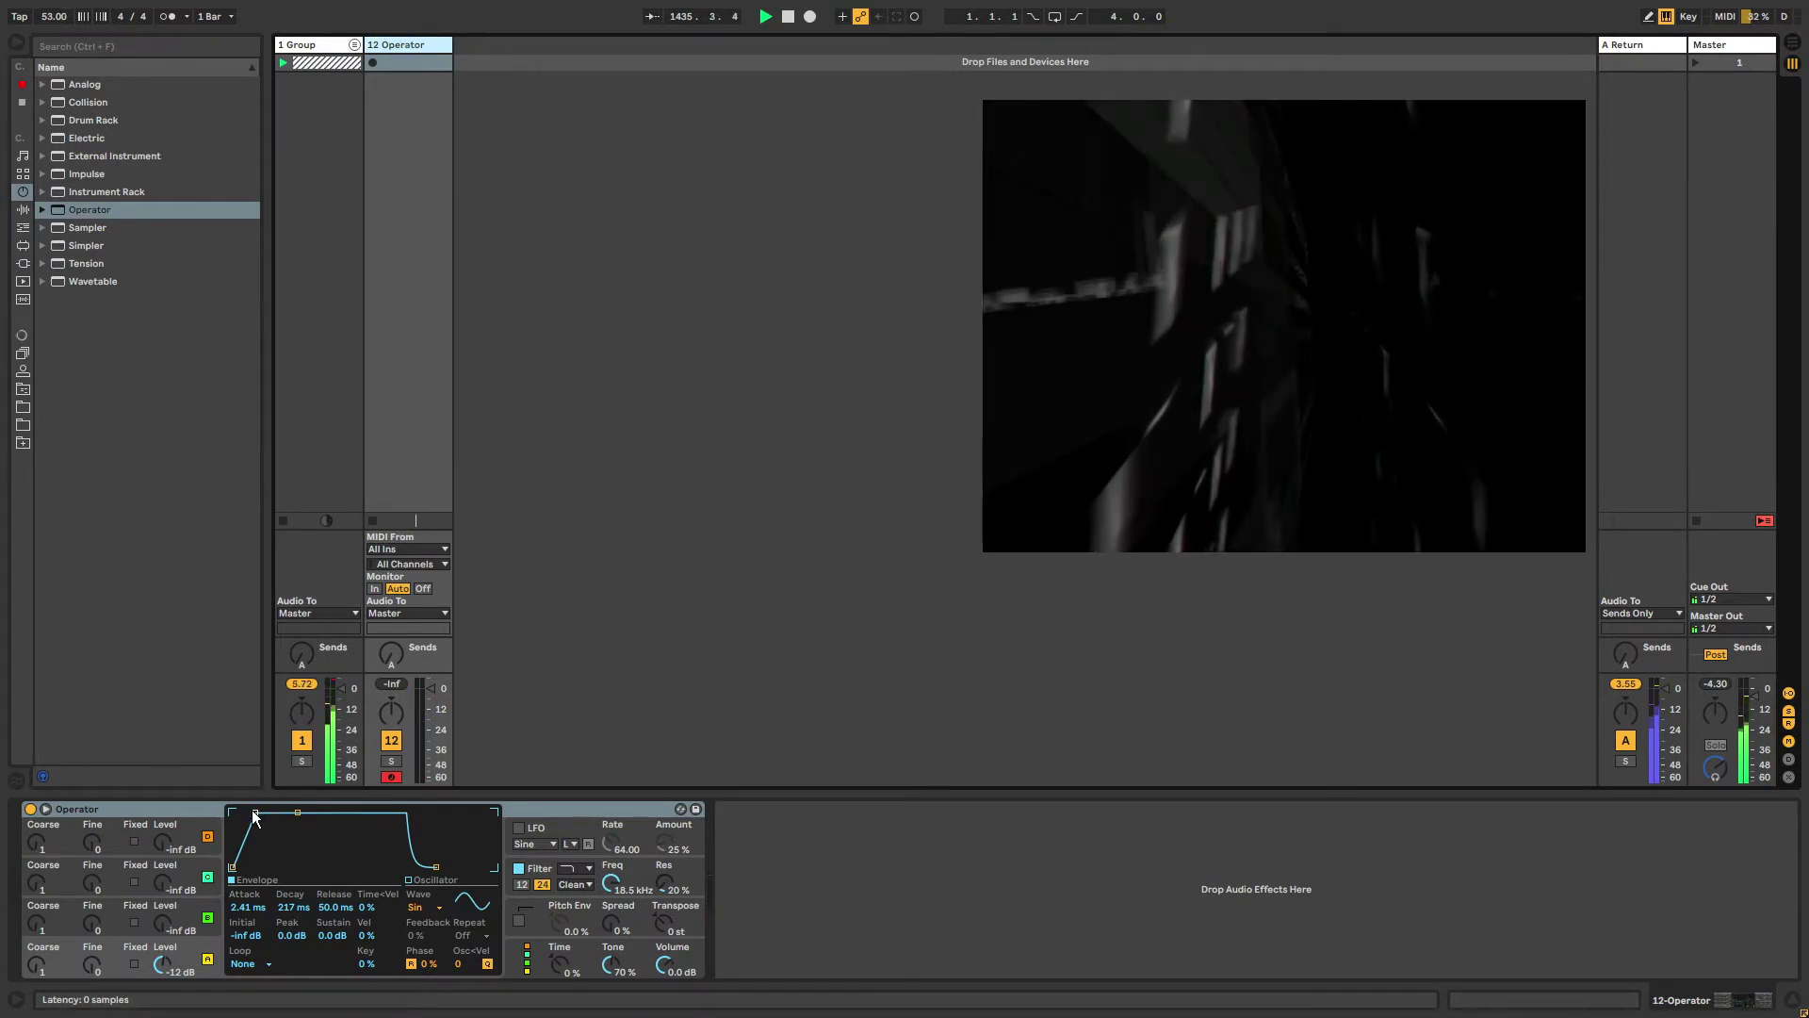
Set oscillator A's attack to 9.10 ms and release to 2.11 s, and record a MIDI clip in the Operator track's first slot.
{"action": "left_click_drag", "start_coordinate": [254, 816], "coordinate": [264, 812]}
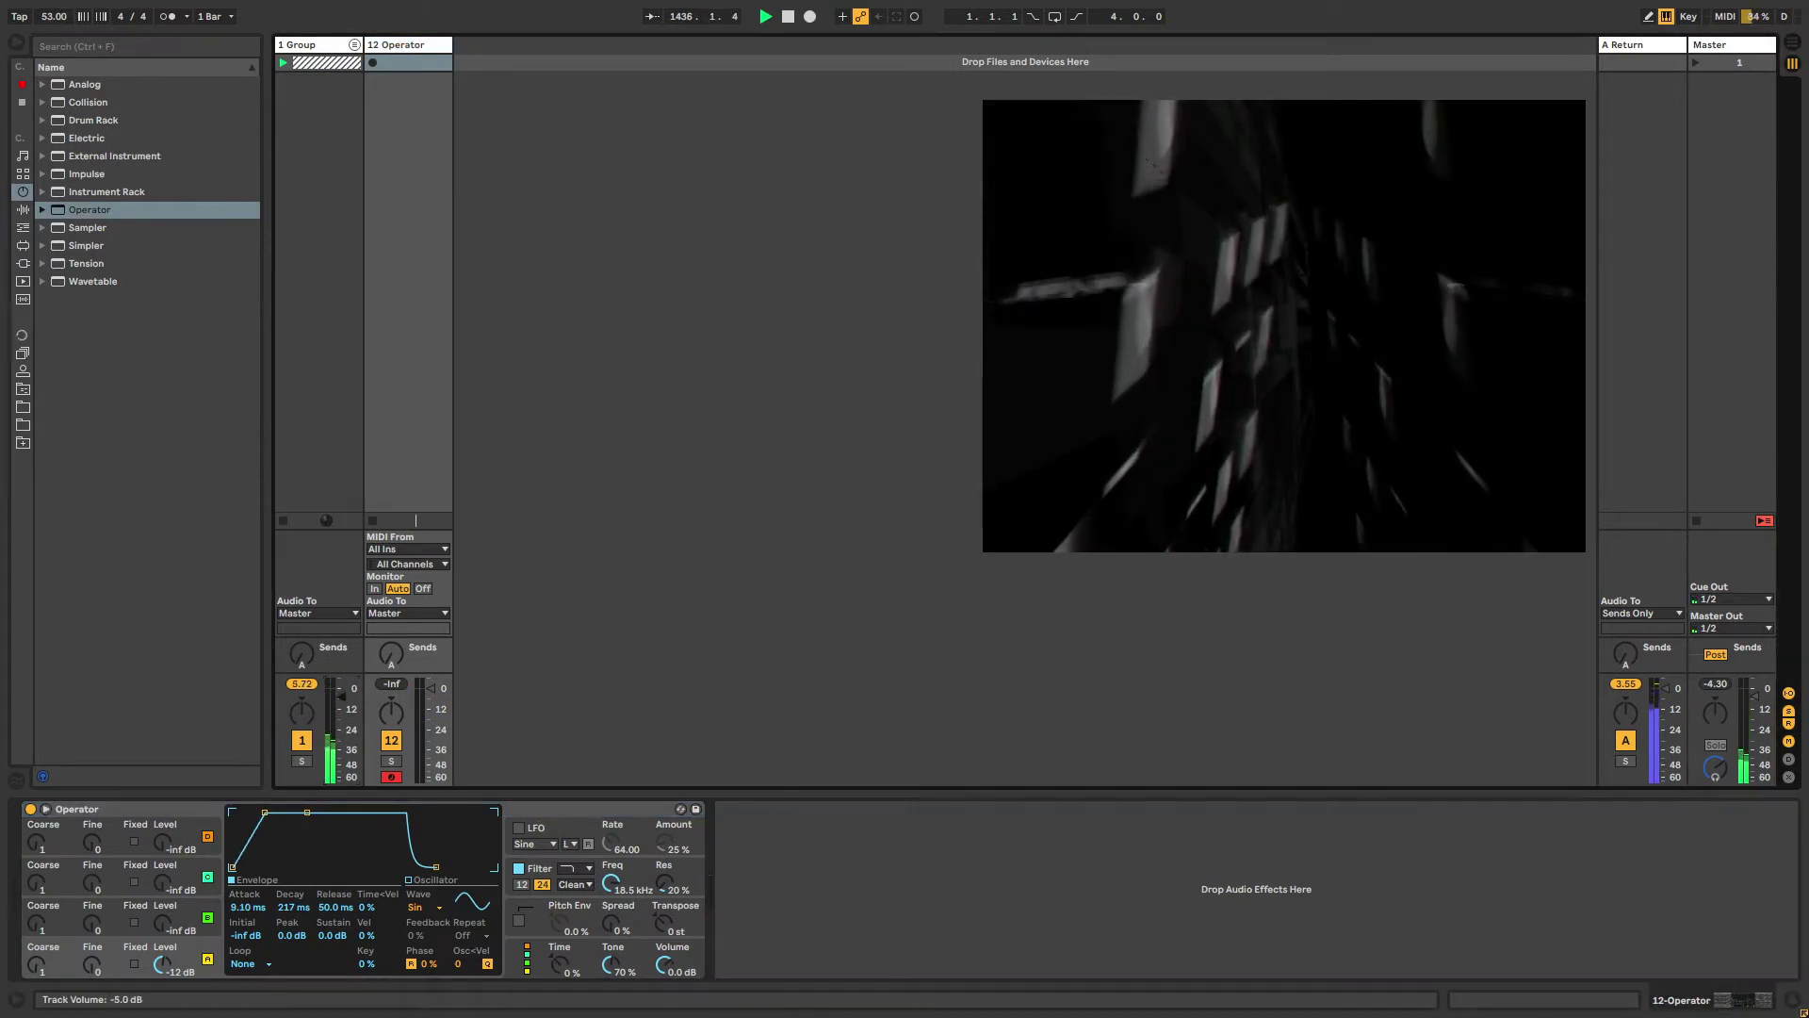
{"action": "left_click_drag", "start_coordinate": [438, 864], "coordinate": [467, 866]}
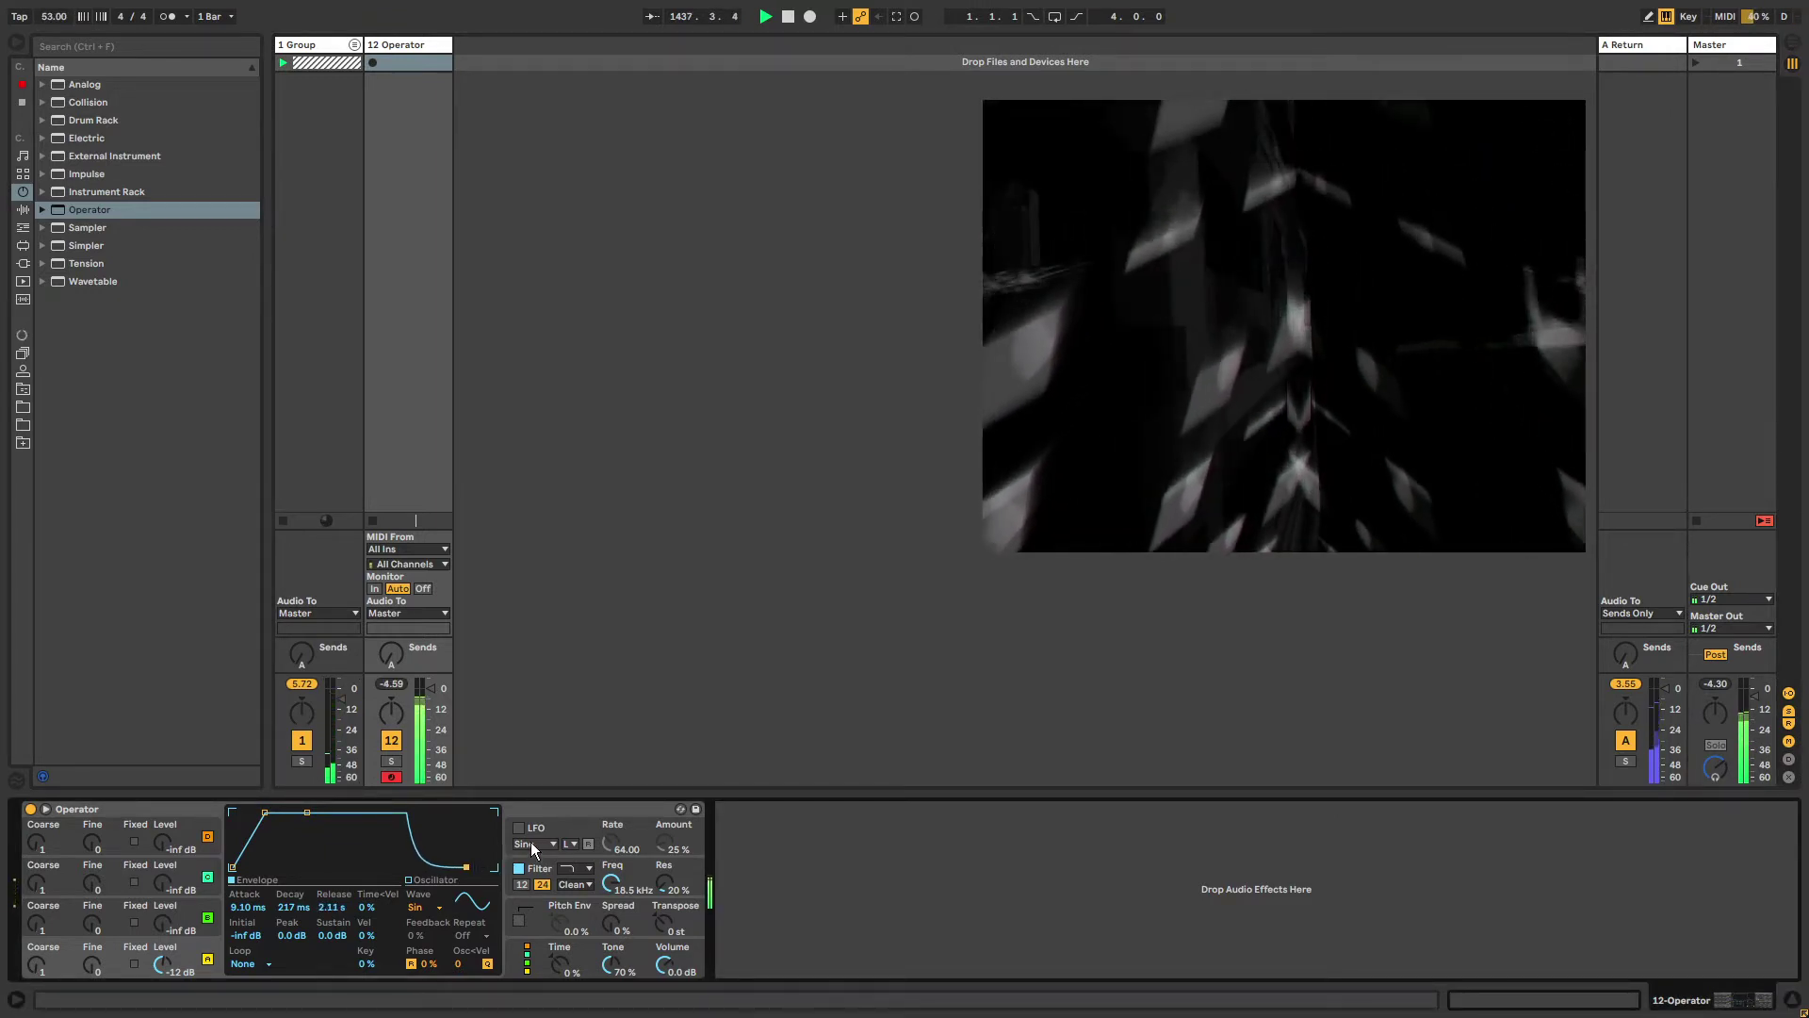
{"action": "left_click", "coordinate": [372, 62]}
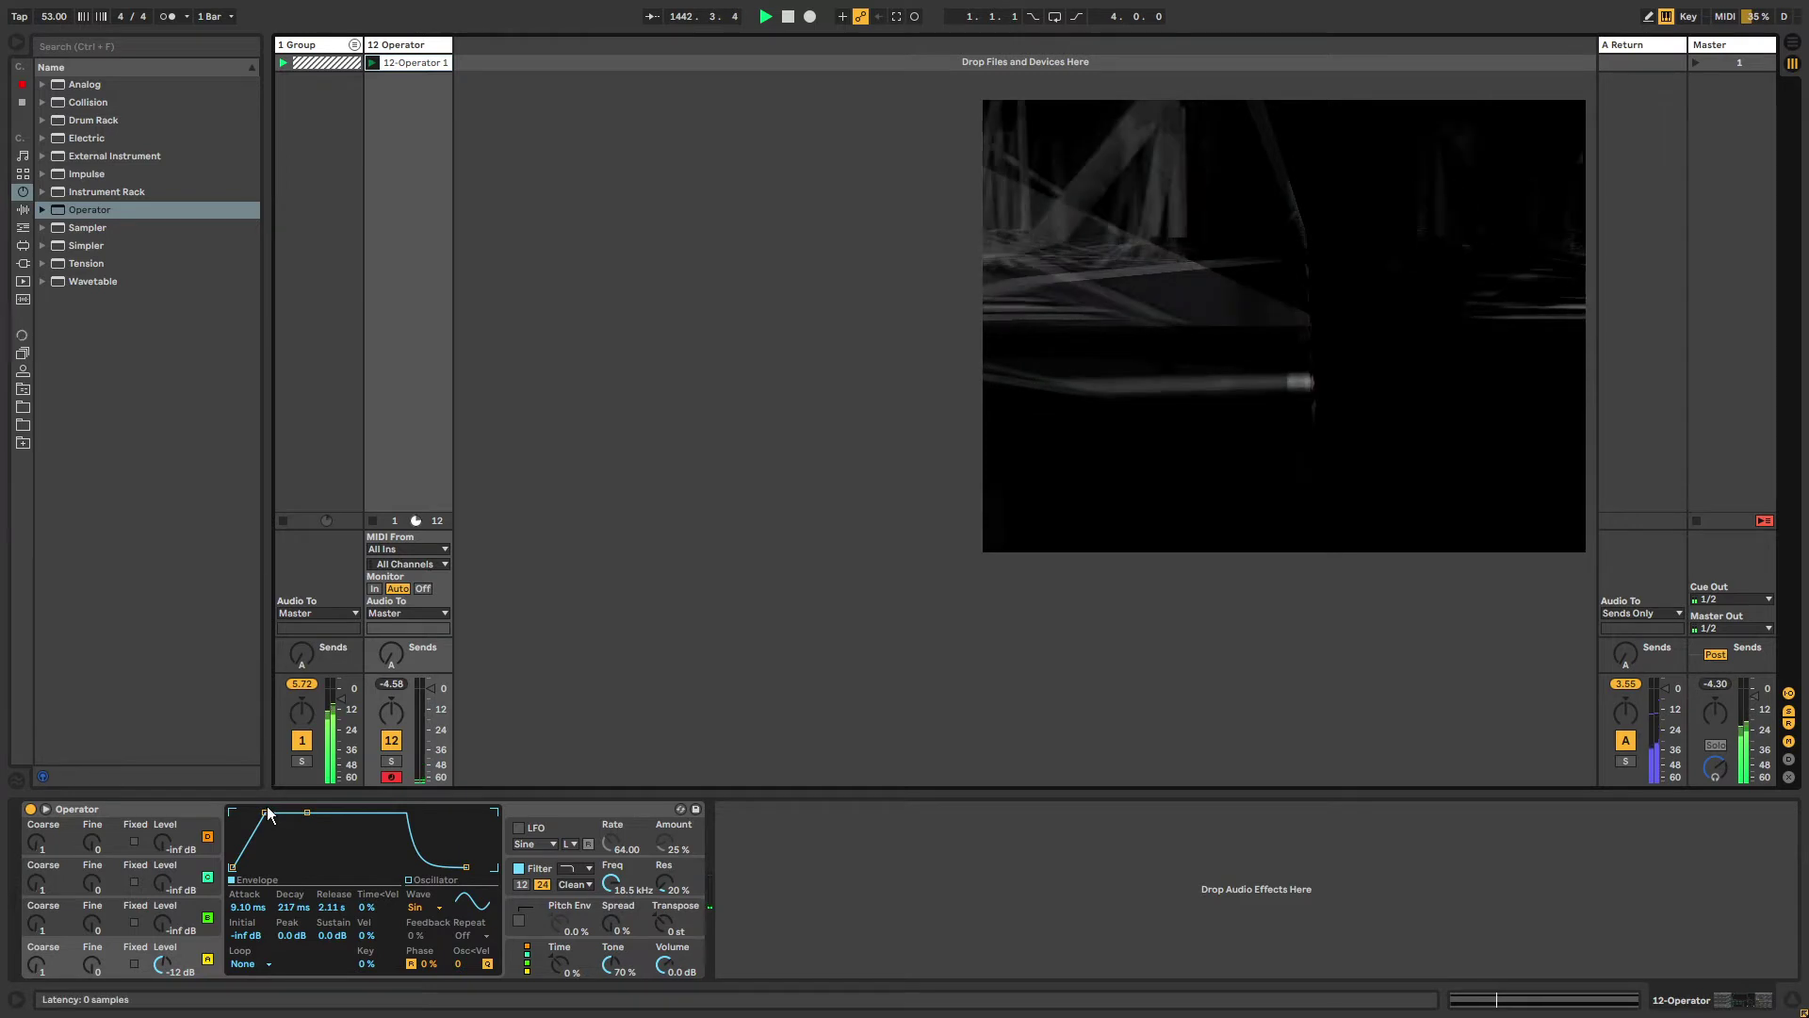
Lengthen oscillator A's attack to 58.3 ms and release to 3.02 s, and lower its level to -18 dB.
{"action": "left_click_drag", "start_coordinate": [263, 818], "coordinate": [274, 818]}
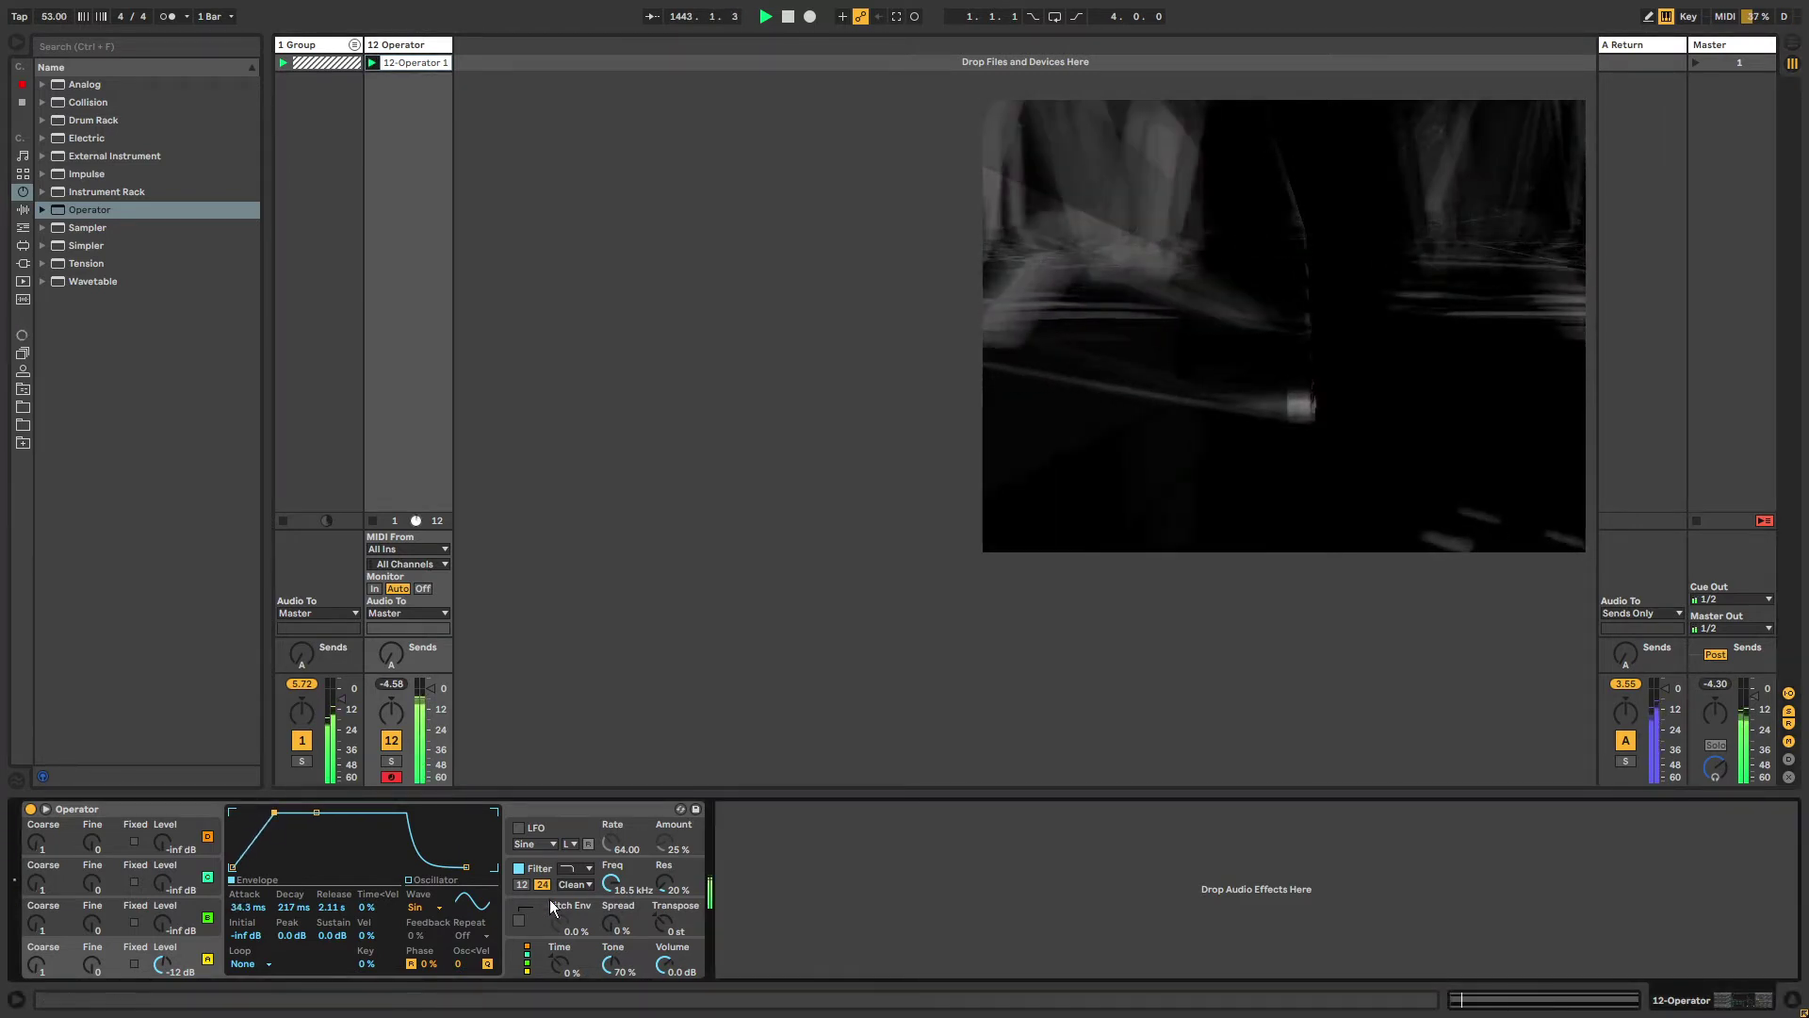
{"action": "left_click", "coordinate": [508, 961]}
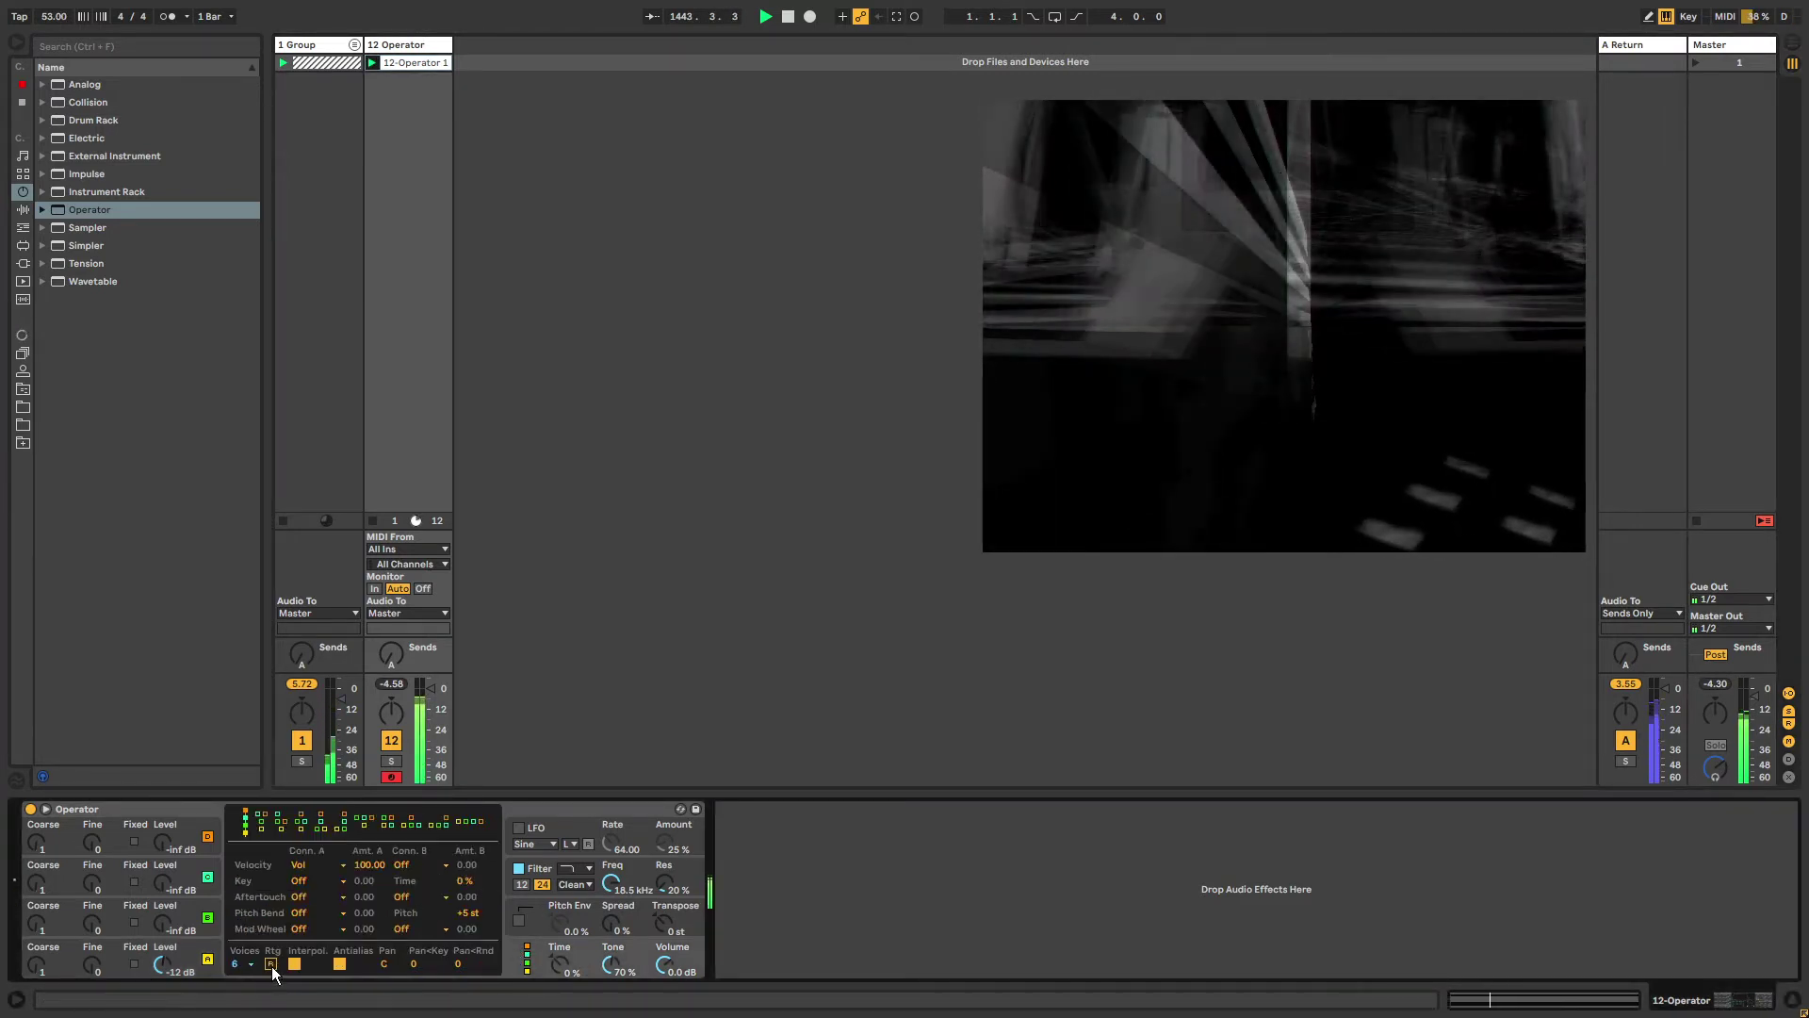
{"action": "left_click", "coordinate": [241, 963]}
{"action": "left_click", "coordinate": [242, 963]}
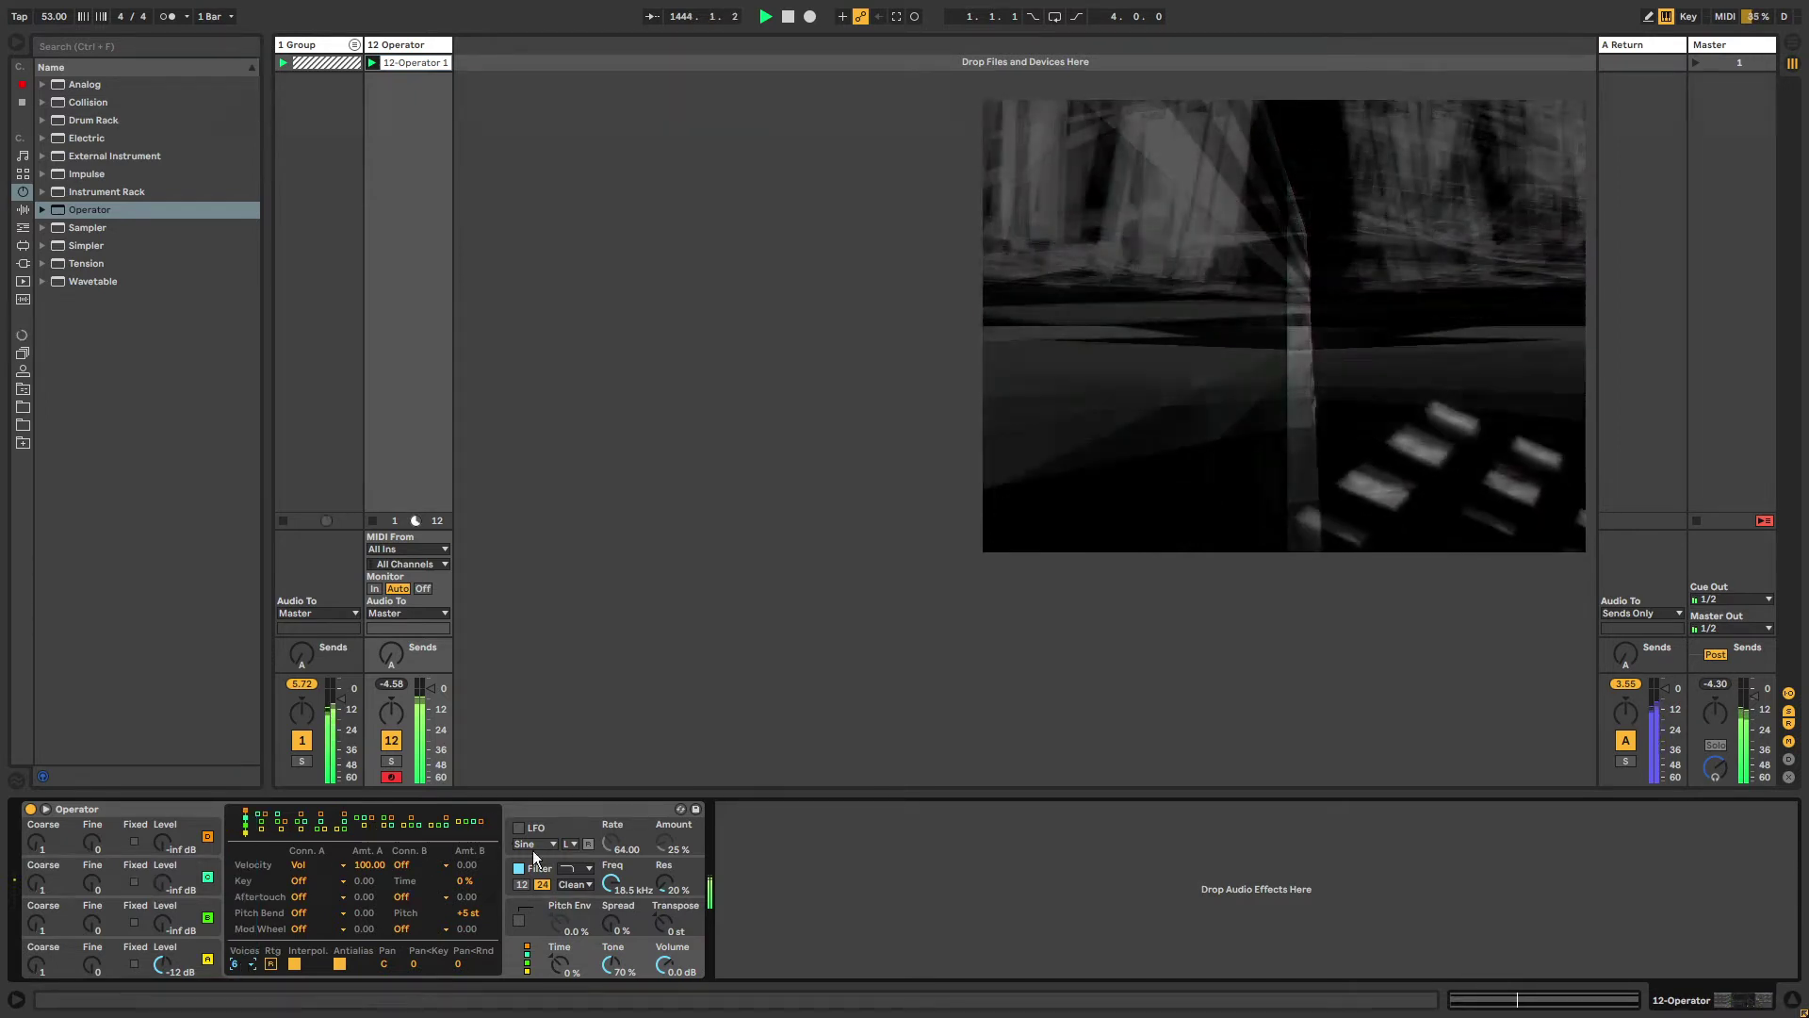
{"action": "left_click", "coordinate": [189, 954]}
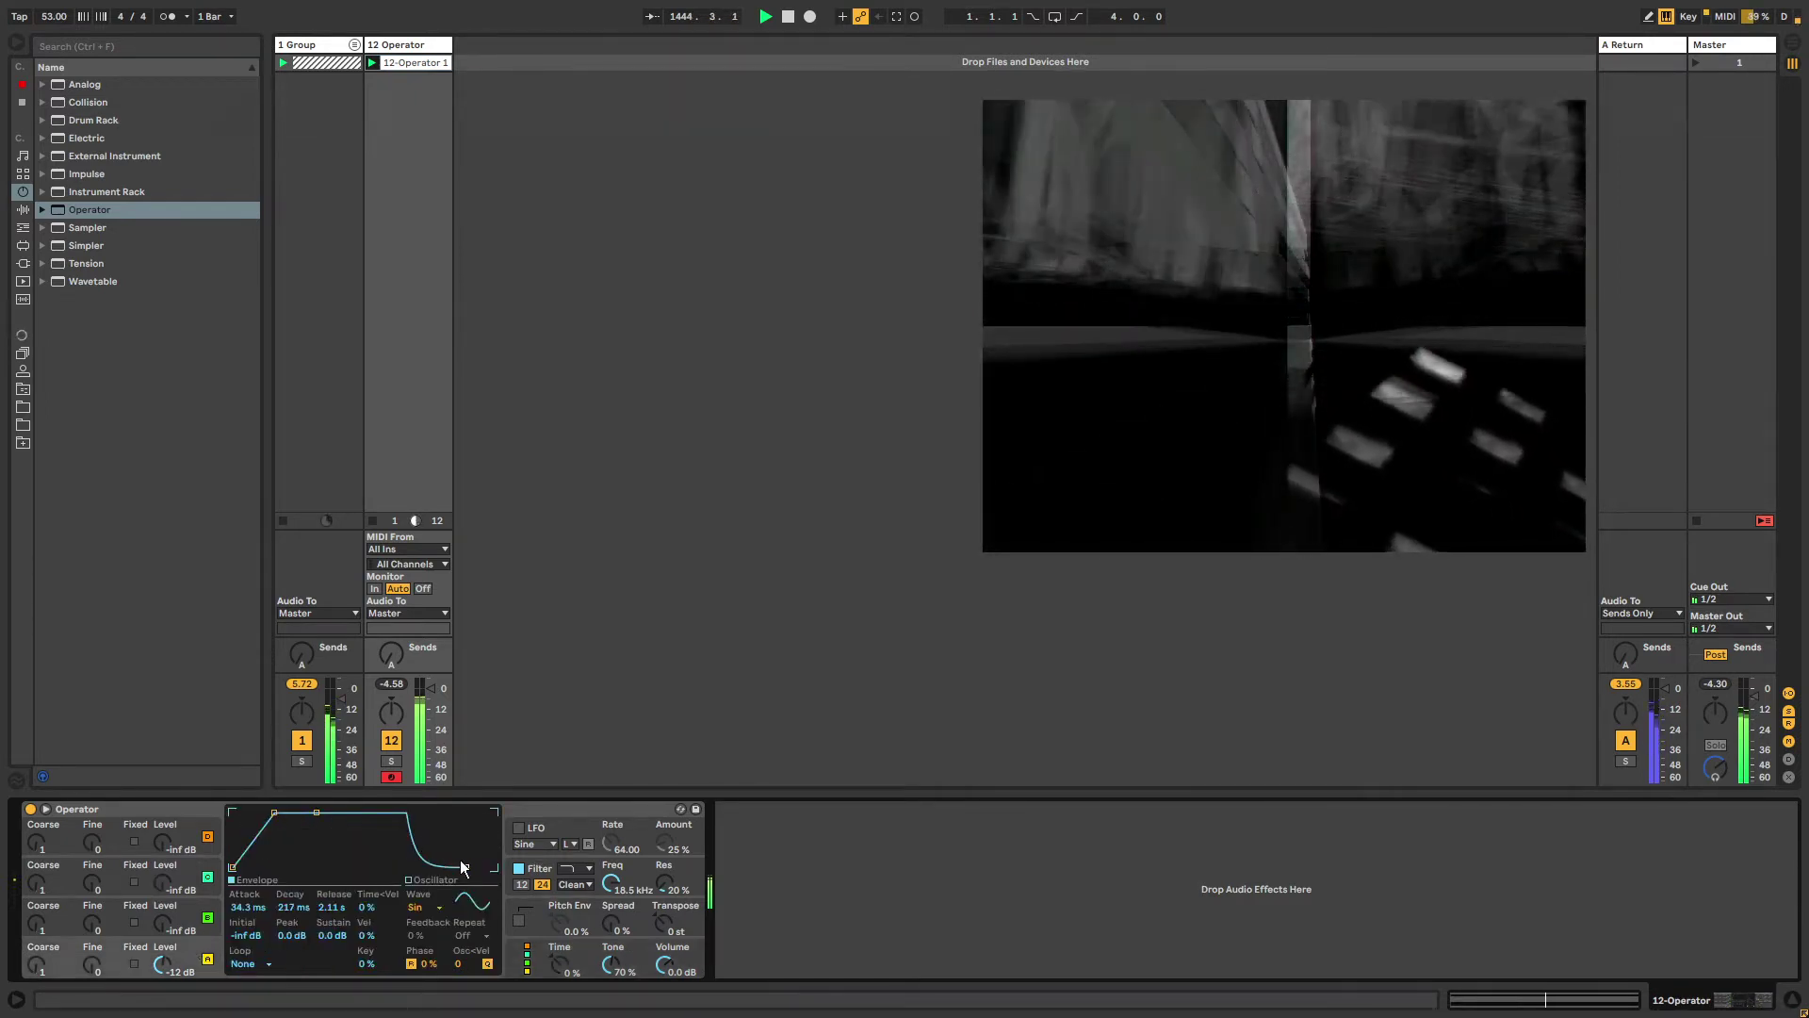
{"action": "left_click_drag", "start_coordinate": [461, 865], "coordinate": [469, 866]}
{"action": "left_click_drag", "start_coordinate": [281, 814], "coordinate": [278, 812]}
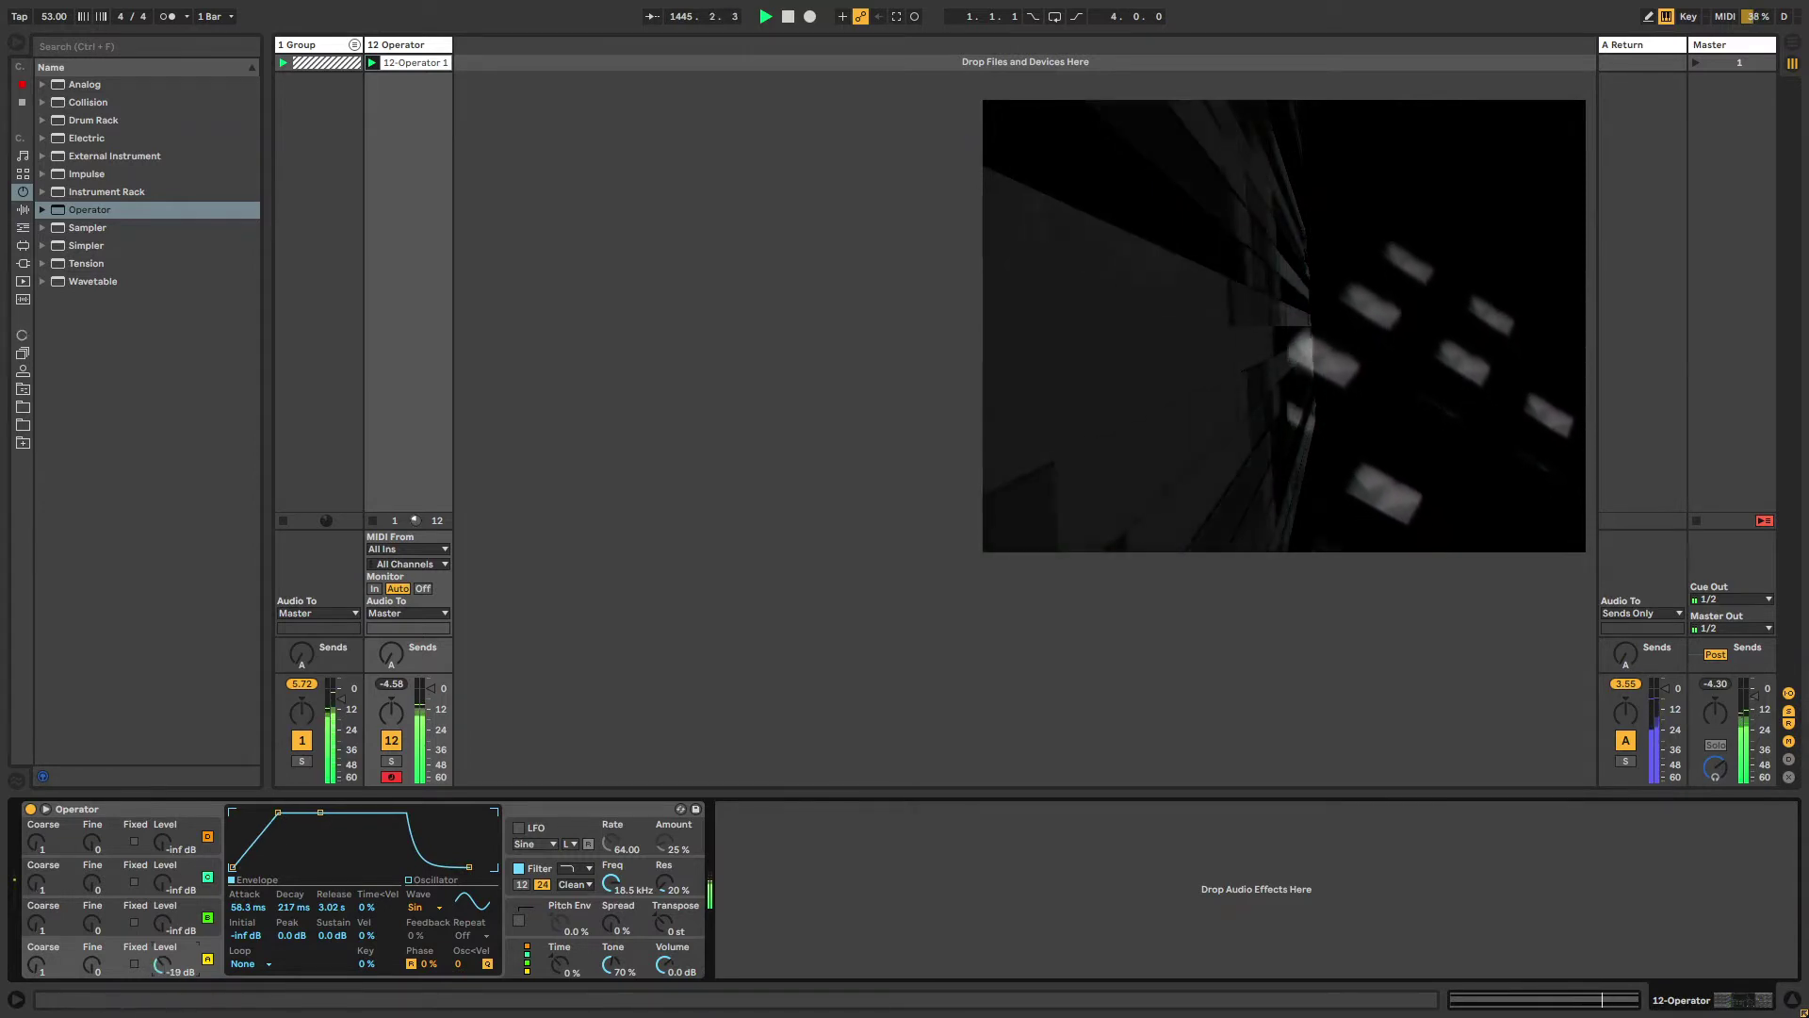
Add Auto Pan to the Operator track with 67.5% amount and 0.26 Hz rate, and raise oscillator B's level to -56 dB.
{"action": "left_click", "coordinate": [24, 210]}
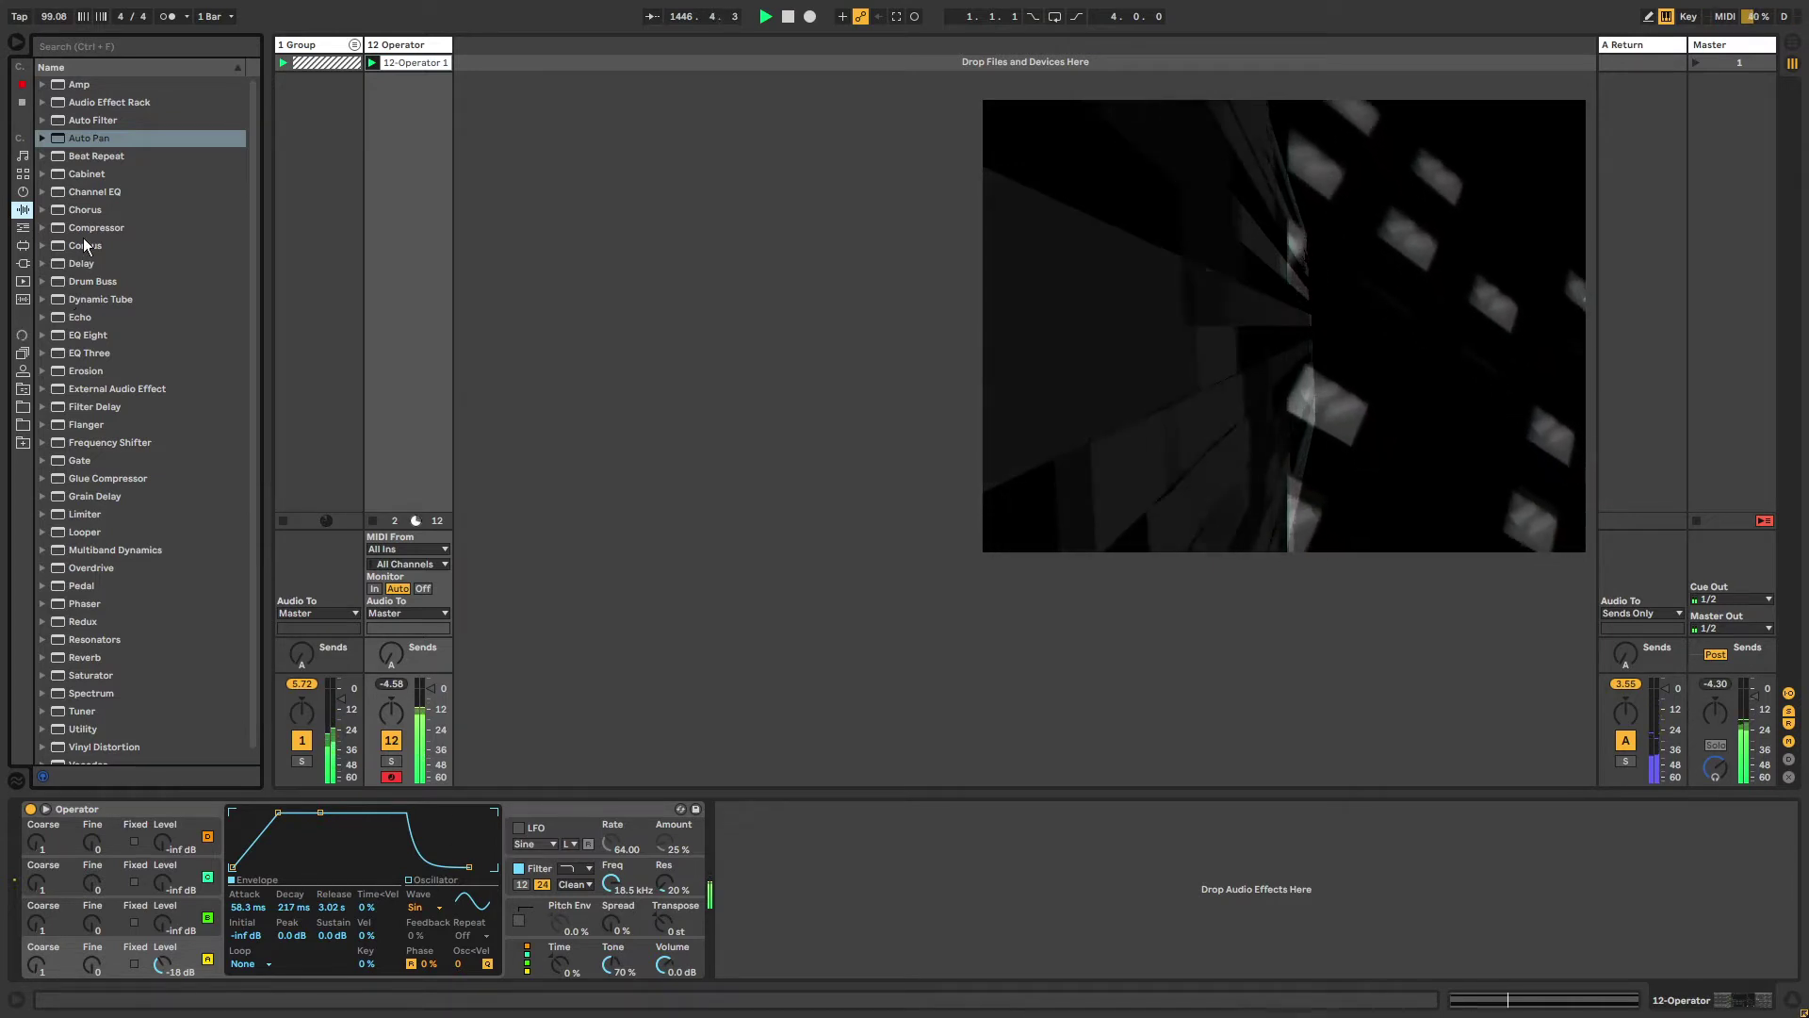
{"action": "double_click", "coordinate": [90, 137]}
{"action": "left_click_drag", "start_coordinate": [739, 903], "coordinate": [739, 735]}
{"action": "left_click_drag", "start_coordinate": [792, 910], "coordinate": [792, 929]}
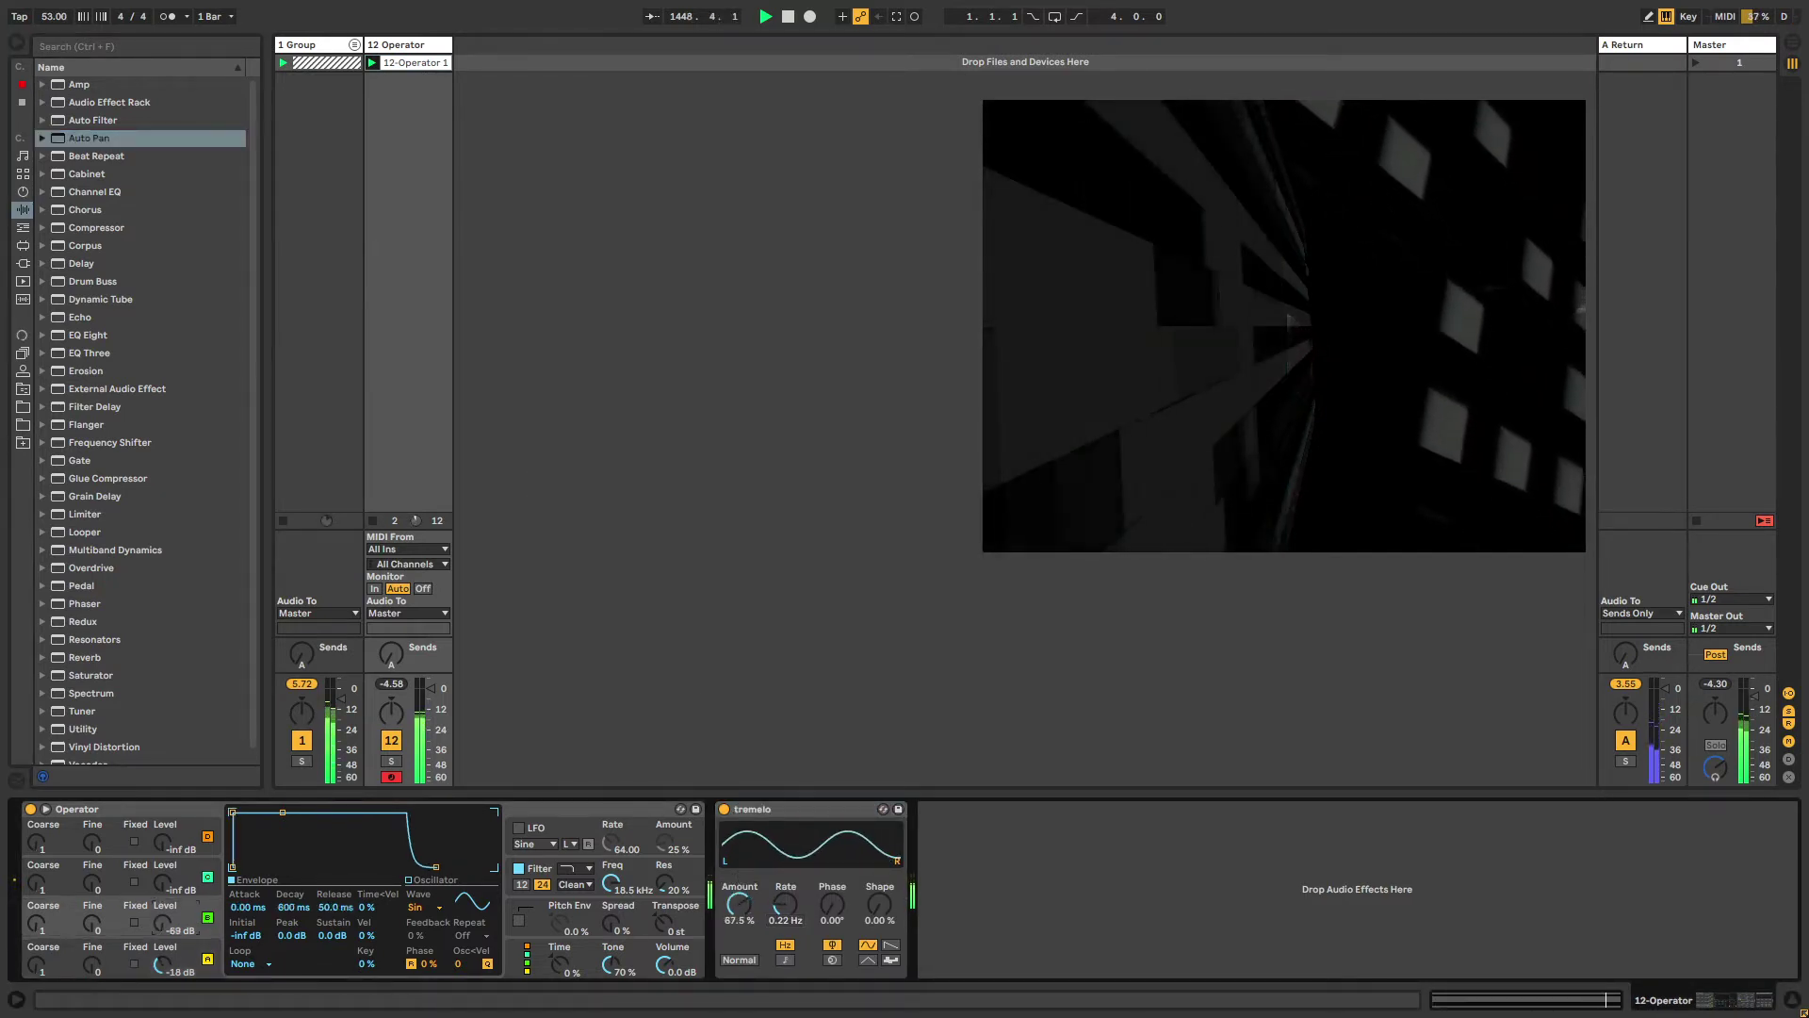
{"action": "left_click_drag", "start_coordinate": [189, 919], "coordinate": [188, 913]}
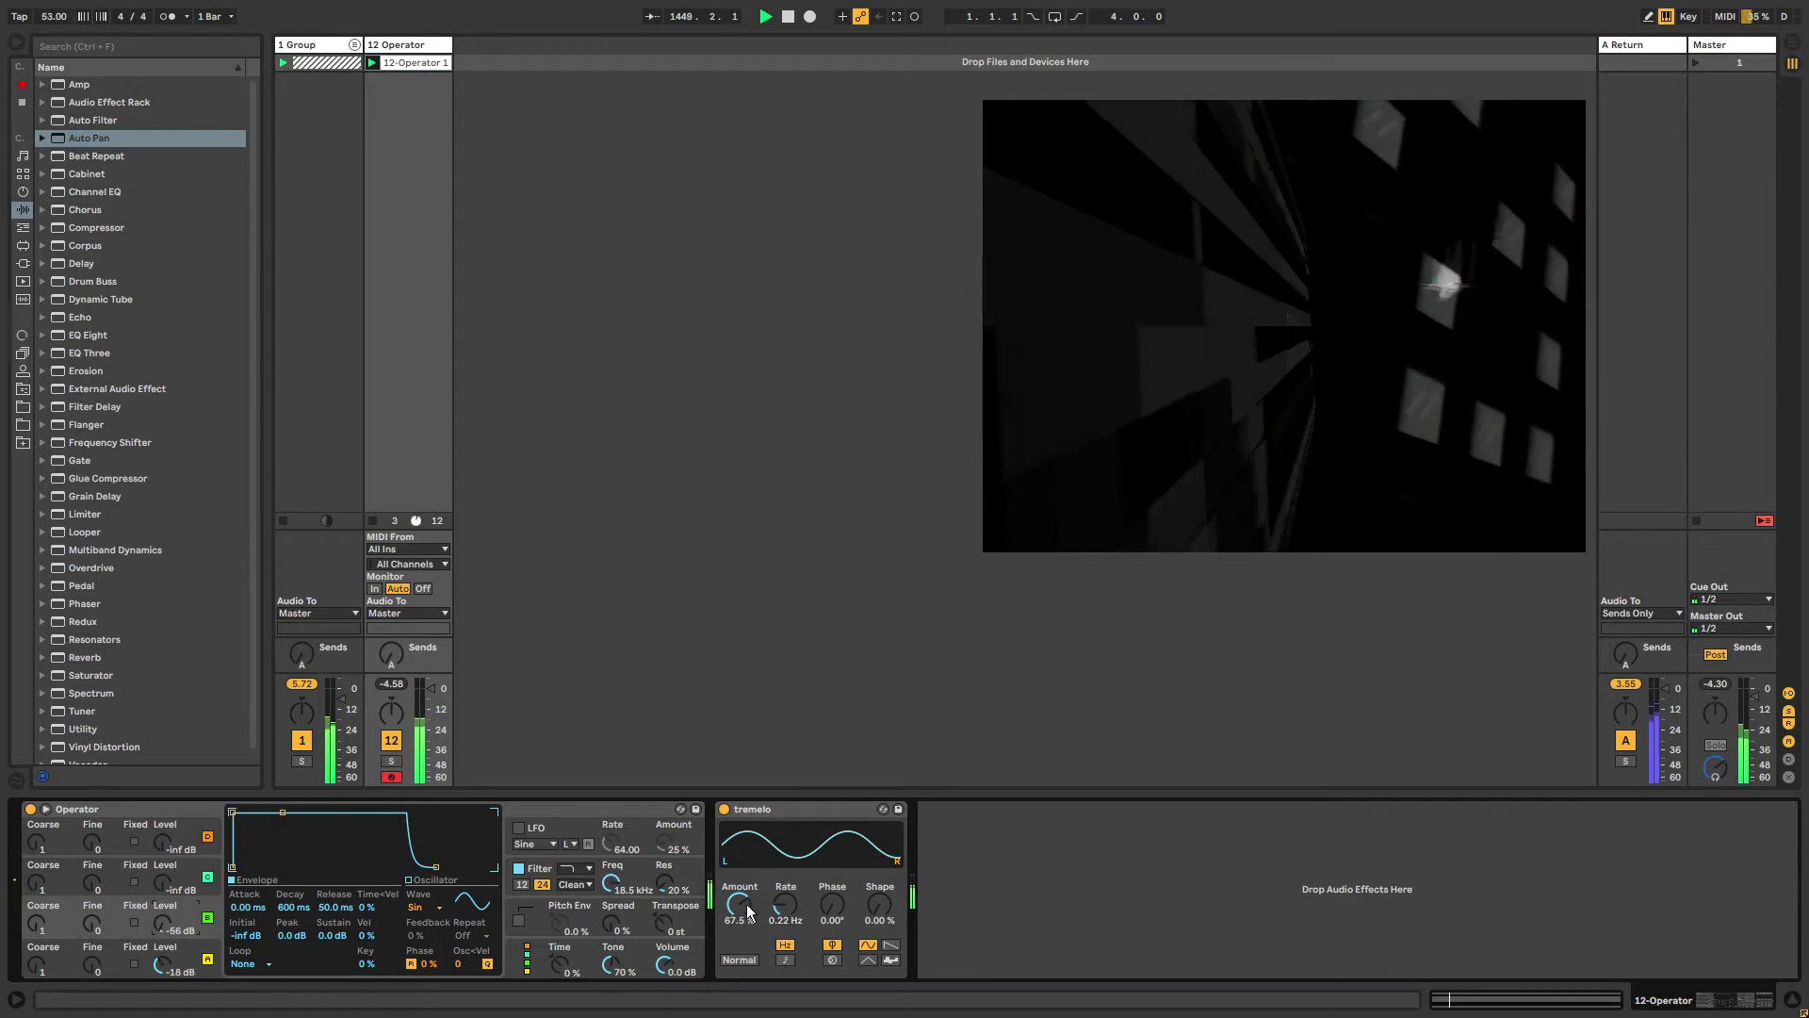
{"action": "left_click_drag", "start_coordinate": [773, 908], "coordinate": [768, 881]}
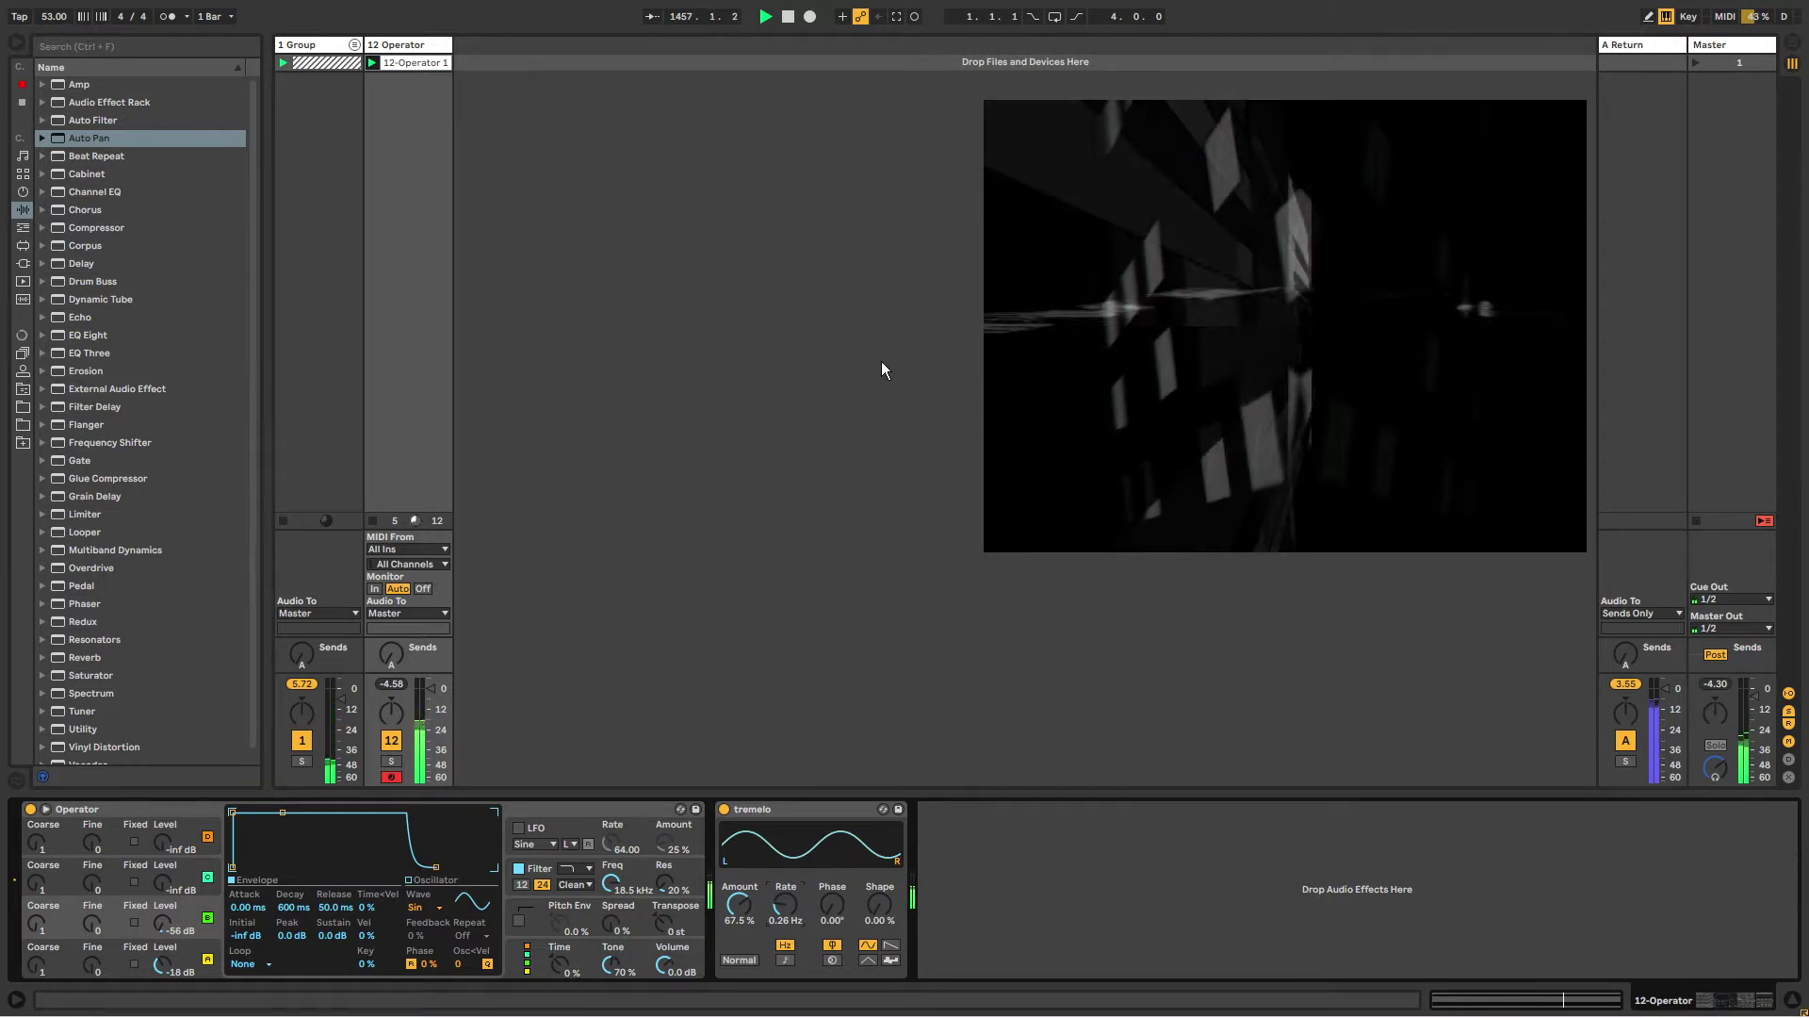
Rename the Operator track as drone.
{"action": "left_click", "coordinate": [399, 48]}
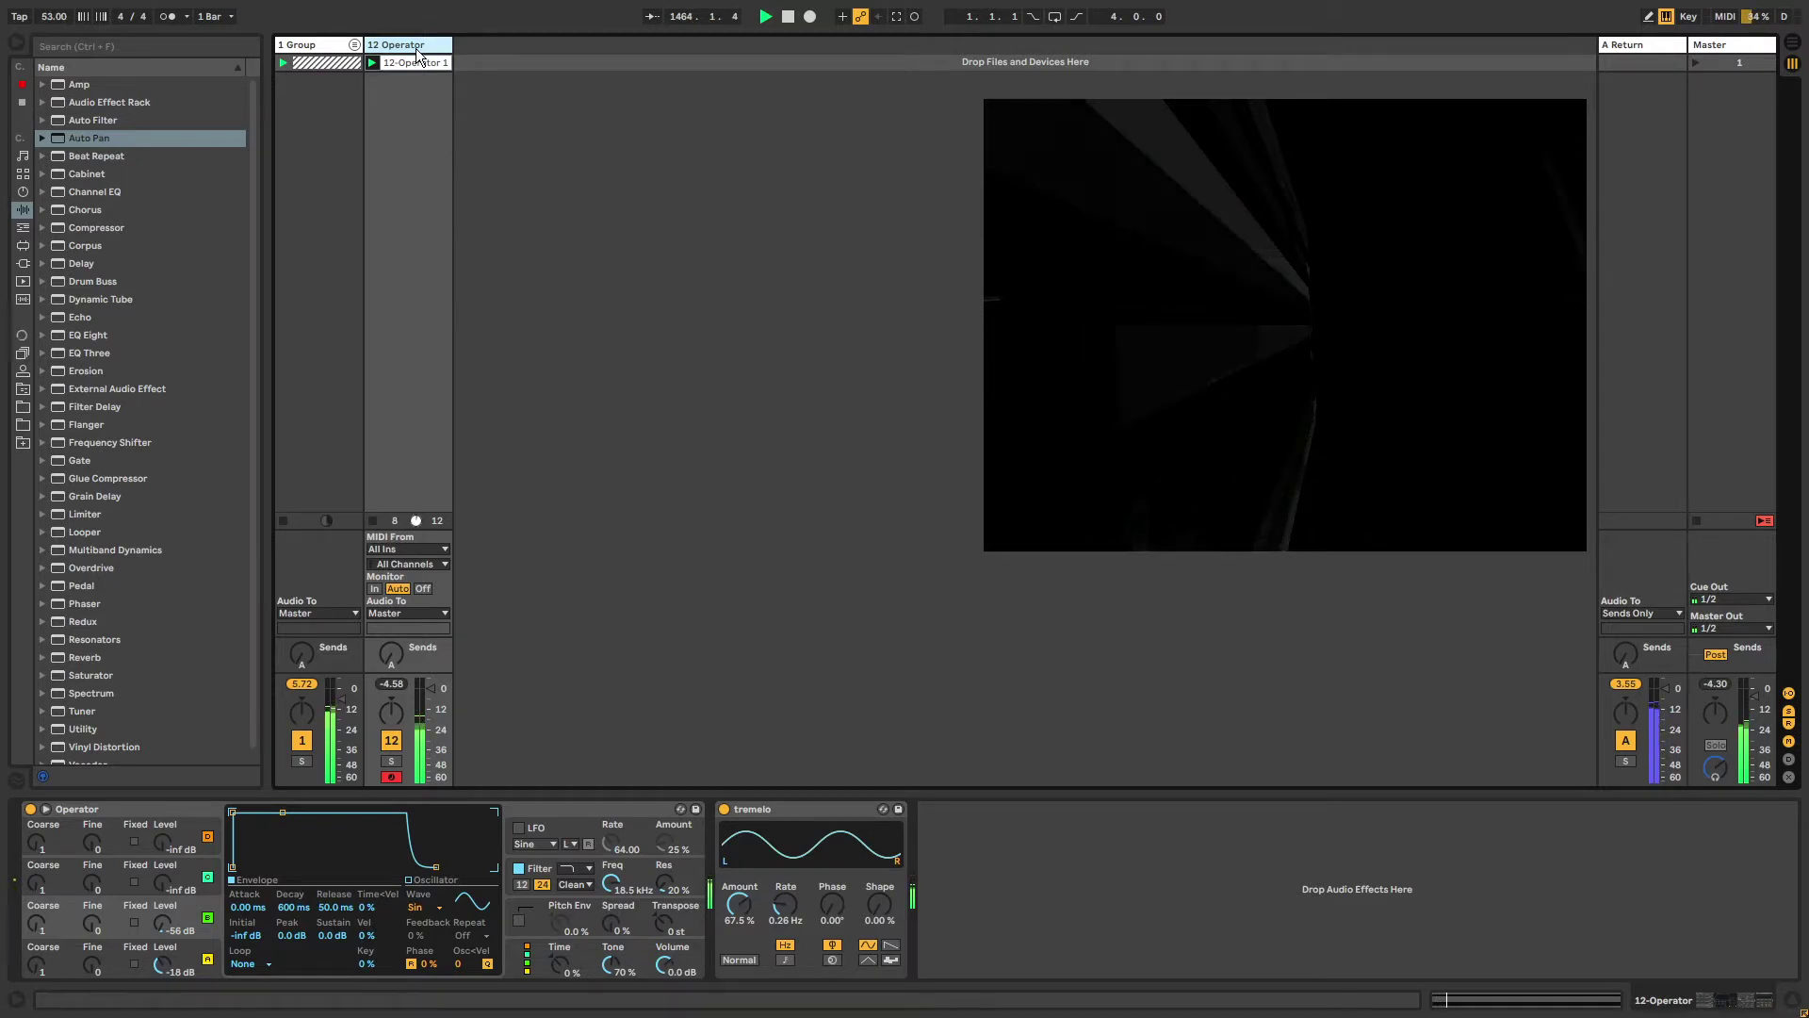
{"action": "type", "text": "drone"}
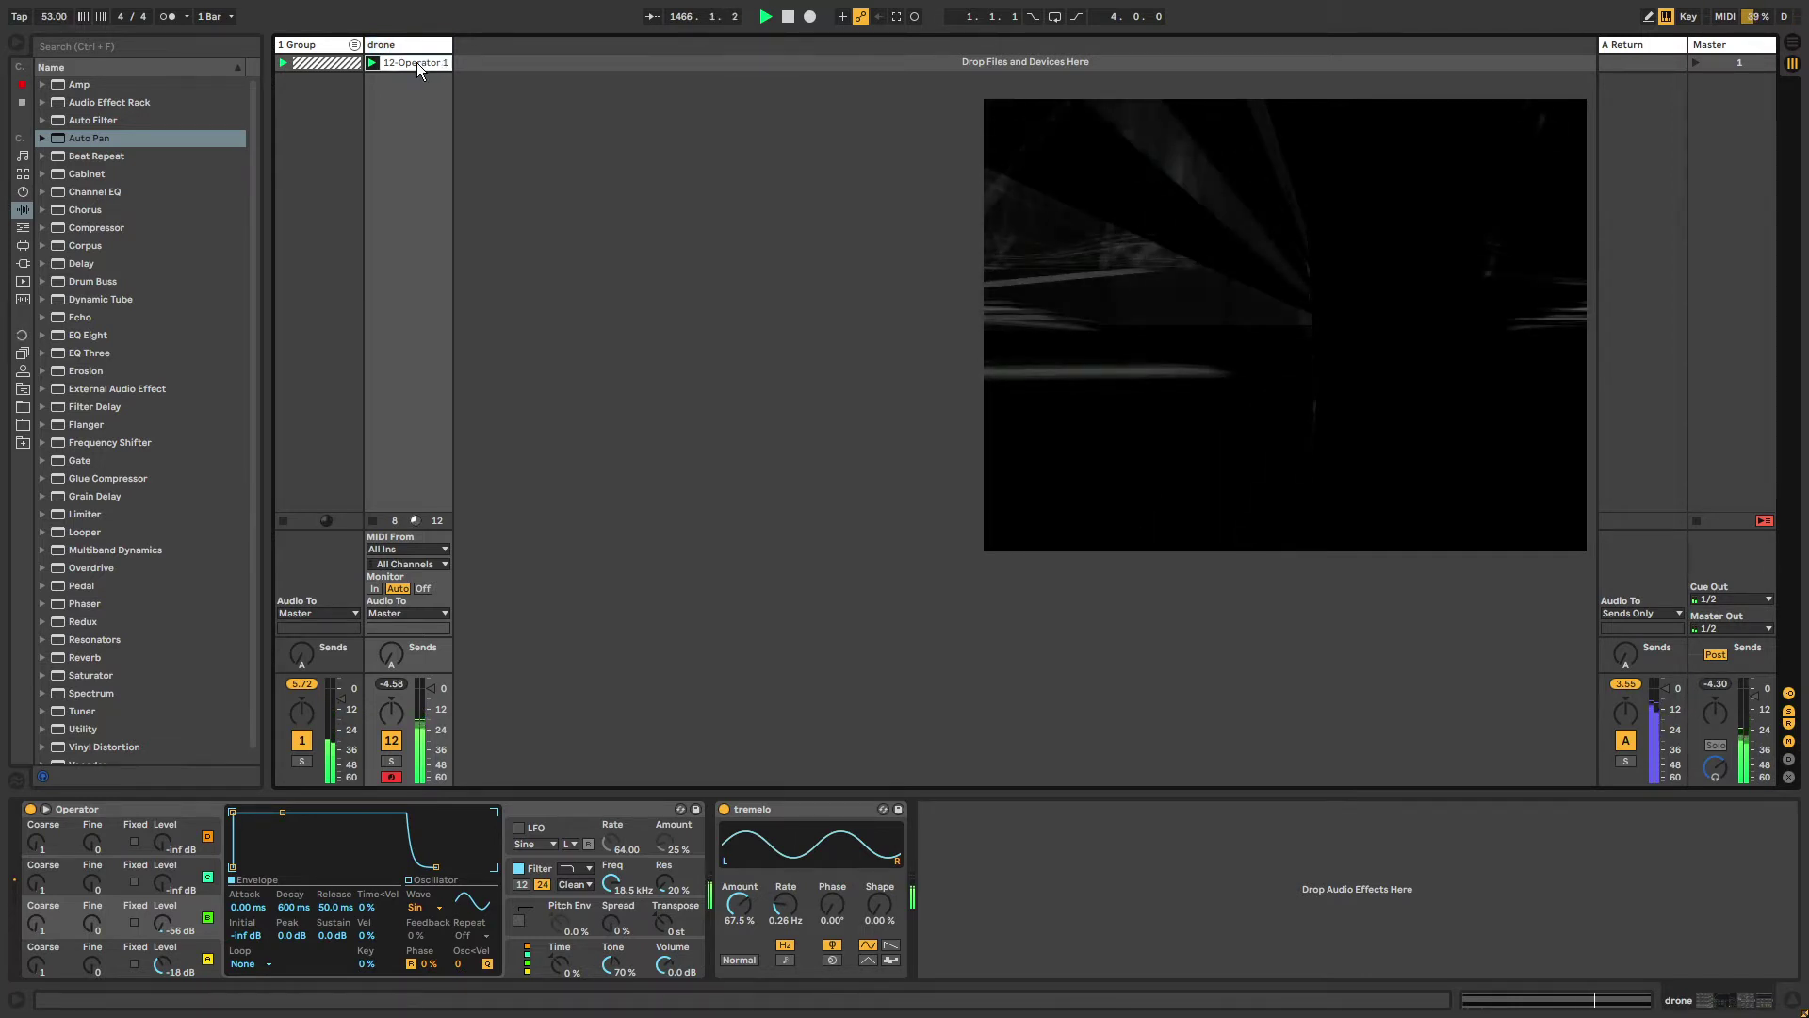
Blank the drone clip's name, and raise the track's Auto Pan amount to 89.7% and oscillator B's level to -32 dB.
{"action": "left_click", "coordinate": [410, 65]}
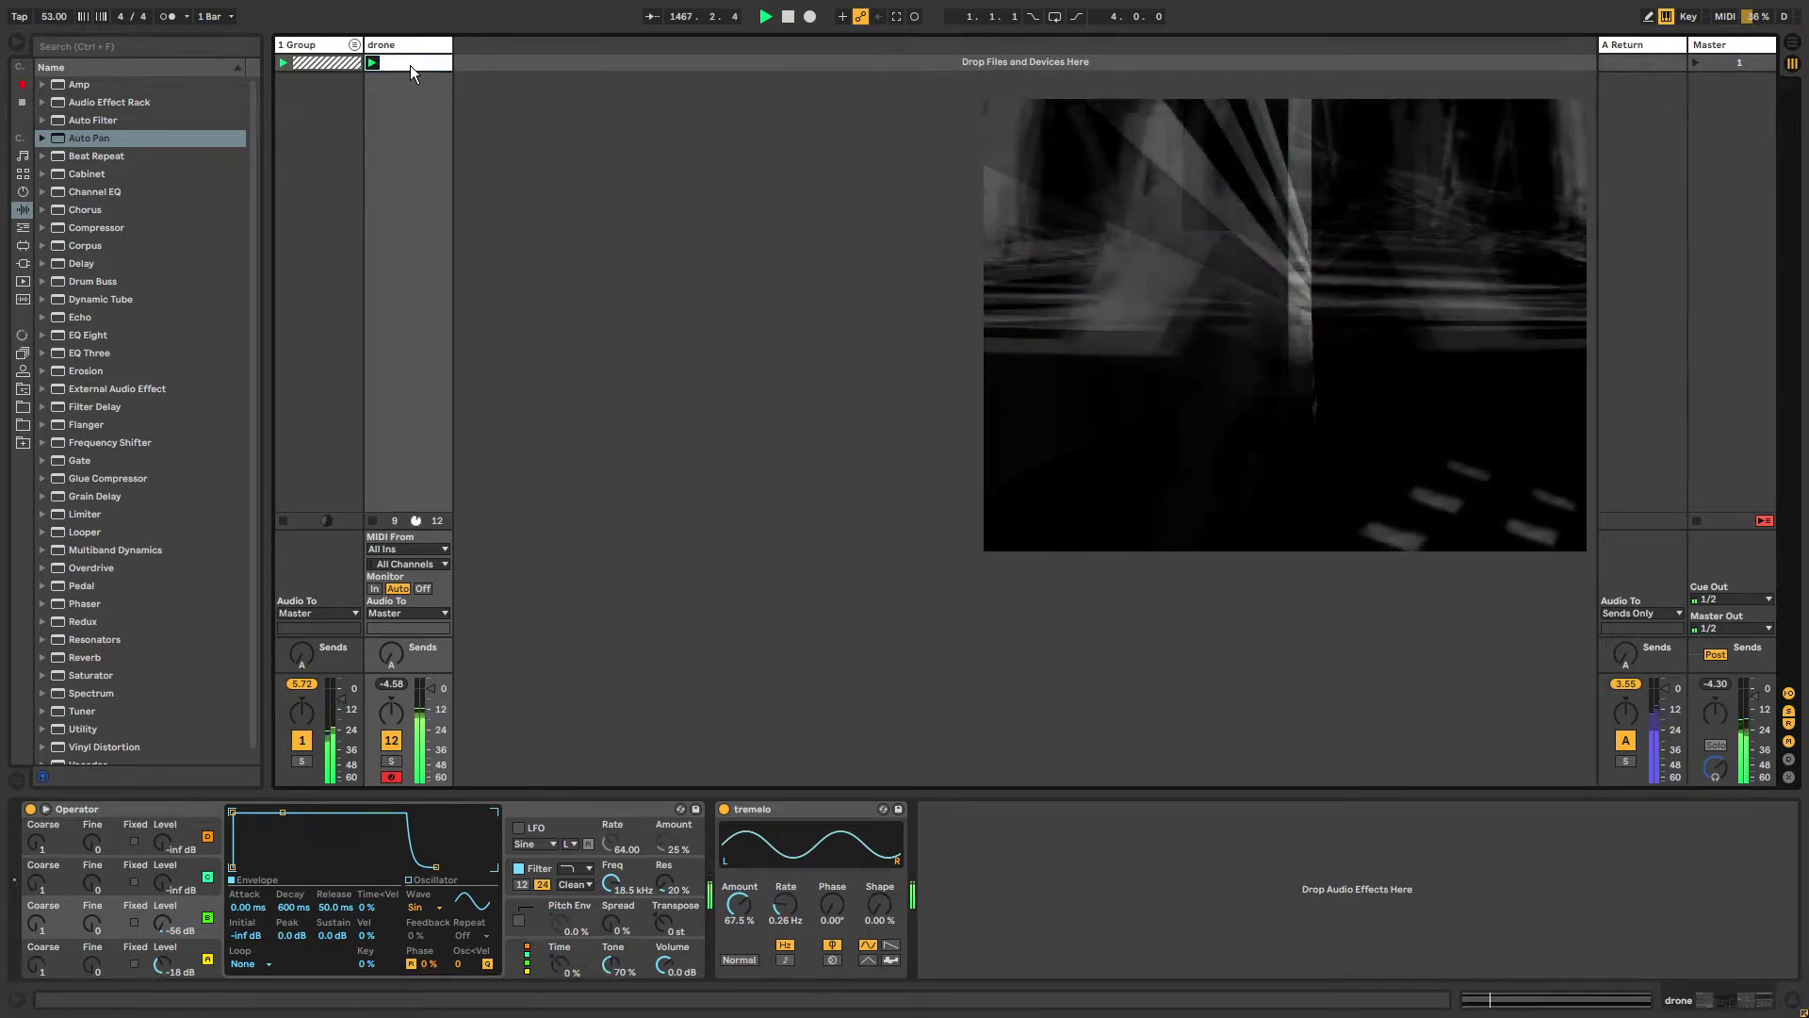
{"action": "left_click", "coordinate": [421, 47]}
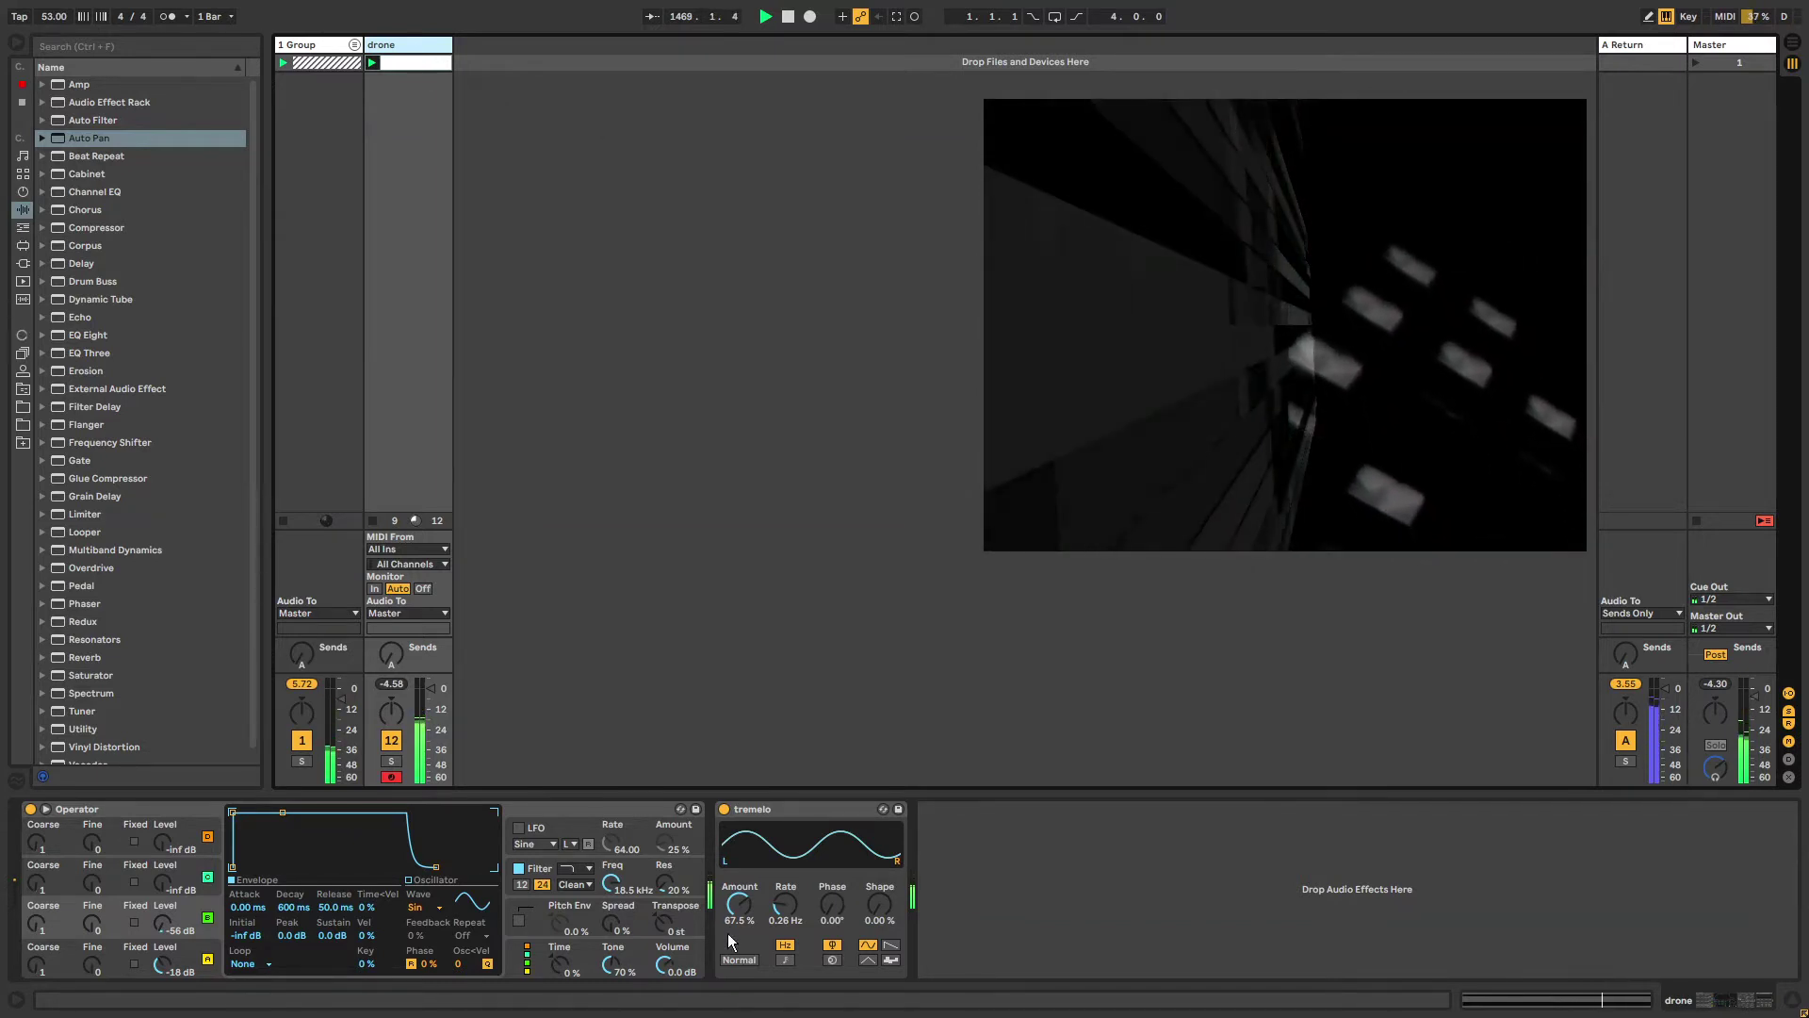
{"action": "left_click_drag", "start_coordinate": [727, 933], "coordinate": [727, 897]}
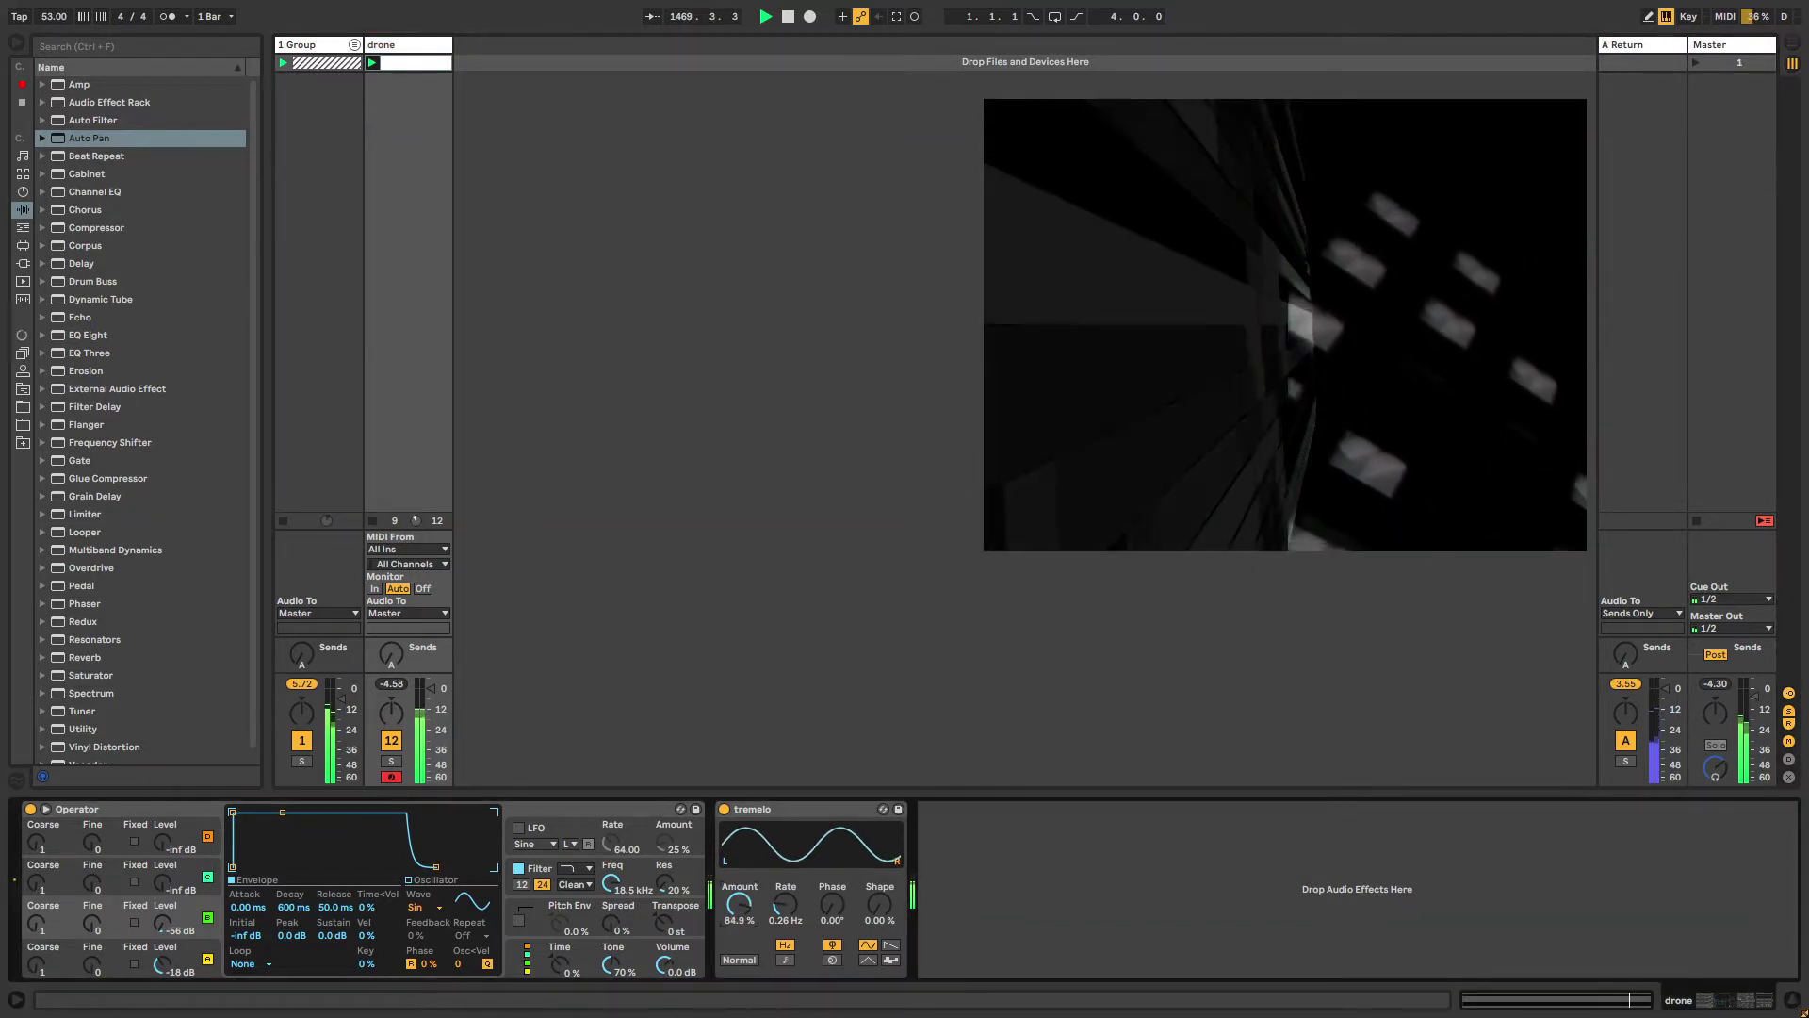
{"action": "mouse_move", "coordinate": [182, 937]}
{"action": "left_mouse_down"}
{"action": "mouse_move", "coordinate": [182, 903]}
{"action": "mouse_move", "coordinate": [163, 928]}
{"action": "left_mouse_up"}
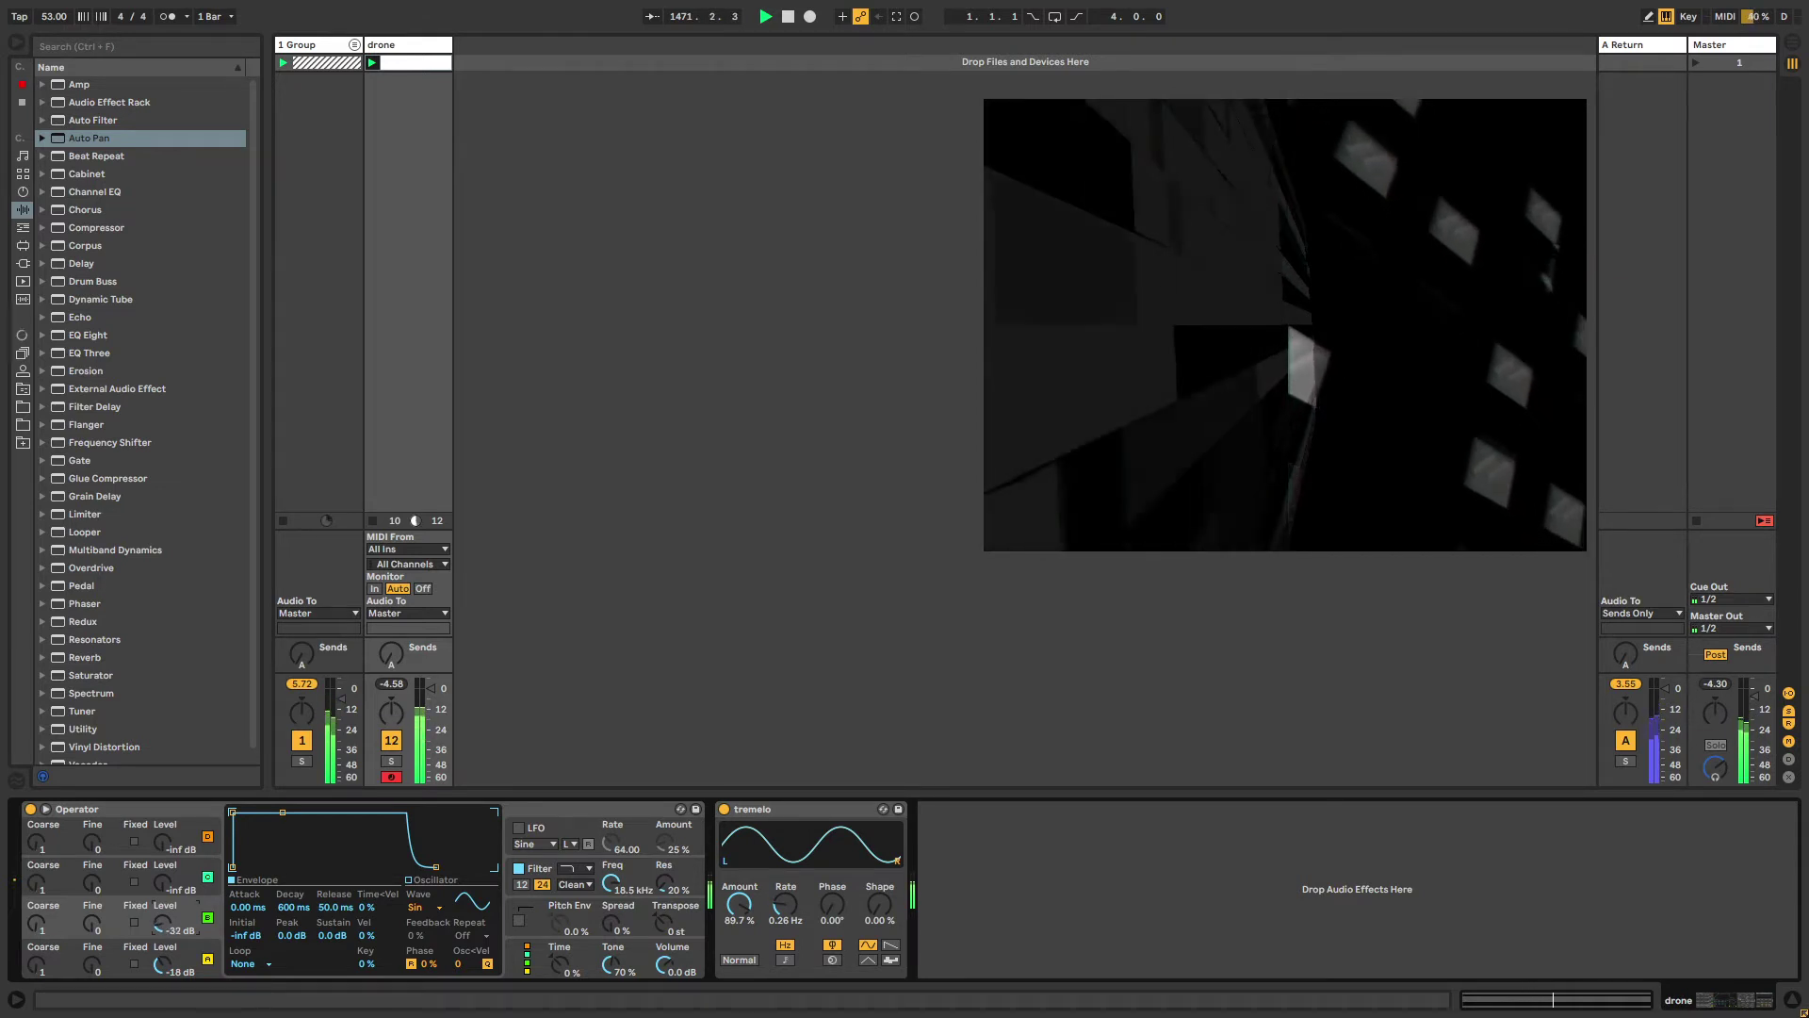
Modulate oscillator B's level in the drone clip with an unlinked 13-bar envelope, rising to 100% at bar 5 and falling to zero near bar 7.6.
{"action": "right_click", "coordinate": [163, 928]}
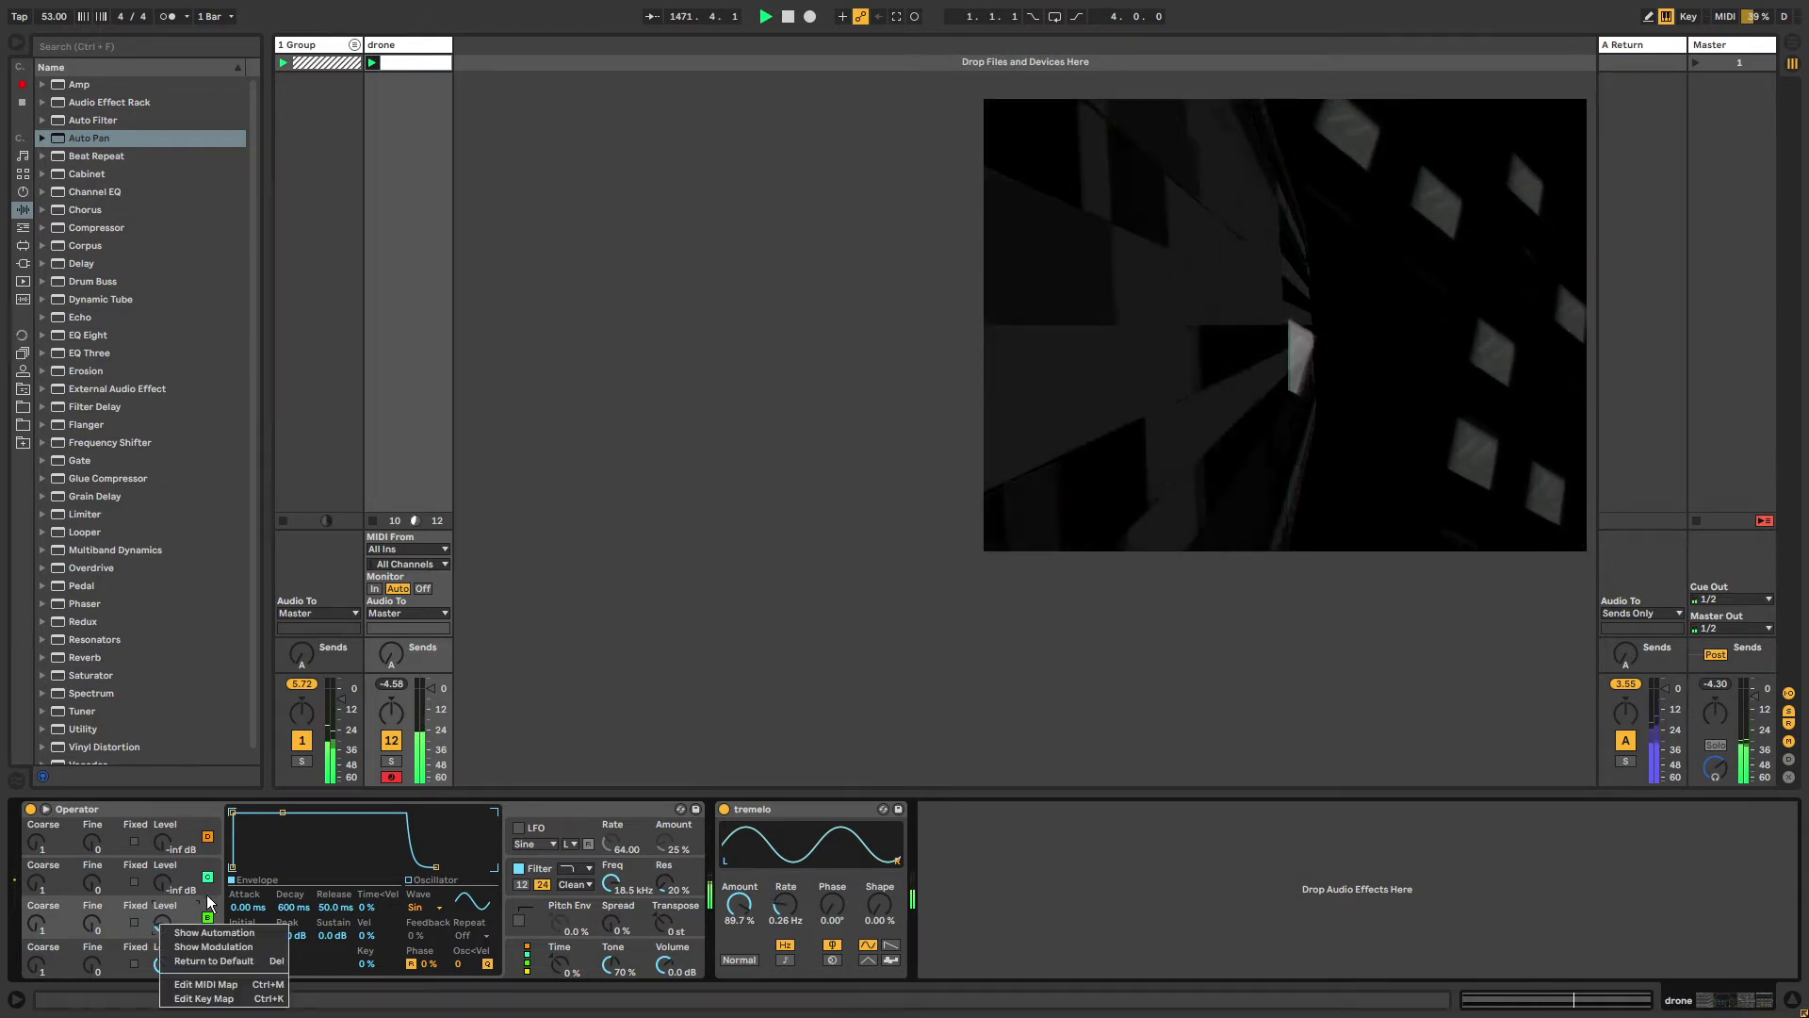
{"action": "left_click", "coordinate": [213, 946]}
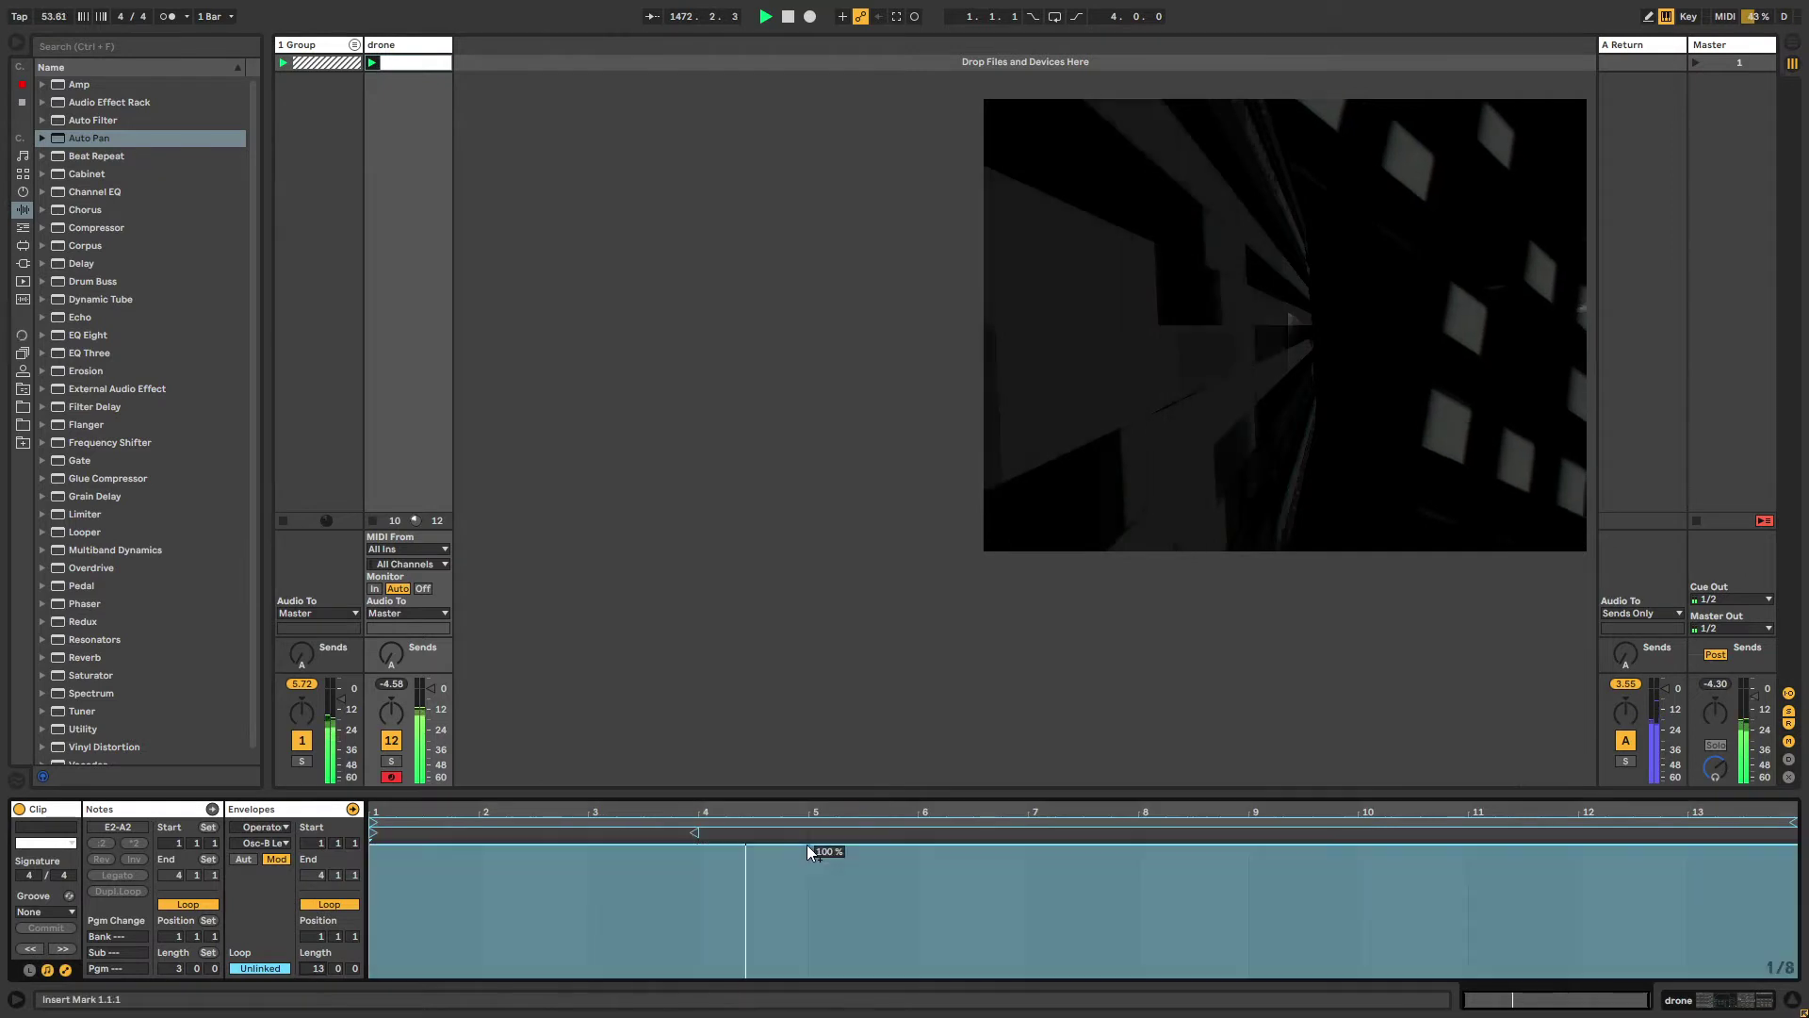
{"action": "left_click", "coordinate": [807, 846]}
{"action": "left_click_drag", "start_coordinate": [589, 846], "coordinate": [506, 977]}
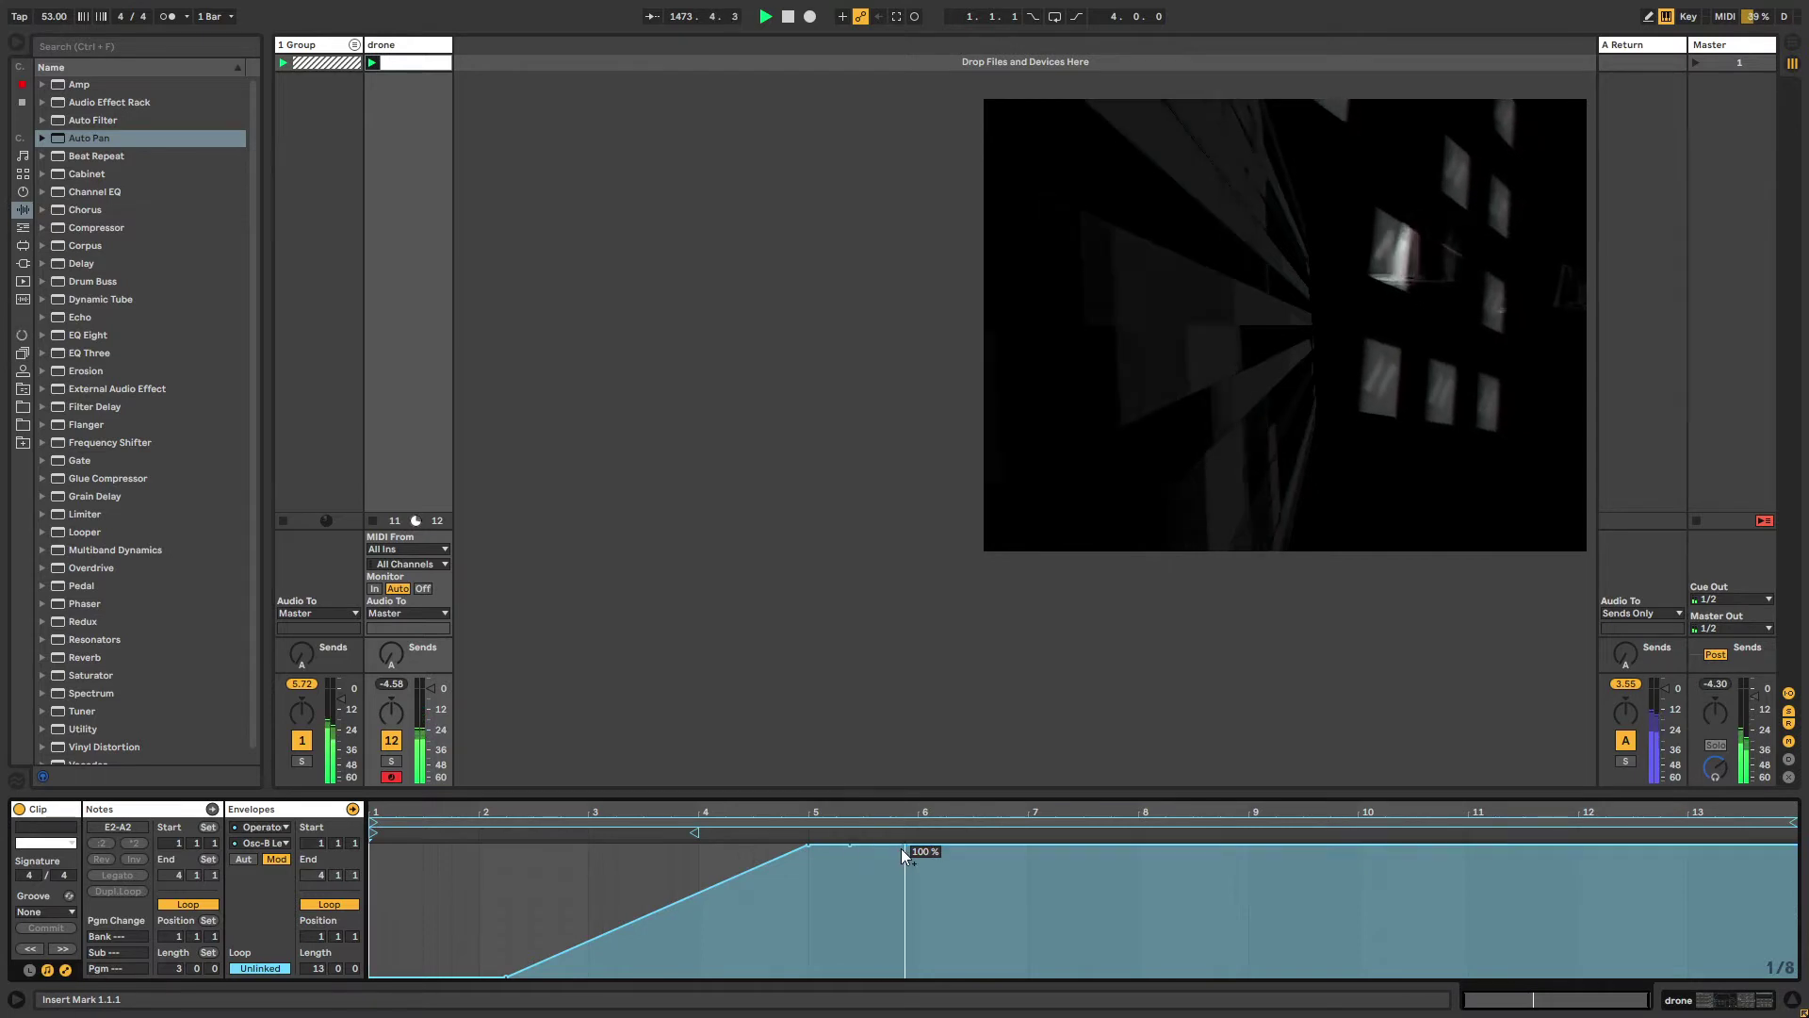
{"action": "left_click_drag", "start_coordinate": [901, 848], "coordinate": [1096, 976]}
Disable the envelope grid and draw a second modulation hump from about bar 9 to bar 13.4, peaking around bar 11.
{"action": "key", "text": "ctrl+4"}
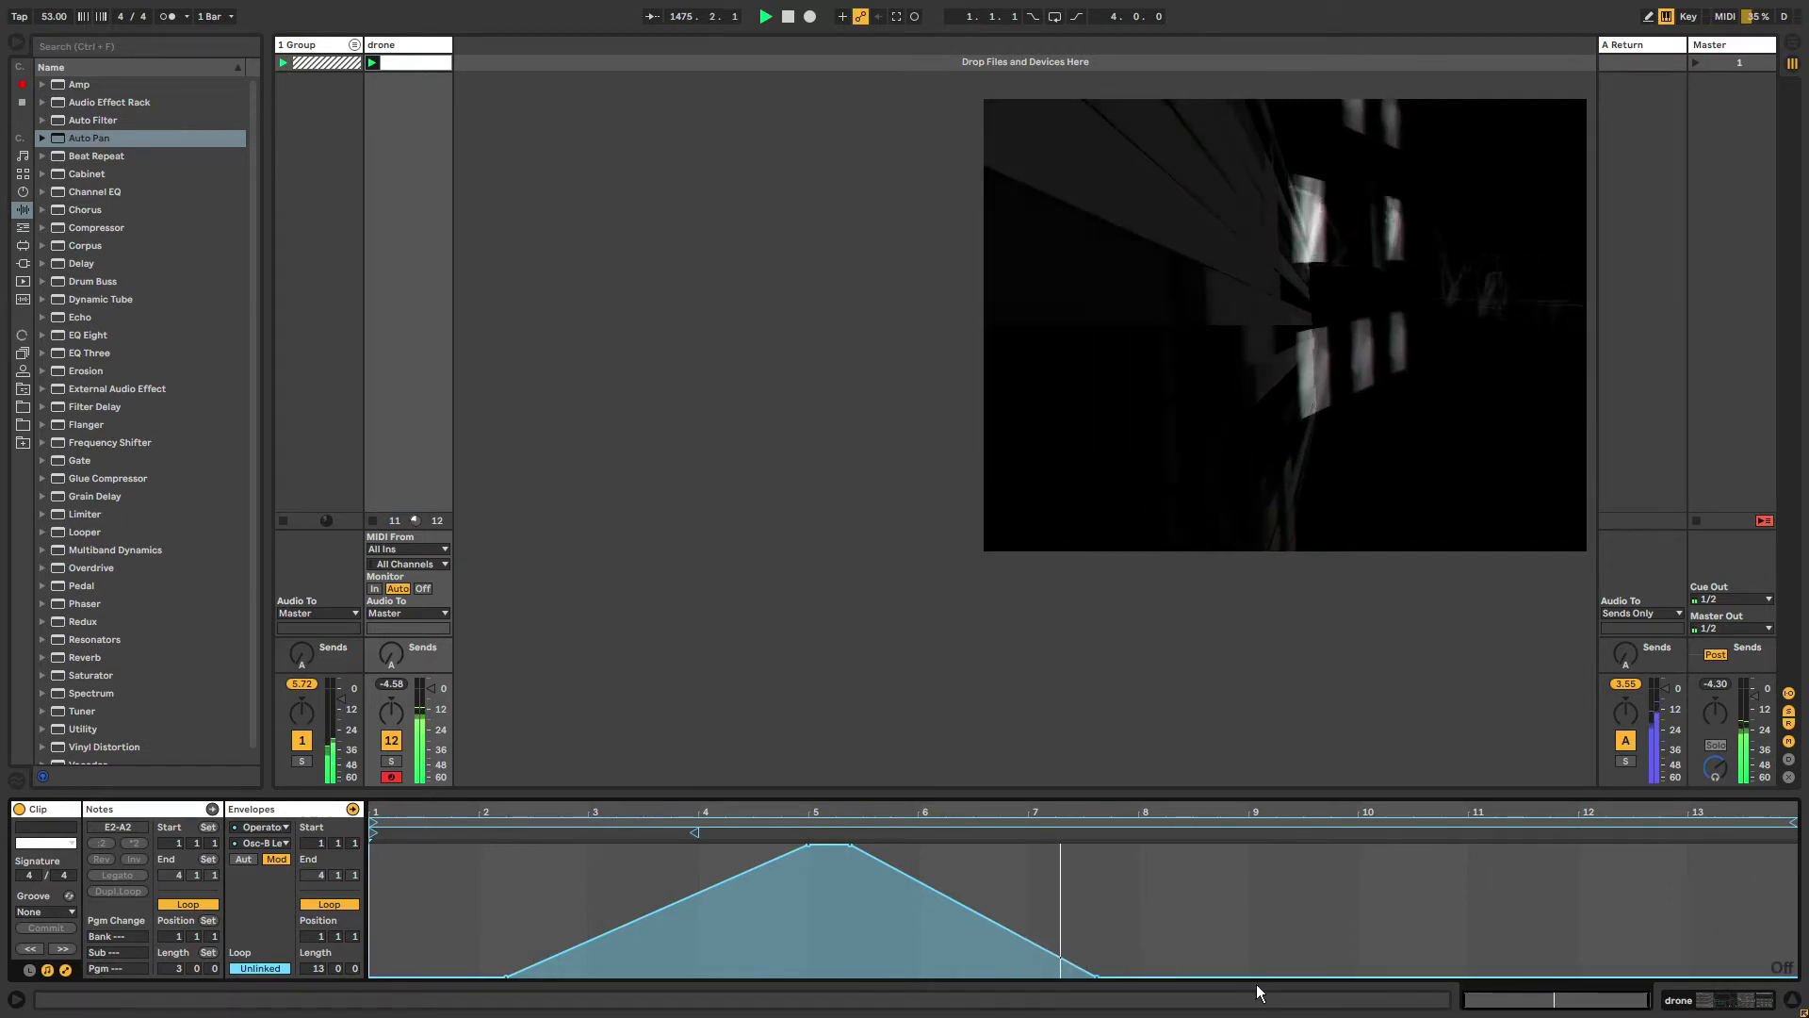
{"action": "left_click_drag", "start_coordinate": [1285, 976], "coordinate": [1729, 976]}
{"action": "left_click", "coordinate": [1478, 849]}
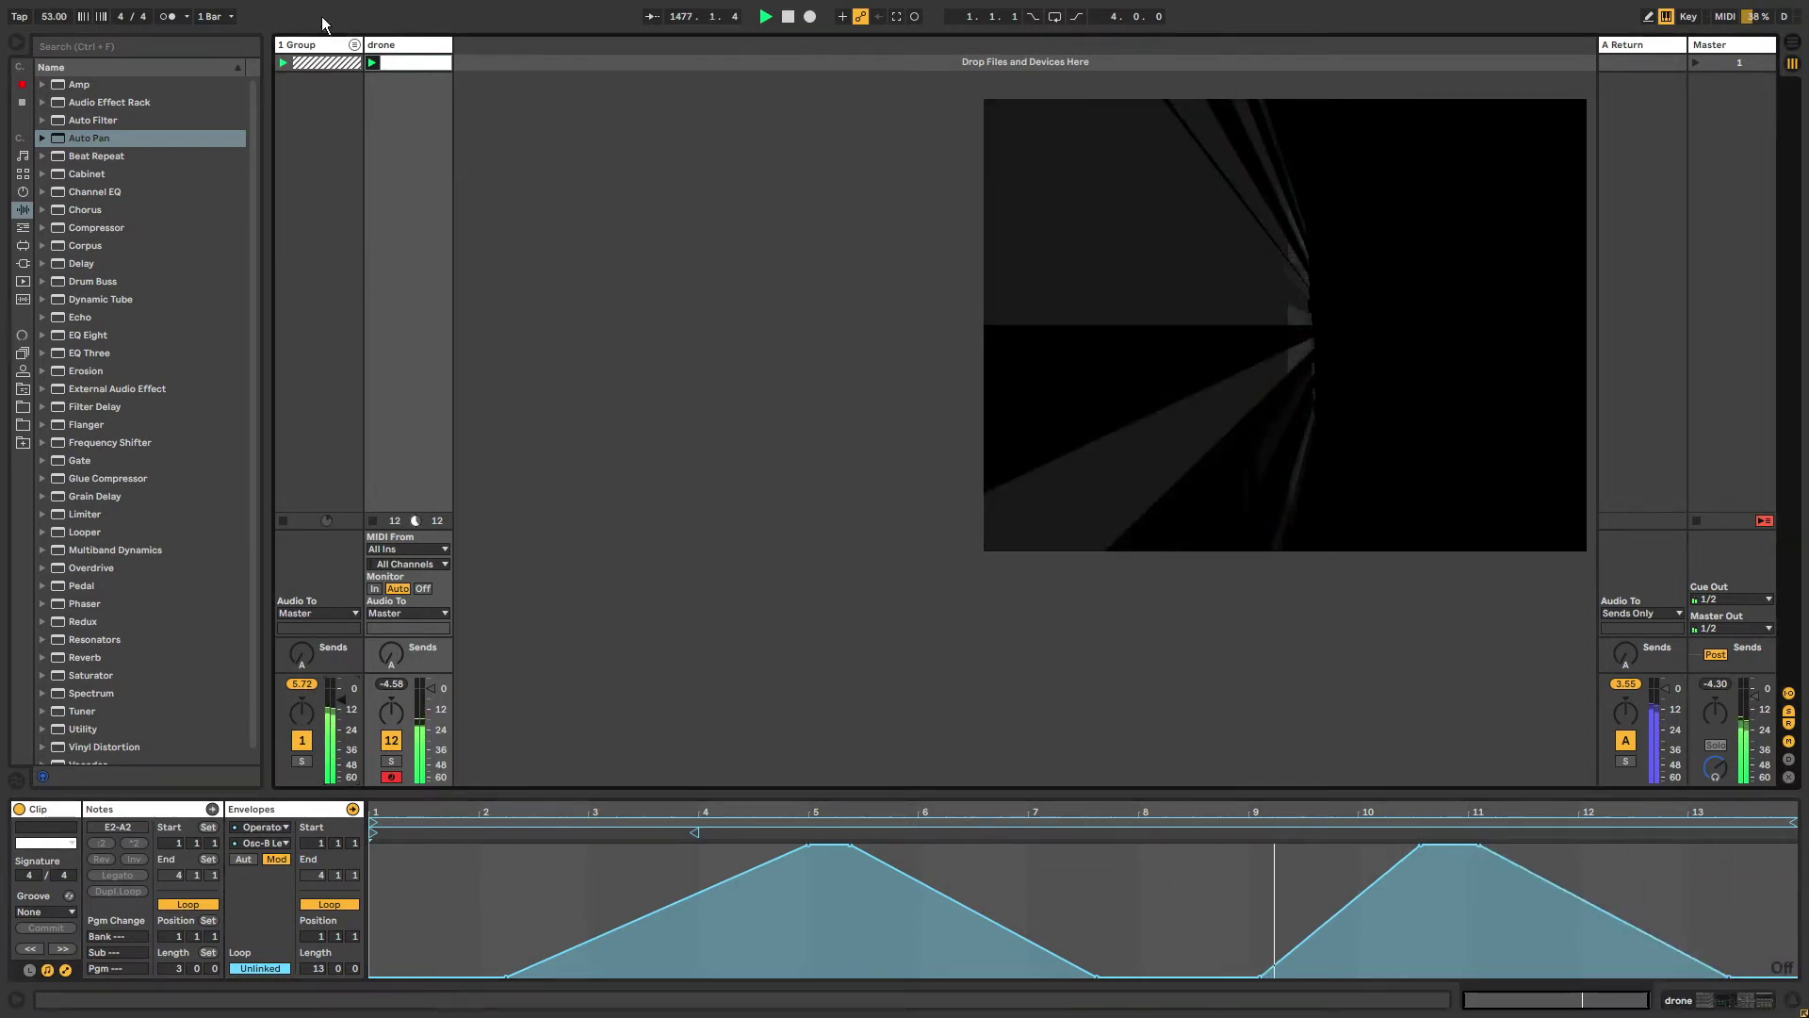
Insert a new MIDI track after the drone track and load an Operator instrument onto it.
{"action": "left_click", "coordinate": [325, 47]}
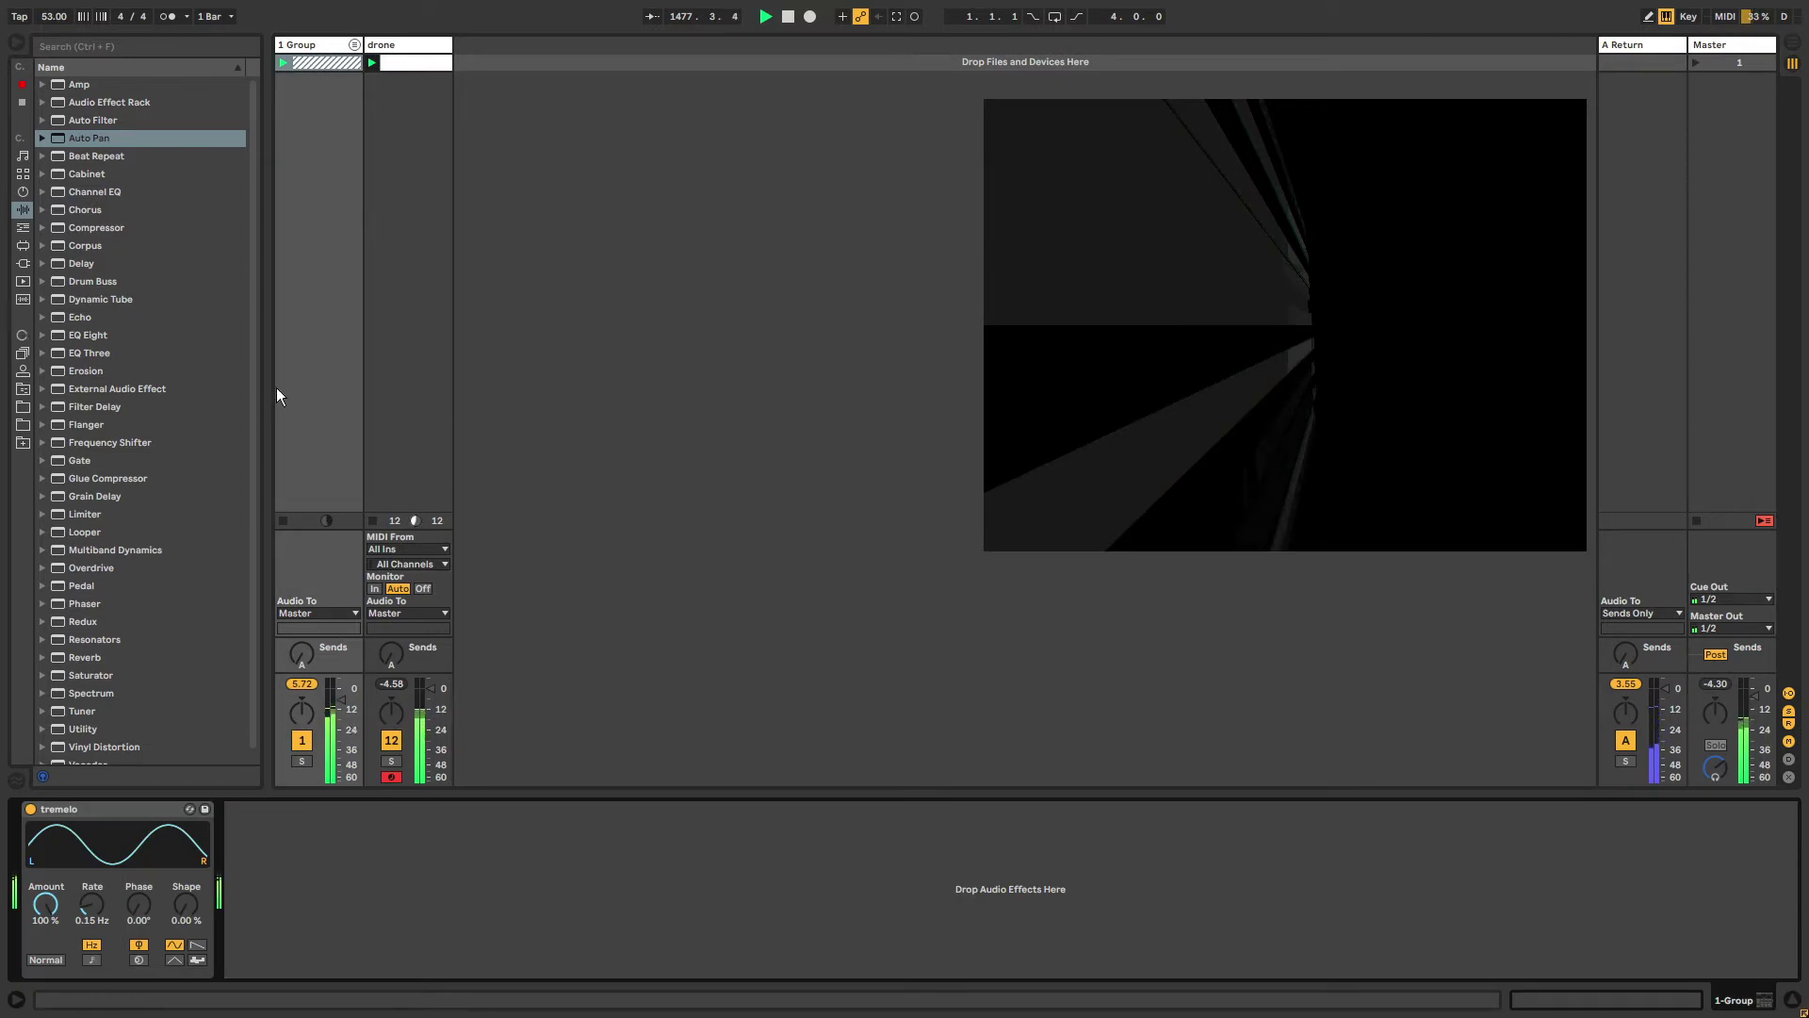
{"action": "left_click", "coordinate": [407, 47]}
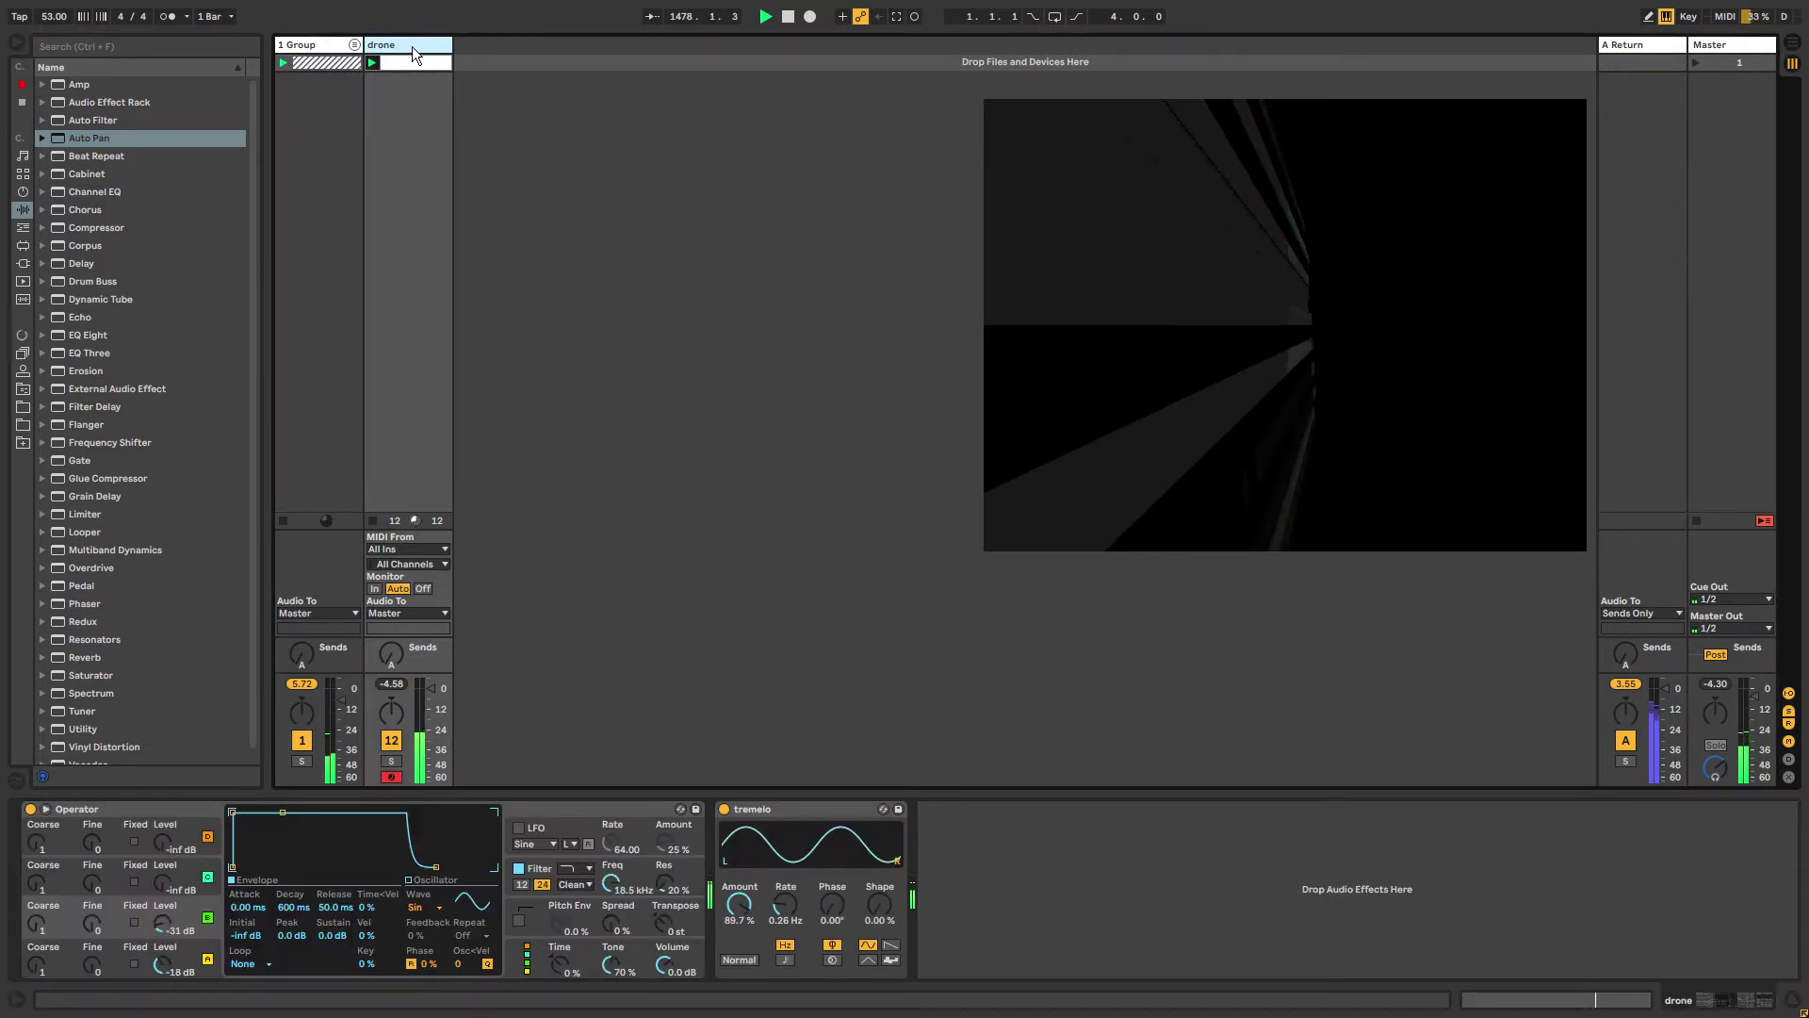
{"action": "key", "text": "ctrl+shift+t"}
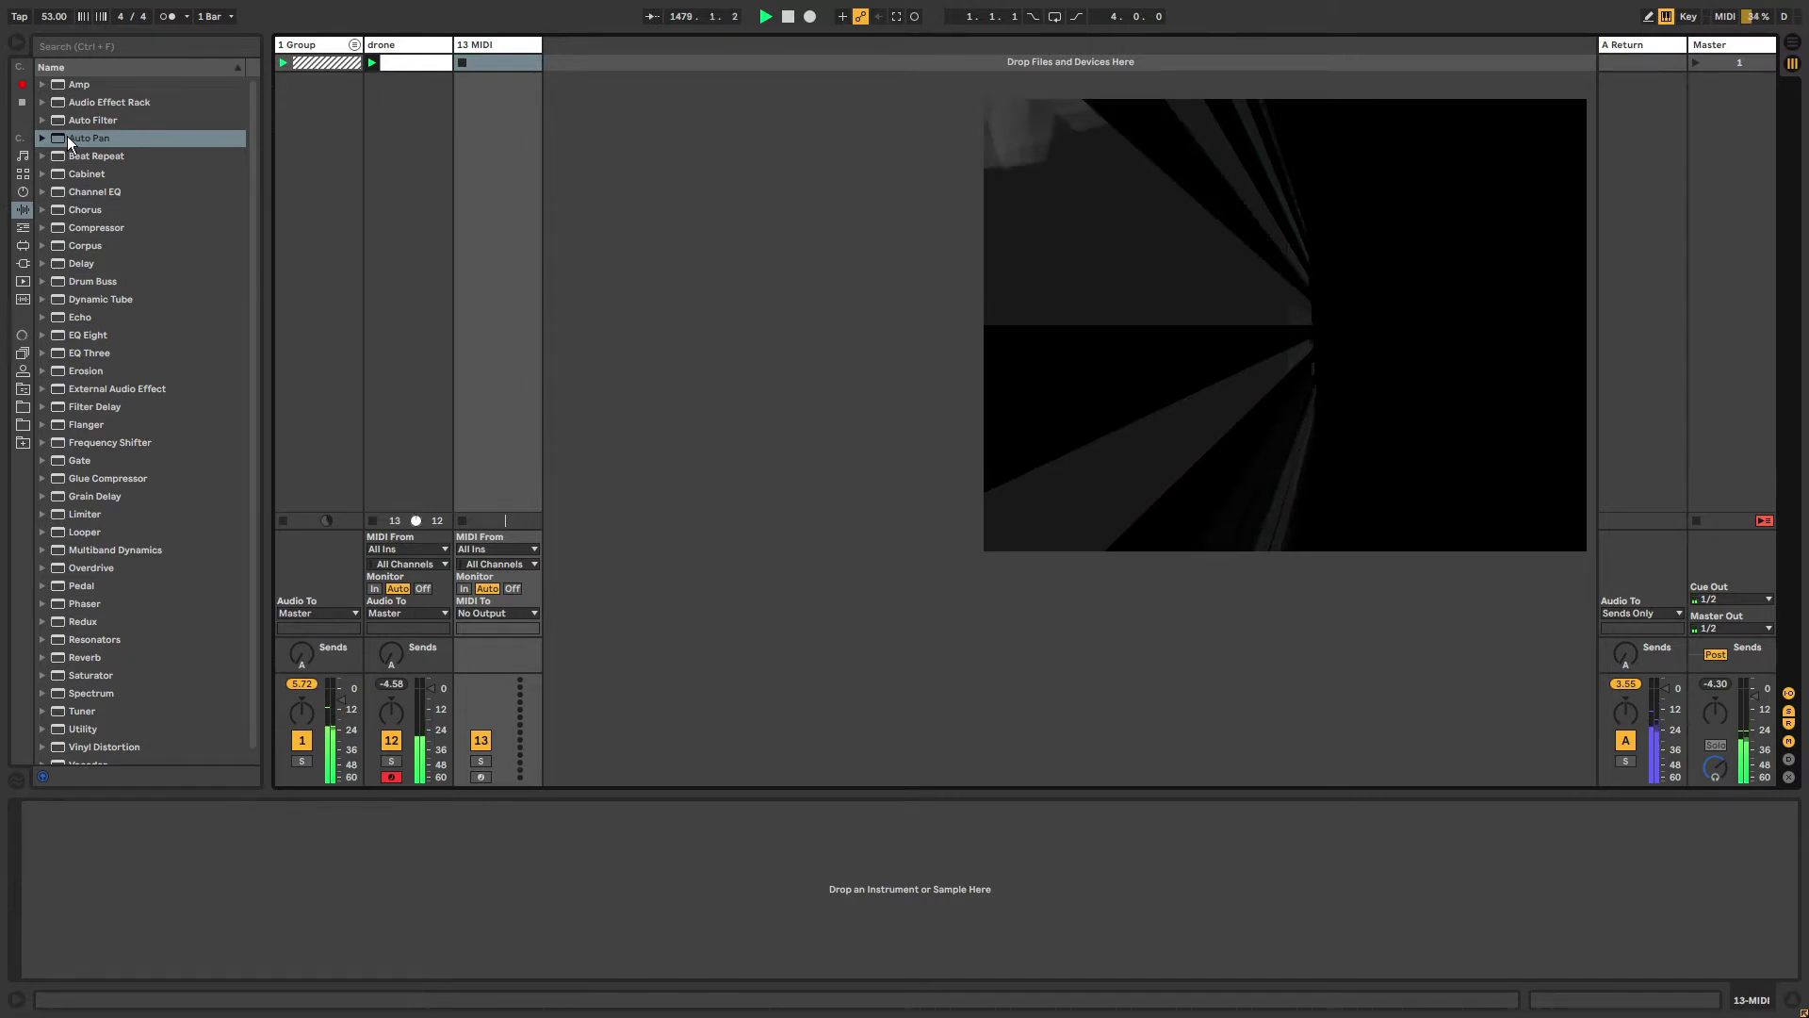
{"action": "left_click", "coordinate": [23, 191]}
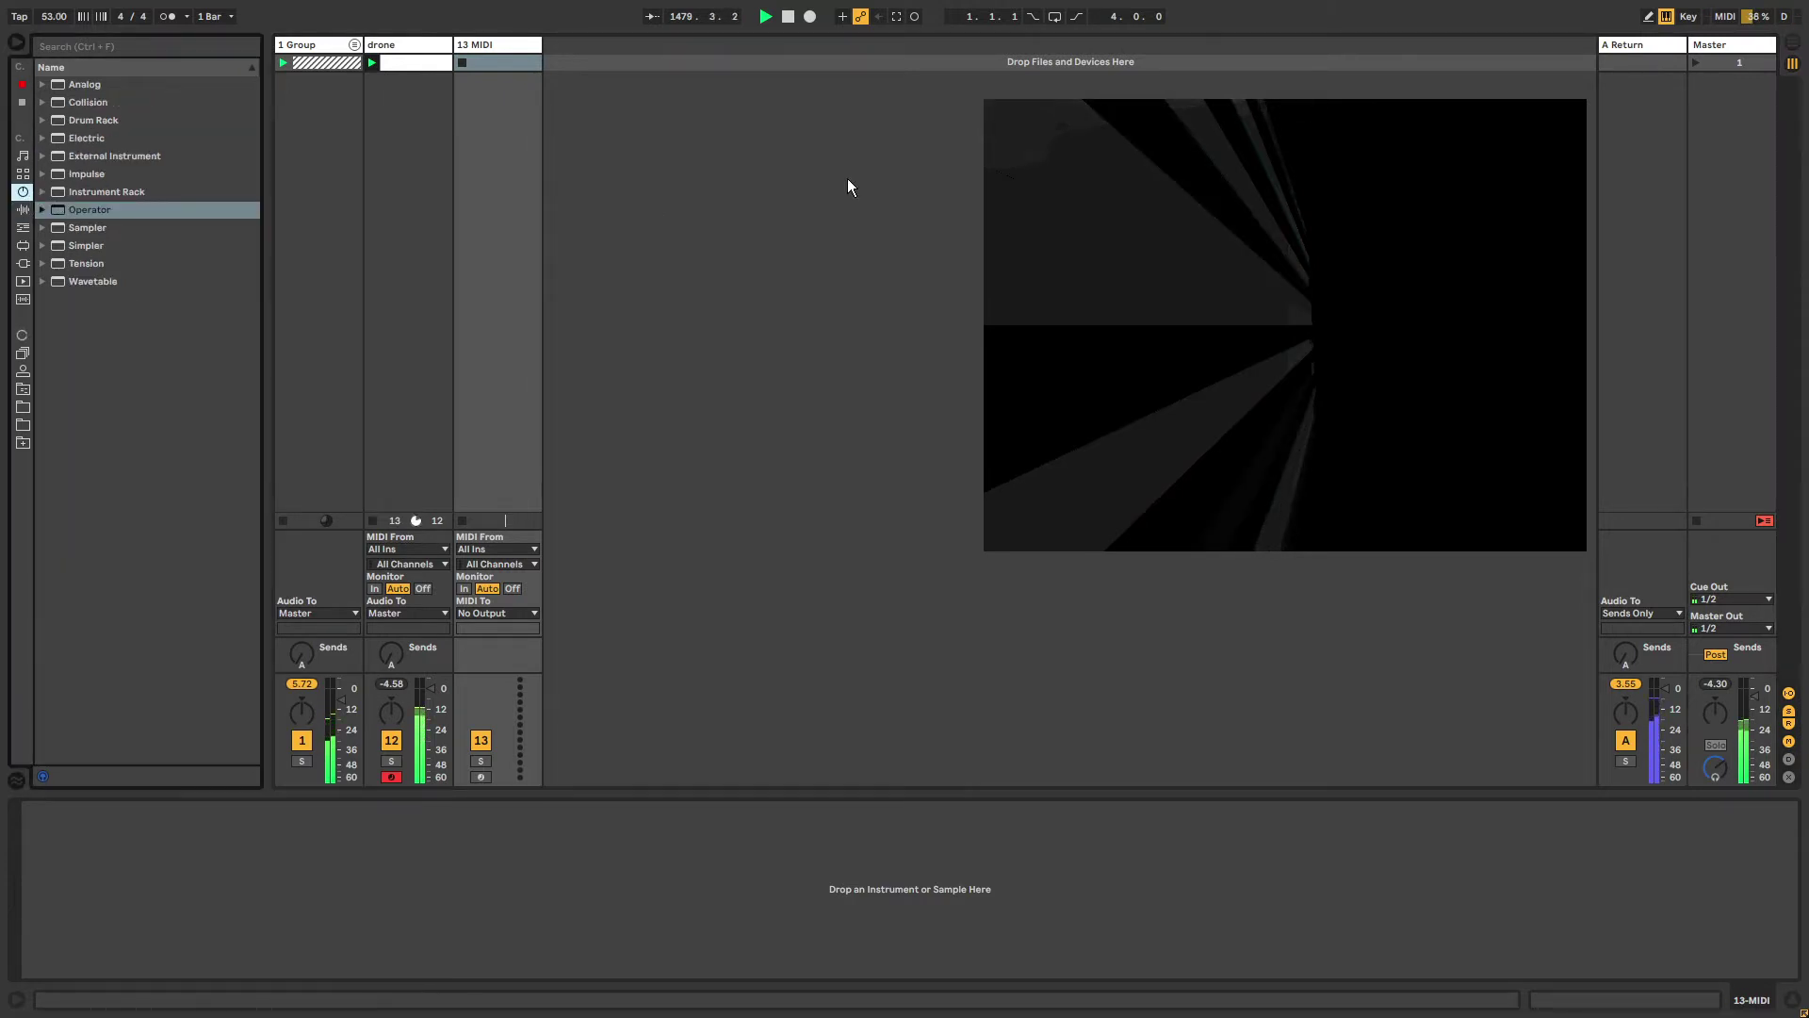
{"action": "mouse_move", "coordinate": [1142, 286]}
{"action": "left_mouse_down"}
{"action": "mouse_move", "coordinate": [674, 311]}
{"action": "mouse_move", "coordinate": [1017, 281]}
{"action": "mouse_move", "coordinate": [828, 249]}
{"action": "mouse_move", "coordinate": [1089, 254]}
{"action": "mouse_move", "coordinate": [1133, 276]}
{"action": "left_mouse_up"}
{"action": "left_click", "coordinate": [89, 211]}
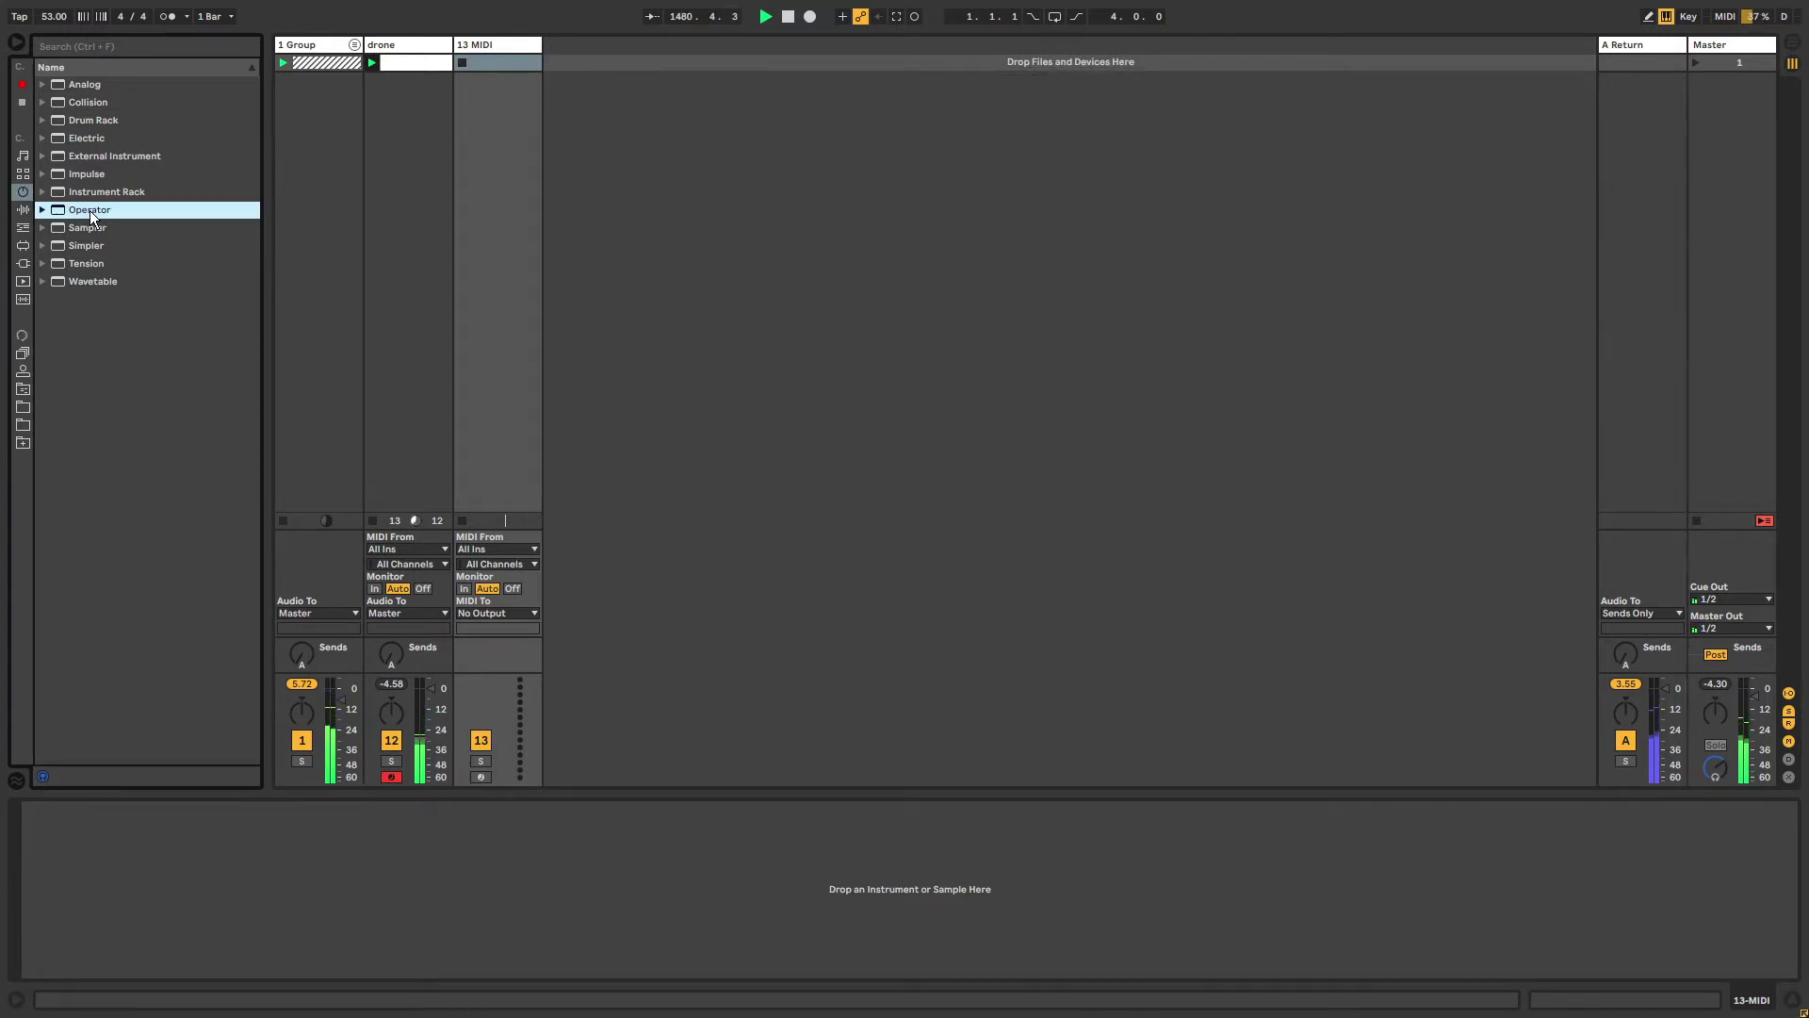
{"action": "left_click_drag", "start_coordinate": [487, 72], "coordinate": [487, 75]}
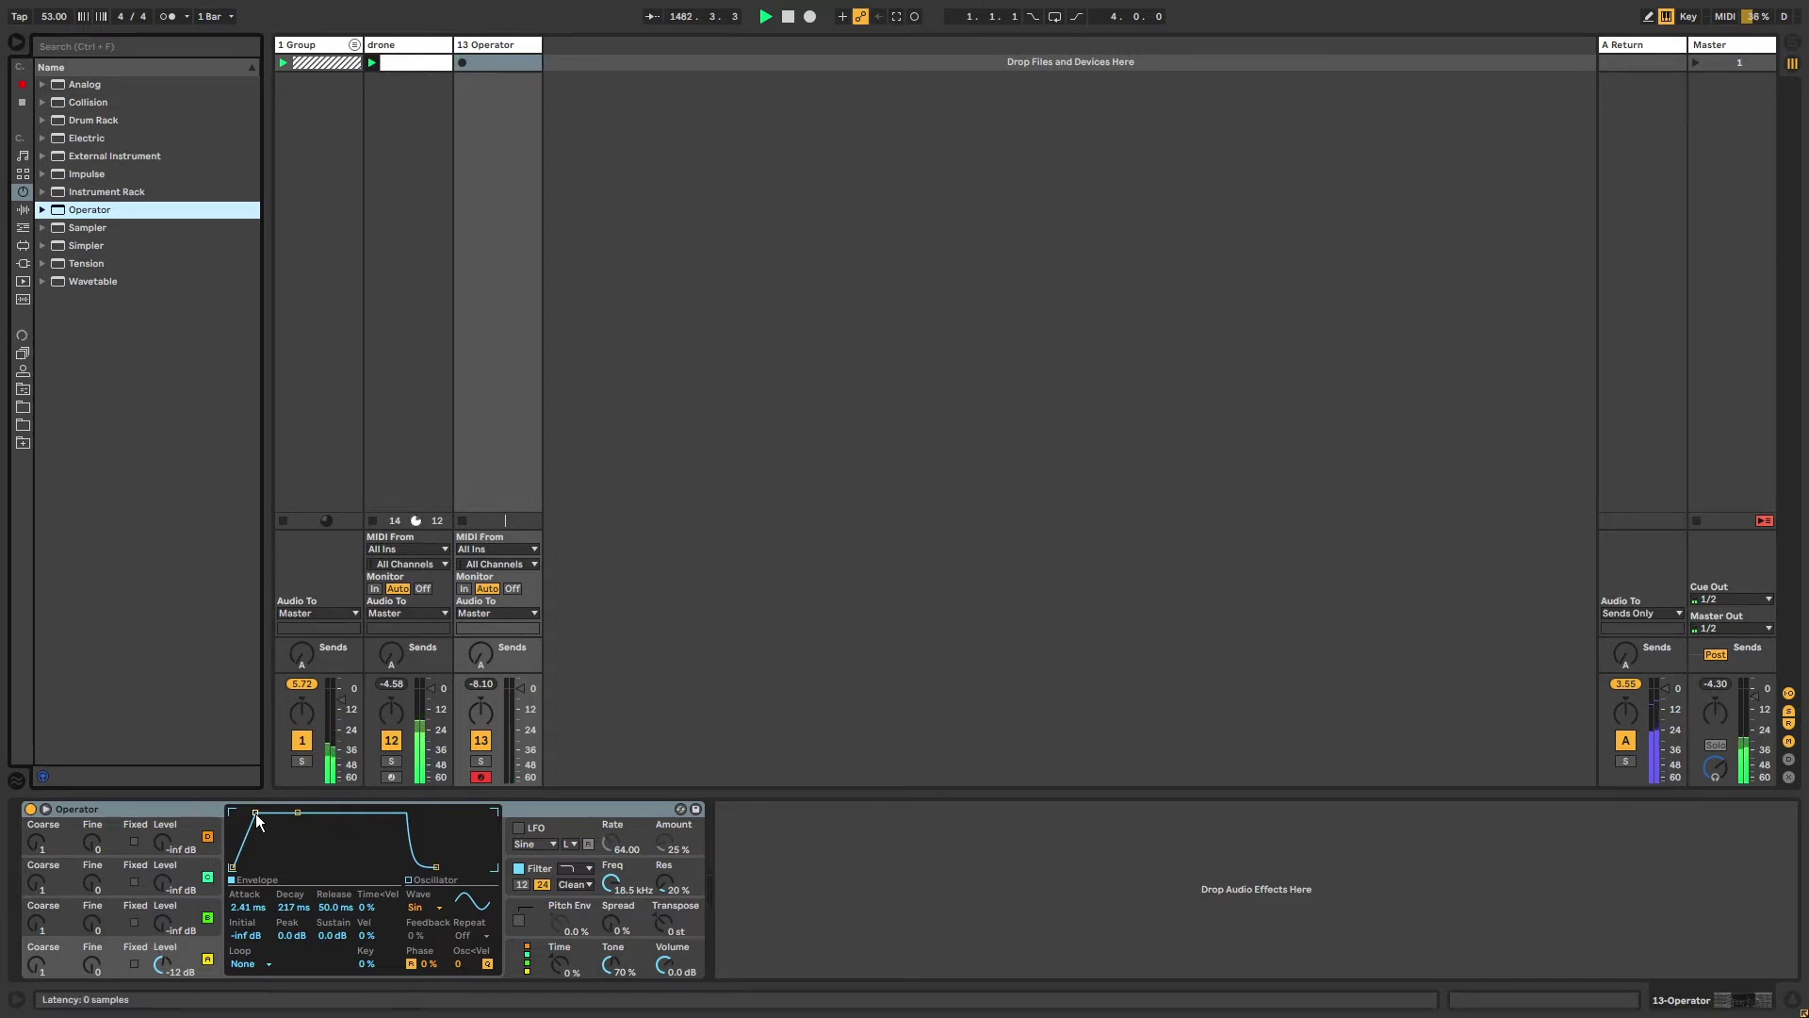
Set oscillator A's attack to 44.7 ms and release to 1.87 s, and raise oscillator B's level to -14 dB.
{"action": "left_click_drag", "start_coordinate": [255, 813], "coordinate": [275, 812]}
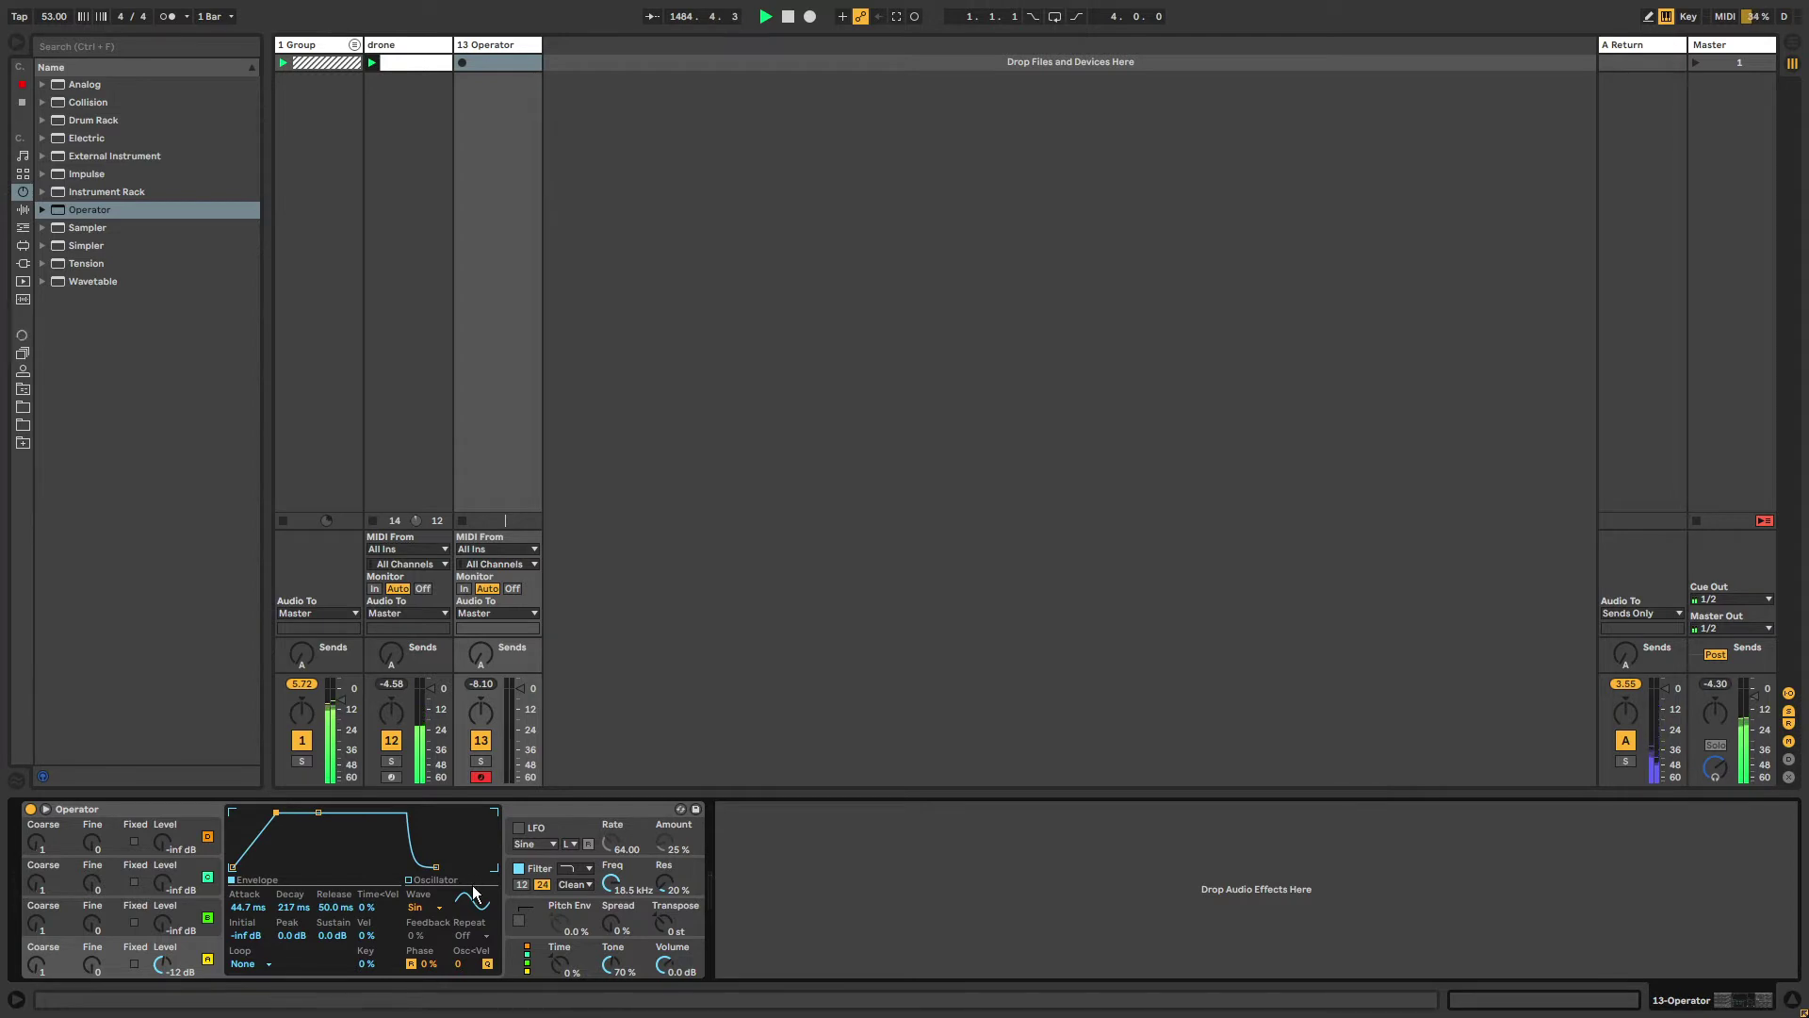
{"action": "left_click_drag", "start_coordinate": [436, 866], "coordinate": [468, 868]}
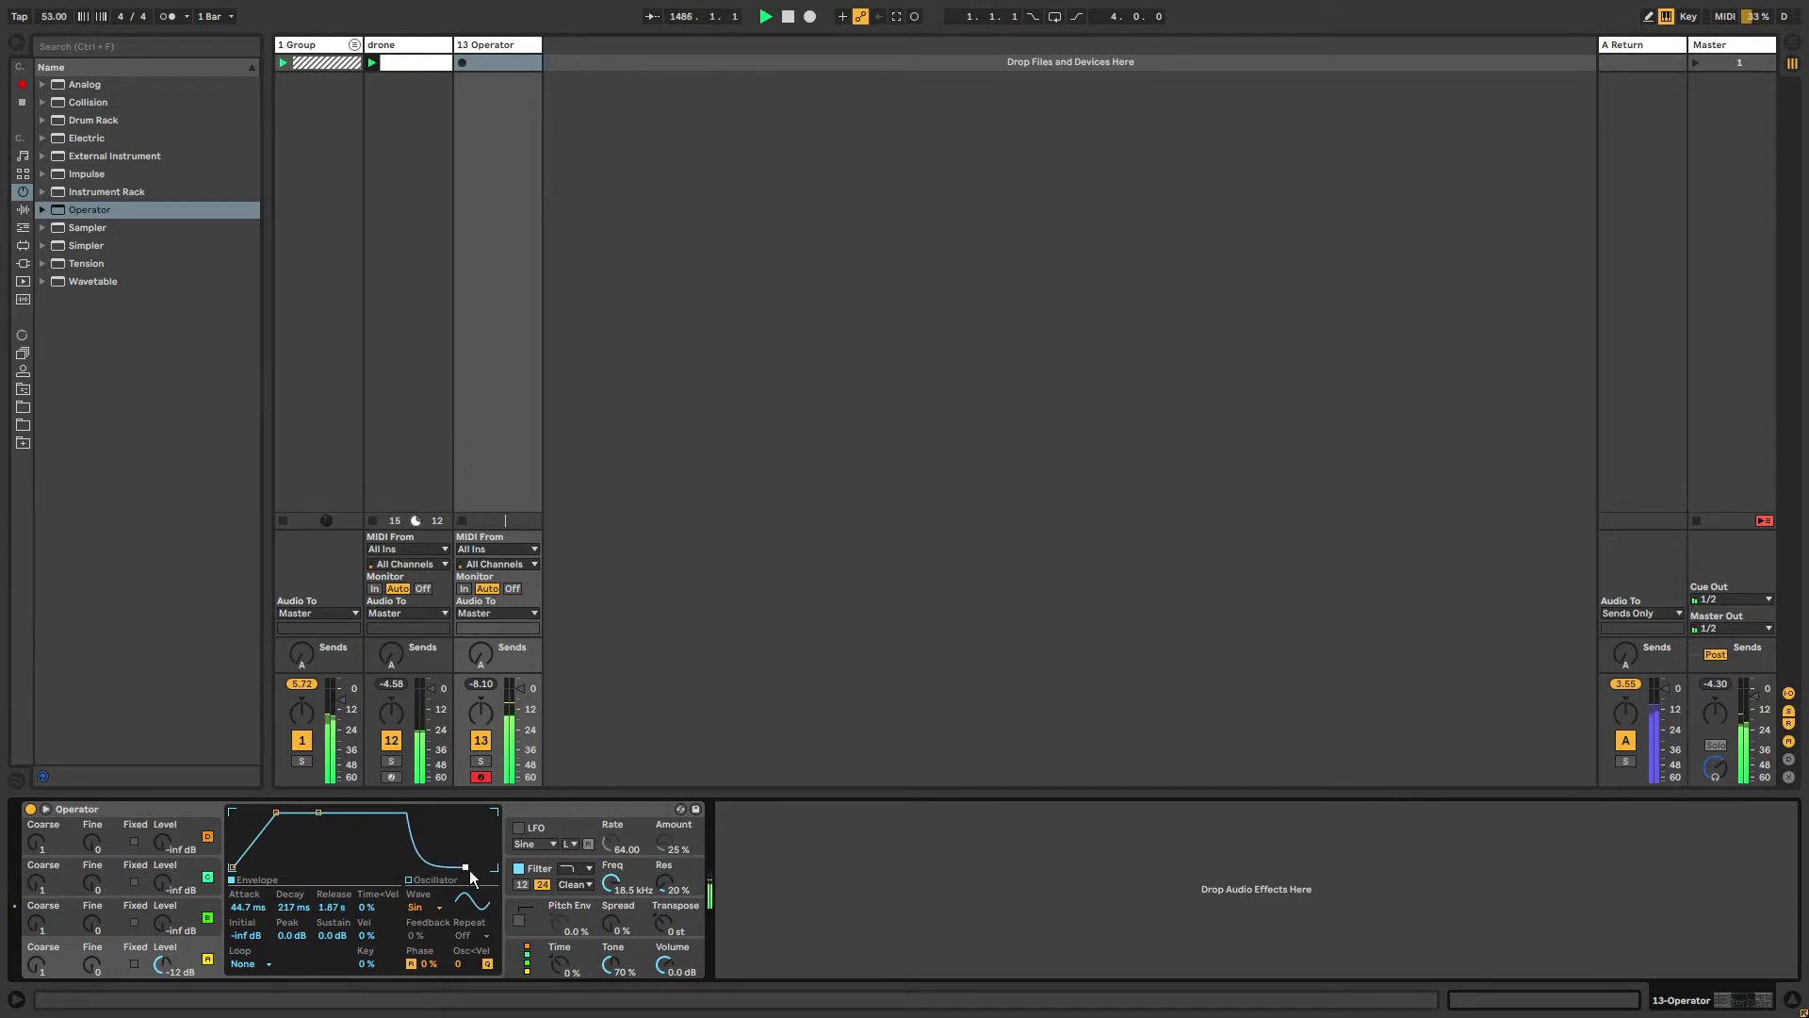
{"action": "left_click_drag", "start_coordinate": [166, 922], "coordinate": [158, 919]}
{"action": "left_click", "coordinate": [196, 952]}
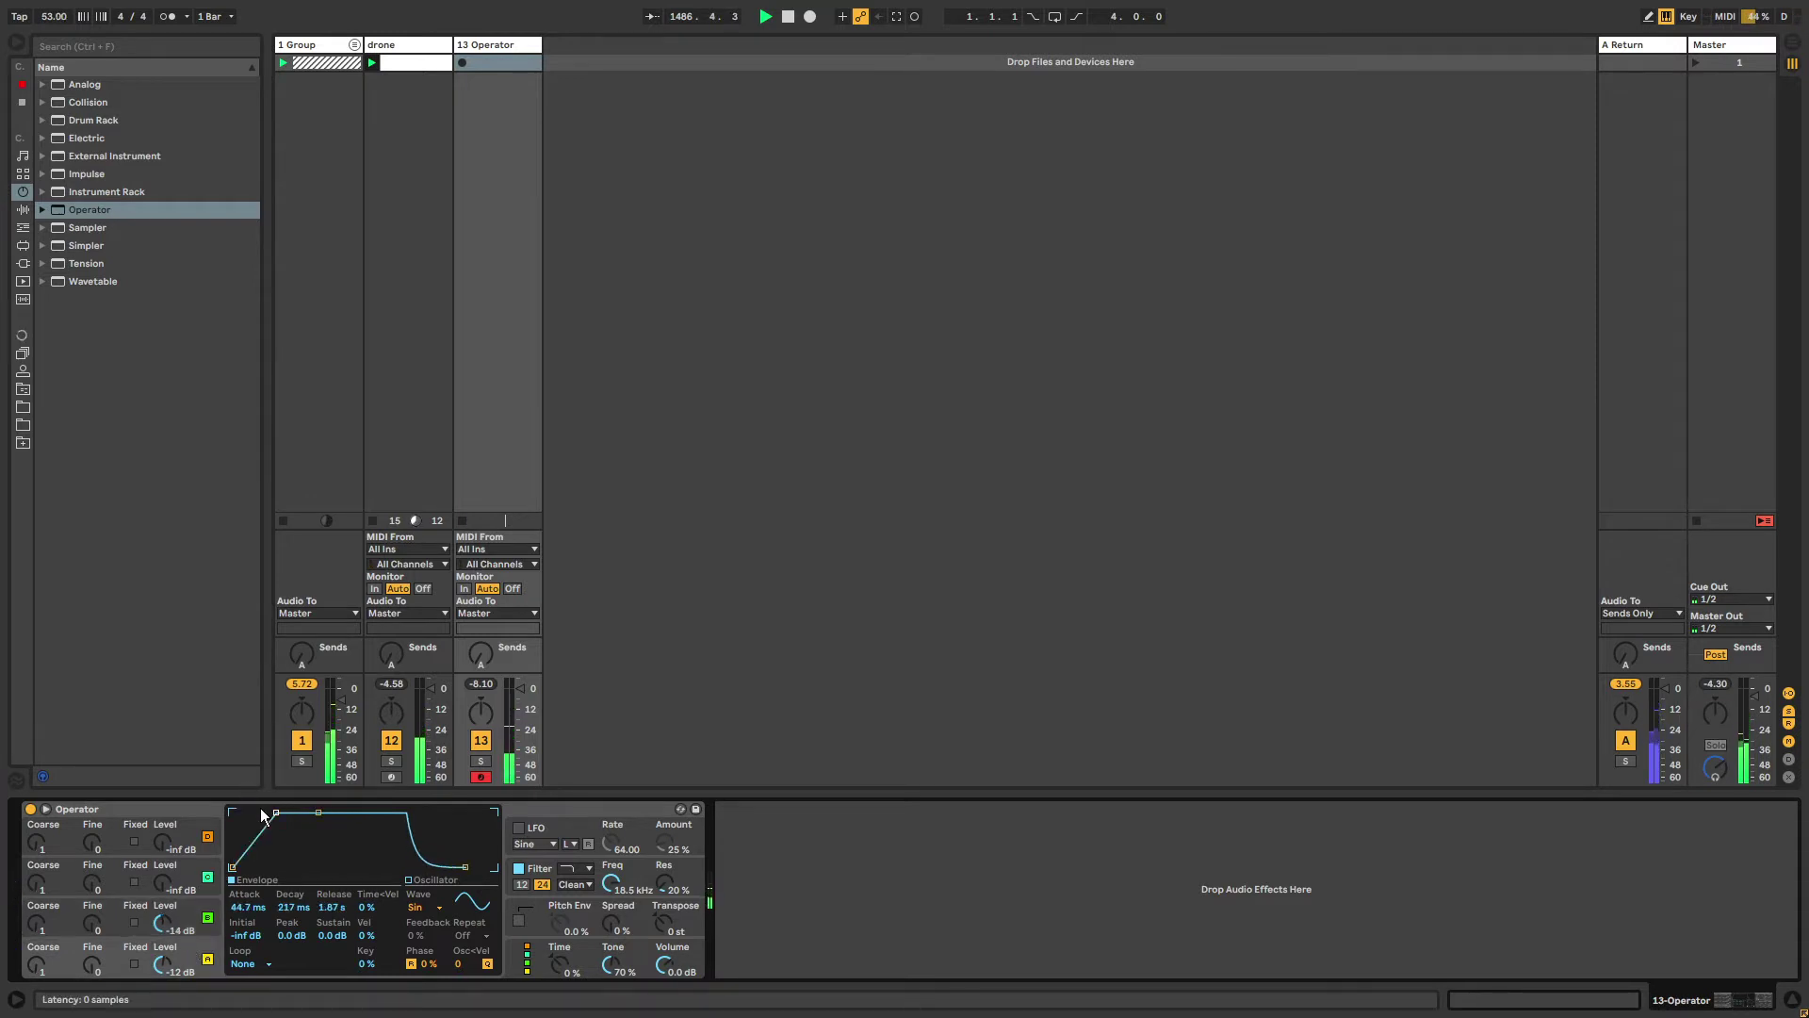
Lower the filter frequency to 2.07 kHz and shape oscillator A's envelope with 169 ms attack, 502 ms decay and -57 dB sustain.
{"action": "left_click_drag", "start_coordinate": [276, 813], "coordinate": [611, 924]}
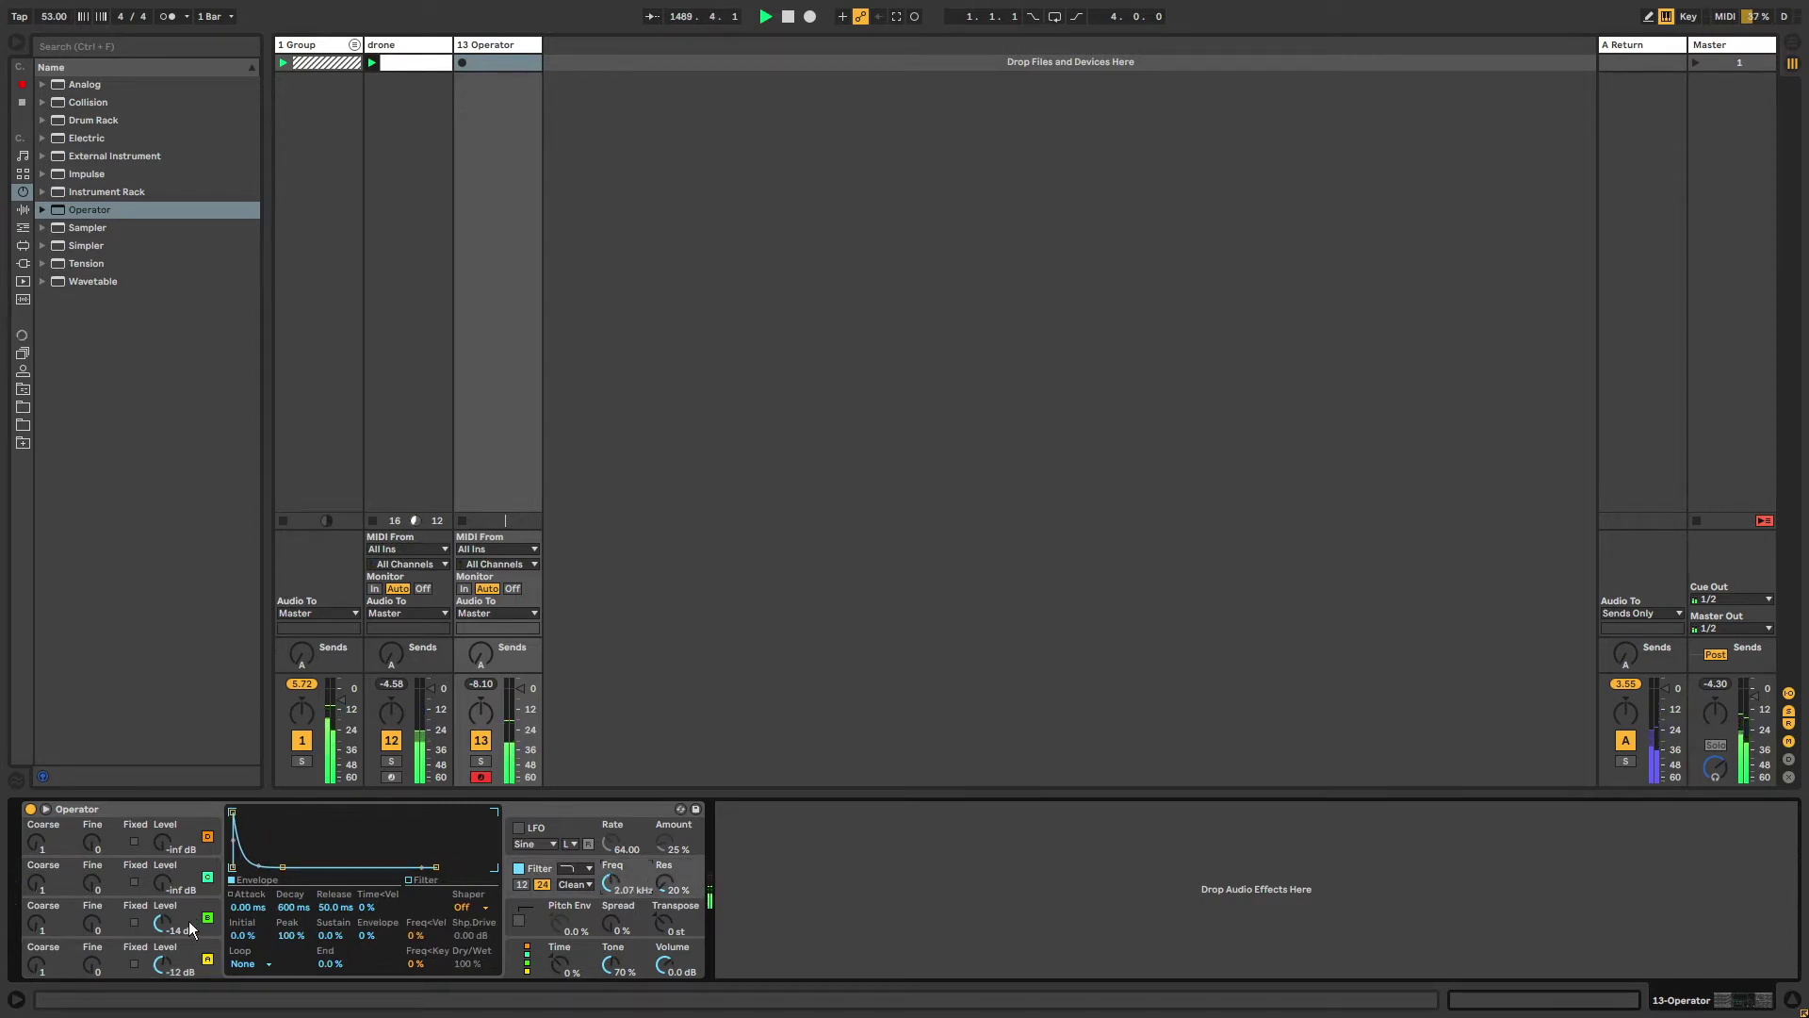
{"action": "left_click", "coordinate": [206, 886]}
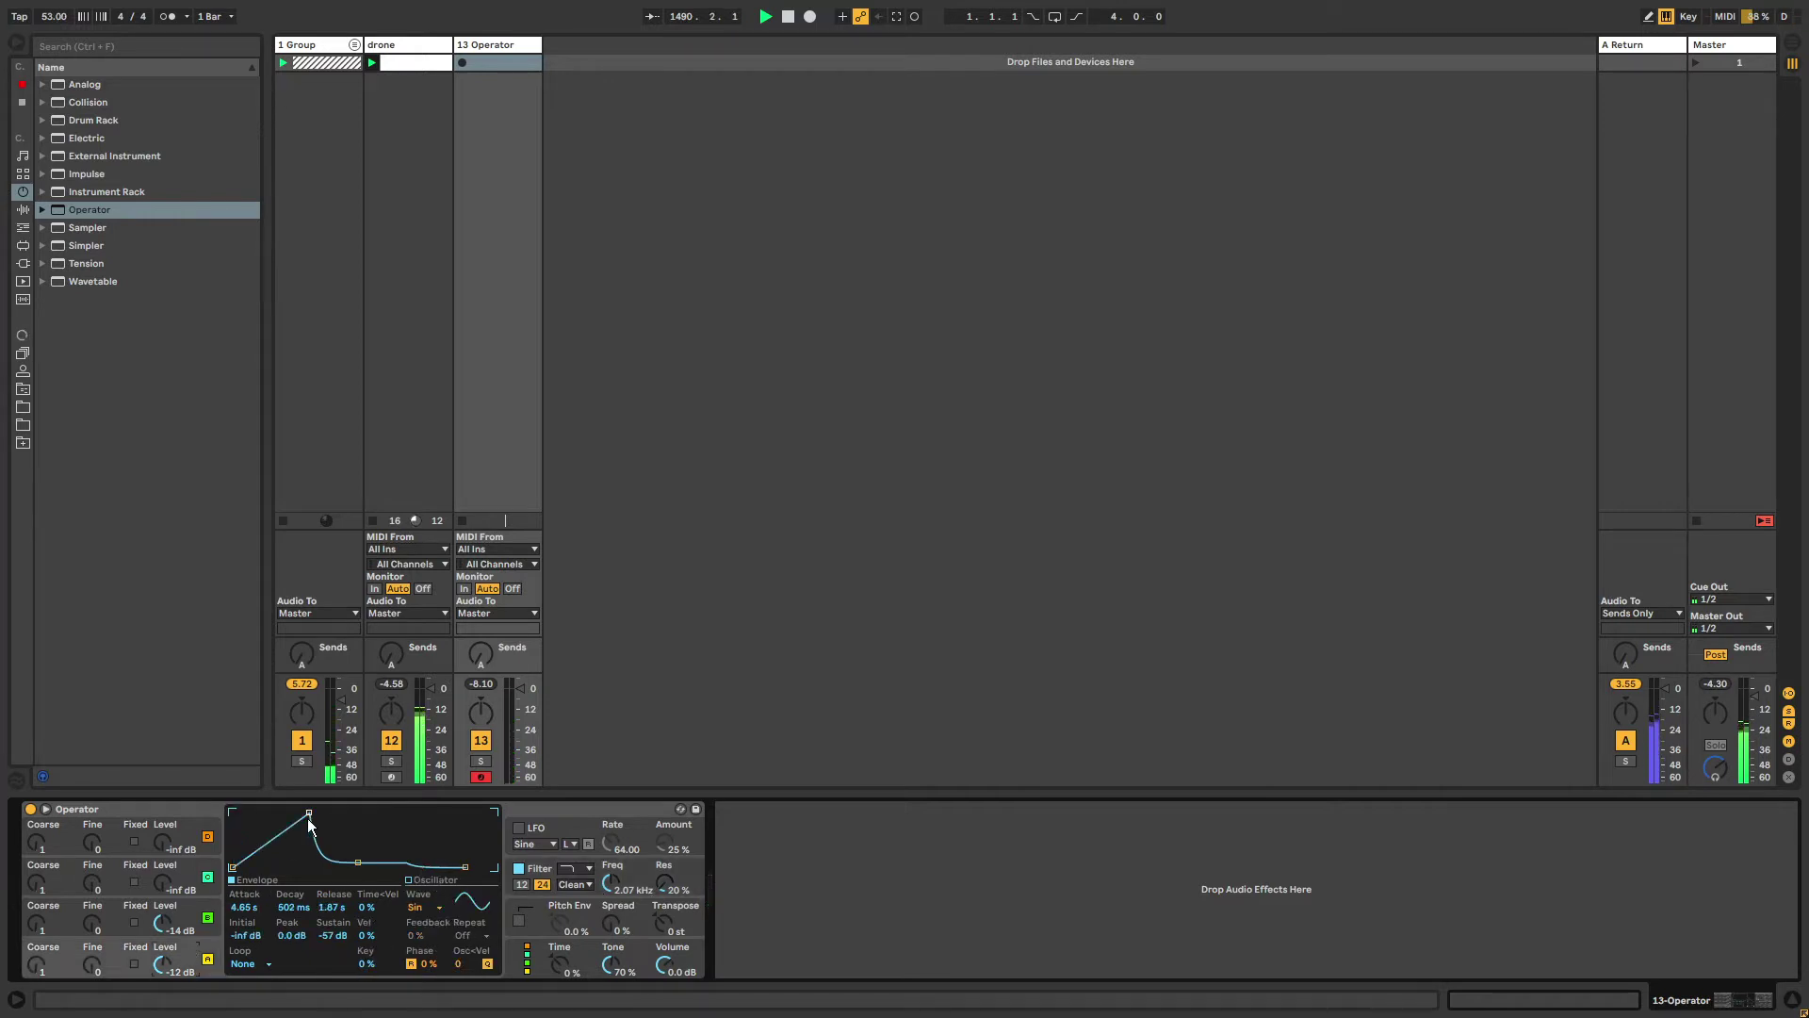
{"action": "left_click_drag", "start_coordinate": [309, 818], "coordinate": [284, 814]}
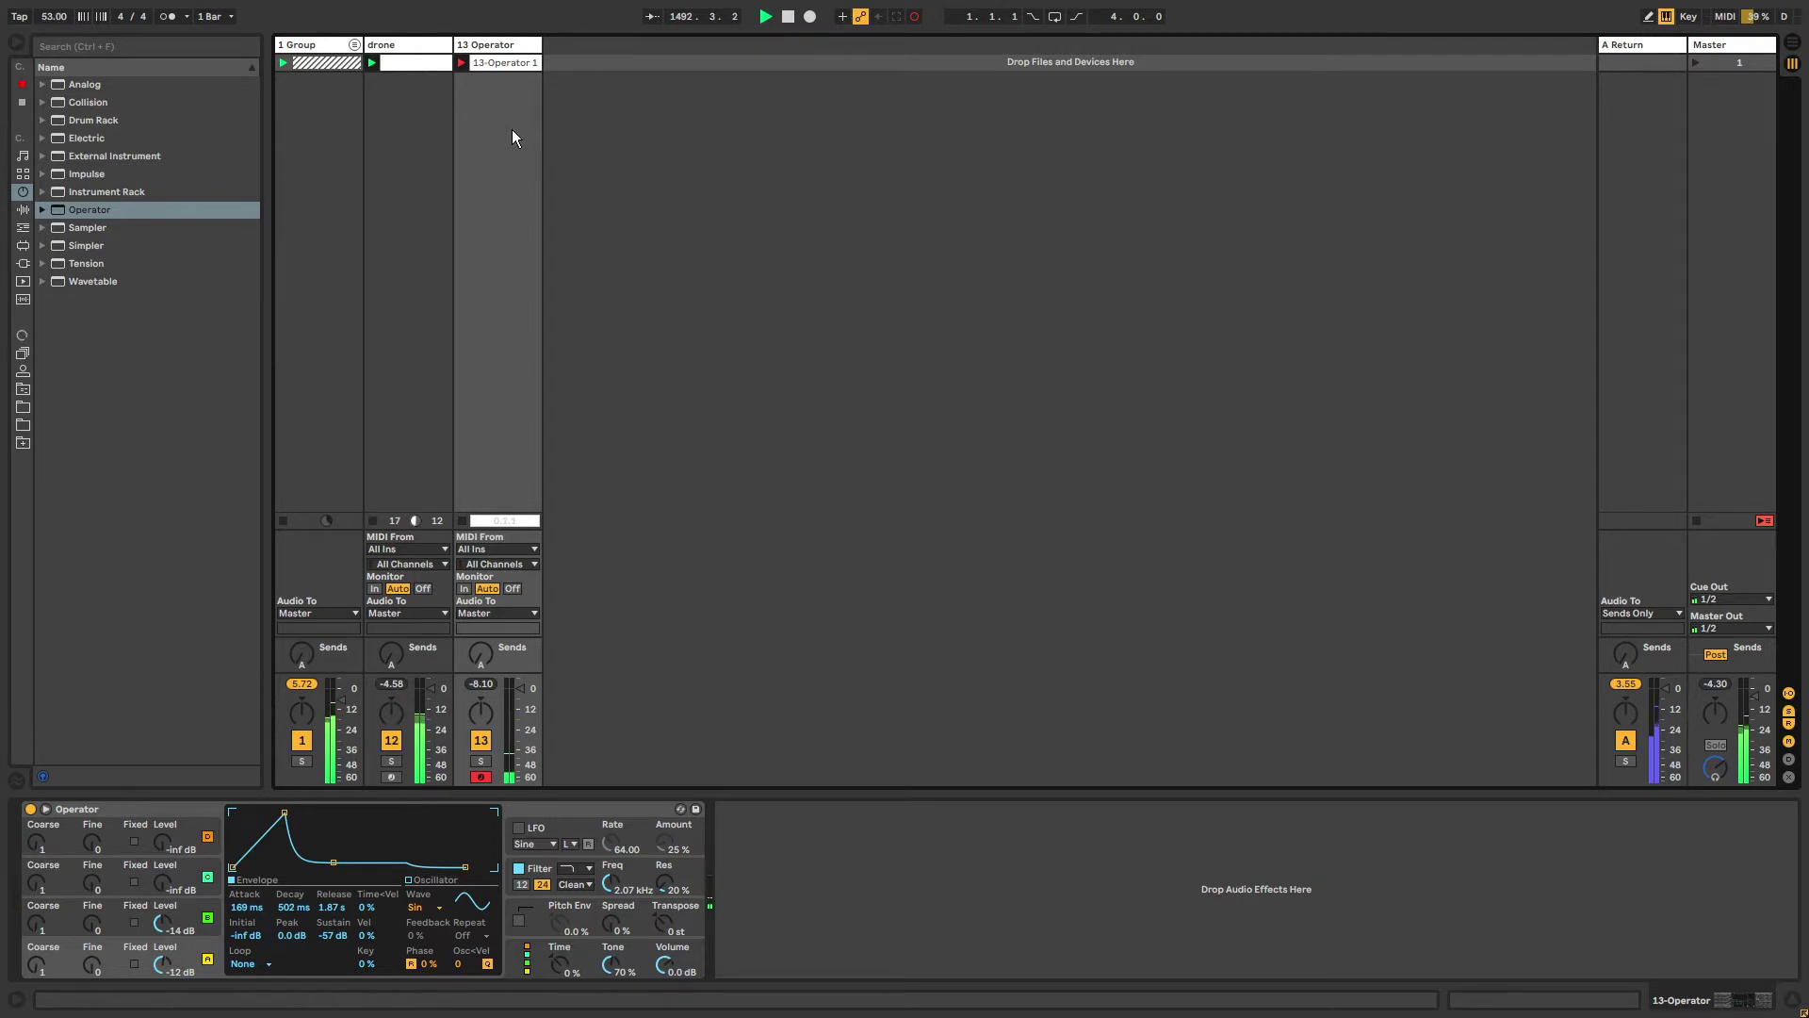
Record a MIDI clip with A2, B2 and G2 notes in the new Operator track's first slot.
{"action": "double_click", "coordinate": [482, 66]}
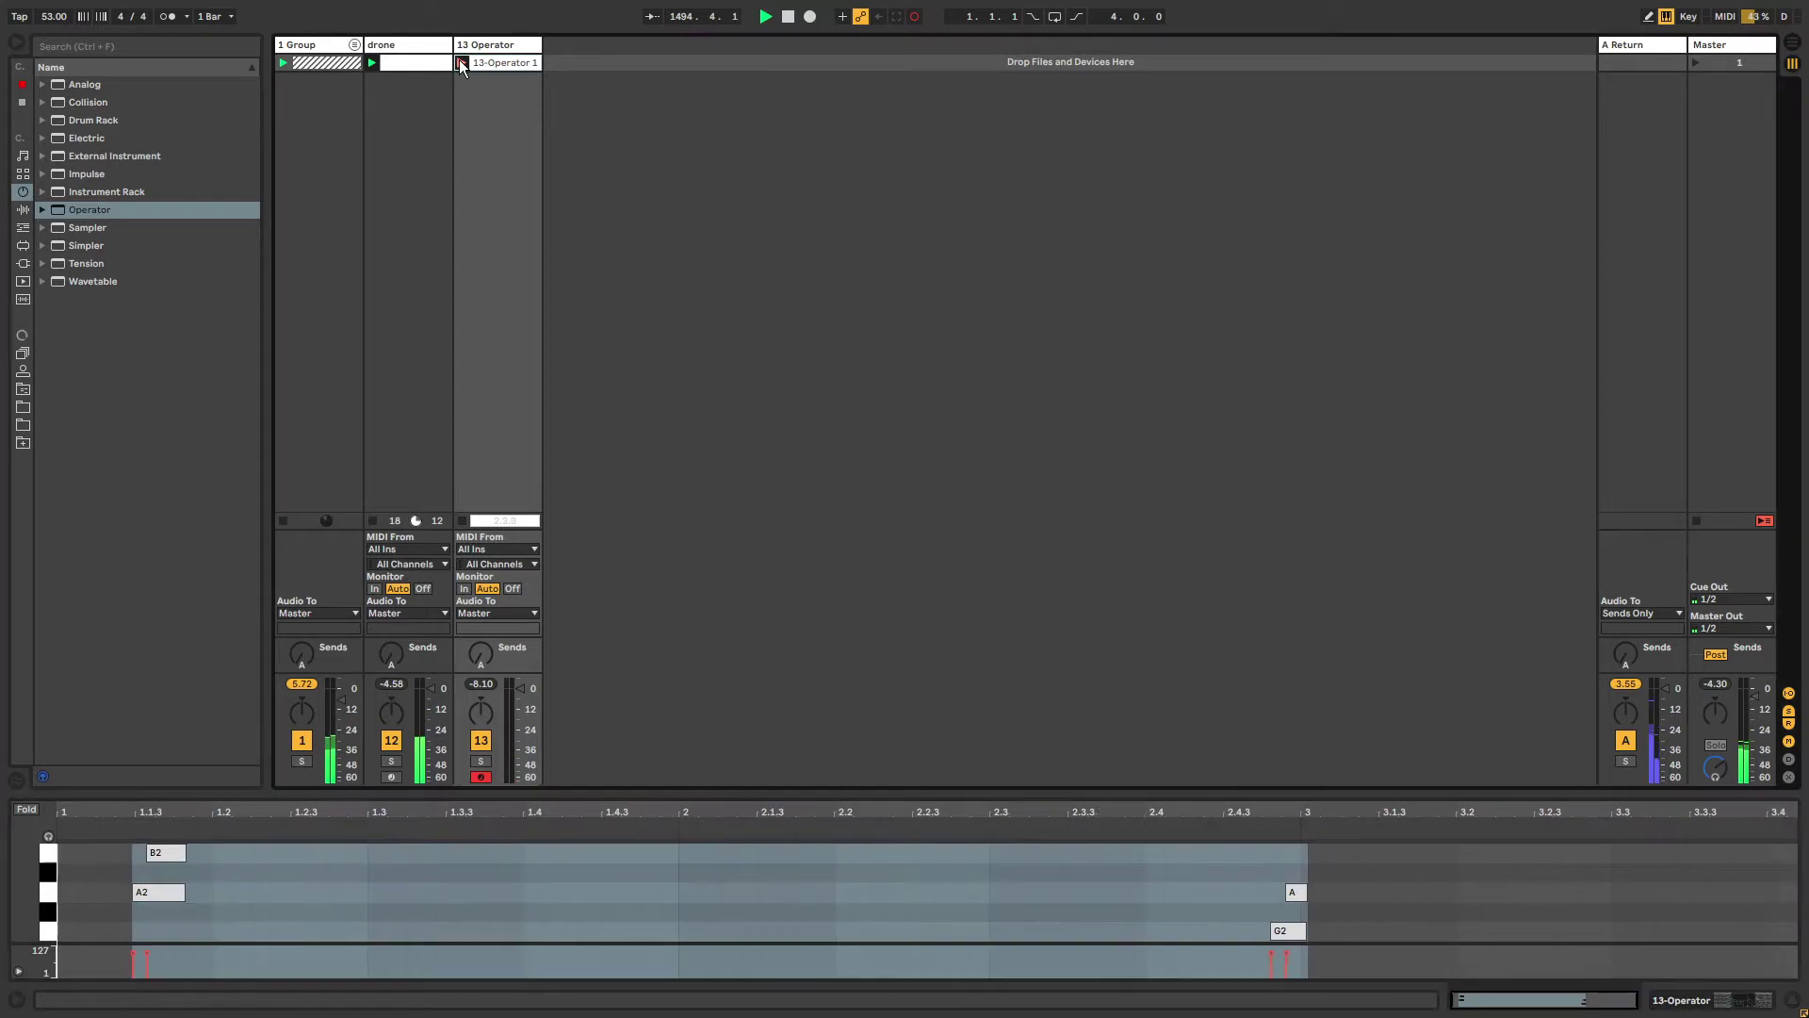
{"action": "left_click", "coordinate": [460, 62]}
Quantize the ending G2 and A2 notes at bar 3, and align and quantize the opening B2 and A2 notes to the clip's start.
{"action": "left_click_drag", "start_coordinate": [1321, 867], "coordinate": [1349, 960]}
{"action": "left_click", "coordinate": [1264, 886]}
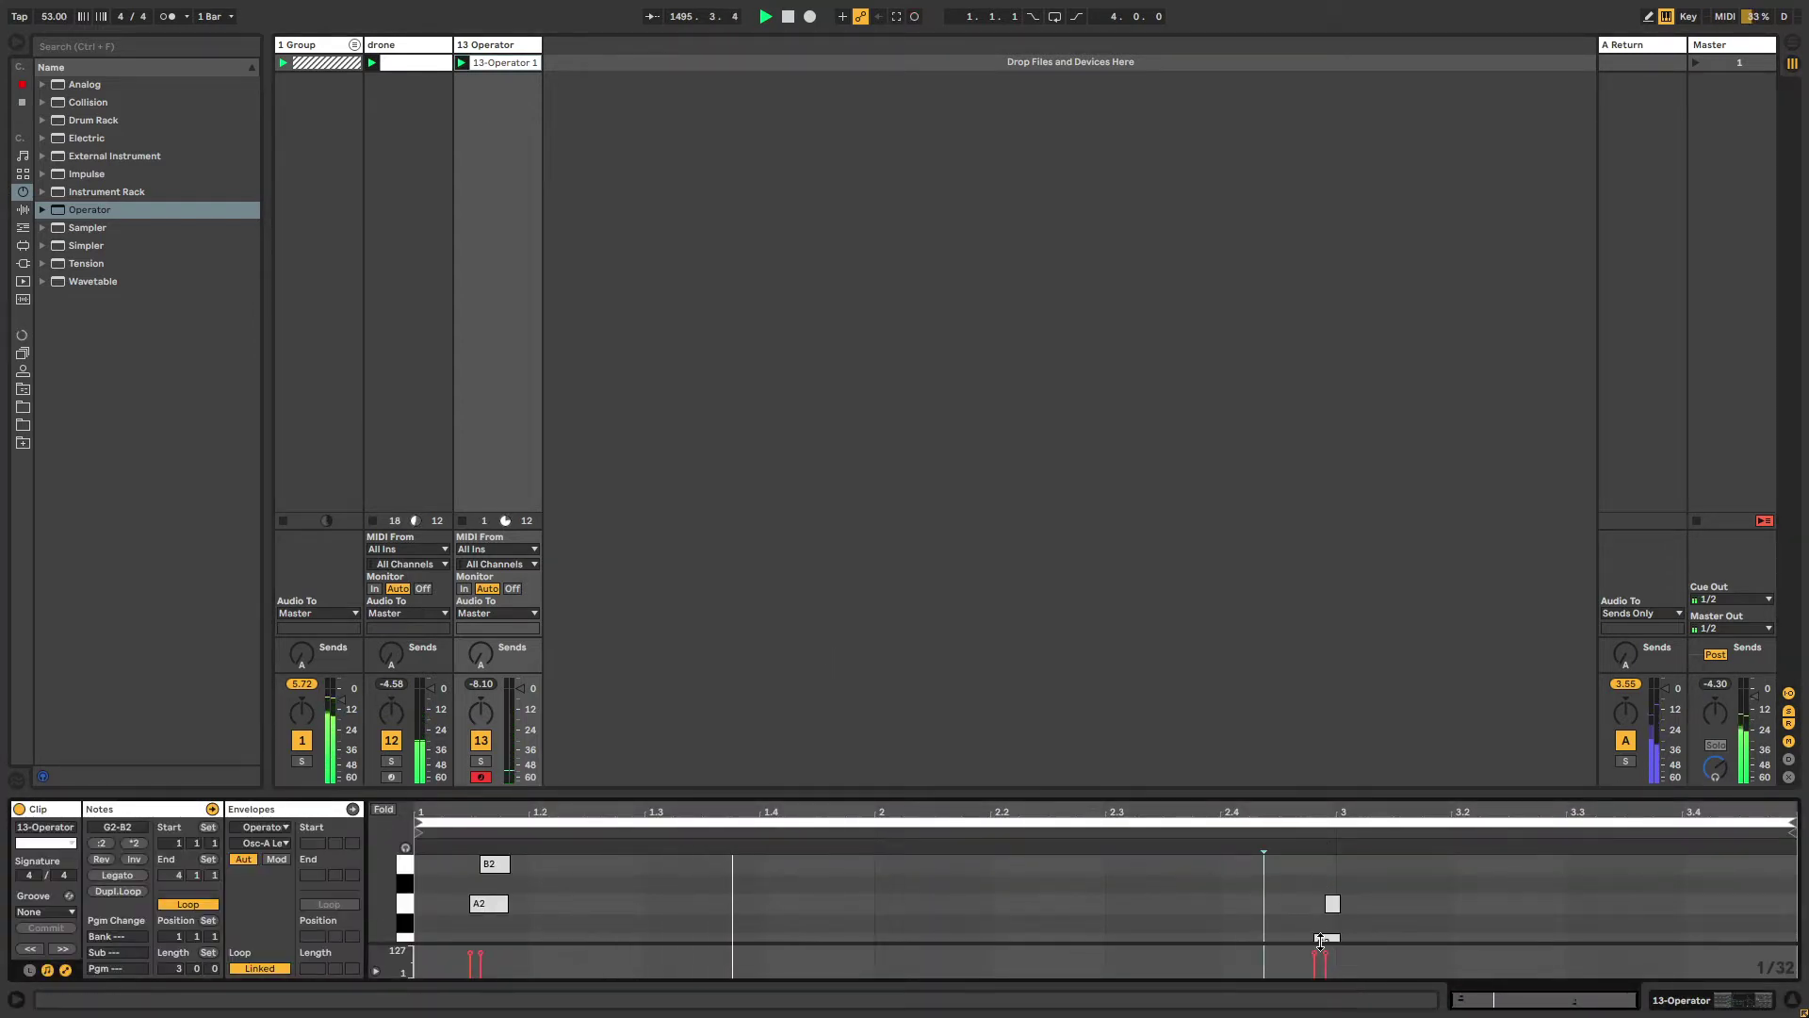
{"action": "left_click_drag", "start_coordinate": [1303, 877], "coordinate": [1348, 958]}
{"action": "key", "text": "ctrl+u"}
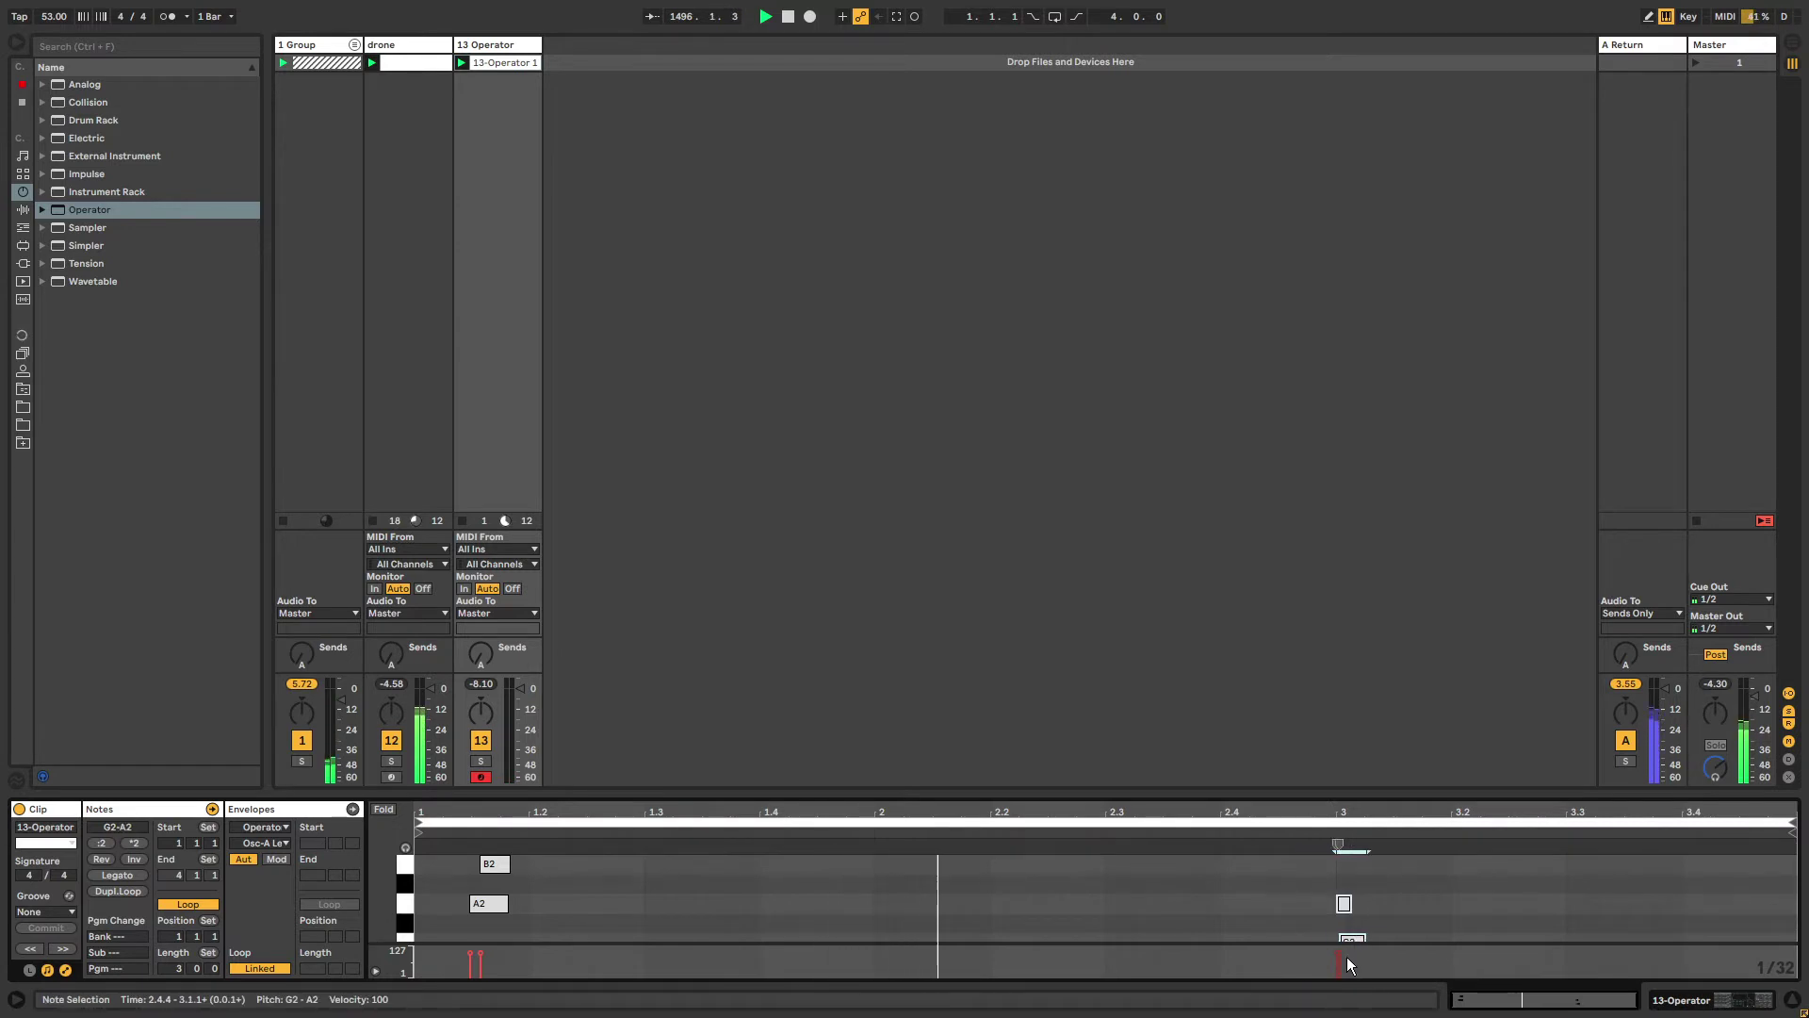
{"action": "left_click_drag", "start_coordinate": [492, 863], "coordinate": [483, 863]}
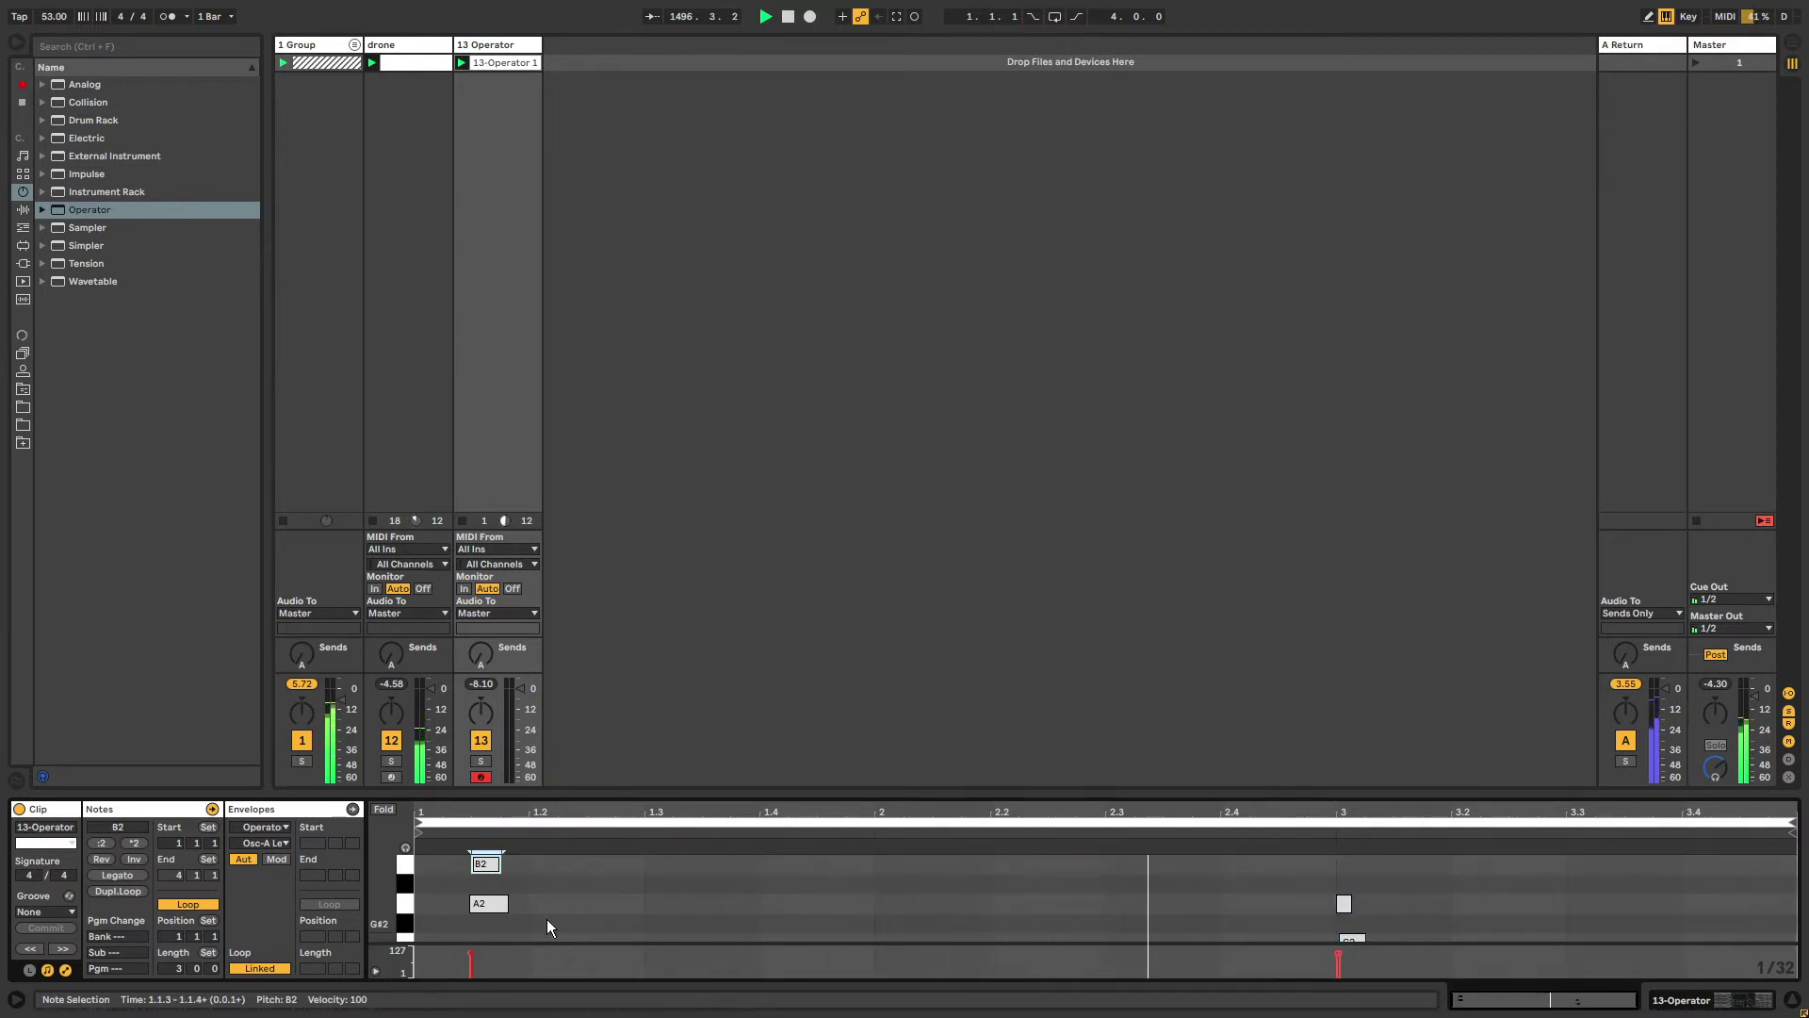
{"action": "left_click_drag", "start_coordinate": [547, 919], "coordinate": [465, 840]}
{"action": "key", "text": "ctrl+u"}
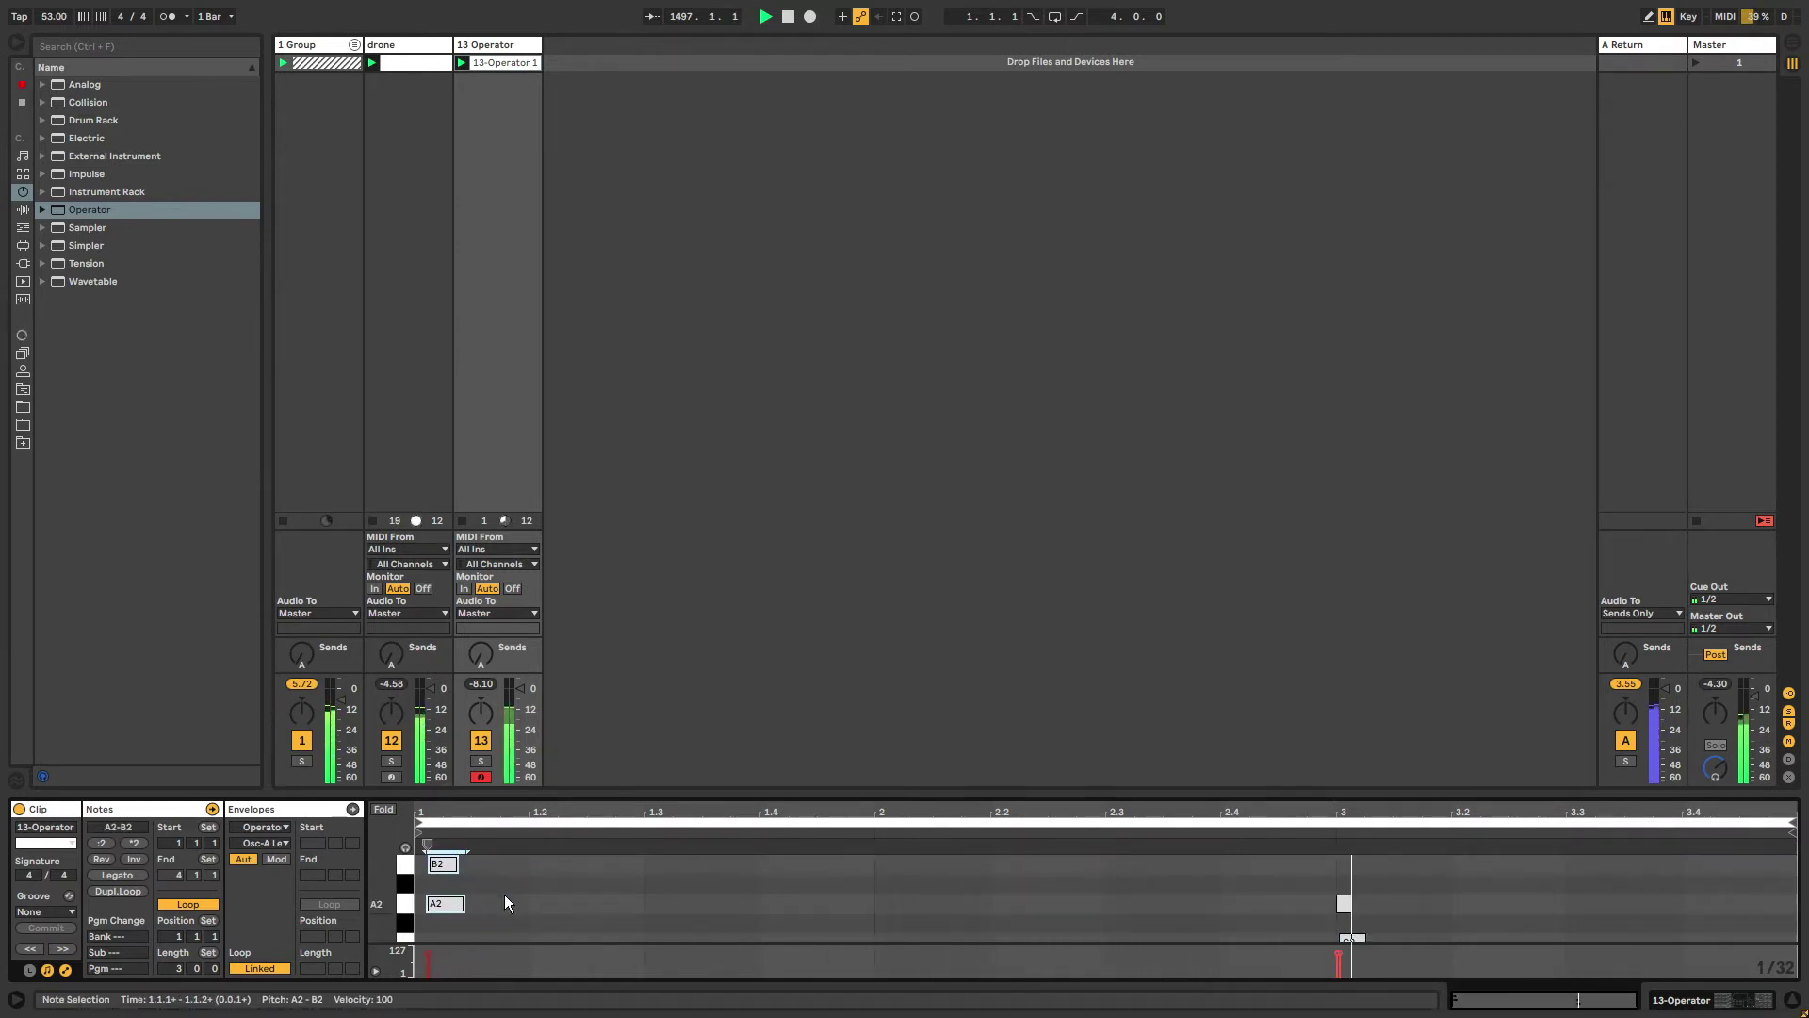
Load the Max SimpleEcho MIDI device from the Max Midi folder in front of Operator on the new track.
{"action": "left_click", "coordinate": [495, 47]}
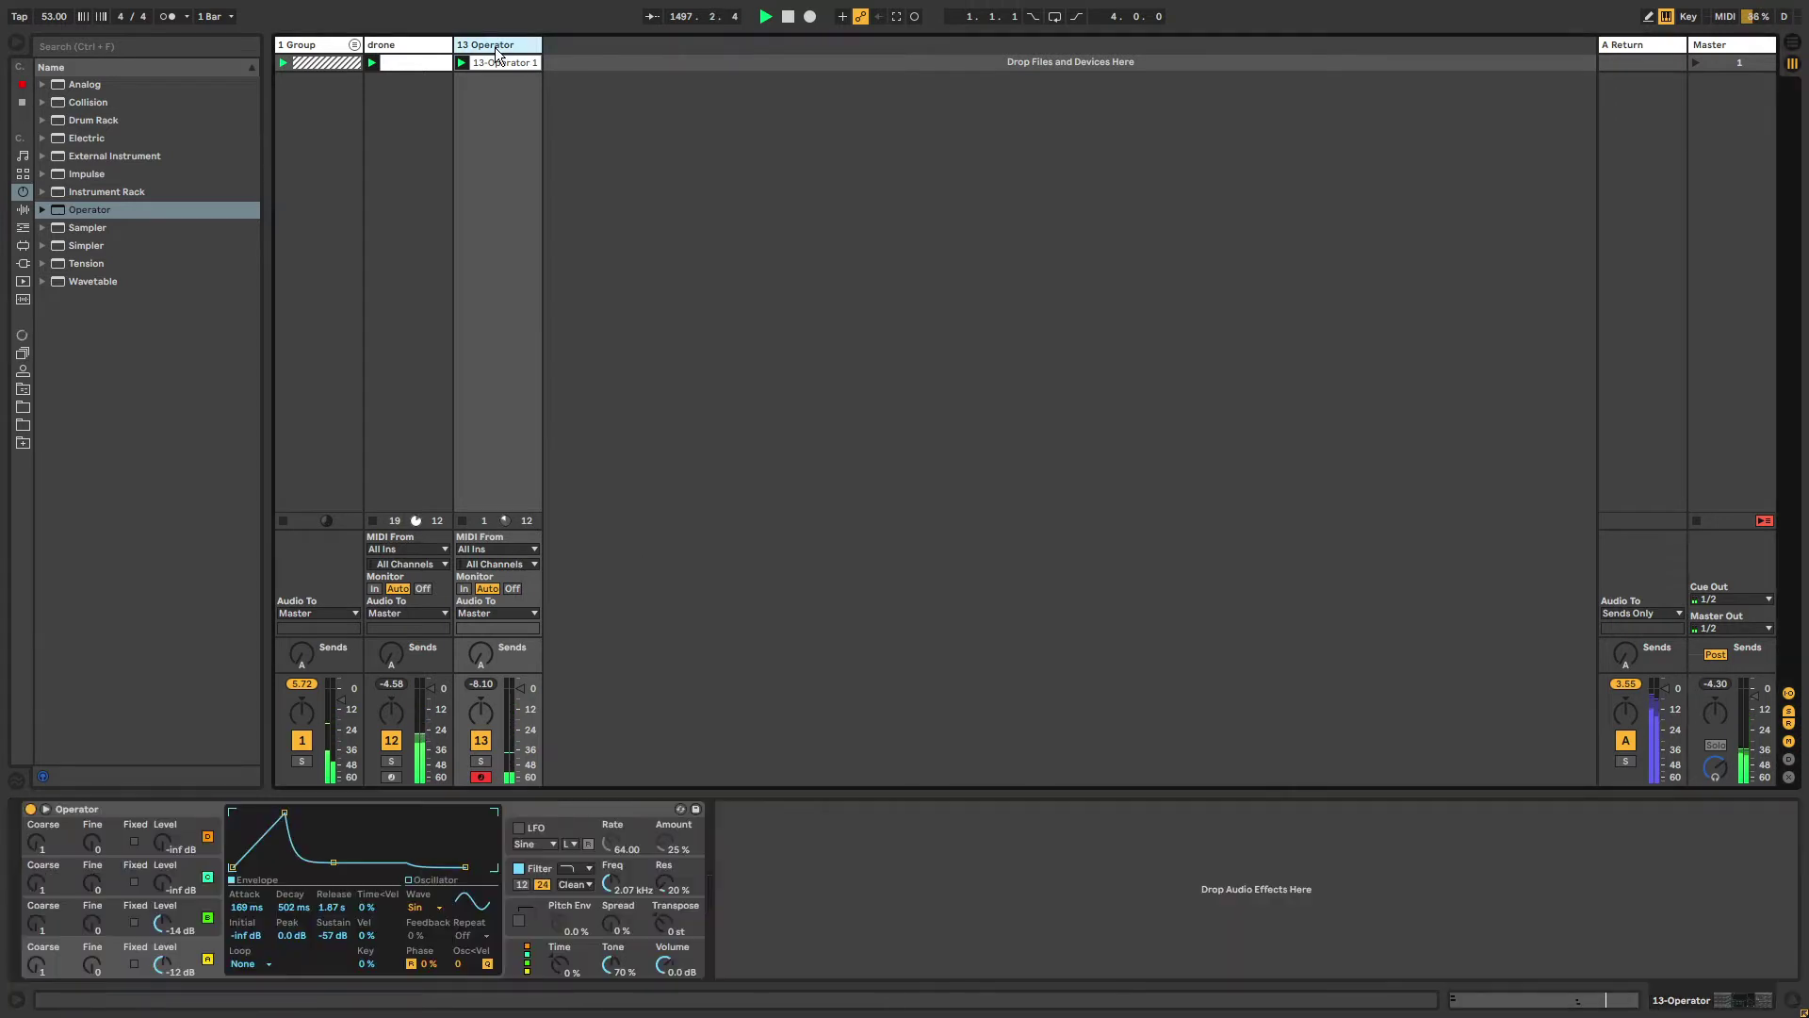
{"action": "left_click", "coordinate": [23, 229]}
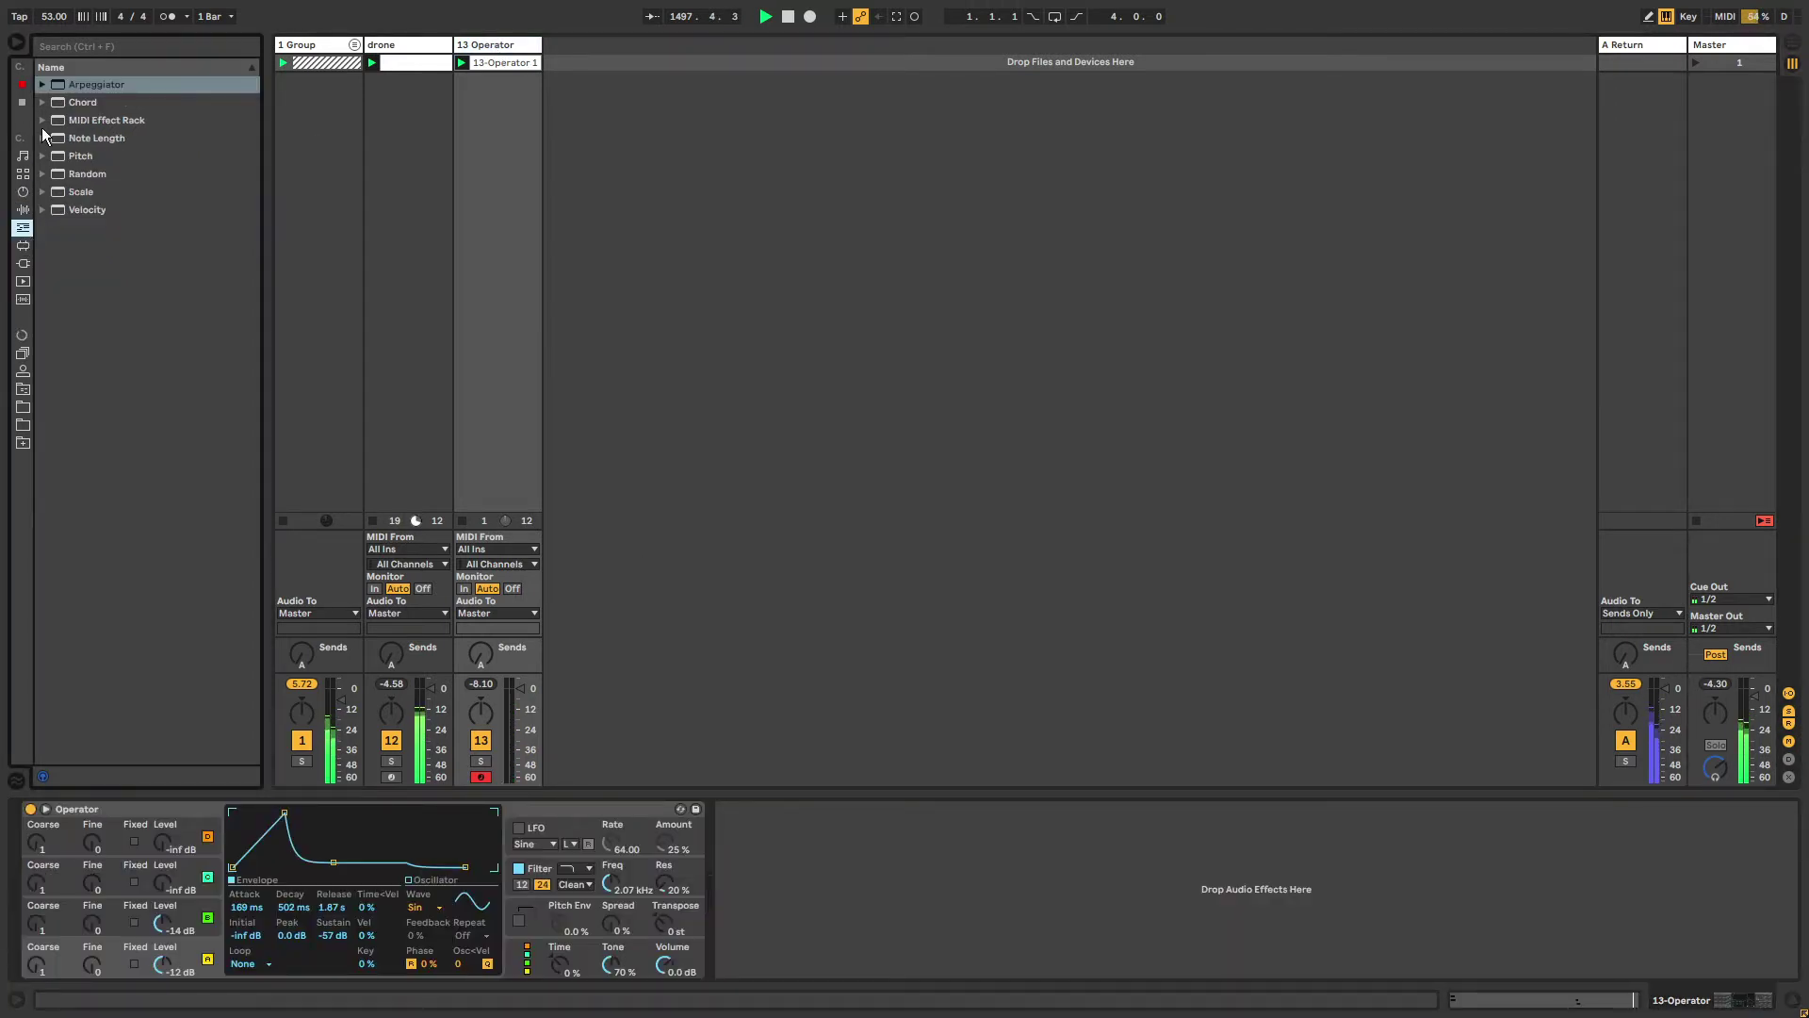
{"action": "left_click", "coordinate": [24, 389]}
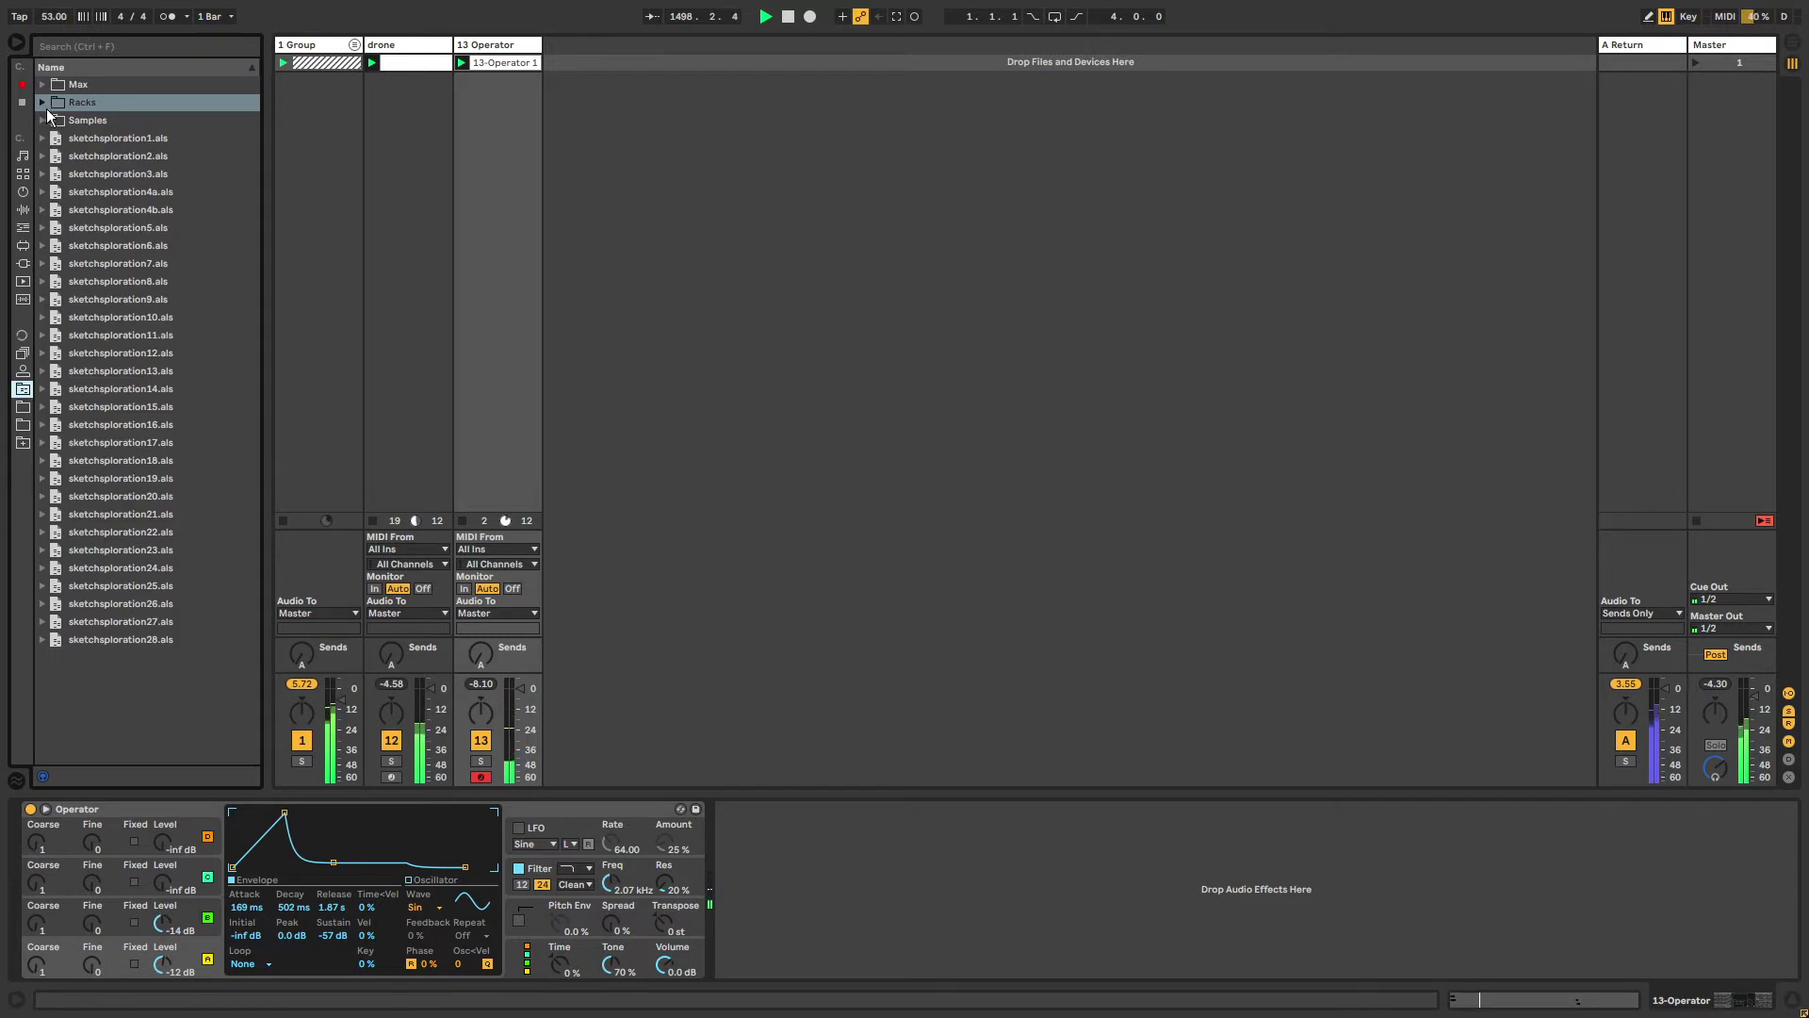
{"action": "left_click", "coordinate": [43, 85]}
{"action": "left_click", "coordinate": [54, 120]}
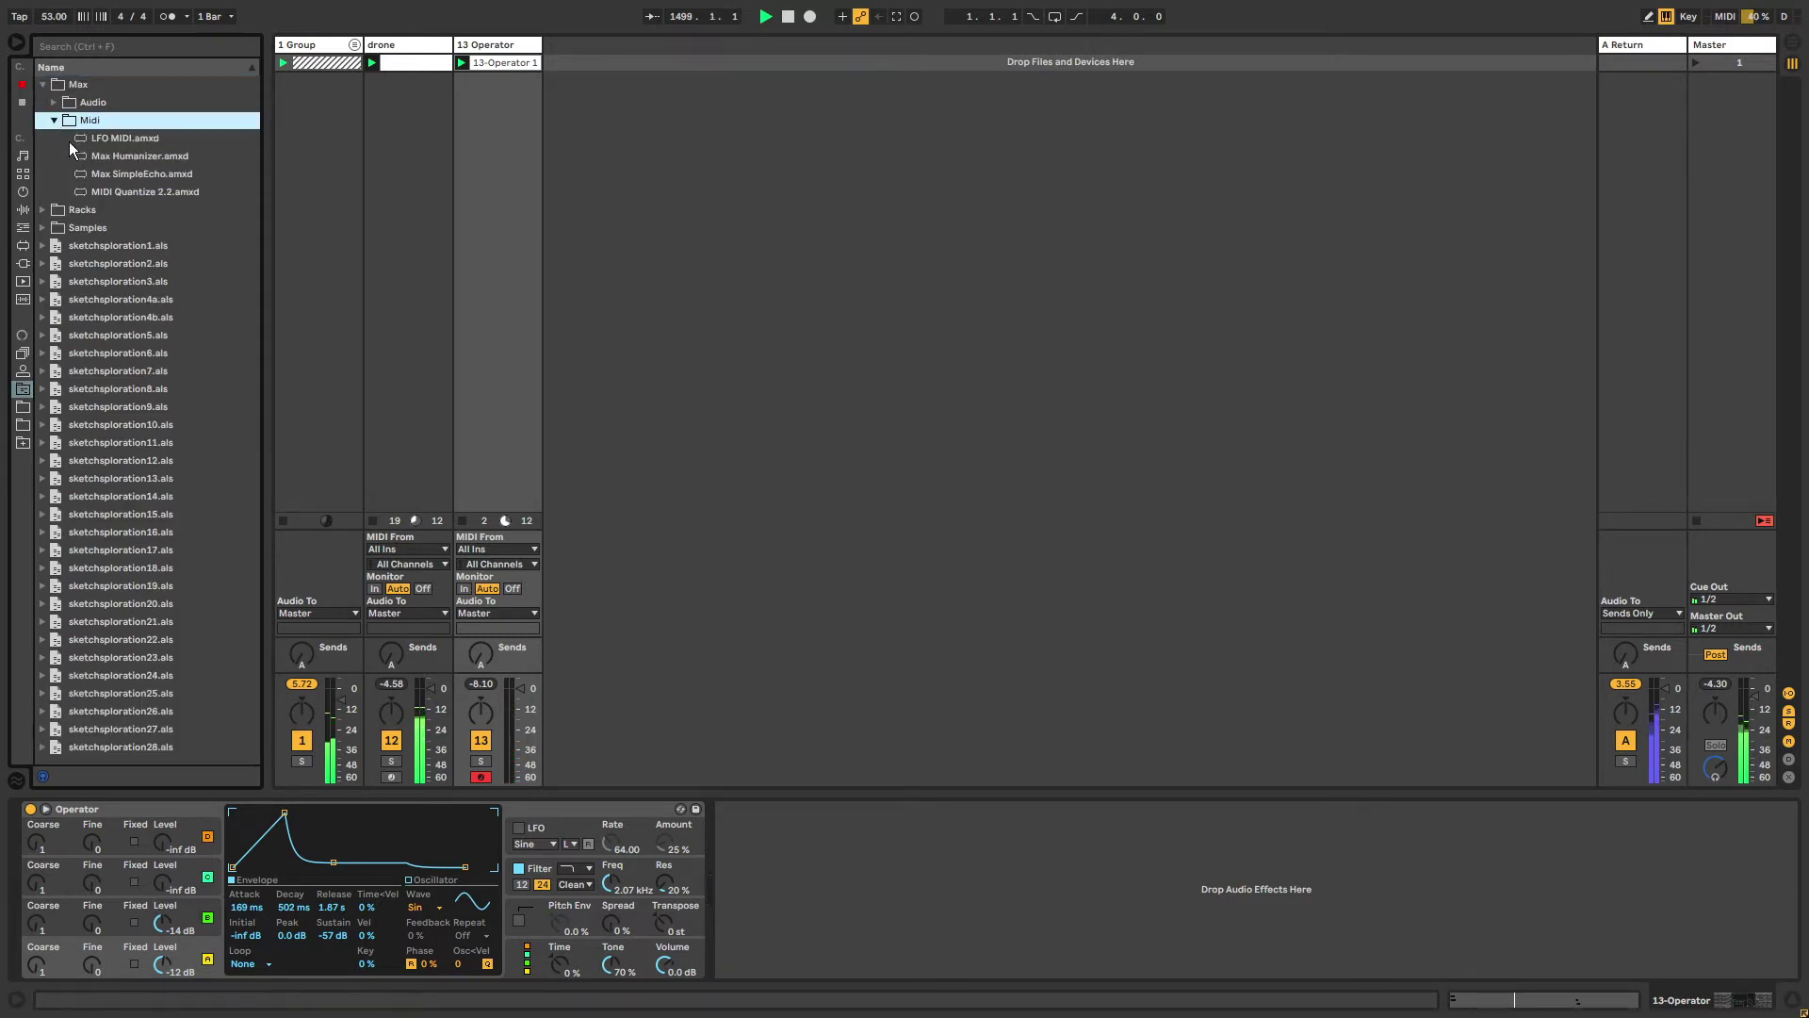
{"action": "left_click", "coordinate": [140, 177]}
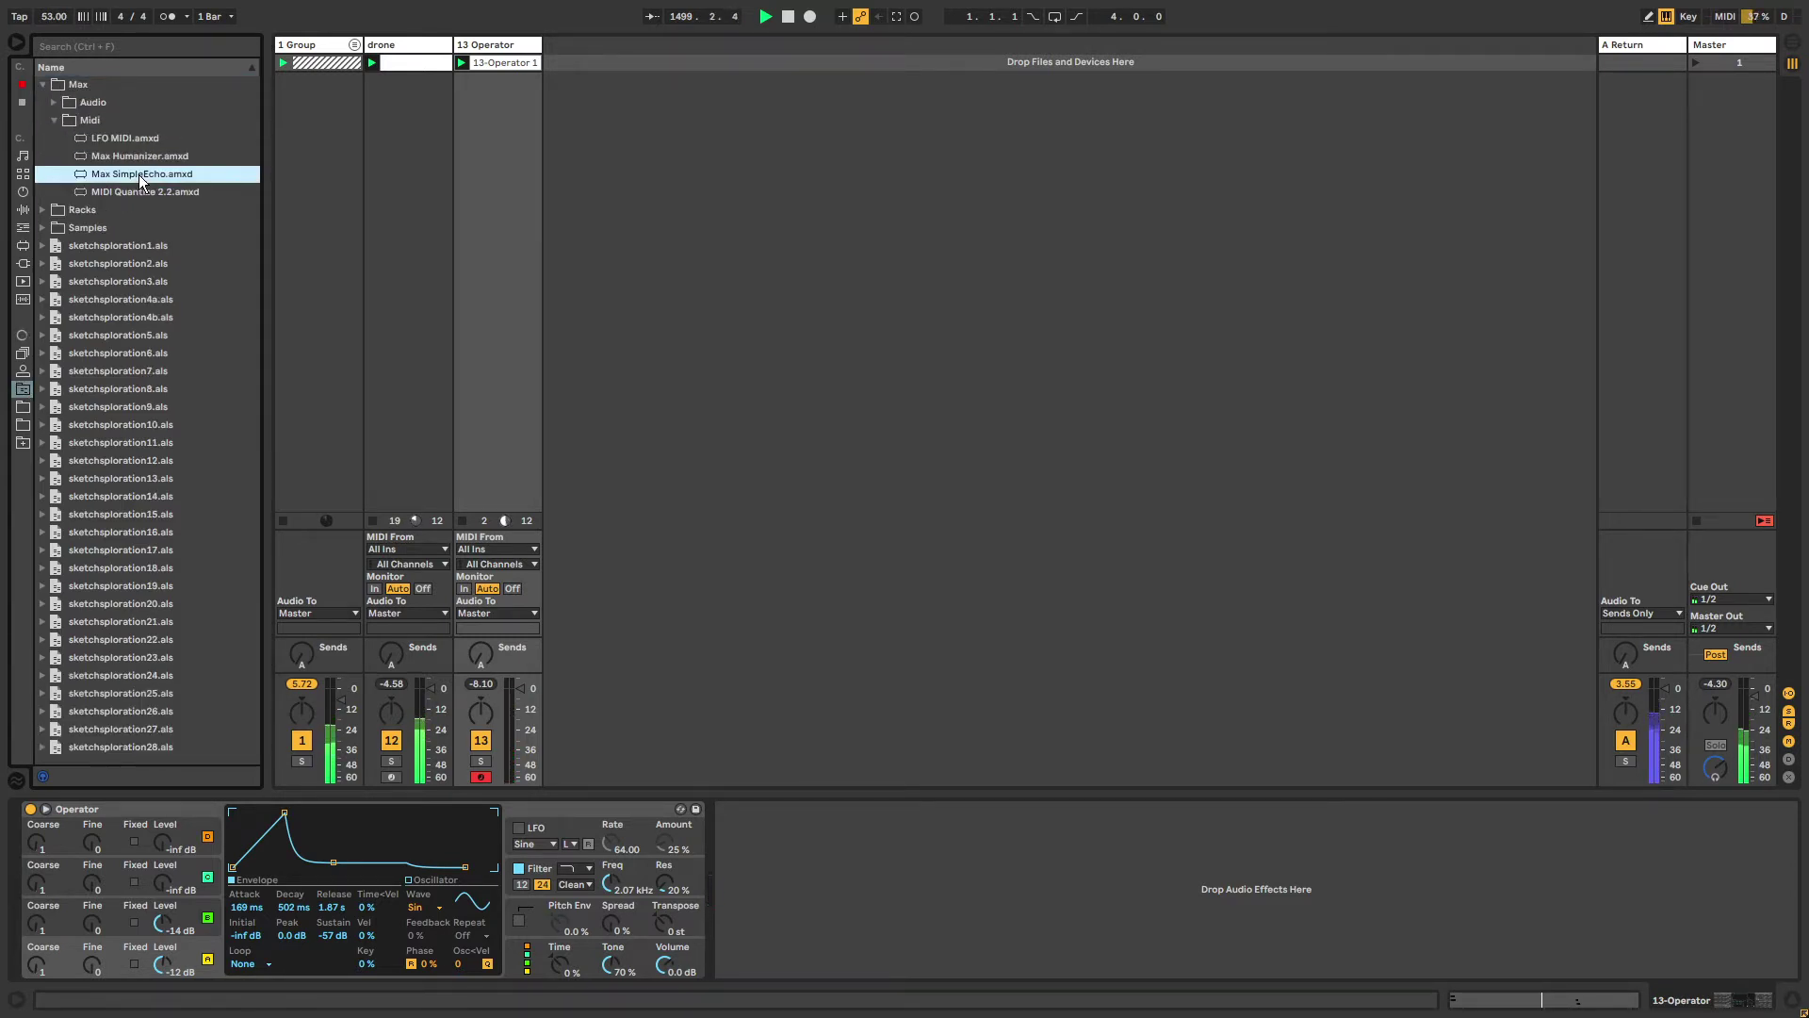
{"action": "left_click_drag", "start_coordinate": [138, 174], "coordinate": [54, 820]}
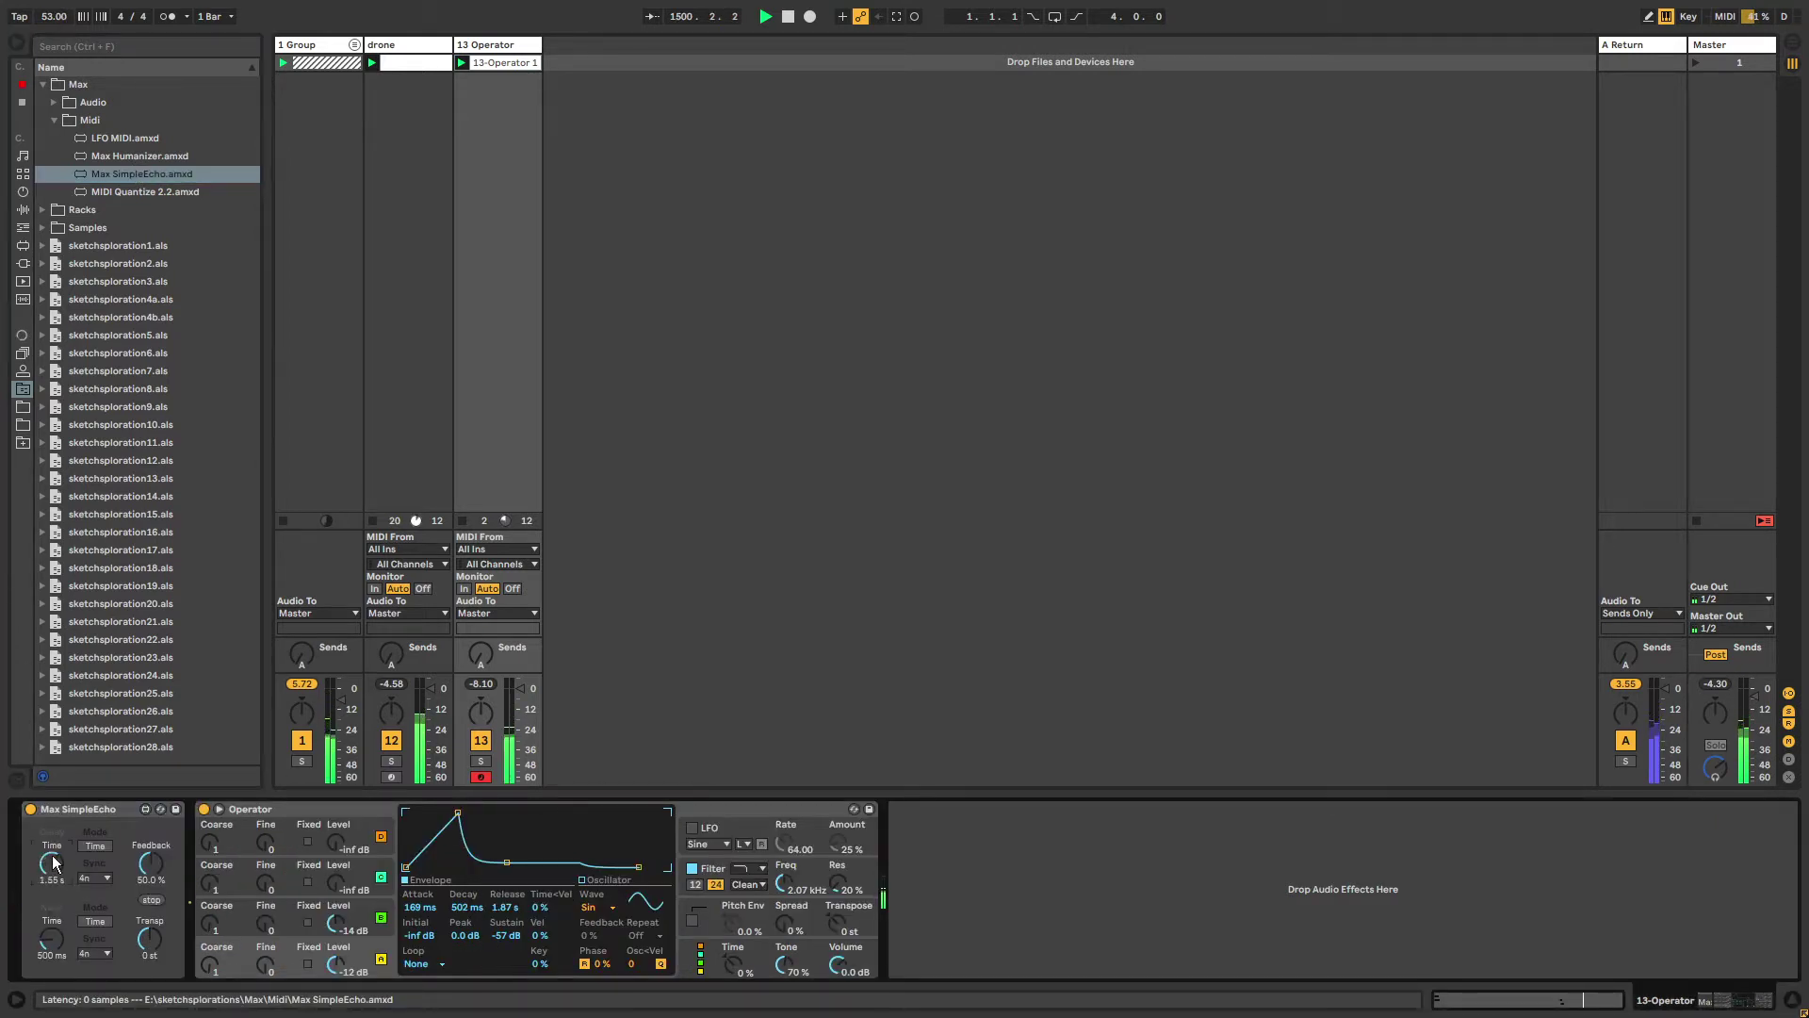
Set SimpleEcho's echo time to 1.50 s, feedback to 37.4% and transposition to -12 st, and open Operator's global settings.
{"action": "left_click_drag", "start_coordinate": [151, 863], "coordinate": [151, 891]}
{"action": "left_click_drag", "start_coordinate": [52, 863], "coordinate": [59, 835]}
{"action": "left_click_drag", "start_coordinate": [149, 939], "coordinate": [149, 939]}
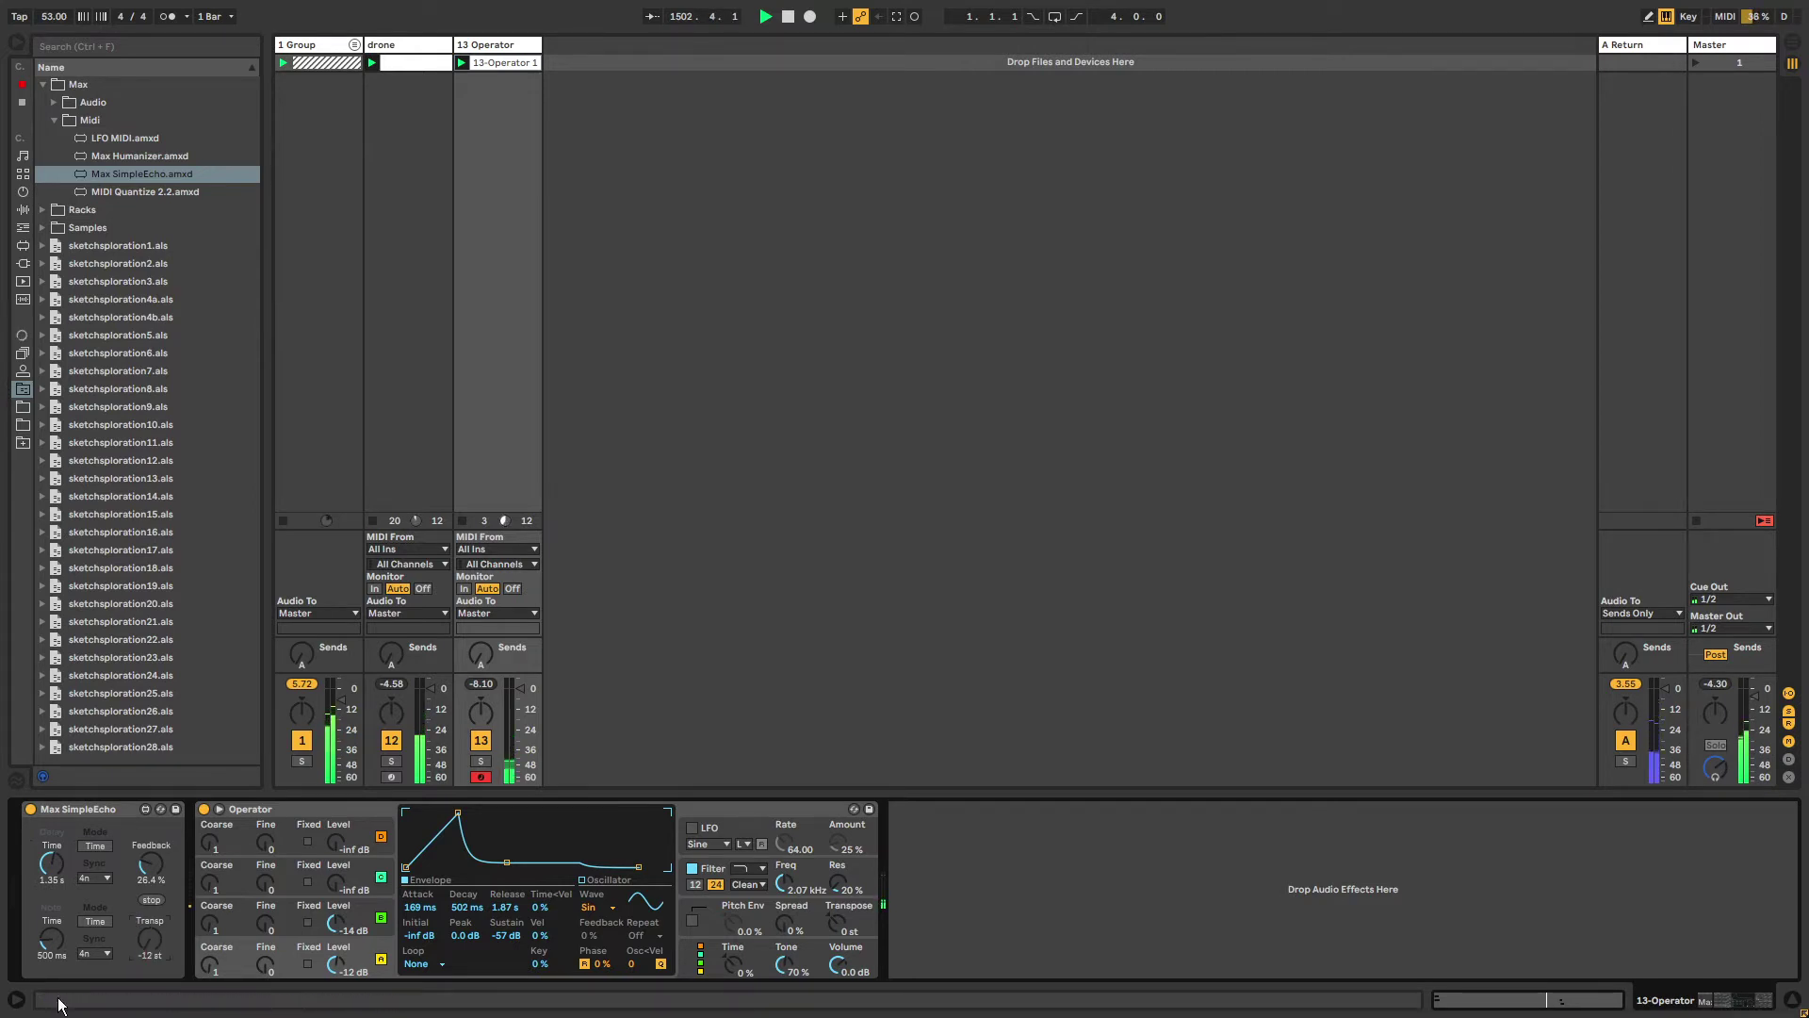
{"action": "left_click_drag", "start_coordinate": [70, 867], "coordinate": [134, 868]}
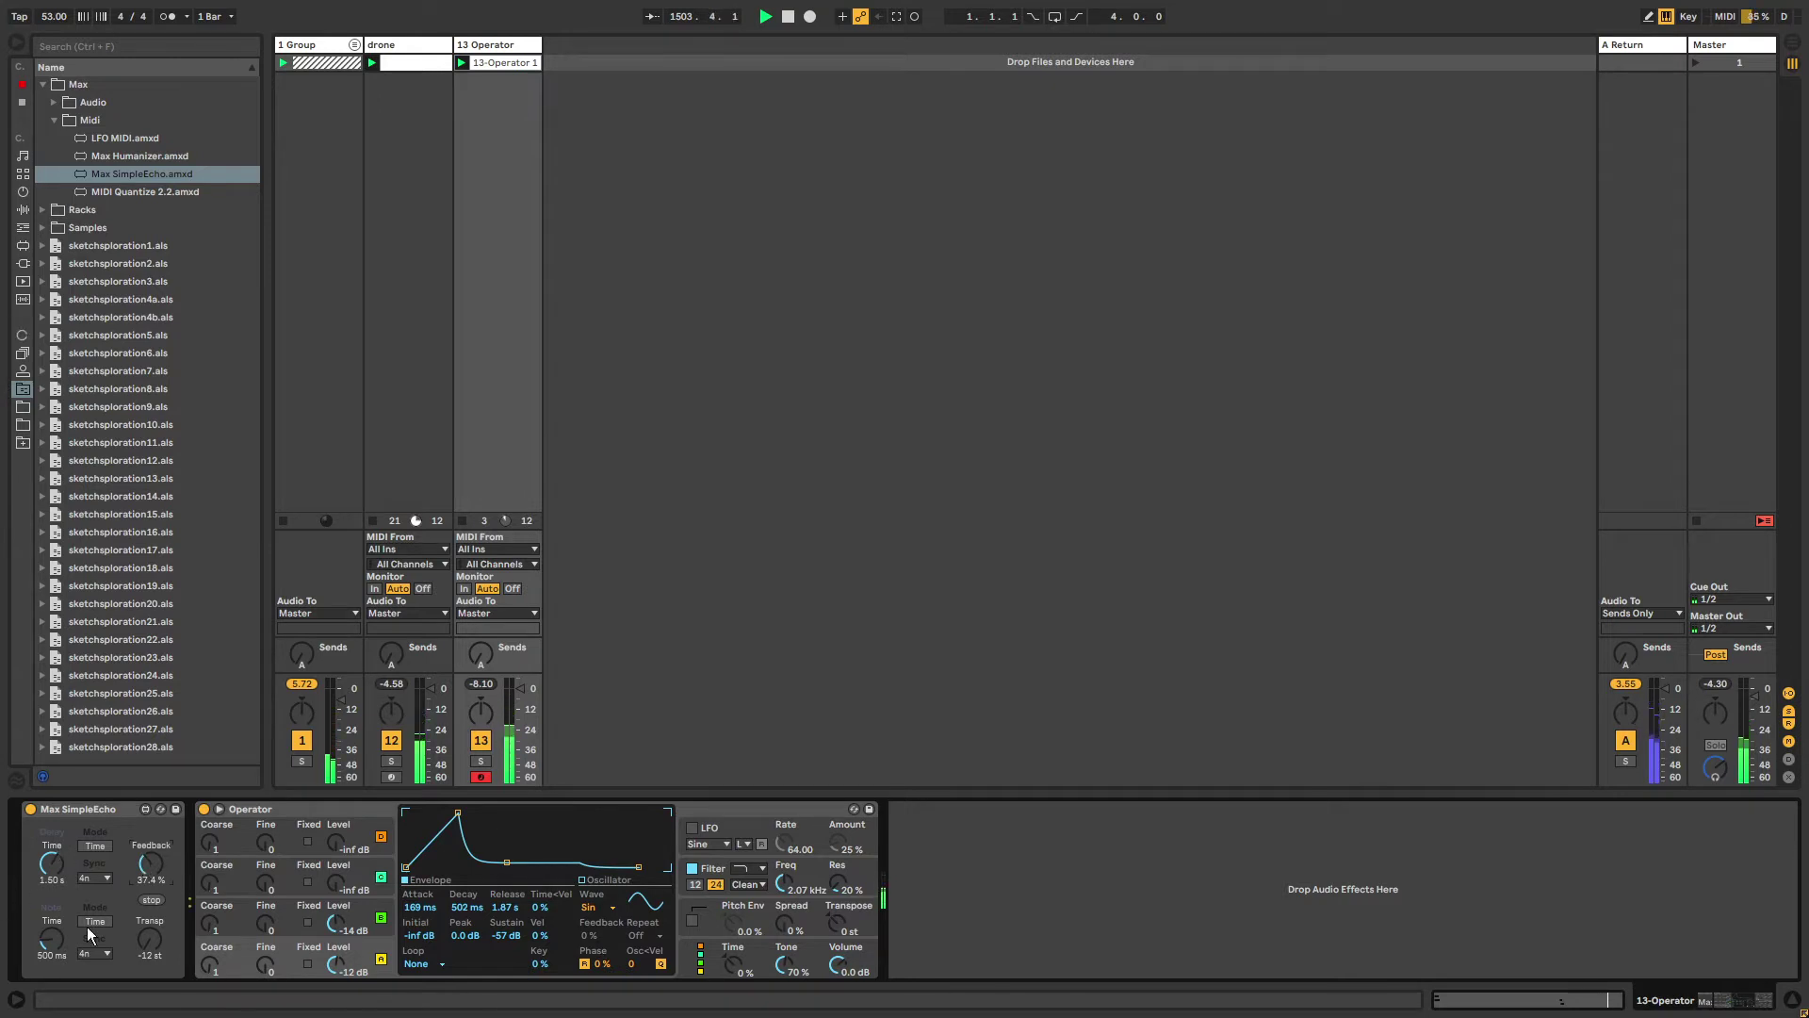
{"action": "left_click", "coordinate": [694, 963]}
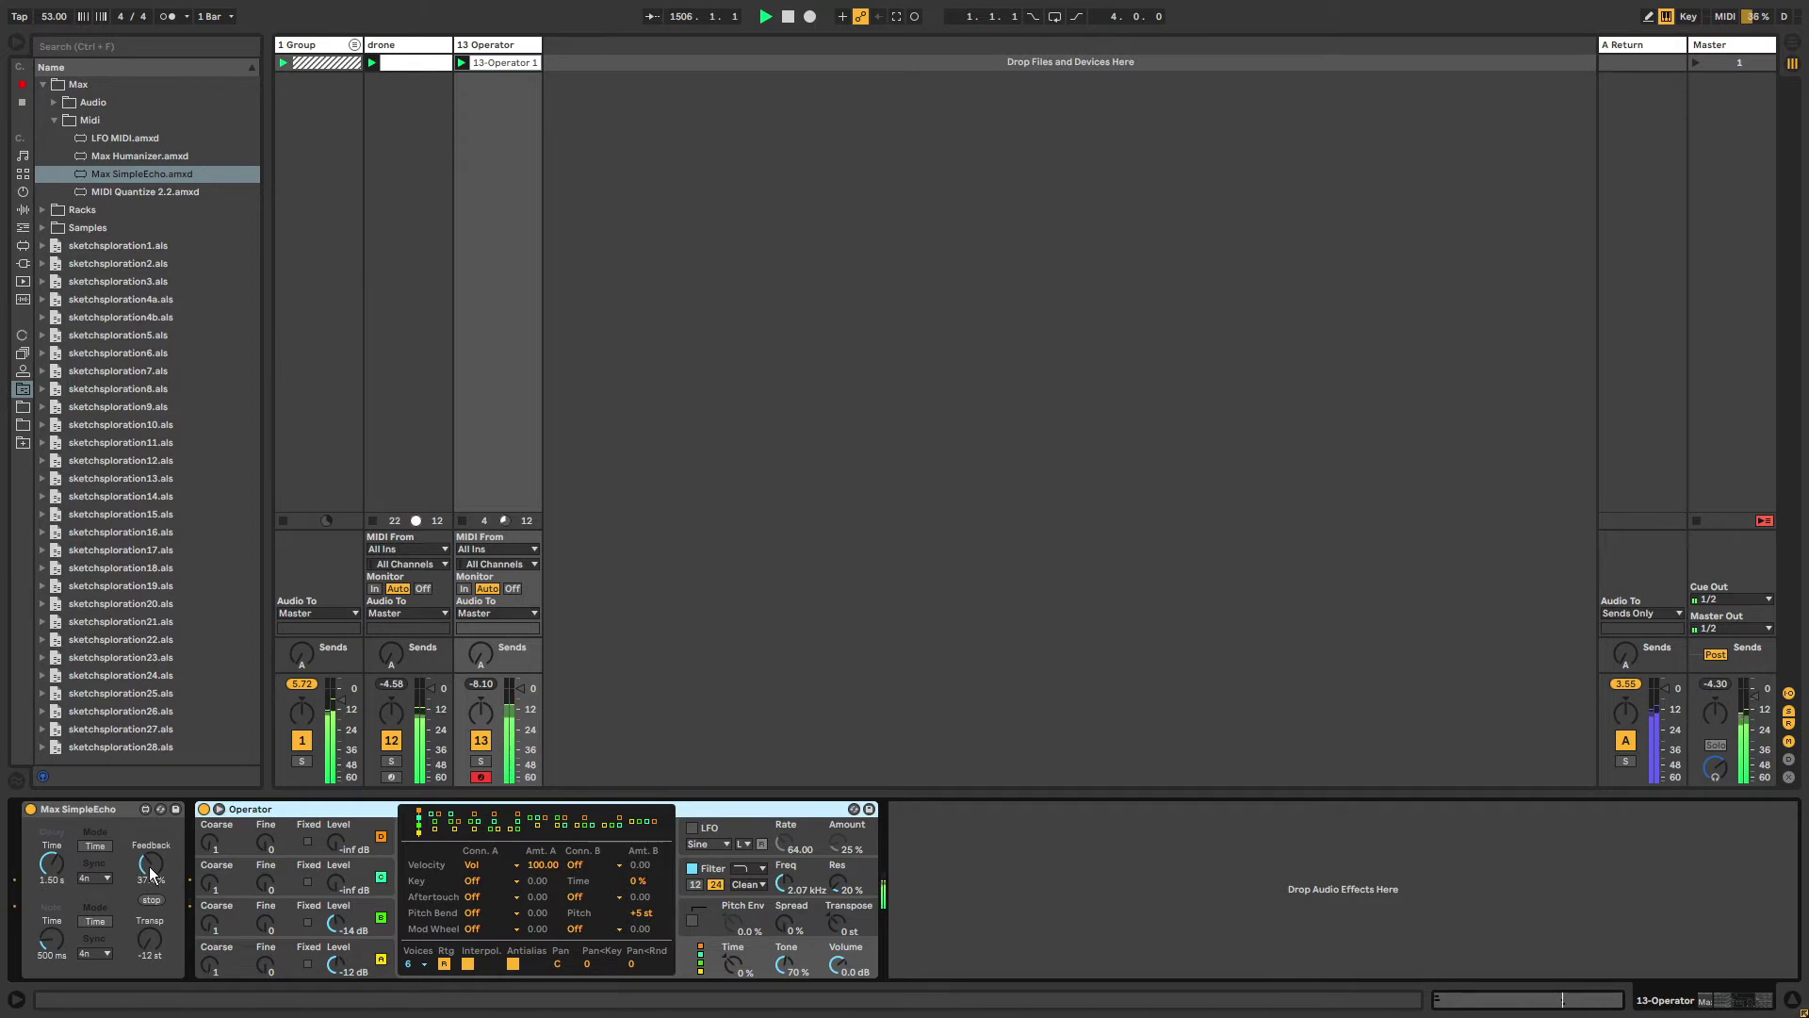
Set SimpleEcho's feedback to 51.6% and transposition to 0 st, and readjust its echo time to 1.55 s.
{"action": "left_click_drag", "start_coordinate": [149, 867], "coordinate": [52, 854]}
{"action": "left_click_drag", "start_coordinate": [150, 938], "coordinate": [150, 924]}
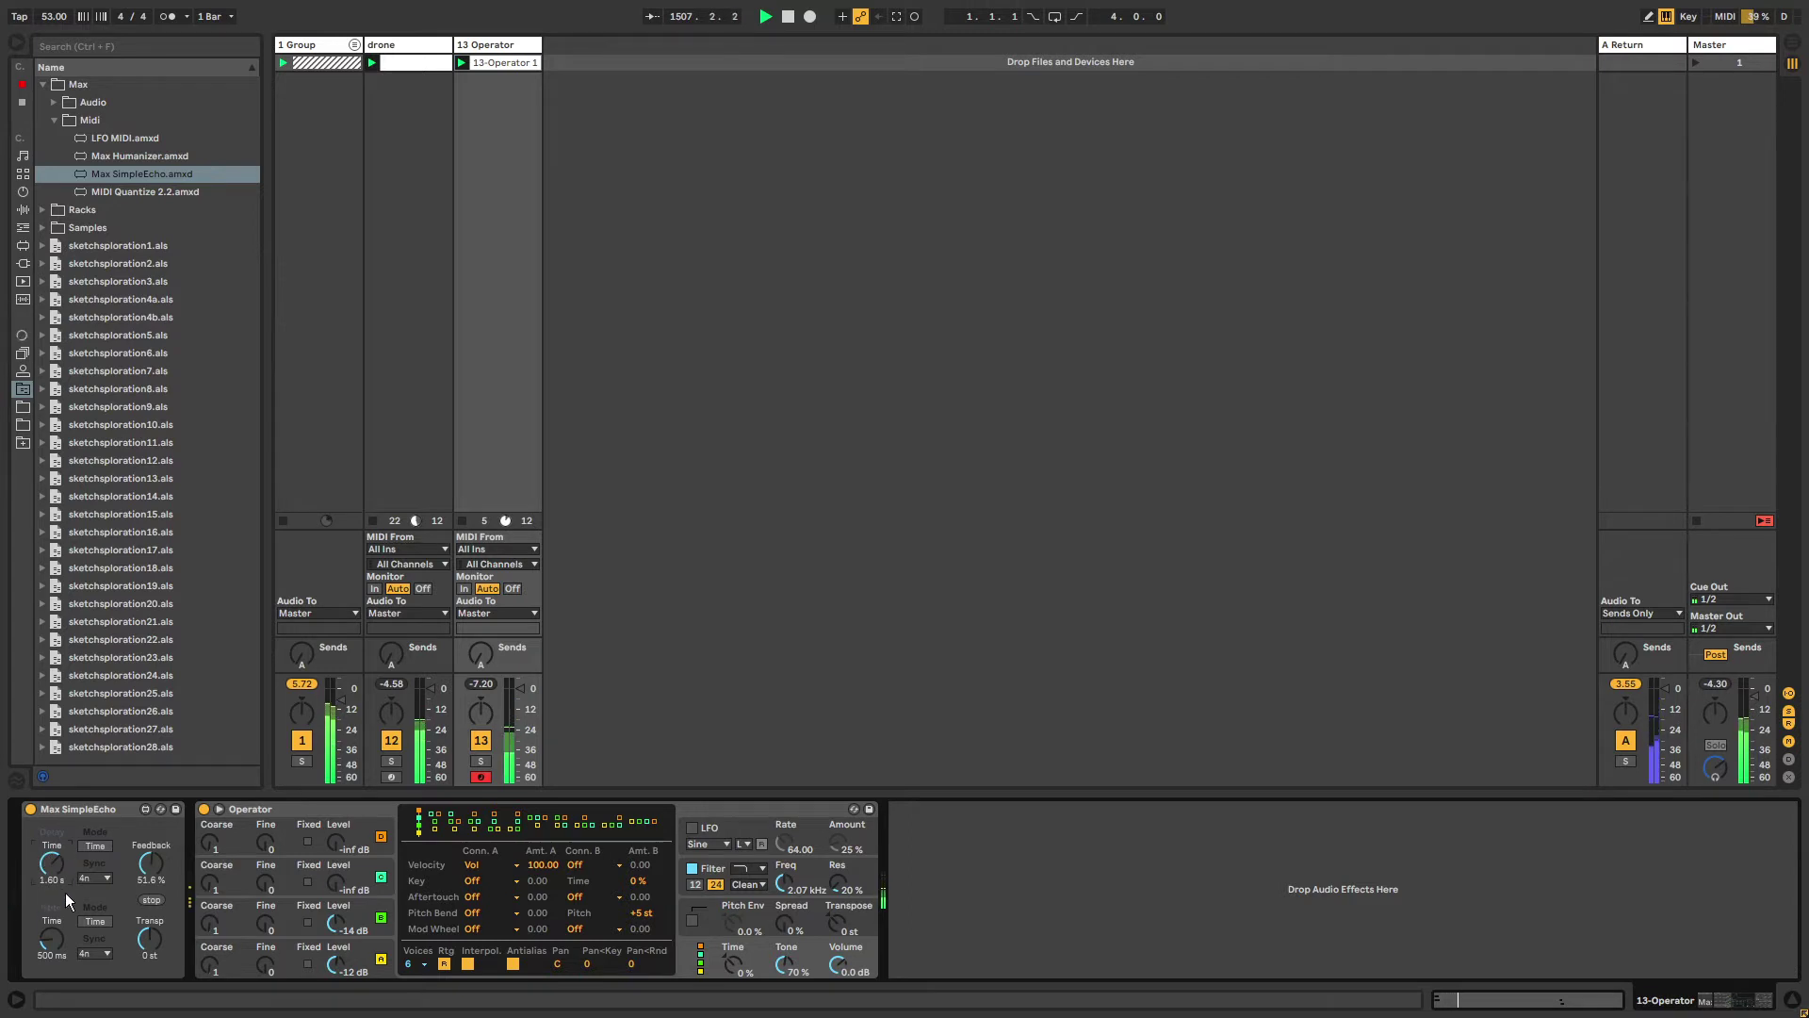
{"action": "mouse_move", "coordinate": [45, 865]}
{"action": "left_mouse_down"}
{"action": "mouse_move", "coordinate": [46, 843]}
{"action": "mouse_move", "coordinate": [51, 867]}
{"action": "left_mouse_up"}
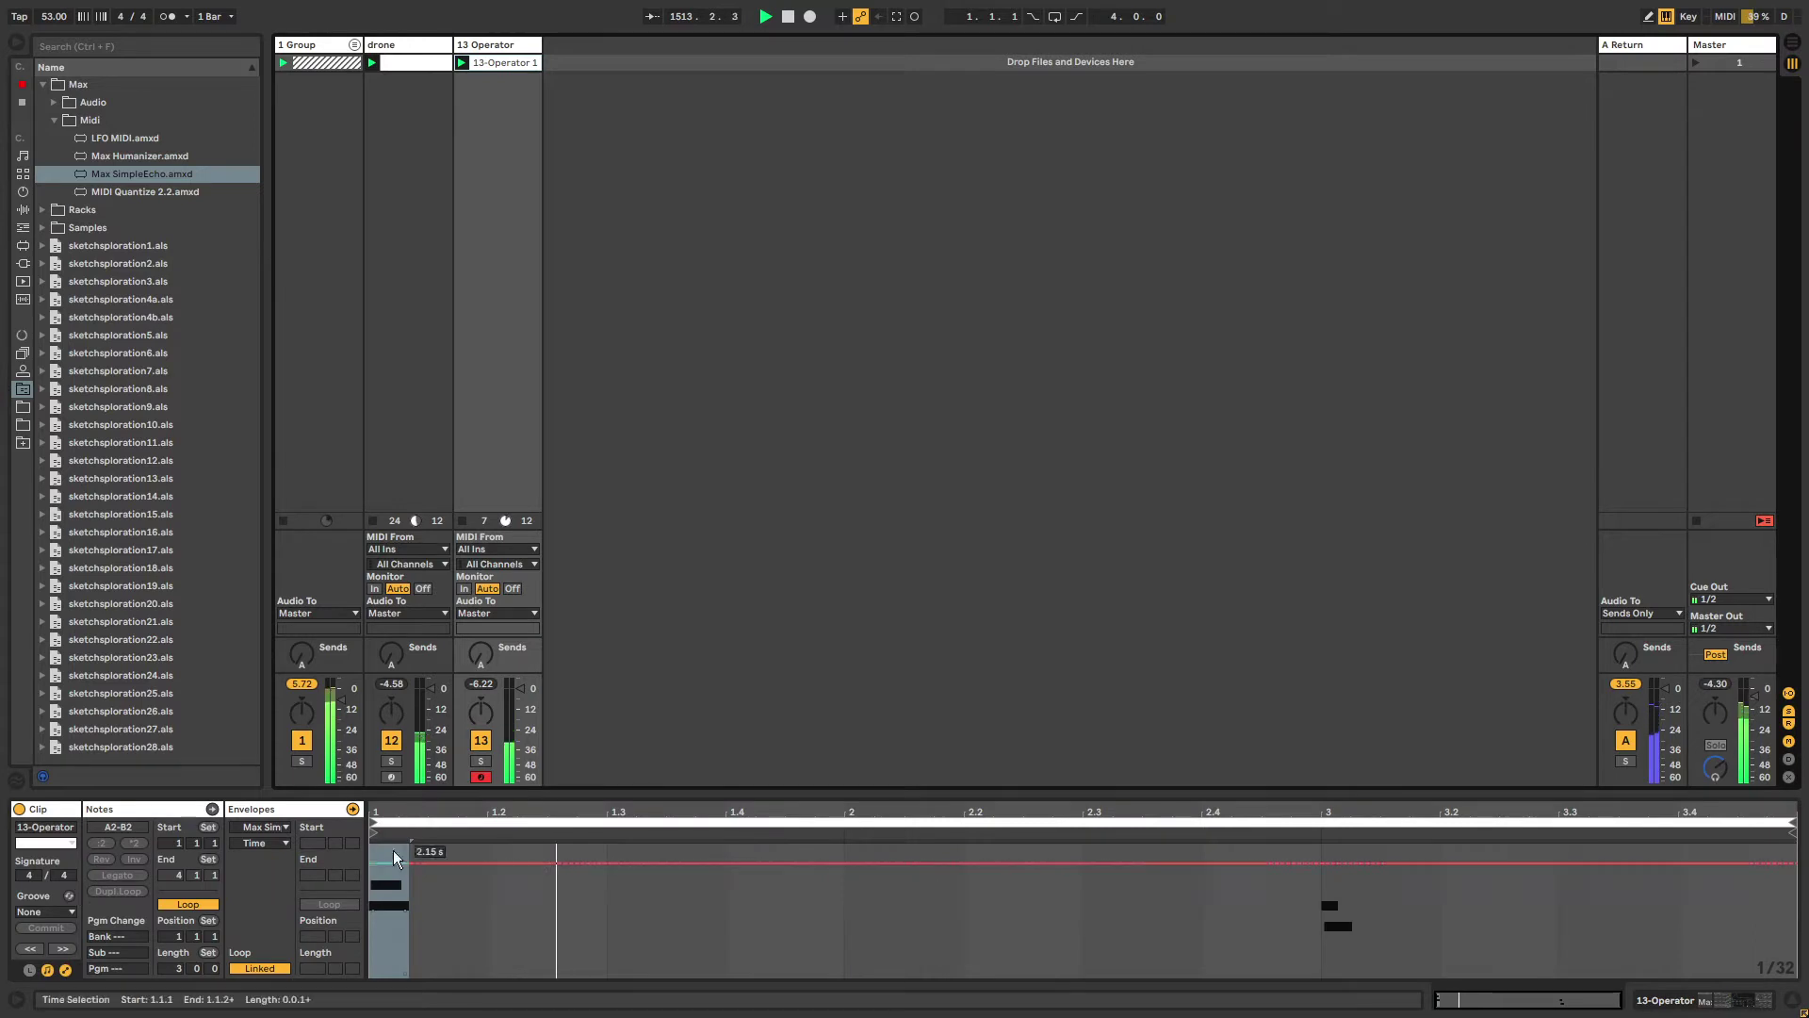
Unlink the SimpleEcho Time envelope from the clip and set its loop length to 9 2 3.
{"action": "left_click", "coordinate": [275, 973]}
{"action": "mouse_move", "coordinate": [322, 968]}
{"action": "left_mouse_down"}
{"action": "mouse_move", "coordinate": [321, 943]}
{"action": "mouse_move", "coordinate": [338, 956]}
{"action": "left_mouse_up"}
{"action": "left_click_drag", "start_coordinate": [355, 968], "coordinate": [355, 951]}
Draw varying SimpleEcho Time automation freehand at a 1/256 grid in the unlinked envelope, with a loop length of 10 1 3.
{"action": "left_click", "coordinate": [737, 931]}
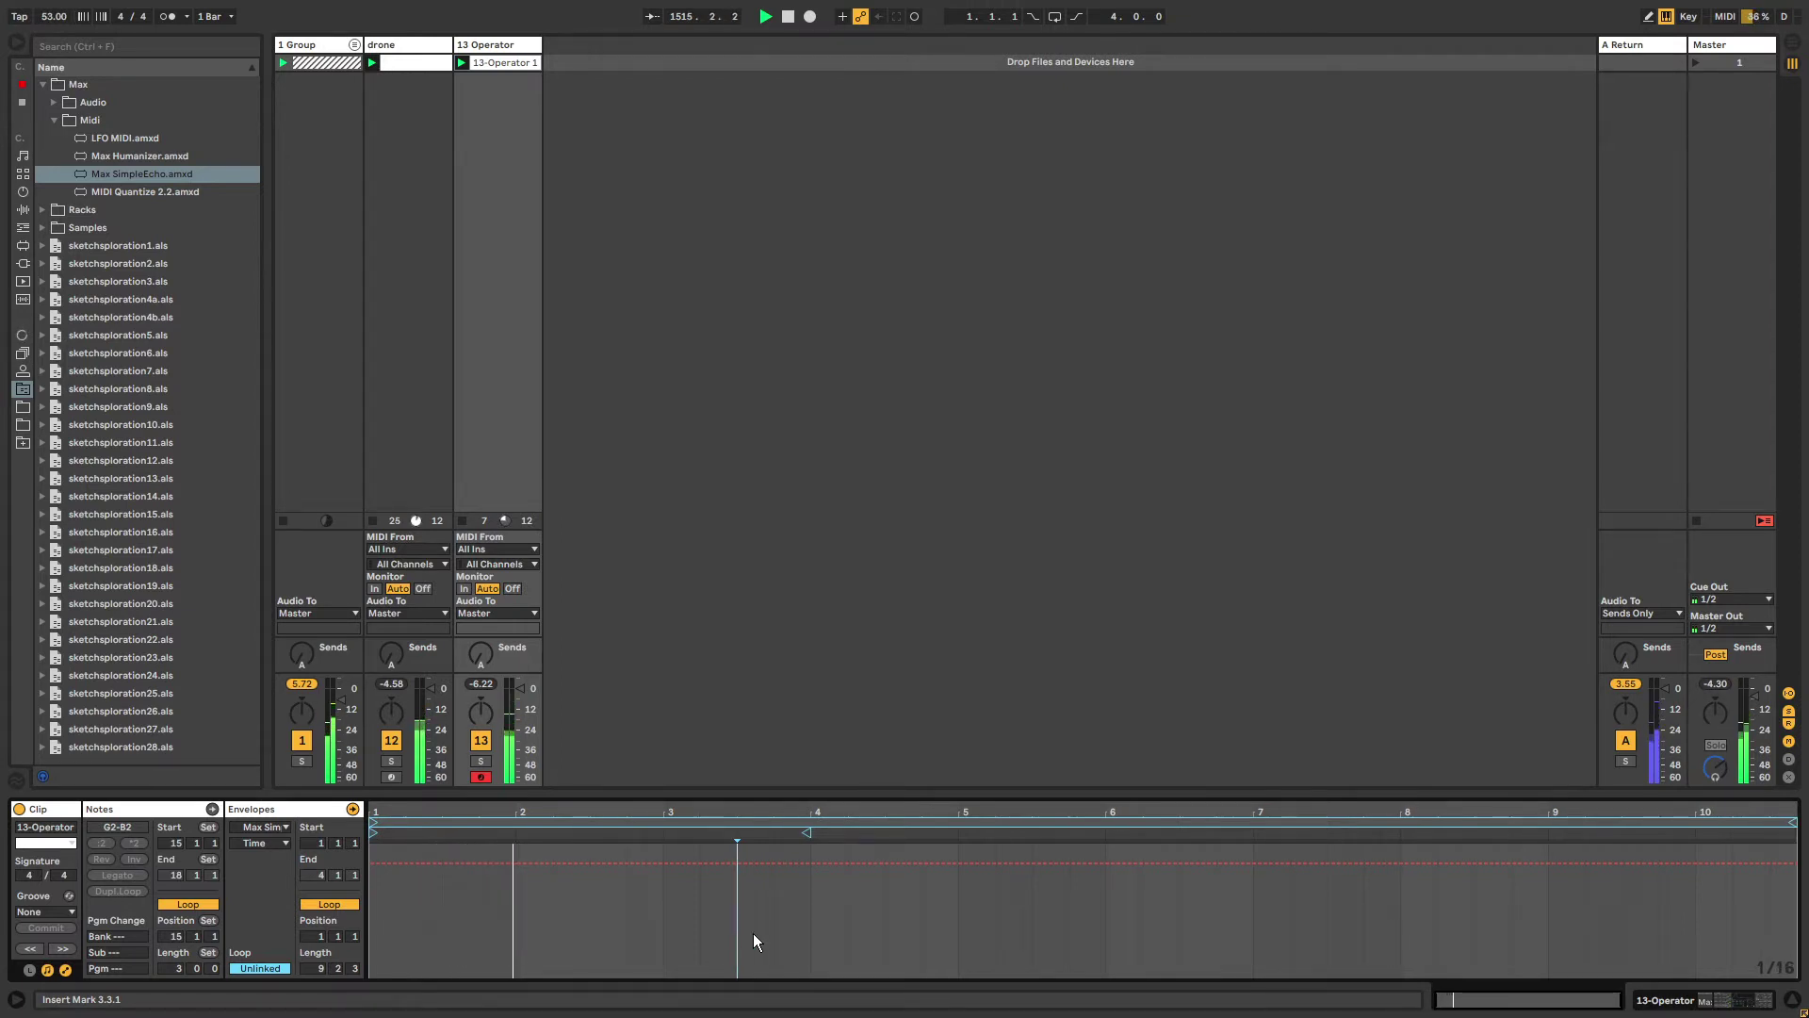
{"action": "right_click", "coordinate": [755, 932]}
{"action": "left_click", "coordinate": [827, 806]}
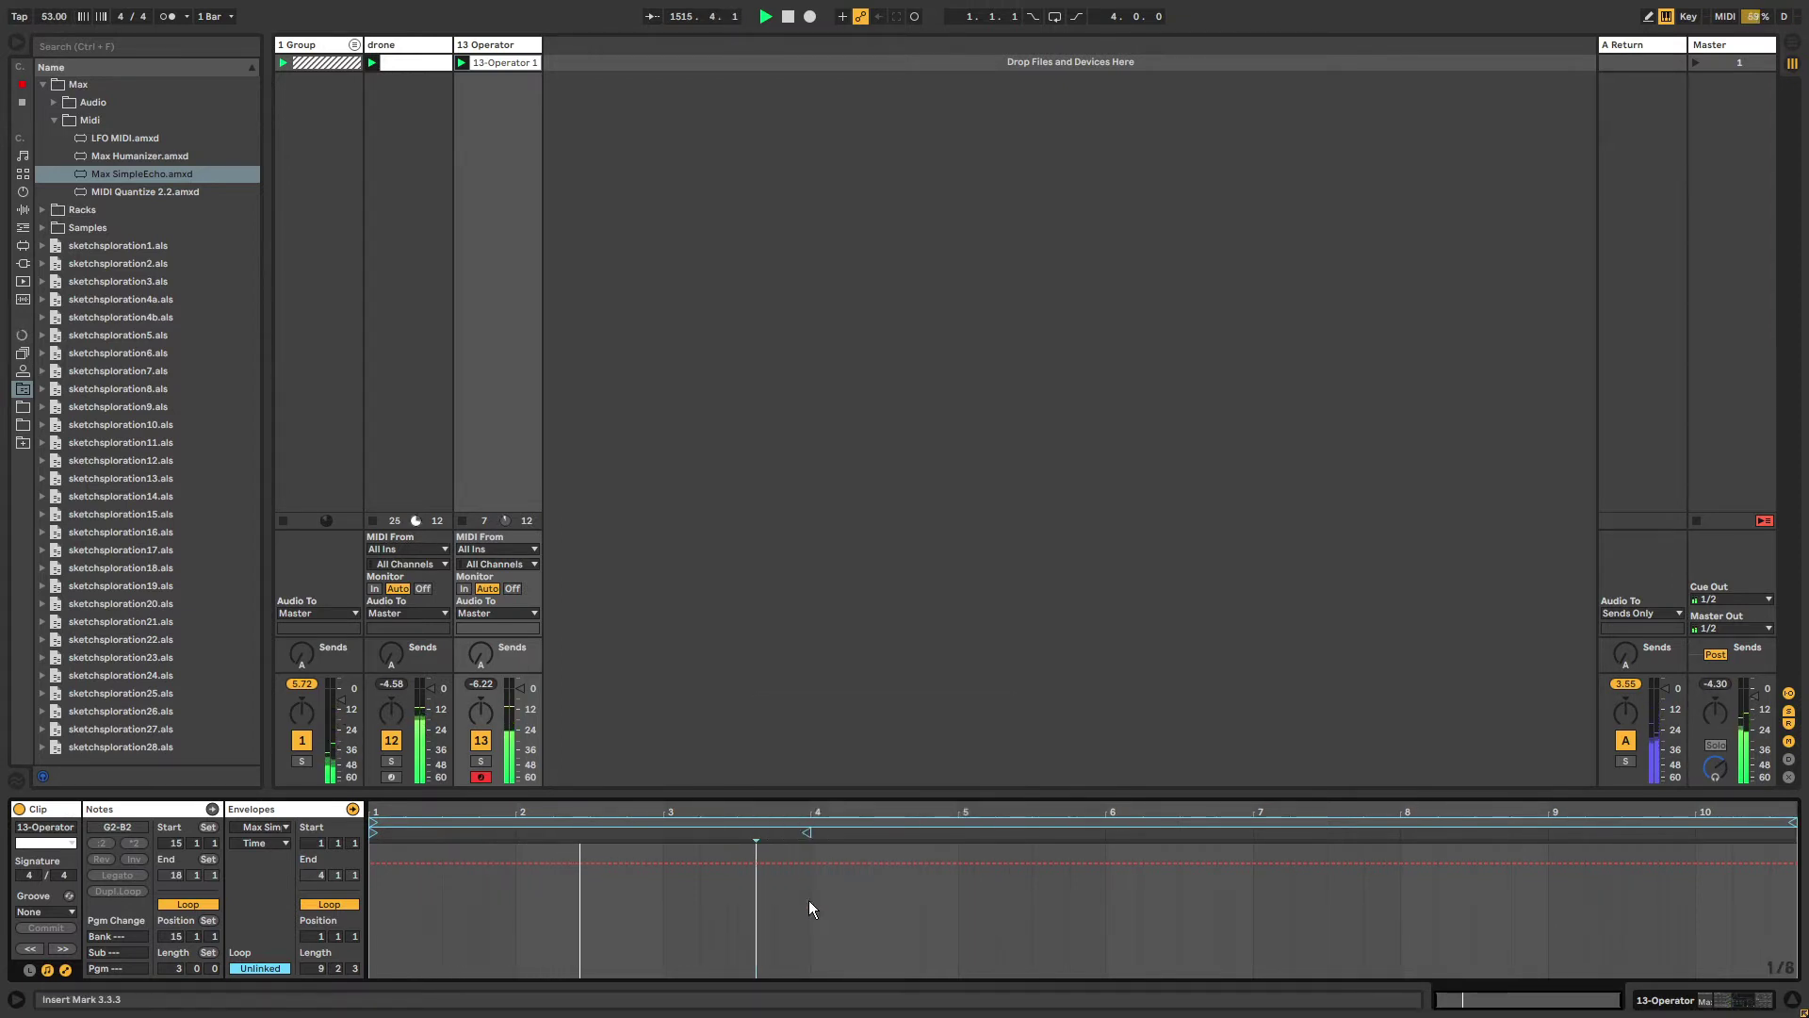
{"action": "key", "text": "shift+Tab"}
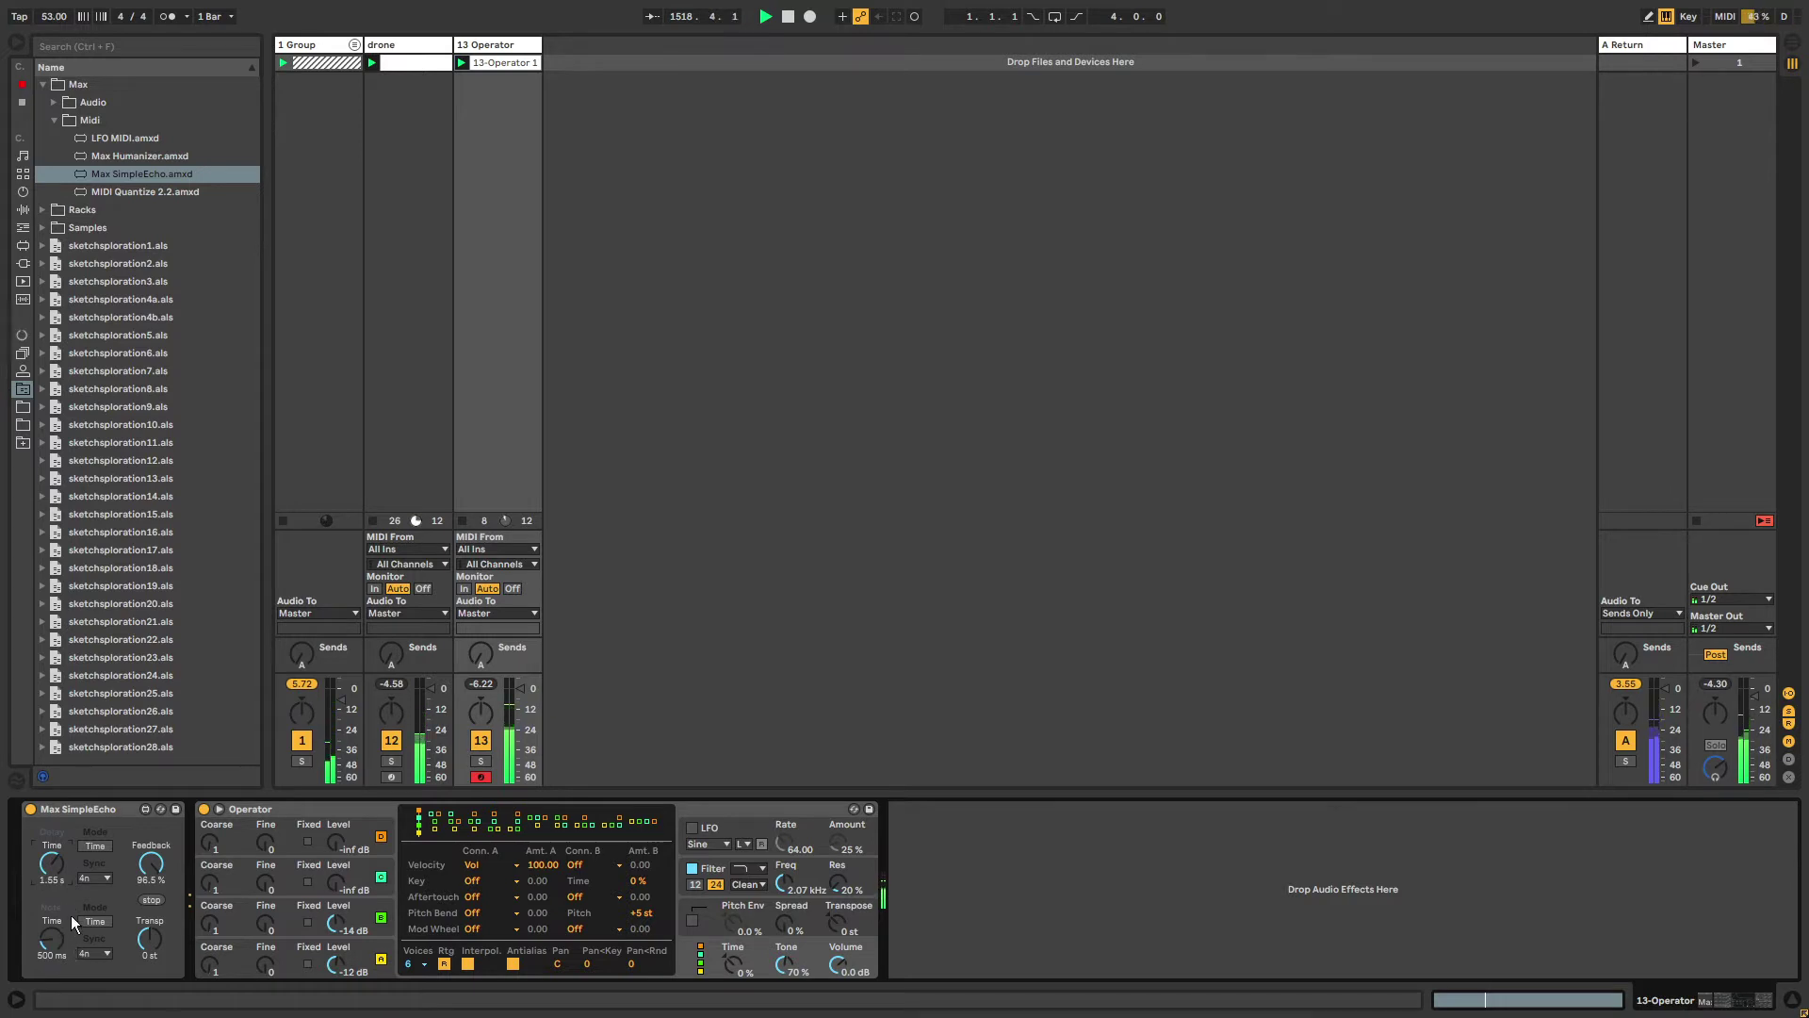
{"action": "key", "text": "shift+Tab"}
{"action": "key", "text": "b"}
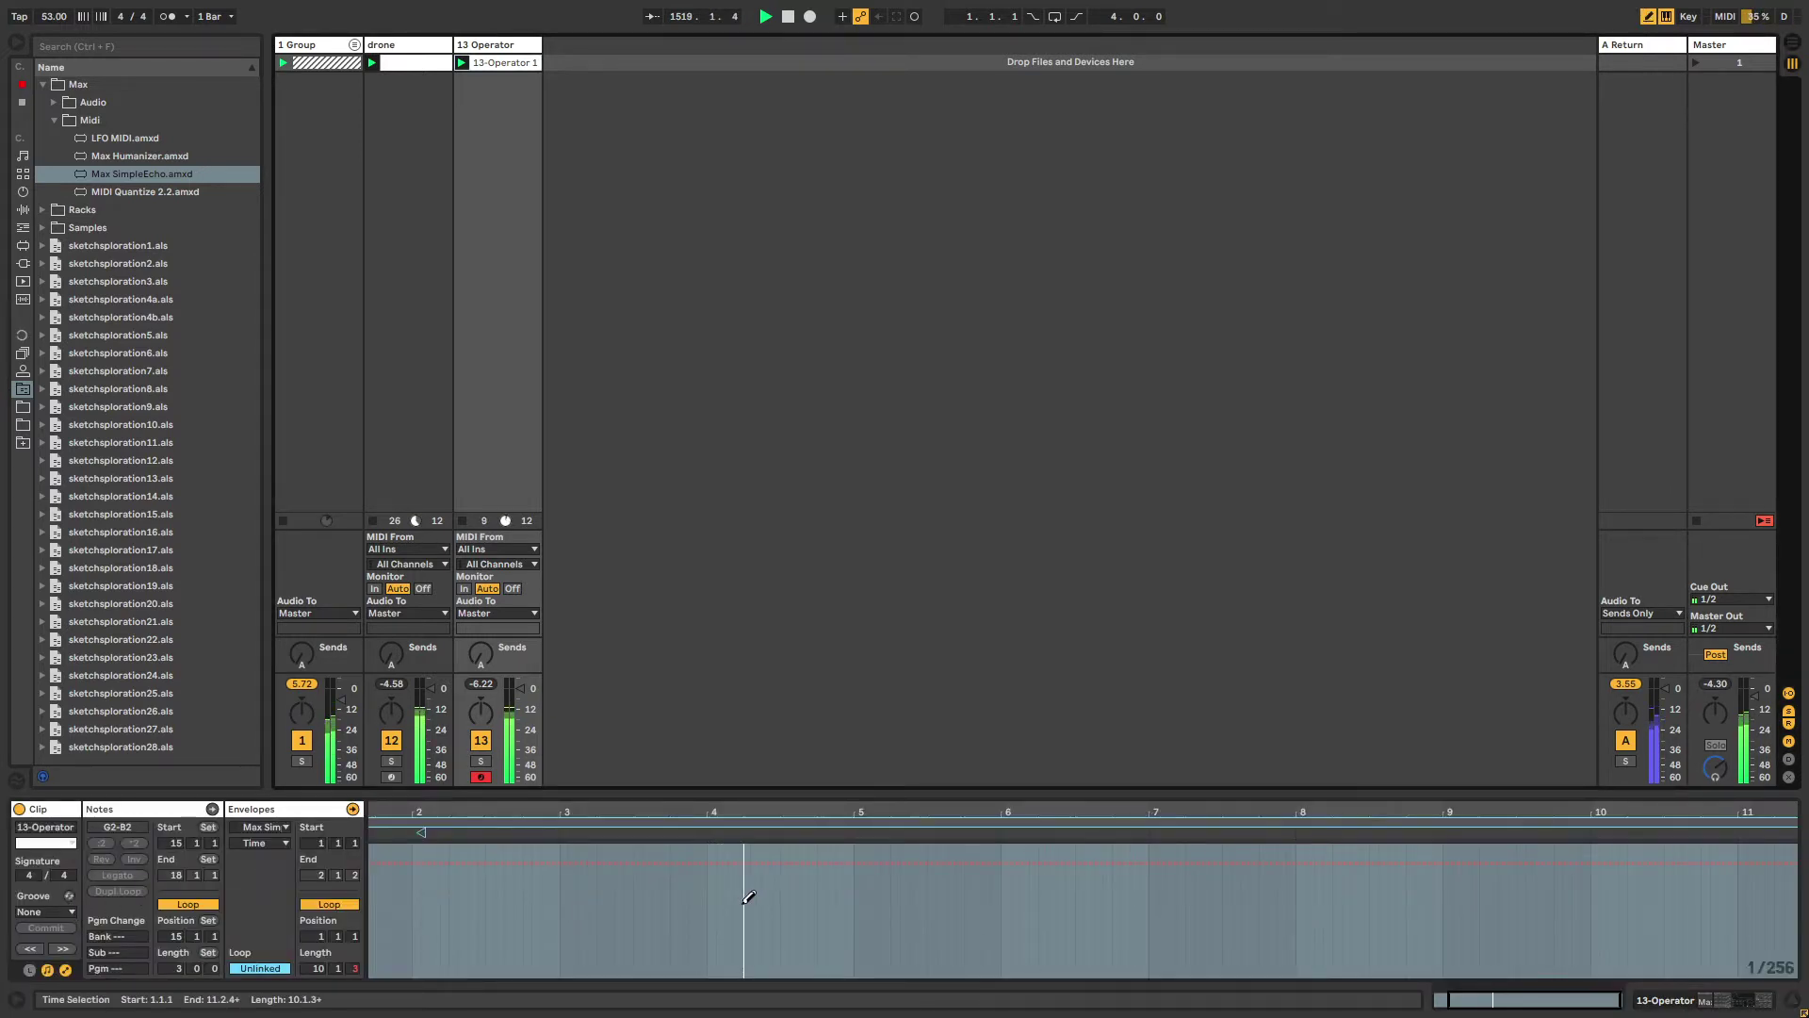
{"action": "left_click", "coordinate": [769, 876]}
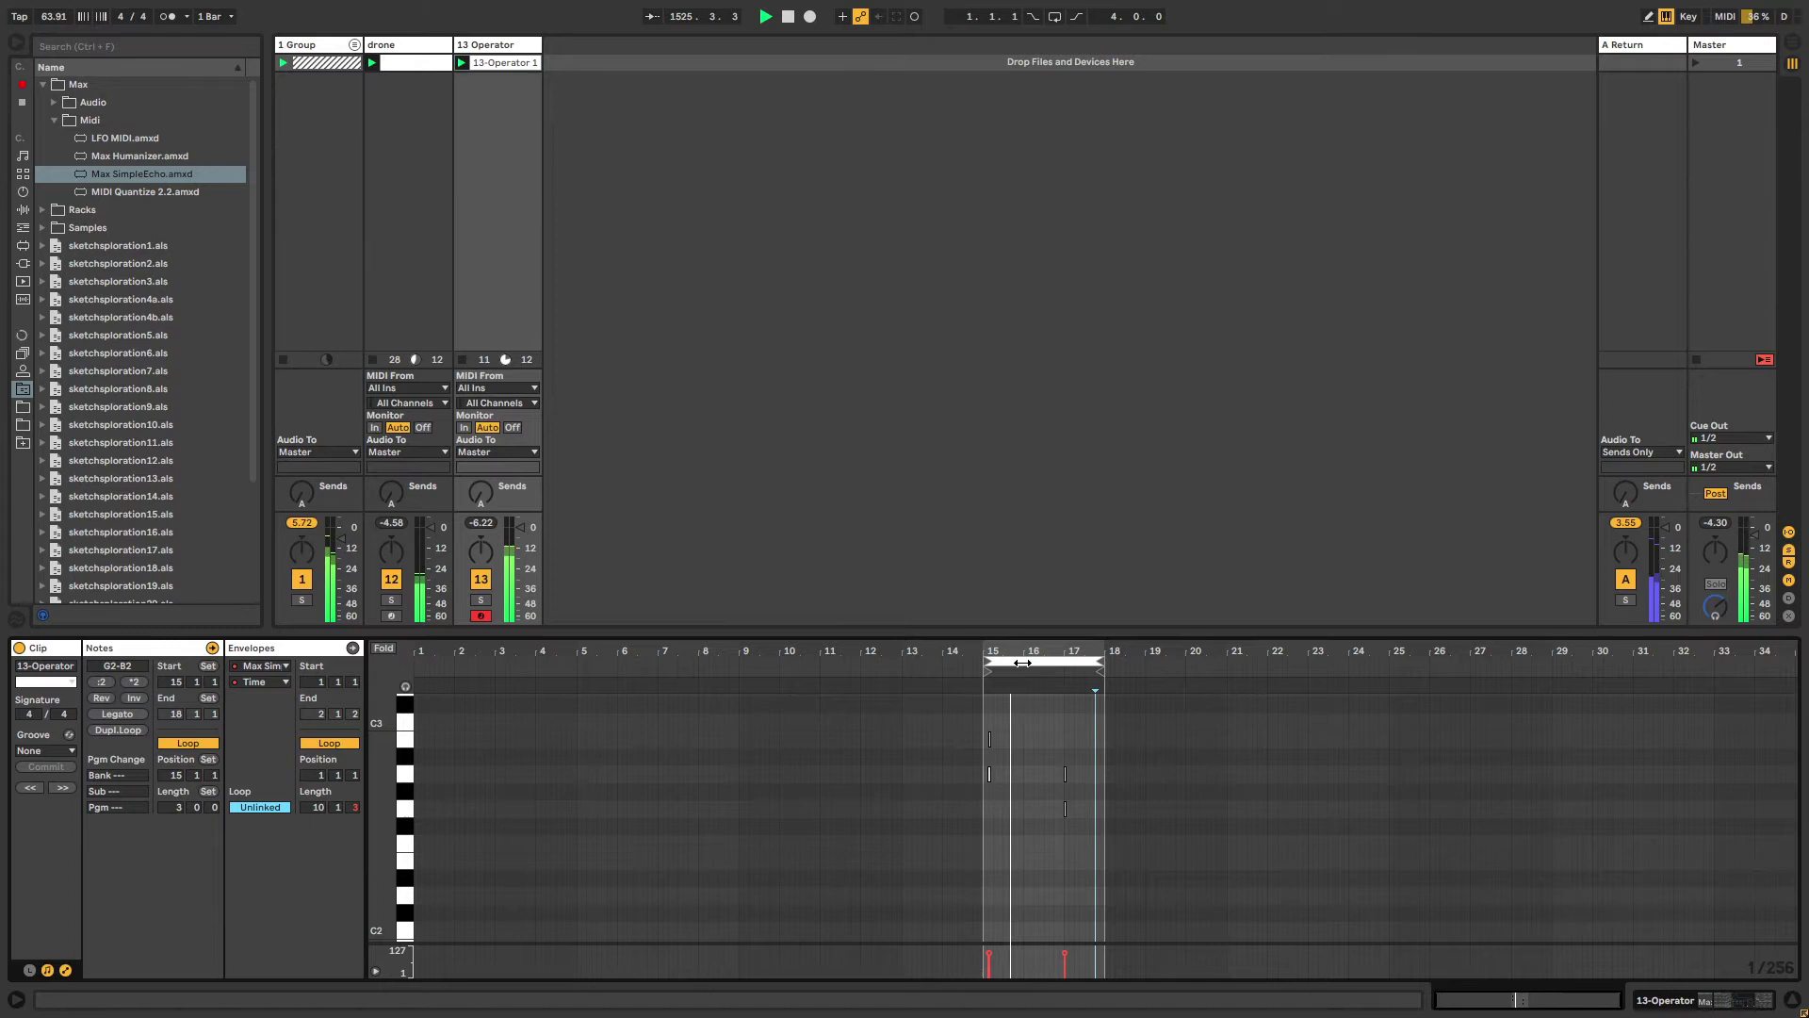
Select the clip's opening A2 and B2 notes at bar 15, and the closing G2 and A2 notes at bar 17.
{"action": "left_click", "coordinate": [1023, 662]}
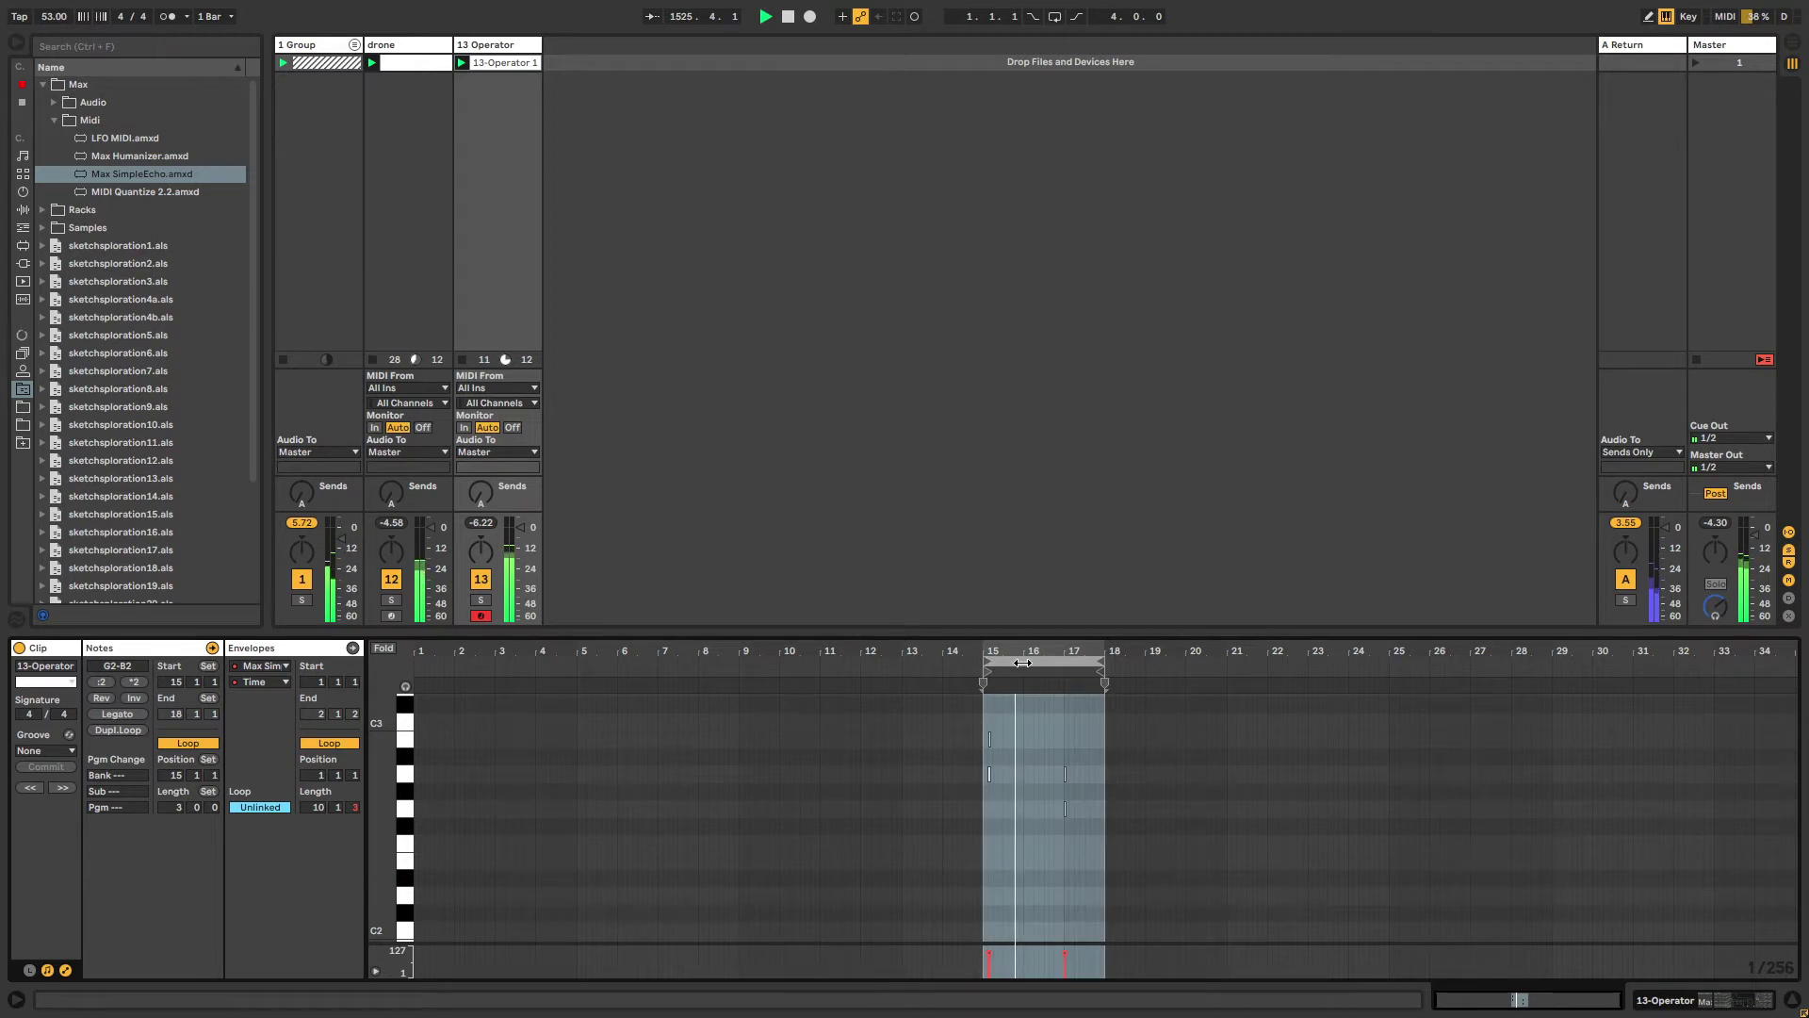
{"action": "key", "text": "z"}
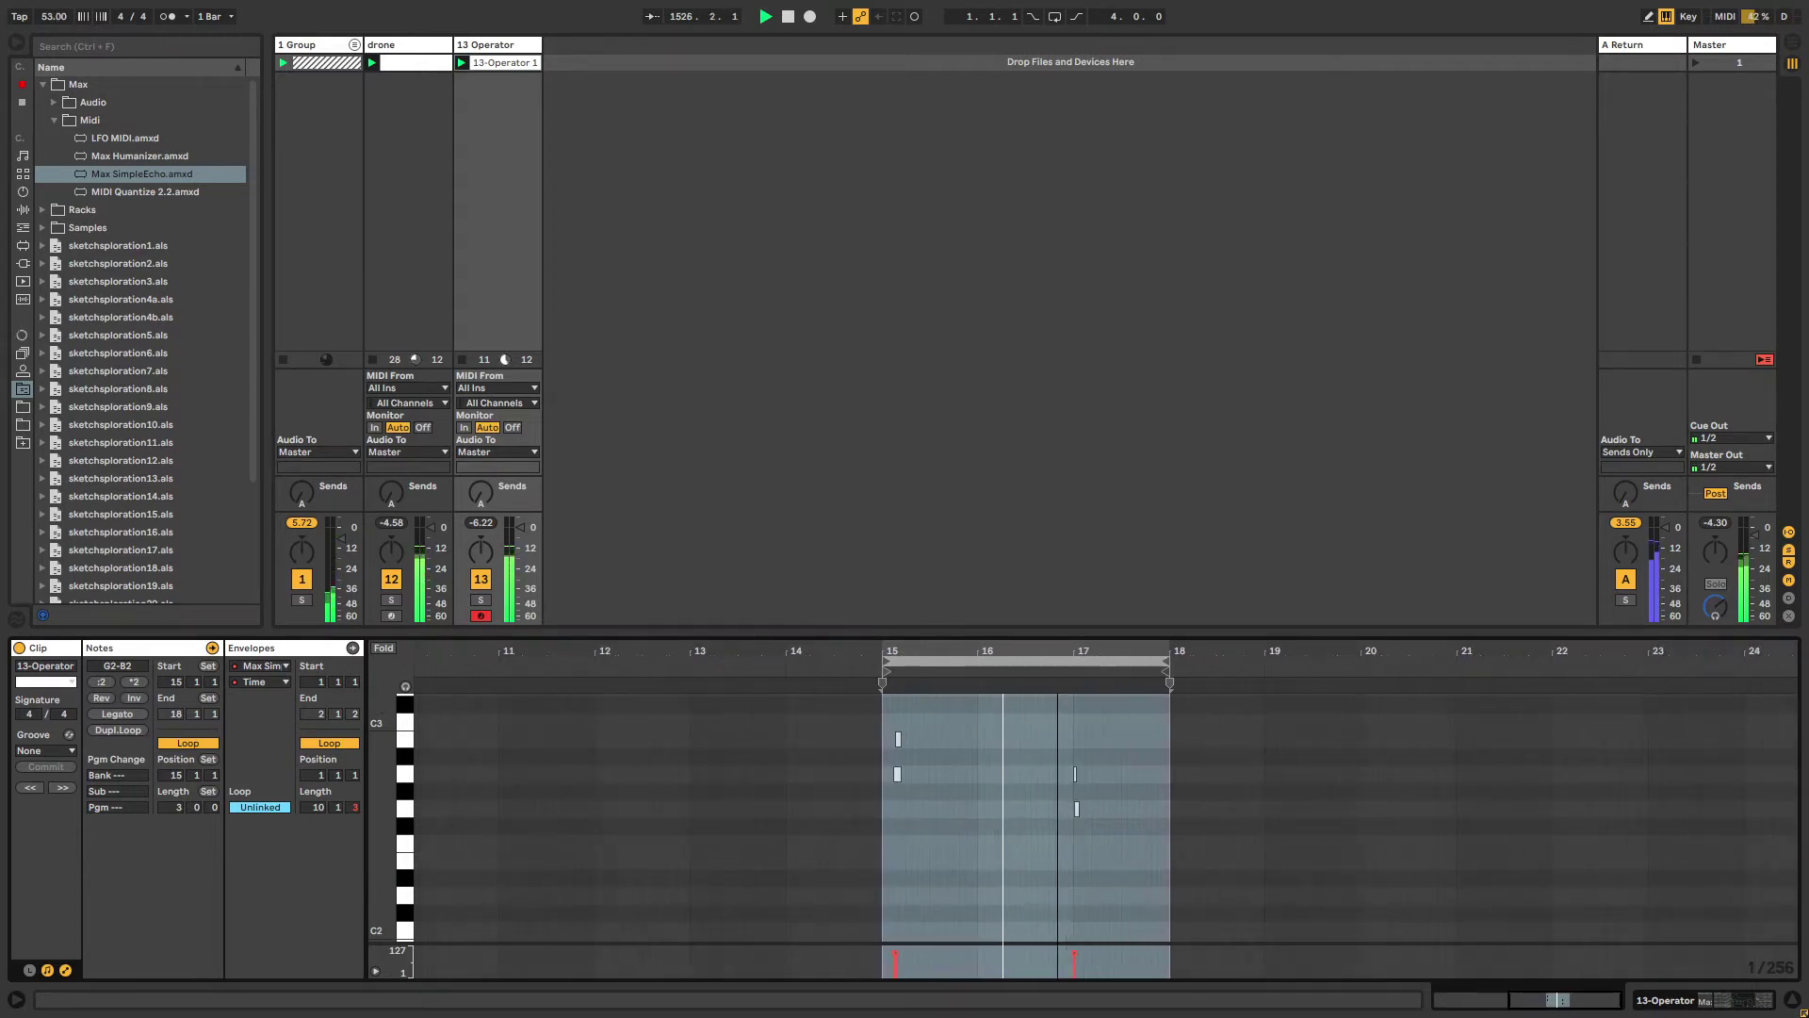
{"action": "left_click_drag", "start_coordinate": [891, 705], "coordinate": [921, 779]}
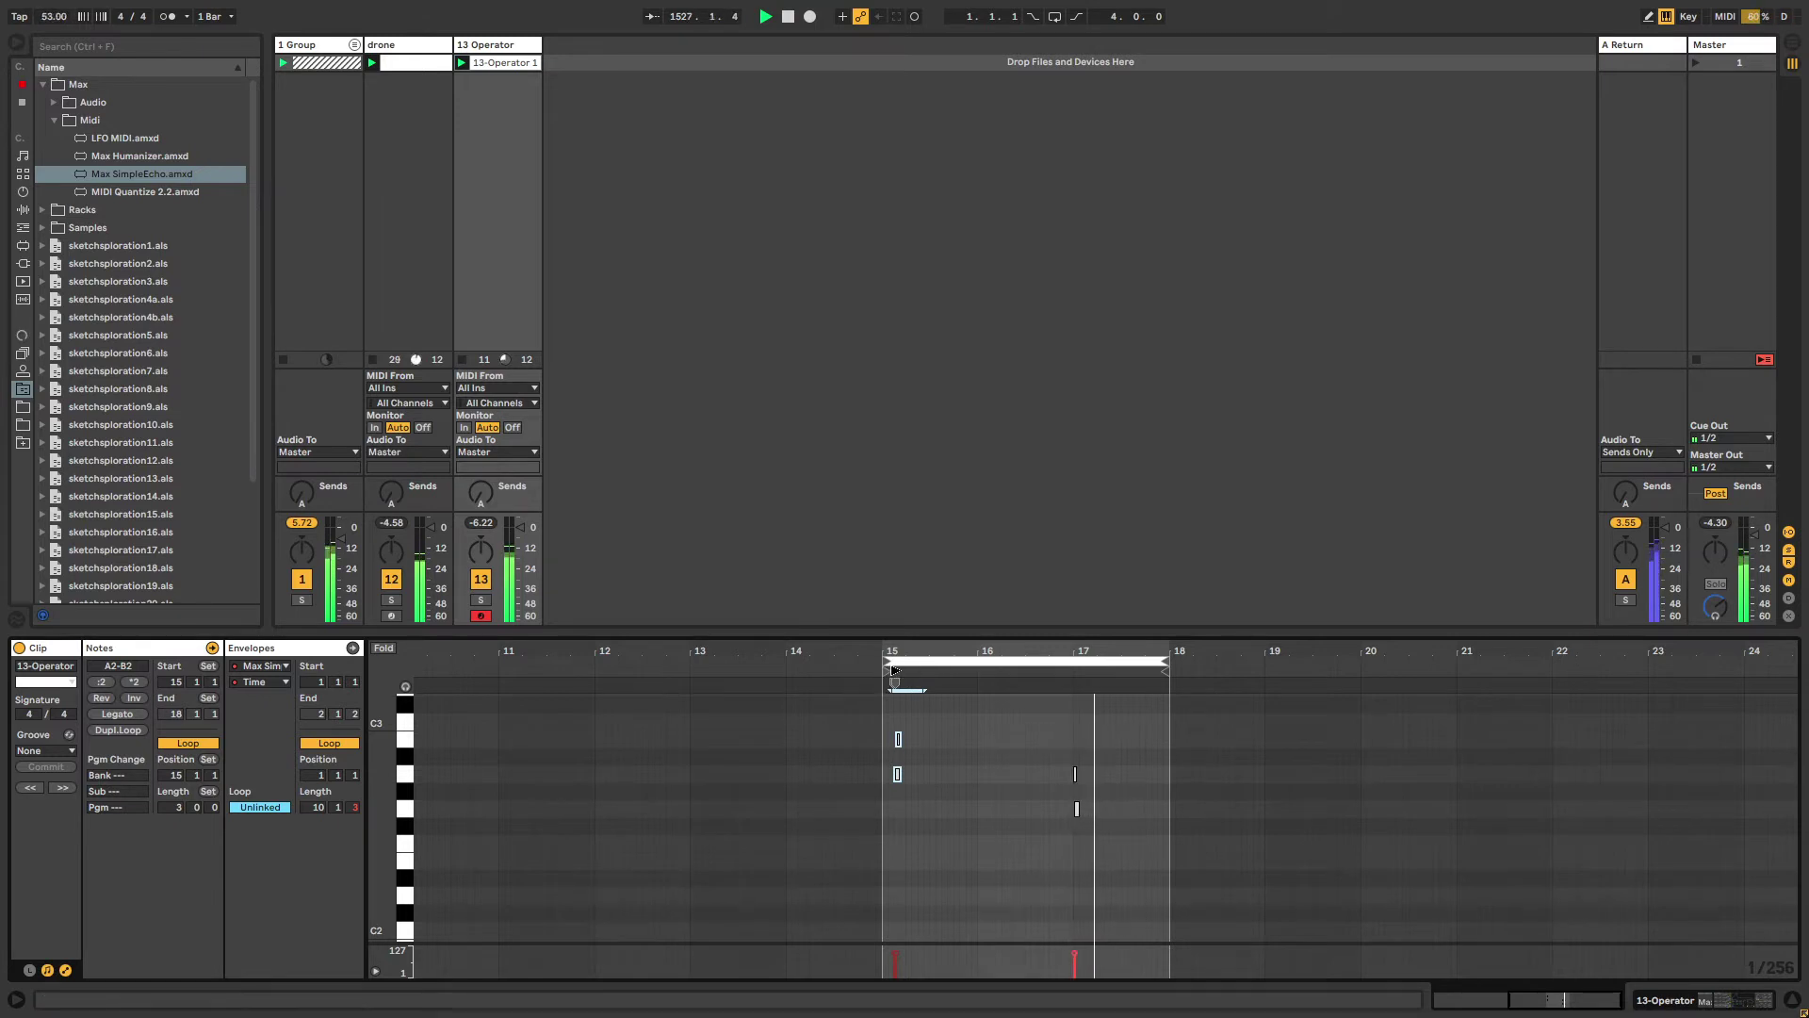
{"action": "key", "text": "x"}
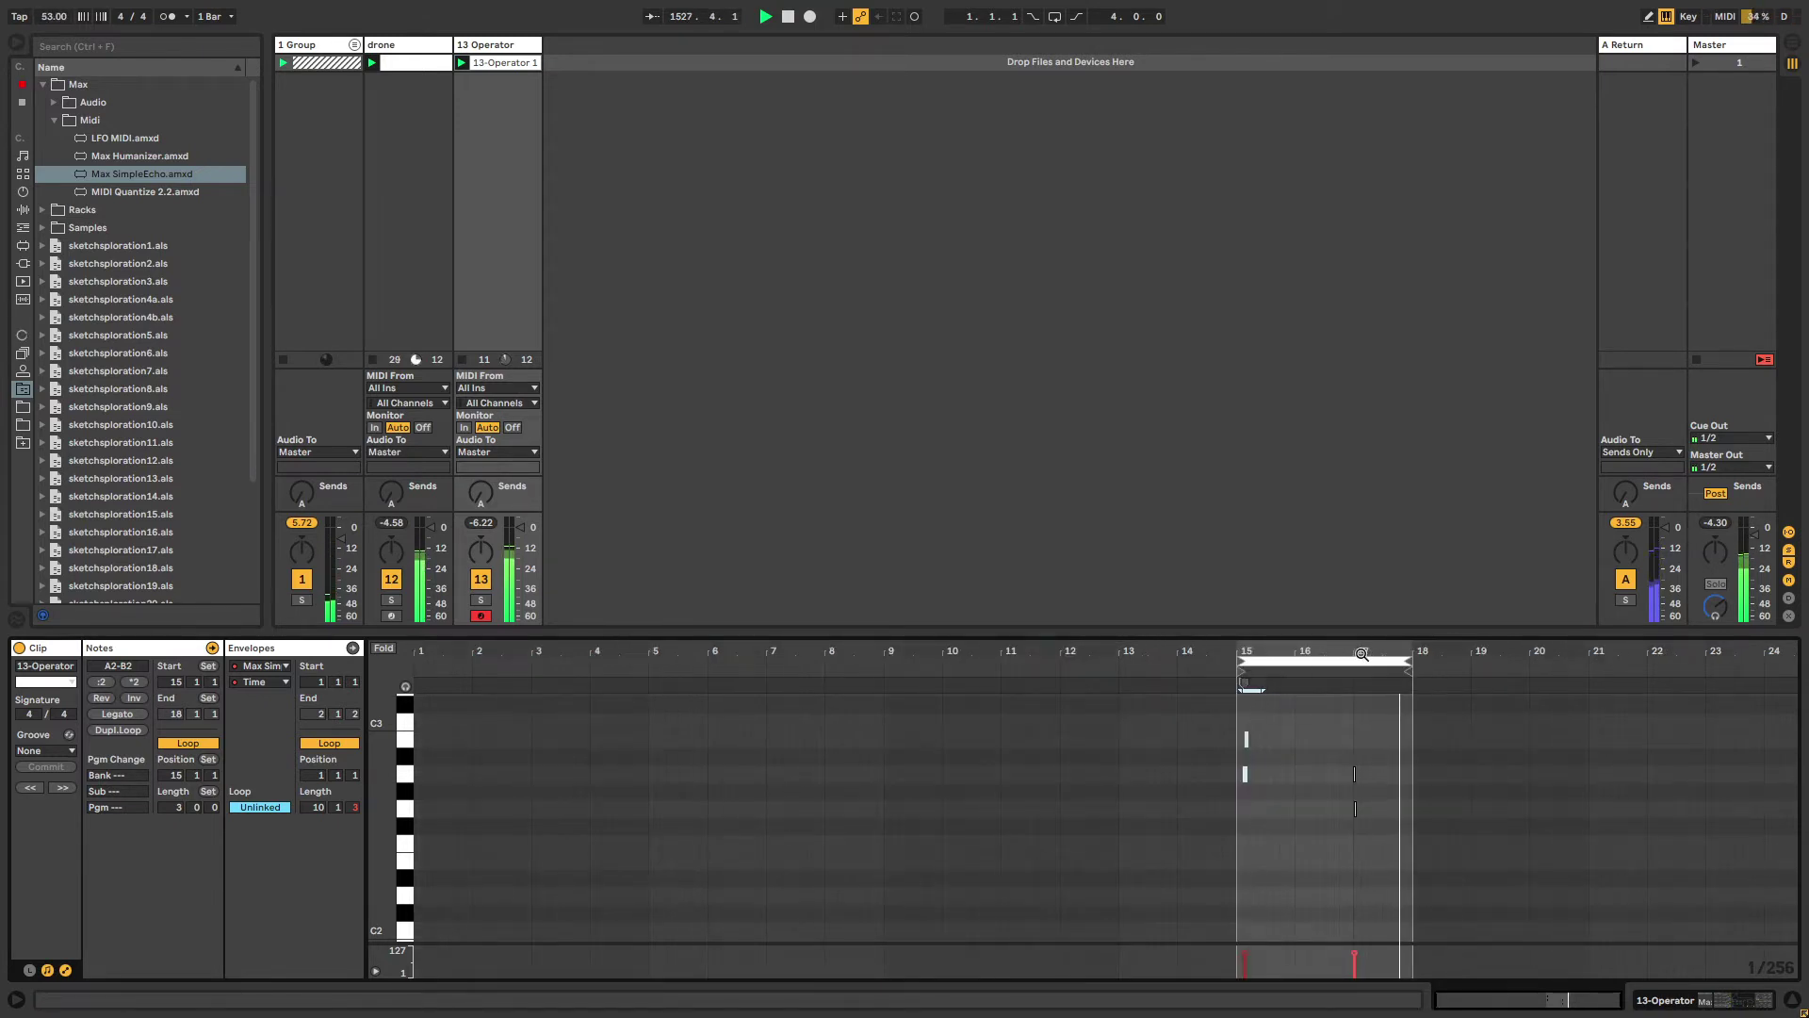
{"action": "scroll", "coordinate": [1362, 717], "scroll_direction": "up", "scroll_amount": 3}
{"action": "left_click_drag", "start_coordinate": [1327, 727], "coordinate": [1393, 852]}
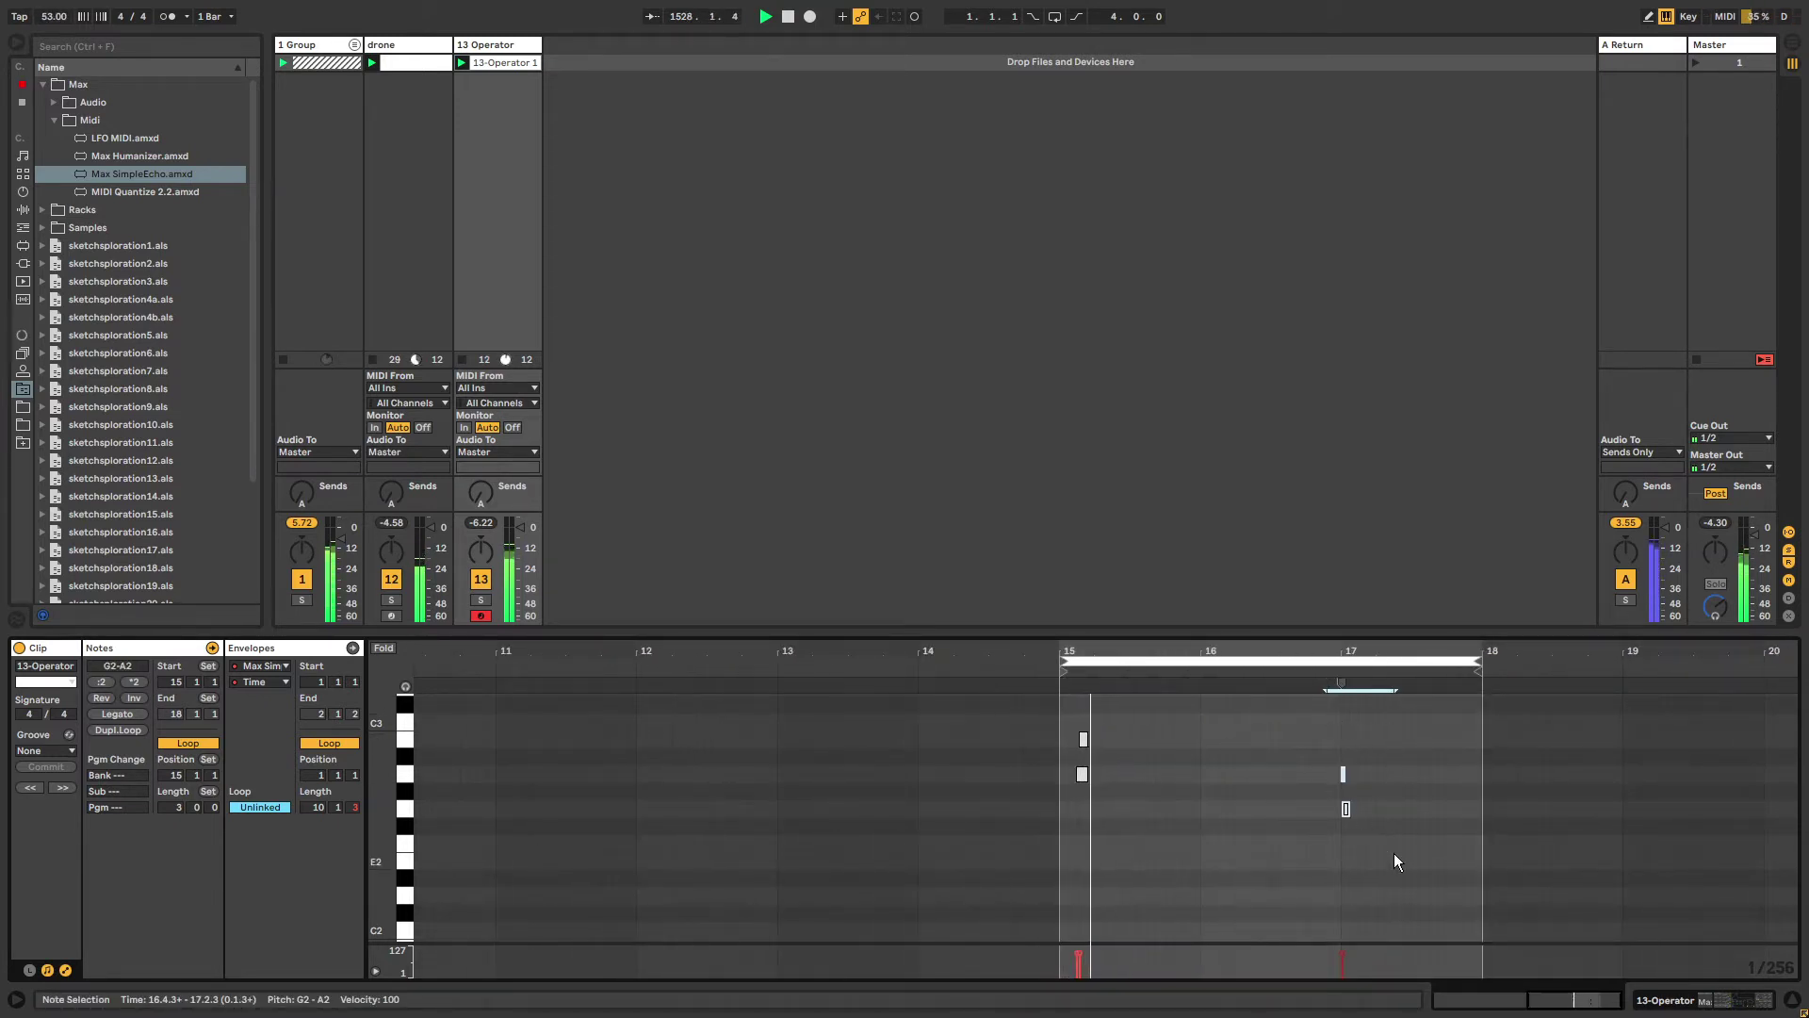
Draw extra peaks and small variations into the SimpleEcho Feedback envelope around bars 16, 19 and 20.
{"action": "left_click", "coordinate": [353, 647]}
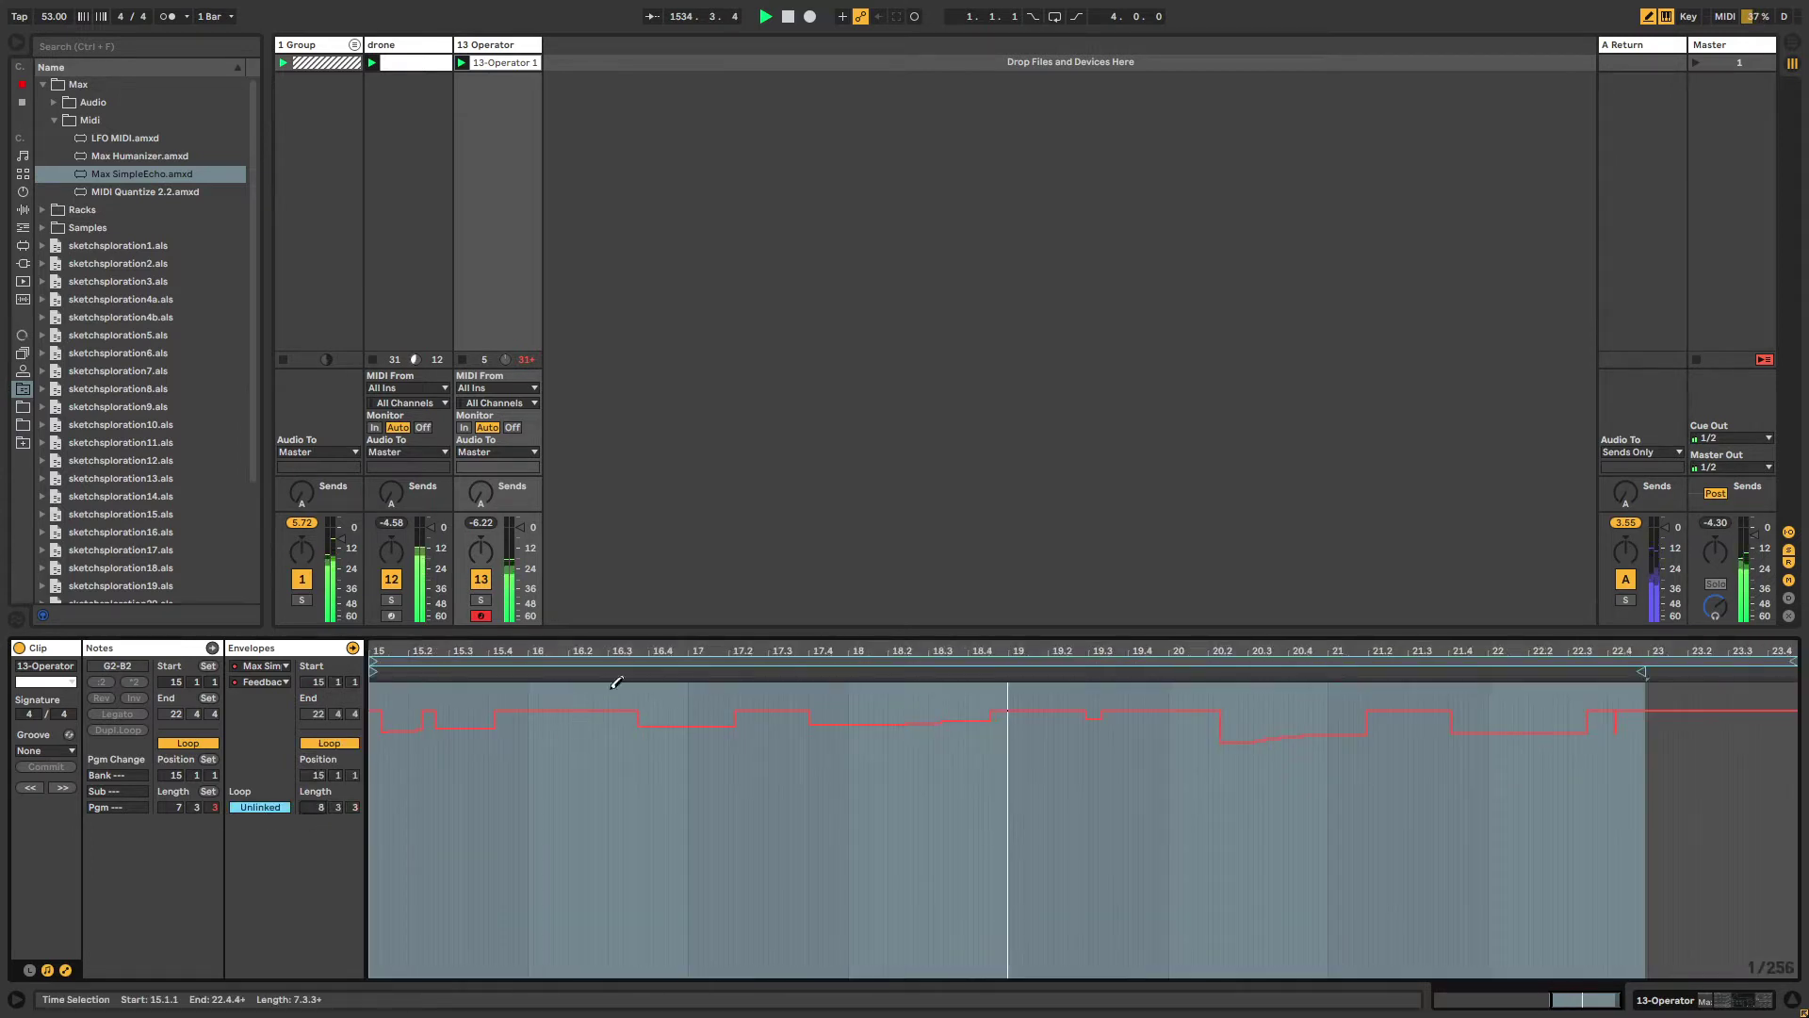
{"action": "left_click_drag", "start_coordinate": [620, 699], "coordinate": [656, 699]}
{"action": "left_click_drag", "start_coordinate": [1095, 693], "coordinate": [1120, 676]}
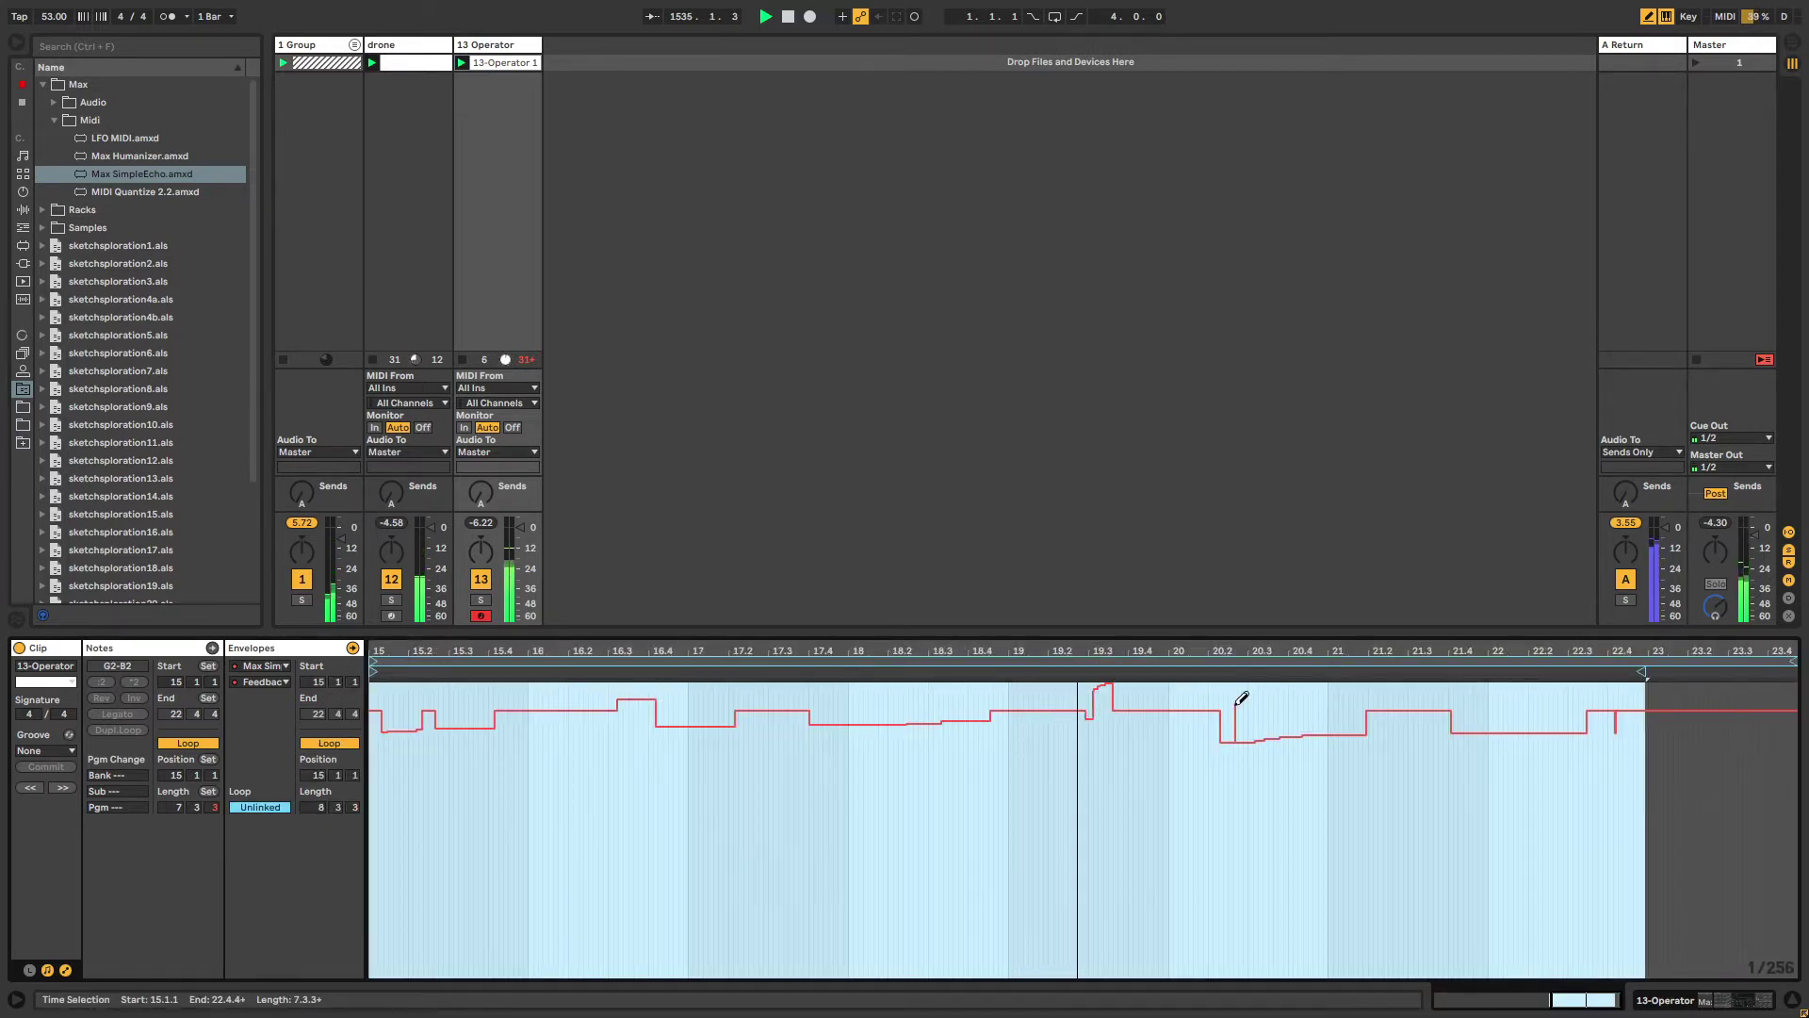
{"action": "left_click_drag", "start_coordinate": [1240, 697], "coordinate": [1040, 701]}
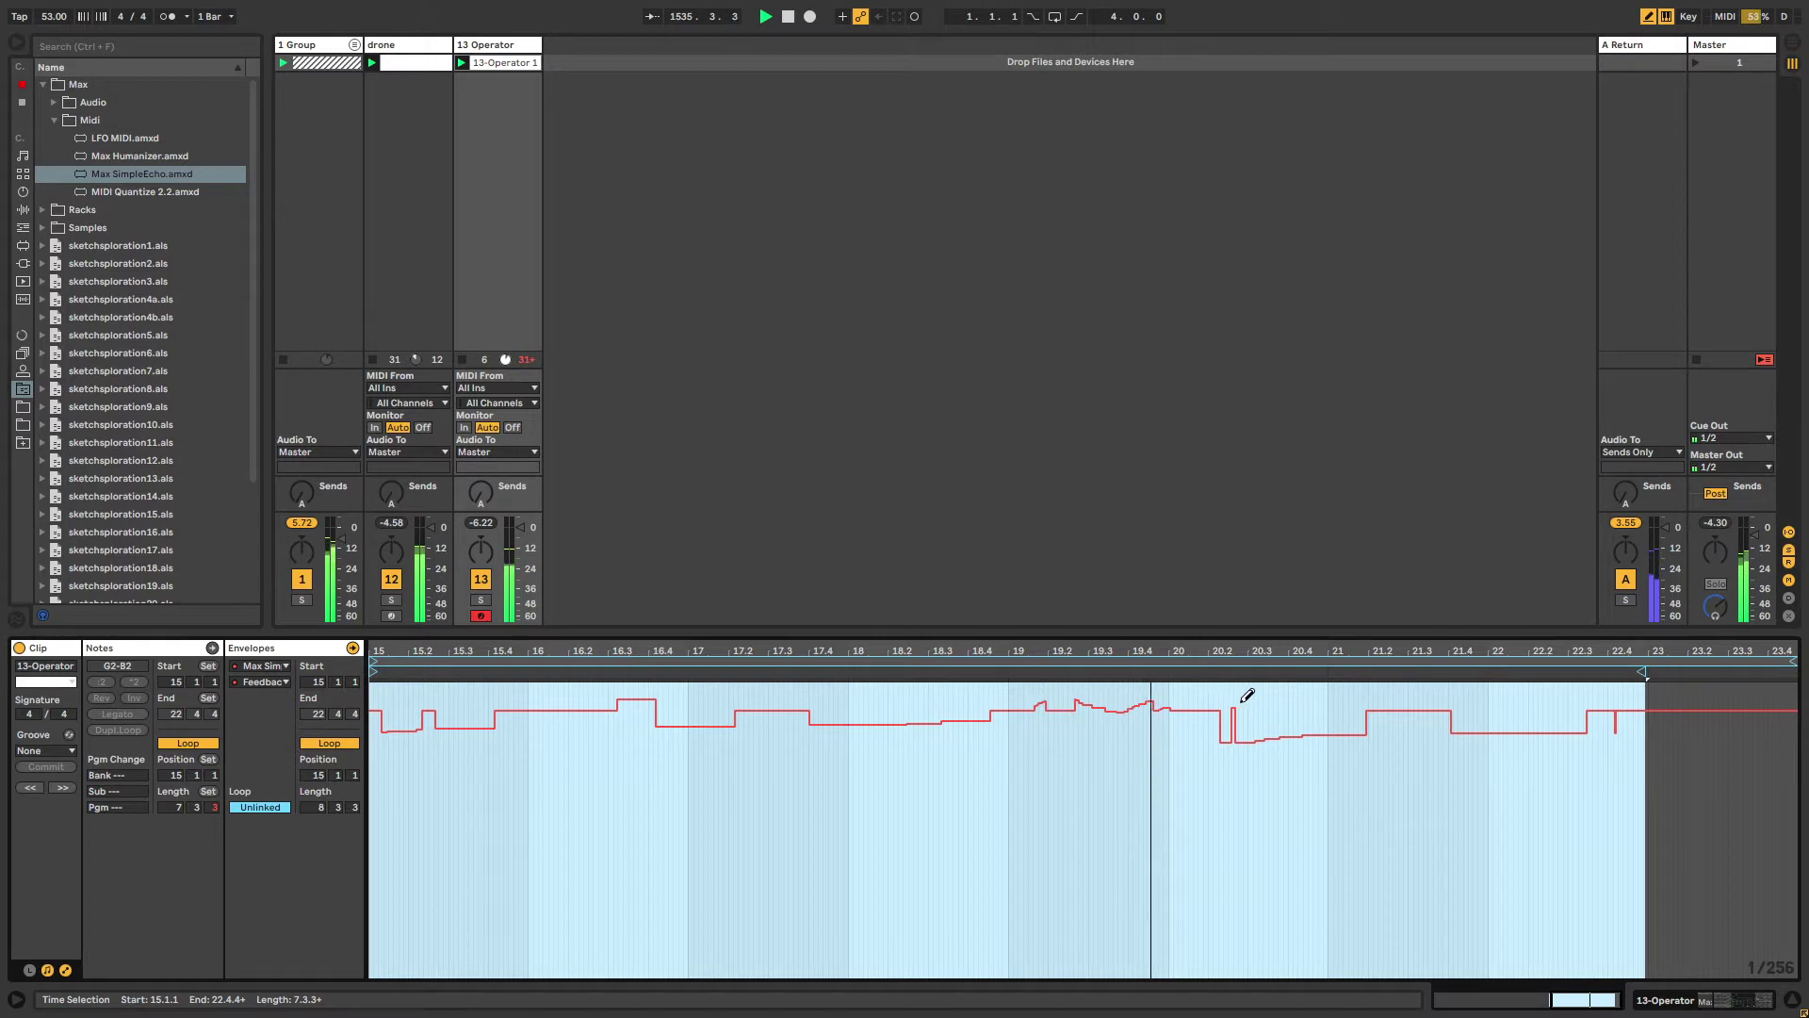
{"action": "mouse_move", "coordinate": [1244, 695]}
{"action": "left_mouse_down"}
{"action": "mouse_move", "coordinate": [1297, 703]}
{"action": "mouse_move", "coordinate": [1237, 681]}
{"action": "left_mouse_up"}
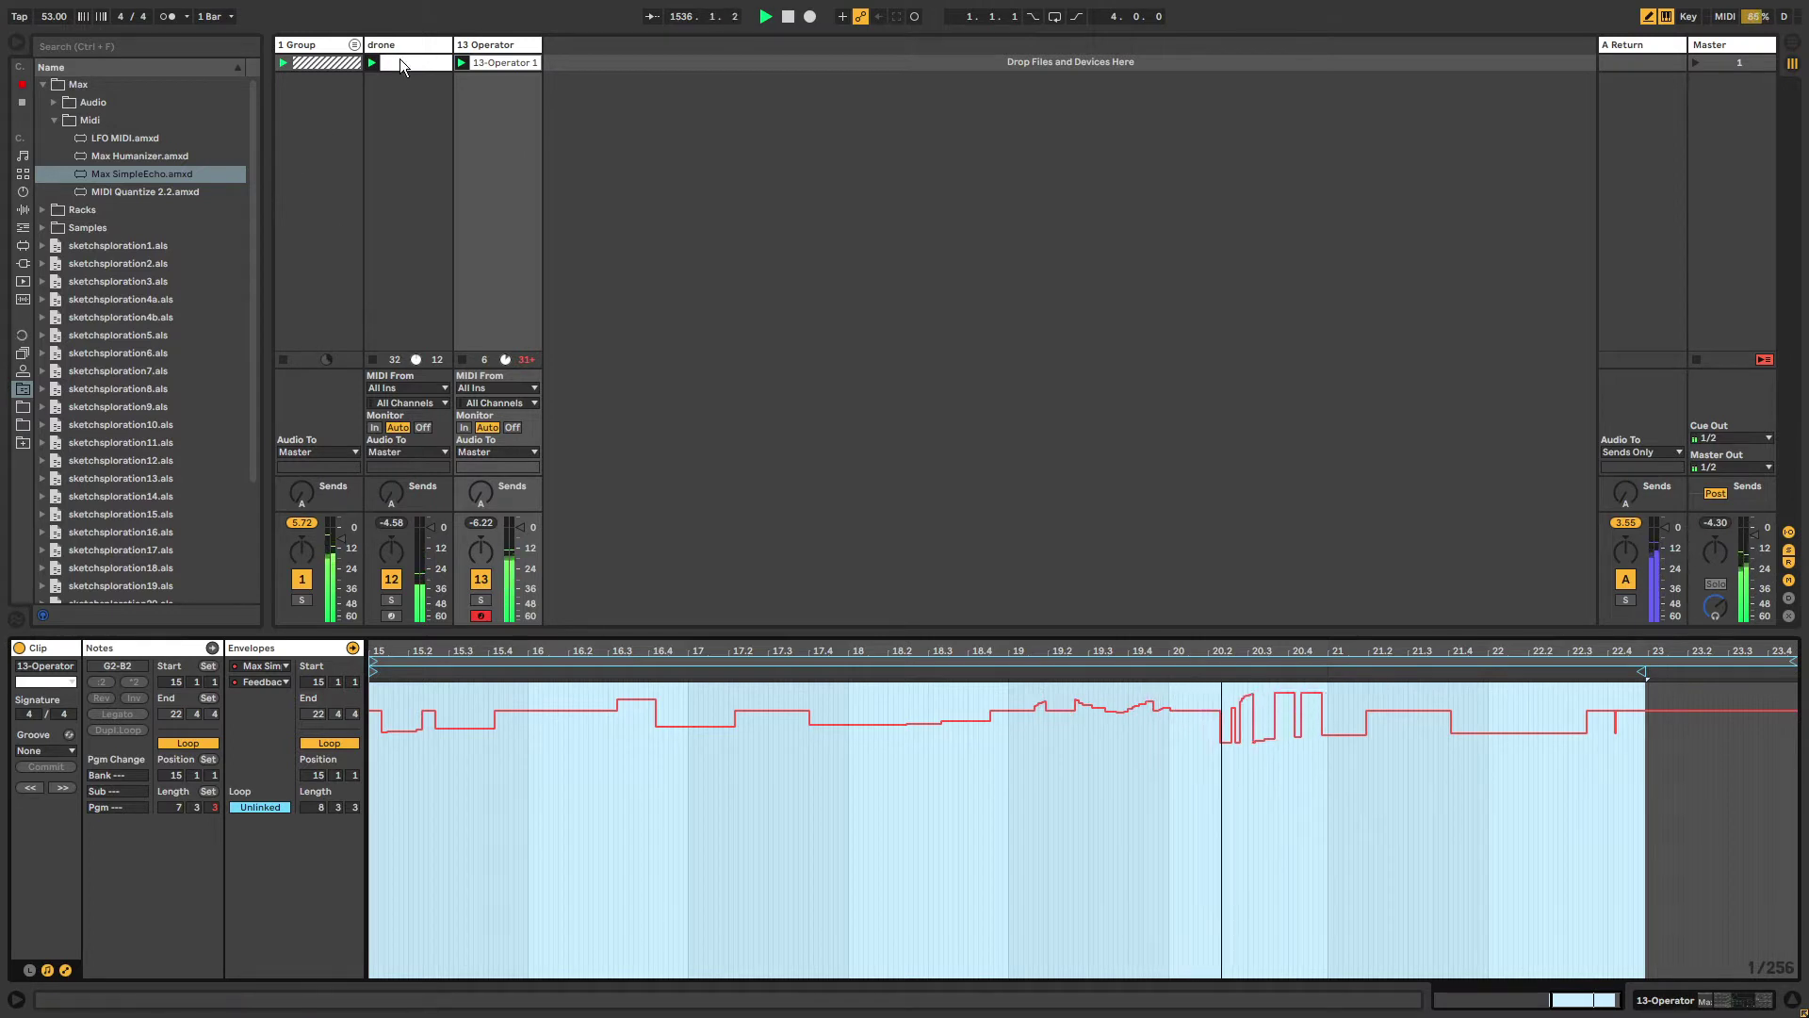
Shorten the SimpleEcho Time envelope's loop around the drawn curve, starting at 3 4 2 with a length of 3 2 0.
{"action": "key", "text": "shift+Tab"}
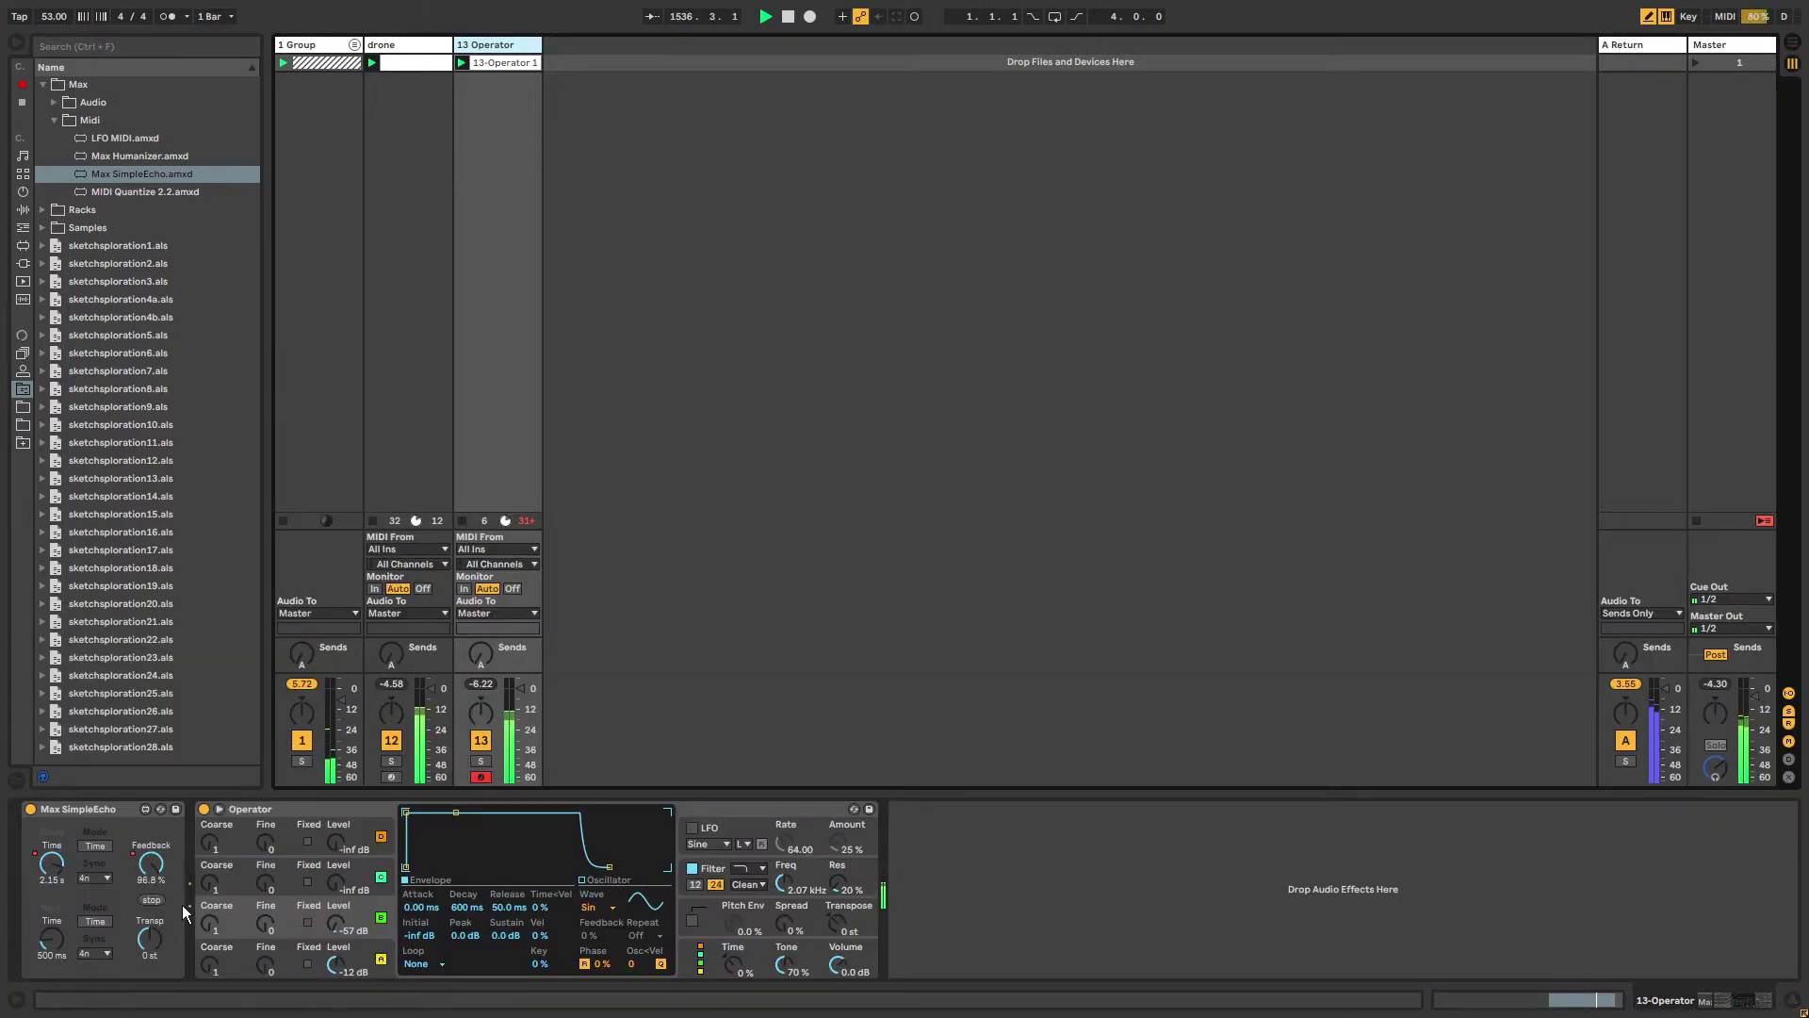
{"action": "left_click", "coordinate": [53, 865]}
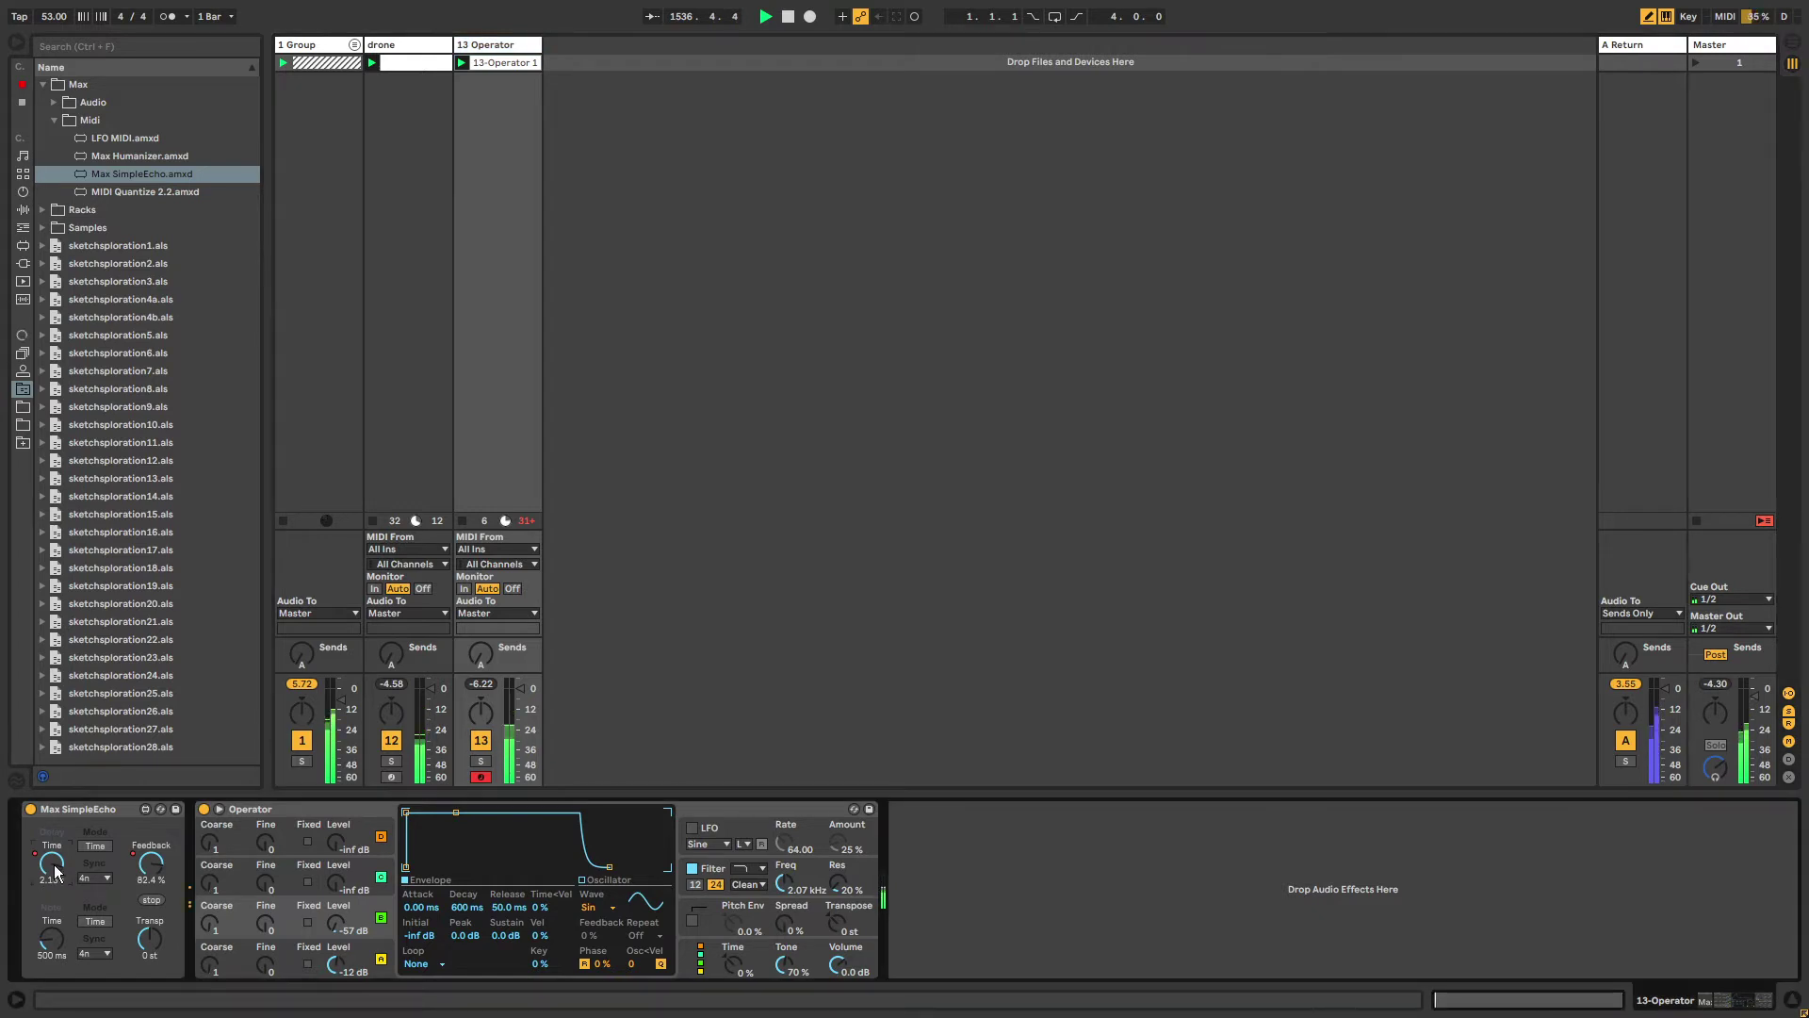
{"action": "key", "text": "shift+Tab"}
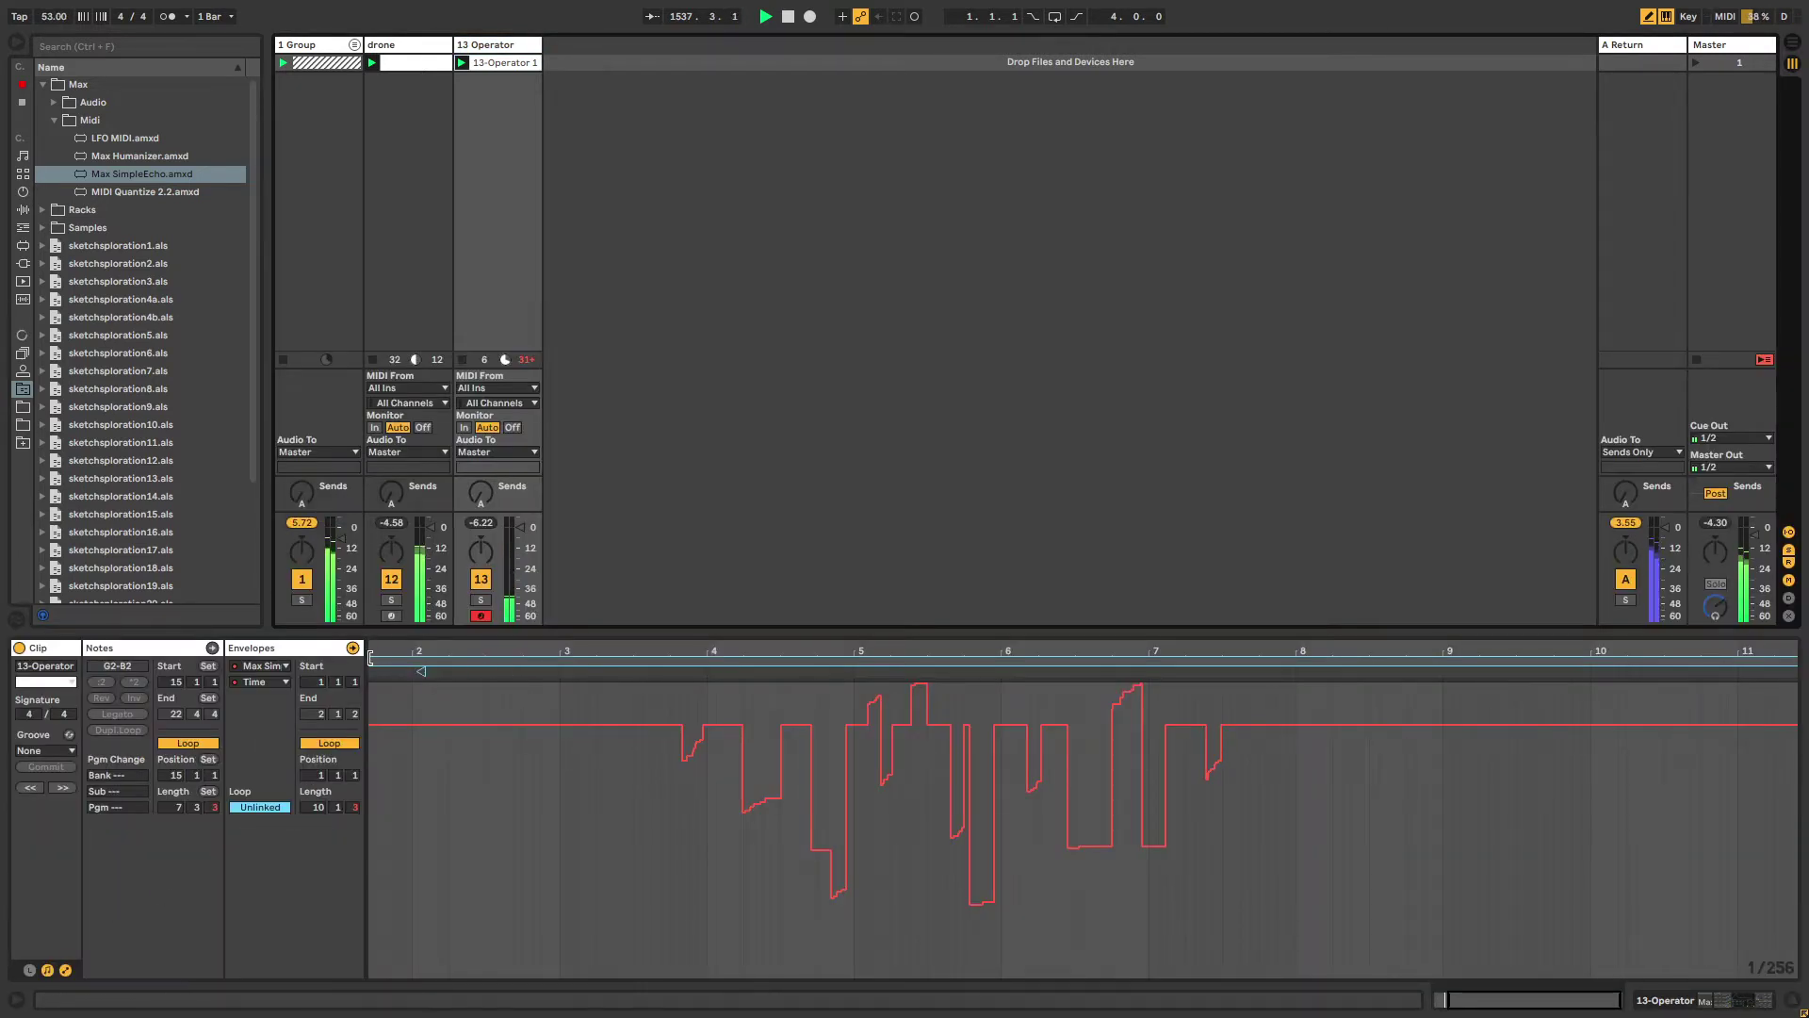
{"action": "left_click_drag", "start_coordinate": [371, 657], "coordinate": [689, 657]}
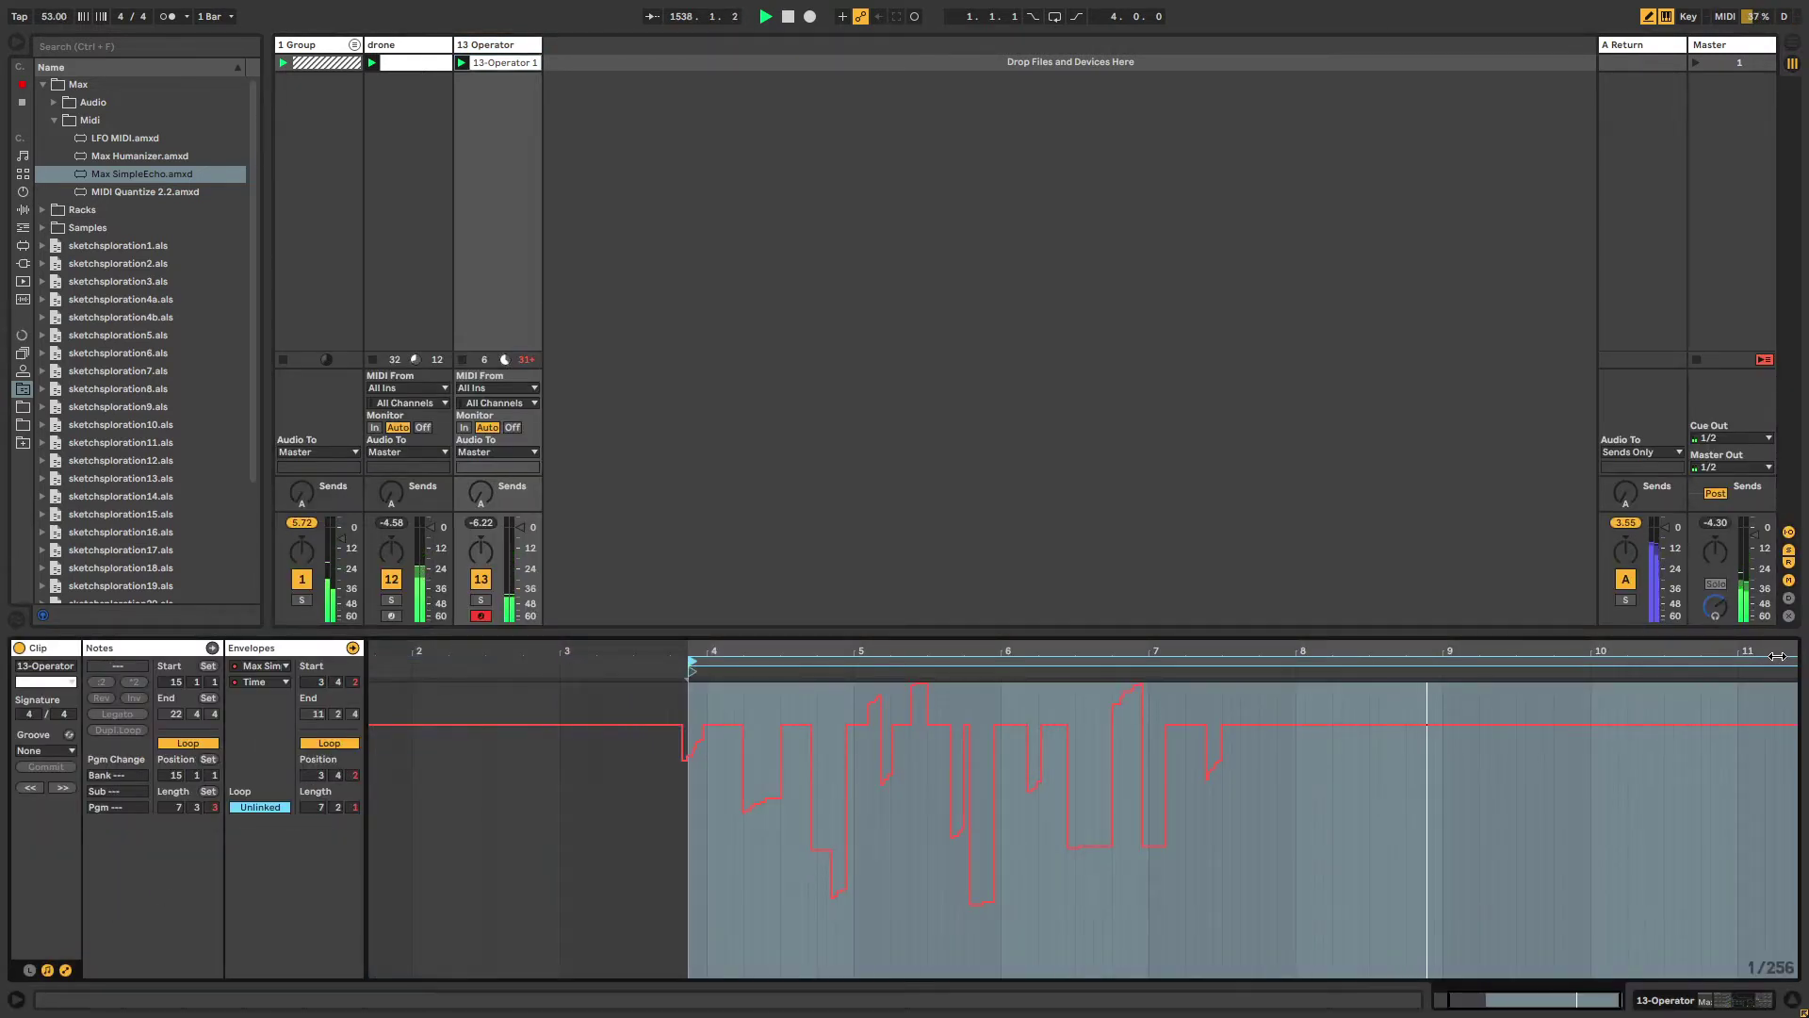
{"action": "left_click_drag", "start_coordinate": [1777, 657], "coordinate": [1206, 657]}
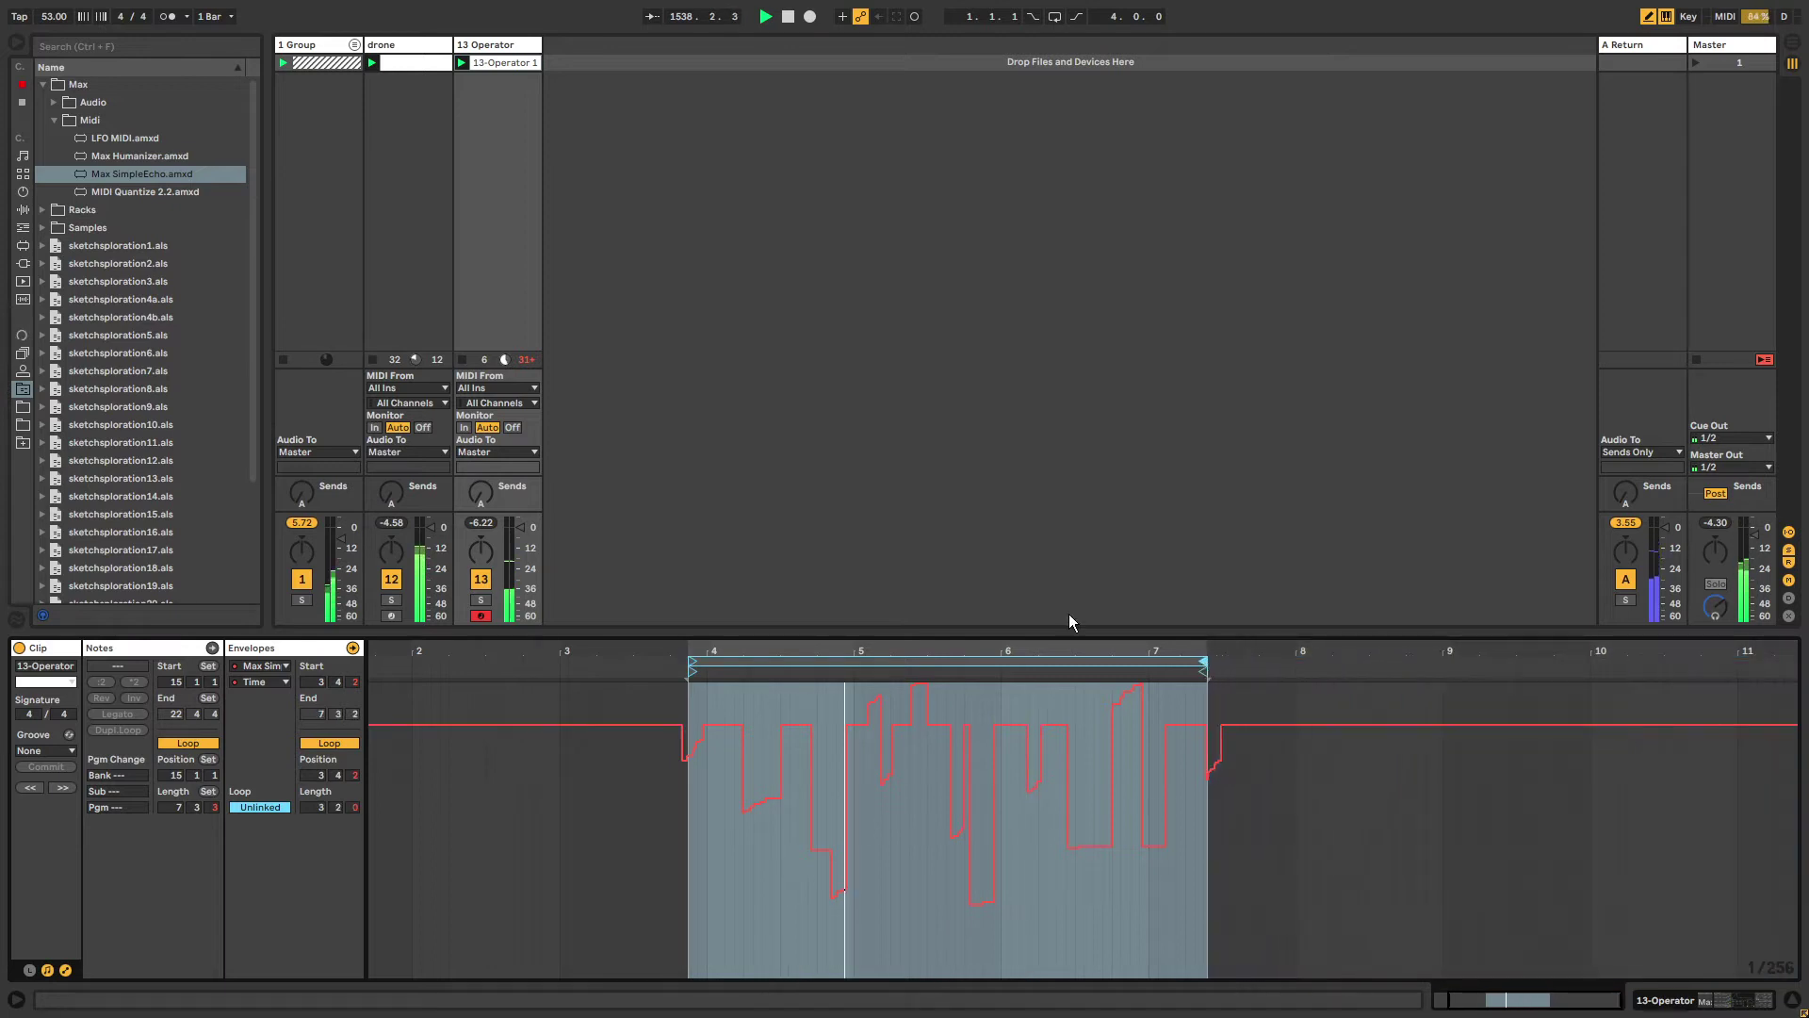
Set Operator's oscillator B level to -31 dB and show its automation as an unlinked clip envelope.
{"action": "left_click", "coordinate": [507, 45]}
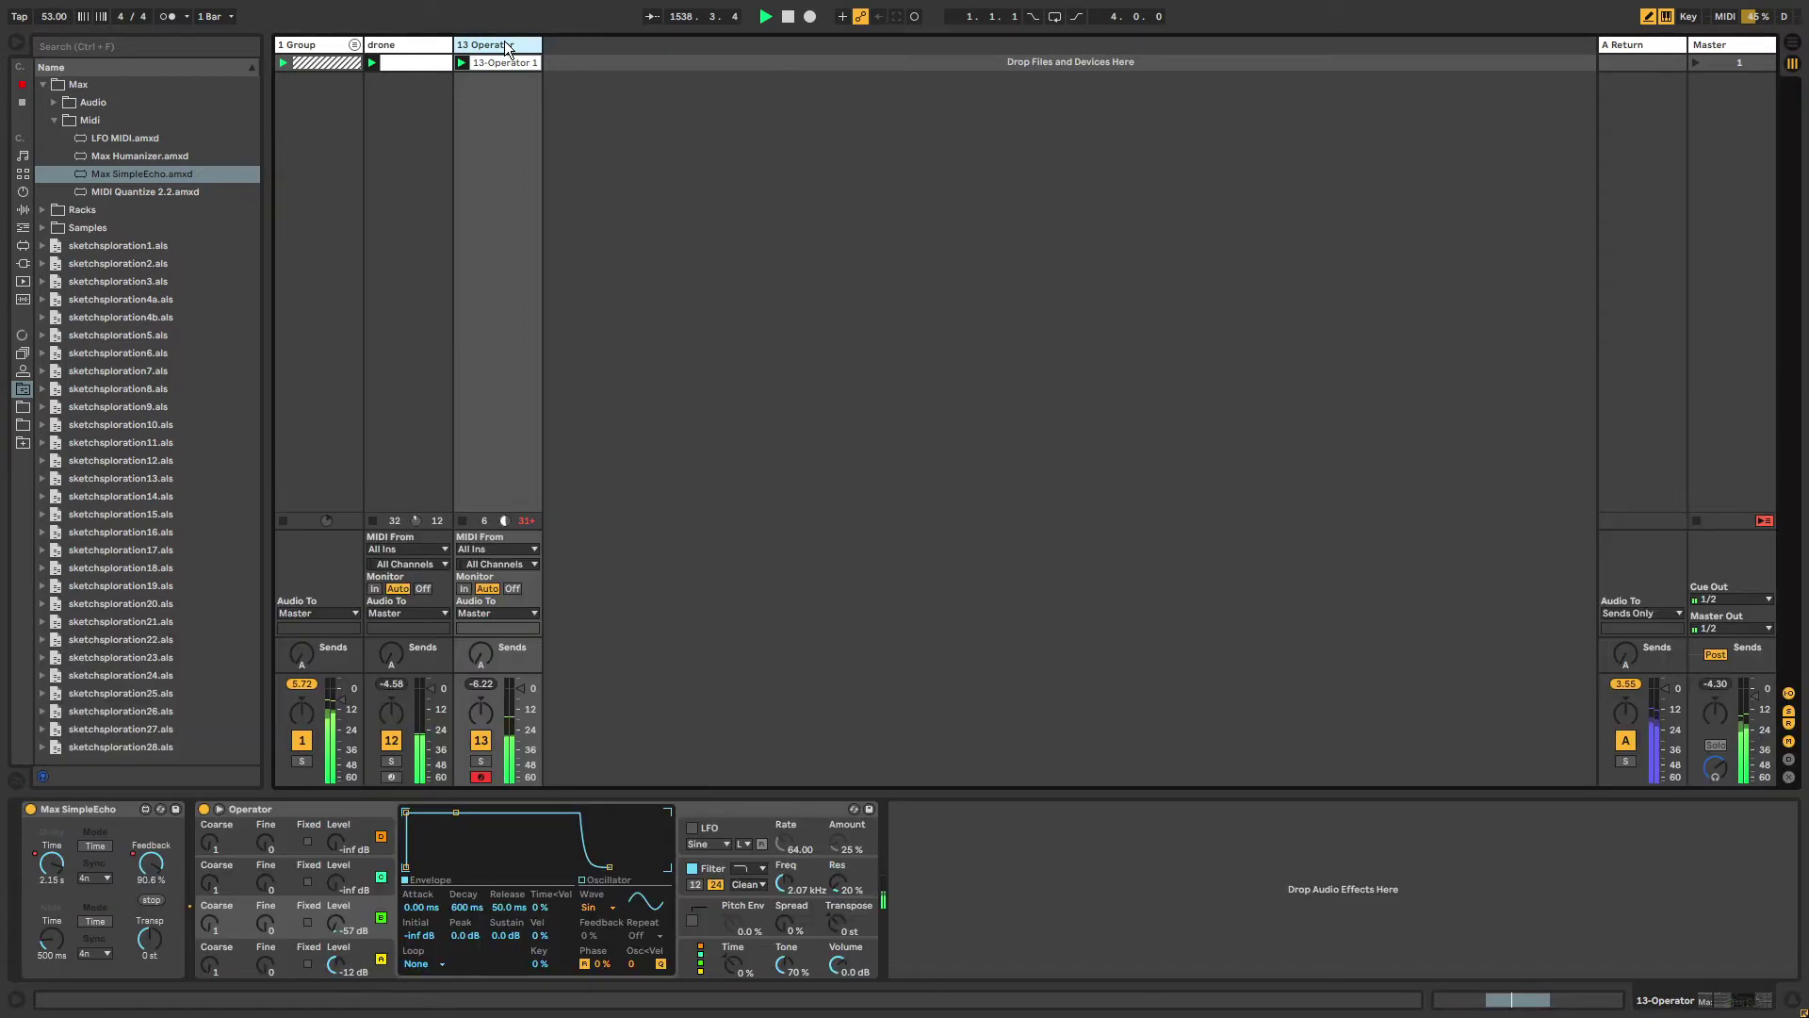
{"action": "left_click", "coordinate": [329, 814]}
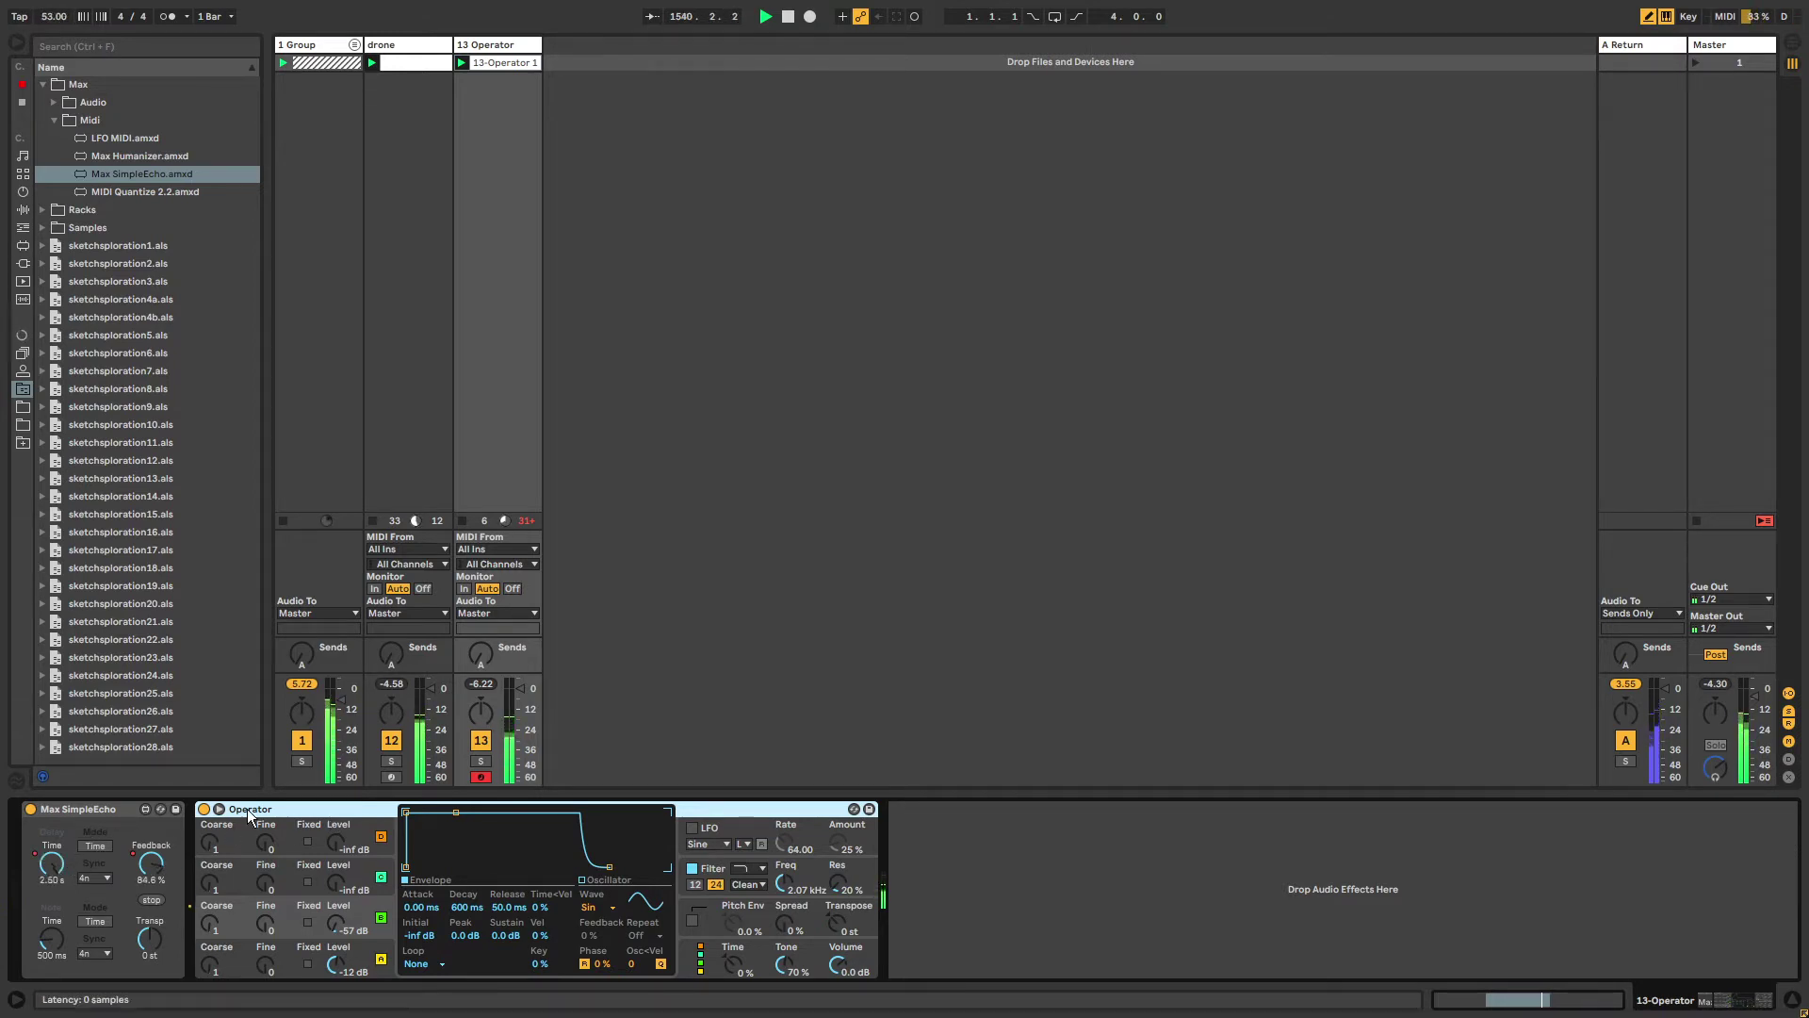
{"action": "left_click_drag", "start_coordinate": [343, 932], "coordinate": [343, 927]}
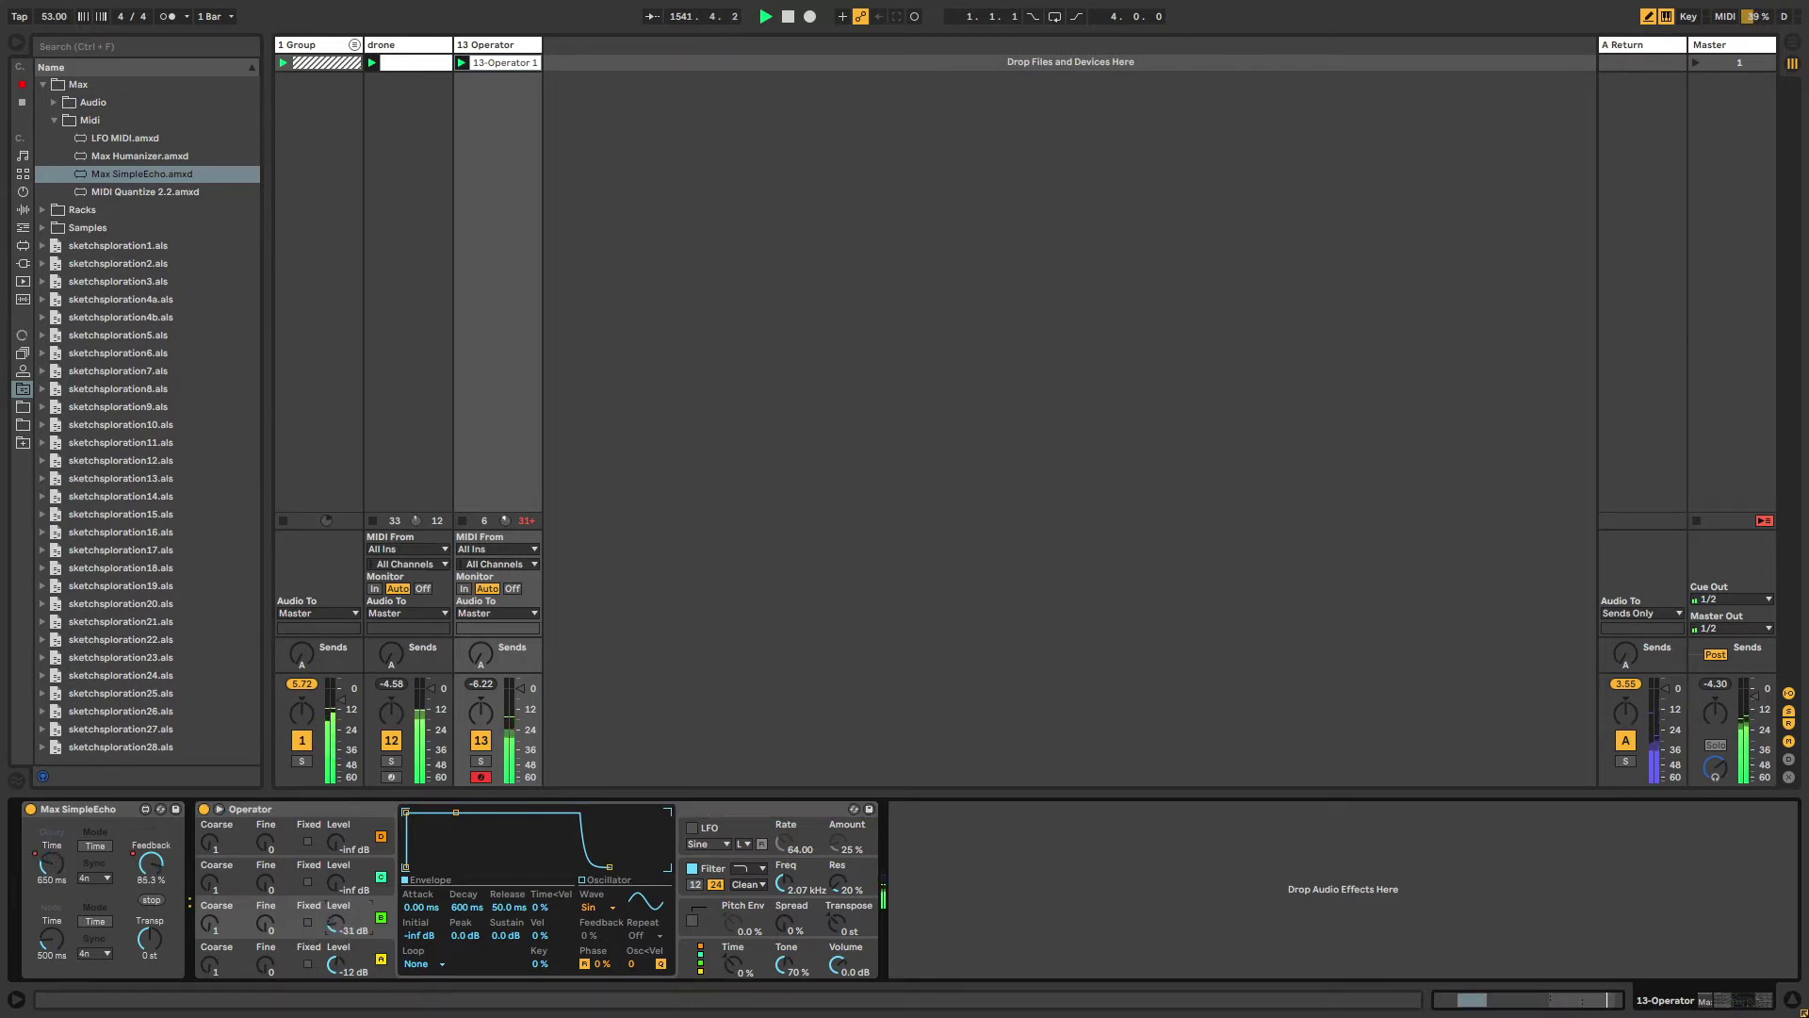
{"action": "right_click", "coordinate": [341, 928]}
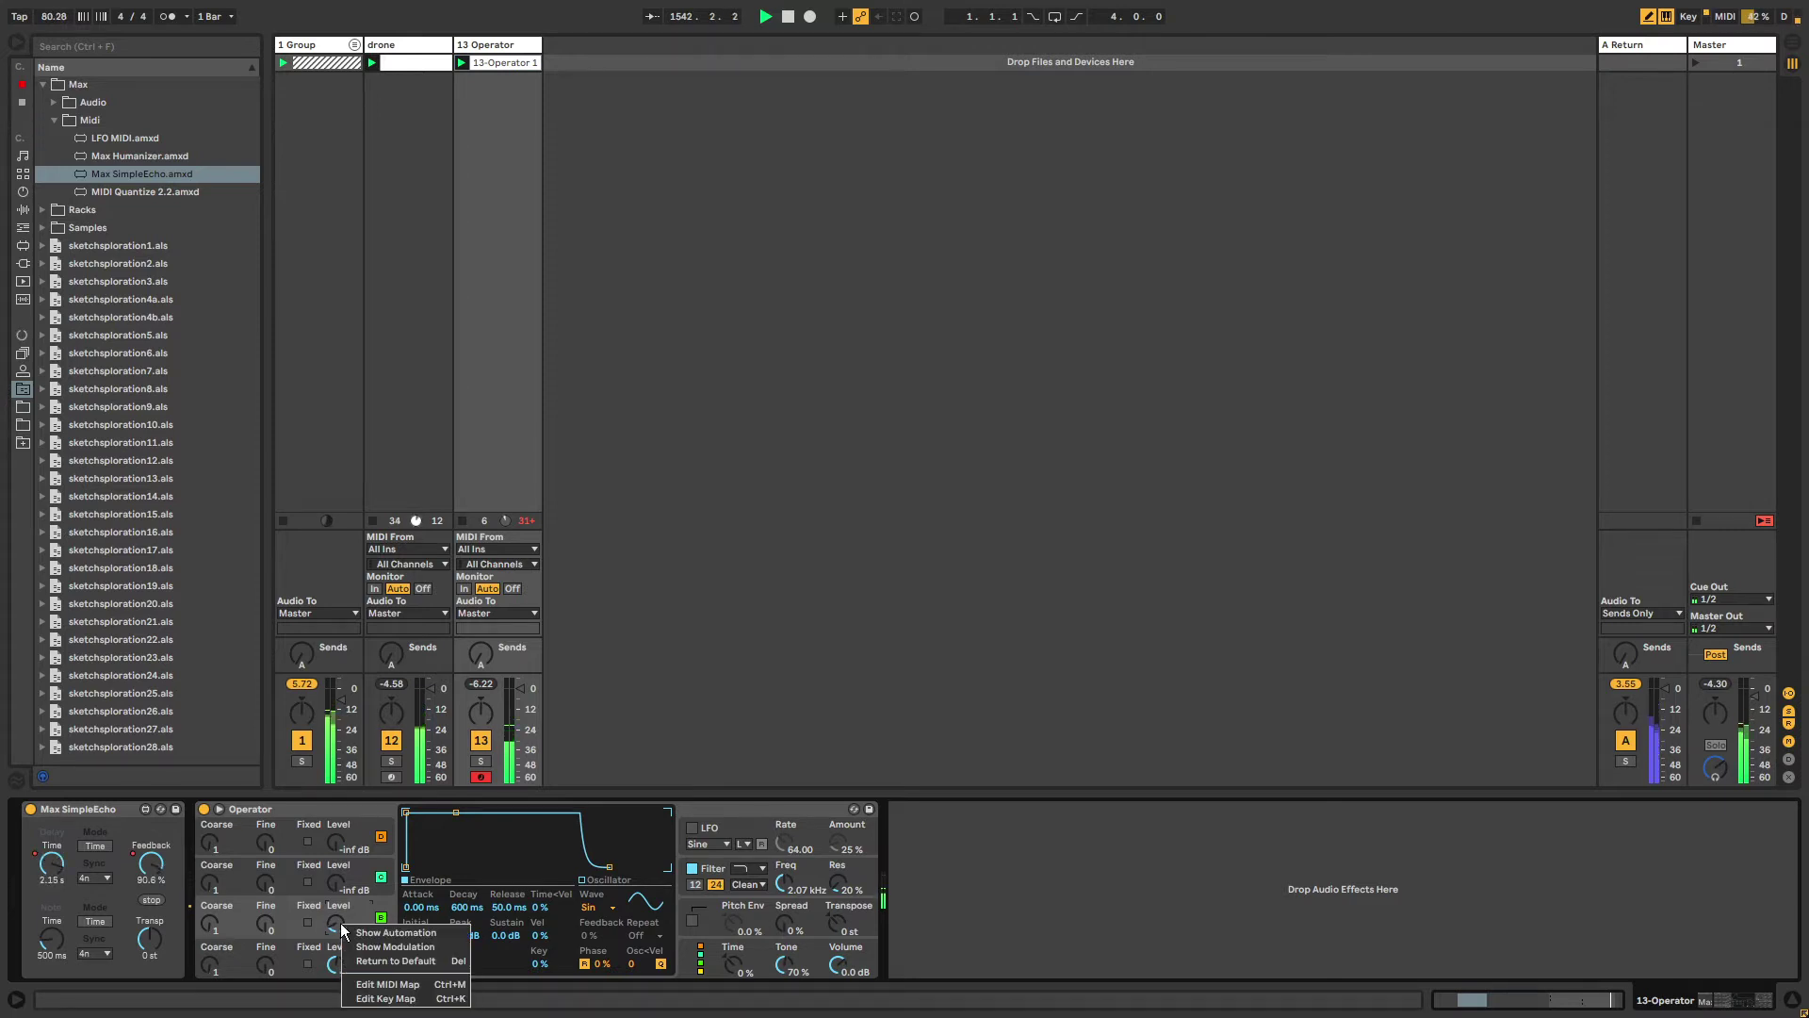
{"action": "left_click", "coordinate": [375, 935]}
{"action": "left_click", "coordinate": [256, 808]}
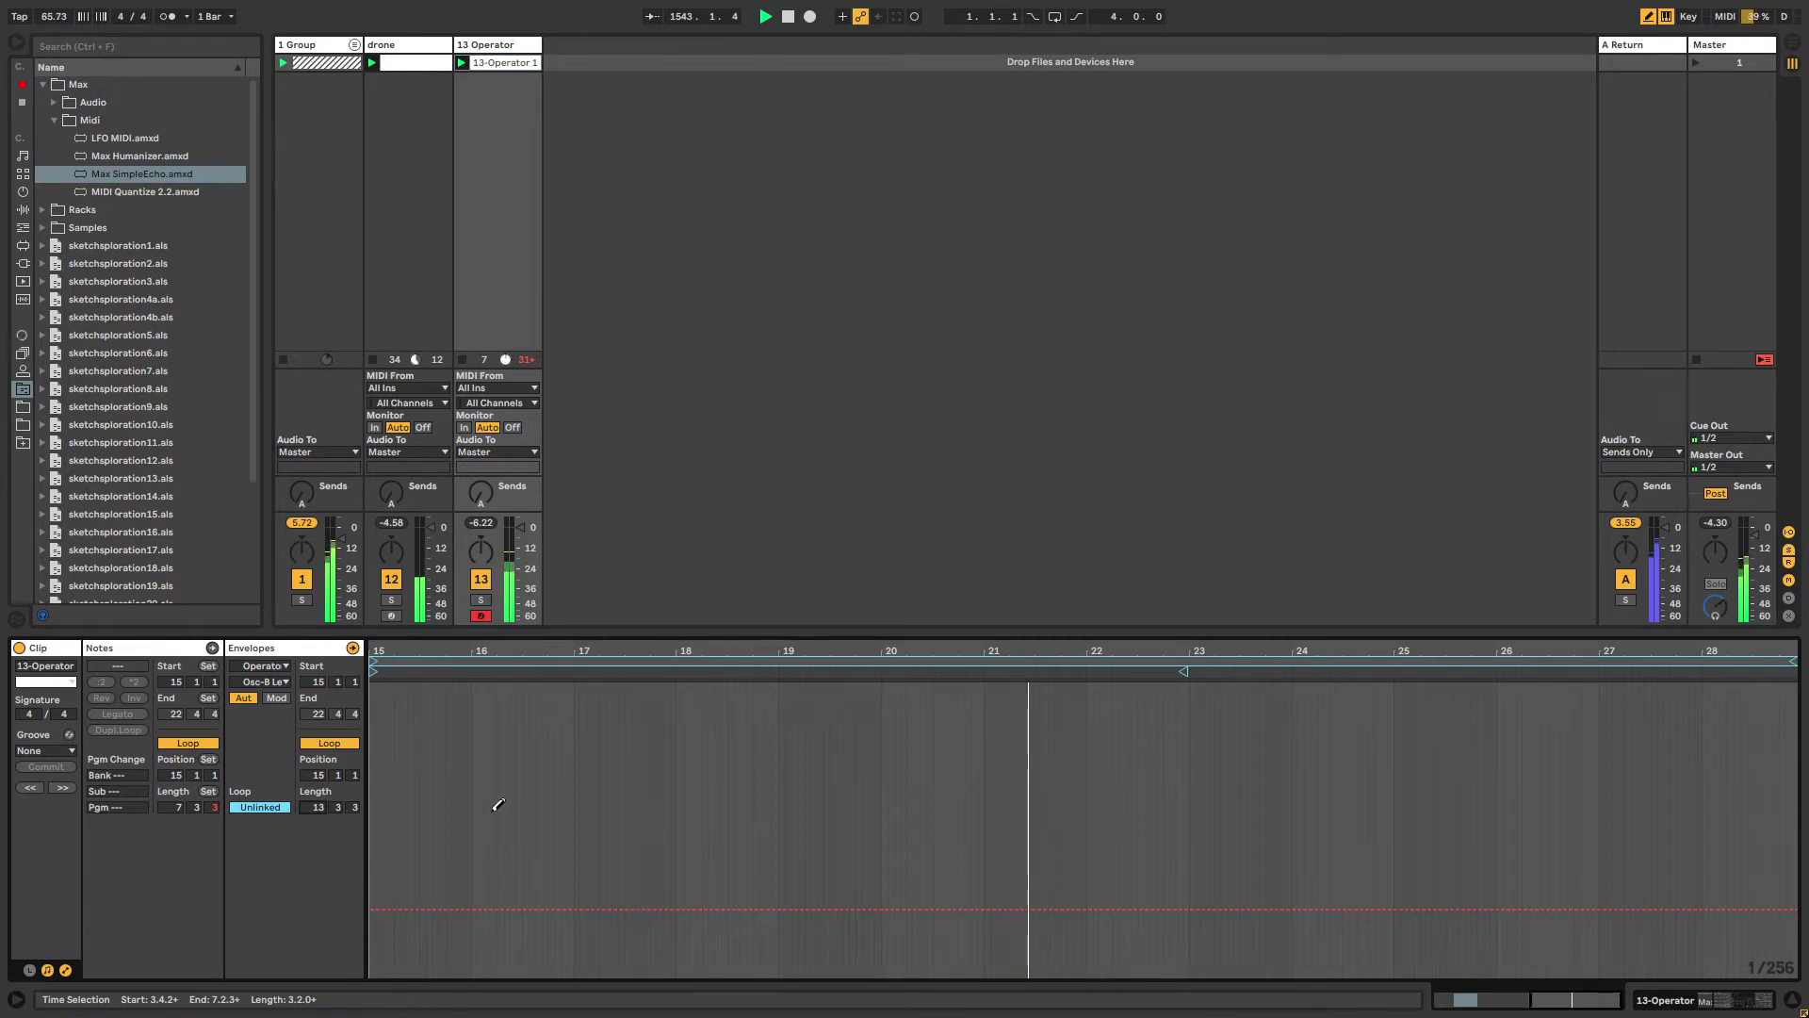
Draw a raised Osc-B Level segment across bar 15 and a short peak at the loop's end.
{"action": "left_click_drag", "start_coordinate": [376, 832], "coordinate": [490, 834]}
{"action": "left_click", "coordinate": [1795, 818]}
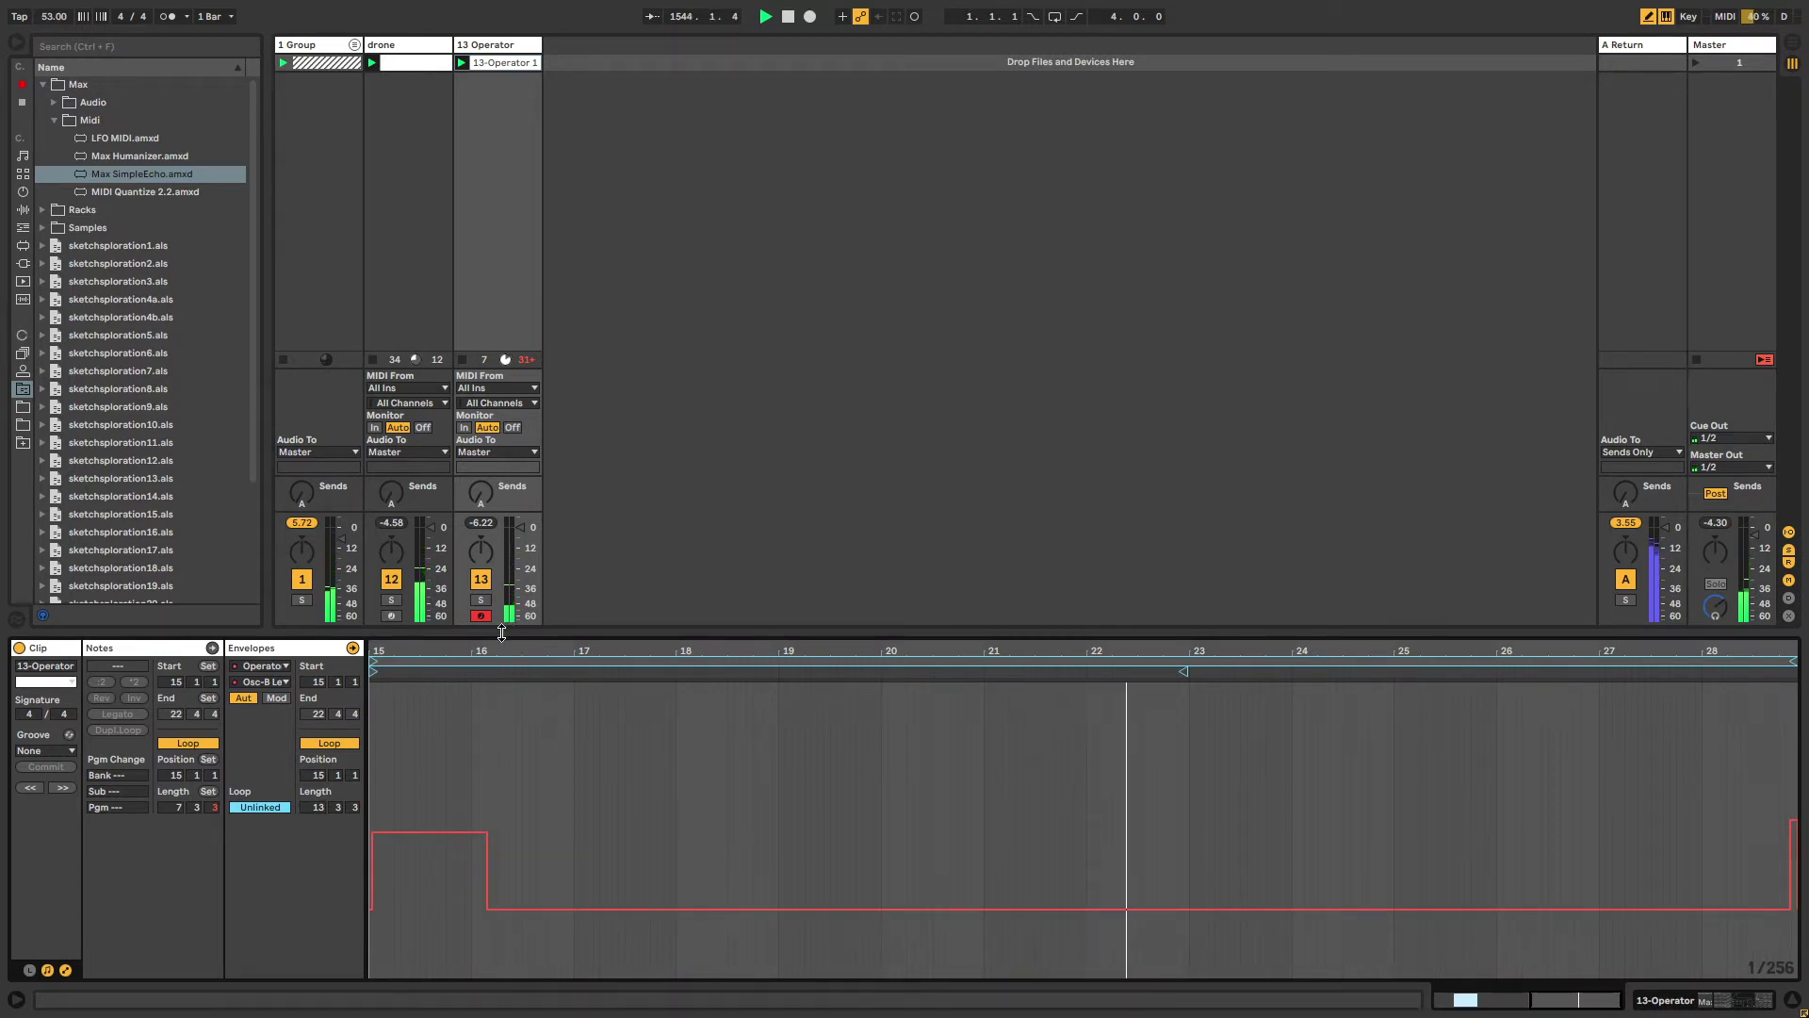
Move the 13 3 3 long Osc-B Level envelope loop back so it begins at 1 1 1.
{"action": "left_click_drag", "start_coordinate": [511, 647], "coordinate": [696, 808]}
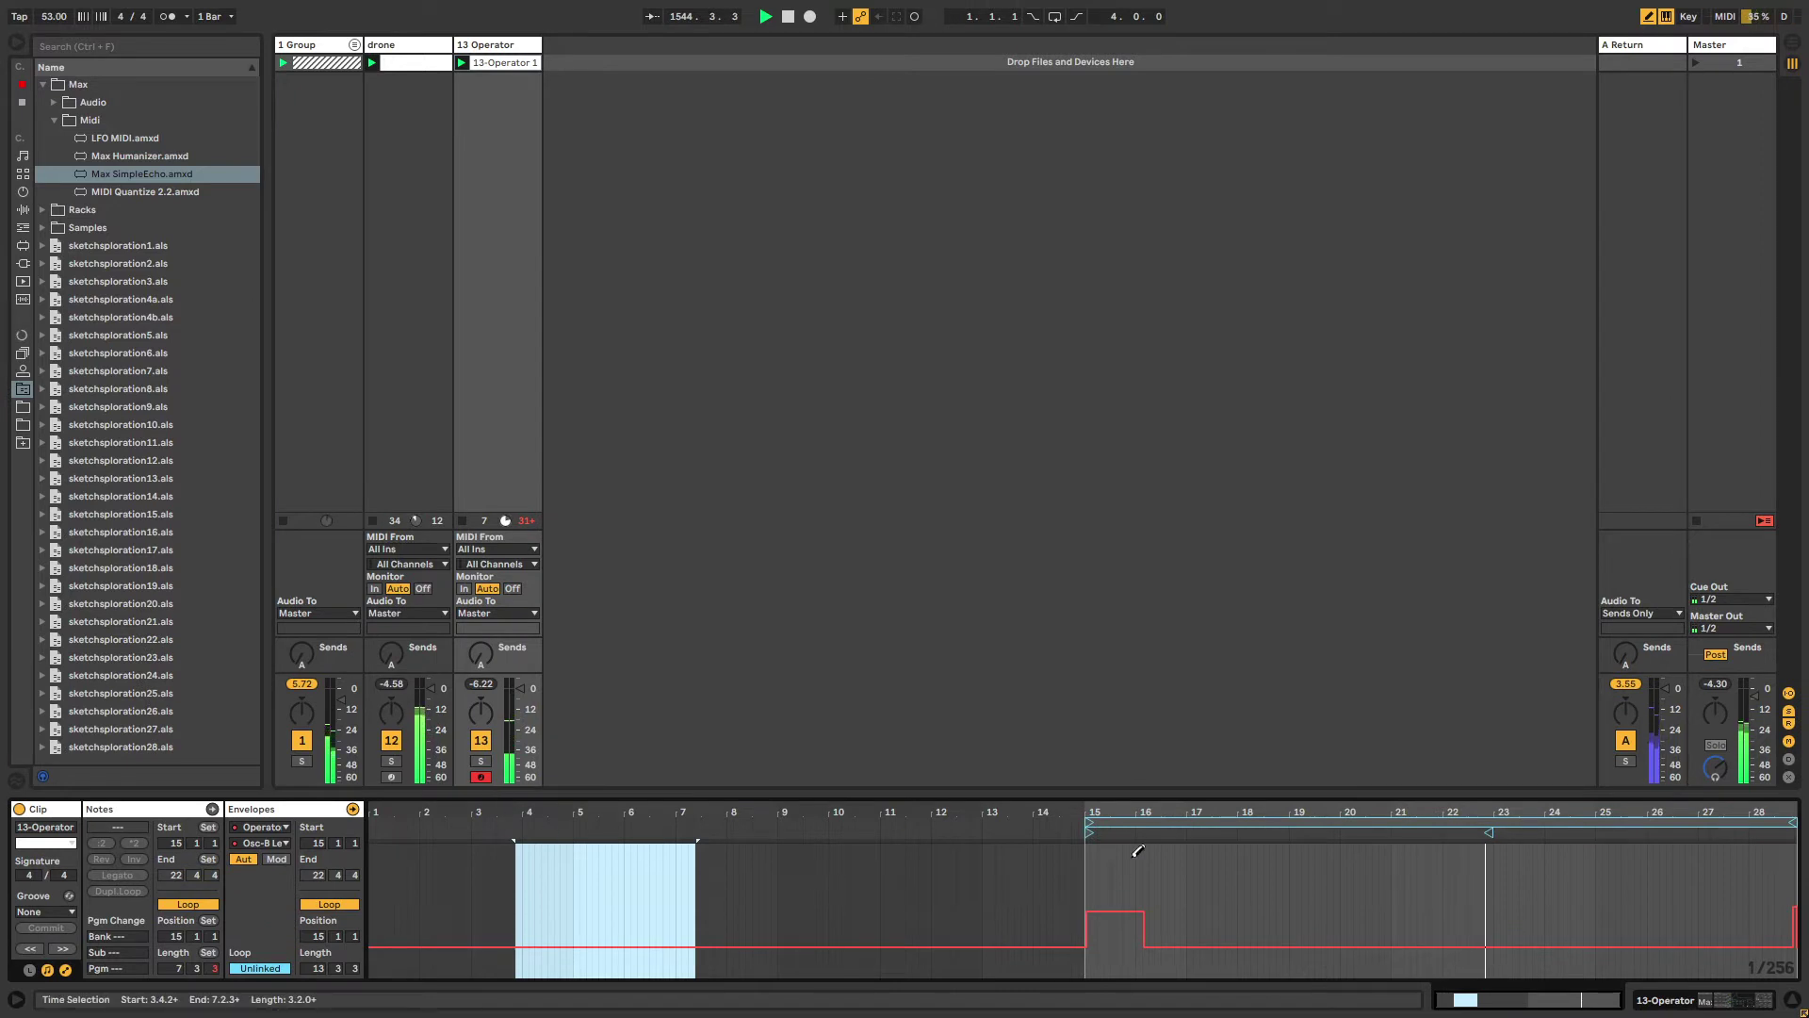
{"action": "left_click_drag", "start_coordinate": [1136, 821], "coordinate": [435, 842]}
{"action": "scroll", "coordinate": [434, 843], "scroll_direction": "up", "scroll_amount": 5}
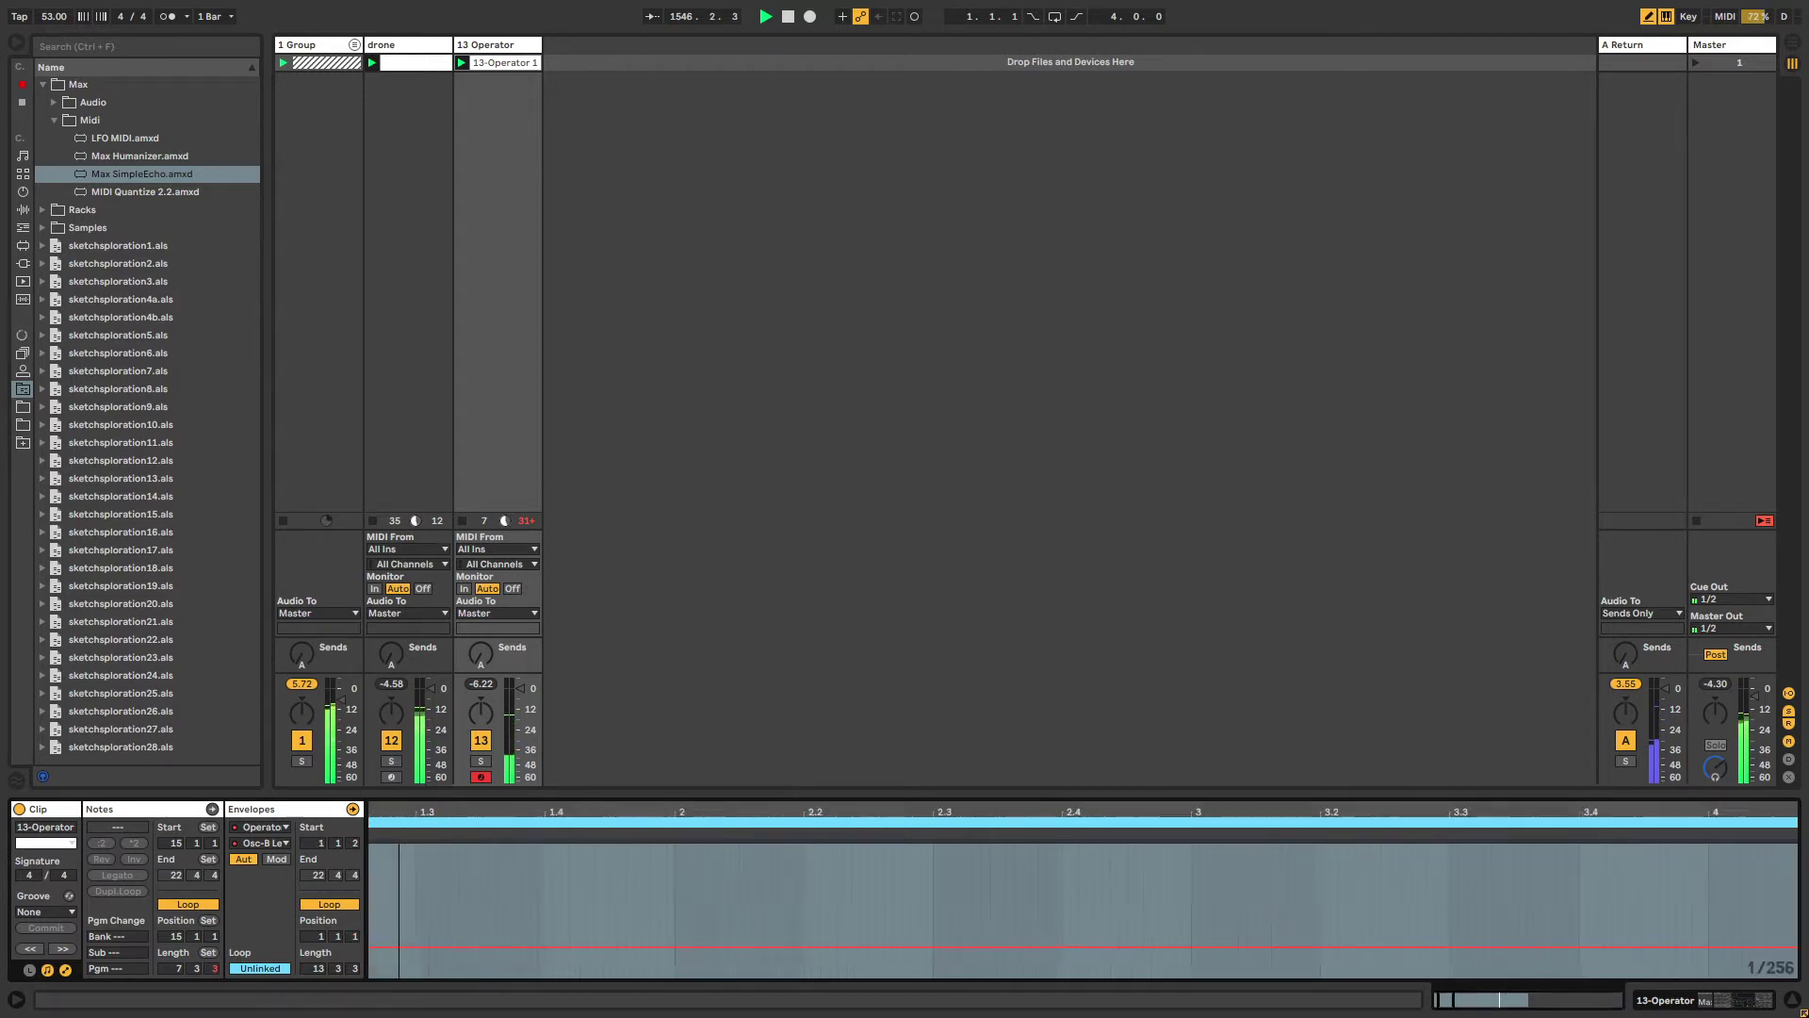
{"action": "scroll", "coordinate": [435, 842], "scroll_direction": "down", "scroll_amount": 5}
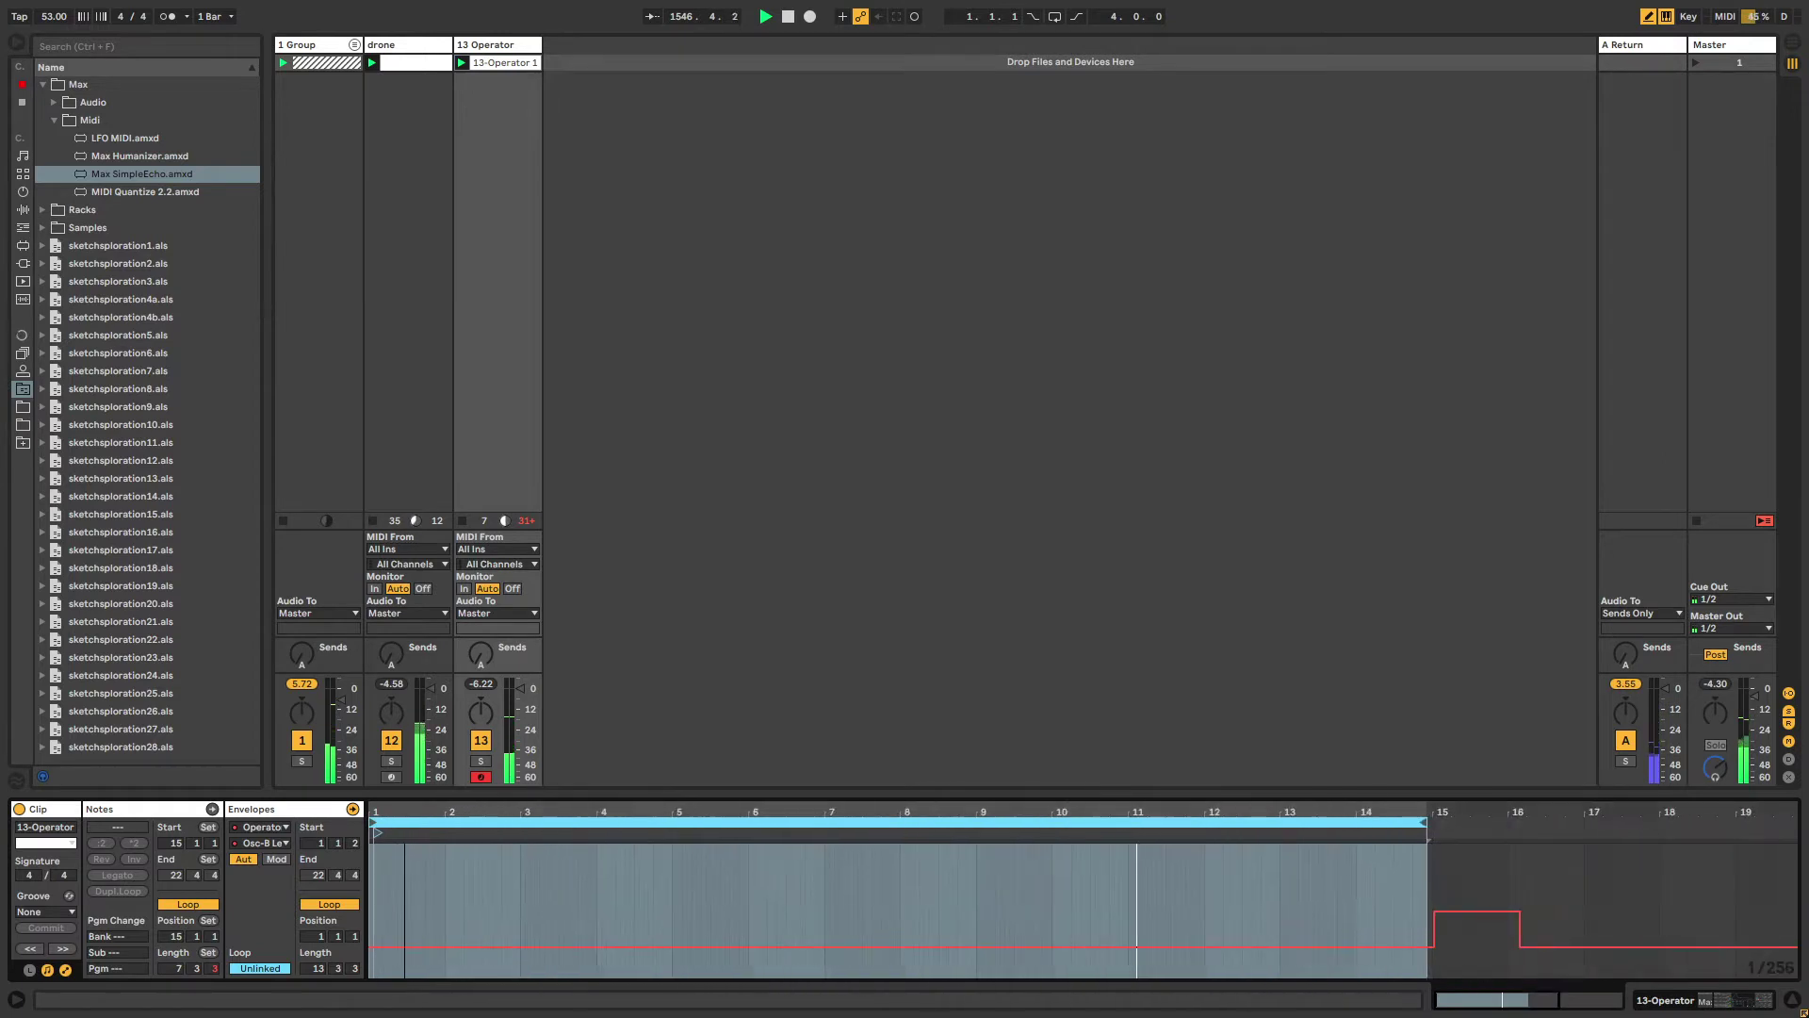
{"action": "scroll", "coordinate": [969, 905], "scroll_direction": "down", "scroll_amount": 3}
Clear the drawn segments from the Osc-B Level envelope and extend its unlinked loop to a length of 15 1 0.
{"action": "left_click", "coordinate": [1167, 871]}
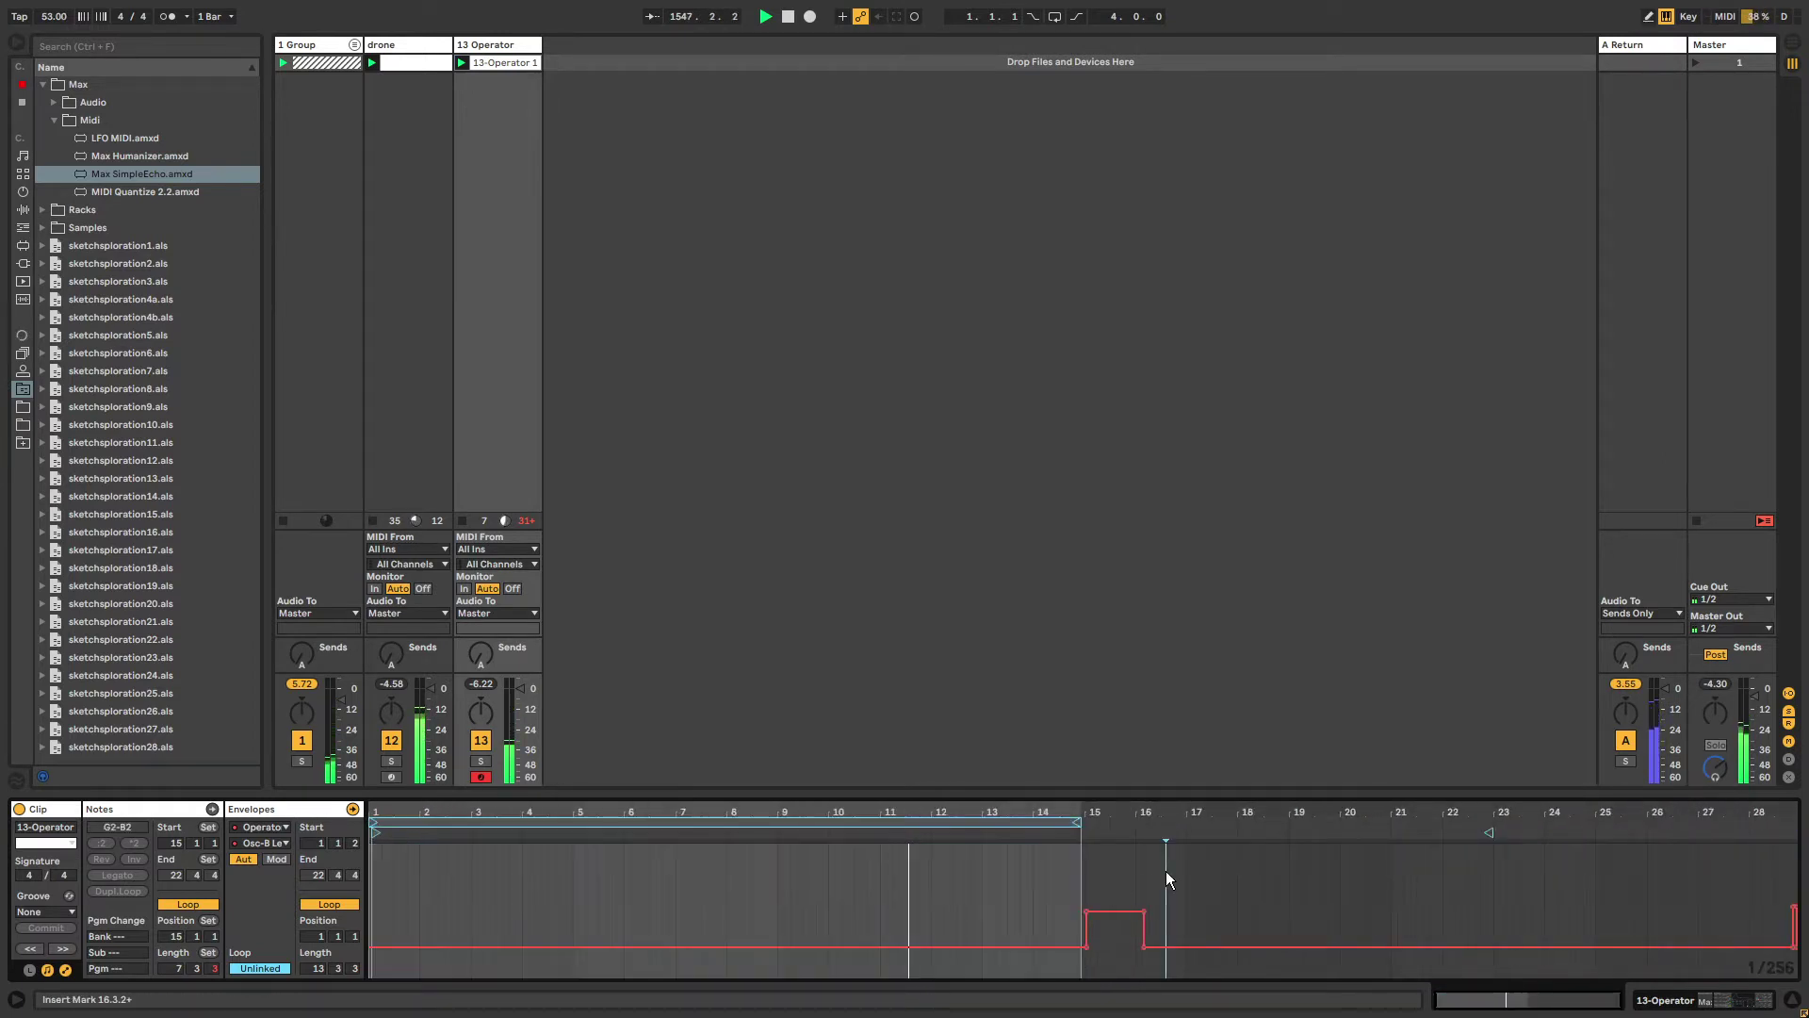
{"action": "double_click", "coordinate": [1166, 870]}
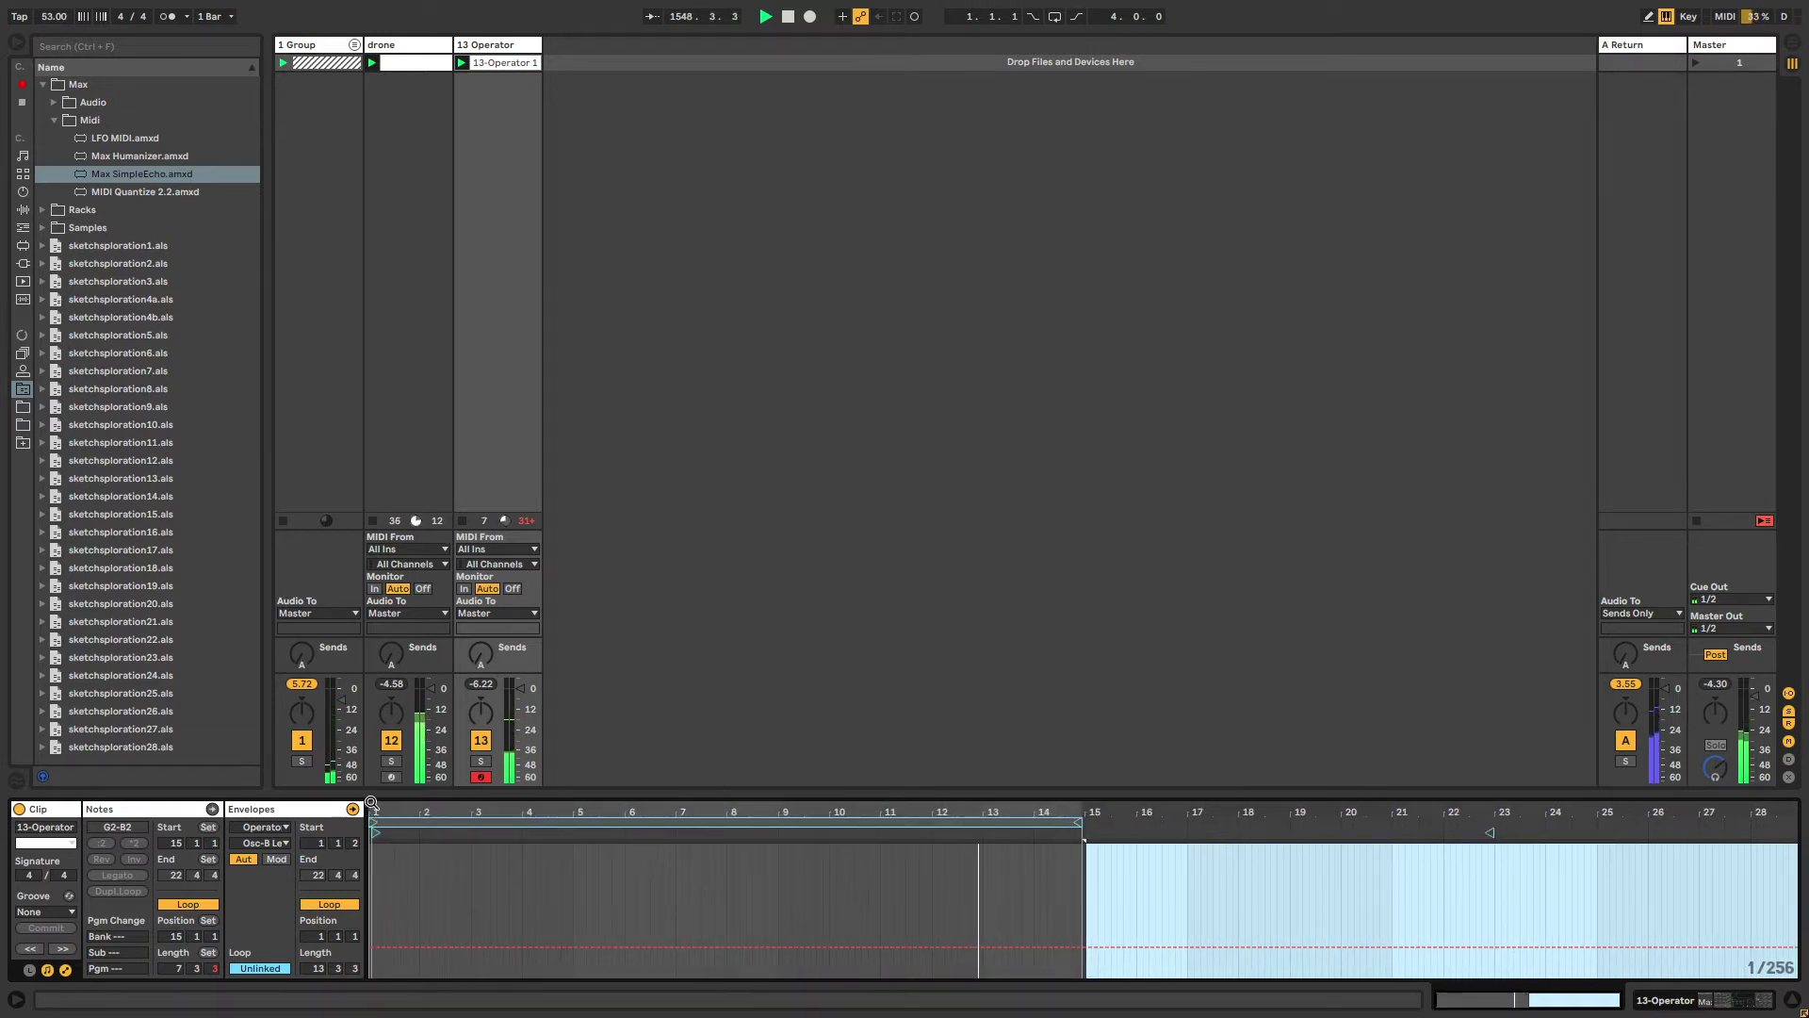
{"action": "left_click_drag", "start_coordinate": [370, 803], "coordinate": [439, 850]}
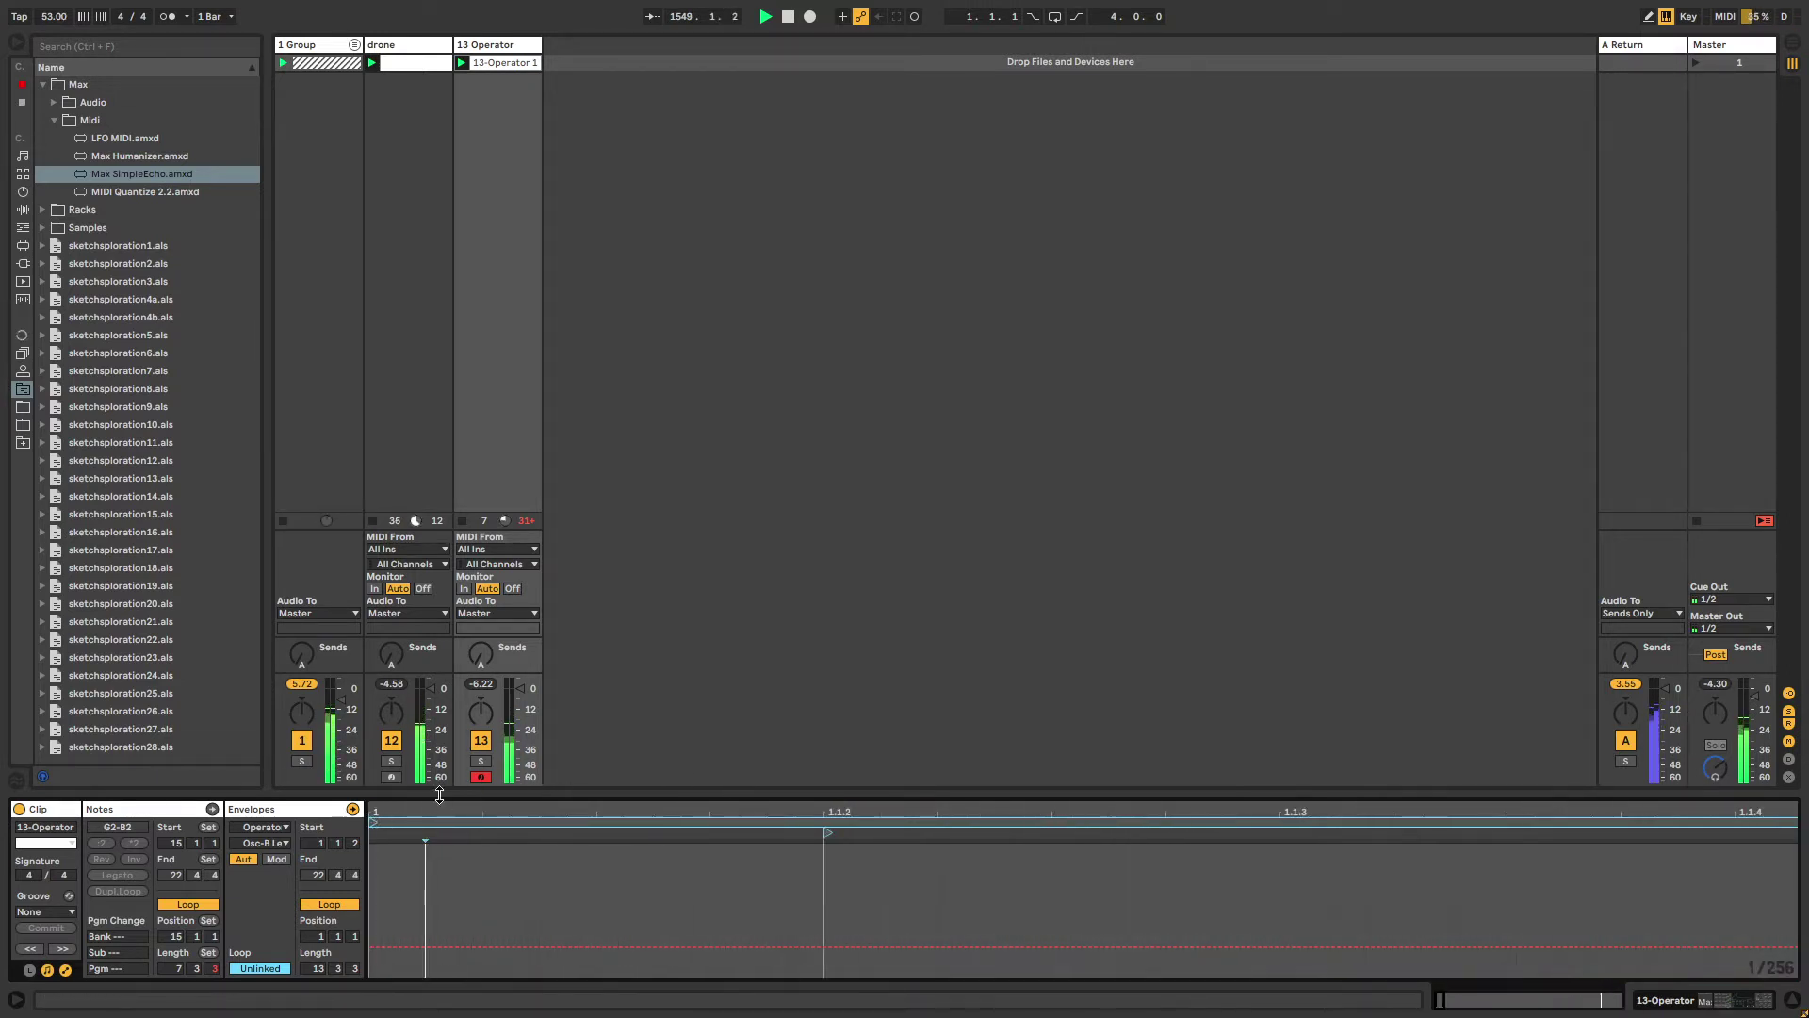
{"action": "double_click", "coordinate": [439, 810]}
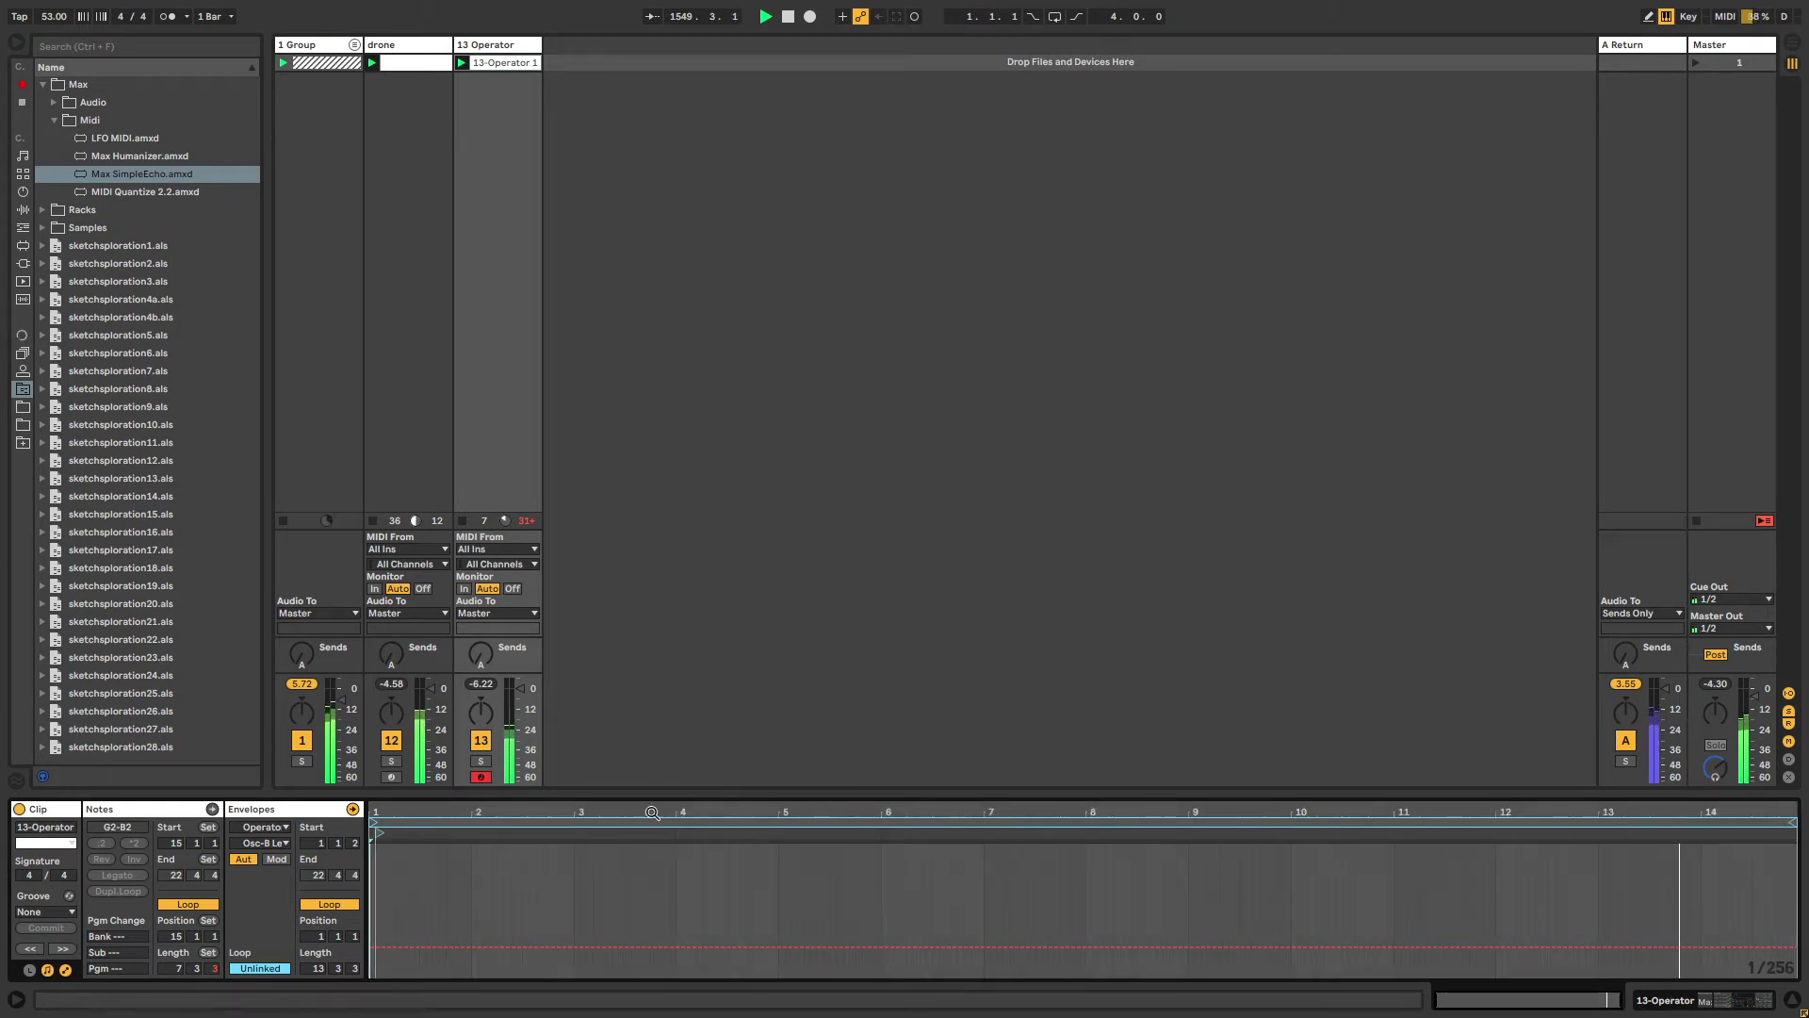
{"action": "left_click", "coordinate": [416, 834]}
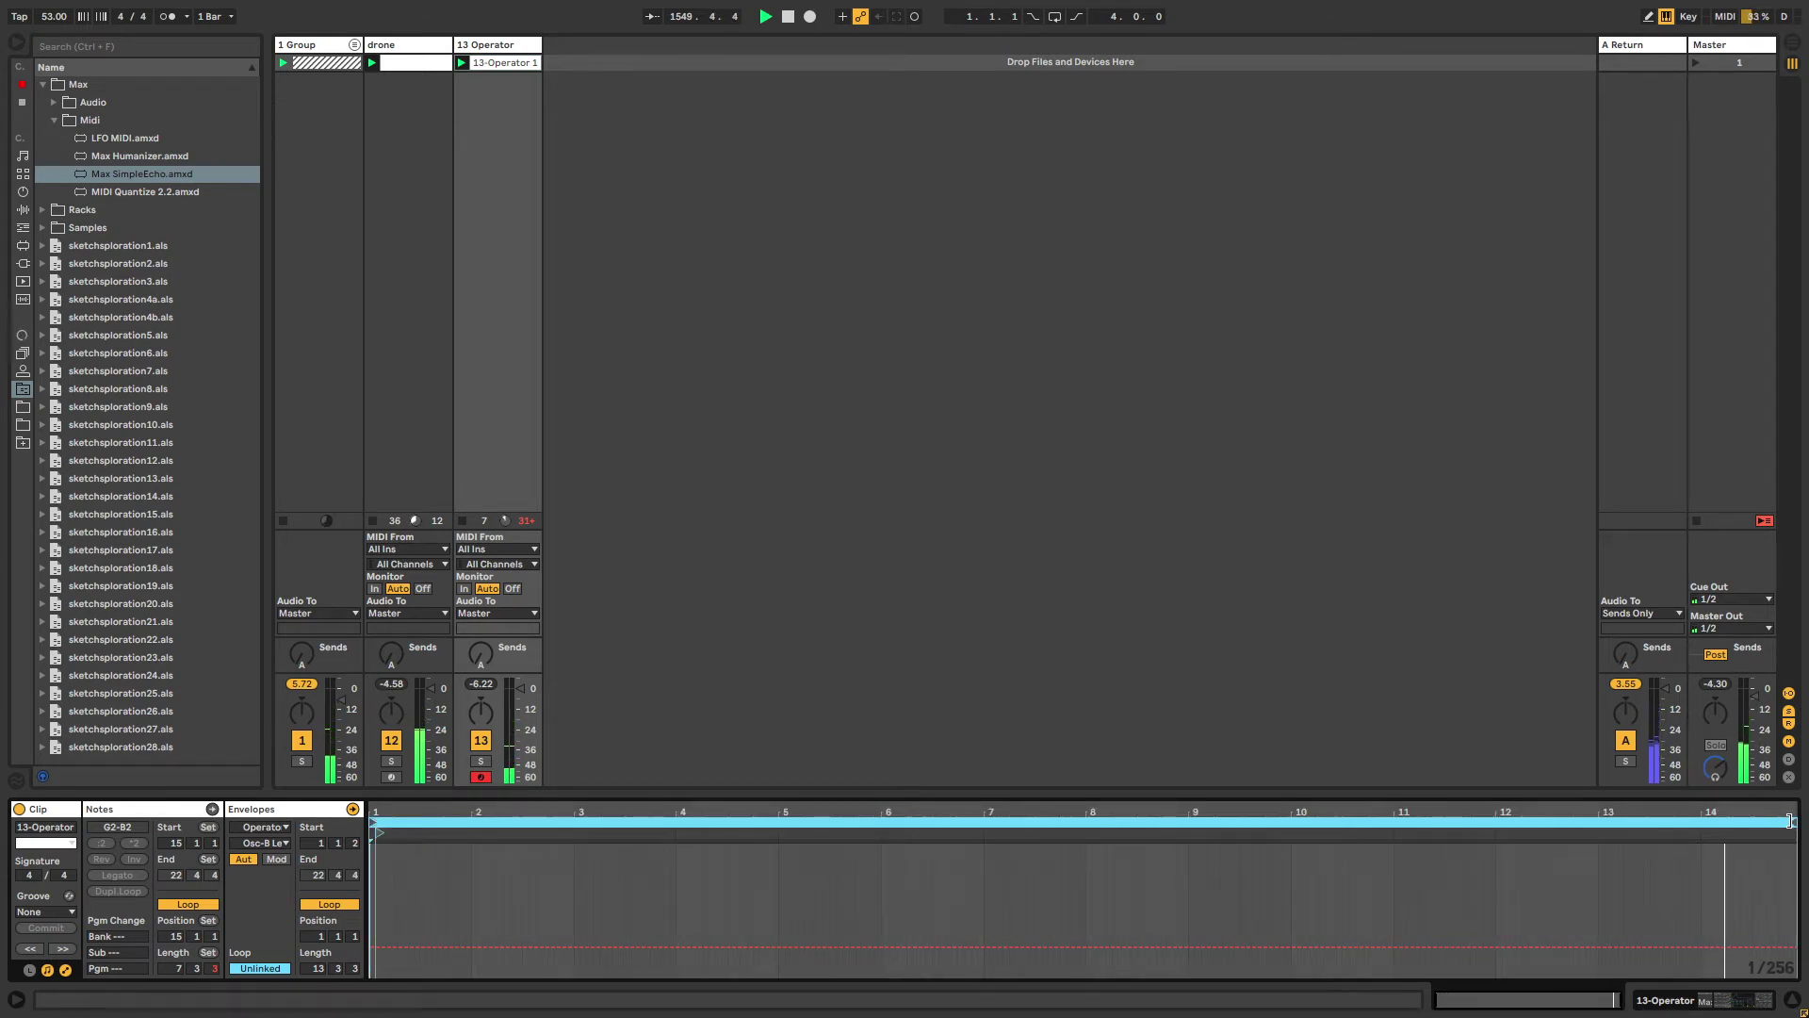
{"action": "left_click_drag", "start_coordinate": [1791, 820], "coordinate": [1797, 819]}
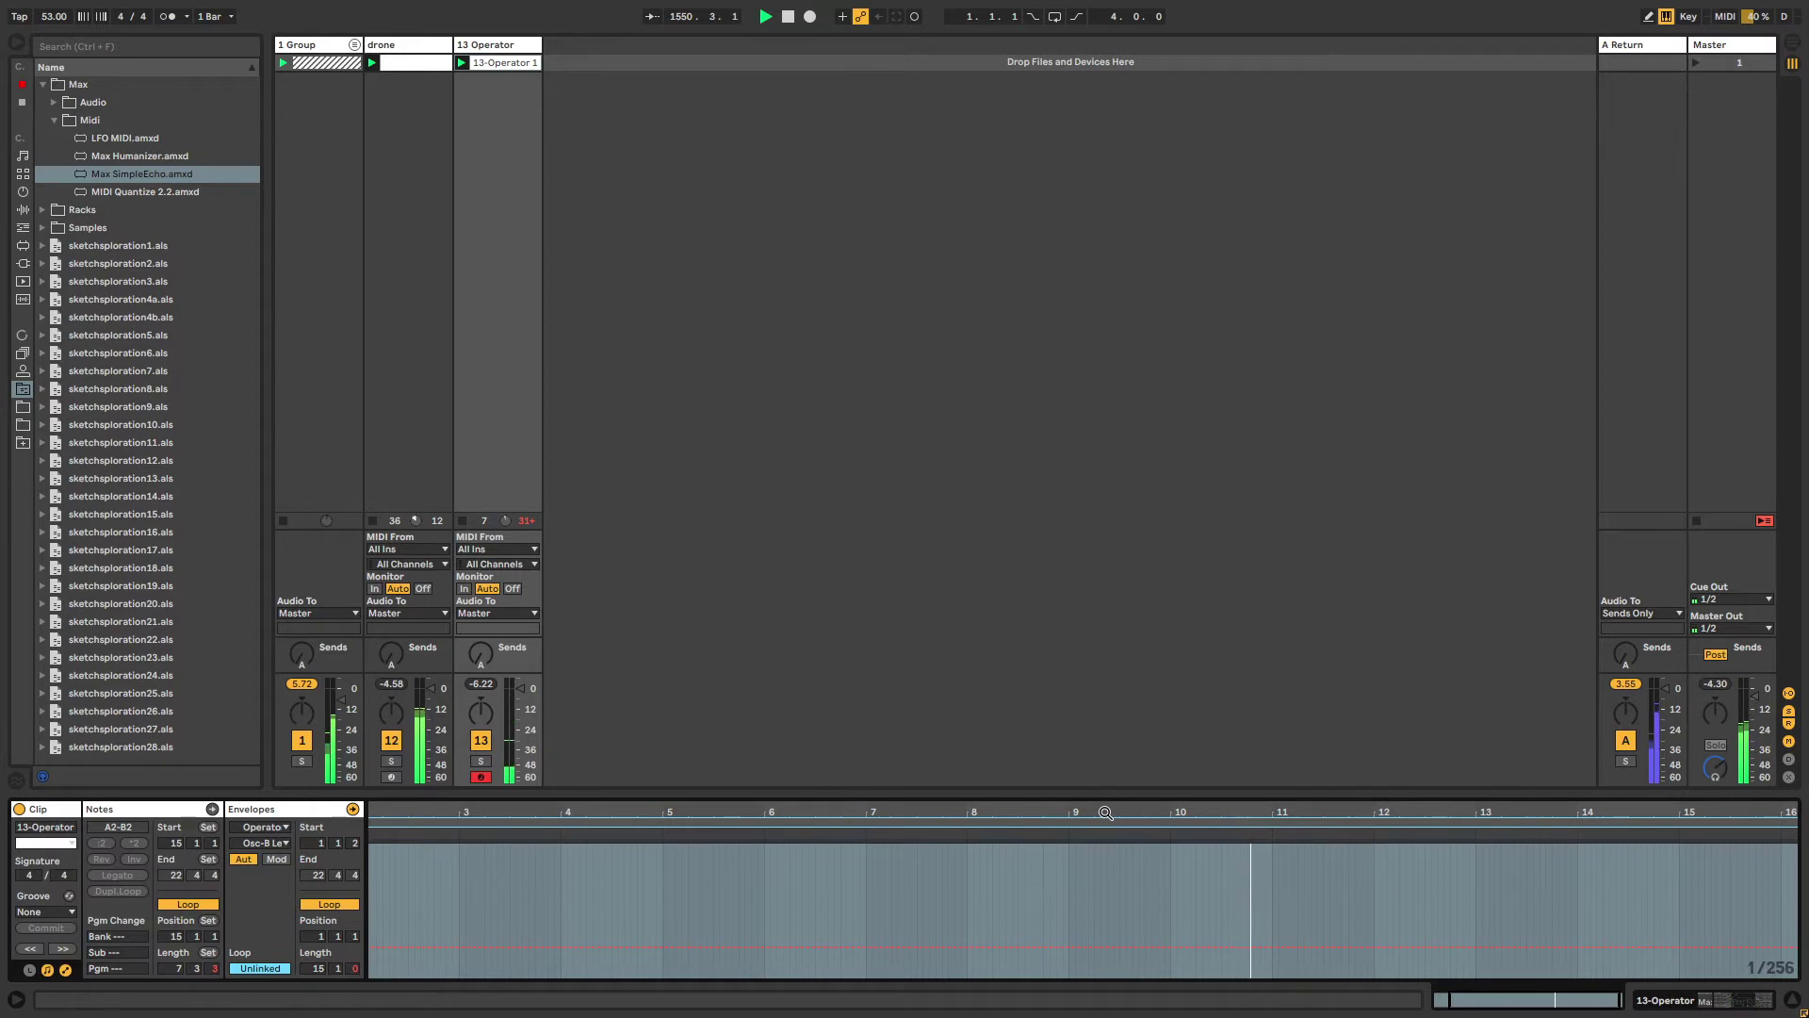
Unfold 1 Group and view the devices on the 13 Operator, drone, TEMPO and Master tracks.
{"action": "key", "text": "shift+Tab"}
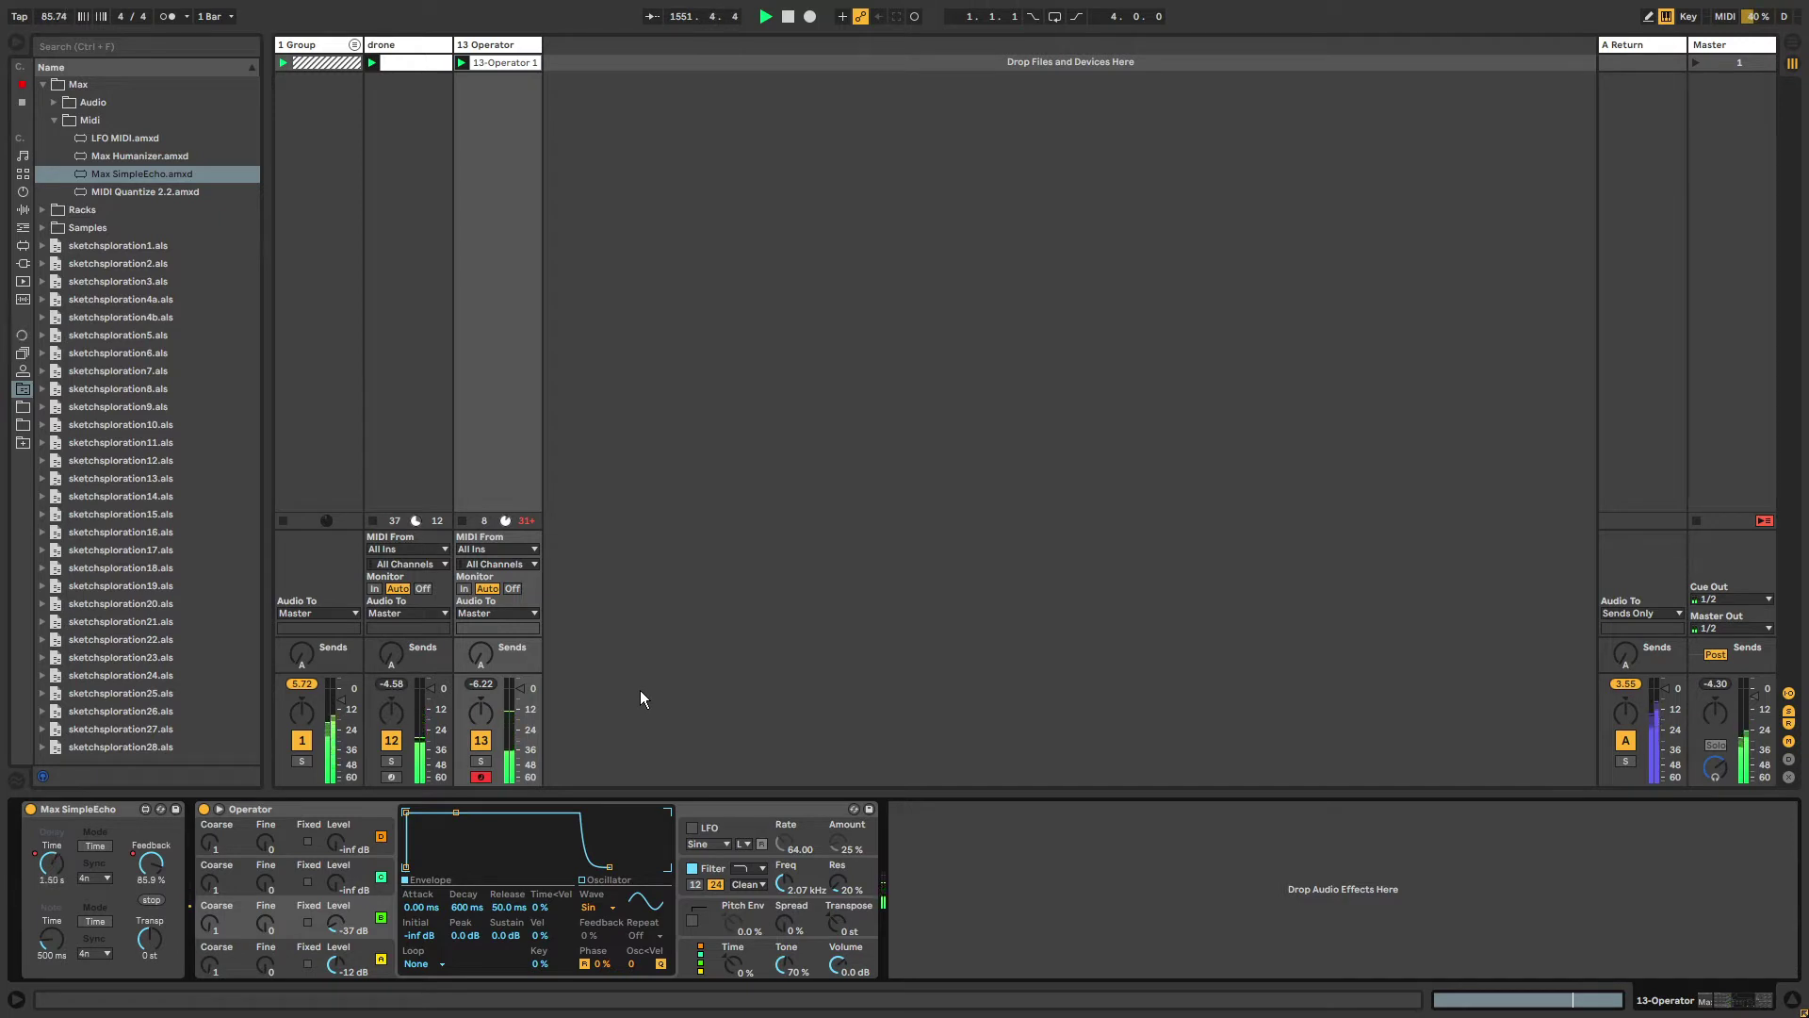
{"action": "key", "text": "ctrl+shift+F9"}
{"action": "left_click", "coordinate": [431, 50]}
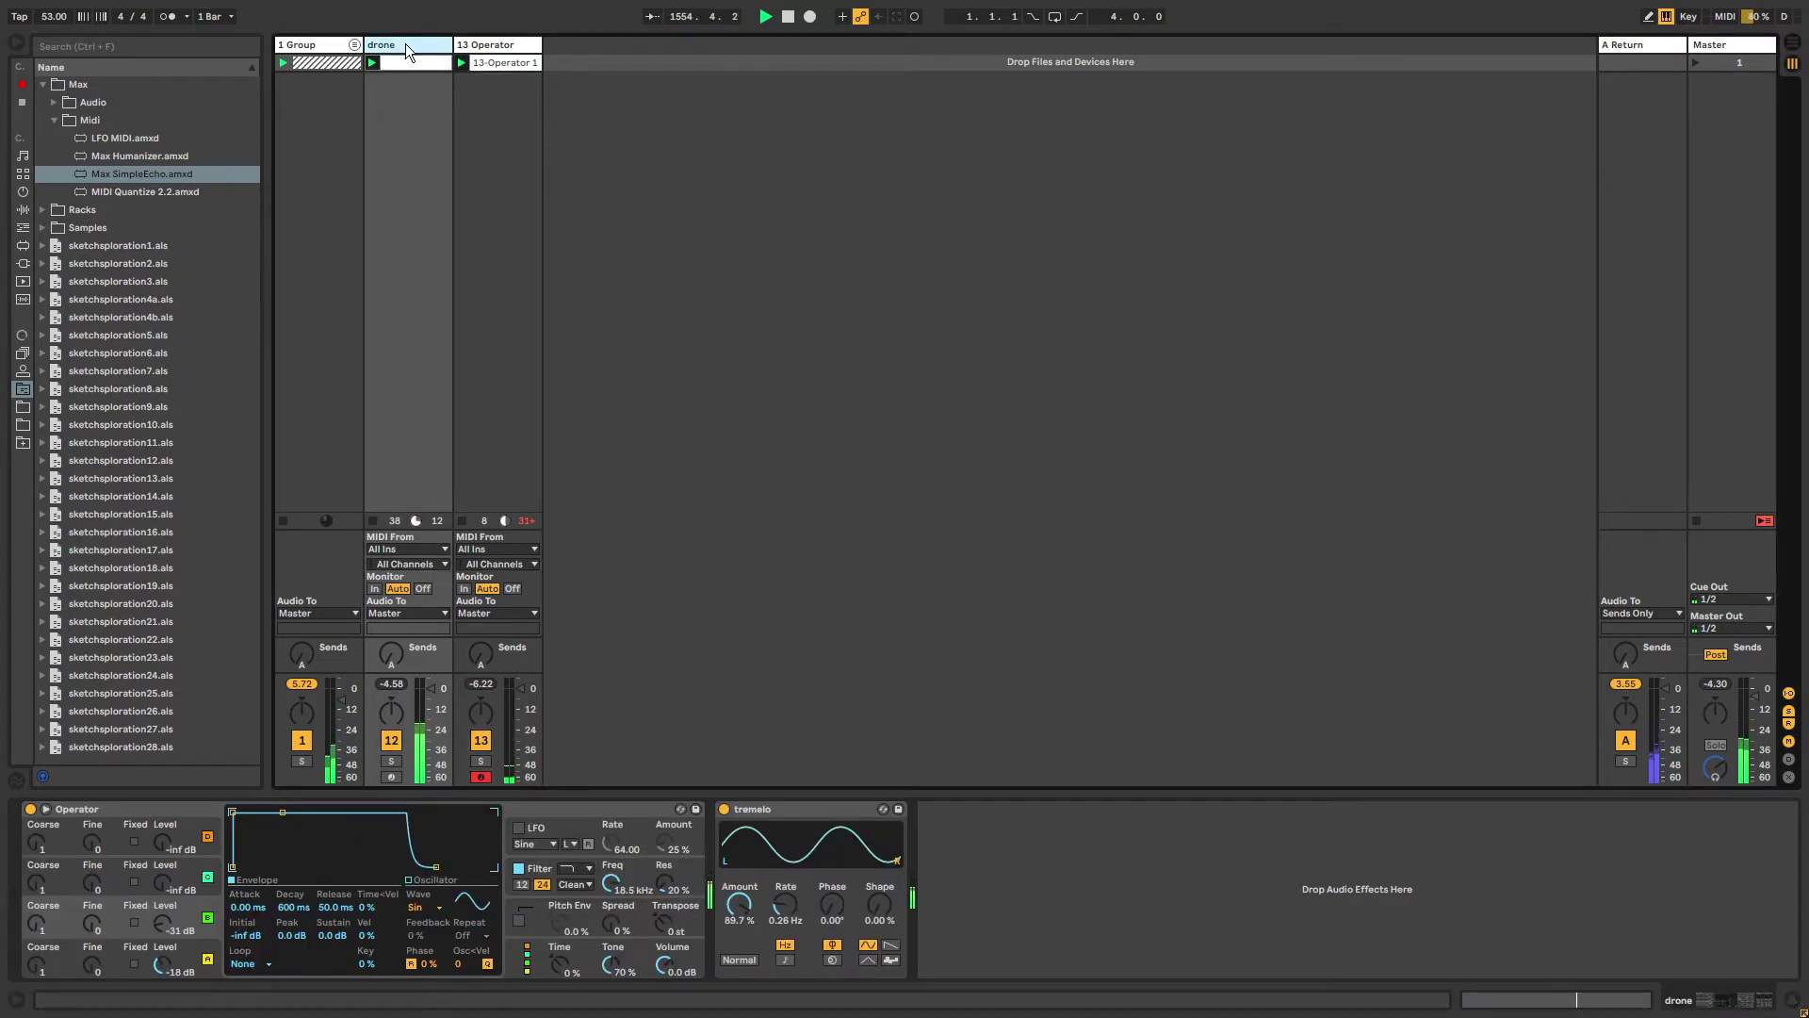
{"action": "left_click", "coordinate": [354, 44]}
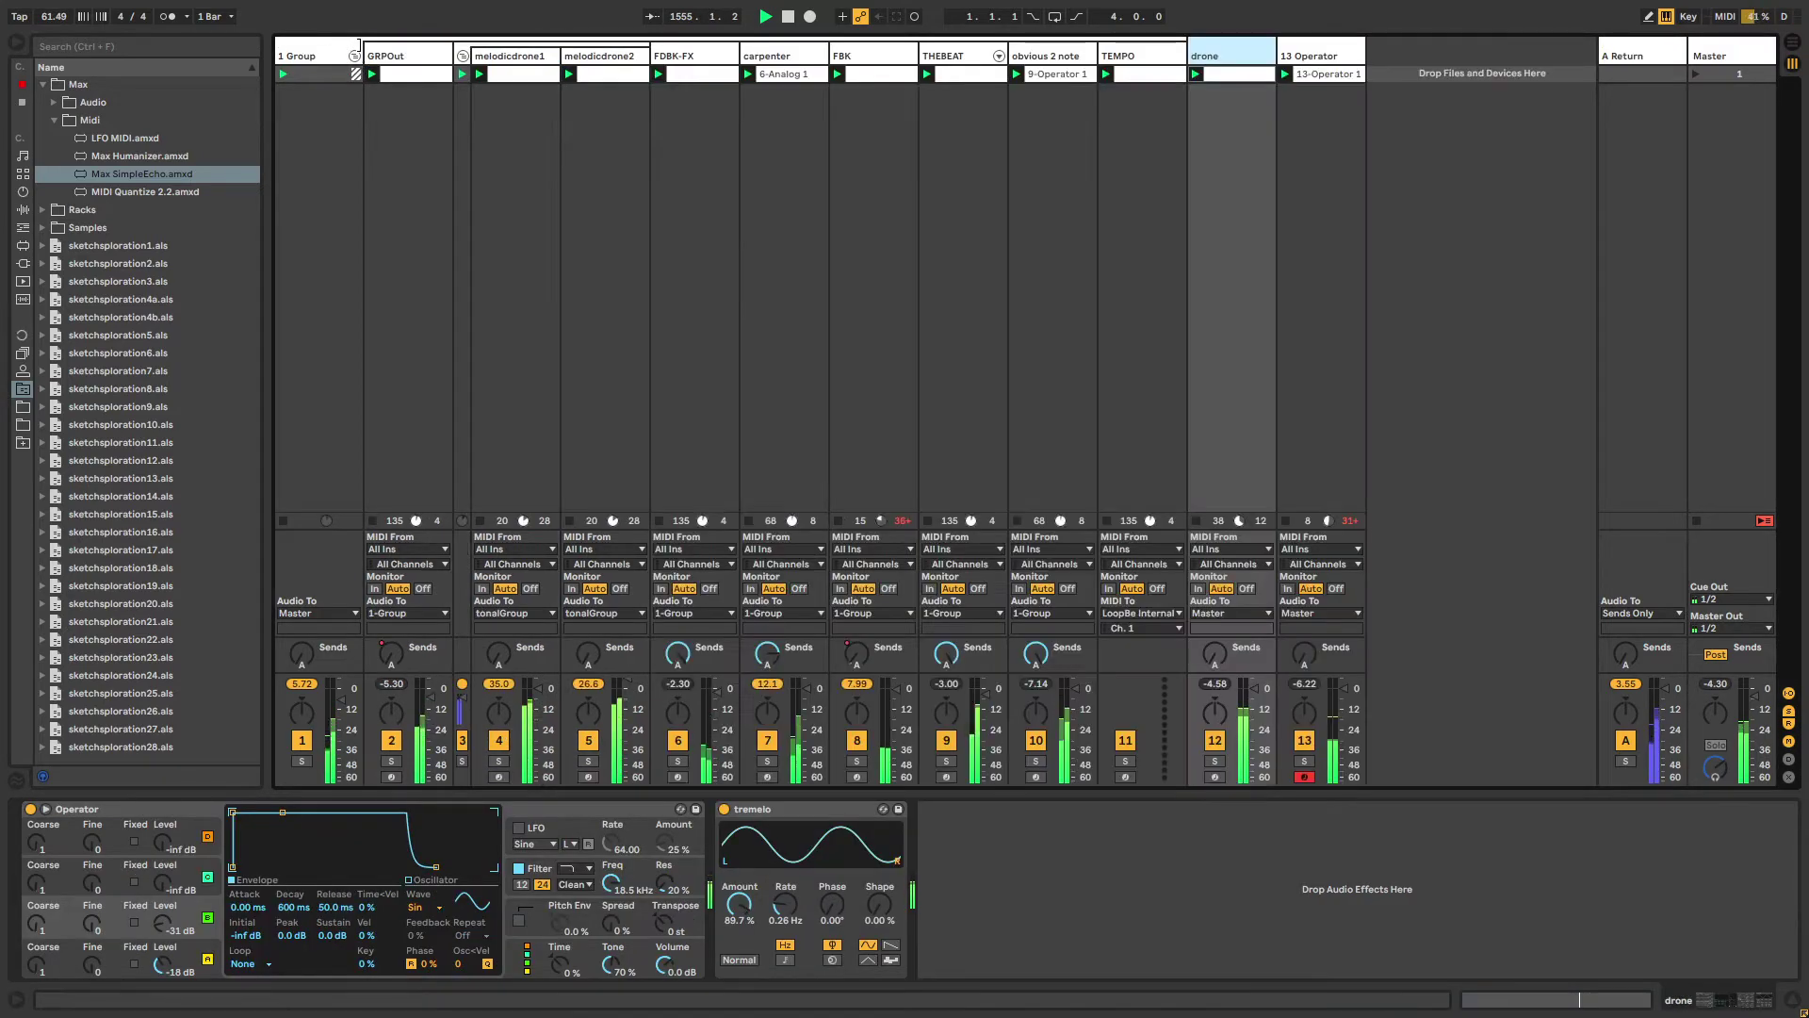
{"action": "left_click", "coordinate": [1149, 55]}
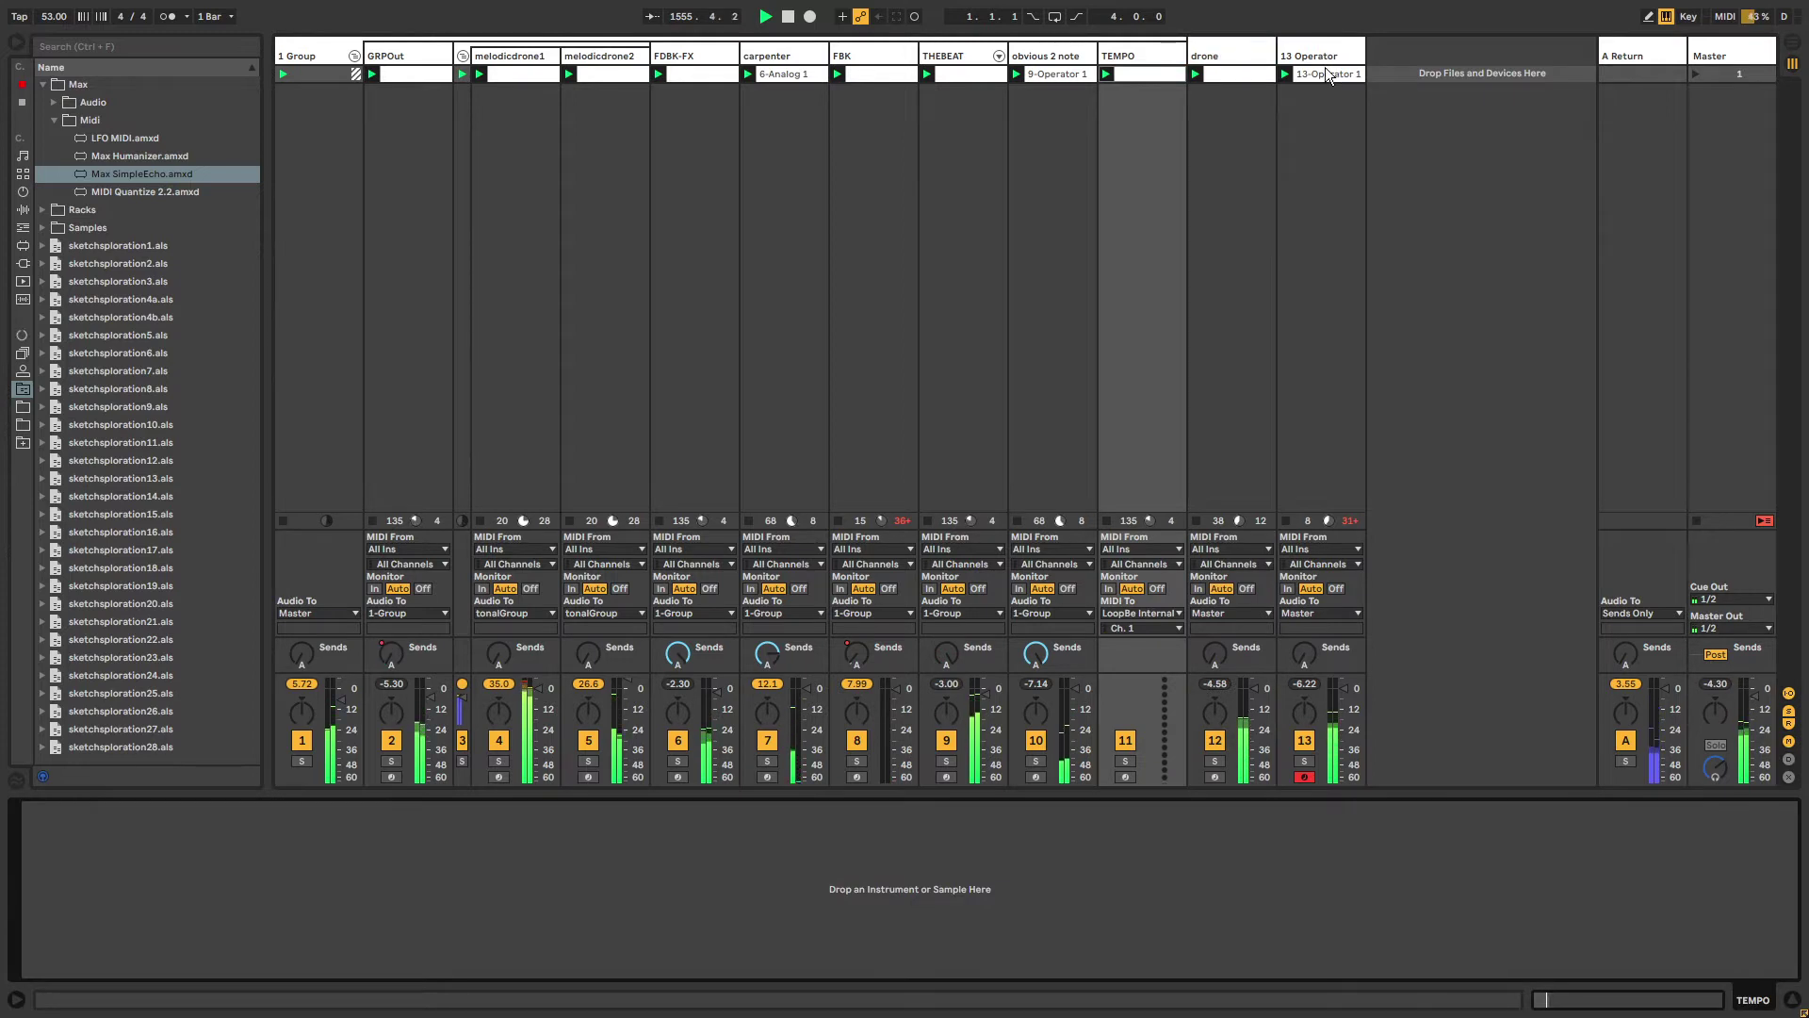
{"action": "left_click", "coordinate": [1744, 59]}
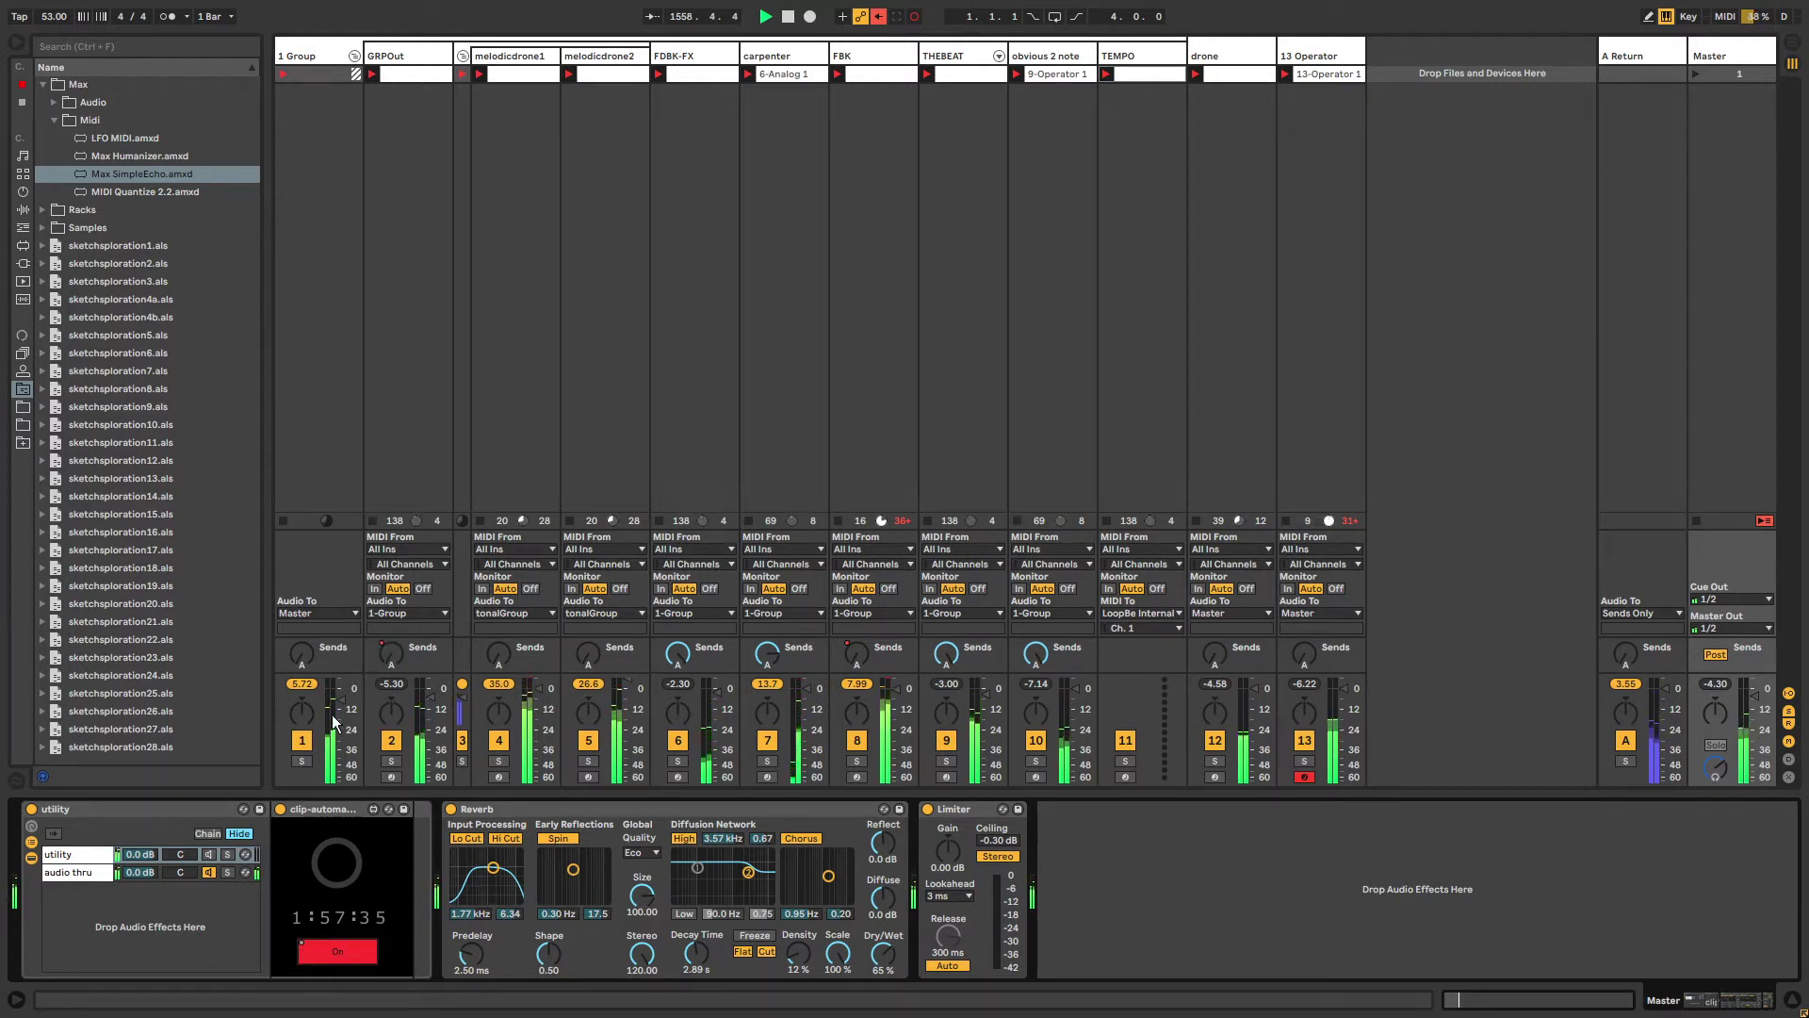
Switch to the Arrangement, unfold the Master track and choose the clip-automation-recorder-indicator's onoff parameter for its automation lane.
{"action": "key", "text": "Tab"}
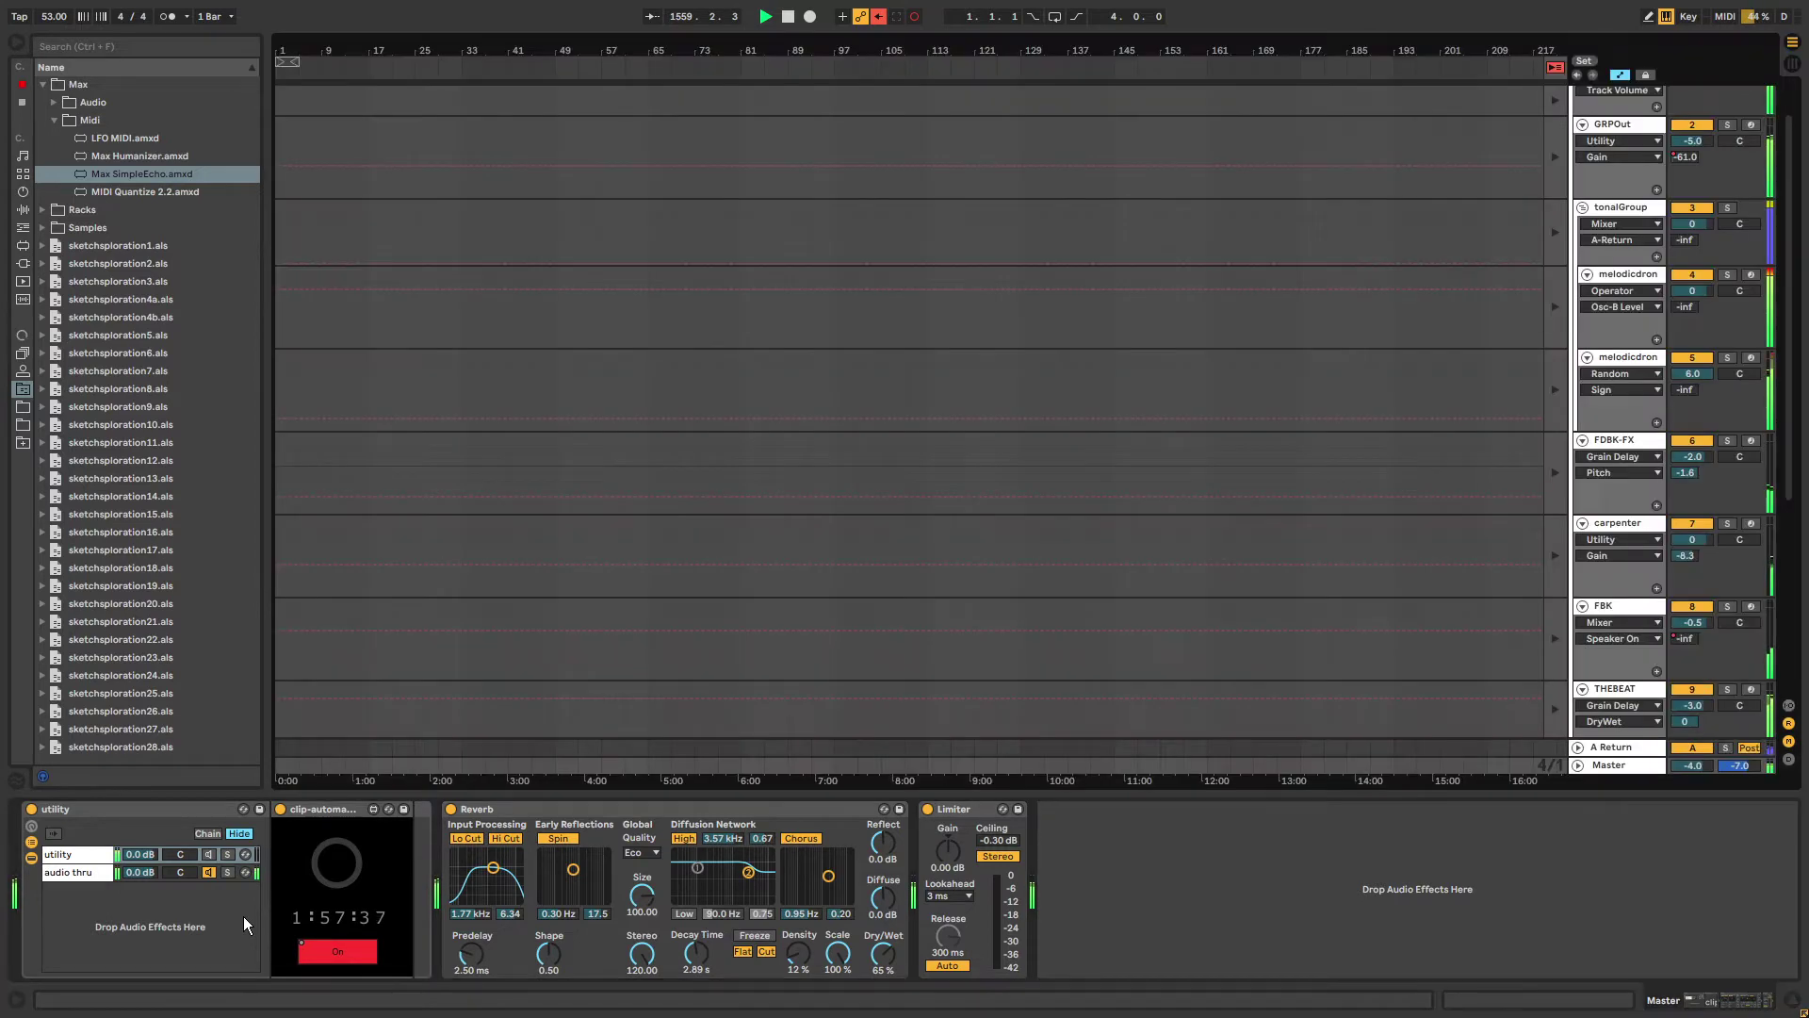
{"action": "scroll", "coordinate": [1791, 474], "scroll_direction": "down", "scroll_amount": 5}
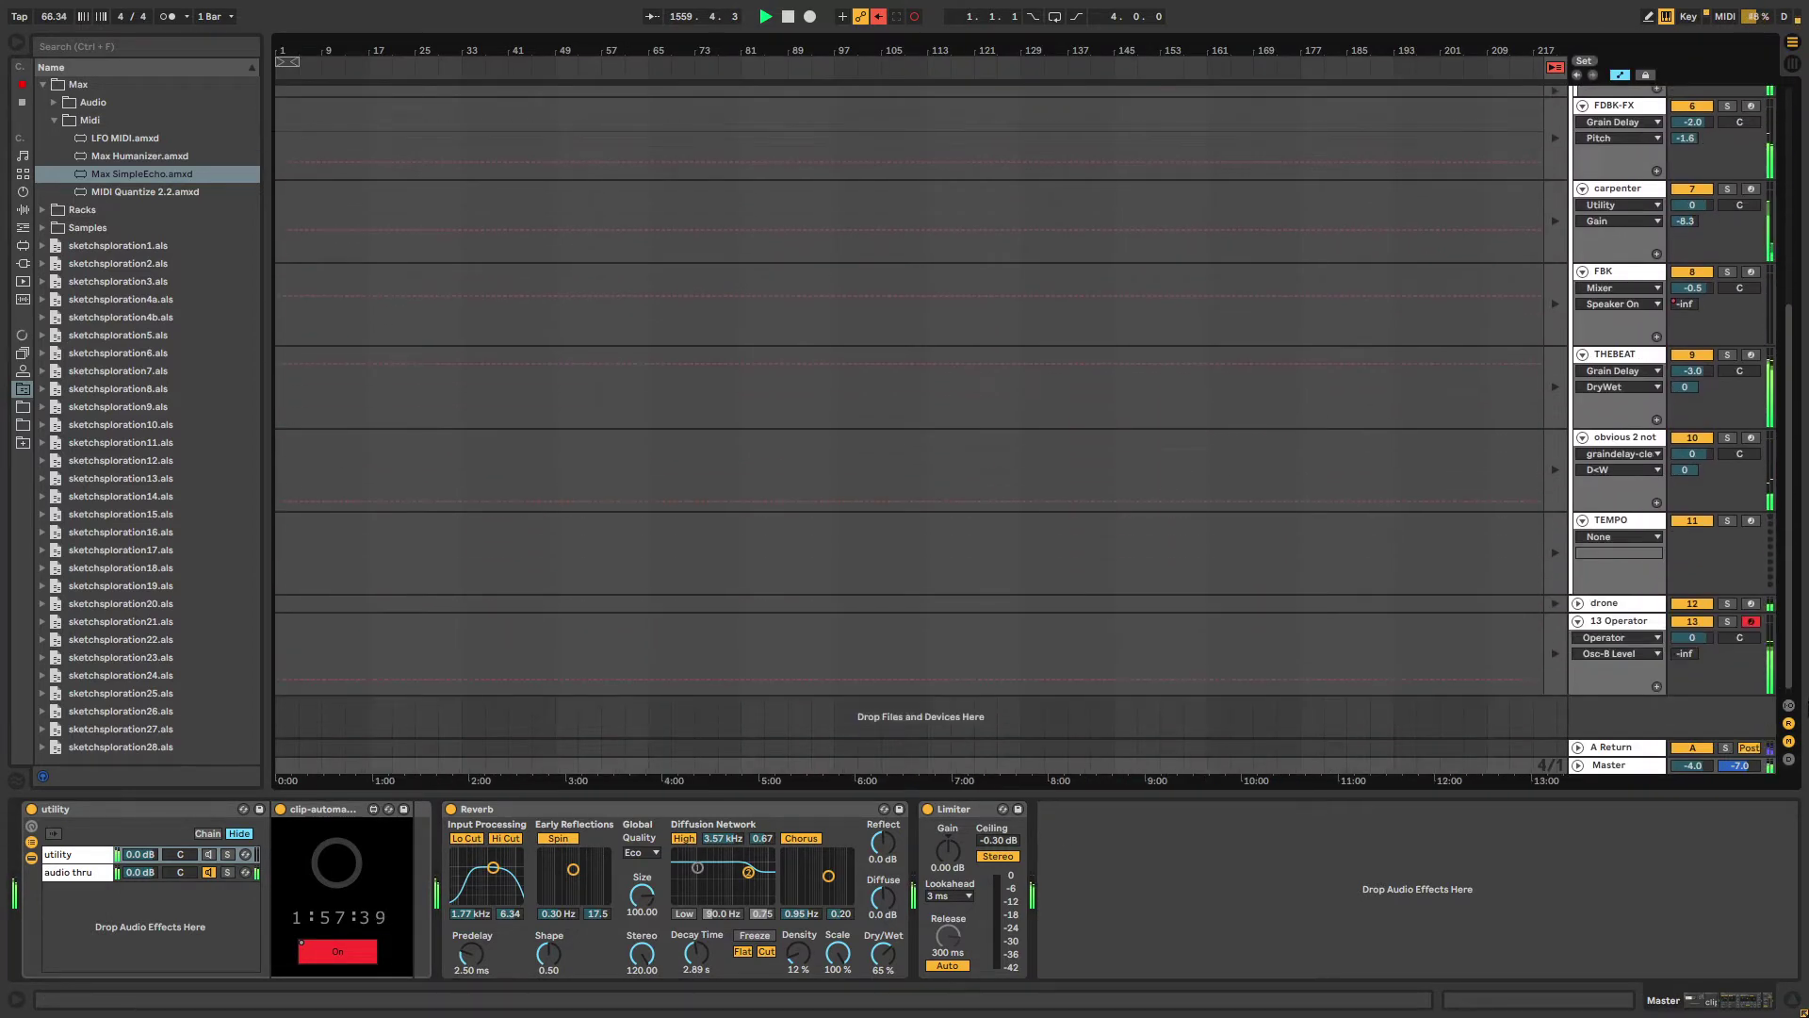
{"action": "left_click", "coordinate": [1579, 765]}
{"action": "left_click", "coordinate": [1599, 702]}
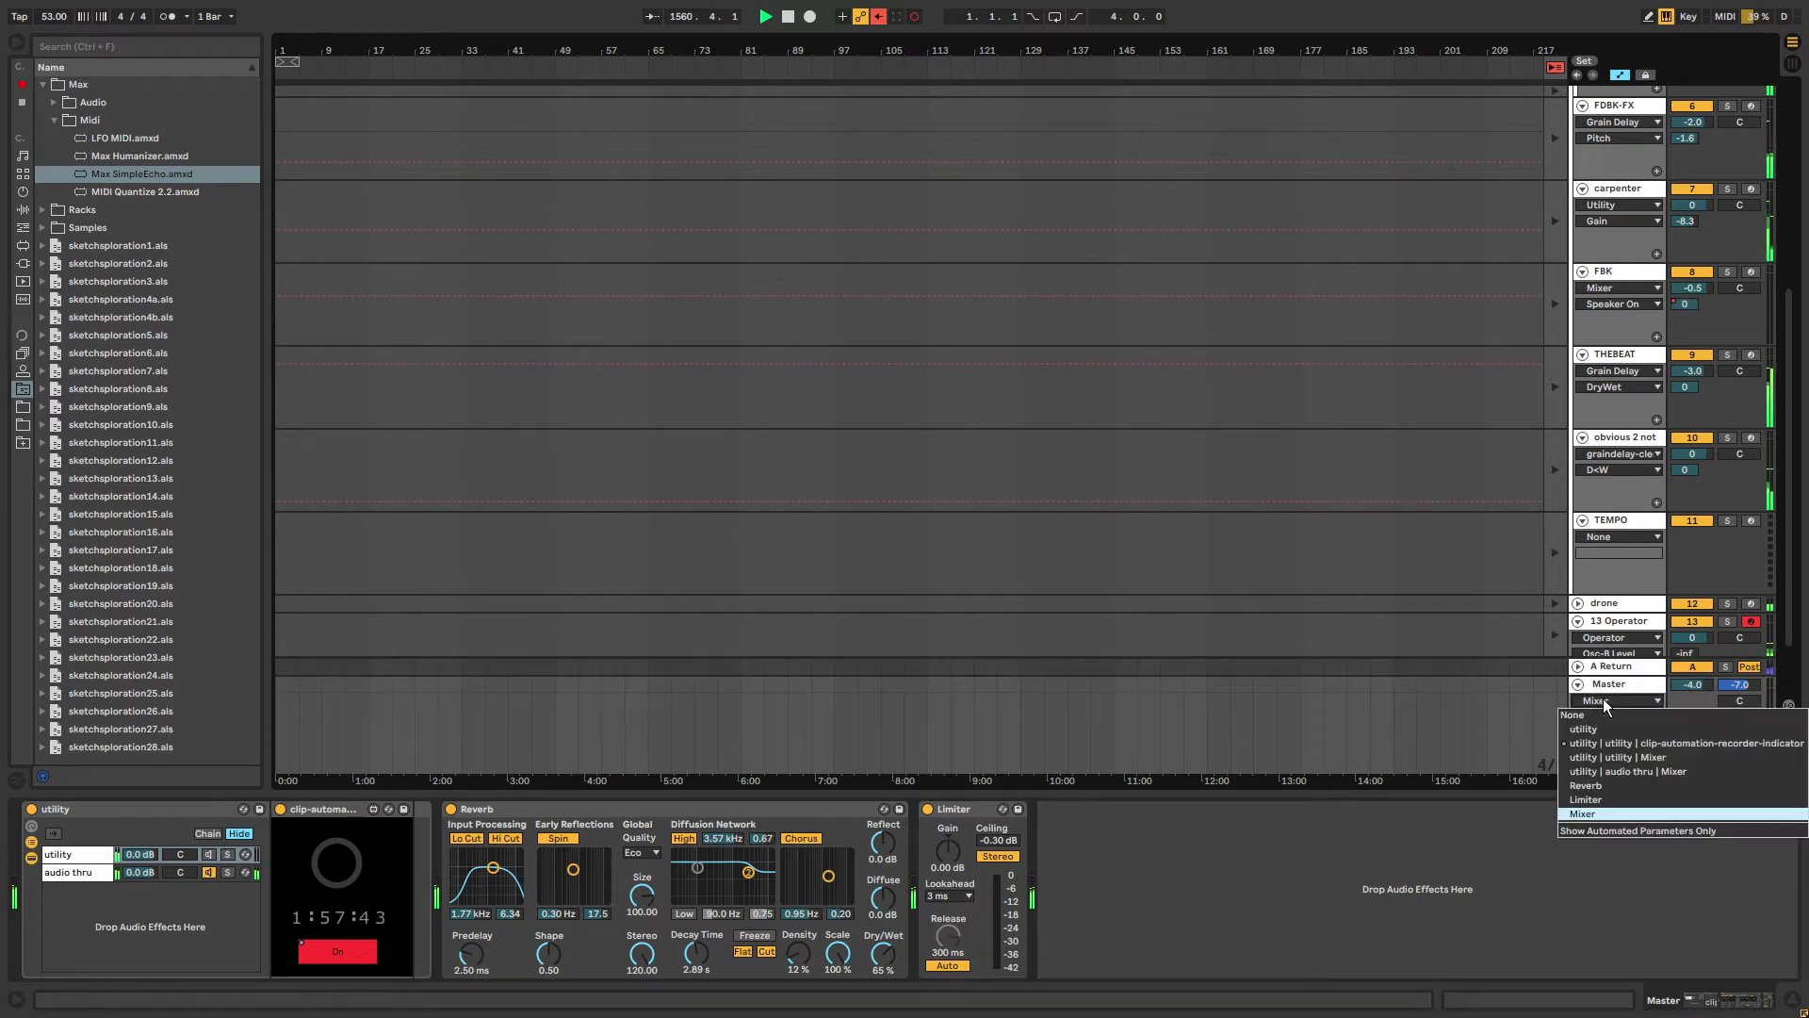
{"action": "left_click", "coordinate": [1603, 742]}
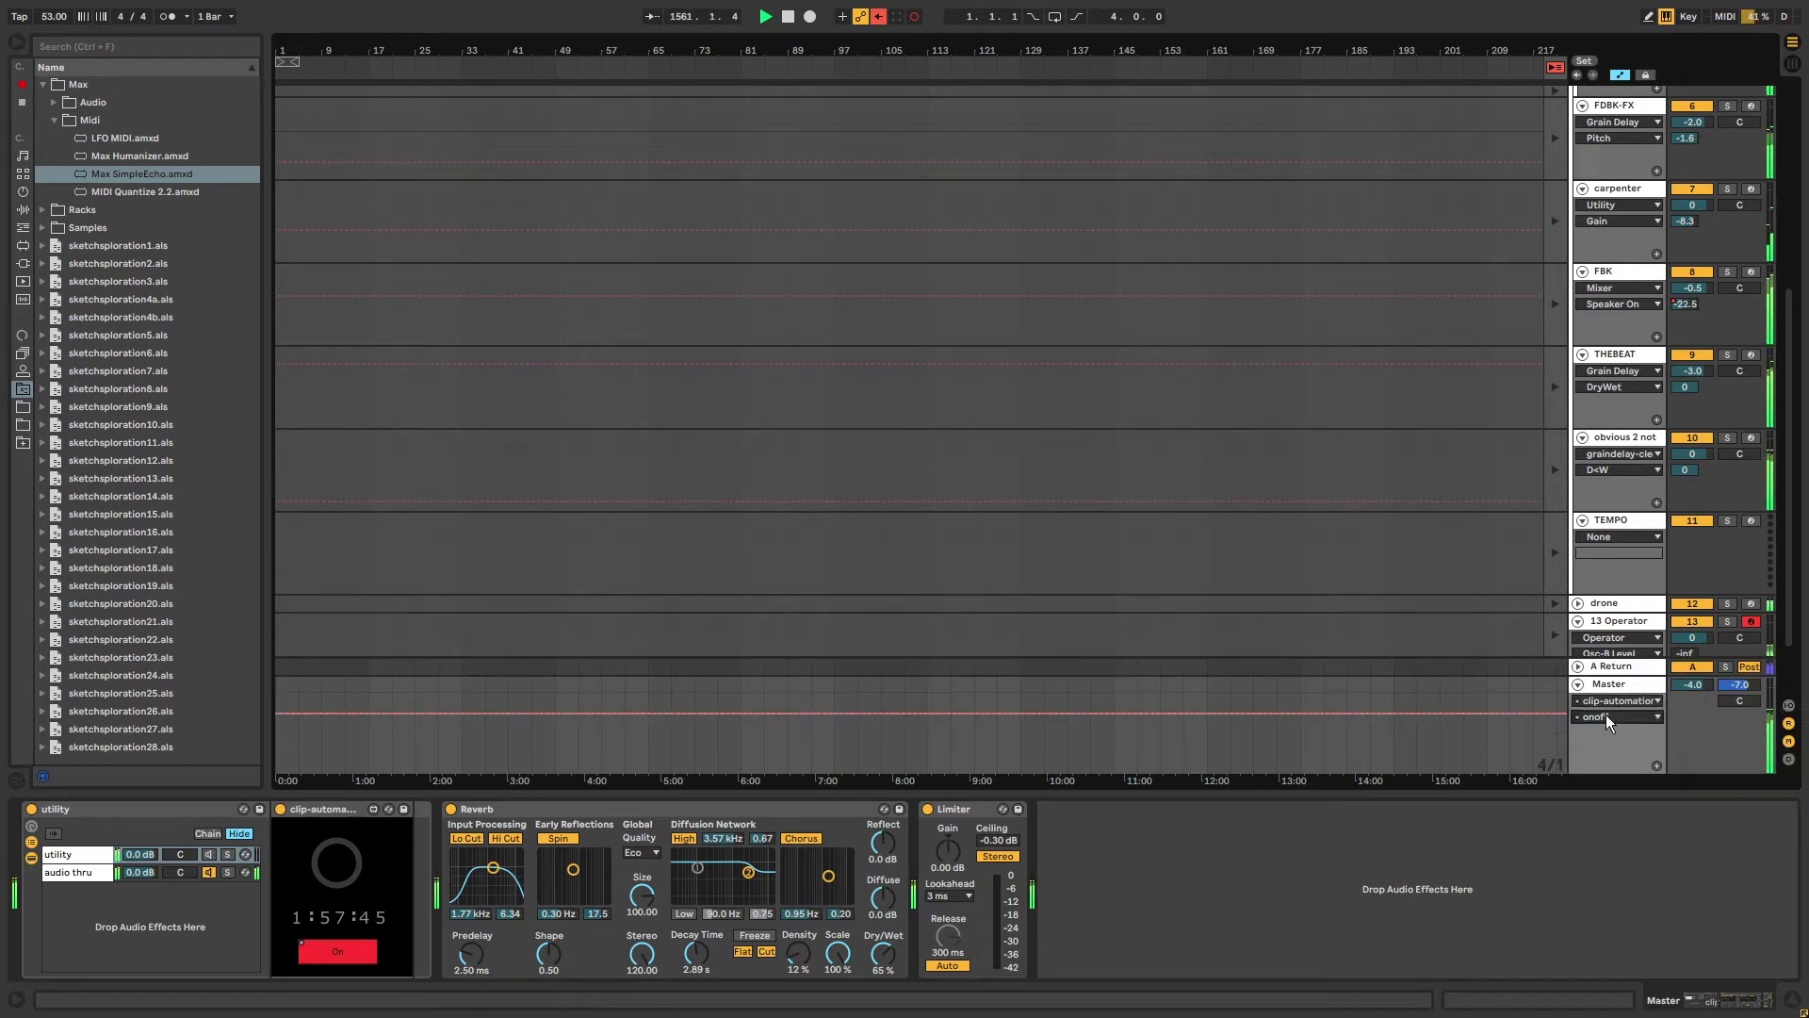
{"action": "left_click", "coordinate": [1605, 717]}
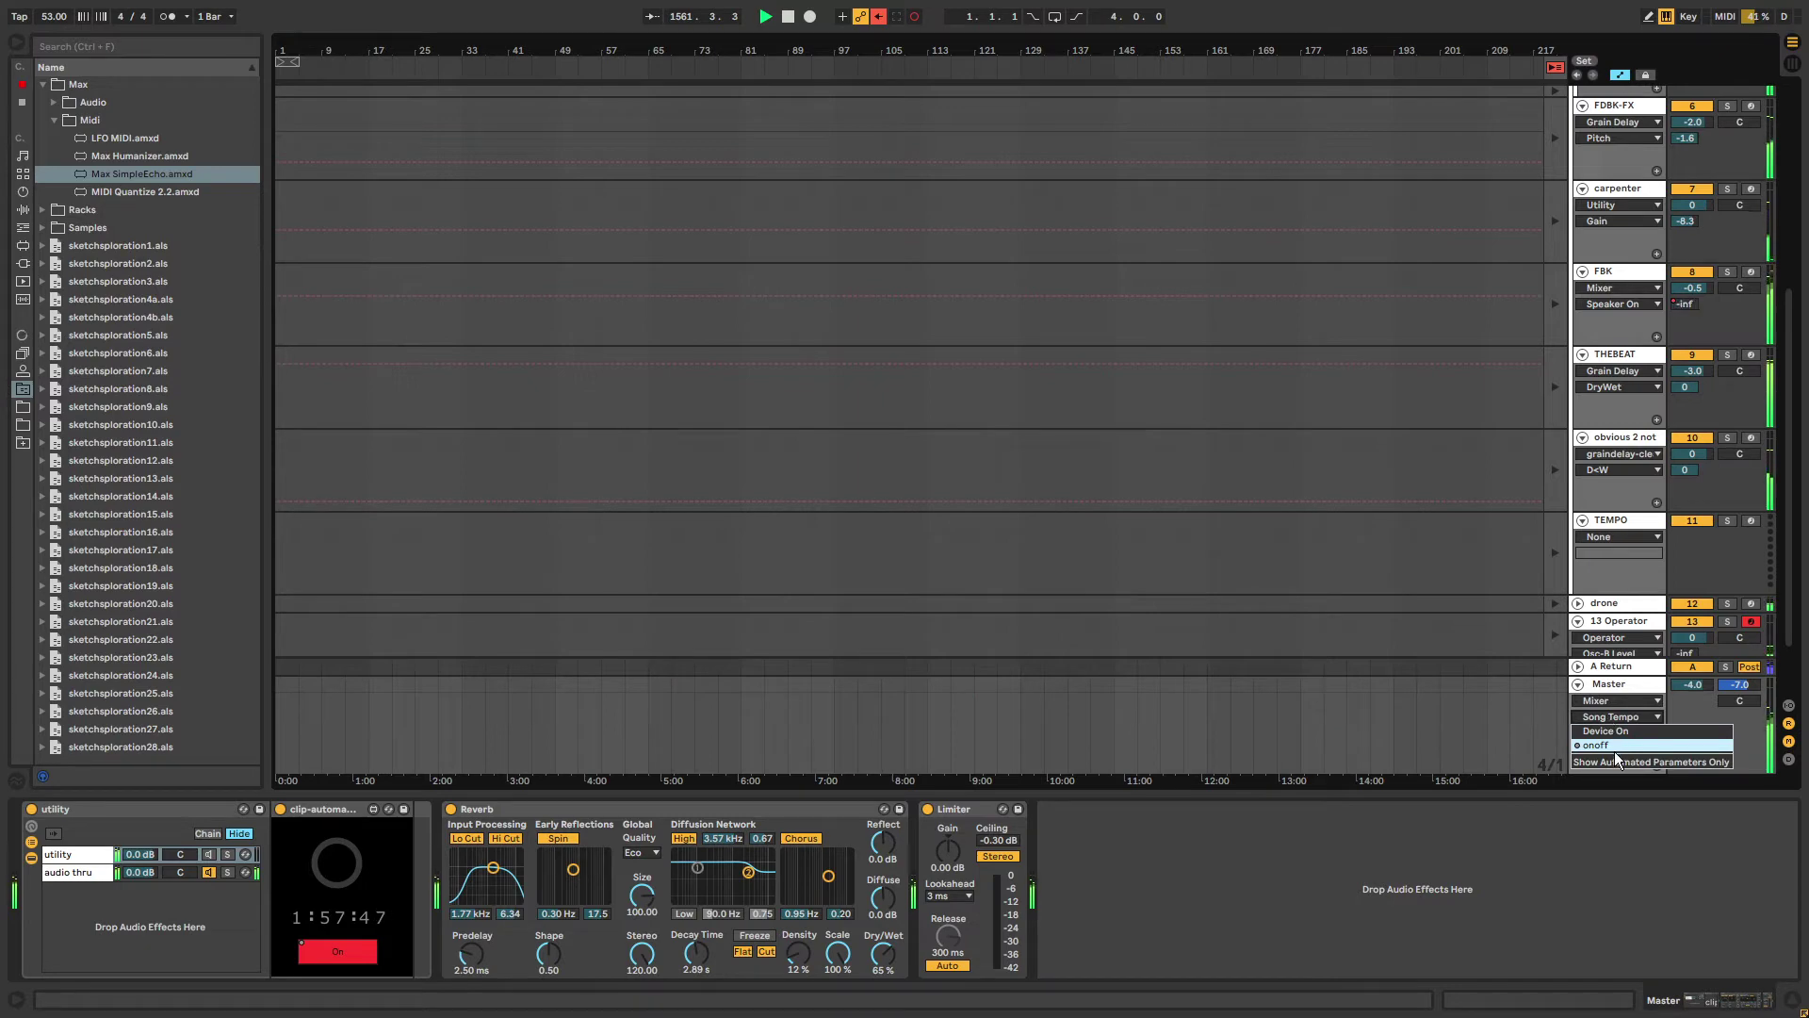
{"action": "left_click", "coordinate": [1611, 746]}
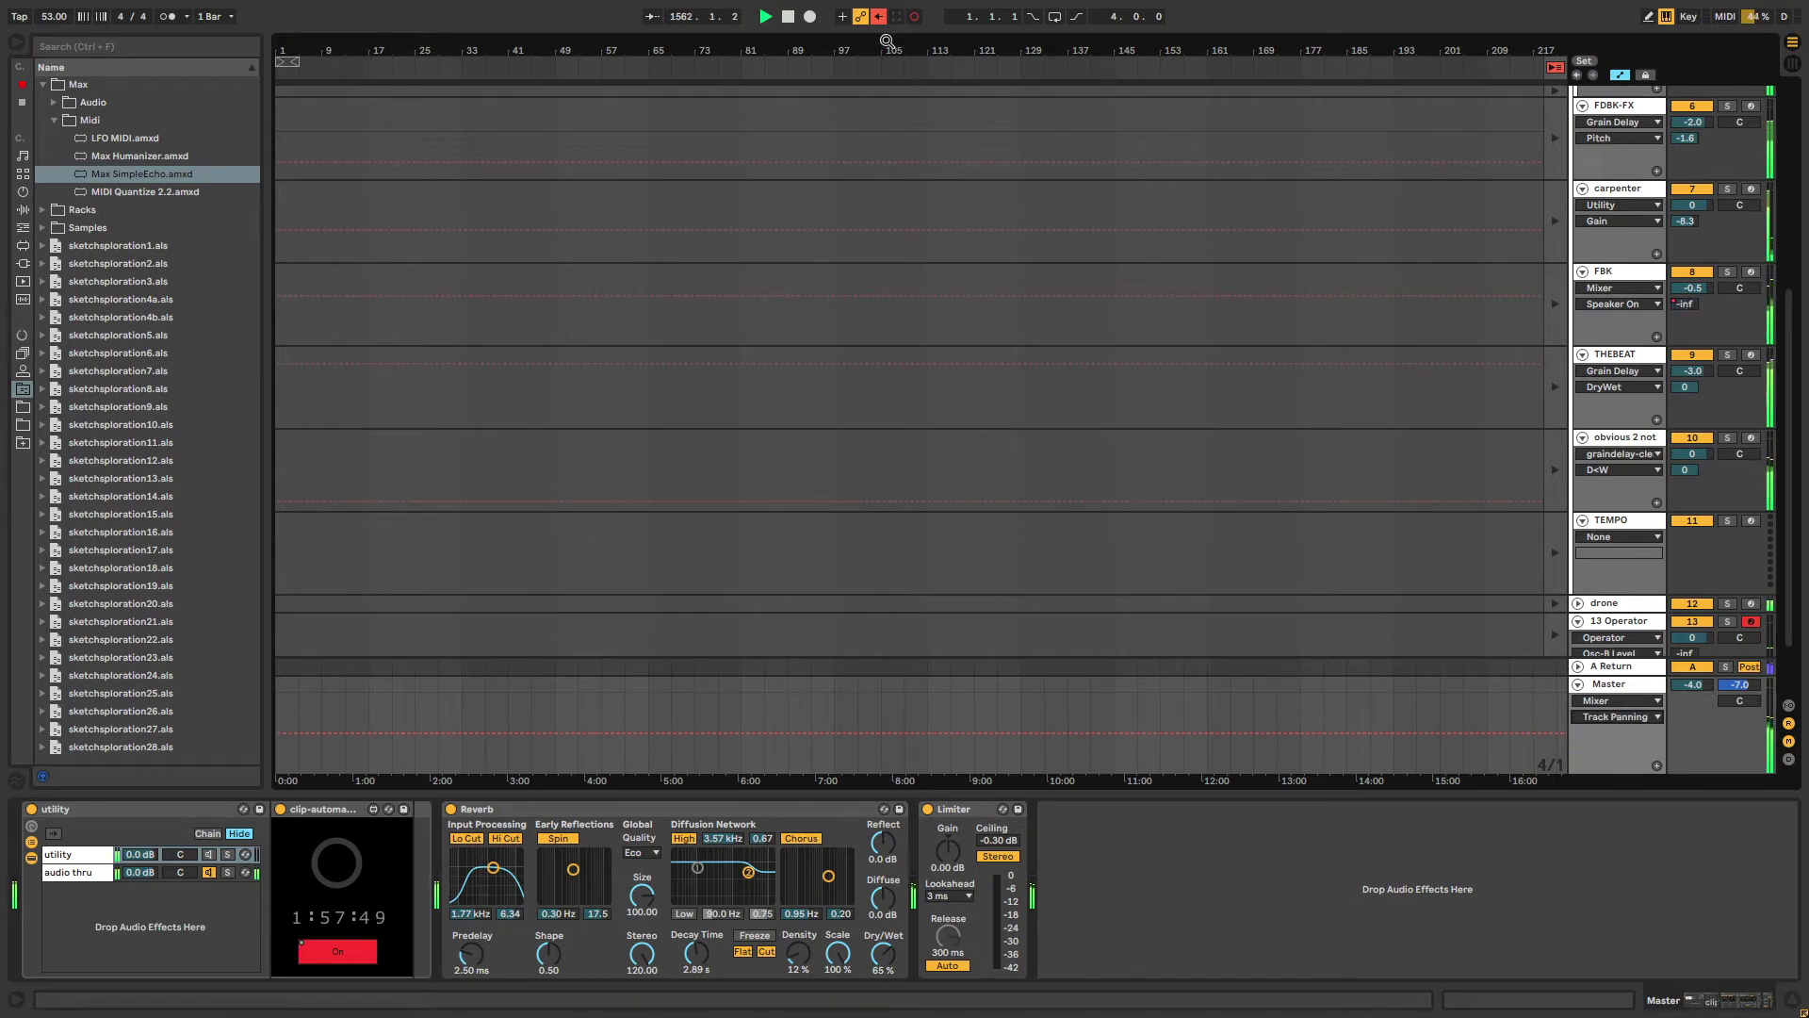
Disarm automation recording and draw a raised Song Tempo block on the Master lane across about bars 993 to 1025.
{"action": "left_click_drag", "start_coordinate": [887, 41], "coordinate": [396, 29]}
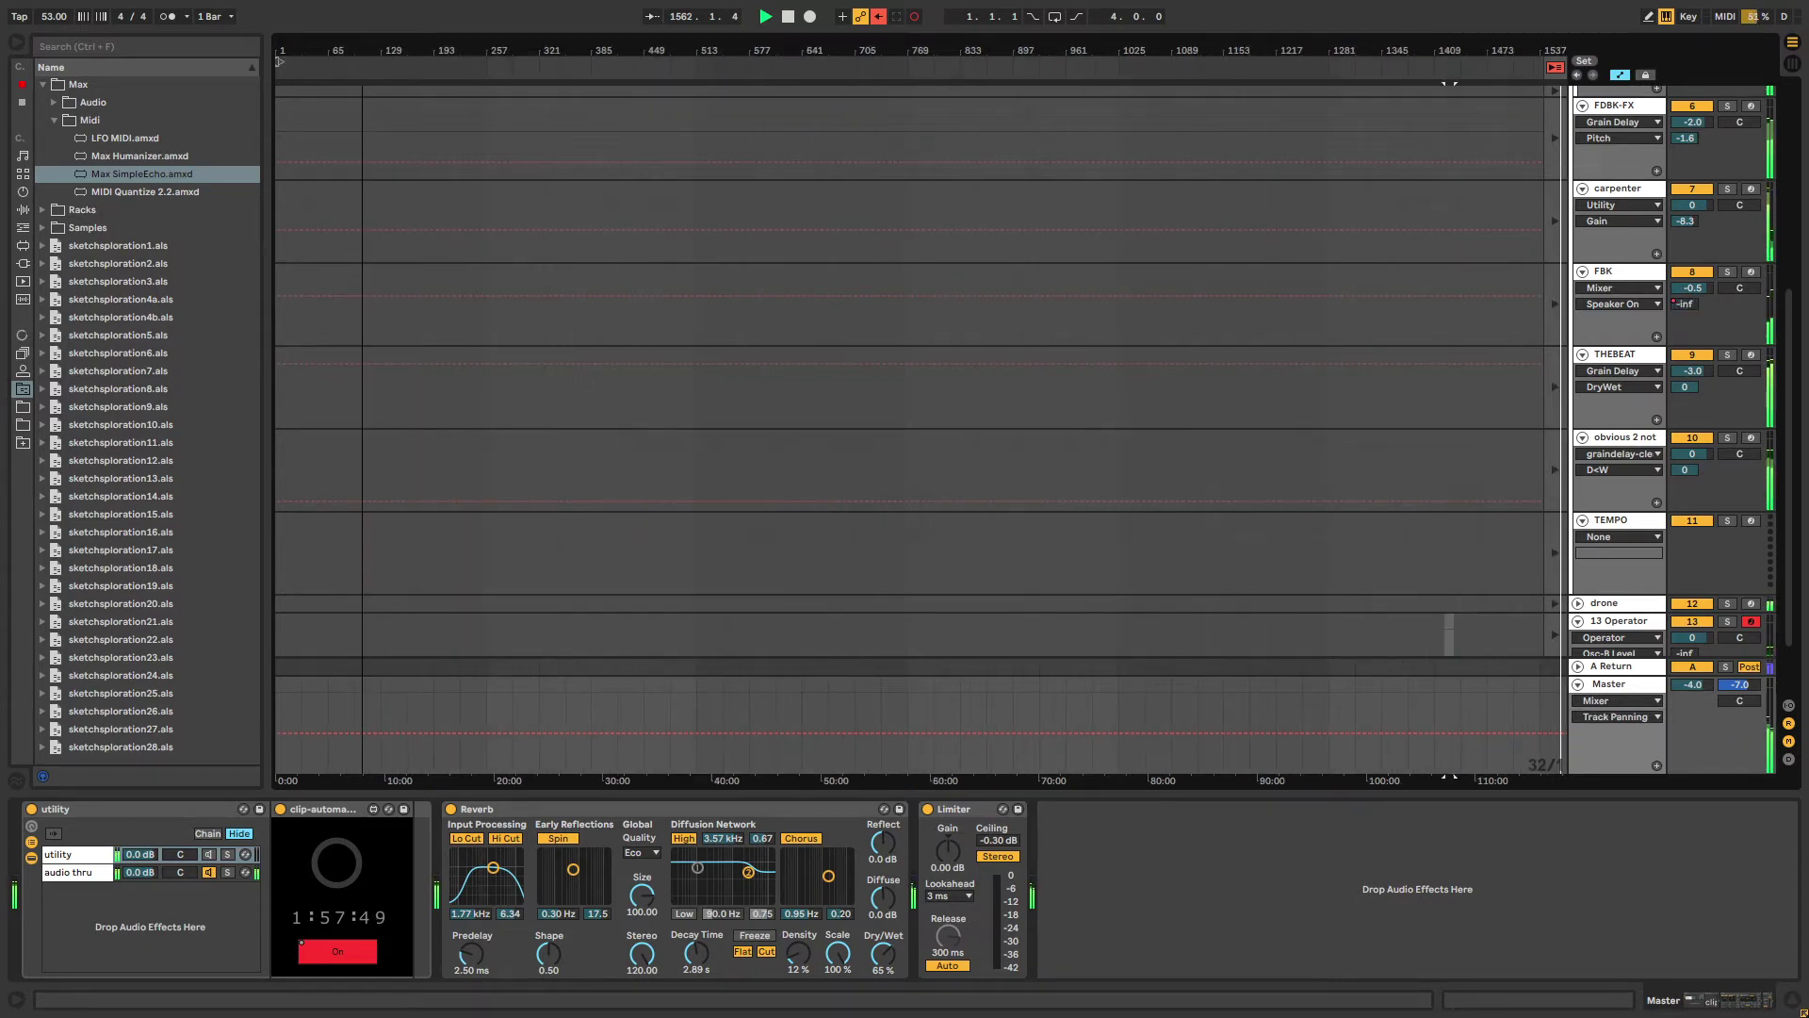
{"action": "left_click", "coordinate": [872, 18]}
{"action": "left_click", "coordinate": [1108, 708]}
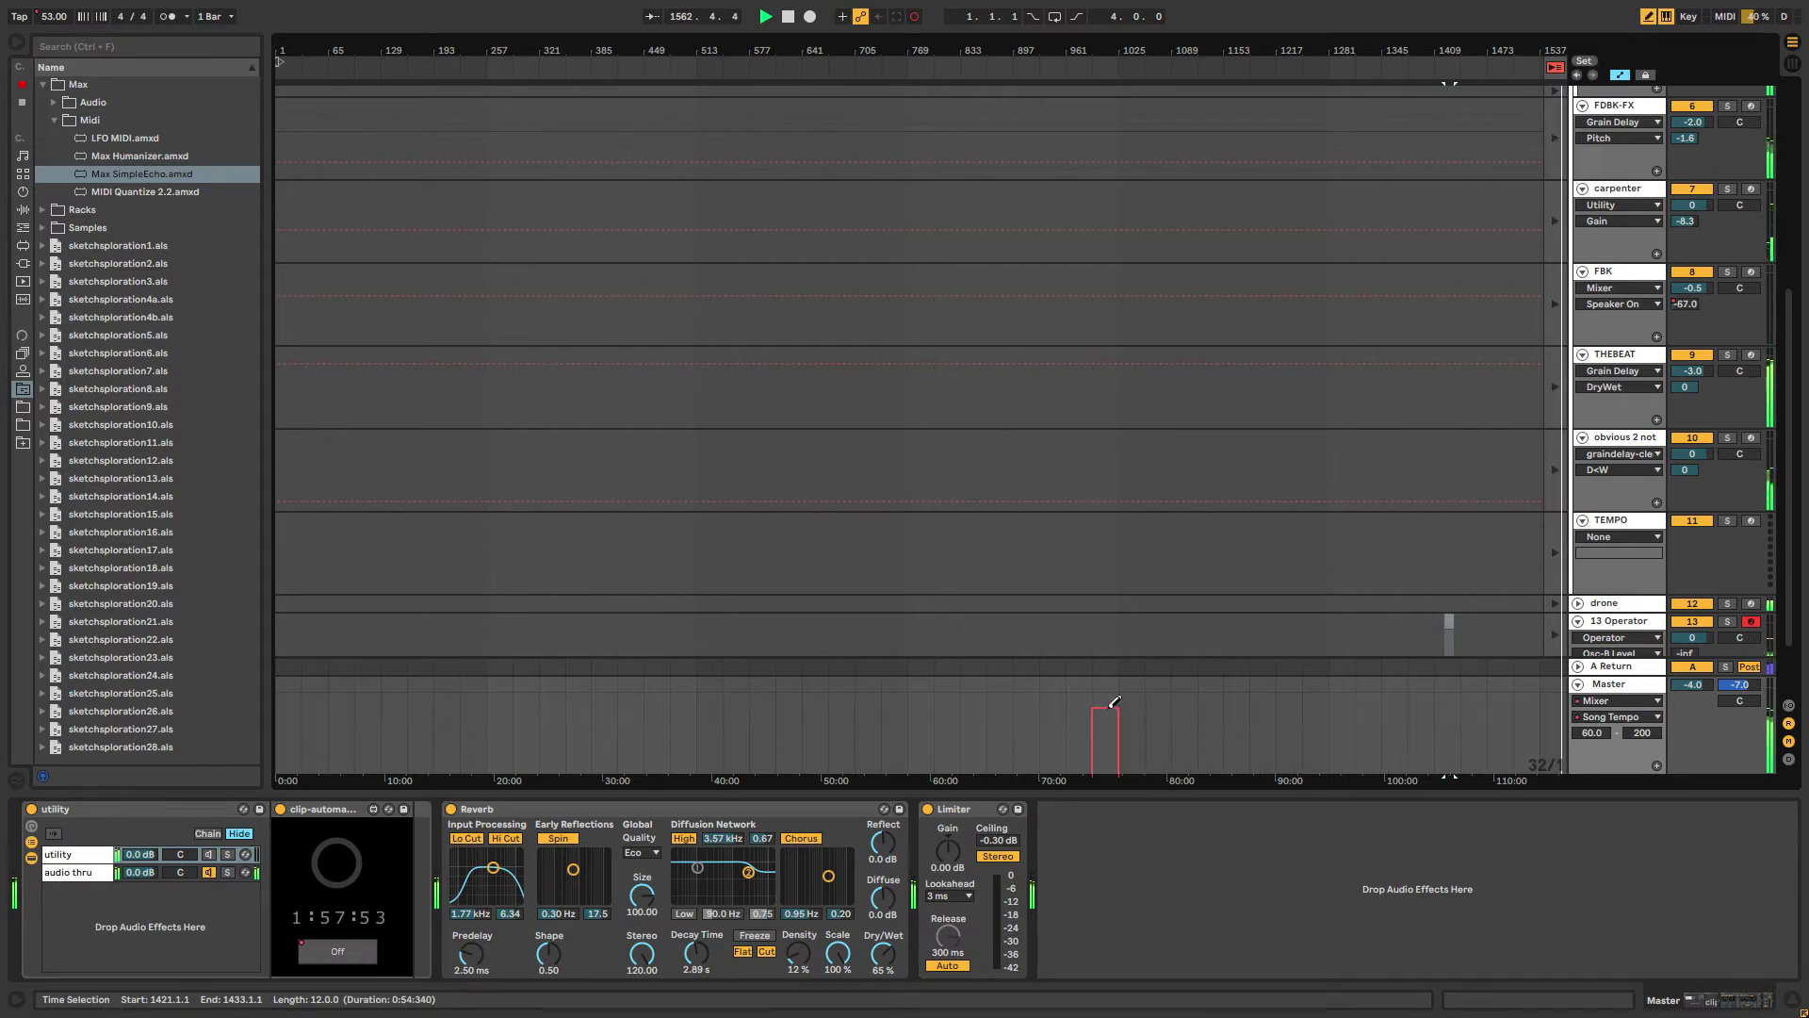
Select bars 993 to 1441 across the tracks and delete the drawn Song Tempo block.
{"action": "scroll", "coordinate": [1109, 708], "scroll_direction": "down", "scroll_amount": 1}
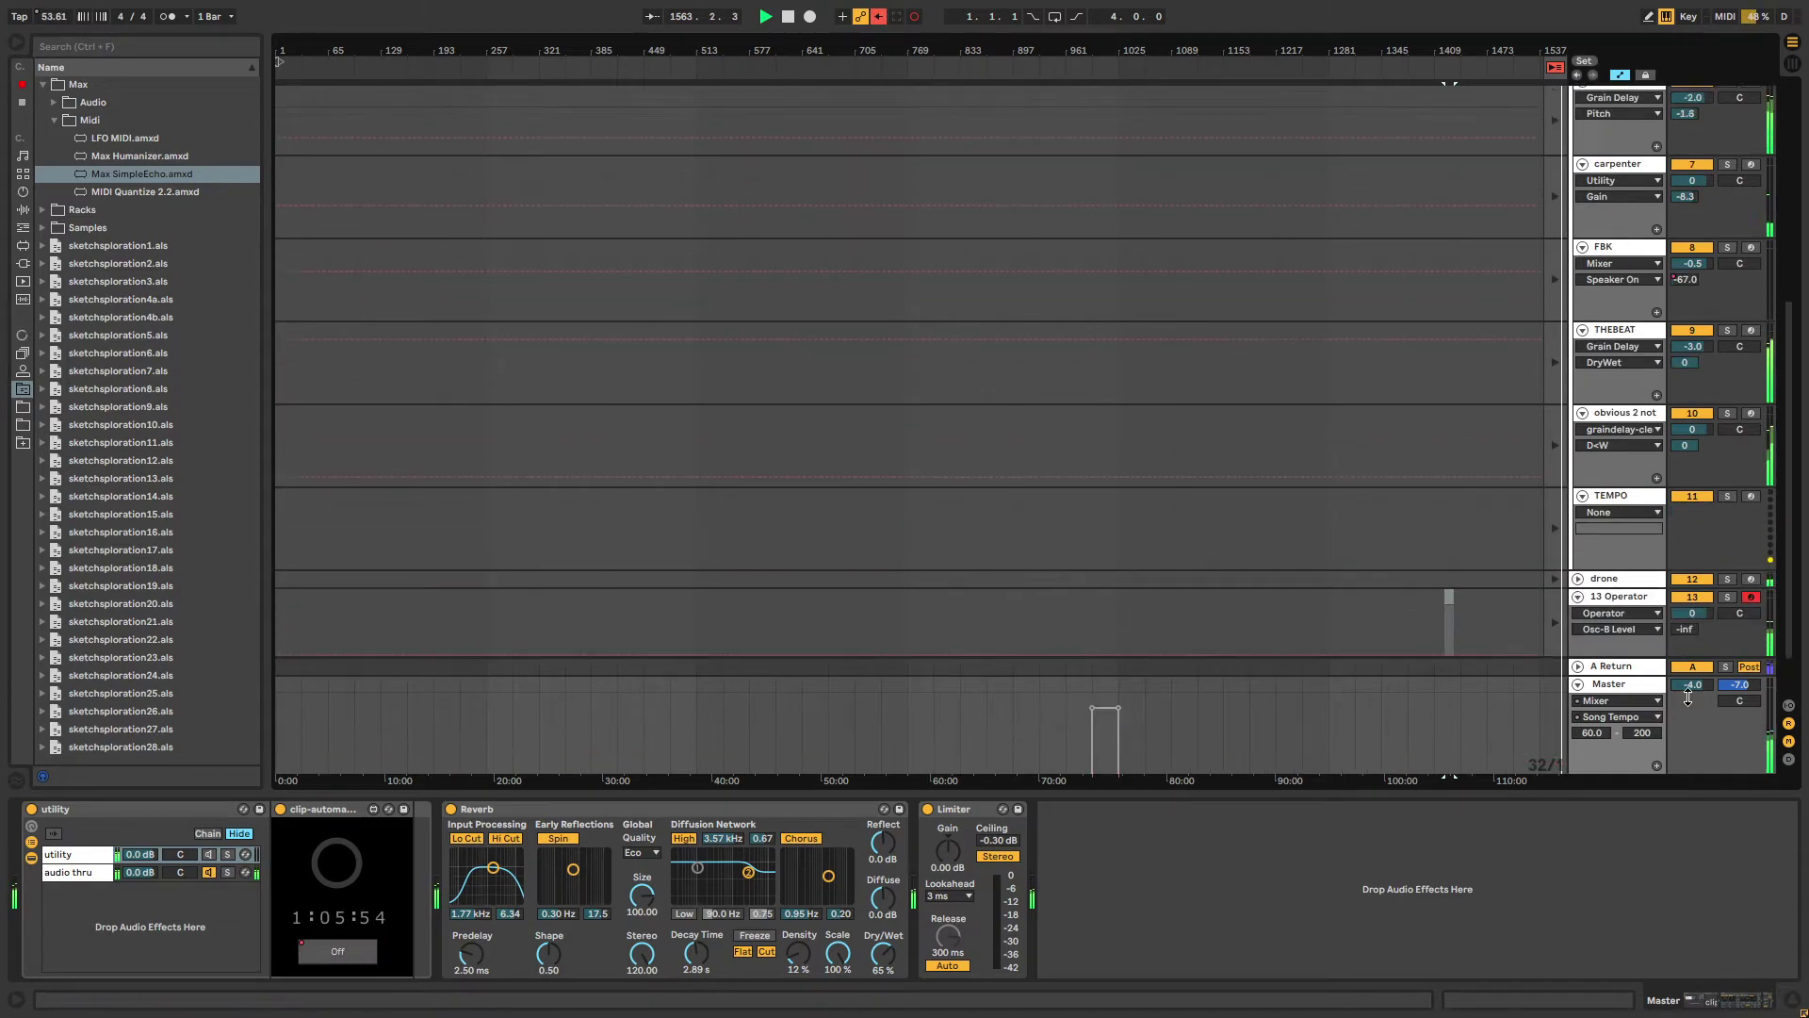
{"action": "left_click", "coordinate": [1631, 670]}
{"action": "left_click", "coordinate": [1275, 705]}
{"action": "left_click", "coordinate": [1275, 705]}
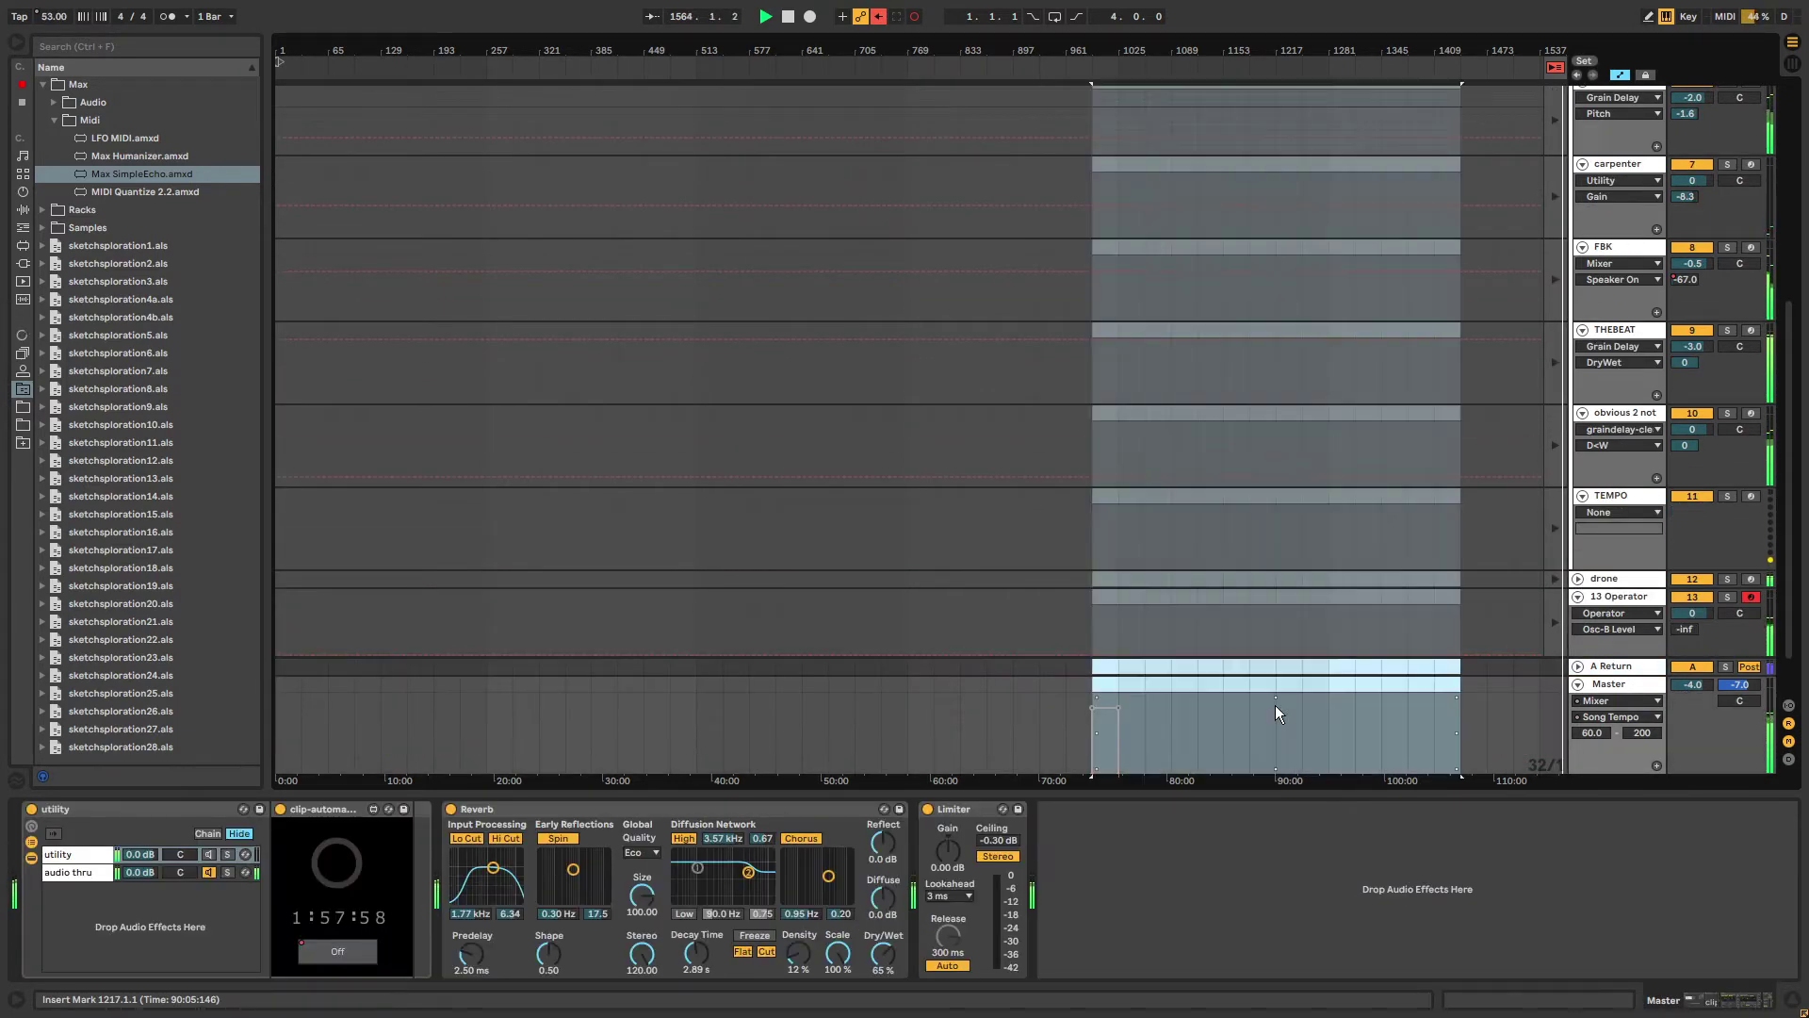
{"action": "key", "text": "Delete"}
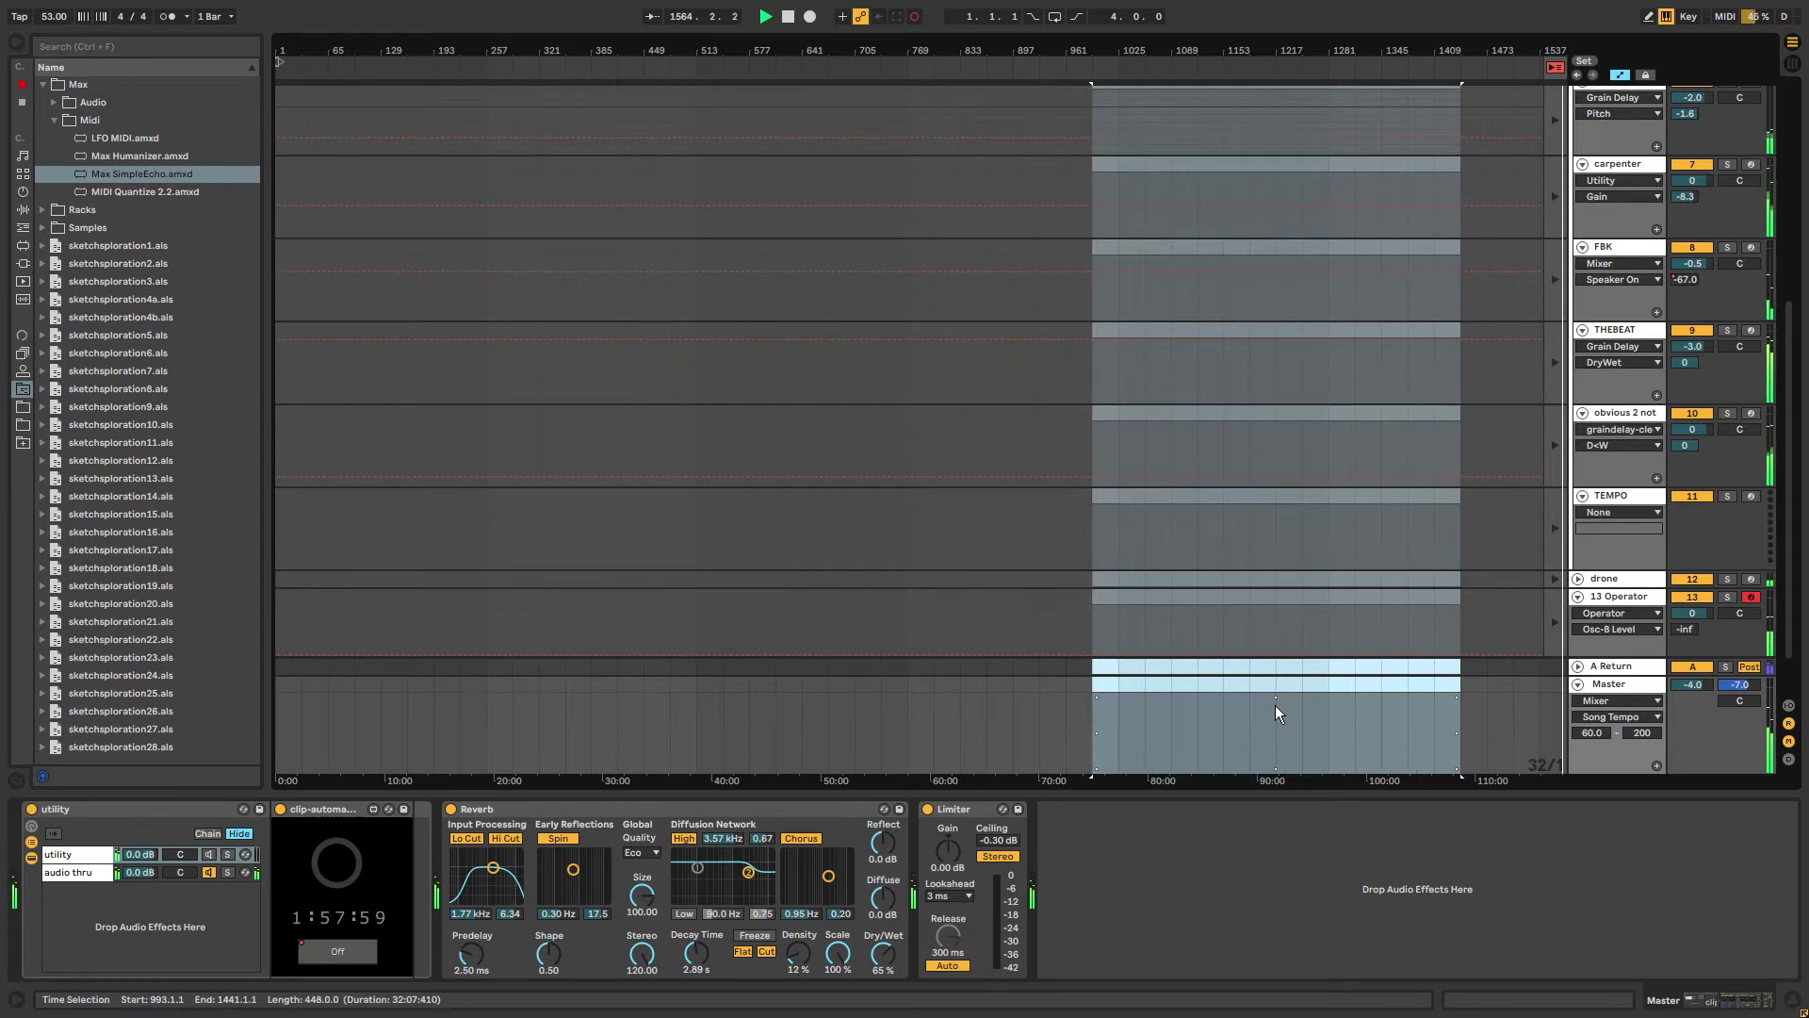
Stop playback and show the clip-automation-recorder-indicator's onoff automation in the Master lane.
{"action": "left_click", "coordinate": [1599, 702]}
{"action": "left_click", "coordinate": [1461, 718]}
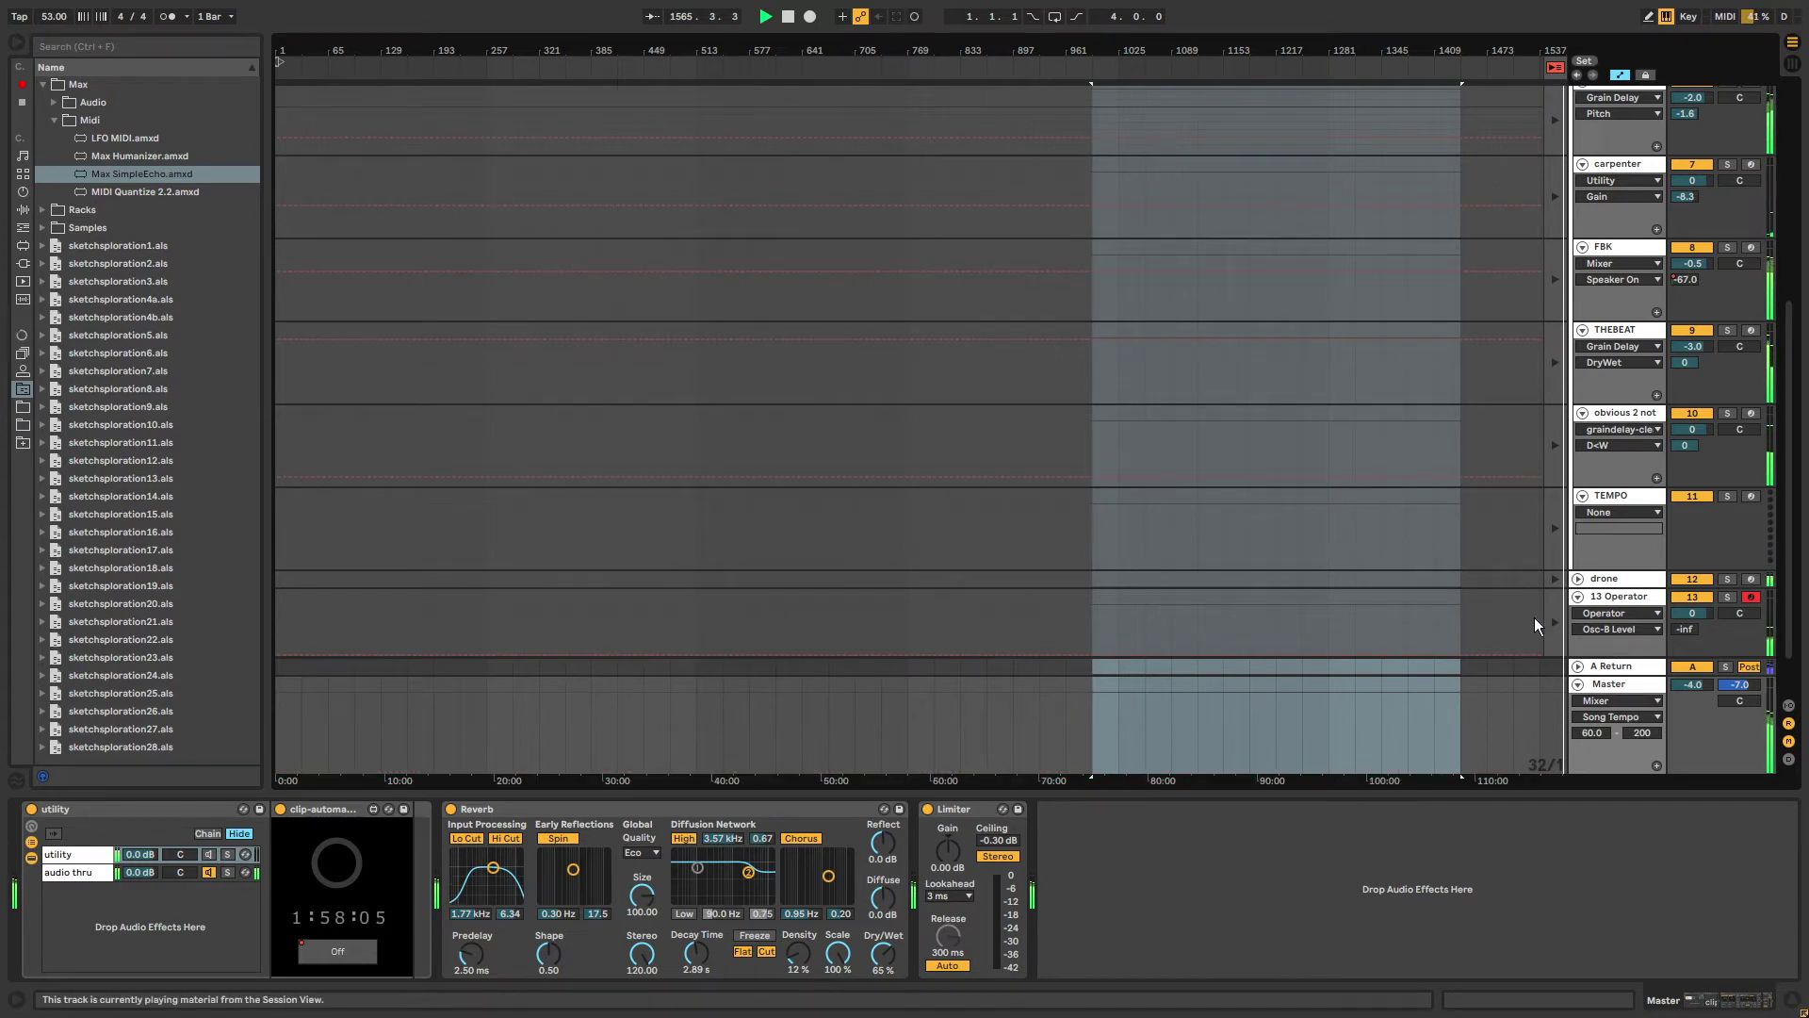
{"action": "left_click", "coordinate": [1623, 698]}
{"action": "left_click", "coordinate": [962, 574]}
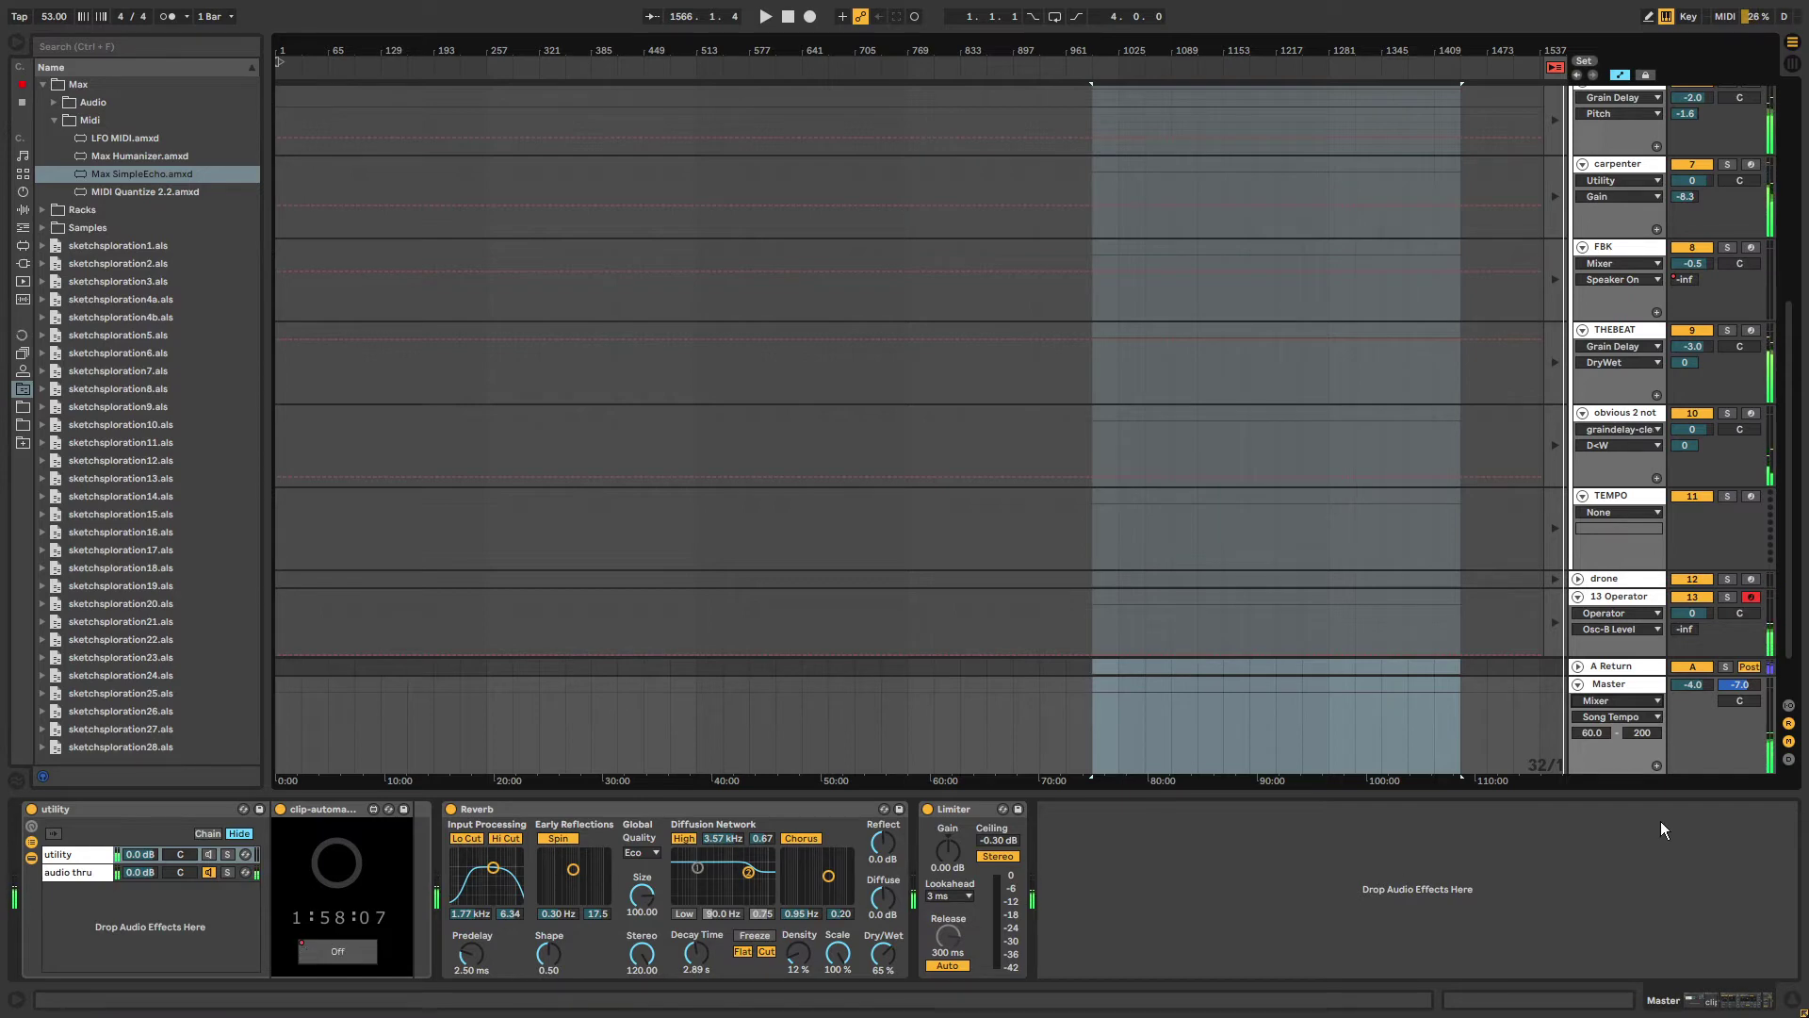
{"action": "left_click", "coordinate": [1615, 701]}
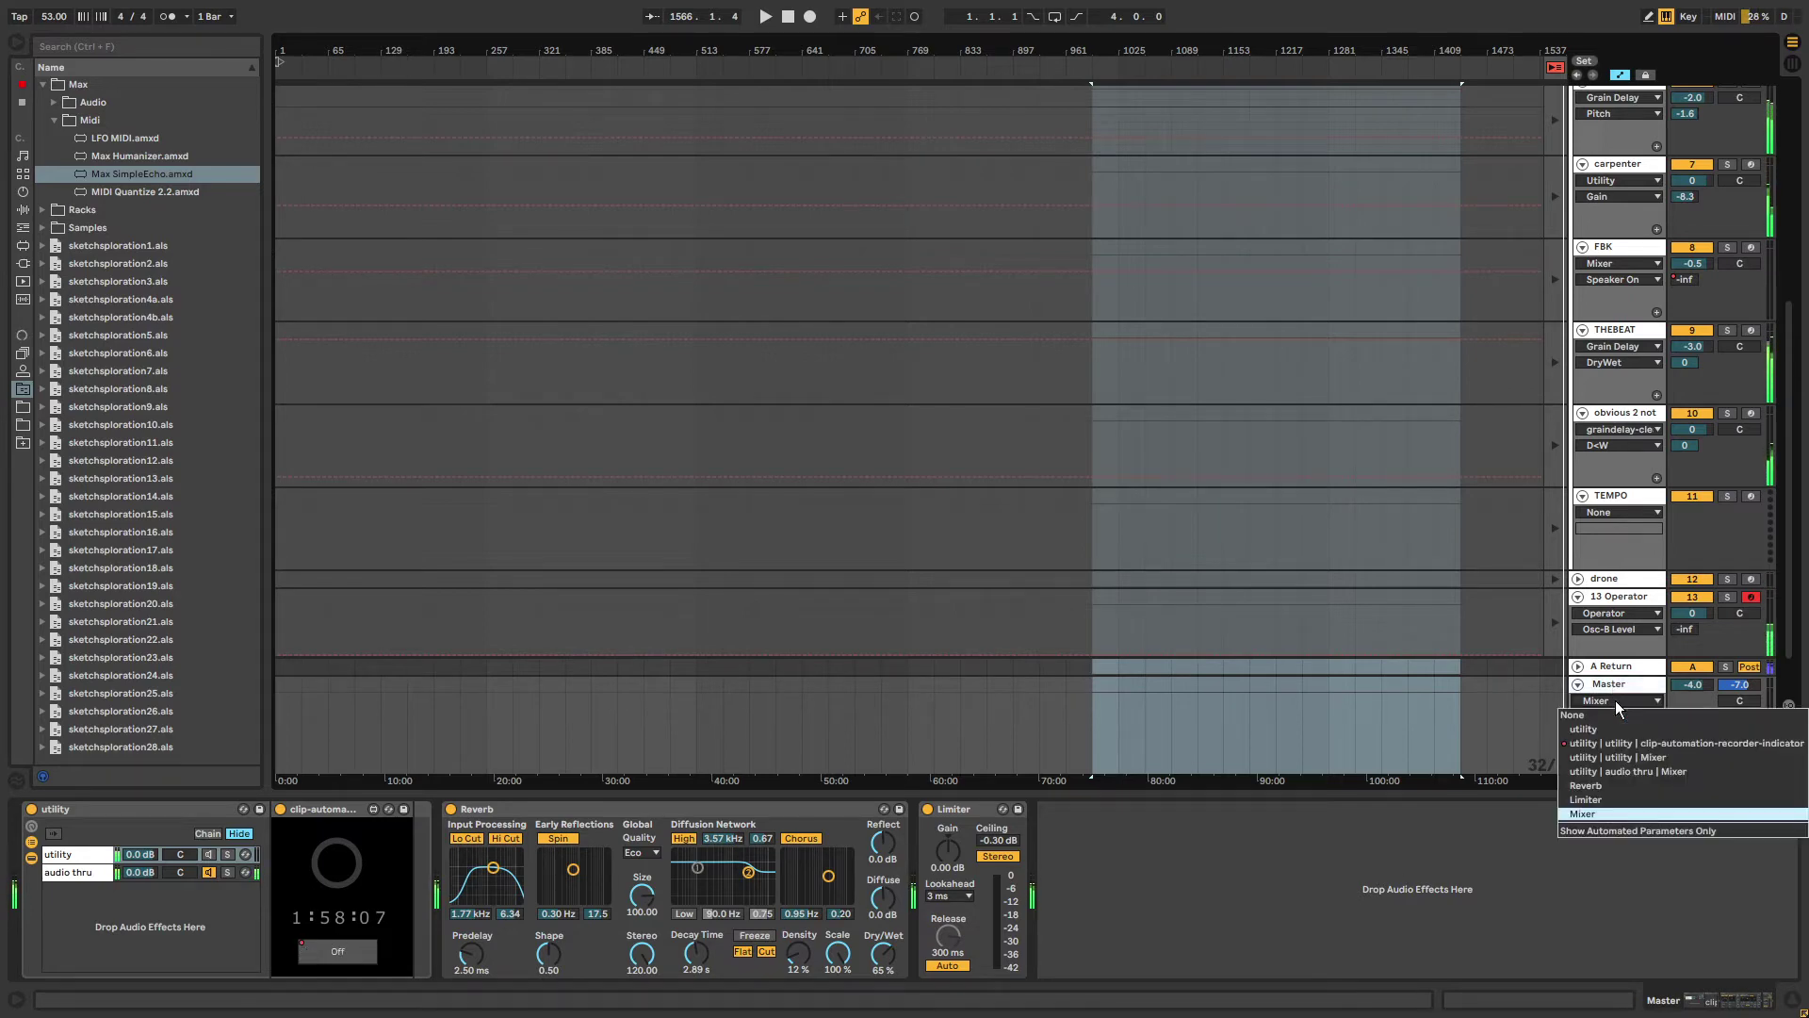
{"action": "left_click", "coordinate": [1618, 743]}
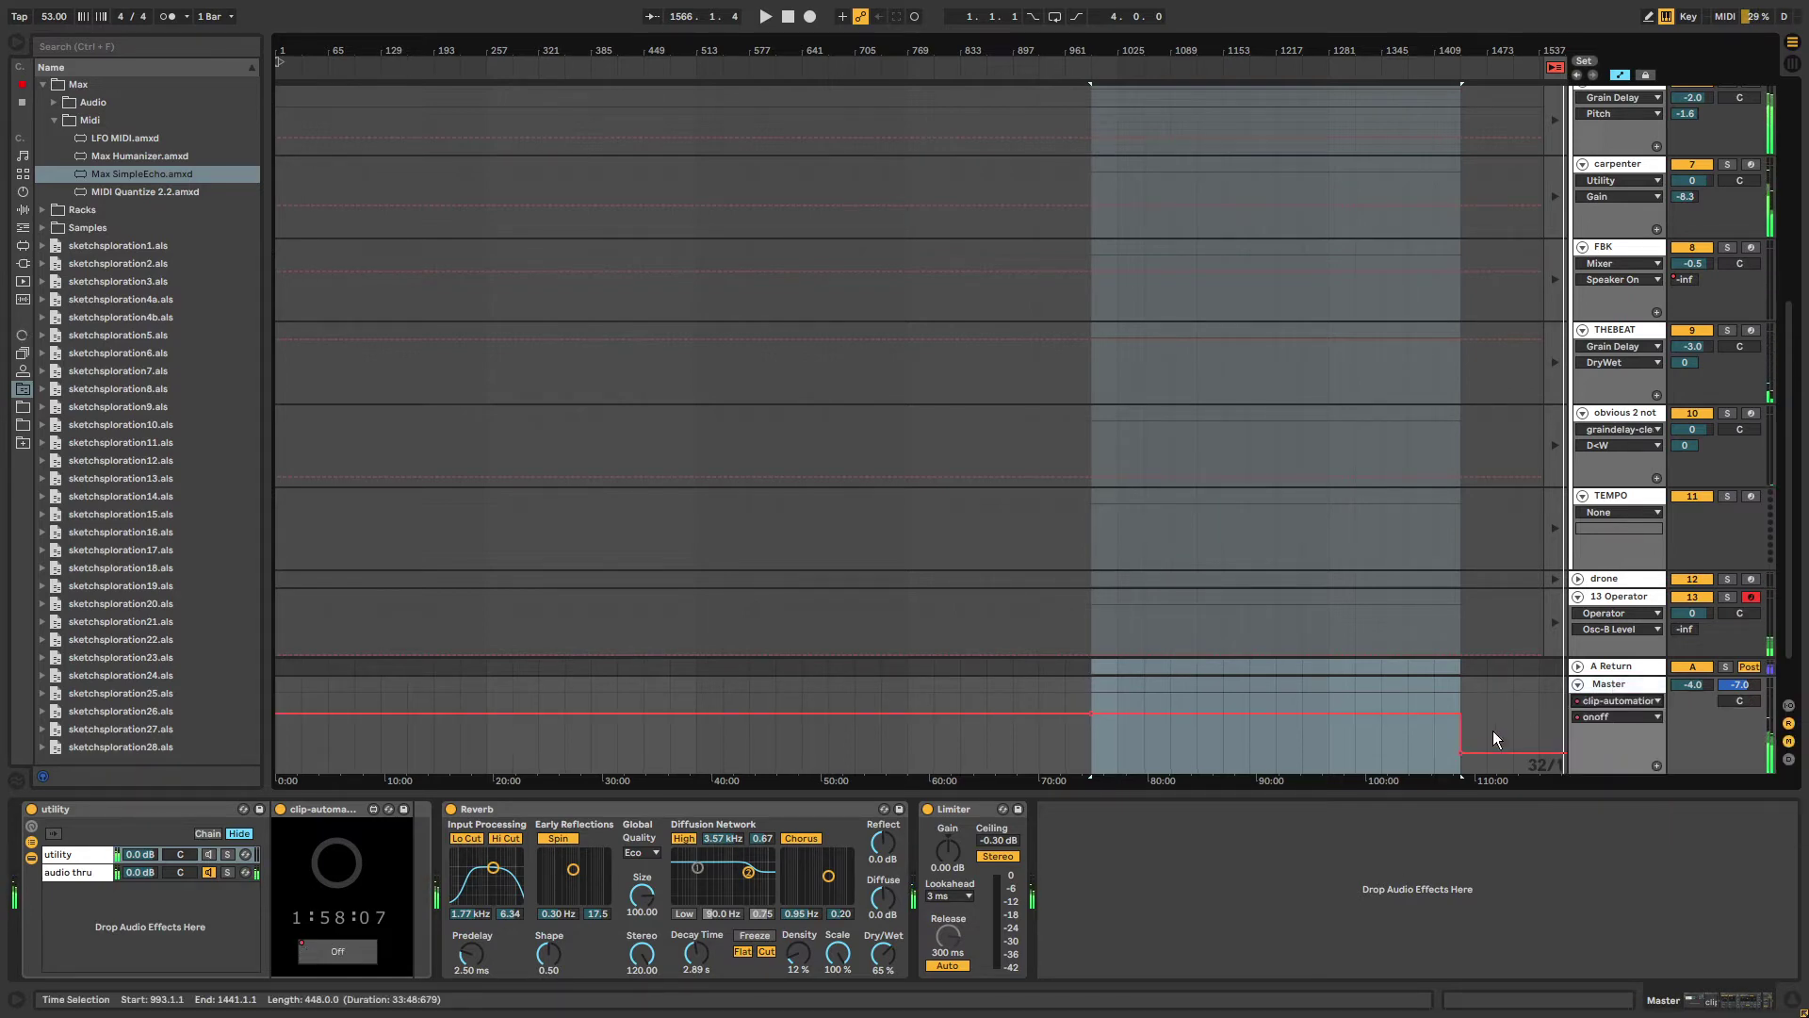
Try selecting bars 1441 to 1473 on the Master lane and reopening the recorder indicator's onoff automation.
{"action": "left_click_drag", "start_coordinate": [1446, 746], "coordinate": [1472, 747]}
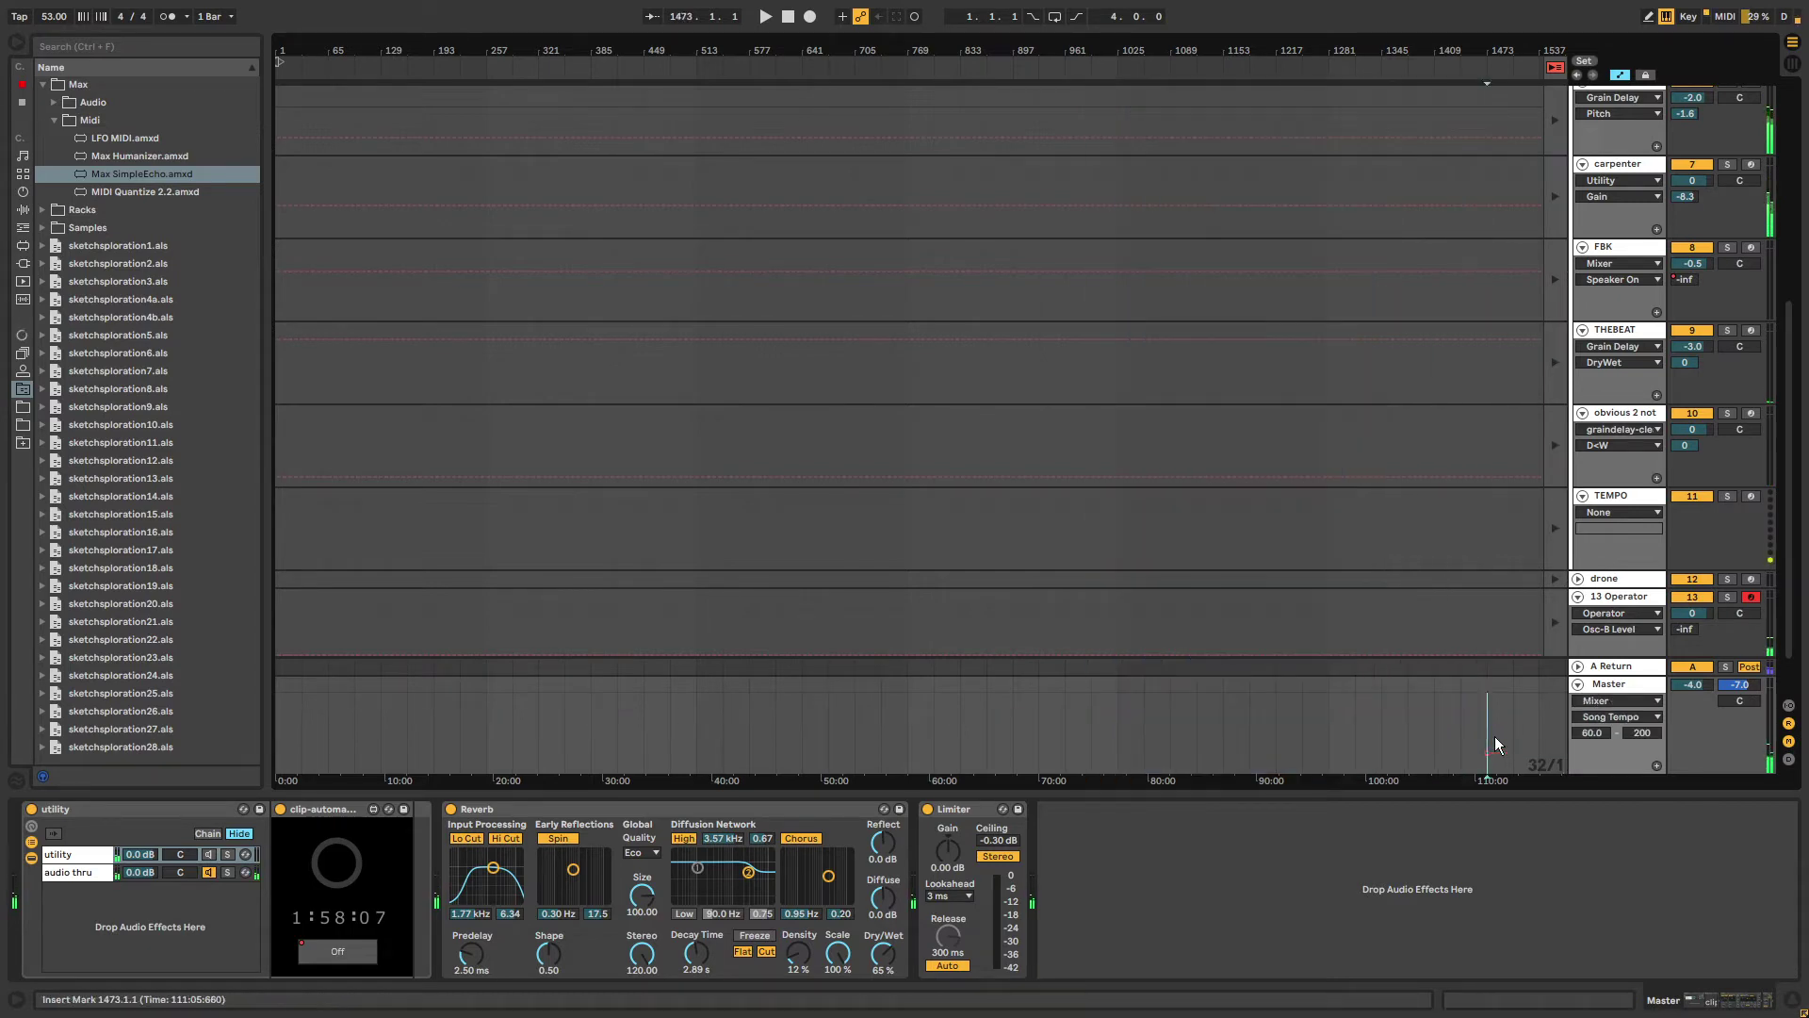
{"action": "left_click", "coordinate": [1468, 750]}
{"action": "left_click", "coordinate": [1602, 701]}
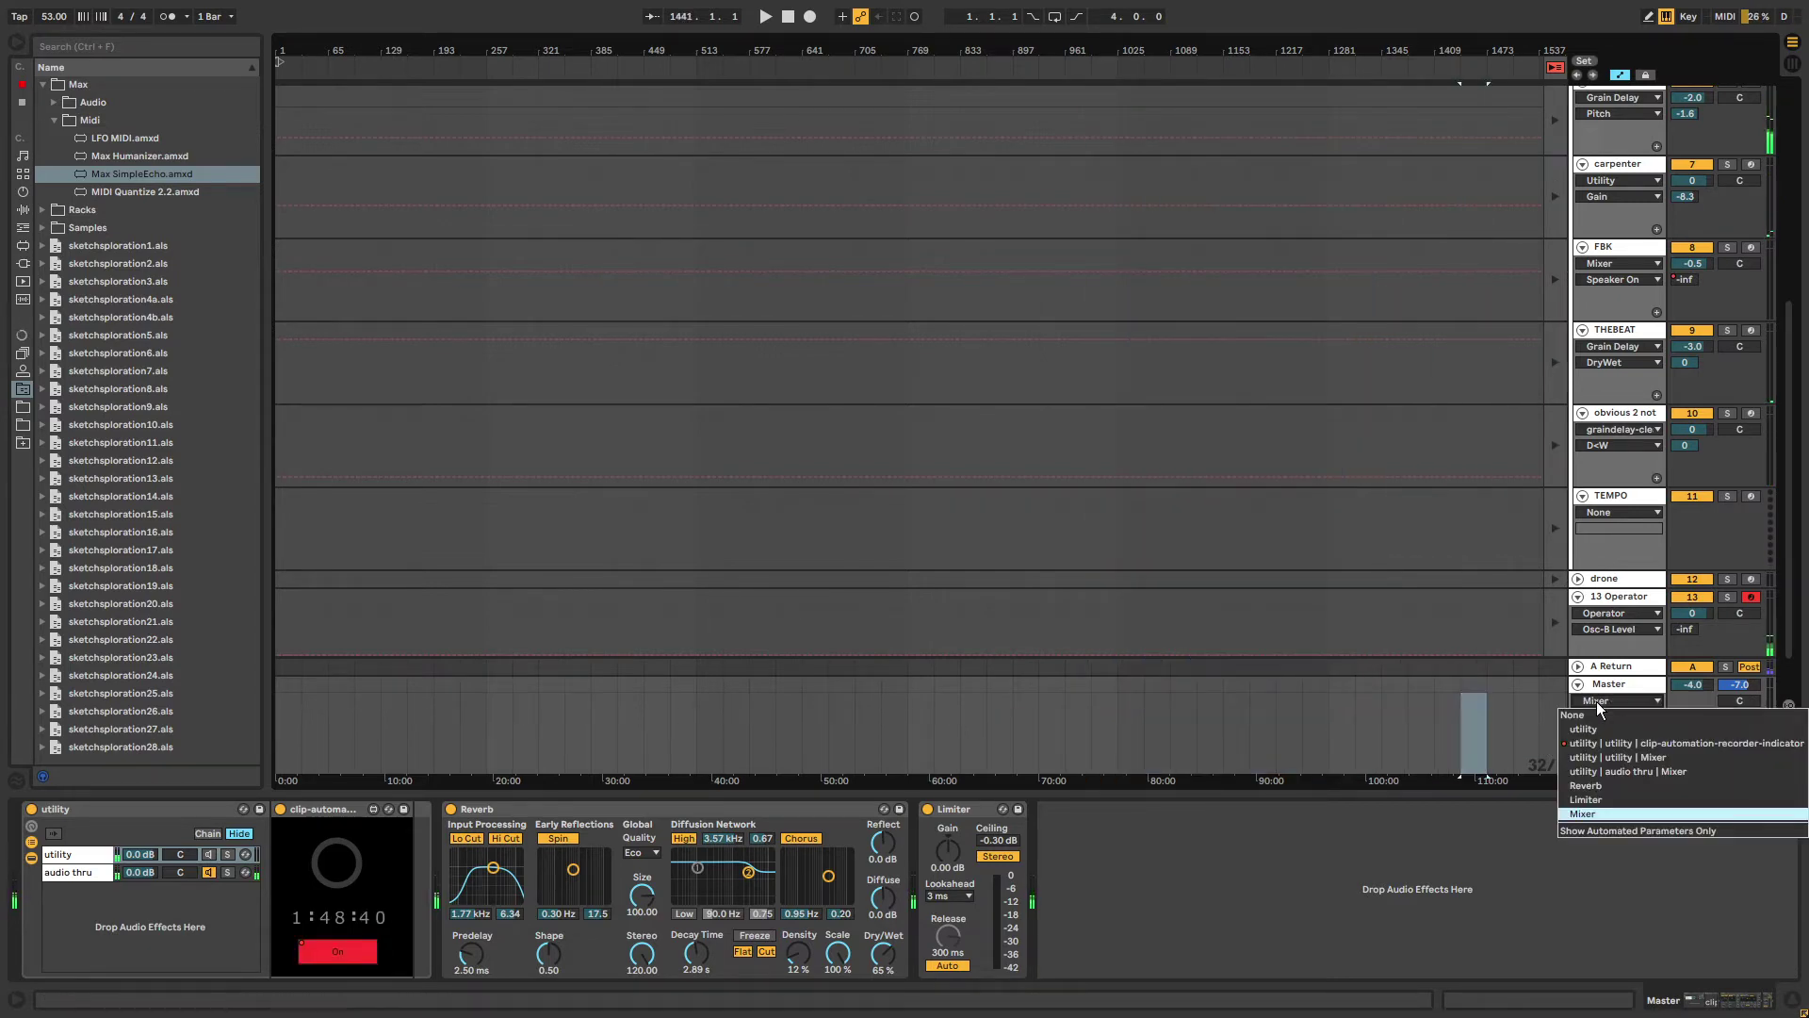
{"action": "left_click", "coordinate": [1607, 748]}
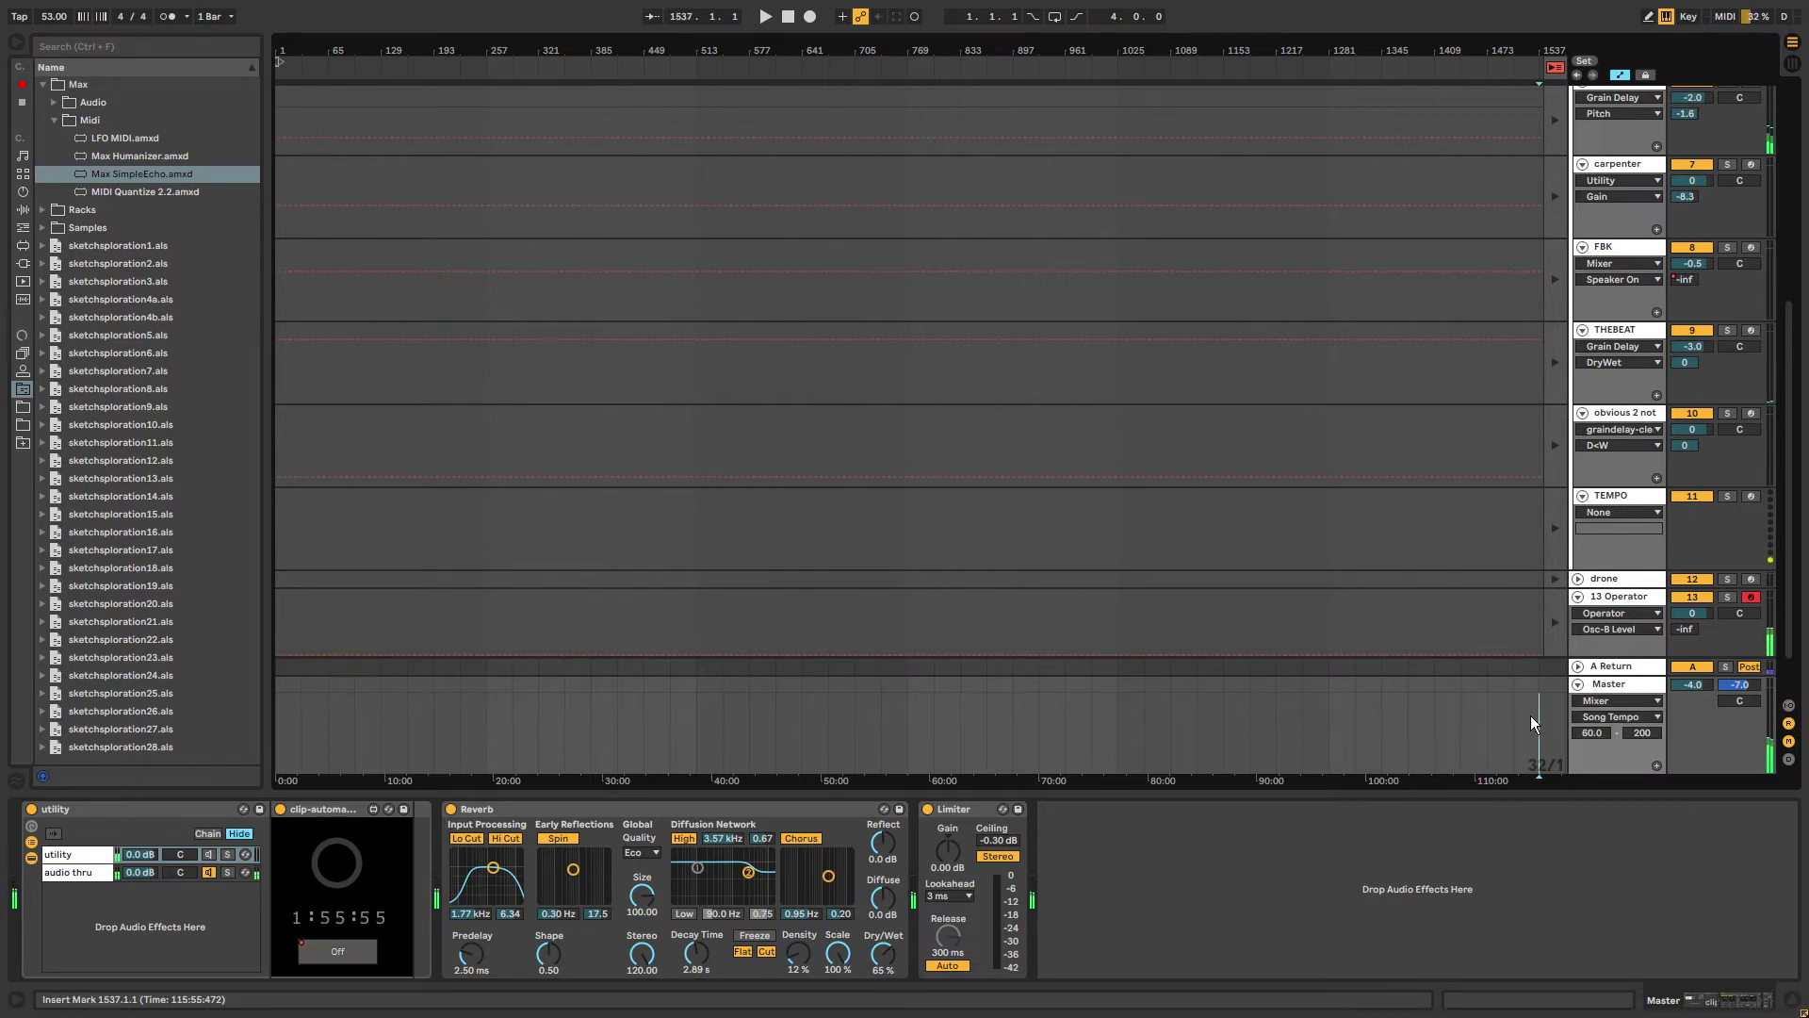
Select bars 1409 to 1537 on the Master lane and clear the recorder indicator's whole onoff envelope.
{"action": "left_click_drag", "start_coordinate": [1530, 715], "coordinate": [1433, 726]}
{"action": "left_click", "coordinate": [1610, 700]}
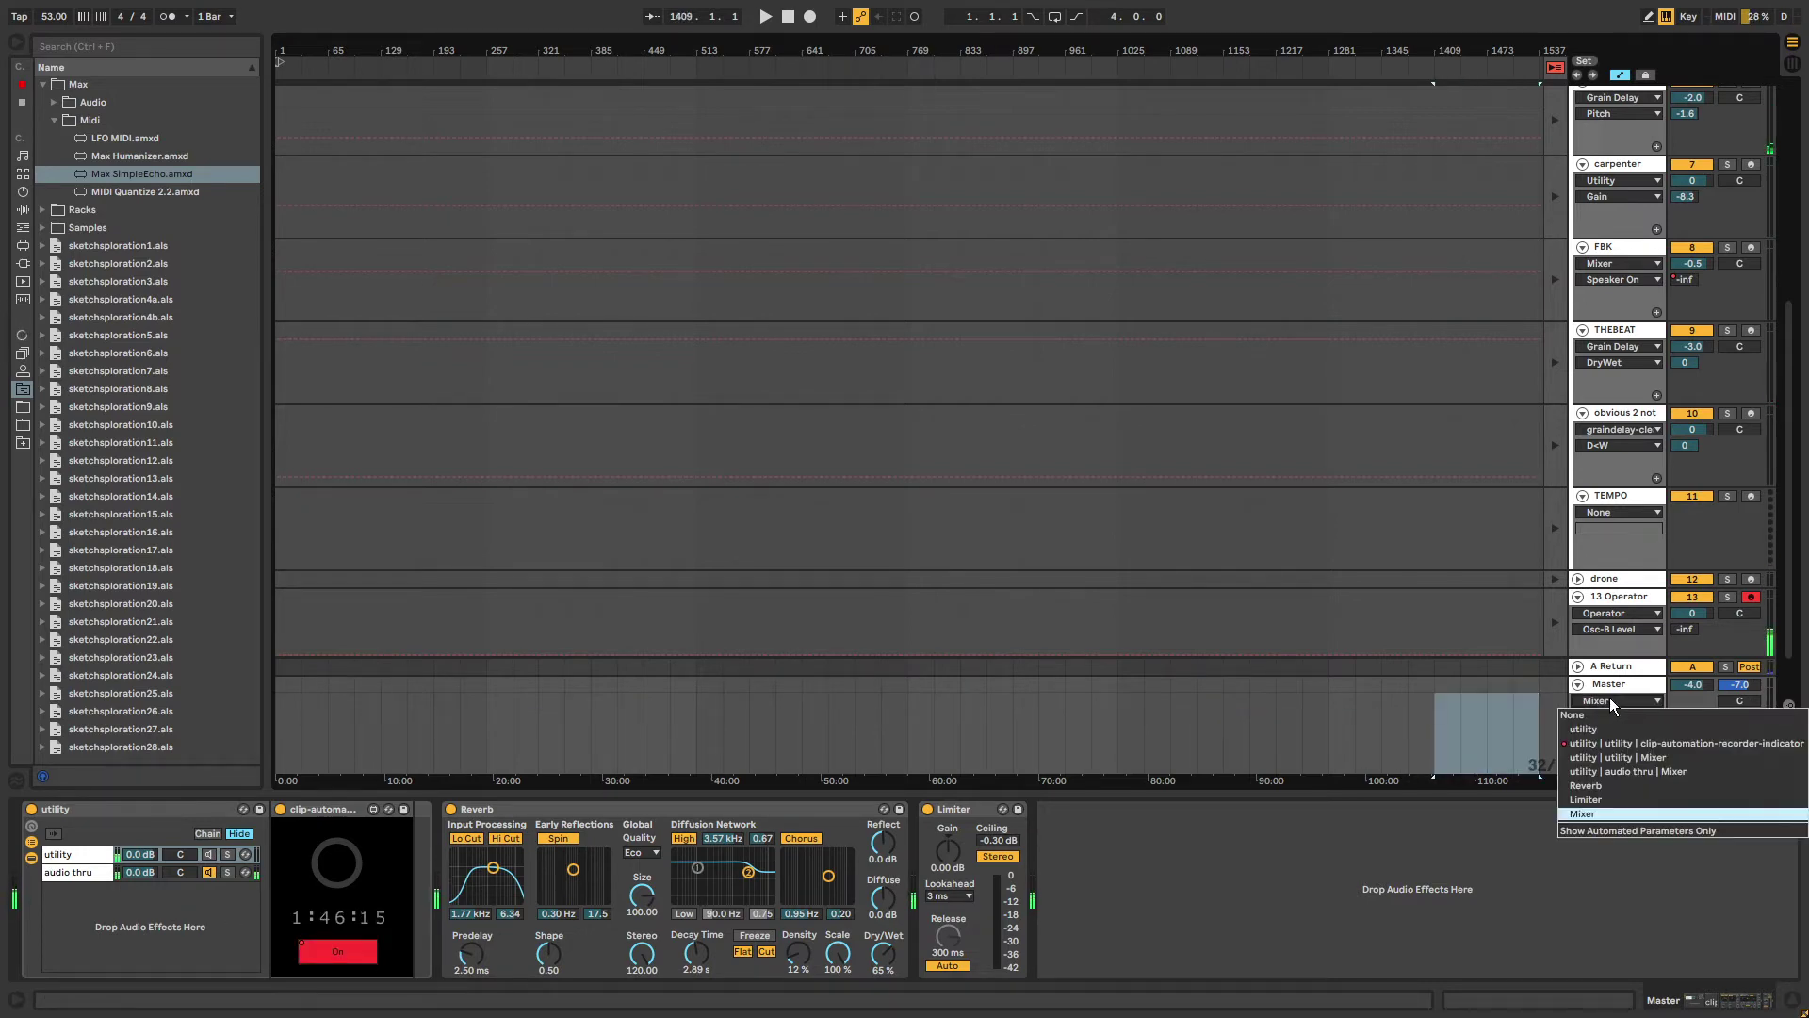
{"action": "left_click", "coordinate": [1603, 743]}
{"action": "right_click", "coordinate": [1507, 724]}
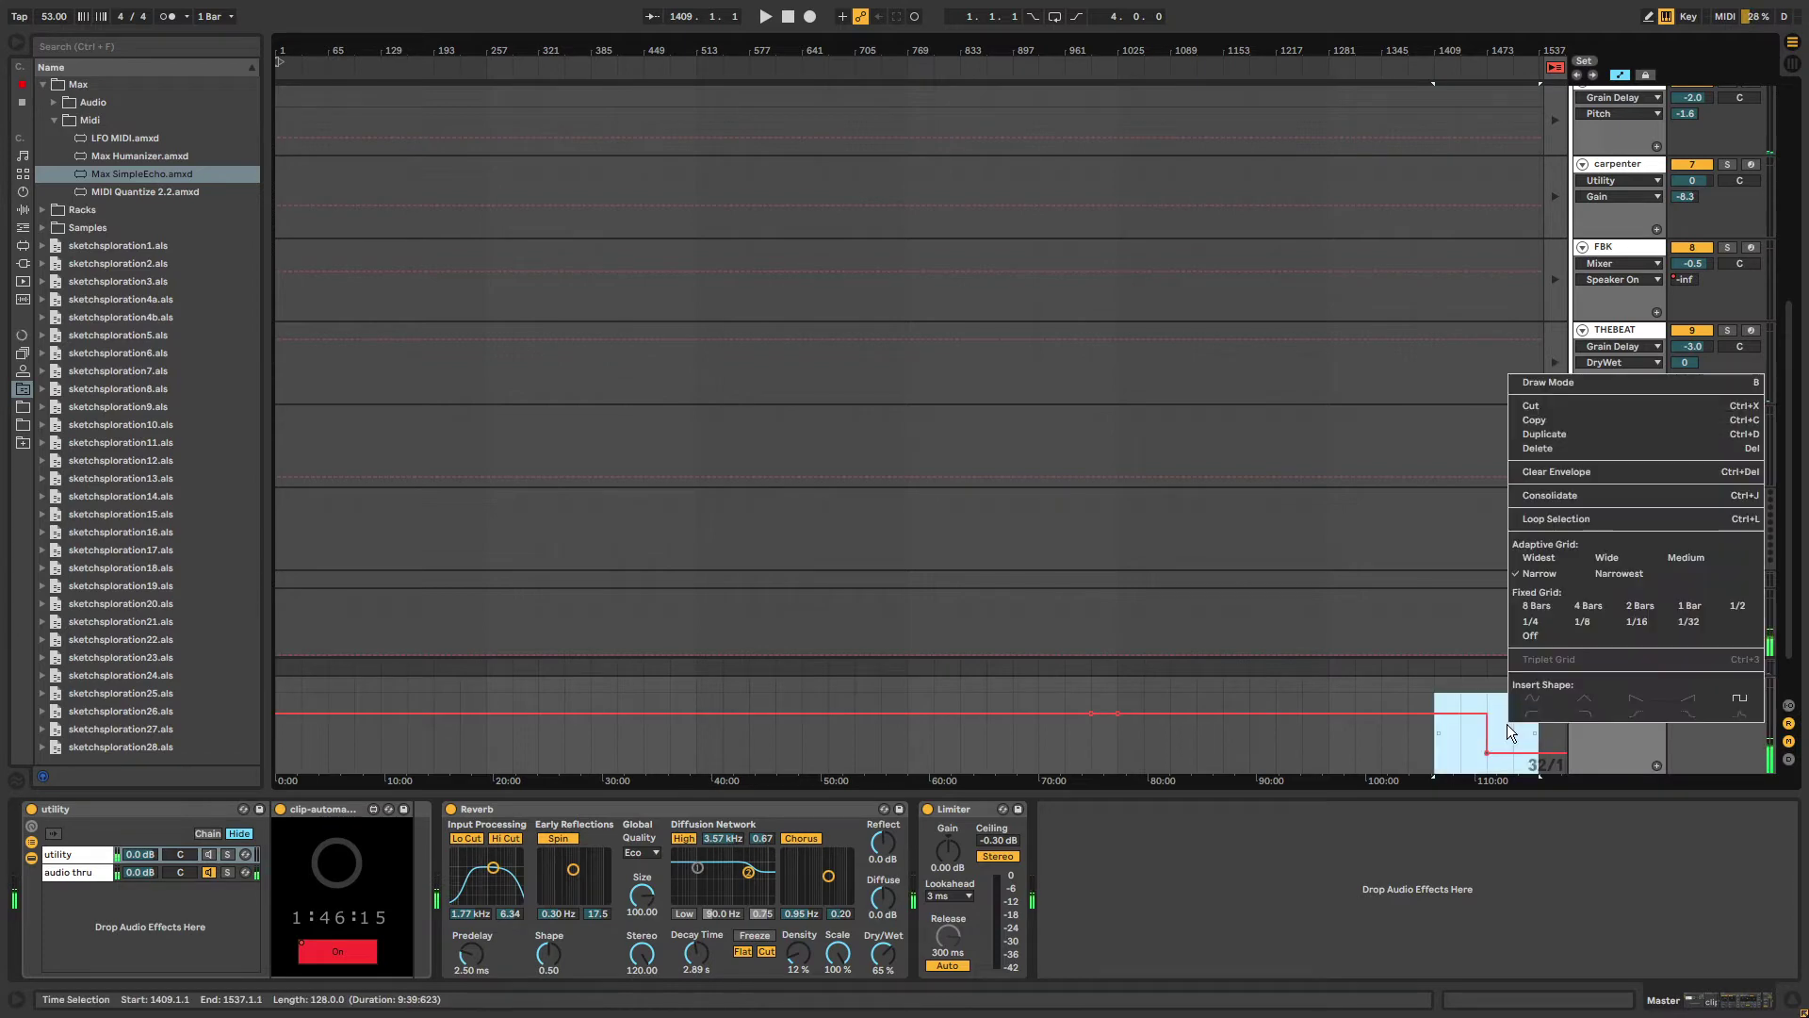
{"action": "left_click", "coordinate": [1533, 473]}
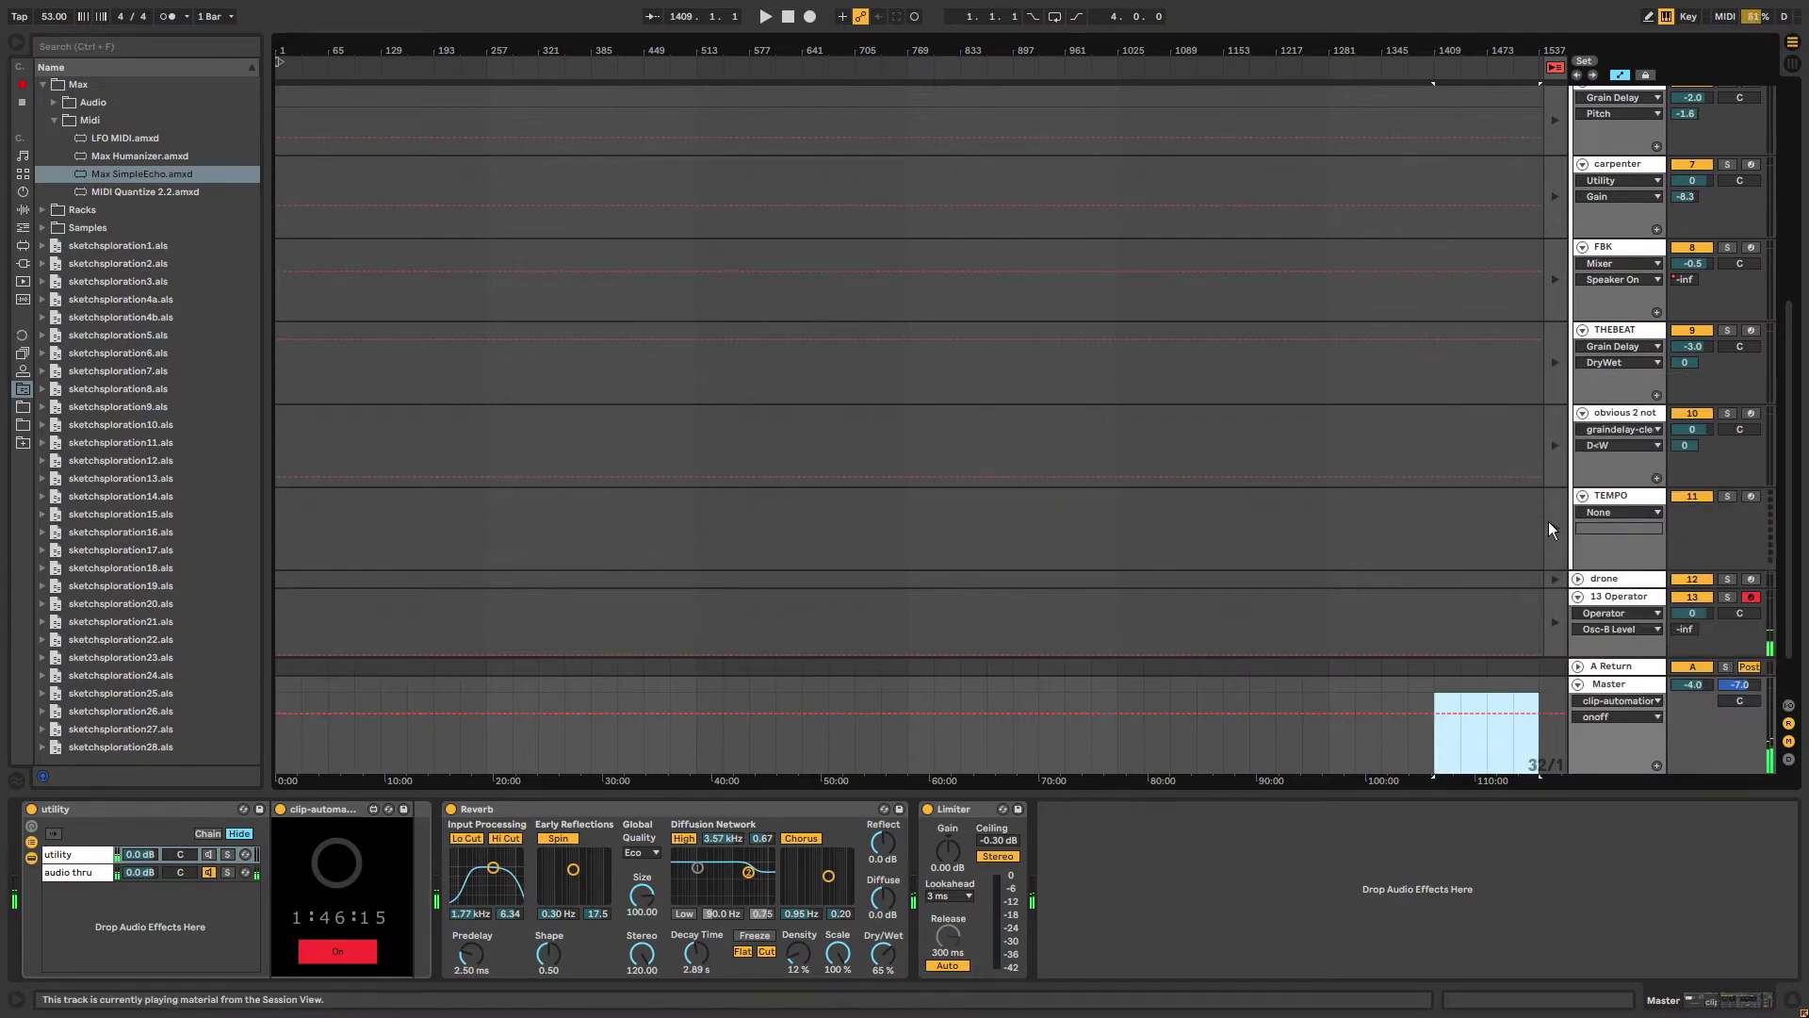
Return to the Session View and fold 1 Group.
{"action": "left_click", "coordinate": [1613, 688]}
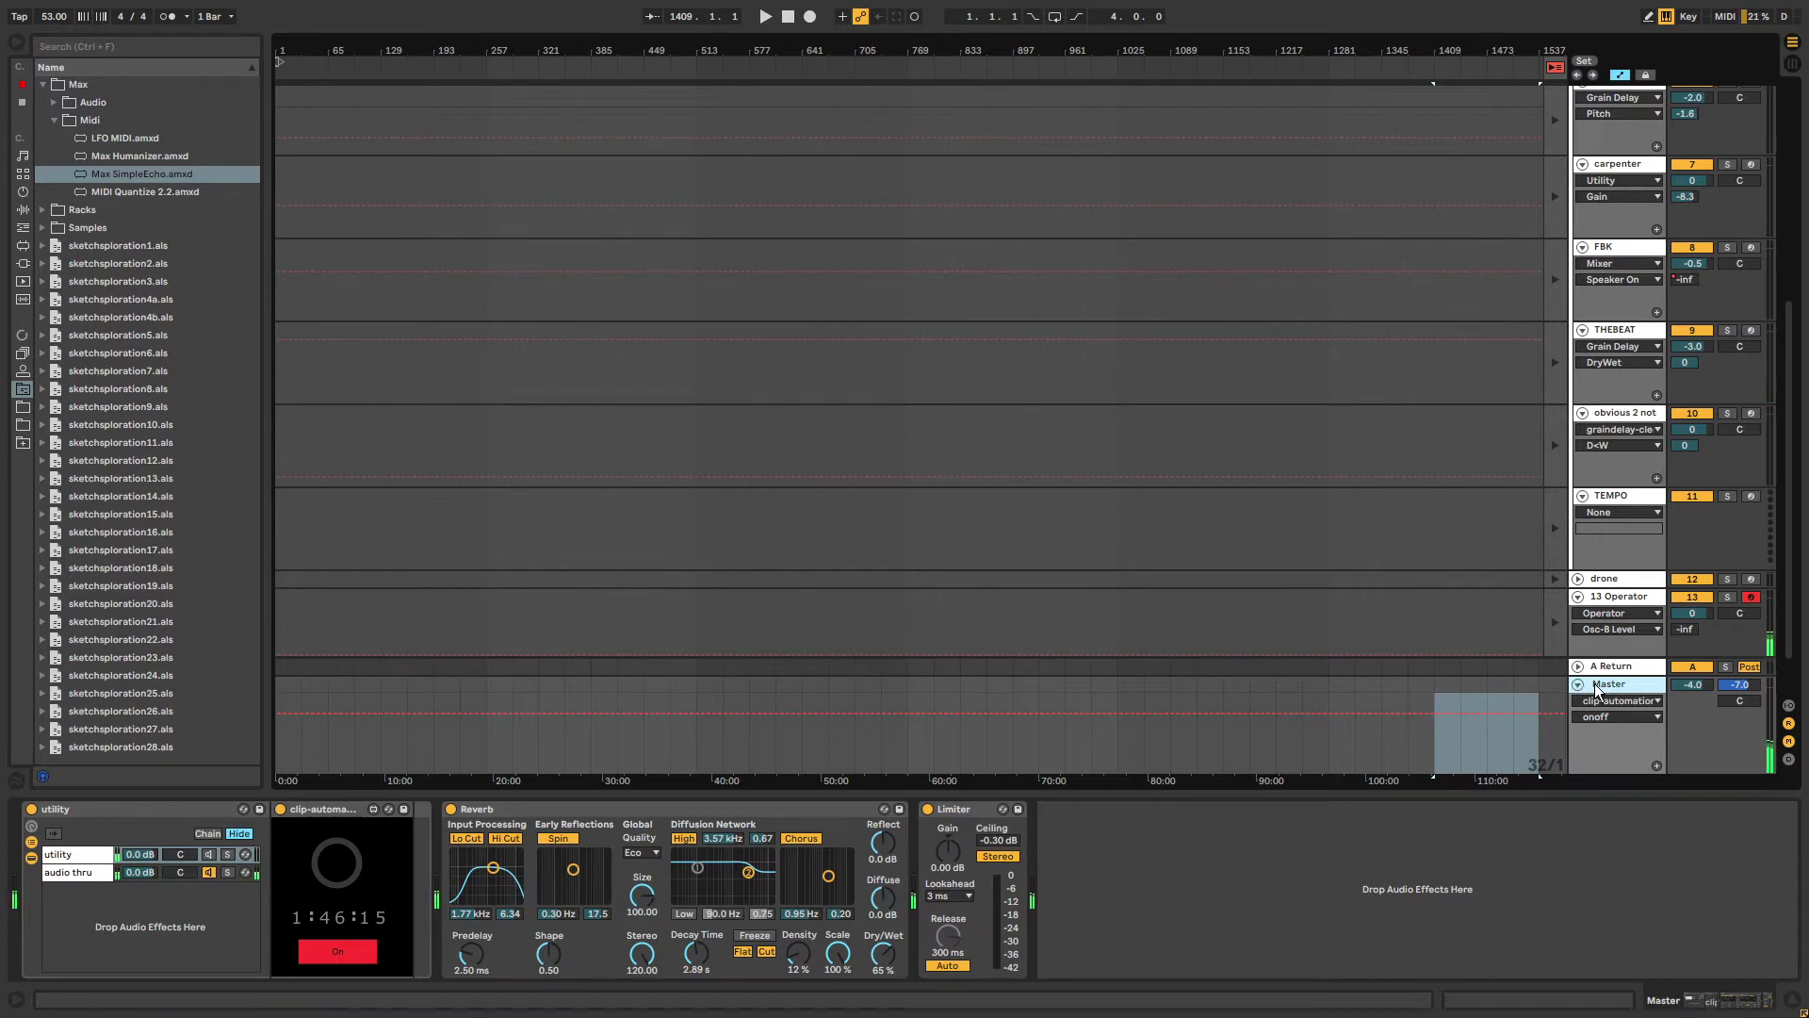
{"action": "key", "text": "Tab"}
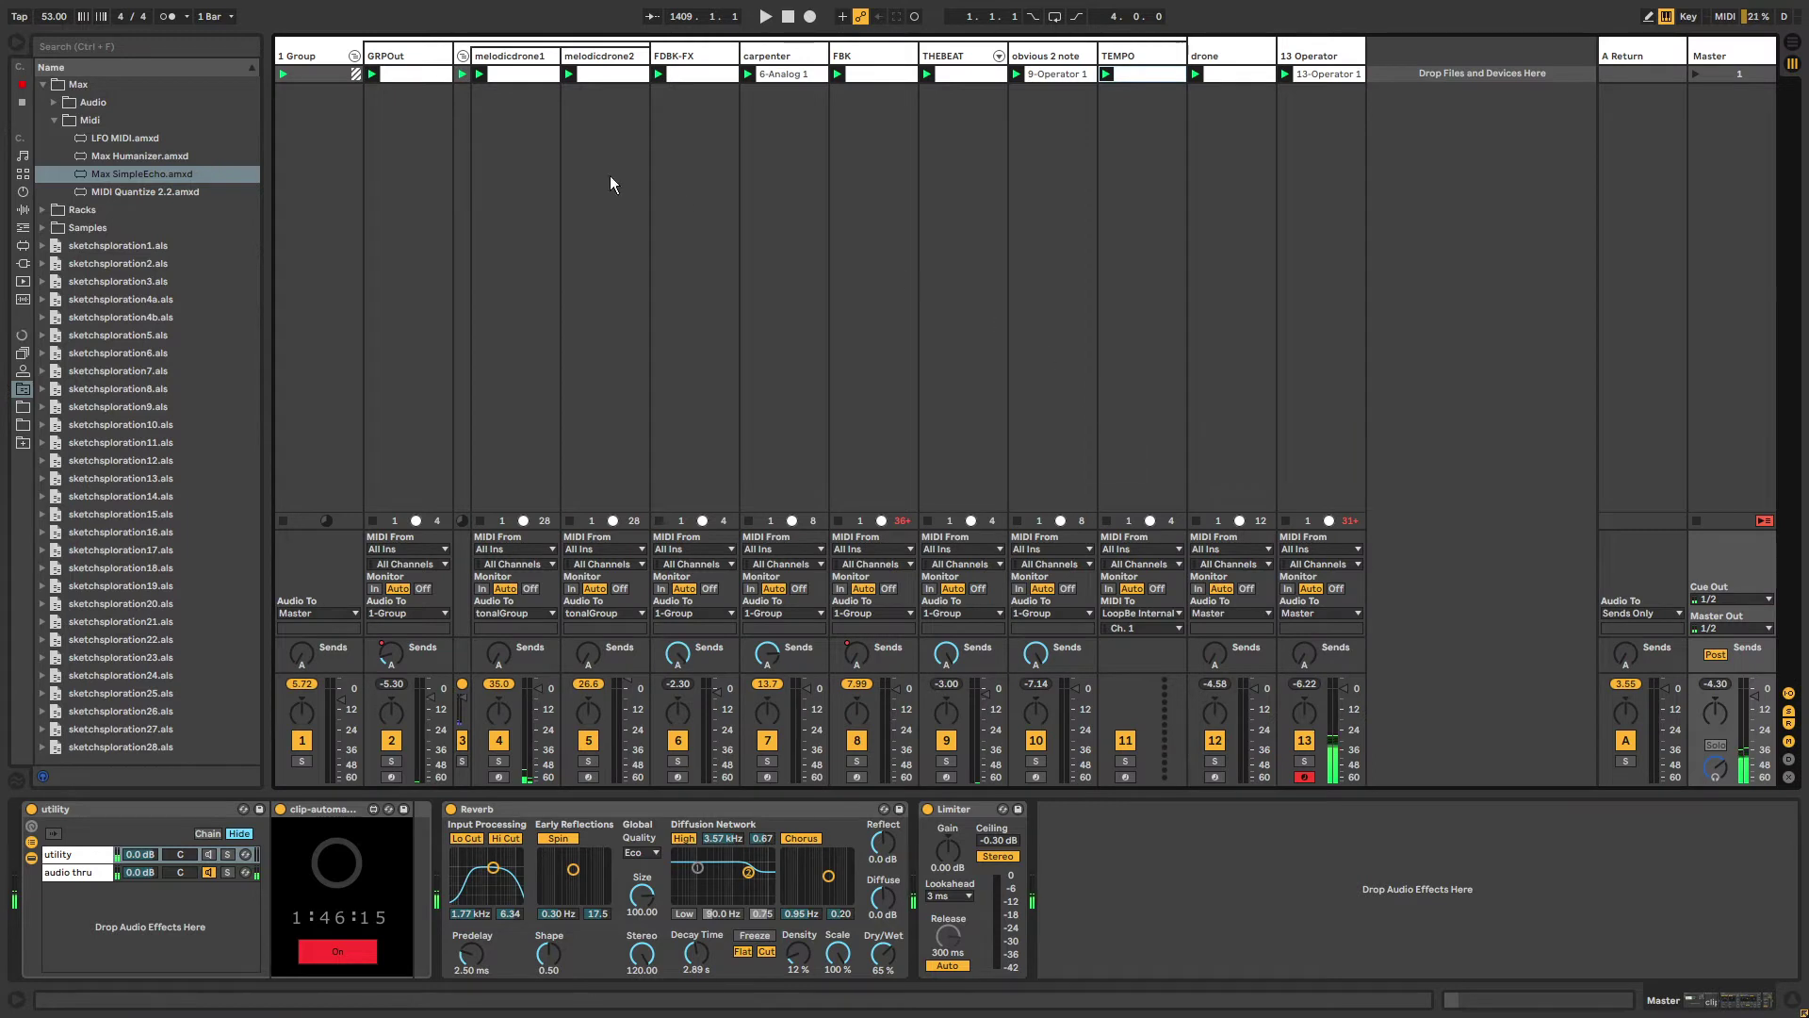
{"action": "left_click", "coordinate": [353, 56]}
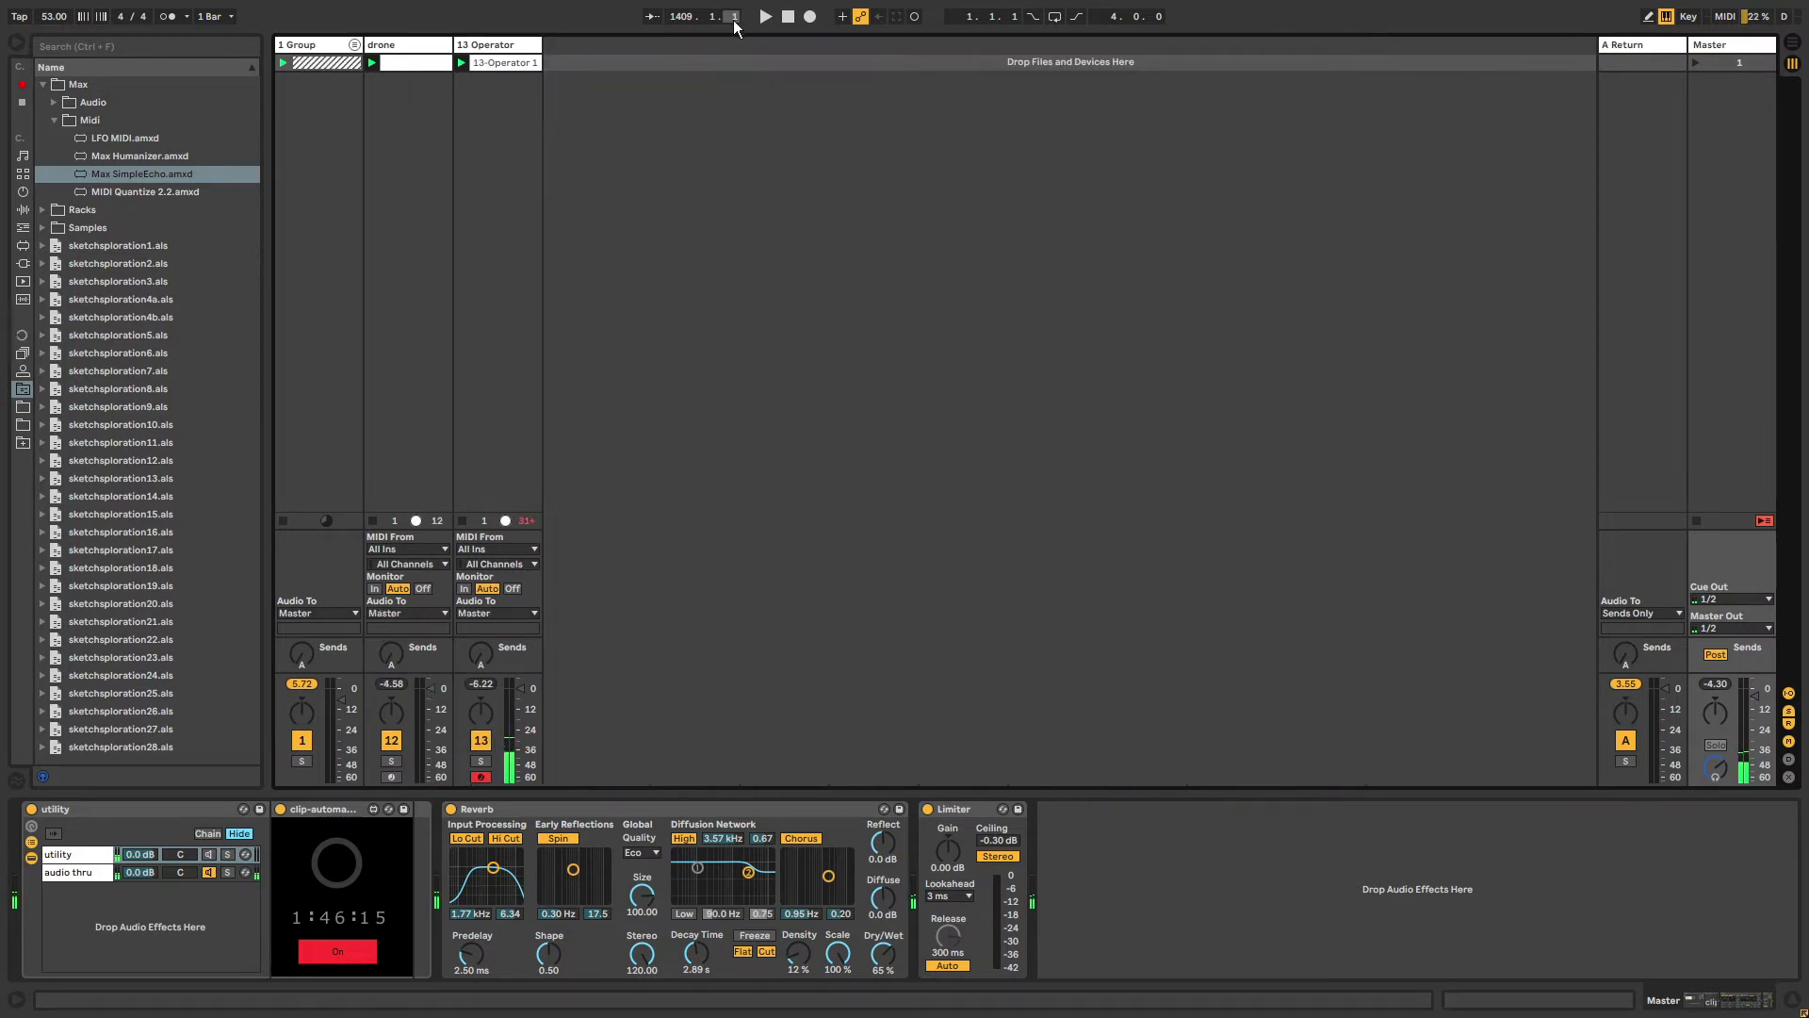
Start playback and record a movement of oscillator B's level on the 13 Operator track.
{"action": "left_click", "coordinate": [765, 17]}
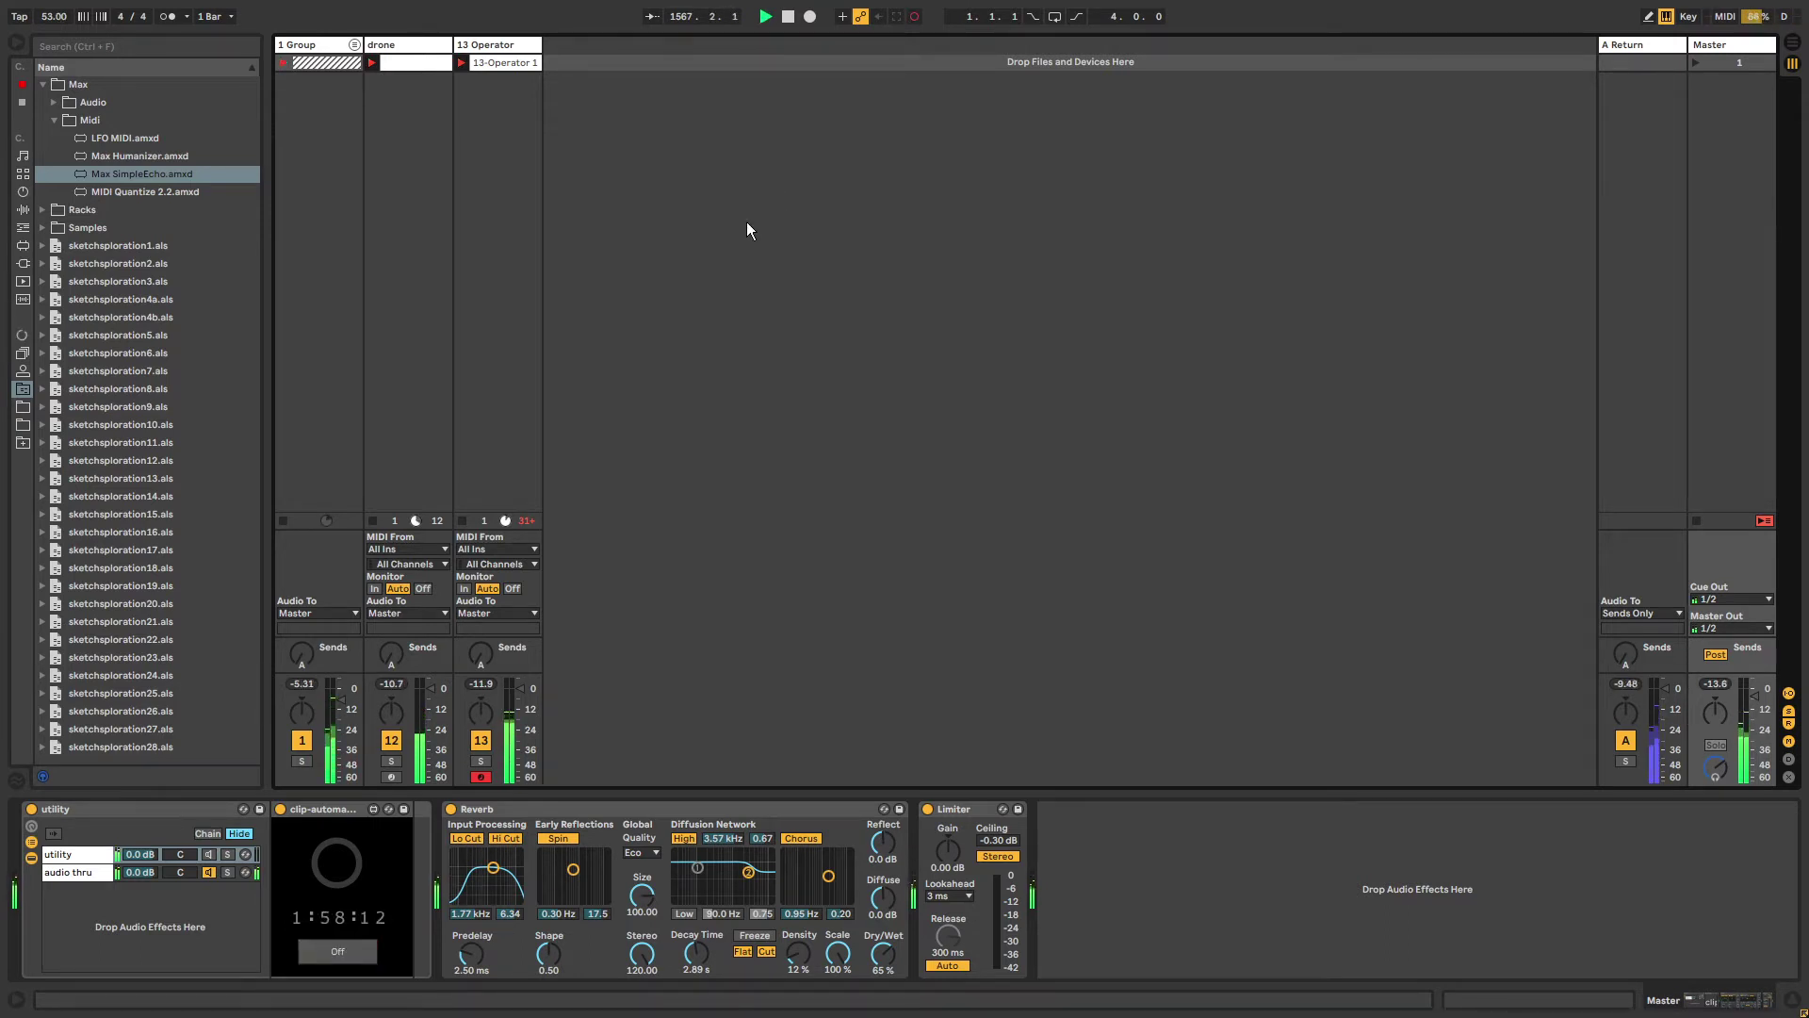
{"action": "left_click", "coordinate": [499, 47]}
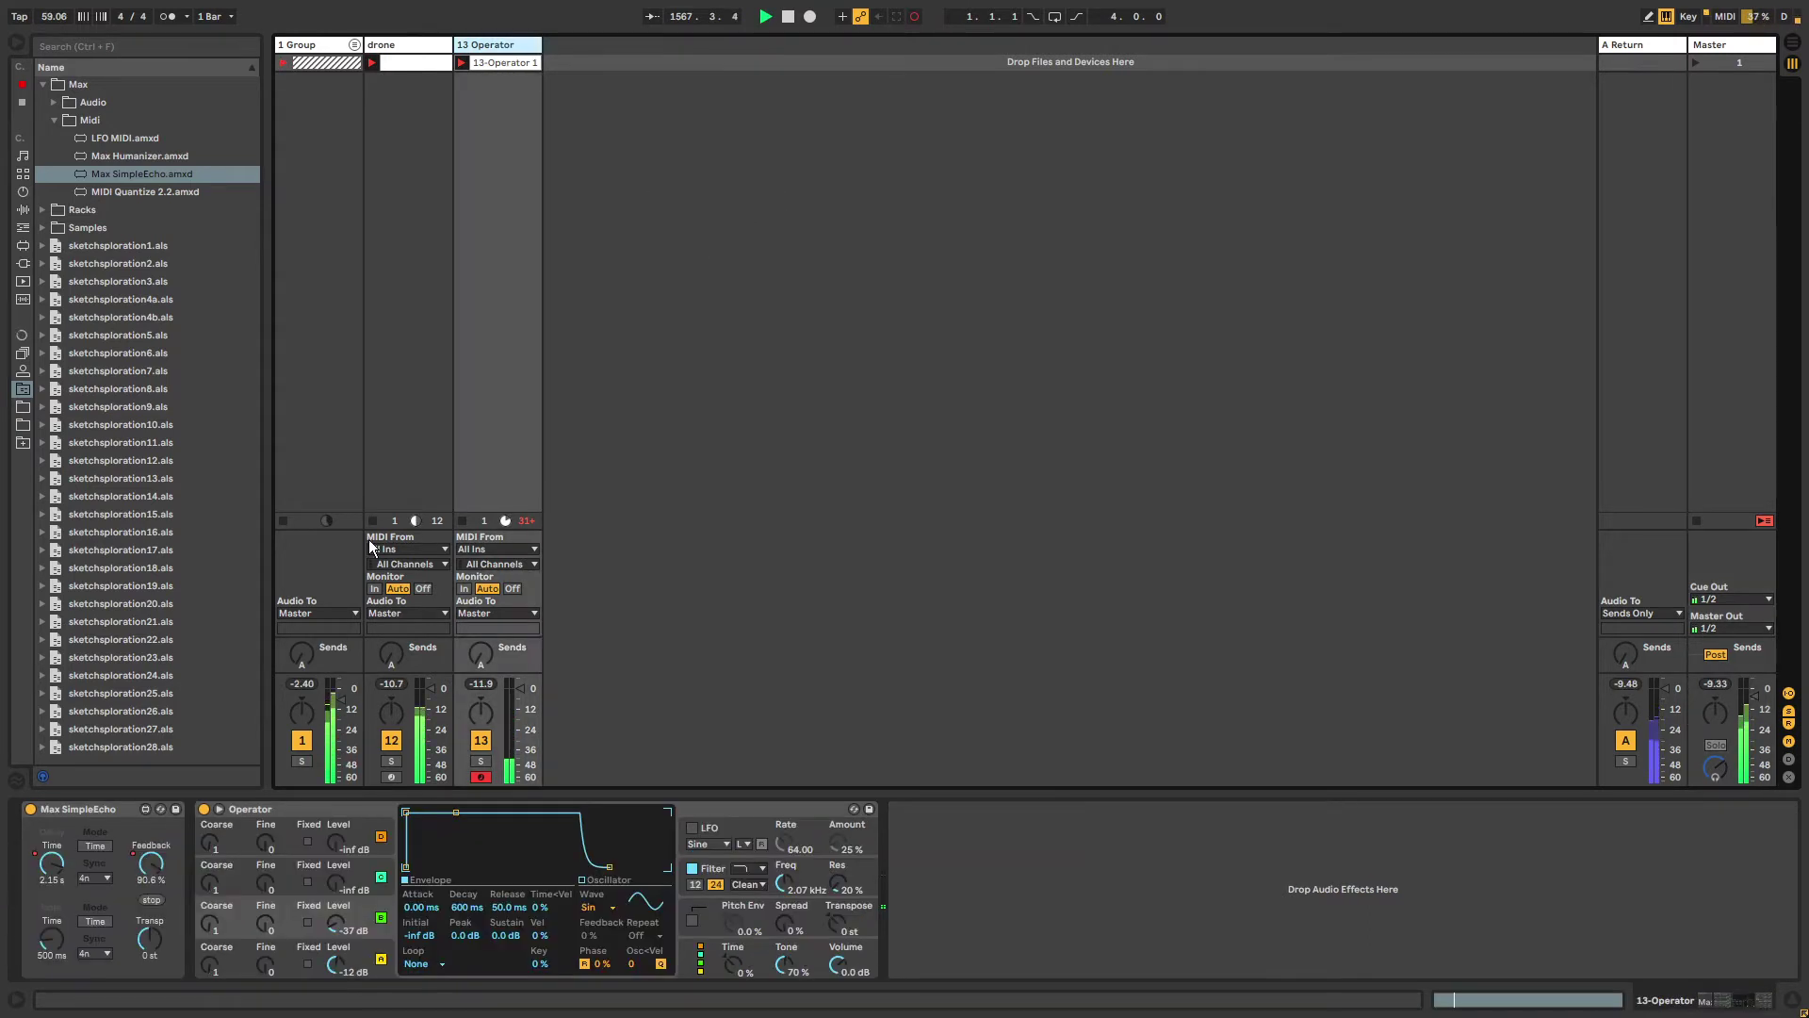
{"action": "left_click_drag", "start_coordinate": [335, 923], "coordinate": [335, 900]}
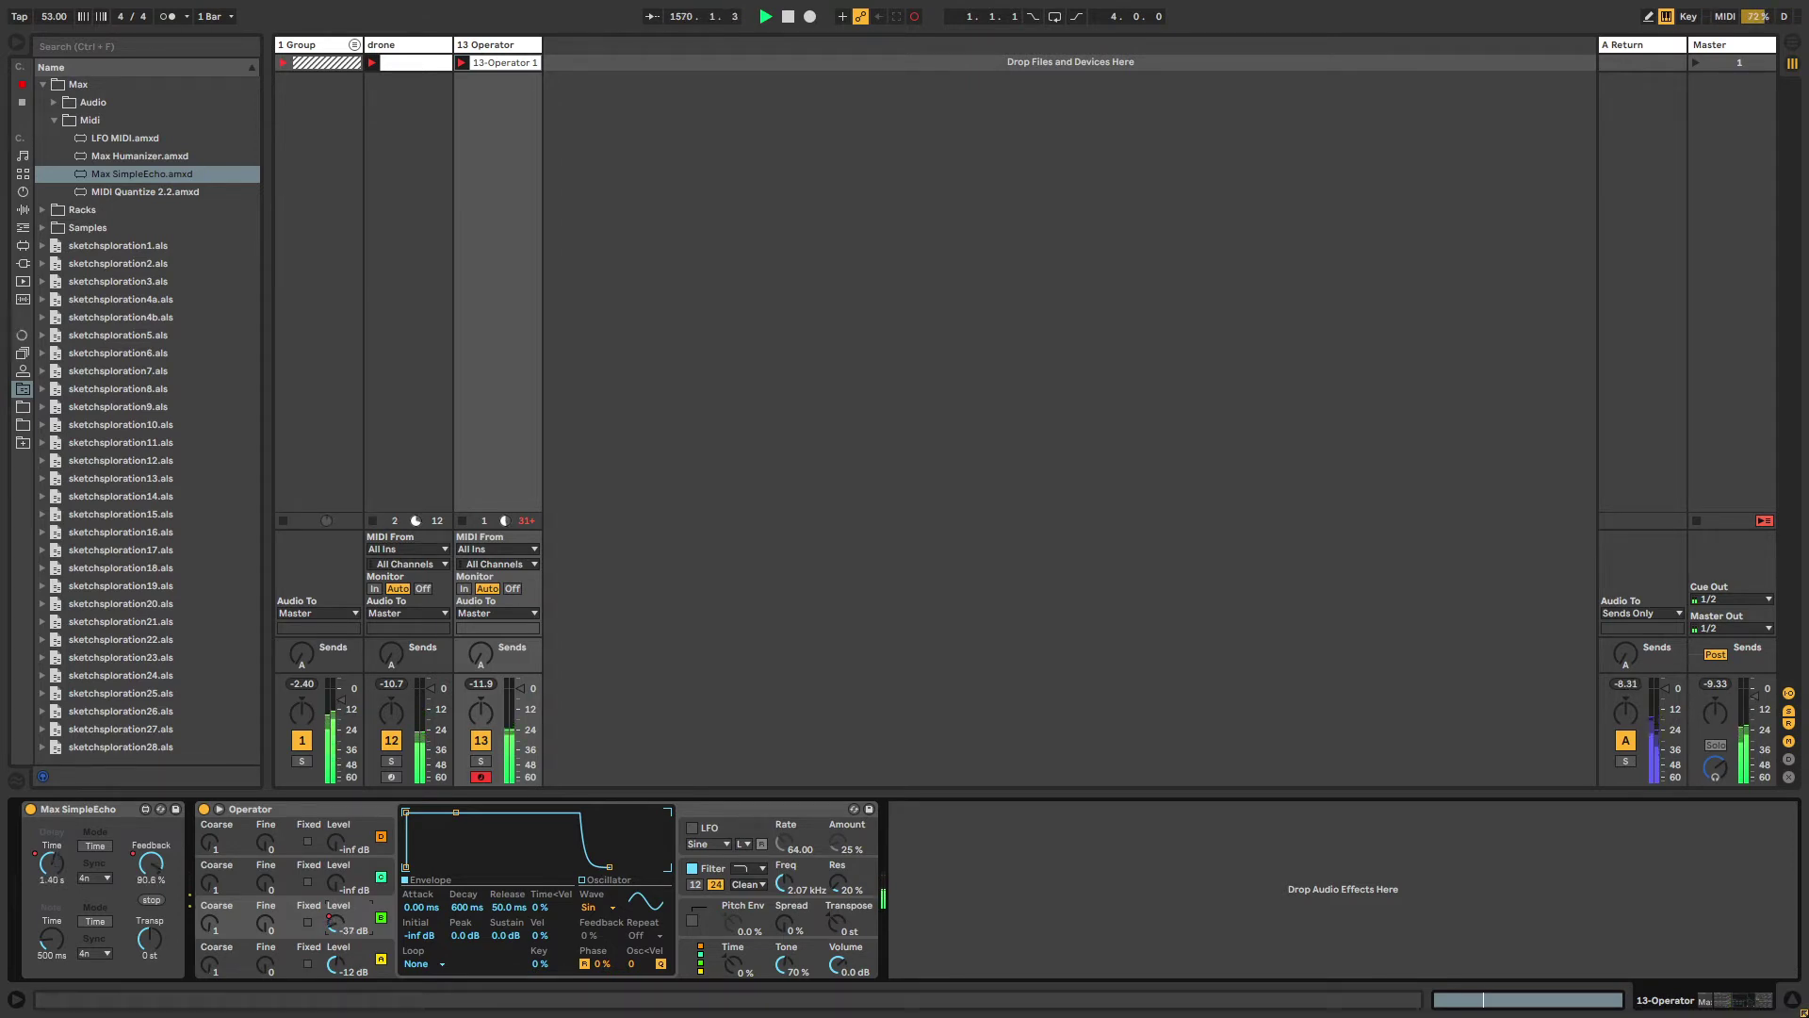
Show the Osc-B Level envelope of the 13-Operator clip and loop it unlinked from 16.3.1 to 19.1.4.
{"action": "right_click", "coordinate": [337, 926]}
{"action": "left_click", "coordinate": [375, 837]}
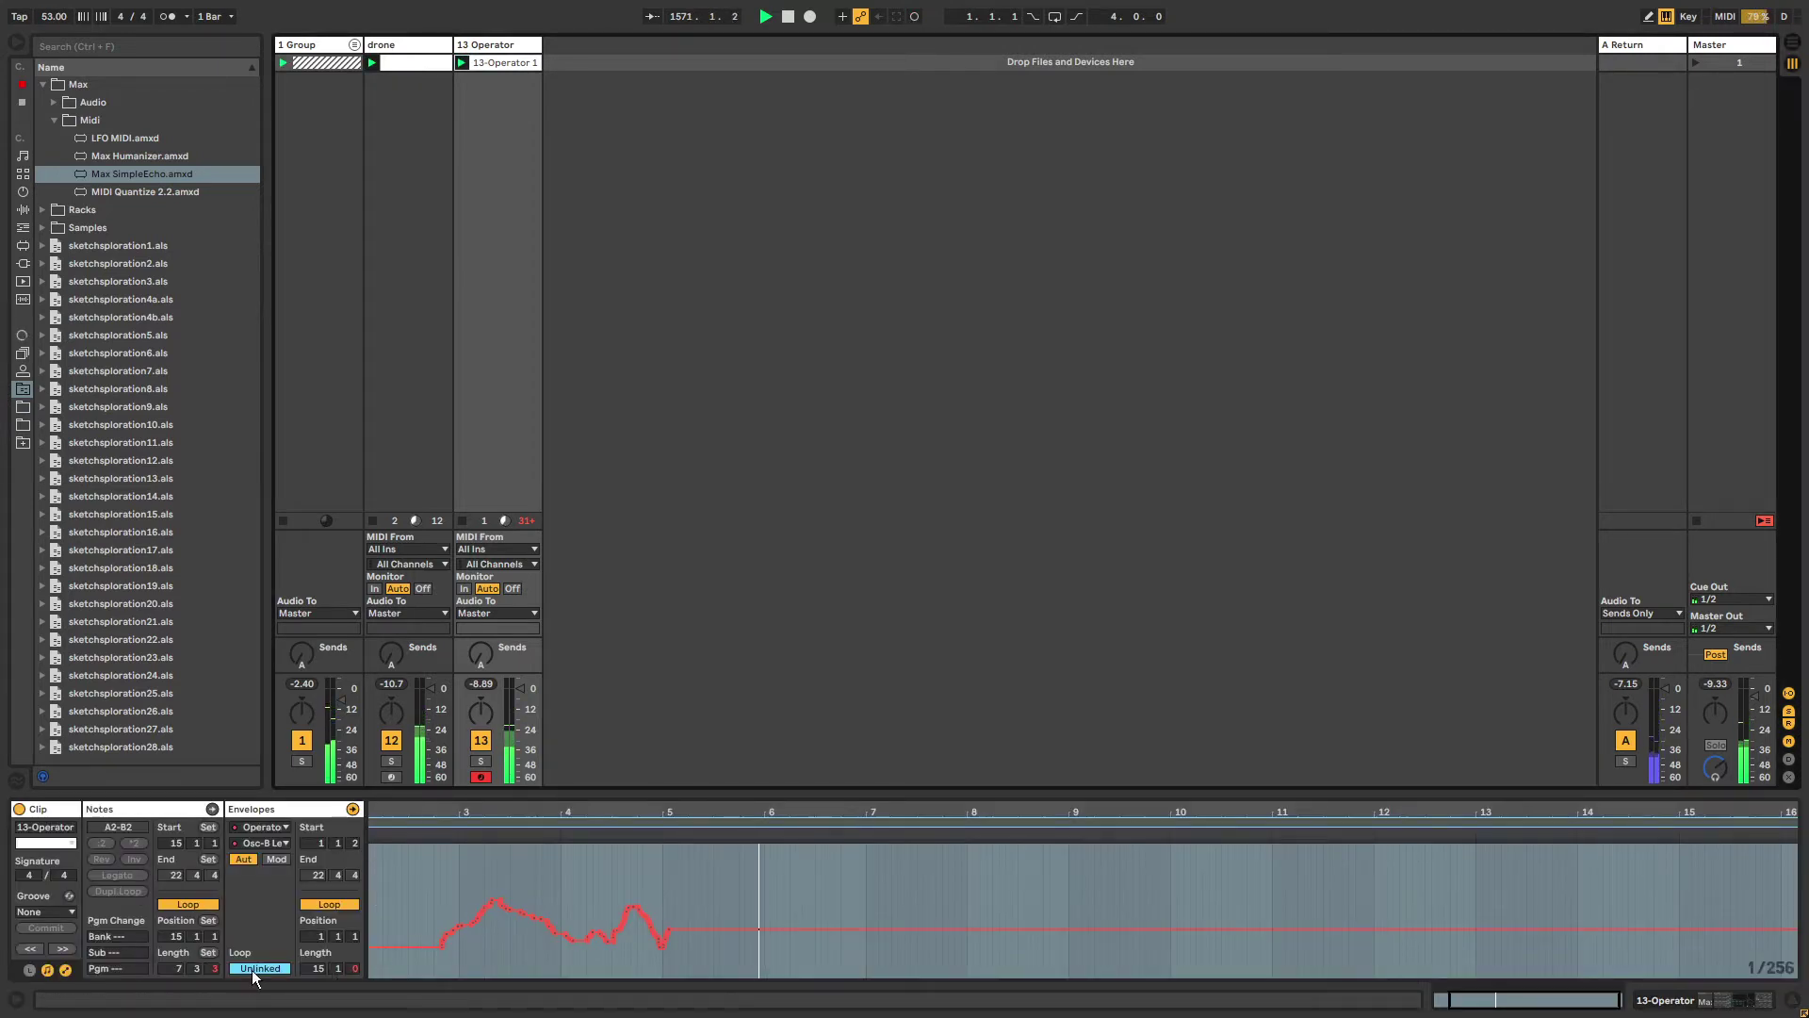
{"action": "left_click", "coordinate": [374, 822]}
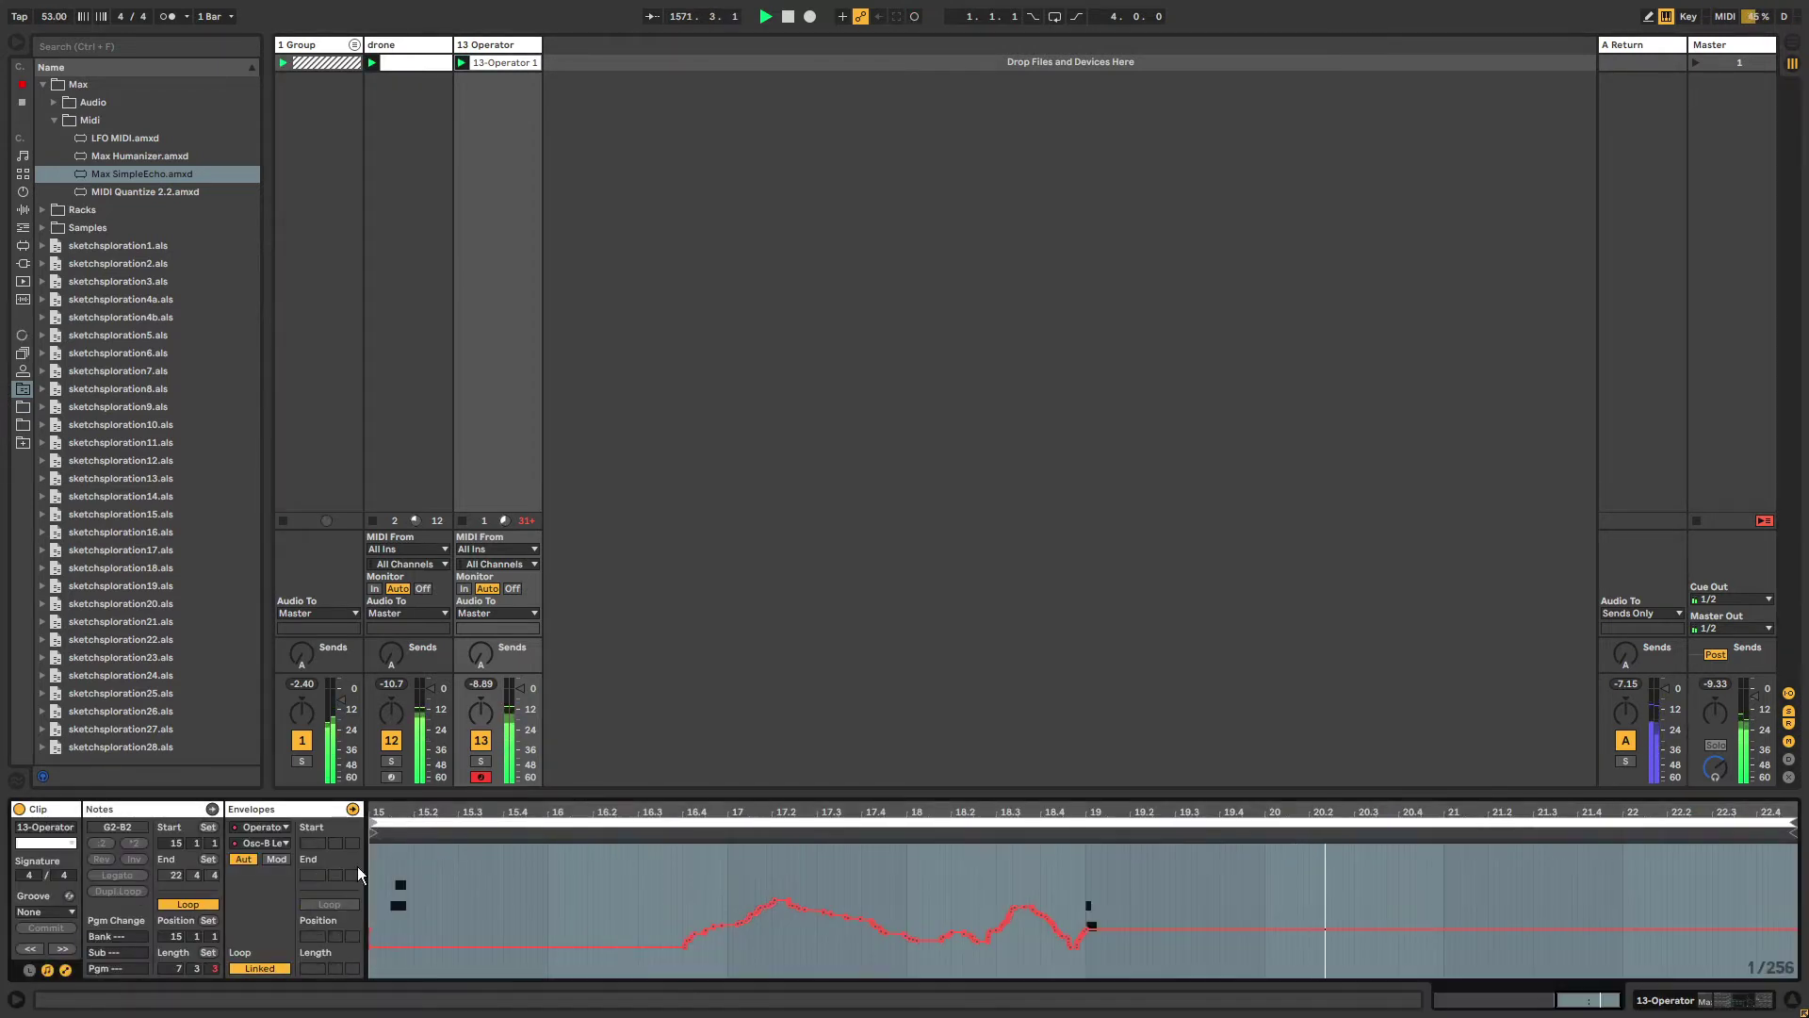
{"action": "left_click_drag", "start_coordinate": [370, 848], "coordinate": [646, 847]}
{"action": "left_click_drag", "start_coordinate": [1788, 816], "coordinate": [1124, 826]}
Duplicate the Osc-B Level envelope section from 16.3.4 to 19.1.1 and extend the envelope loop to 21.2.3.
{"action": "left_click_drag", "start_coordinate": [650, 873], "coordinate": [1102, 867]}
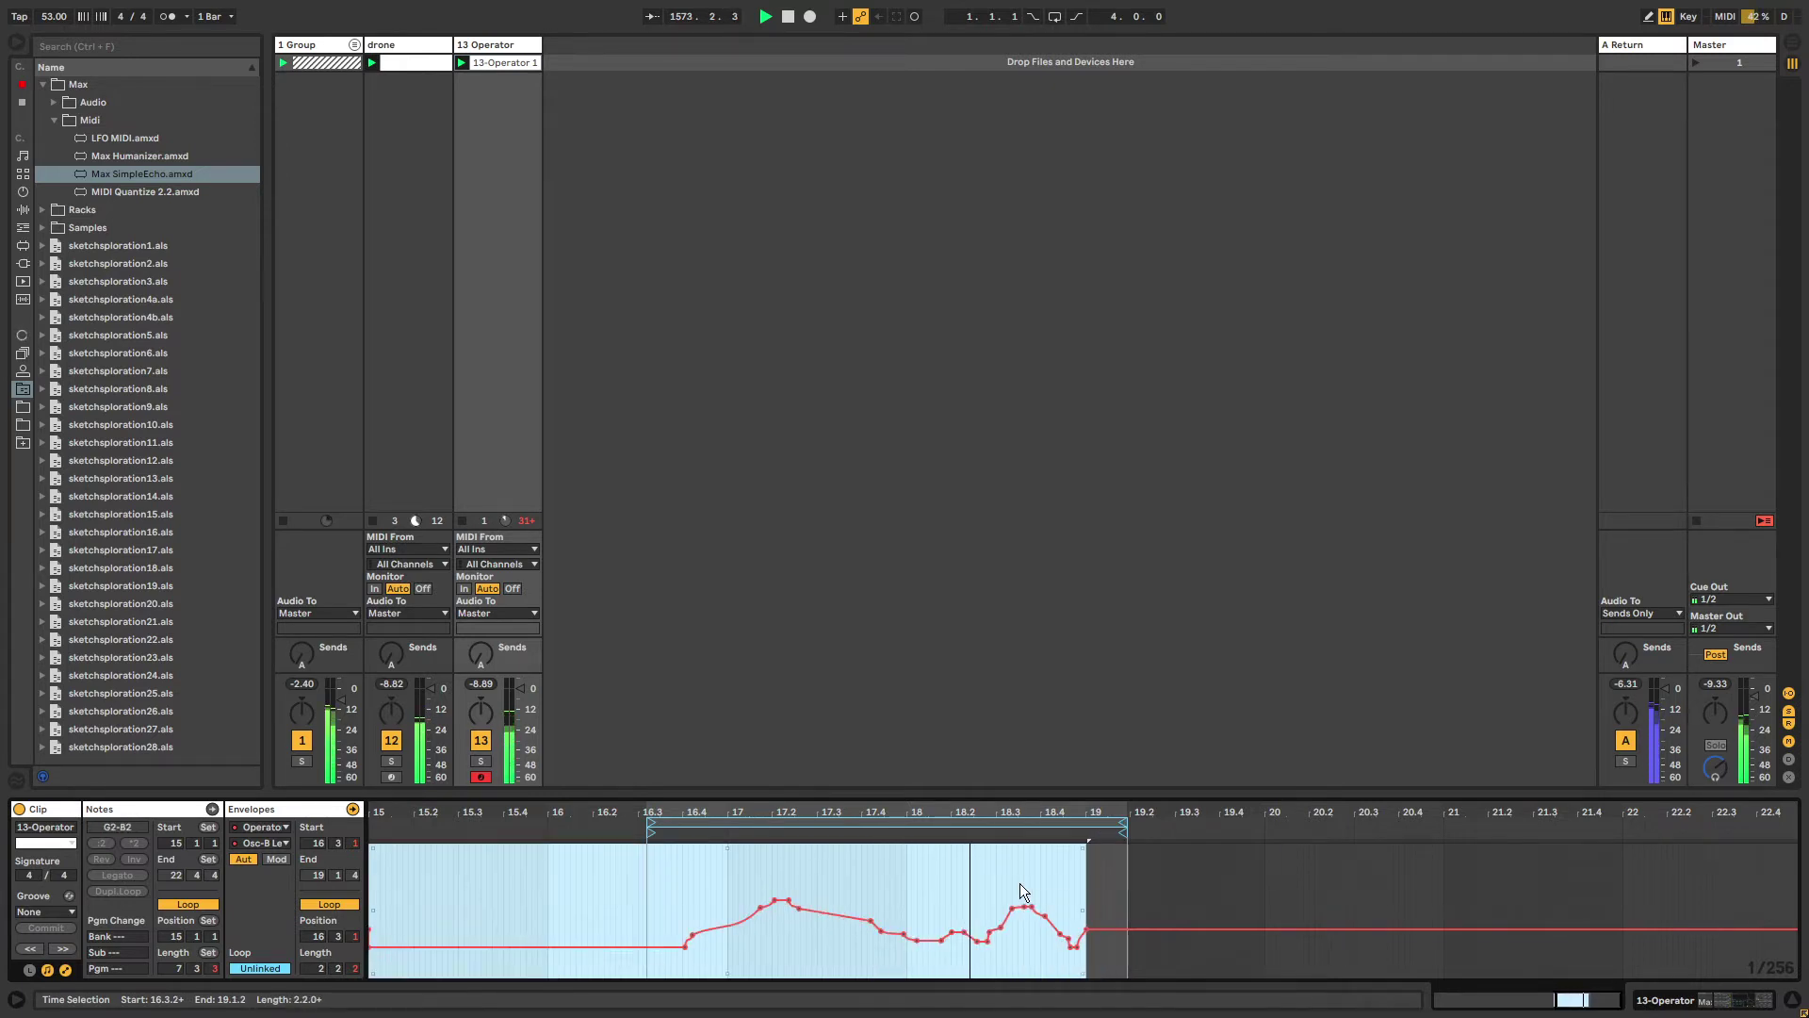
{"action": "left_click", "coordinate": [731, 876]}
{"action": "left_click_drag", "start_coordinate": [655, 886], "coordinate": [1093, 876]}
{"action": "key", "text": "ctrl+d"}
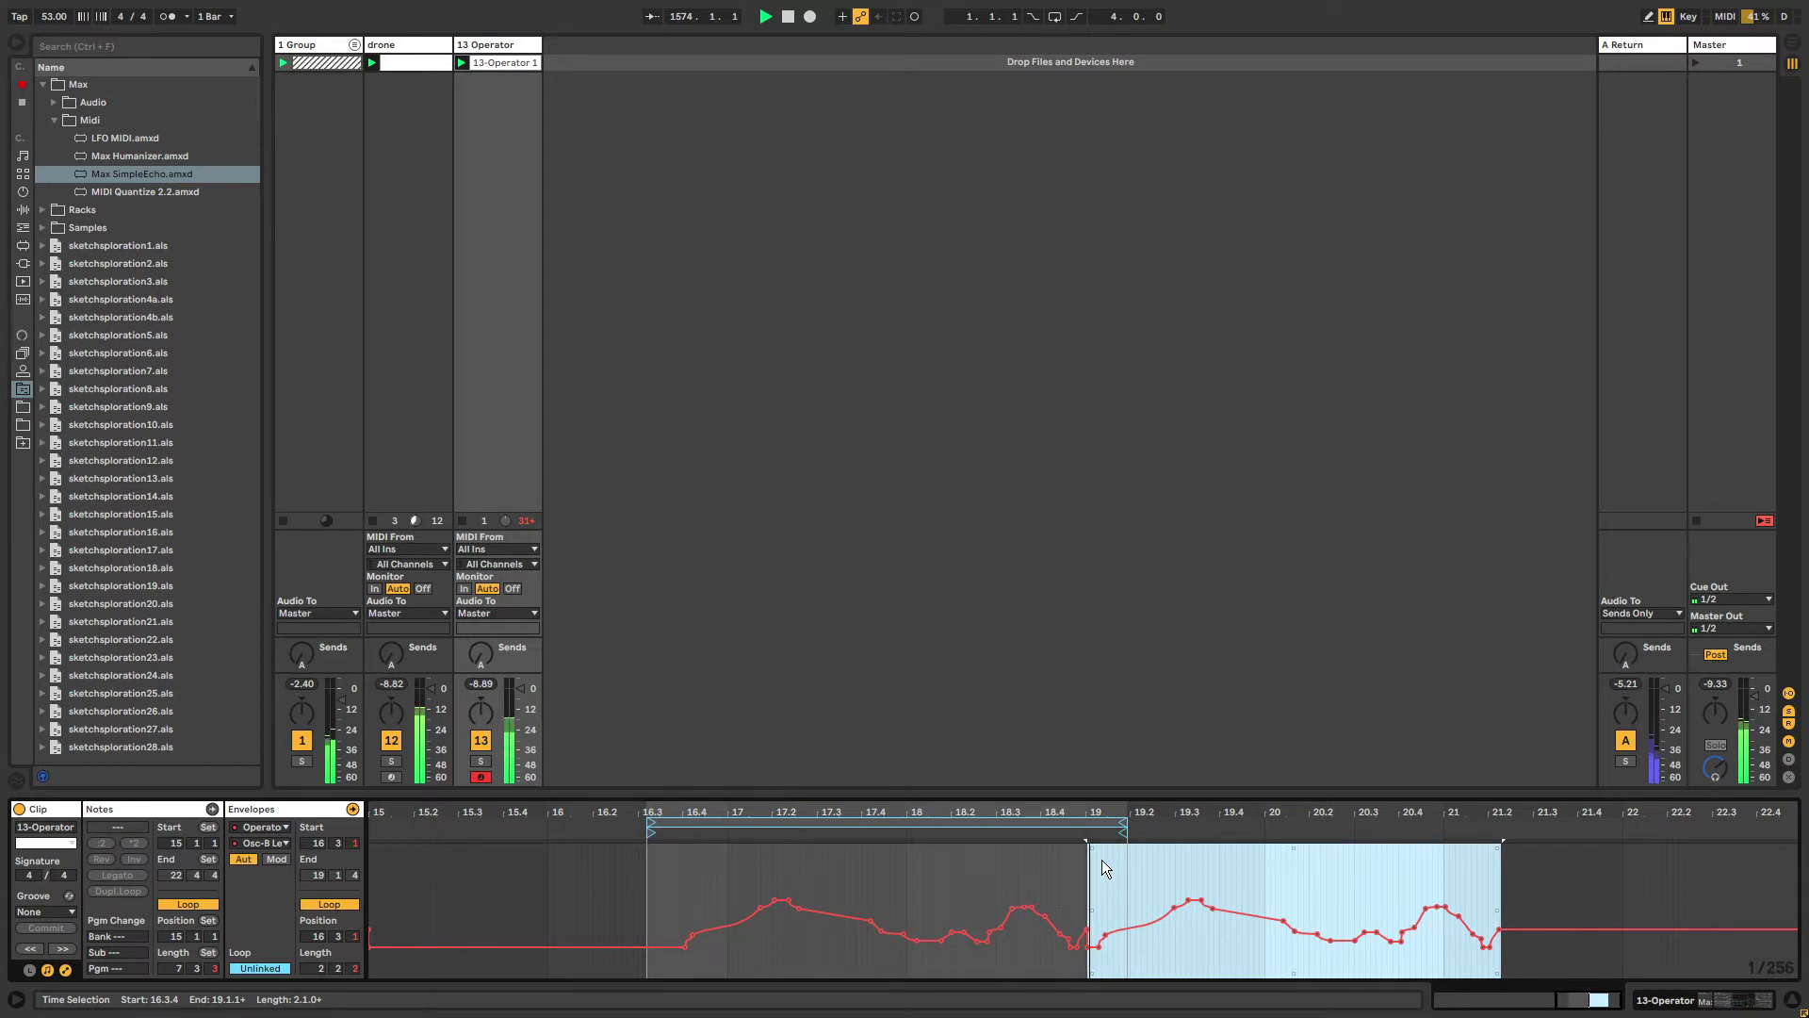
{"action": "left_click", "coordinate": [1072, 919]}
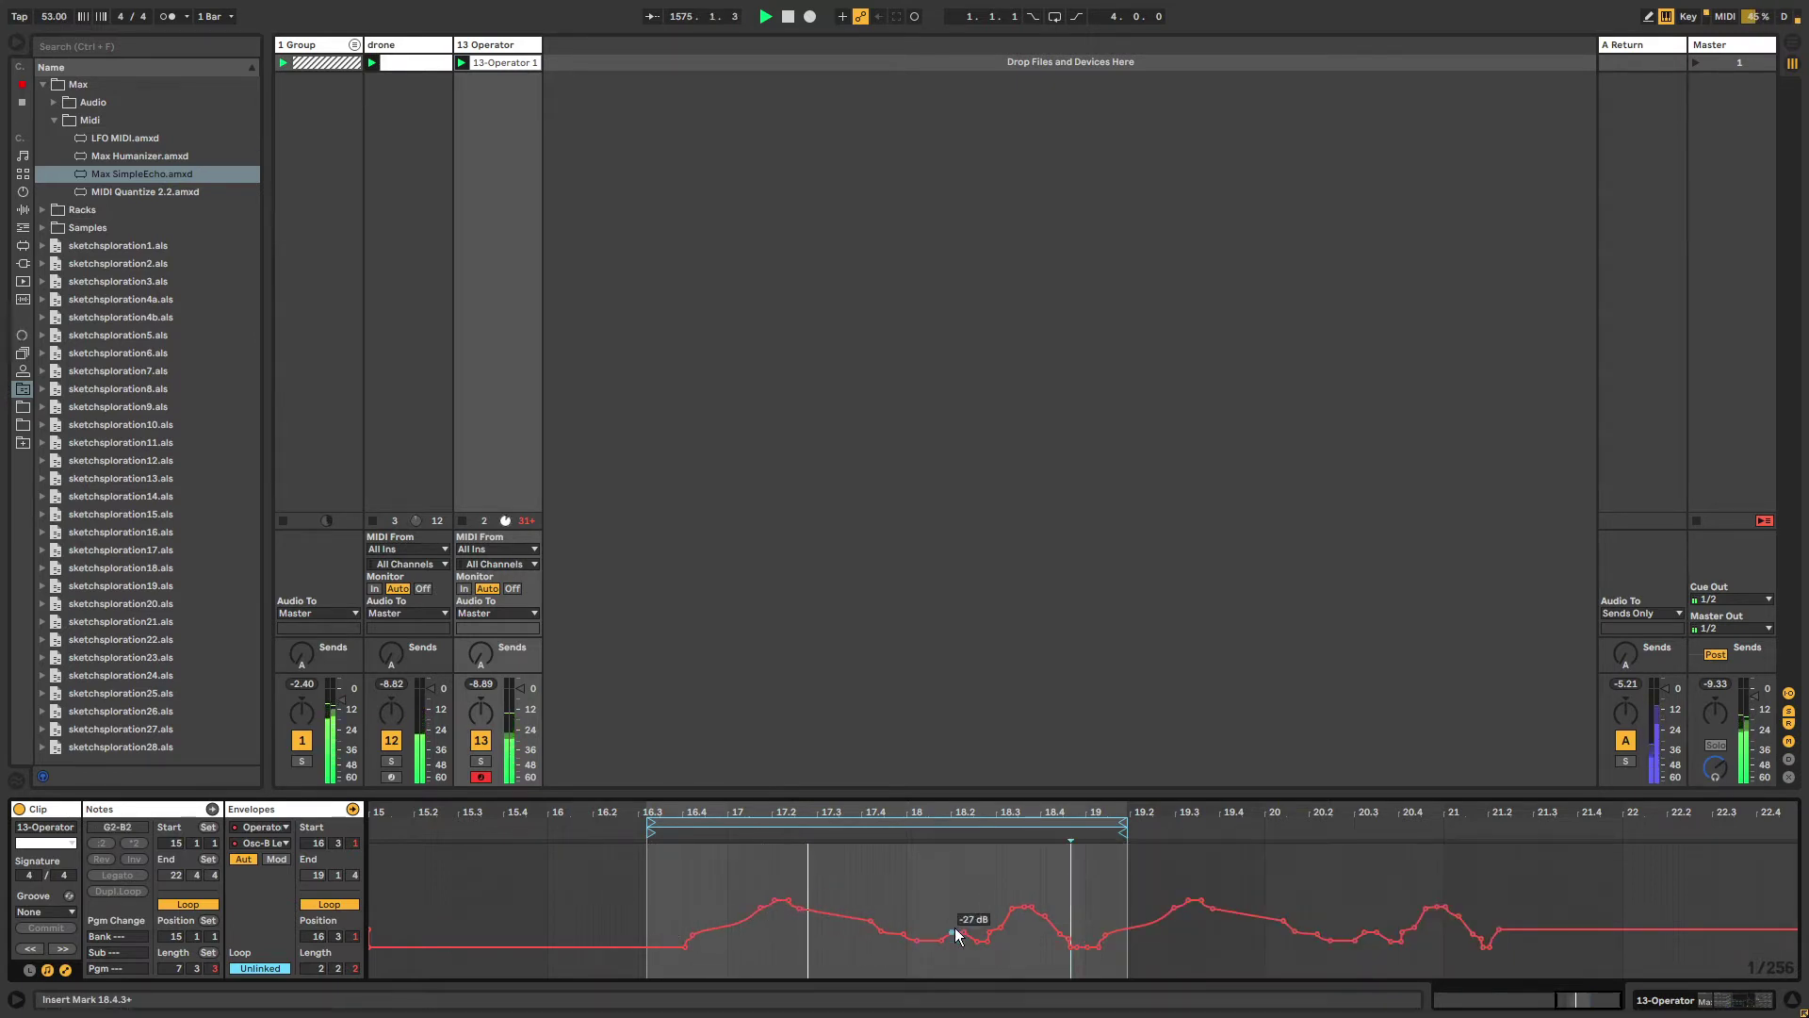
{"action": "left_click_drag", "start_coordinate": [1123, 833], "coordinate": [1508, 839]}
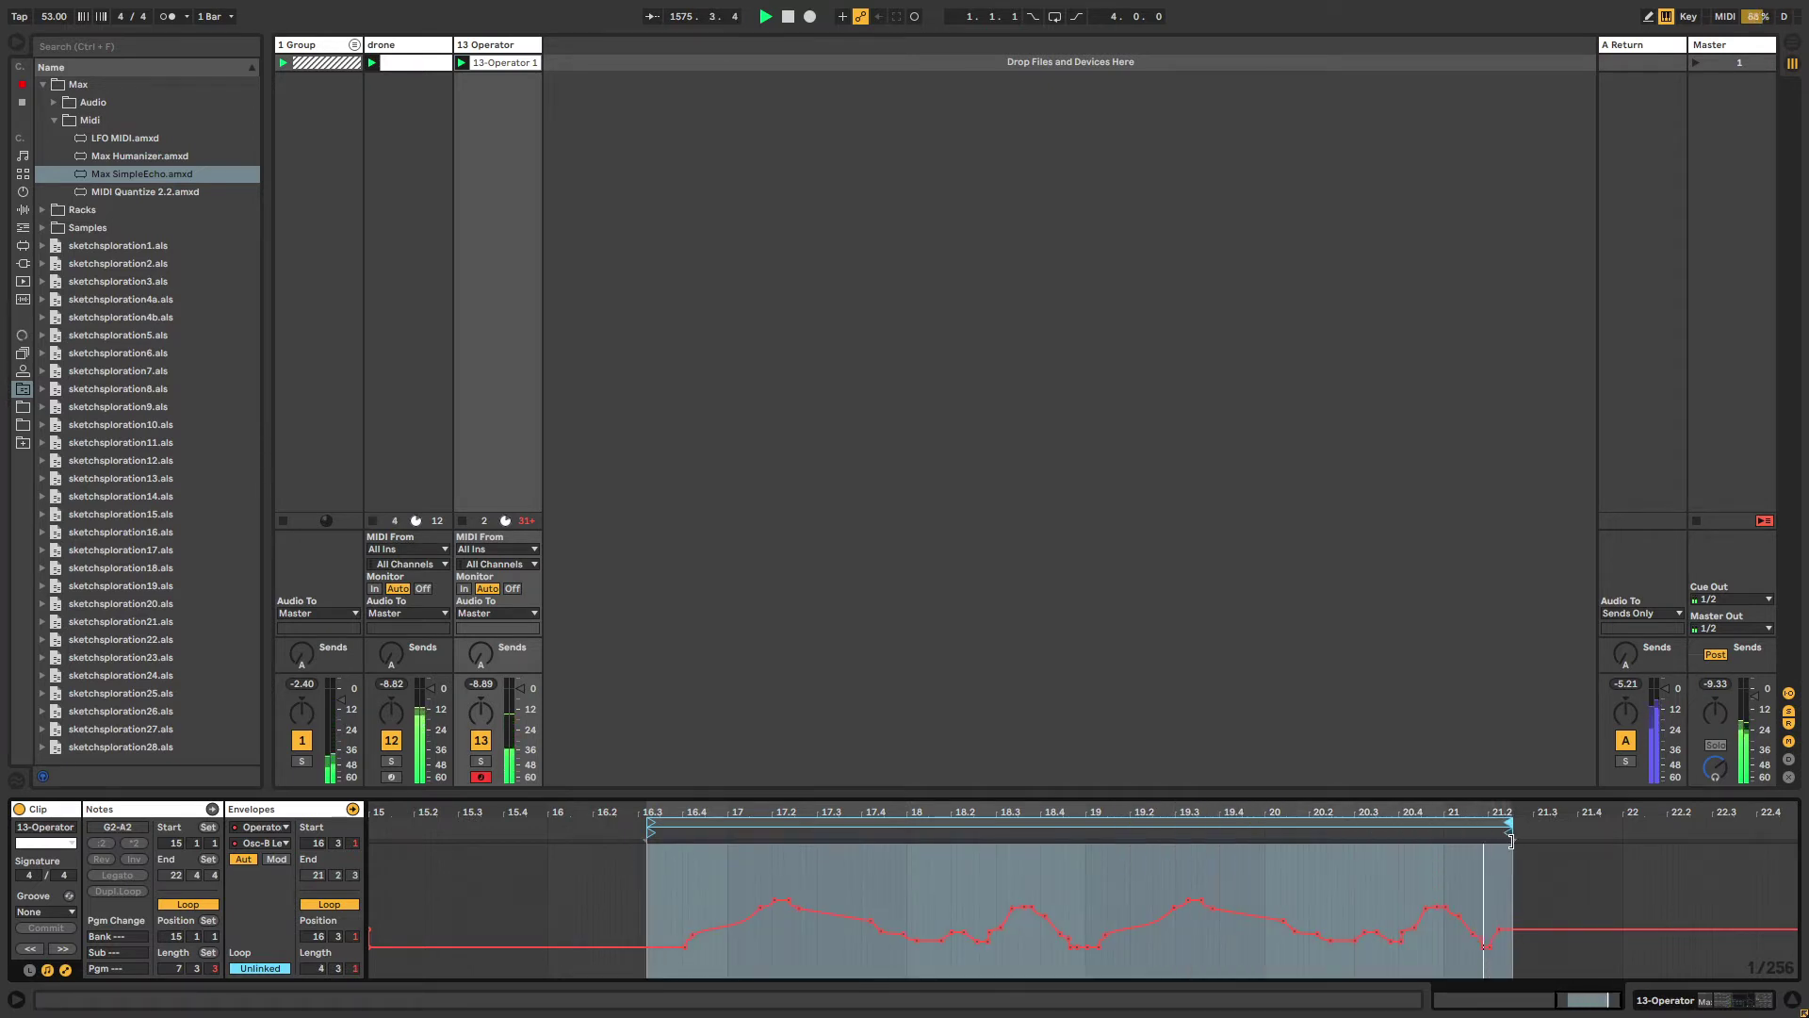
Add small peaks near the start and end of the looped Osc-B Level envelope.
{"action": "left_click", "coordinate": [1493, 910]}
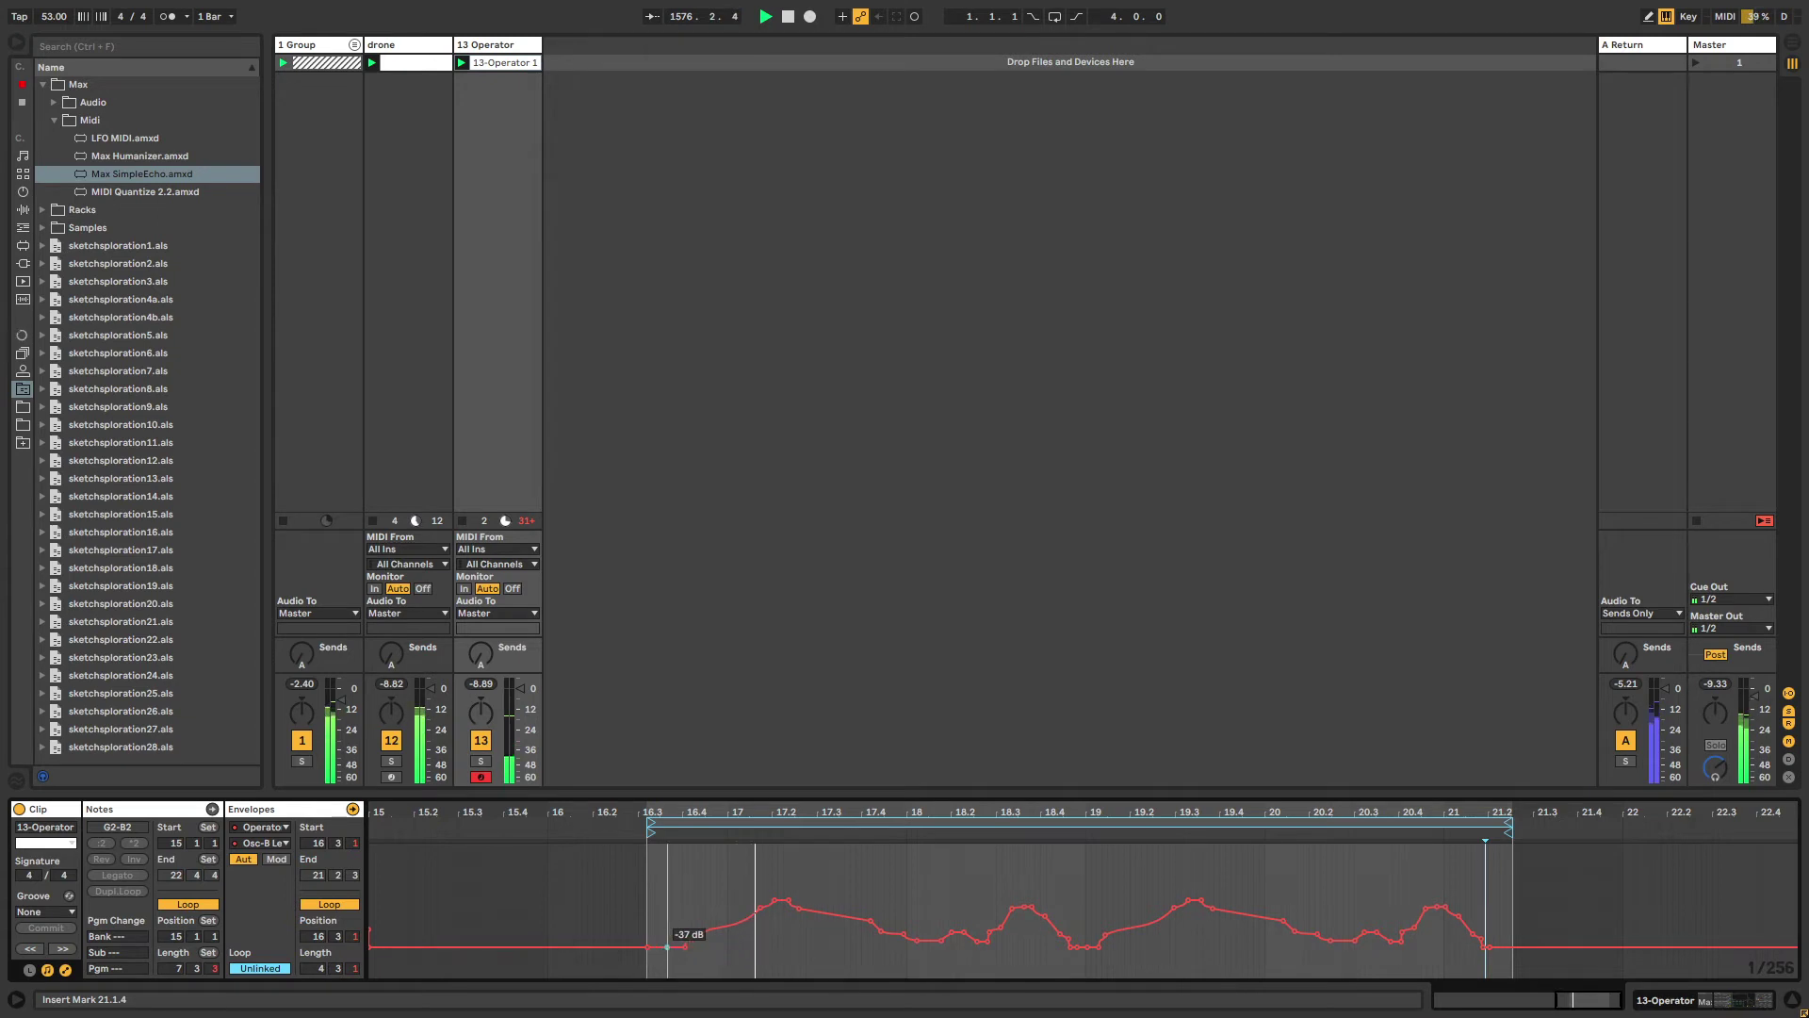
{"action": "left_click_drag", "start_coordinate": [667, 947], "coordinate": [667, 929]}
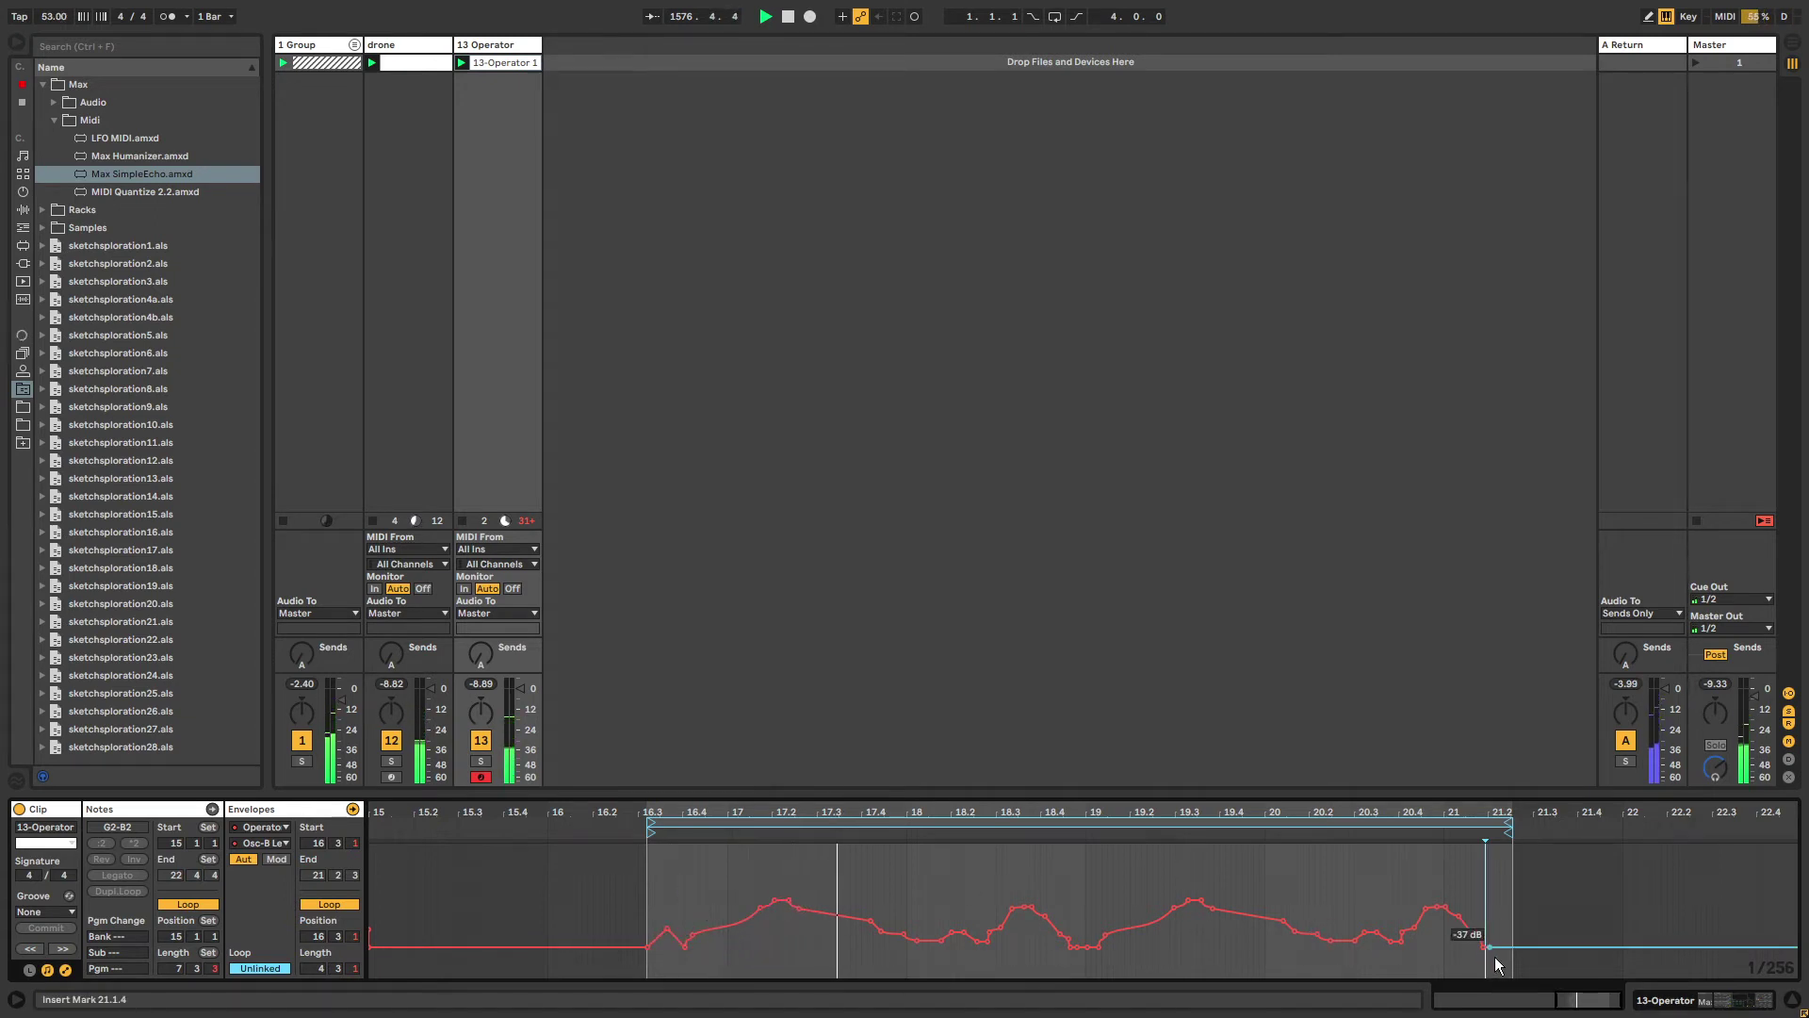
{"action": "left_click_drag", "start_coordinate": [1497, 948], "coordinate": [1499, 924]}
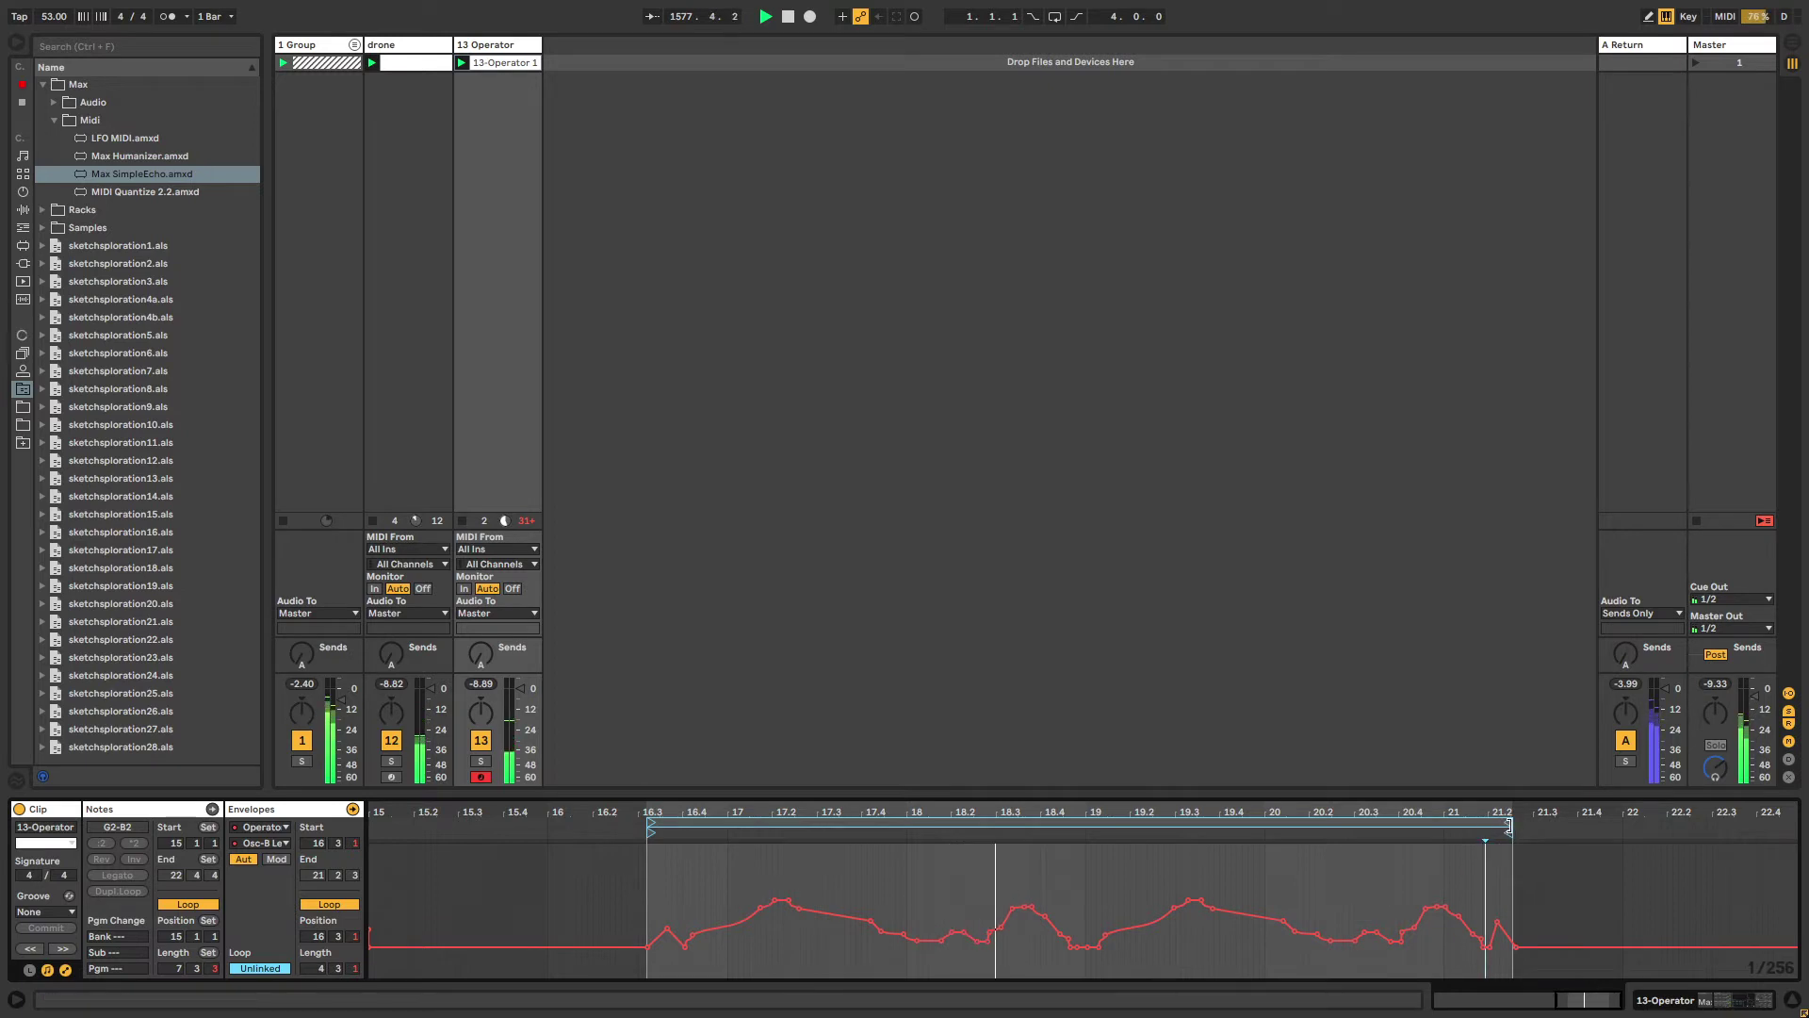
Lengthen the envelope loop to 5 bars and lower the flat section before bar 15 to -37 dB.
{"action": "left_click_drag", "start_coordinate": [1509, 826], "coordinate": [1658, 797]}
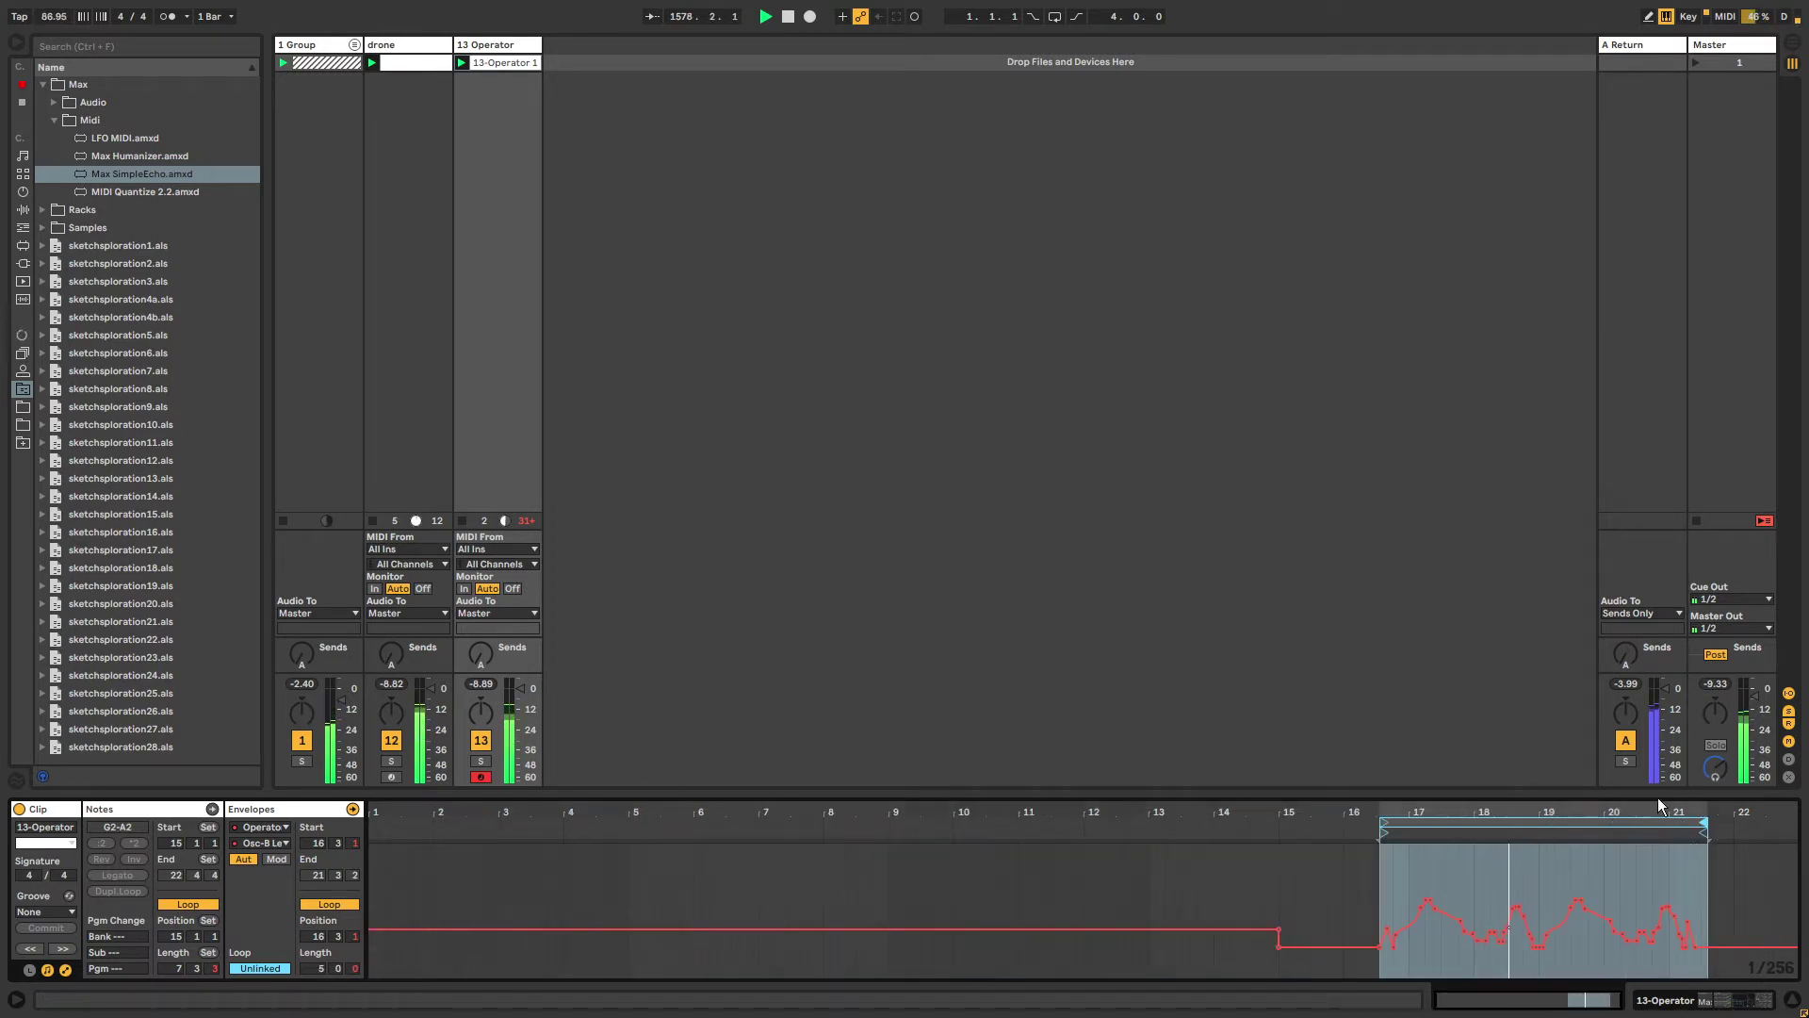
{"action": "left_click_drag", "start_coordinate": [1282, 926], "coordinate": [1281, 943]}
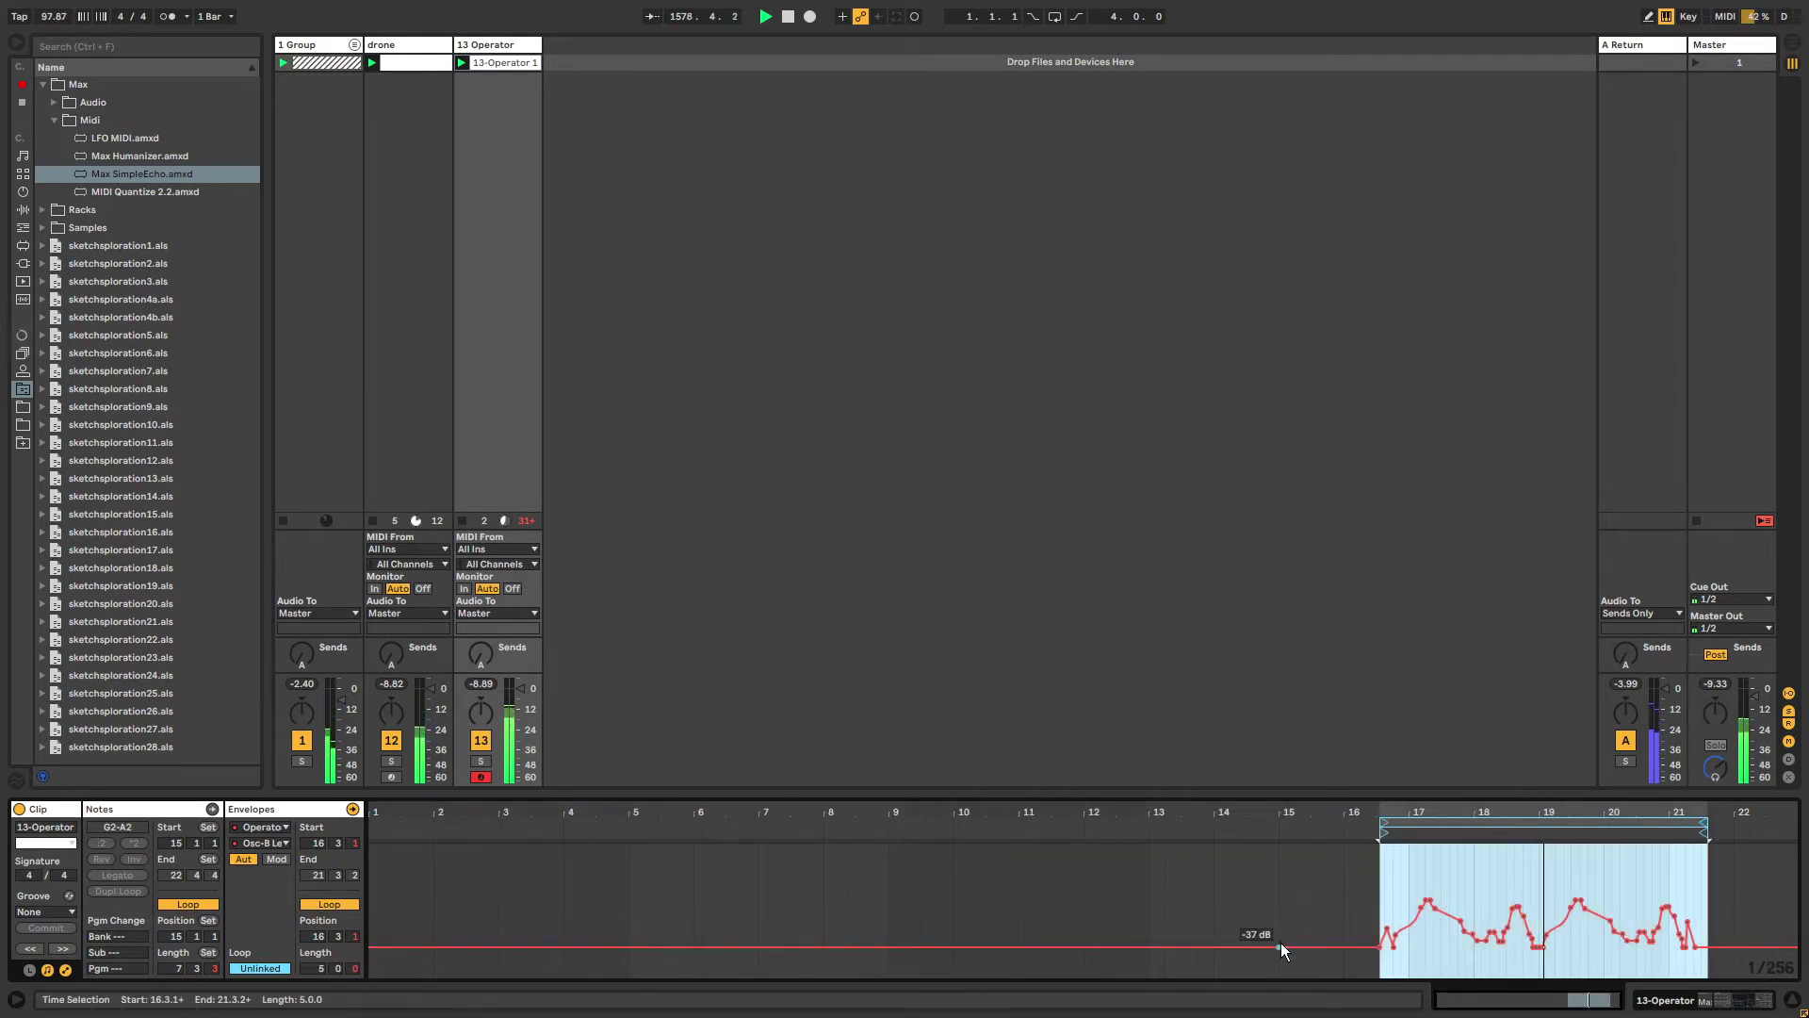
Smooth the Osc-B Level curve by repositioning breakpoints at the loop's ends and around its peaks and slopes.
{"action": "left_click_drag", "start_coordinate": [1741, 812], "coordinate": [1741, 858]}
{"action": "left_click", "coordinate": [1651, 910]}
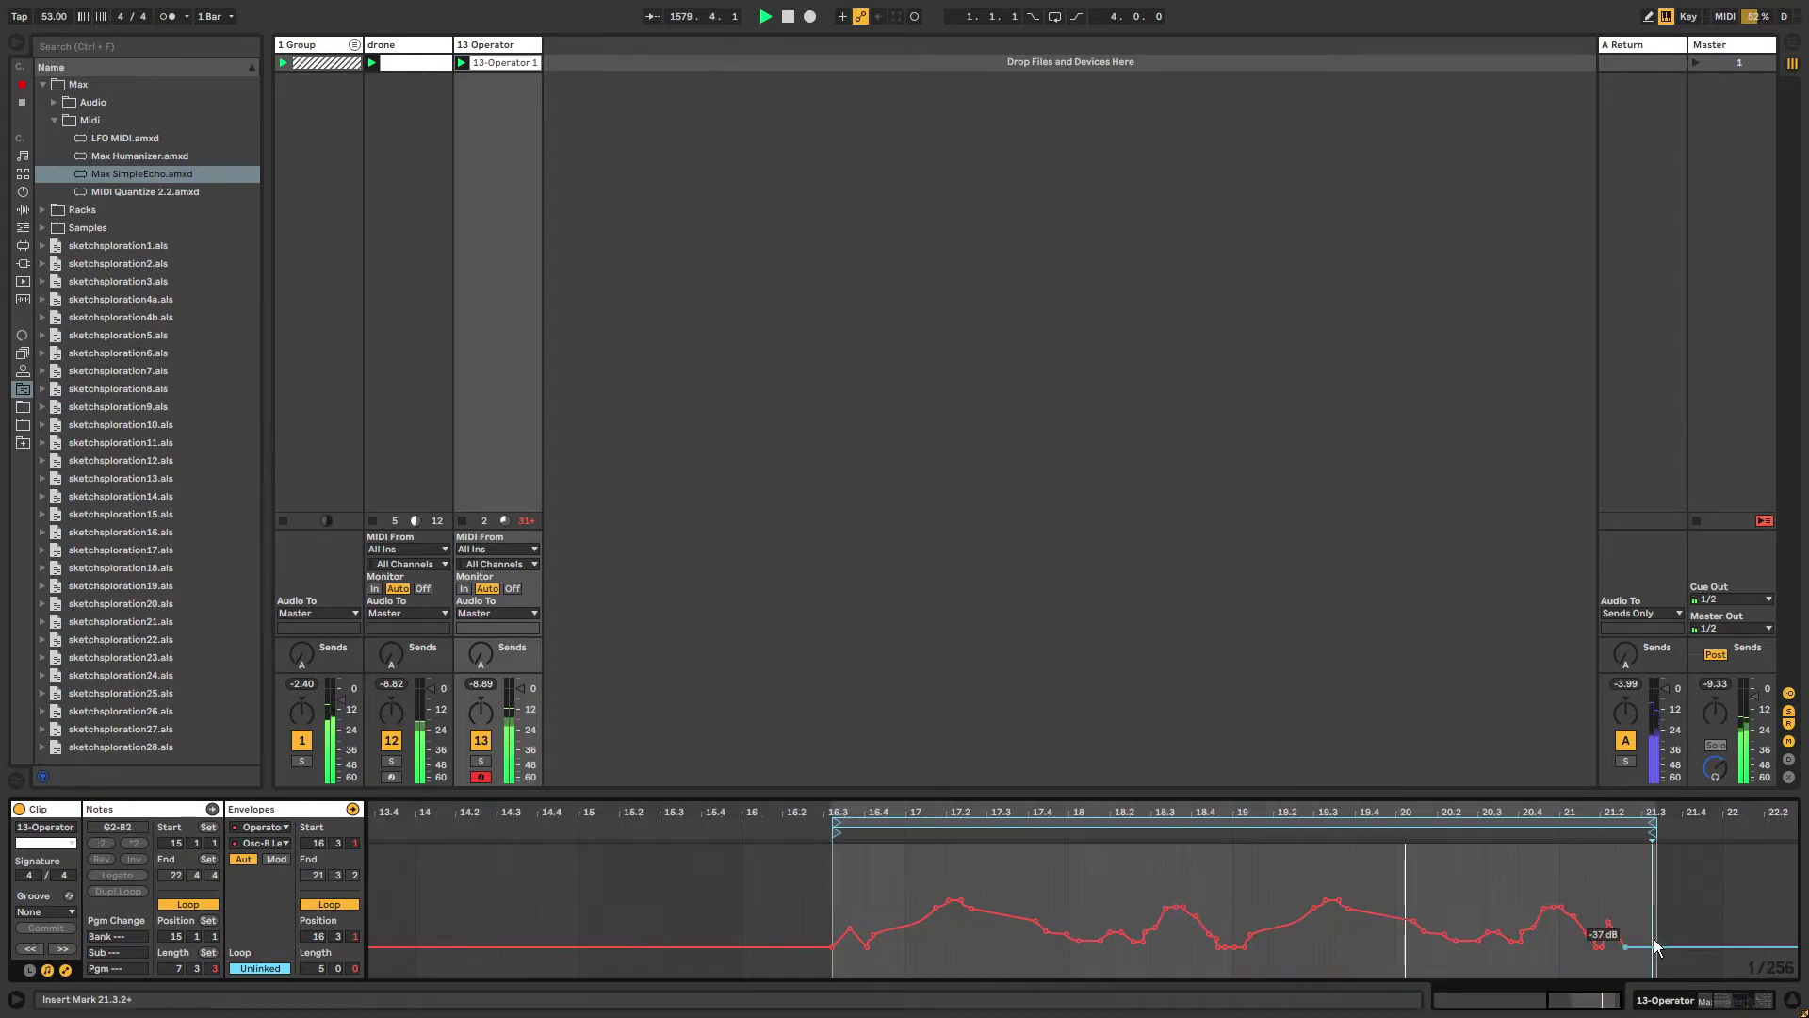
{"action": "mouse_move", "coordinate": [1625, 946]}
{"action": "left_mouse_down"}
{"action": "mouse_move", "coordinate": [1636, 923]}
{"action": "mouse_move", "coordinate": [1590, 929]}
{"action": "mouse_move", "coordinate": [1602, 947]}
{"action": "left_mouse_up"}
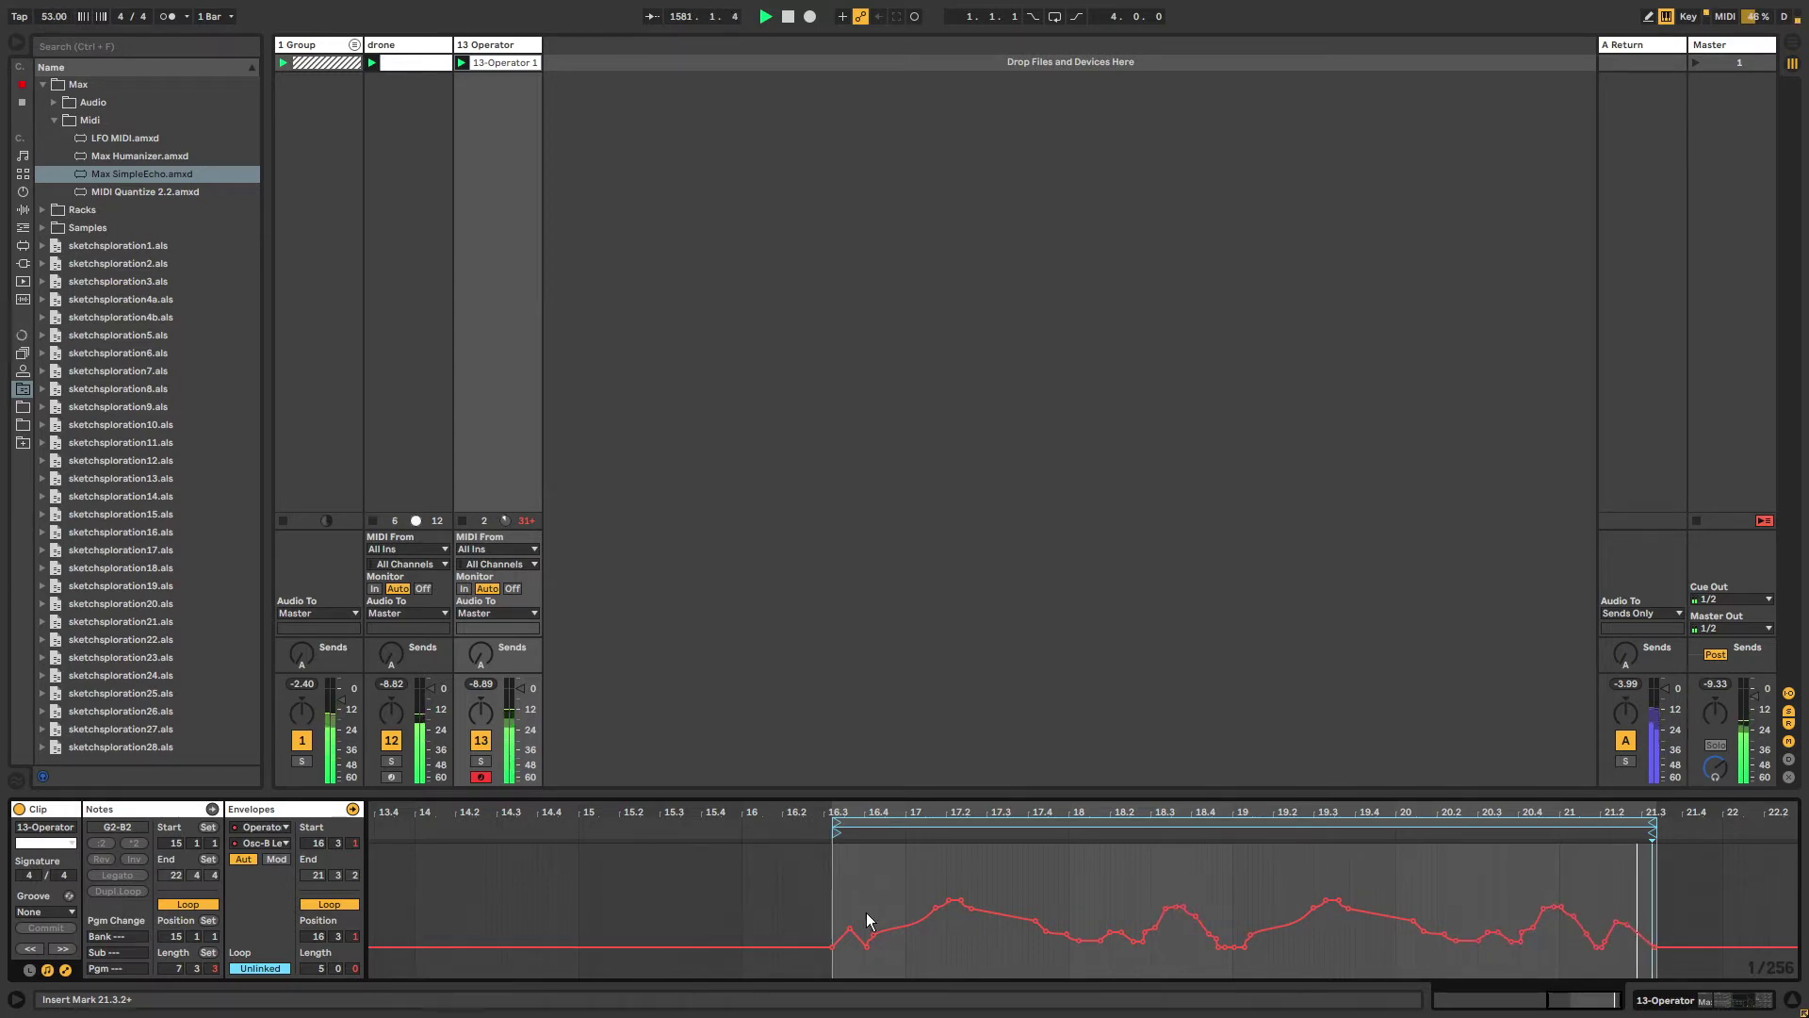
{"action": "mouse_move", "coordinate": [867, 946]}
{"action": "left_mouse_down"}
{"action": "mouse_move", "coordinate": [858, 933]}
{"action": "mouse_move", "coordinate": [850, 952]}
{"action": "mouse_move", "coordinate": [887, 934]}
{"action": "left_mouse_up"}
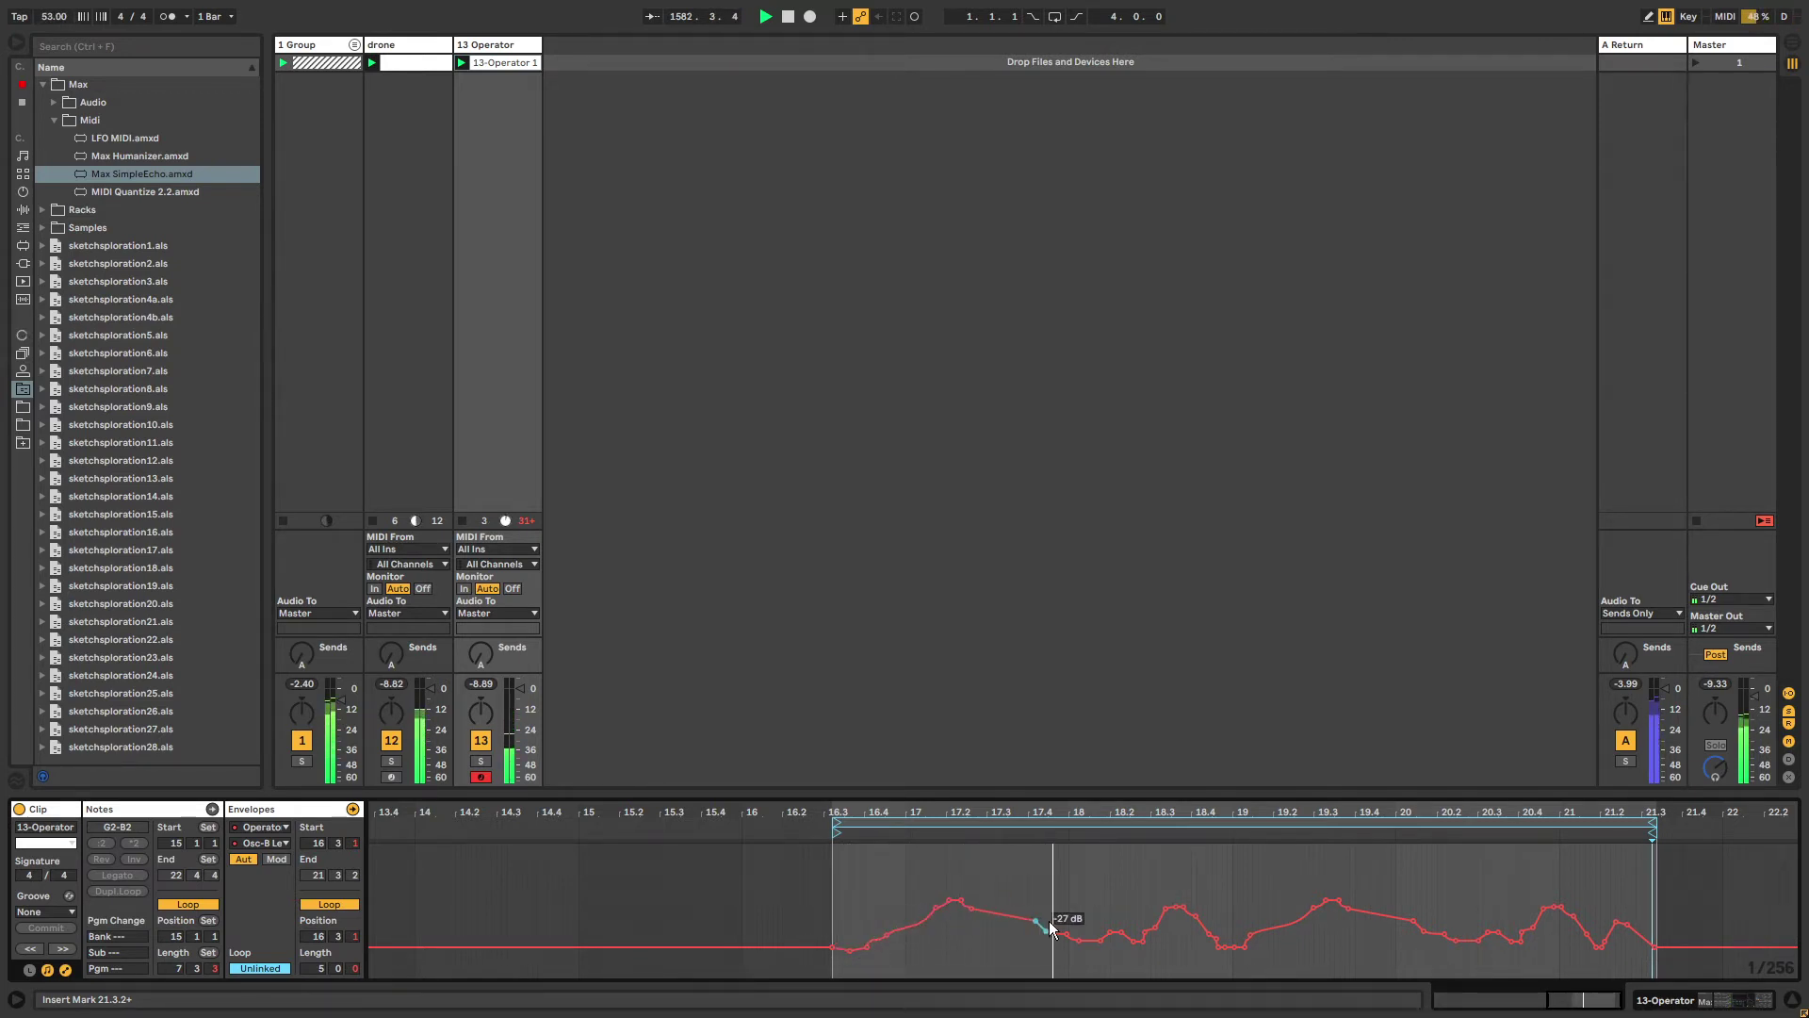
{"action": "left_click_drag", "start_coordinate": [1037, 921], "coordinate": [1018, 921]}
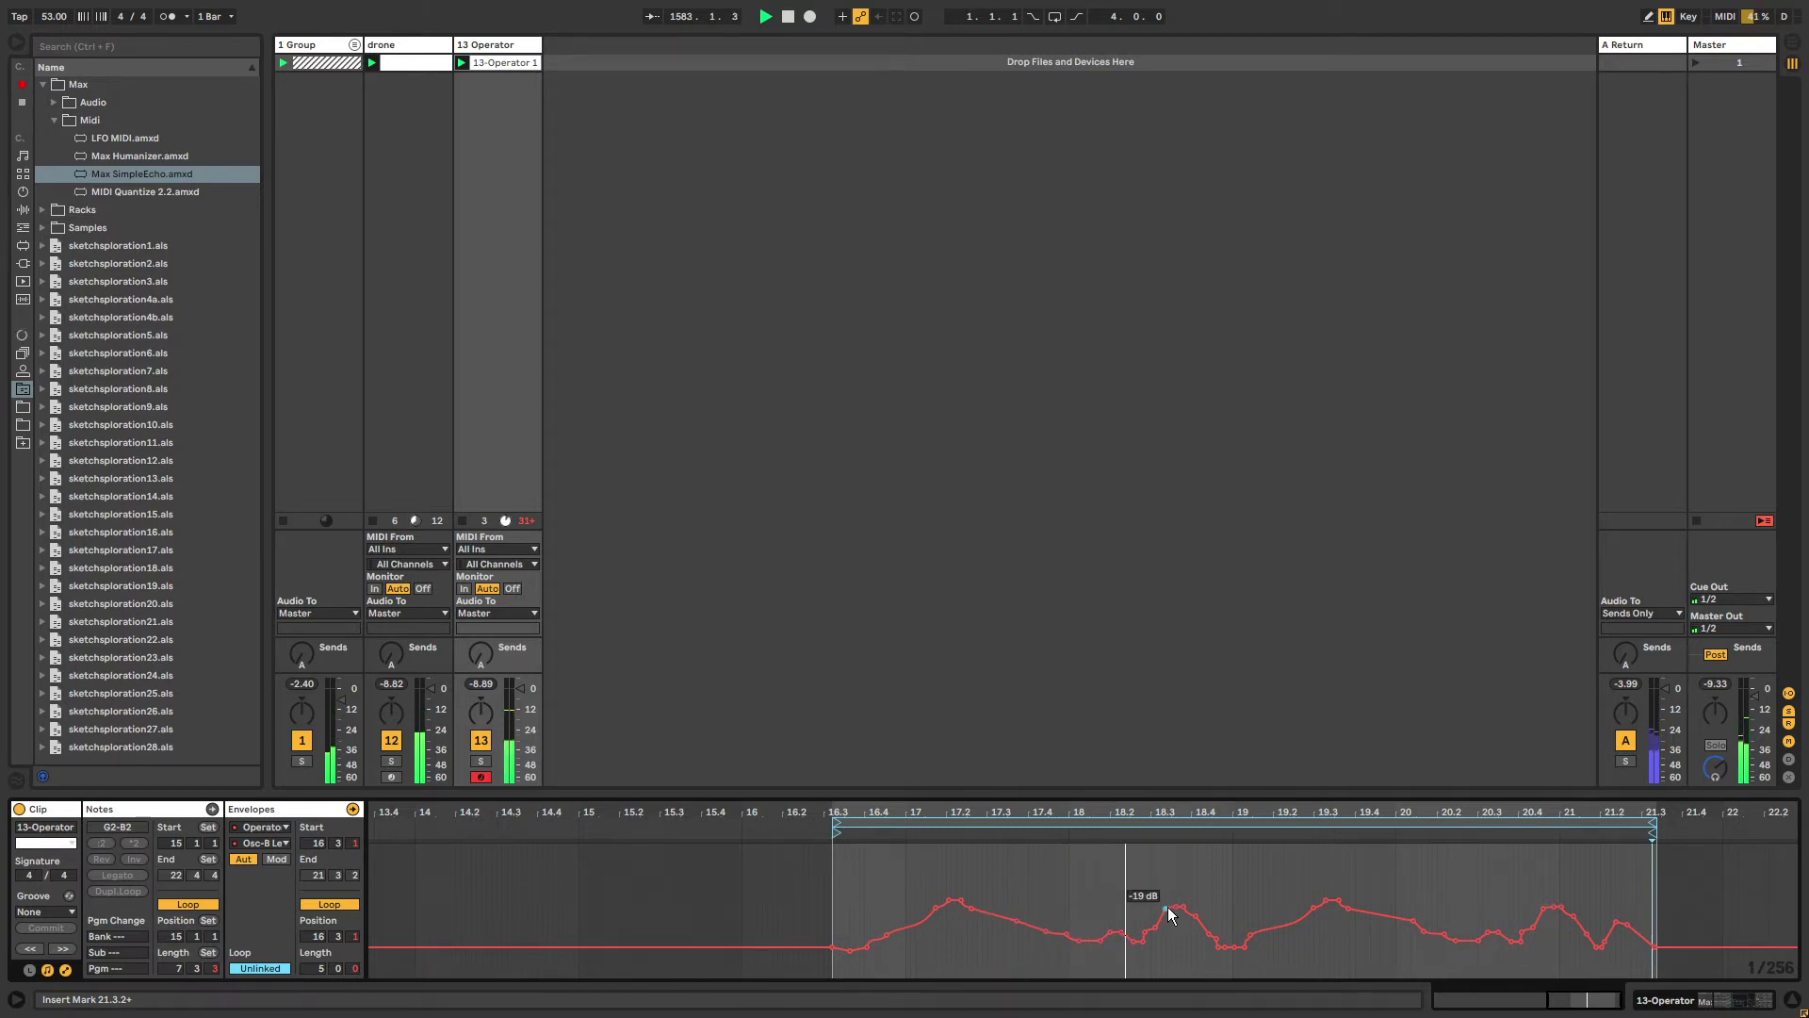
{"action": "left_click_drag", "start_coordinate": [1169, 912], "coordinate": [1170, 911]}
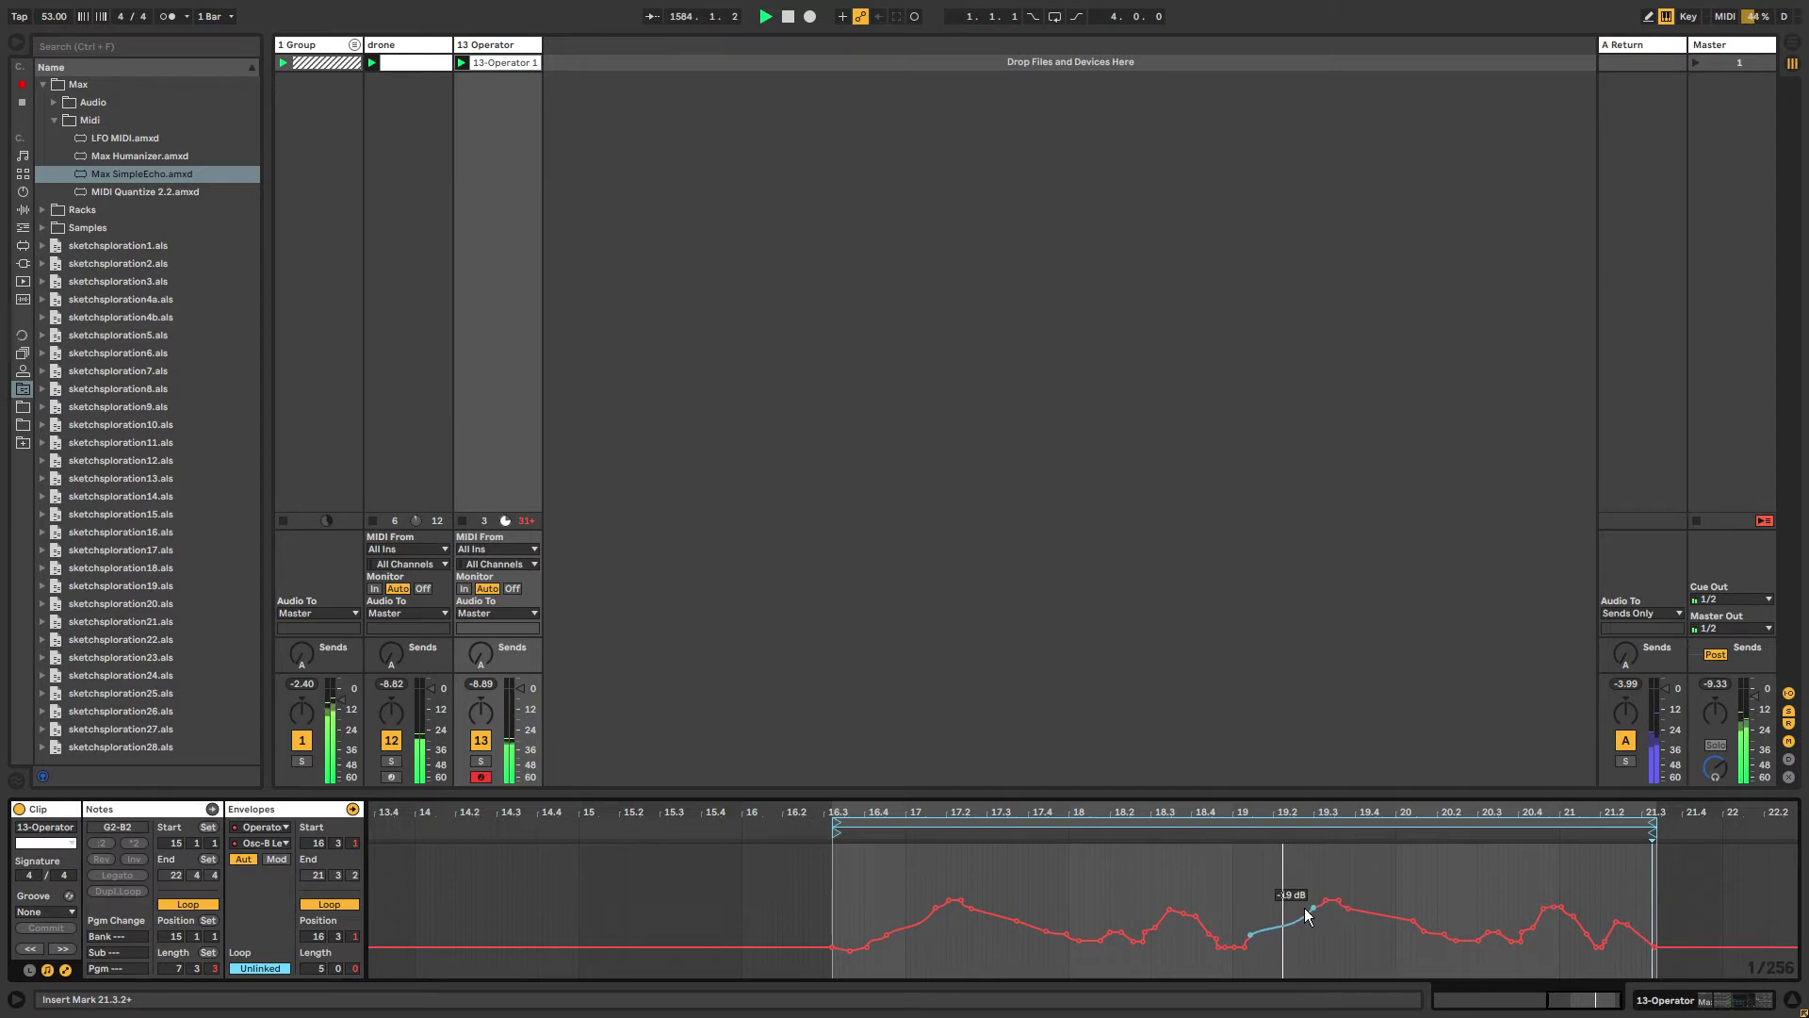
{"action": "mouse_move", "coordinate": [1317, 915]}
{"action": "left_mouse_down"}
{"action": "mouse_move", "coordinate": [1364, 910]}
{"action": "mouse_move", "coordinate": [1333, 902]}
{"action": "left_mouse_up"}
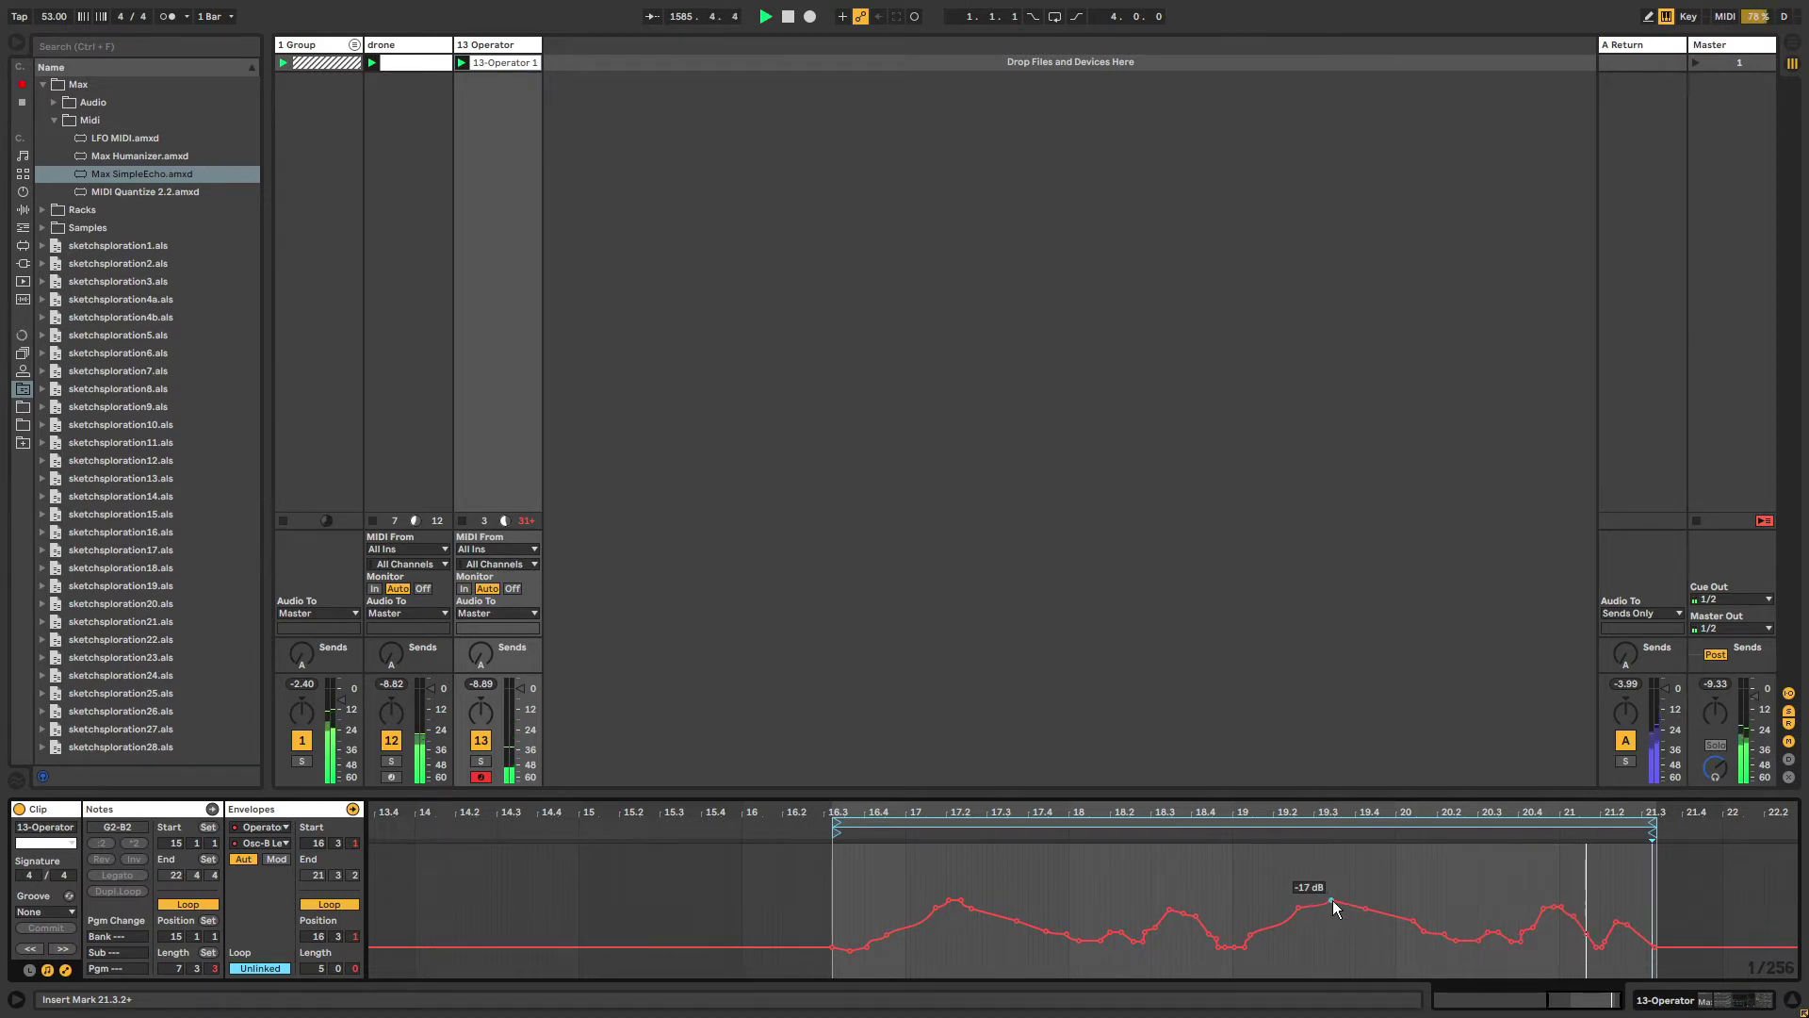
{"action": "left_click_drag", "start_coordinate": [1303, 908], "coordinate": [1298, 916]}
{"action": "left_click_drag", "start_coordinate": [1184, 915], "coordinate": [1183, 905]}
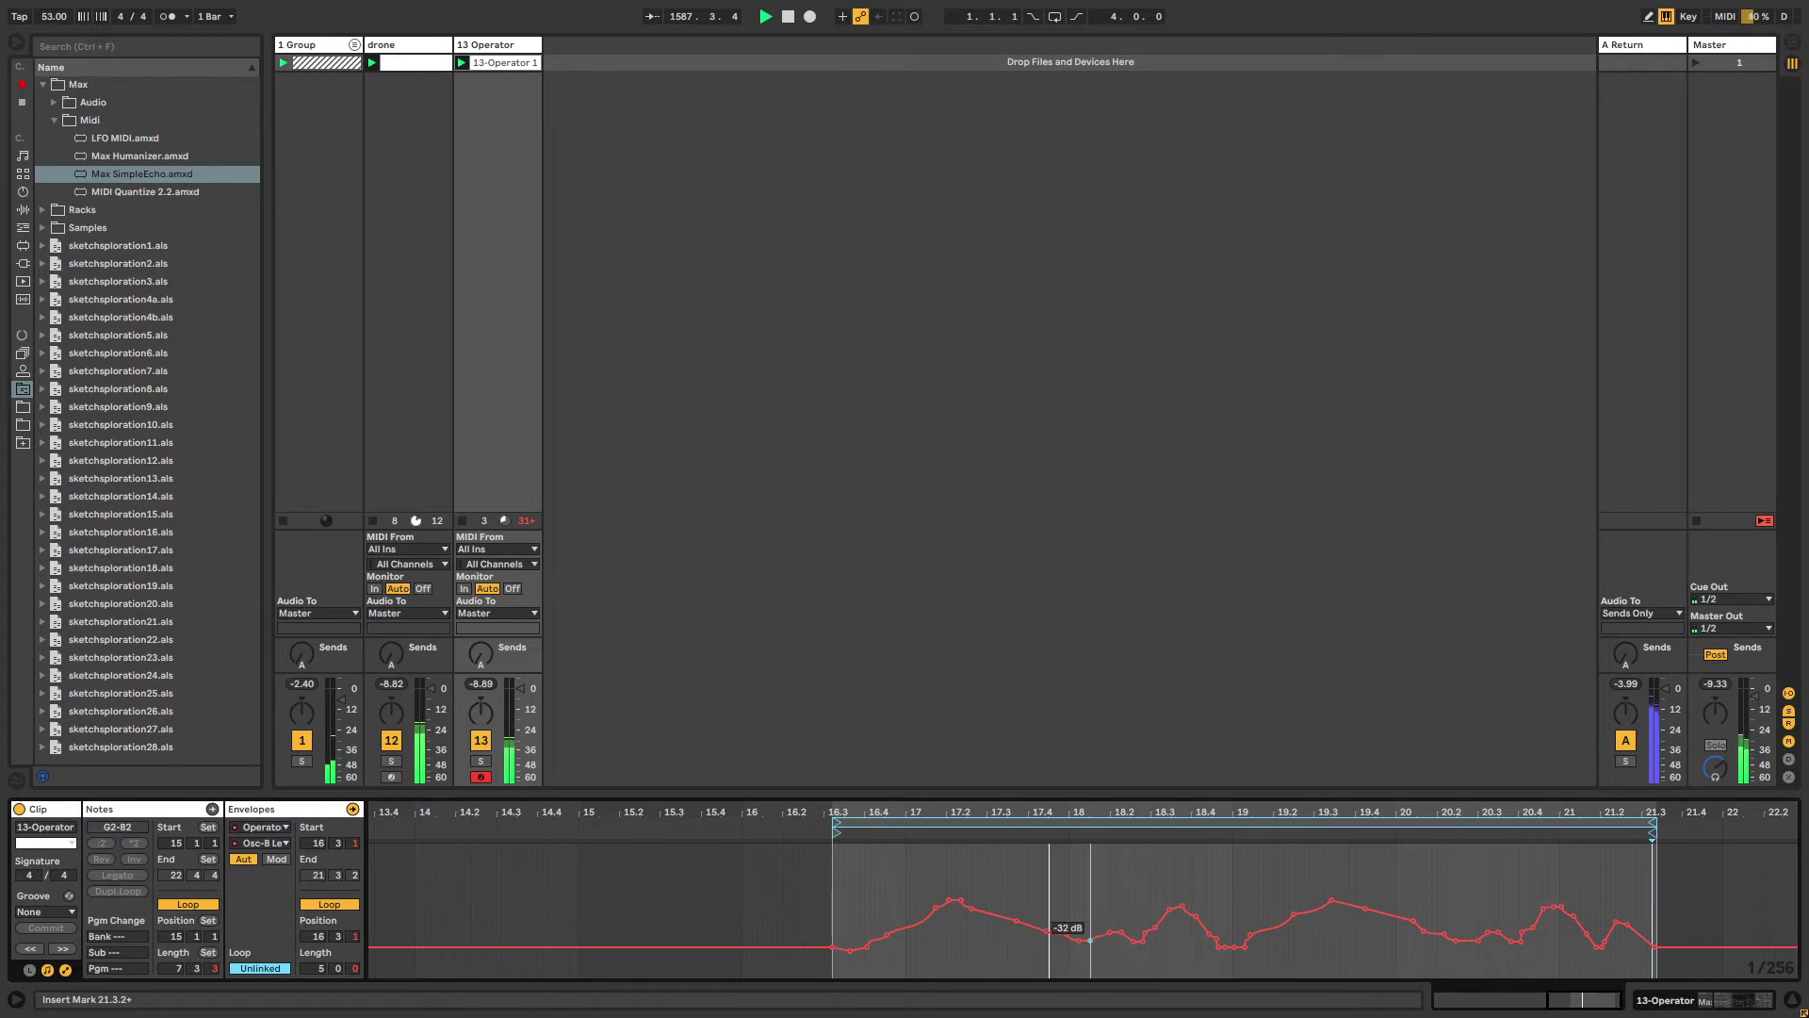
Insert a new MIDI track after 13 Operator and load Max SimpleEcho.amxd onto it.
{"action": "left_click", "coordinate": [537, 309]}
{"action": "left_click", "coordinate": [725, 811]}
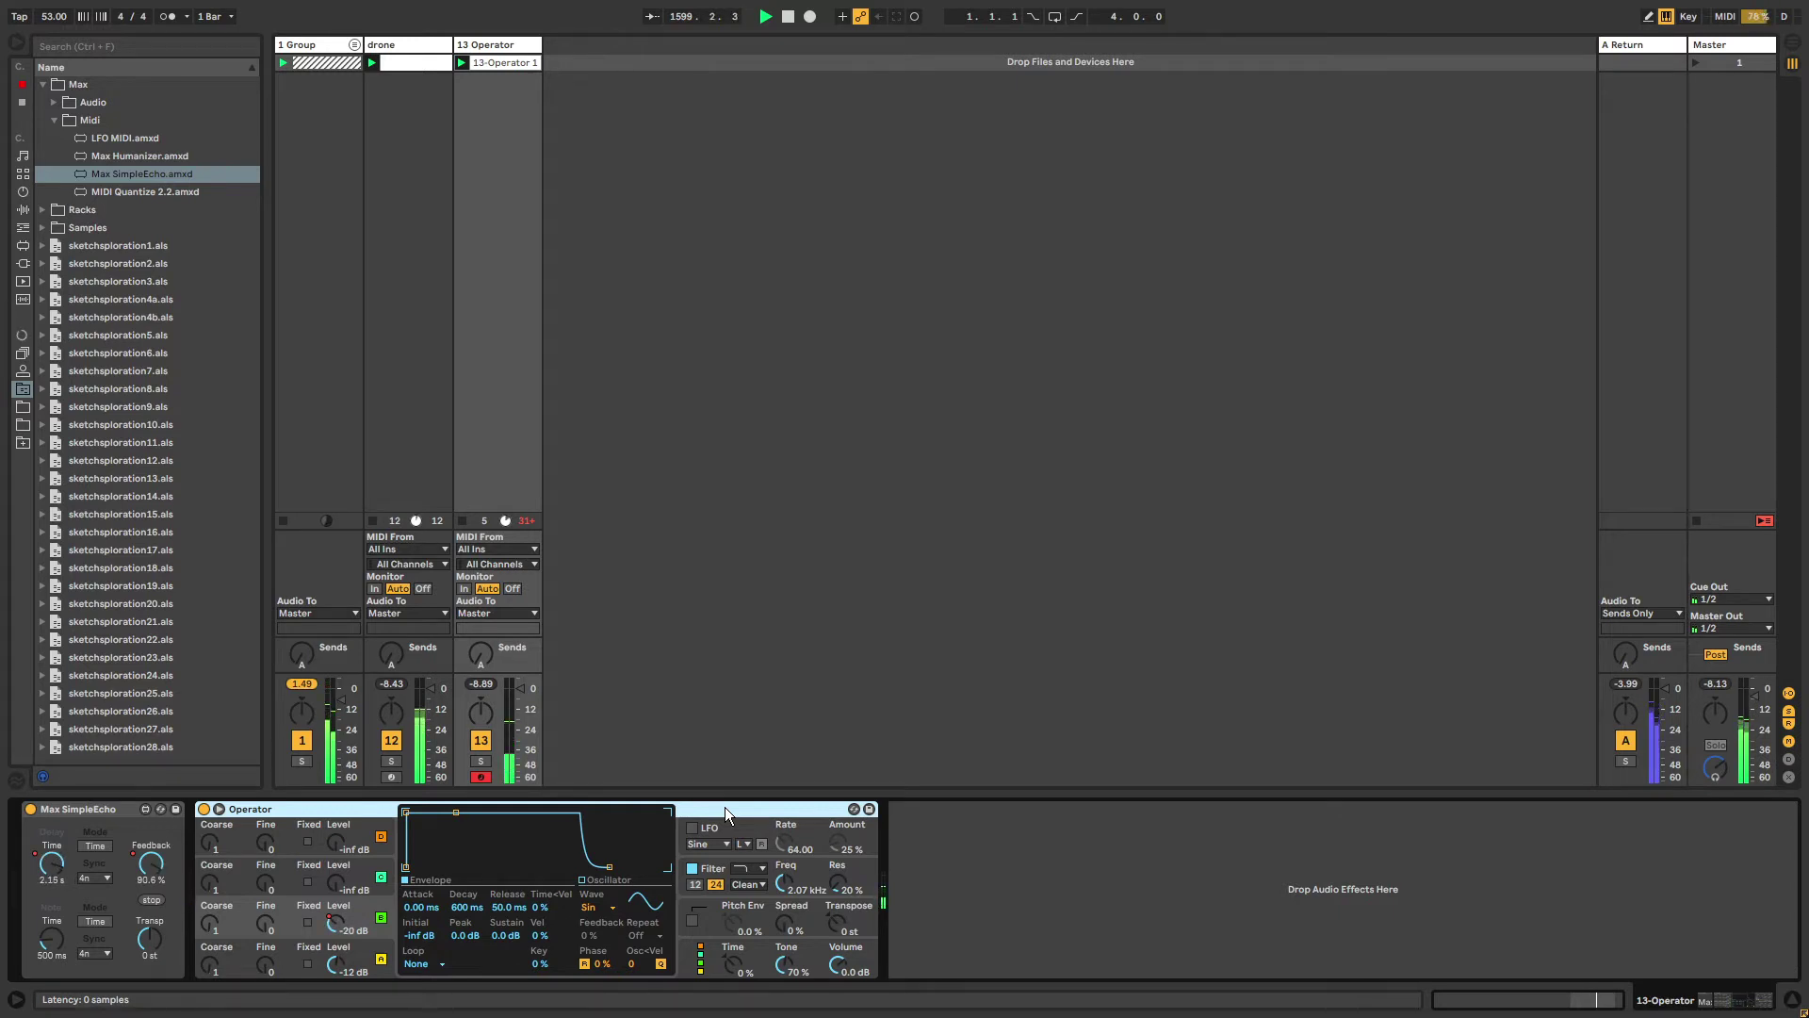
{"action": "left_click", "coordinate": [481, 48]}
{"action": "key", "text": "ctrl+shift+t"}
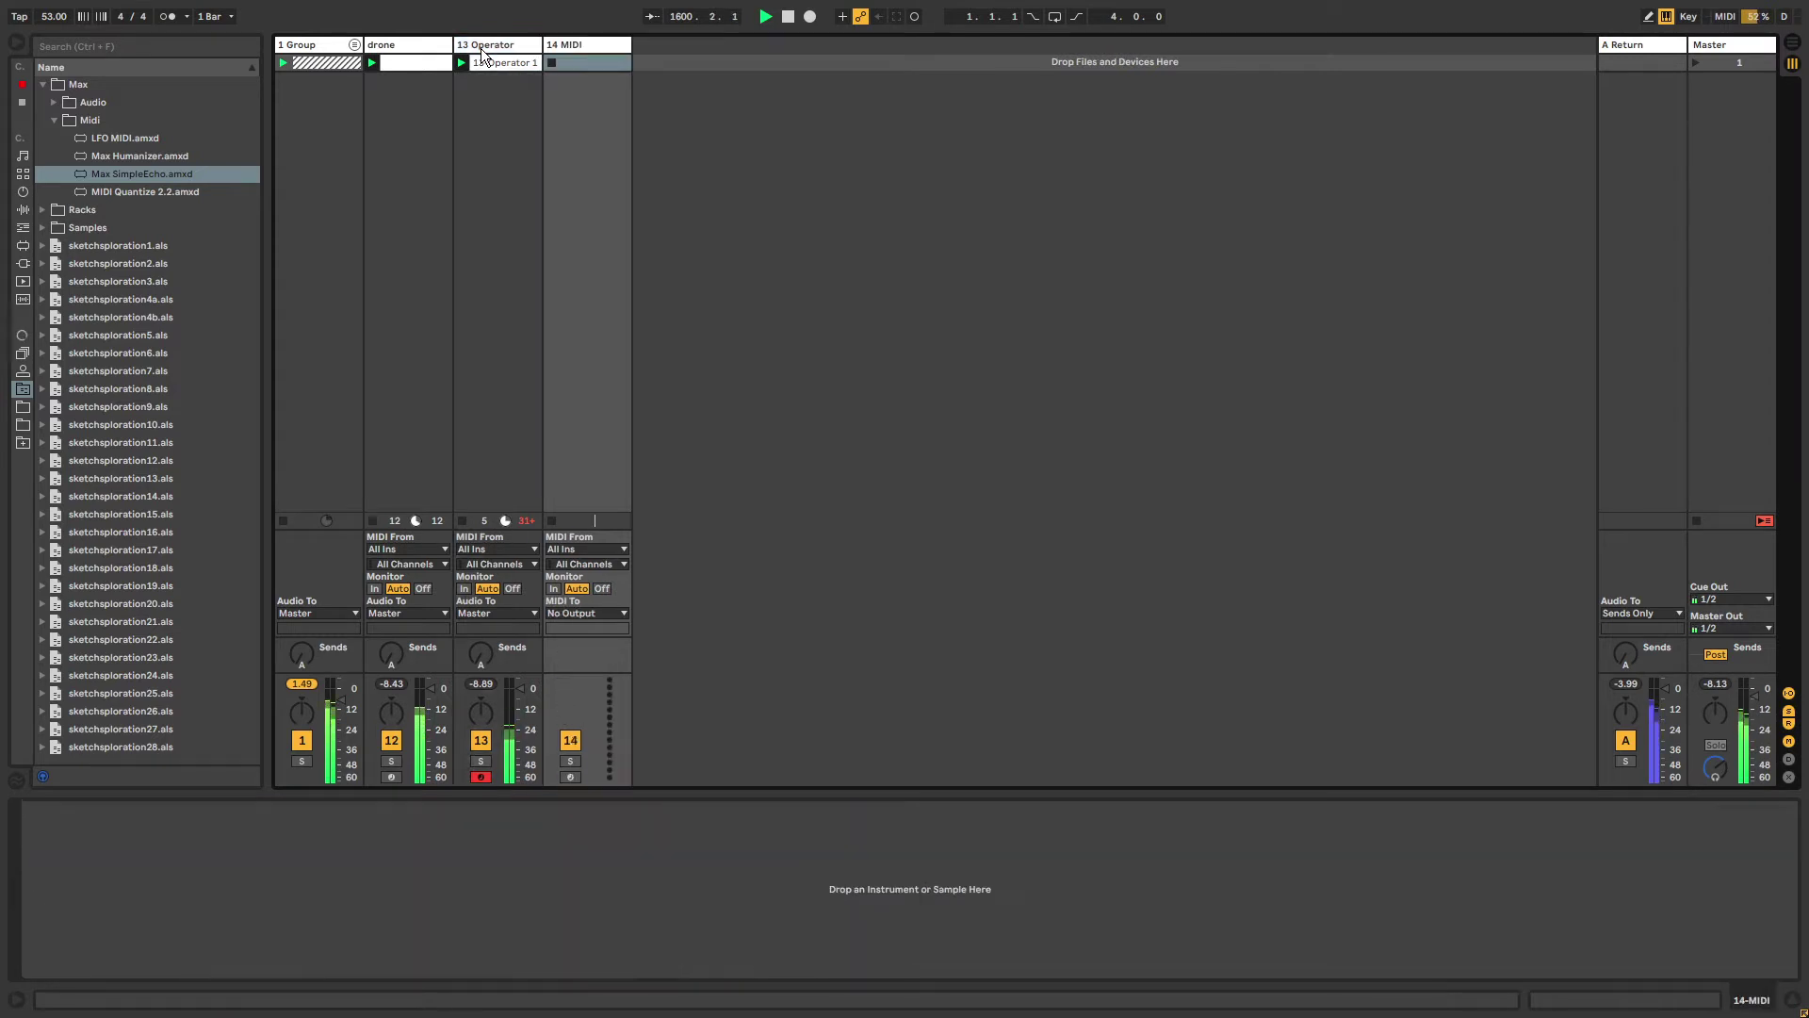
{"action": "left_click", "coordinate": [128, 177]}
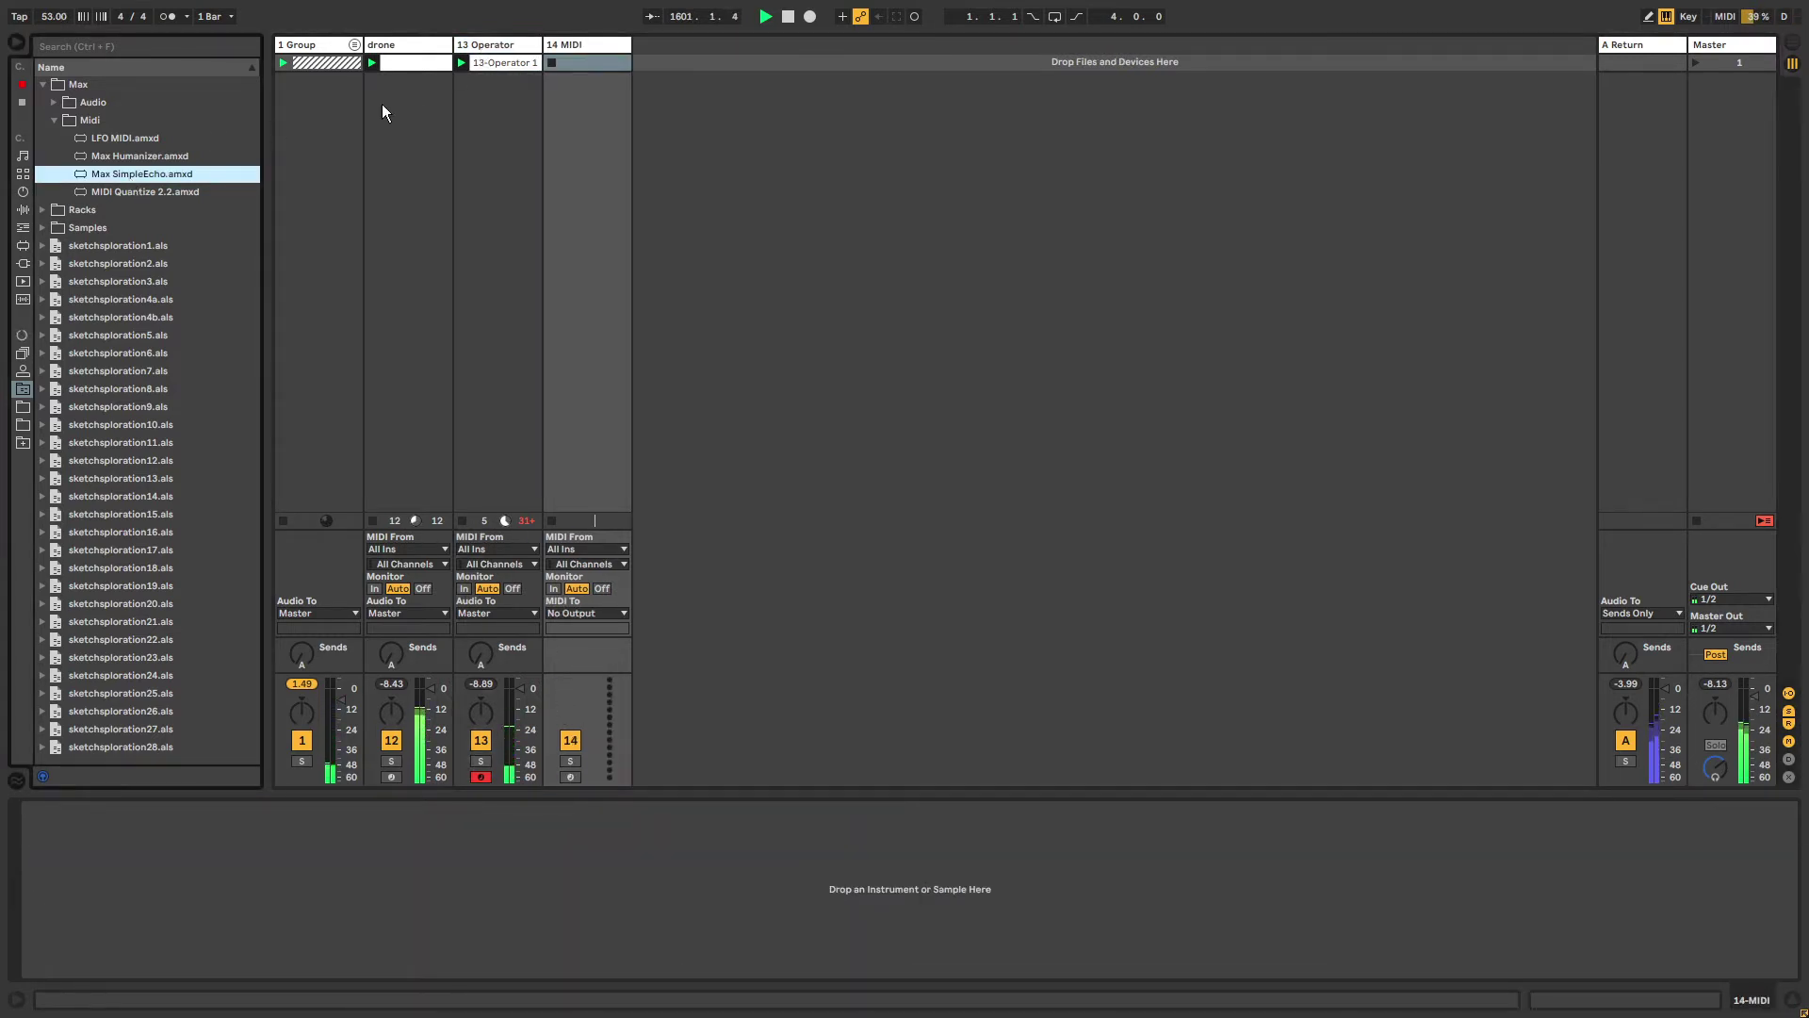
{"action": "key", "text": "Return"}
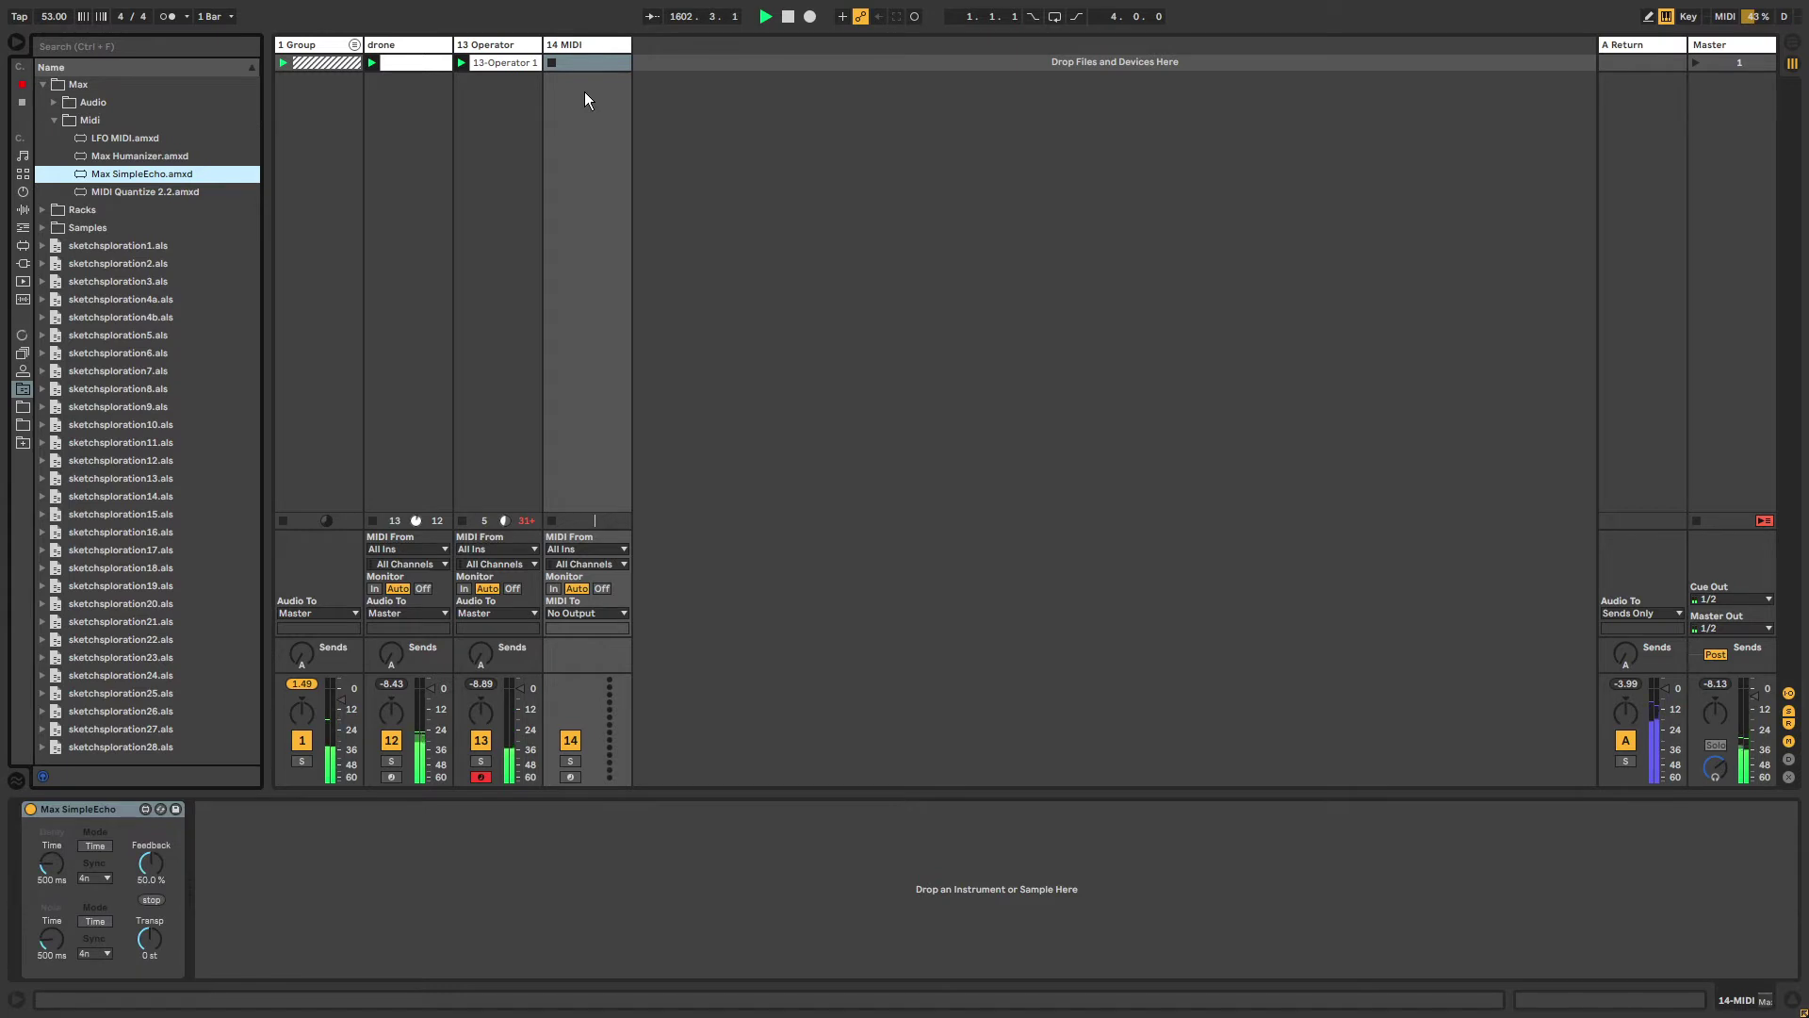
Put Operator in an Instrument Rack on track 14 and sync Max SimpleEcho's first delay to 2n with 100% feedback.
{"action": "left_click", "coordinate": [52, 118]}
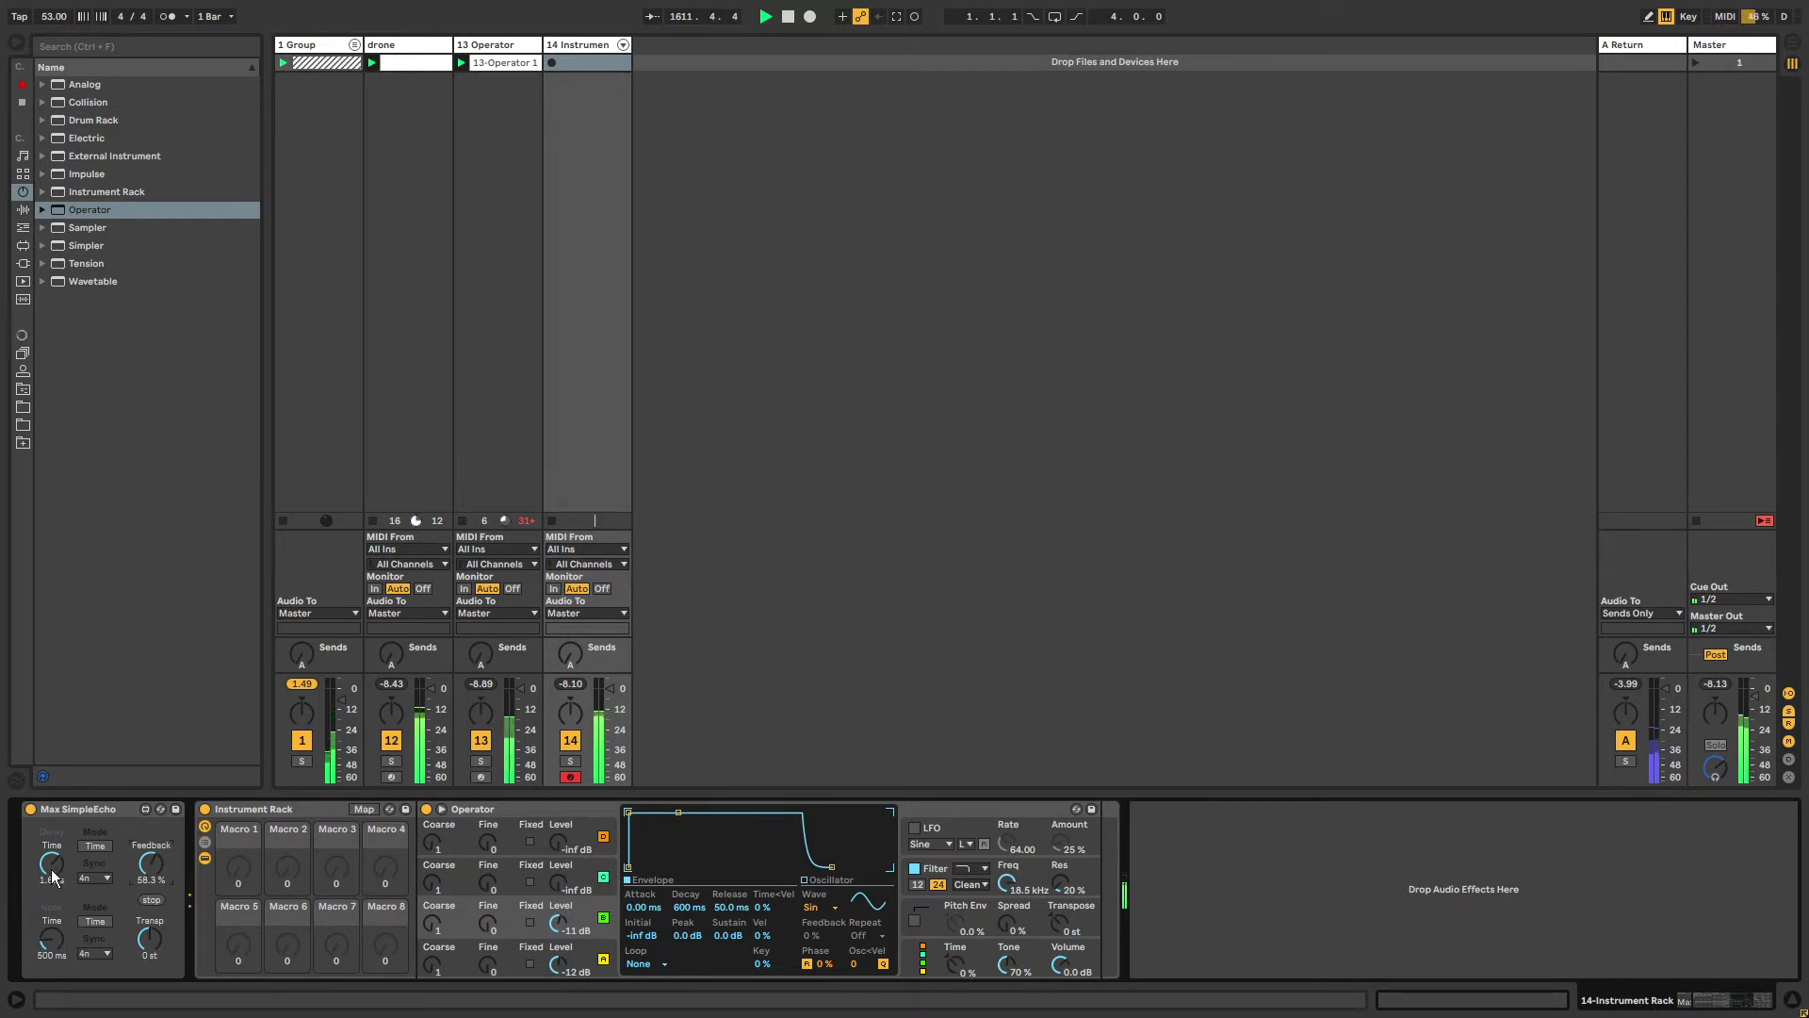
{"action": "left_click", "coordinate": [96, 846]}
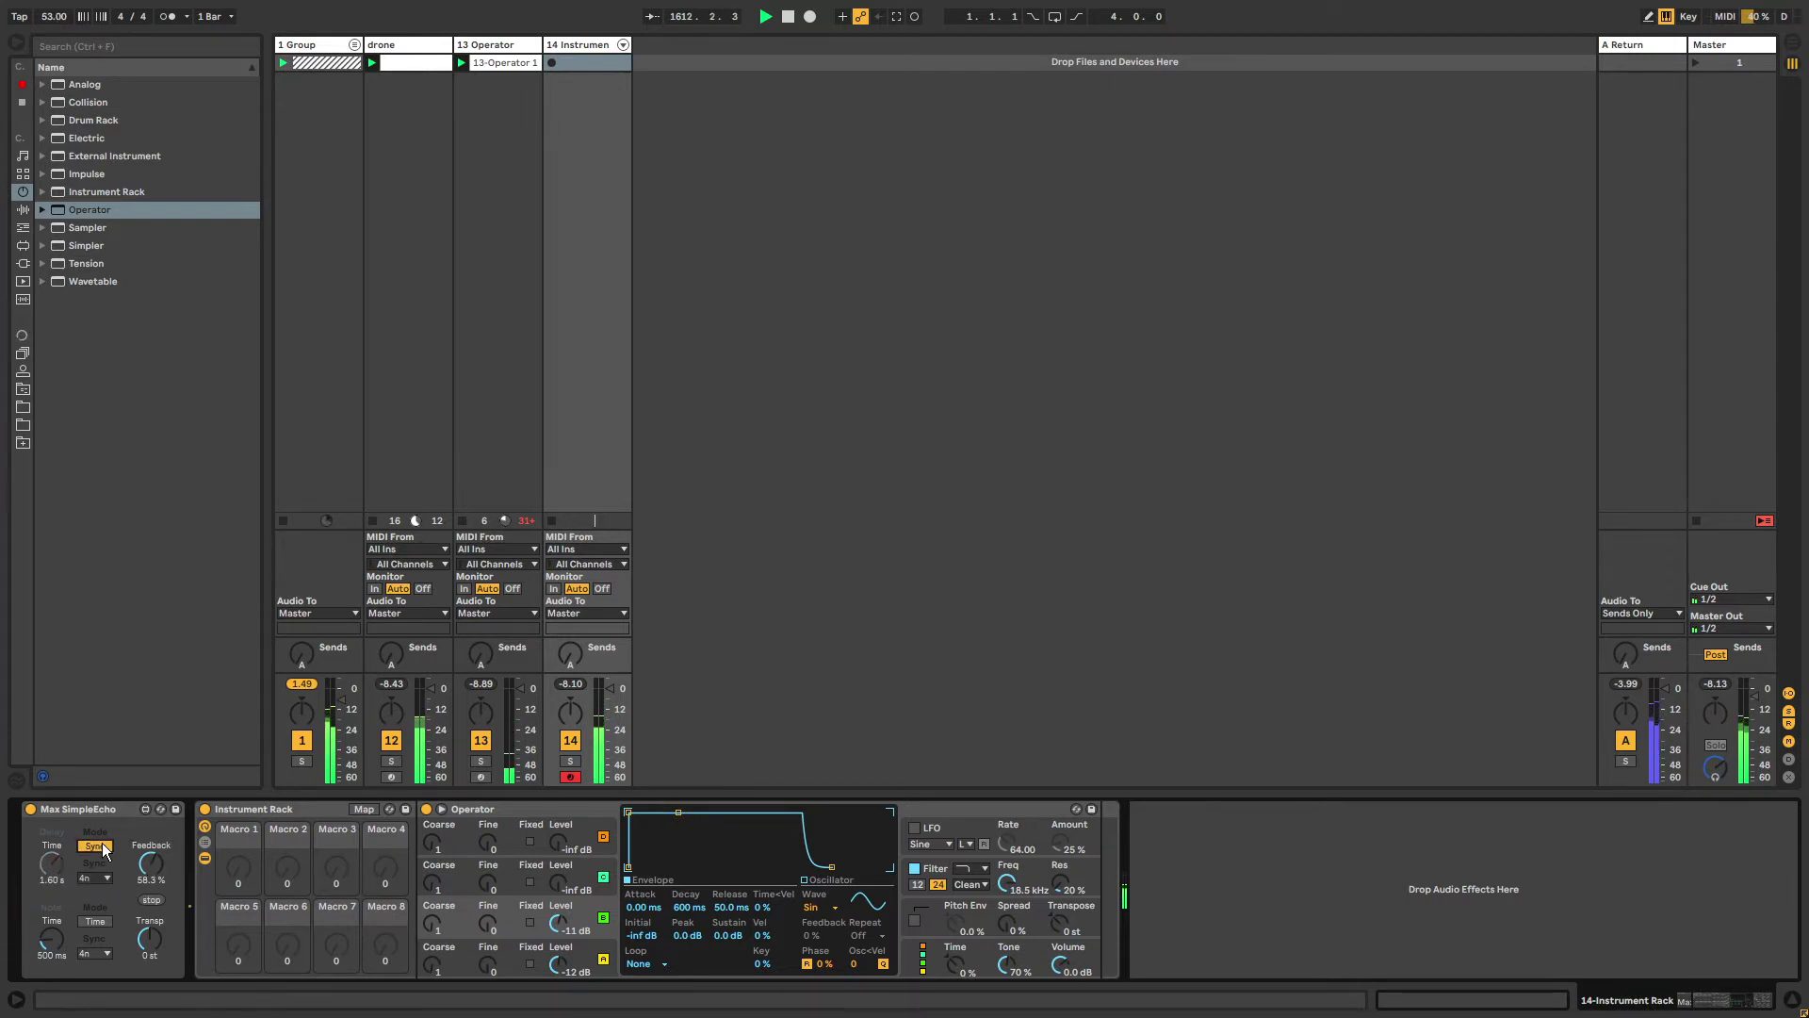
{"action": "left_click_drag", "start_coordinate": [95, 879], "coordinate": [136, 865]}
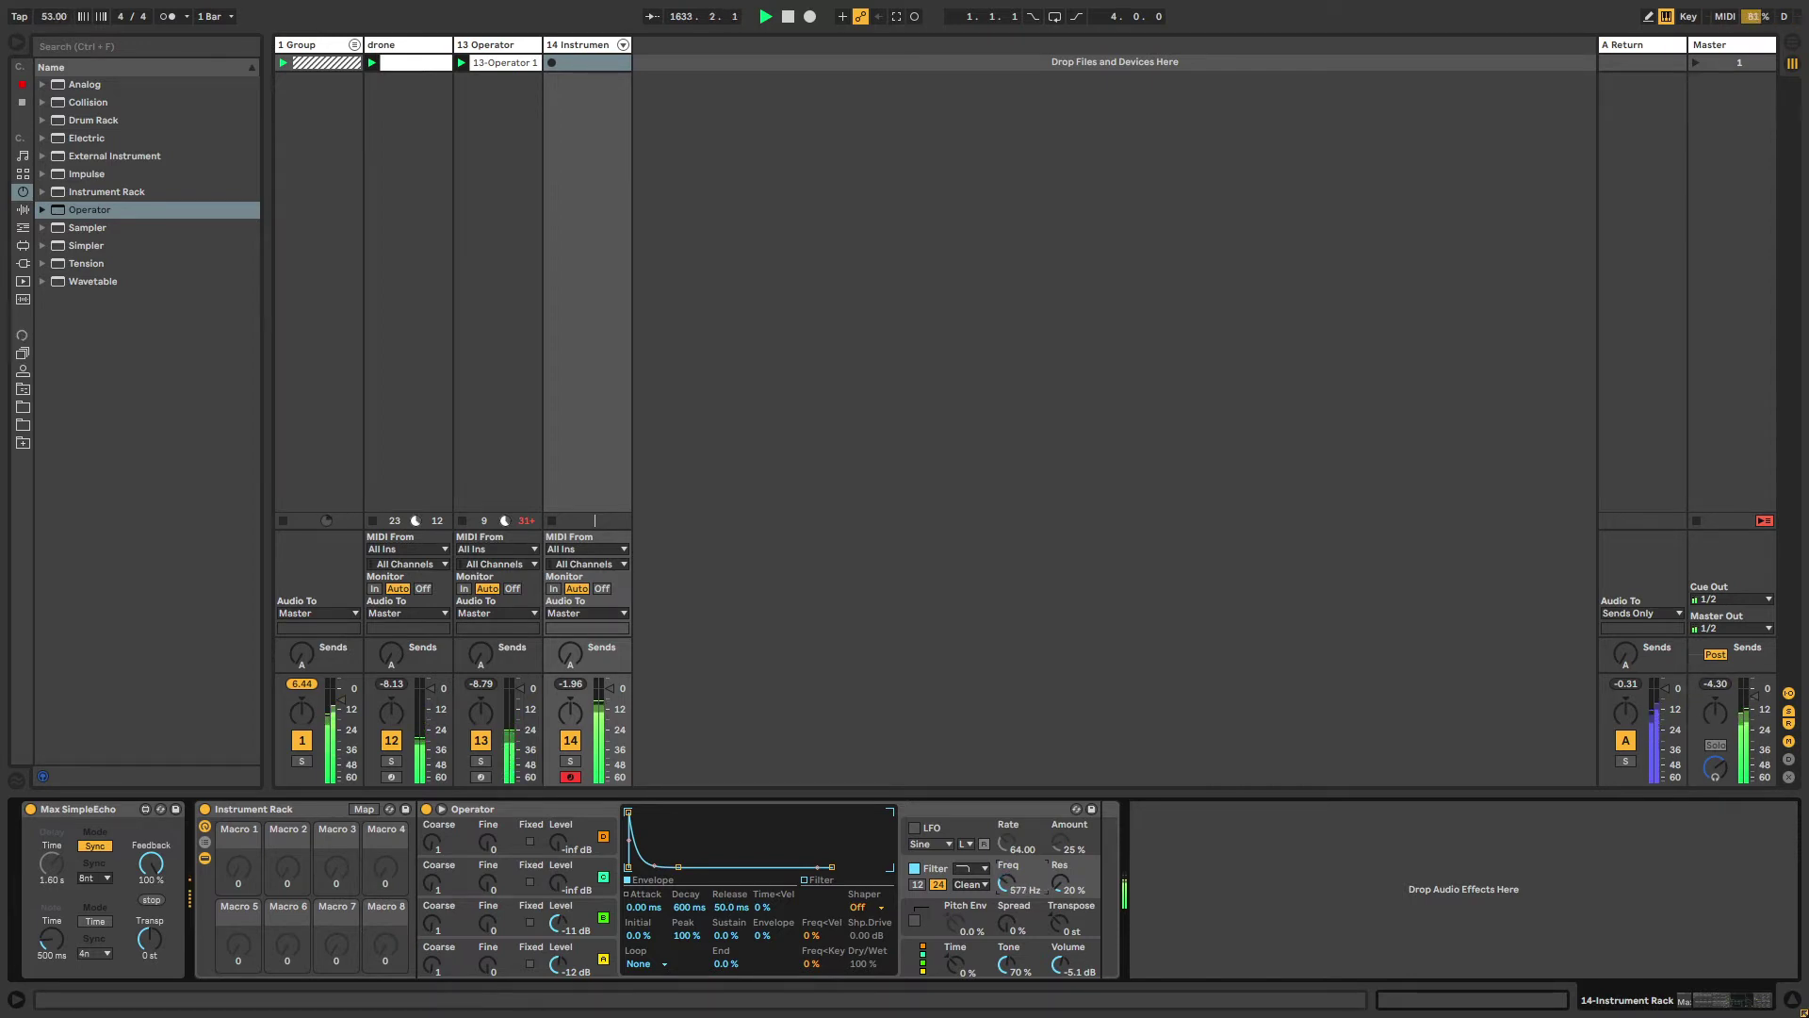
{"action": "left_click", "coordinate": [96, 813]}
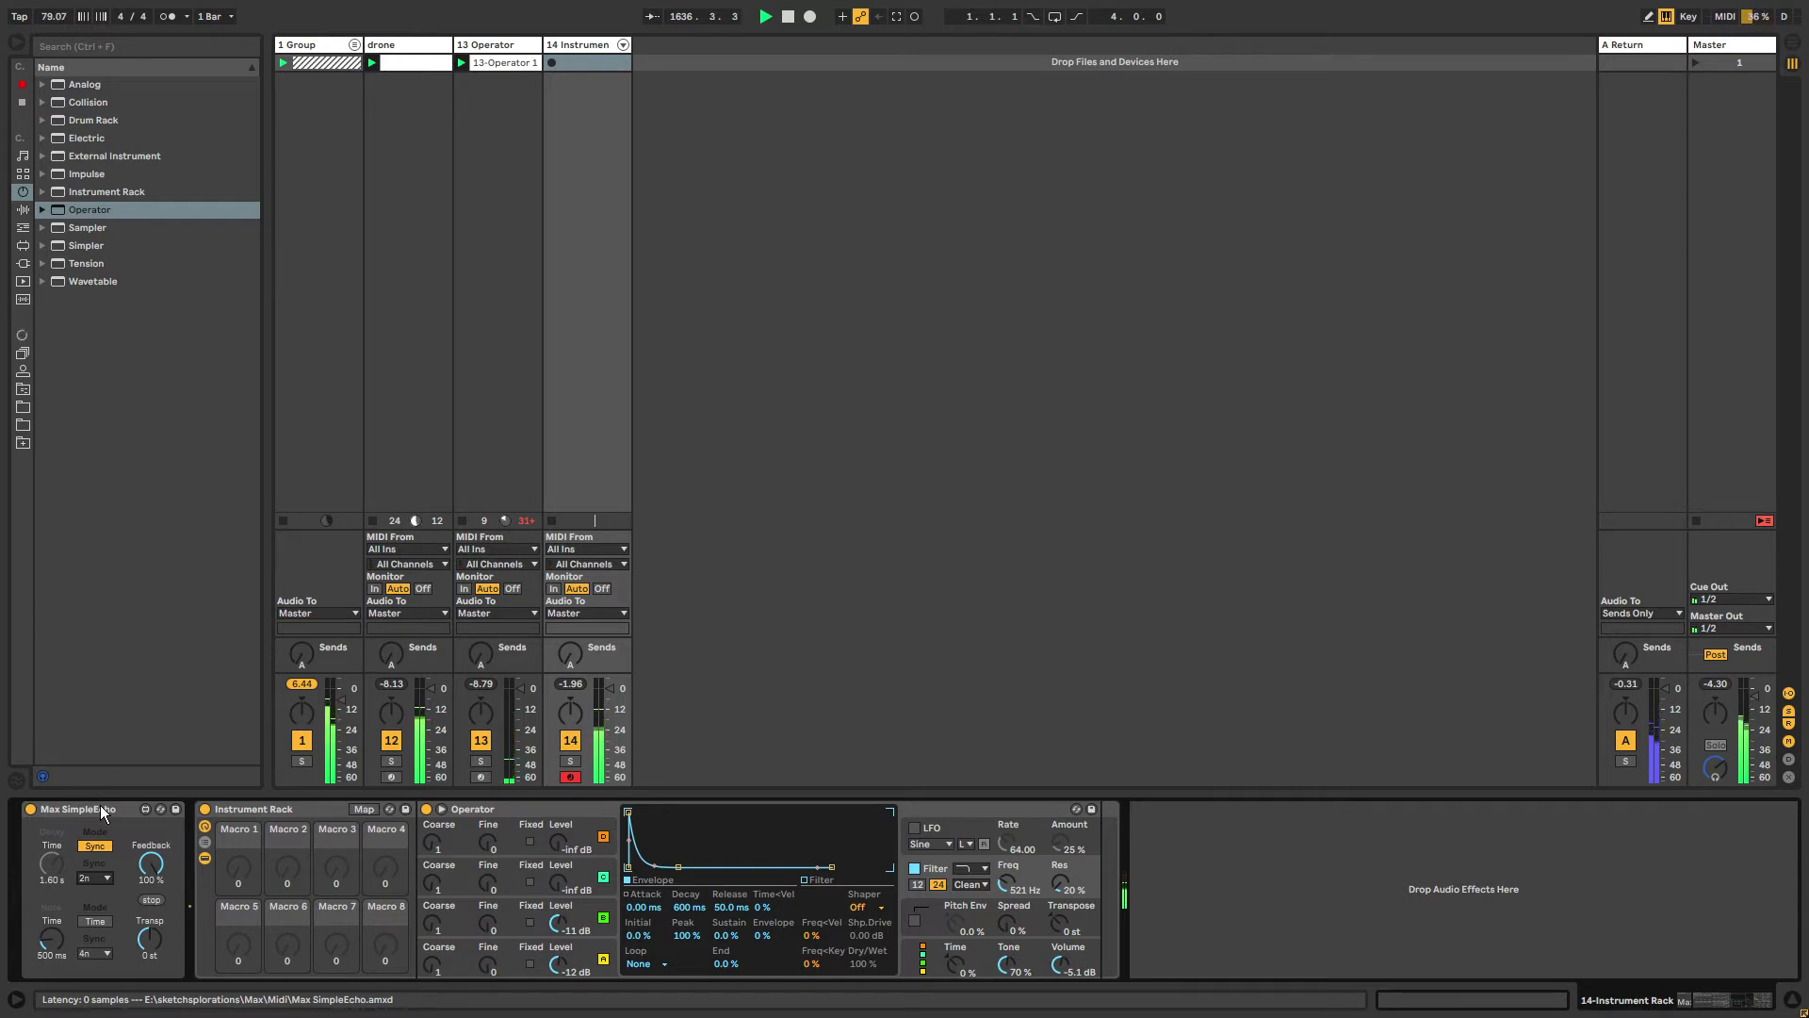
{"action": "mouse_move", "coordinate": [1008, 884]}
{"action": "left_mouse_down"}
{"action": "mouse_move", "coordinate": [1009, 846]}
{"action": "mouse_move", "coordinate": [1008, 869]}
{"action": "left_mouse_up"}
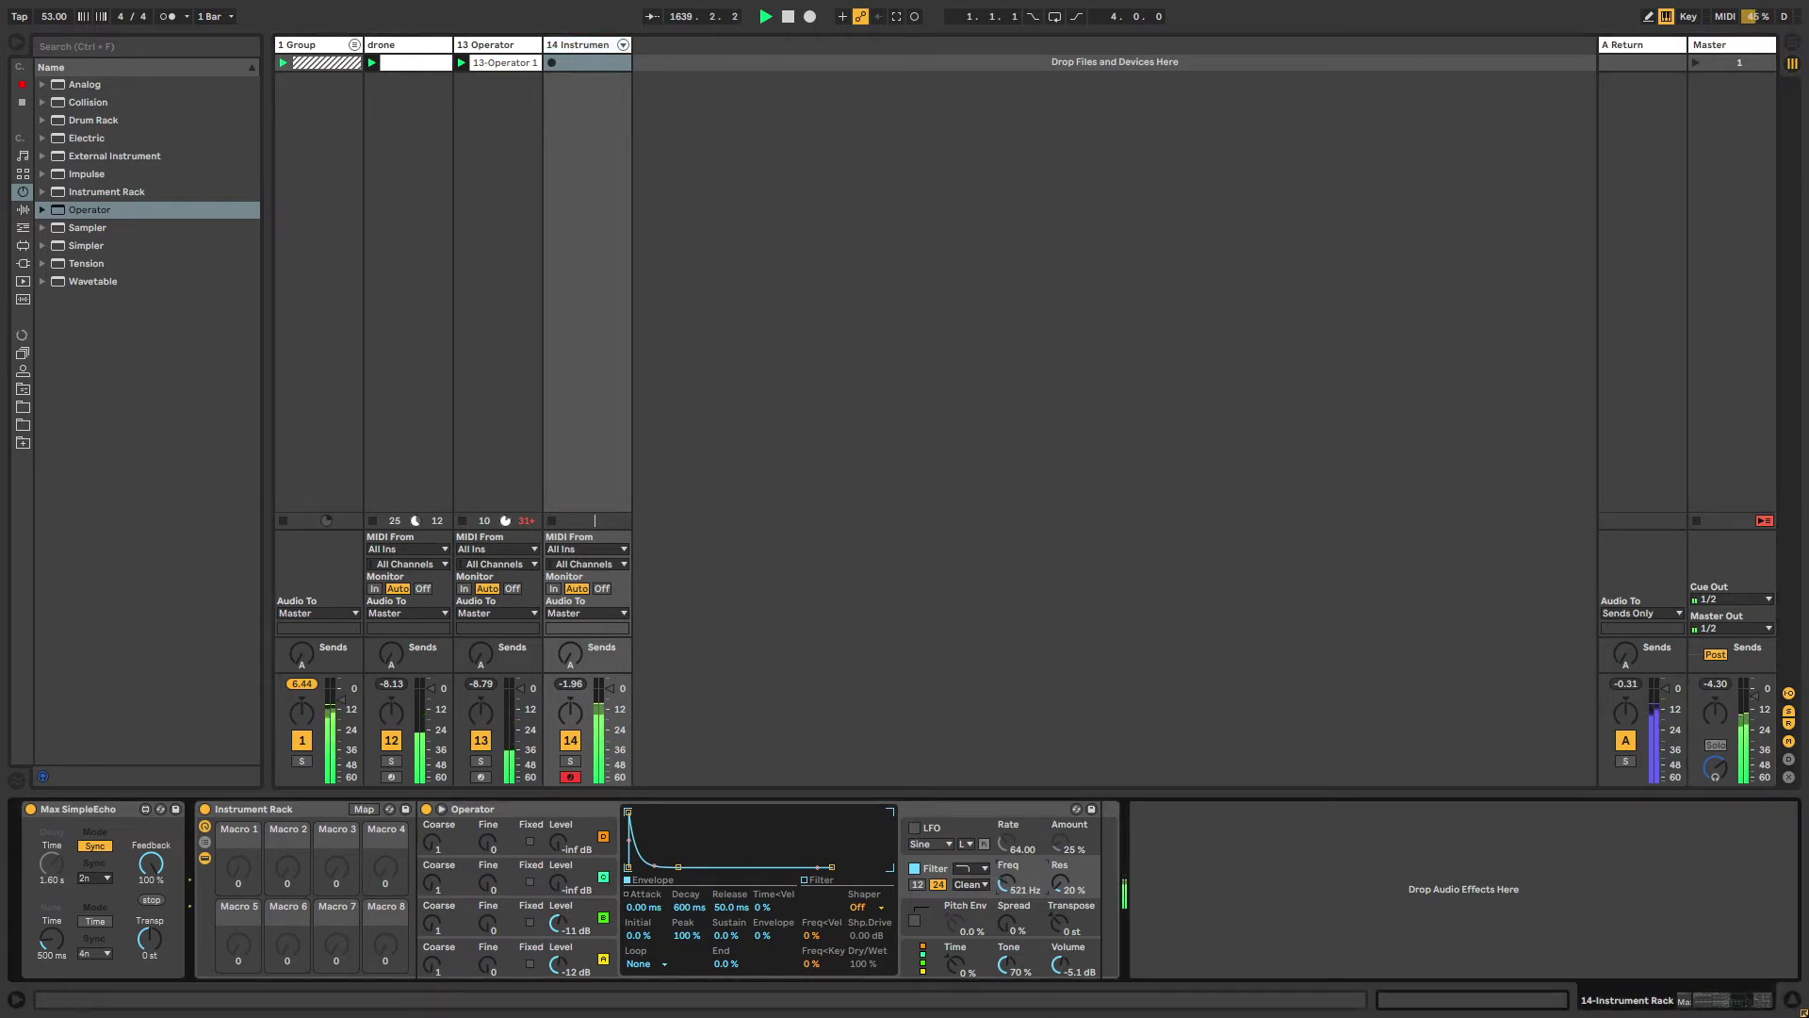
Insert a MIDI track named midiloop1 that receives MIDI from track 14's Instrument Rack, Post FX.
{"action": "key", "text": "ctrl+shift+t"}
{"action": "key", "text": "ctrl+r"}
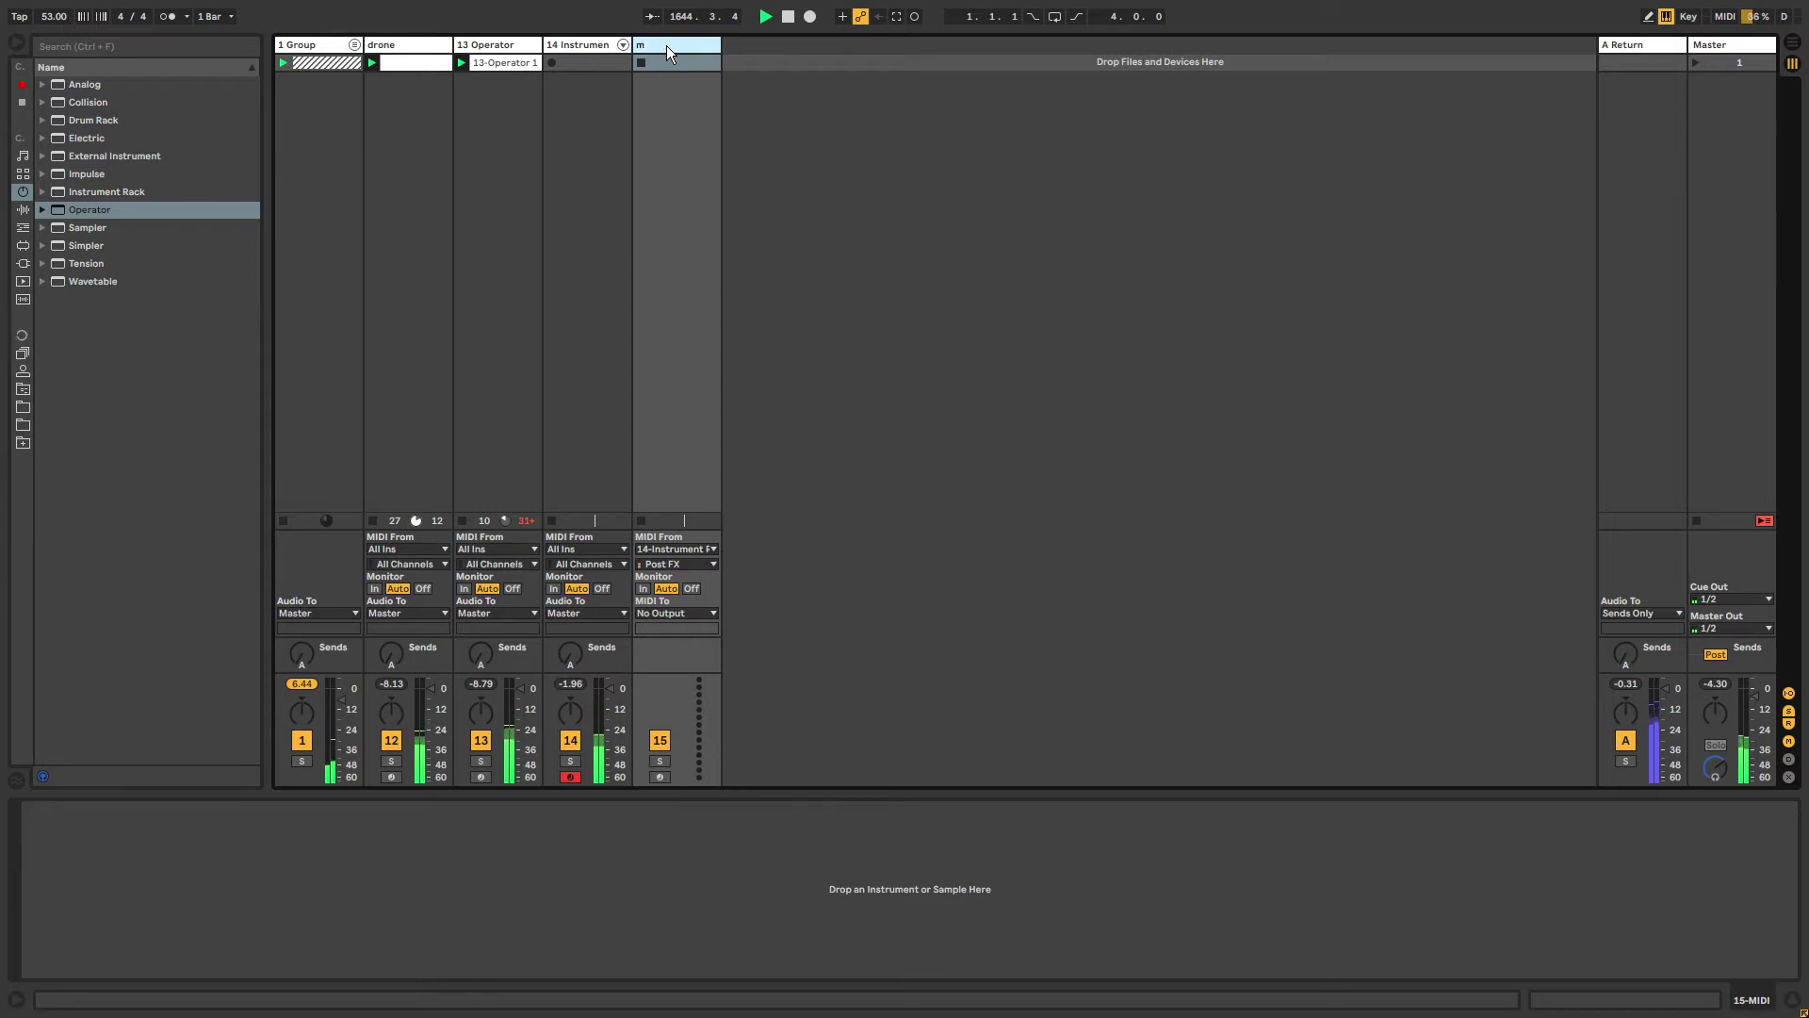
{"action": "type", "text": "midiloop"}
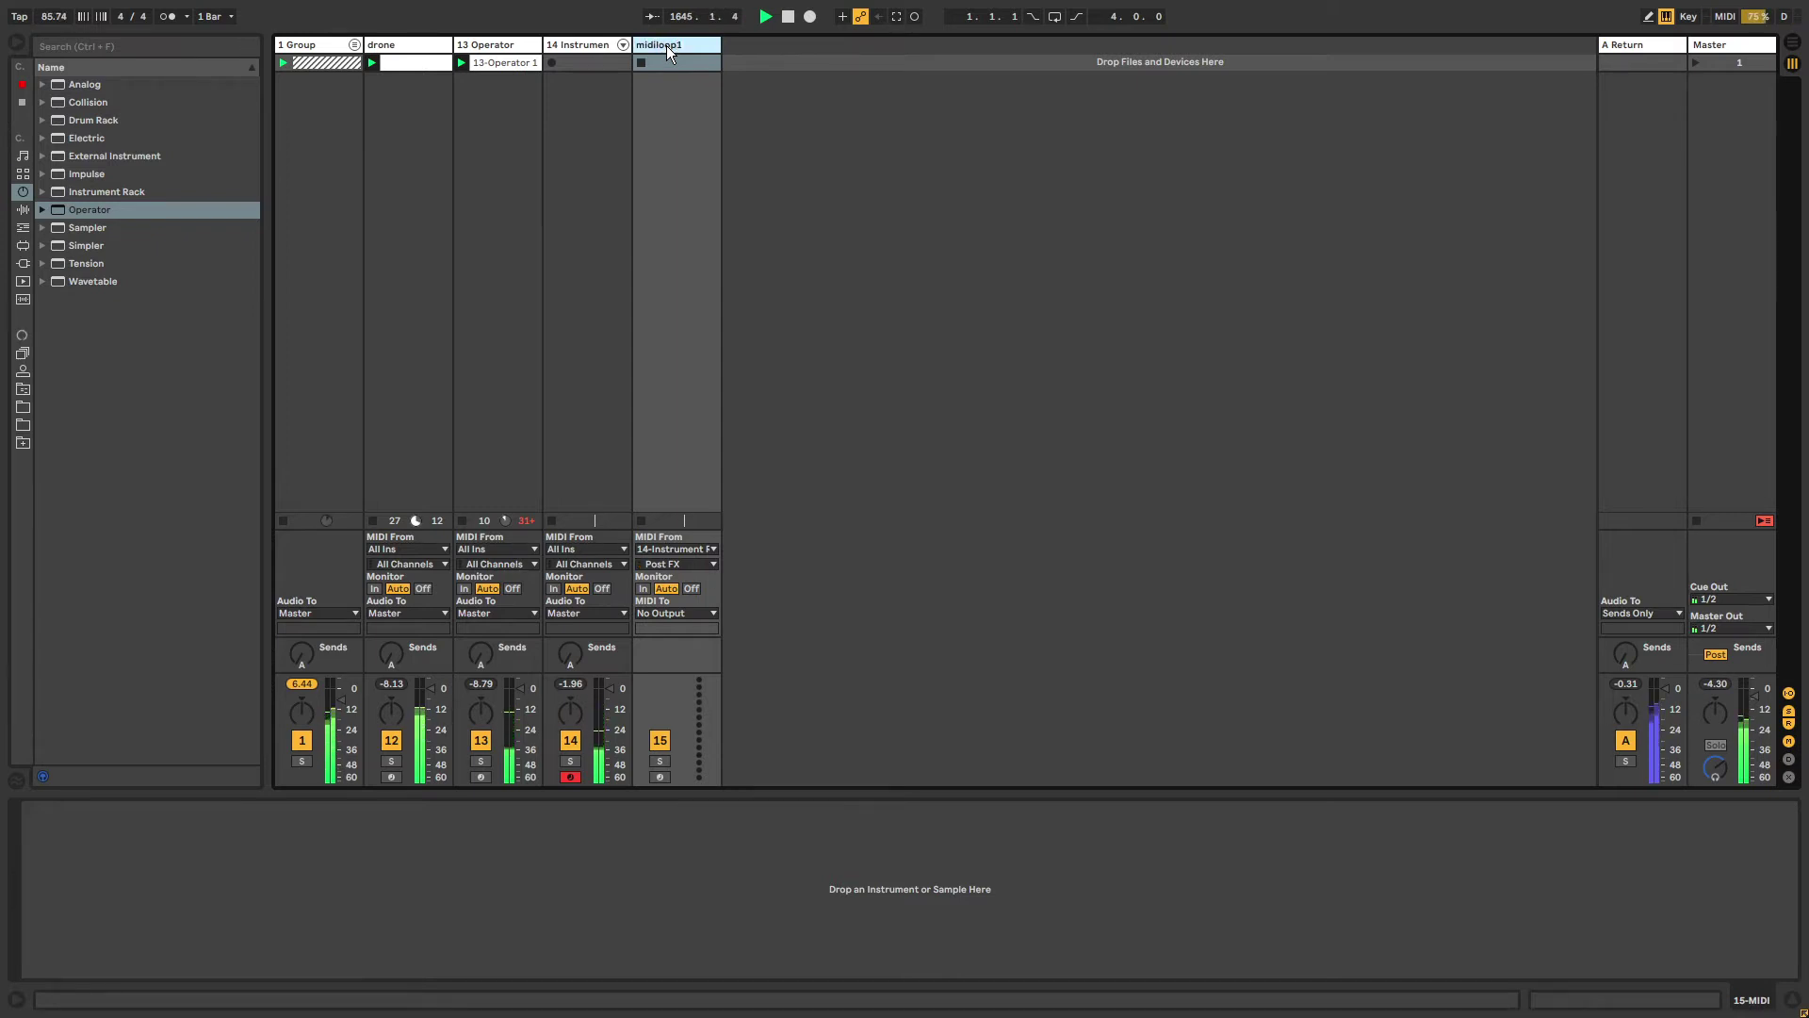
{"action": "type", "text": "1"}
{"action": "key", "text": "Return"}
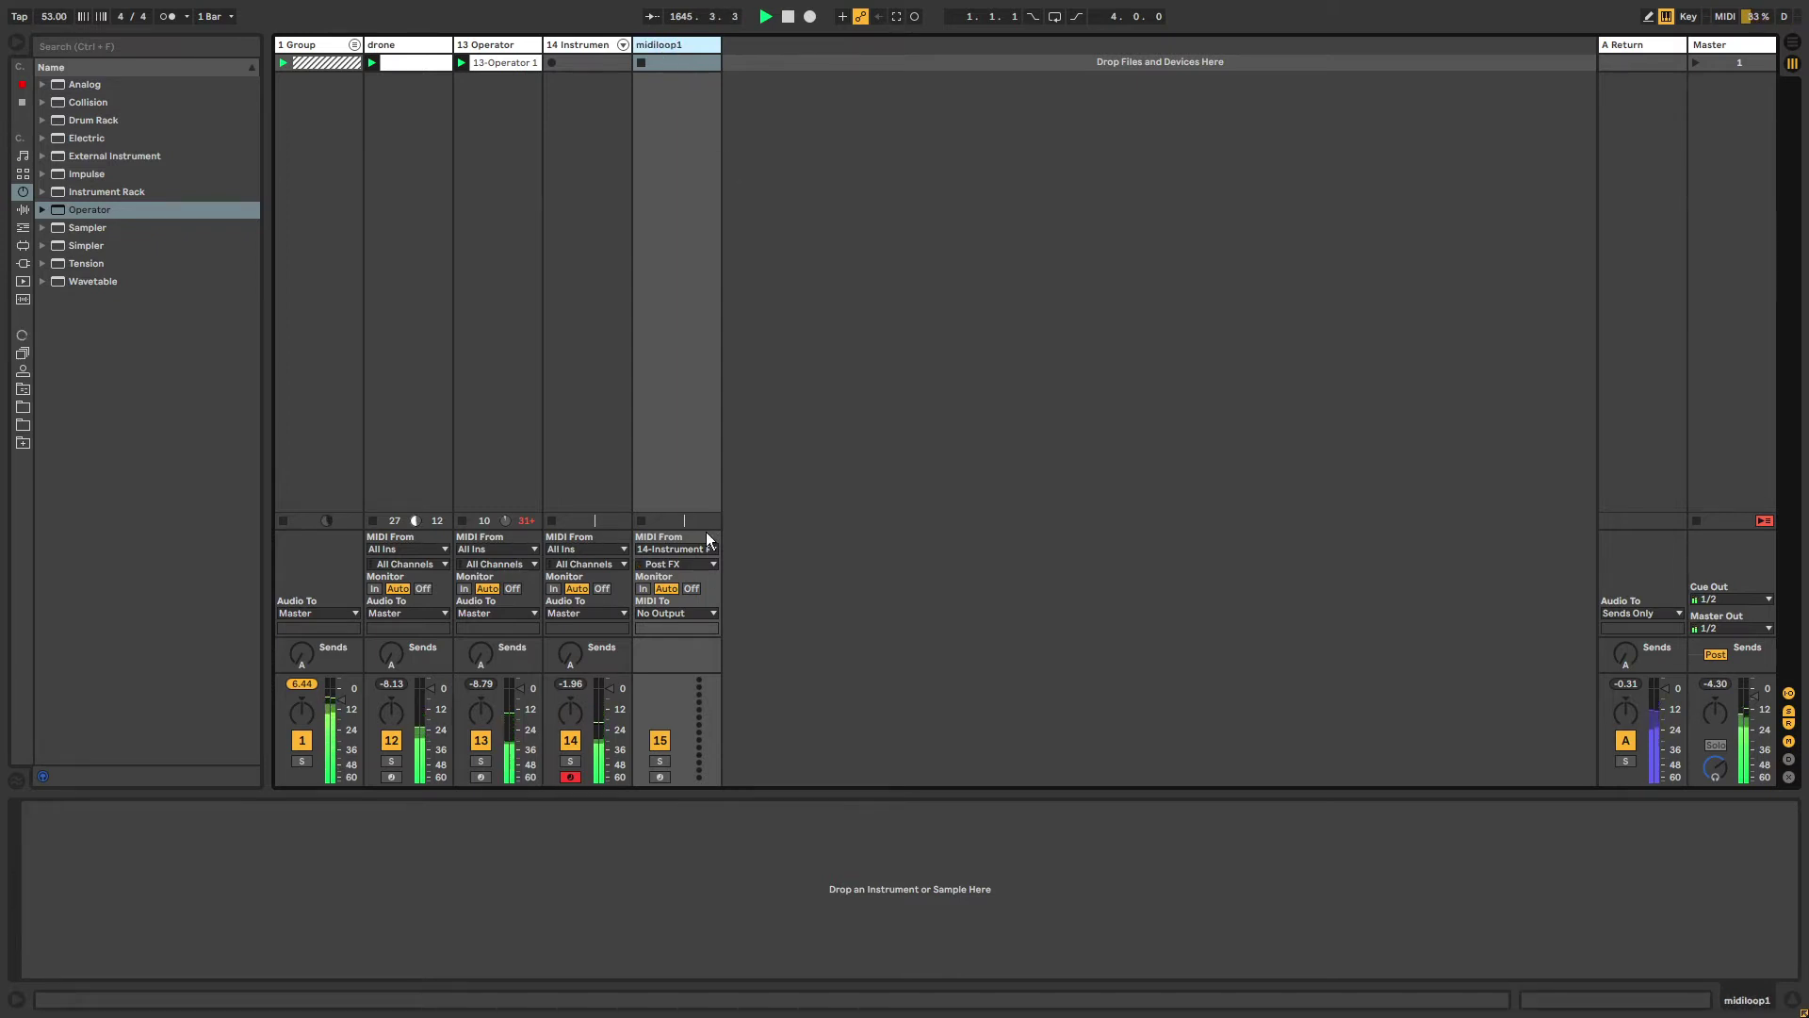
Arm the midiloop1 track for recording and show track 14's devices.
{"action": "left_click", "coordinate": [654, 777]}
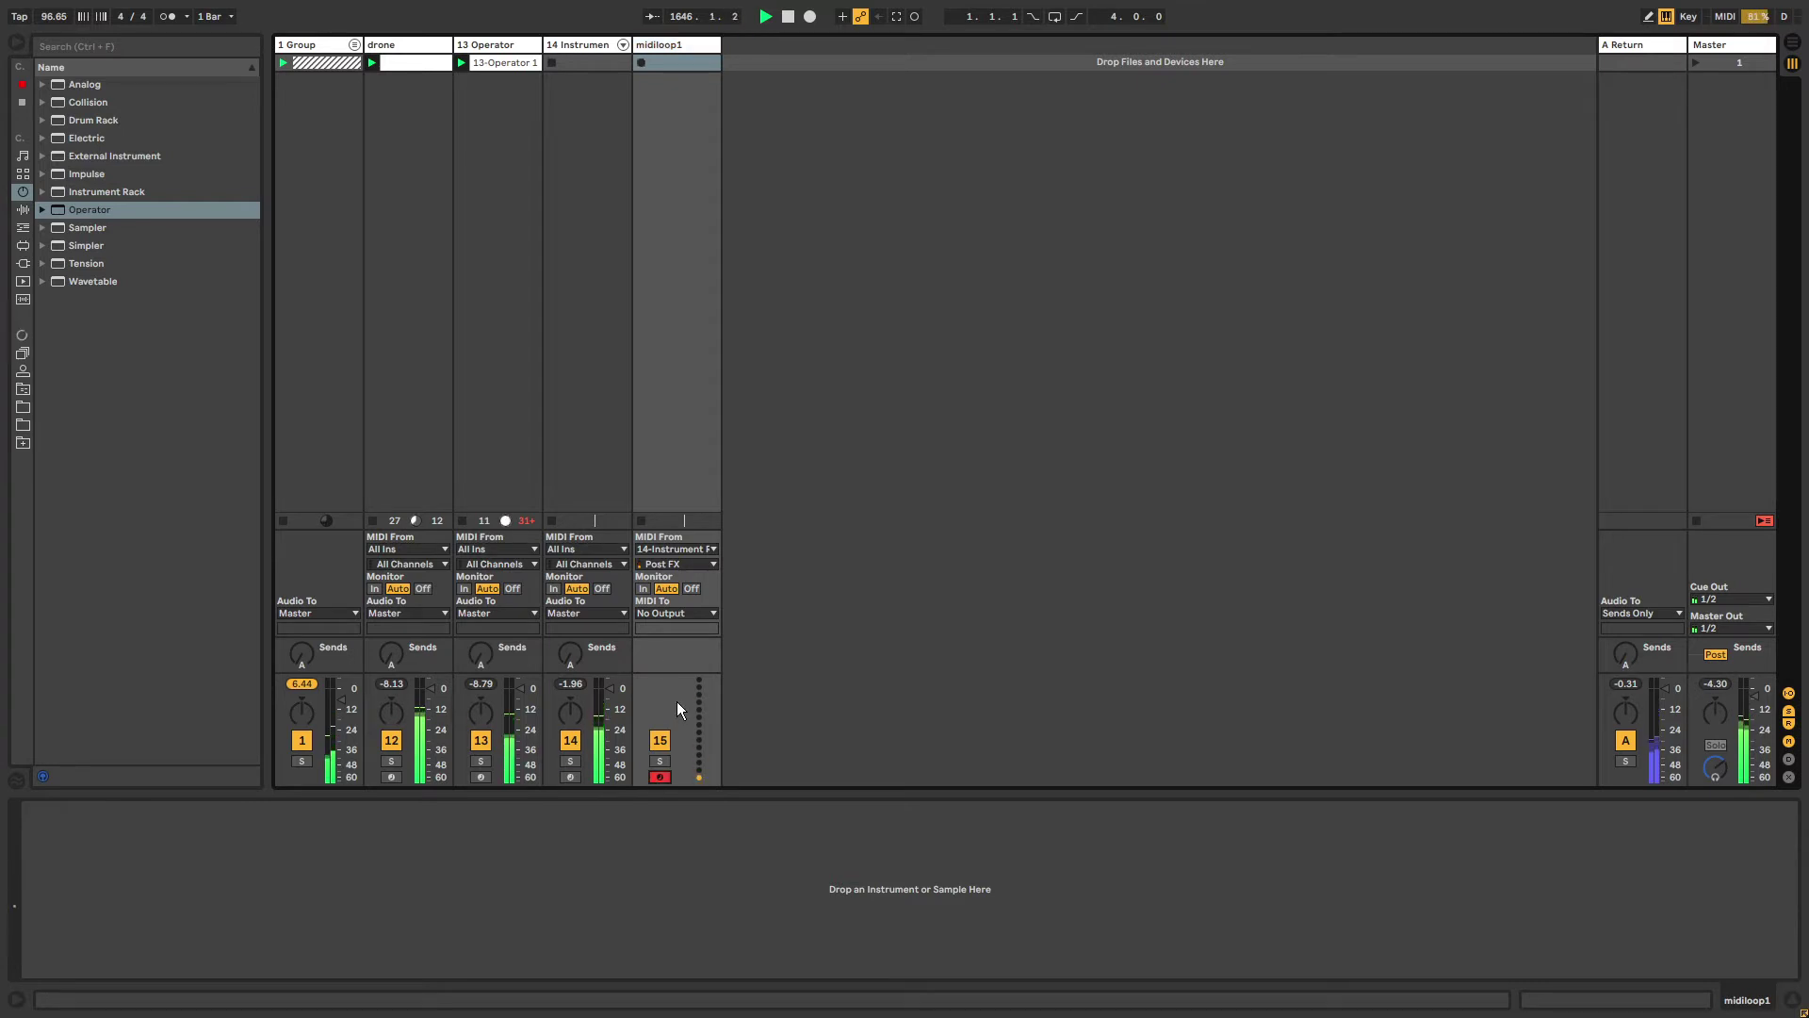
{"action": "left_click", "coordinate": [573, 45]}
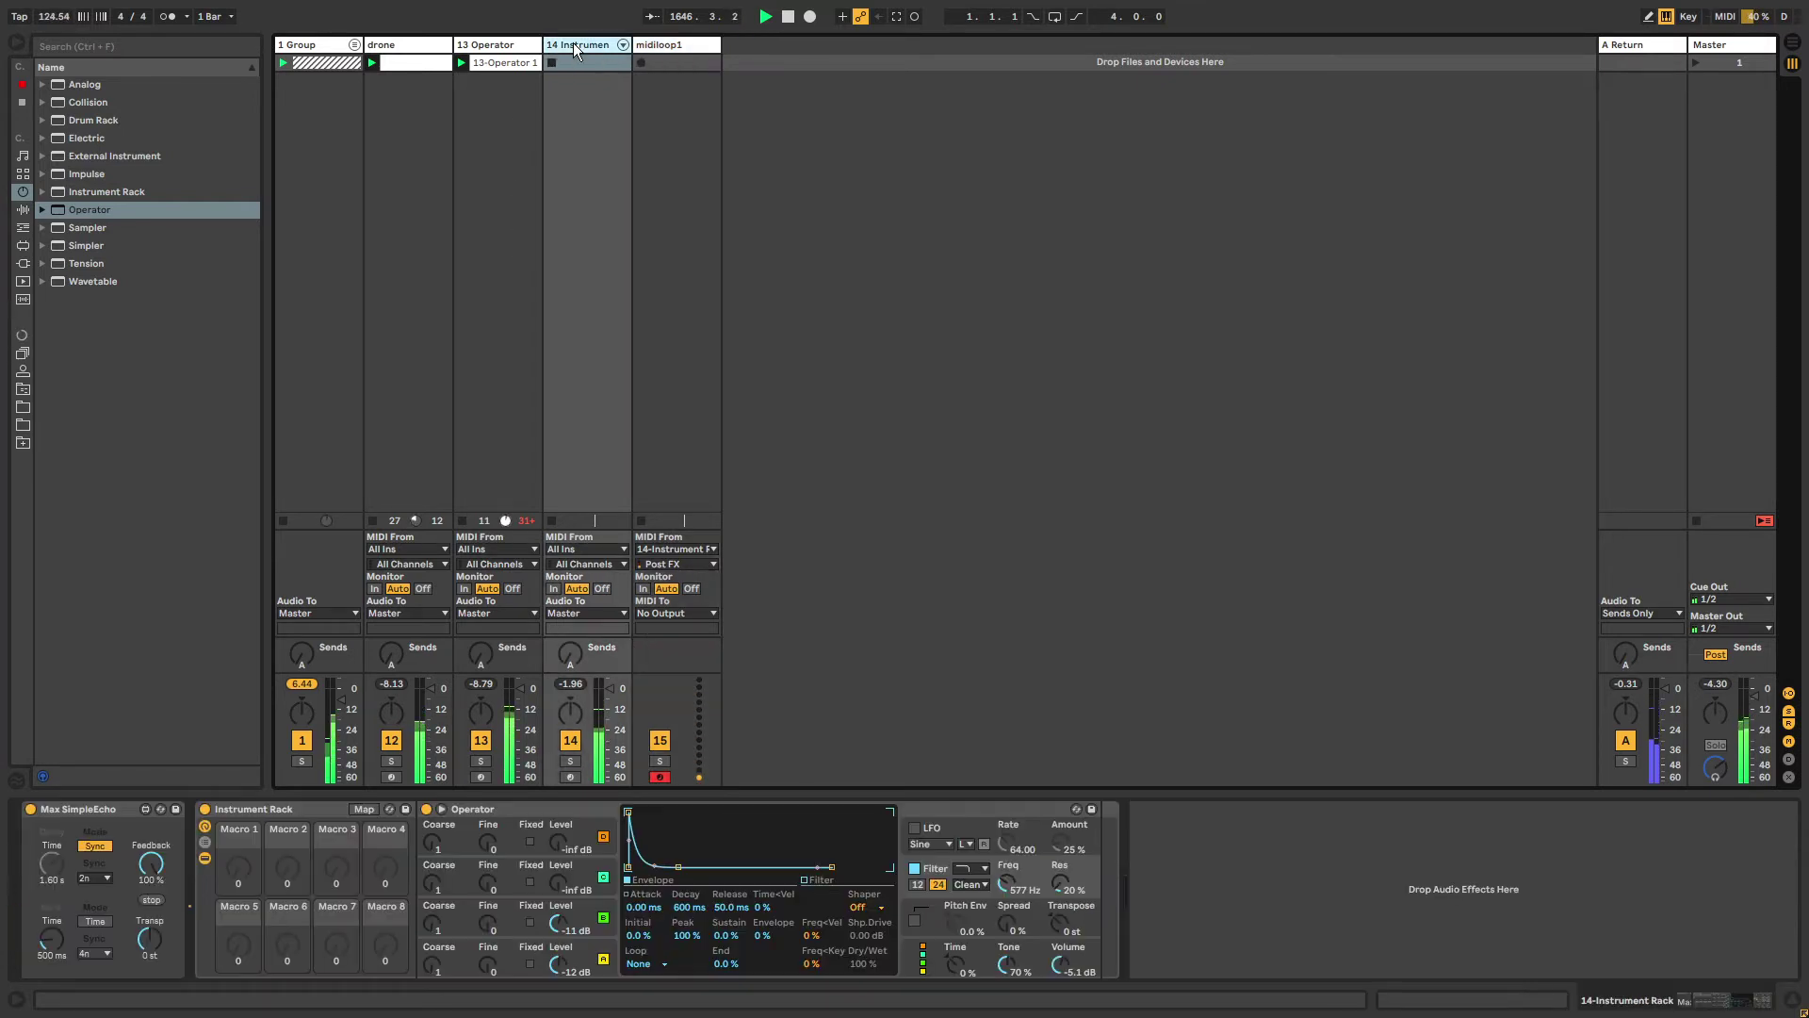
Start recording a MIDI clip in the first slot of the midiloop1 track.
{"action": "left_click", "coordinate": [649, 46]}
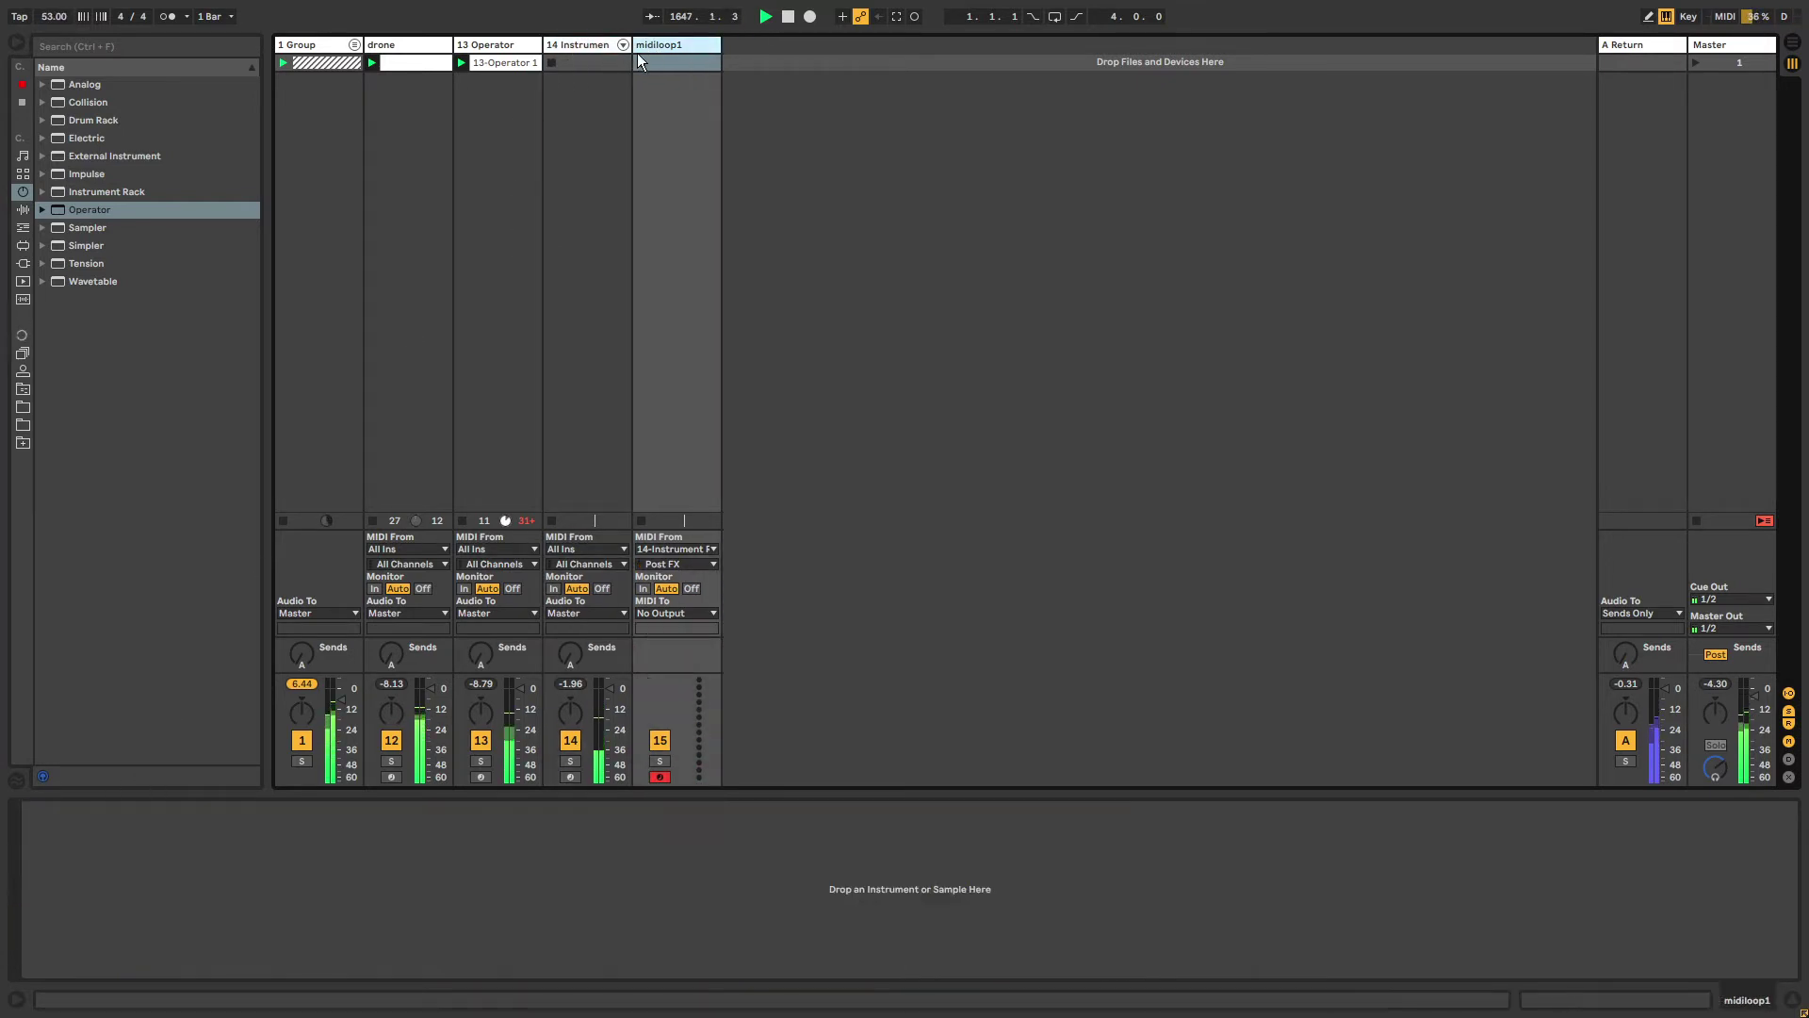
{"action": "left_click", "coordinate": [645, 62]}
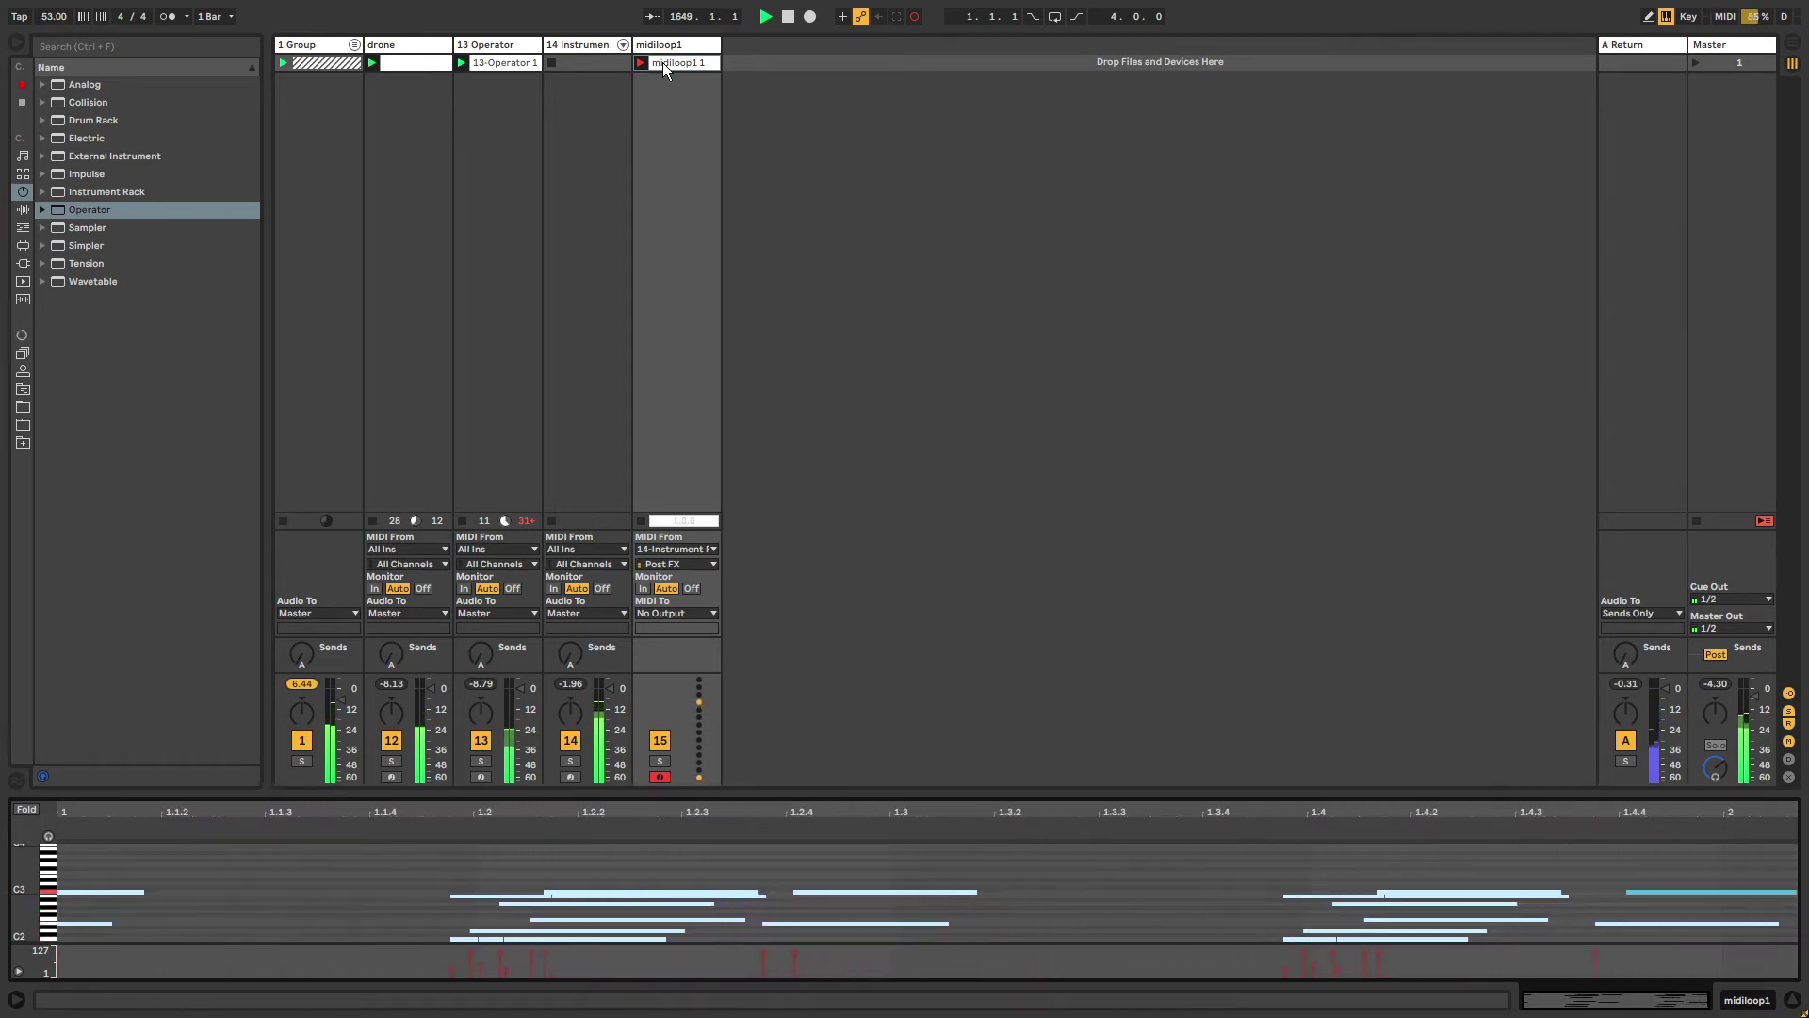
{"action": "left_click", "coordinate": [600, 45]}
{"action": "key", "text": "Right"}
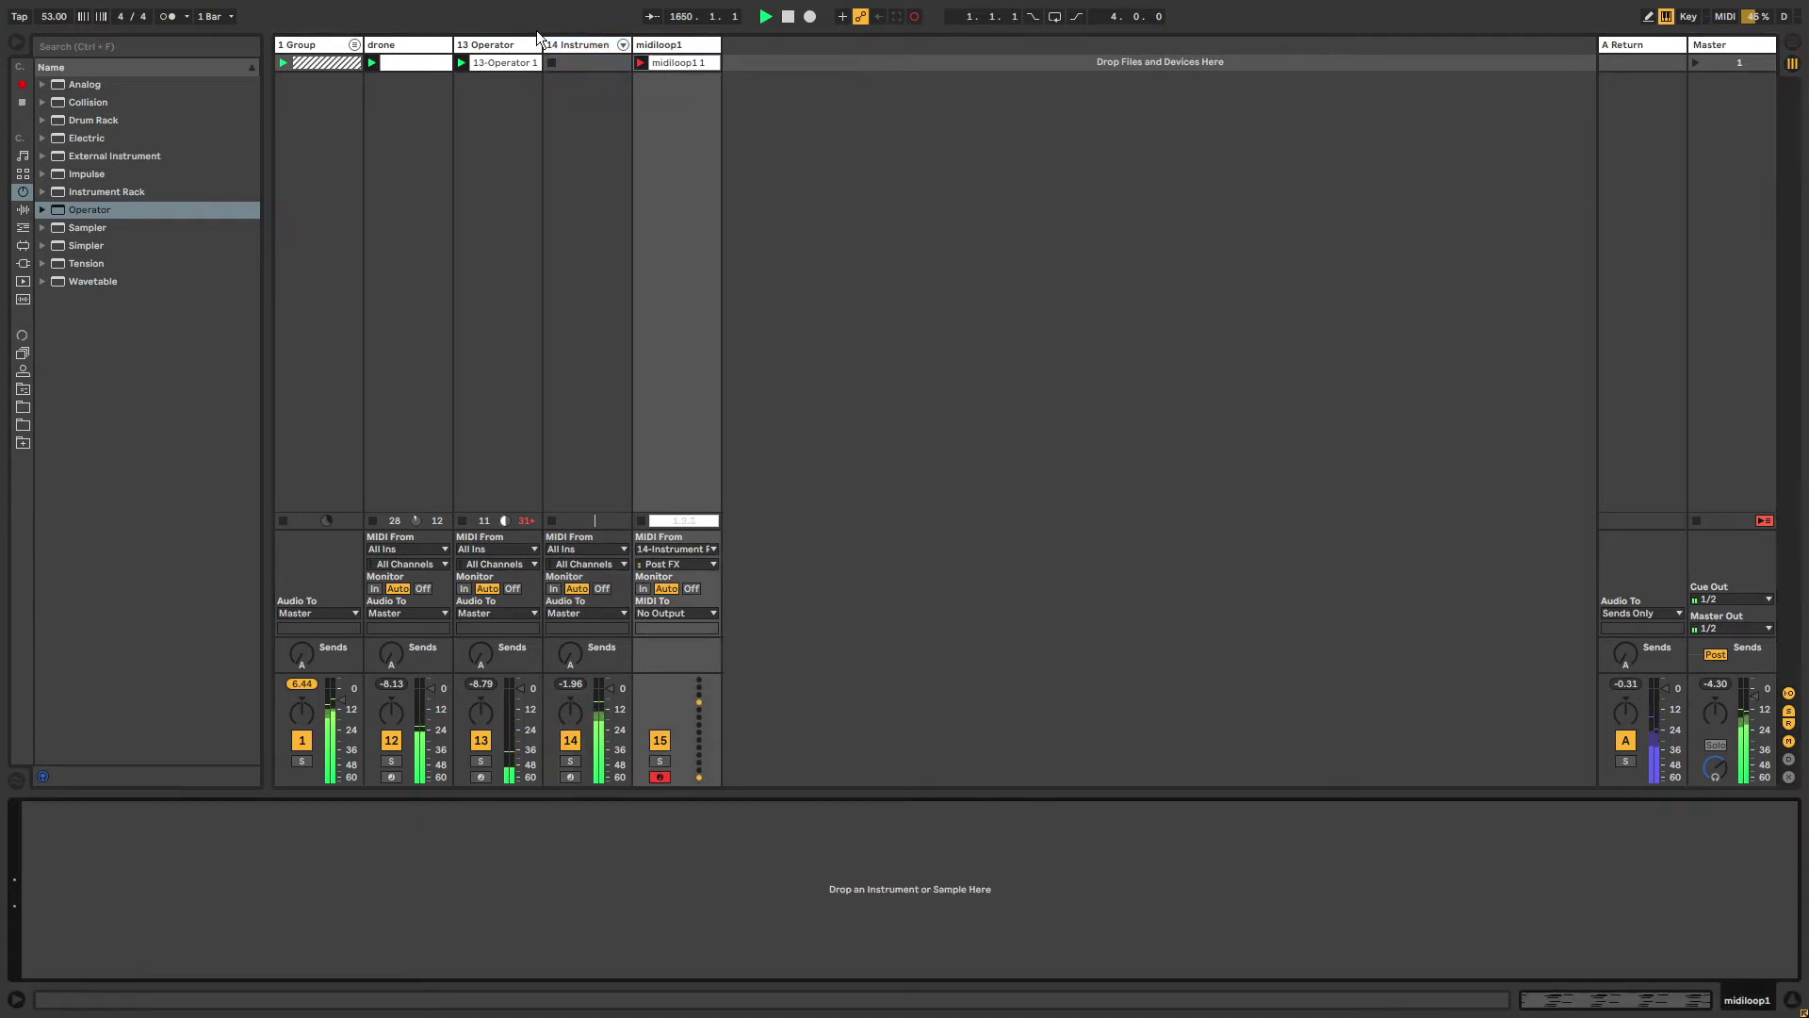
End the midiloop1 clip's recording so it plays as a loop, and show track 14's devices.
{"action": "left_click", "coordinate": [571, 45]}
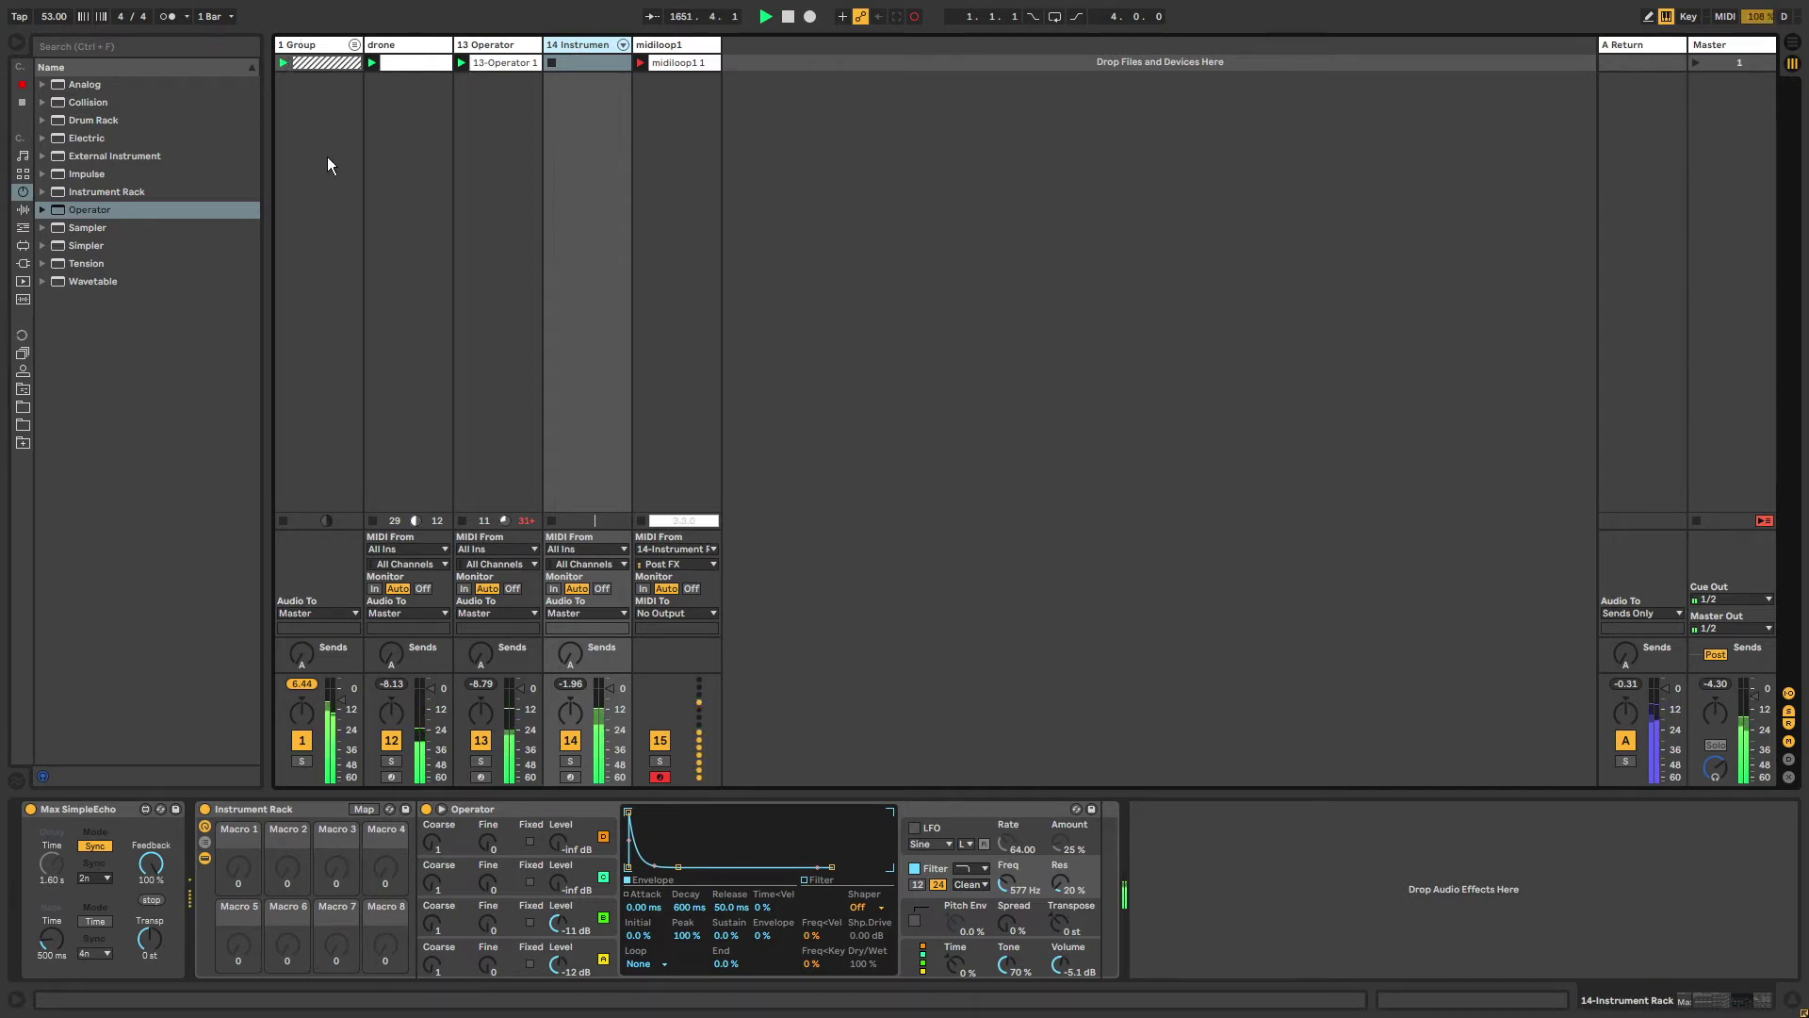
{"action": "left_click", "coordinate": [669, 62]}
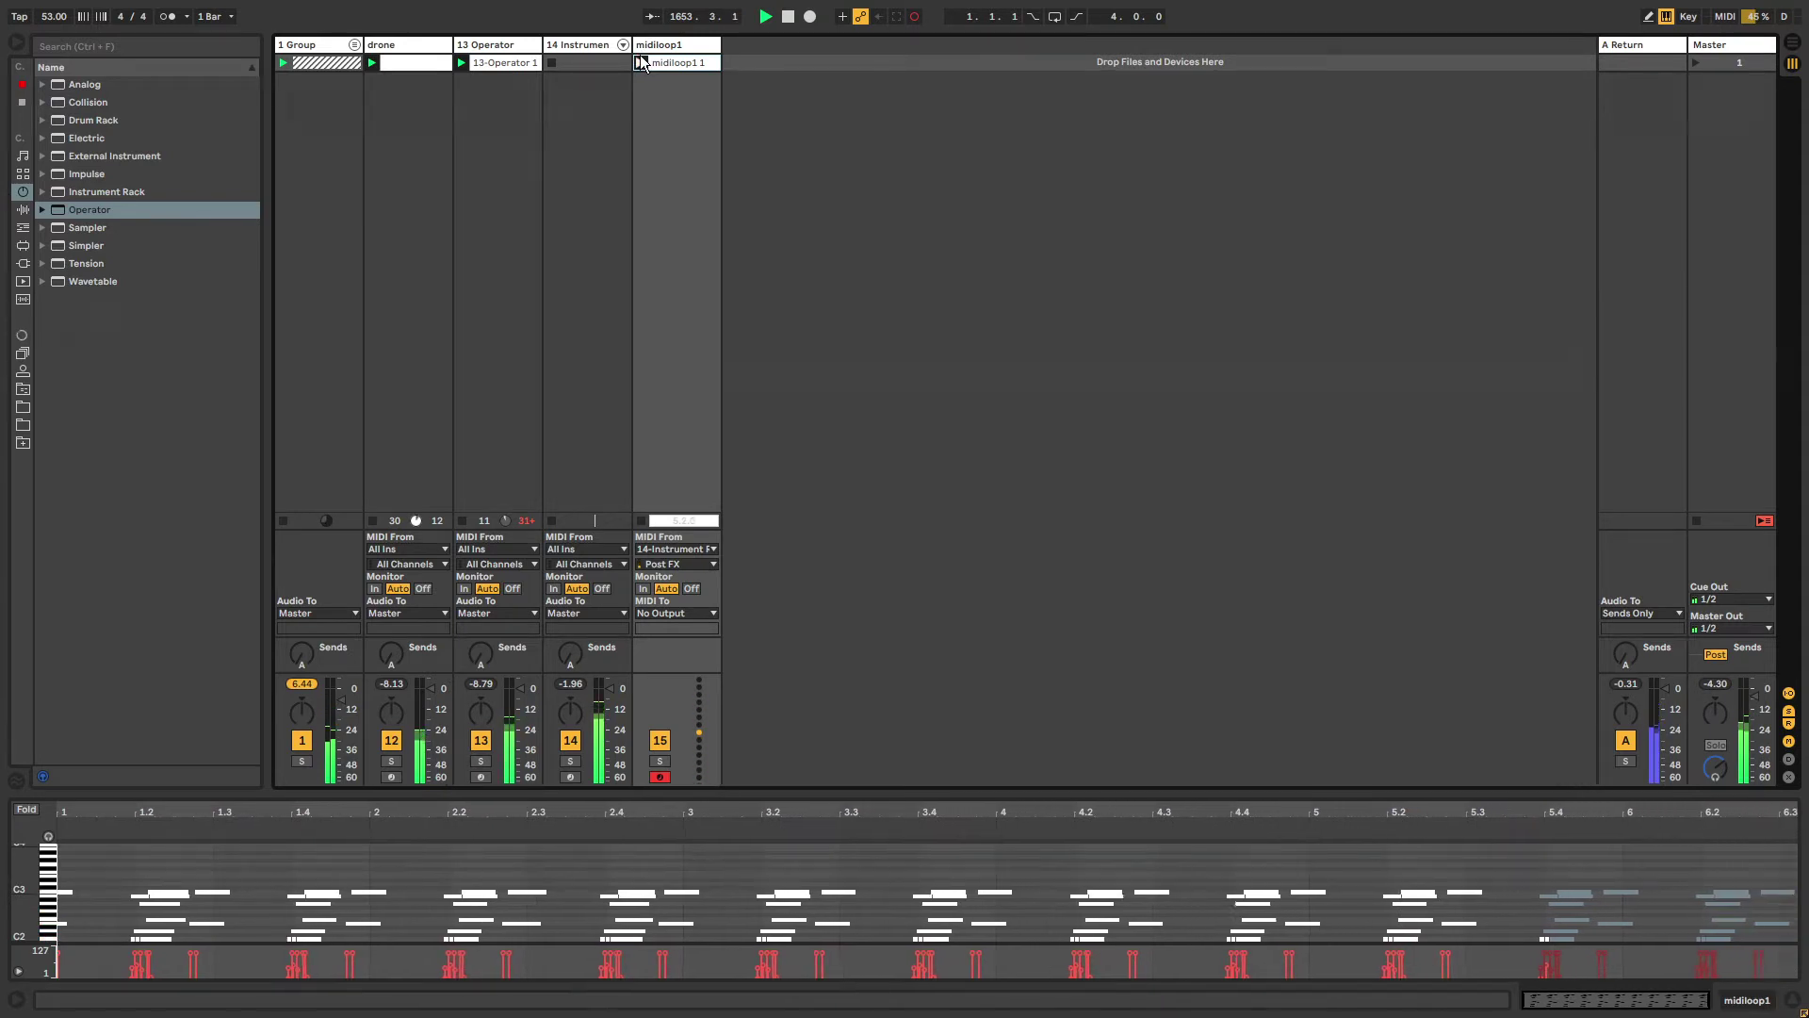
{"action": "left_click", "coordinate": [553, 120]}
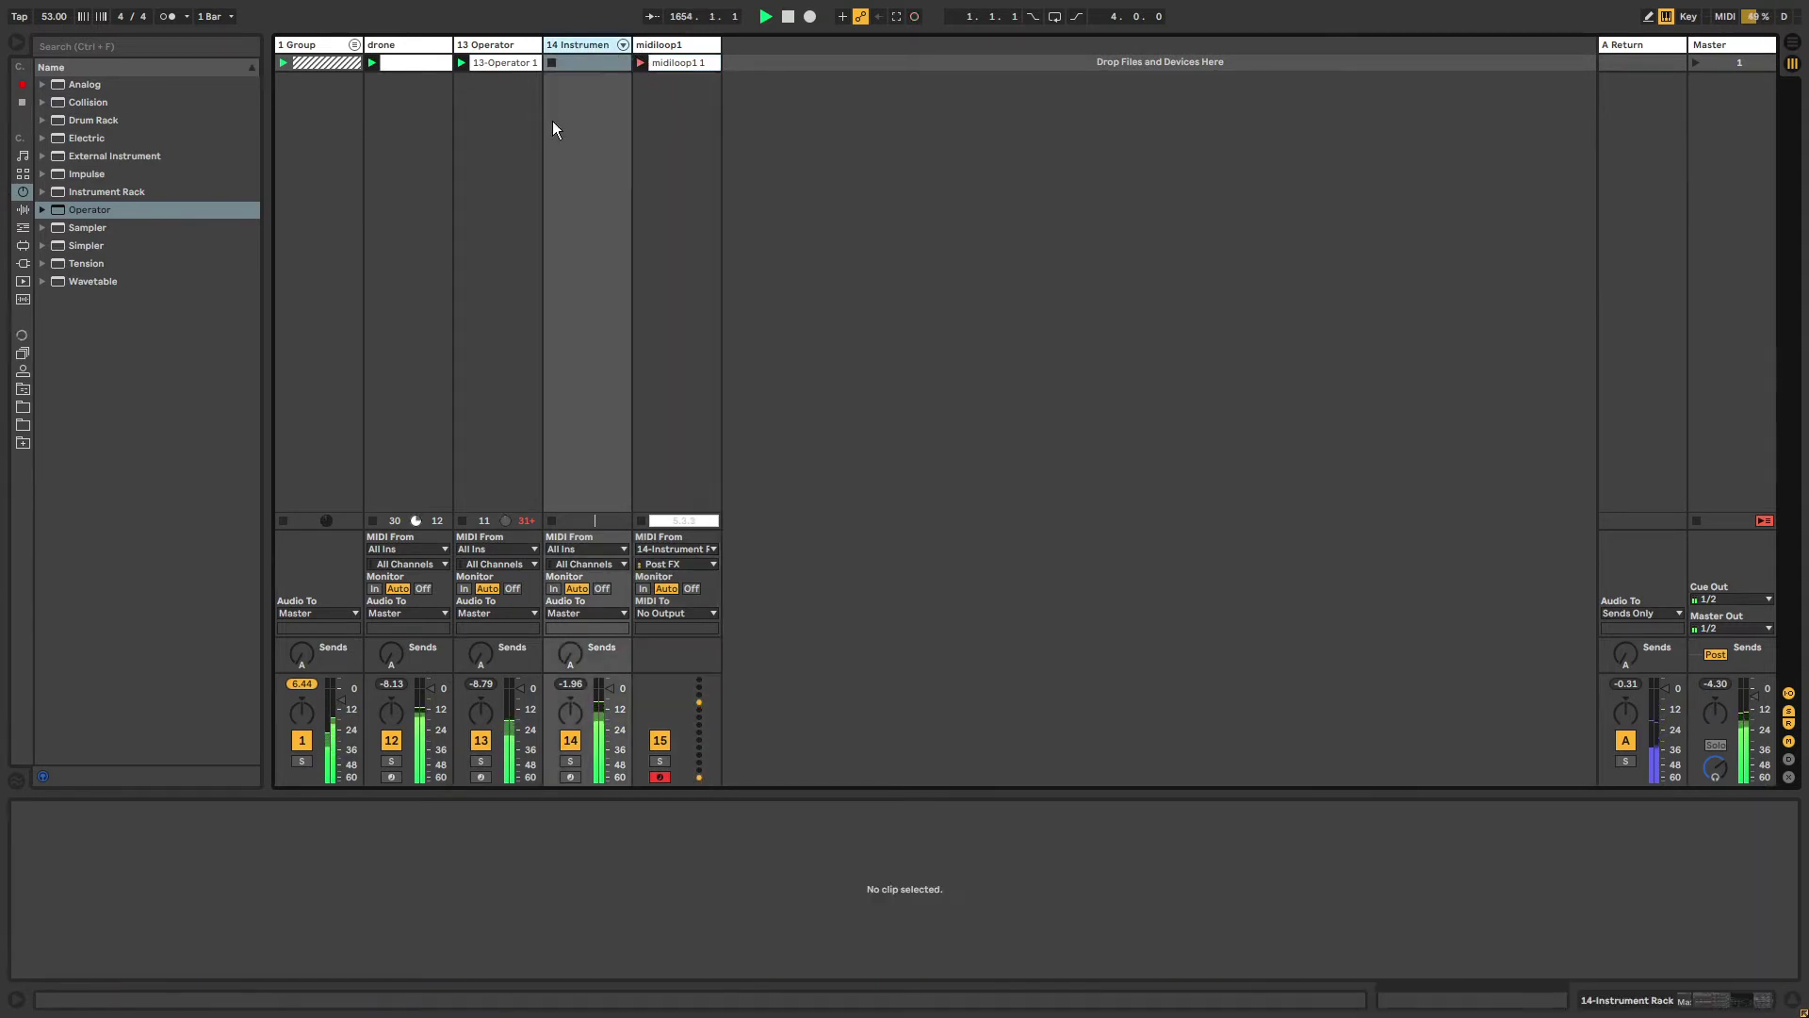
{"action": "left_click", "coordinate": [584, 49]}
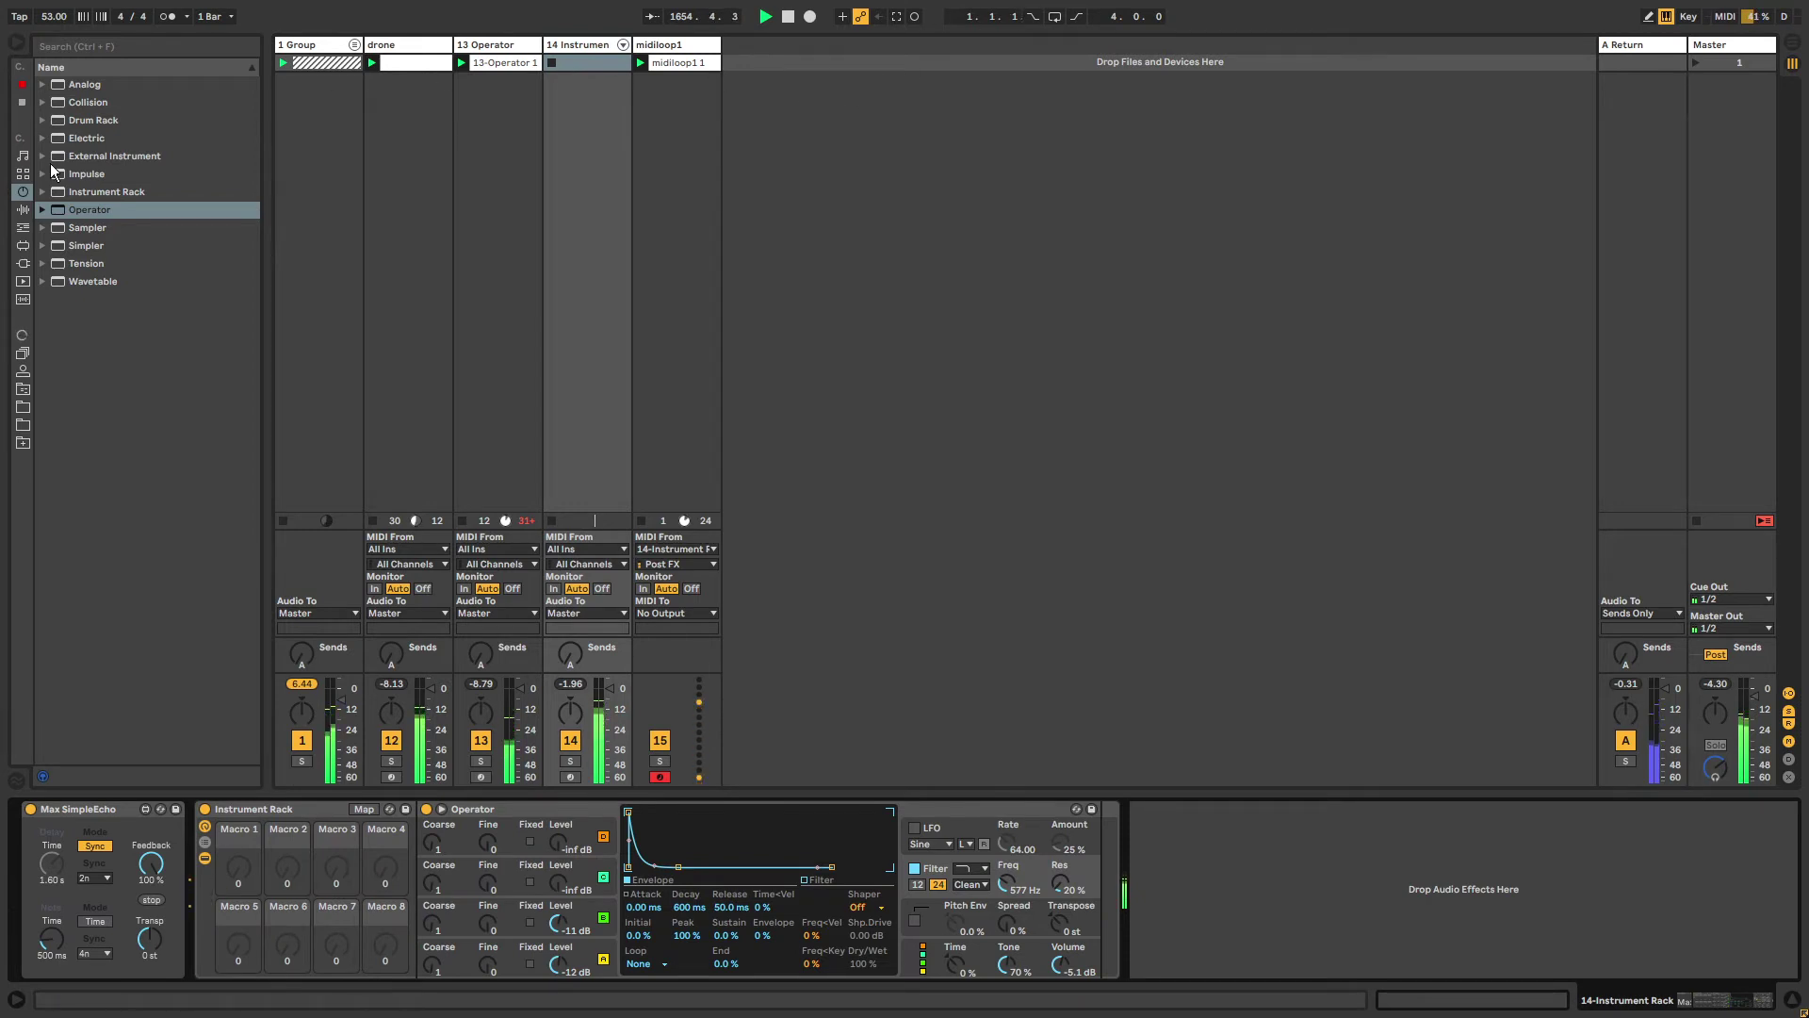
Add an Arpeggiator from the MIDI effects between Max SimpleEcho and the Instrument Rack on track 14.
{"action": "left_click", "coordinate": [22, 228]}
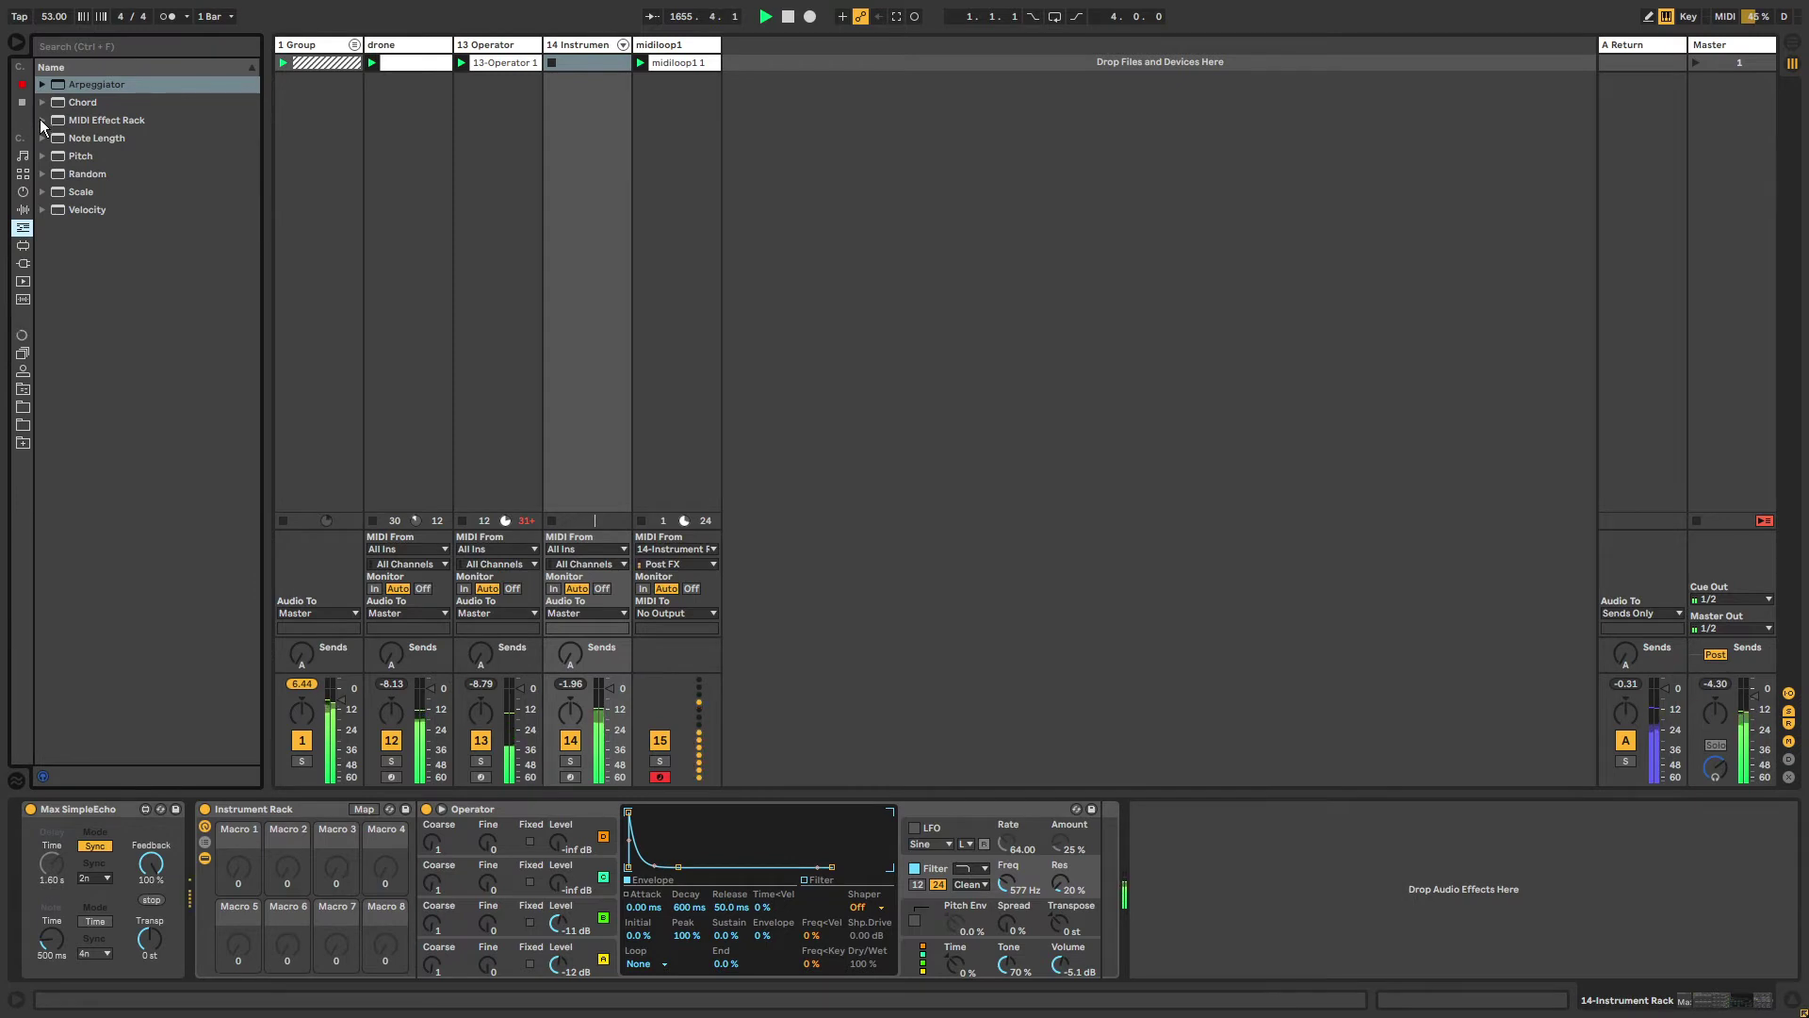
{"action": "left_click", "coordinate": [23, 388]}
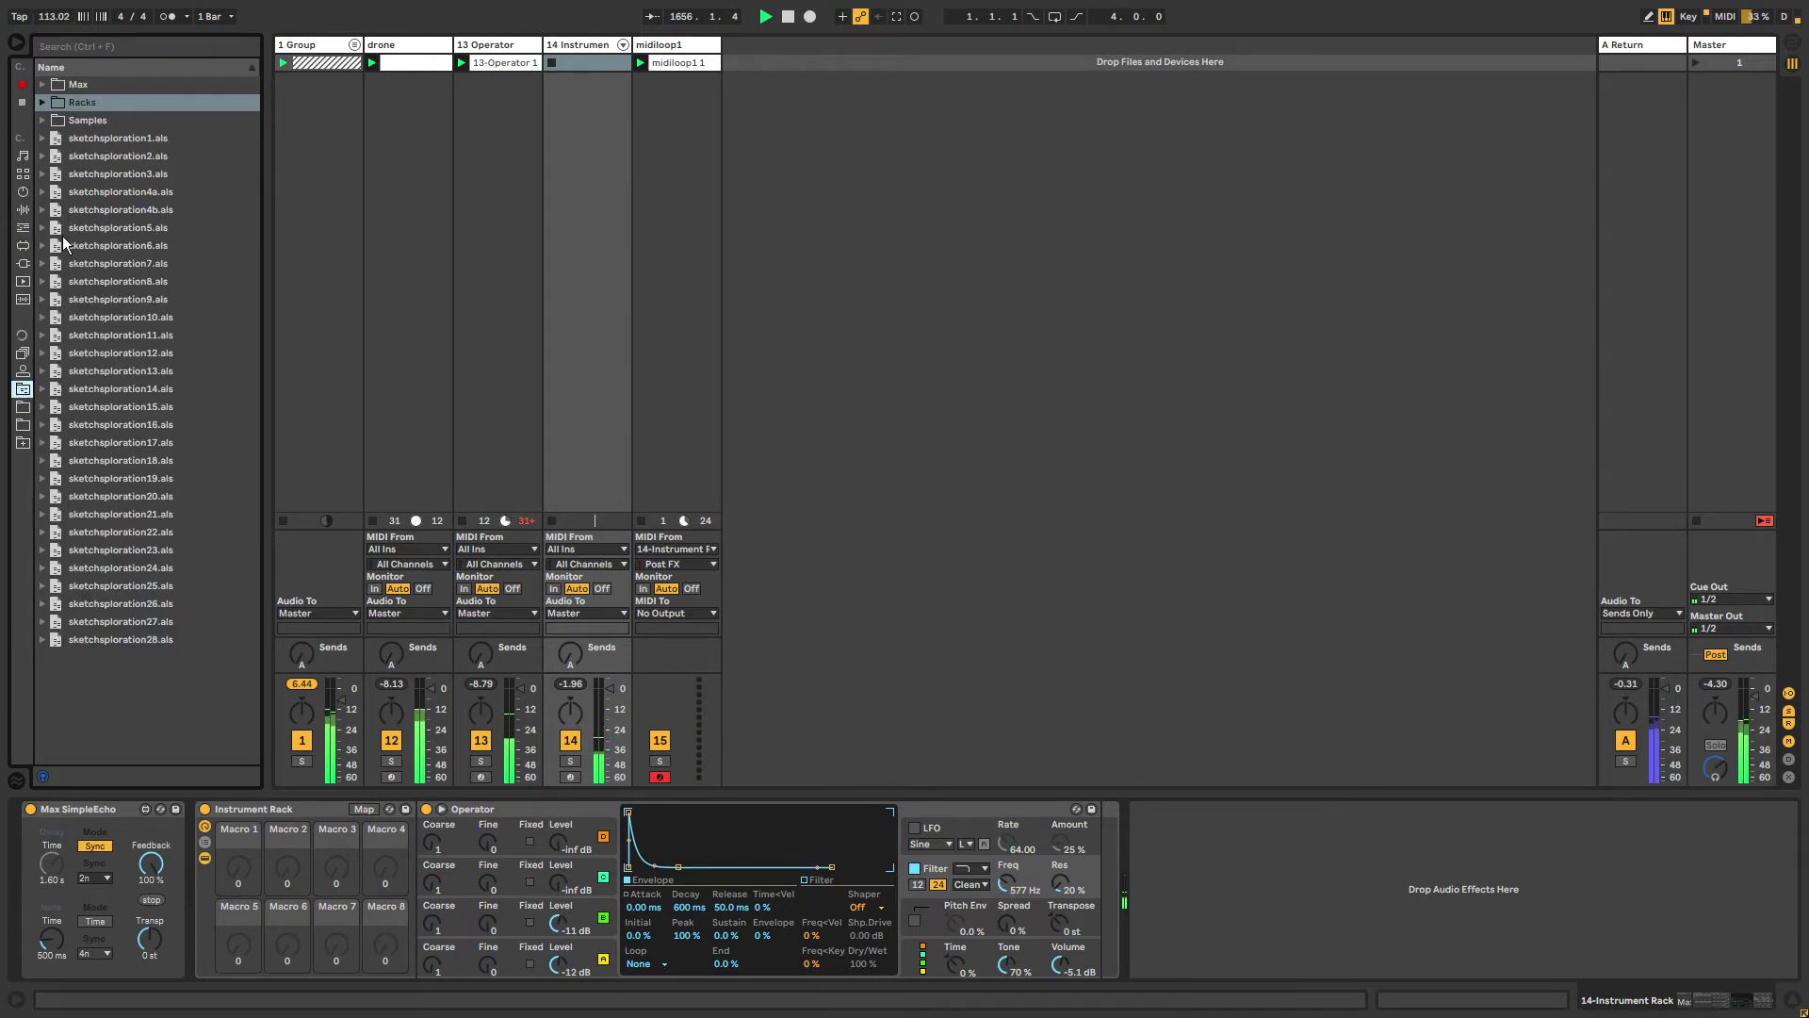
{"action": "left_click", "coordinate": [42, 121]}
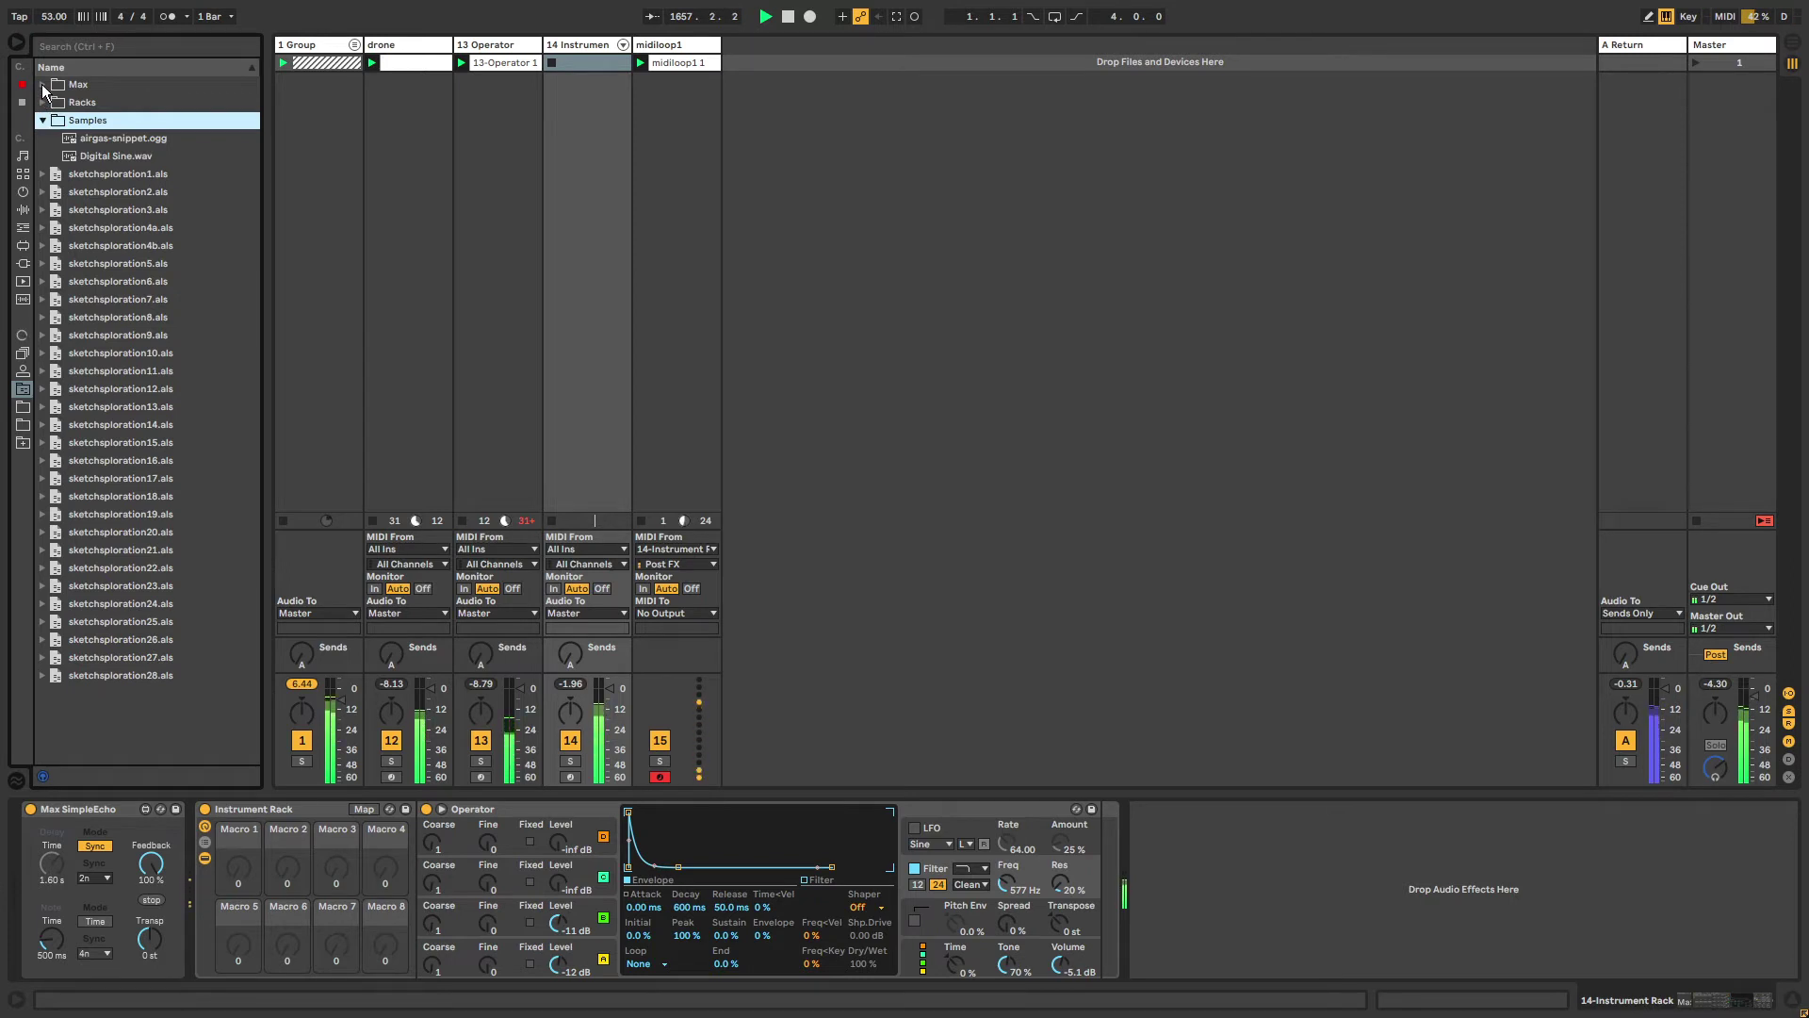
{"action": "left_click", "coordinate": [42, 84]}
{"action": "left_click", "coordinate": [75, 807]}
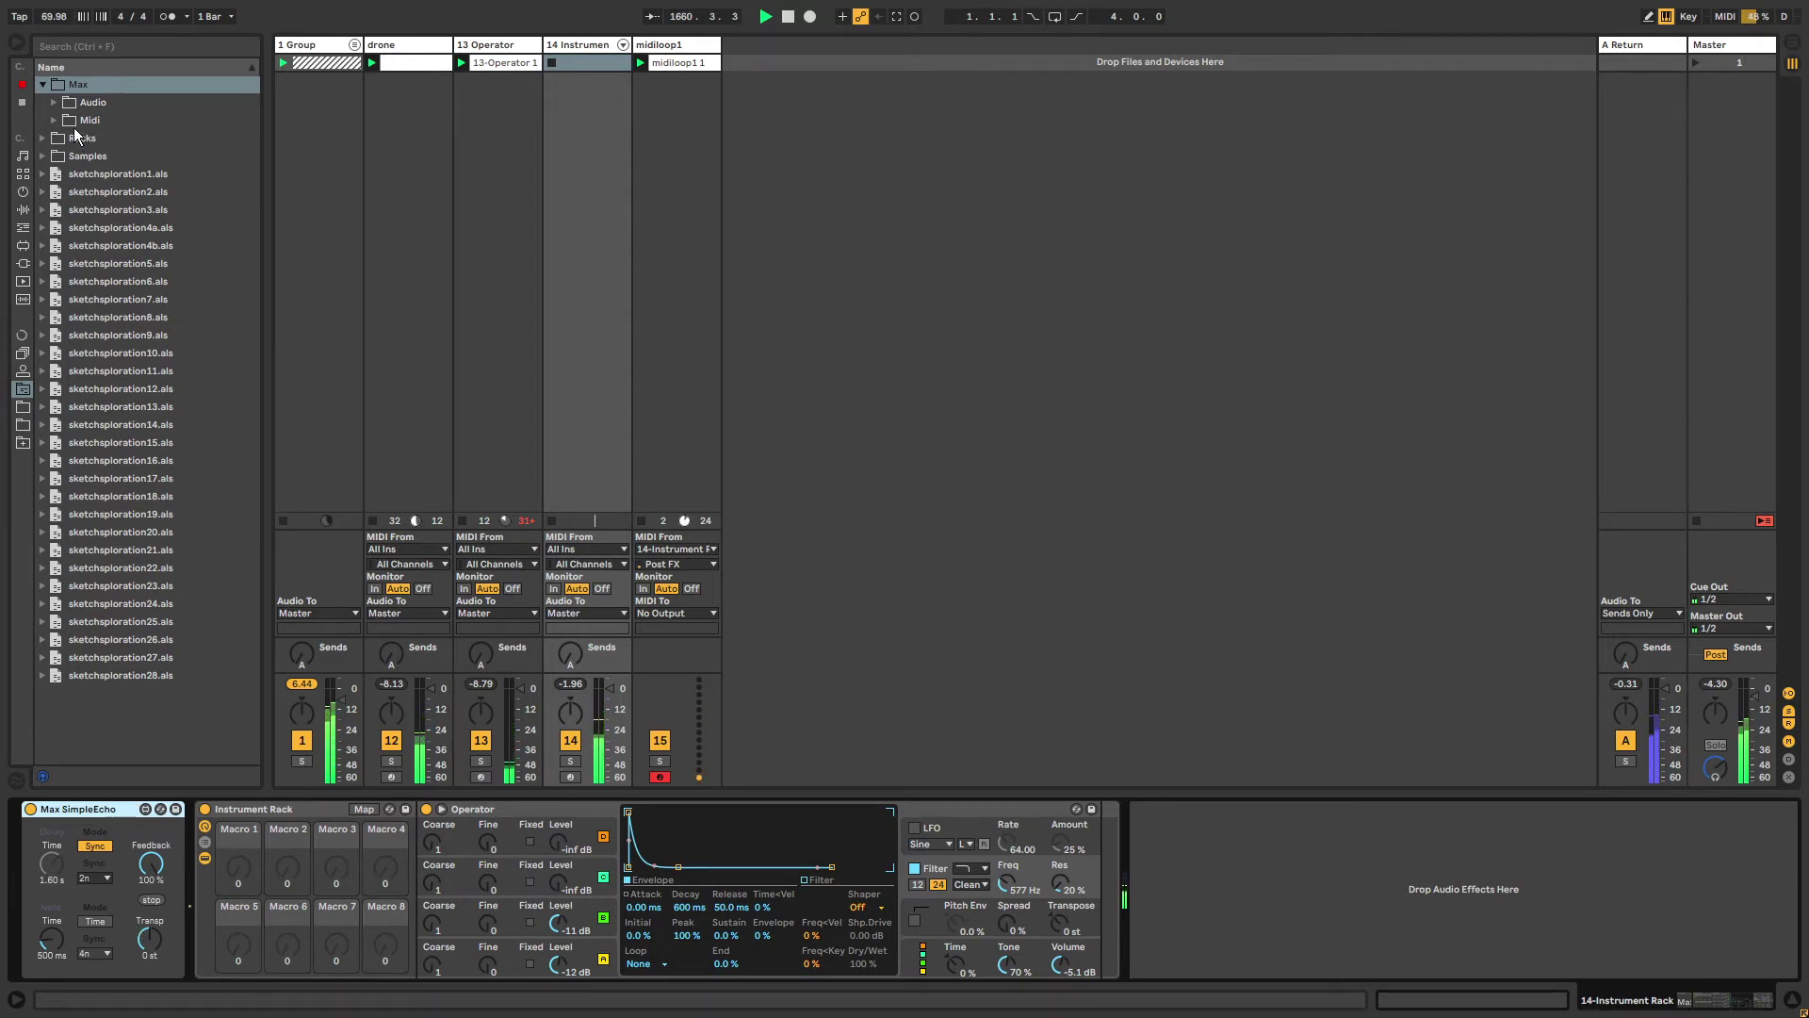
{"action": "left_click", "coordinate": [22, 227]}
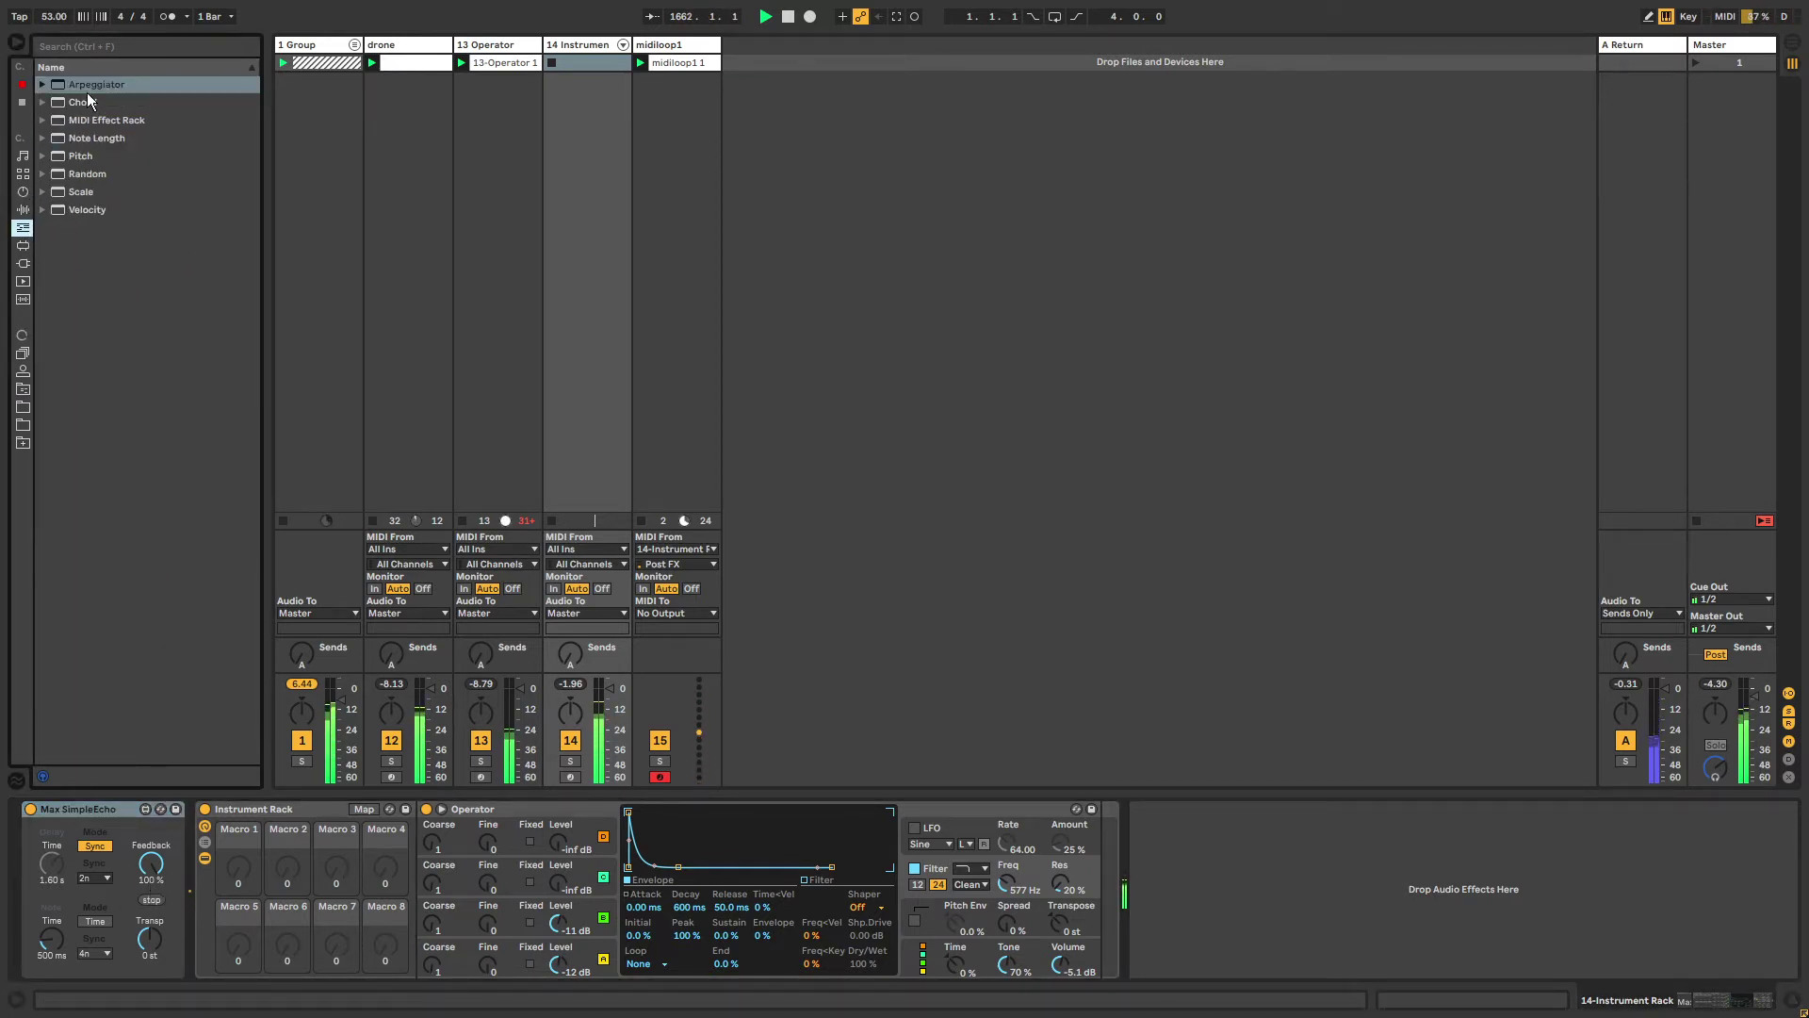
{"action": "left_click_drag", "start_coordinate": [91, 85], "coordinate": [254, 891]}
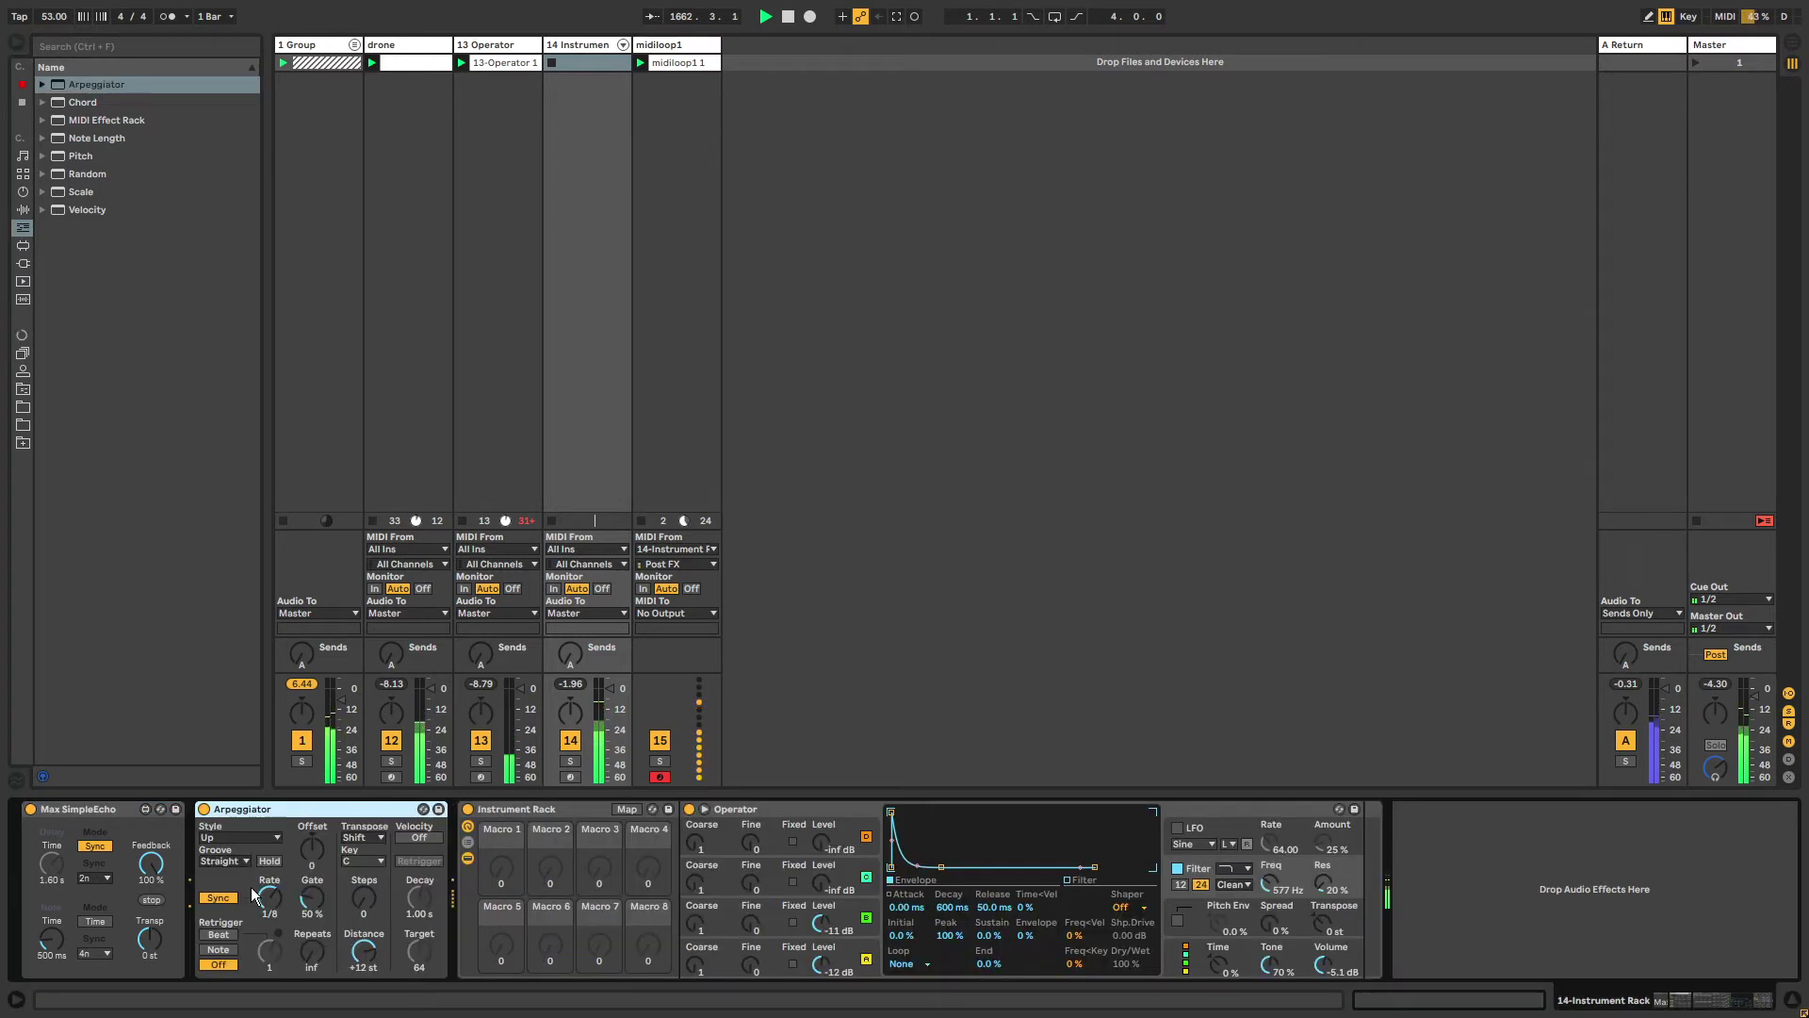
Set the Arpeggiator's rate to 1/16 and its gate to 157%.
{"action": "left_click", "coordinate": [272, 901]}
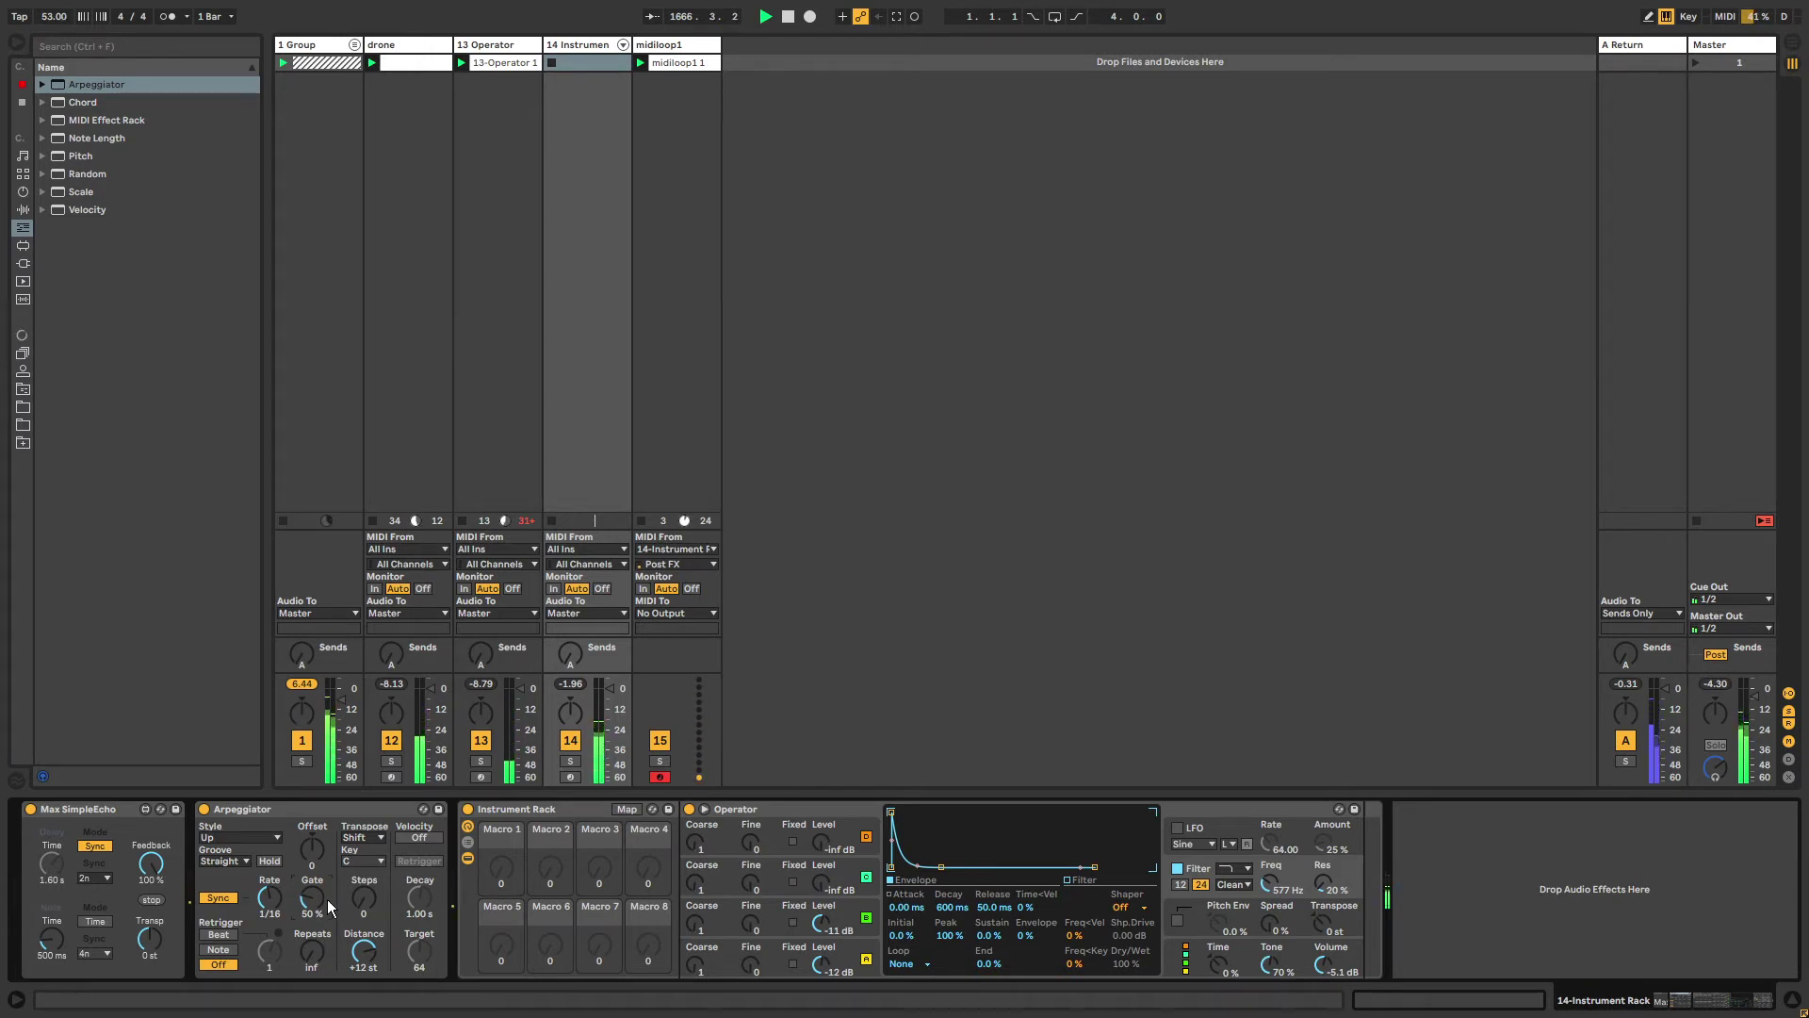
{"action": "left_click_drag", "start_coordinate": [326, 899], "coordinate": [326, 810]}
{"action": "left_click_drag", "start_coordinate": [314, 895], "coordinate": [314, 922]}
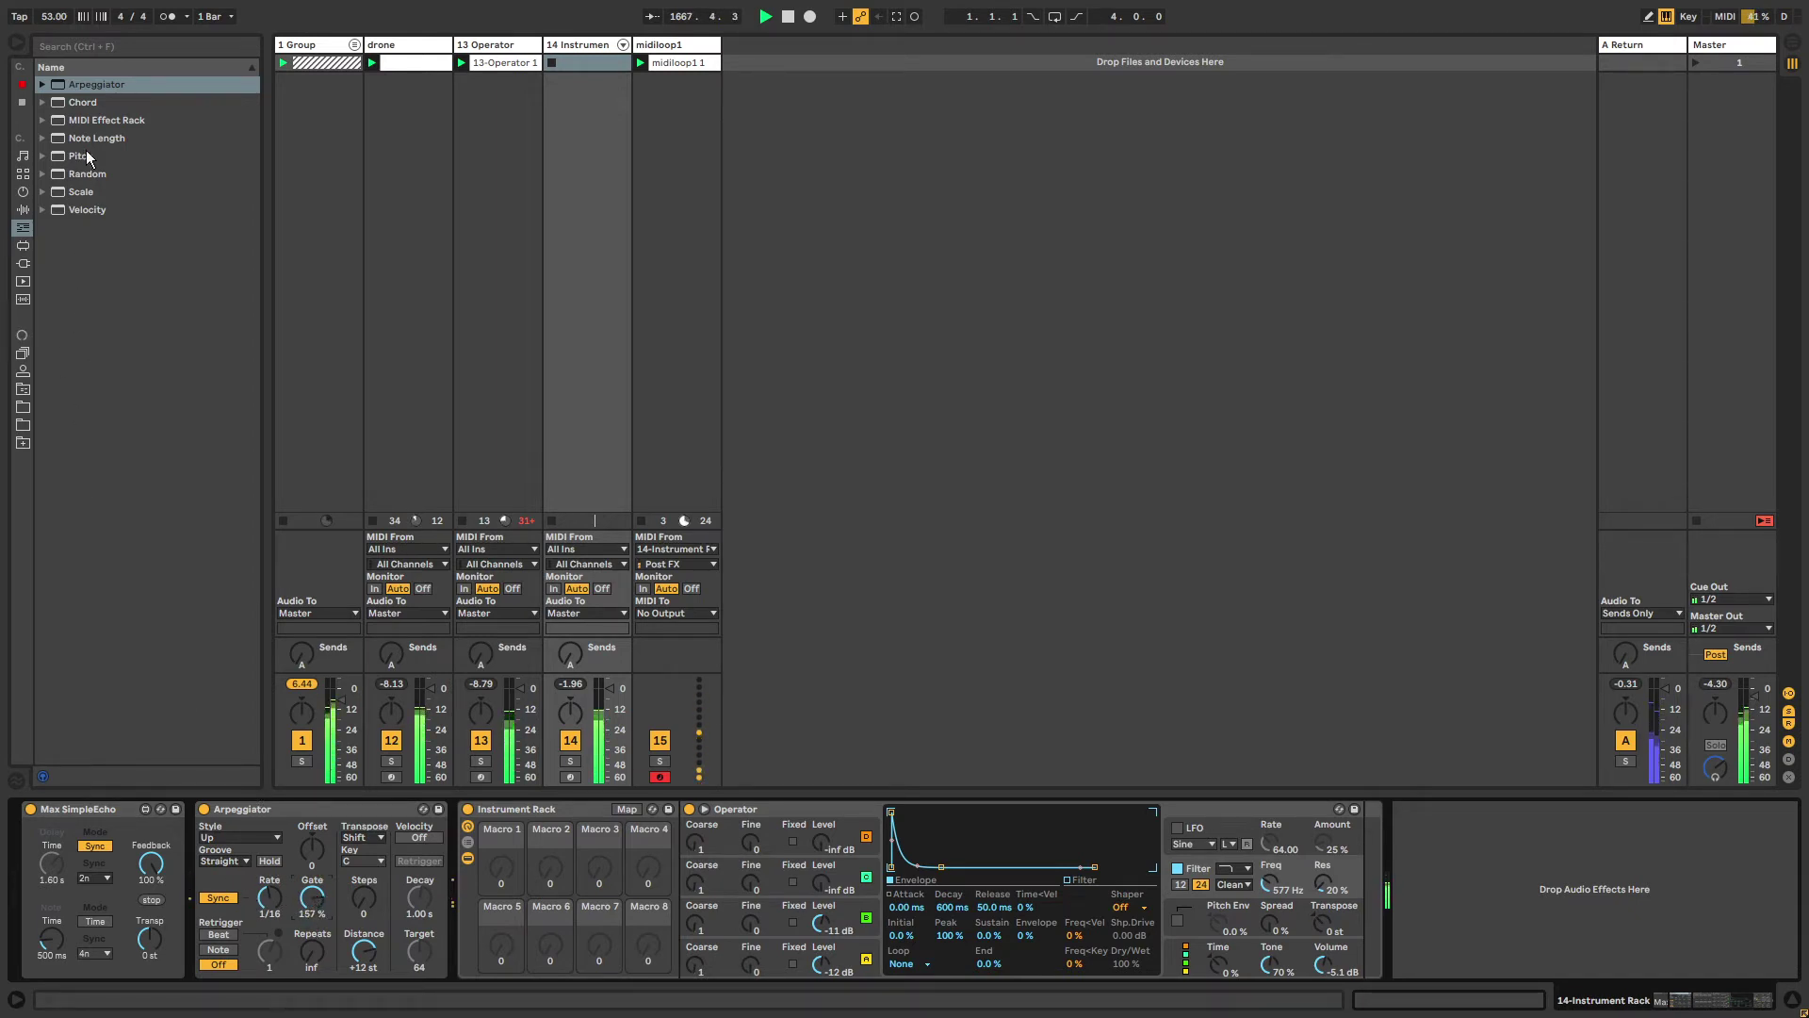
Add a Note Length effect after the Arpeggiator and set its length to 240 ms.
{"action": "left_click_drag", "start_coordinate": [94, 138], "coordinate": [485, 890]}
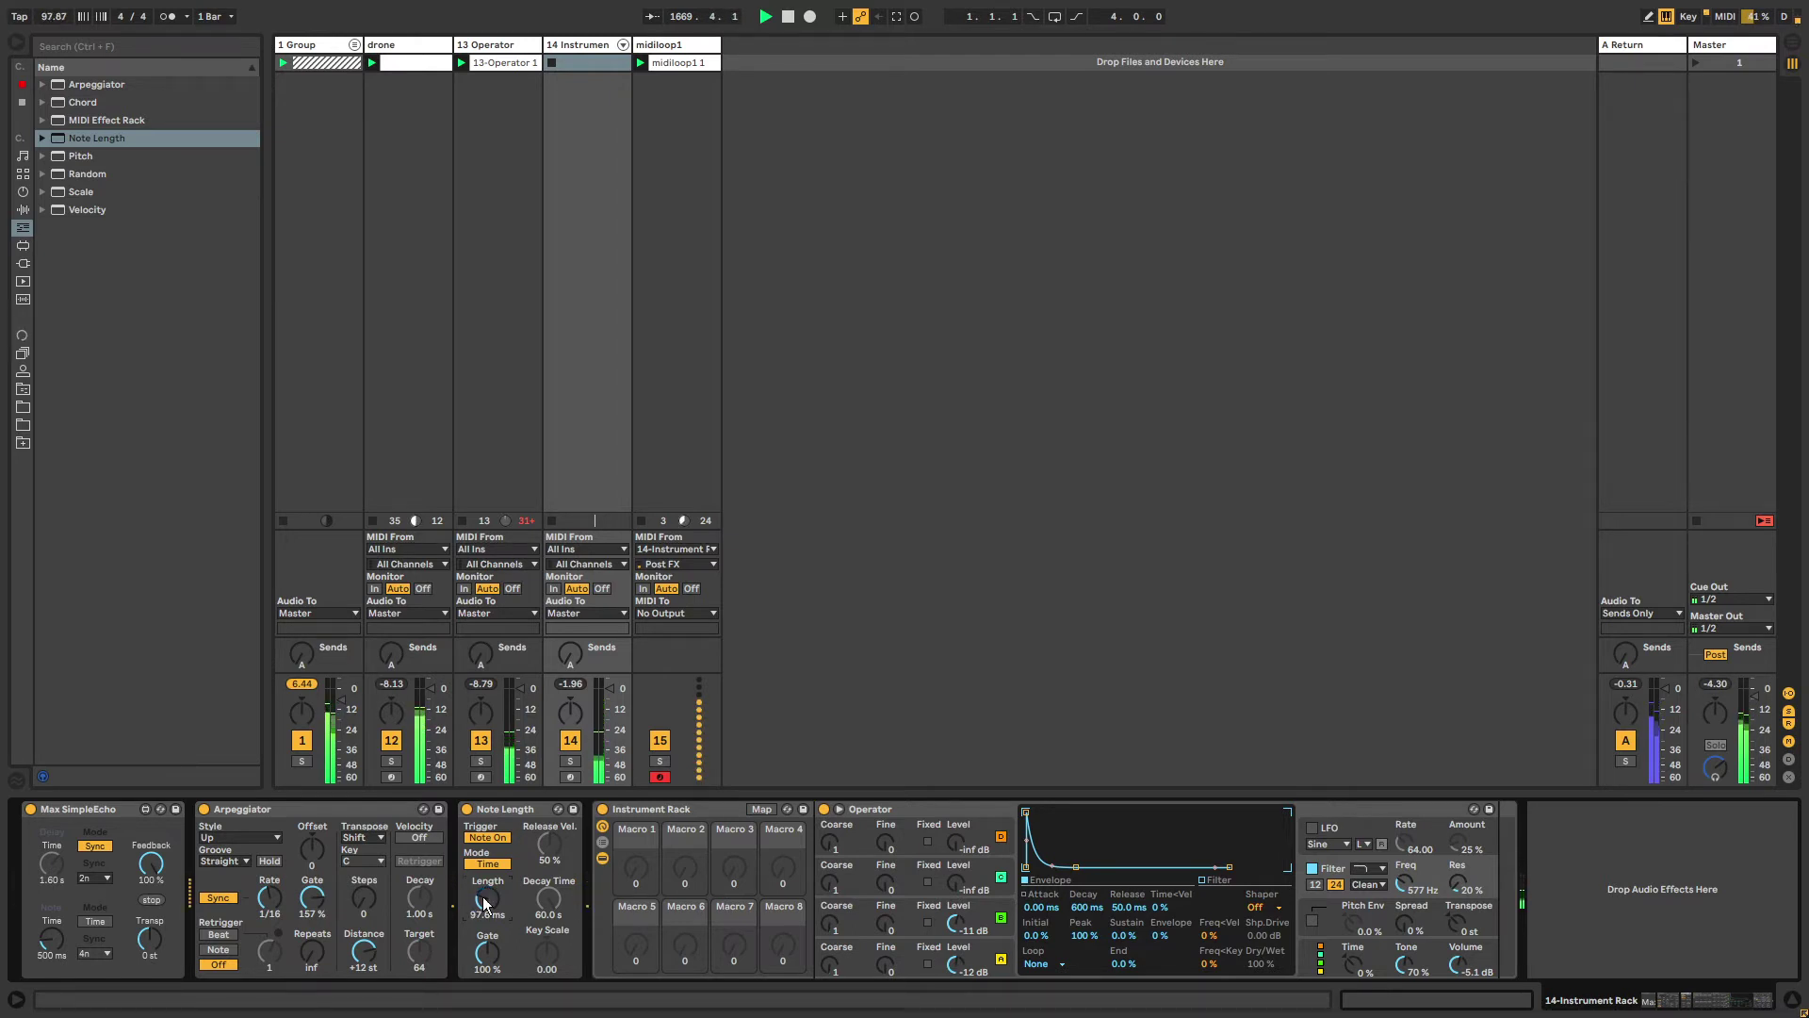
{"action": "left_click_drag", "start_coordinate": [487, 896], "coordinate": [488, 886]}
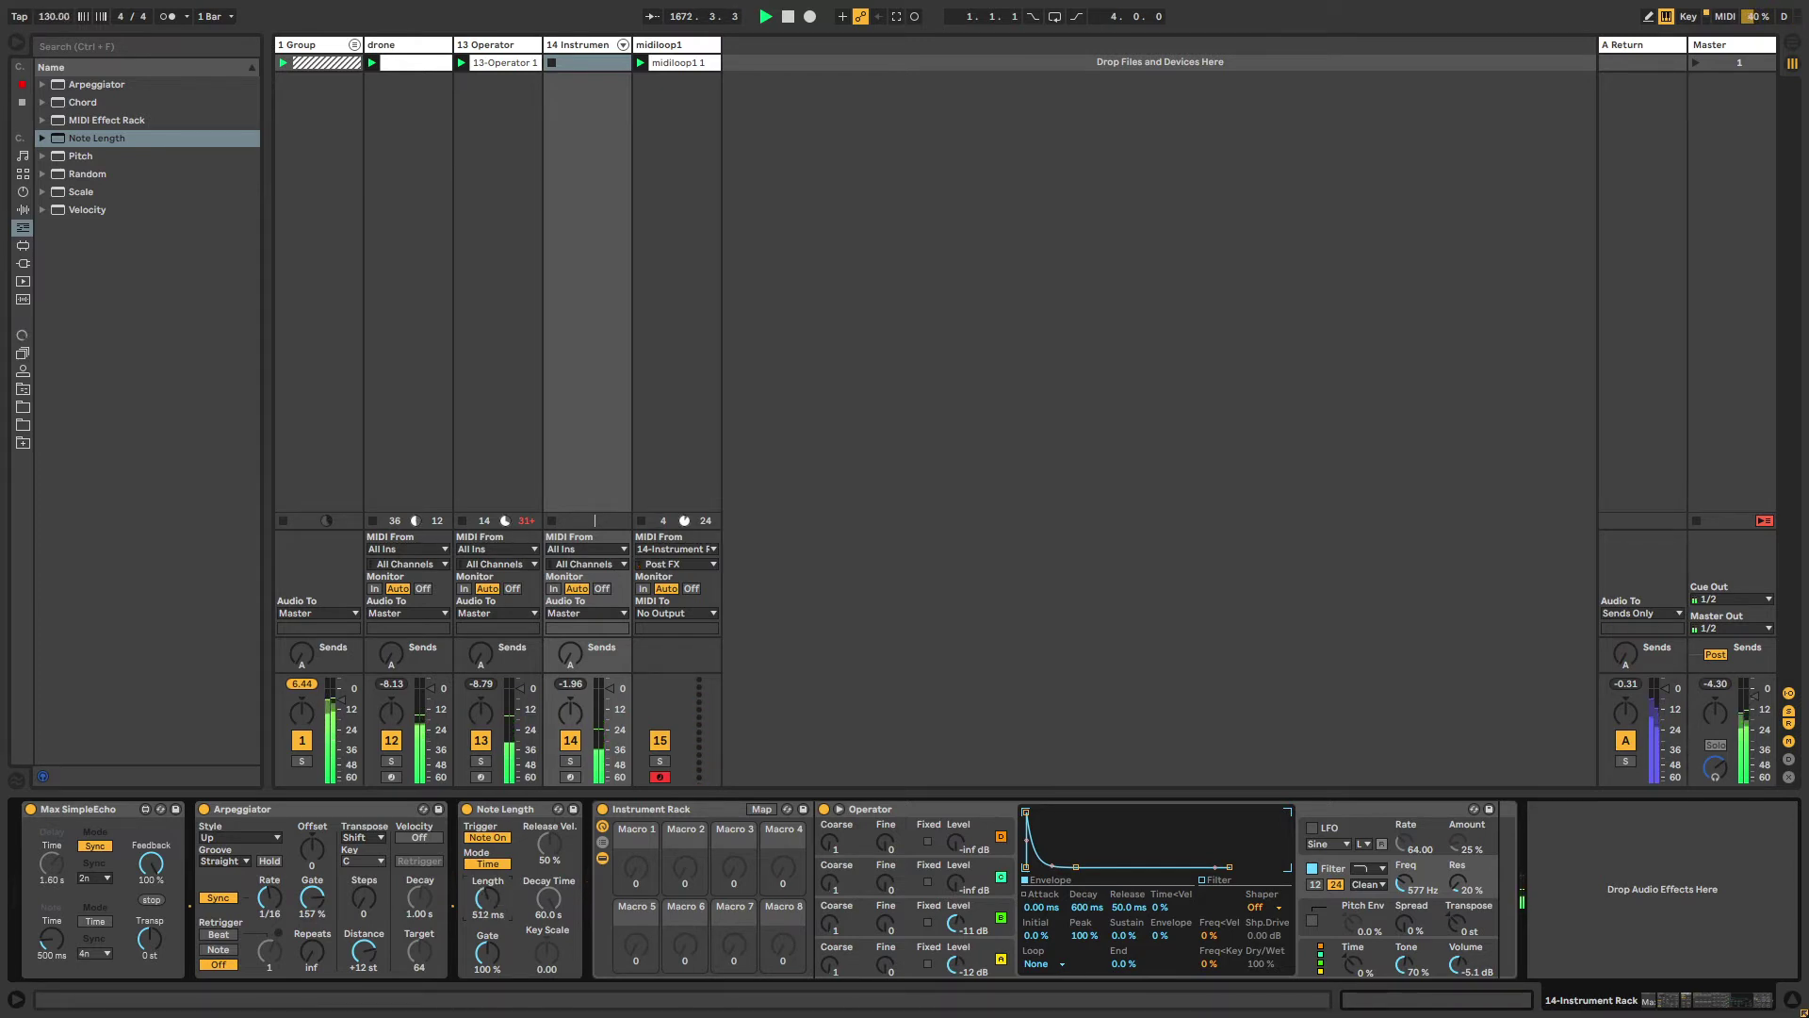
{"action": "mouse_move", "coordinate": [487, 897]}
{"action": "left_mouse_down"}
{"action": "mouse_move", "coordinate": [487, 868]}
{"action": "mouse_move", "coordinate": [487, 910]}
{"action": "left_mouse_up"}
Raise Operator's filter frequency to 4.67 kHz and bring in oscillator C at coarse 10 and -31 dB.
{"action": "left_click_drag", "start_coordinate": [1432, 884], "coordinate": [1432, 853]}
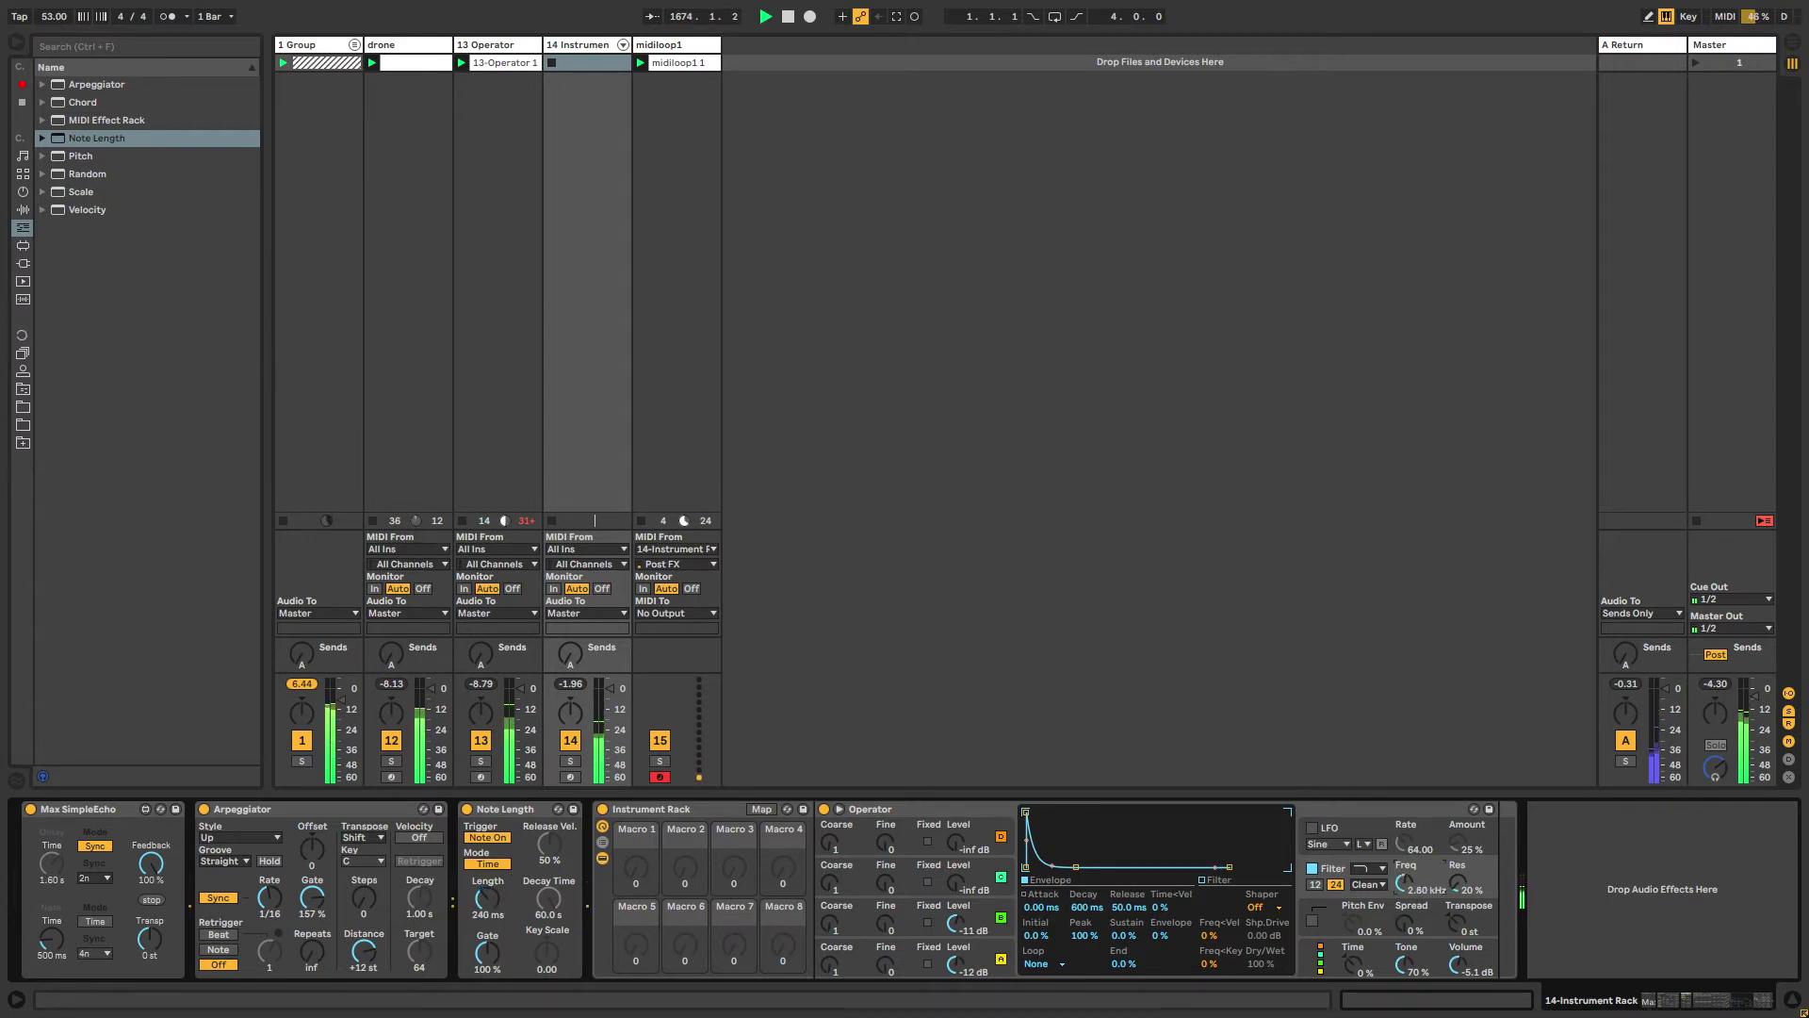
{"action": "left_click_drag", "start_coordinate": [962, 884], "coordinate": [962, 872]}
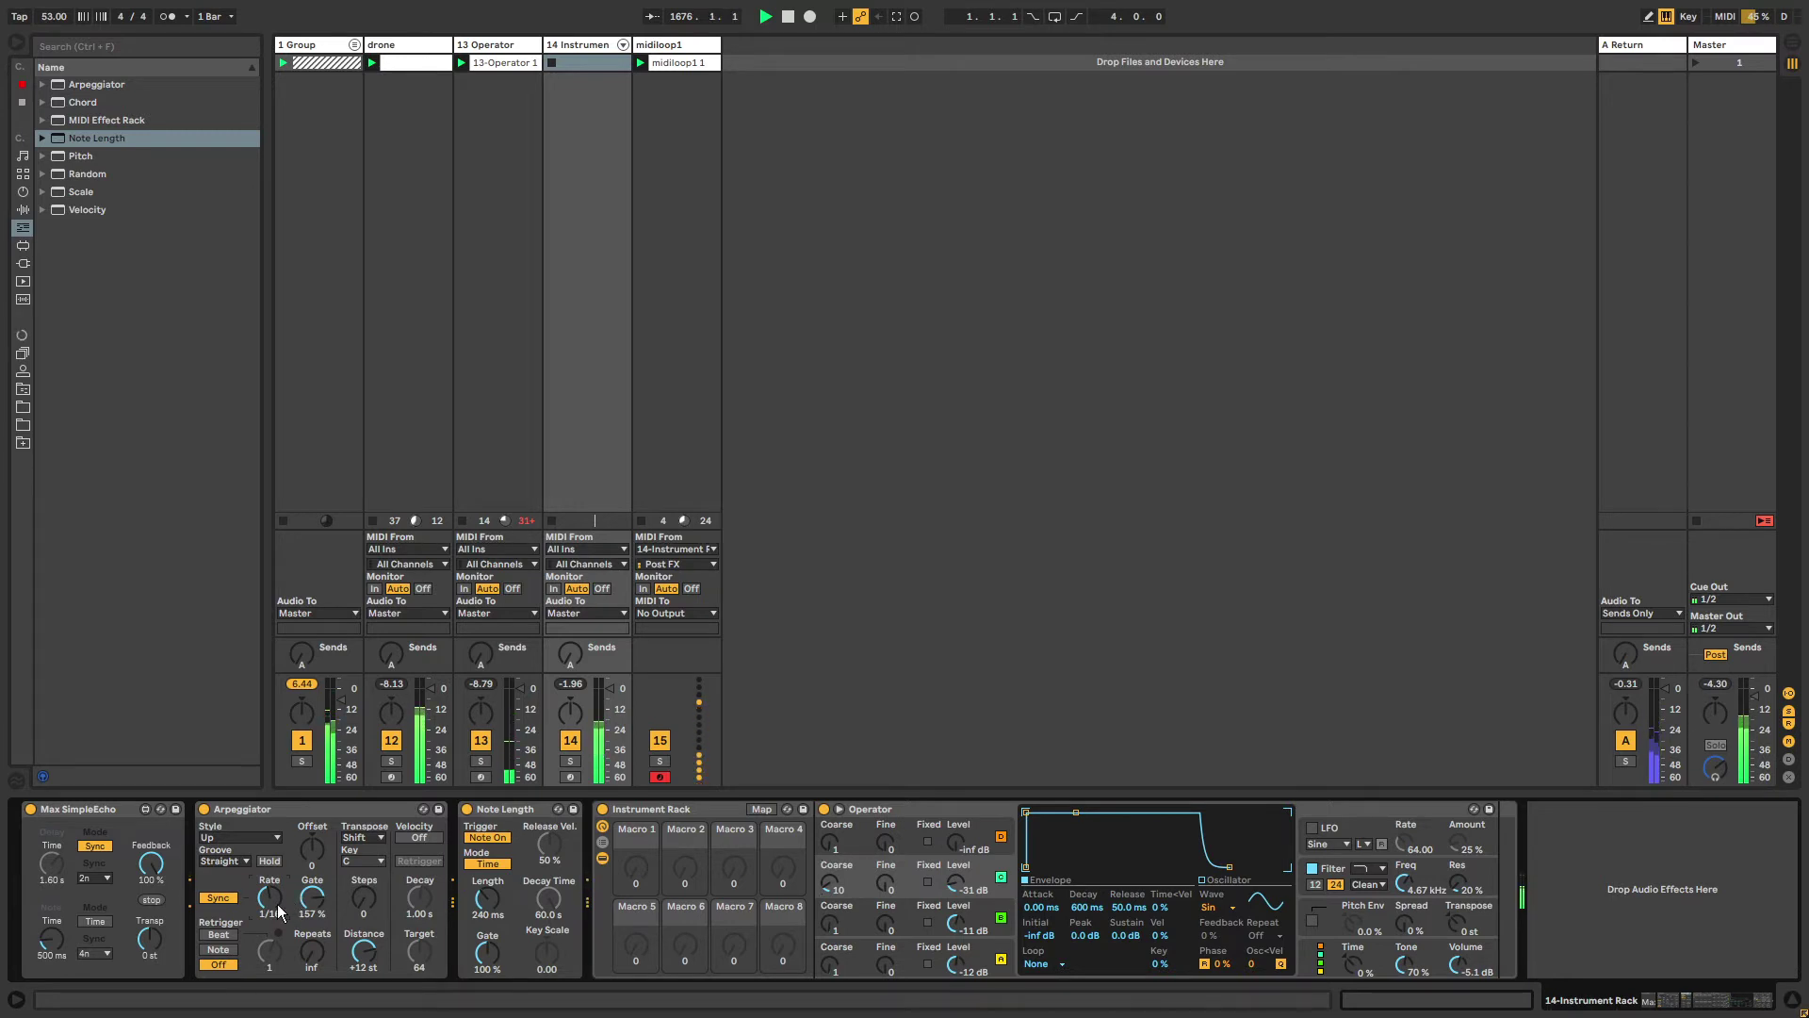
Place a copy of Note Length before the Arpeggiator, try a 1/32 arpeggio rate, and settle on 1/16.
{"action": "left_click_drag", "start_coordinate": [277, 903], "coordinate": [347, 889]}
{"action": "left_click", "coordinate": [496, 810]}
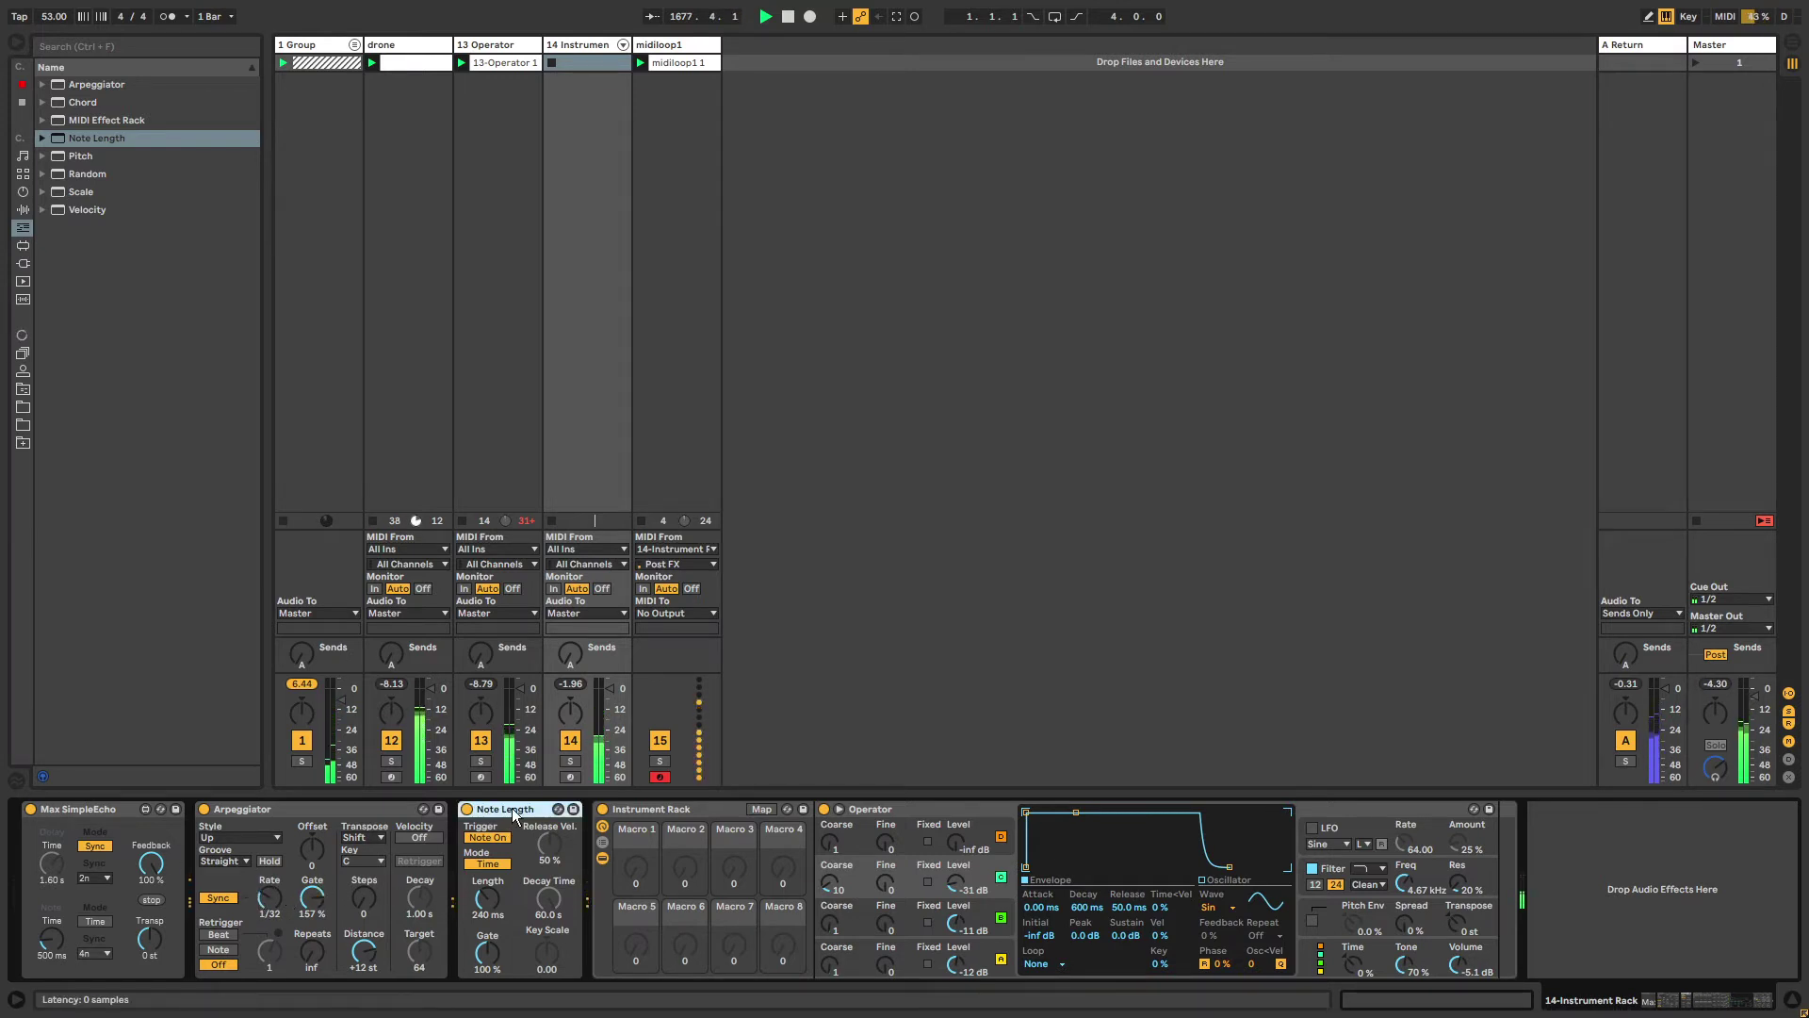
{"action": "left_click_drag", "start_coordinate": [514, 815], "coordinate": [216, 829]}
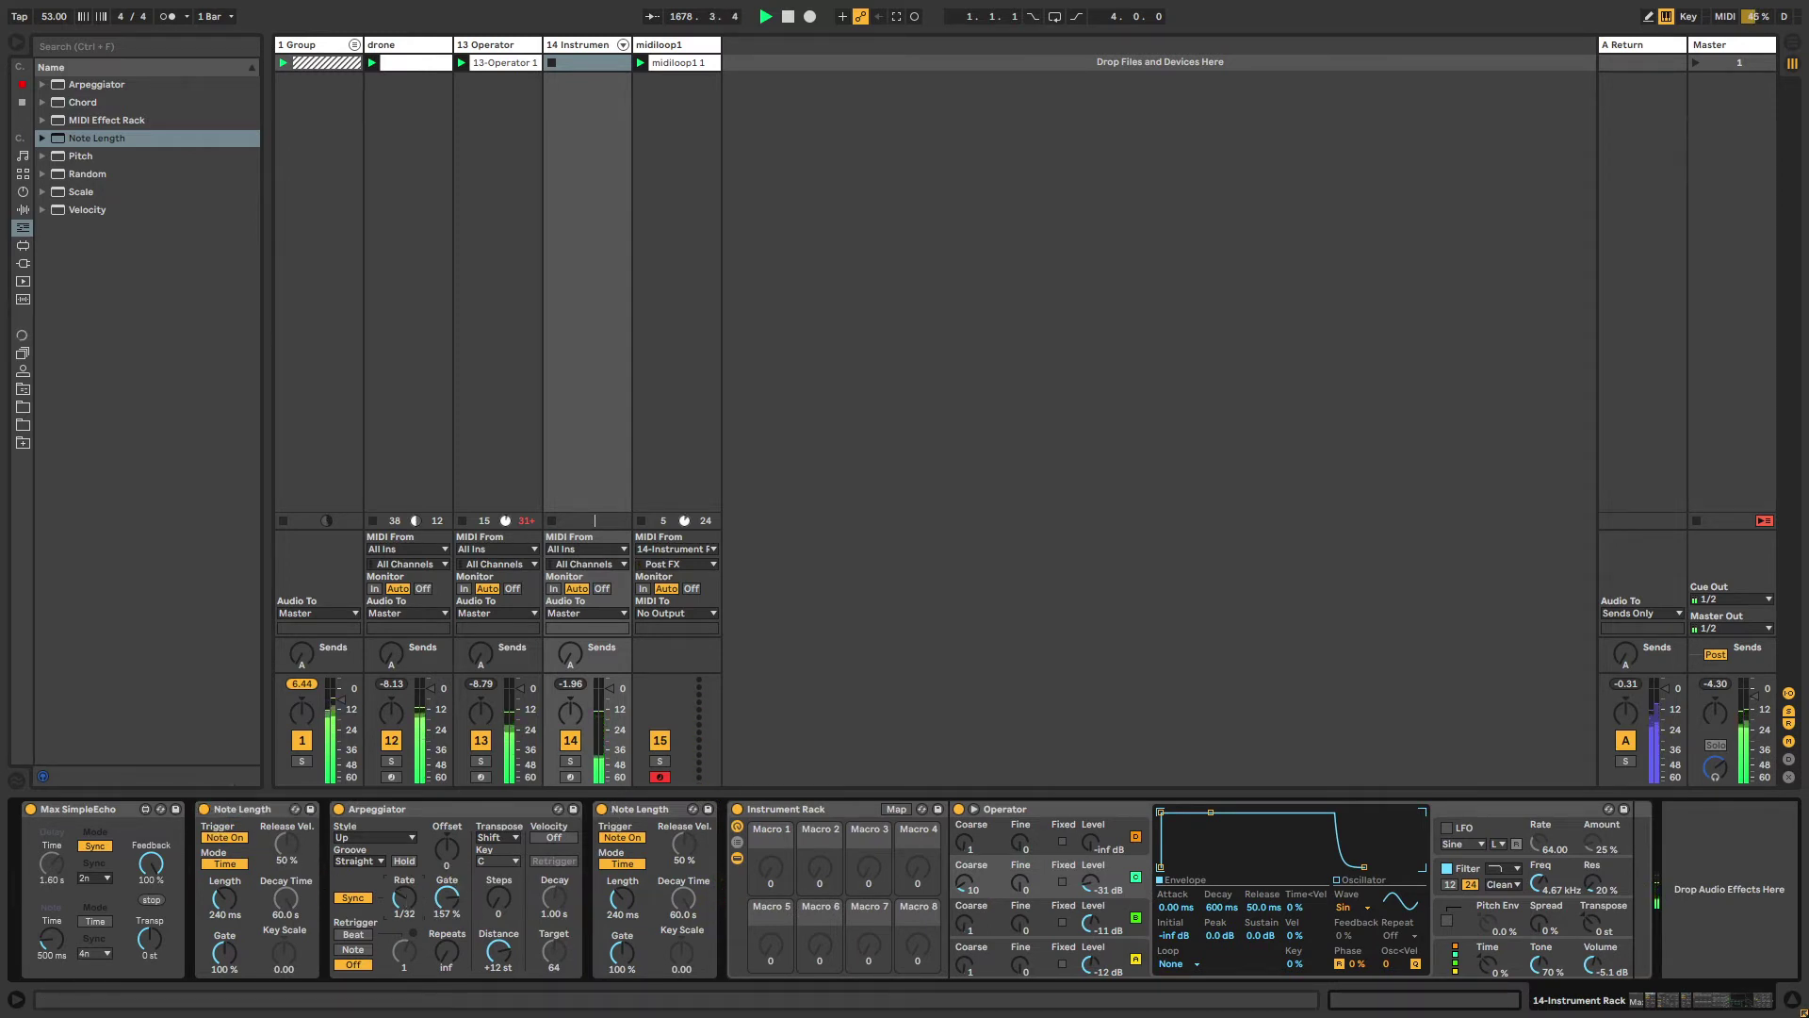
{"action": "left_click_drag", "start_coordinate": [403, 897], "coordinate": [404, 905]}
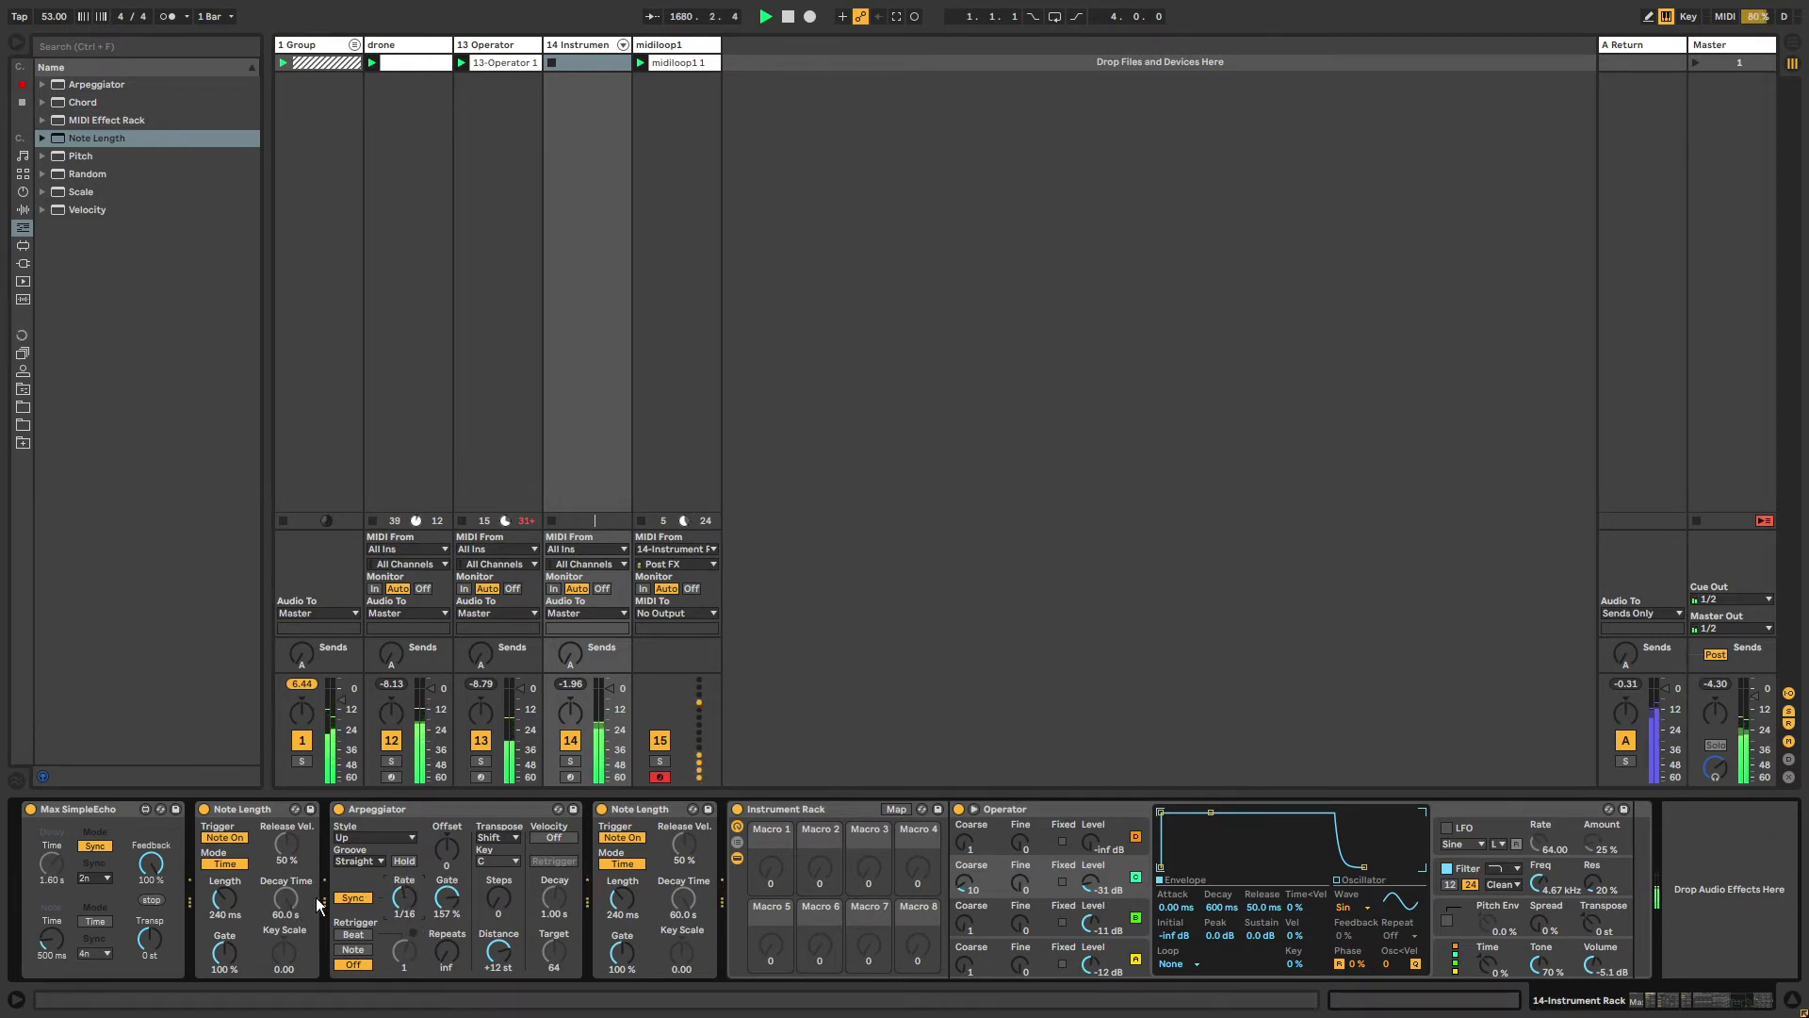
Set the first Note Length to 64.5 ms and the second to 1.09 s, and change Operator's oscillator C to coarse 7 at -51 dB.
{"action": "mouse_move", "coordinate": [225, 900]}
{"action": "left_mouse_down"}
{"action": "mouse_move", "coordinate": [225, 943]}
{"action": "mouse_move", "coordinate": [226, 907]}
{"action": "left_mouse_up"}
{"action": "left_click_drag", "start_coordinate": [624, 901], "coordinate": [624, 863]}
{"action": "left_click_drag", "start_coordinate": [964, 882], "coordinate": [964, 892]}
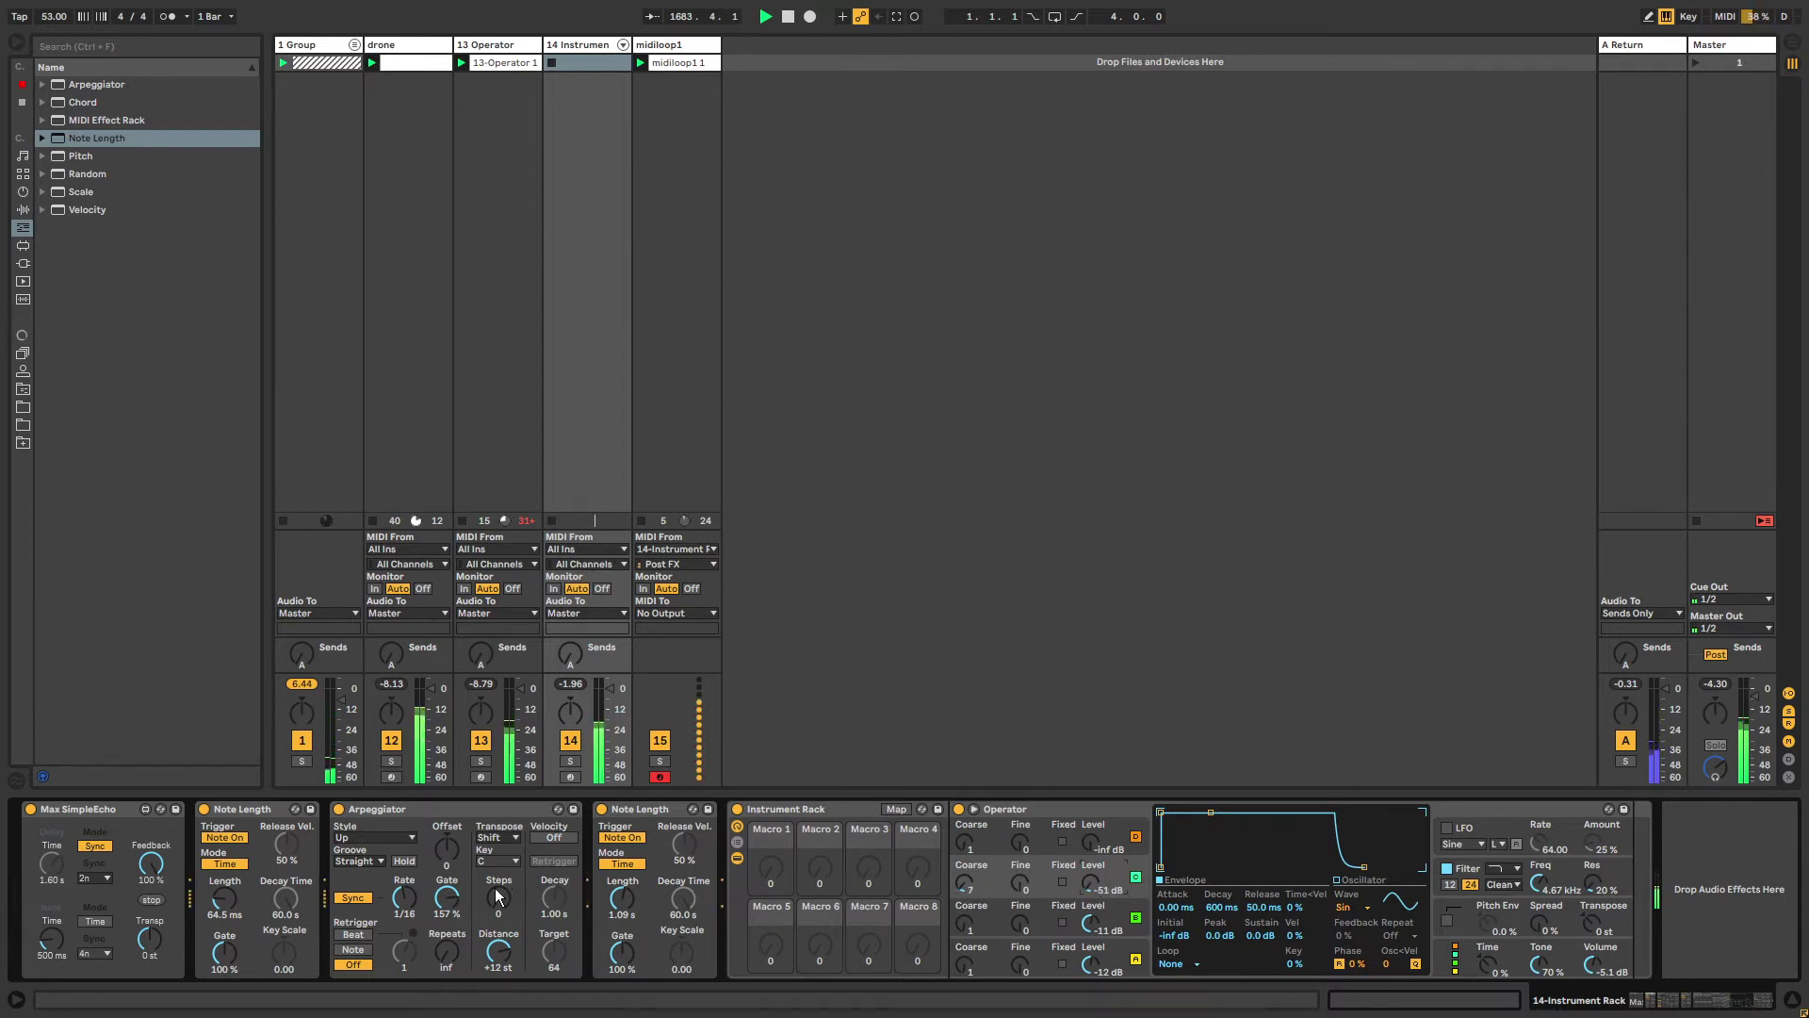
Group both Note Length effects and the Arpeggiator into a MIDI Effect Rack and show its macros and chain list.
{"action": "left_click", "coordinate": [257, 812]}
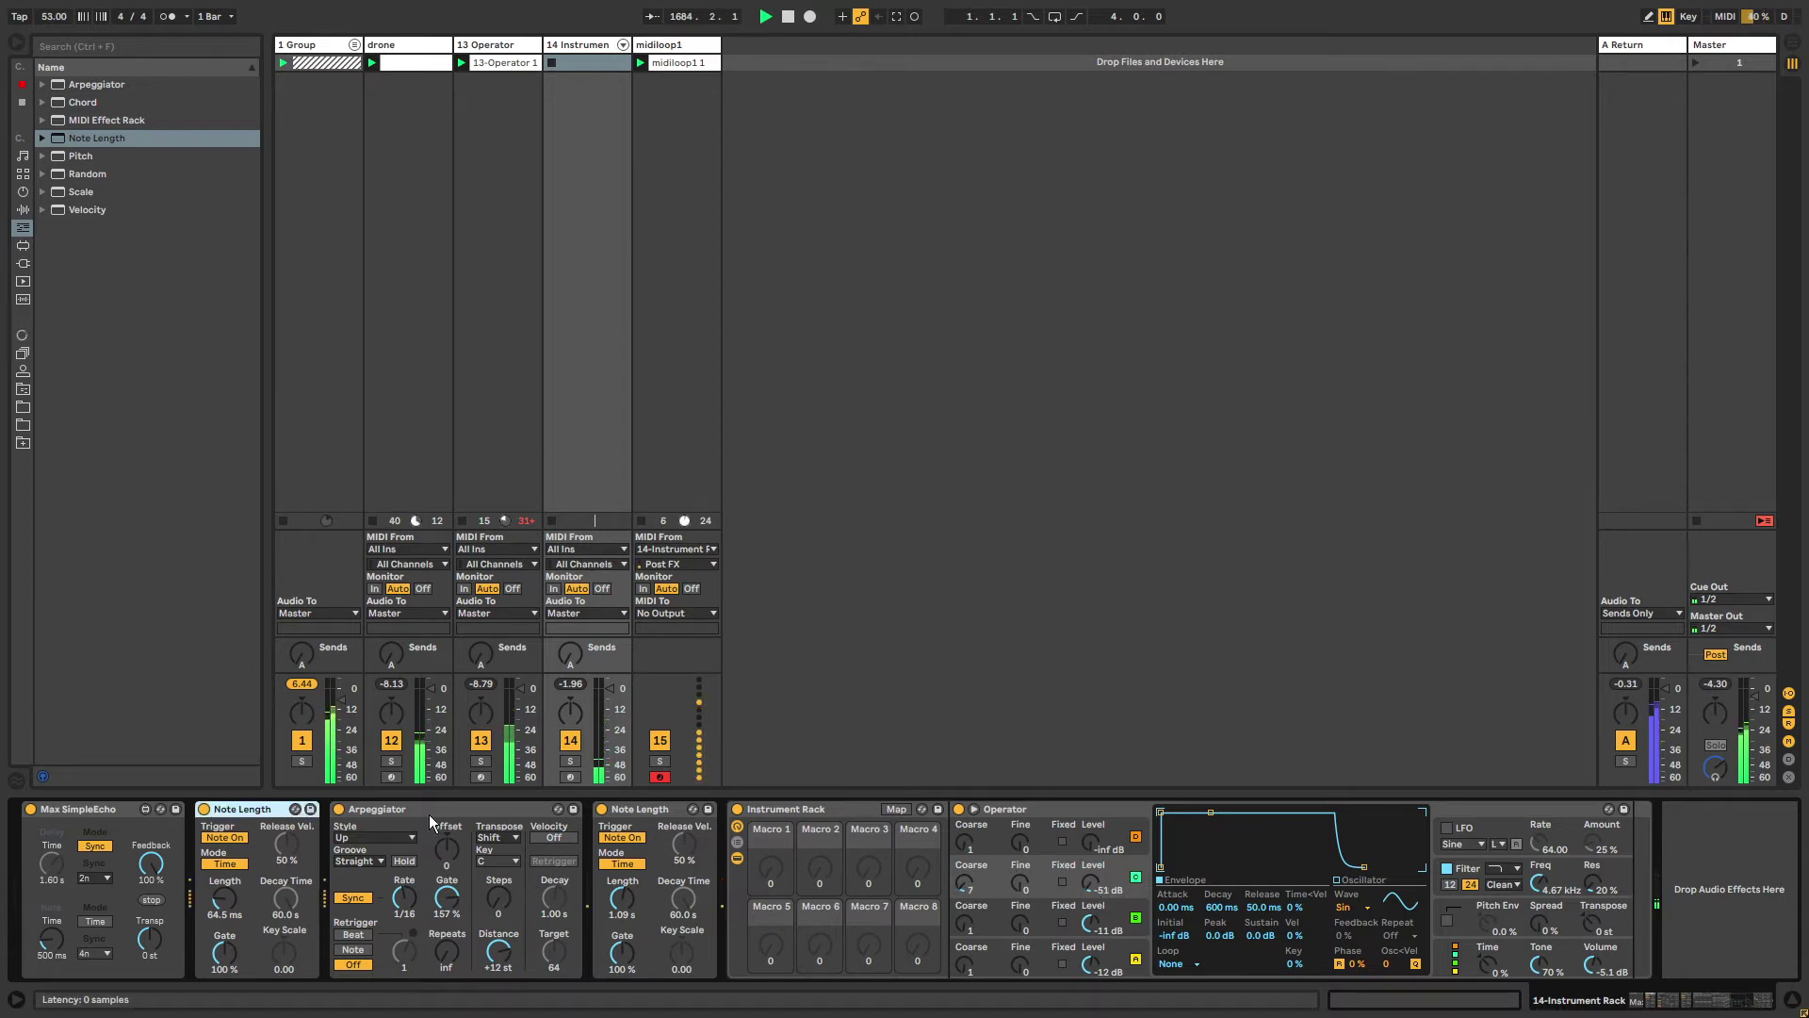
{"action": "left_click", "coordinate": [631, 810], "text": "shift"}
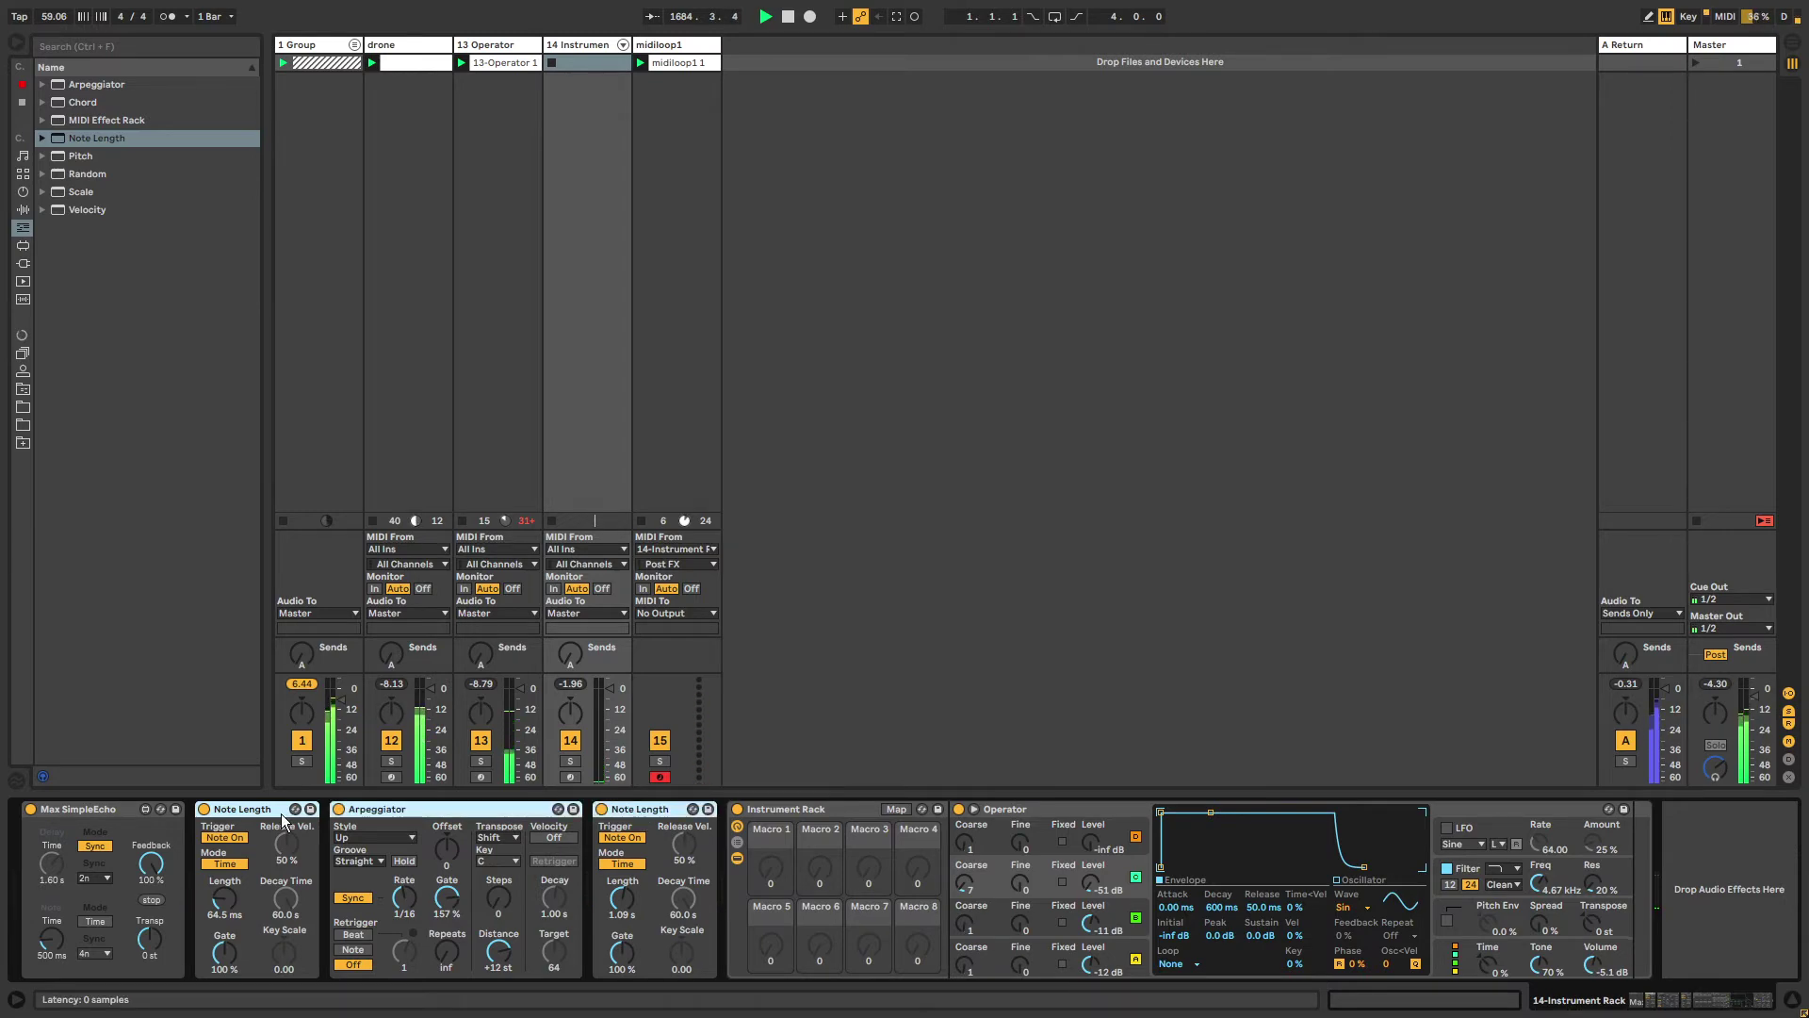
{"action": "key", "text": "ctrl+g"}
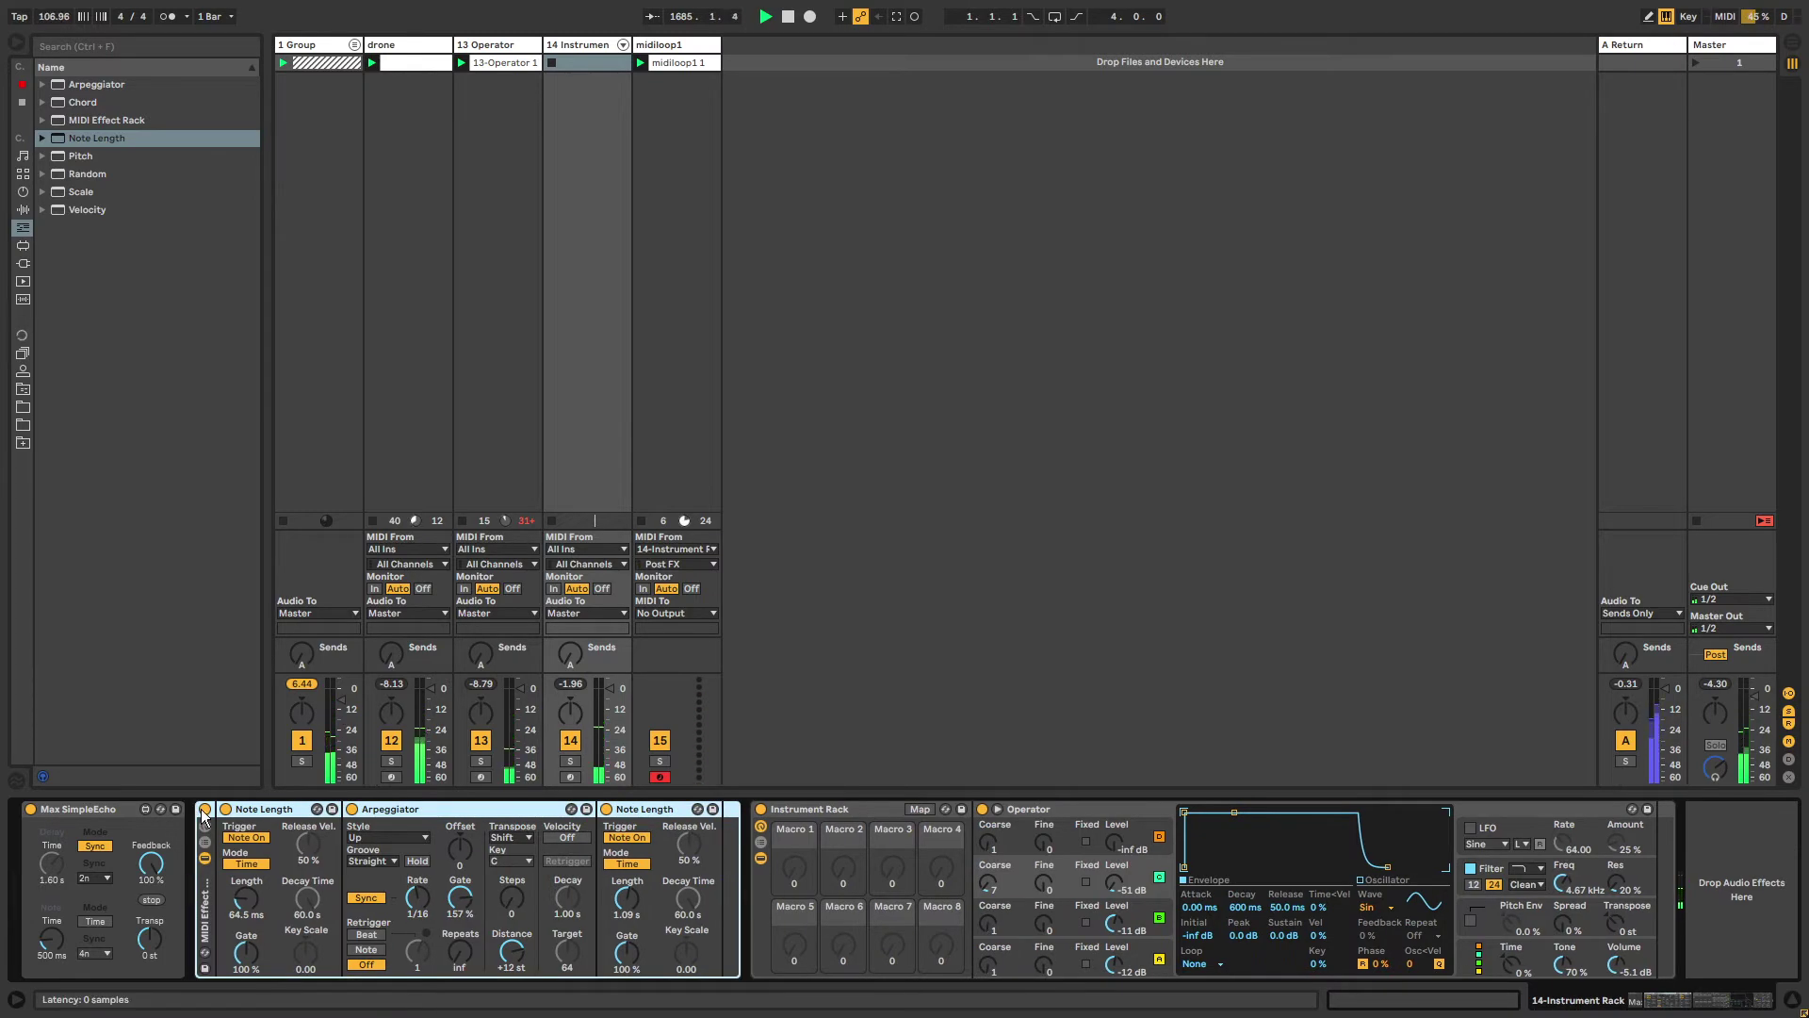
{"action": "left_click", "coordinate": [206, 825]}
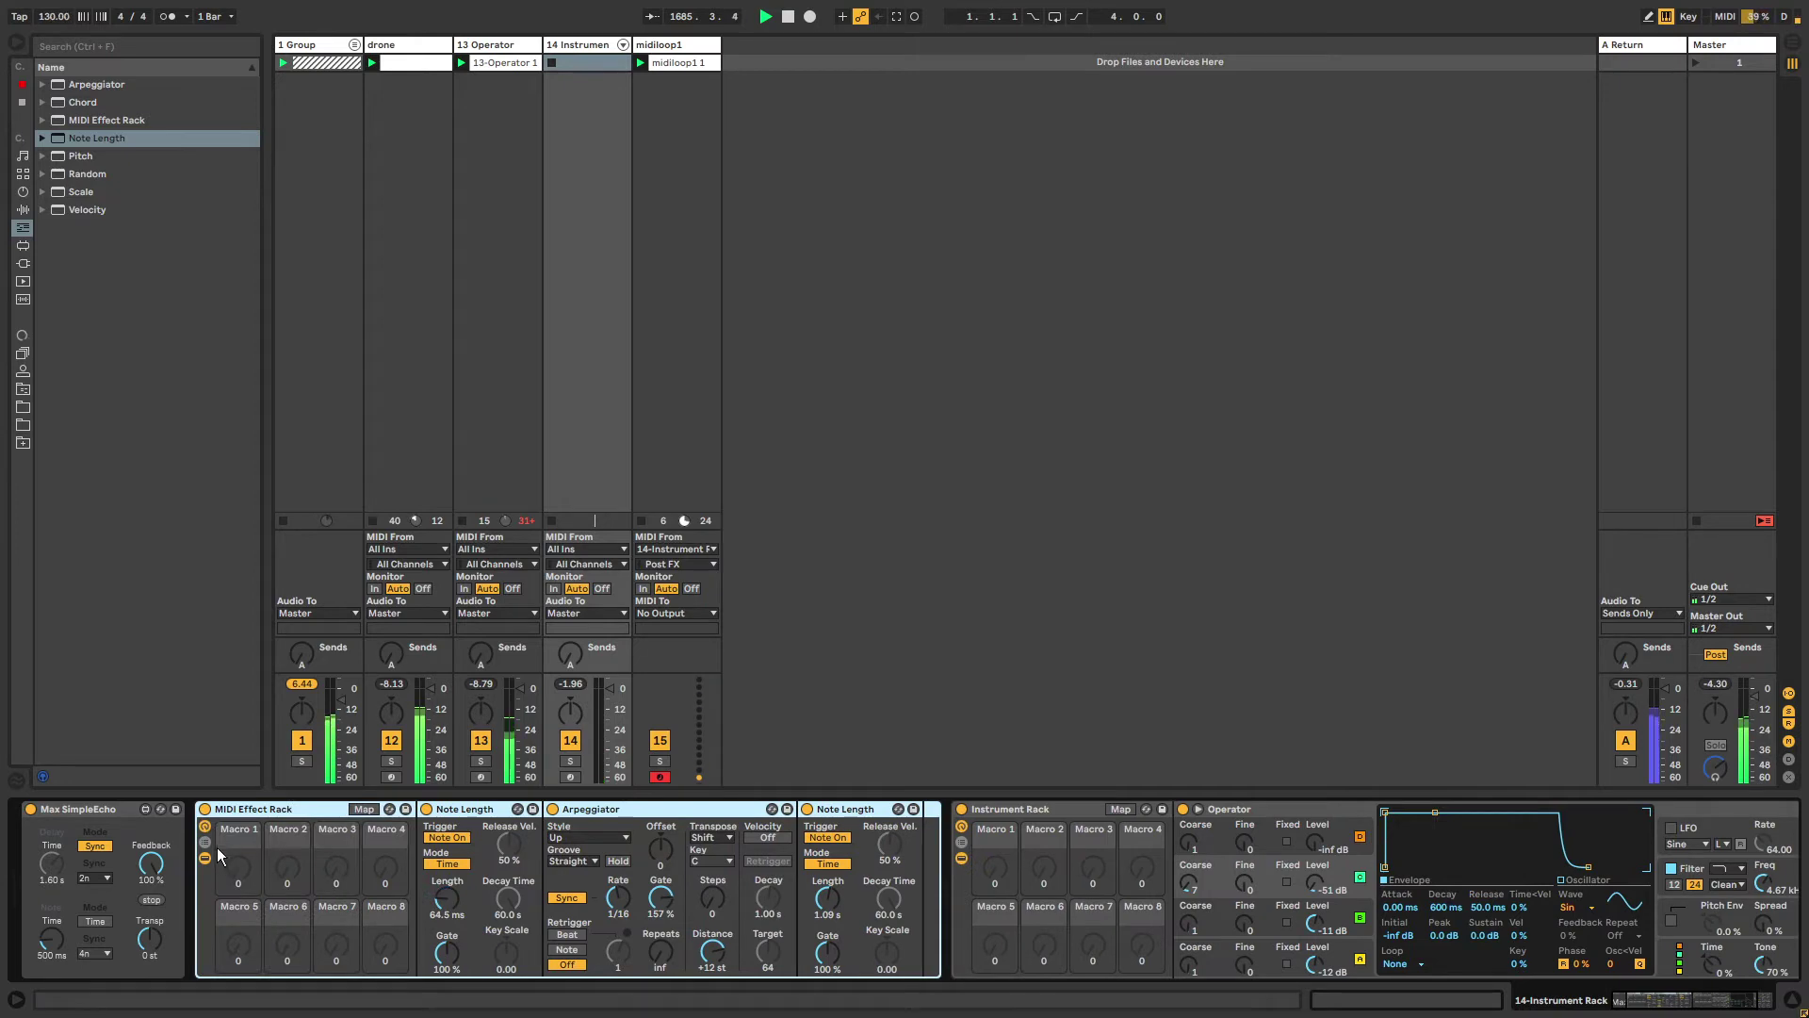
{"action": "left_click", "coordinate": [205, 842]}
Create a second, empty chain in the MIDI Effect Rack.
{"action": "left_click", "coordinate": [458, 868]}
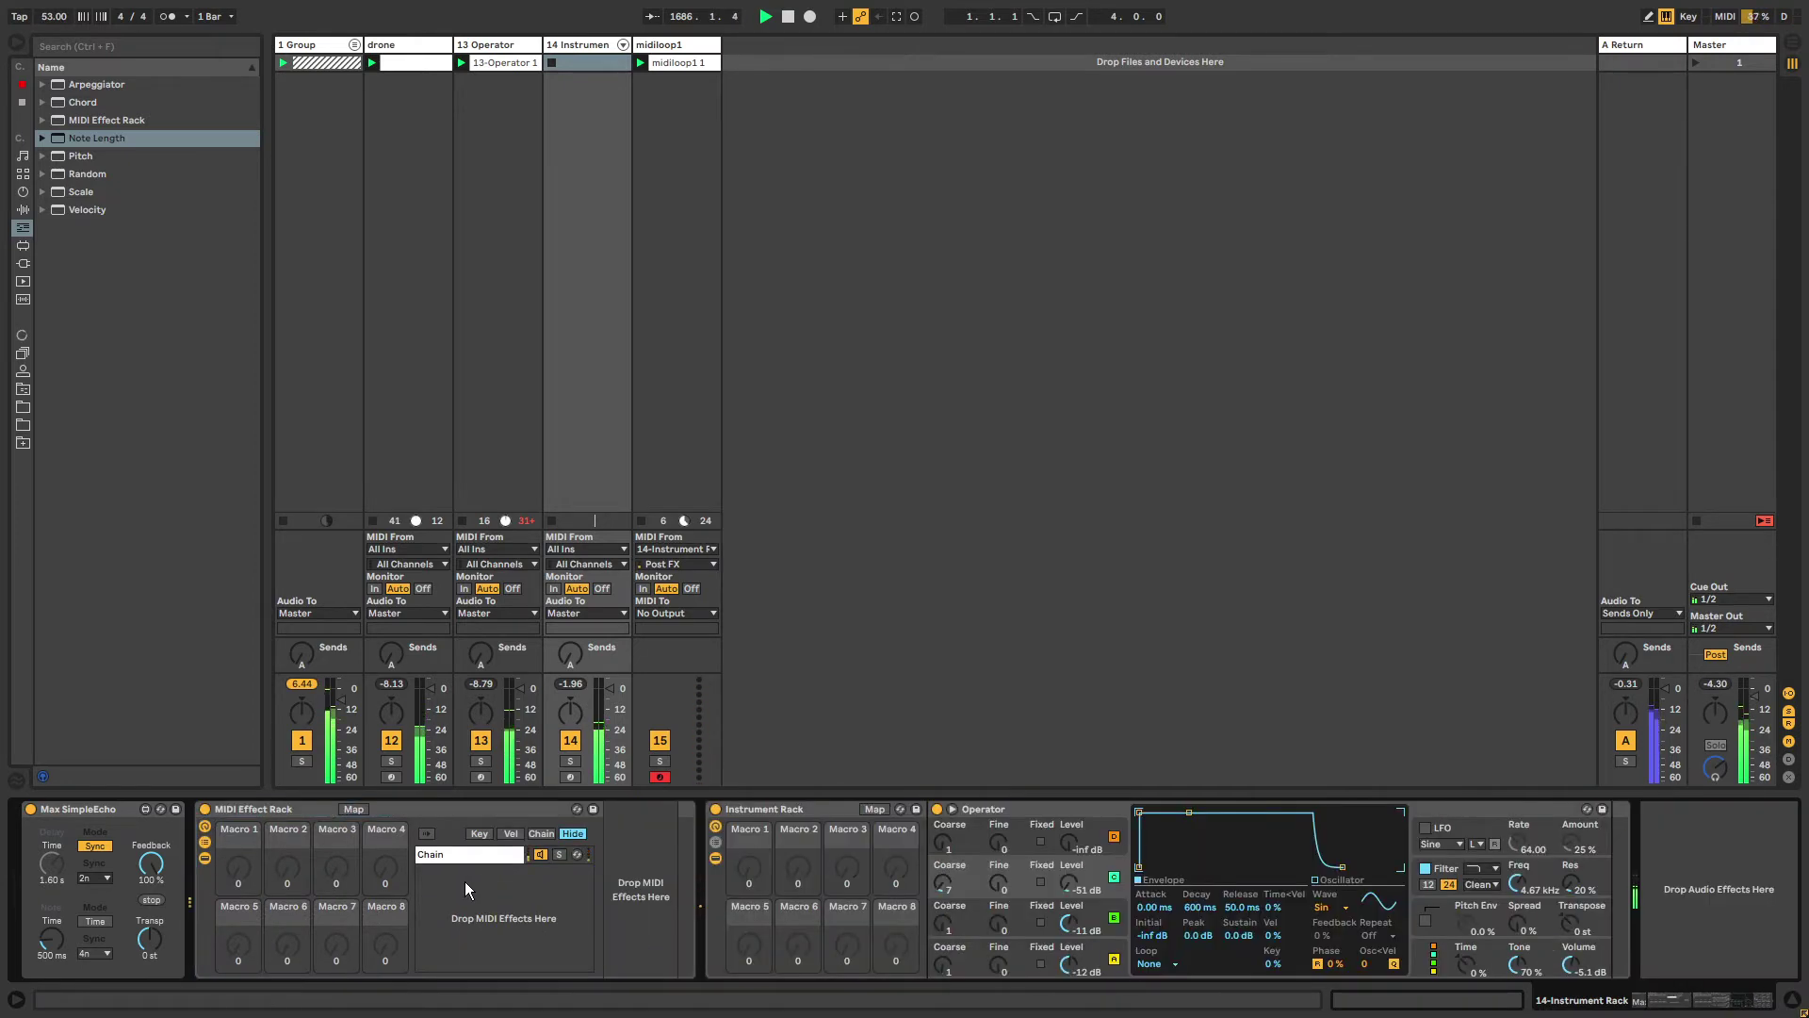
{"action": "right_click", "coordinate": [466, 880]}
{"action": "left_click", "coordinate": [456, 856]}
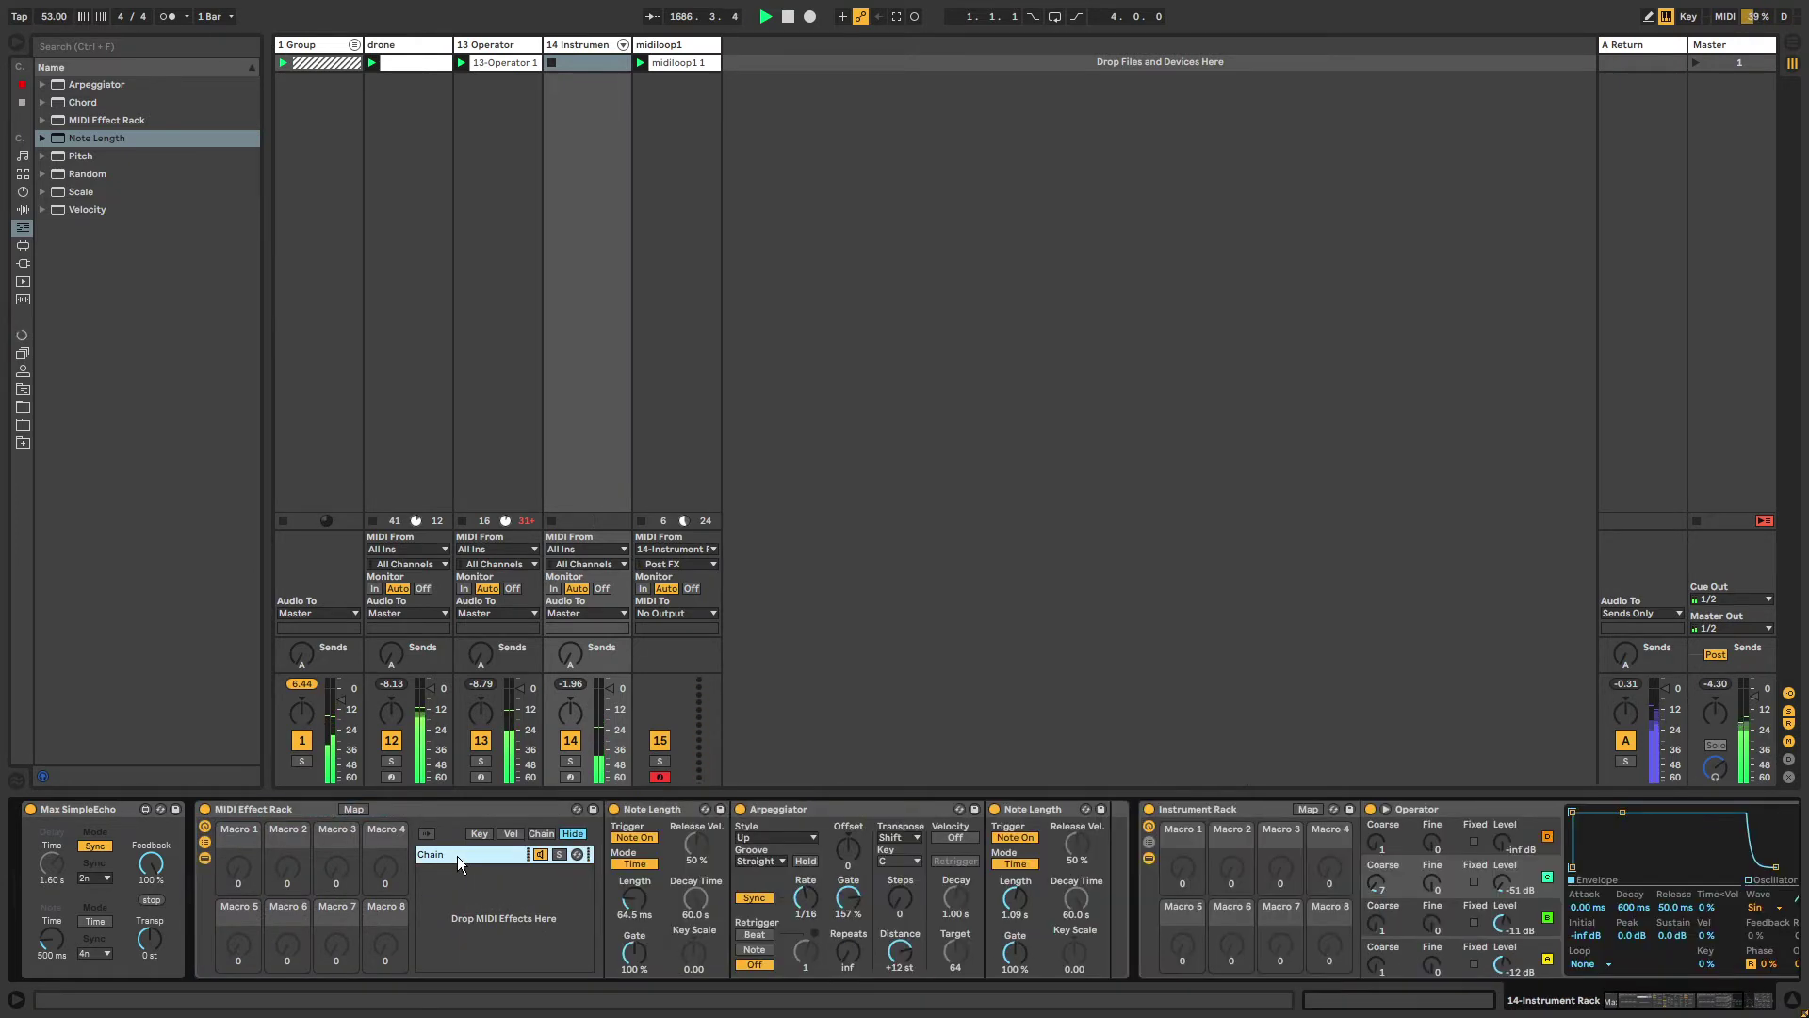
{"action": "left_click", "coordinate": [464, 881]}
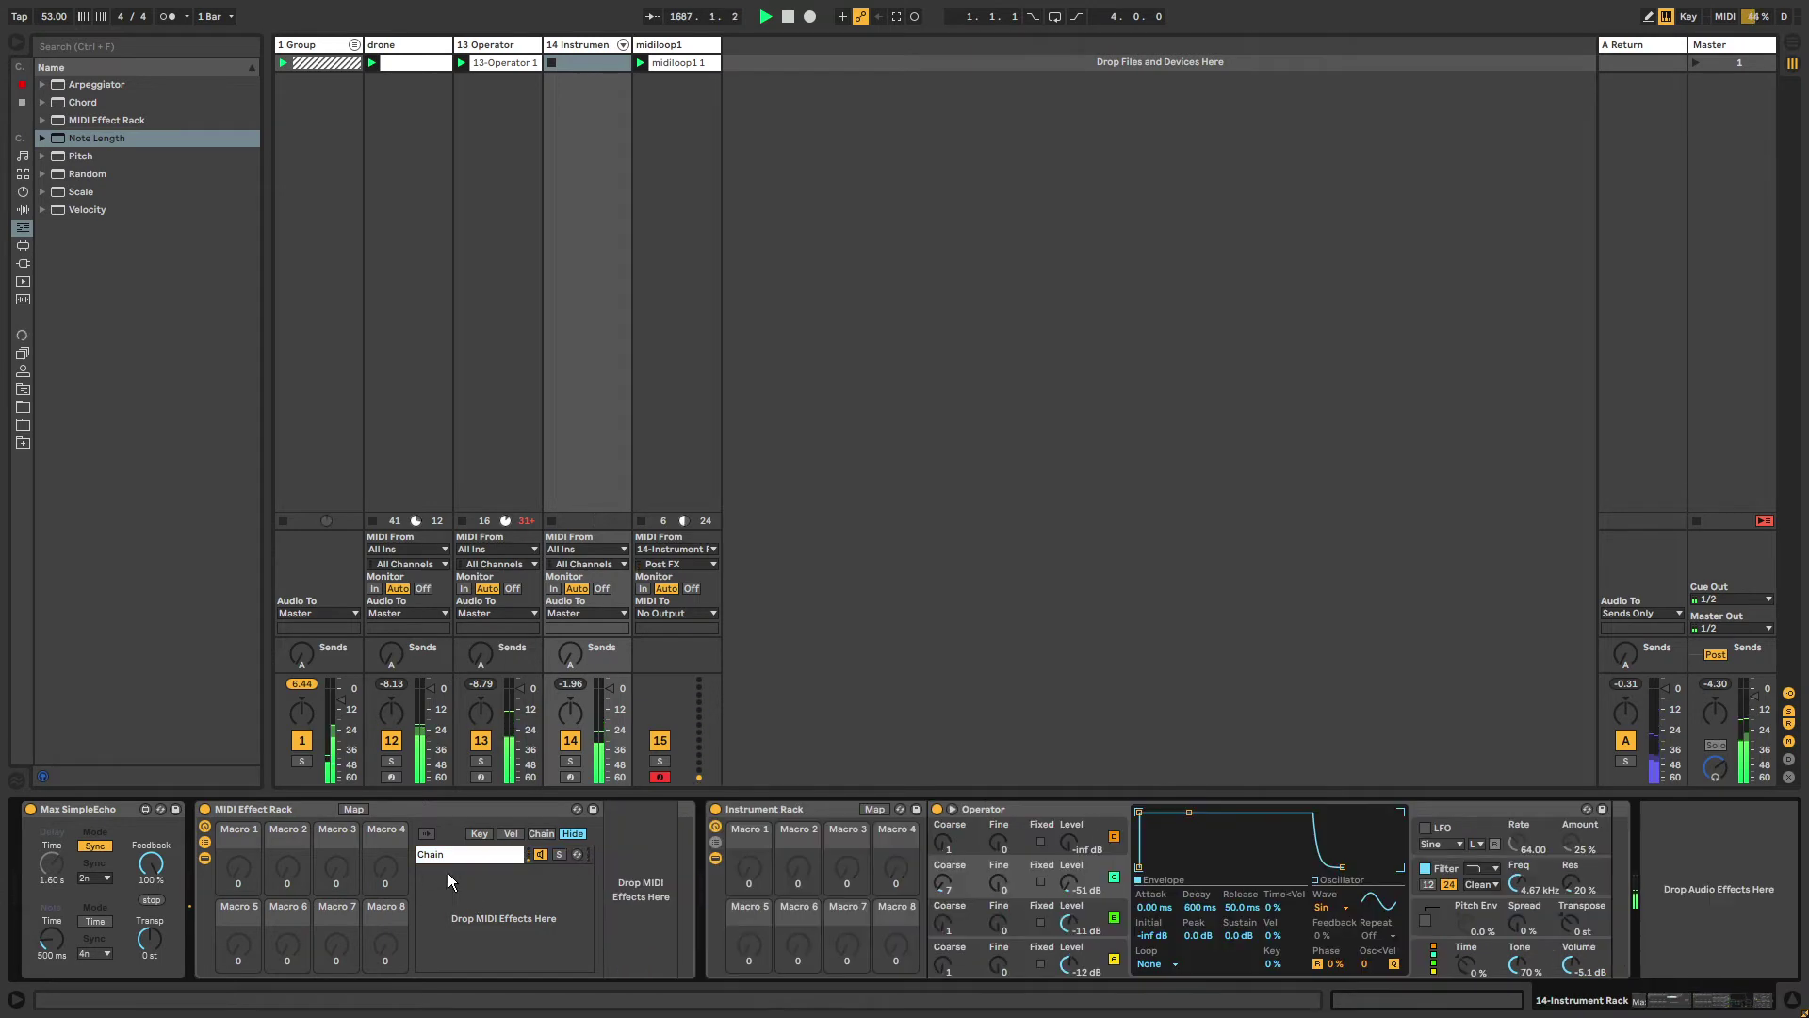
{"action": "right_click", "coordinate": [449, 875]}
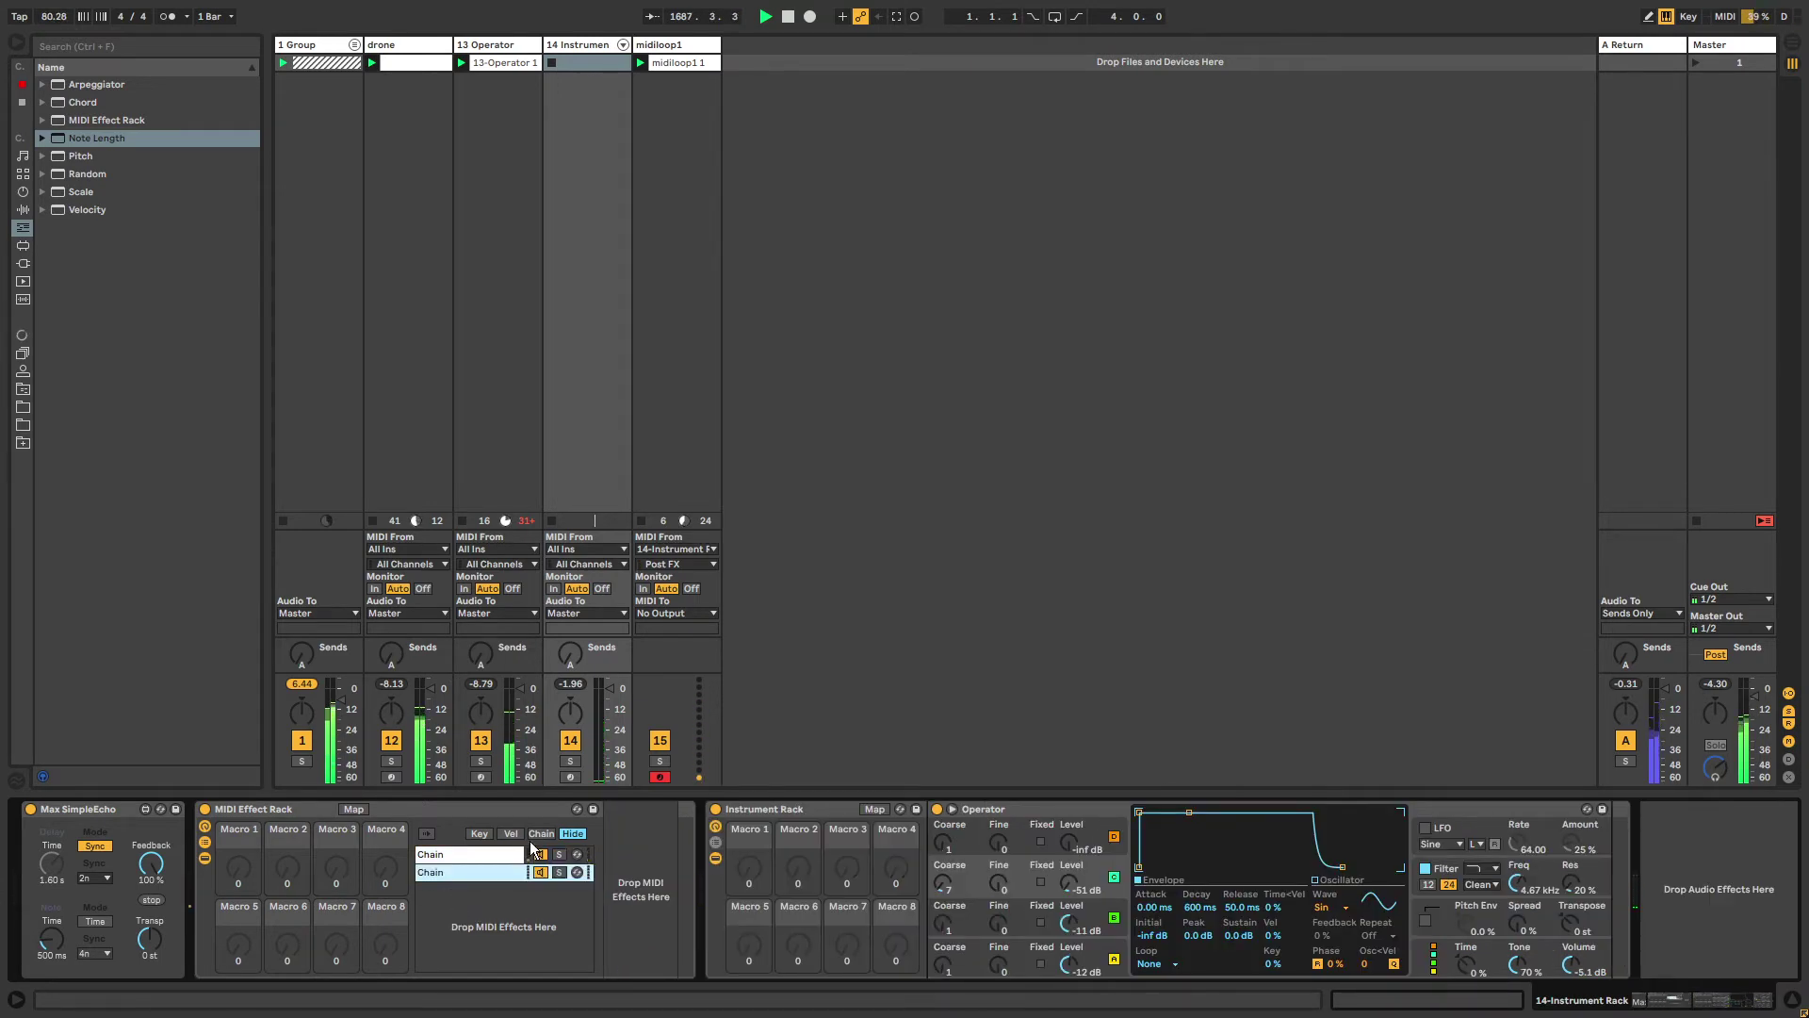
Extend the chain select zones of both MIDI Effect Rack chains across the full 0 to 127 range.
{"action": "left_click", "coordinate": [542, 833]}
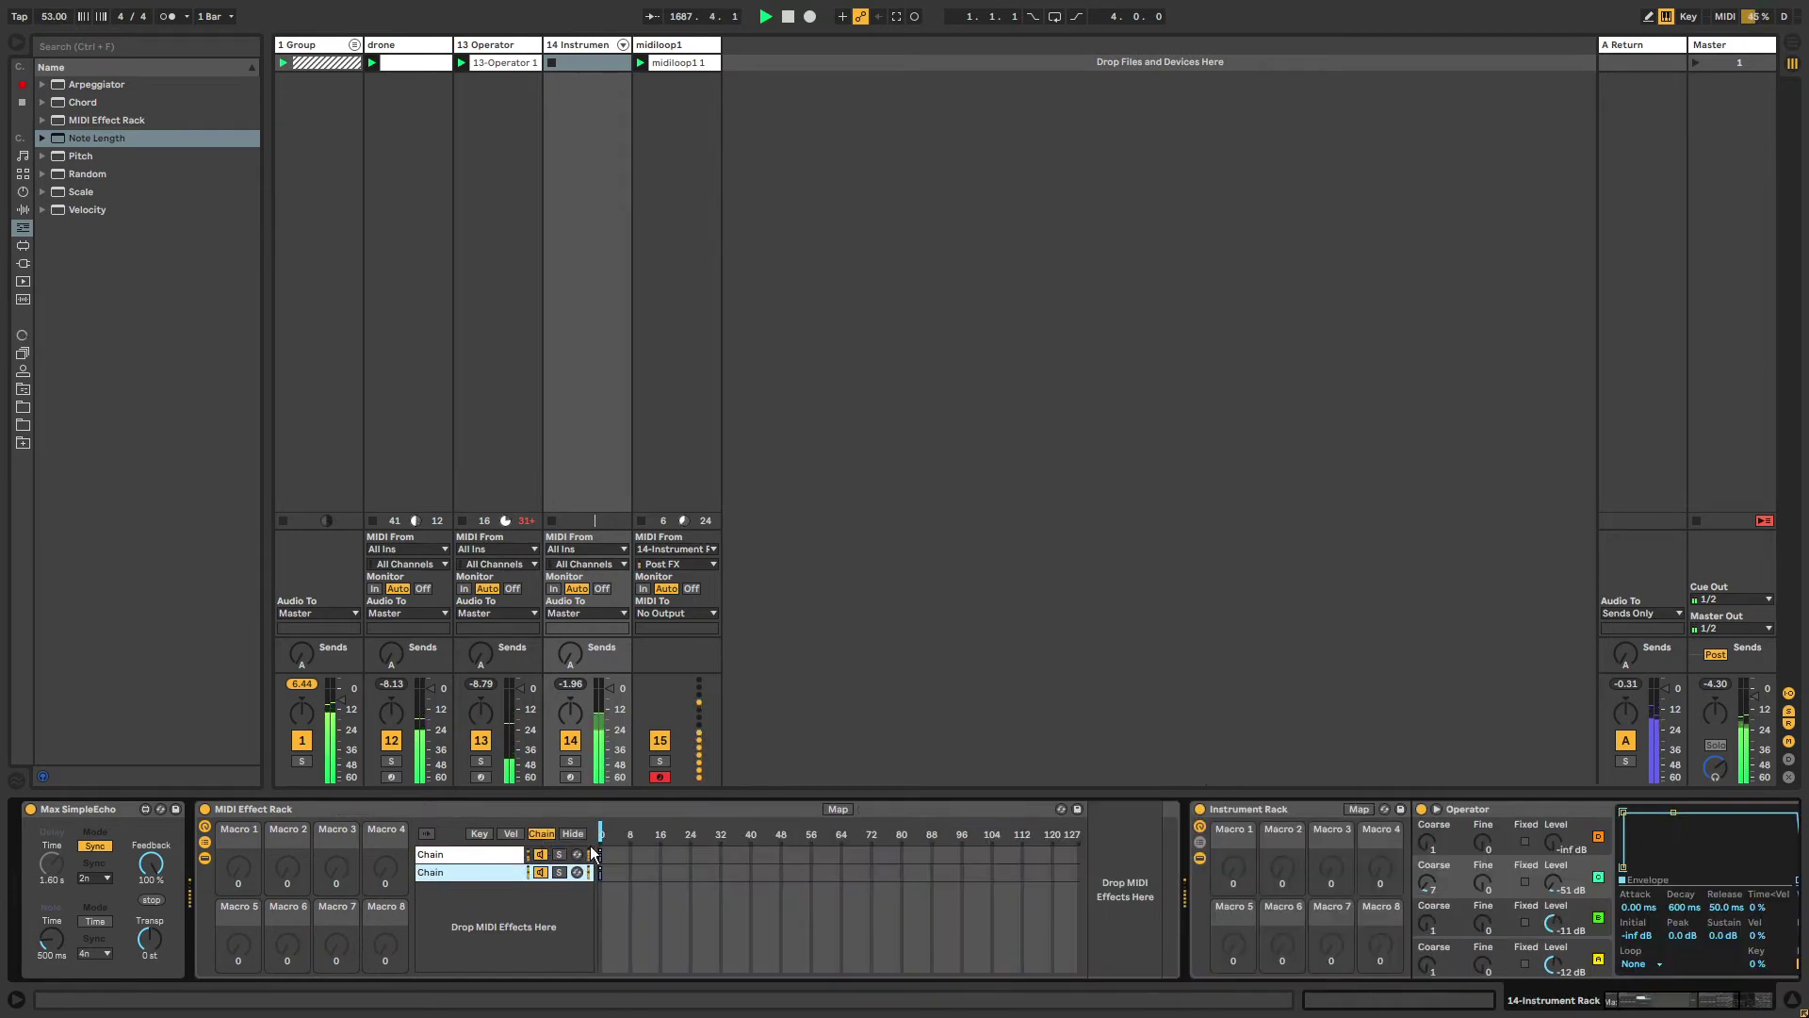
{"action": "left_click", "coordinate": [499, 856], "text": "shift"}
{"action": "left_click_drag", "start_coordinate": [601, 853], "coordinate": [1081, 862]}
{"action": "left_click", "coordinate": [469, 873]}
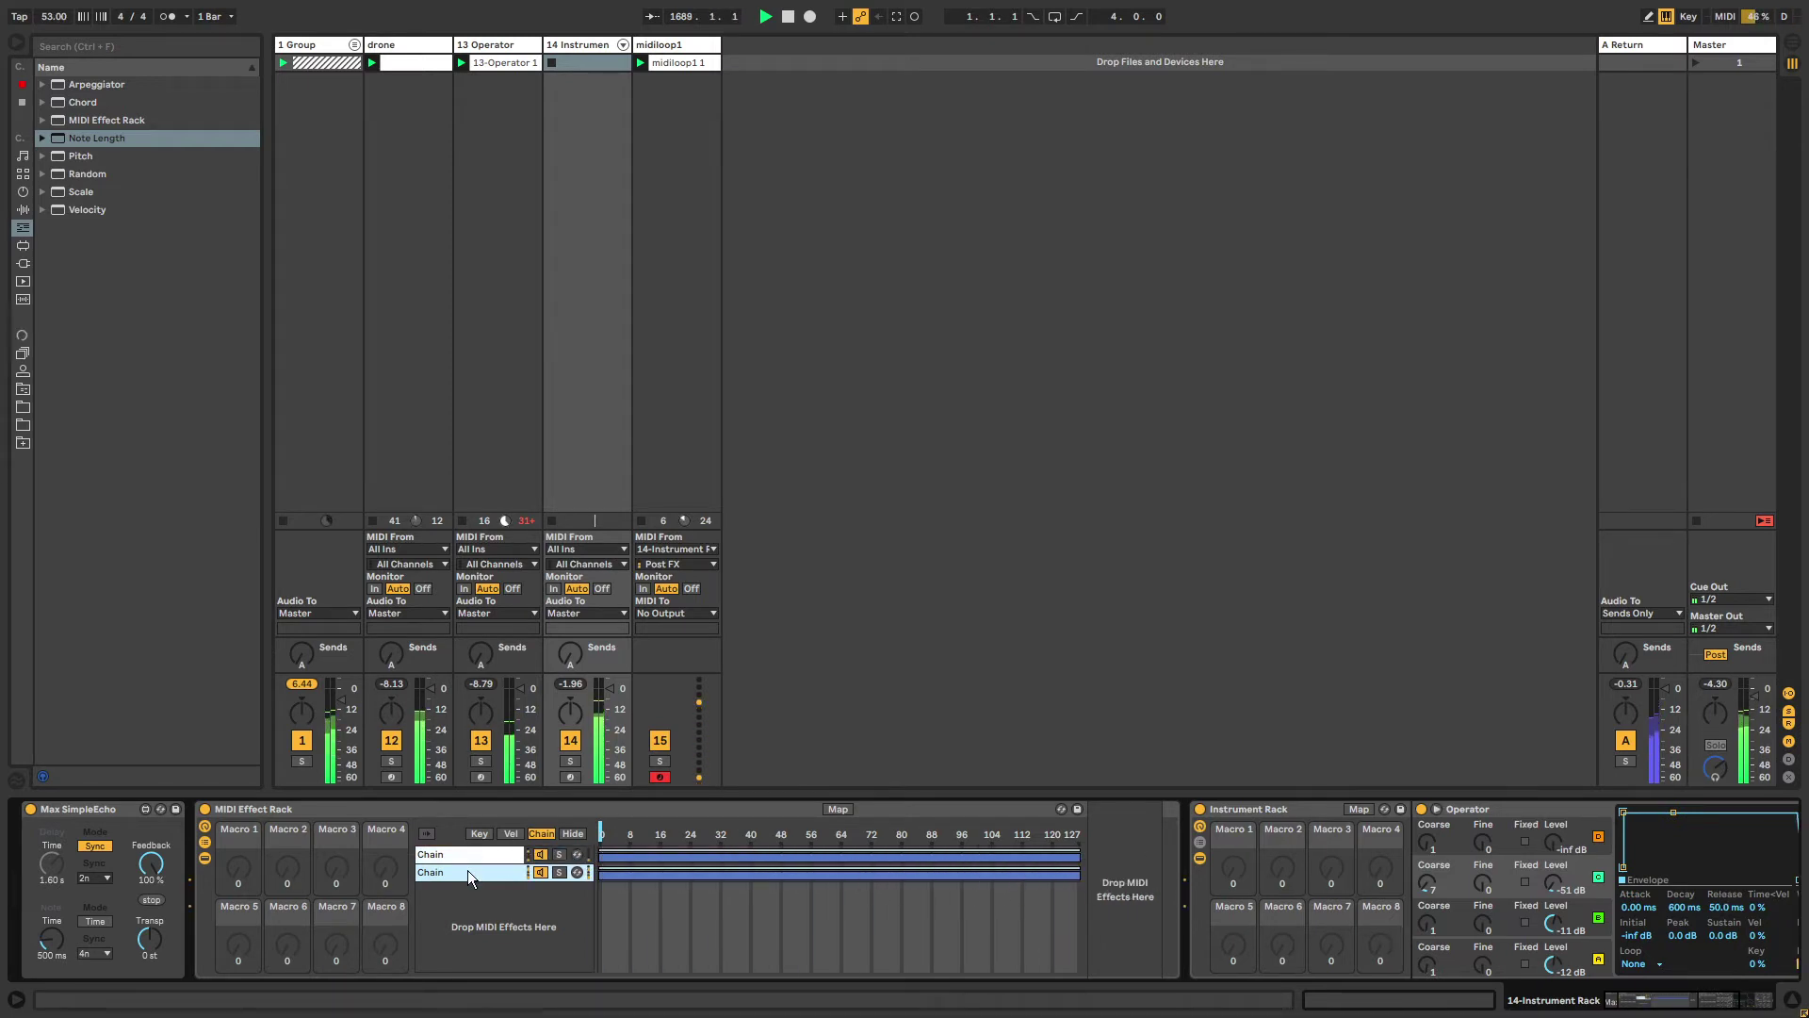
Crossfade the rack's two chain zones, fading the arpeggiated chain in and the empty chain out across 0 to 127.
{"action": "left_click", "coordinate": [514, 856]}
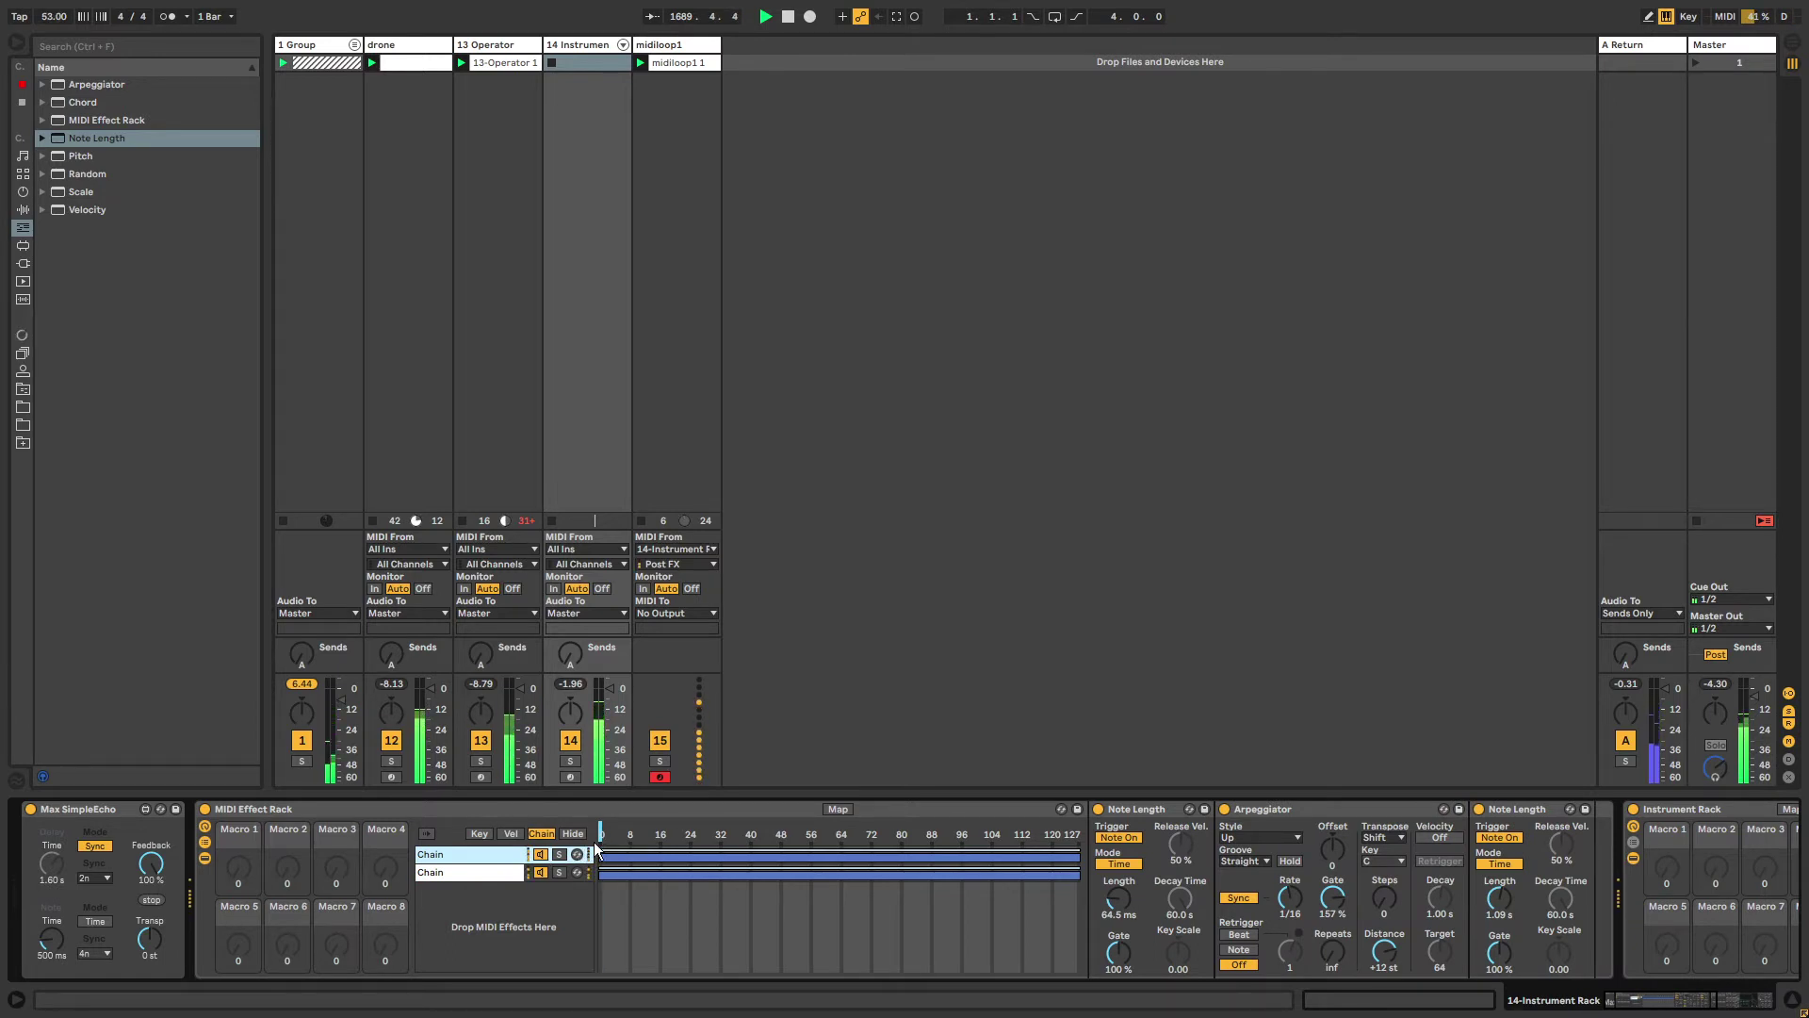
{"action": "left_click_drag", "start_coordinate": [600, 857], "coordinate": [1181, 860]}
{"action": "left_click", "coordinate": [1079, 874]}
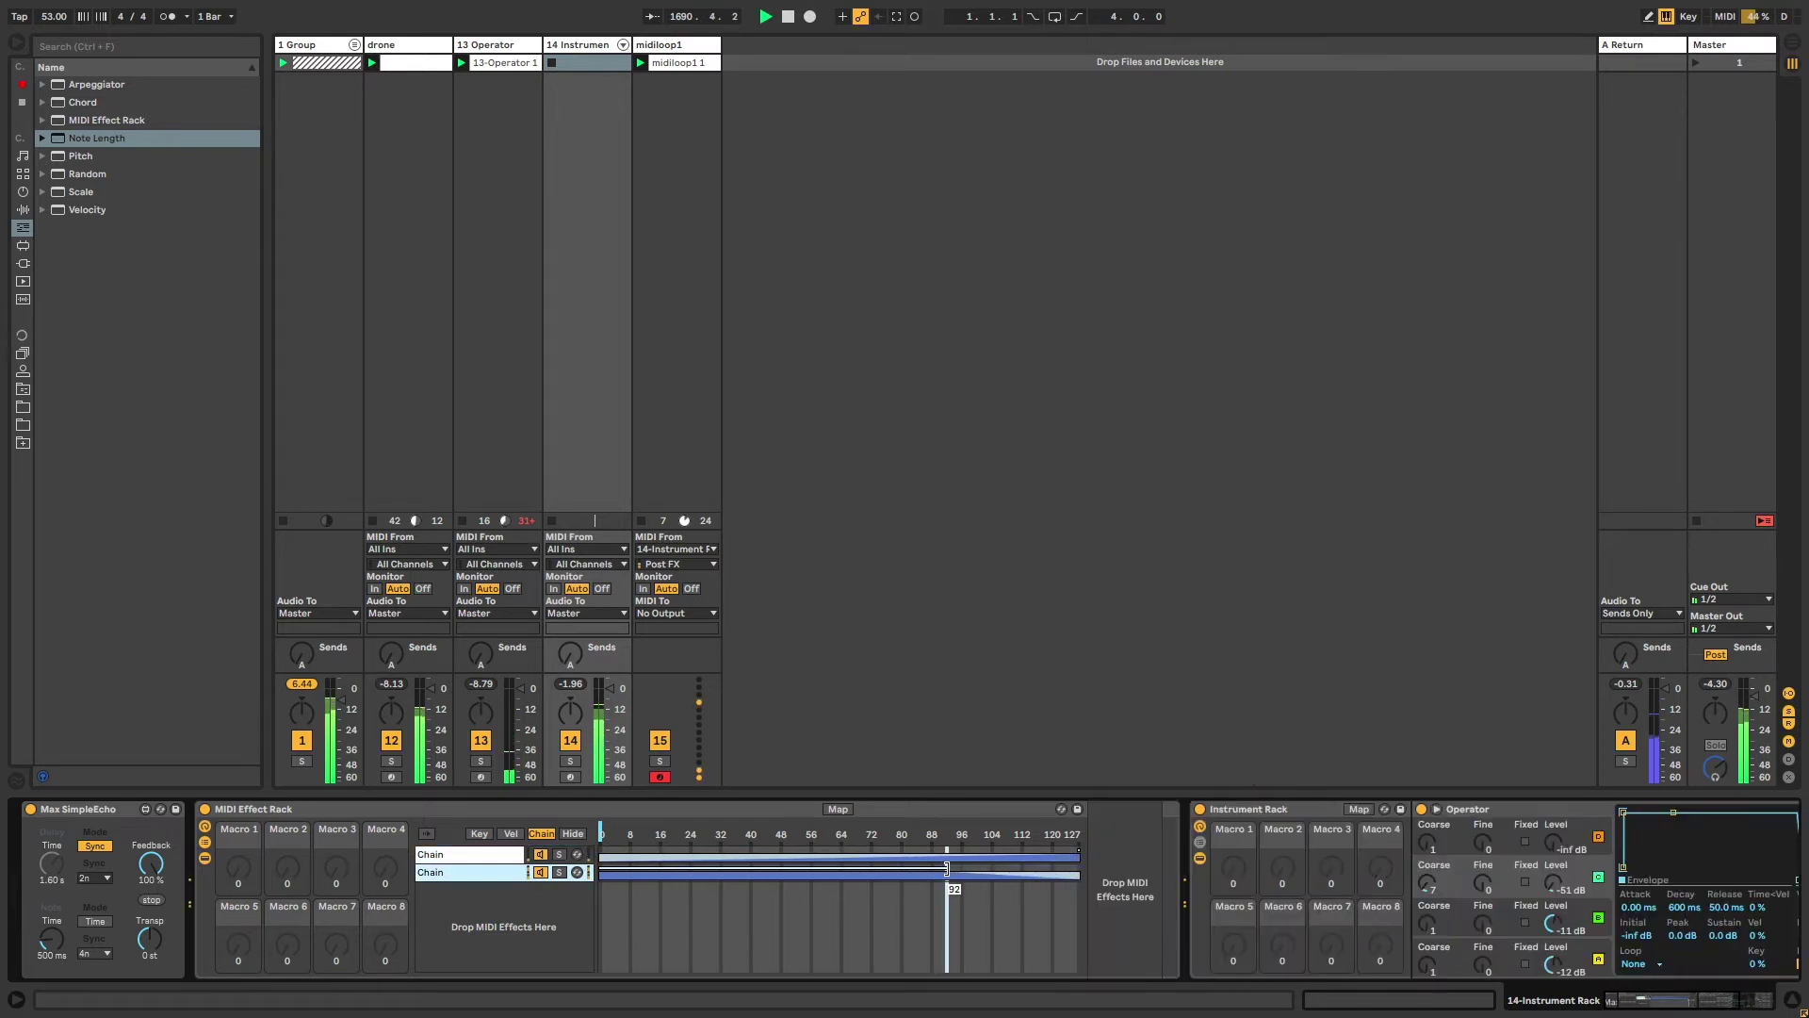
{"action": "left_click", "coordinate": [492, 861]}
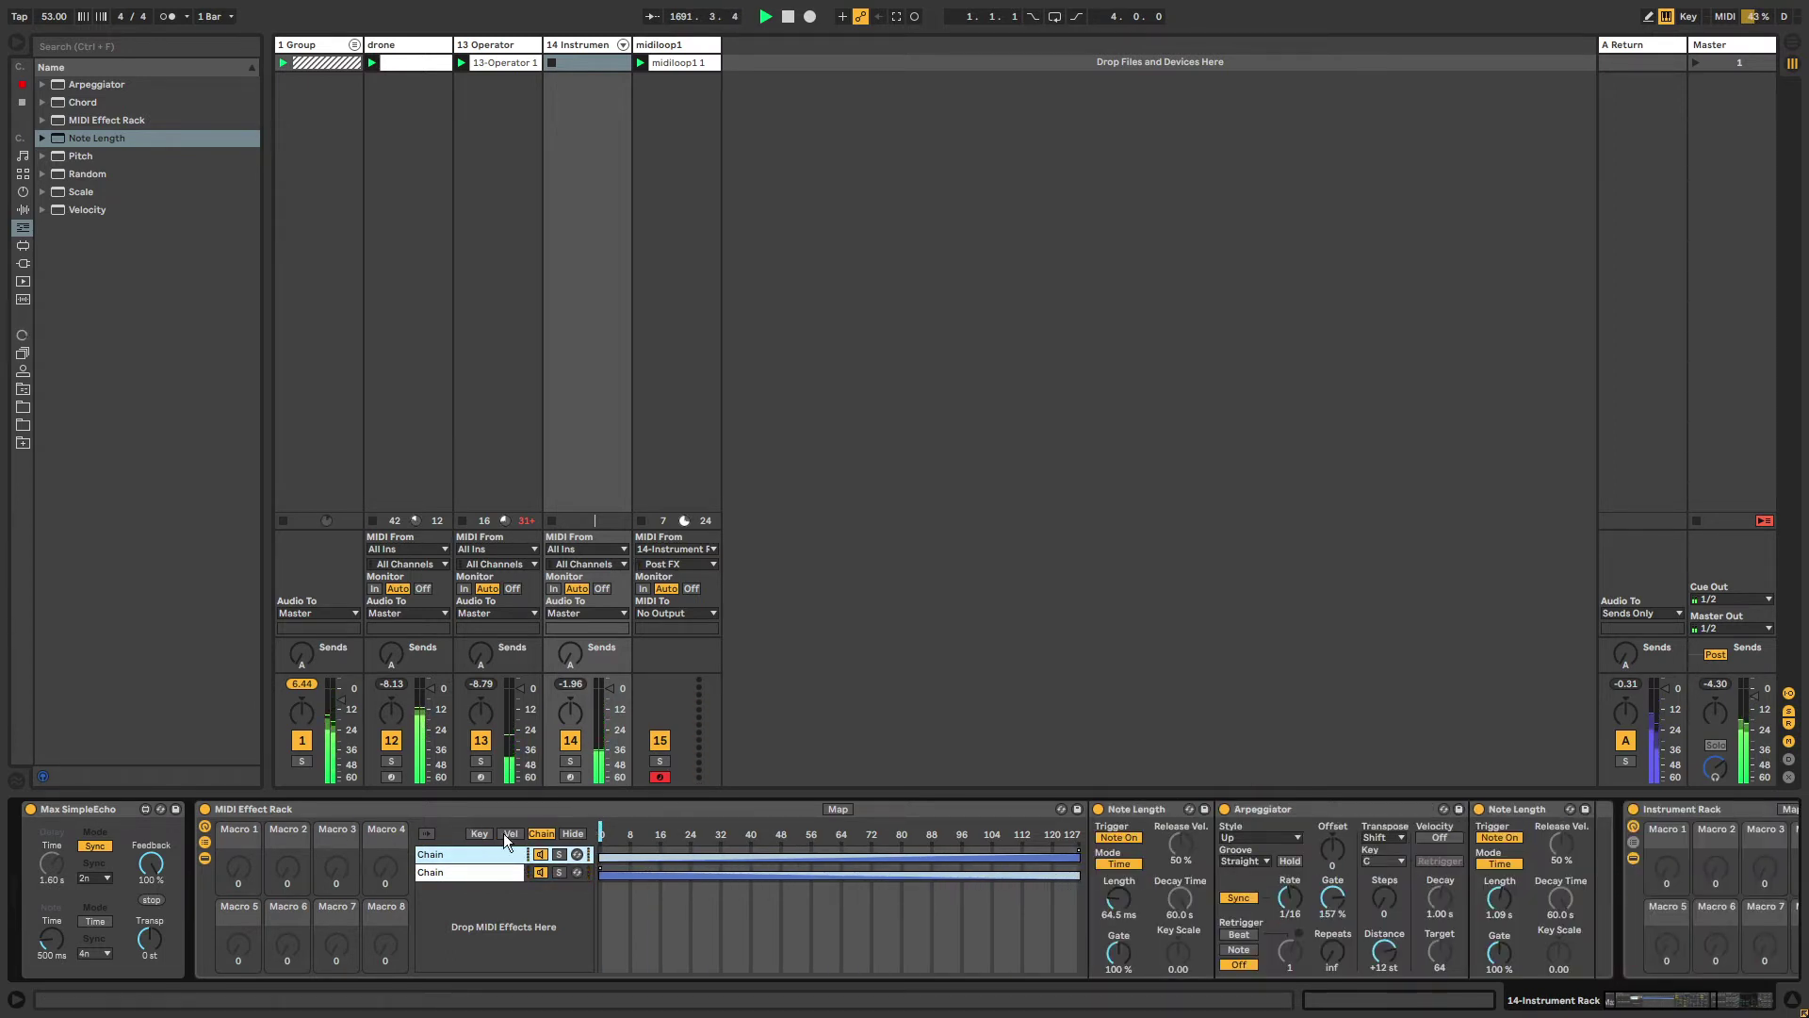
Map the MIDI Effect Rack's chain selector to Macro 1 at 0 and trim the start of the arpeggiated chain's zone slightly.
{"action": "left_click", "coordinate": [838, 809]}
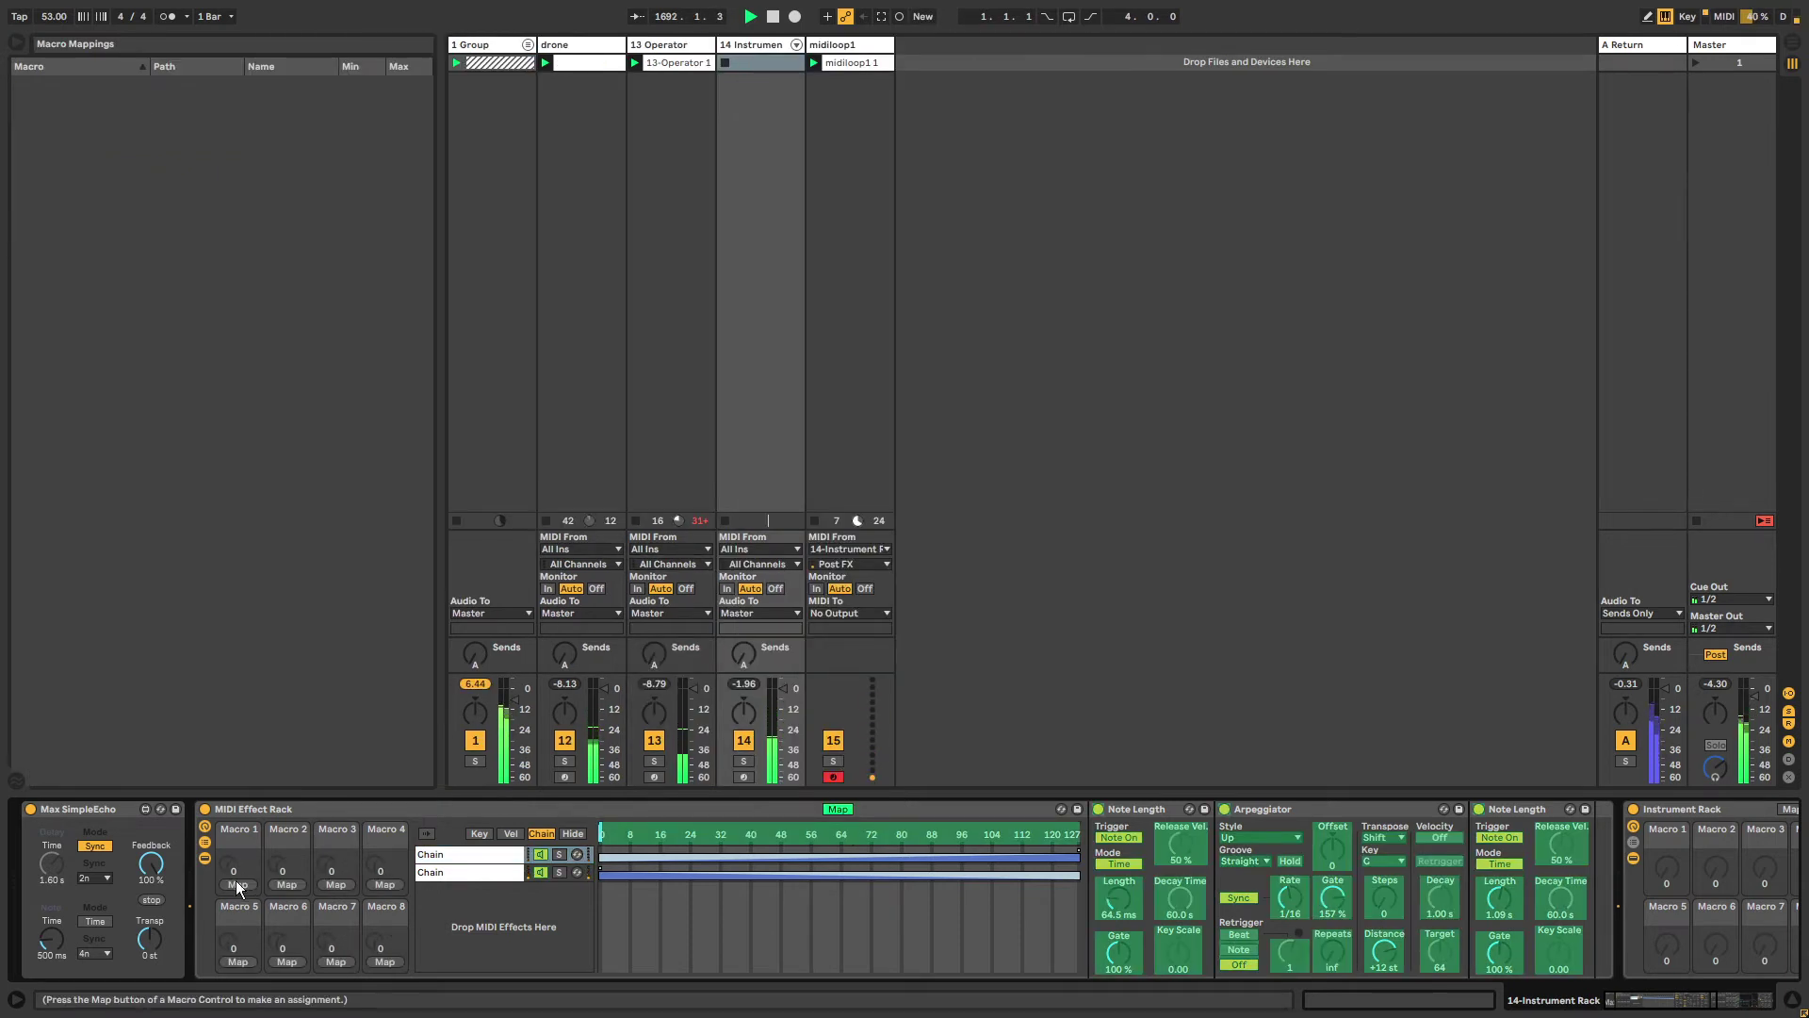
{"action": "left_click", "coordinate": [237, 884]}
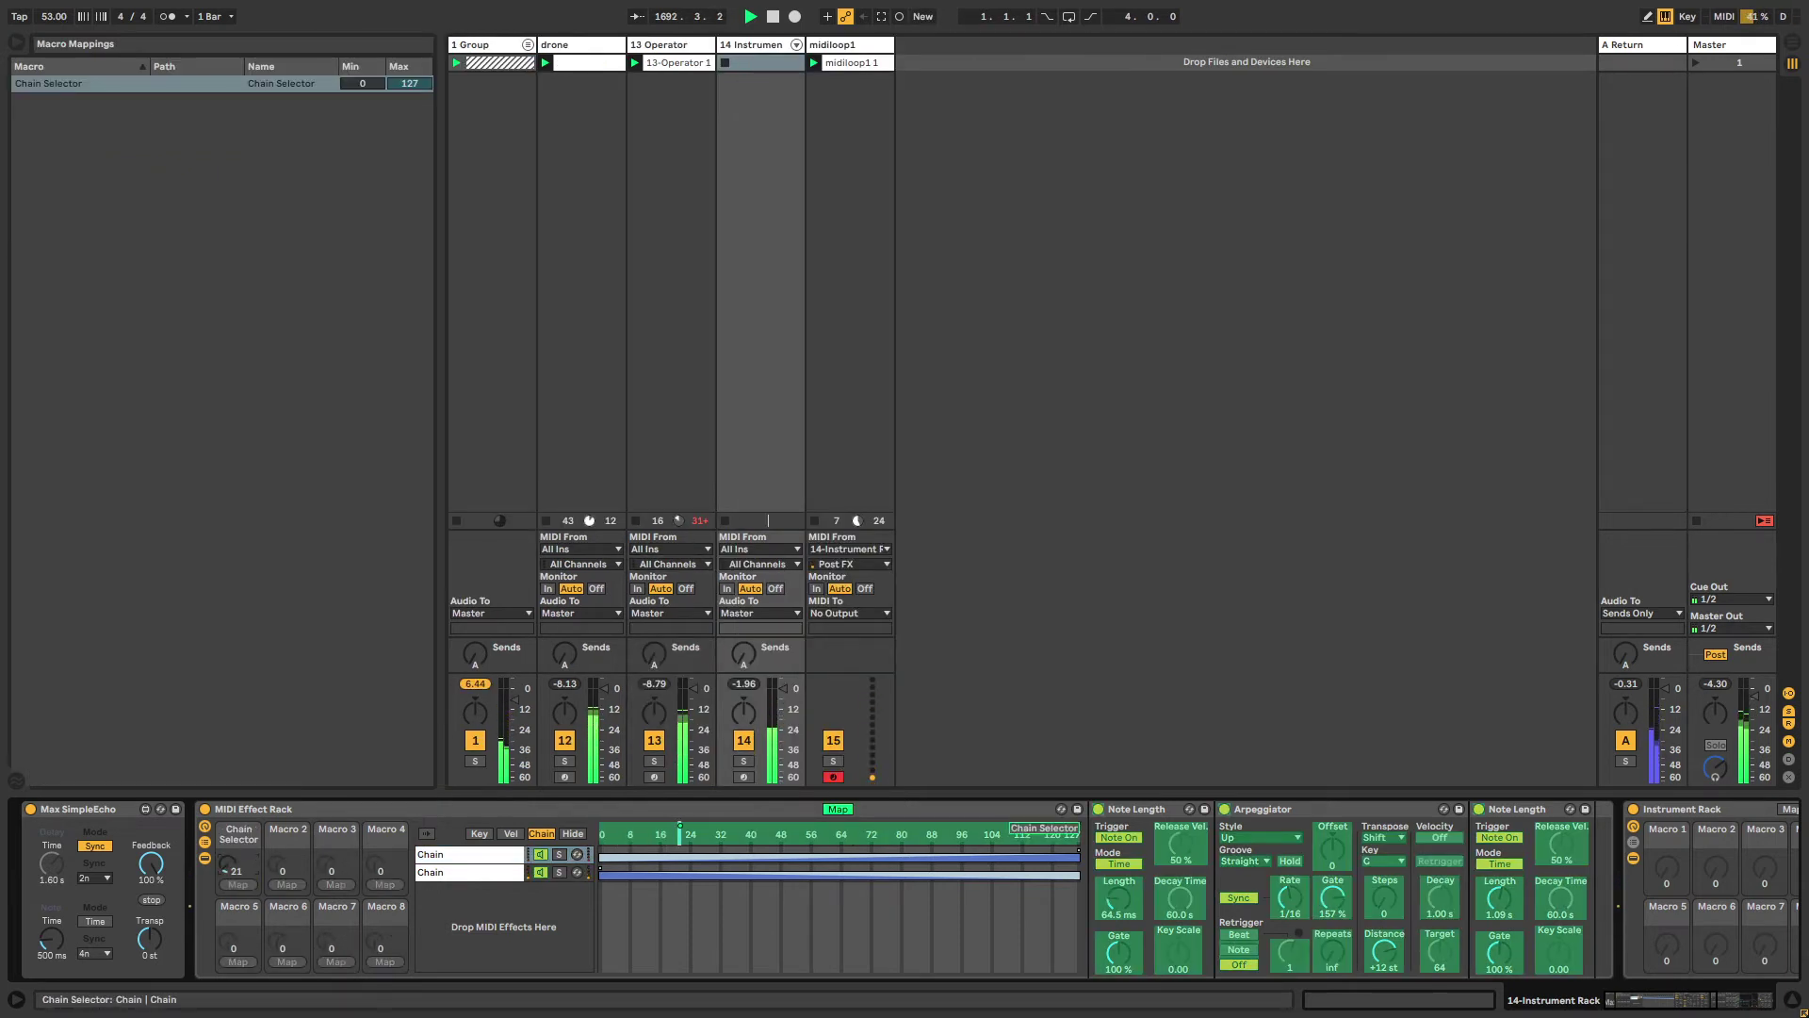
{"action": "left_click_drag", "start_coordinate": [235, 867], "coordinate": [235, 905]}
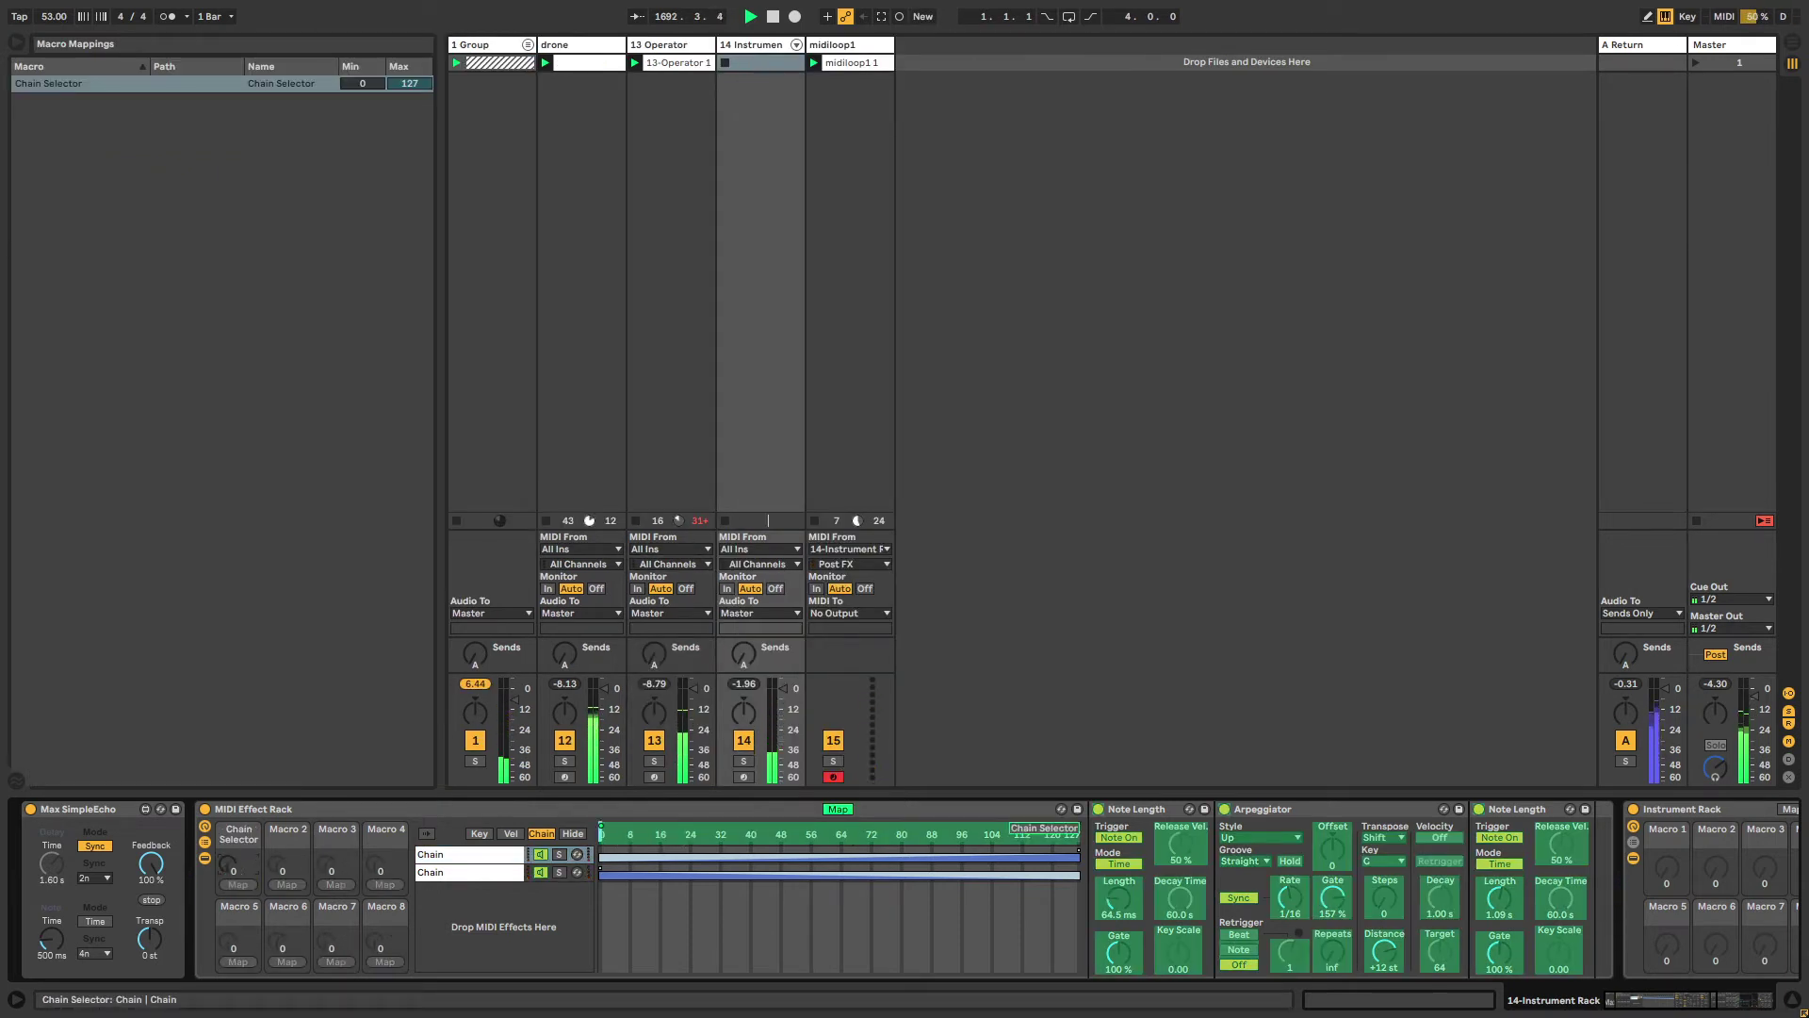
{"action": "left_click", "coordinate": [840, 807]}
{"action": "left_click", "coordinate": [604, 855]}
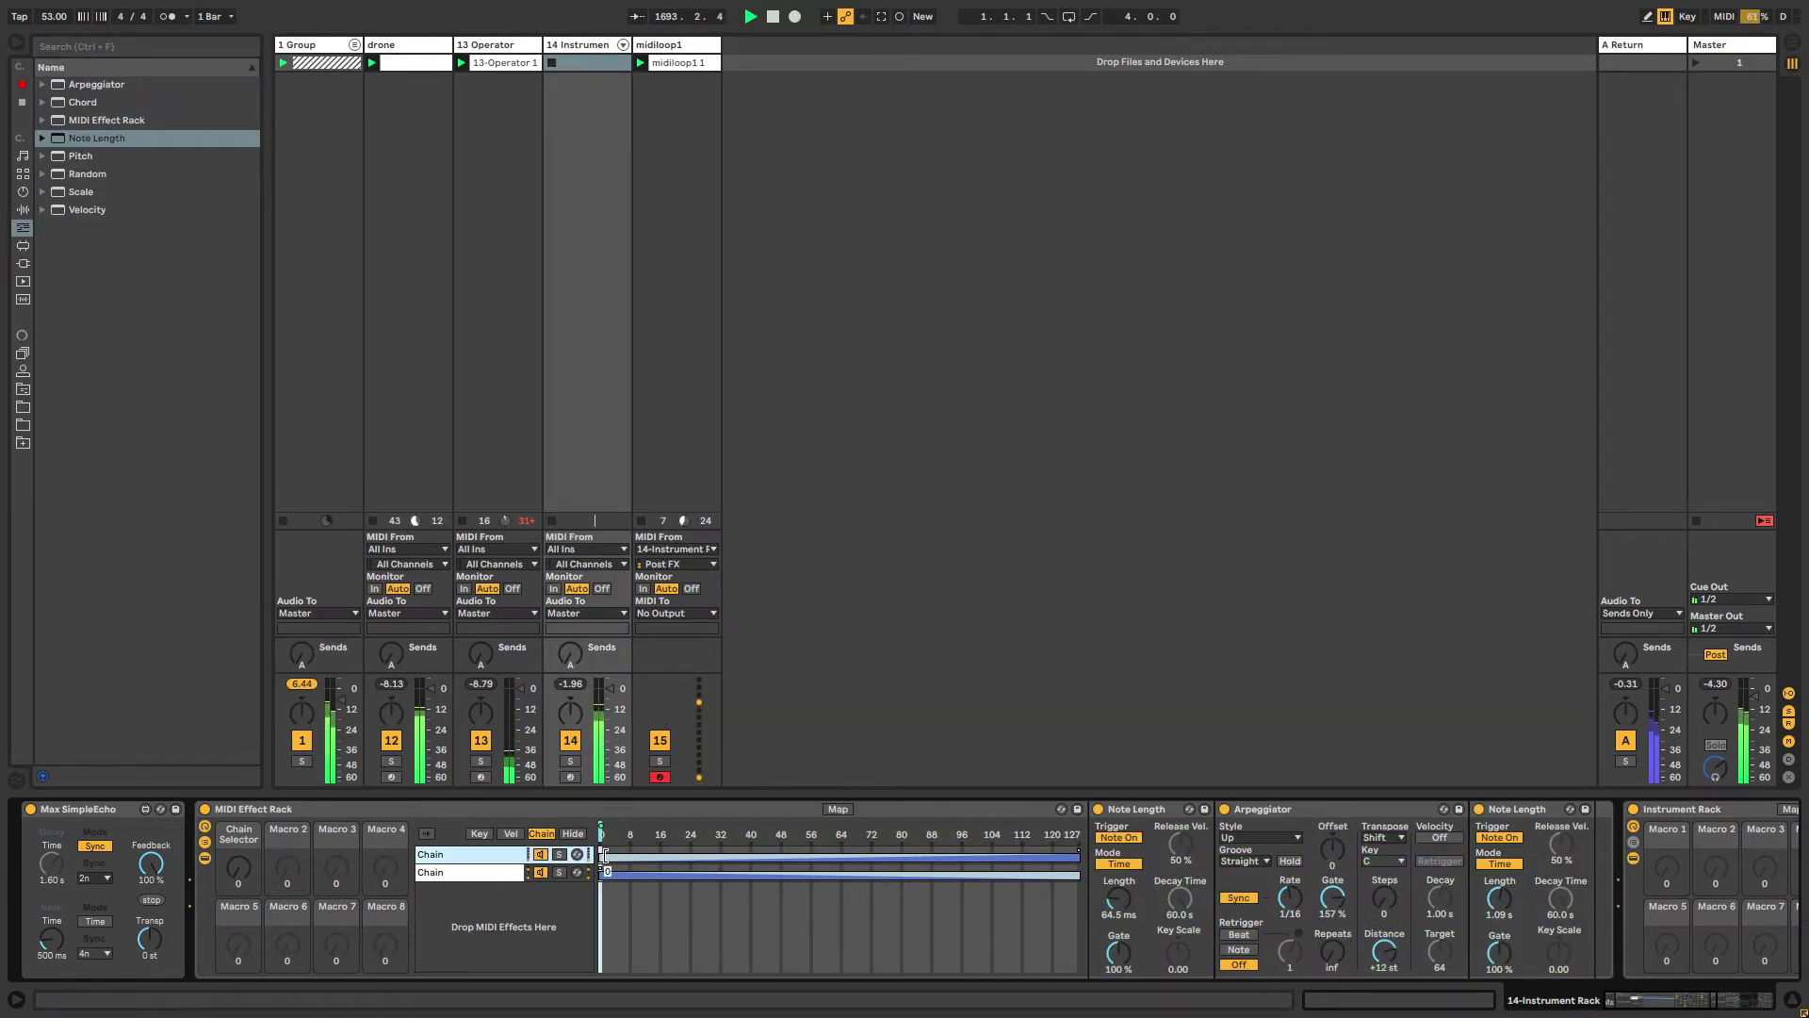
Bypass and reactivate the MIDI Effect Rack to compare, folding and unfolding it and showing its chain list again.
{"action": "left_click", "coordinate": [453, 873]}
{"action": "double_click", "coordinate": [230, 808]}
{"action": "left_click", "coordinate": [206, 810]}
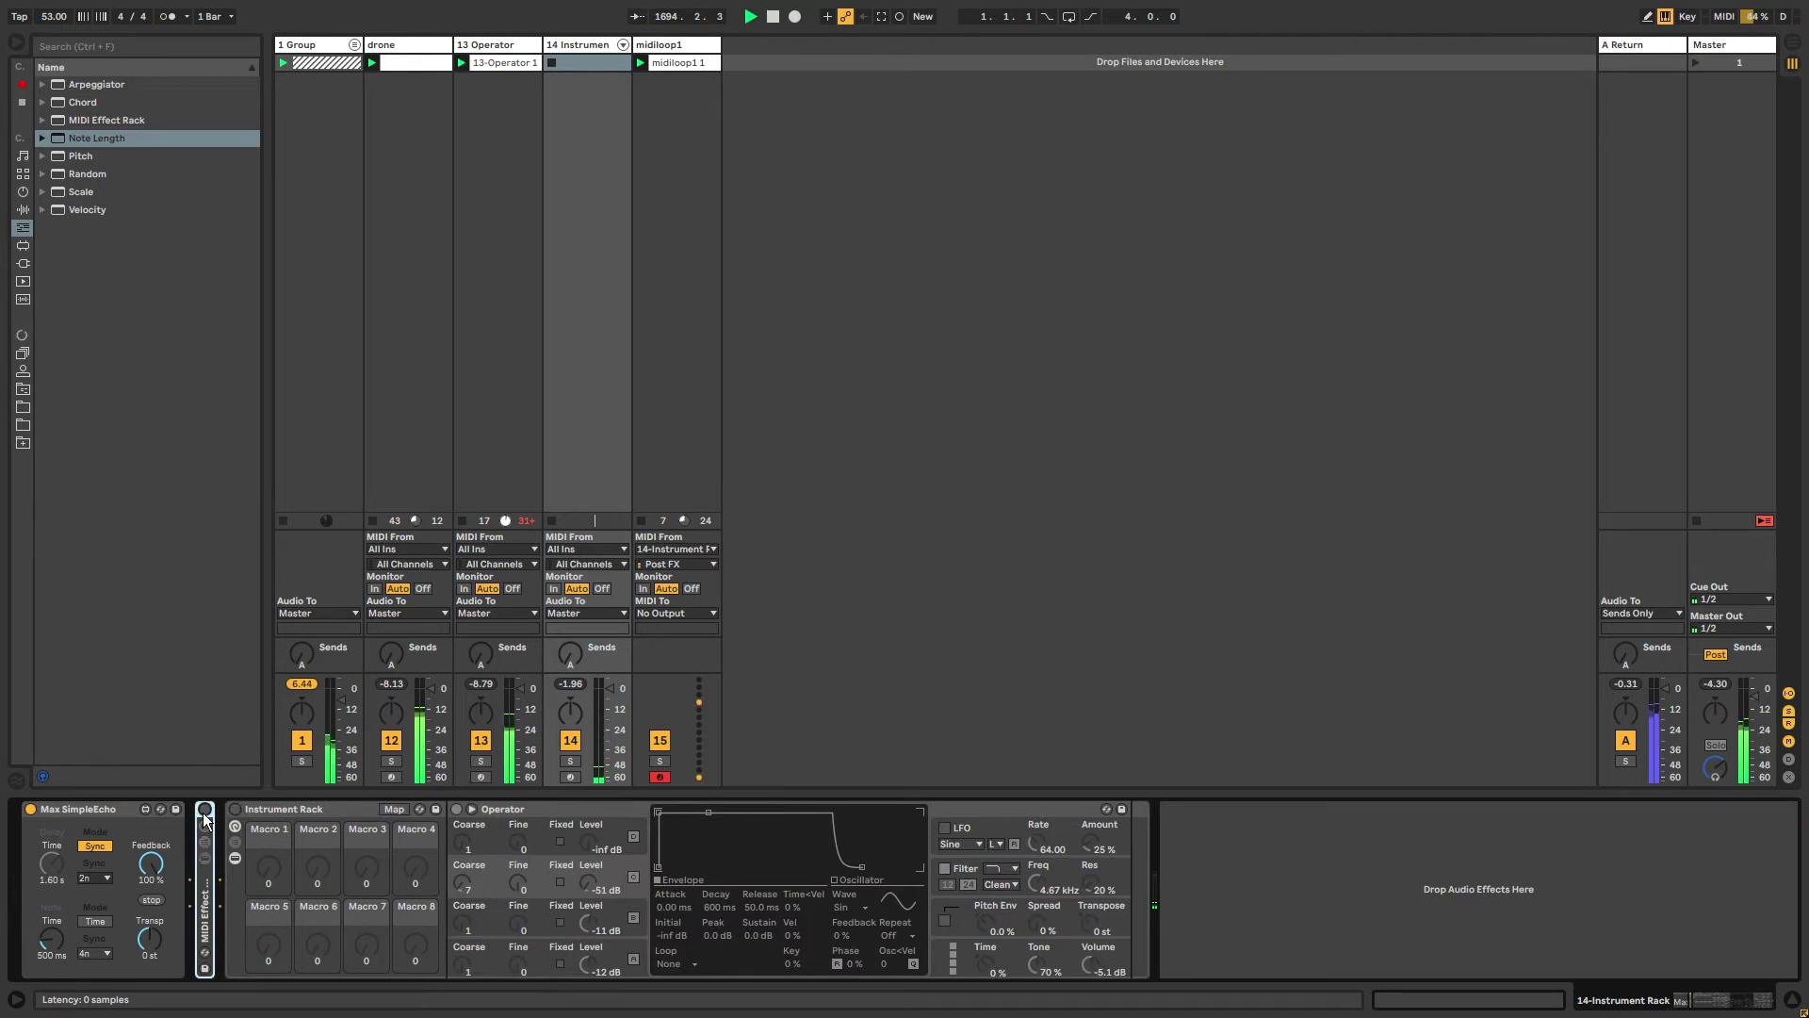
{"action": "double_click", "coordinate": [205, 825]}
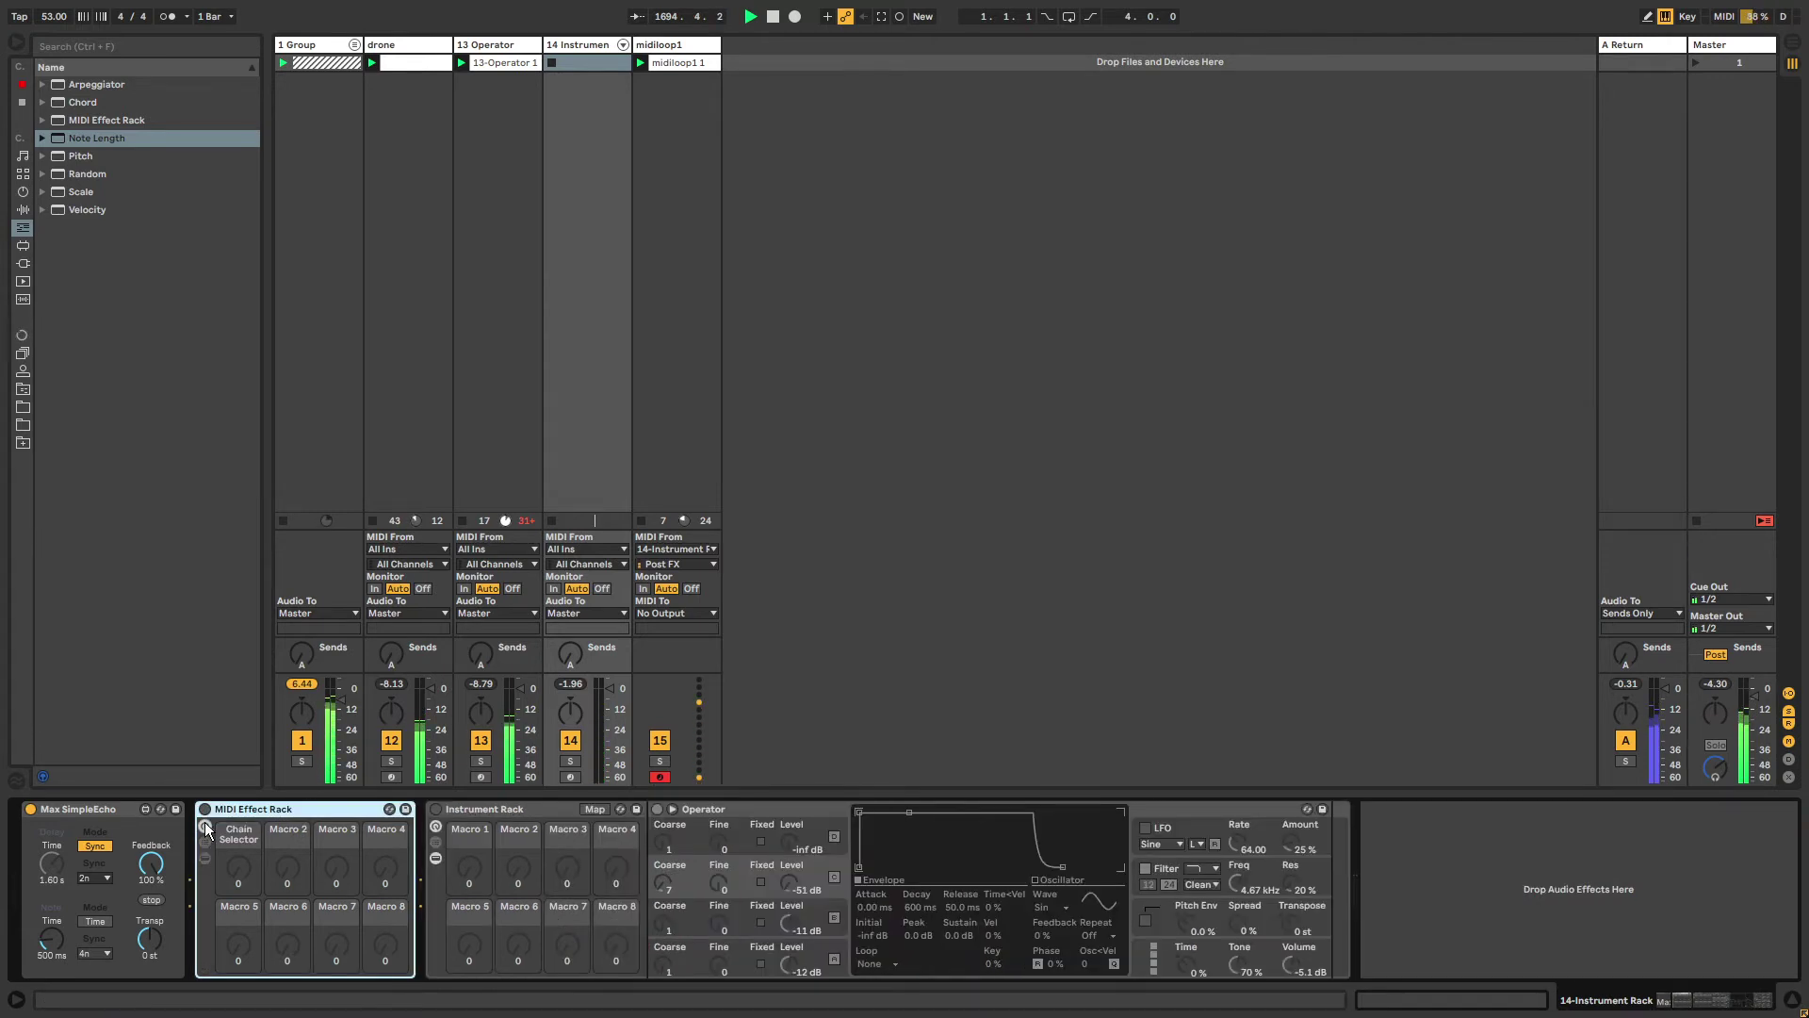
{"action": "left_click", "coordinate": [207, 842]}
{"action": "left_click", "coordinate": [452, 871]}
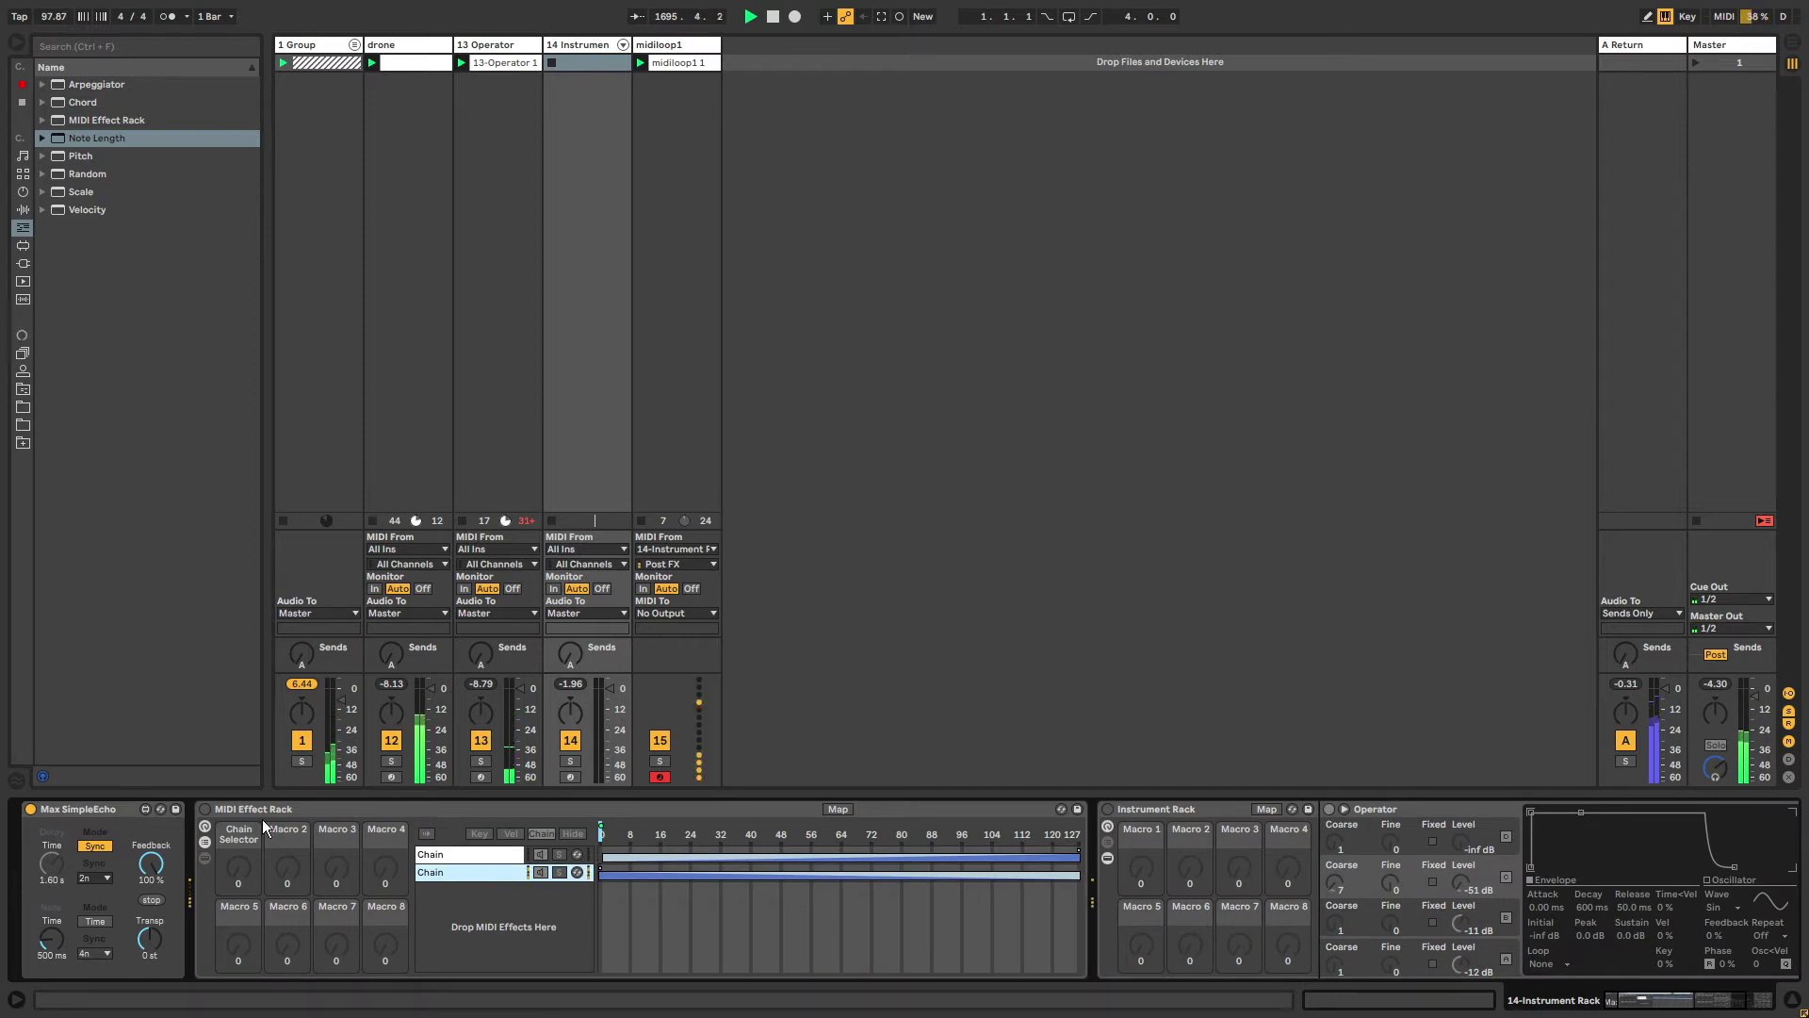
{"action": "left_click", "coordinate": [205, 816]}
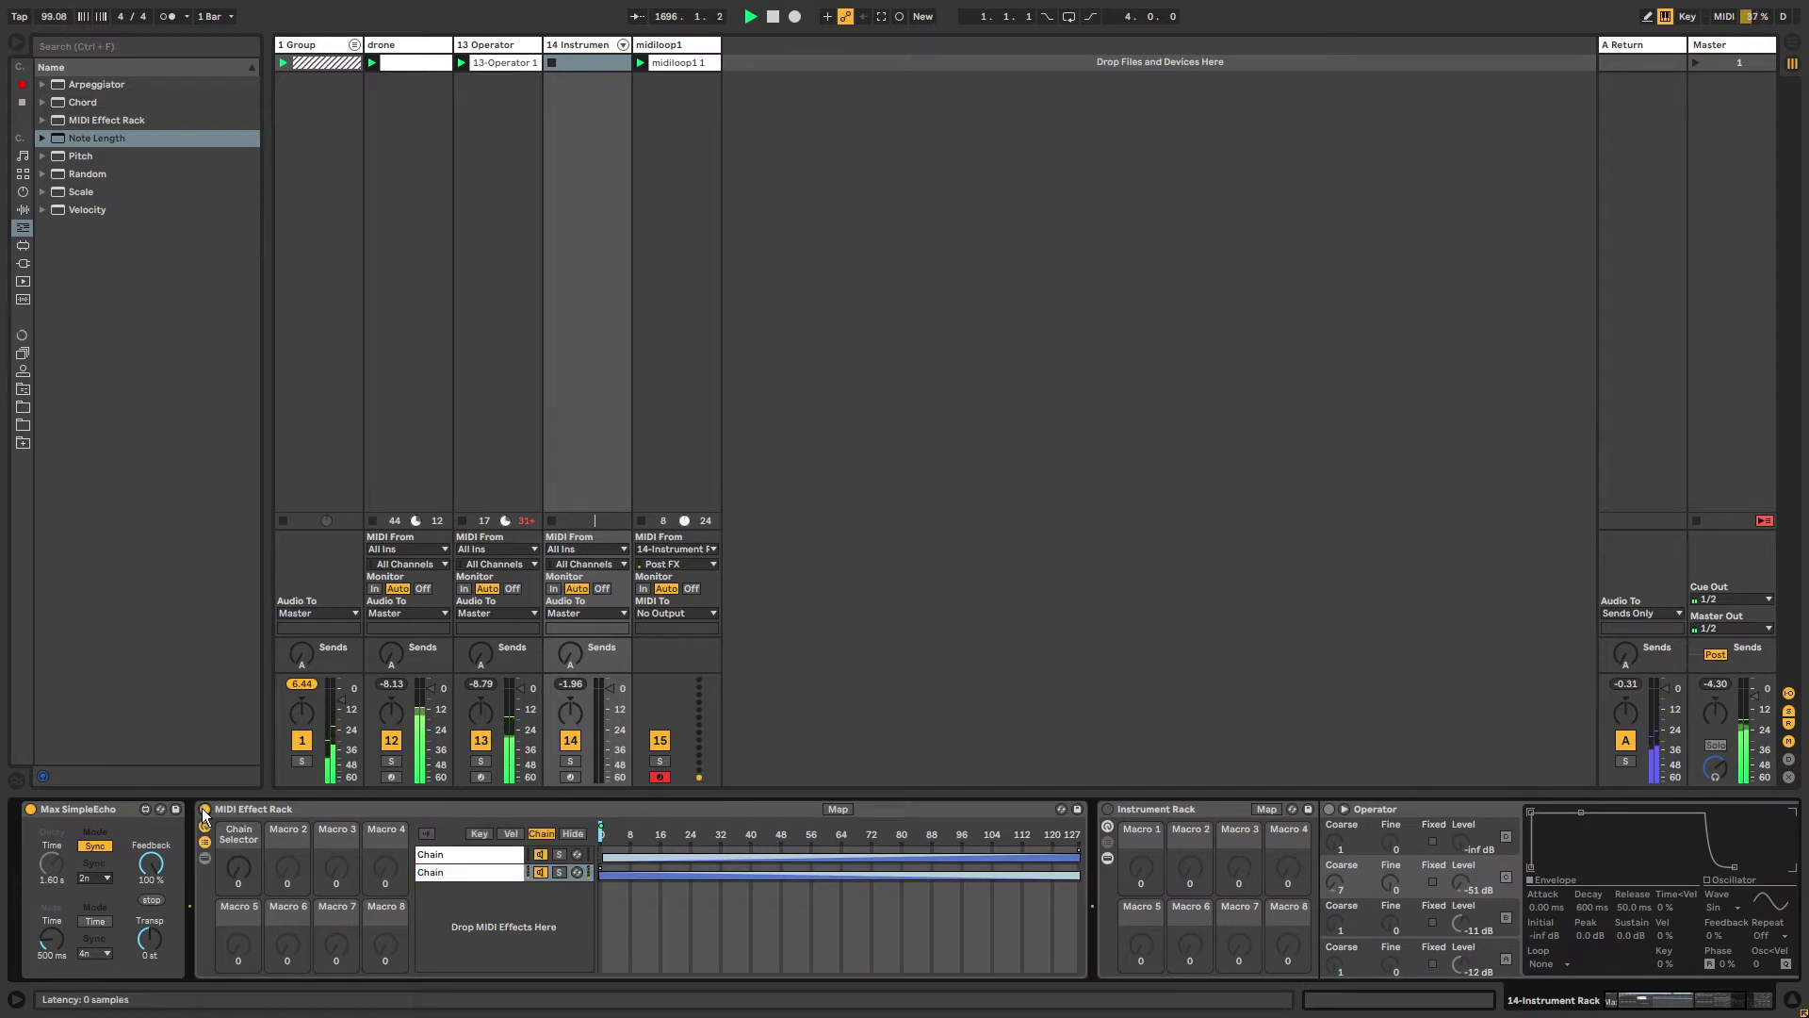
{"action": "left_click", "coordinate": [503, 872]}
{"action": "left_click_drag", "start_coordinate": [504, 873], "coordinate": [439, 852]}
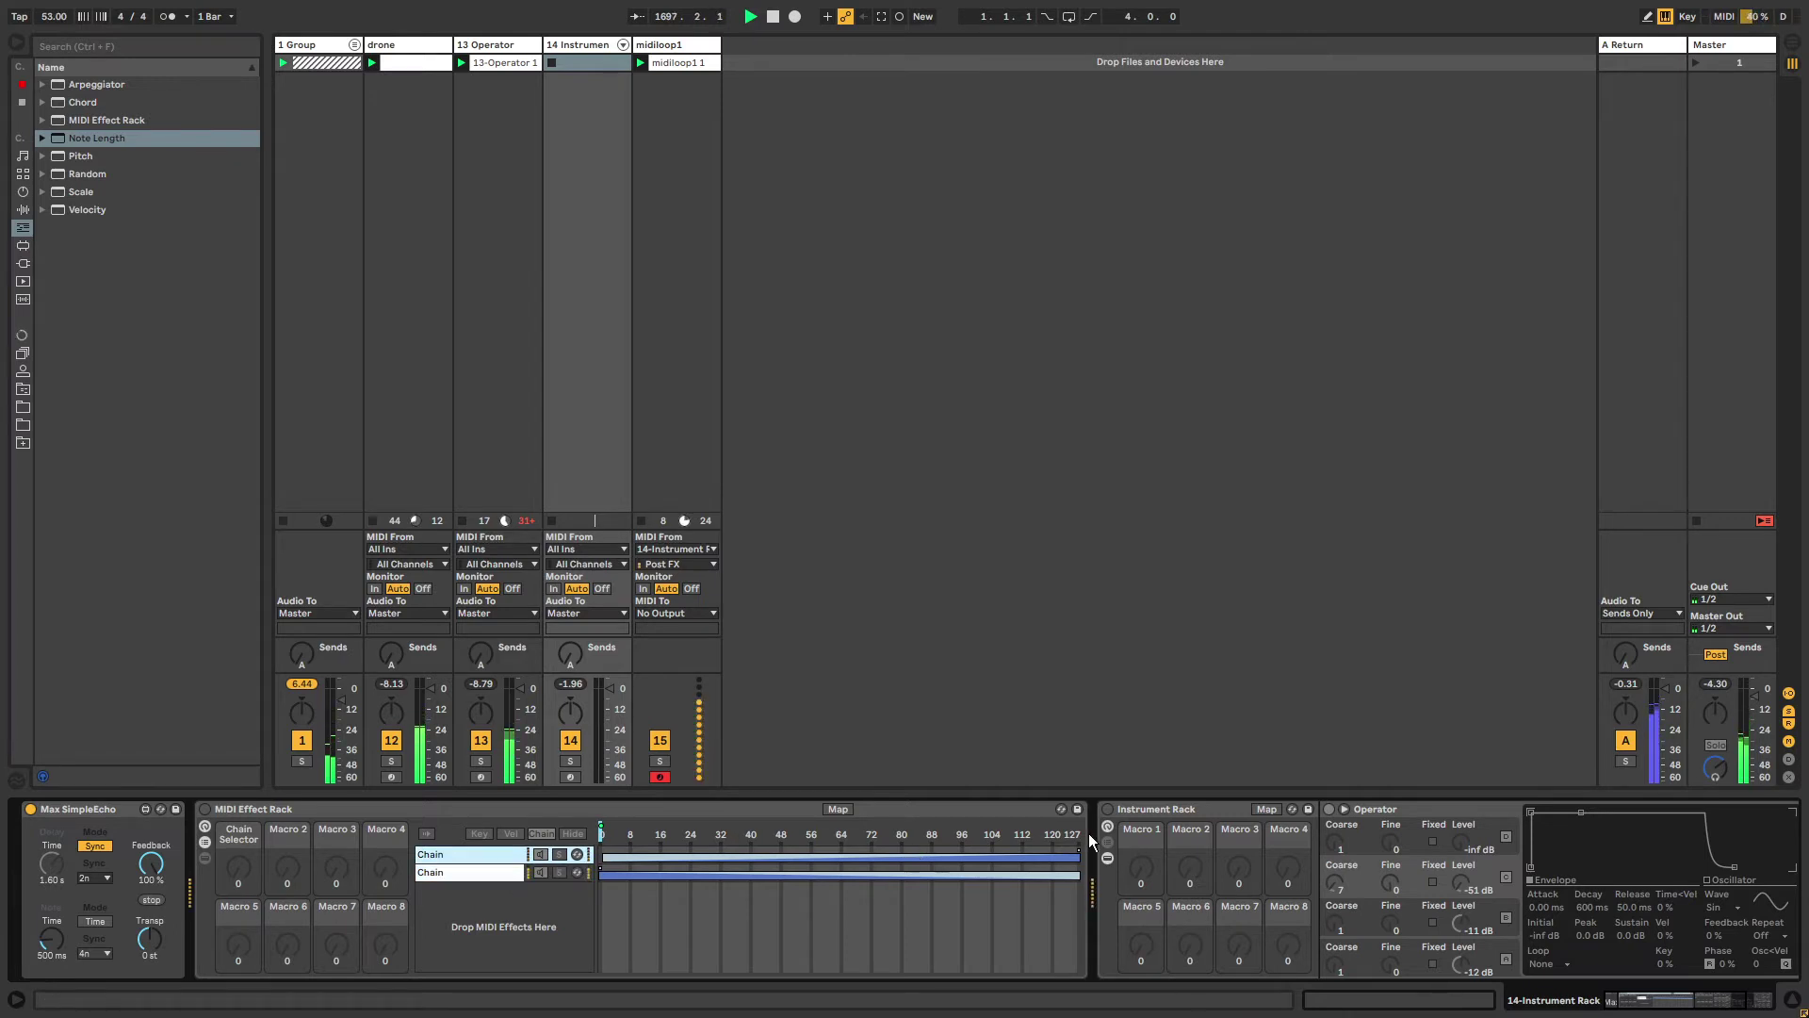
{"action": "left_click", "coordinate": [204, 809]}
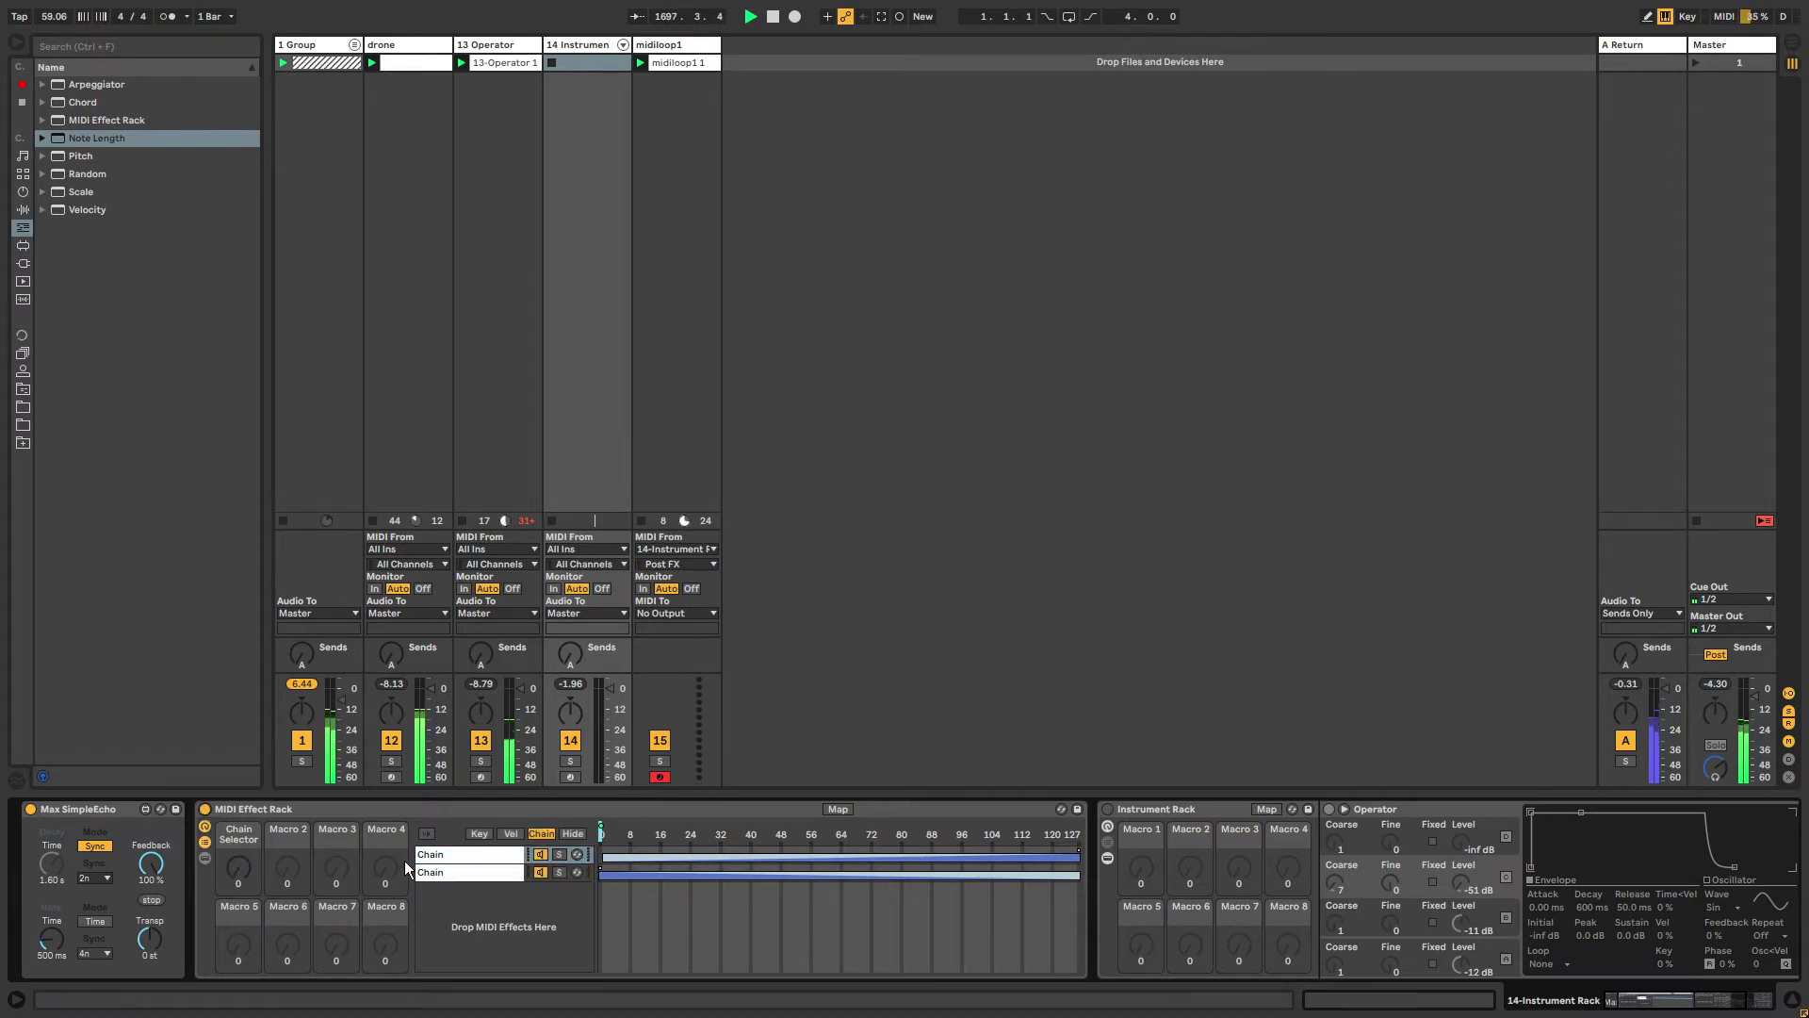
Raise the Chain Selector macro to 76, reactivate the Instrument Rack, and return the macro to 0.
{"action": "left_click", "coordinate": [448, 868]}
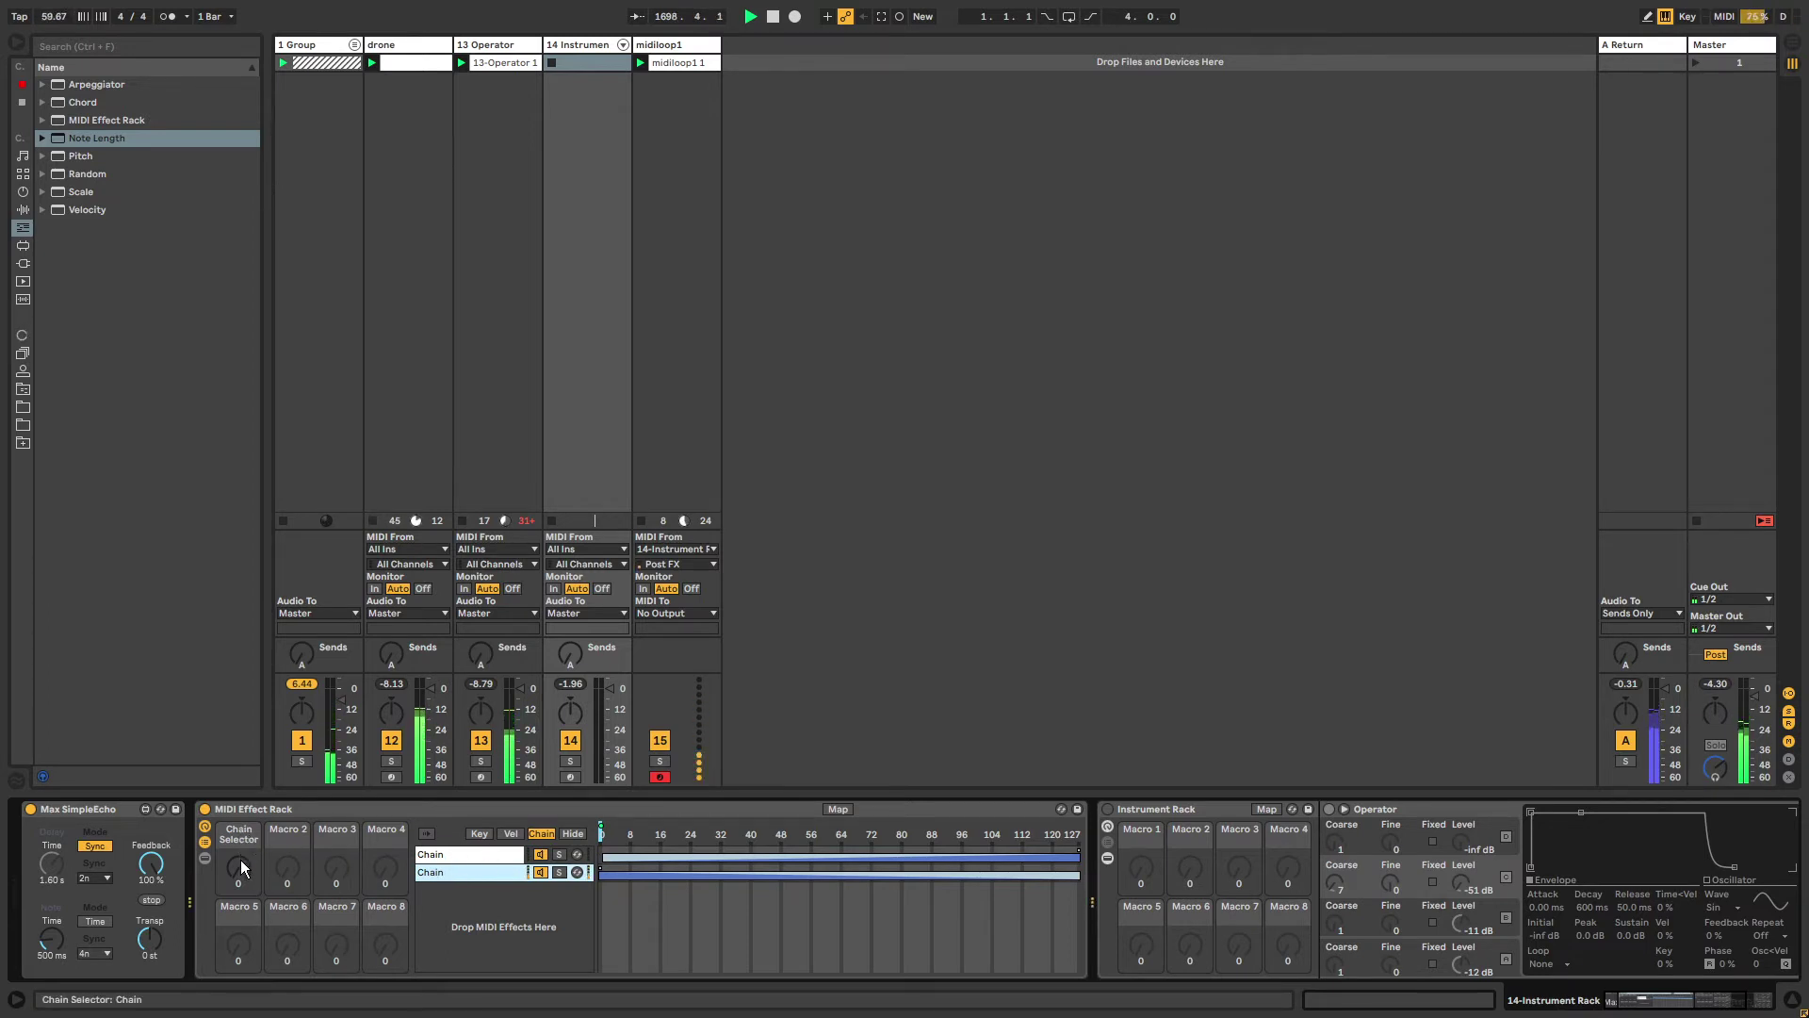
{"action": "left_click_drag", "start_coordinate": [238, 867], "coordinate": [238, 796]}
{"action": "left_click", "coordinate": [1143, 811]}
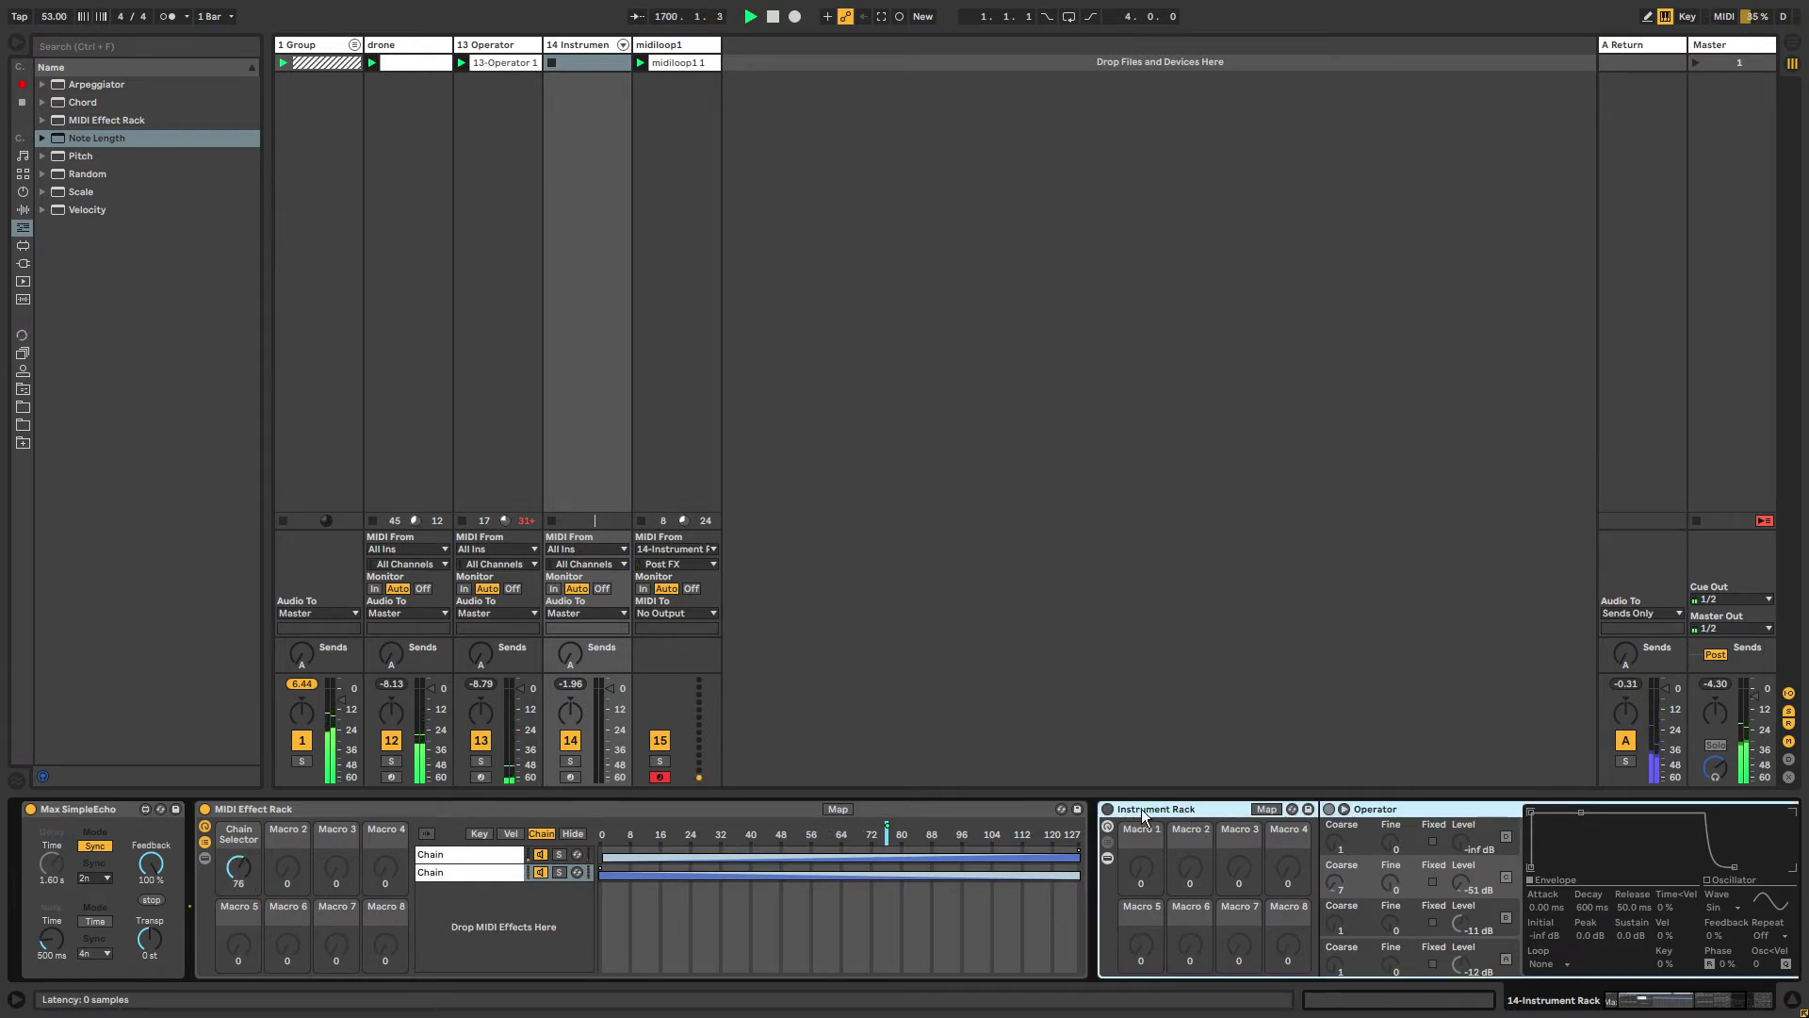
{"action": "key", "text": "0"}
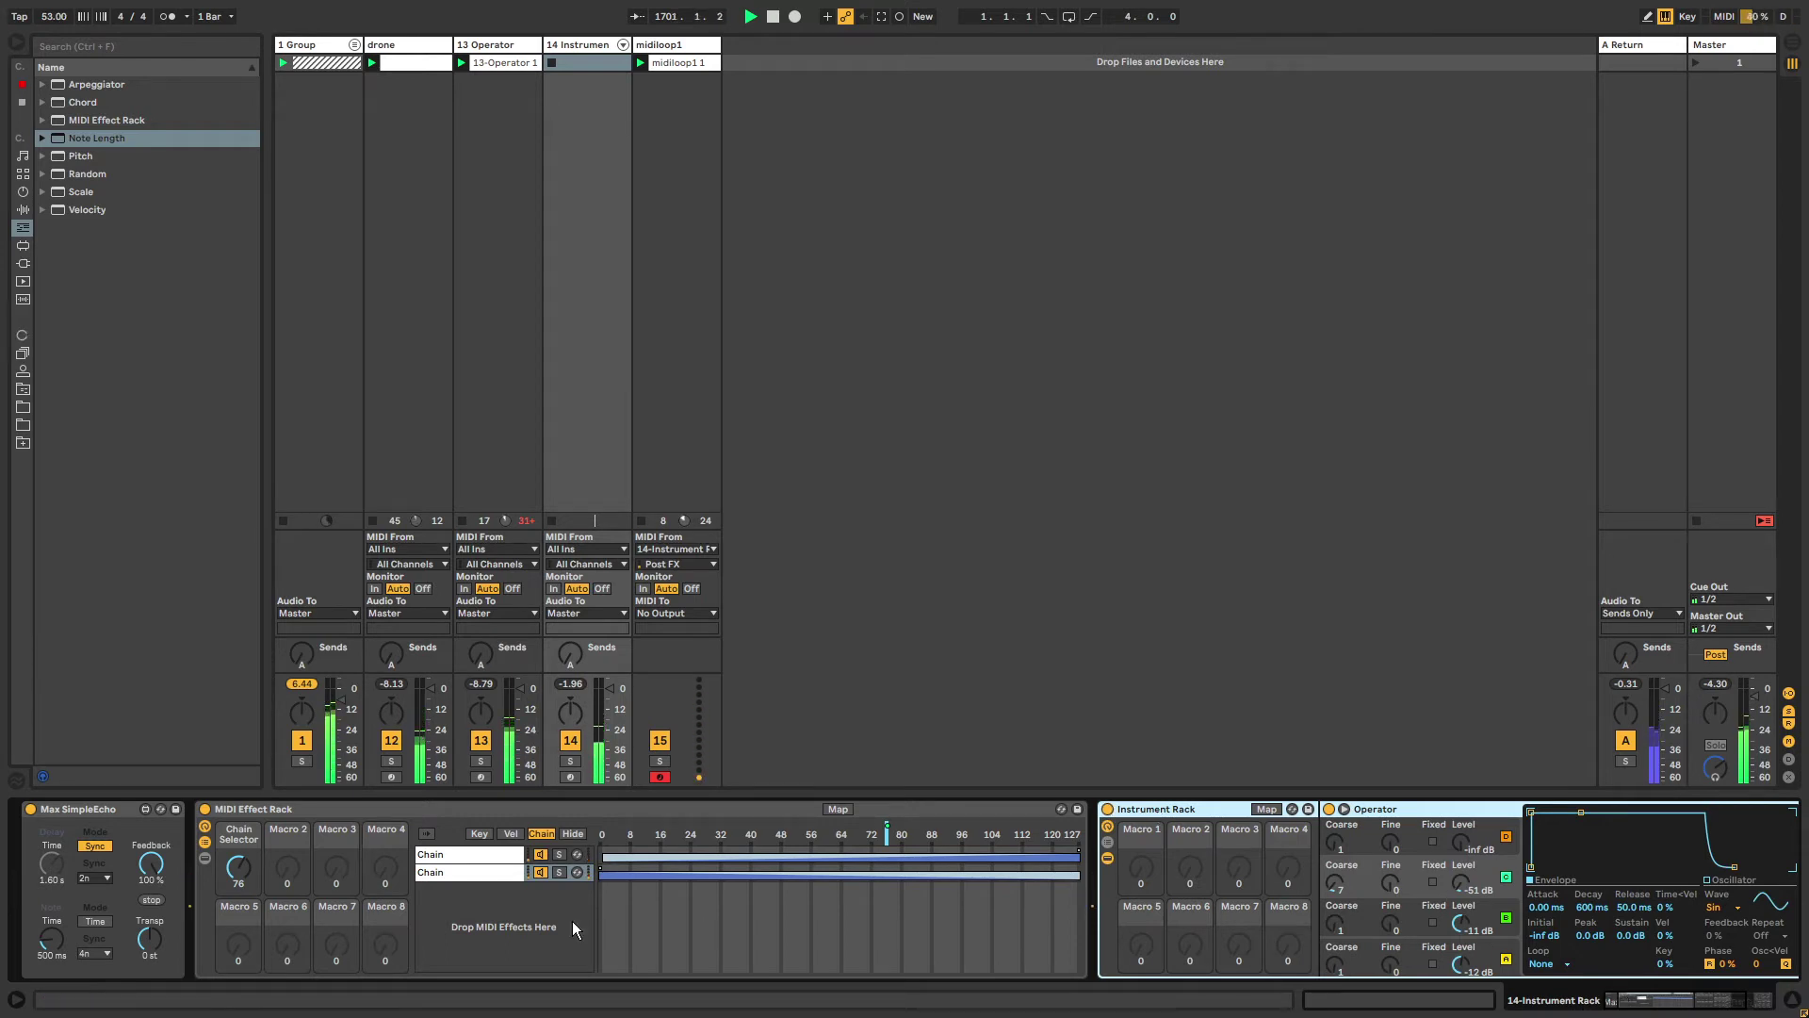
{"action": "left_click_drag", "start_coordinate": [238, 869], "coordinate": [238, 933]}
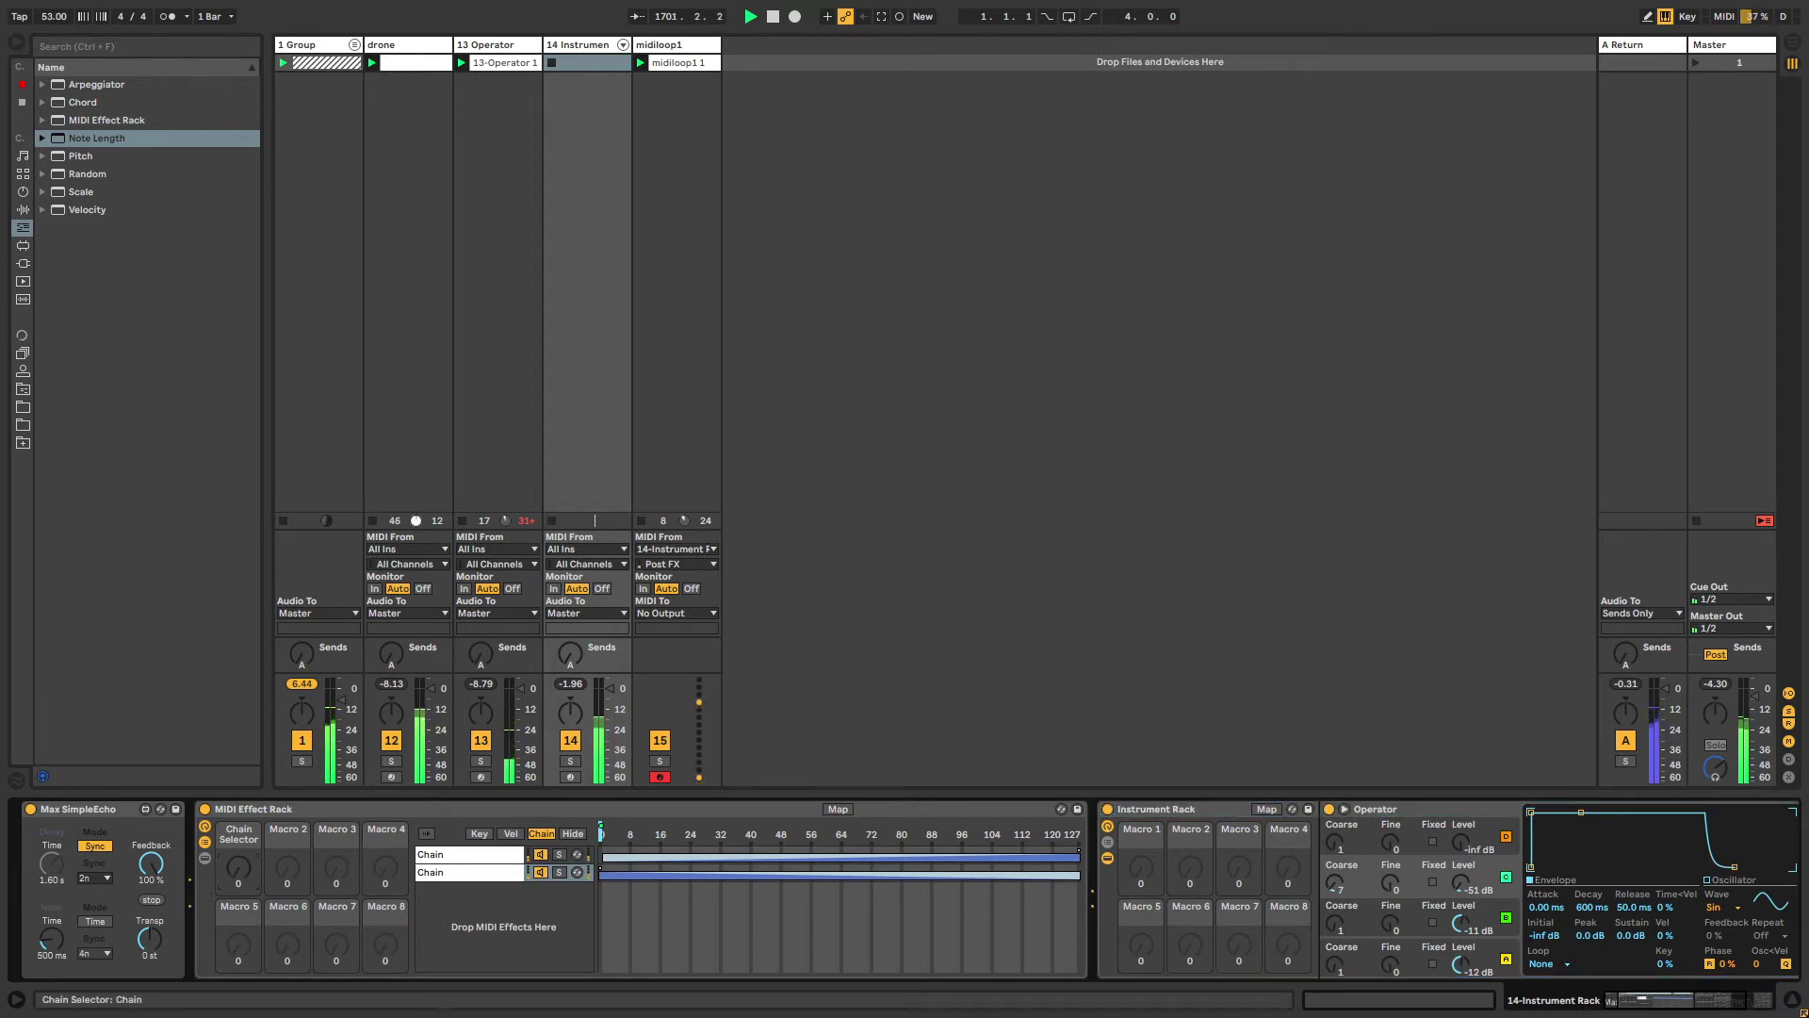
Lower Operator's oscillator B level to -40 dB while the MIDI Effect Rack is bypassed, and turn the rack back on.
{"action": "left_click", "coordinate": [205, 809]}
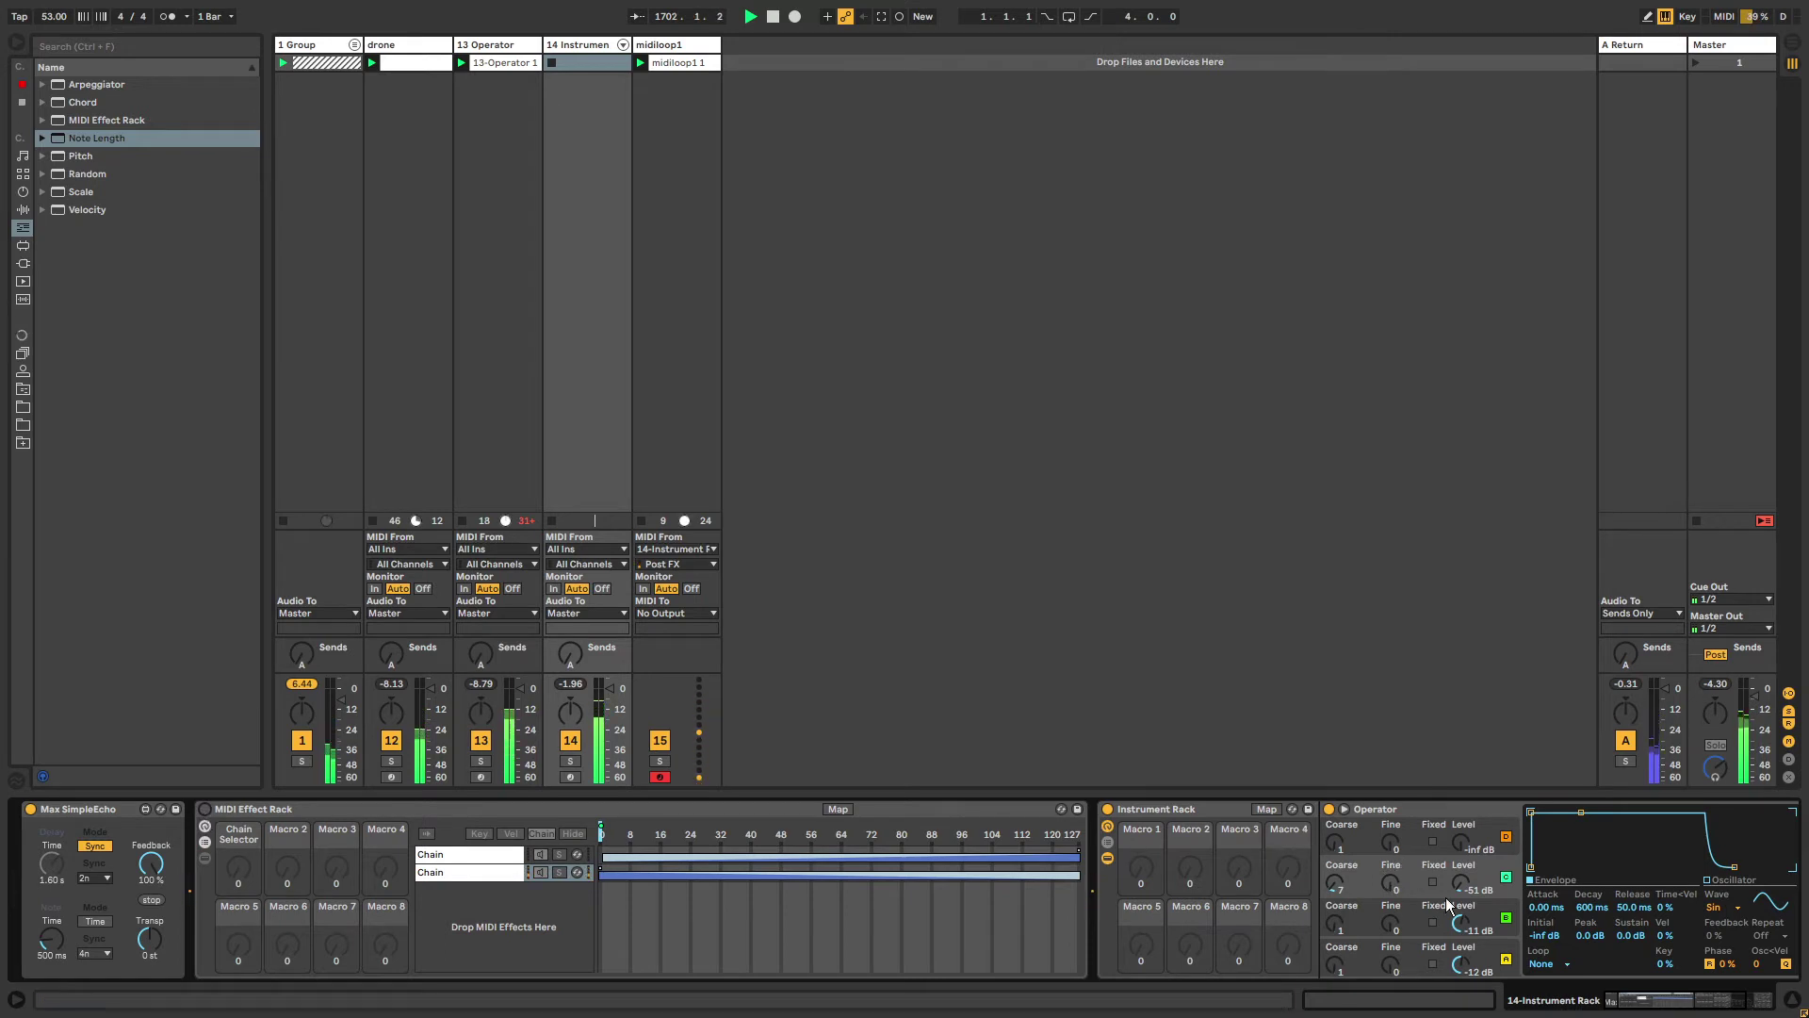
{"action": "left_click", "coordinate": [1489, 933]}
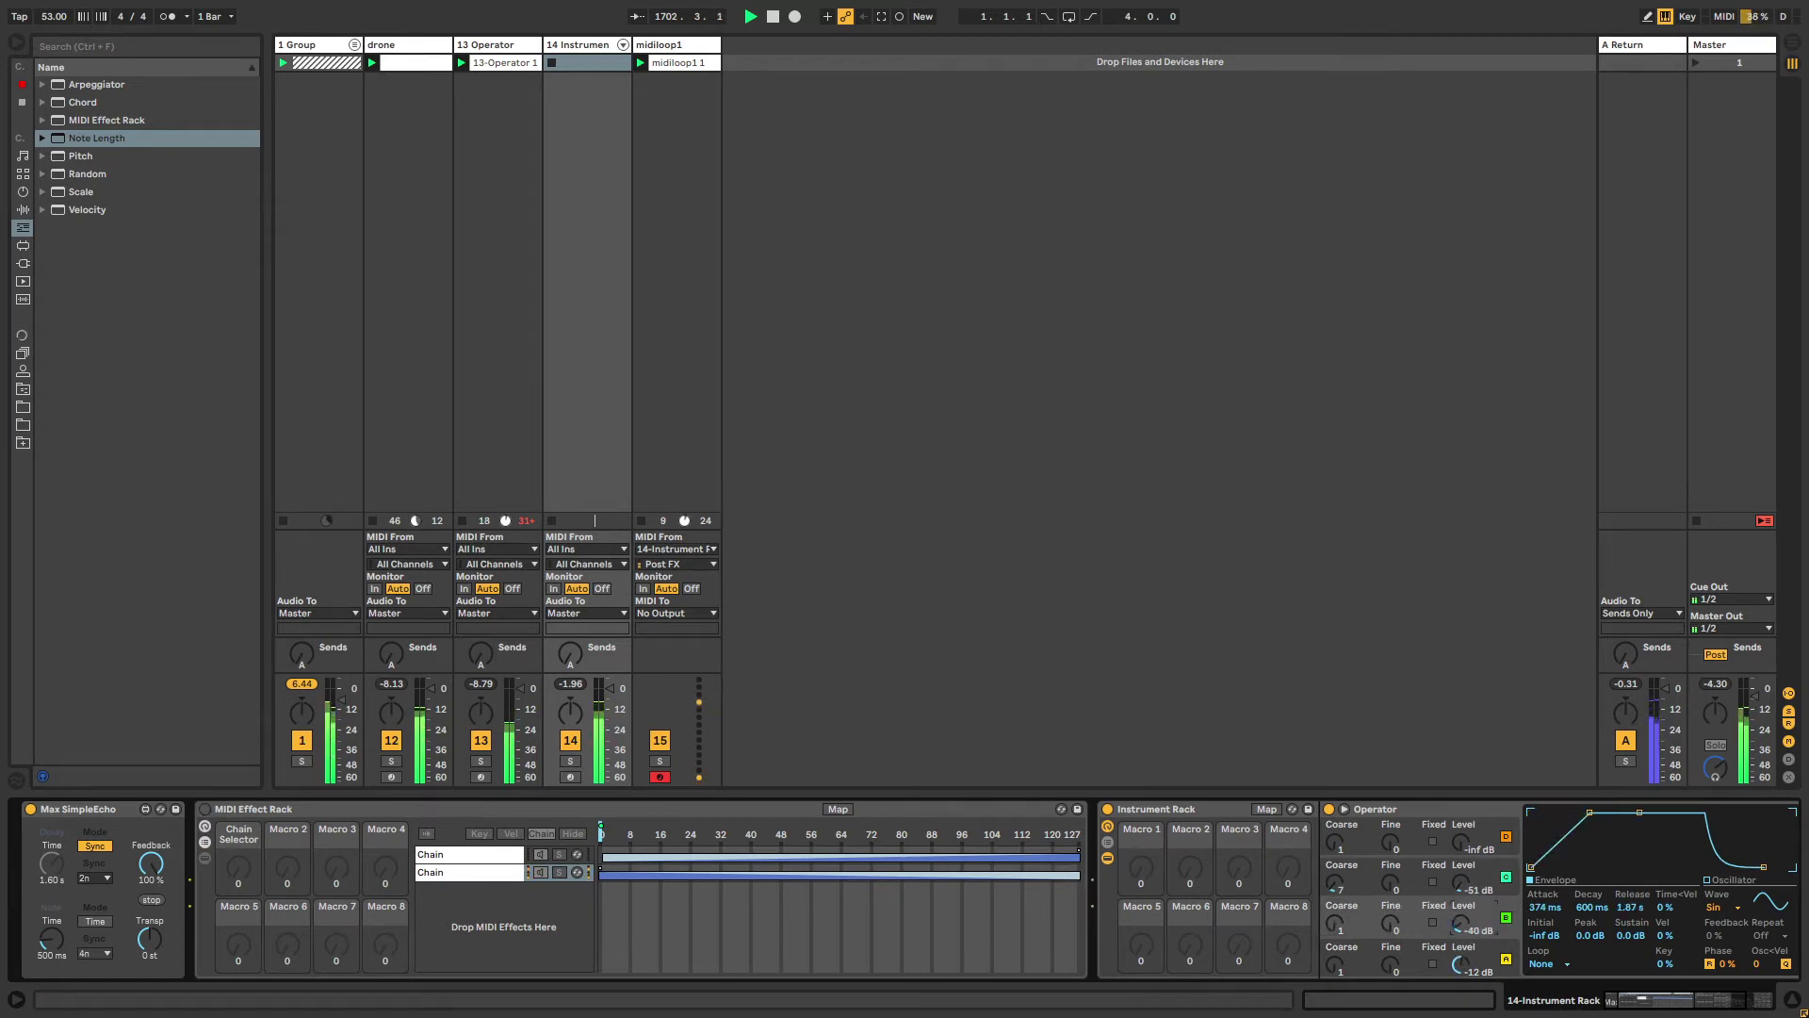
{"action": "left_click", "coordinate": [205, 810]}
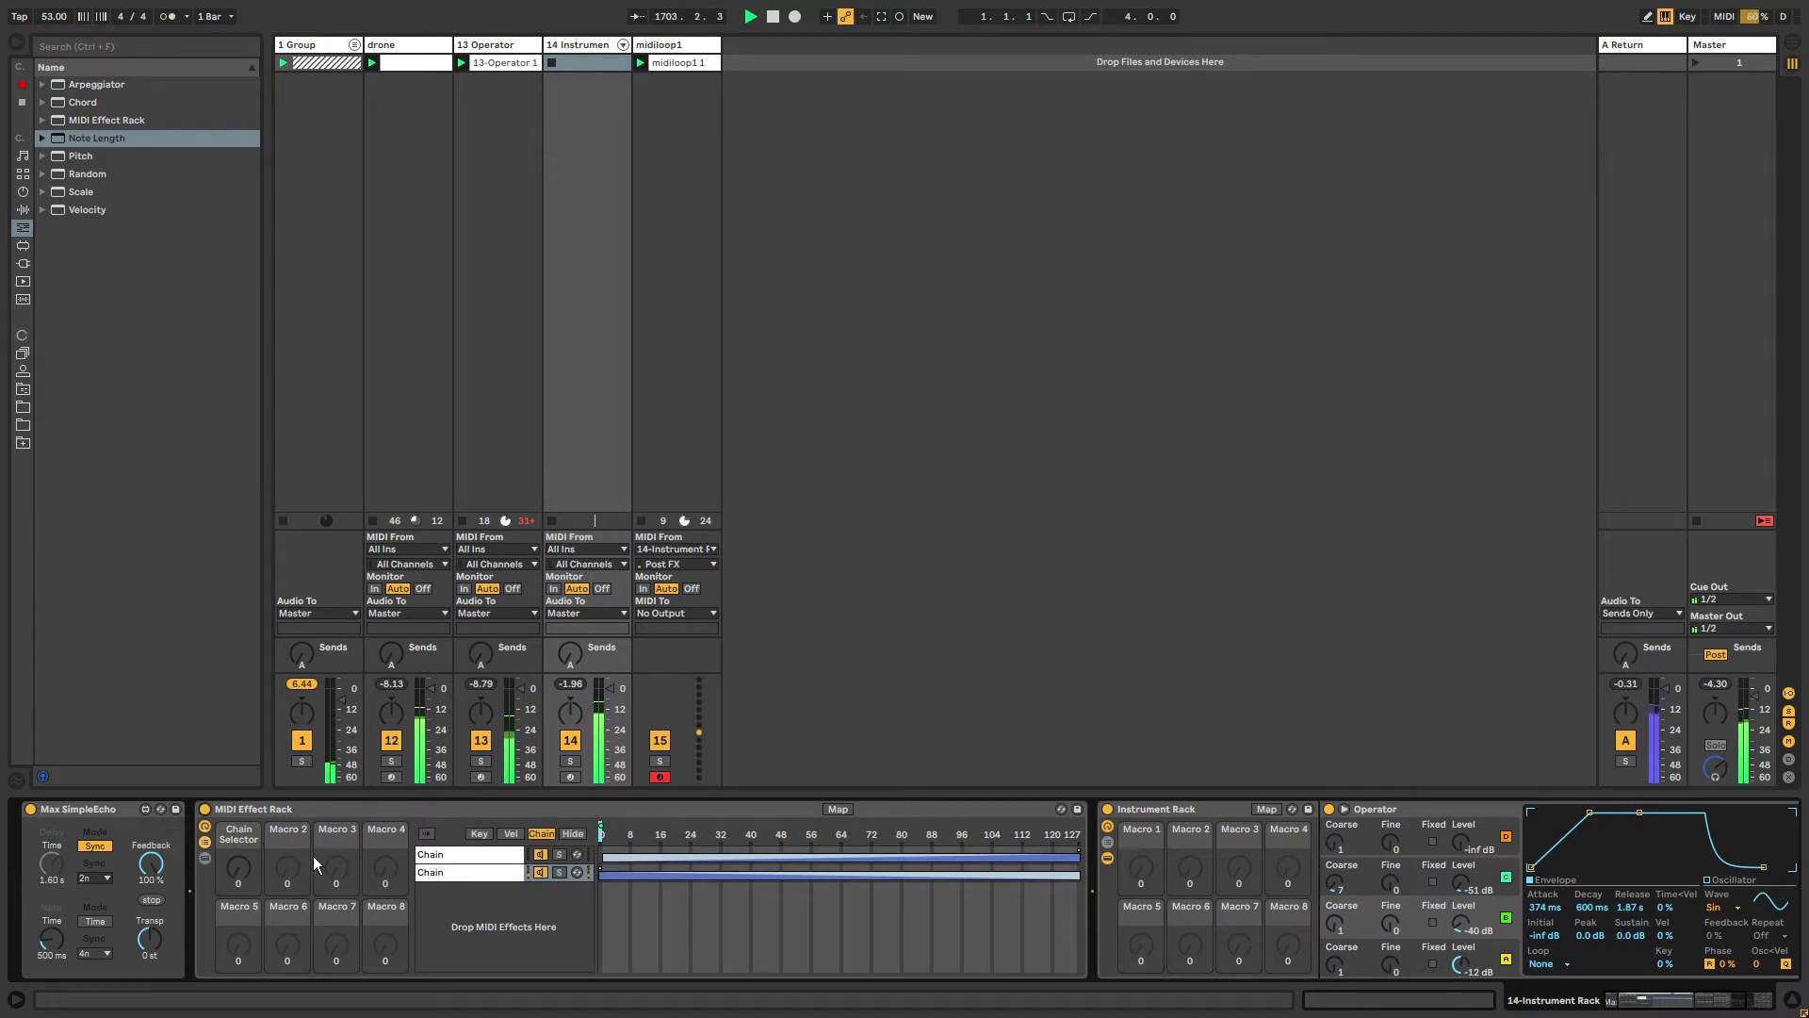
Raise the Chain Selector macro to 127, select the arpeggiated chain, and bring the macro back to 0.
{"action": "mouse_move", "coordinate": [238, 867]}
{"action": "left_mouse_down"}
{"action": "mouse_move", "coordinate": [239, 817]}
{"action": "mouse_move", "coordinate": [239, 848]}
{"action": "left_mouse_up"}
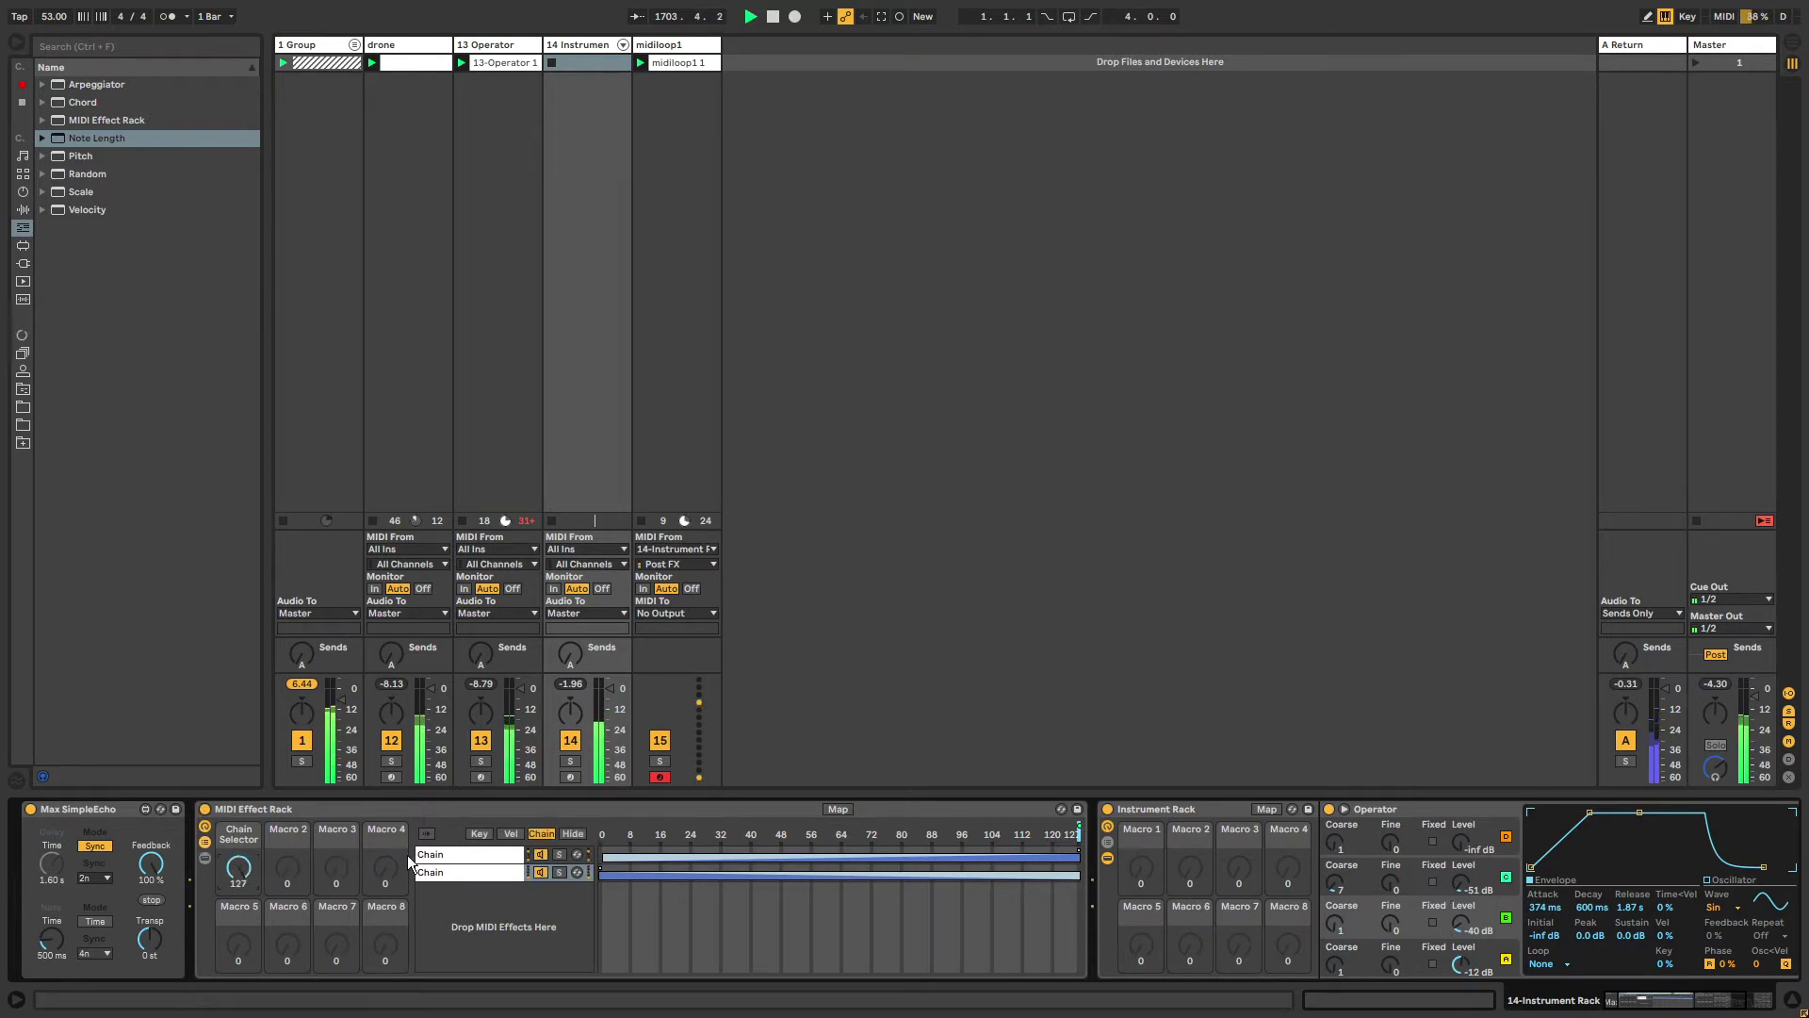
{"action": "left_click", "coordinate": [468, 858]}
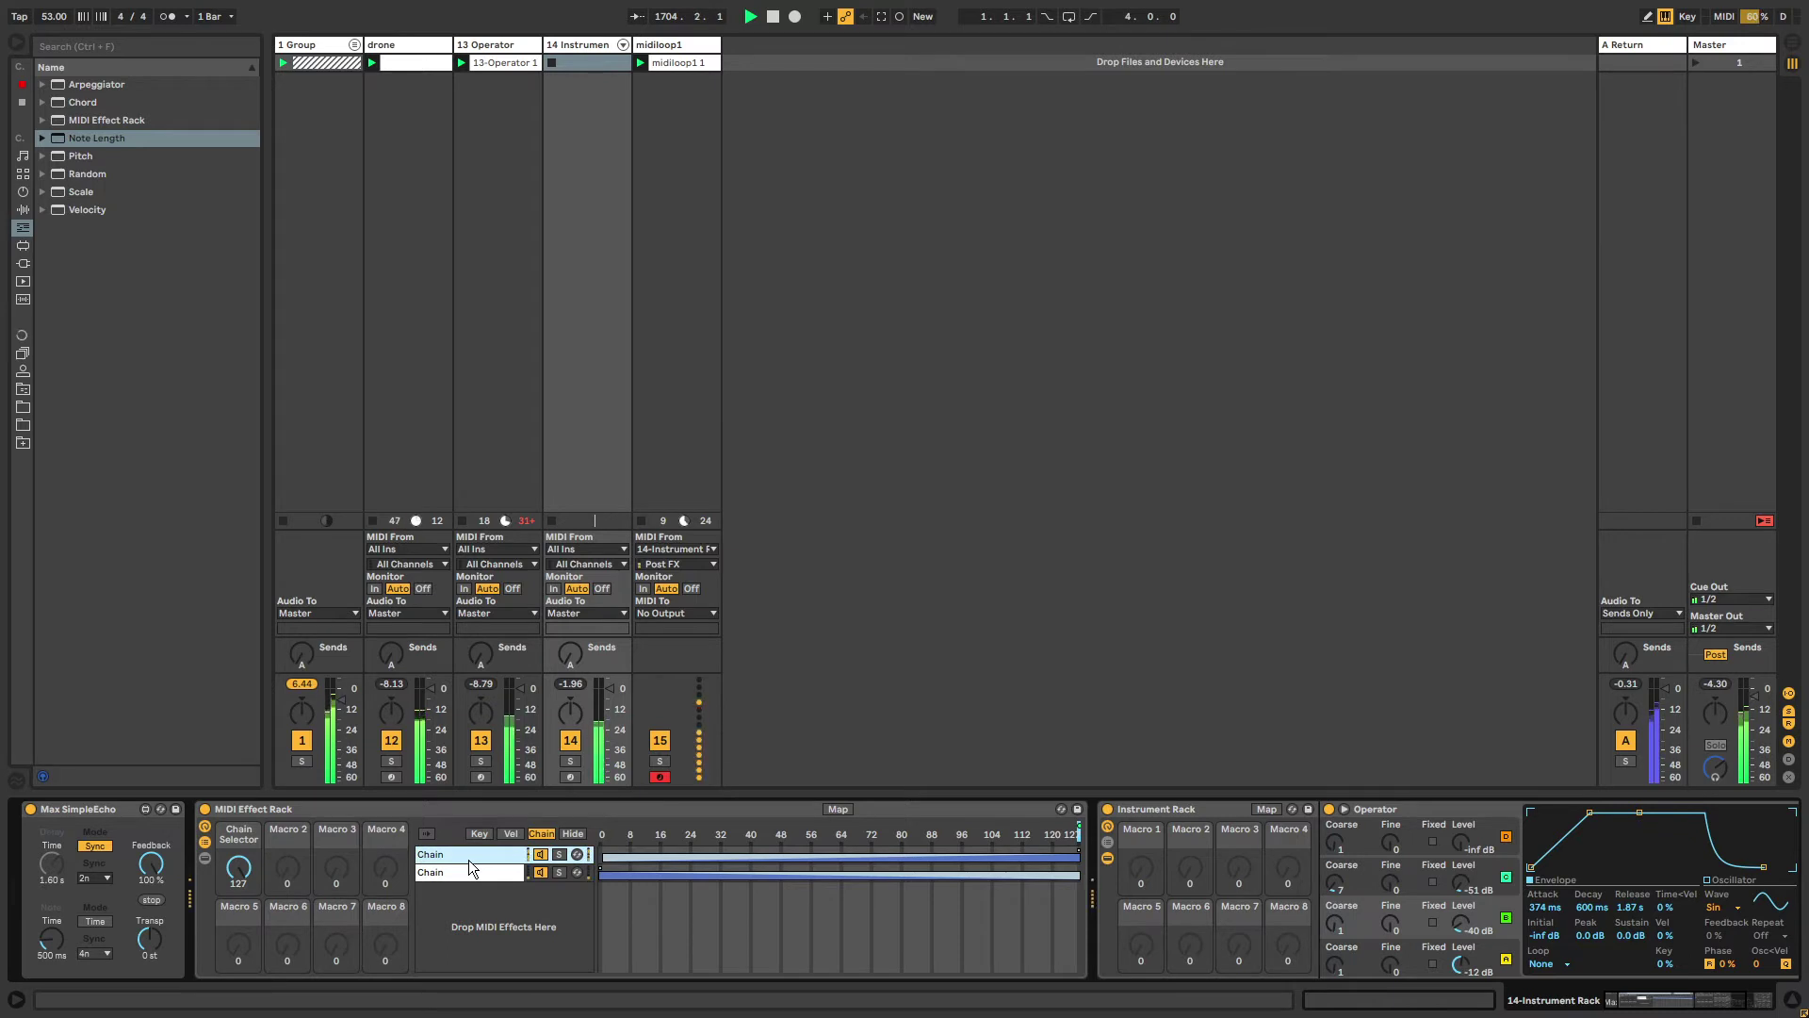
{"action": "left_click", "coordinate": [469, 859]}
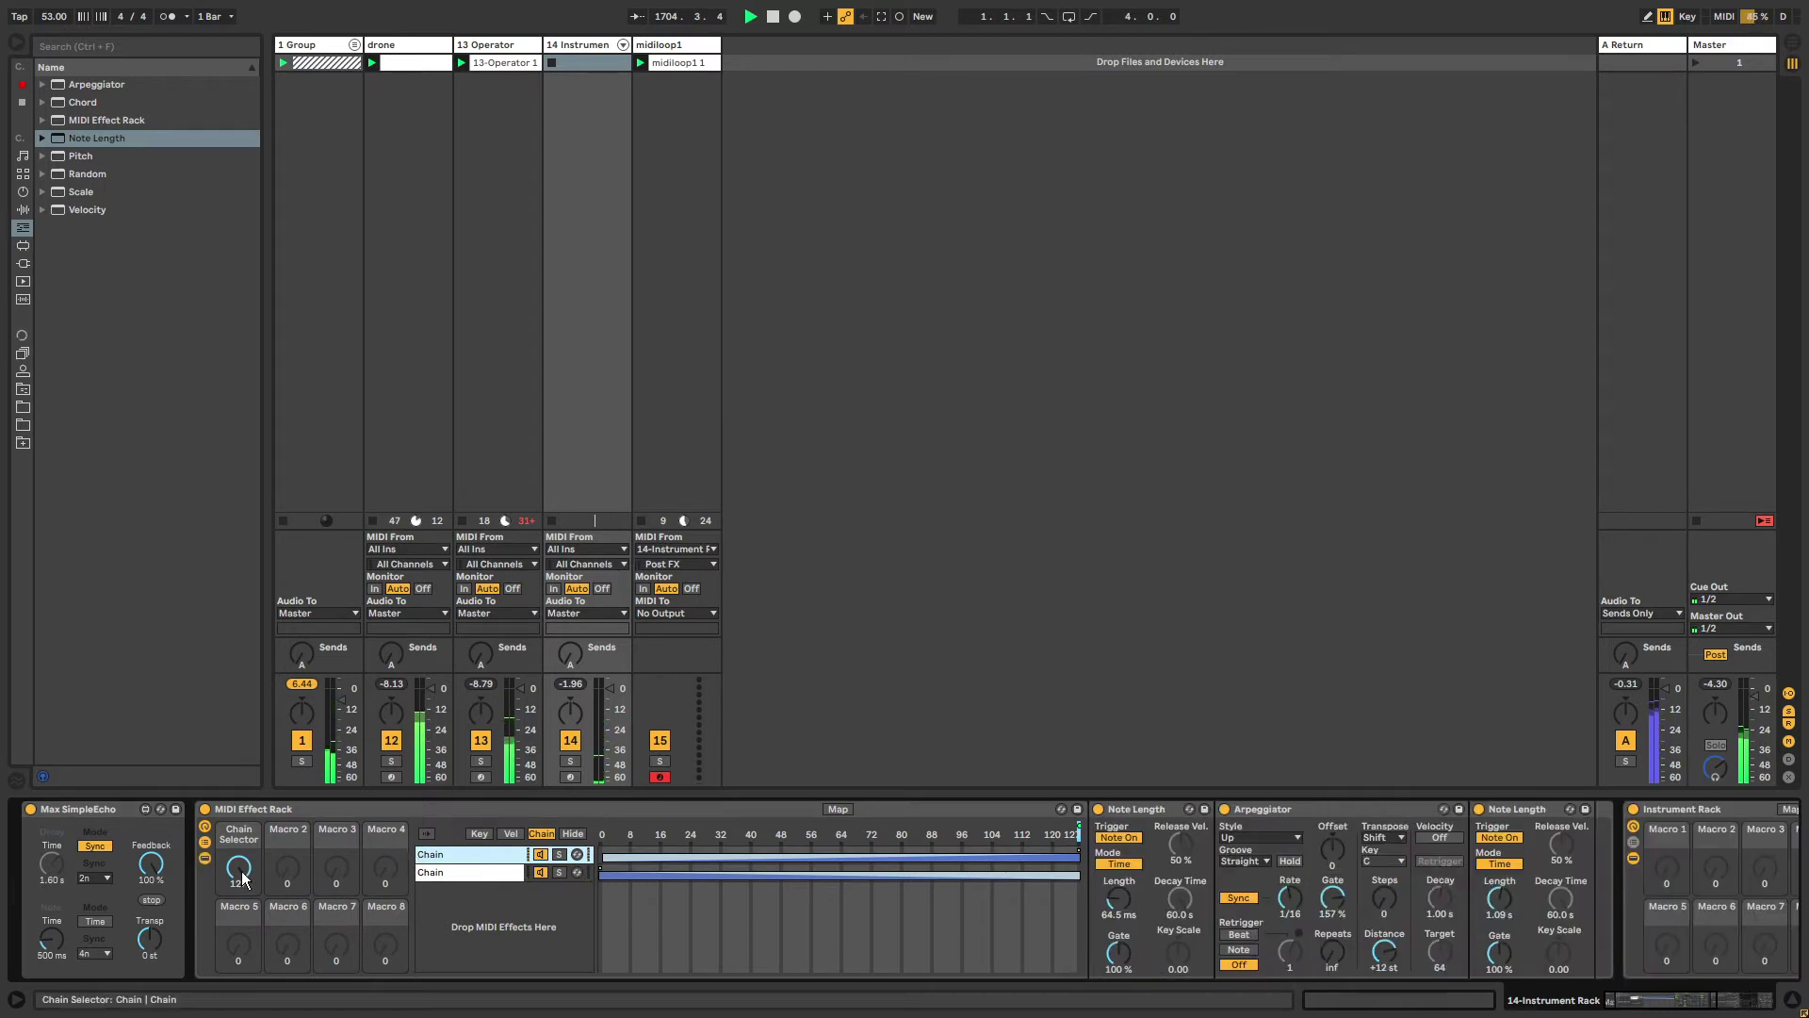
{"action": "left_click_drag", "start_coordinate": [242, 879], "coordinate": [242, 951]}
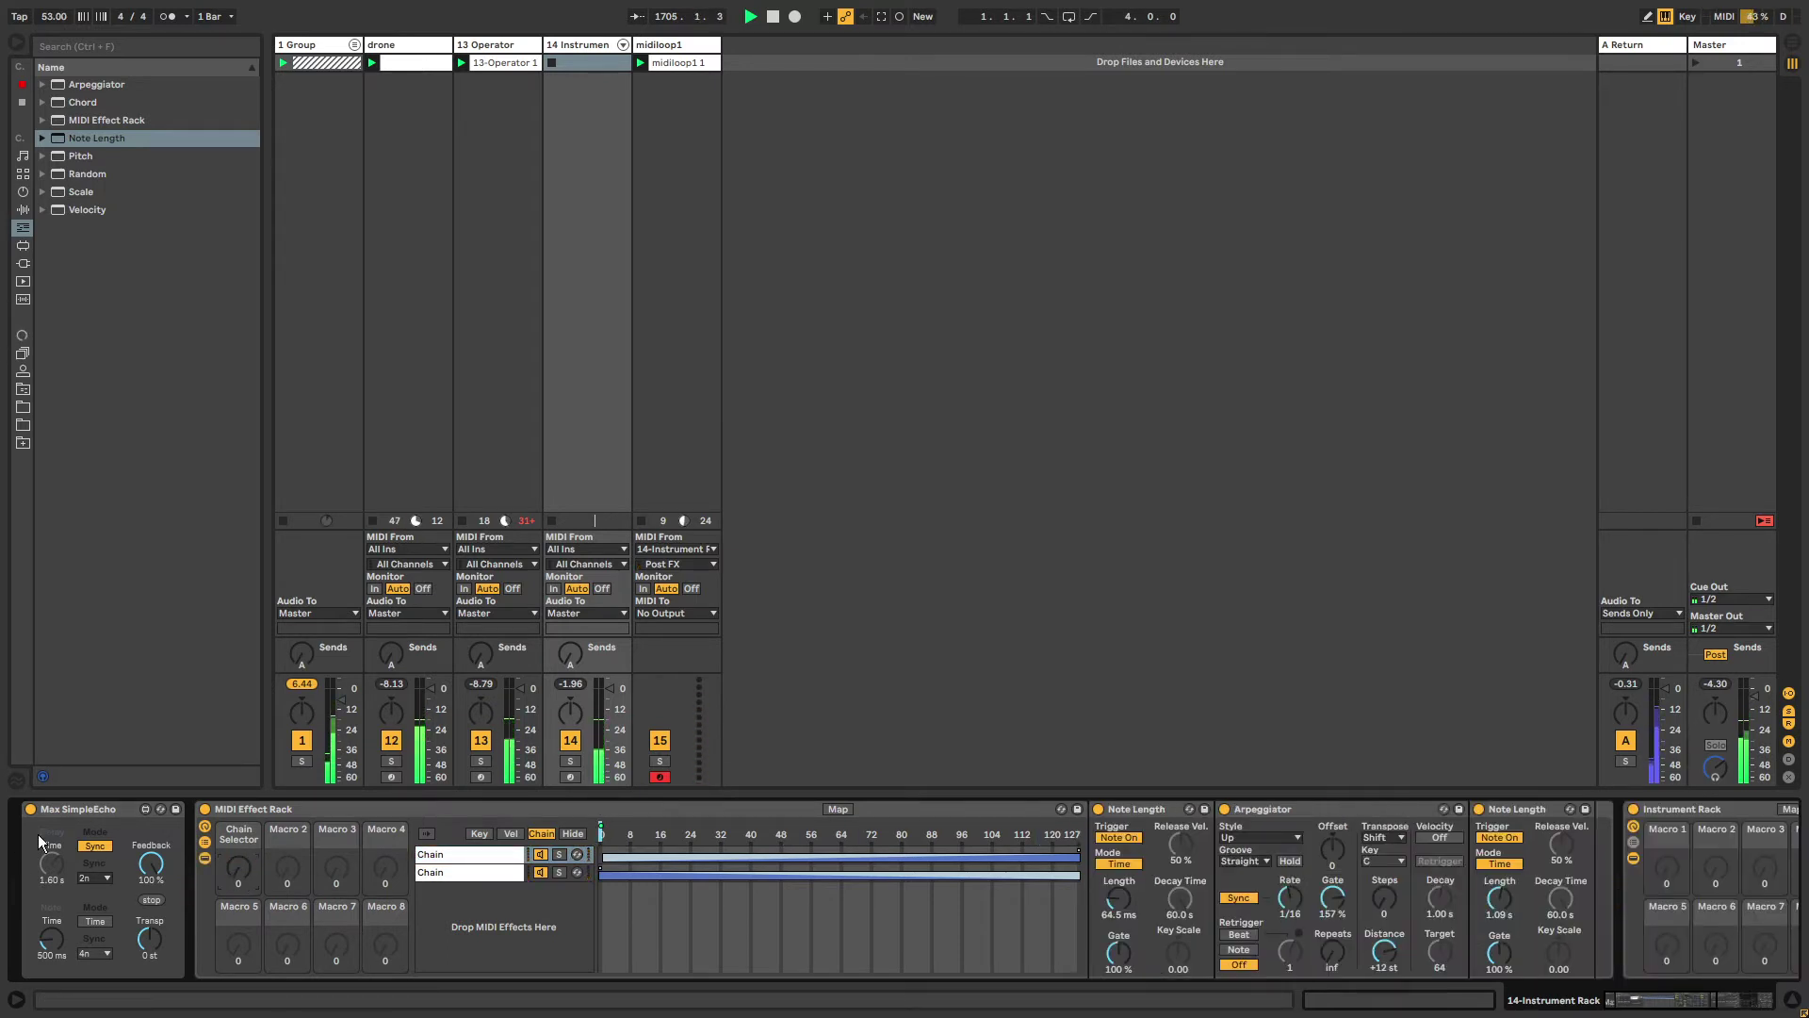
Fold the MIDI Effect Rack and switch Max SimpleEcho off and back on.
{"action": "left_click", "coordinate": [260, 809]}
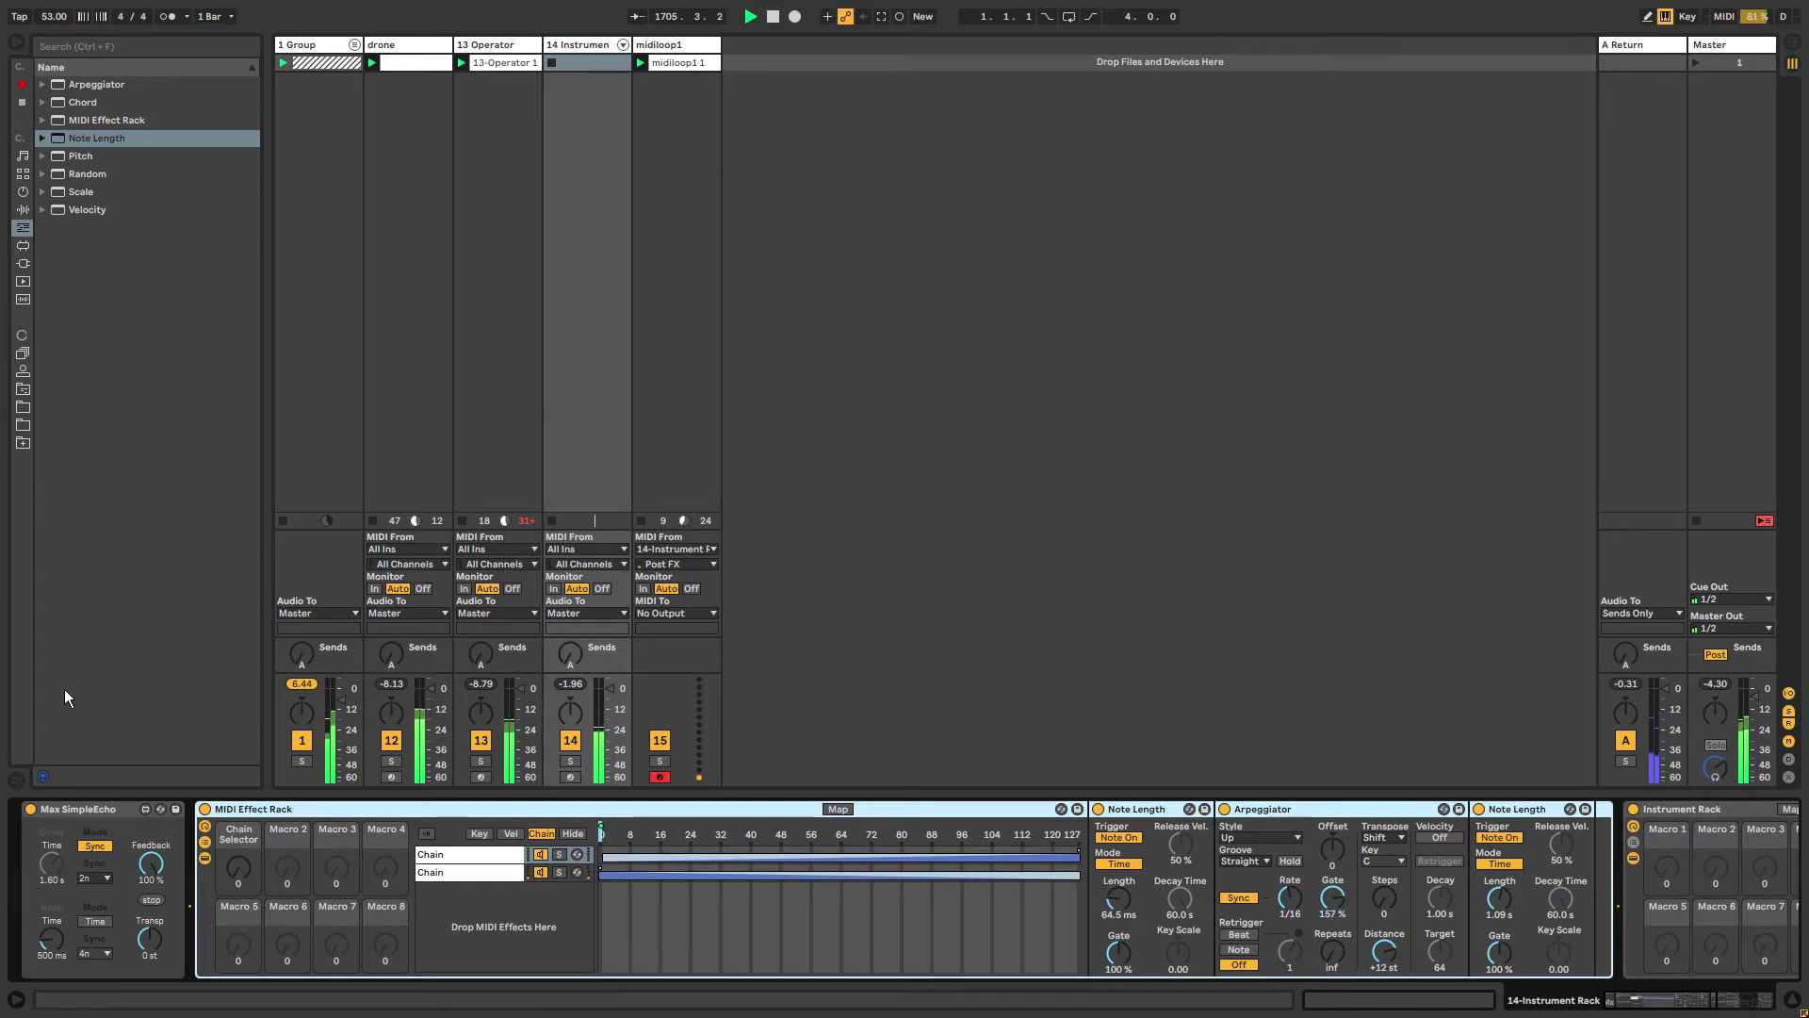
{"action": "double_click", "coordinate": [227, 809]}
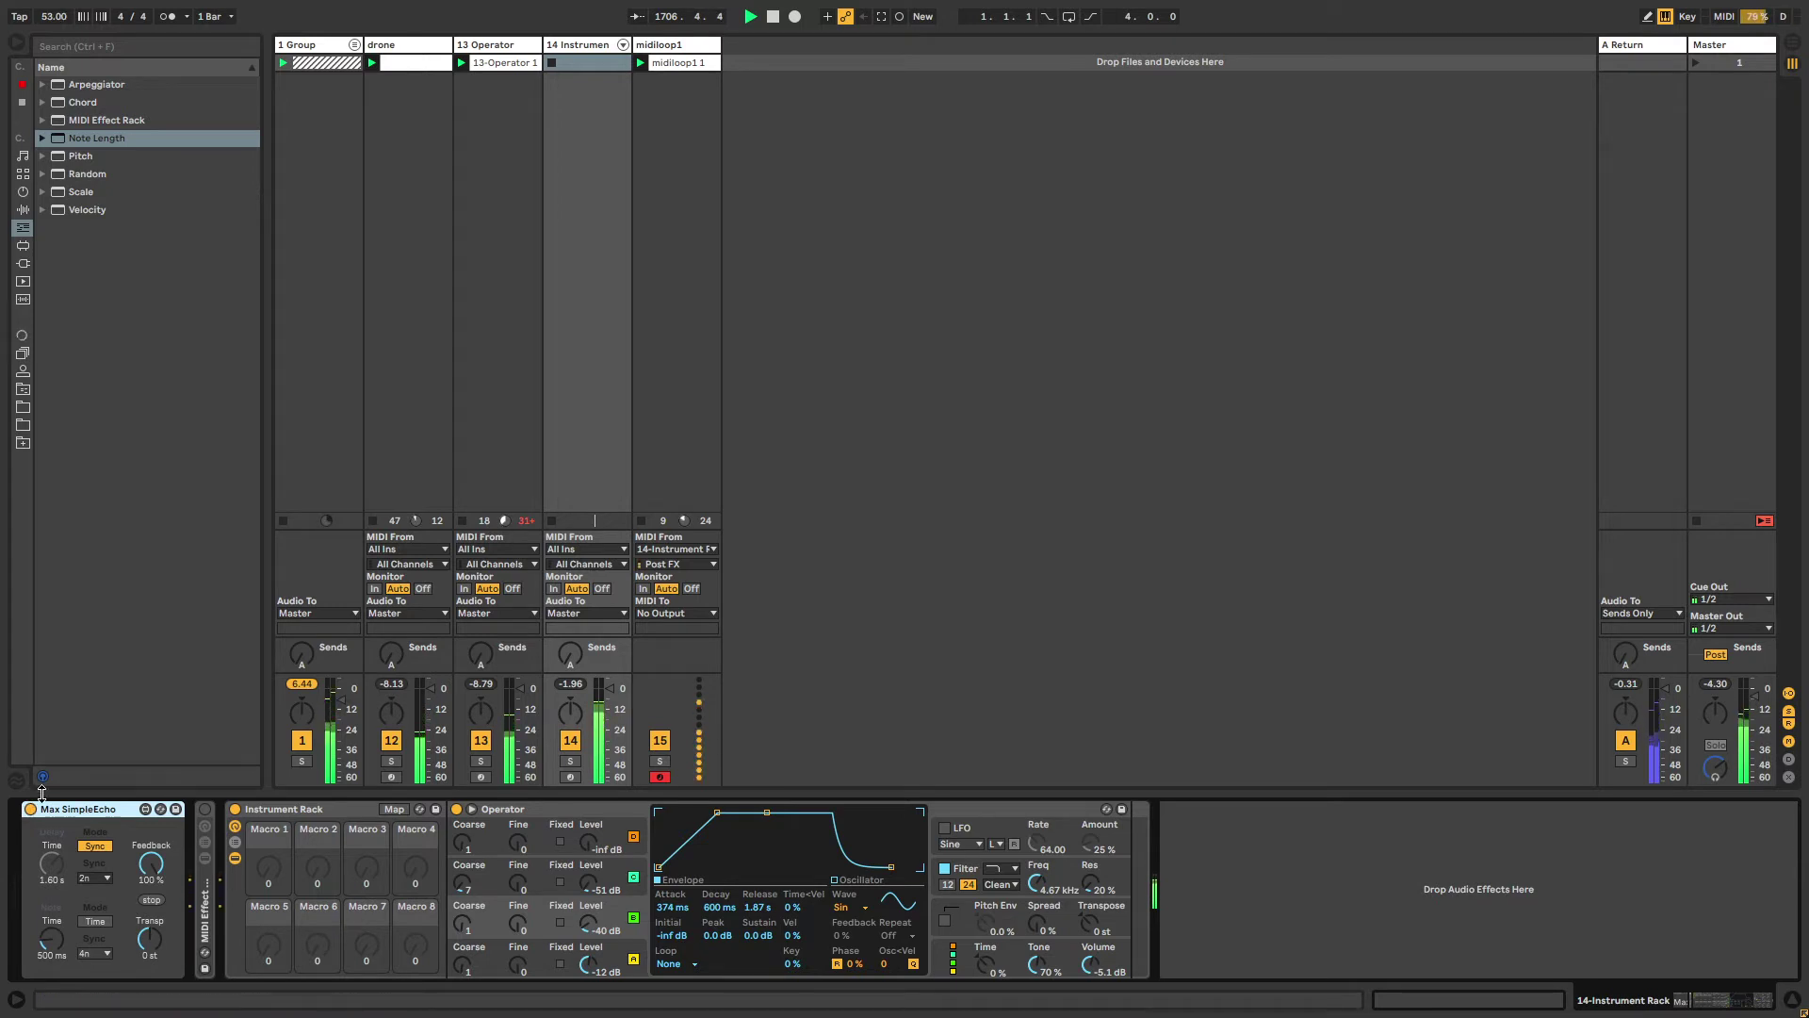
{"action": "left_click", "coordinate": [31, 809]}
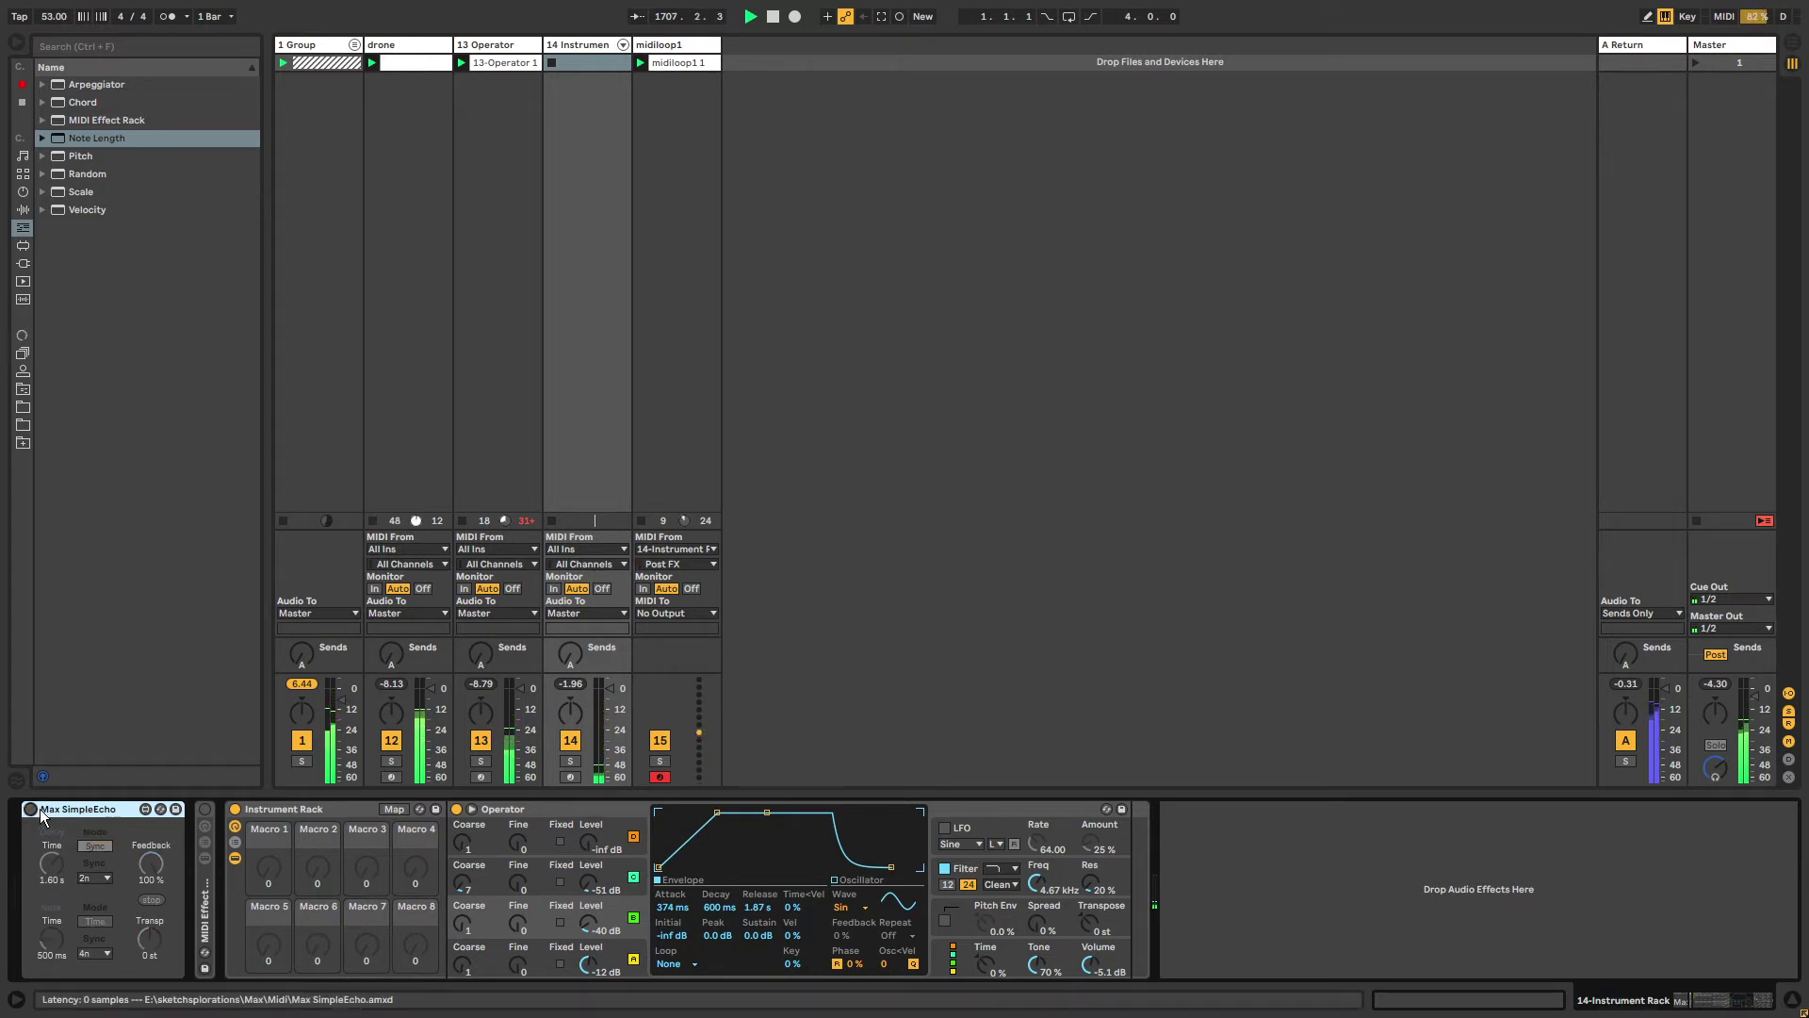
{"action": "left_click", "coordinate": [31, 810]}
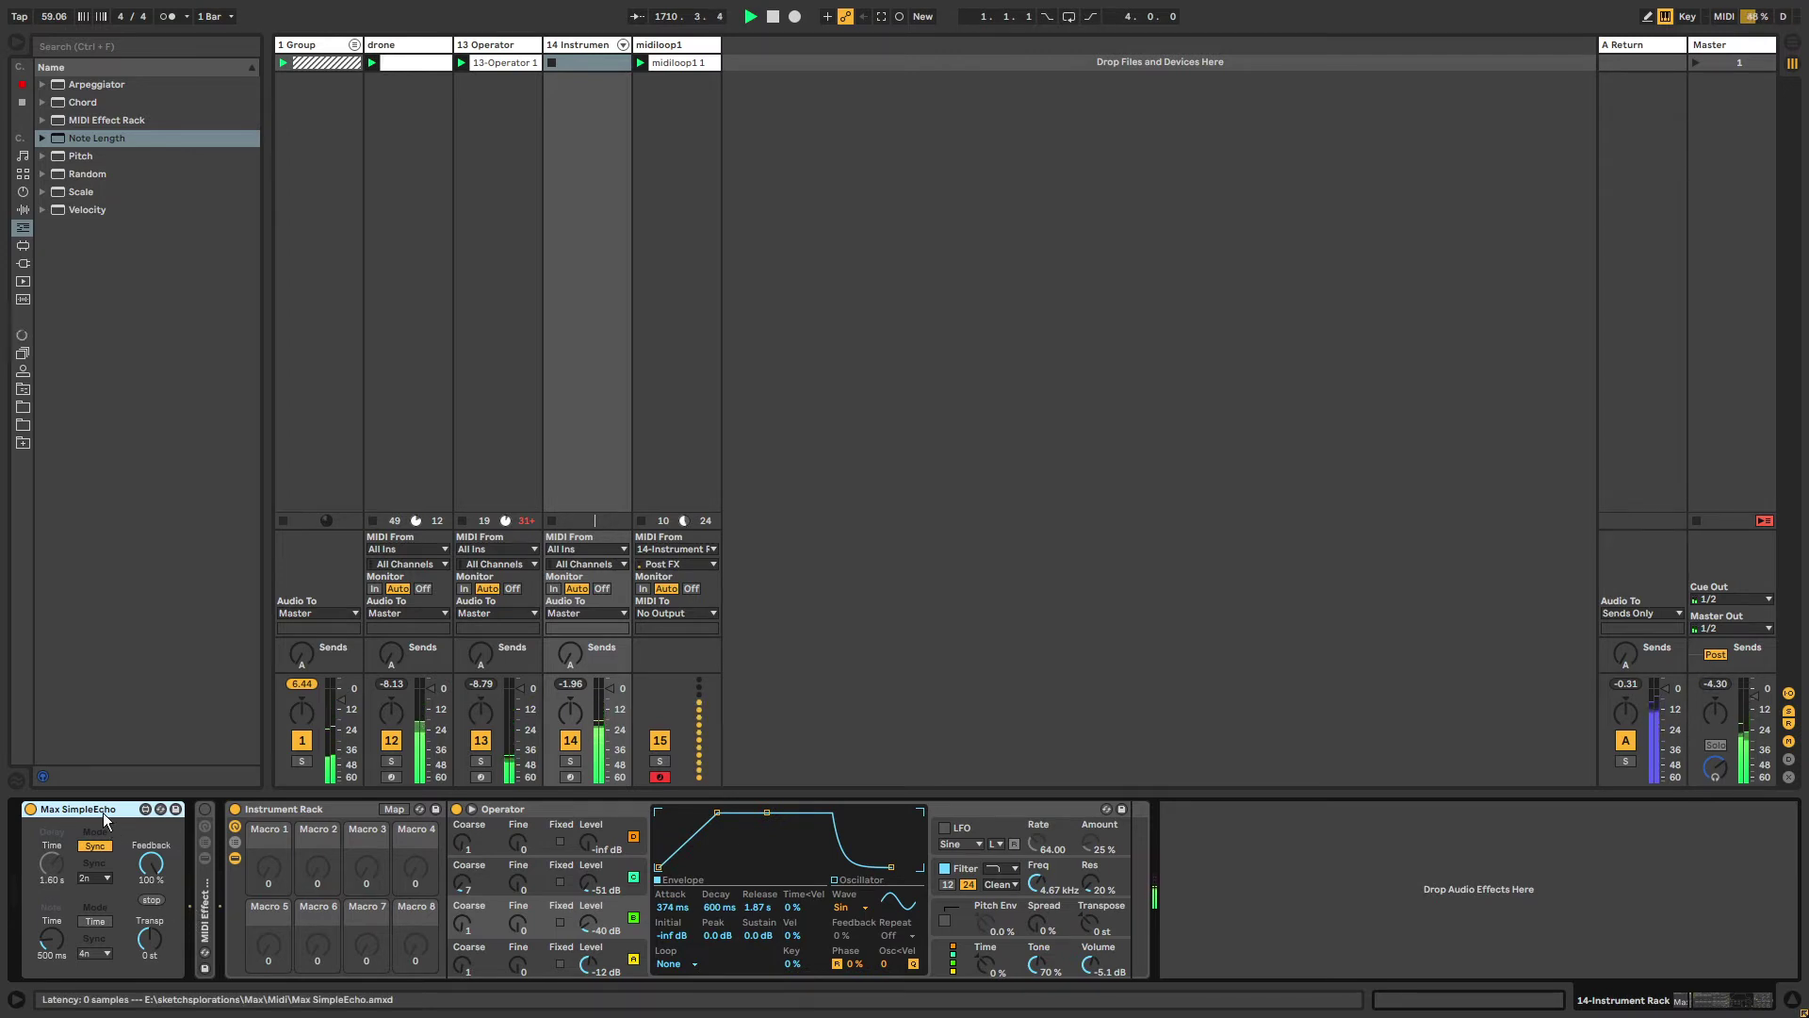
Open the recorded midiloop1 clip and route the midiloop1 track's MIDI output to 13-Operator.
{"action": "left_click", "coordinate": [673, 73]}
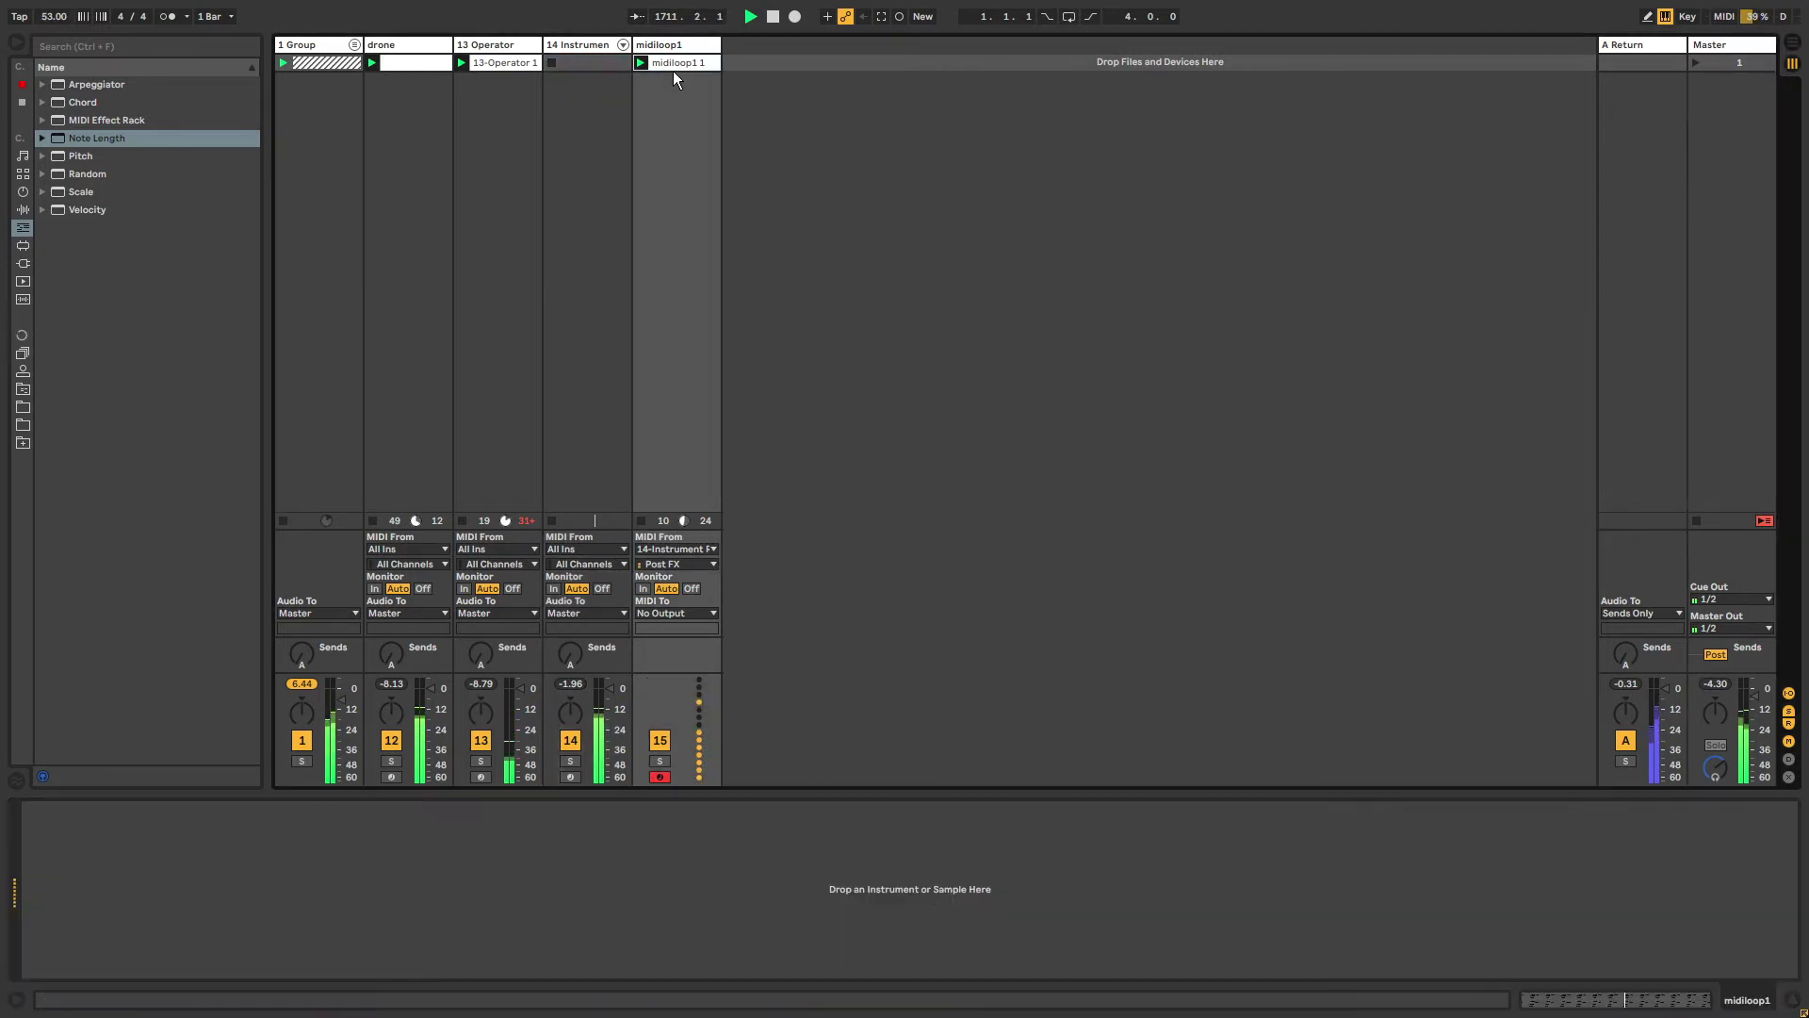
{"action": "left_click", "coordinate": [671, 60]}
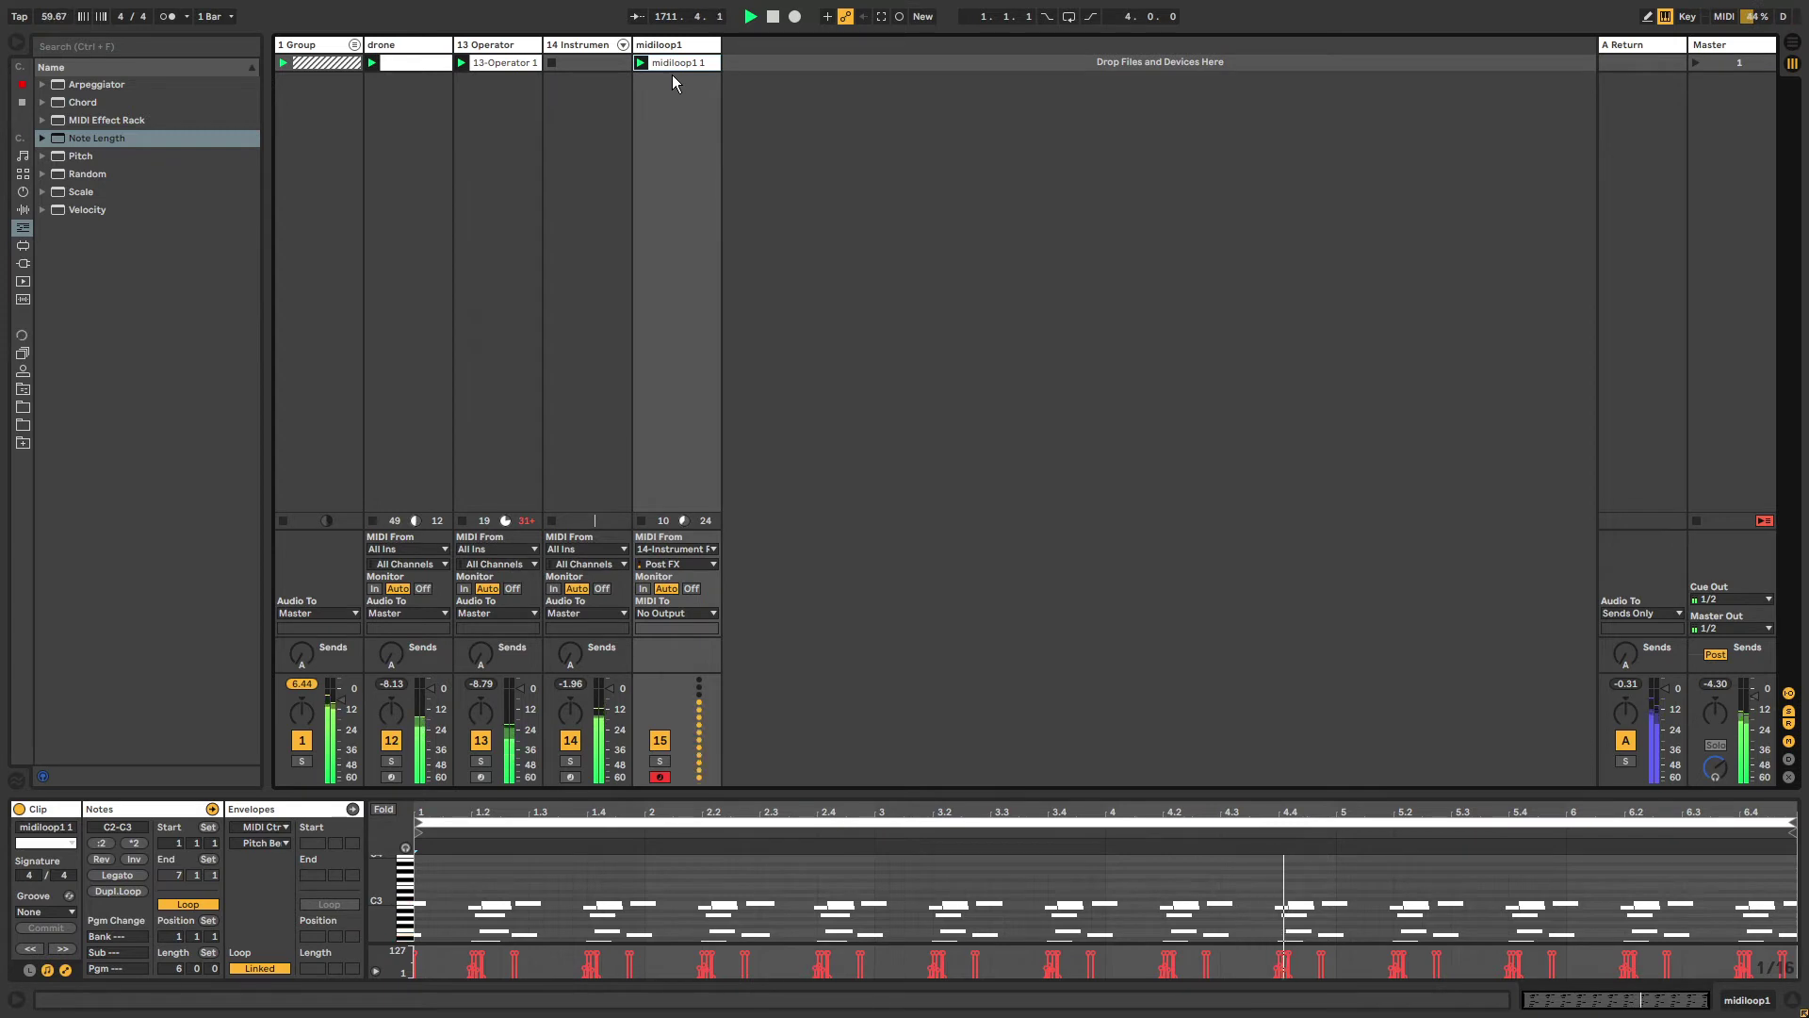
{"action": "left_click", "coordinate": [675, 613]}
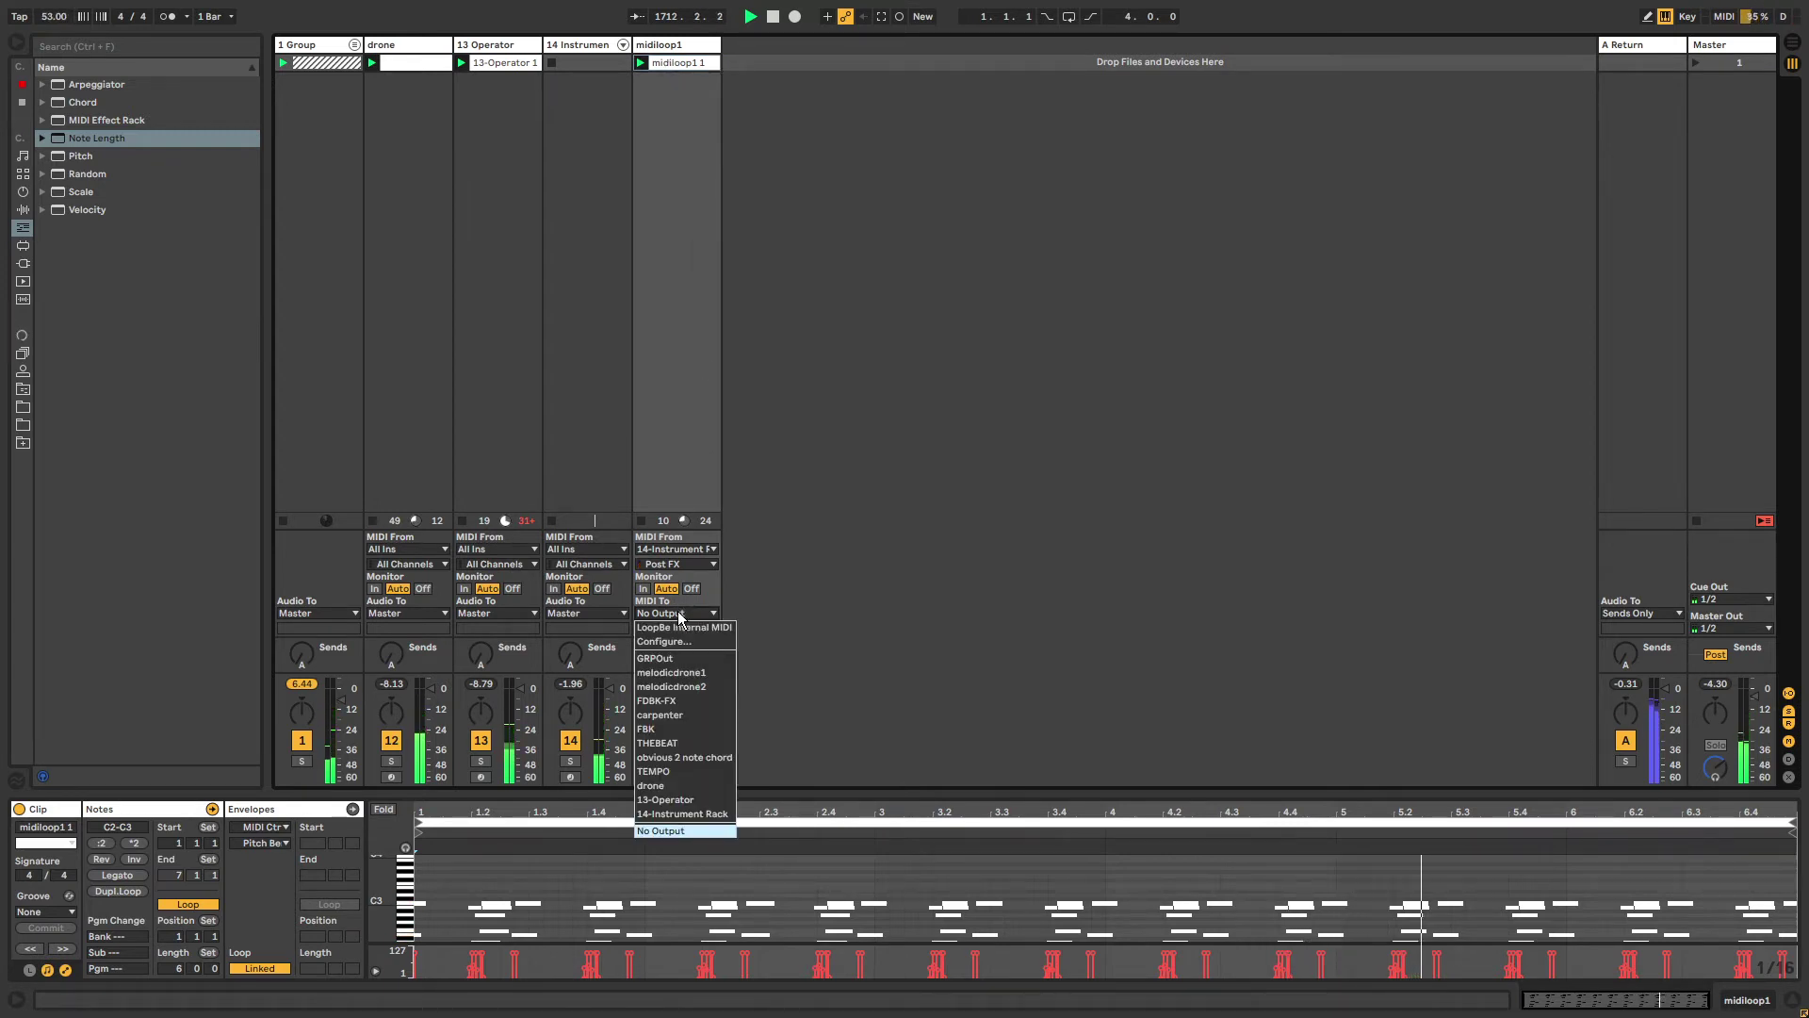
{"action": "left_click", "coordinate": [677, 799]}
Check midiloop1's output channel options and show the device chain of the 14-Instrument Rack track.
{"action": "left_click", "coordinate": [575, 48]}
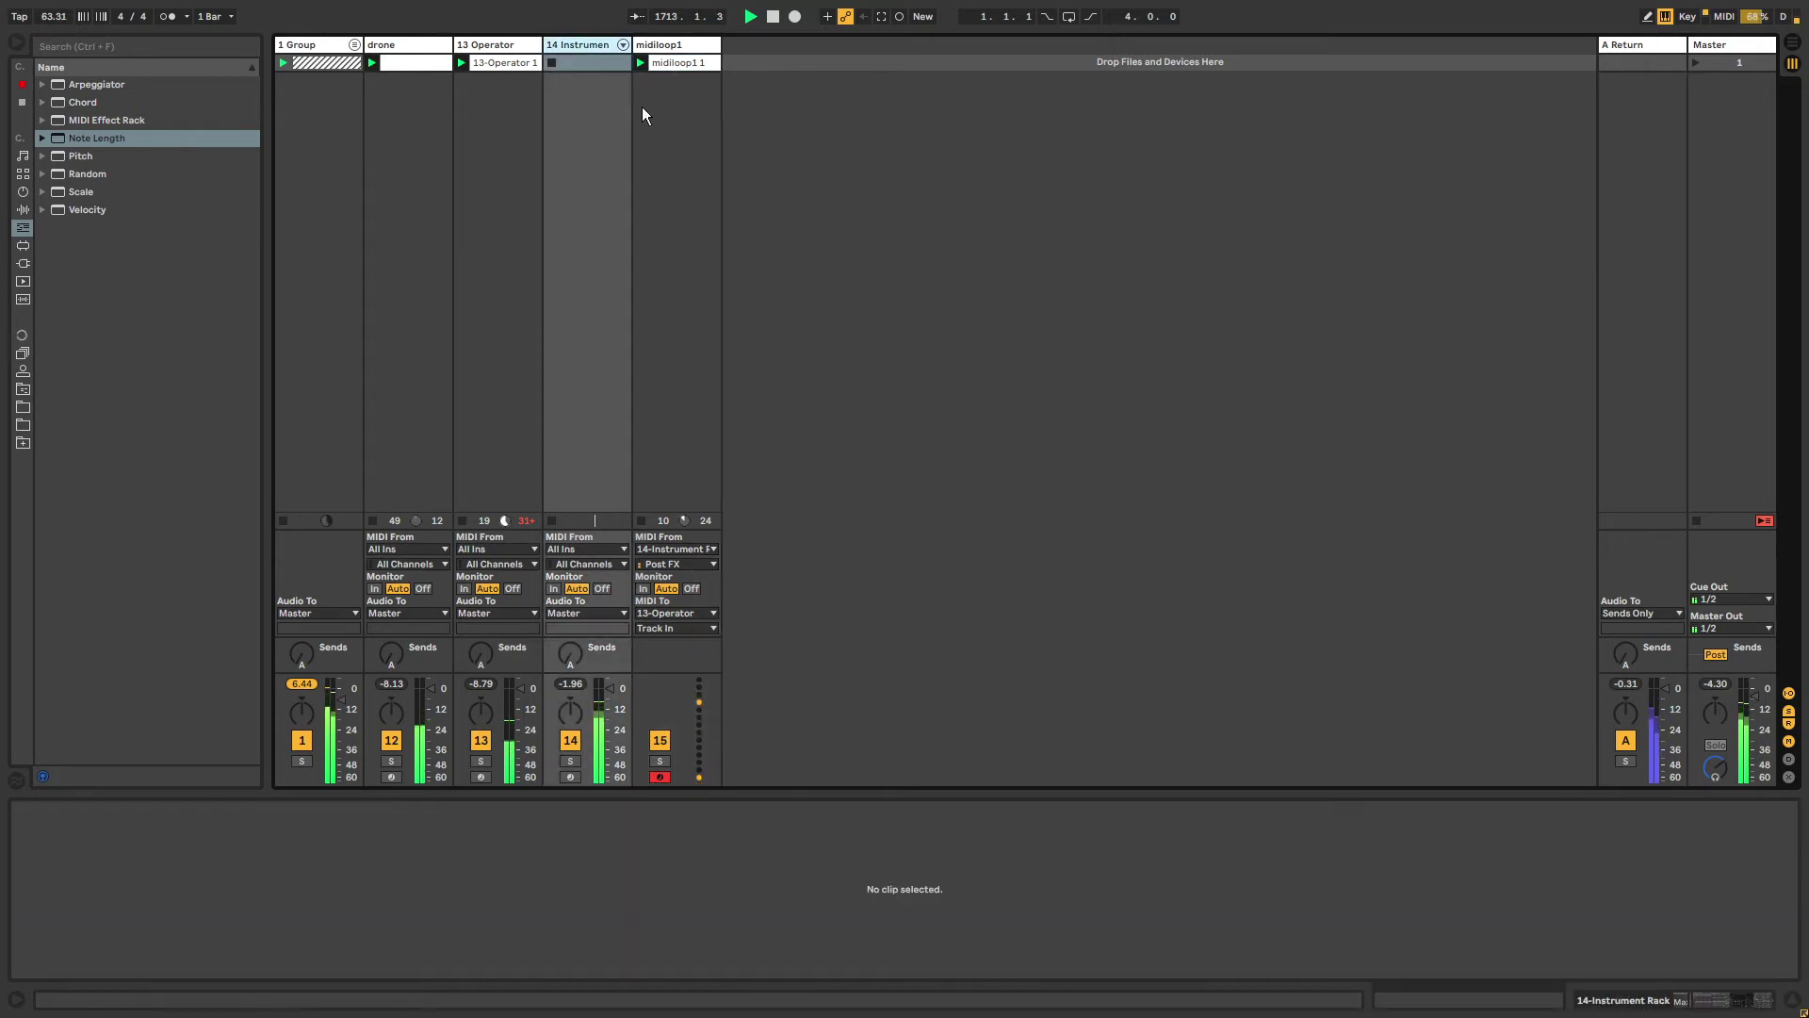
{"action": "left_click", "coordinate": [703, 627]}
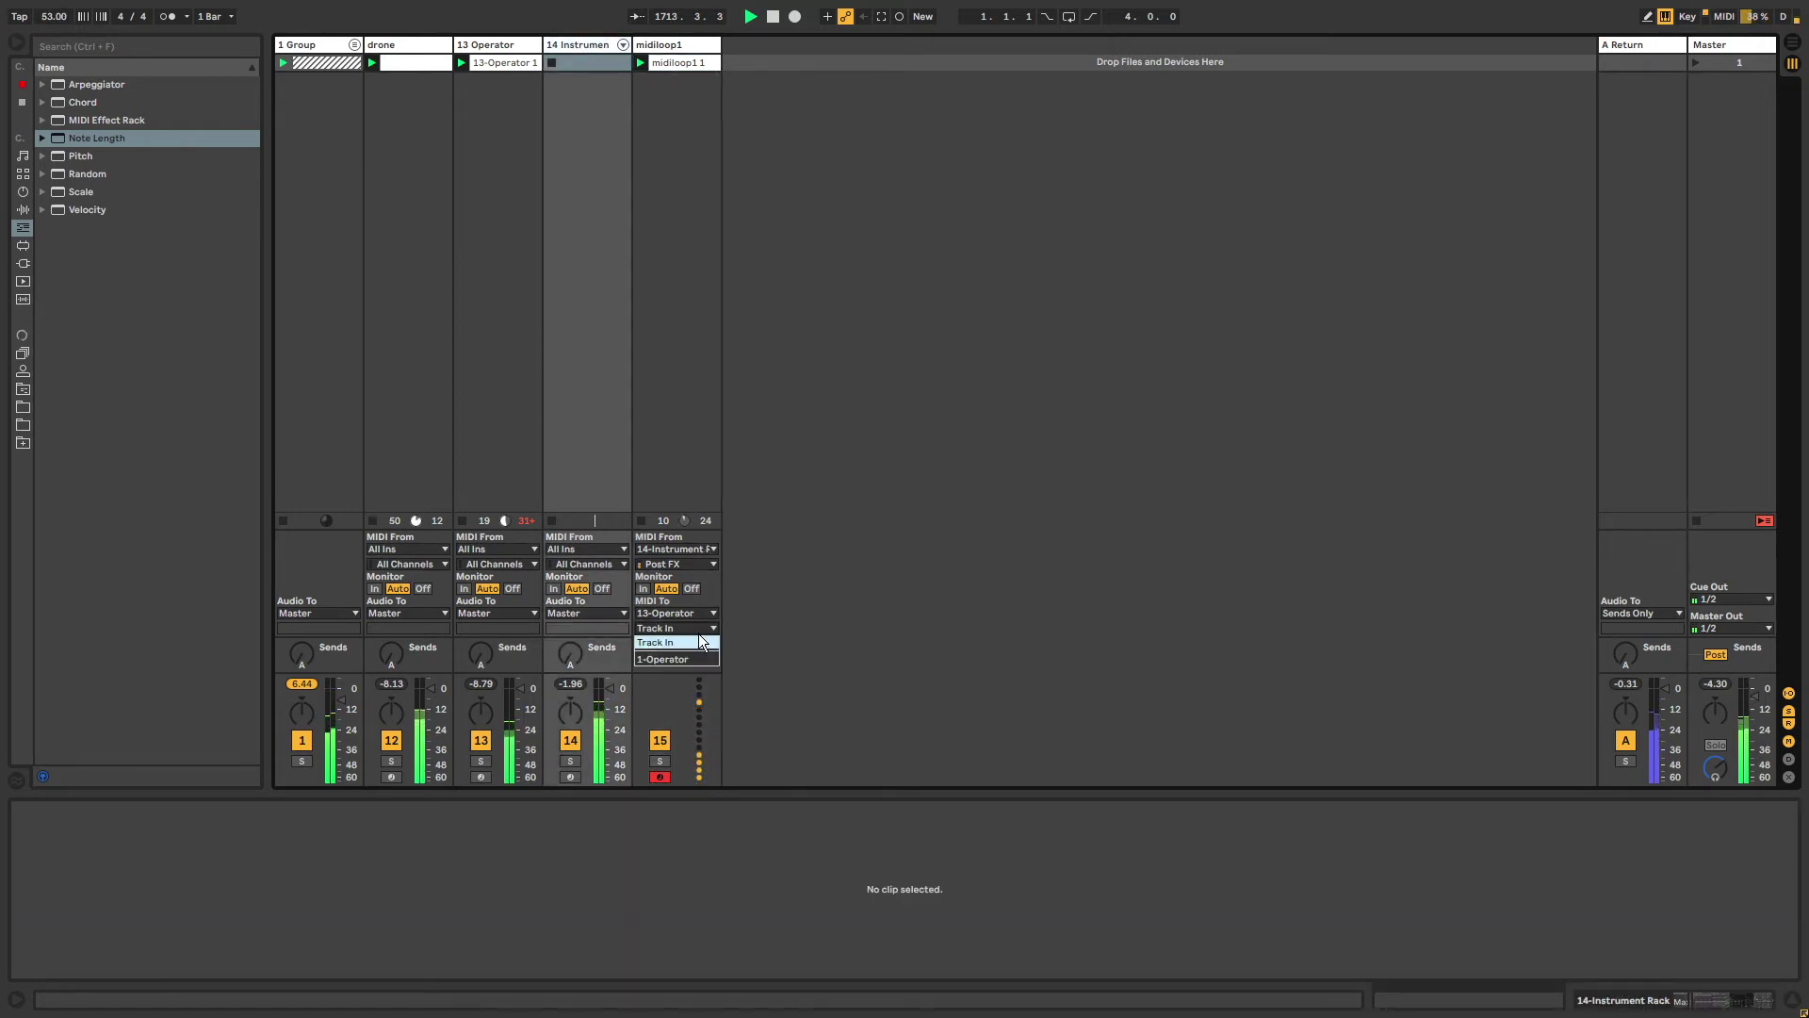
{"action": "left_click", "coordinate": [580, 47]}
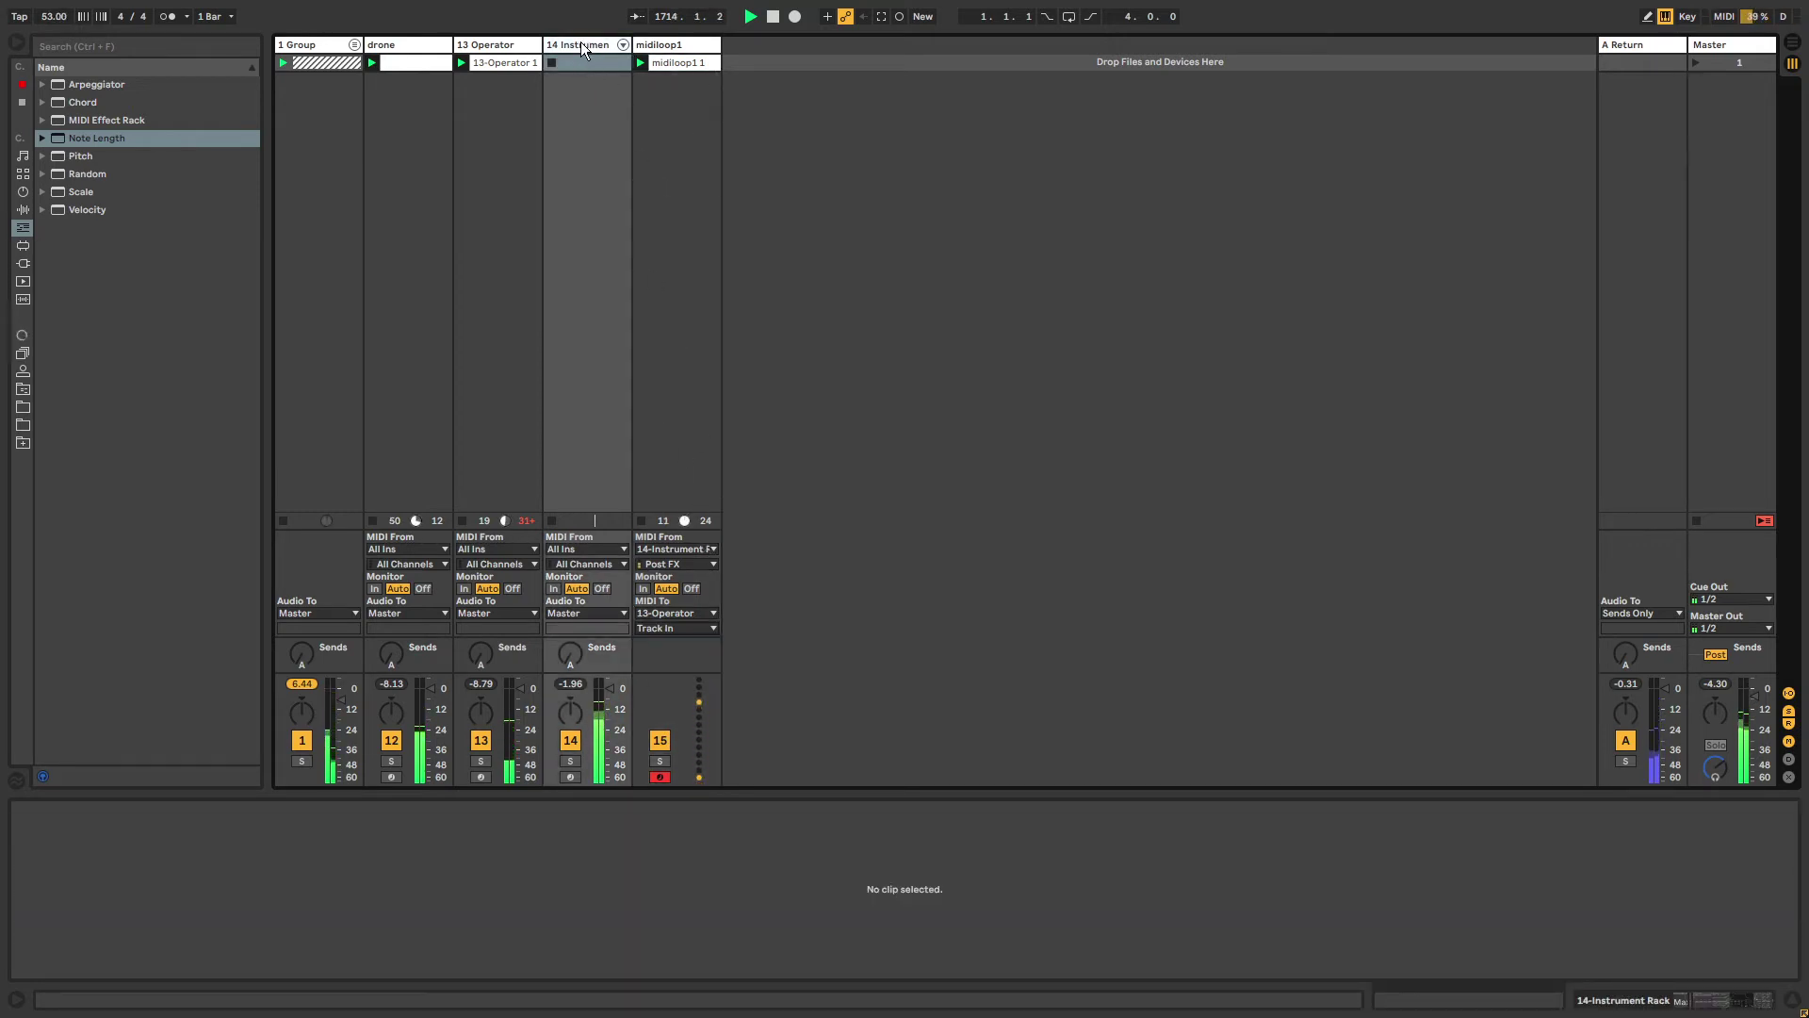
{"action": "left_click", "coordinate": [585, 48]}
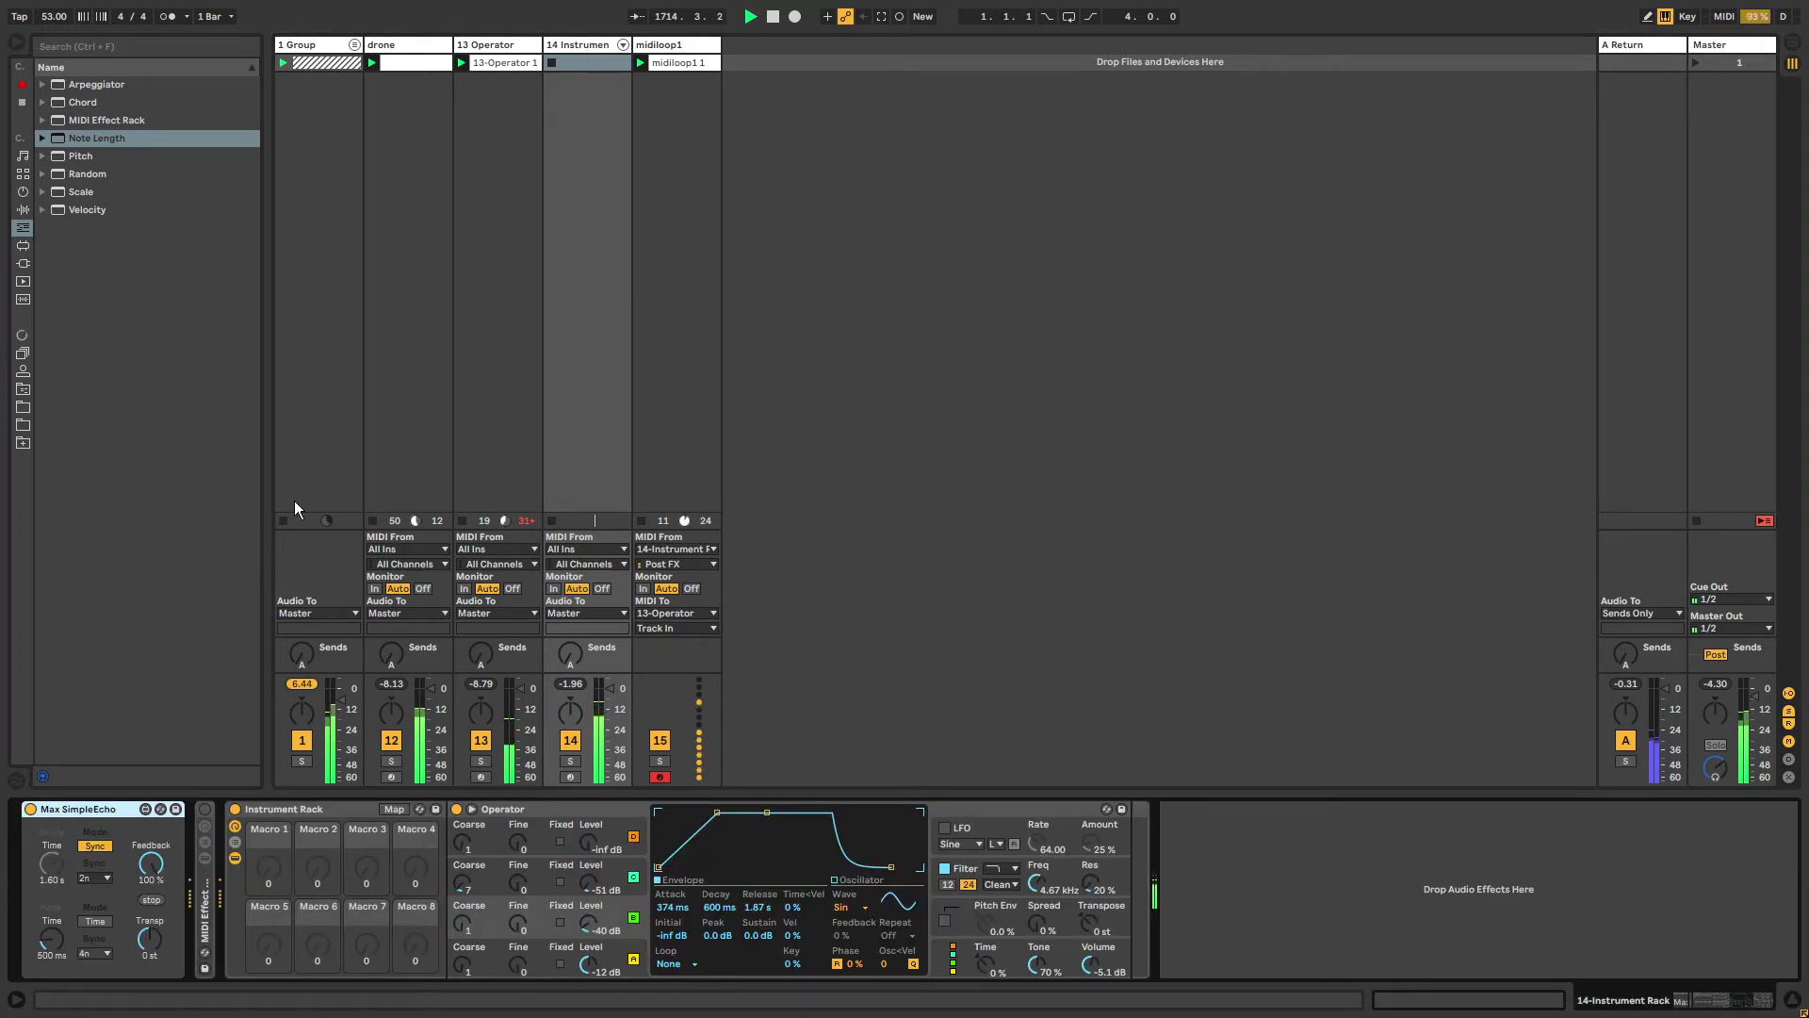
Switch off Max SimpleEcho and route midiloop1's MIDI output to 14-Instrument Rack, with that track's monitoring set to In.
{"action": "left_click", "coordinate": [30, 809]}
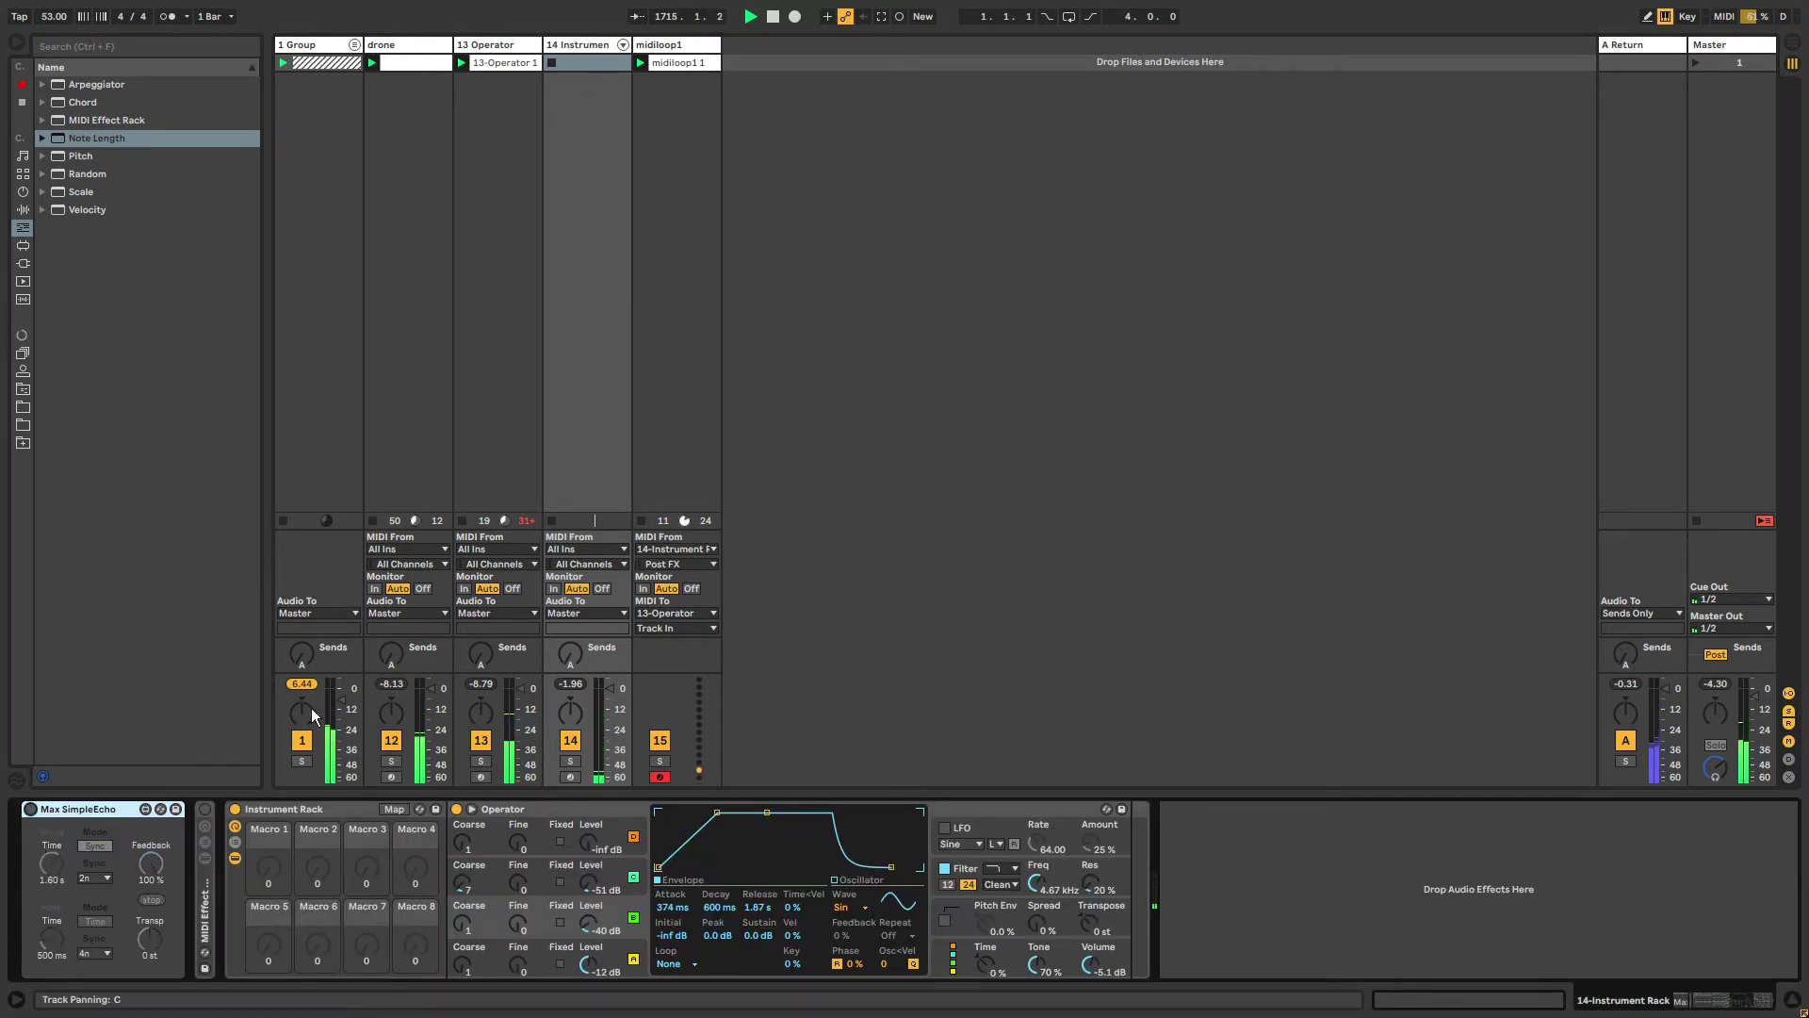
{"action": "left_click", "coordinate": [554, 589]}
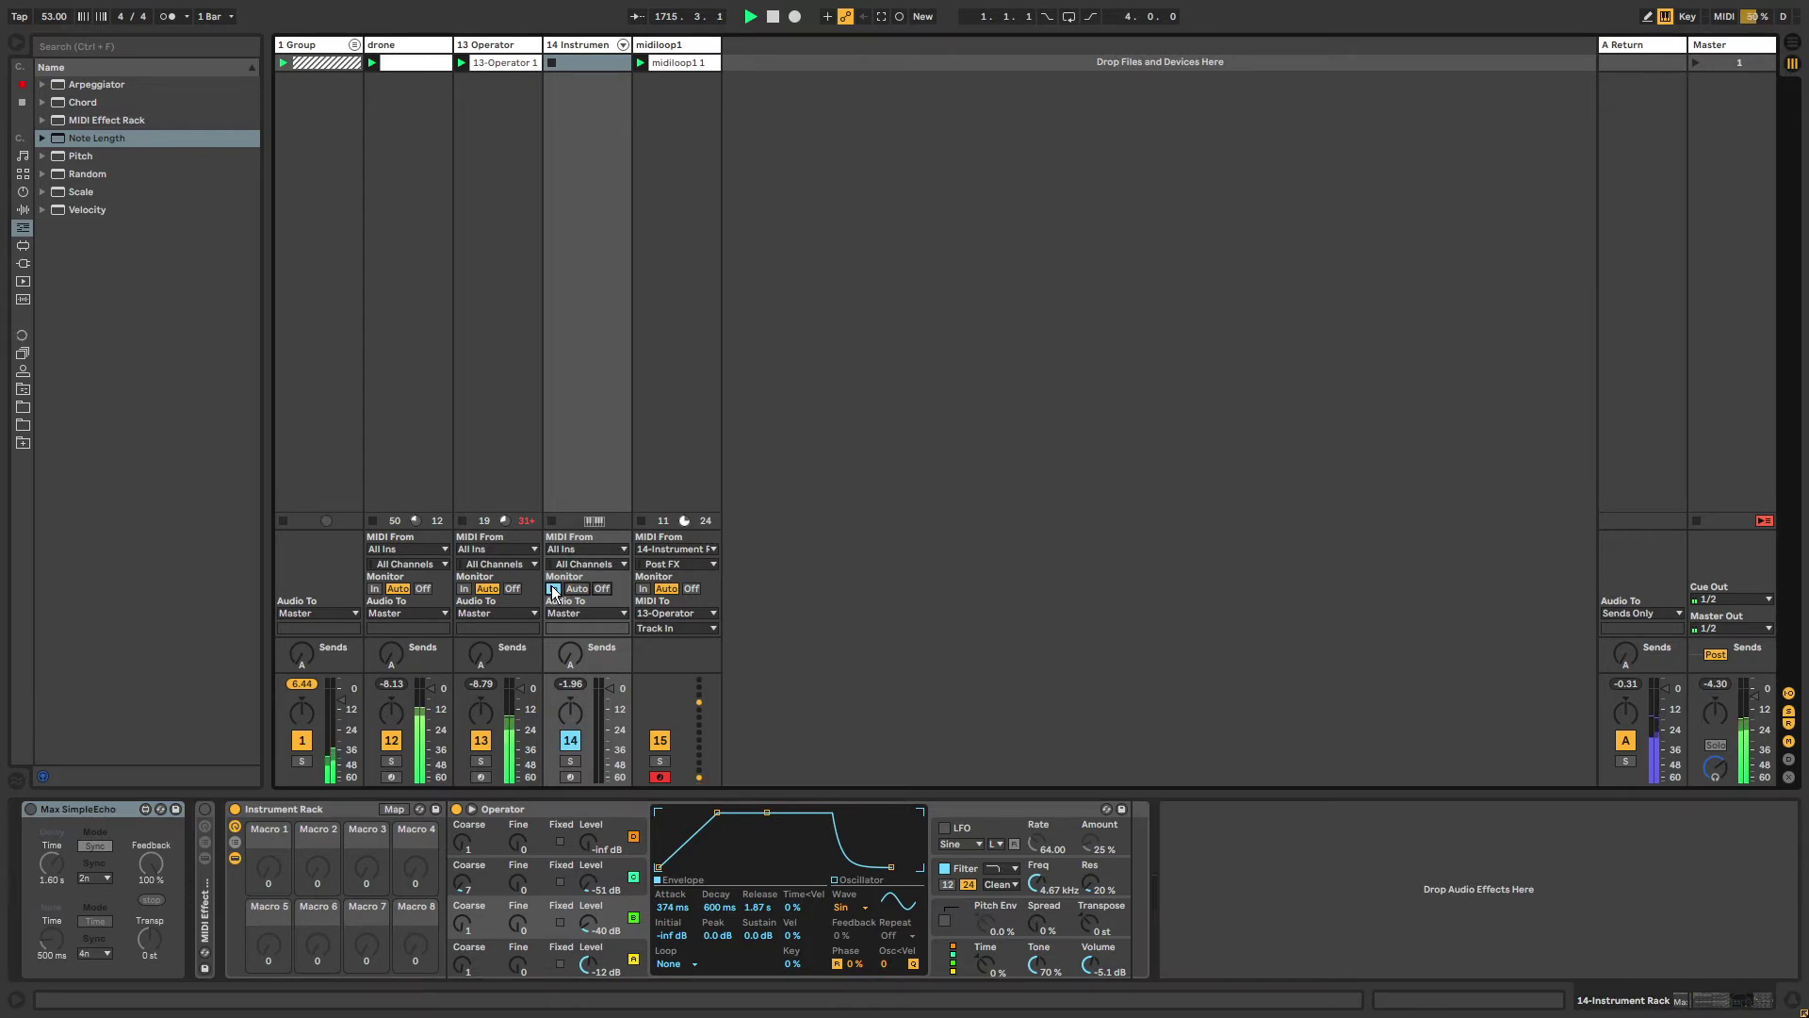
{"action": "left_click", "coordinate": [689, 614]}
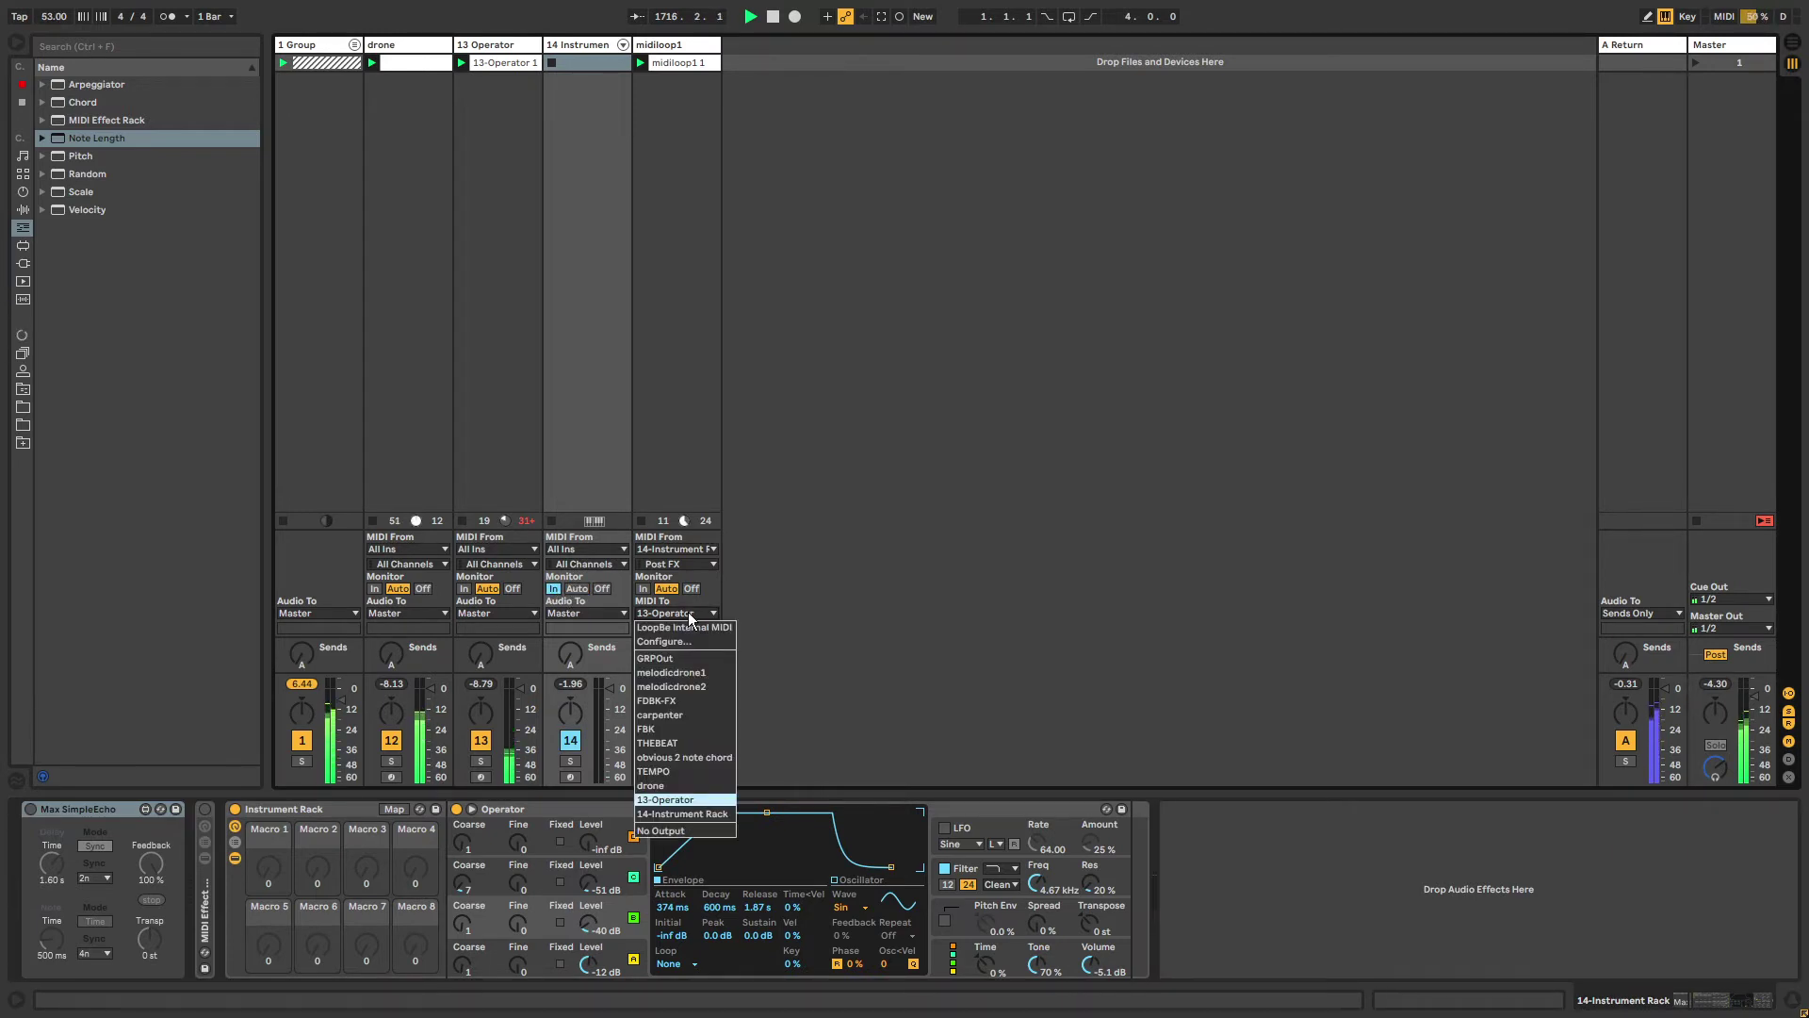
{"action": "left_click", "coordinate": [703, 816]}
{"action": "left_click", "coordinate": [577, 588]}
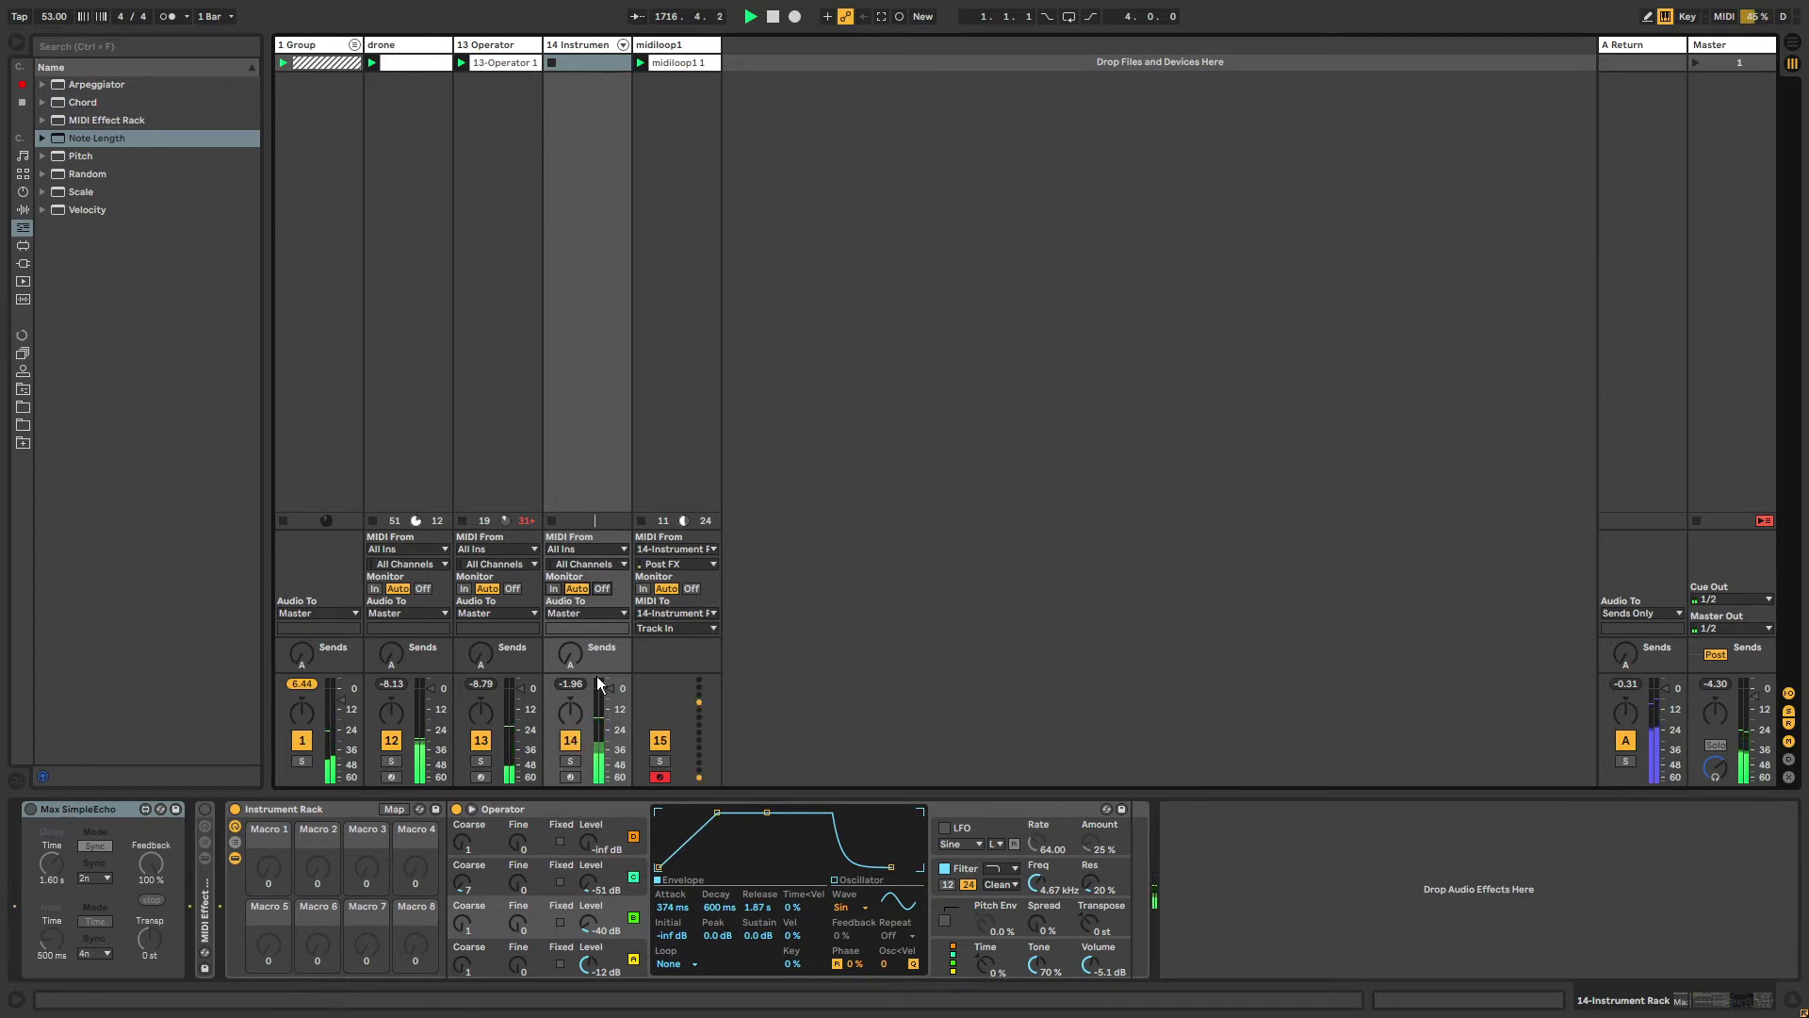
{"action": "left_click", "coordinate": [554, 588]}
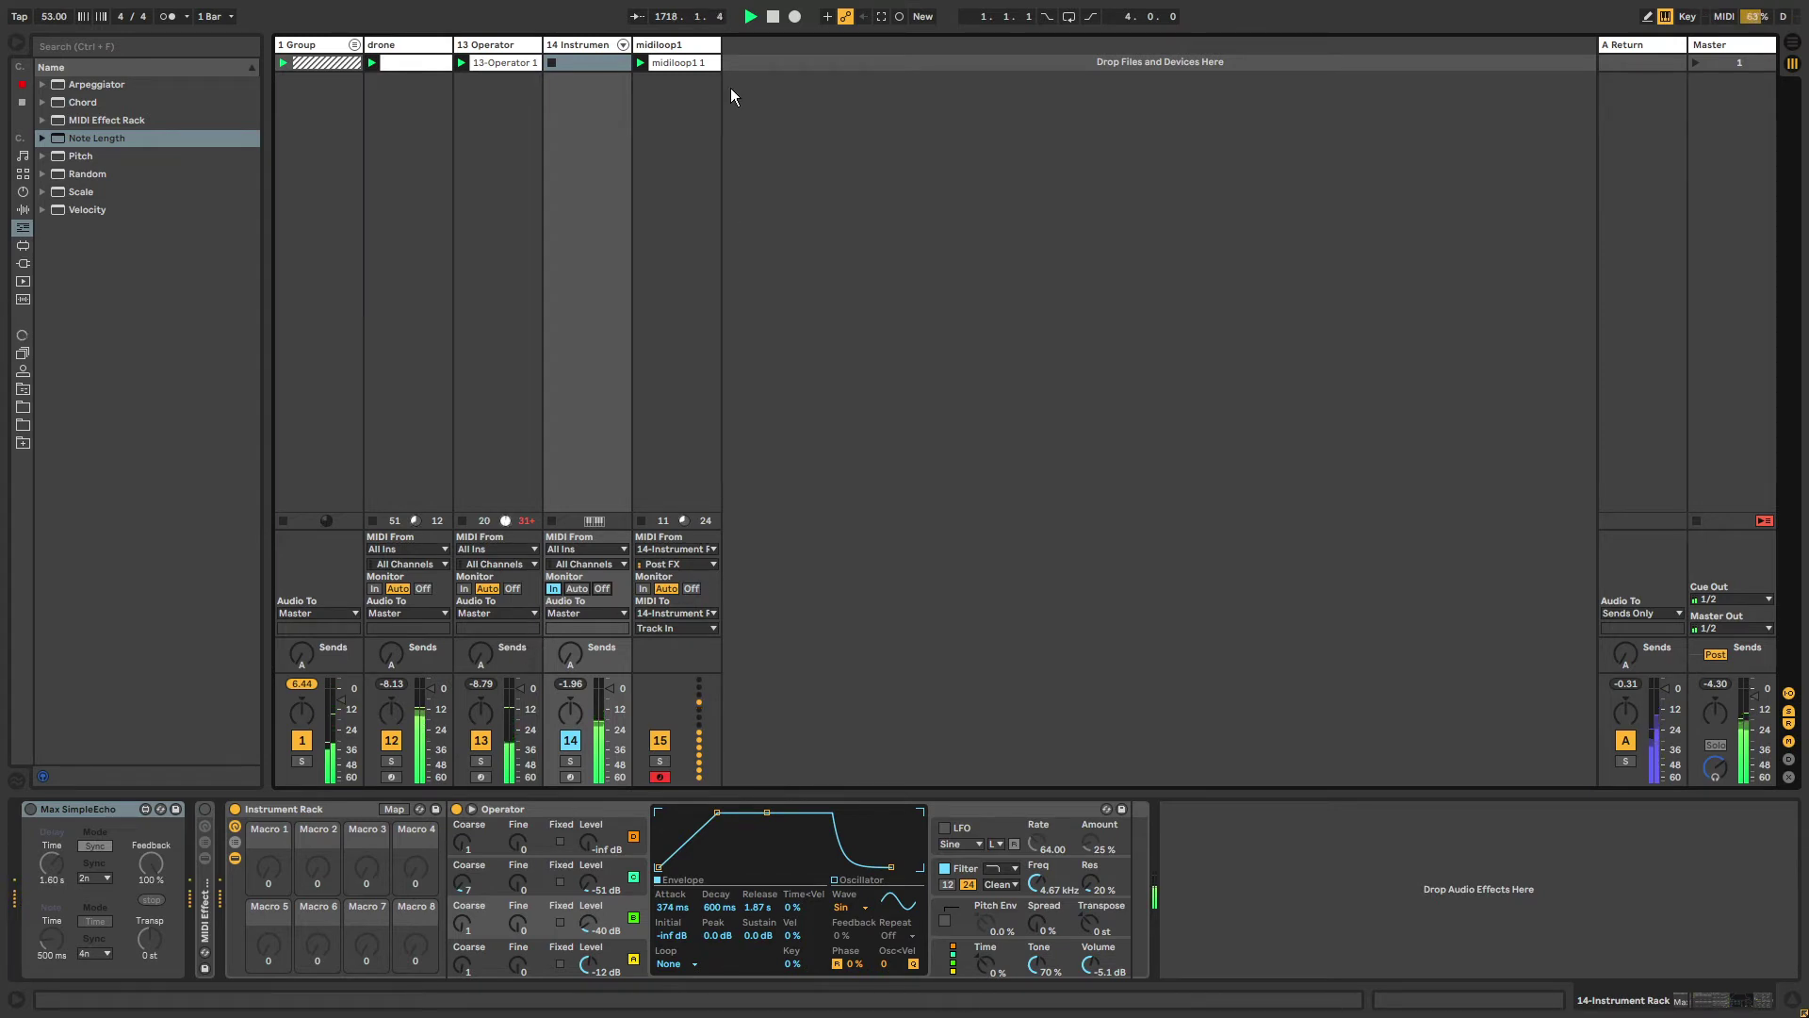
Open the midiloop1 clip and set the midiloop1 track's monitoring to Off.
{"action": "left_click", "coordinate": [696, 64]}
{"action": "left_click", "coordinate": [695, 64]}
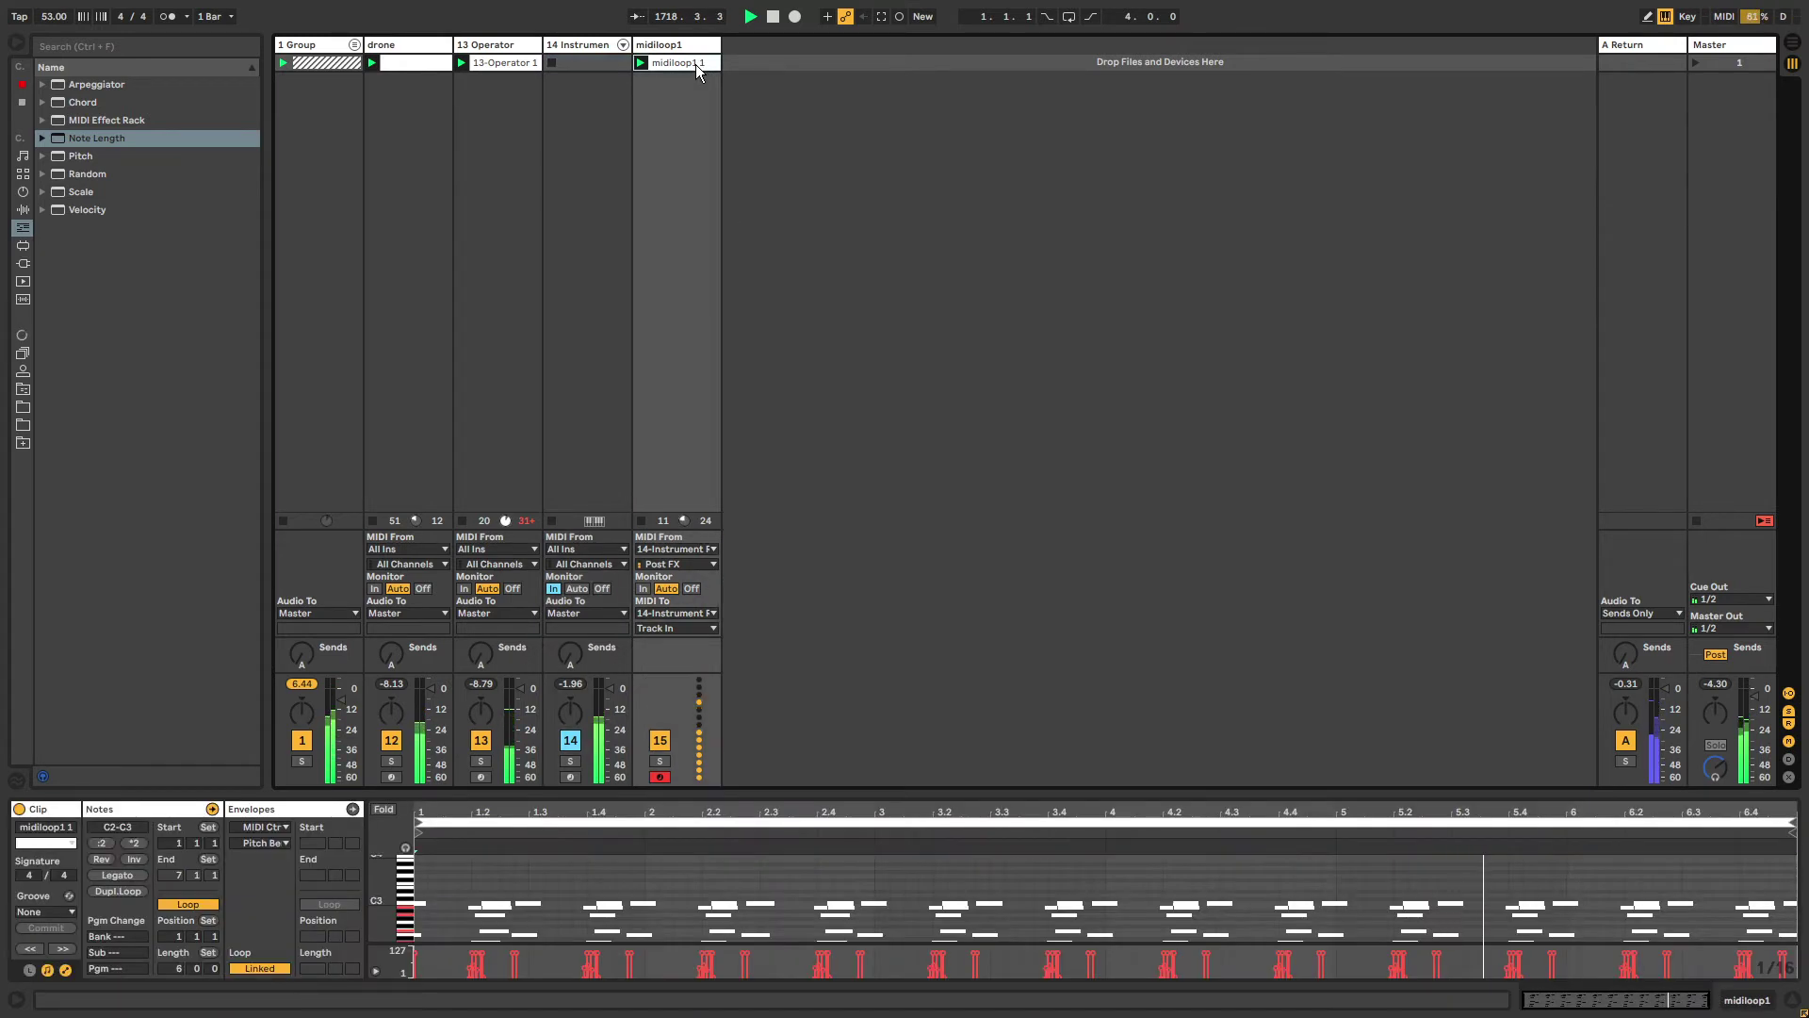
{"action": "left_click", "coordinate": [684, 47]}
{"action": "left_click", "coordinate": [82, 889]}
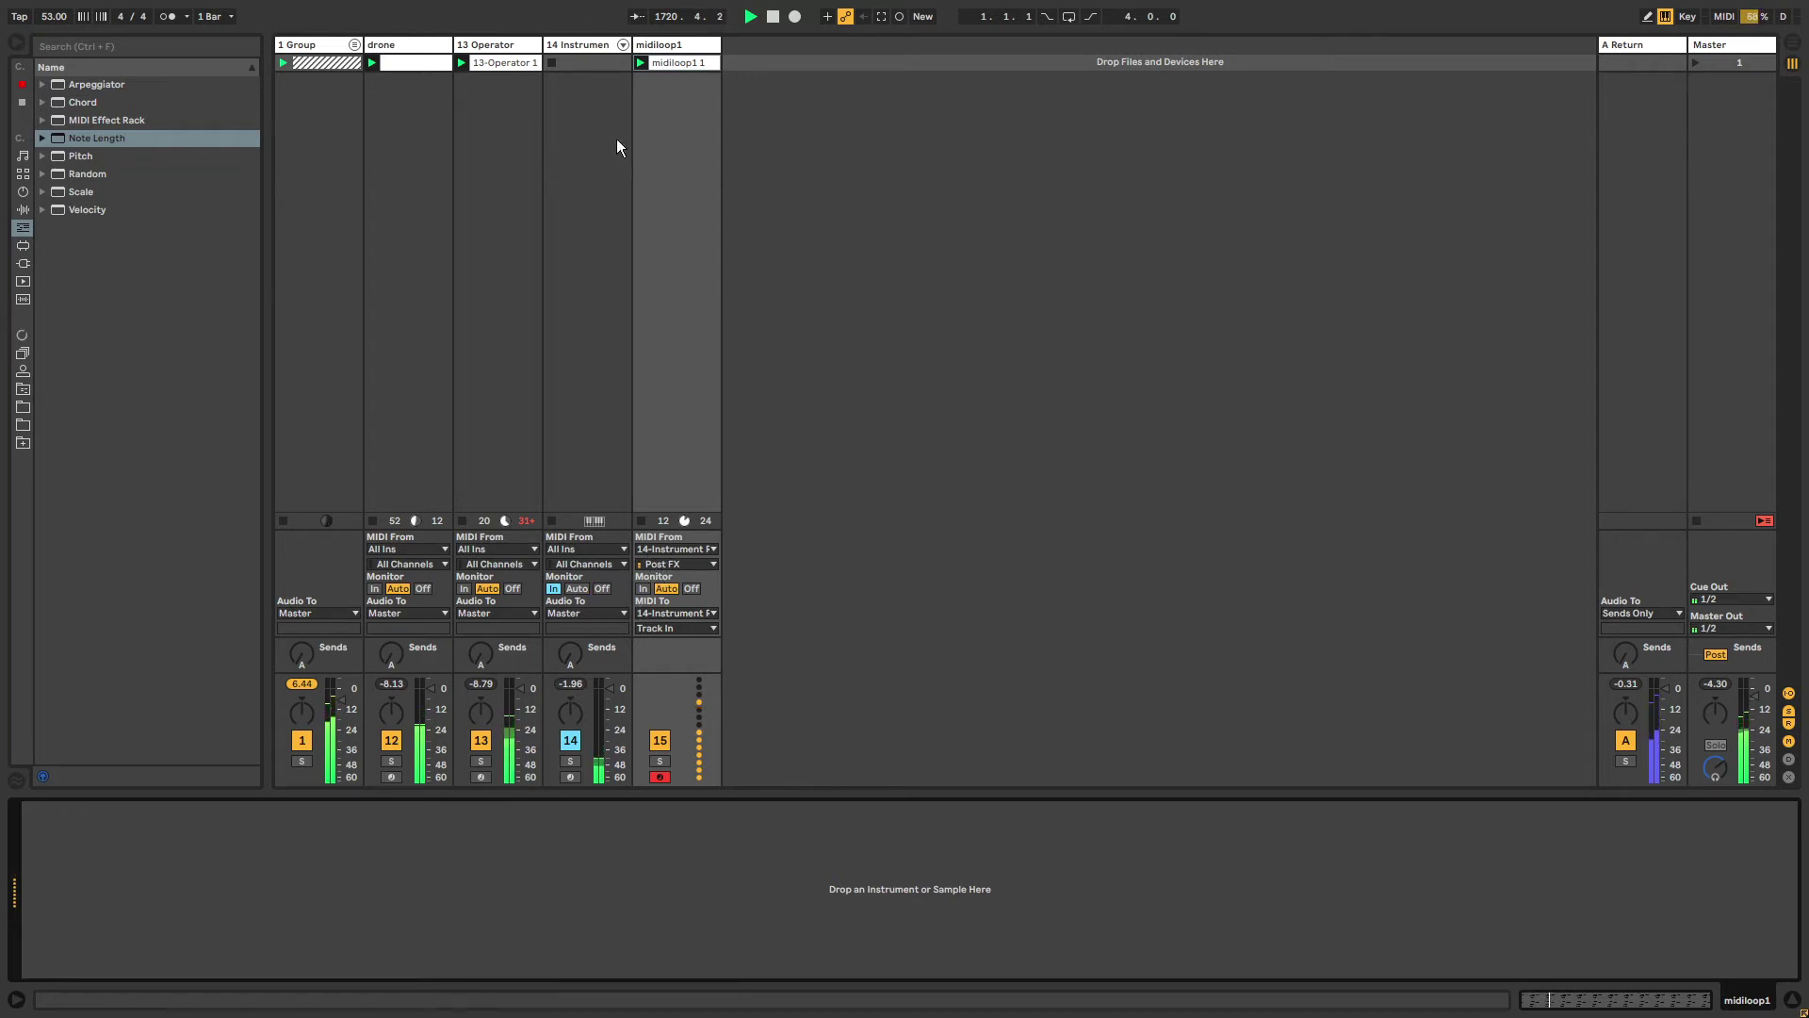
{"action": "left_click", "coordinate": [688, 588]}
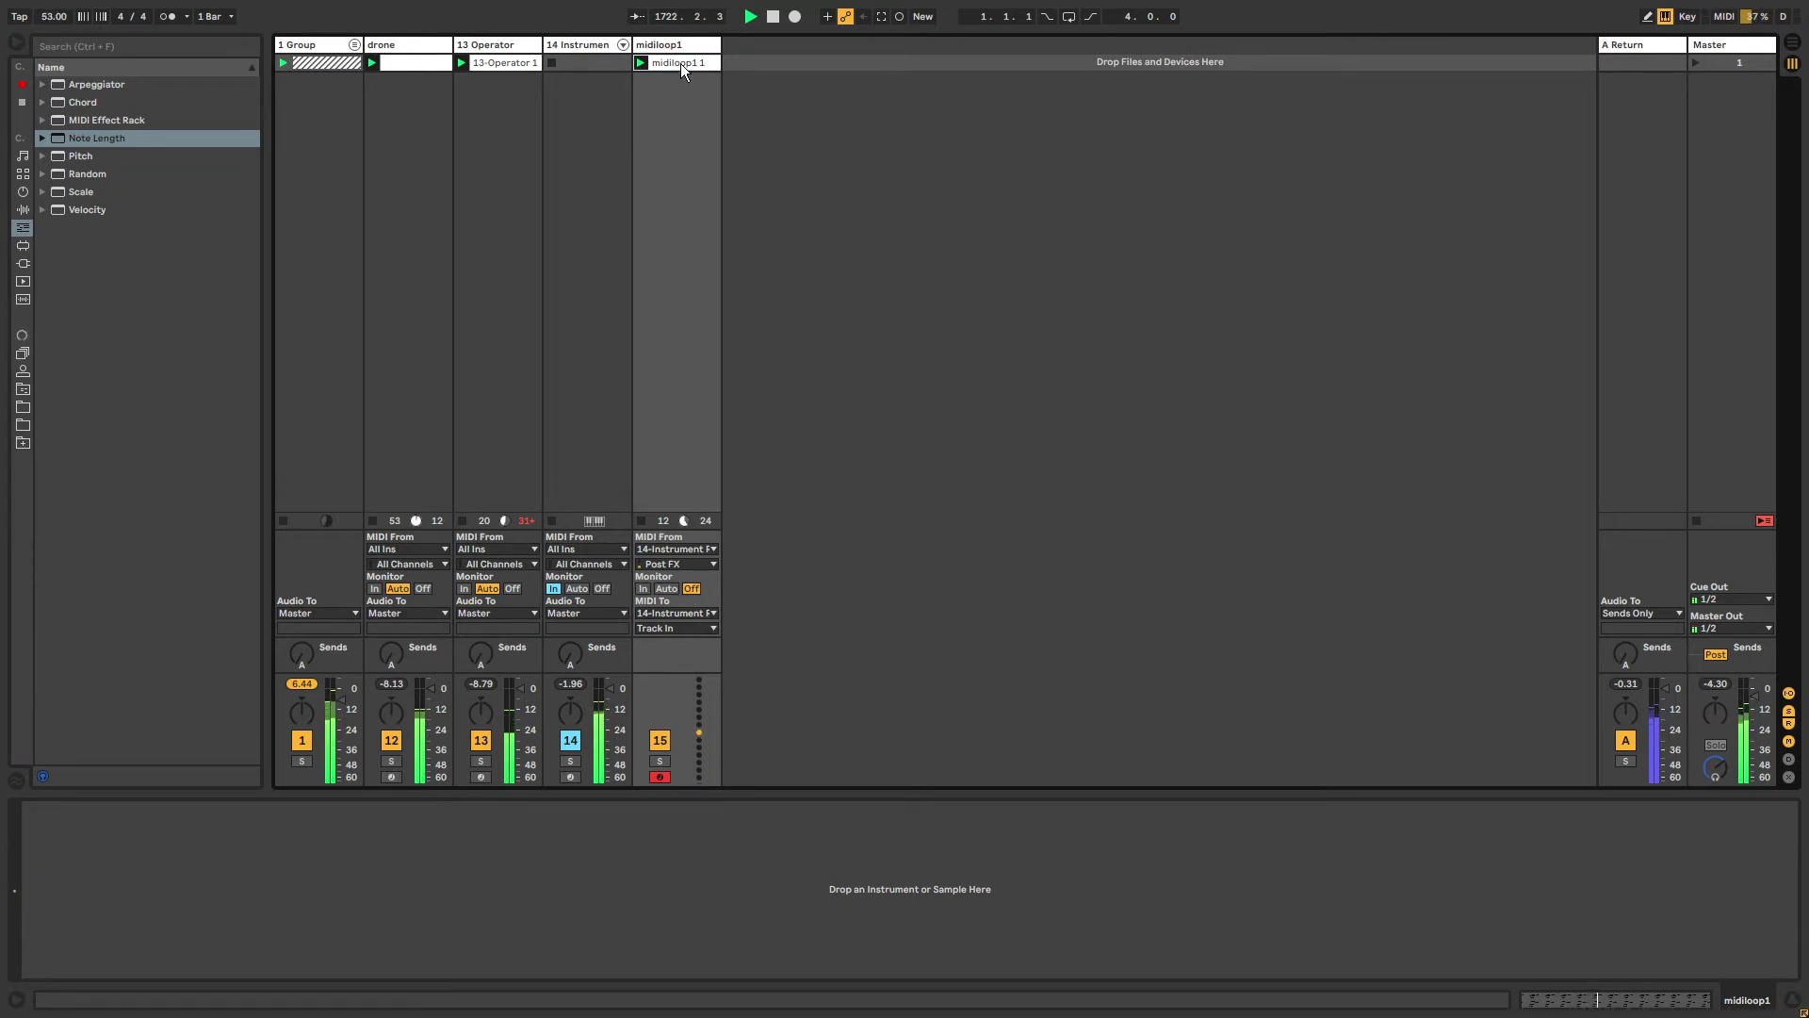
Compare the device chains of midiloop1 and 14-Instrument Rack, examining the Instrument Rack and Max SimpleEcho.
{"action": "left_click", "coordinate": [593, 44]}
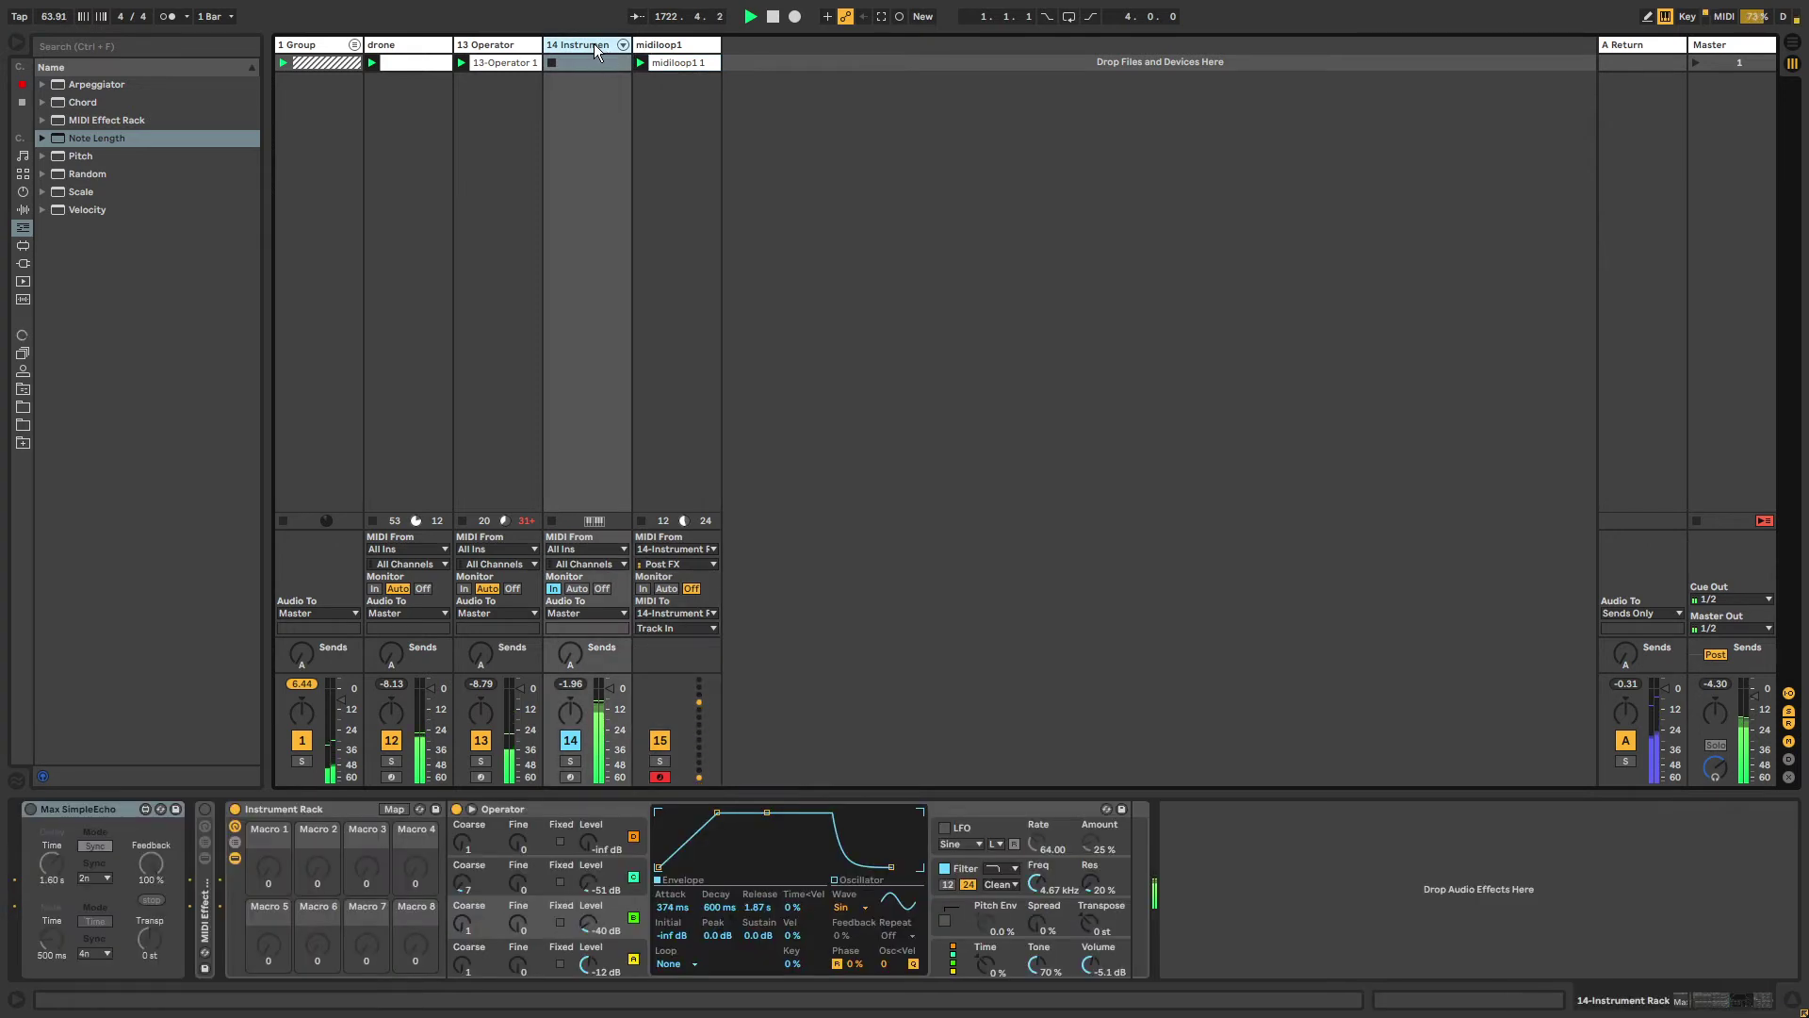
{"action": "left_click", "coordinate": [671, 45]}
{"action": "left_click", "coordinate": [607, 44]}
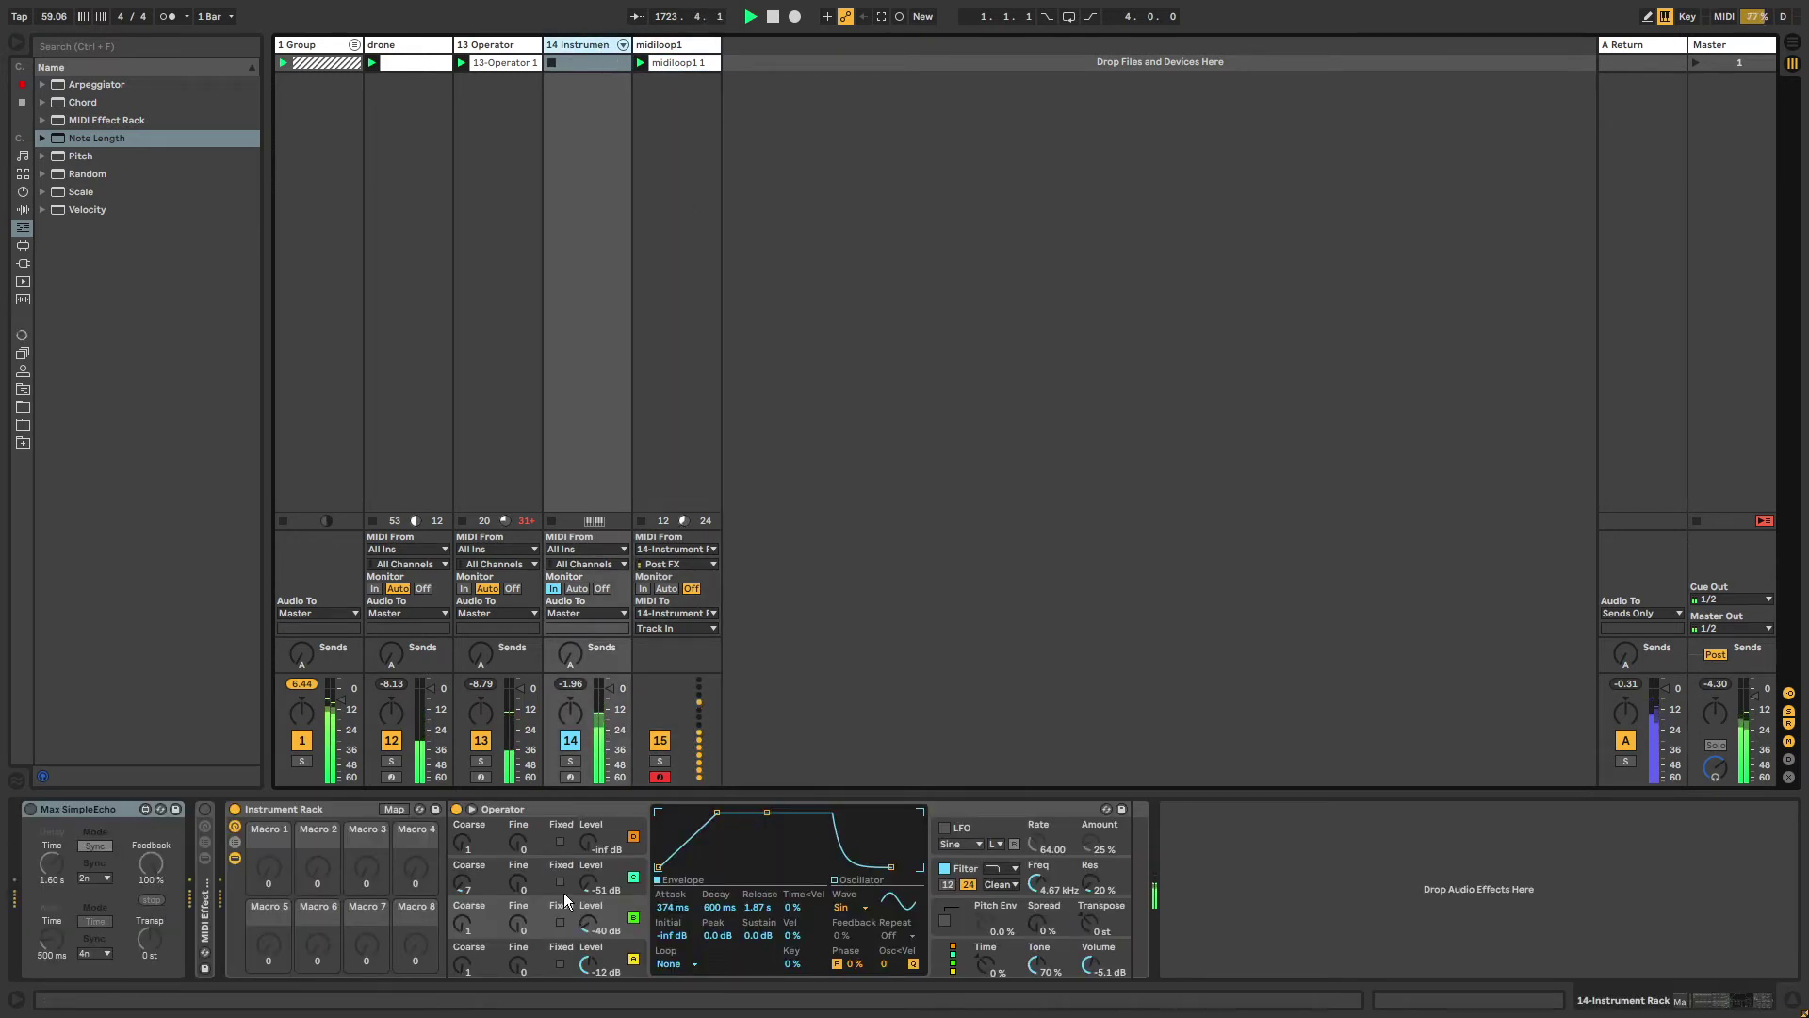
{"action": "left_click", "coordinate": [264, 808]}
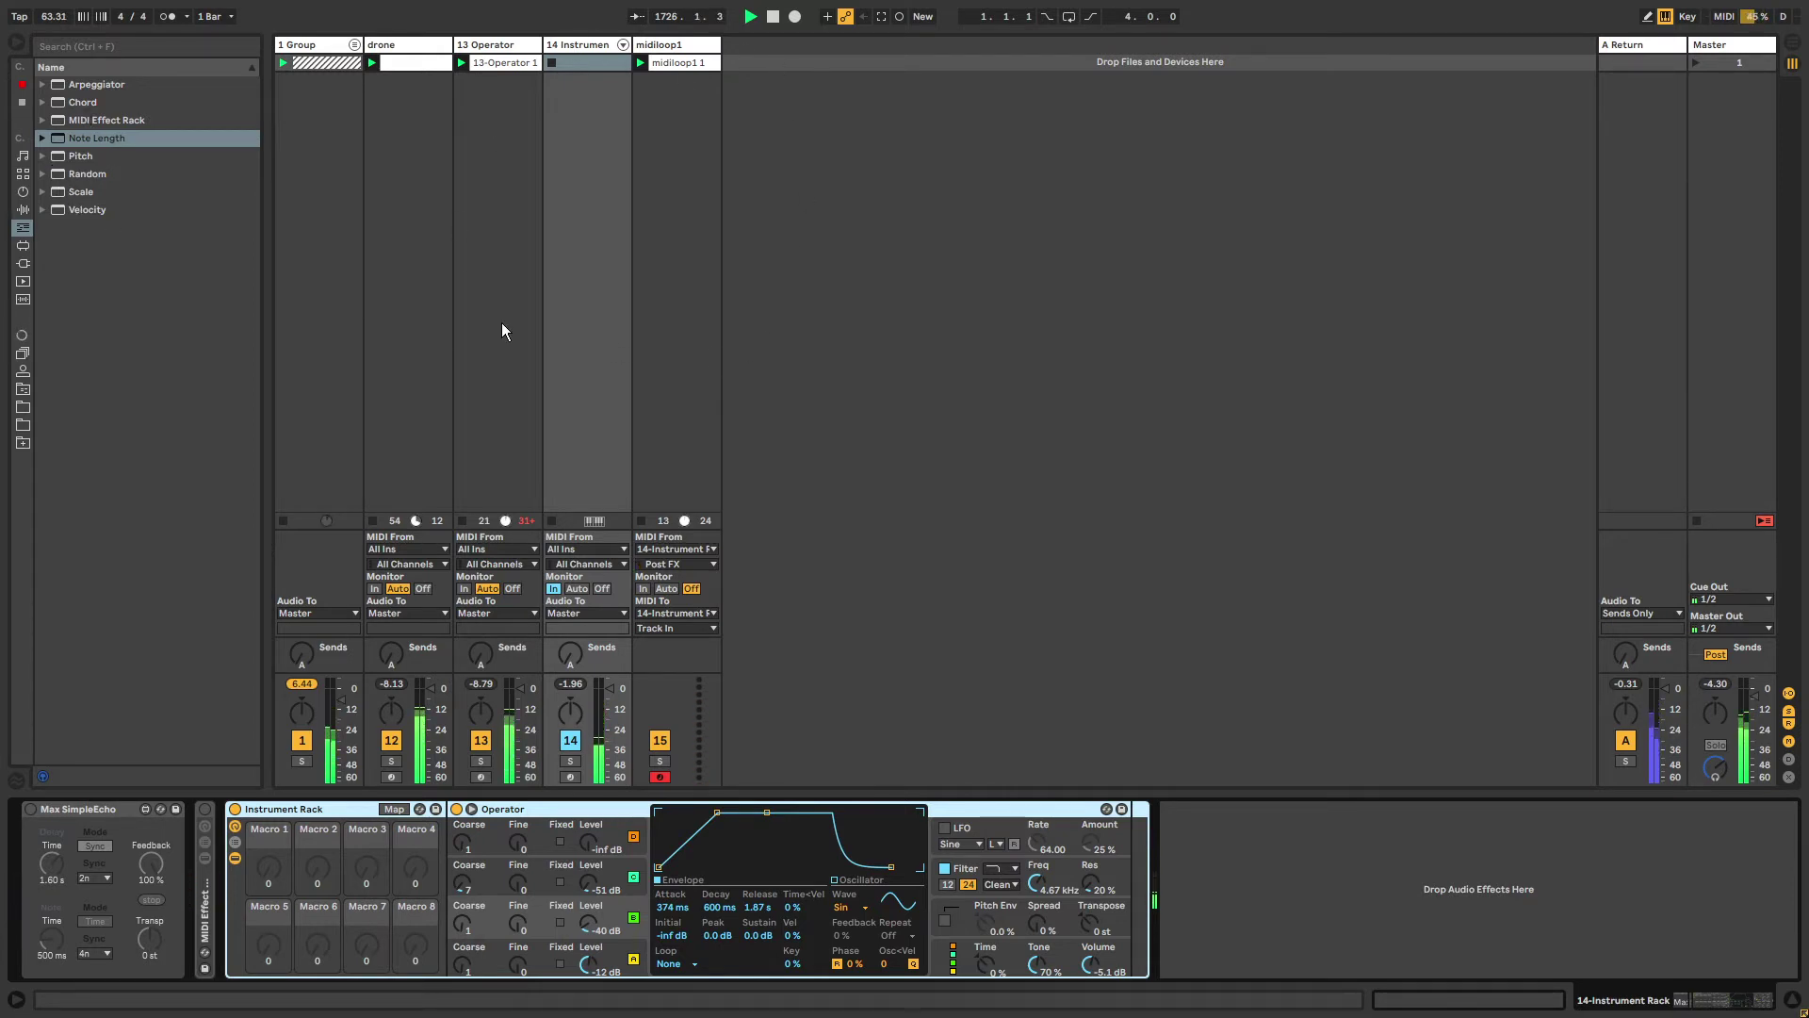
{"action": "left_click", "coordinate": [669, 43]}
{"action": "left_click", "coordinate": [596, 45]}
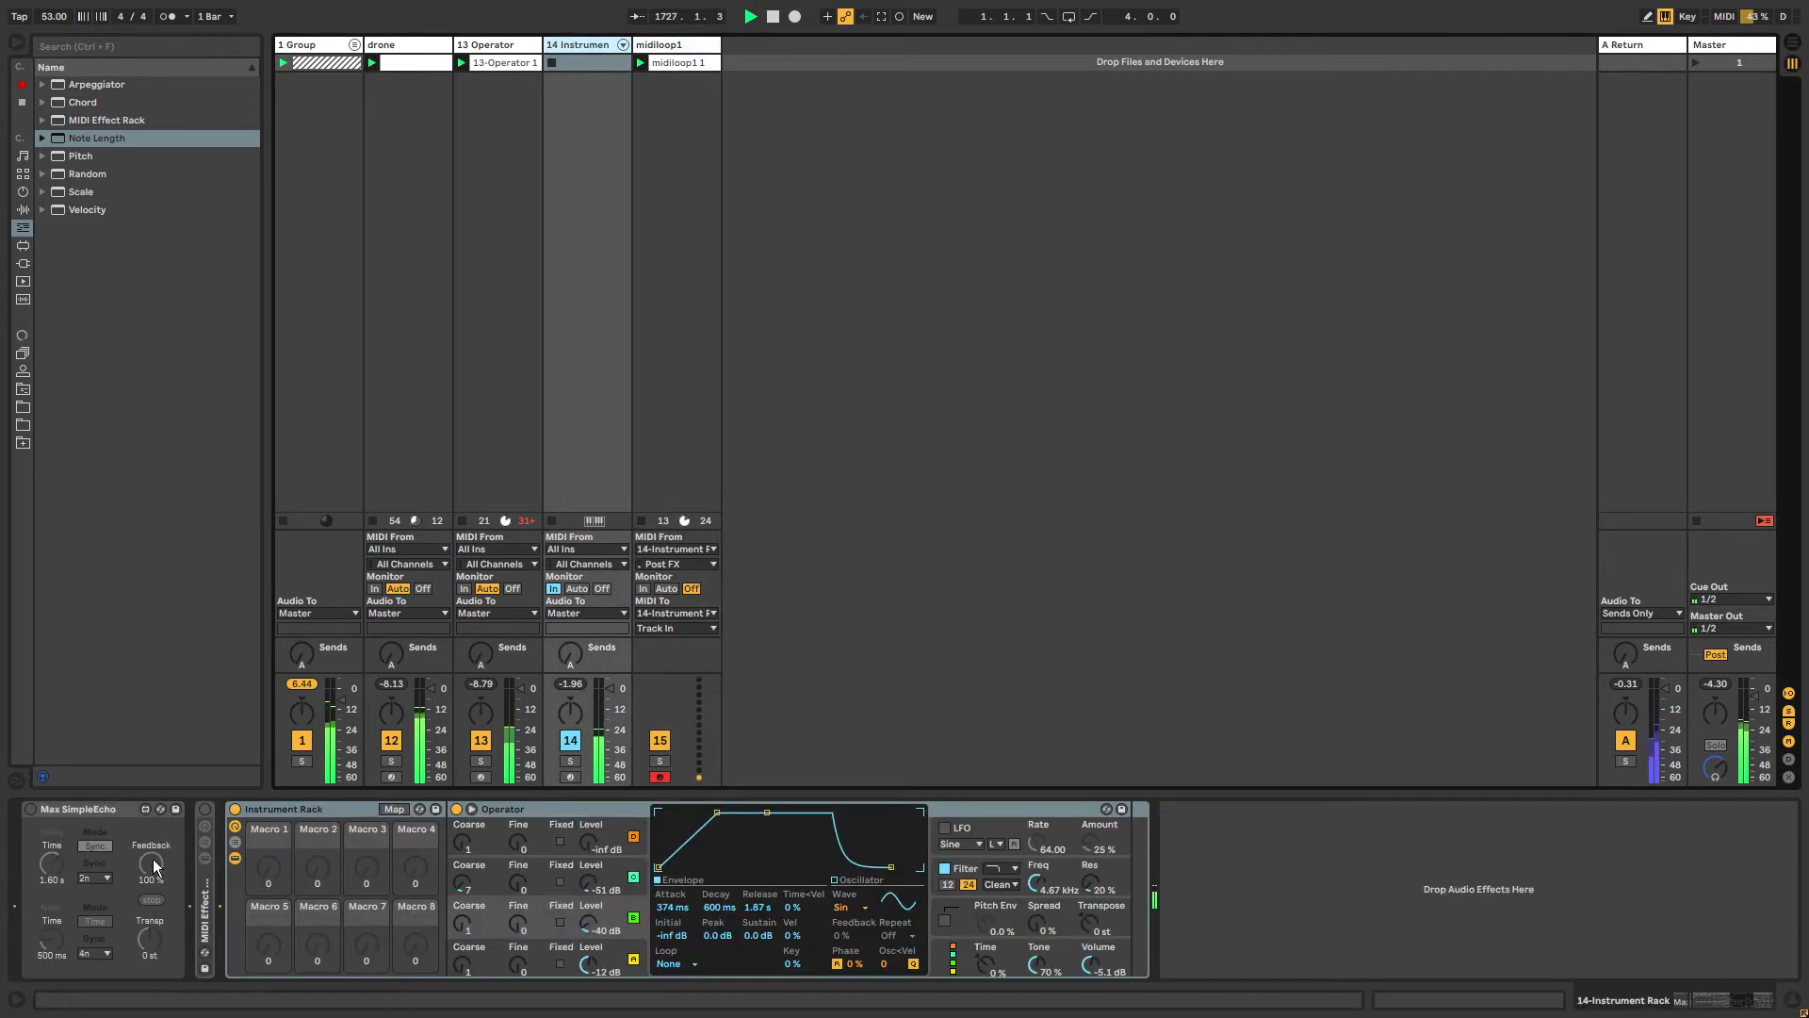
{"action": "left_click", "coordinate": [77, 810]}
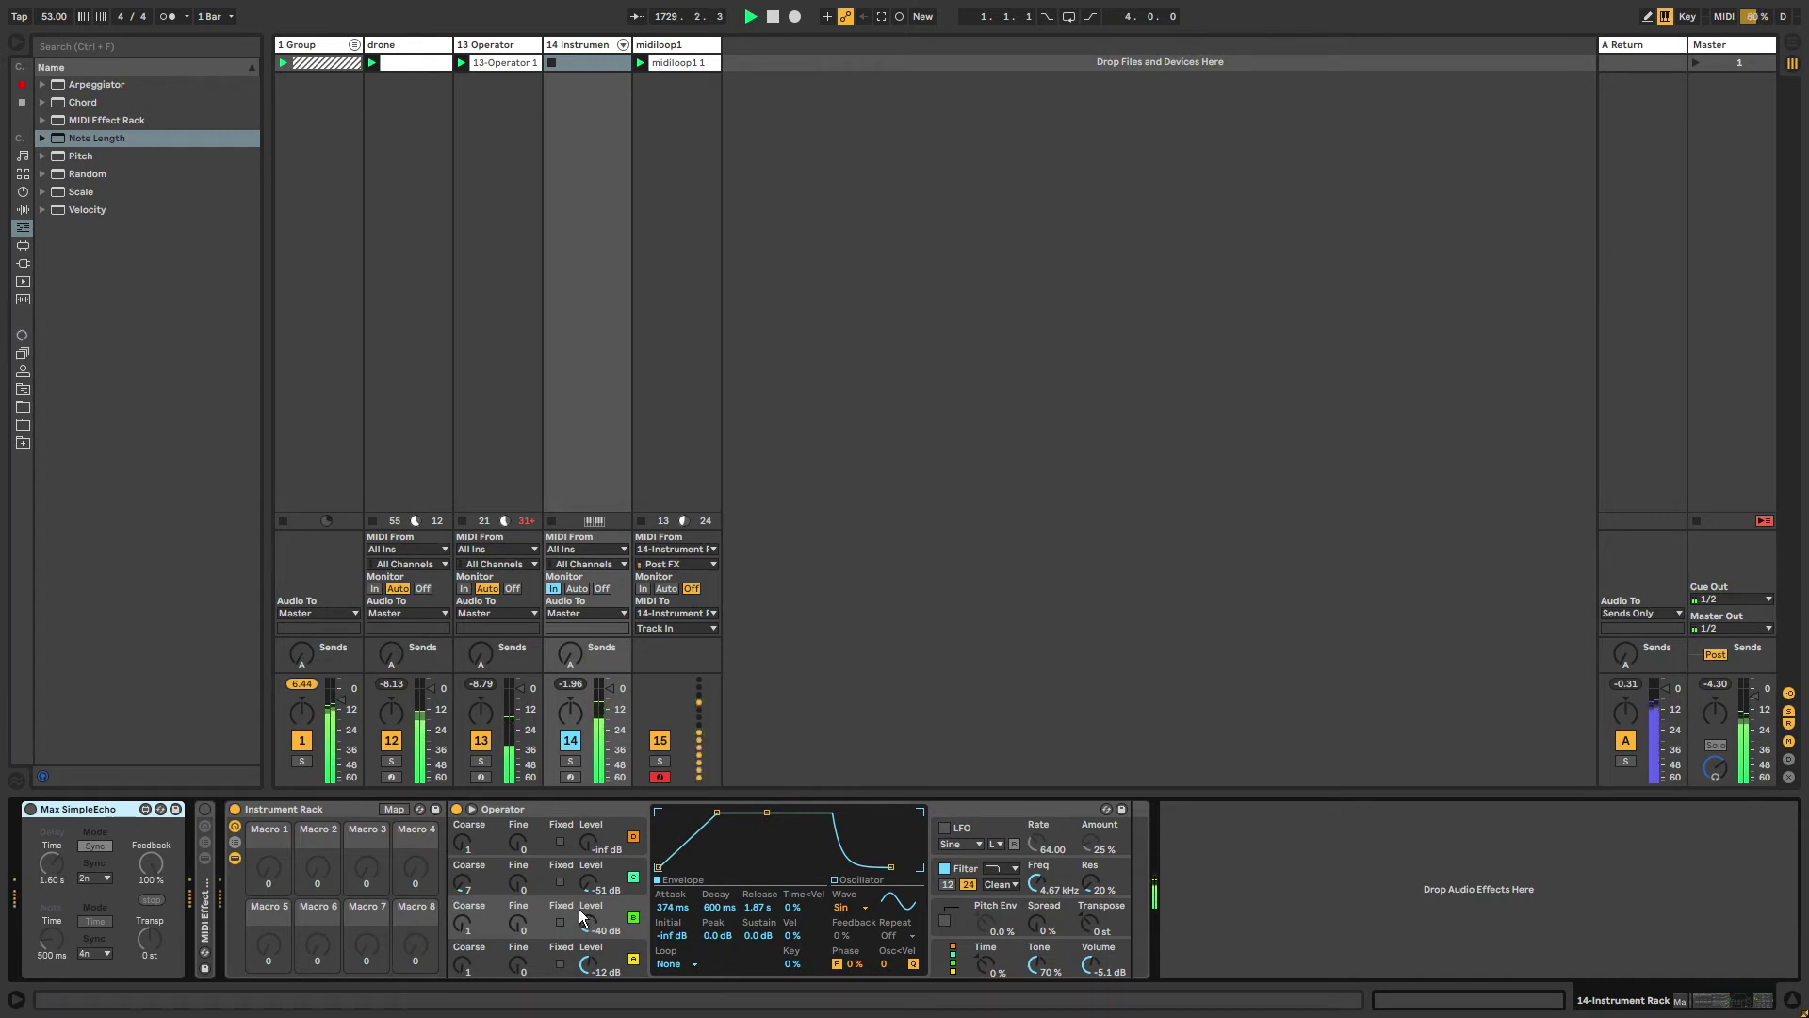
Raise the level of Operator's oscillator B to -20 dB and stop the midiloop1 clip.
{"action": "left_click_drag", "start_coordinate": [588, 925], "coordinate": [588, 916]}
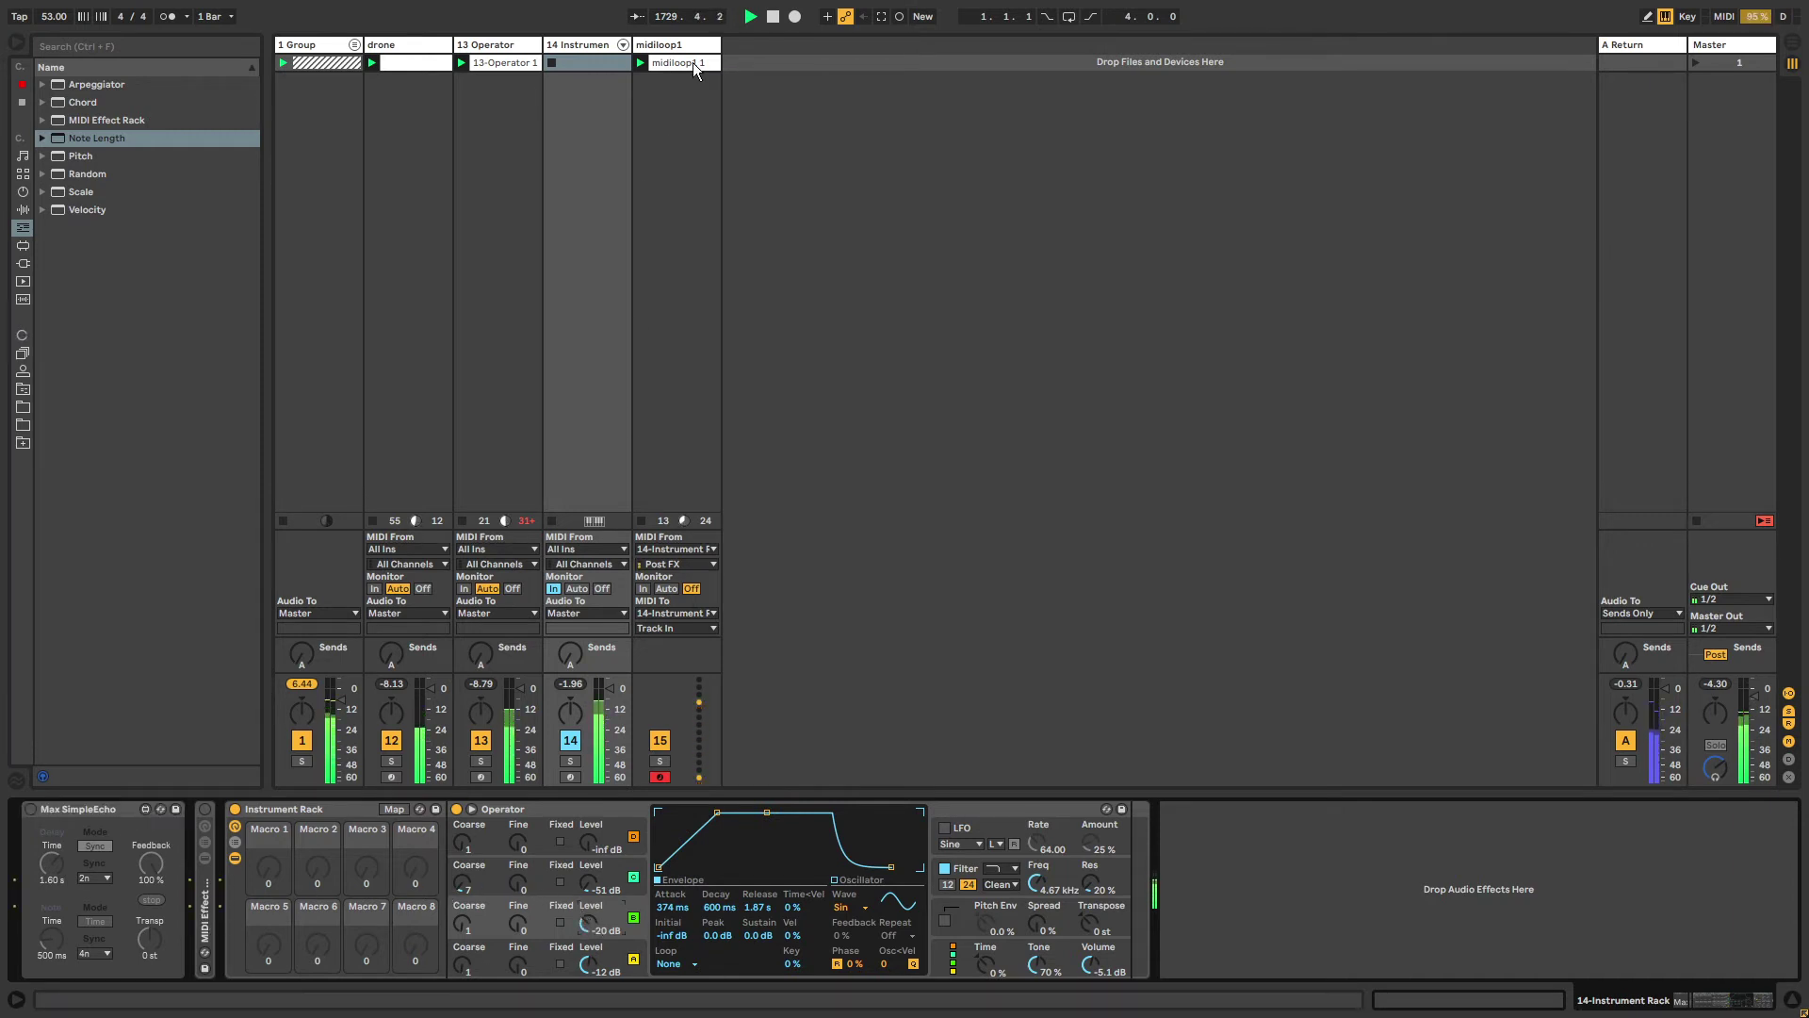
{"action": "double_click", "coordinate": [693, 62]}
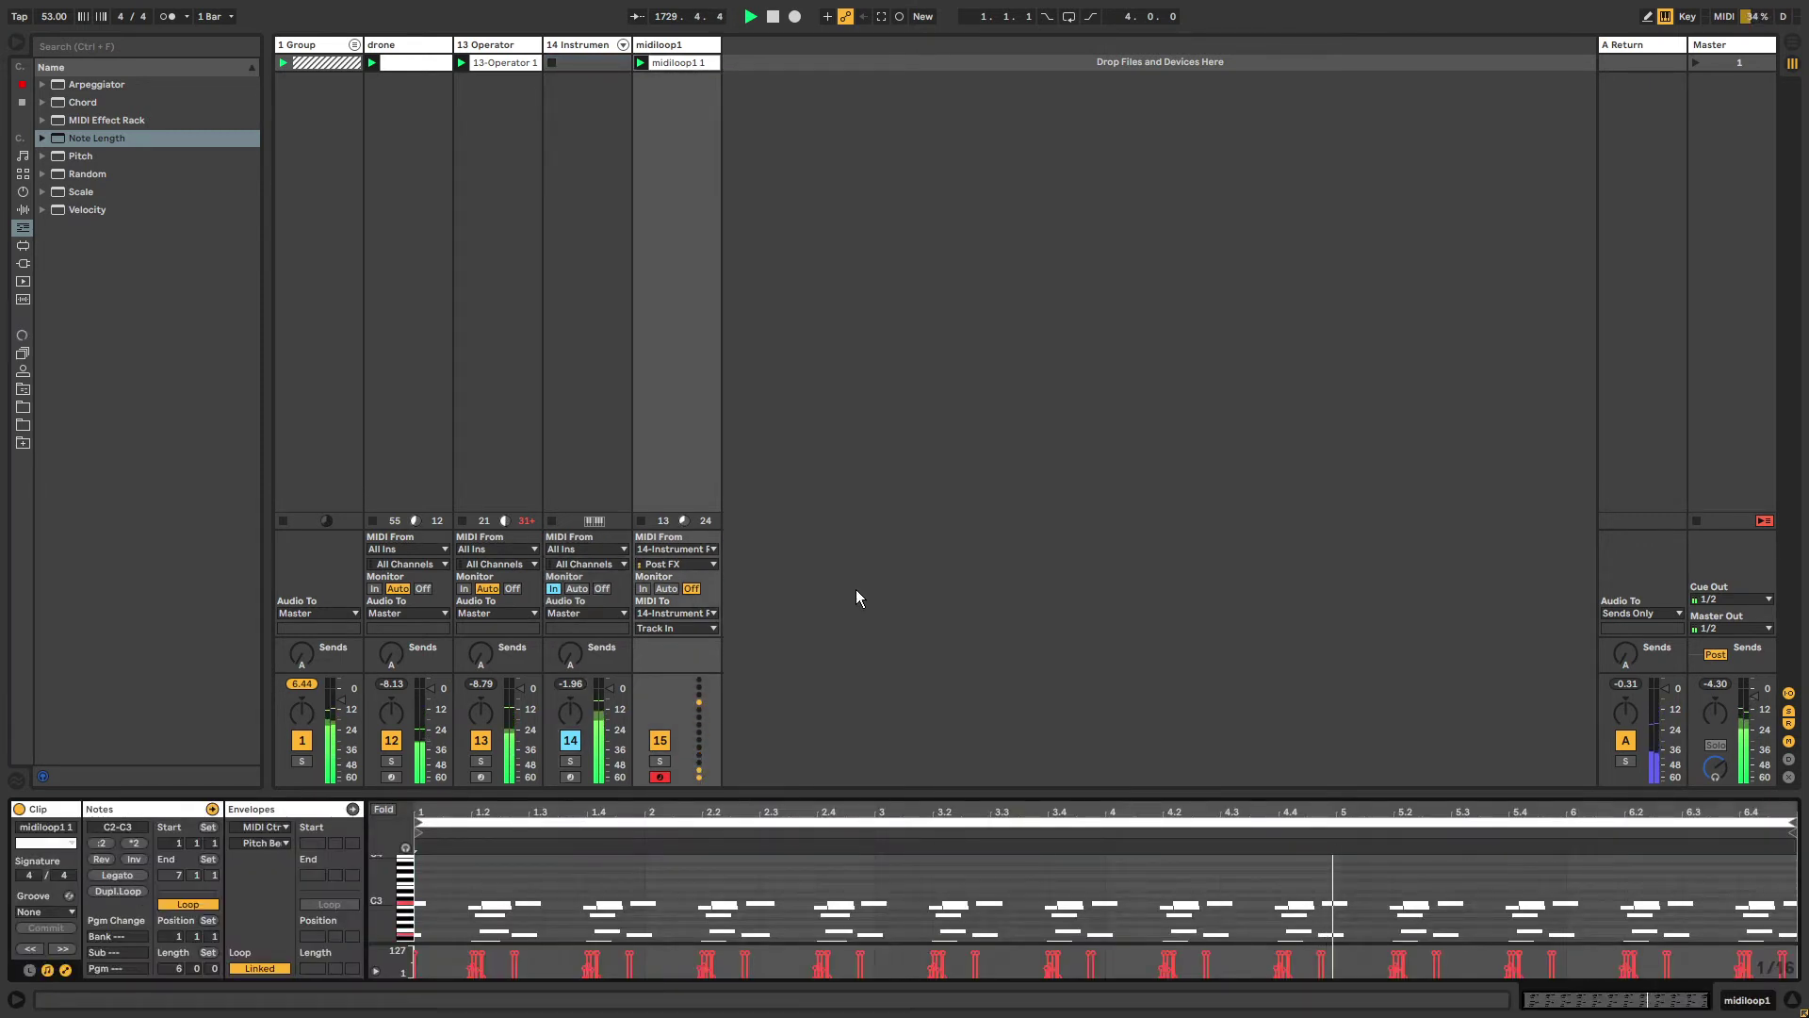
{"action": "left_click", "coordinate": [575, 45]}
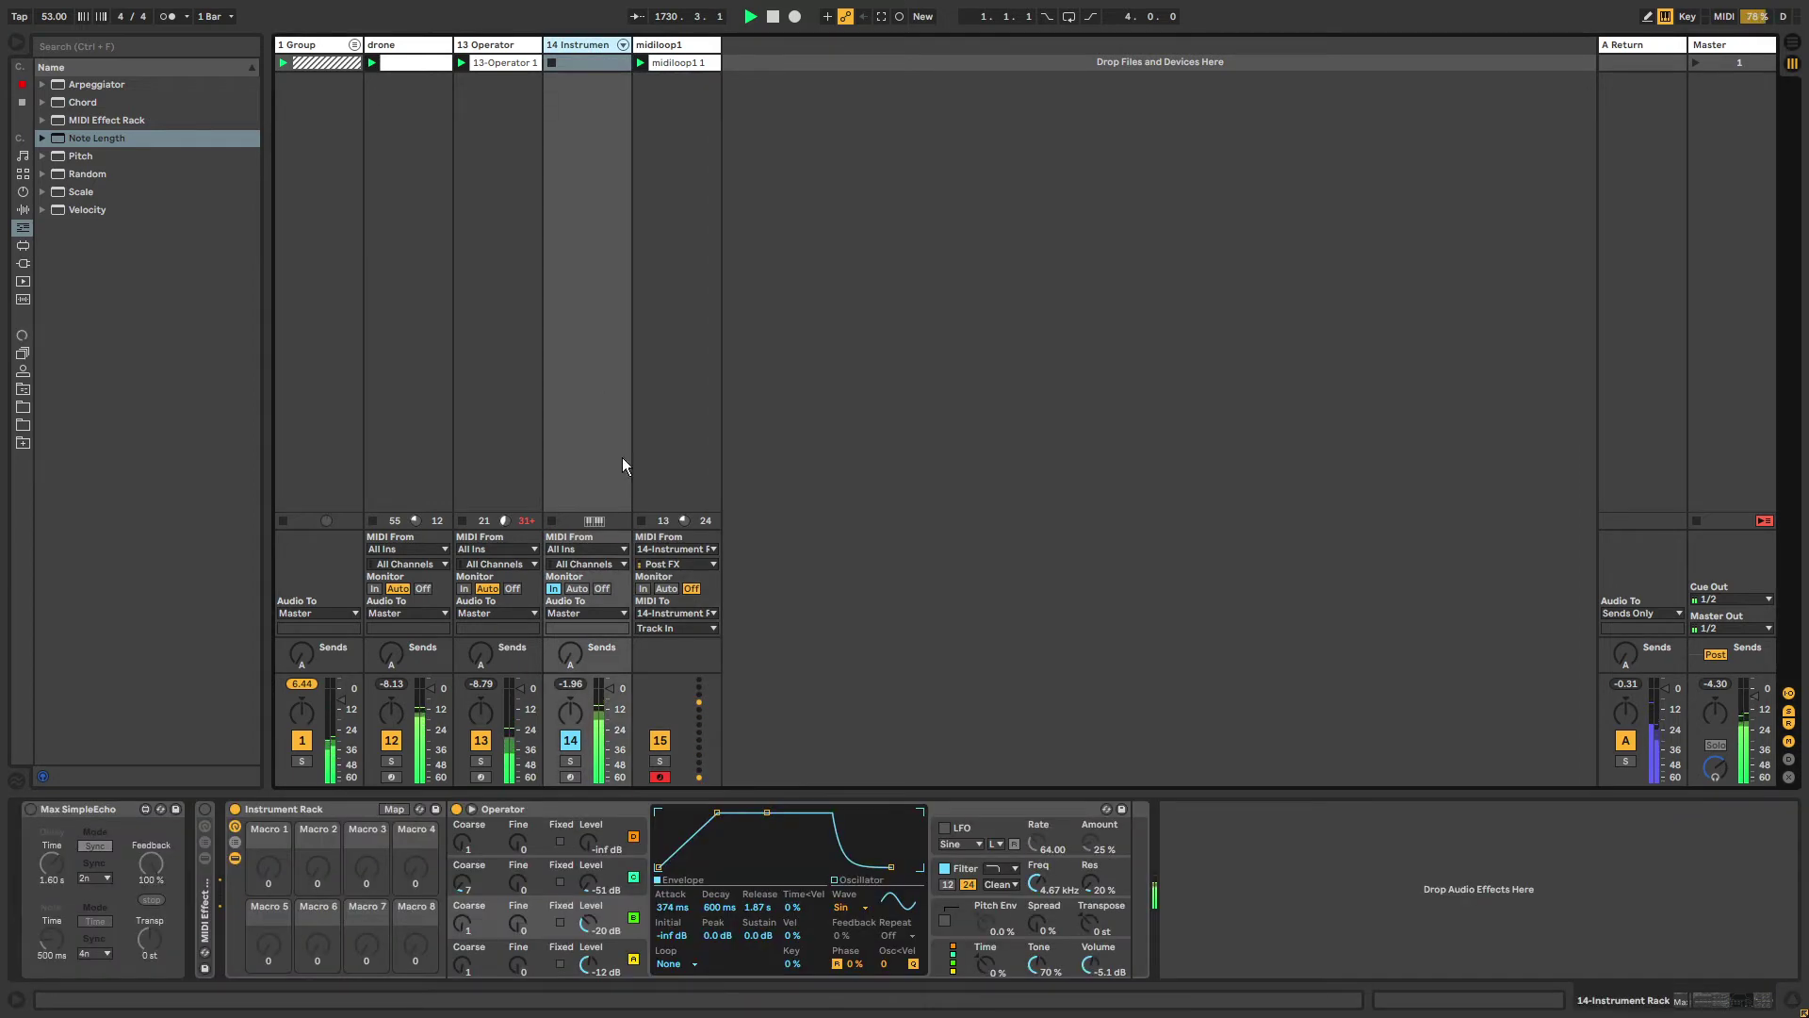
{"action": "left_click", "coordinate": [641, 520]}
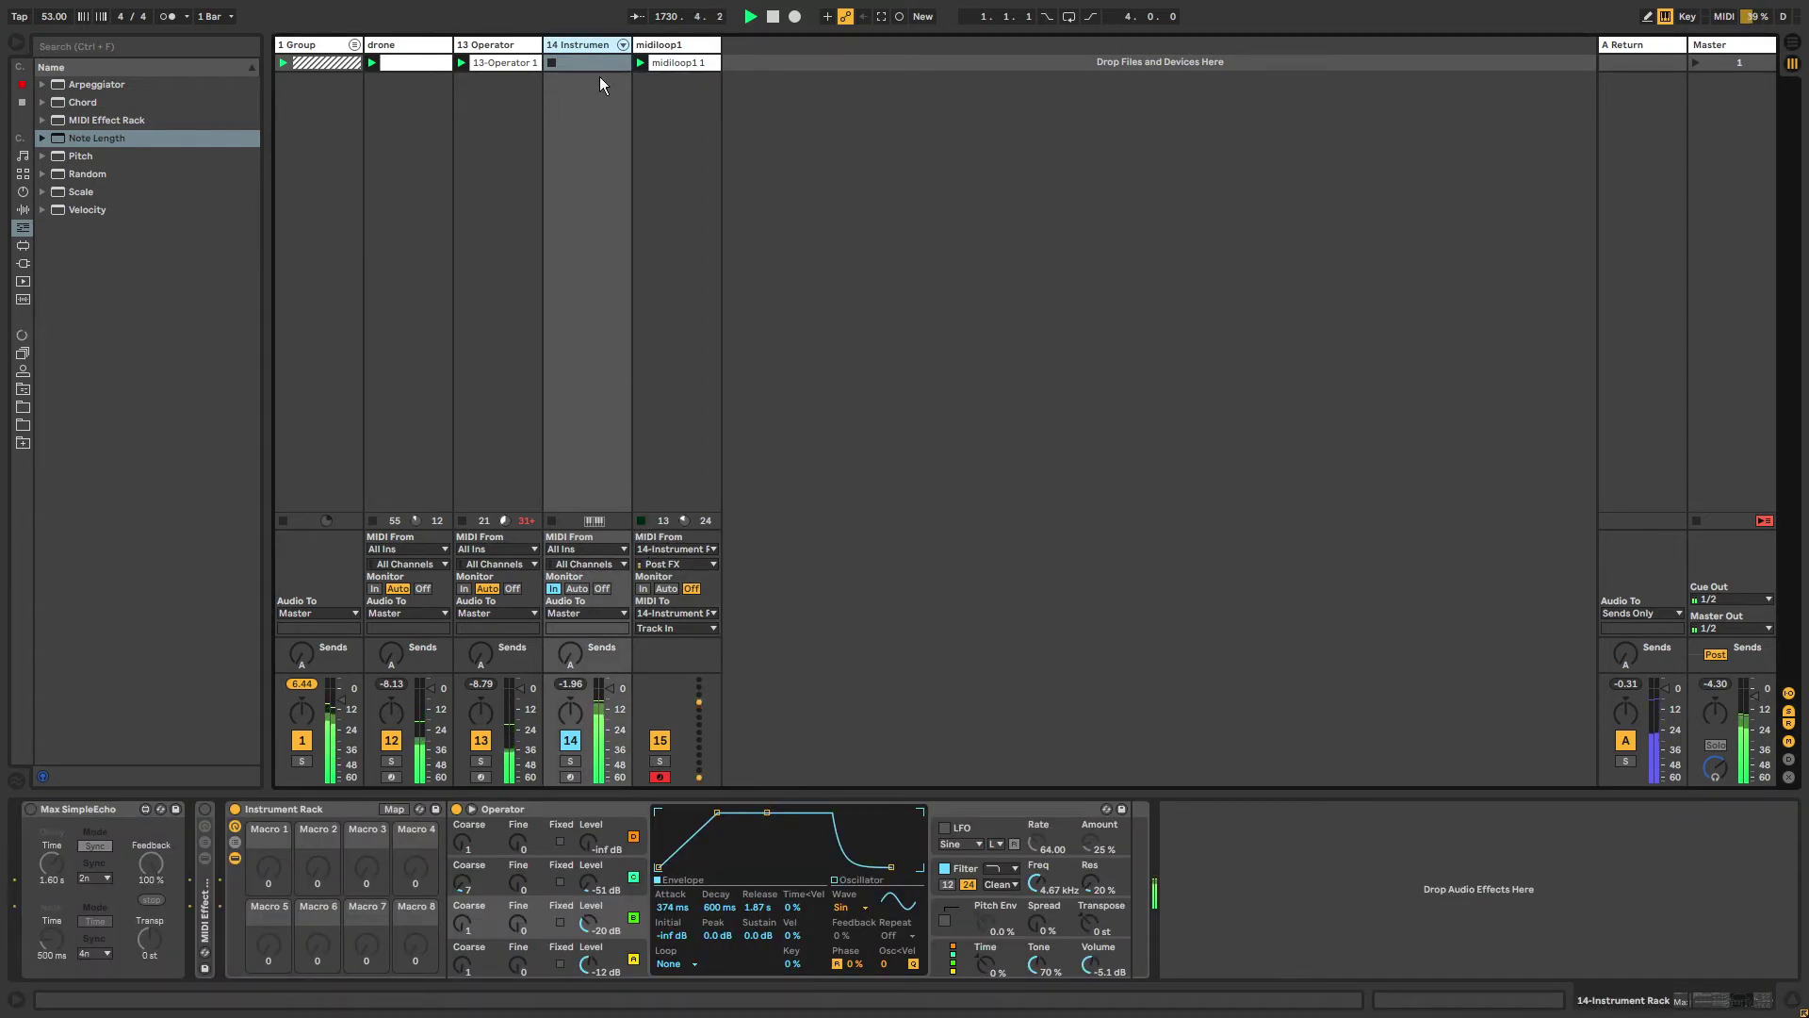
Switch on Max SimpleEcho with Feedback at 100% and arm the 14-Instrument Rack track for recording.
{"action": "left_click", "coordinate": [31, 810]}
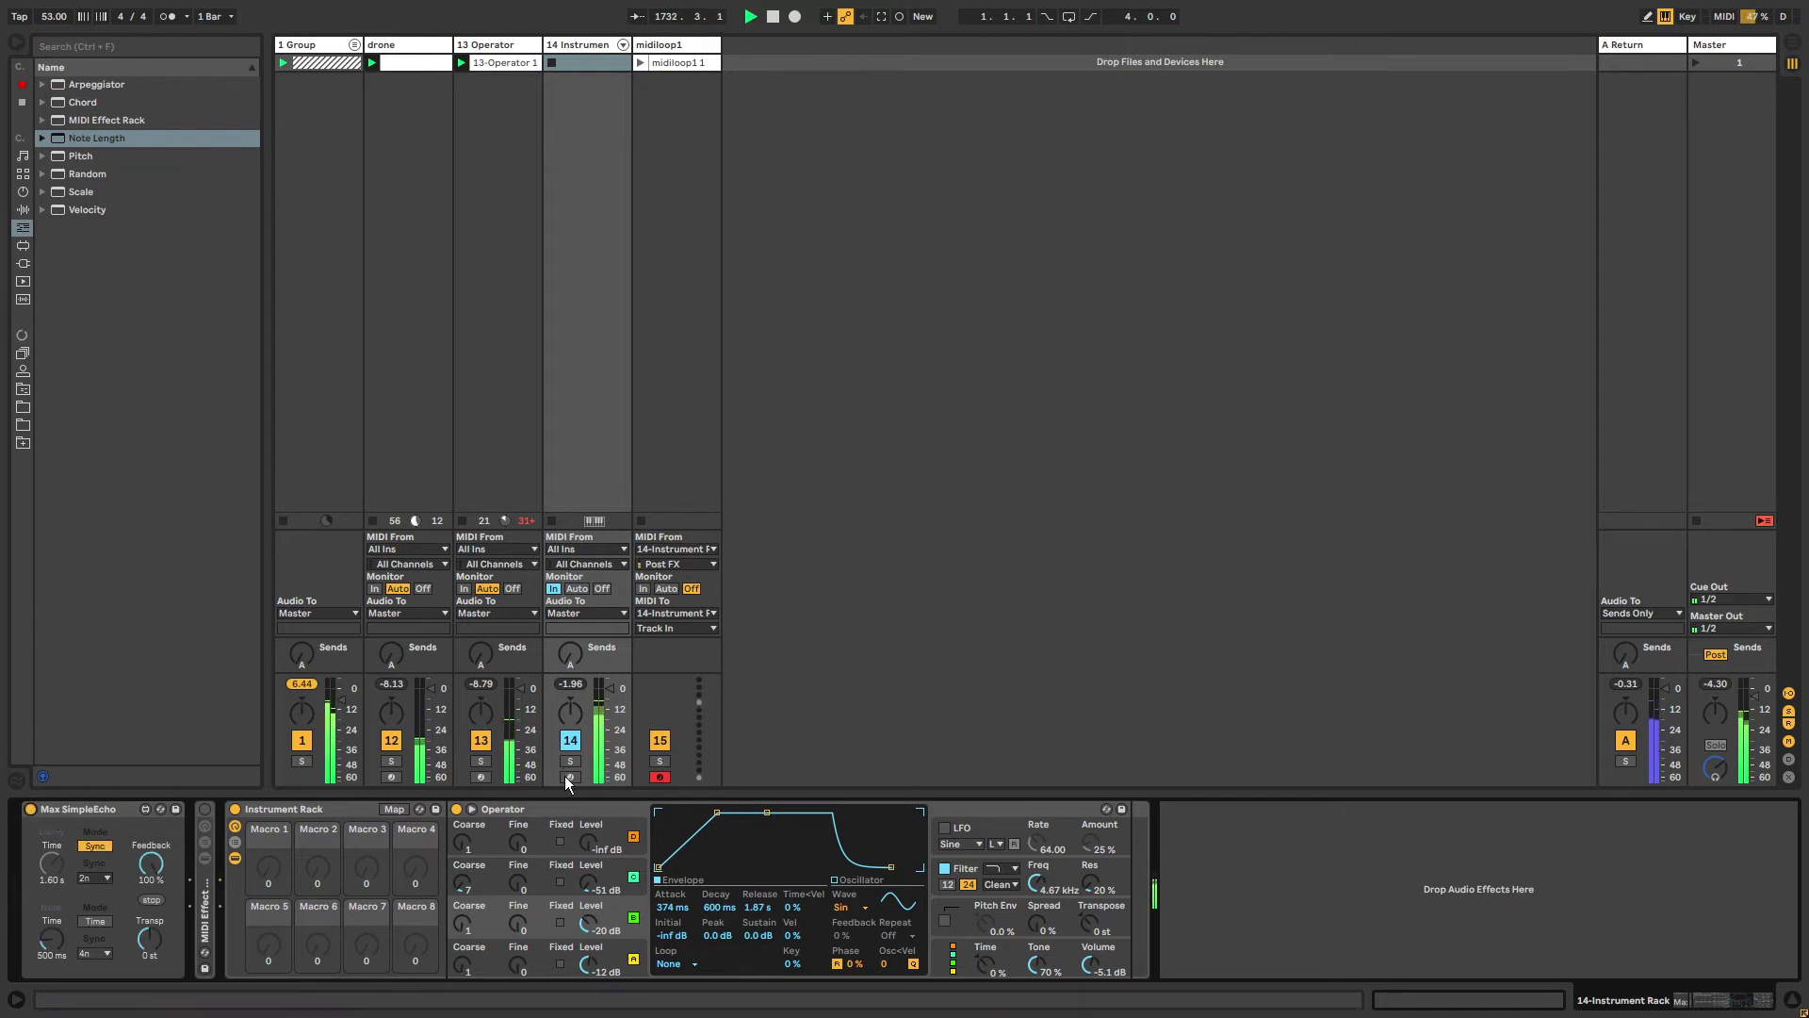
{"action": "left_click", "coordinate": [570, 777]}
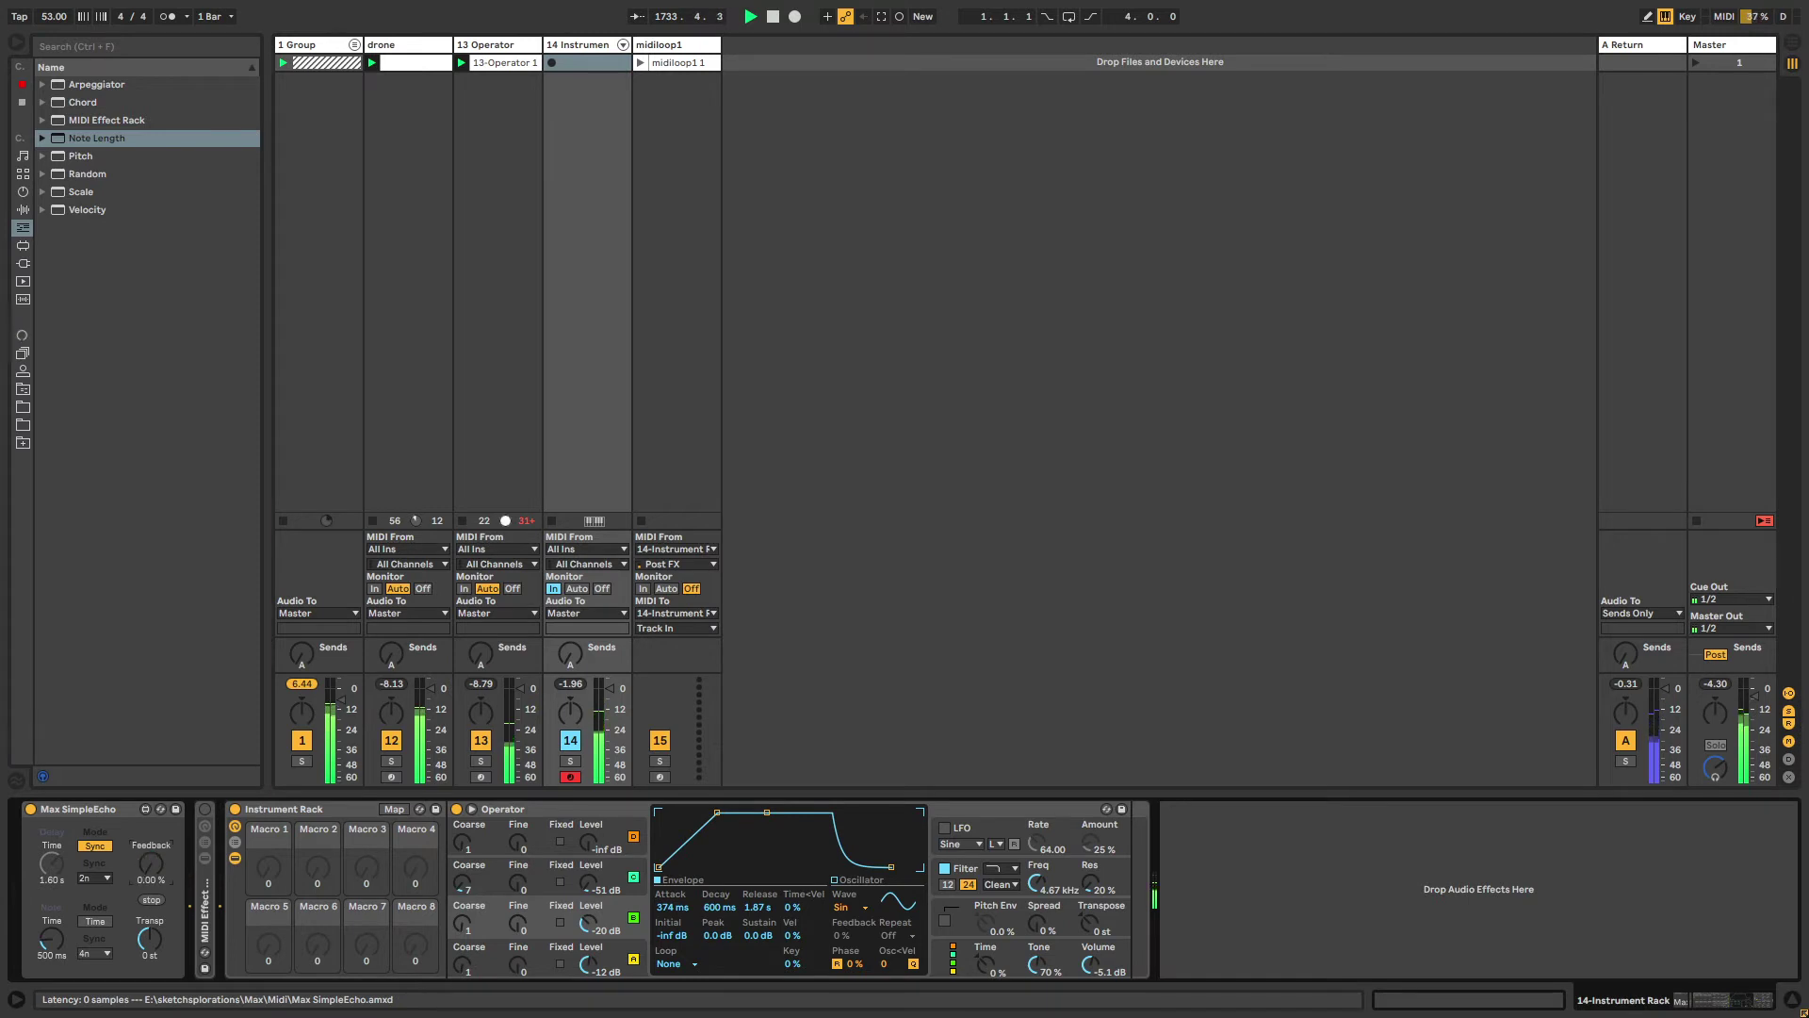
{"action": "left_click_drag", "start_coordinate": [149, 861], "coordinate": [149, 829]}
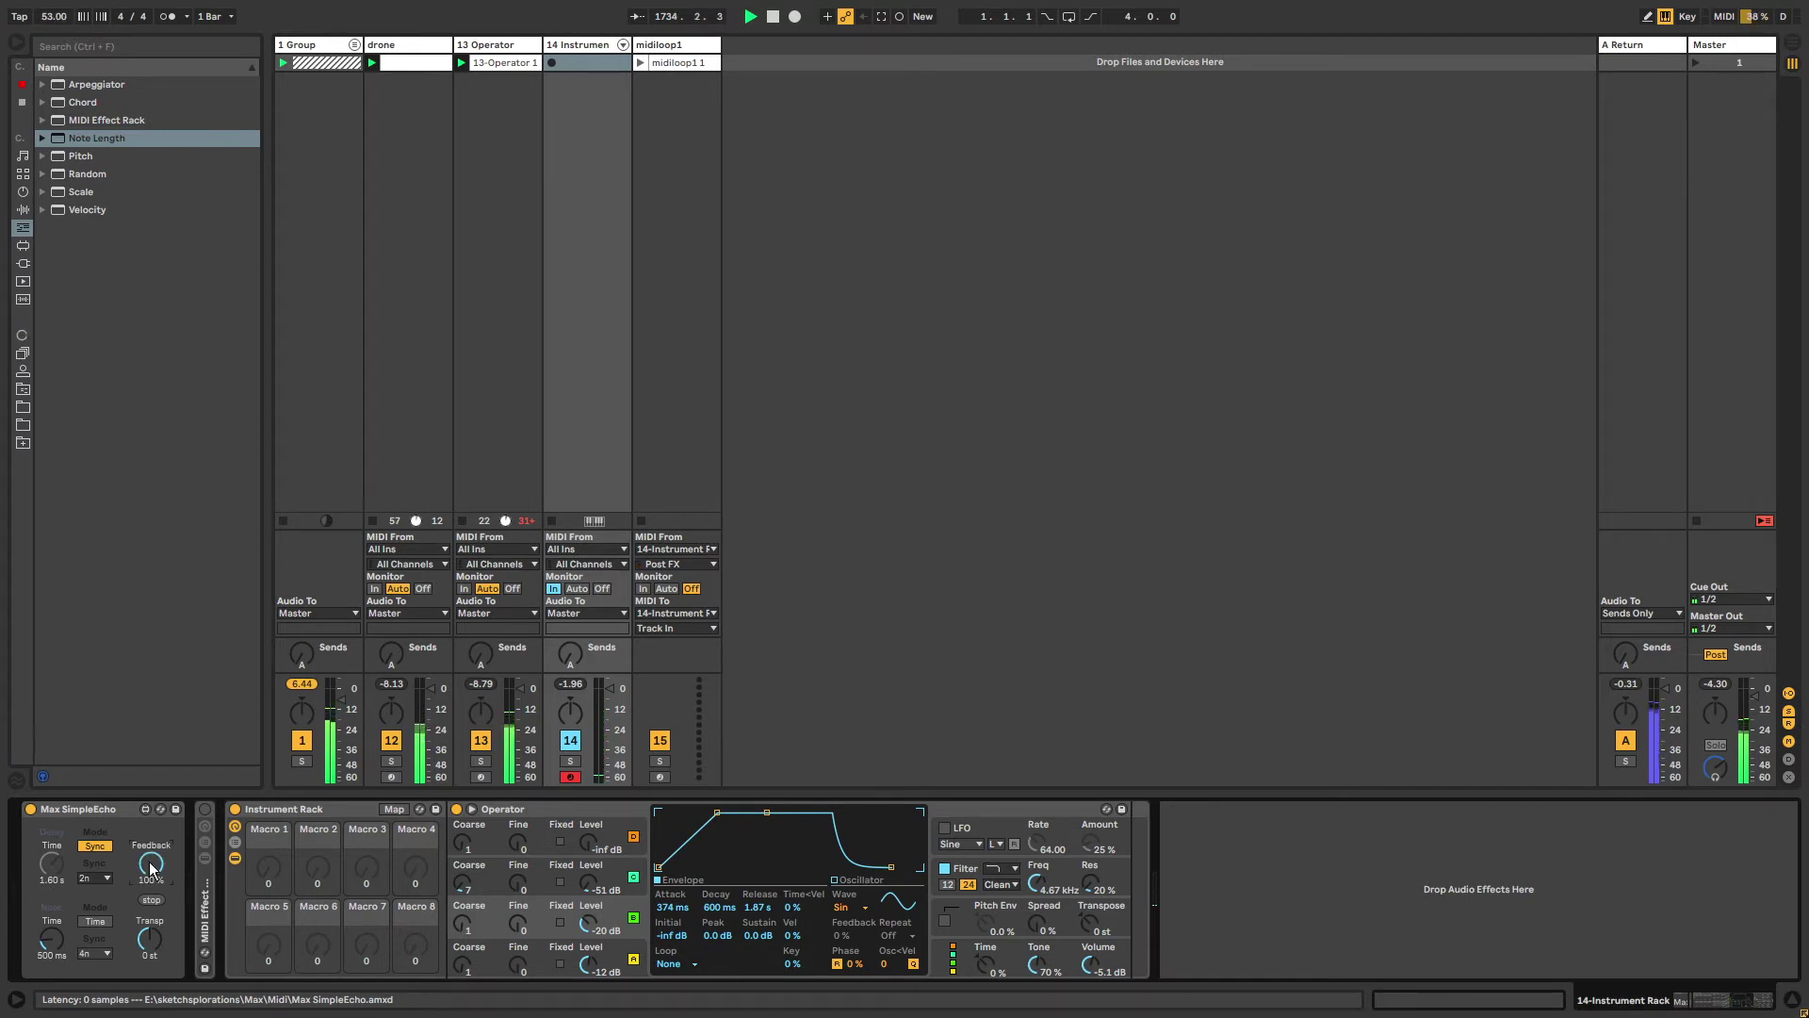
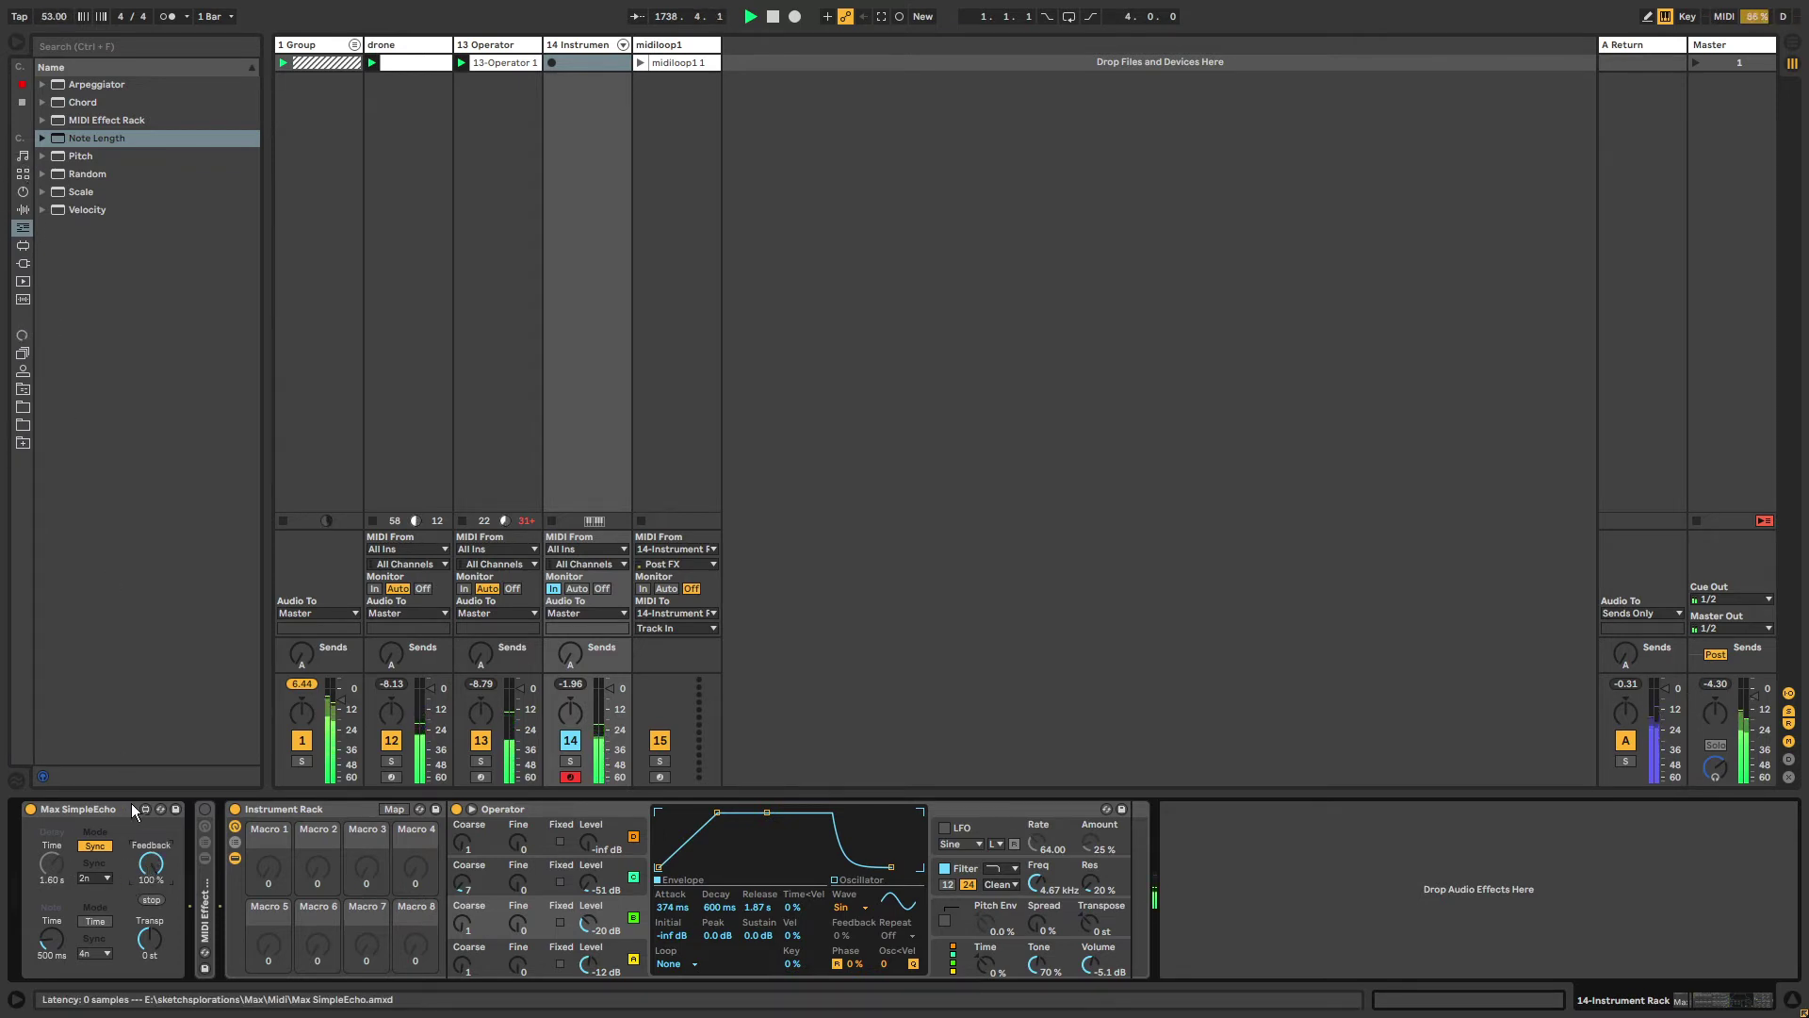
Vary Max SimpleEcho's Feedback while playing and bring it back up to 100%.
{"action": "key", "text": "x"}
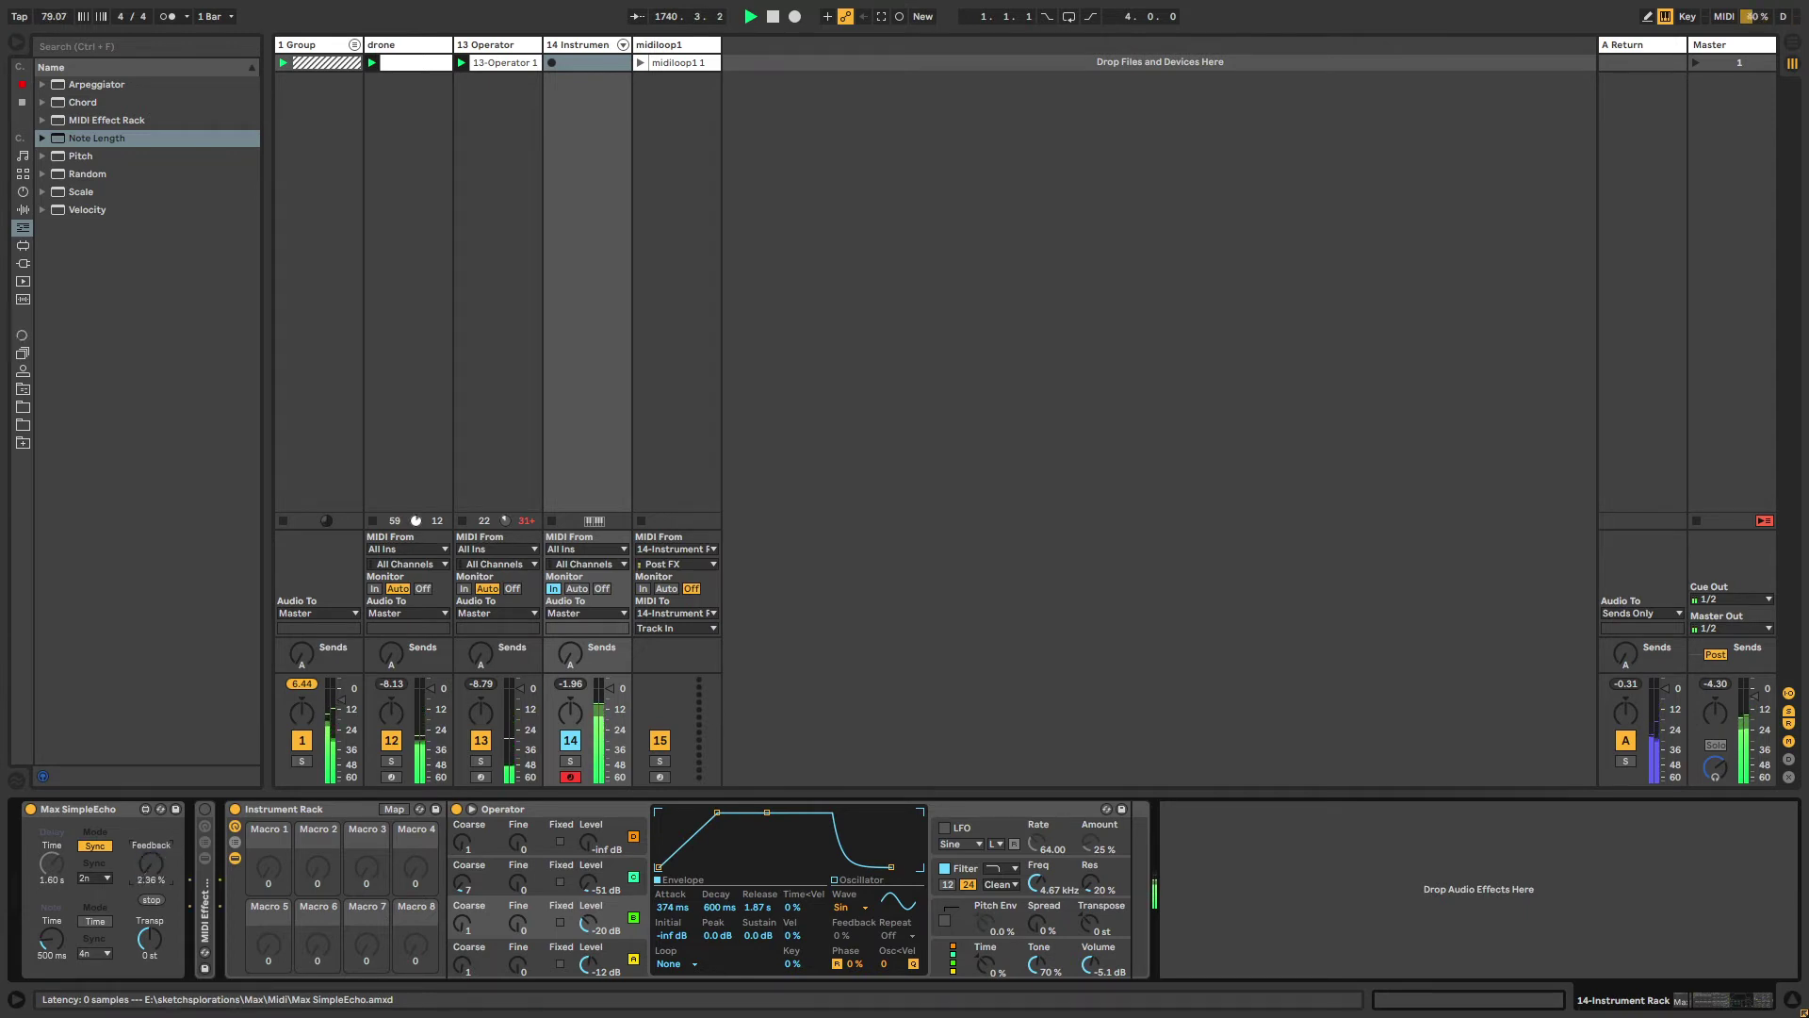
{"action": "left_click_drag", "start_coordinate": [148, 862], "coordinate": [148, 811]}
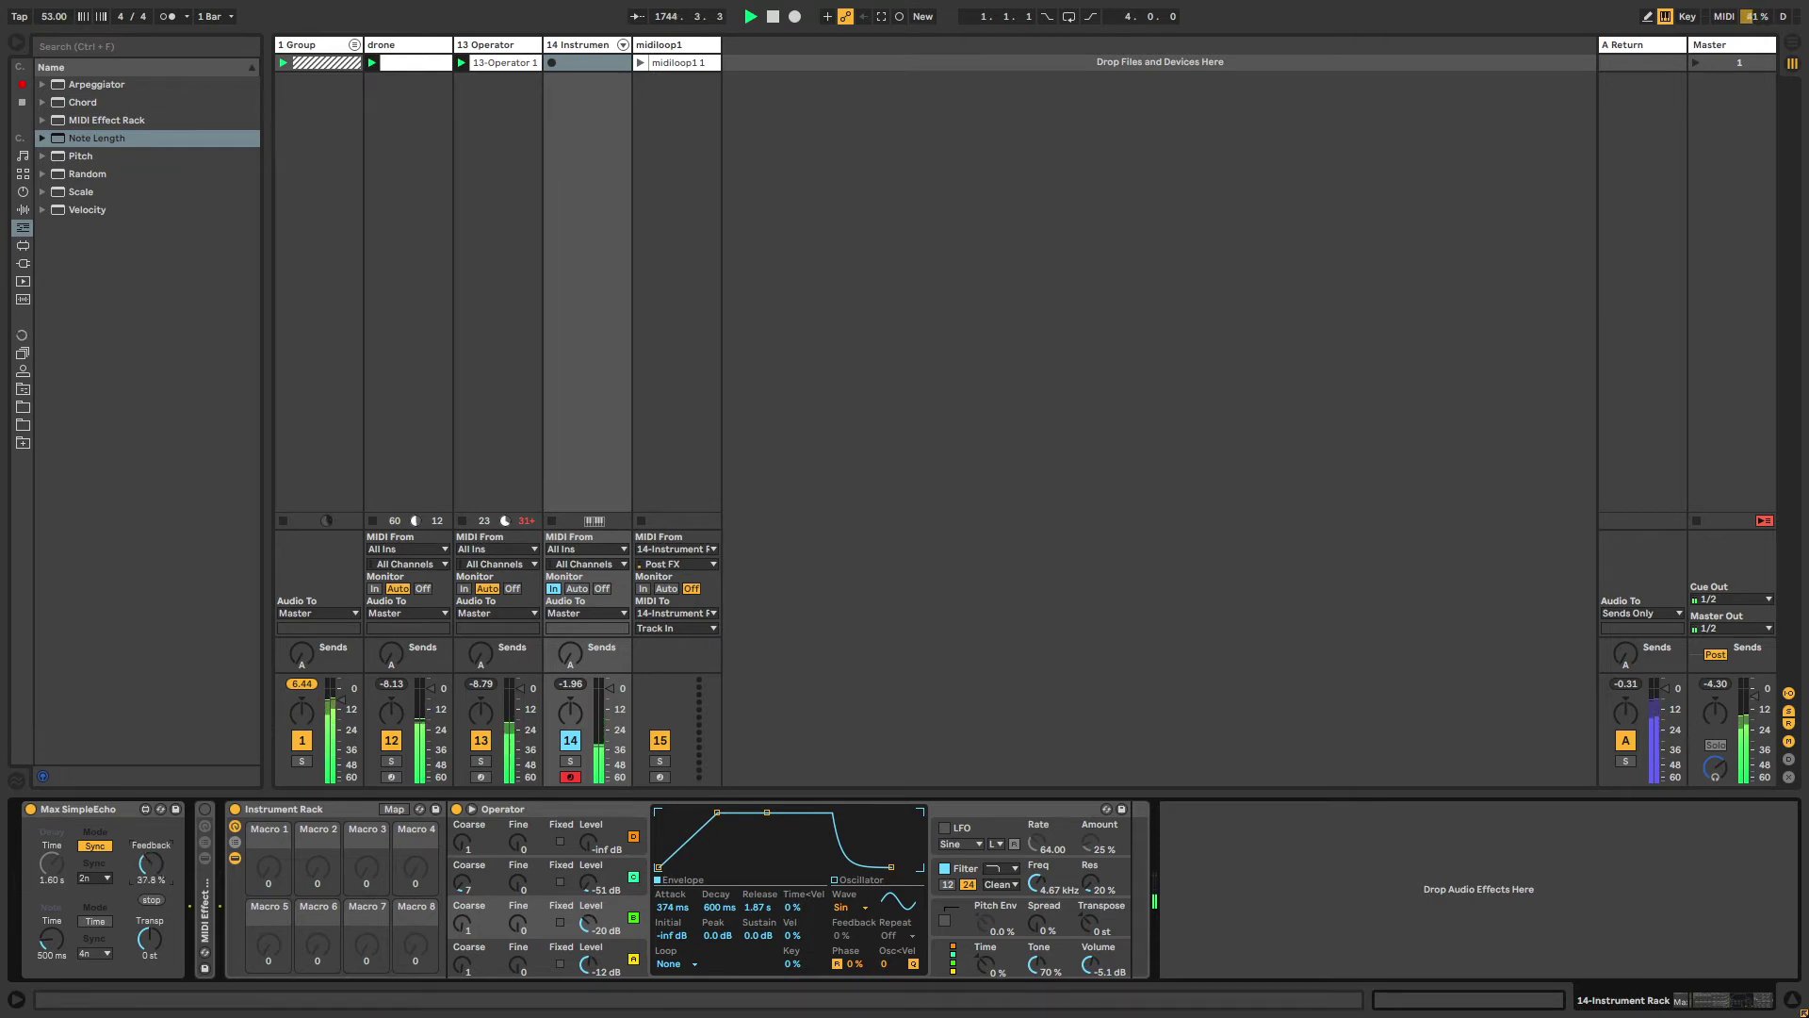
{"action": "left_click_drag", "start_coordinate": [151, 863], "coordinate": [149, 831]}
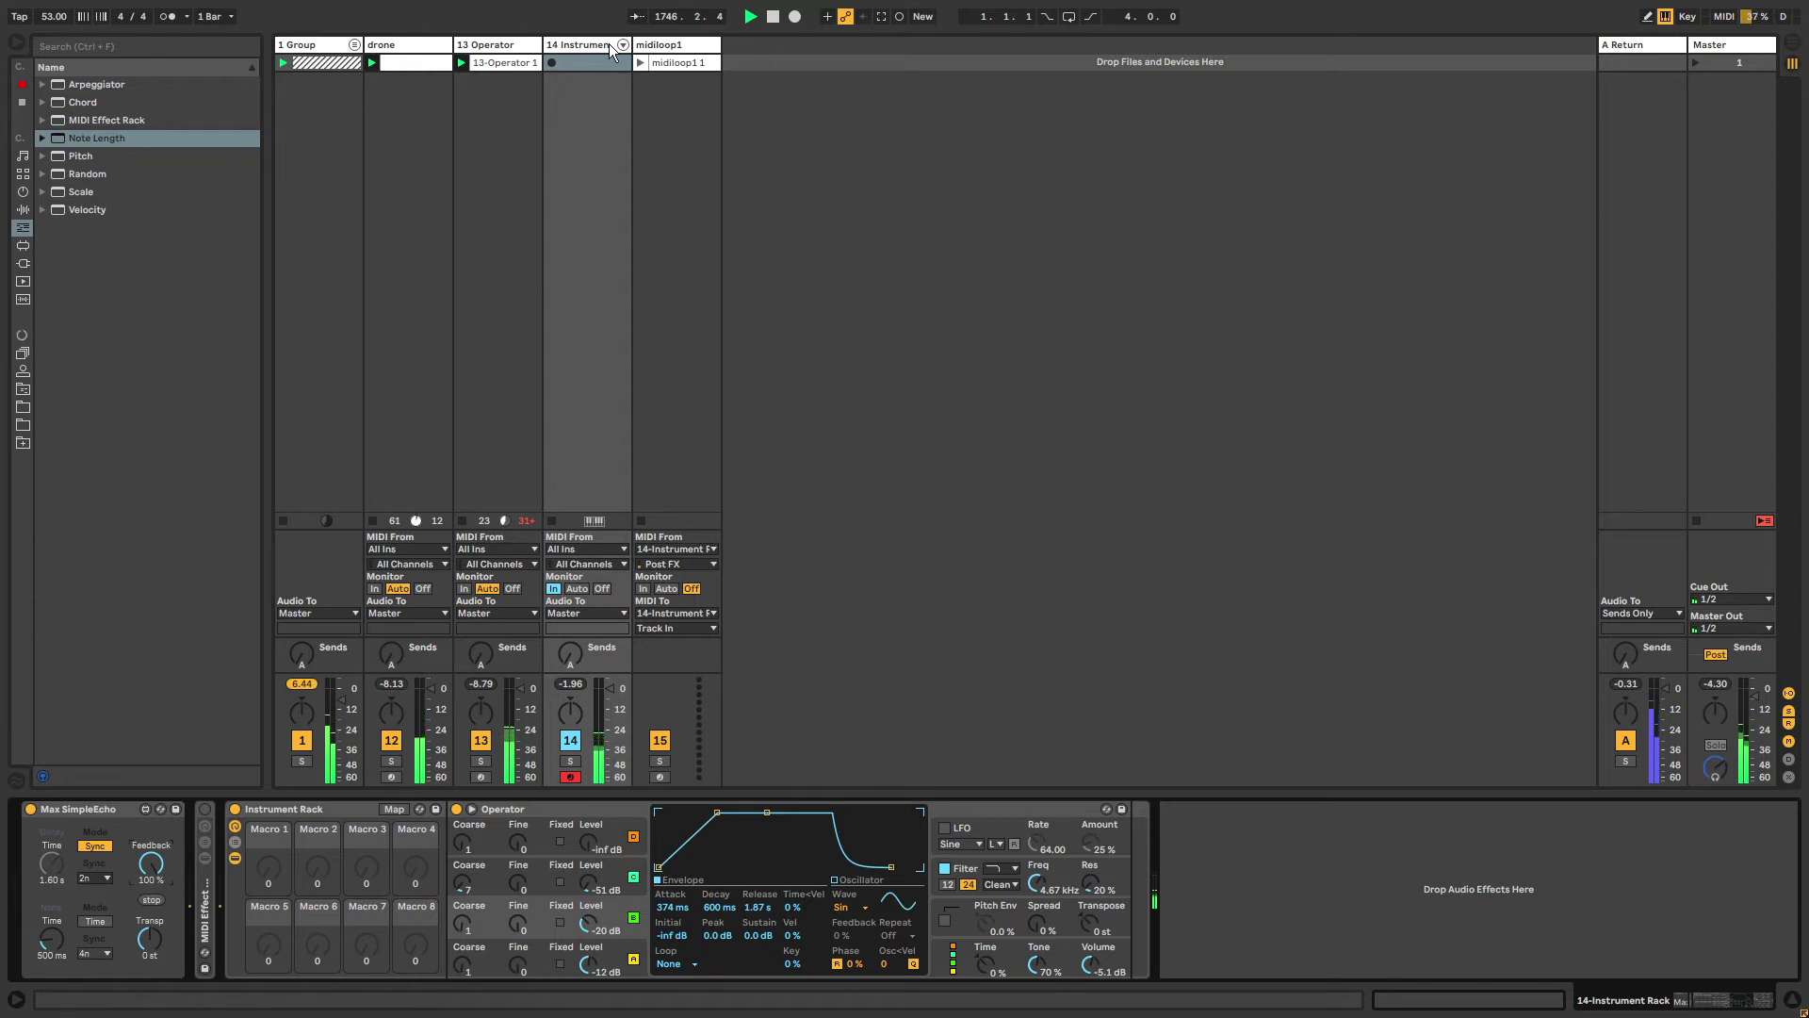
Launch the midiloop1 clip and show the device chain of the 14-Instrument Rack track.
{"action": "left_click", "coordinate": [673, 66]}
{"action": "left_click", "coordinate": [641, 63]}
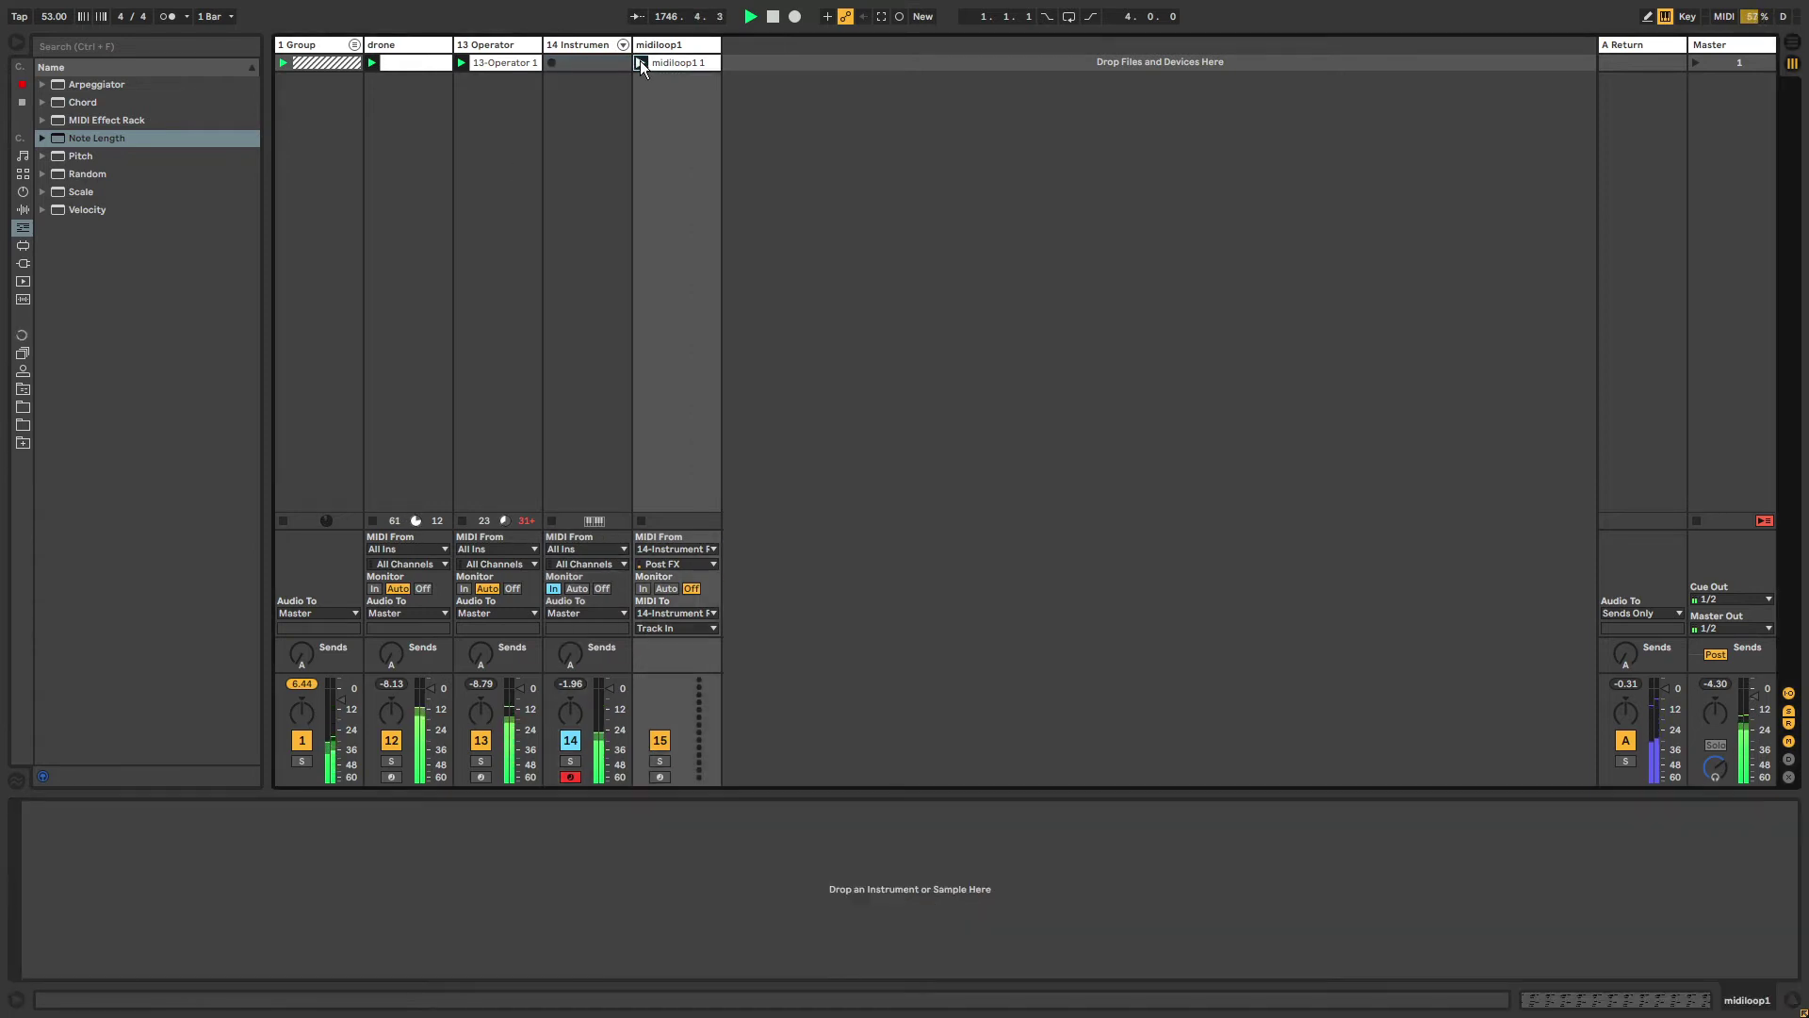
{"action": "left_click", "coordinate": [590, 45]}
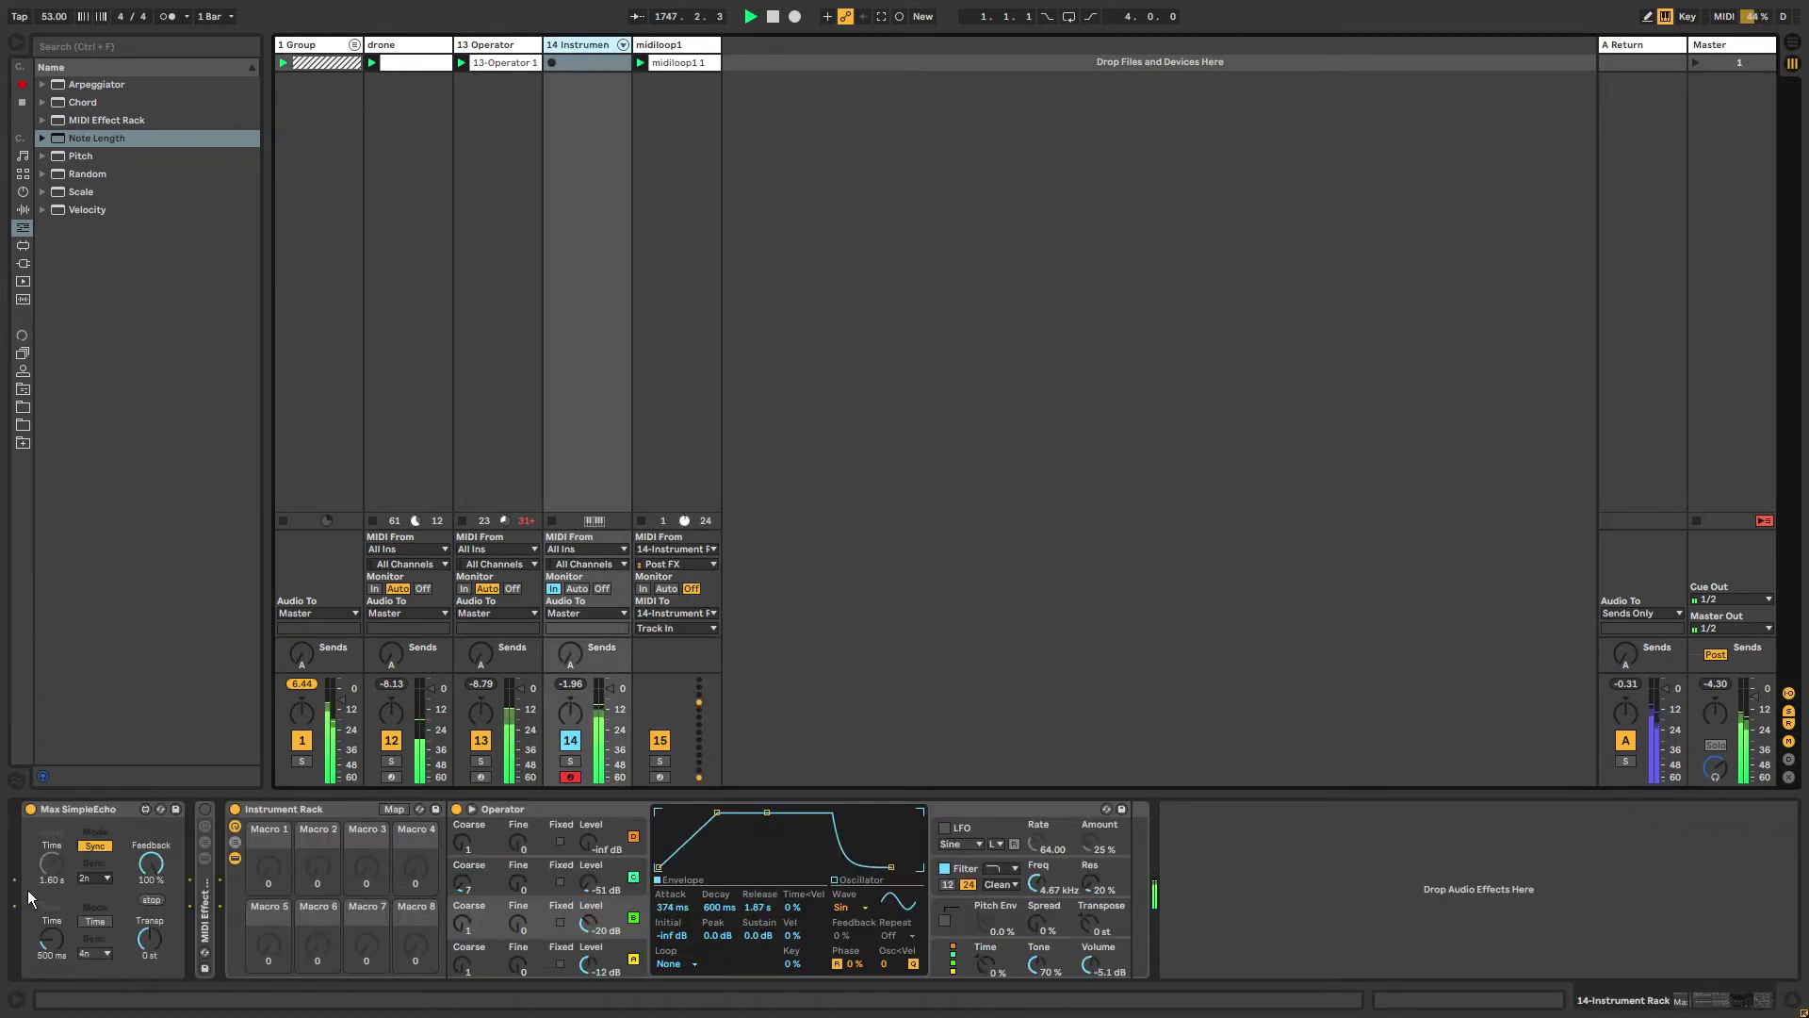
Group Max SimpleEcho into a MIDI Effect Rack and show the rack's macros and chain list.
{"action": "left_click", "coordinate": [79, 808]}
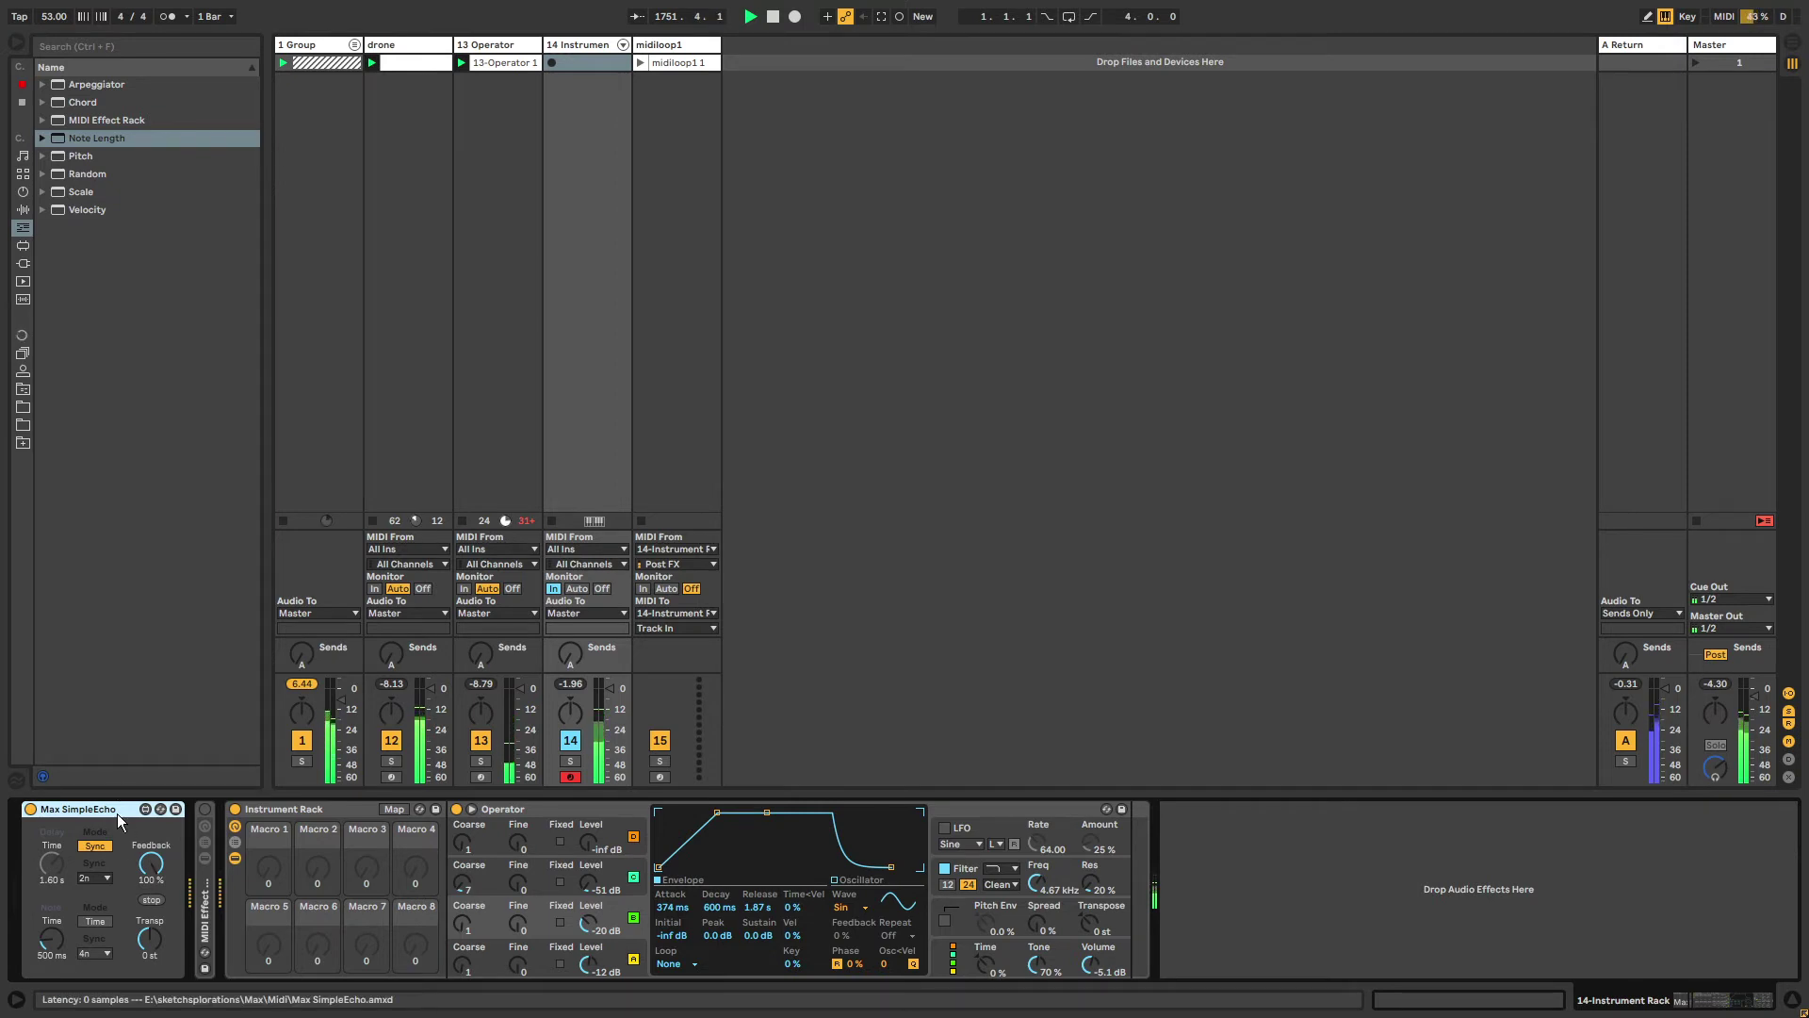
{"action": "key", "text": "ctrl+g"}
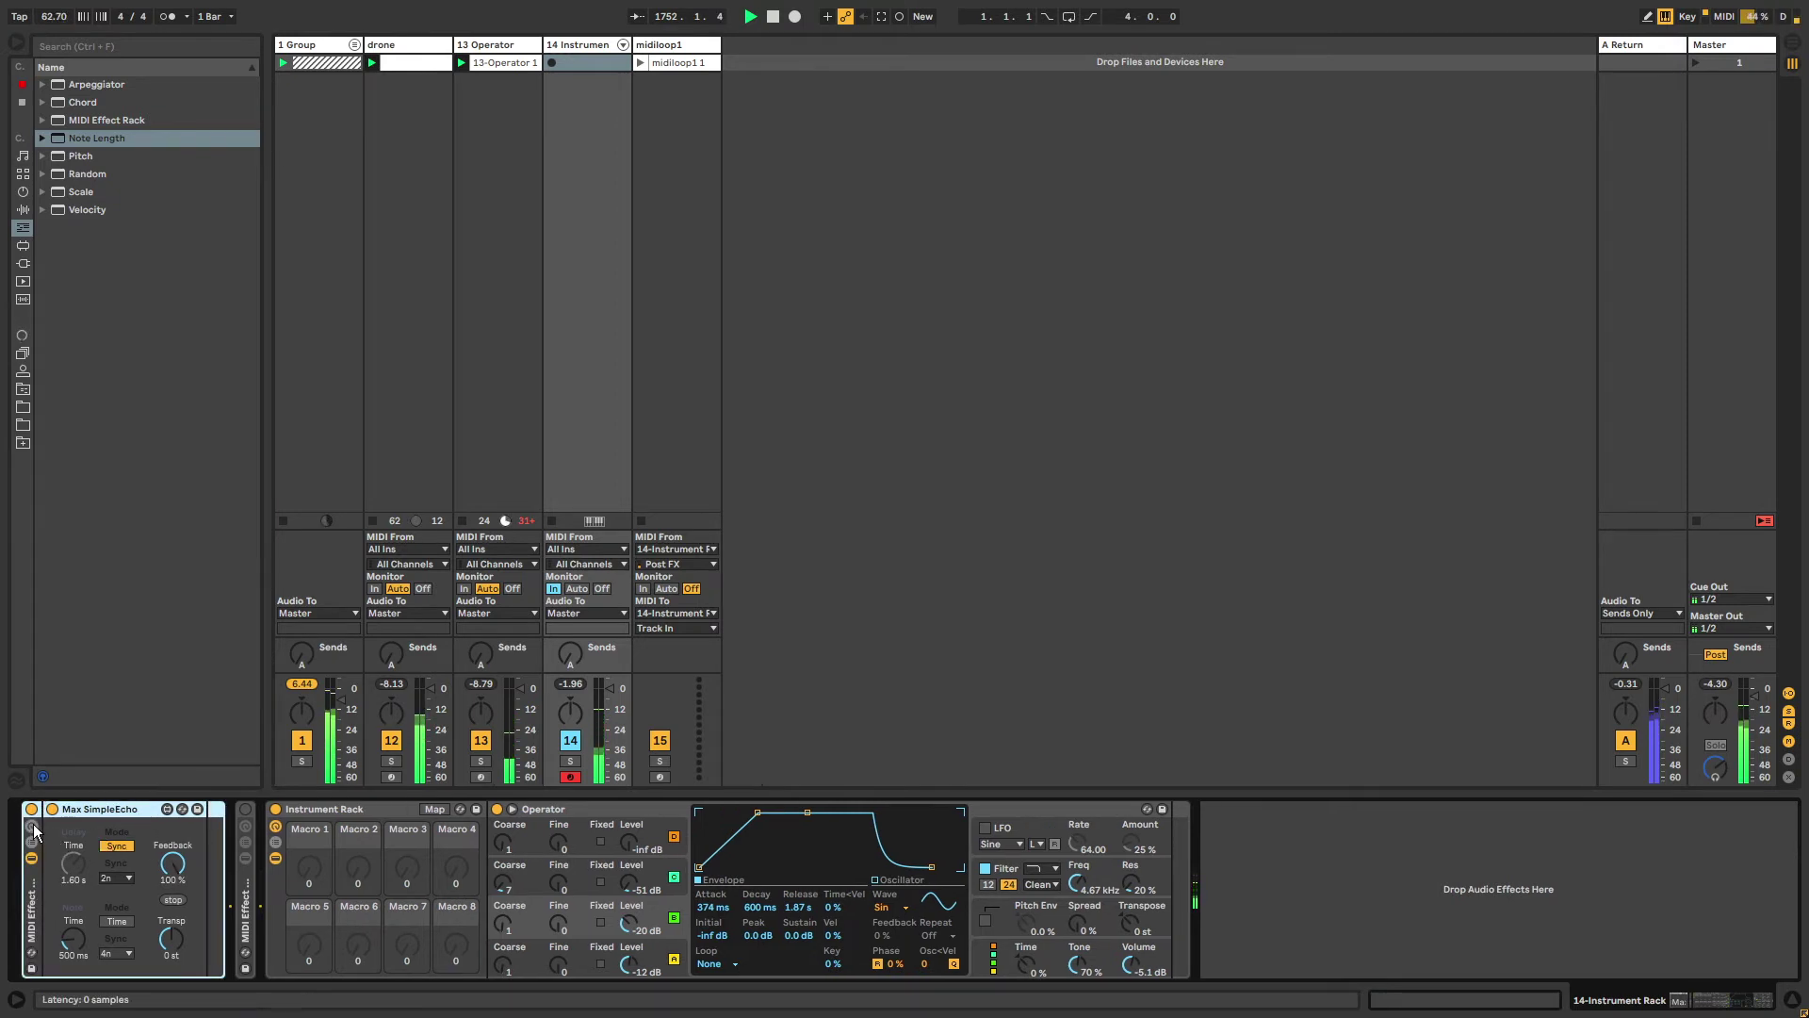
{"action": "left_click", "coordinate": [32, 826]}
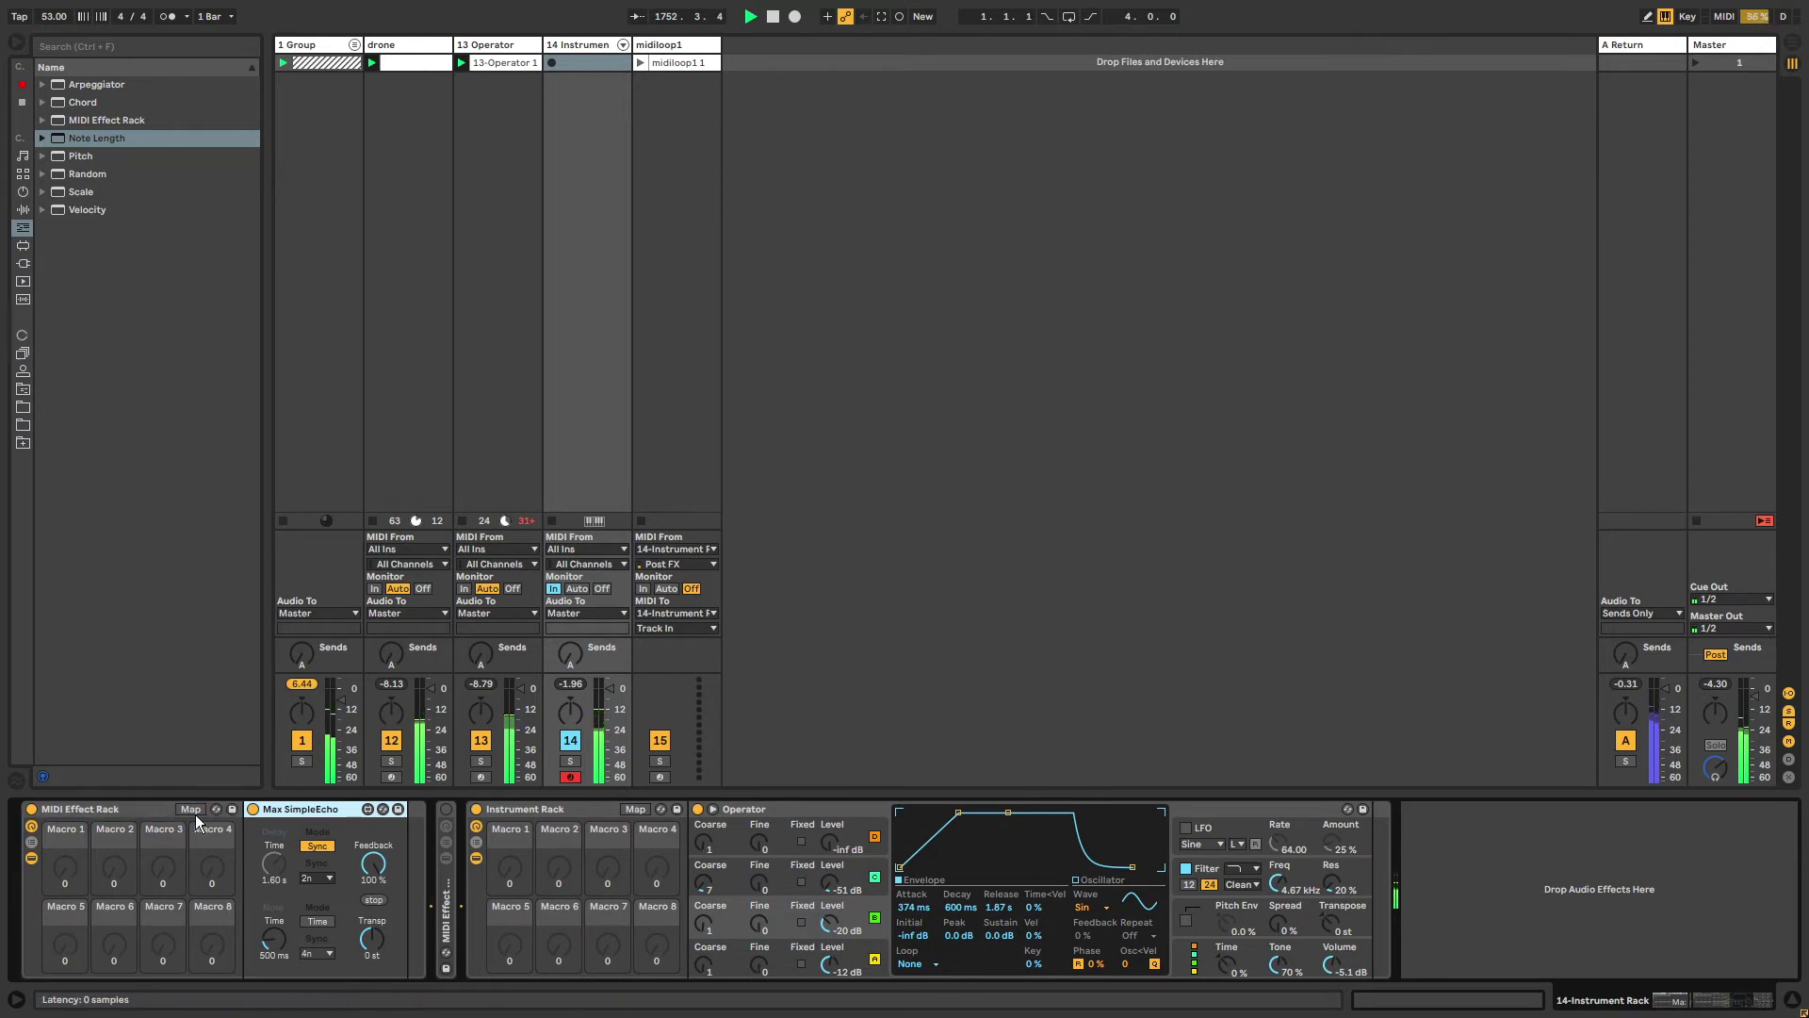
{"action": "left_click", "coordinate": [31, 842]}
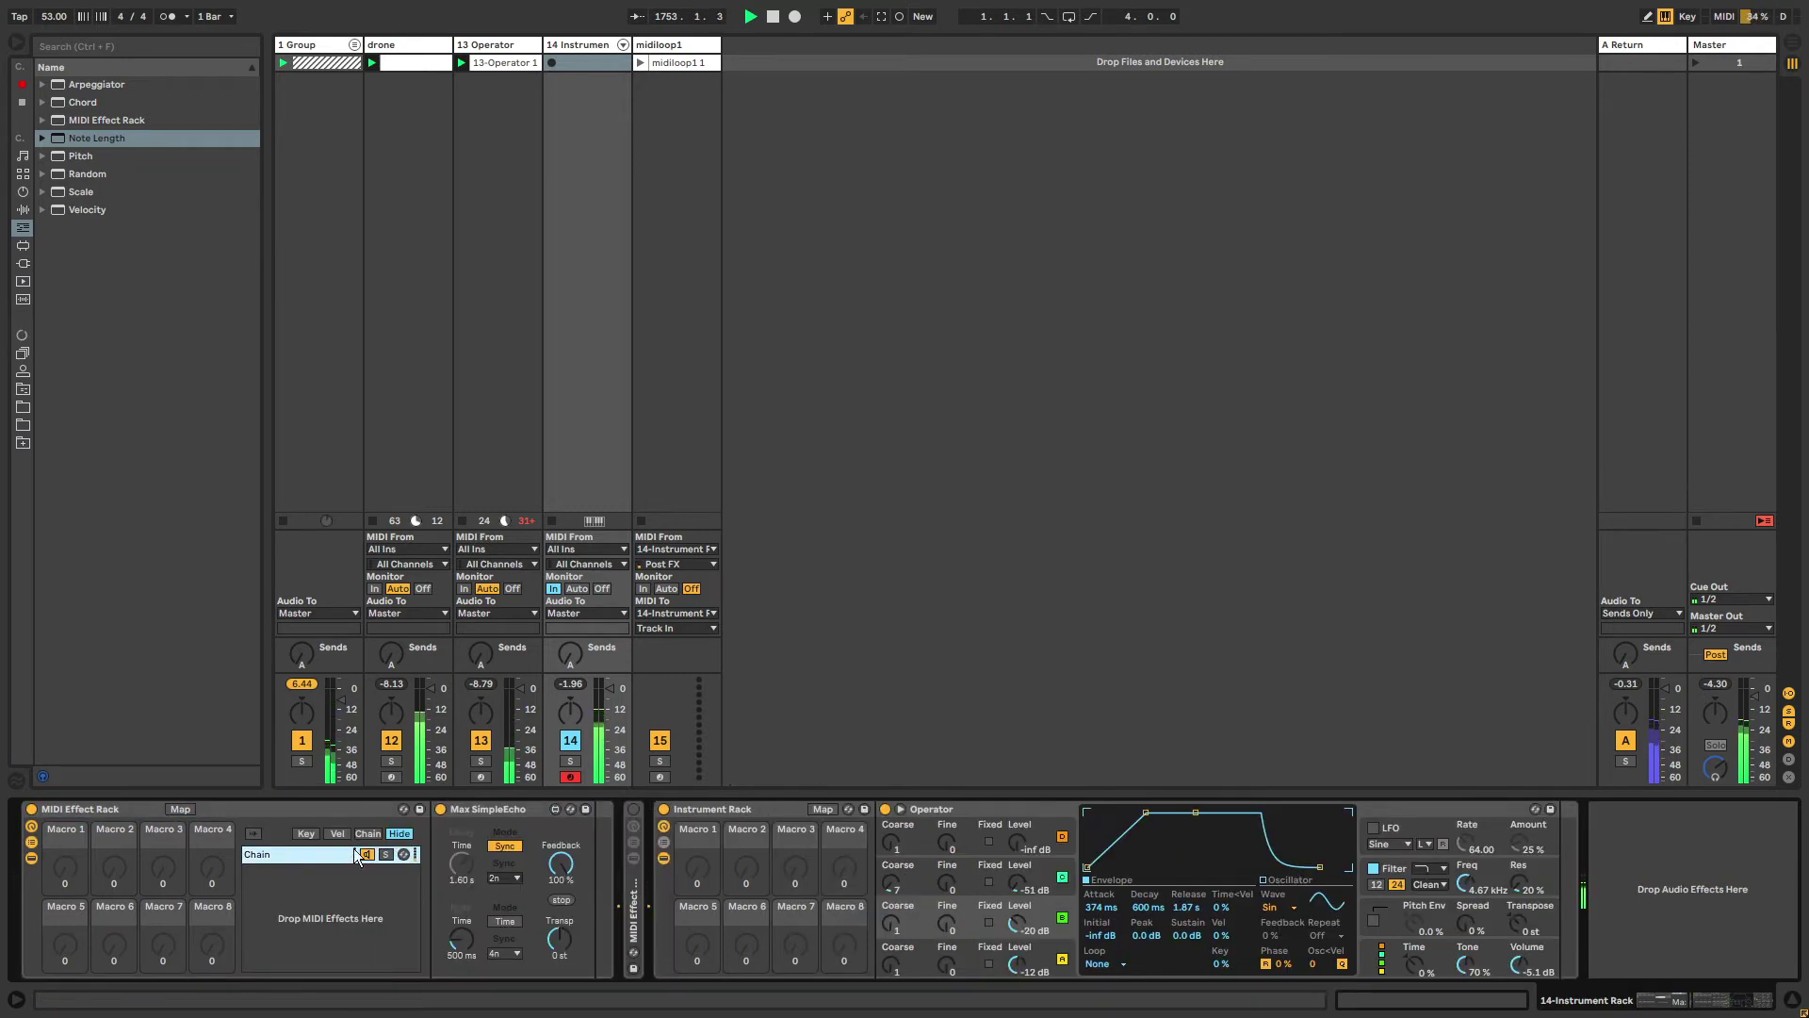
Create a second, empty chain in the new MIDI Effect Rack and select the chain holding Max SimpleEcho.
{"action": "left_click", "coordinate": [472, 807]}
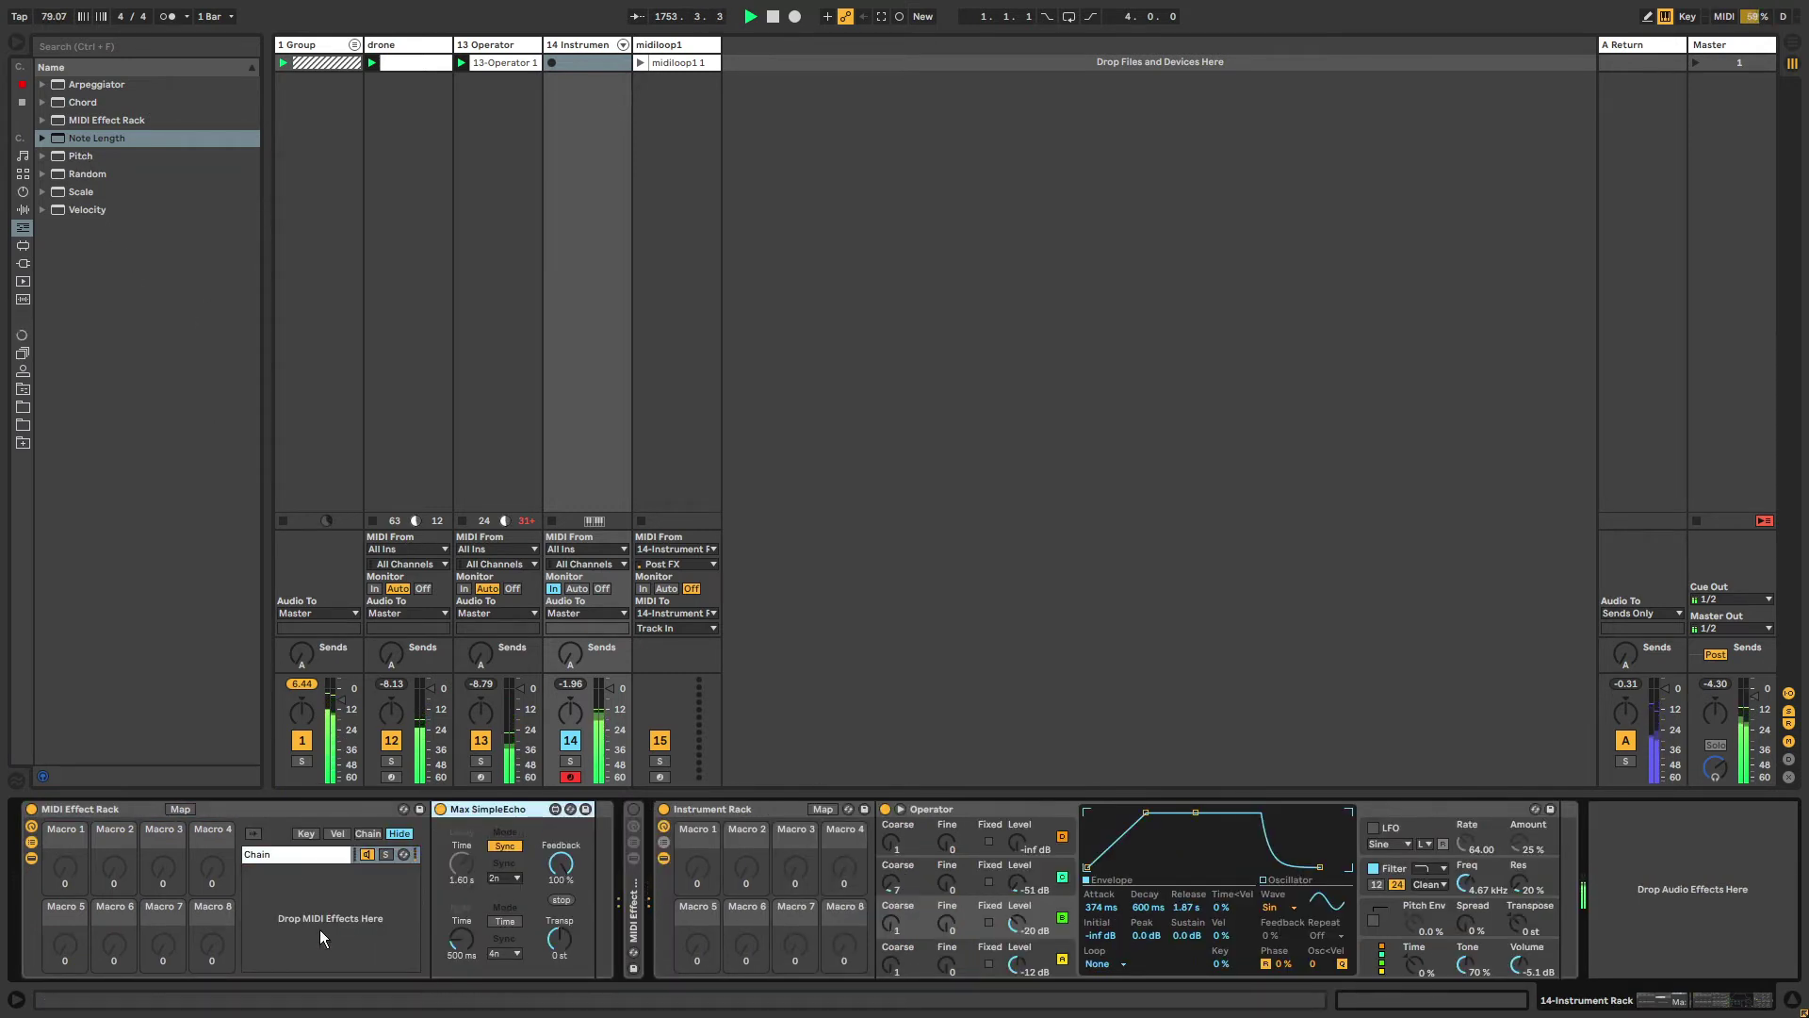
{"action": "key", "text": "Delete"}
{"action": "right_click", "coordinate": [281, 874]}
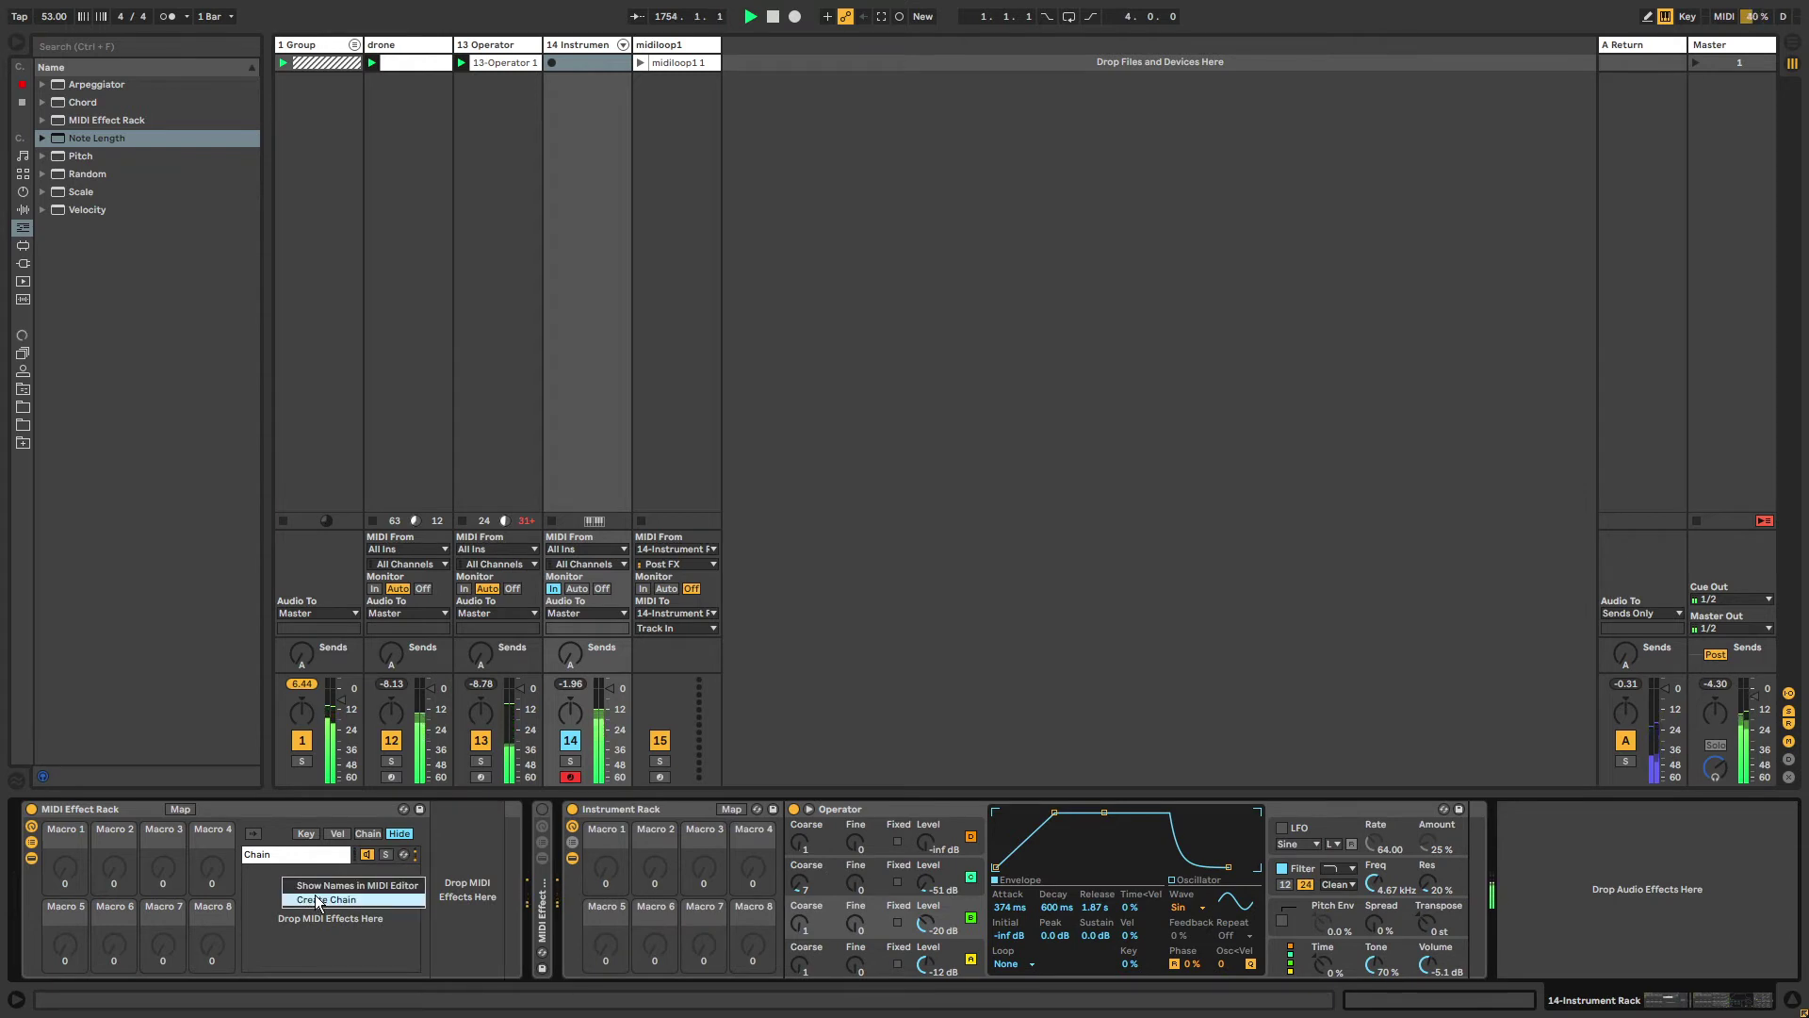
{"action": "left_click", "coordinate": [315, 896]}
{"action": "left_click", "coordinate": [291, 856]}
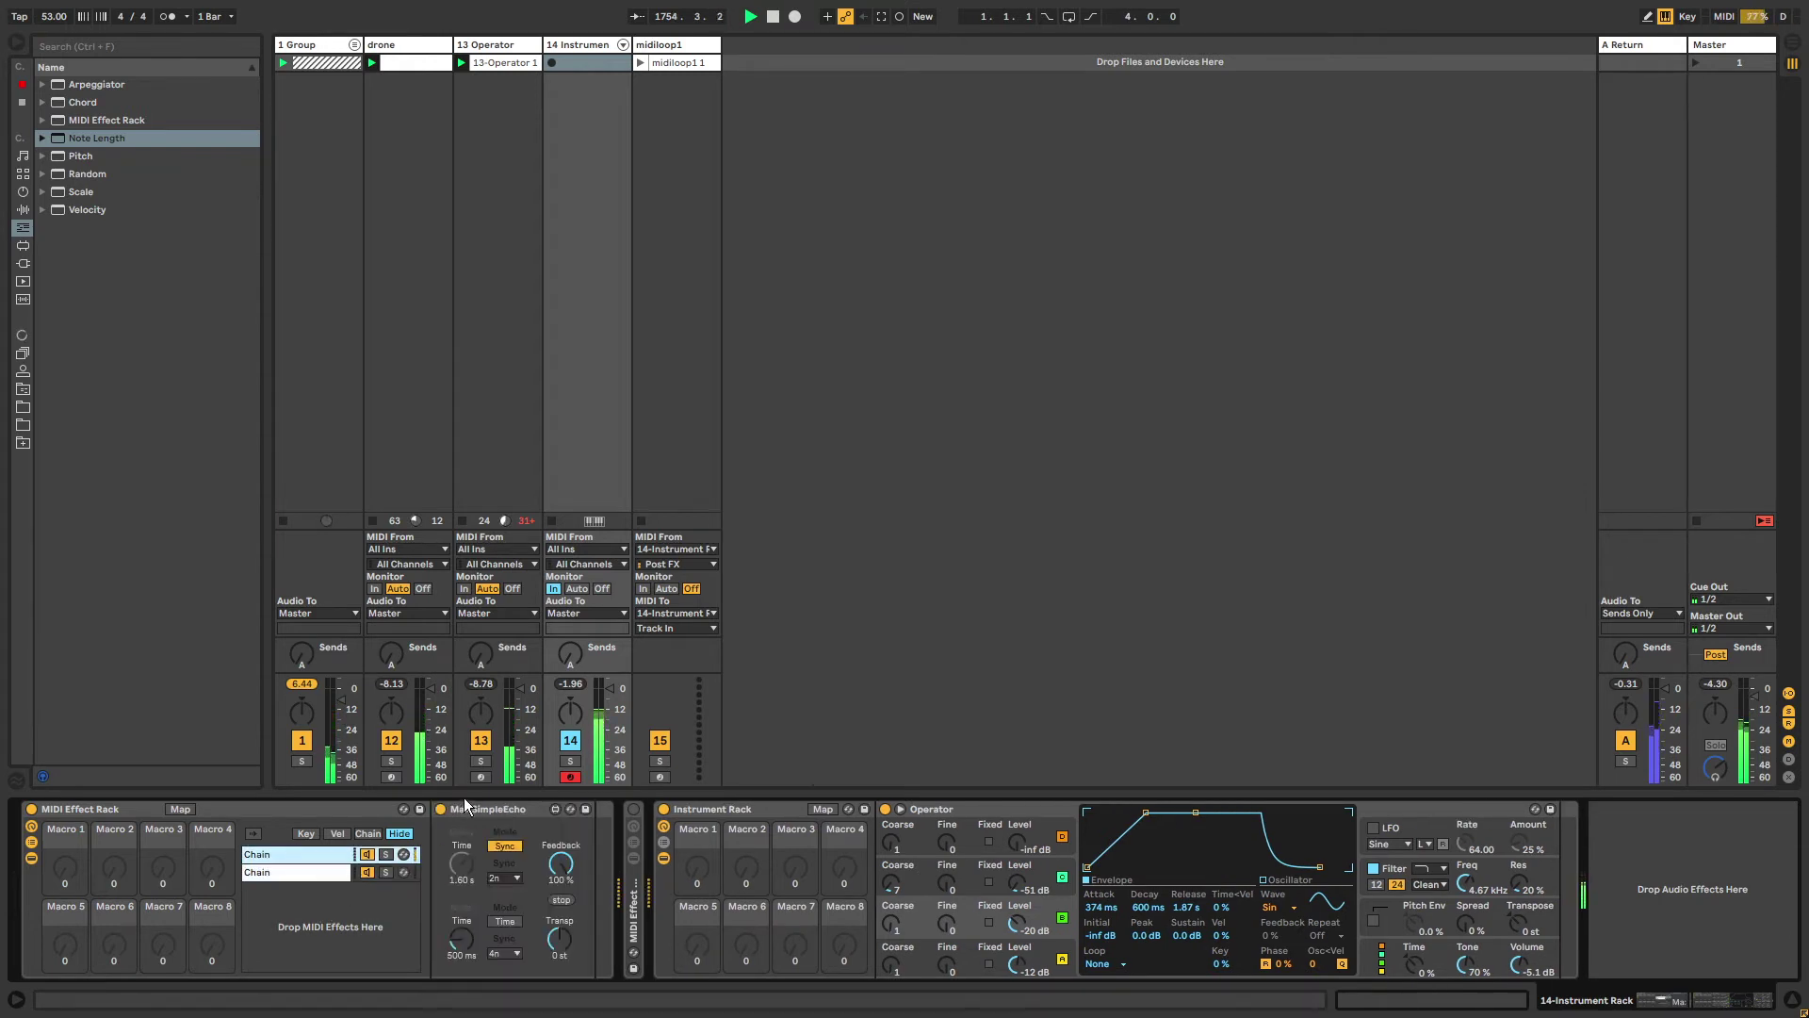
Insert a Pitch effect in its own nested MIDI Effect Rack before Max SimpleEcho in the first chain.
{"action": "left_click", "coordinate": [81, 156]}
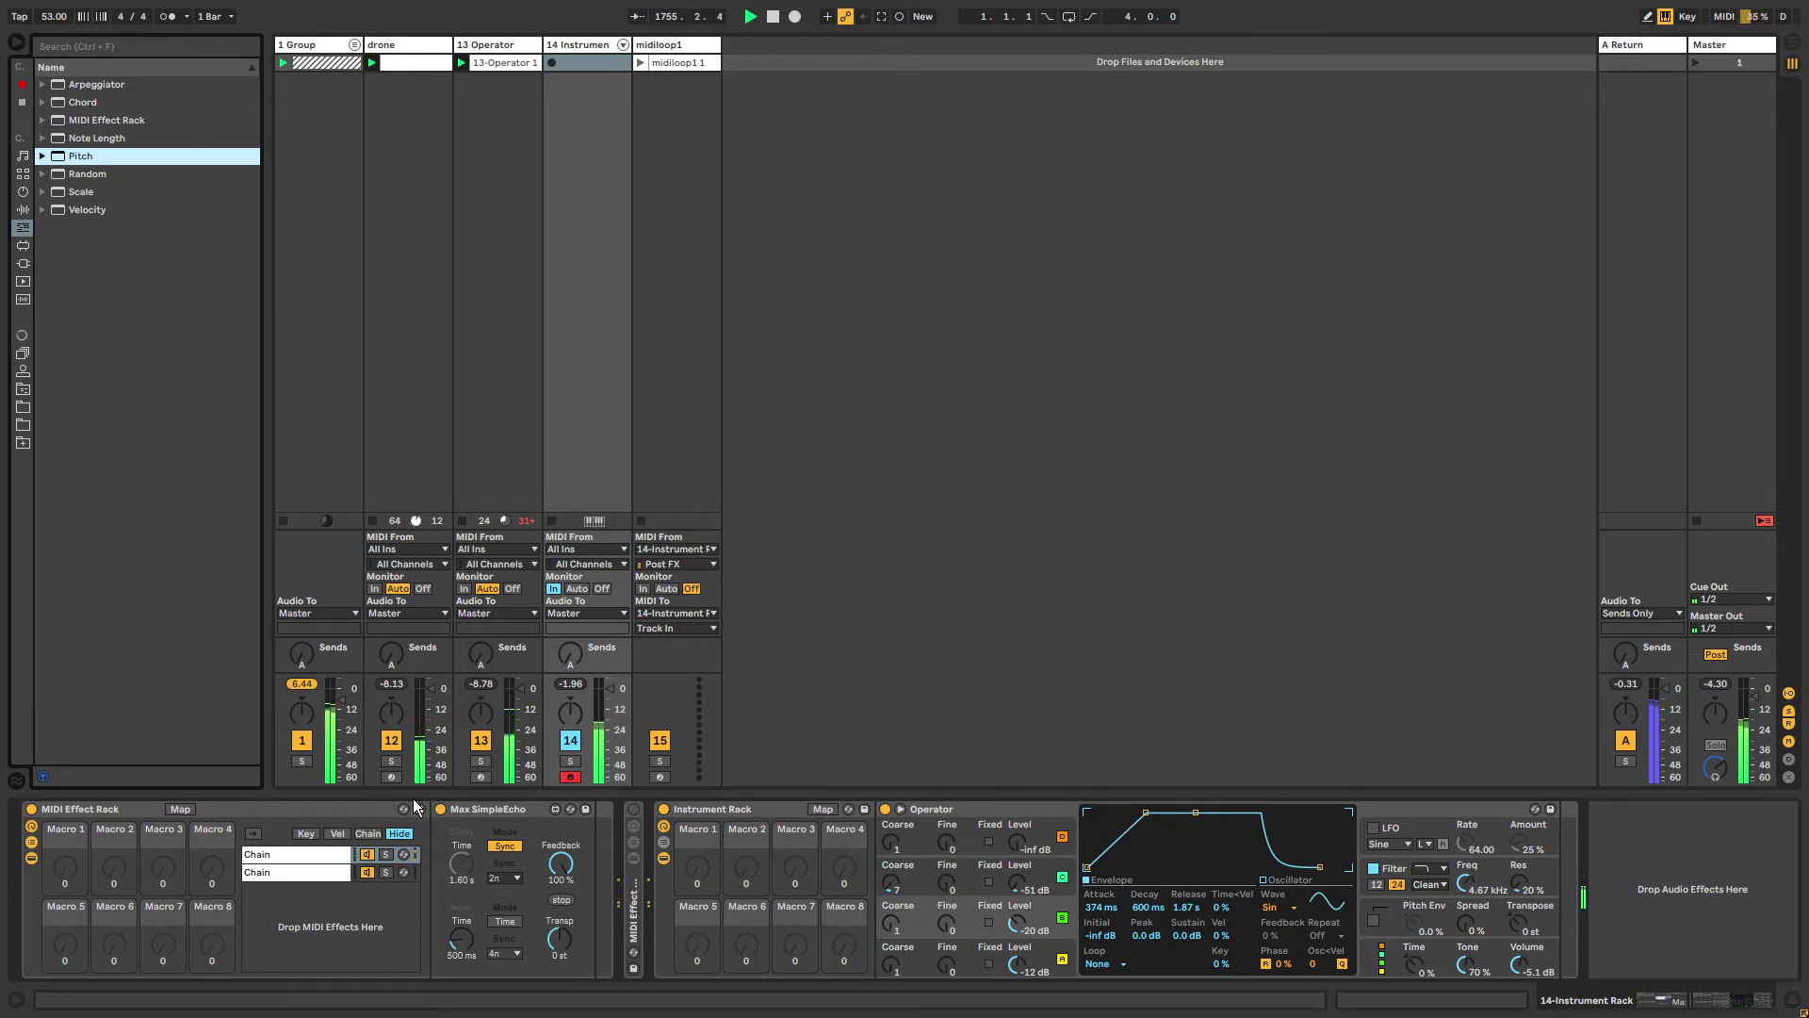
{"action": "left_click_drag", "start_coordinate": [430, 824], "coordinate": [479, 824]}
{"action": "key", "text": "Return"}
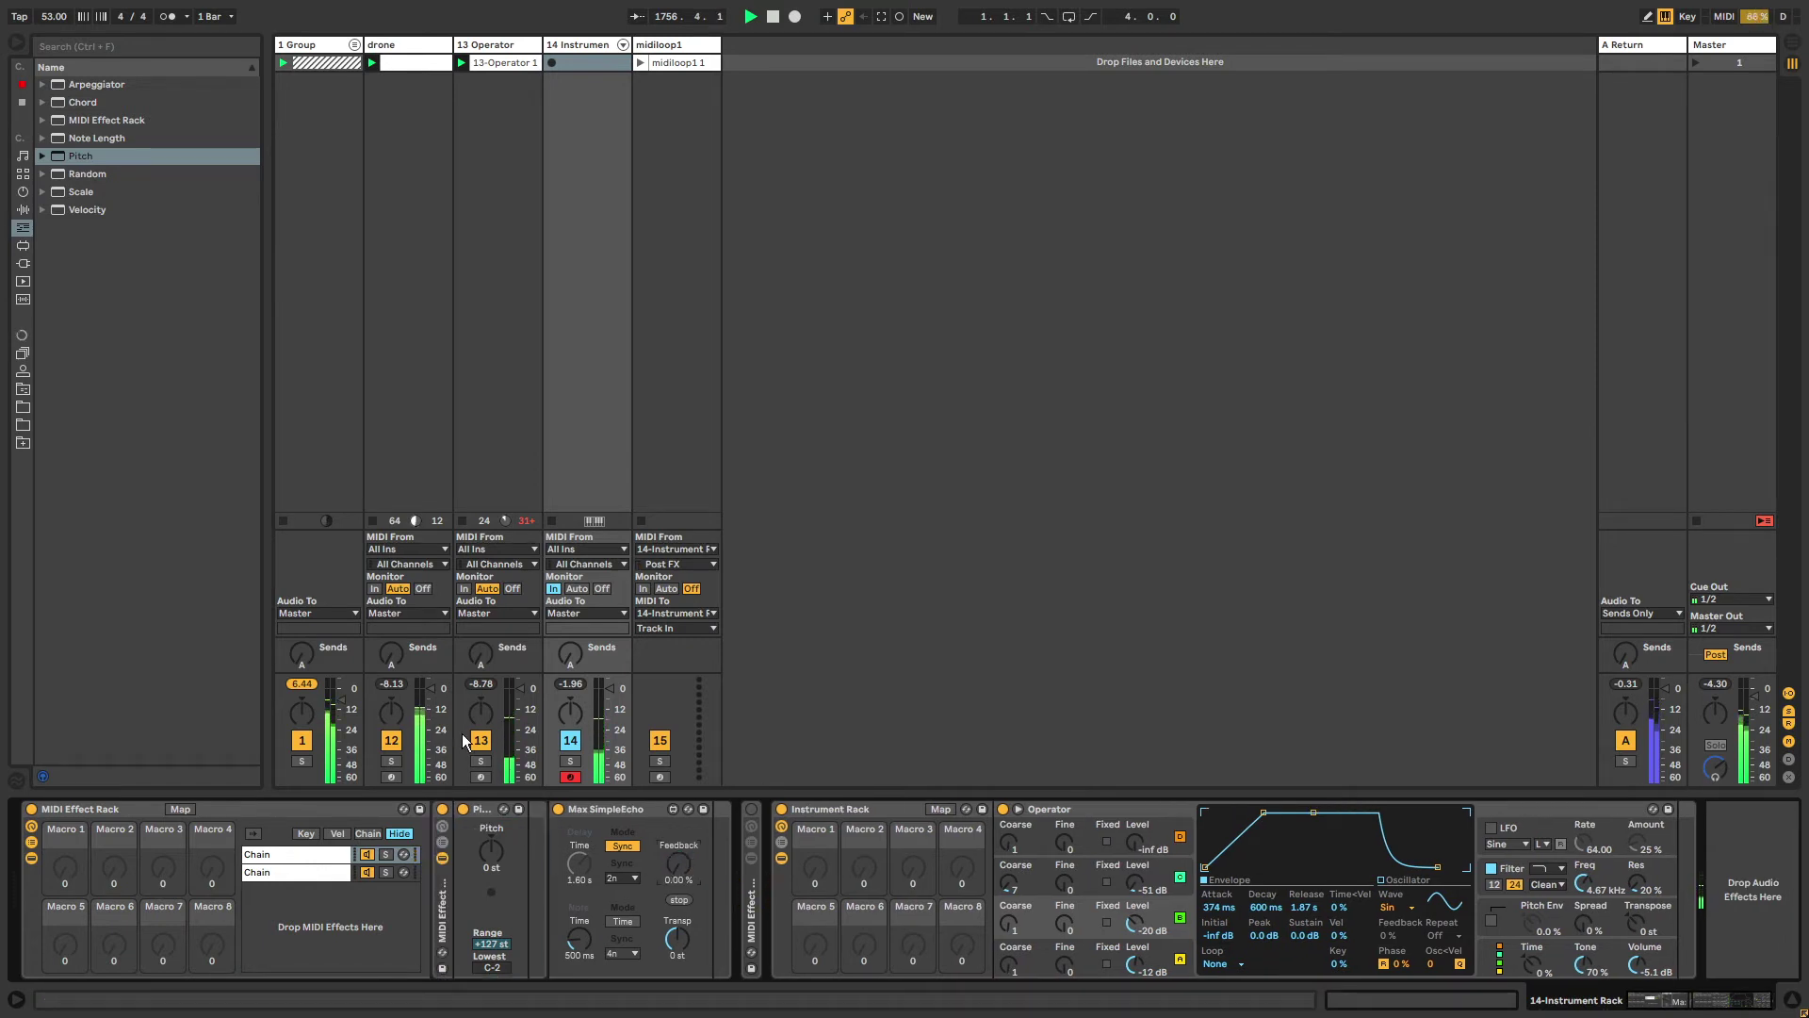
Delete Pitch from the nested MIDI Effect Rack, deactivate its remaining chain and fold the rack.
{"action": "left_click", "coordinate": [442, 827]}
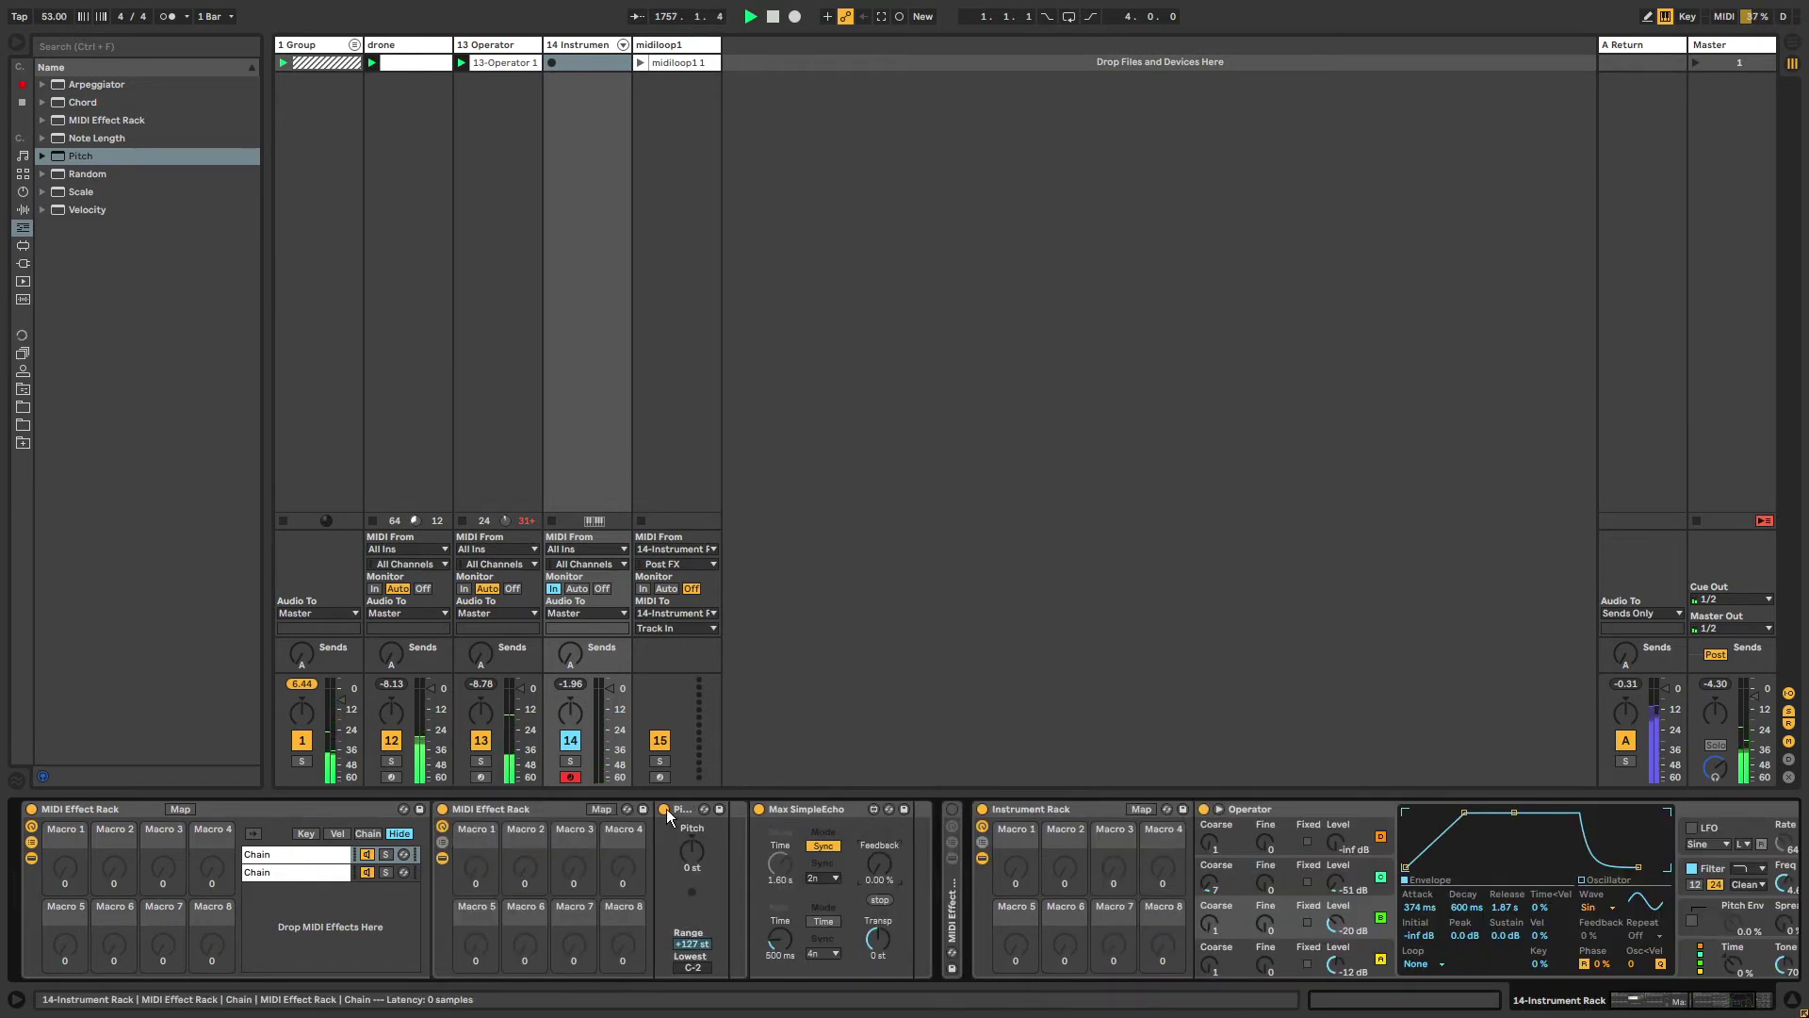
{"action": "left_click", "coordinate": [666, 809]}
{"action": "key", "text": "Delete"}
{"action": "left_click", "coordinate": [443, 845]}
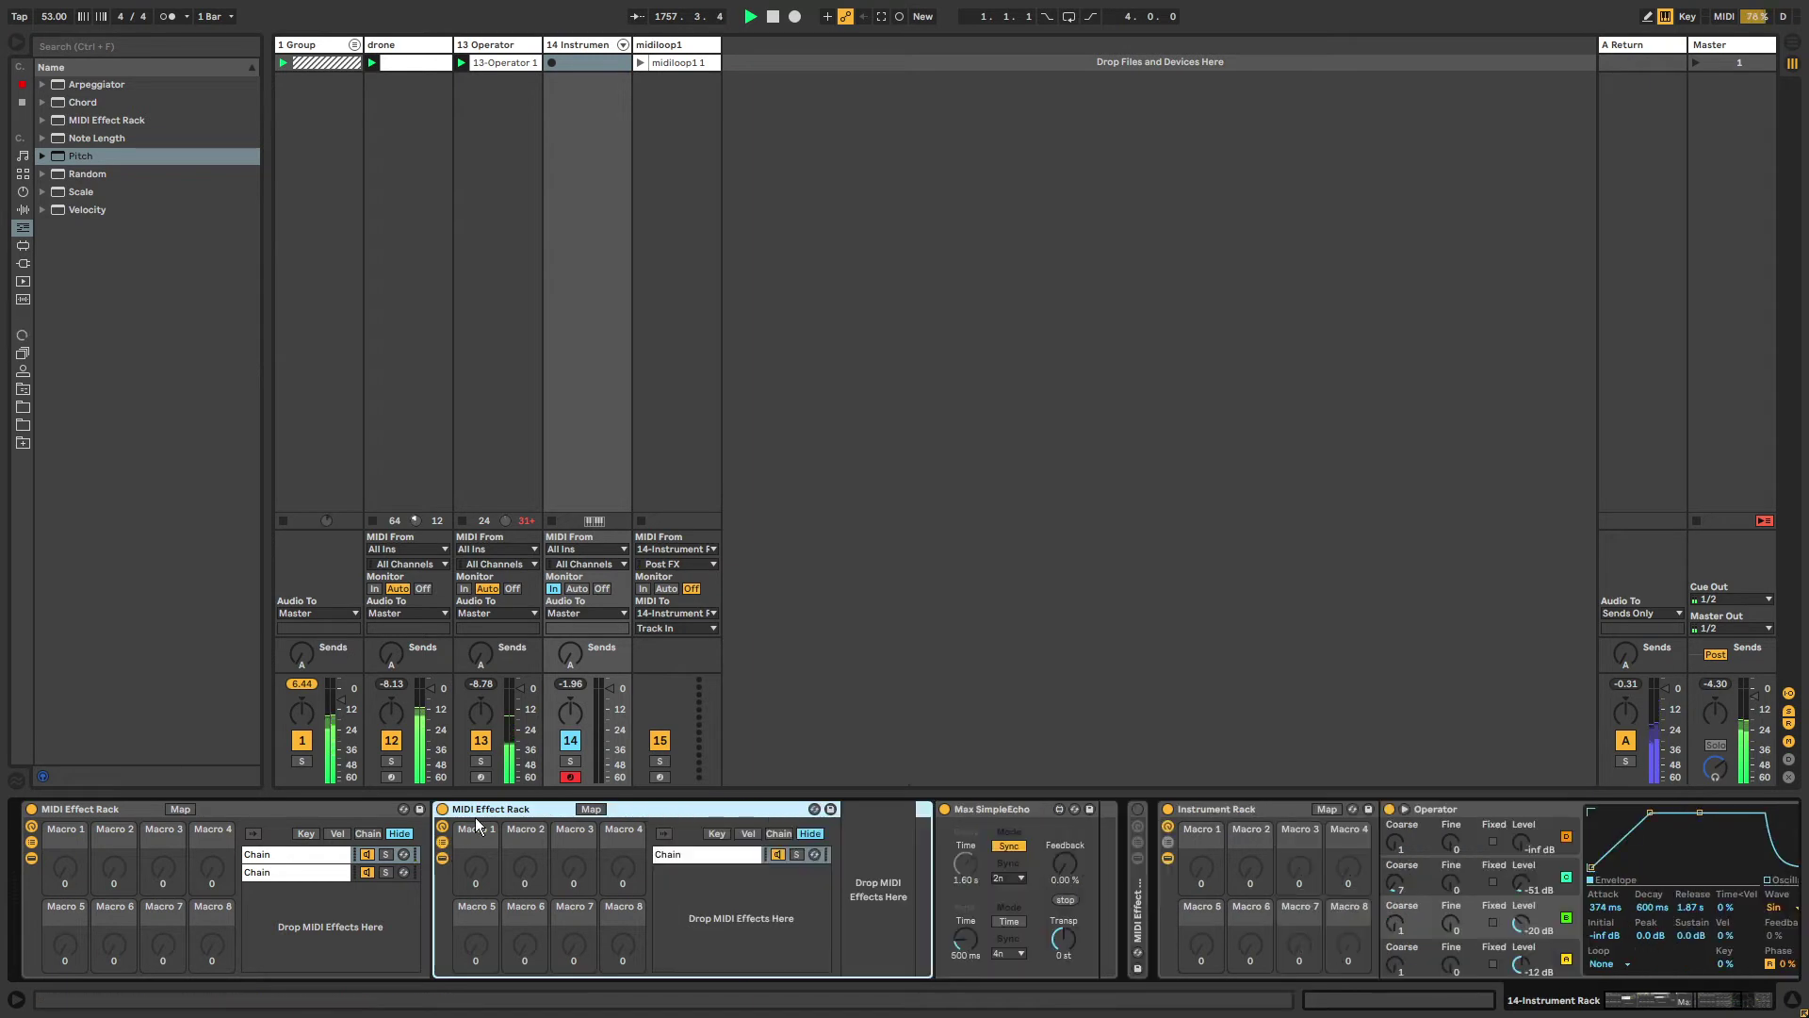
{"action": "left_click", "coordinate": [775, 853]}
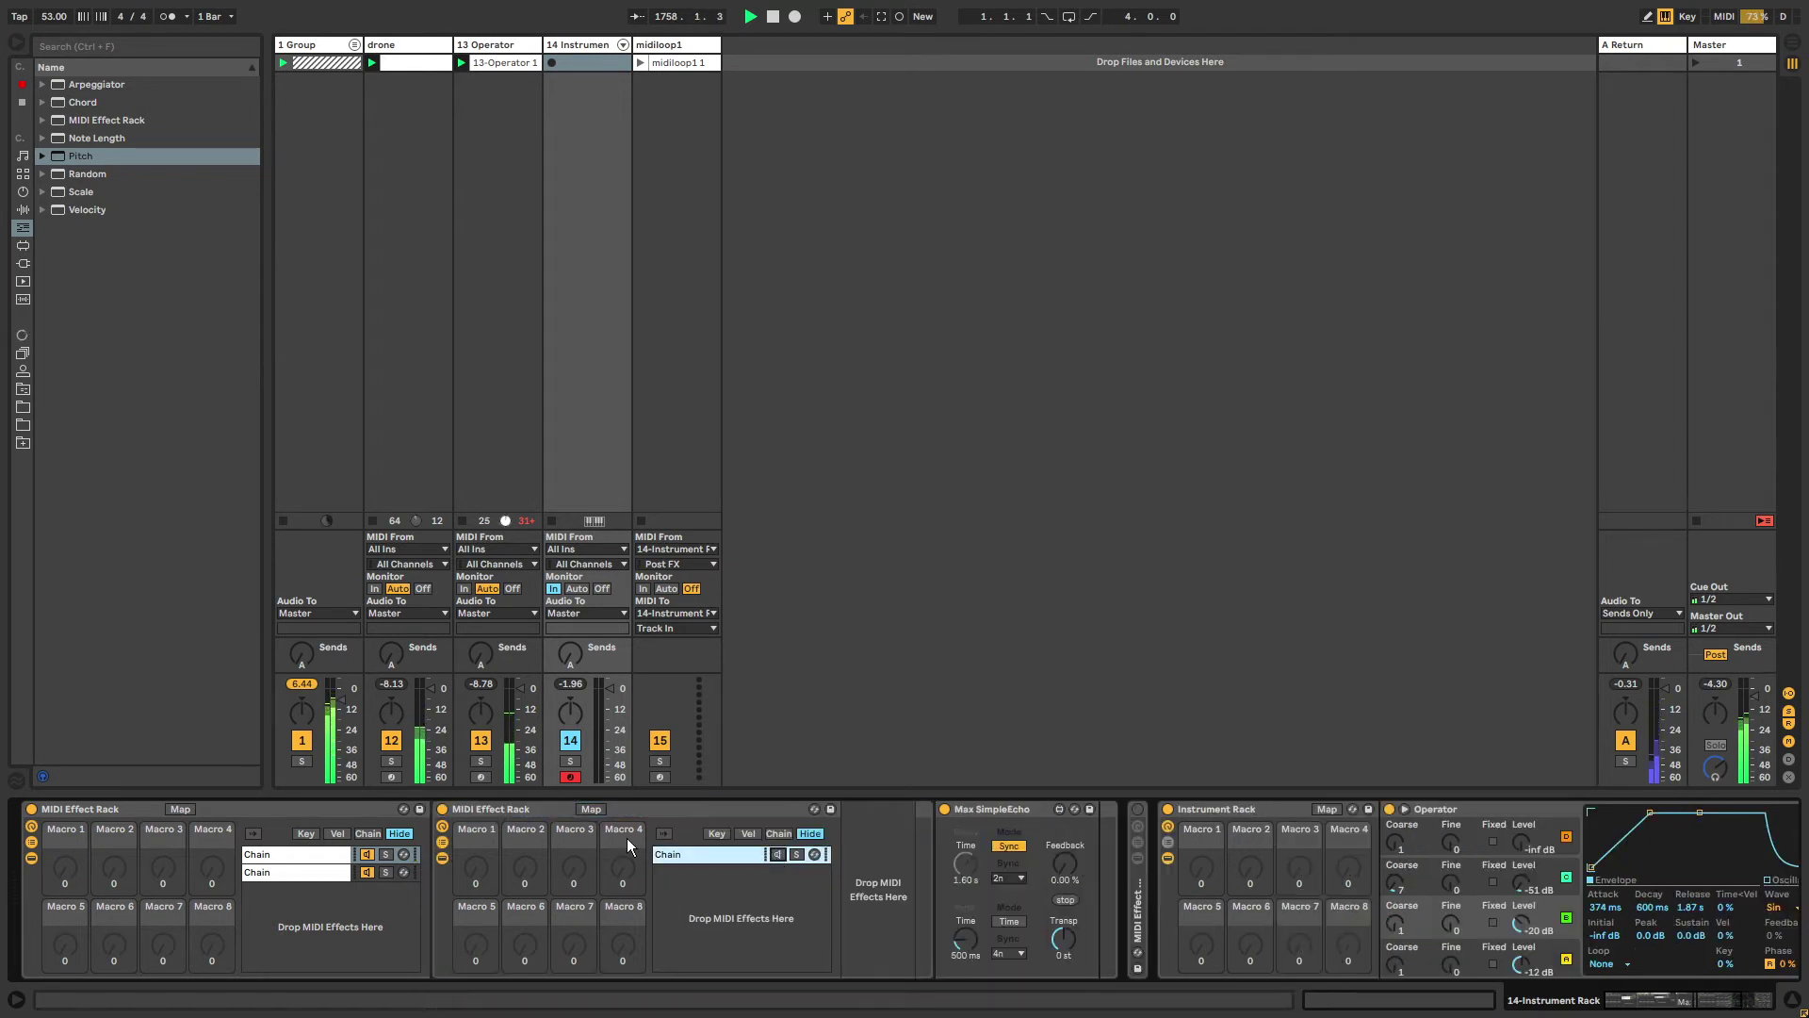
{"action": "double_click", "coordinate": [492, 810]}
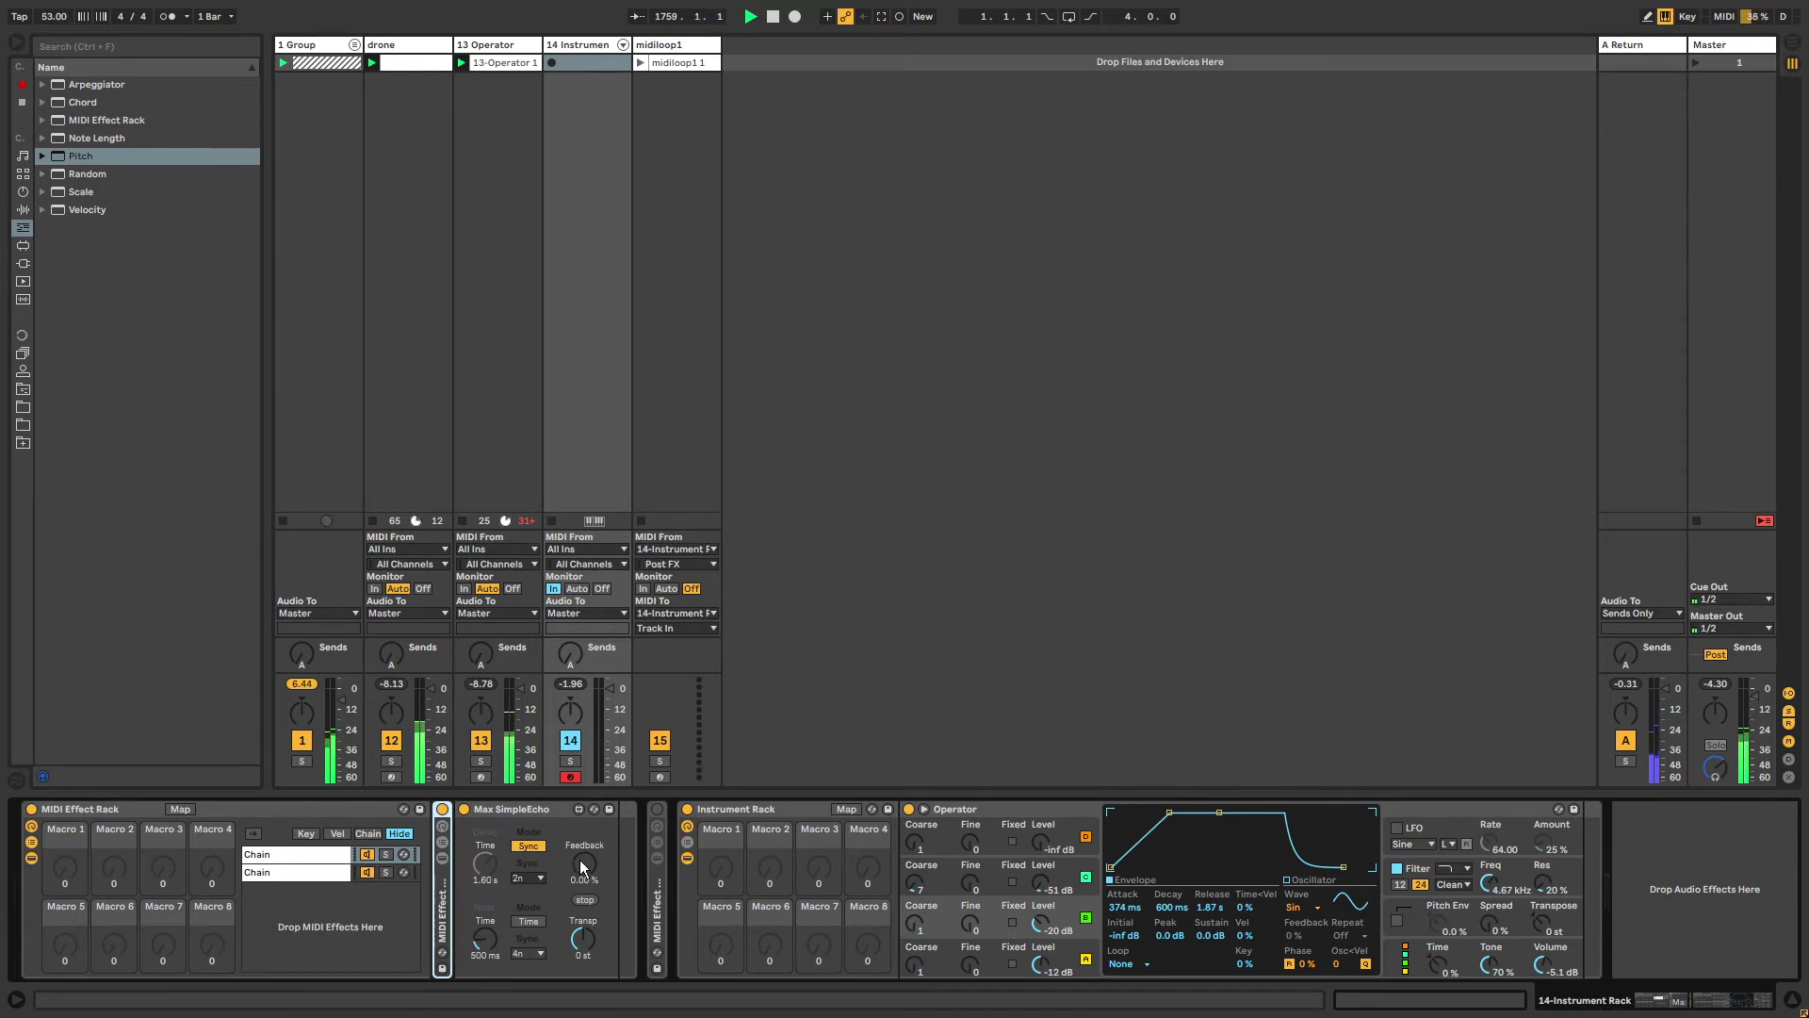
Set Max SimpleEcho's Feedback to 100 % and map the nested rack's on/off switch to Macro 1 of the outer MIDI Effect Rack.
{"action": "left_click_drag", "start_coordinate": [586, 858], "coordinate": [586, 716]}
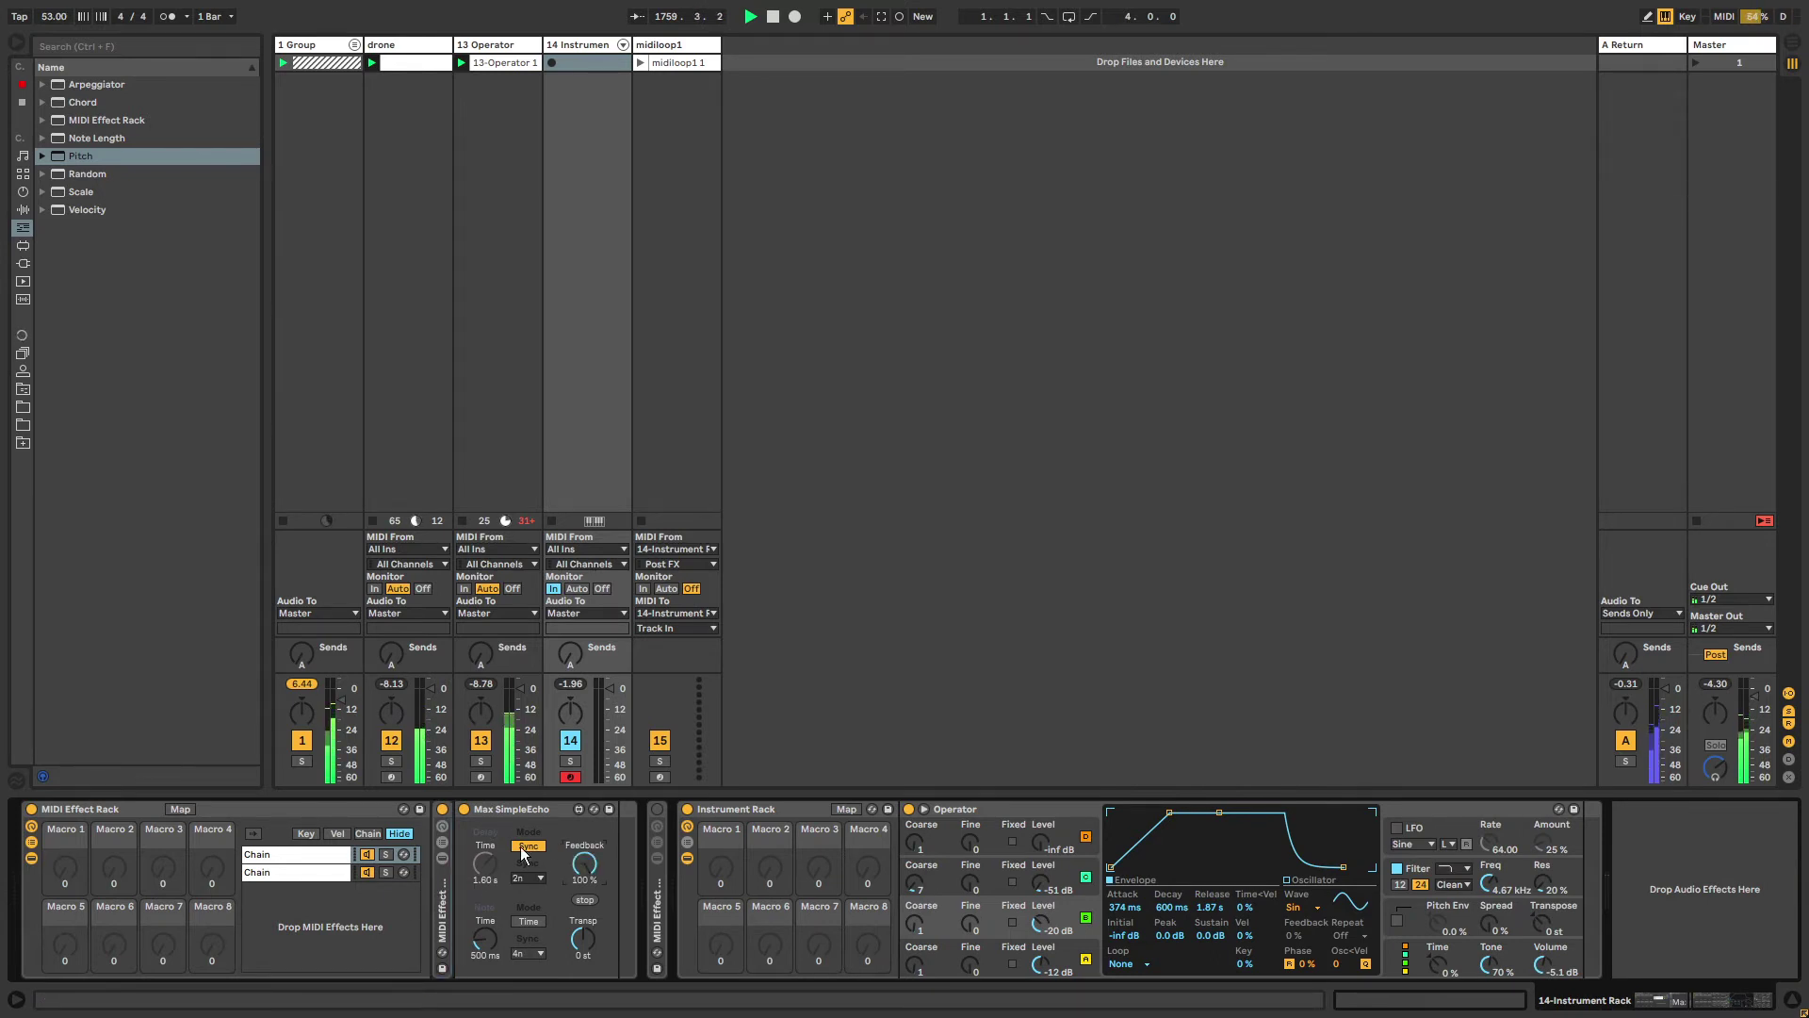
{"action": "left_click", "coordinate": [180, 809]}
{"action": "left_click", "coordinate": [442, 808]}
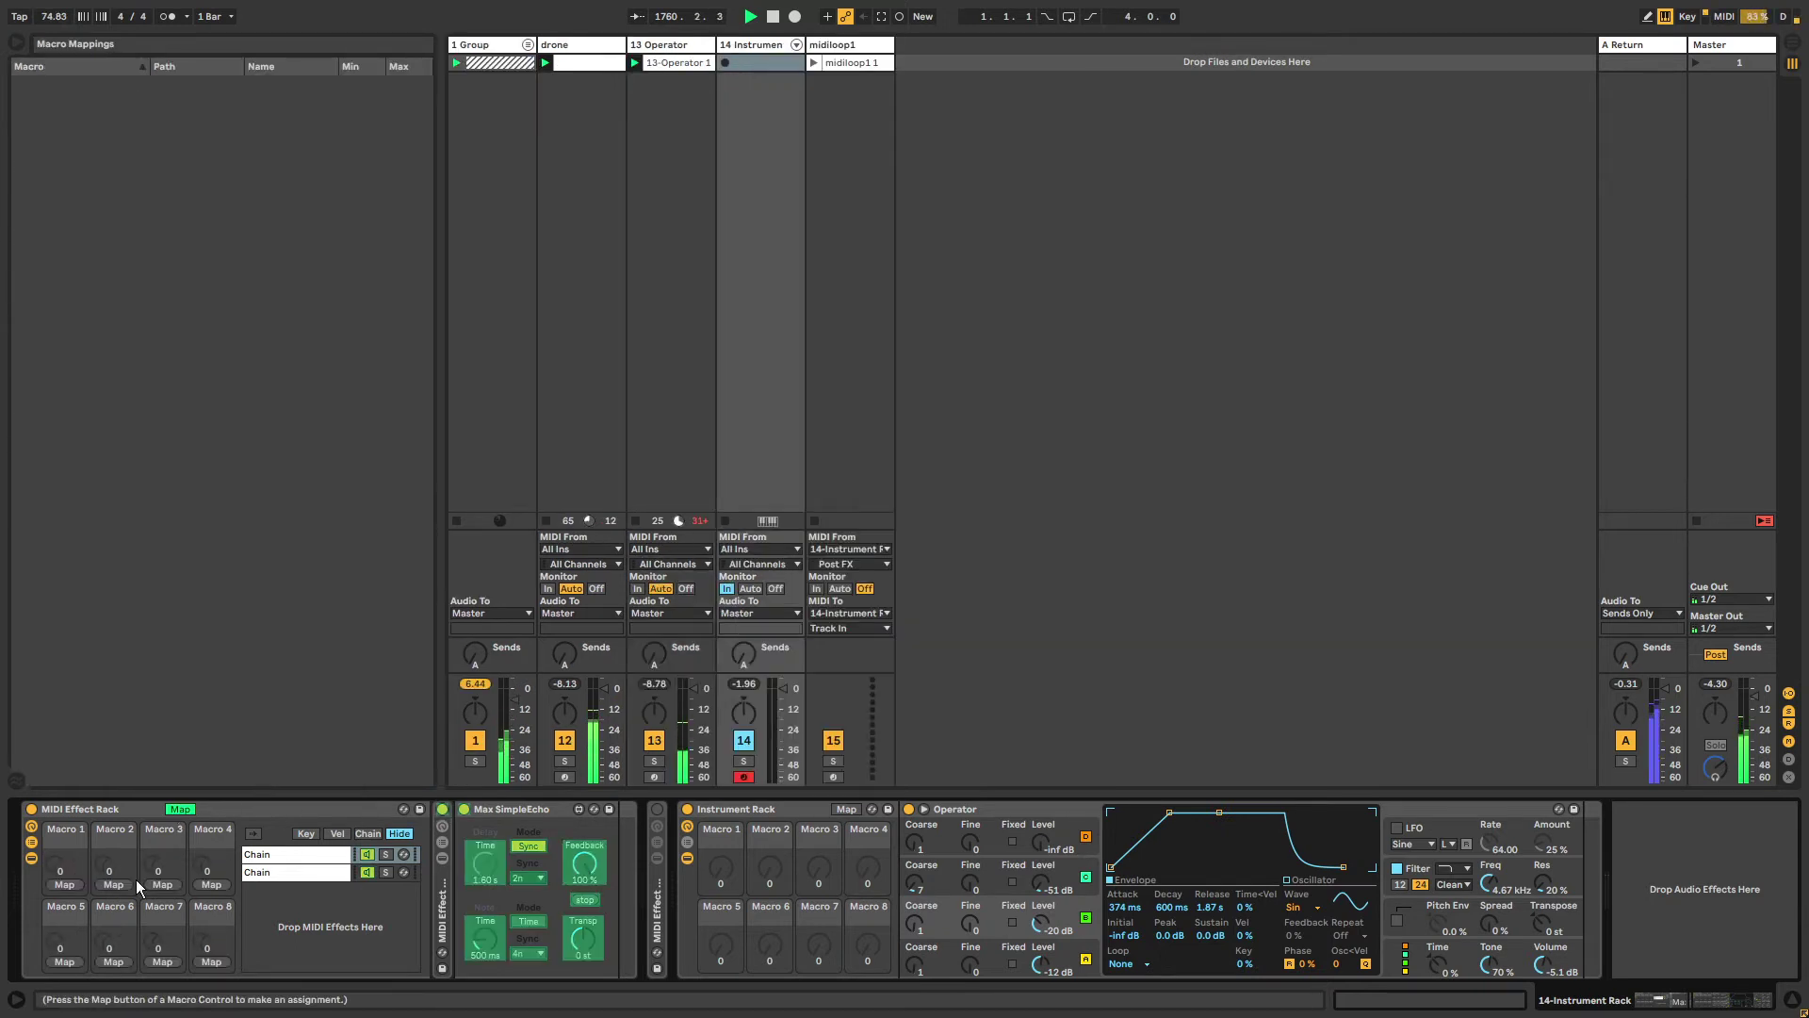
{"action": "left_click", "coordinate": [65, 884]}
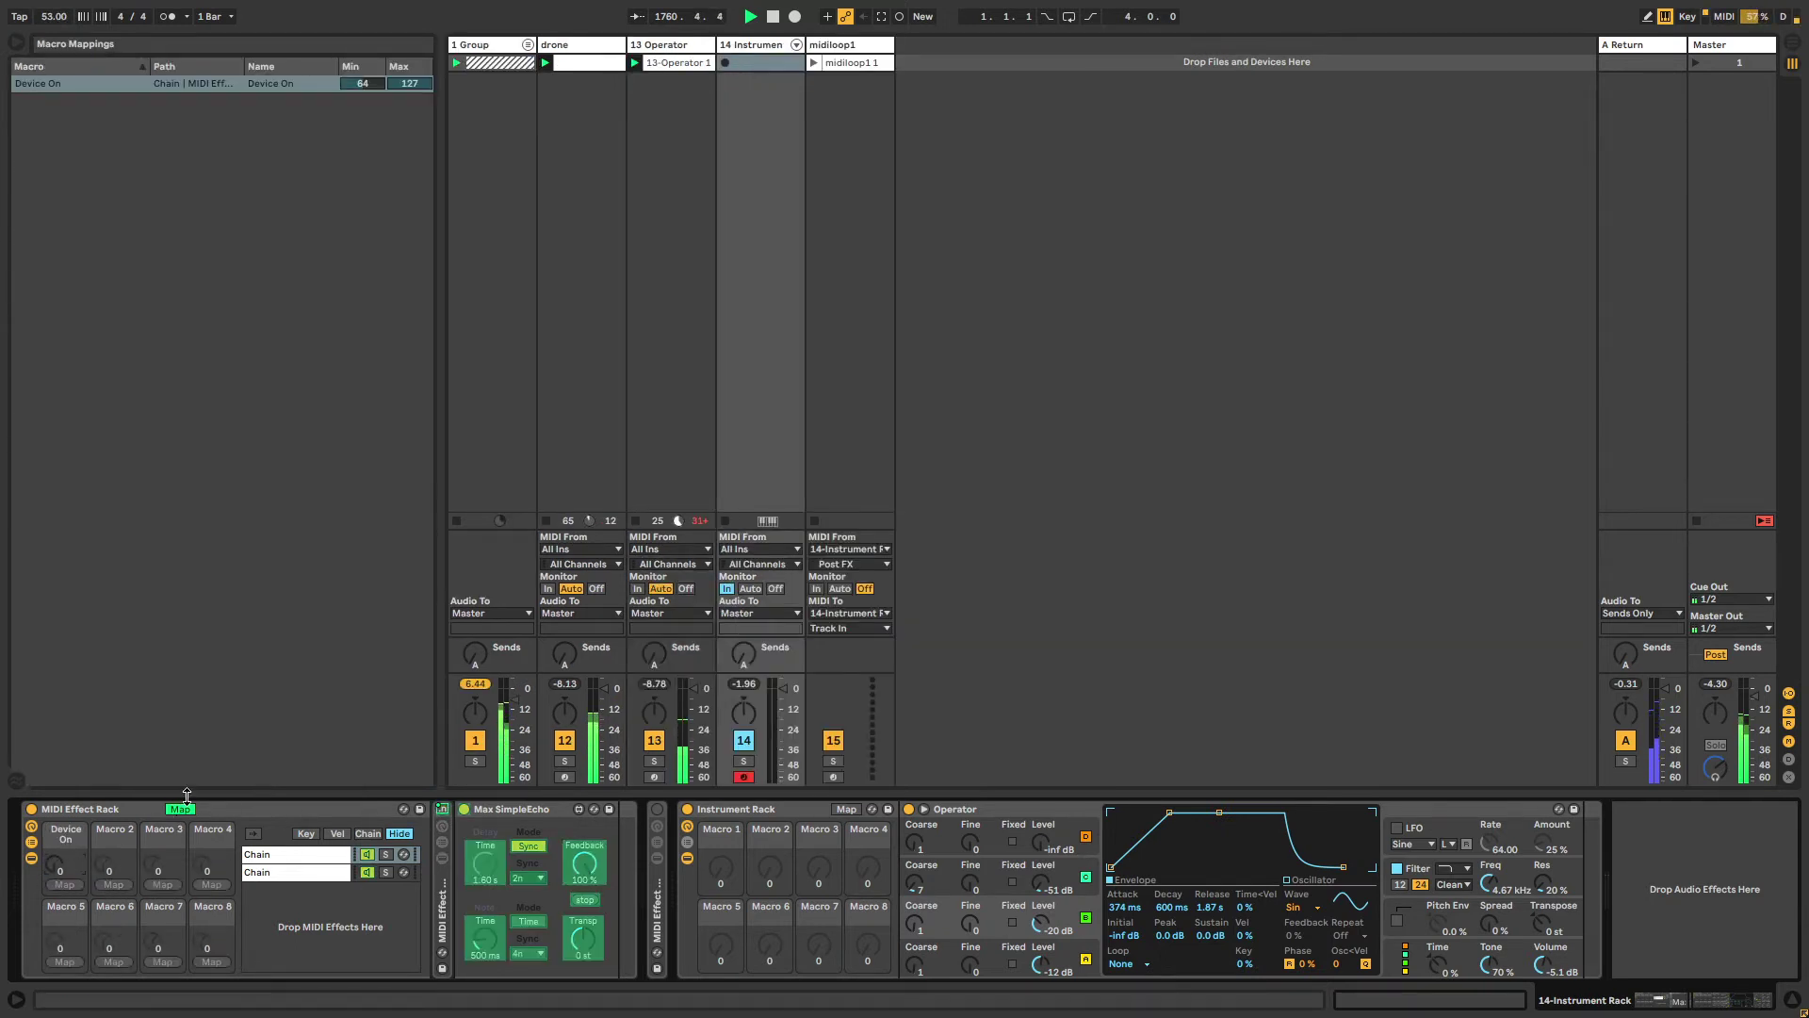
{"action": "left_click", "coordinate": [175, 807]}
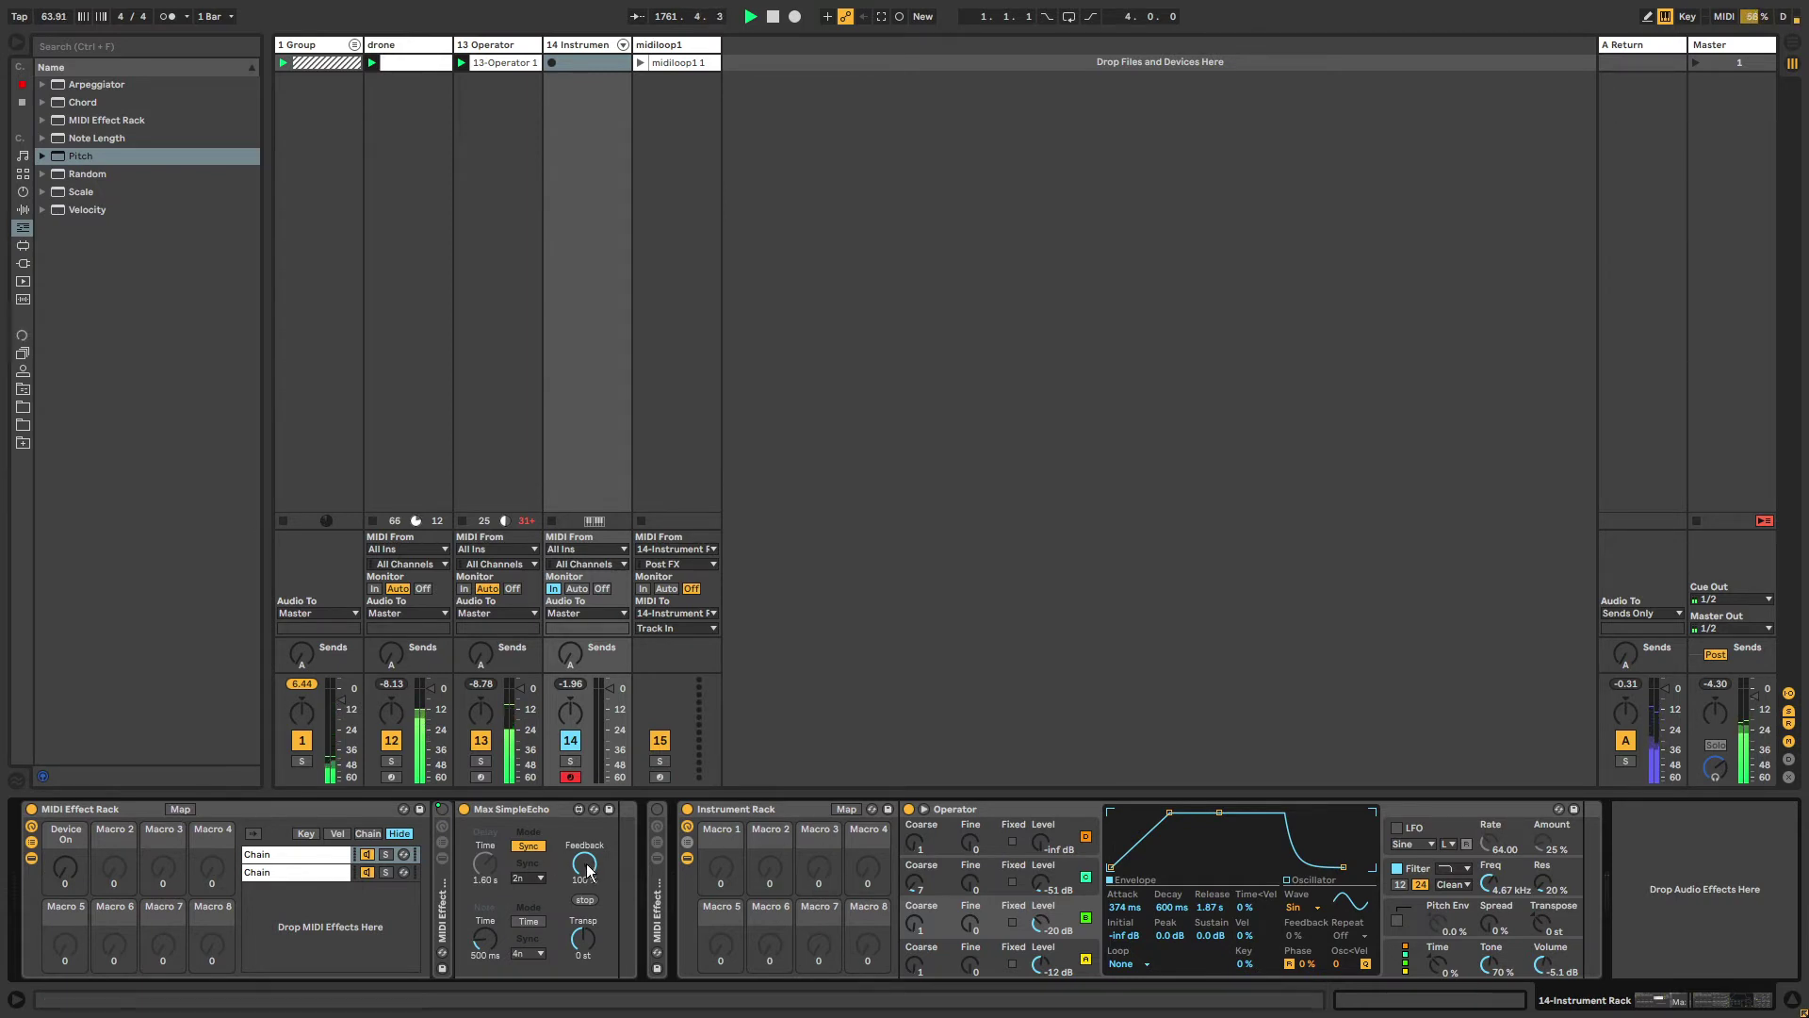
Keep Max SimpleEcho's Feedback at 100 % and turn the Device On macro up to 127.
{"action": "left_click_drag", "start_coordinate": [581, 863], "coordinate": [580, 820]}
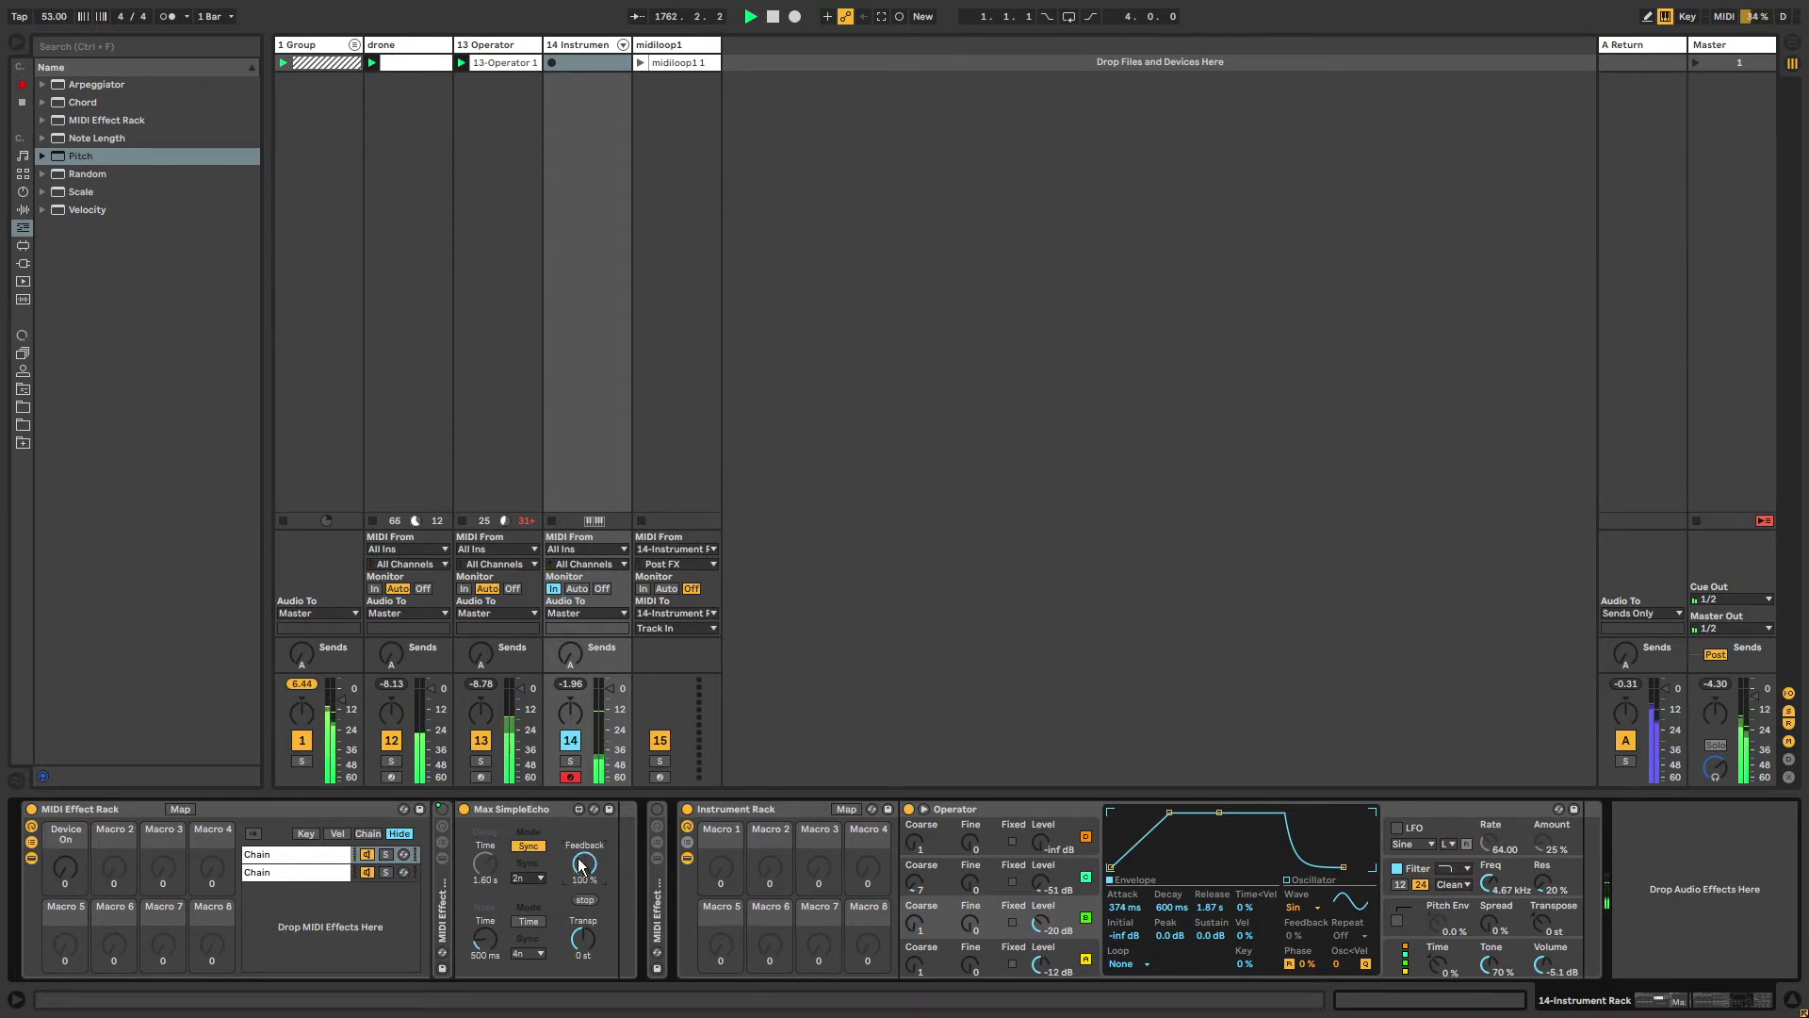
{"action": "key", "text": "z"}
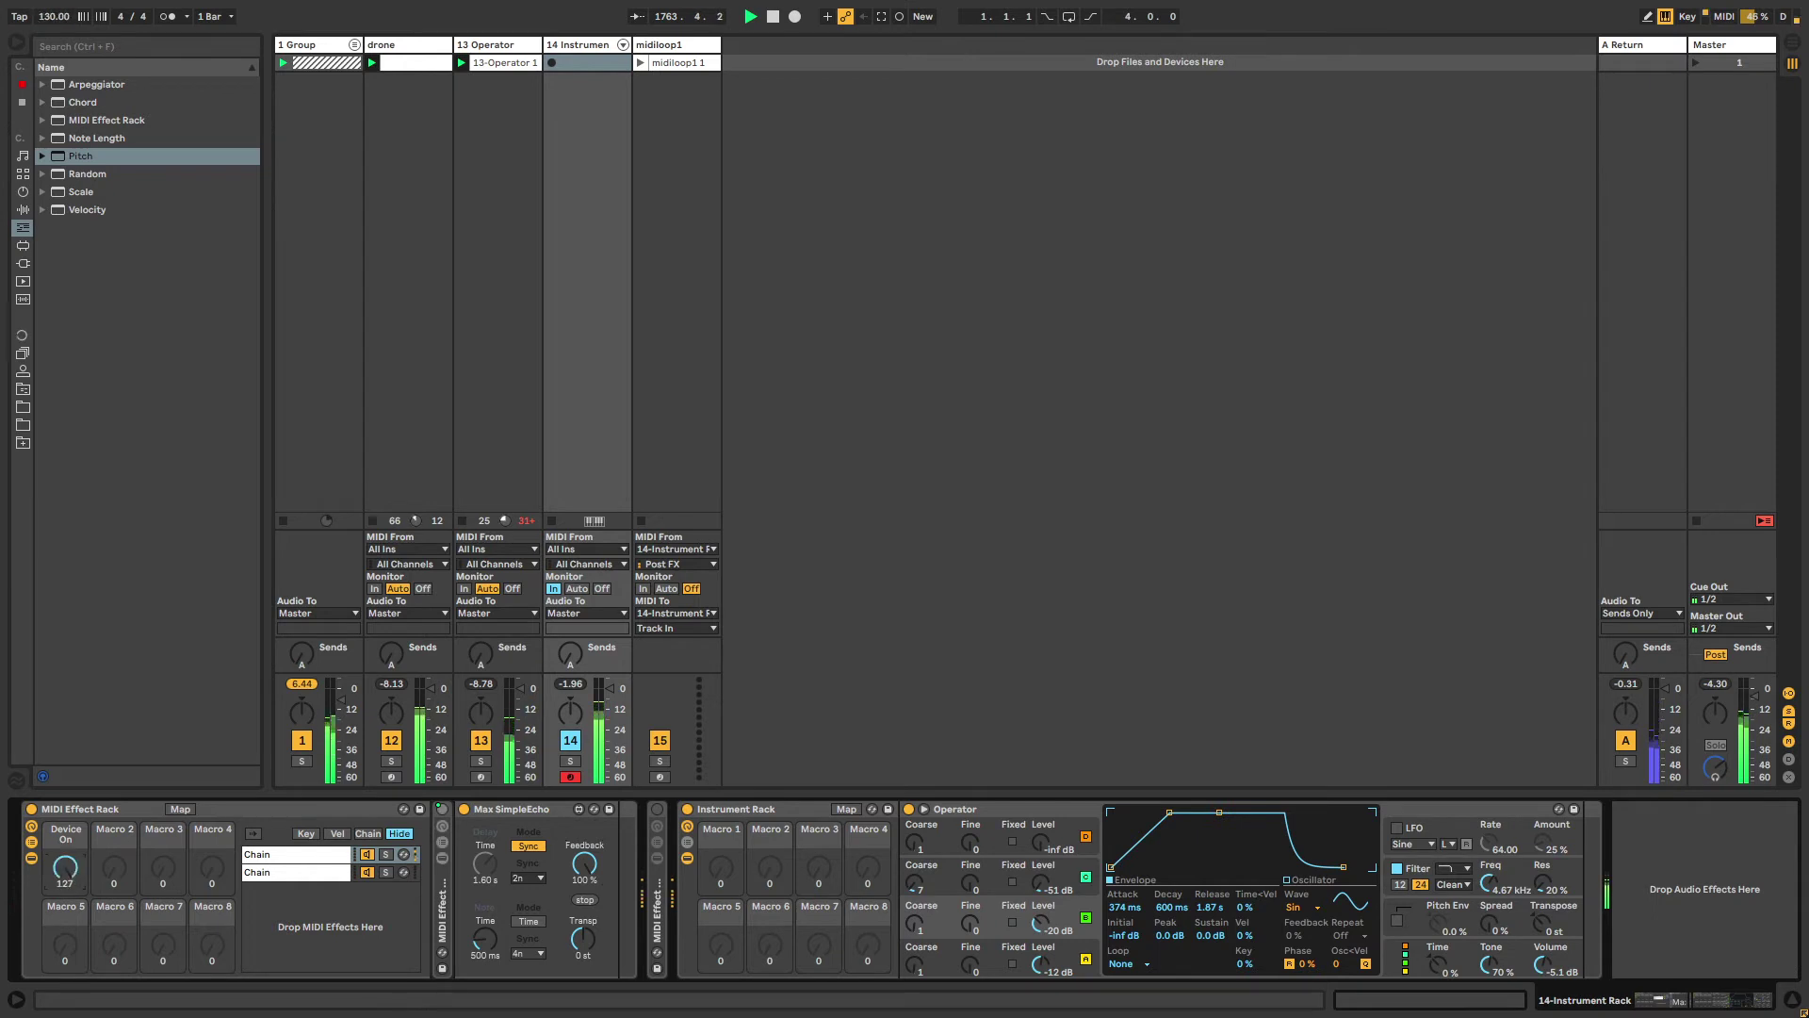
{"action": "left_click_drag", "start_coordinate": [75, 862], "coordinate": [76, 820]}
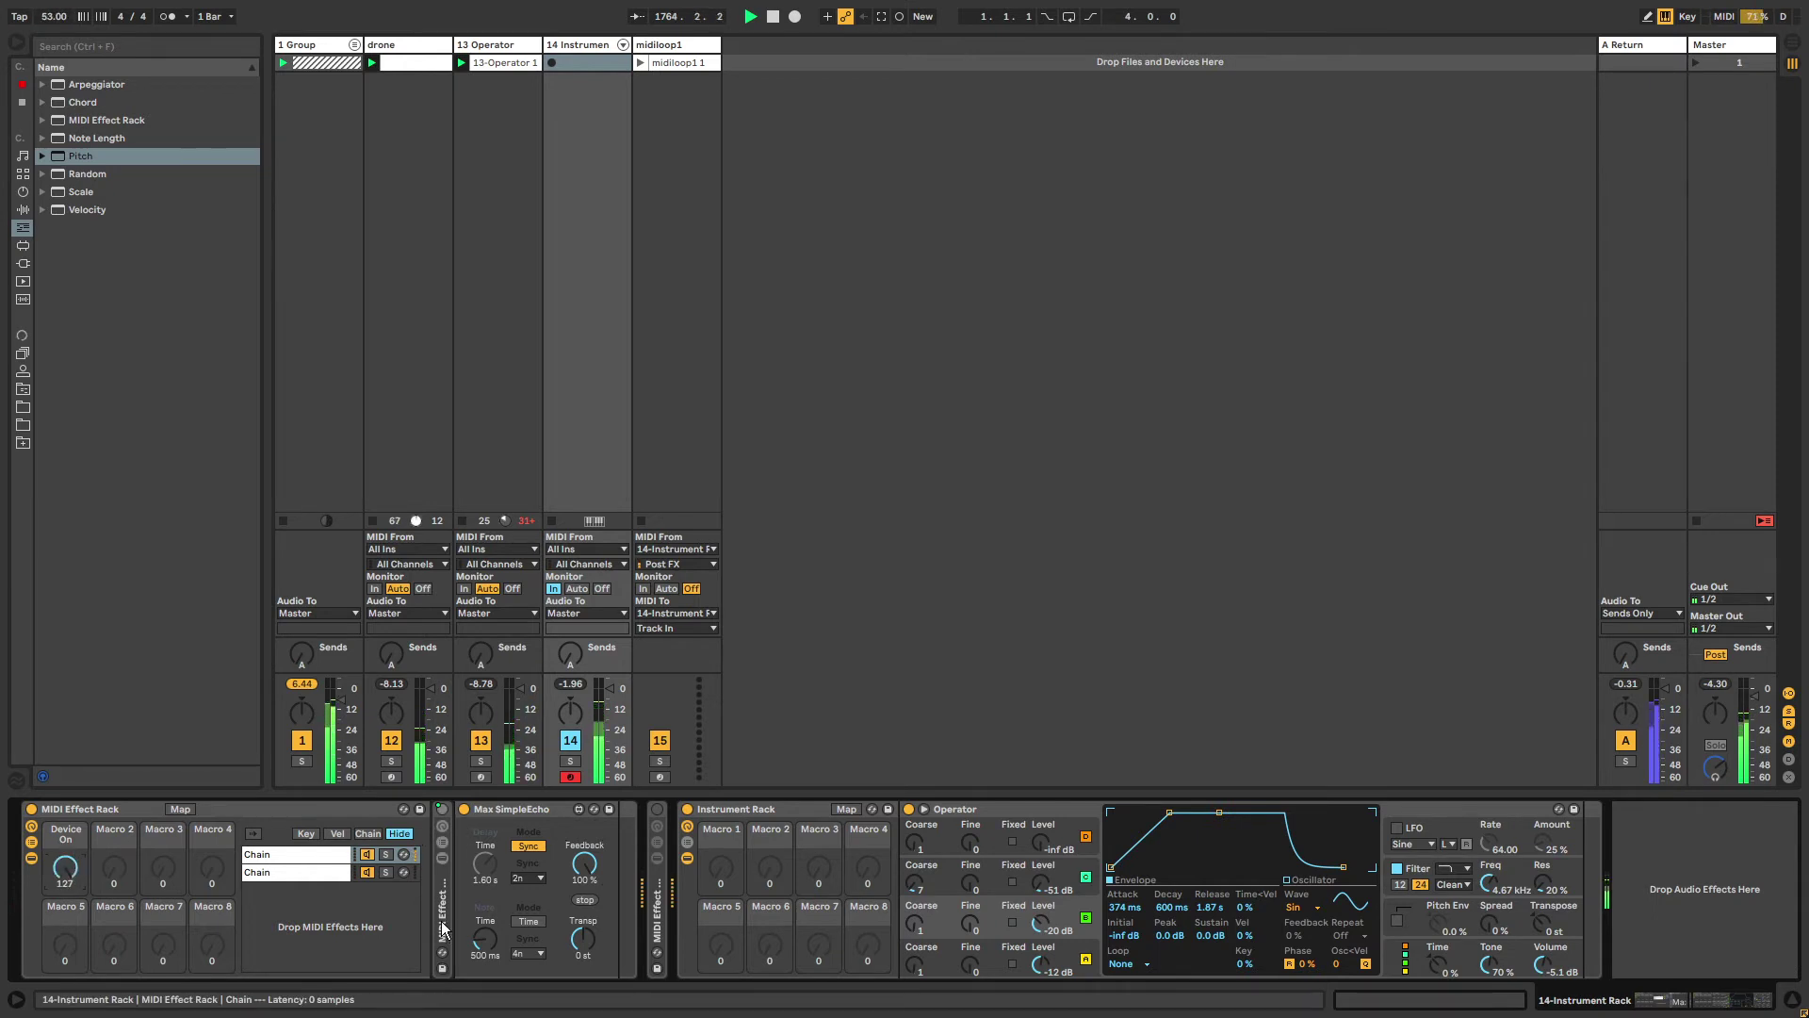
Launch the midiloop1 clip and compare the two chains of the MIDI Effect Rack on the 14-Instrument Rack track.
{"action": "left_click", "coordinate": [641, 60]}
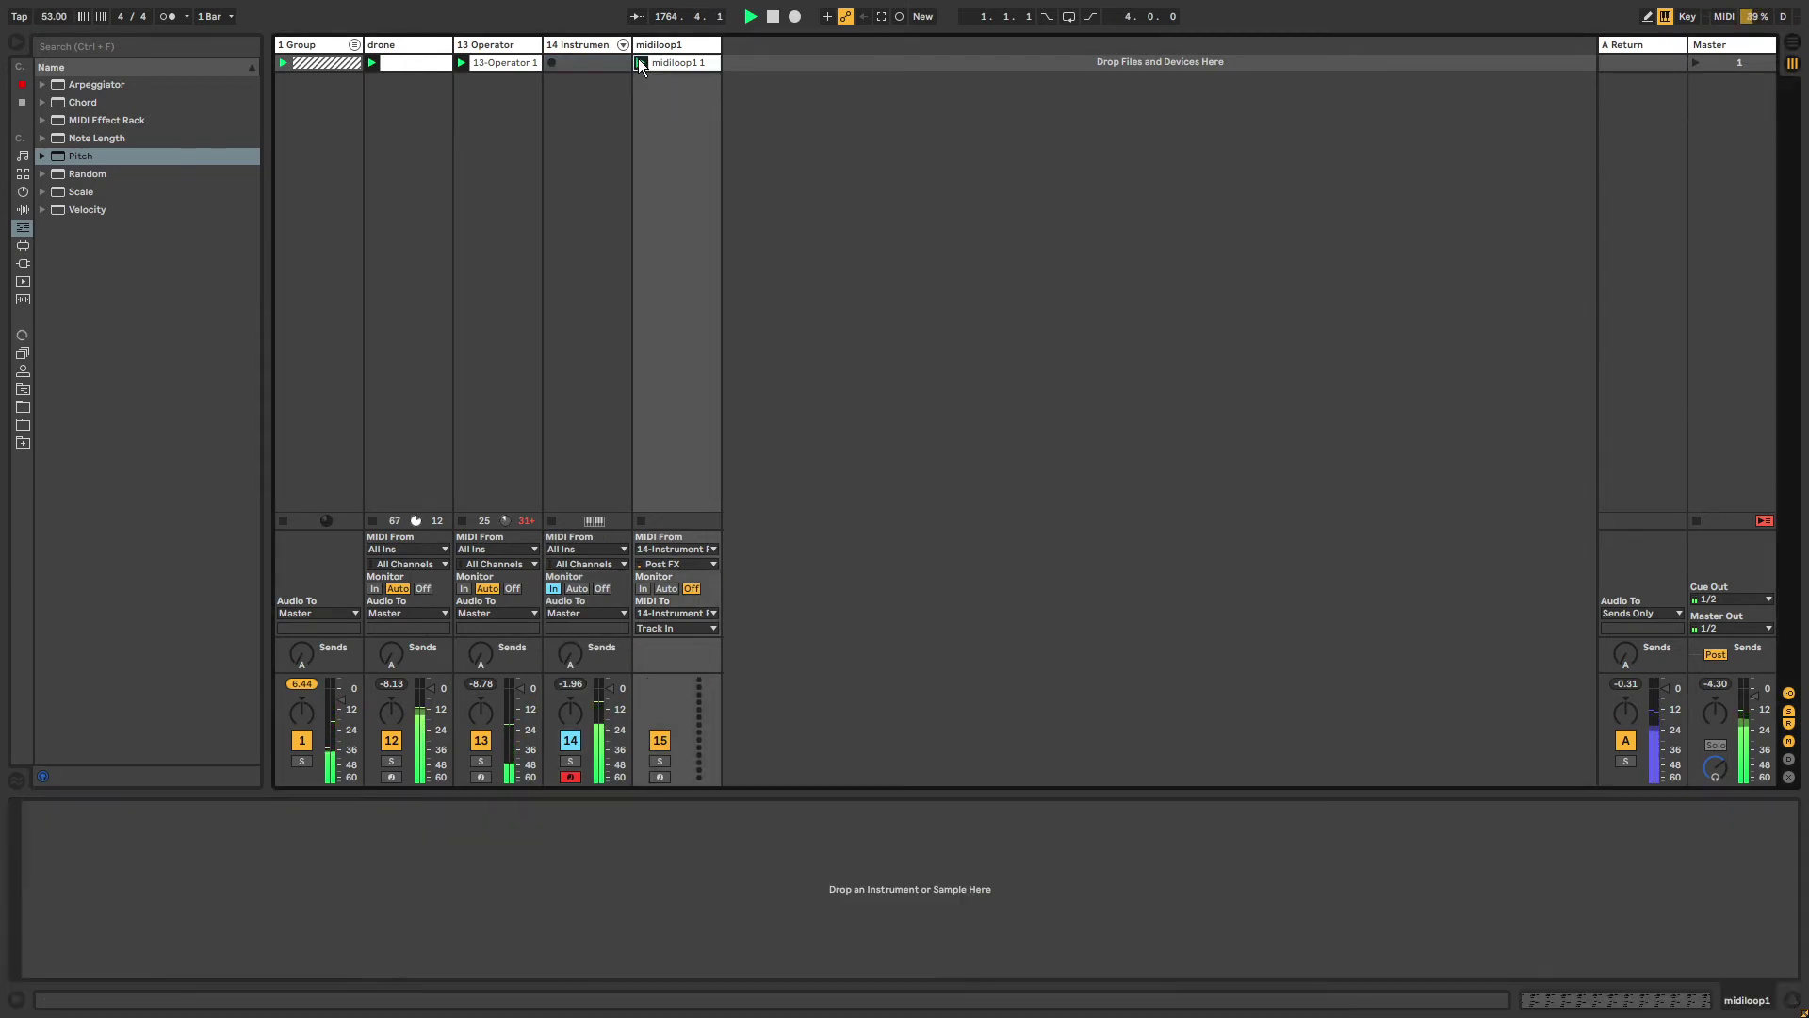
{"action": "left_click", "coordinate": [591, 45]}
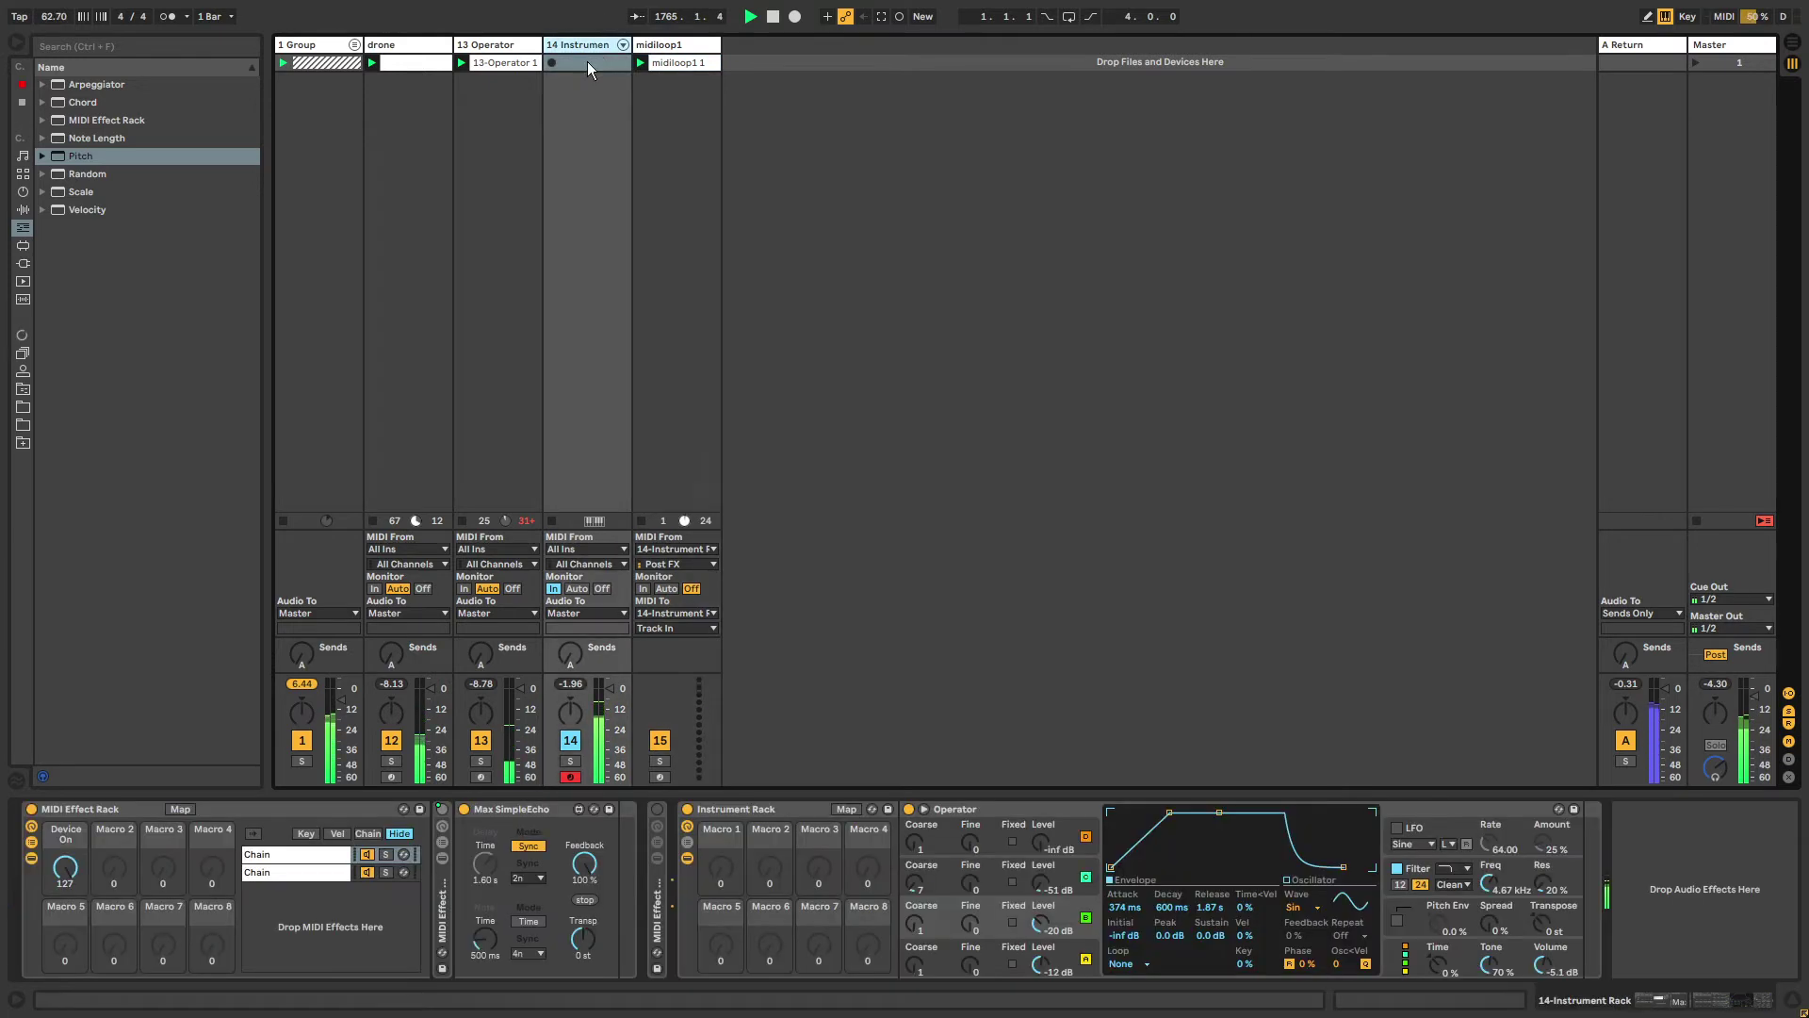
{"action": "left_click", "coordinate": [276, 873]}
{"action": "left_click", "coordinate": [282, 853]}
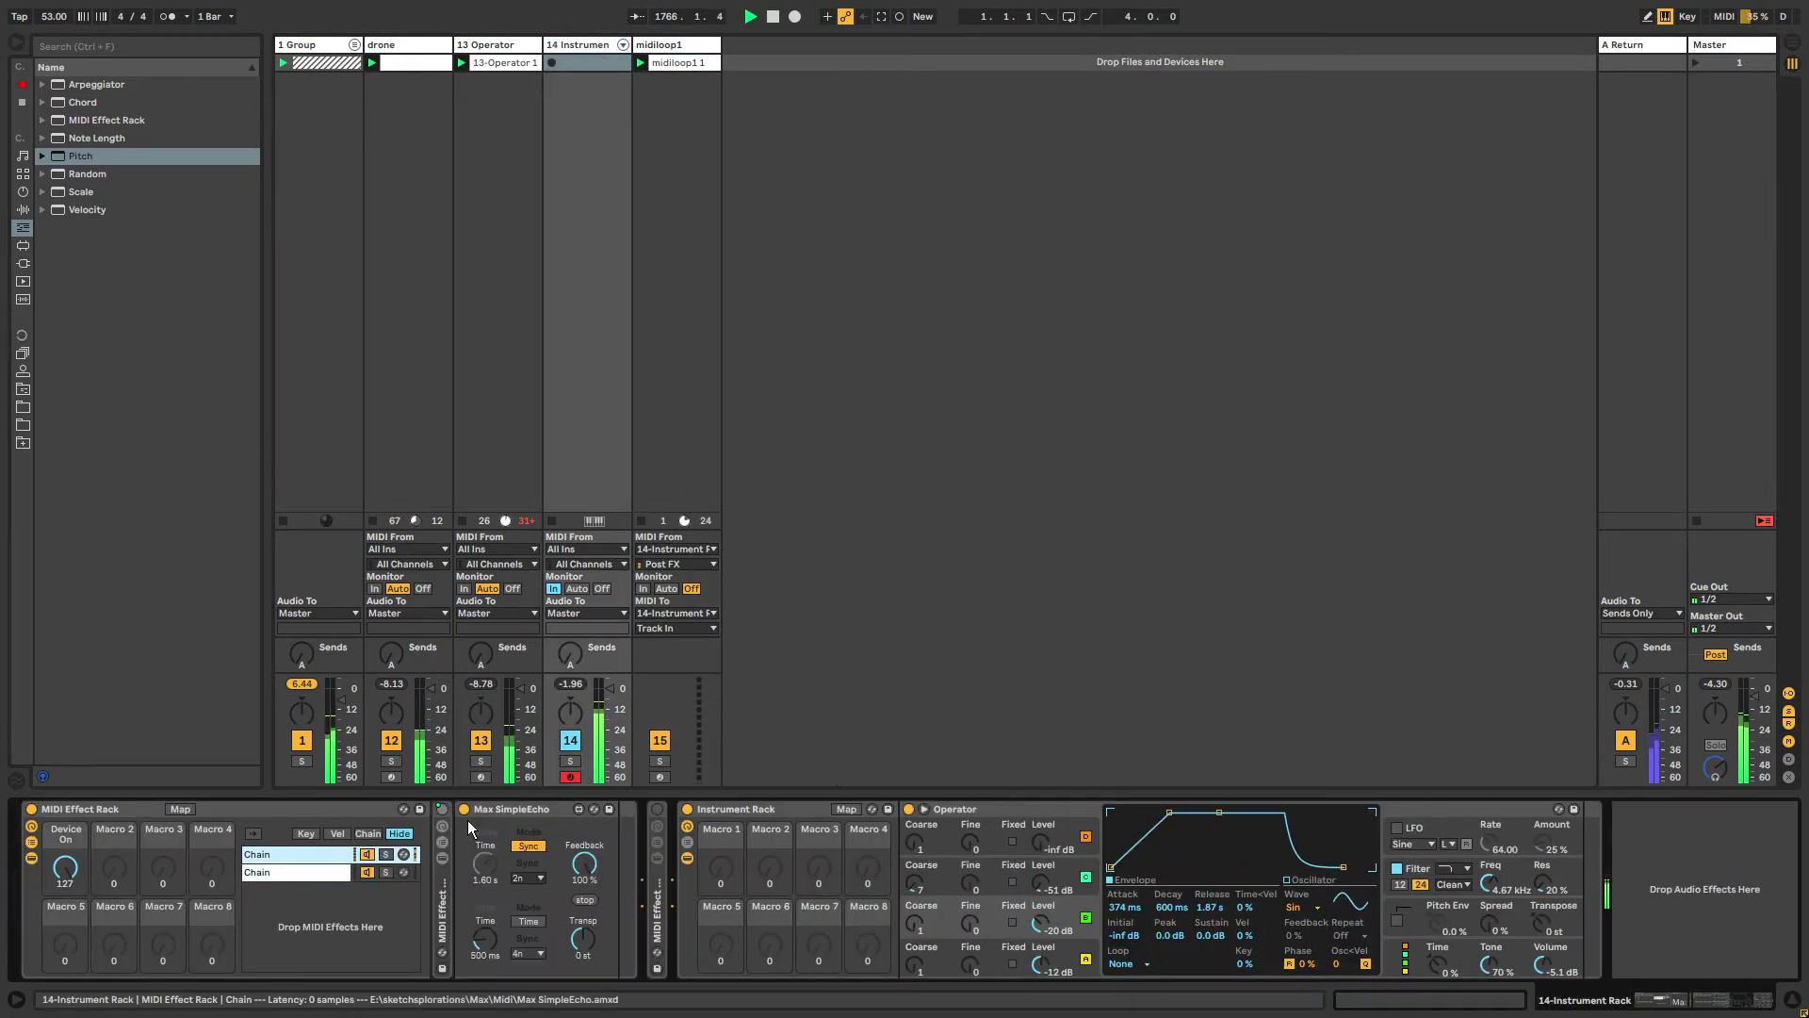
{"action": "left_click", "coordinate": [290, 874]}
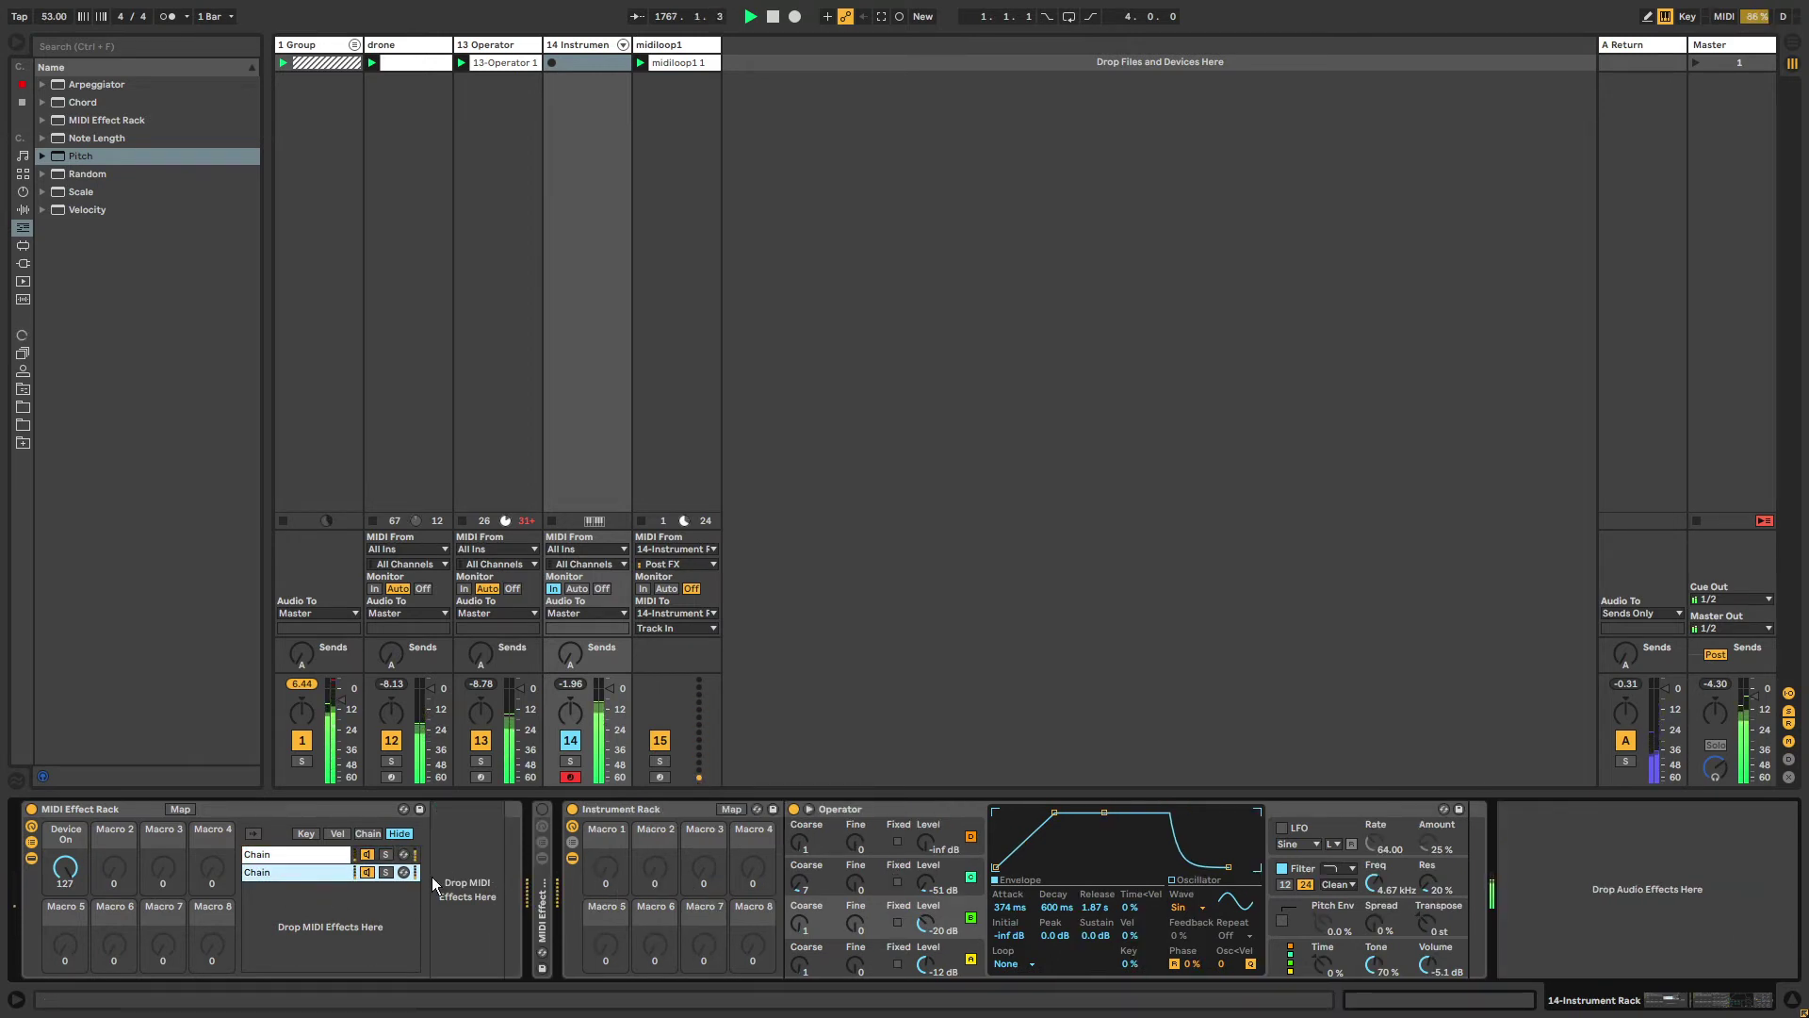
Stop the midiloop1 clip and solo both the 14-Instrument Rack and midiloop1 tracks.
{"action": "left_click", "coordinate": [642, 521]}
{"action": "left_click", "coordinate": [570, 760]}
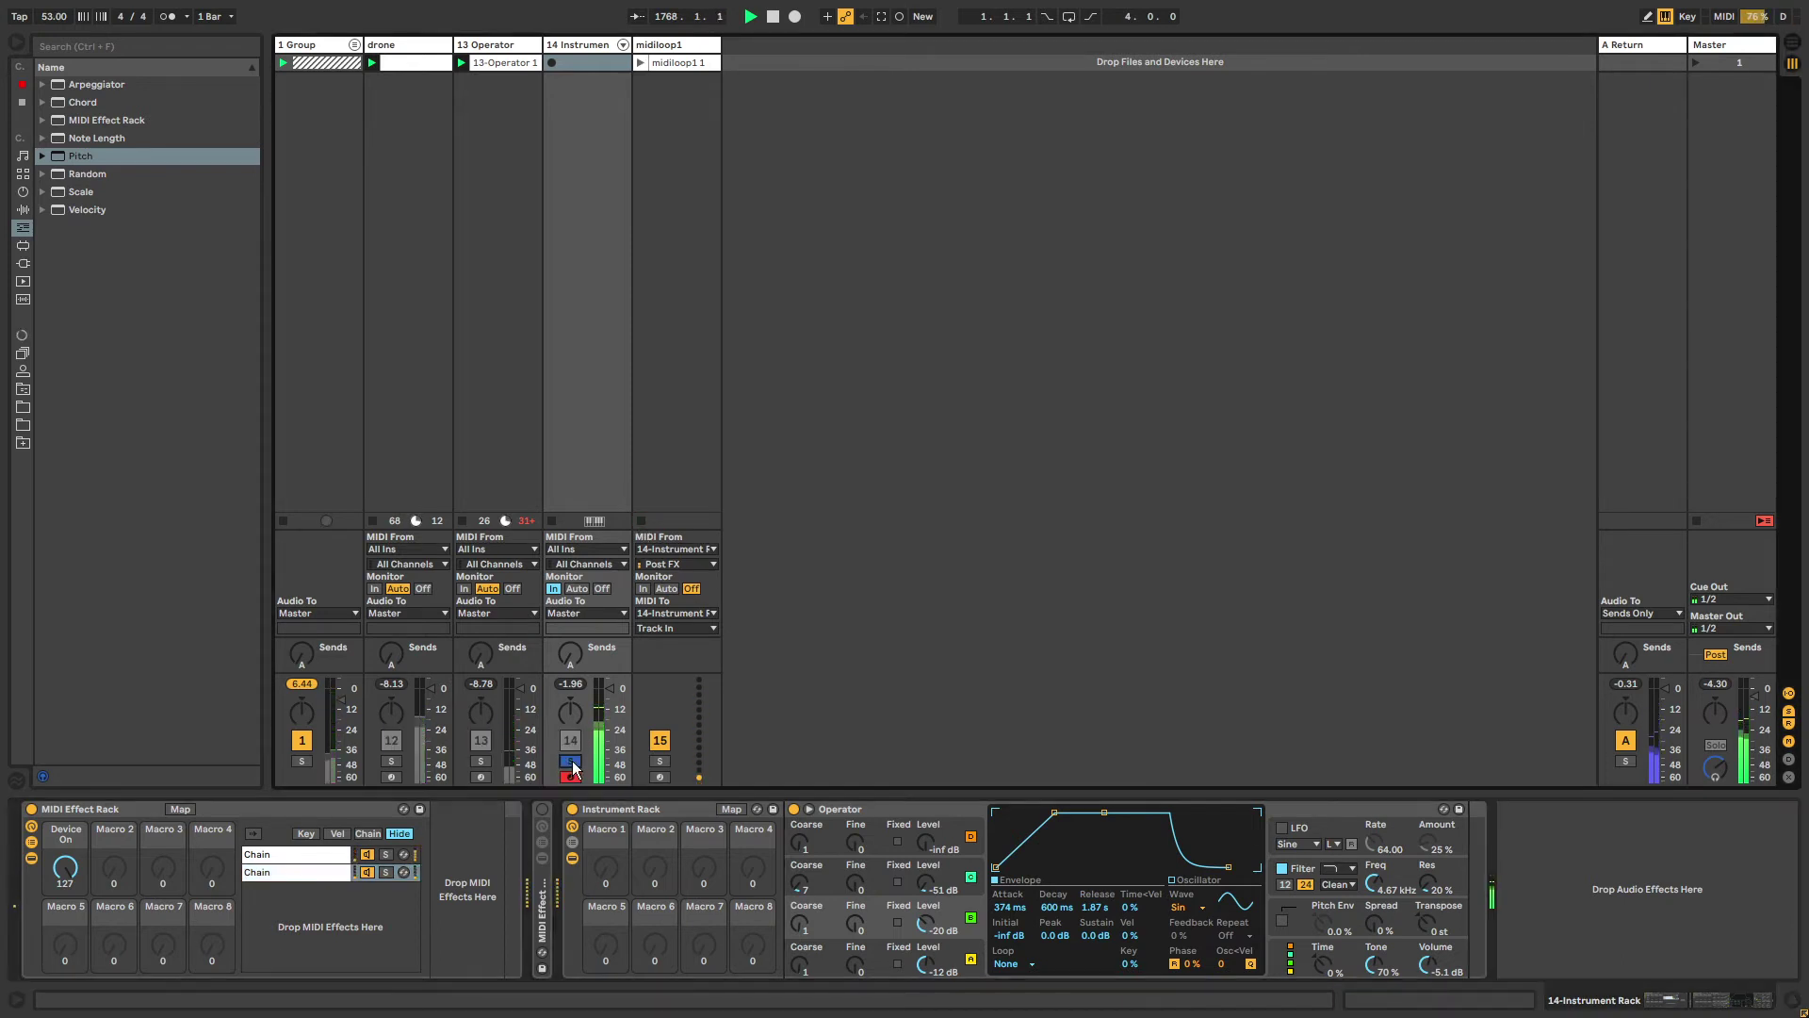
{"action": "left_click", "coordinate": [659, 761]}
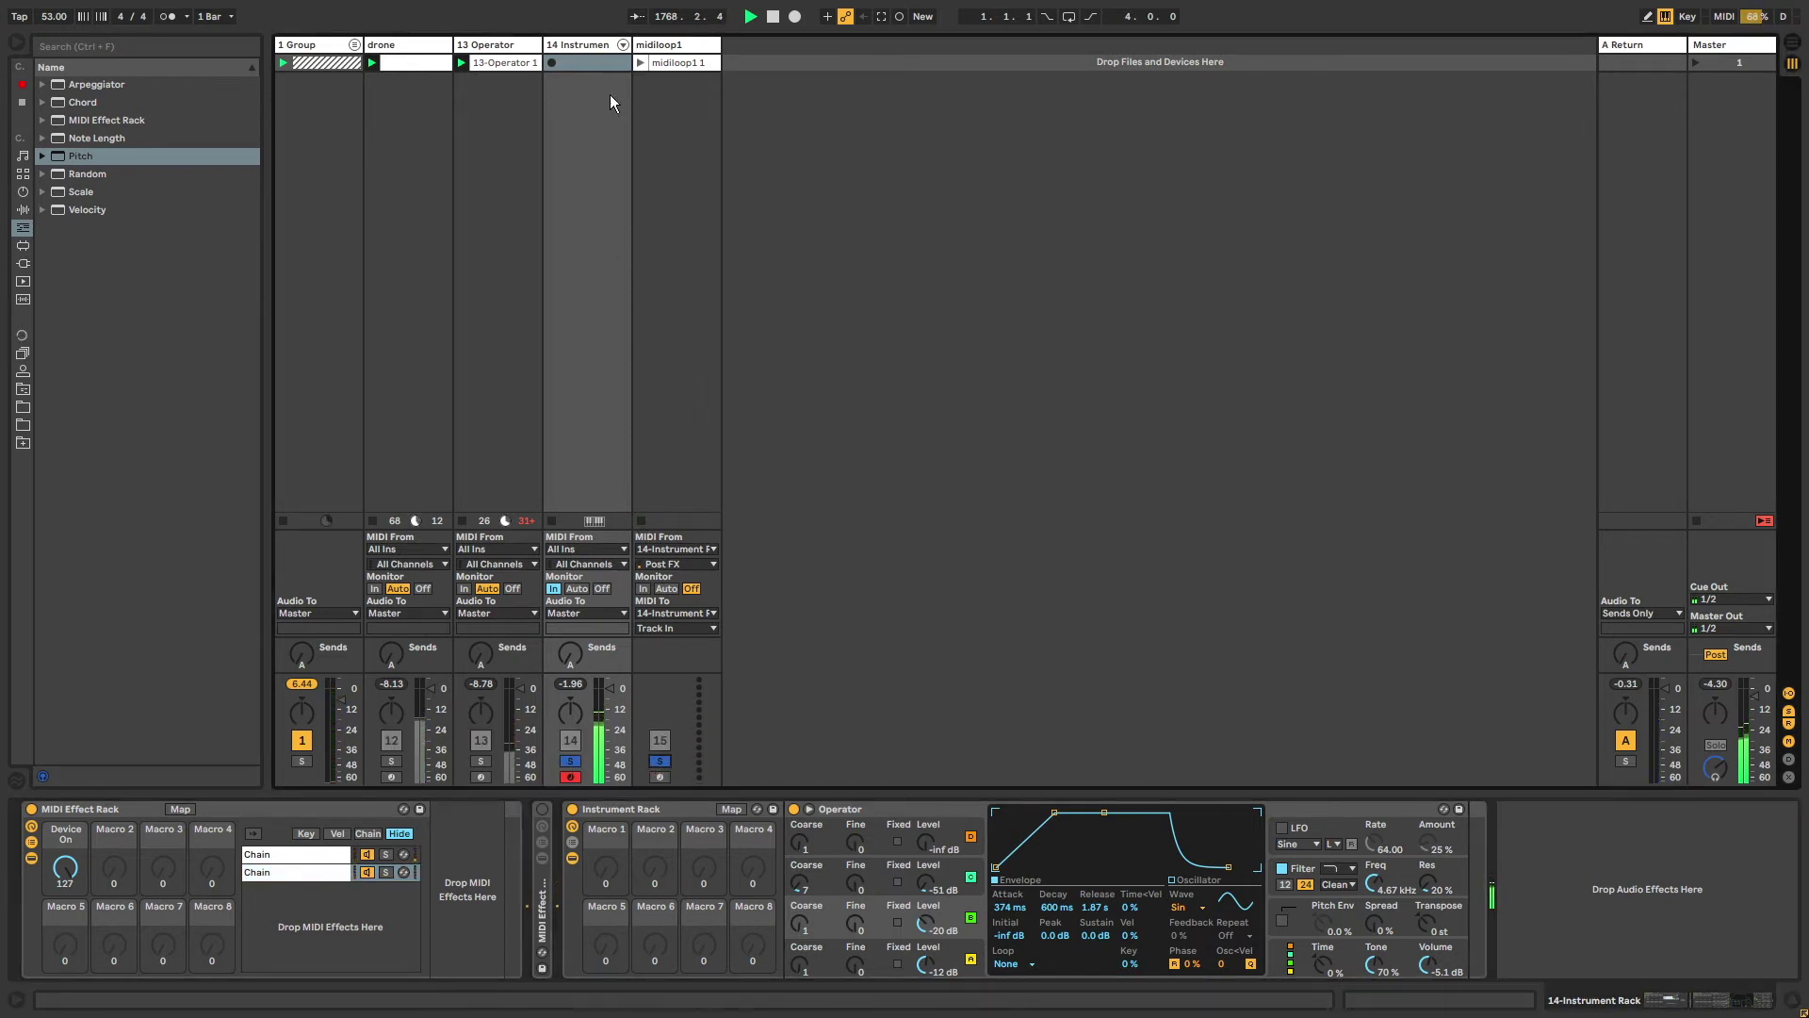
Adjust Max SimpleEcho's Feedback in the first chain, ending at 100 %, and relaunch the midiloop1 clip.
{"action": "left_click", "coordinate": [277, 855]}
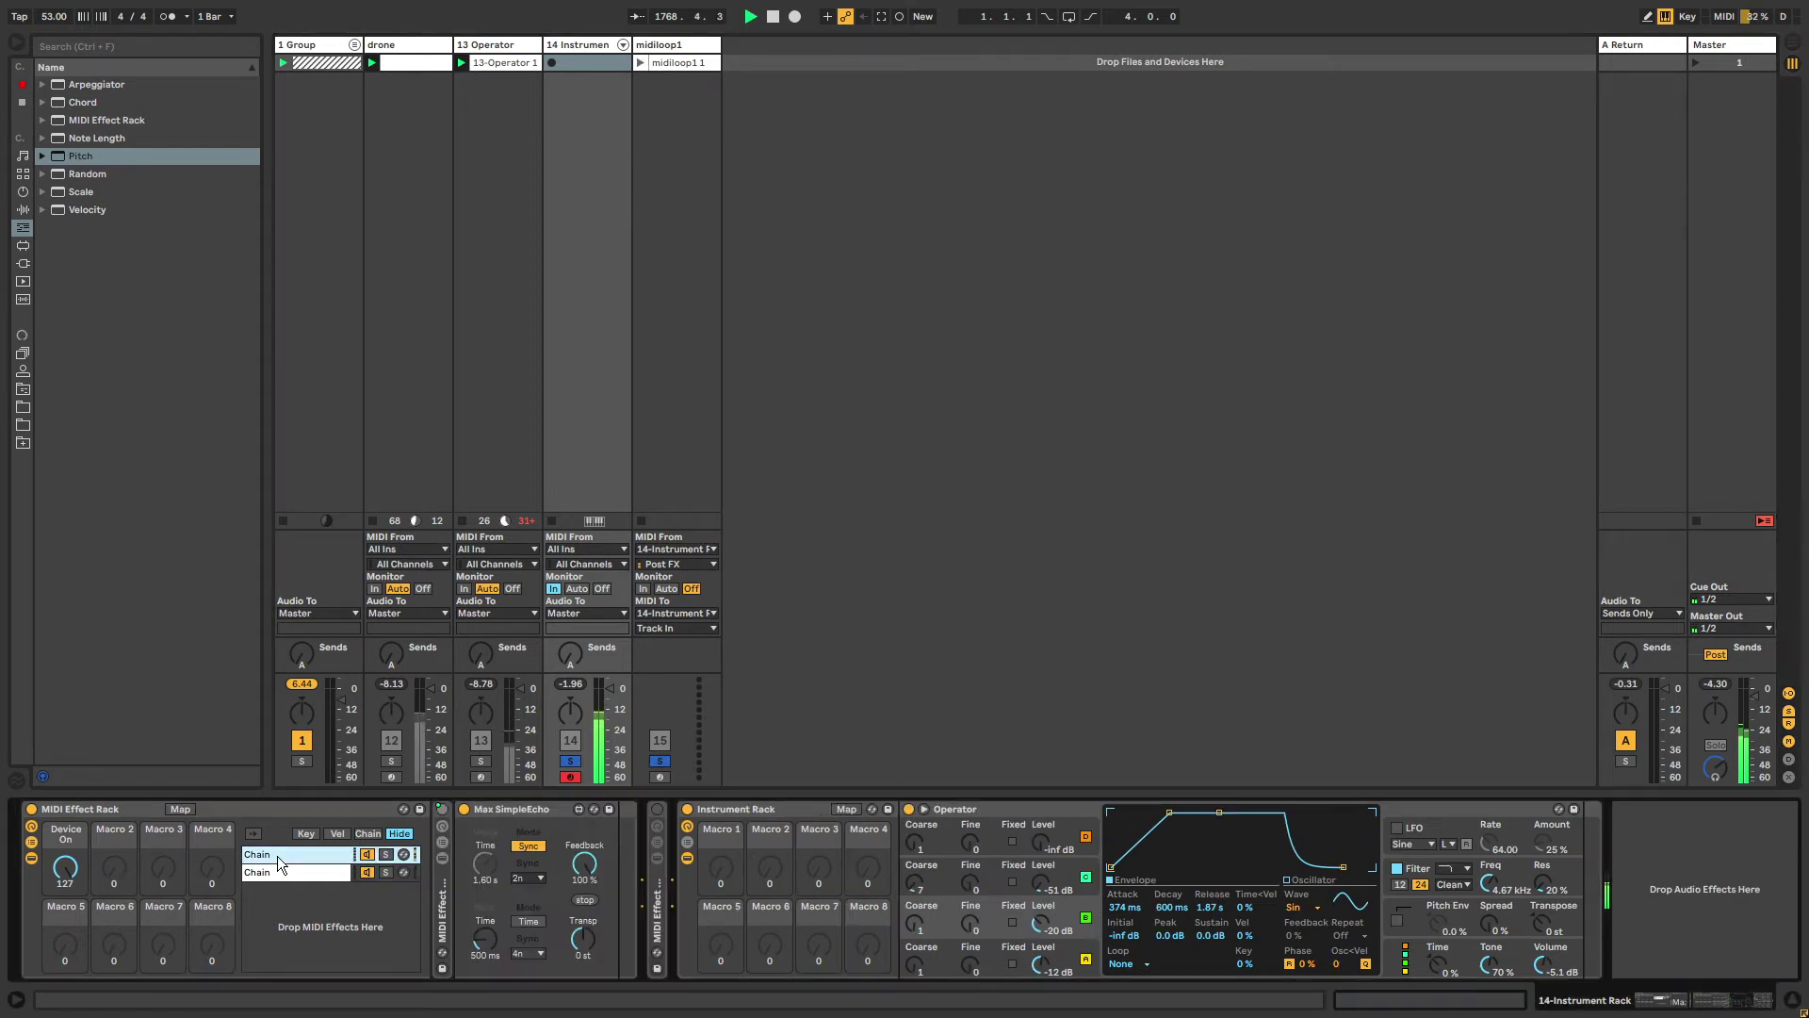
{"action": "left_click_drag", "start_coordinate": [584, 863], "coordinate": [585, 901]}
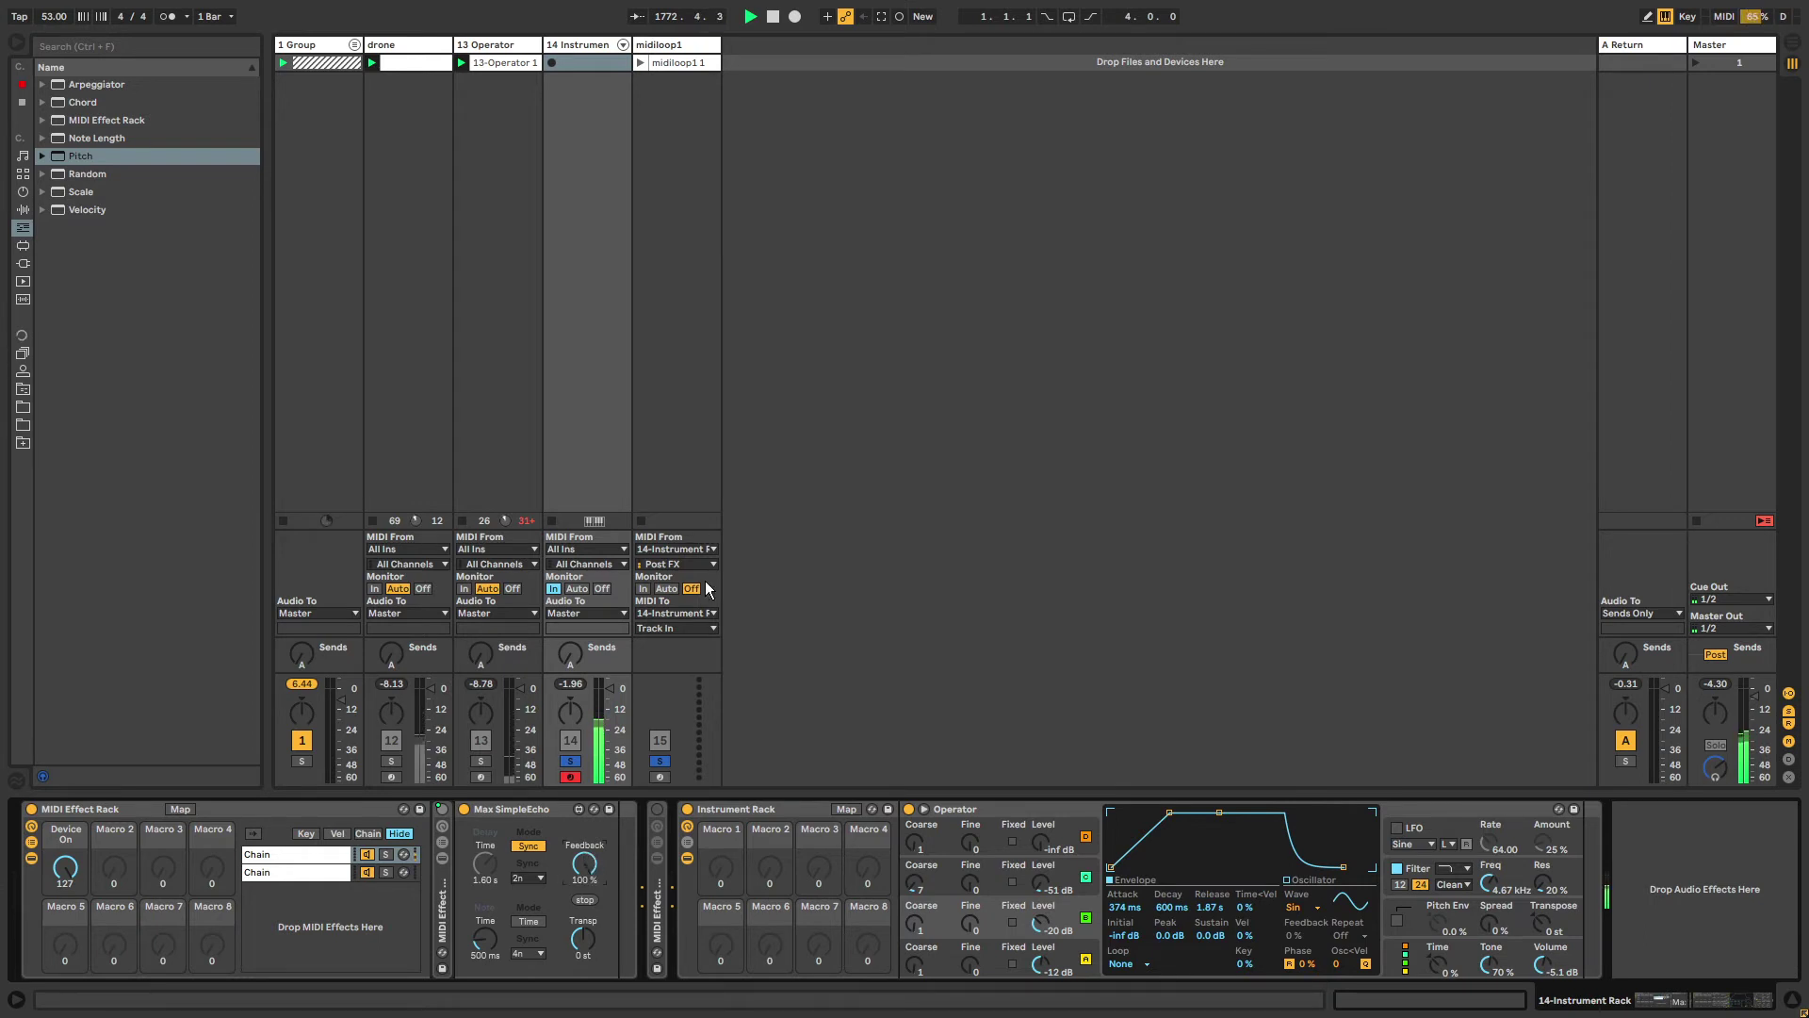
{"action": "left_click", "coordinate": [639, 63]}
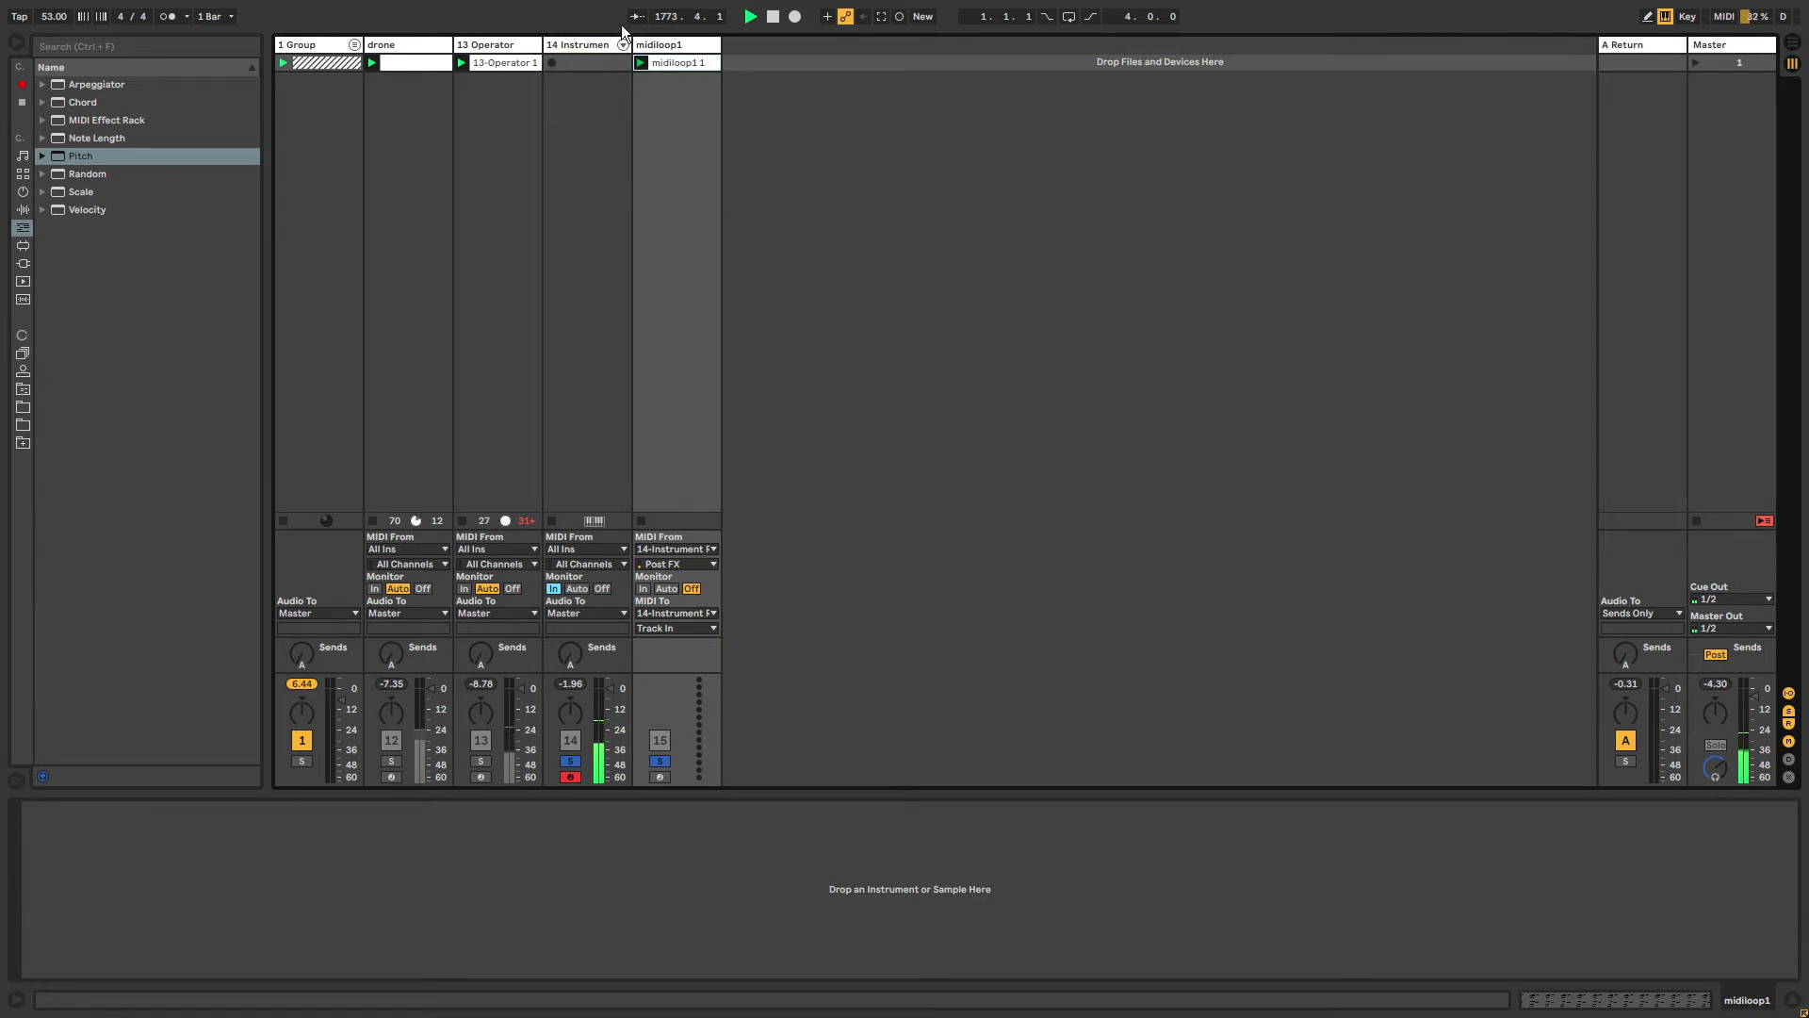
{"action": "left_click", "coordinate": [580, 42]}
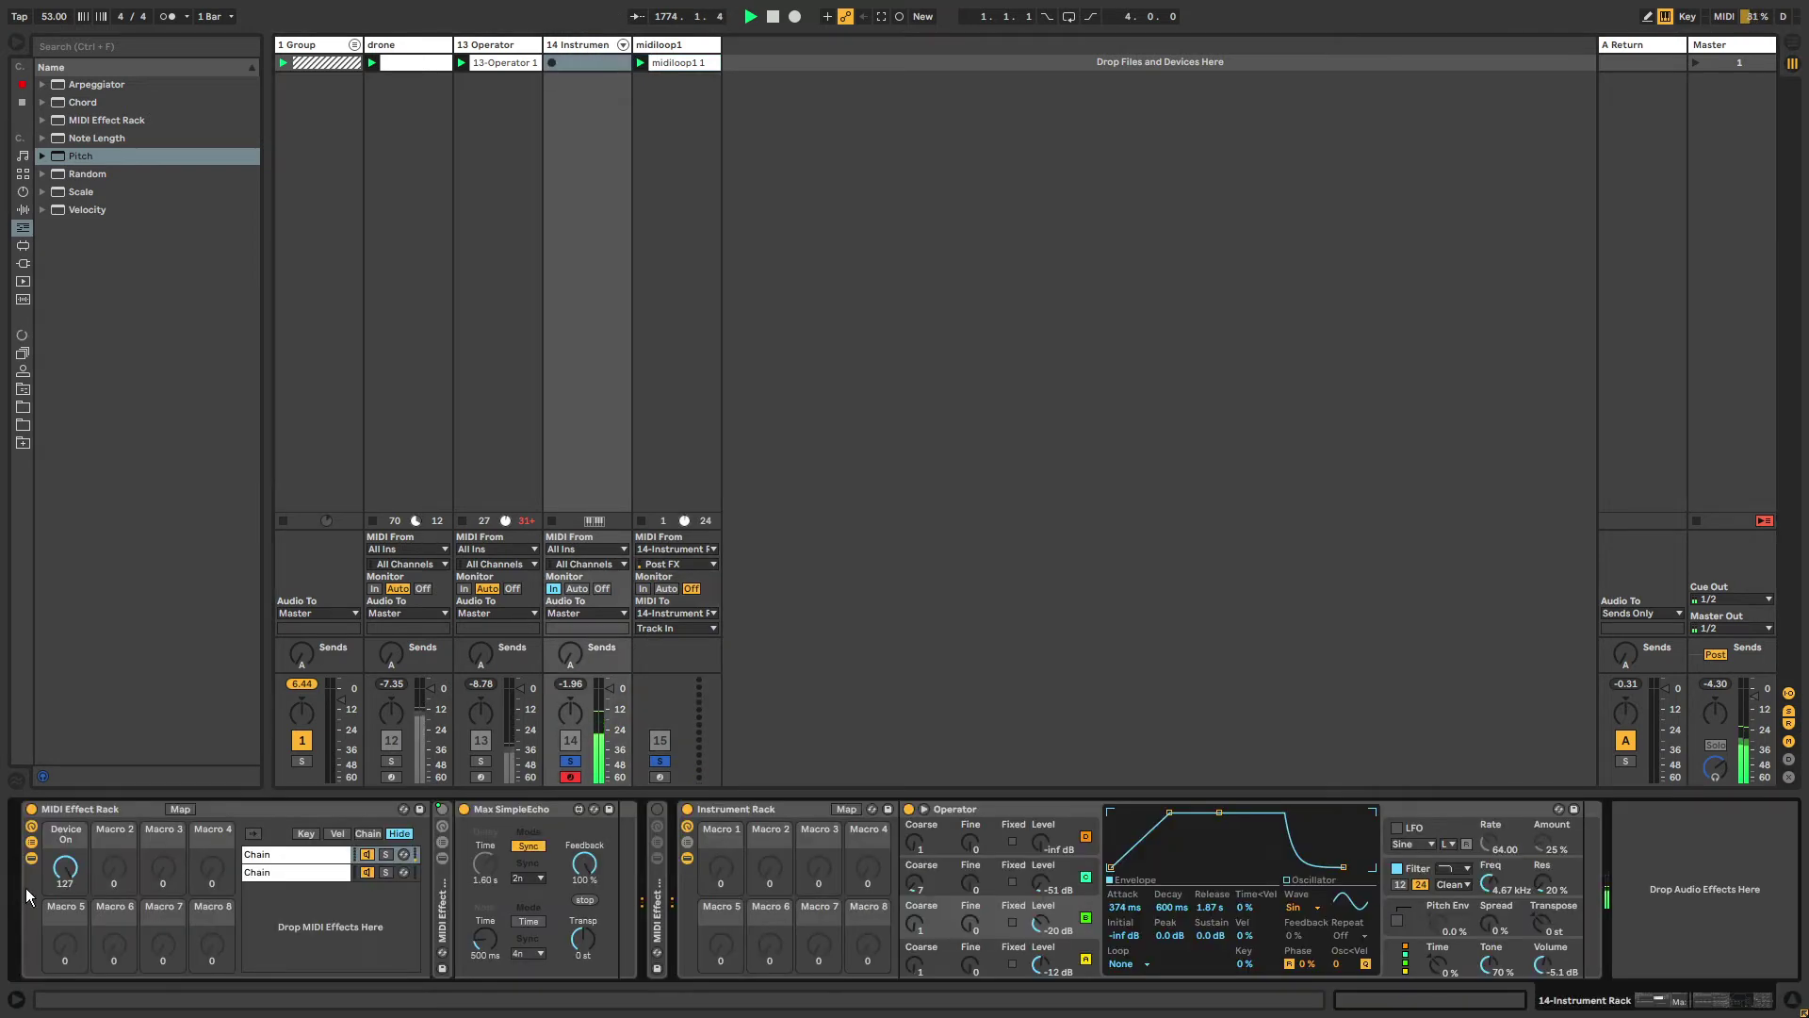
Rename the rack's empty chain to thru and the chain holding Max SimpleEcho to notelooper.
{"action": "left_click", "coordinate": [282, 869]}
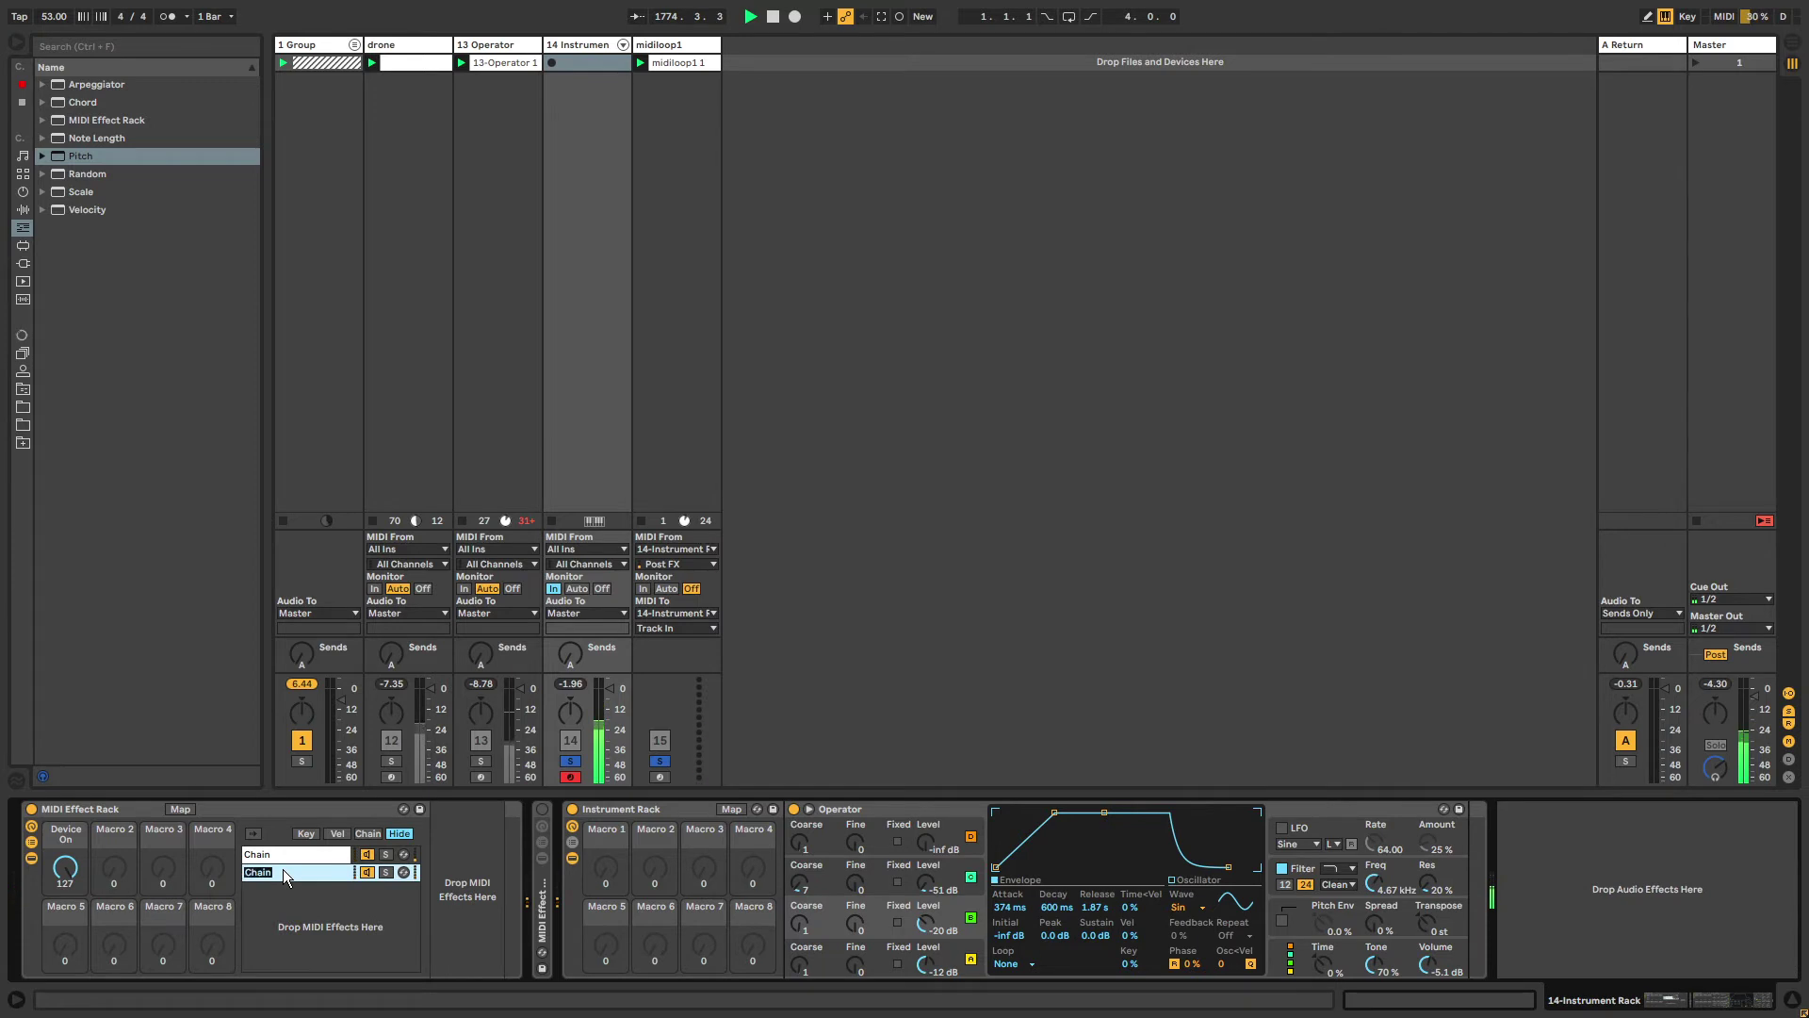
{"action": "type", "text": "thru"}
{"action": "key", "text": "Return"}
{"action": "left_click", "coordinate": [286, 856]}
{"action": "key", "text": "ctrl+r"}
{"action": "type", "text": "lo"}
{"action": "key", "text": "Return"}
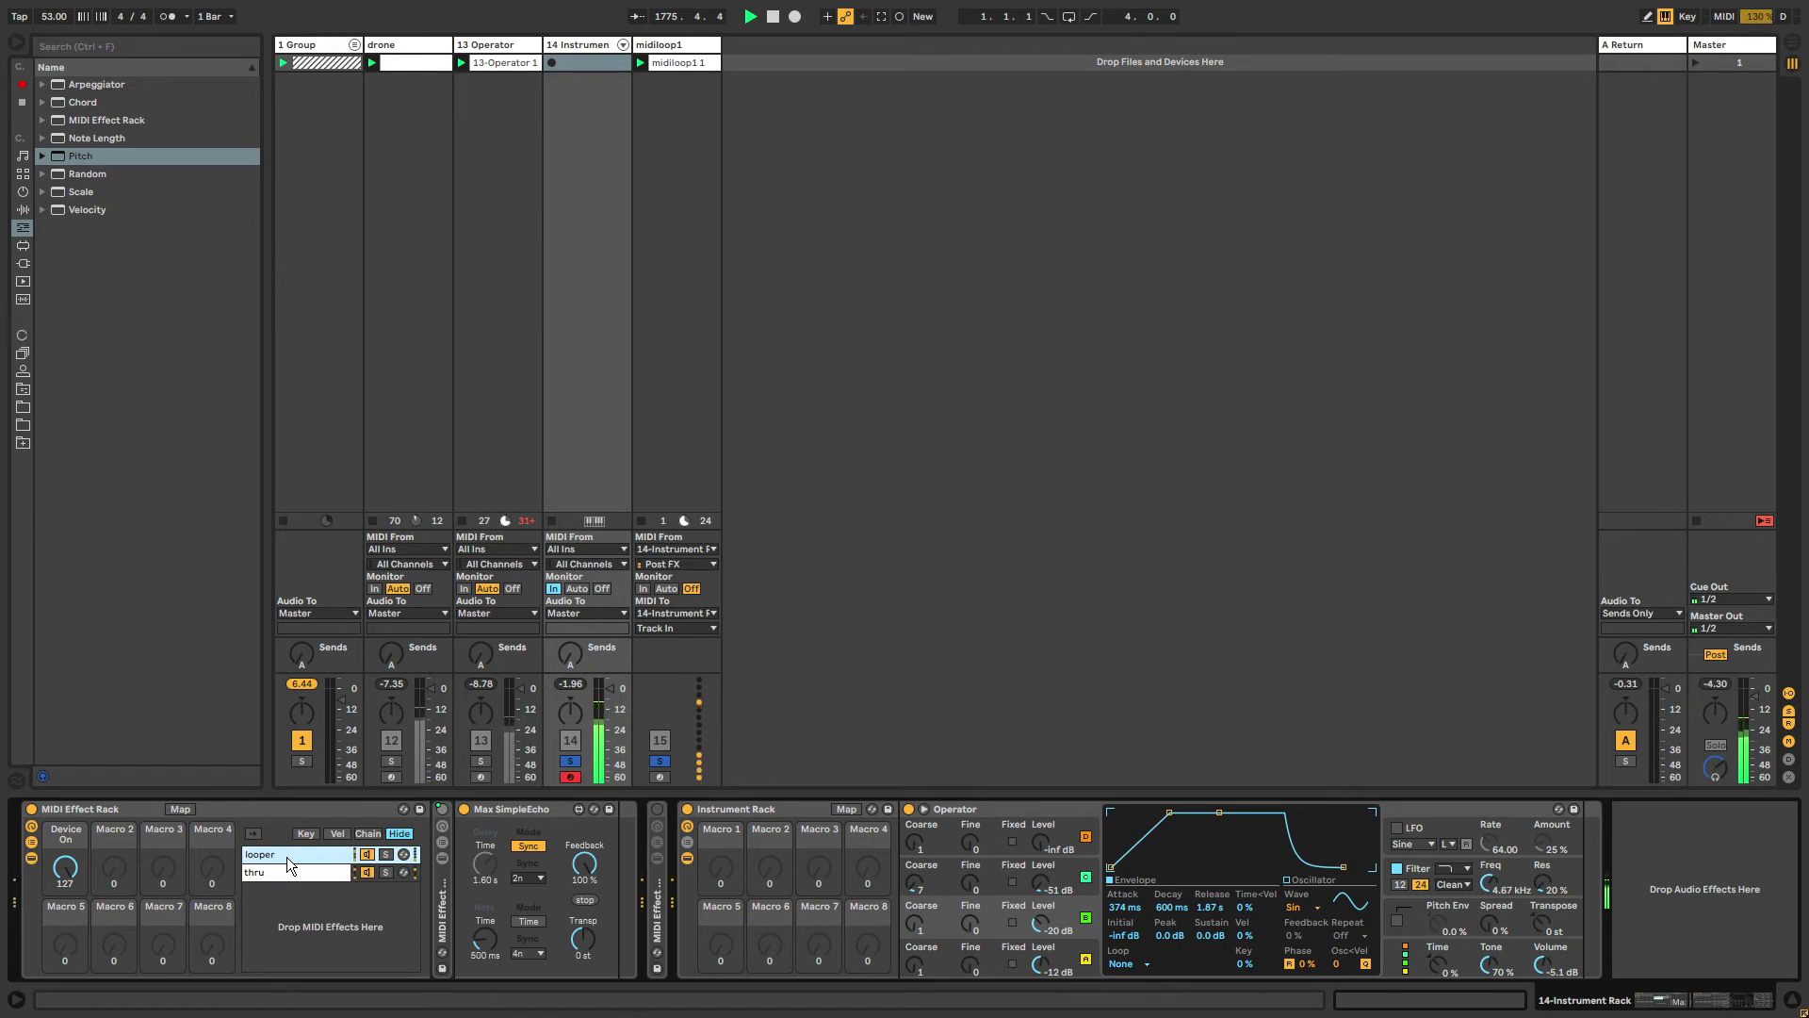
{"action": "key", "text": "ctrl+r"}
{"action": "type", "text": "notelooper"}
{"action": "key", "text": "Return"}
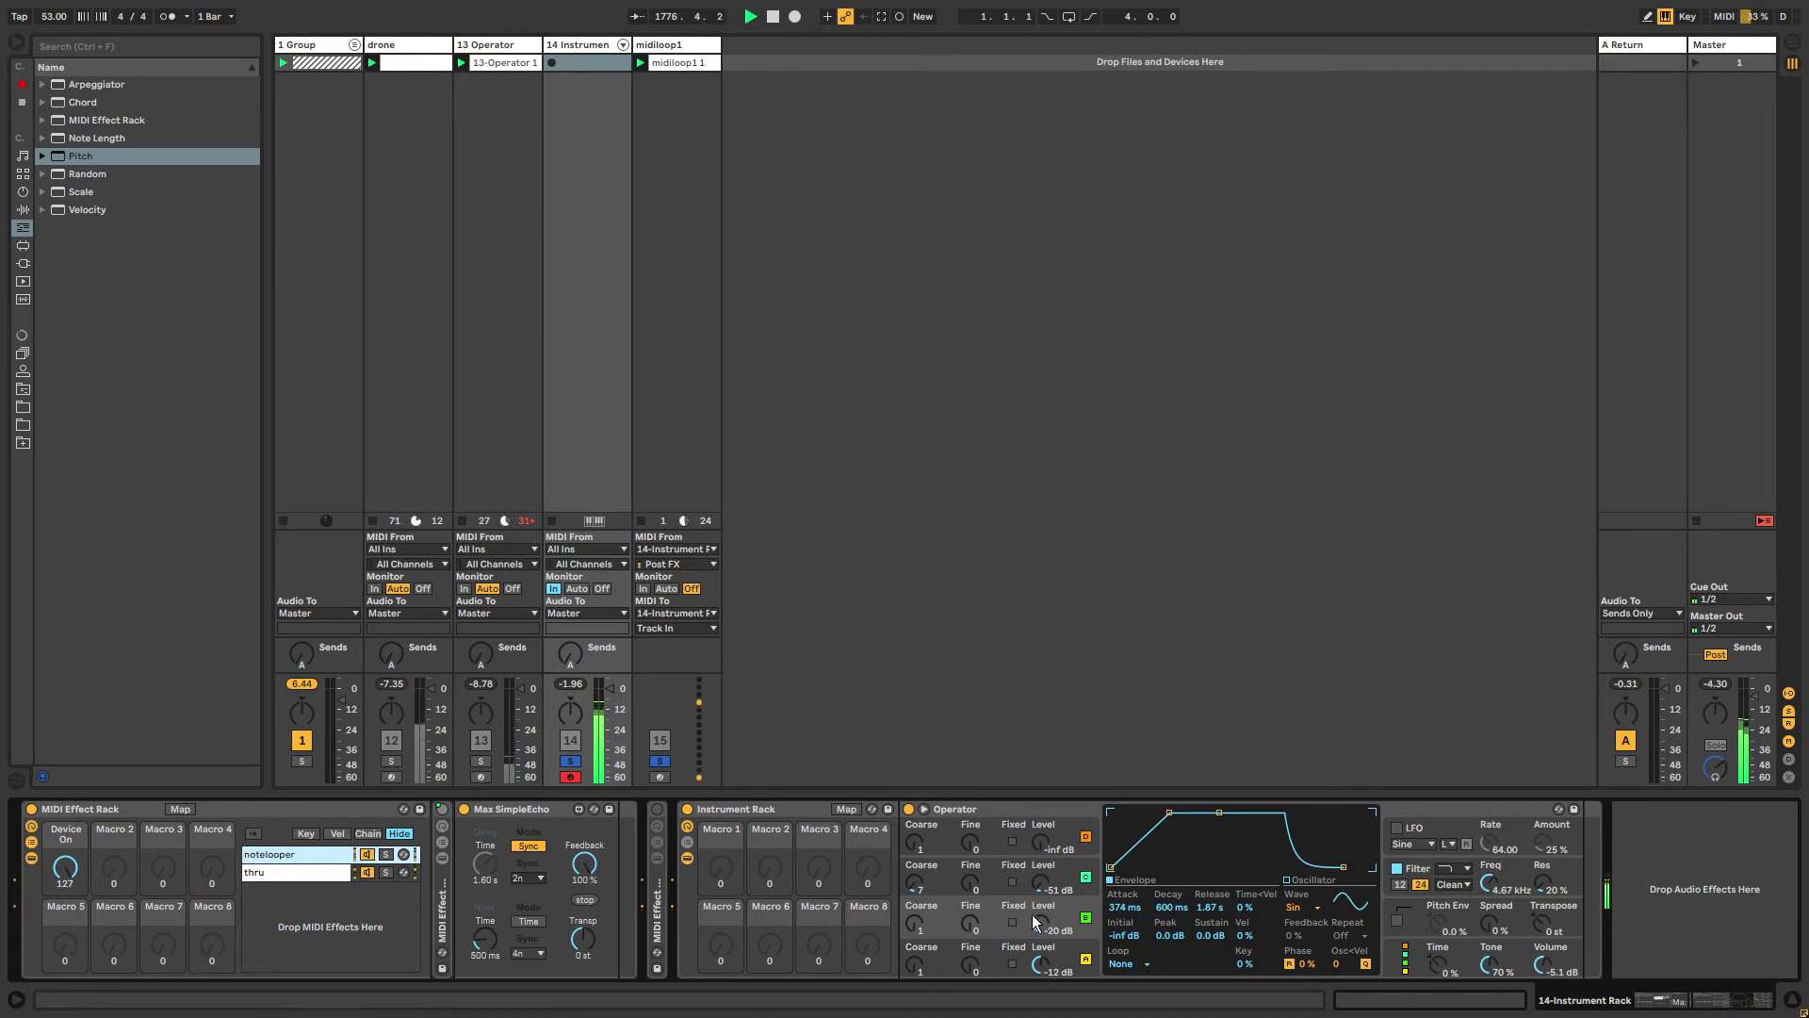
Adjust the level of oscillator B in the instrument rack's Operator.
{"action": "left_click_drag", "start_coordinate": [1040, 925], "coordinate": [1041, 863]}
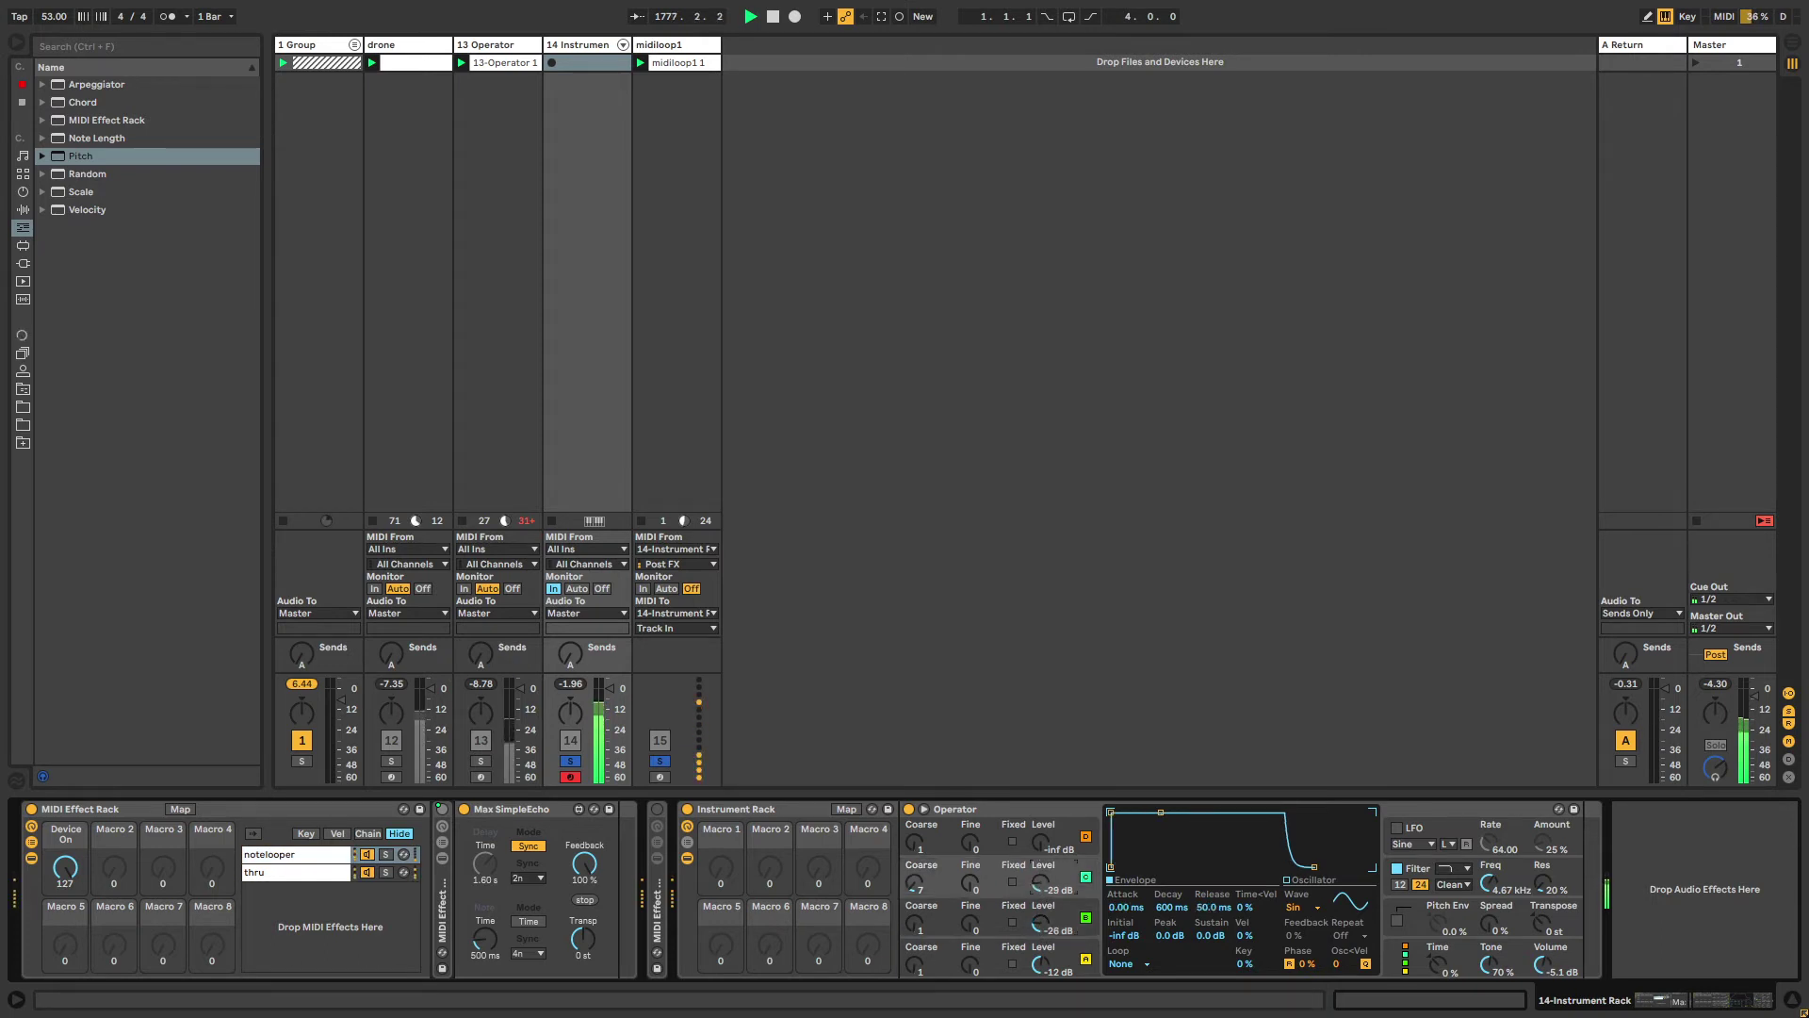
{"action": "left_click_drag", "start_coordinate": [1040, 929], "coordinate": [1037, 894]}
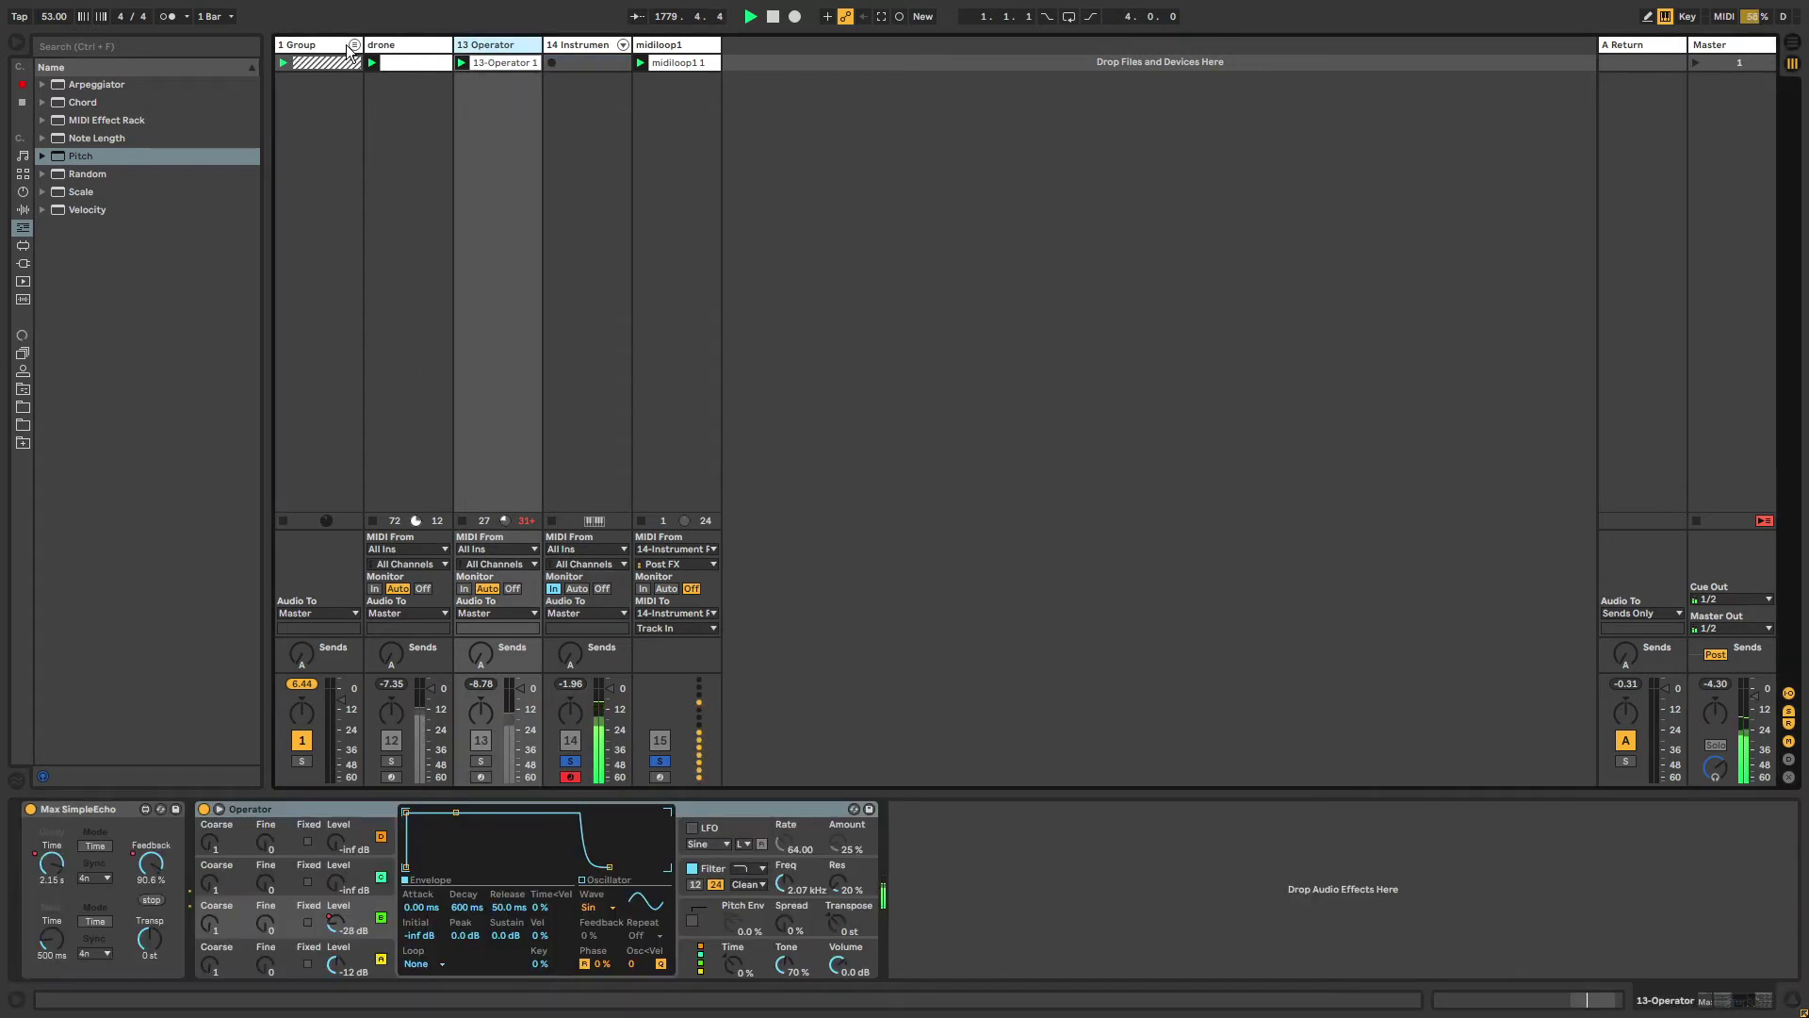
Show the devices of the 1 Group track and unsolo the 14-Instrument Rack and midiloop1 tracks.
{"action": "left_click", "coordinate": [405, 49]}
{"action": "left_click", "coordinate": [314, 93]}
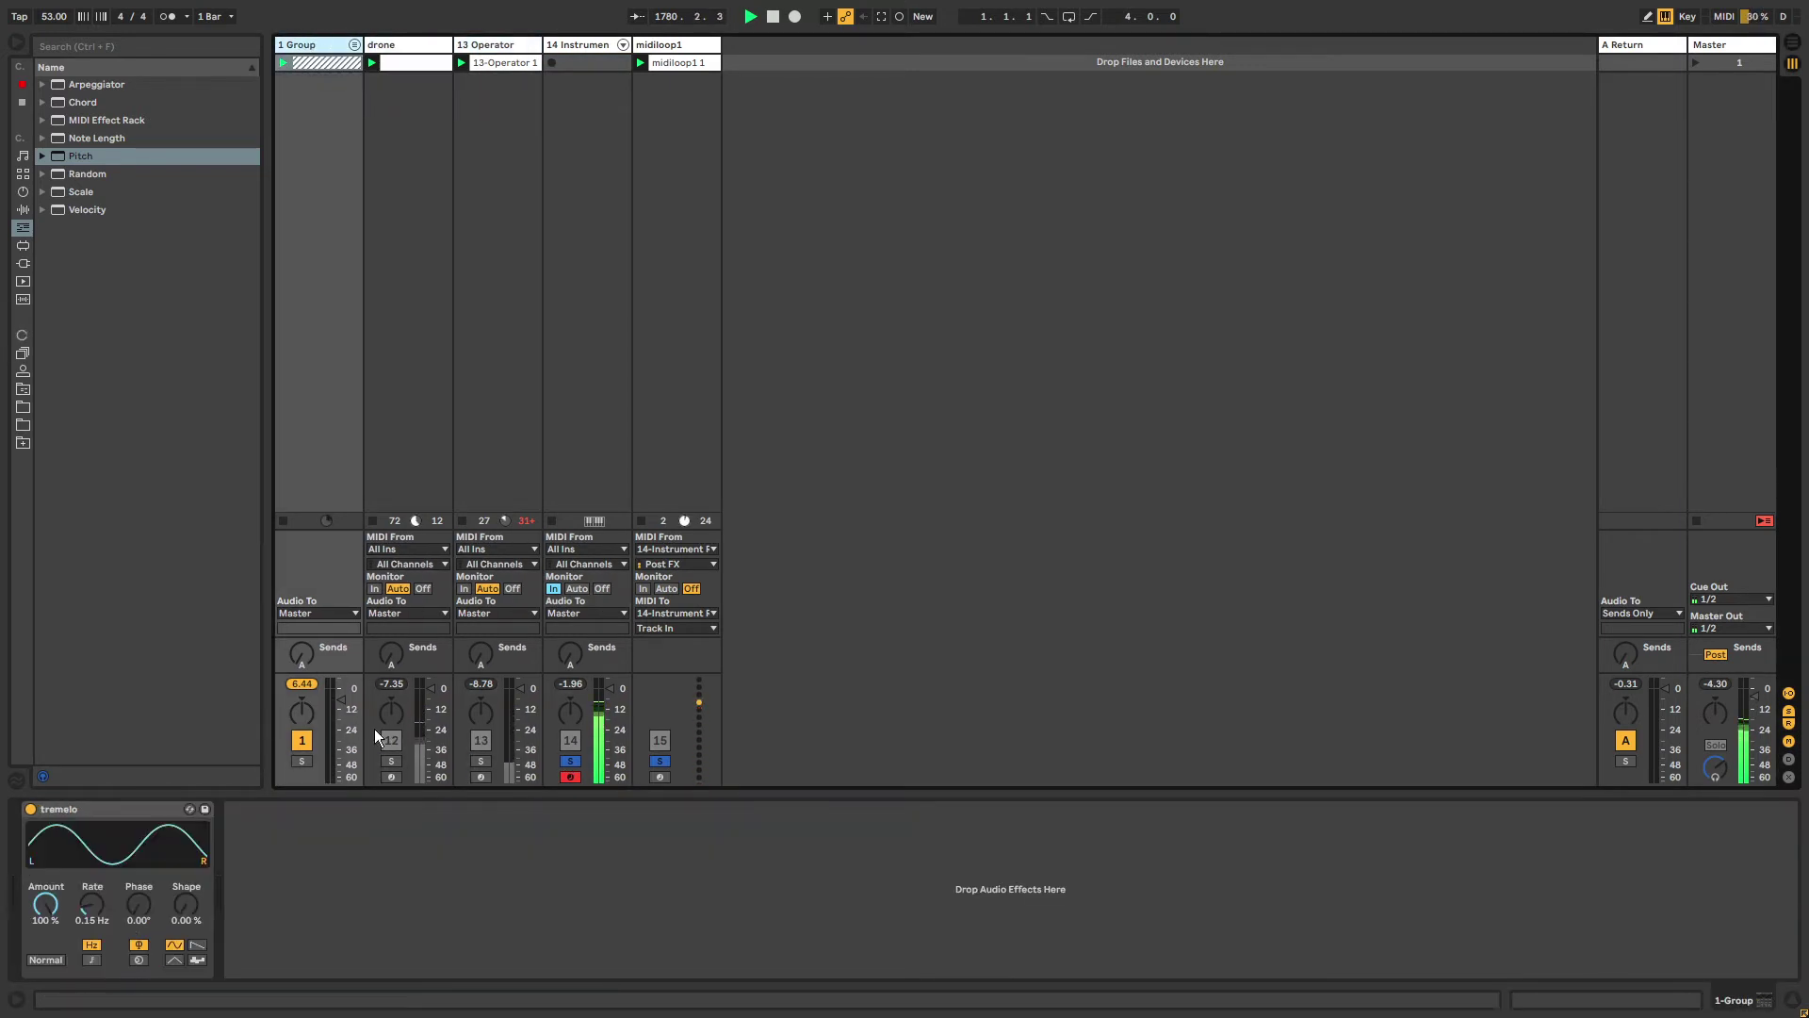
{"action": "left_click", "coordinate": [570, 762]}
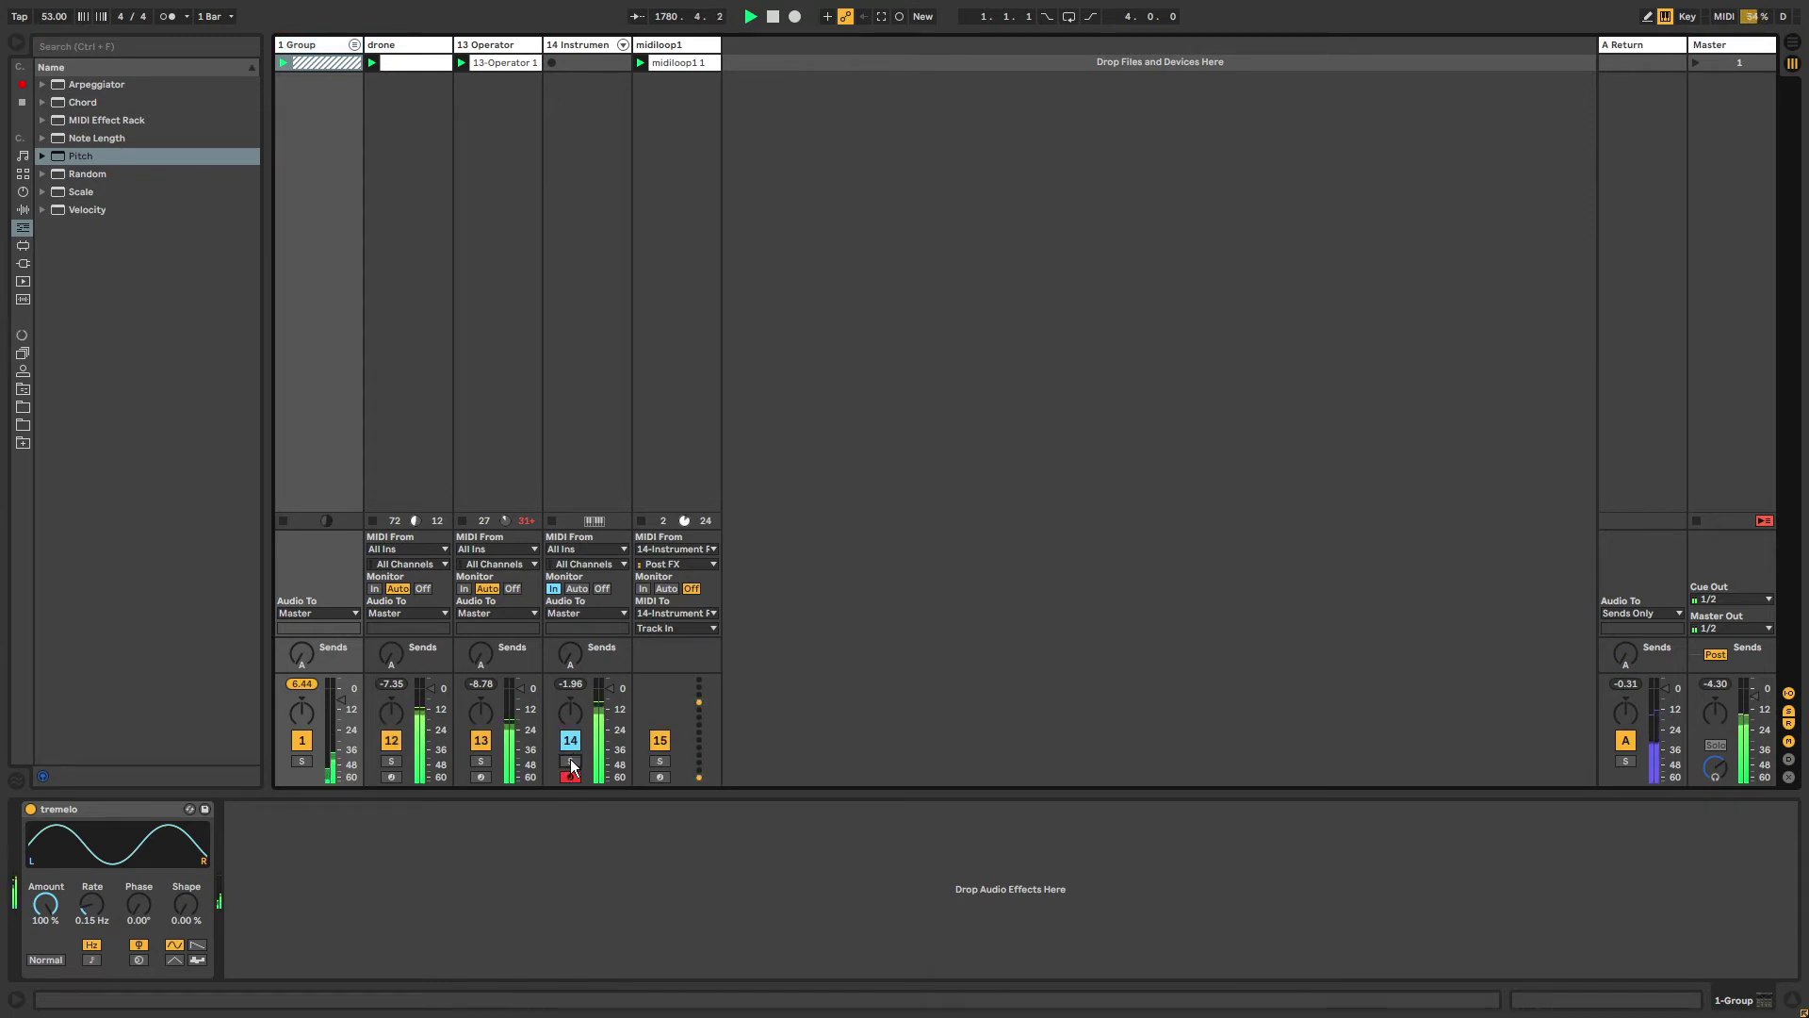
Review the device chains of the drone, 13 Operator, 14-Instrument Rack and midiloop1 tracks.
{"action": "left_click", "coordinate": [386, 45]}
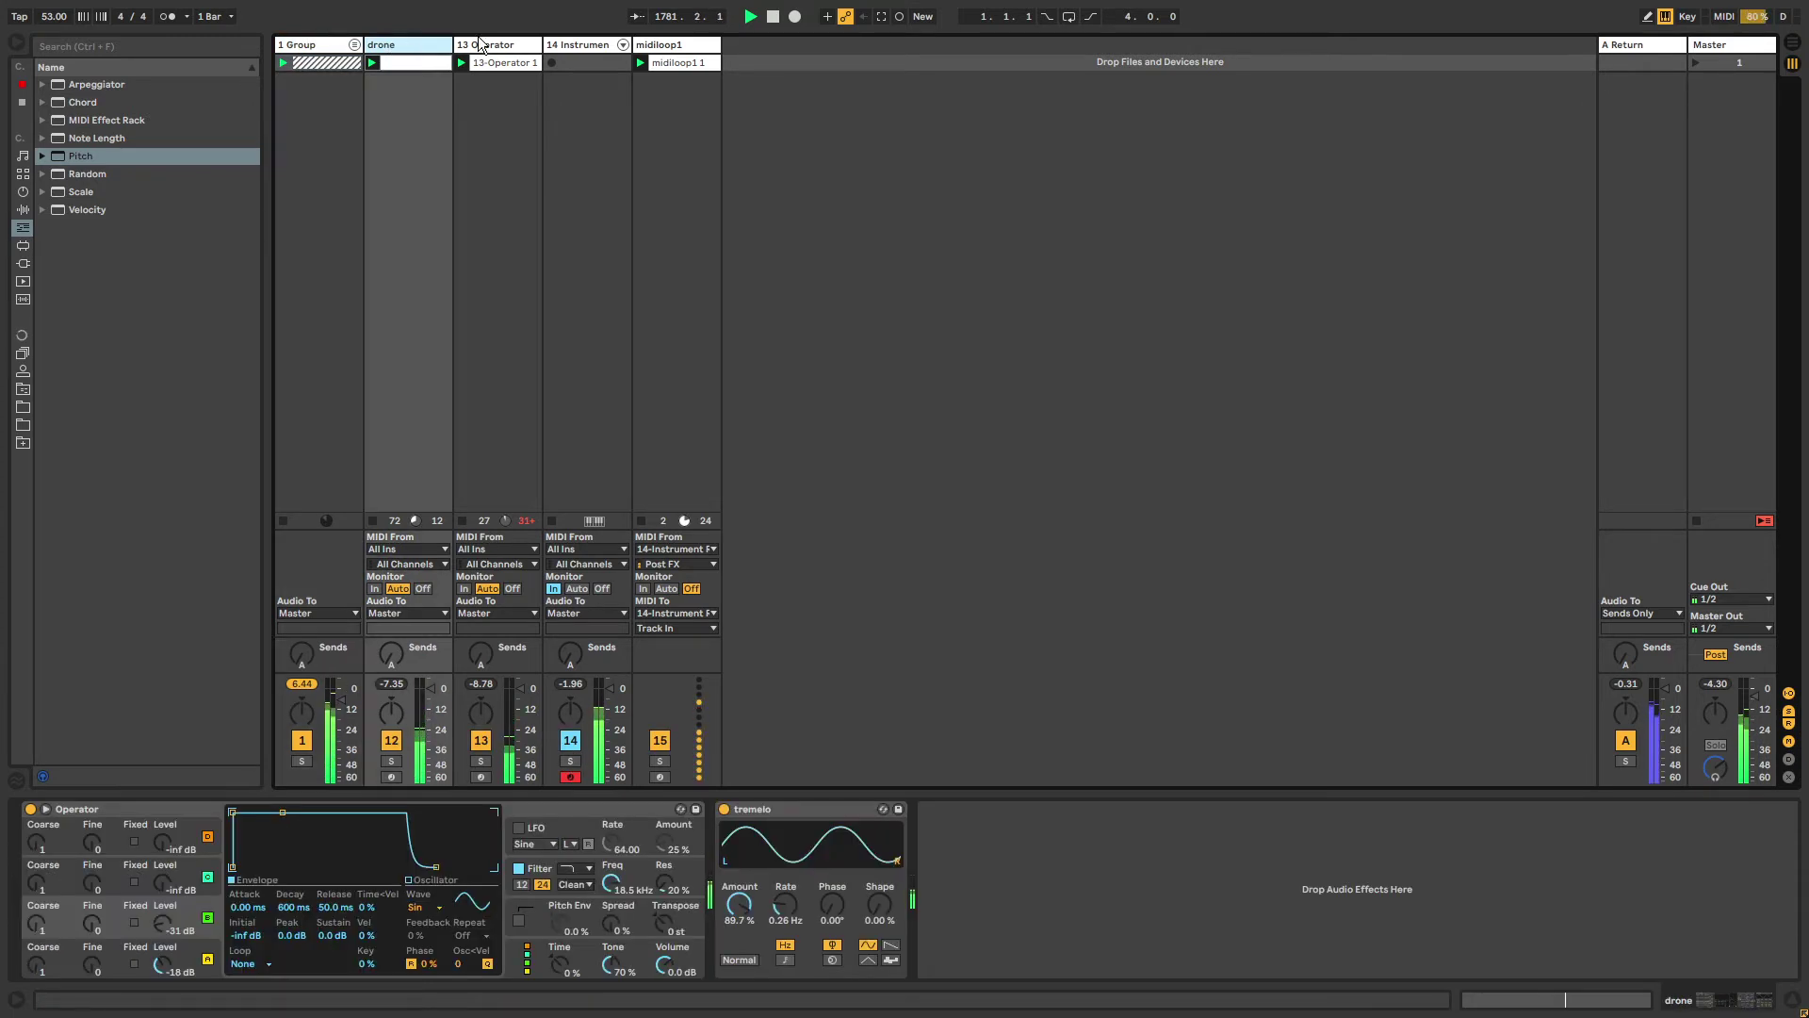
{"action": "left_click", "coordinate": [482, 45]}
{"action": "left_click", "coordinate": [573, 45]}
{"action": "left_click", "coordinate": [663, 45]}
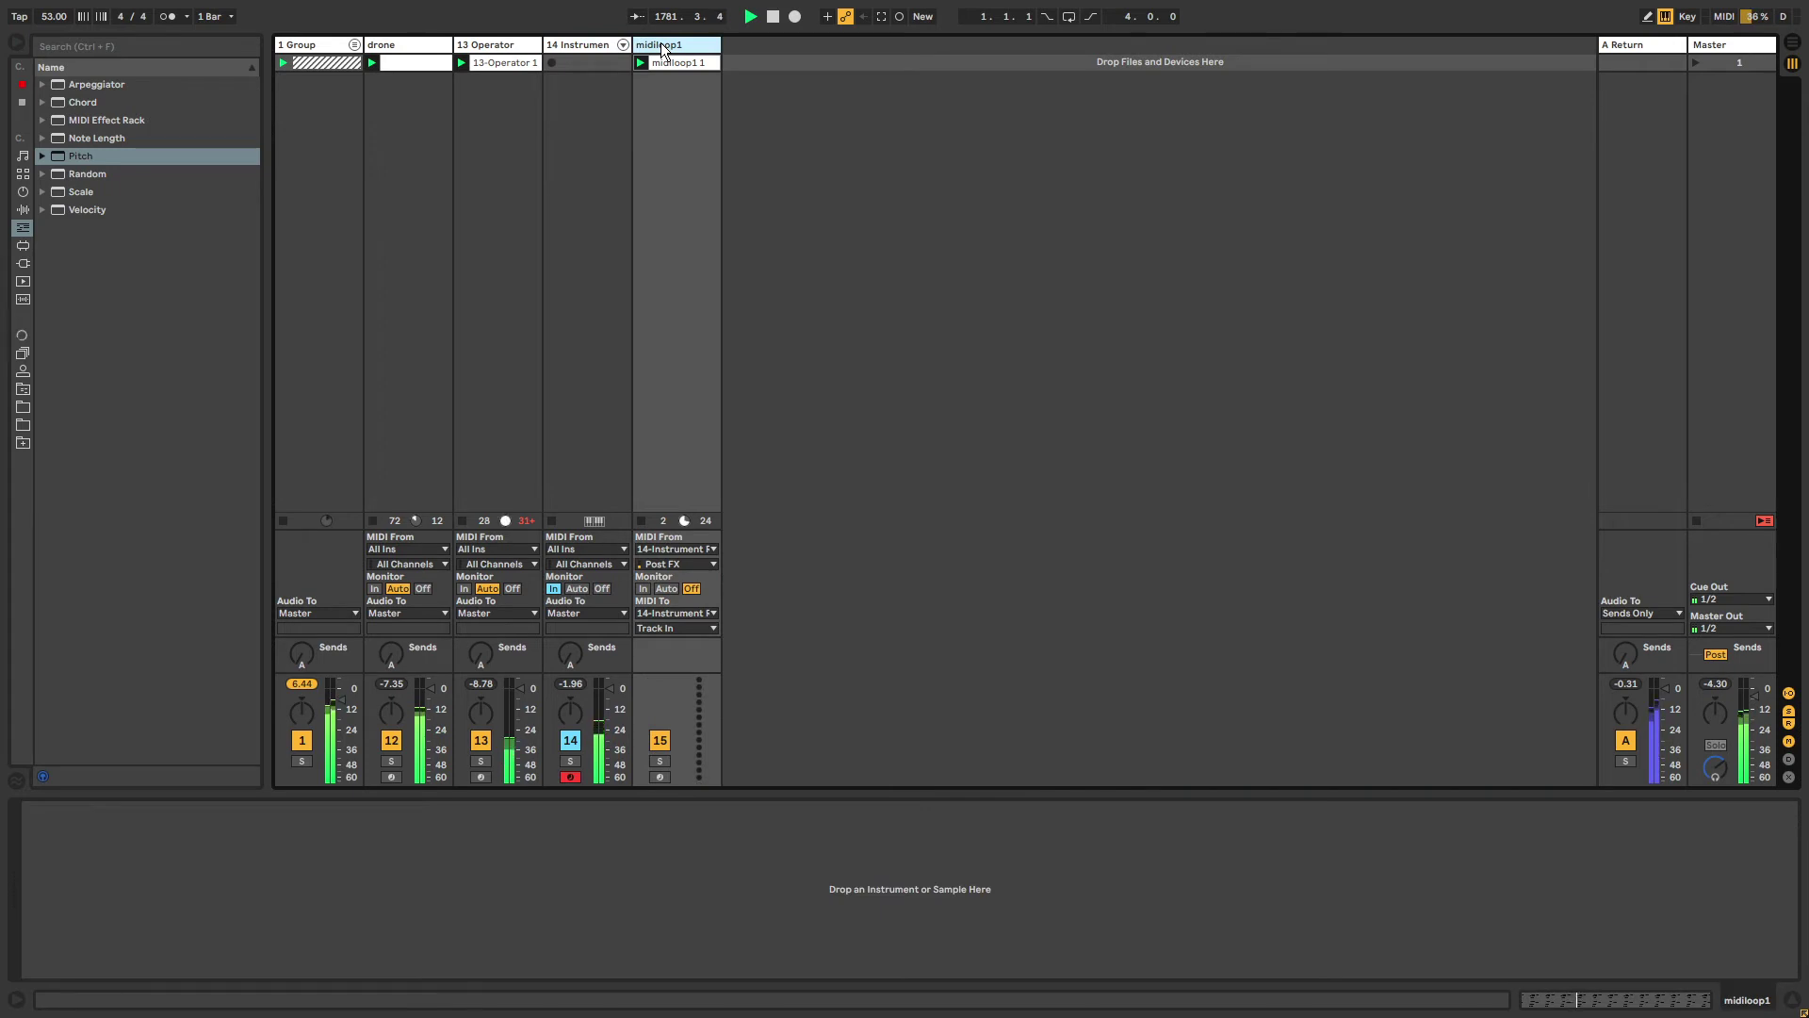
{"action": "left_click", "coordinate": [482, 46]}
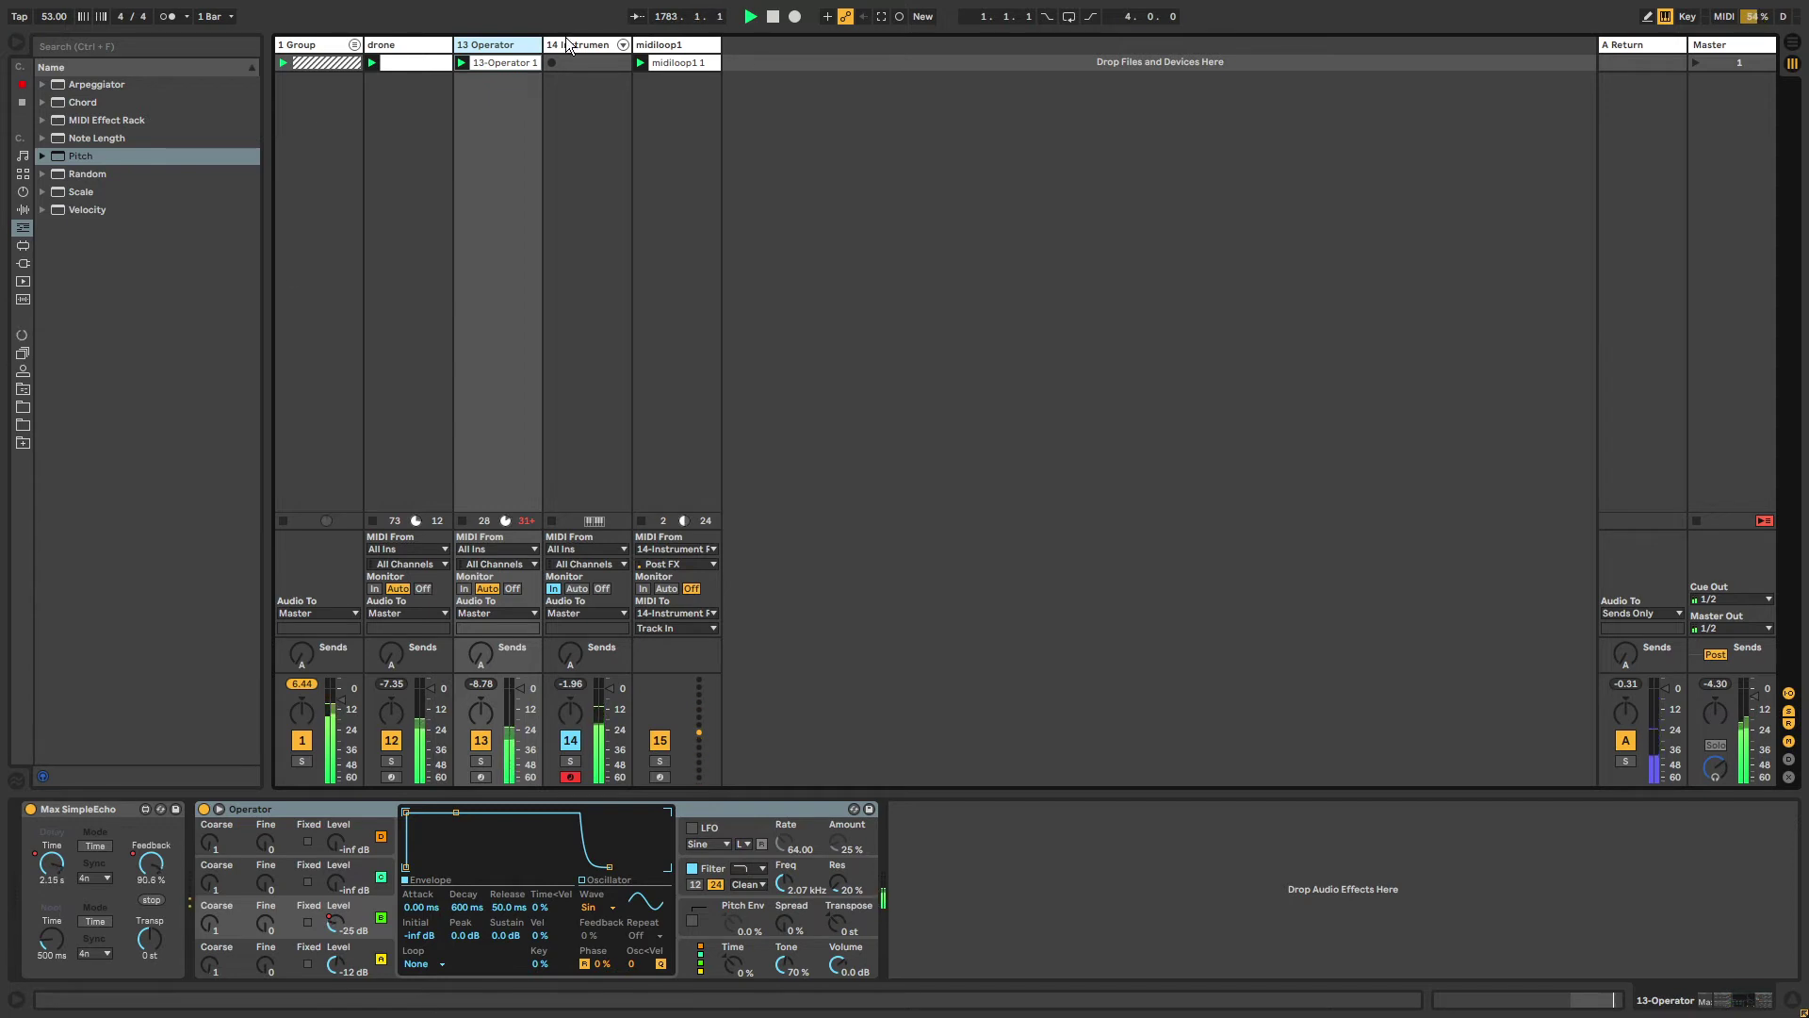
{"action": "left_click", "coordinate": [674, 45]}
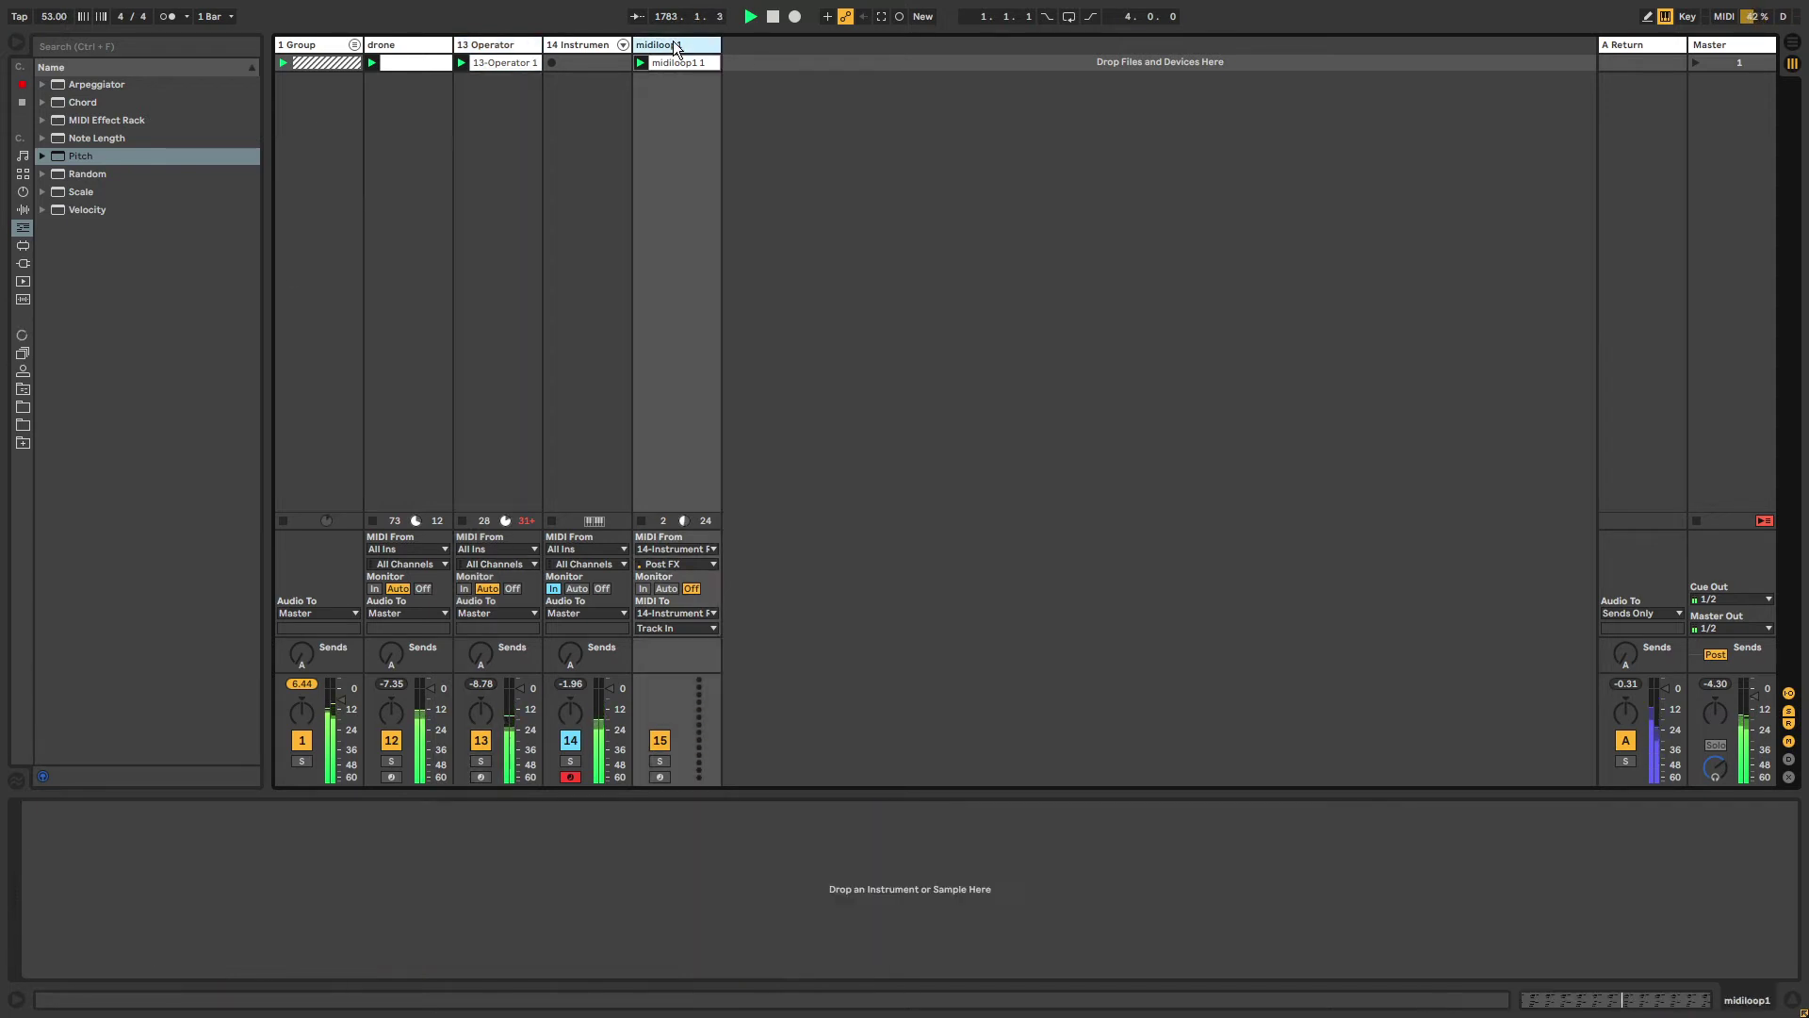
{"action": "left_click", "coordinate": [498, 48]}
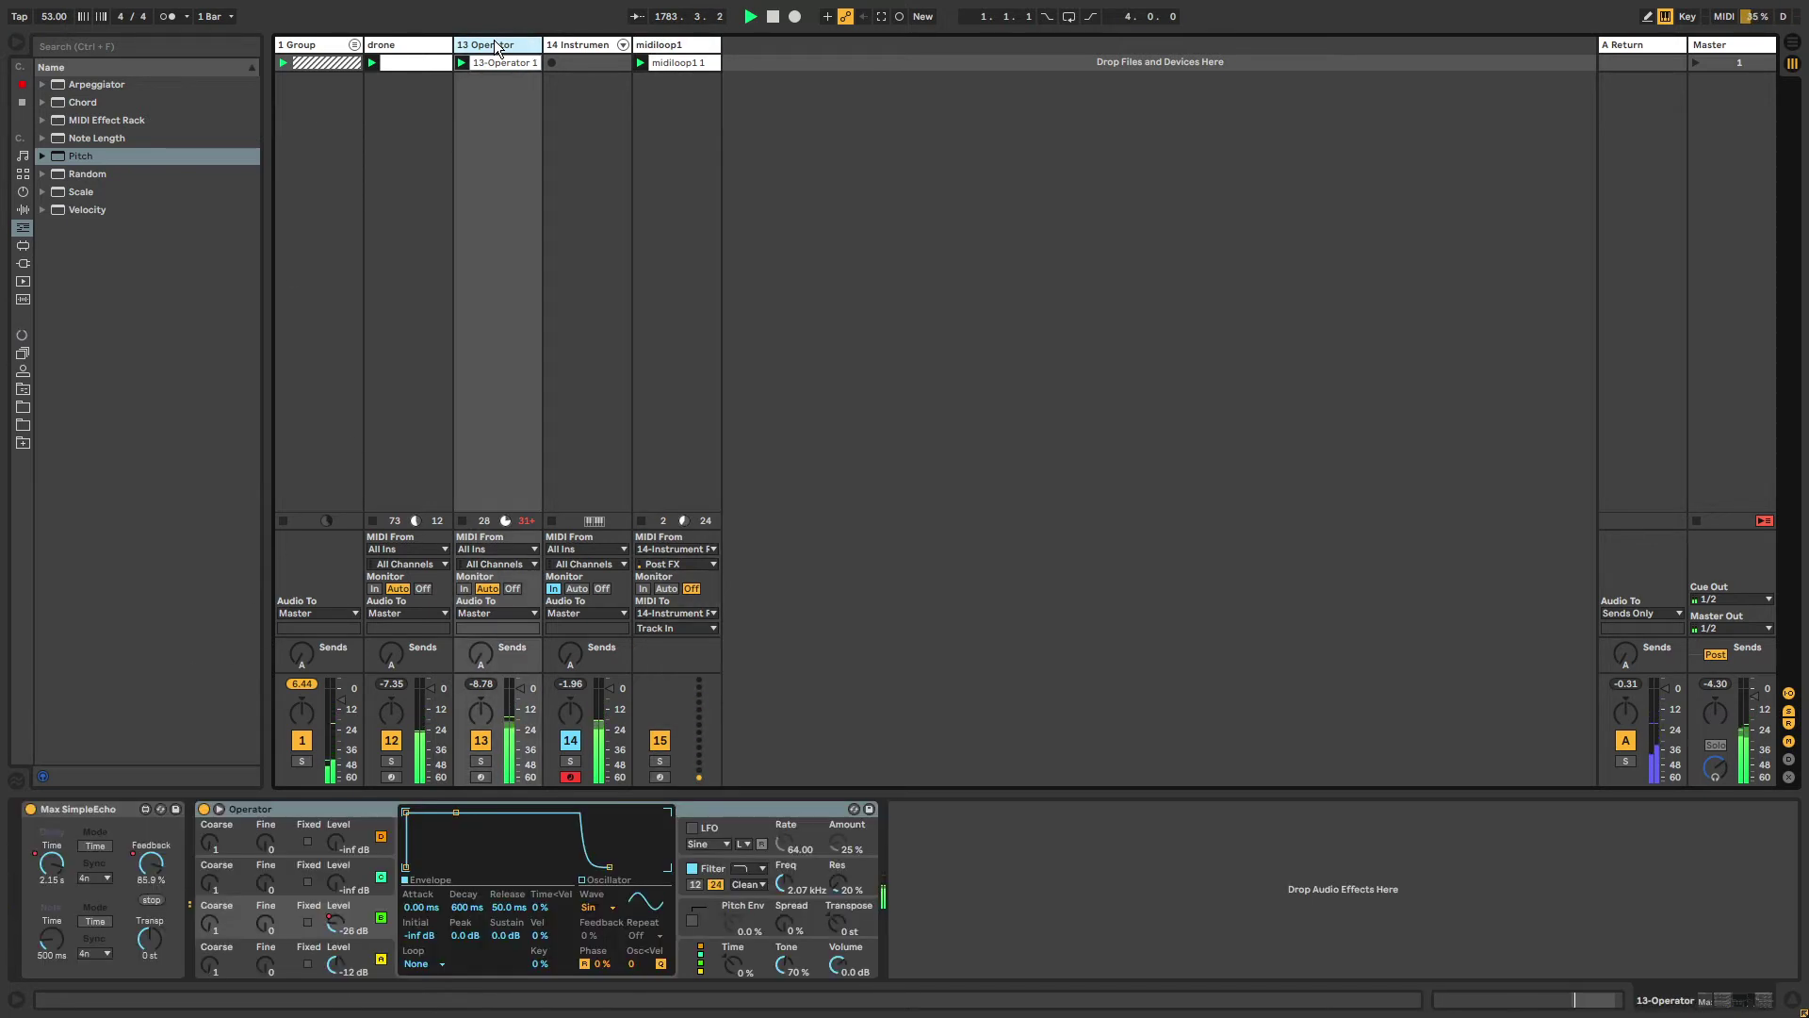
Try to MIDI-map the record-arm control of the 14-Instrument Rack track.
{"action": "left_click", "coordinate": [728, 811]}
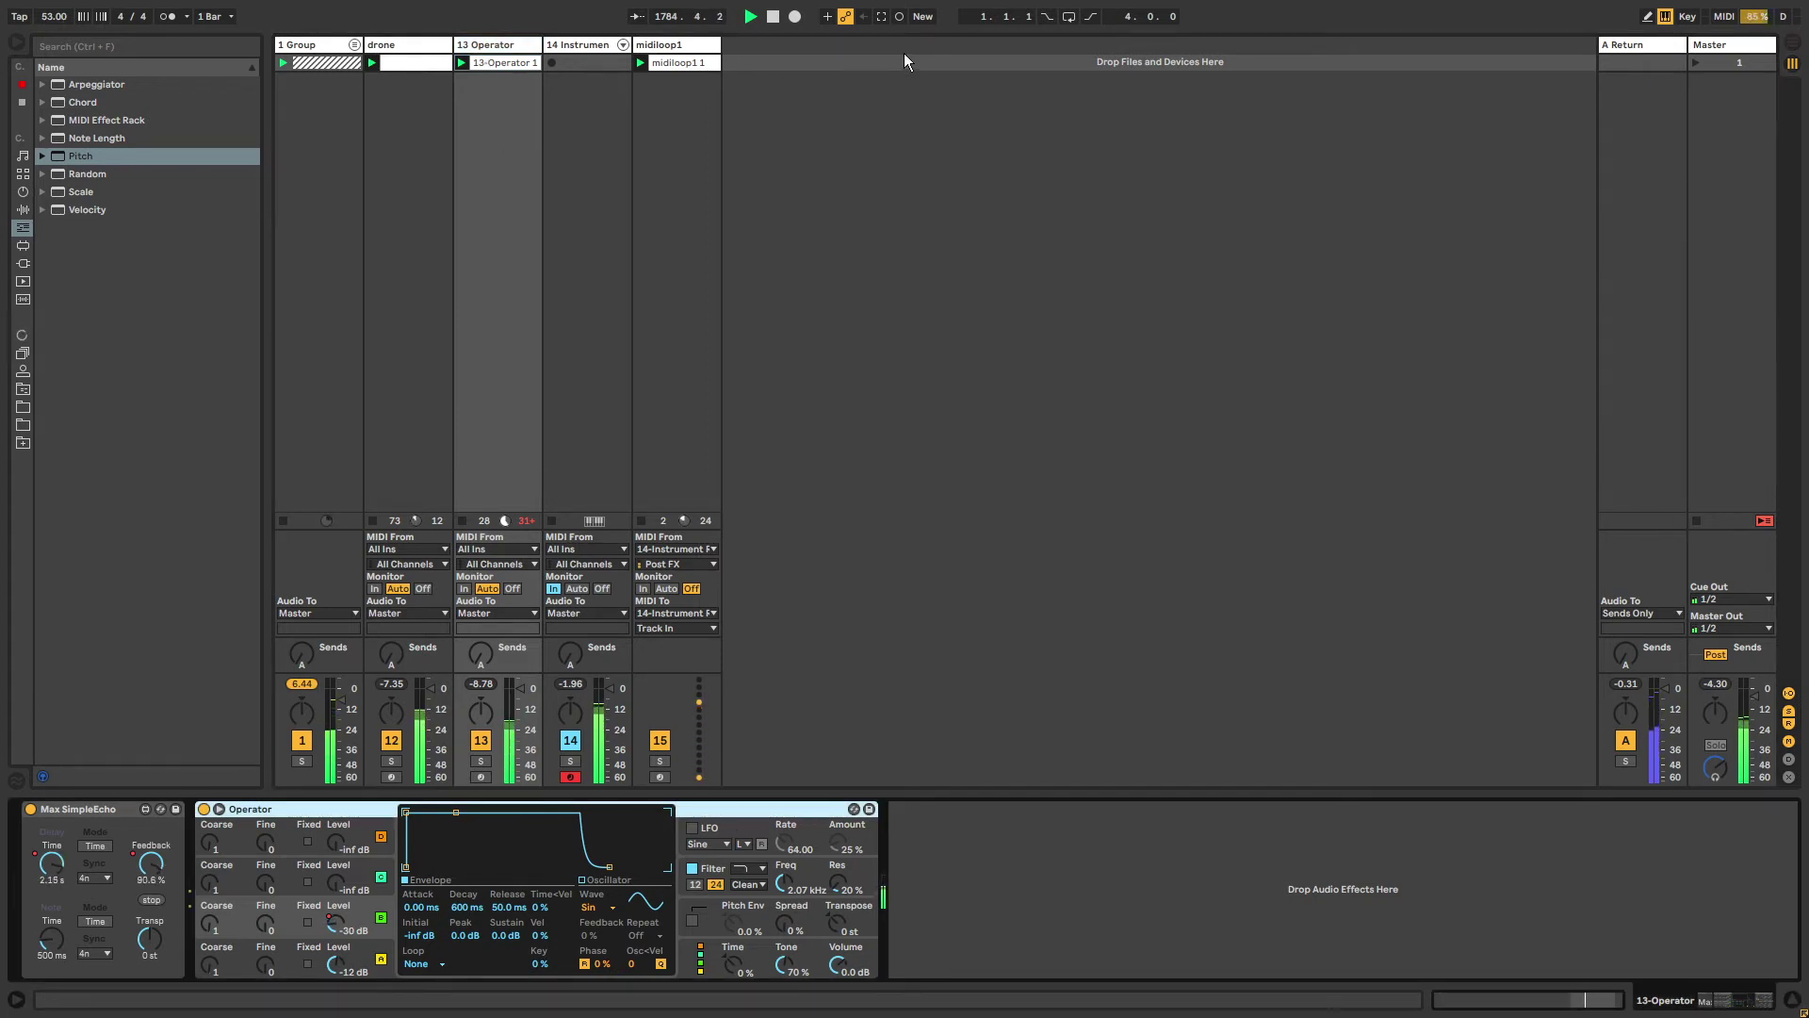
{"action": "key", "text": "ctrl+m"}
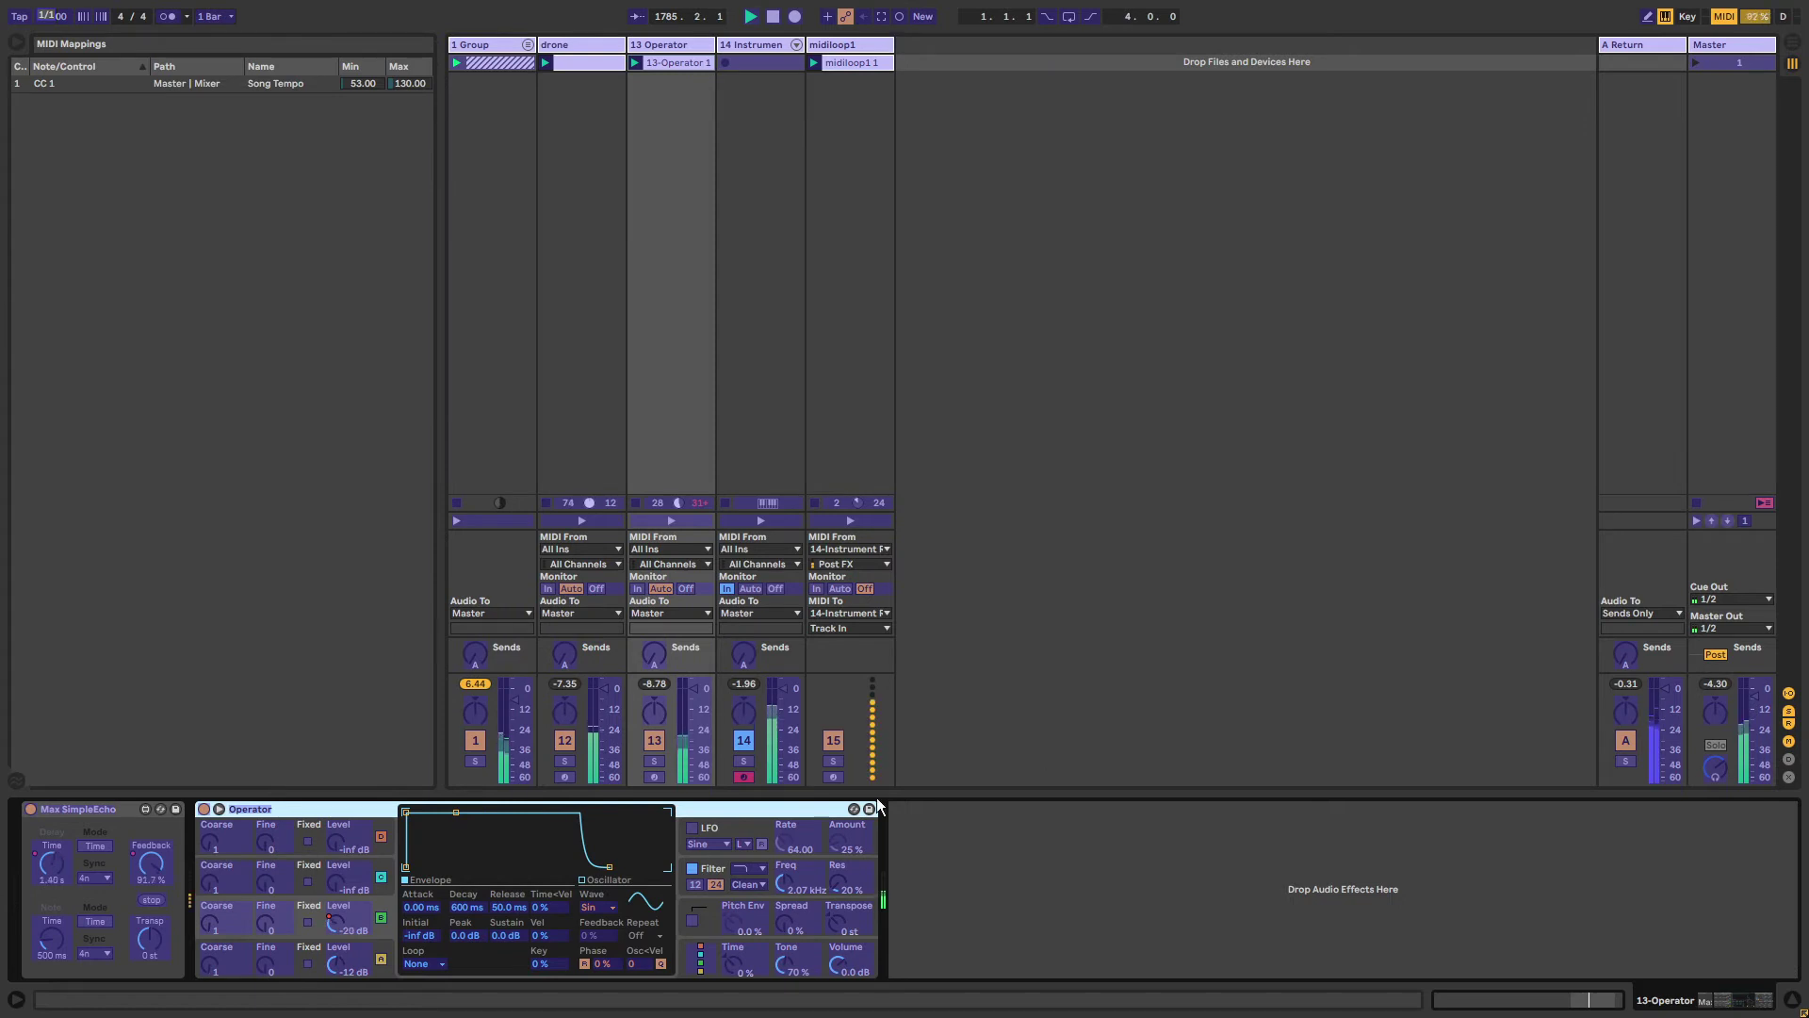
{"action": "left_click", "coordinate": [743, 776]}
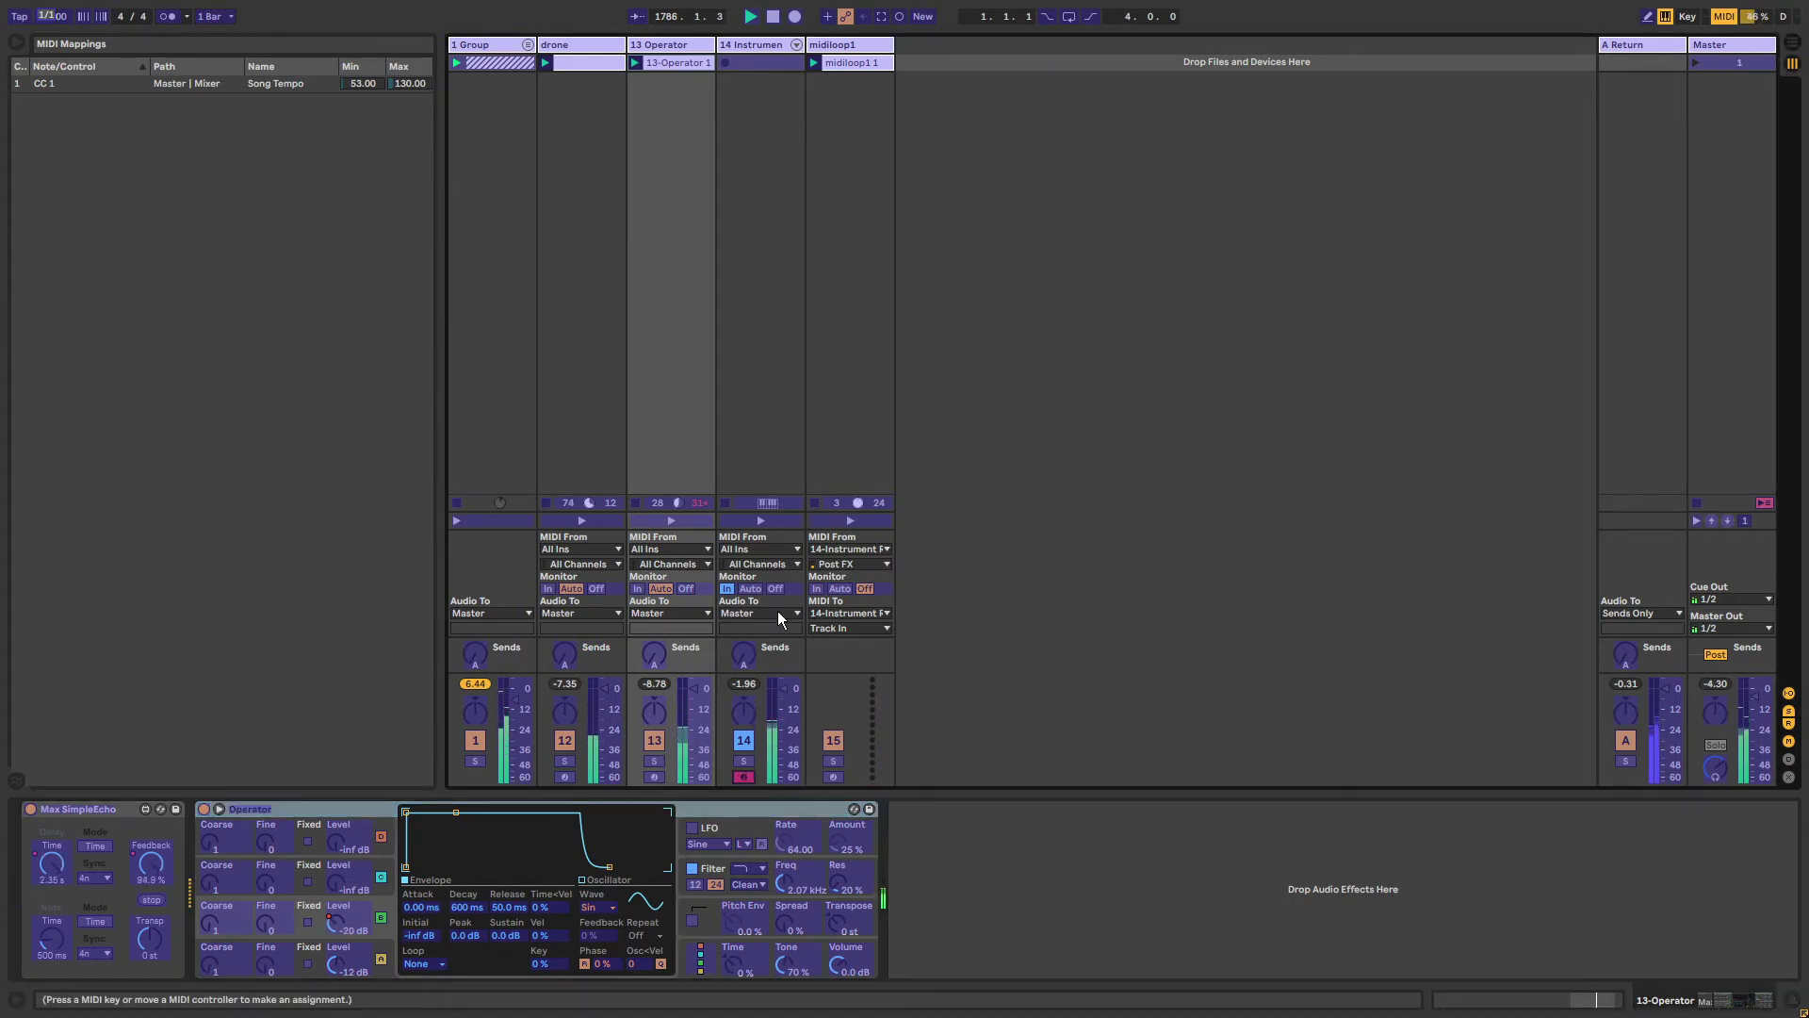
{"action": "key", "text": "ctrl+m"}
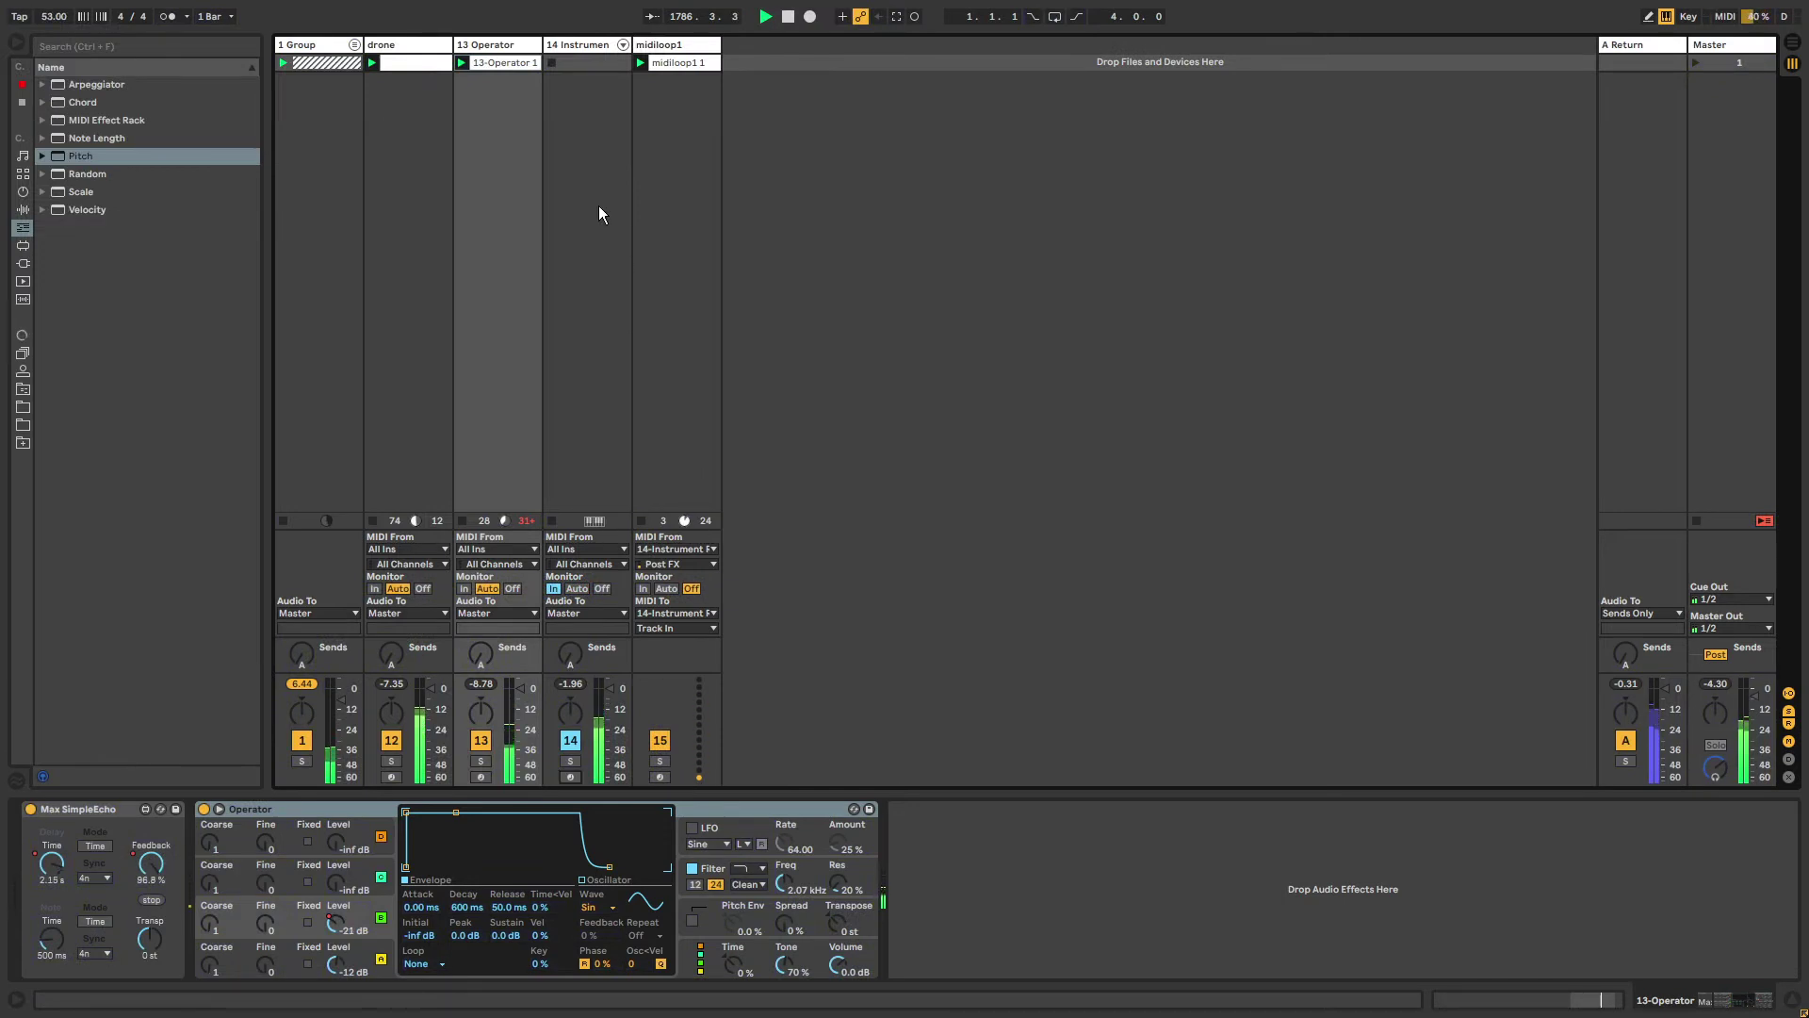
{"action": "left_click", "coordinate": [569, 778]}
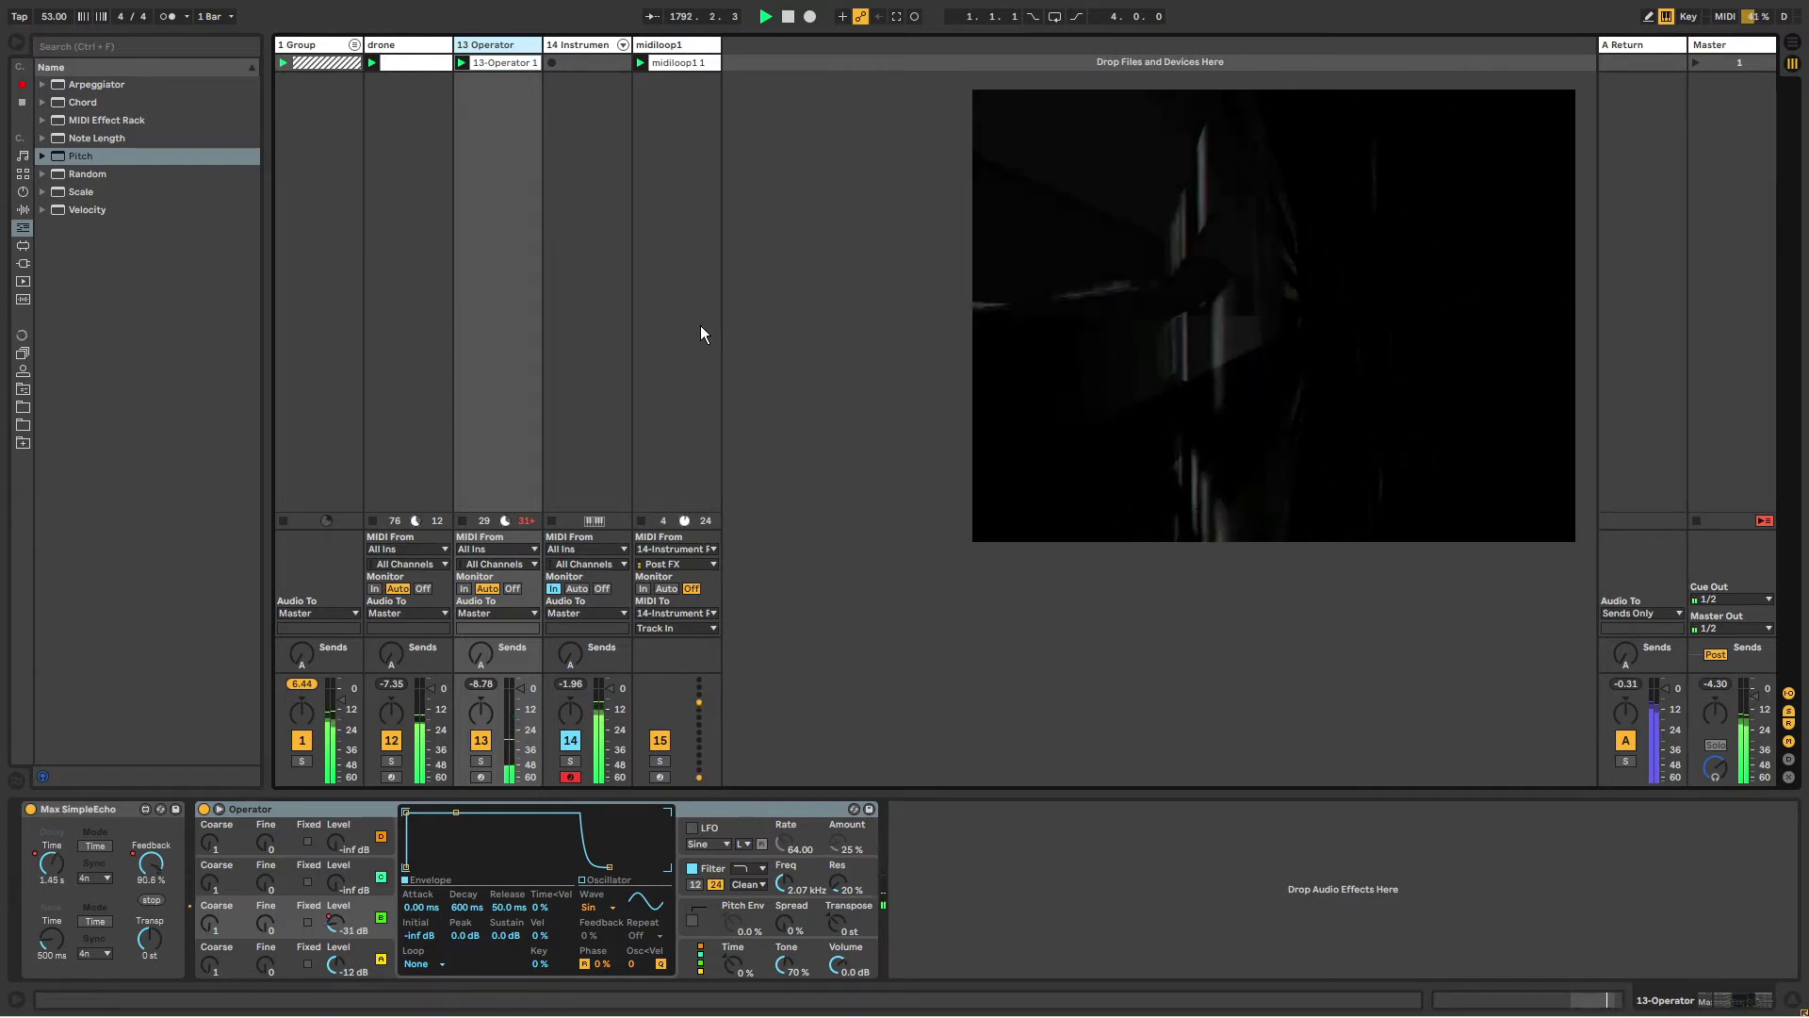
Move the visuals window slightly higher, switch to OBS and lower the Mic/Aux level to -2.2 dB, and return to the Live set.
{"action": "left_click_drag", "start_coordinate": [1272, 311], "coordinate": [1264, 274]}
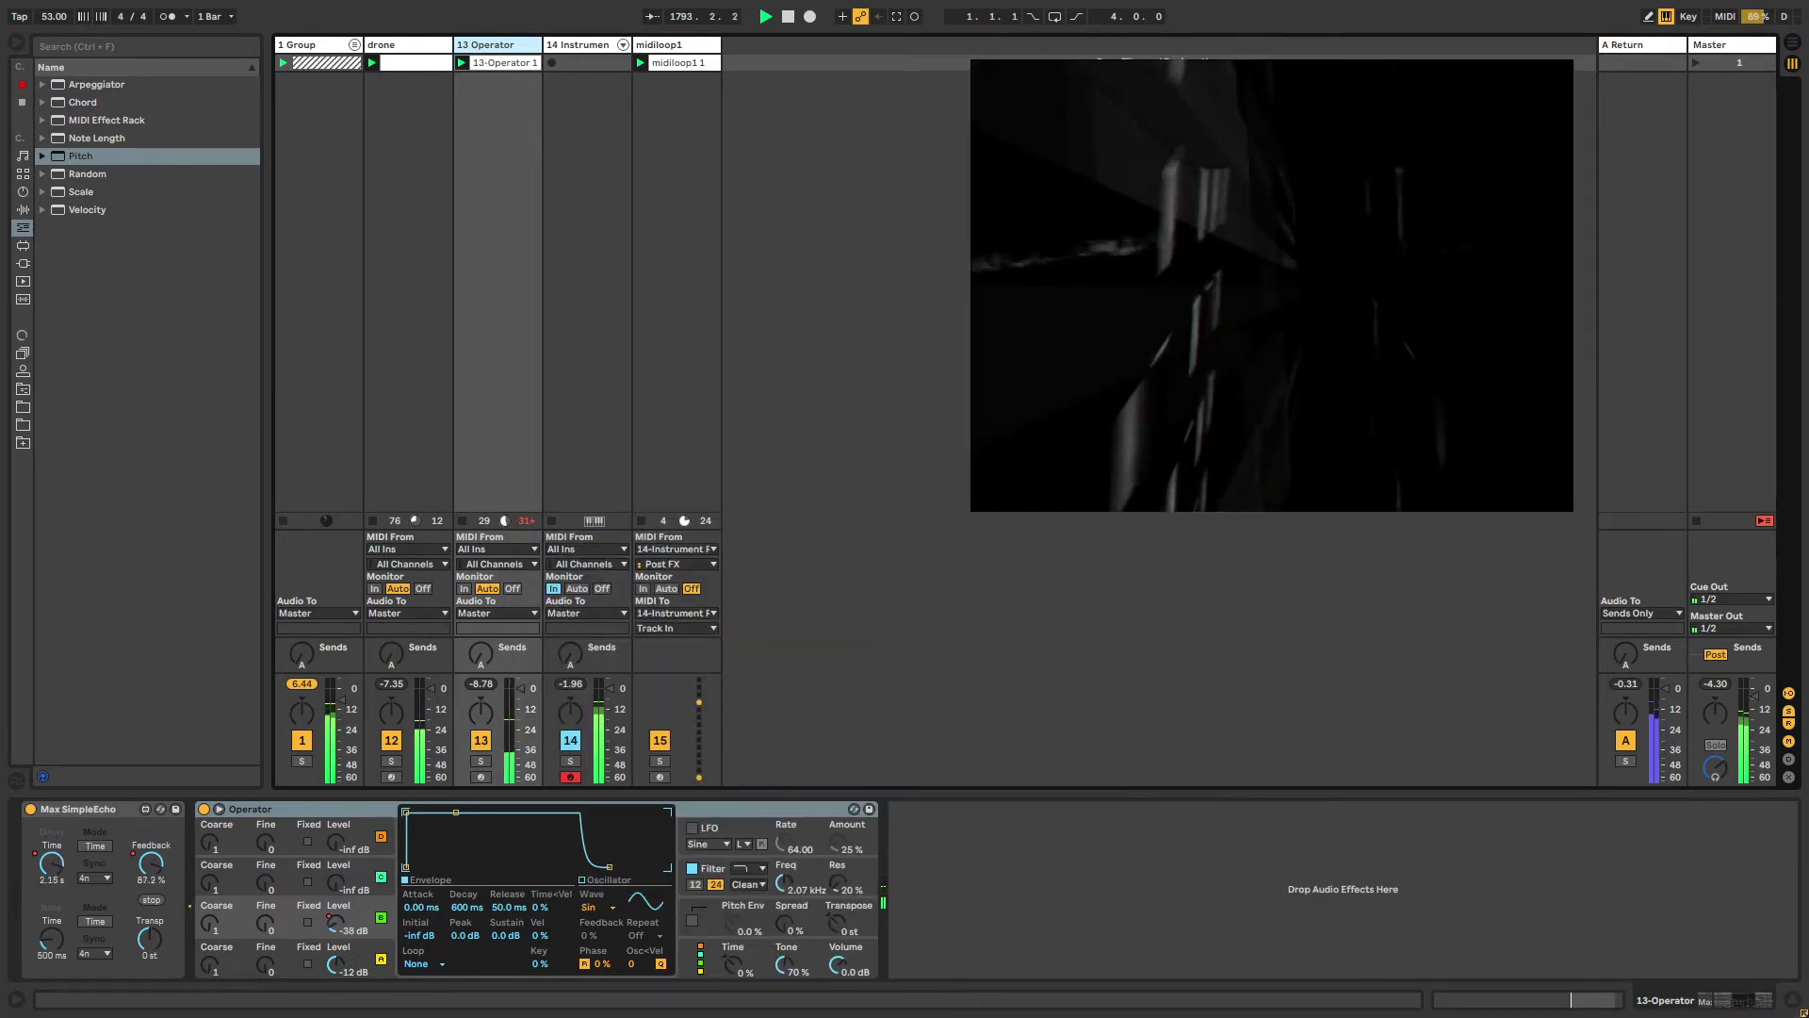
{"action": "key", "text": "alt+Tab"}
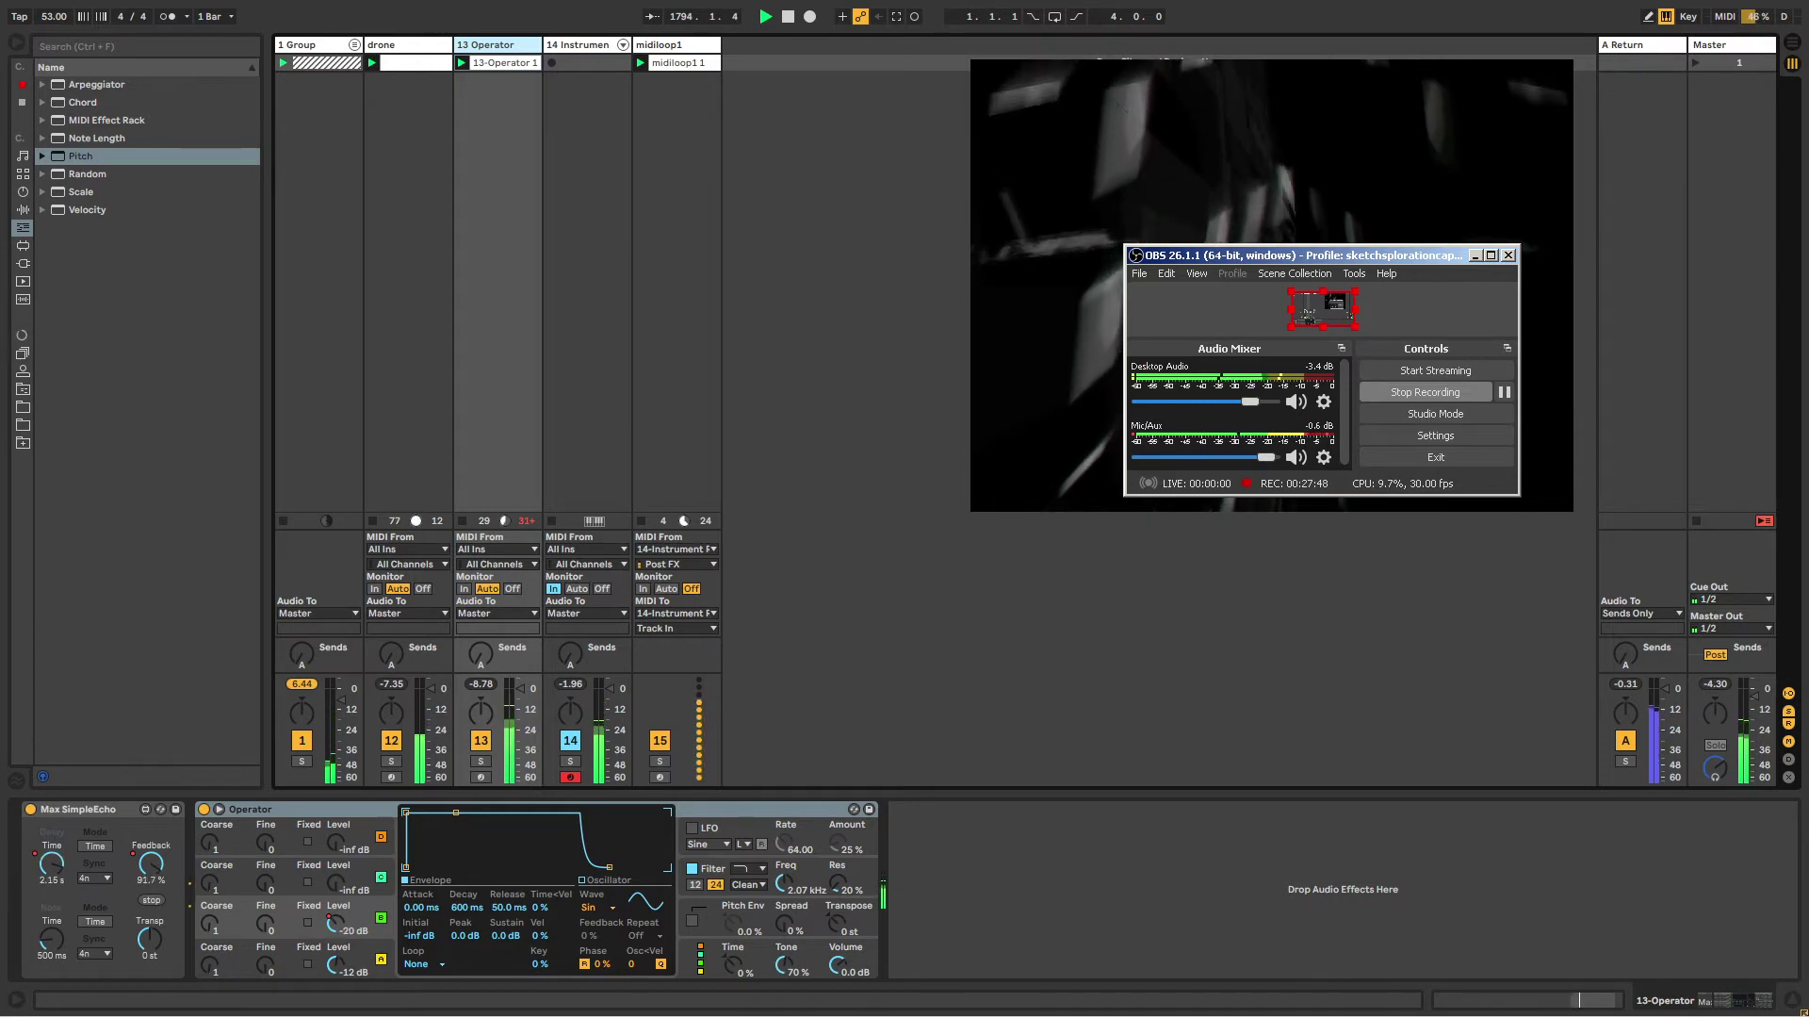
{"action": "left_click_drag", "start_coordinate": [1268, 457], "coordinate": [1258, 462]}
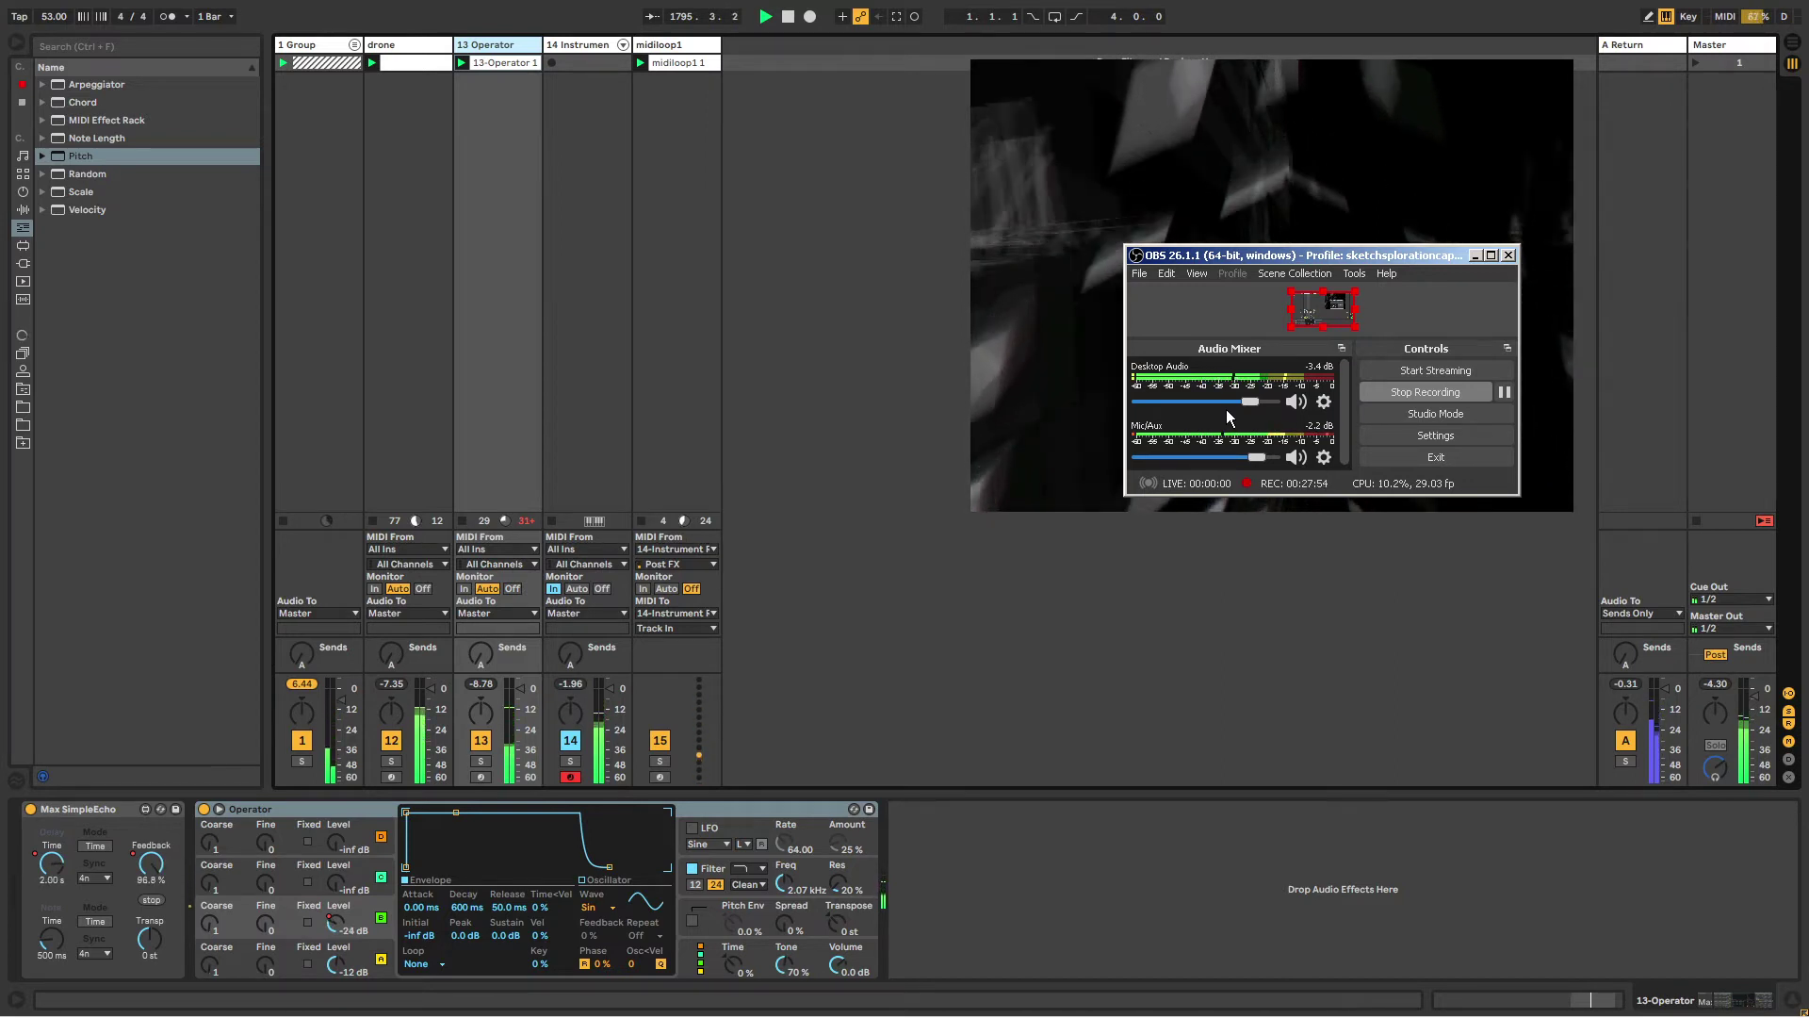
{"action": "left_click", "coordinate": [1048, 155]}
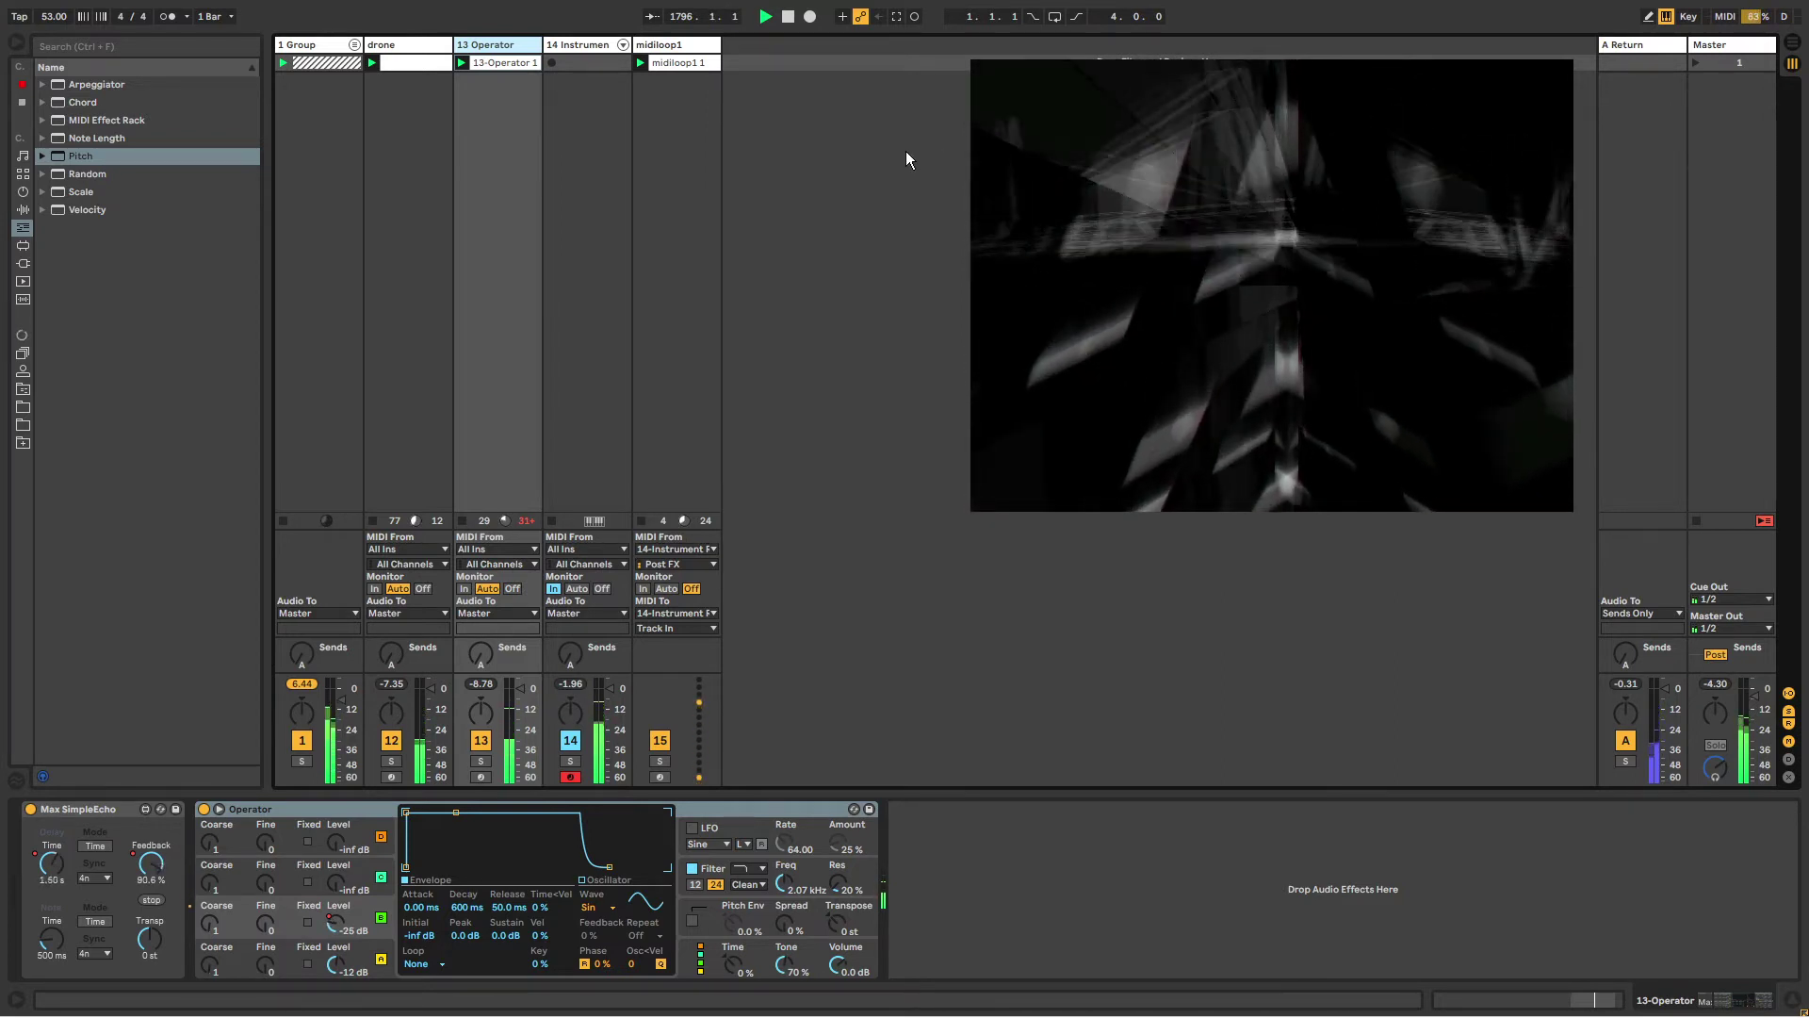
Examine the device chains of the 1 Group, drone, 13 Operator, 14-Instrument Rack and midiloop1 tracks.
{"action": "left_click", "coordinate": [588, 45]}
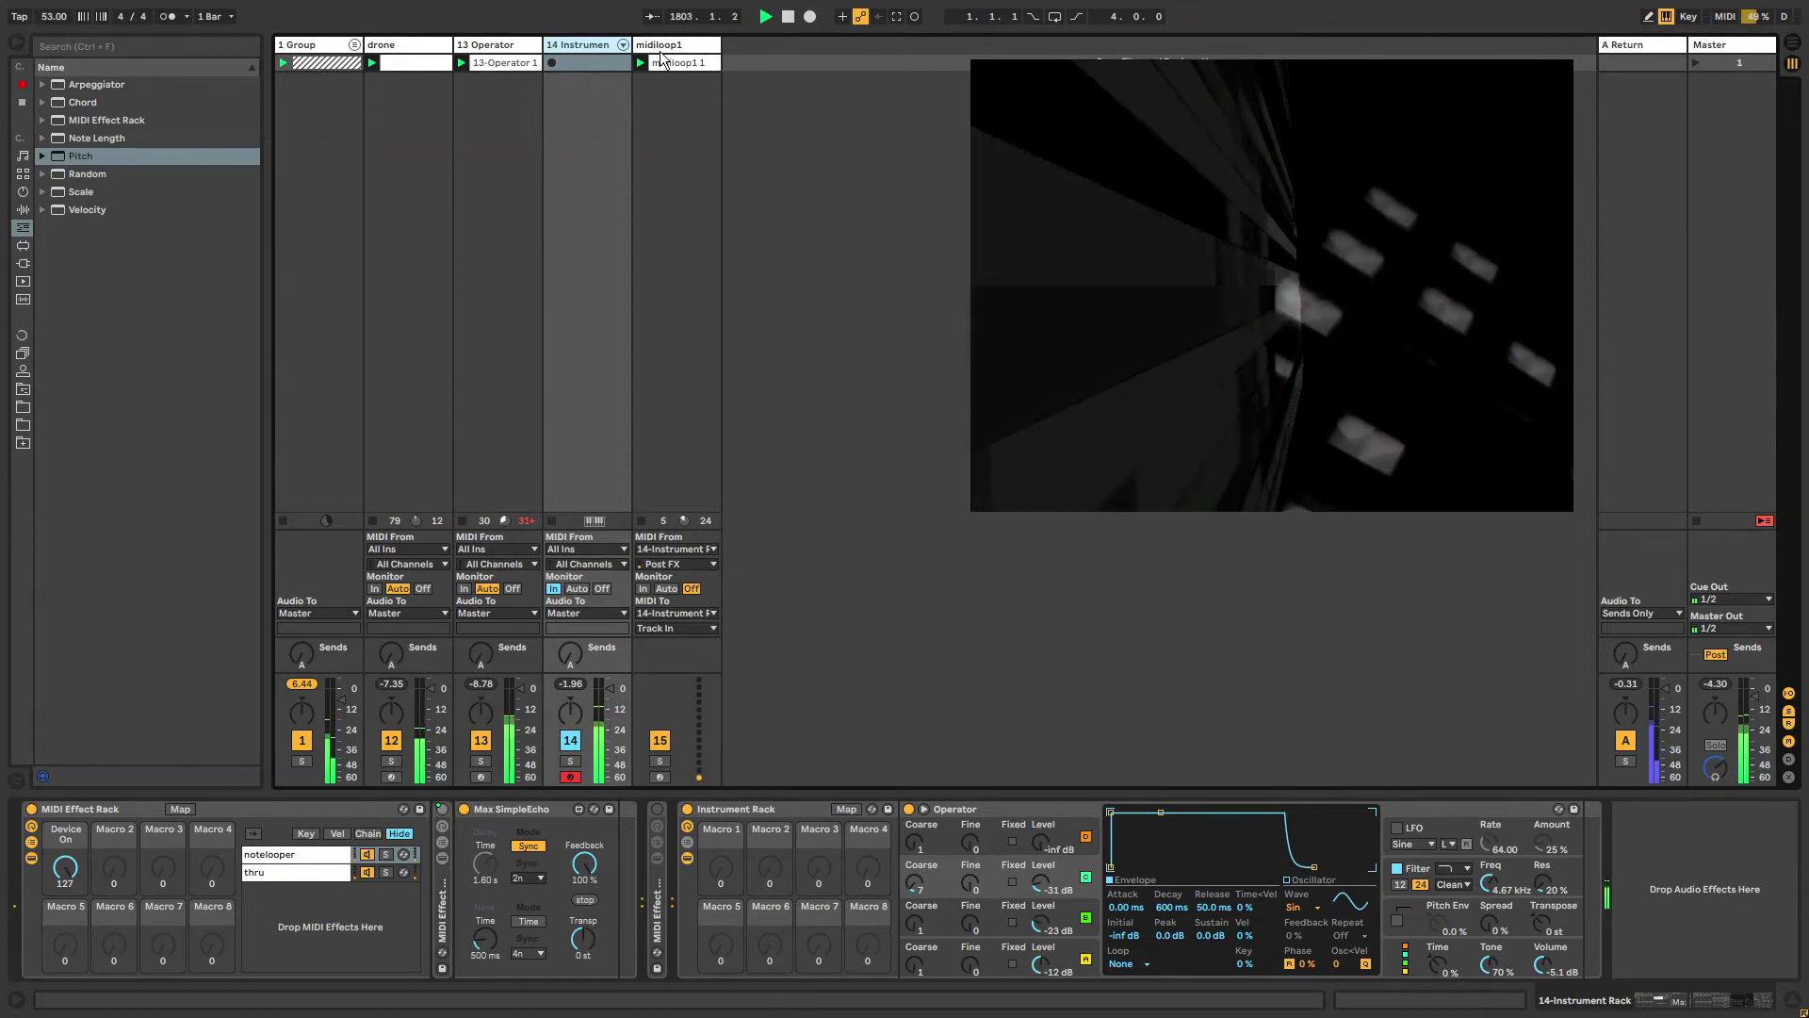
{"action": "left_click", "coordinate": [670, 45]}
{"action": "left_click", "coordinate": [558, 47]}
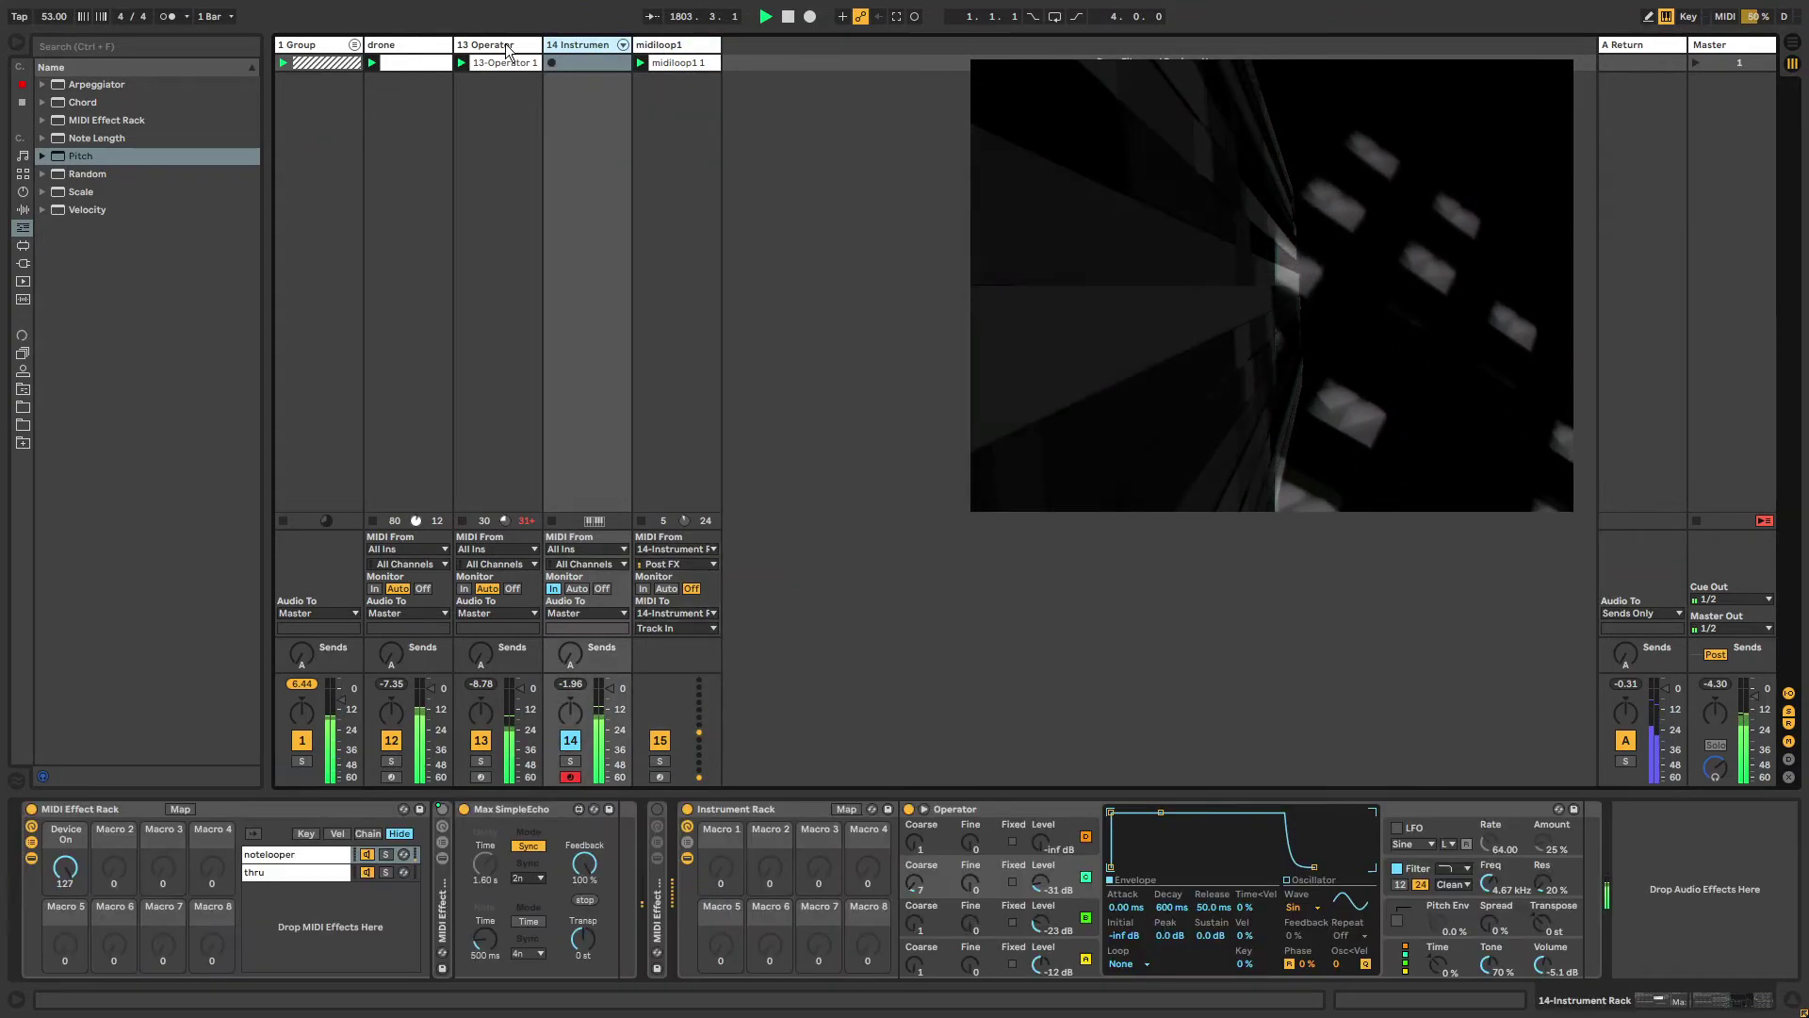
{"action": "left_click", "coordinate": [495, 45]}
{"action": "left_click", "coordinate": [428, 47]}
{"action": "left_click", "coordinate": [289, 49]}
{"action": "left_click", "coordinate": [406, 46]}
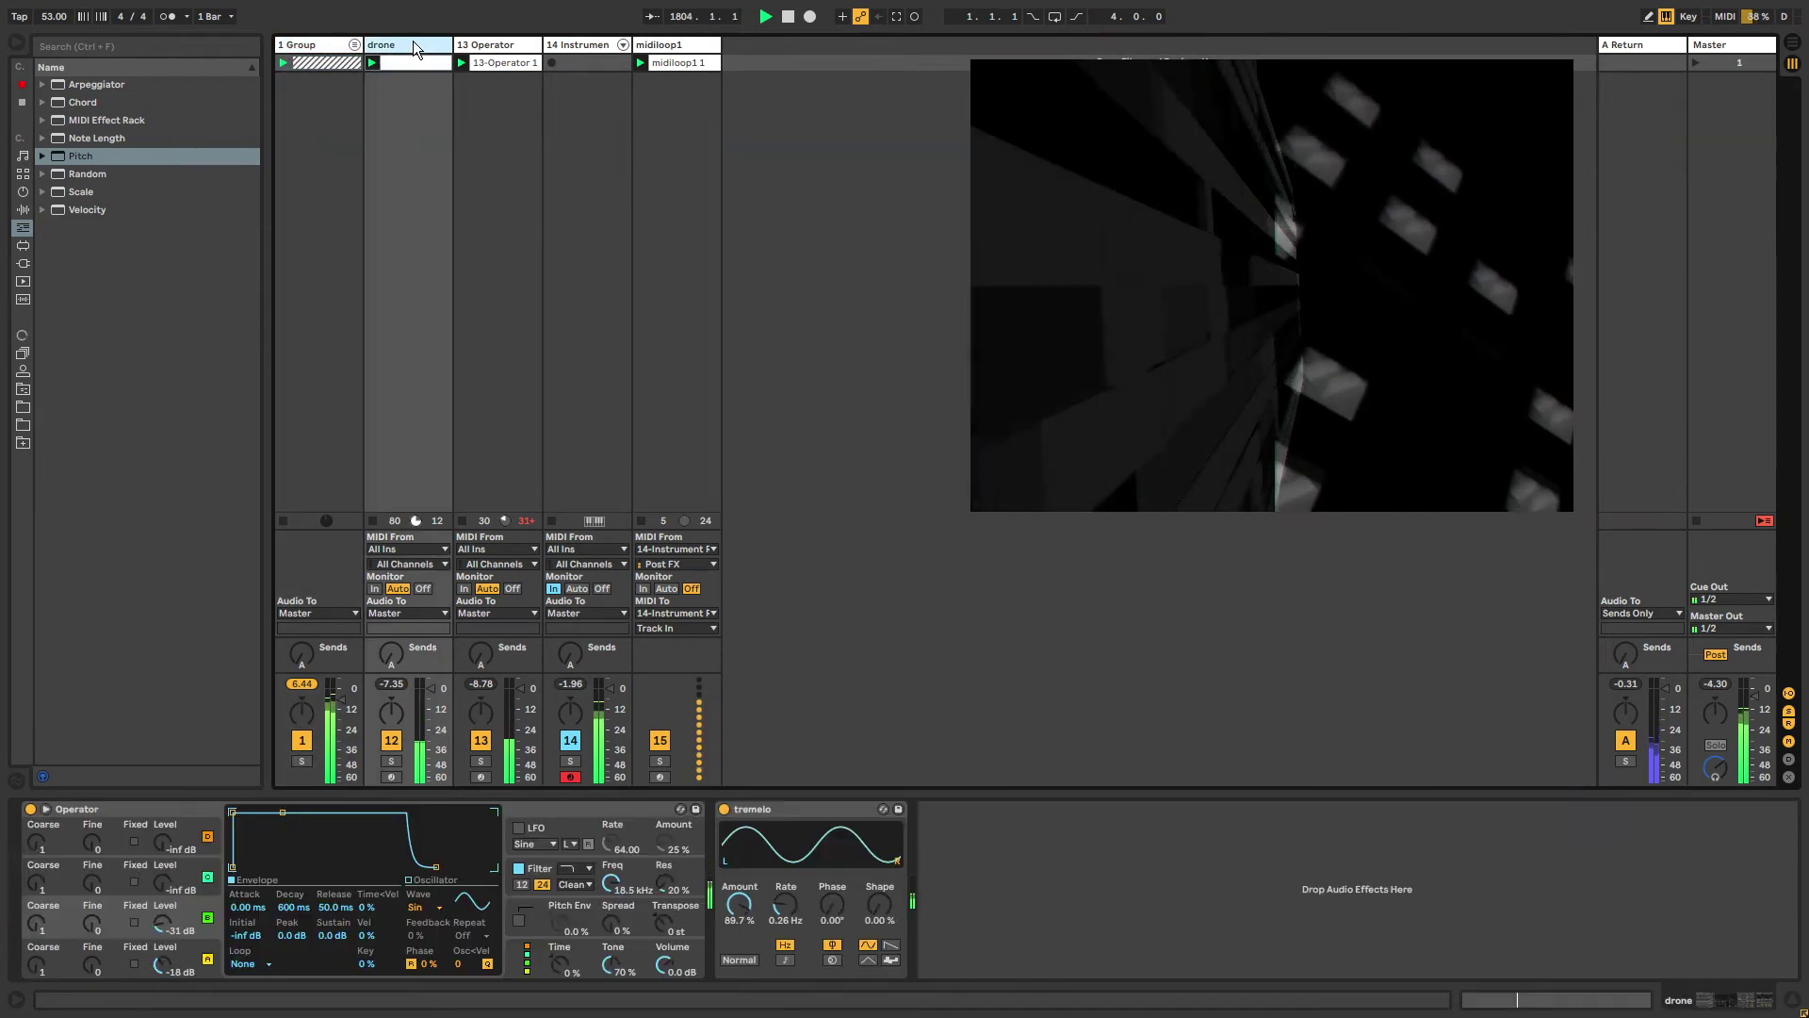
{"action": "left_click", "coordinate": [494, 46]}
{"action": "left_click", "coordinate": [580, 45]}
{"action": "left_click", "coordinate": [664, 45]}
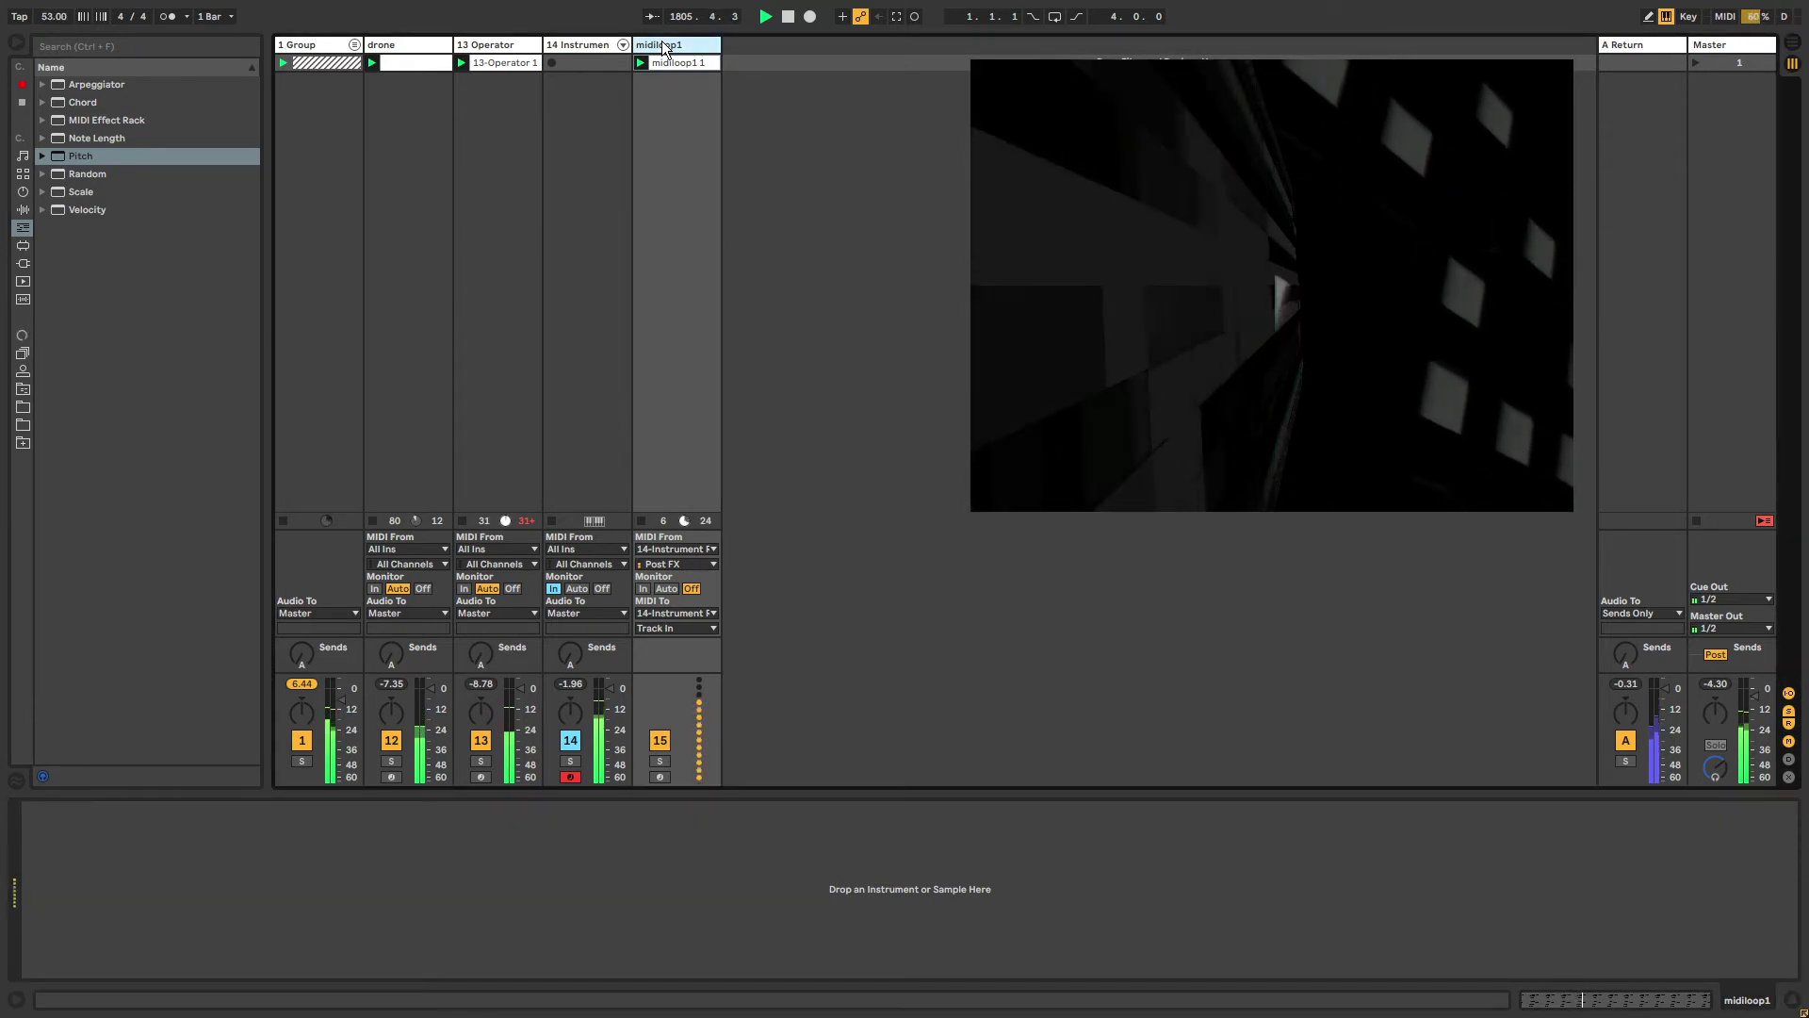
{"action": "left_click", "coordinate": [586, 56]}
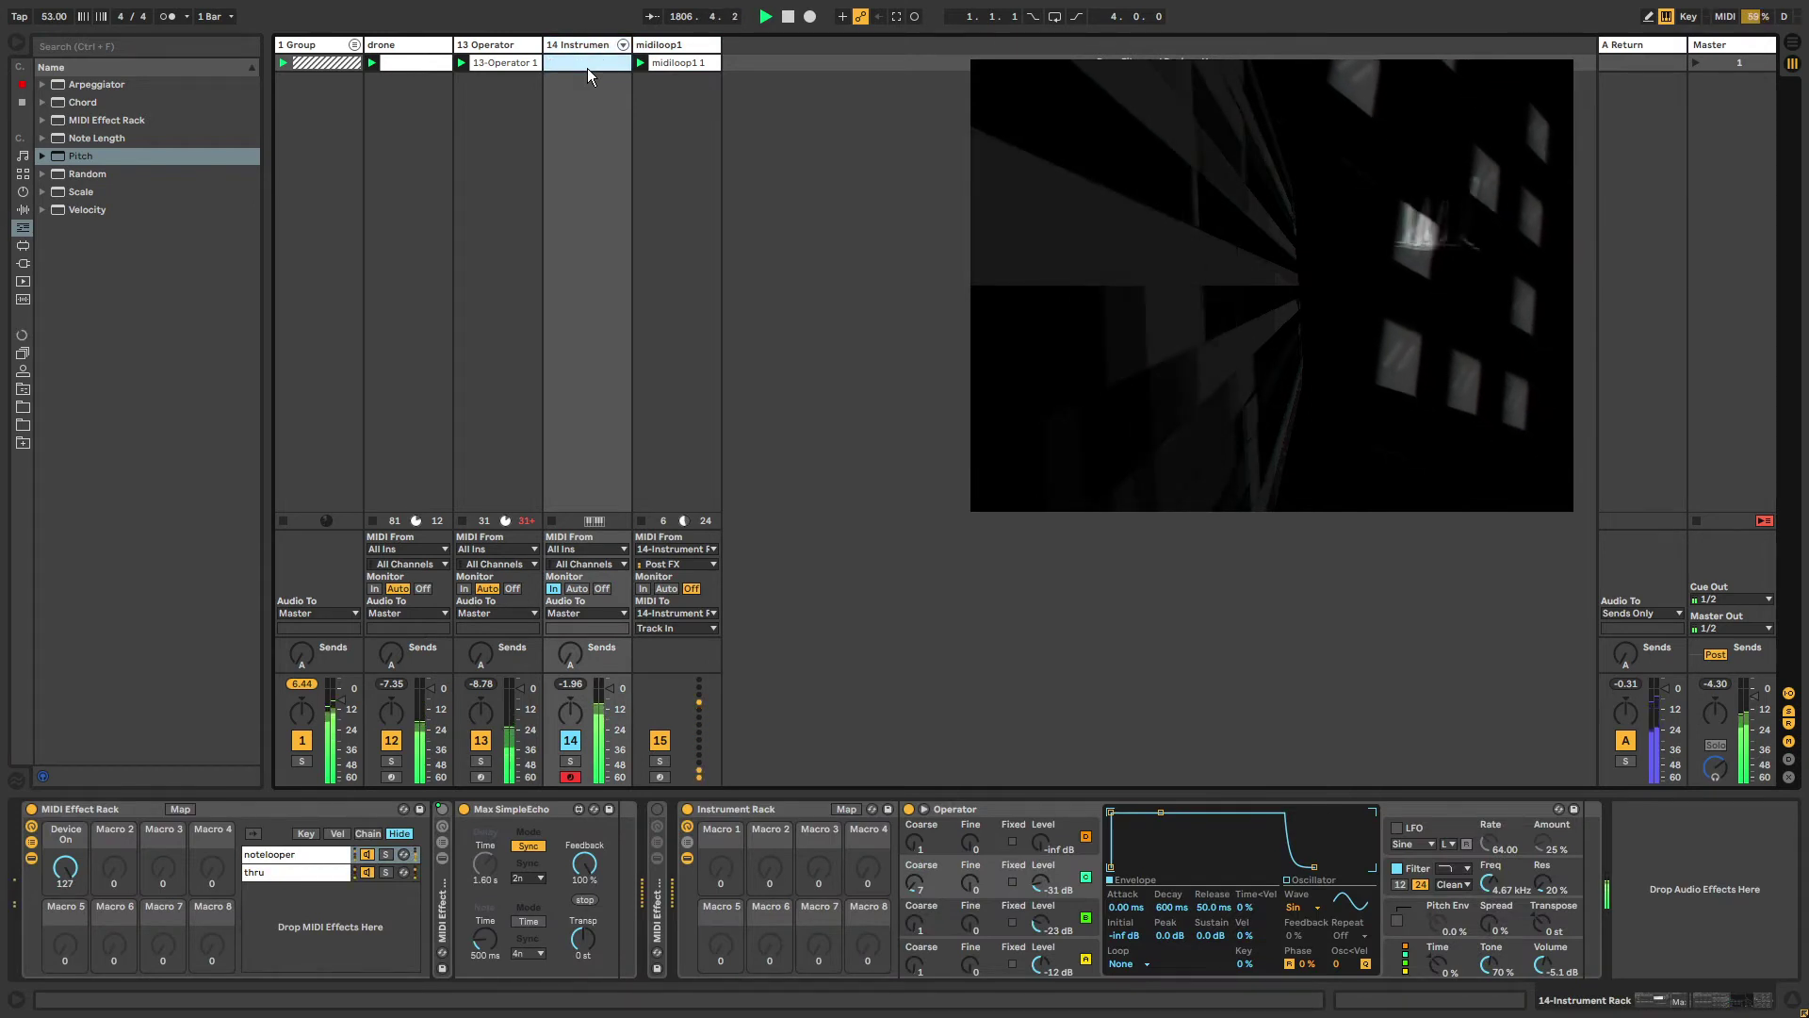
{"action": "left_click", "coordinate": [579, 47]}
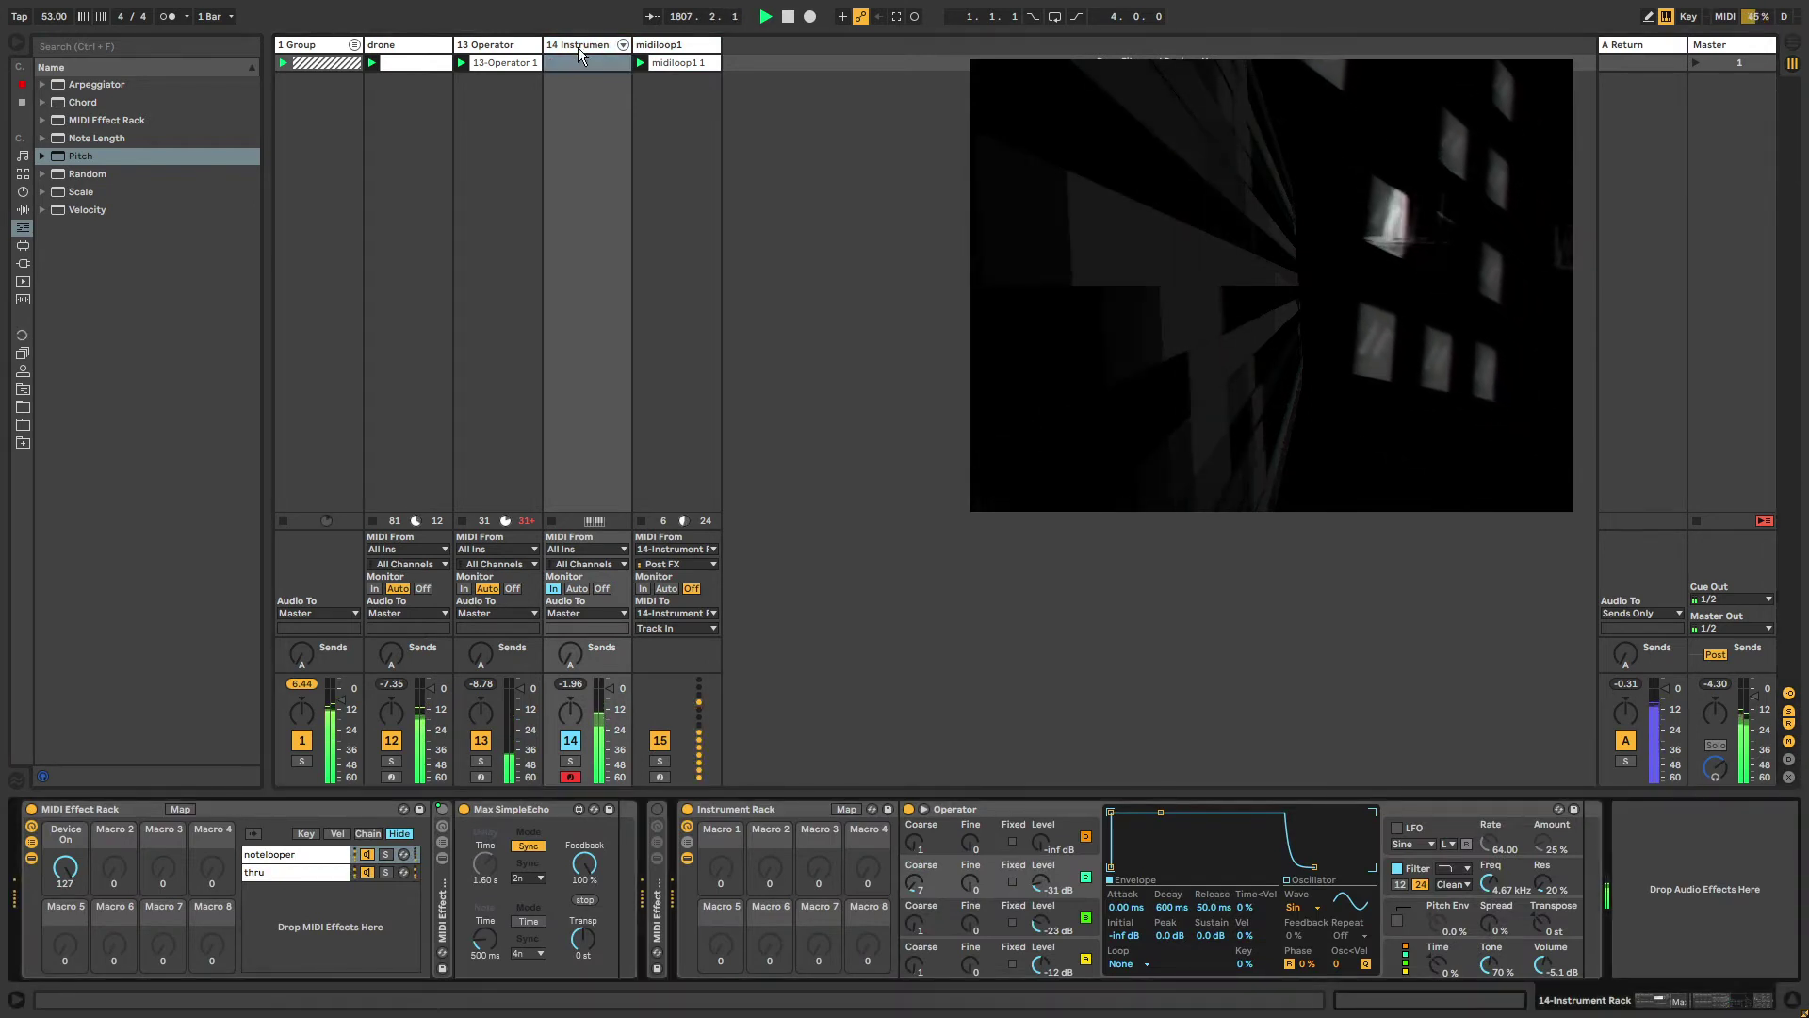
{"action": "left_click", "coordinate": [311, 45]}
{"action": "left_click", "coordinate": [405, 44]}
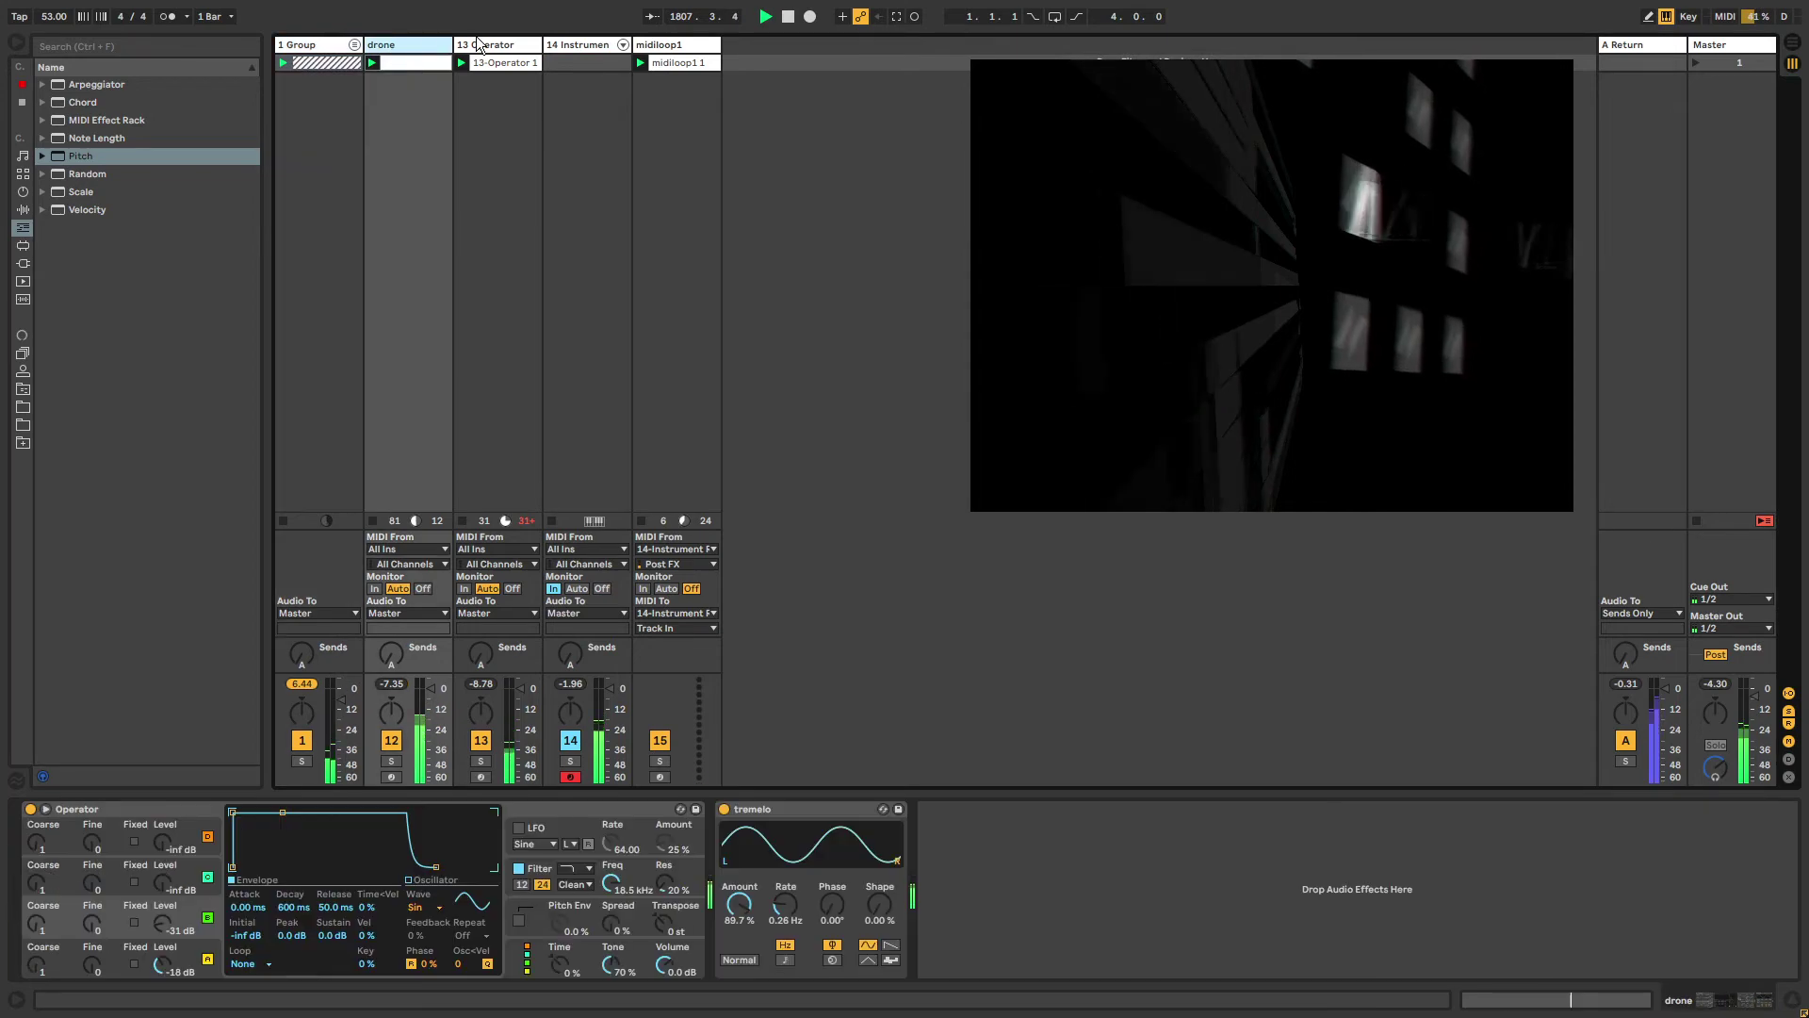
{"action": "left_click", "coordinate": [477, 45]}
{"action": "left_click", "coordinate": [591, 43]}
{"action": "left_click", "coordinate": [712, 45]}
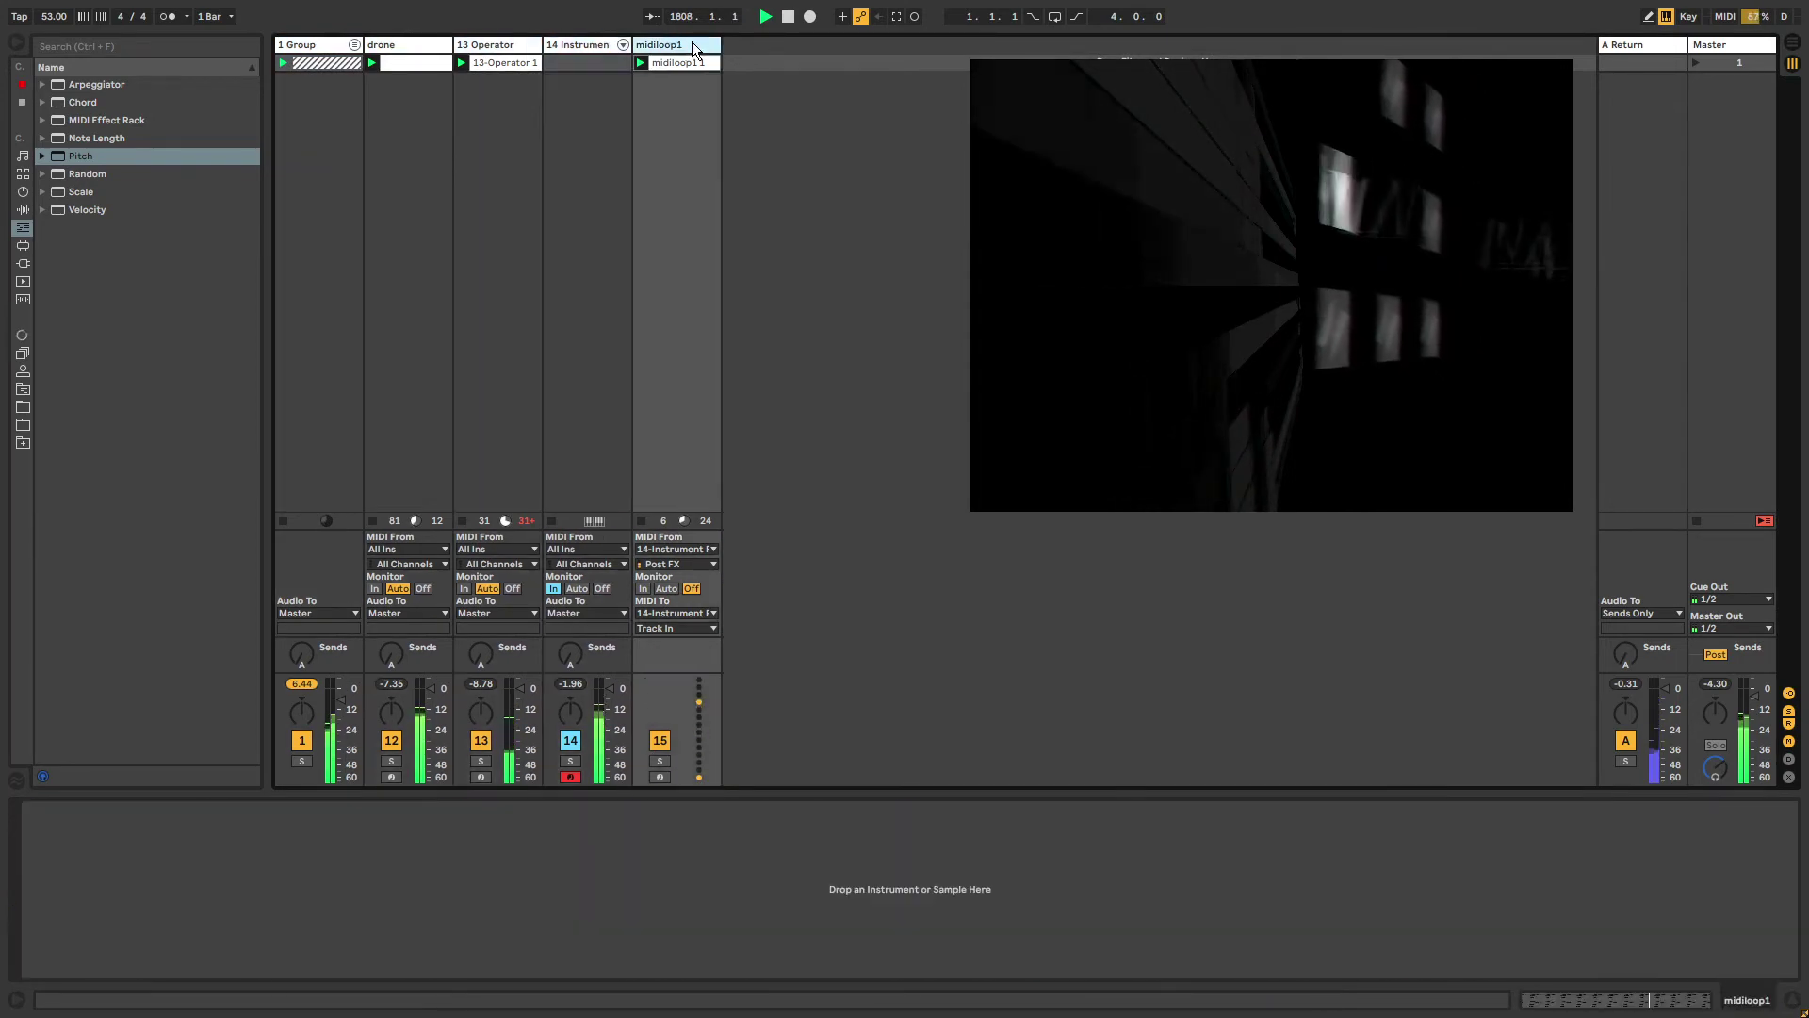
Lower oscillator C's level to -52 dB in the 14-Instrument track's Operator and sweep the filter frequency between about 708 Hz and 4.54 kHz.
{"action": "left_click", "coordinate": [595, 49]}
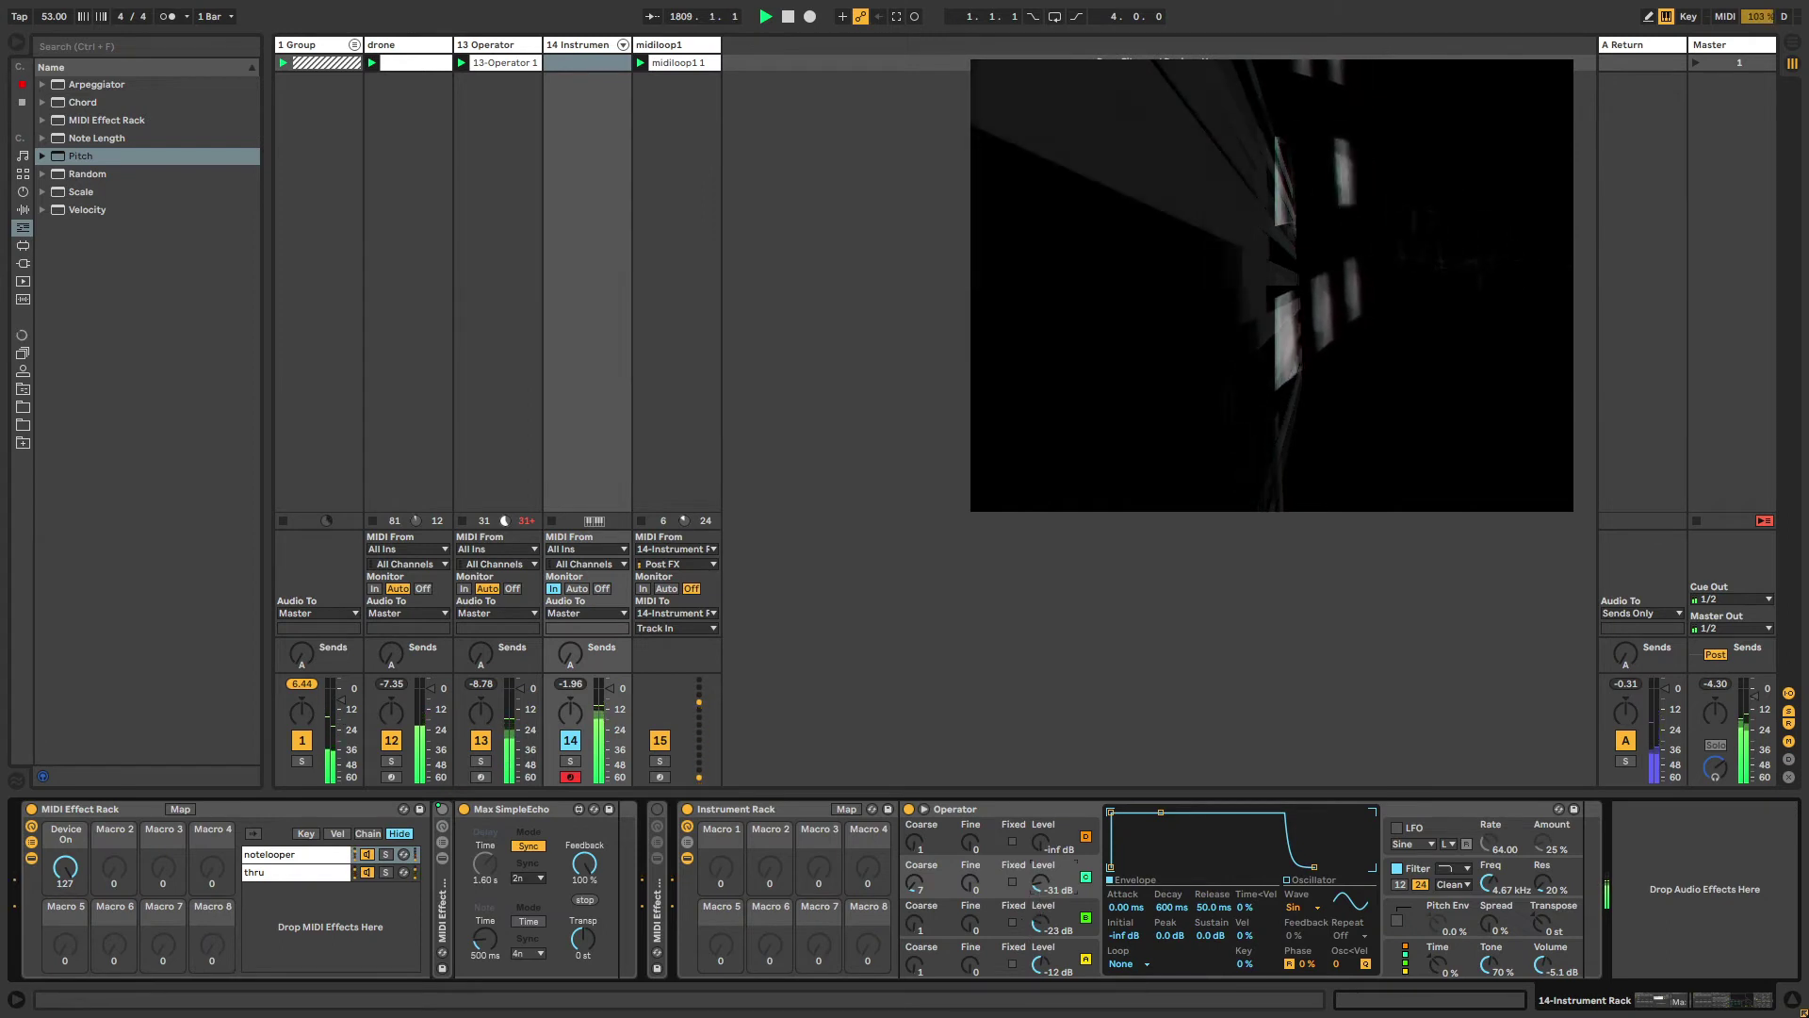
{"action": "mouse_move", "coordinate": [1040, 883]}
{"action": "left_mouse_down"}
{"action": "mouse_move", "coordinate": [1044, 933]}
{"action": "mouse_move", "coordinate": [1046, 912]}
{"action": "left_mouse_up"}
{"action": "left_click_drag", "start_coordinate": [1501, 884], "coordinate": [1498, 942]}
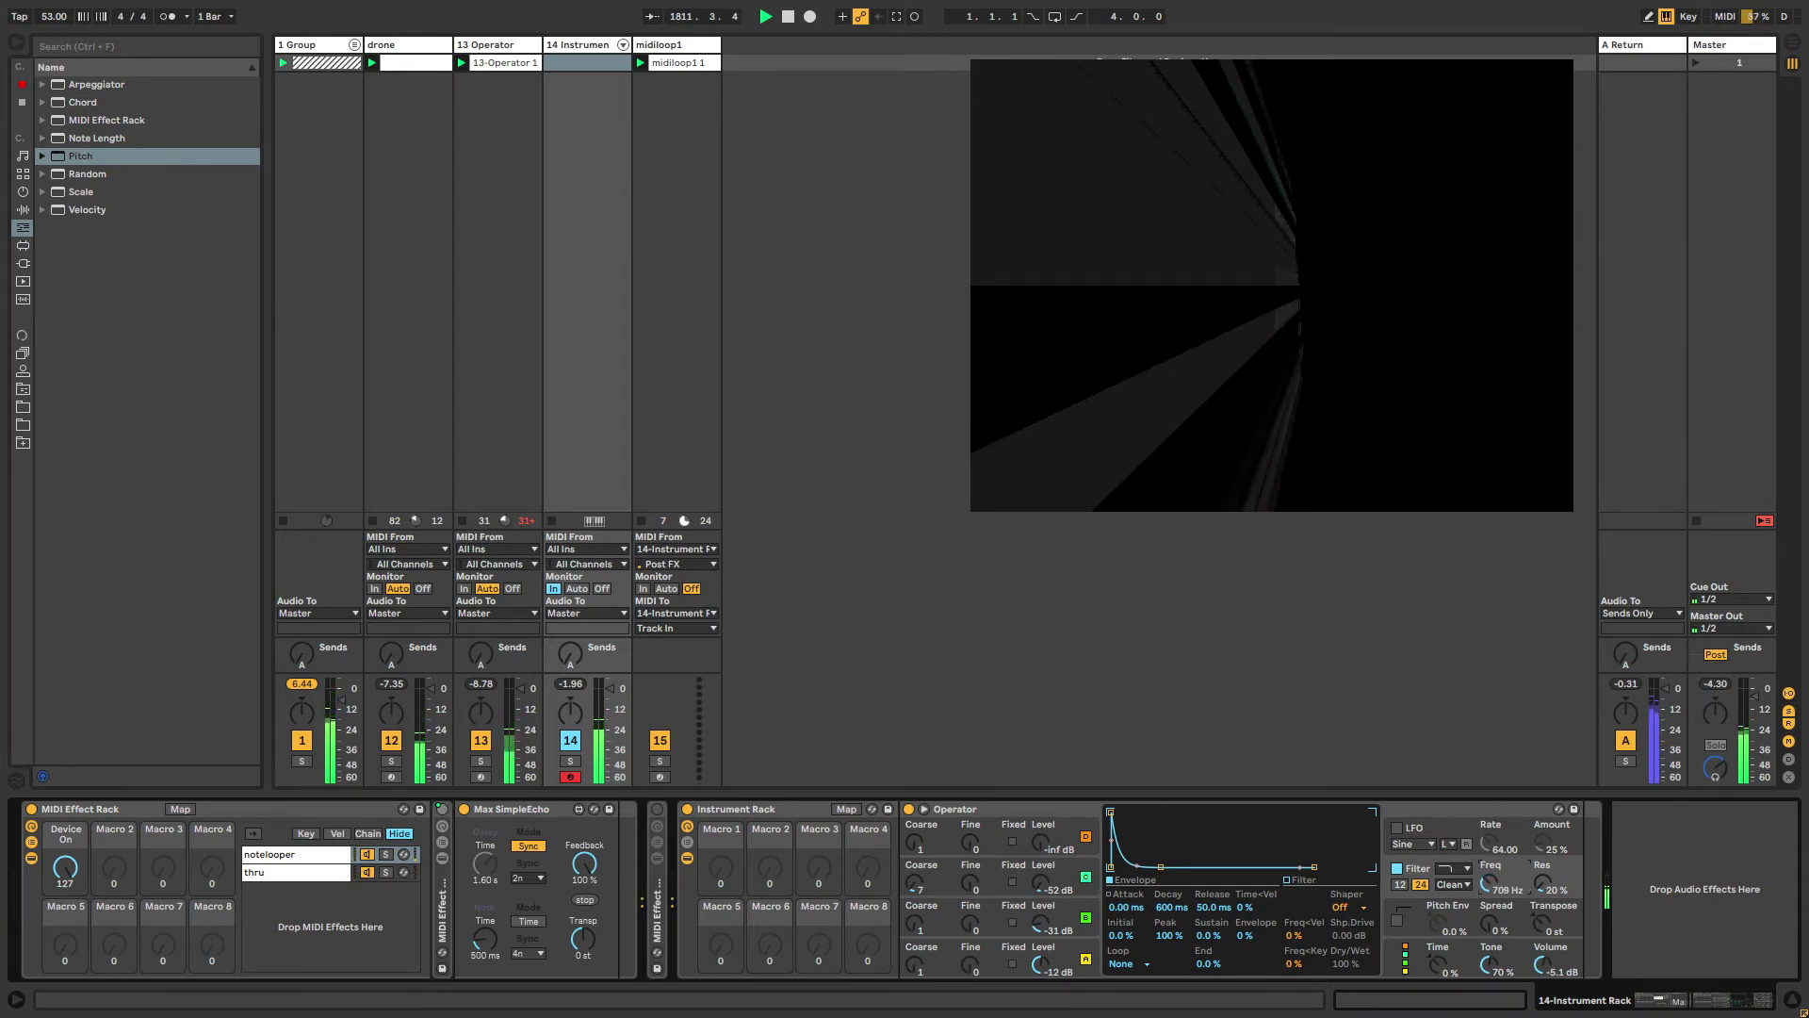
{"action": "left_click_drag", "start_coordinate": [1488, 883], "coordinate": [1488, 849]}
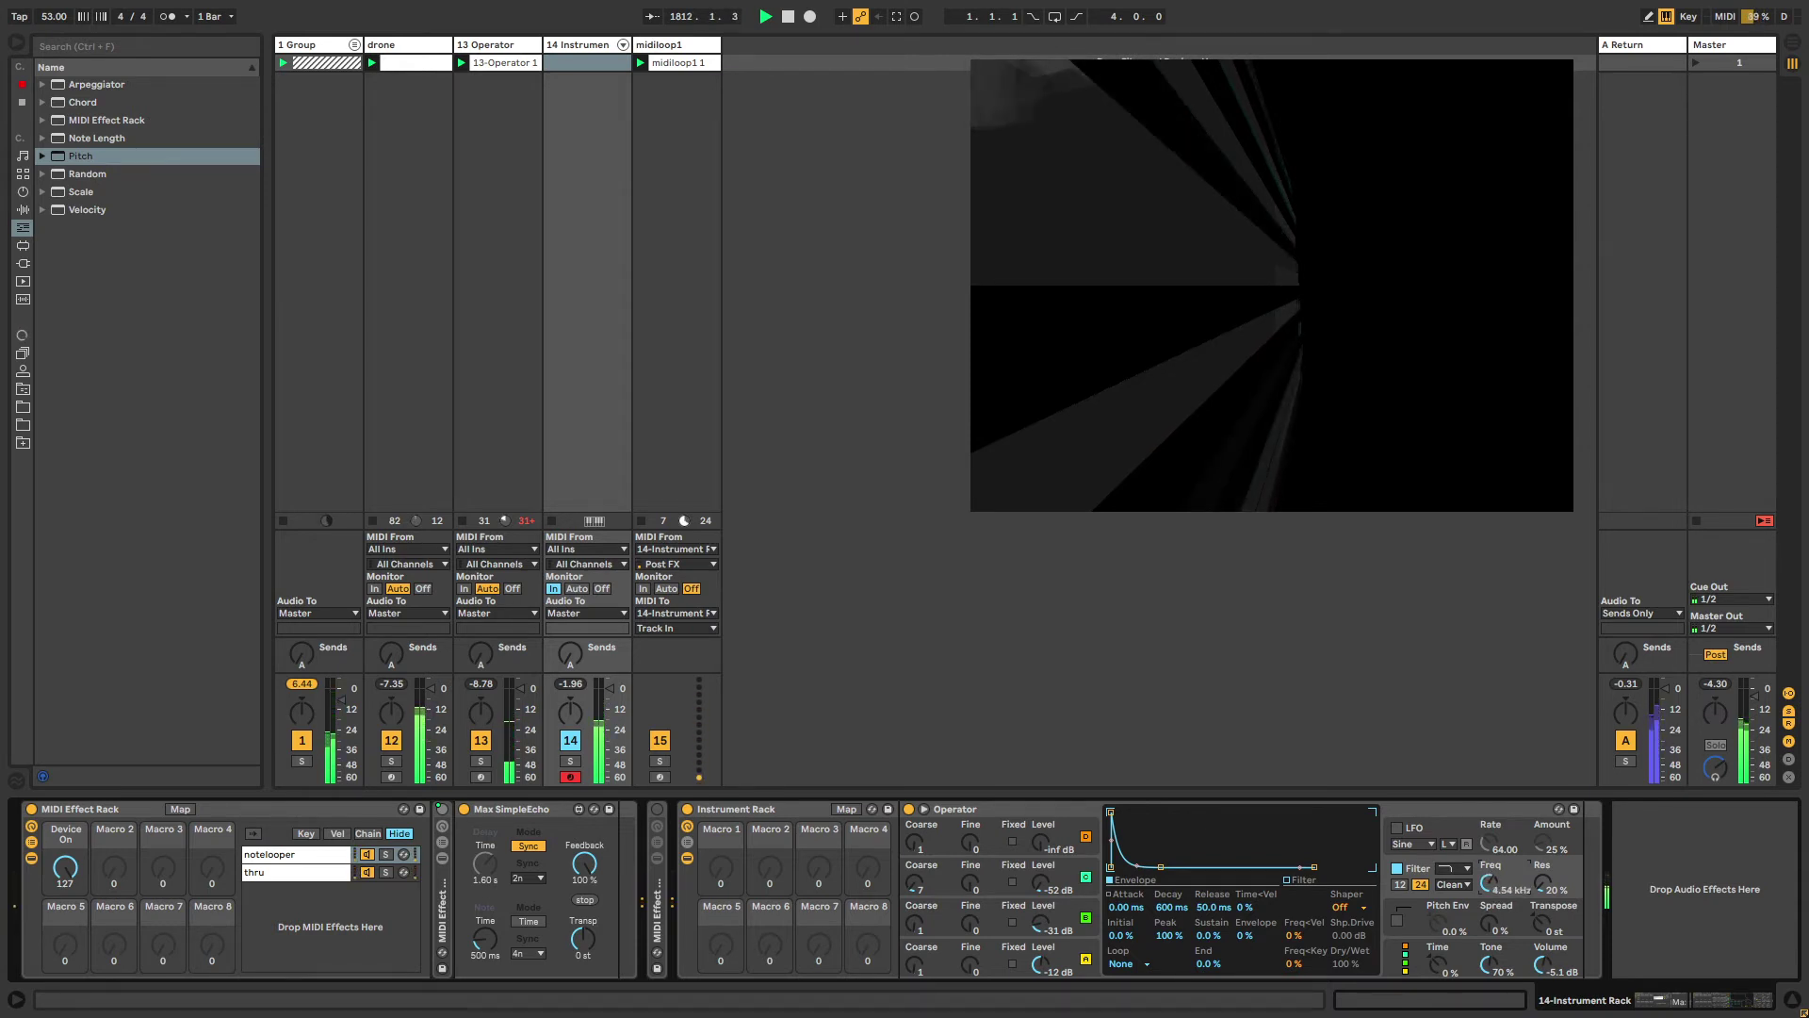
{"action": "right_click", "coordinate": [1495, 885]}
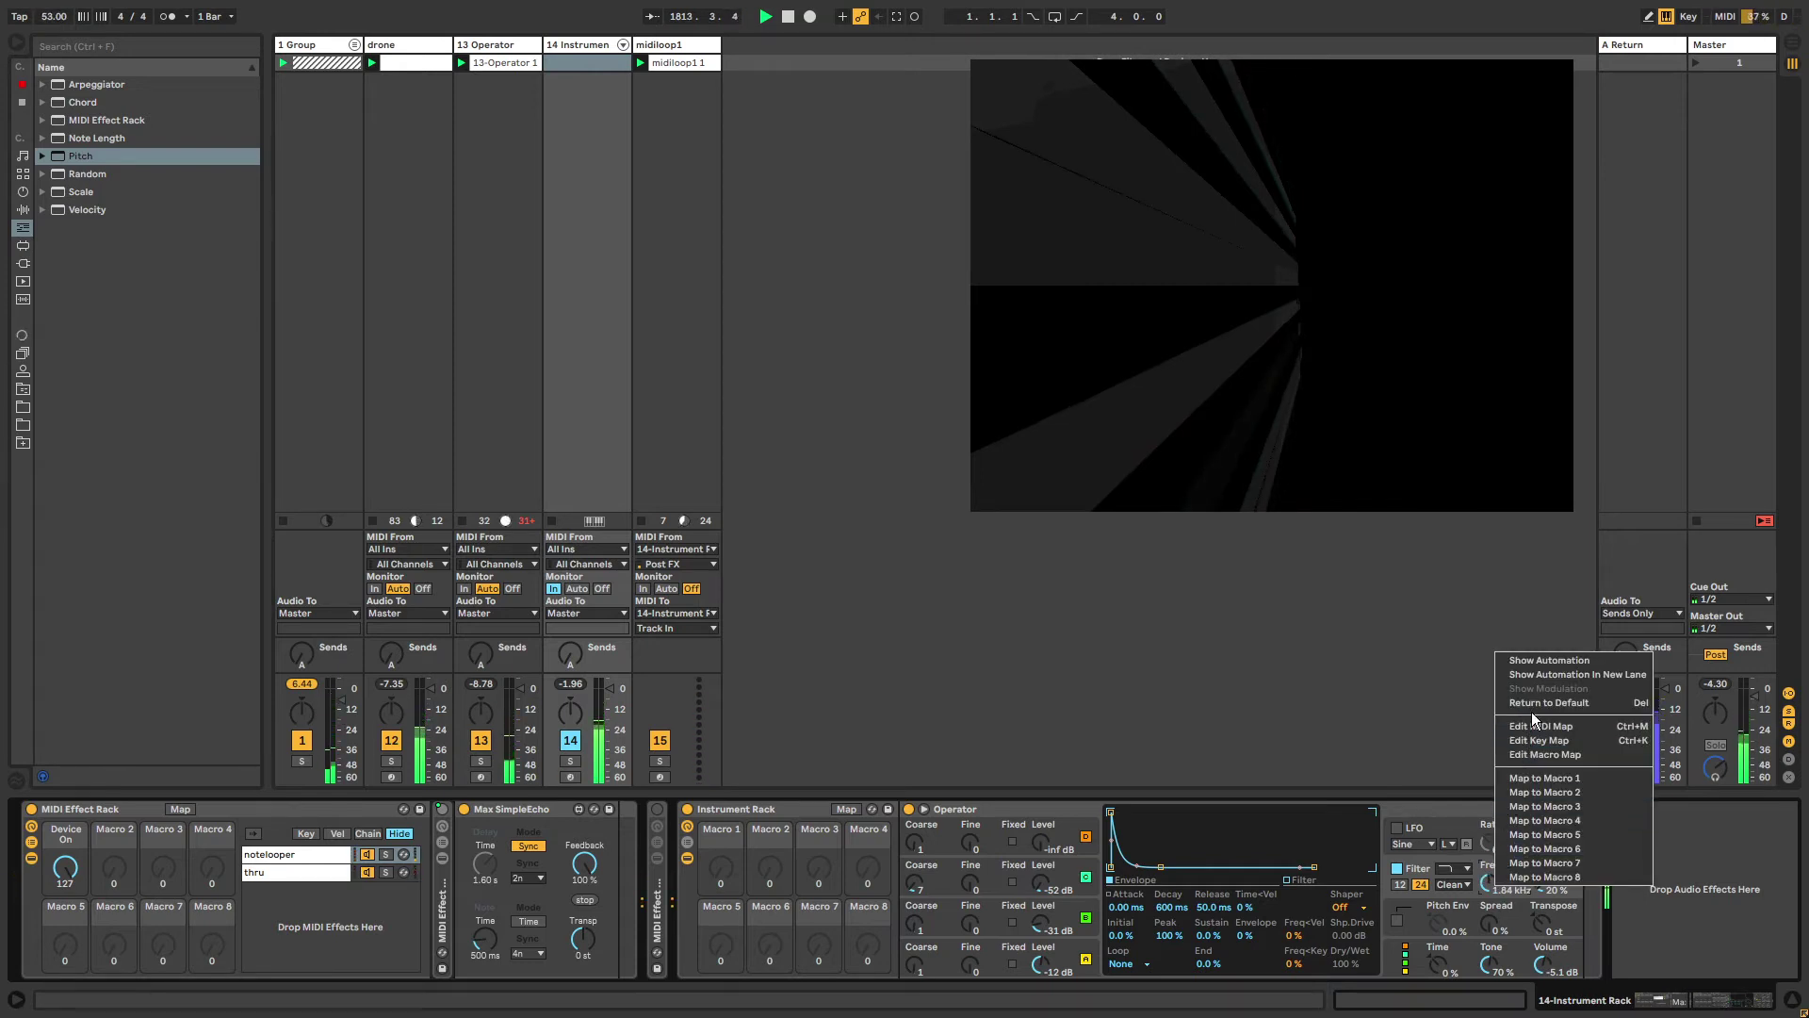
{"action": "left_click", "coordinate": [1536, 666]}
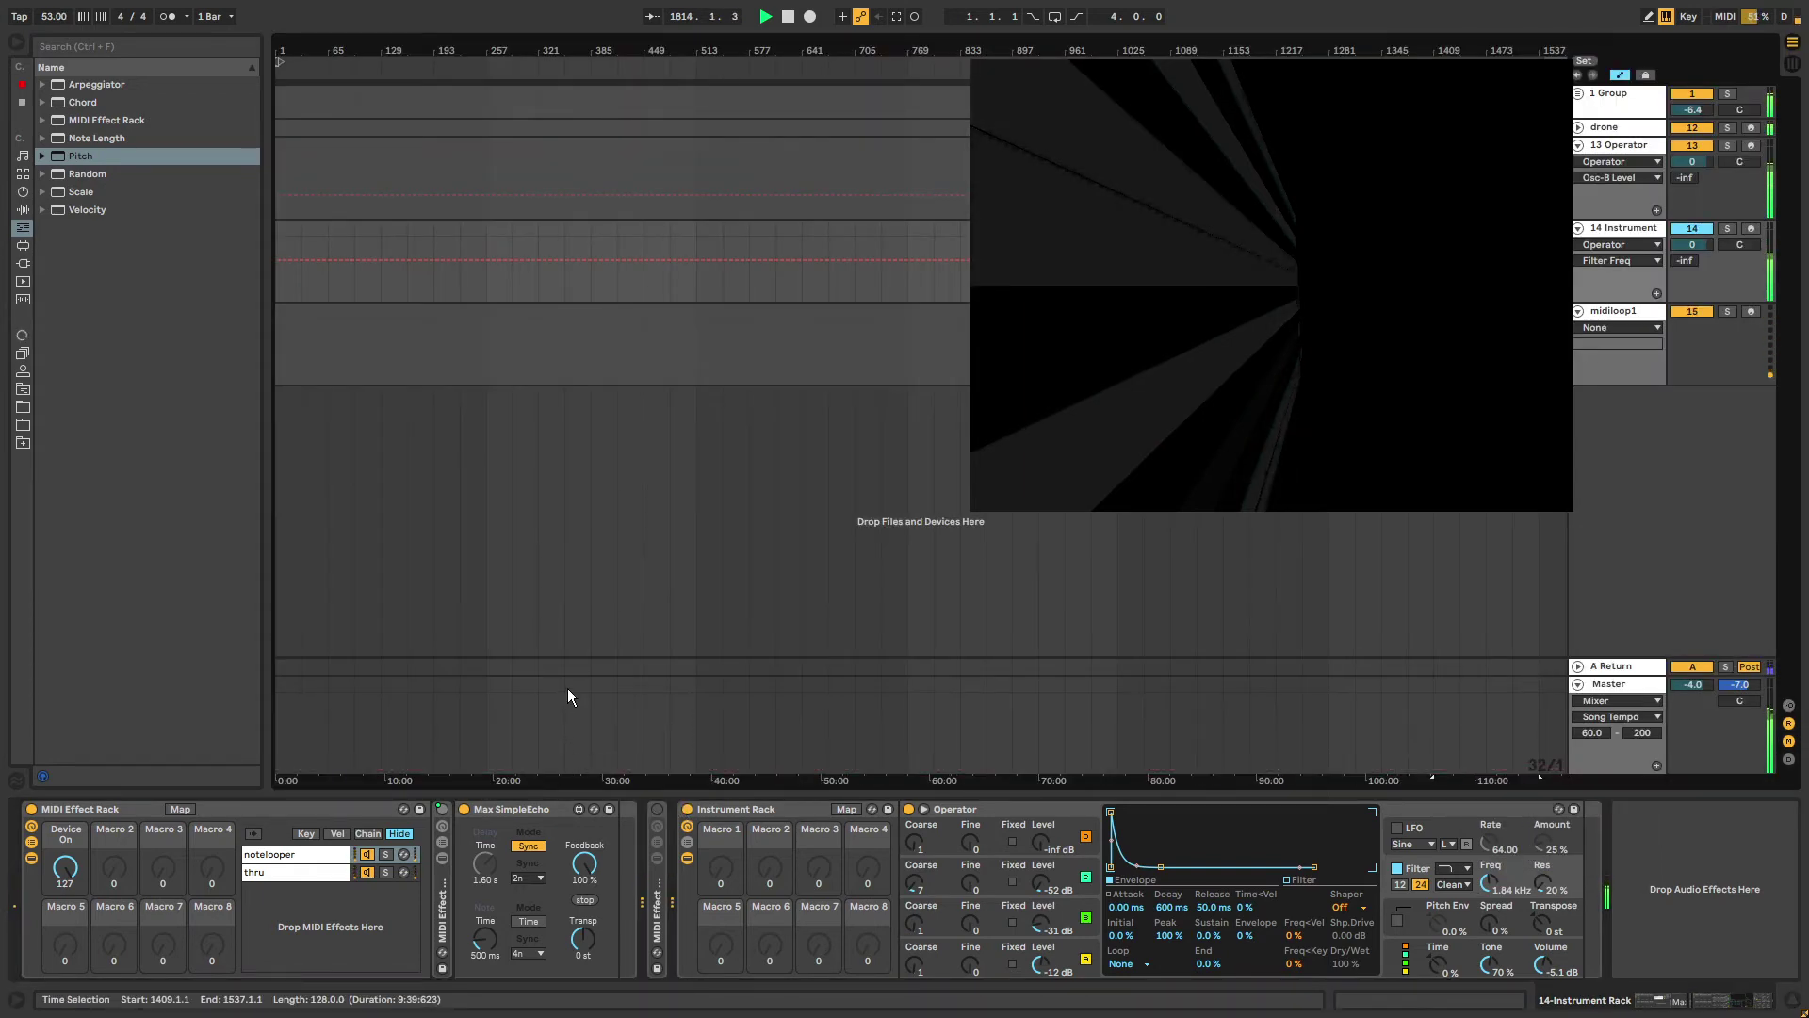
{"action": "key", "text": "Tab"}
Create an empty MIDI clip in the 14-Instrument track's first slot and show its Operator filter frequency automation envelope.
{"action": "double_click", "coordinate": [575, 62]}
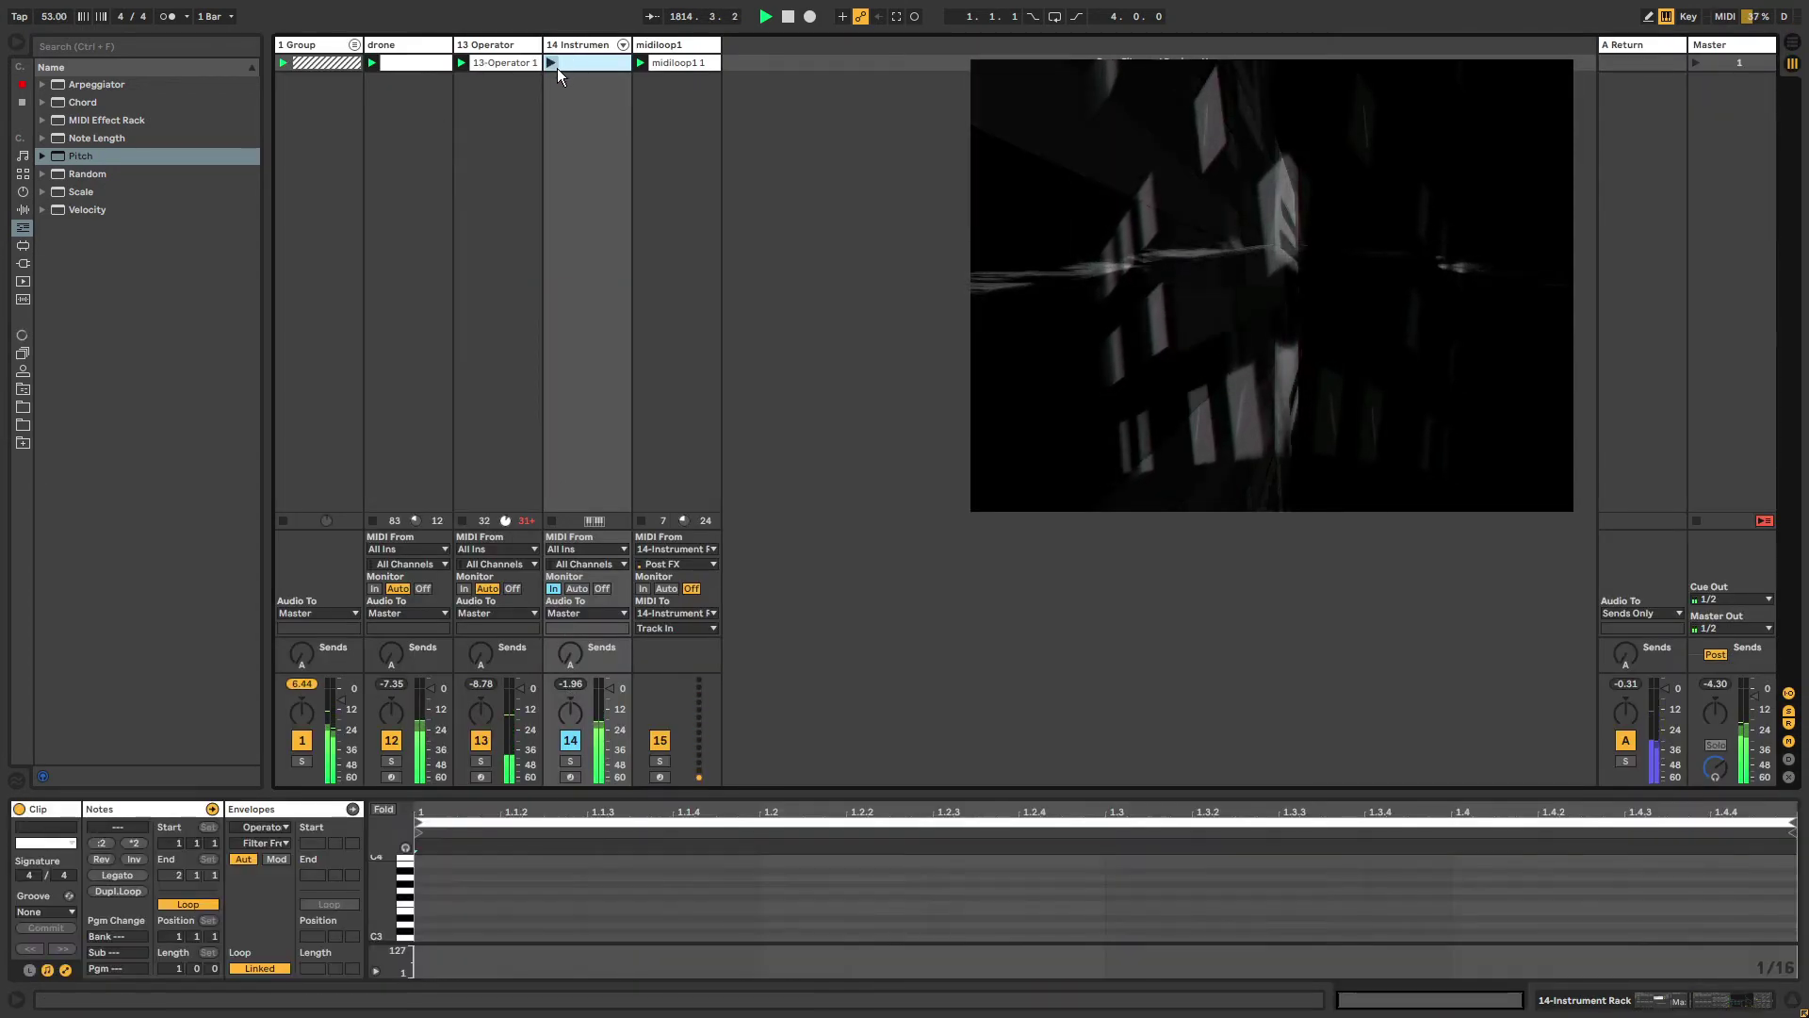
{"action": "key", "text": "Delete"}
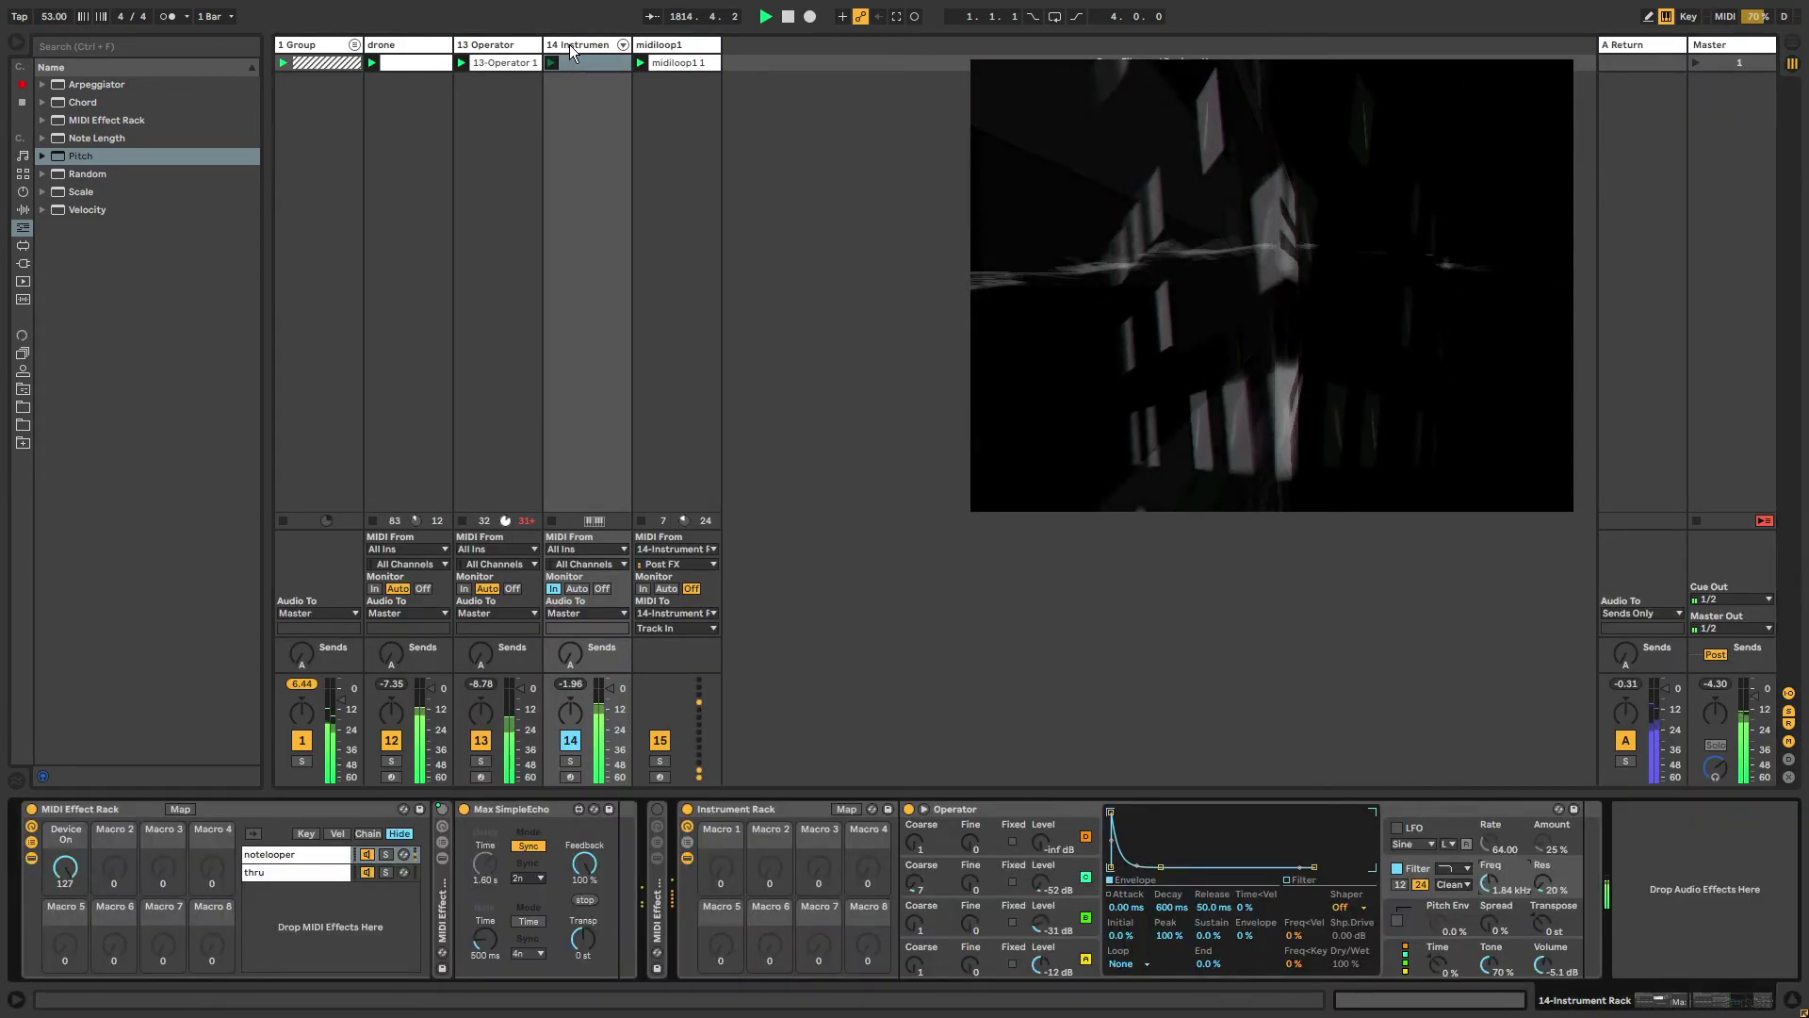
{"action": "right_click", "coordinate": [1487, 878]}
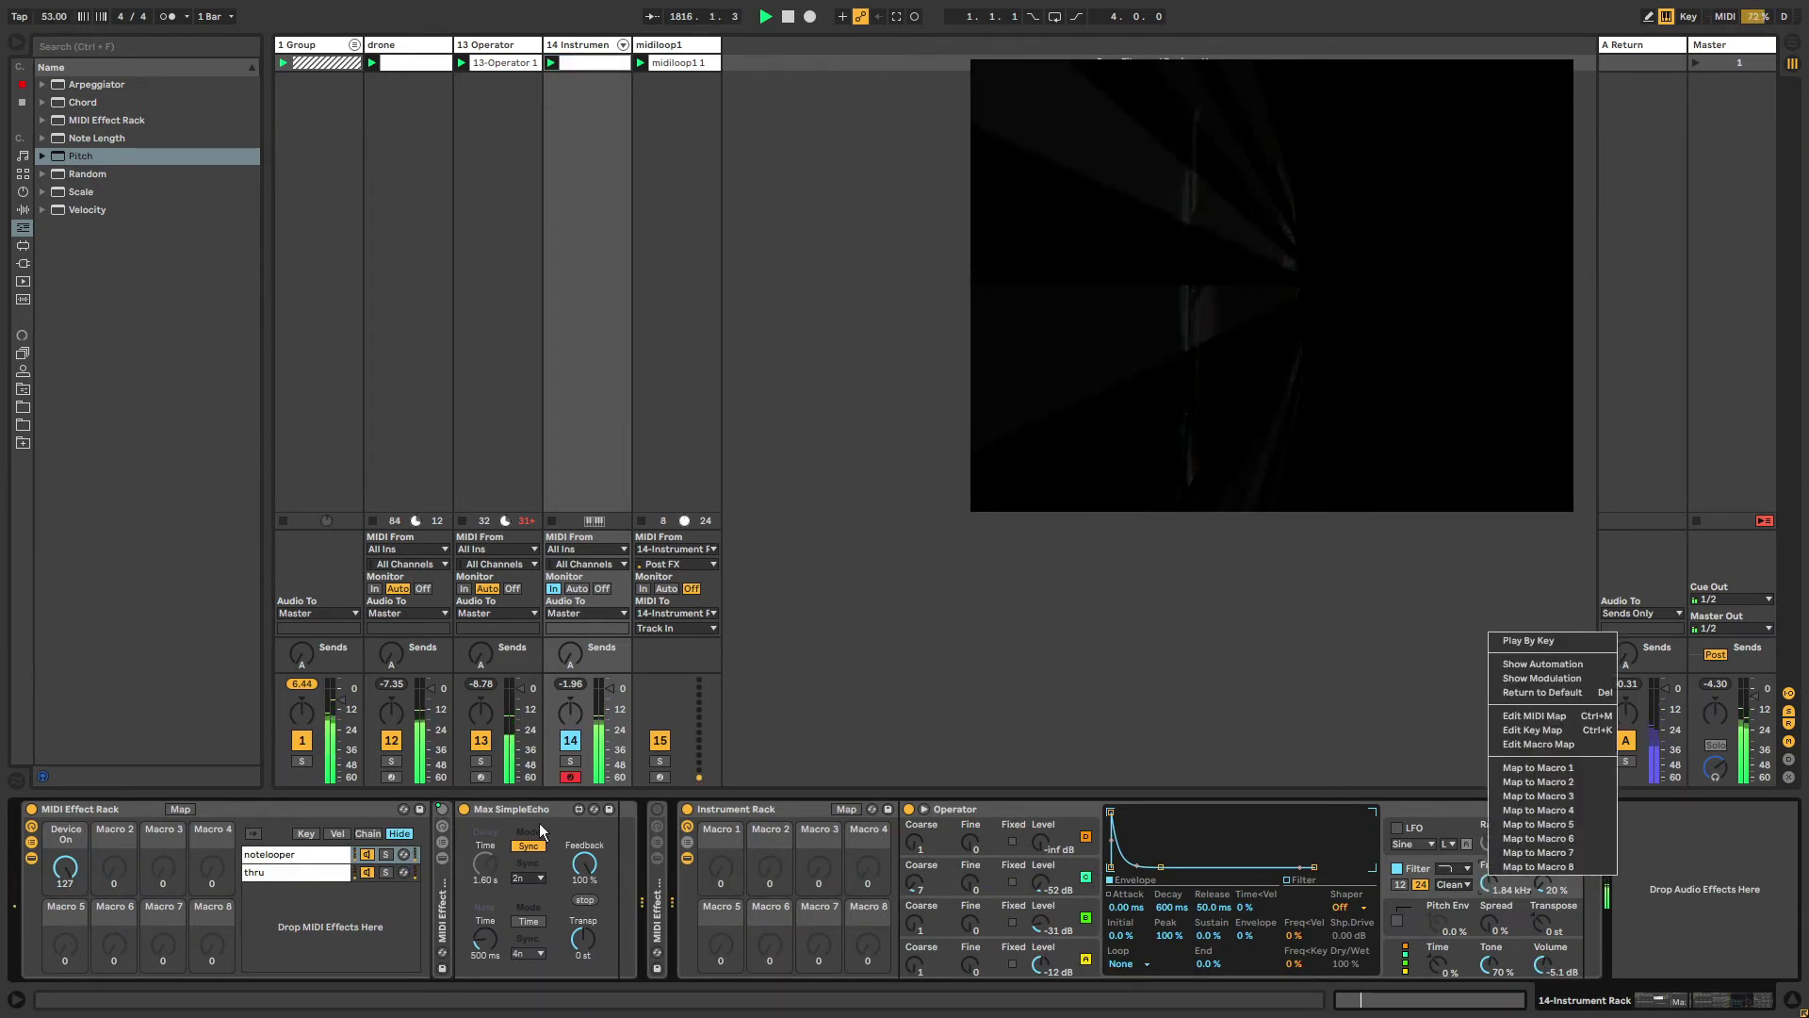
{"action": "left_click", "coordinate": [1527, 665]}
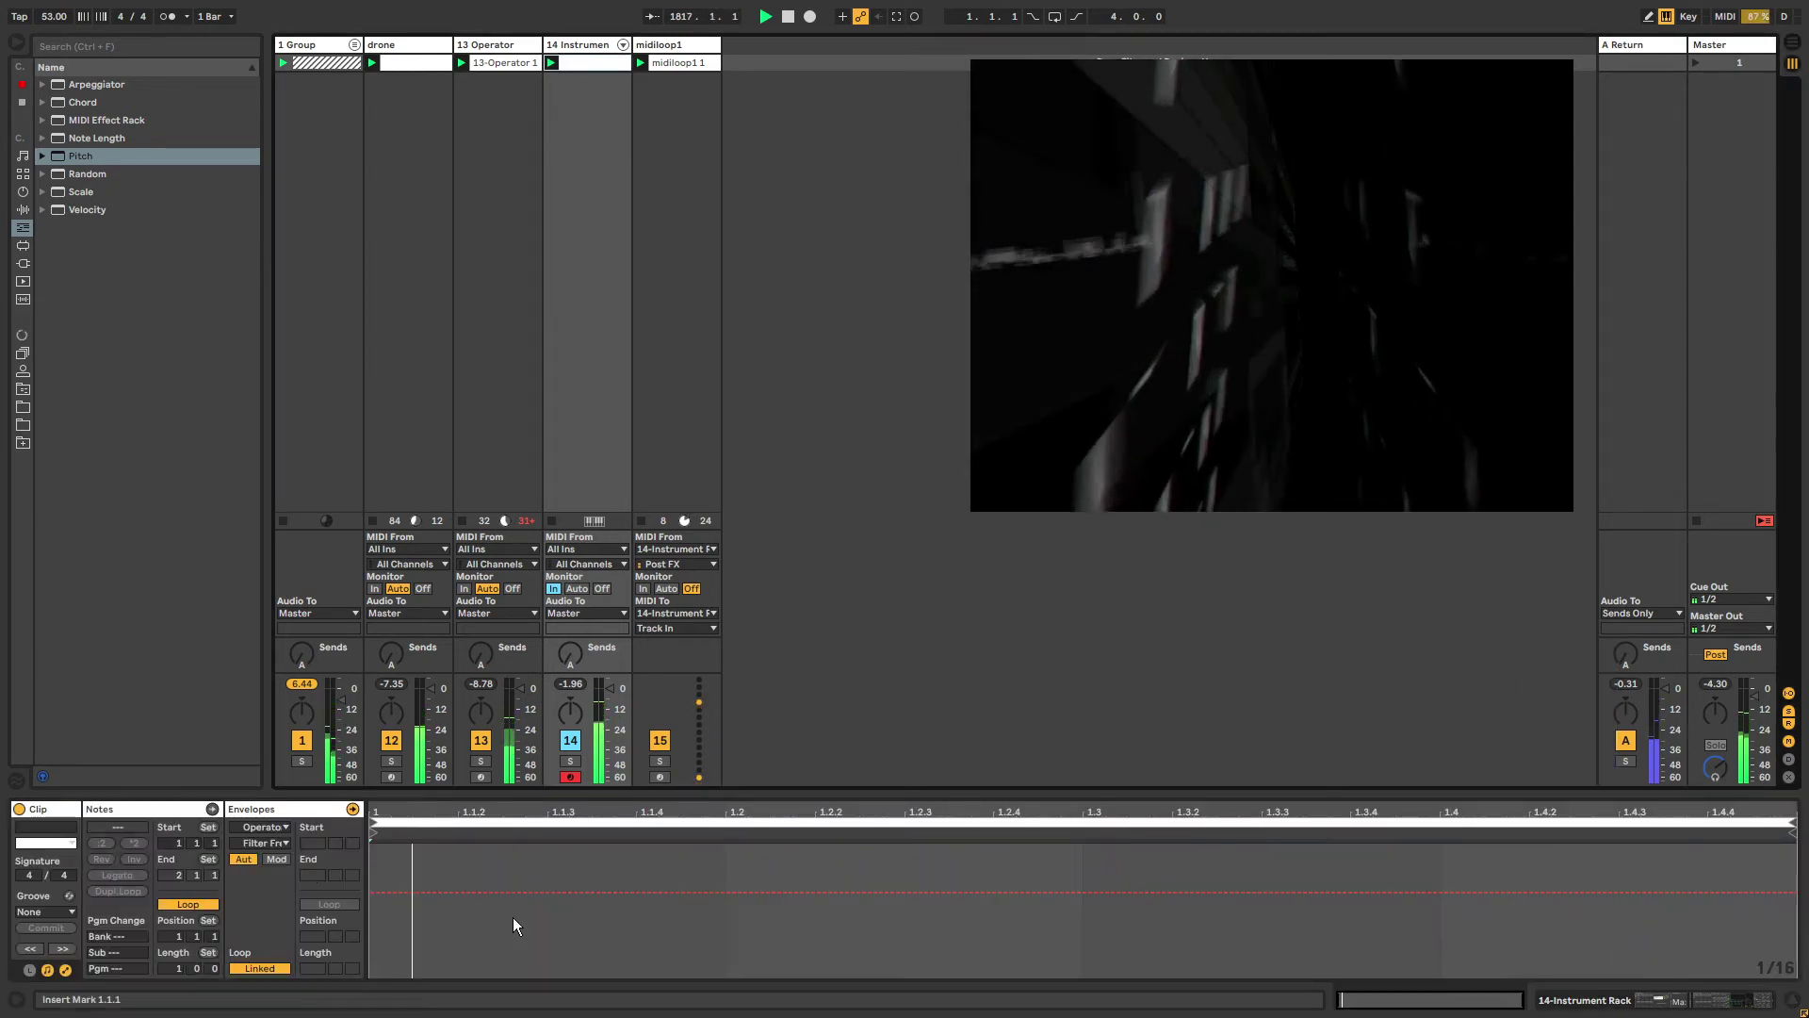
Unlink the filter frequency envelope from the clip, lengthen its loop to 5.1.3, and return to the track's devices.
{"action": "left_click", "coordinate": [556, 935]}
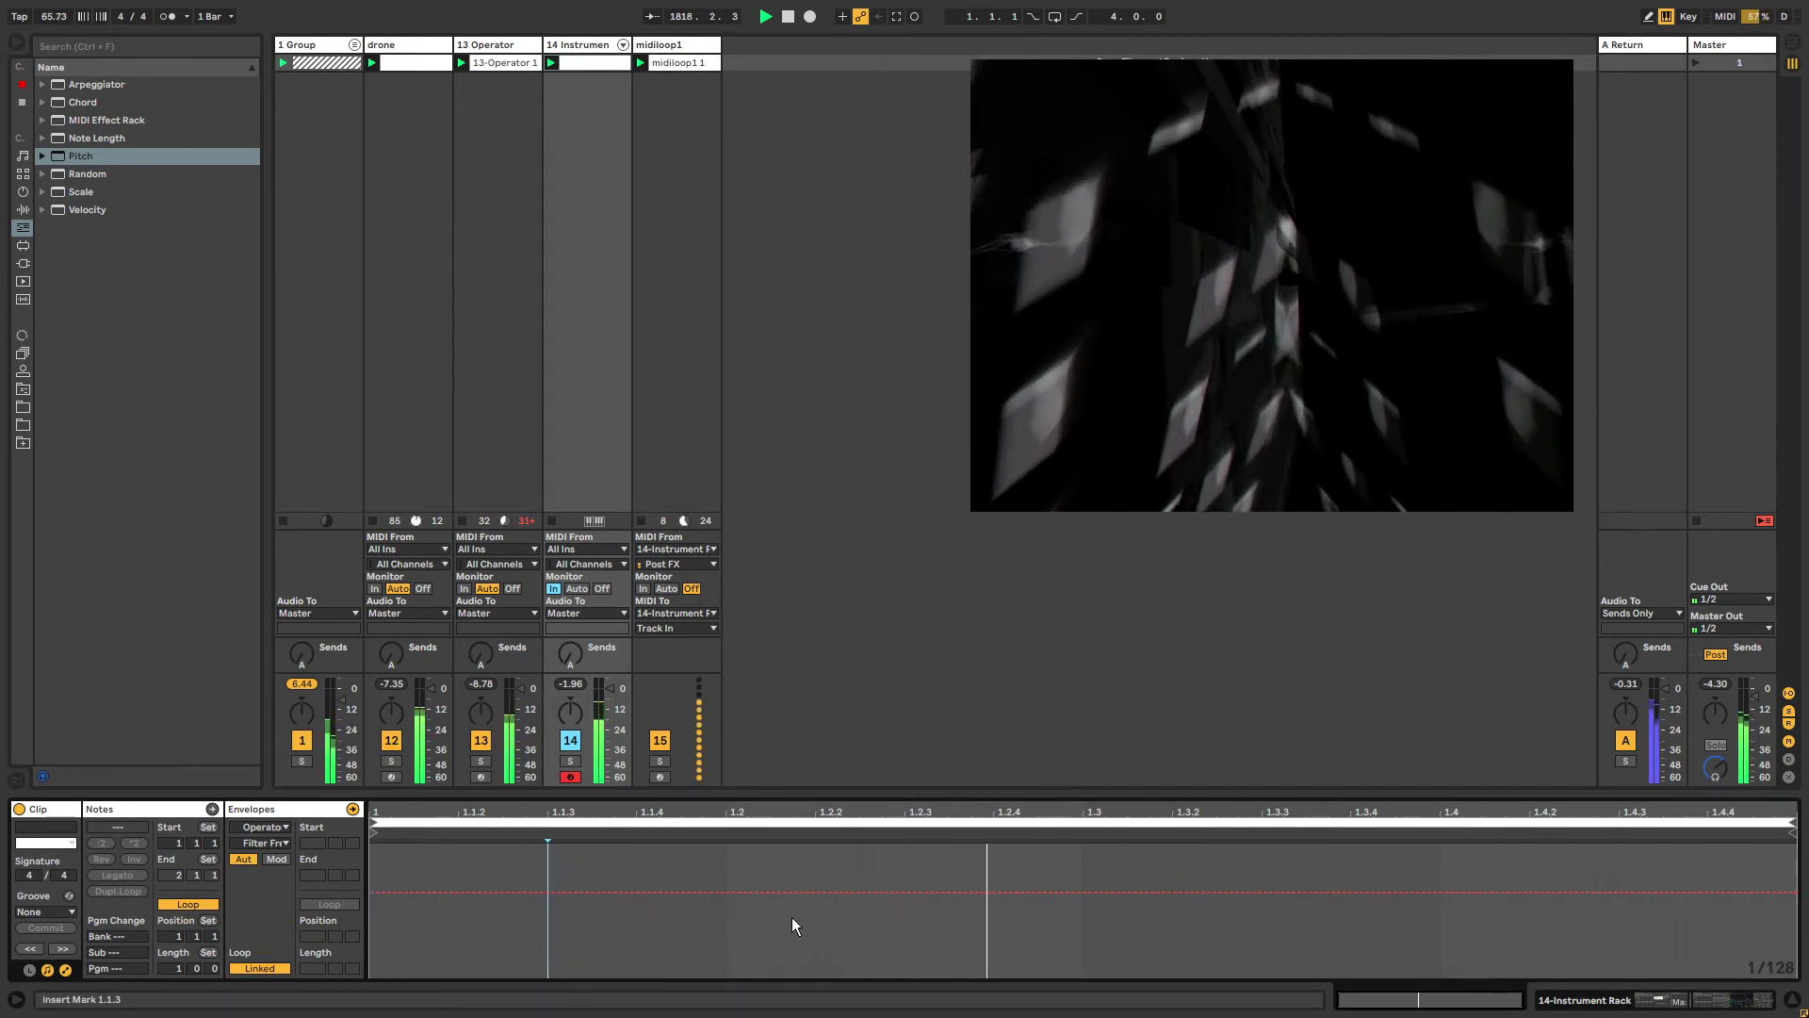
{"action": "left_click", "coordinate": [256, 968]}
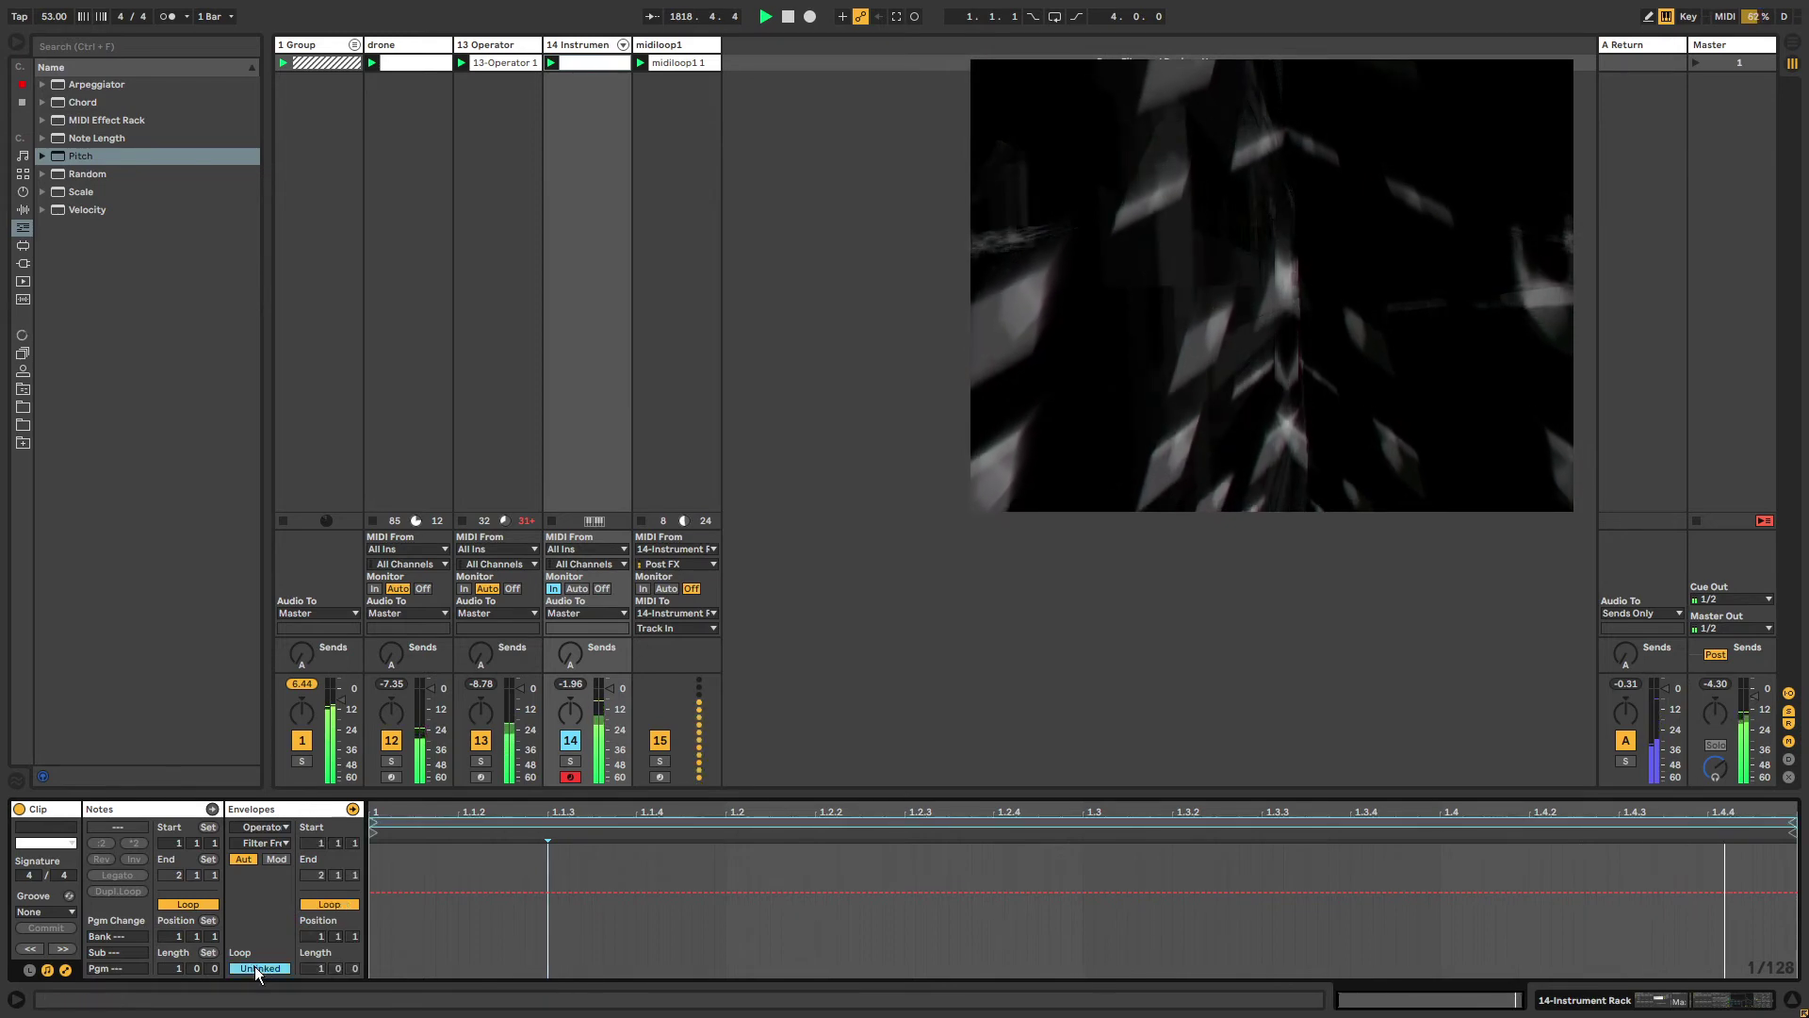
{"action": "left_click_drag", "start_coordinate": [354, 843], "coordinate": [354, 813]}
{"action": "left_click_drag", "start_coordinate": [1779, 820], "coordinate": [1801, 820]}
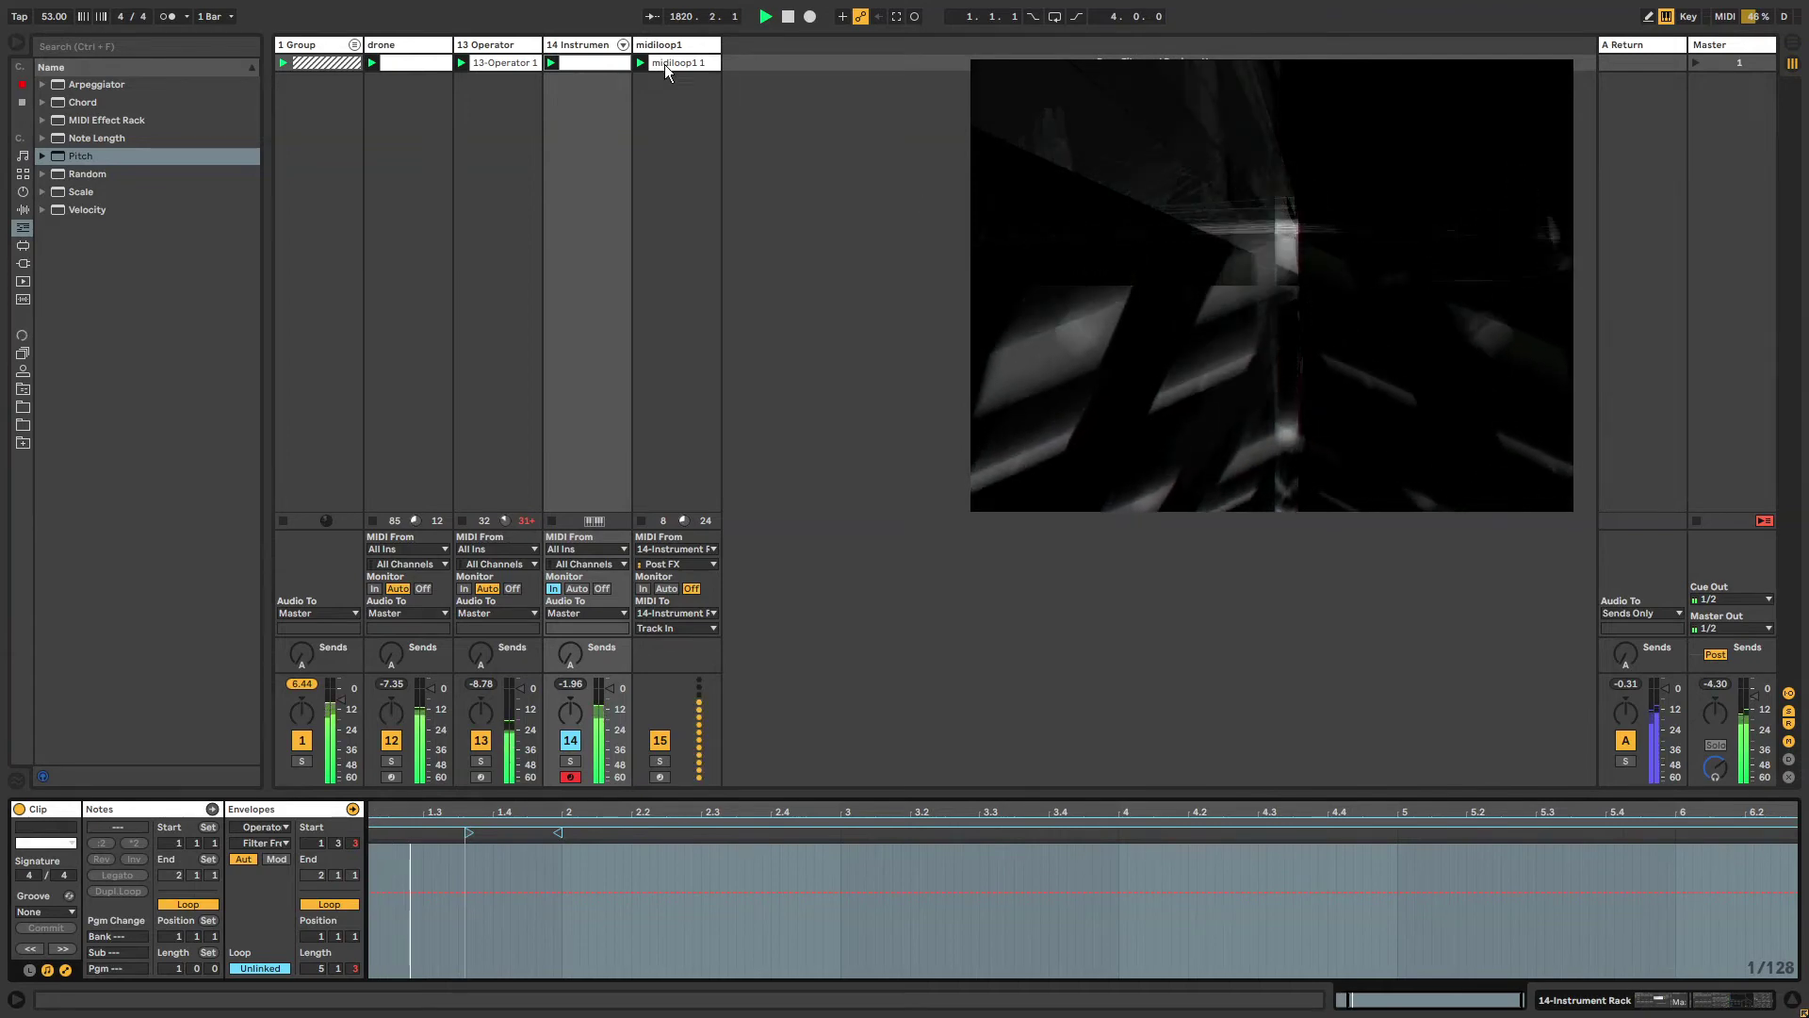
{"action": "left_click", "coordinate": [573, 44]}
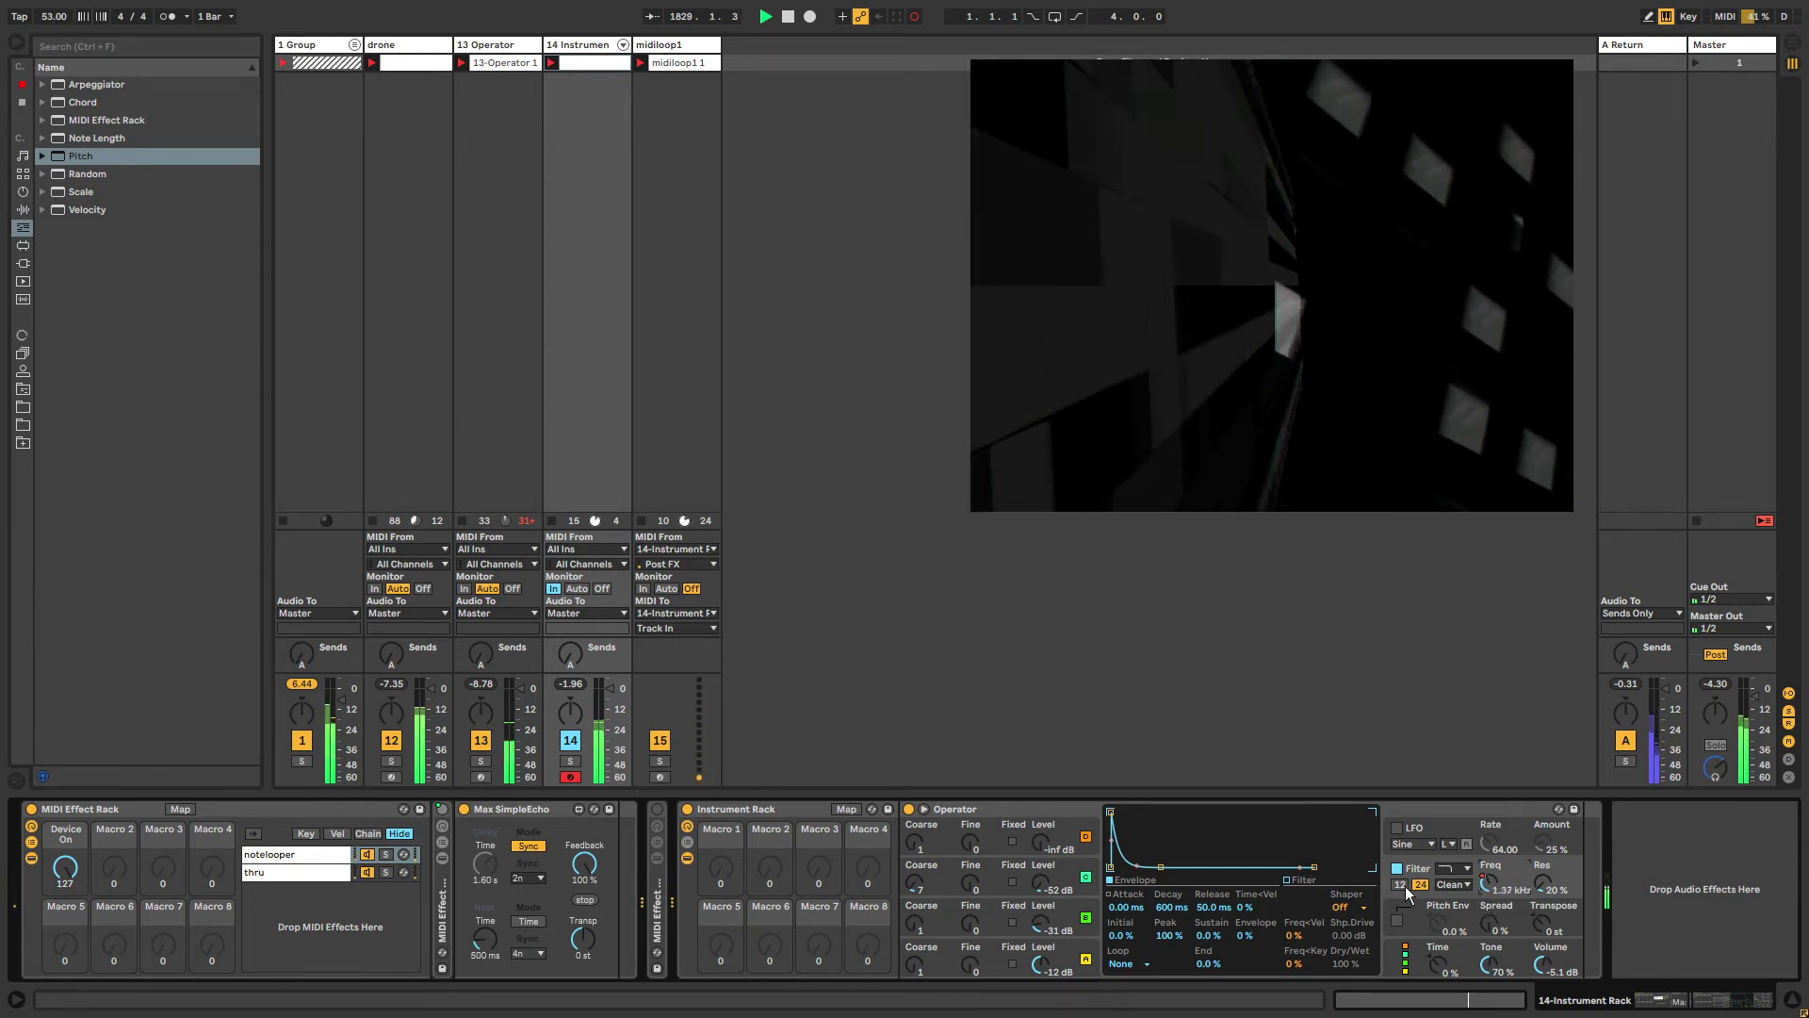
{"action": "left_click", "coordinate": [570, 42]}
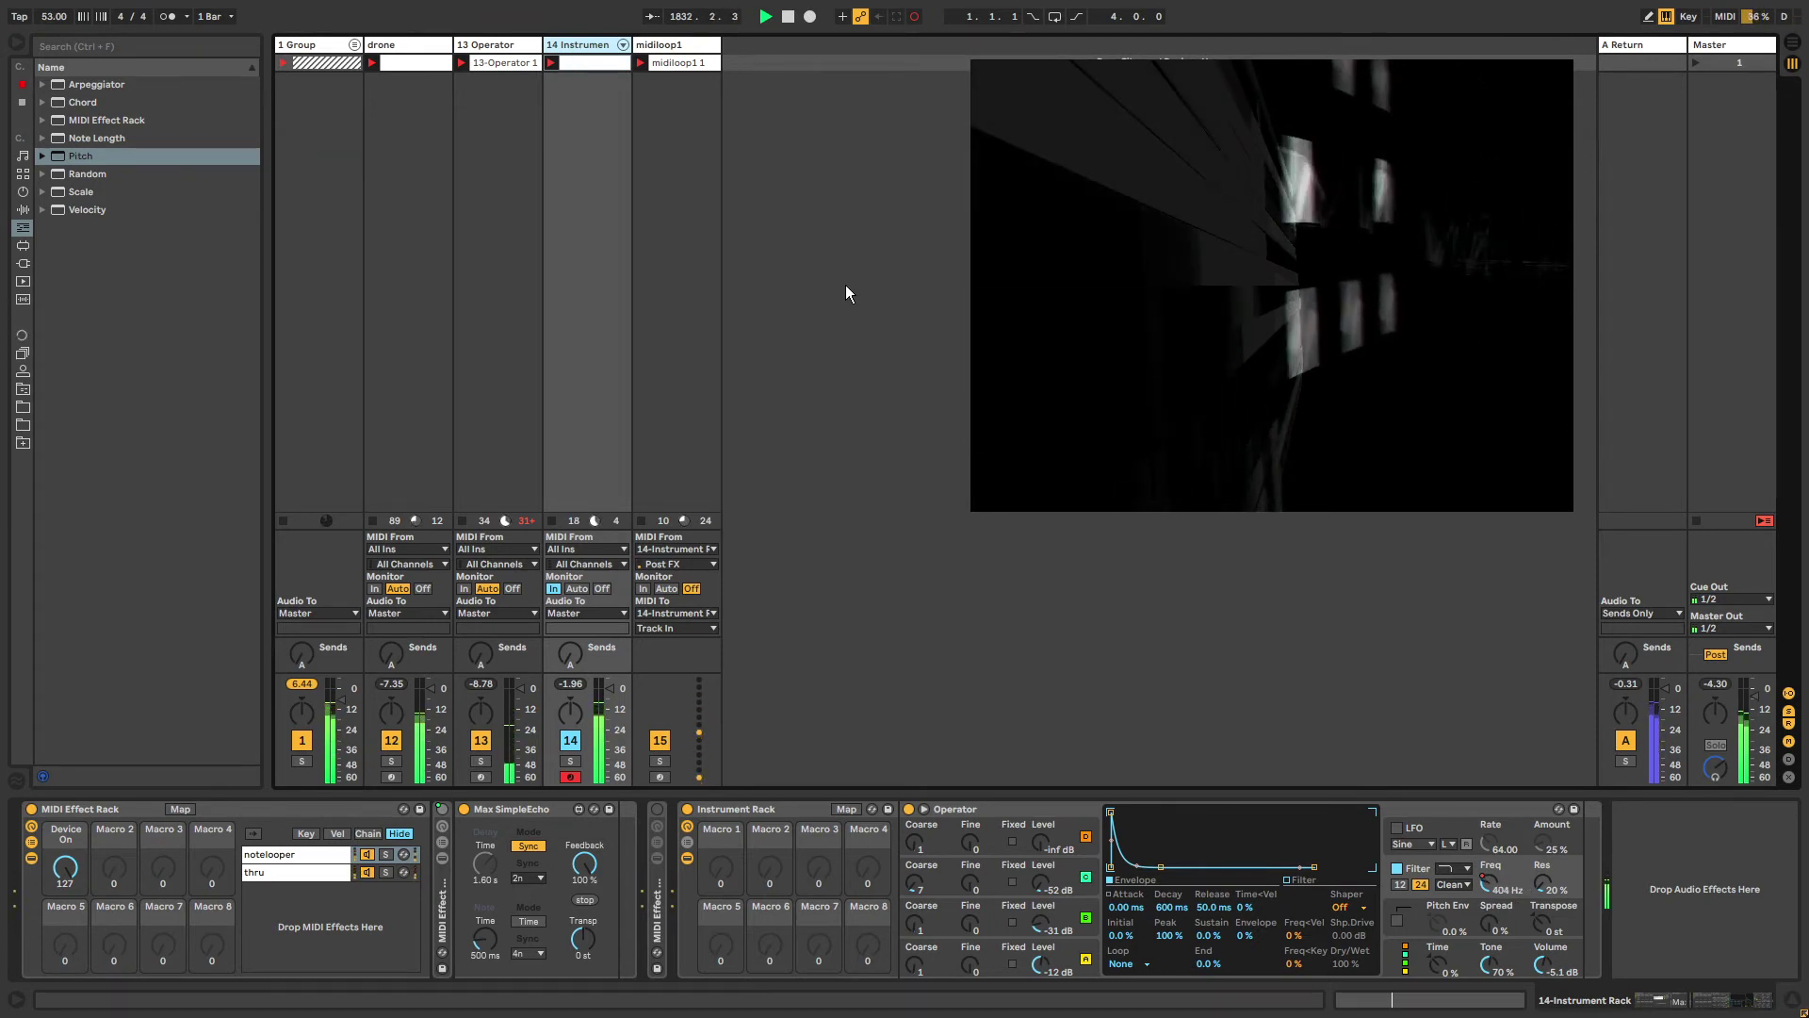
Insert a Compressor audio effect before the tremolo on the 1 Group track.
{"action": "left_click", "coordinate": [326, 49]}
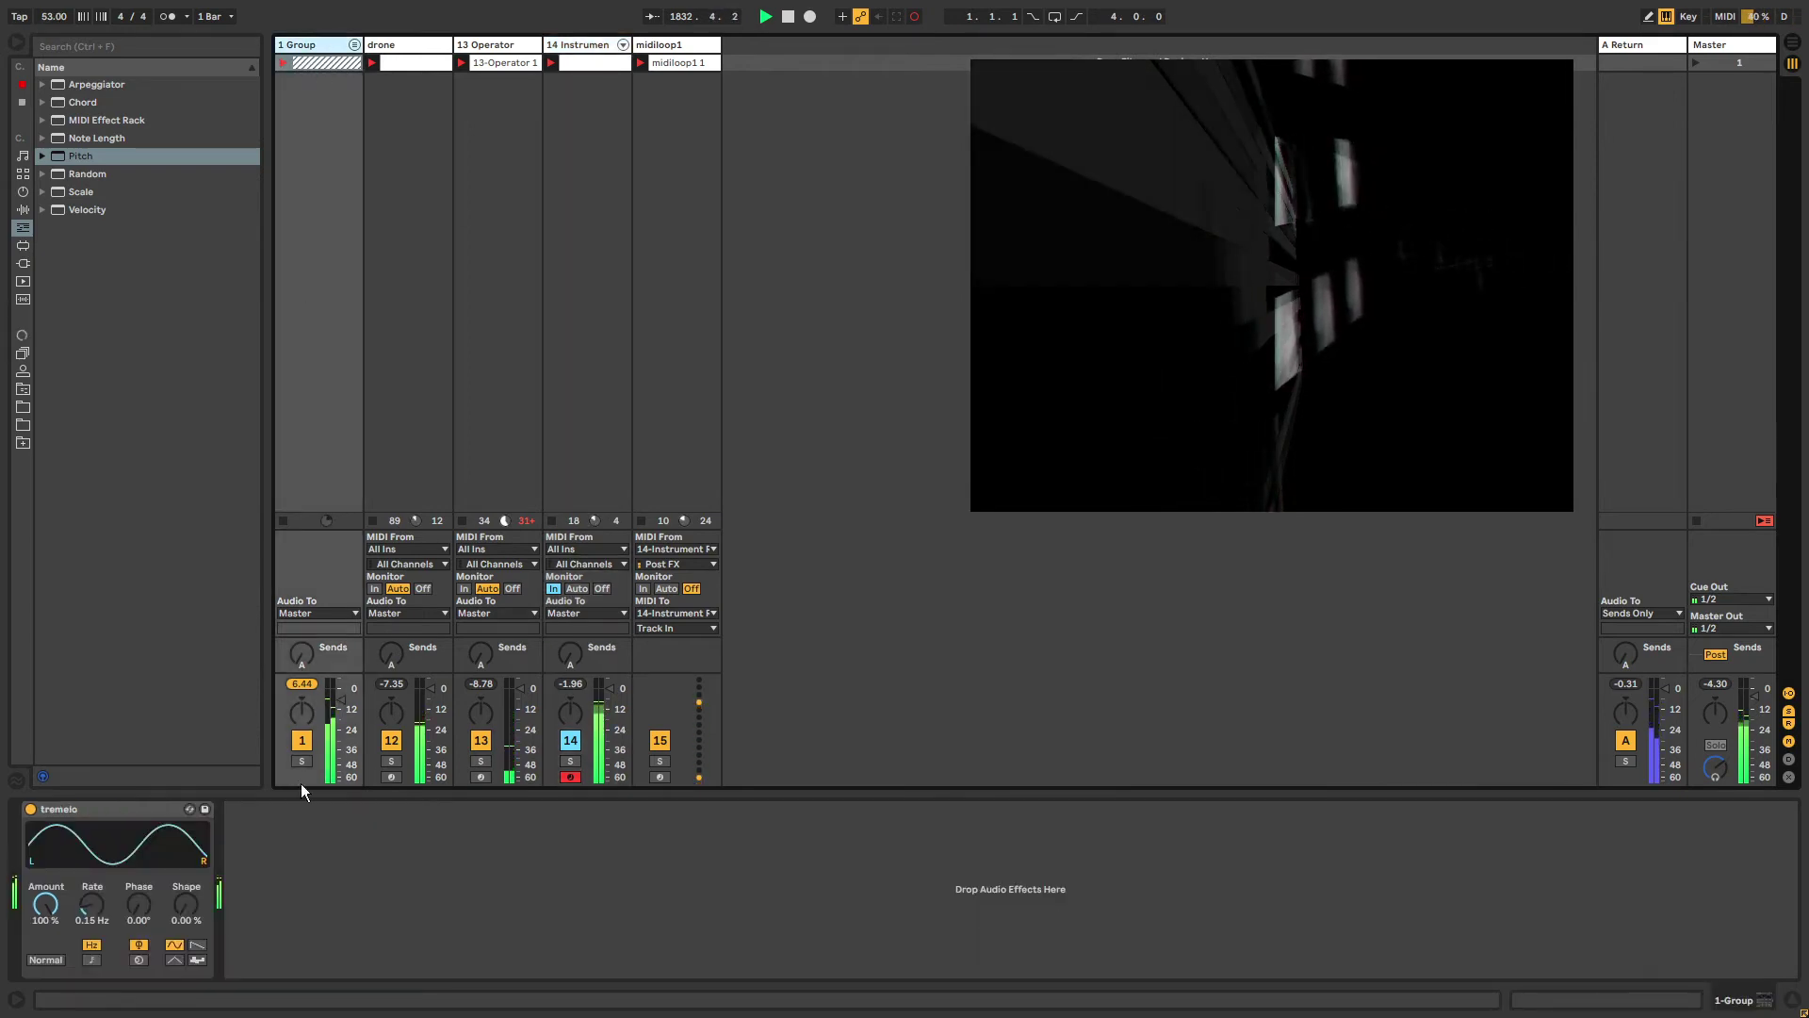
{"action": "left_click", "coordinate": [23, 191]}
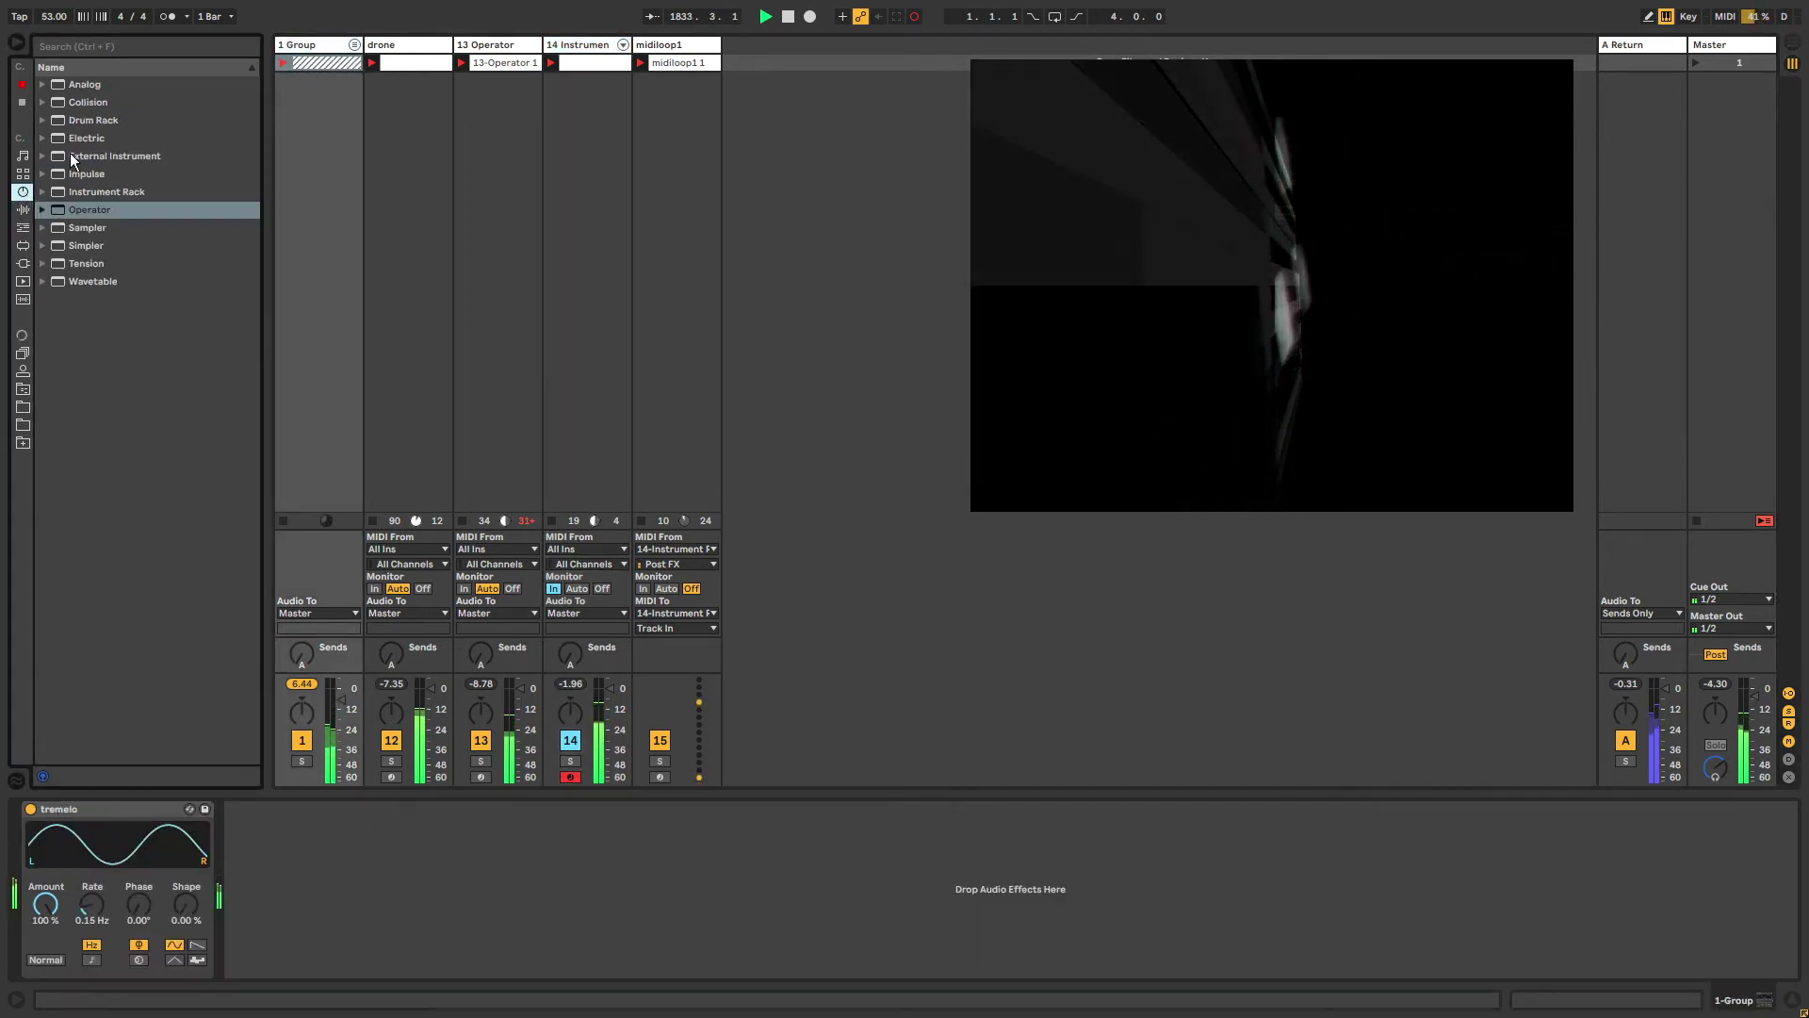
{"action": "left_click", "coordinate": [22, 209]}
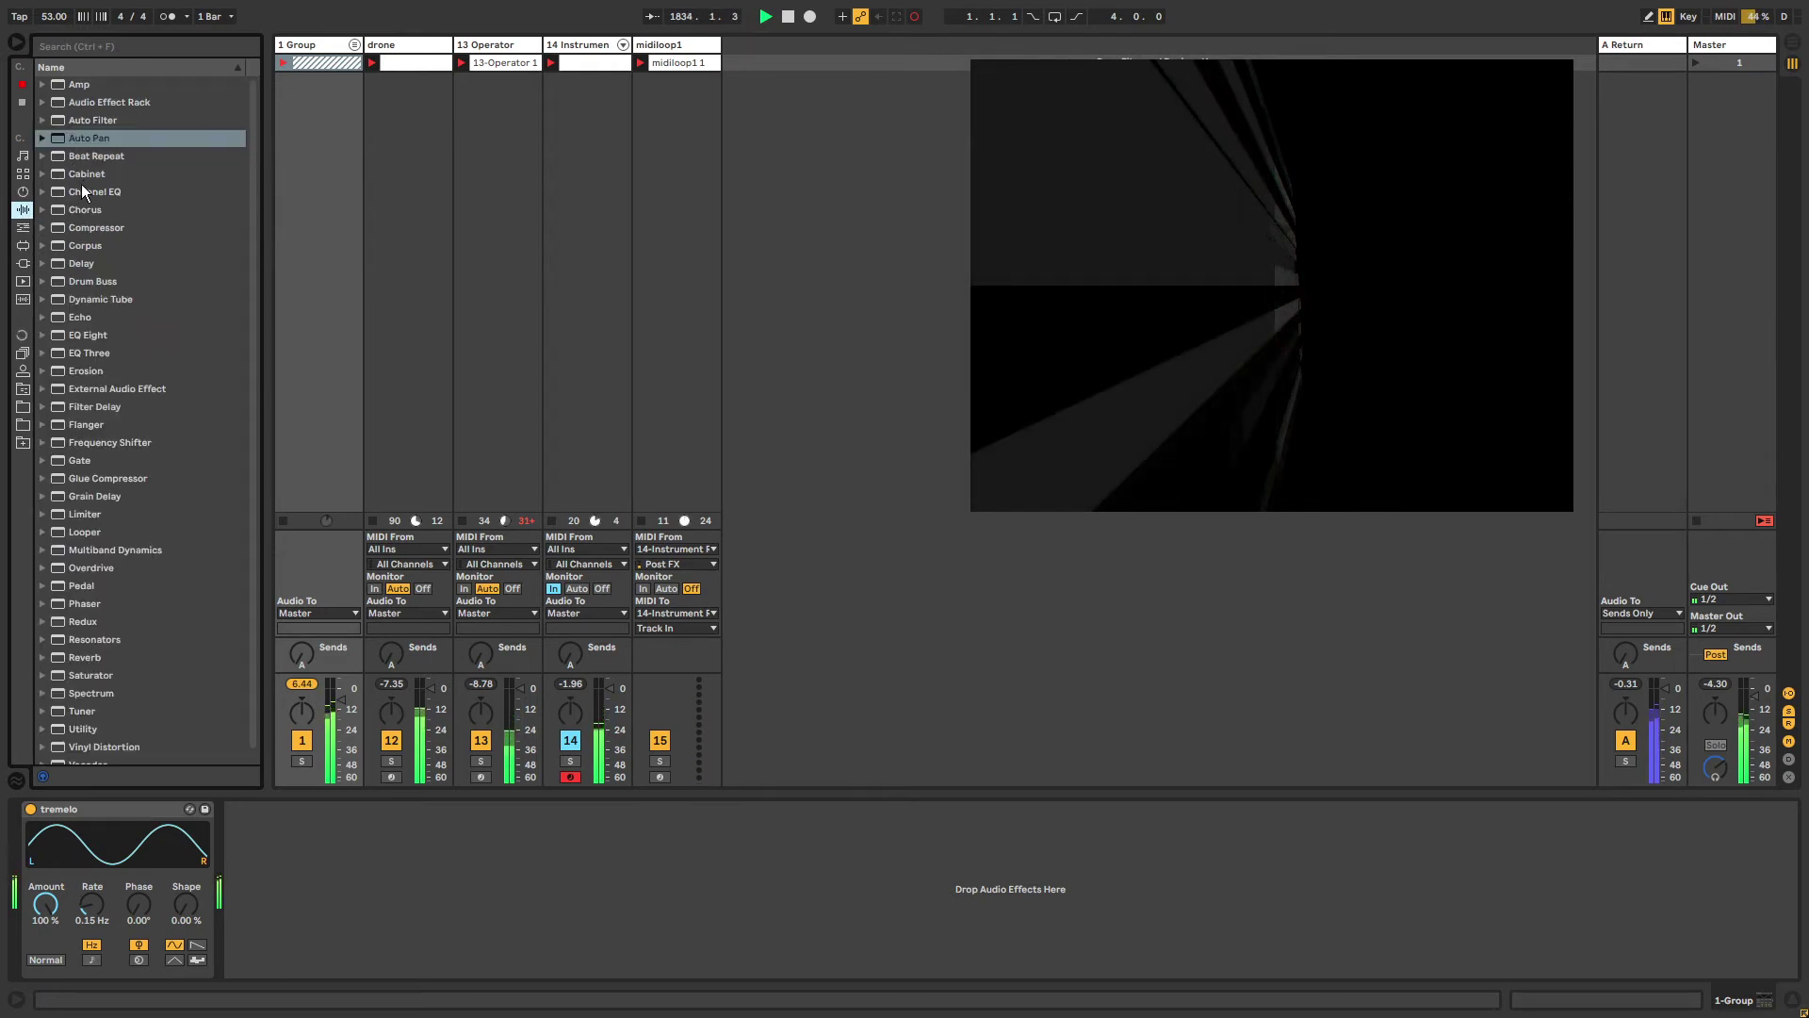
{"action": "mouse_move", "coordinate": [87, 226]}
{"action": "left_mouse_down"}
{"action": "mouse_move", "coordinate": [47, 838]}
{"action": "mouse_move", "coordinate": [85, 835]}
{"action": "left_mouse_up"}
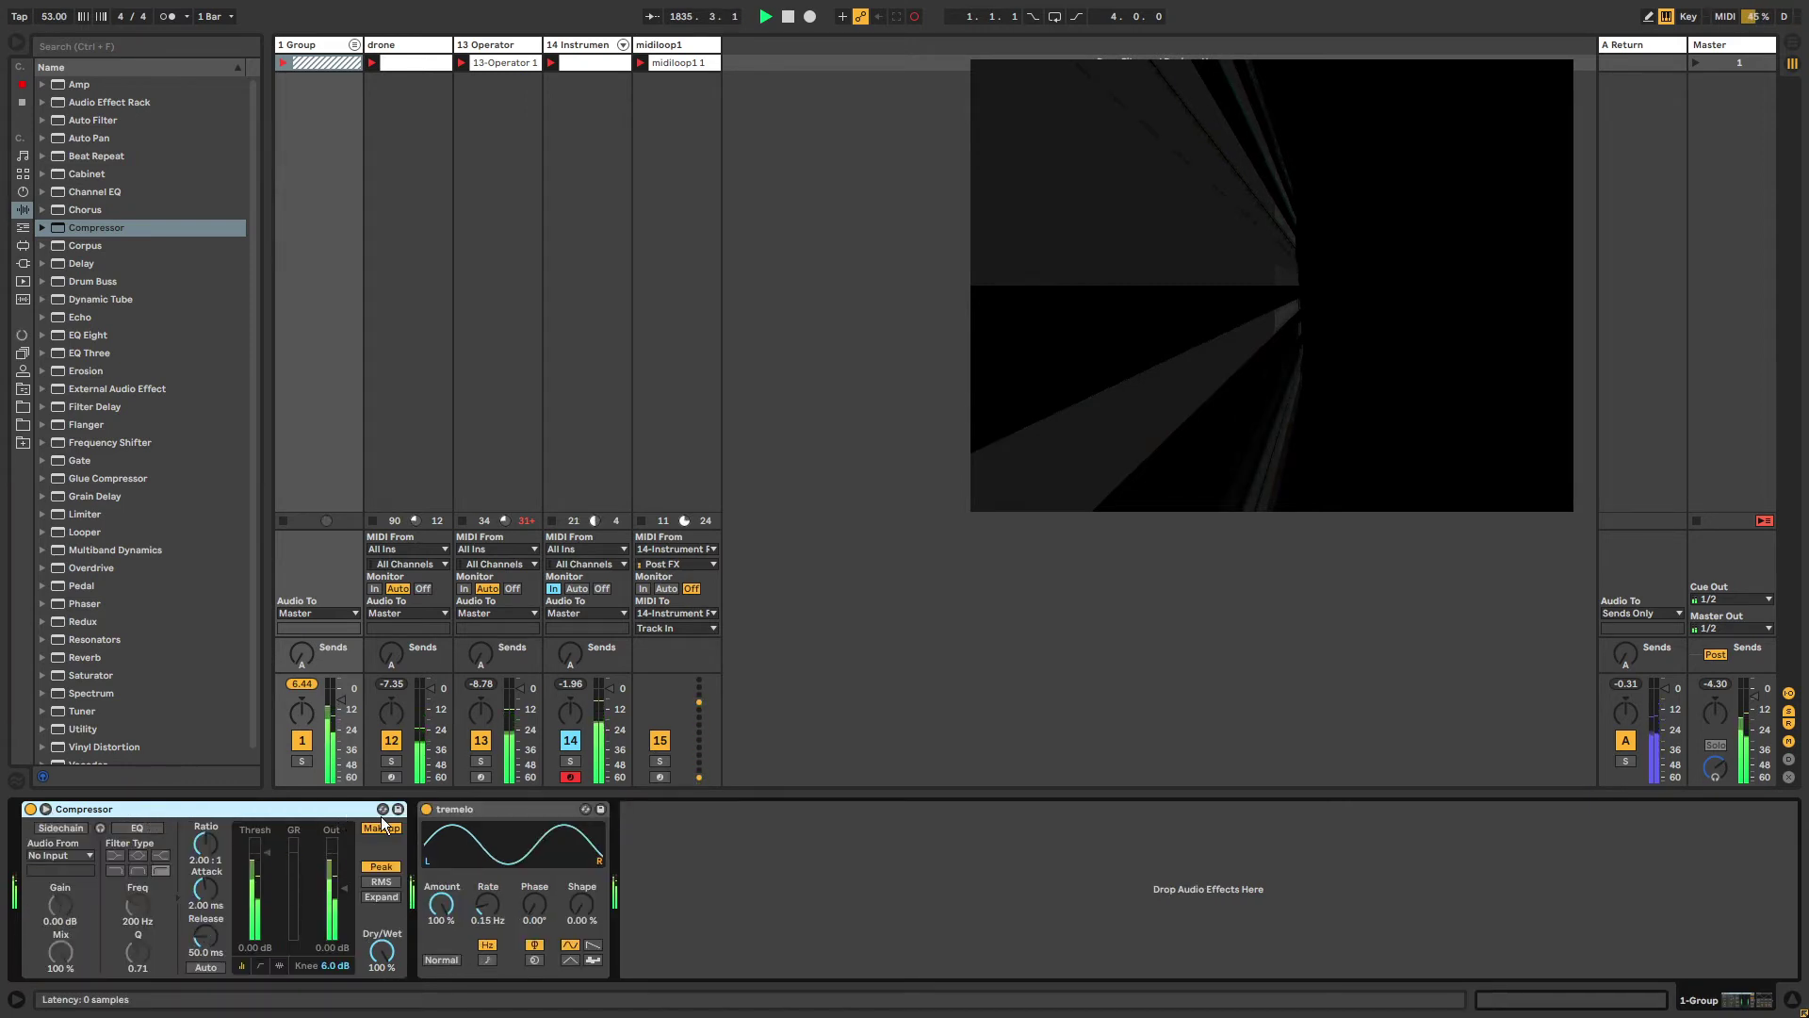
Enable the Compressor's sidechain and set its audio source to 14-Instrument Rack.
{"action": "left_click", "coordinate": [52, 829]}
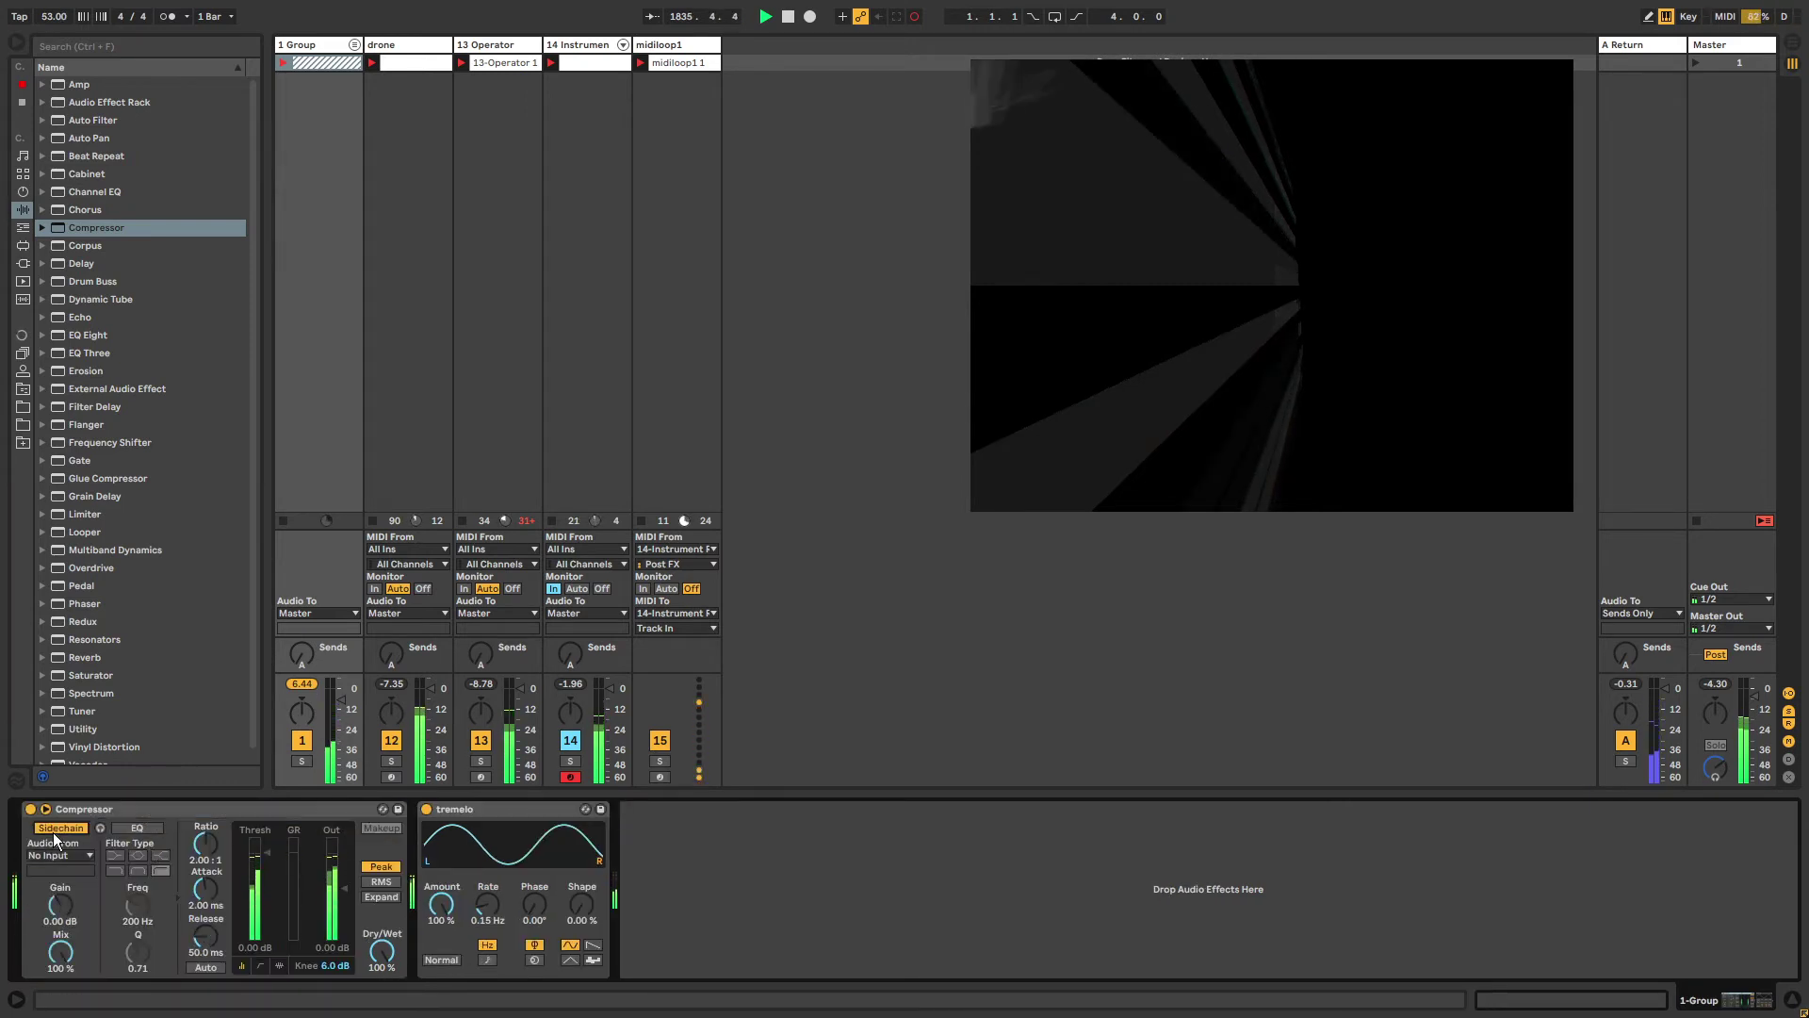
{"action": "left_click", "coordinate": [58, 860]}
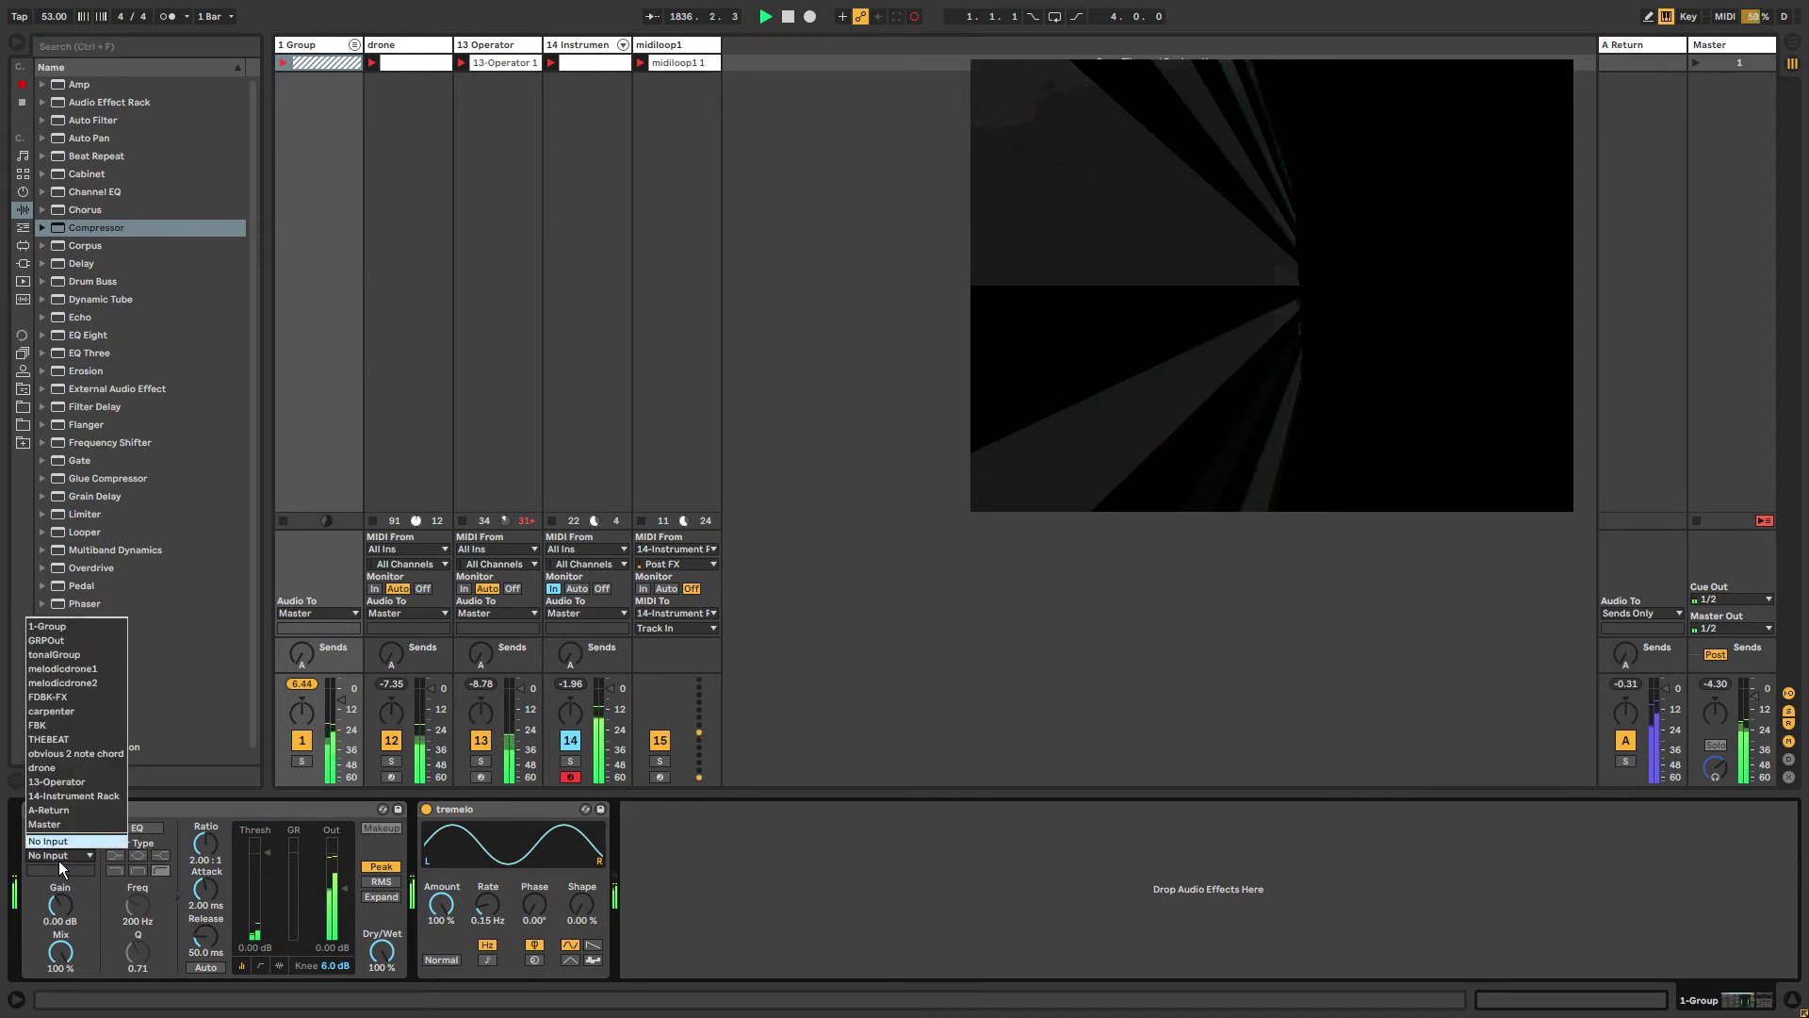
{"action": "left_click", "coordinate": [64, 800]}
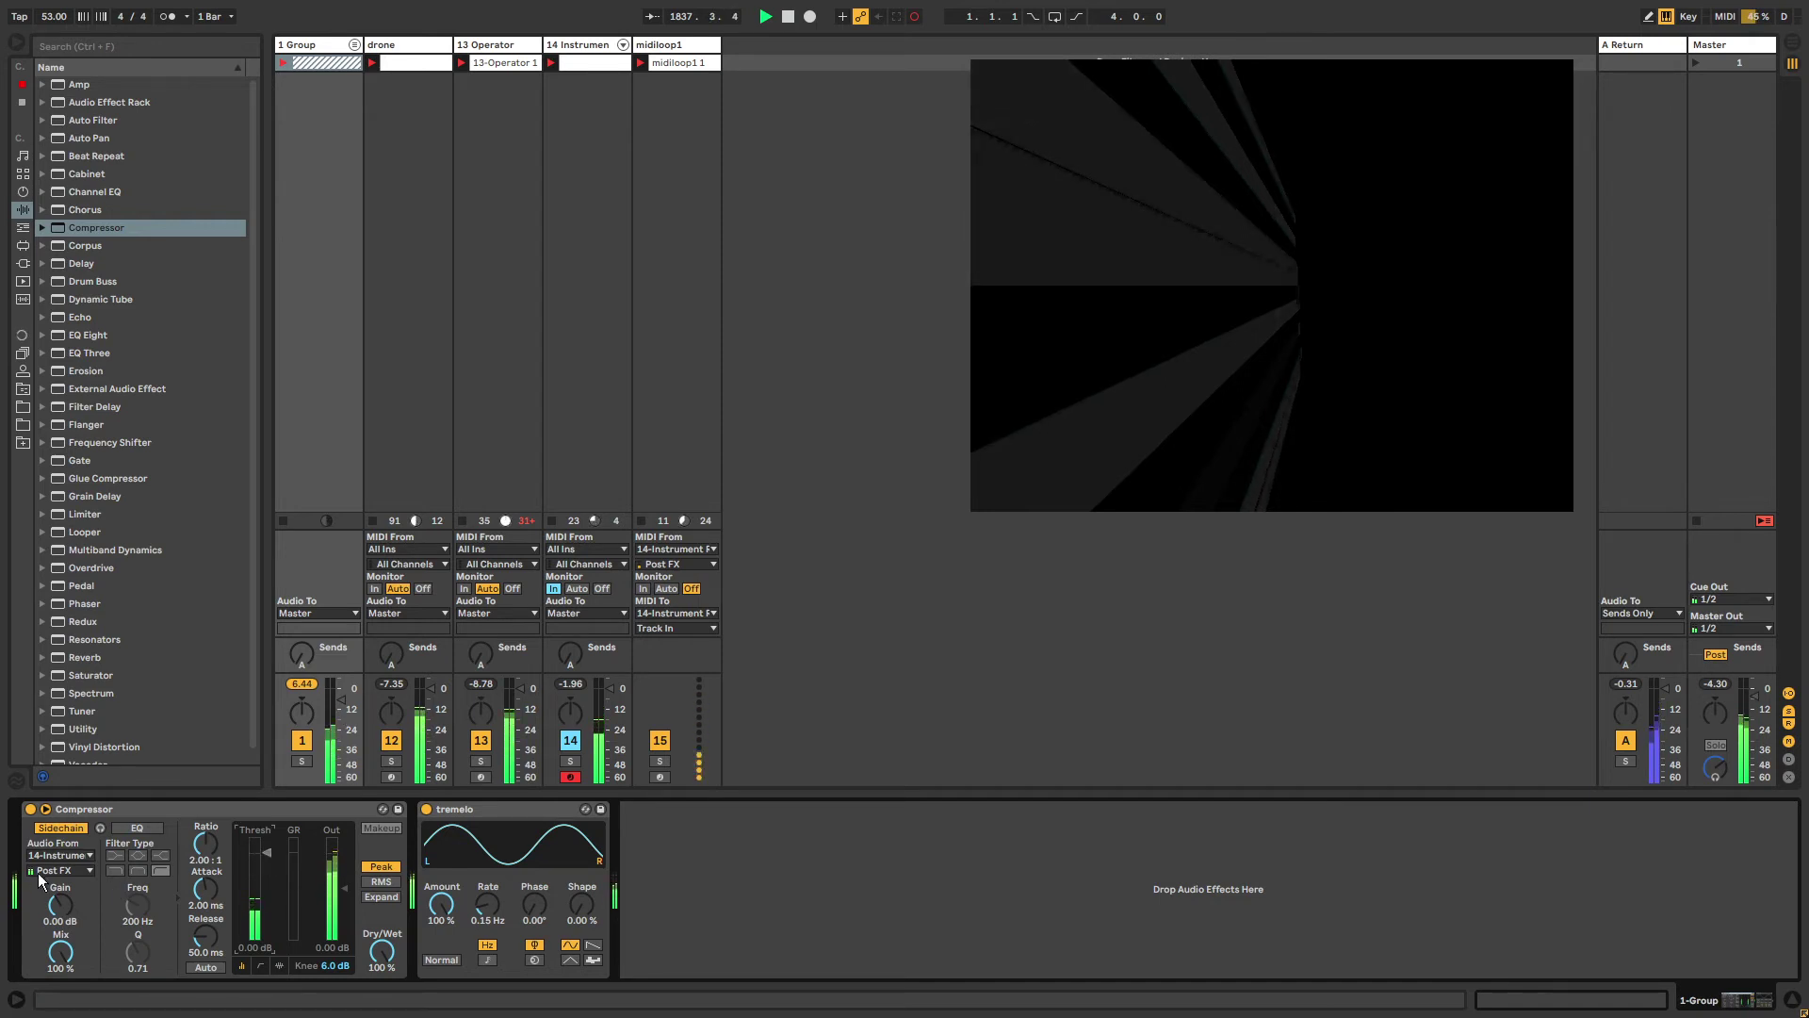
Set the Compressor's threshold to -12.7 dB, sidechain gain to 13.5 dB, ratio to 2.91:1, attack to 10.4 ms and release to 1.41 s.
{"action": "left_click_drag", "start_coordinate": [266, 852], "coordinate": [267, 900]}
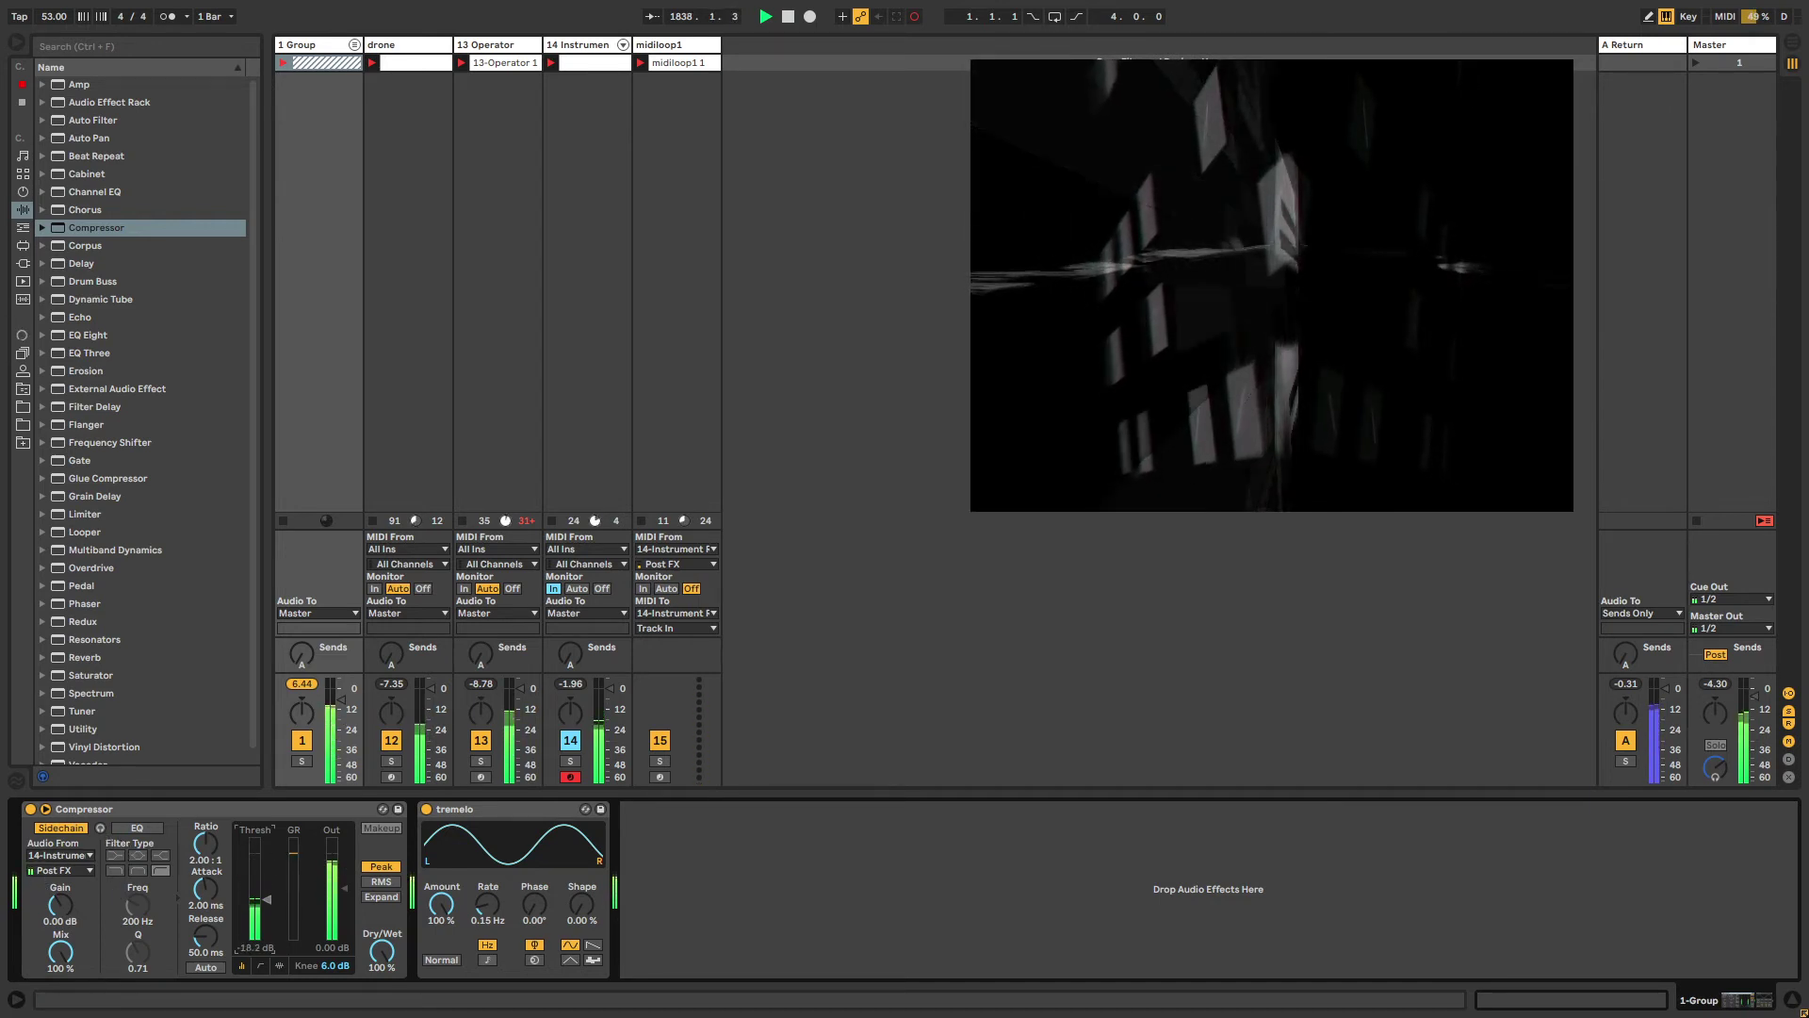
{"action": "left_click_drag", "start_coordinate": [59, 905], "coordinate": [59, 848]}
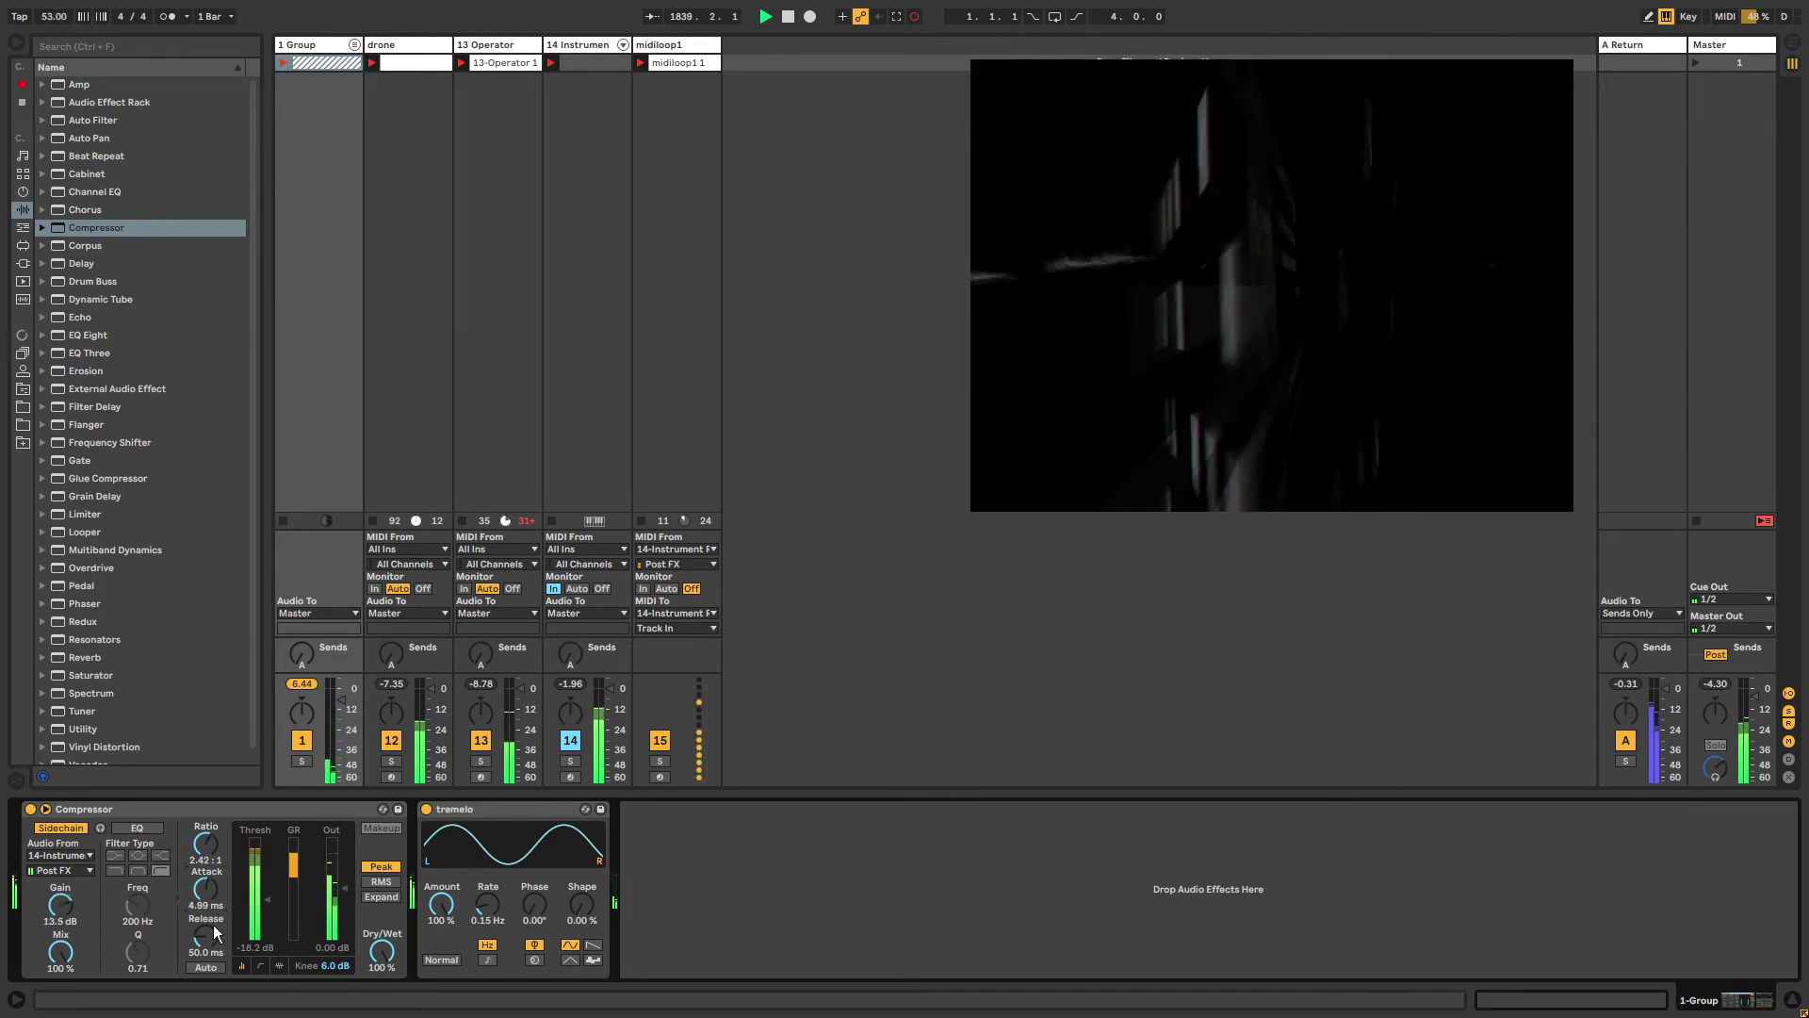
{"action": "left_click_drag", "start_coordinate": [266, 896], "coordinate": [267, 891]}
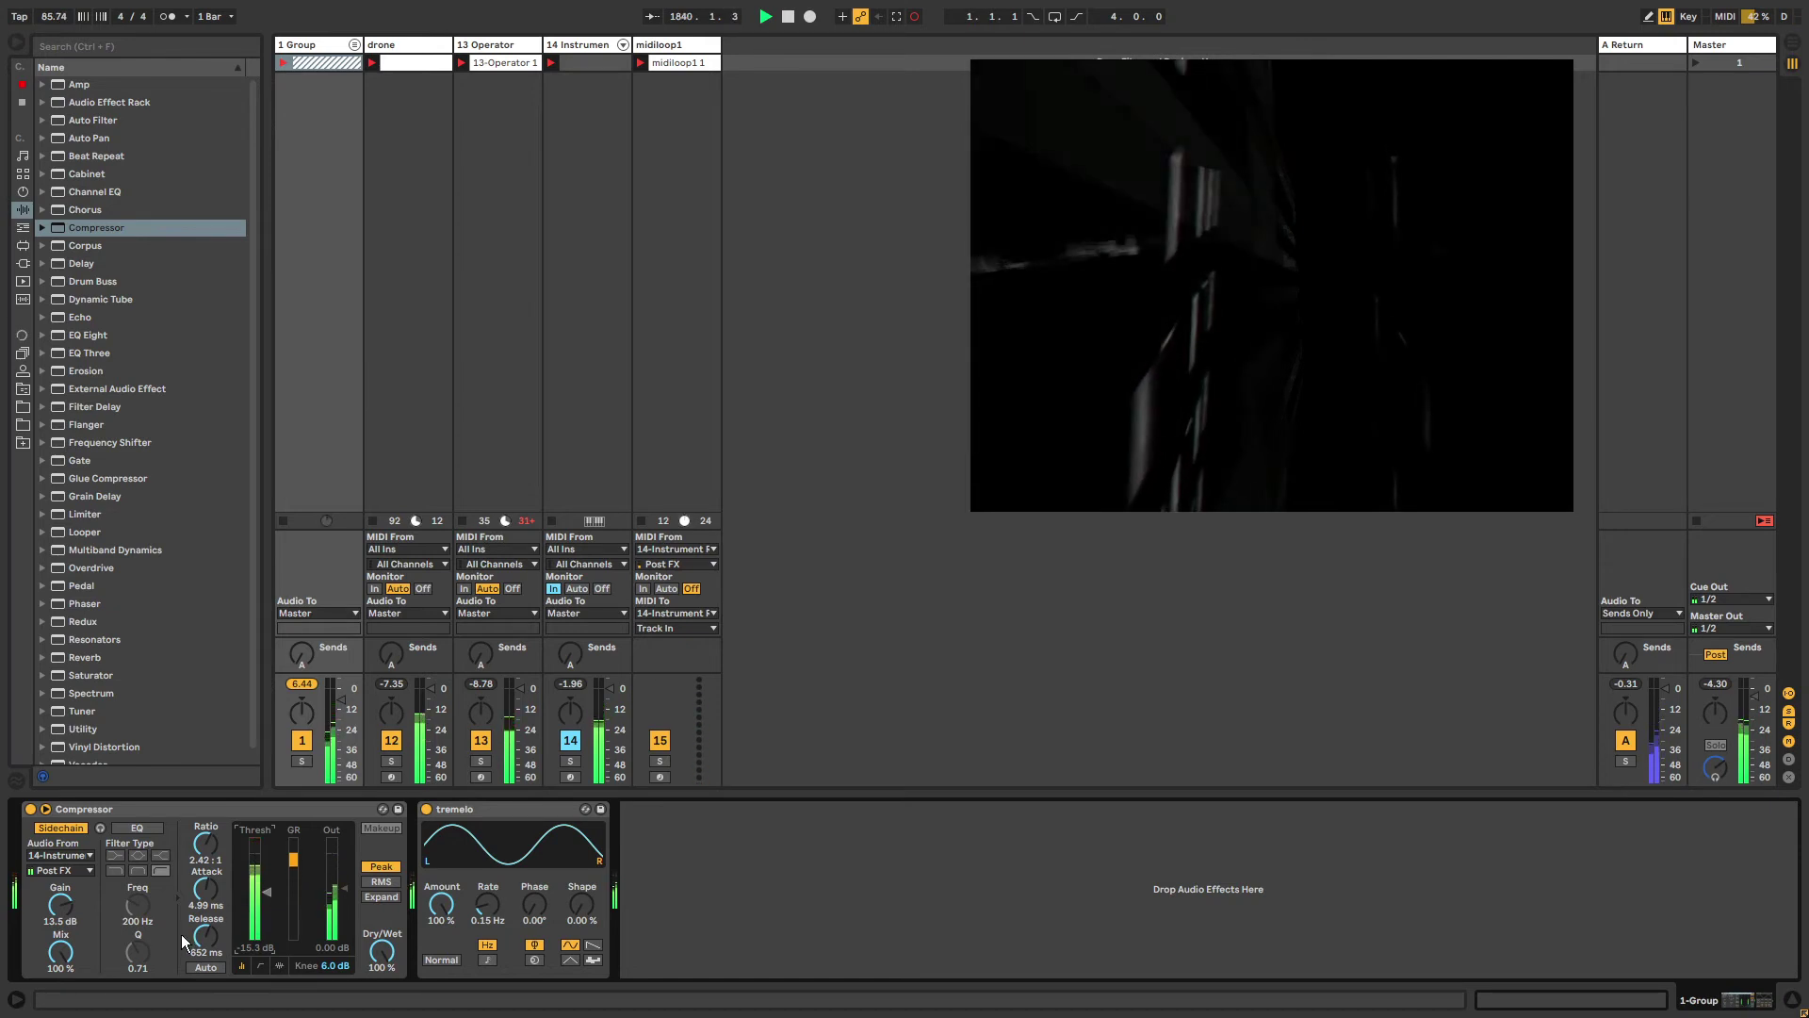
{"action": "left_click_drag", "start_coordinate": [205, 936], "coordinate": [205, 926]}
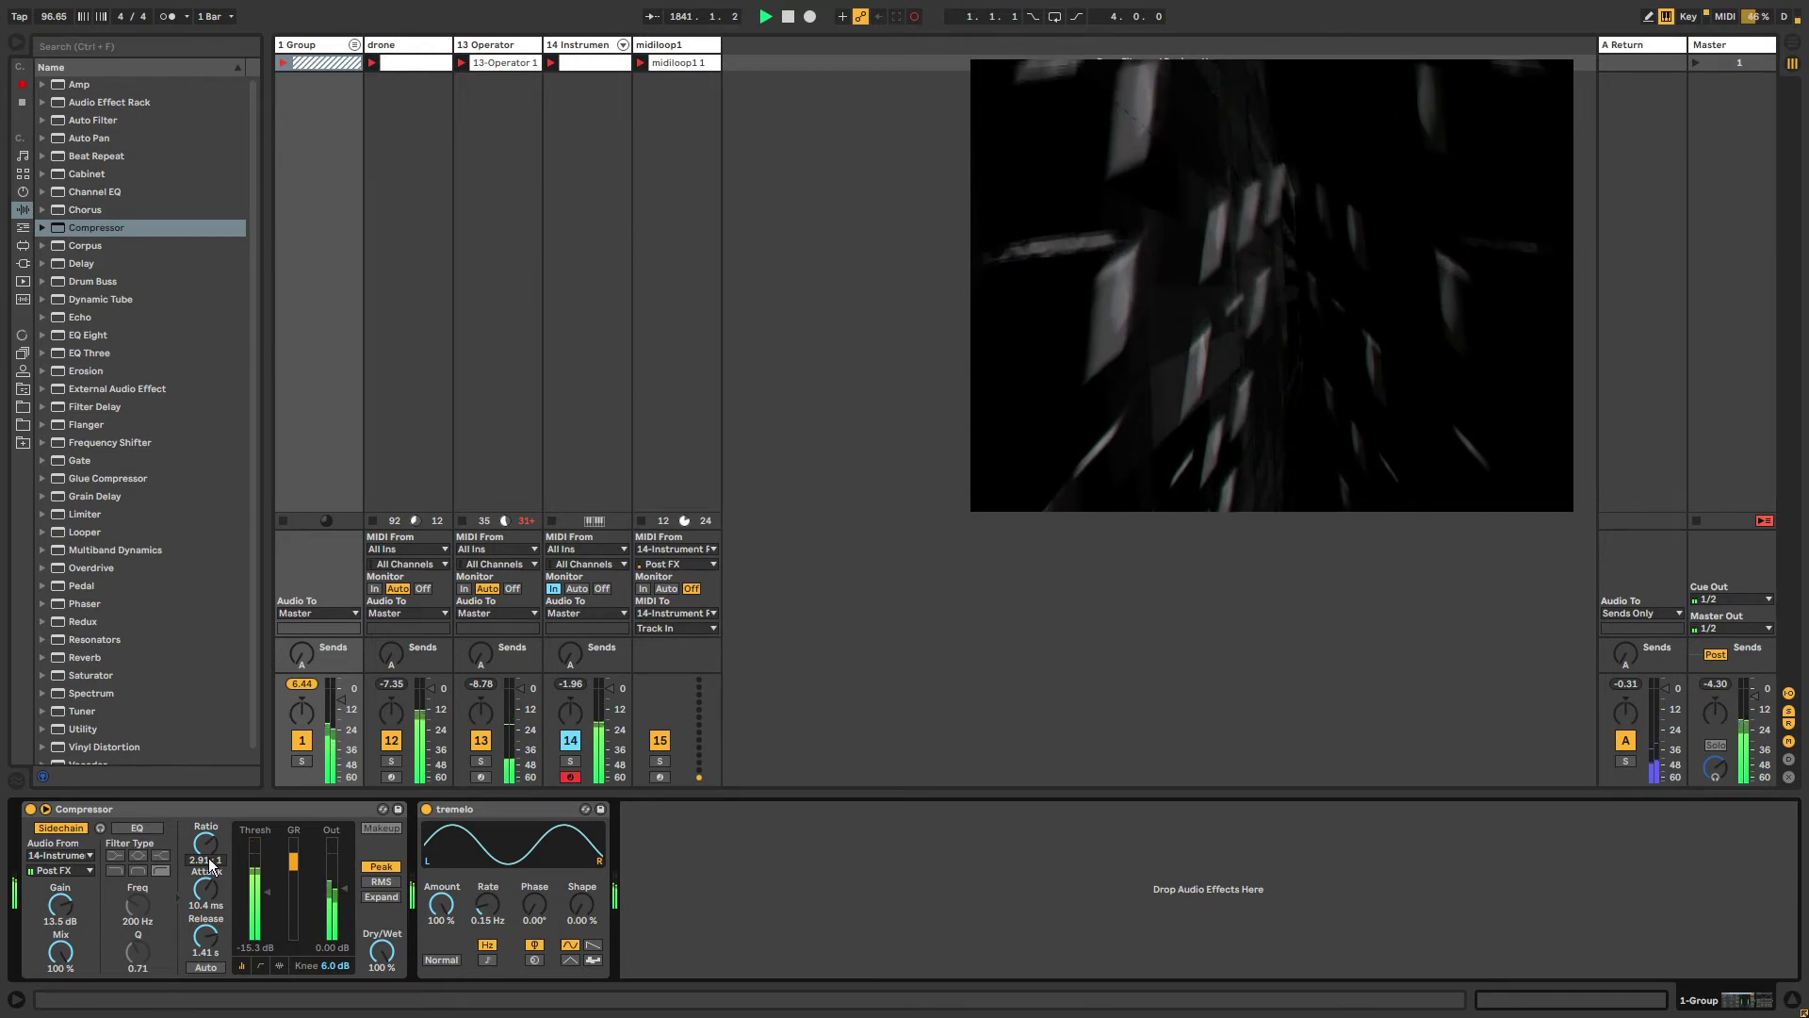
{"action": "left_click_drag", "start_coordinate": [266, 891], "coordinate": [267, 885]}
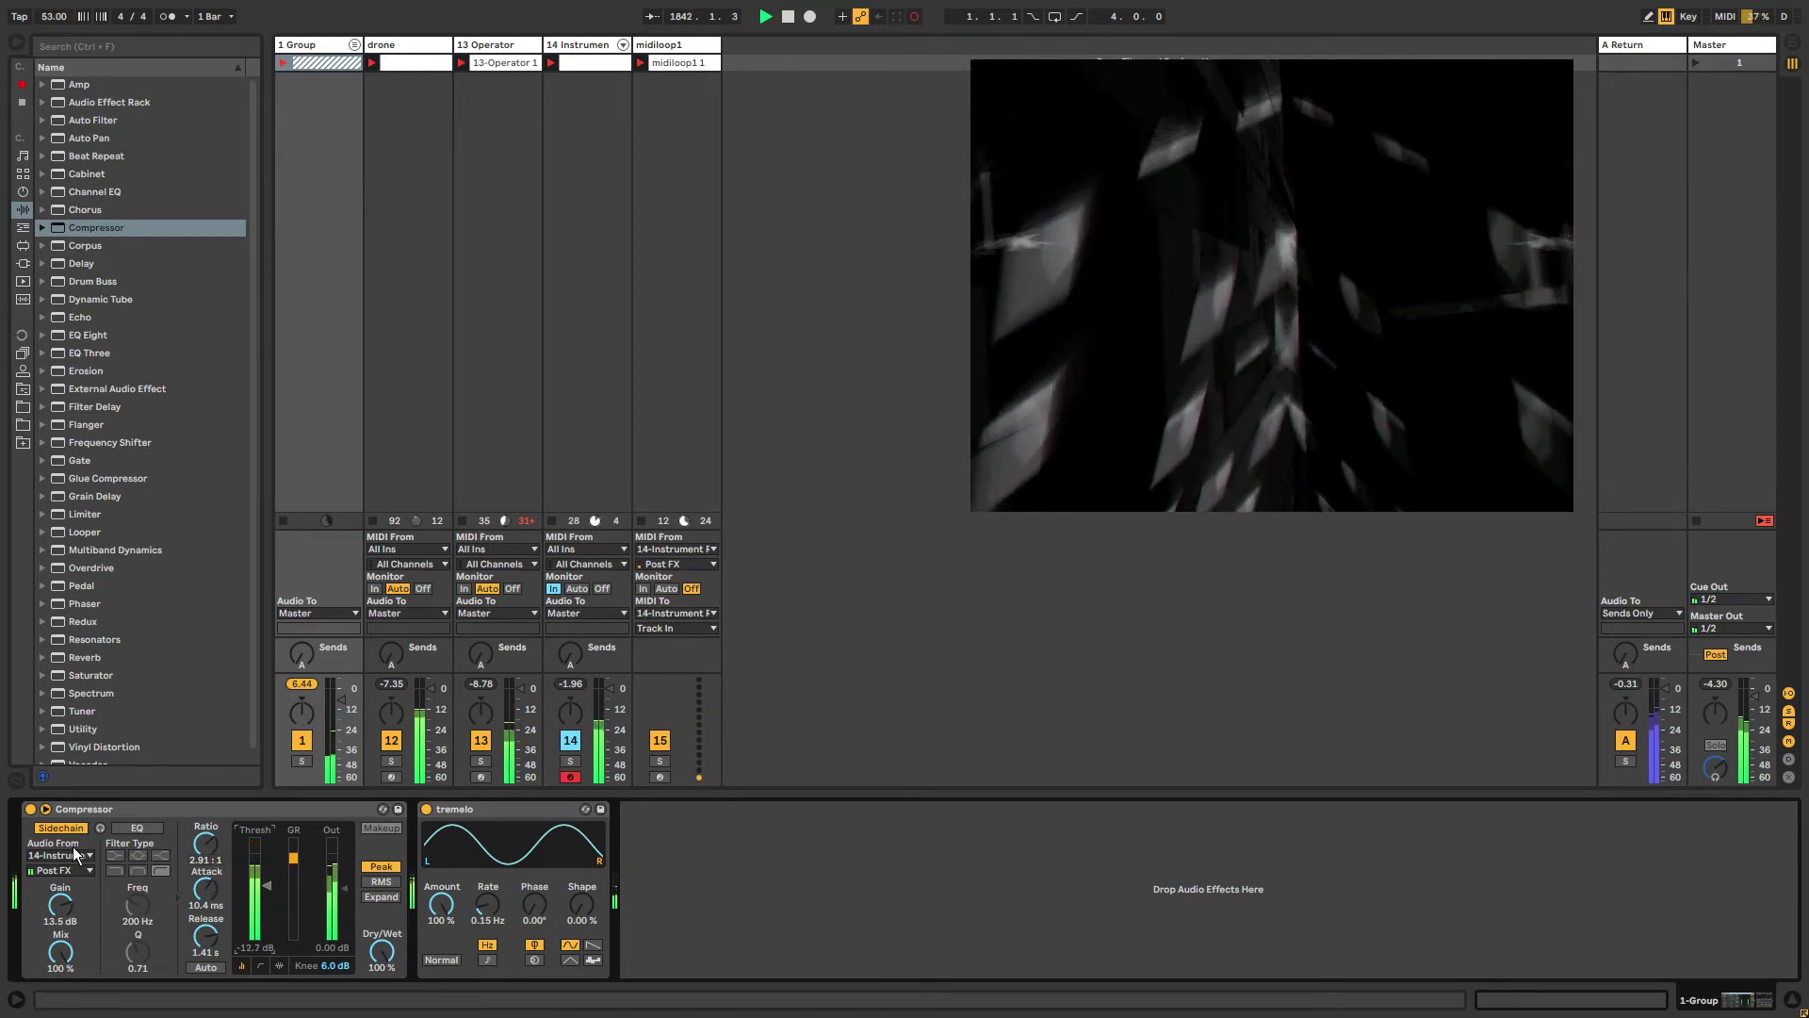
Rename the 14-Instrument Rack track as rhythmics.
{"action": "left_click", "coordinate": [584, 49]}
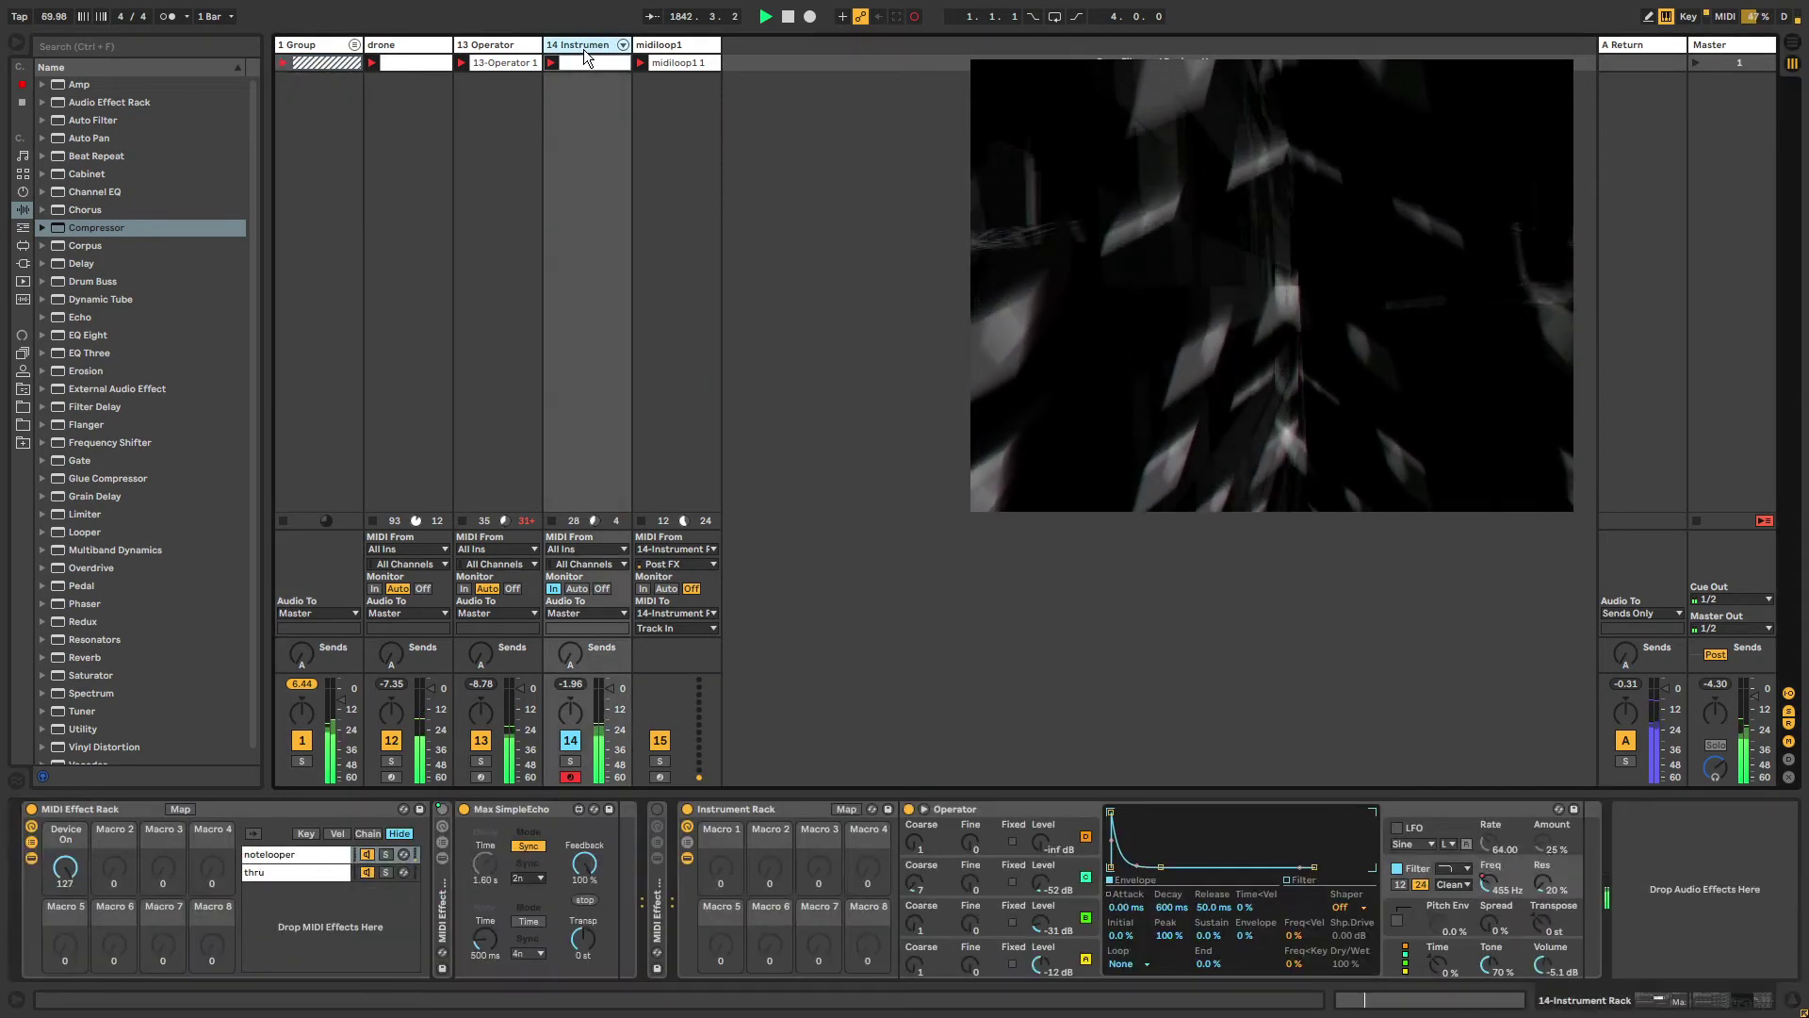
{"action": "key", "text": "ctrl+r"}
{"action": "type", "text": "rhy"}
{"action": "key", "text": "Return"}
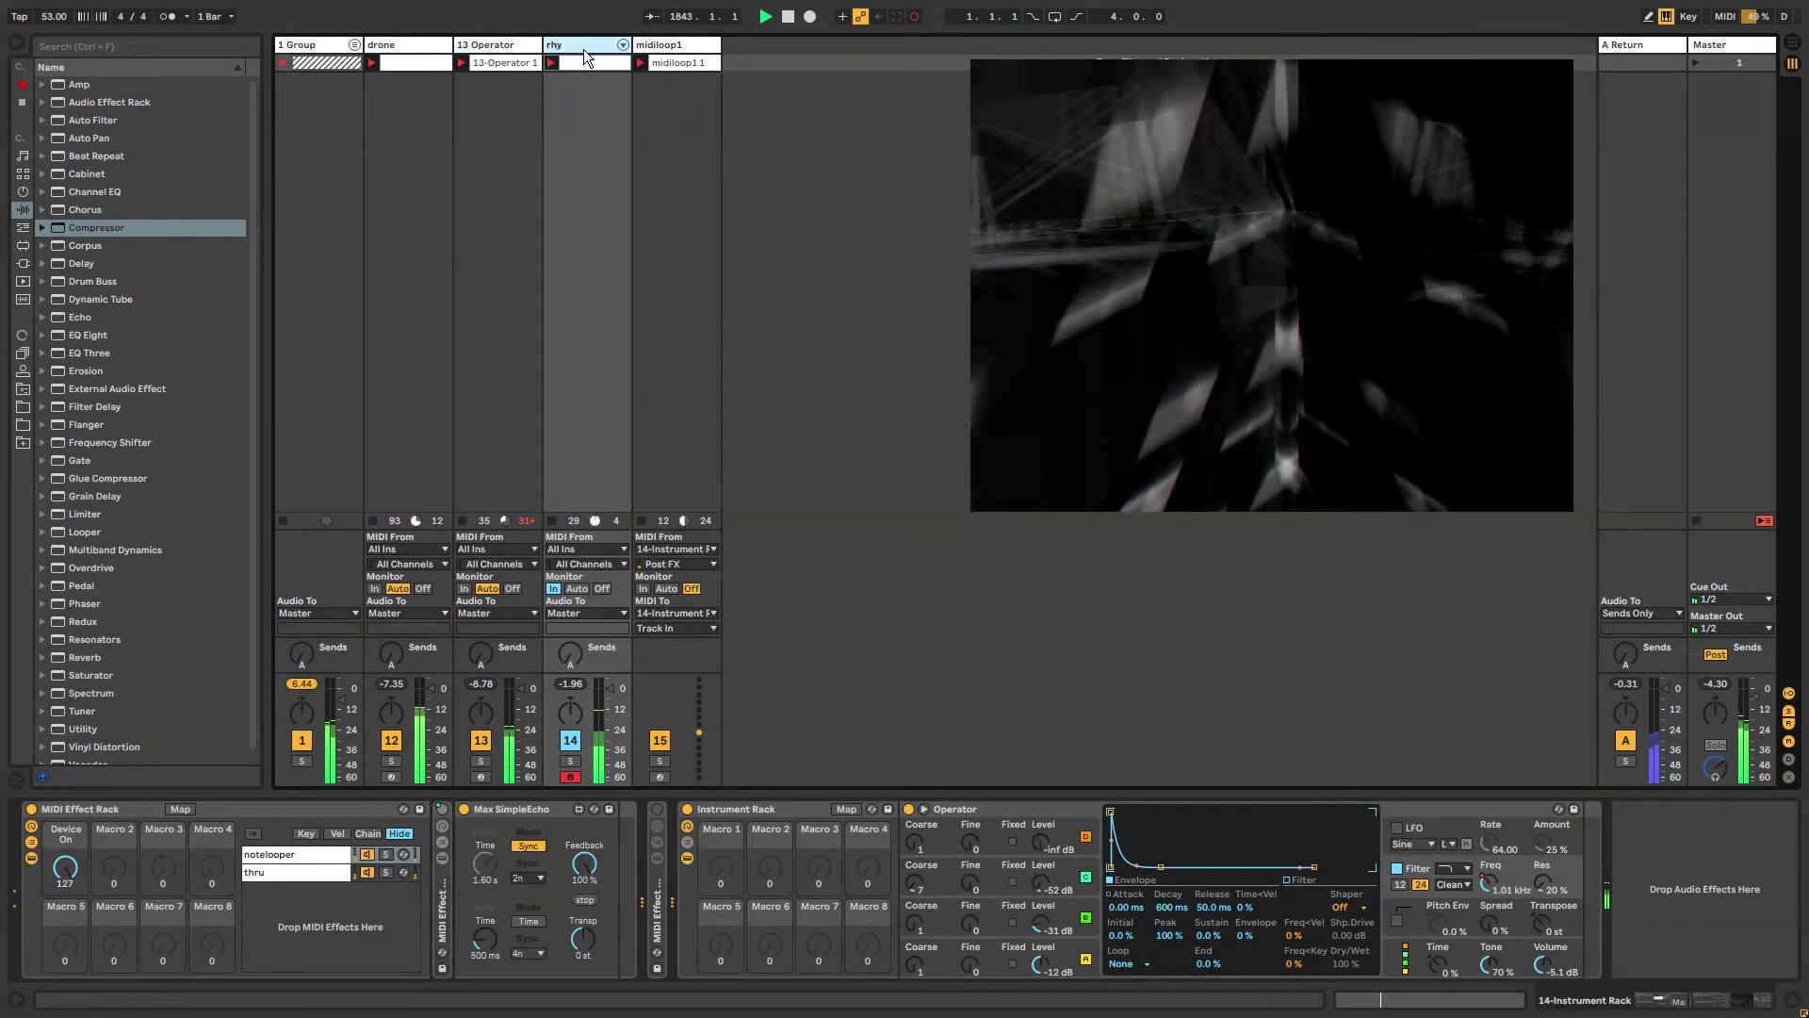
{"action": "type", "text": "thmics"}
{"action": "key", "text": "Return"}
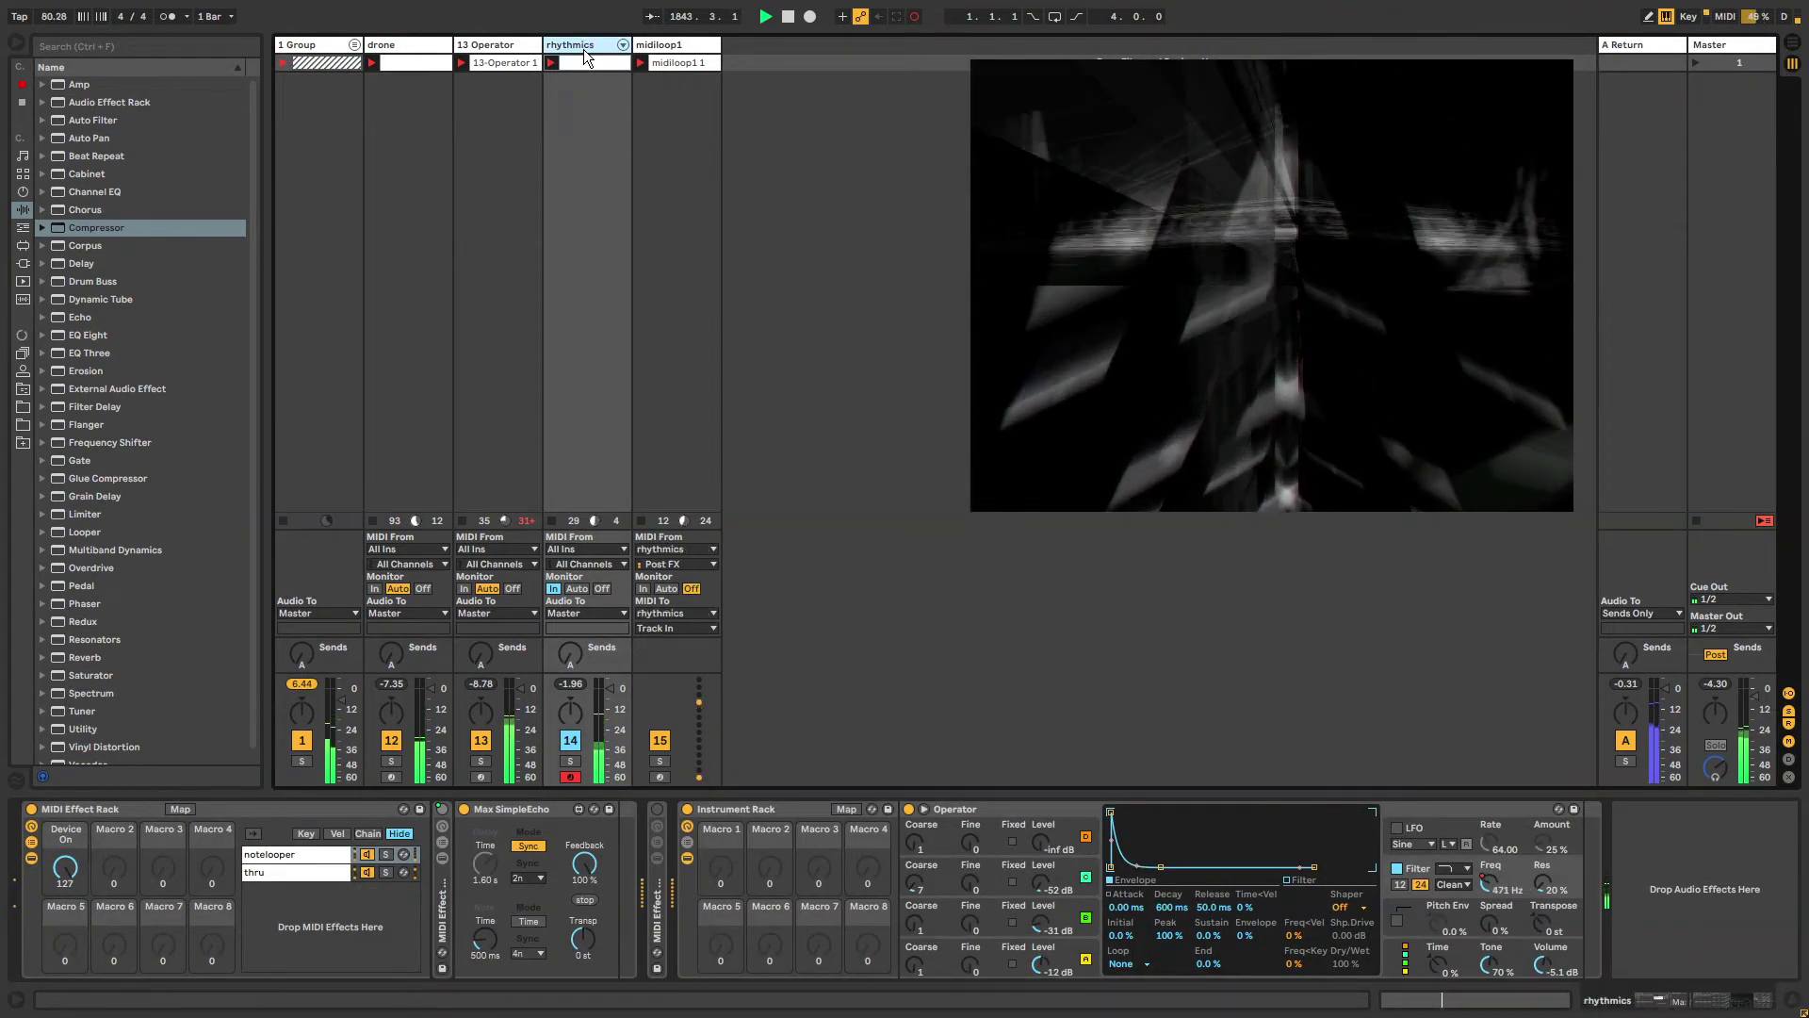
Briefly solo the 13 Operator track while renaming it rhythmics1, and rename the existing rhythmics track as rhythmics2.
{"action": "left_click", "coordinate": [449, 59]}
{"action": "left_click", "coordinate": [500, 58]}
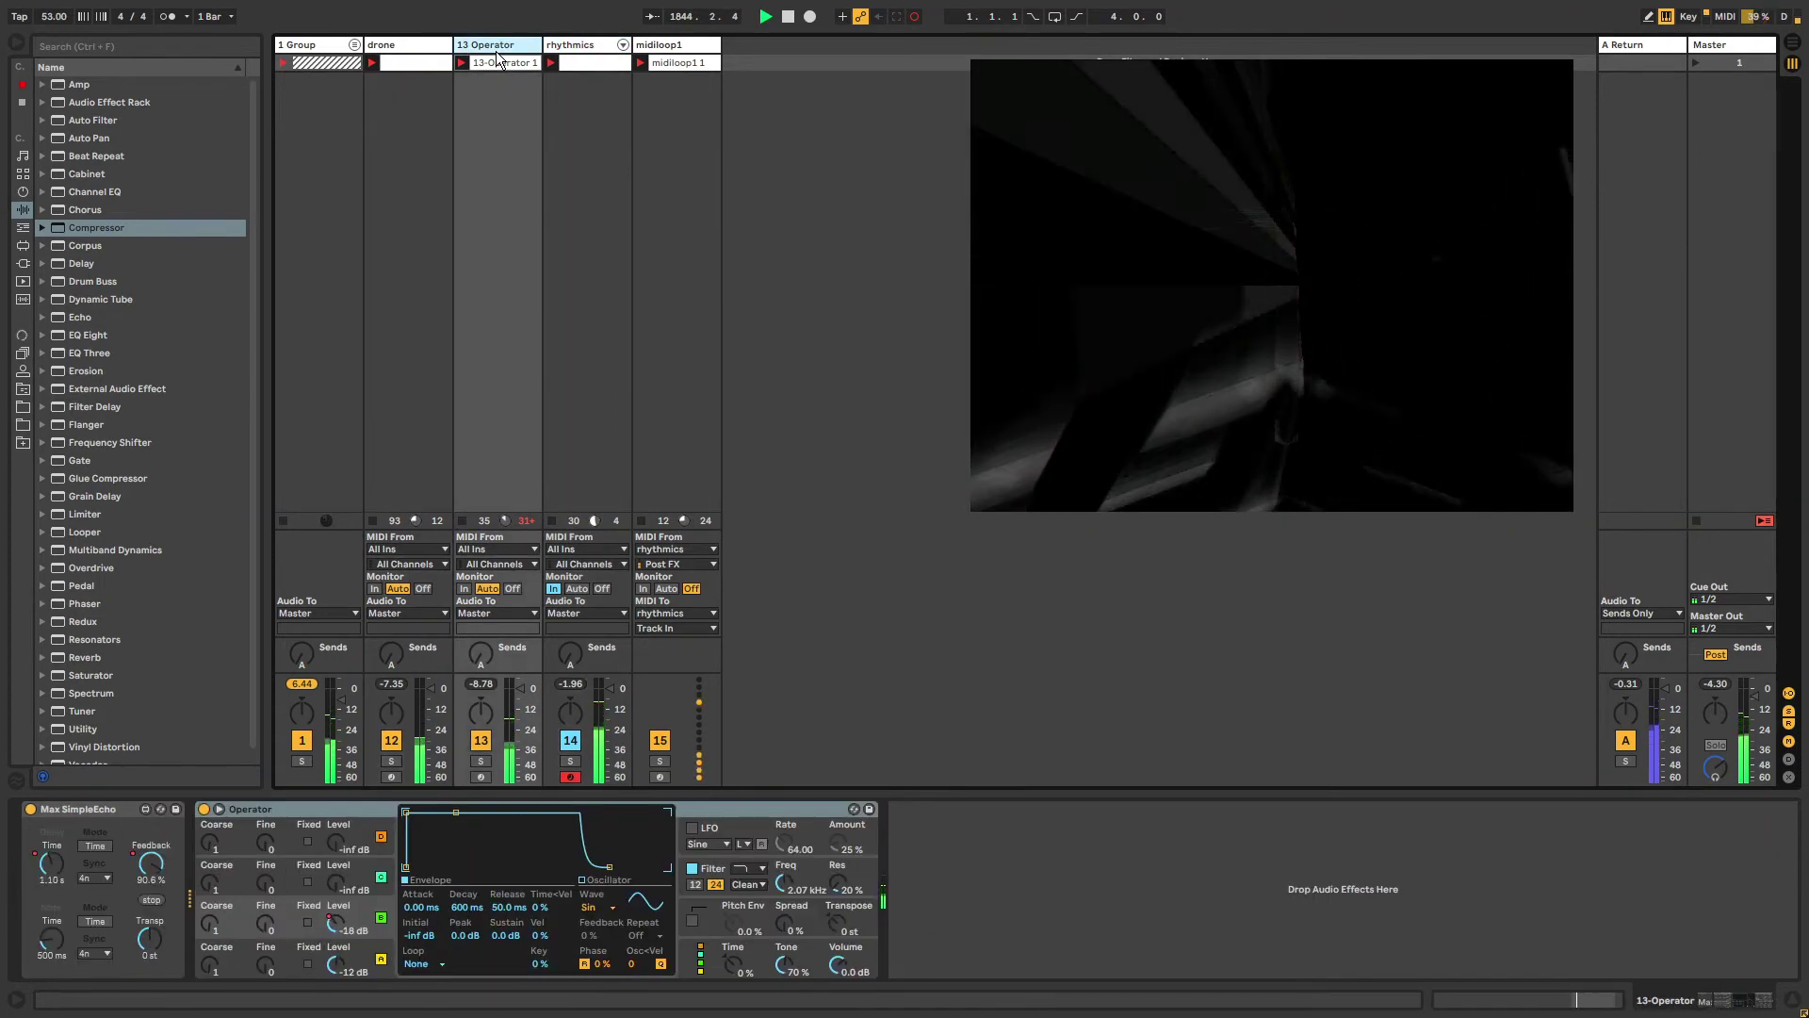
{"action": "left_click", "coordinate": [482, 761]}
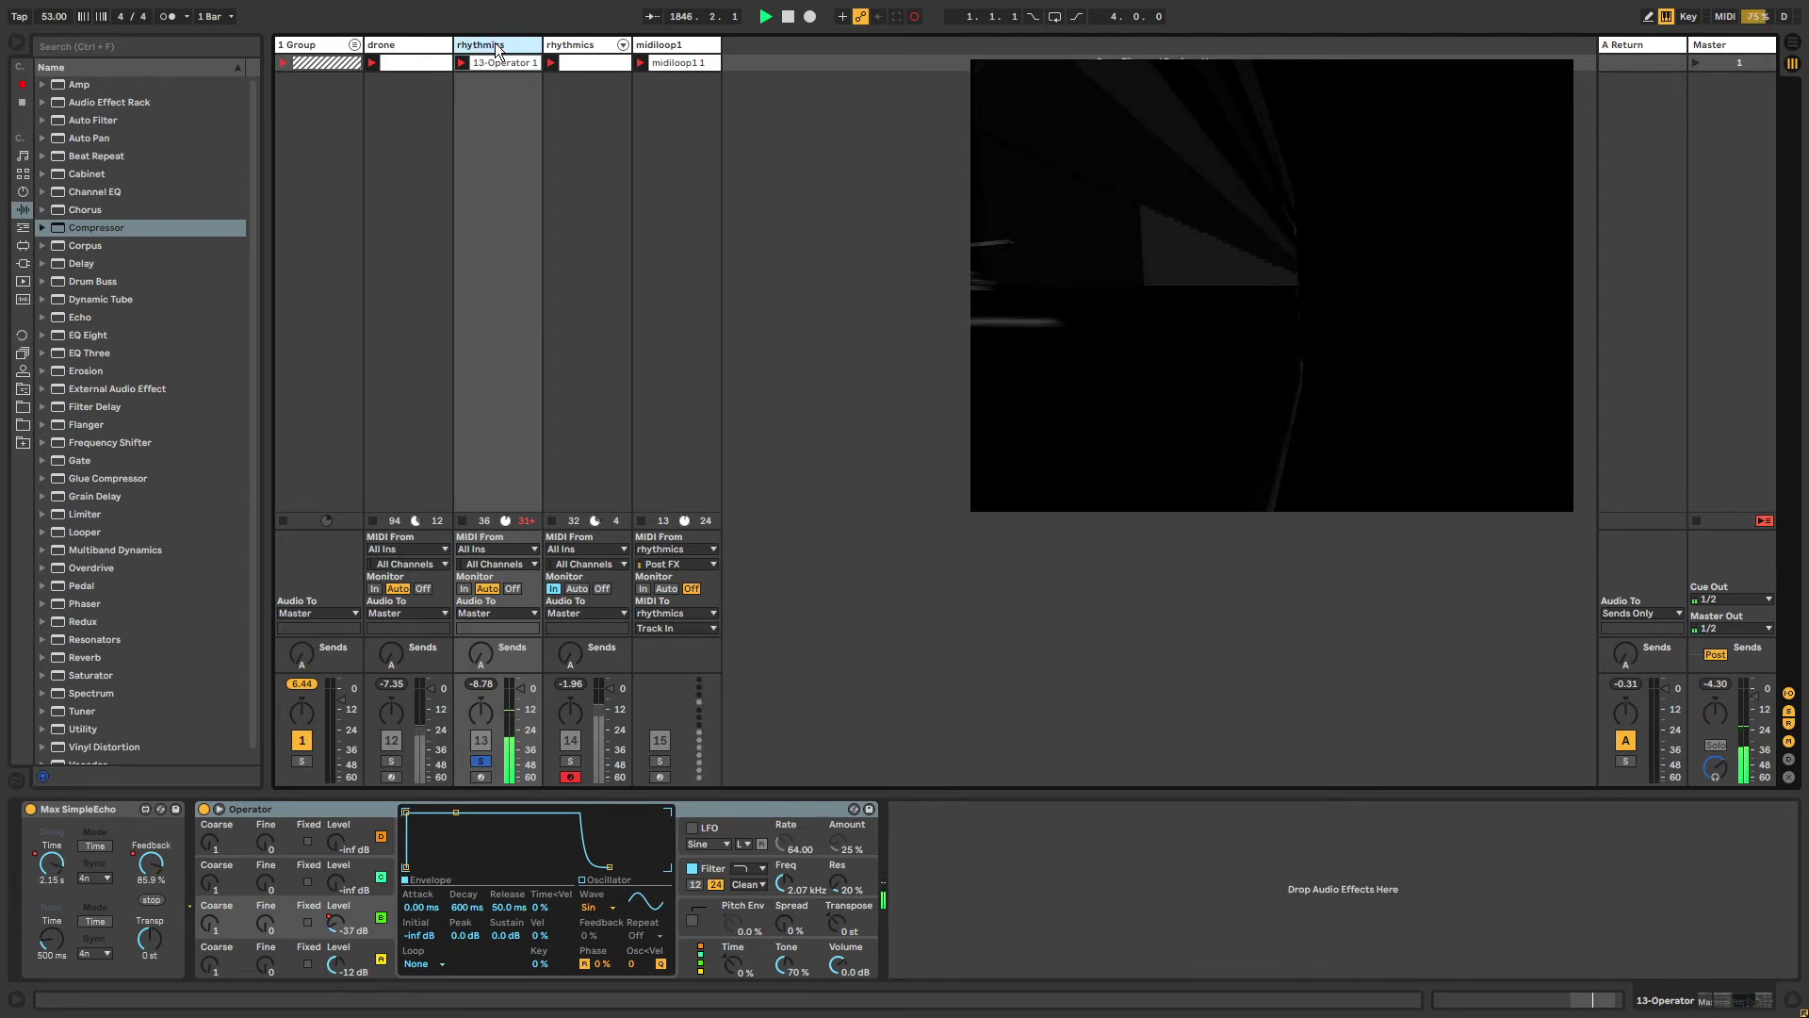
{"action": "left_click", "coordinate": [565, 46]}
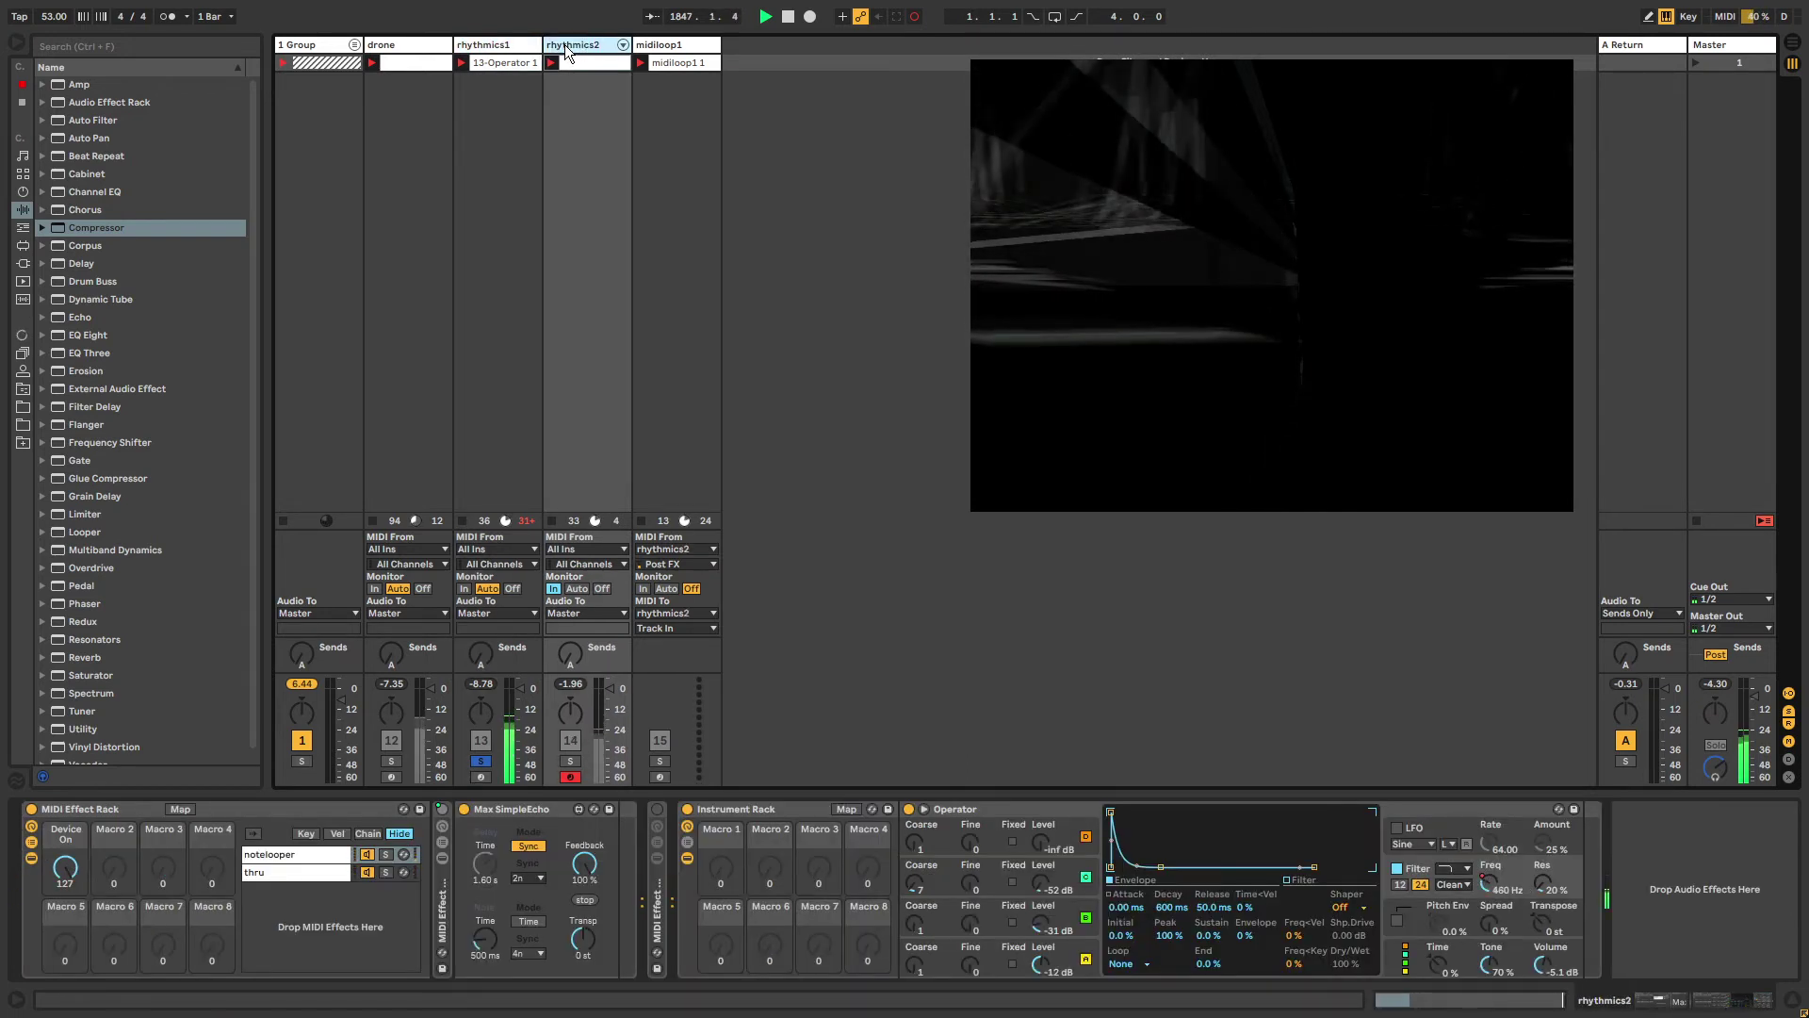
{"action": "left_click", "coordinate": [481, 761]}
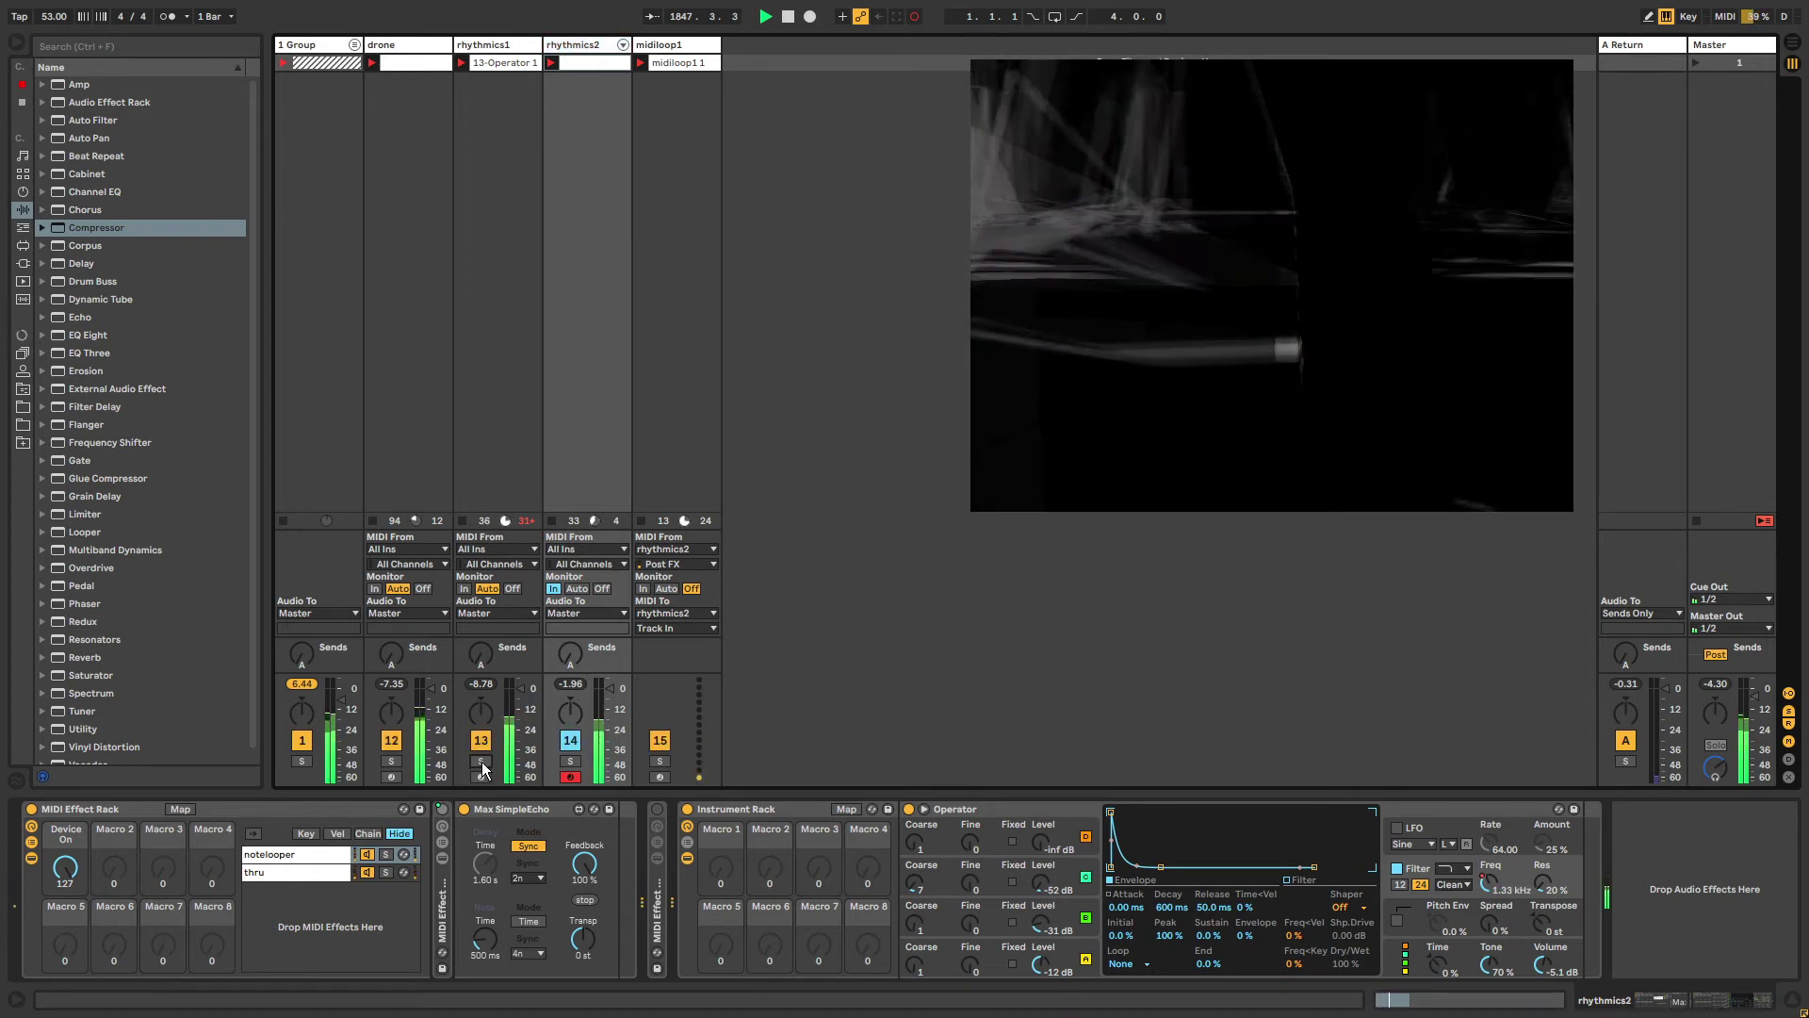
Duplicate the midiloop1 track and clear the copied clip from the duplicate's slot.
{"action": "left_click", "coordinate": [690, 43]}
{"action": "left_click", "coordinate": [588, 49]}
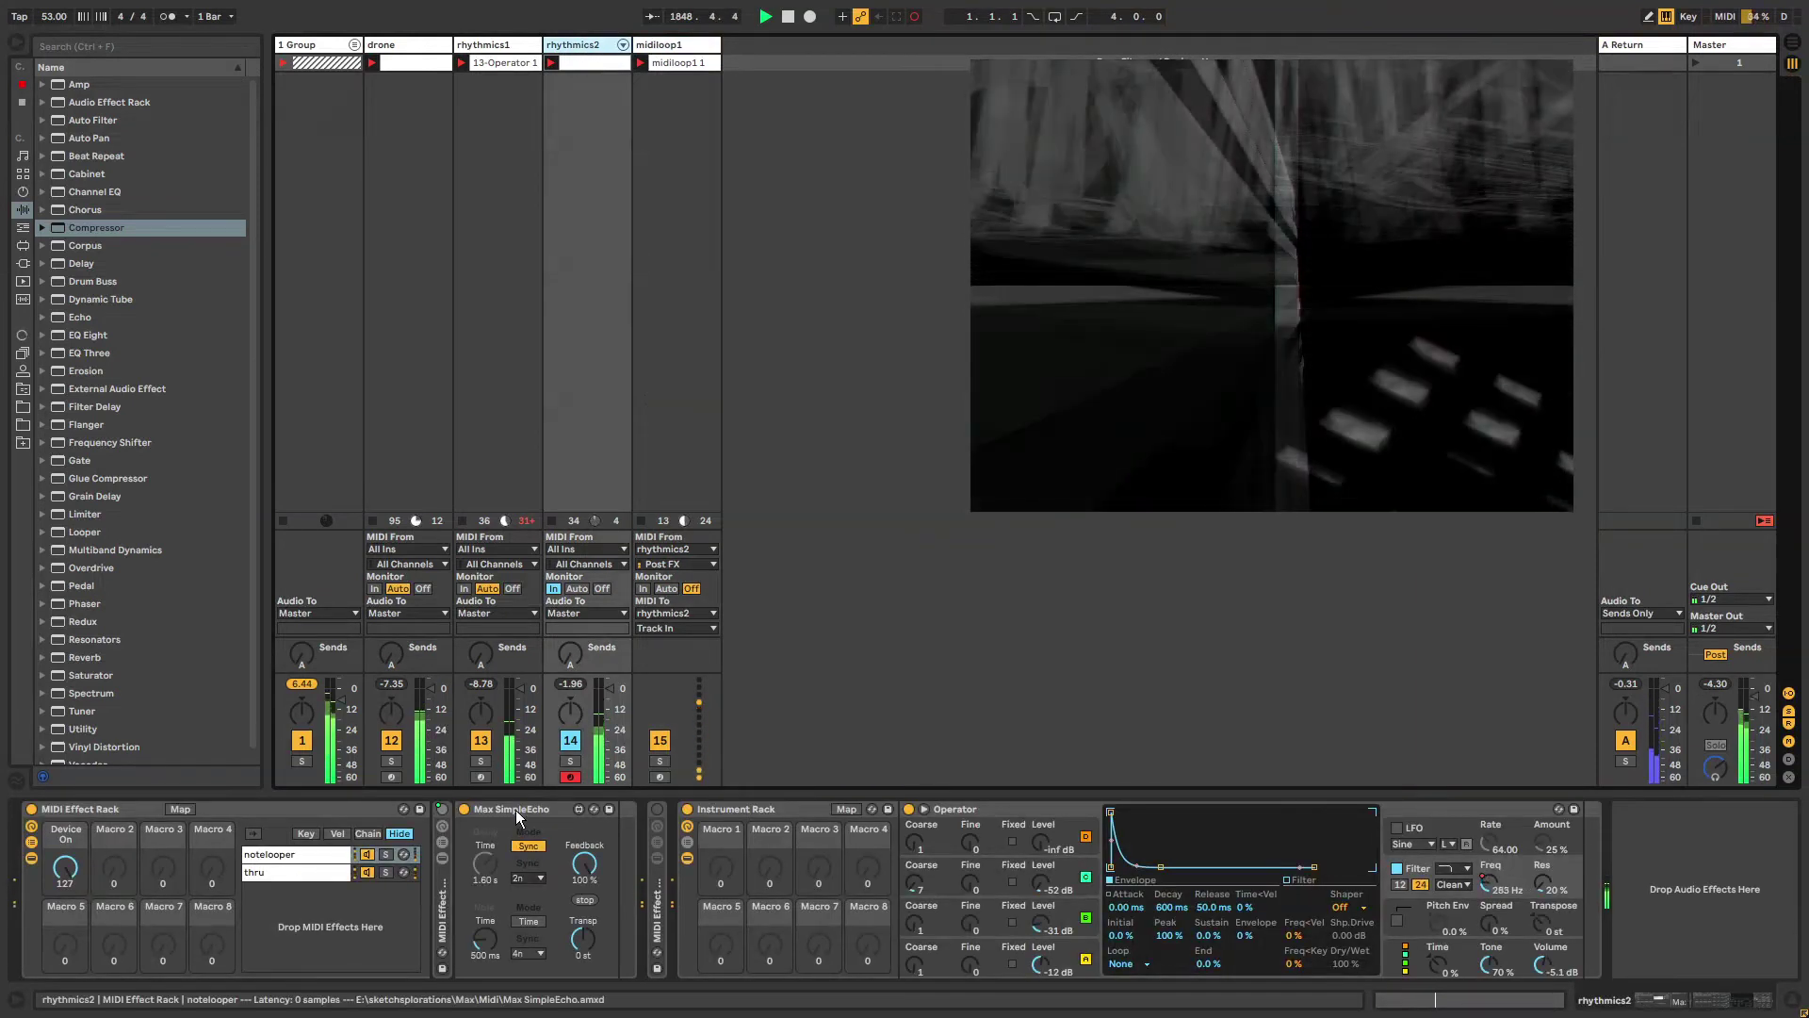
{"action": "left_click", "coordinate": [516, 810]}
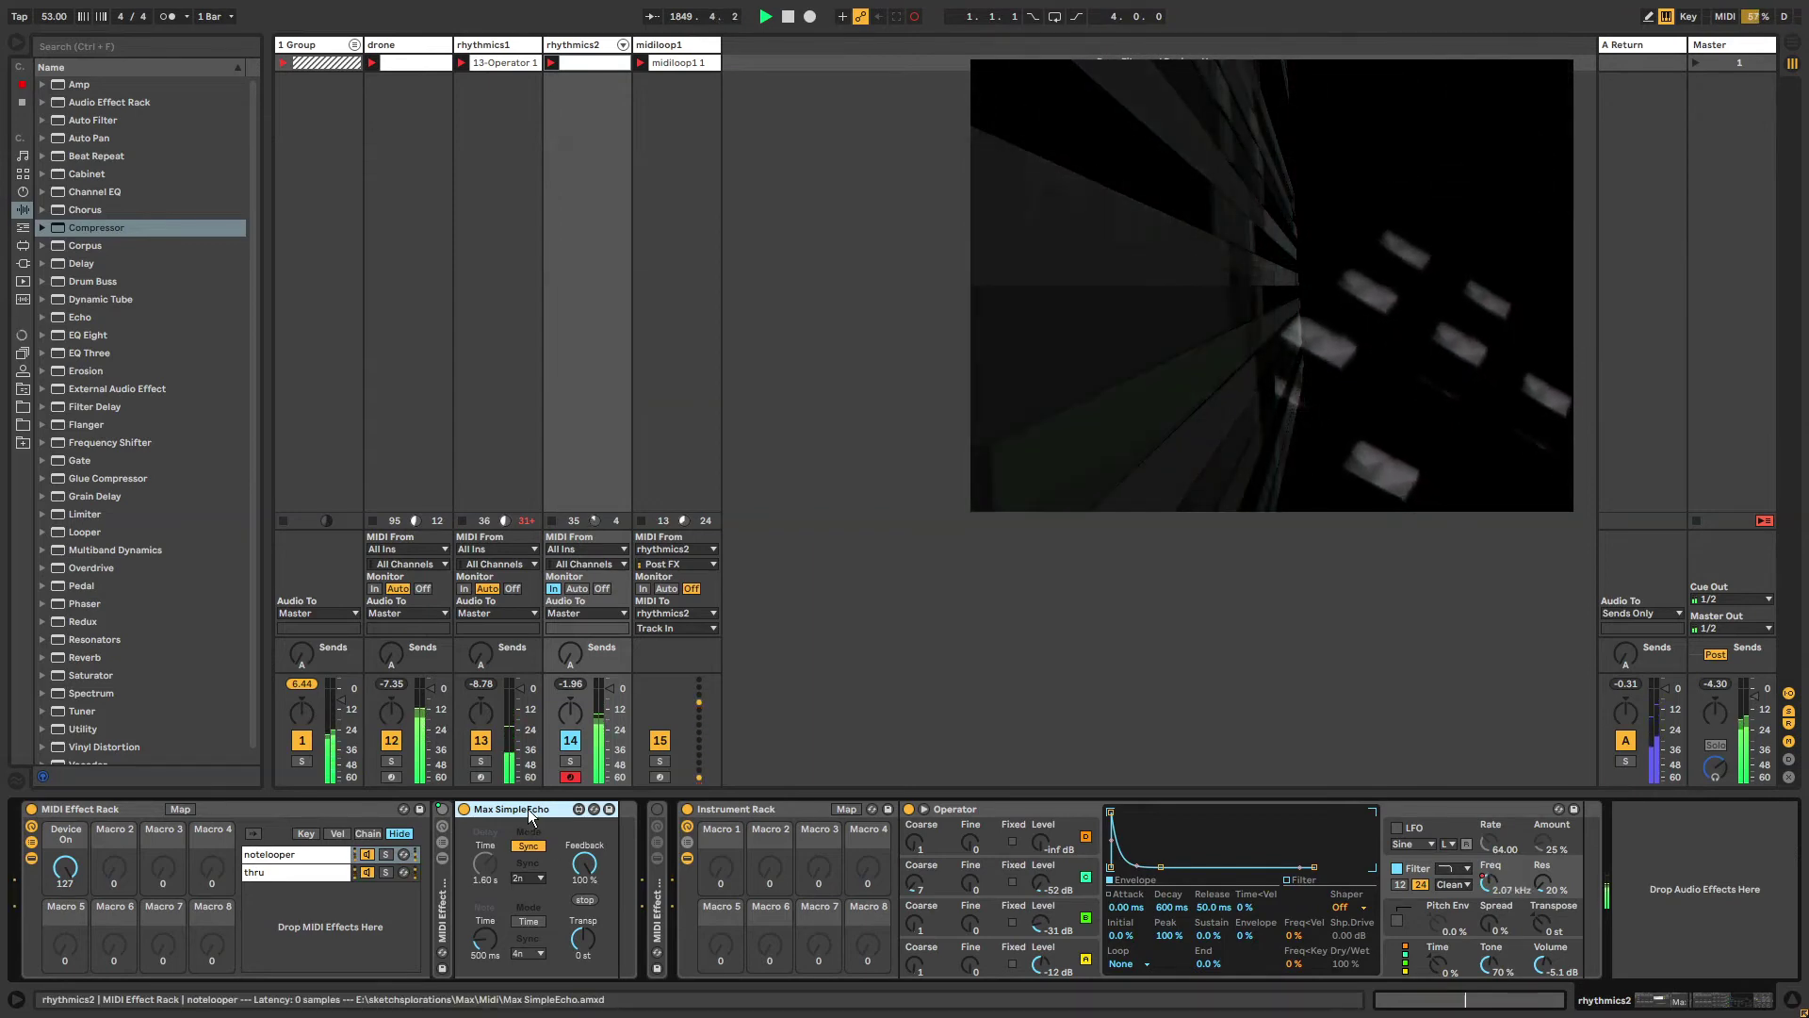
{"action": "left_click", "coordinate": [679, 45]}
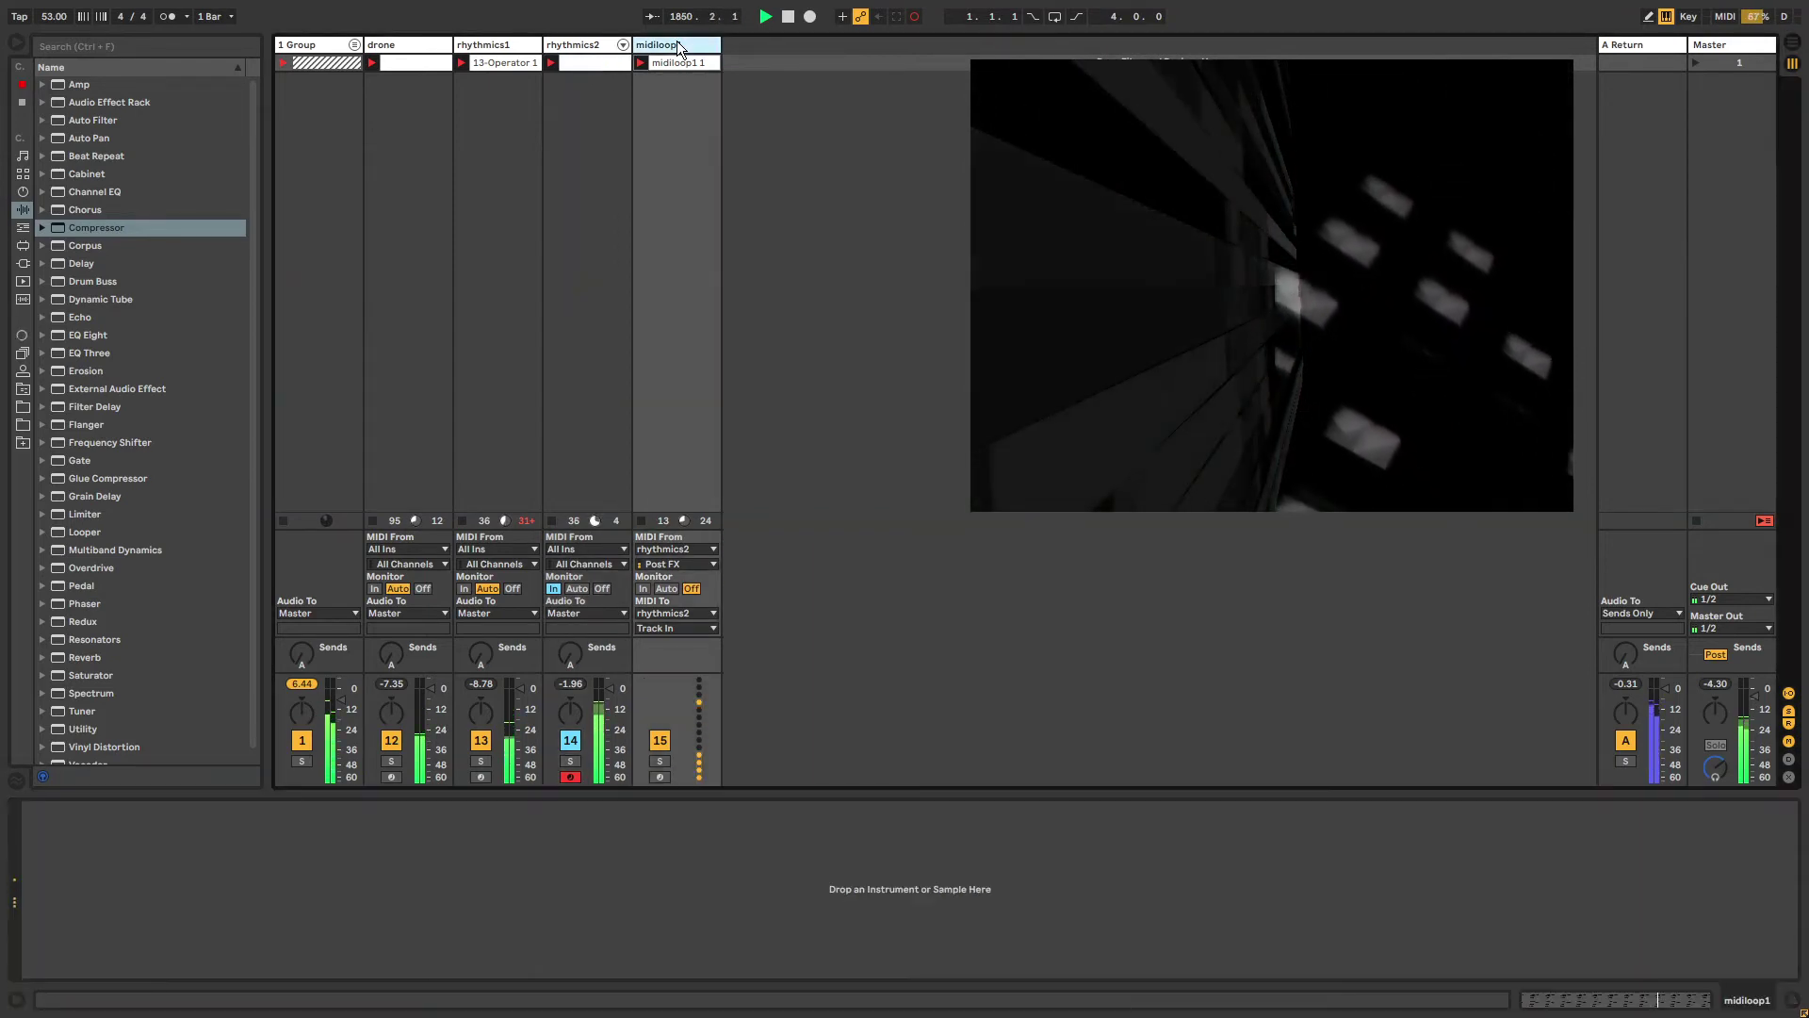
{"action": "key", "text": "ctrl+d"}
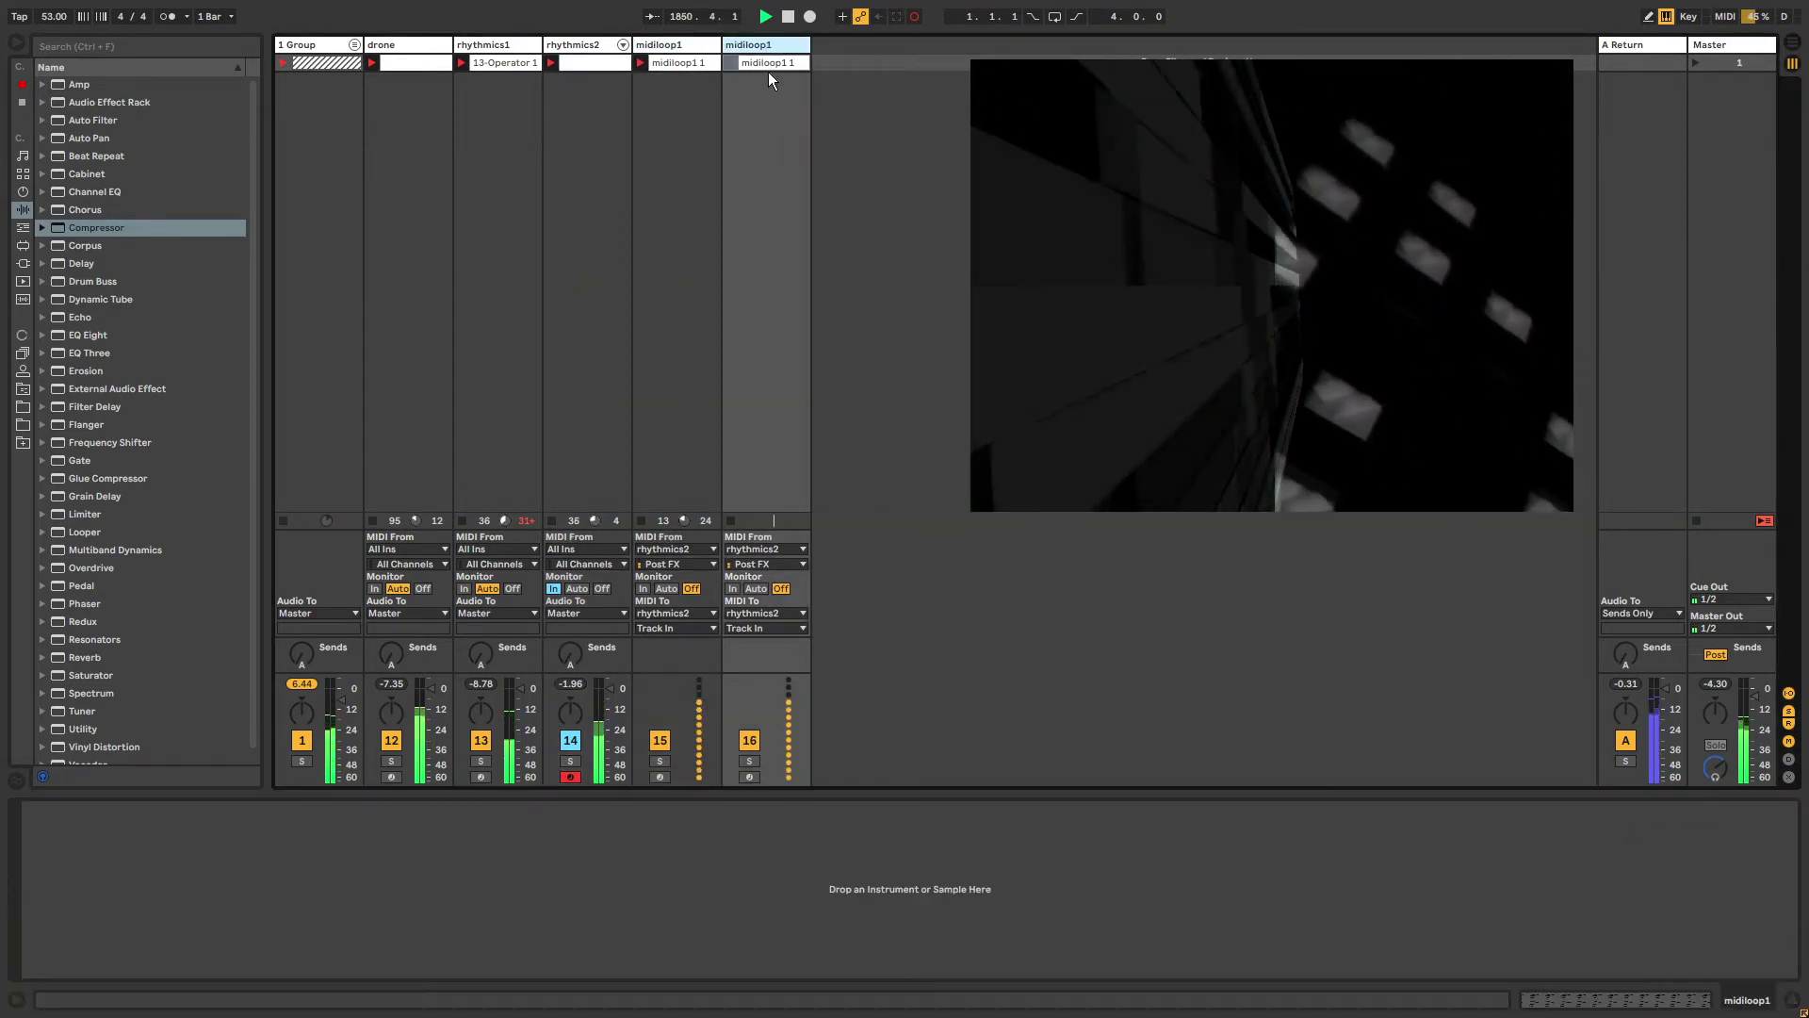
Set the duplicate midiloop1 track's MIDI input from rhythmics2 to MIDI Effect Rack | notelooper | Post FX.
{"action": "left_click", "coordinate": [767, 563]}
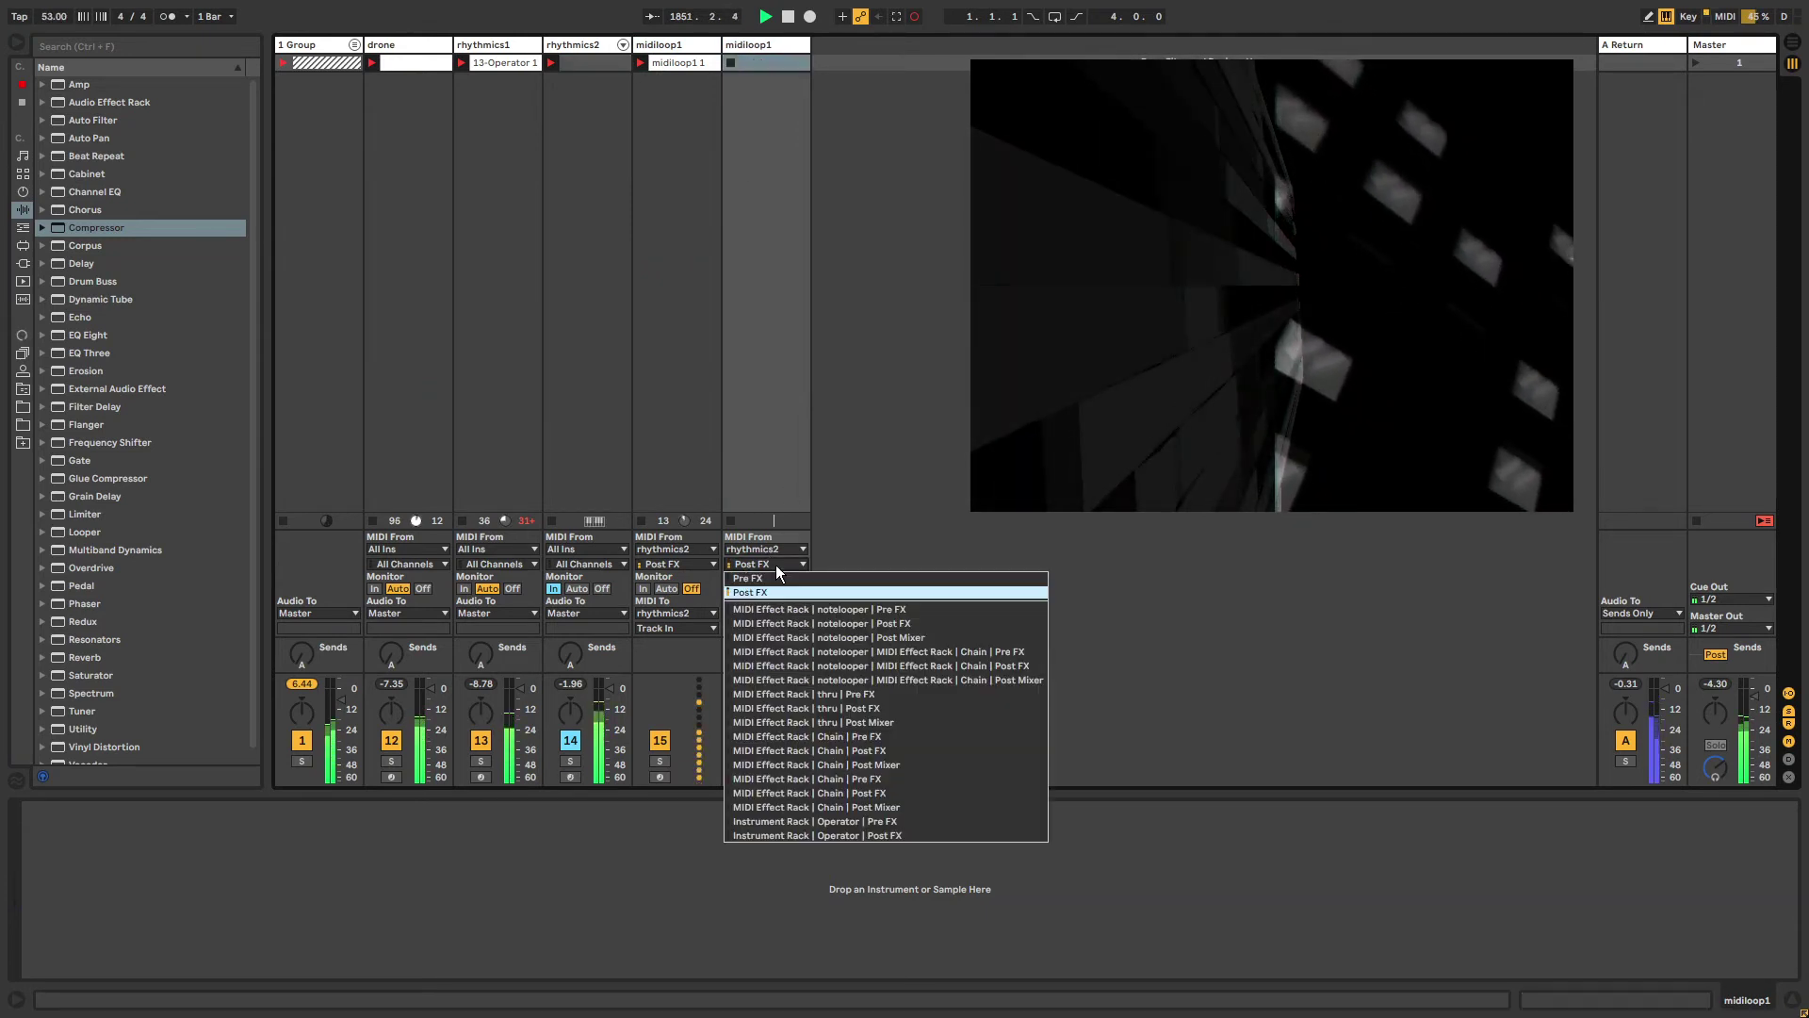
{"action": "left_click", "coordinate": [801, 624]}
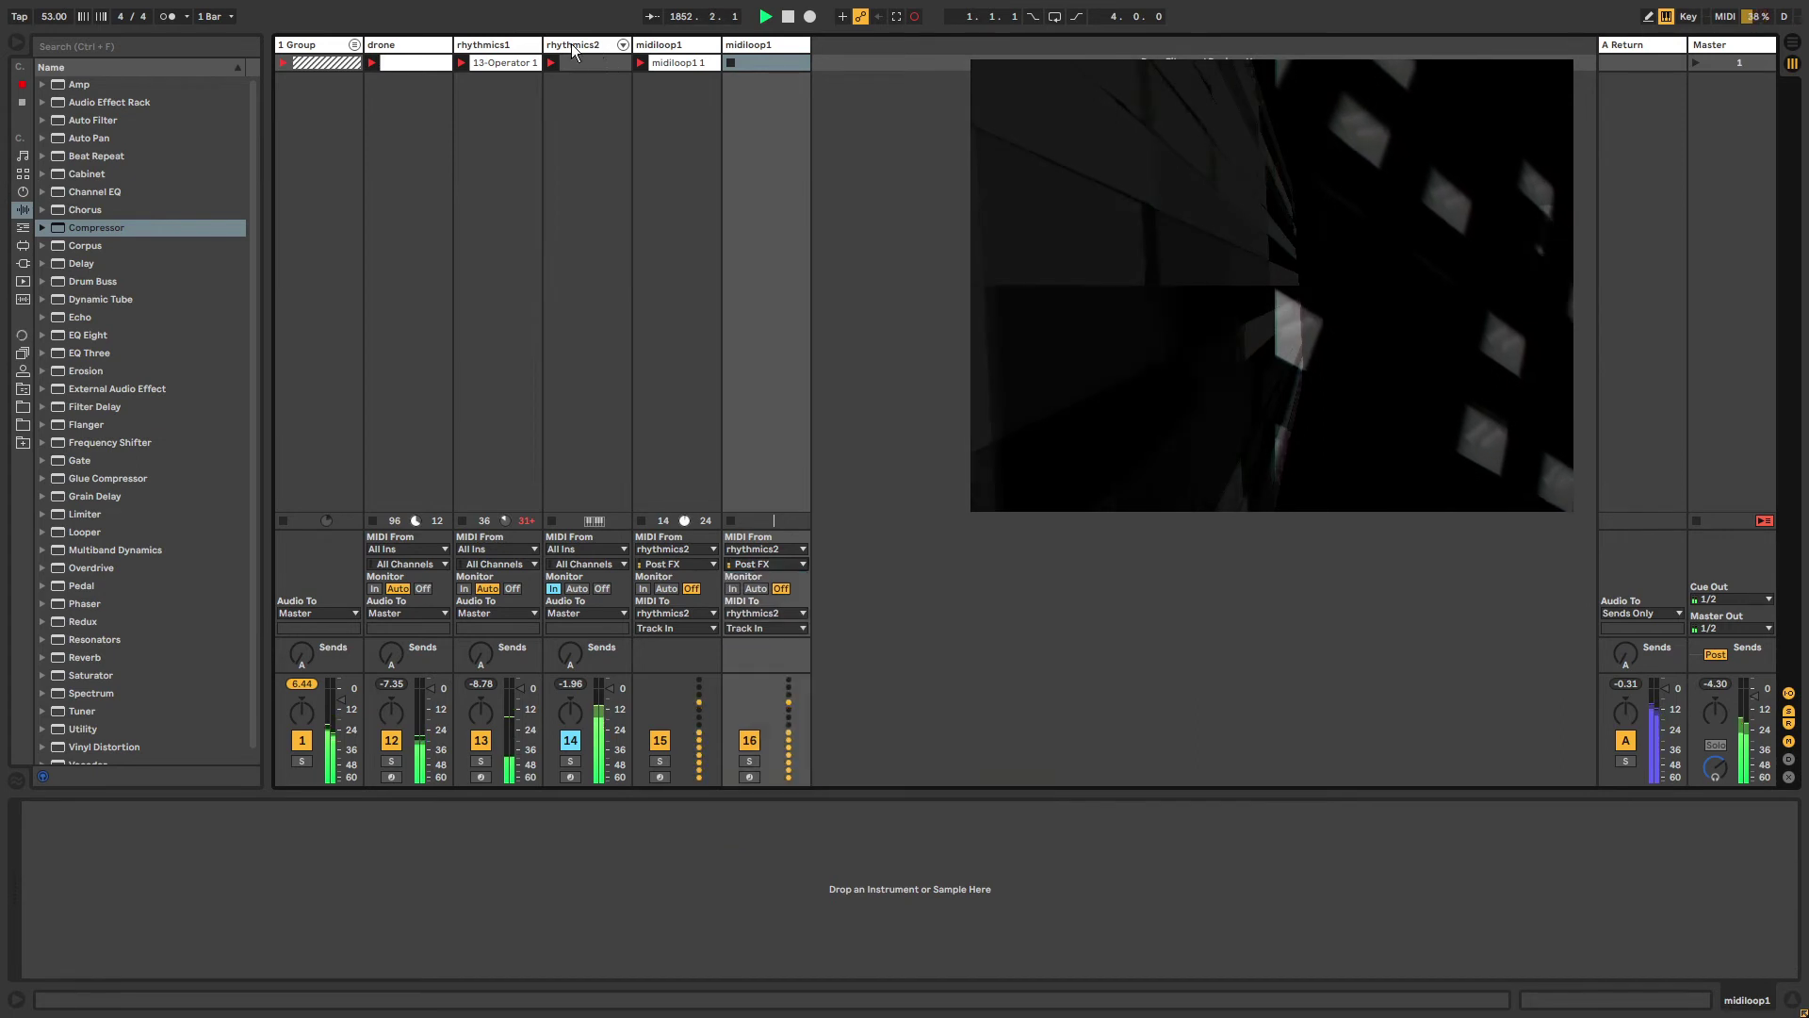
{"action": "left_click", "coordinate": [586, 283]}
{"action": "left_click", "coordinate": [299, 854]}
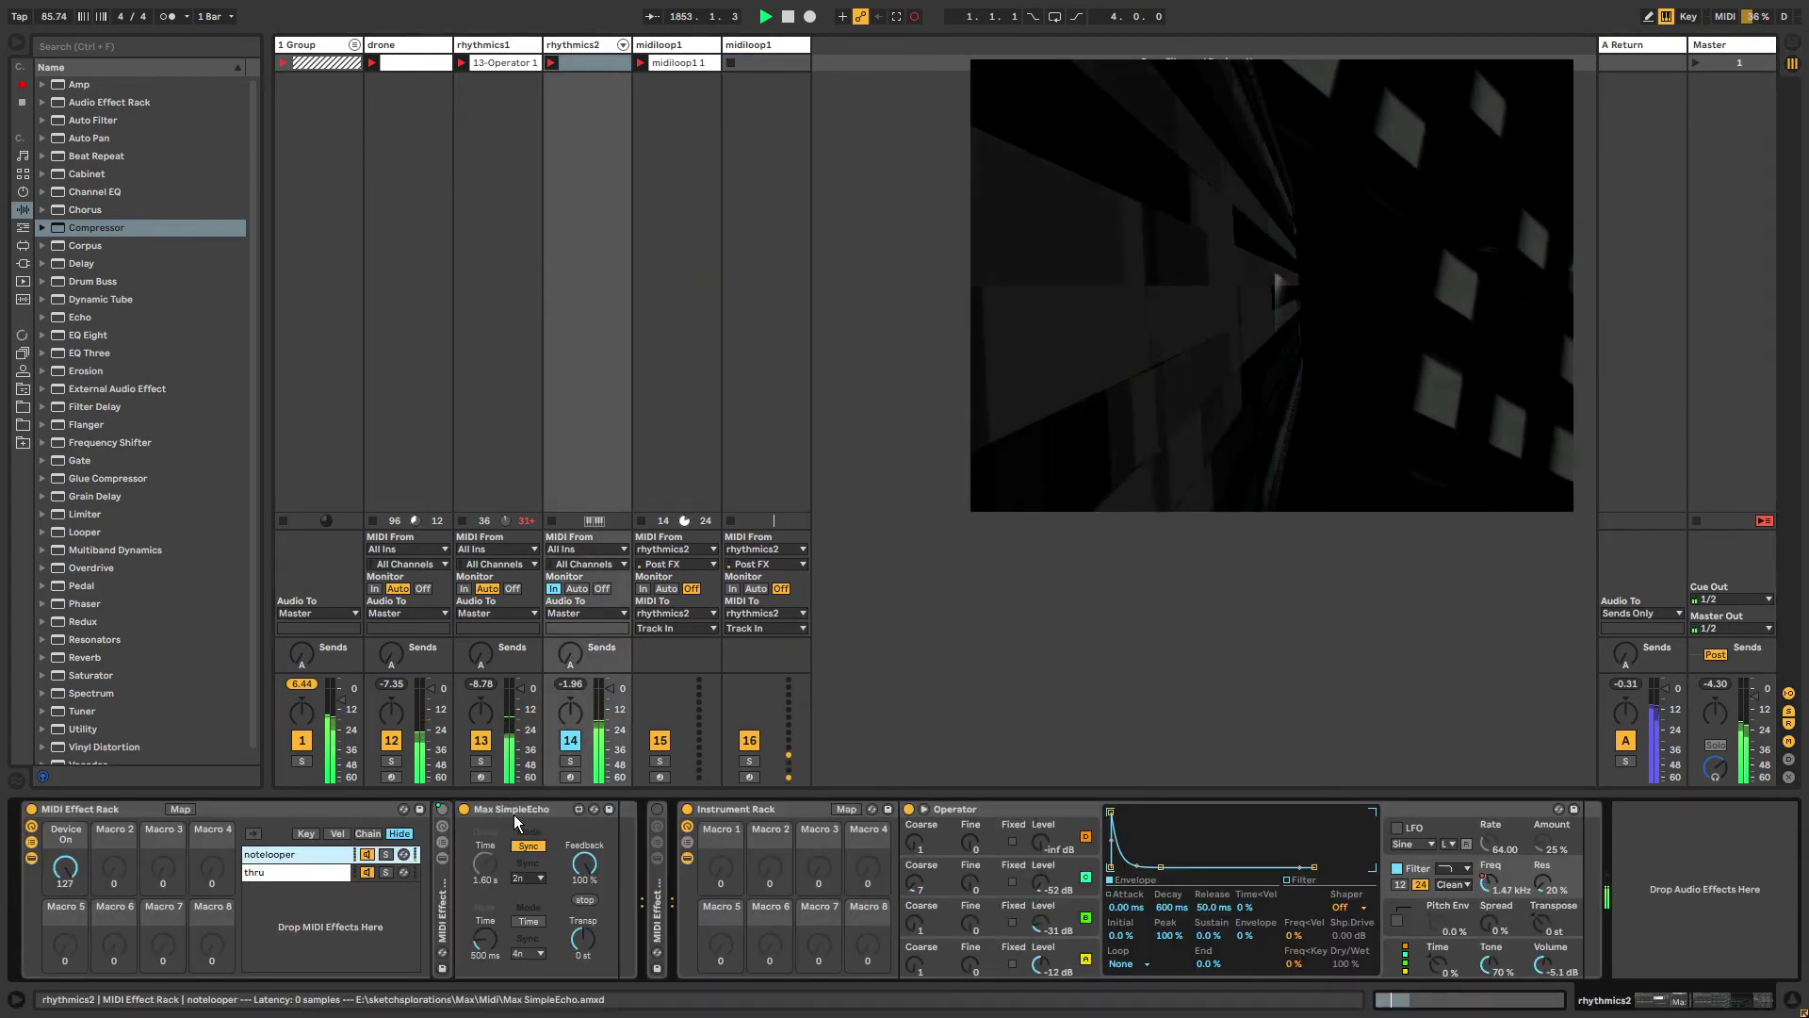
{"action": "left_click", "coordinate": [757, 44]}
{"action": "left_click", "coordinate": [759, 564]}
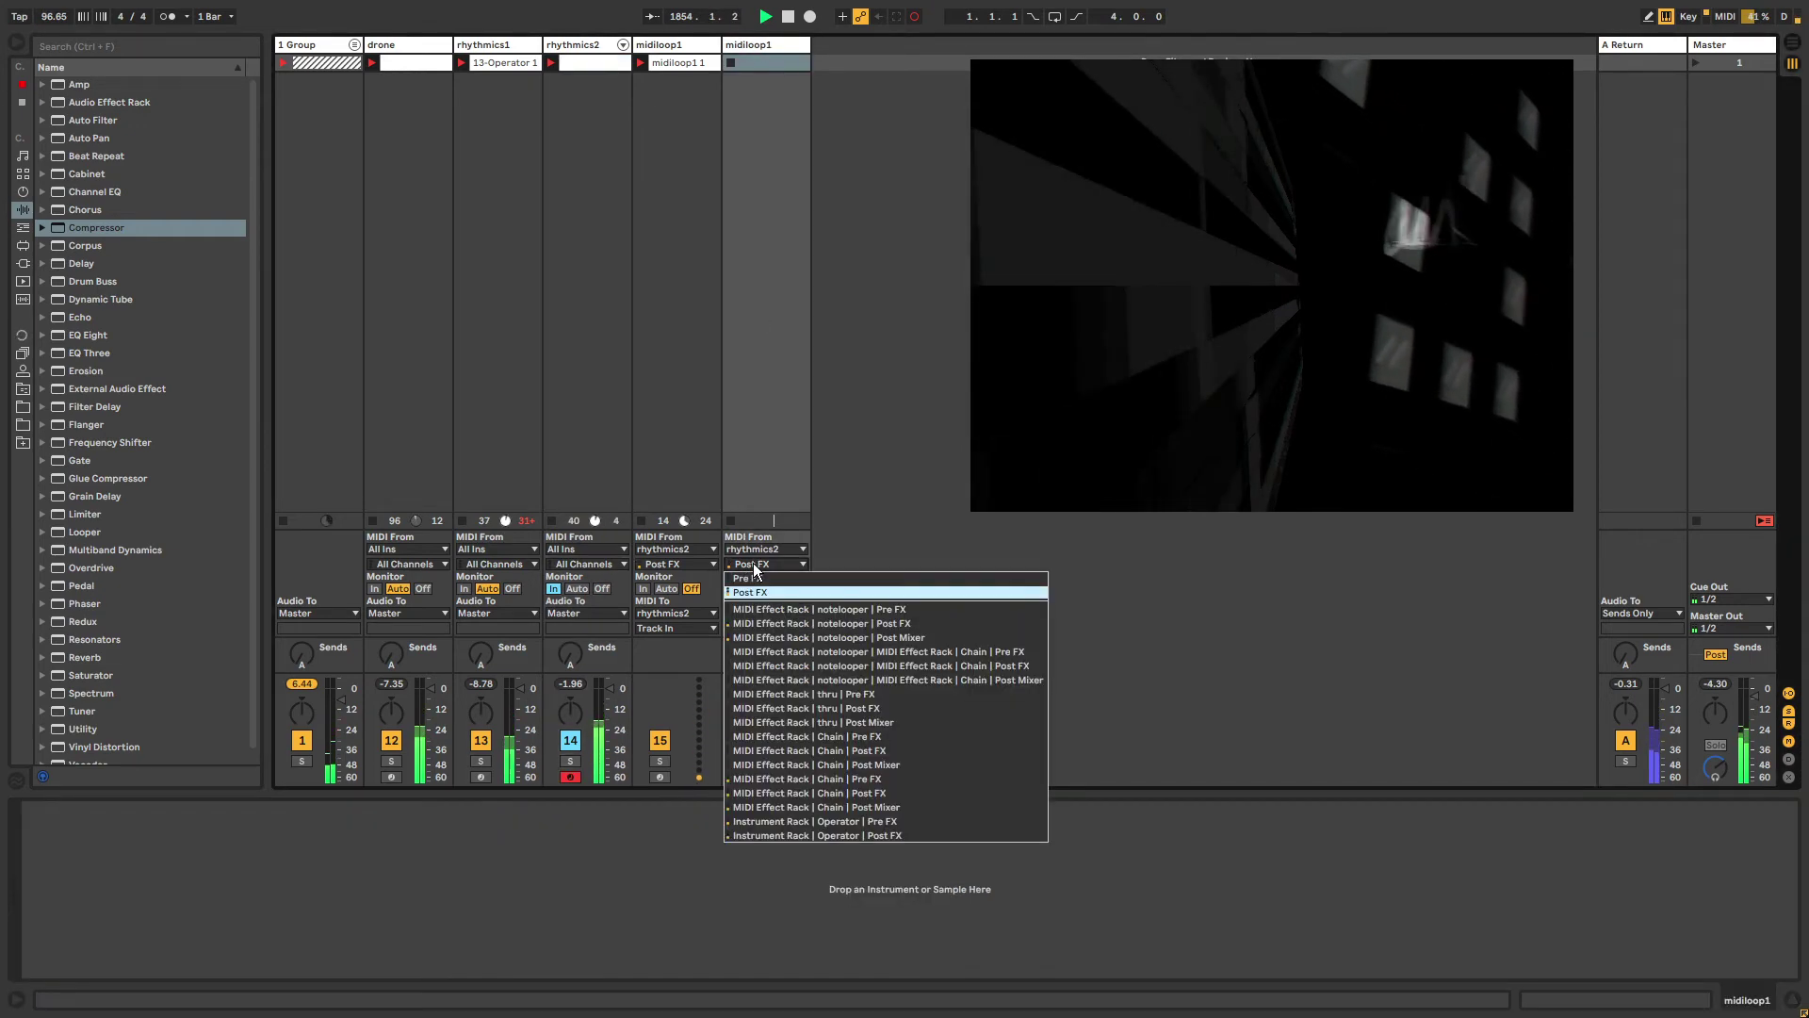
{"action": "left_click", "coordinate": [800, 624]}
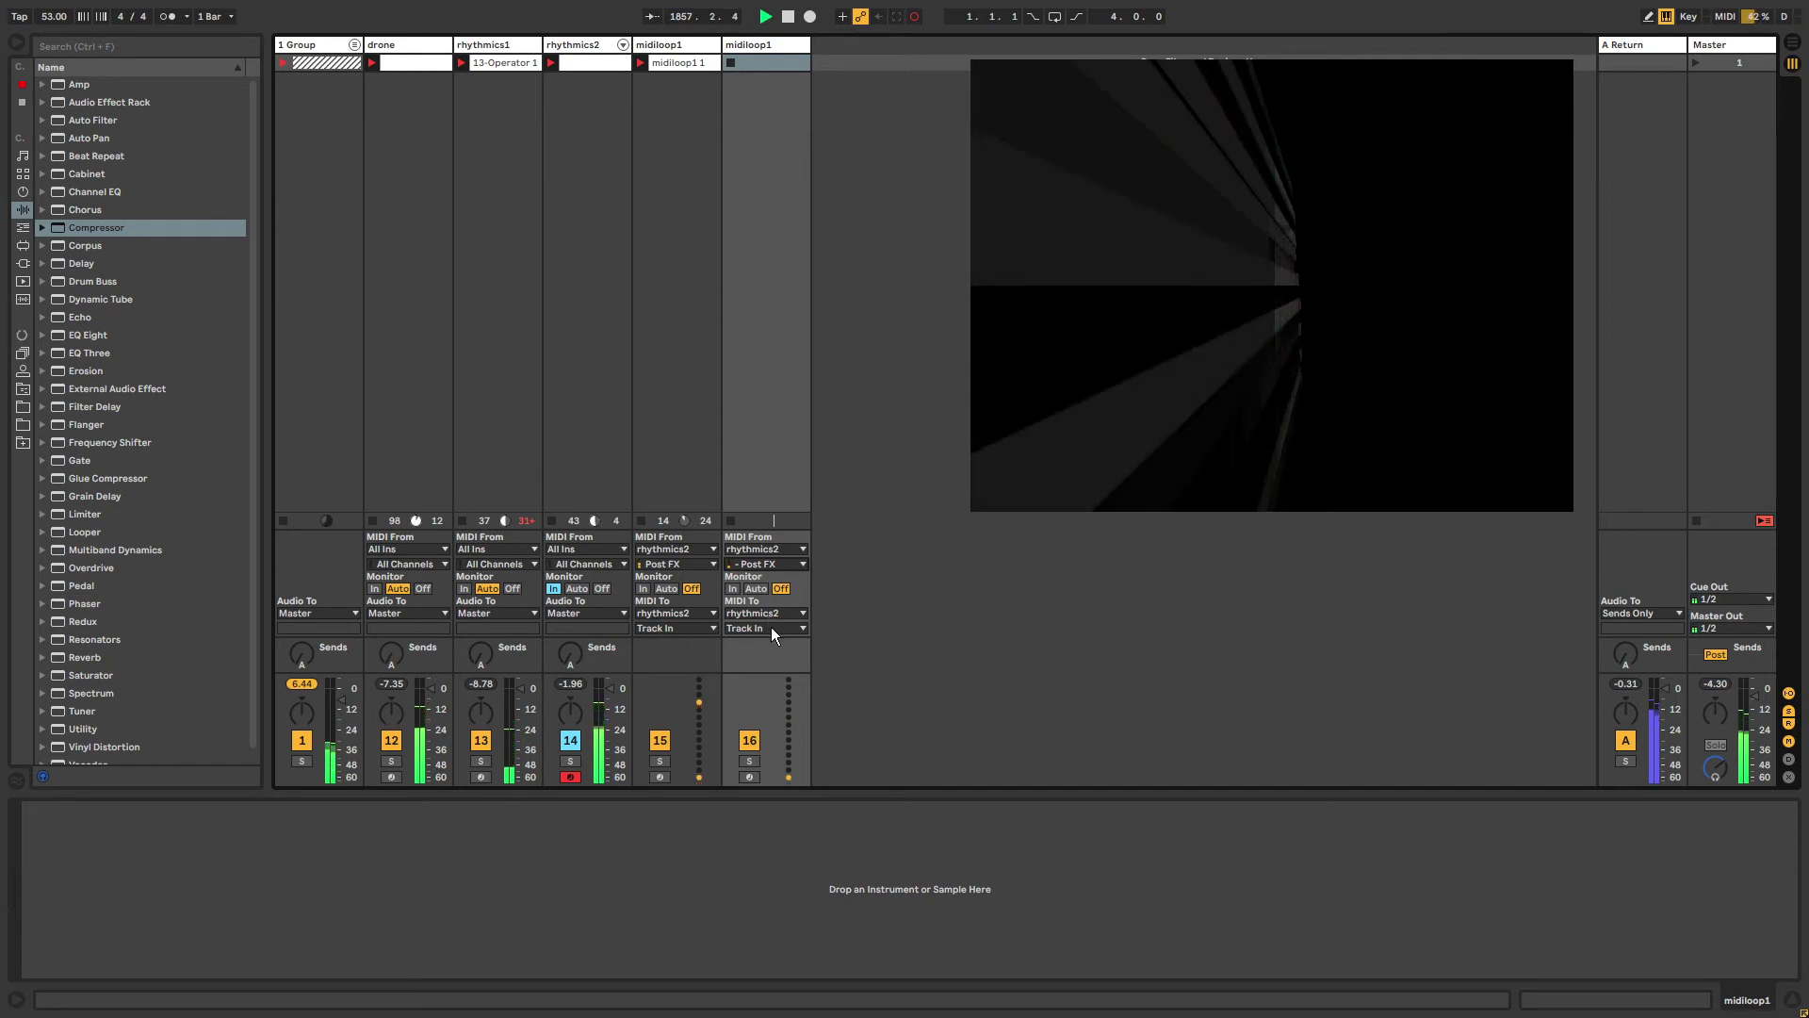
Arm the duplicate midiloop1 track, record a new MIDI clip in its first slot, and end session recording.
{"action": "left_click", "coordinate": [749, 777]}
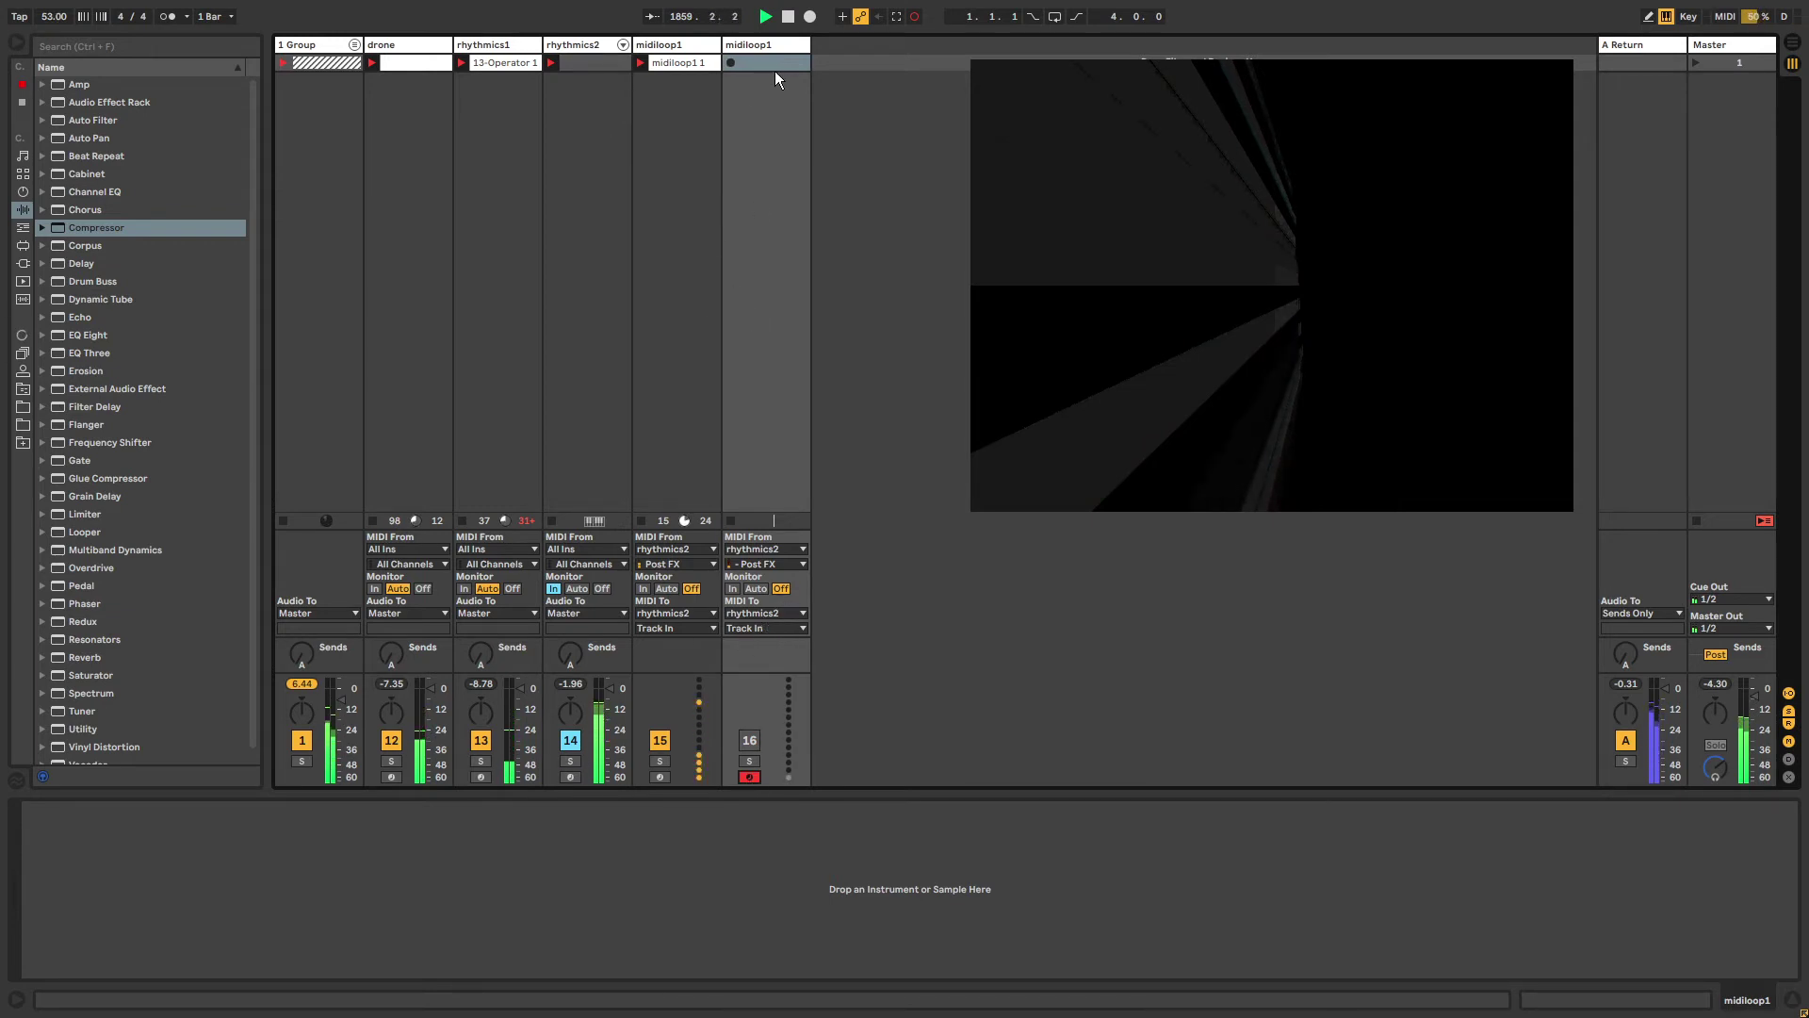
{"action": "left_click", "coordinate": [730, 63]}
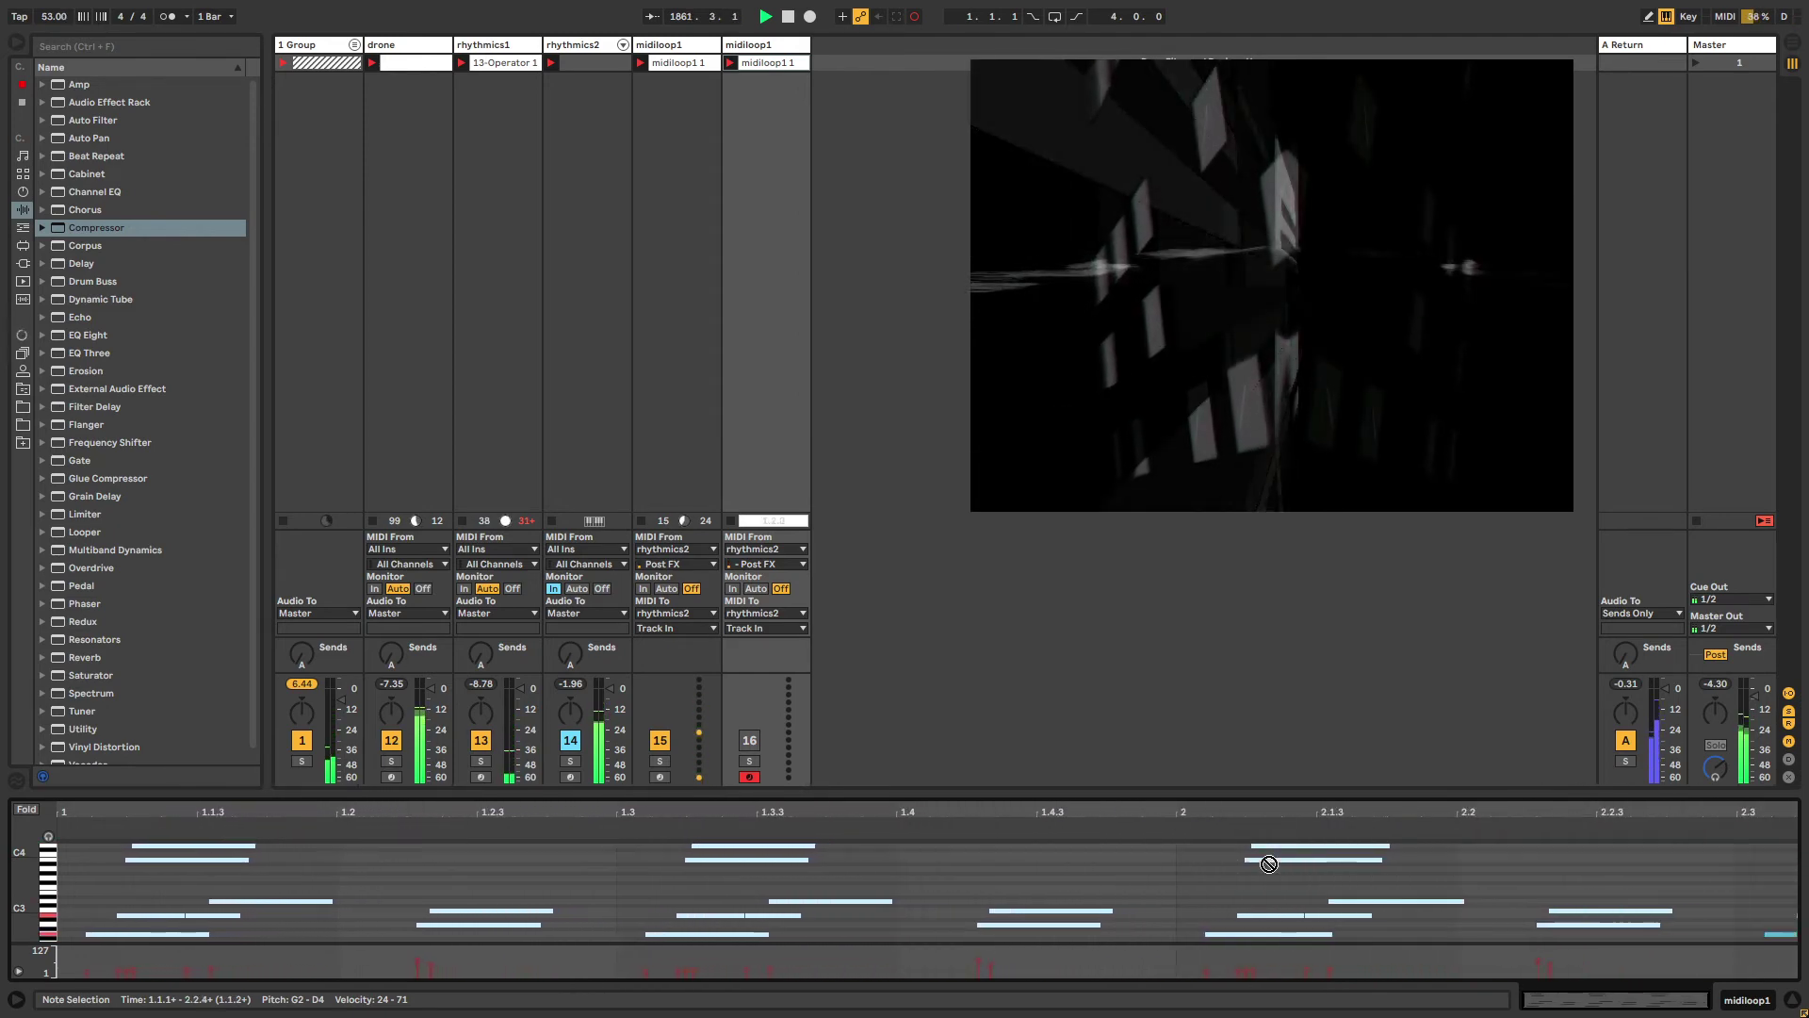
{"action": "left_click", "coordinate": [735, 64]}
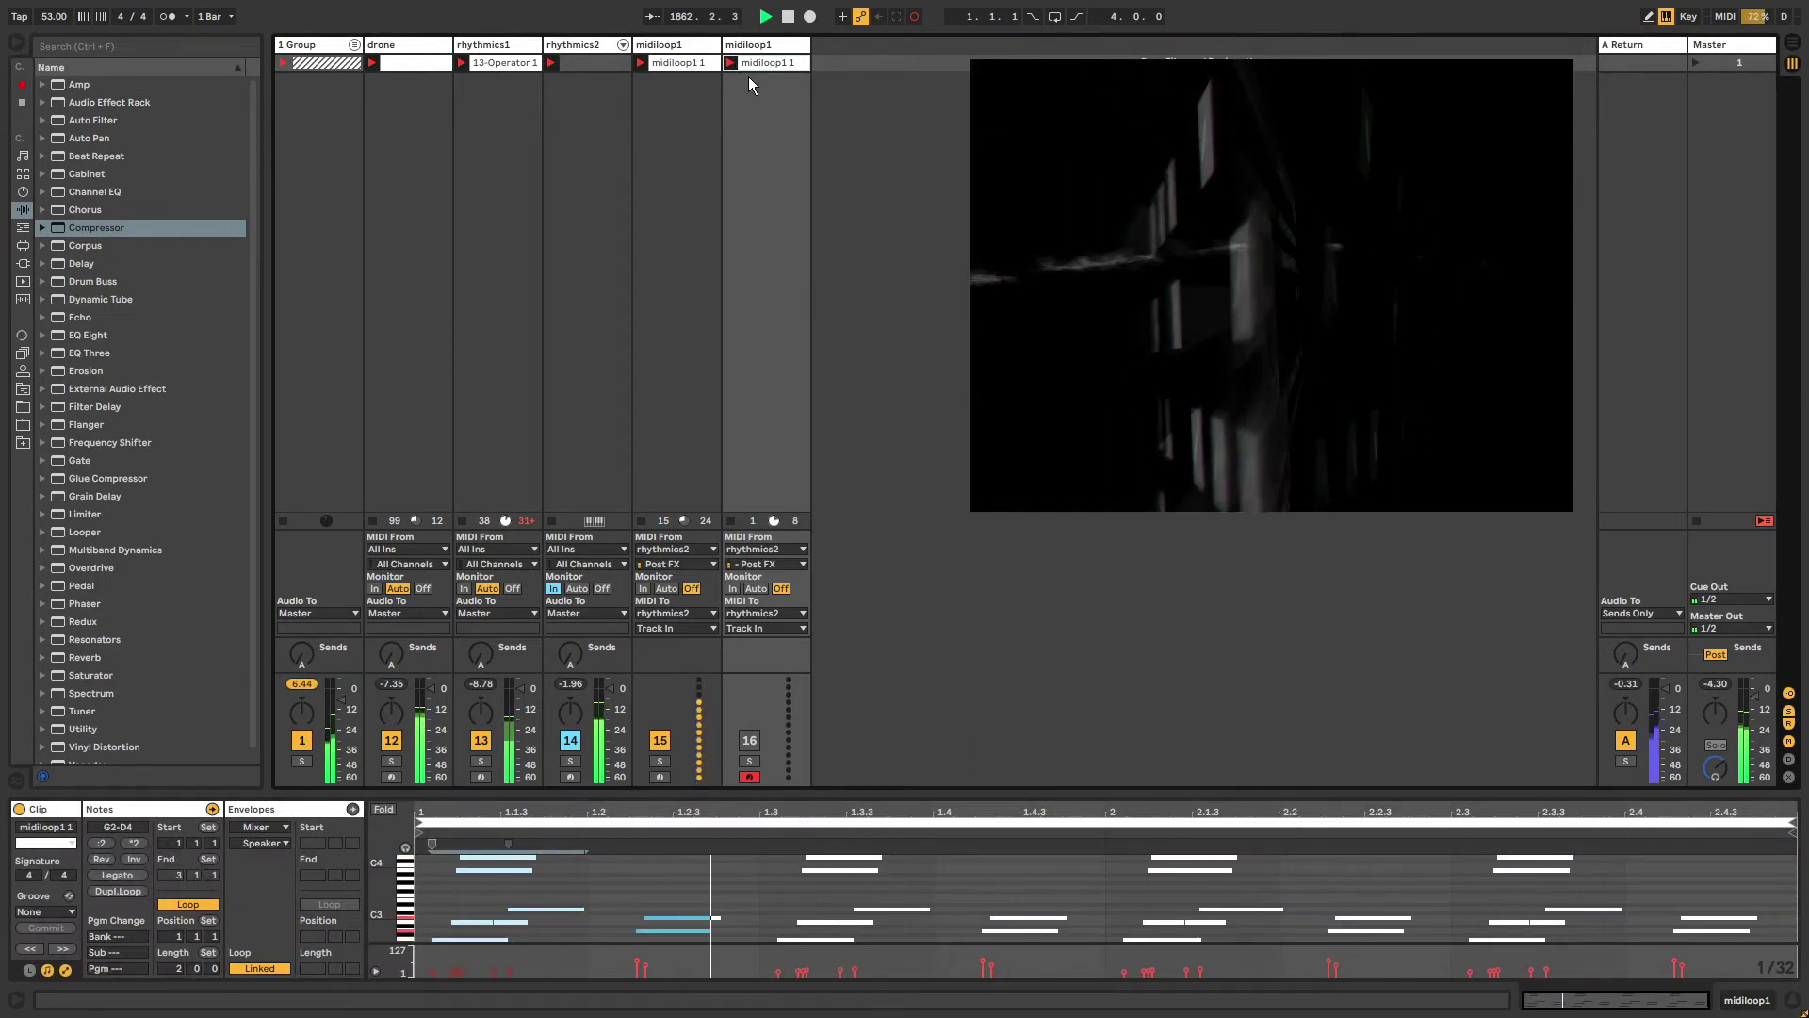
{"action": "left_click", "coordinate": [914, 16]}
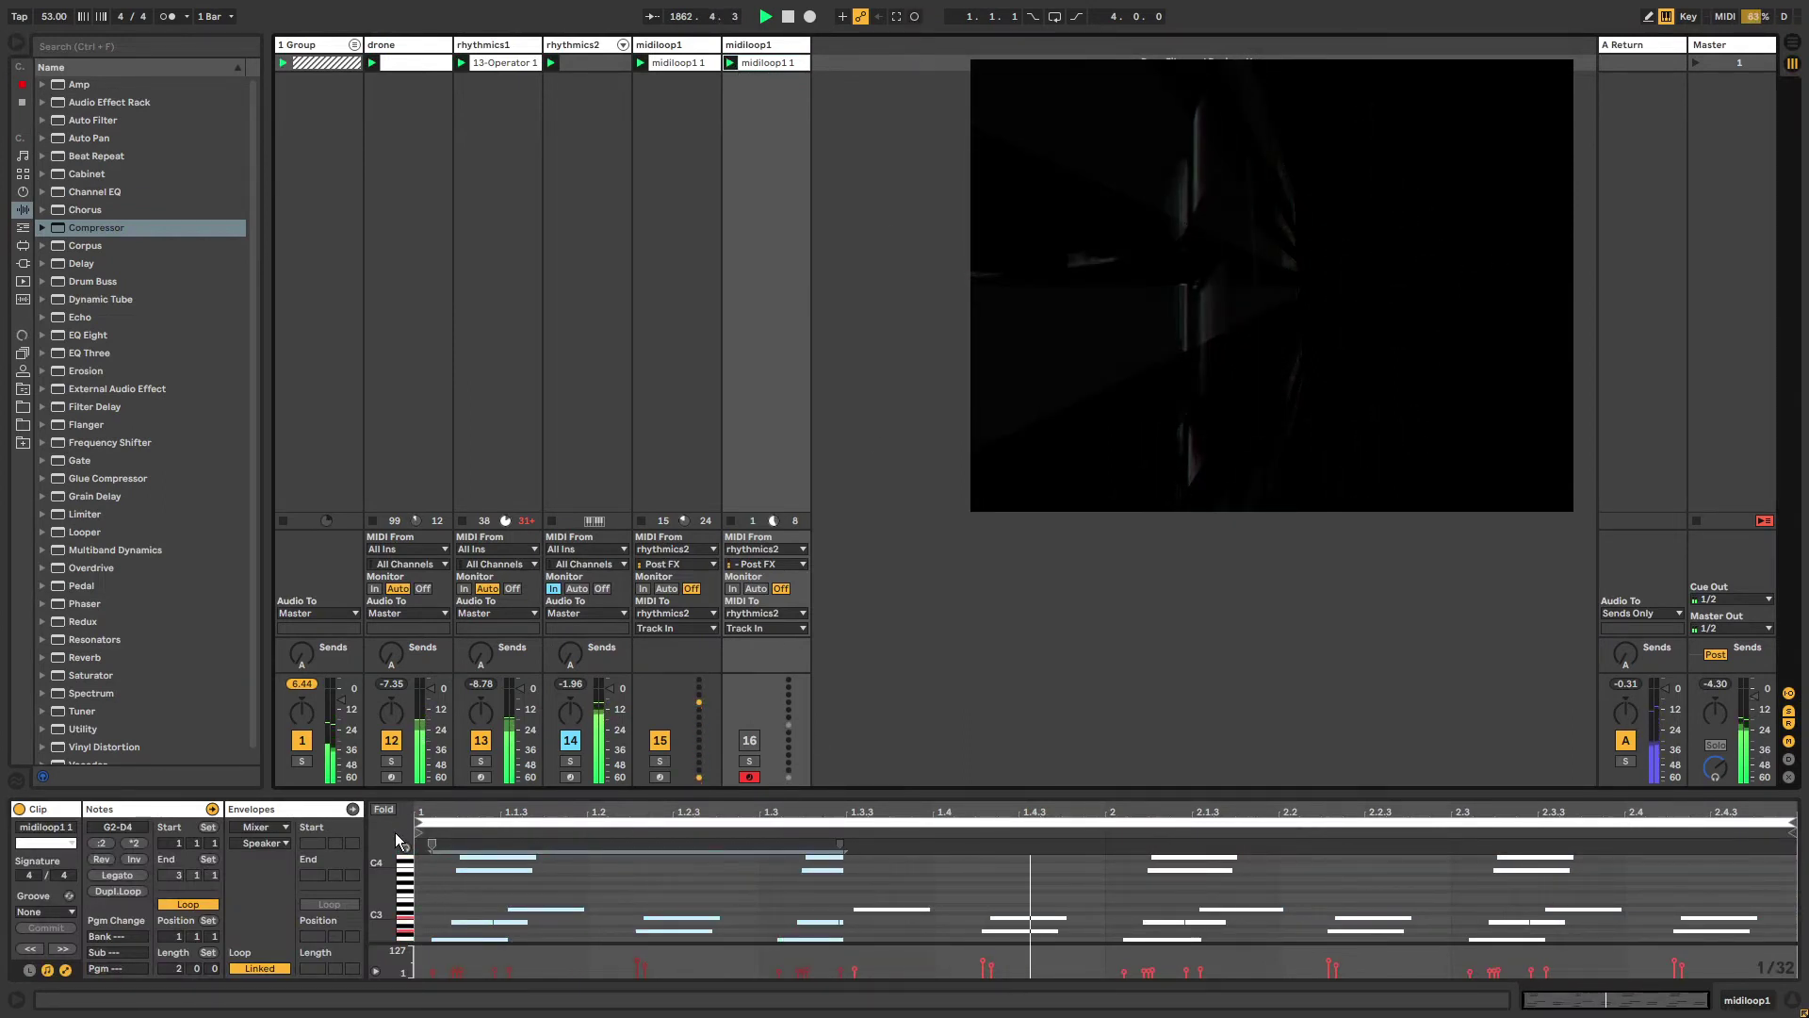
Set the recorded clip's loop to start at 1.4.1 and end at 2.4.1, one bar long.
{"action": "left_click_drag", "start_coordinate": [420, 825], "coordinate": [938, 821]}
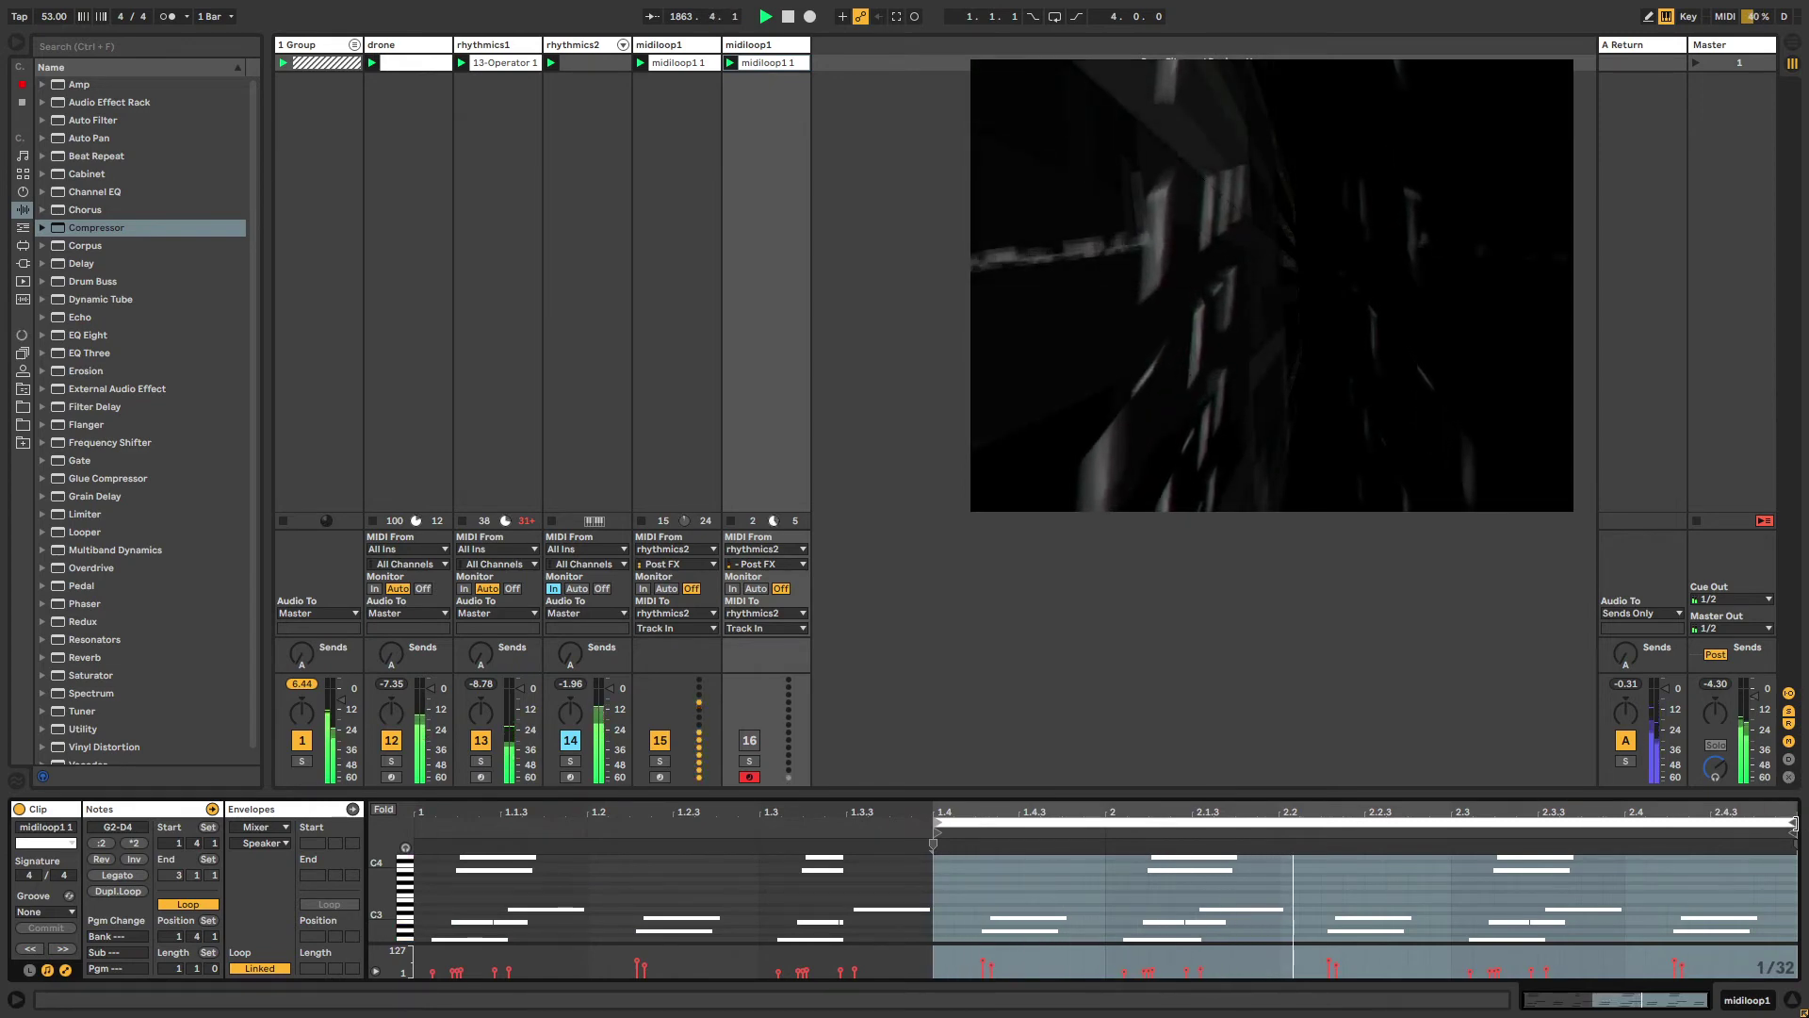
{"action": "left_click_drag", "start_coordinate": [1794, 822], "coordinate": [1660, 827]}
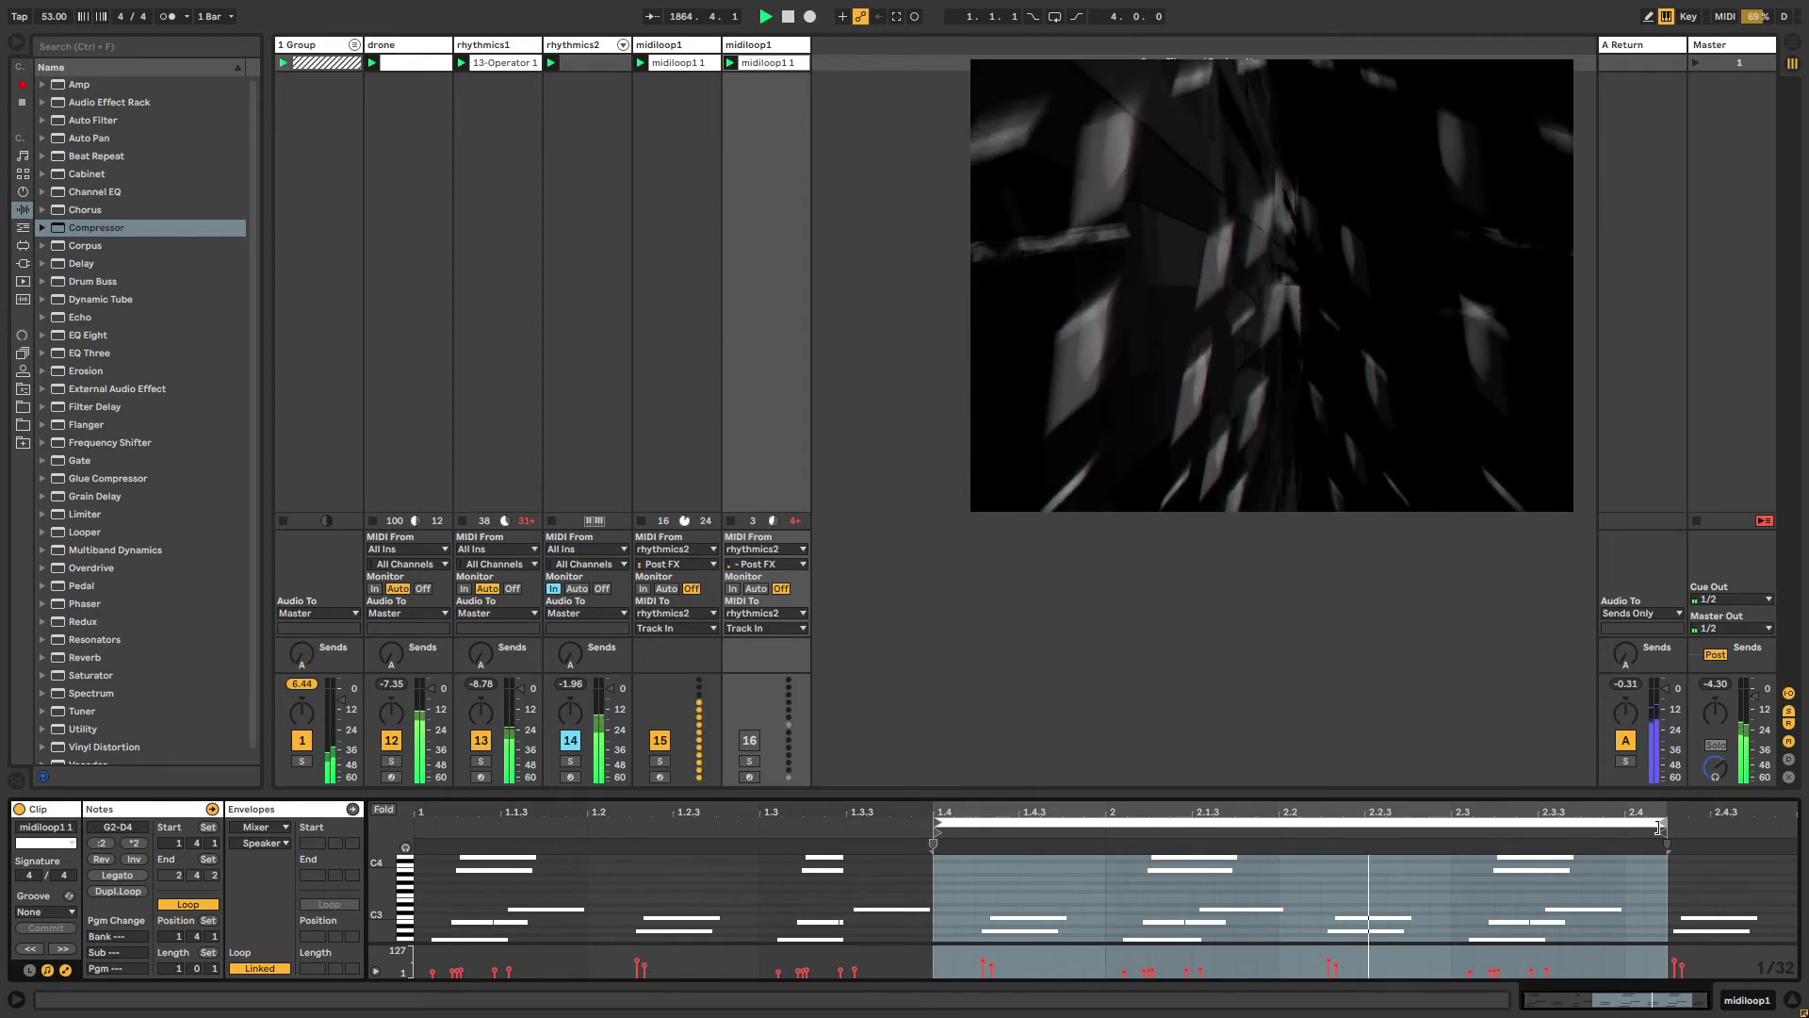
{"action": "left_click_drag", "start_coordinate": [1660, 827], "coordinate": [1645, 827]}
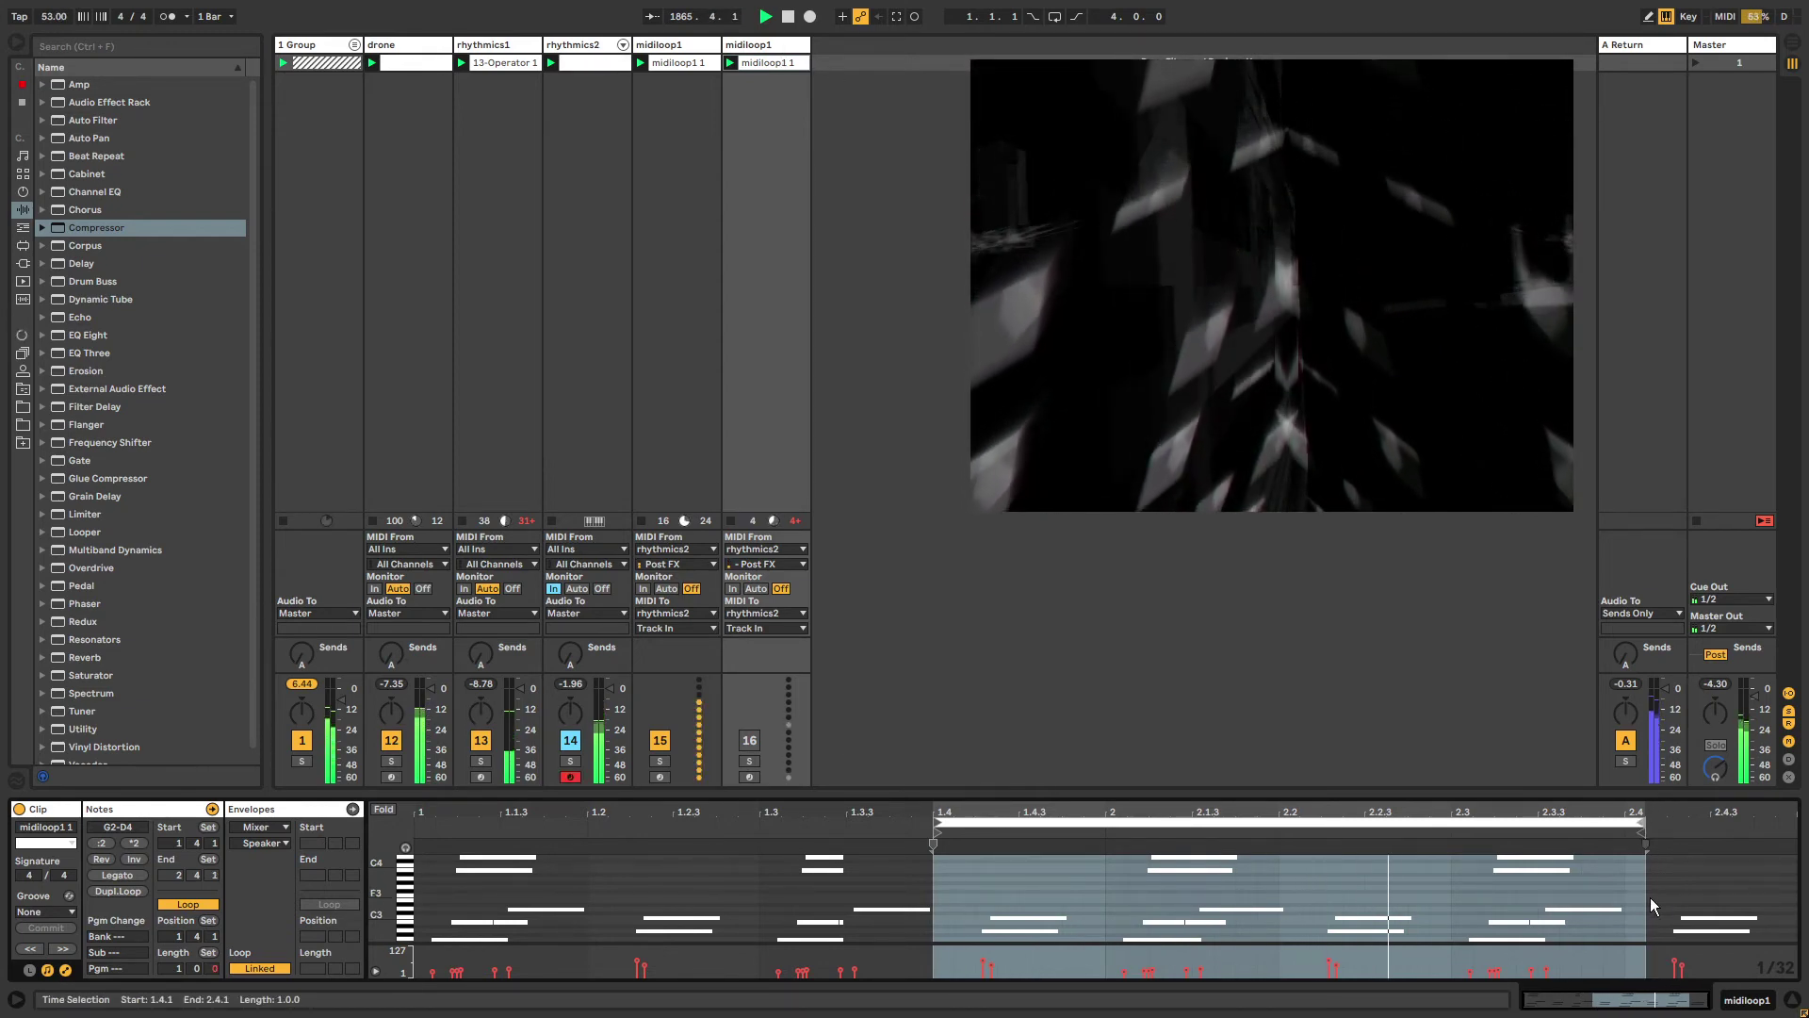
Disarm the rhythmics2 track and delete the CC 1 MIDI mapping assigned to its Arm control.
{"action": "left_click", "coordinate": [671, 44]}
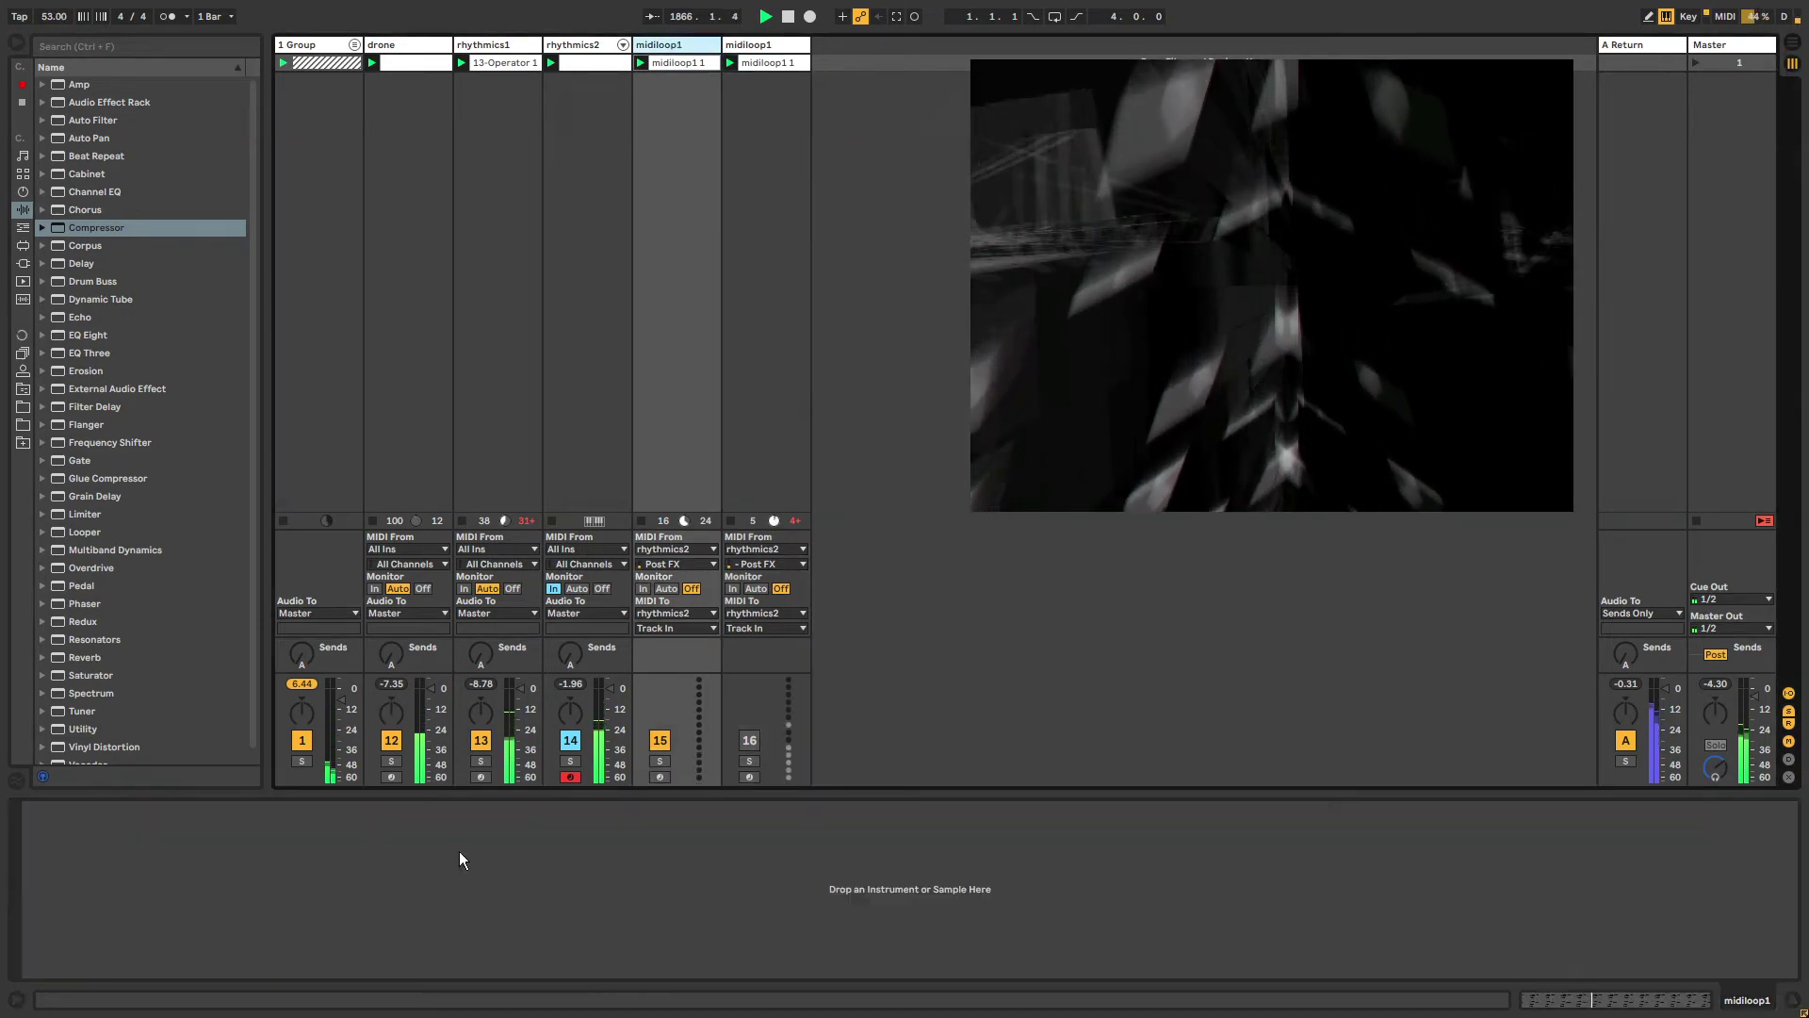
{"action": "left_click", "coordinate": [597, 46]}
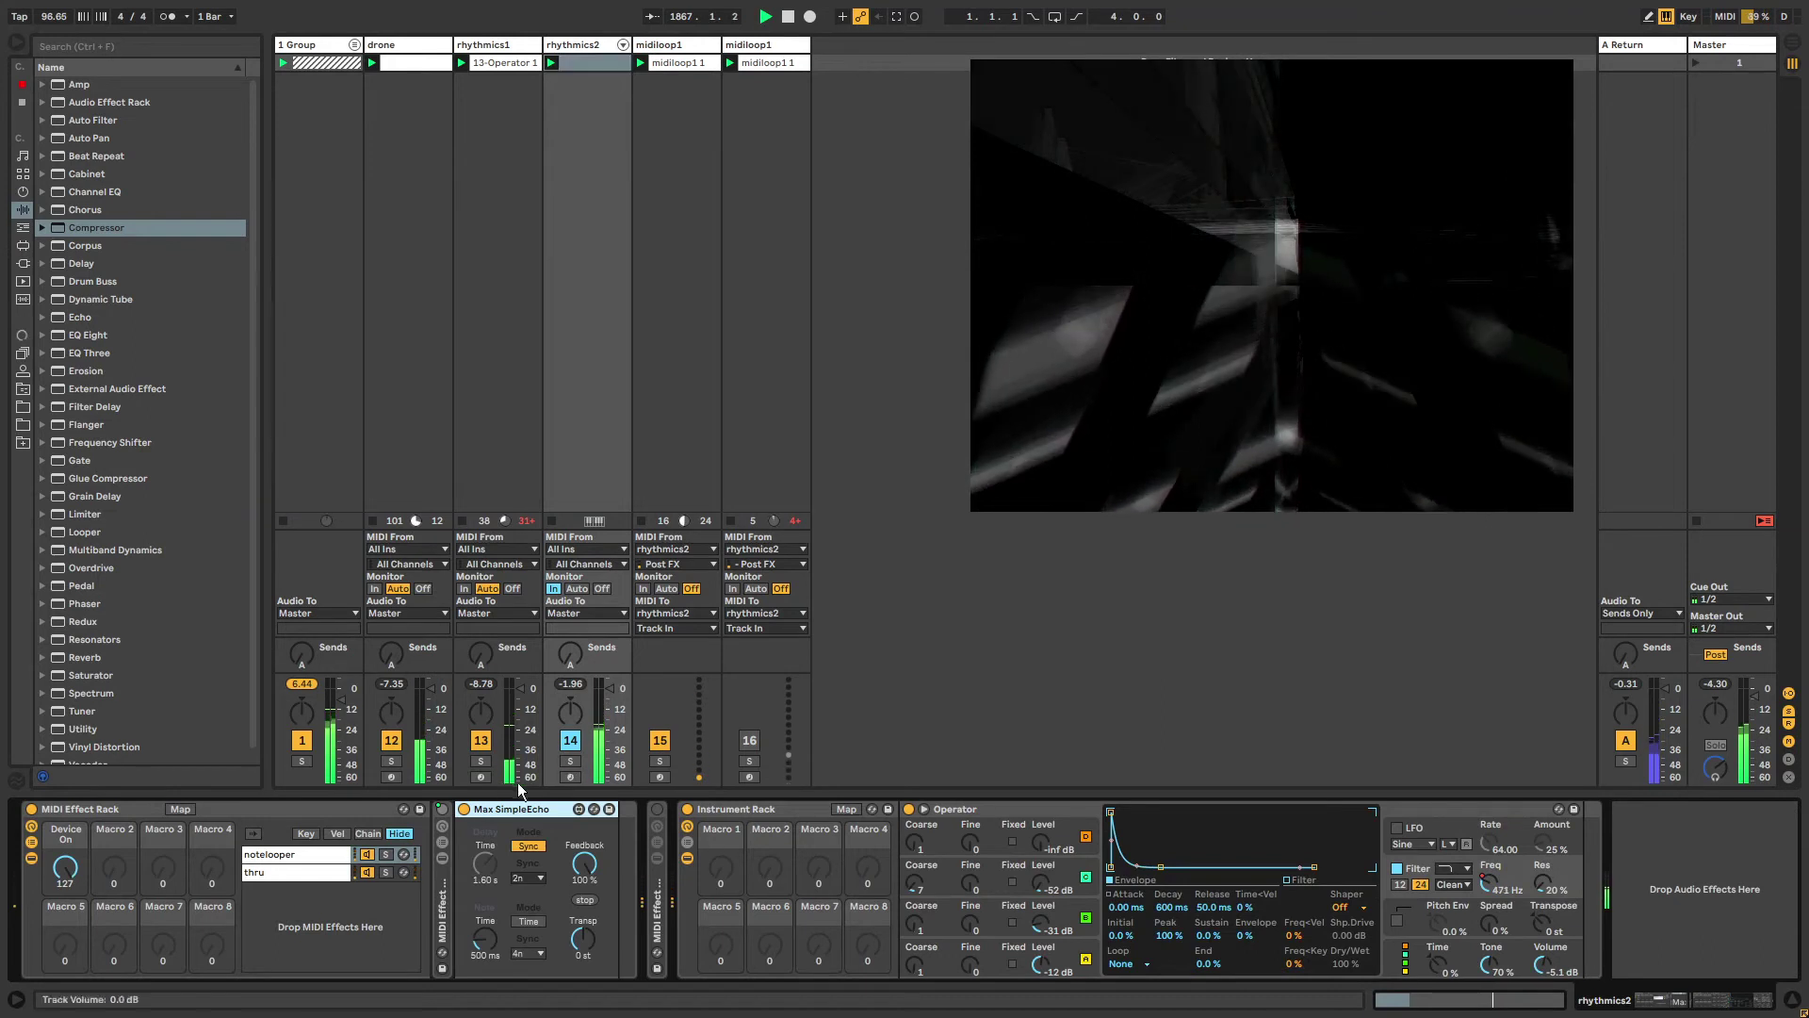
{"action": "left_click", "coordinate": [570, 776]}
{"action": "right_click", "coordinate": [572, 777]}
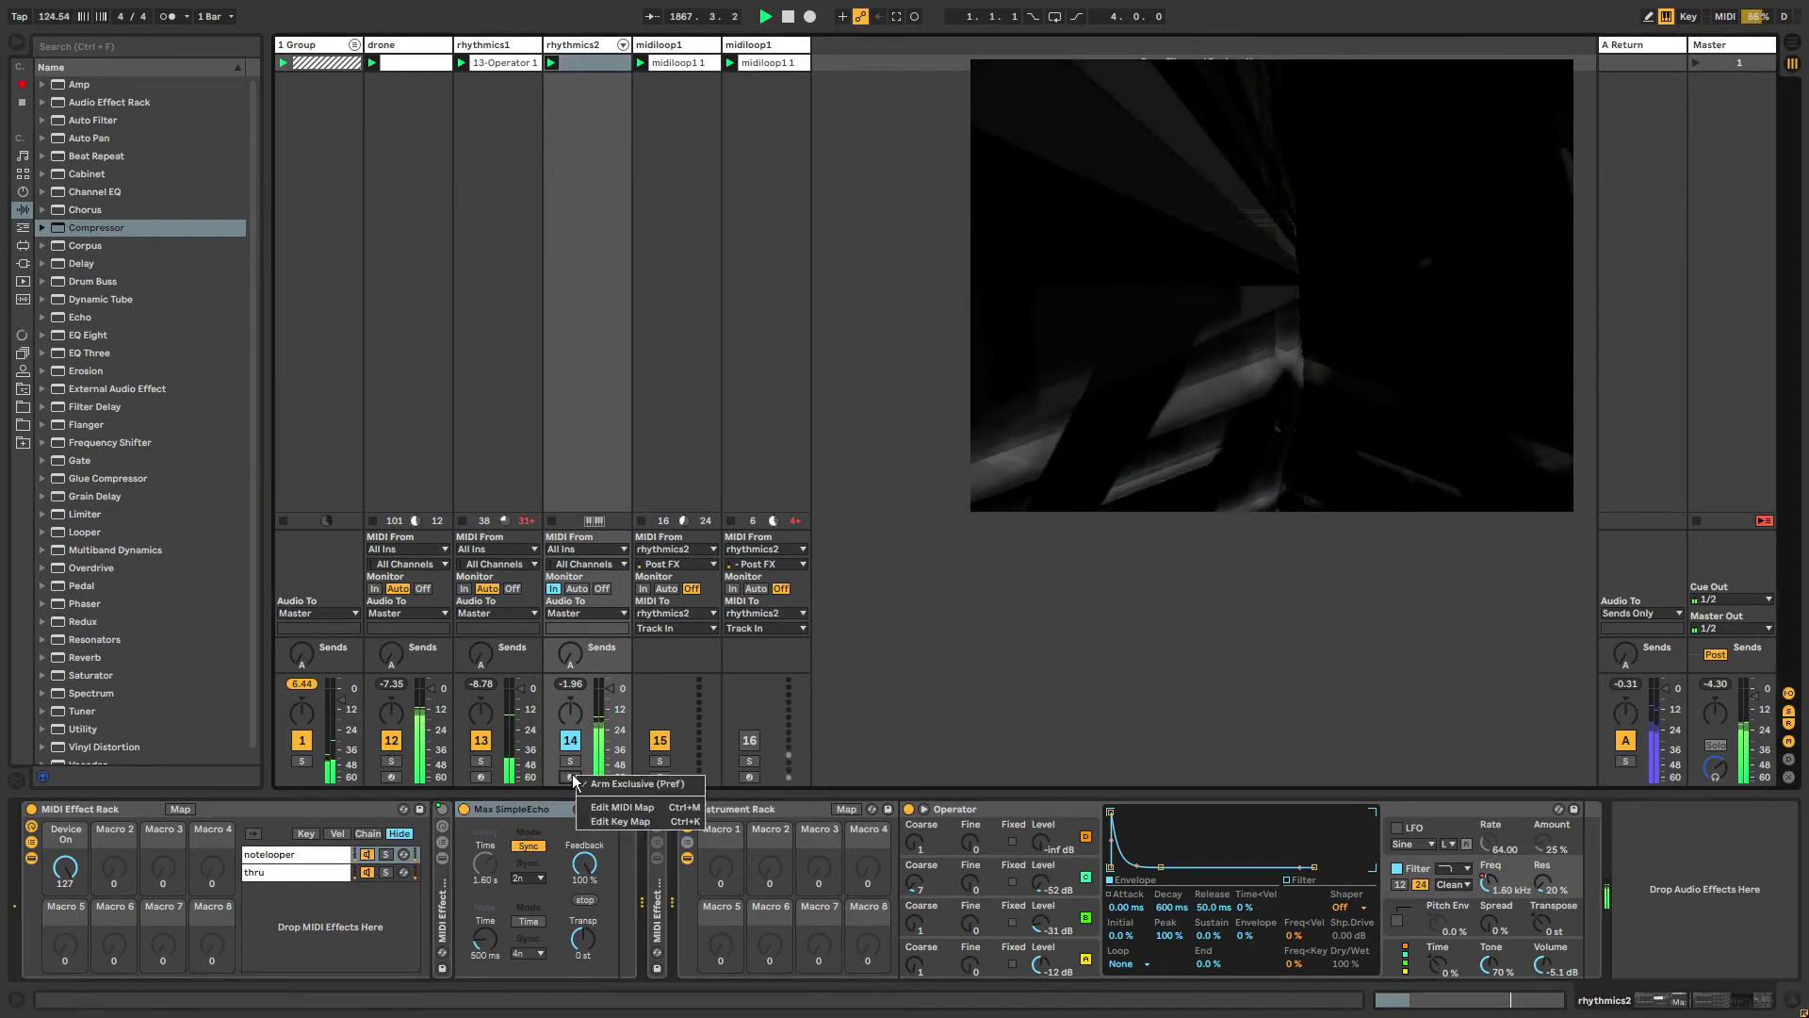
{"action": "left_click", "coordinate": [550, 786]}
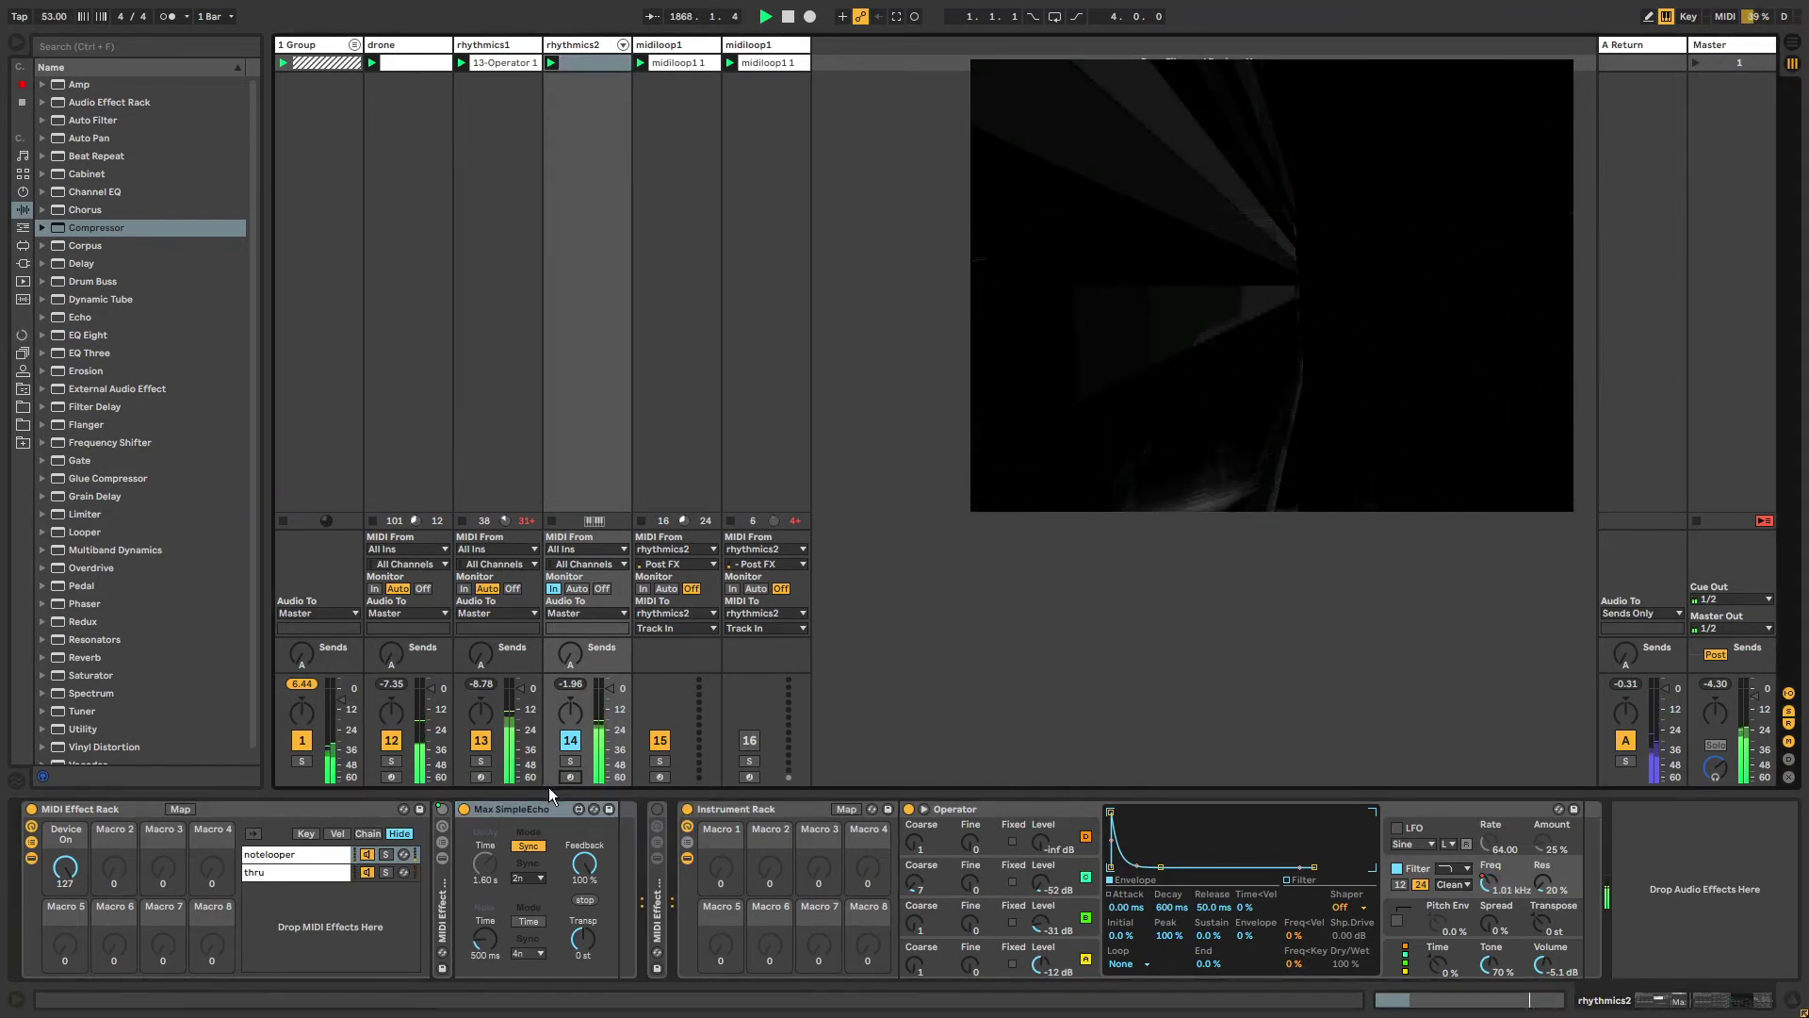
{"action": "key", "text": "ctrl+m"}
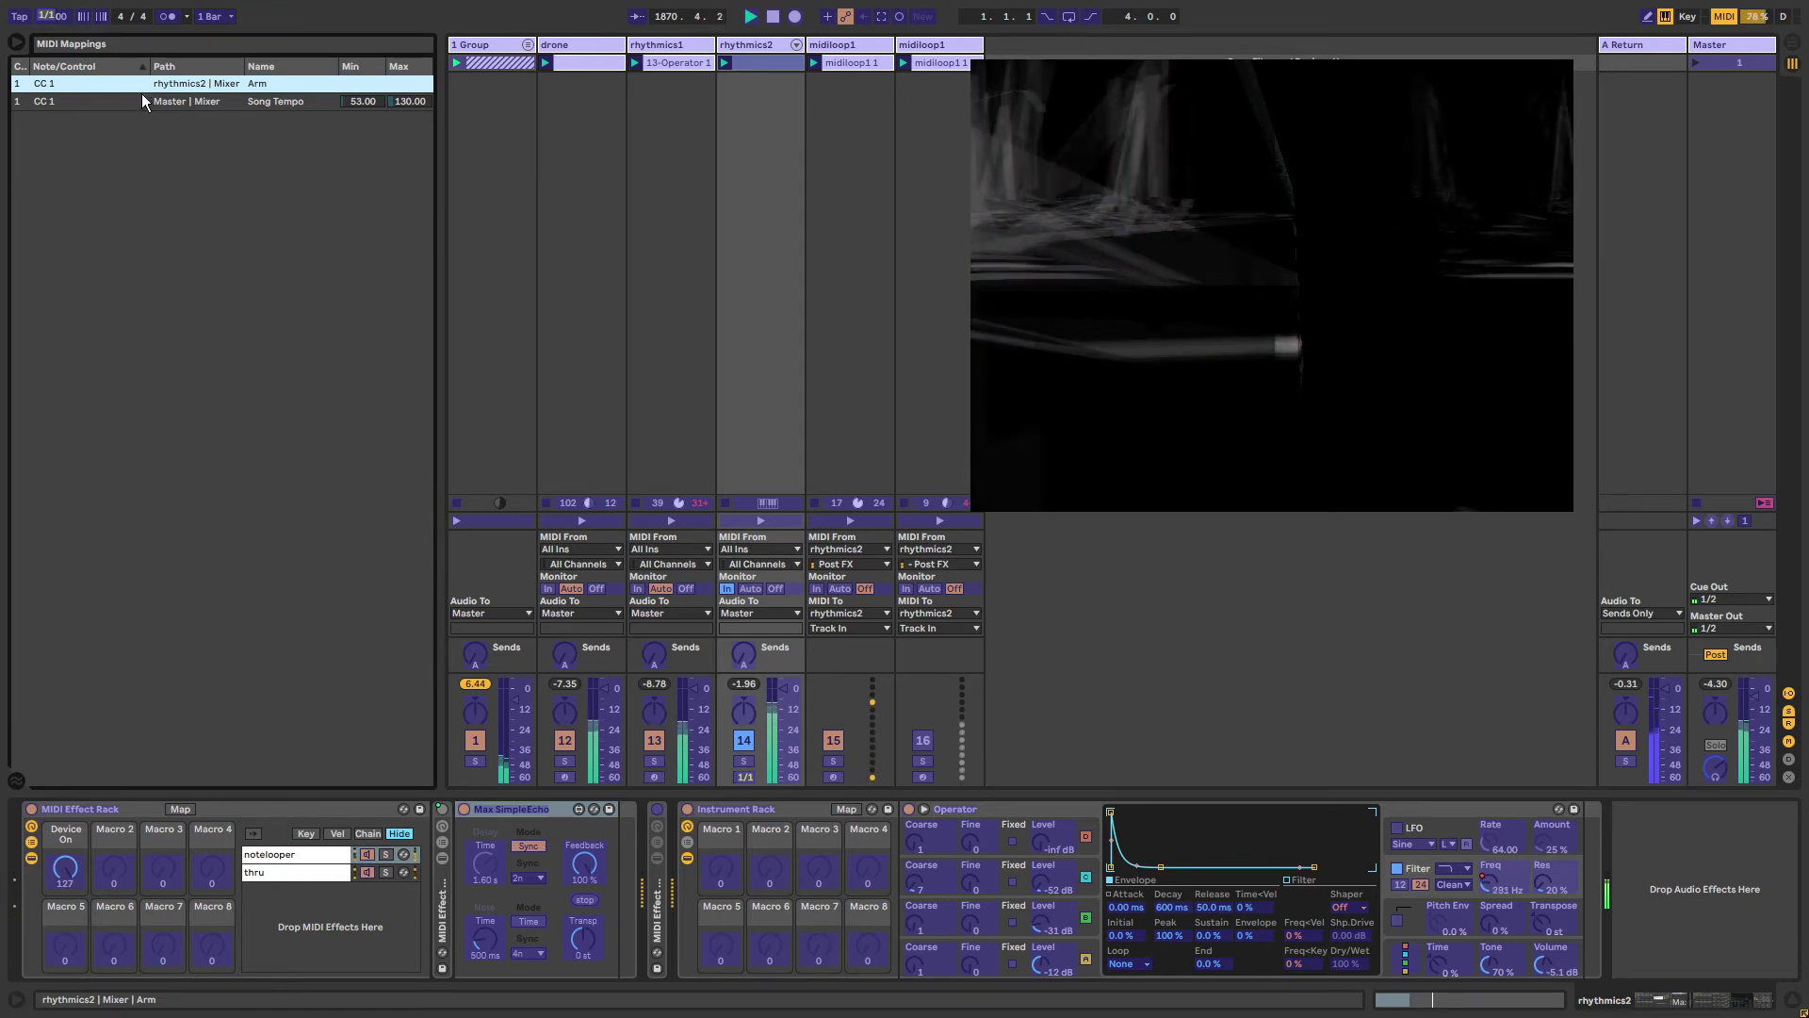
{"action": "key", "text": "Delete"}
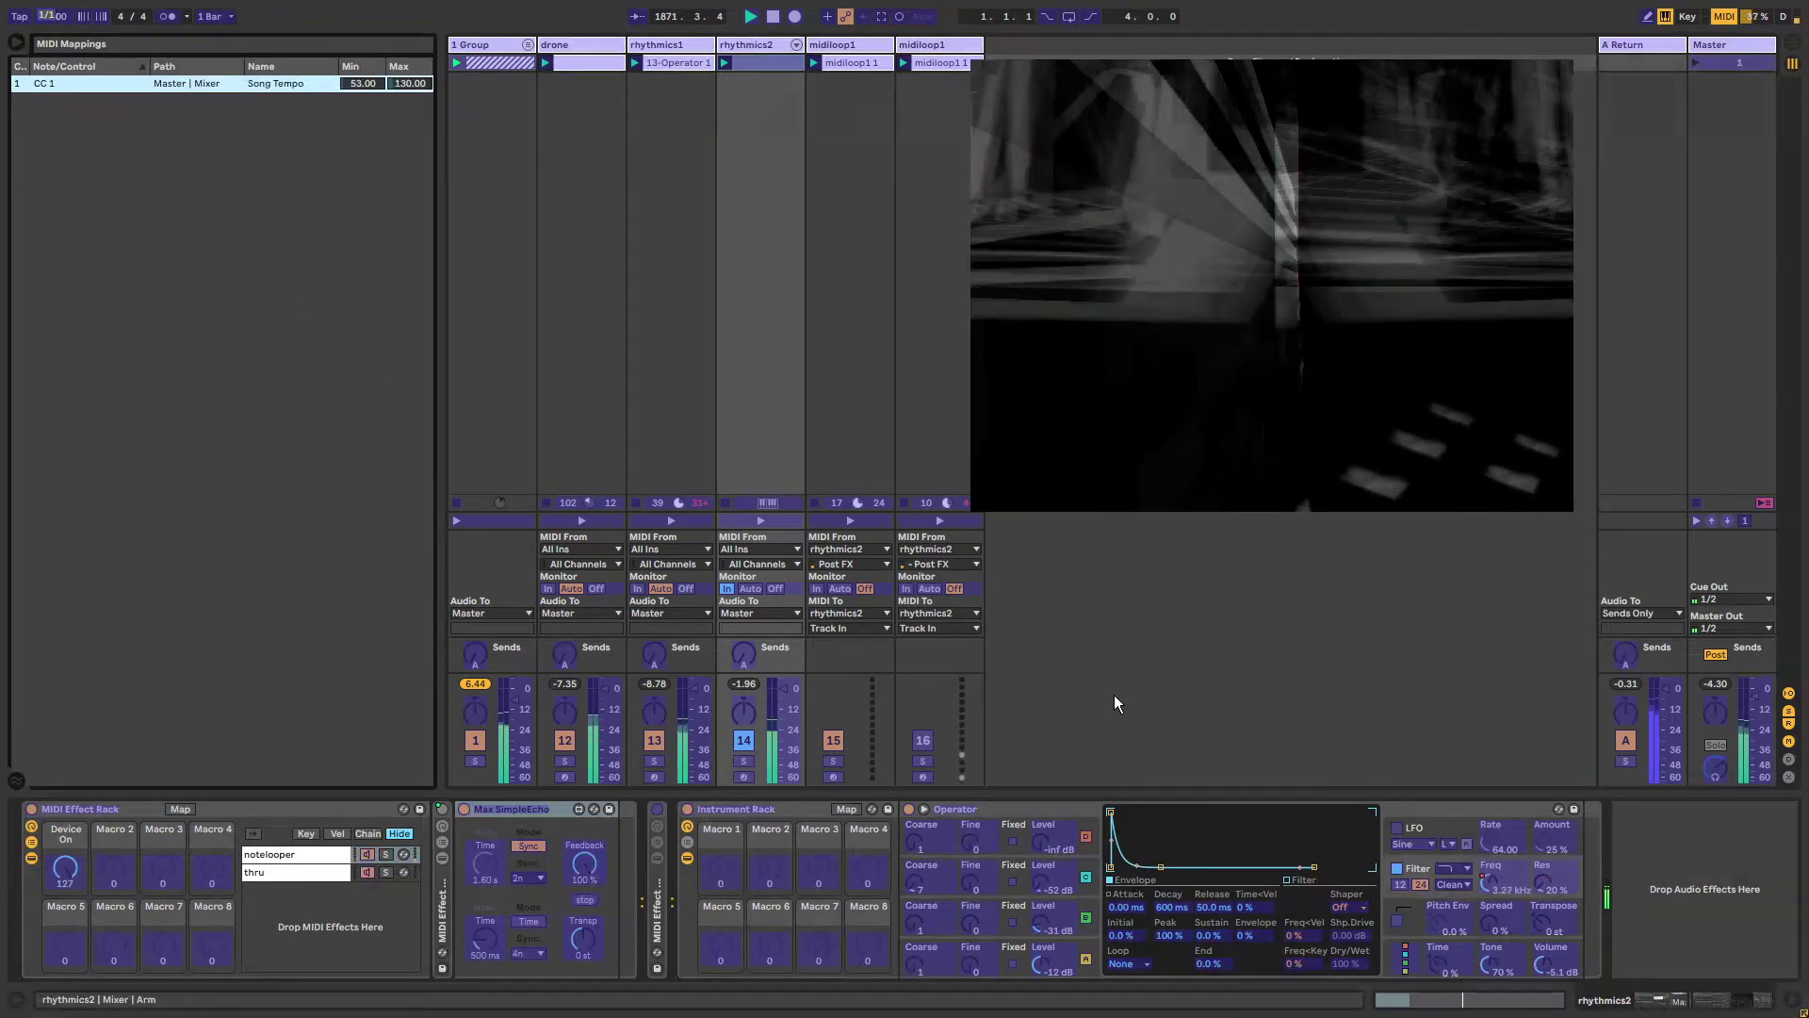
{"action": "key", "text": "ctrl+m"}
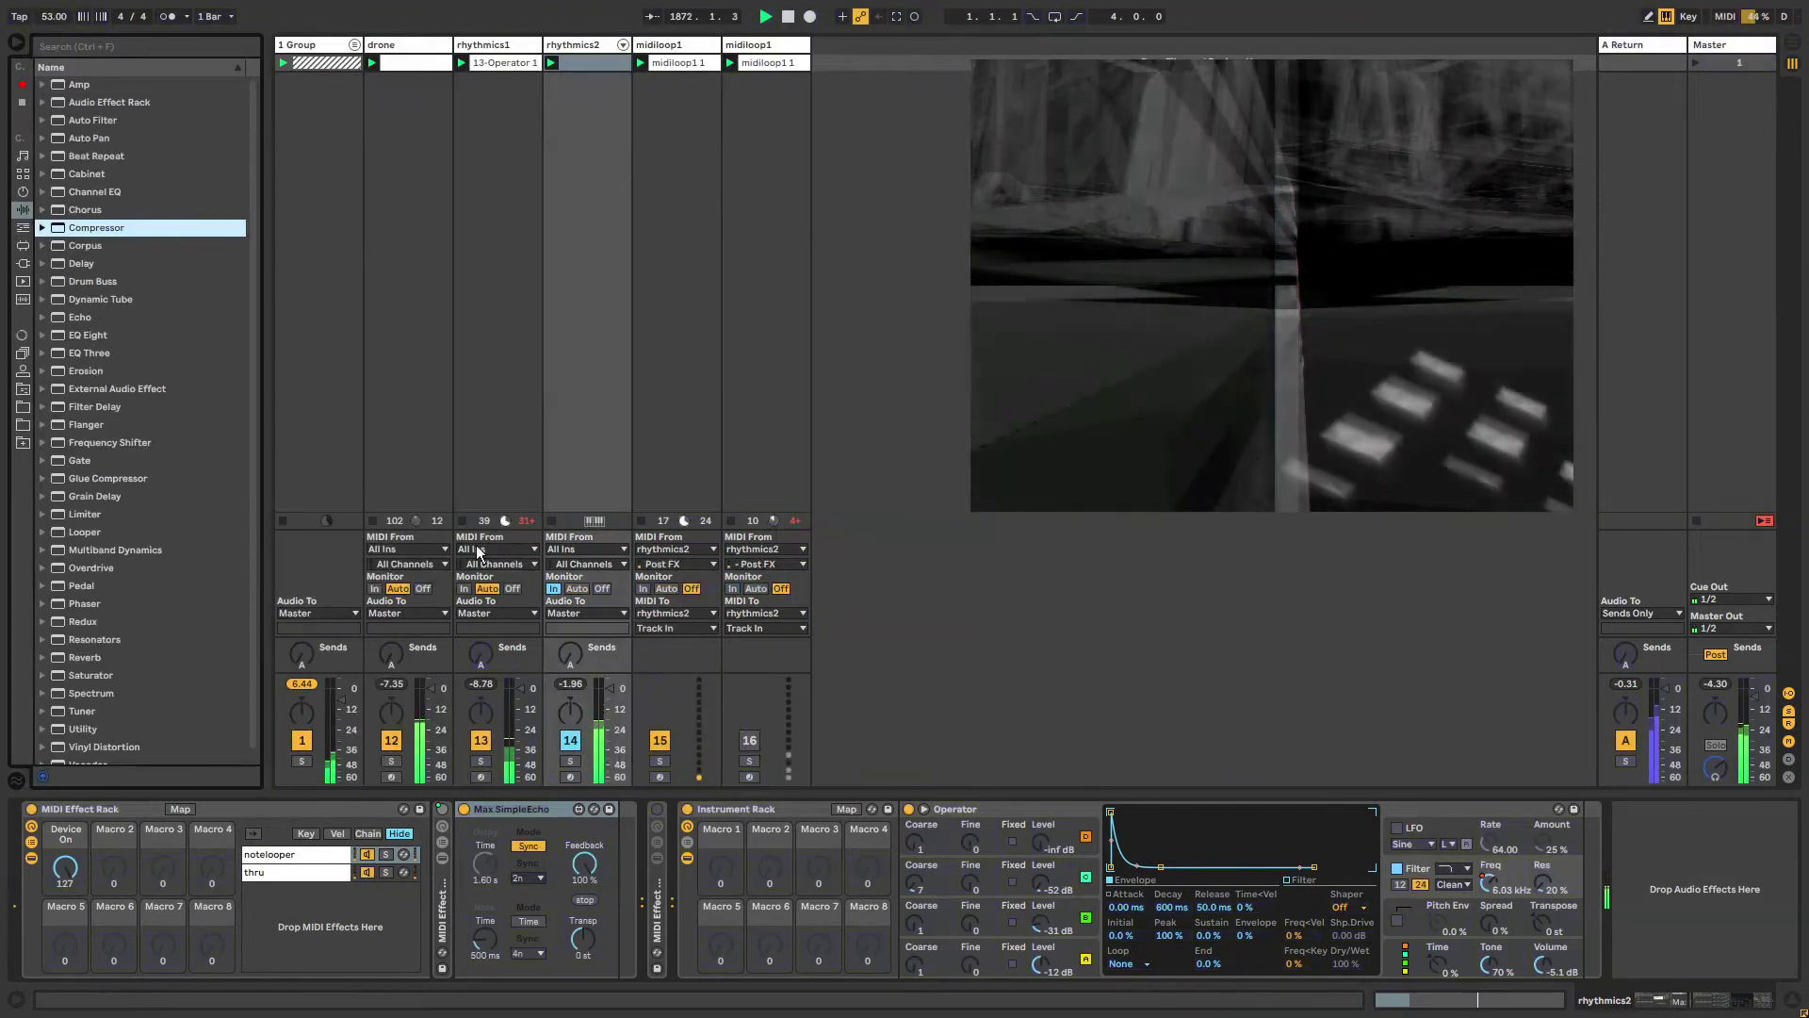
Unfold 1 Group to check the TEMPO track's routing and the MIDI mappings, and fold the group again.
{"action": "left_click", "coordinate": [353, 44]}
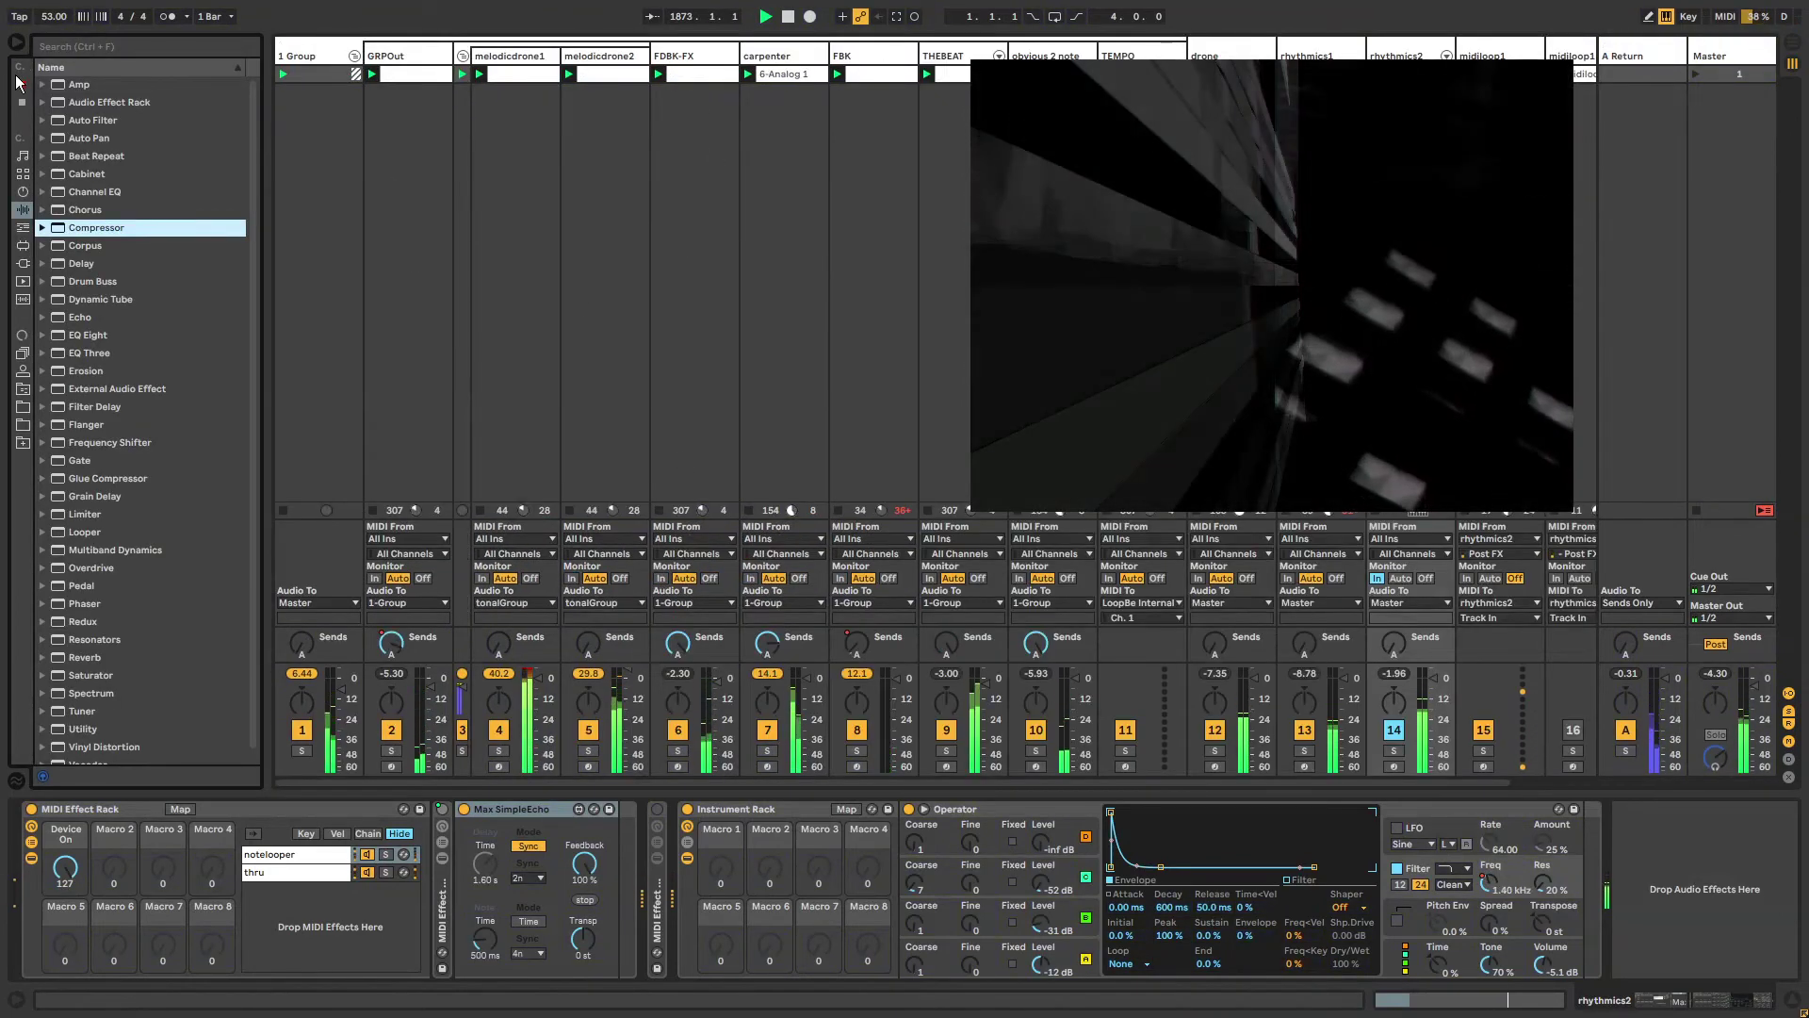
{"action": "left_click", "coordinate": [1121, 52]}
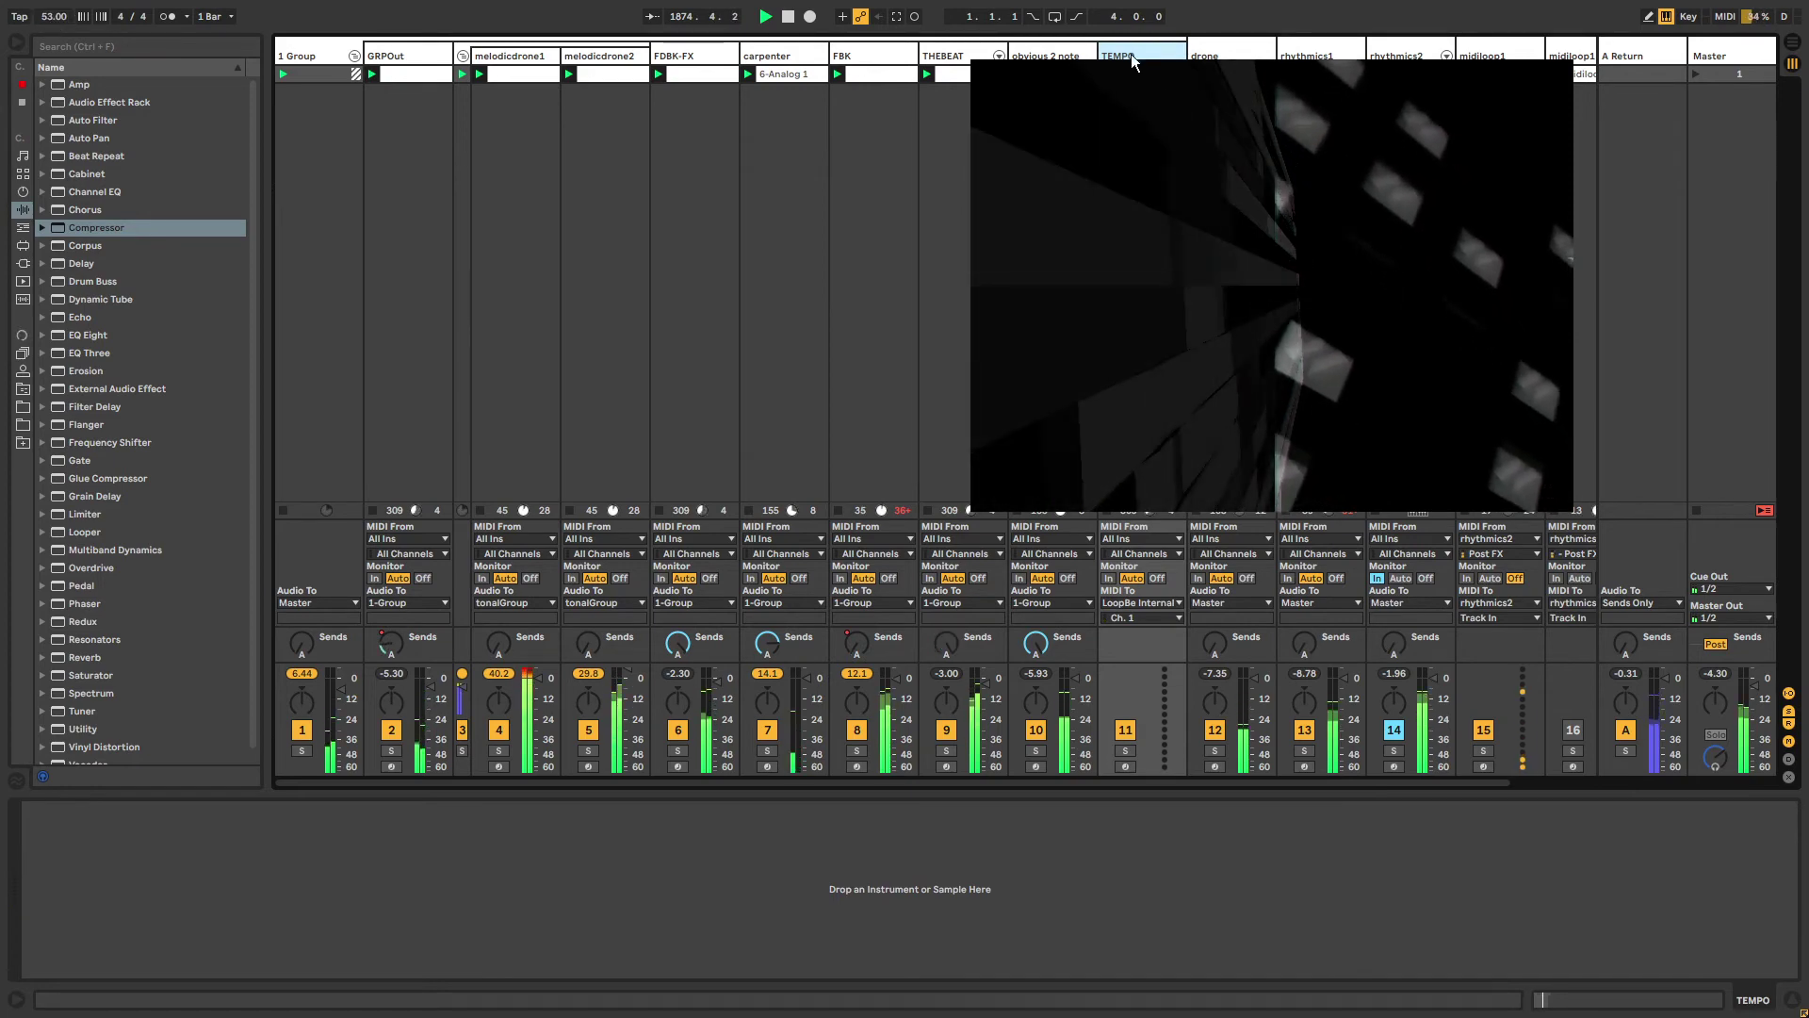
{"action": "key", "text": "ctrl+m"}
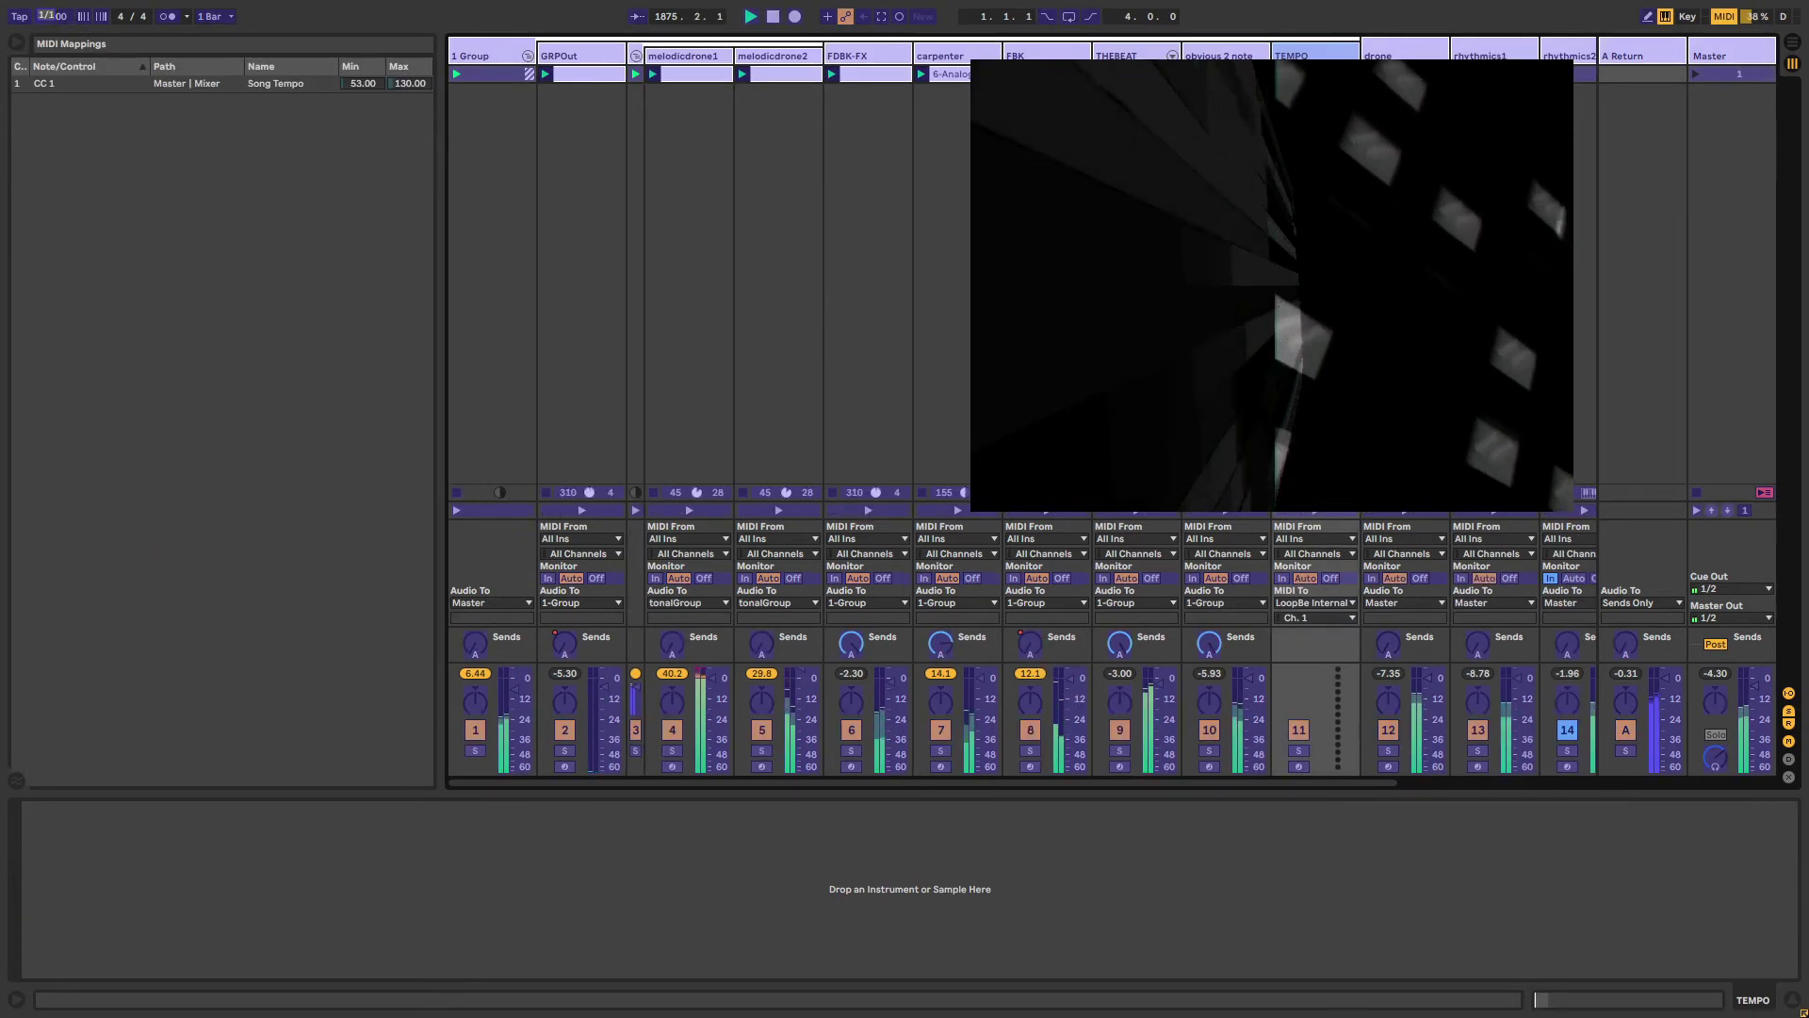
{"action": "key", "text": "ctrl+m"}
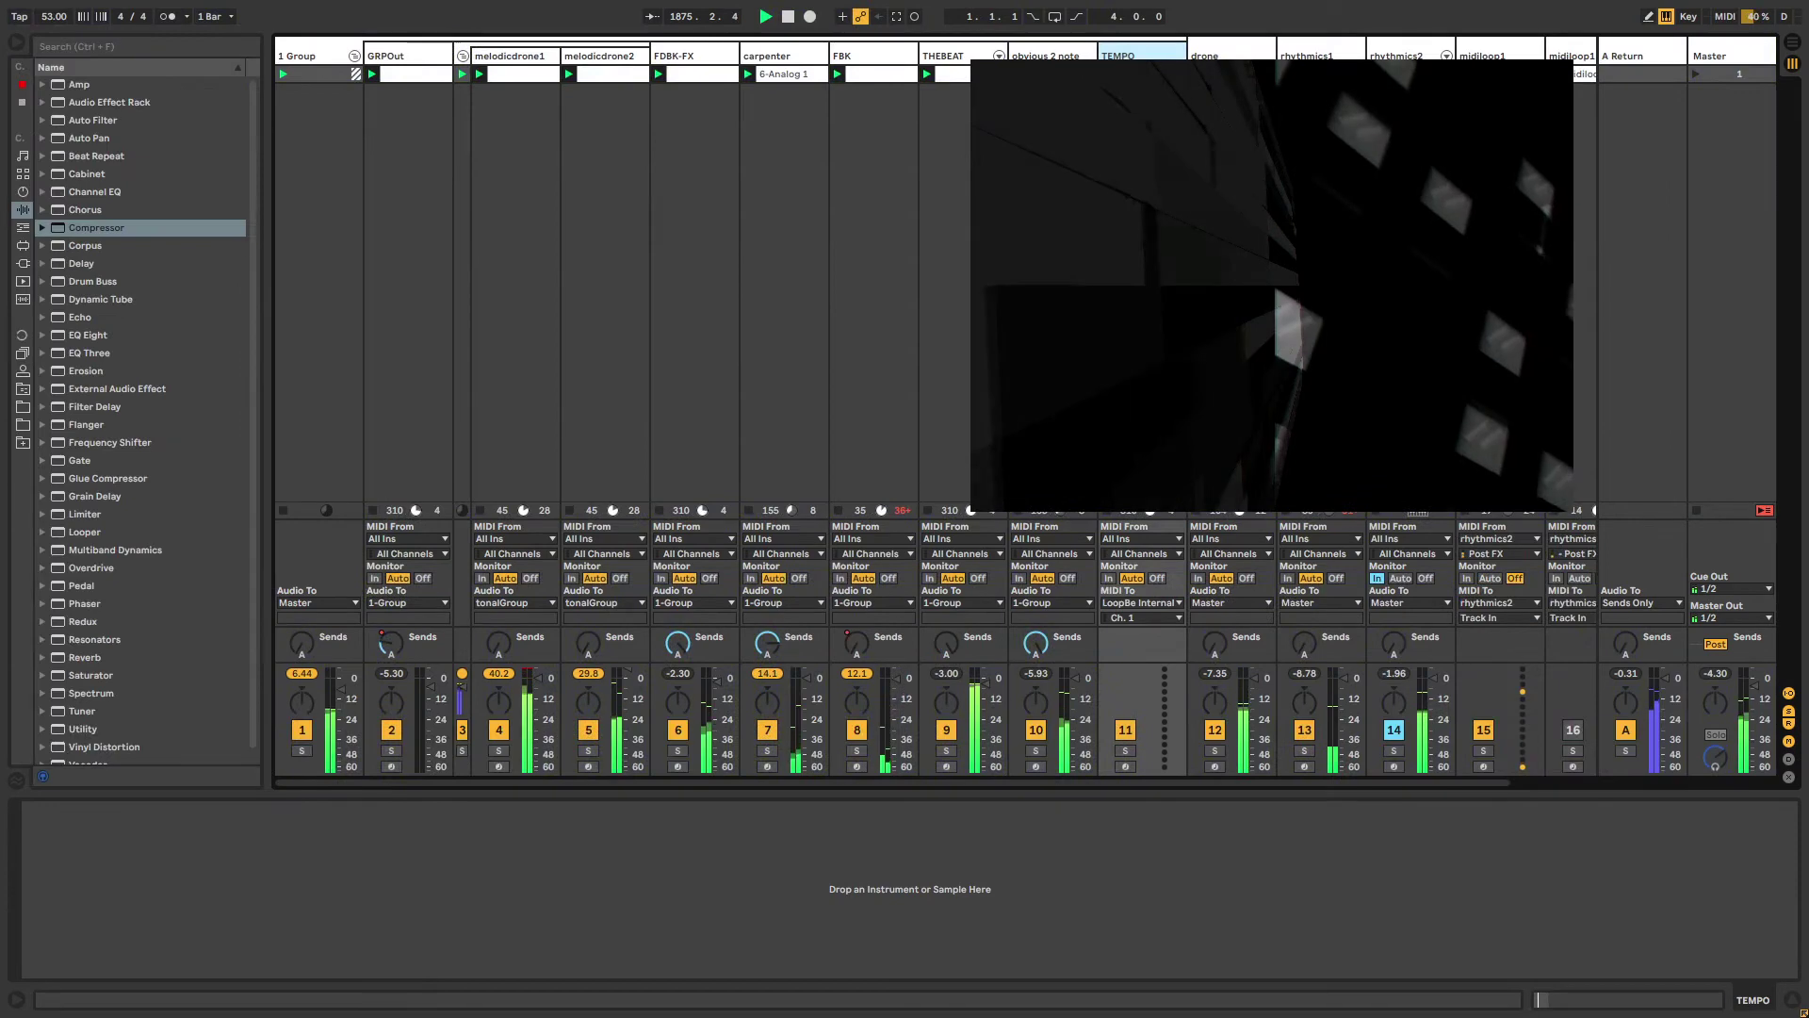
{"action": "left_click", "coordinate": [354, 58]}
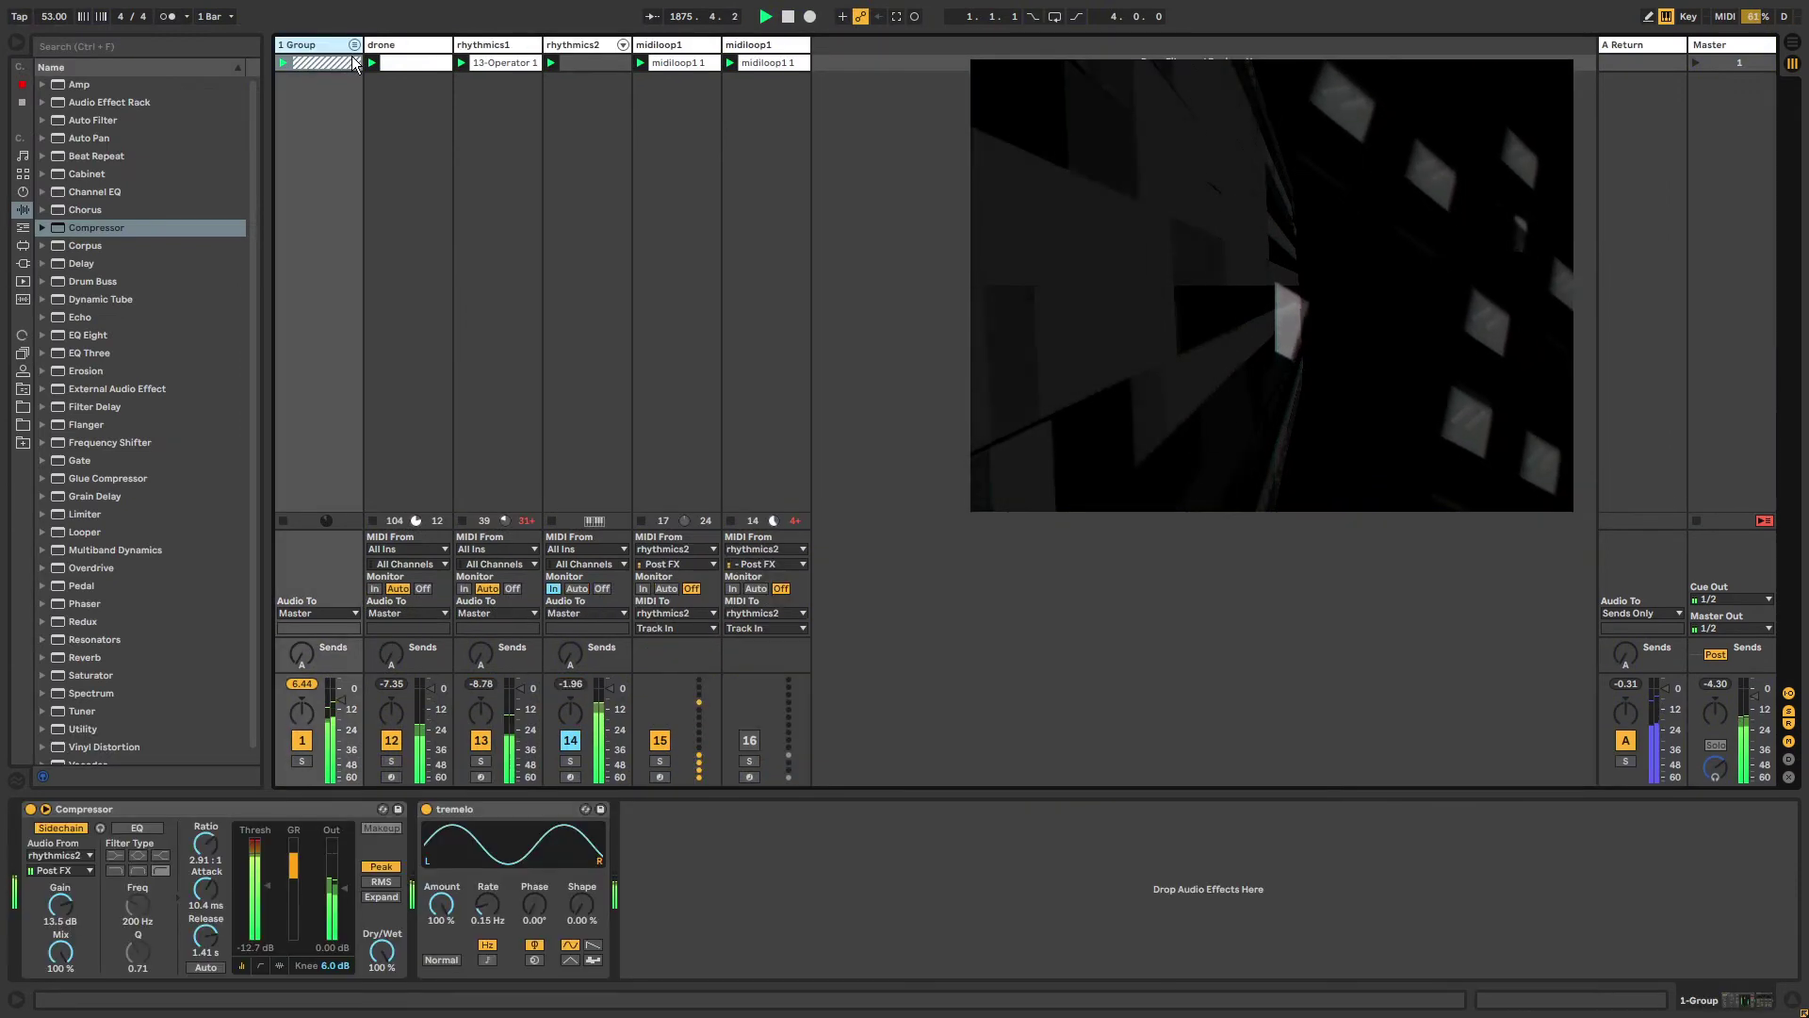
Turn off the Max SimpleEcho device on the rhythmics2 track and collapse it.
{"action": "left_click", "coordinate": [758, 47]}
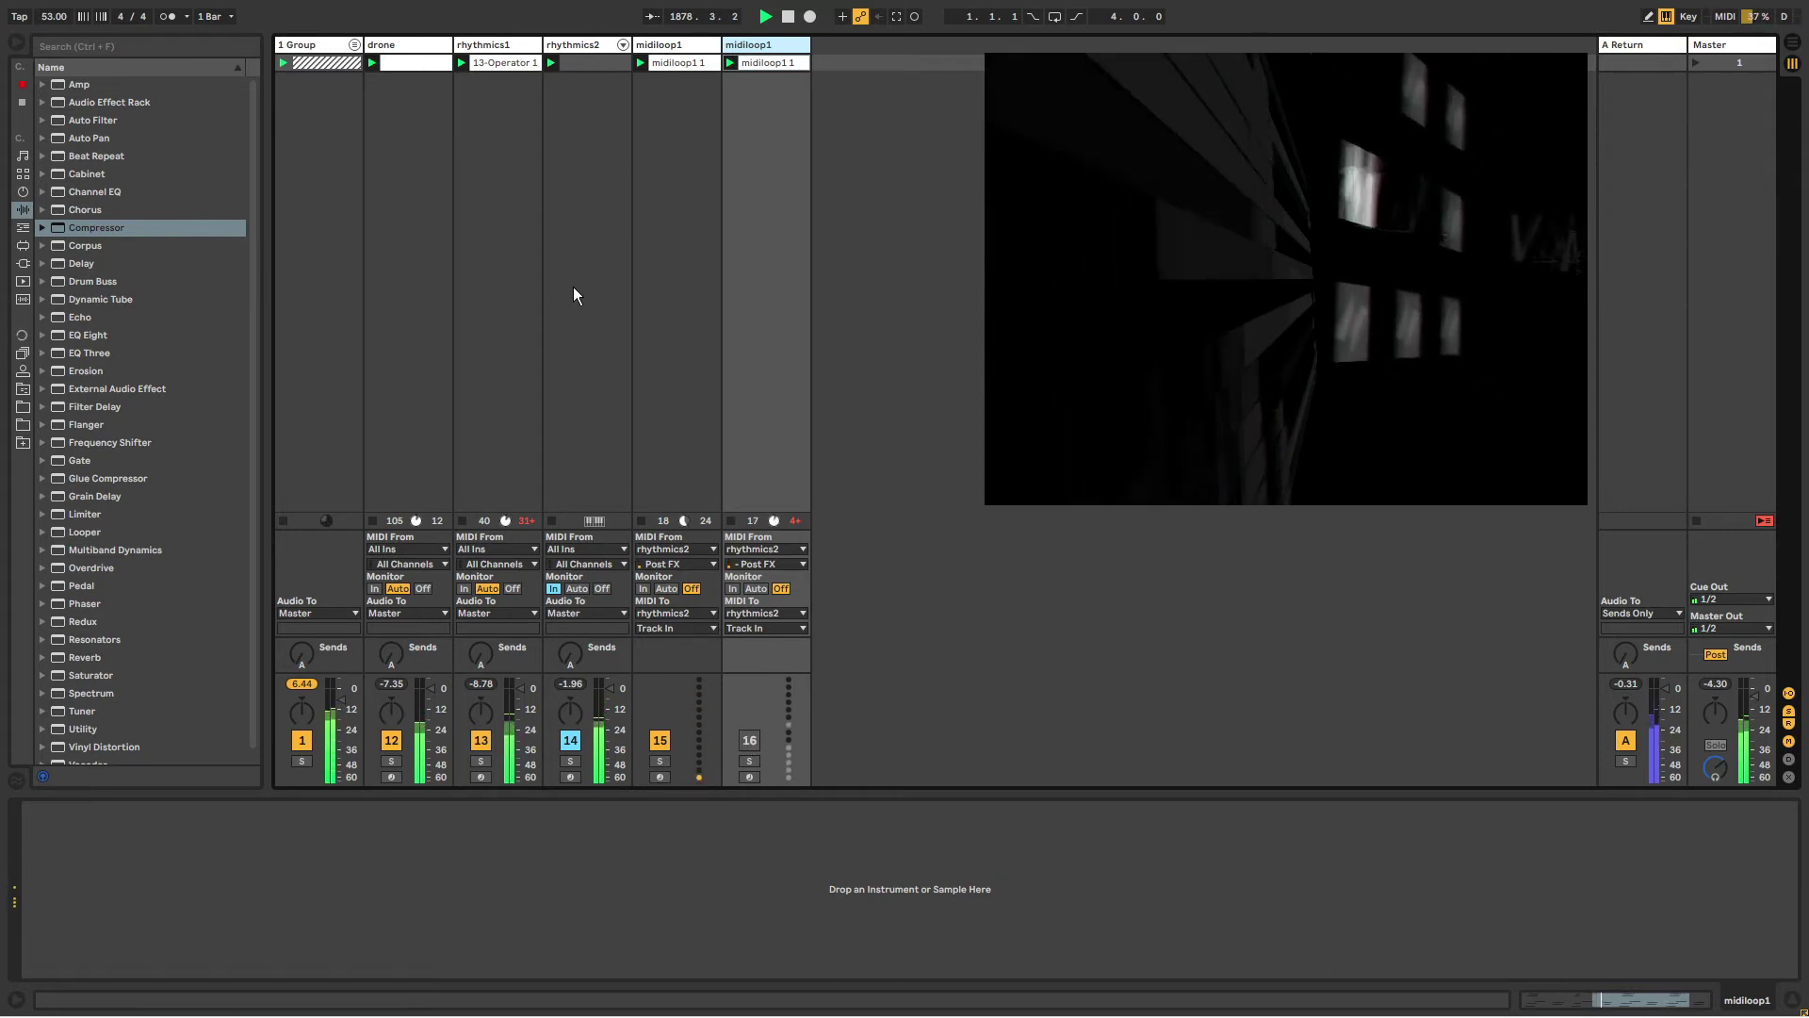
{"action": "left_click", "coordinate": [673, 45]}
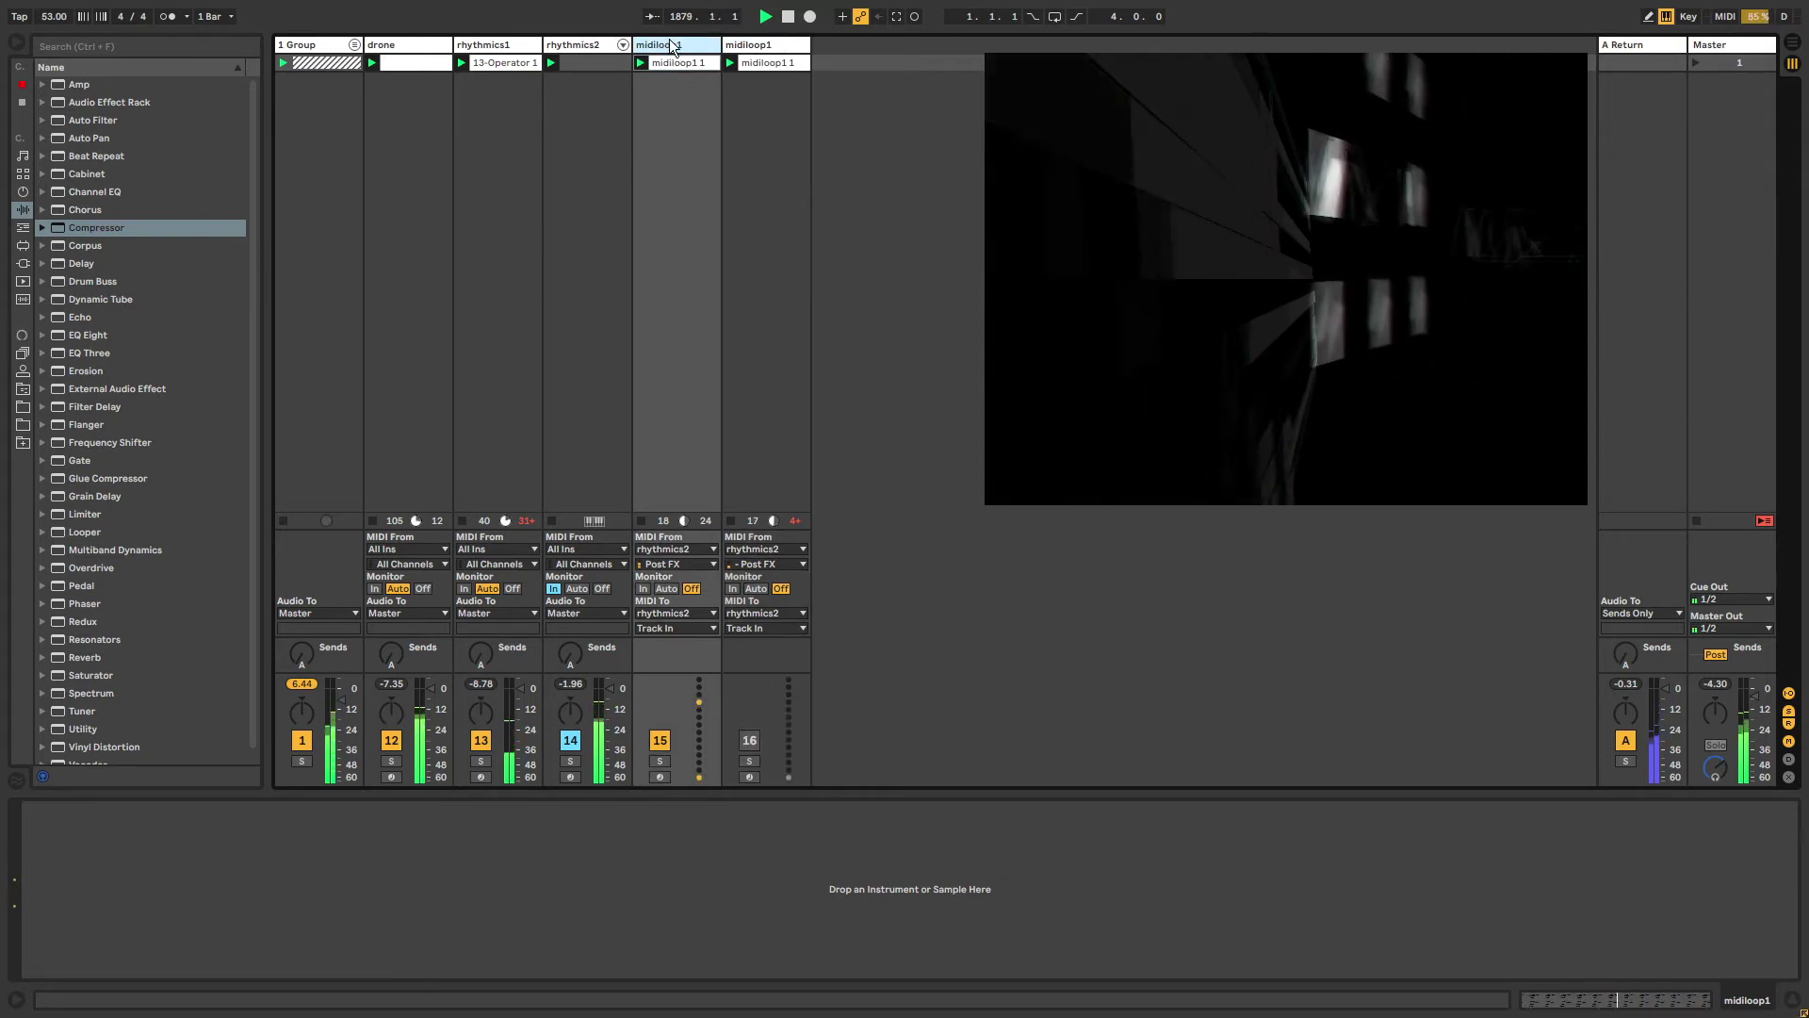
{"action": "left_click", "coordinate": [596, 59]}
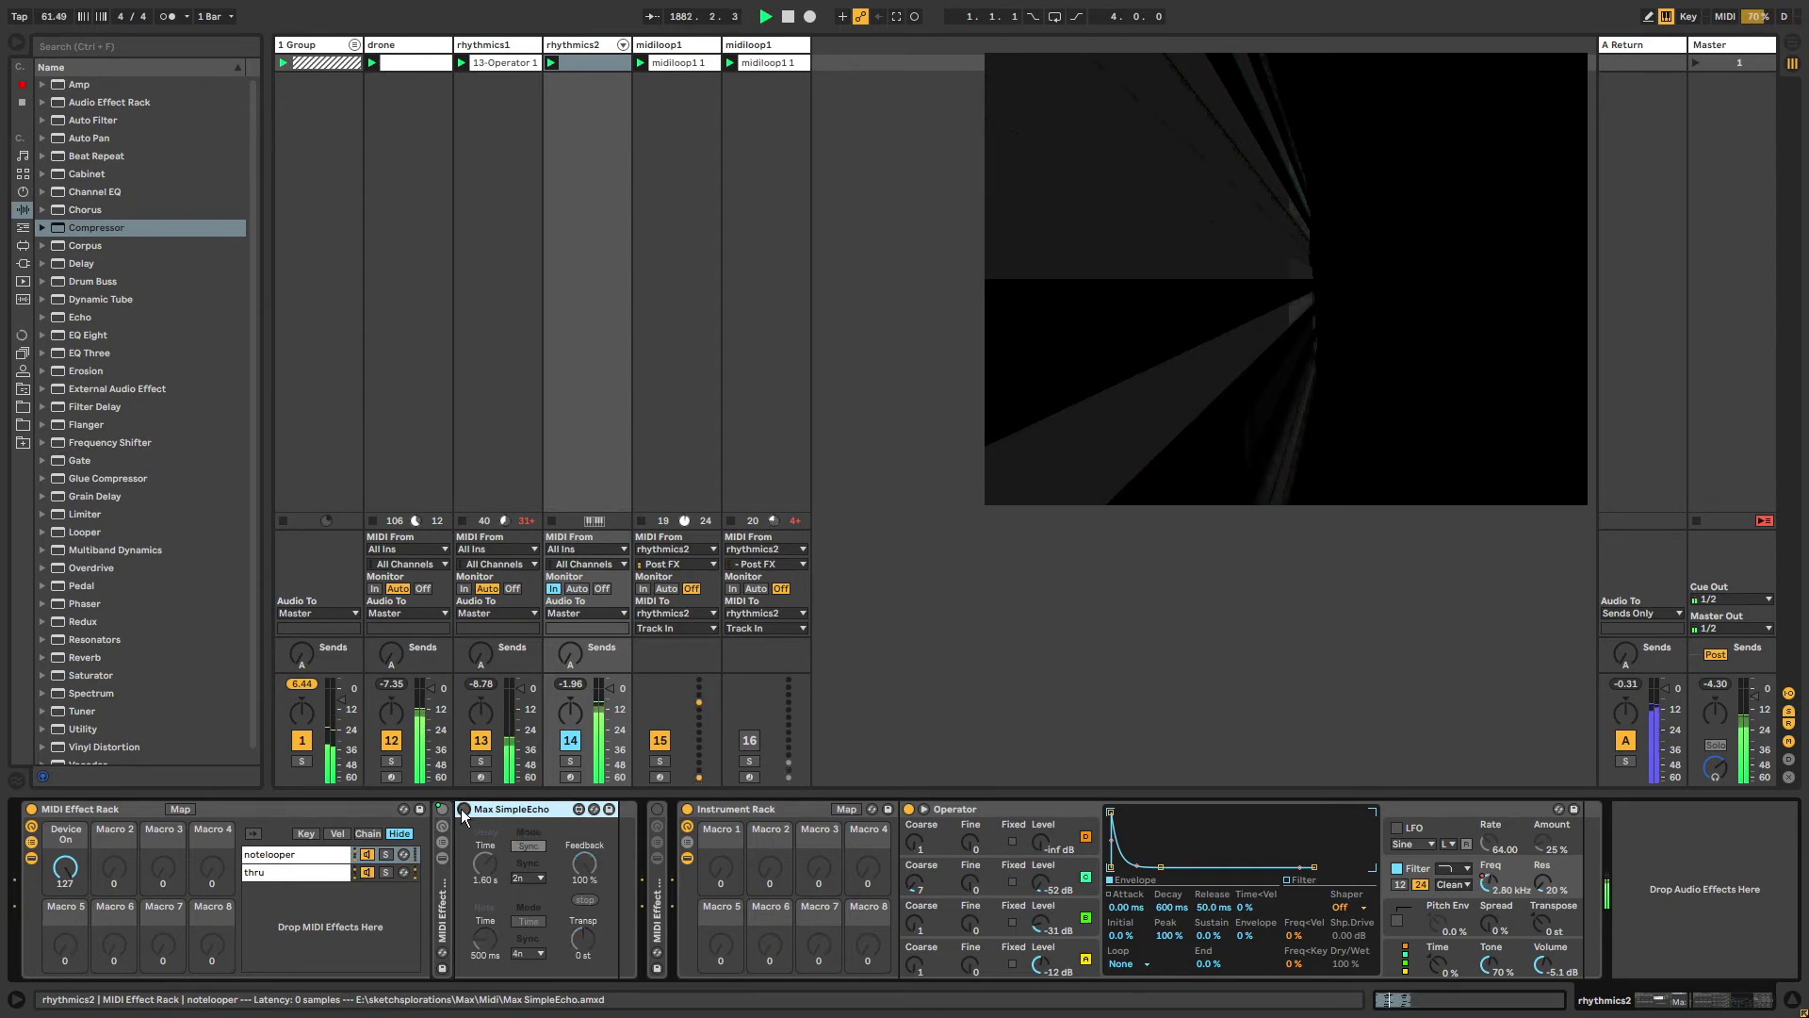
{"action": "double_click", "coordinate": [499, 809]}
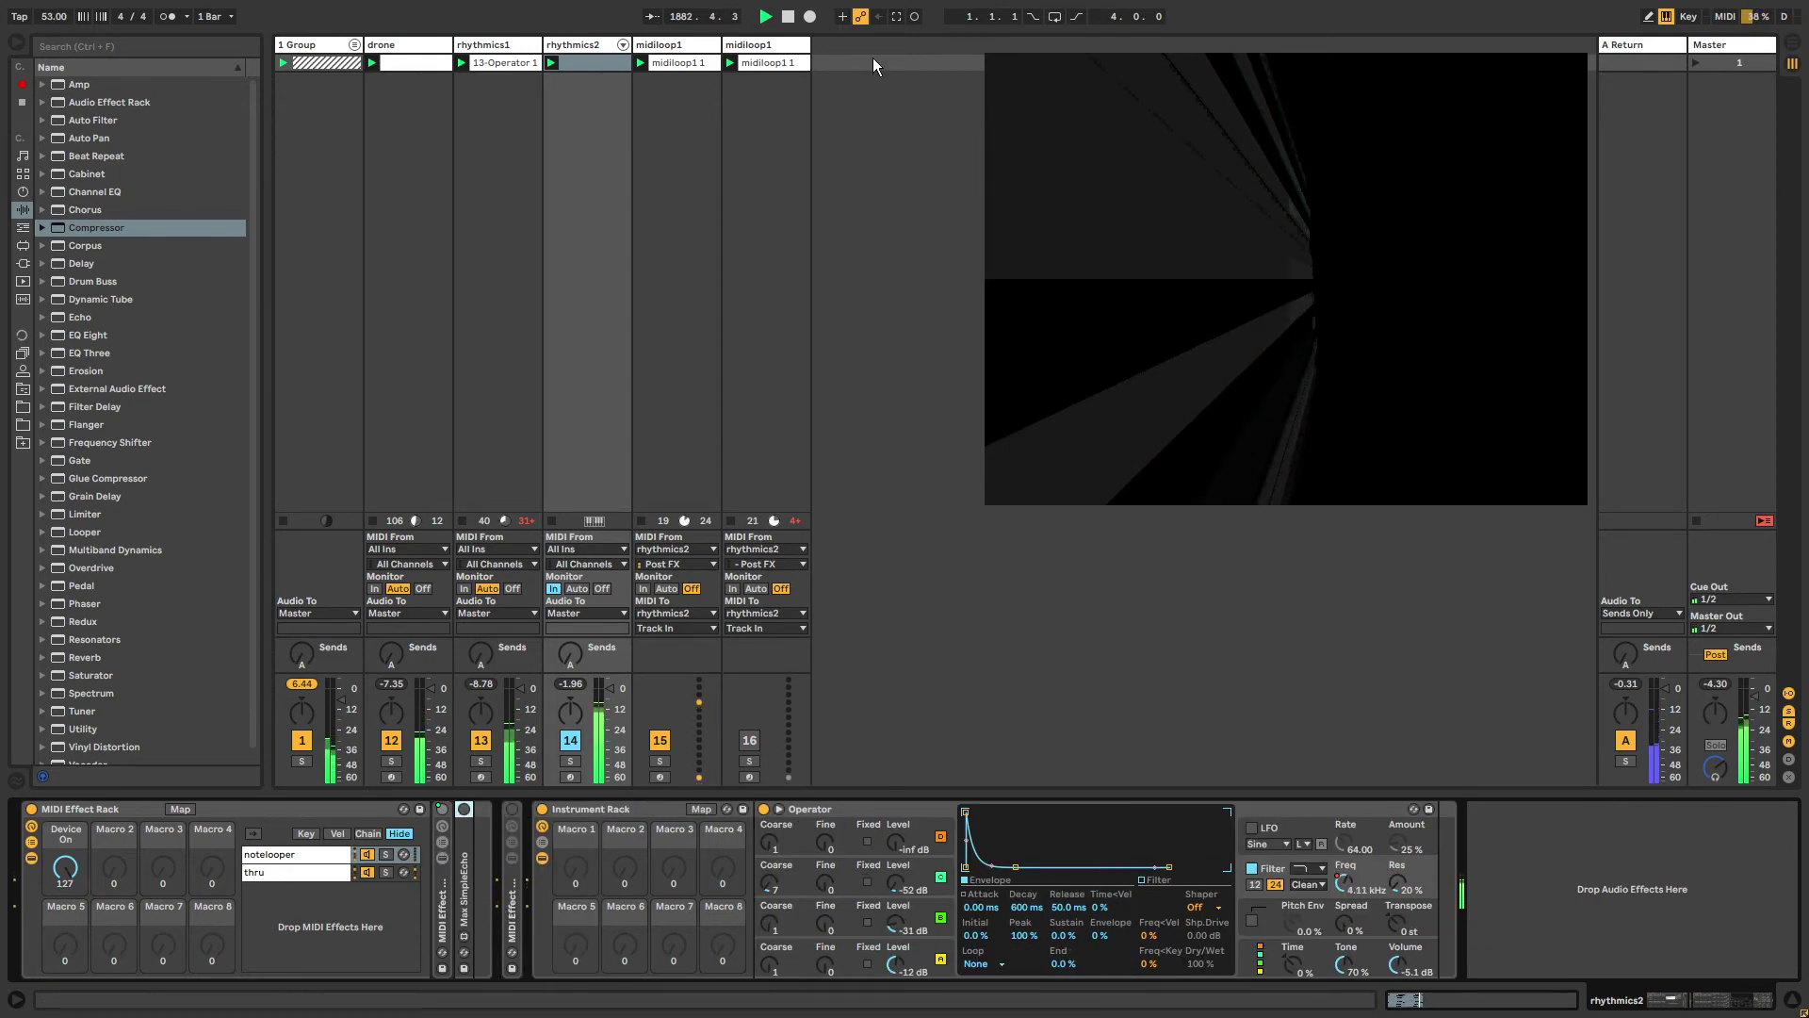
Briefly solo the second midiloop1 track to audition its loop, and deactivate both midiloop1 tracks.
{"action": "left_click", "coordinate": [798, 45]}
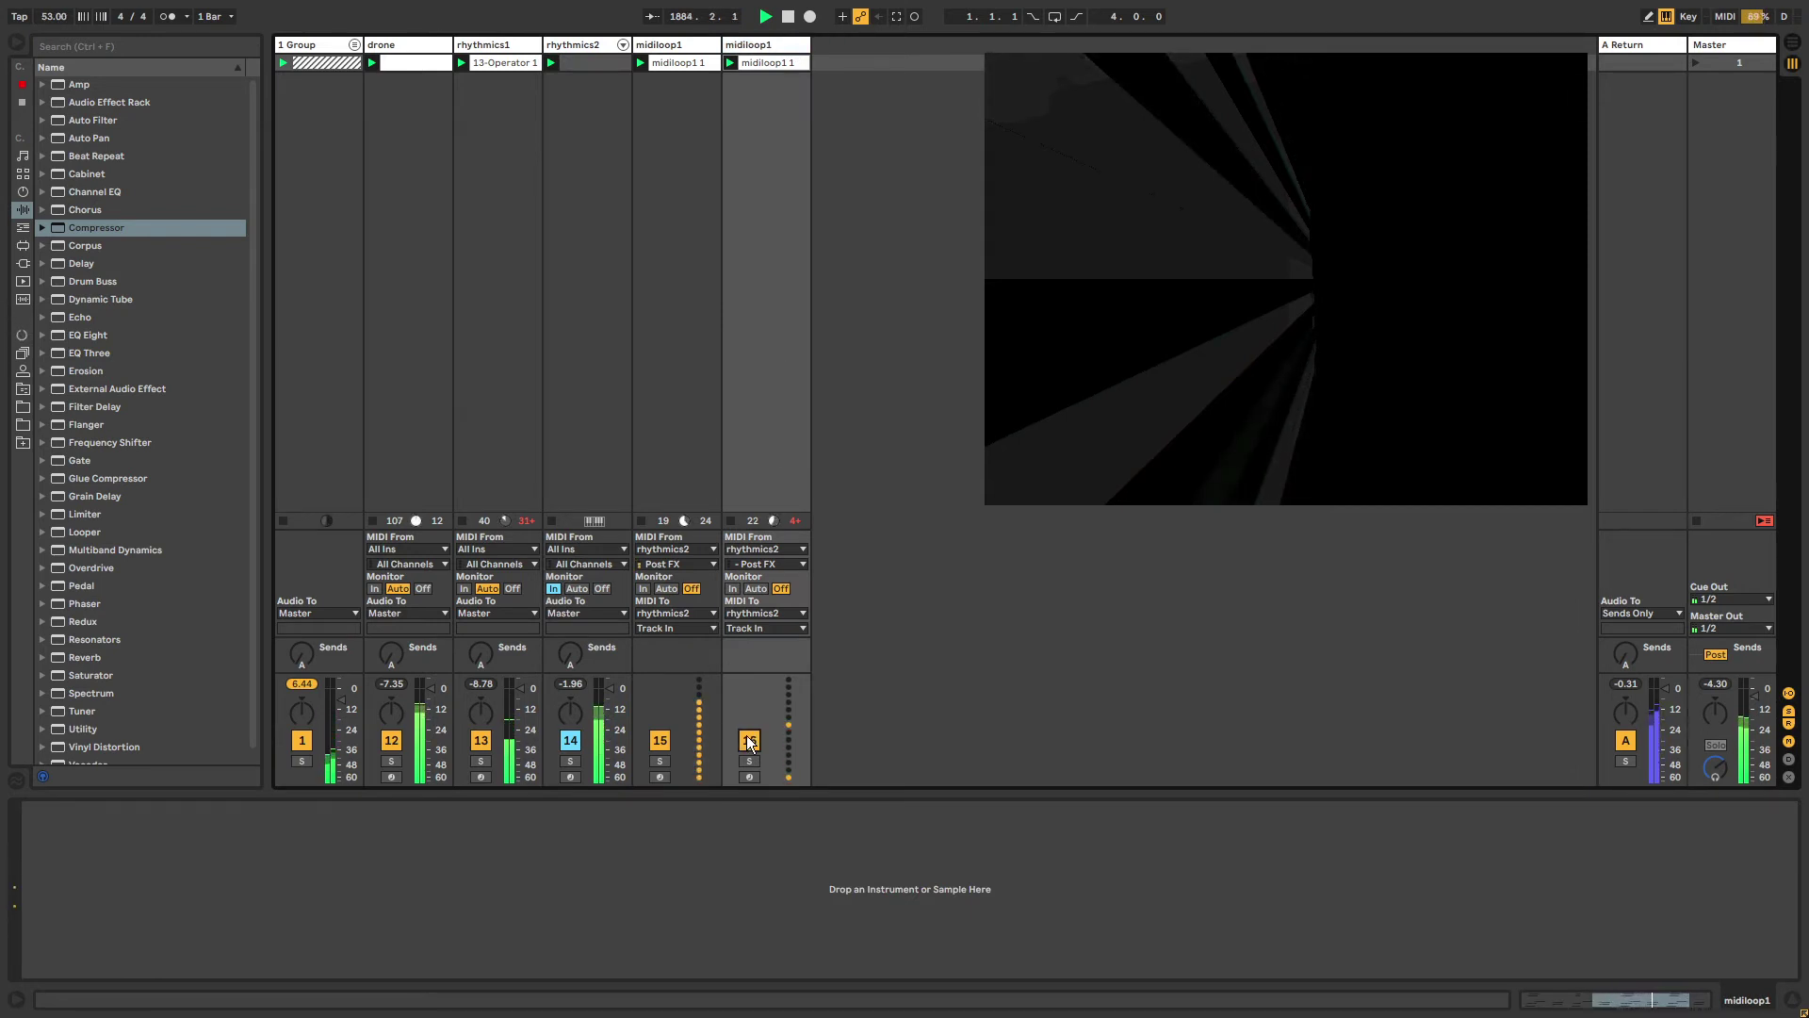
{"action": "left_click", "coordinate": [579, 47]}
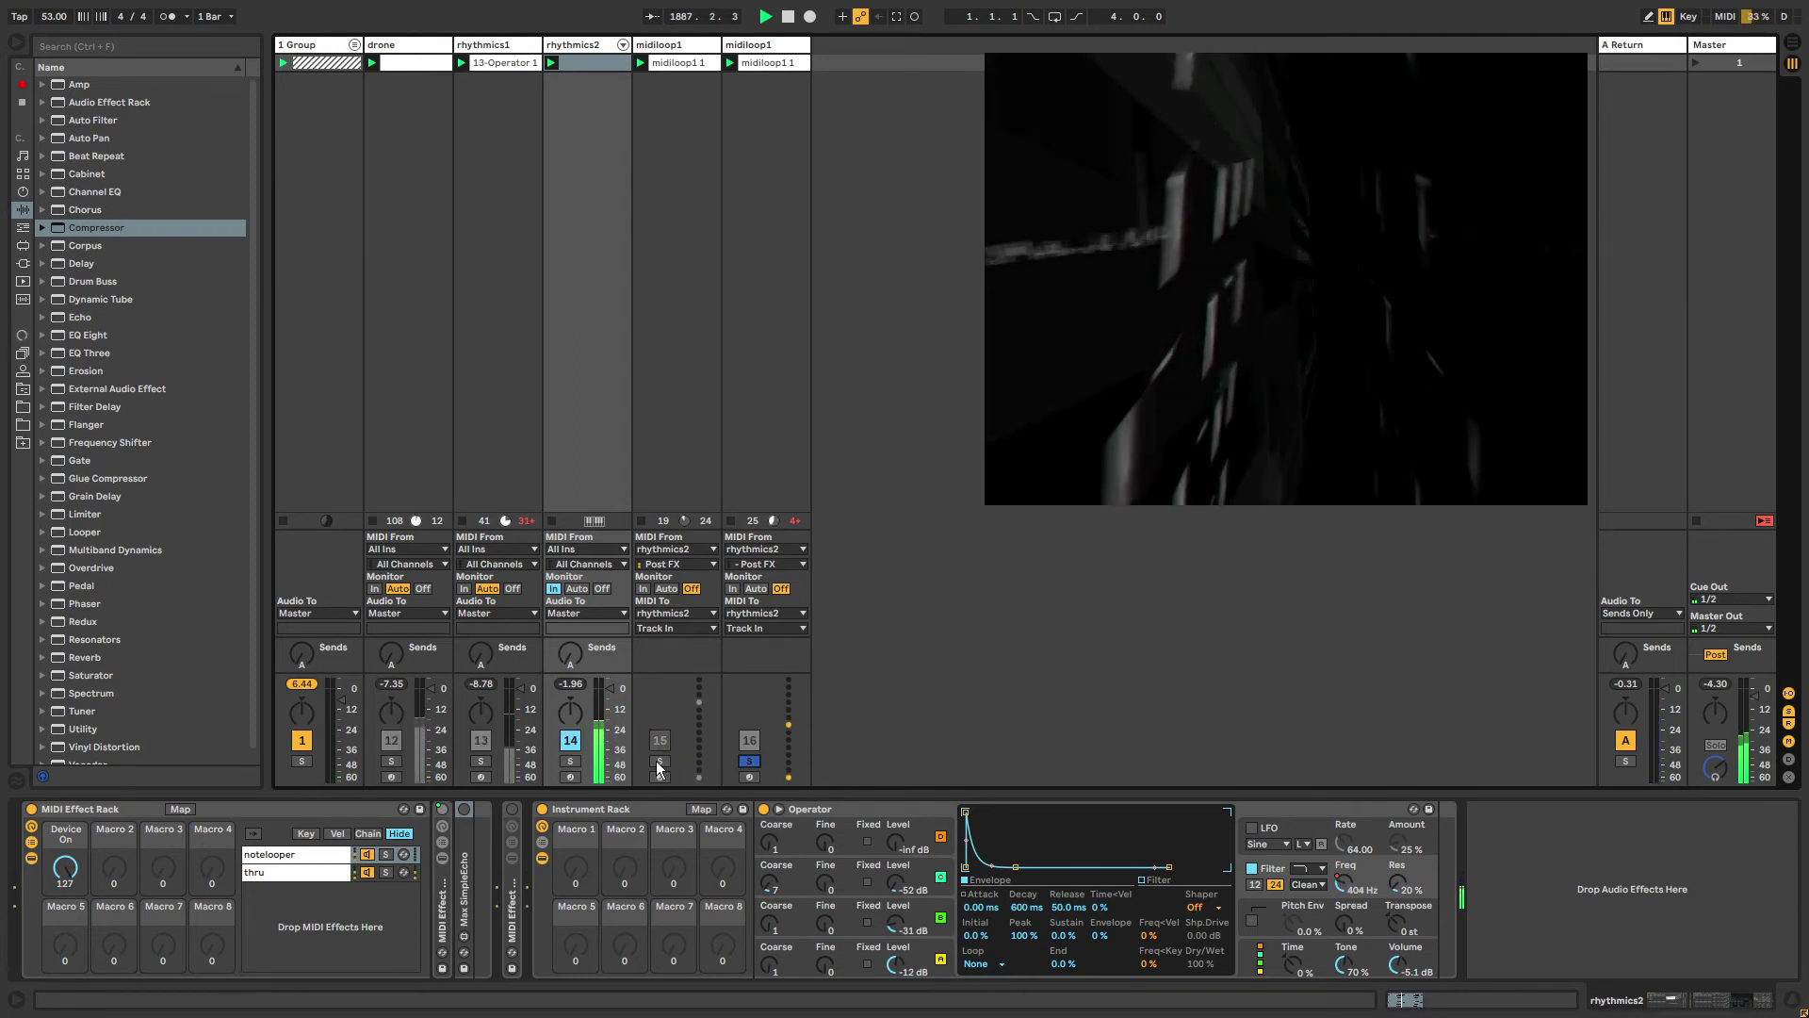
{"action": "left_click", "coordinate": [749, 762]}
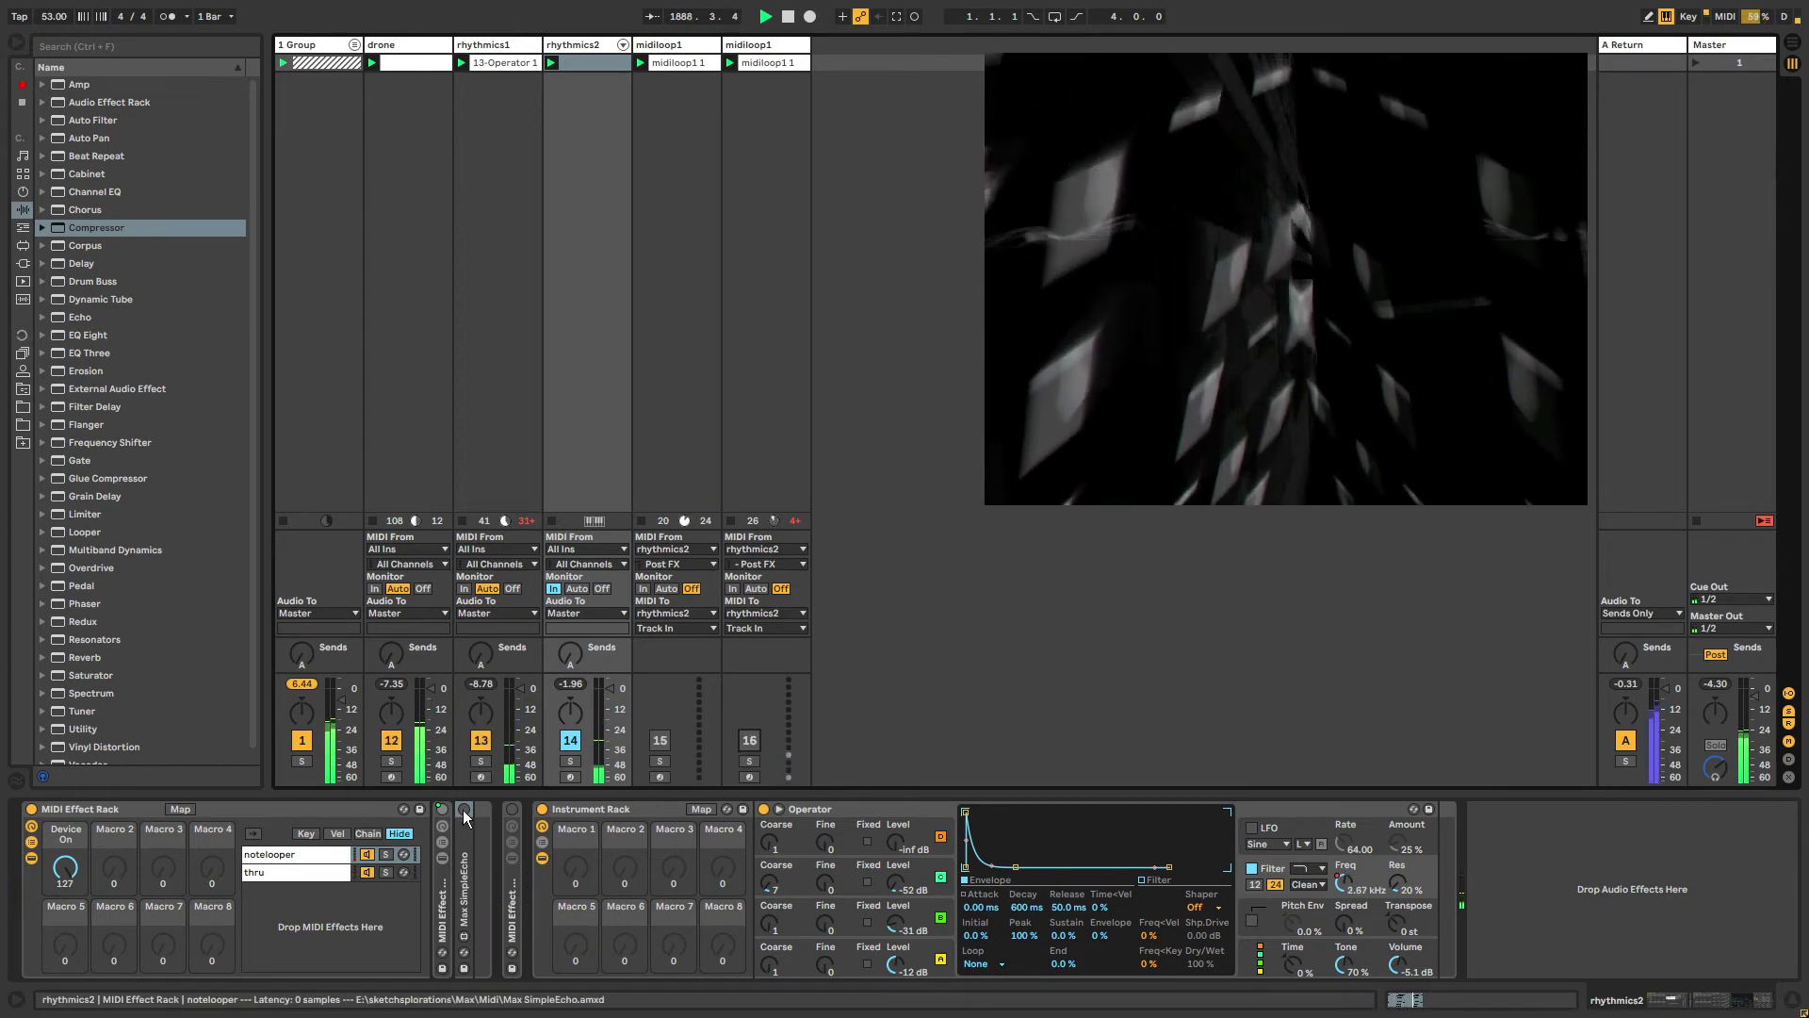
Unfold the Max SimpleEcho device on the rhythmics2 track to inspect its settings, and collapse it again.
{"action": "double_click", "coordinate": [462, 841]}
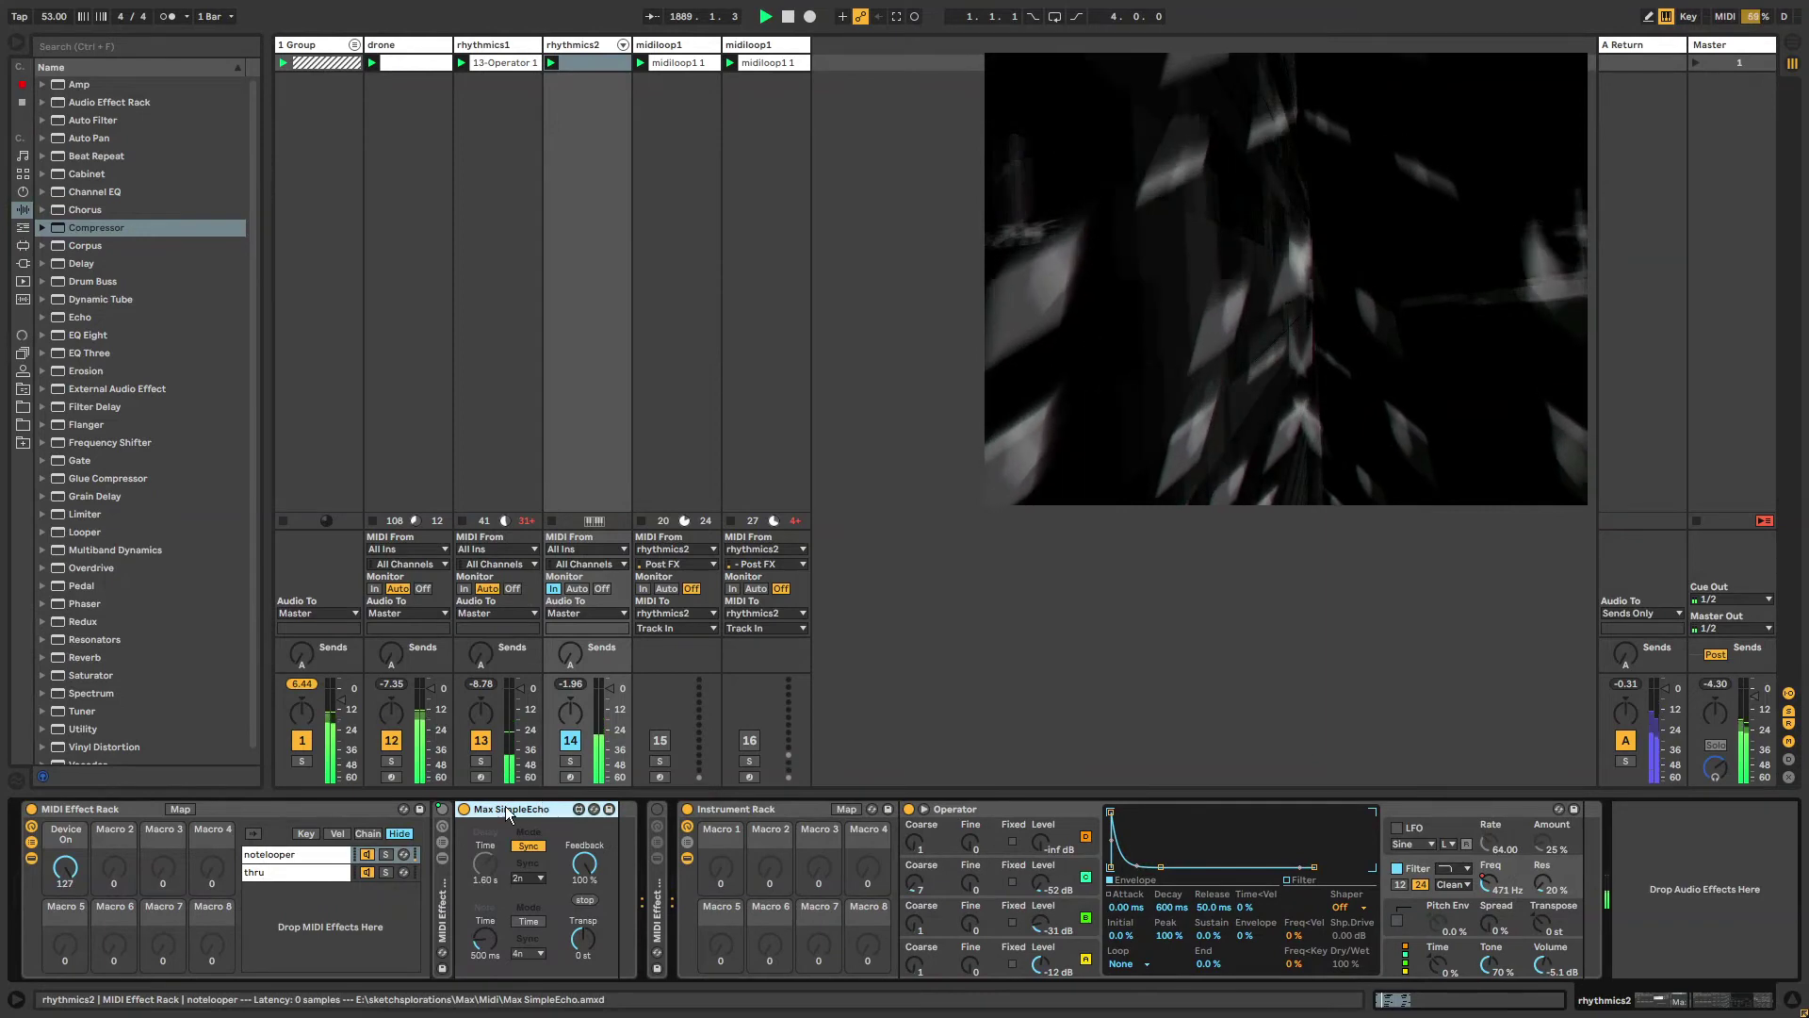
{"action": "double_click", "coordinate": [507, 810]}
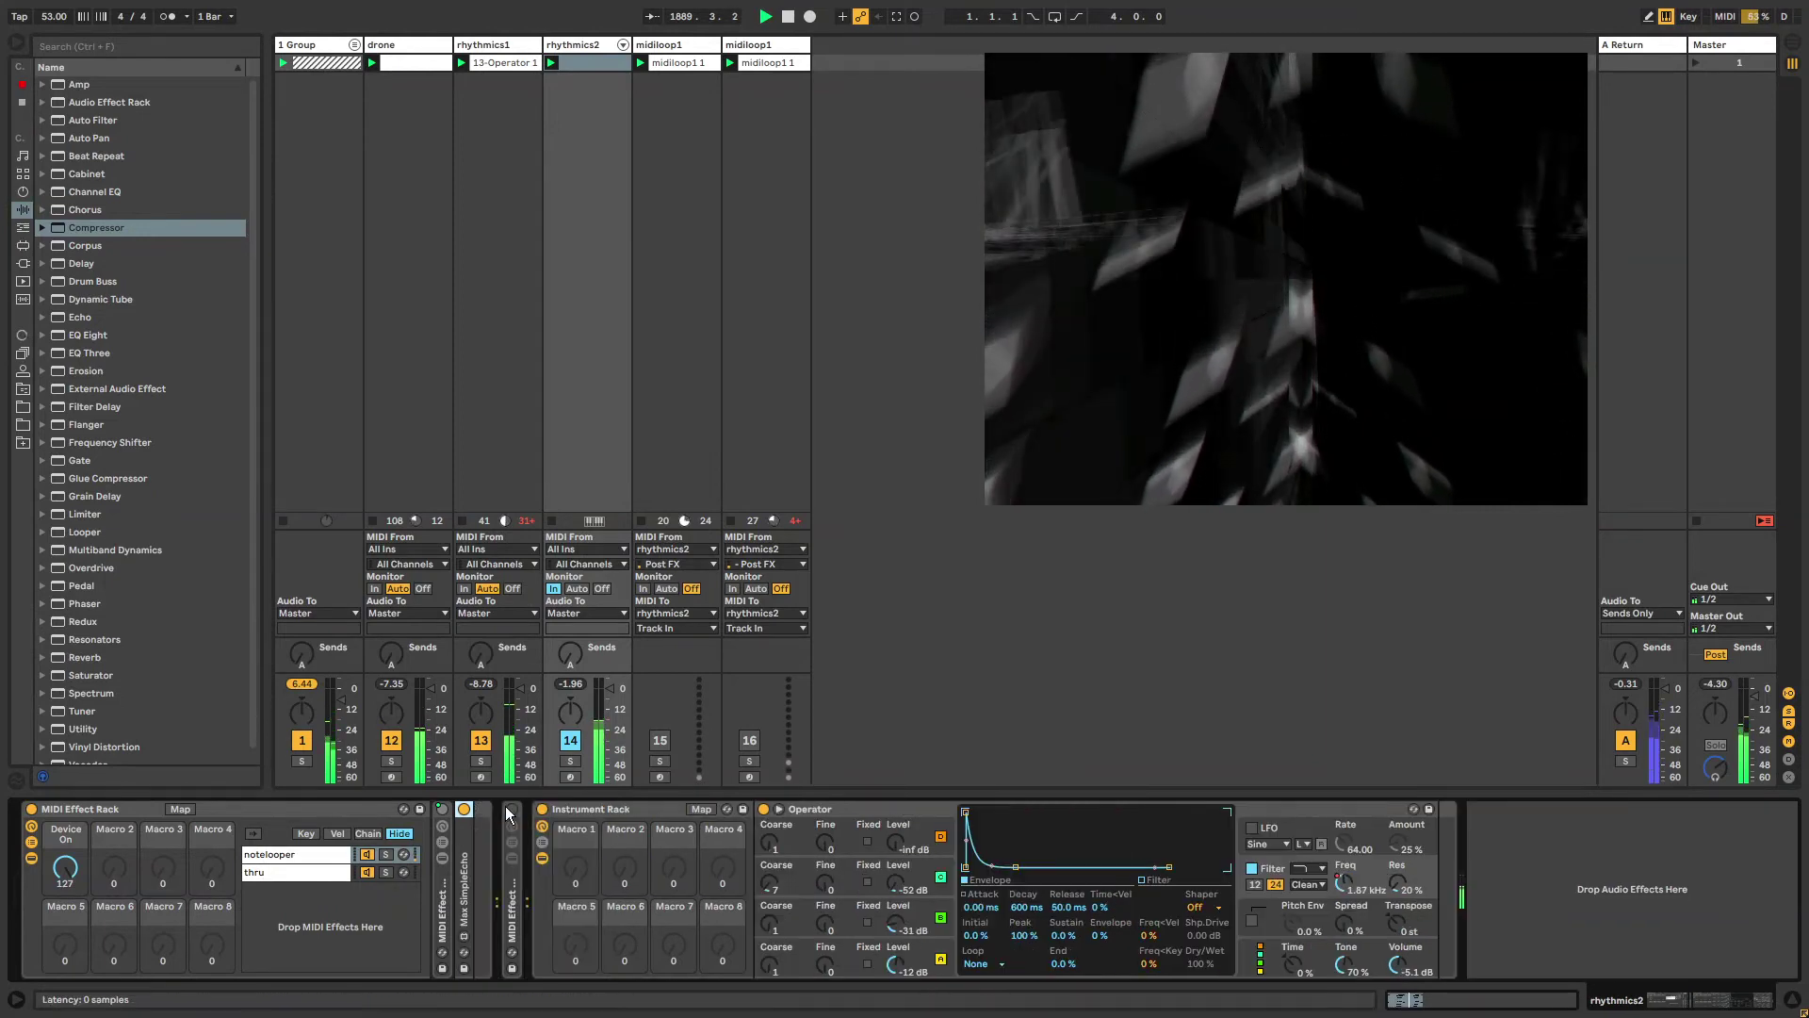
Add a Velocity effect to the second midiloop1 track, with Random at 28 and Out Hi at 71.
{"action": "left_click", "coordinate": [754, 45]}
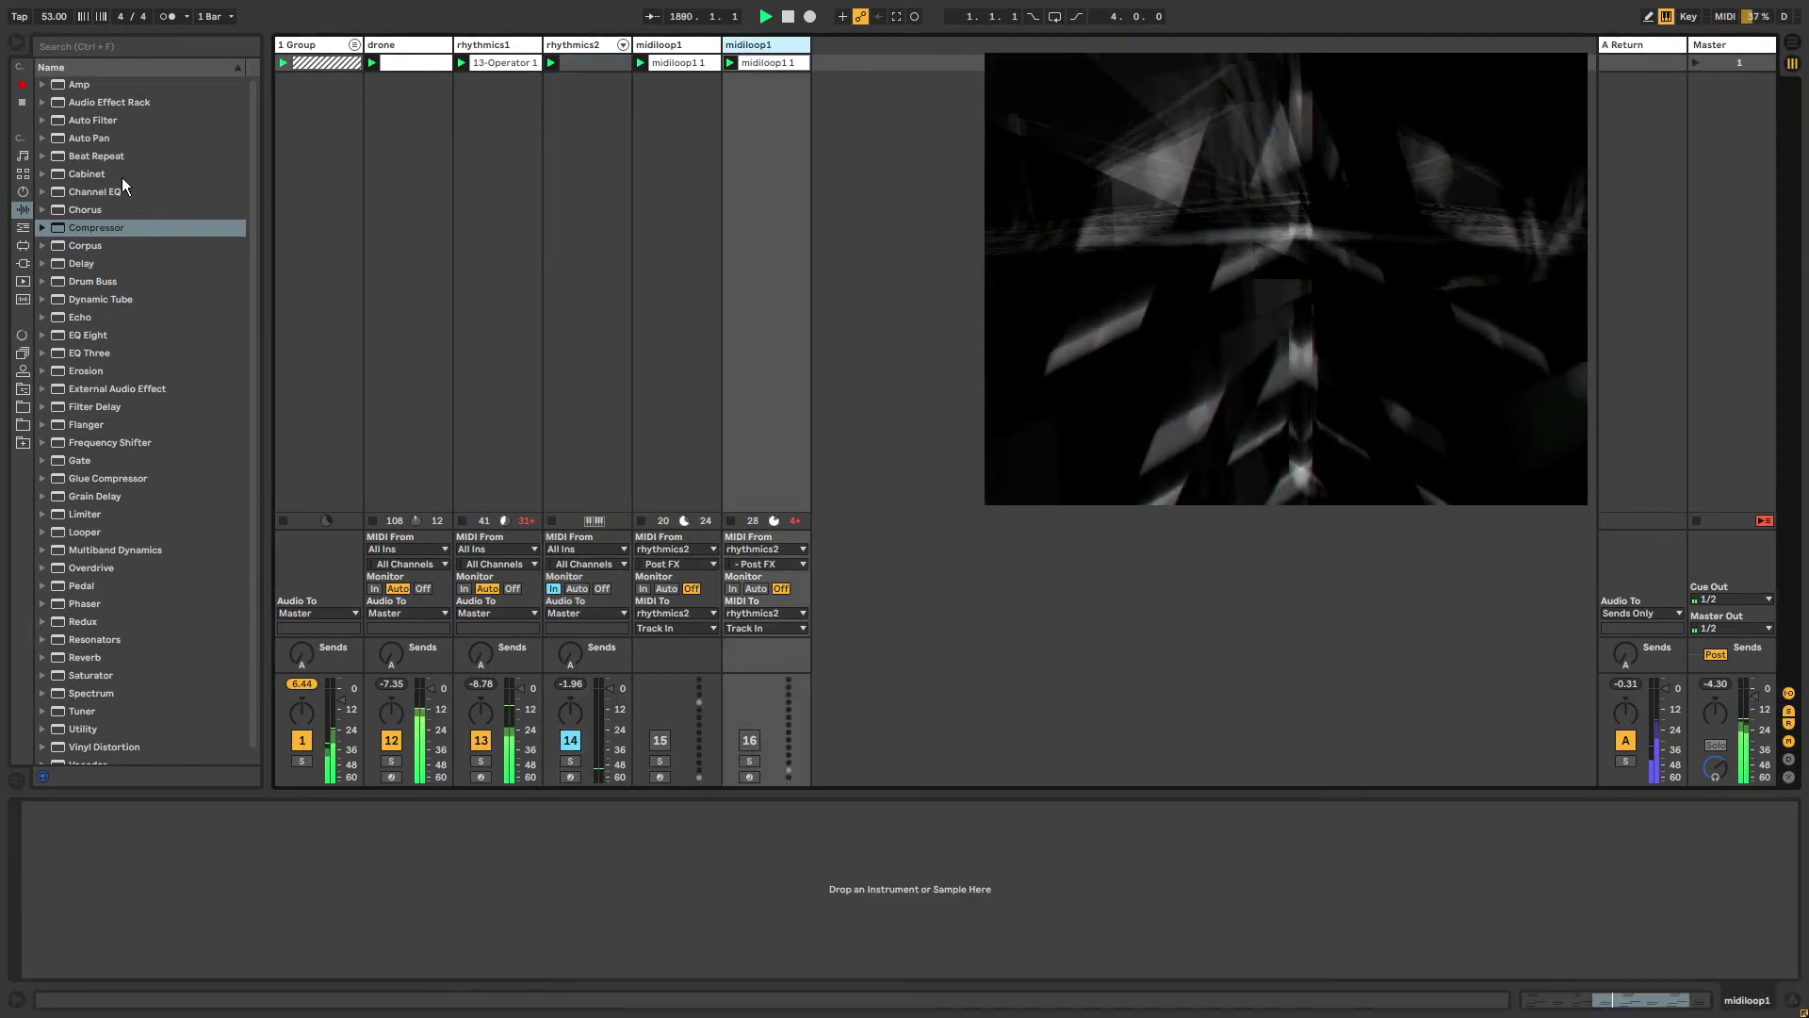
{"action": "left_click", "coordinate": [23, 227]}
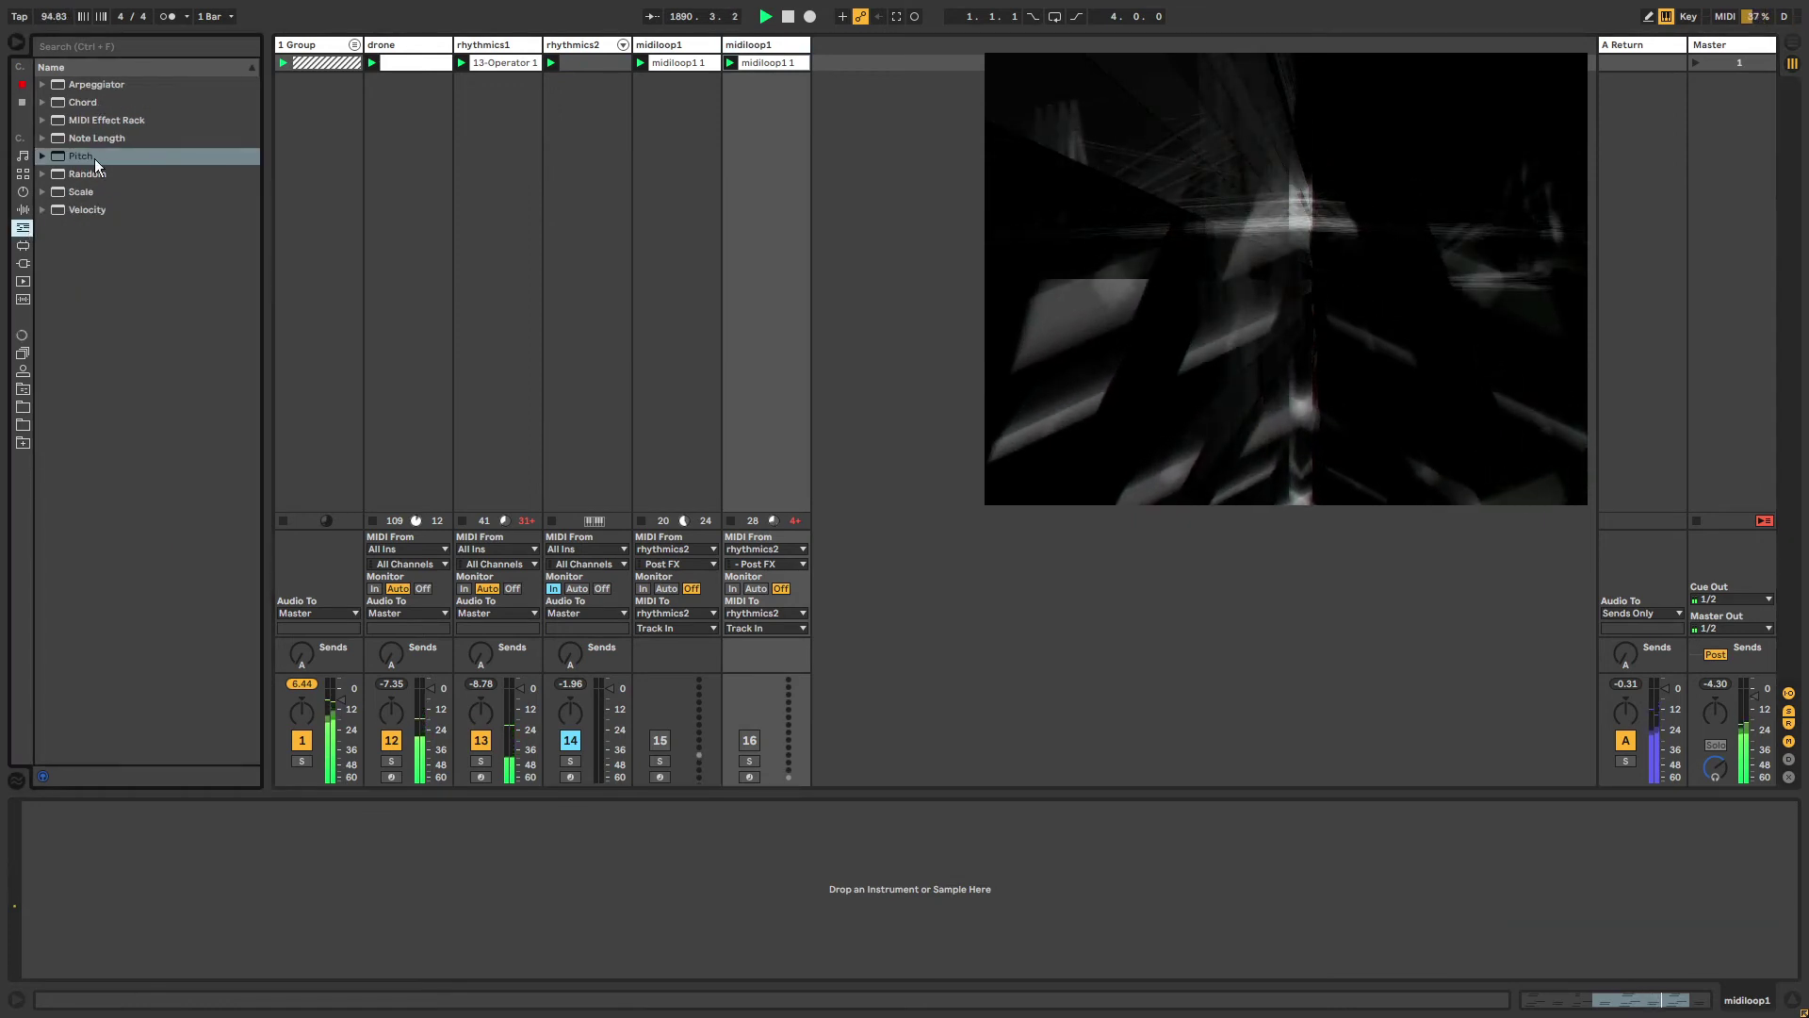
{"action": "double_click", "coordinate": [84, 210]}
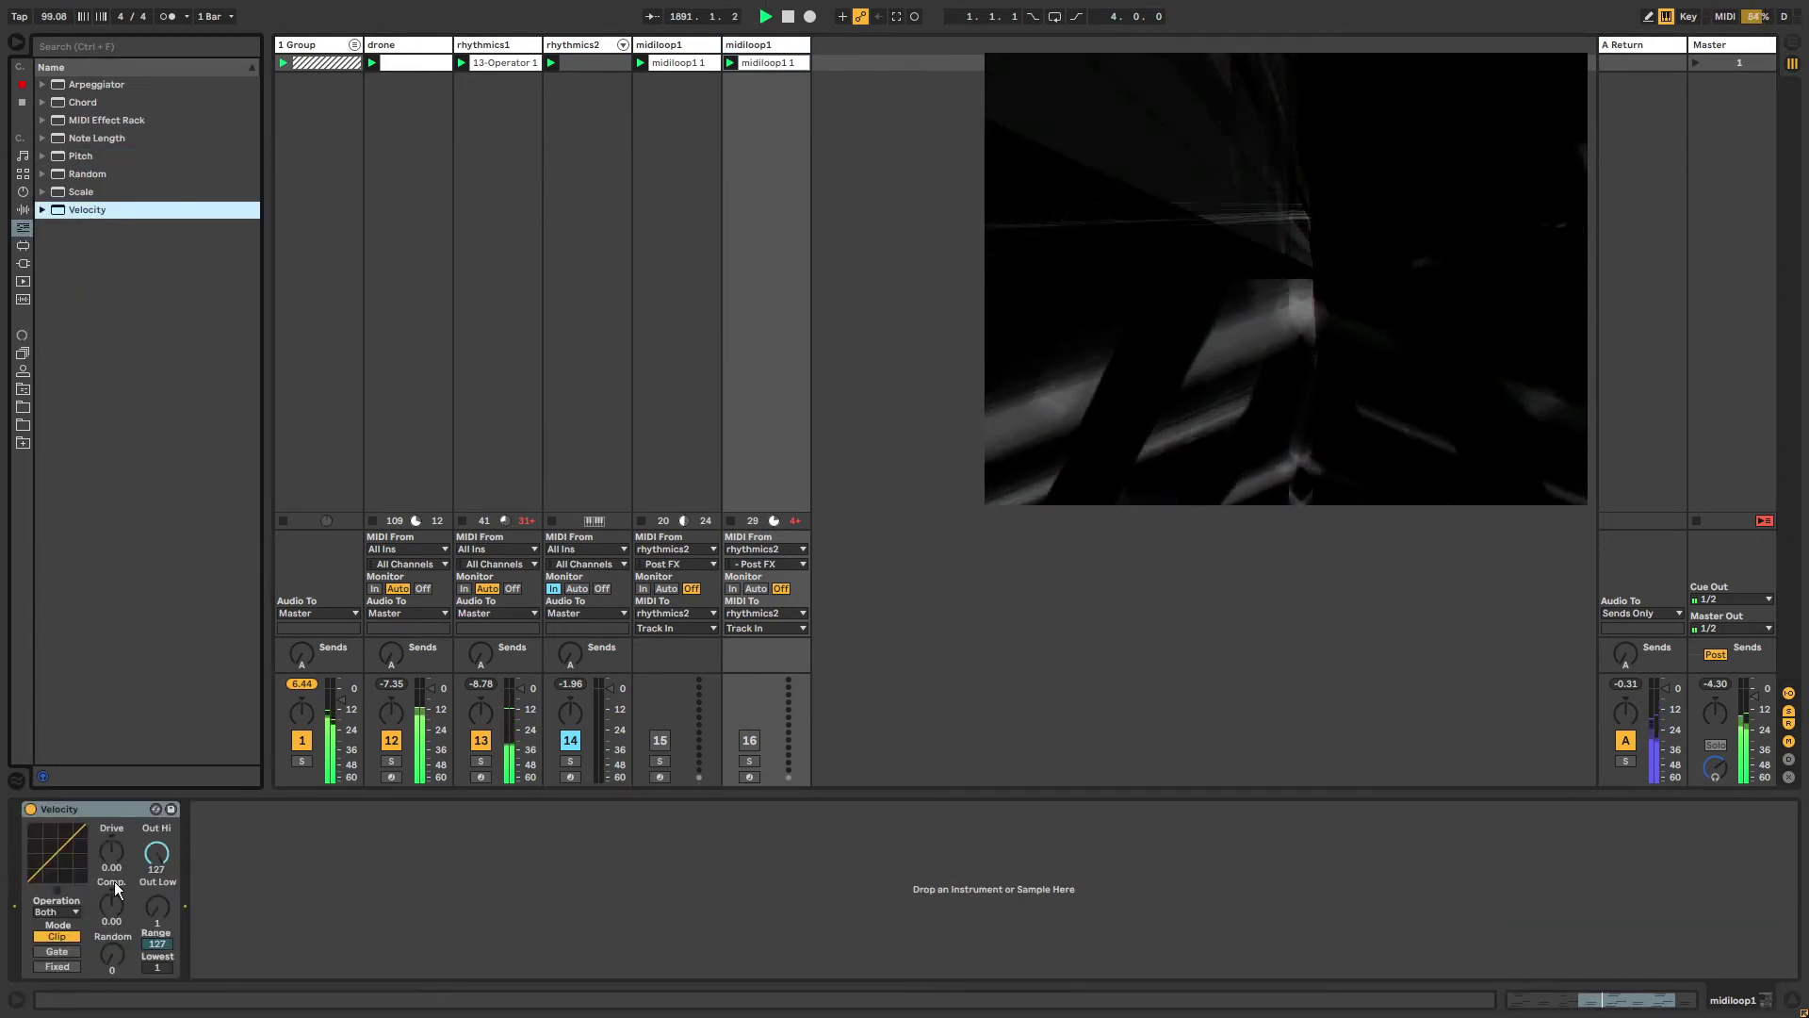
{"action": "left_click_drag", "start_coordinate": [109, 955], "coordinate": [113, 867]}
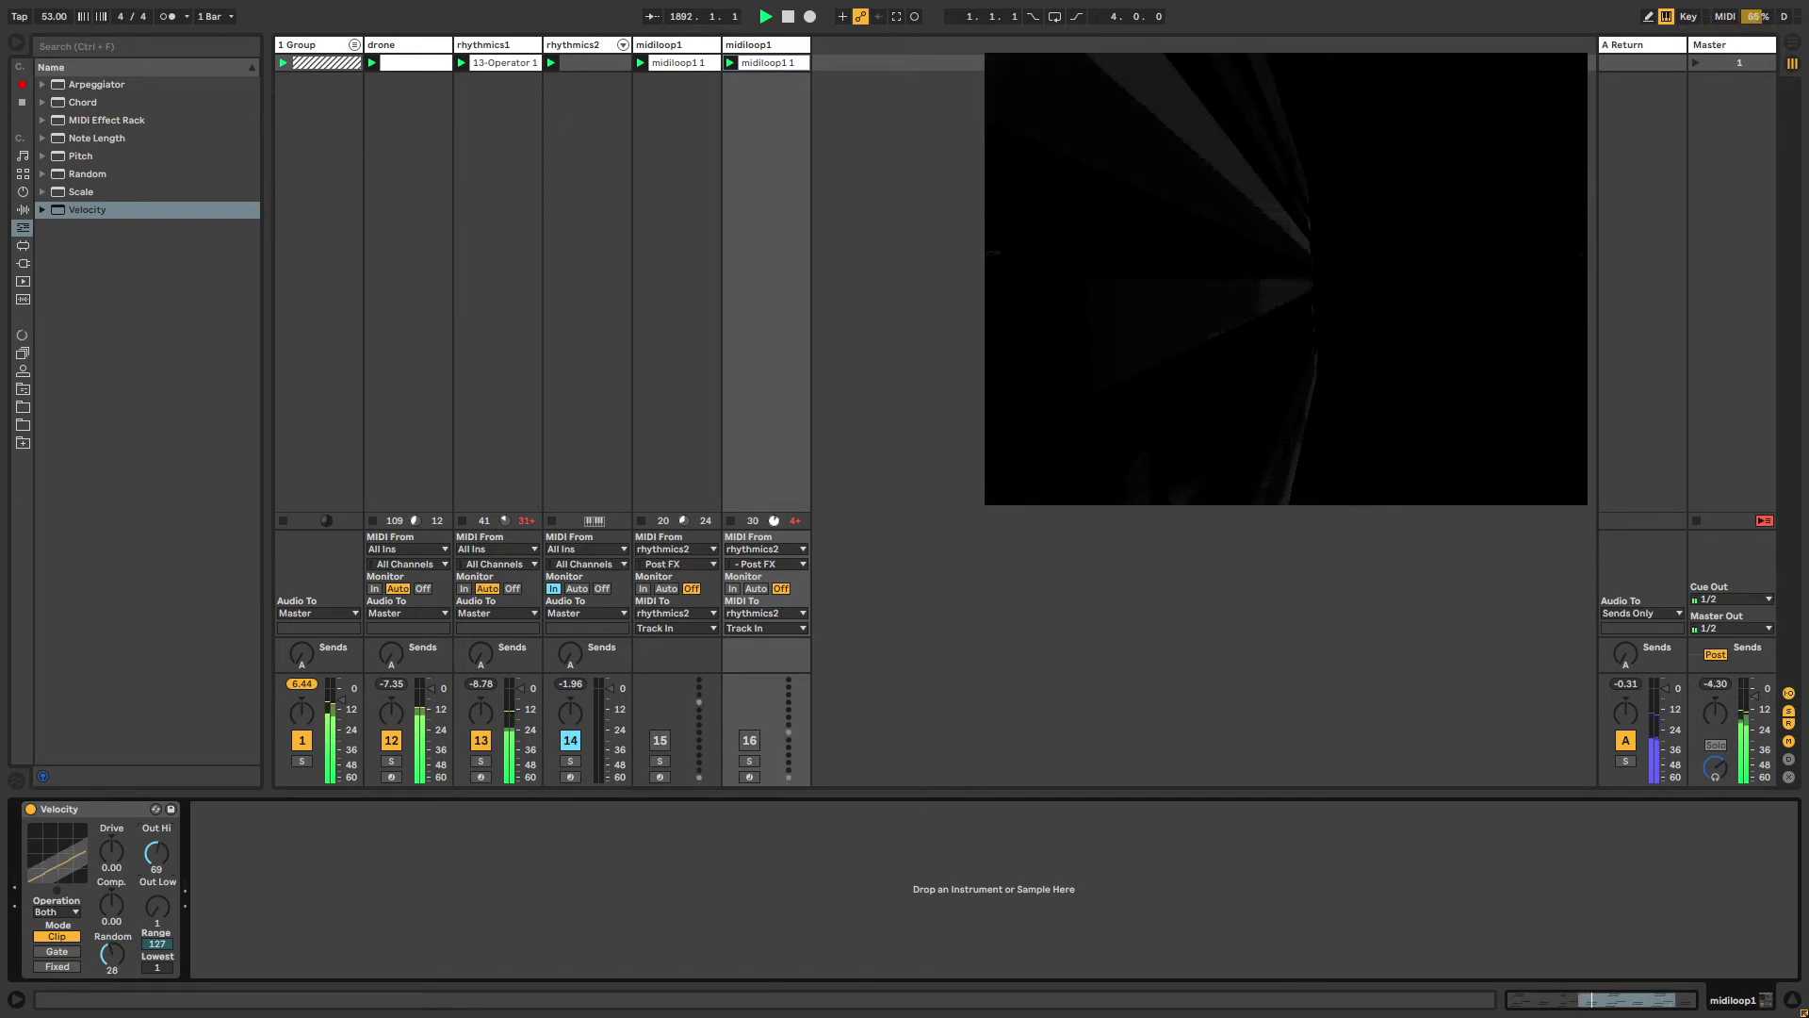
Add the Max Humanizer MIDI device at the start of the rhythmics2 track's device chain.
{"action": "left_click", "coordinate": [24, 210]}
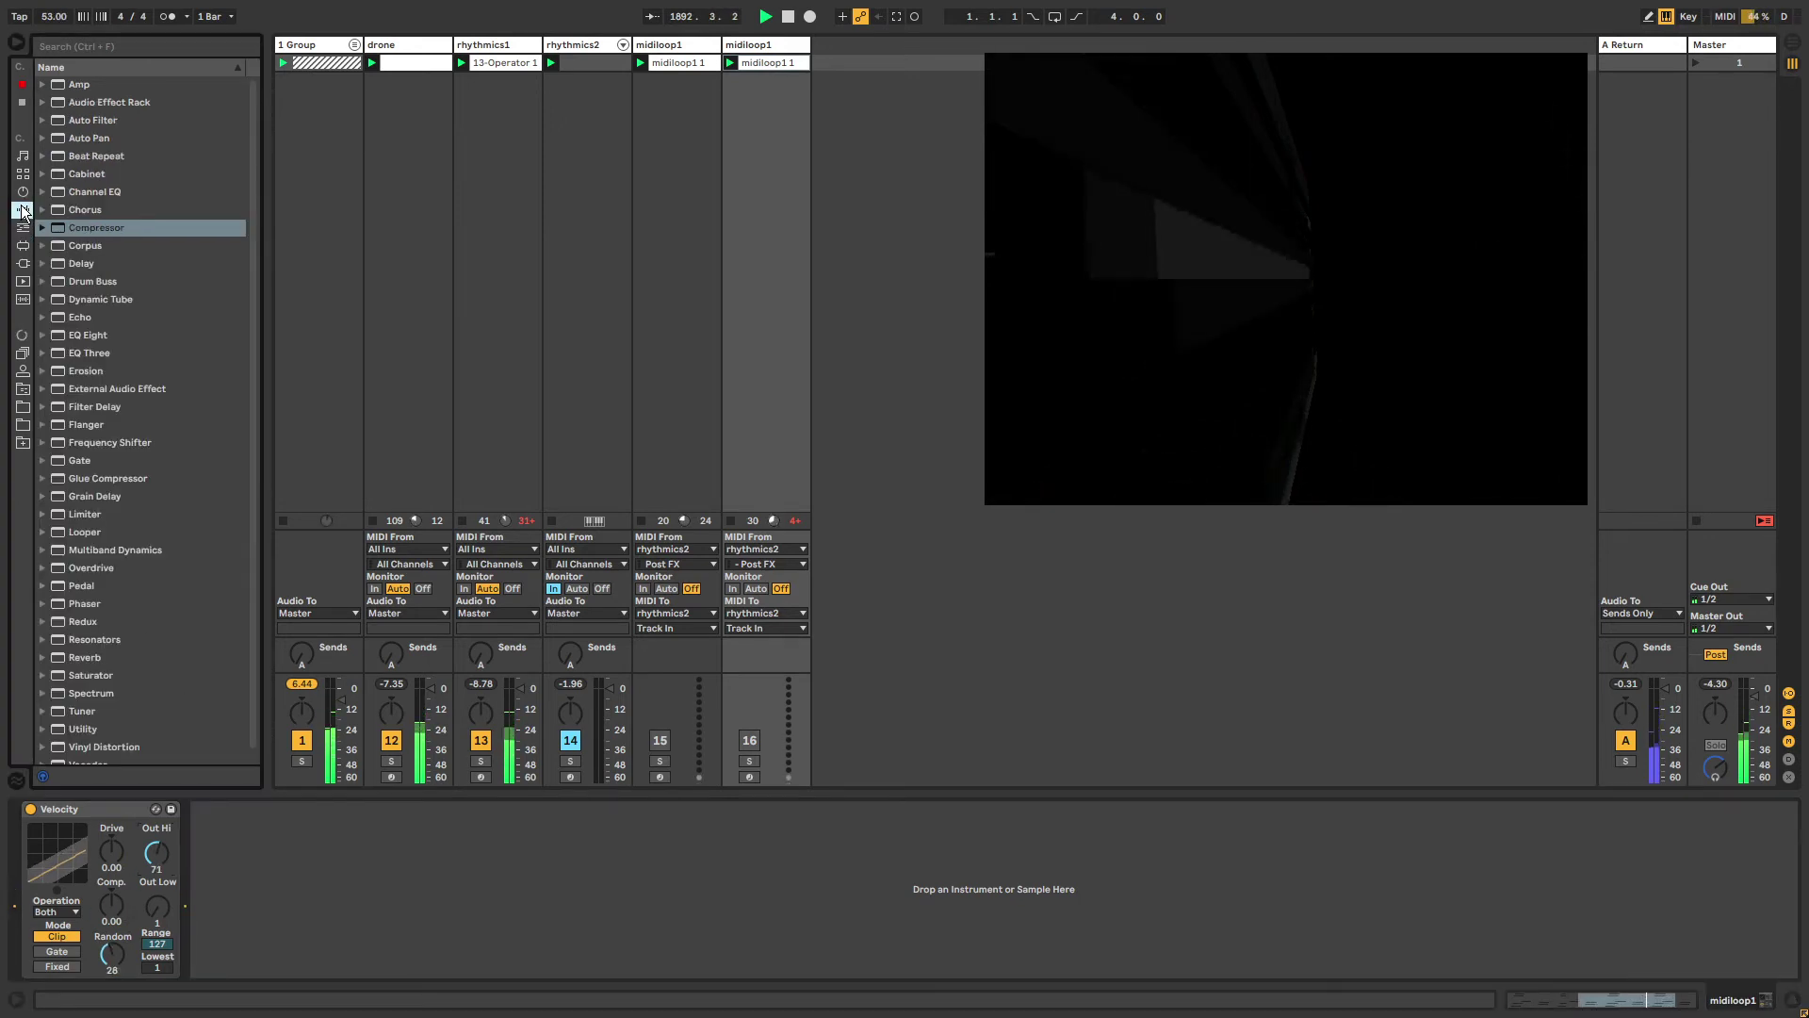
{"action": "left_click", "coordinate": [592, 47]}
{"action": "left_click", "coordinate": [22, 229]}
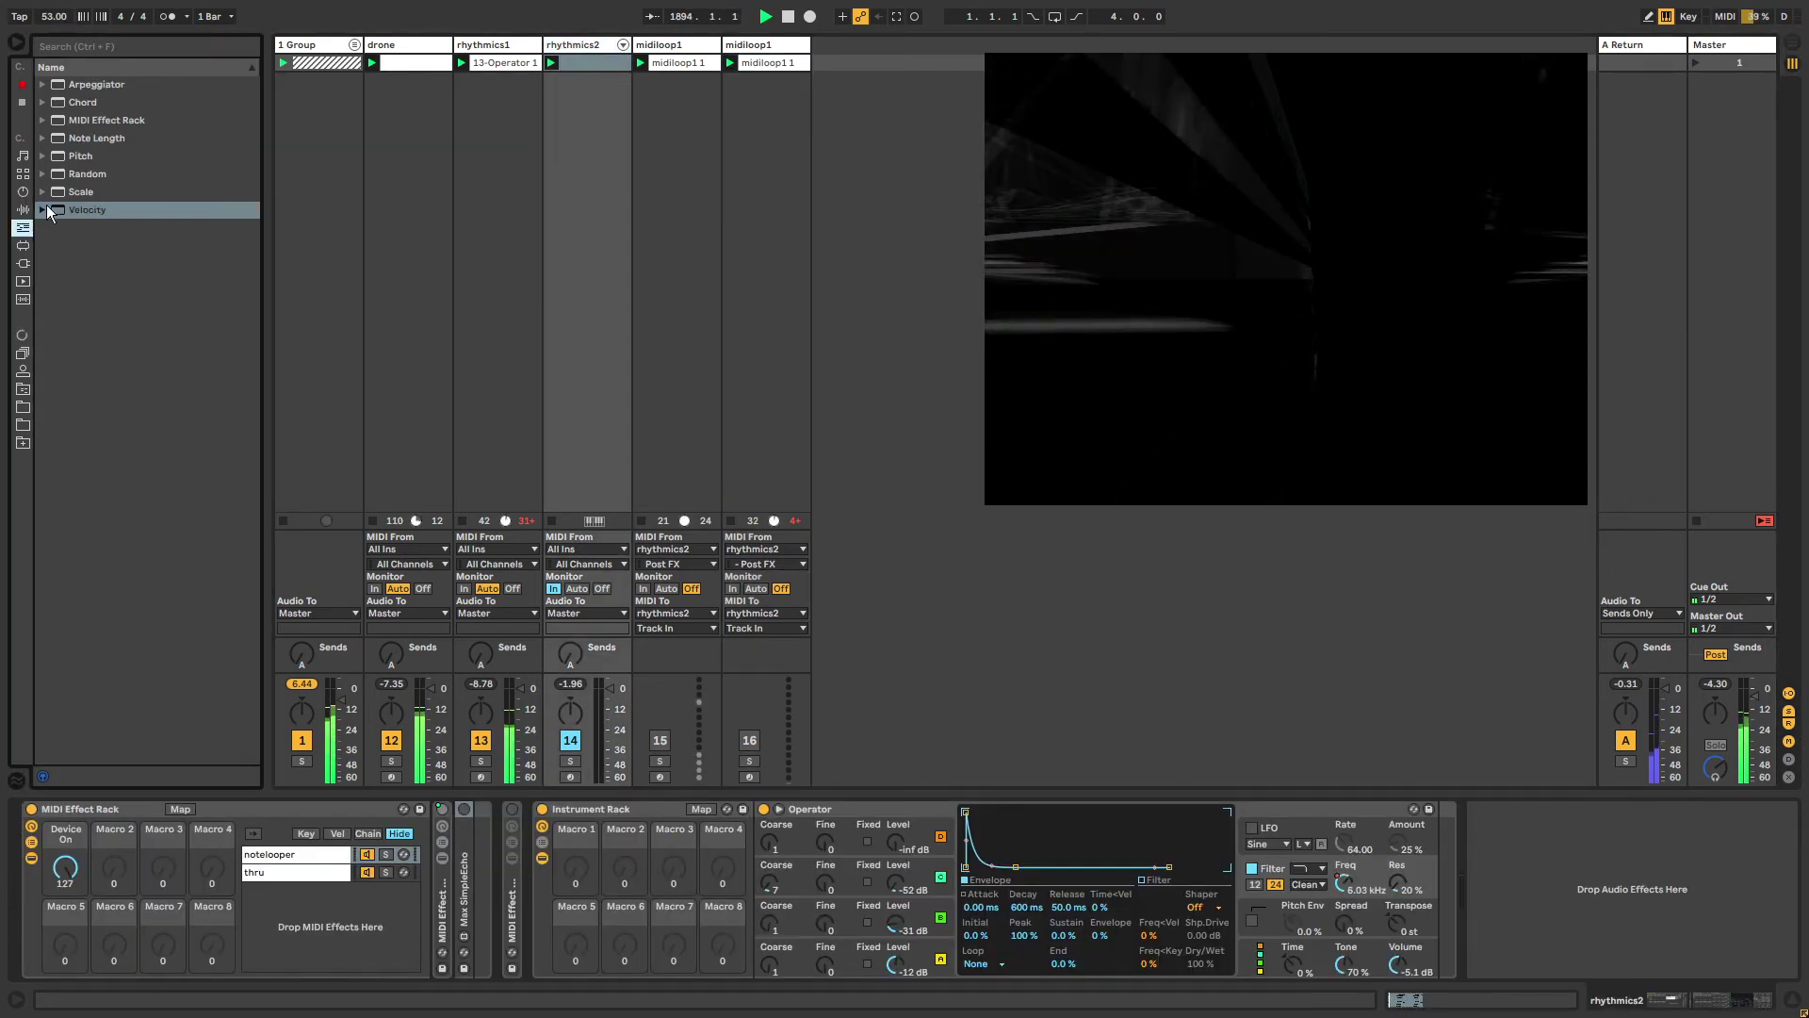
{"action": "left_click", "coordinate": [23, 389]}
{"action": "left_click", "coordinate": [81, 120]}
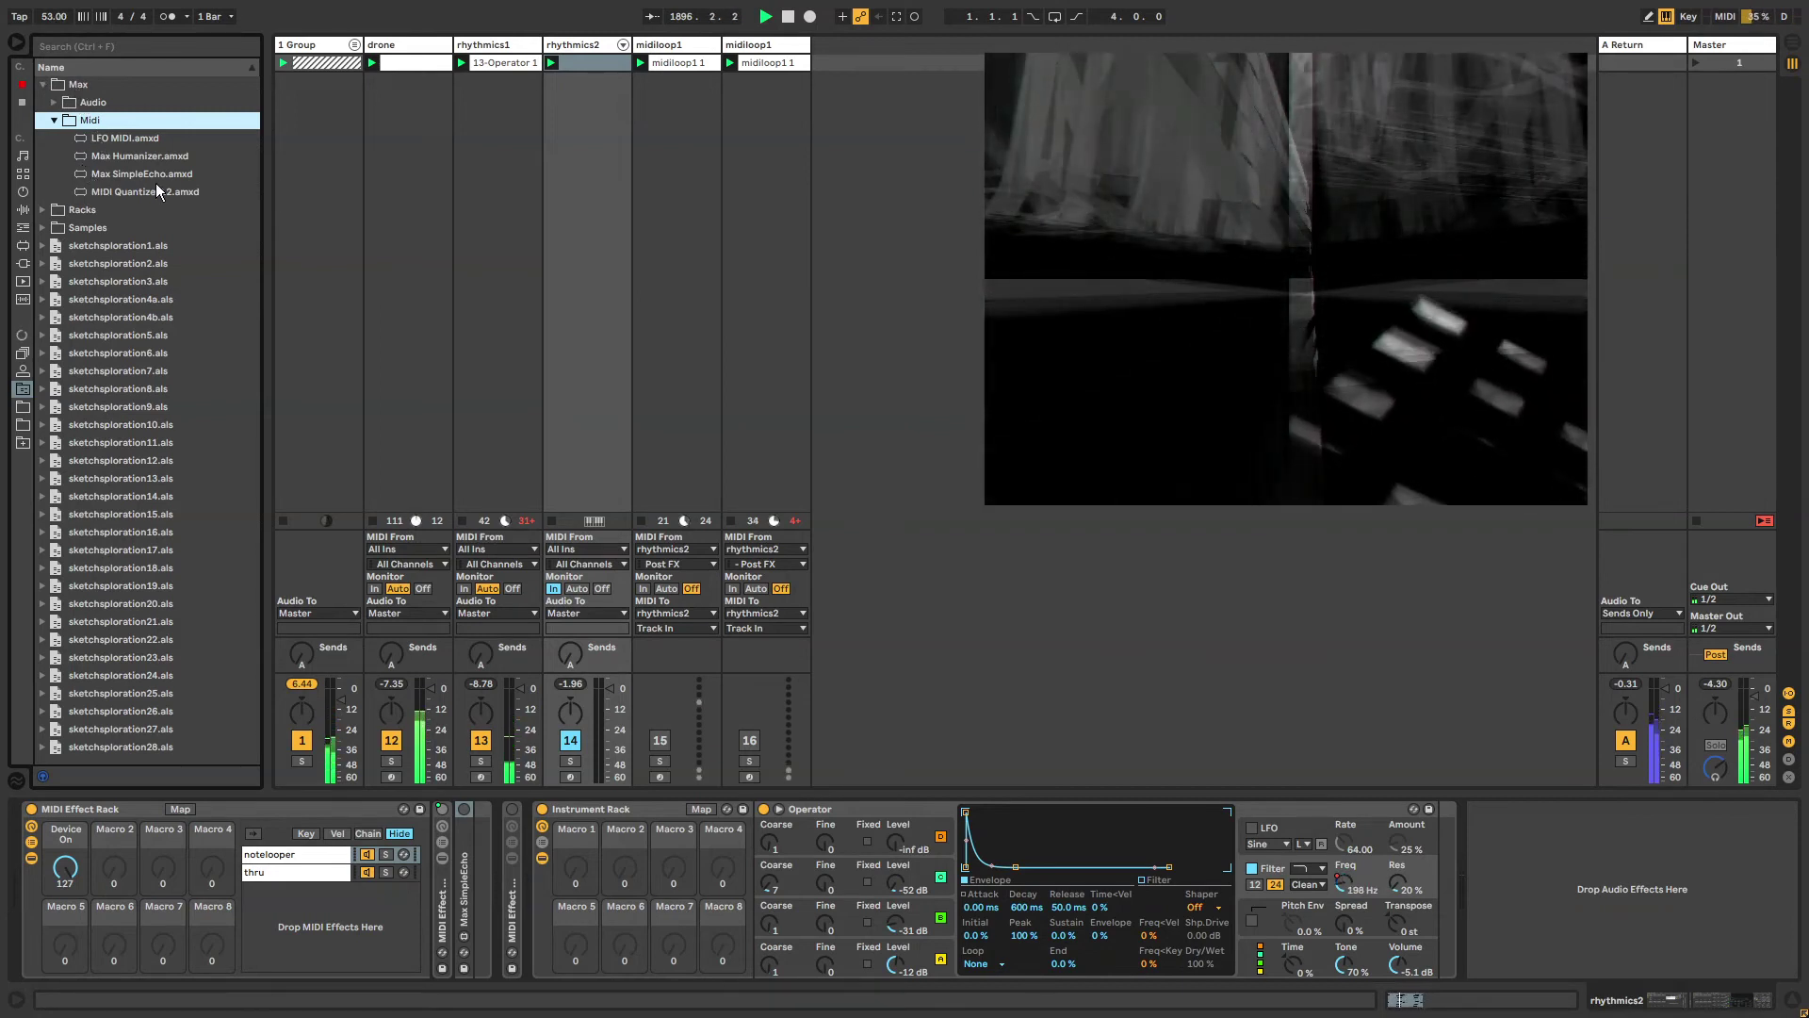
{"action": "left_click_drag", "start_coordinate": [144, 158], "coordinate": [43, 956]}
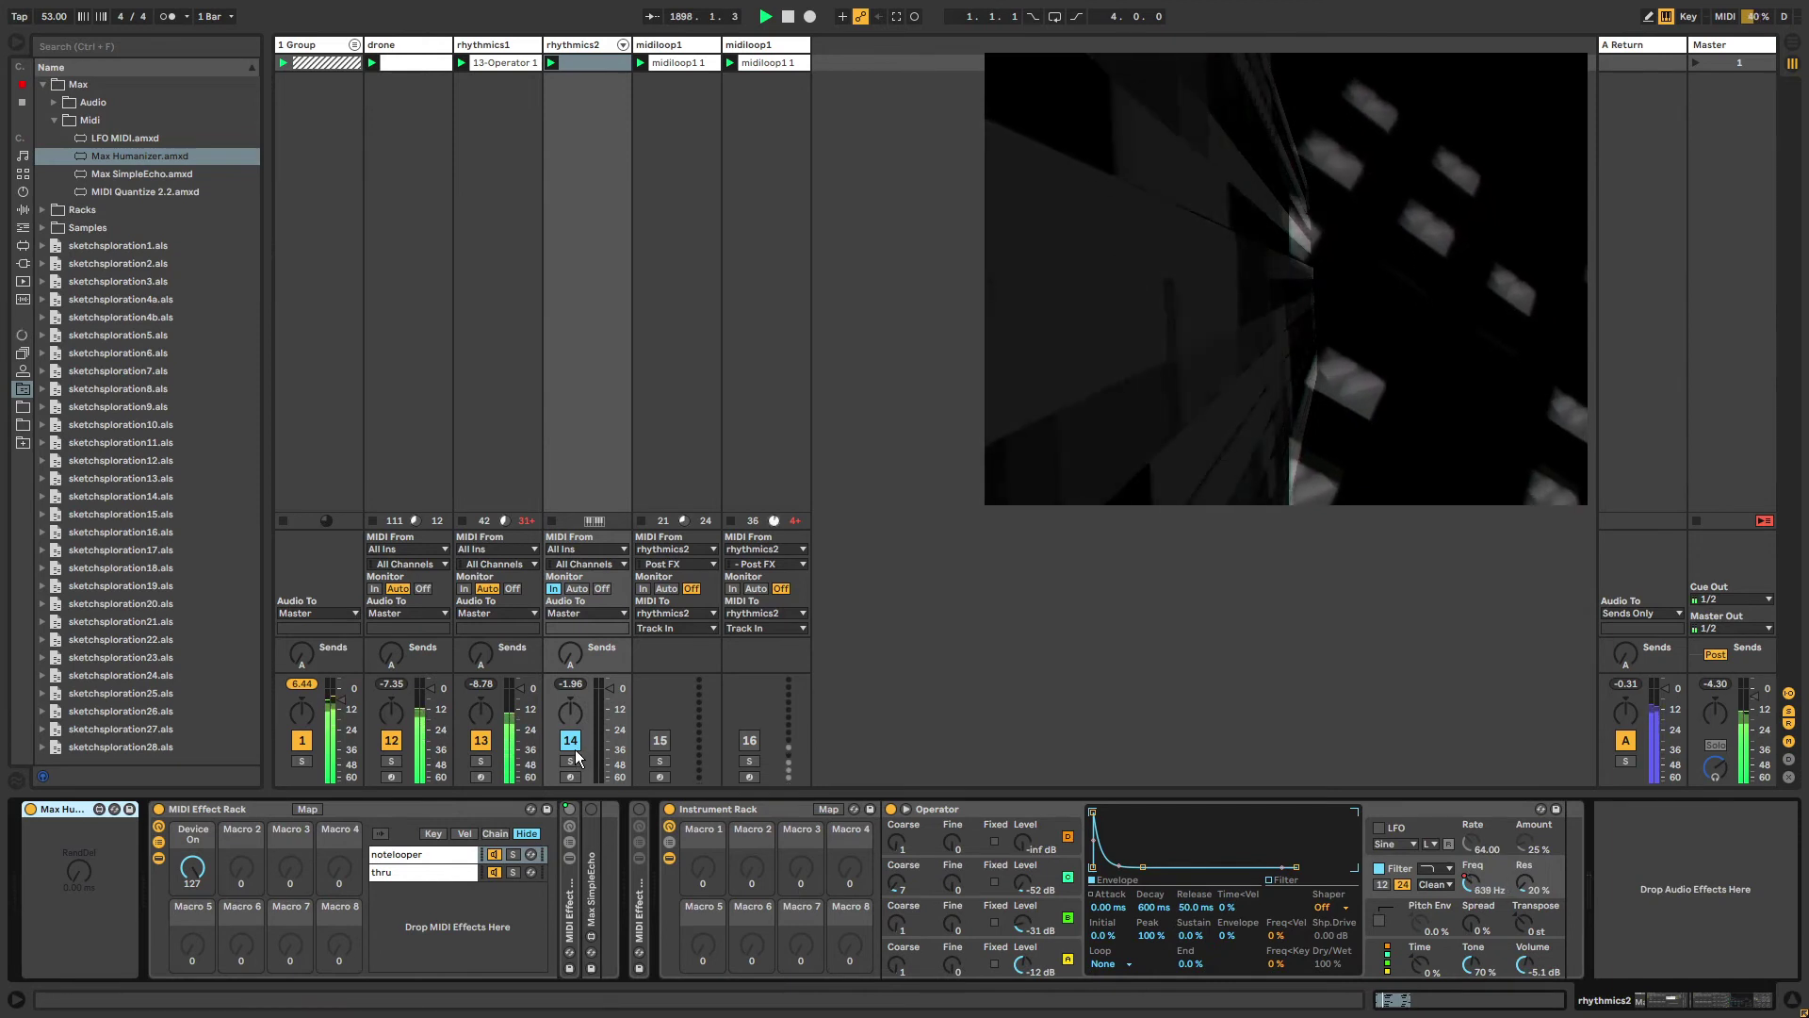
Reactivate both midiloop1 tracks and collapse the Max Humanizer device on the rhythmics2 track.
{"action": "left_click", "coordinate": [659, 740]}
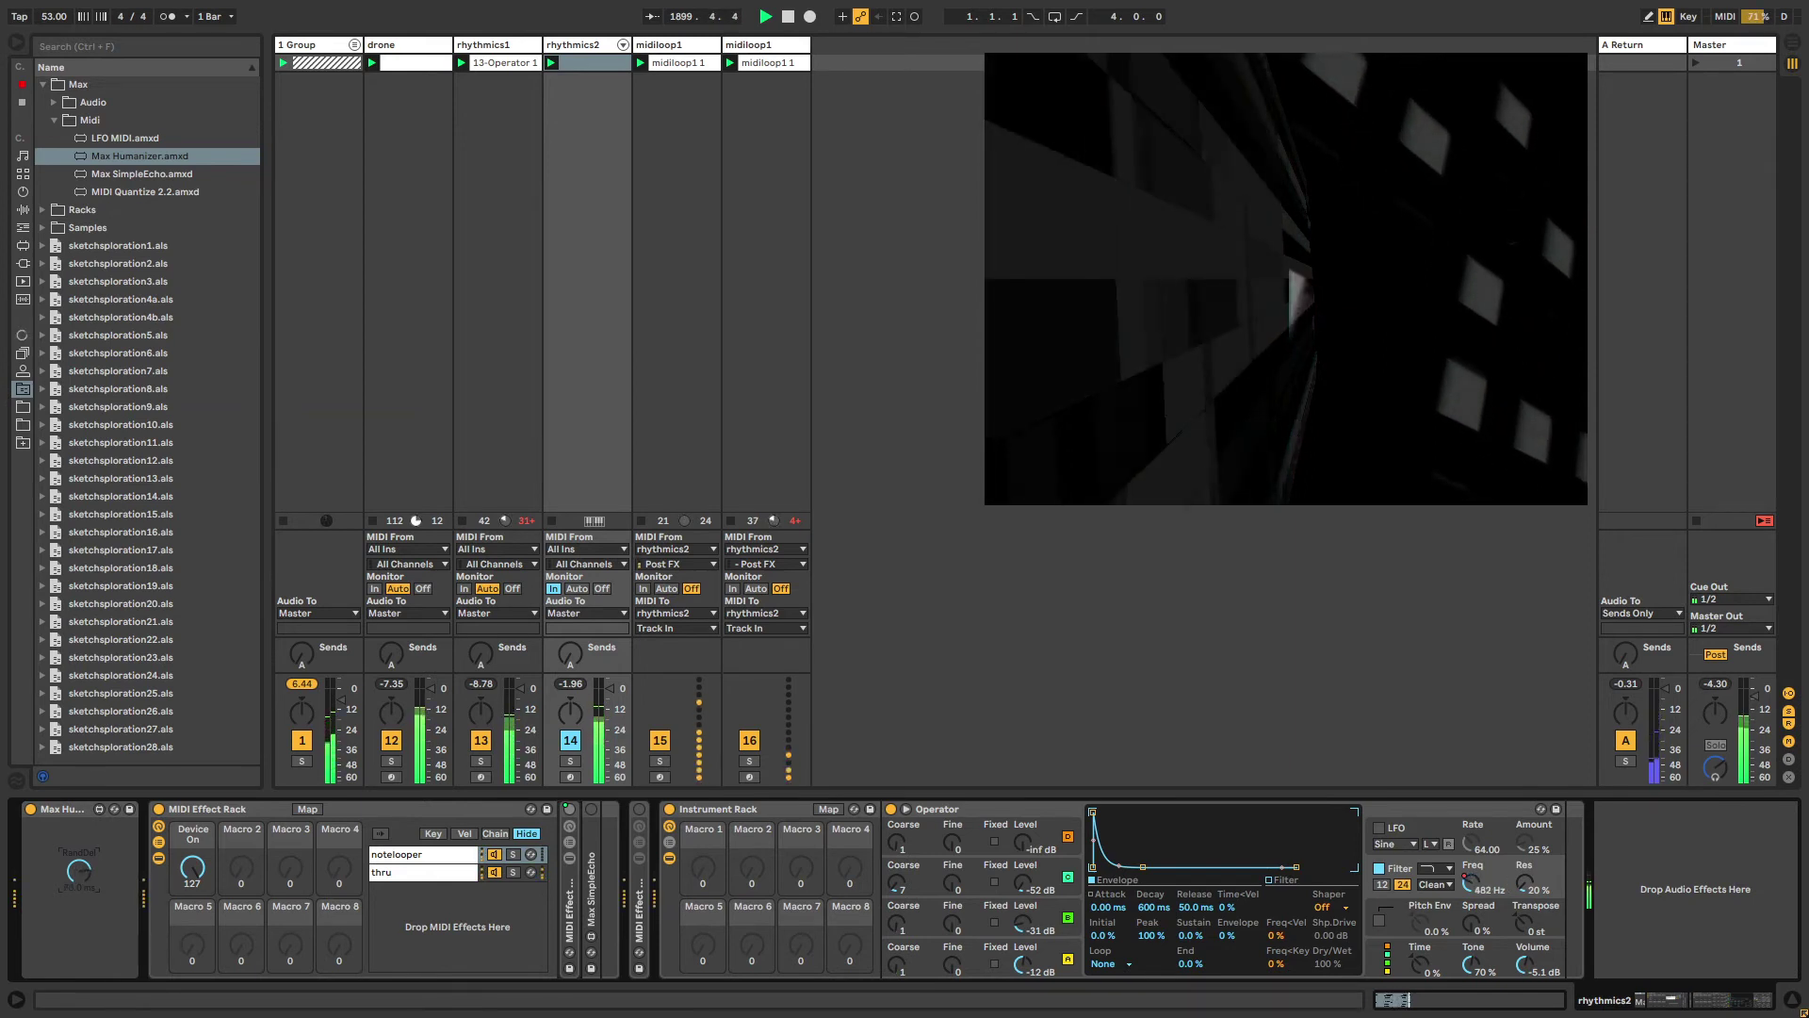
{"action": "double_click", "coordinate": [55, 806]}
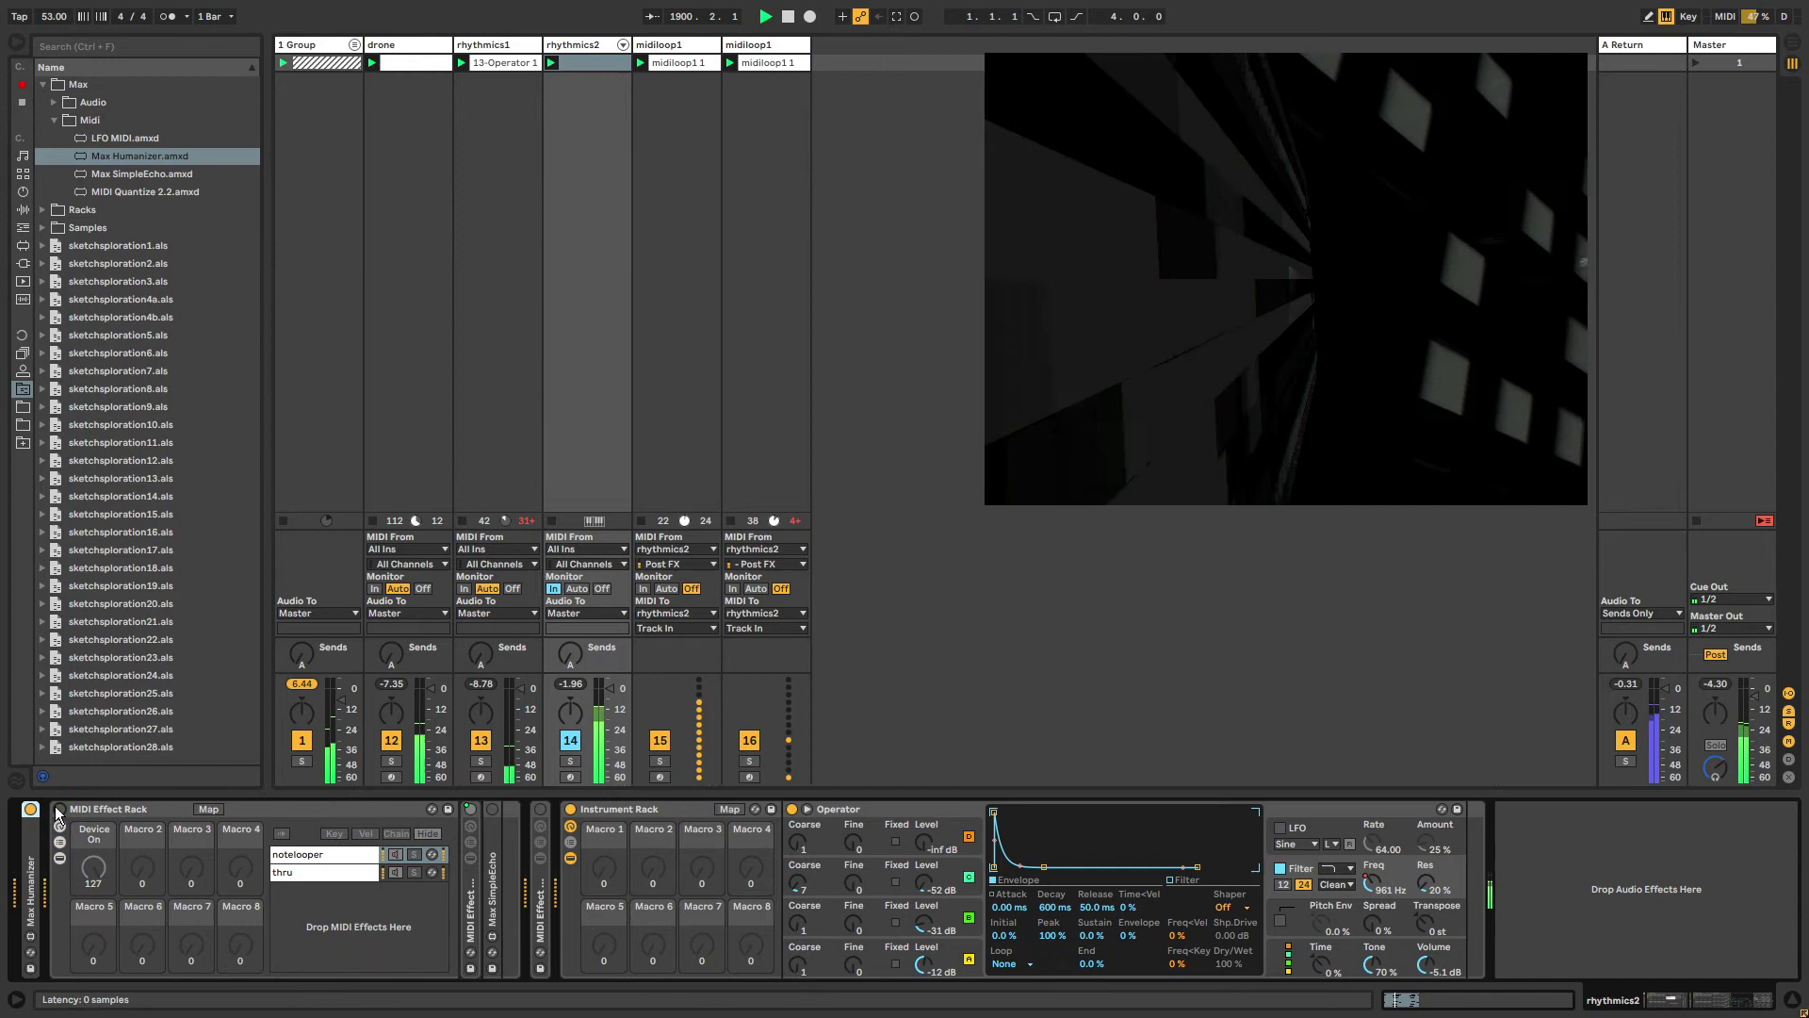
{"action": "left_click", "coordinate": [122, 816]}
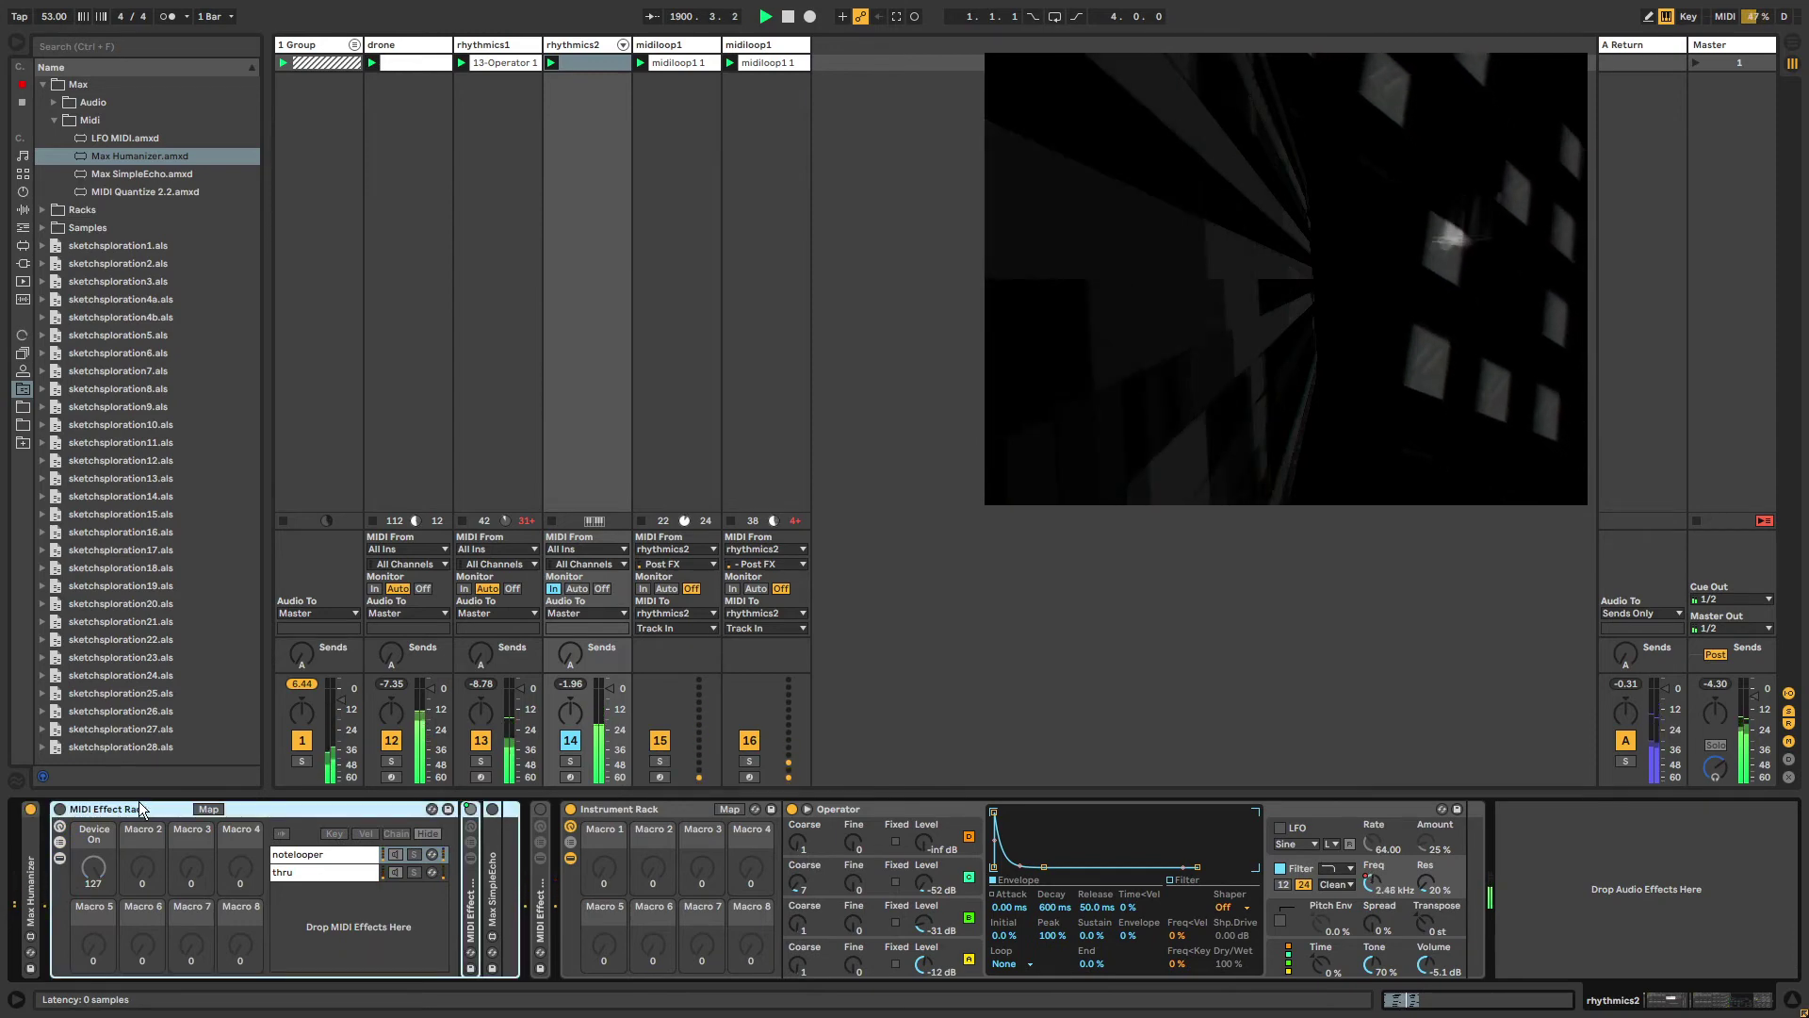
Insert a new MIDI track after the second midiloop1 track and load an Operator instrument on it.
{"action": "left_click", "coordinate": [760, 44]}
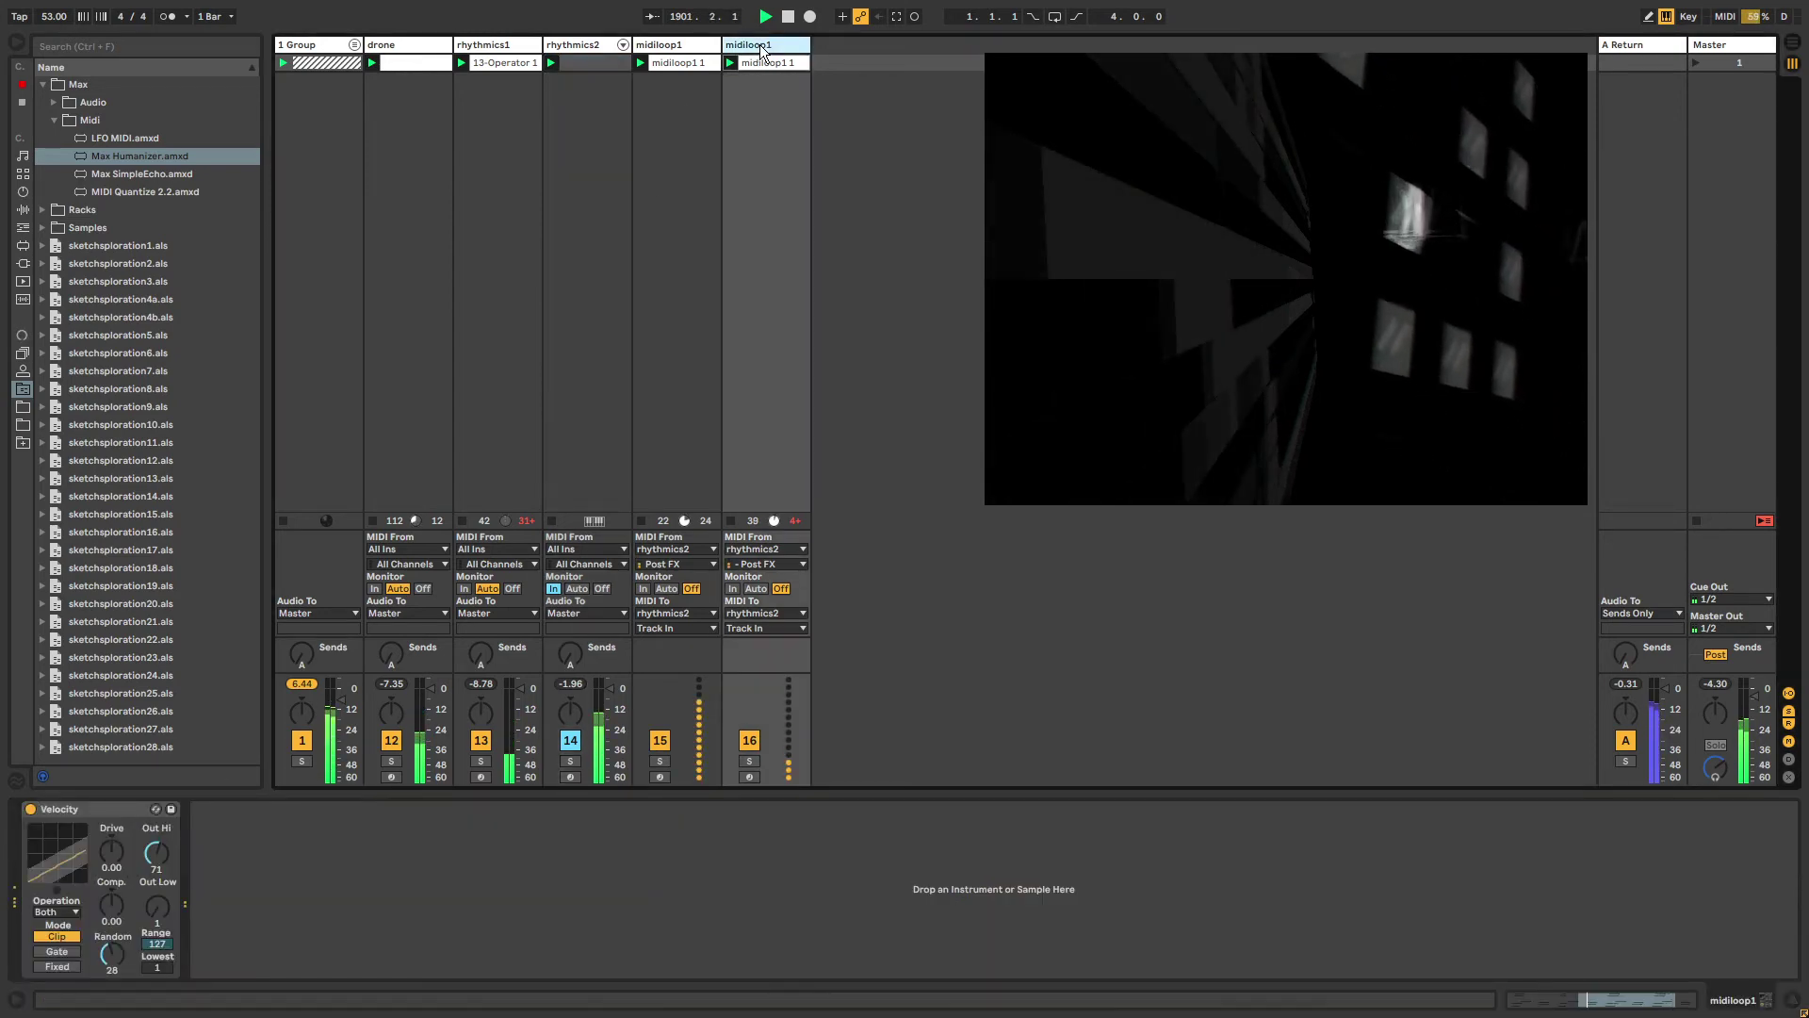
{"action": "key", "text": "ctrl+shift+t"}
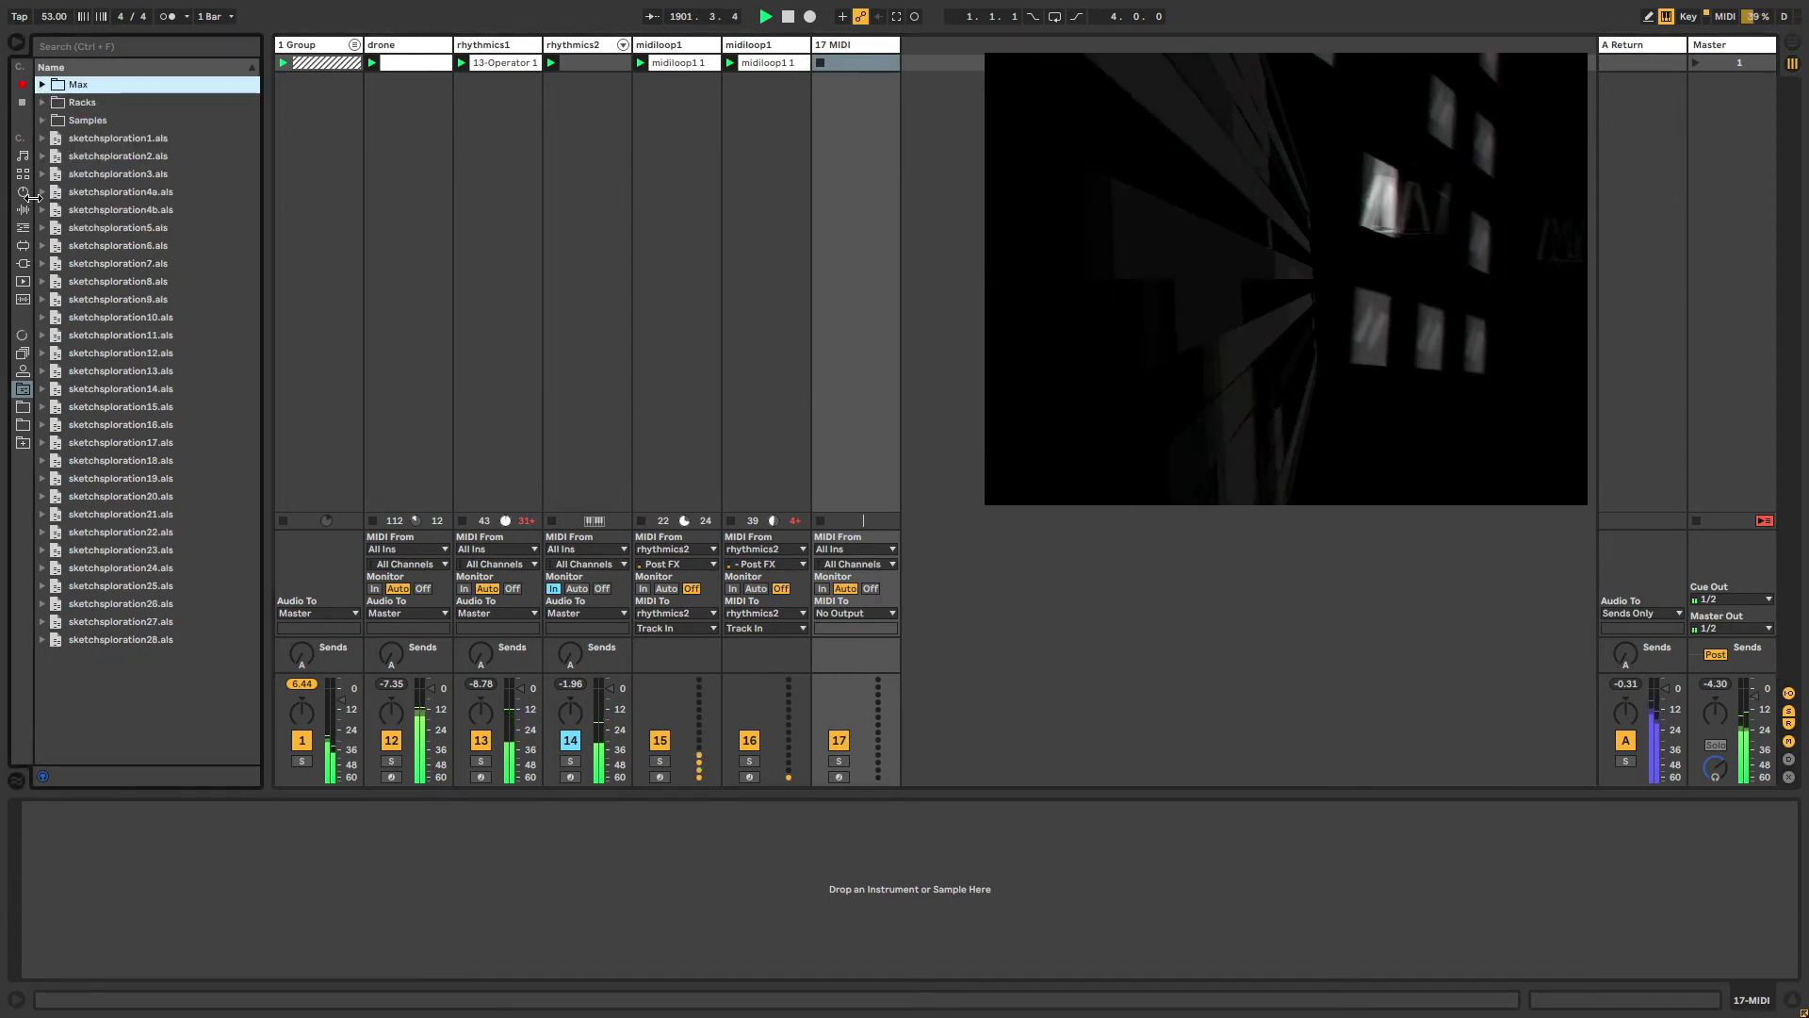
{"action": "left_click", "coordinate": [22, 191]}
{"action": "left_click_drag", "start_coordinate": [75, 205], "coordinate": [846, 88]}
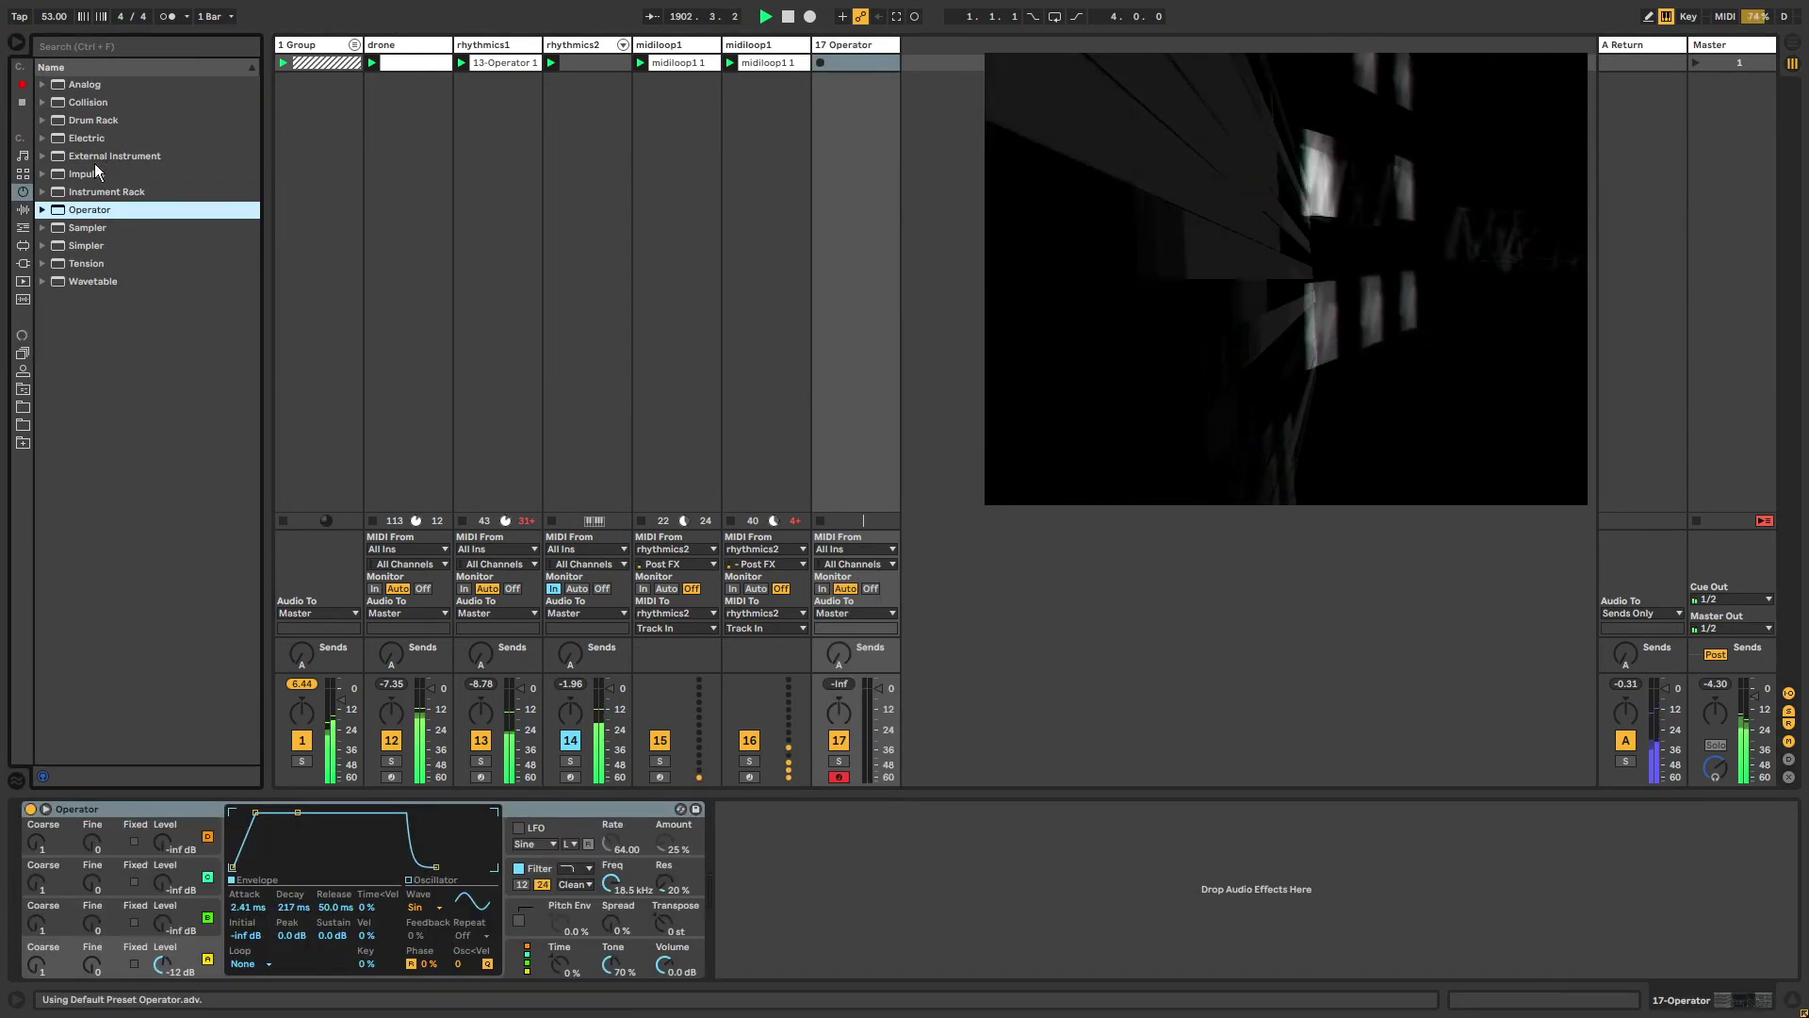
Add an Arpeggiator before Operator on the new track and set its synced rate to 1/8.
{"action": "left_click", "coordinate": [23, 209]}
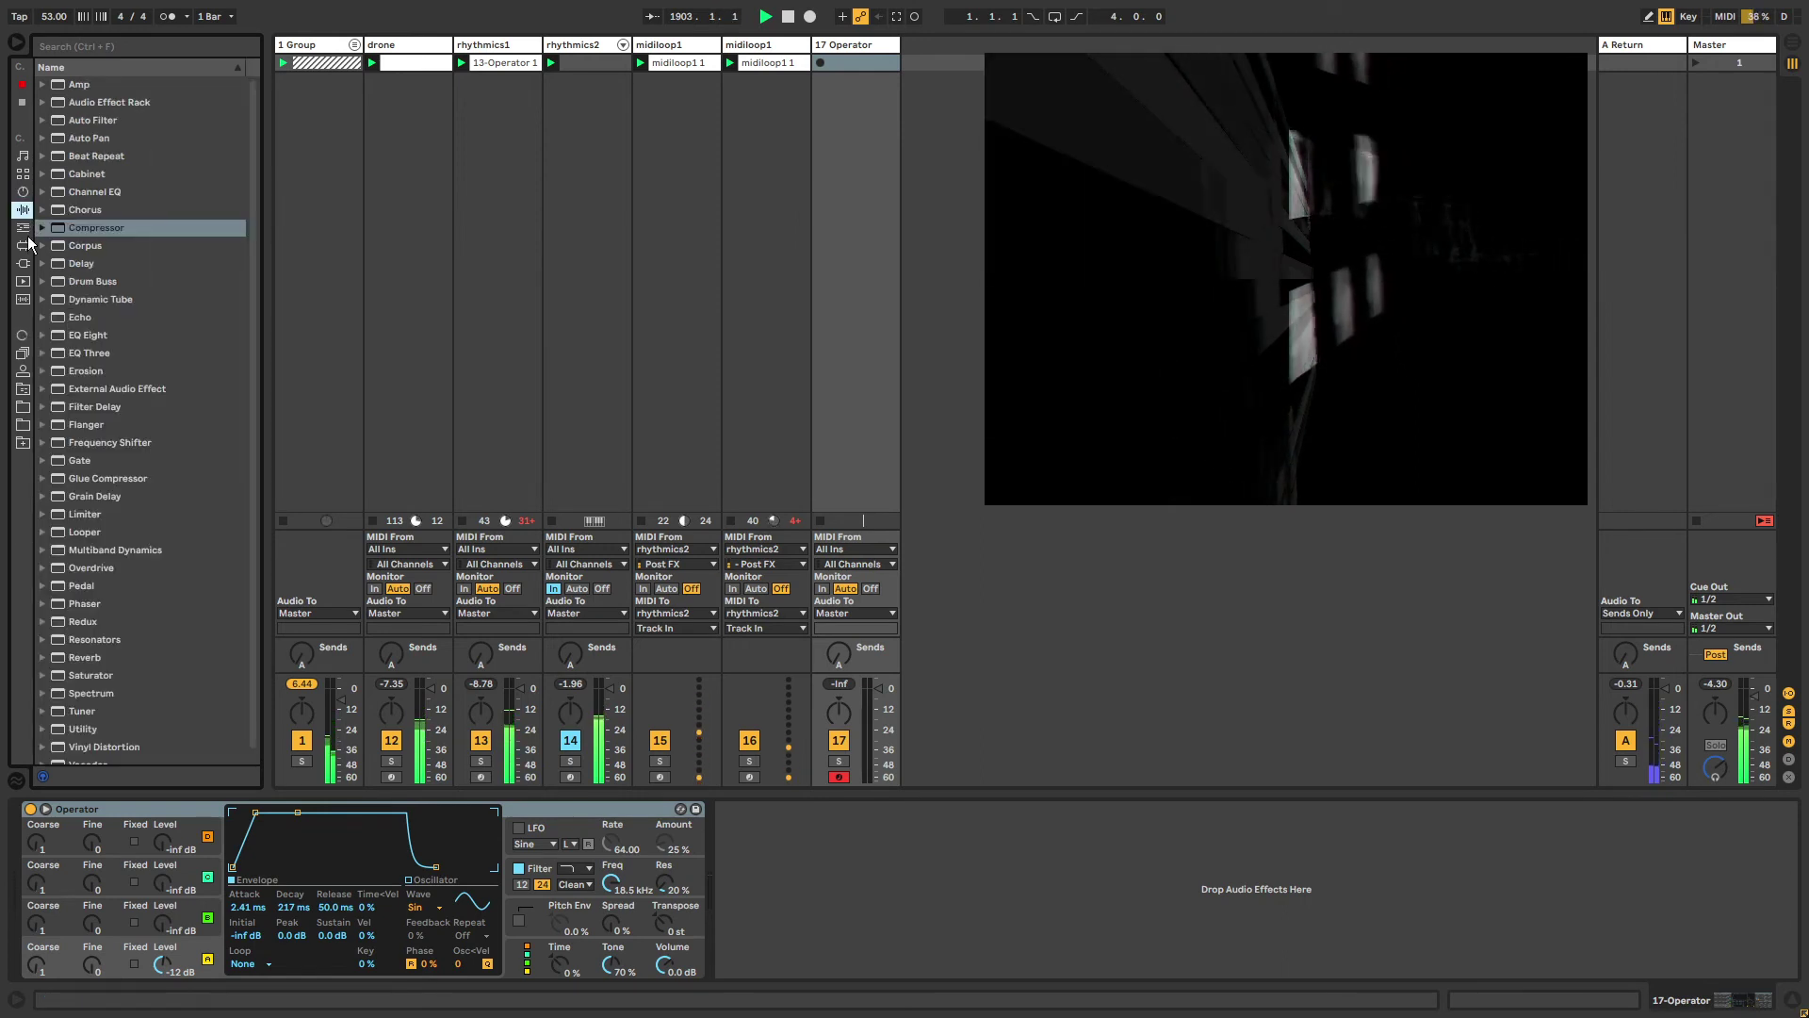
{"action": "left_click", "coordinate": [23, 227]}
{"action": "left_click_drag", "start_coordinate": [89, 84], "coordinate": [138, 894]}
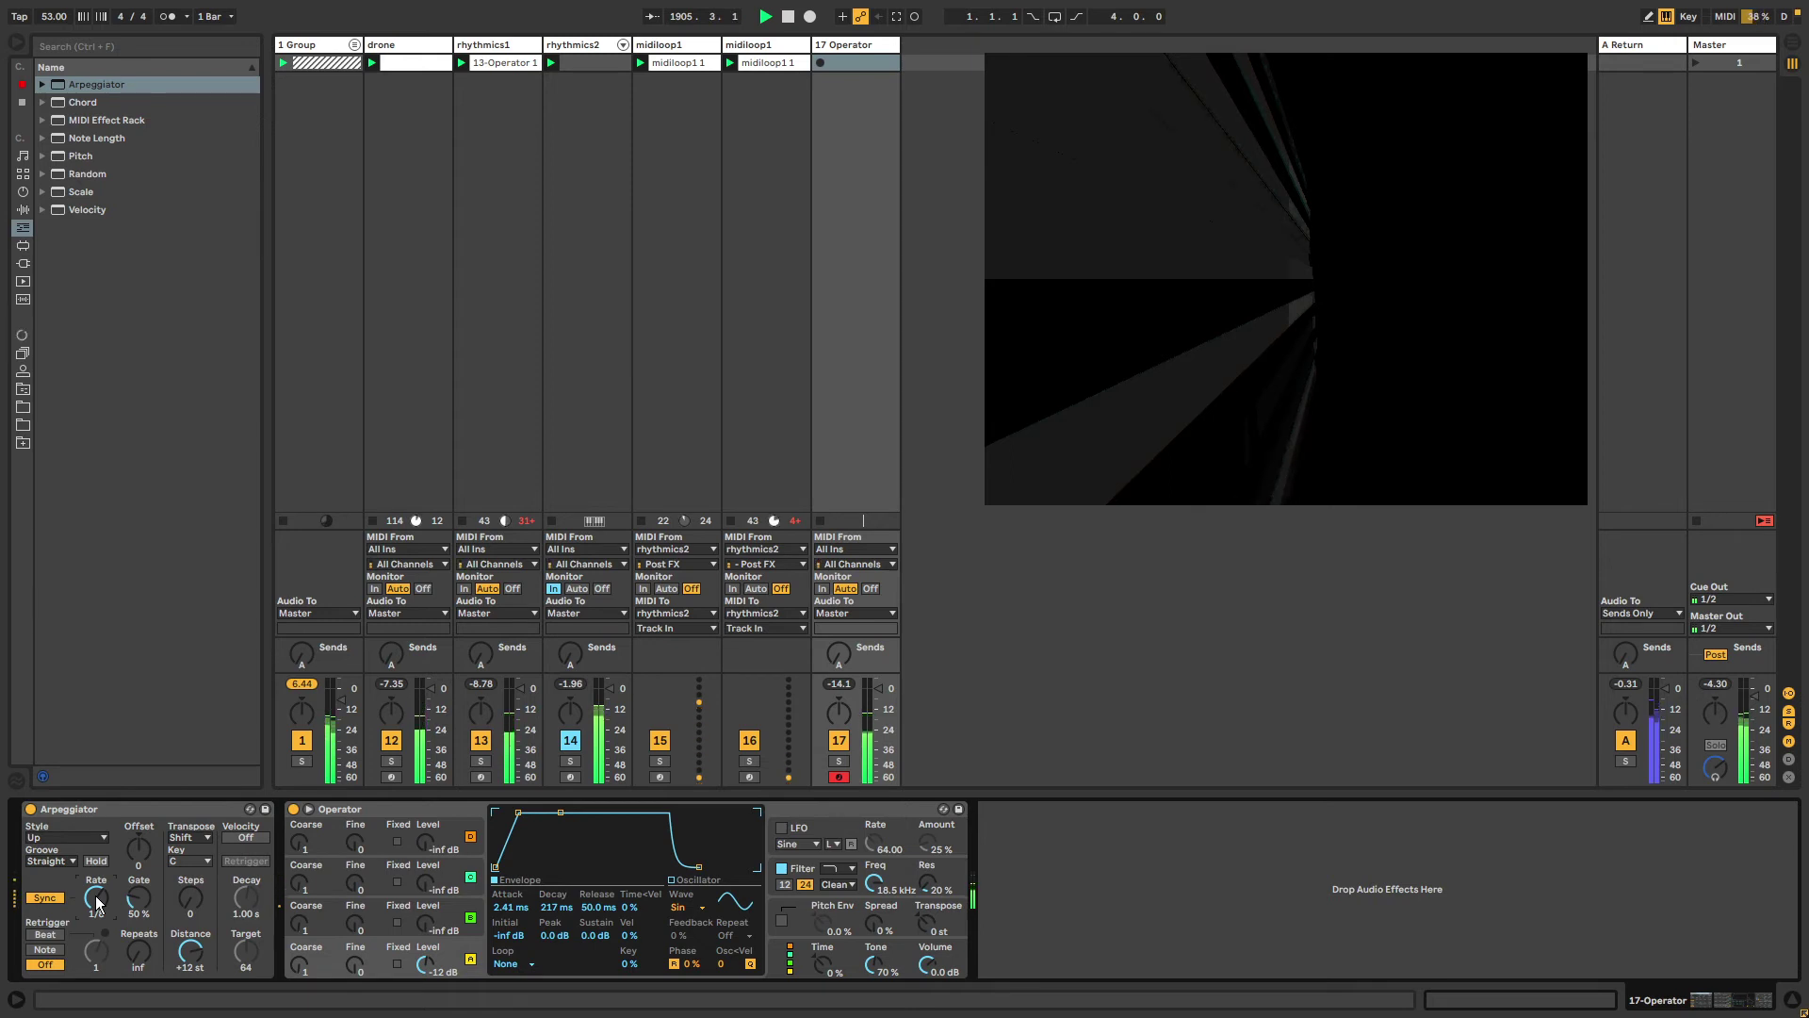
{"action": "left_click", "coordinate": [46, 898]}
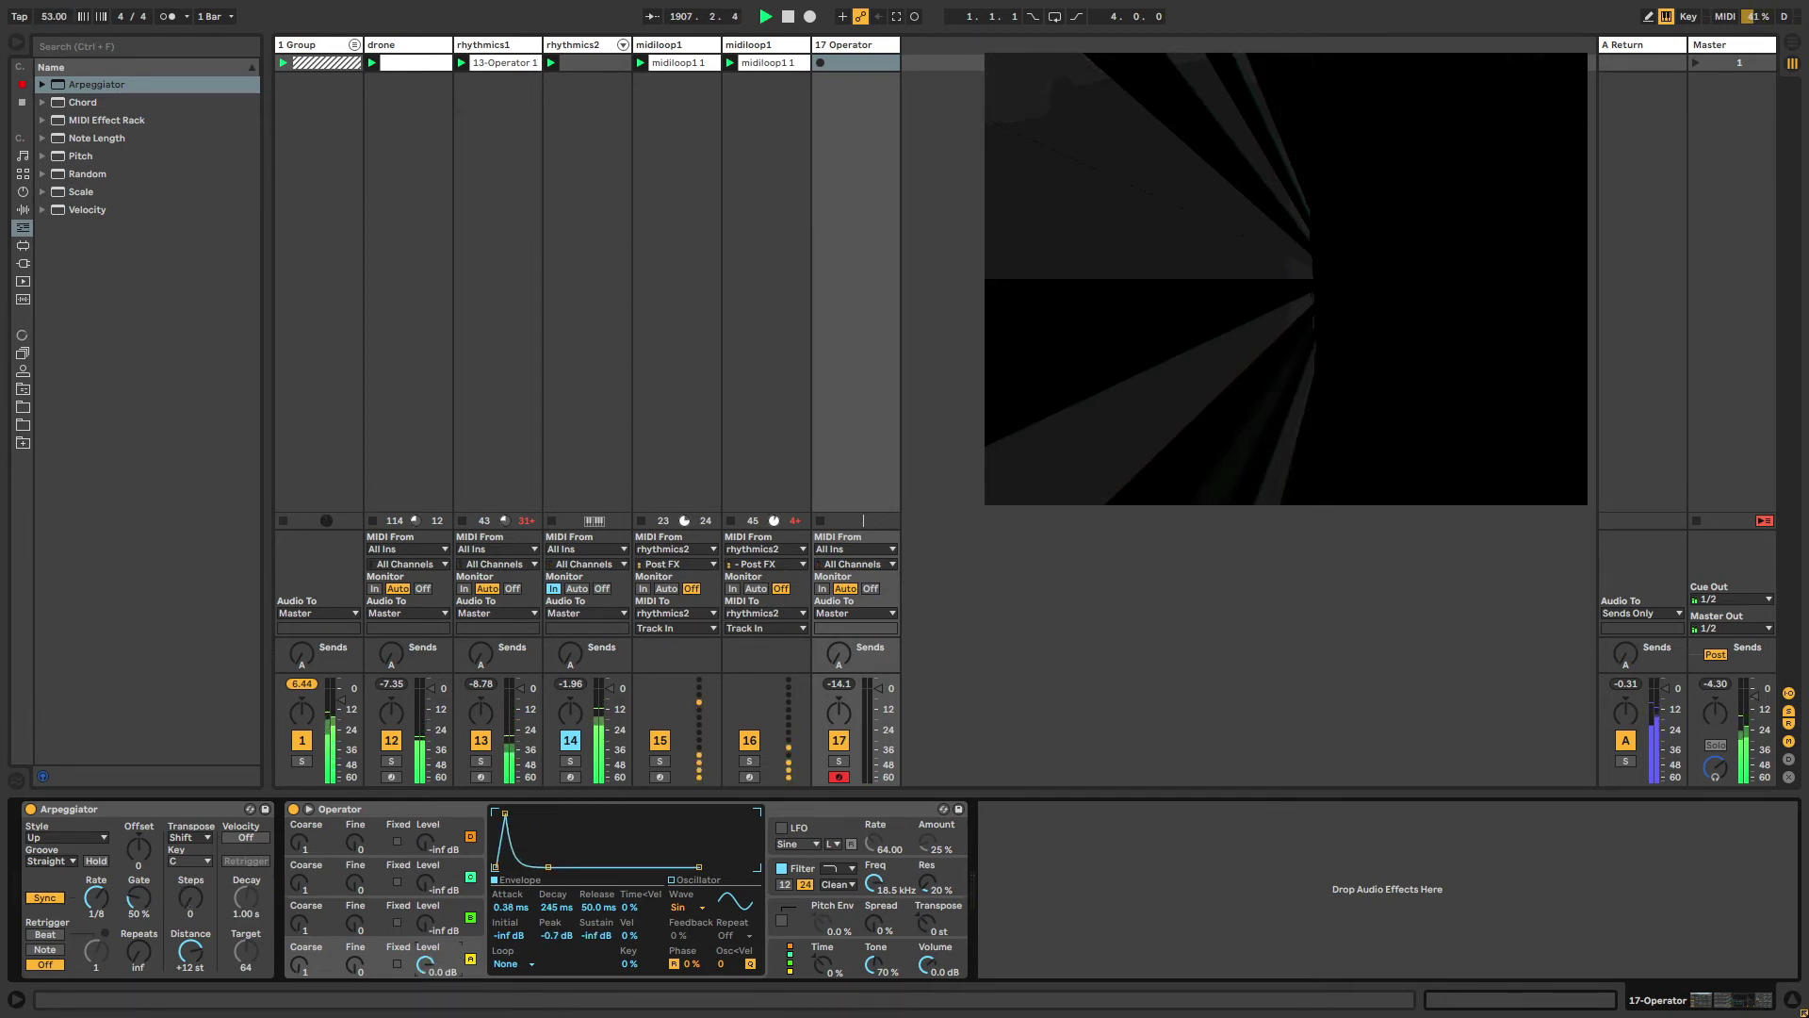
Raise Operator's volume to 6.0 dB and record a looping MIDI clip in the new track's first slot.
{"action": "left_click_drag", "start_coordinate": [928, 965], "coordinate": [928, 933]}
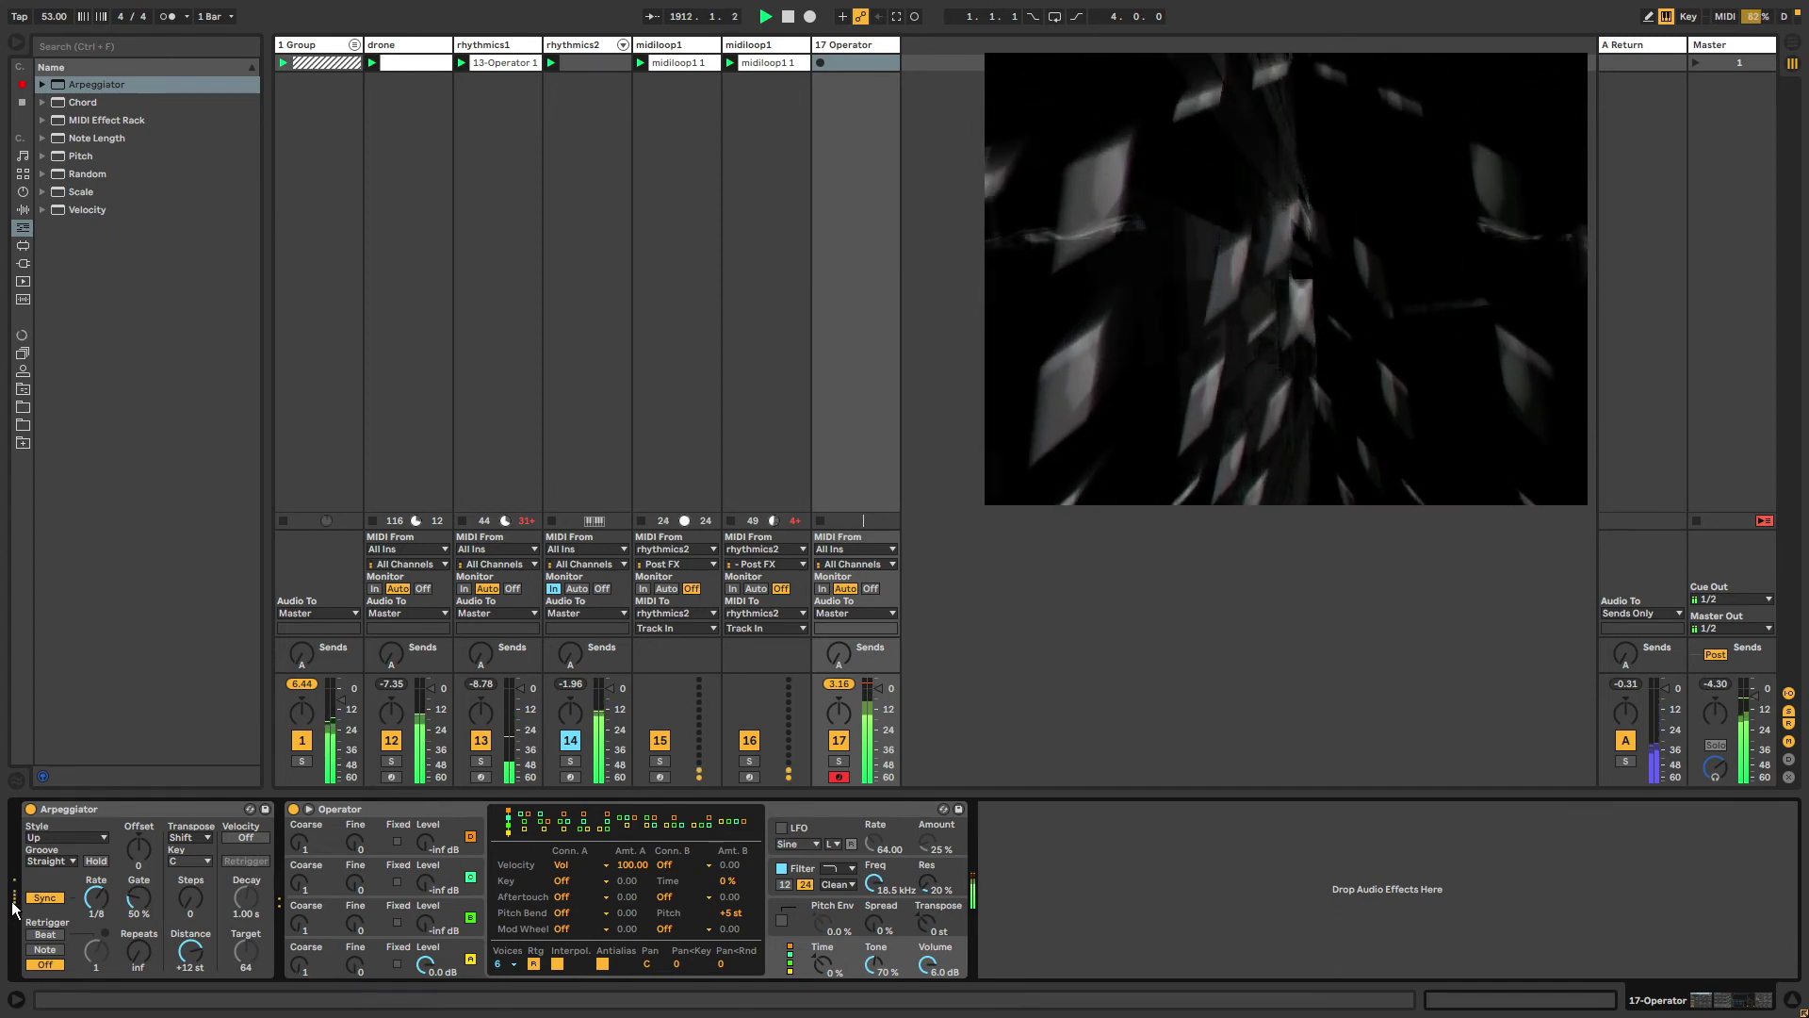
{"action": "left_click", "coordinate": [817, 64]}
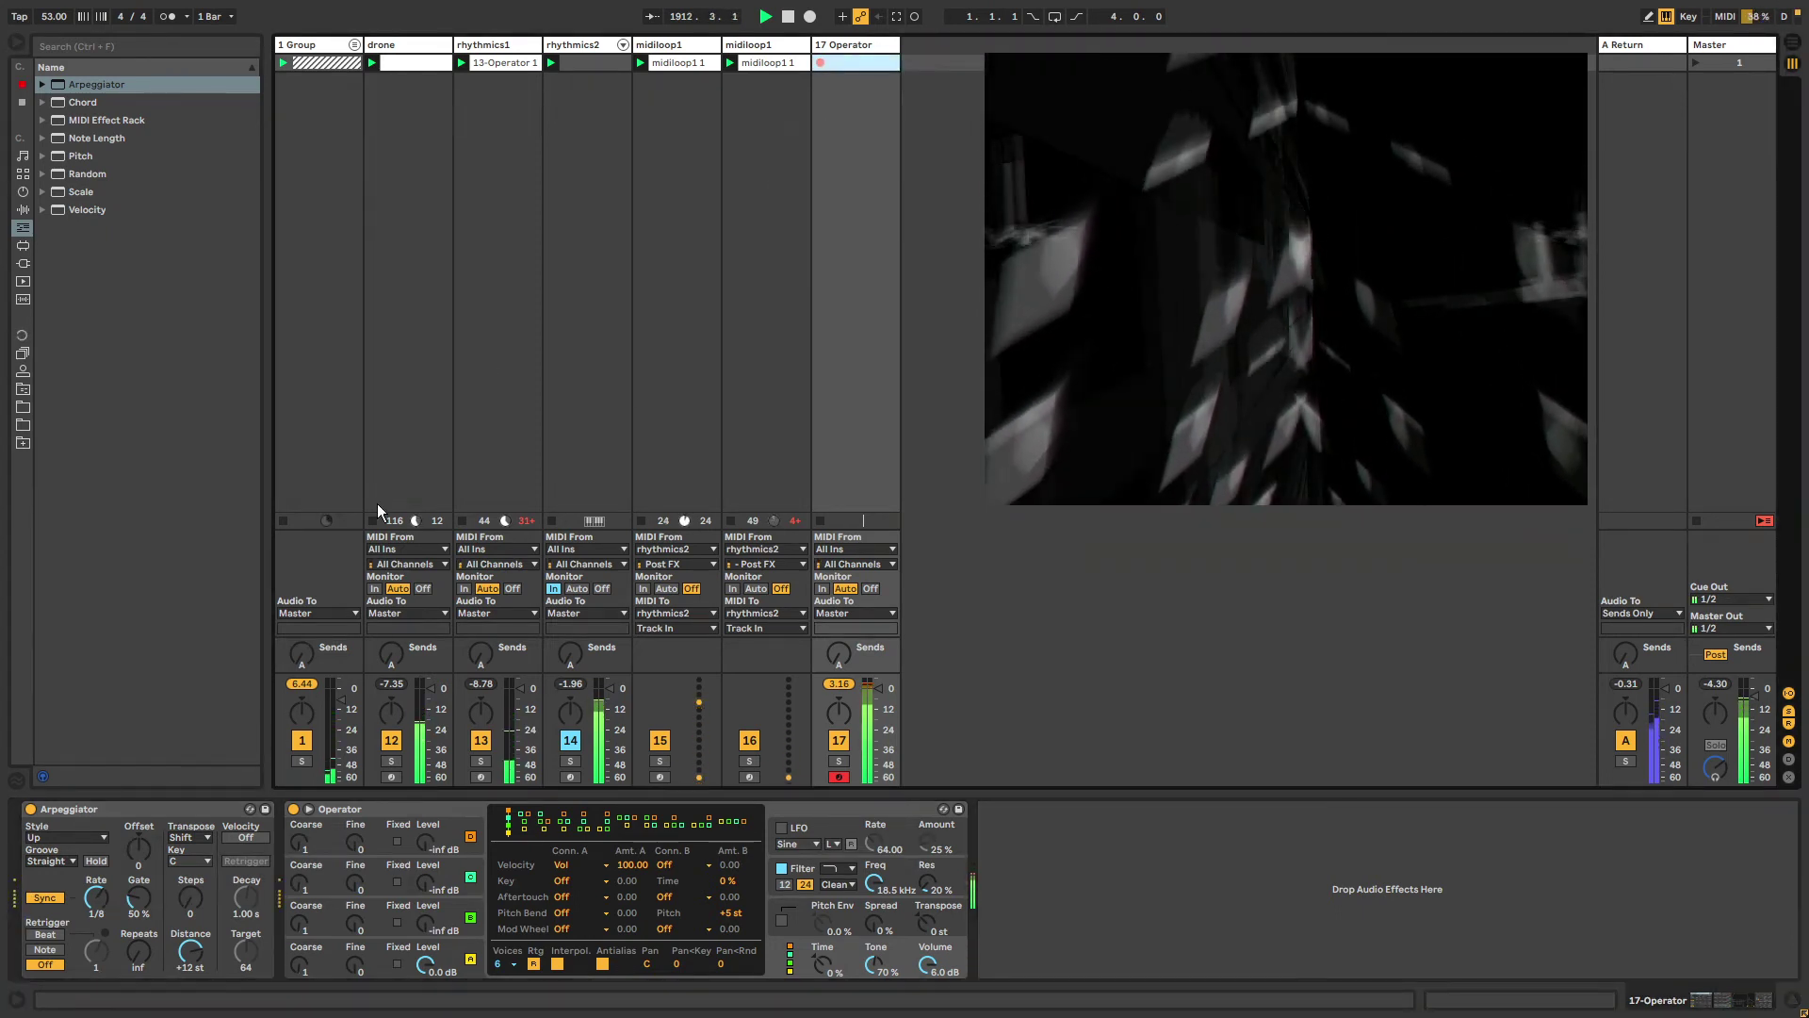
{"action": "key", "text": "Return"}
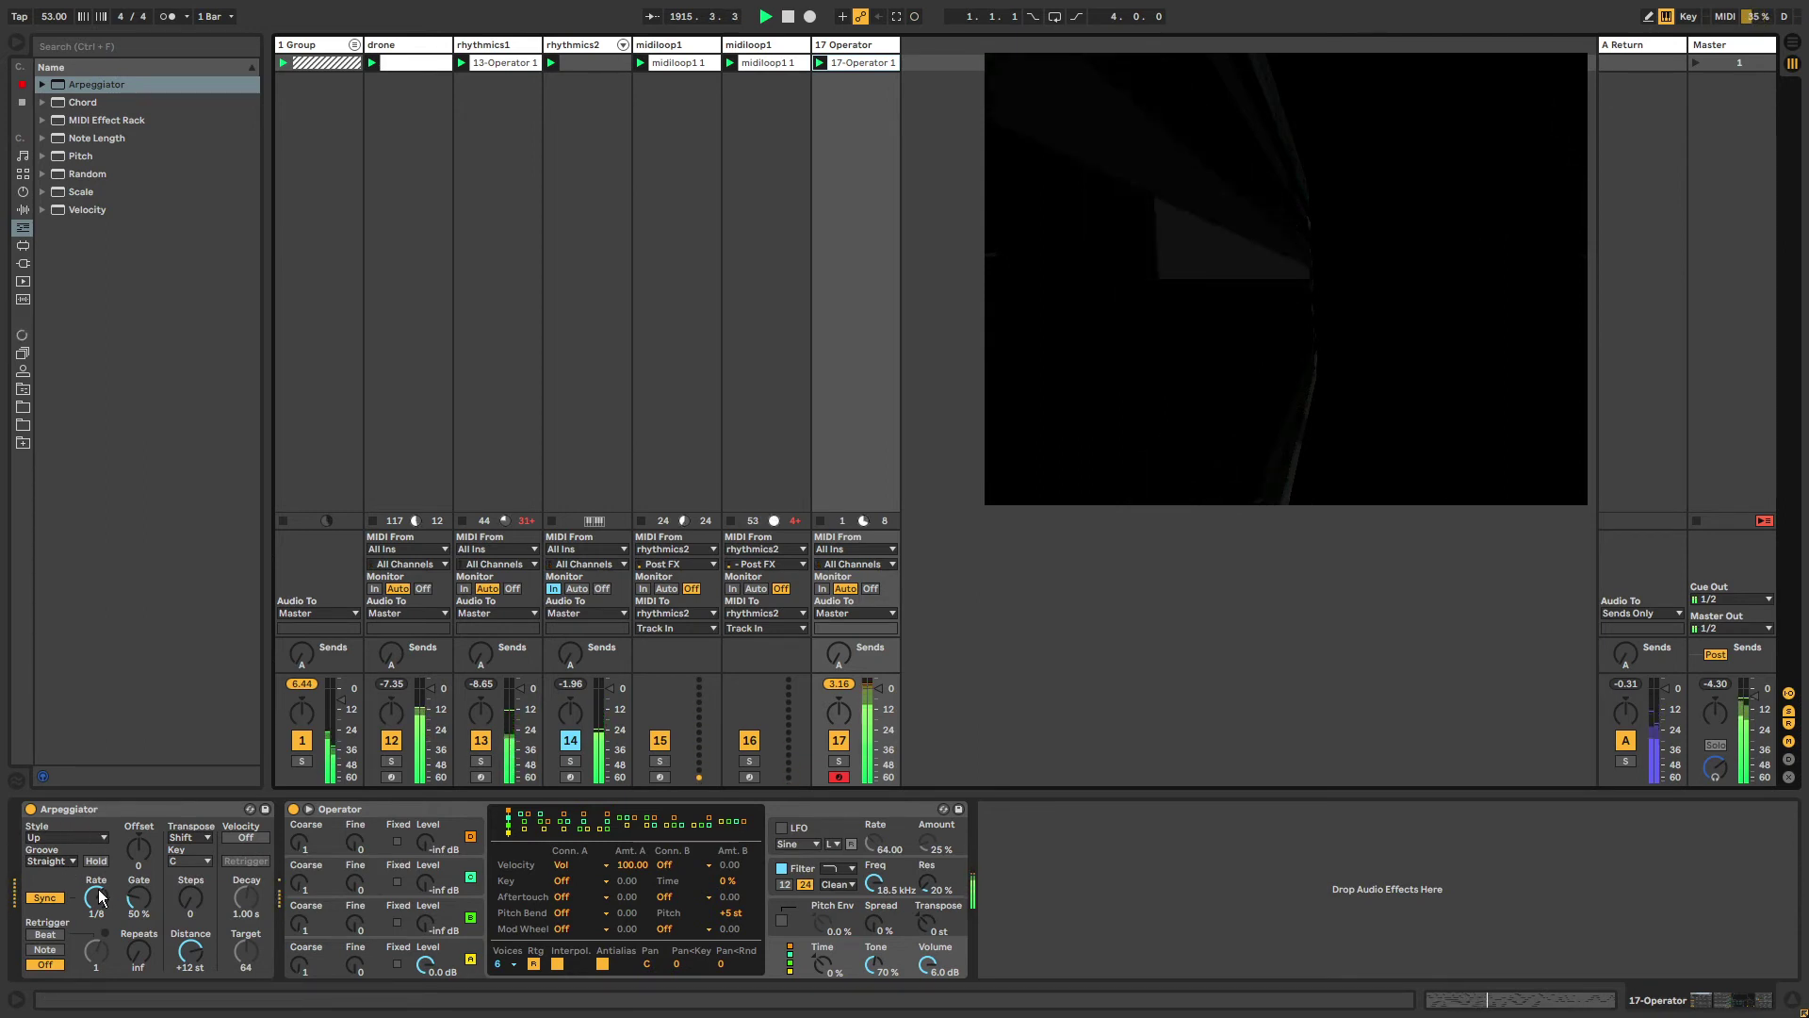
Set the Arpeggiator's synced rate to 1/16.
{"action": "left_click_drag", "start_coordinate": [99, 897], "coordinate": [128, 902]}
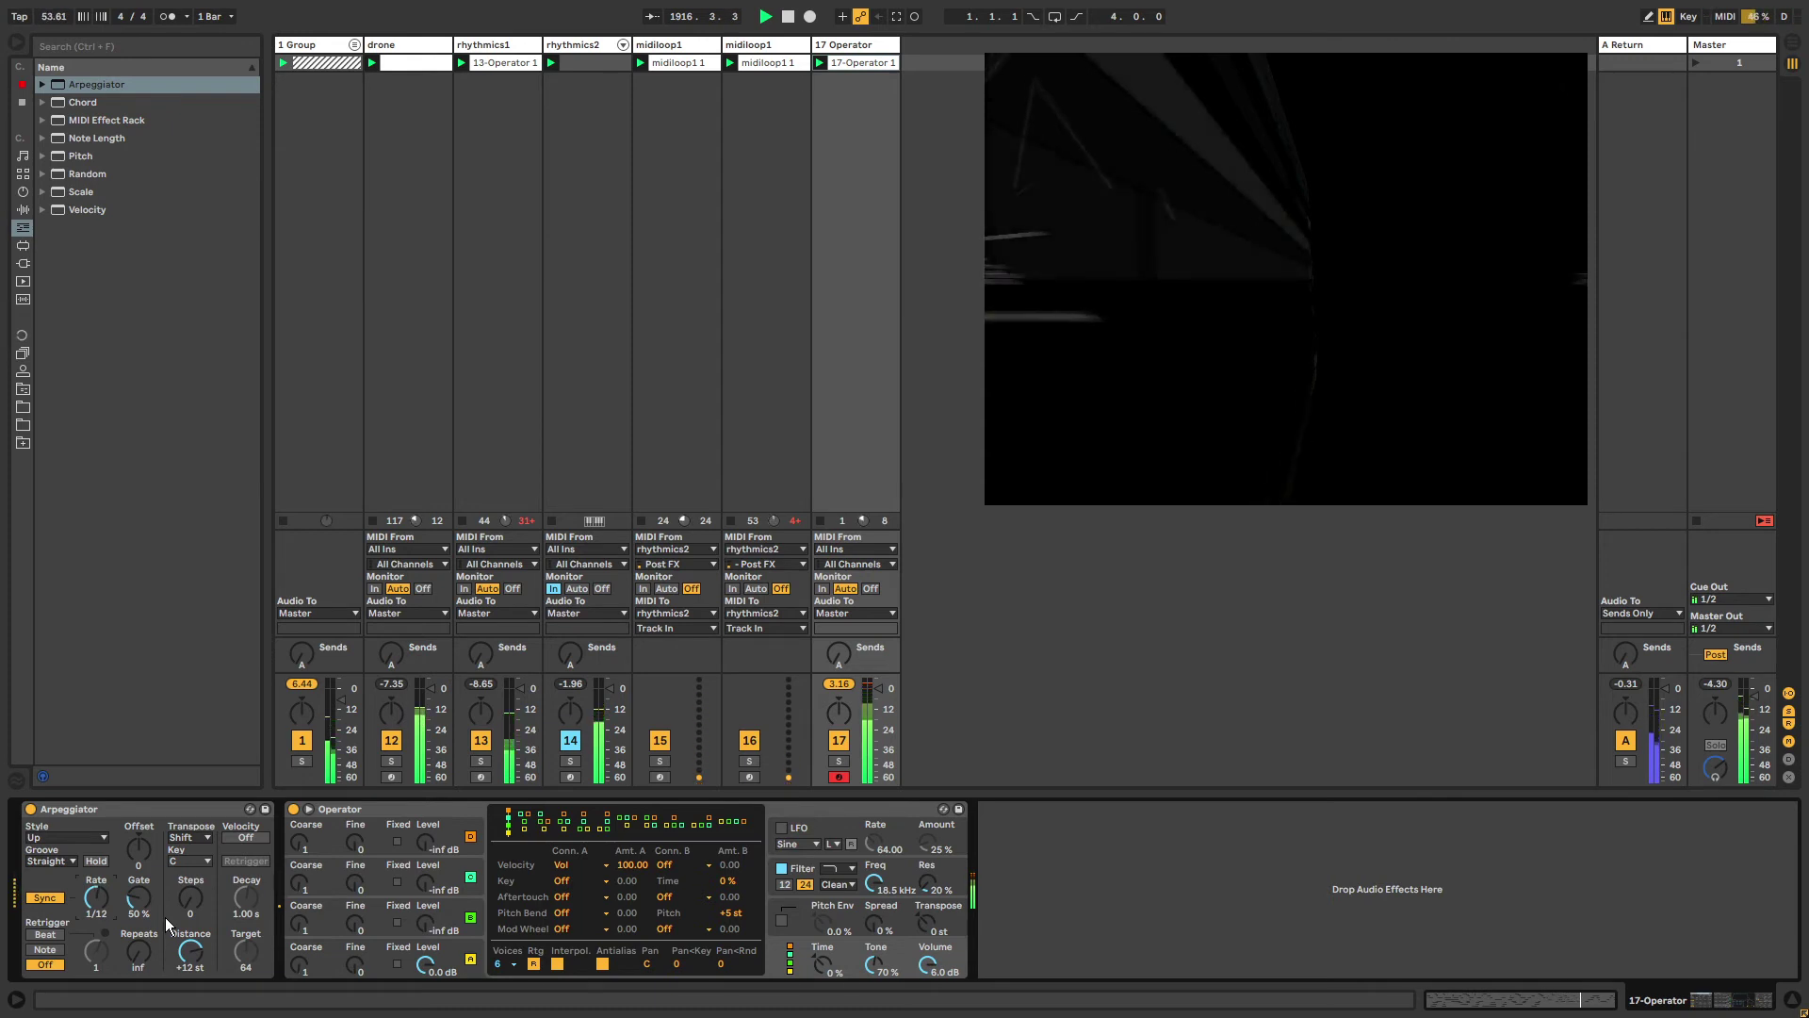
{"action": "left_click_drag", "start_coordinate": [89, 879], "coordinate": [92, 900]}
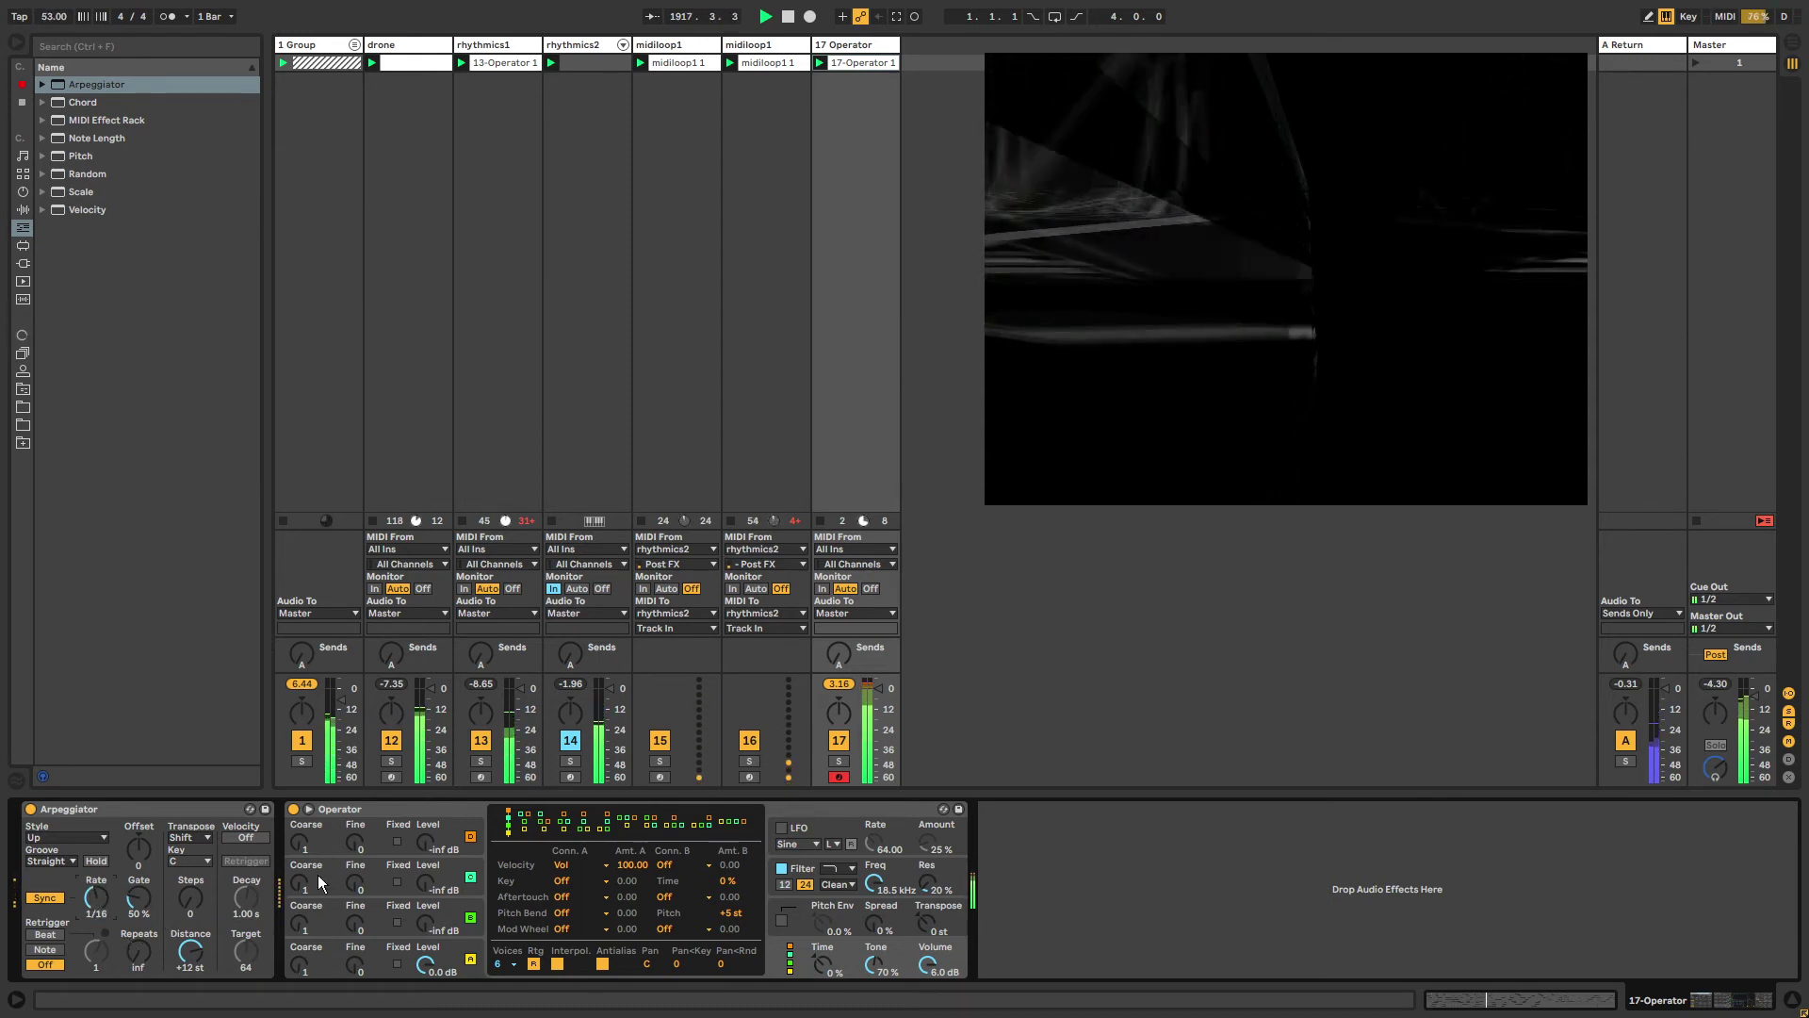
Shorten oscillator A's decay to about 52 ms with sustain near -54 dB, and lower Operator's volume to -0.3 dB.
{"action": "left_click", "coordinate": [392, 961]}
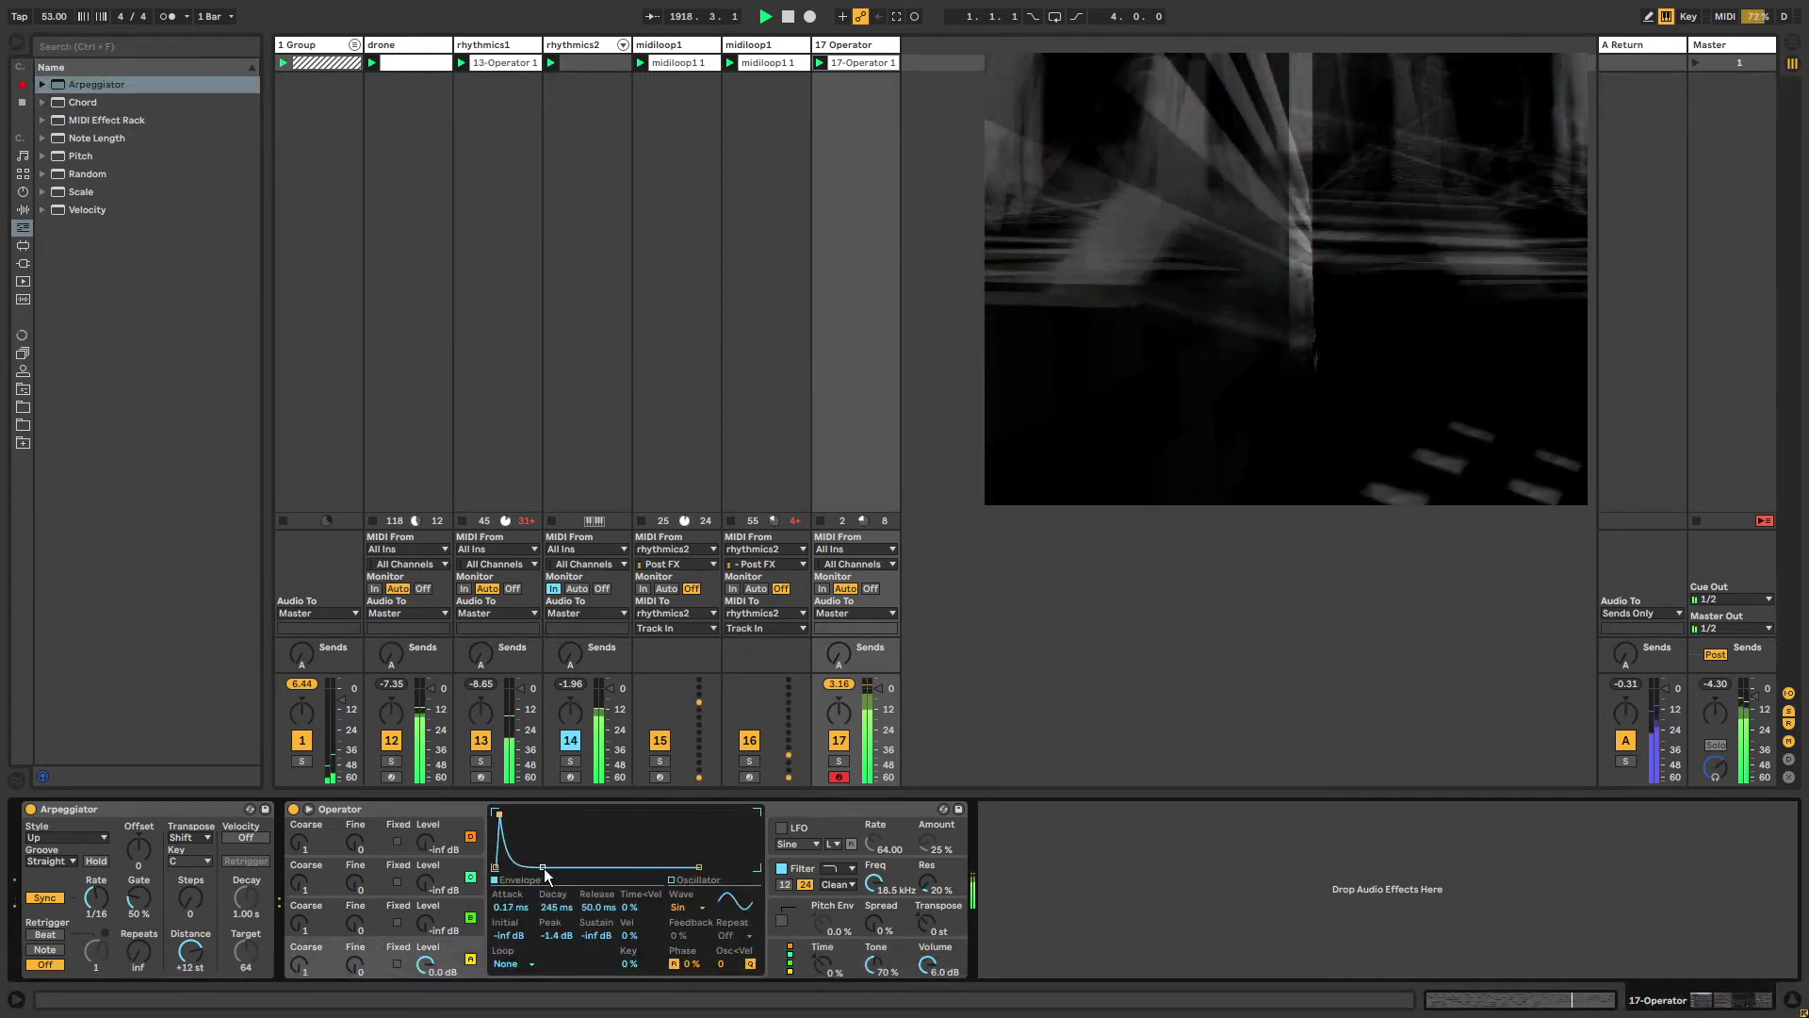
{"action": "left_click_drag", "start_coordinate": [545, 868], "coordinate": [518, 866]}
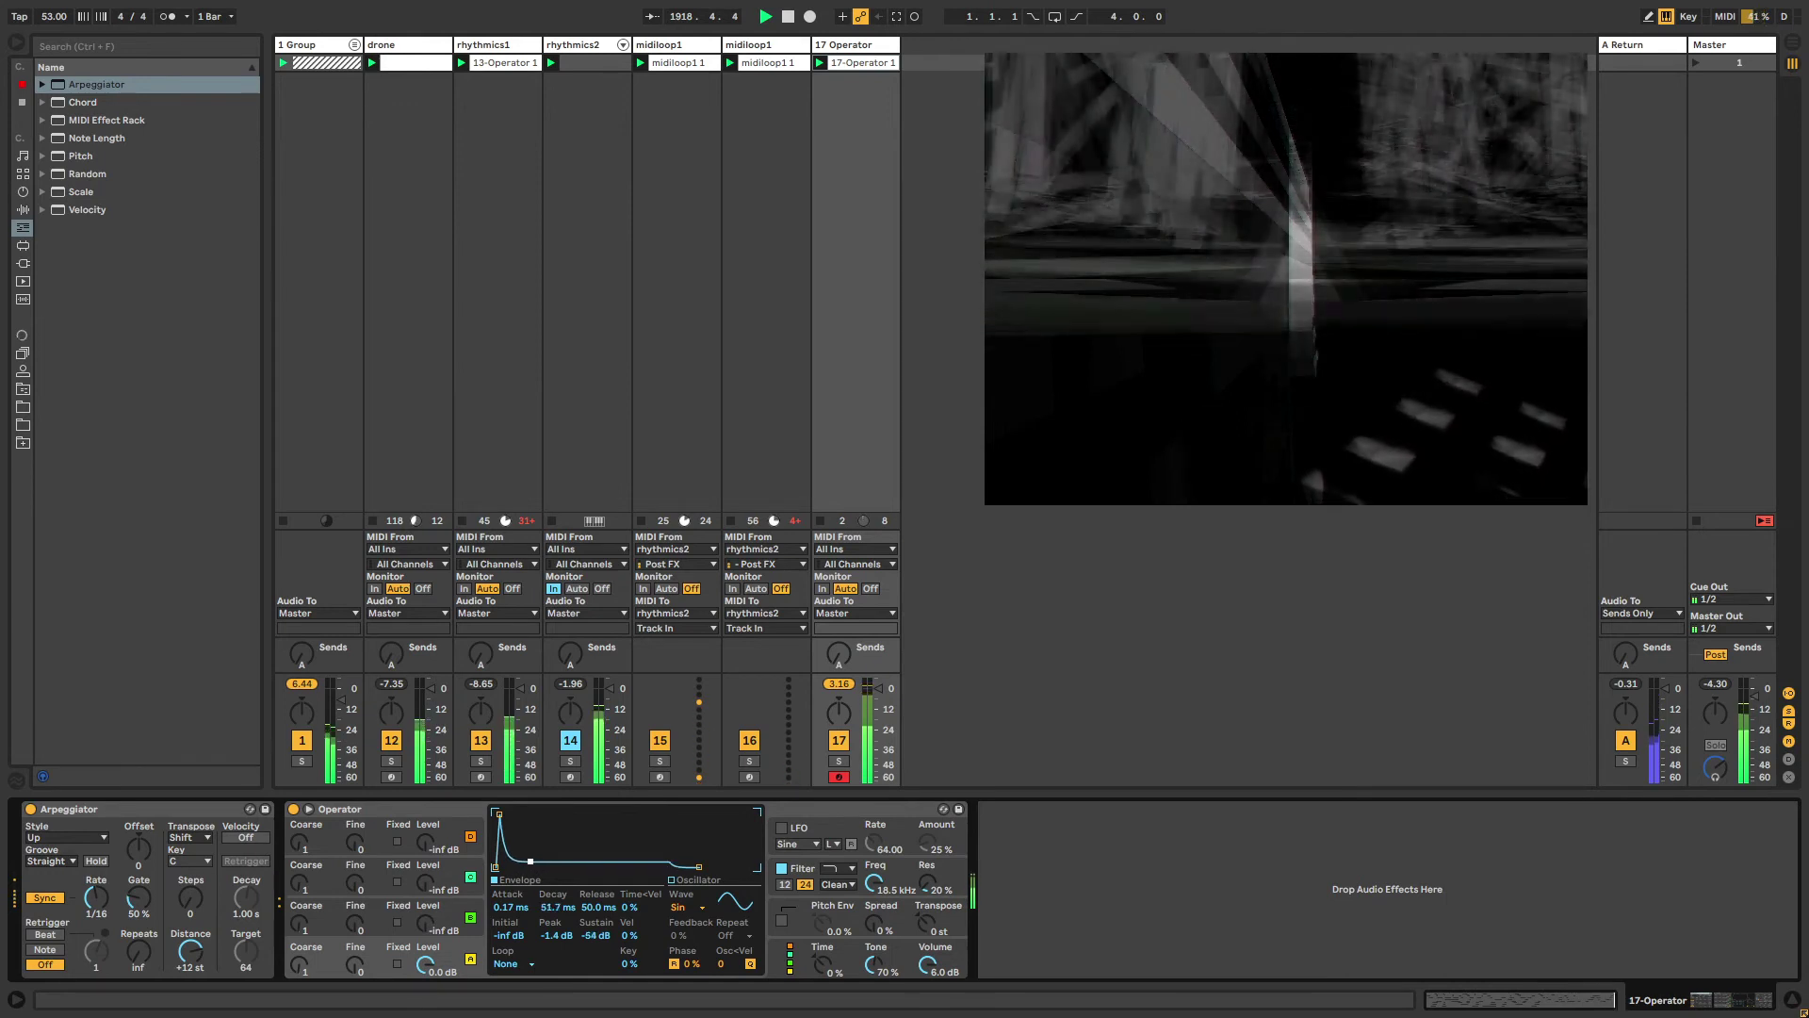
{"action": "mouse_move", "coordinate": [929, 963]}
{"action": "left_mouse_down"}
{"action": "mouse_move", "coordinate": [928, 981]}
{"action": "mouse_move", "coordinate": [928, 952]}
{"action": "left_mouse_up"}
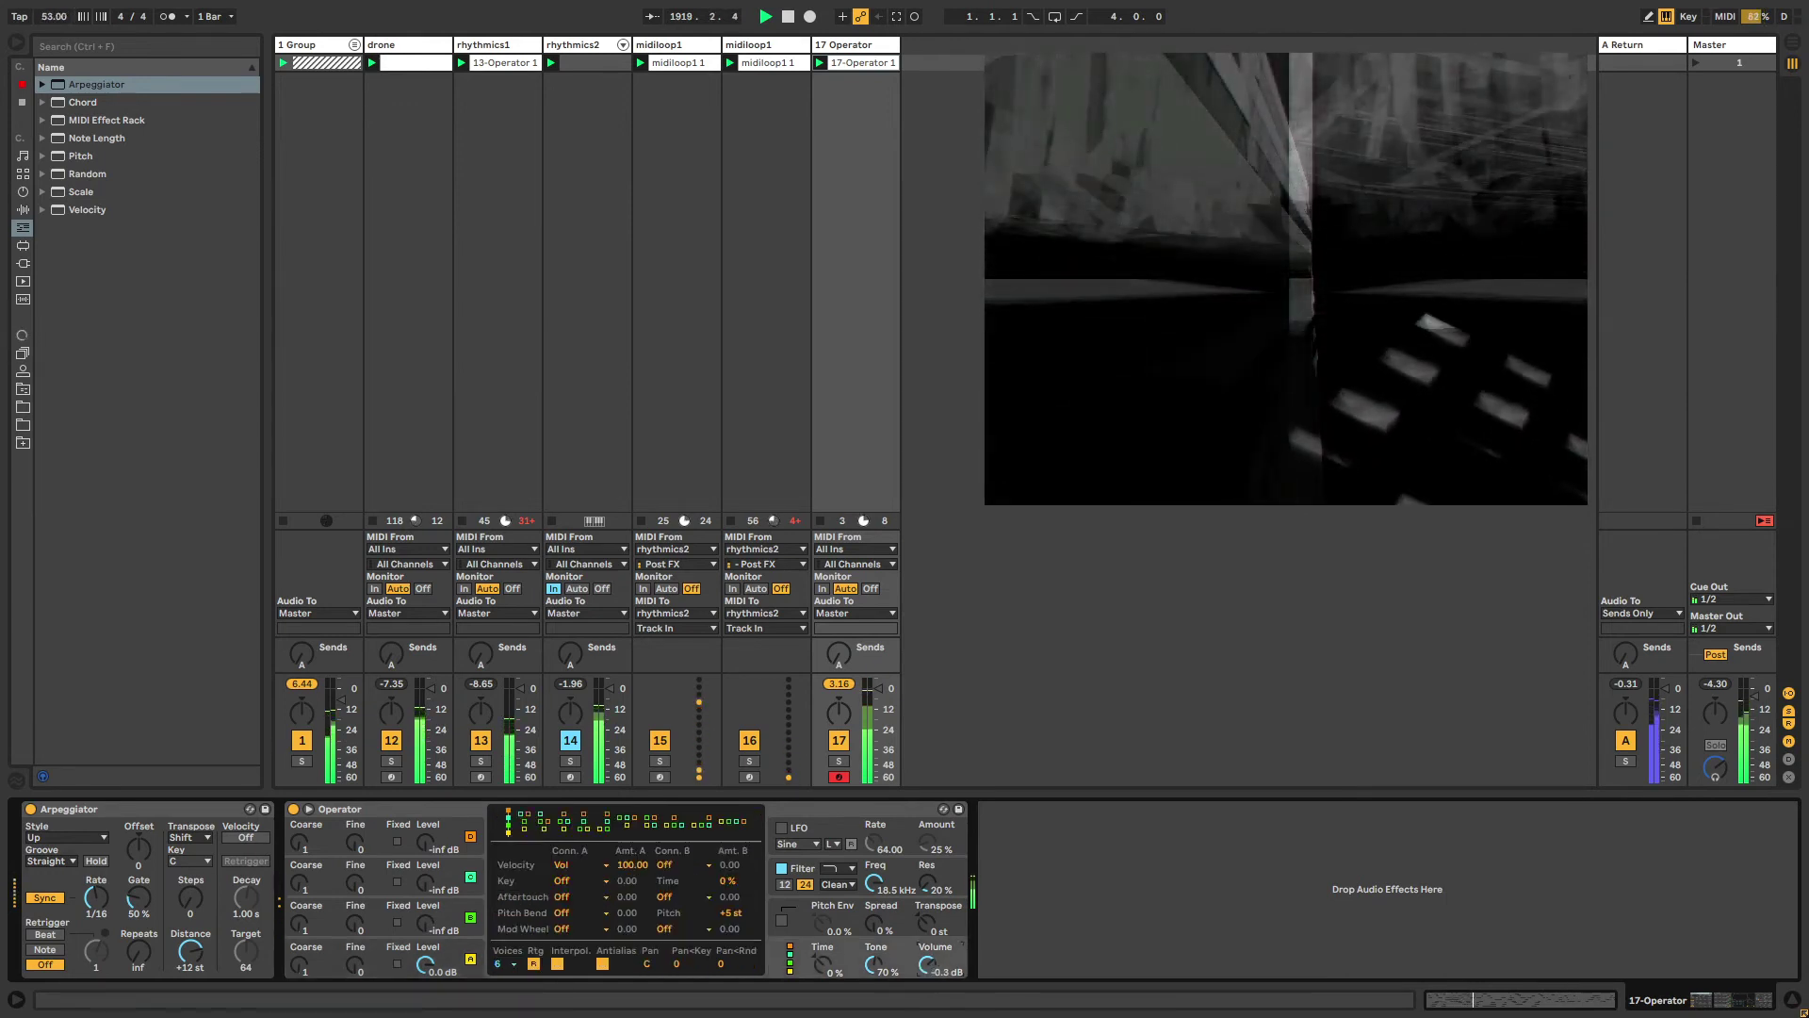
Bypass the Arpeggiator while checking the recorded clip's notes, and re-enable it with the gate at 96 %.
{"action": "left_click", "coordinate": [29, 808]}
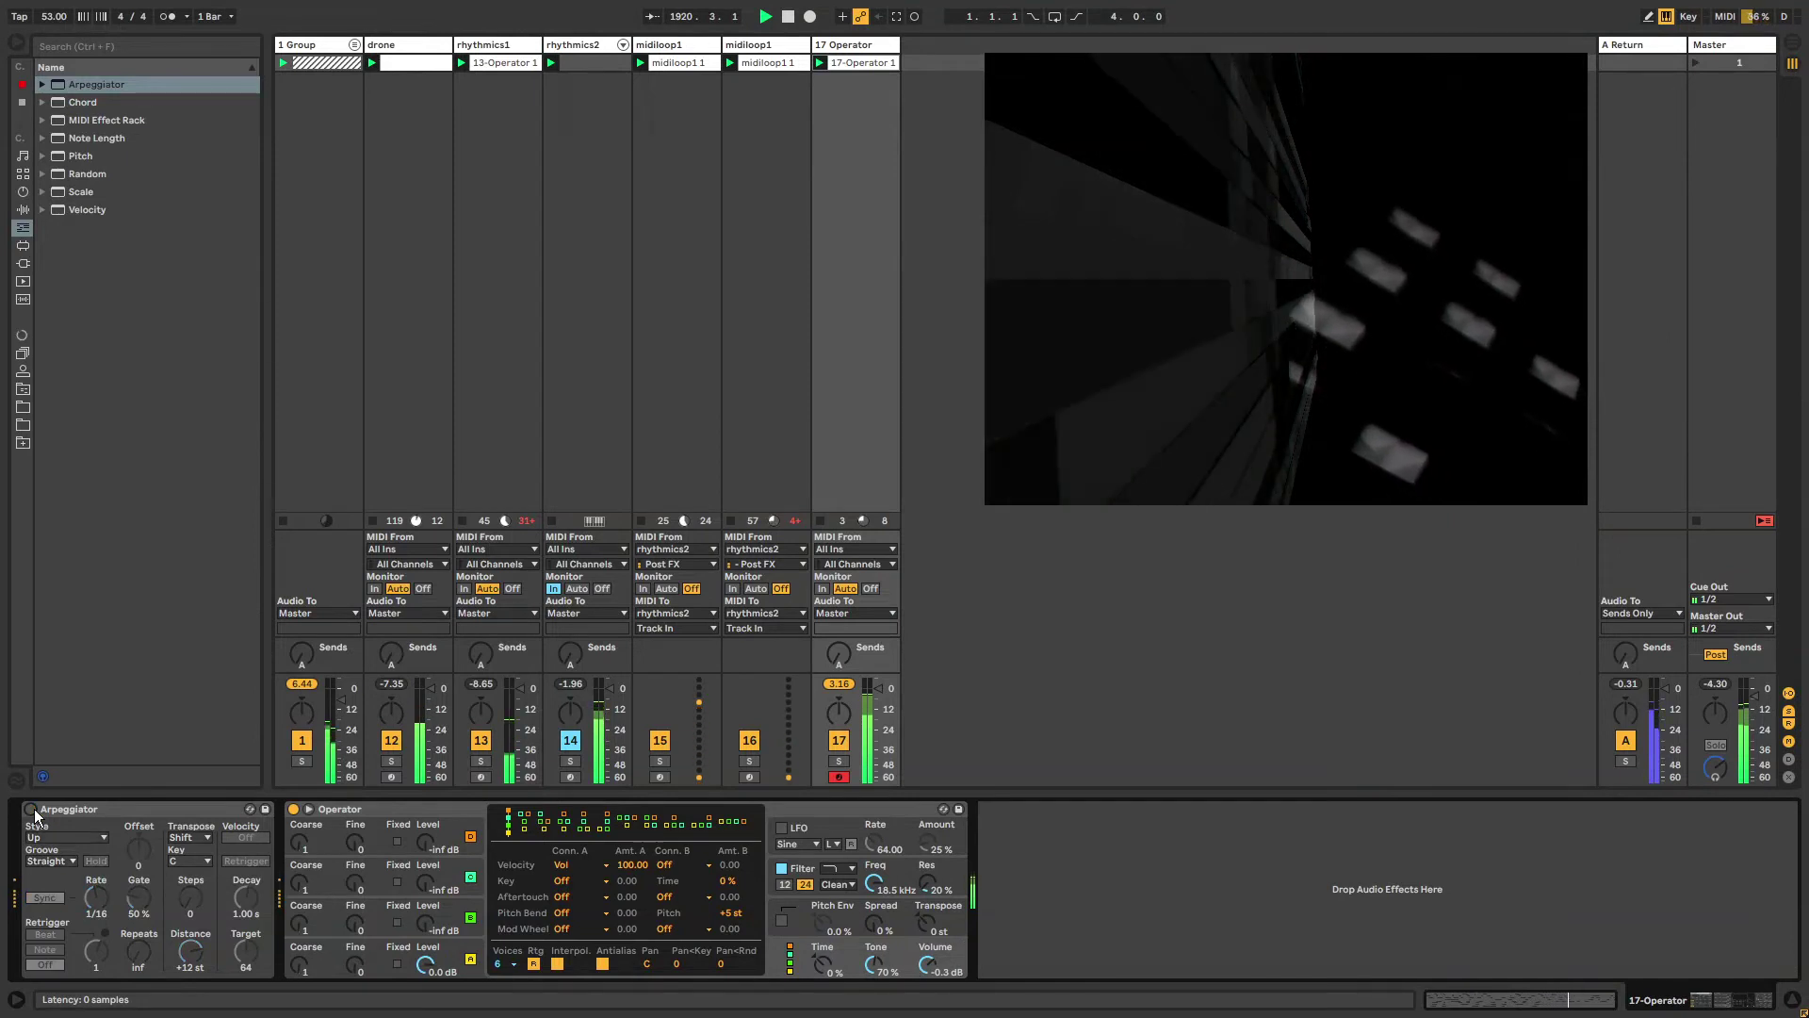
{"action": "left_click", "coordinate": [850, 64]}
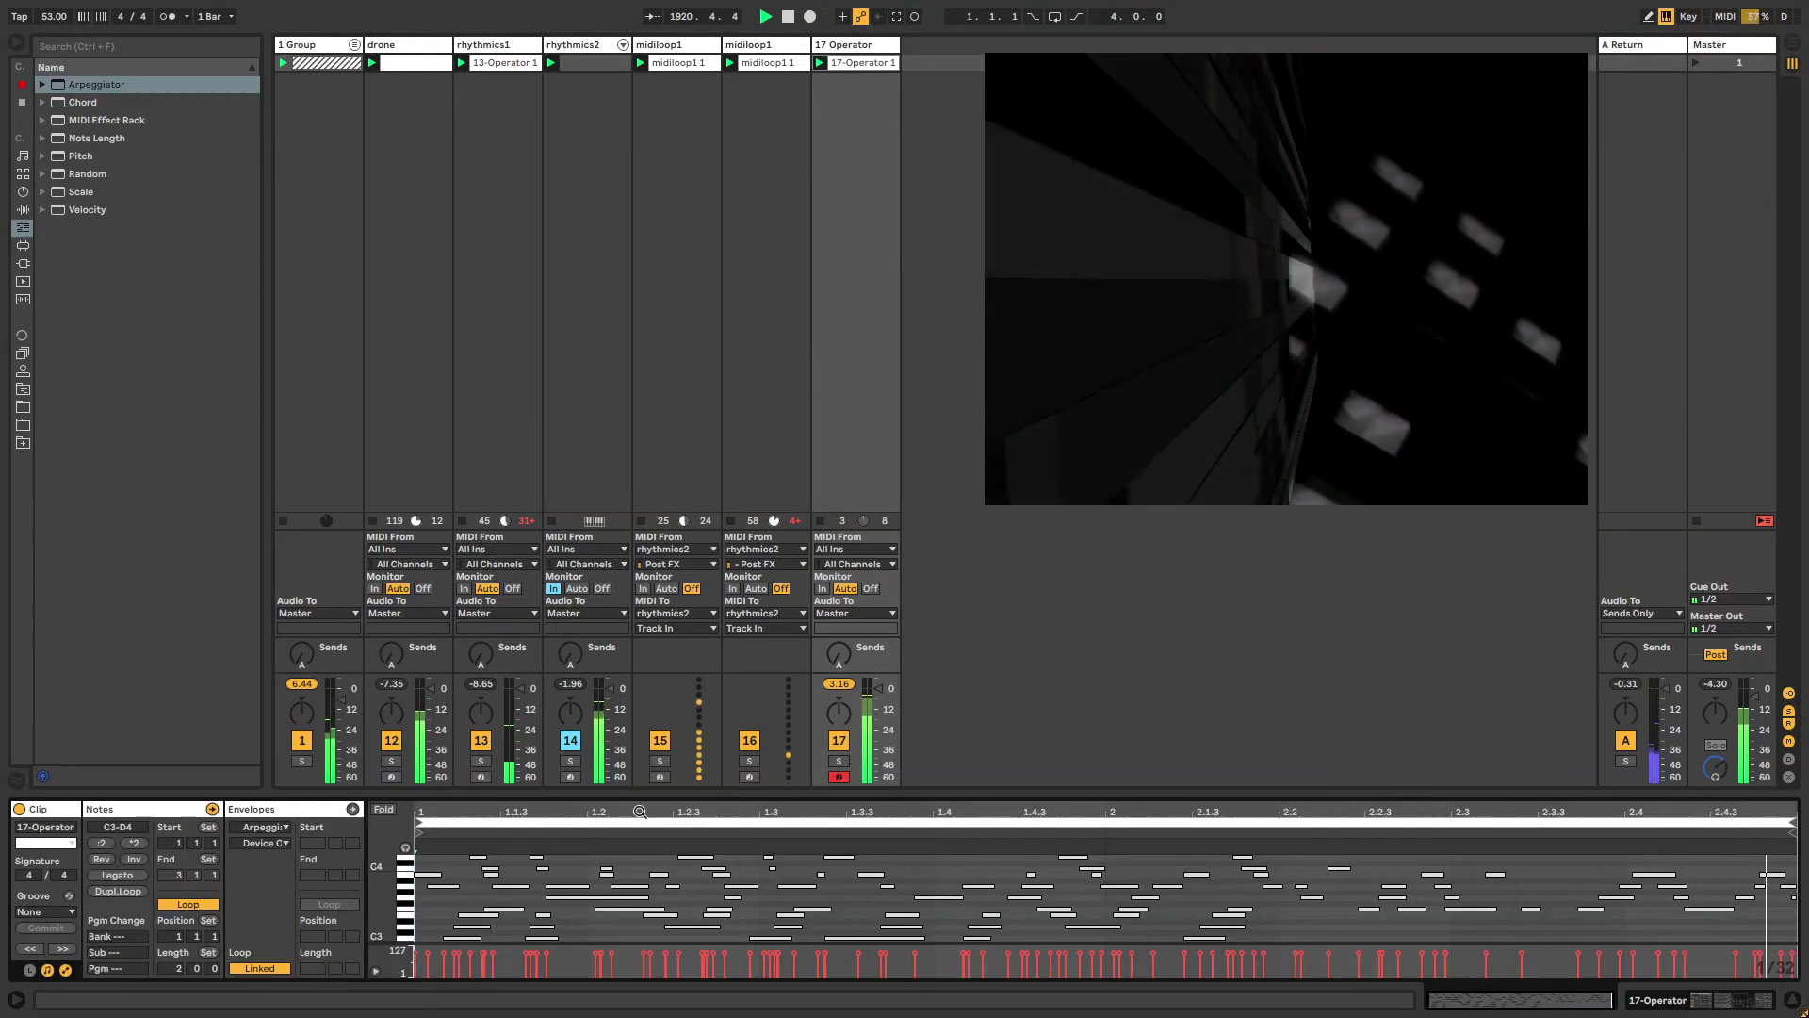
{"action": "key", "text": "shift+Tab"}
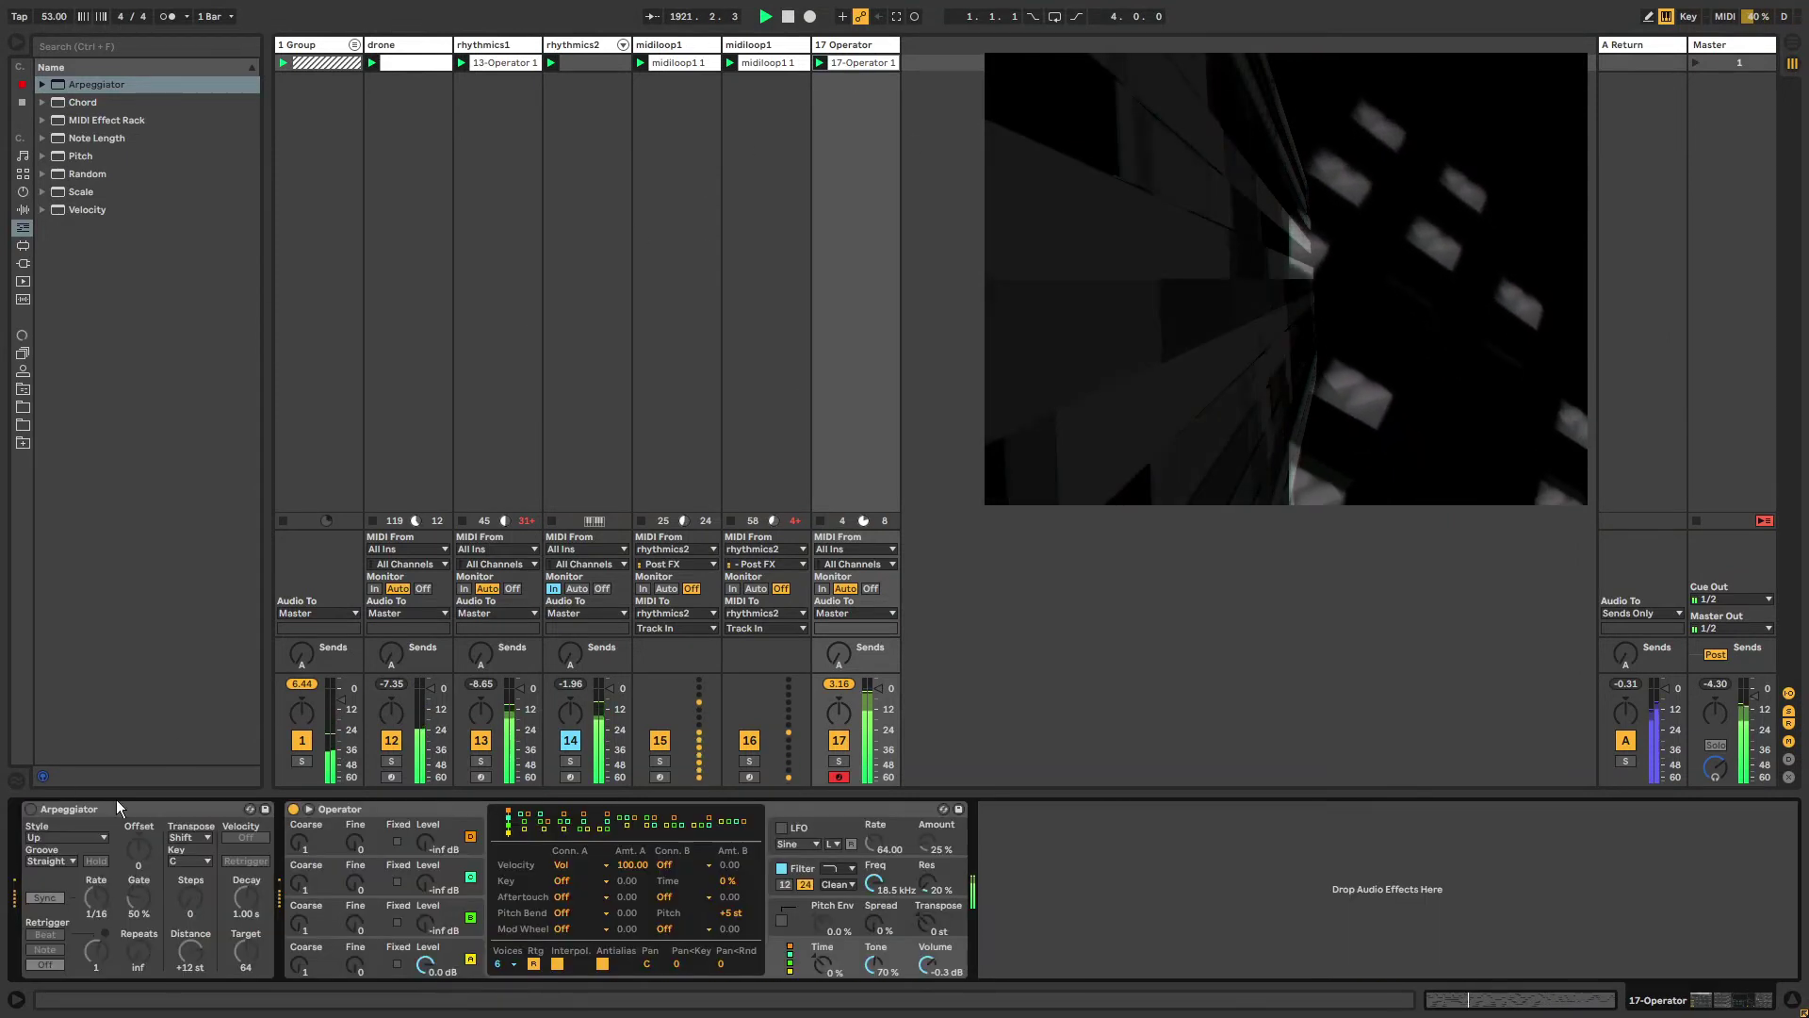
{"action": "left_click", "coordinate": [29, 809]}
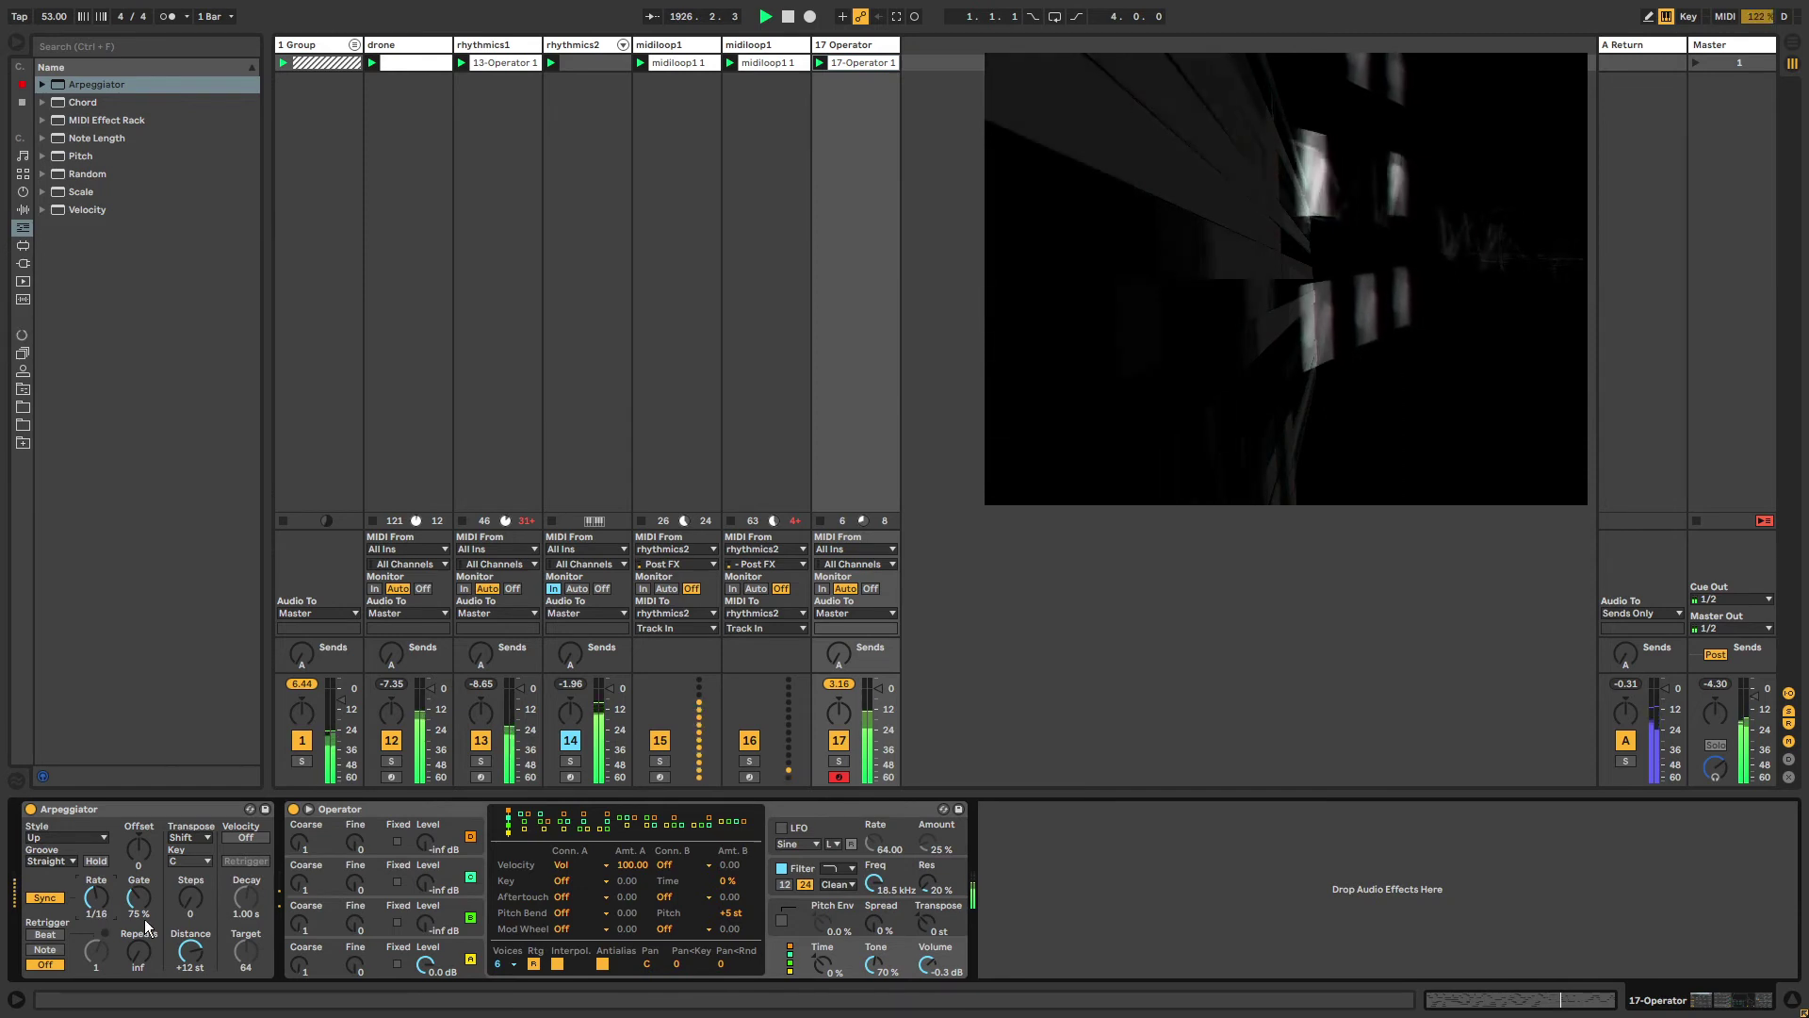
{"action": "left_click_drag", "start_coordinate": [145, 919], "coordinate": [144, 883]}
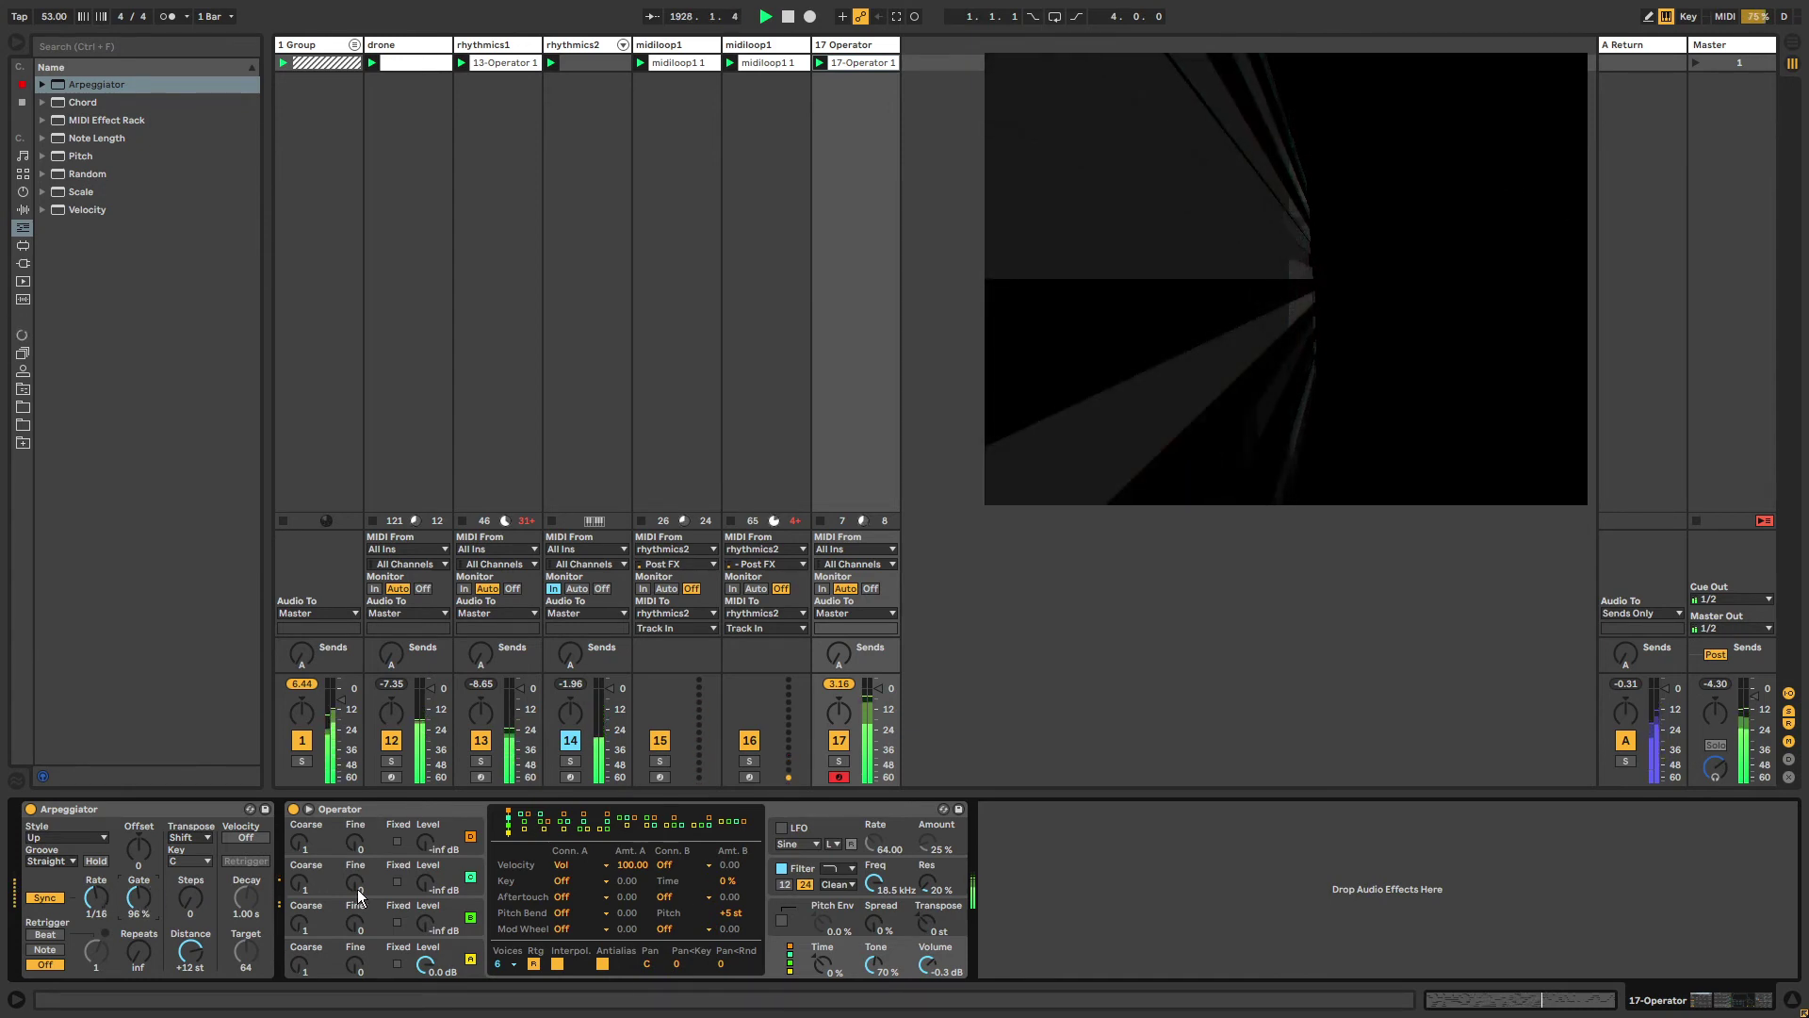
Set the waveform of Operator's oscillator B to Noise White.
{"action": "left_click", "coordinate": [450, 914]}
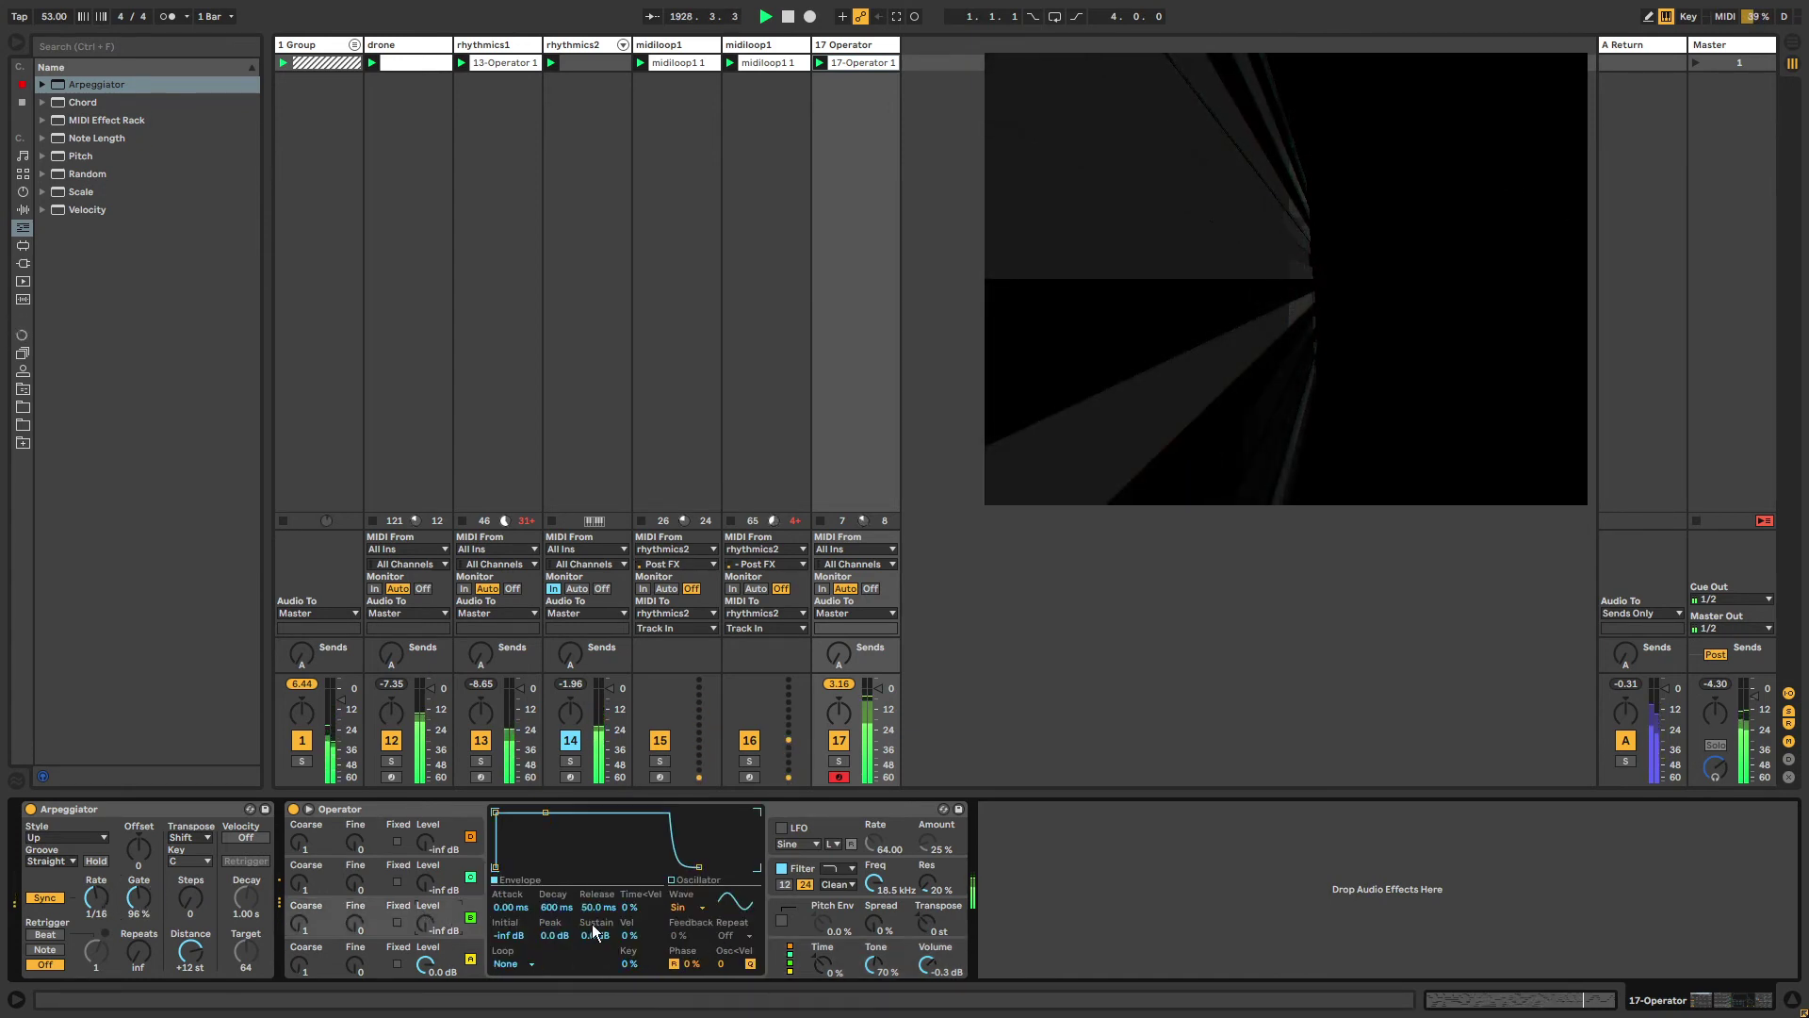
{"action": "left_click", "coordinate": [678, 908]}
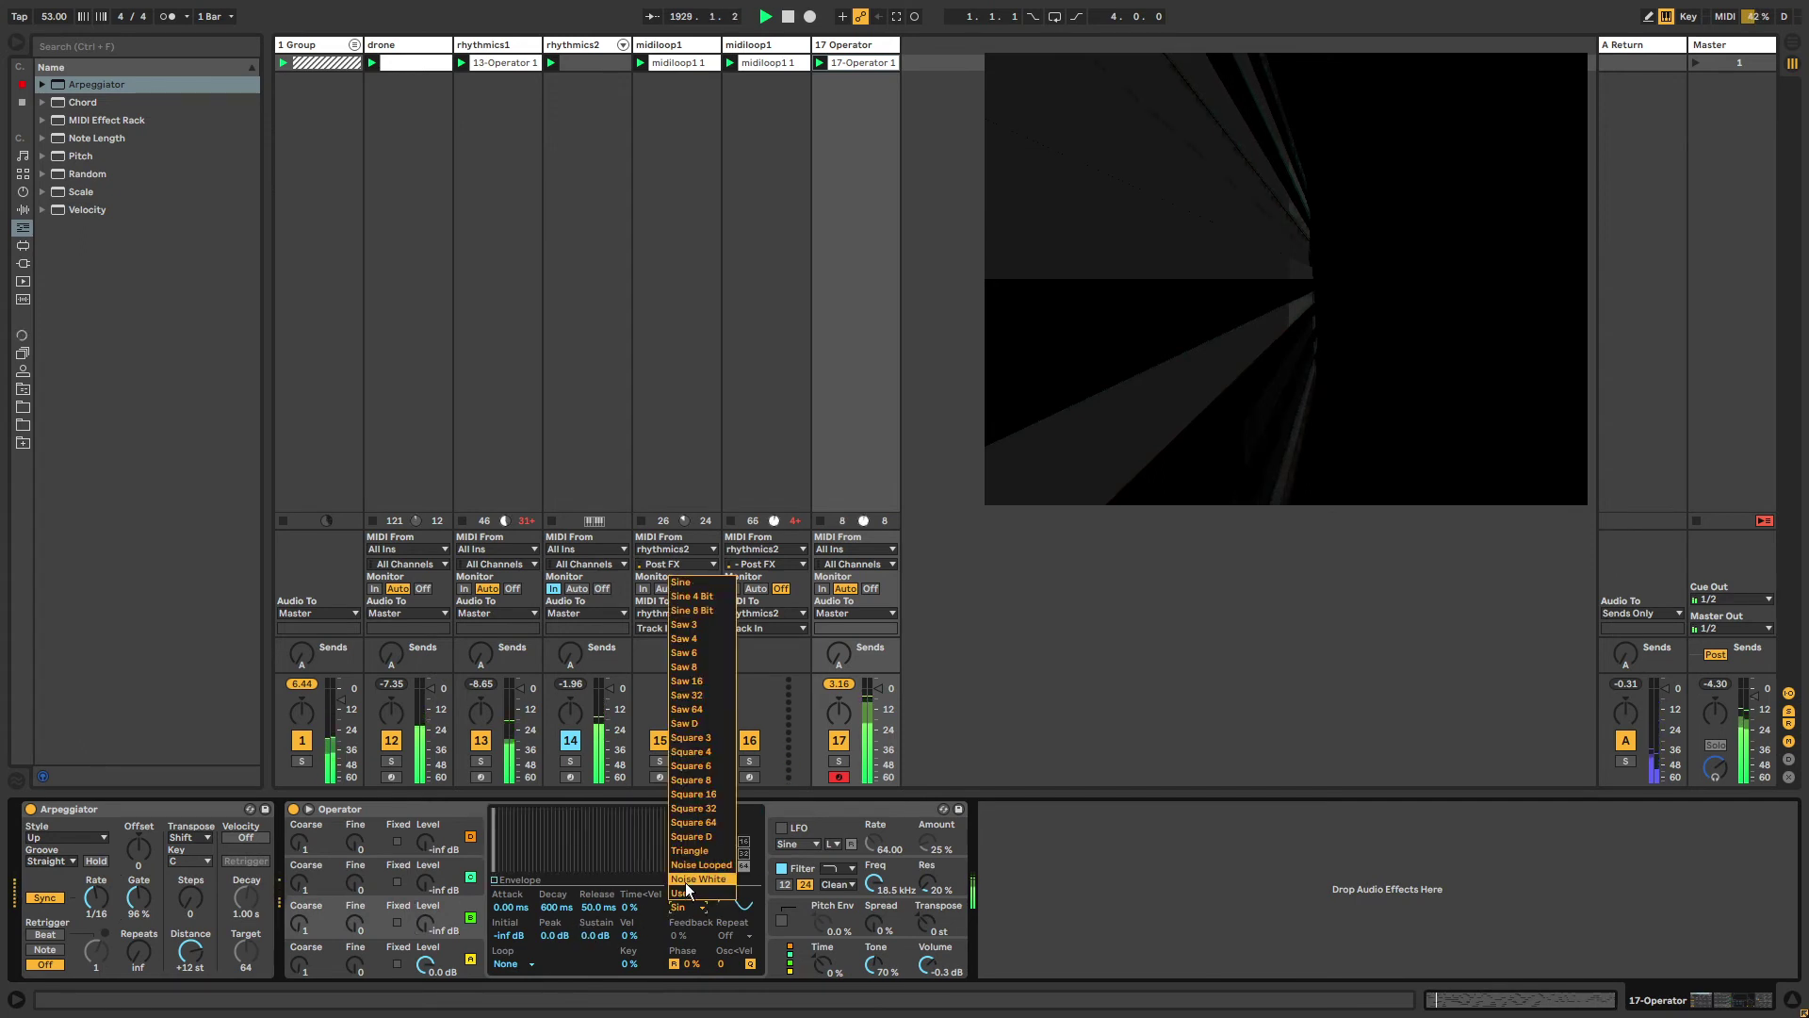
{"action": "left_click", "coordinate": [686, 880]}
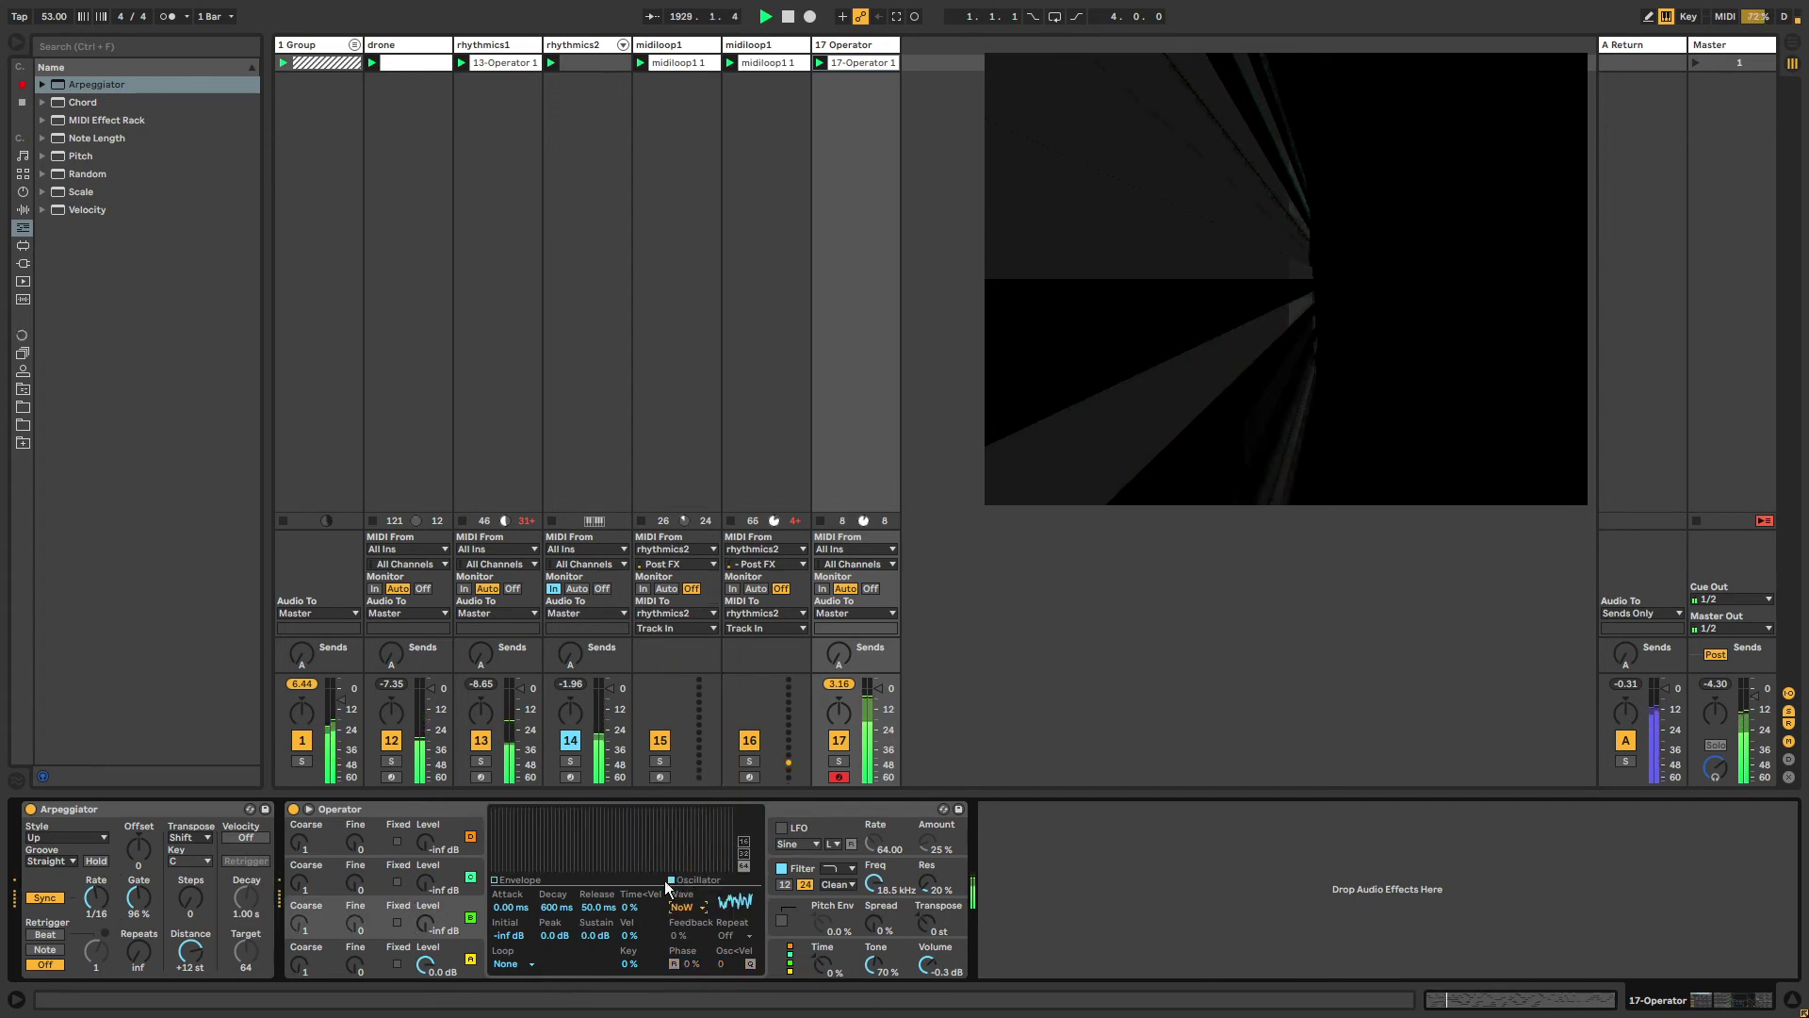
Add MIDI Quantize 2.2 from the project's Max Midi folder ahead of Operator and remove the Arpeggiator from the track.
{"action": "left_click", "coordinate": [22, 245]}
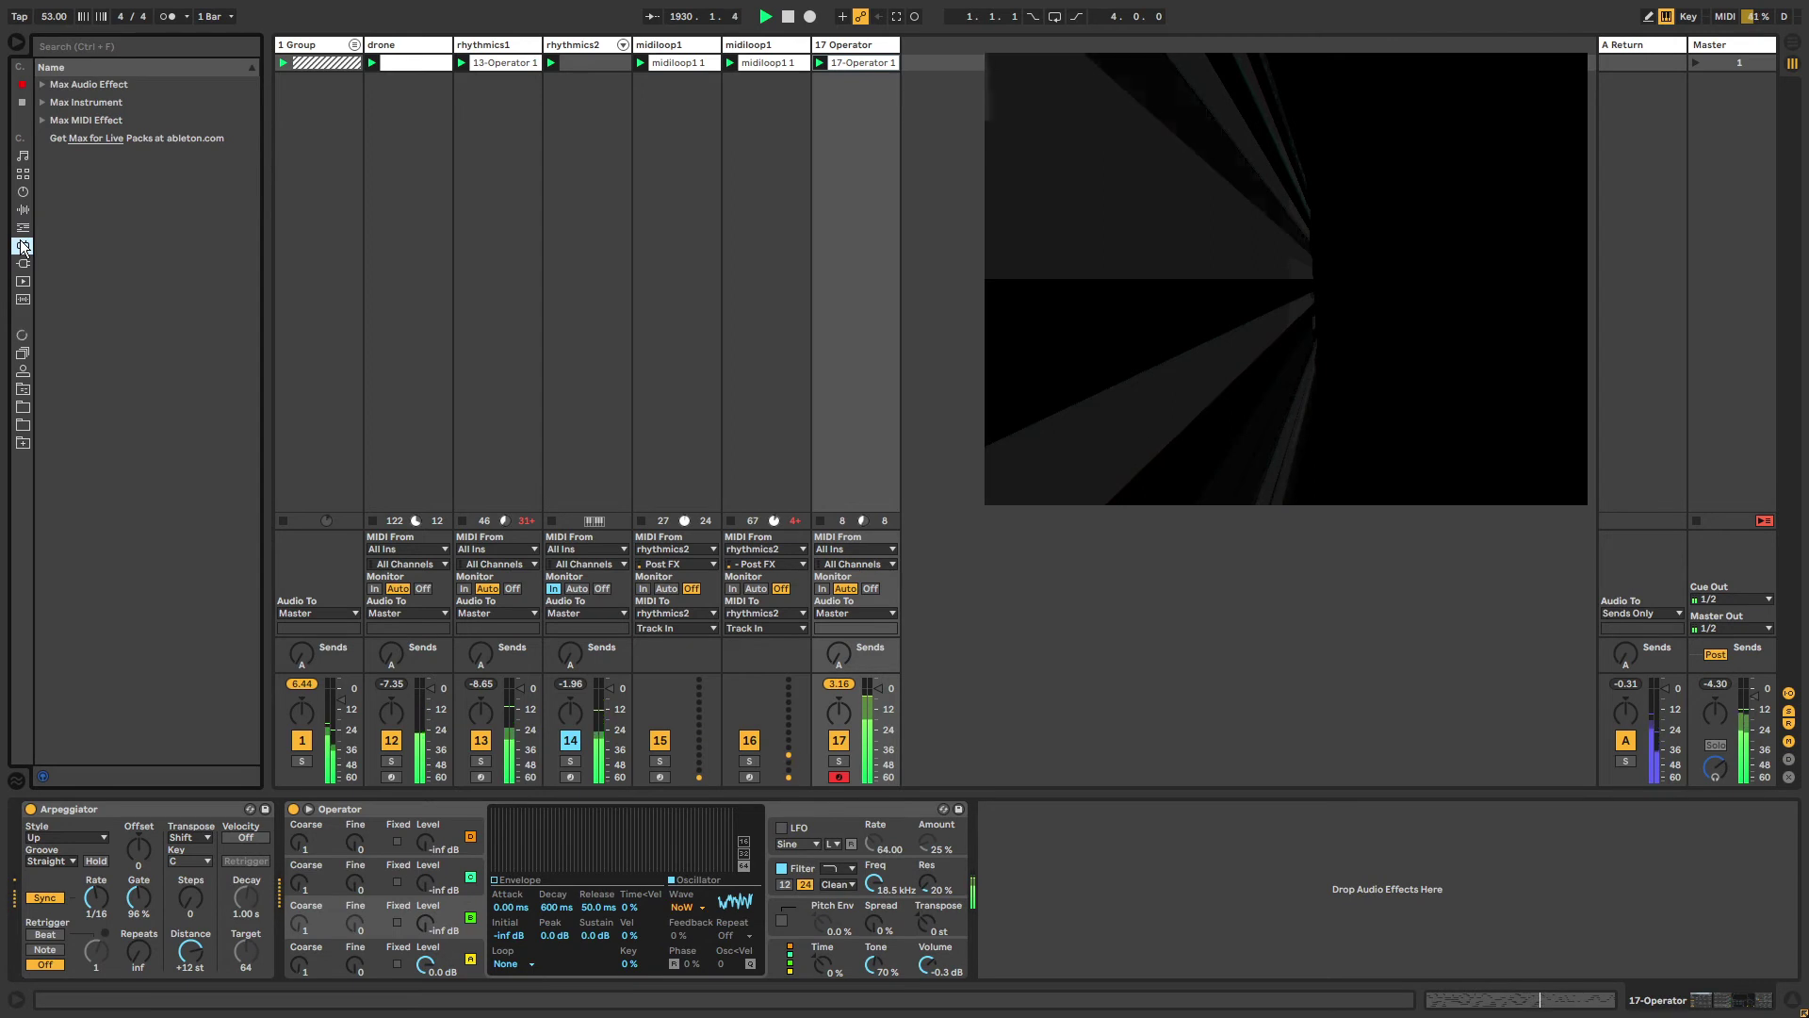
{"action": "left_click", "coordinate": [23, 229]}
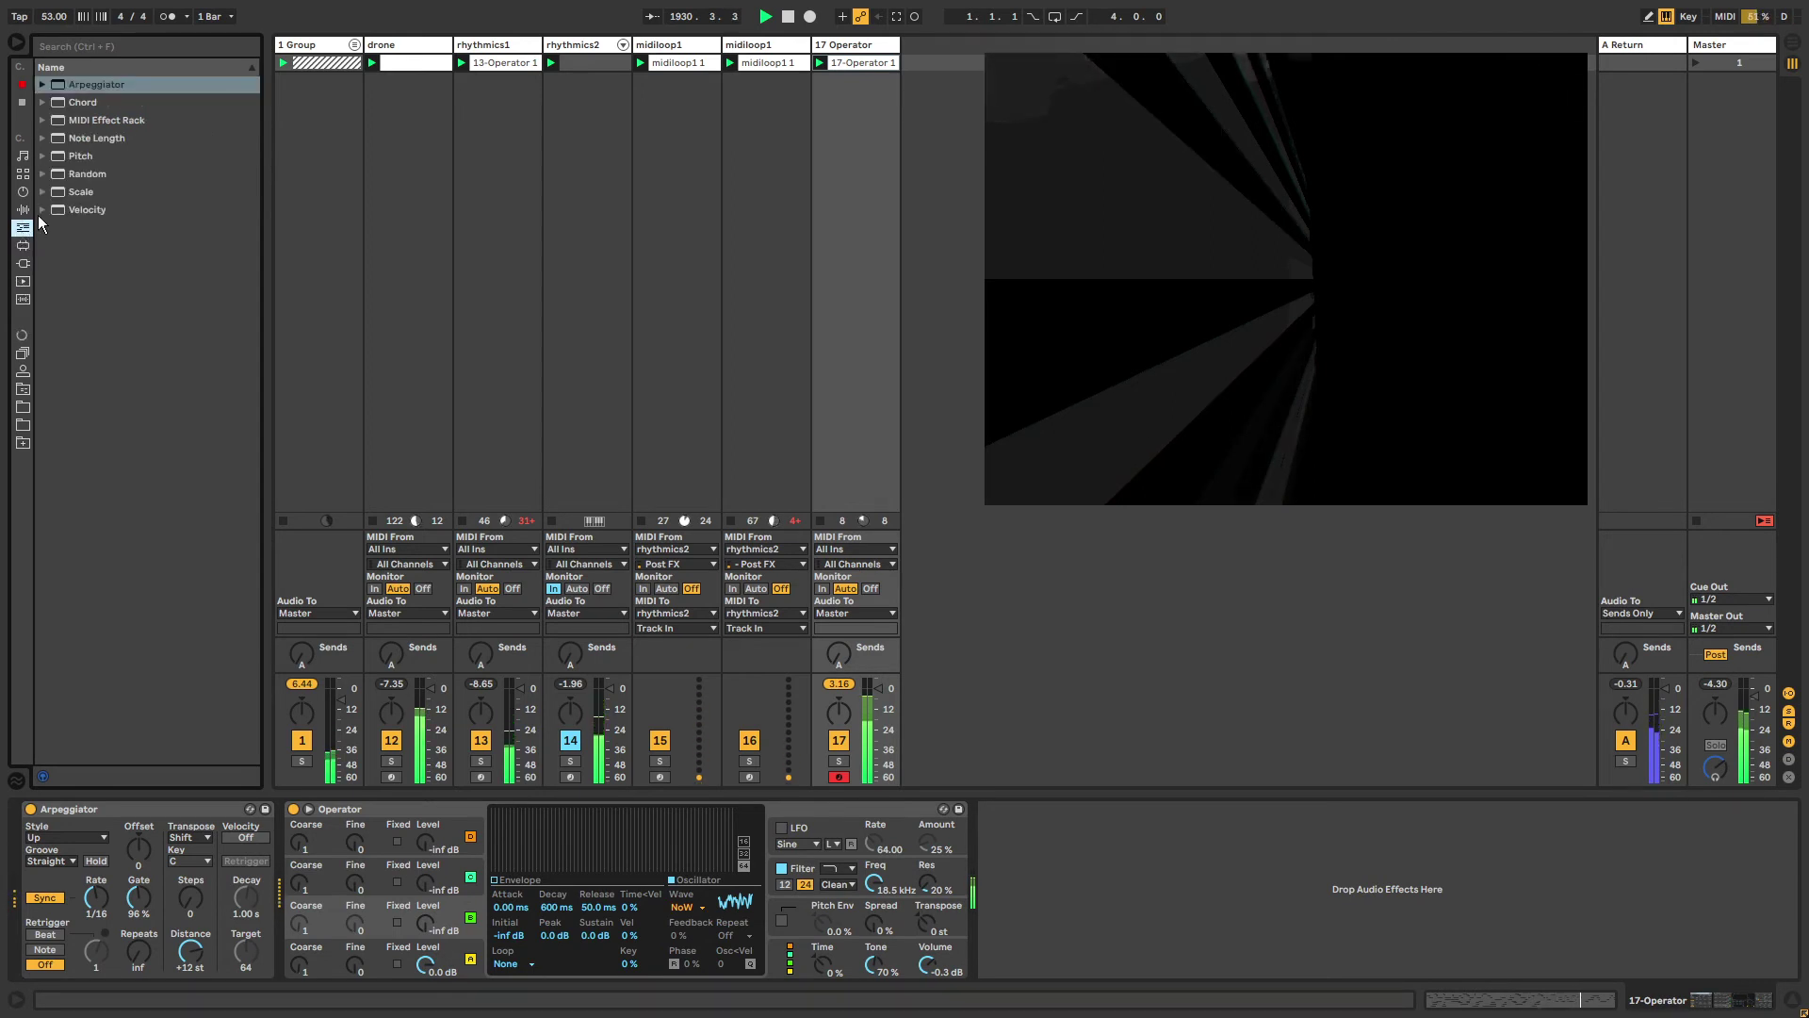
{"action": "left_click", "coordinate": [24, 390]}
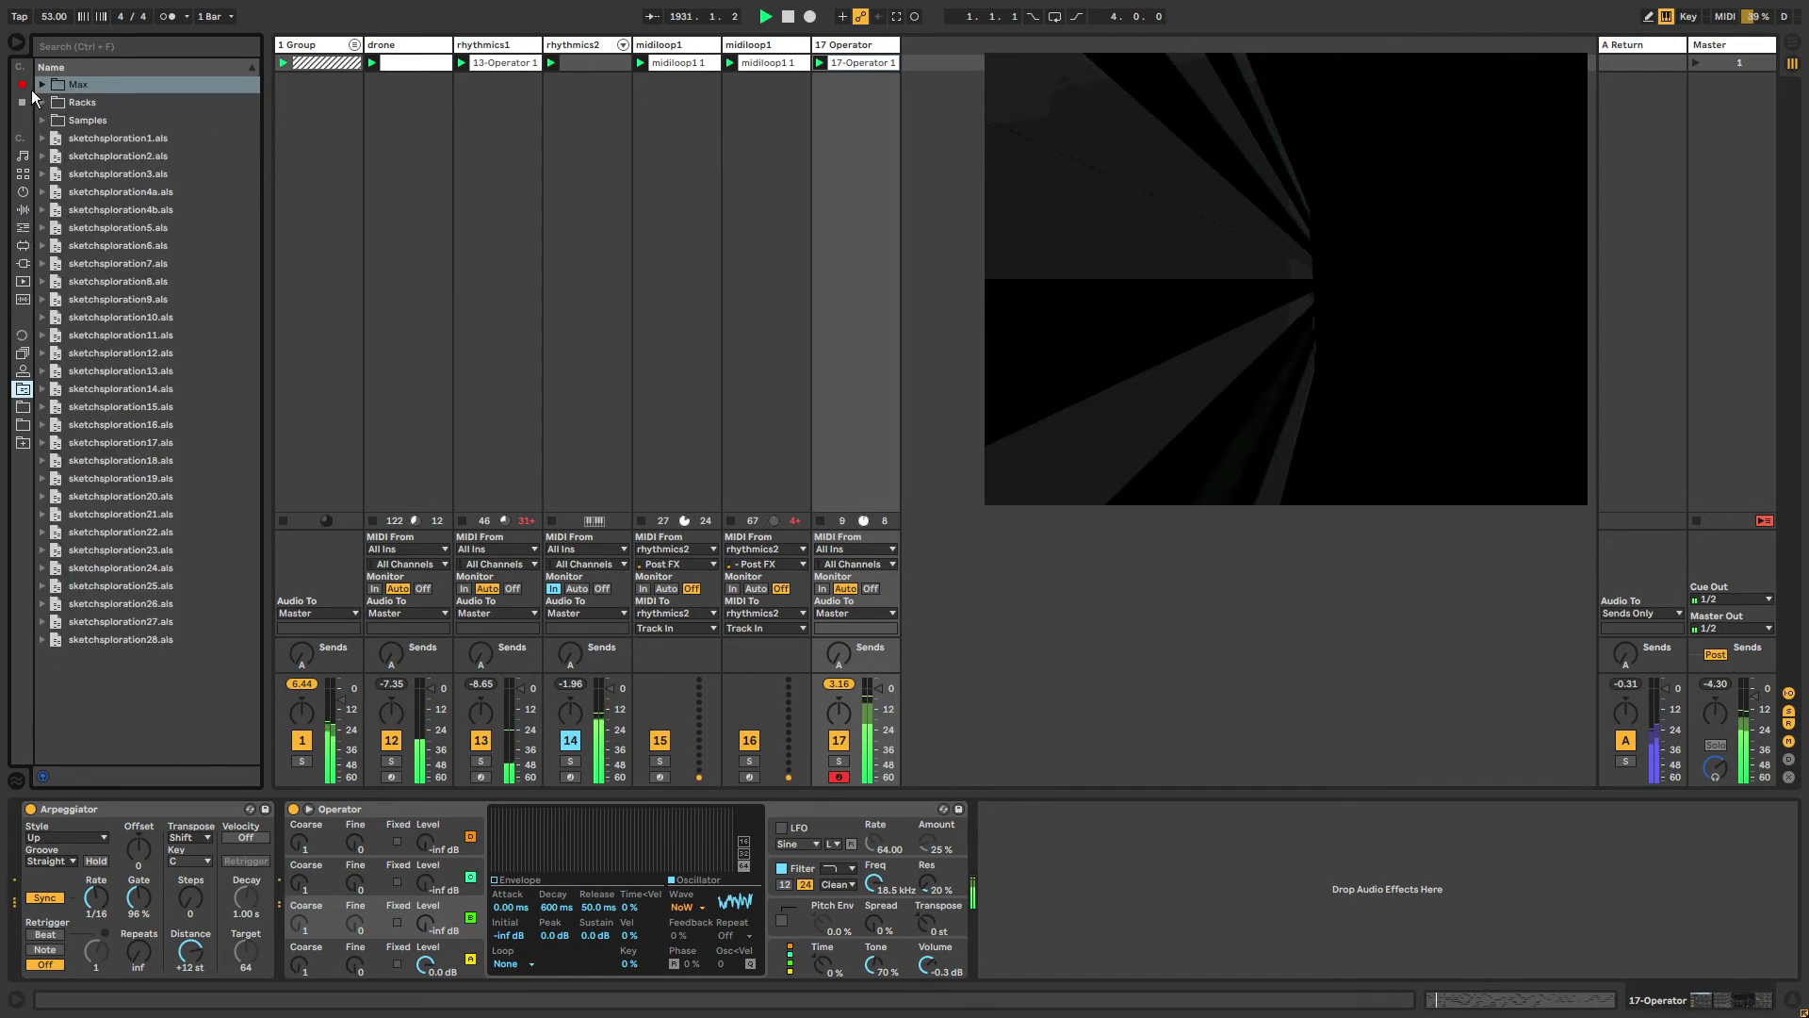
{"action": "left_click", "coordinate": [42, 85]}
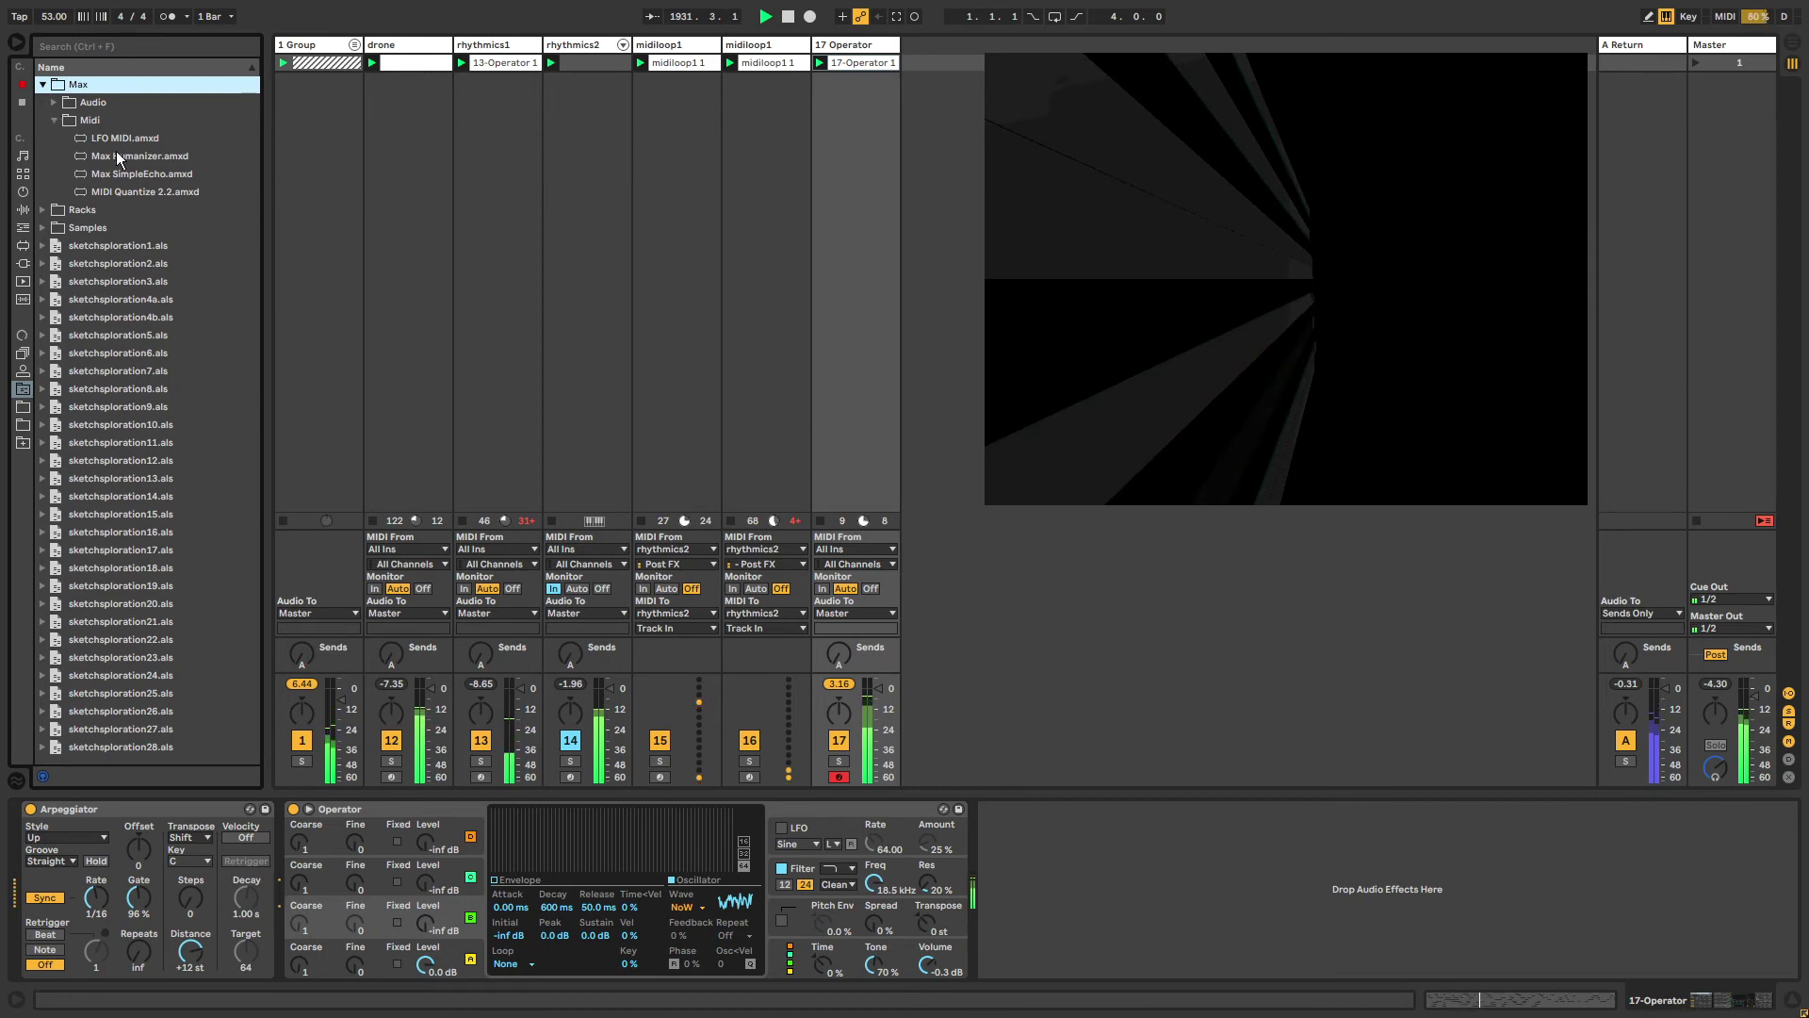
{"action": "mouse_move", "coordinate": [132, 188]}
{"action": "left_mouse_down"}
{"action": "mouse_move", "coordinate": [70, 428]}
{"action": "mouse_move", "coordinate": [39, 848]}
{"action": "mouse_move", "coordinate": [103, 818]}
{"action": "left_mouse_up"}
{"action": "left_click", "coordinate": [286, 810]}
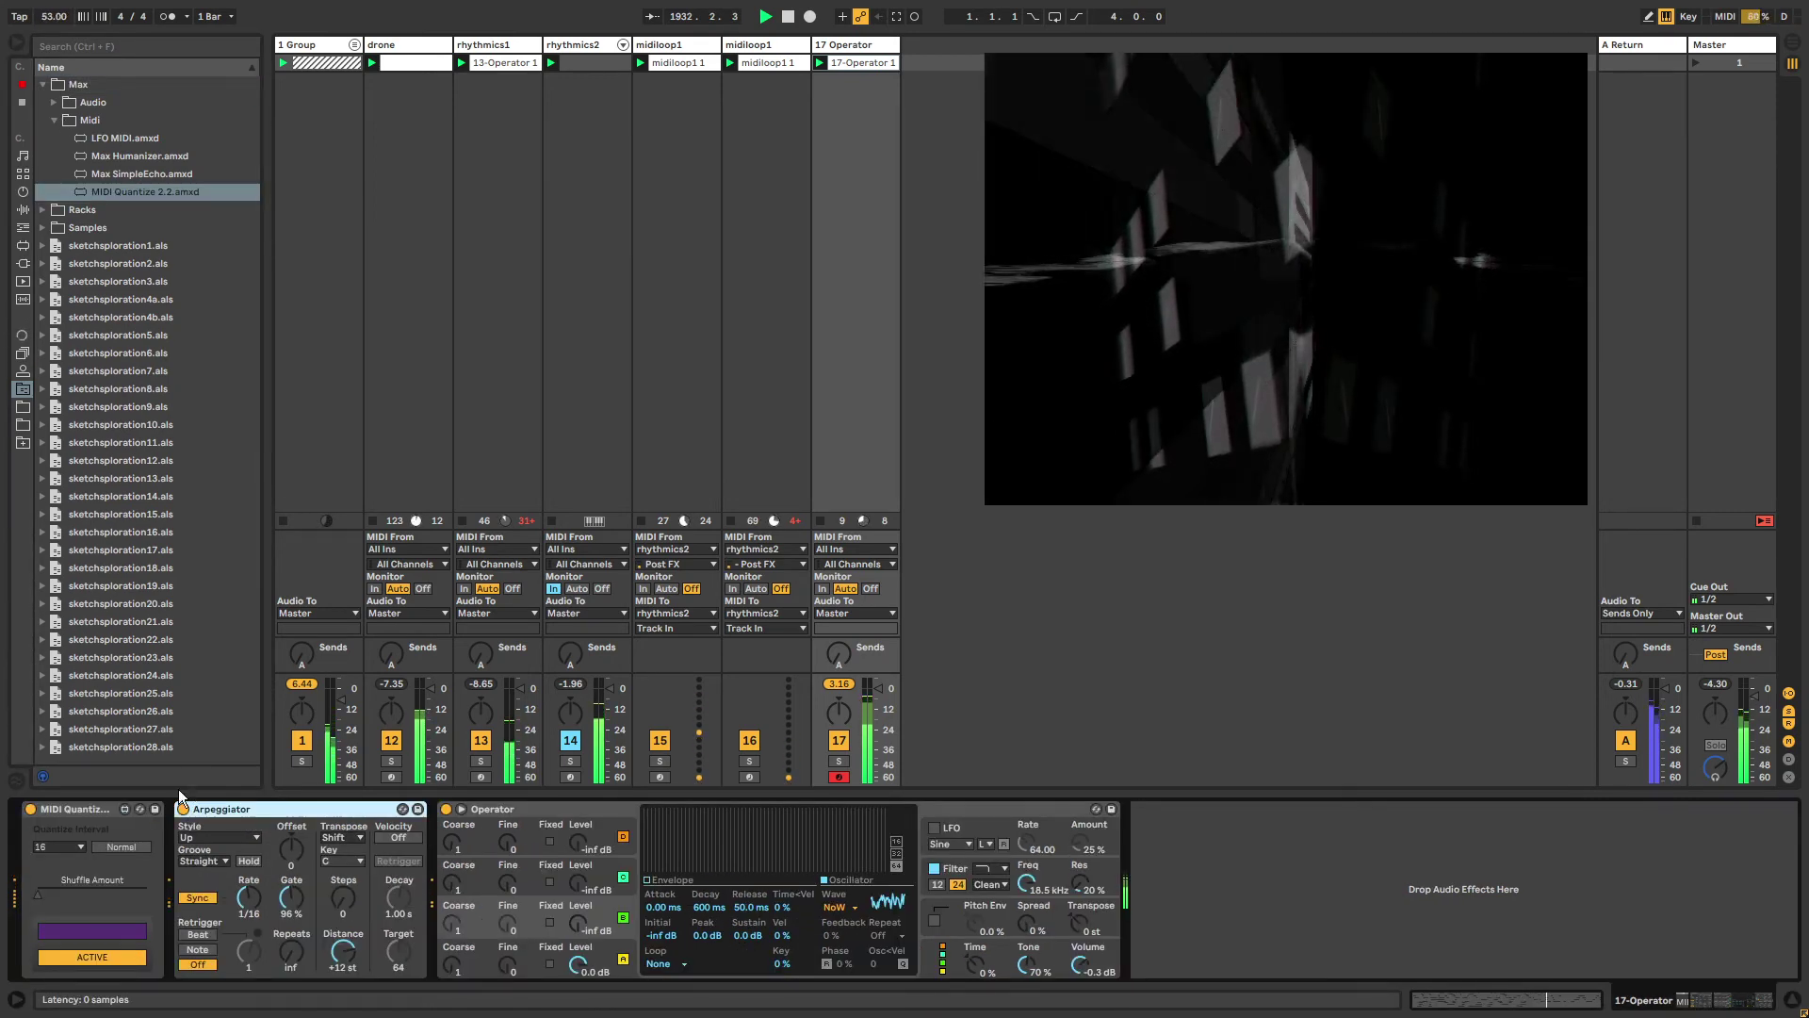
{"action": "key", "text": "Delete"}
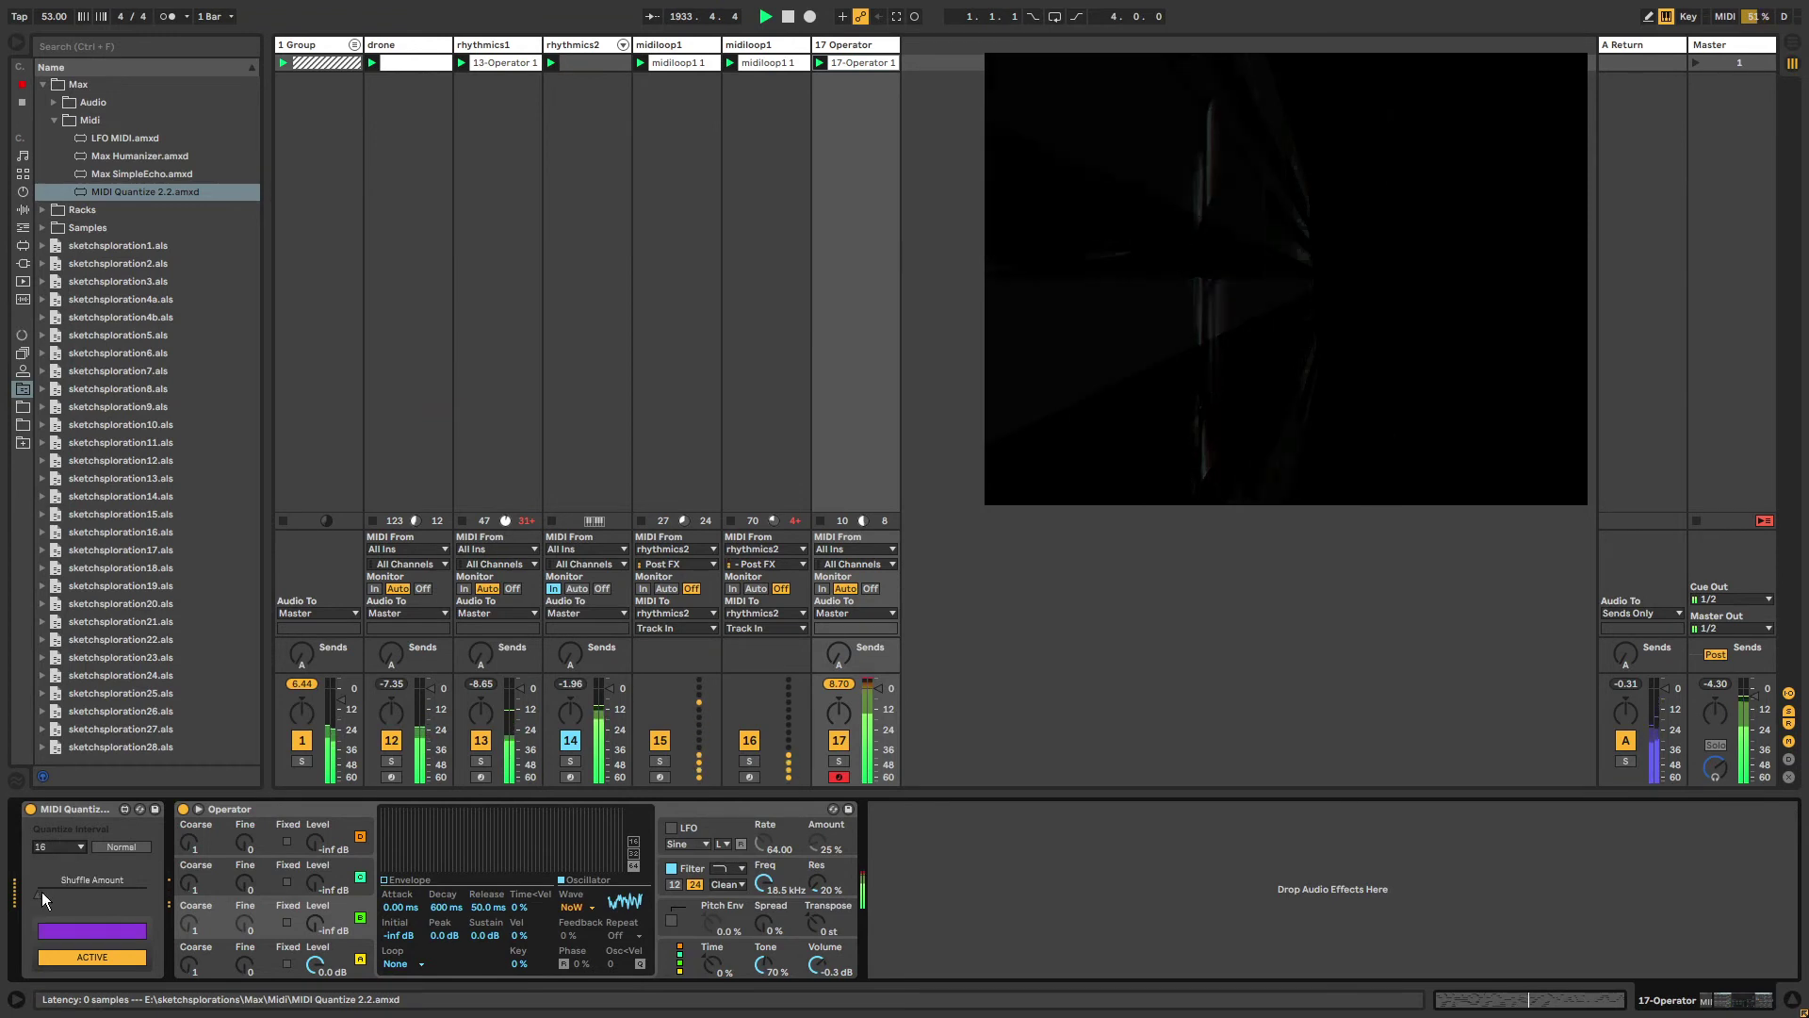
Try a higher shuffle amount and Triplet mode on MIDI Quantize, returning to Normal mode with no shuffle.
{"action": "left_click_drag", "start_coordinate": [40, 893], "coordinate": [111, 894]}
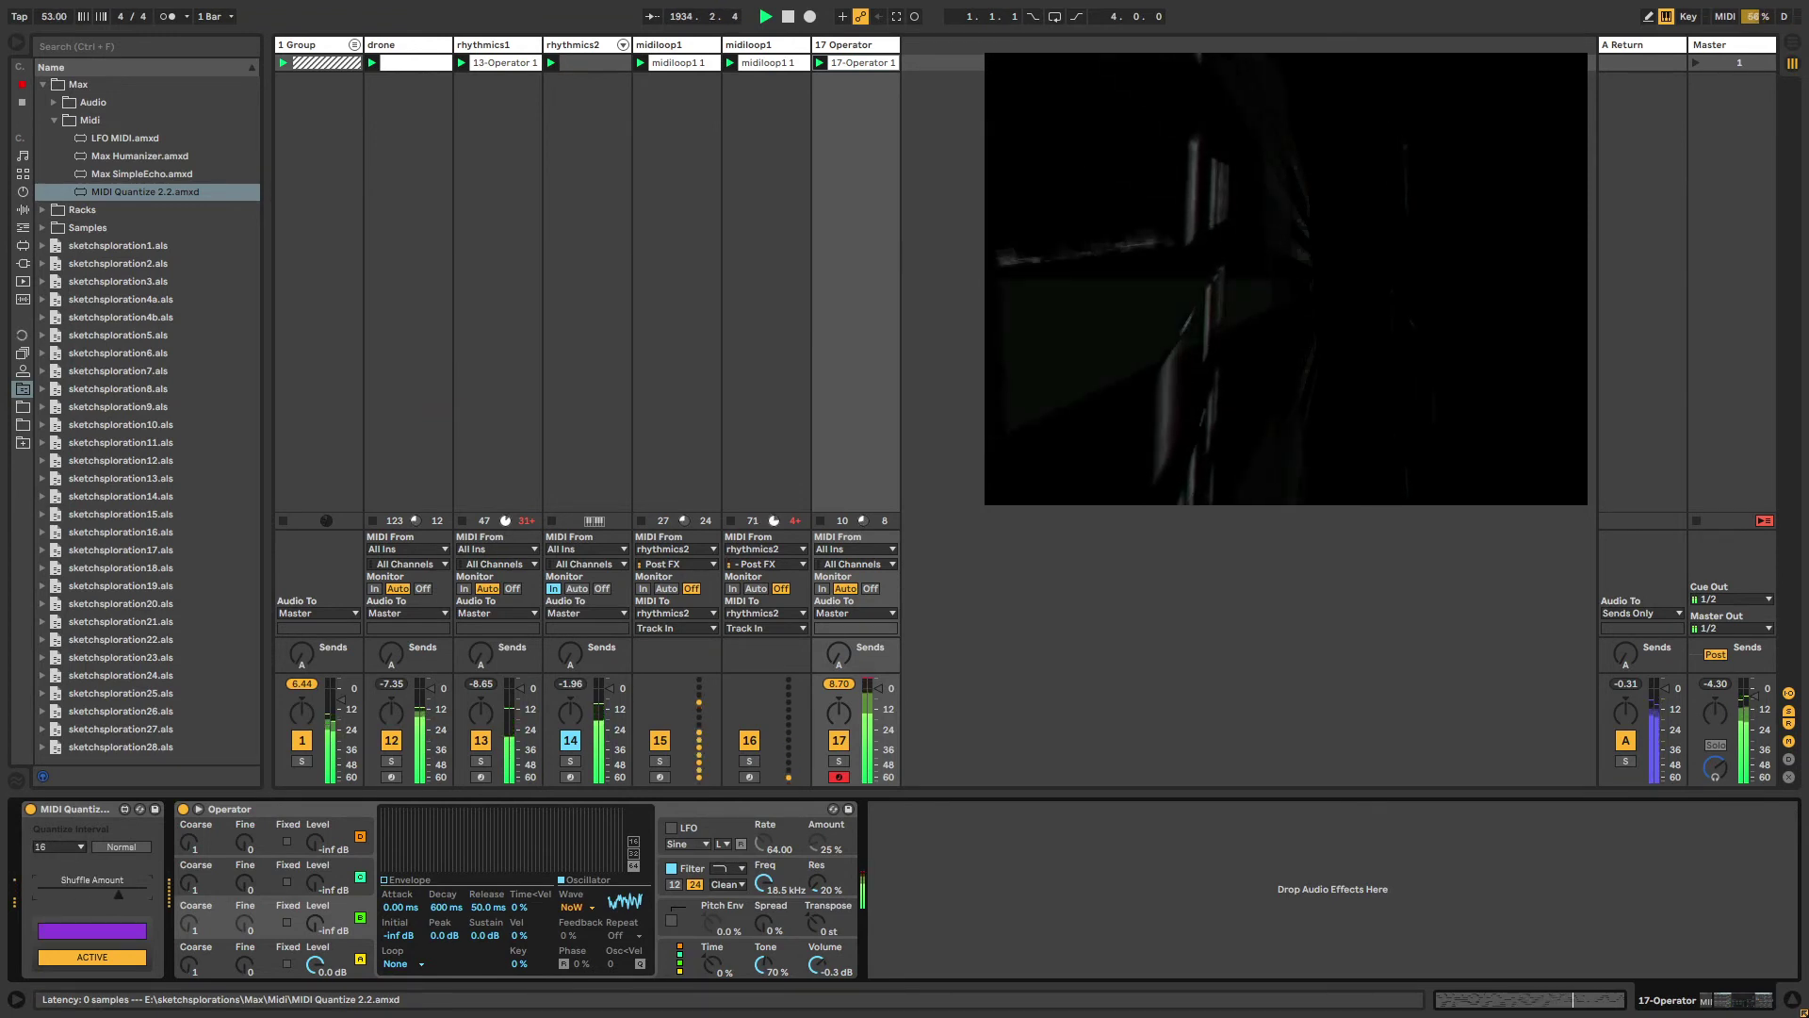
{"action": "left_click", "coordinate": [110, 895]}
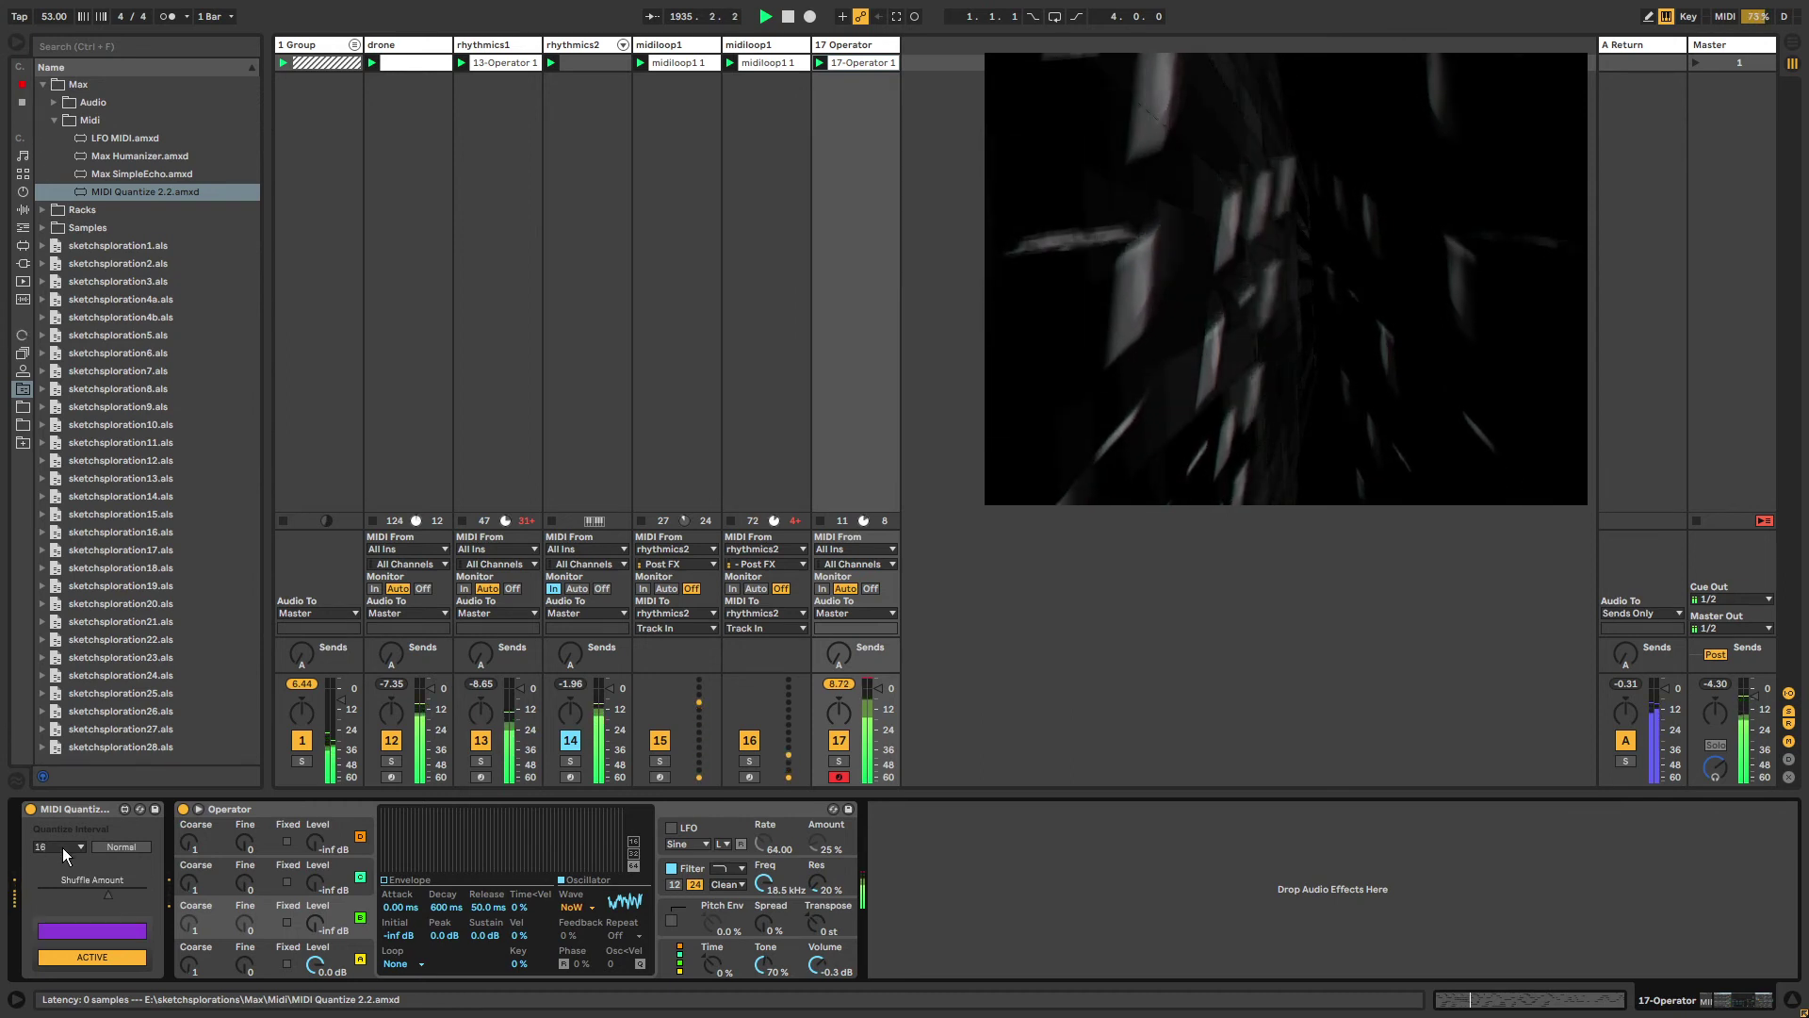
{"action": "left_click", "coordinate": [104, 846]}
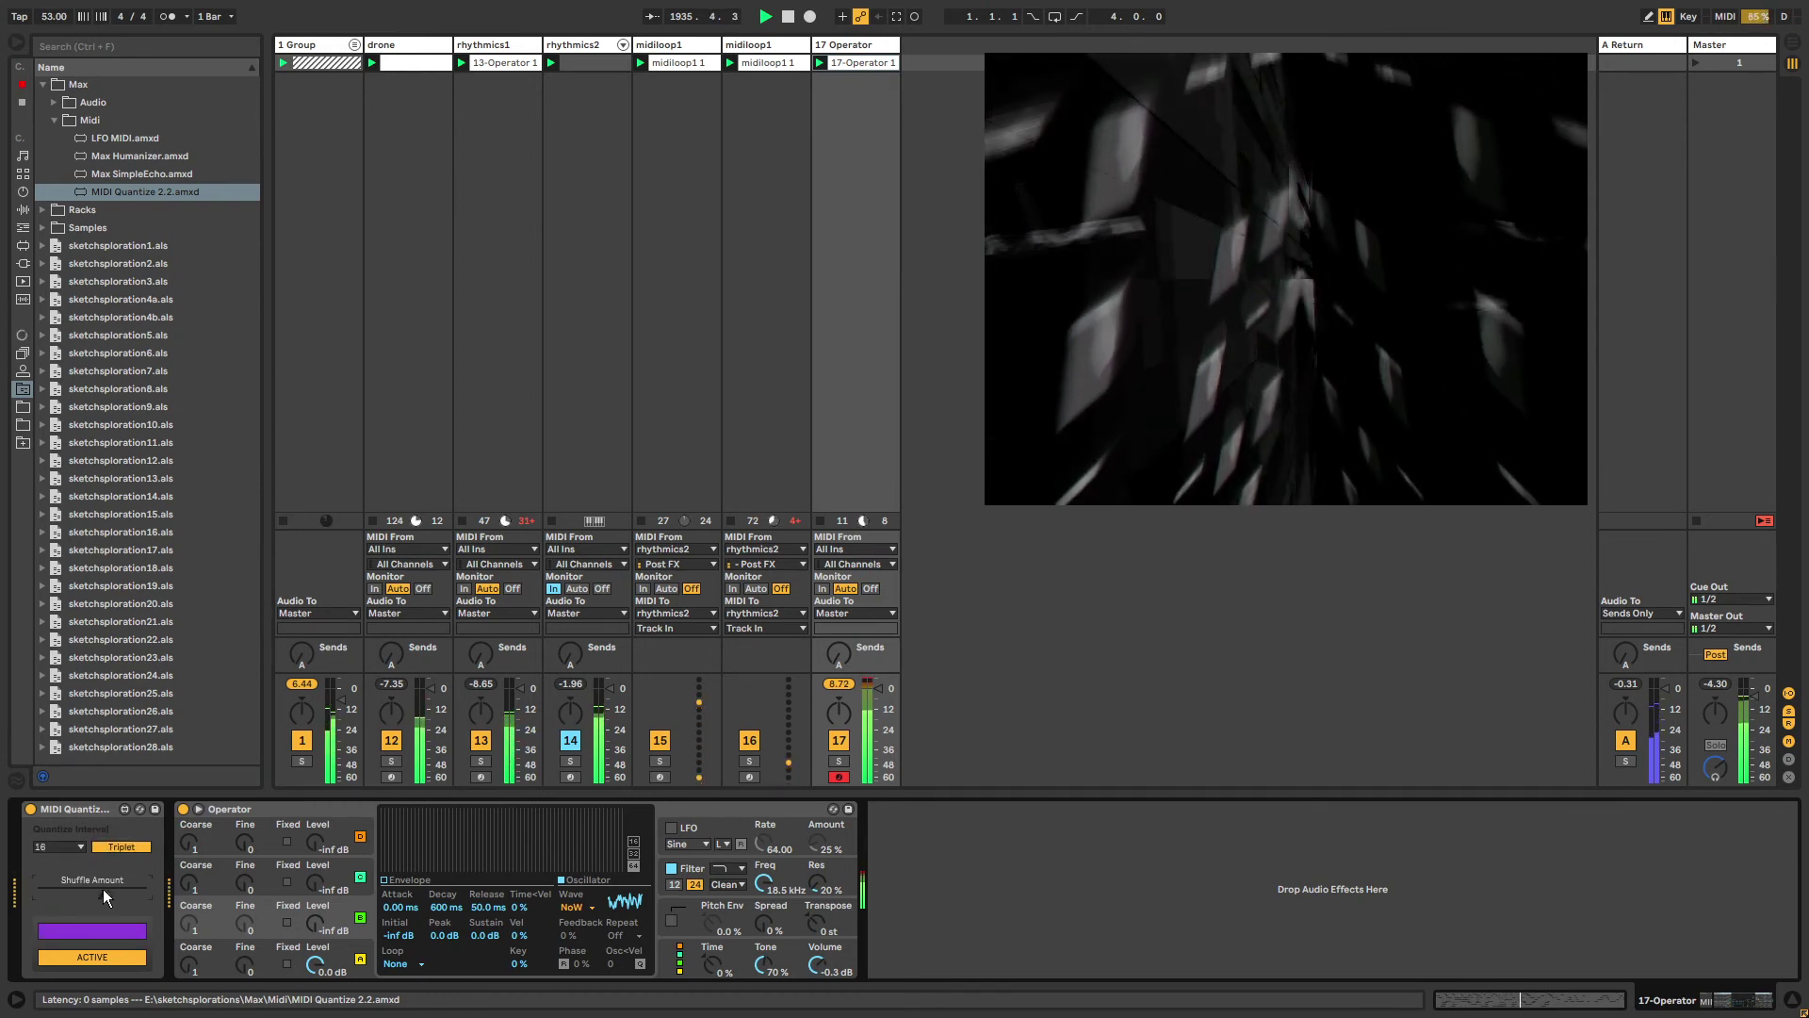
{"action": "left_click_drag", "start_coordinate": [104, 890], "coordinate": [37, 895]}
{"action": "left_click", "coordinate": [117, 846]}
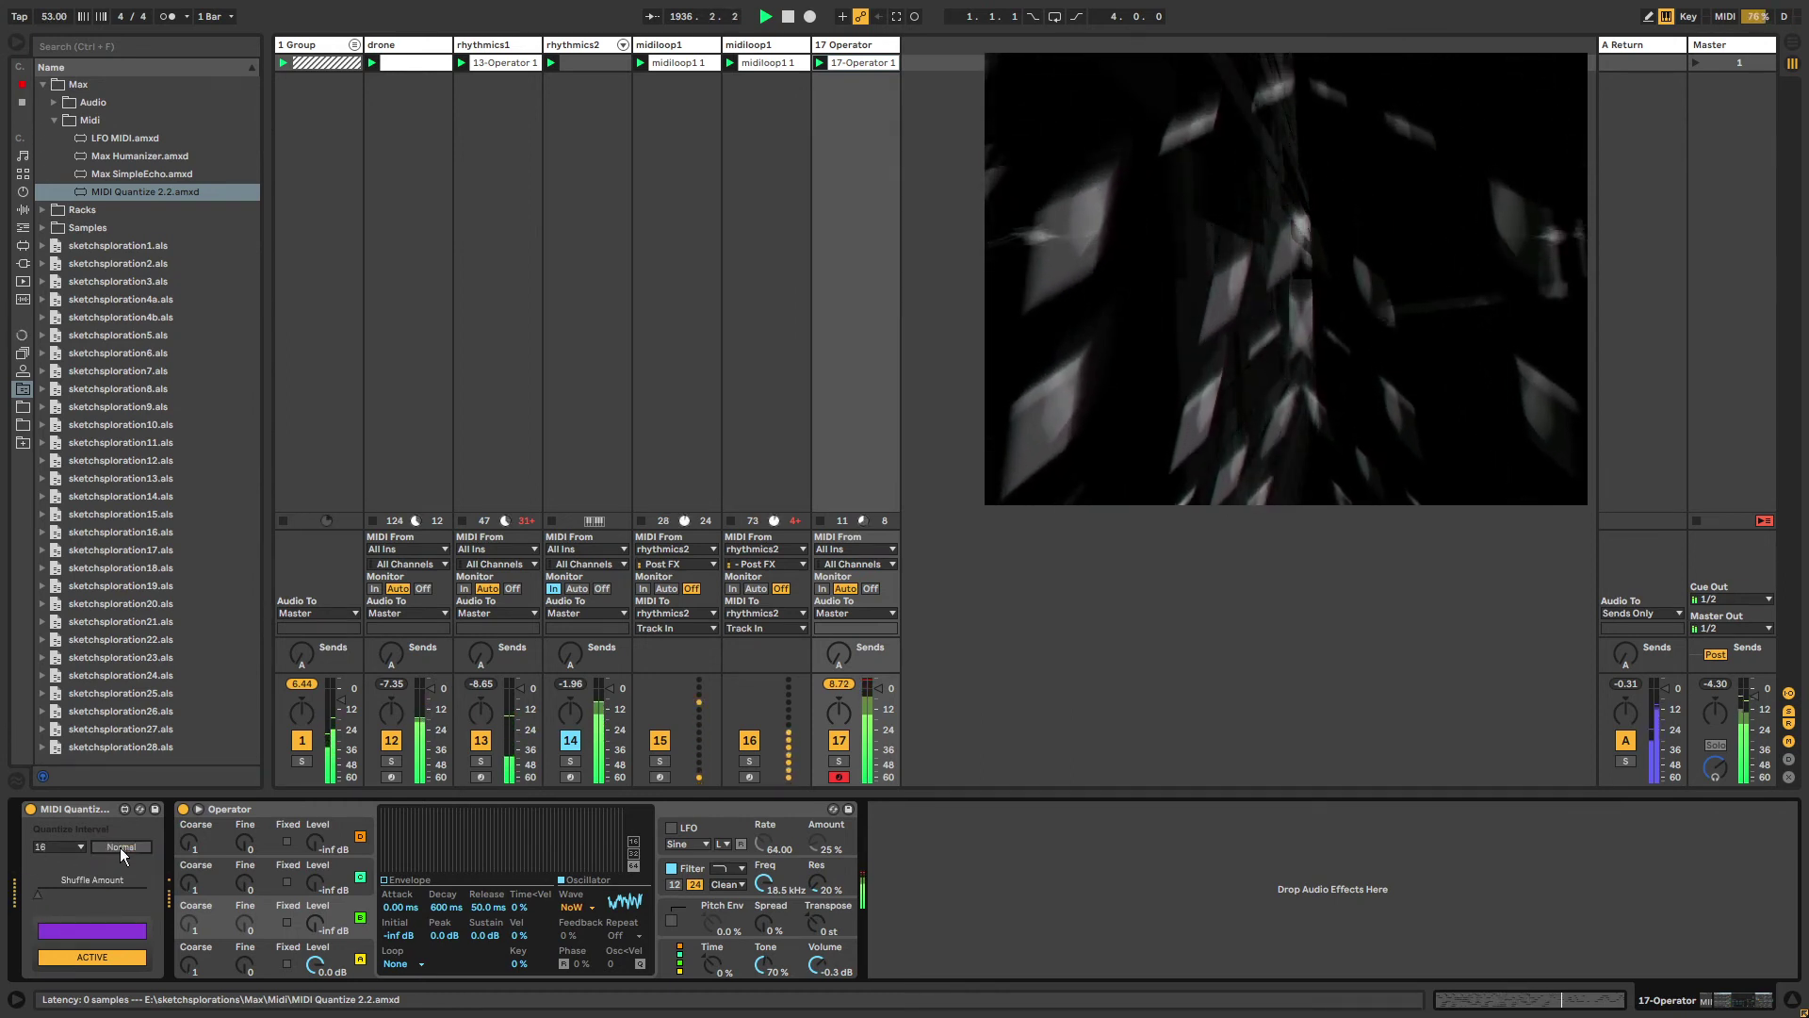
Shorten Operator's oscillator A decay to about 15.7 ms with sustain near -69 dB, and set the filter to 219 Hz with 47 % resonance.
{"action": "left_click", "coordinate": [309, 810]}
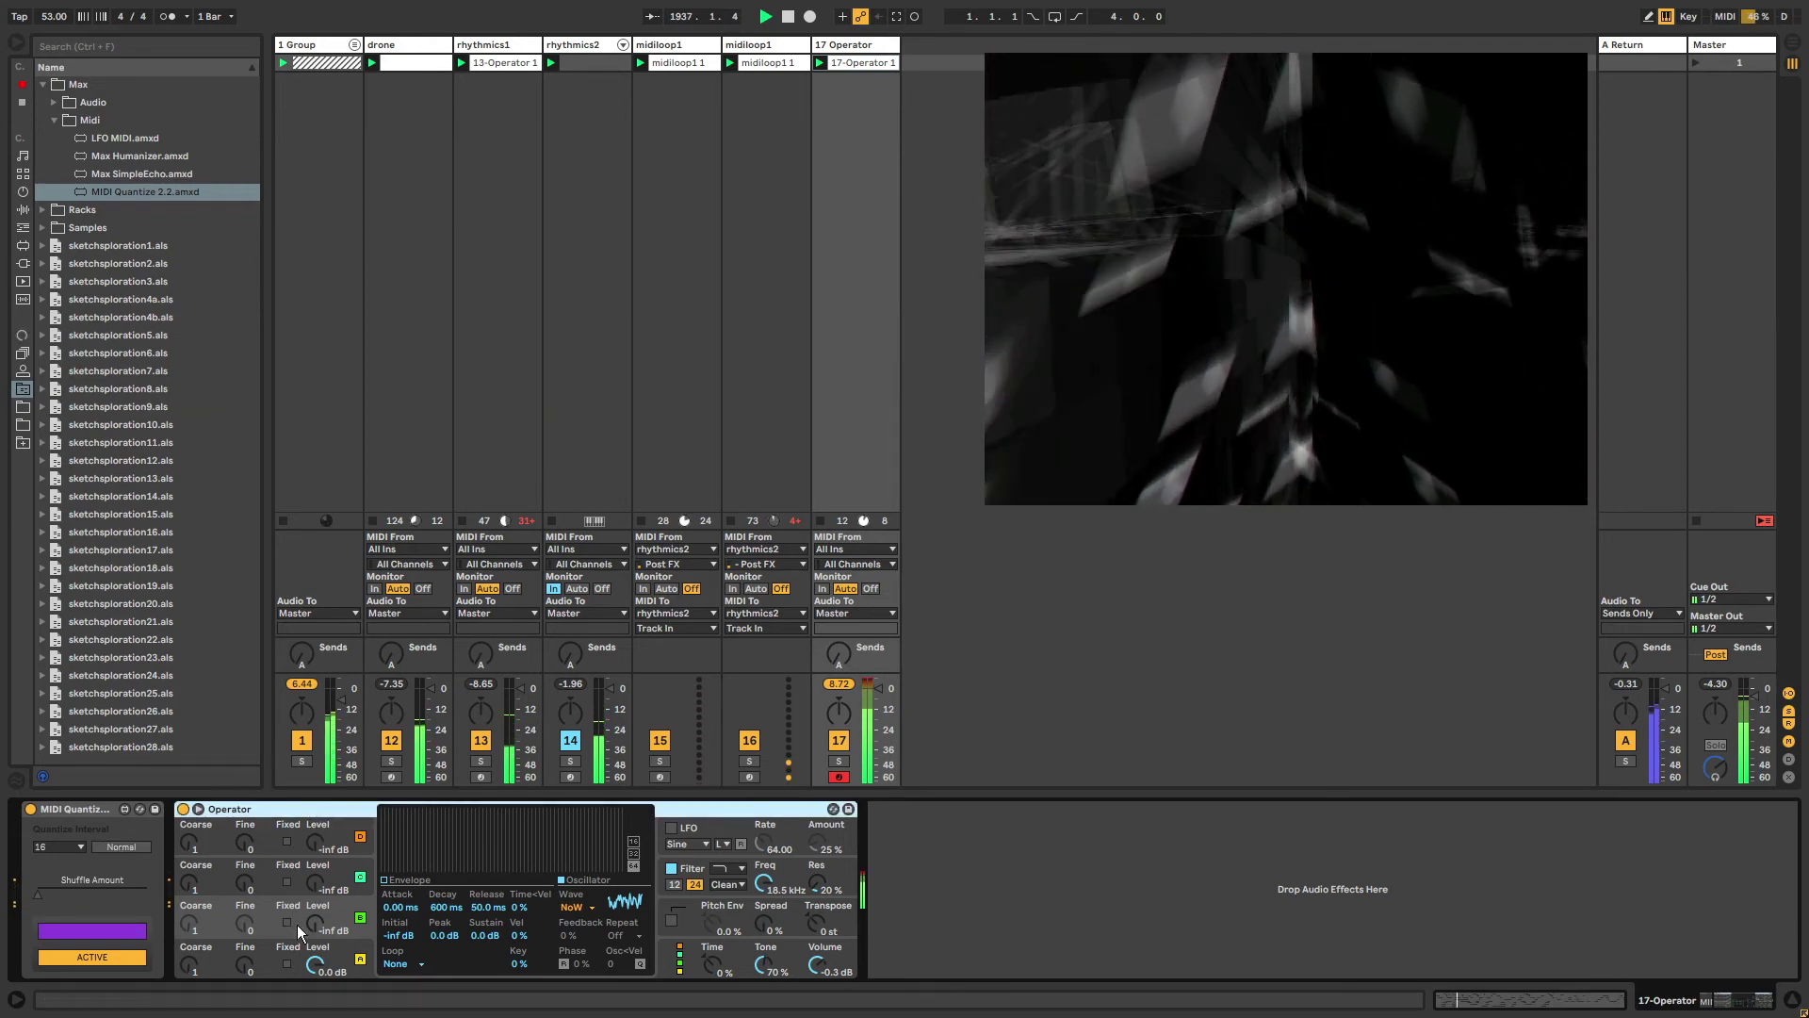
{"action": "left_click", "coordinate": [341, 953]}
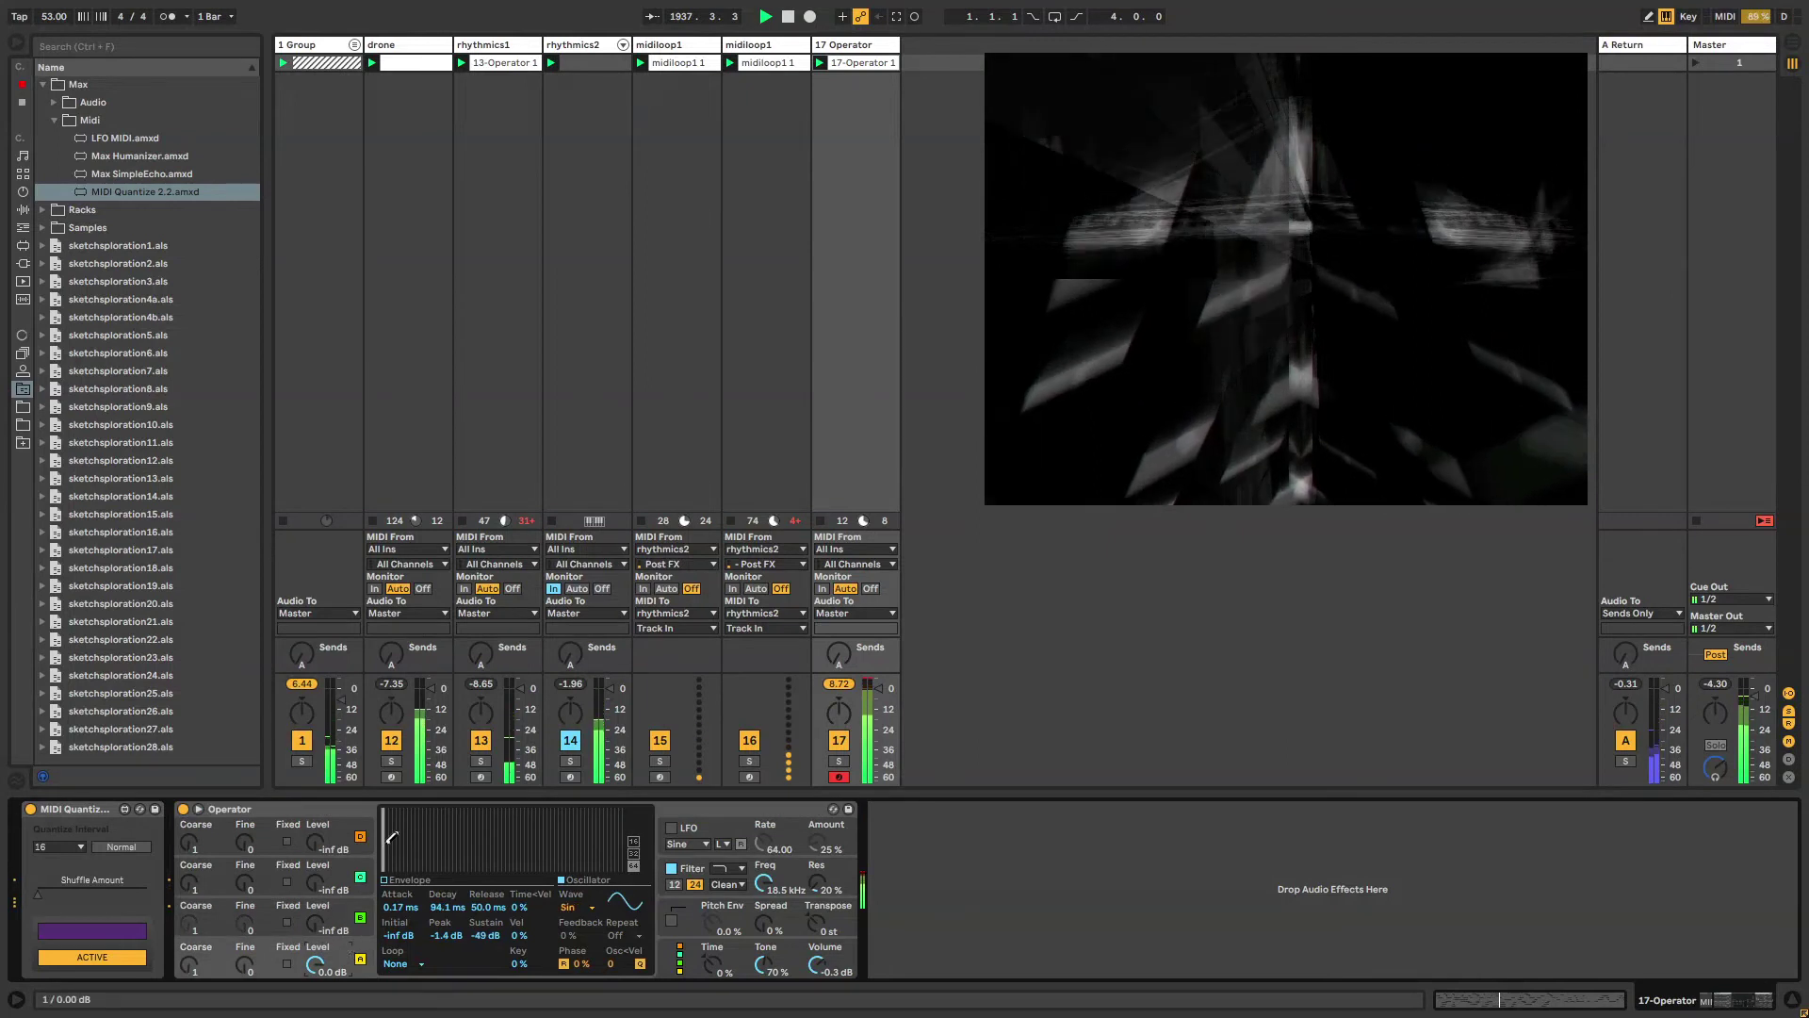
{"action": "left_click_drag", "start_coordinate": [391, 814], "coordinate": [385, 812]}
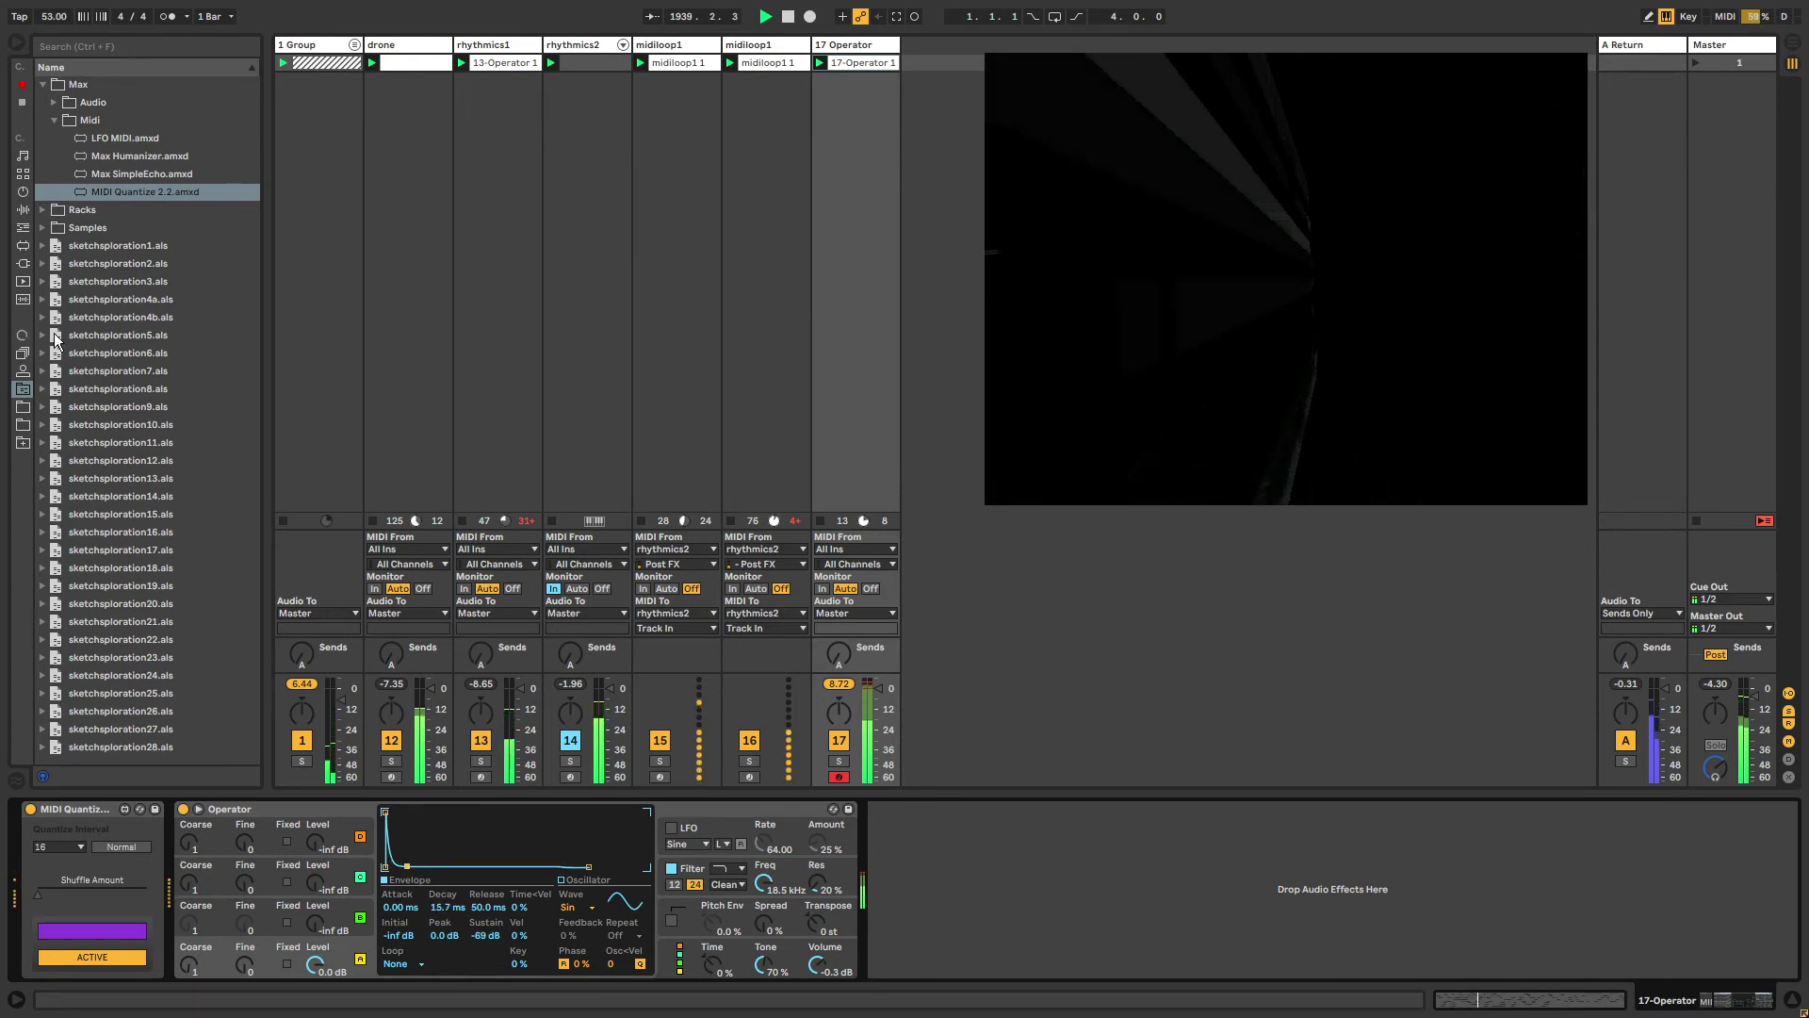
{"action": "left_click", "coordinate": [738, 871]}
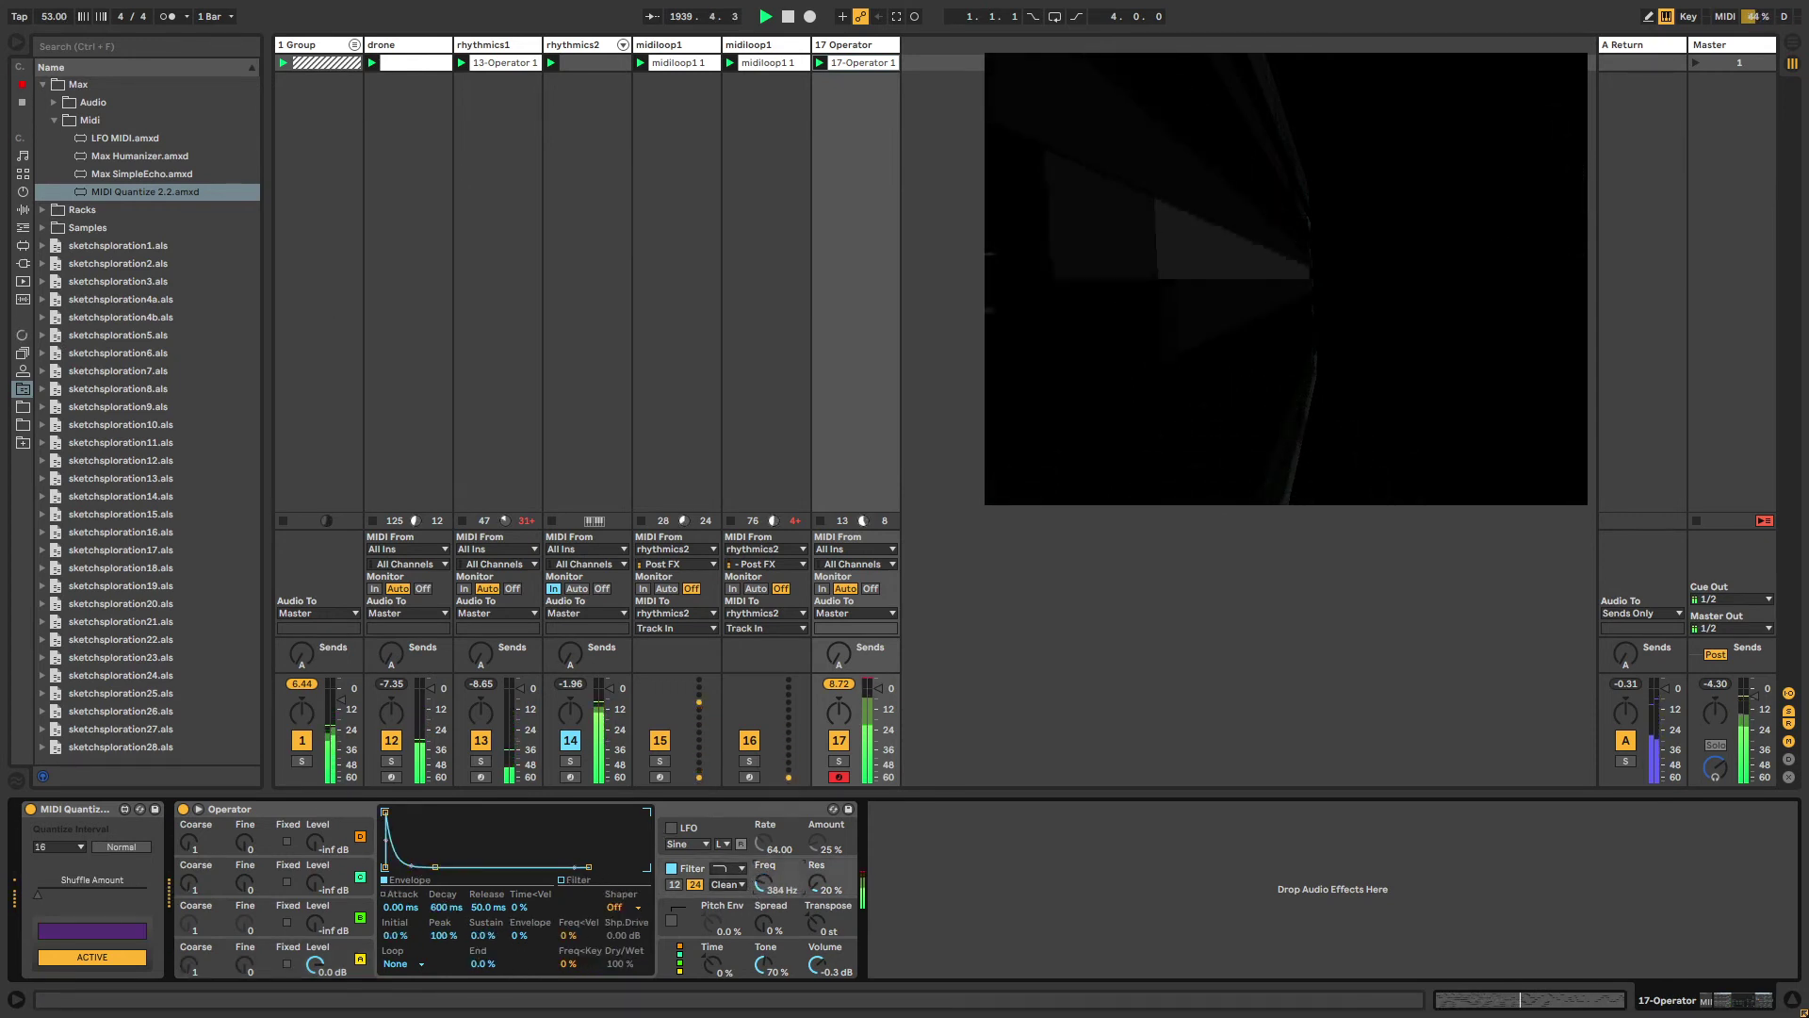
{"action": "left_click_drag", "start_coordinate": [724, 871], "coordinate": [724, 886]}
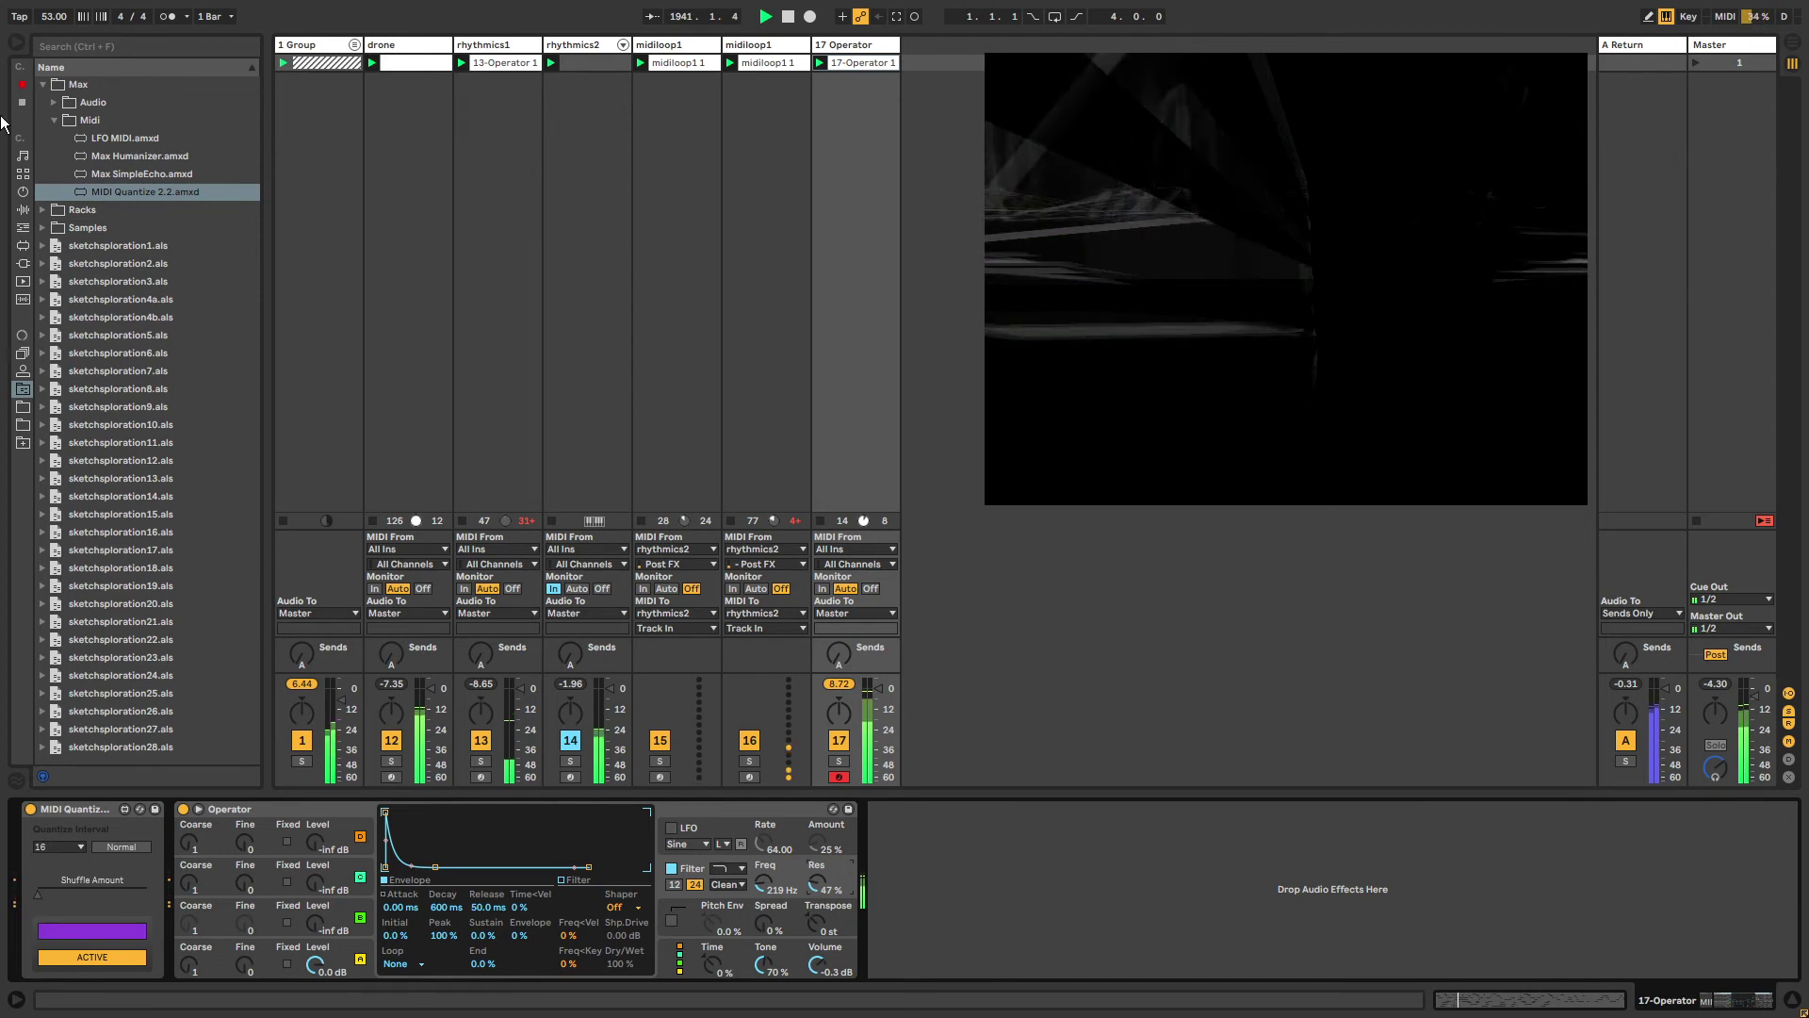
Add an Auto Filter after Operator as a high-pass at about 52.8 Hz with 125 % resonance, and set Operator's filter frequency to 231 Hz.
{"action": "left_click", "coordinate": [48, 81]}
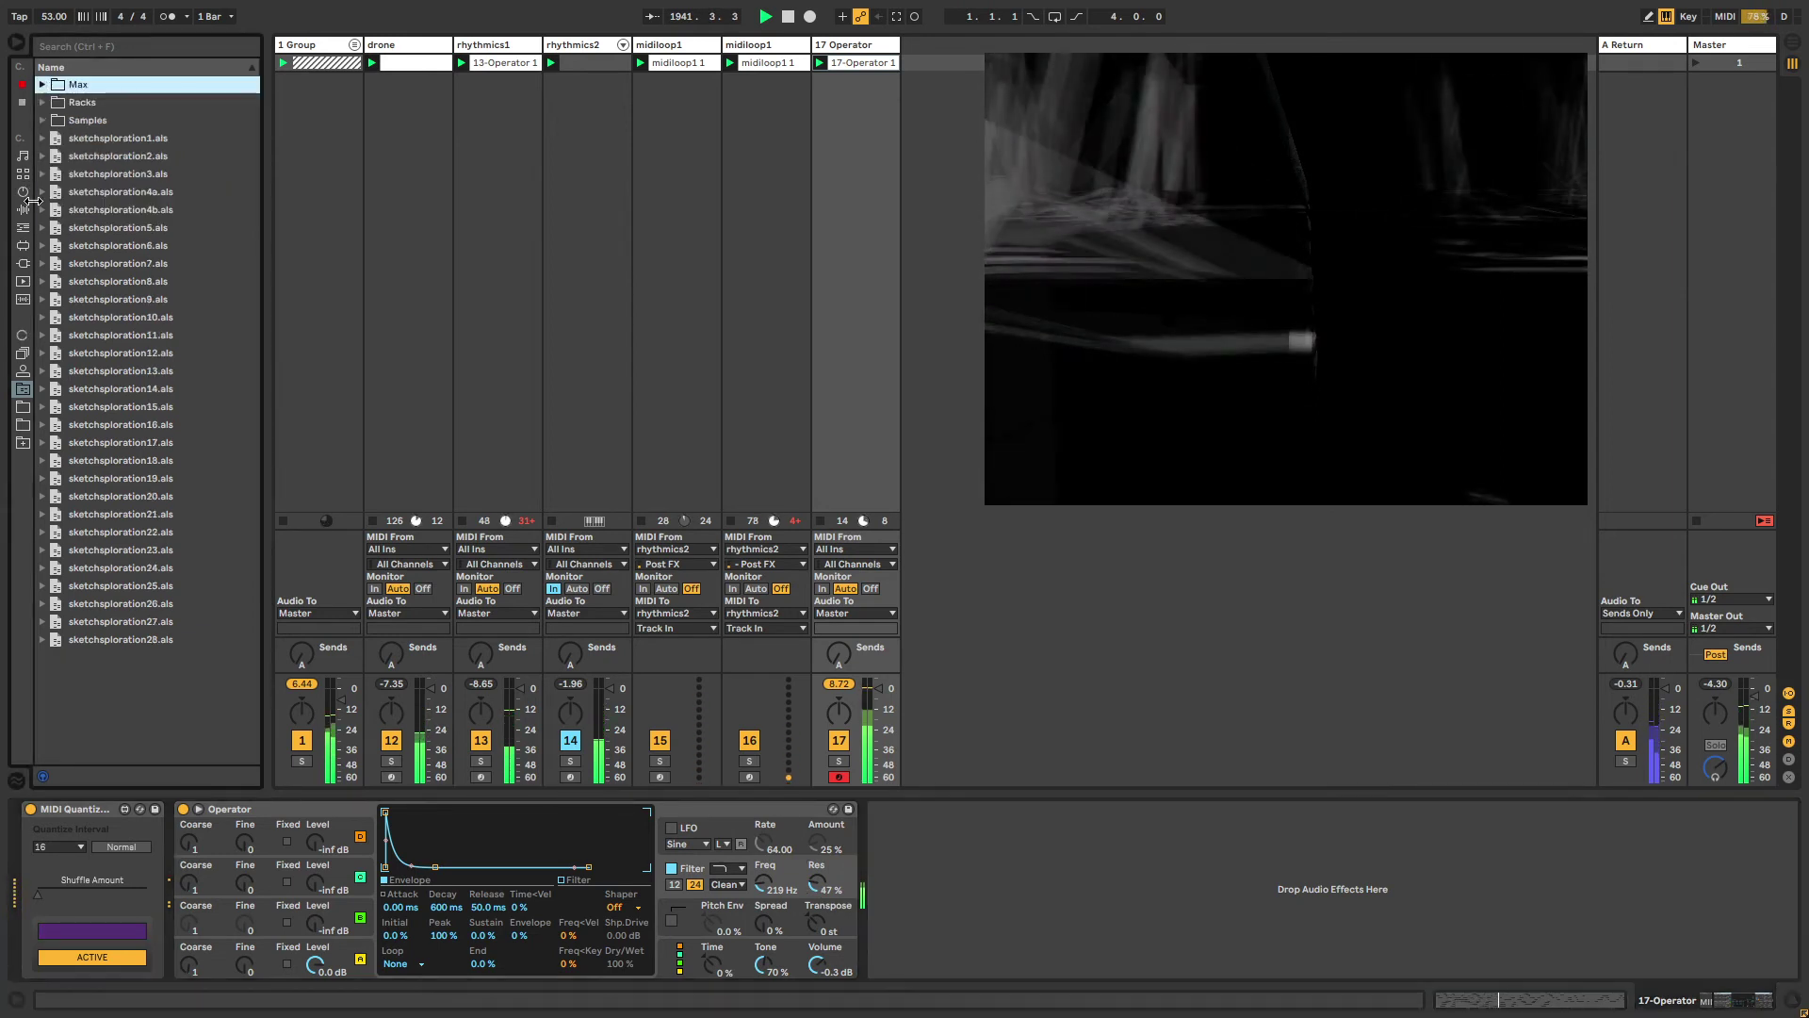
{"action": "left_click", "coordinate": [22, 209]}
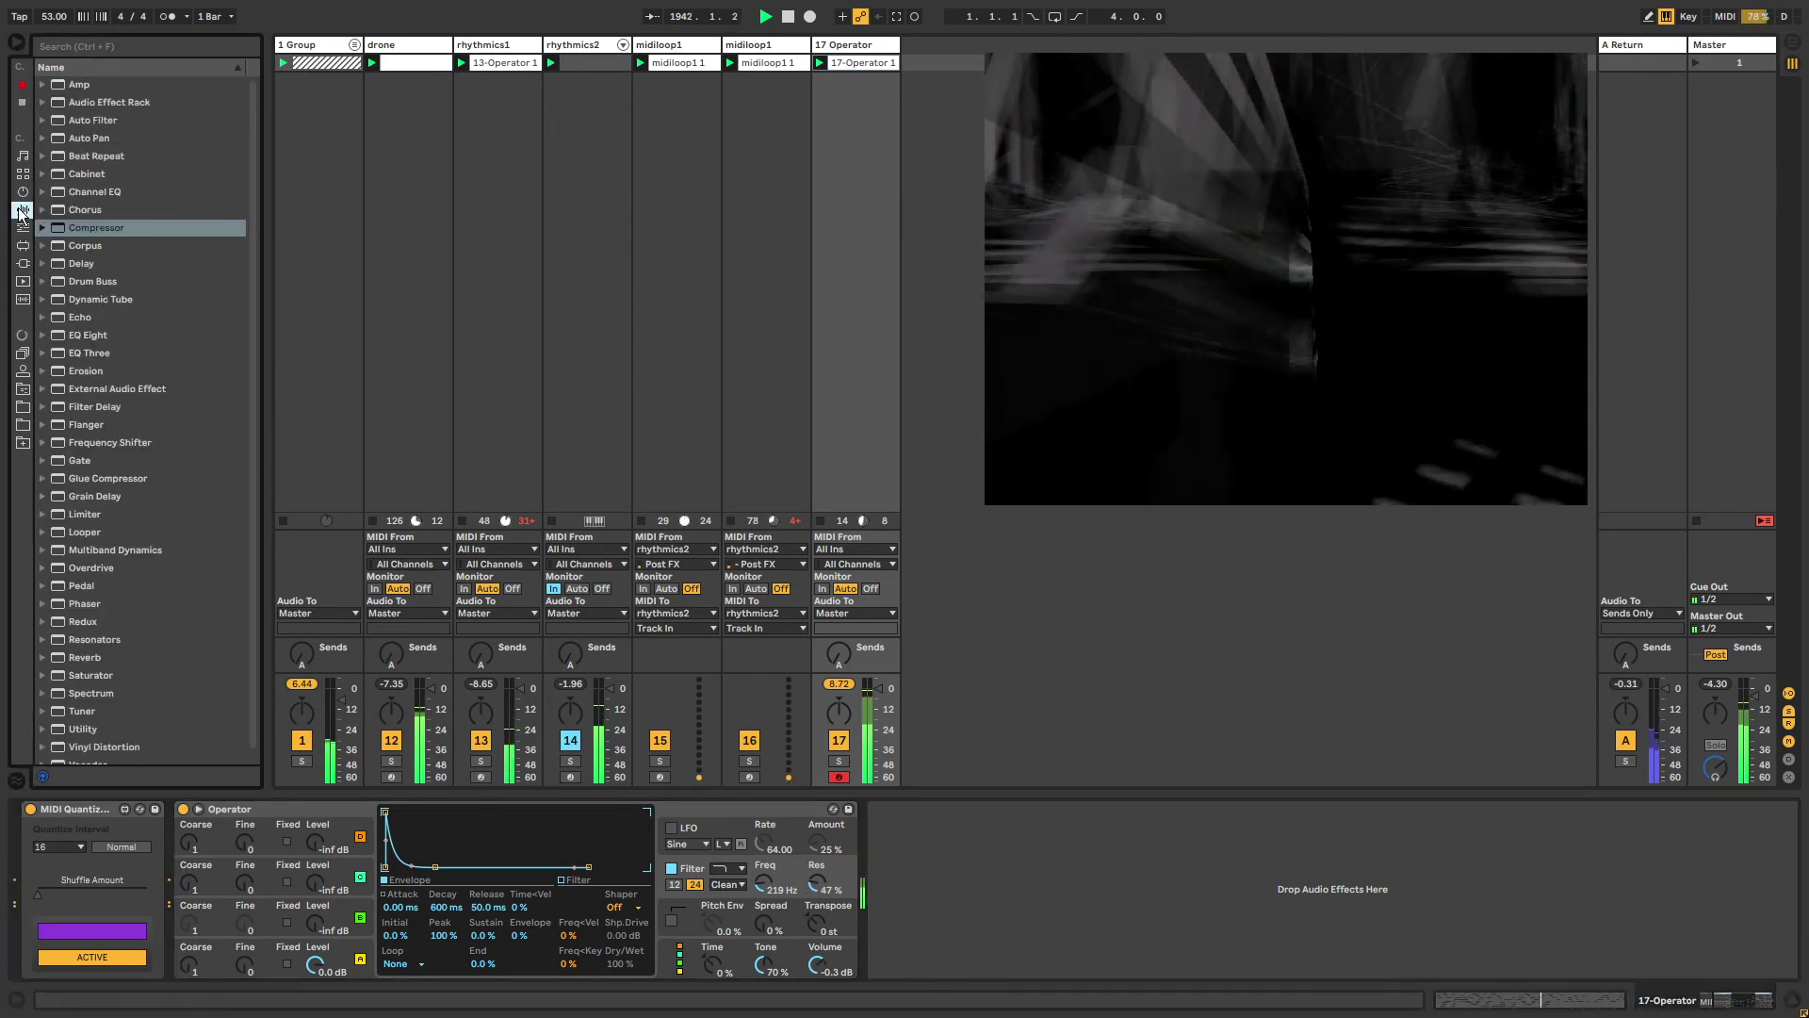
{"action": "left_click_drag", "start_coordinate": [93, 120], "coordinate": [750, 863]}
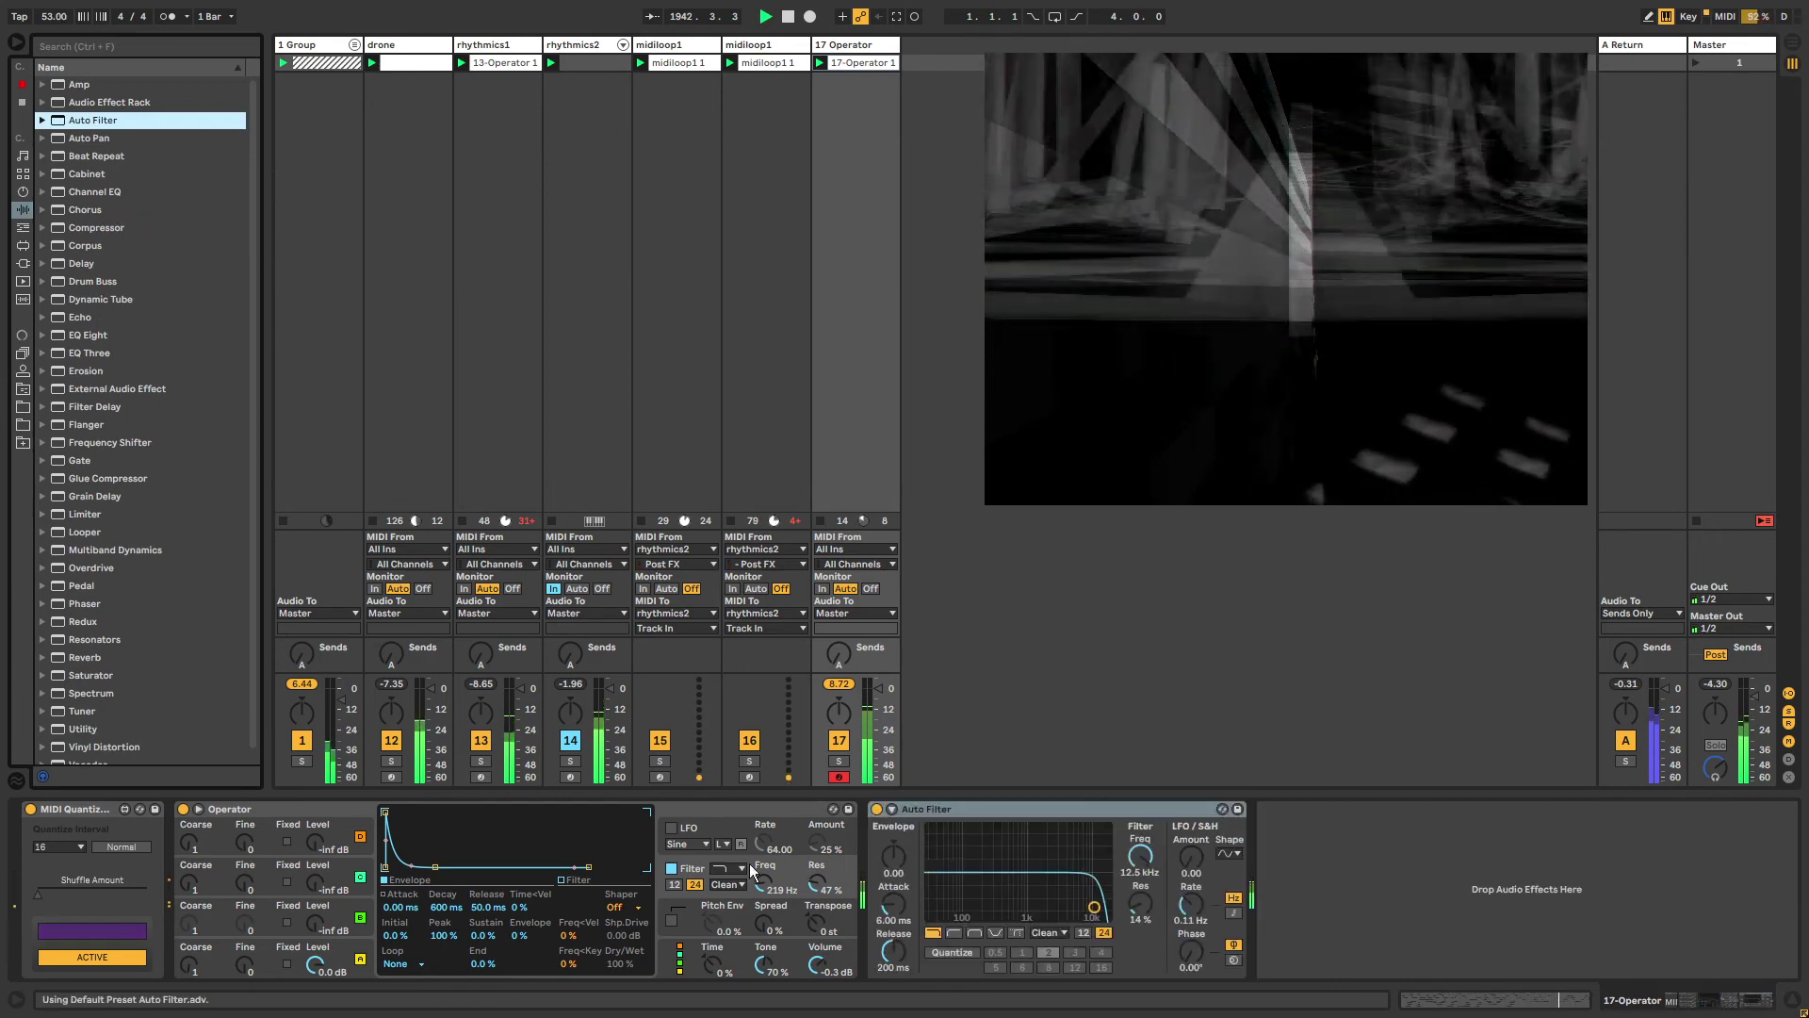
{"action": "left_click", "coordinate": [952, 932]}
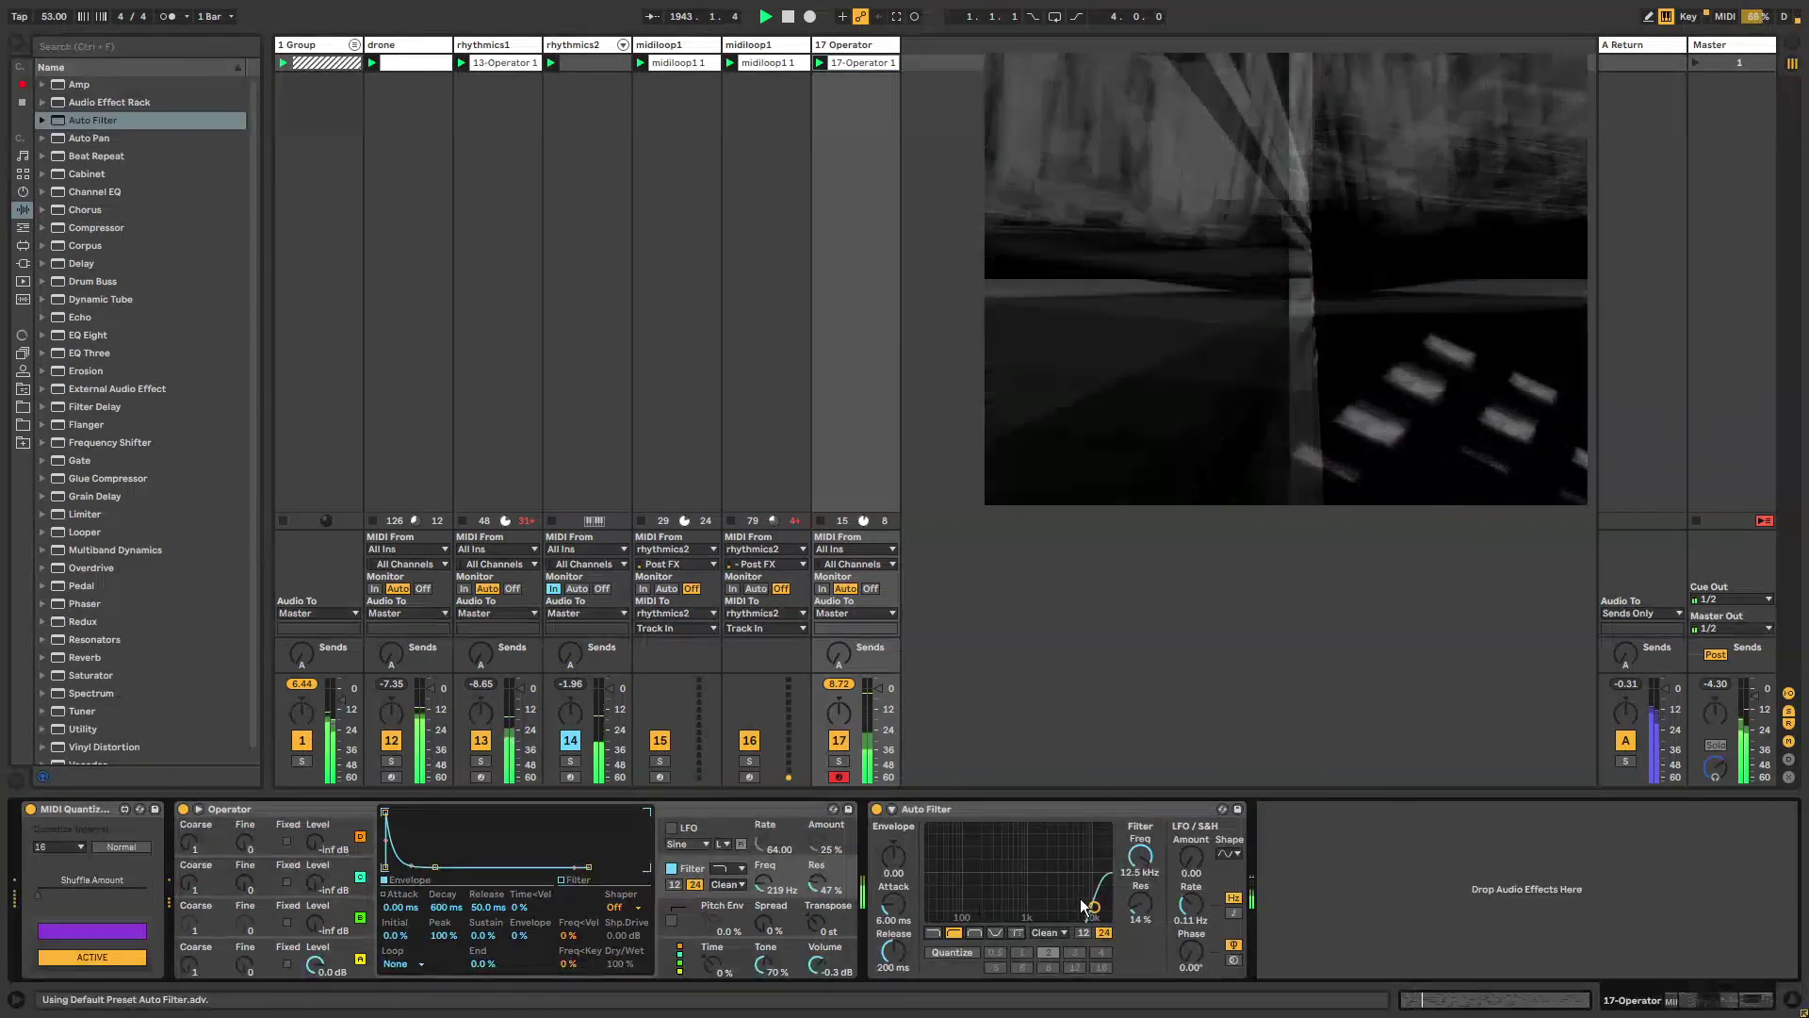
{"action": "left_click_drag", "start_coordinate": [1091, 906], "coordinate": [949, 828]}
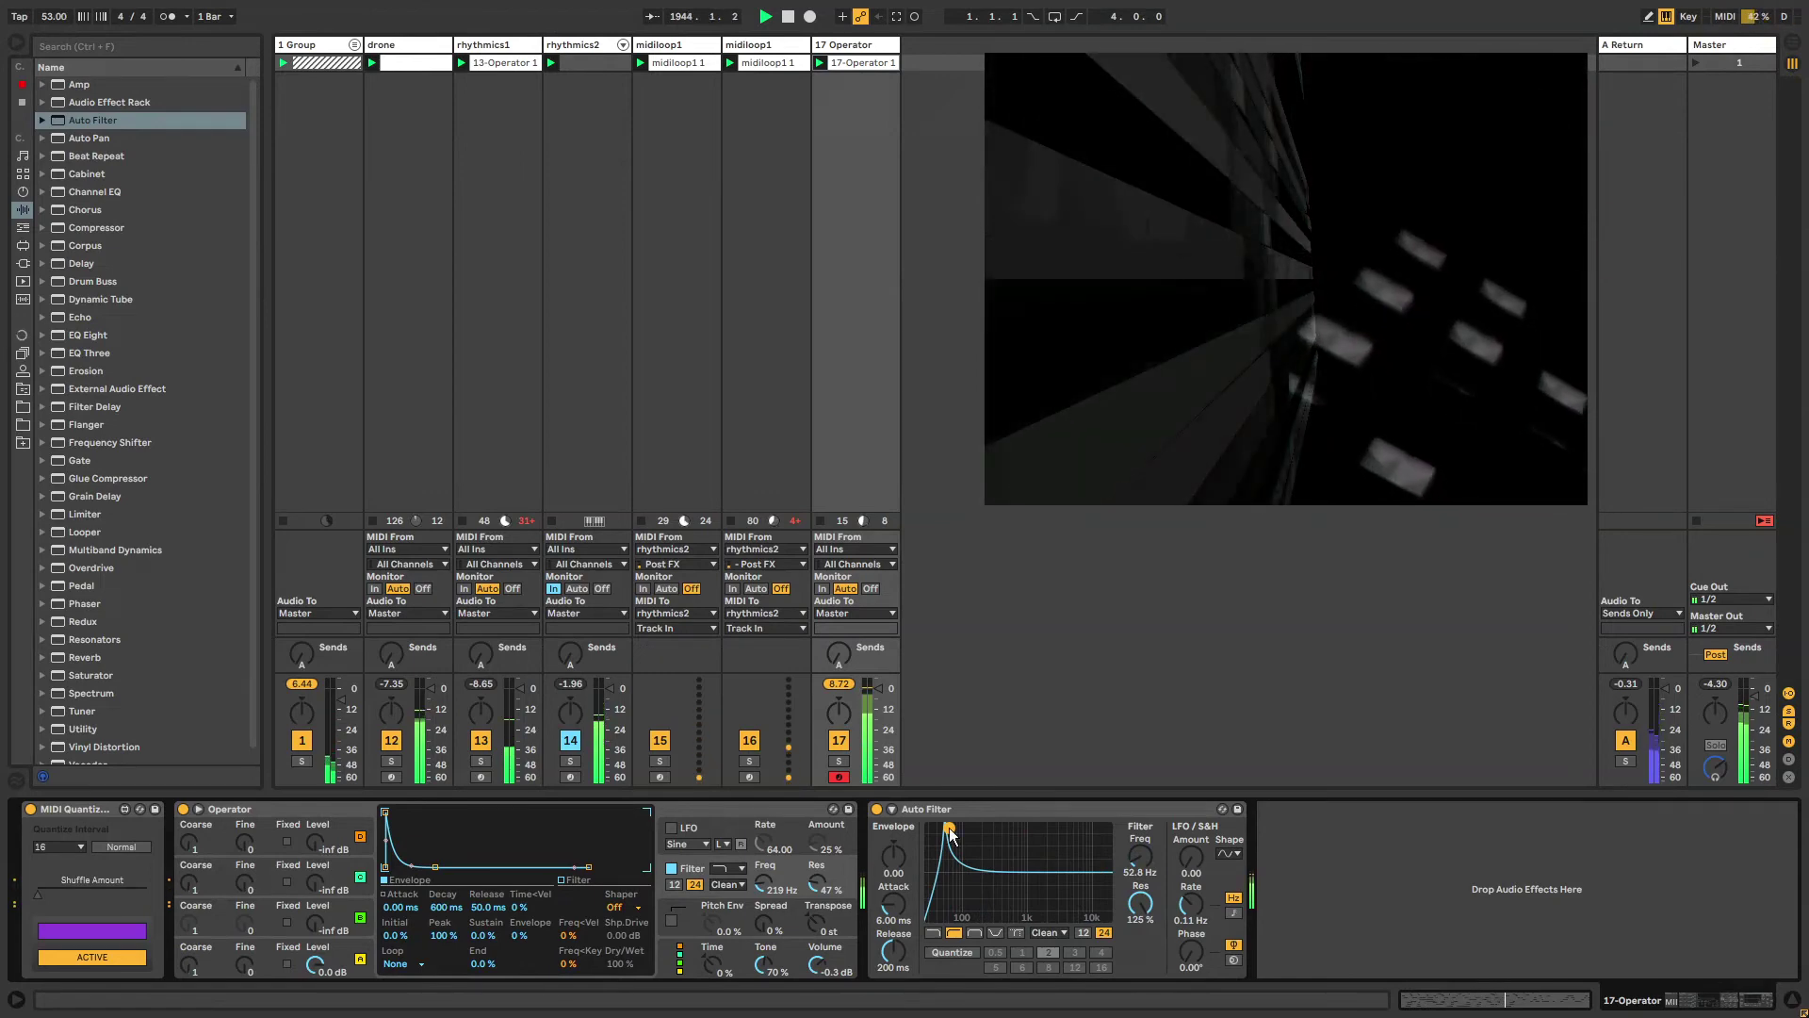
{"action": "left_click", "coordinate": [1229, 856]}
{"action": "mouse_move", "coordinate": [790, 873]}
{"action": "left_mouse_down"}
{"action": "mouse_move", "coordinate": [789, 847]}
{"action": "mouse_move", "coordinate": [790, 873]}
{"action": "left_mouse_up"}
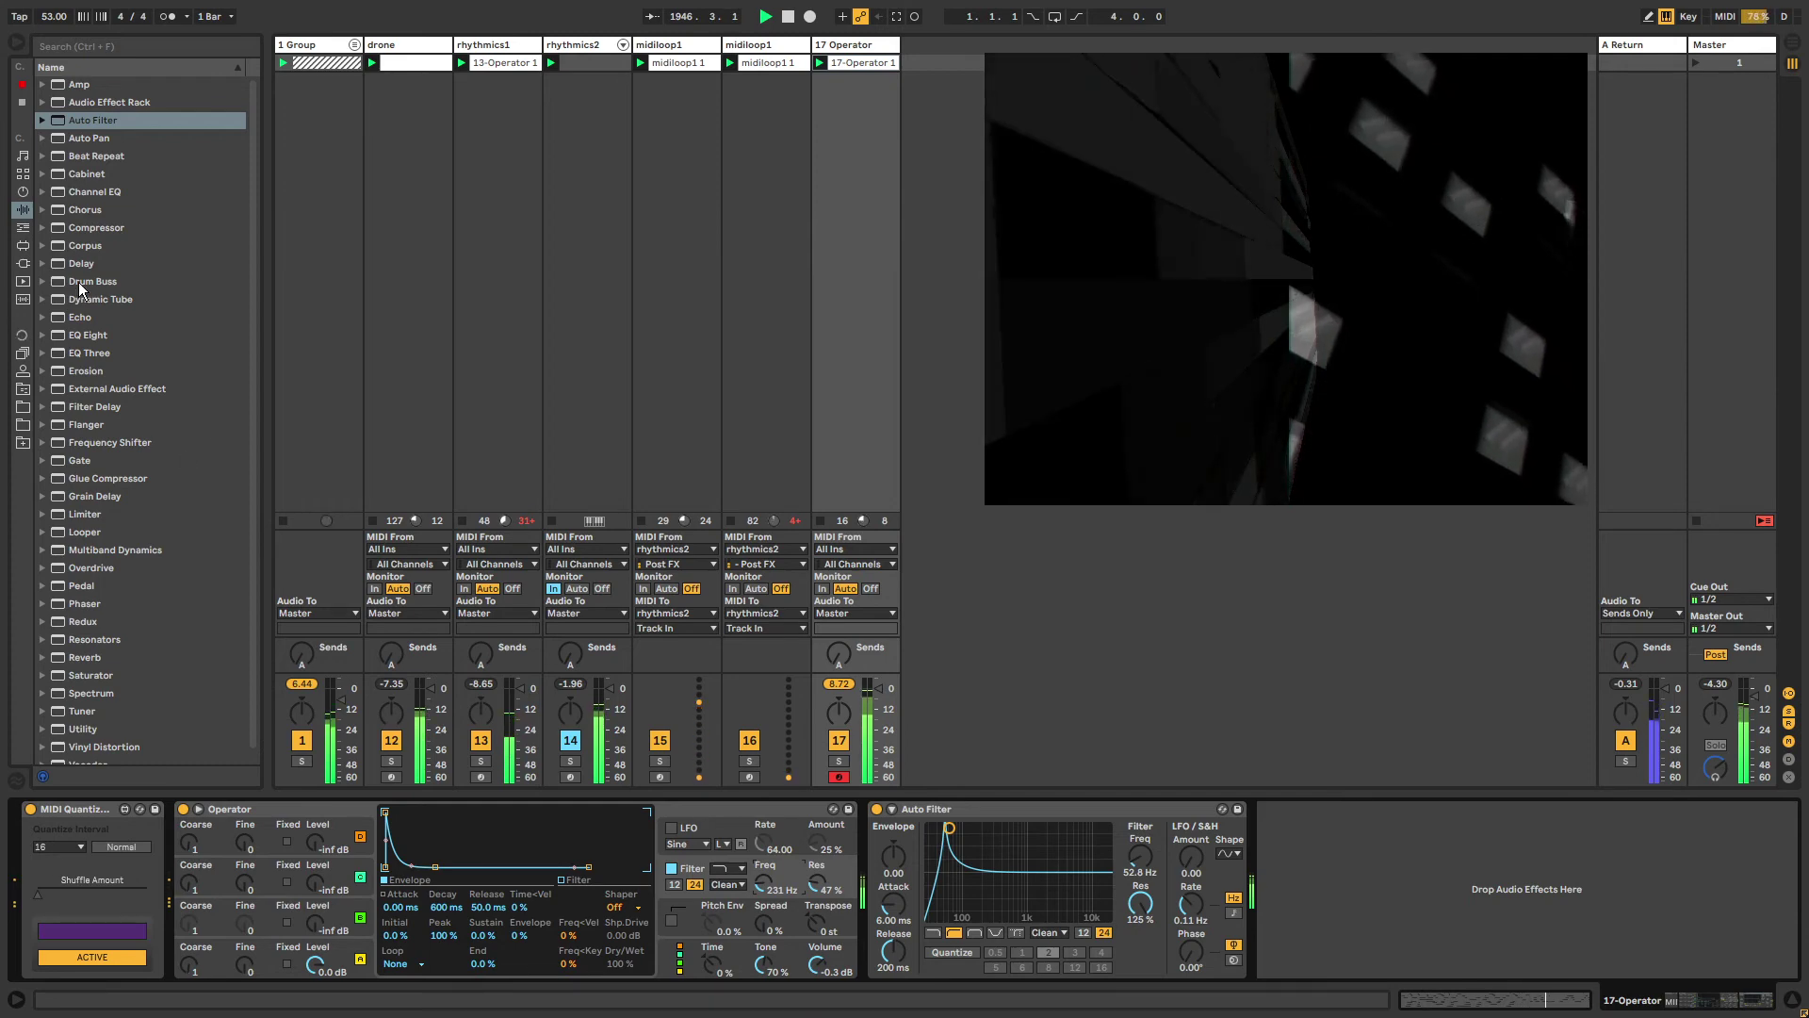
Insert an Arpeggiator between MIDI Quantize and Operator with its rate at 1/16, and bypass MIDI Quantize.
{"action": "left_click", "coordinate": [22, 227]}
{"action": "left_click_drag", "start_coordinate": [89, 83], "coordinate": [36, 816]}
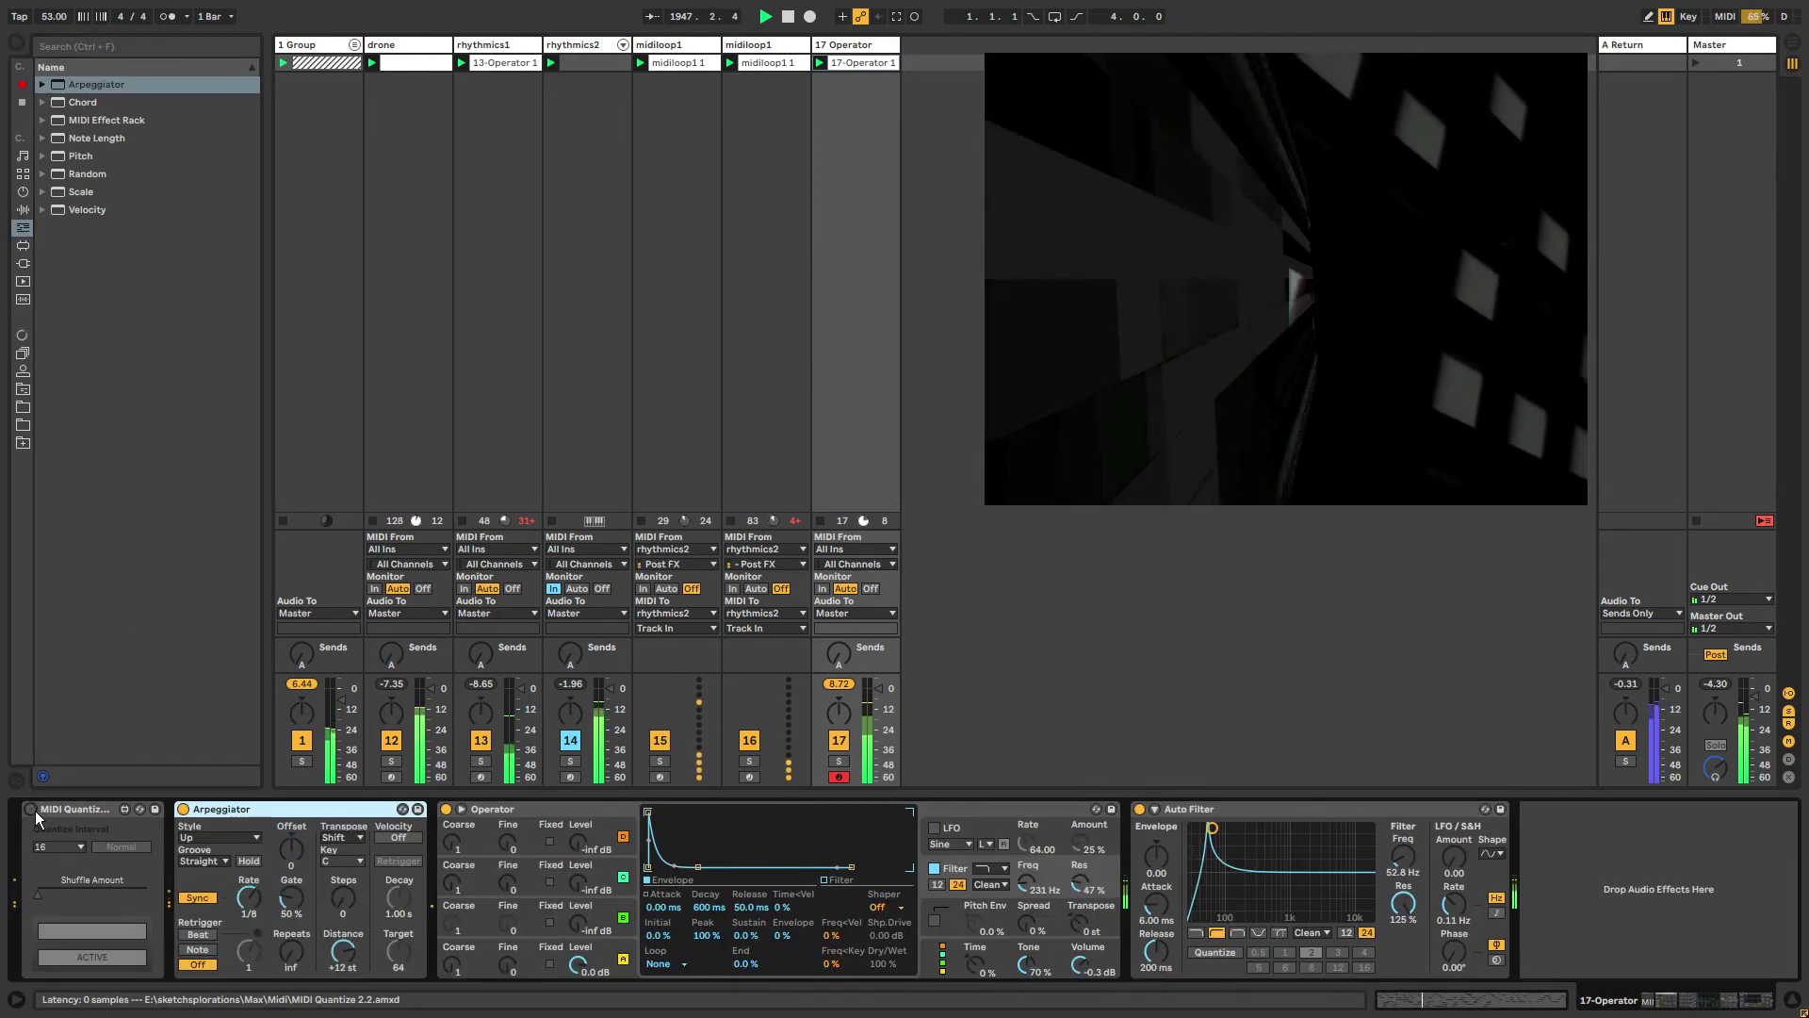
{"action": "left_click", "coordinate": [34, 811]}
{"action": "left_click_drag", "start_coordinate": [248, 897], "coordinate": [249, 920]}
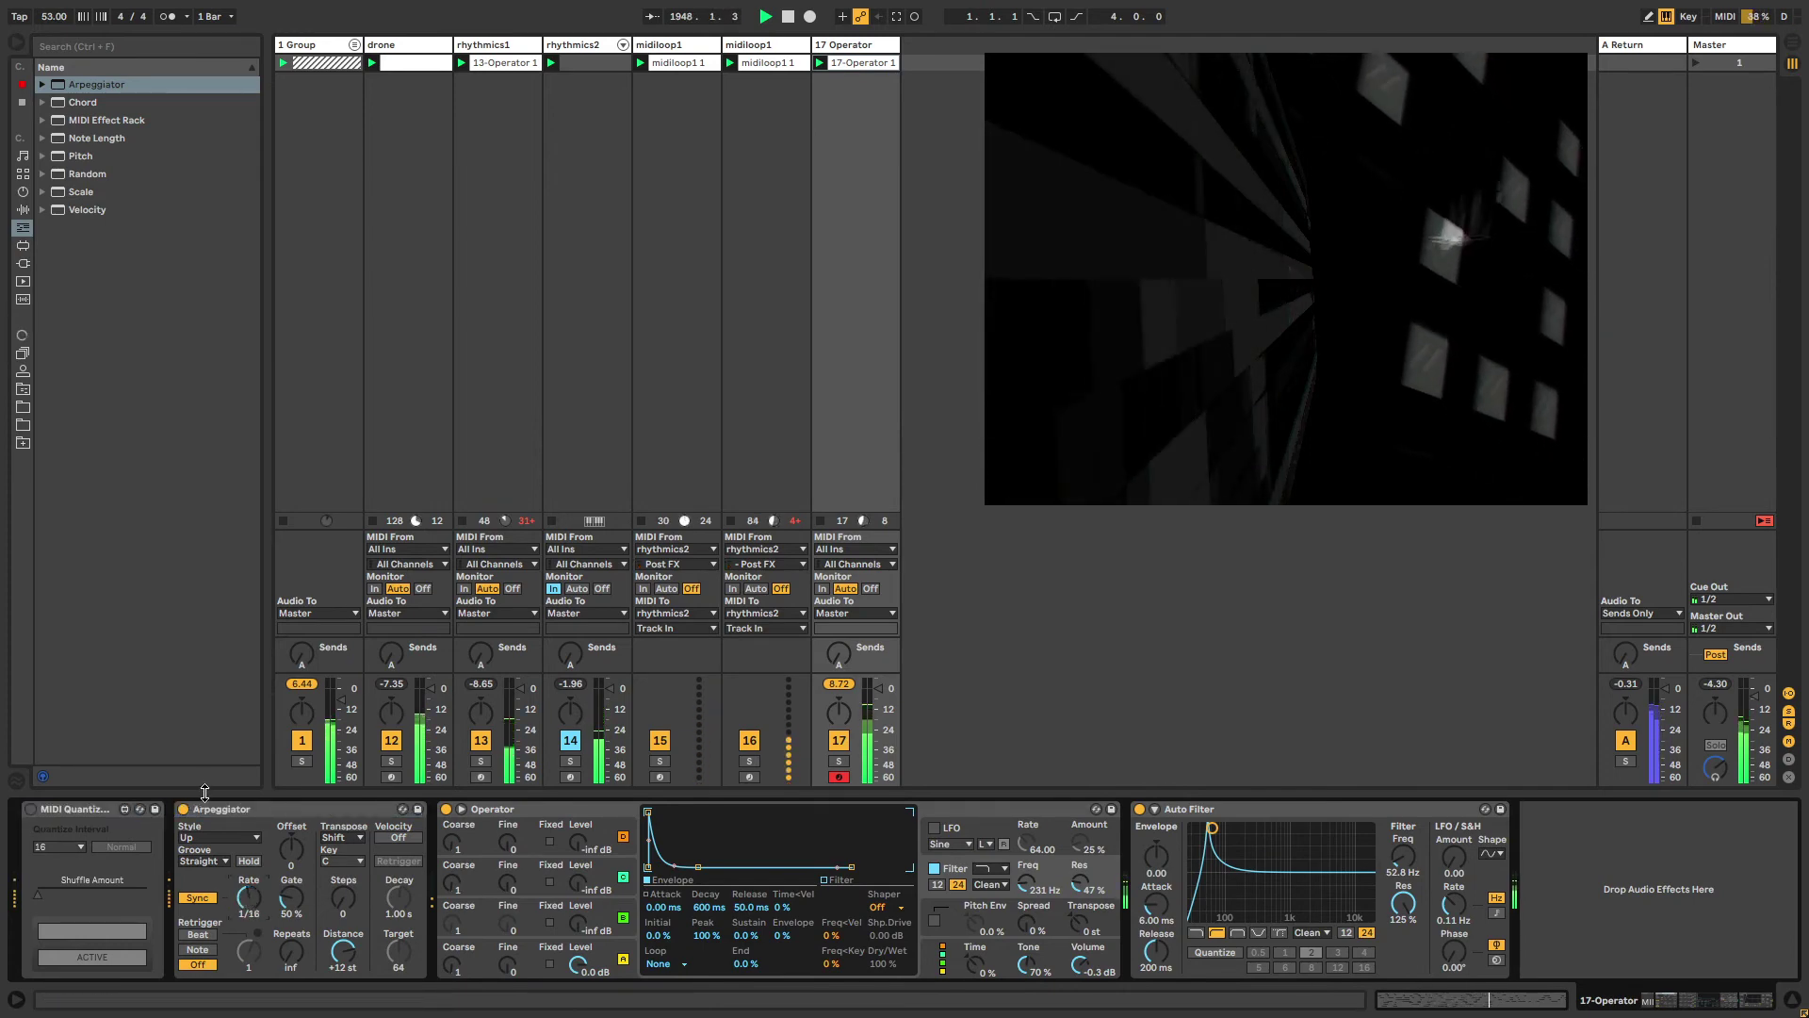
Add a Velocity effect between the Arpeggiator and Operator, with drive at about 0.56 and random at 30.
{"action": "left_click", "coordinate": [110, 803]}
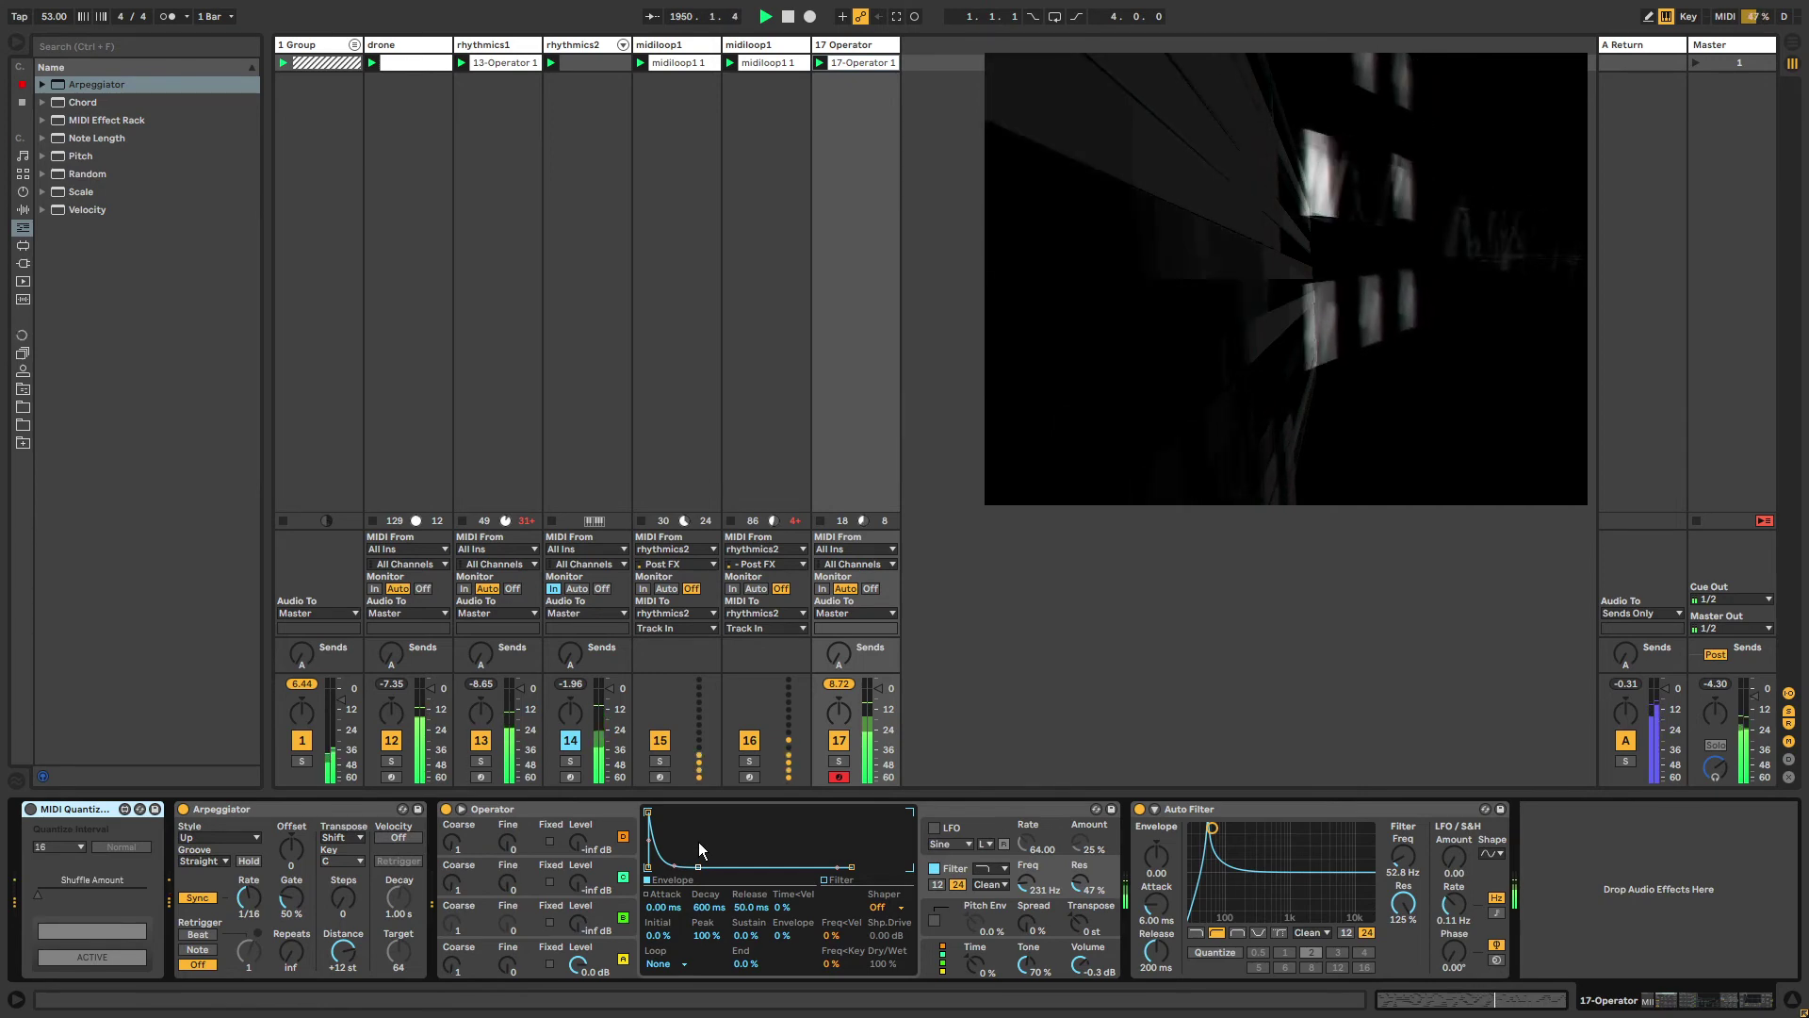
{"action": "double_click", "coordinate": [87, 209]}
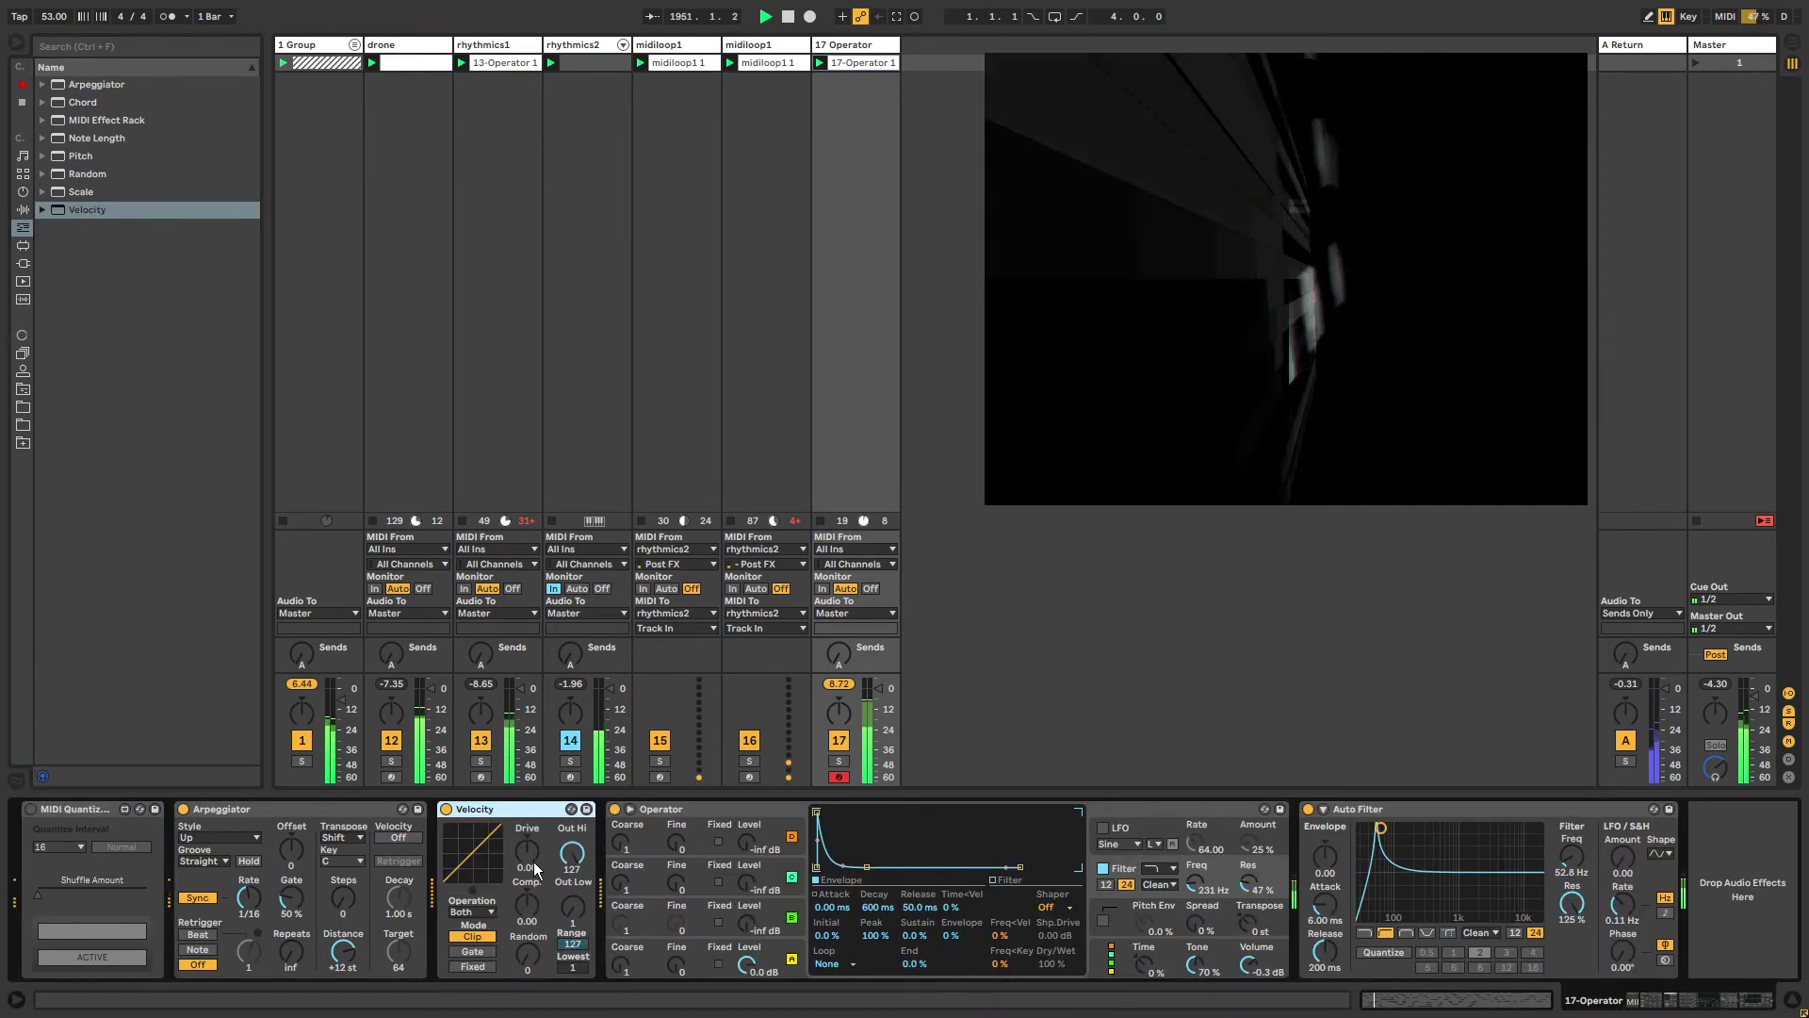
{"action": "left_click_drag", "start_coordinate": [530, 853], "coordinate": [530, 820]}
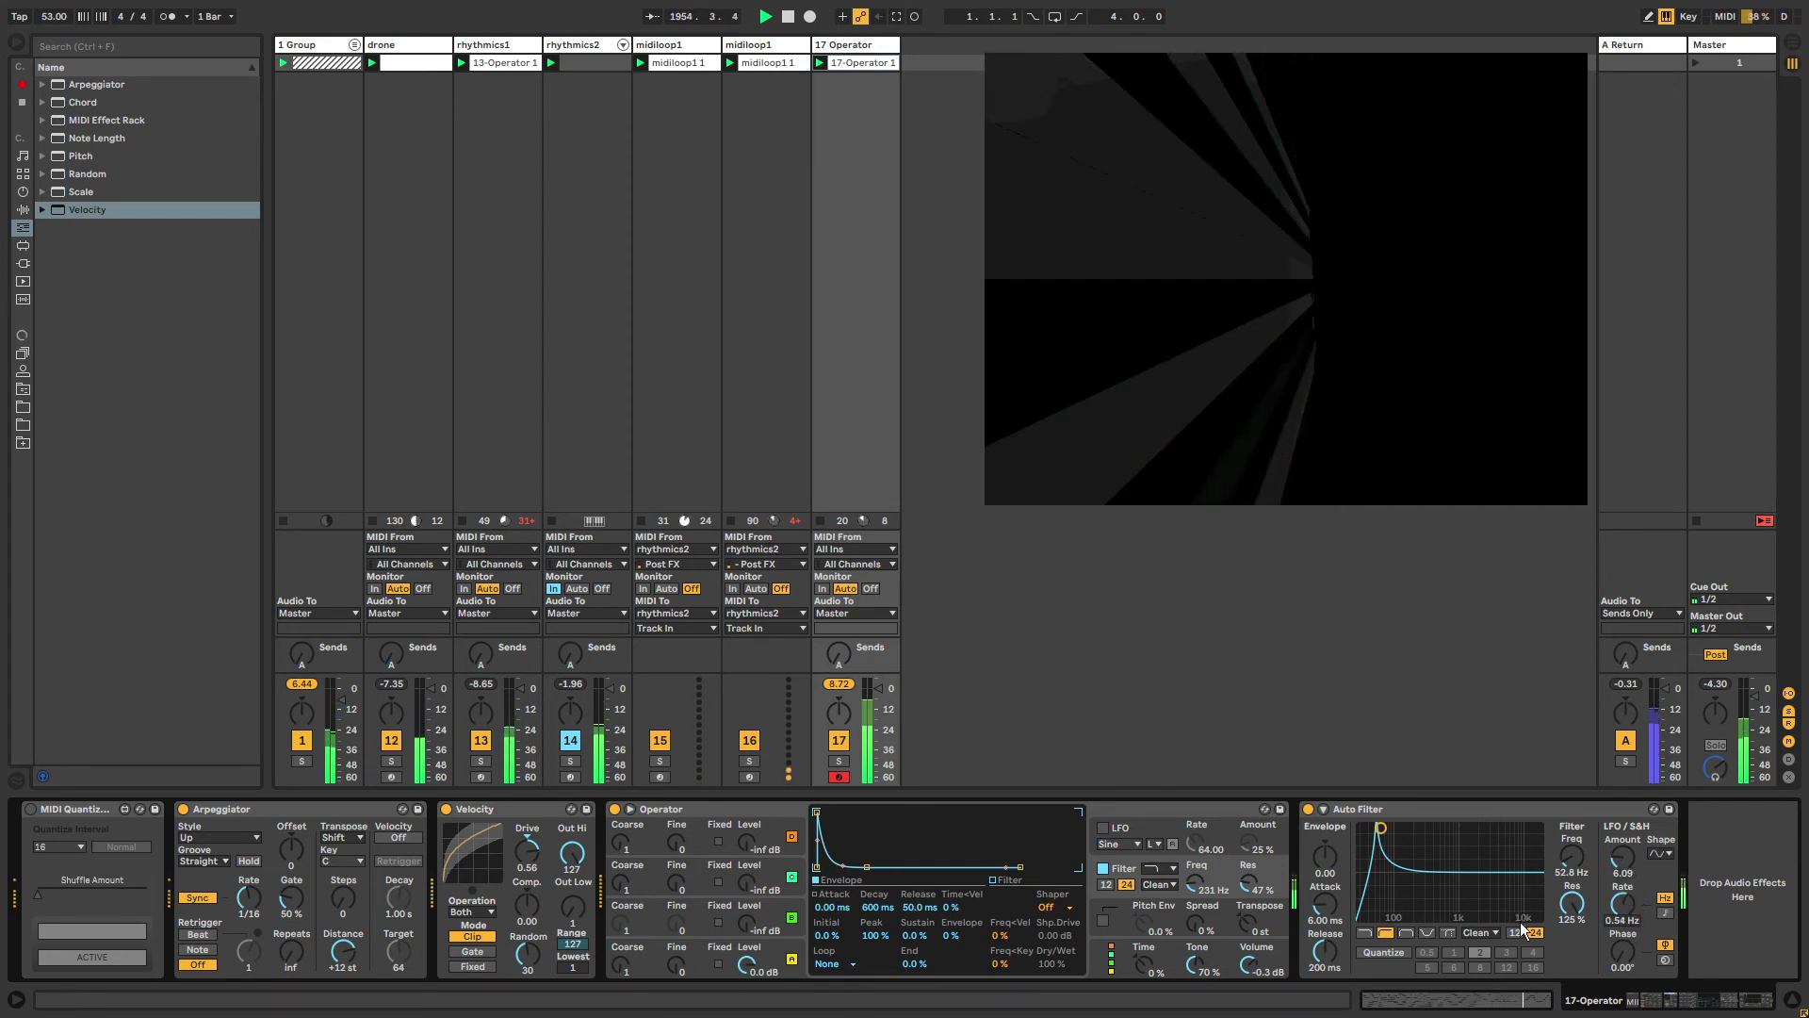
Switch the Auto Filter's circuit type to OSR and set its resonance to 122 %.
{"action": "left_click", "coordinate": [1493, 933]}
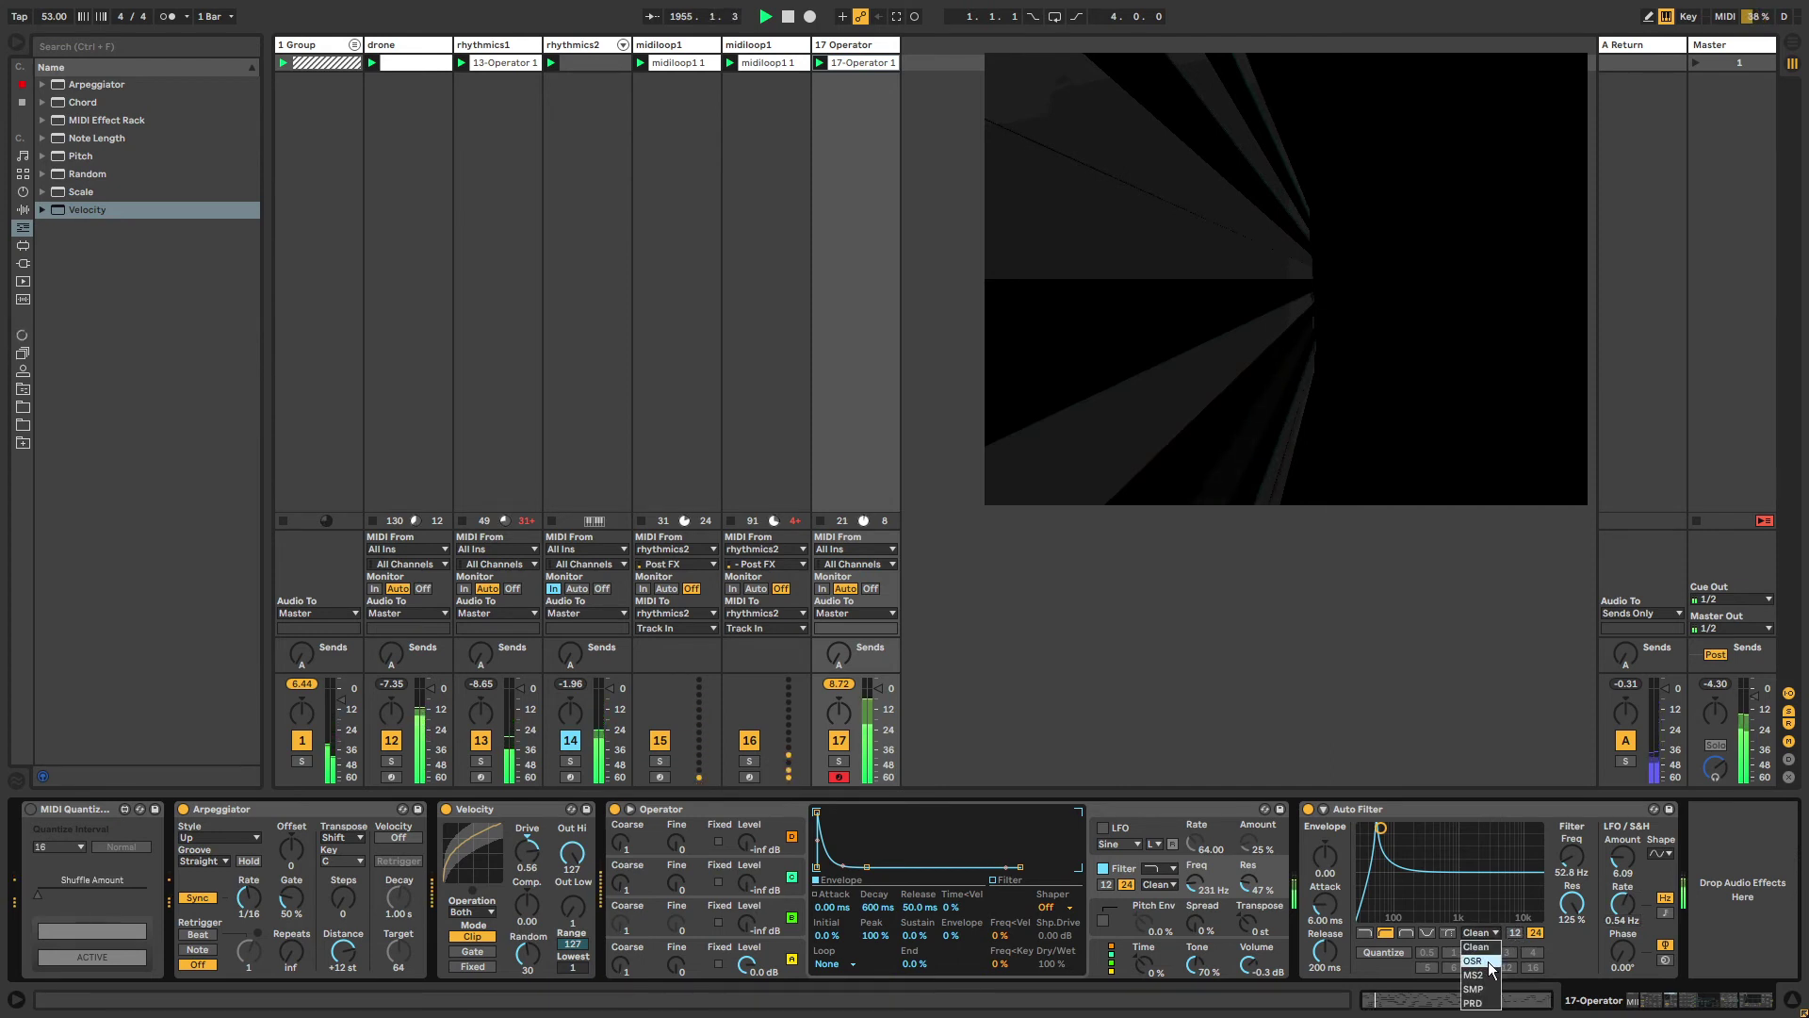
{"action": "left_click", "coordinate": [1487, 960]}
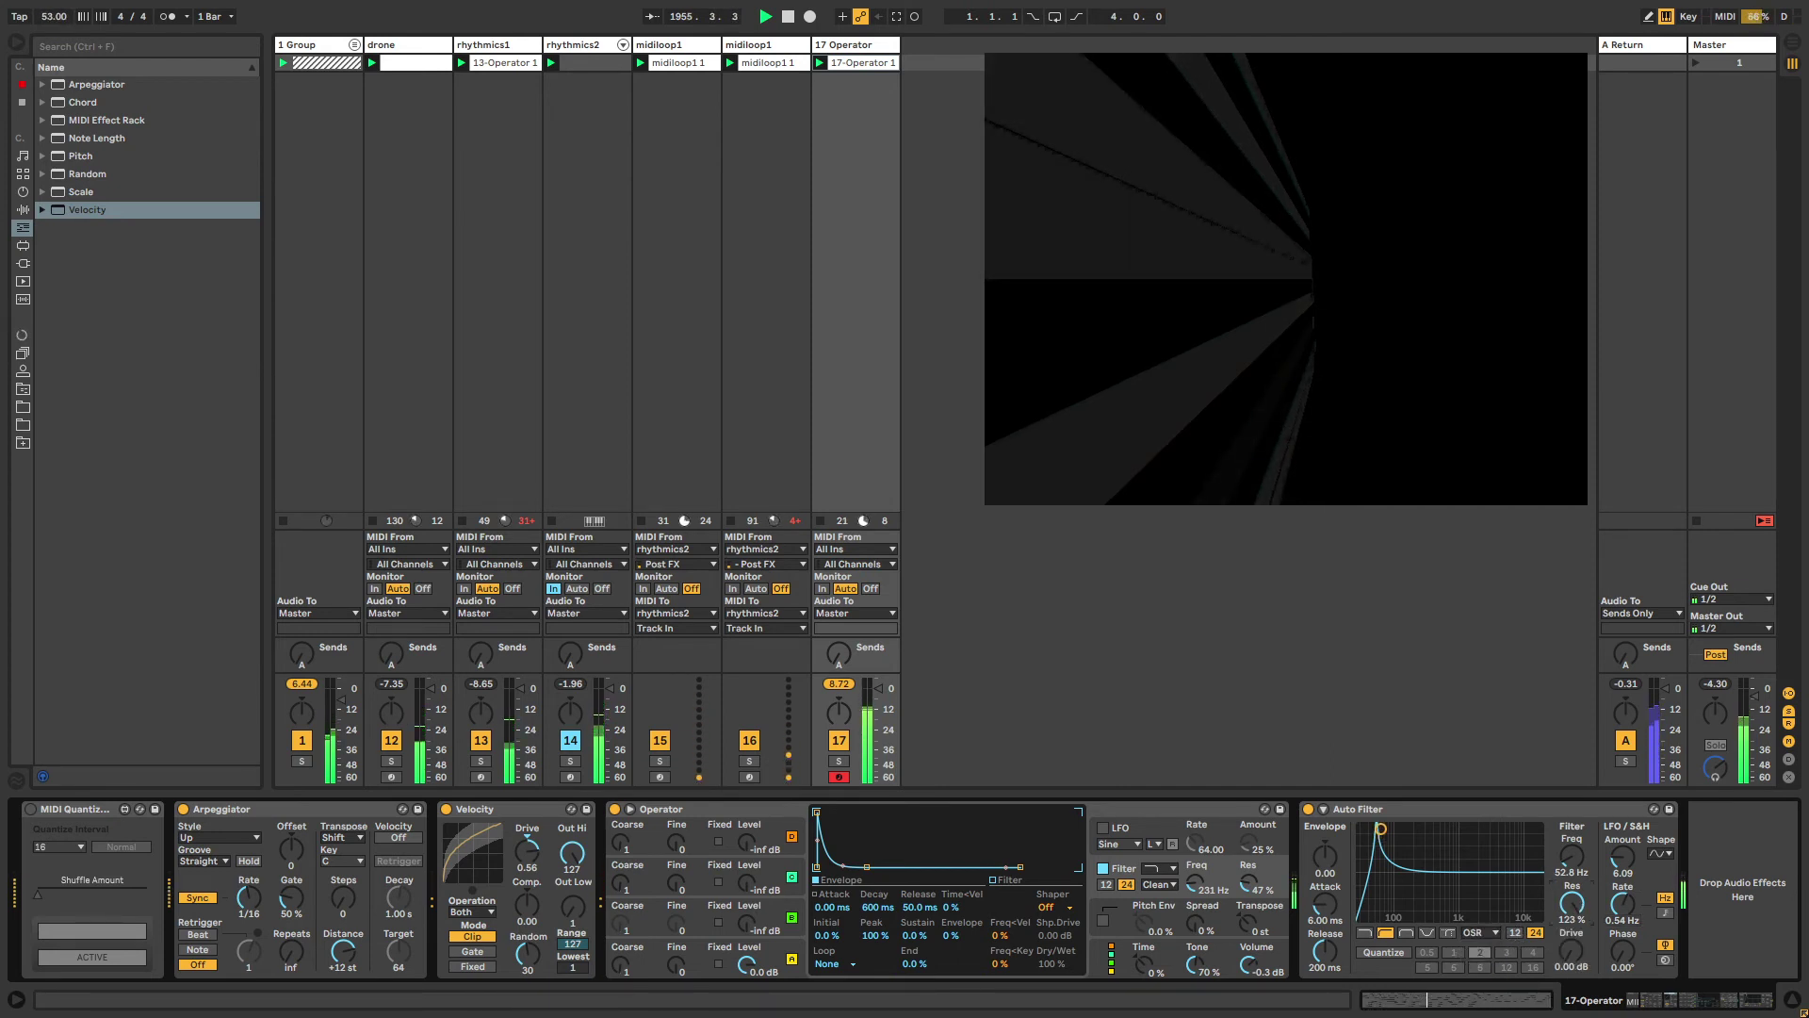
{"action": "left_click_drag", "start_coordinate": [1576, 907], "coordinate": [1576, 910]}
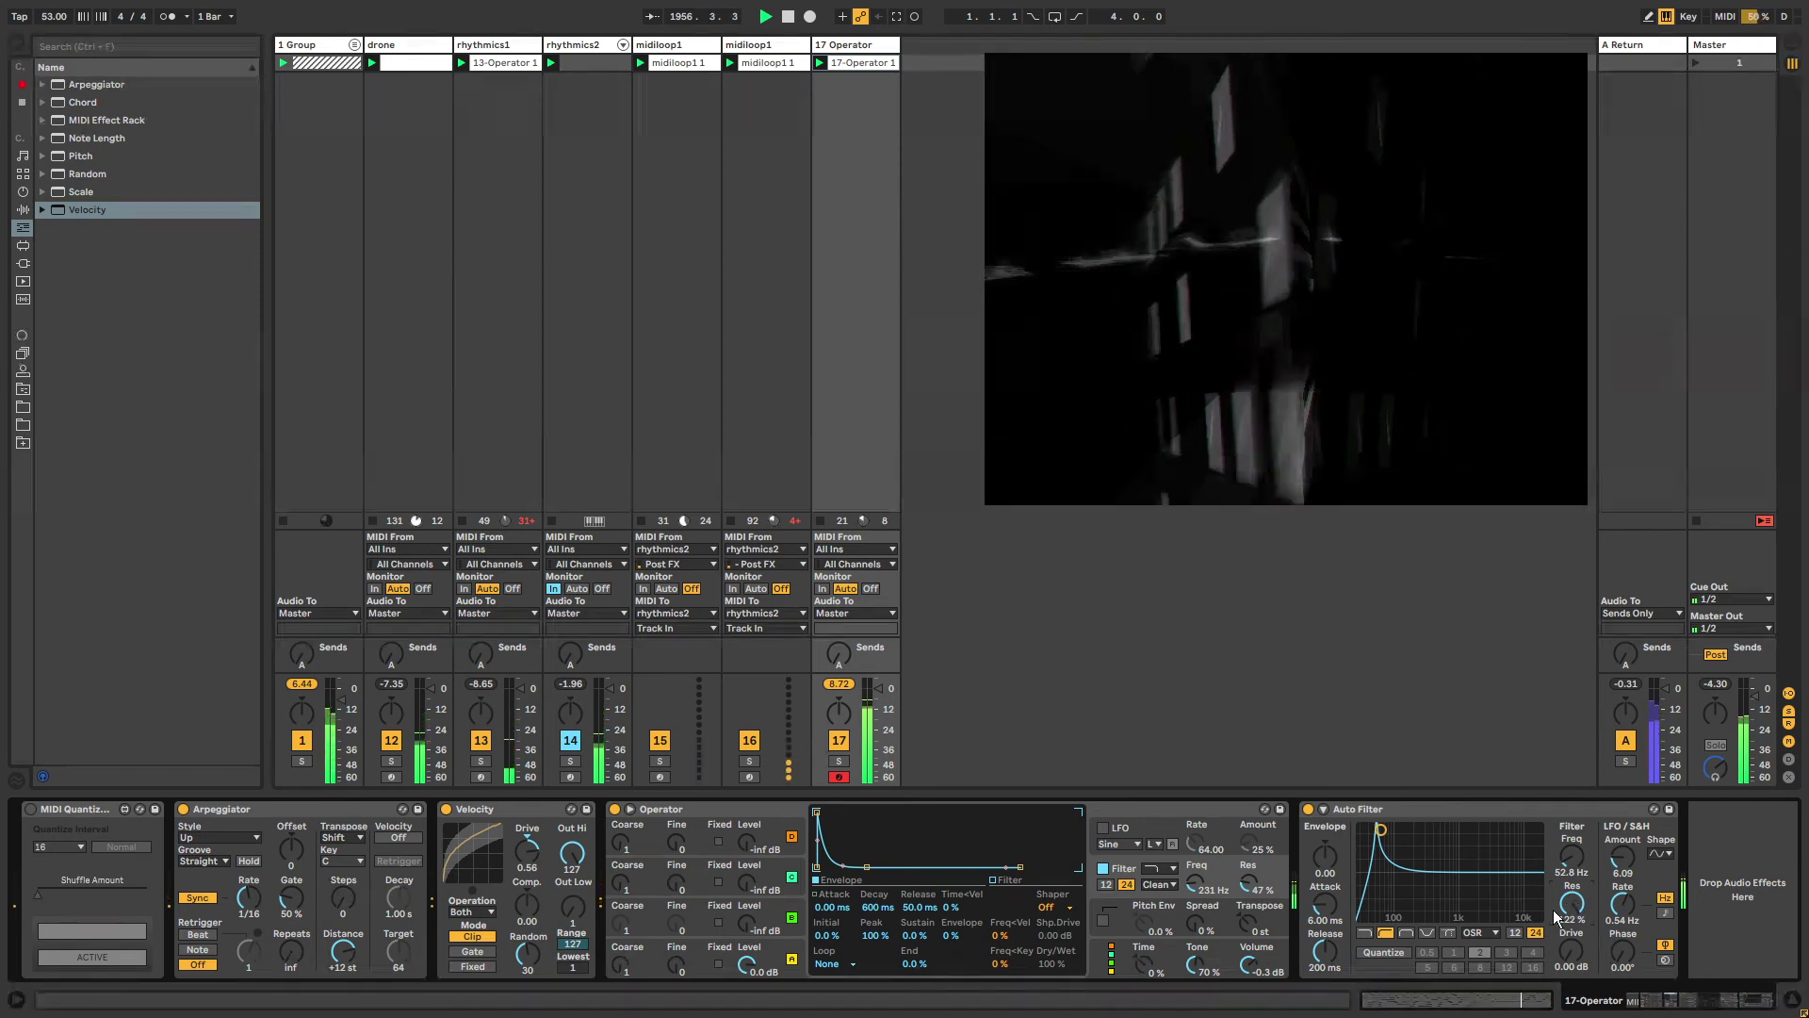
Add the default Audio Effect Rack with Wet and Dry chains after Operator, and move the Auto Filter into the rack.
{"action": "left_click", "coordinate": [23, 192]}
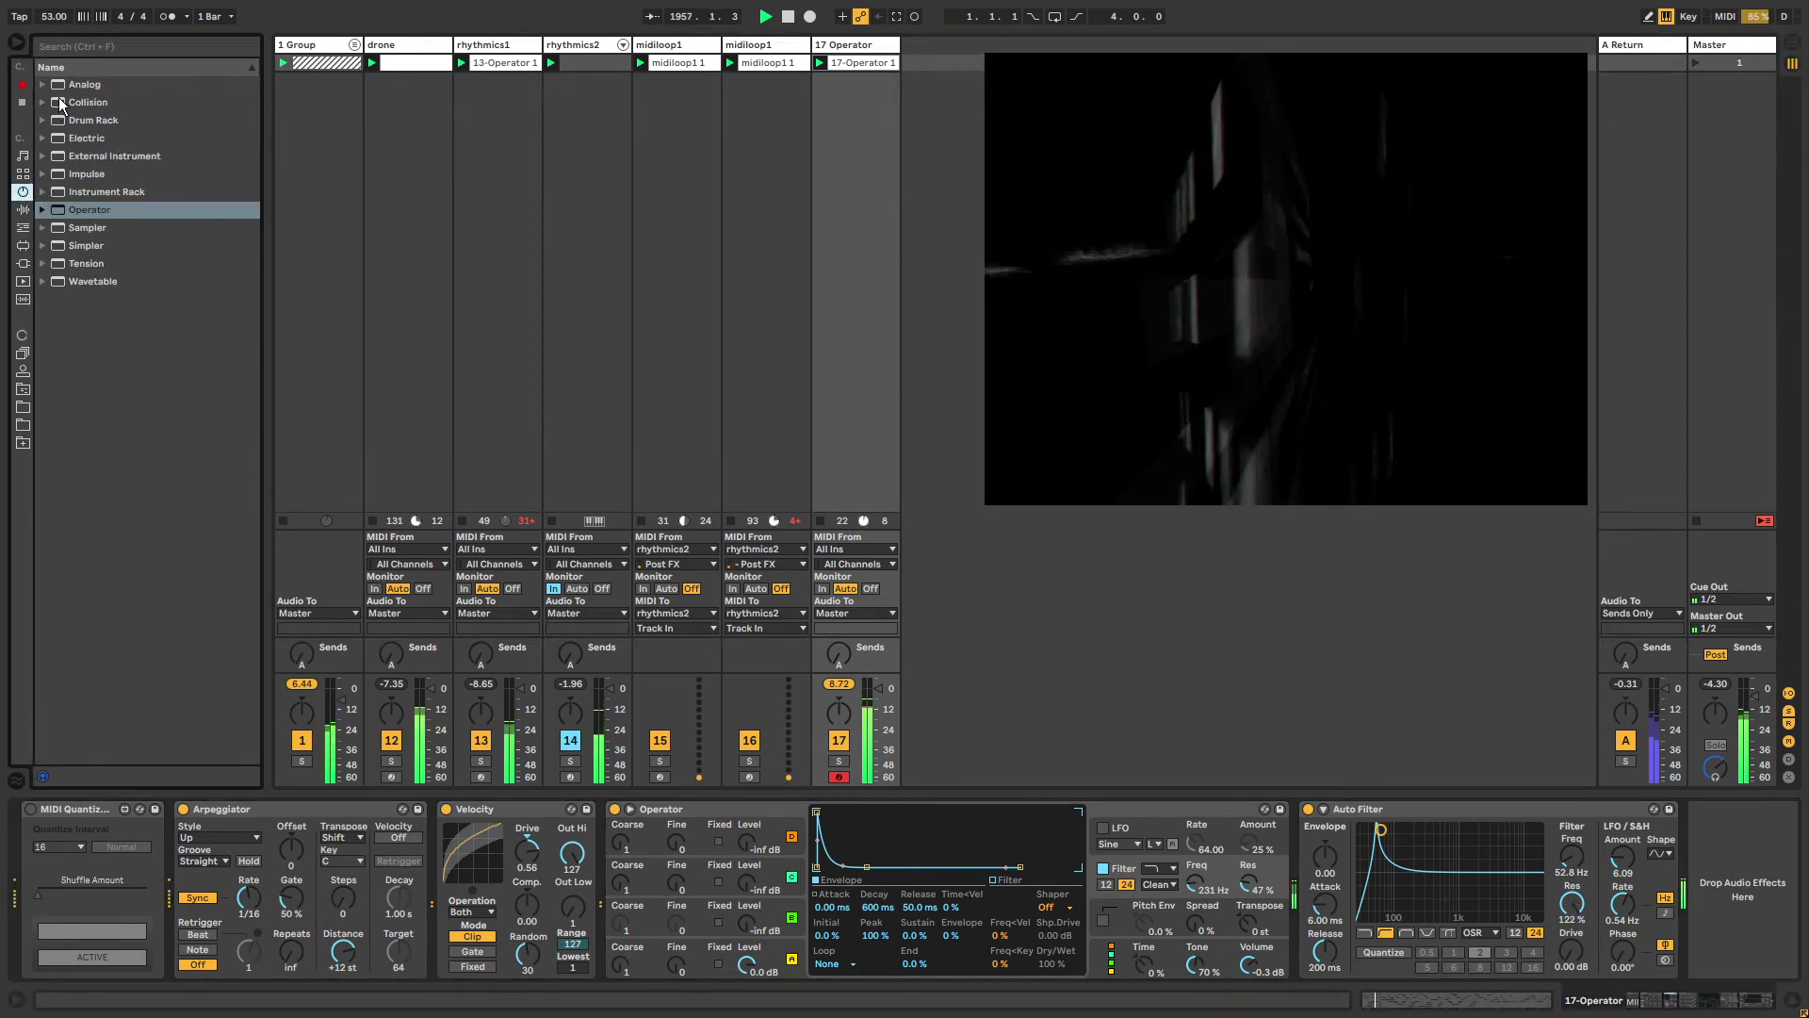
{"action": "left_click", "coordinate": [22, 211]}
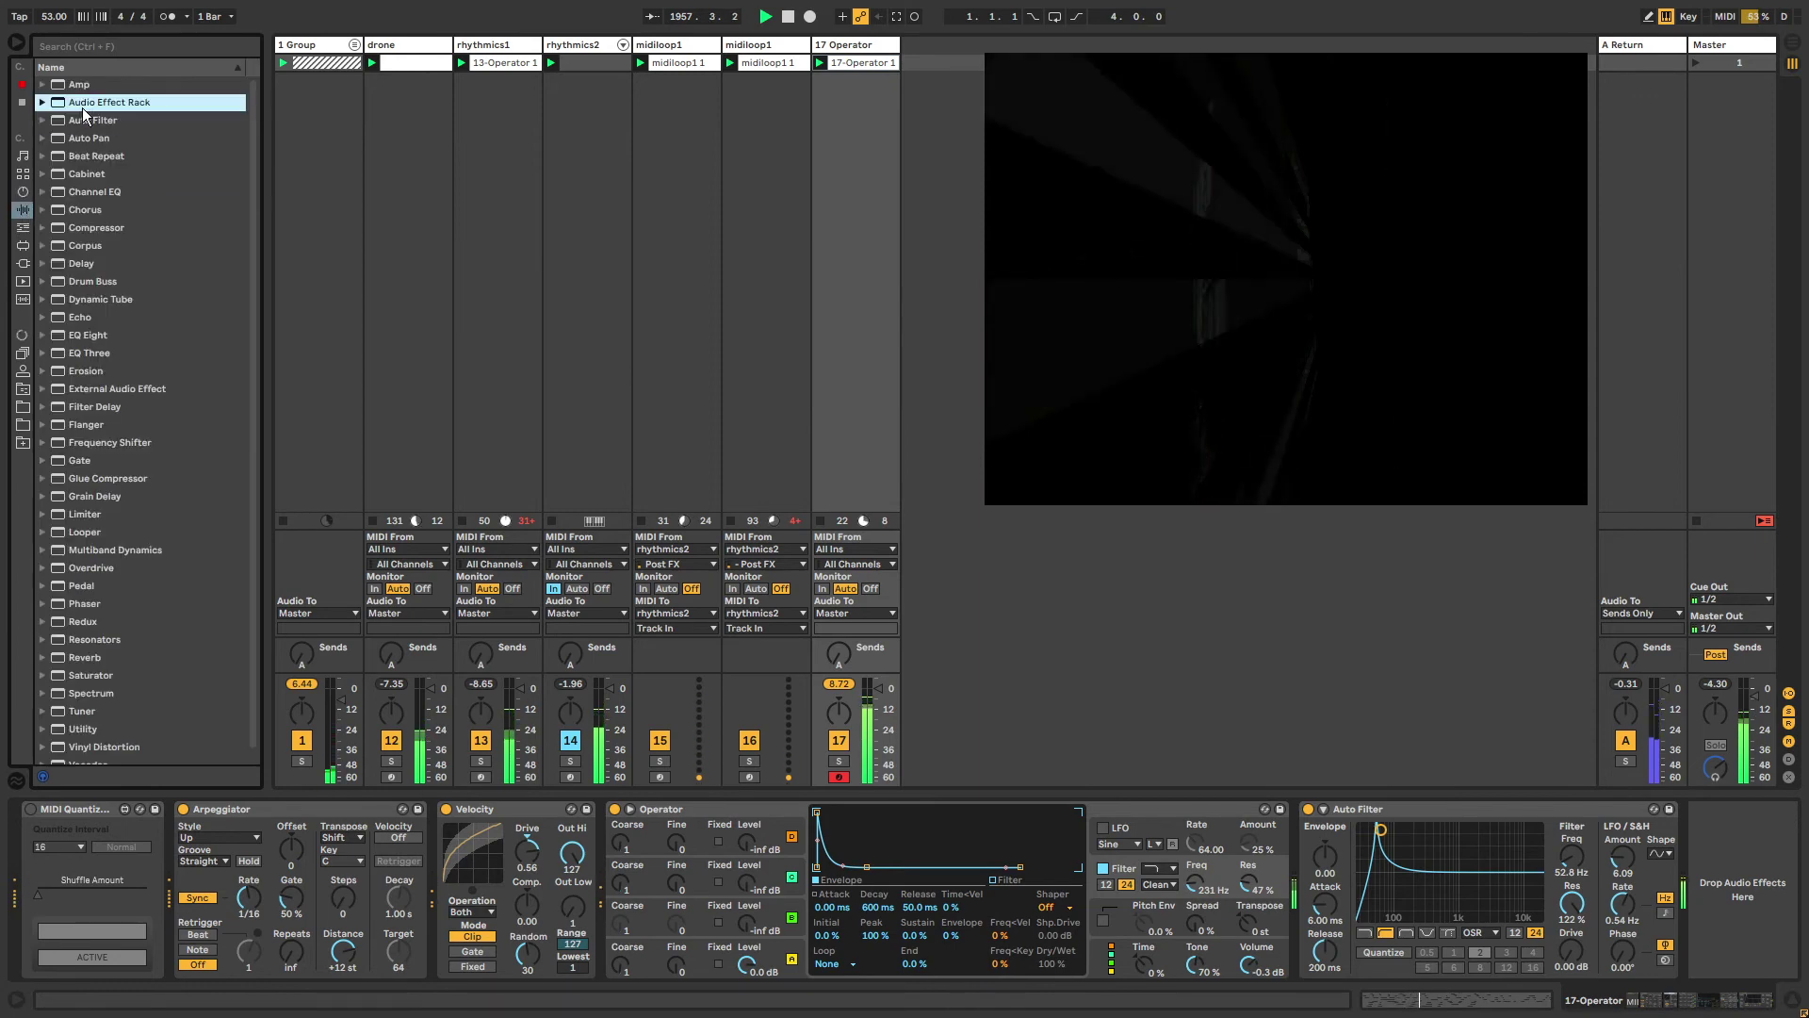
{"action": "left_click", "coordinate": [1364, 845]}
{"action": "left_click_drag", "start_coordinate": [1358, 849], "coordinate": [1702, 983]}
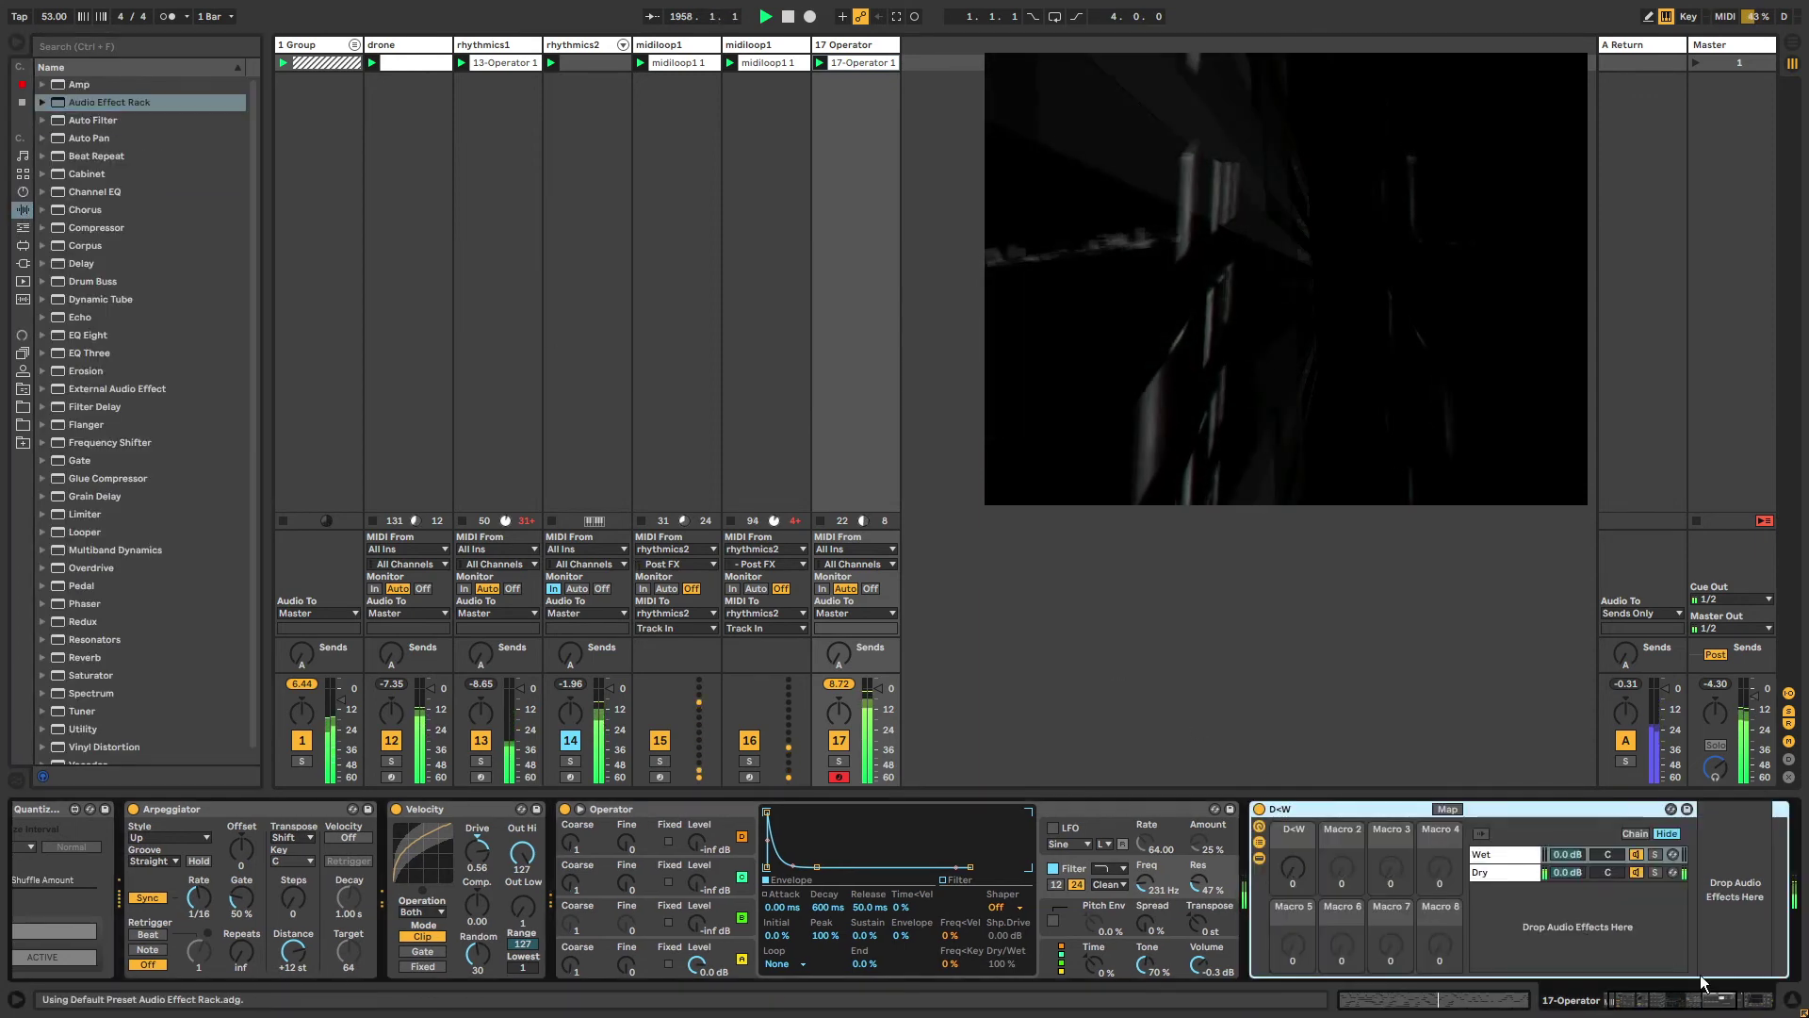
{"action": "left_click", "coordinate": [1737, 1007]}
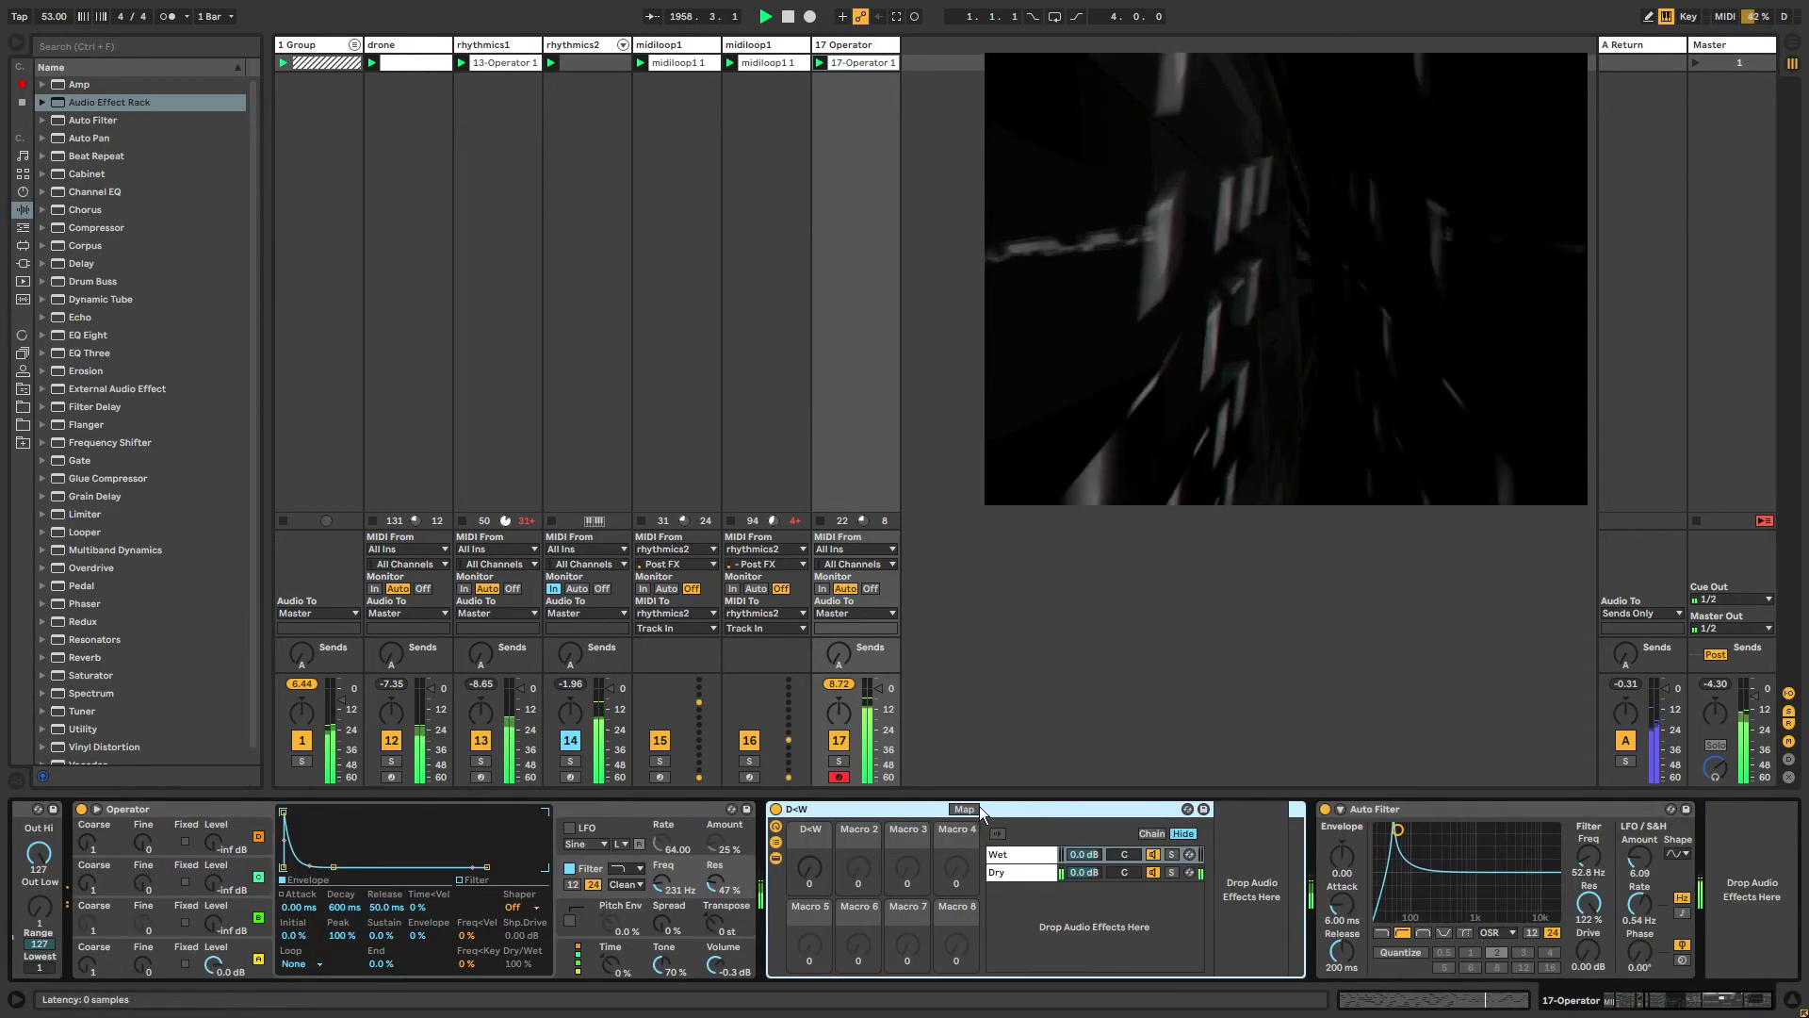
{"action": "left_click", "coordinate": [1393, 804]}
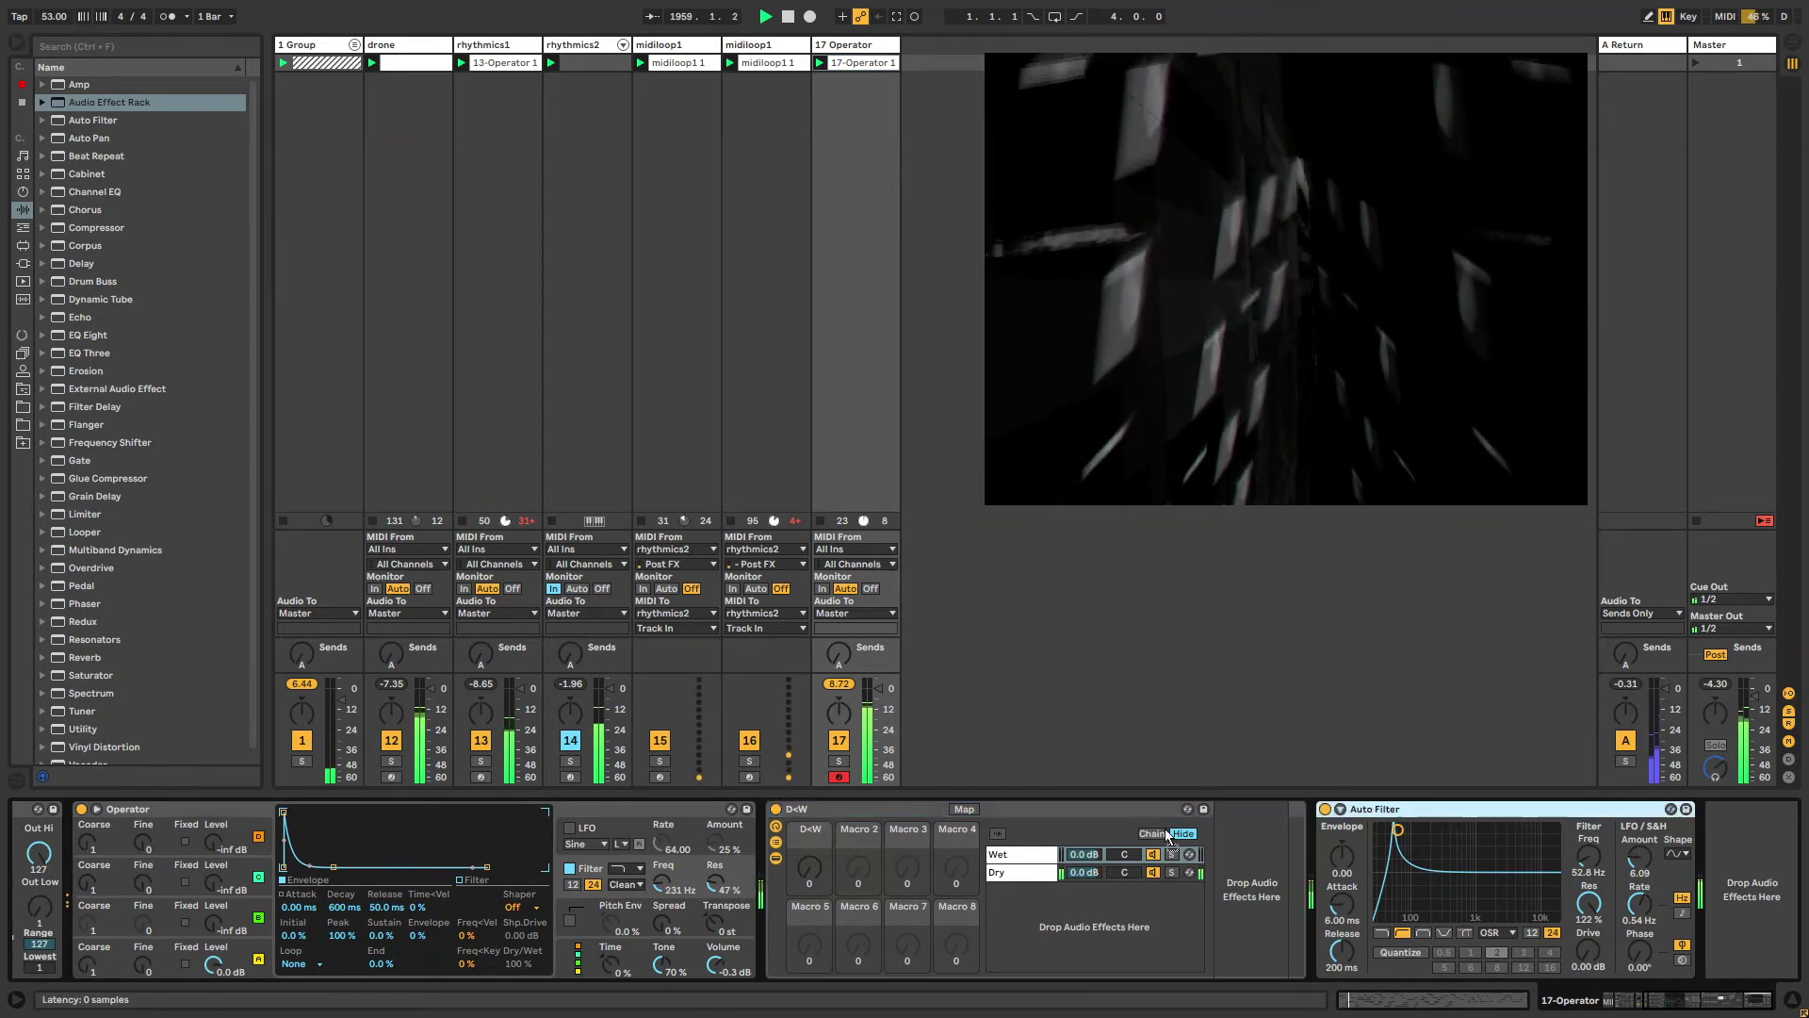
{"action": "left_click_drag", "start_coordinate": [1376, 809], "coordinate": [1254, 891]}
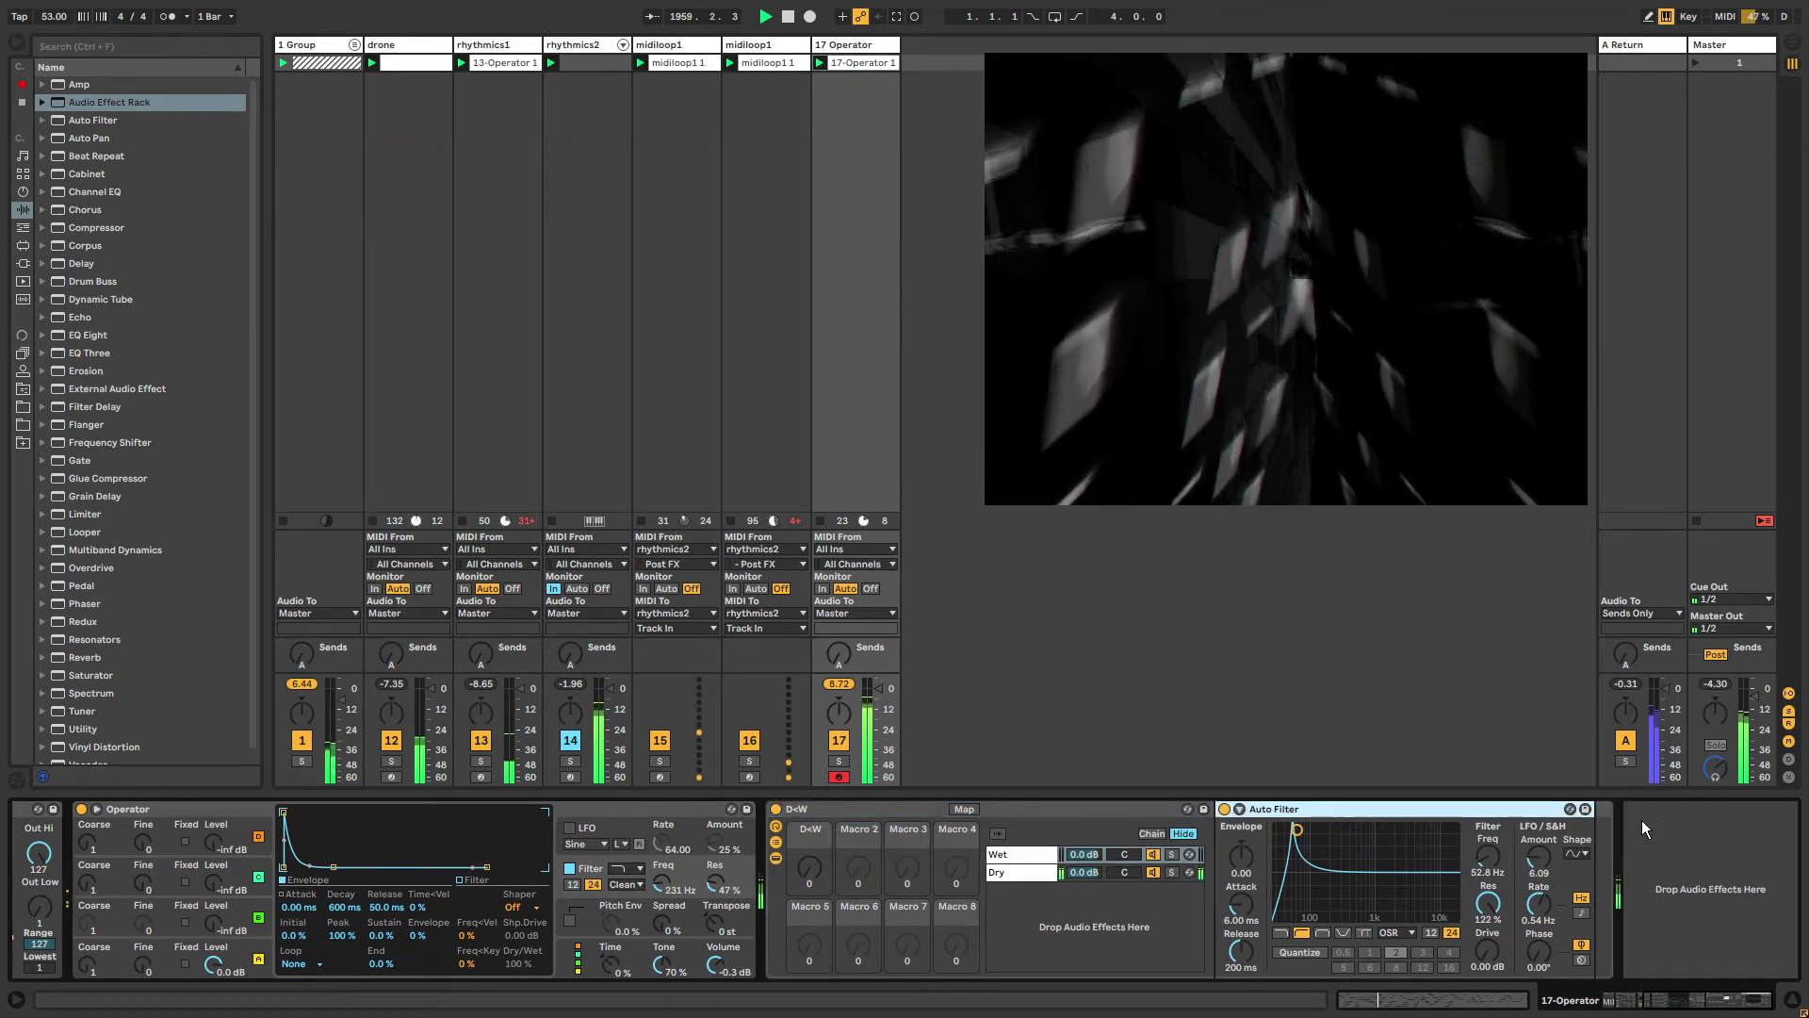
Audition the Auto Filter with a sine LFO shape by sweeping the rack's D<W macro up and down between dry and wet.
{"action": "left_click_drag", "start_coordinate": [817, 868], "coordinate": [816, 804]}
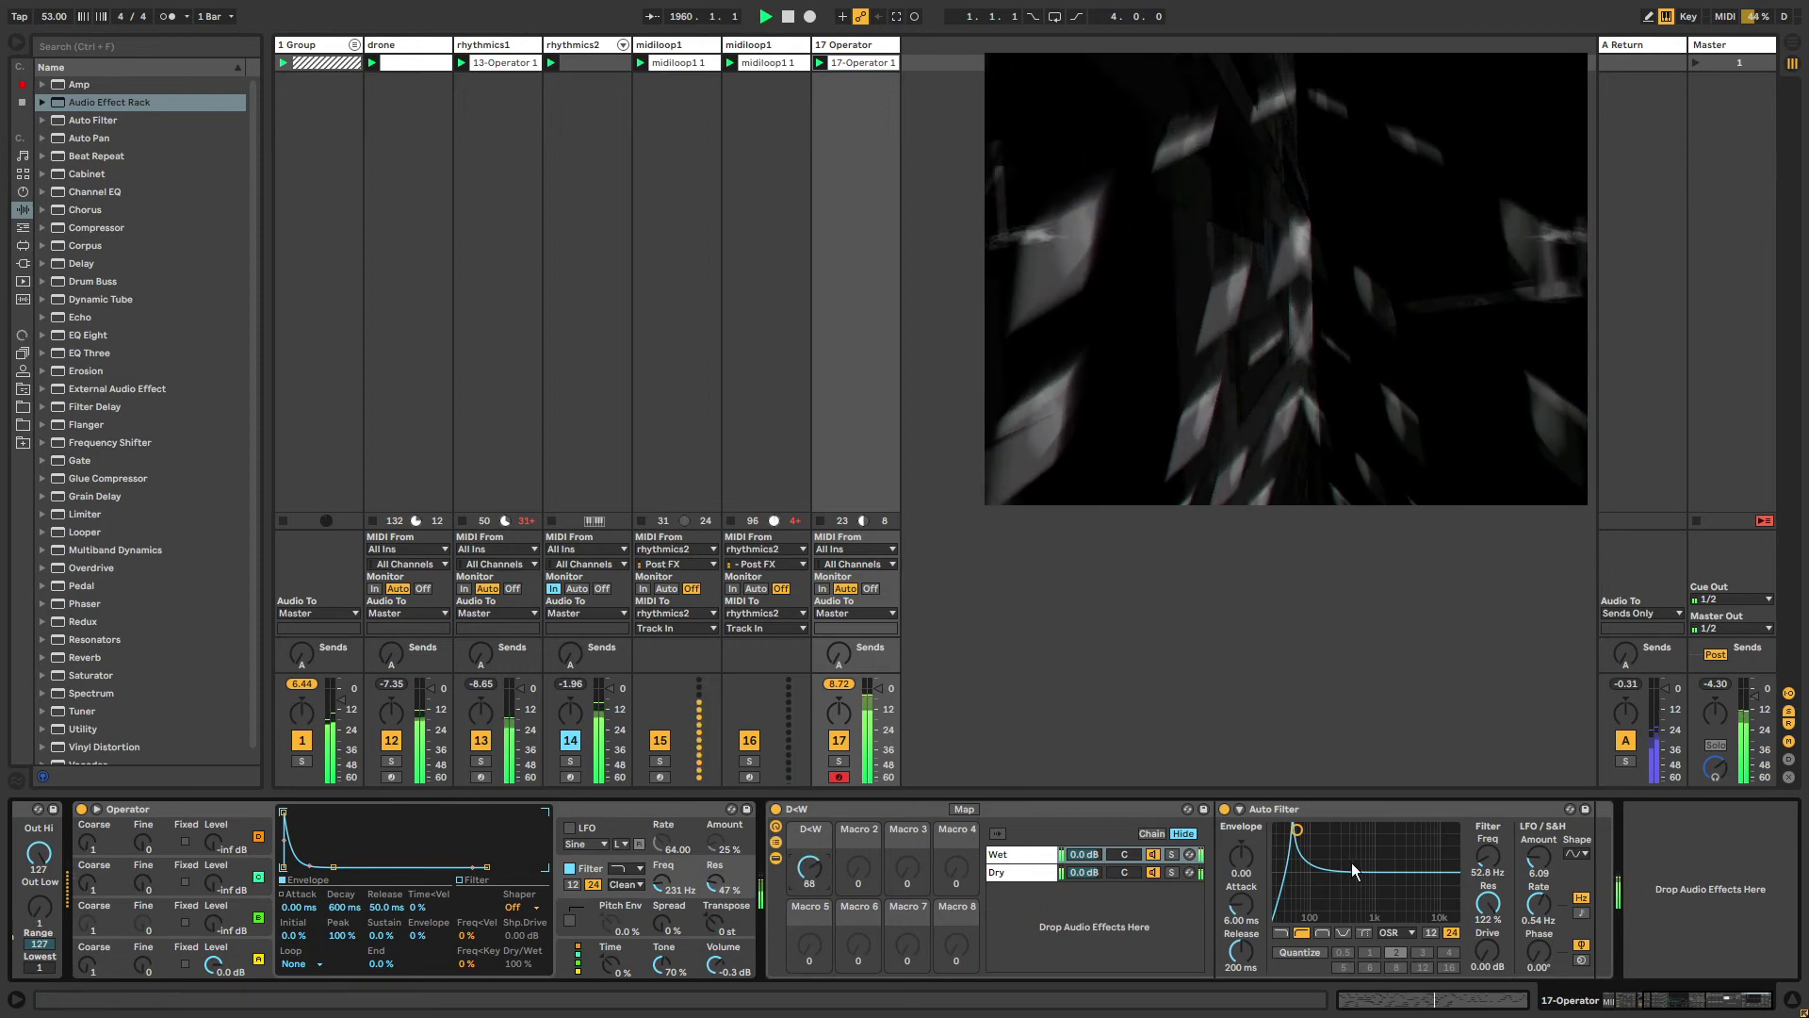
{"action": "left_click", "coordinate": [1576, 854]}
{"action": "left_click", "coordinate": [1574, 900]}
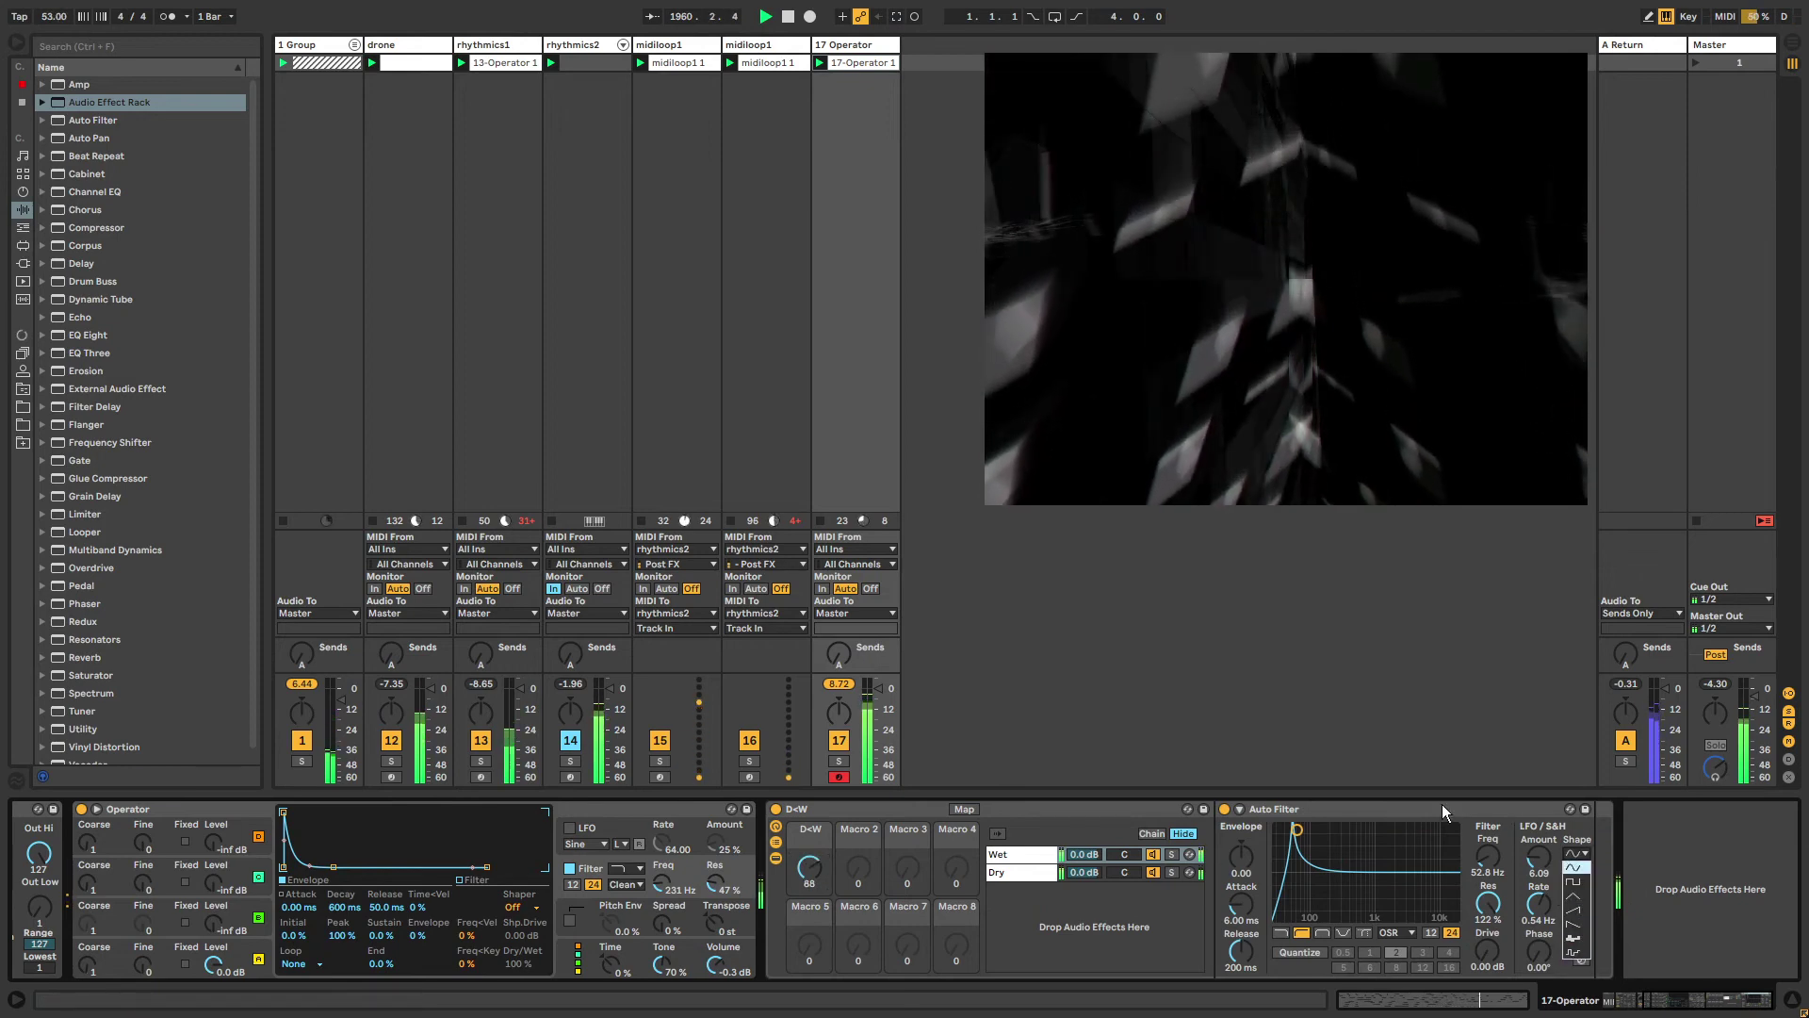
{"action": "left_click_drag", "start_coordinate": [807, 865], "coordinate": [807, 929]}
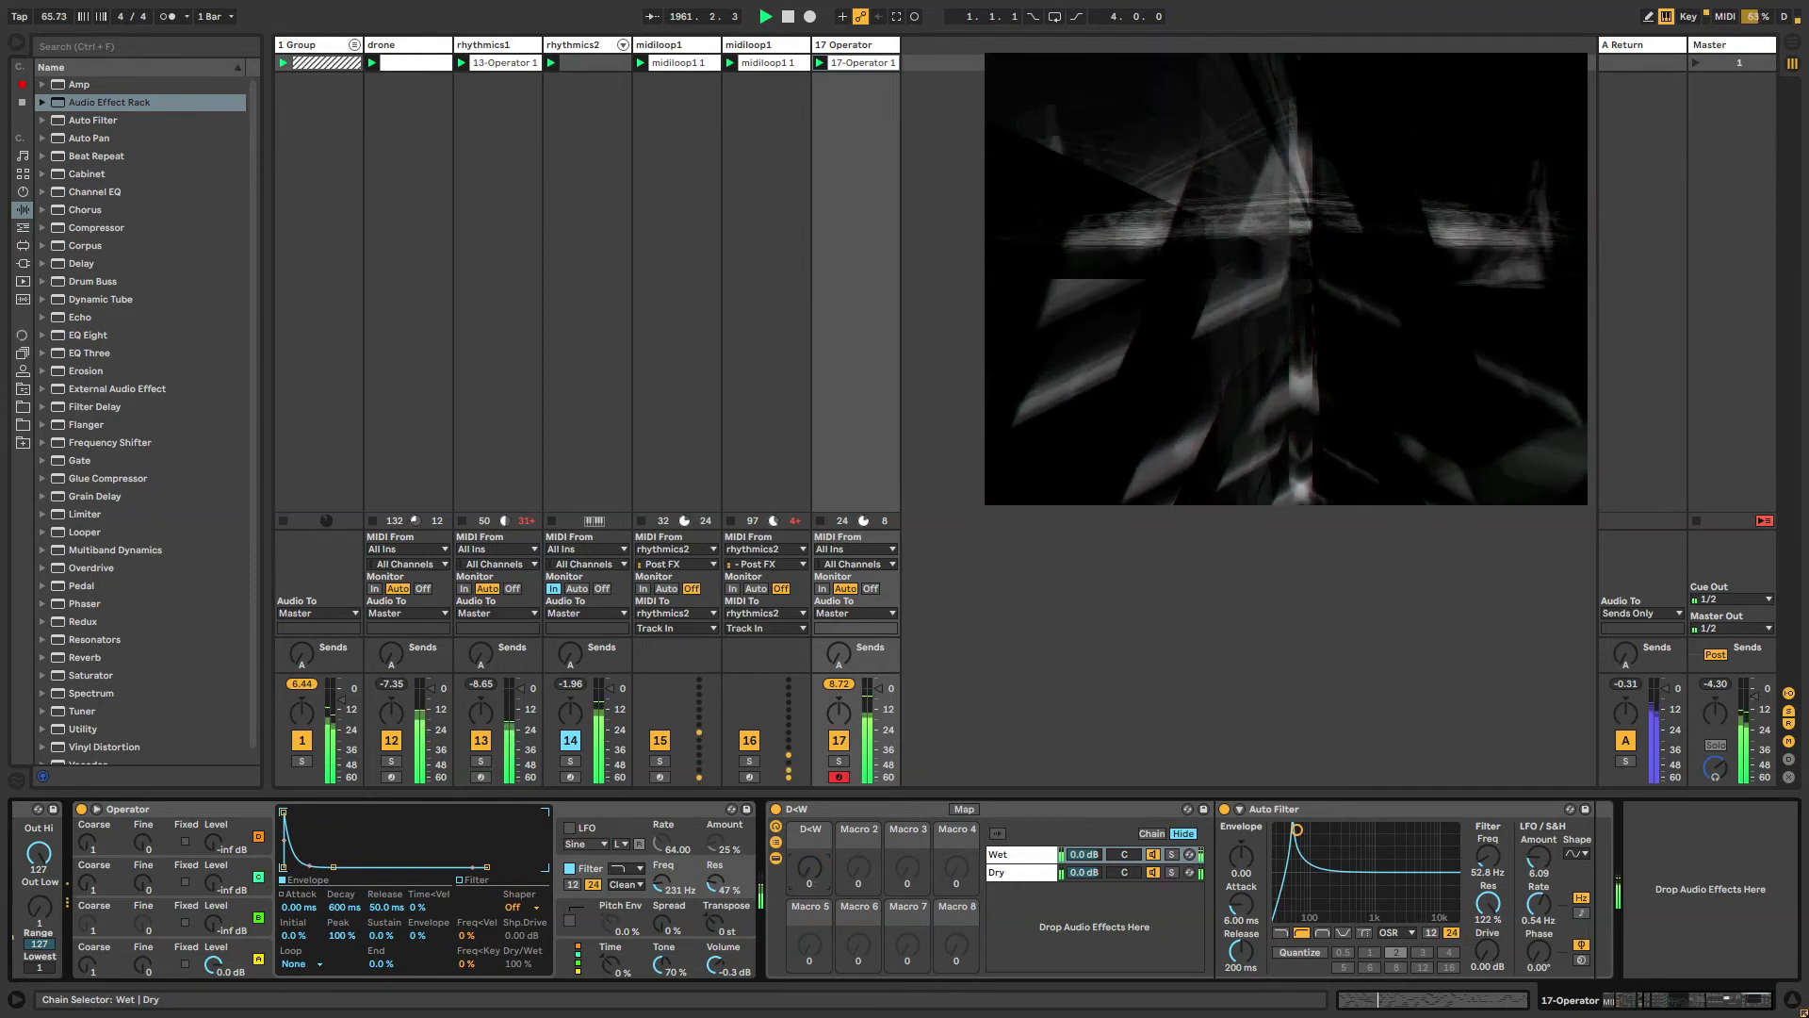
{"action": "left_click_drag", "start_coordinate": [806, 865], "coordinate": [807, 750]}
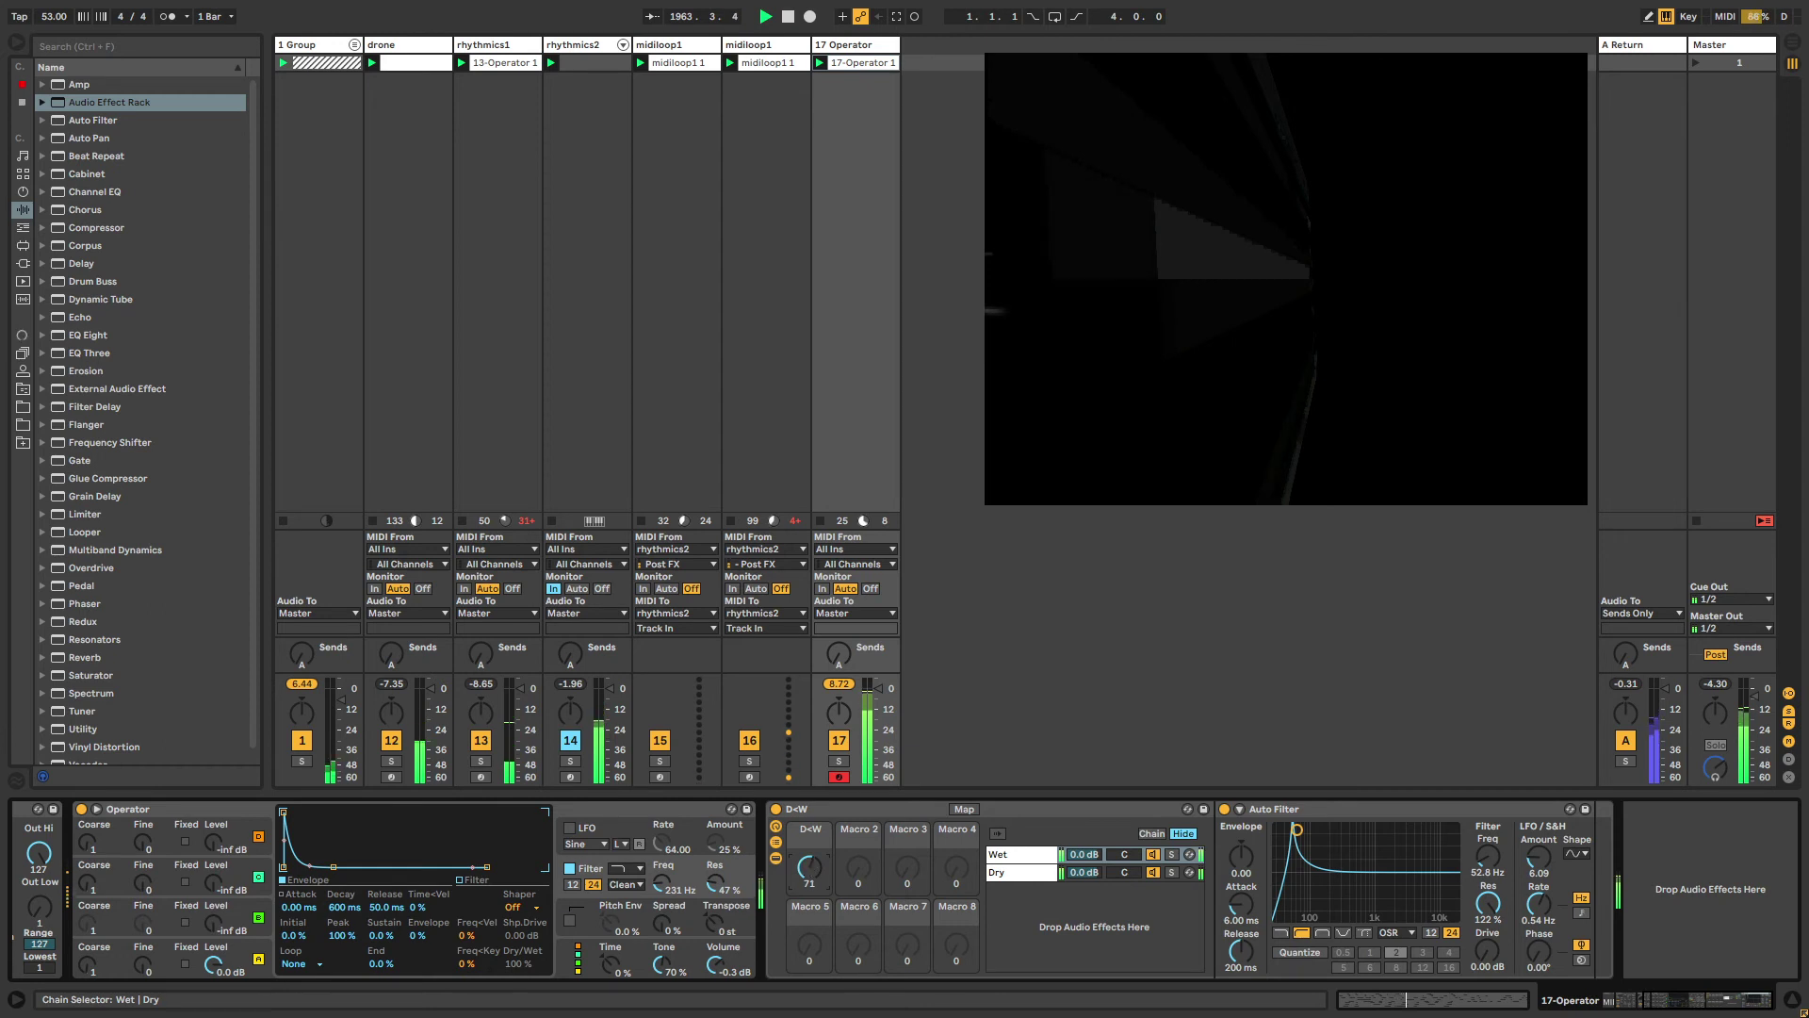
{"action": "left_click_drag", "start_coordinate": [806, 861], "coordinate": [807, 865]}
Show the D<W macro's clip envelope in the 17-Operator clip, unlink it from the clip loop and set its length to 7 bars.
{"action": "right_click", "coordinate": [806, 865]}
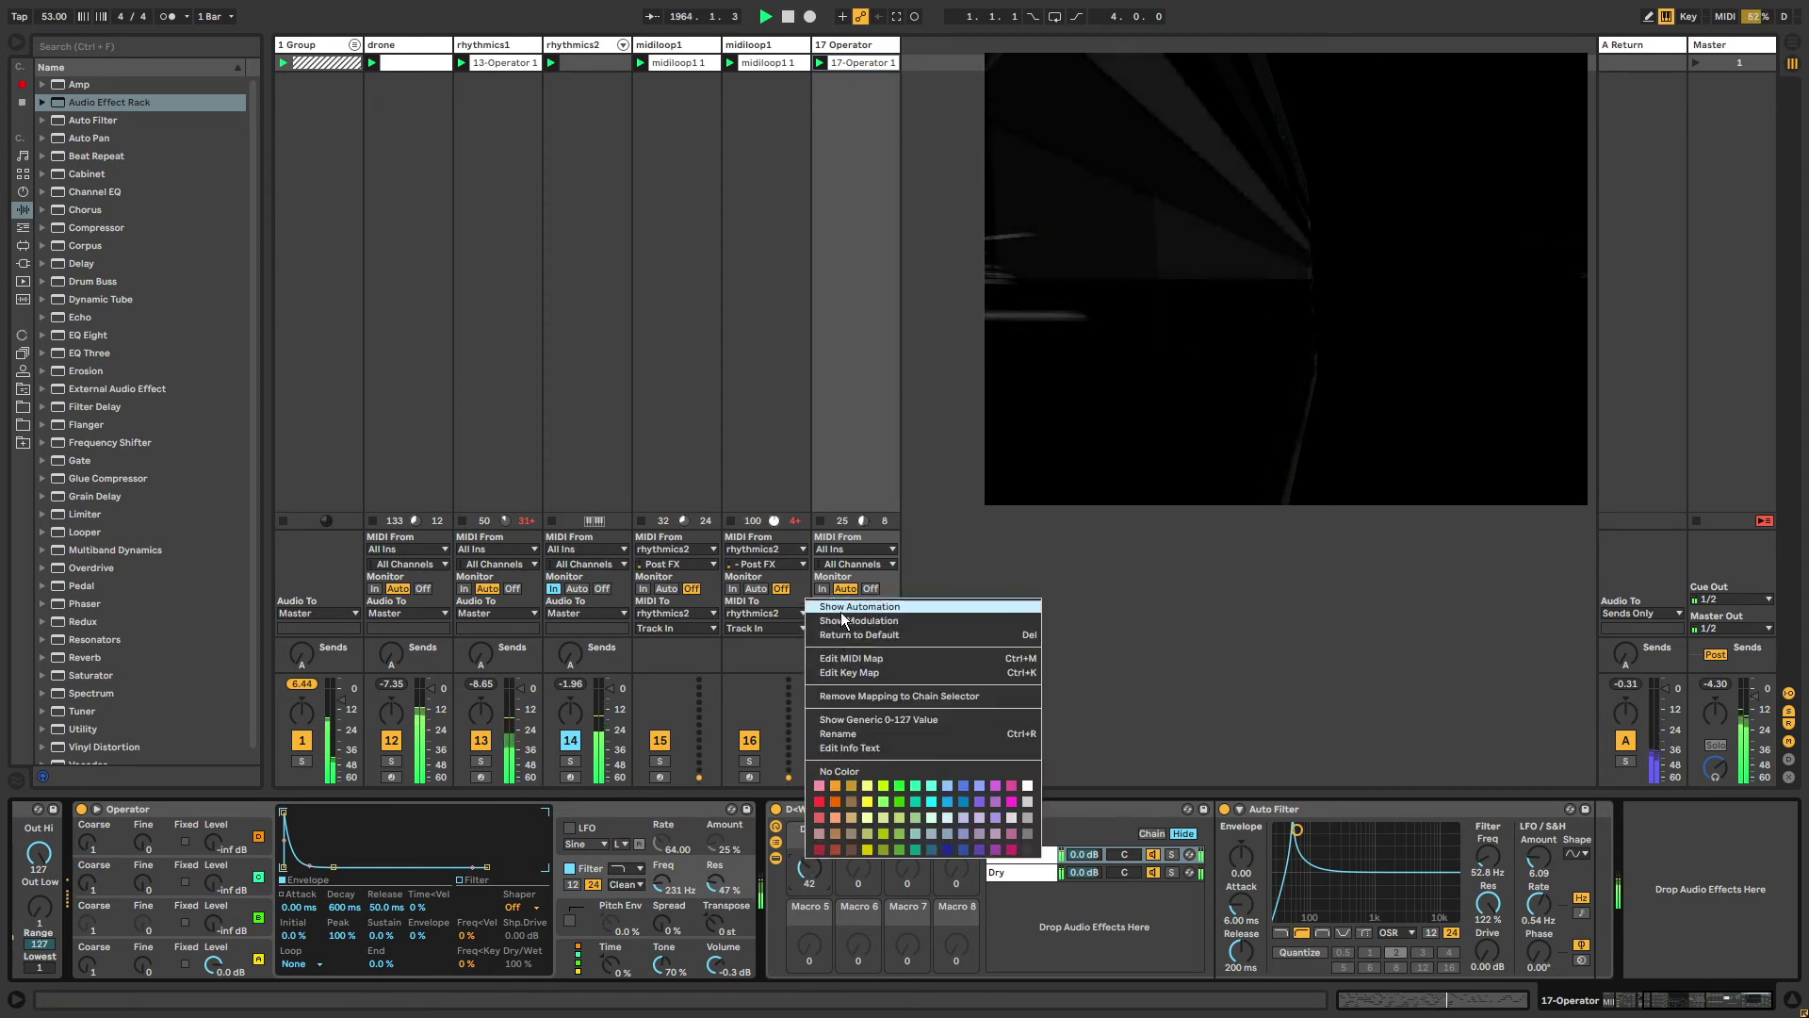
{"action": "key", "text": "Escape"}
{"action": "key", "text": "shift+Tab"}
{"action": "left_click", "coordinate": [260, 967]}
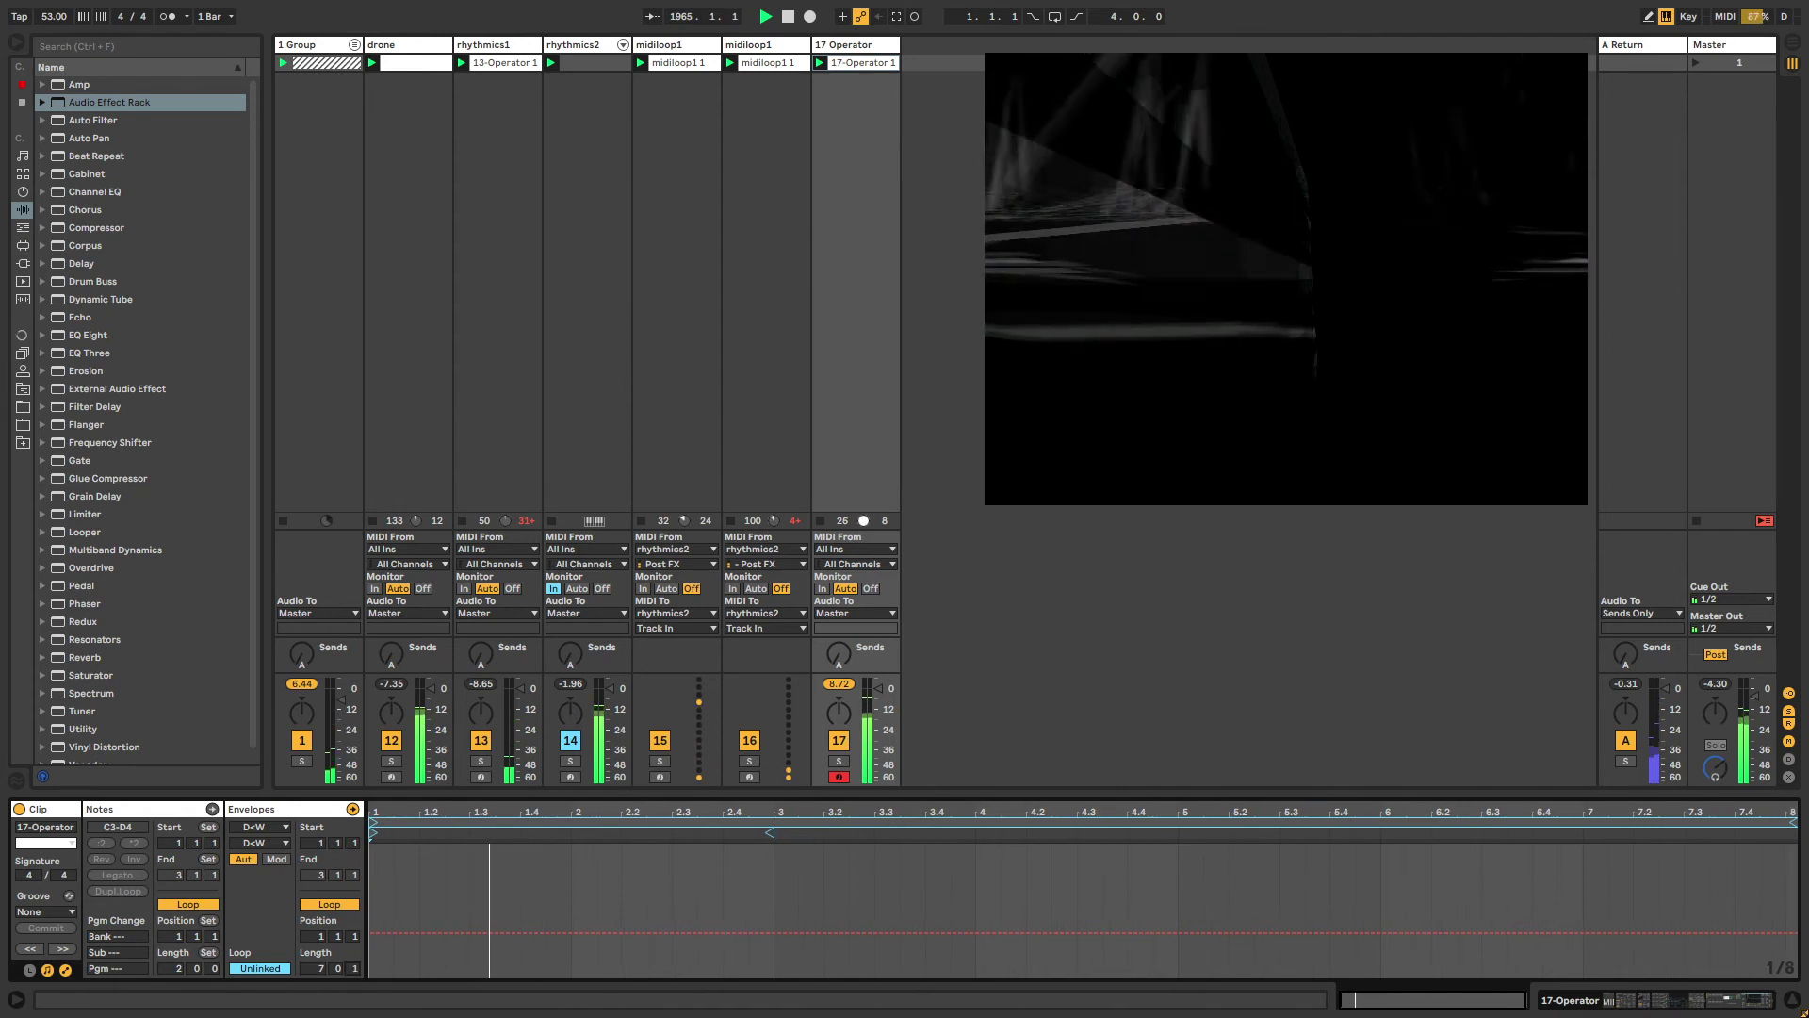
{"action": "left_click_drag", "start_coordinate": [351, 968], "coordinate": [350, 963]}
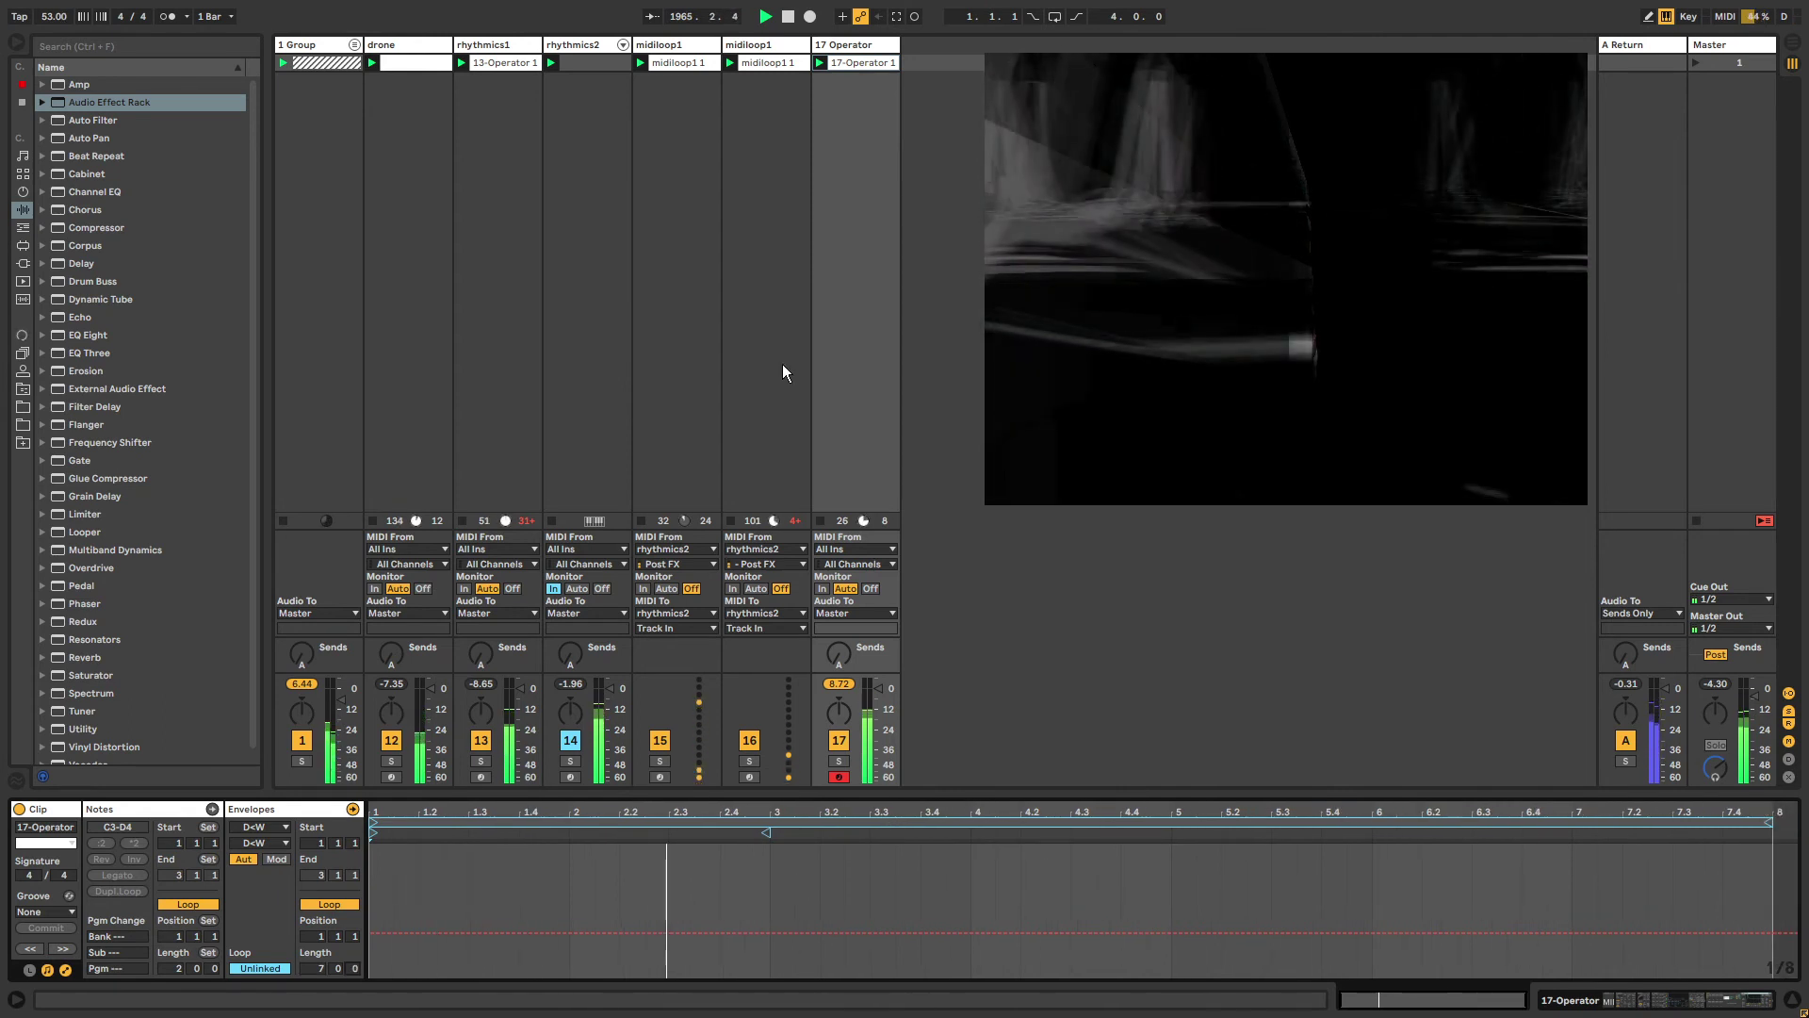
Start session recording and record repeated up-and-down sweeps of the rack's D<W macro as clip automation on the Operator track.
{"action": "left_click", "coordinate": [833, 49]}
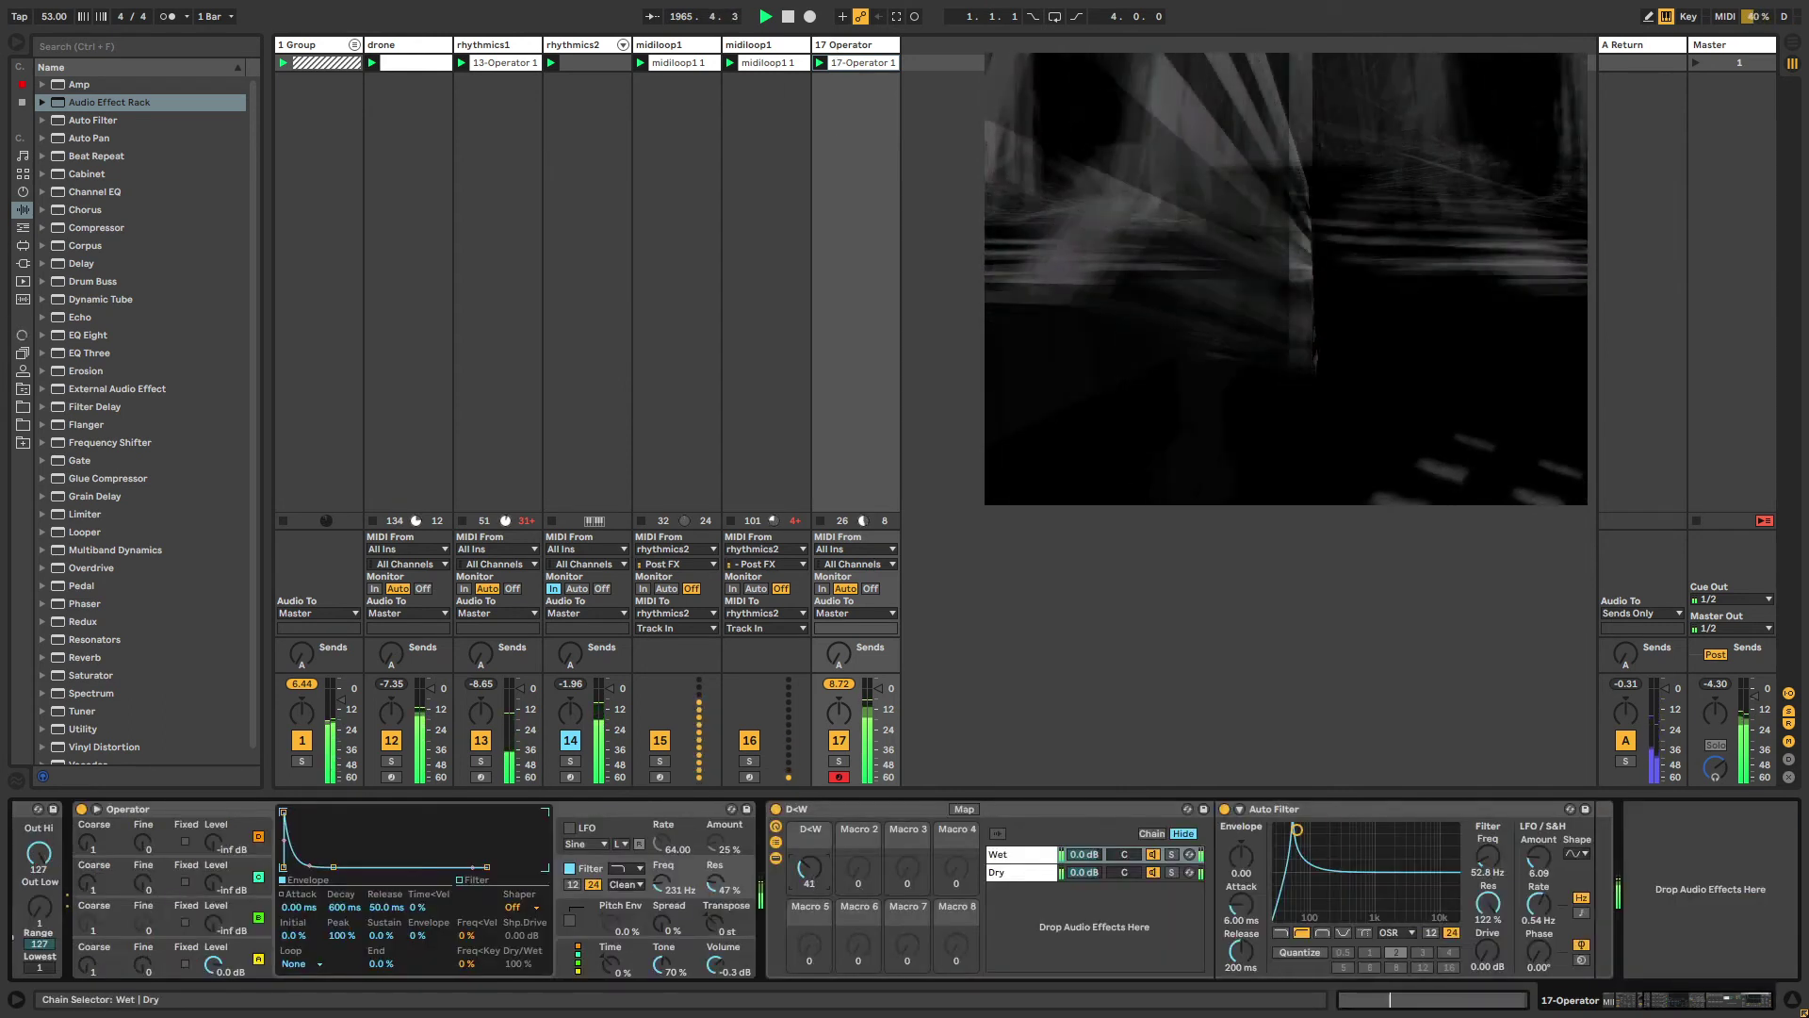
{"action": "key", "text": "shift+F9"}
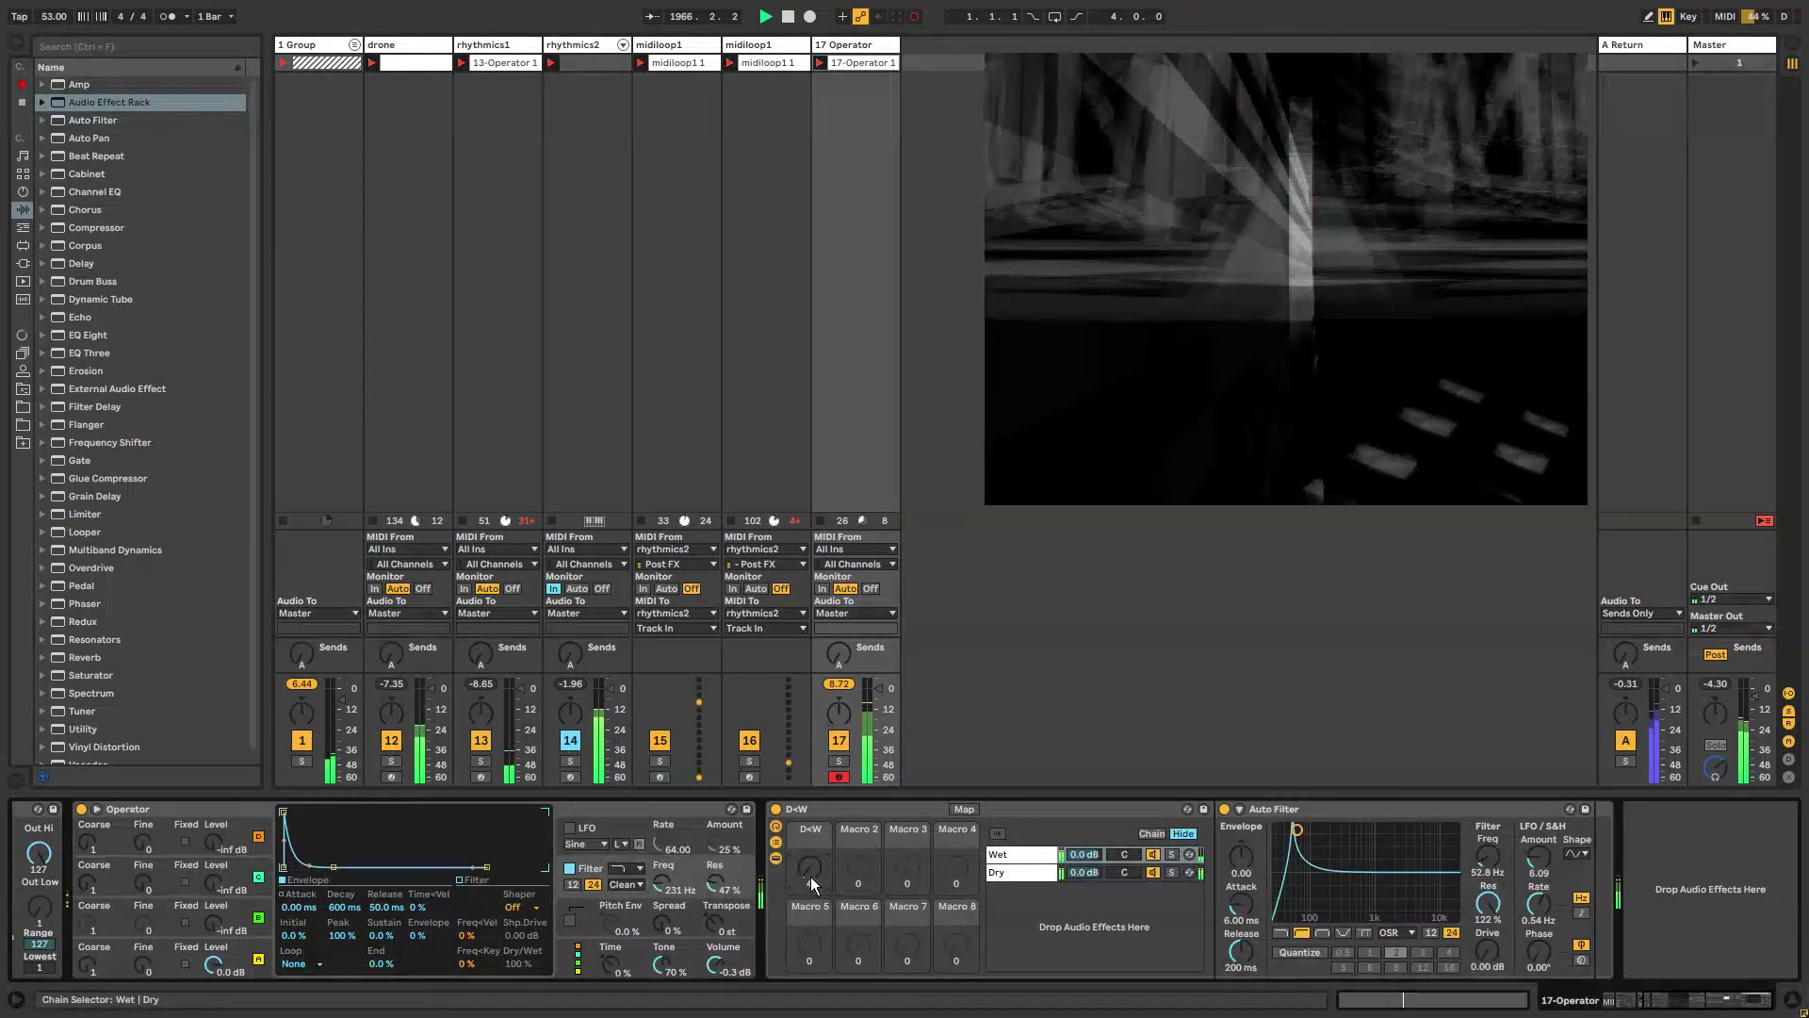
{"action": "left_click_drag", "start_coordinate": [809, 868], "coordinate": [809, 811]}
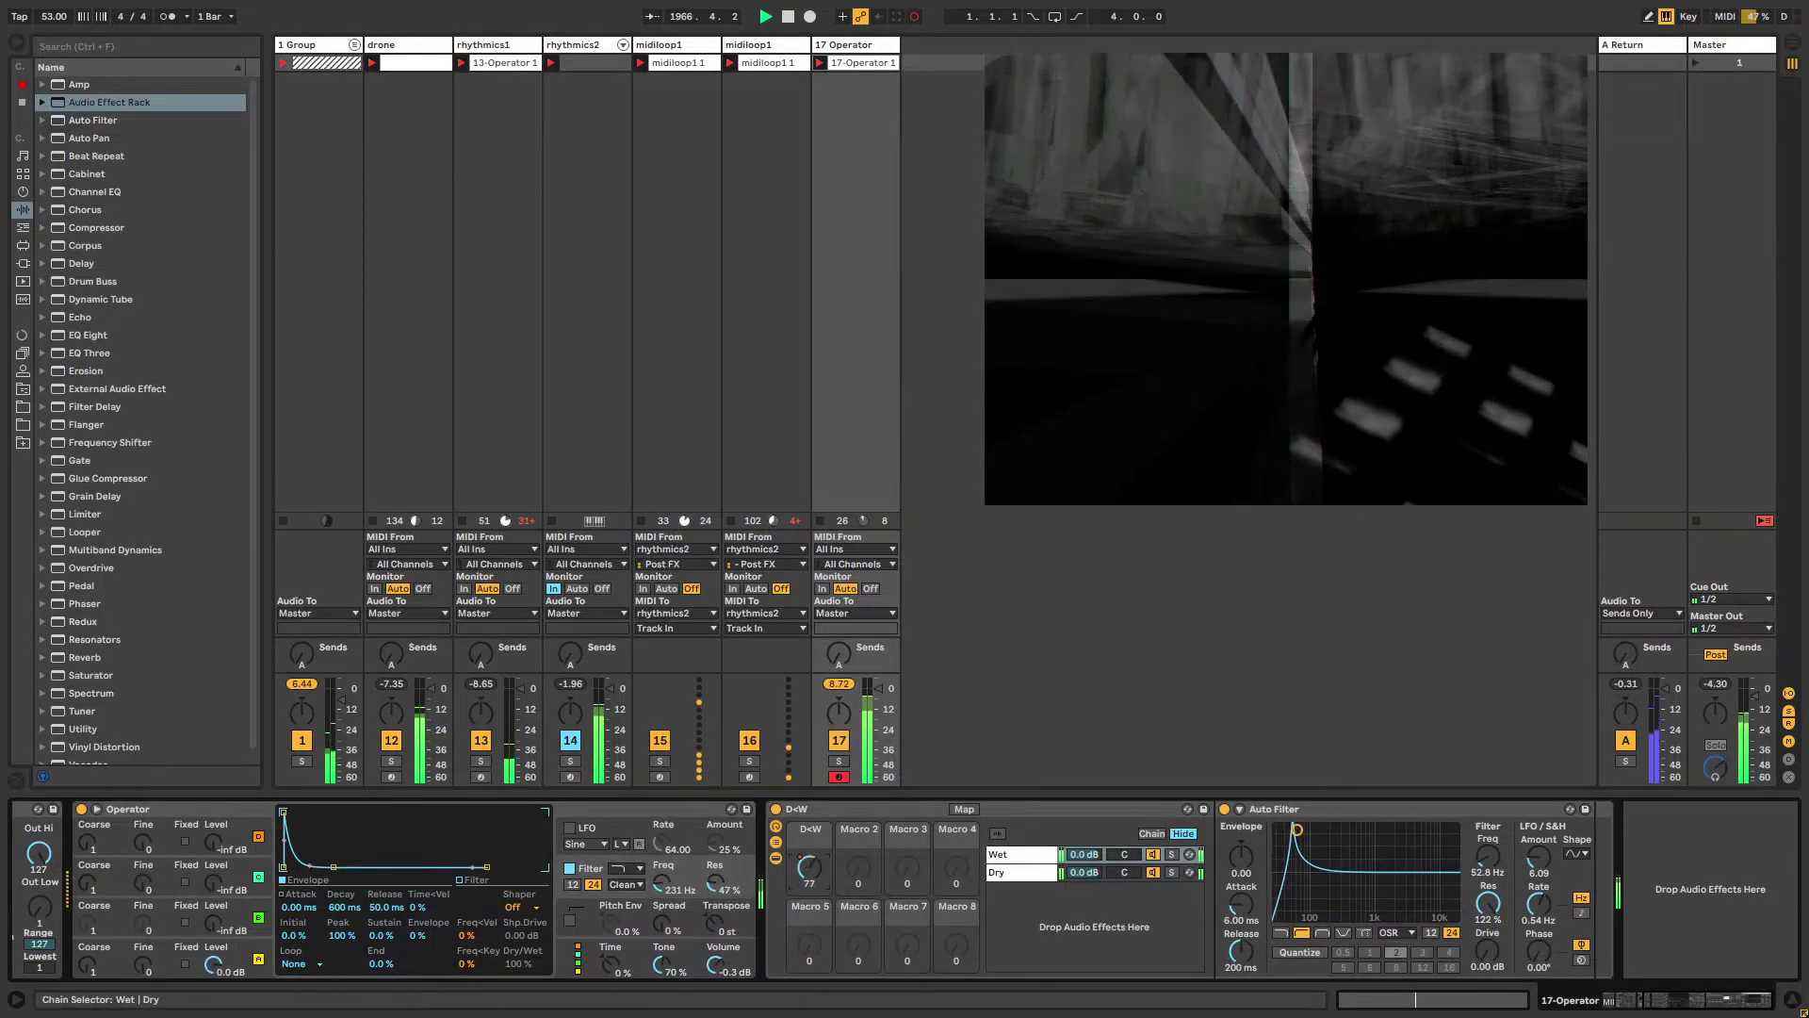
{"action": "left_click_drag", "start_coordinate": [809, 868], "coordinate": [810, 820]}
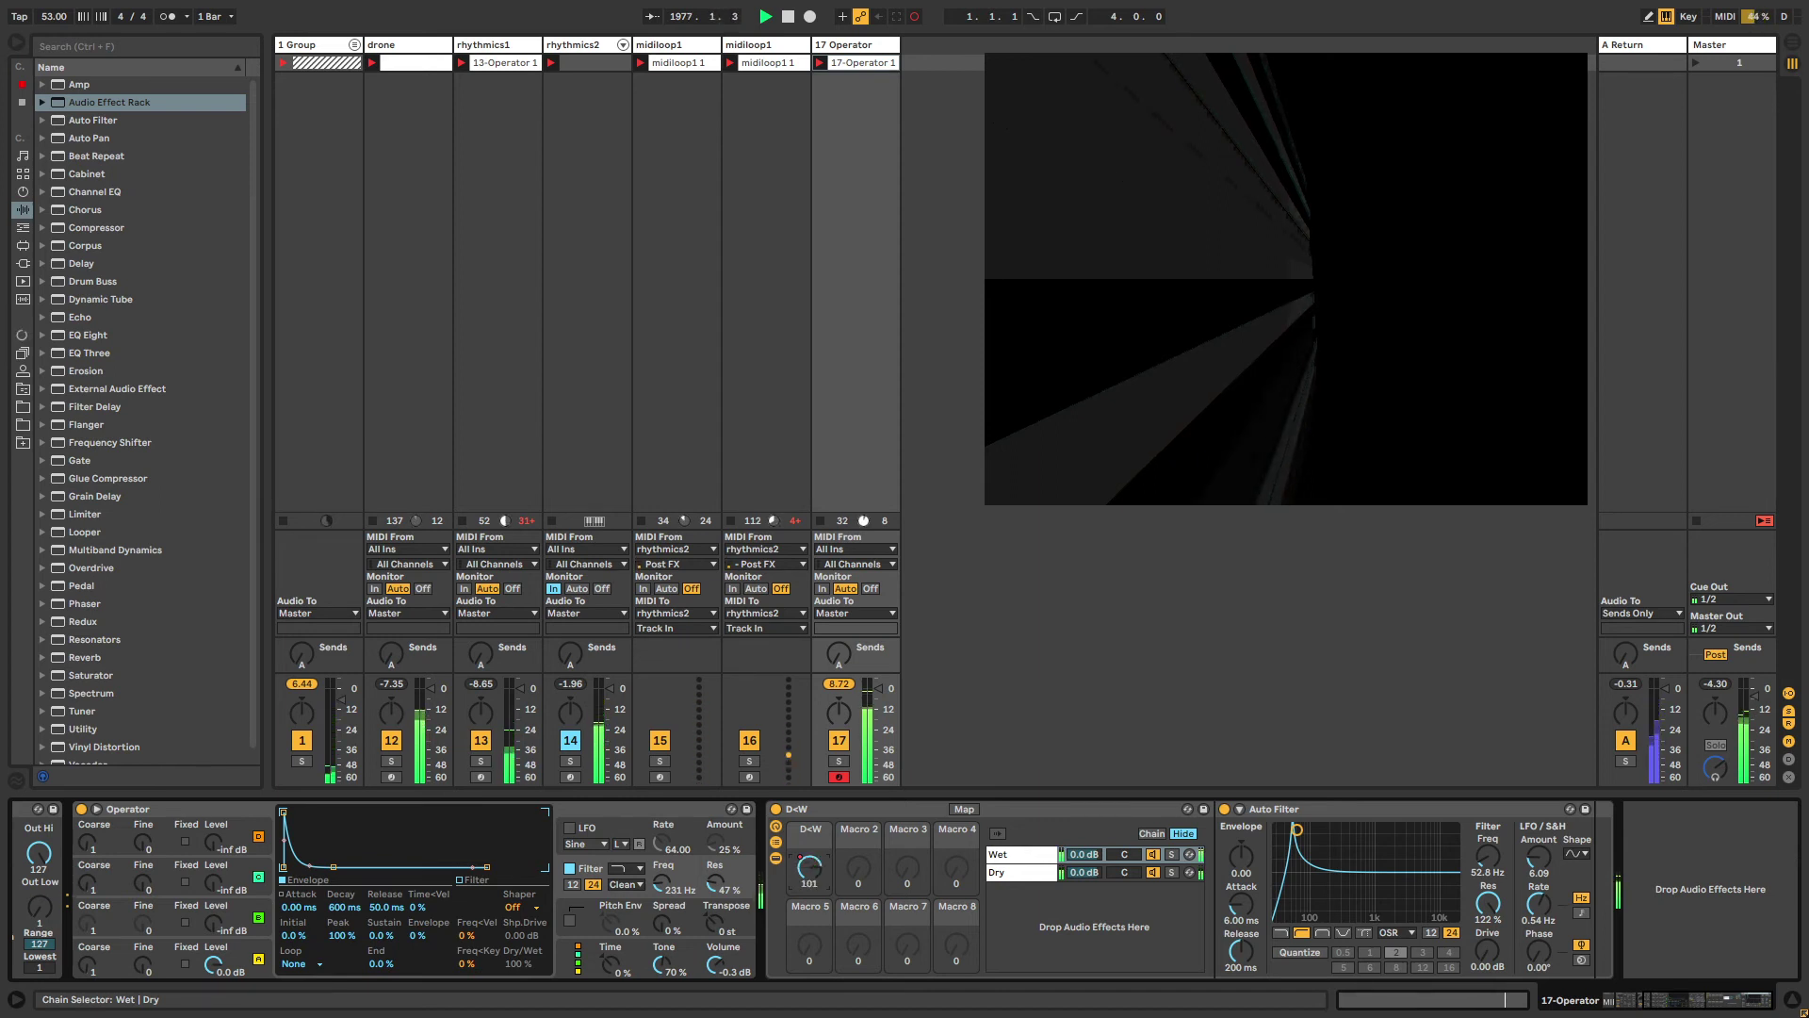
{"action": "left_click_drag", "start_coordinate": [810, 820], "coordinate": [810, 824]}
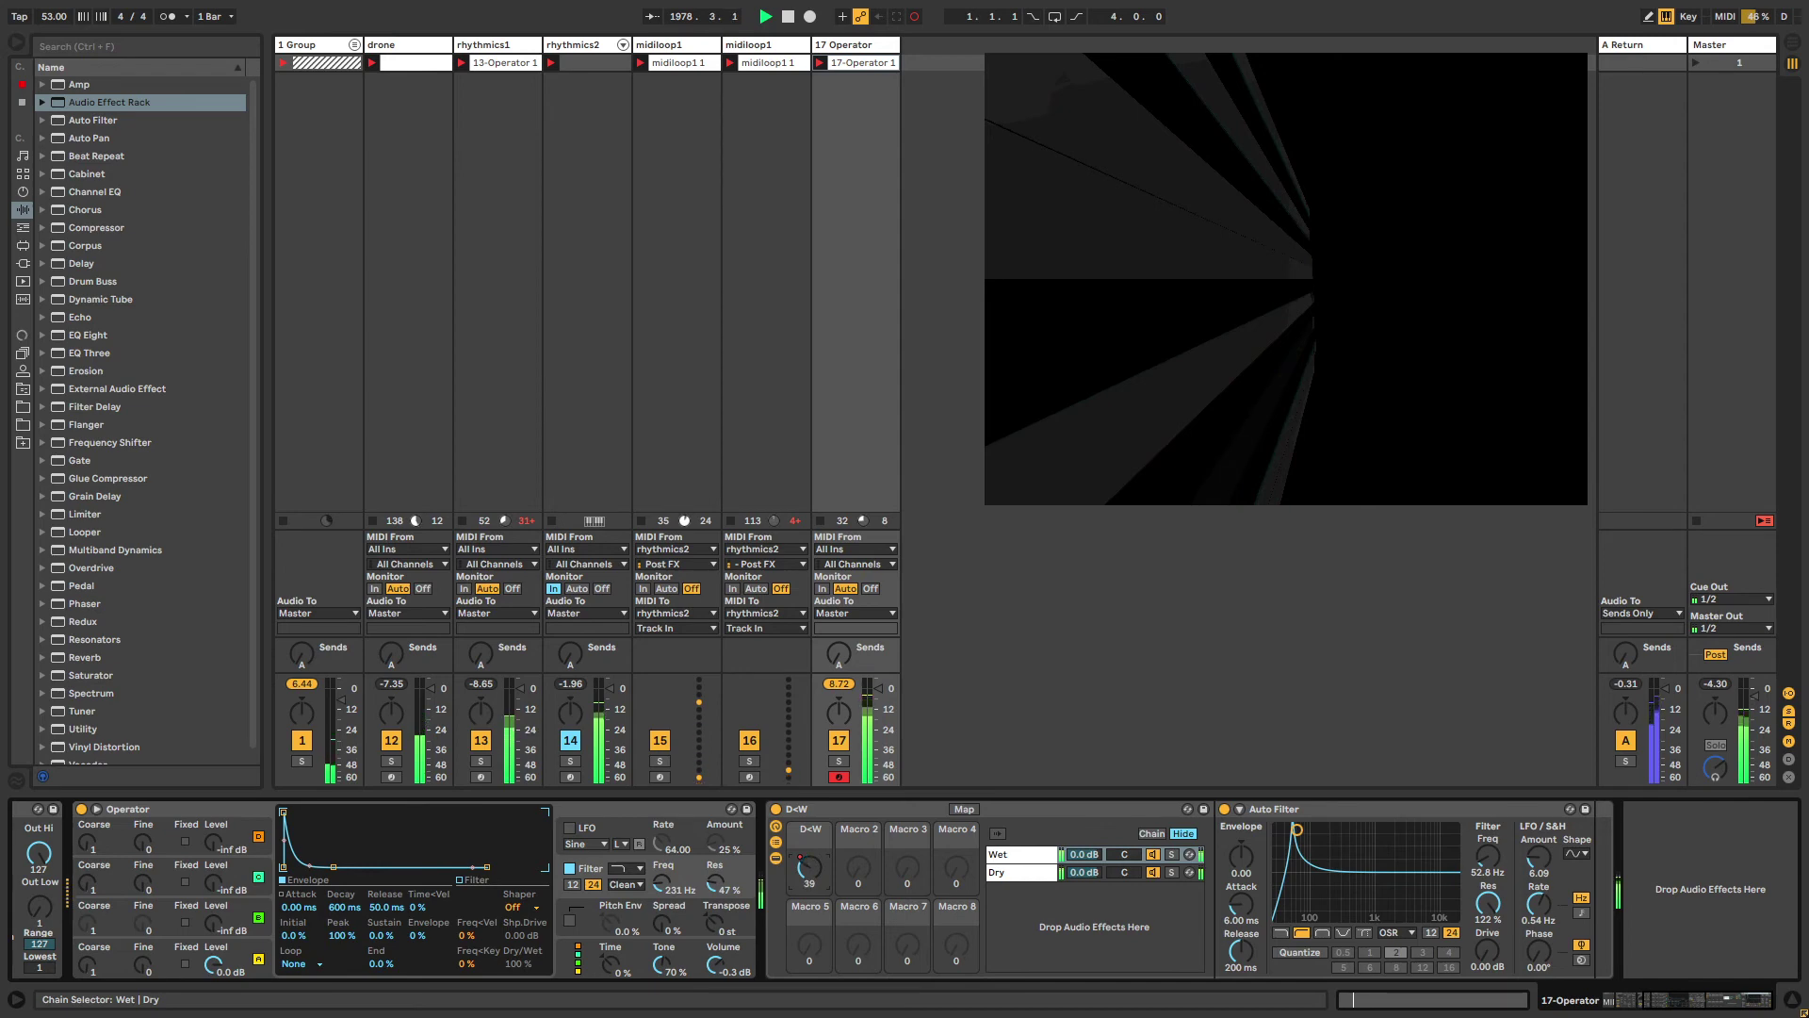
{"action": "mouse_move", "coordinate": [810, 867]}
{"action": "left_mouse_down"}
{"action": "mouse_move", "coordinate": [810, 849]}
{"action": "mouse_move", "coordinate": [810, 898]}
{"action": "left_mouse_up"}
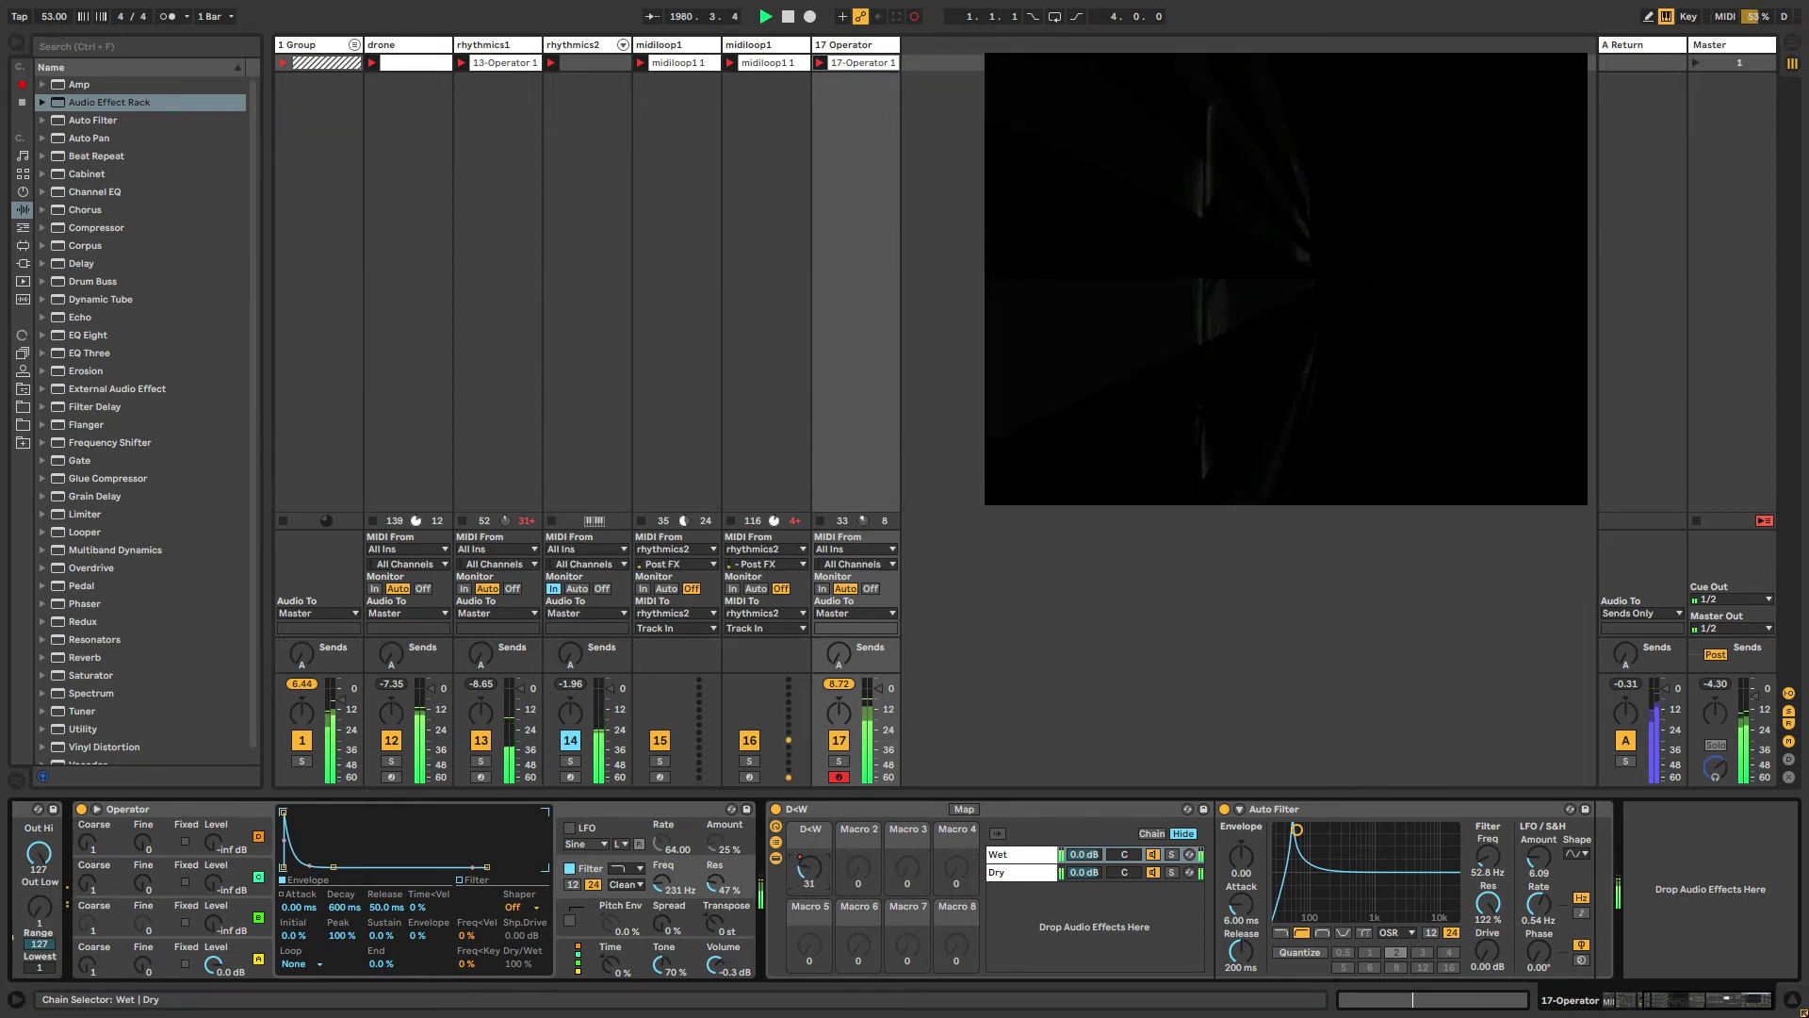
{"action": "left_click_drag", "start_coordinate": [810, 867], "coordinate": [810, 839]}
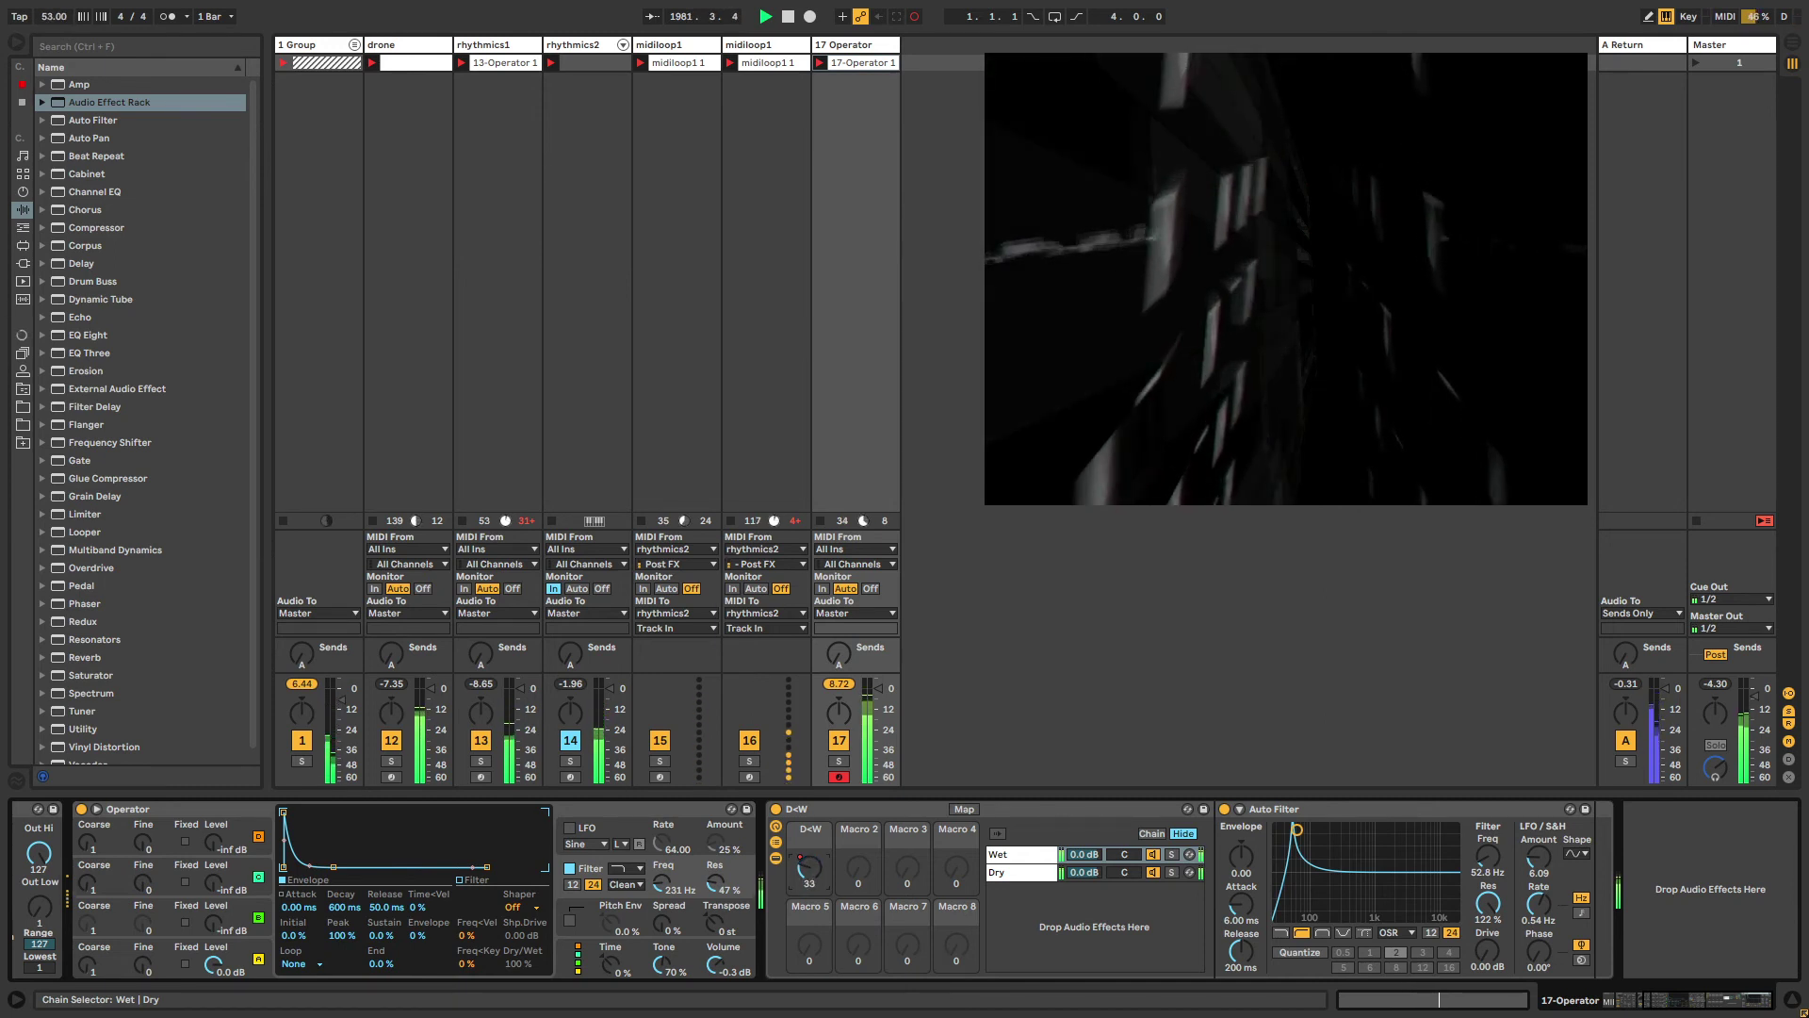
Show the recorded D<W envelope, smooth out the abrupt jump just before bar 5, and simplify the whole curve.
{"action": "right_click", "coordinate": [811, 877]}
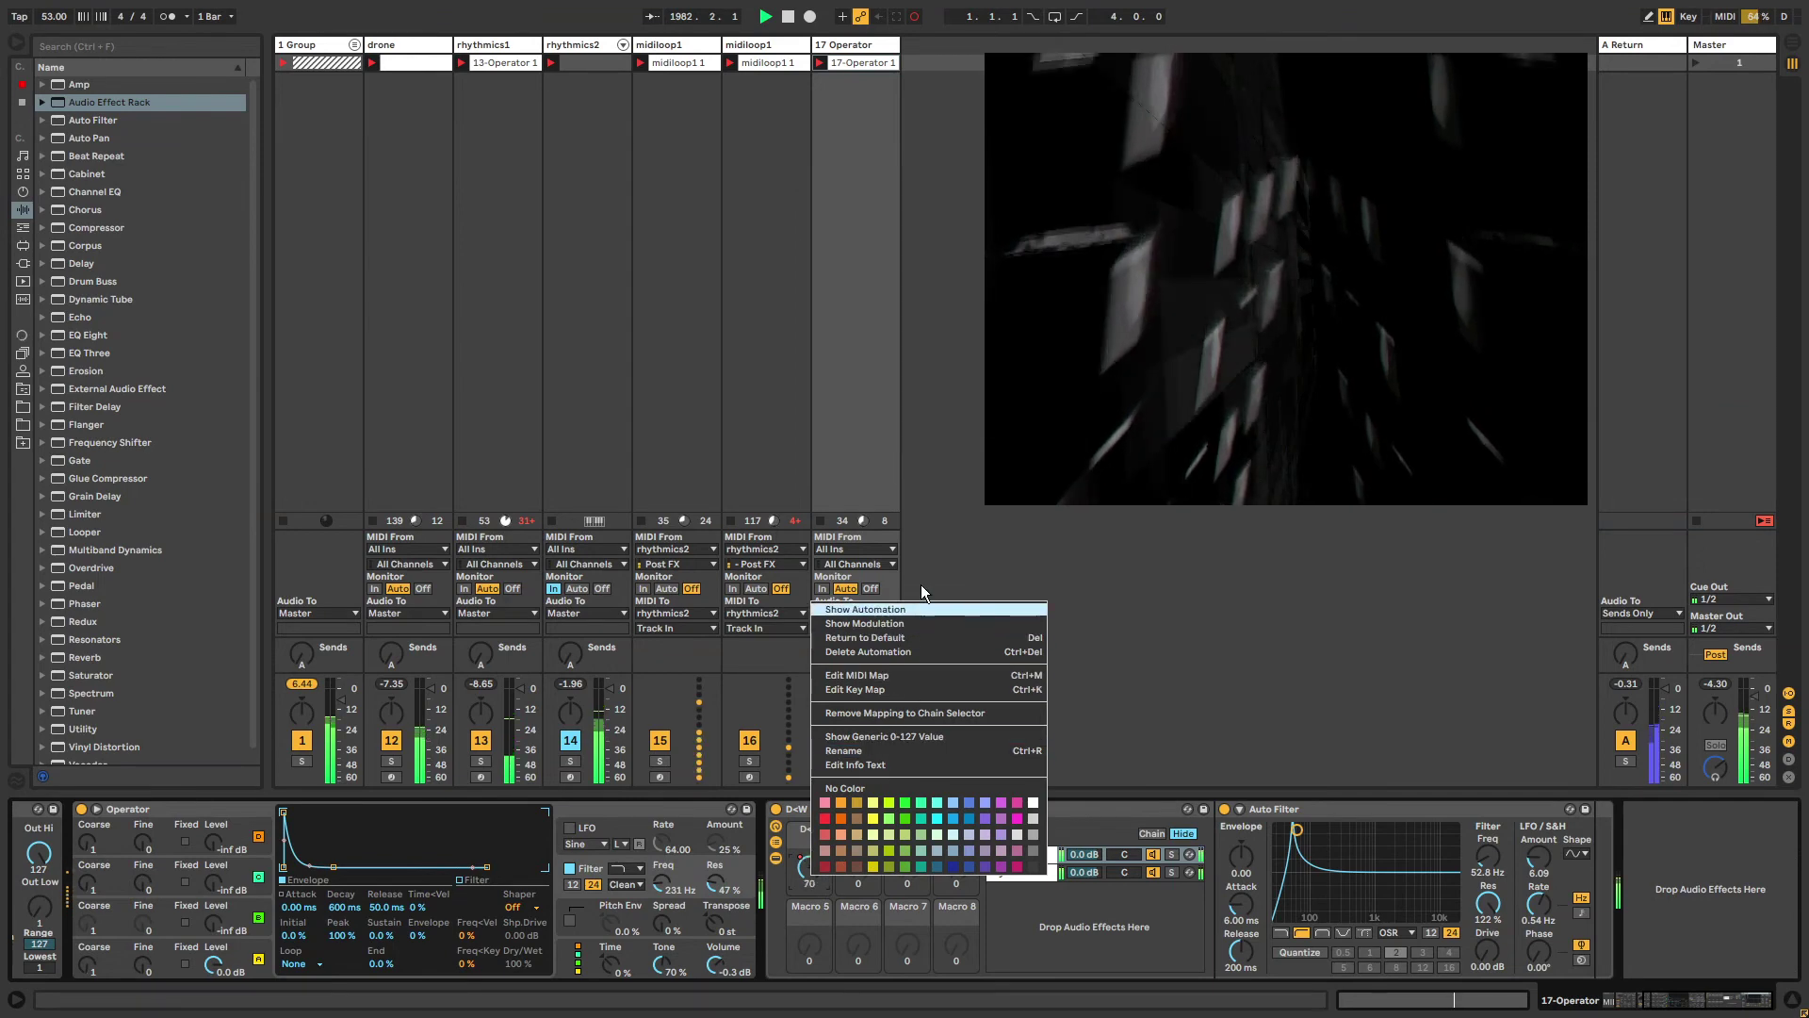
{"action": "left_click", "coordinate": [892, 609]}
{"action": "left_click", "coordinate": [751, 884]}
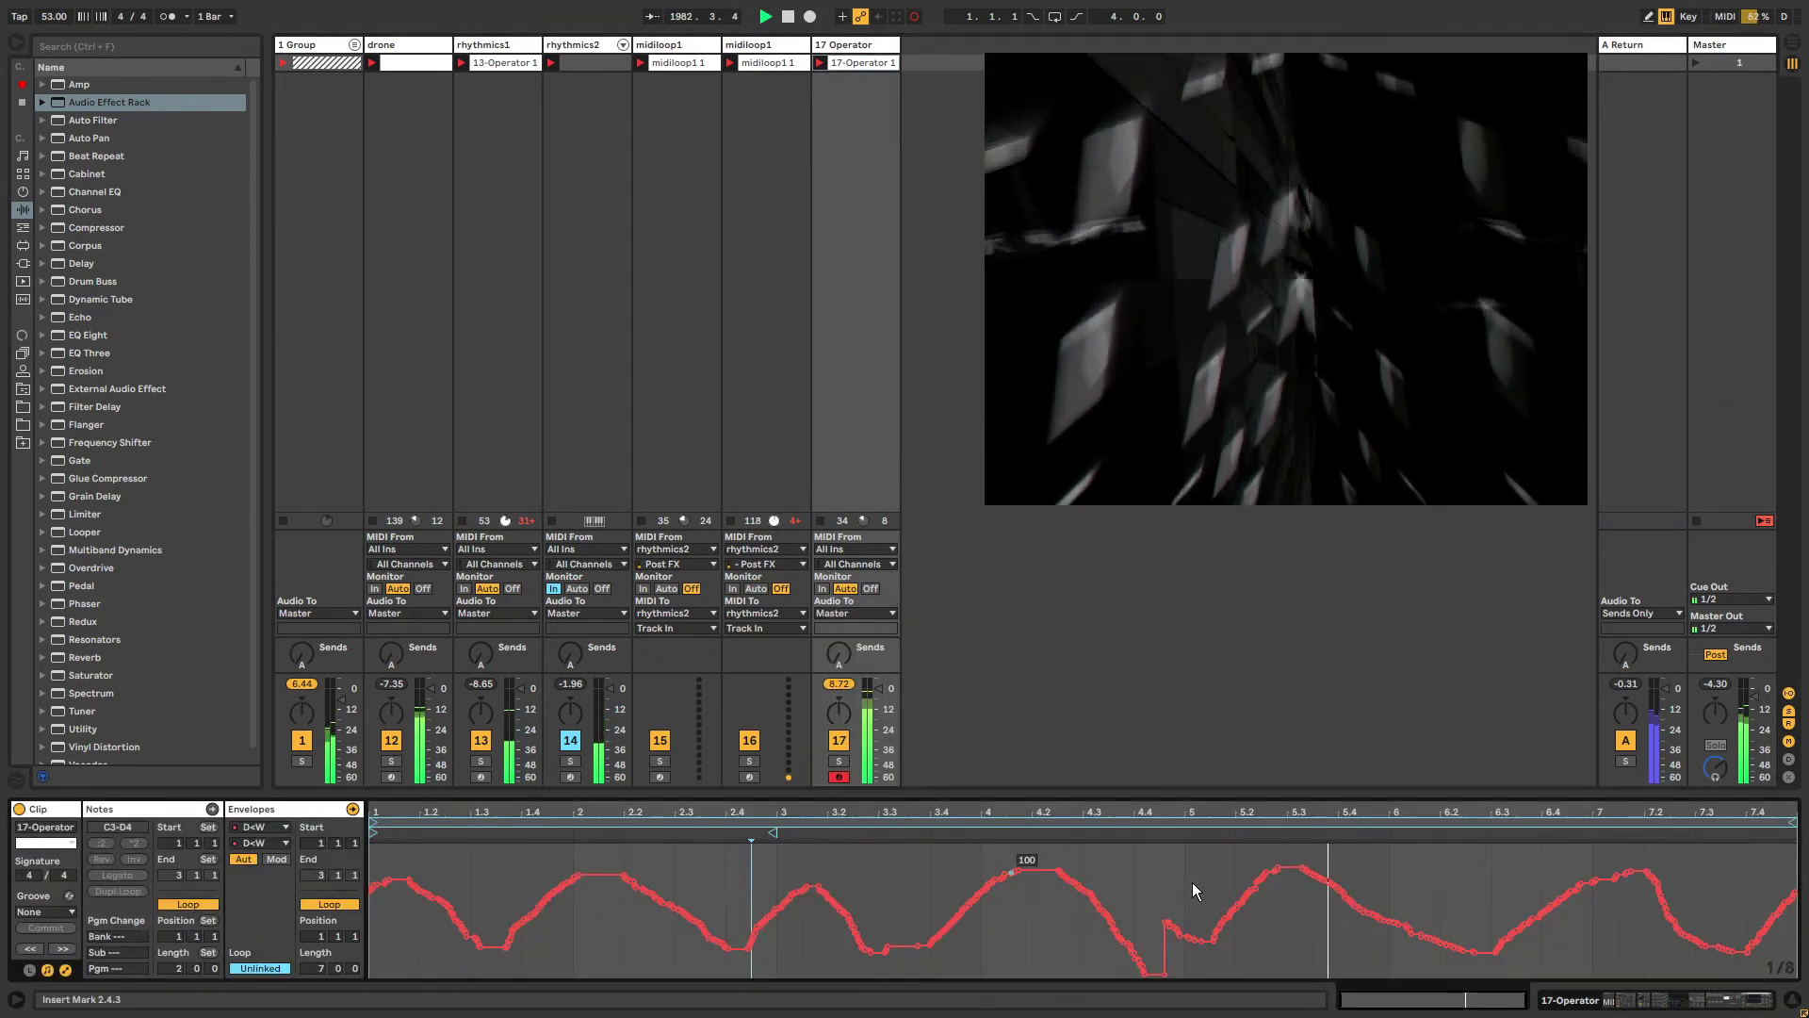
{"action": "left_click_drag", "start_coordinate": [1161, 975], "coordinate": [1085, 941]}
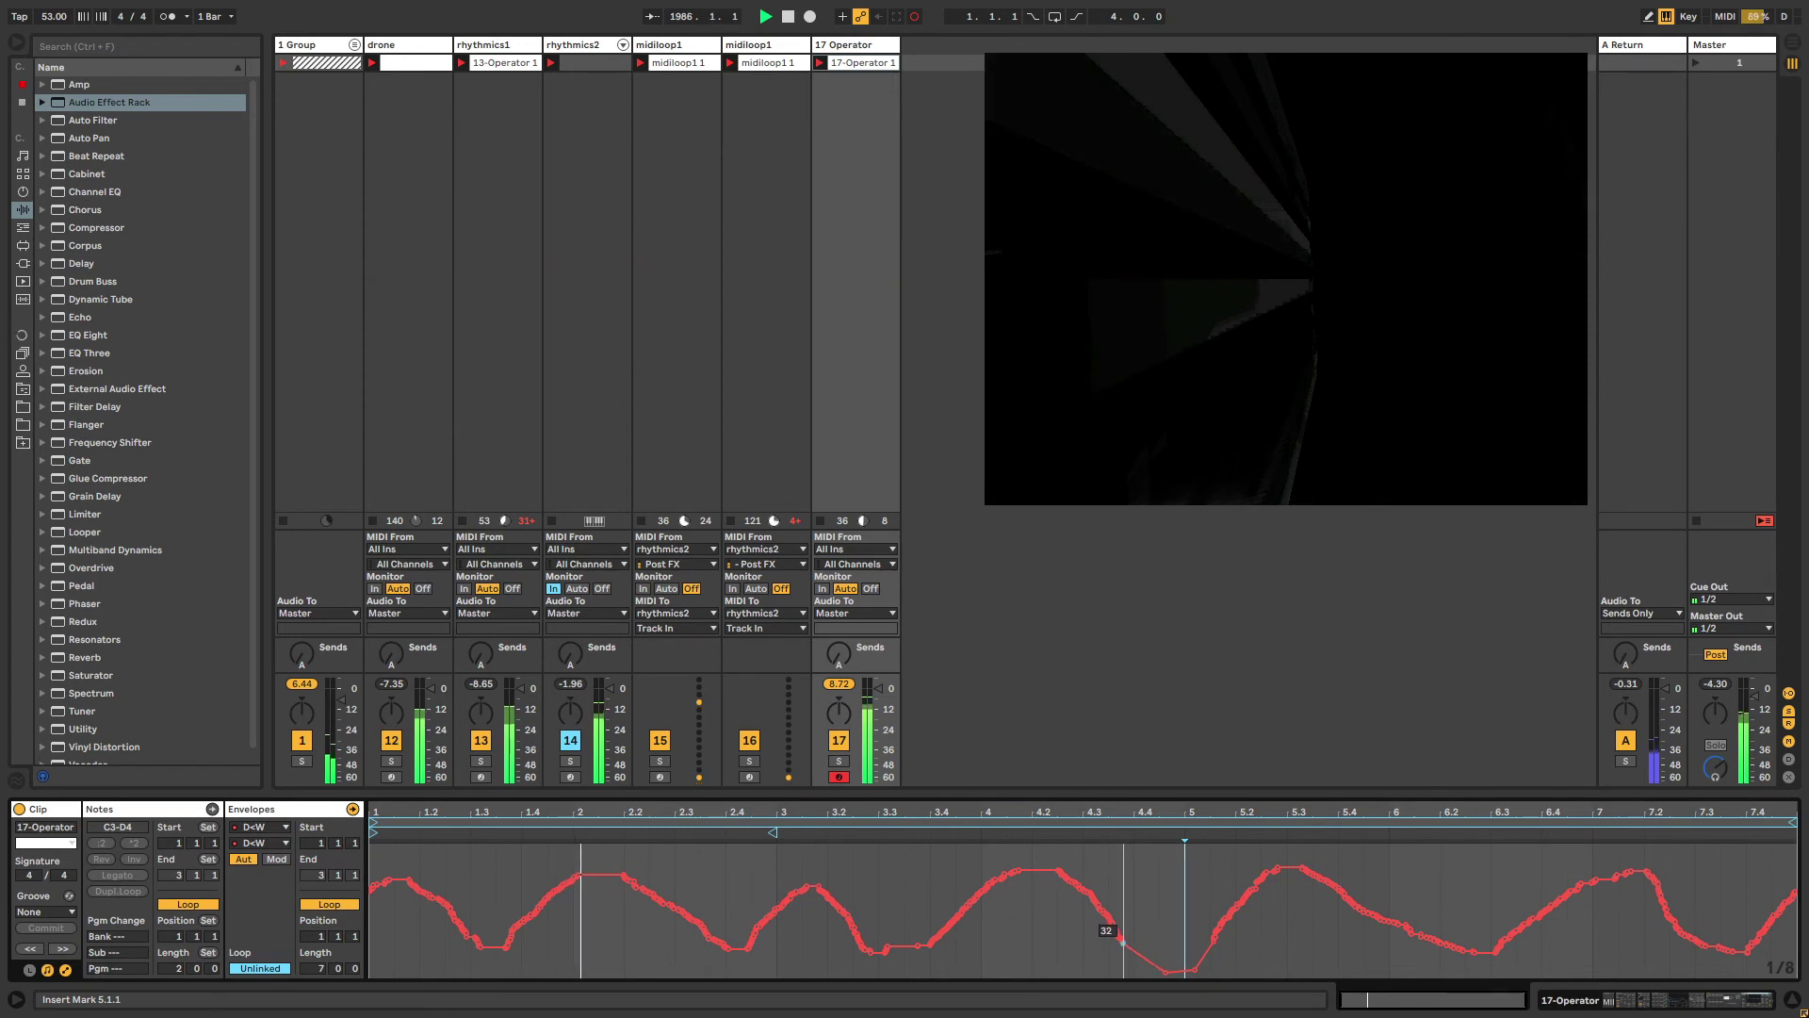
{"action": "key", "text": "ctrl+a"}
{"action": "left_click", "coordinate": [1161, 891]}
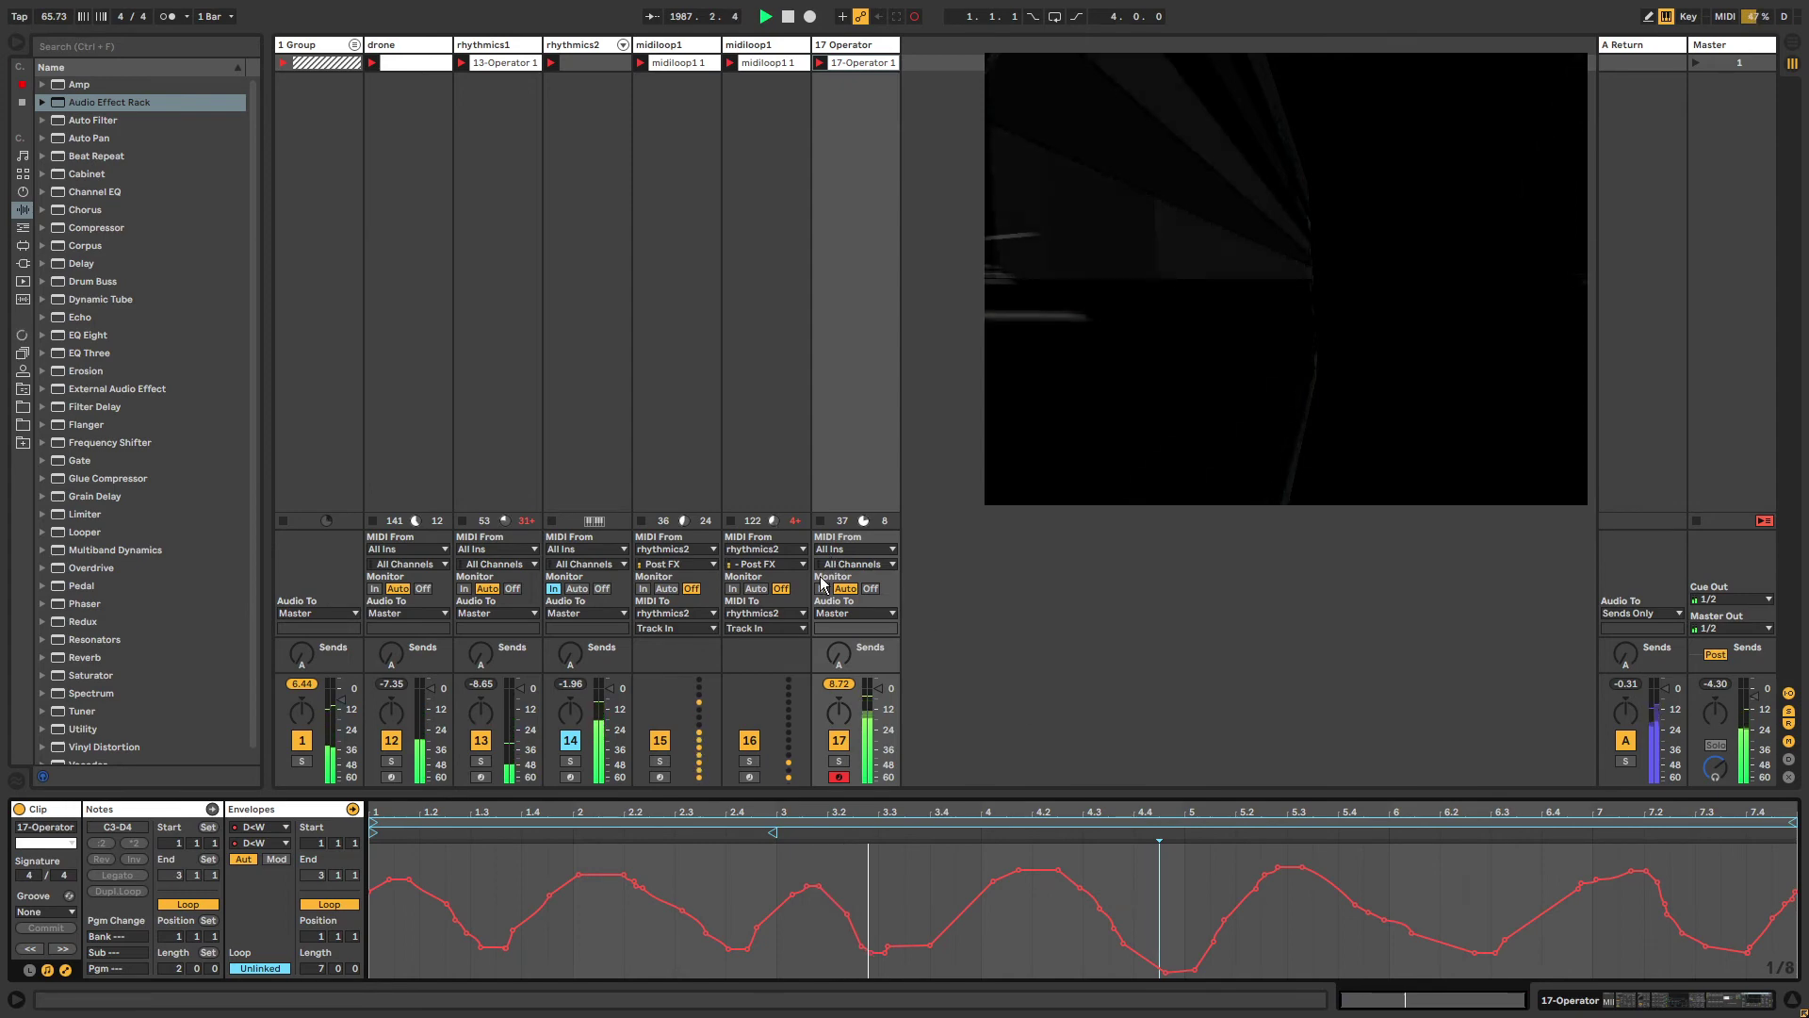
{"action": "left_click", "coordinate": [850, 47]}
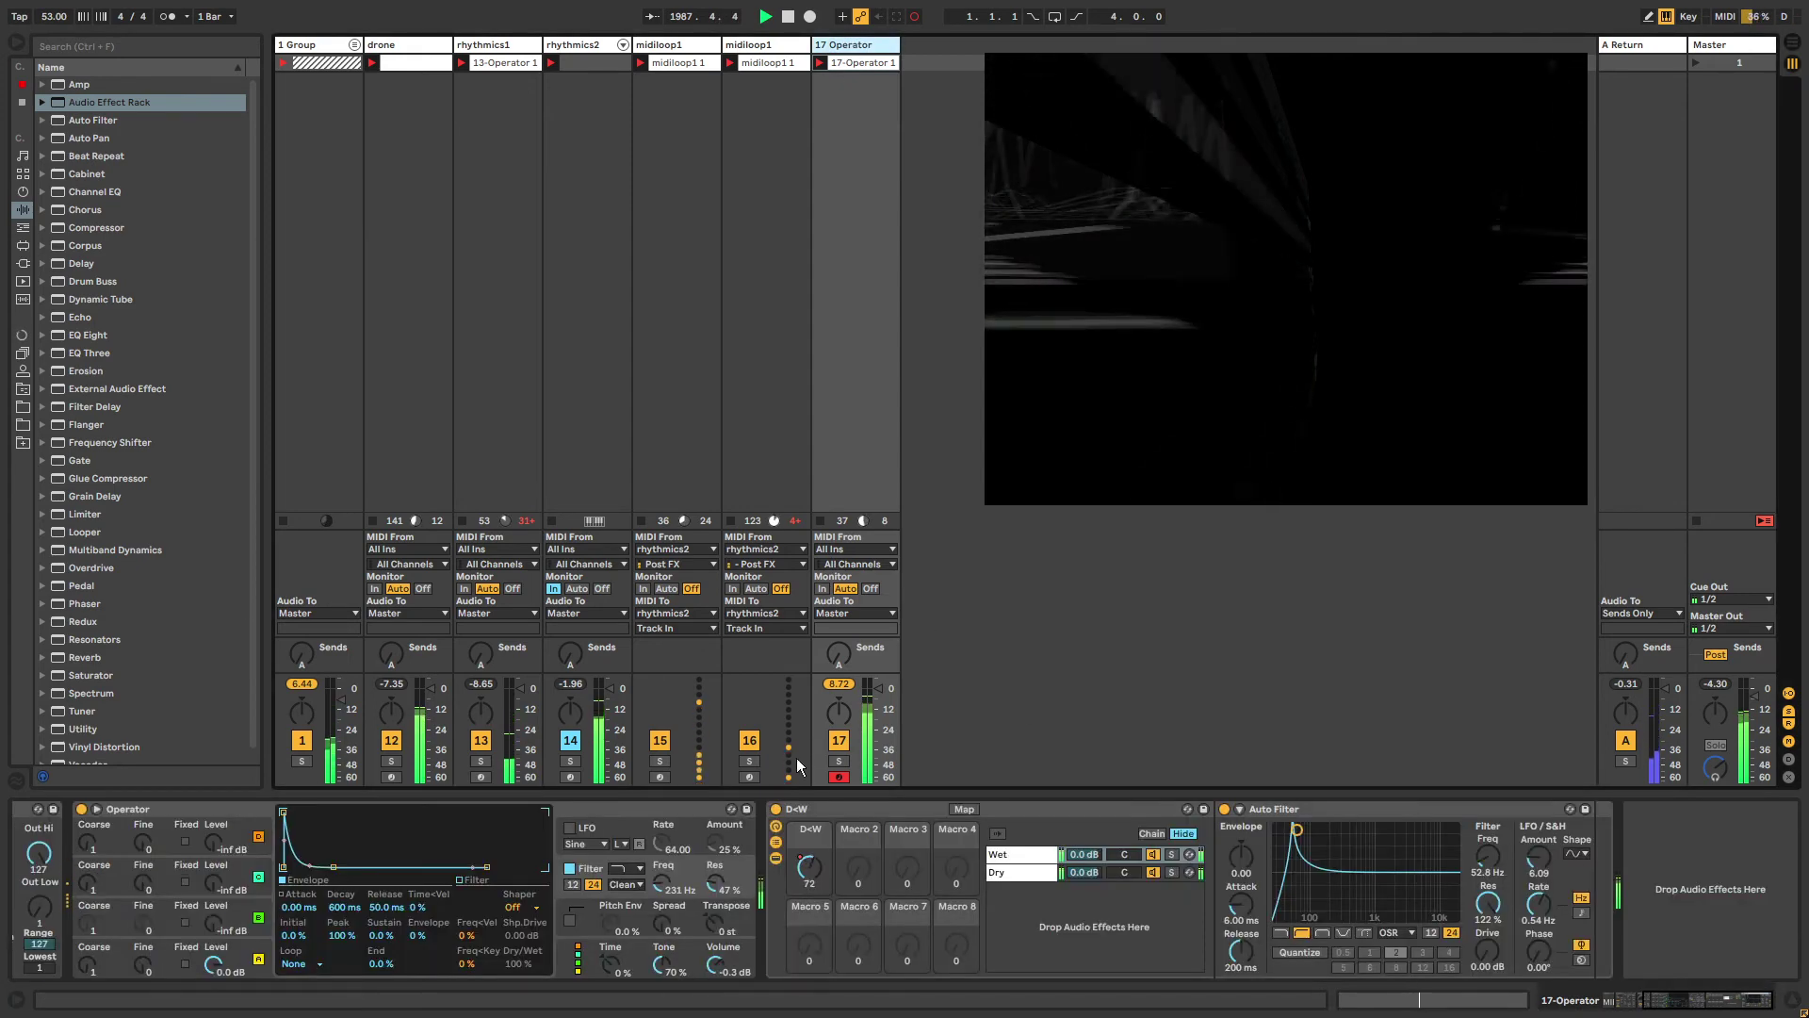
{"action": "left_click", "coordinate": [795, 809]}
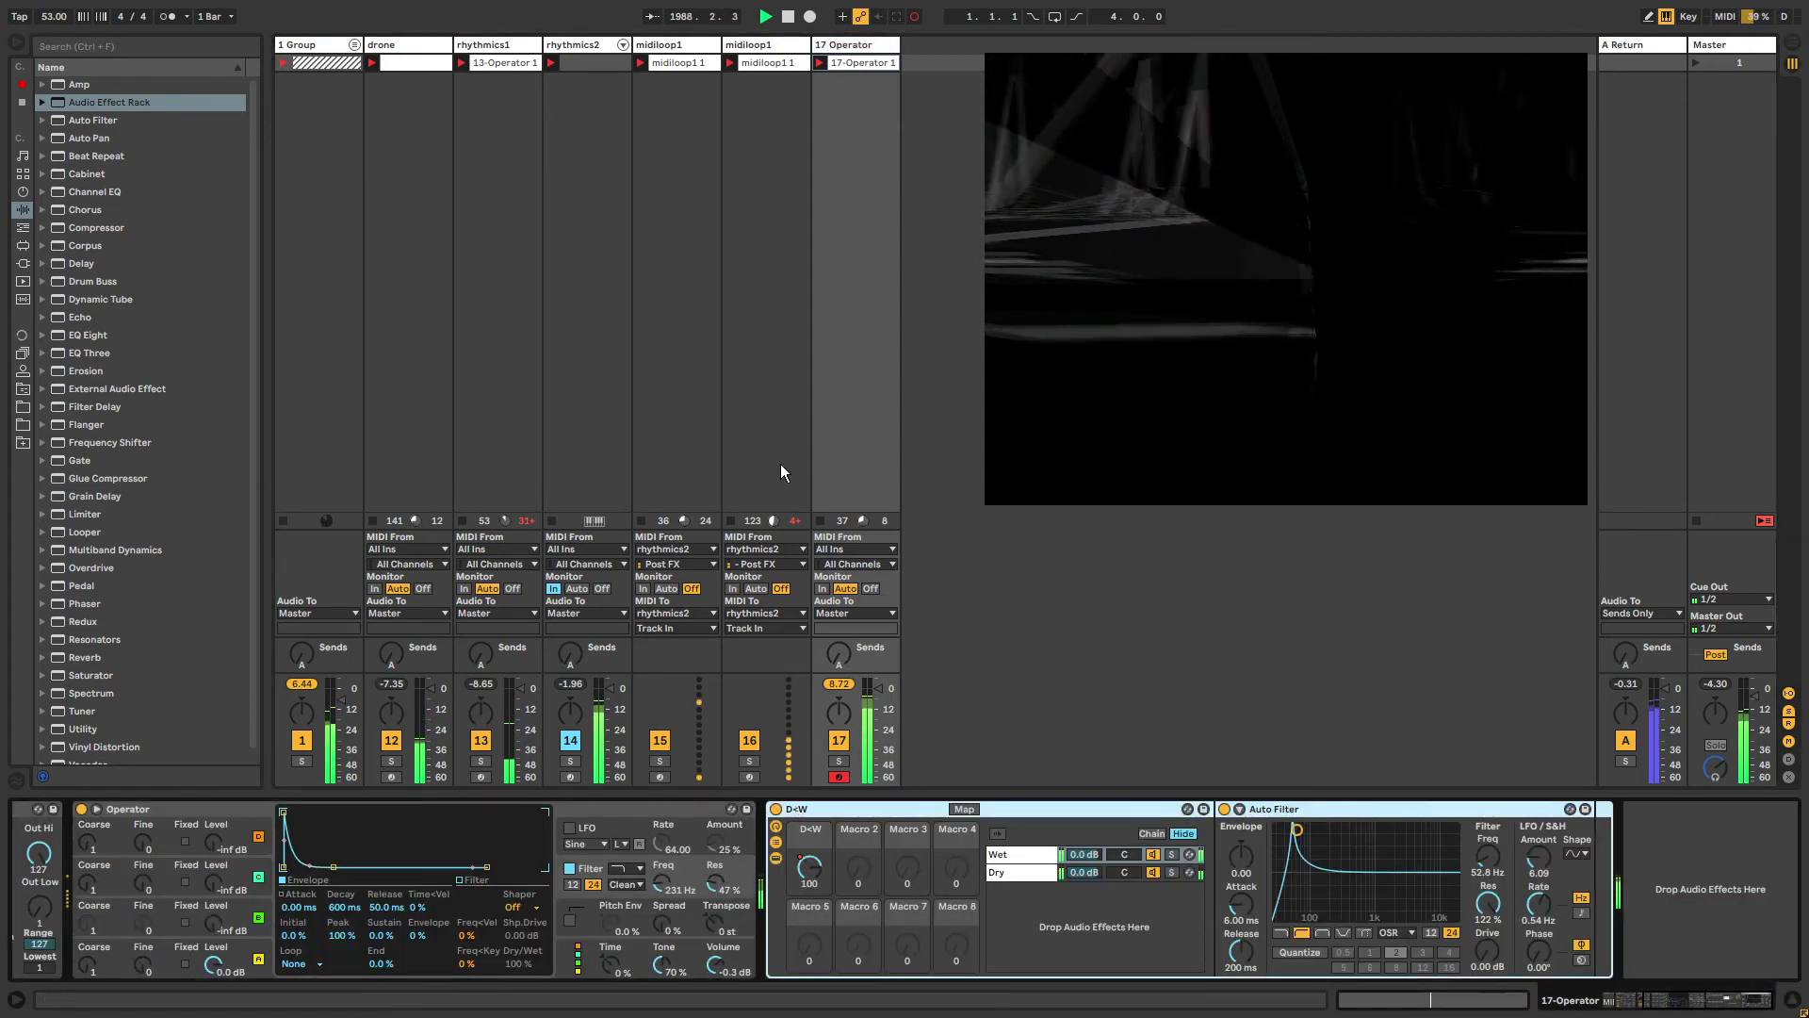
{"action": "left_click", "coordinate": [754, 45]}
{"action": "left_click", "coordinate": [691, 47]}
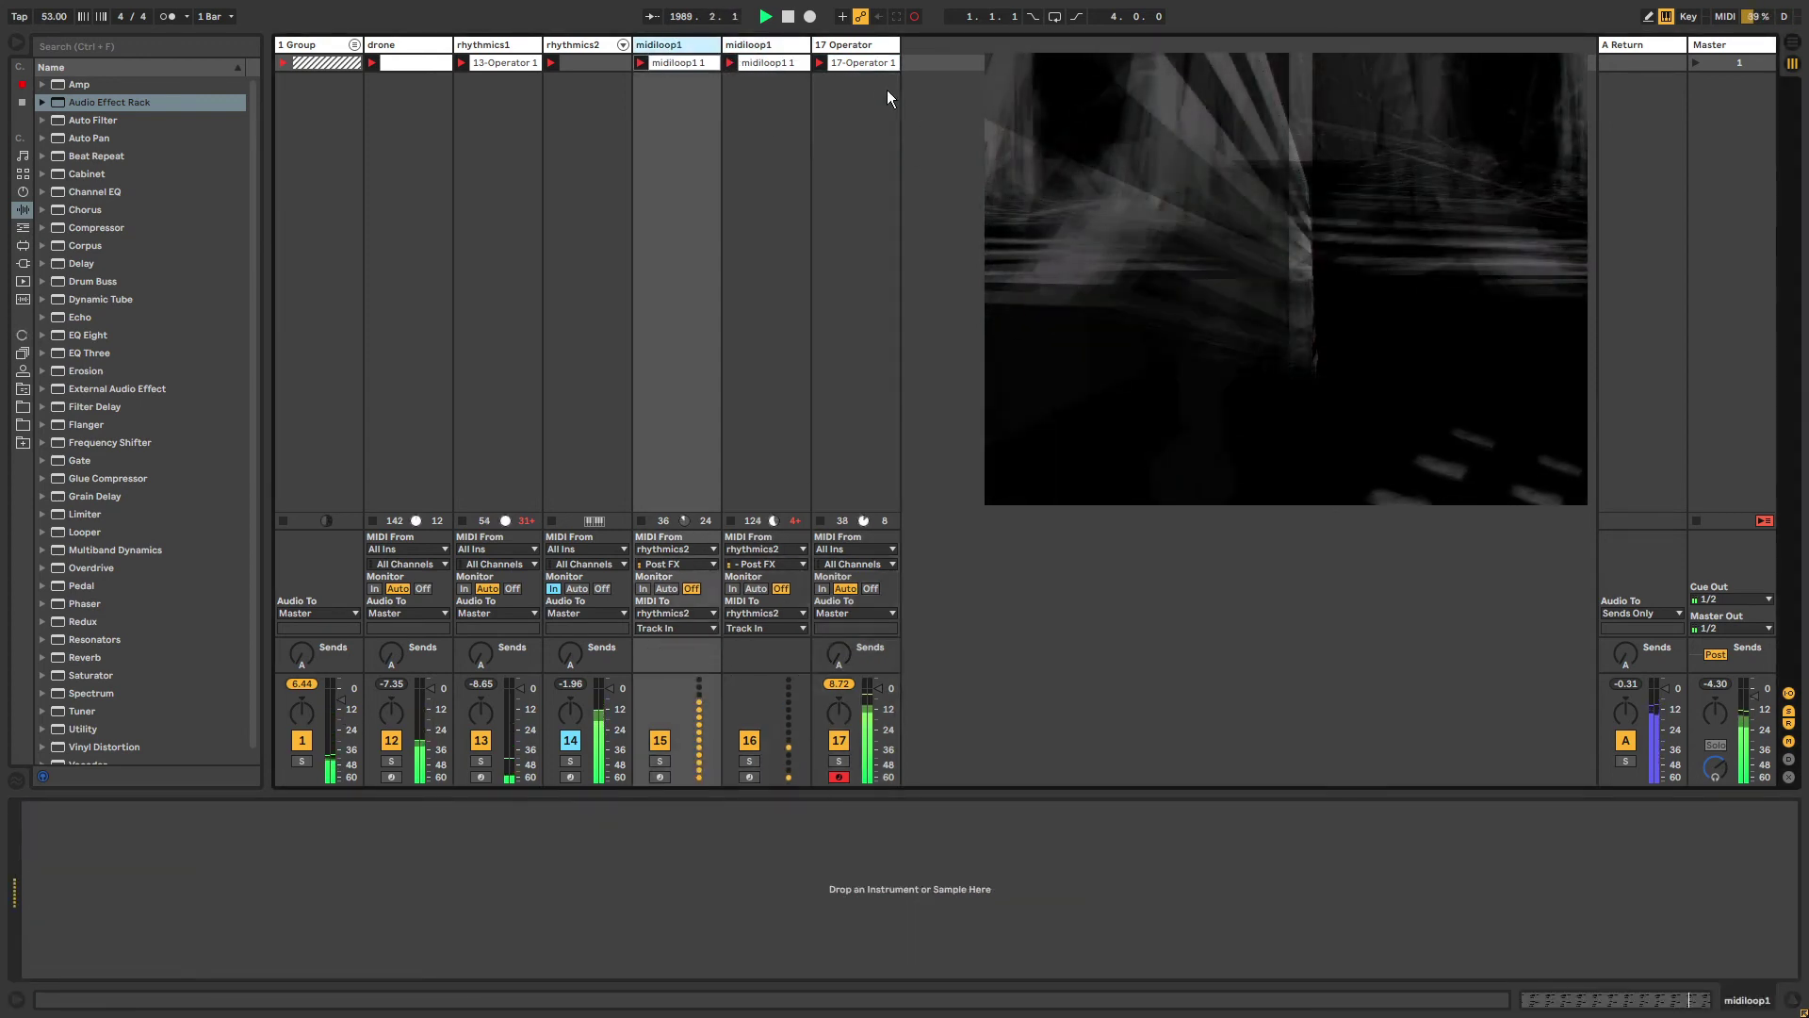
Fold the MIDI Quantize device on the Operator track and record switching the Arpeggiator off and on as clip automation.
{"action": "left_click", "coordinate": [871, 49]}
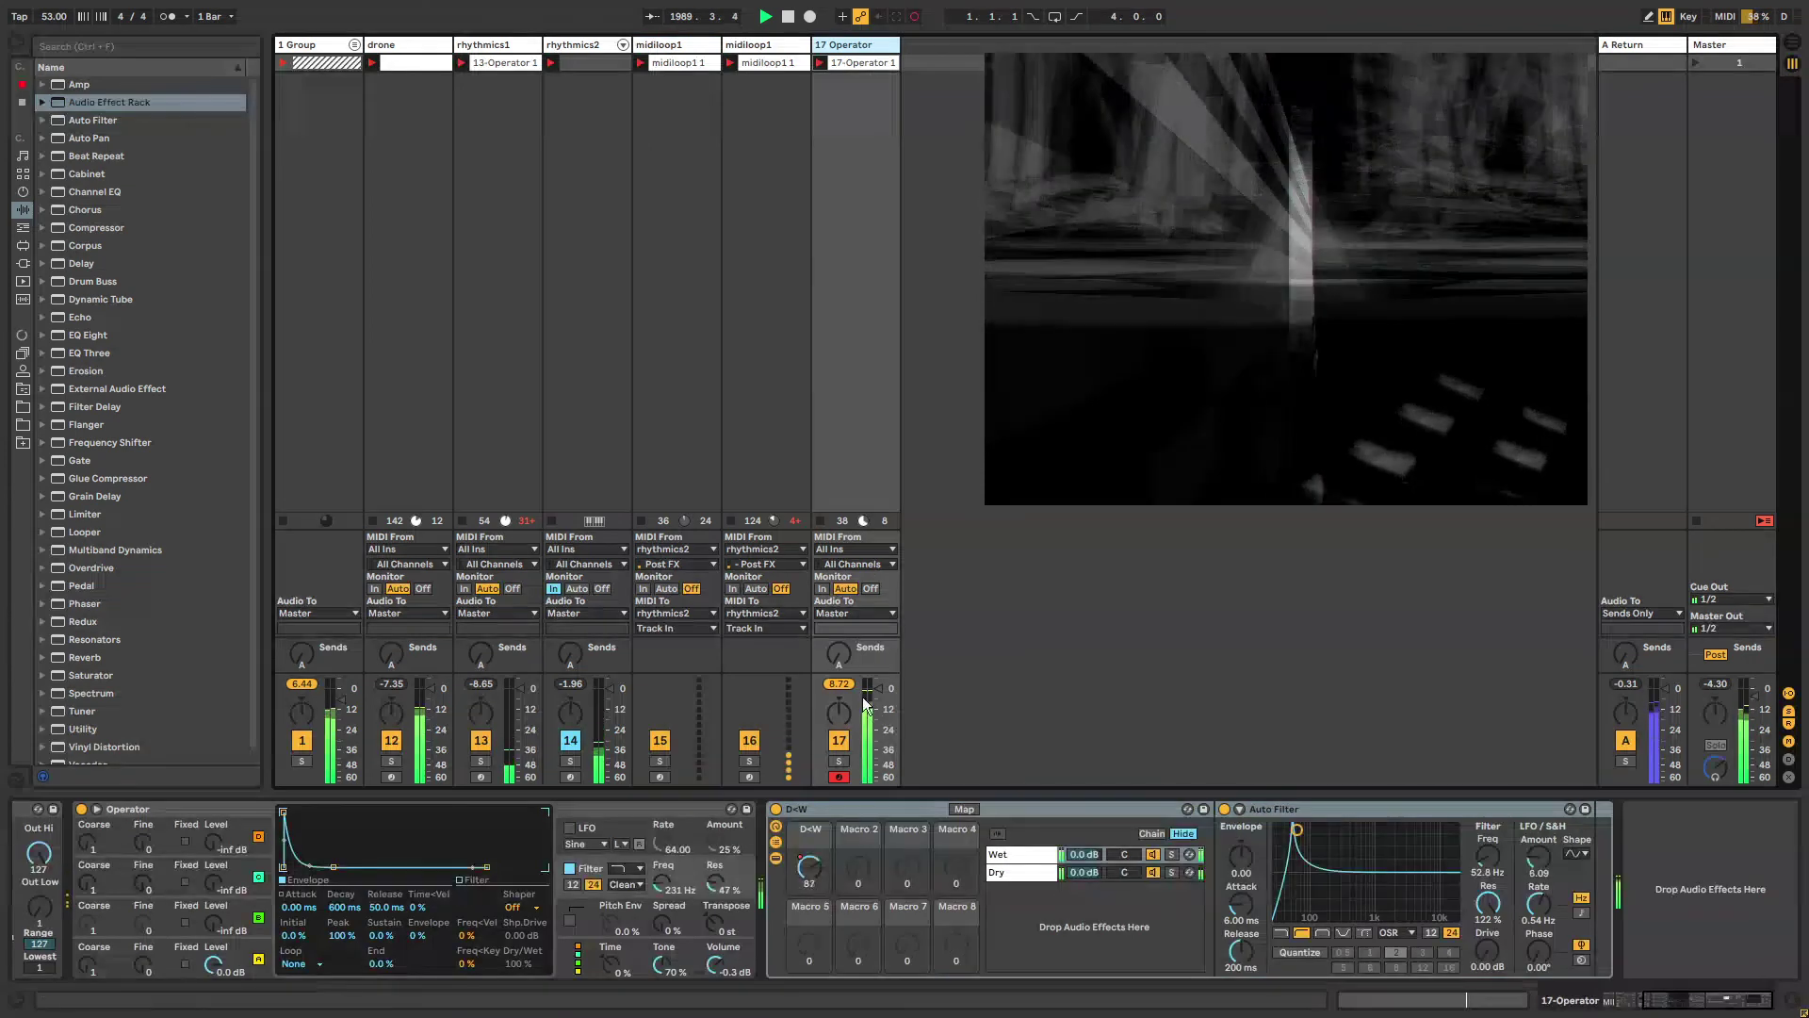
{"action": "left_click_drag", "start_coordinate": [1702, 999], "coordinate": [1637, 1005]}
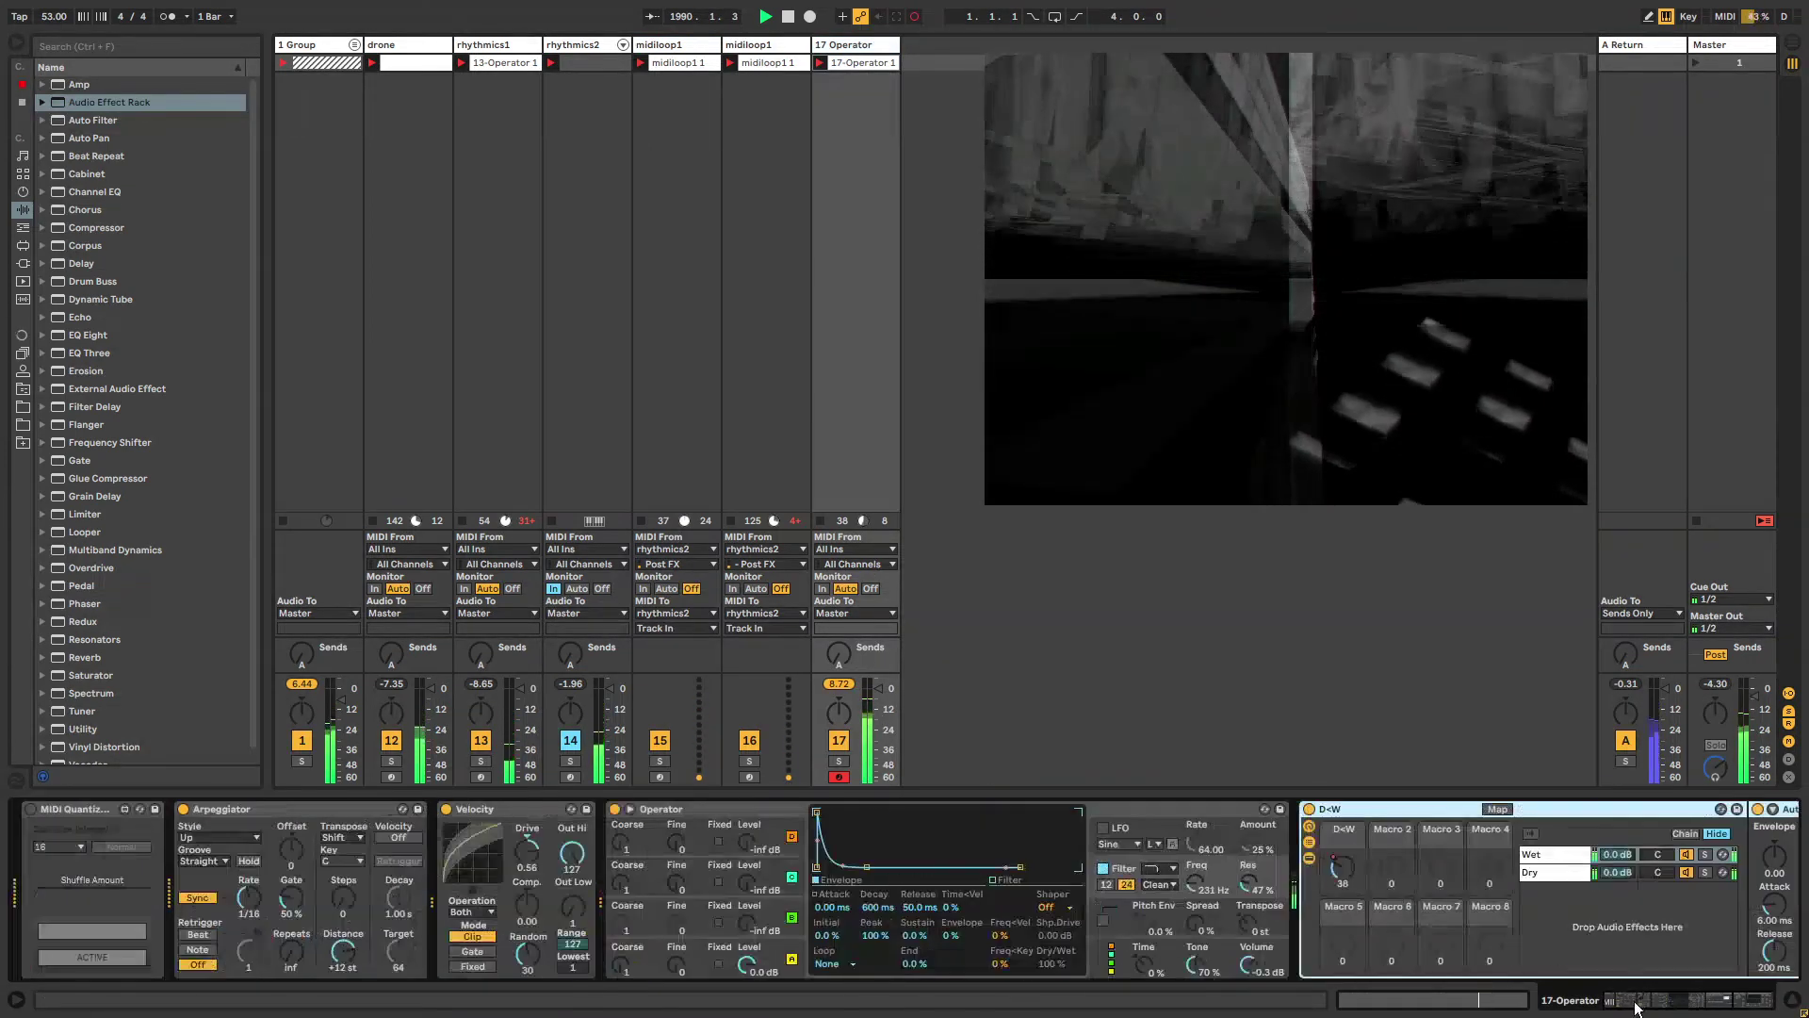
{"action": "double_click", "coordinate": [63, 808]}
{"action": "left_click", "coordinate": [56, 808]}
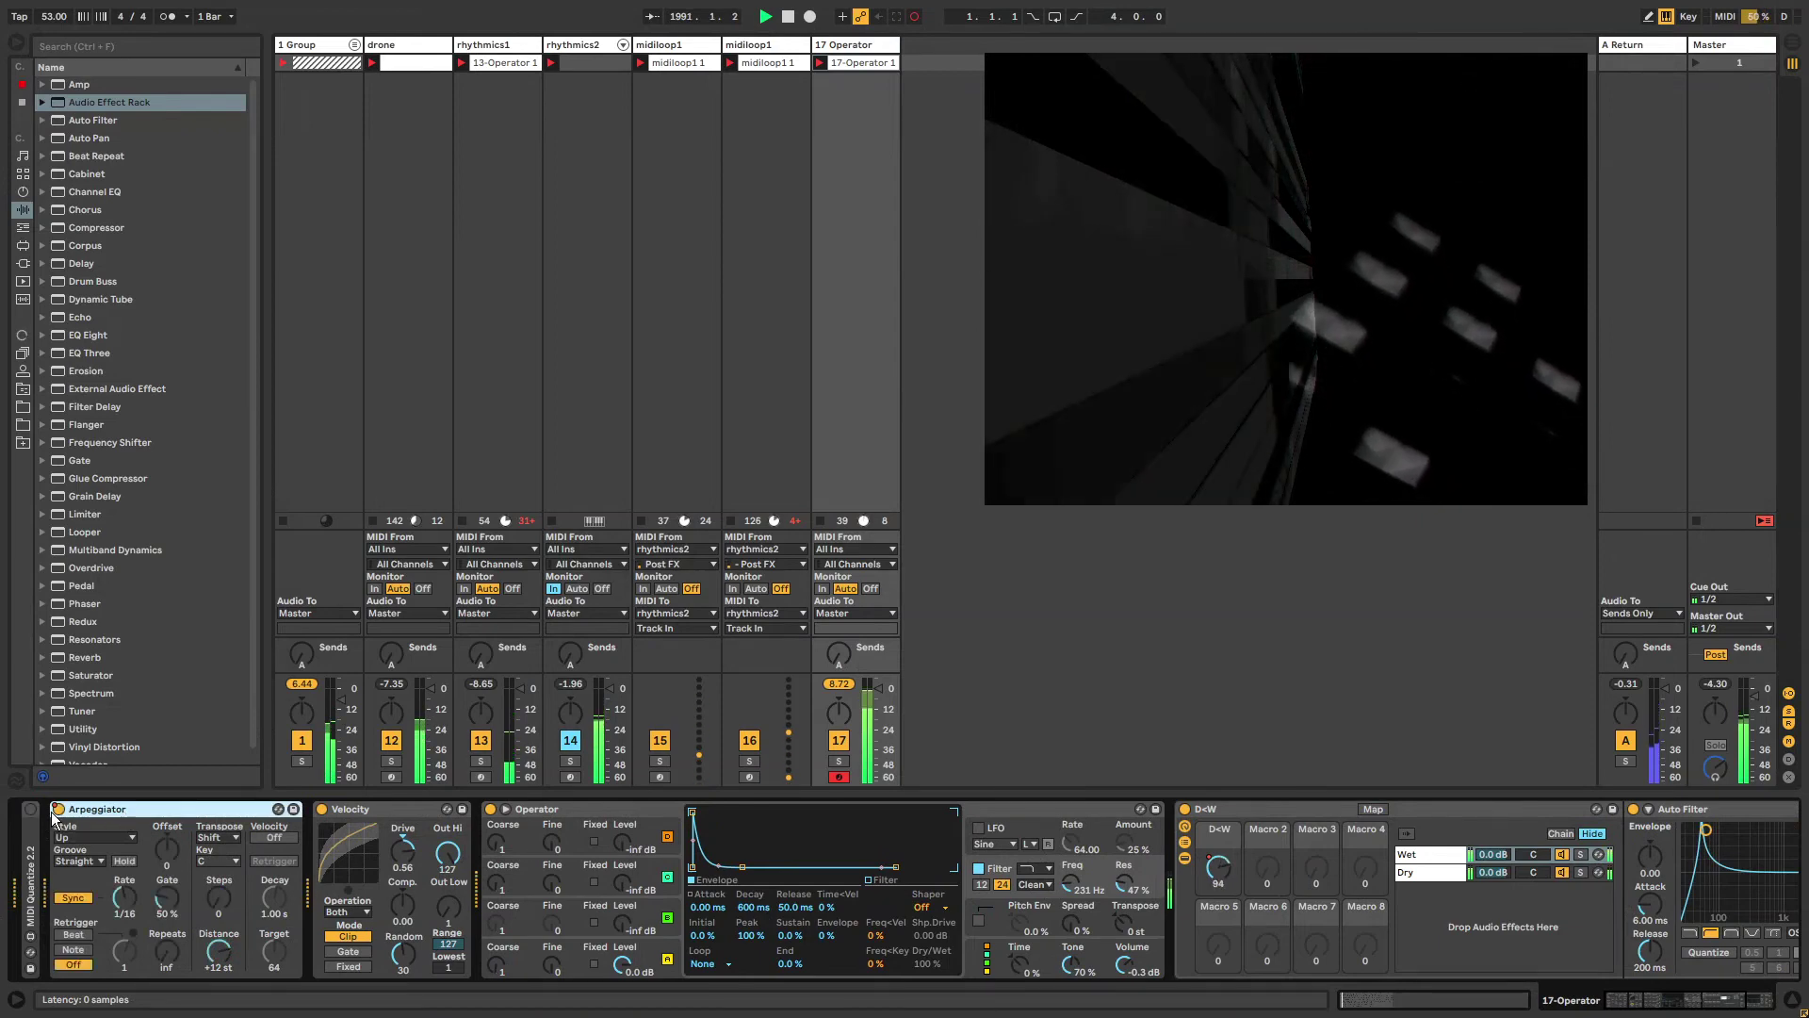
Draw the Arpeggiator's on/off envelope as on through the clip's end, and unlink it with a loop length of 1.3.3.
{"action": "right_click", "coordinate": [59, 811]}
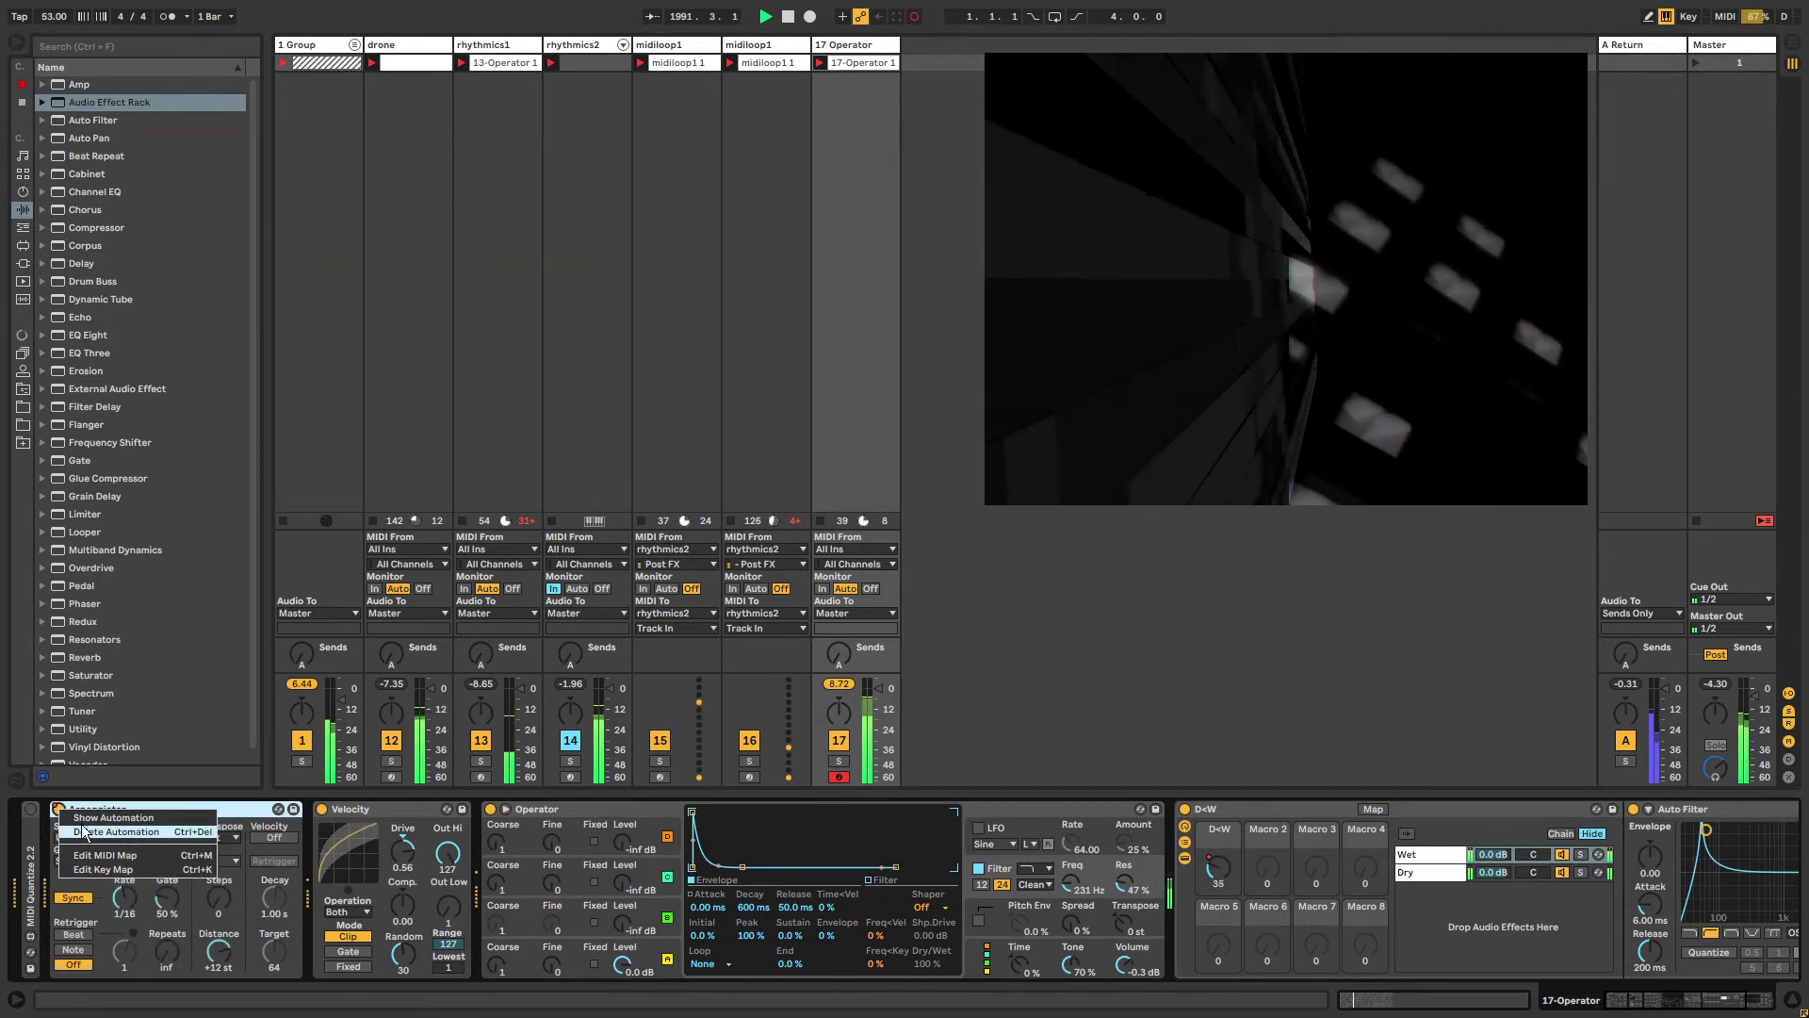
{"action": "left_click", "coordinate": [82, 818]}
{"action": "key", "text": "b"}
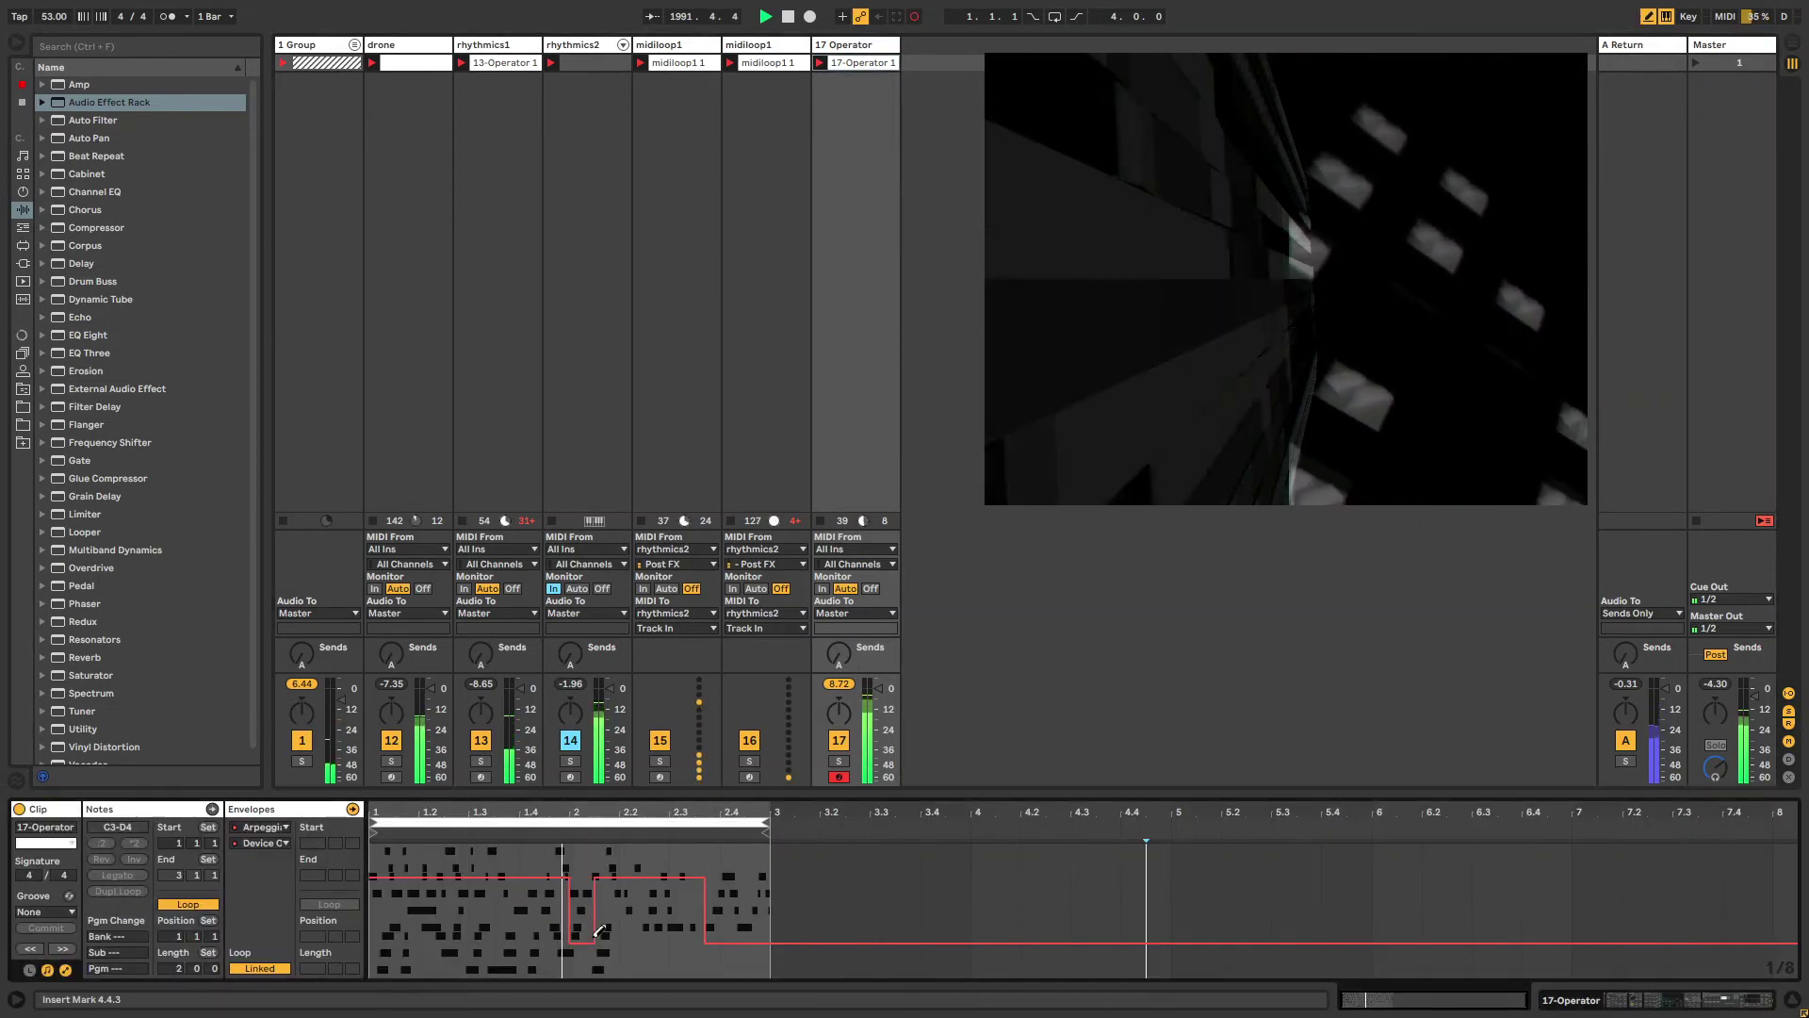
{"action": "left_click_drag", "start_coordinate": [708, 879], "coordinate": [791, 879]}
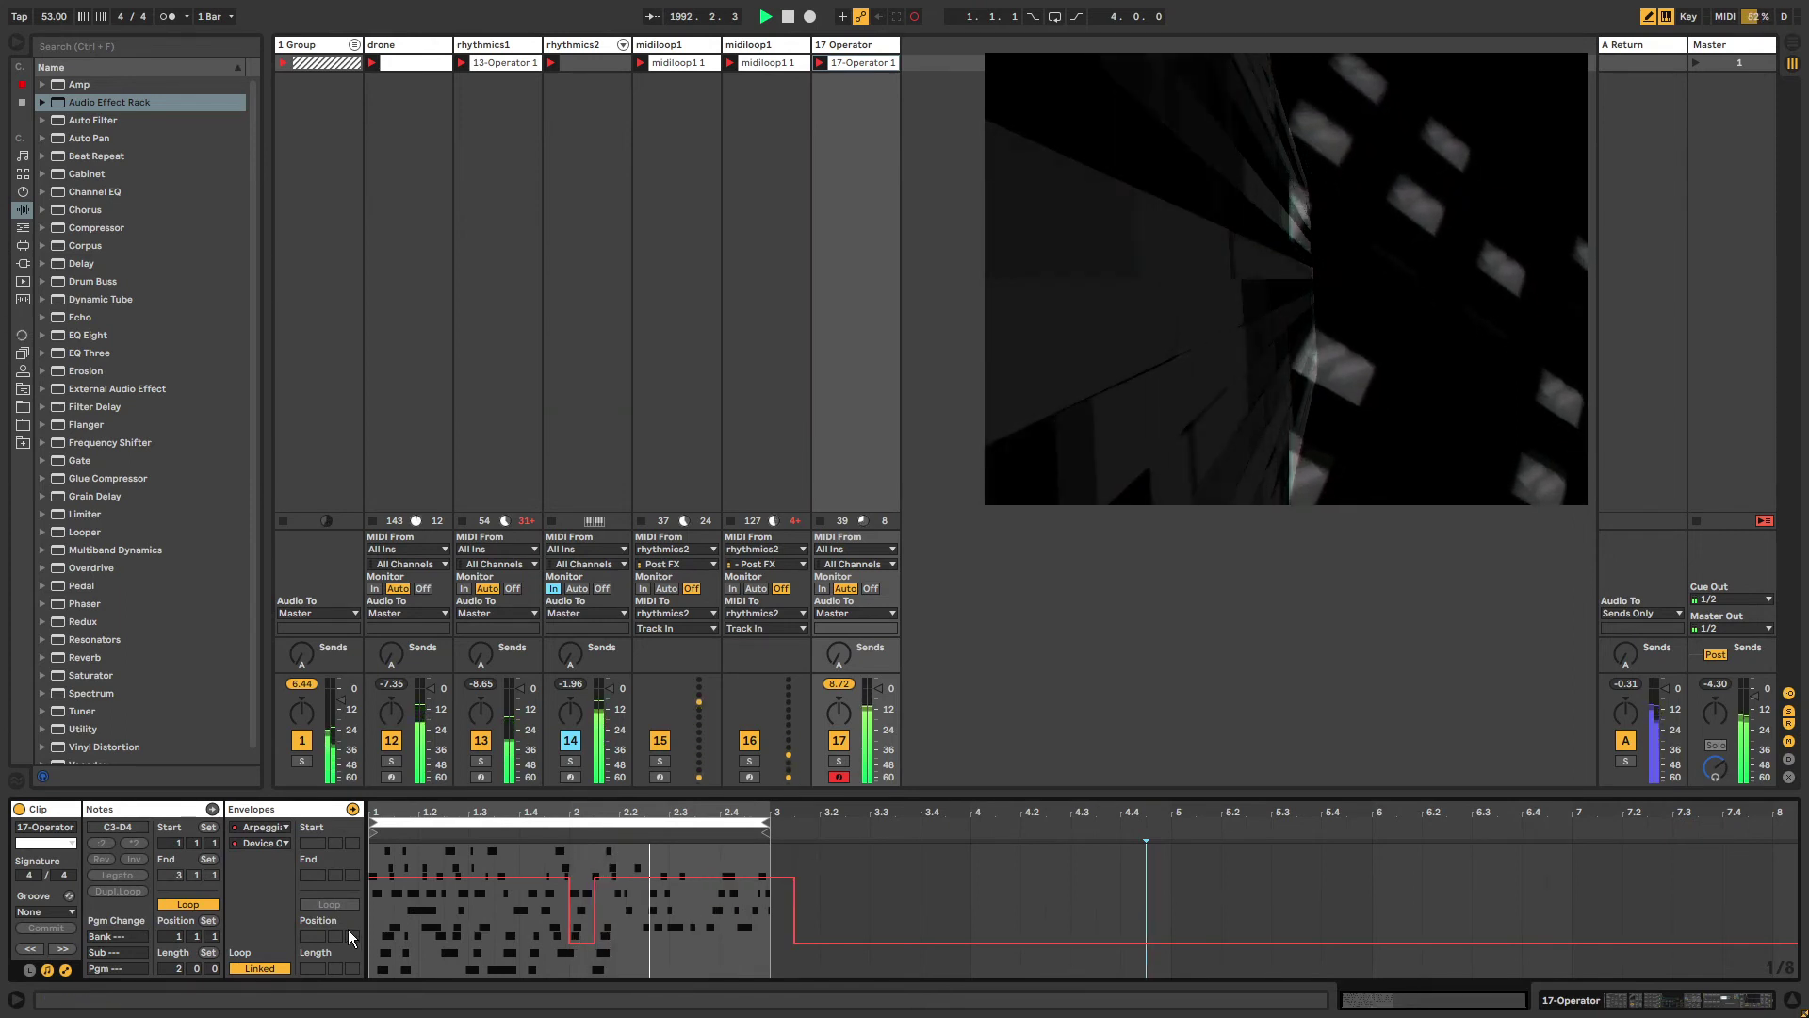
{"action": "left_click", "coordinate": [247, 971]}
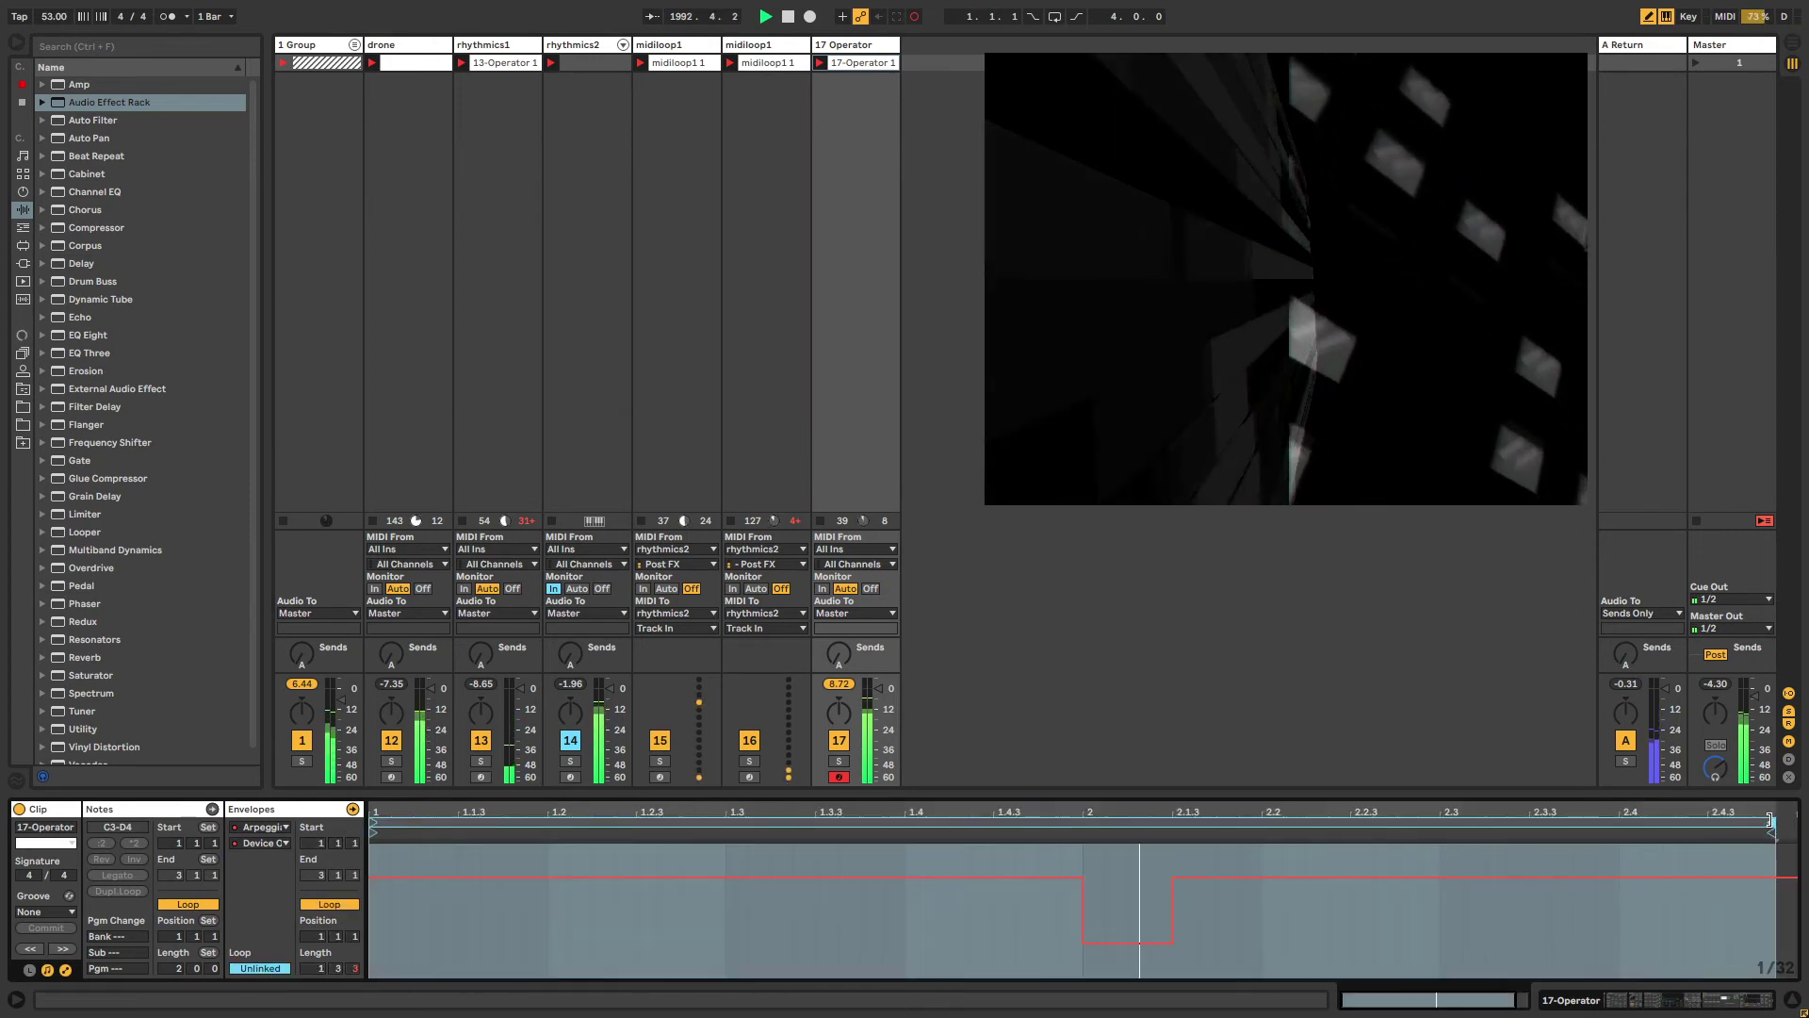
{"action": "left_click", "coordinate": [856, 42]}
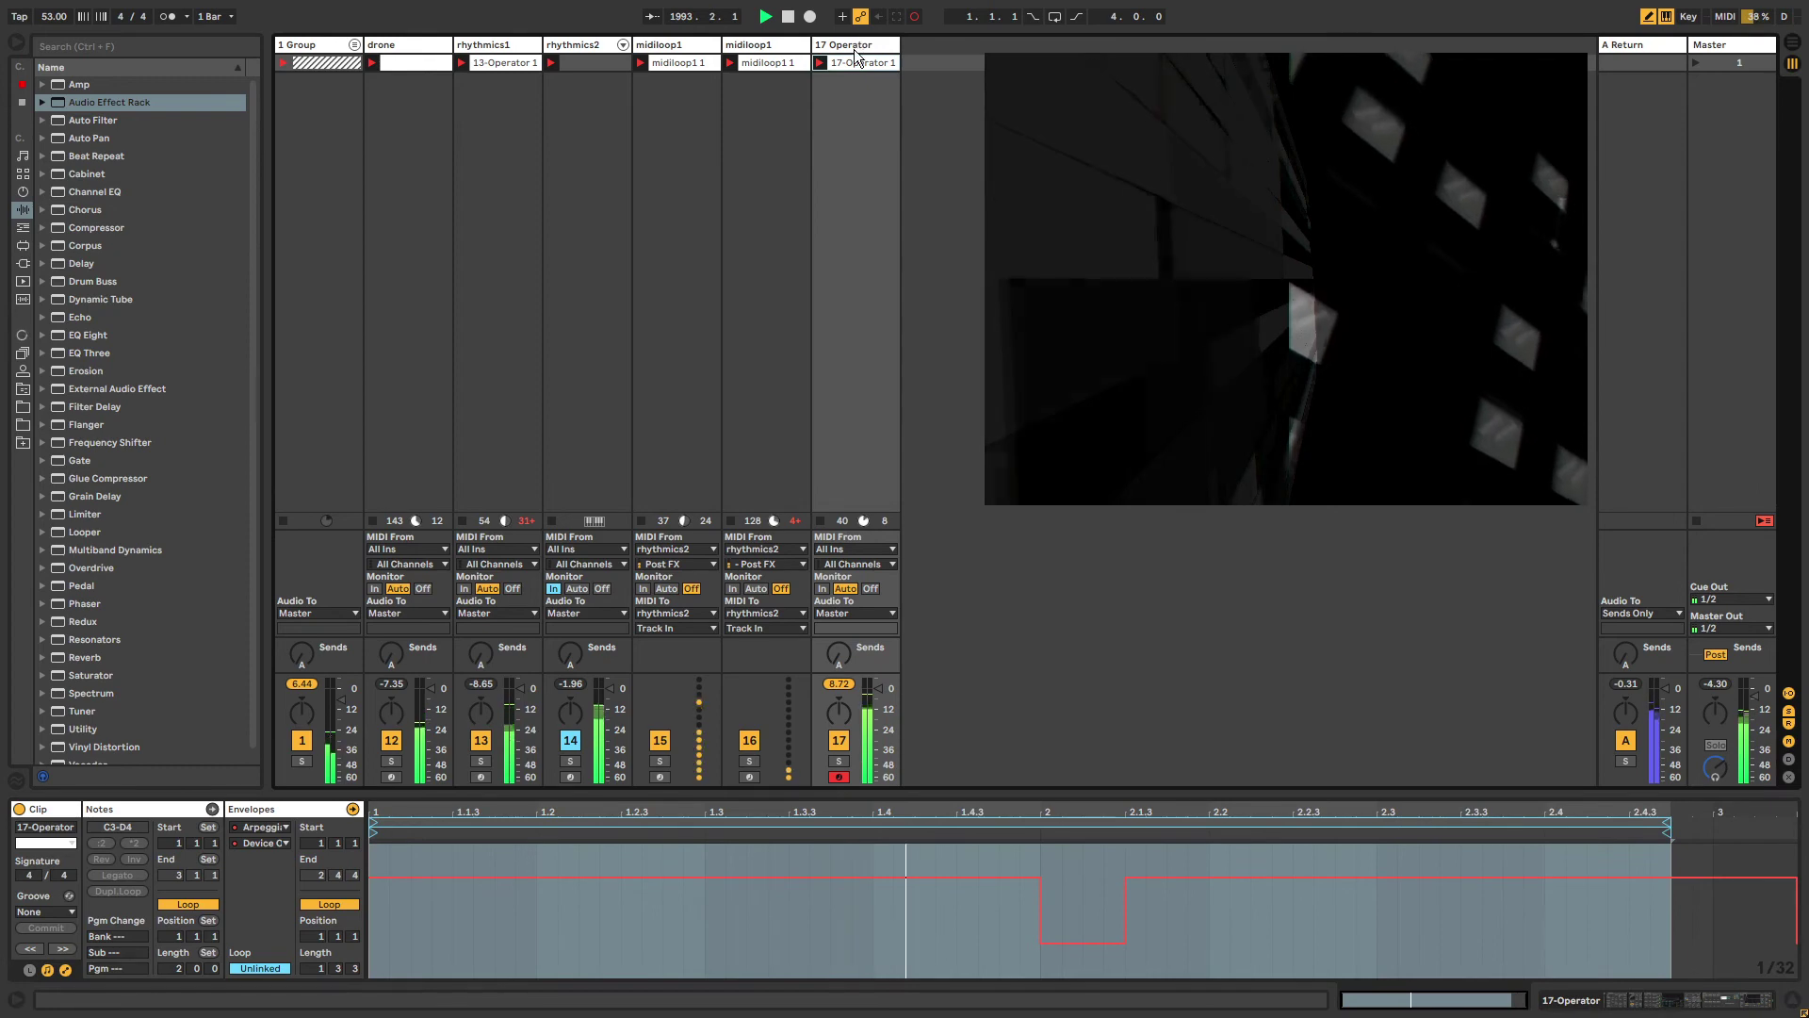
{"action": "key", "text": "shift+Tab"}
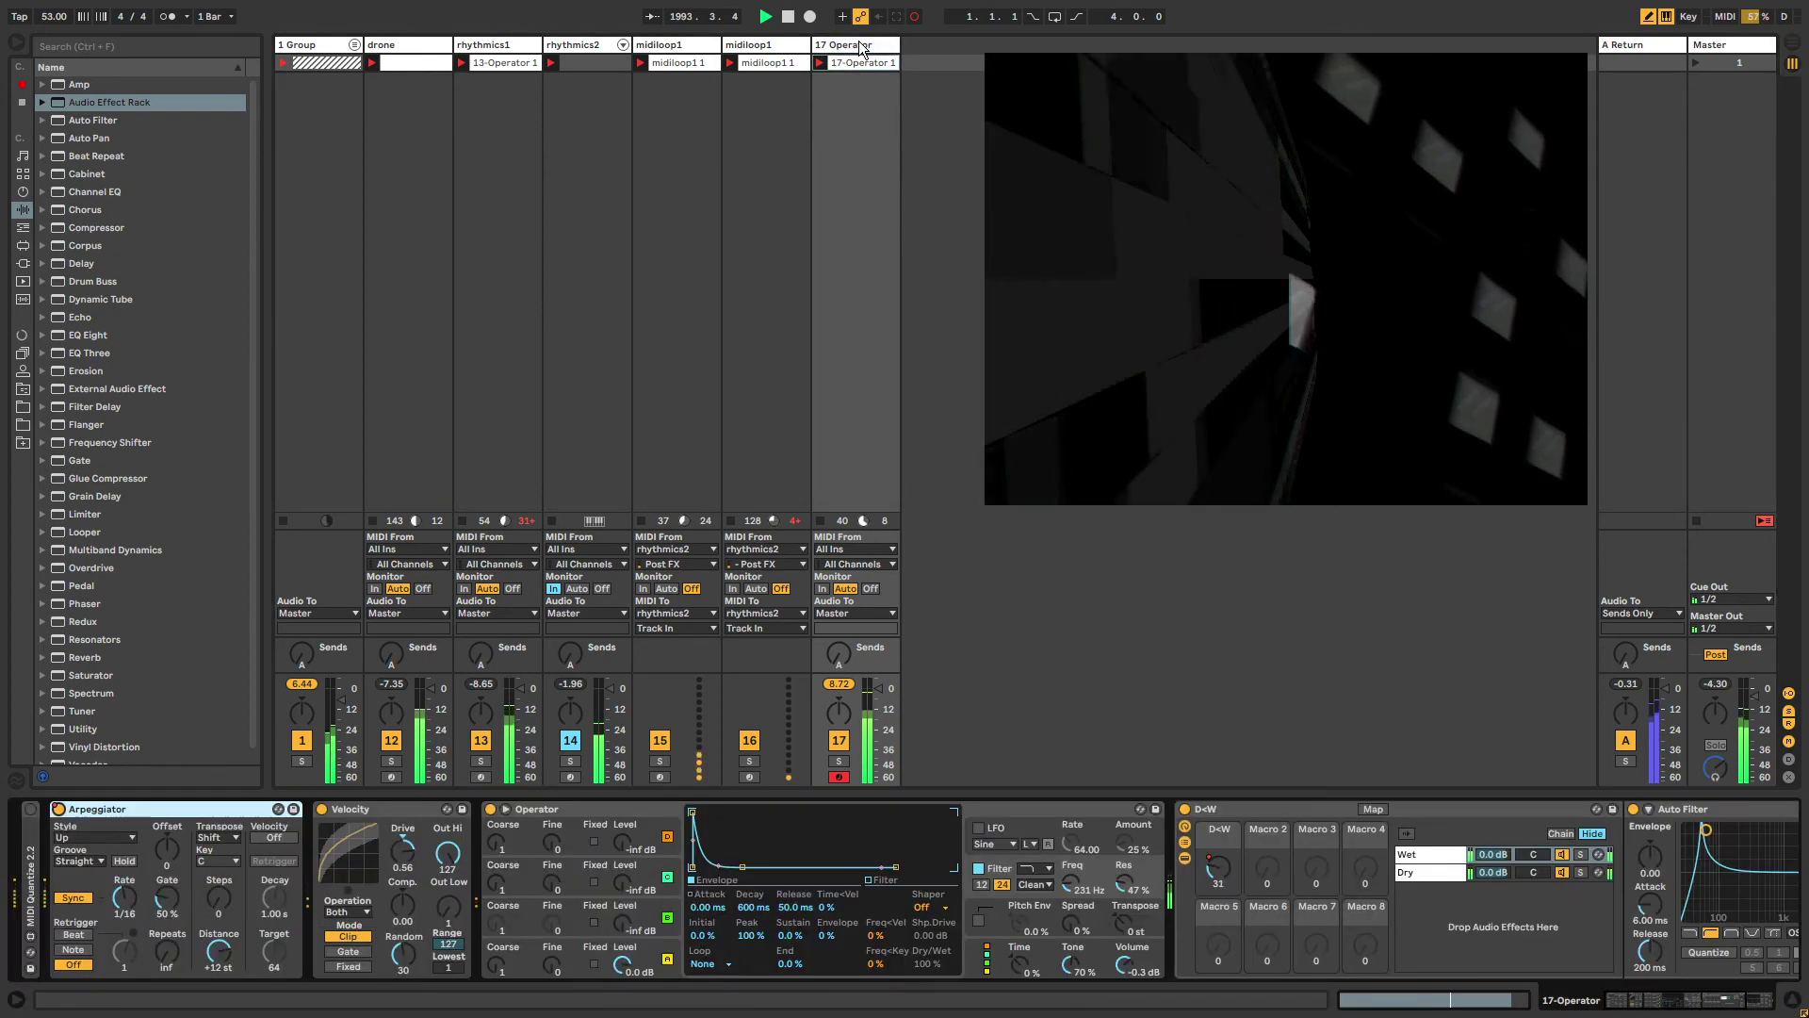
{"action": "right_click", "coordinate": [70, 809]}
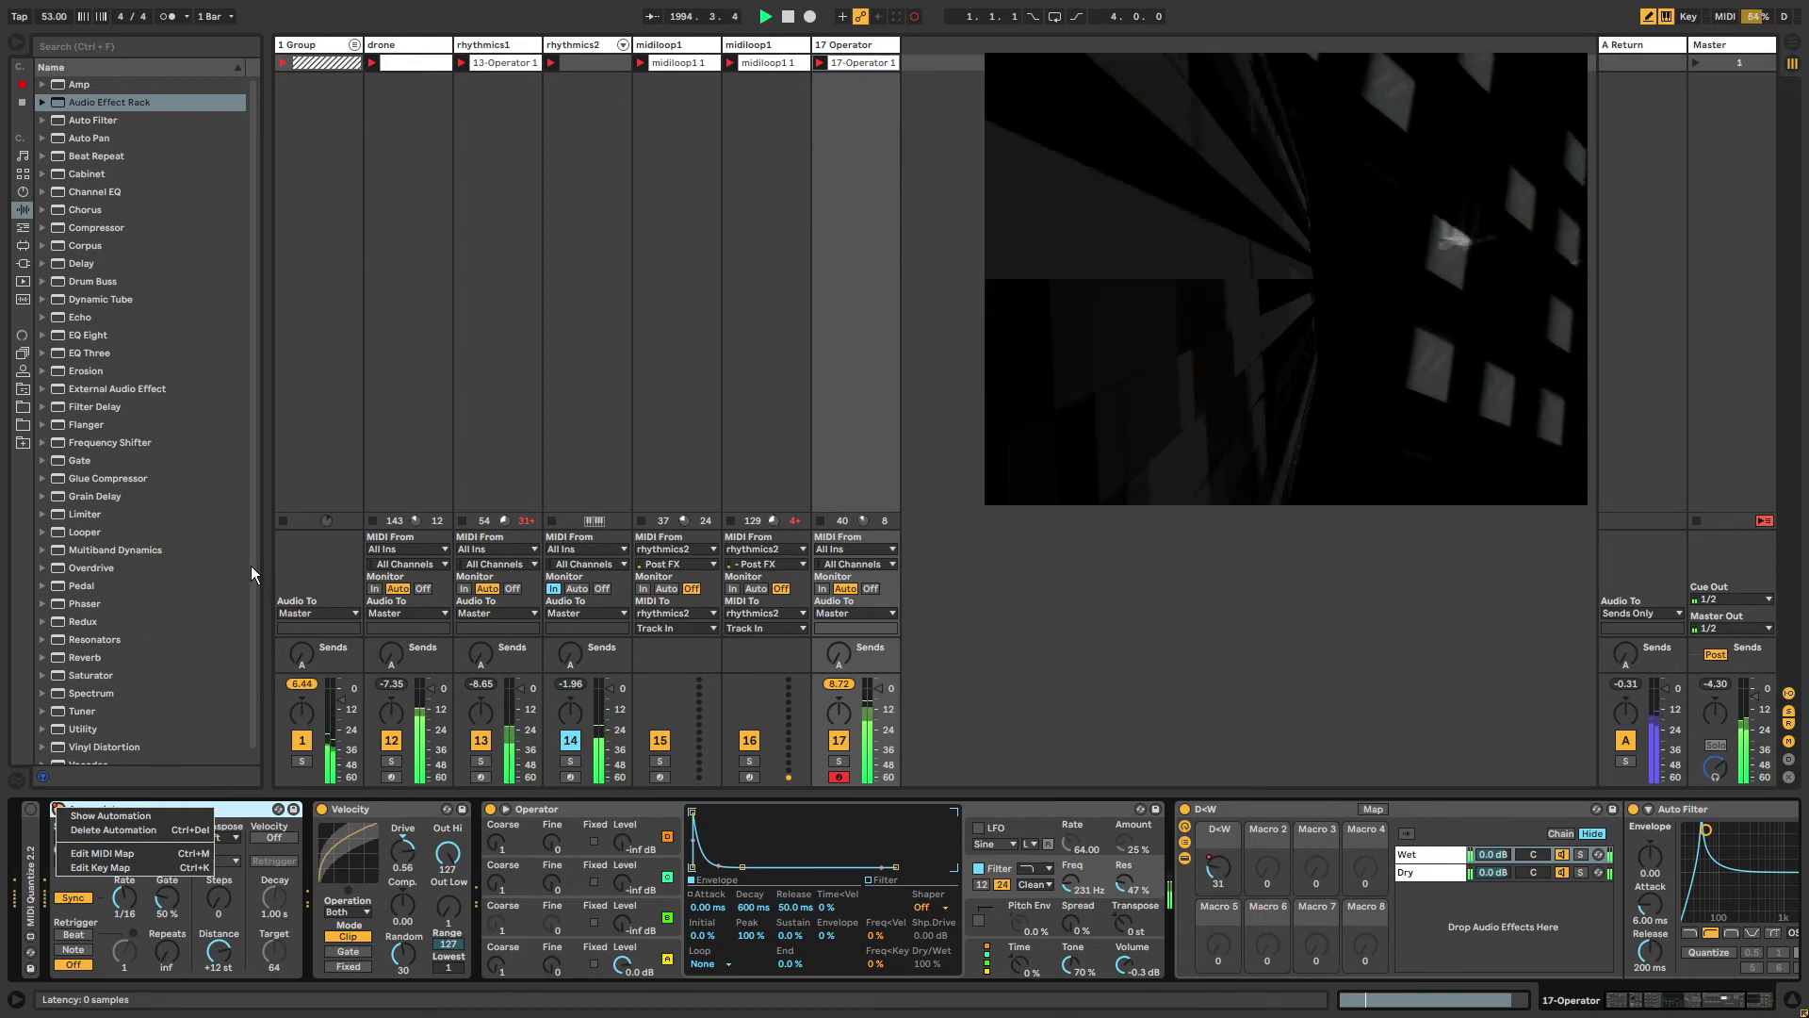
Add a Redux effect after the wet/dry rack on the Operator track and enable its bit reduction at 16.
{"action": "left_click", "coordinate": [83, 621]}
{"action": "left_click", "coordinate": [83, 621]}
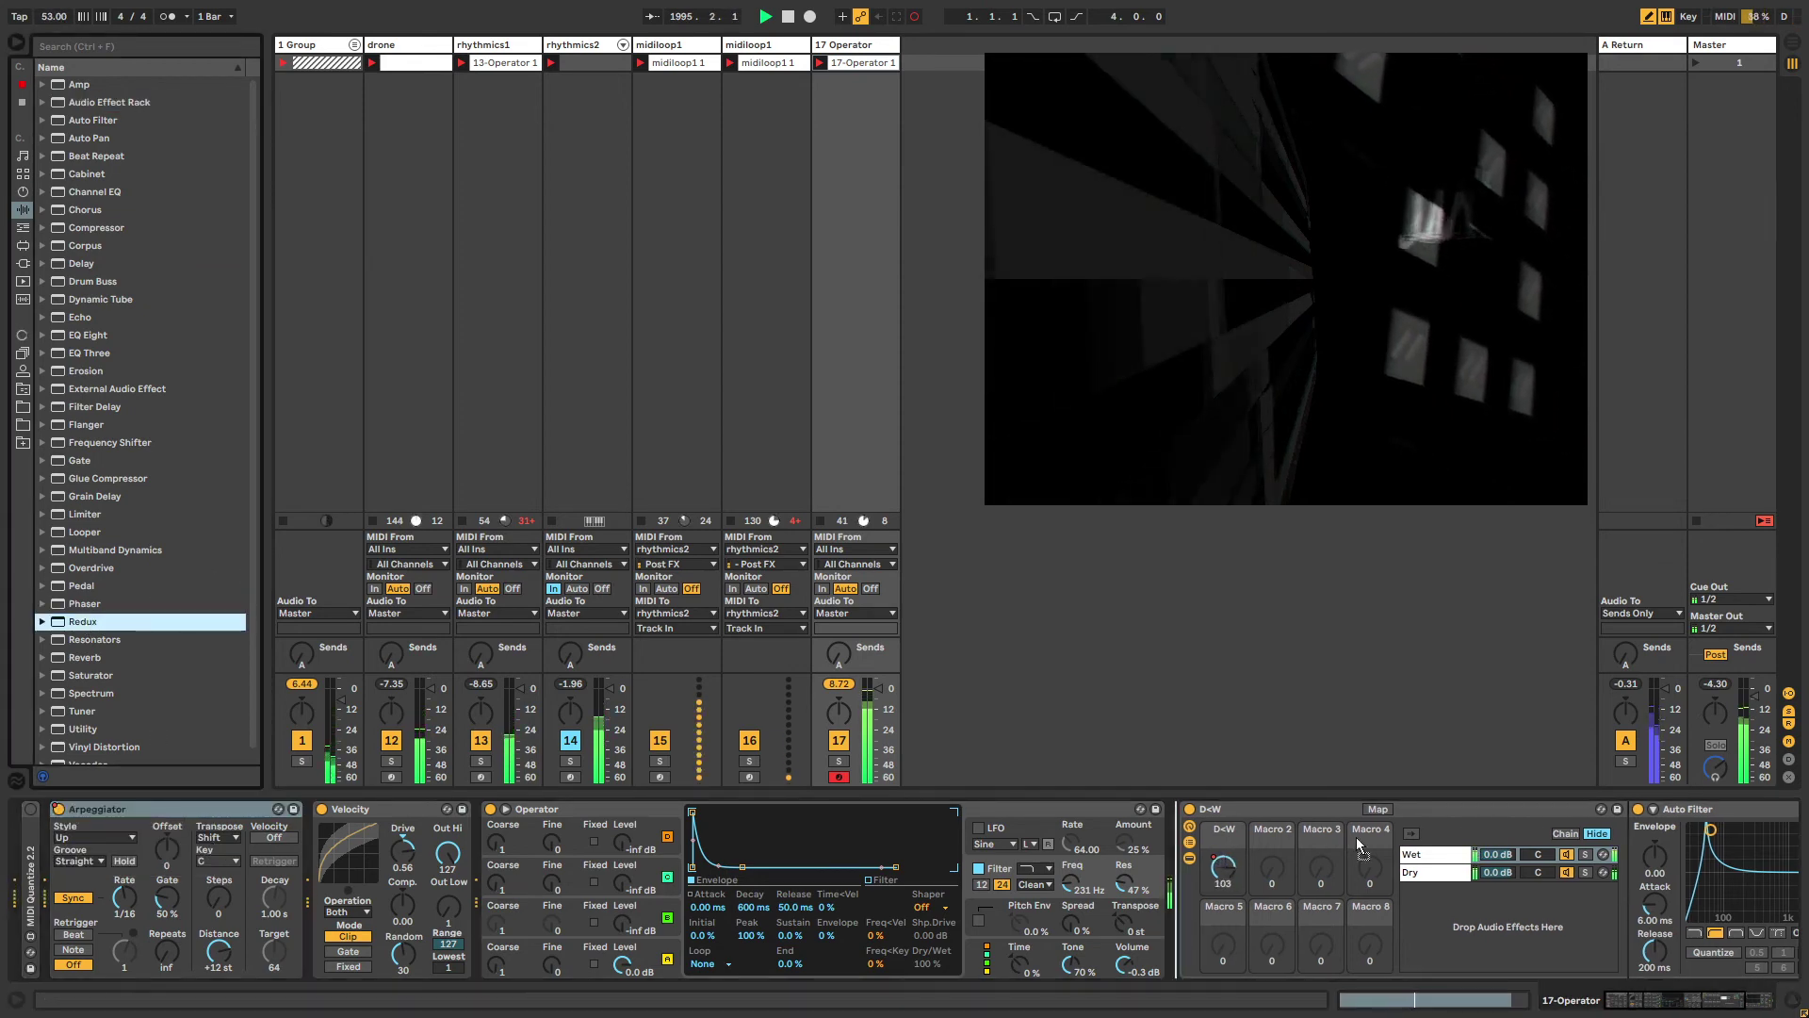
{"action": "scroll", "coordinate": [1602, 895], "scroll_direction": "right", "scroll_amount": 5}
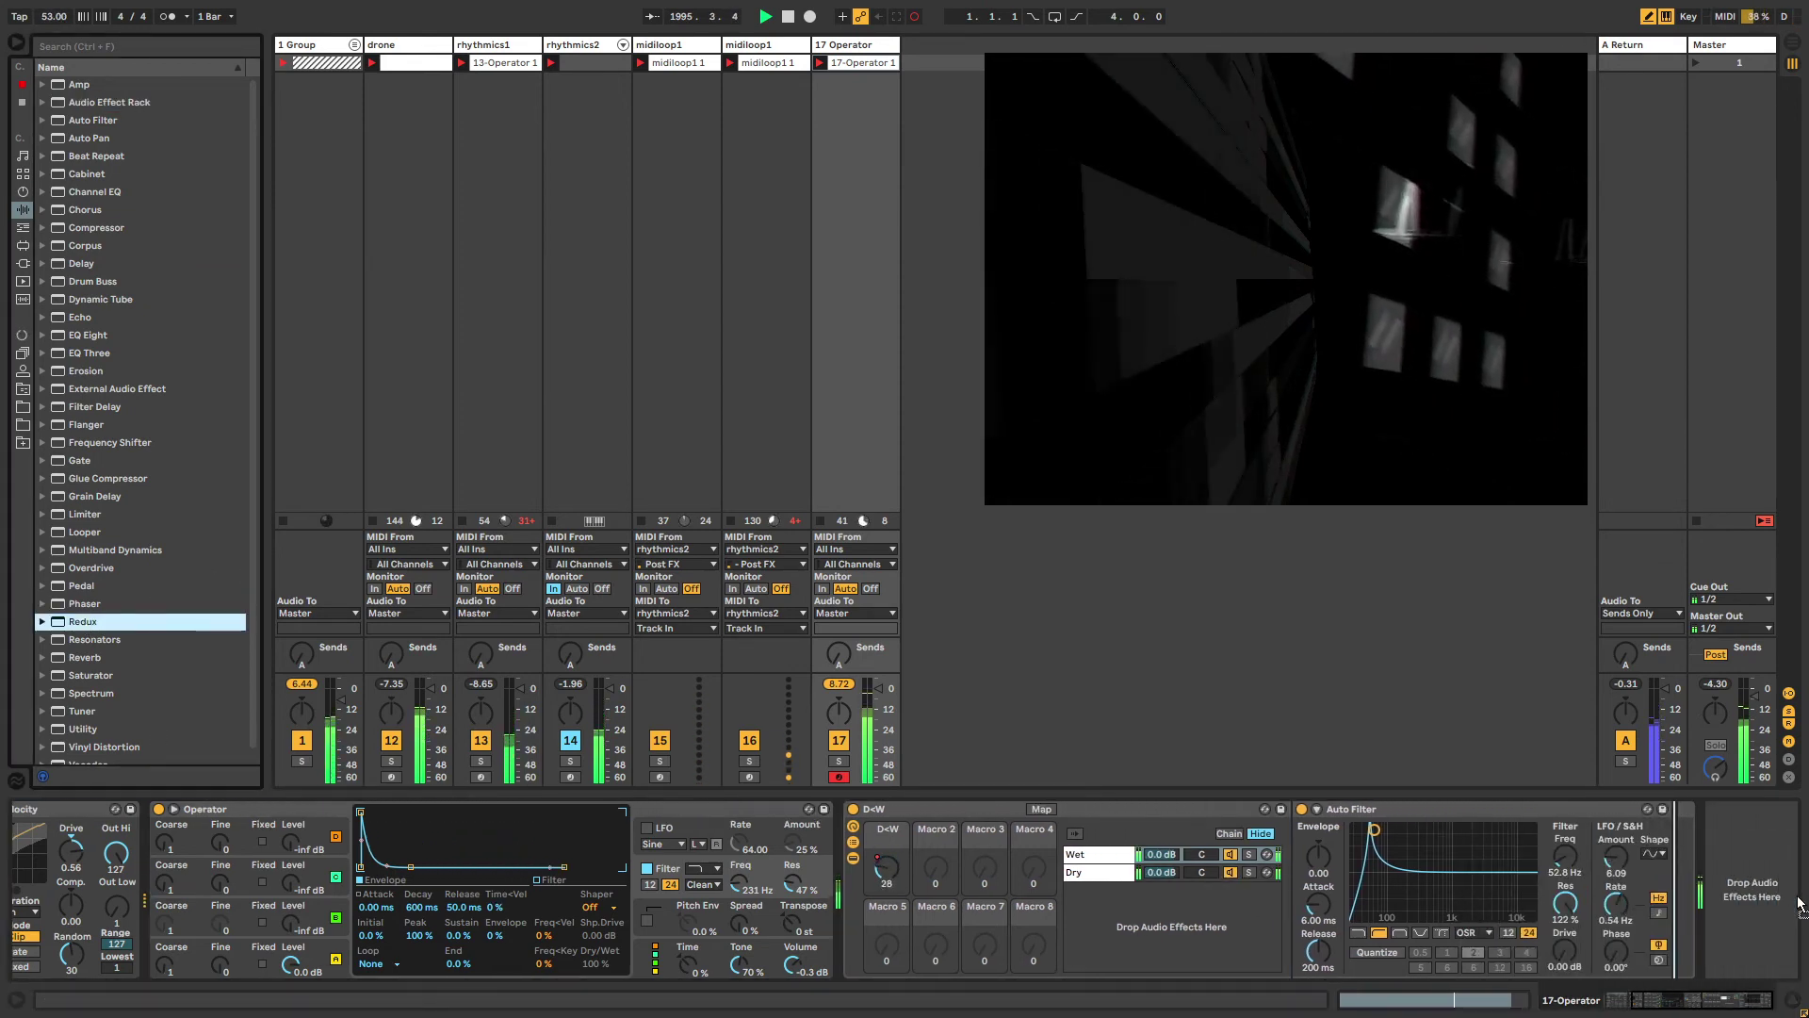
{"action": "key", "text": "Return"}
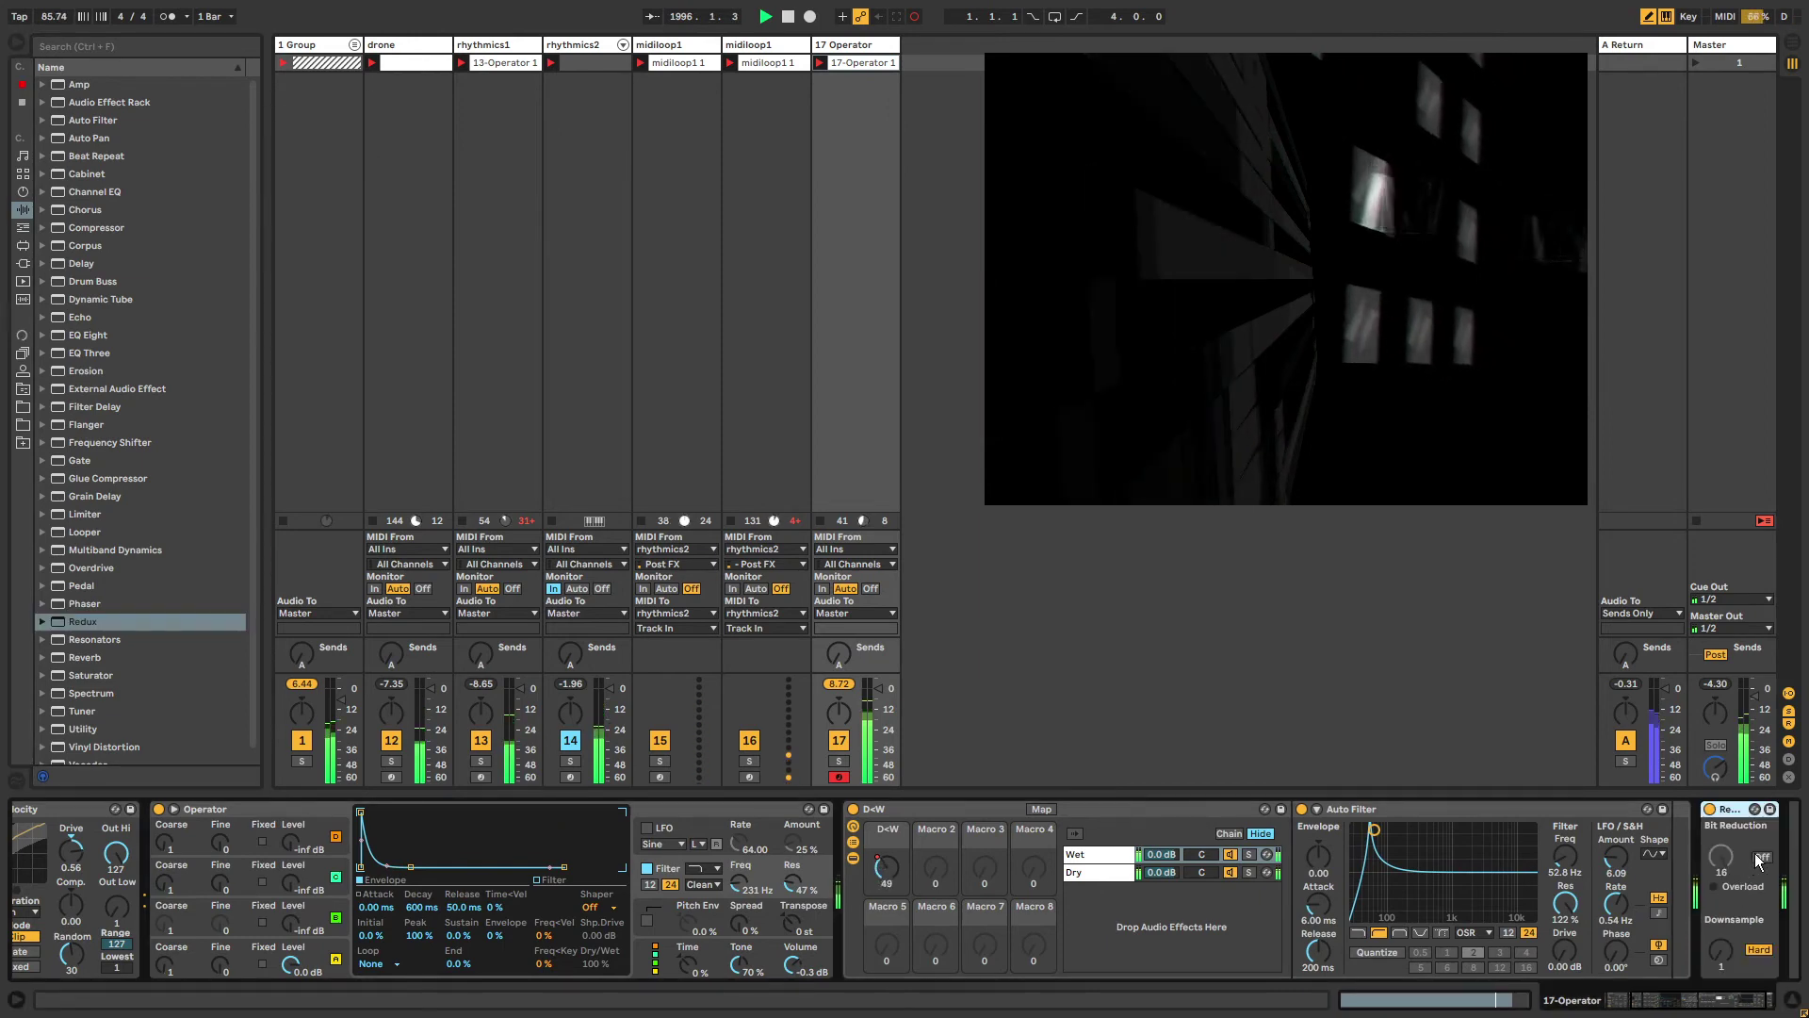
{"action": "left_click", "coordinate": [1758, 857]}
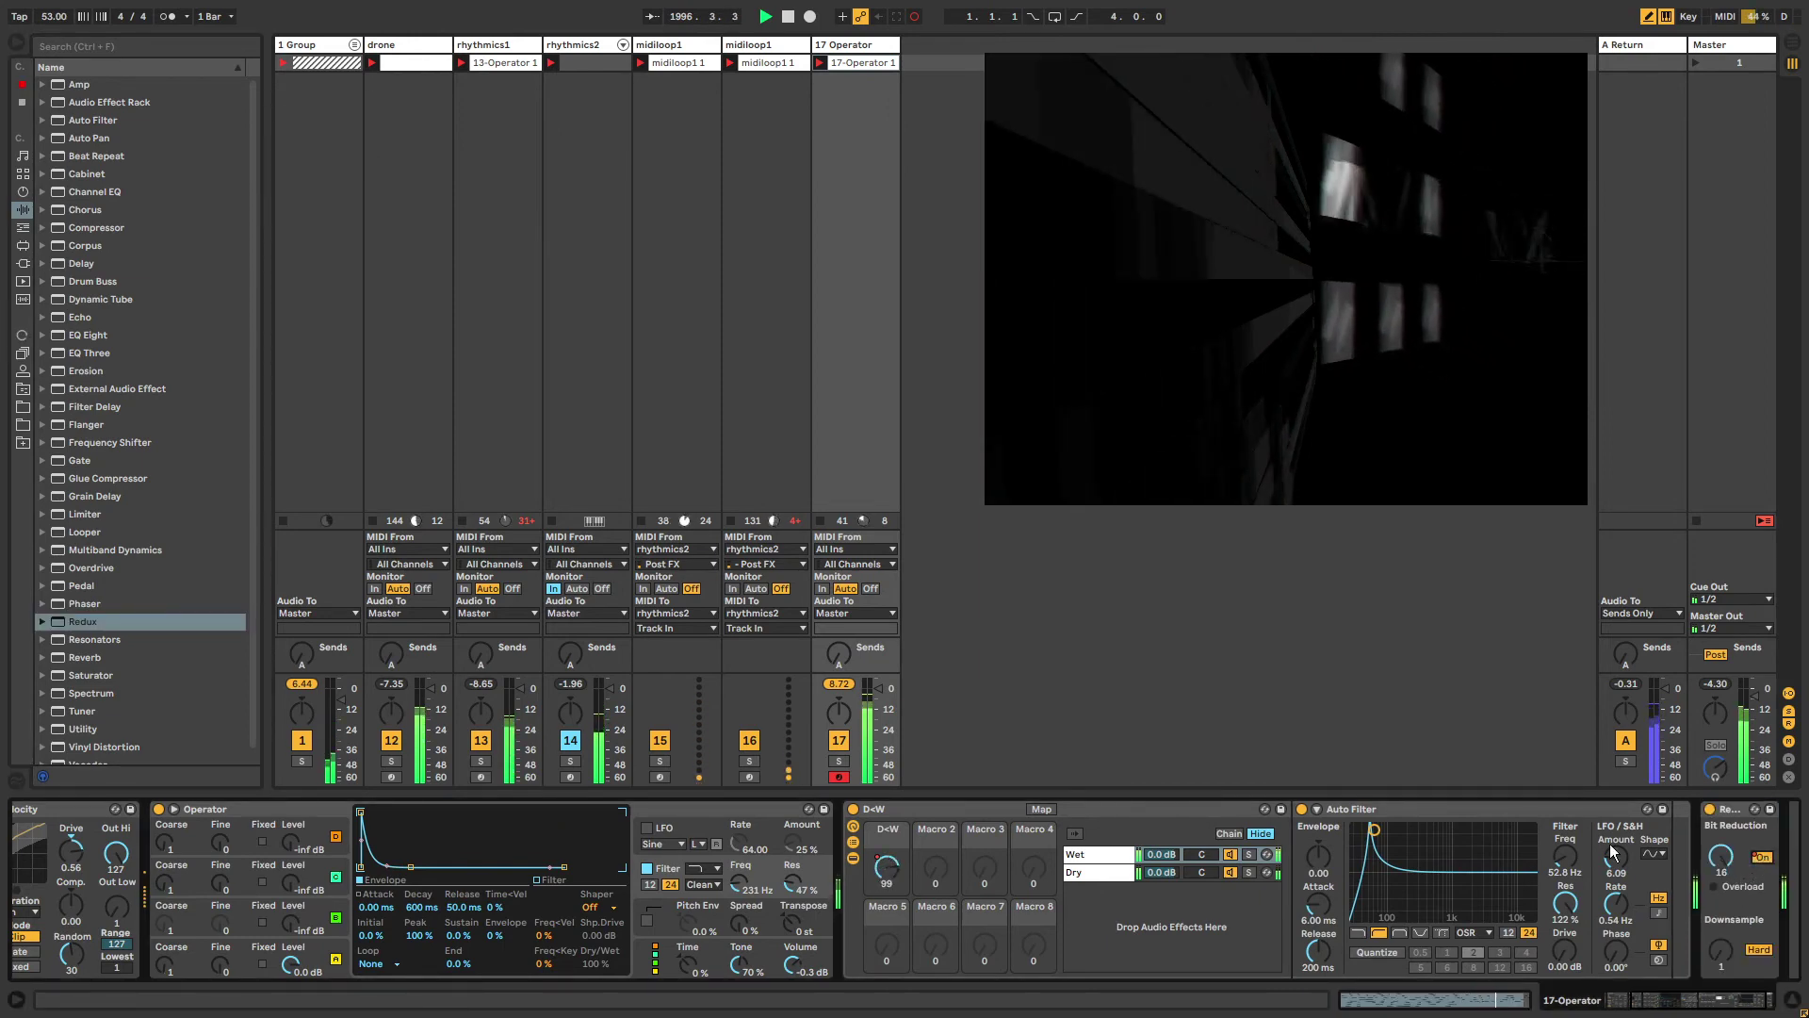
Stop the session automation recording, bring up the clip-automation recorder's window from the Master track, and return to the Operator track's devices.
{"action": "left_click", "coordinate": [914, 16]}
{"action": "left_click", "coordinate": [1710, 45]}
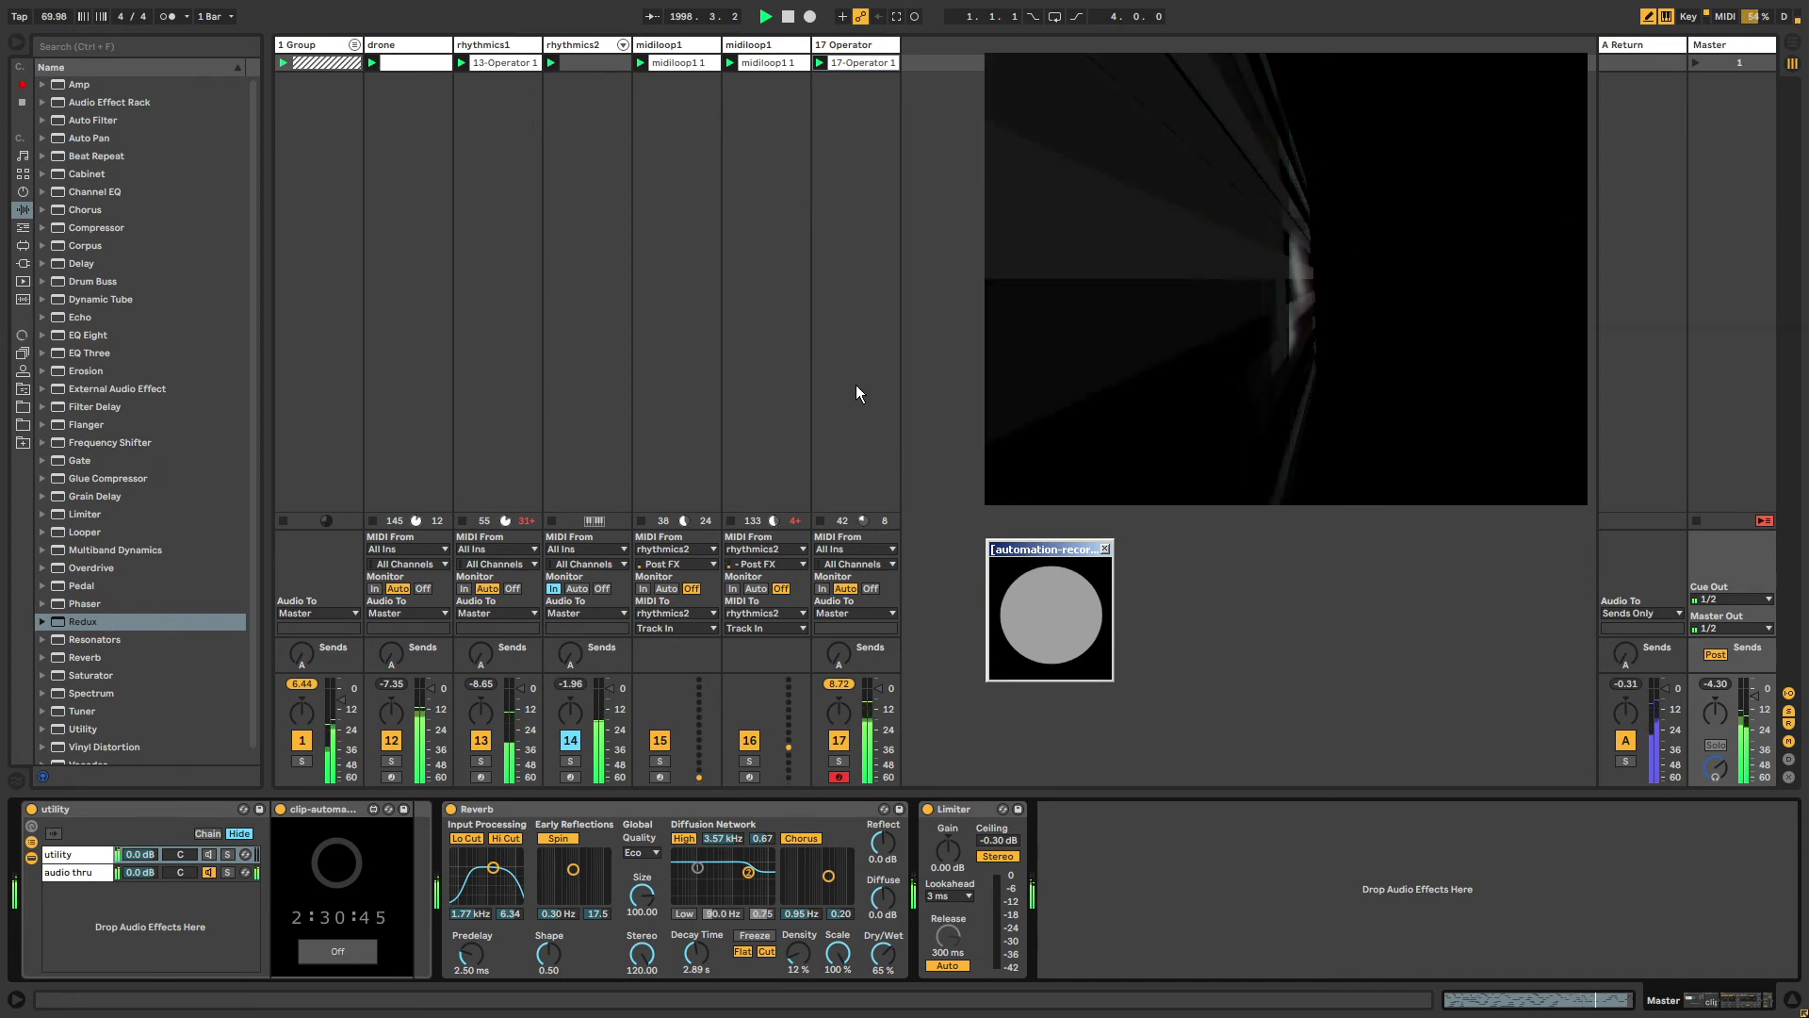
{"action": "left_click", "coordinate": [848, 53]}
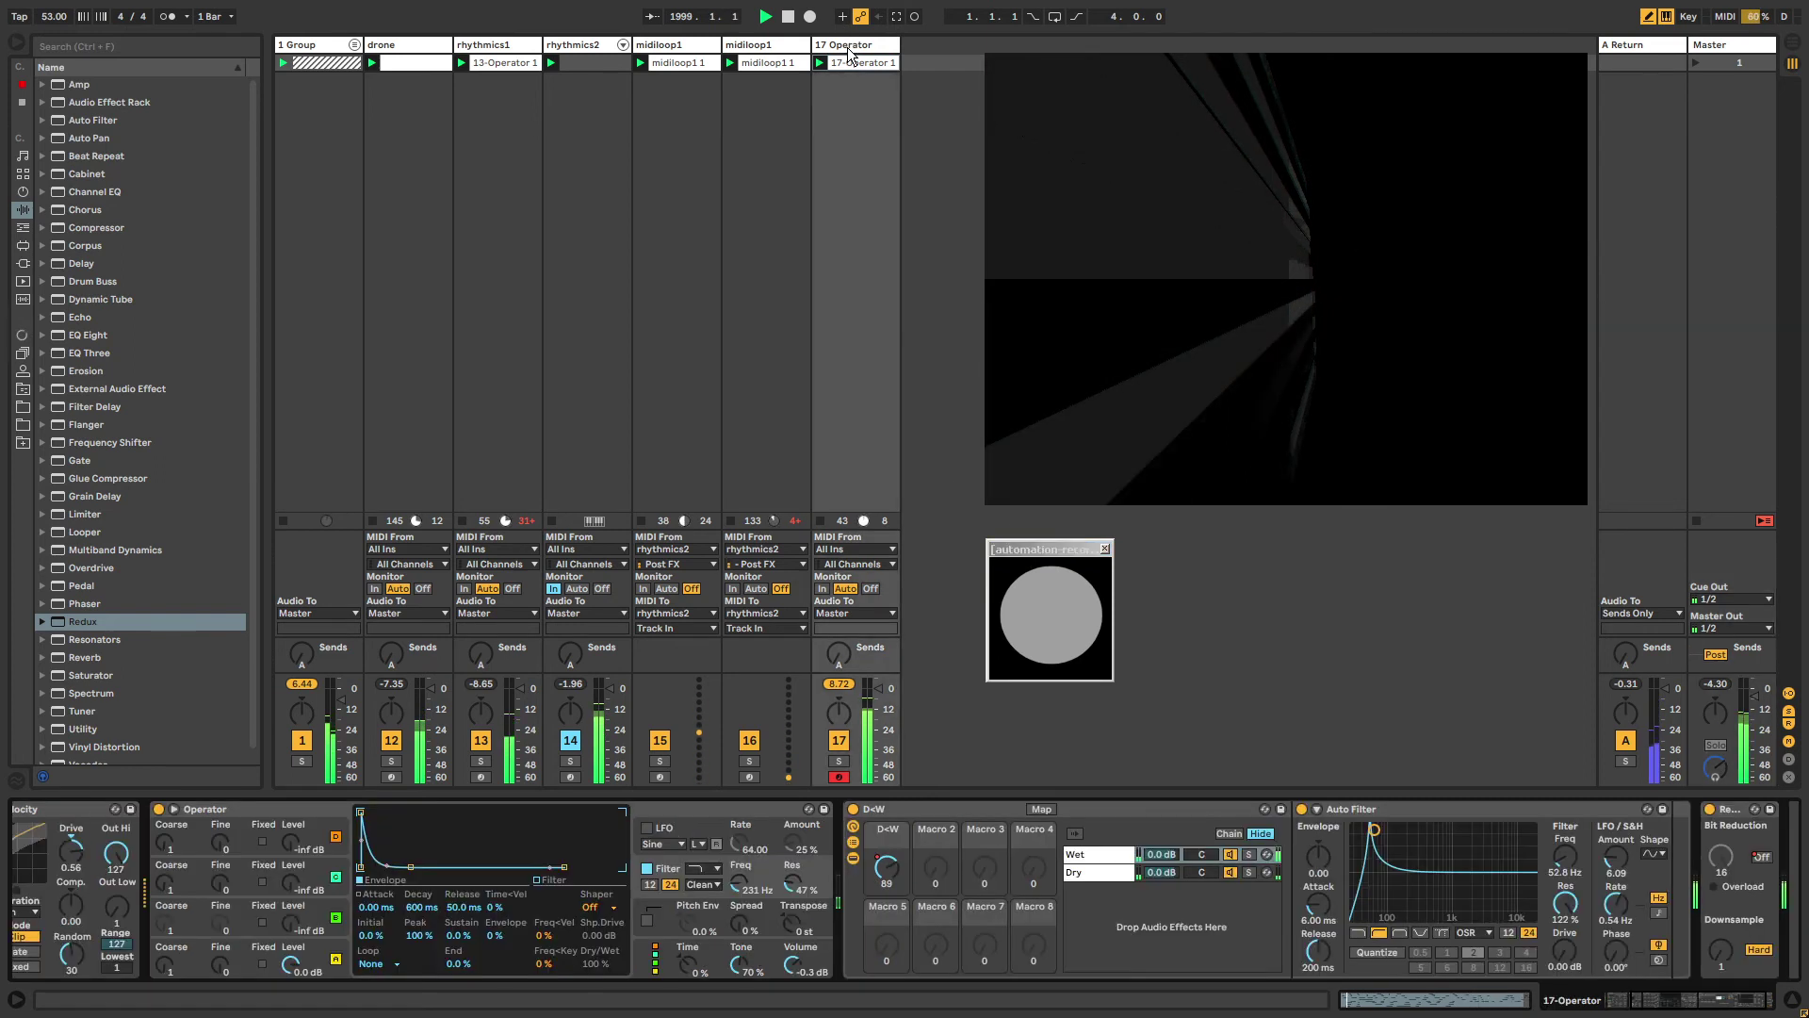
Turn Redux's bit reduction back on for the Operator track and set it to 9.
{"action": "right_click", "coordinate": [1774, 868]}
{"action": "left_click", "coordinate": [1727, 871]}
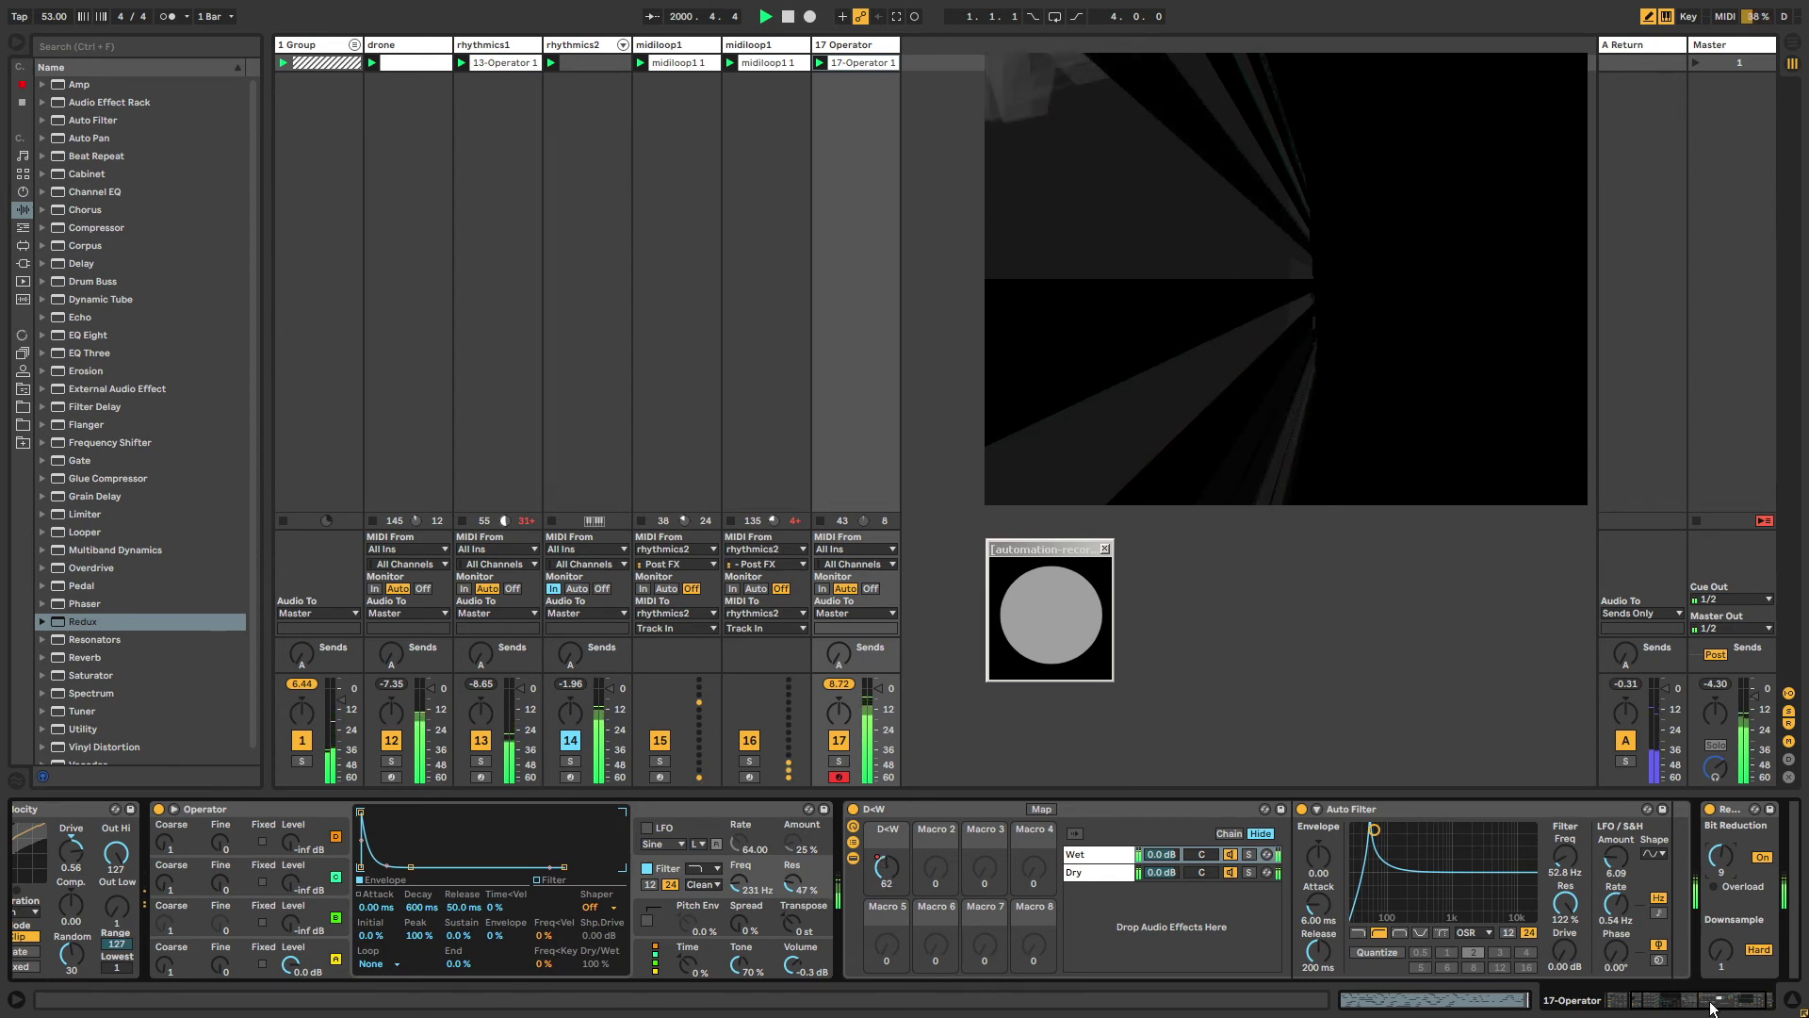
Add an EQ Eight after Redux and set band 8 to a high shelf boosting 6.82 dB at 1.94 kHz.
{"action": "left_click", "coordinate": [1746, 995]}
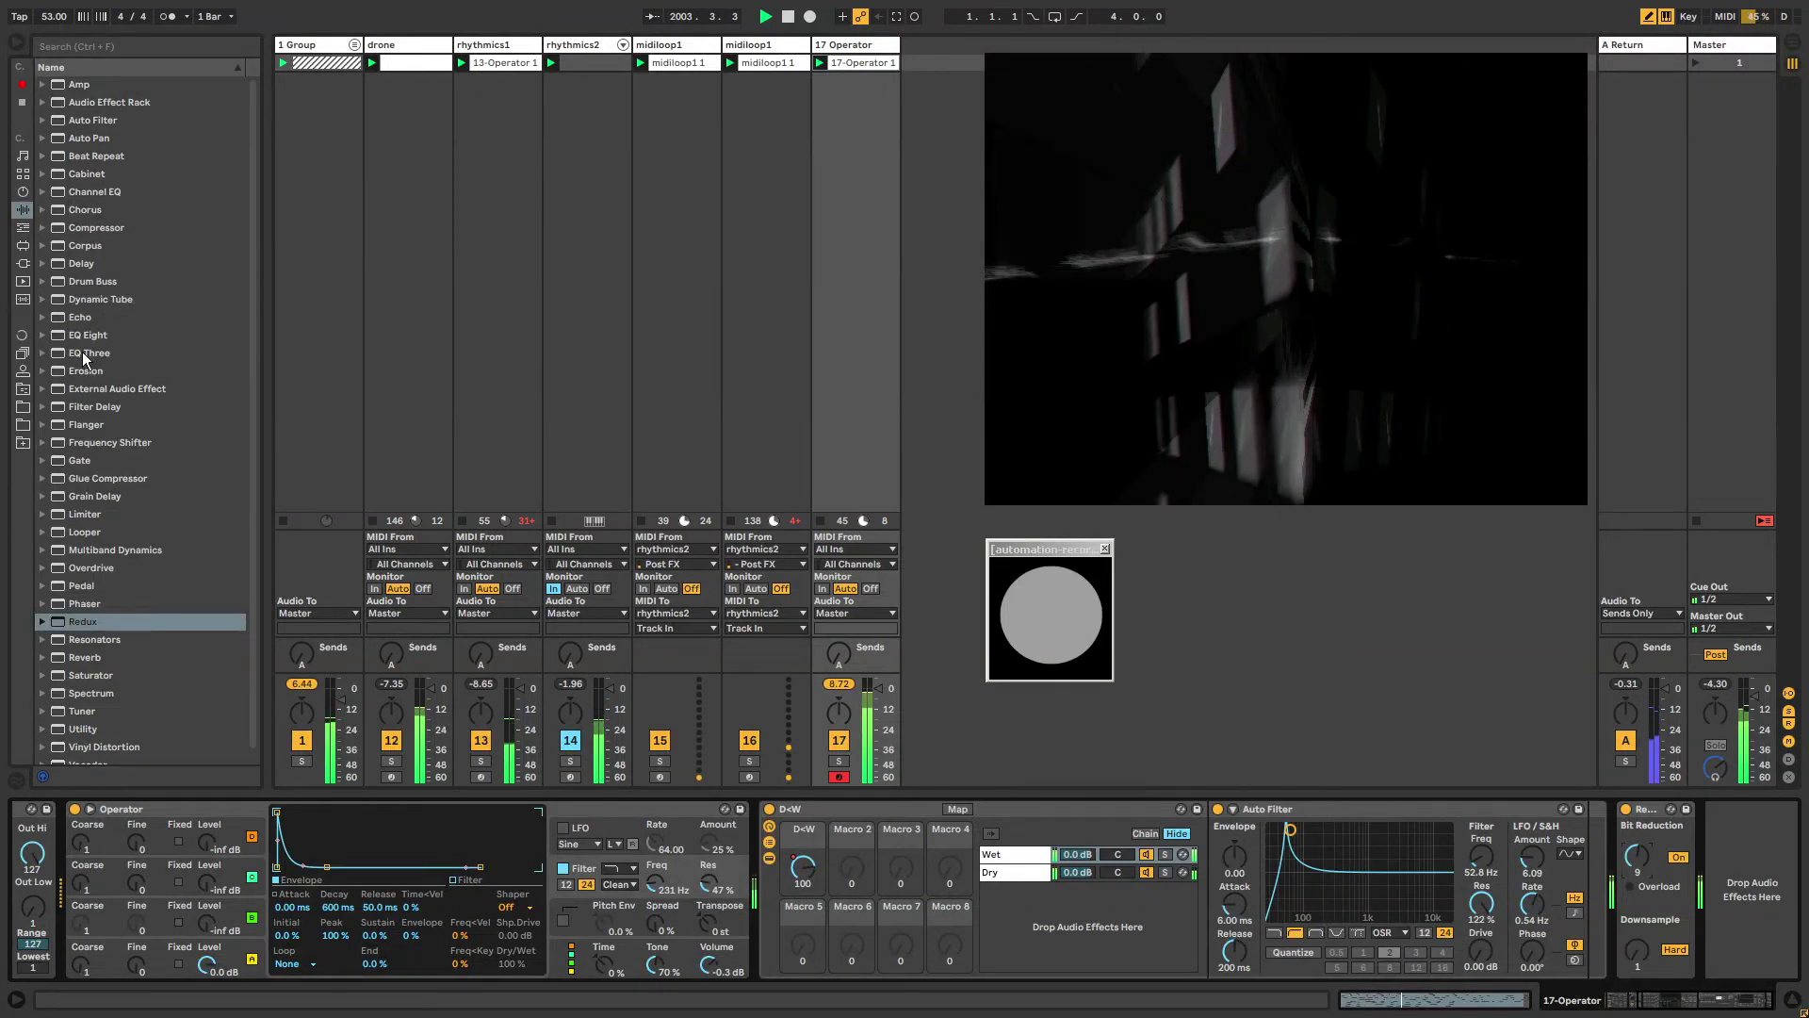
{"action": "left_click_drag", "start_coordinate": [92, 340], "coordinate": [1628, 874]}
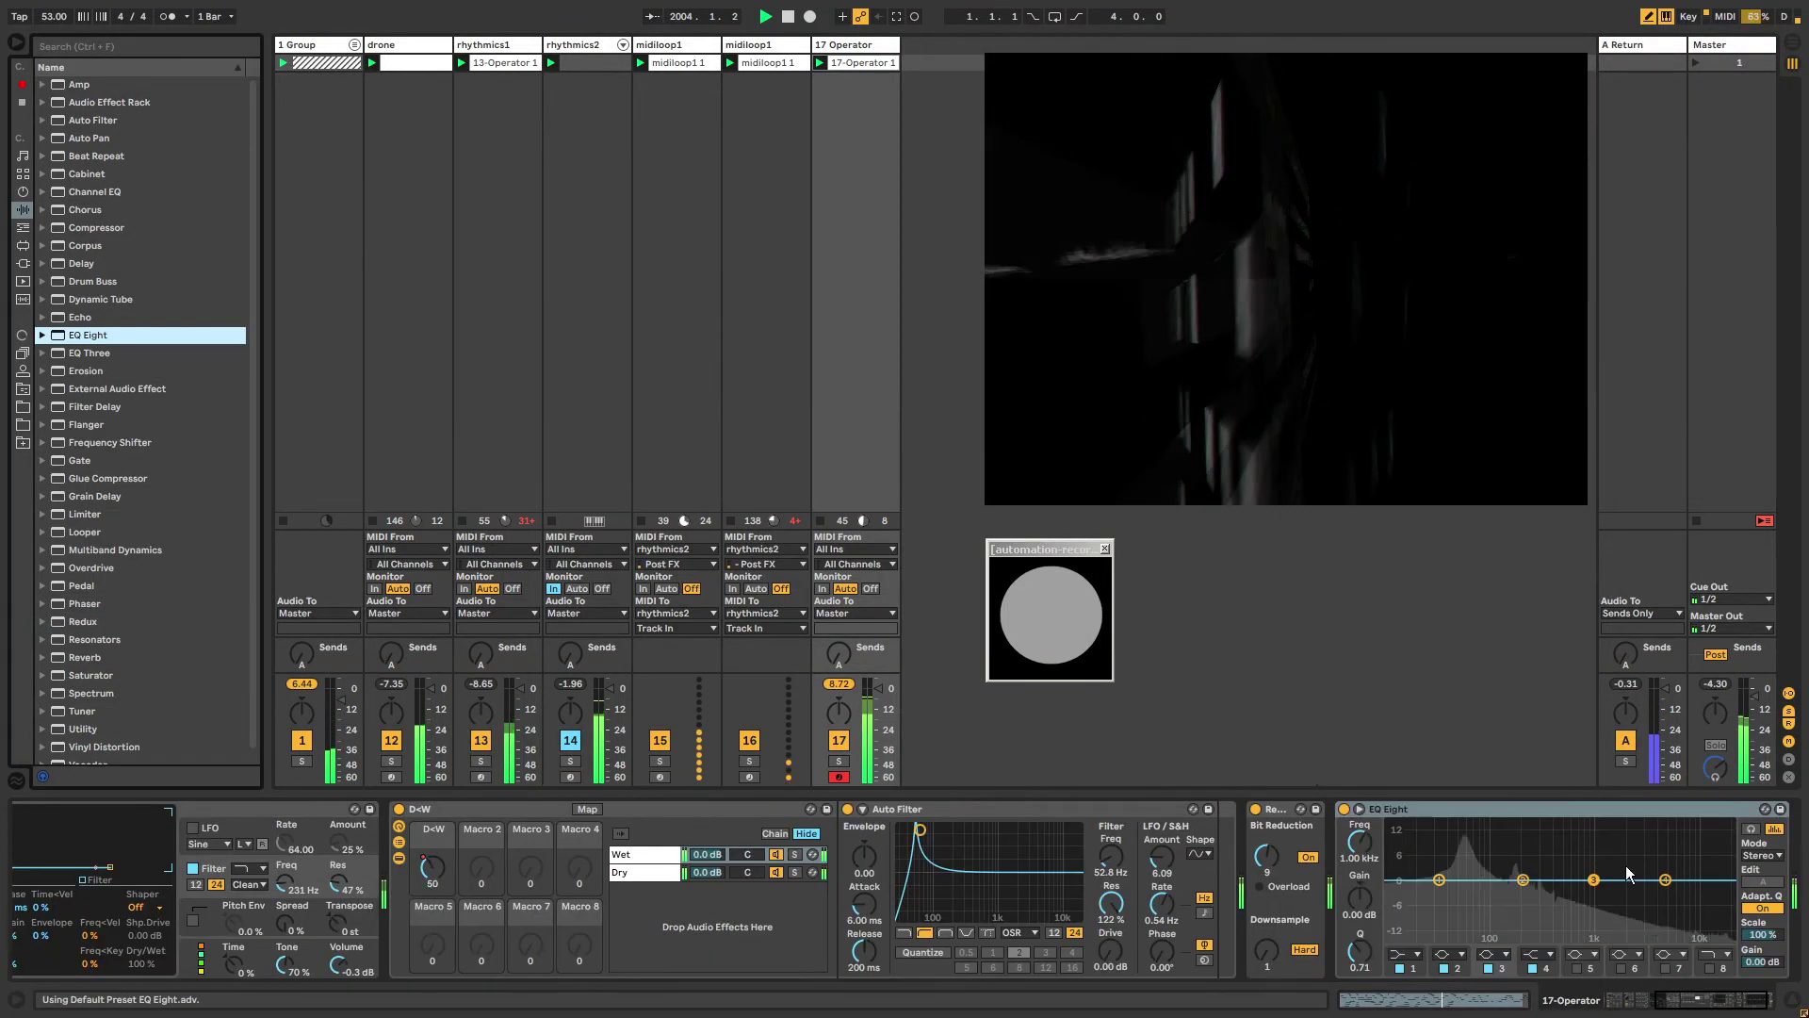
{"action": "left_click", "coordinate": [1717, 955]}
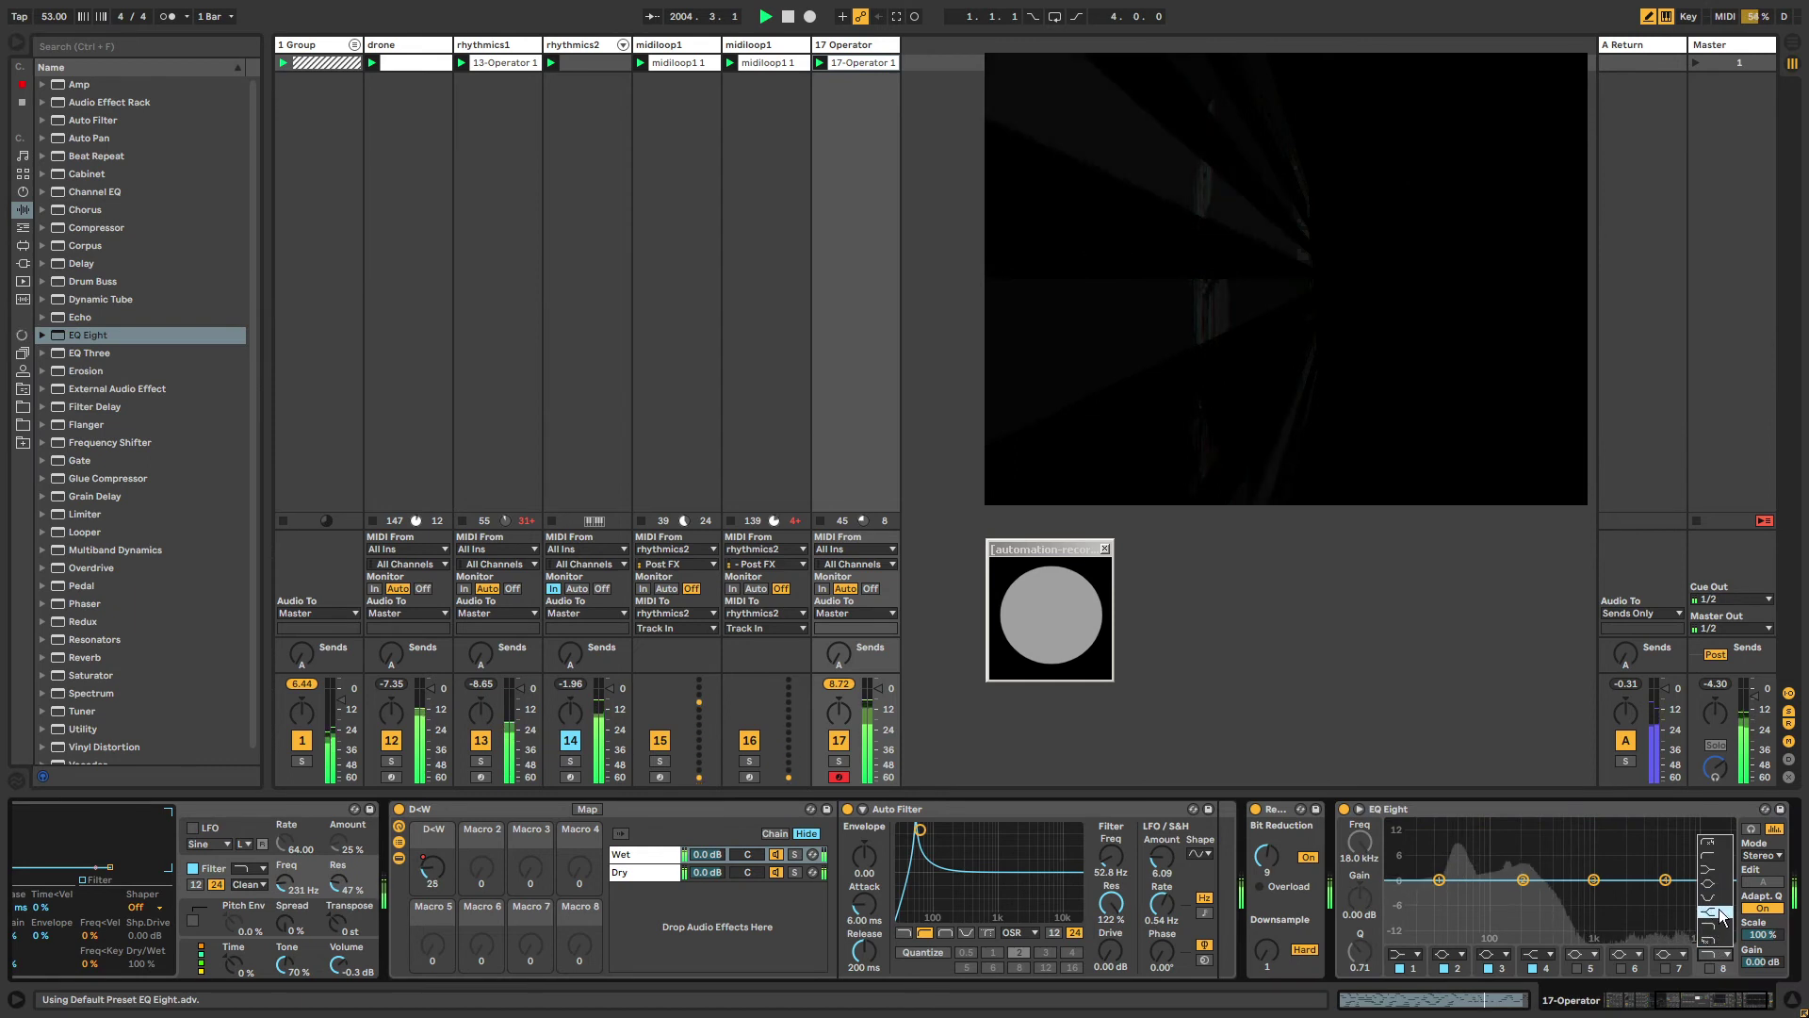
{"action": "left_click_drag", "start_coordinate": [1722, 880], "coordinate": [1623, 853]}
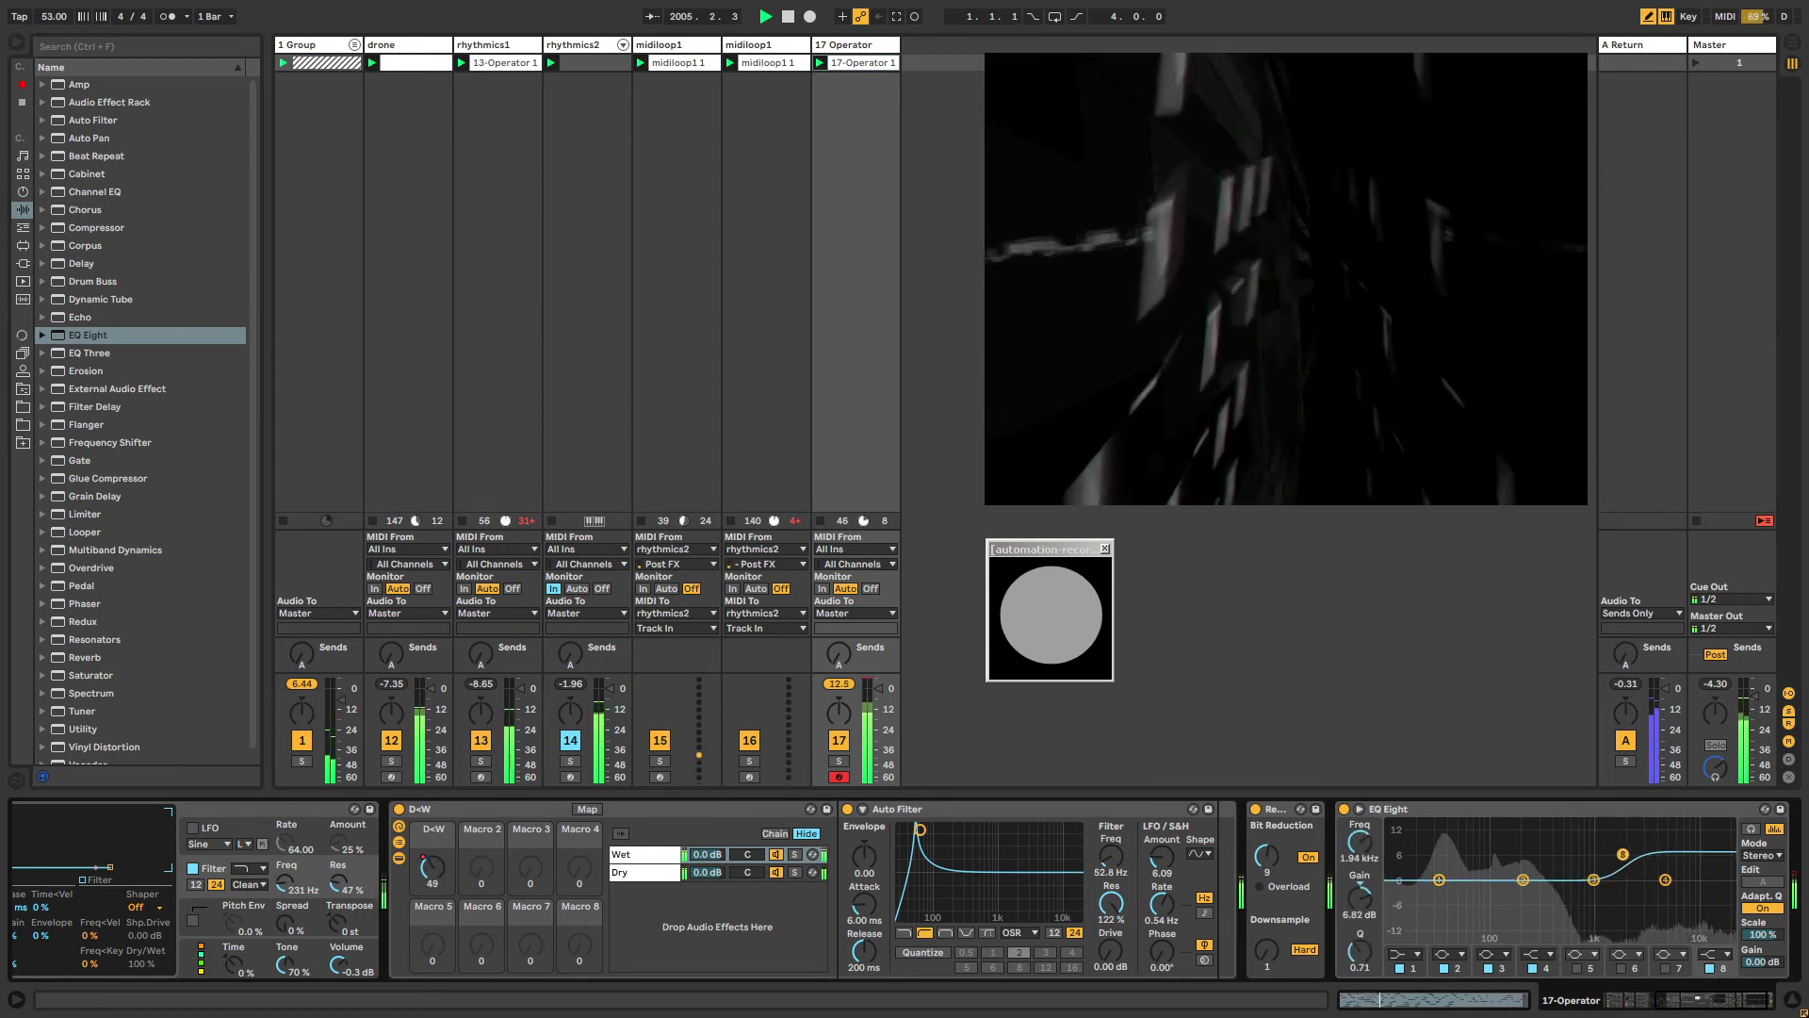
Lengthen the Operator instrument's envelope decay to 1.31 s.
{"action": "scroll", "coordinate": [1712, 1004], "scroll_direction": "up", "scroll_amount": 10}
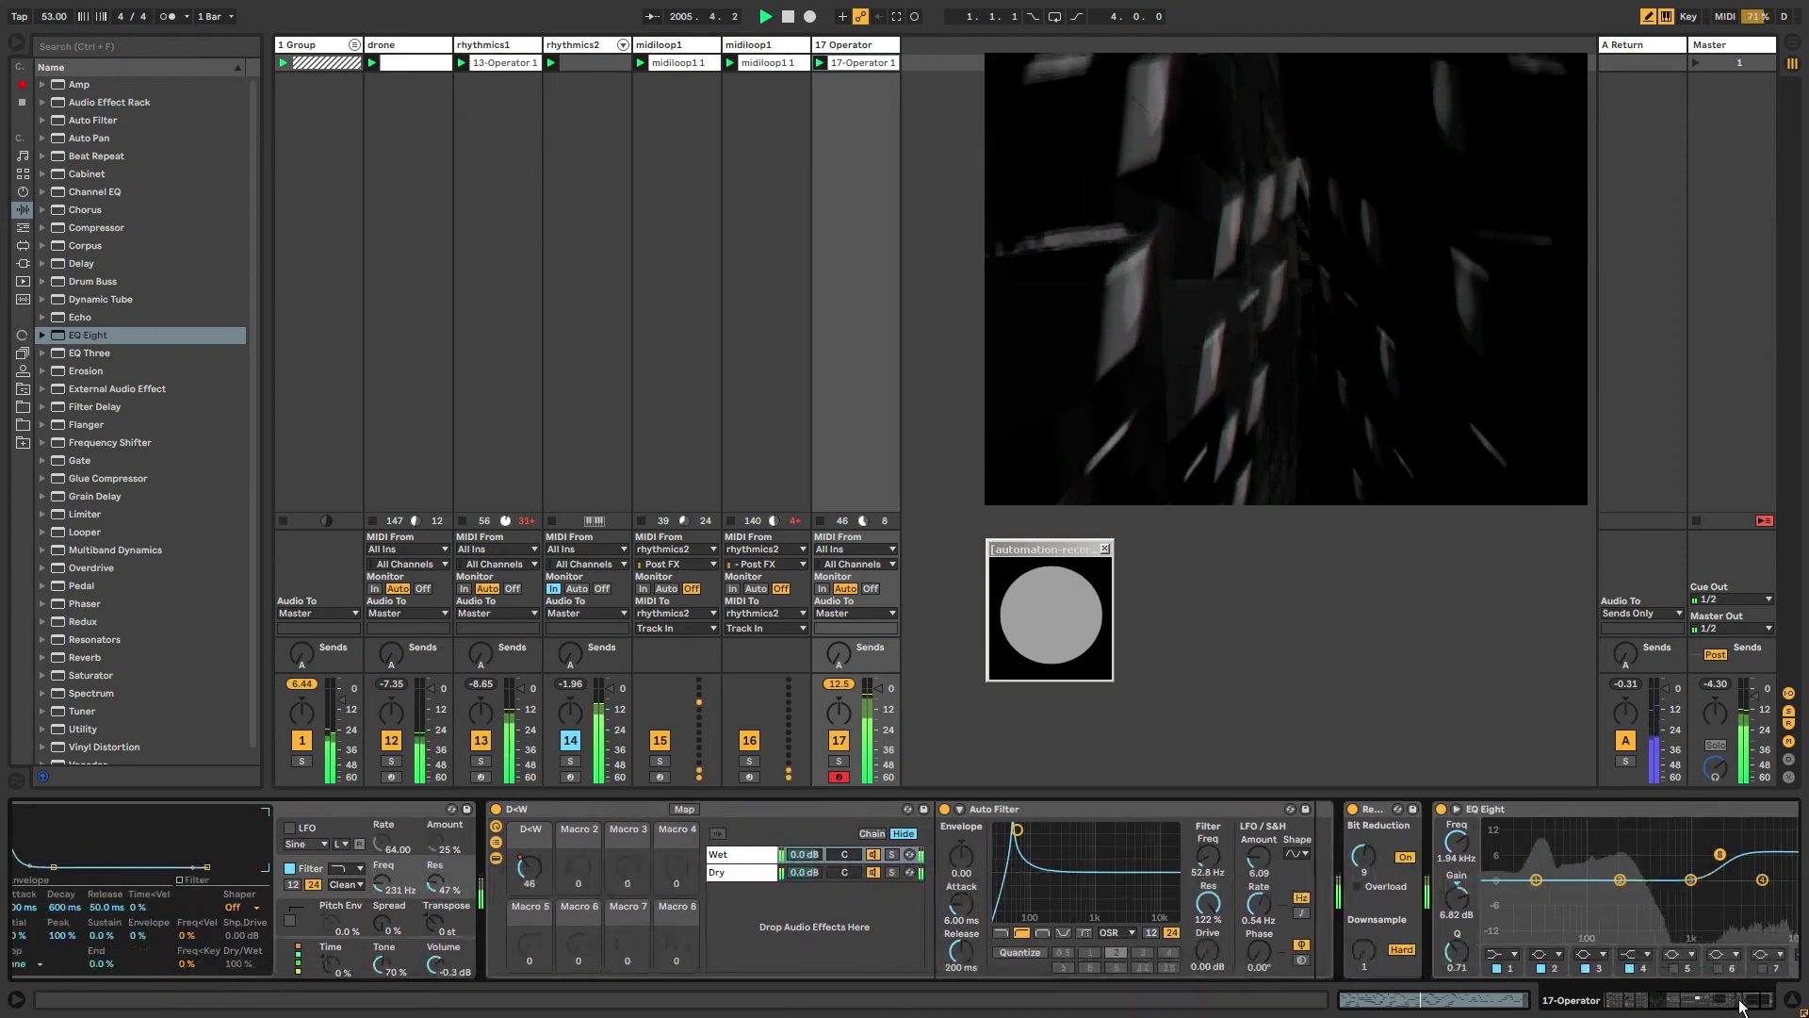
{"action": "scroll", "coordinate": [905, 890], "scroll_direction": "up", "scroll_amount": 1}
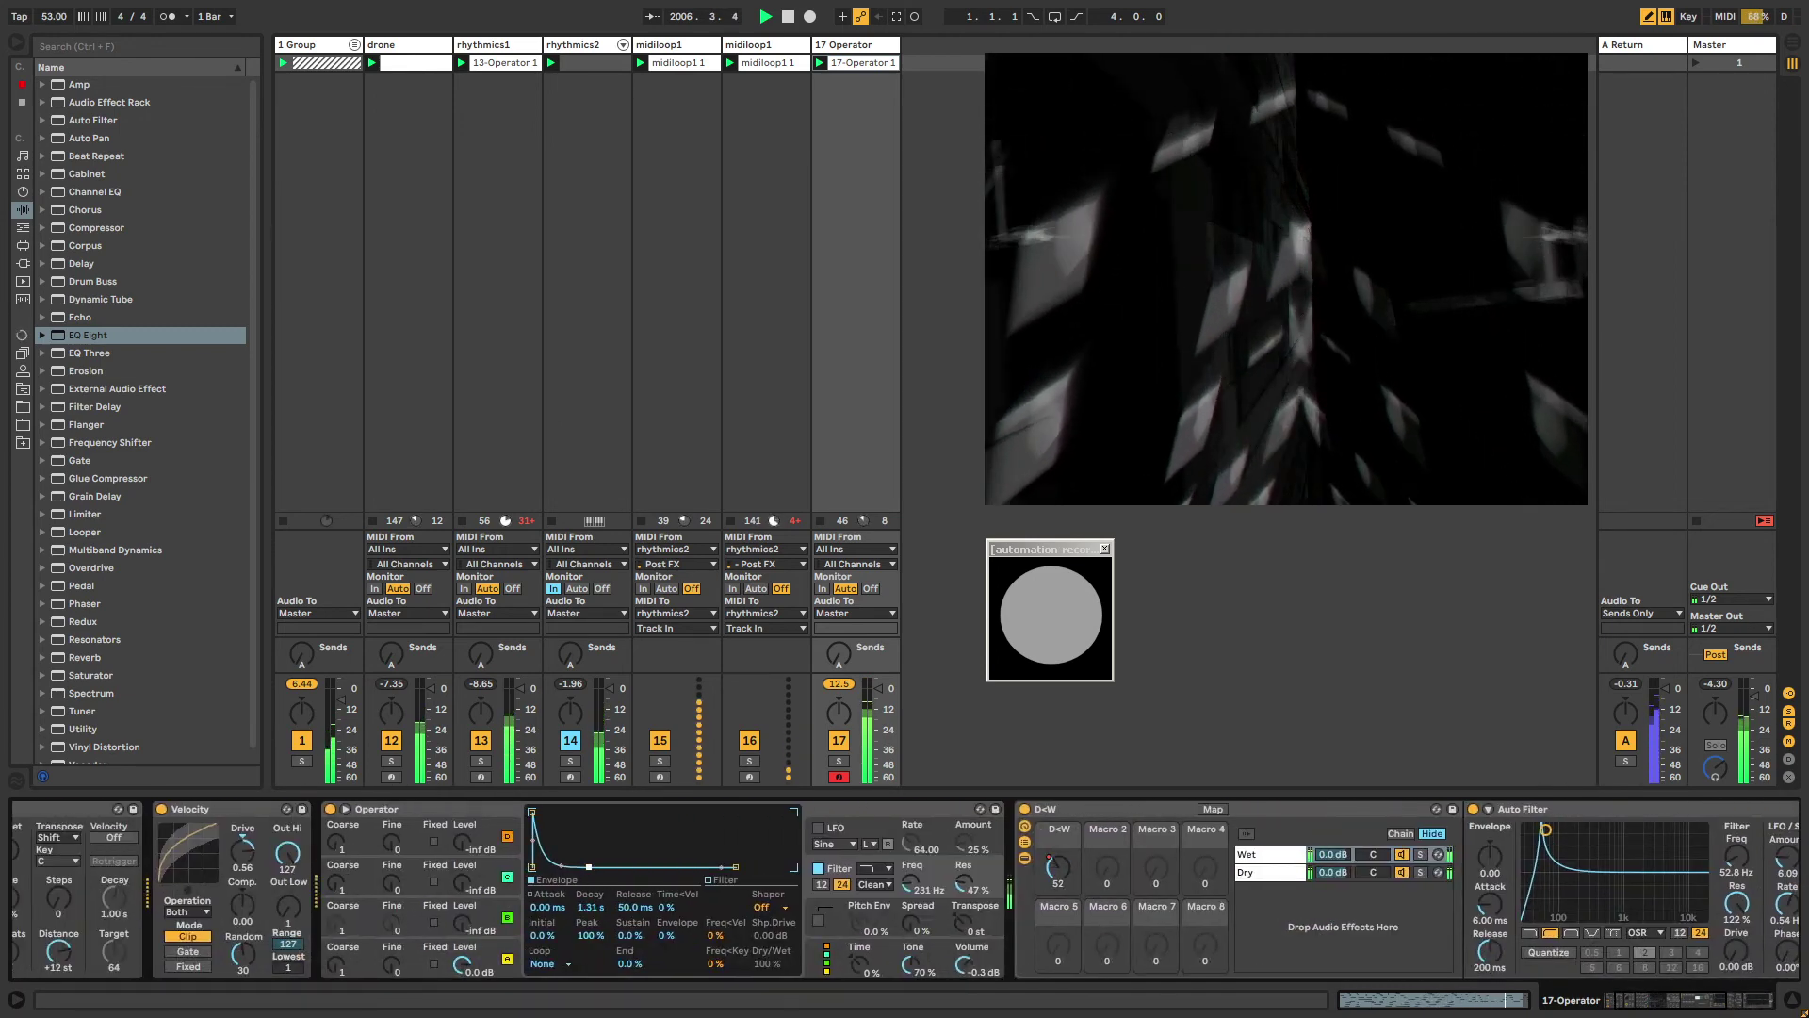
{"action": "scroll", "coordinate": [1677, 1001], "scroll_direction": "down", "scroll_amount": 10}
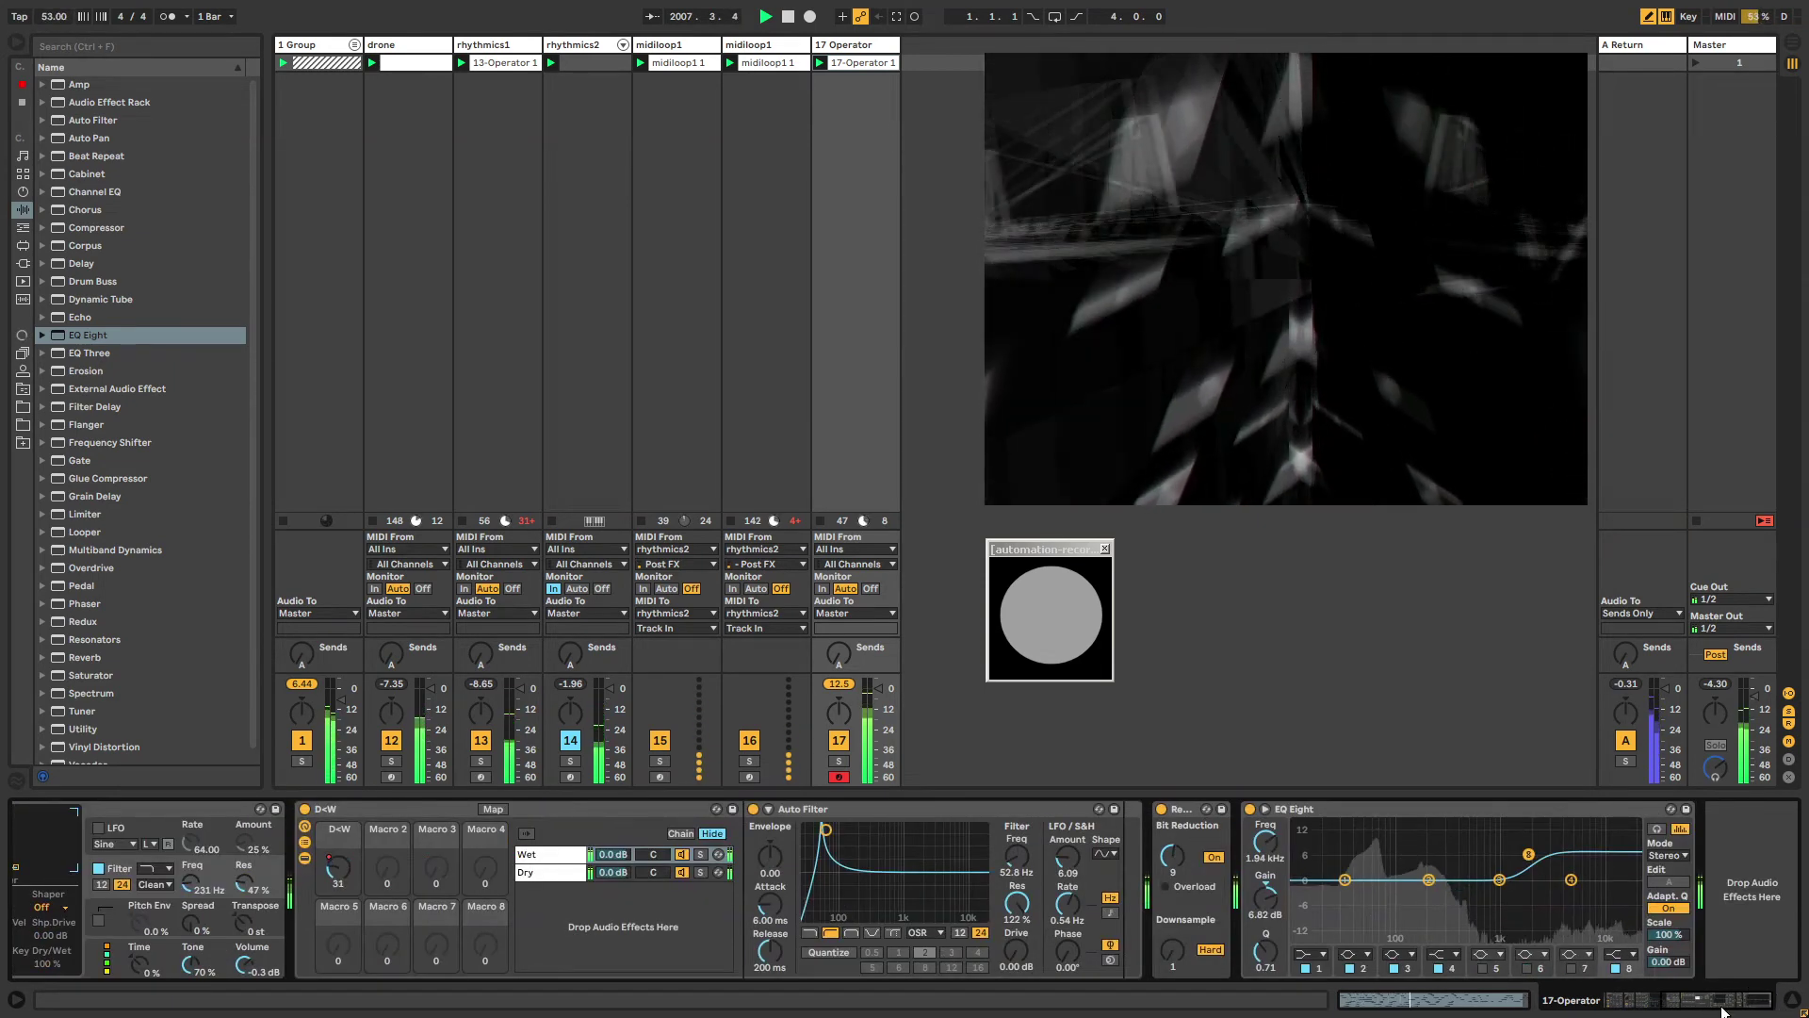
{"action": "scroll", "coordinate": [1701, 1003], "scroll_direction": "up", "scroll_amount": 5}
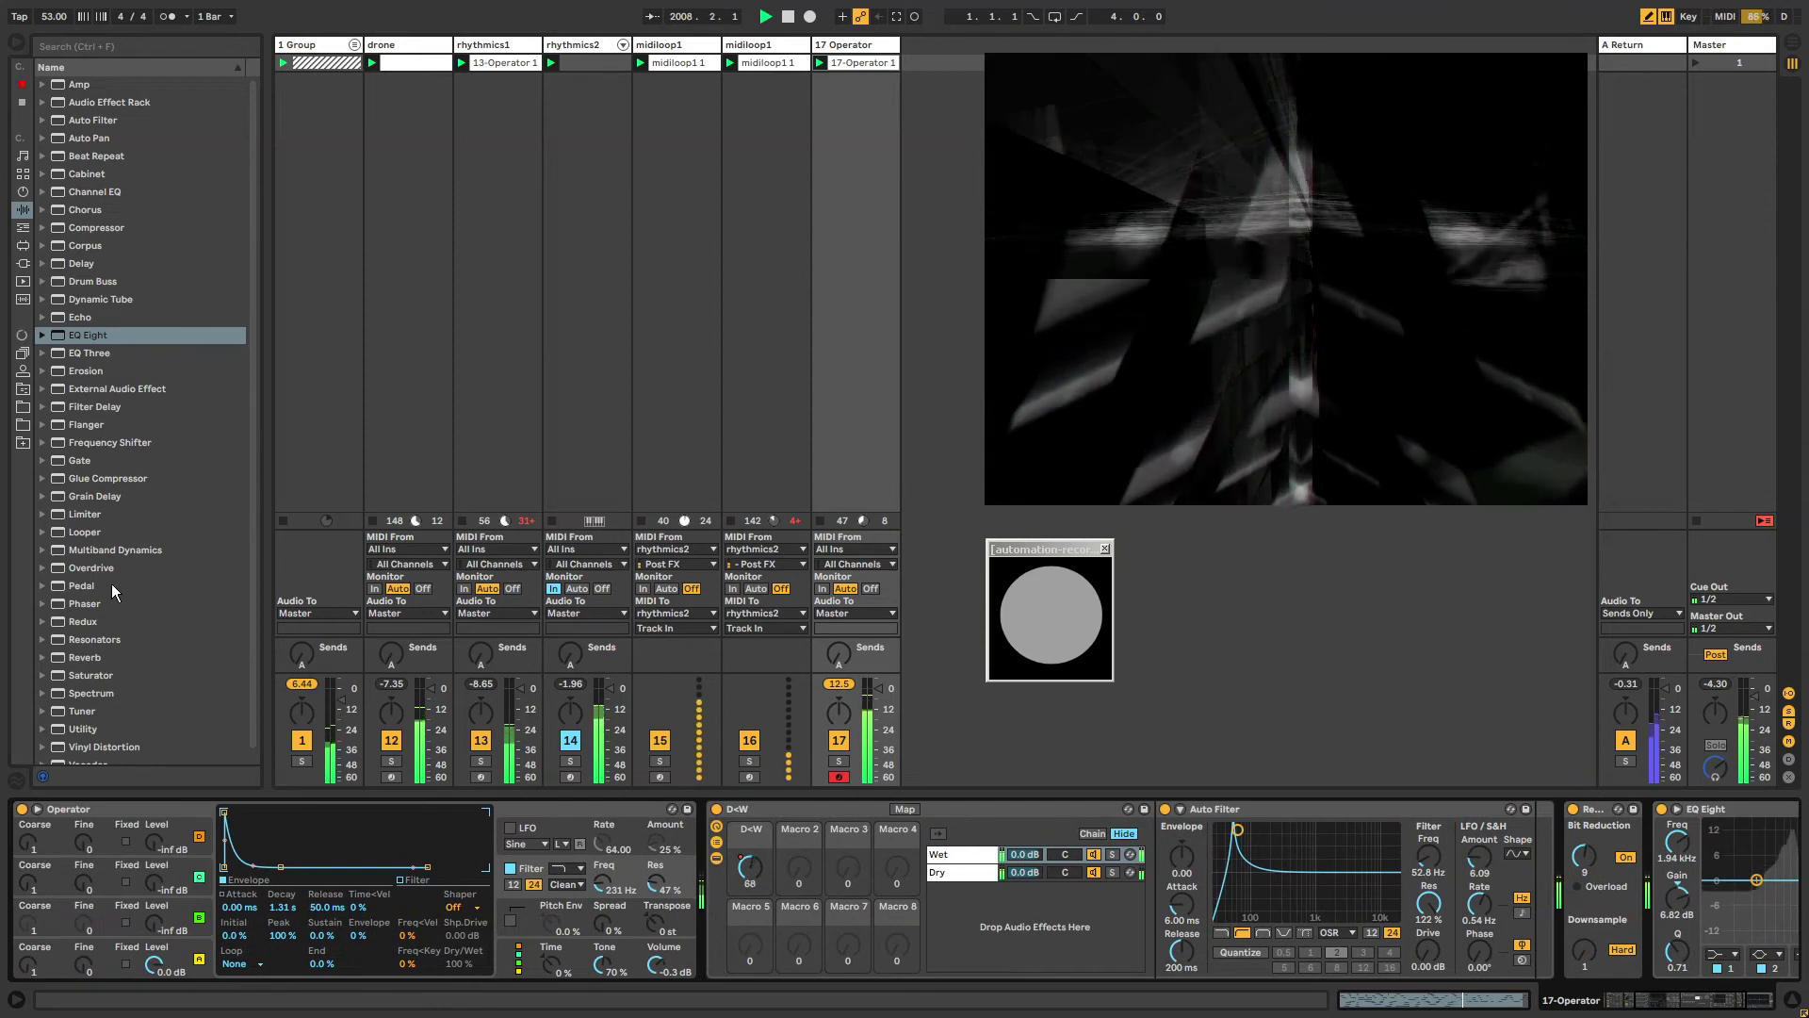
Lower EQ Eight's band 8 high shelf to -1.86 dB at 1.86 kHz.
{"action": "scroll", "coordinate": [106, 564], "scroll_direction": "down", "scroll_amount": 1}
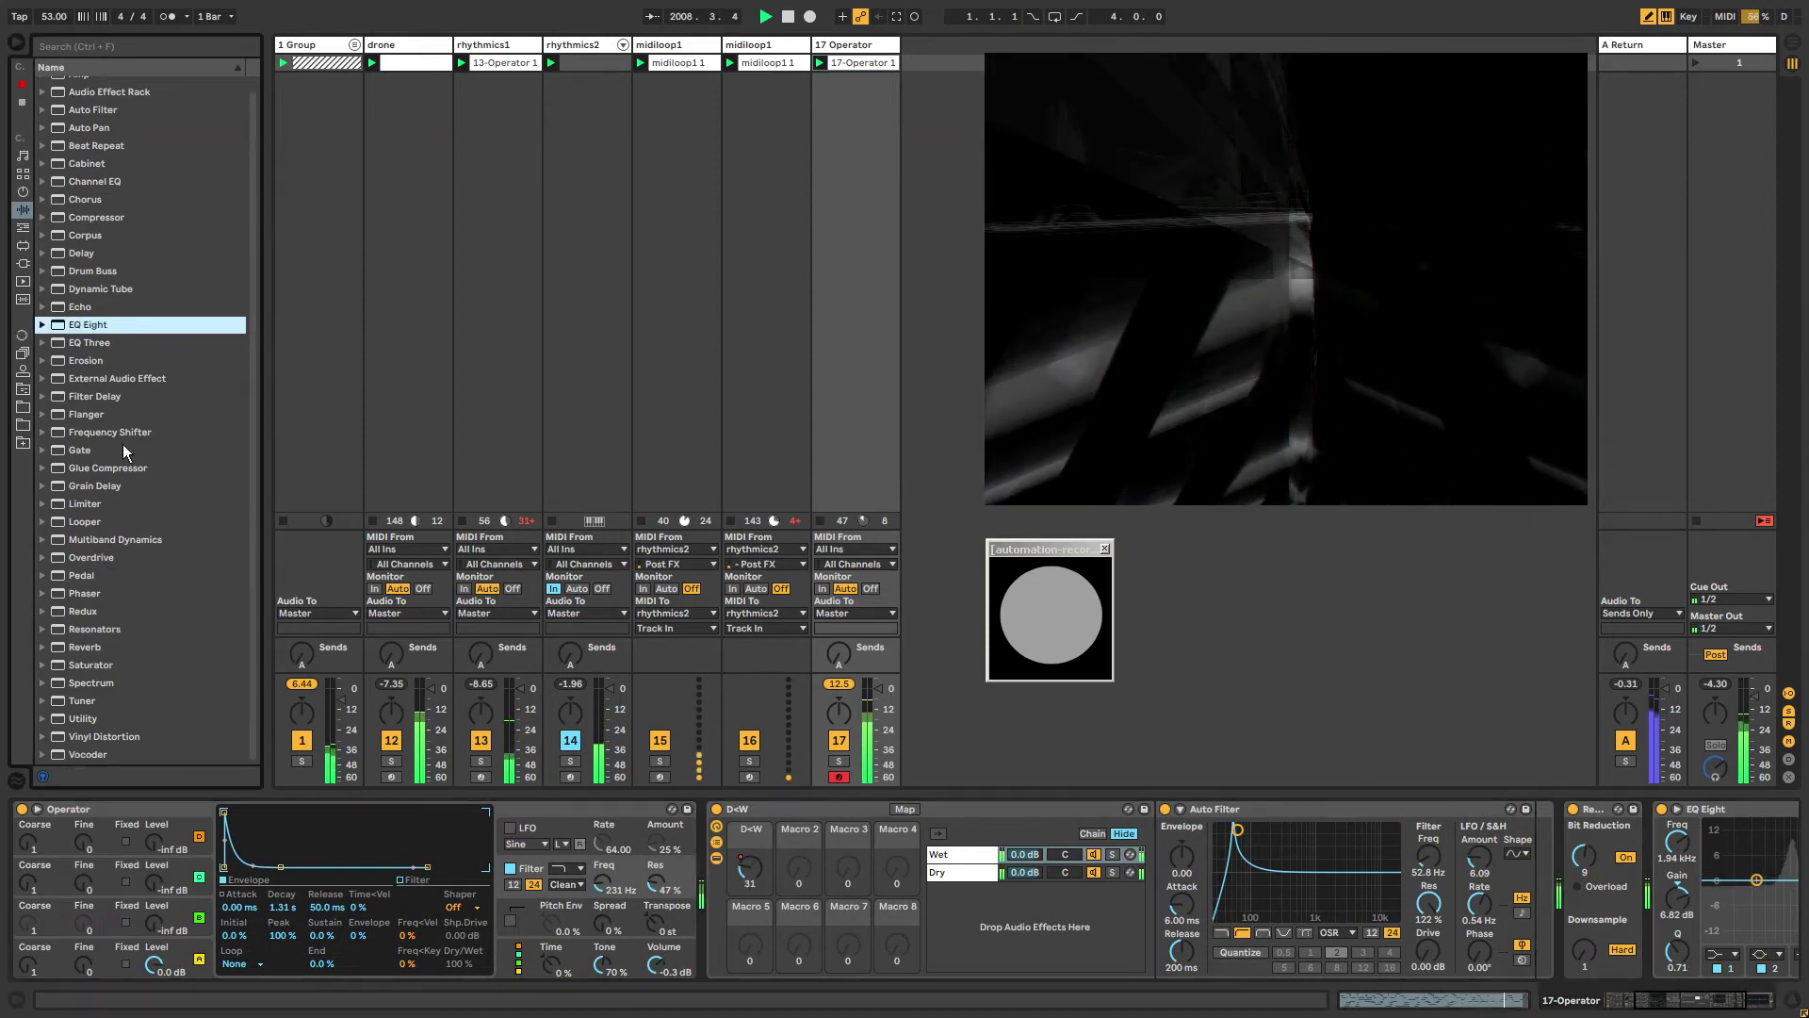
{"action": "scroll", "coordinate": [118, 424], "scroll_direction": "up", "scroll_amount": 1}
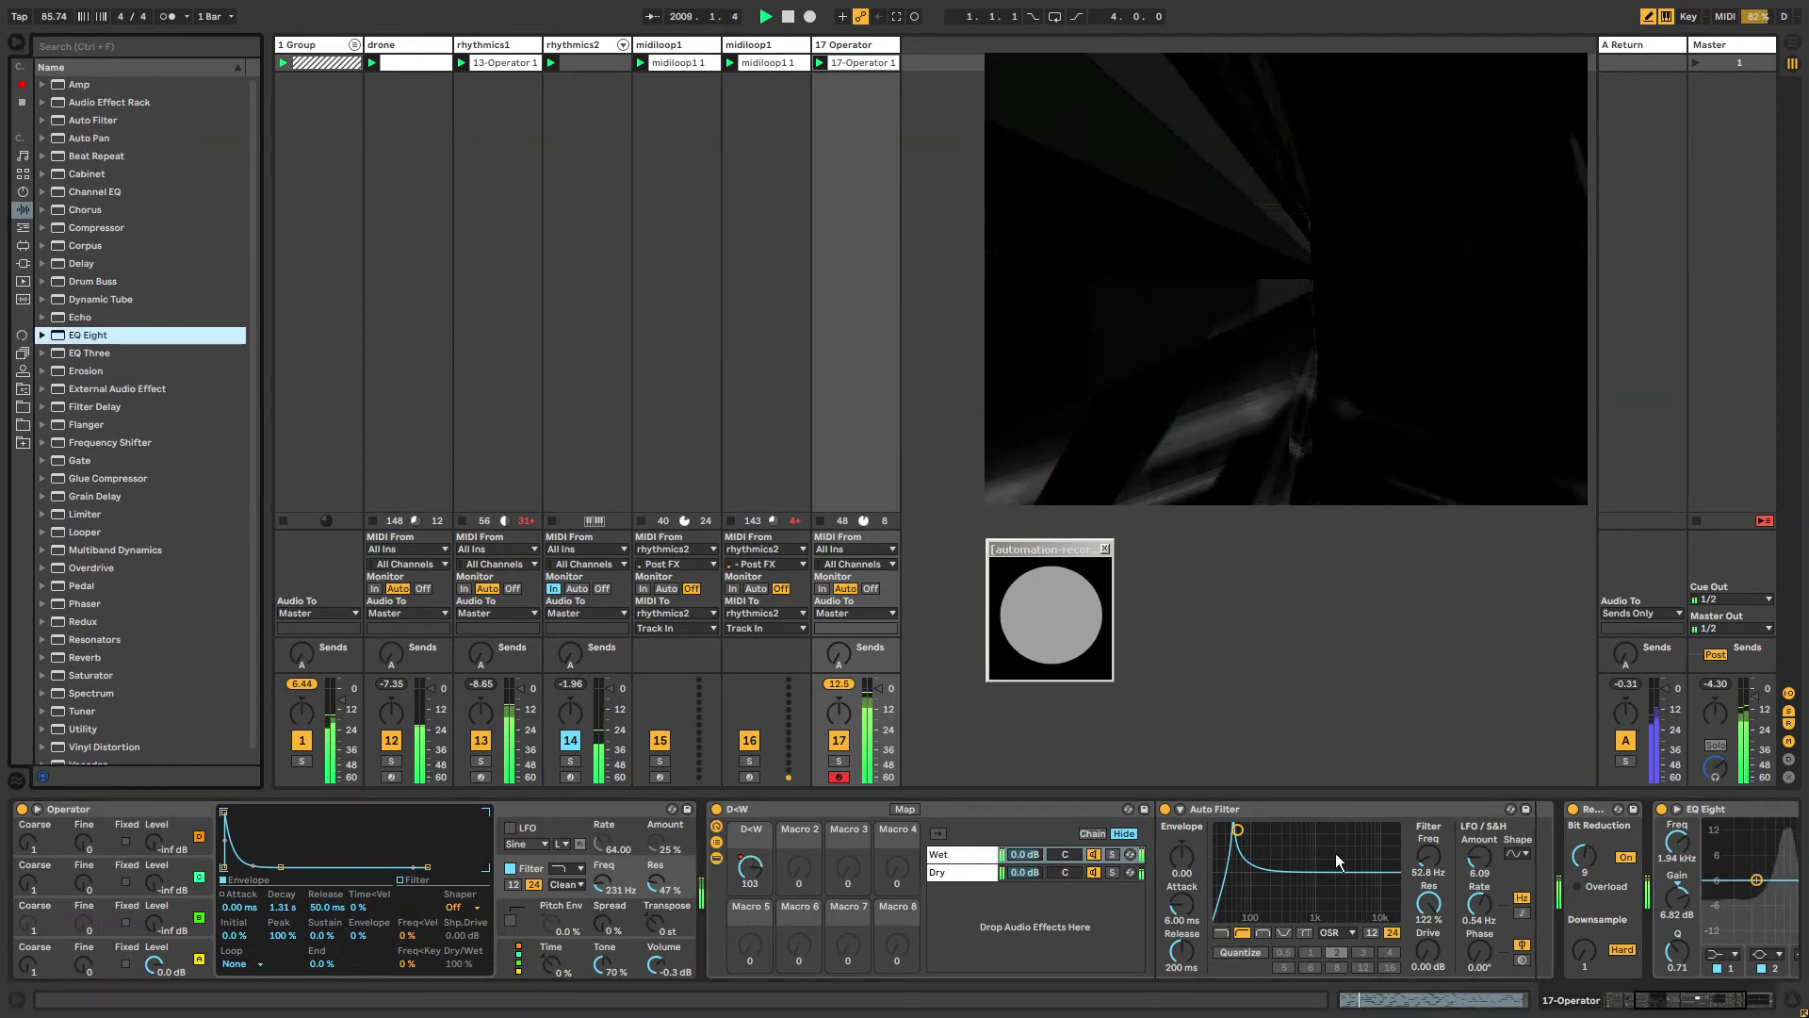
{"action": "left_click", "coordinate": [1687, 986]}
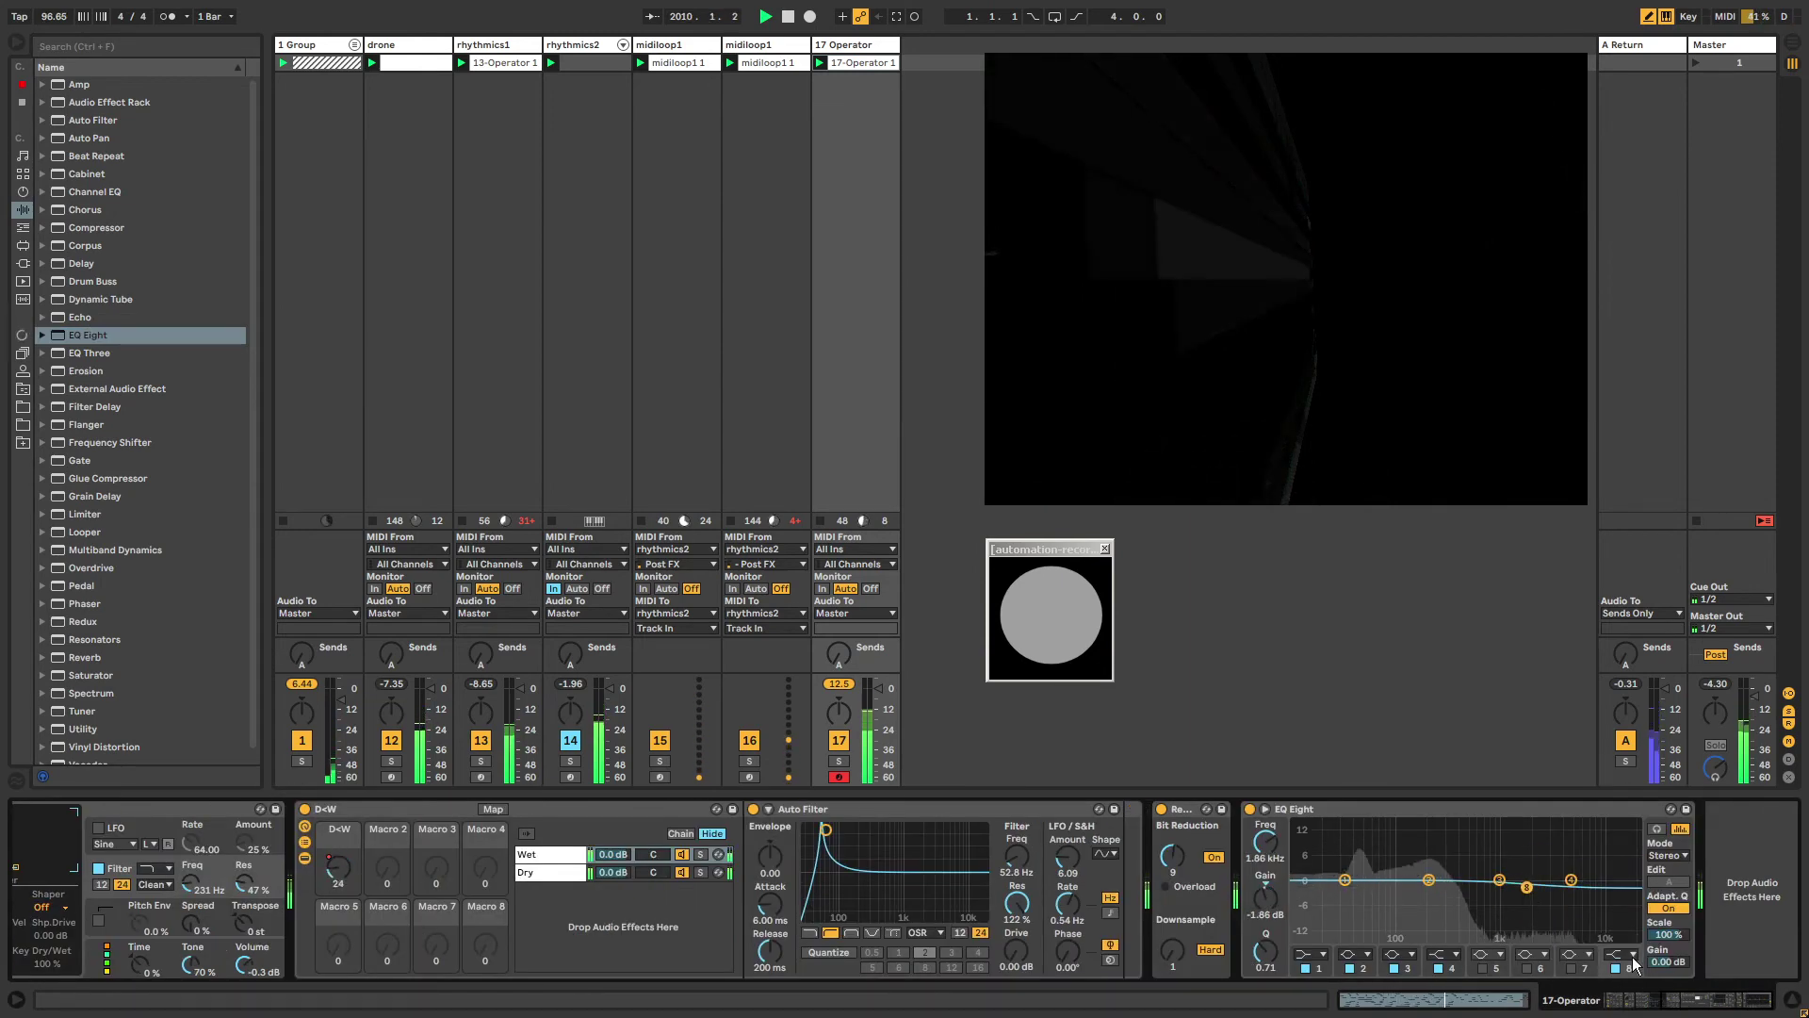
Insert a Flanger effect between the Operator instrument and the D<W rack.
{"action": "left_click_drag", "start_coordinate": [1715, 1001], "coordinate": [1704, 1010]}
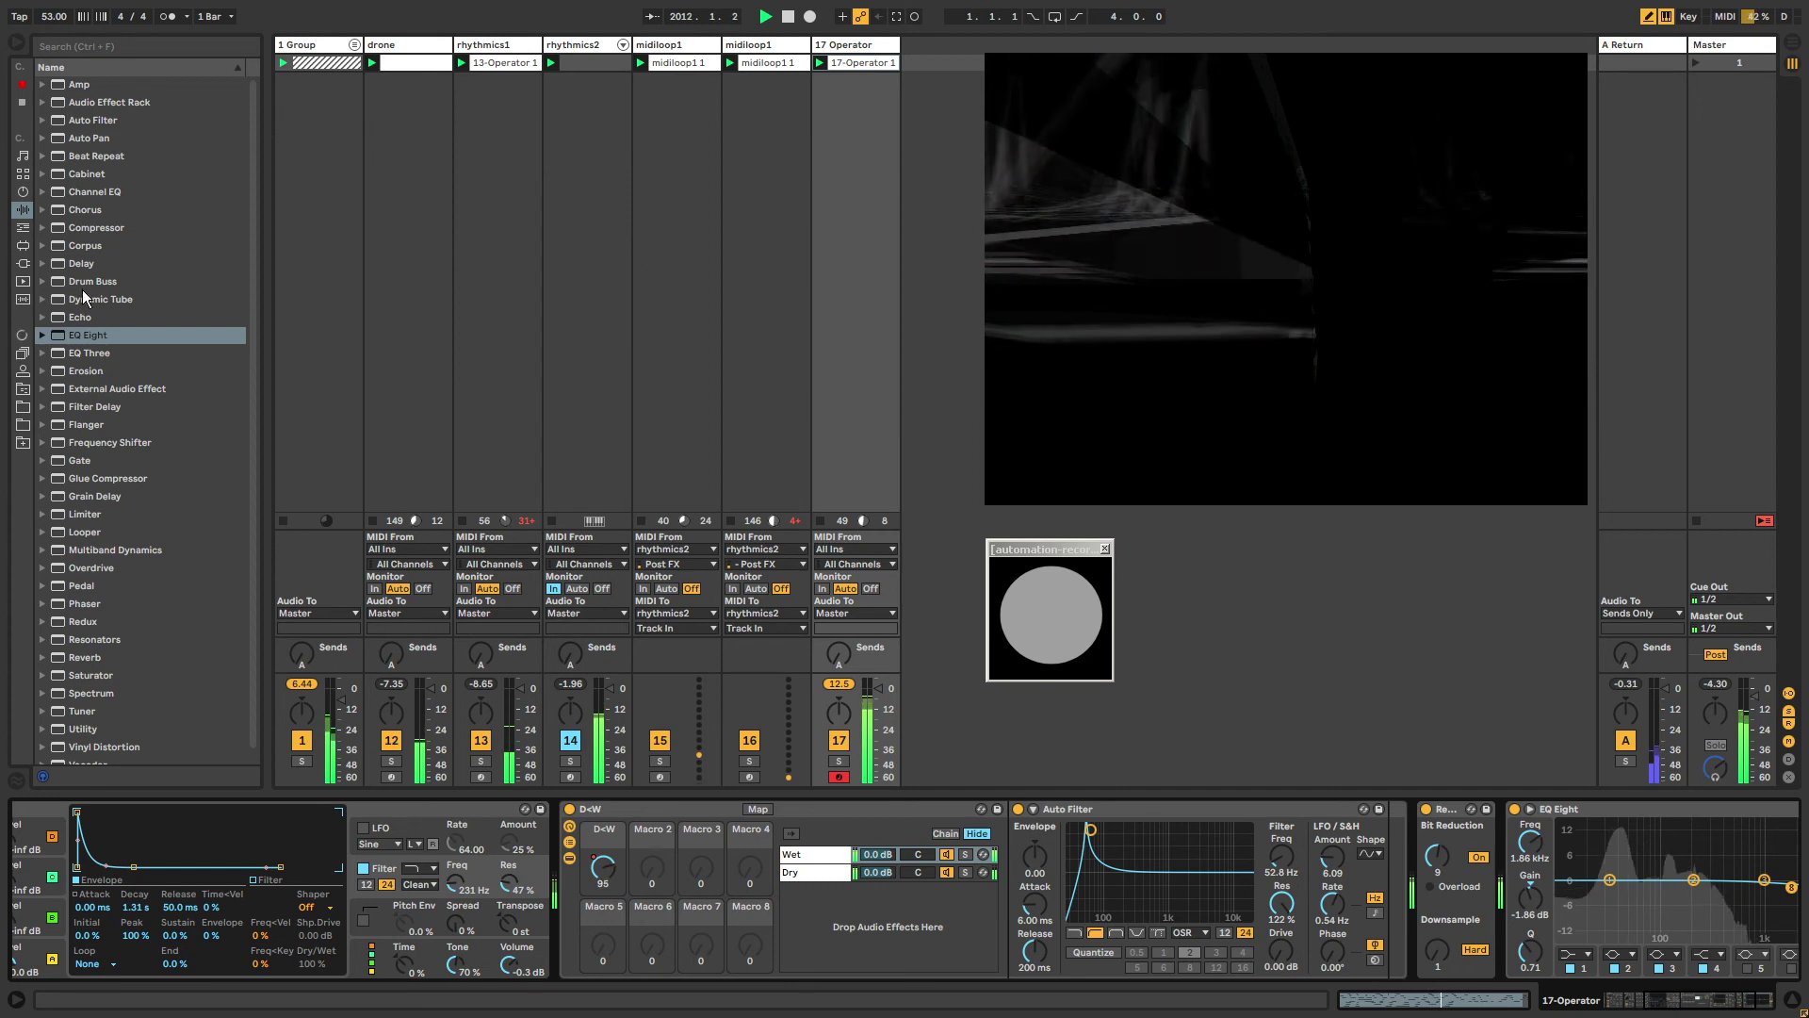
{"action": "scroll", "coordinate": [104, 330], "scroll_direction": "down", "scroll_amount": 1}
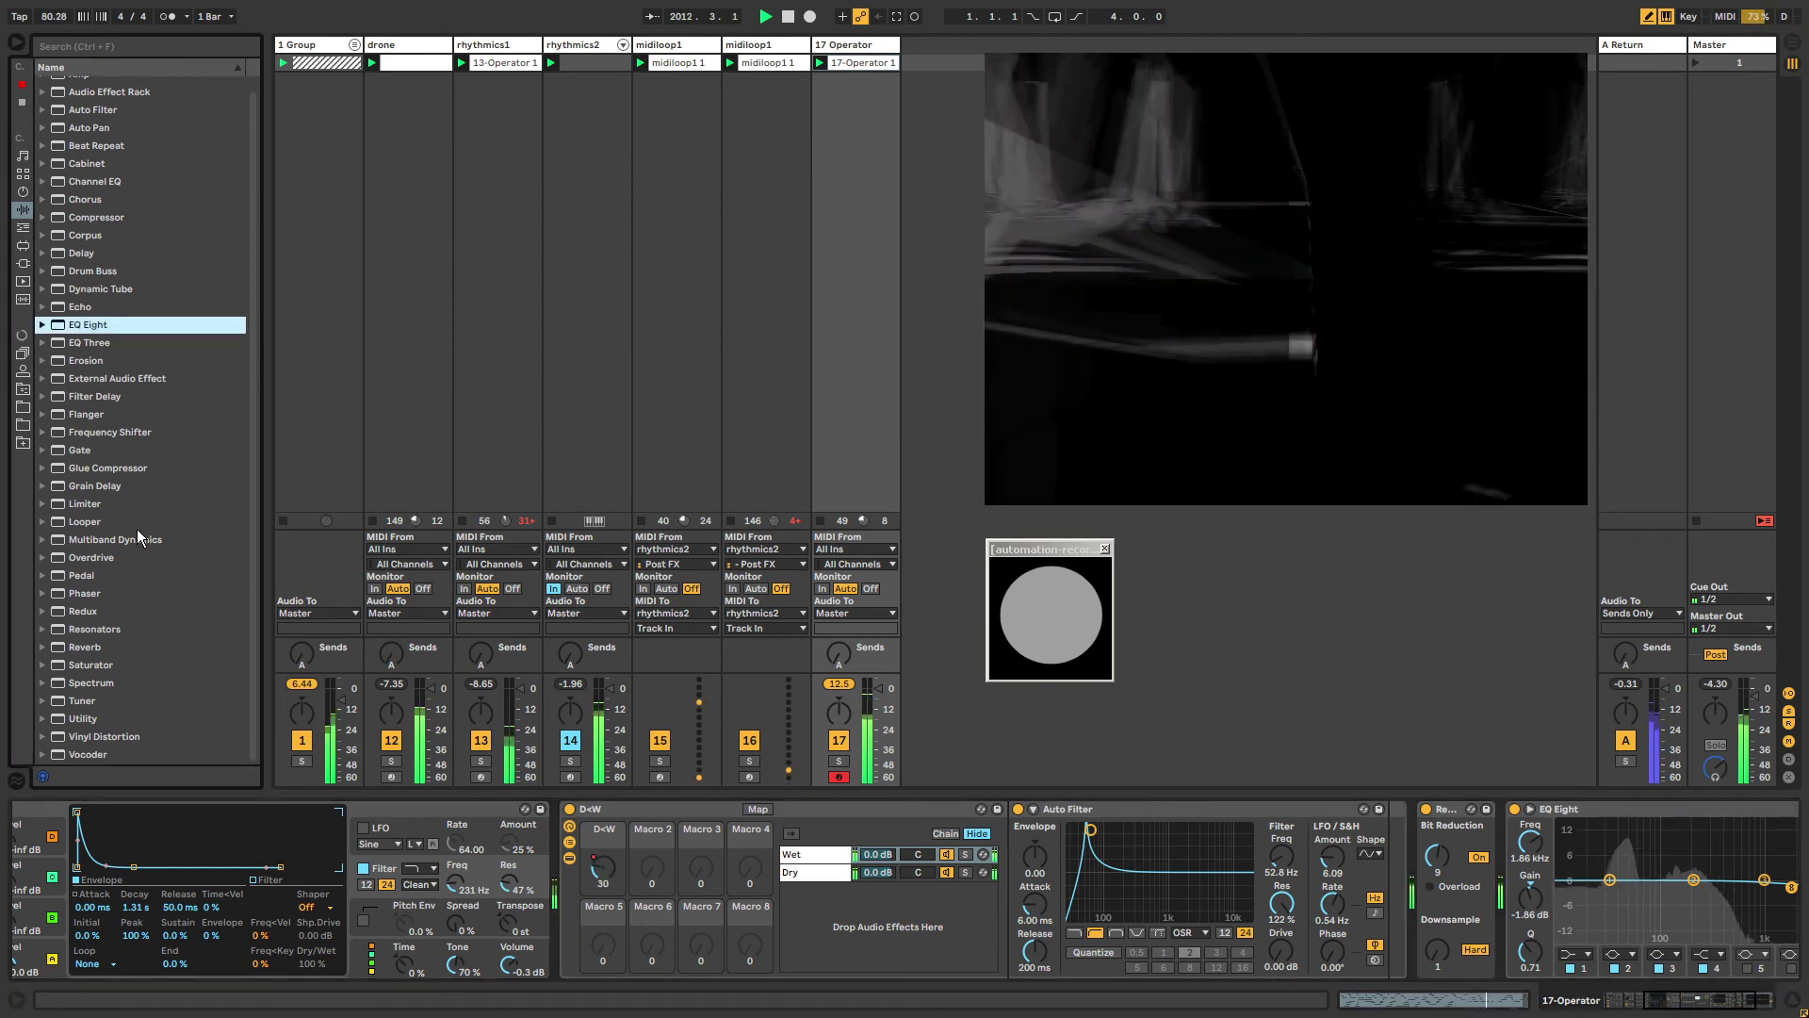
{"action": "left_click", "coordinate": [73, 415]}
{"action": "scroll", "coordinate": [73, 414], "scroll_direction": "up", "scroll_amount": 1}
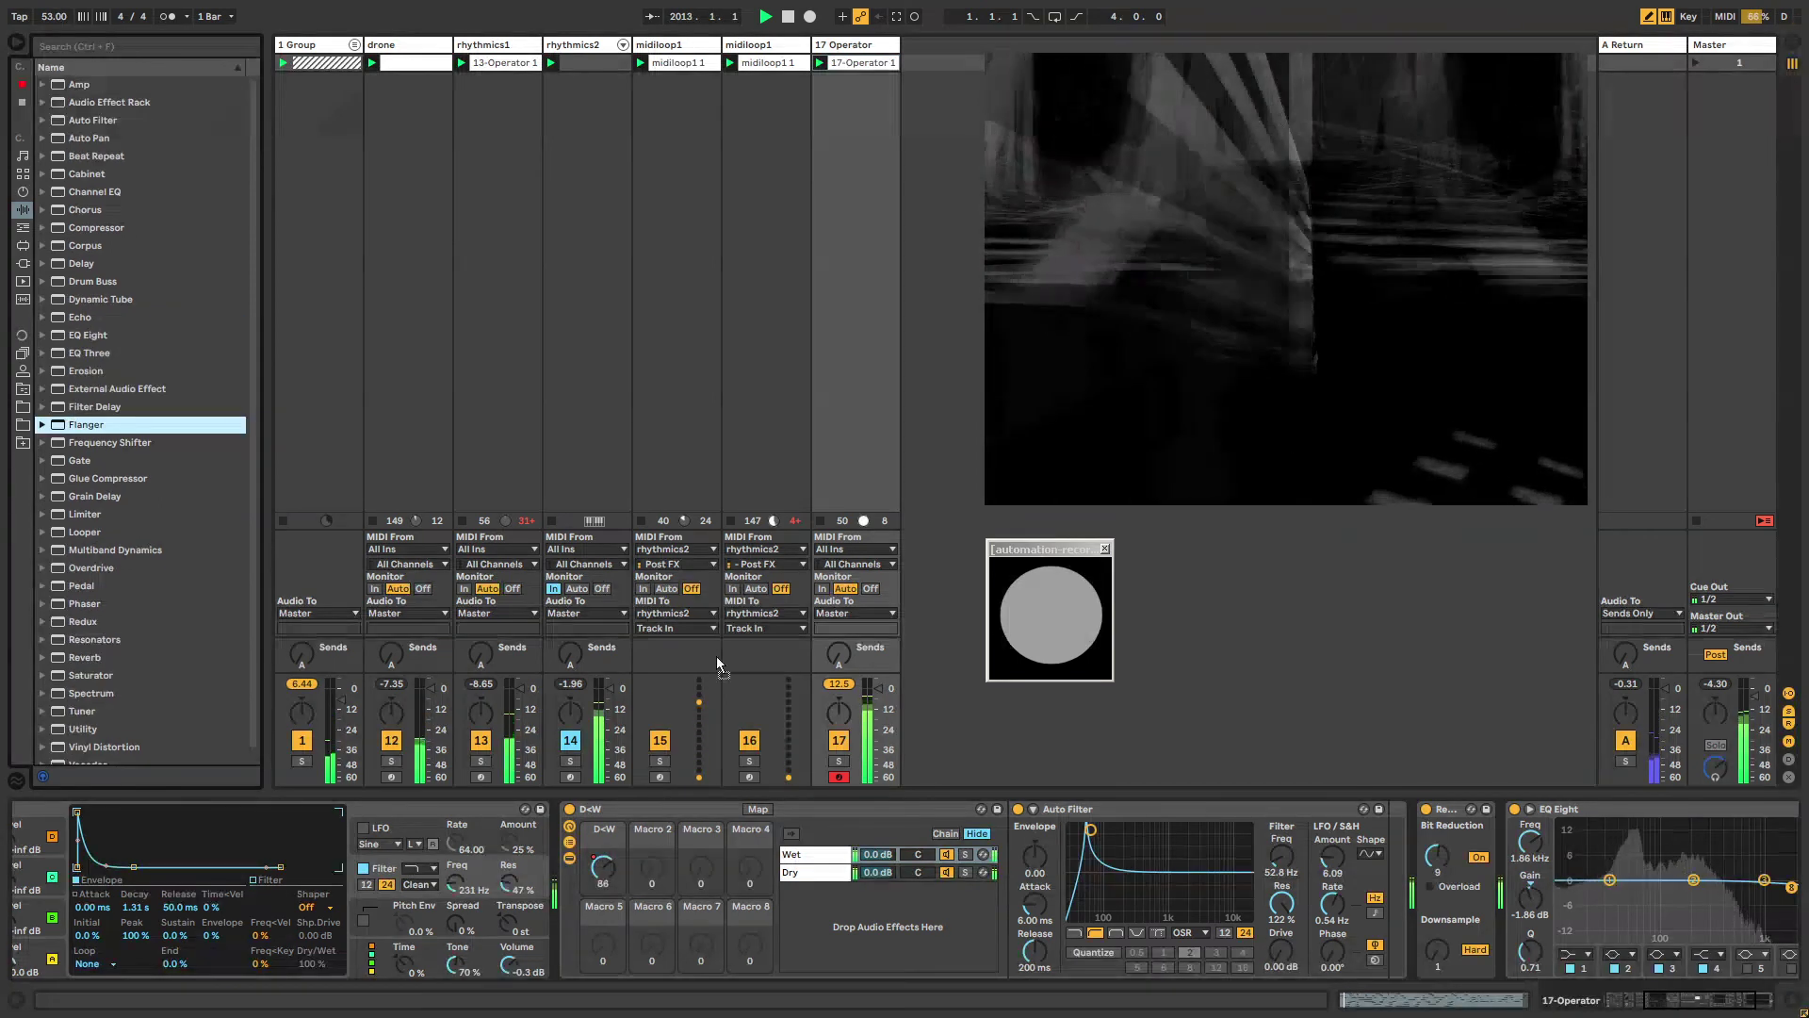
{"action": "left_click_drag", "start_coordinate": [461, 775], "coordinate": [641, 807]}
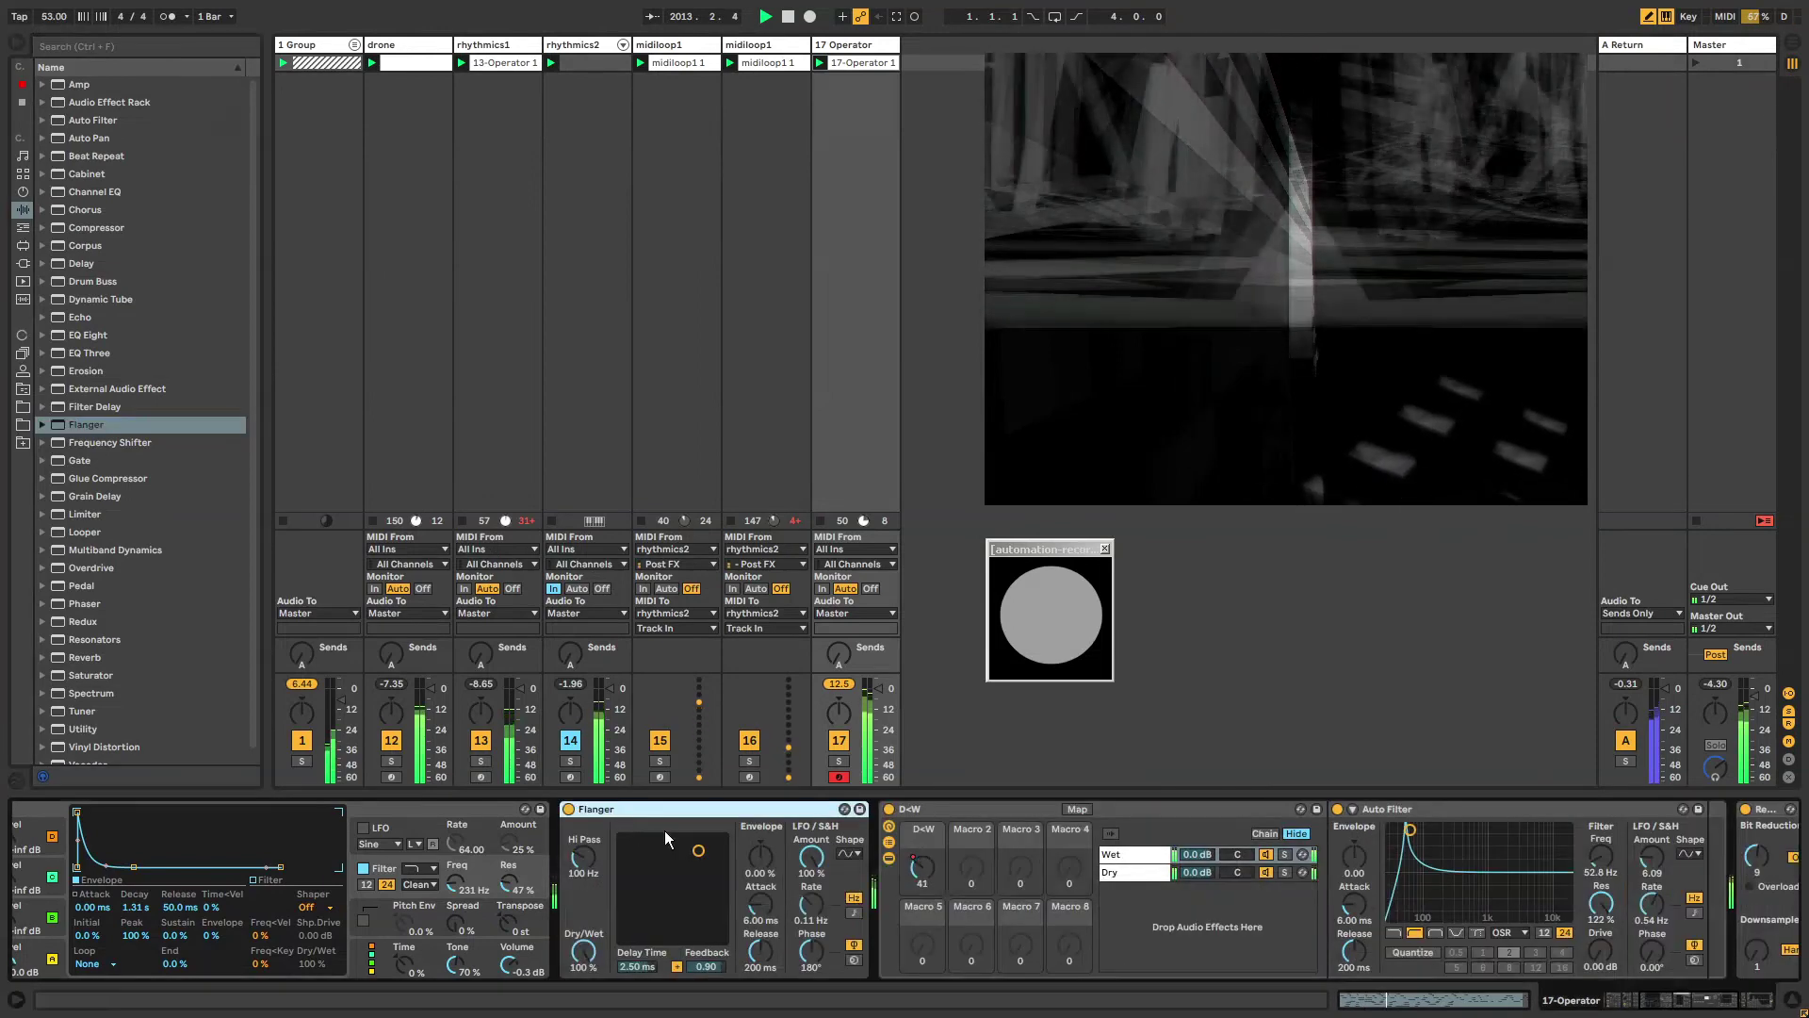
Set the Flanger to 0.08 Hz rate, 0° phase, 7.00 ms delay, 0.99 feedback, 31.7% envelope, 81.3 Hz high pass and 33.3% dry/wet.
{"action": "left_click_drag", "start_coordinate": [816, 907], "coordinate": [816, 923]}
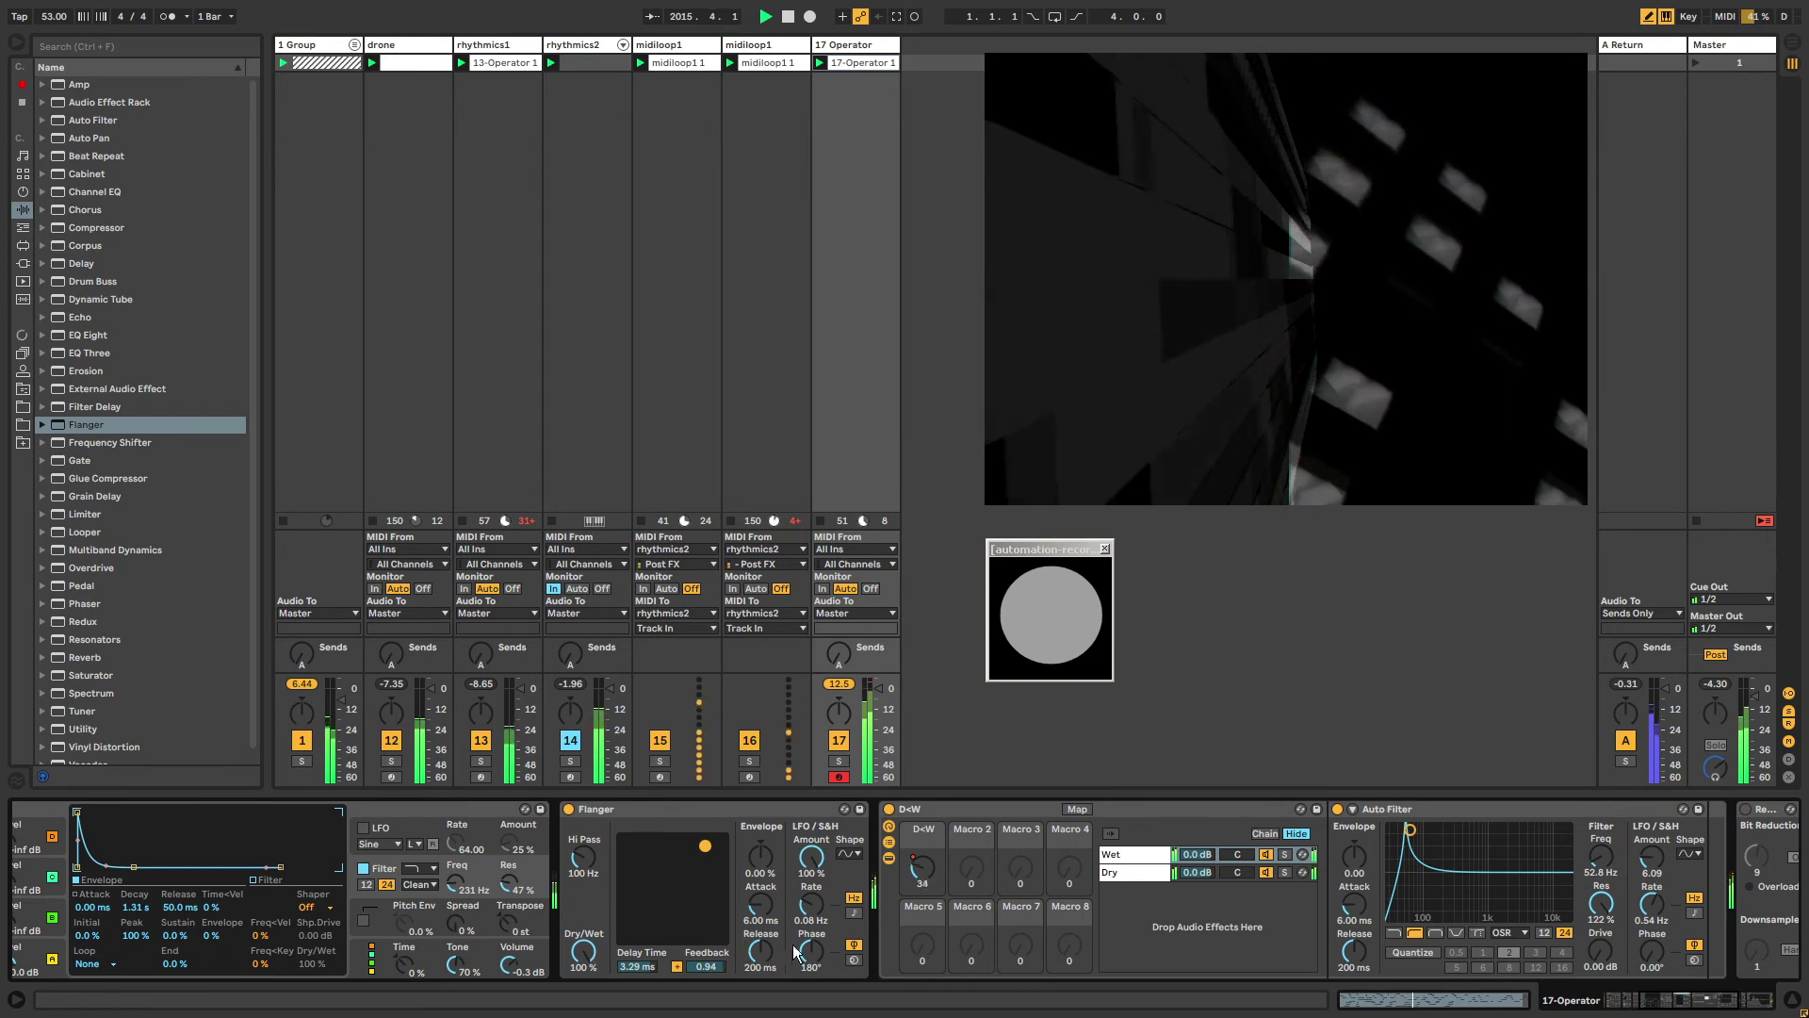
{"action": "left_click_drag", "start_coordinate": [812, 952], "coordinate": [812, 970]}
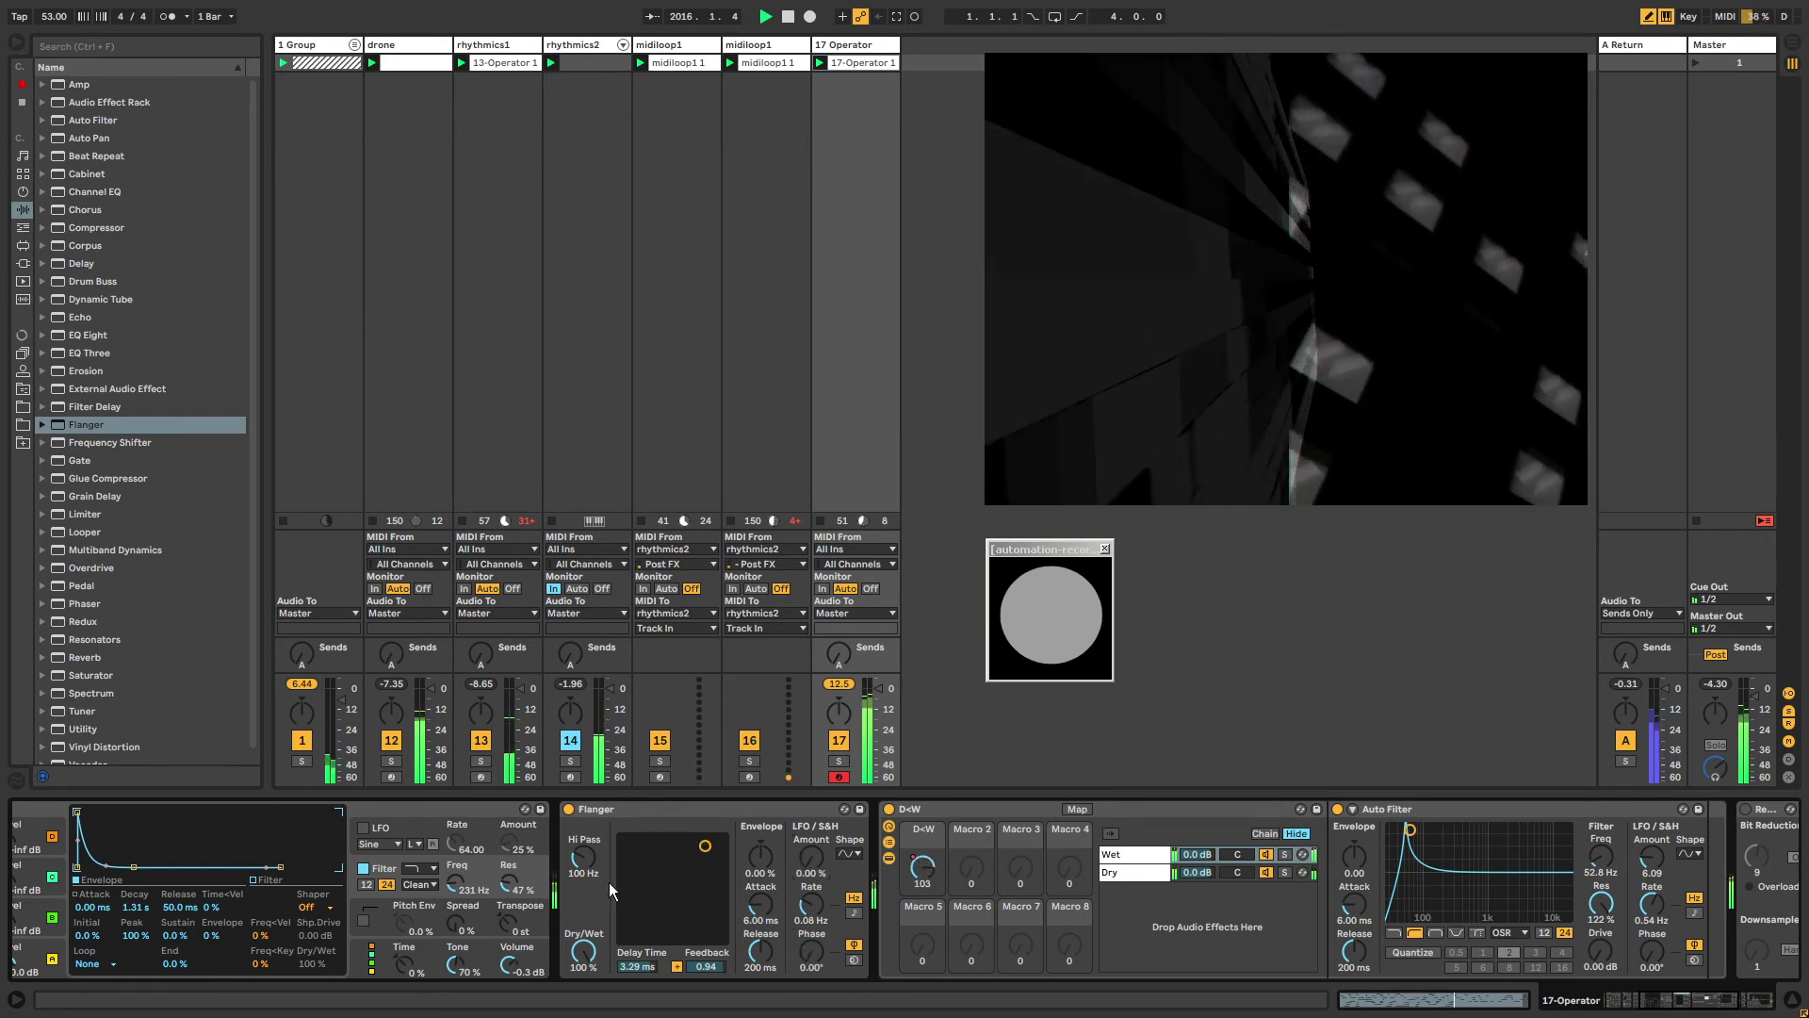
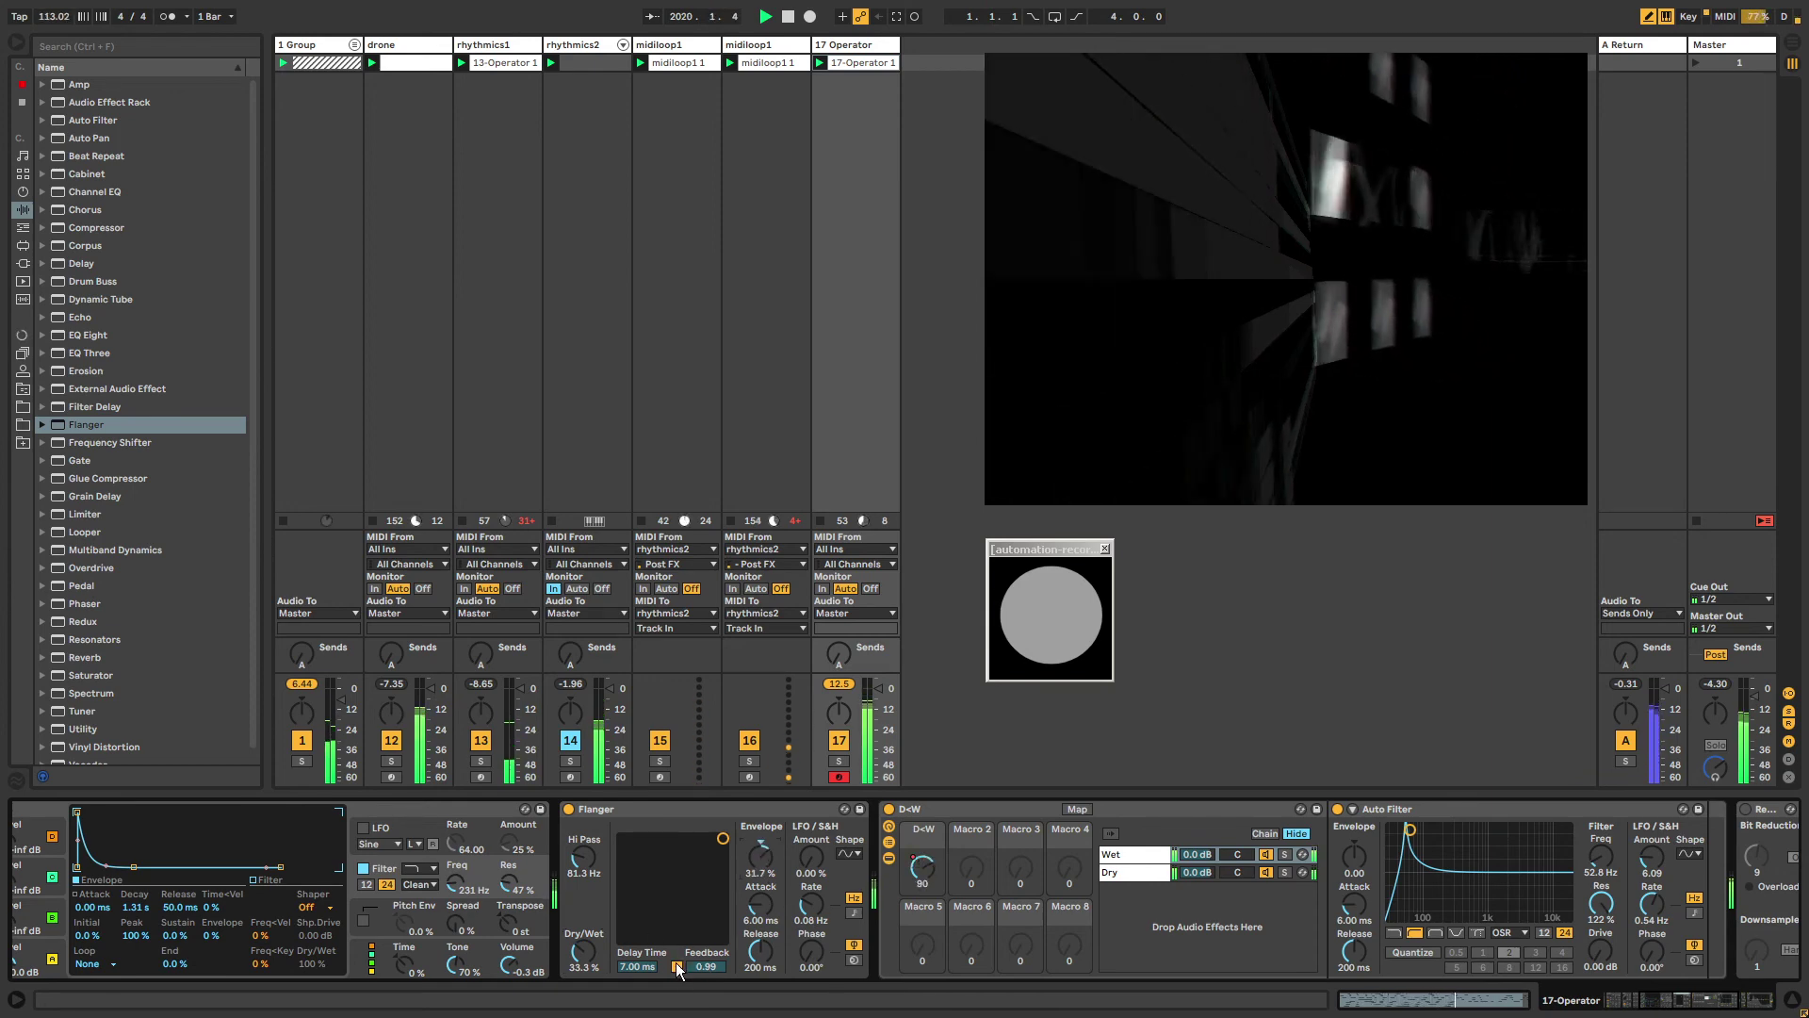
Audition the Flanger's feedback in both polarity settings.
{"action": "left_click", "coordinate": [676, 966]}
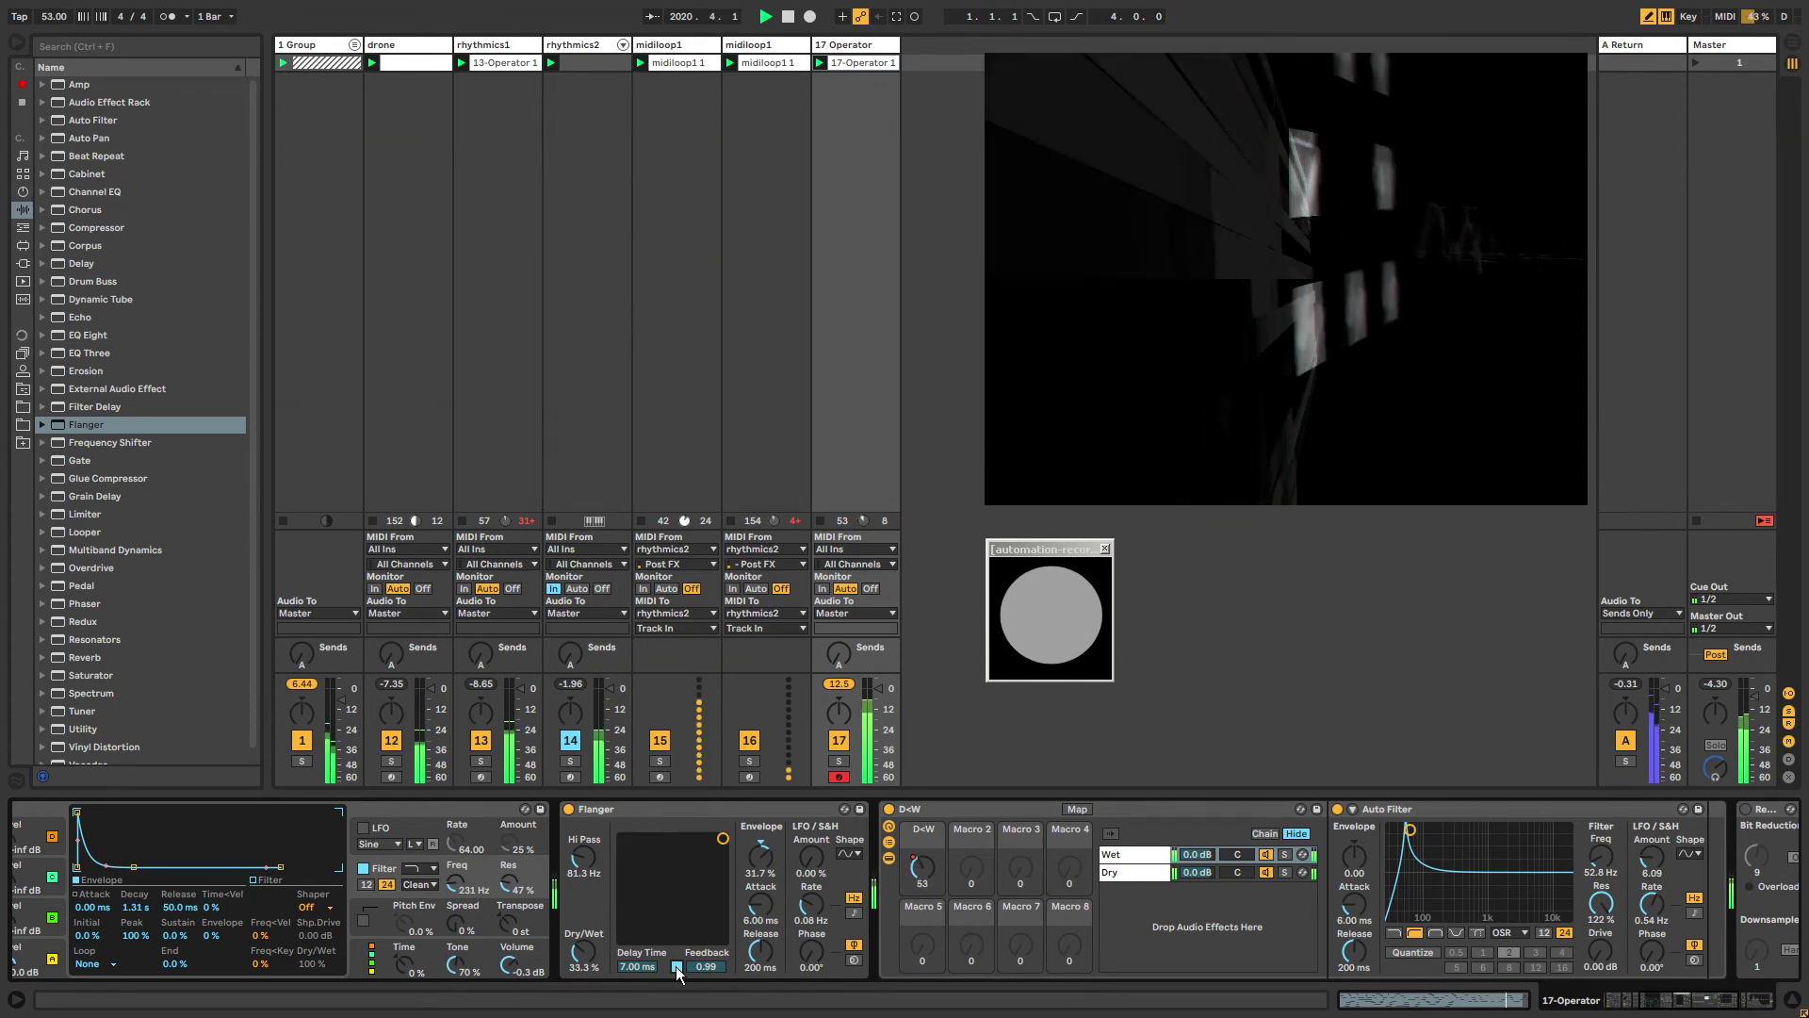
{"action": "left_click", "coordinate": [677, 966]}
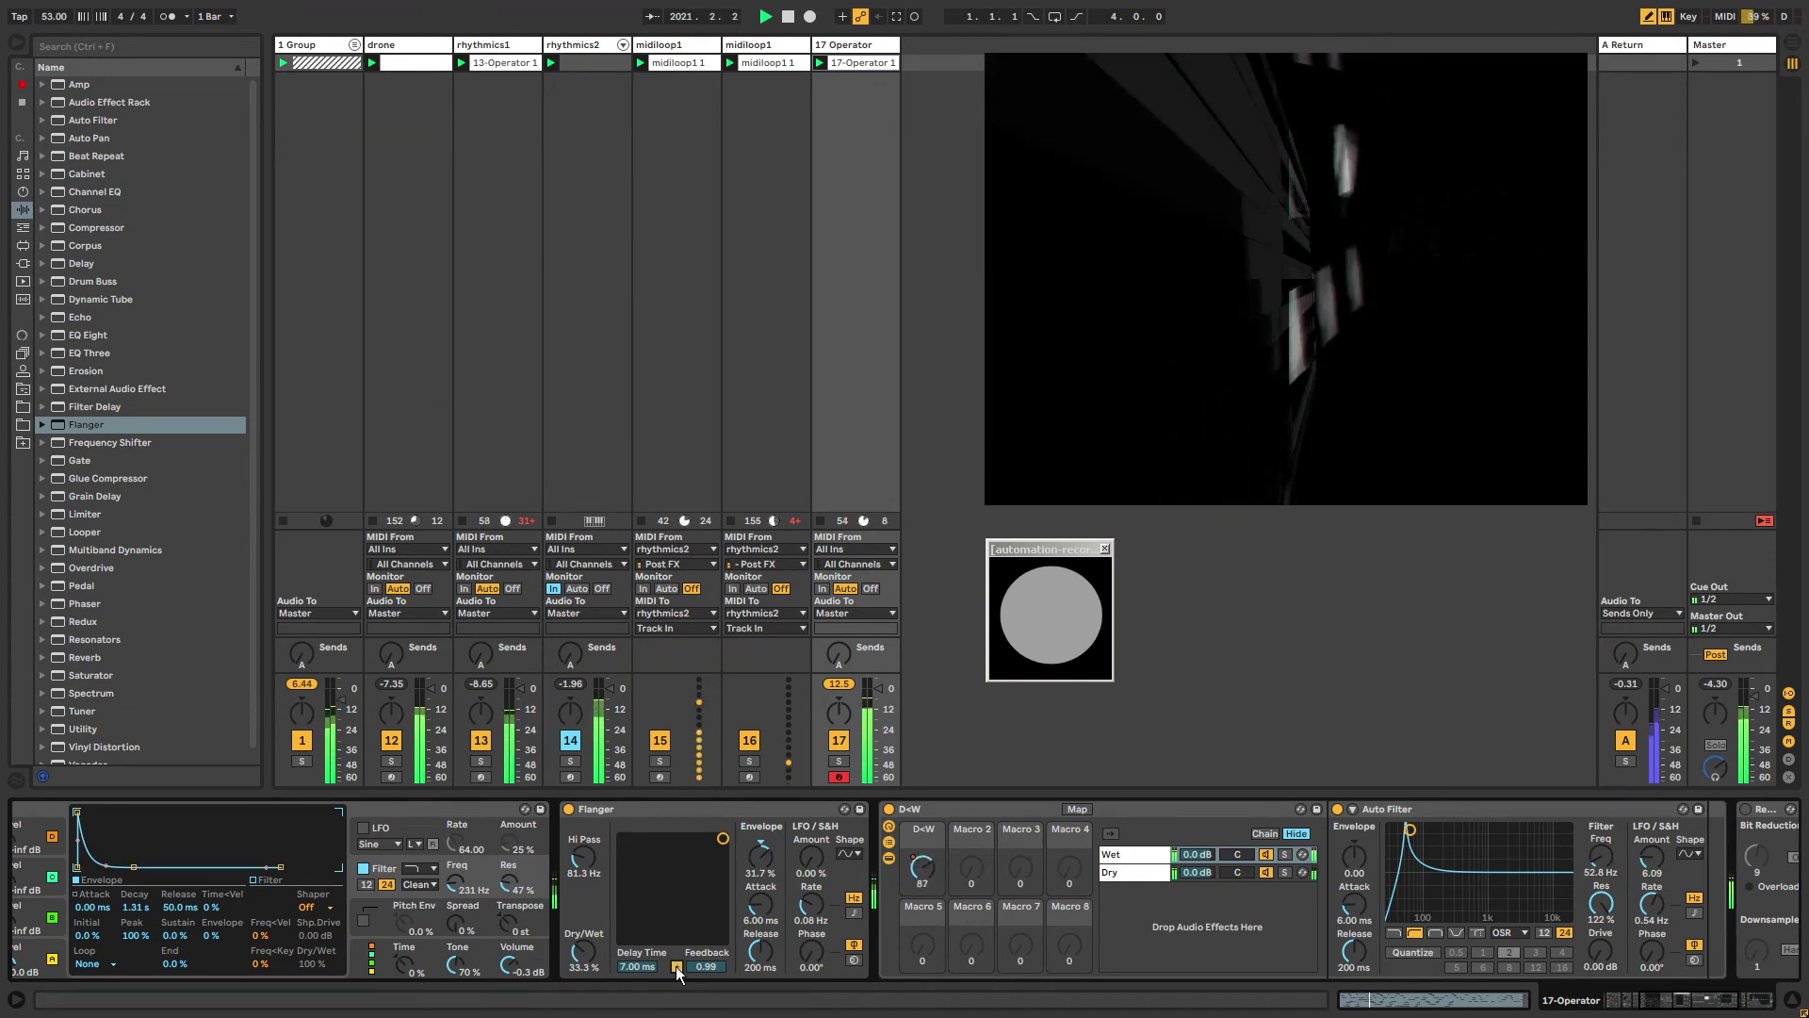
{"action": "left_click", "coordinate": [676, 966]}
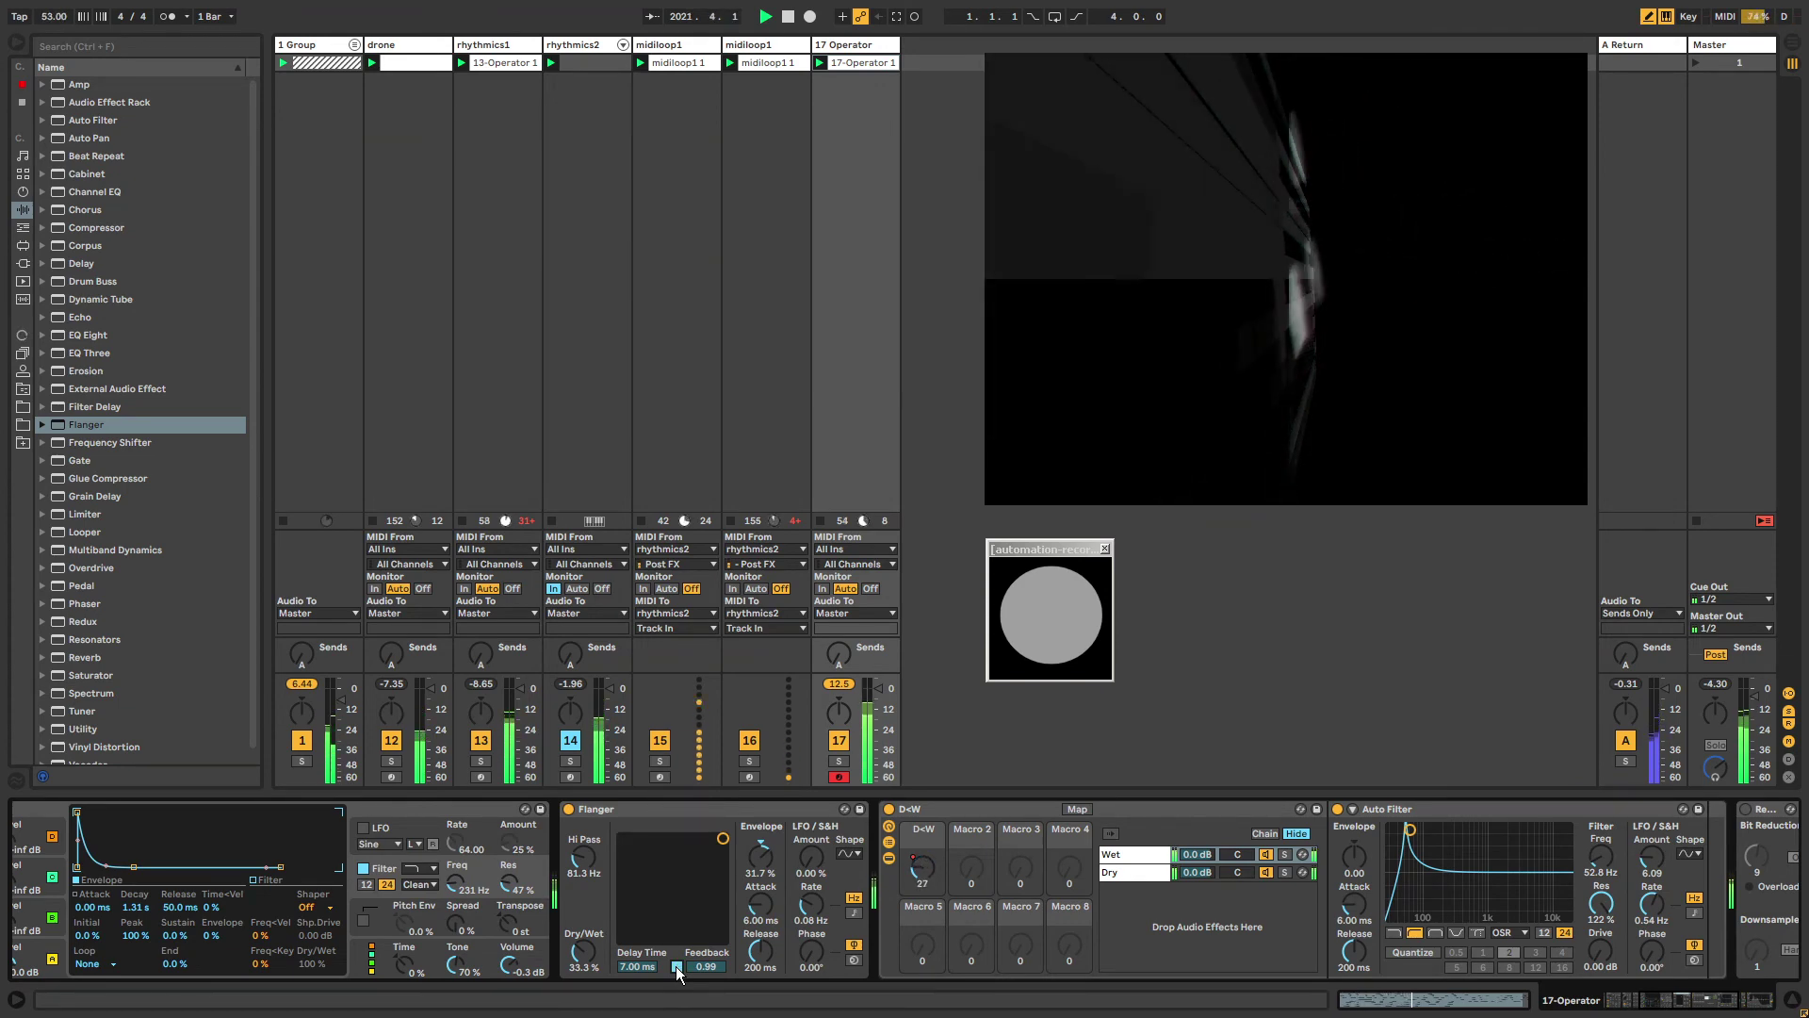
{"action": "left_click", "coordinate": [676, 965]}
Unlink the Flanger's Polarity envelope with a 24-bar loop and draw the polarity flipped from about bar 13 to bar 20.
{"action": "right_click", "coordinate": [679, 968]}
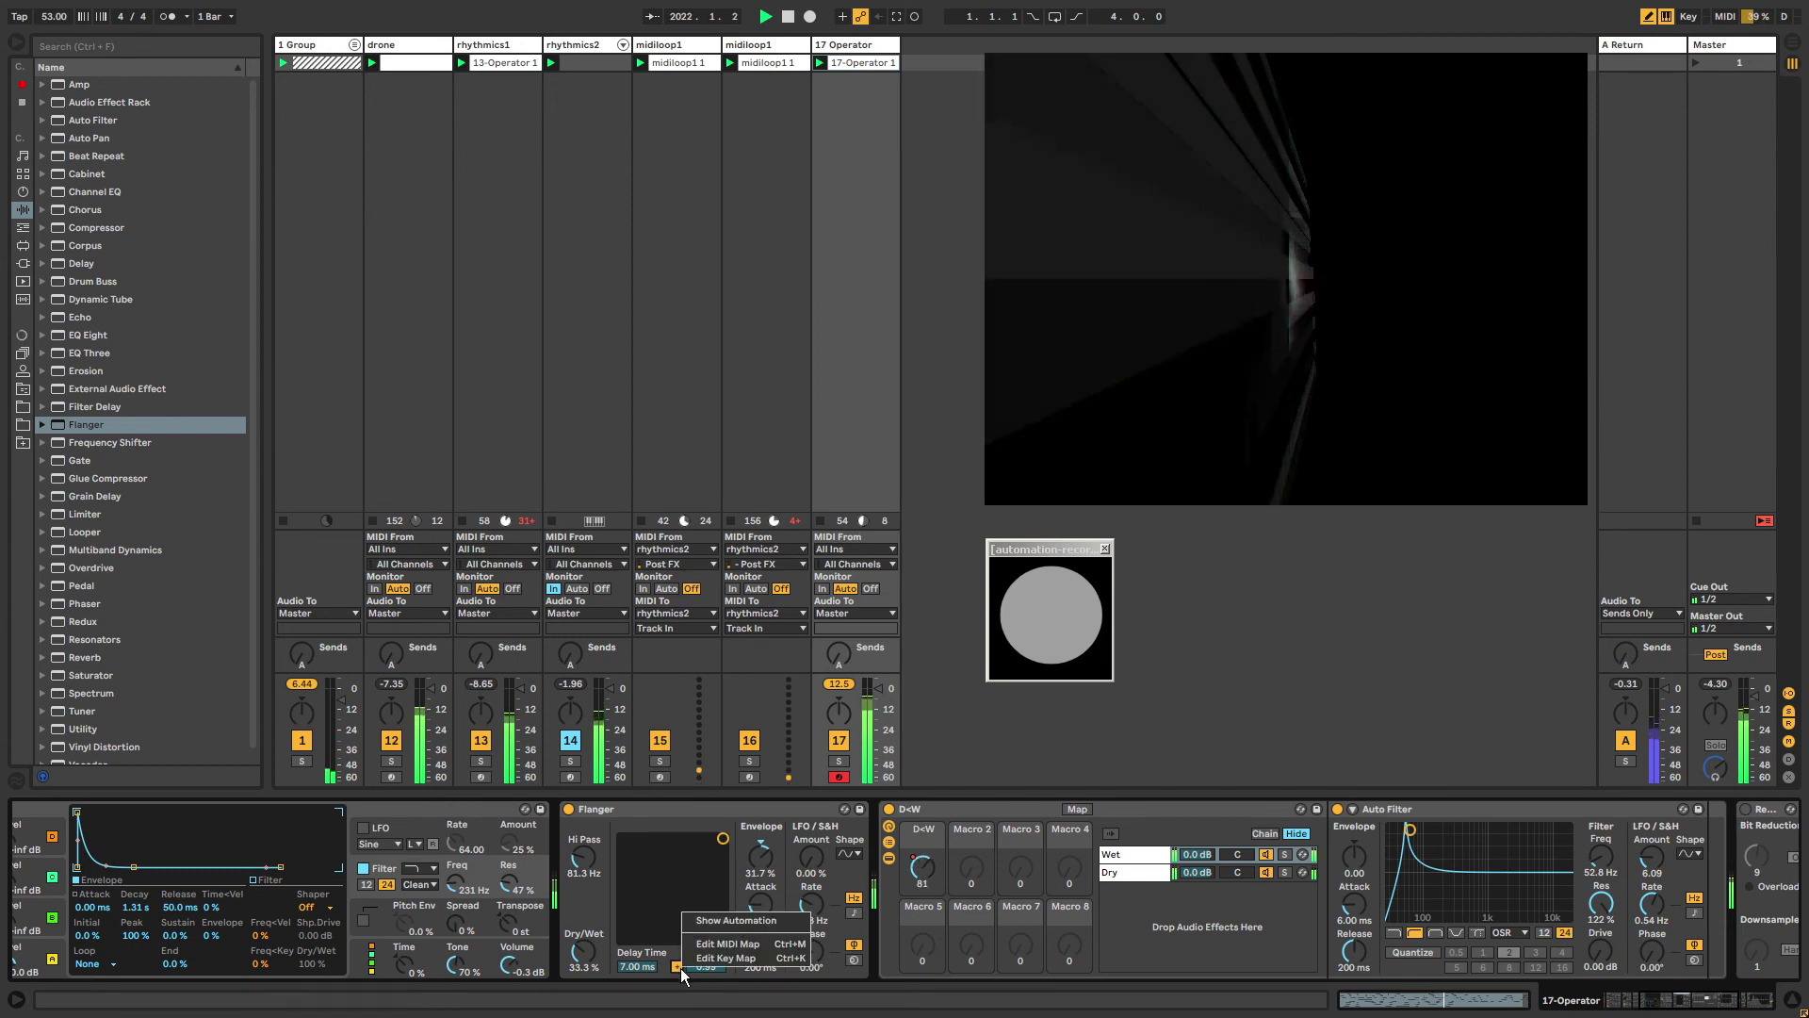
{"action": "left_click", "coordinate": [745, 927]}
{"action": "left_click", "coordinate": [253, 969]}
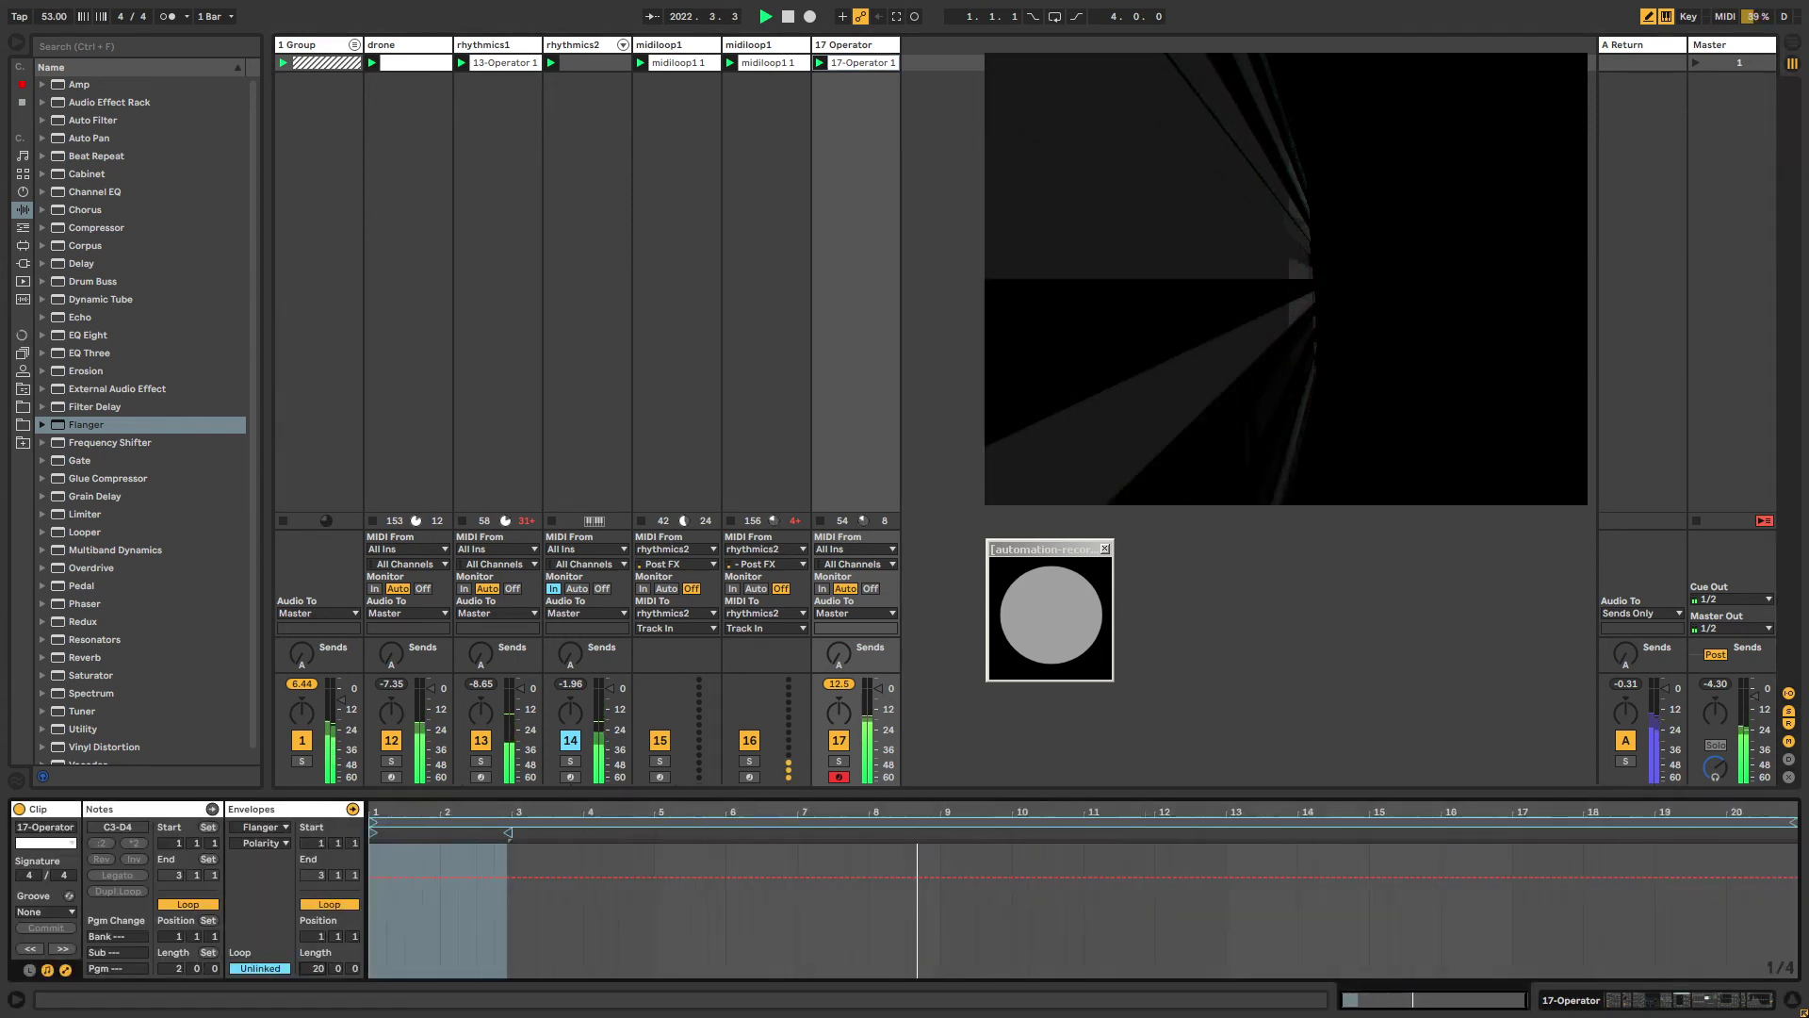
{"action": "left_click", "coordinate": [1121, 964]}
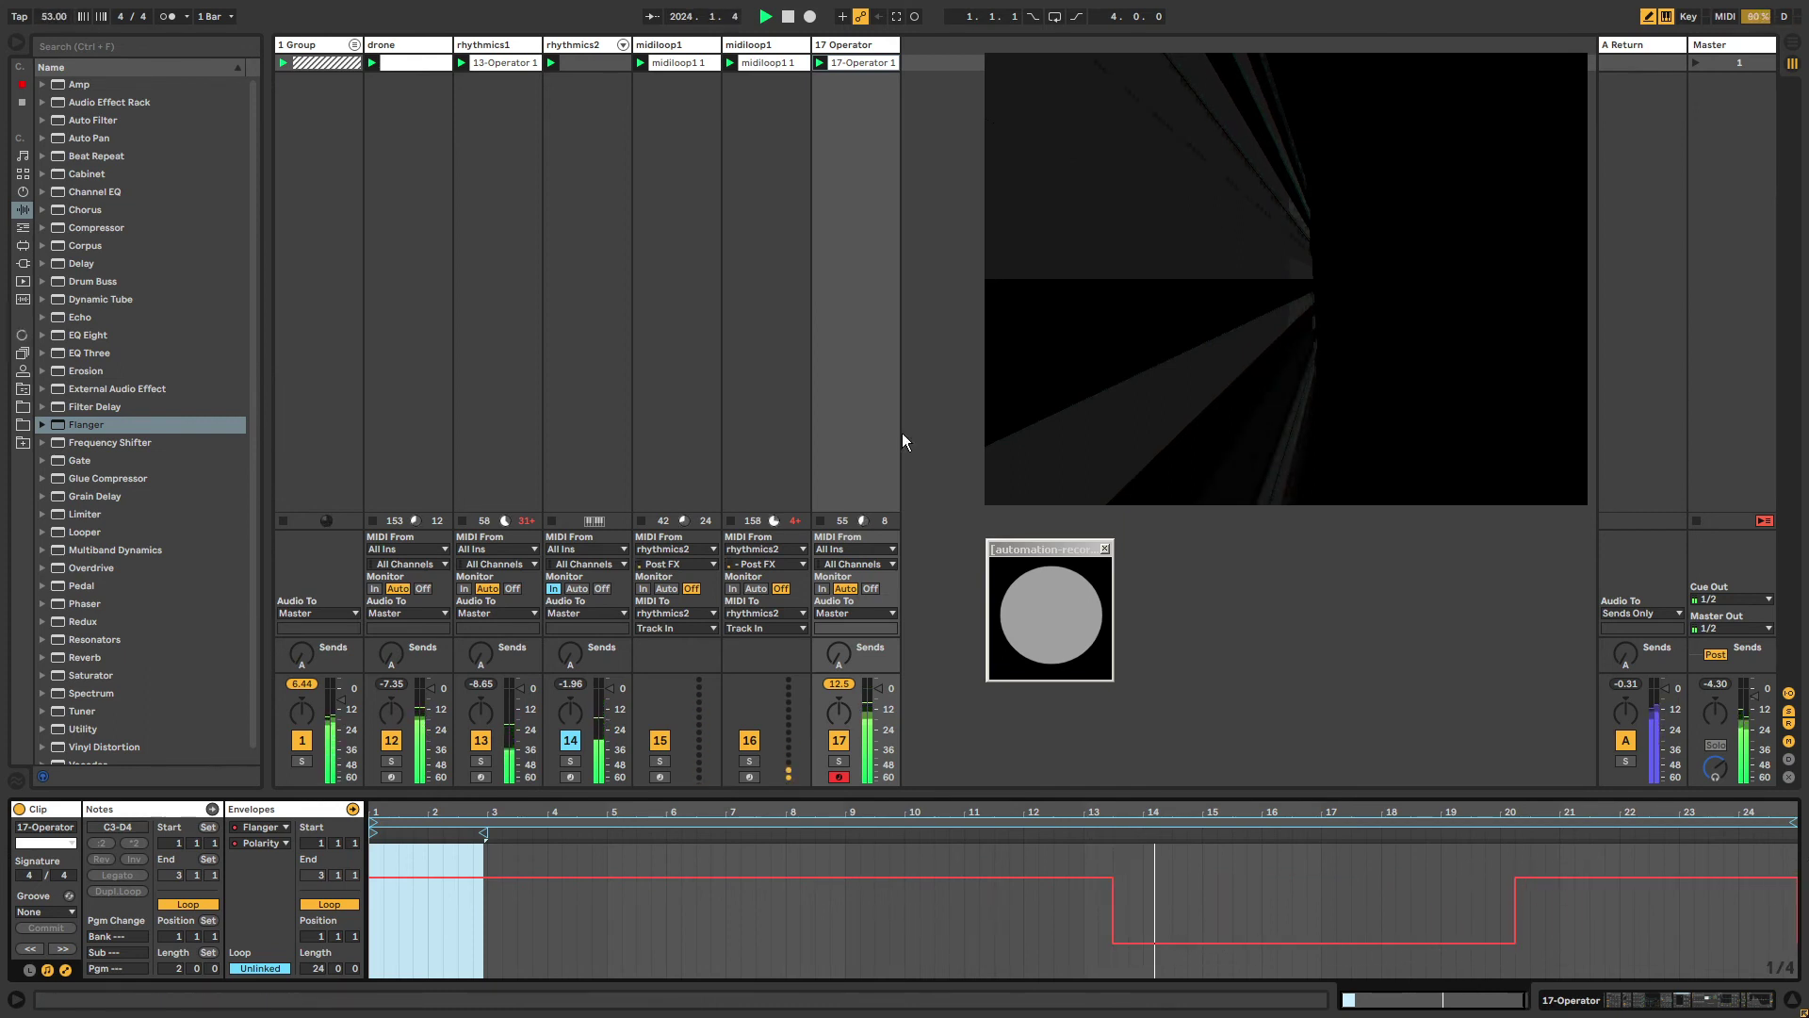
Rename the 17 Operator track to beatesque and show its devices.
{"action": "left_click", "coordinate": [818, 44]}
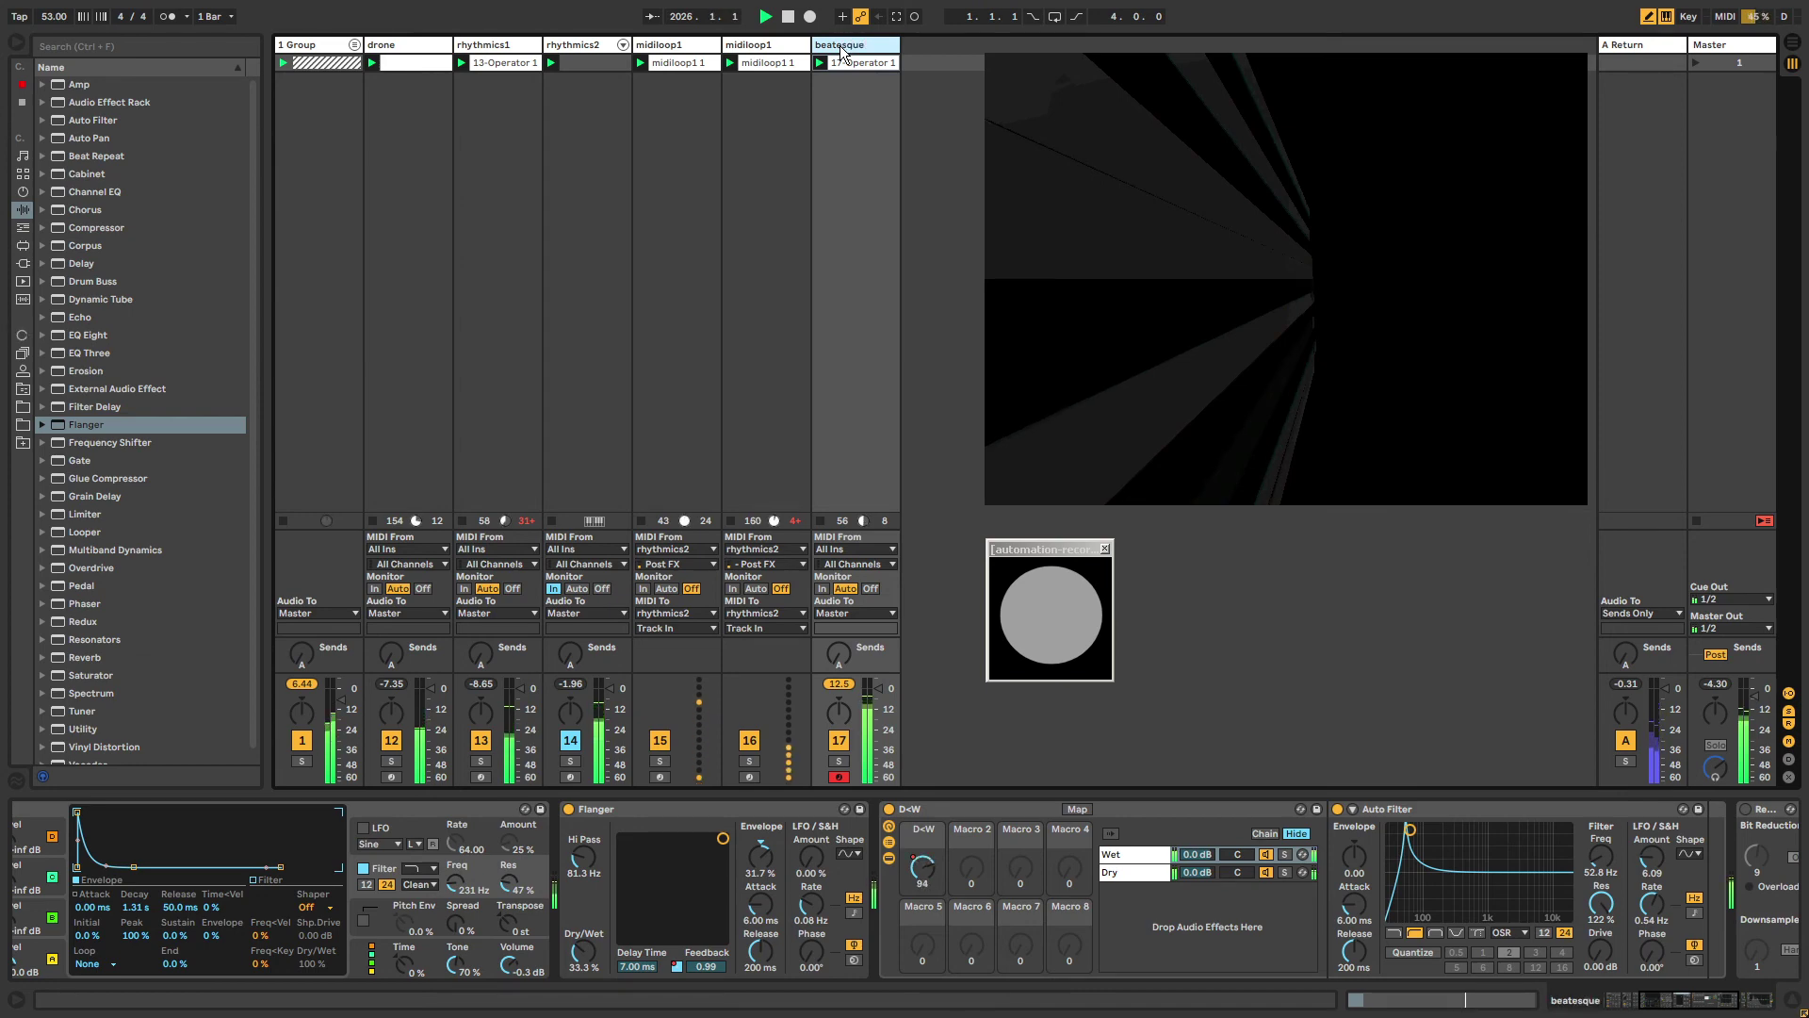
{"action": "left_click", "coordinate": [693, 42]}
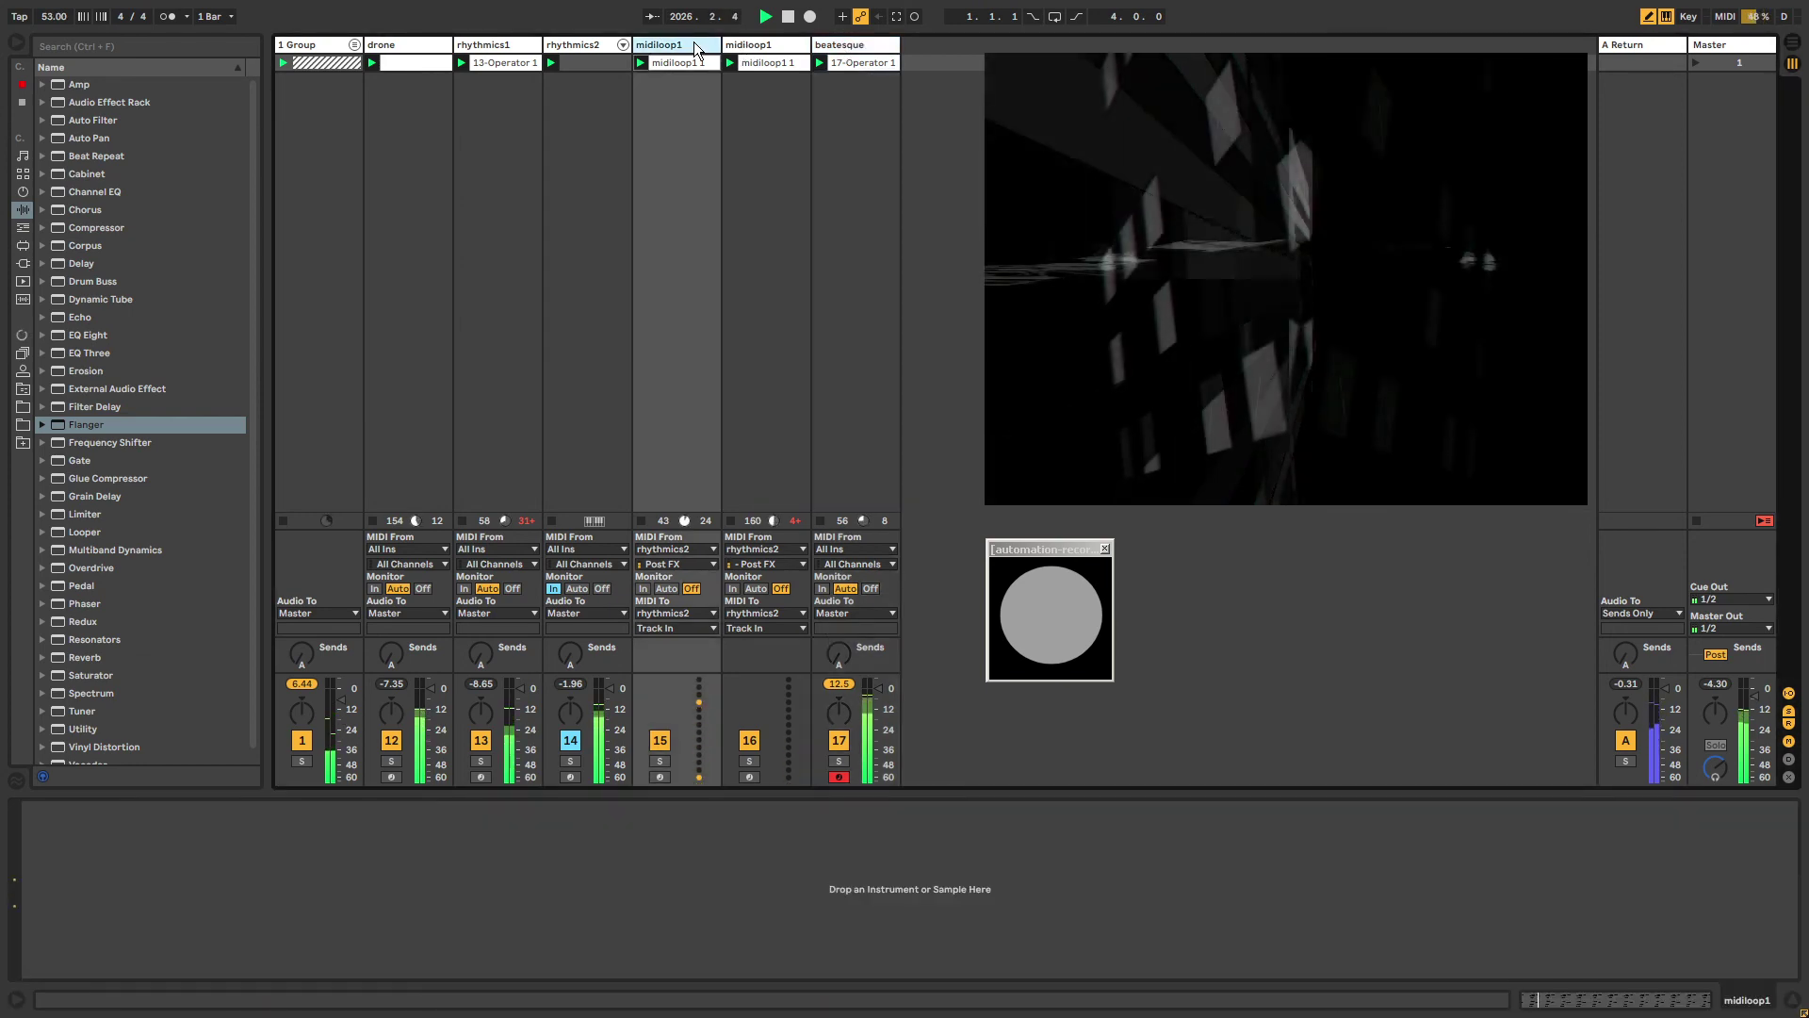
{"action": "left_click", "coordinate": [865, 454]}
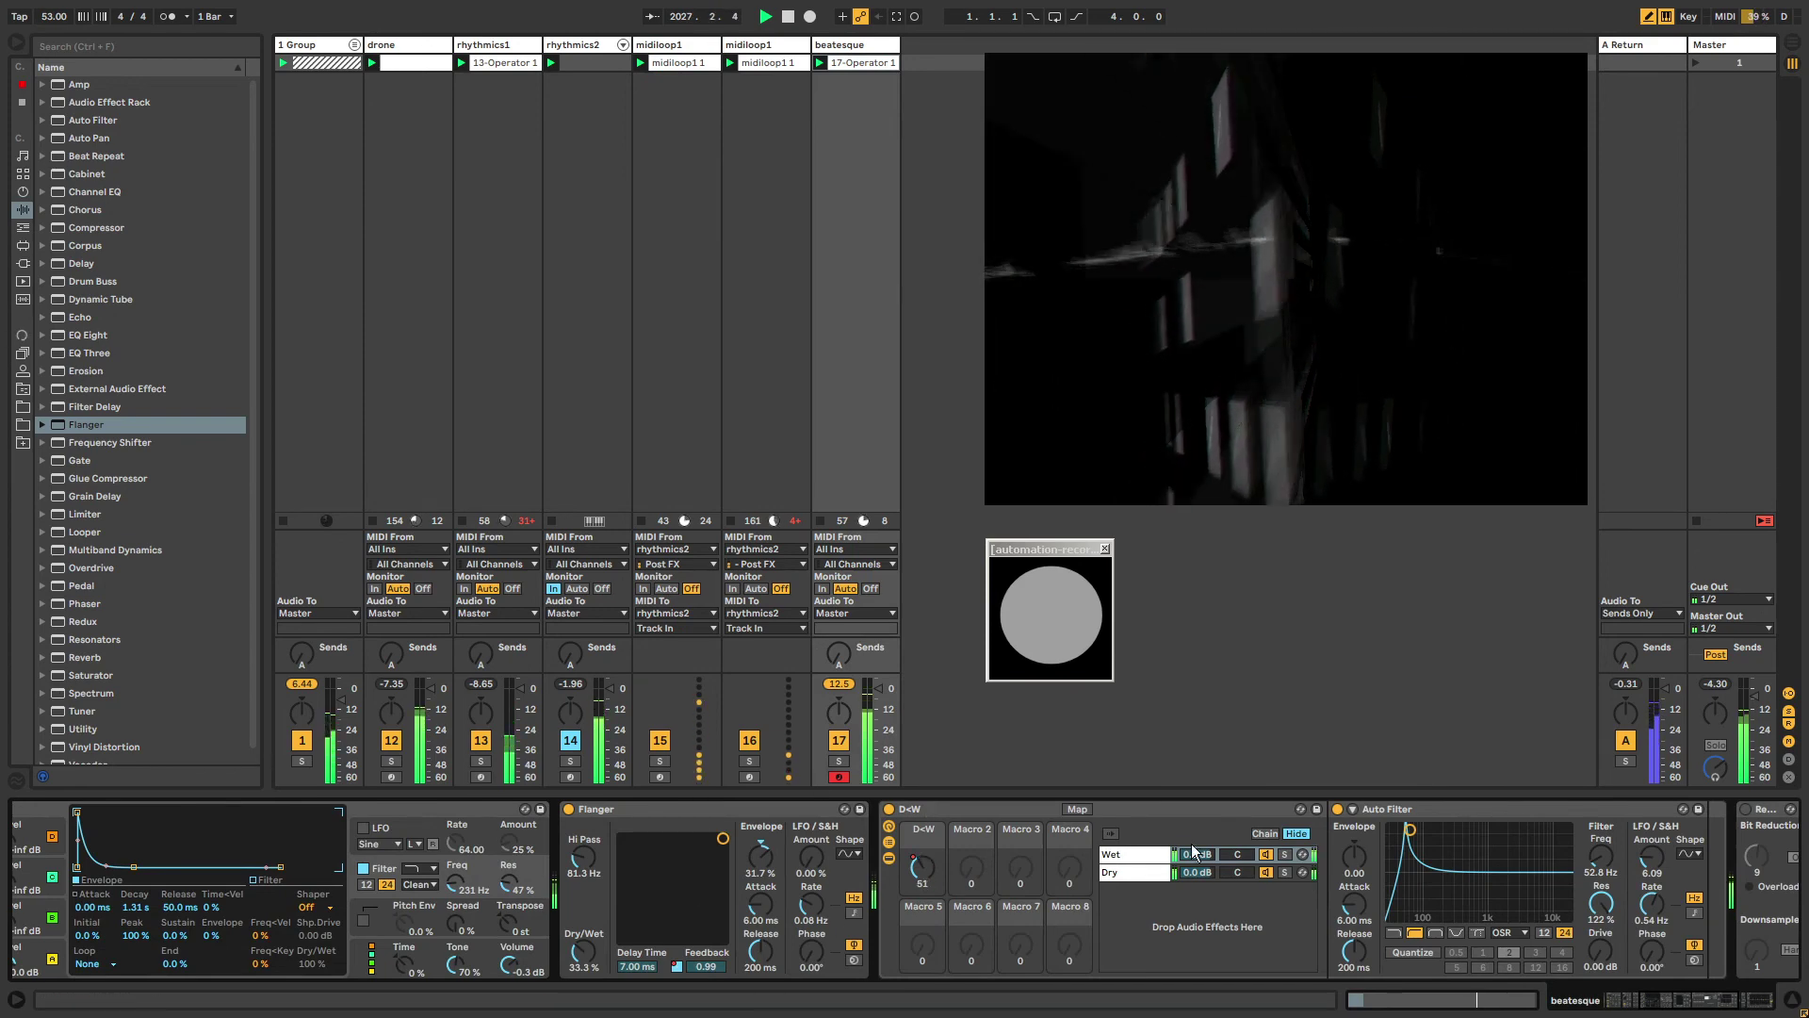
Unlink the Flanger's Envelope Modulation automation with a 10-bar loop and draw a rise from about bar 4.8 to 34% at bar 7.
{"action": "left_click", "coordinate": [1677, 1006]}
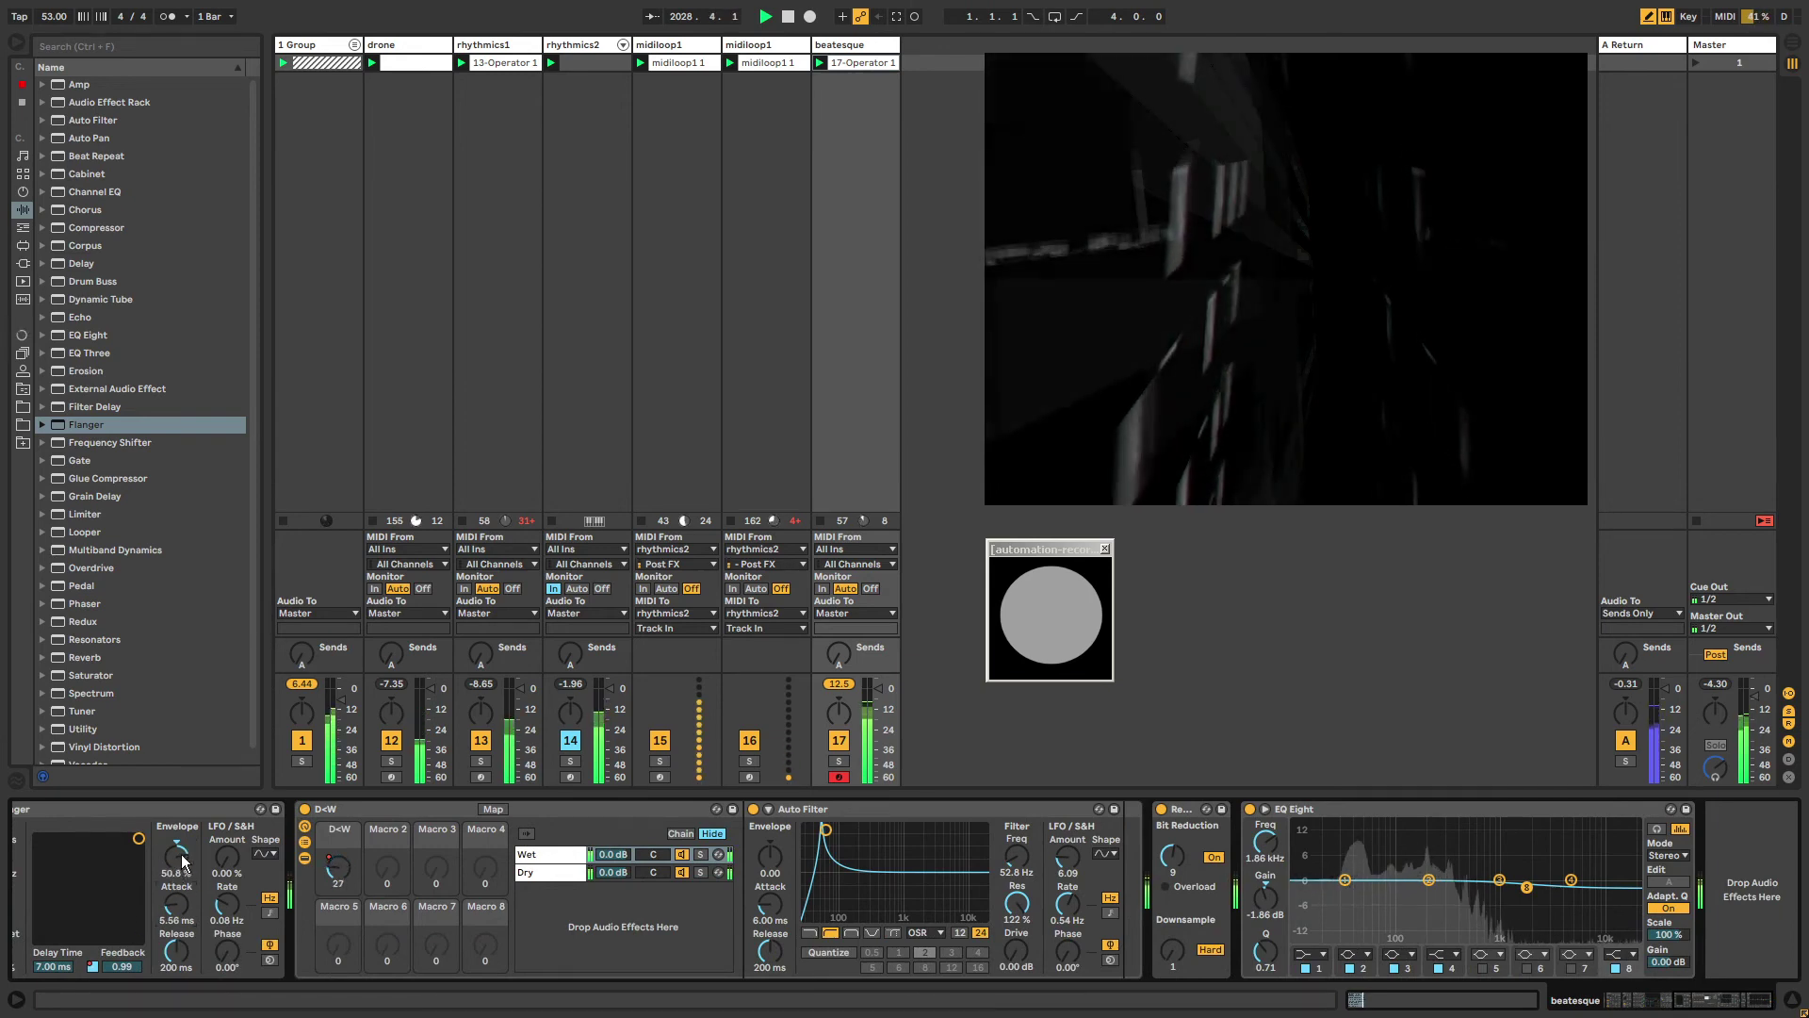
{"action": "right_click", "coordinate": [184, 862]}
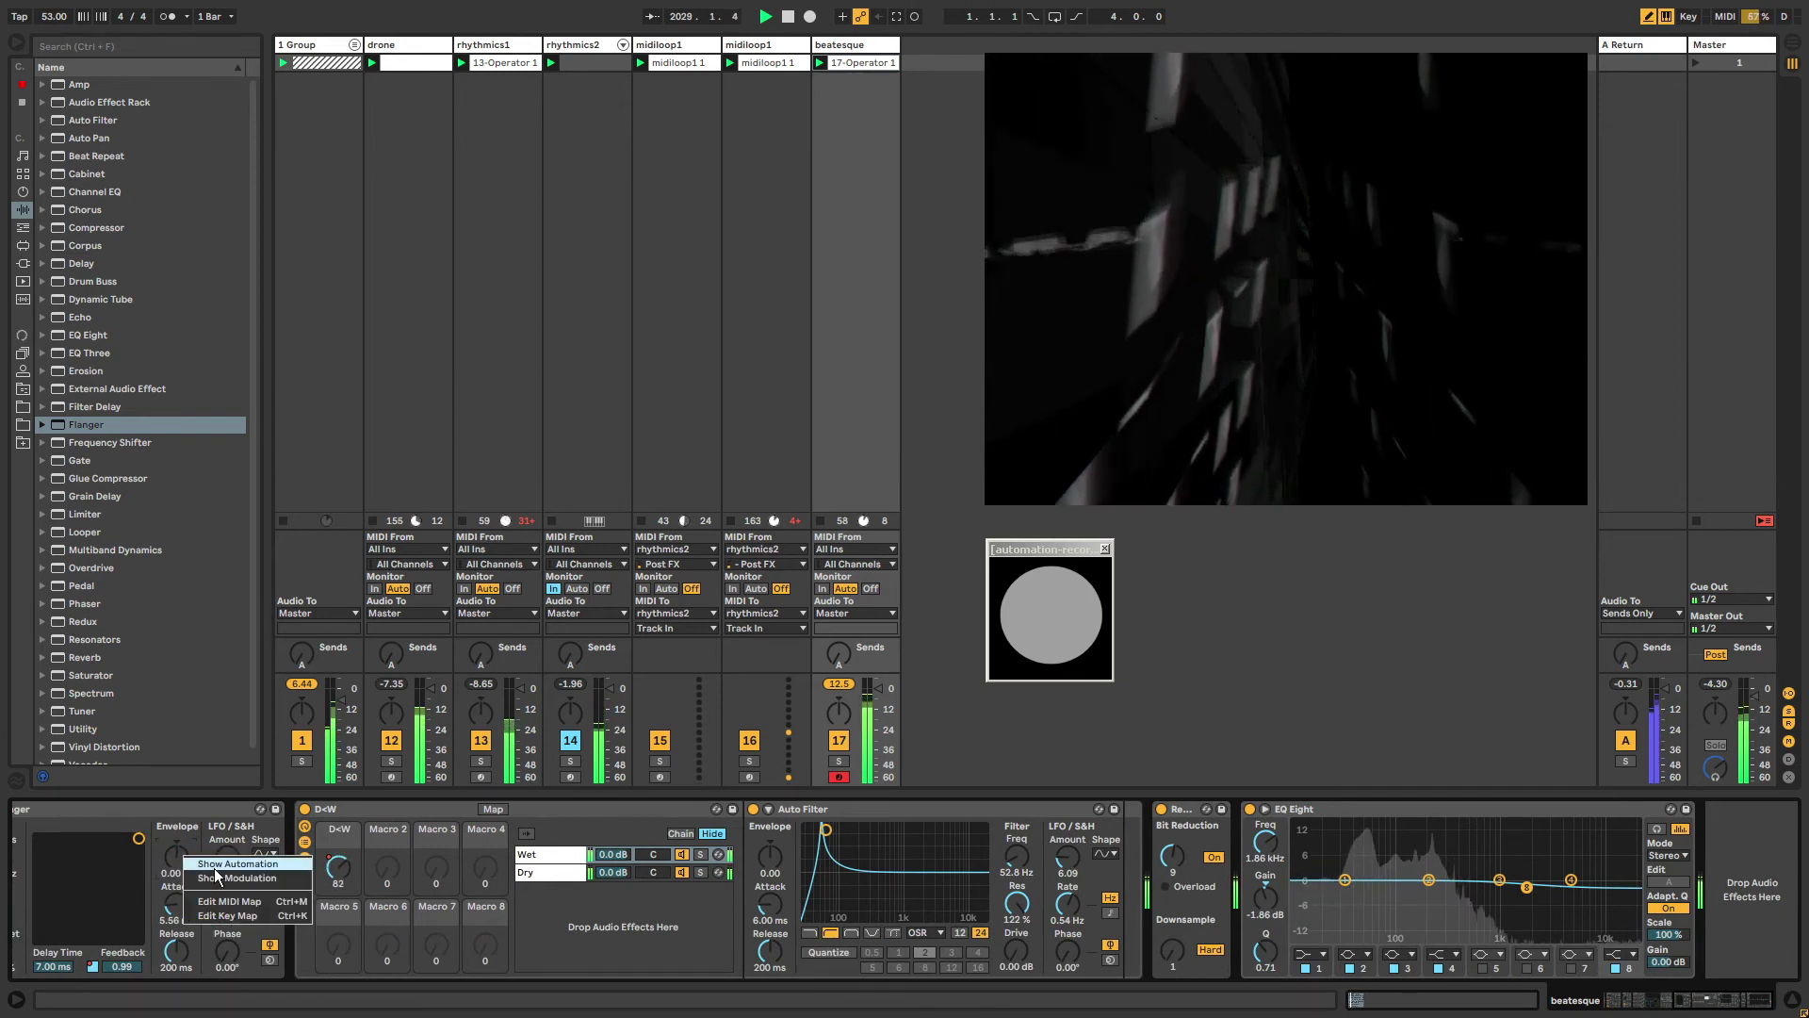
{"action": "left_click", "coordinate": [214, 866]}
{"action": "left_click", "coordinate": [260, 969]}
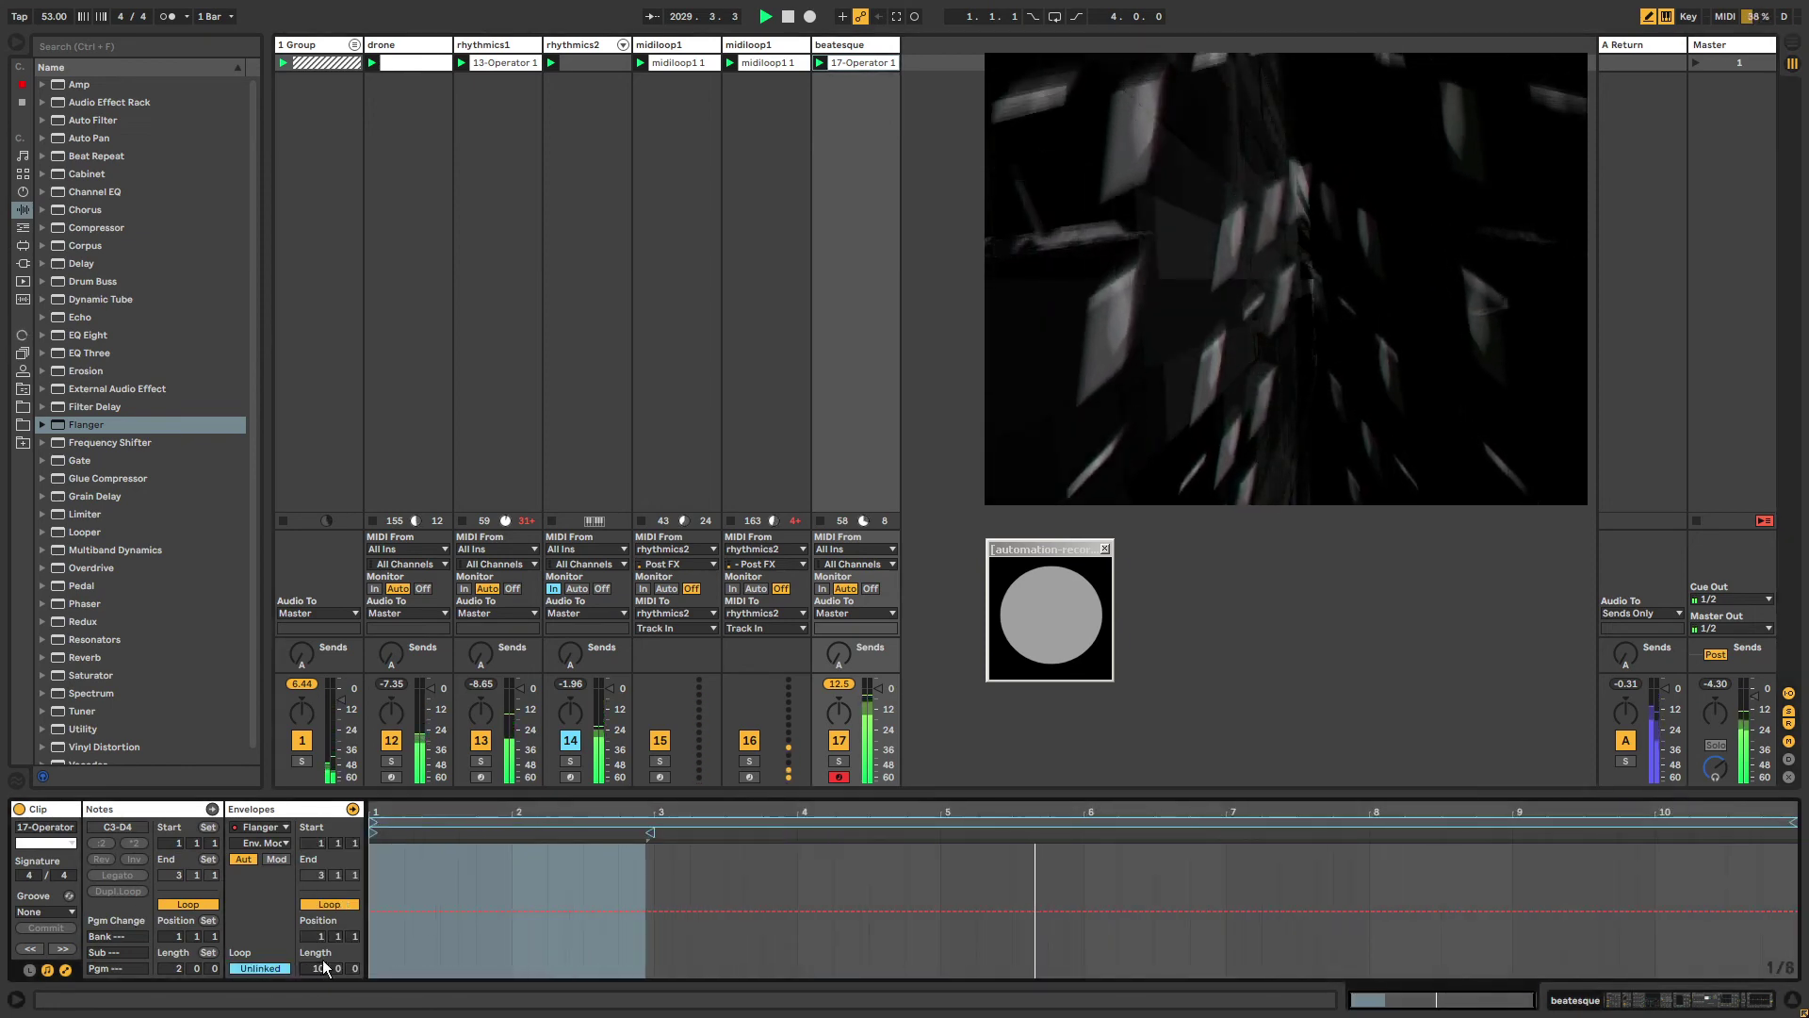
{"action": "left_click", "coordinate": [926, 910]}
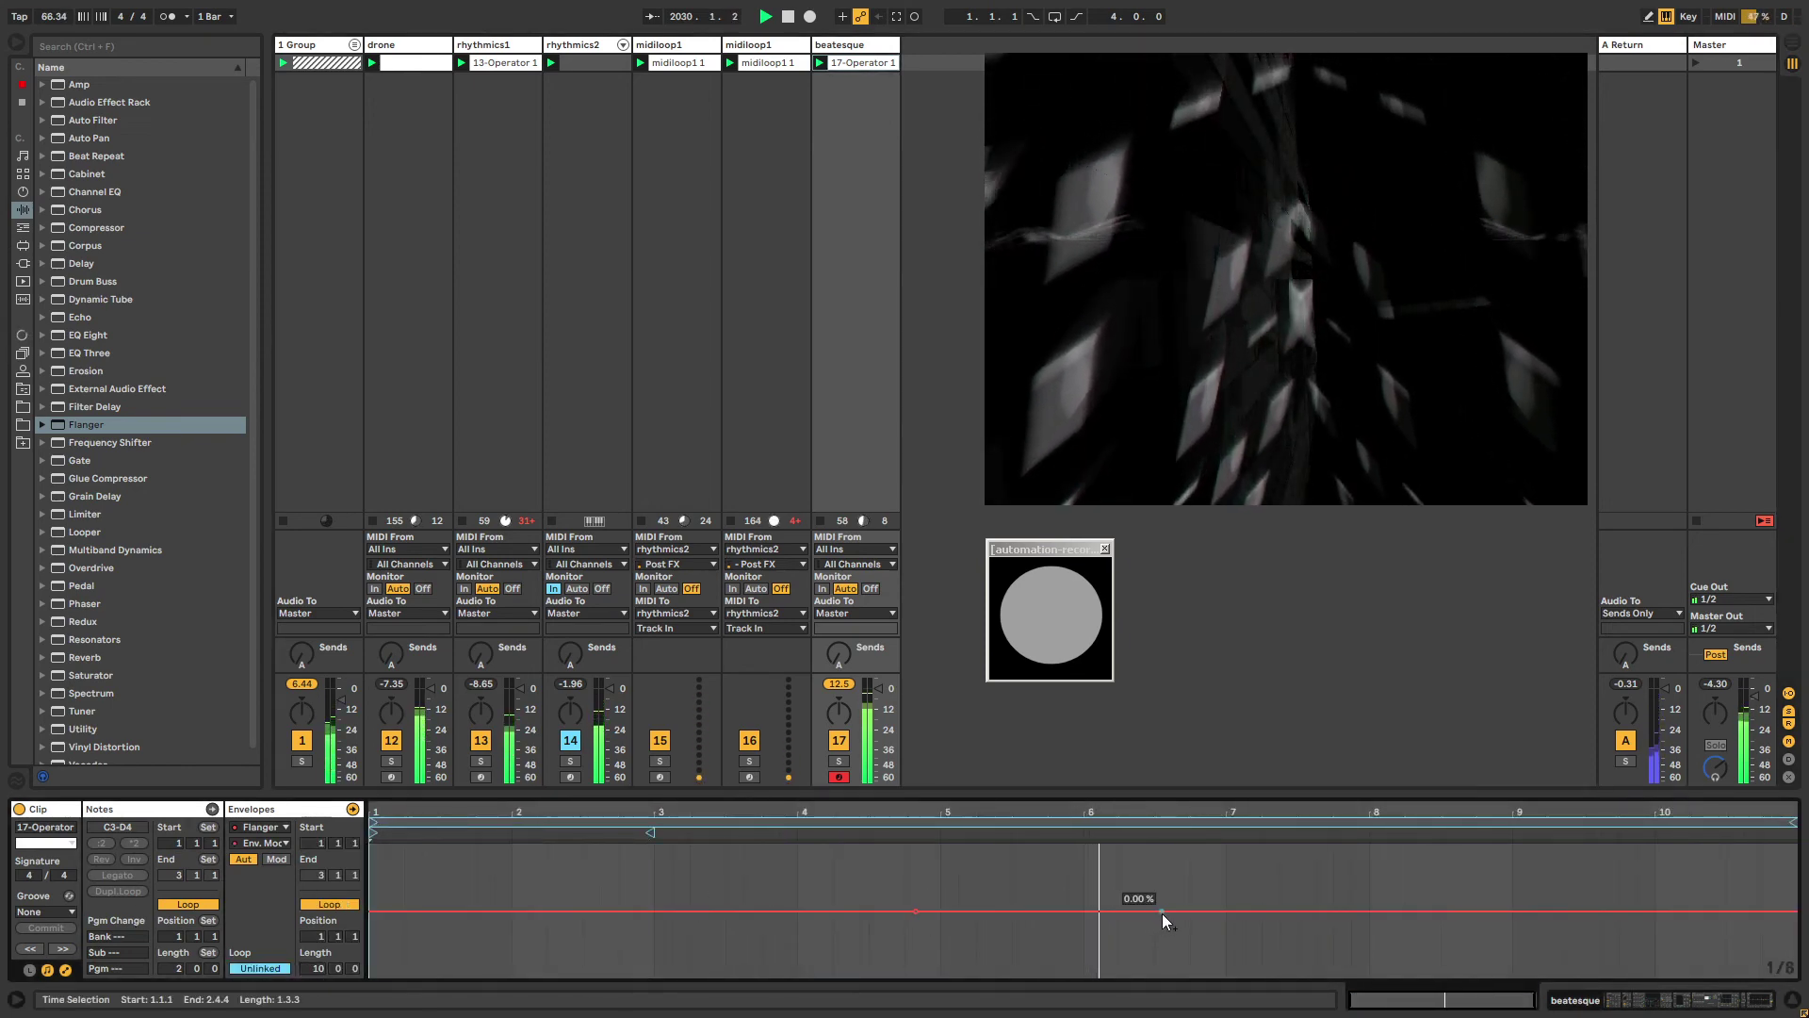
{"action": "left_click_drag", "start_coordinate": [1162, 912], "coordinate": [1244, 889]}
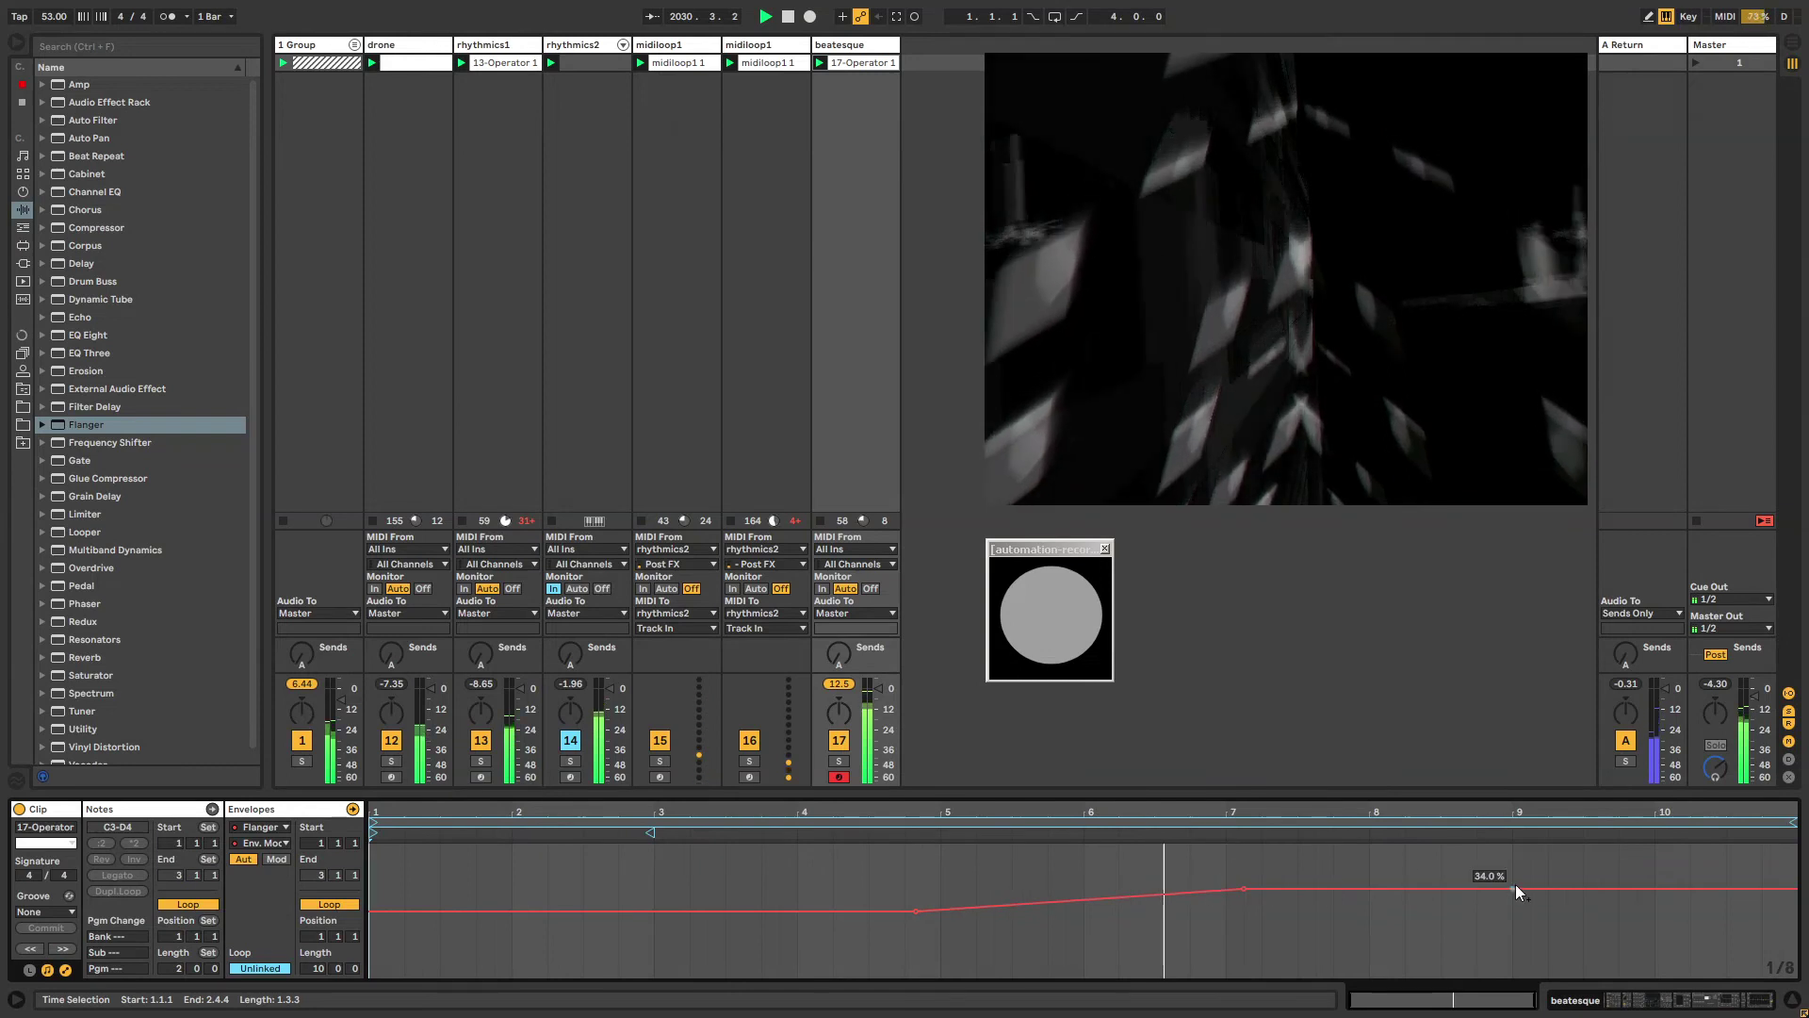
Bring the Flanger's Envelope Modulation curve down from its bar 7 peak to 0% at about bar 9.5.
{"action": "left_click_drag", "start_coordinate": [782, 882], "coordinate": [834, 882]}
{"action": "left_click", "coordinate": [1589, 867]}
{"action": "key", "text": "ctrl+v"}
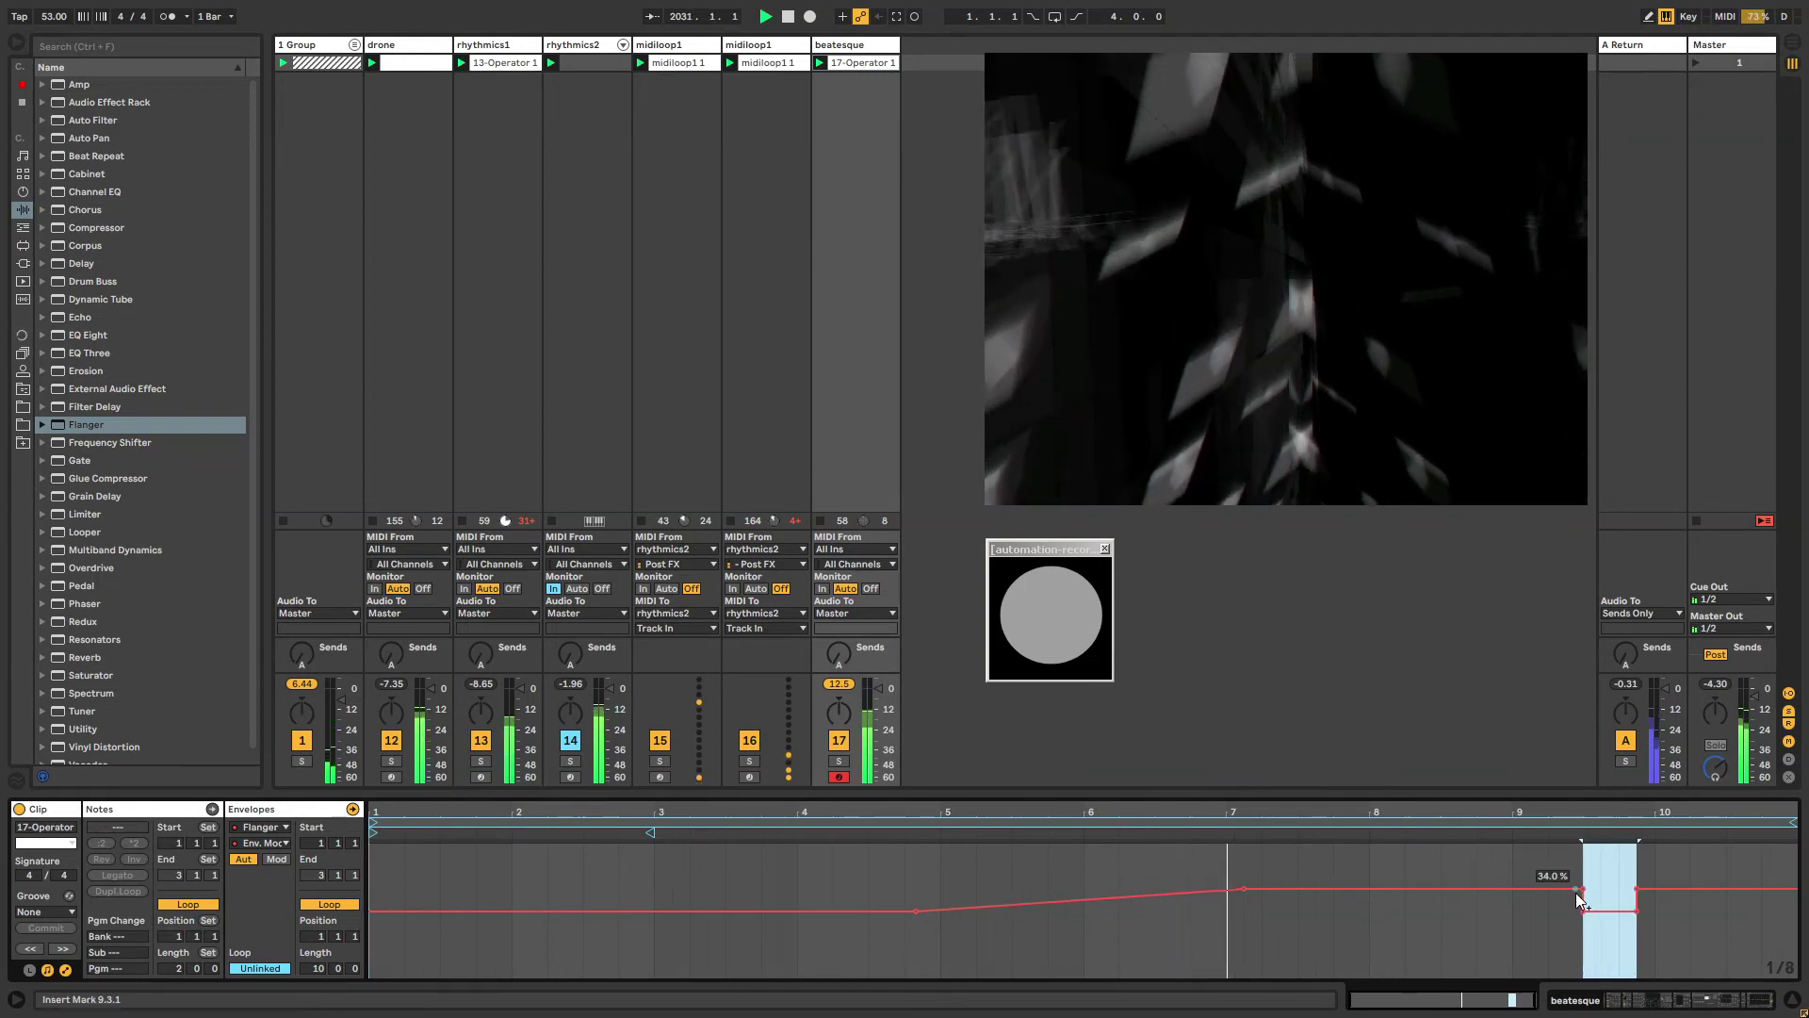
{"action": "left_click", "coordinate": [1583, 889]}
{"action": "left_click", "coordinate": [1637, 890]}
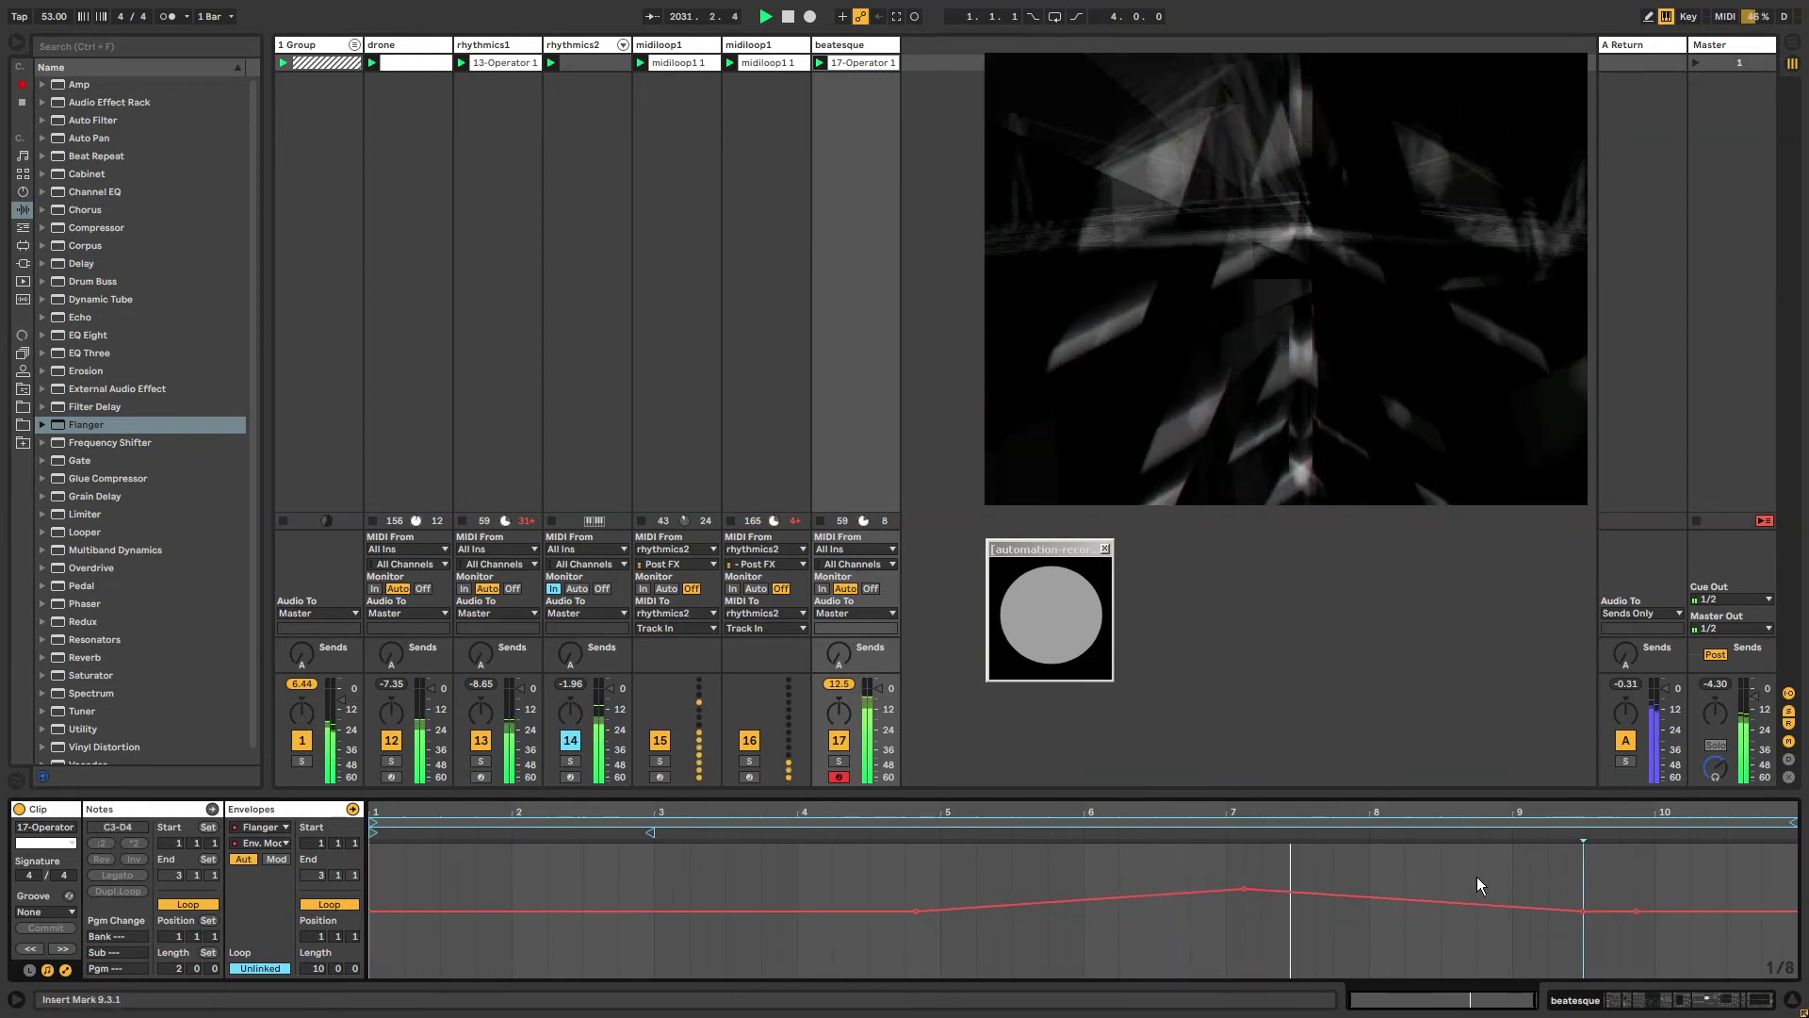
{"action": "left_click", "coordinate": [1478, 880]}
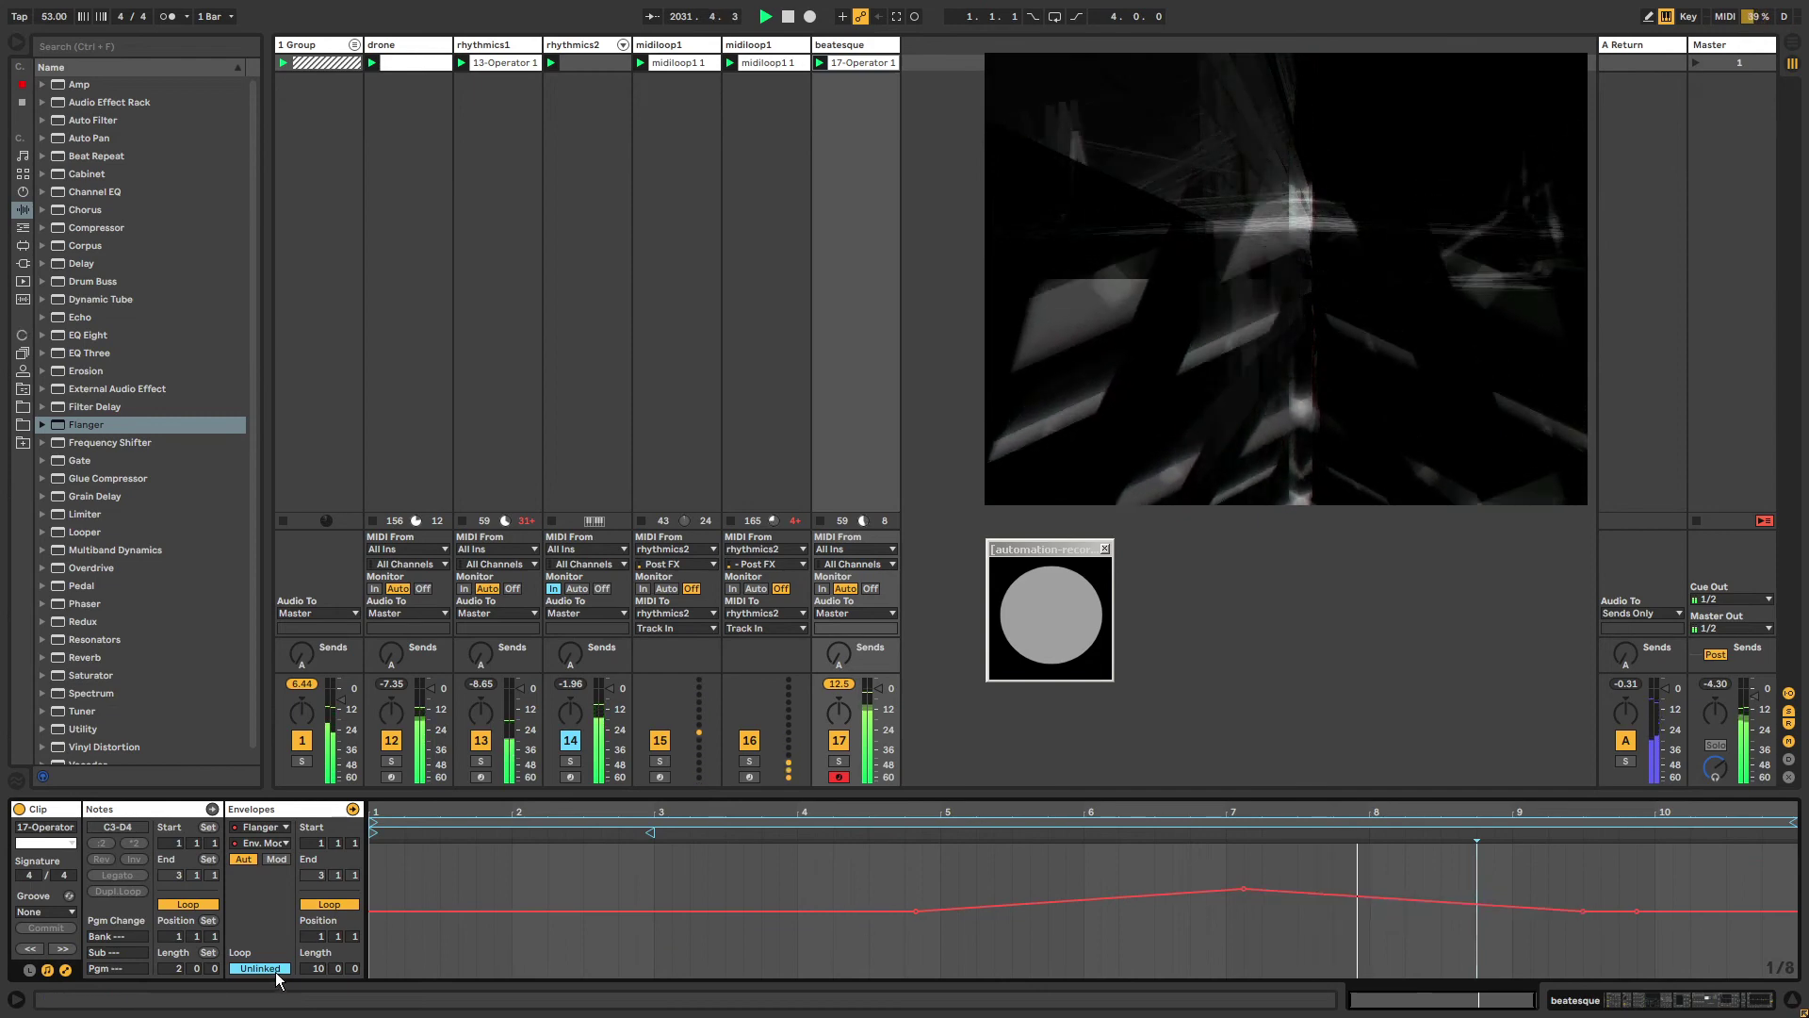
Extend the Flanger envelope loop to 17 bars and draw a dip below 0% near bar 17 that returns to 0% at the end.
{"action": "left_click", "coordinate": [318, 969]}
{"action": "type", "text": "17"}
{"action": "key", "text": "Return"}
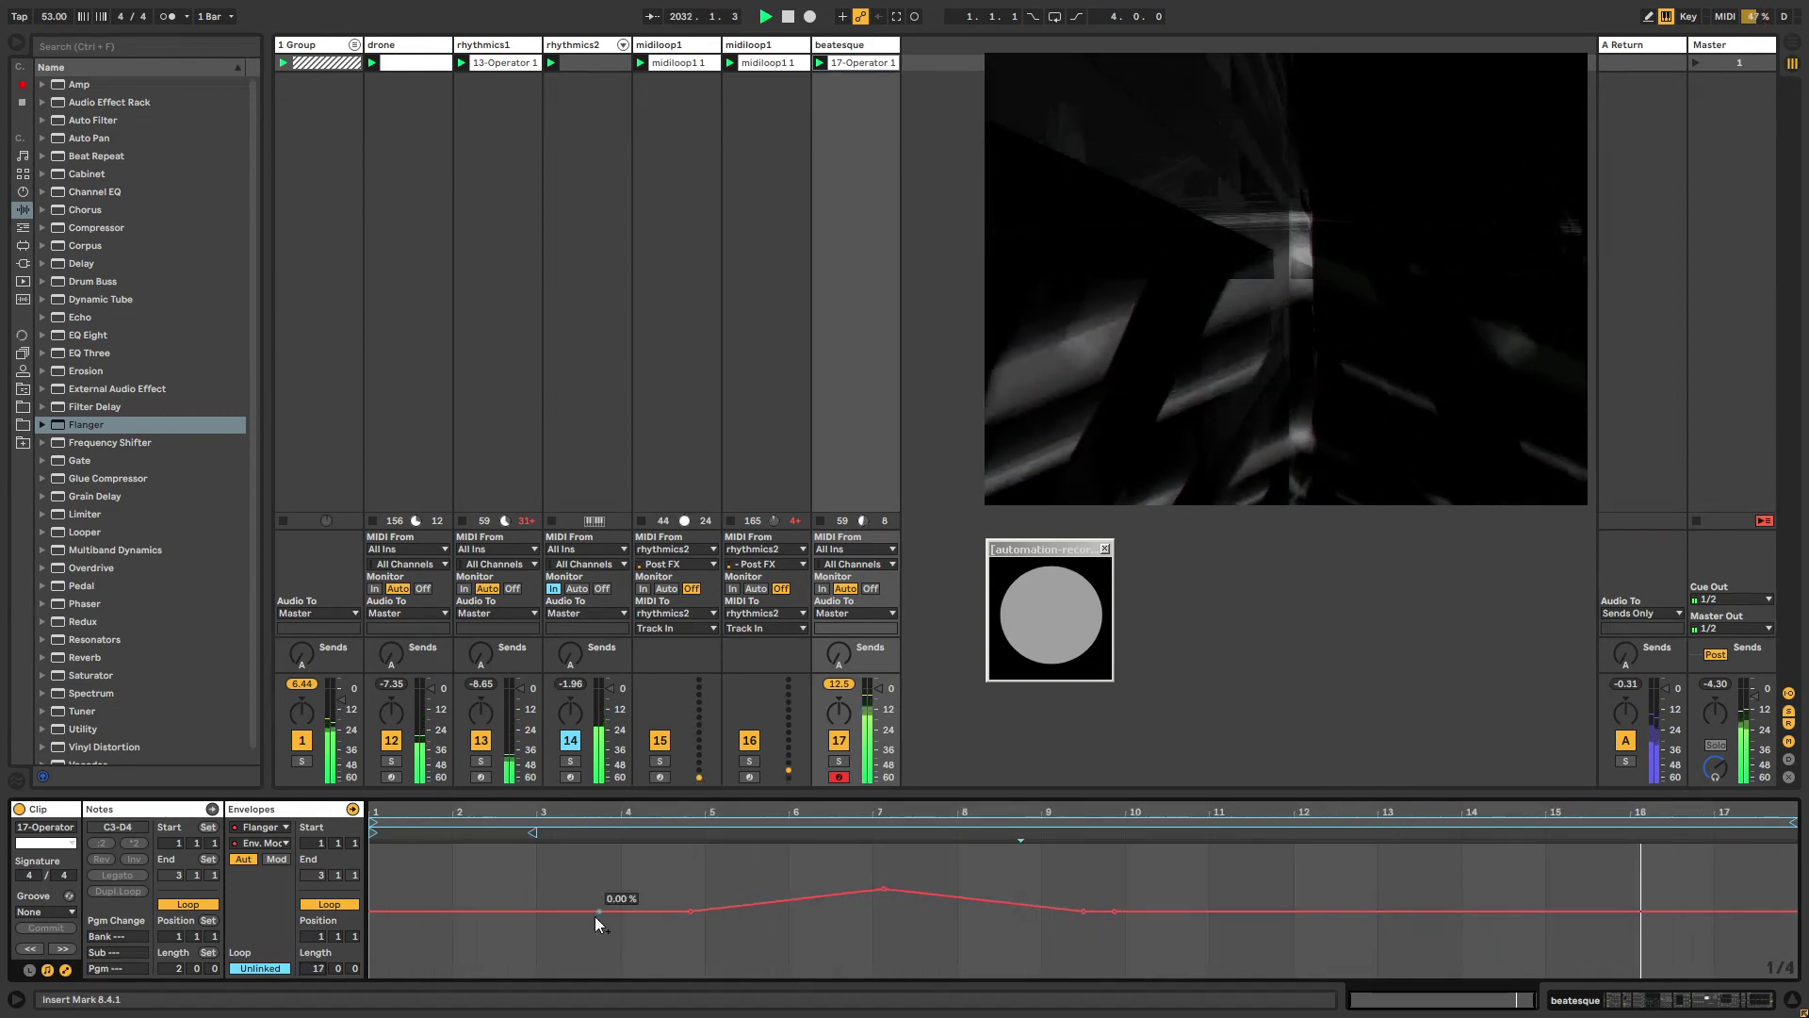
{"action": "left_click", "coordinate": [1608, 911]}
{"action": "left_click_drag", "start_coordinate": [1714, 911], "coordinate": [1778, 938]}
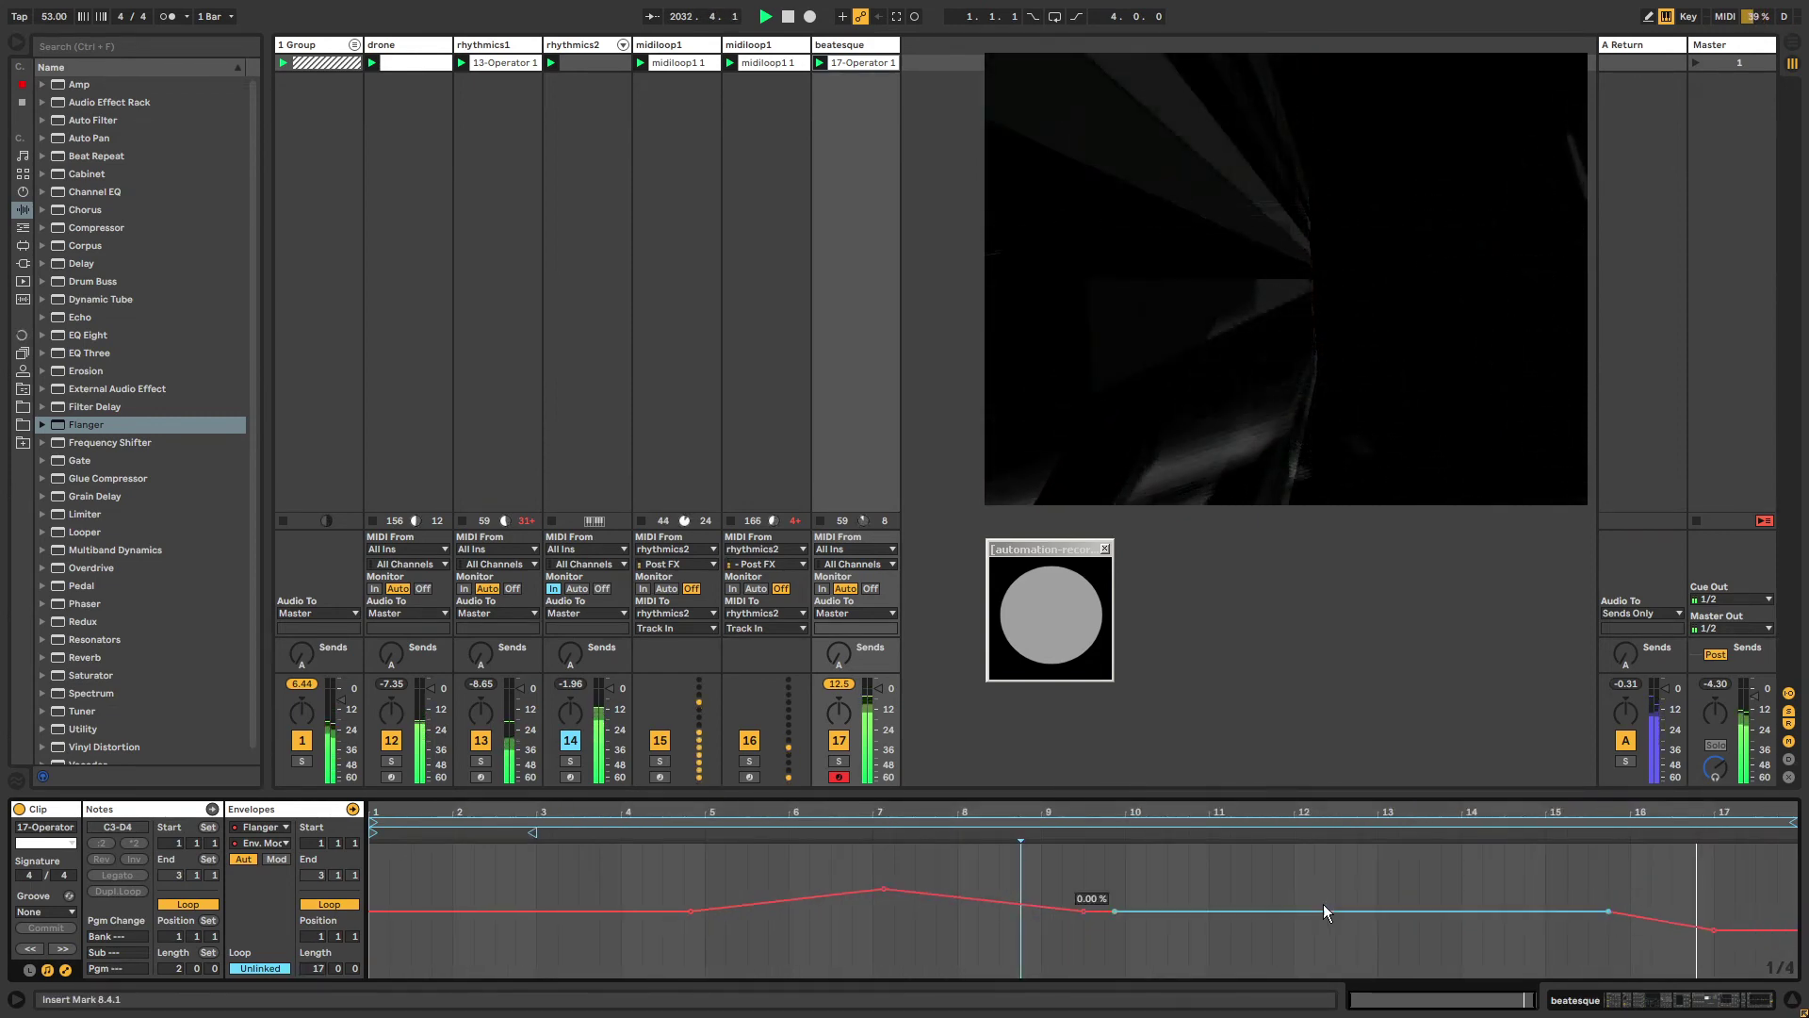
{"action": "left_click", "coordinate": [1795, 892]}
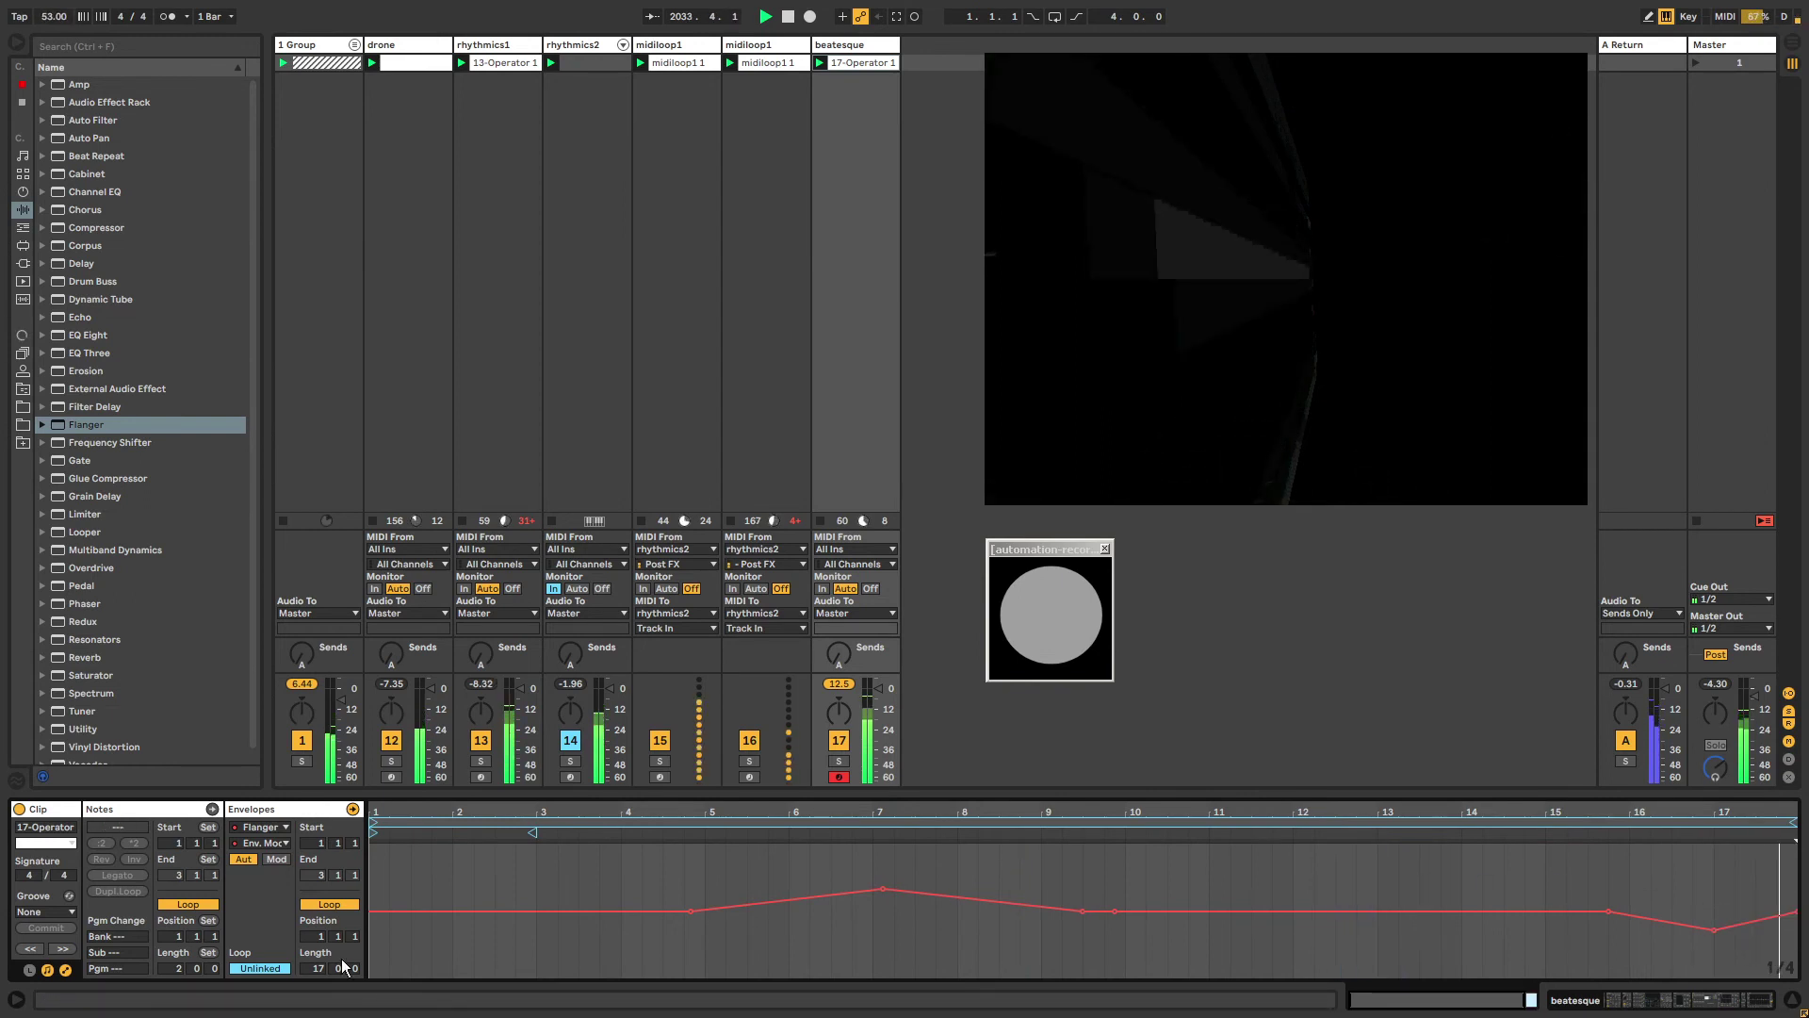
Lengthen the Flanger envelope loop to 19 bars, hold 0% from bar 18 and start the dip at about bar 14.
{"action": "left_click_drag", "start_coordinate": [318, 974], "coordinate": [317, 966]}
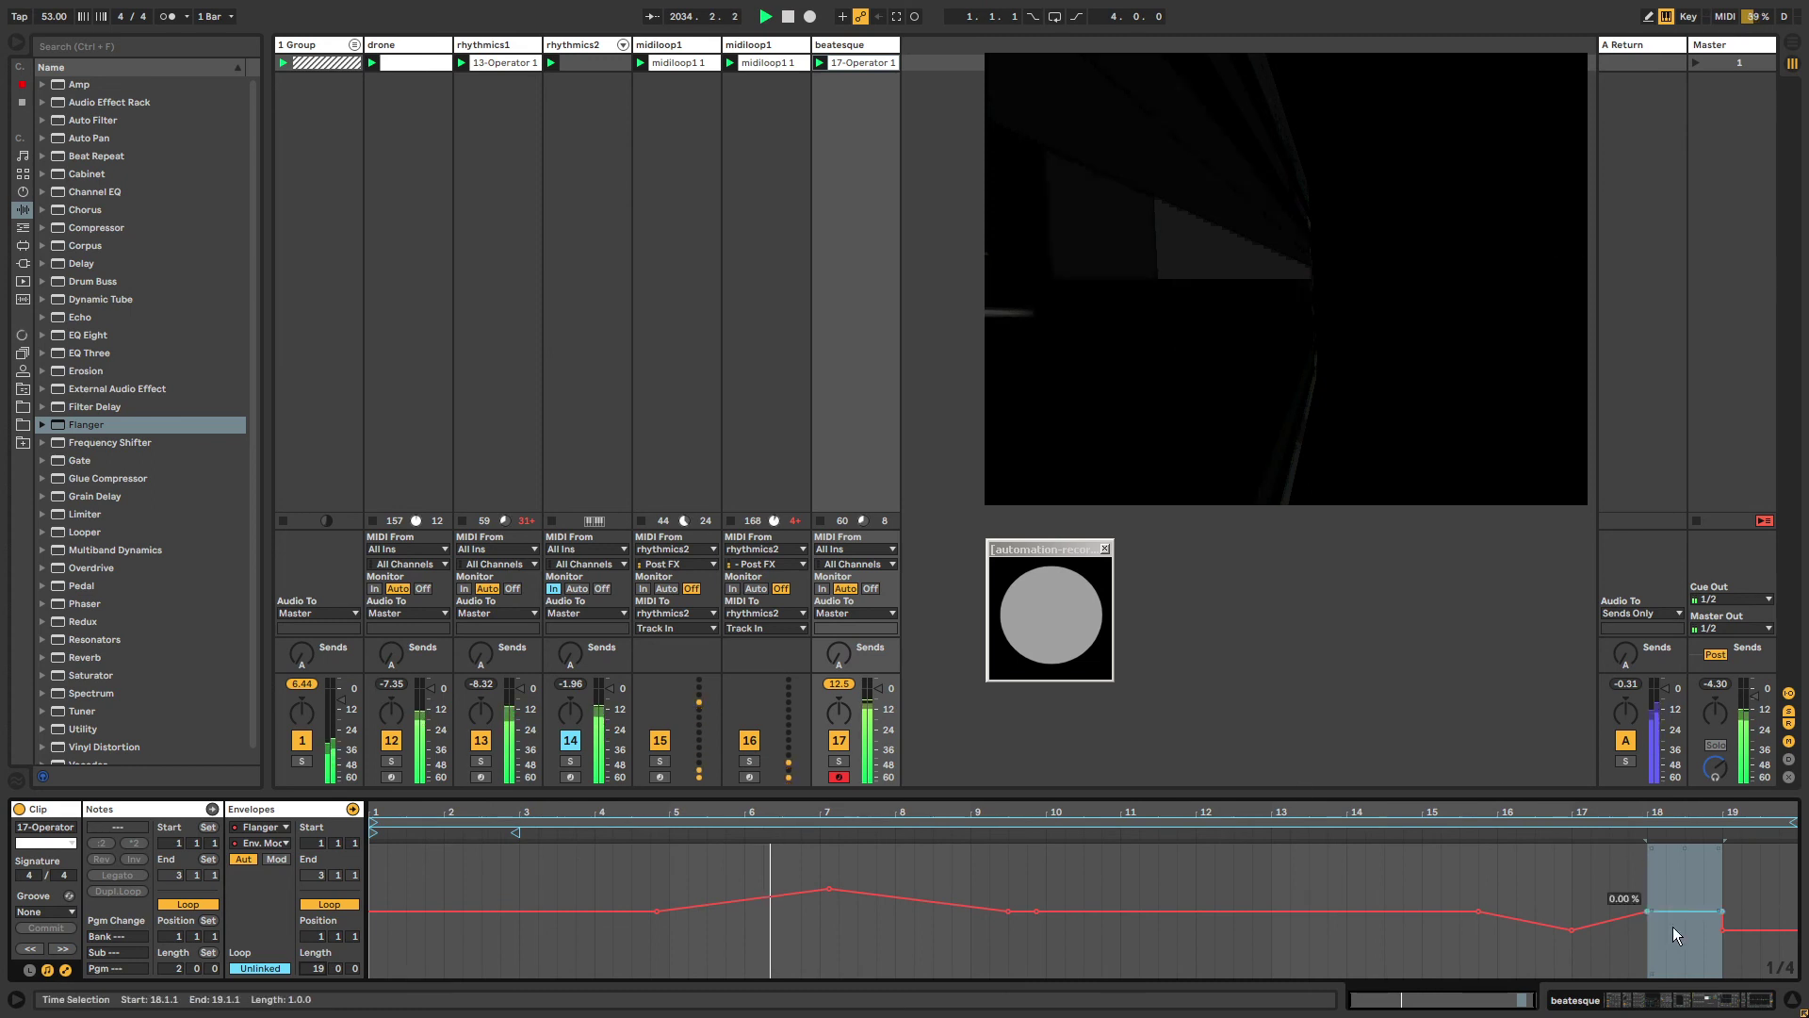
{"action": "left_click", "coordinate": [1535, 890]}
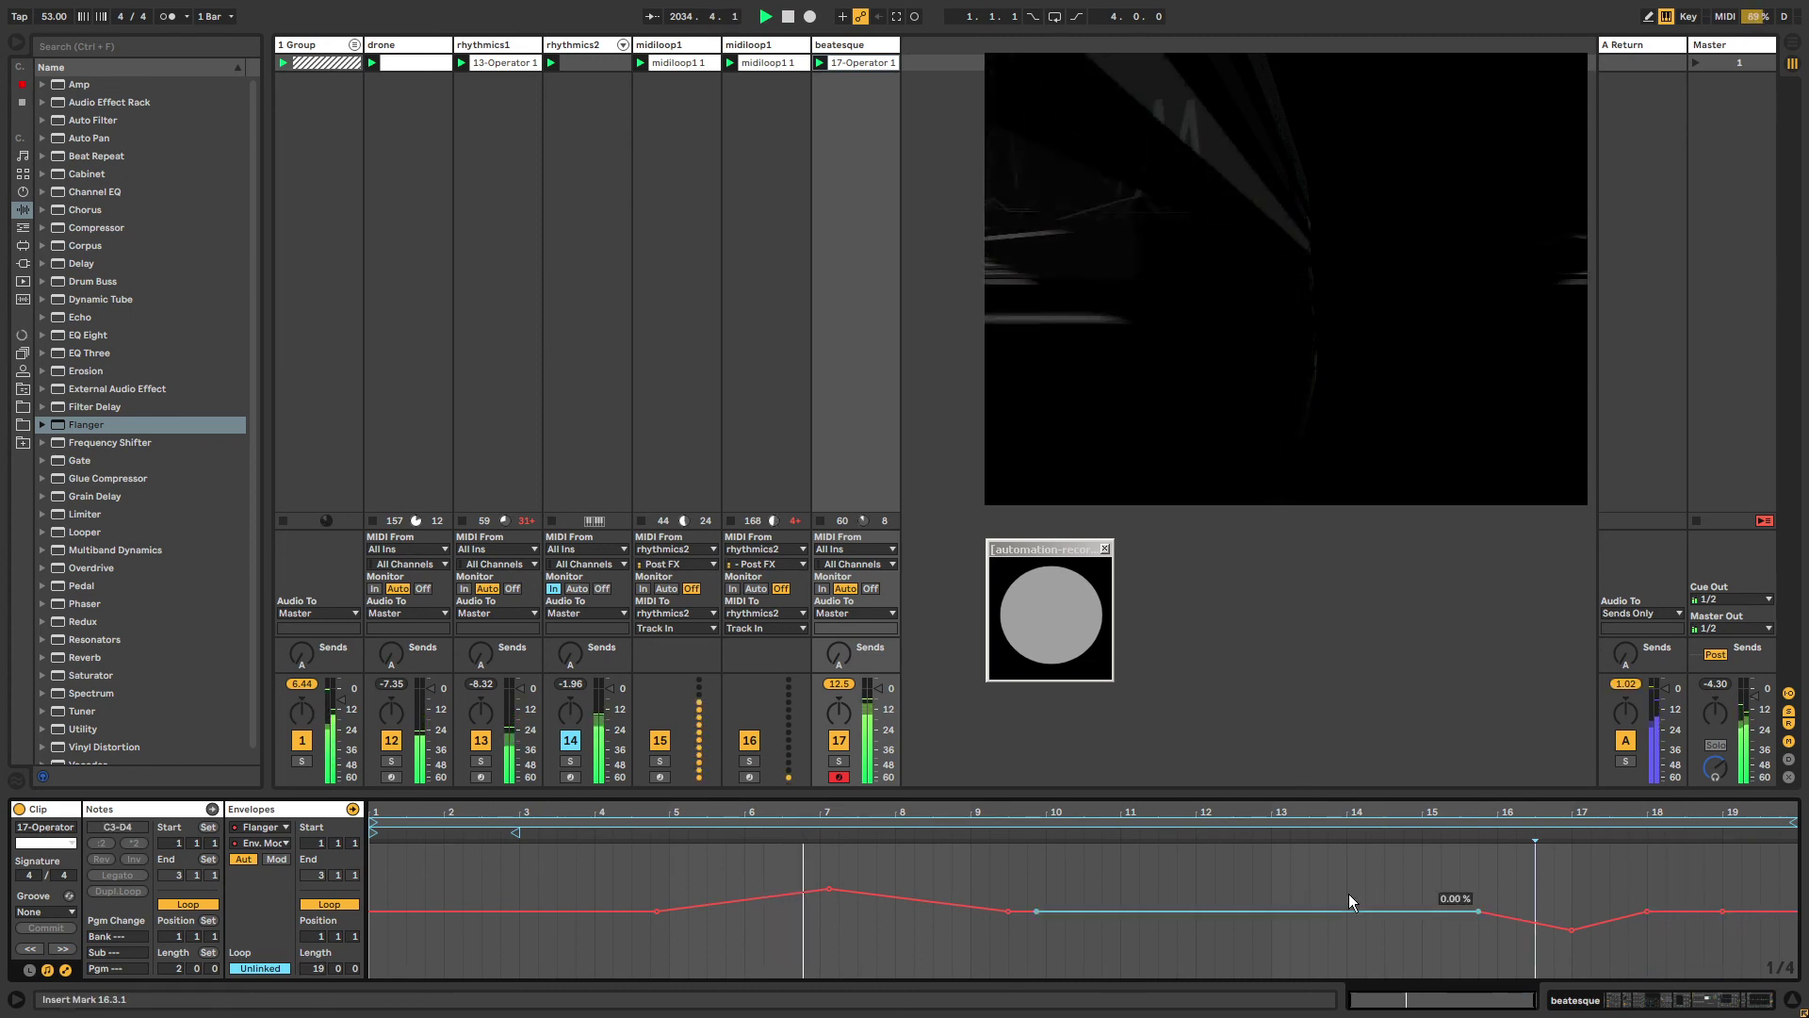
{"action": "left_click", "coordinate": [1479, 911]}
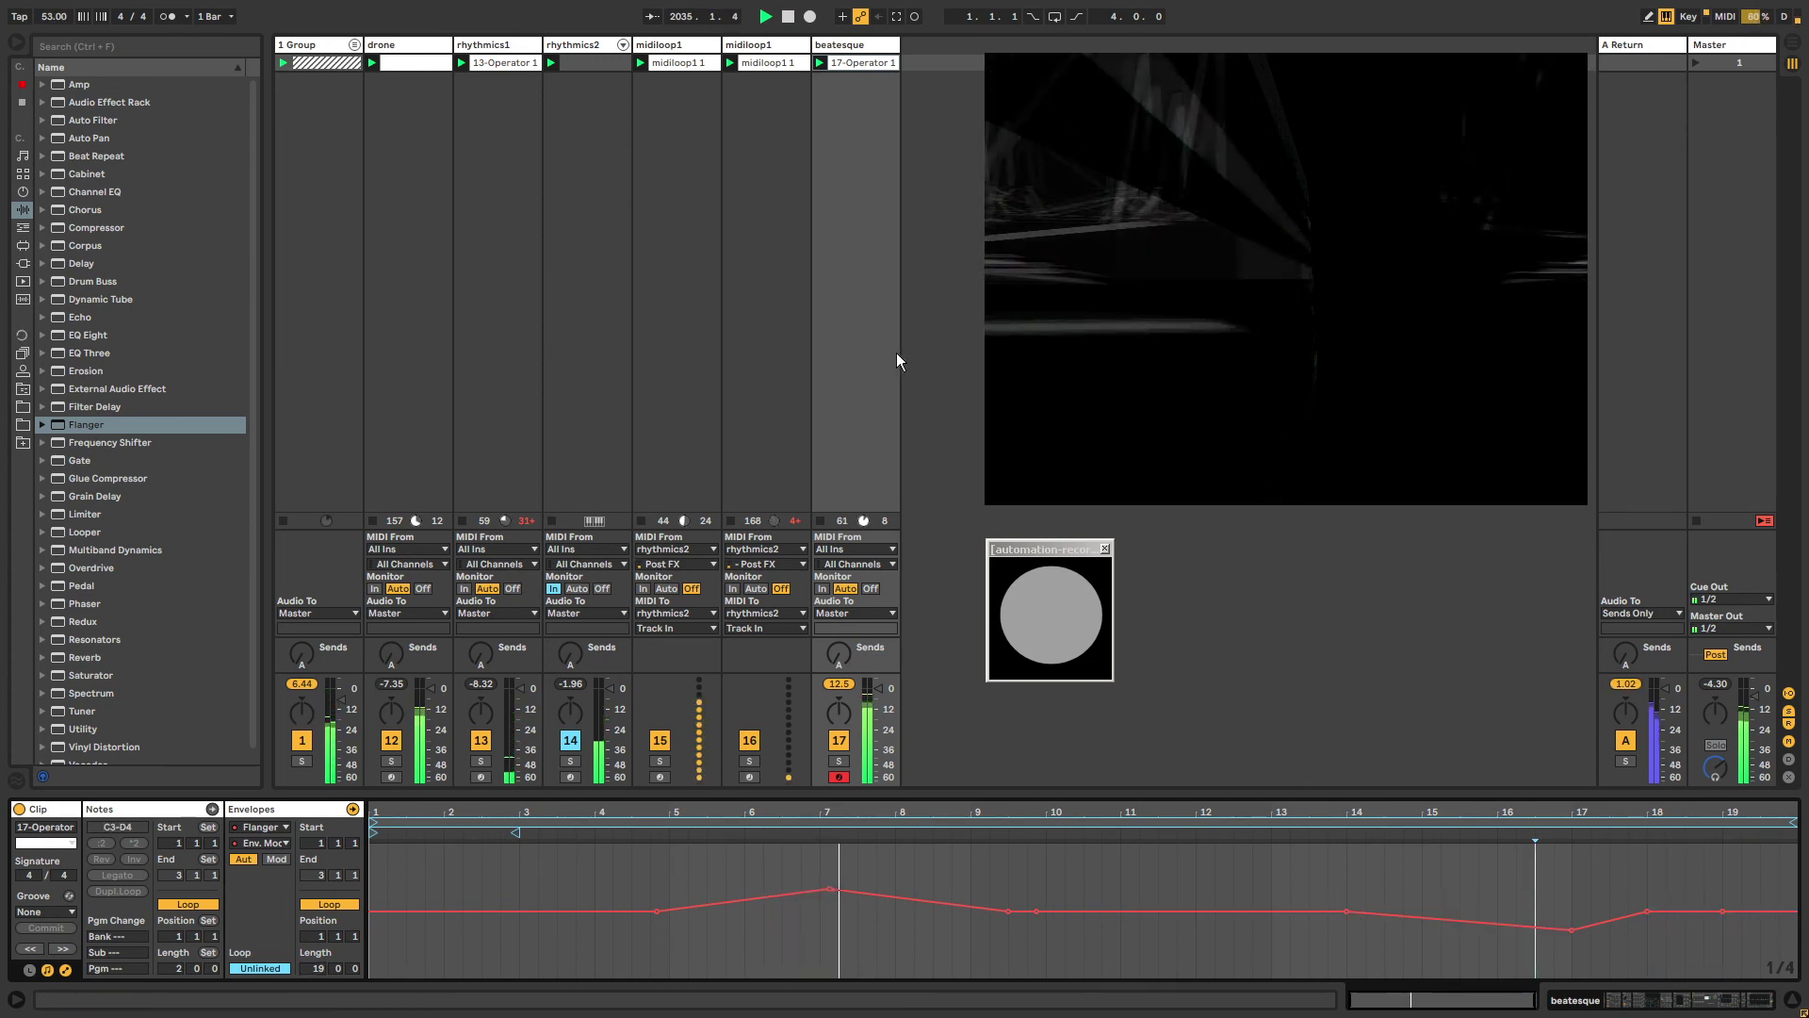
Set EQ Eight's band 8 gain to 0.00 dB on beatesque and unlink that gain's modulation envelope in the clip.
{"action": "left_click", "coordinate": [845, 49]}
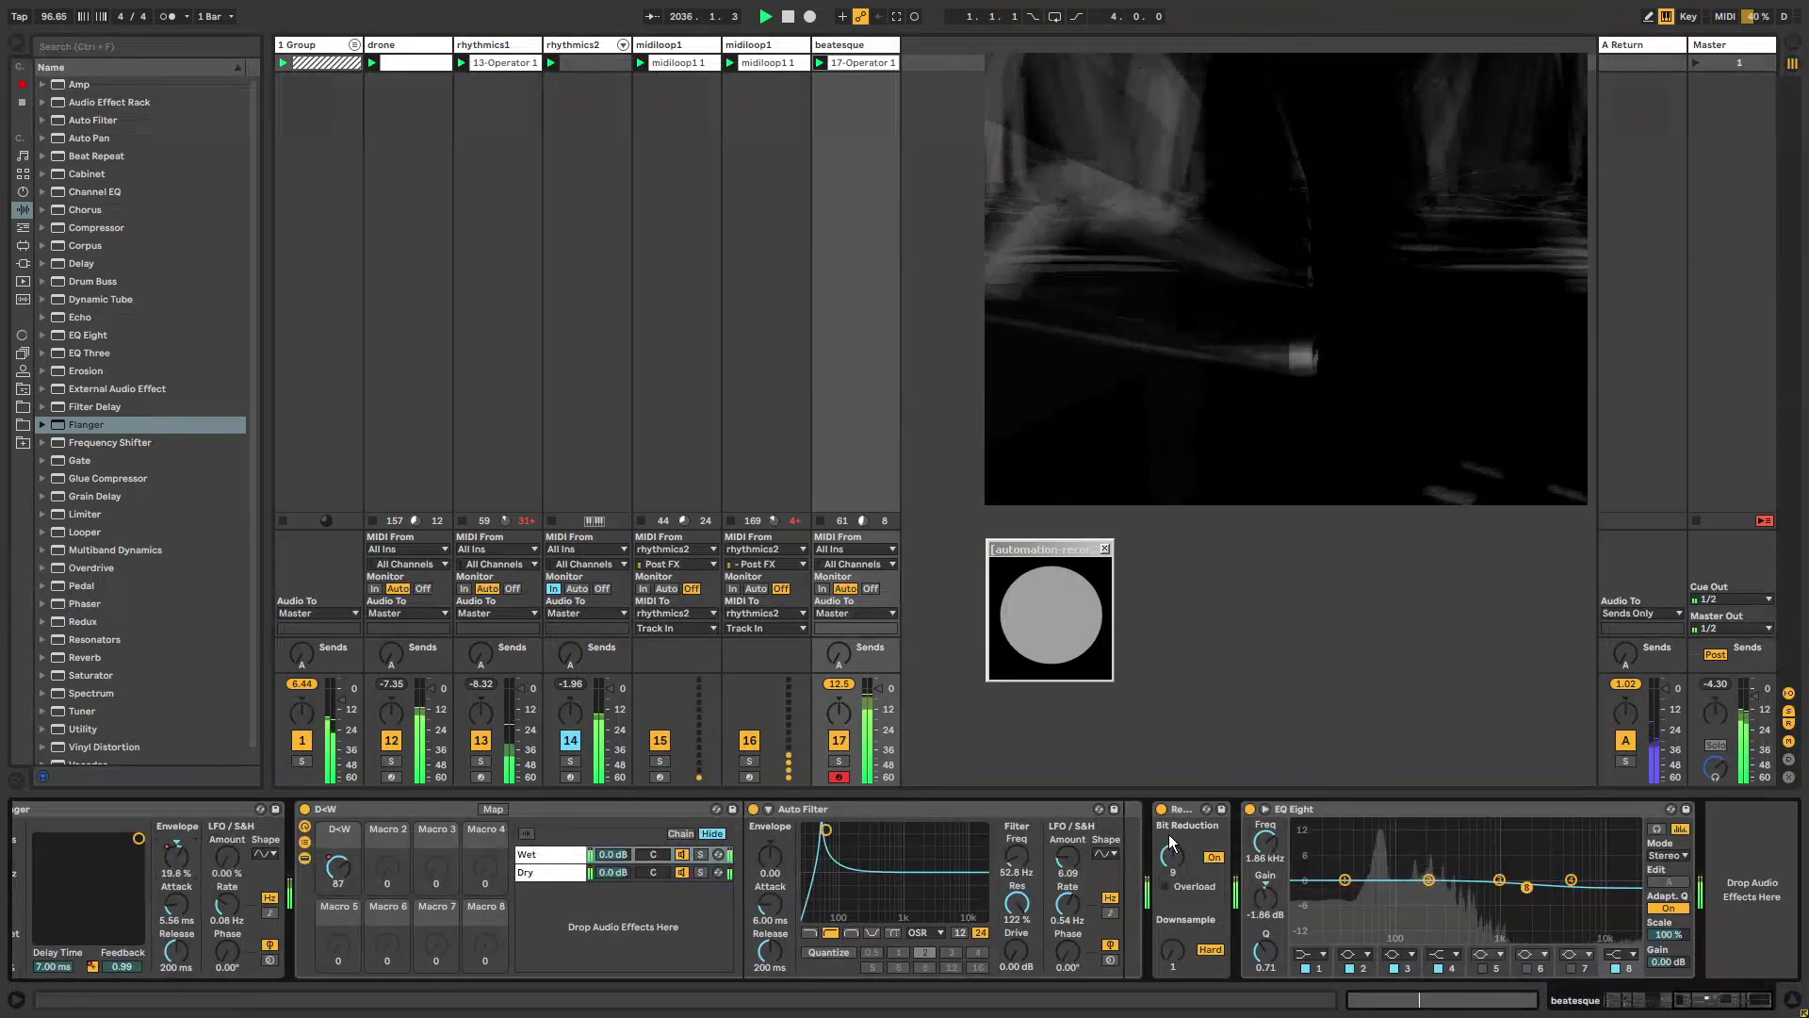
{"action": "left_click_drag", "start_coordinate": [1260, 914], "coordinate": [1260, 954]}
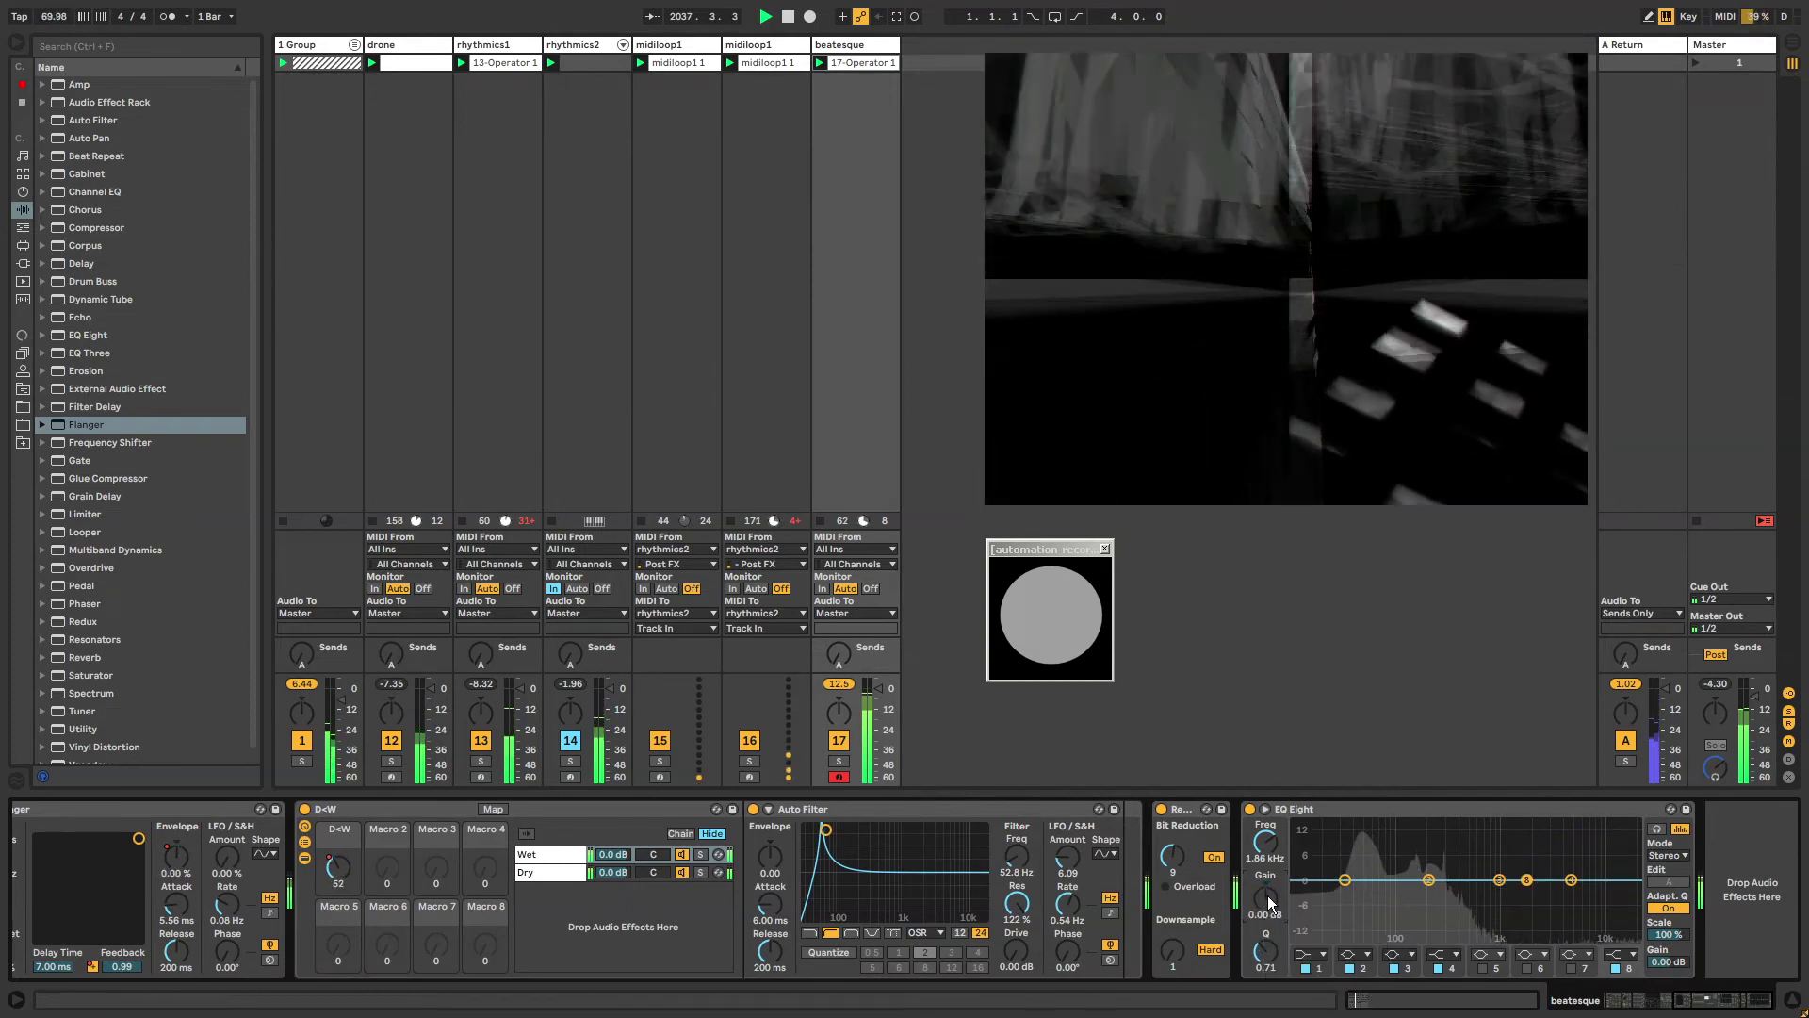
{"action": "right_click", "coordinate": [1264, 895]}
{"action": "left_click", "coordinate": [1310, 919]}
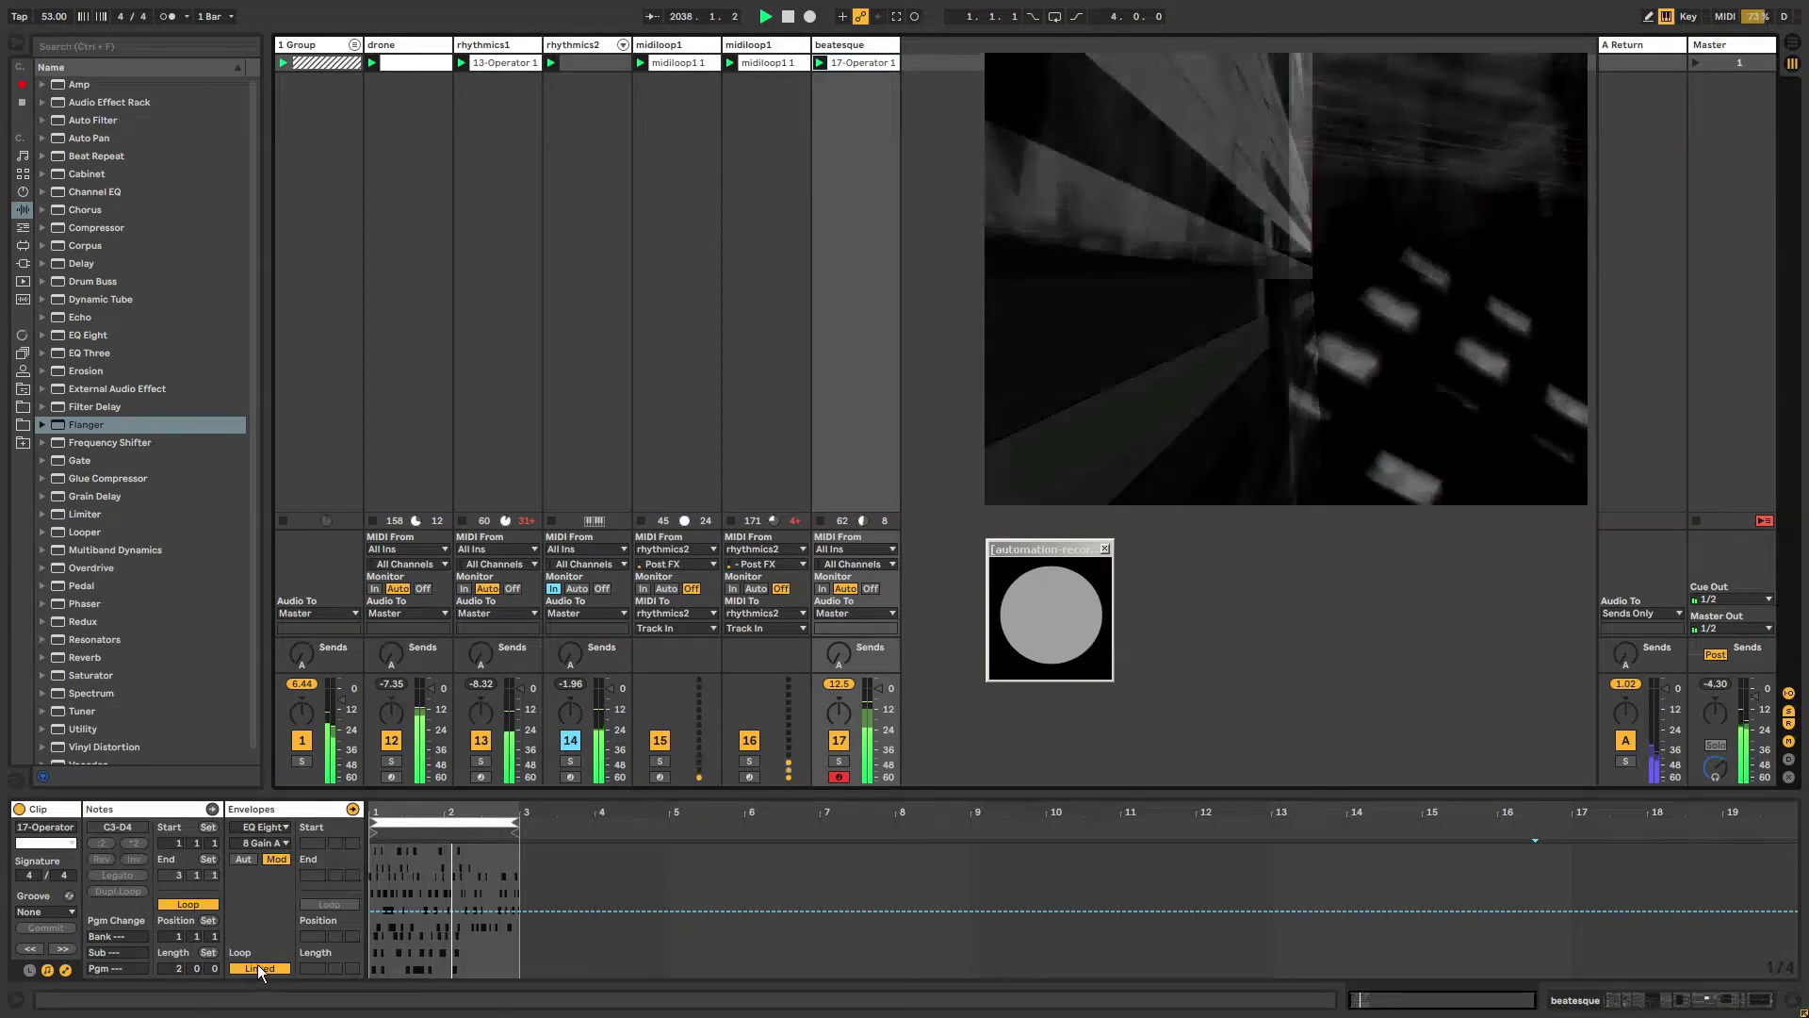
{"action": "left_click", "coordinate": [259, 968]}
{"action": "left_click", "coordinate": [390, 912]}
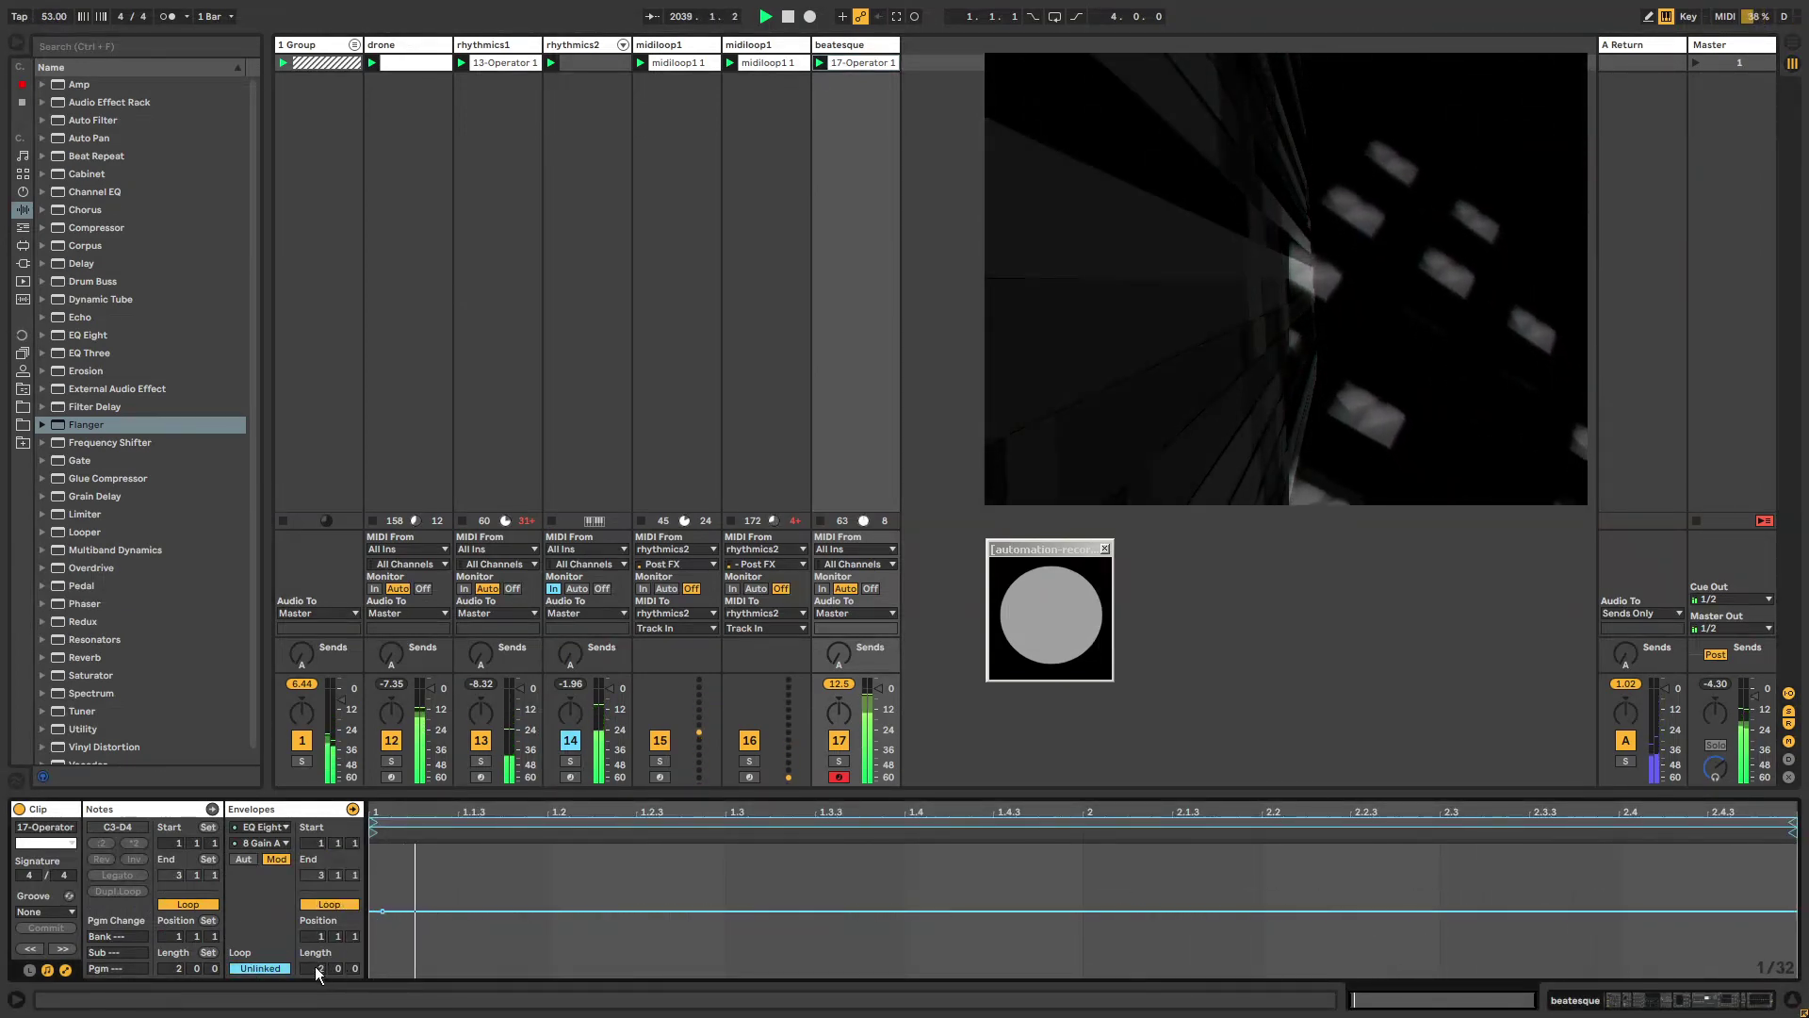
Draw a band 8 gain modulation rise to about 30% at bar 6, falling to 0% near bar 7, and set the loop to 23 bars.
{"action": "left_click_drag", "start_coordinate": [317, 973], "coordinate": [957, 902]}
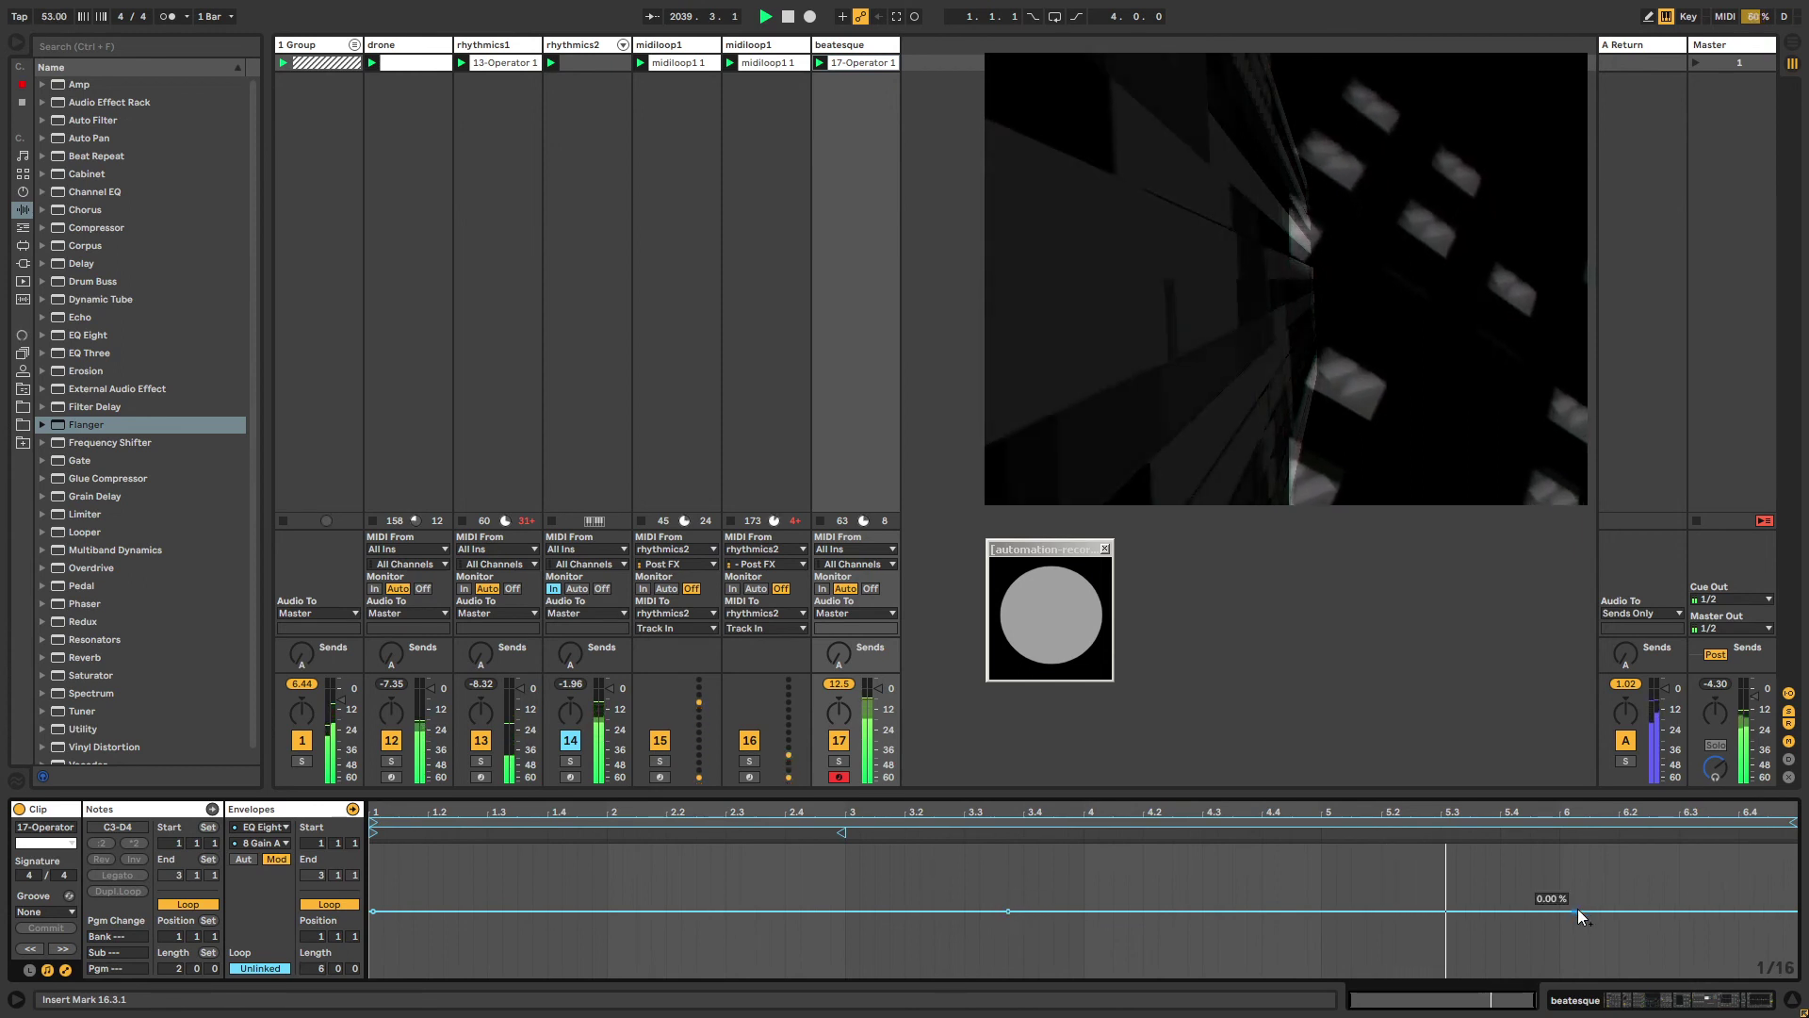
{"action": "left_click_drag", "start_coordinate": [1578, 909], "coordinate": [1589, 869]}
{"action": "left_click_drag", "start_coordinate": [685, 858], "coordinate": [860, 860]}
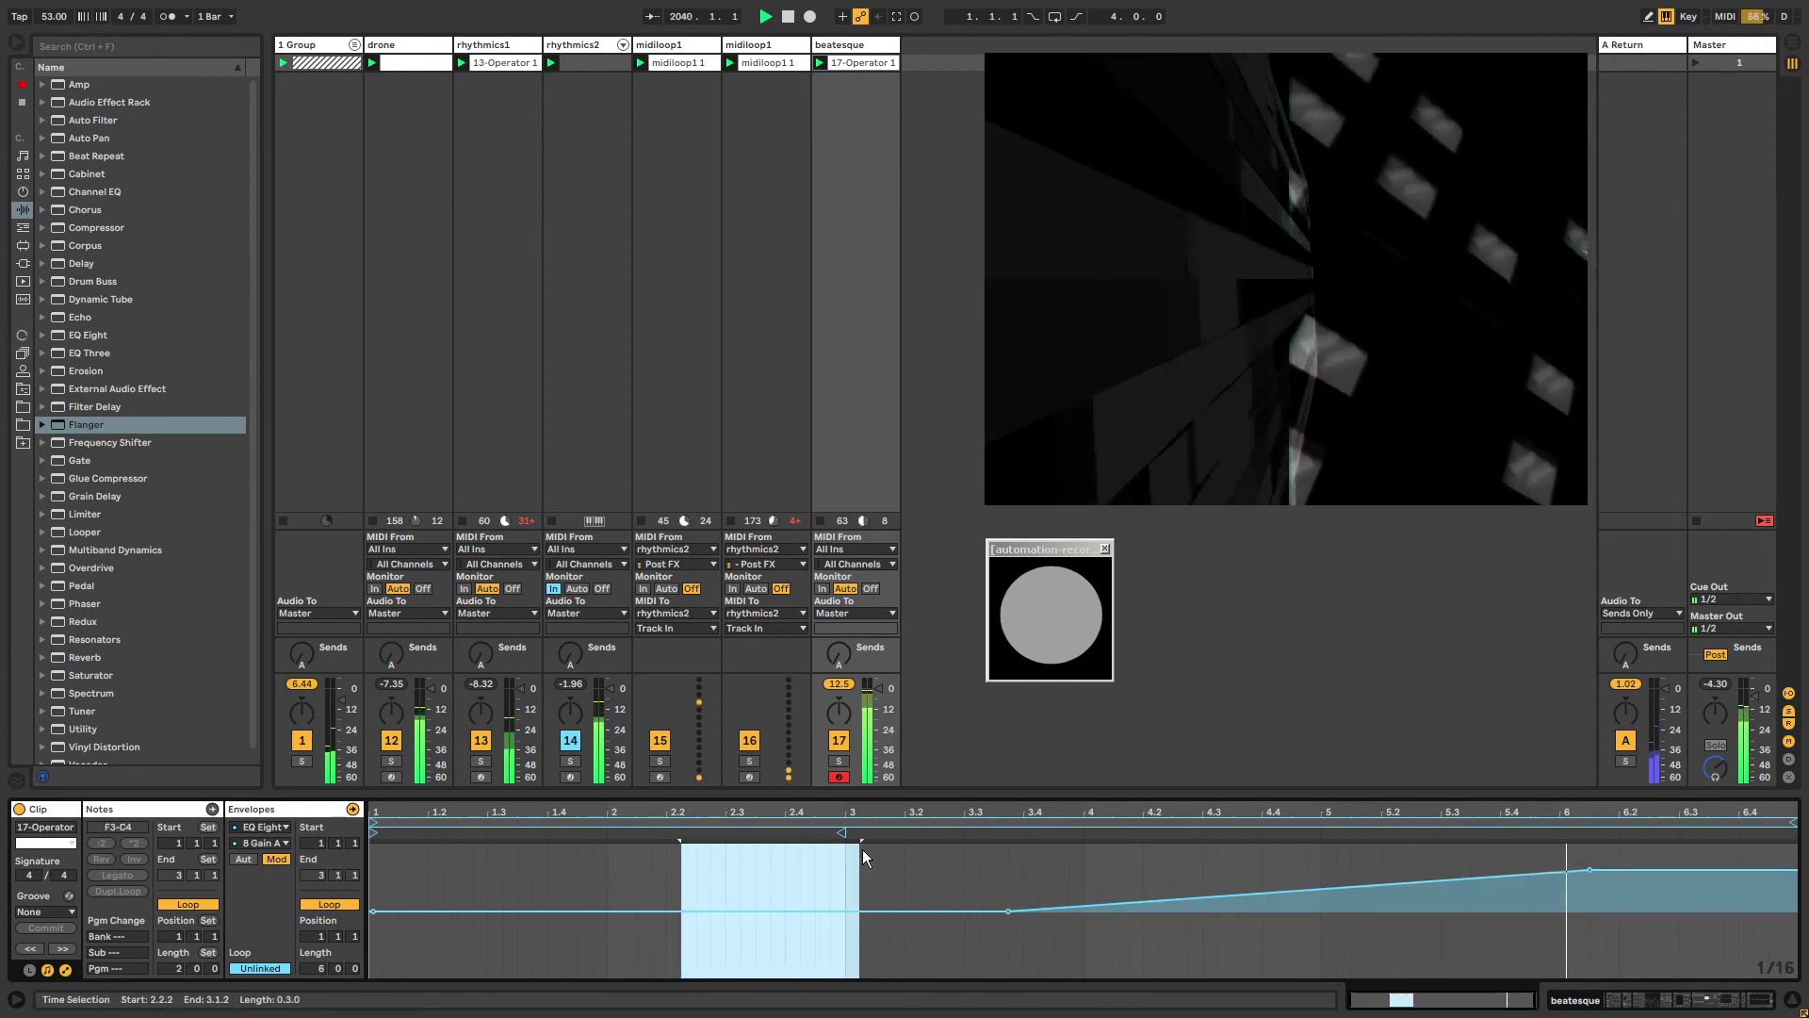
{"action": "left_click", "coordinate": [1783, 855]}
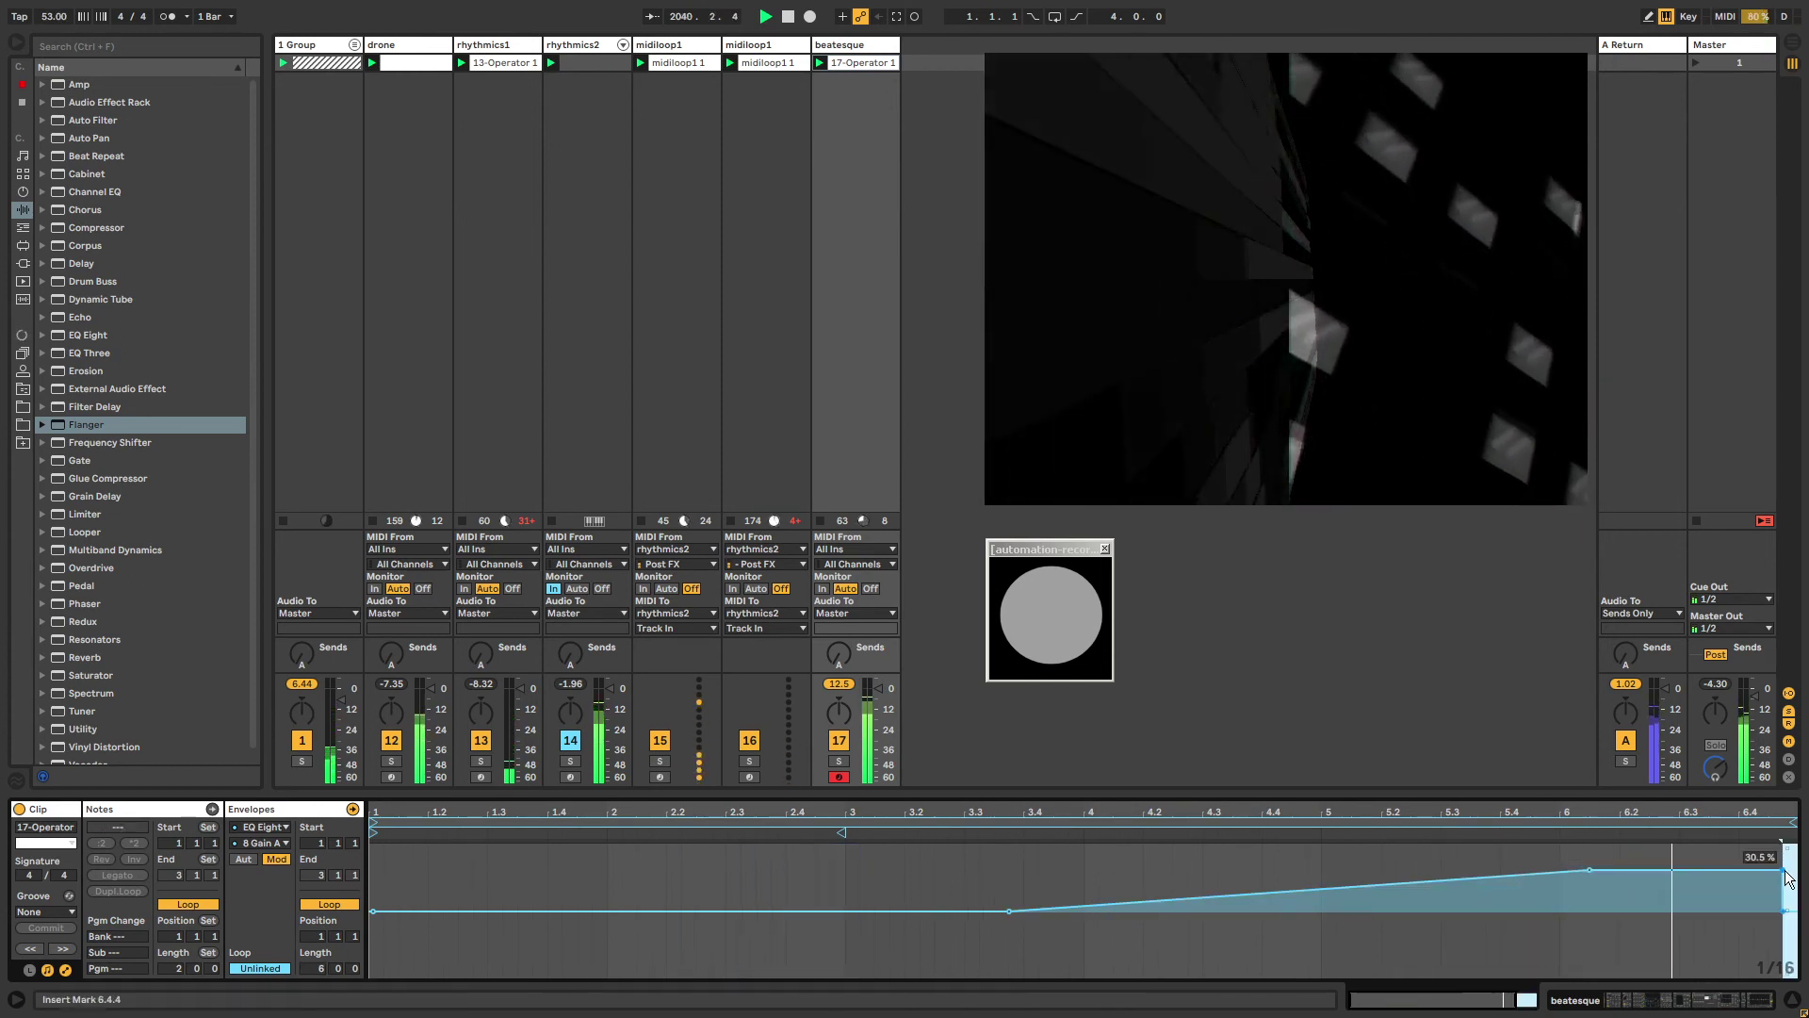
{"action": "key", "text": "ctrl+v"}
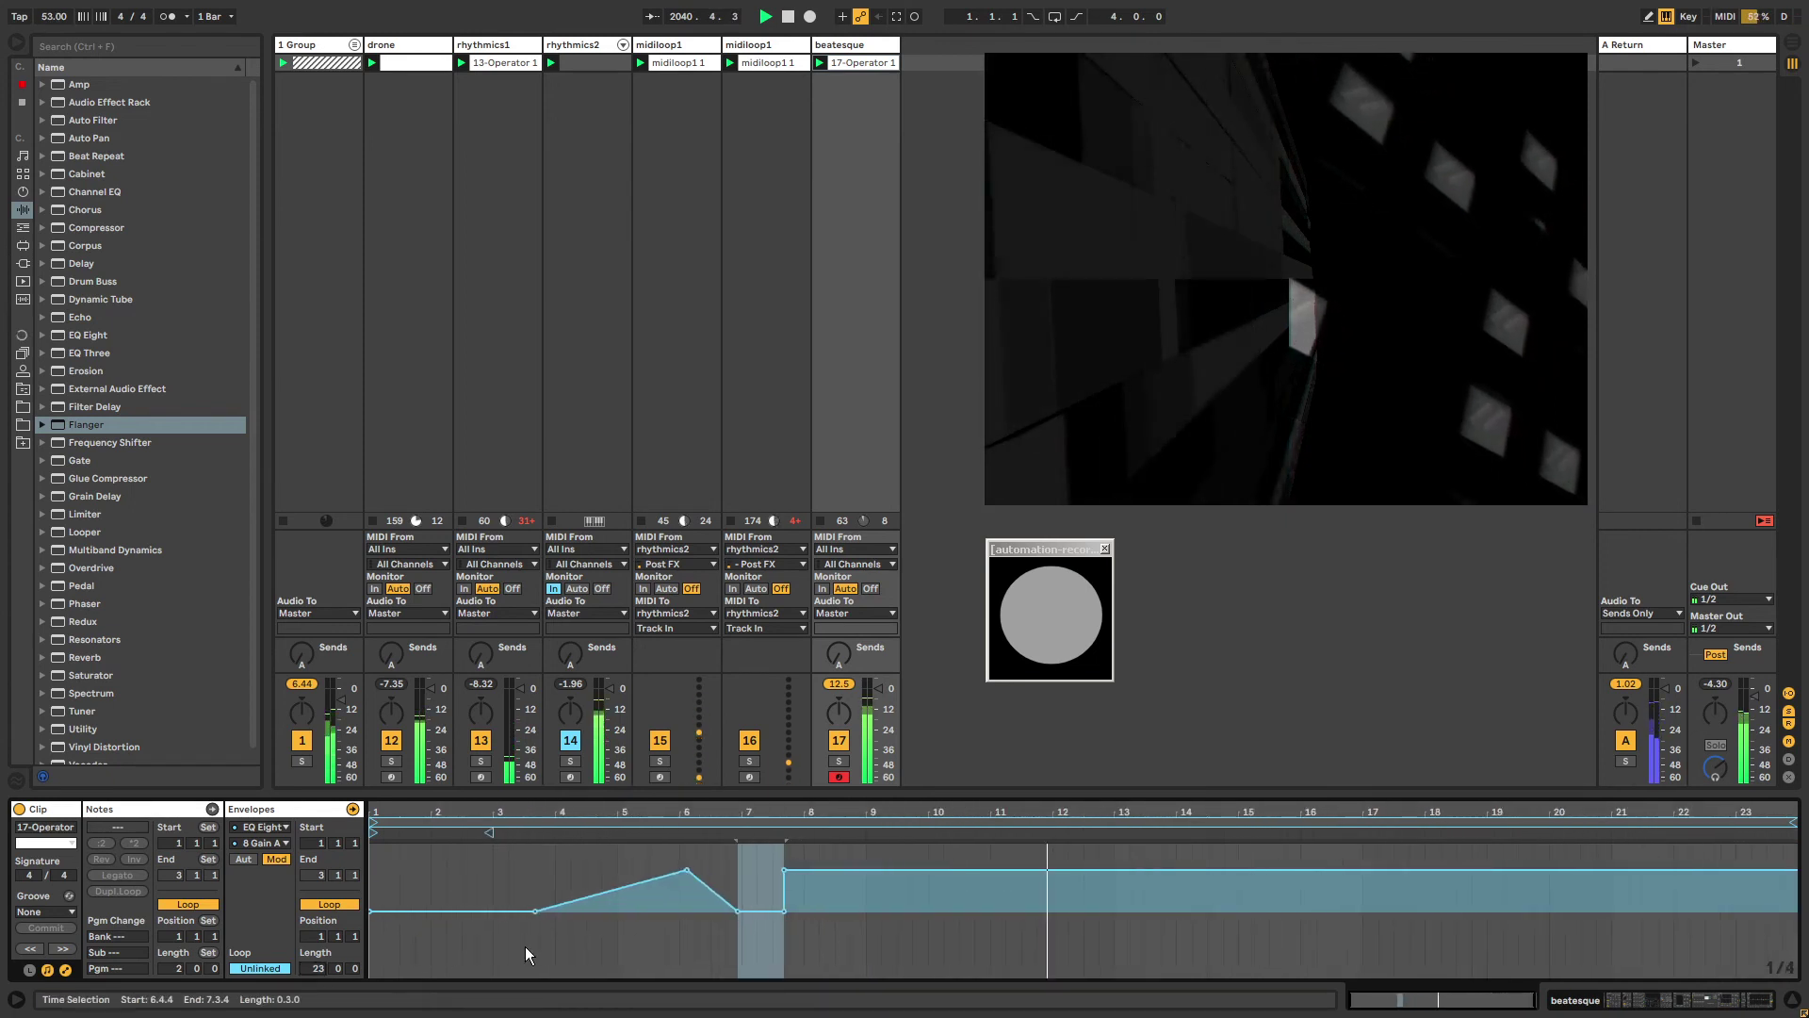
Flatten the gain modulation after the bump, ending it at about bar 7.6, and lower its peak at bar 6 by roughly half.
{"action": "left_click", "coordinate": [784, 871]}
{"action": "left_click", "coordinate": [897, 896]}
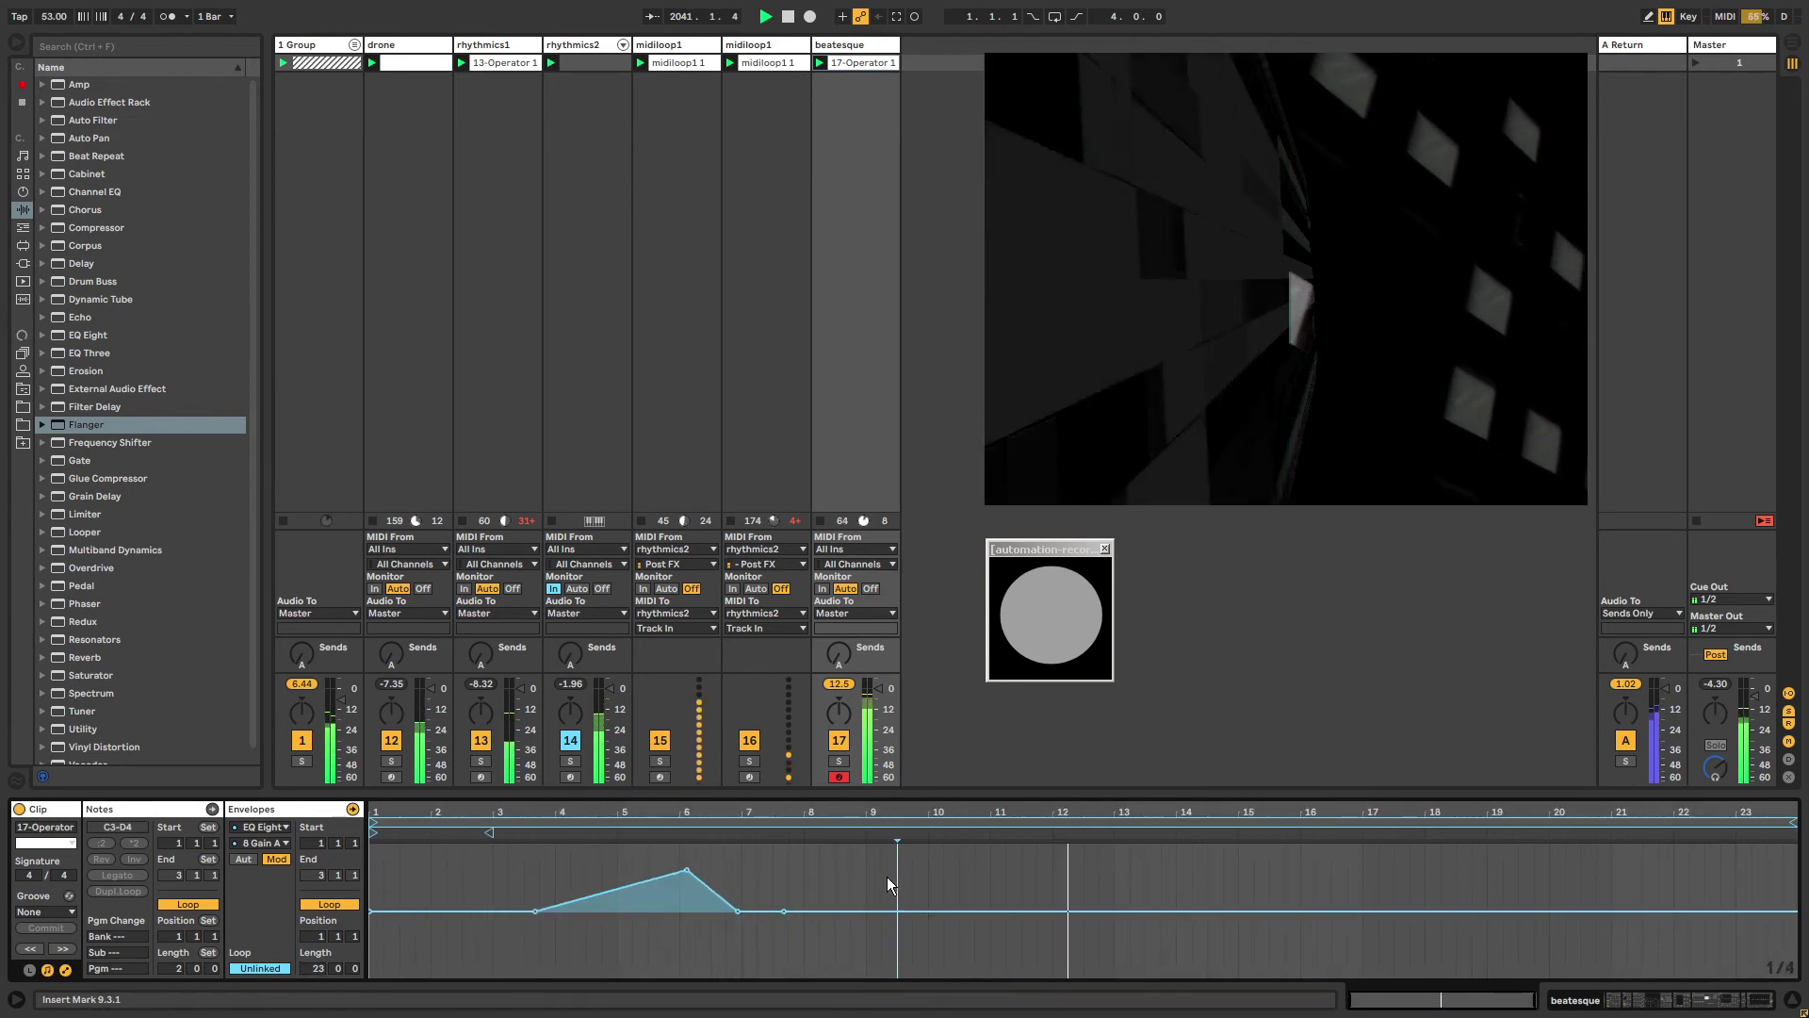
{"action": "left_click", "coordinate": [737, 910]}
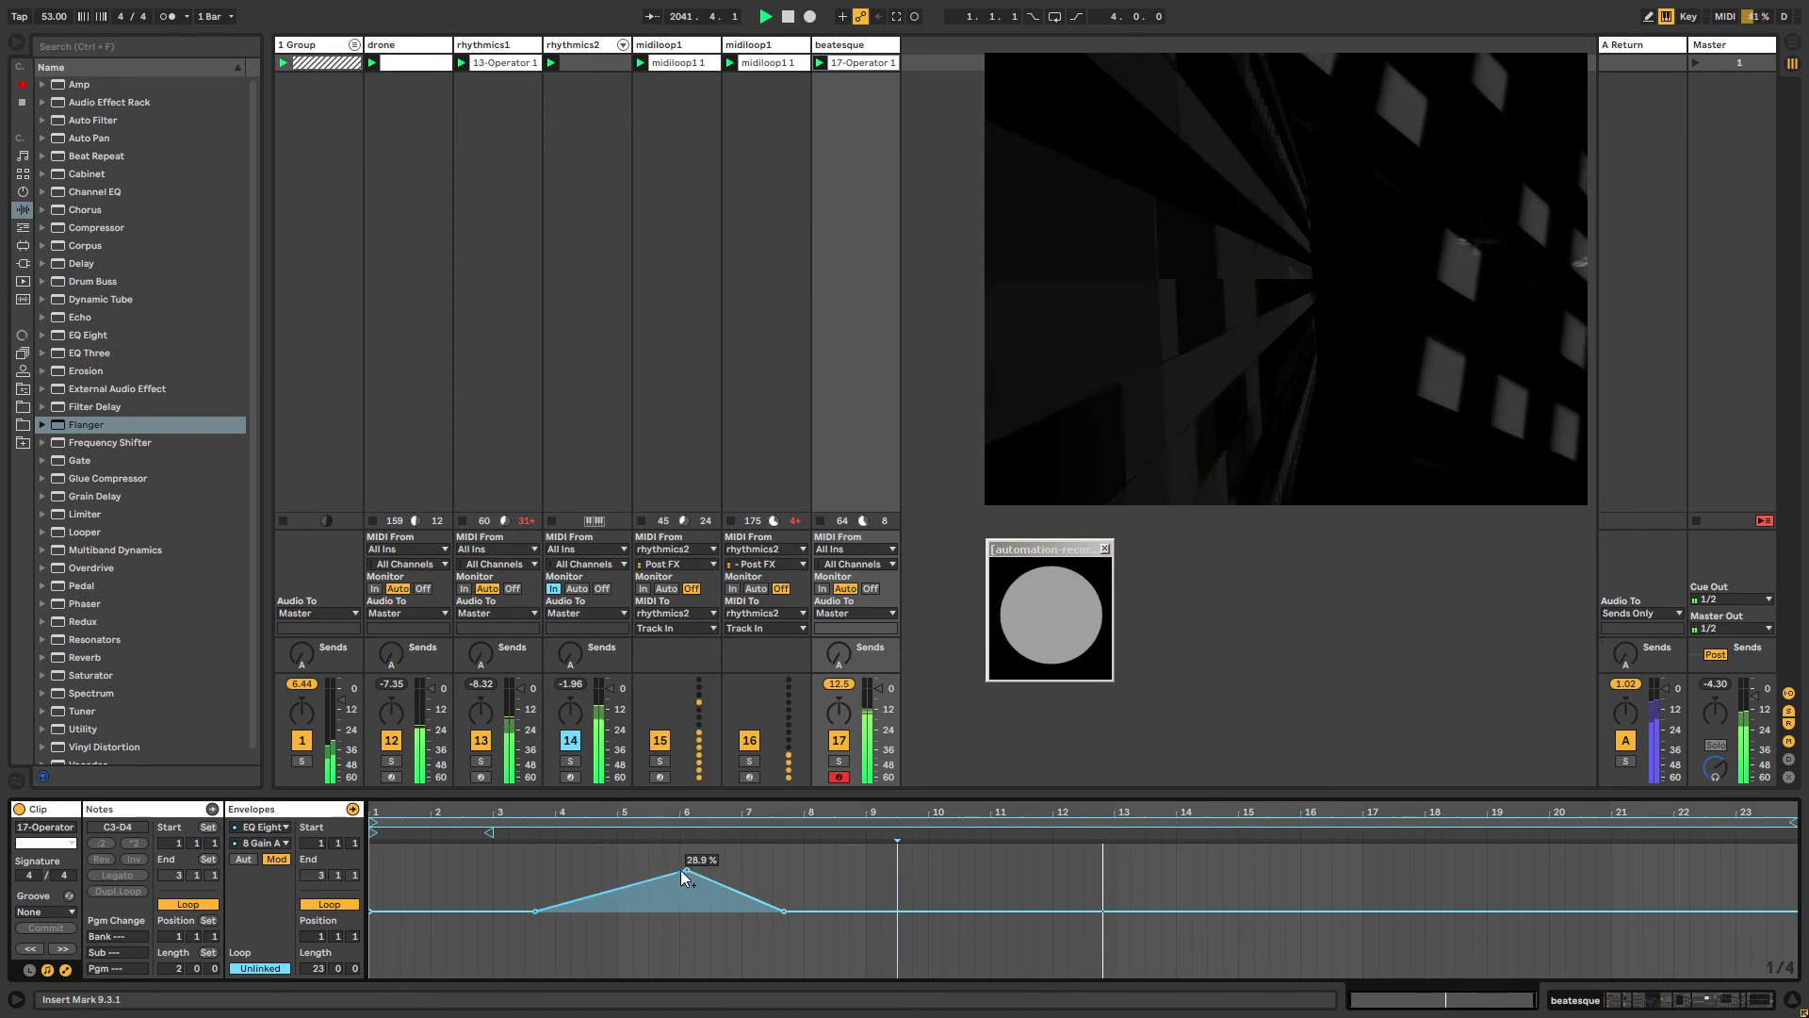
{"action": "left_click", "coordinate": [680, 869]}
{"action": "left_click_drag", "start_coordinate": [679, 911], "coordinate": [678, 887]}
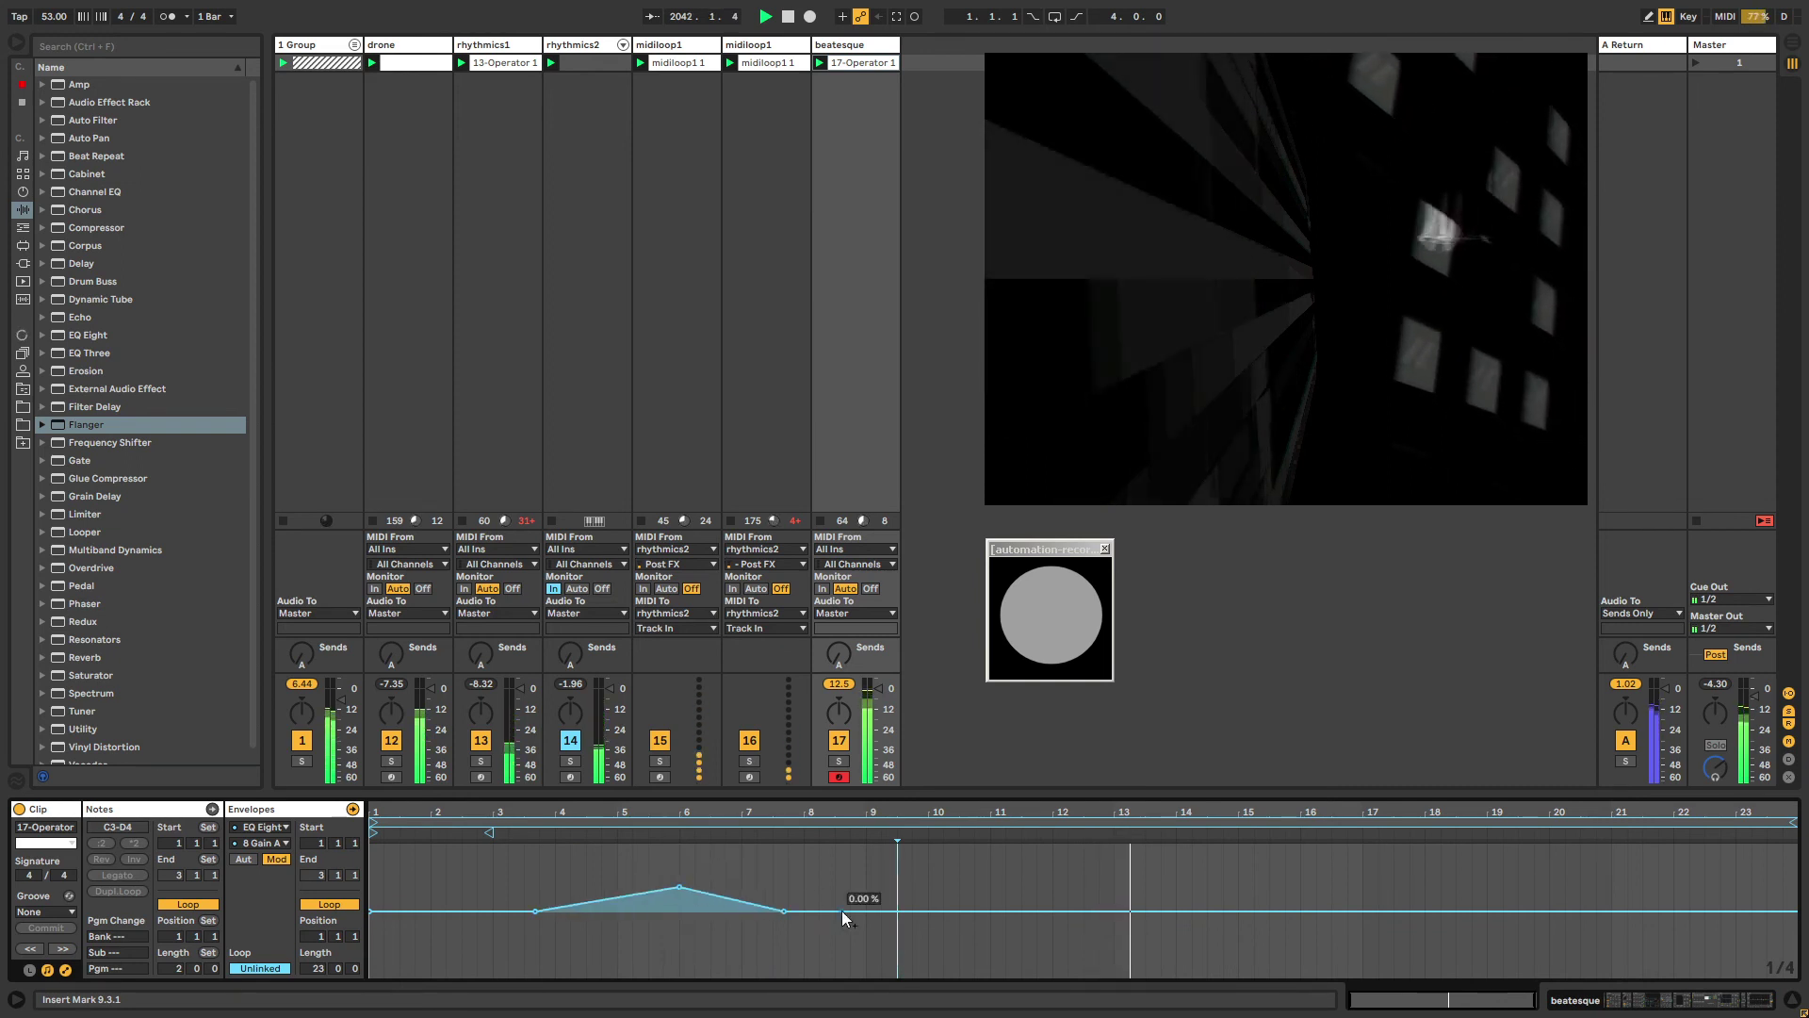
Add a second gain modulation bump peaking at 14.9% near bar 17.7, with softened slopes spanning about bar 14 to bar 21.
{"action": "left_click", "coordinate": [1244, 910]}
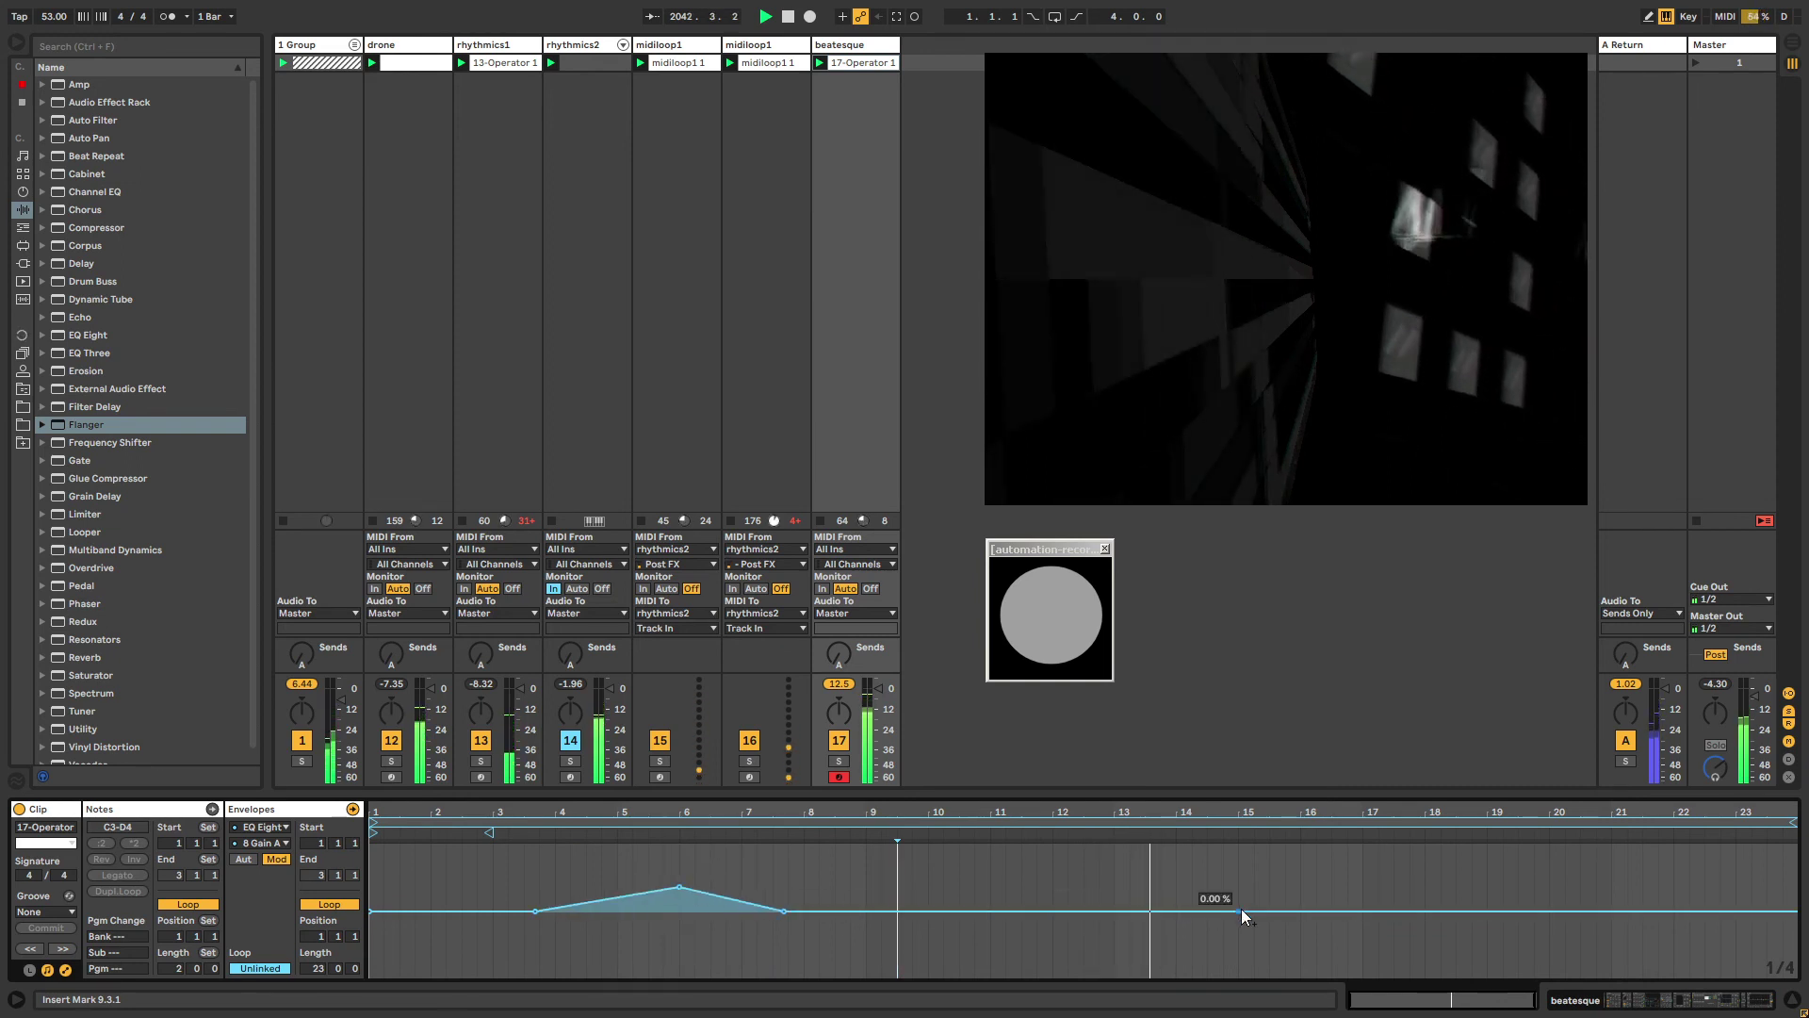
{"action": "left_click", "coordinate": [1519, 911]}
{"action": "mouse_move", "coordinate": [1410, 912]}
{"action": "left_mouse_down"}
{"action": "mouse_move", "coordinate": [1410, 873]}
{"action": "mouse_move", "coordinate": [1409, 889]}
{"action": "left_mouse_up"}
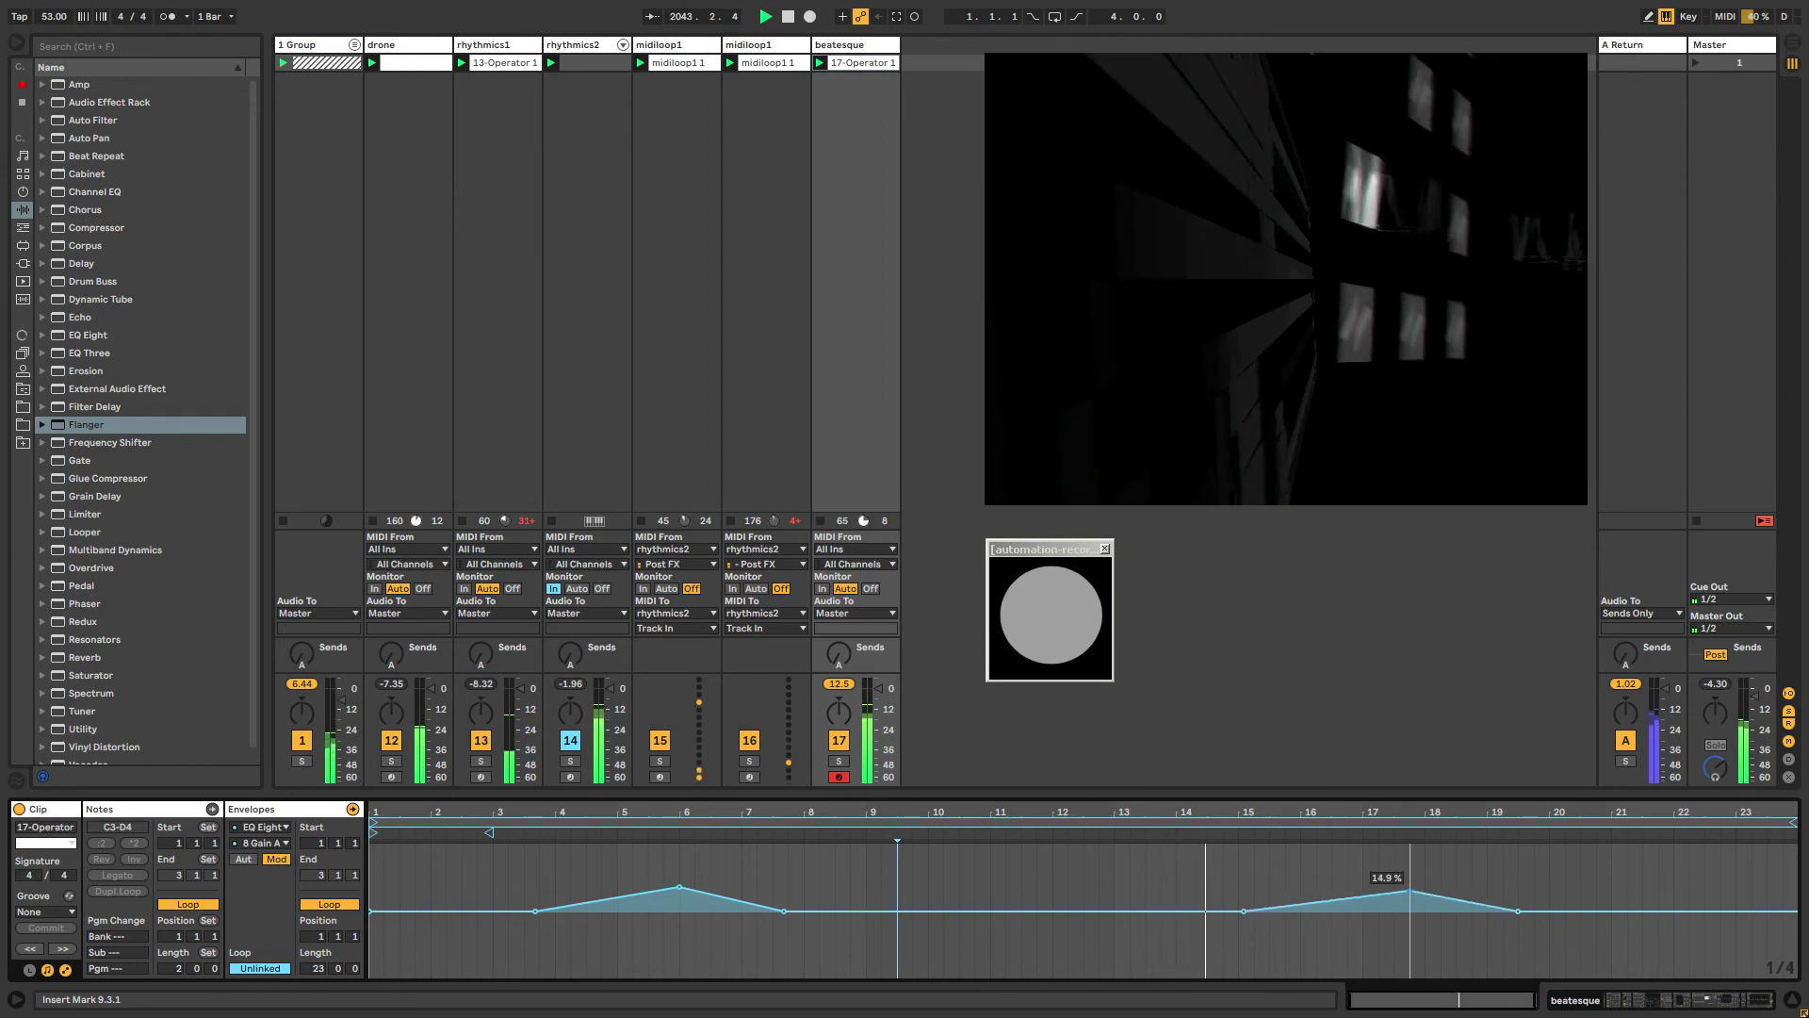
{"action": "left_click", "coordinate": [1337, 901]}
{"action": "left_click_drag", "start_coordinate": [1246, 911], "coordinate": [1192, 911]}
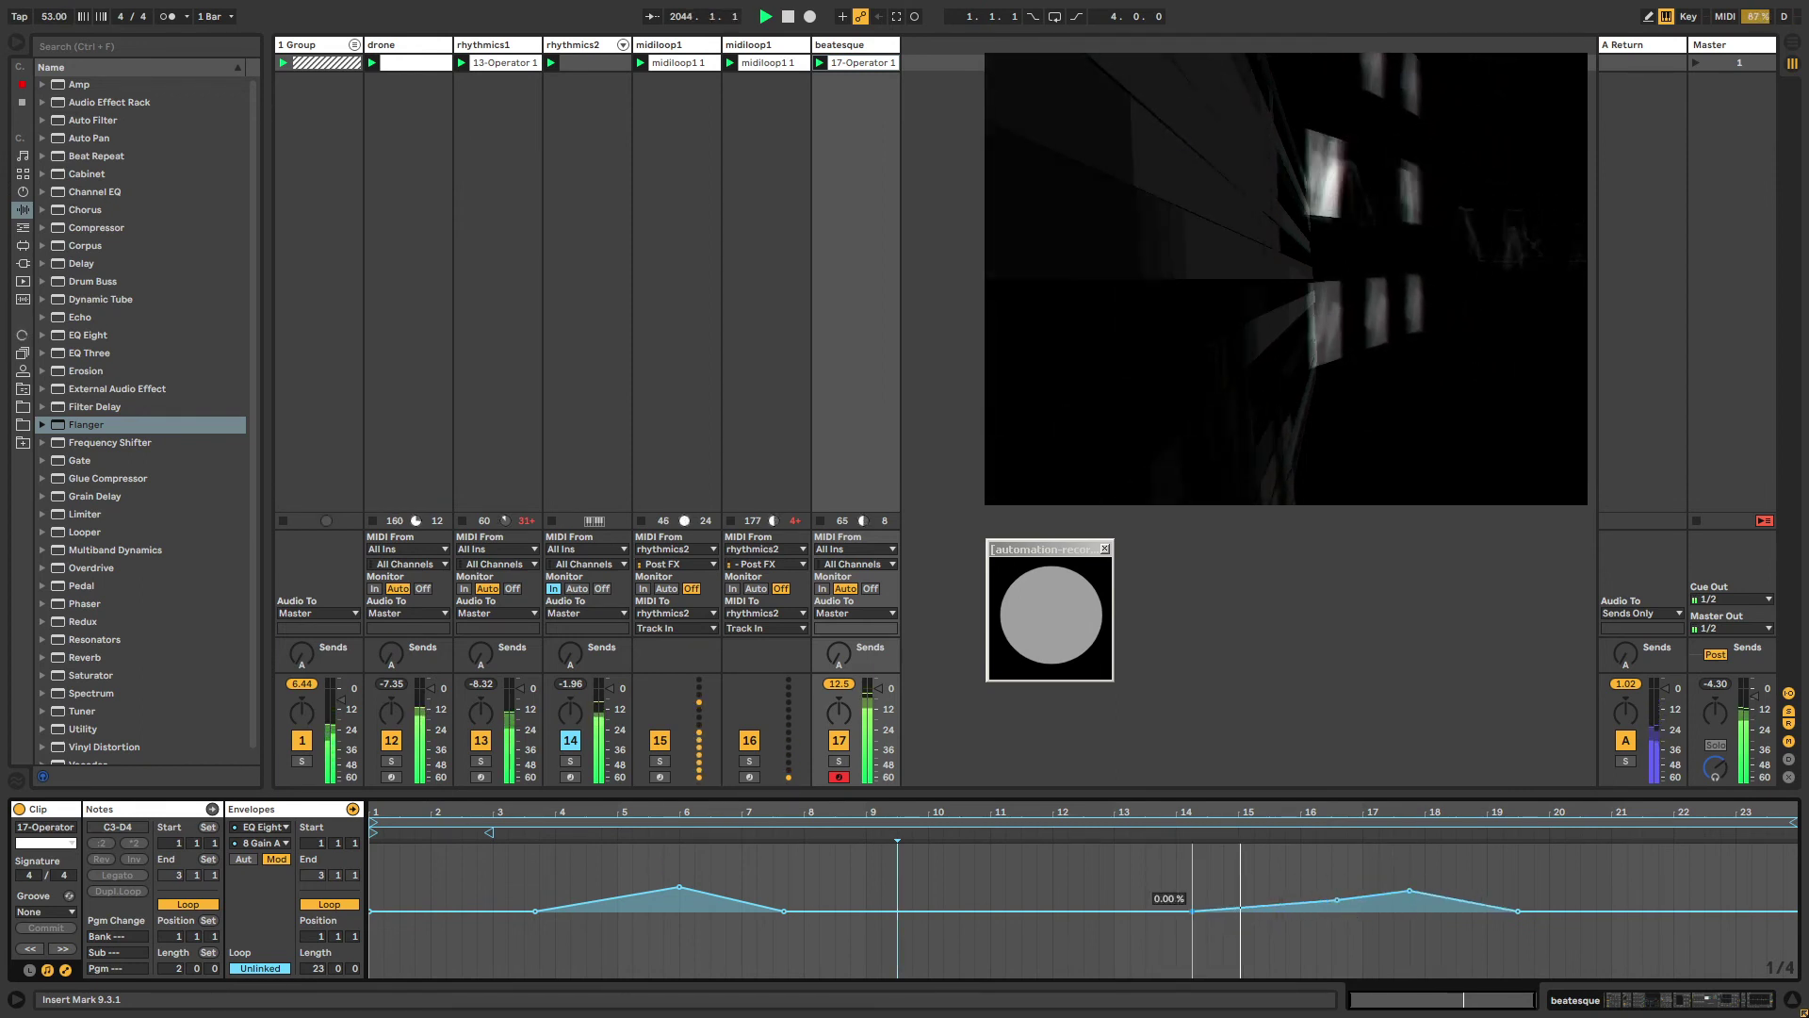
{"action": "left_click", "coordinate": [1468, 897]}
{"action": "left_click_drag", "start_coordinate": [1516, 911], "coordinate": [1611, 911]}
Soften the first gain modulation bump with extra slope points, starting it near bar 2.7 and tapering it to 2.84% near bar 8.7.
{"action": "left_click", "coordinate": [726, 897]}
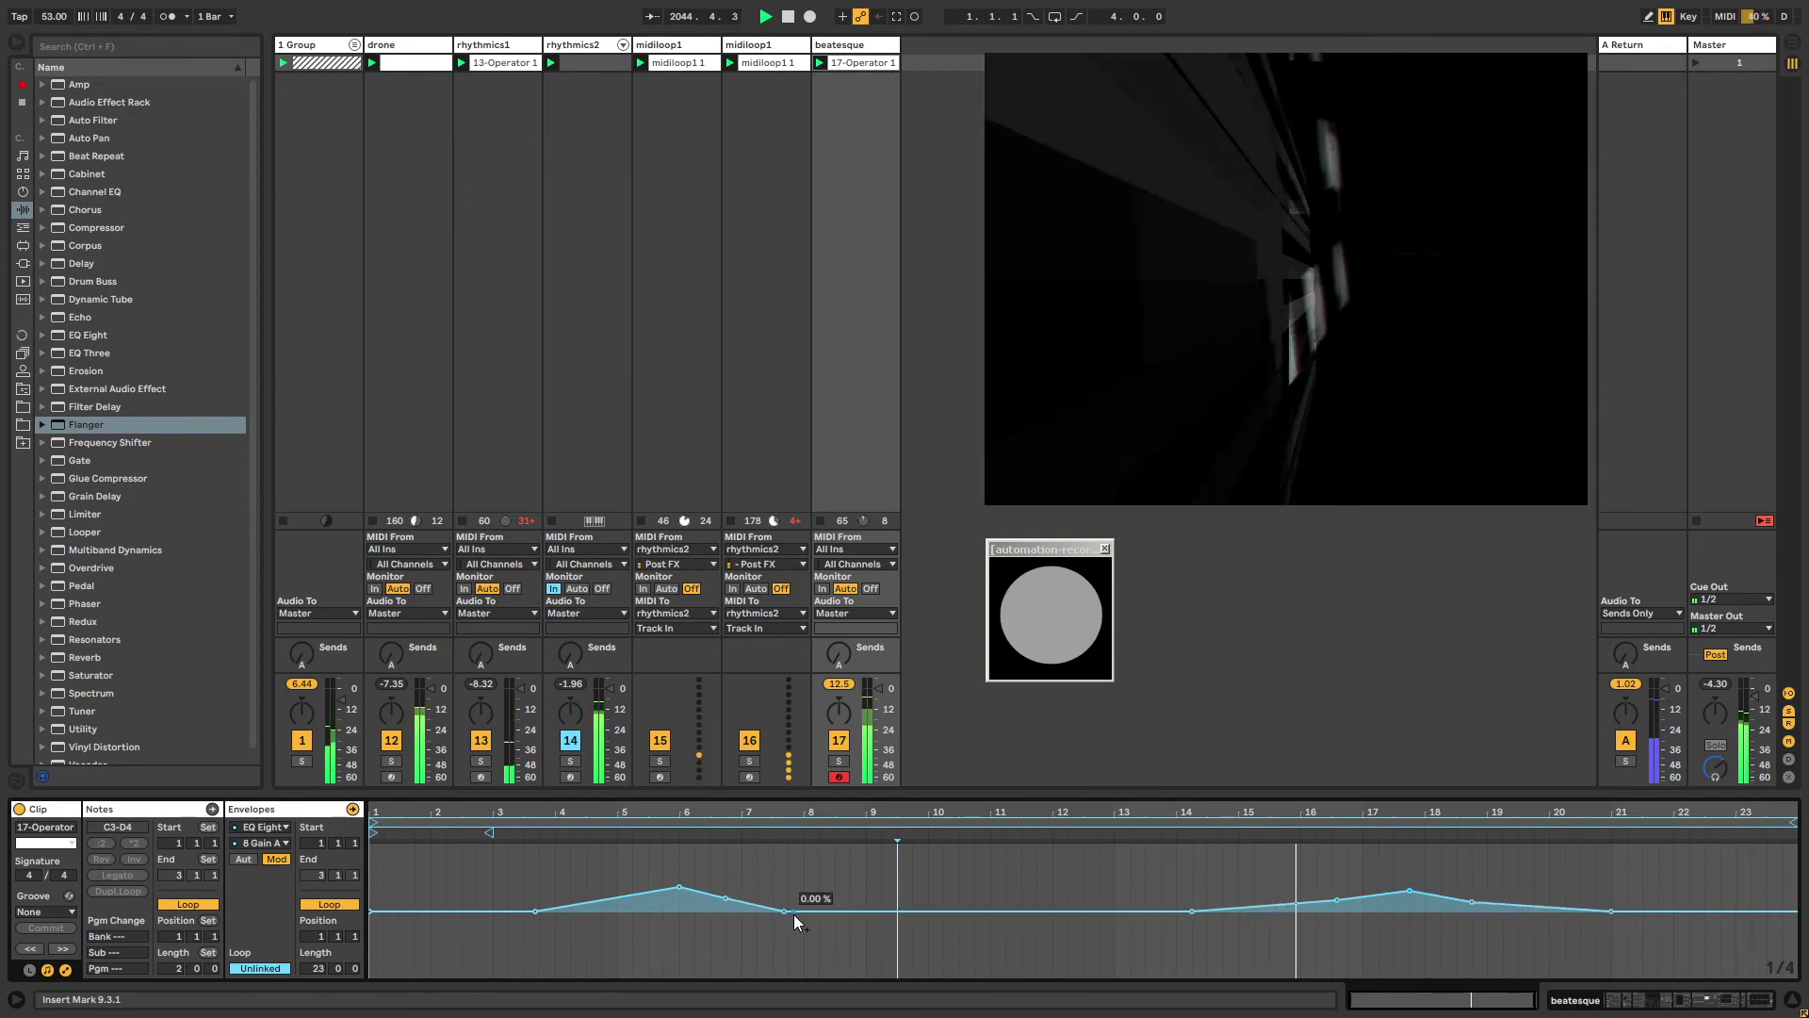
{"action": "left_click_drag", "start_coordinate": [784, 912], "coordinate": [850, 908]}
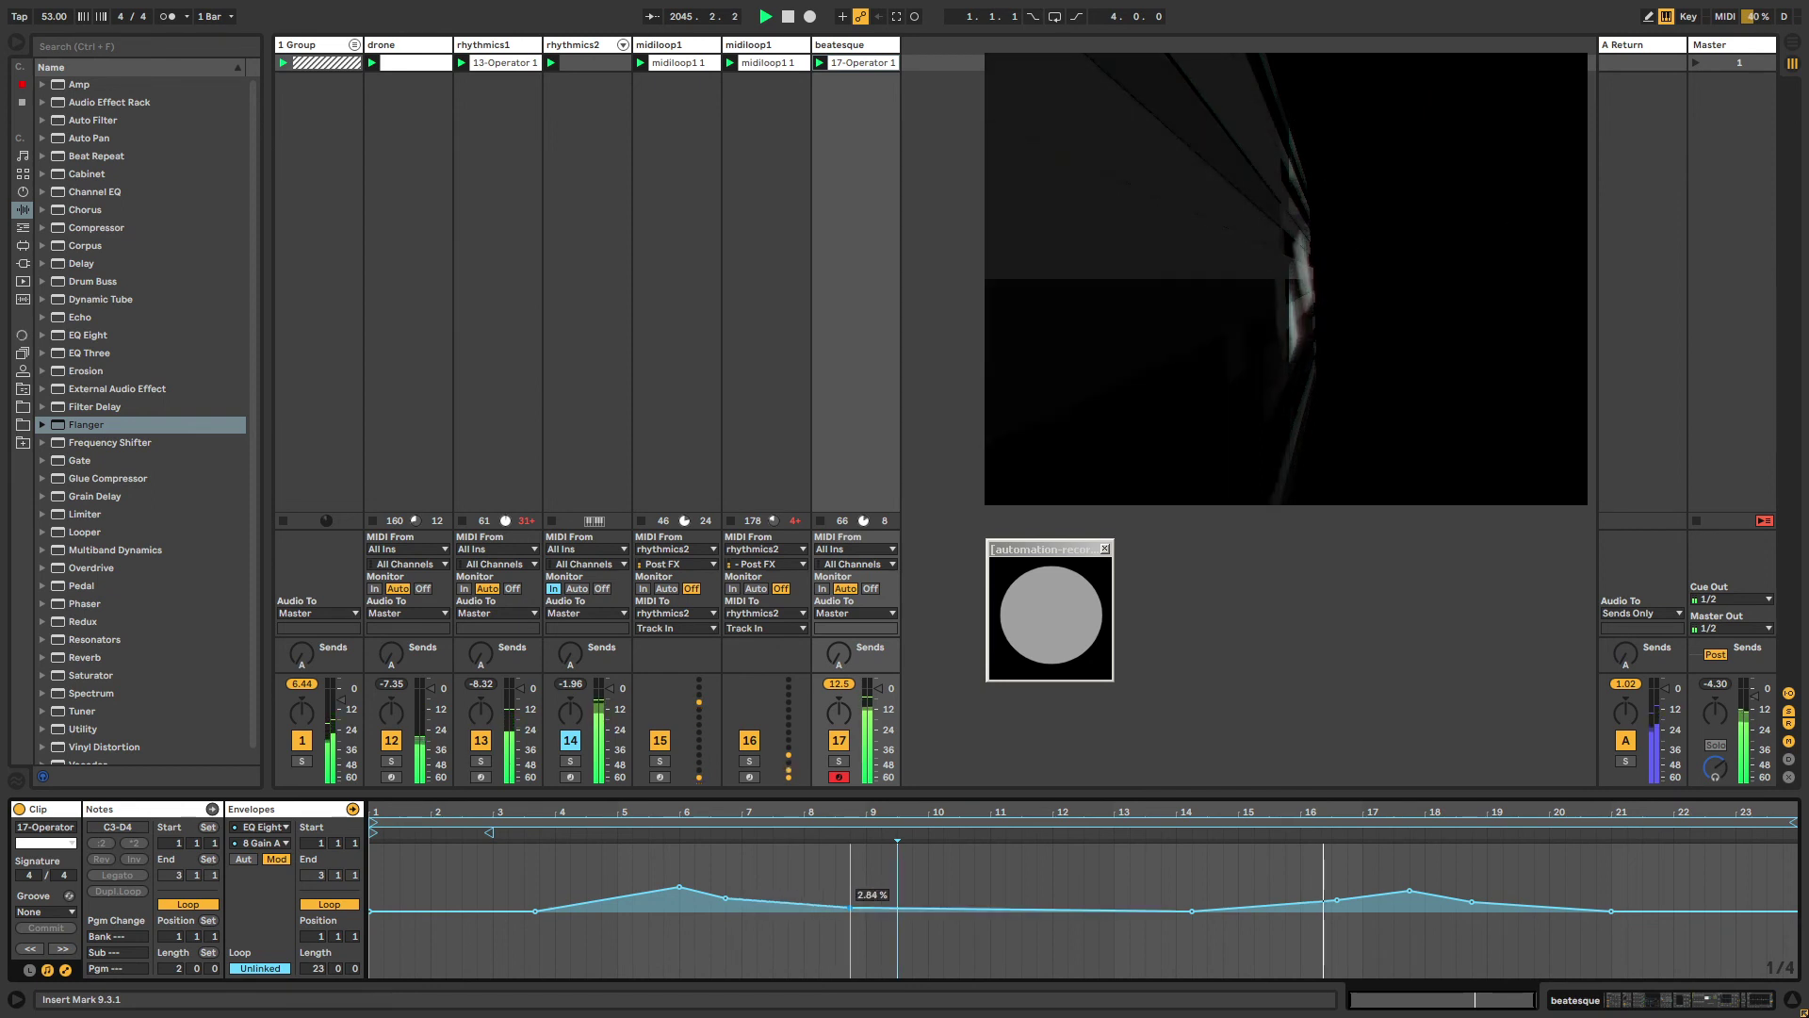
{"action": "left_click", "coordinate": [617, 896]}
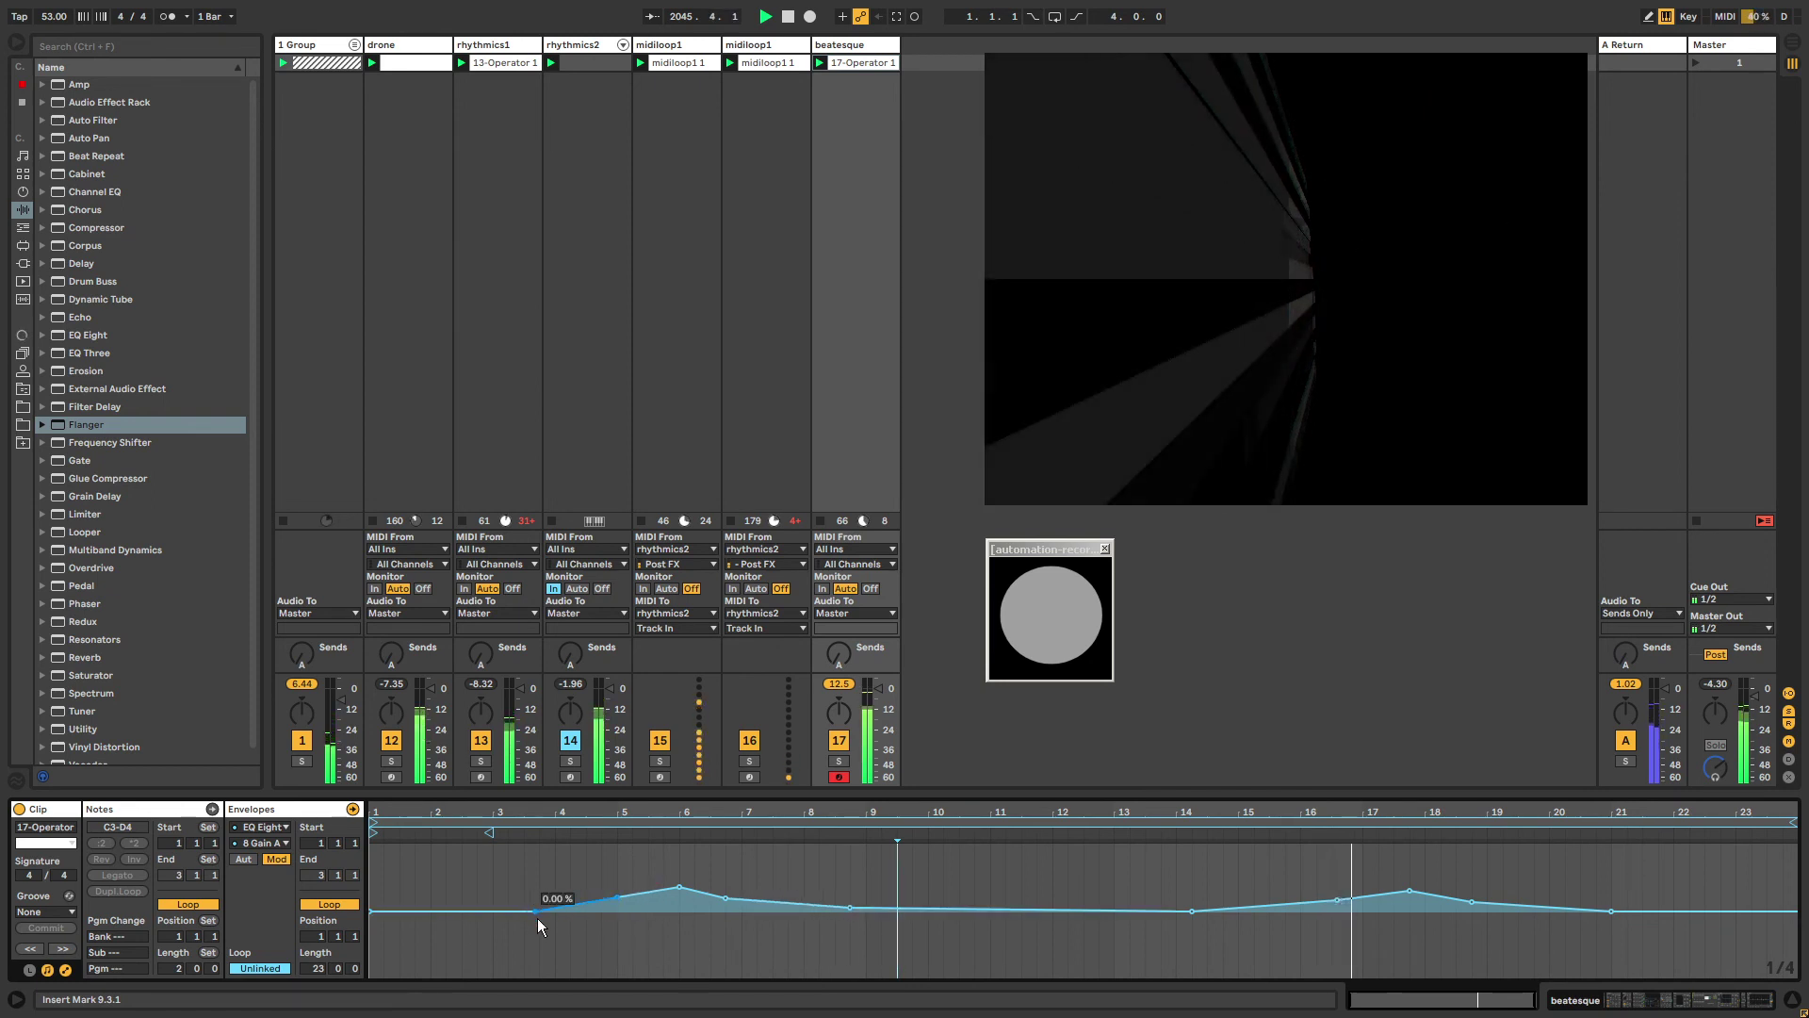
{"action": "left_click_drag", "start_coordinate": [535, 909], "coordinate": [477, 914]}
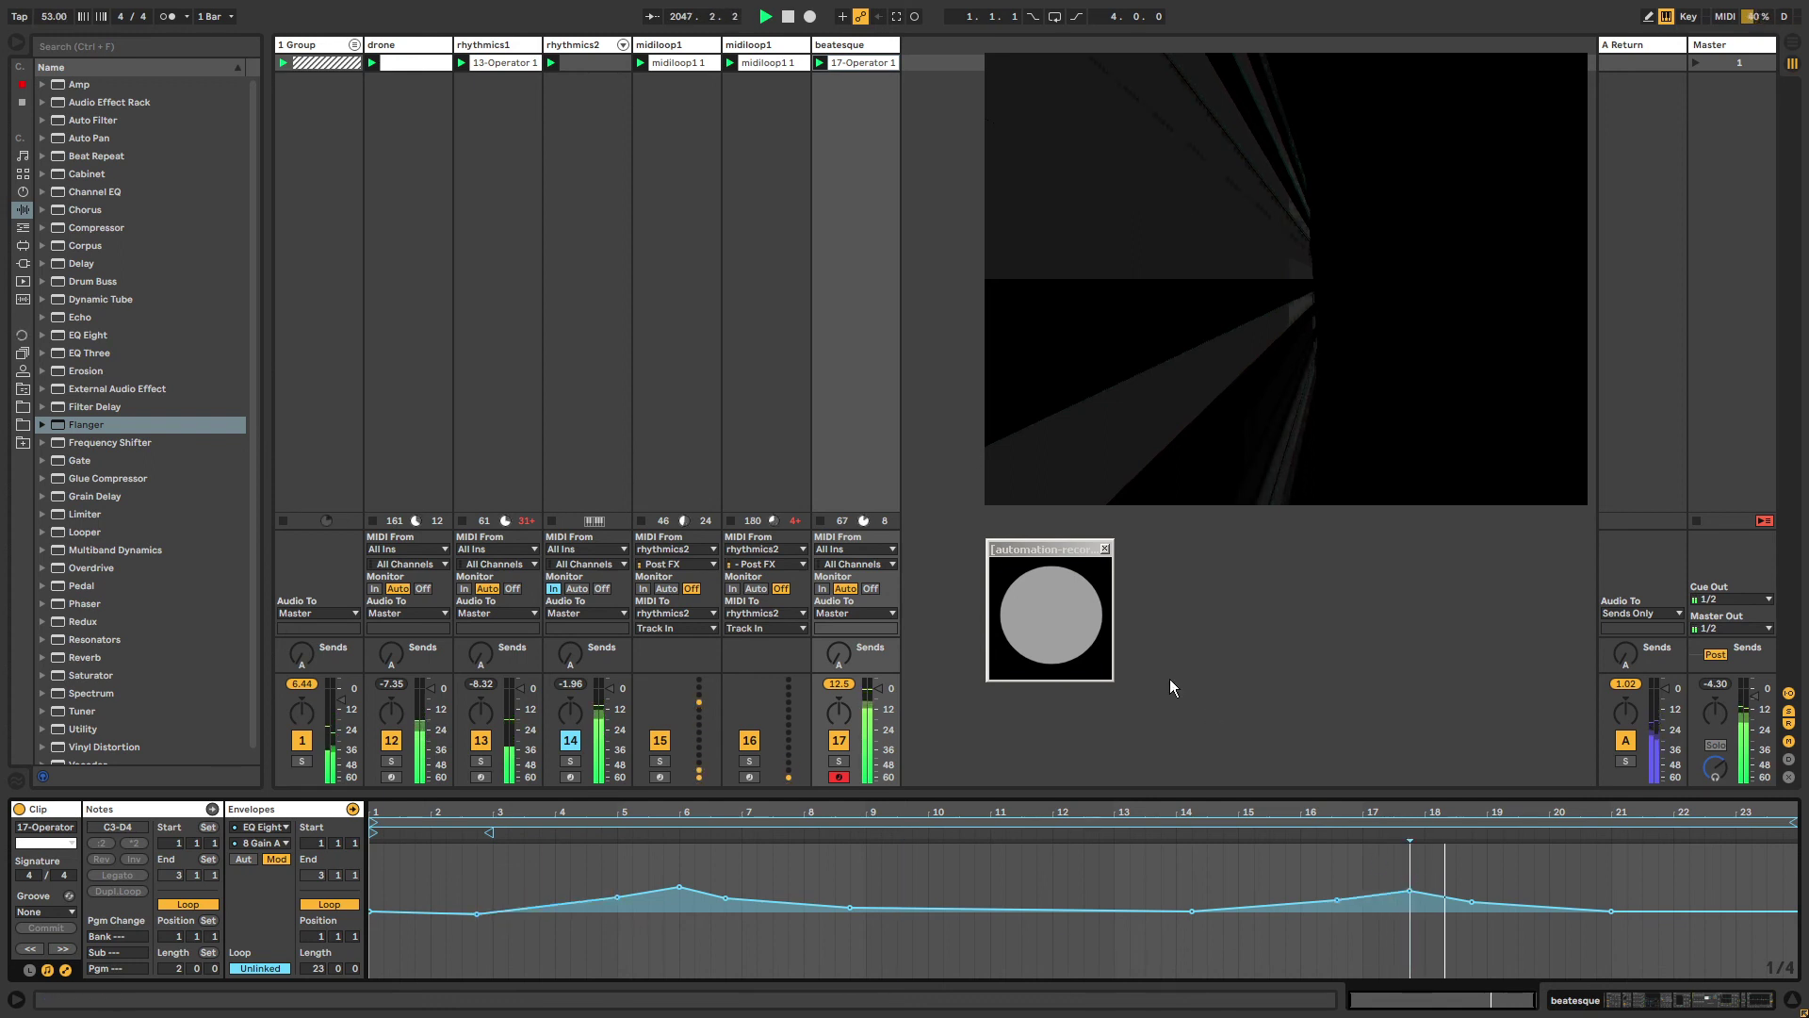
Automate the beatesque EQ Eight band 8 gain in an unlinked 9-bar envelope, dipping near bar 3.6 and rising near bar 8.7.
{"action": "left_click", "coordinate": [871, 318]}
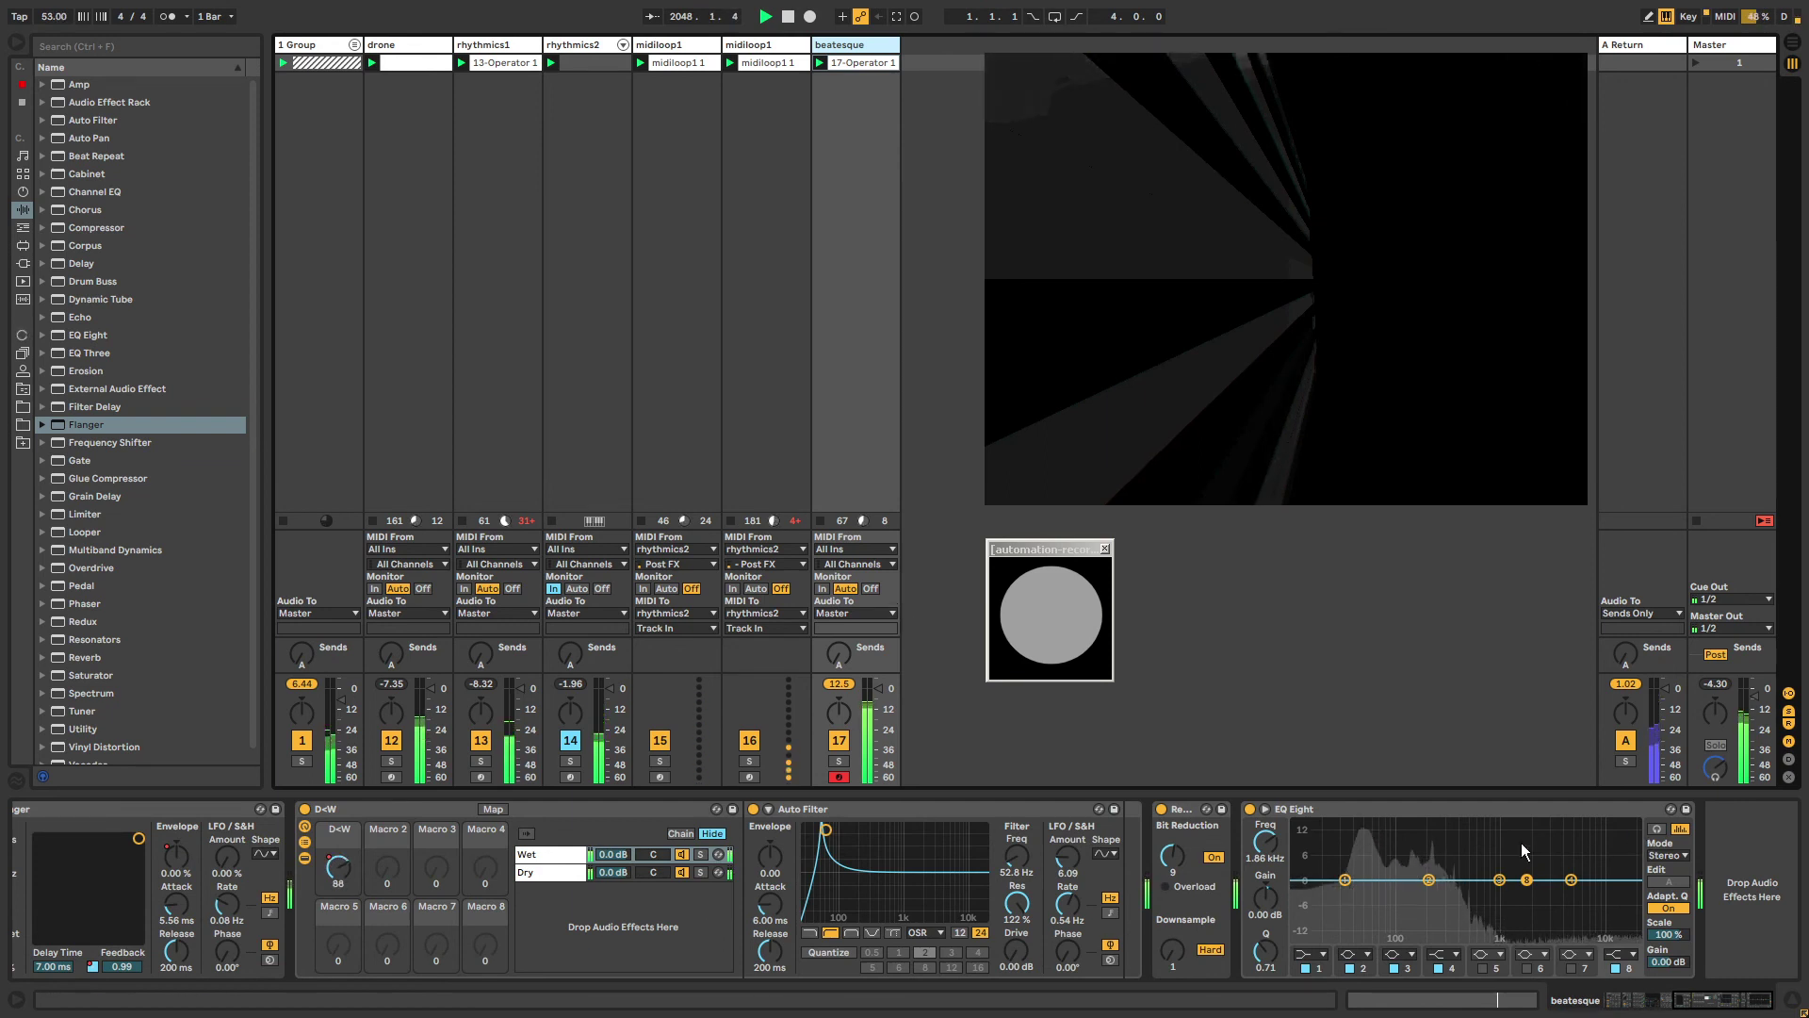
{"action": "right_click", "coordinate": [1267, 906]}
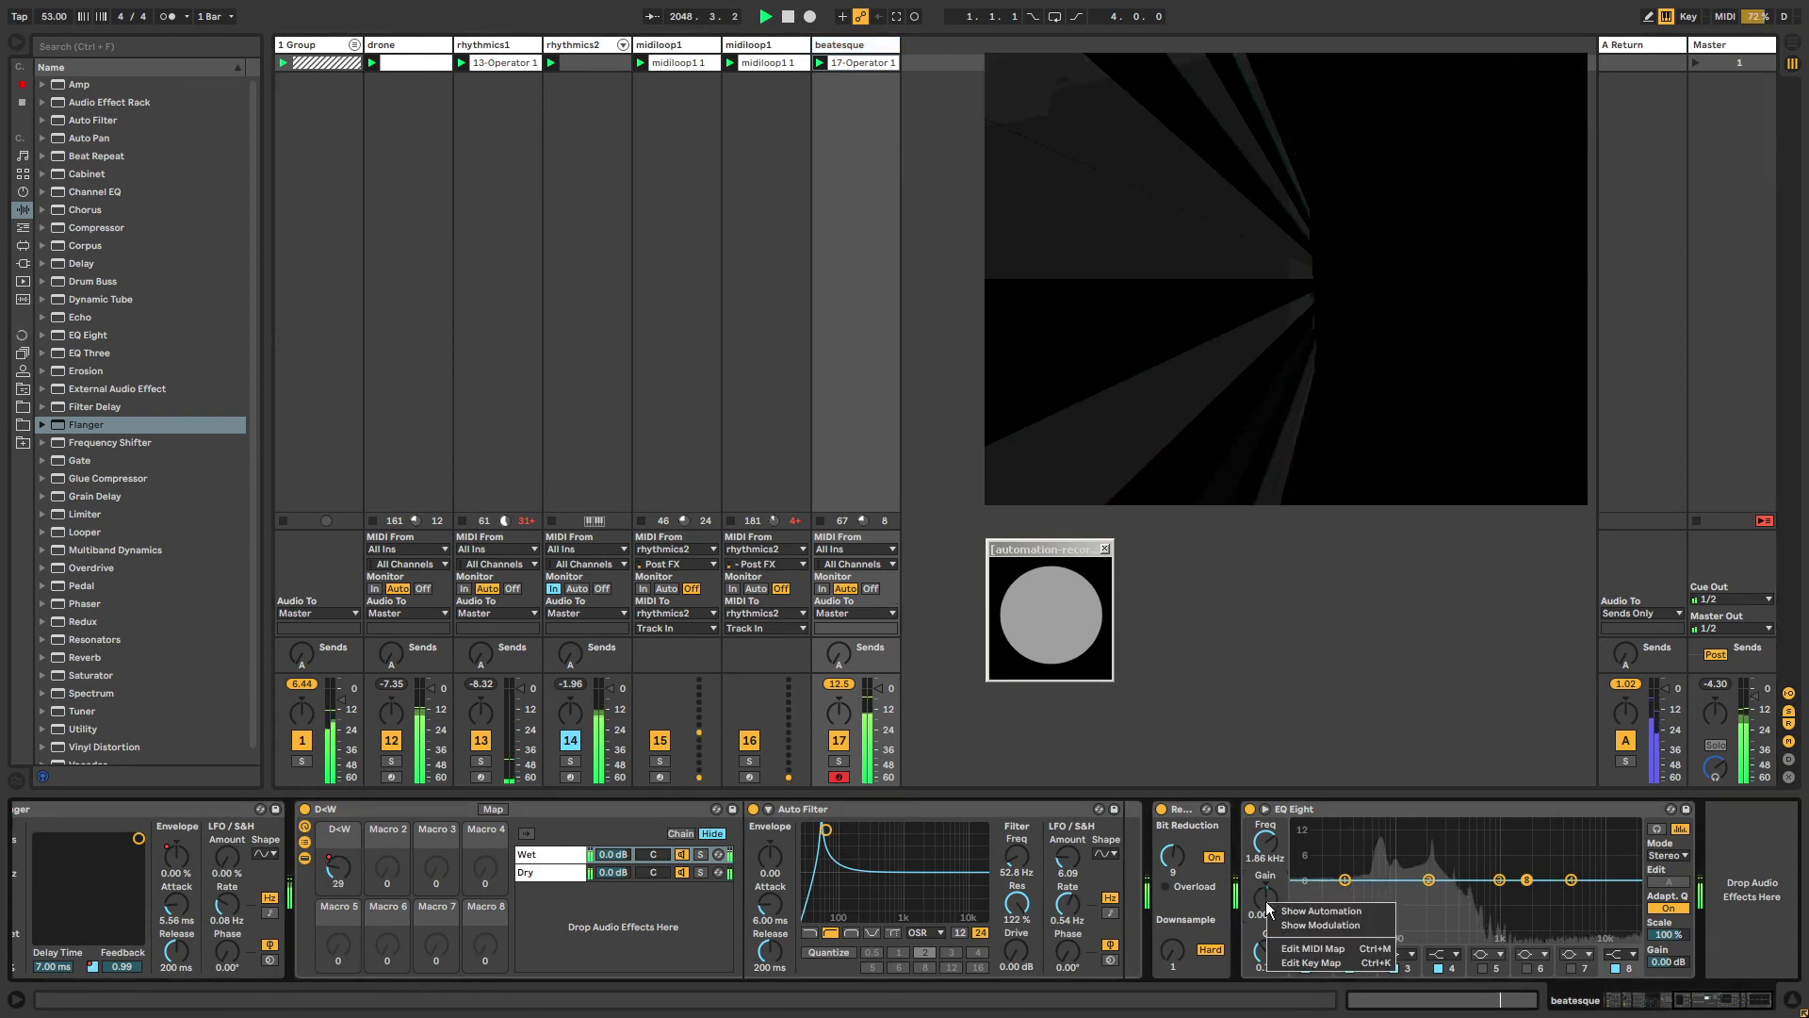
{"action": "left_click", "coordinate": [1323, 912]}
{"action": "left_click", "coordinate": [279, 968]}
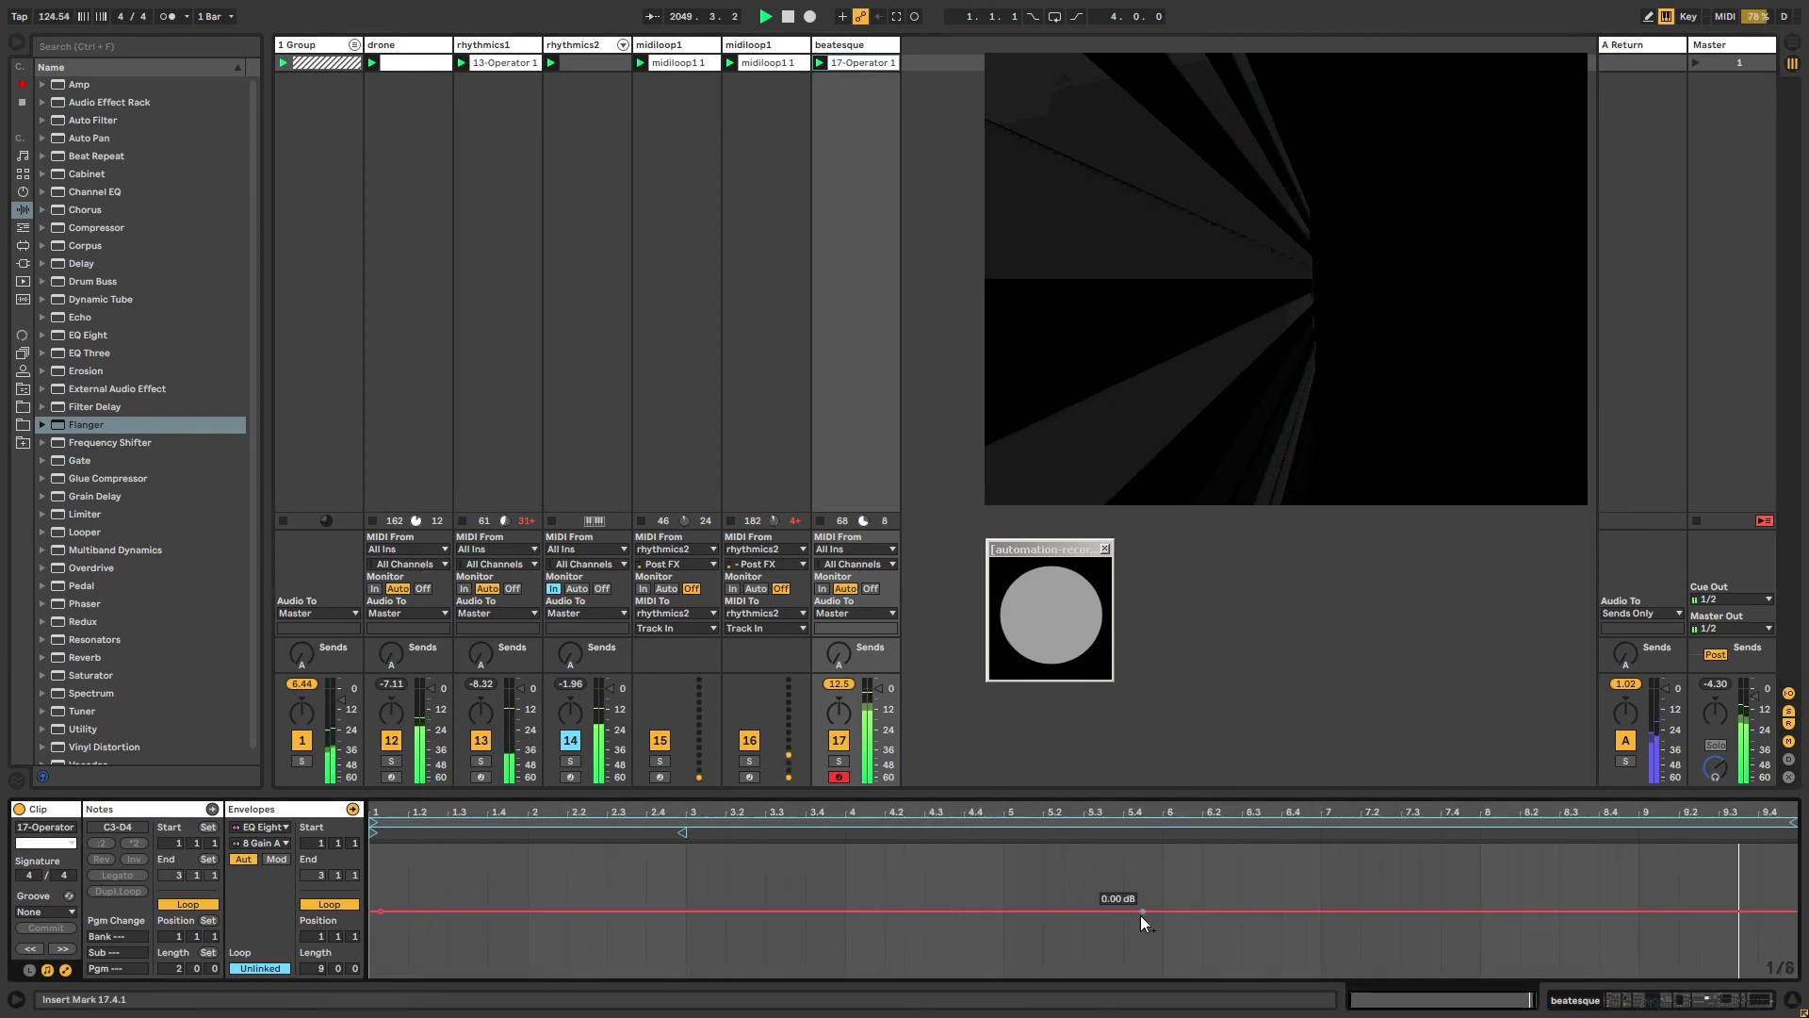
{"action": "left_click_drag", "start_coordinate": [787, 911], "coordinate": [785, 929]}
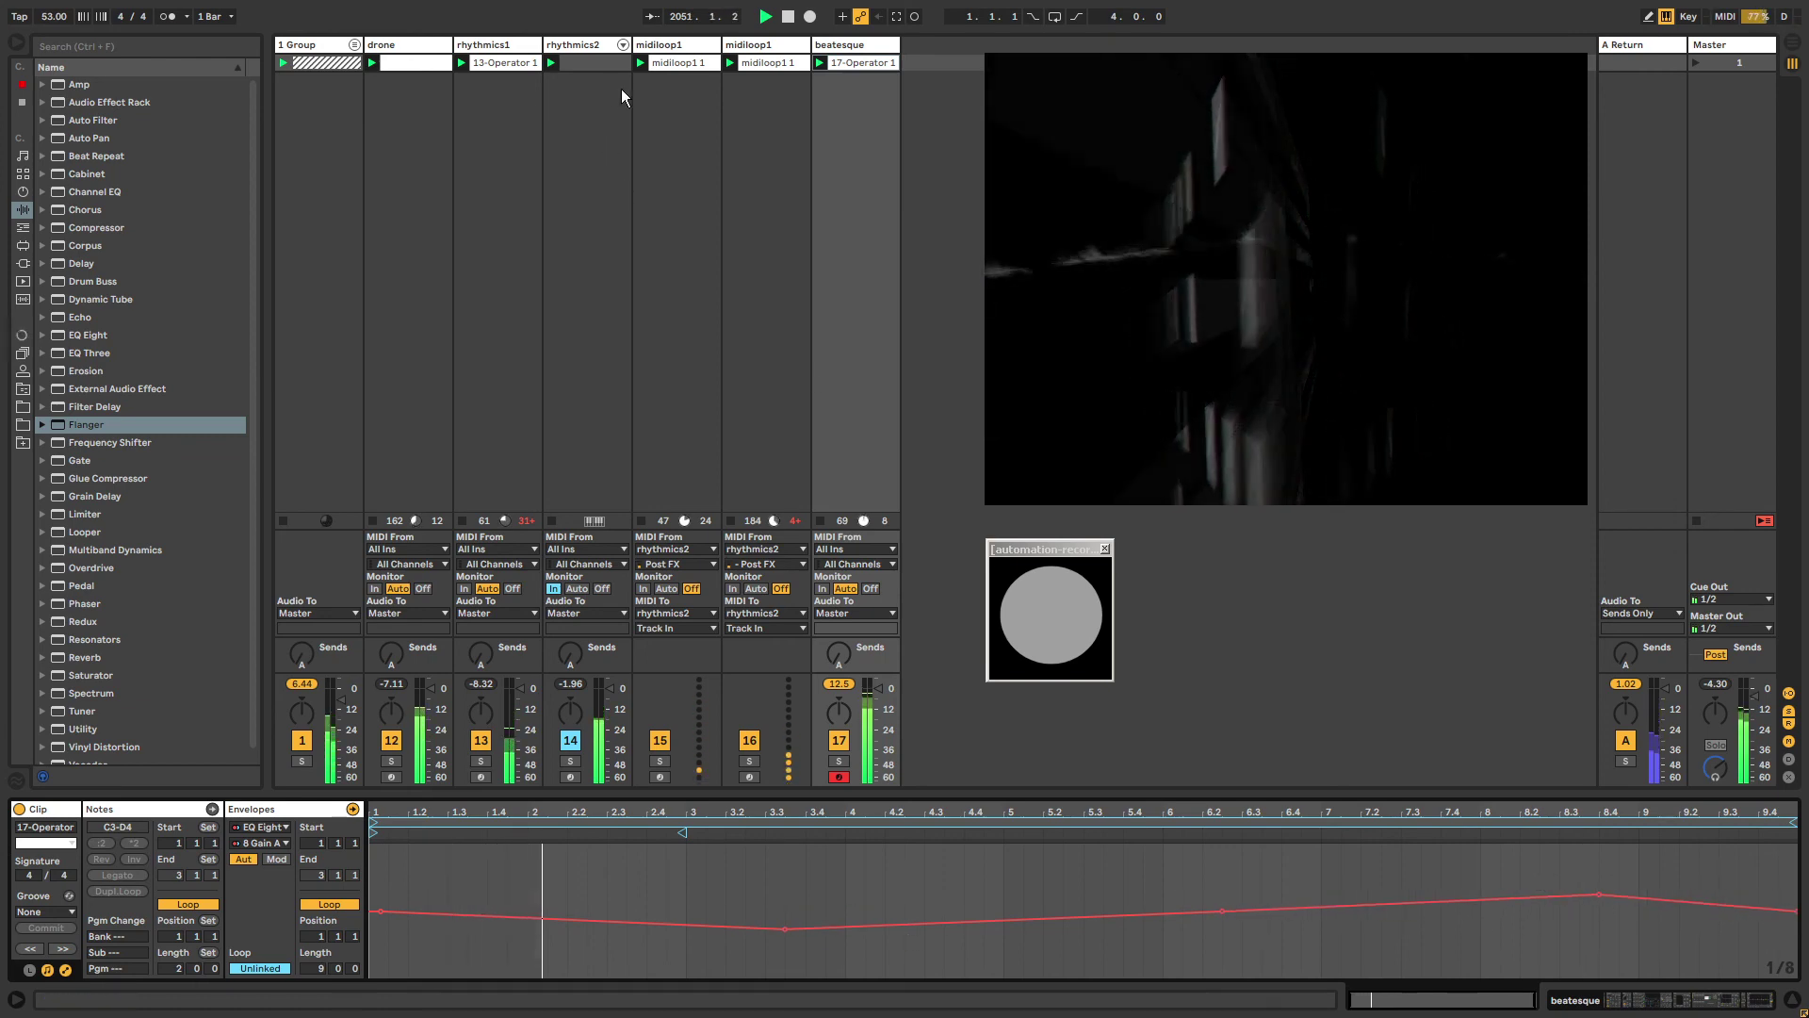
Adjust oscillator B's level in the rhythmics2 track's Operator, bringing it down to about -60 dB.
{"action": "left_click", "coordinate": [673, 45]}
{"action": "left_click", "coordinate": [558, 47]}
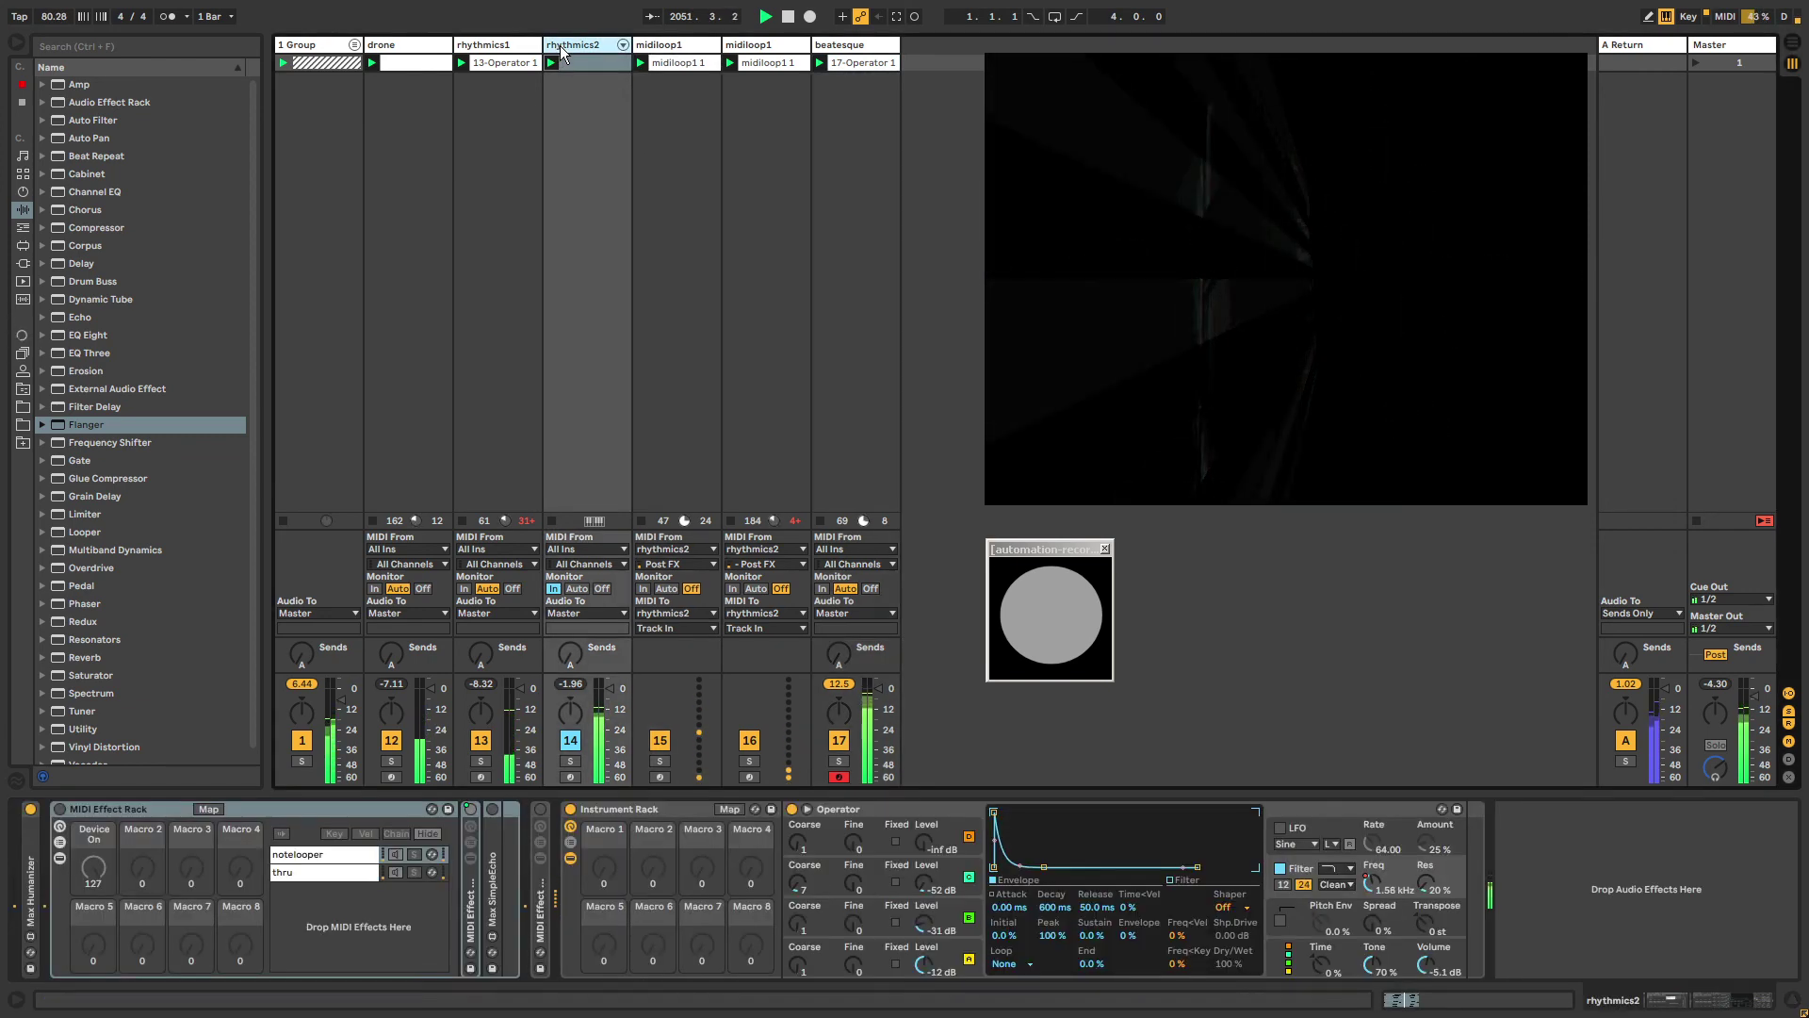
{"action": "left_click_drag", "start_coordinate": [923, 929], "coordinate": [924, 911]}
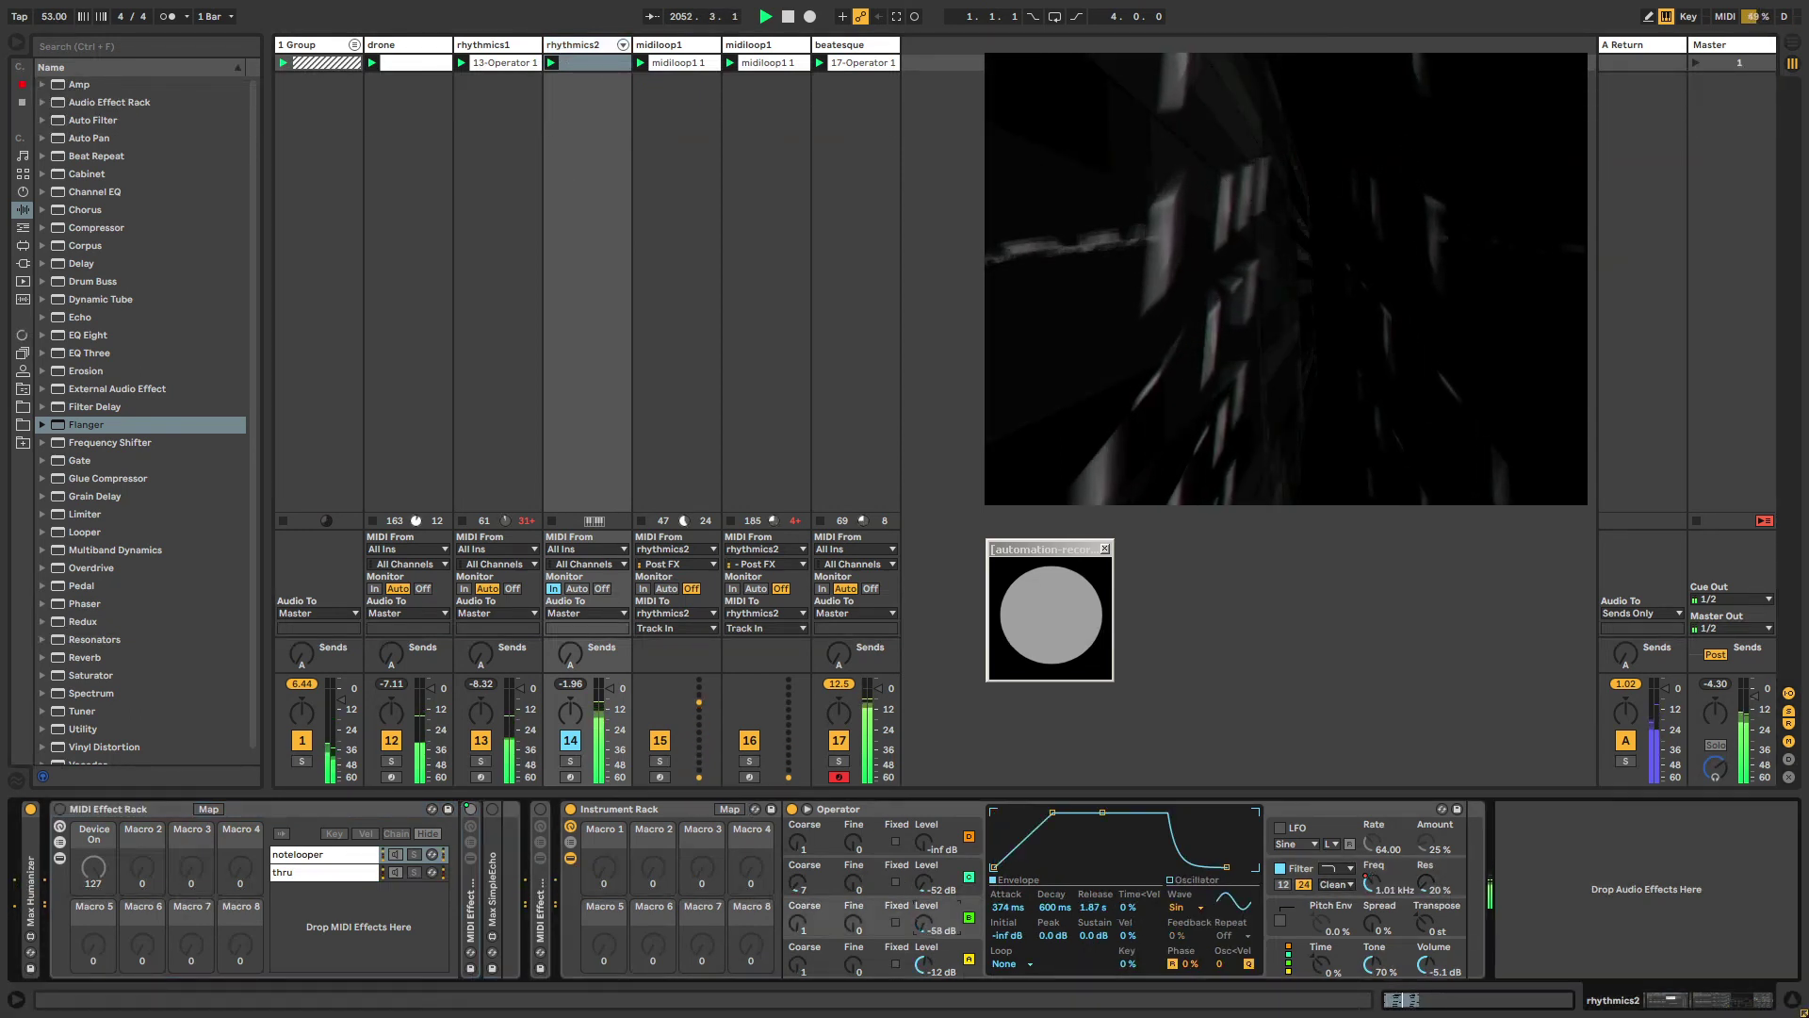
{"action": "left_click_drag", "start_coordinate": [924, 883], "coordinate": [925, 933]}
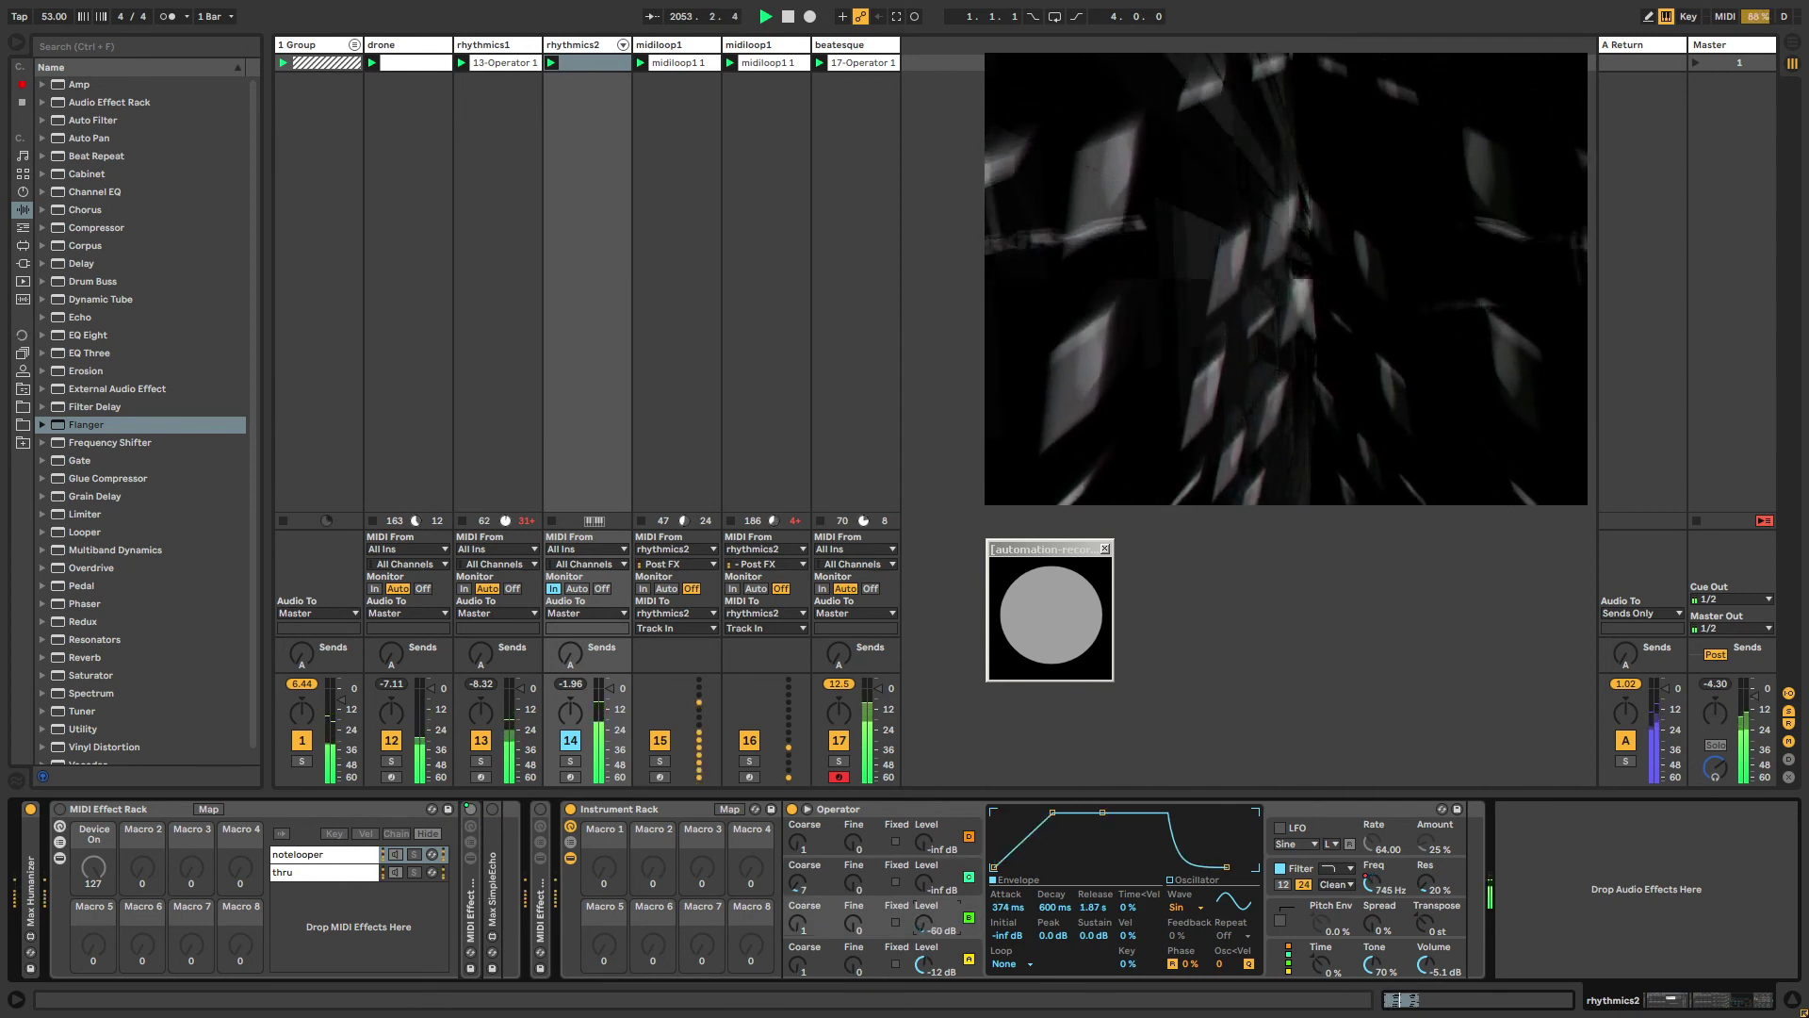
Automate rhythmics2's oscillator B level in an unlinked envelope, rising slowly from -inf dB to -18 dB near bar 9.4 and falling back.
{"action": "right_click", "coordinate": [931, 927]}
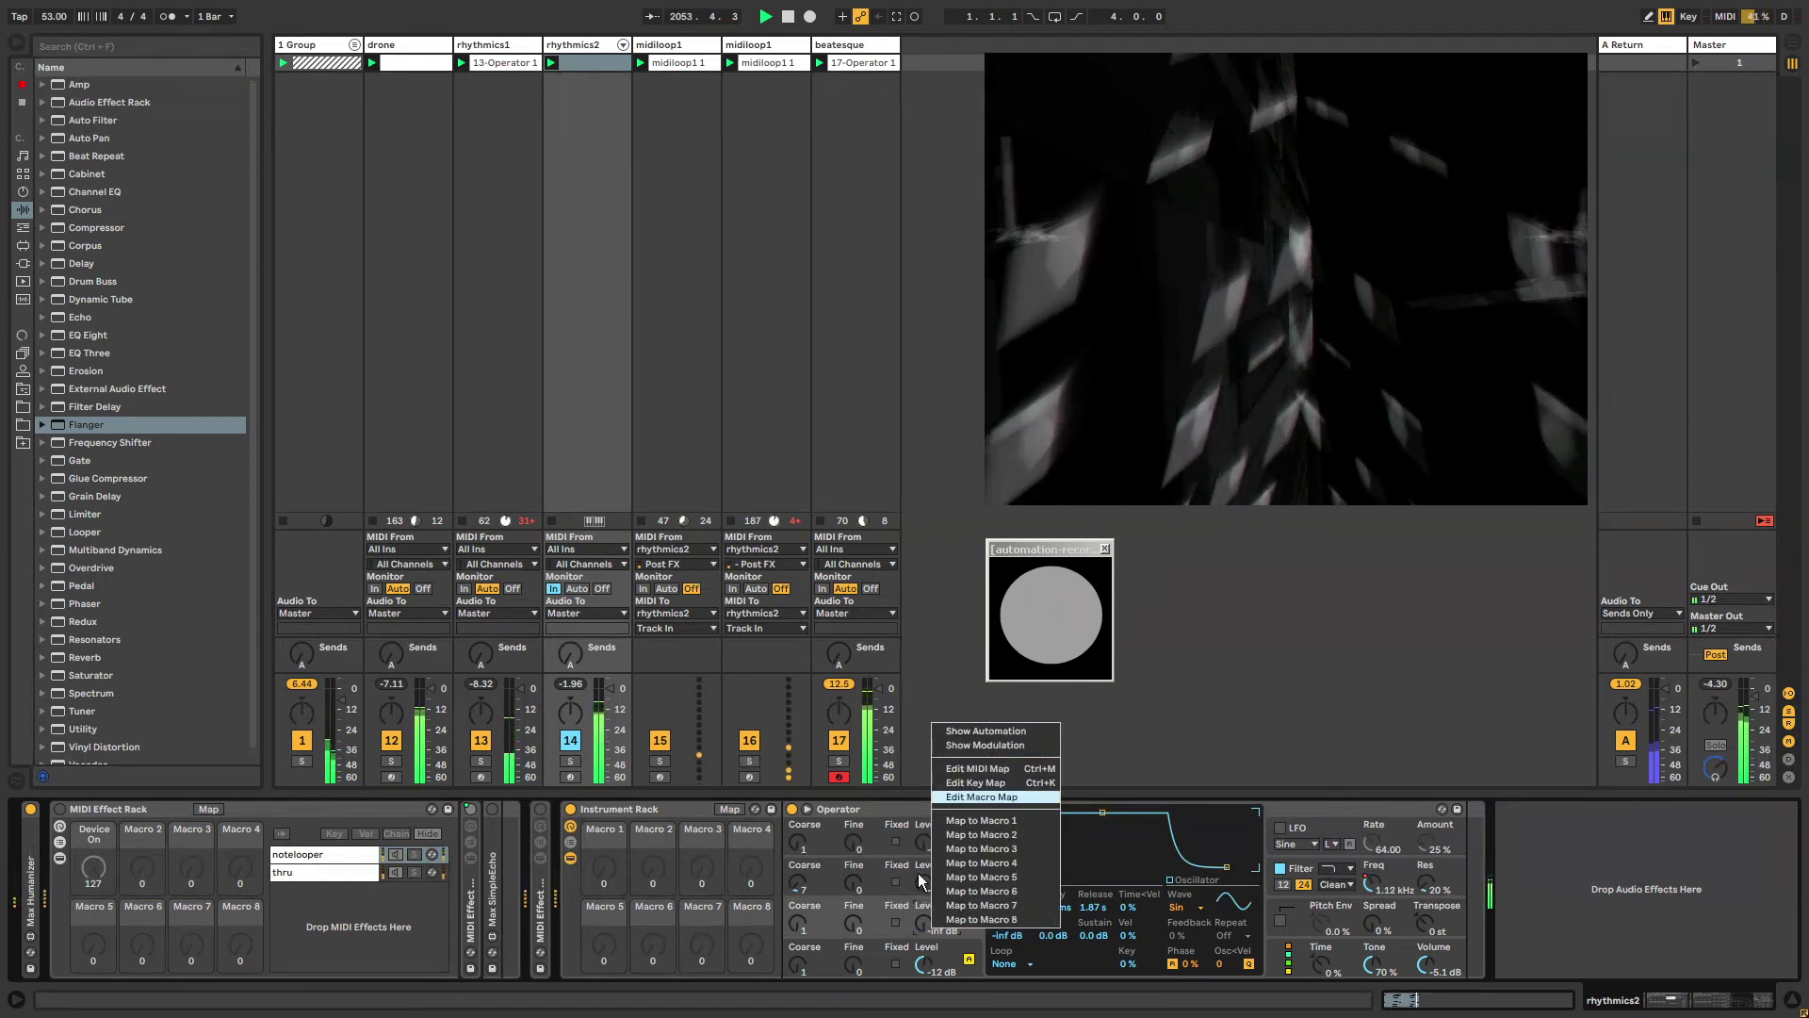
{"action": "left_click", "coordinate": [989, 745]}
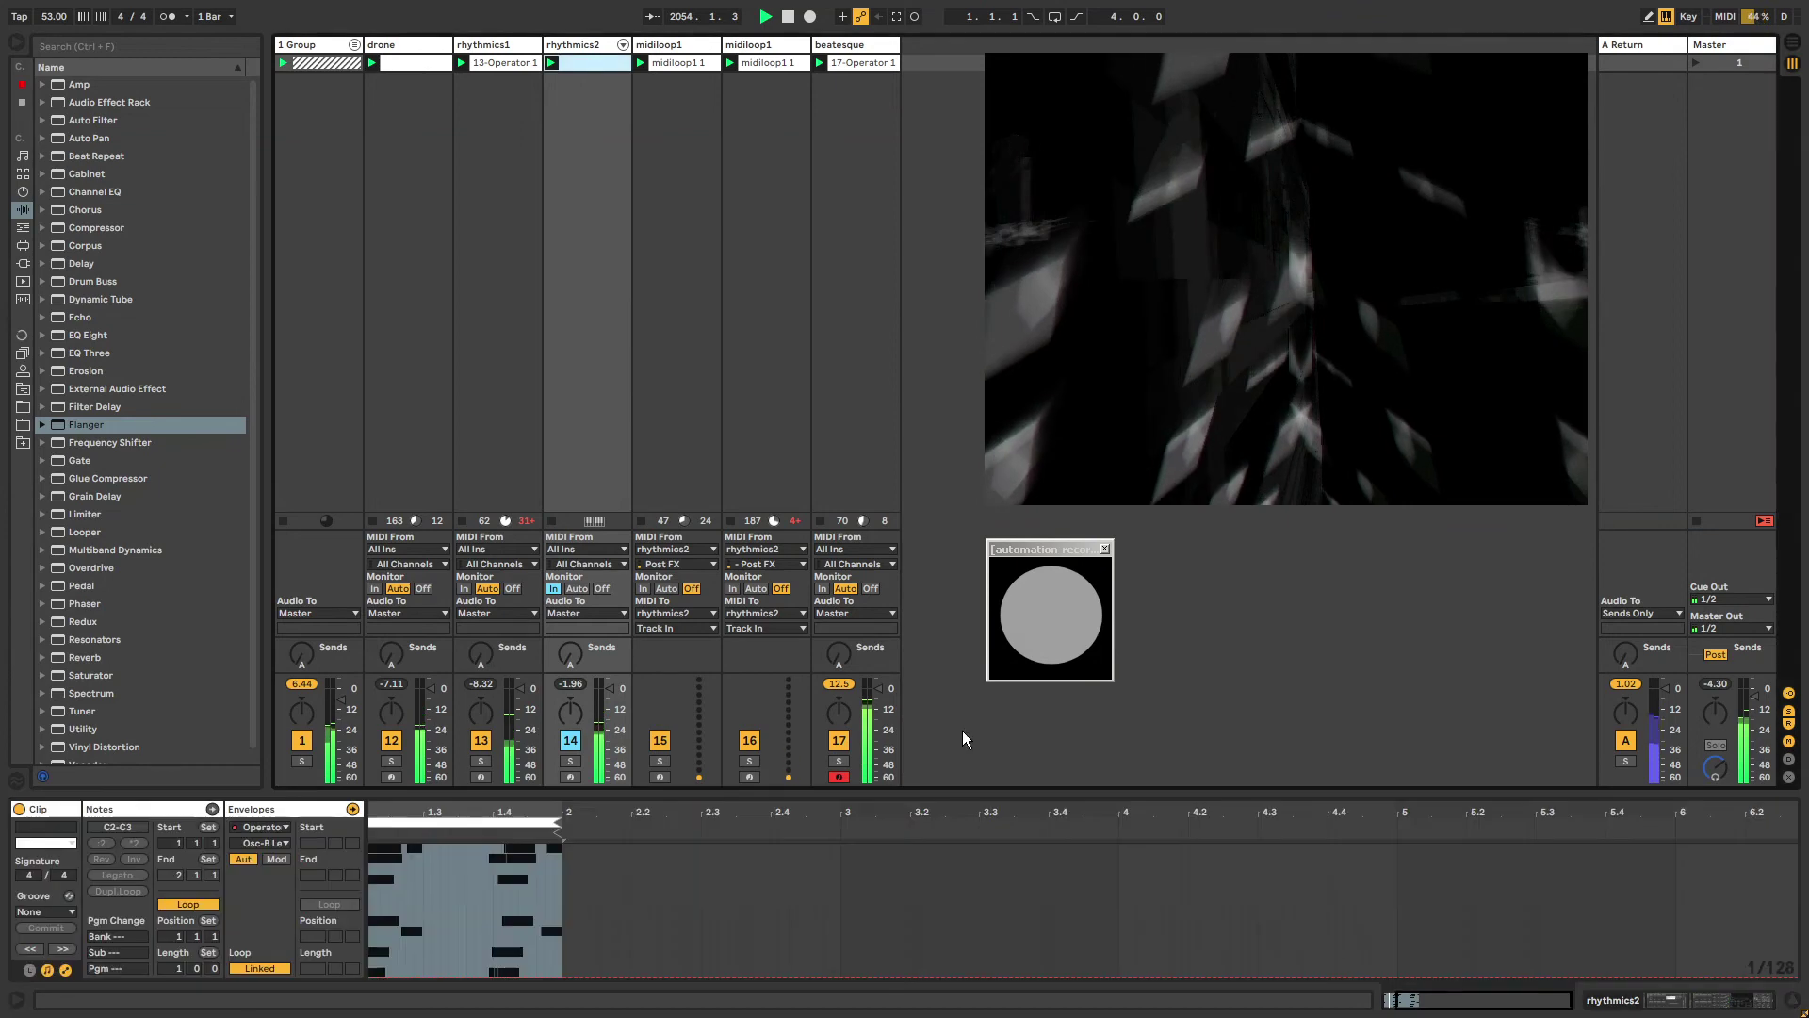
{"action": "left_click", "coordinate": [247, 968]}
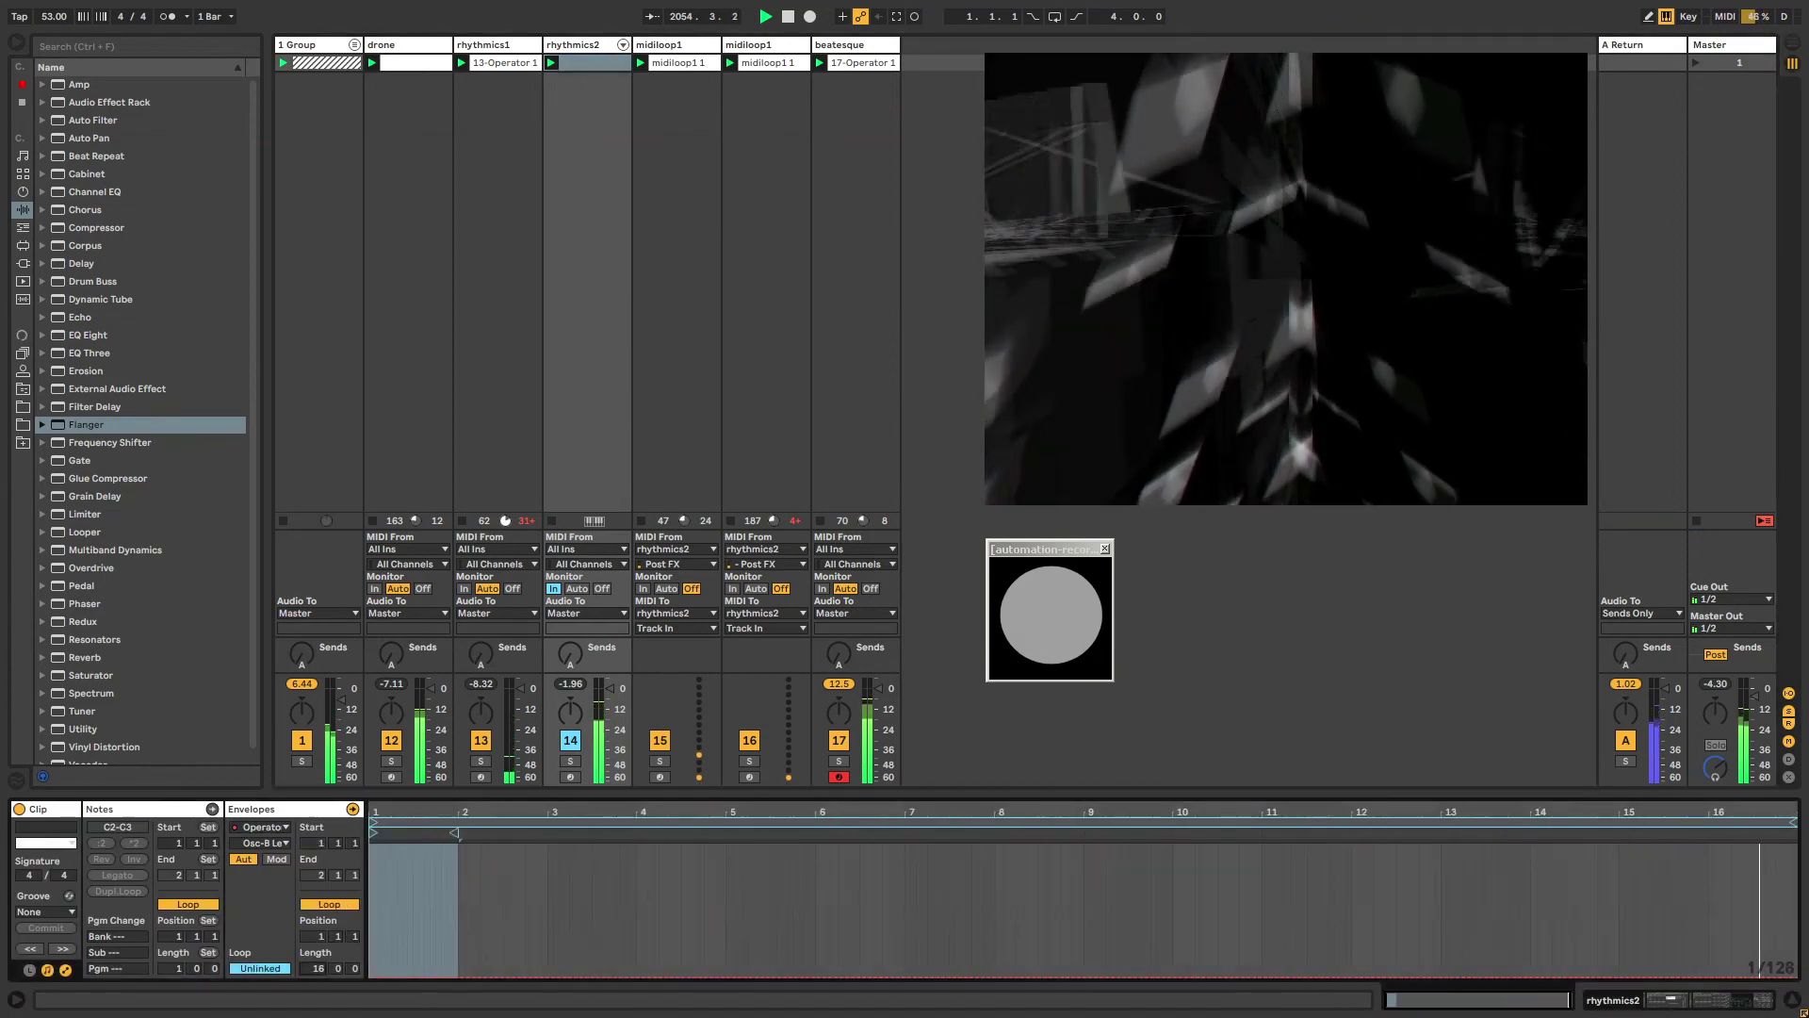
{"action": "left_click", "coordinate": [388, 976]}
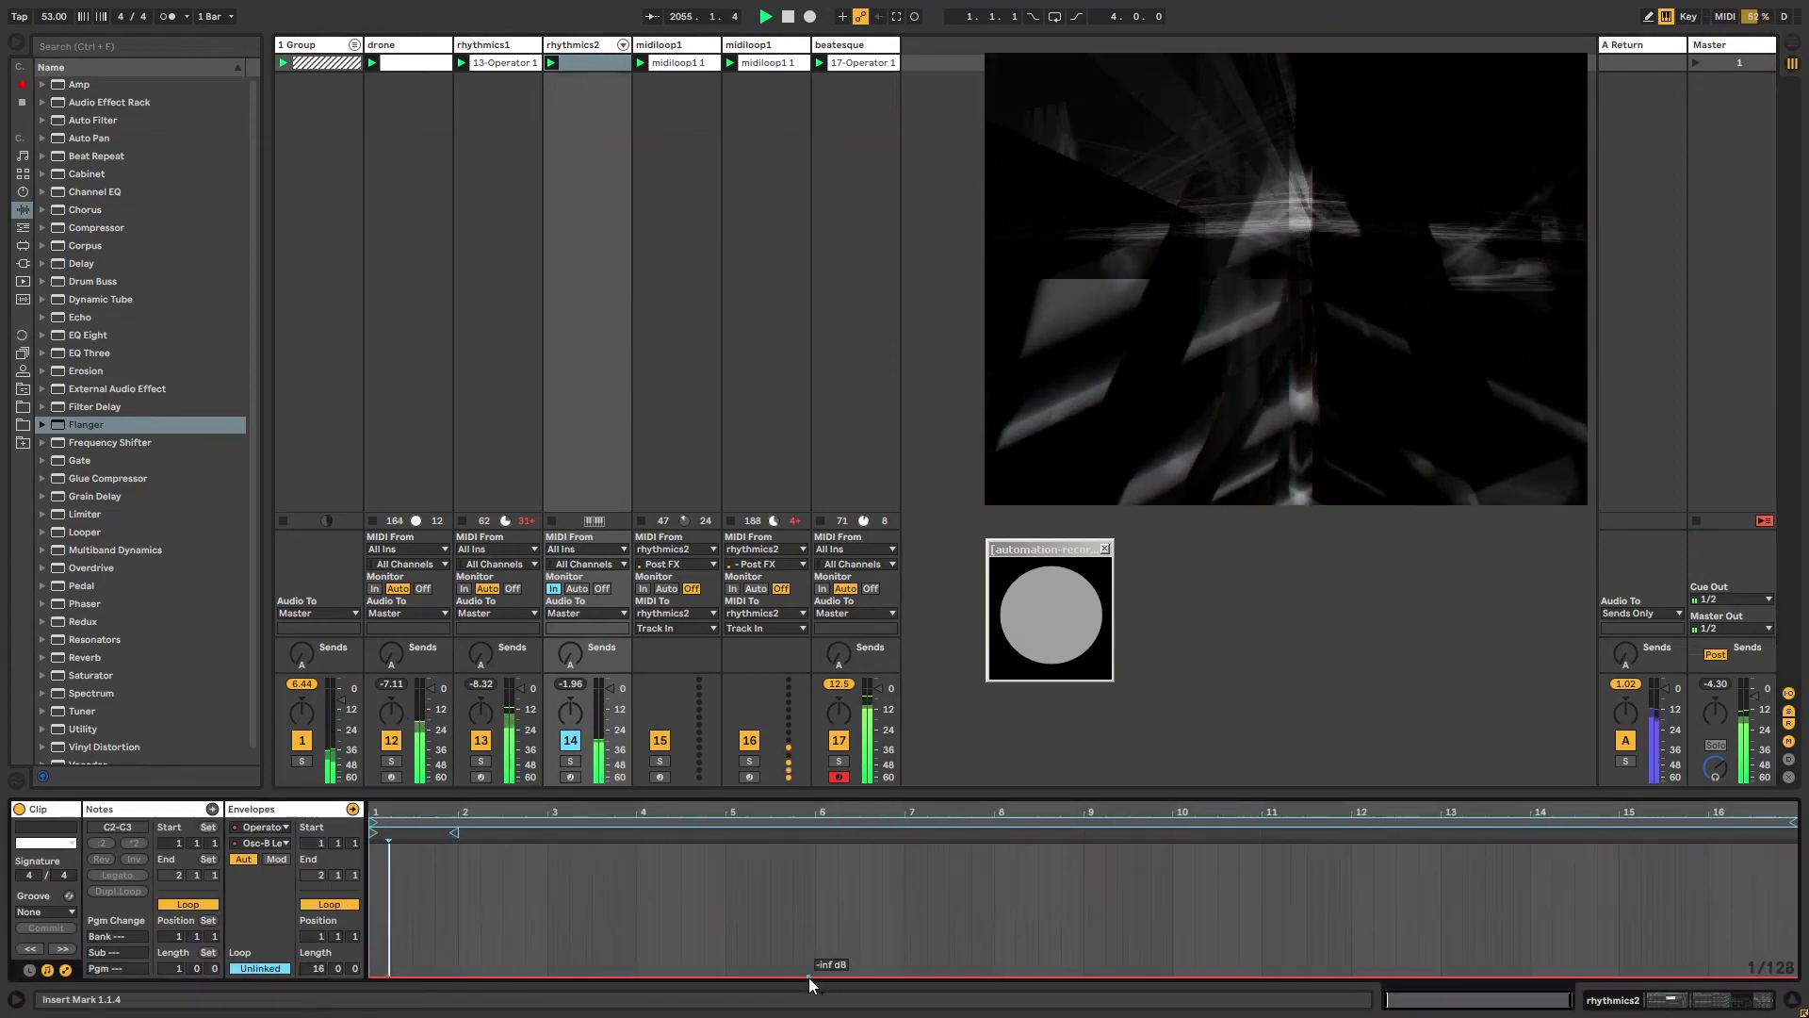
{"action": "left_click_drag", "start_coordinate": [808, 976], "coordinate": [1124, 906]}
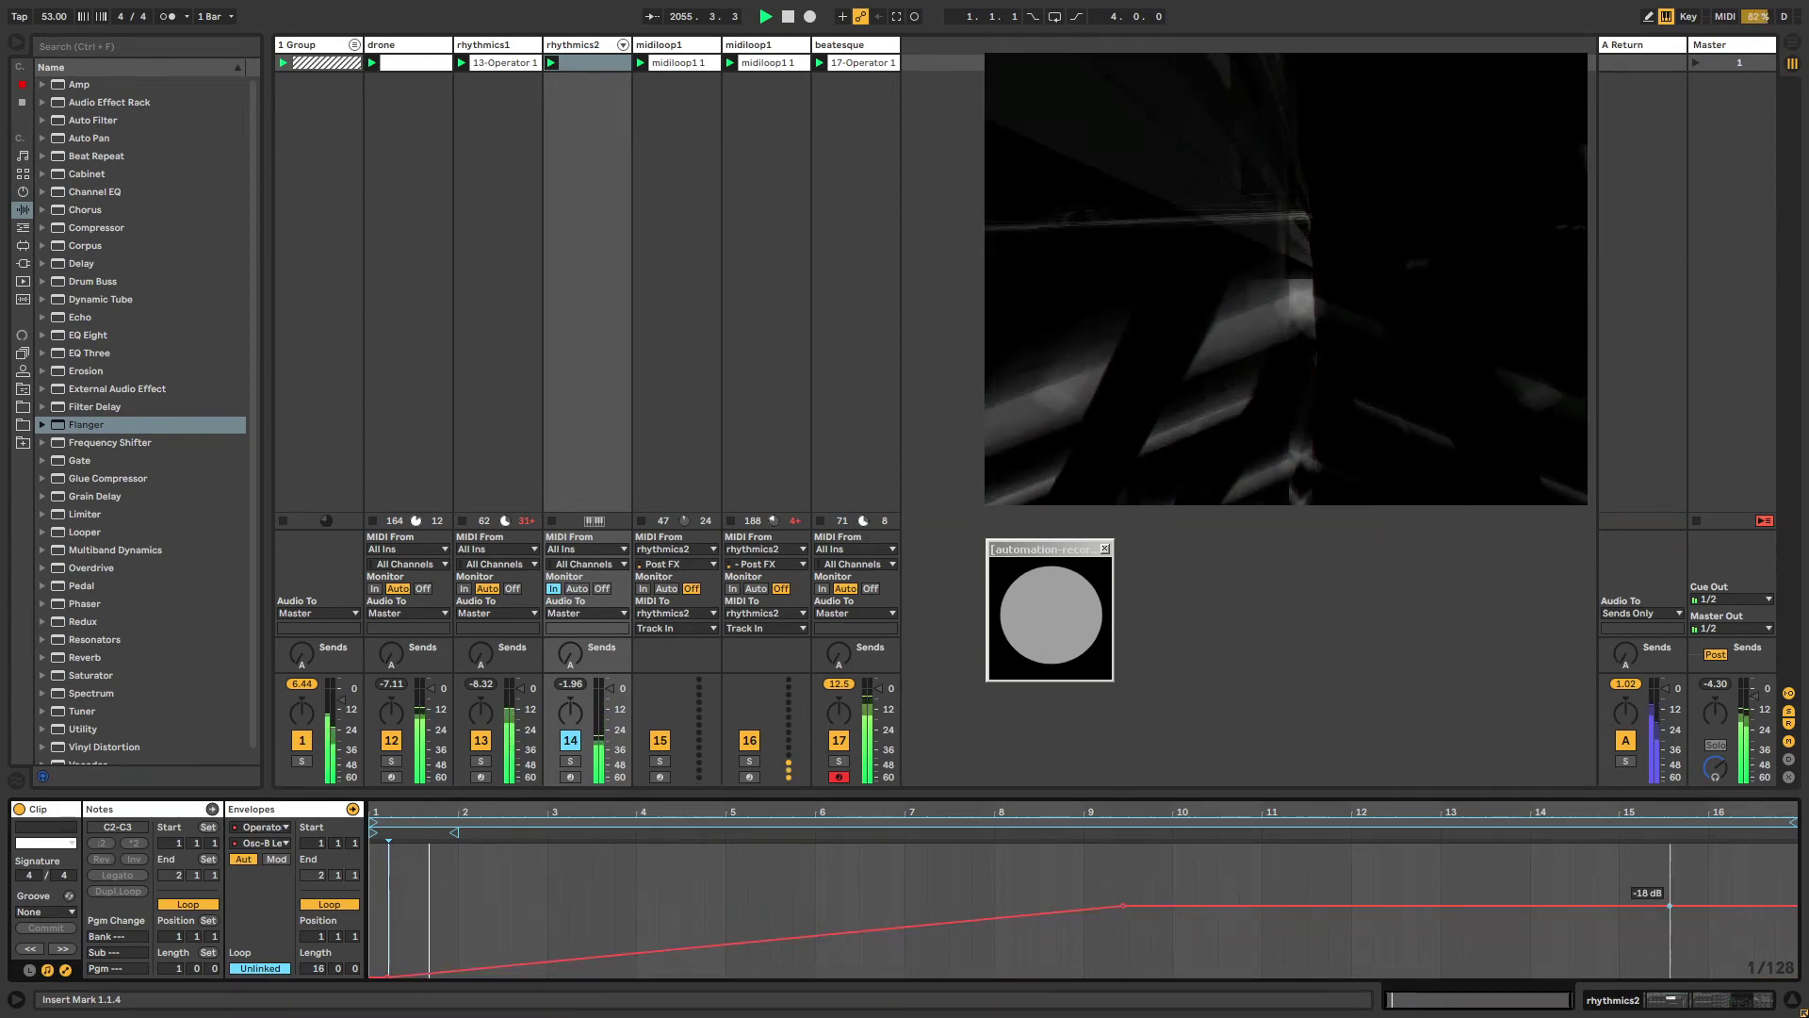
{"action": "left_click_drag", "start_coordinate": [1647, 906], "coordinate": [1791, 971]}
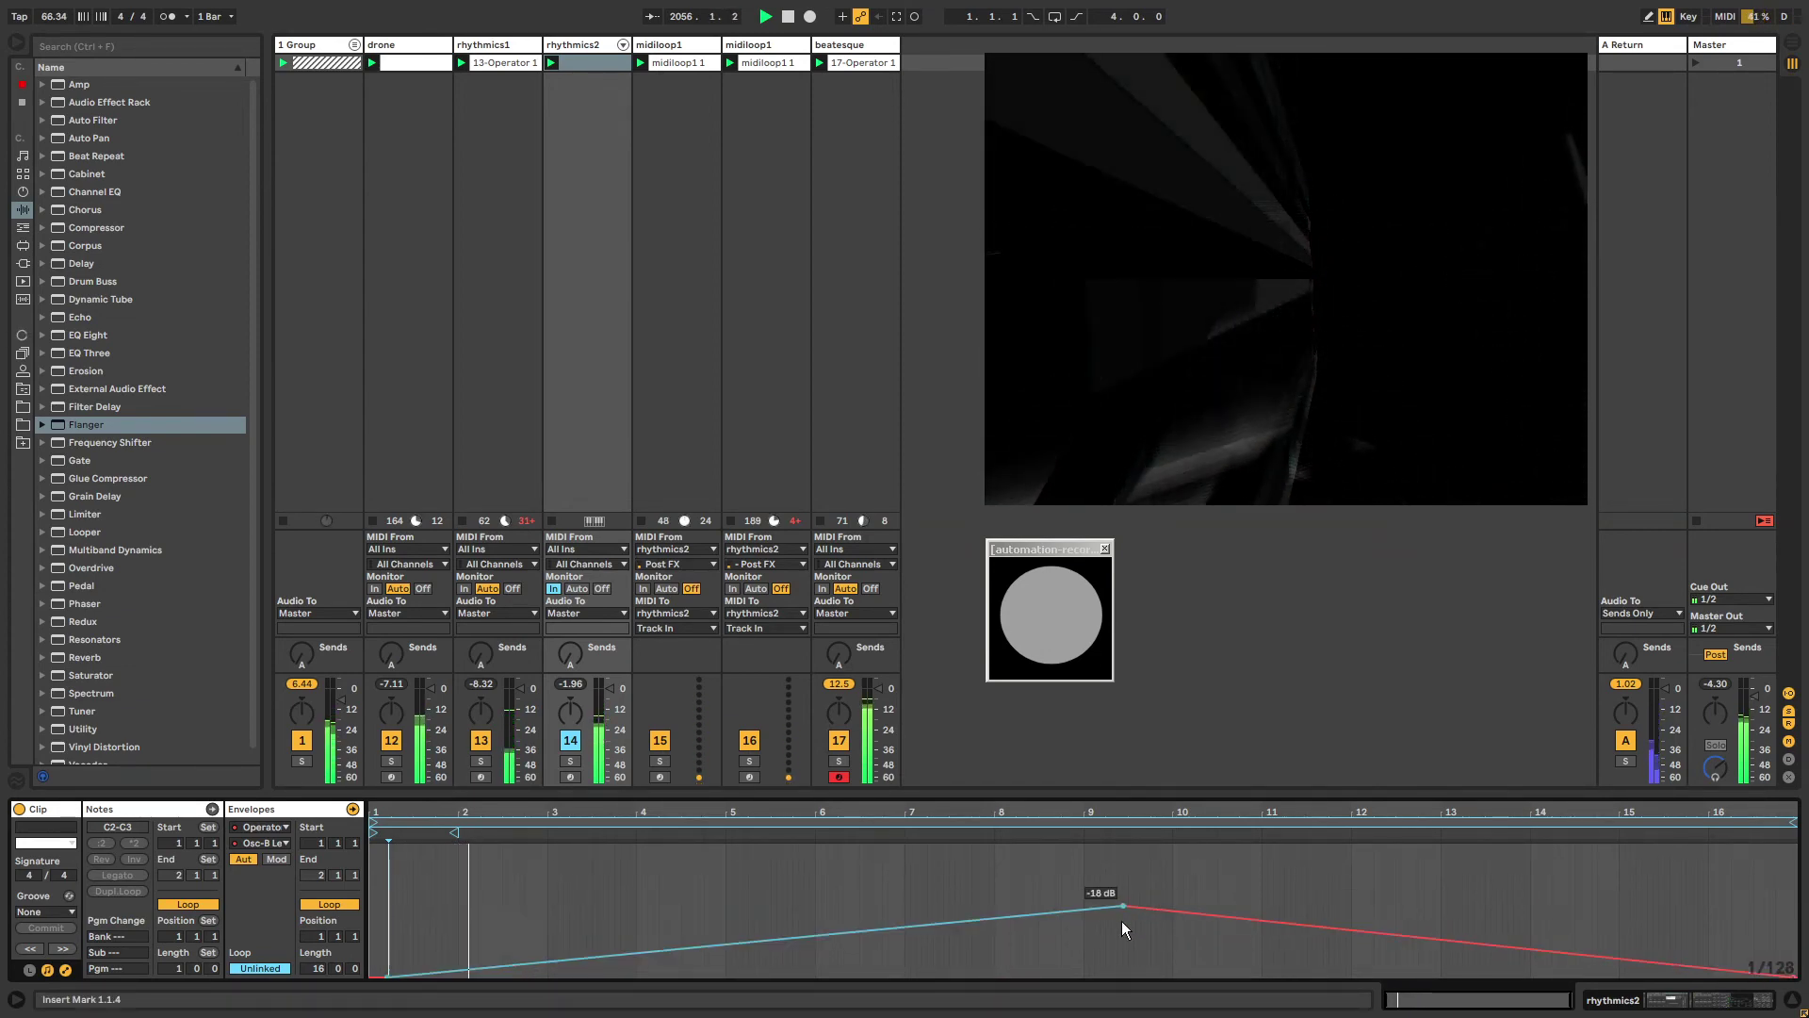
{"action": "left_click_drag", "start_coordinate": [1116, 904], "coordinate": [976, 975]}
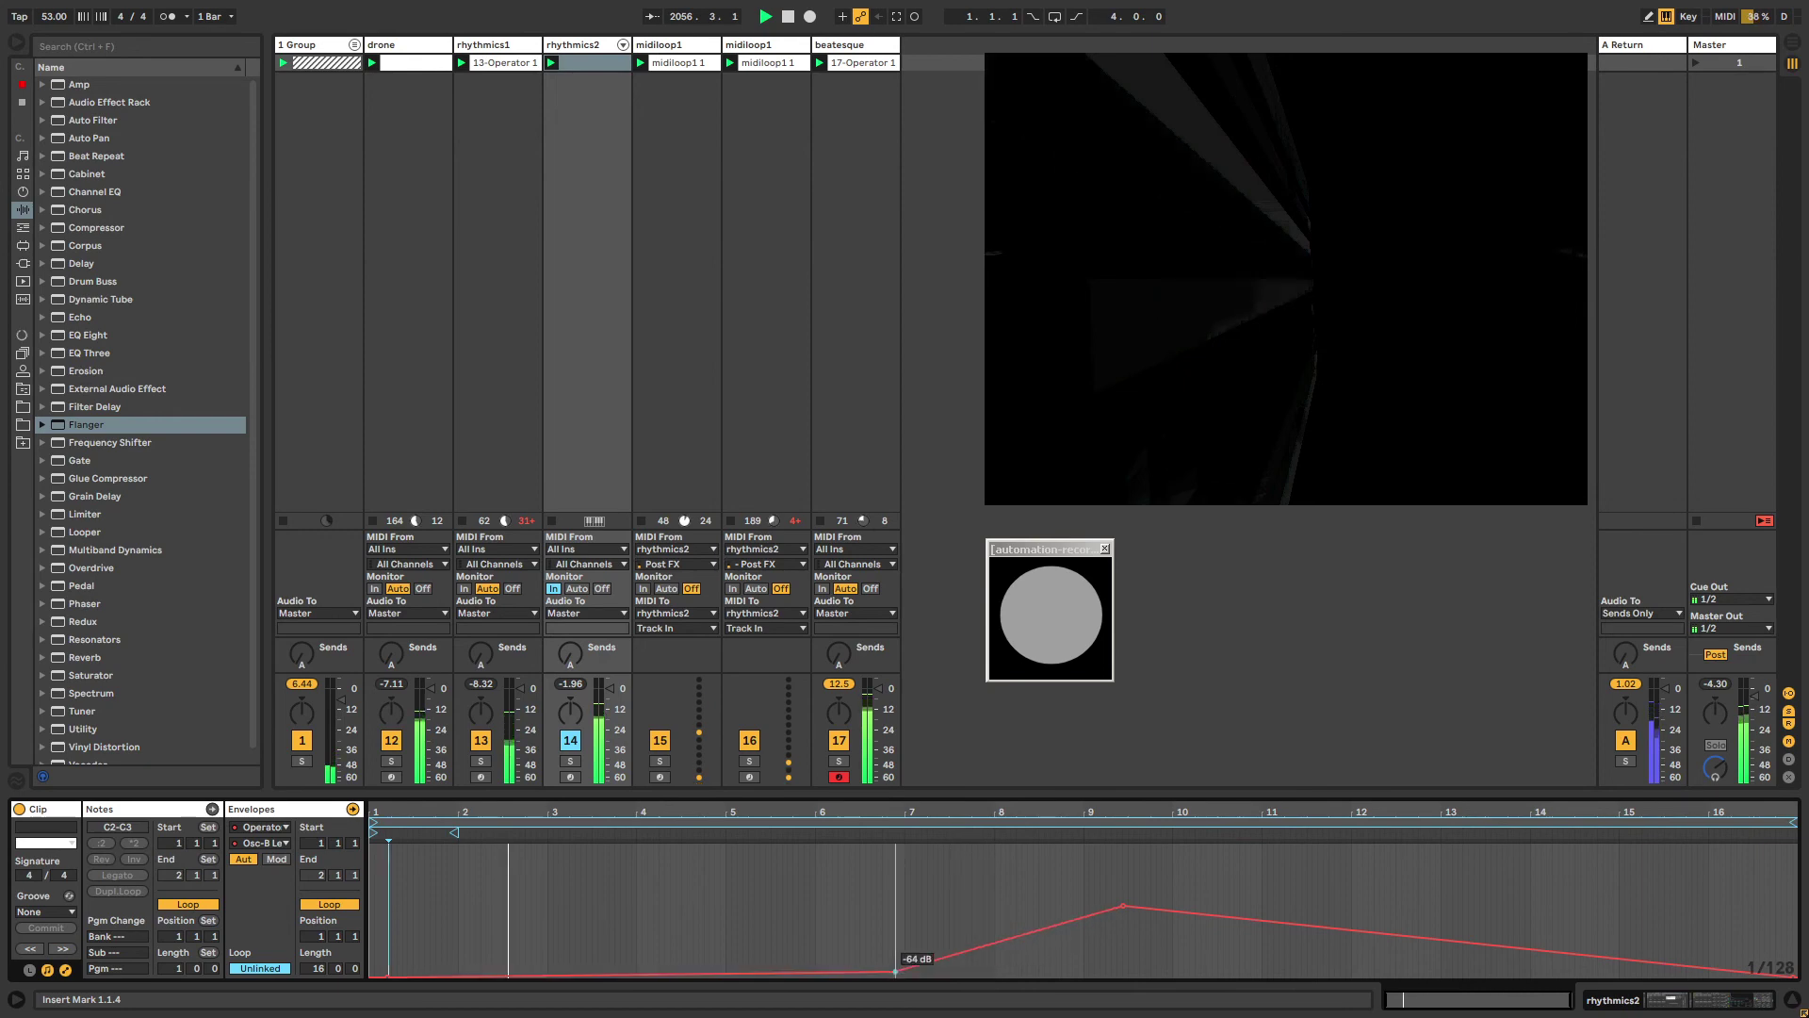
Extend the oscillator B level envelope to 43 bars, dipping near bar 13.7 and adding peaks near bars 19 and 32.5.
{"action": "left_click_drag", "start_coordinate": [317, 968], "coordinate": [317, 949]}
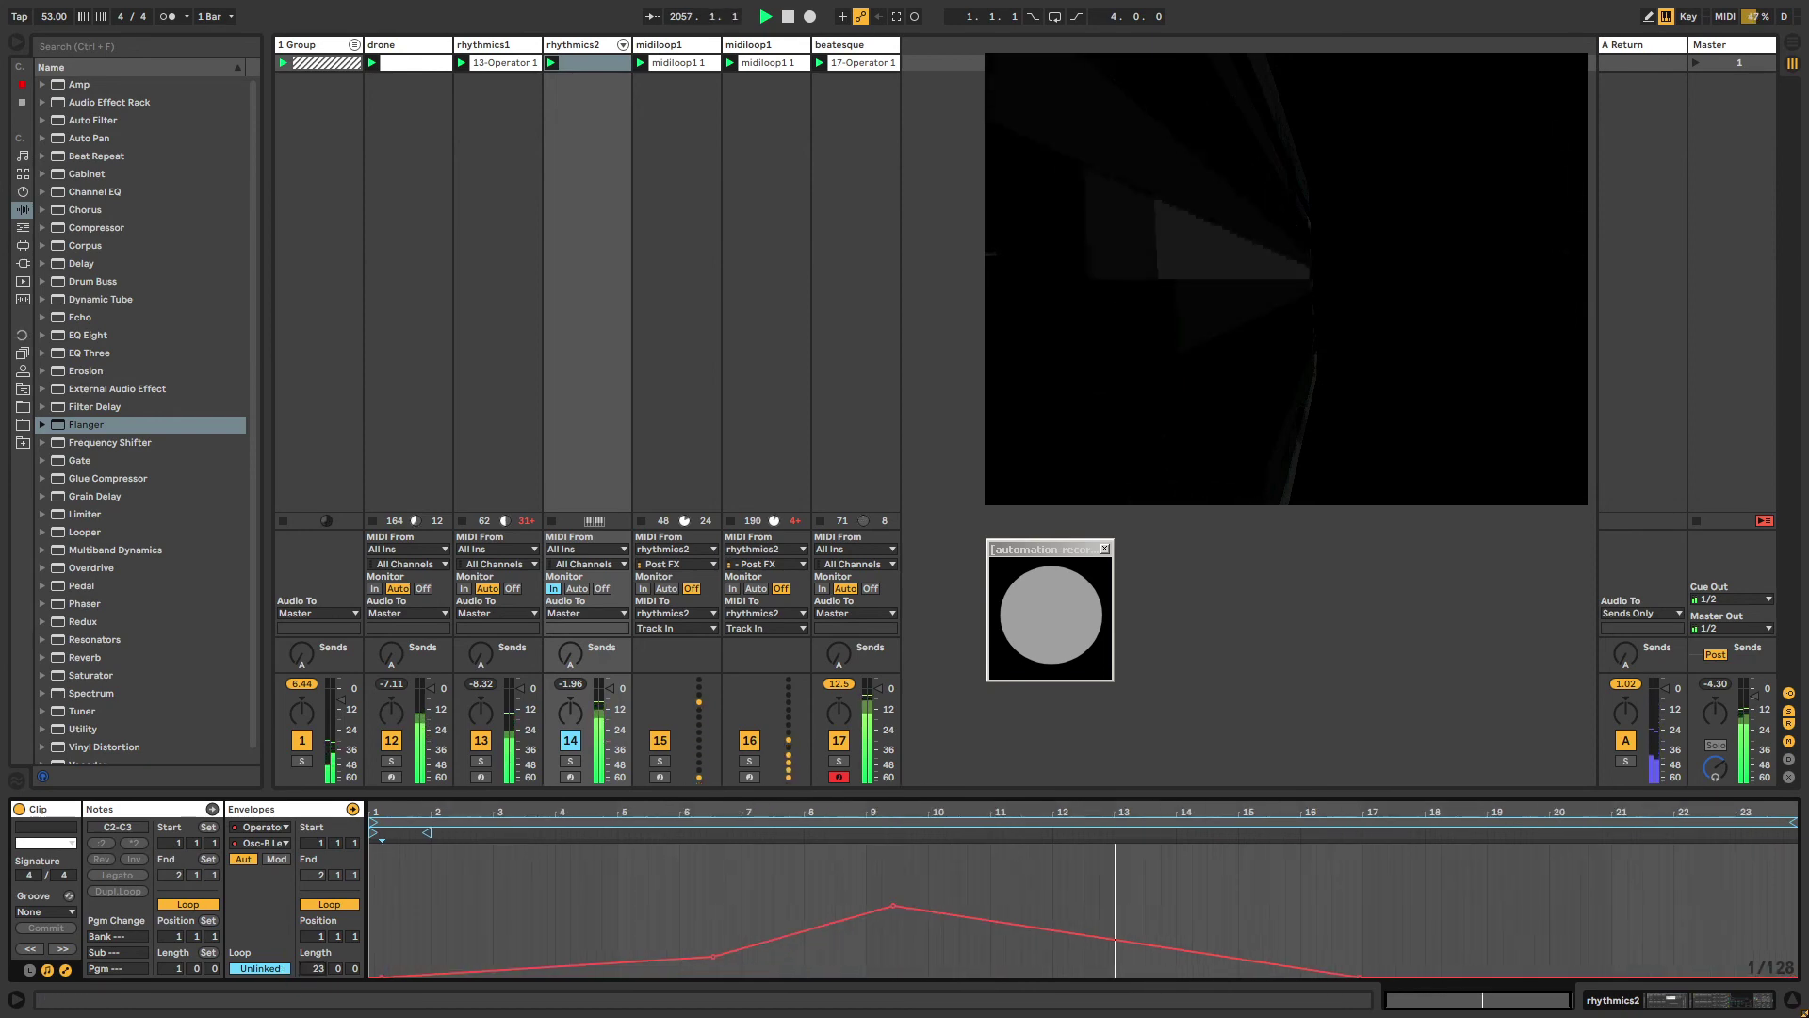
{"action": "left_click_drag", "start_coordinate": [1156, 946], "coordinate": [1154, 969]}
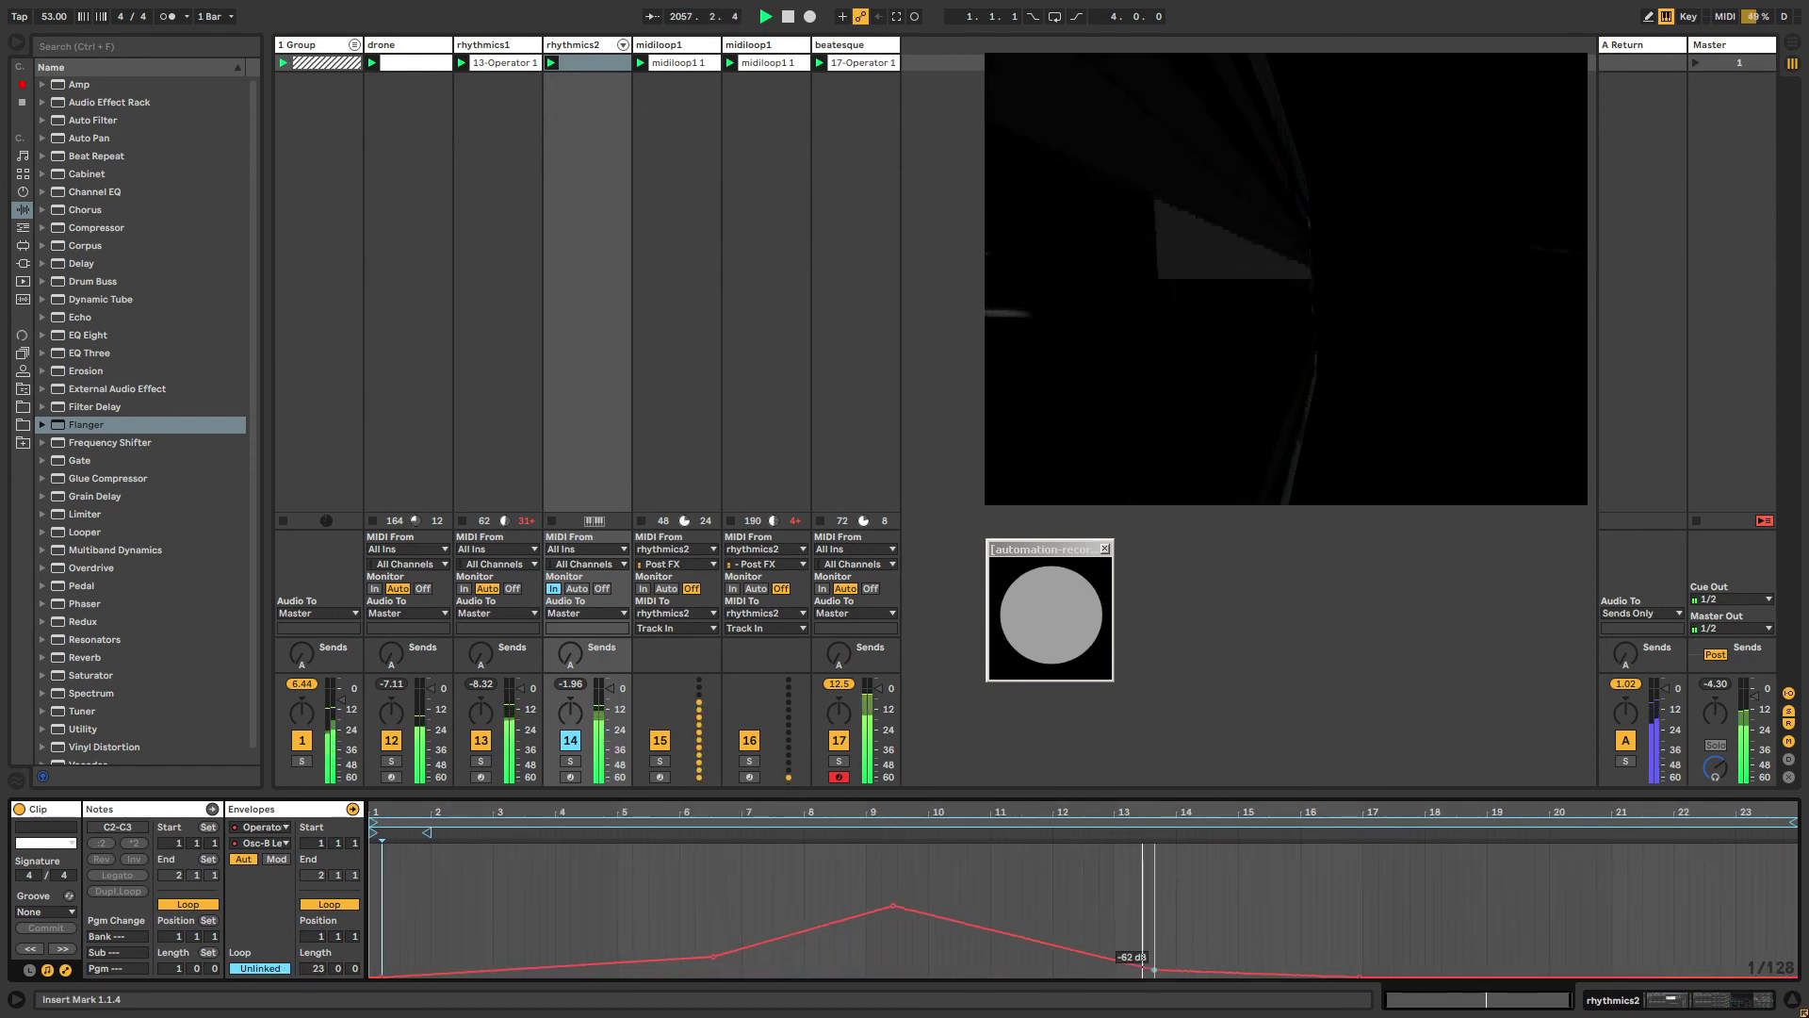
{"action": "left_click_drag", "start_coordinate": [1361, 983], "coordinate": [1487, 911]}
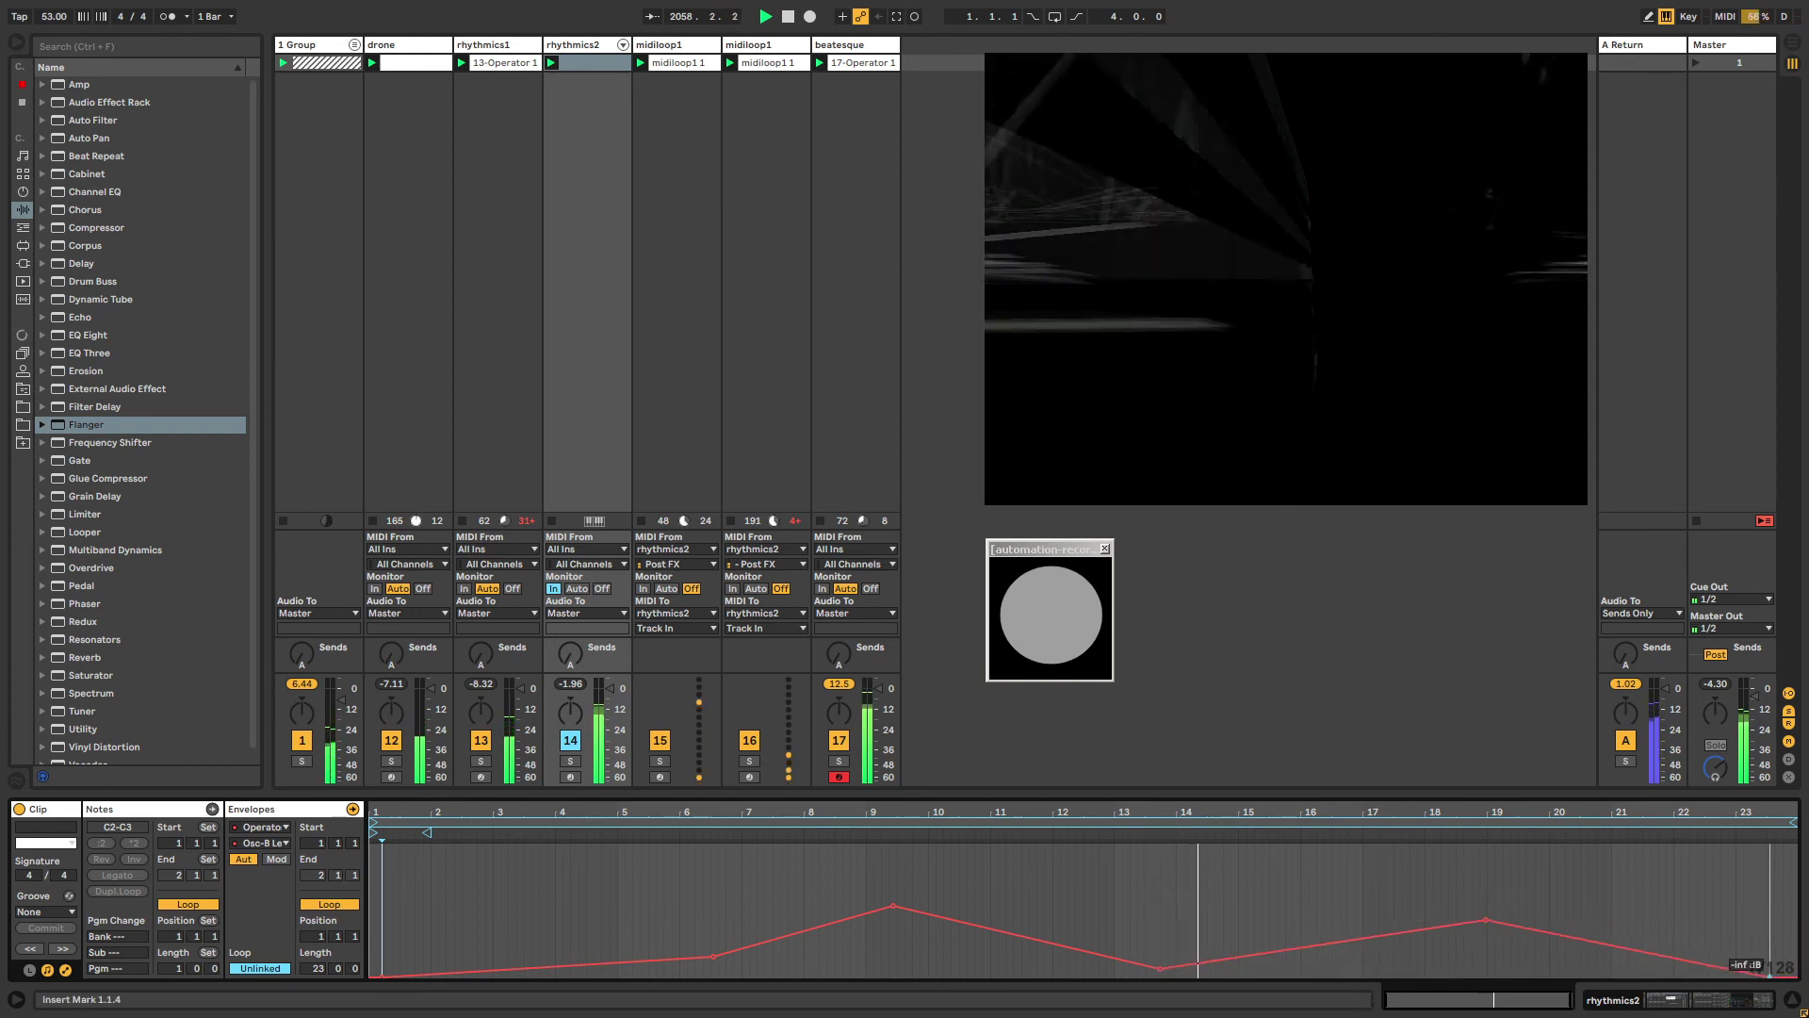
{"action": "left_click_drag", "start_coordinate": [324, 968], "coordinate": [337, 956]}
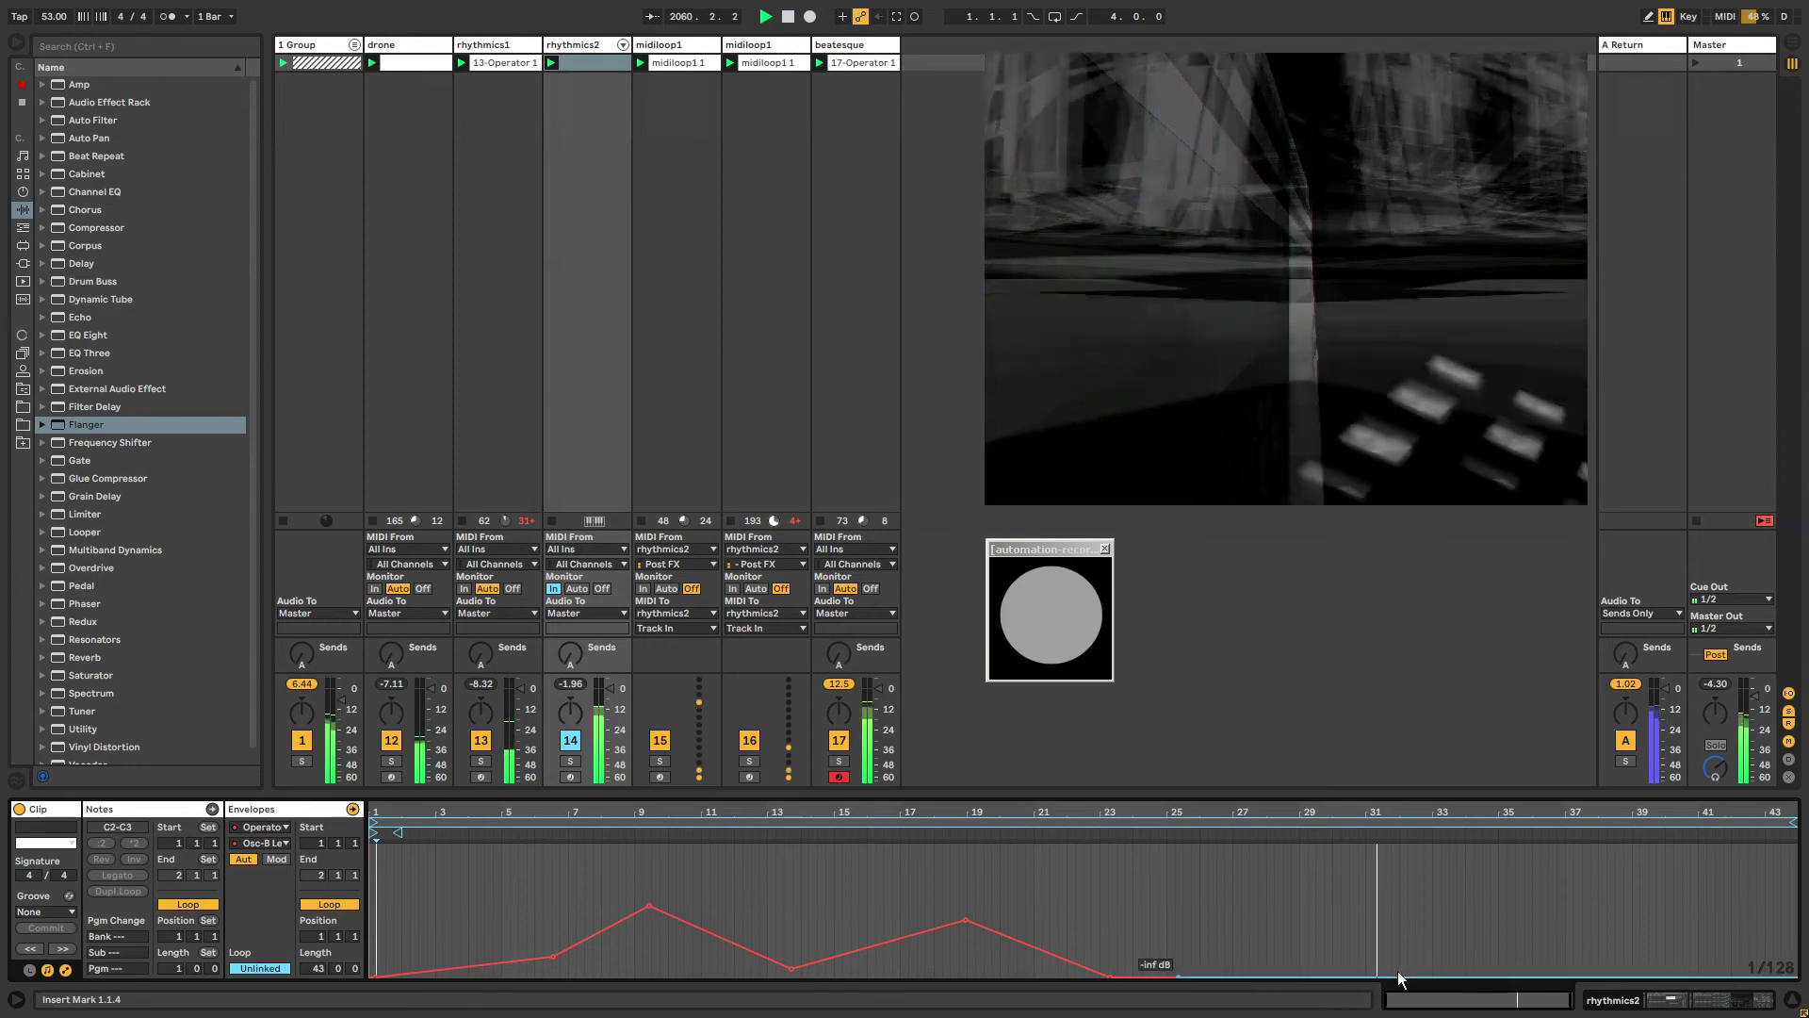
{"action": "left_click_drag", "start_coordinate": [1426, 976], "coordinate": [1426, 924]}
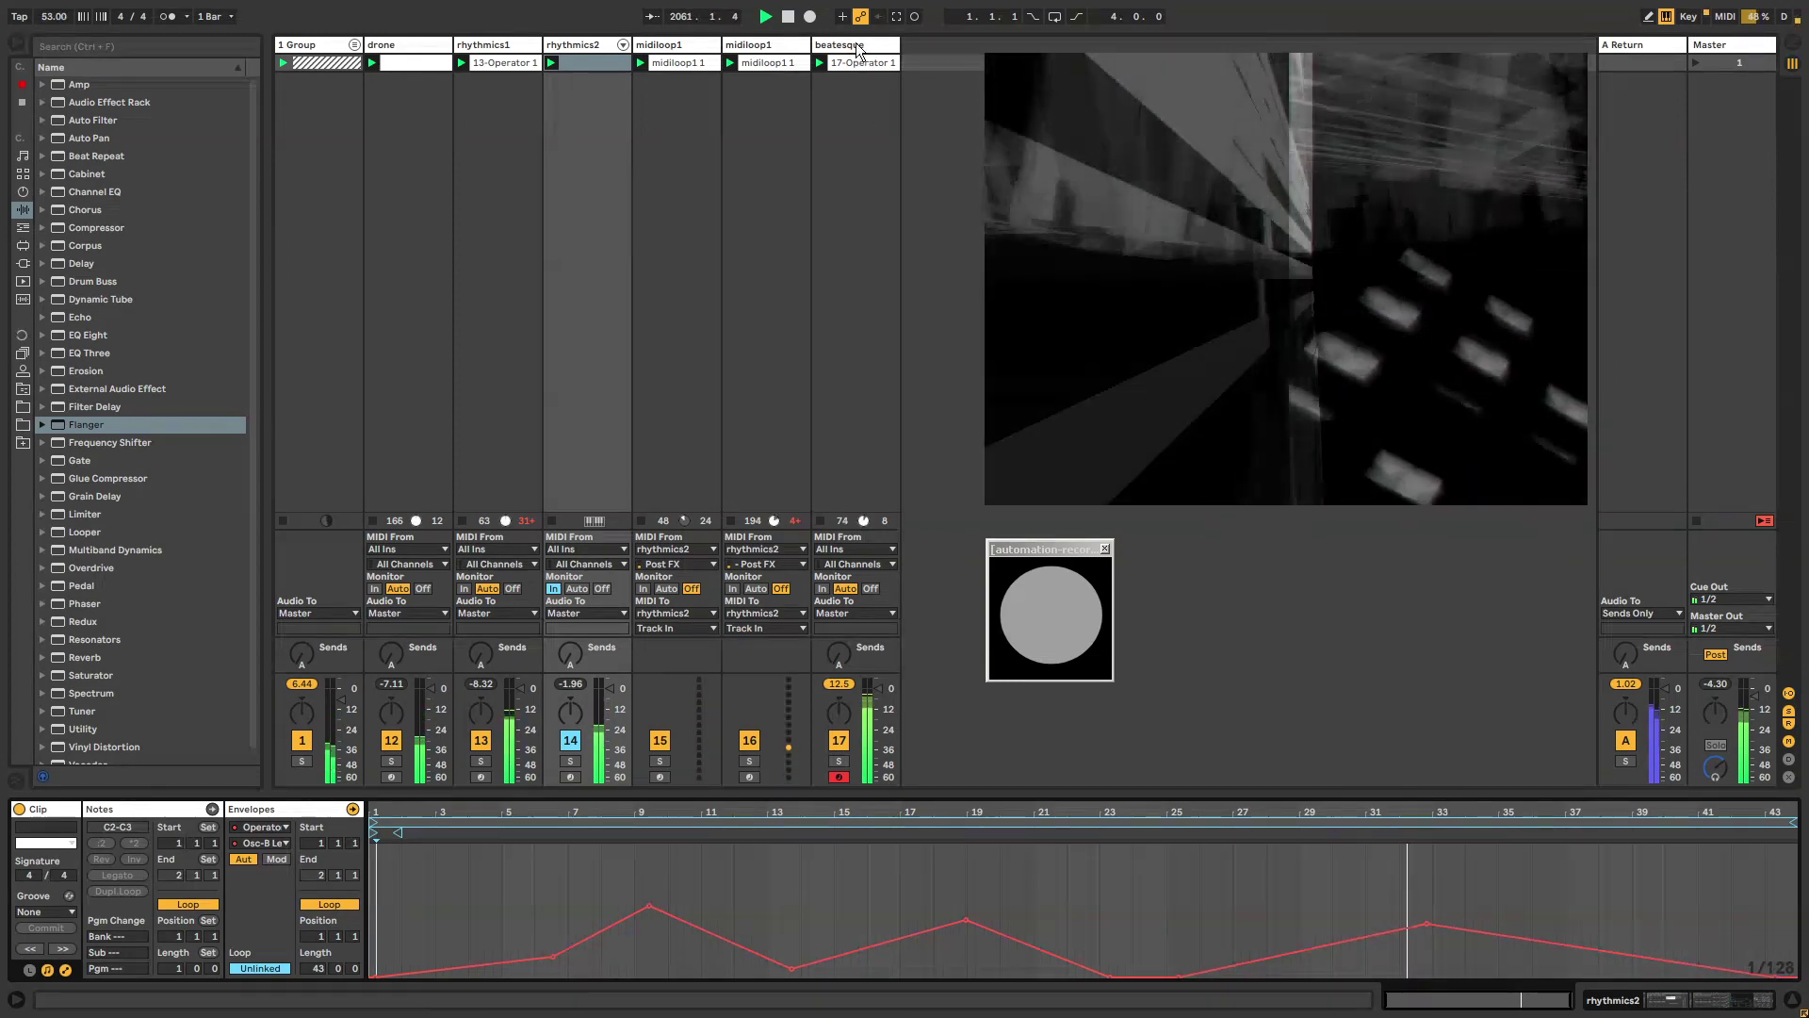
Solo the beatesque track and try a 3.15 ms attack on its Operator's oscillator A envelope.
{"action": "left_click", "coordinate": [813, 253]}
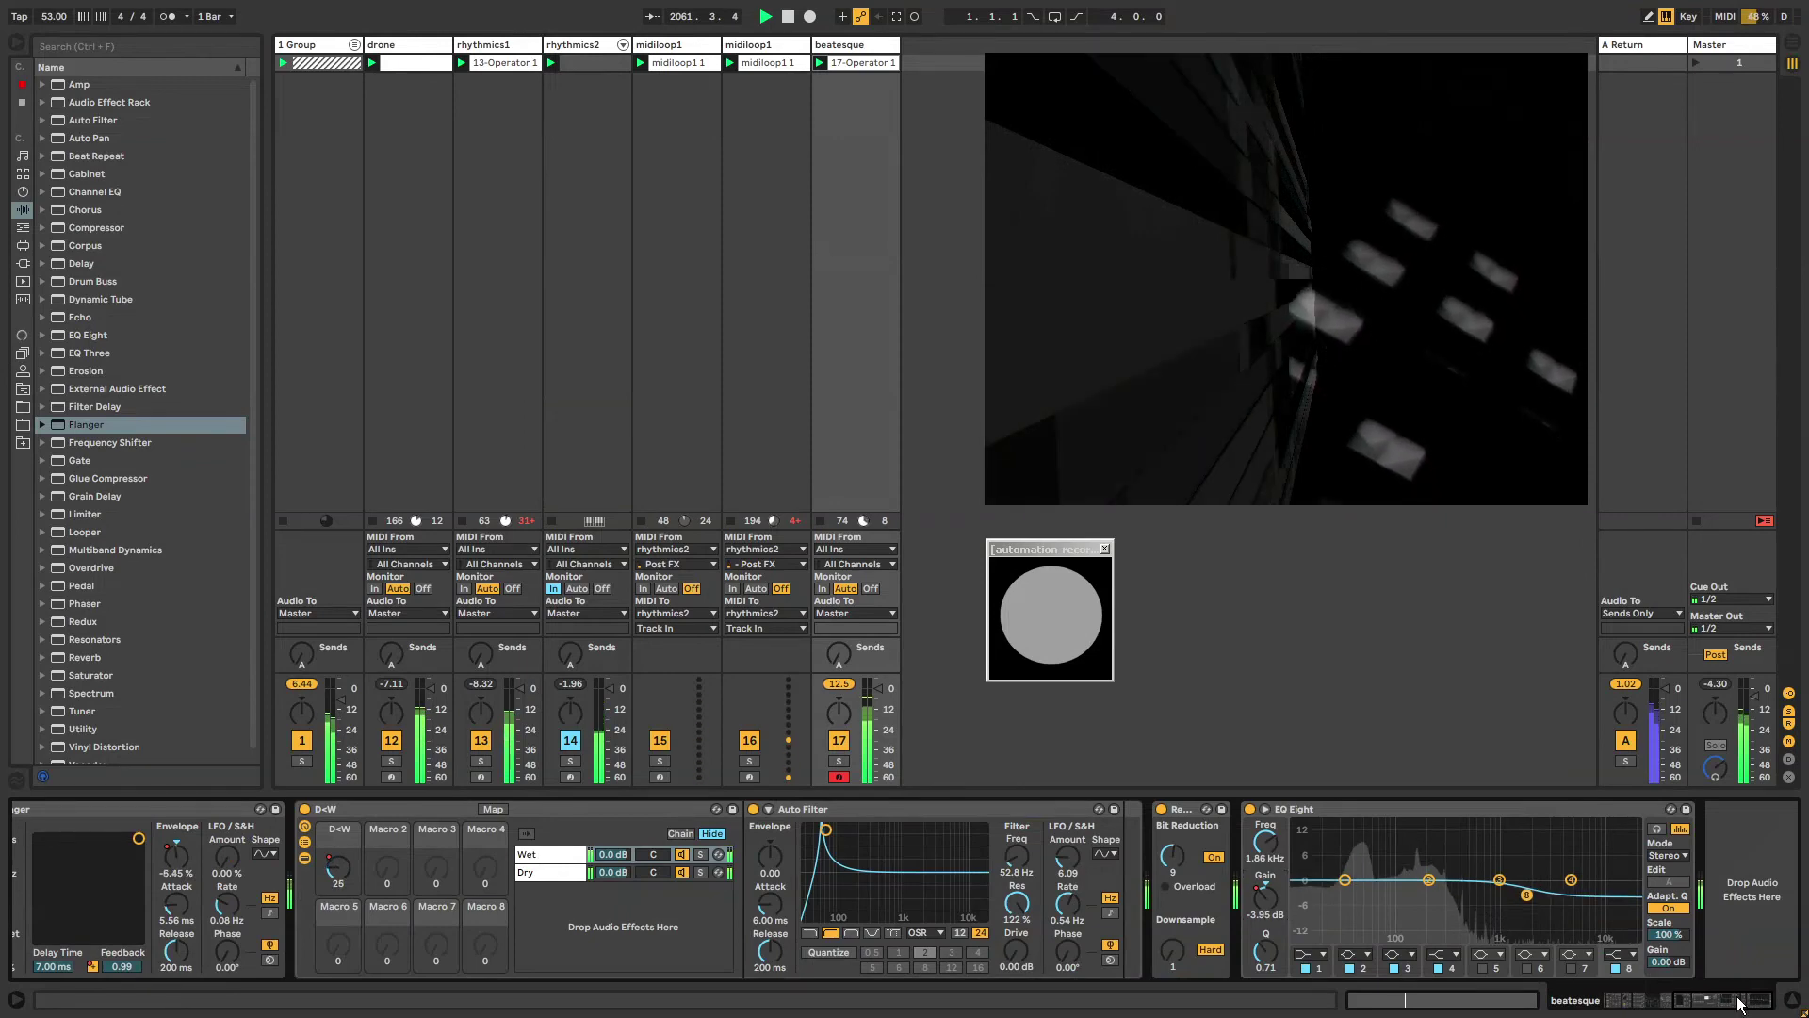
{"action": "scroll", "coordinate": [876, 952], "scroll_direction": "left", "scroll_amount": 10}
{"action": "left_click", "coordinate": [649, 955]}
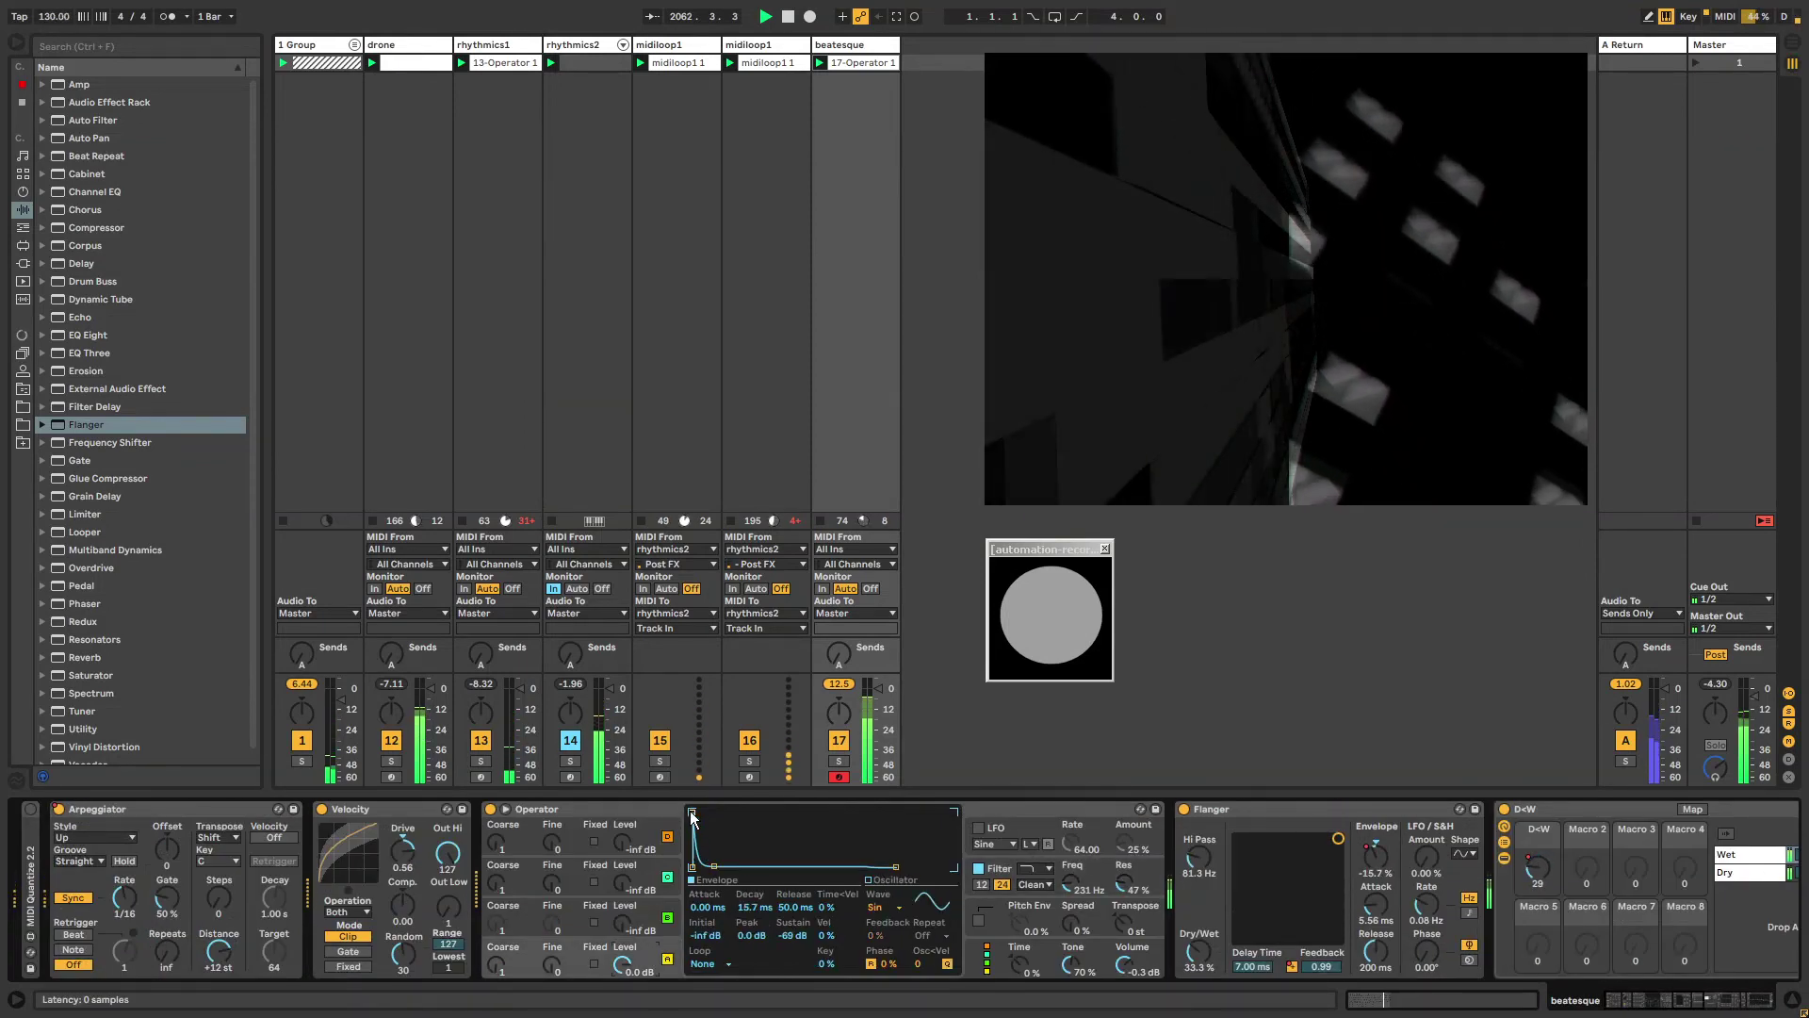
{"action": "left_click_drag", "start_coordinate": [693, 811], "coordinate": [727, 778]}
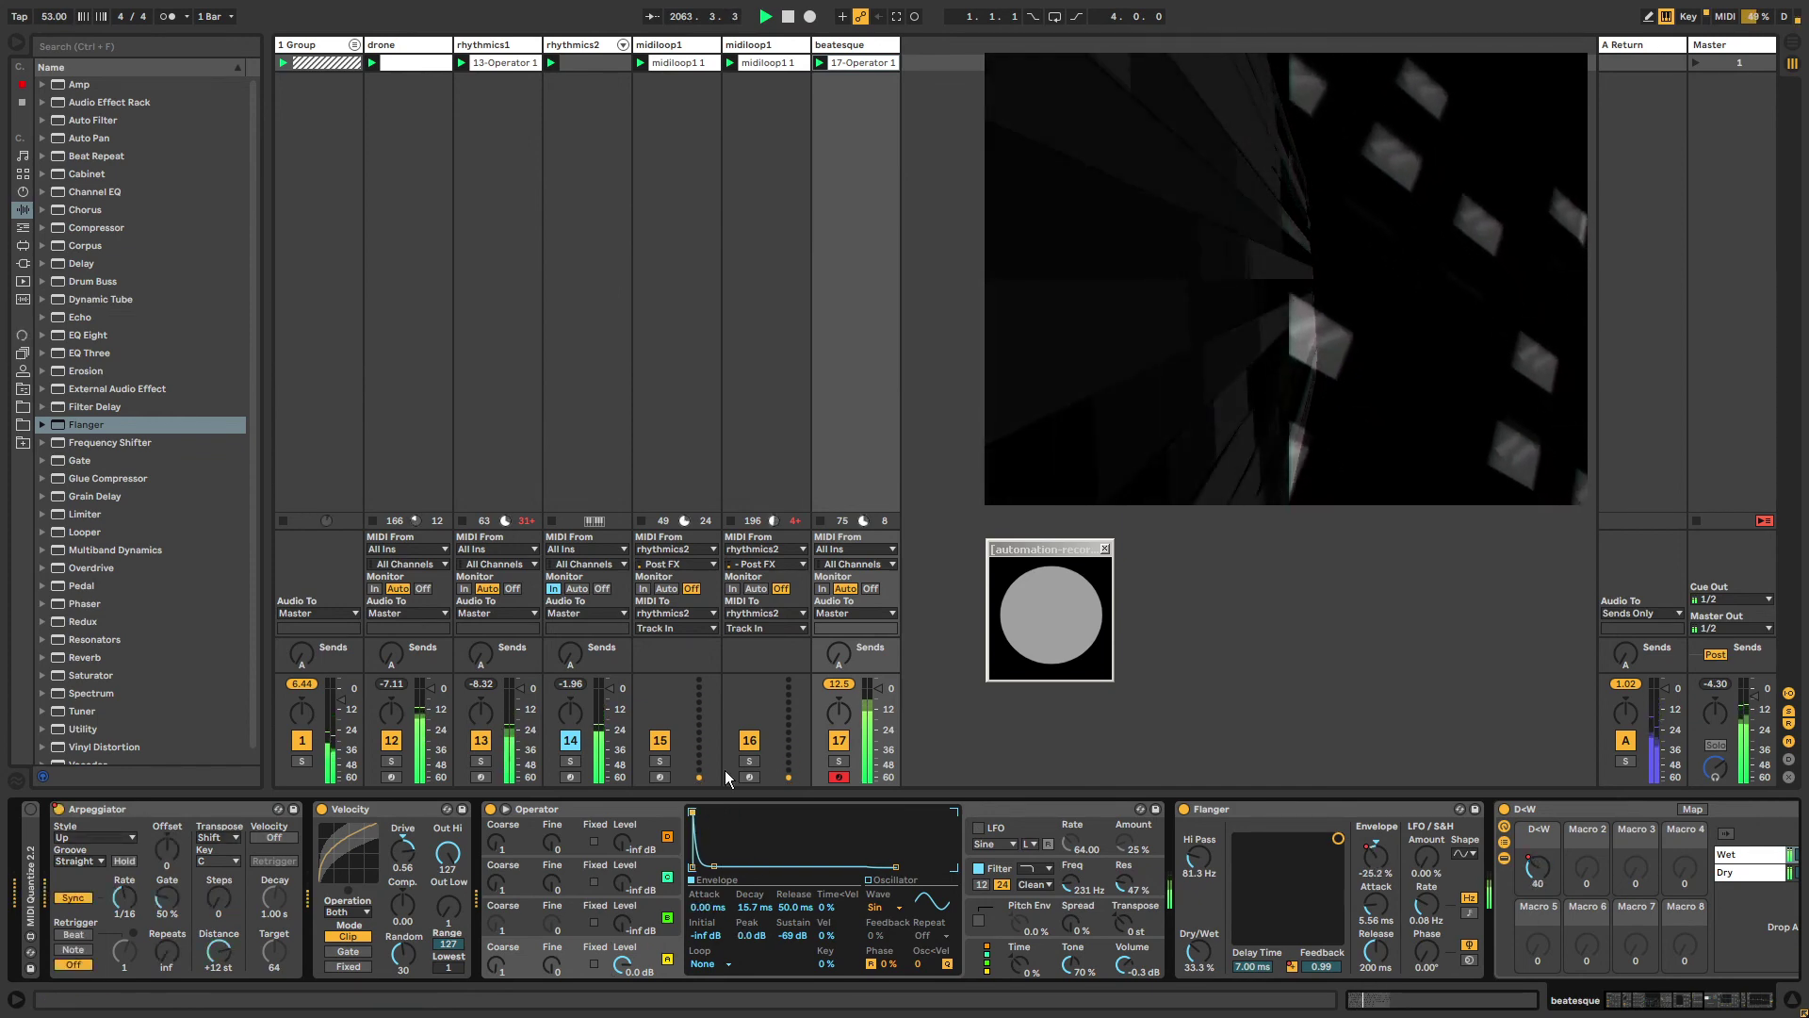
{"action": "left_click", "coordinate": [835, 760]}
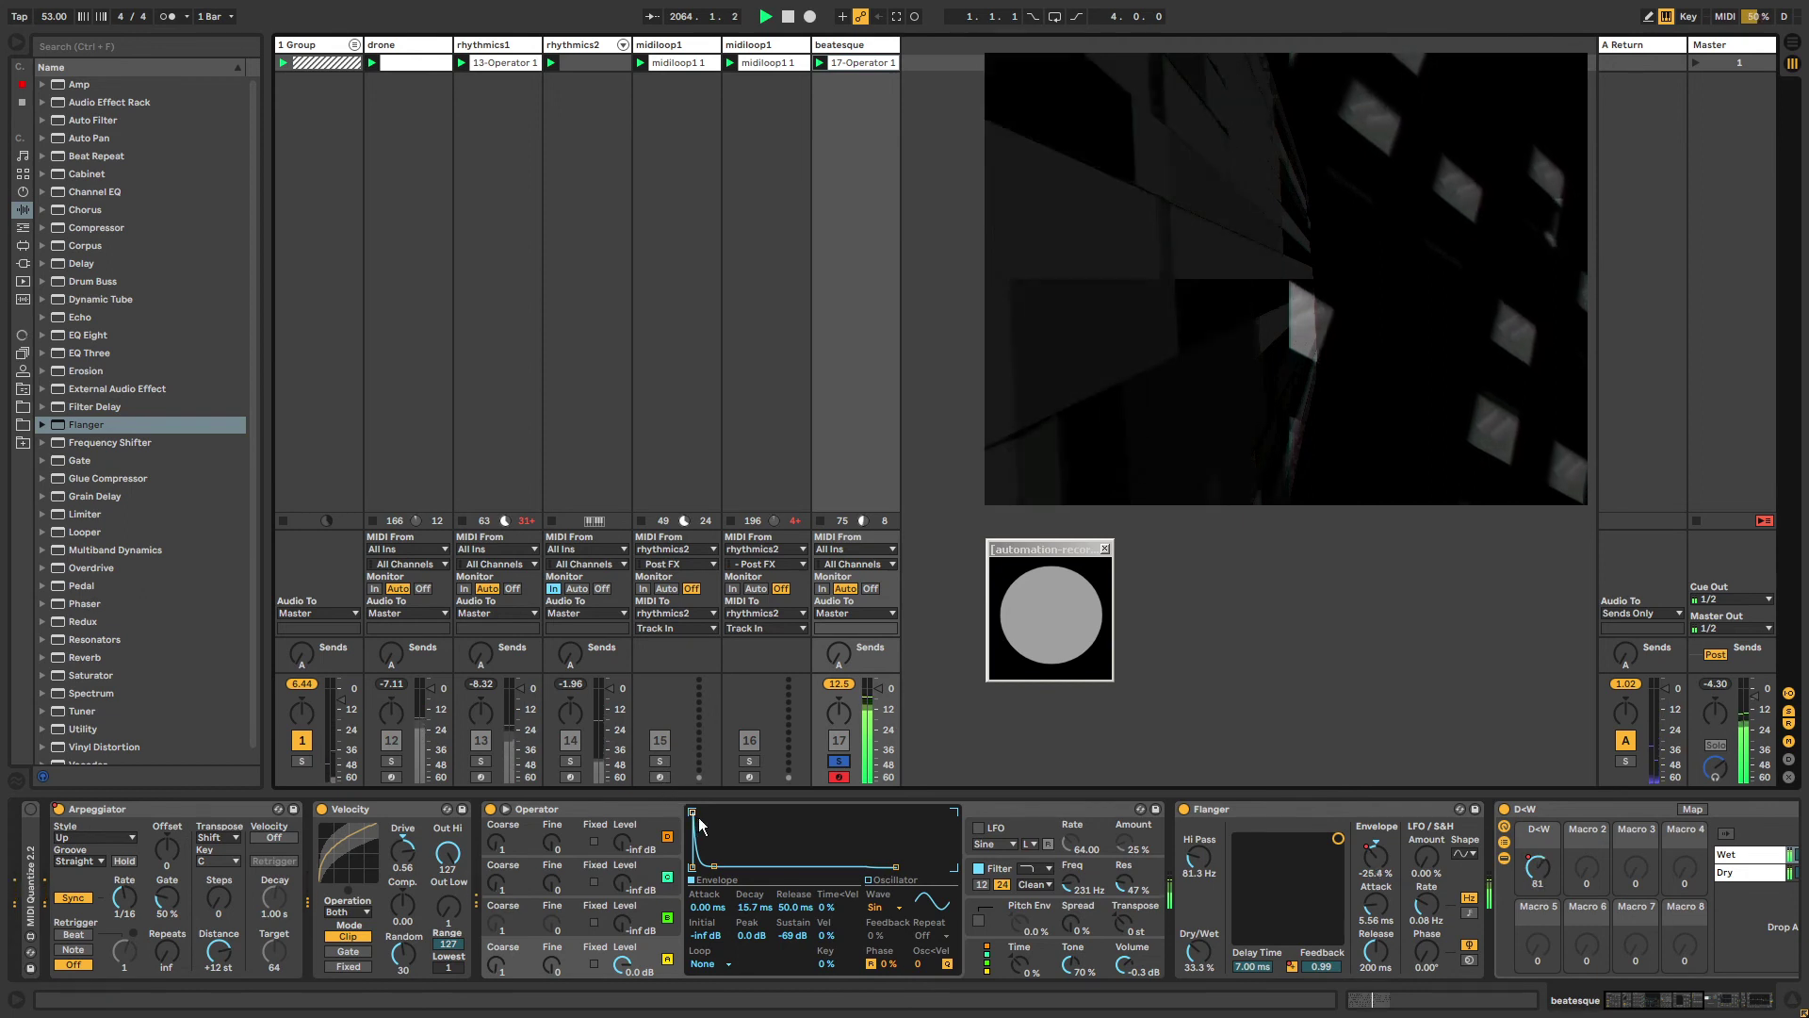
{"action": "mouse_move", "coordinate": [691, 813]}
{"action": "left_mouse_down"}
{"action": "mouse_move", "coordinate": [735, 812]}
{"action": "mouse_move", "coordinate": [717, 813]}
{"action": "left_mouse_up"}
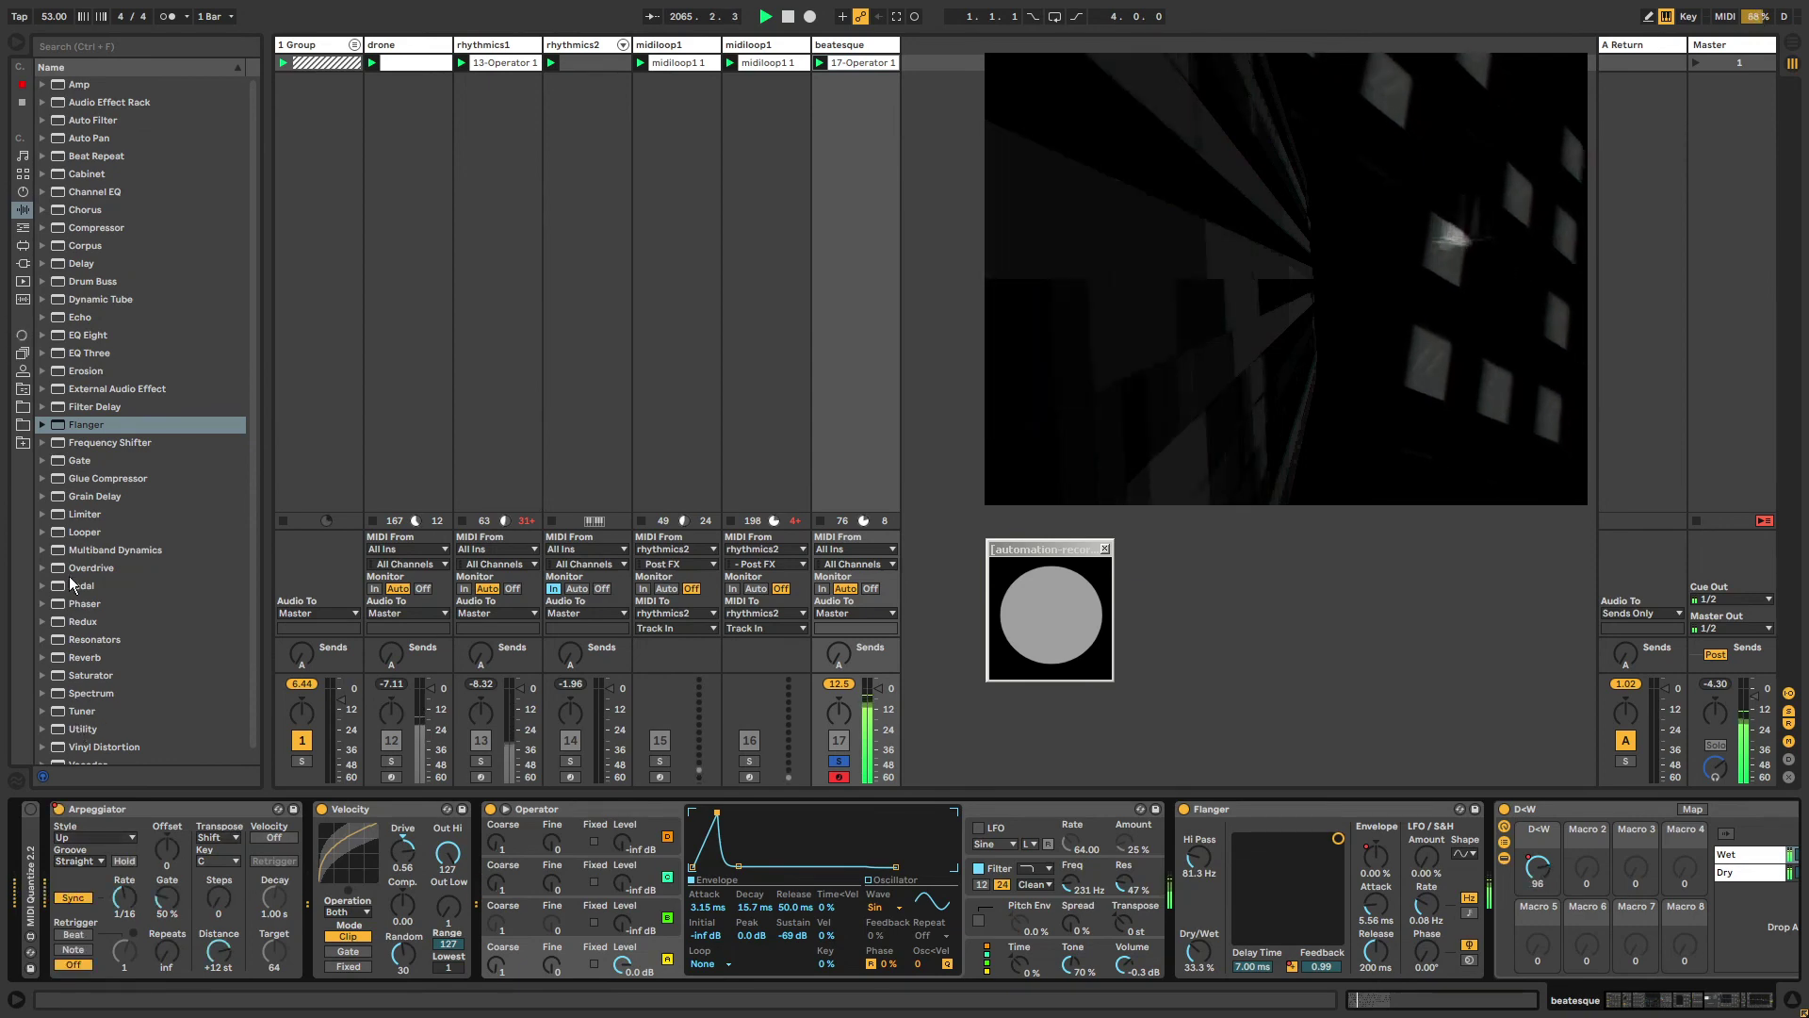
Add a Limiter to the beatesque track, placed between Auto Filter and Redux, with its ceiling at -3.19 dB.
{"action": "left_click_drag", "start_coordinate": [74, 521], "coordinate": [1178, 886]}
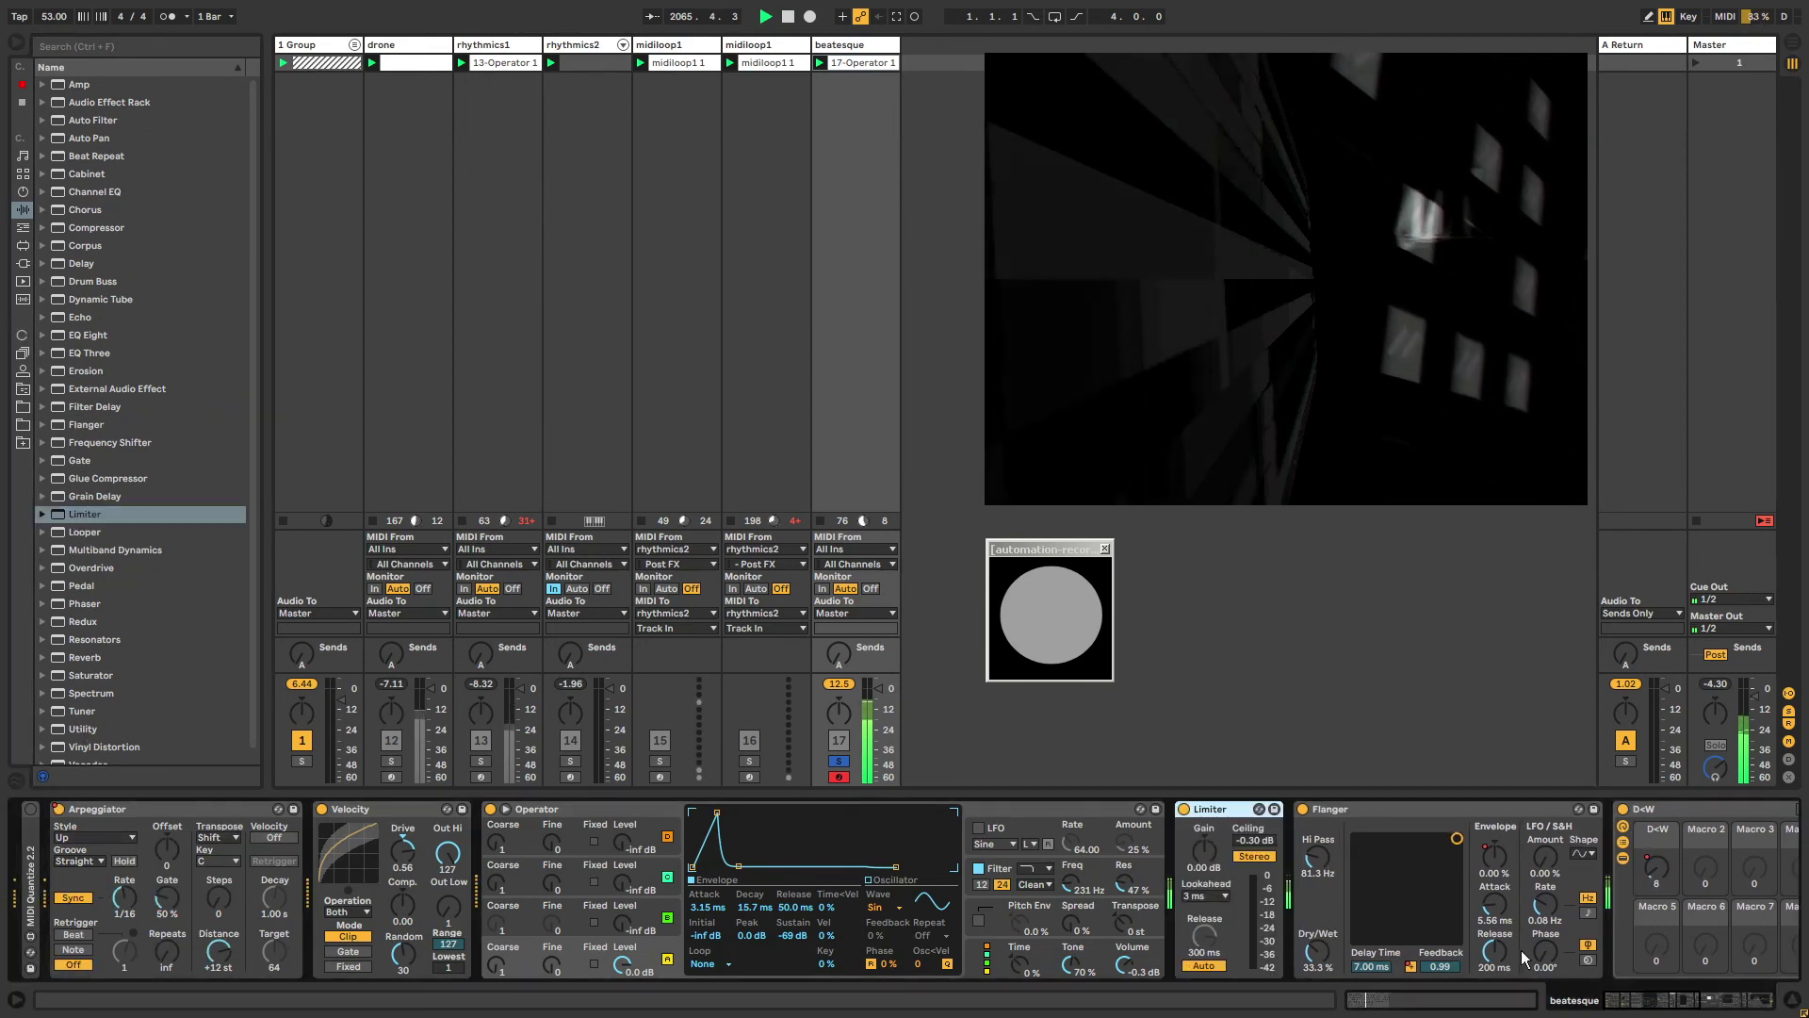
{"action": "scroll", "coordinate": [1457, 903], "scroll_direction": "right", "scroll_amount": 10}
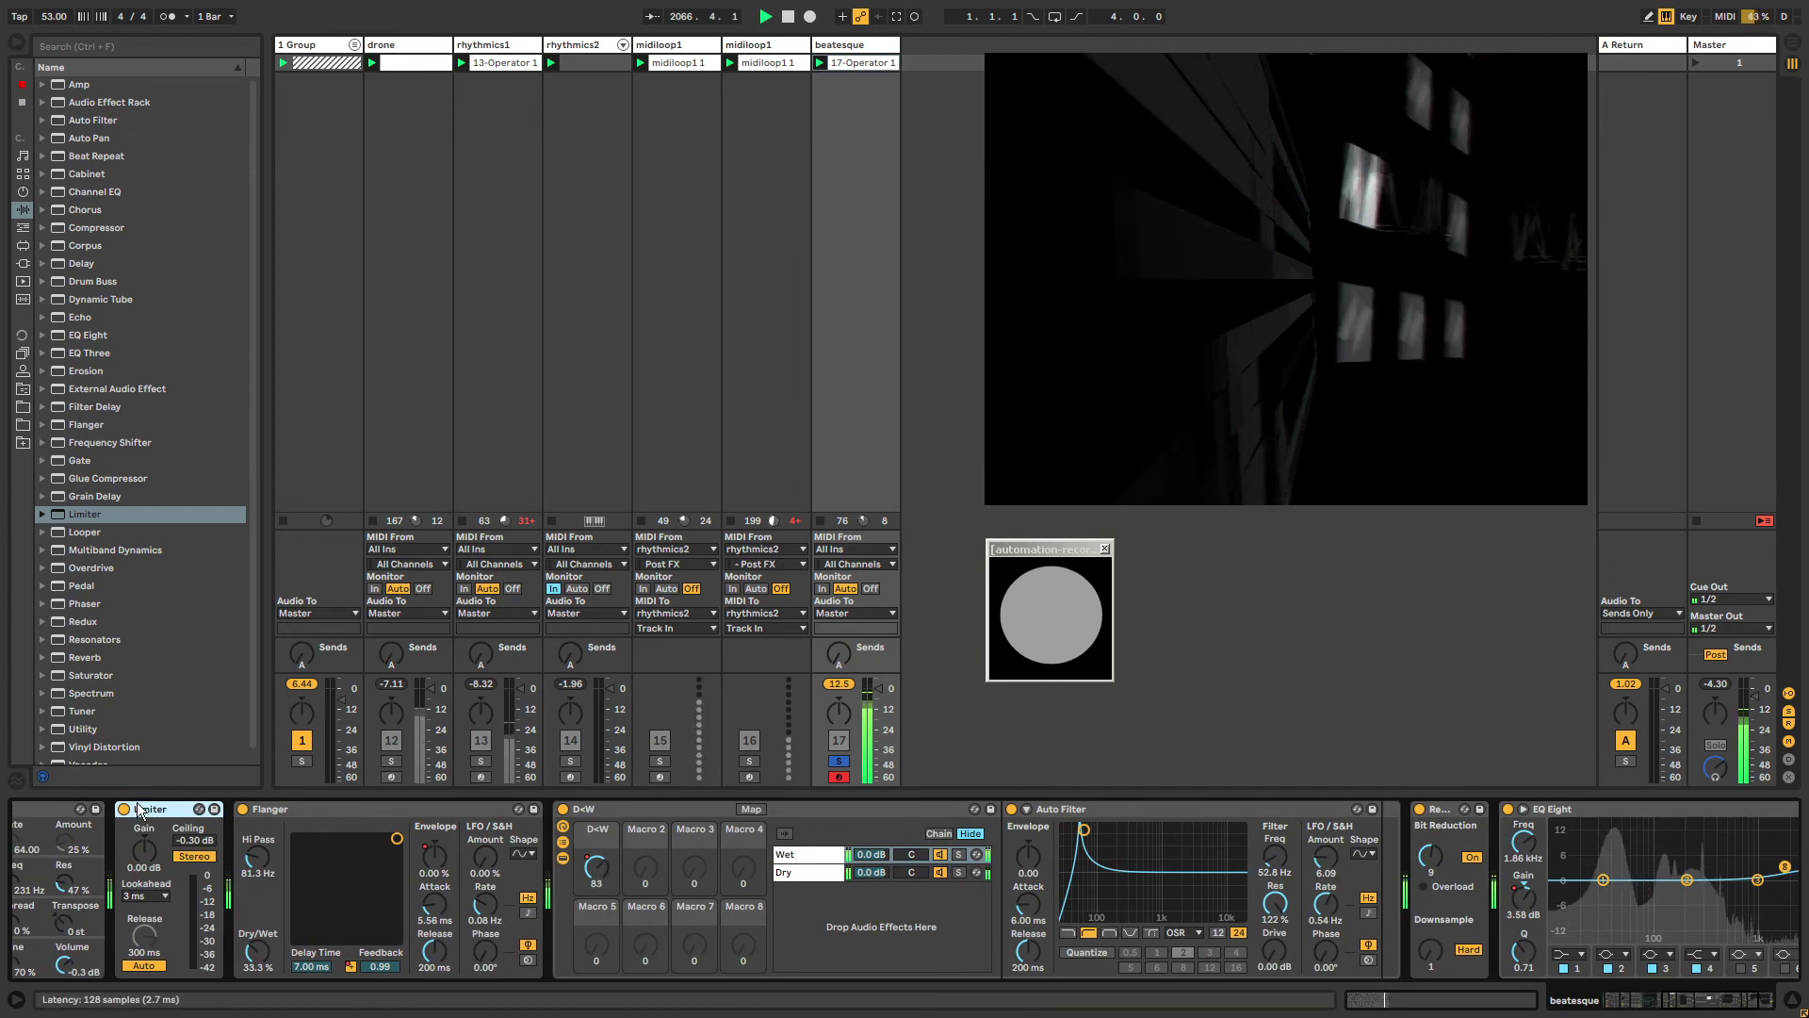
{"action": "left_click_drag", "start_coordinate": [153, 812], "coordinate": [1406, 853]}
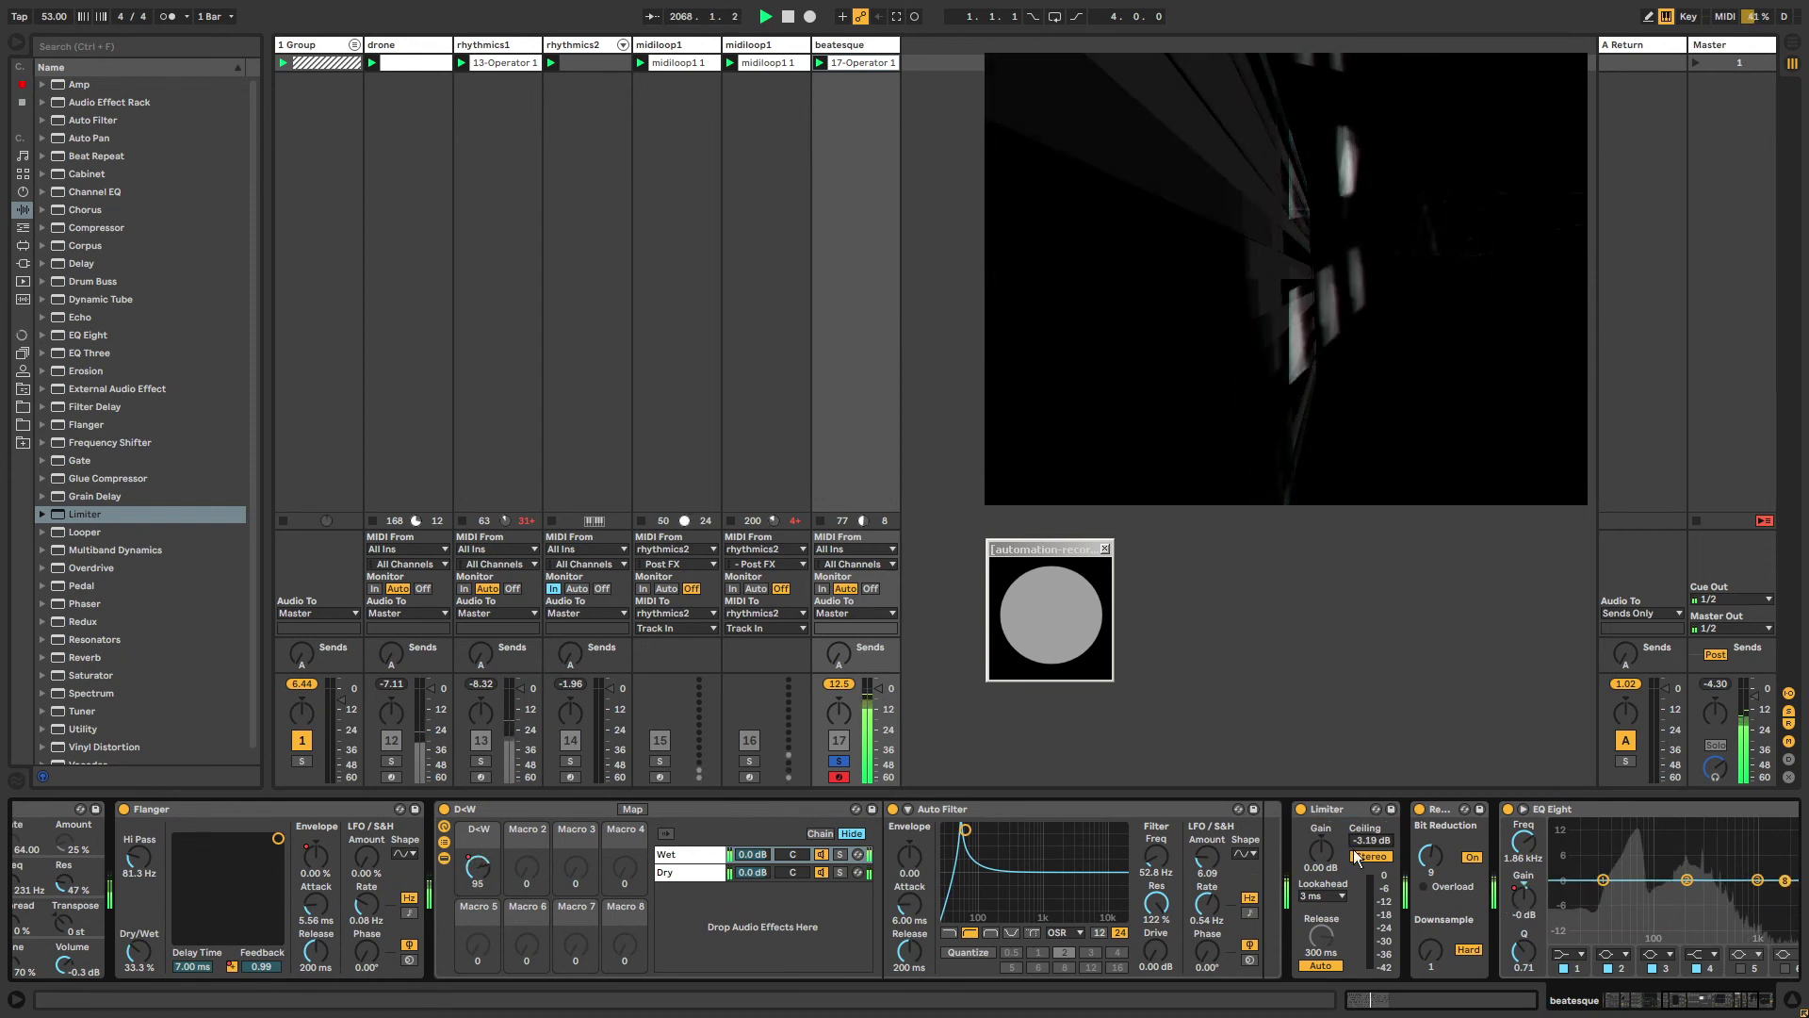
{"action": "left_click", "coordinate": [1444, 828]}
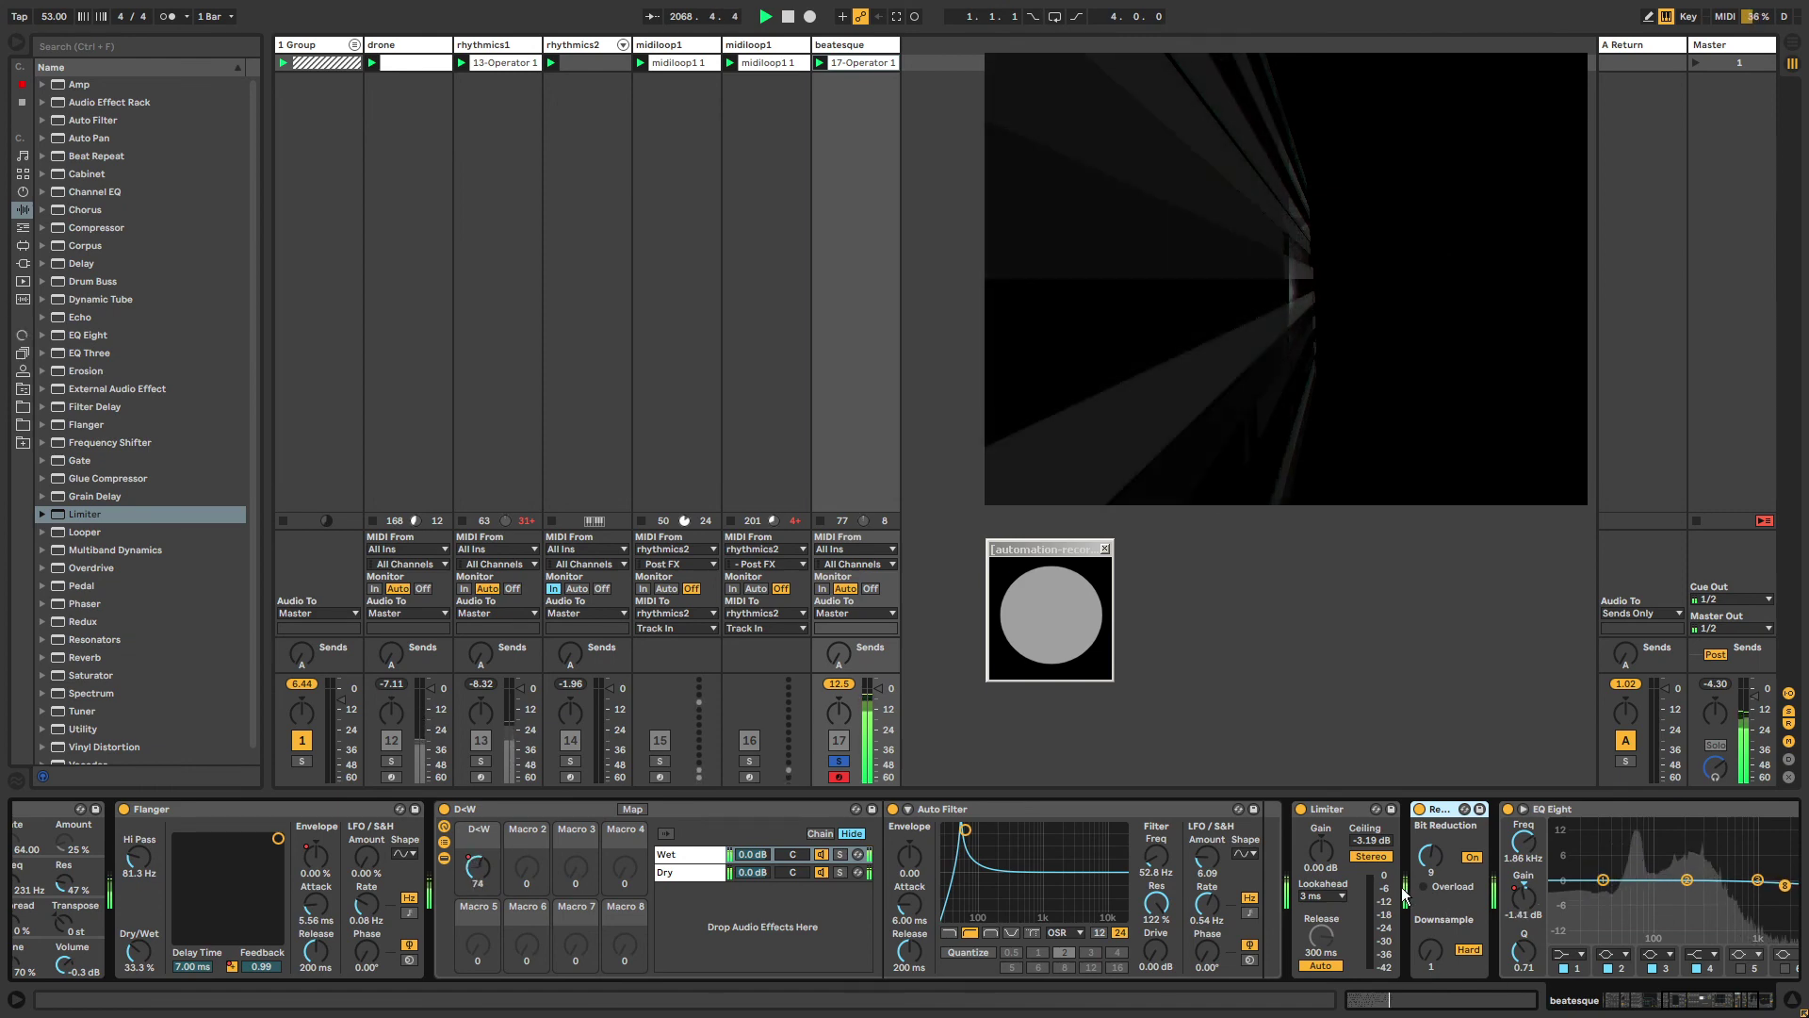
Set beatesque's oscillator A attack to 0.25 ms and show its automation as an unlinked envelope about 9 bars long.
{"action": "left_click_drag", "start_coordinate": [1701, 992], "coordinate": [1656, 1013]}
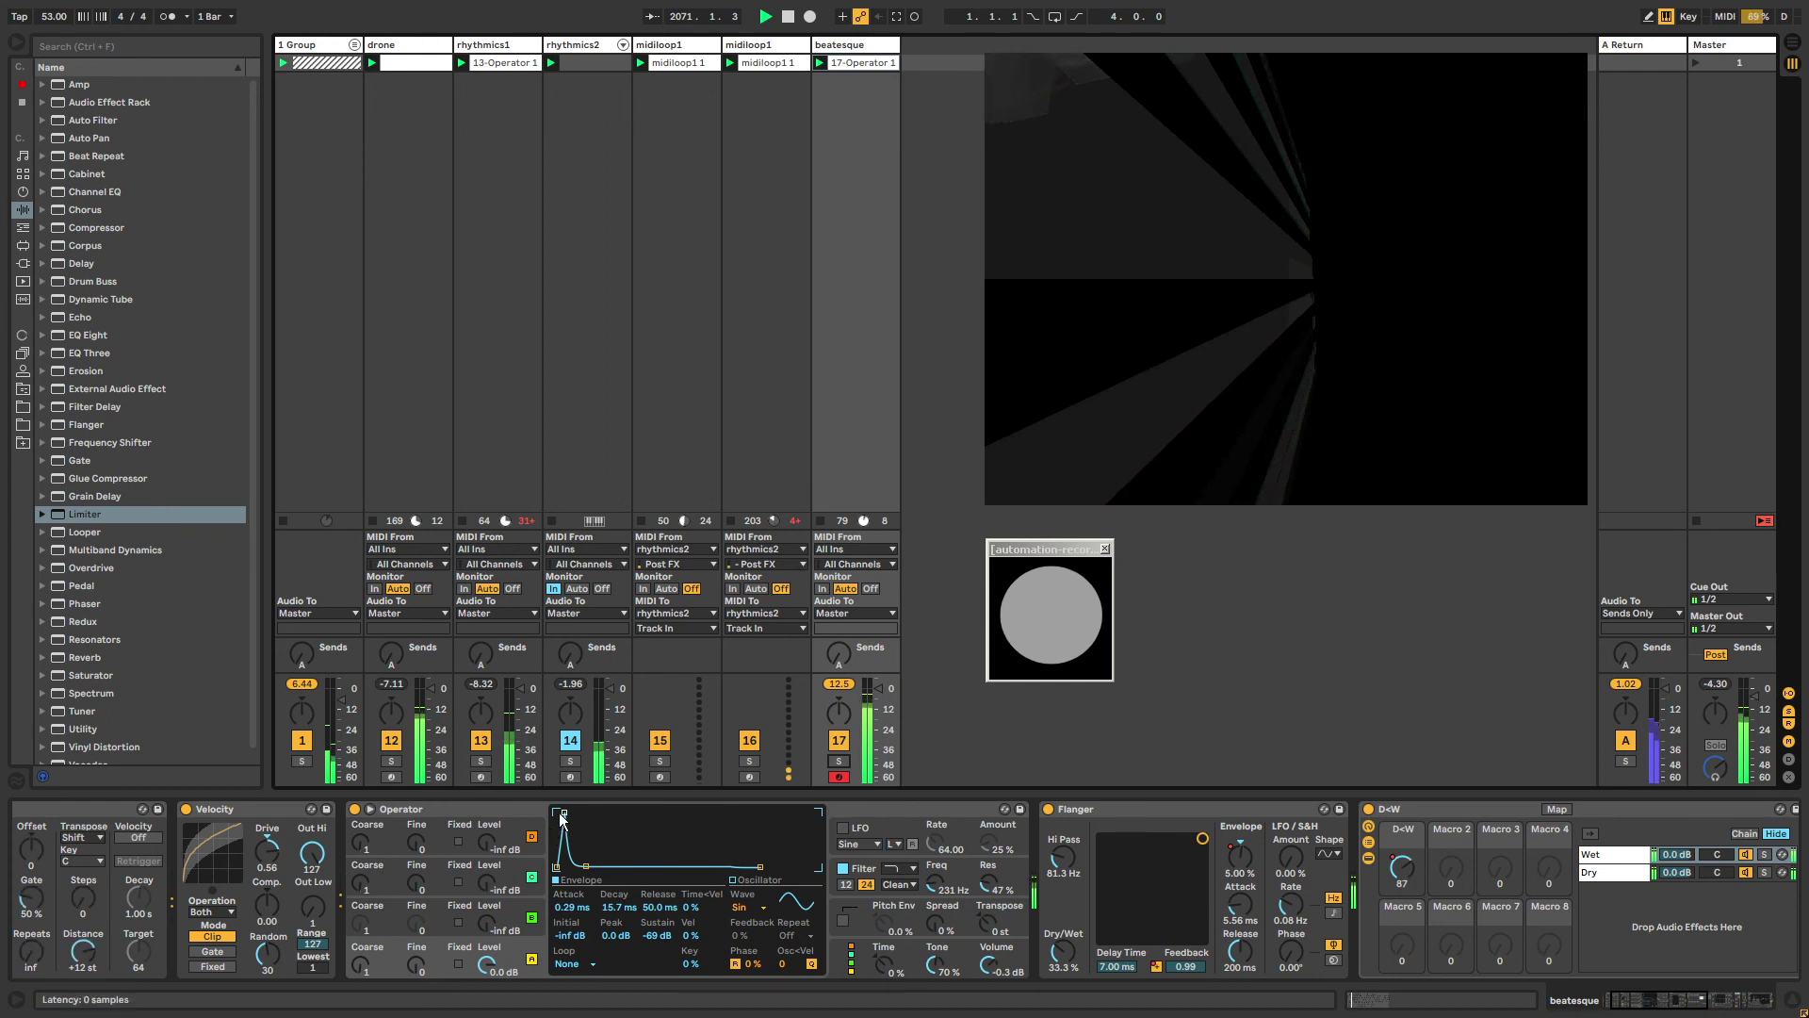
{"action": "left_click_drag", "start_coordinate": [562, 817], "coordinate": [565, 812]}
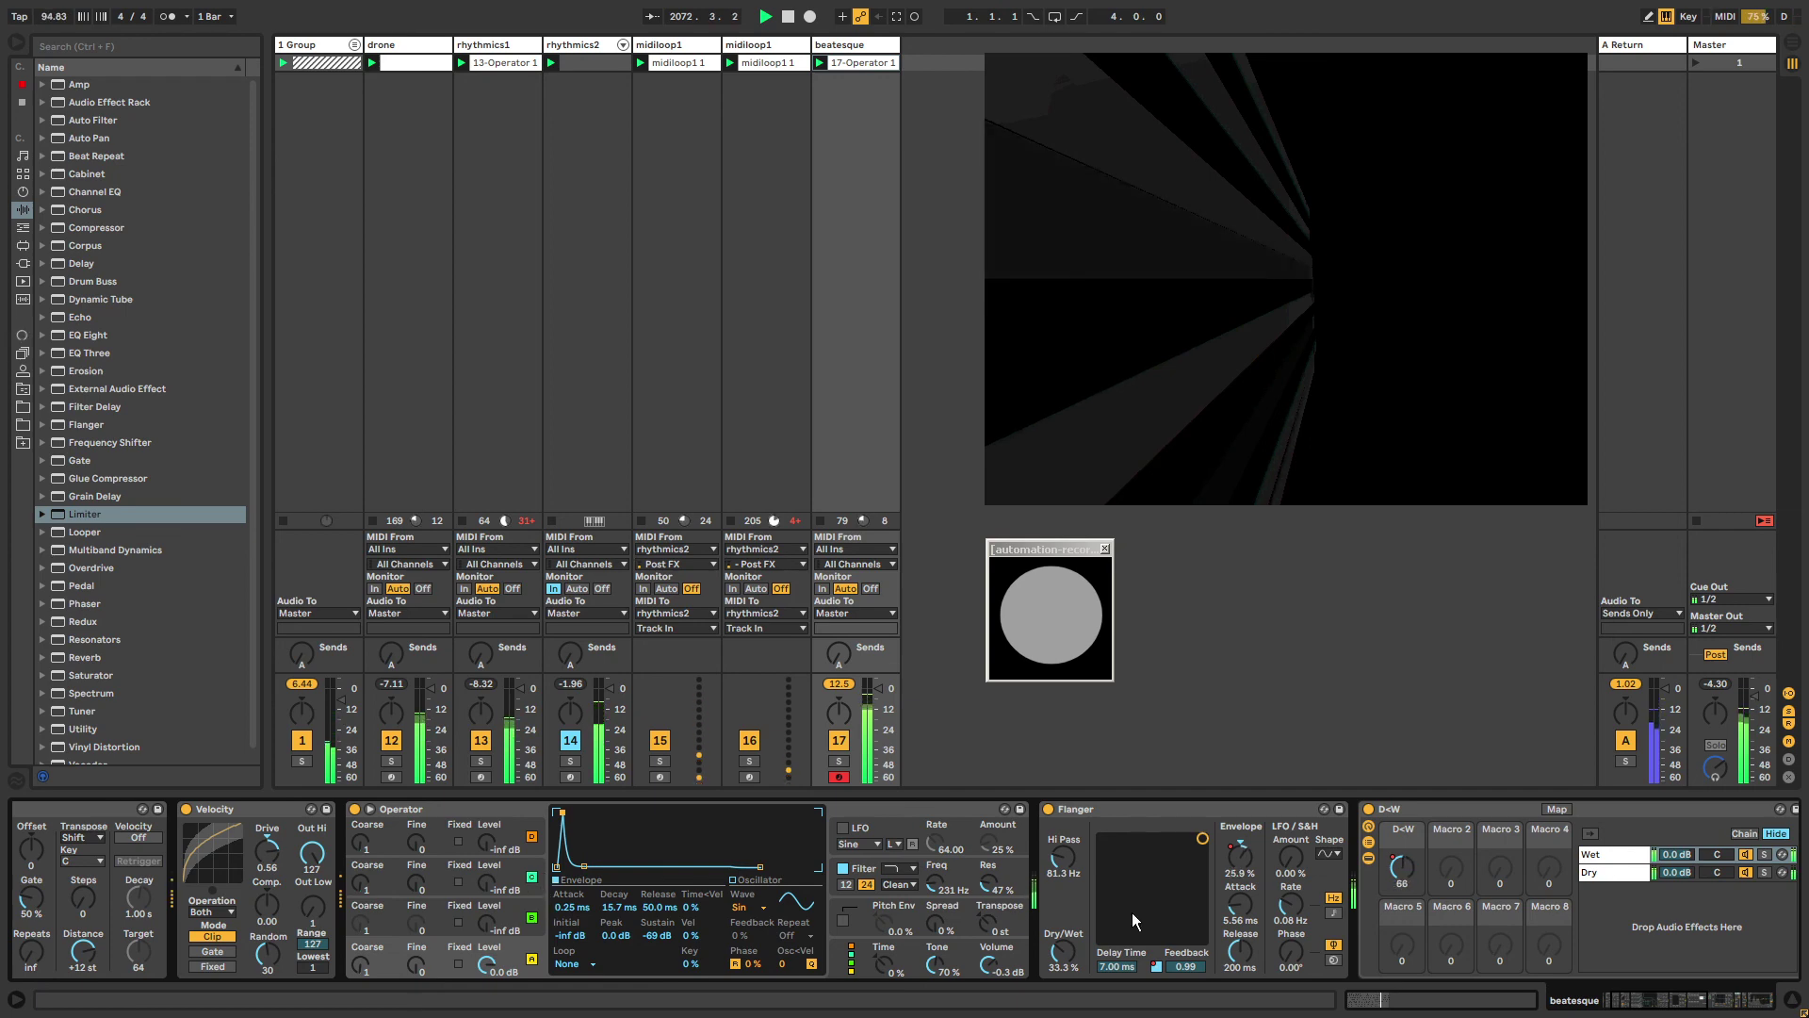
{"action": "right_click", "coordinate": [564, 910]}
{"action": "left_click", "coordinate": [566, 917]}
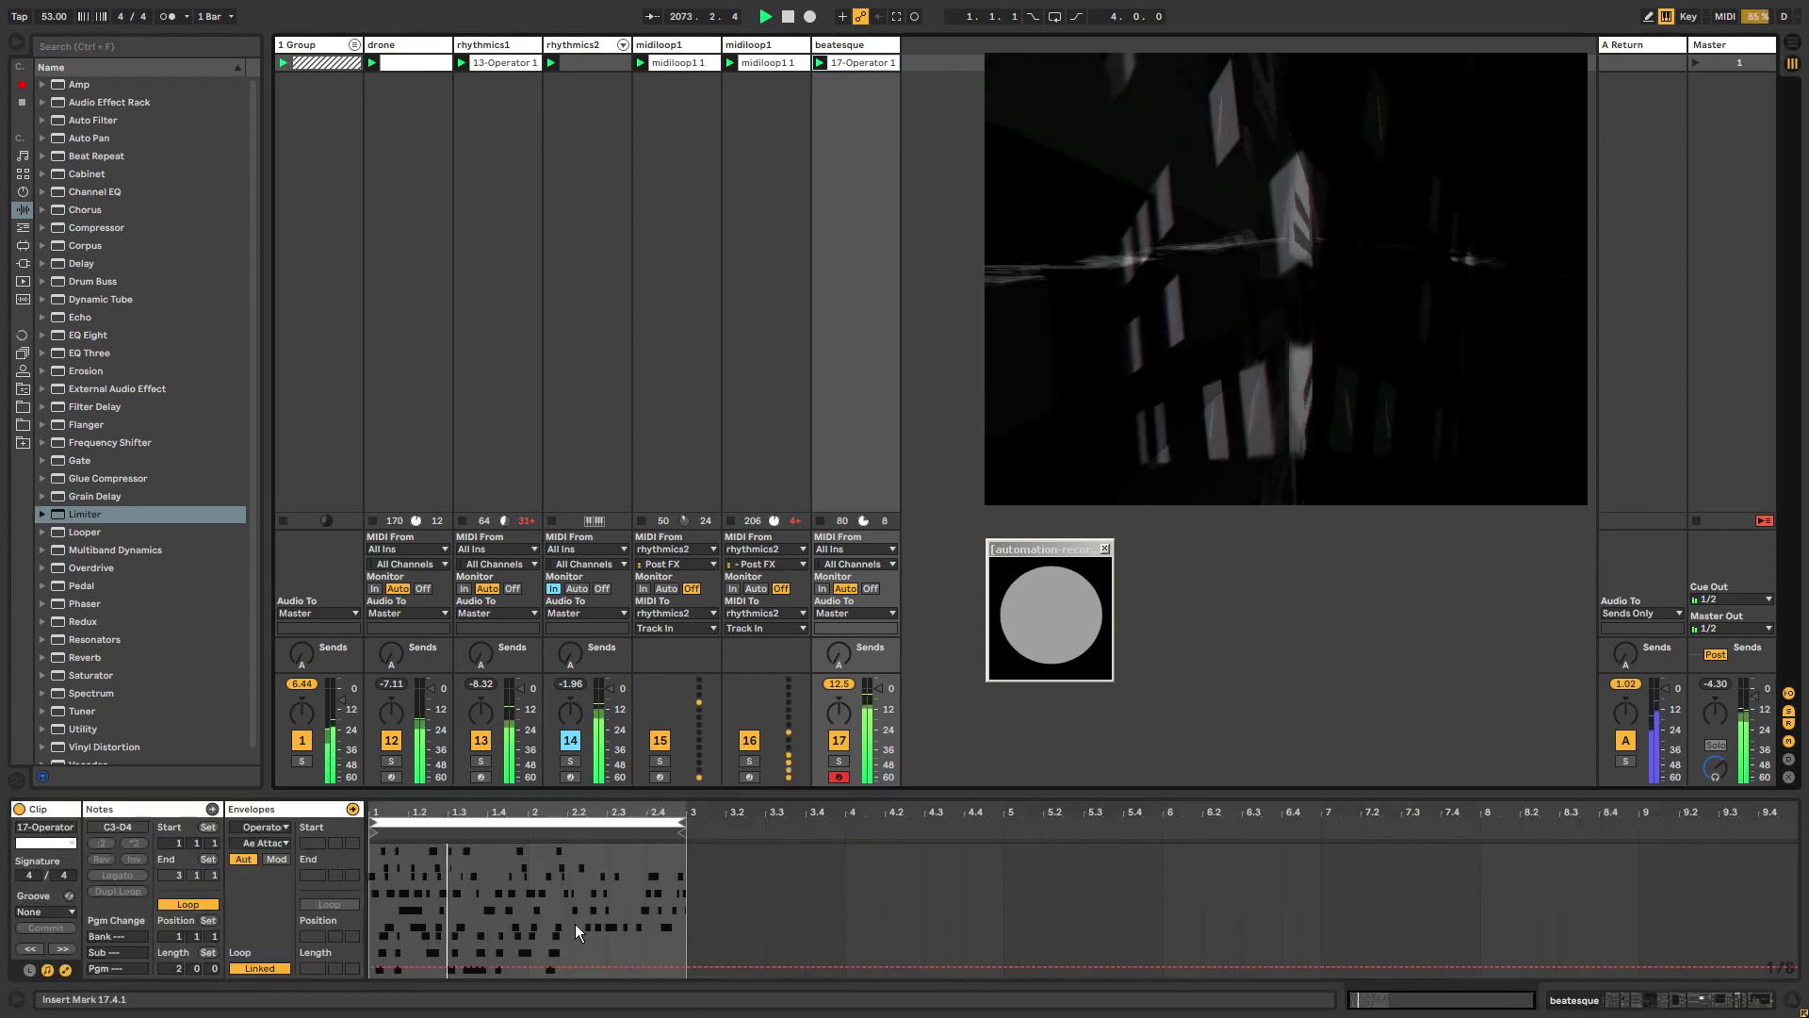
{"action": "left_click", "coordinate": [248, 971]}
{"action": "left_click_drag", "start_coordinate": [304, 972], "coordinate": [304, 954]}
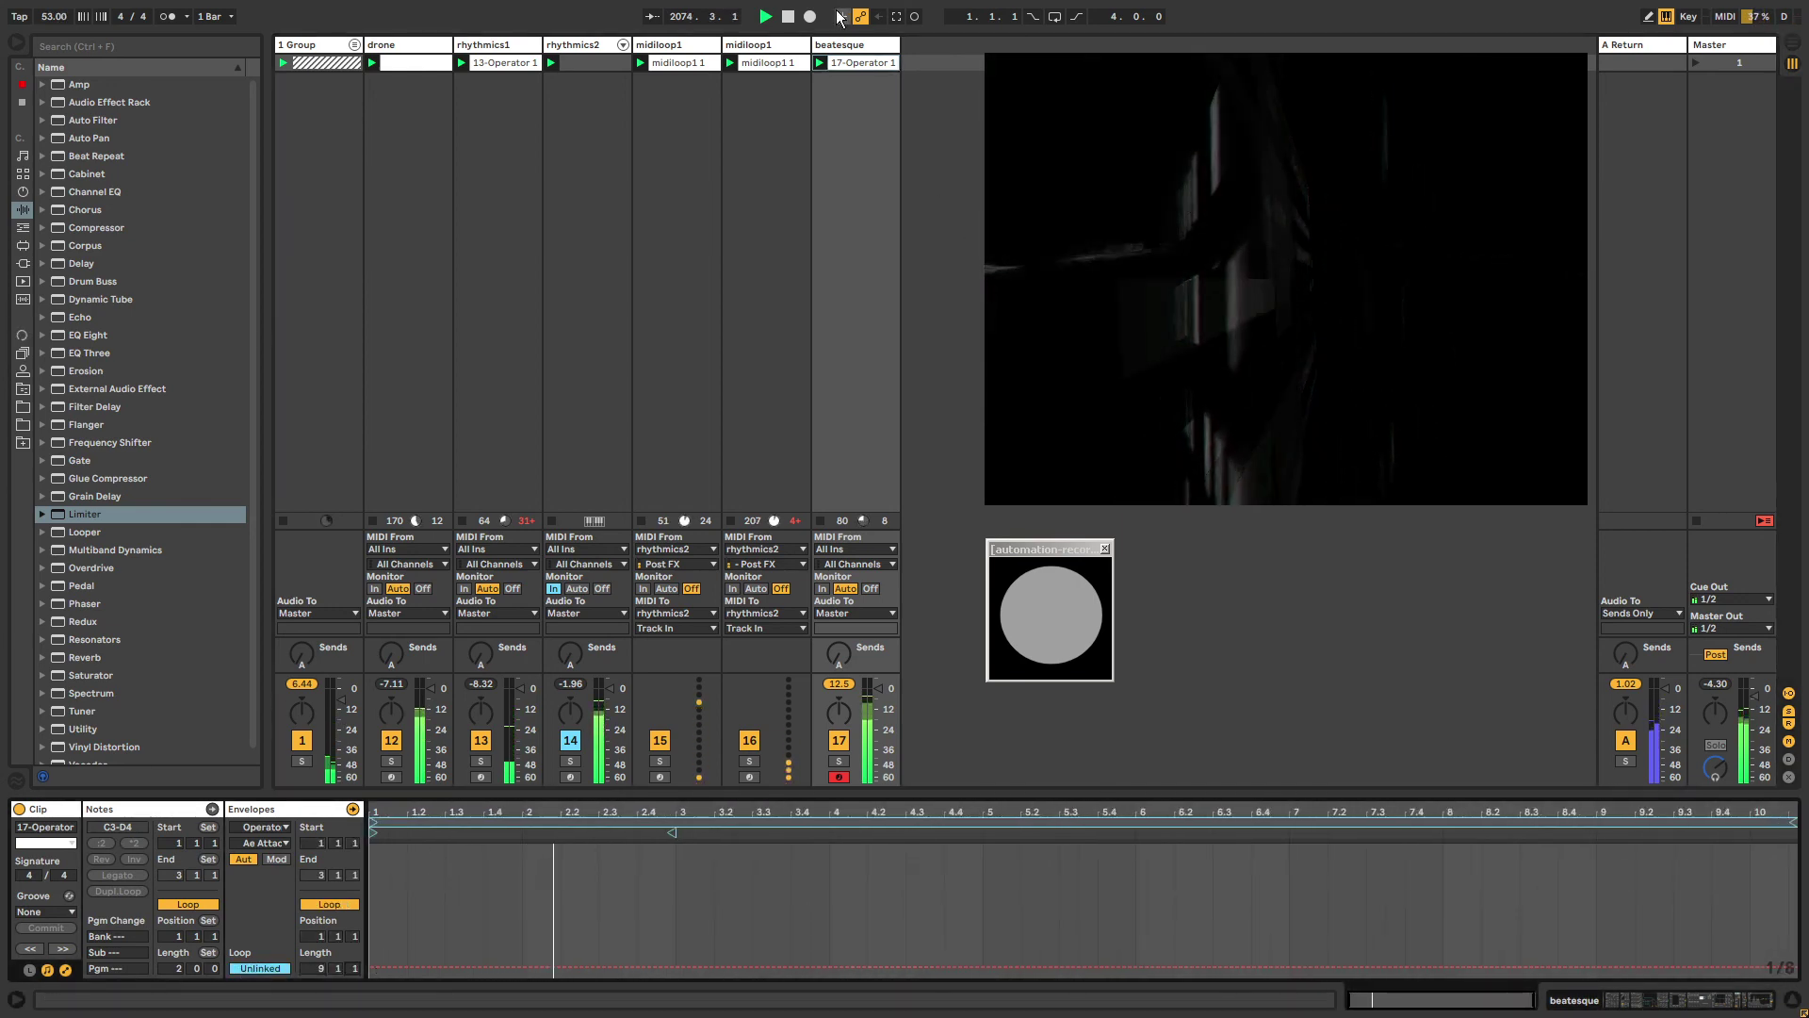
Shape a peak near bar 3.4 in beatesque's oscillator A attack envelope, rising from bar 3 and falling by about bar 4.2.
{"action": "left_click", "coordinate": [847, 47]}
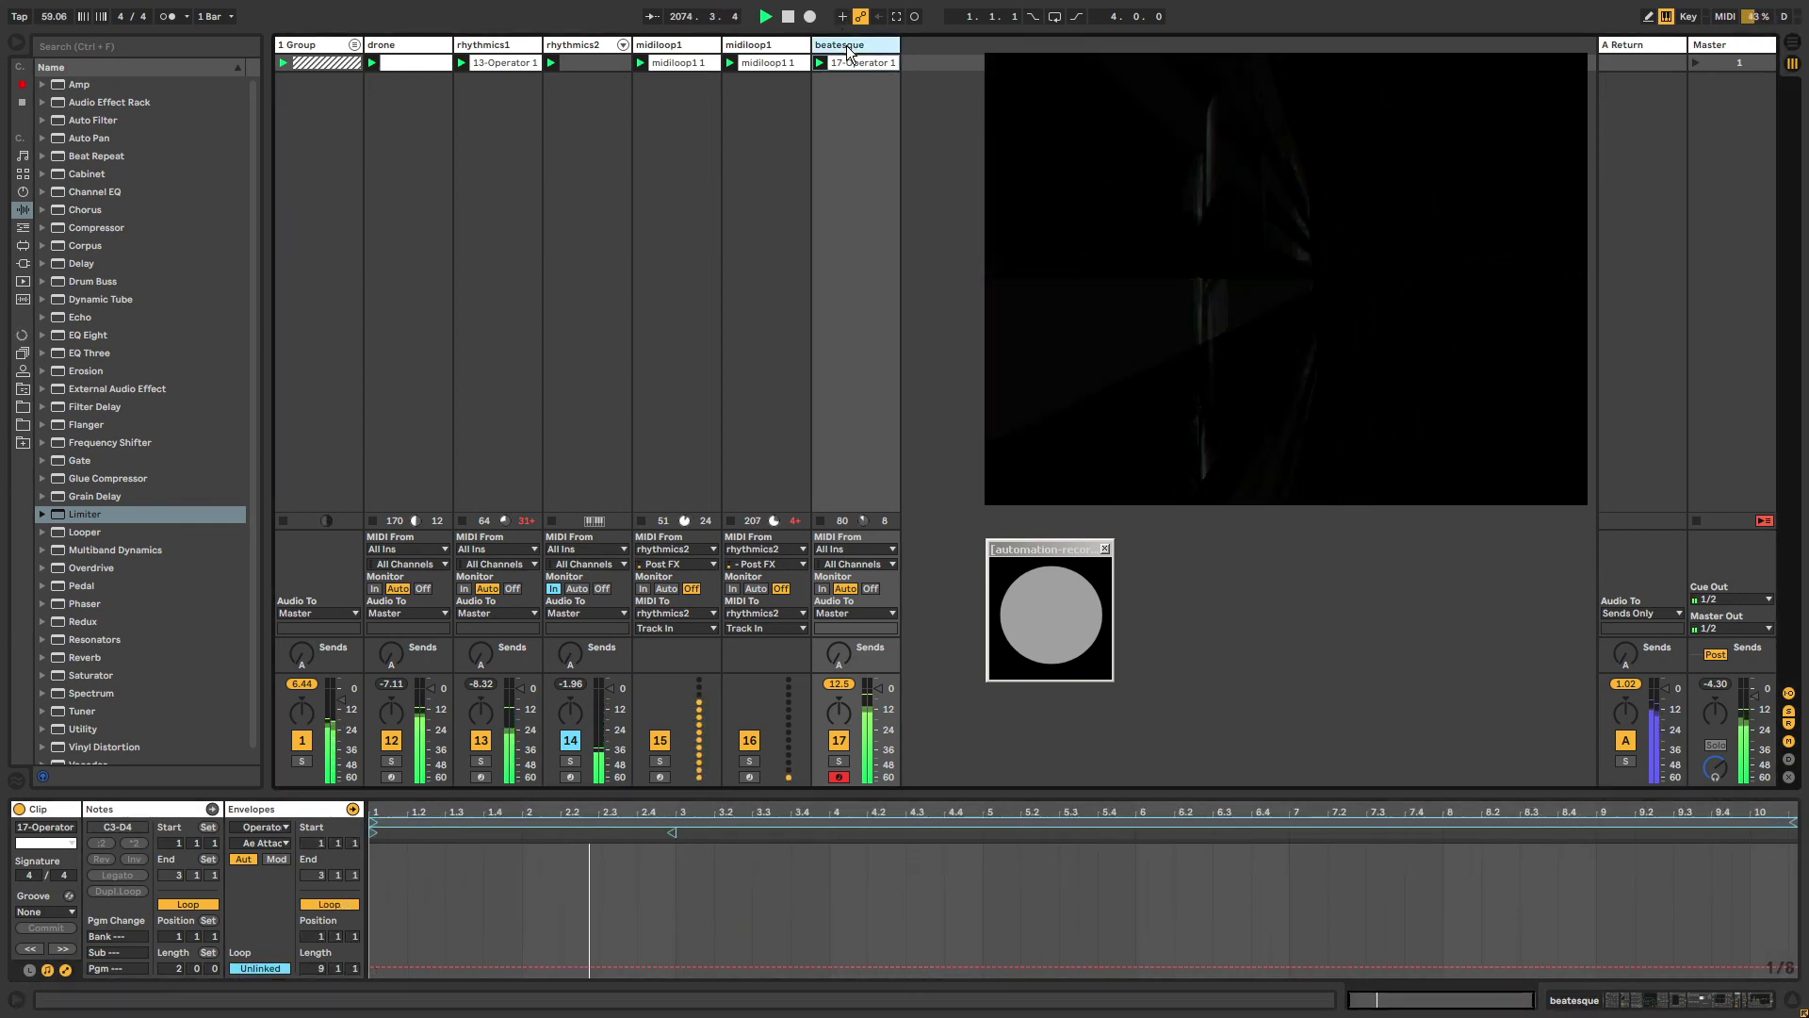
{"action": "left_click", "coordinate": [682, 966]}
{"action": "left_click", "coordinate": [879, 966]}
{"action": "left_click_drag", "start_coordinate": [783, 967], "coordinate": [810, 916]}
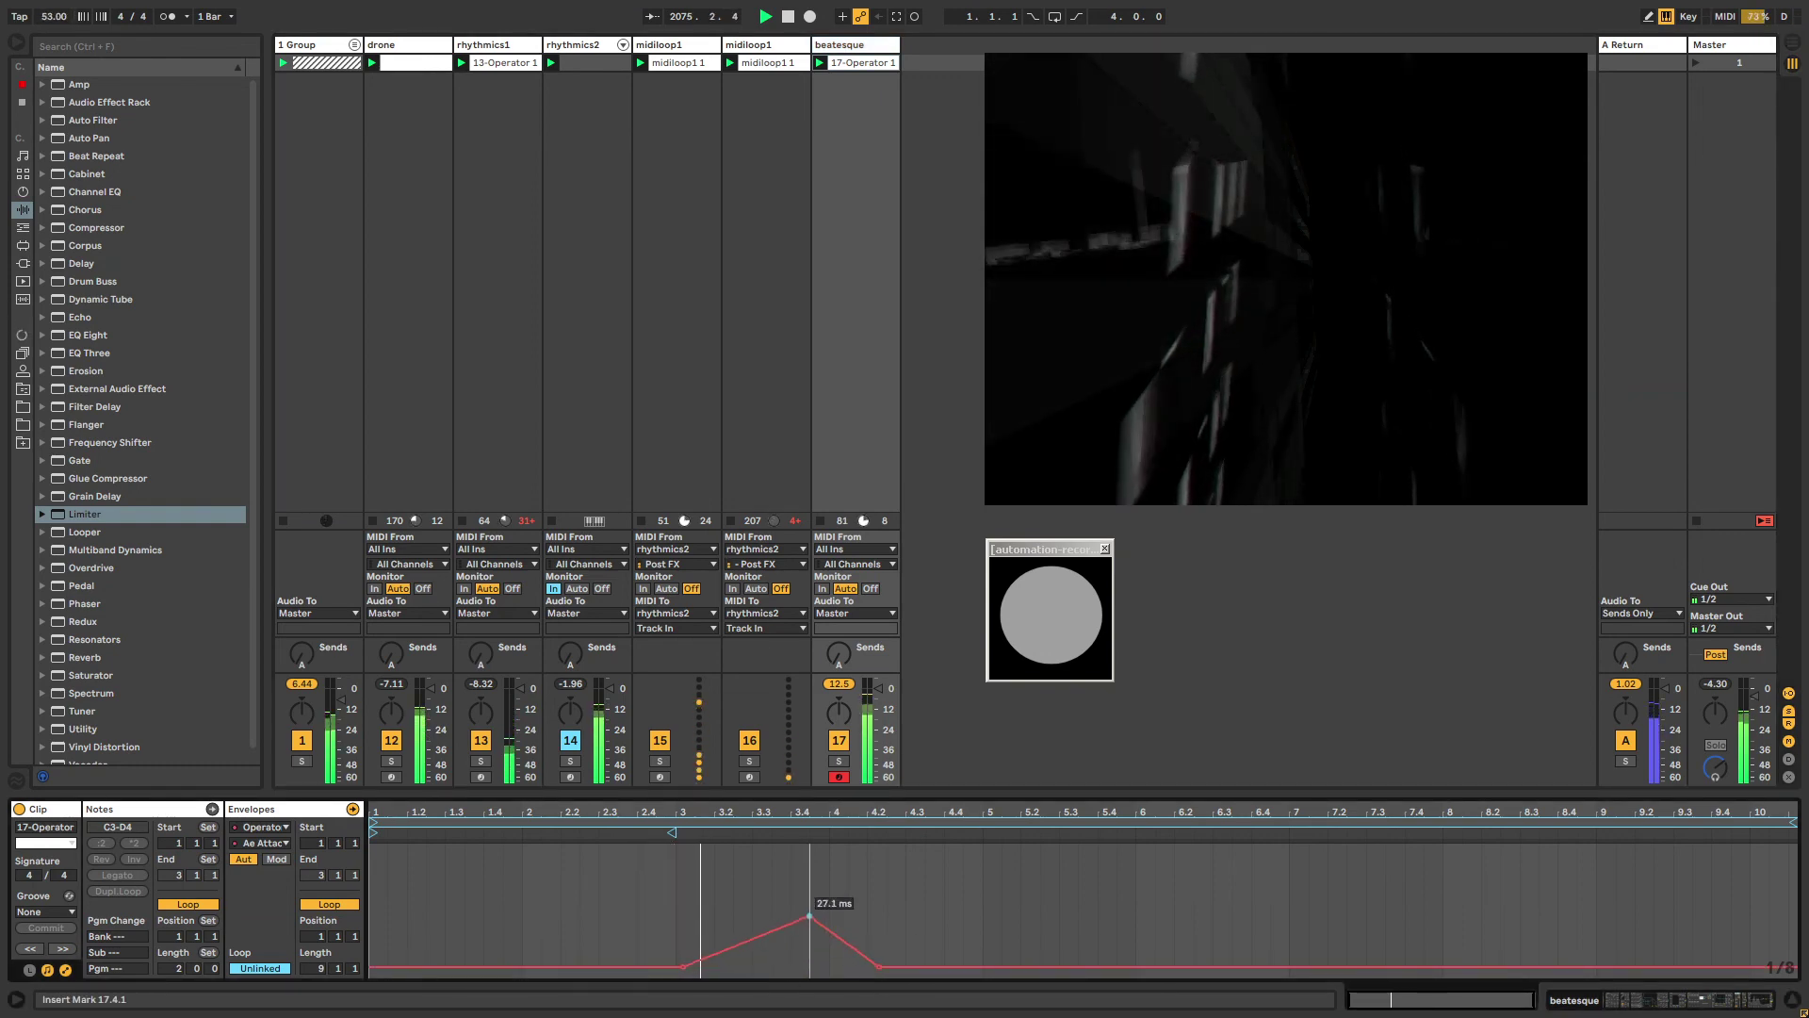
{"action": "left_click", "coordinate": [751, 940]}
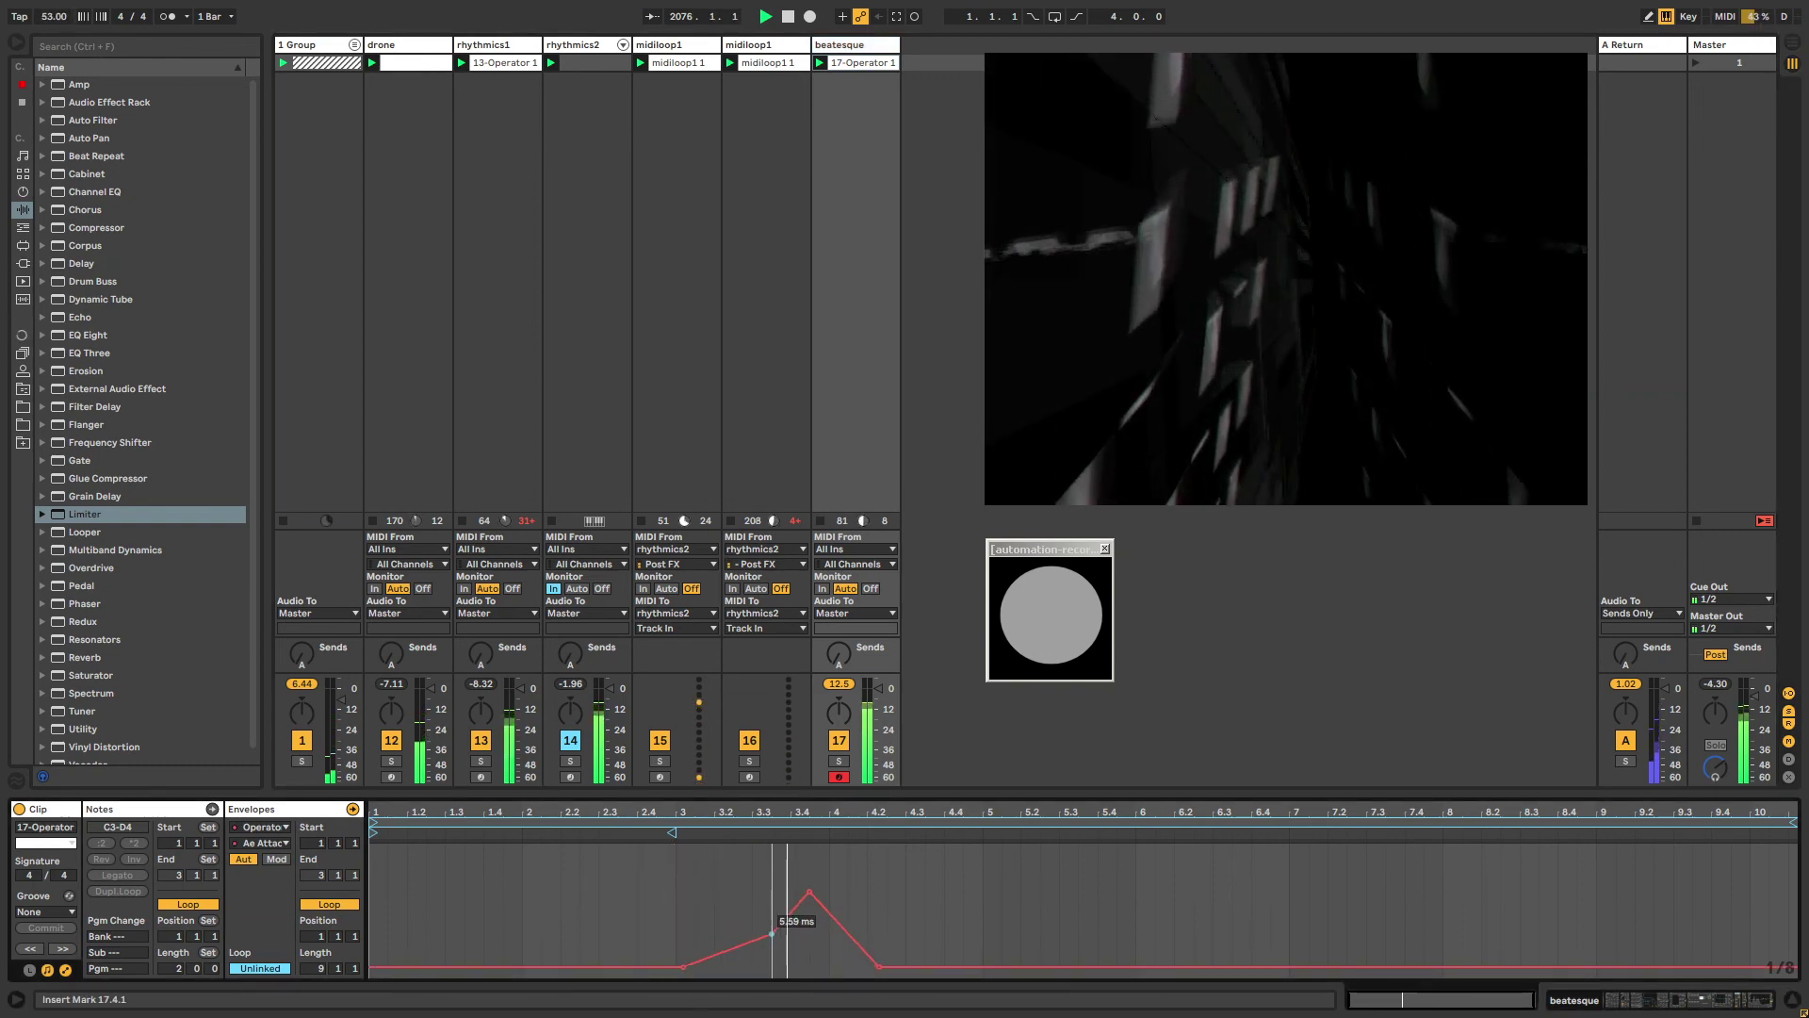
{"action": "left_click", "coordinate": [833, 933]}
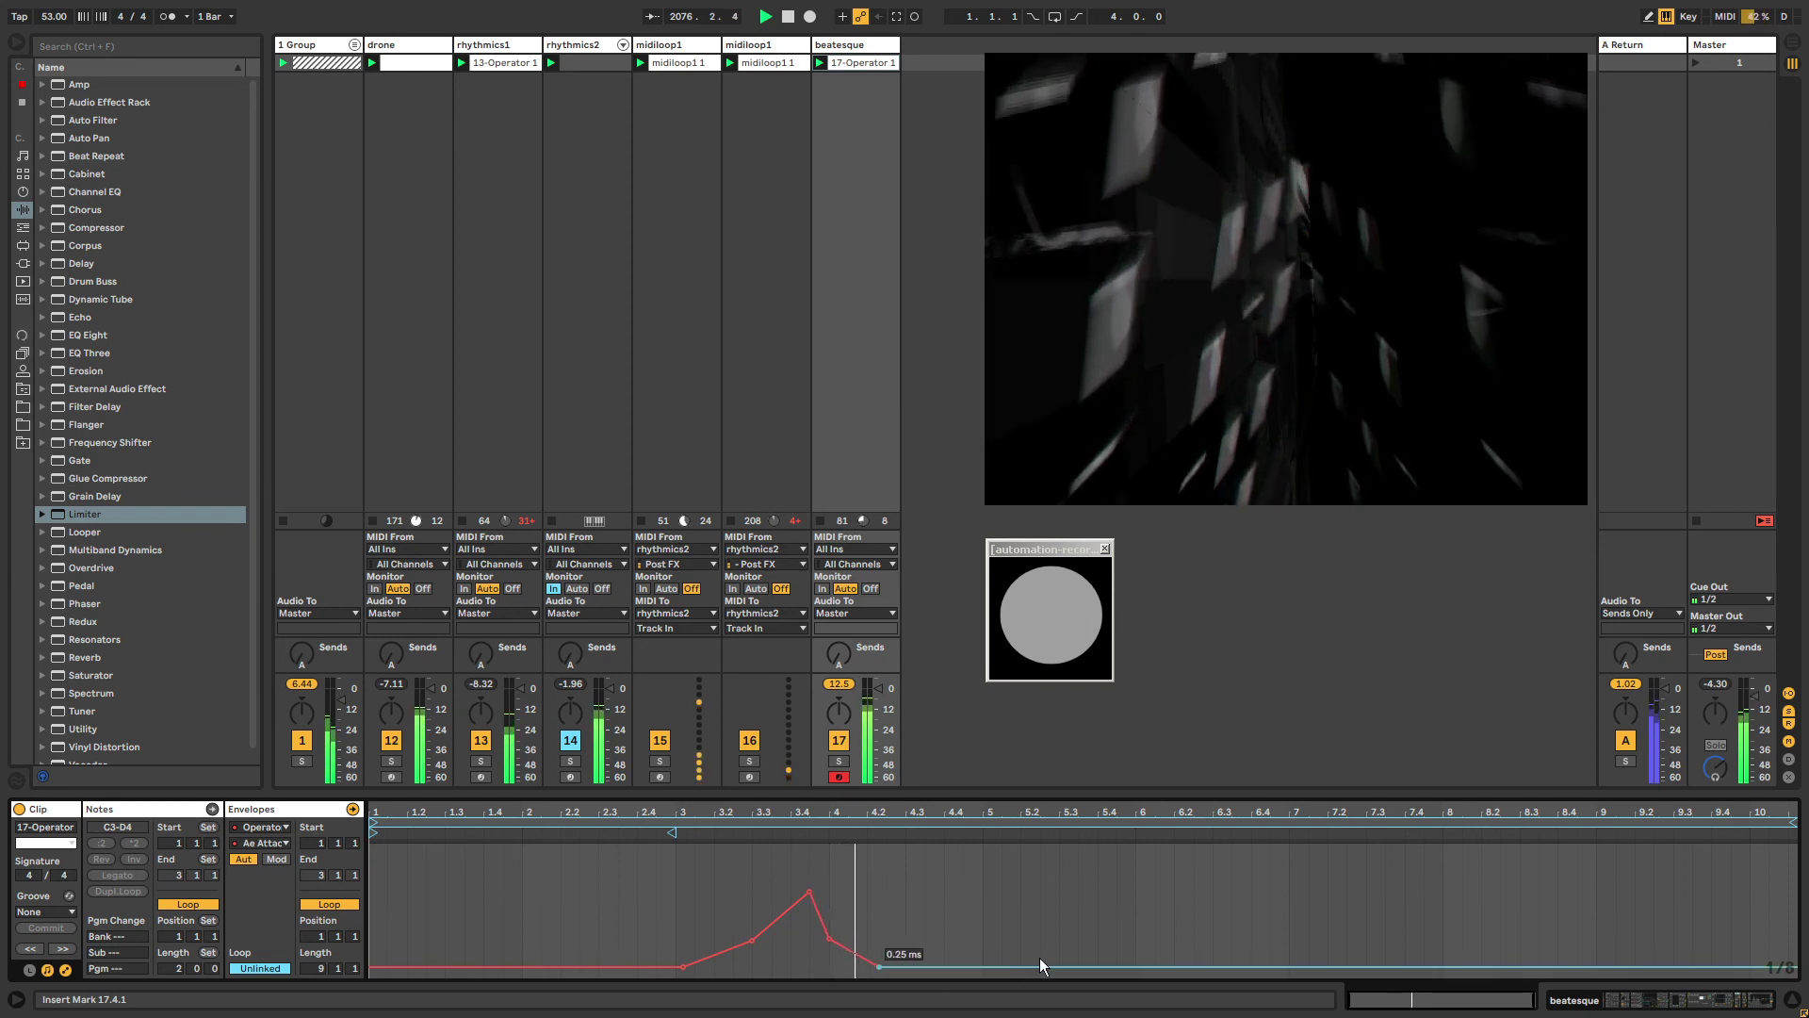
Extend the attack envelope with a slight dip near bar 5.2 and a raised point near bar 9.1.
{"action": "left_click_drag", "start_coordinate": [1024, 967], "coordinate": [1027, 976]}
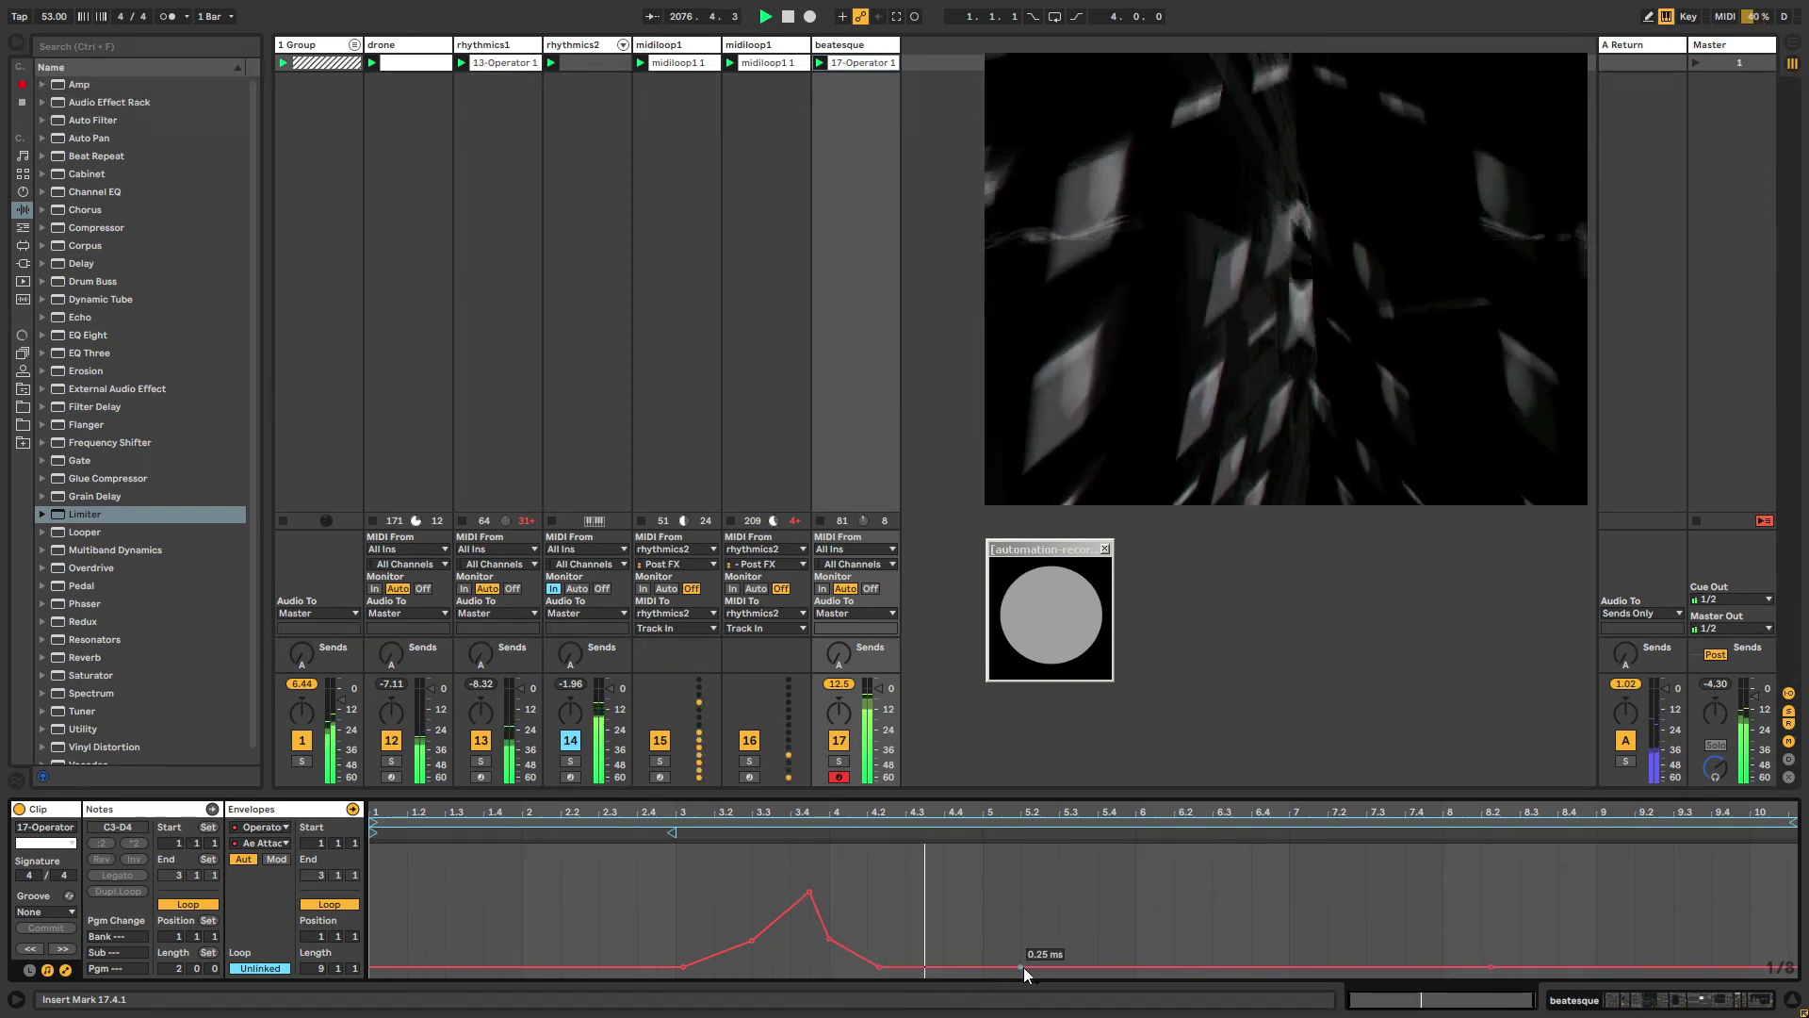
{"action": "left_click", "coordinate": [1711, 969]}
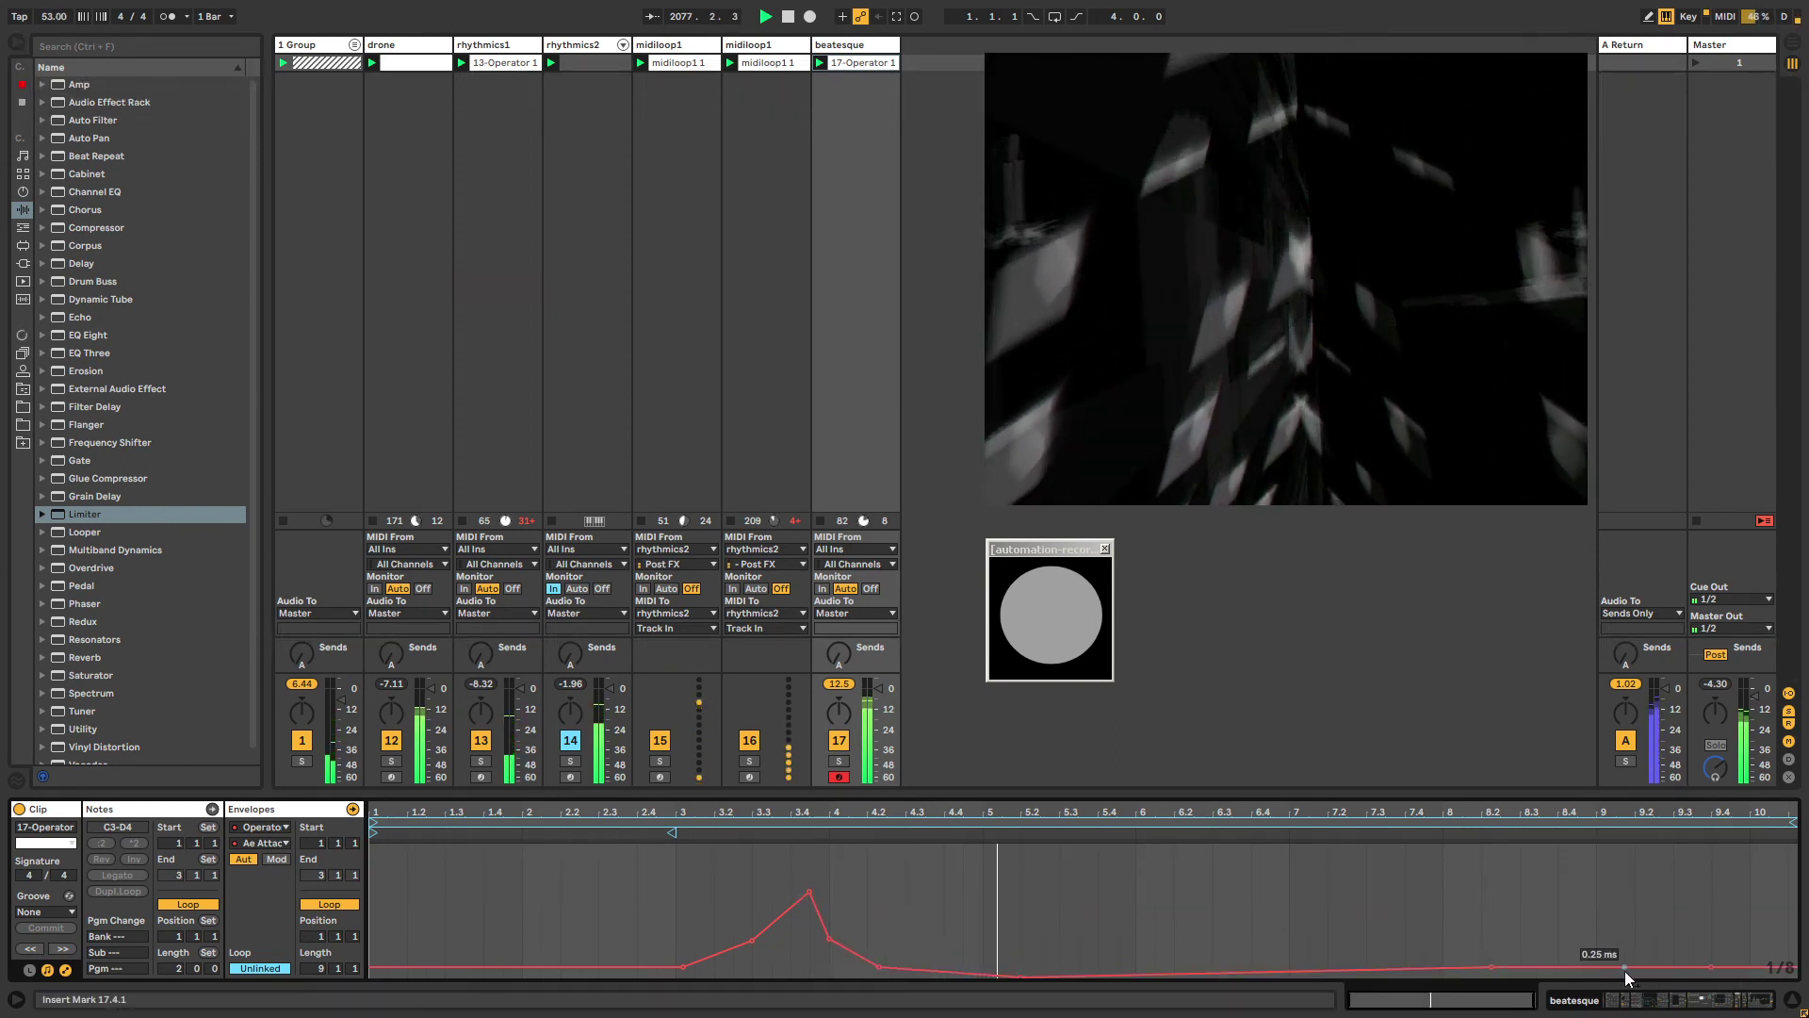
{"action": "left_click_drag", "start_coordinate": [1625, 971], "coordinate": [1616, 924]}
Shorten the off segment at bar 2 of beatesque's Arpeggiator device on/off envelope to about a 1/32 note.
{"action": "left_click", "coordinate": [839, 44]}
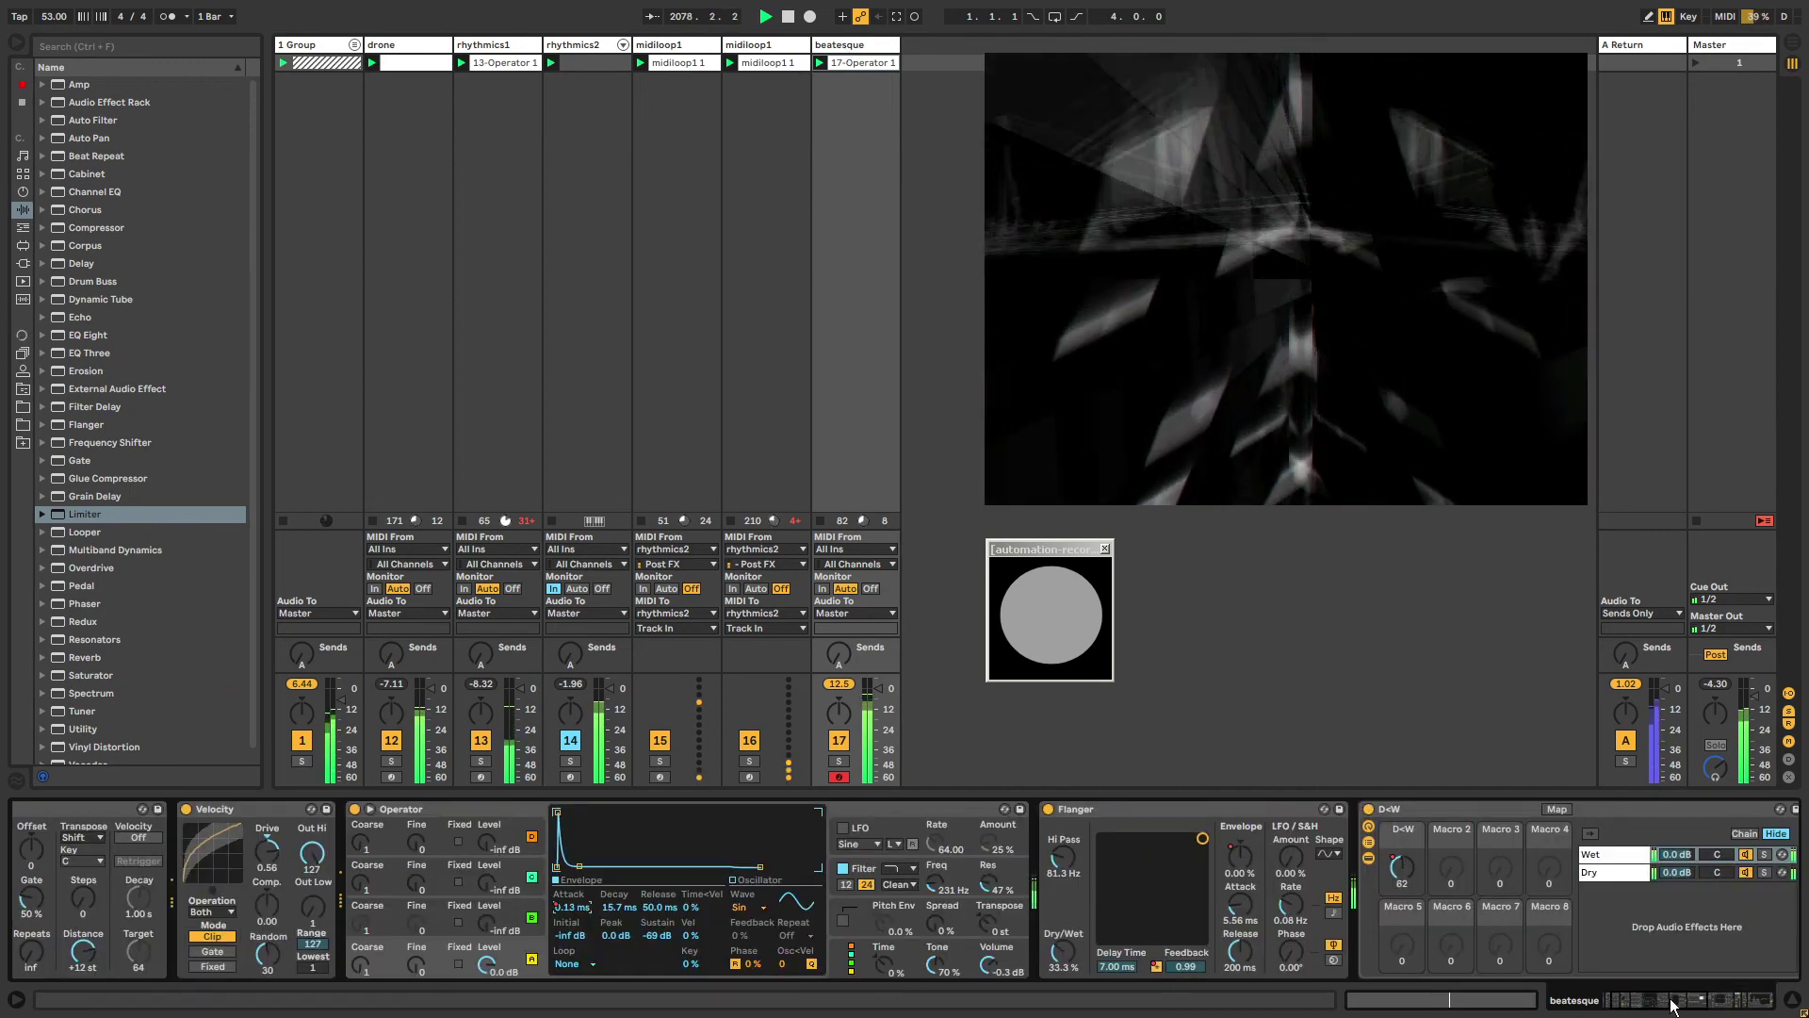
{"action": "scroll", "coordinate": [818, 937], "scroll_direction": "left", "scroll_amount": 3}
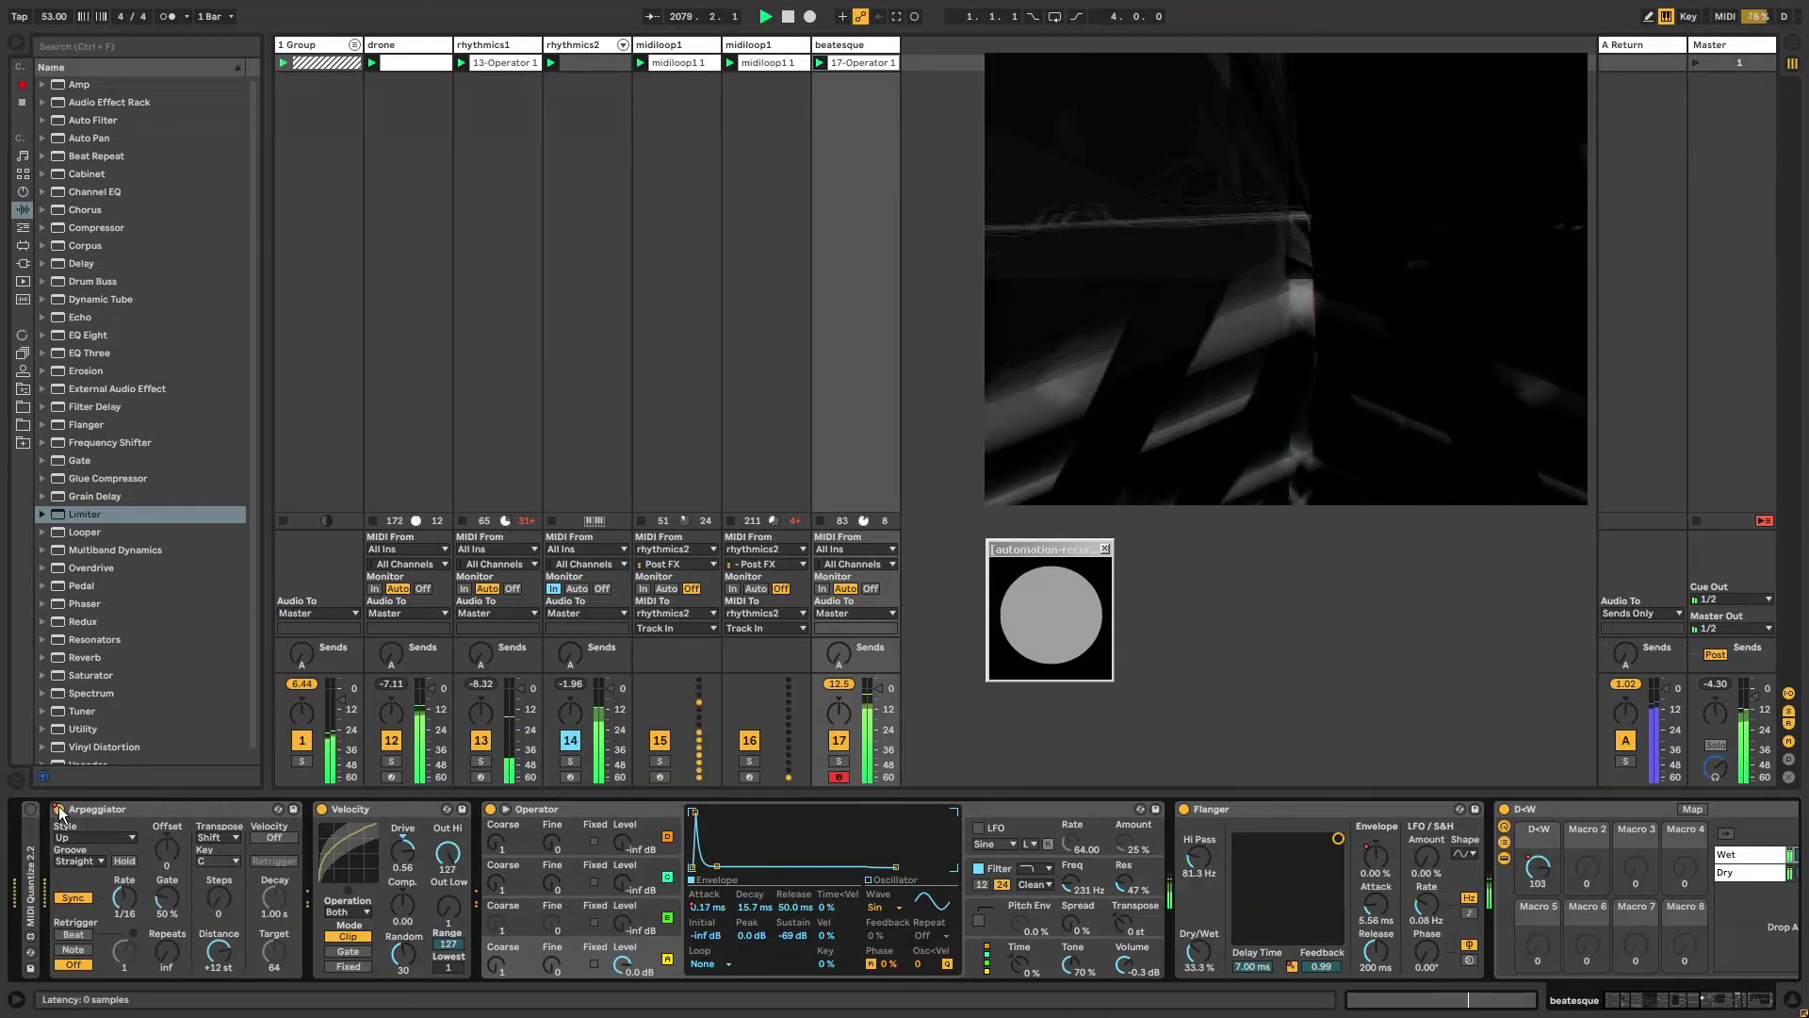
{"action": "key", "text": "shift+Tab"}
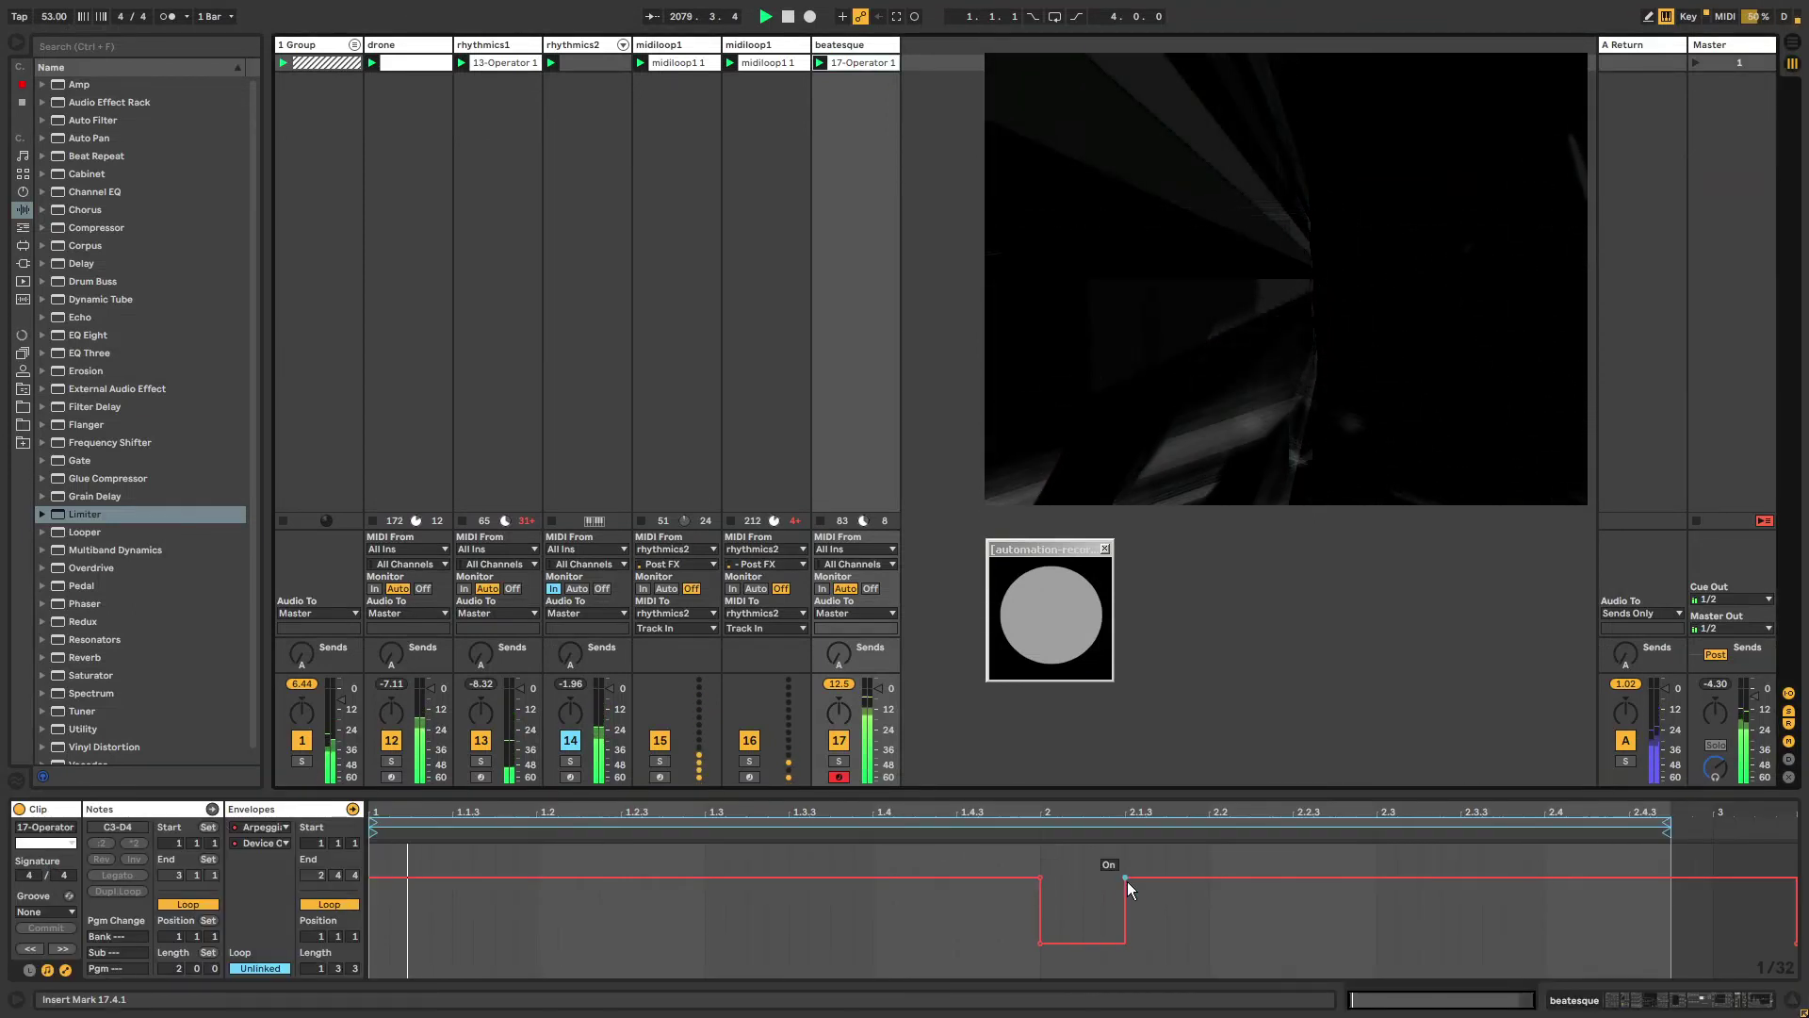
{"action": "left_click_drag", "start_coordinate": [1127, 879], "coordinate": [1062, 879]}
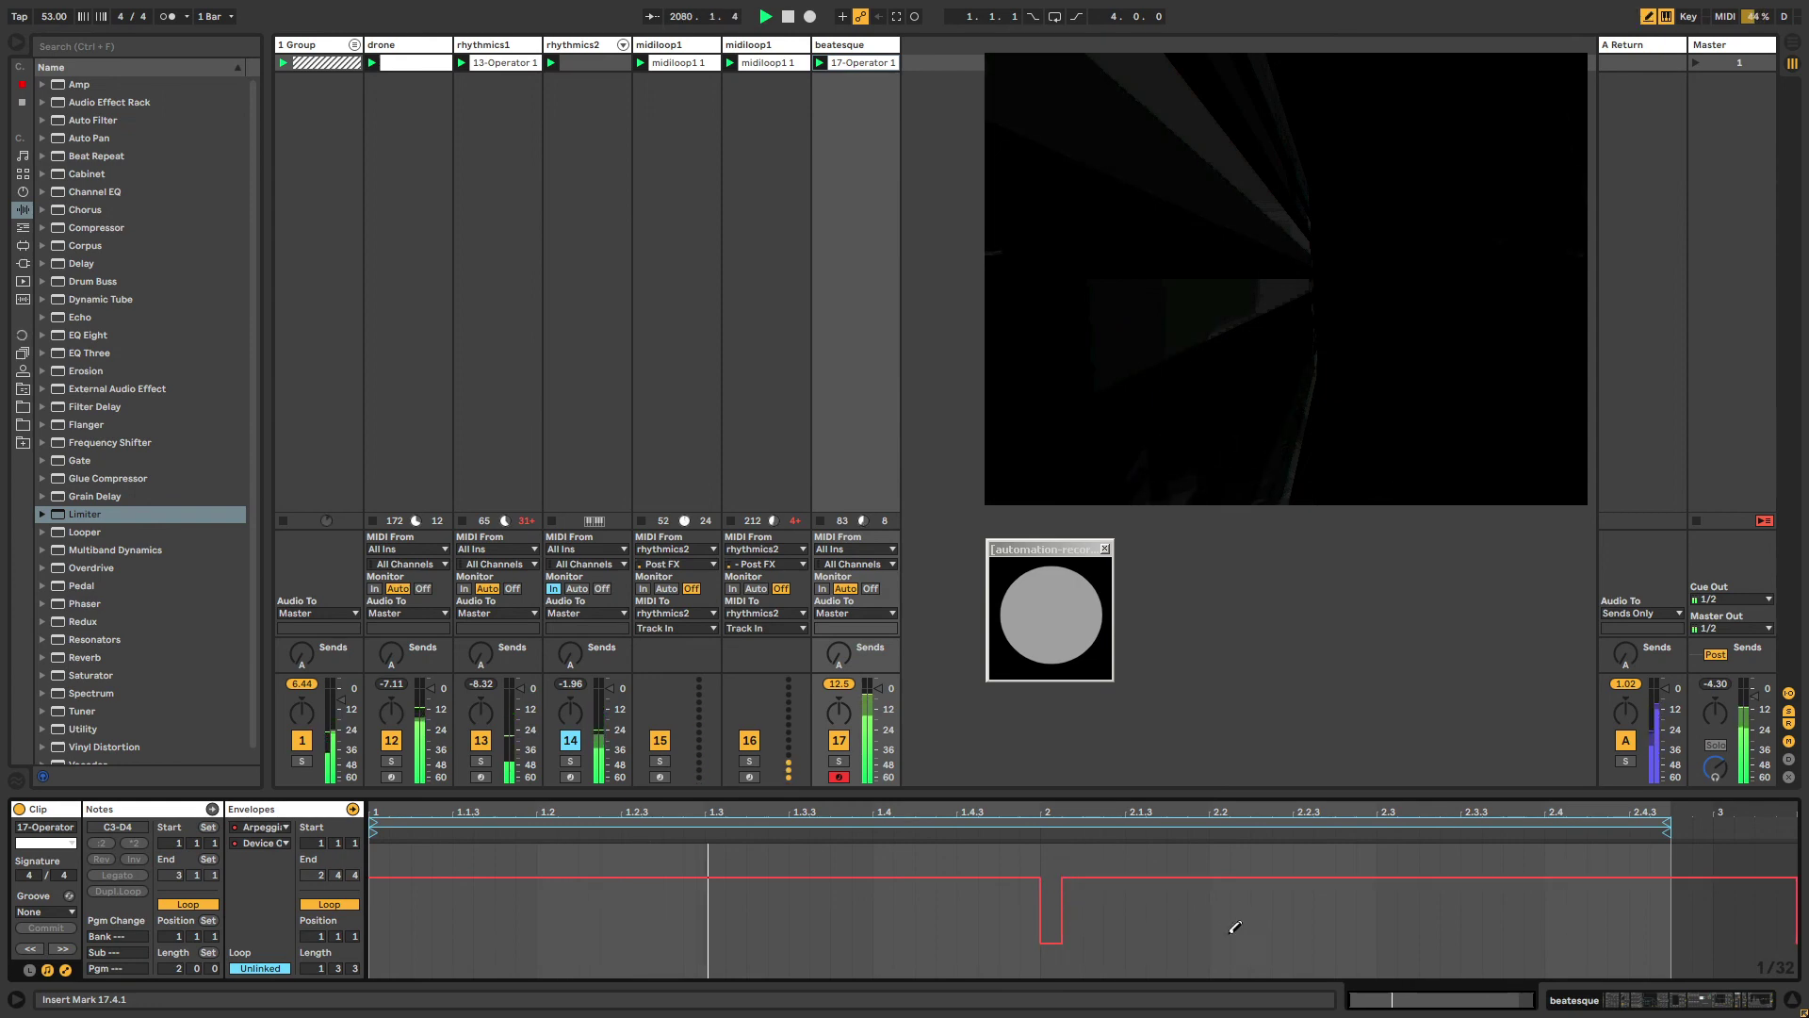
Insert a new MIDI track after beatesque and load a default Operator on it.
{"action": "left_click", "coordinate": [833, 49]}
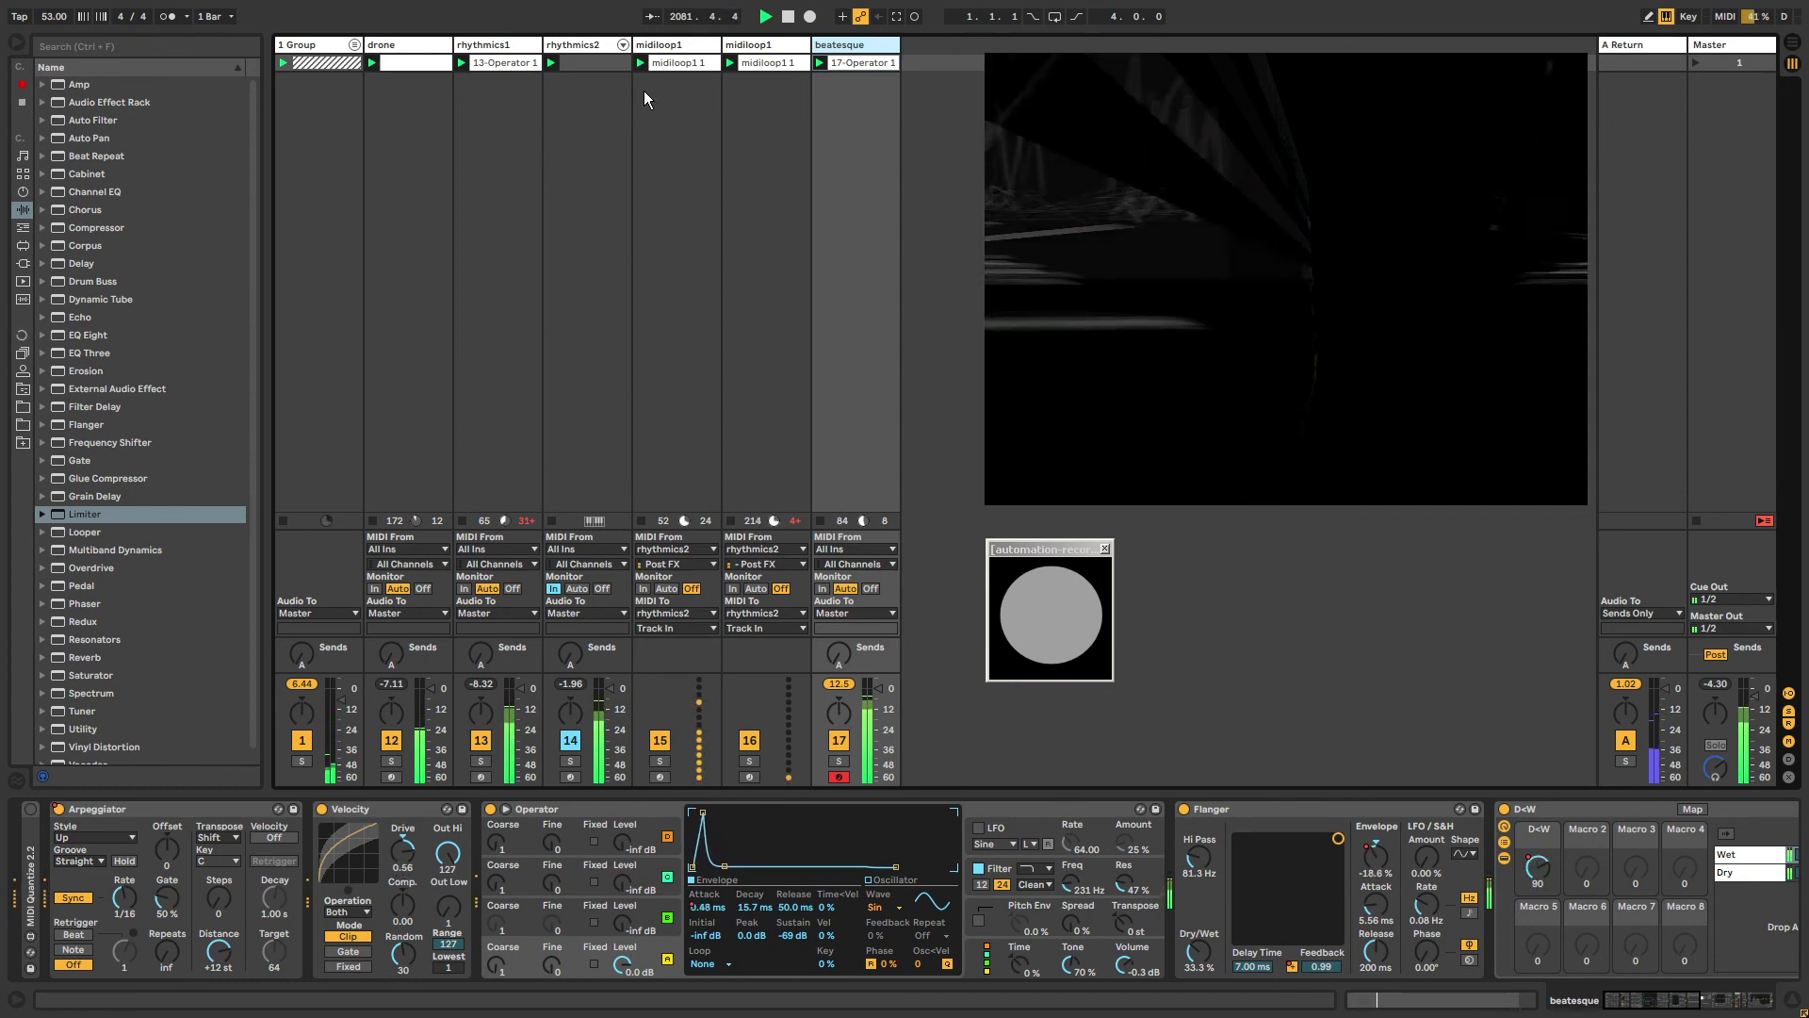
{"action": "left_click", "coordinate": [596, 43]}
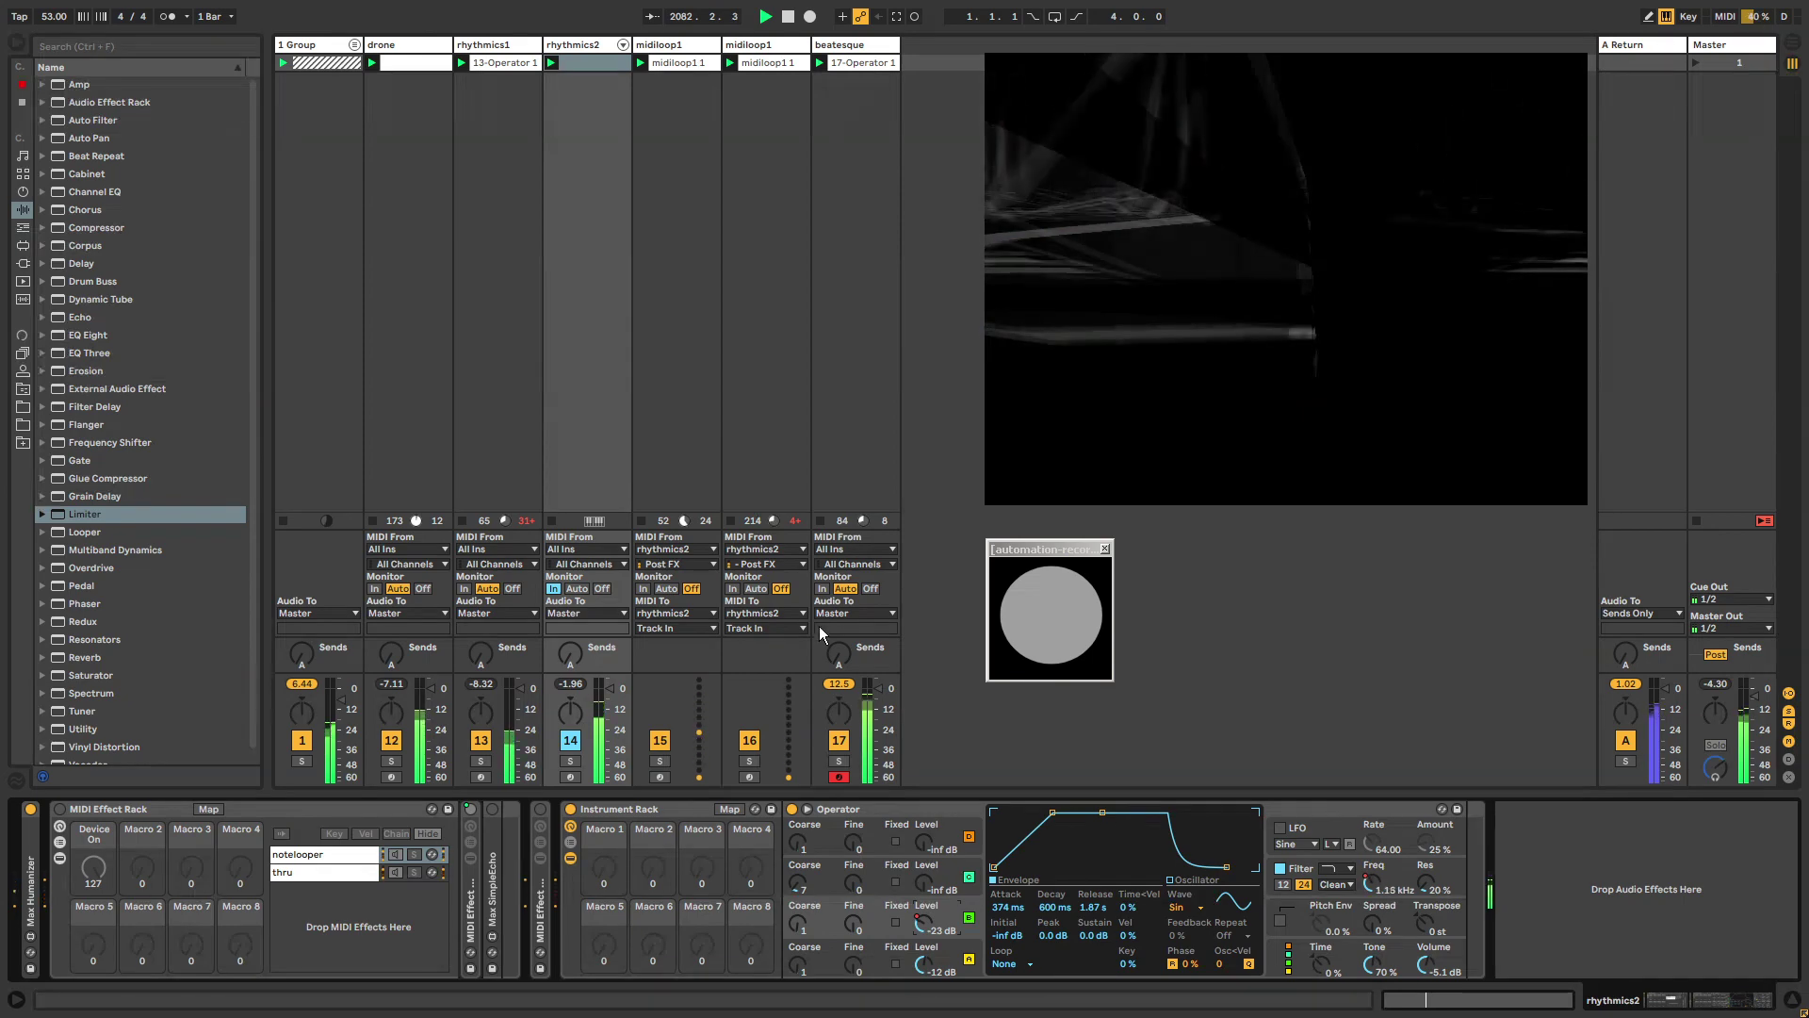
{"action": "left_click", "coordinate": [842, 47]}
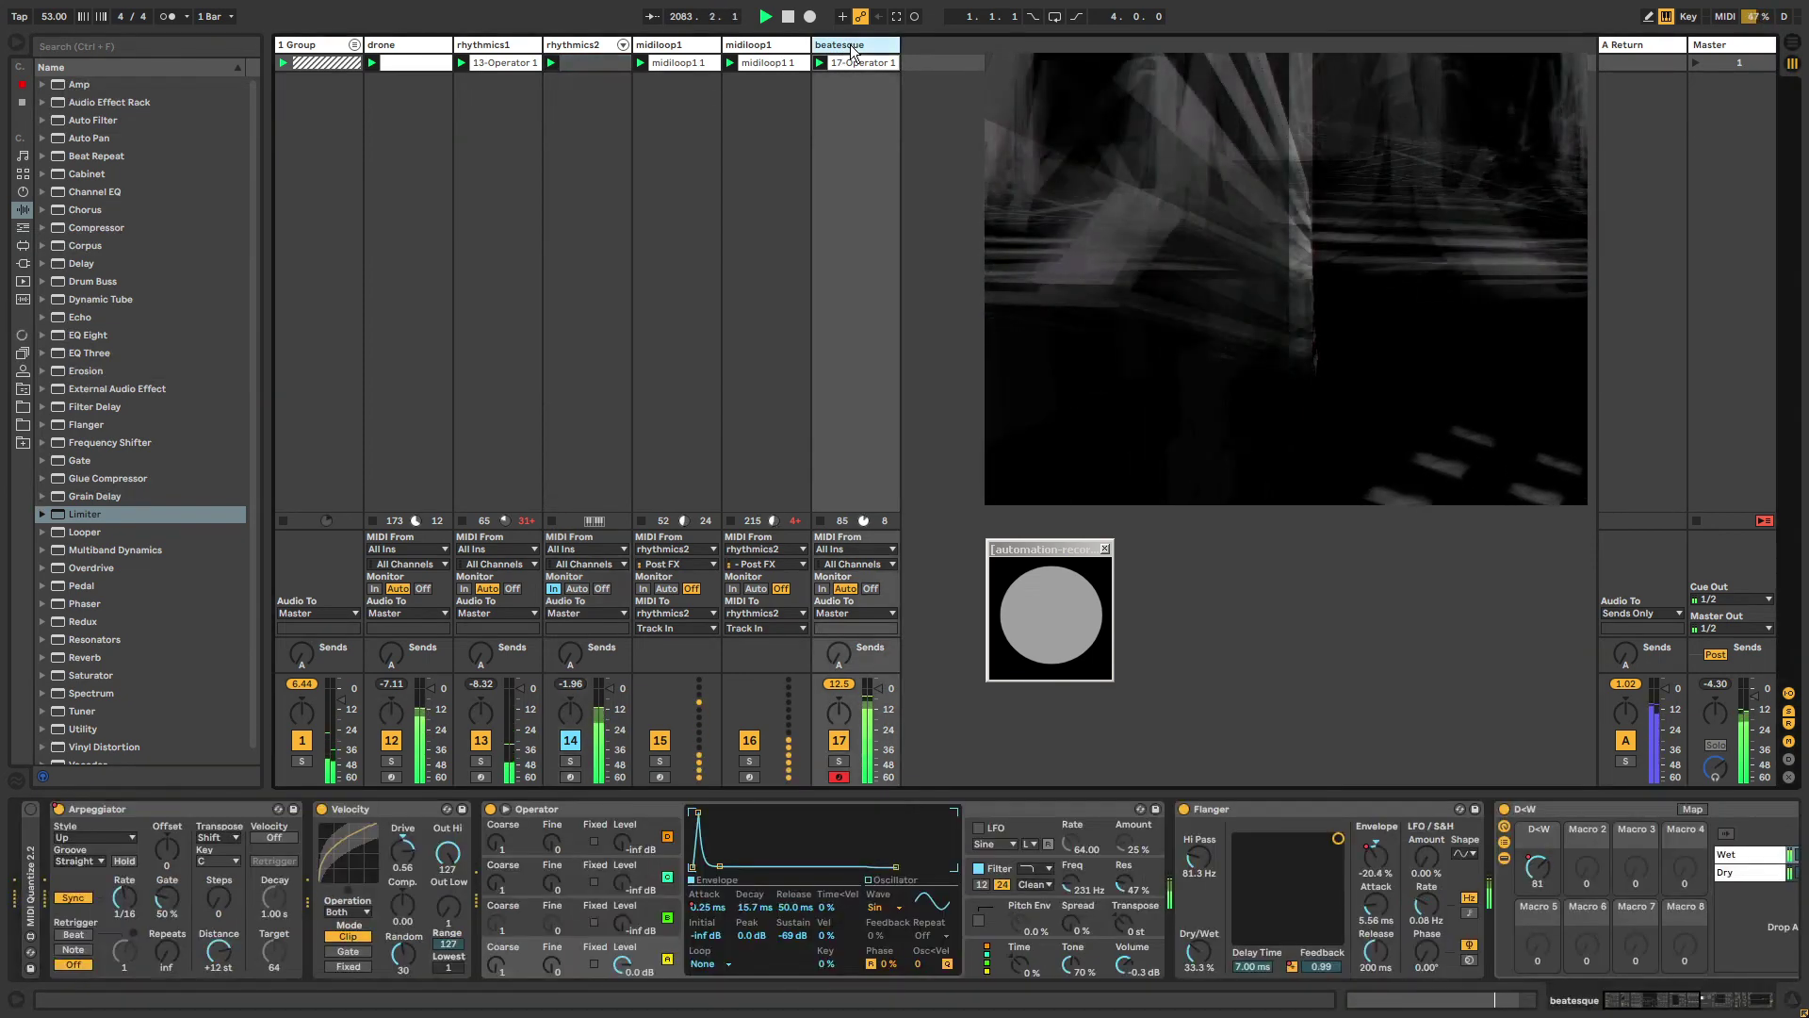
{"action": "key", "text": "ctrl+shift+t"}
{"action": "left_click", "coordinate": [23, 191]}
{"action": "left_click_drag", "start_coordinate": [89, 210], "coordinate": [955, 65]}
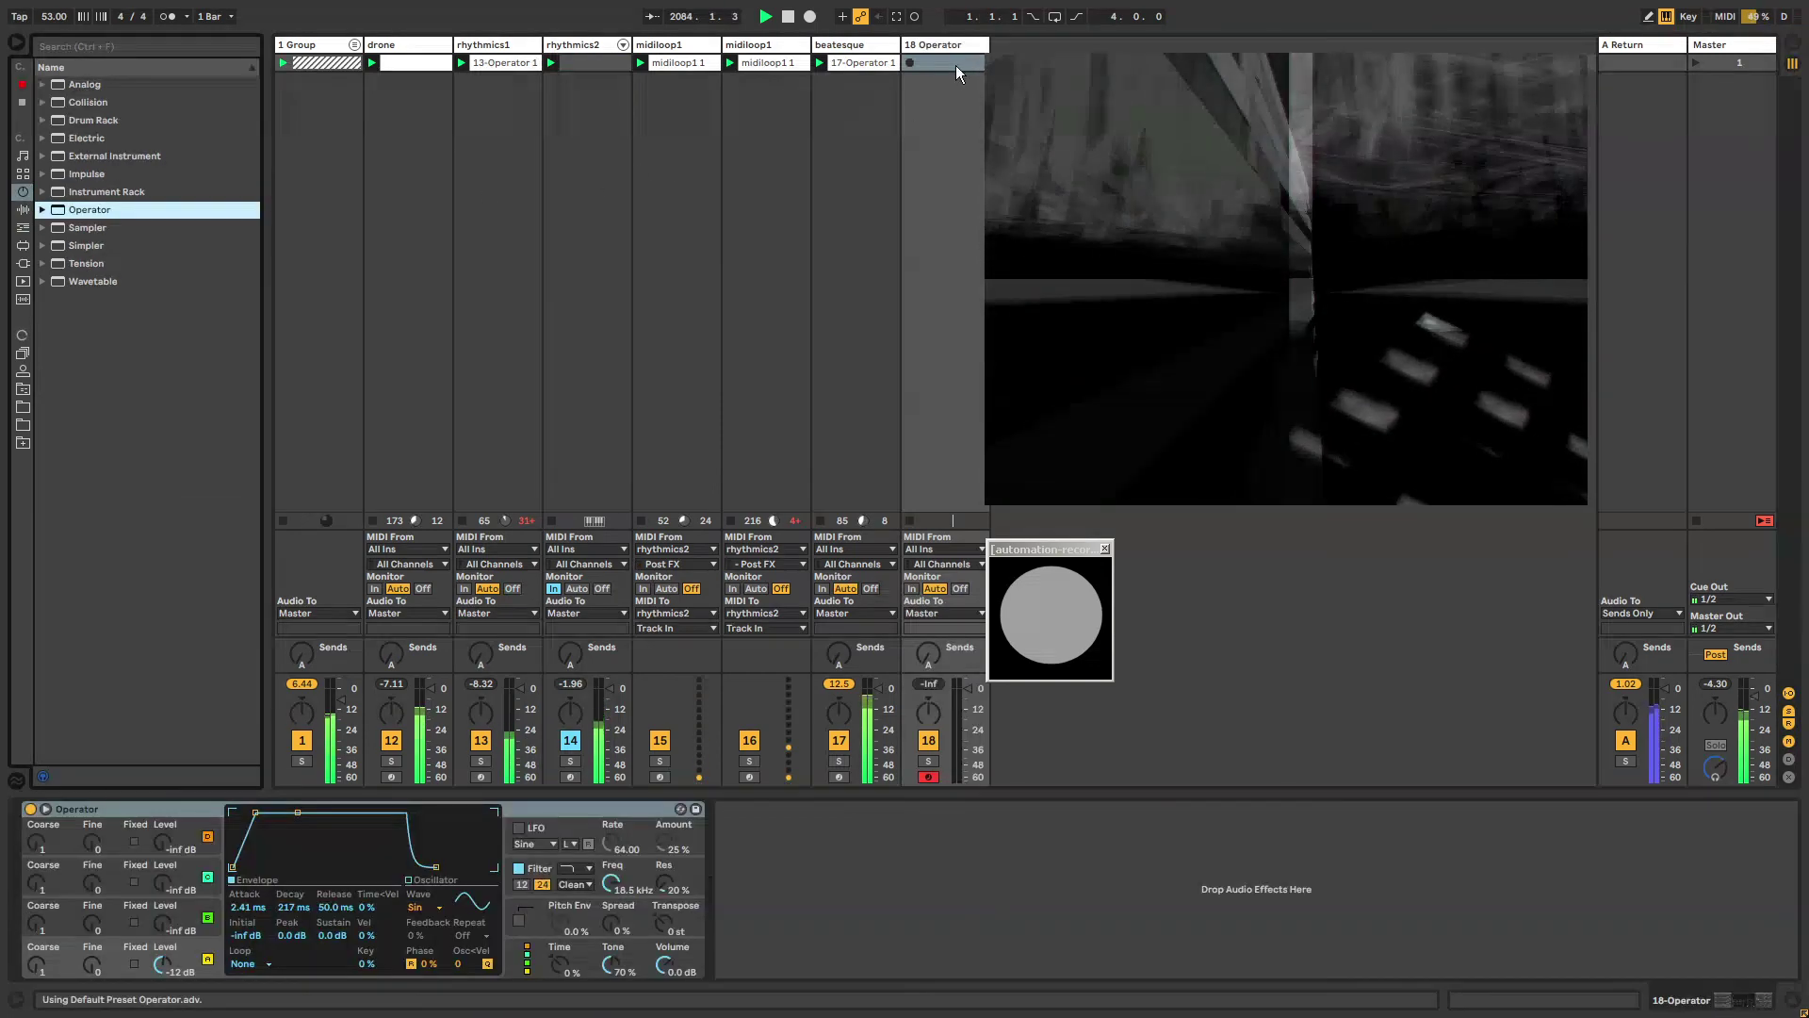
Shift the computer keyboard's octave and set the new Operator's oscillator A attack to 1.41 s and release to 26.0 s.
{"action": "key", "text": "x"}
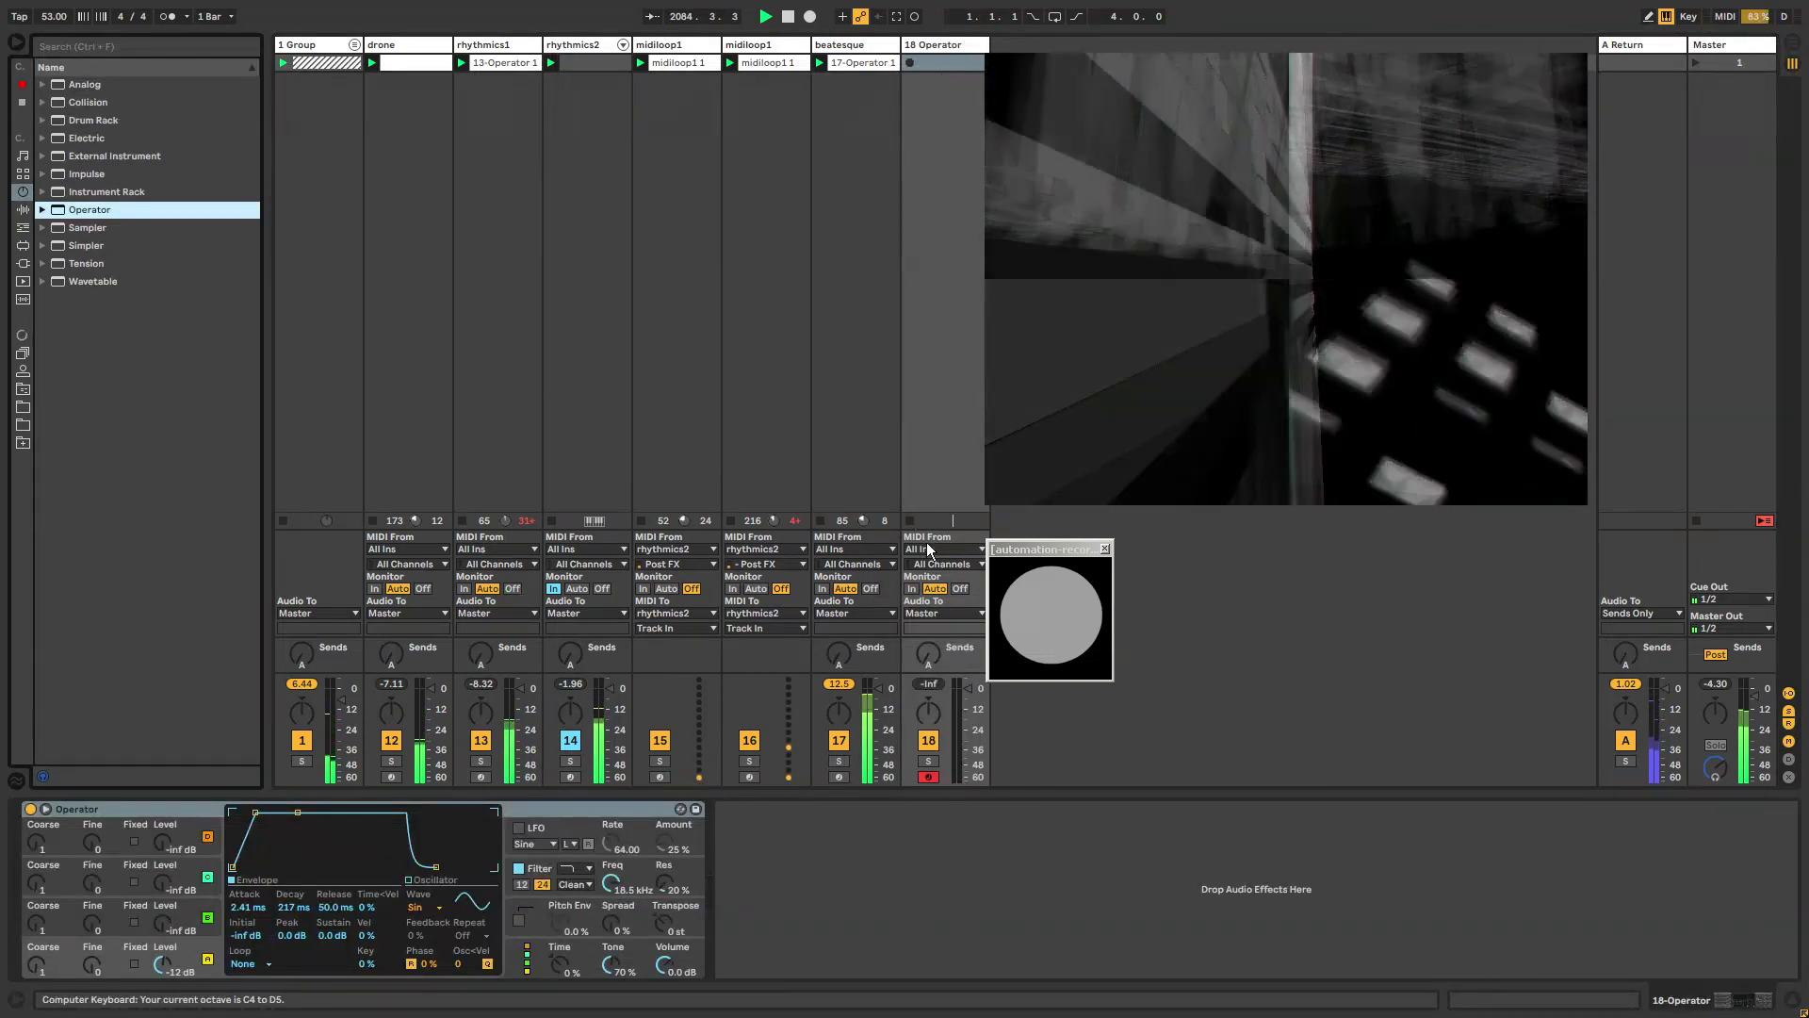
{"action": "left_click_drag", "start_coordinate": [970, 692], "coordinate": [970, 733]}
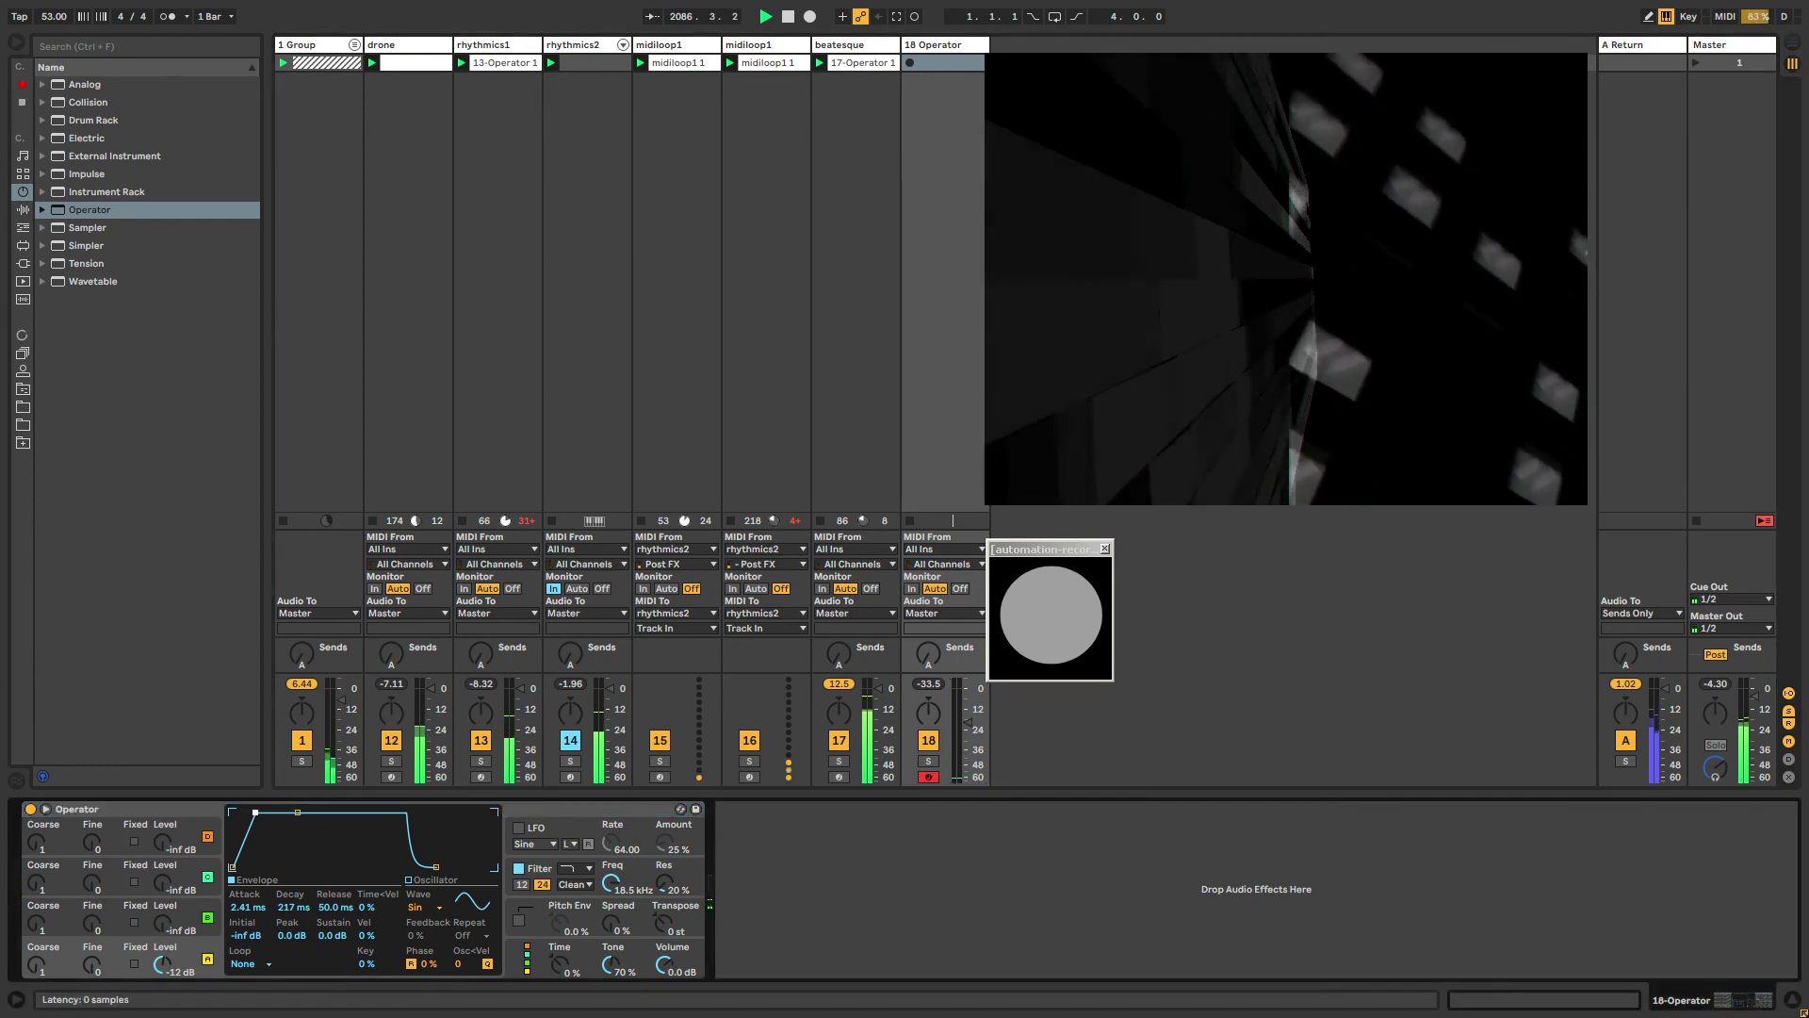
{"action": "left_click_drag", "start_coordinate": [255, 811], "coordinate": [300, 811]}
{"action": "left_click_drag", "start_coordinate": [434, 867], "coordinate": [486, 866]}
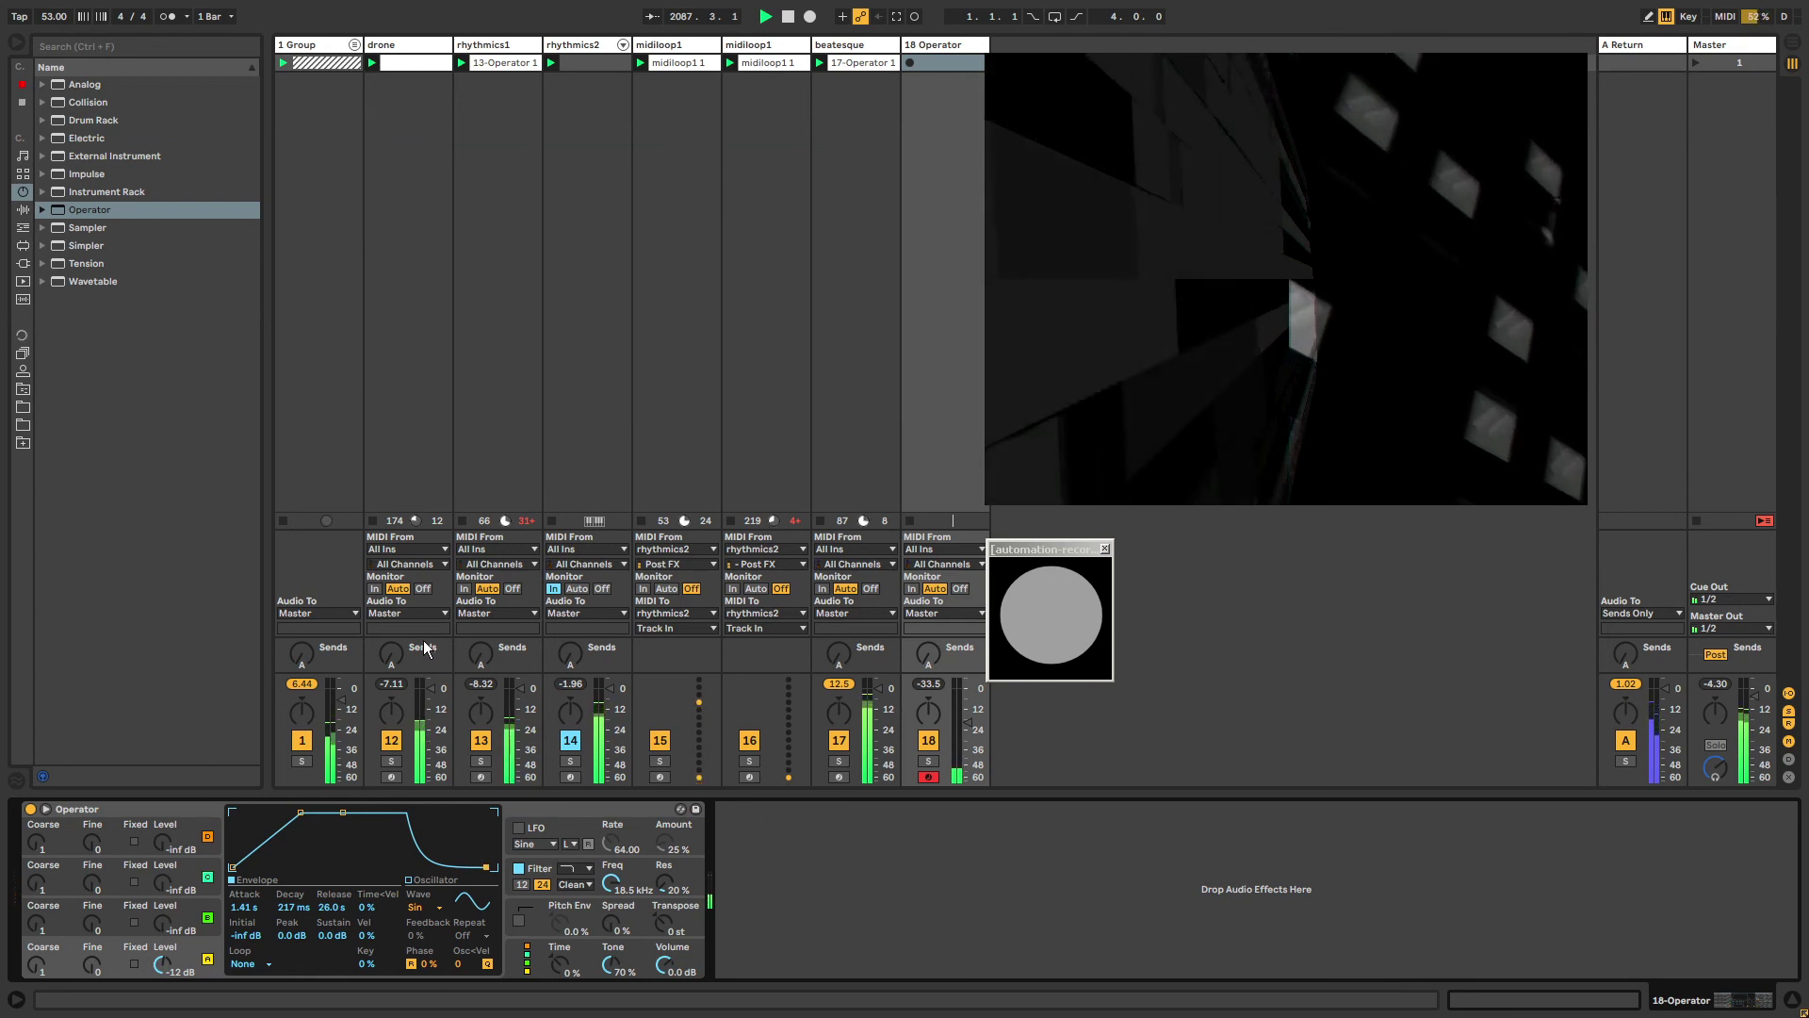
{"action": "key", "text": "x"}
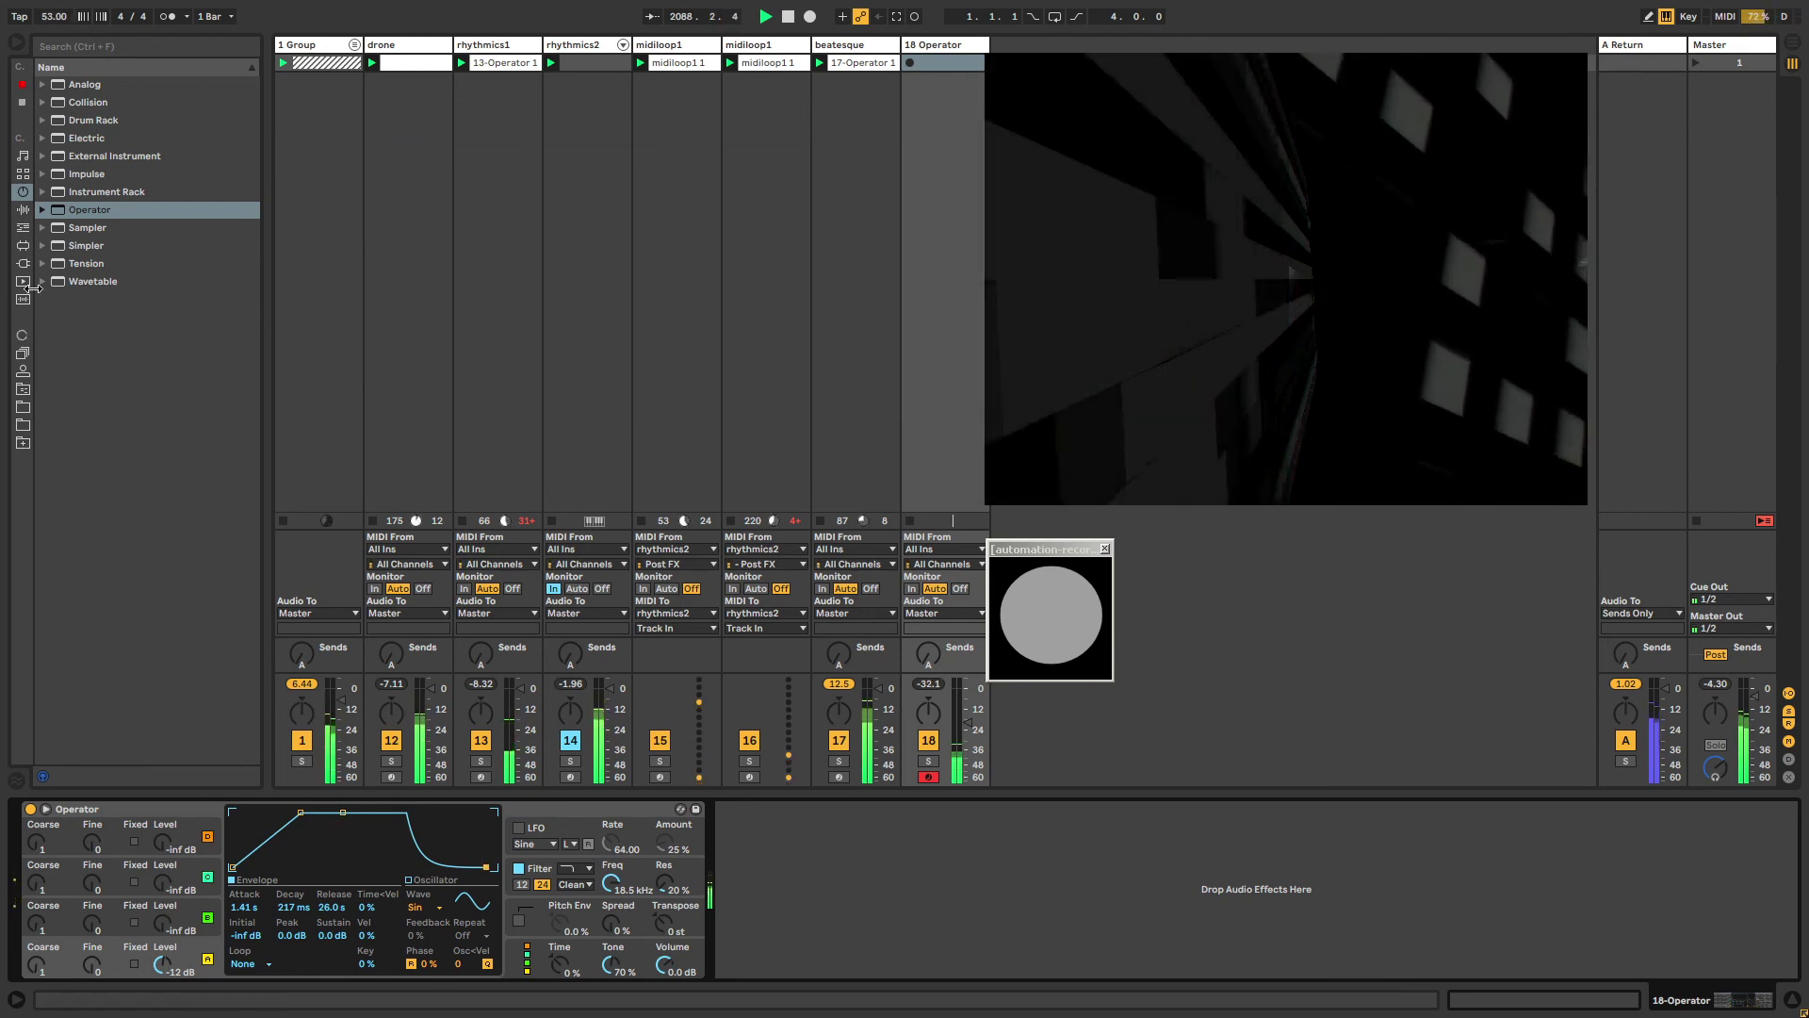
Replace a trial Resonators with a Reverb after the new Operator, using 8.57 s decay time and 72% dry/wet.
{"action": "left_click", "coordinate": [22, 209]}
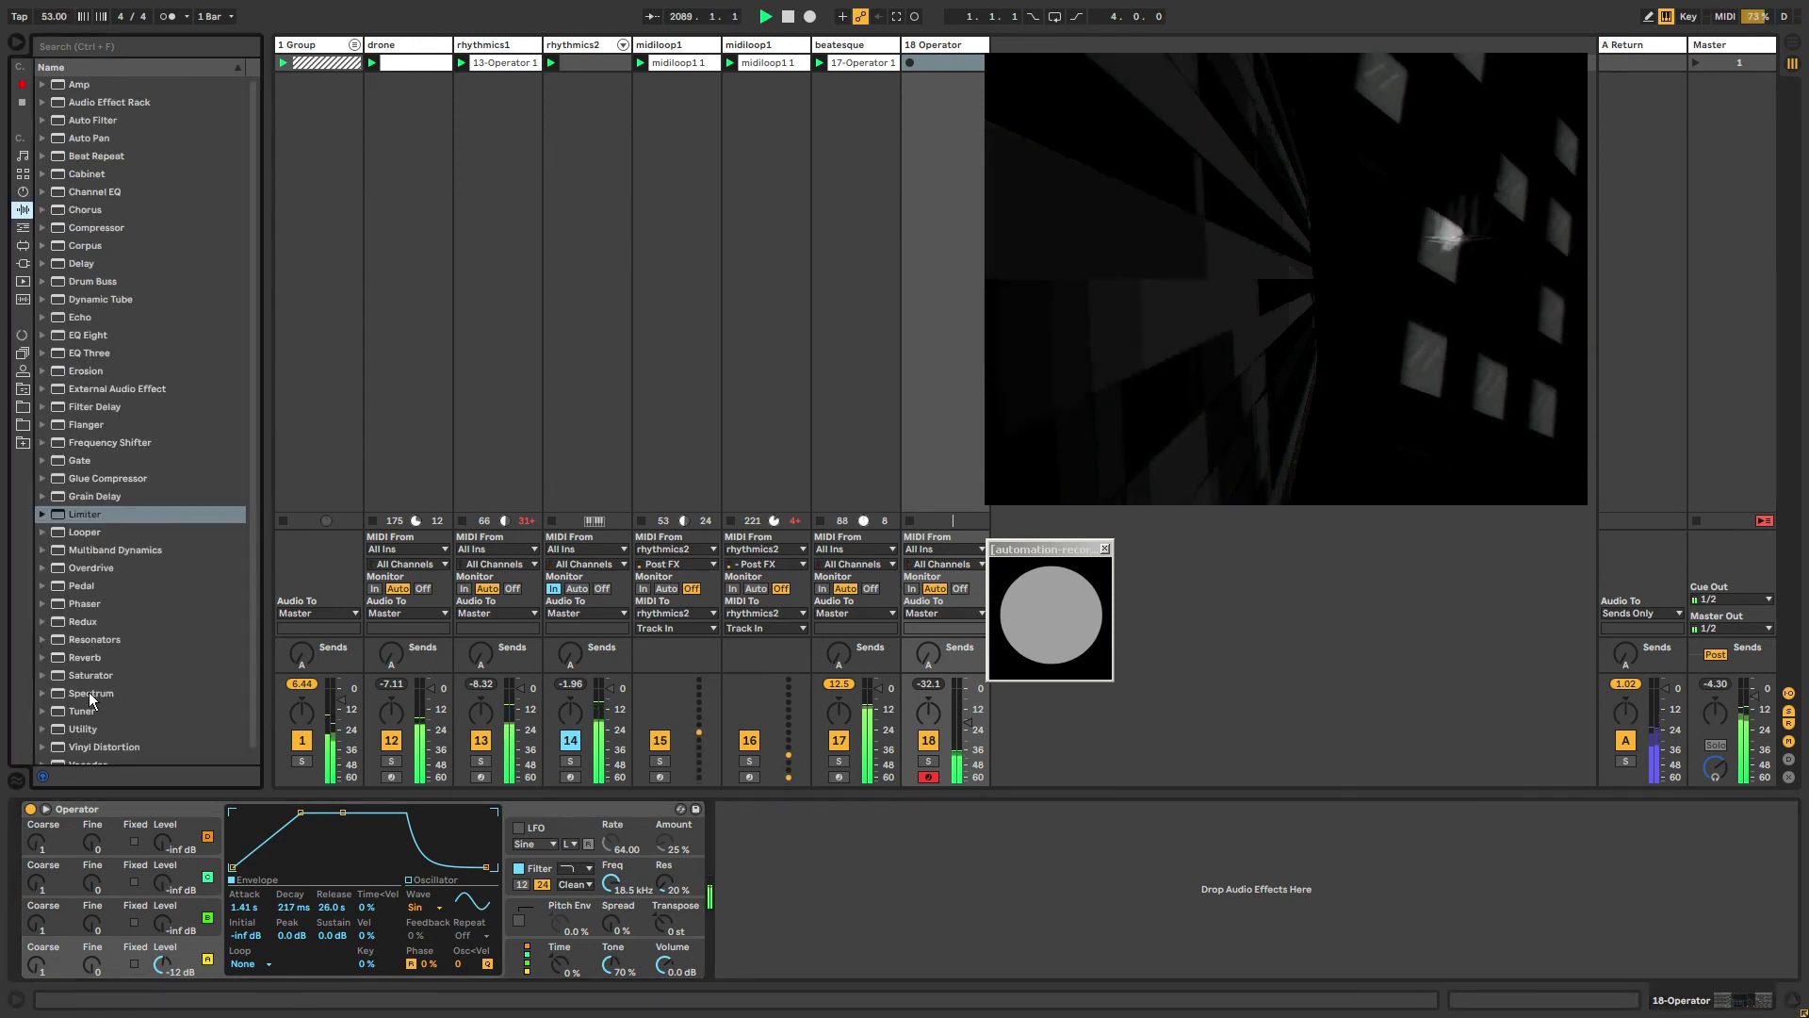
{"action": "left_click_drag", "start_coordinate": [94, 639], "coordinate": [789, 822]}
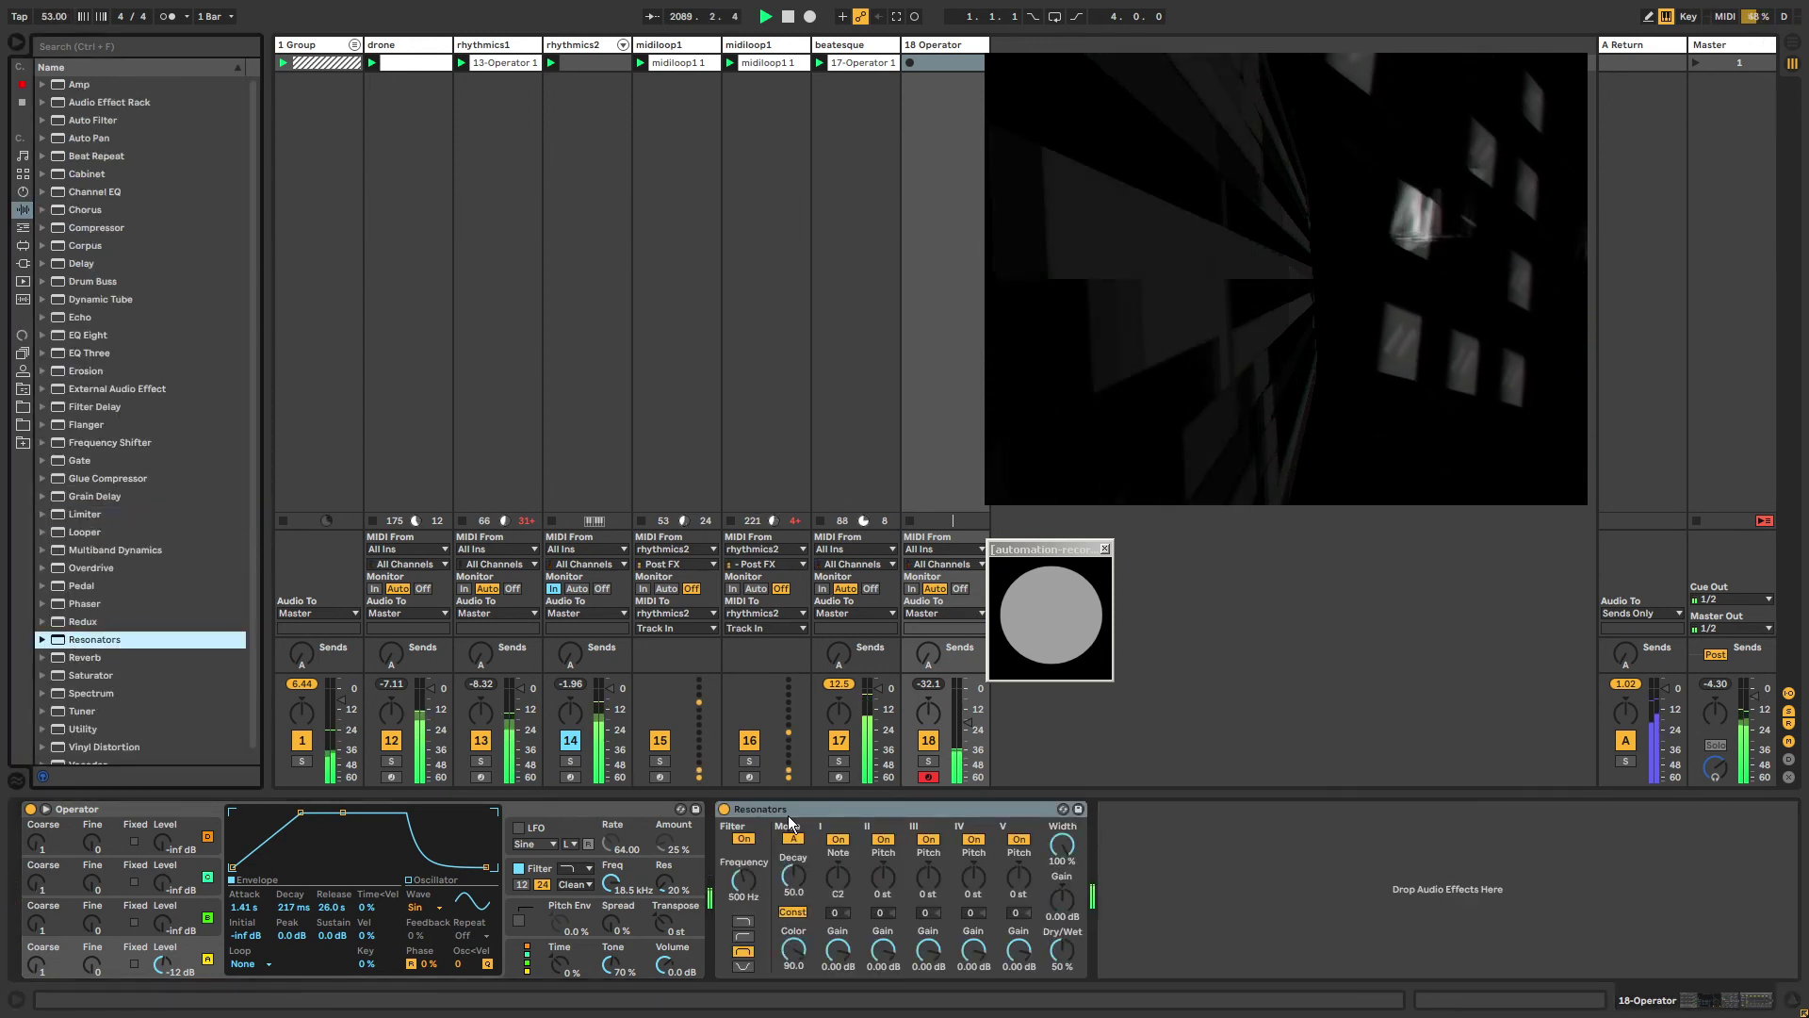
{"action": "key", "text": "Delete"}
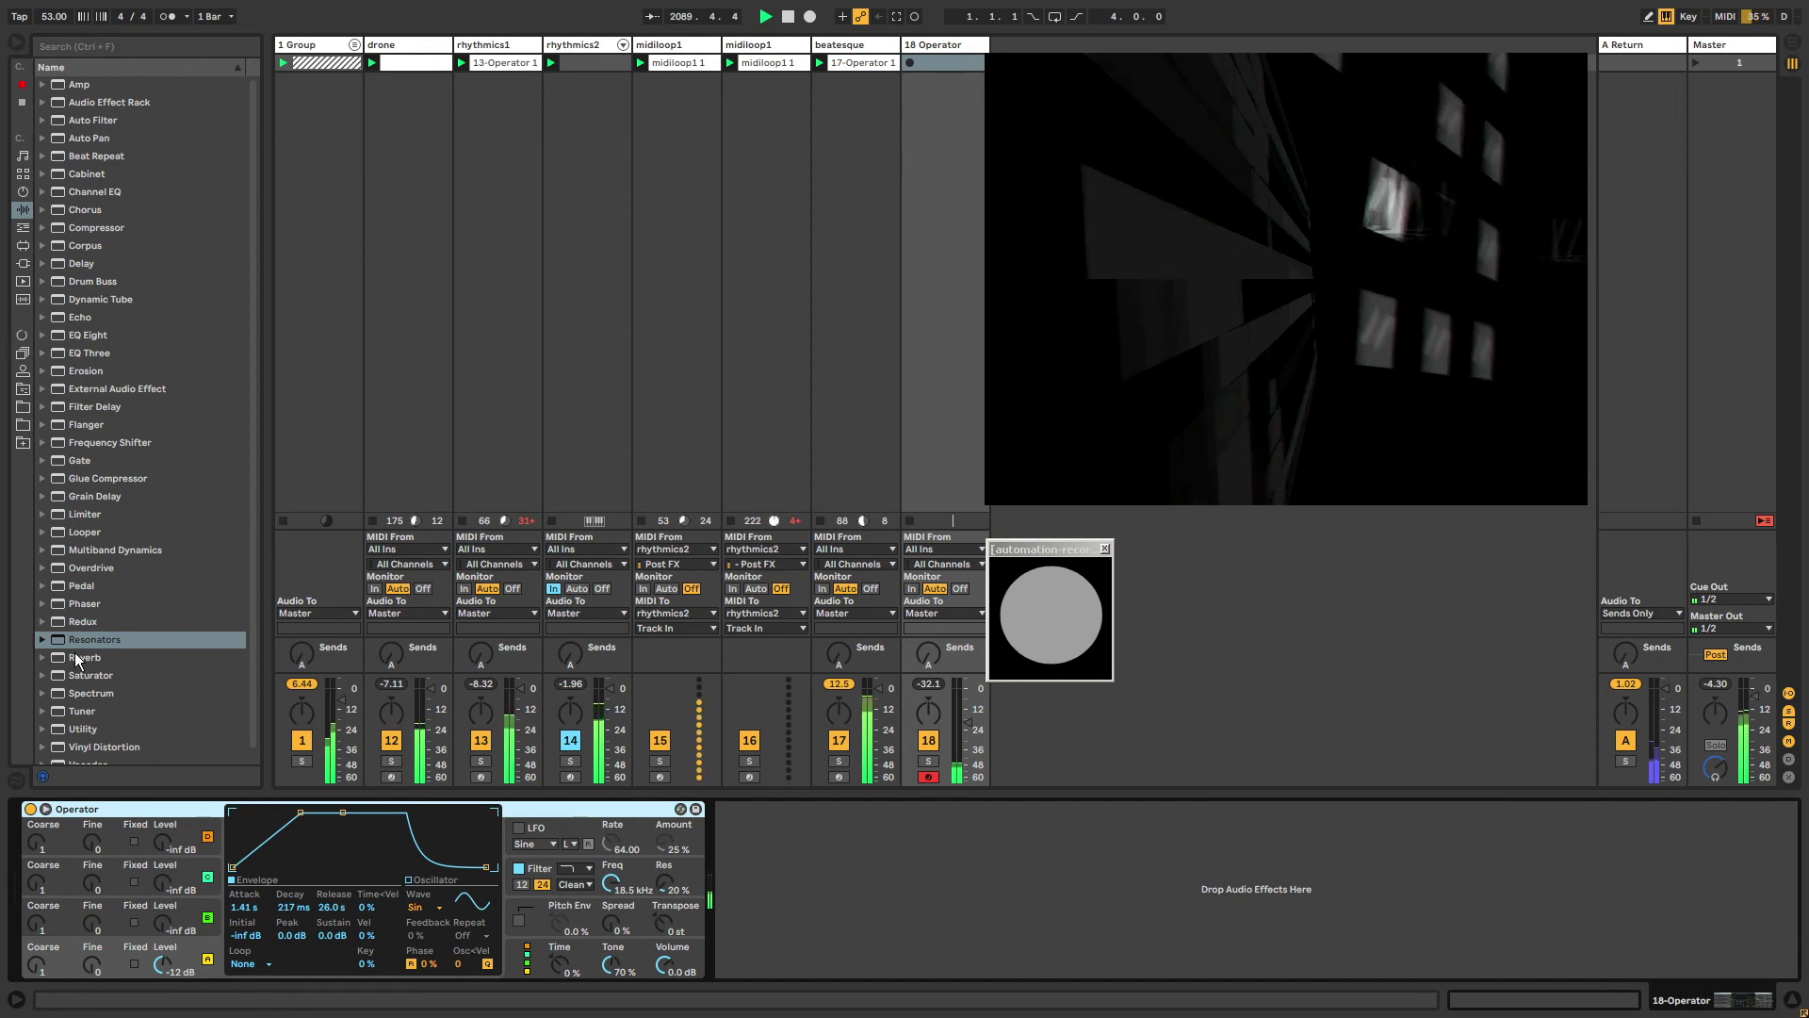
{"action": "double_click", "coordinate": [78, 658]}
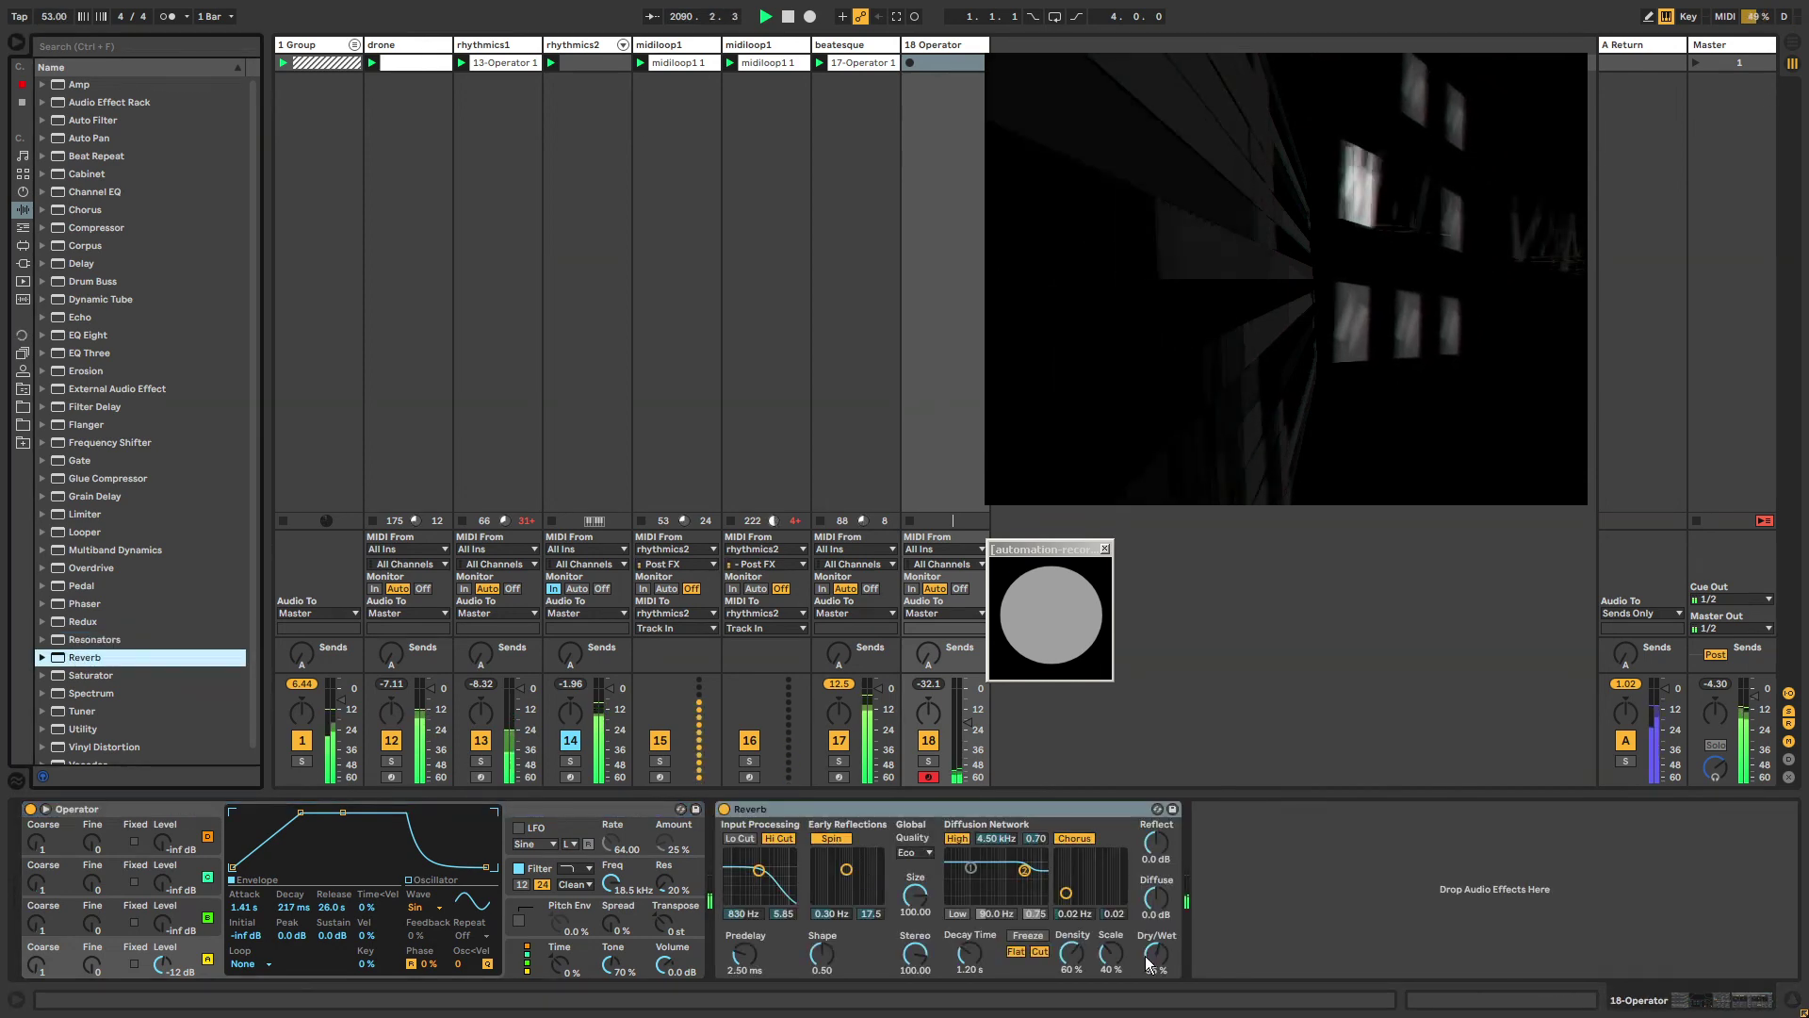
{"action": "left_click_drag", "start_coordinate": [1149, 957], "coordinate": [1150, 942]}
{"action": "mouse_move", "coordinate": [966, 953]}
{"action": "left_mouse_down"}
{"action": "mouse_move", "coordinate": [967, 931]}
{"action": "mouse_move", "coordinate": [967, 955]}
{"action": "left_mouse_up"}
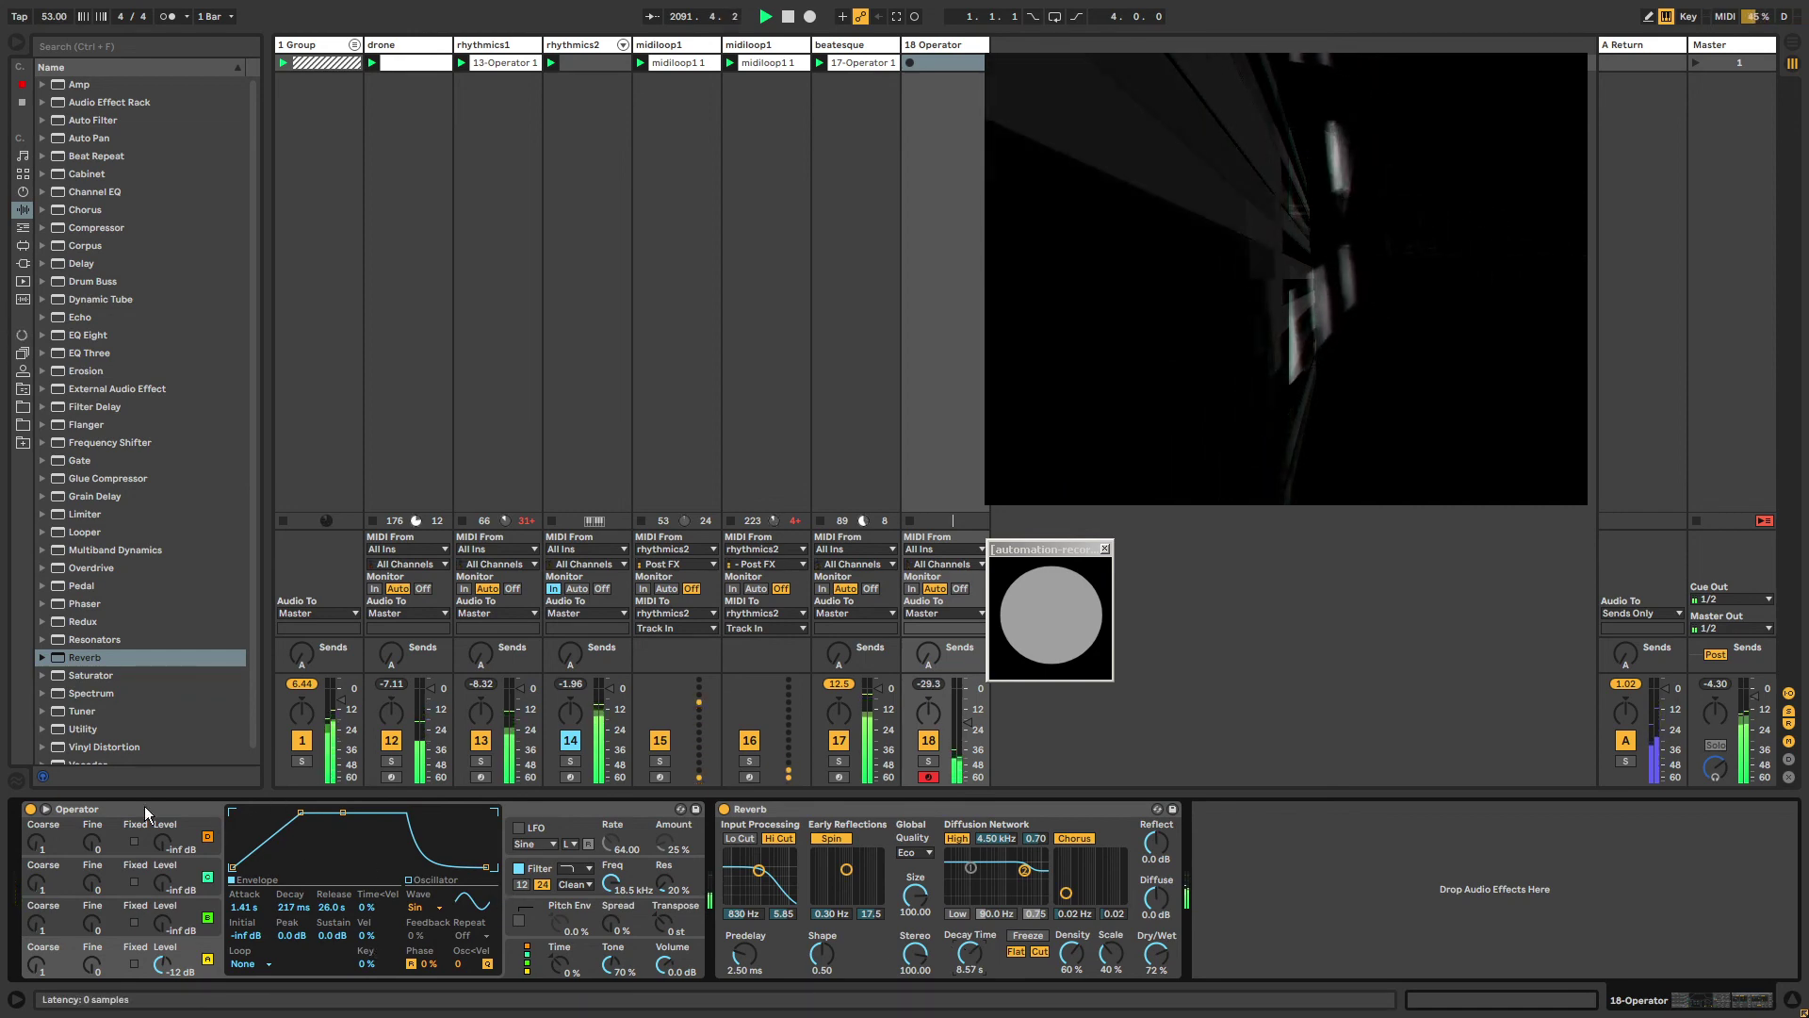
Turn off the new Operator's voice retrigger and set oscillator A's attack to 828 ms and release to 1.87 s.
{"action": "left_click", "coordinate": [519, 958]}
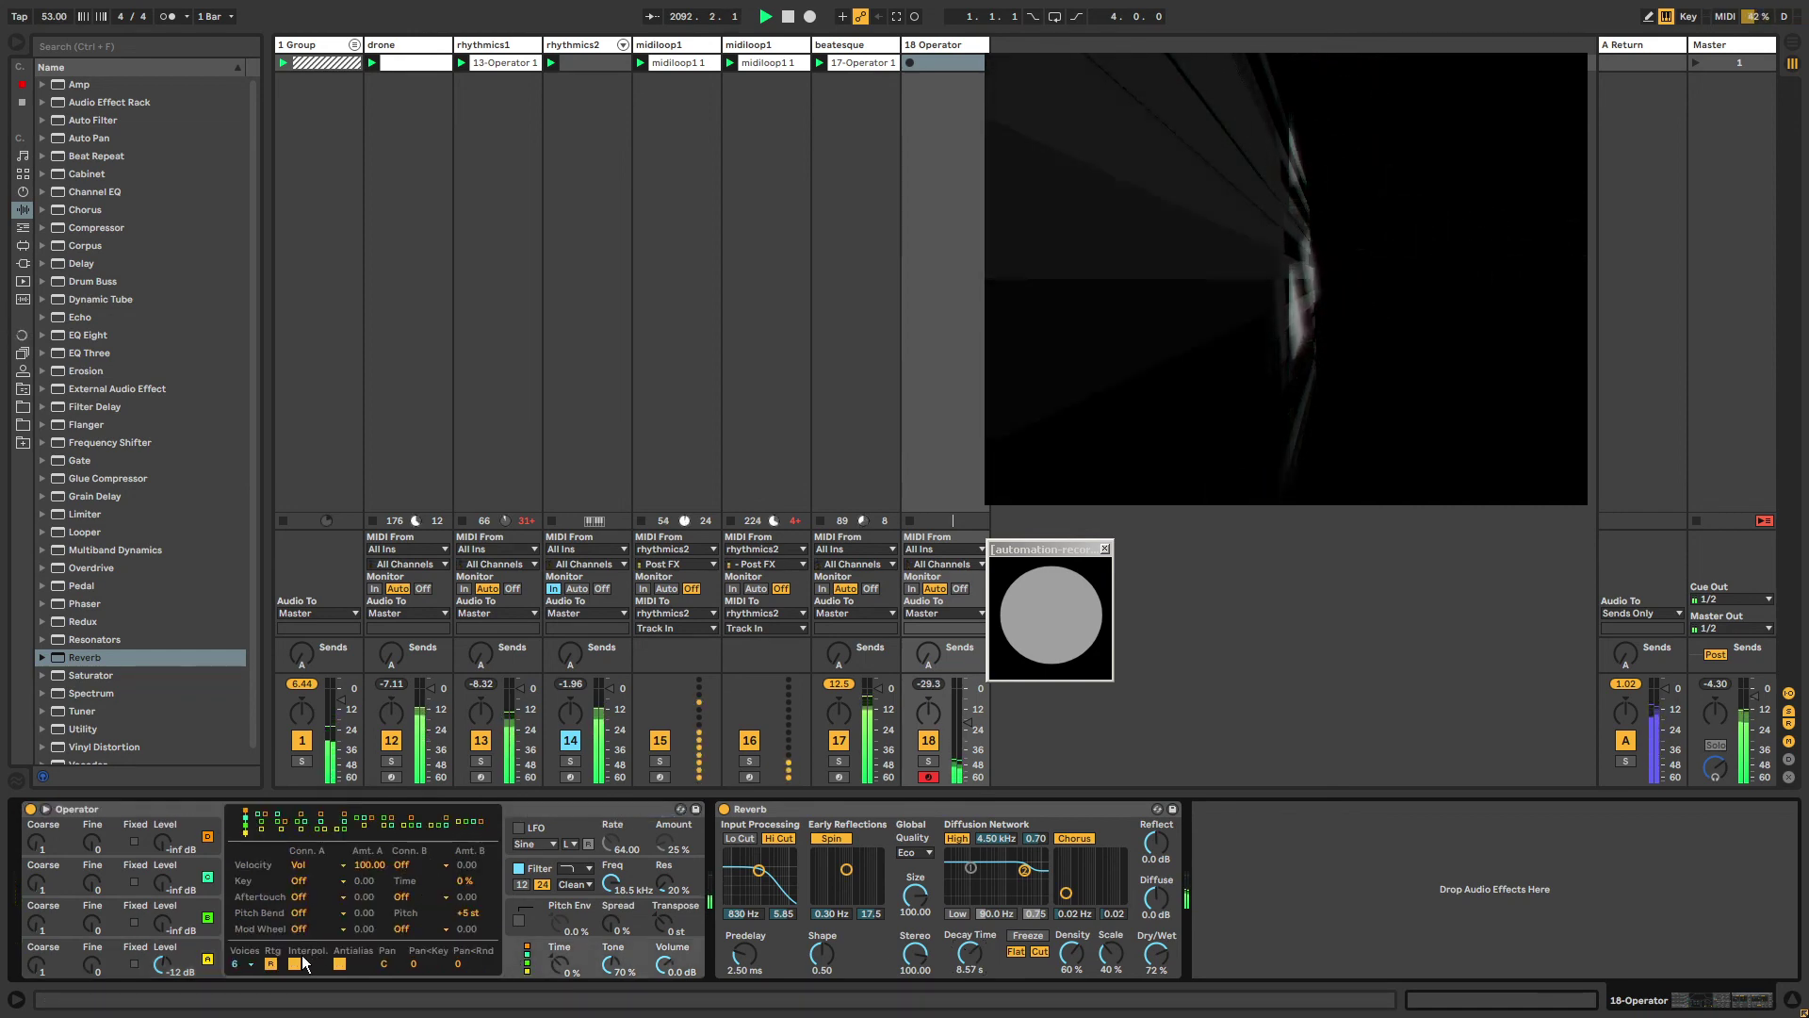
{"action": "left_click", "coordinate": [268, 961]}
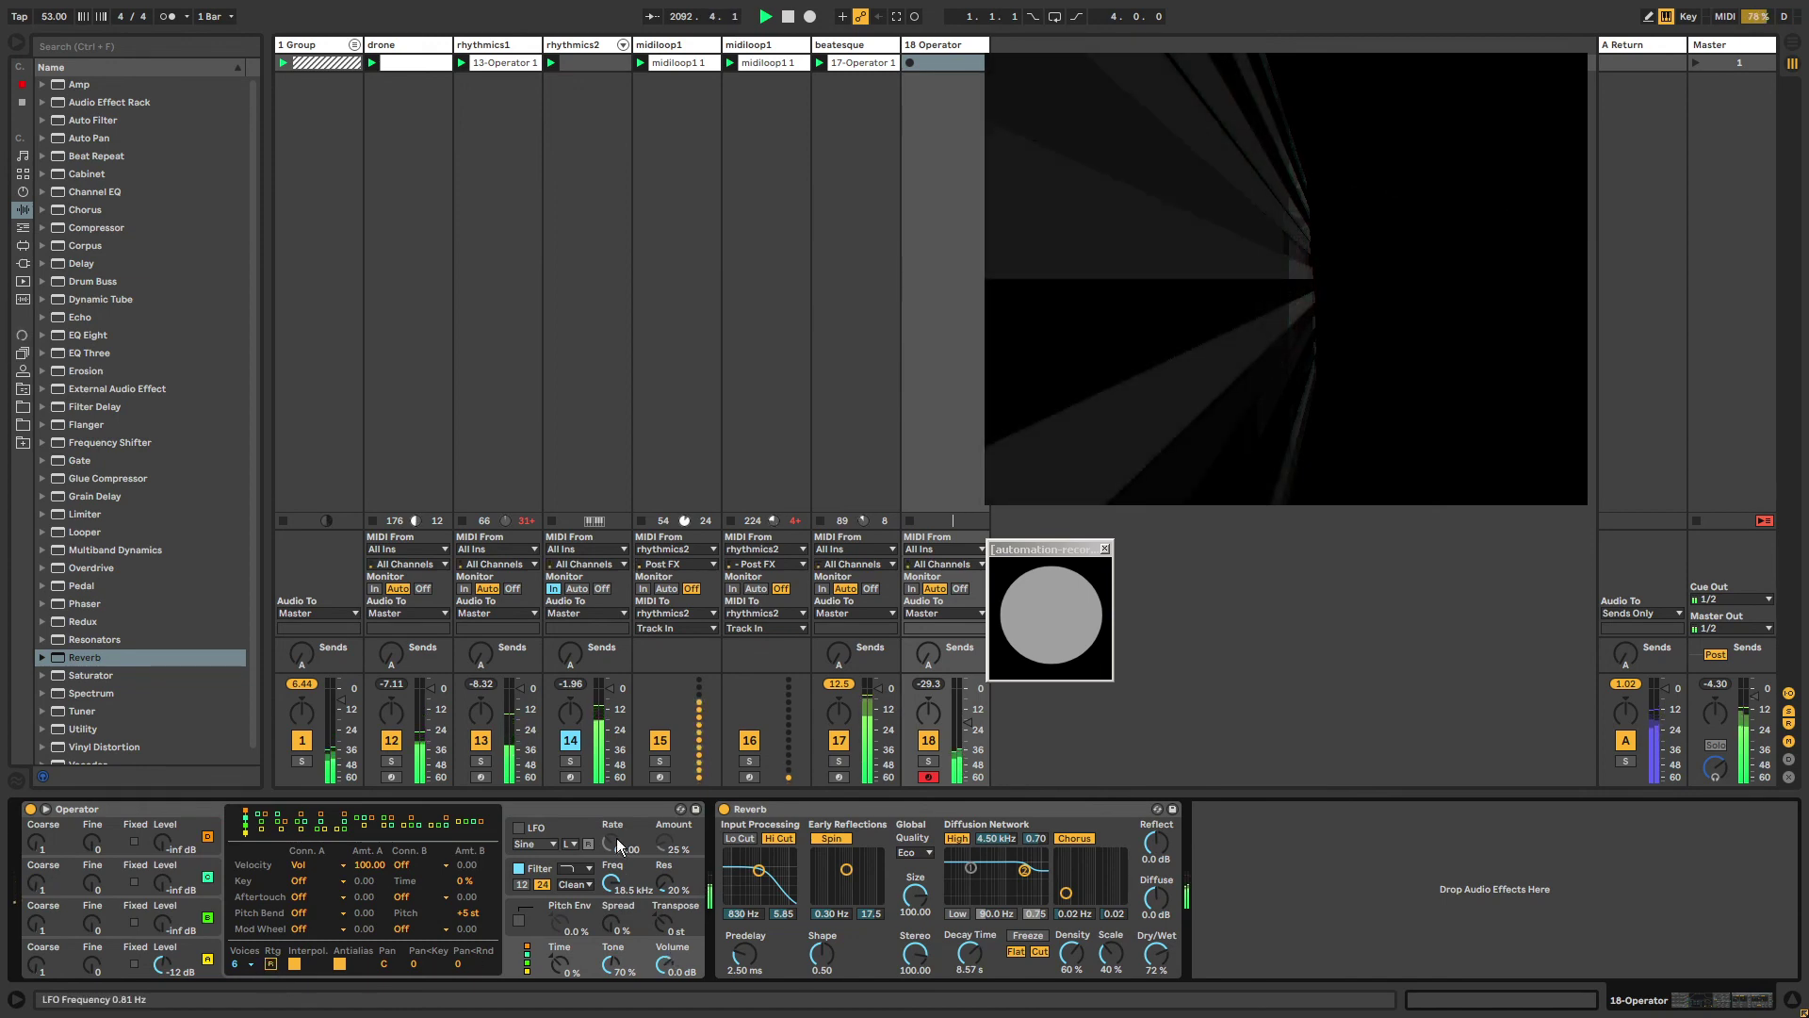
{"action": "left_click", "coordinate": [193, 952]}
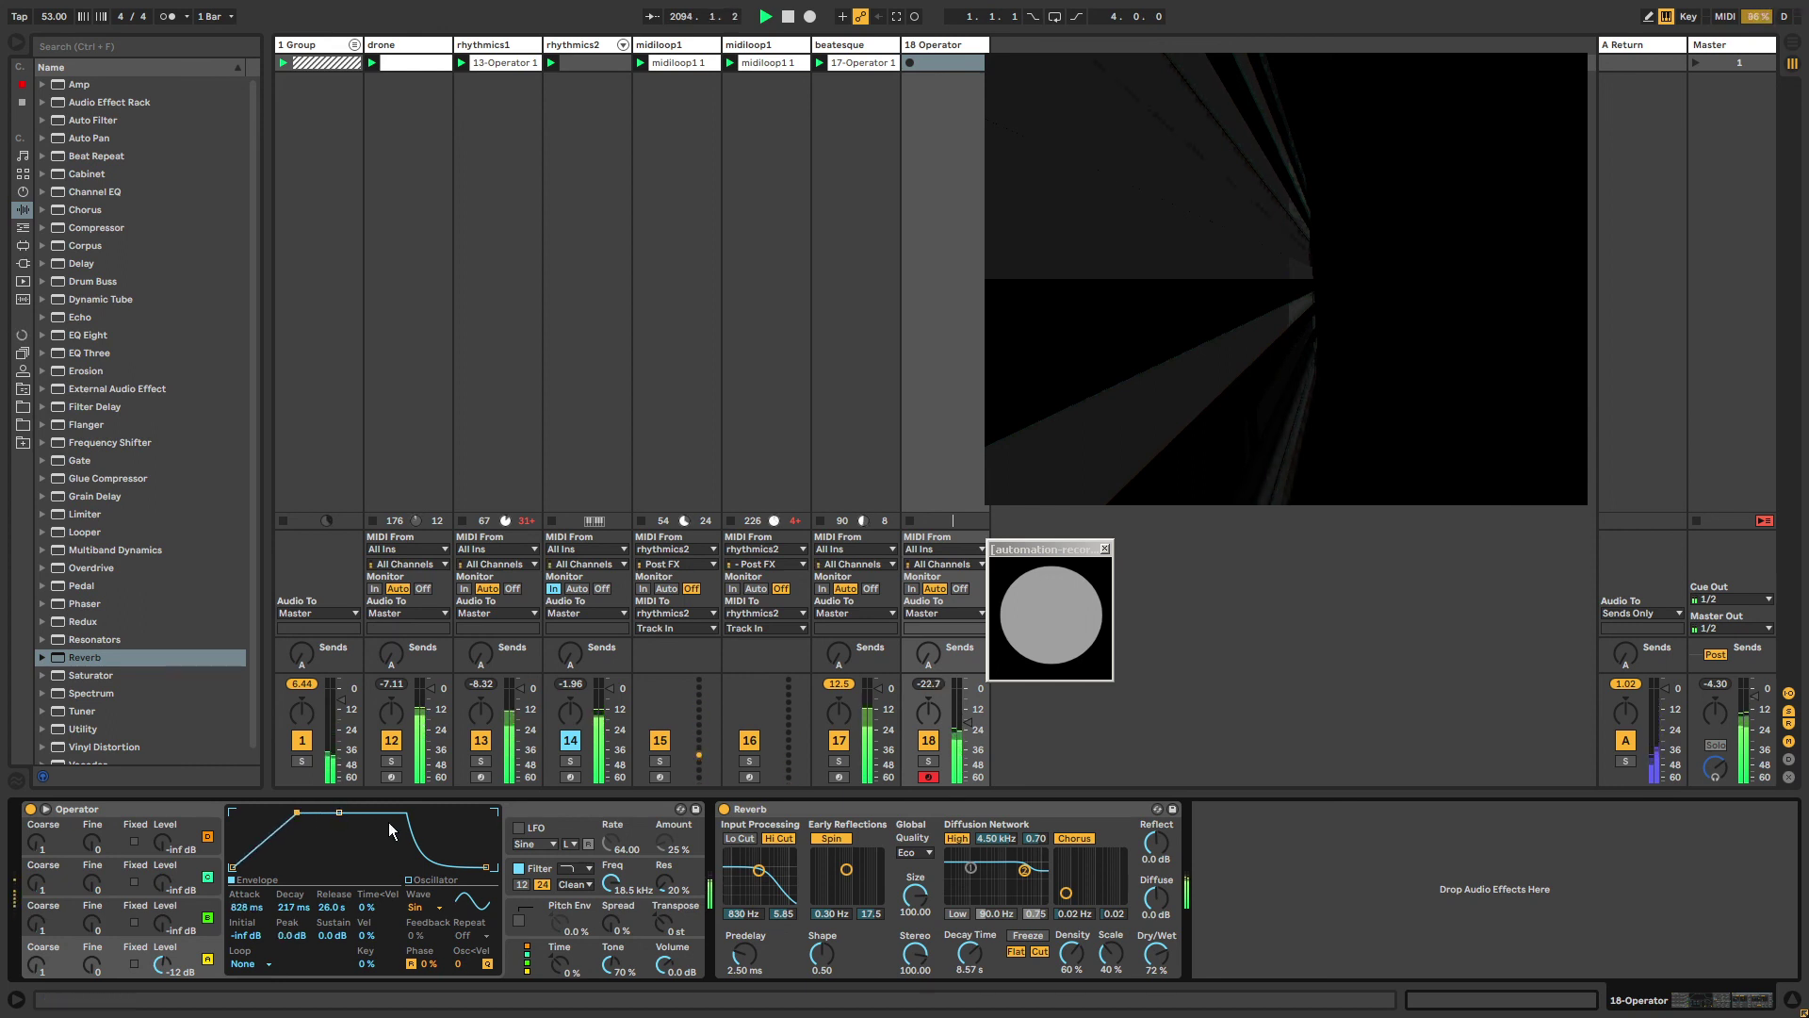
{"action": "left_click_drag", "start_coordinate": [484, 867], "coordinate": [491, 869]}
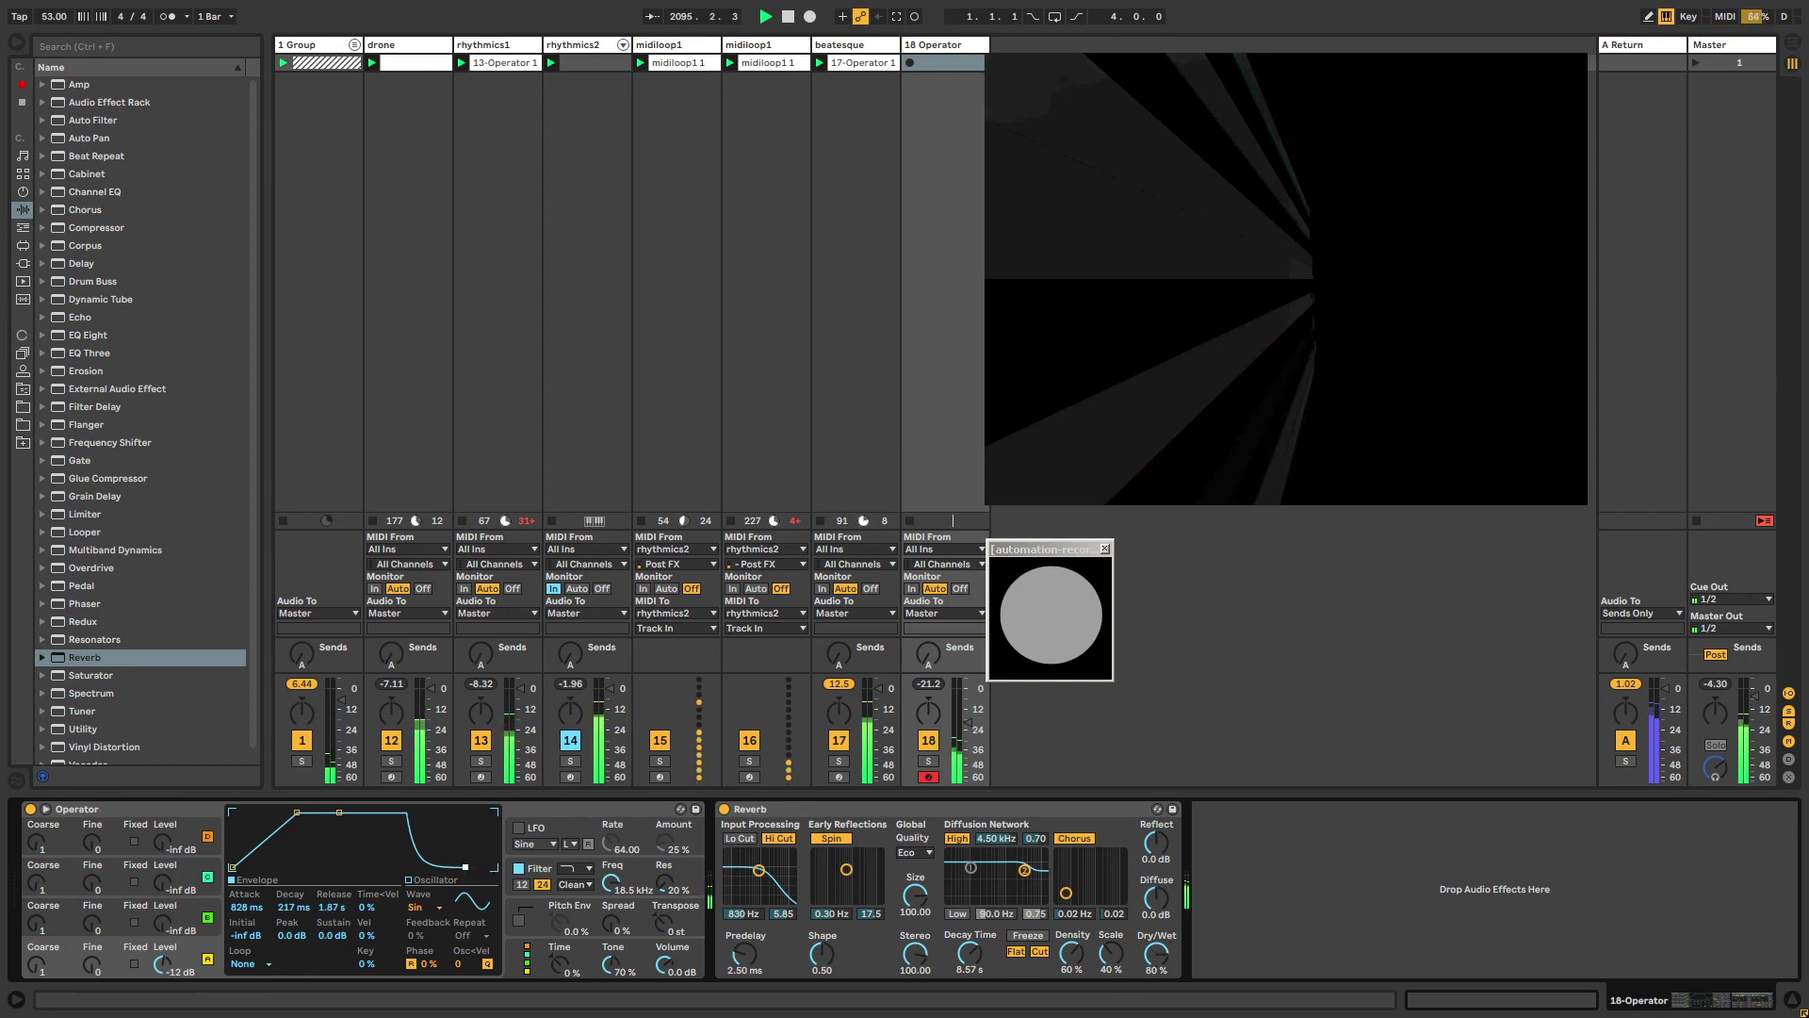
Record a two-bar MIDI clip on the new track, with its Operator's filter at 674 Hz and oscillator A attack at 946 ms.
{"action": "left_click", "coordinate": [630, 890]}
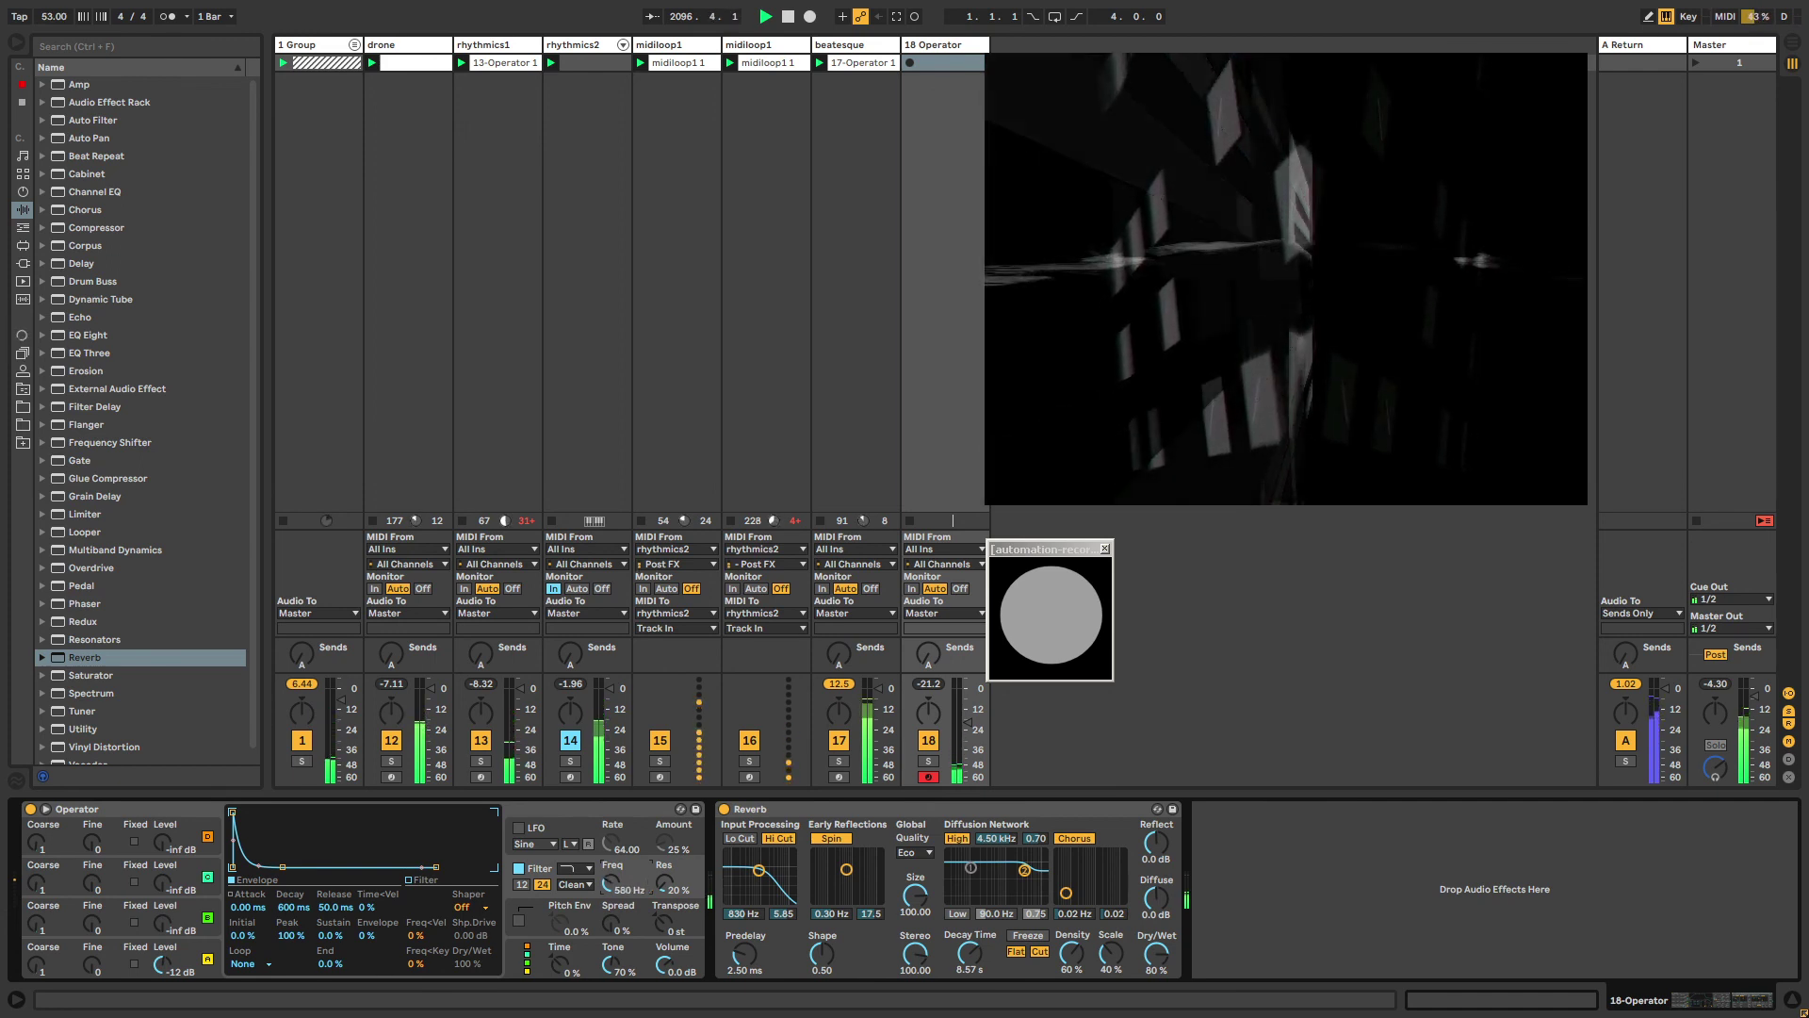
{"action": "left_click", "coordinate": [914, 62]}
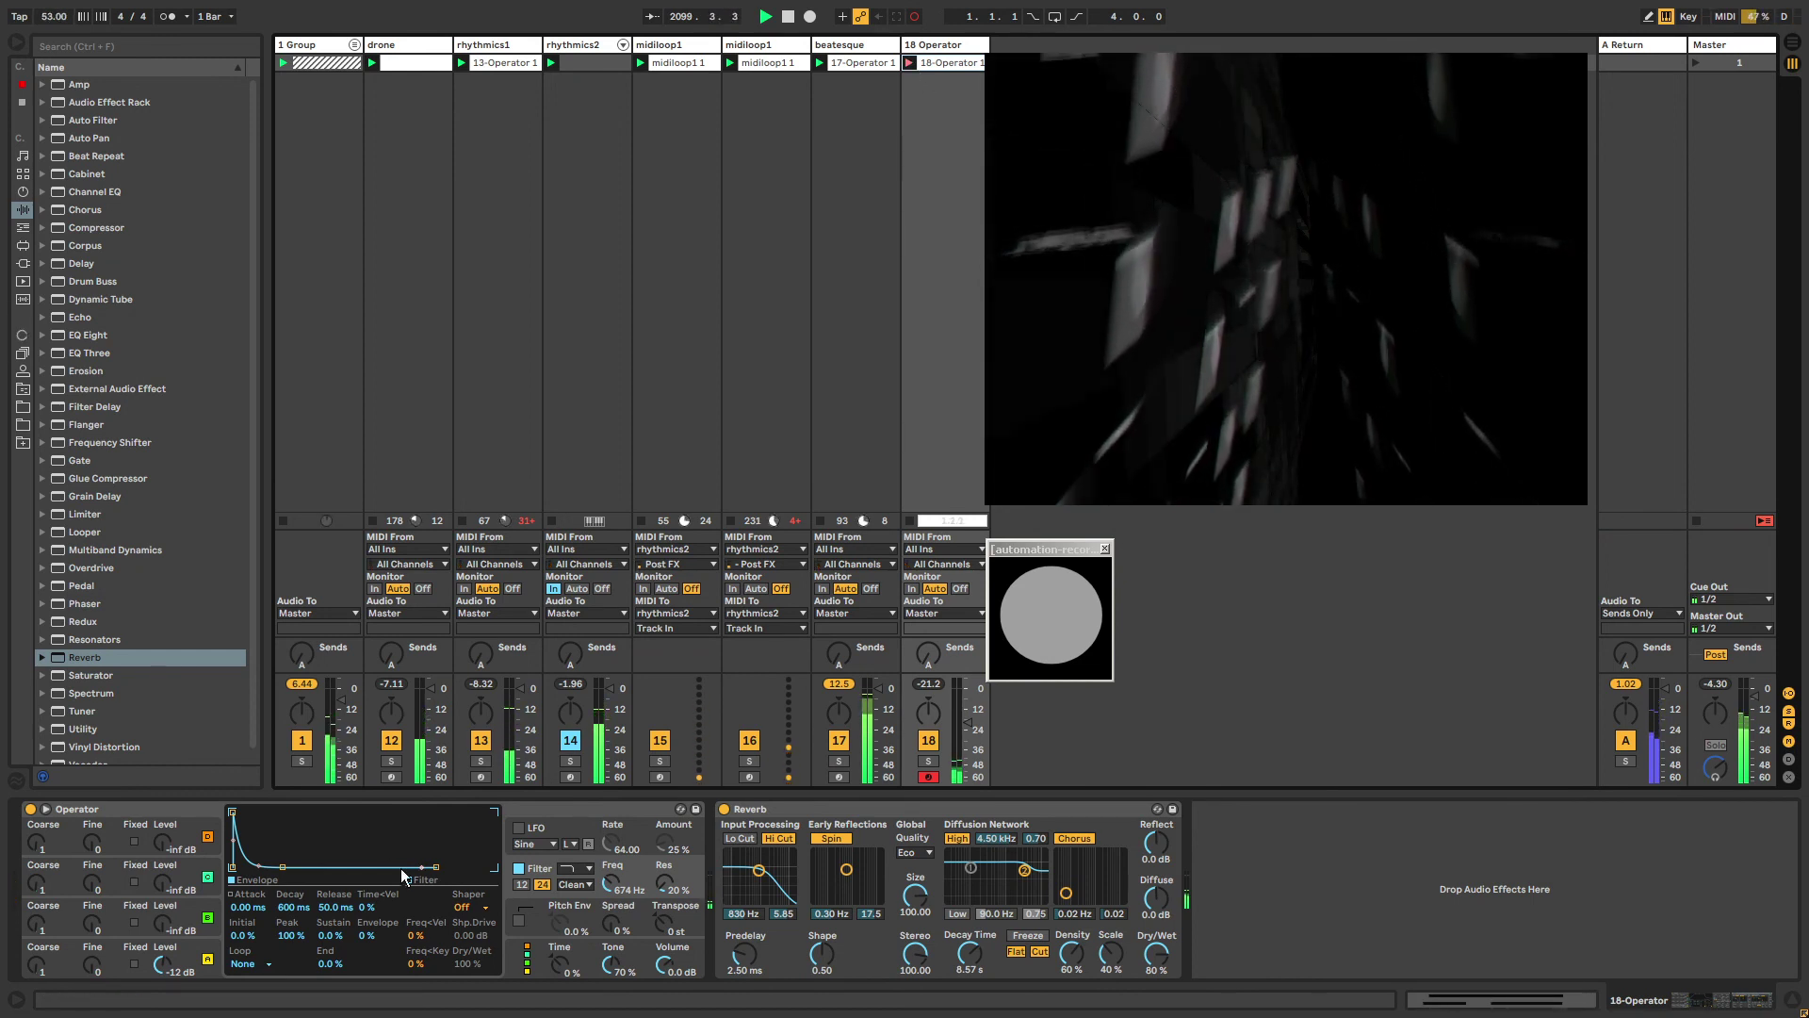
{"action": "left_click", "coordinate": [209, 944]}
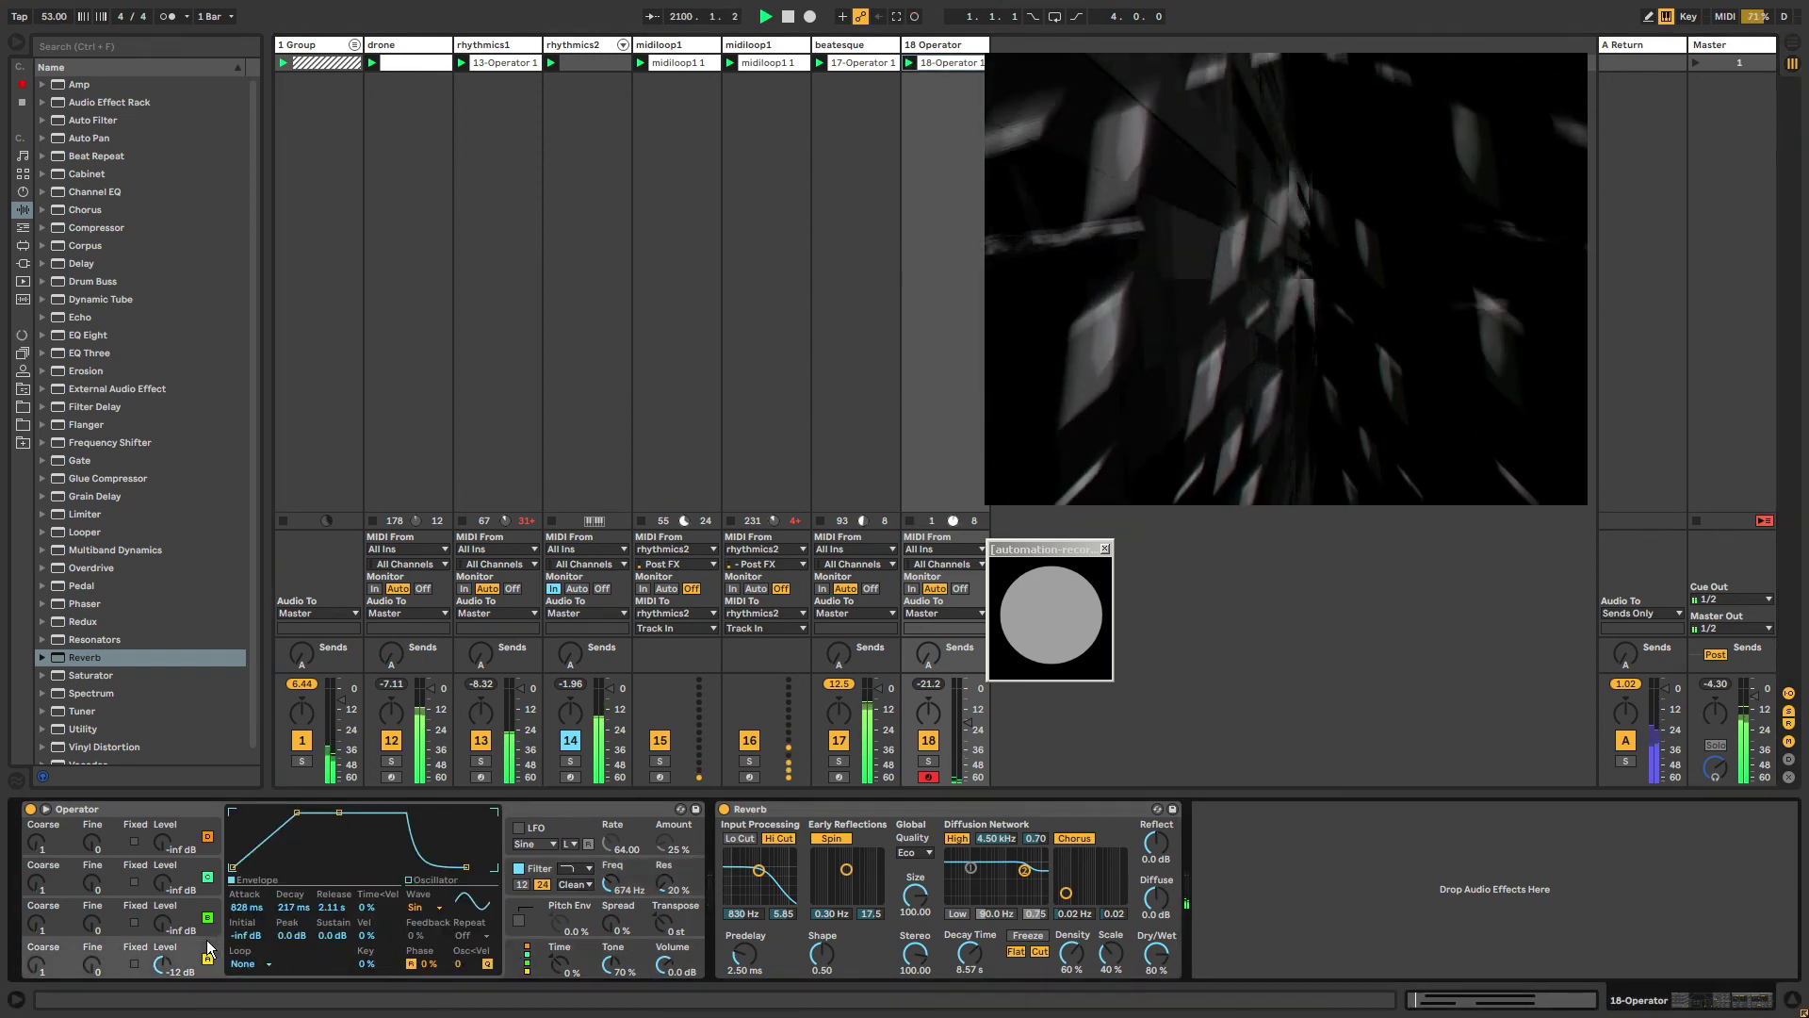
{"action": "left_click_drag", "start_coordinate": [247, 906], "coordinate": [247, 891]}
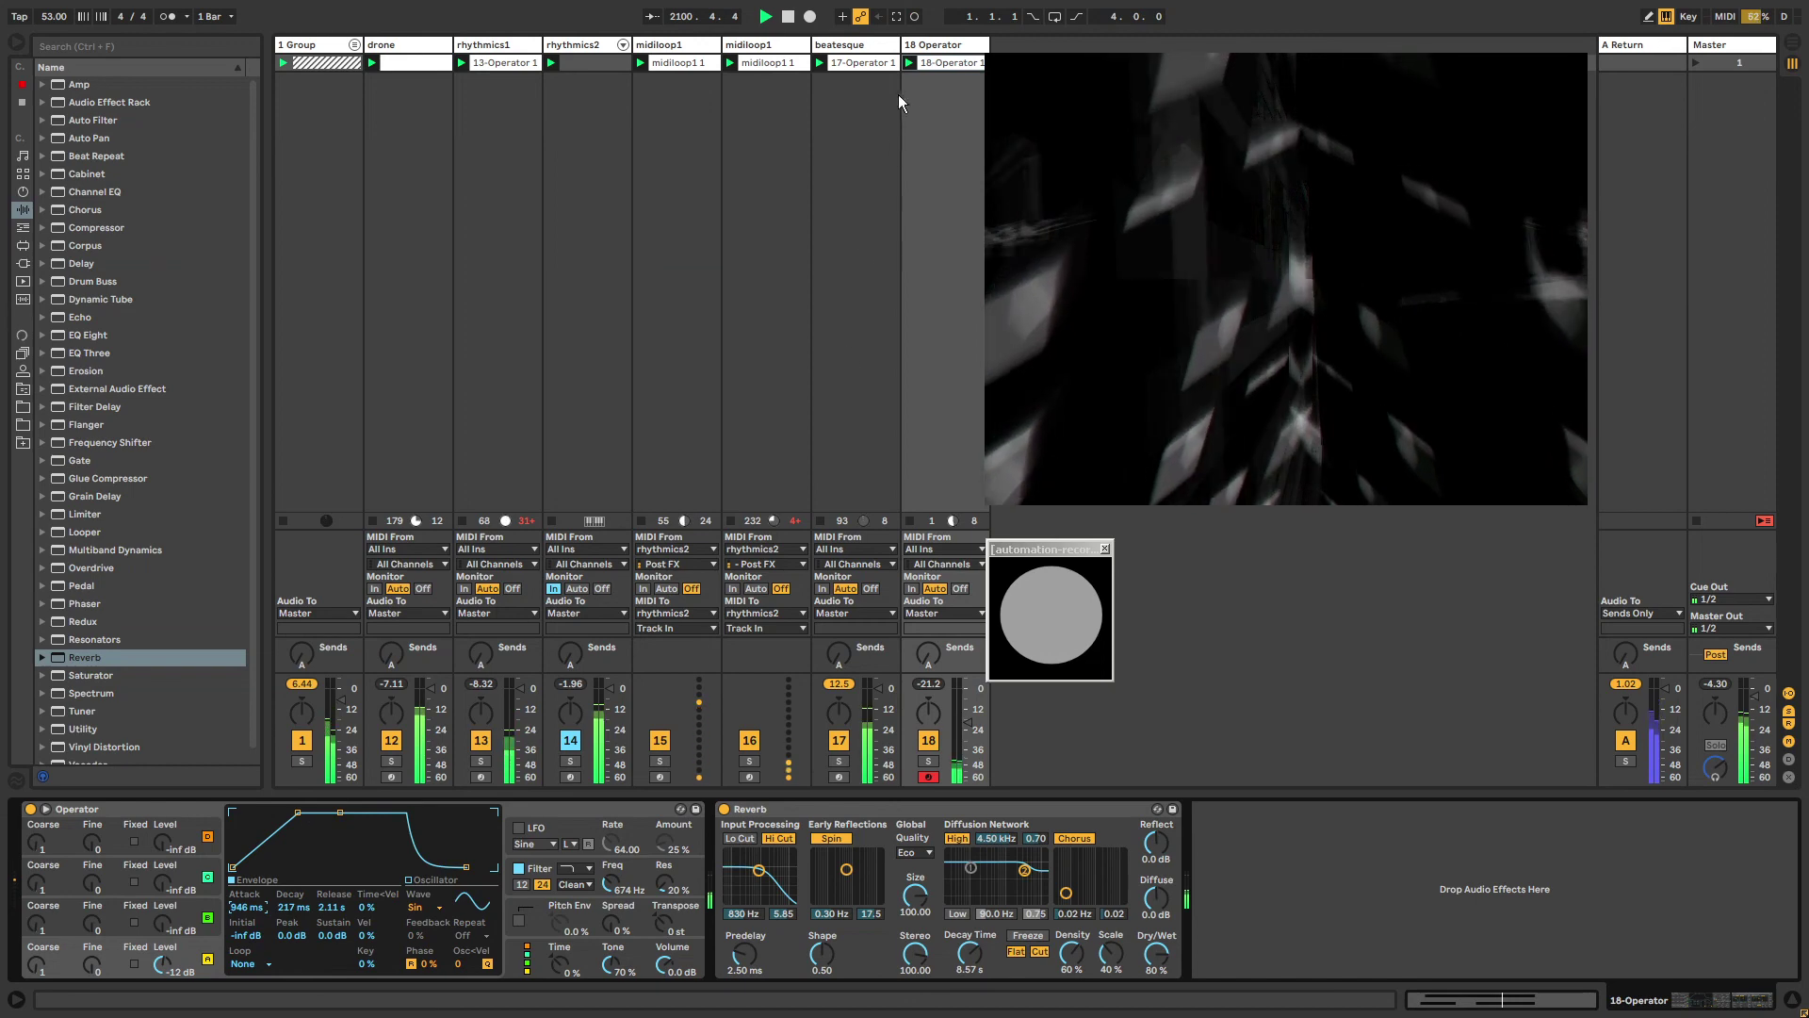
Examine the notes in the new track's recorded clip in an enlarged note editor and restore the editor's height.
{"action": "left_click", "coordinate": [933, 64]}
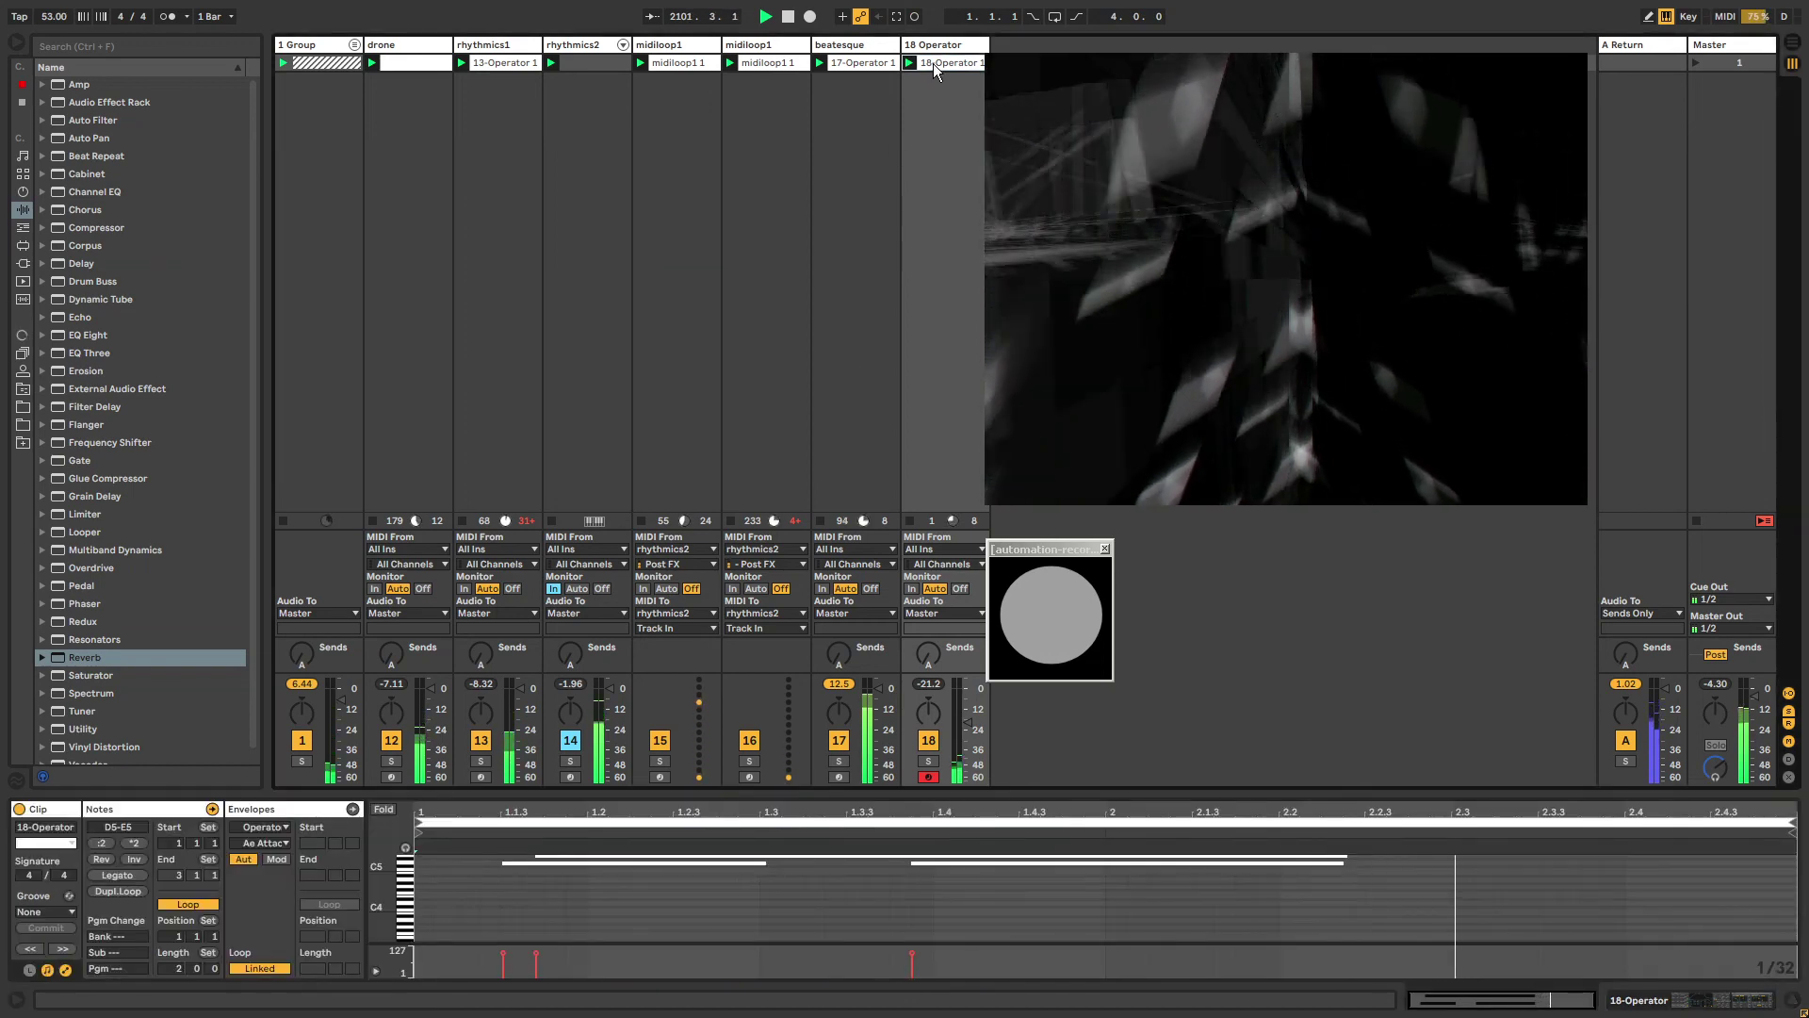
{"action": "left_click_drag", "start_coordinate": [863, 797], "coordinate": [852, 684]}
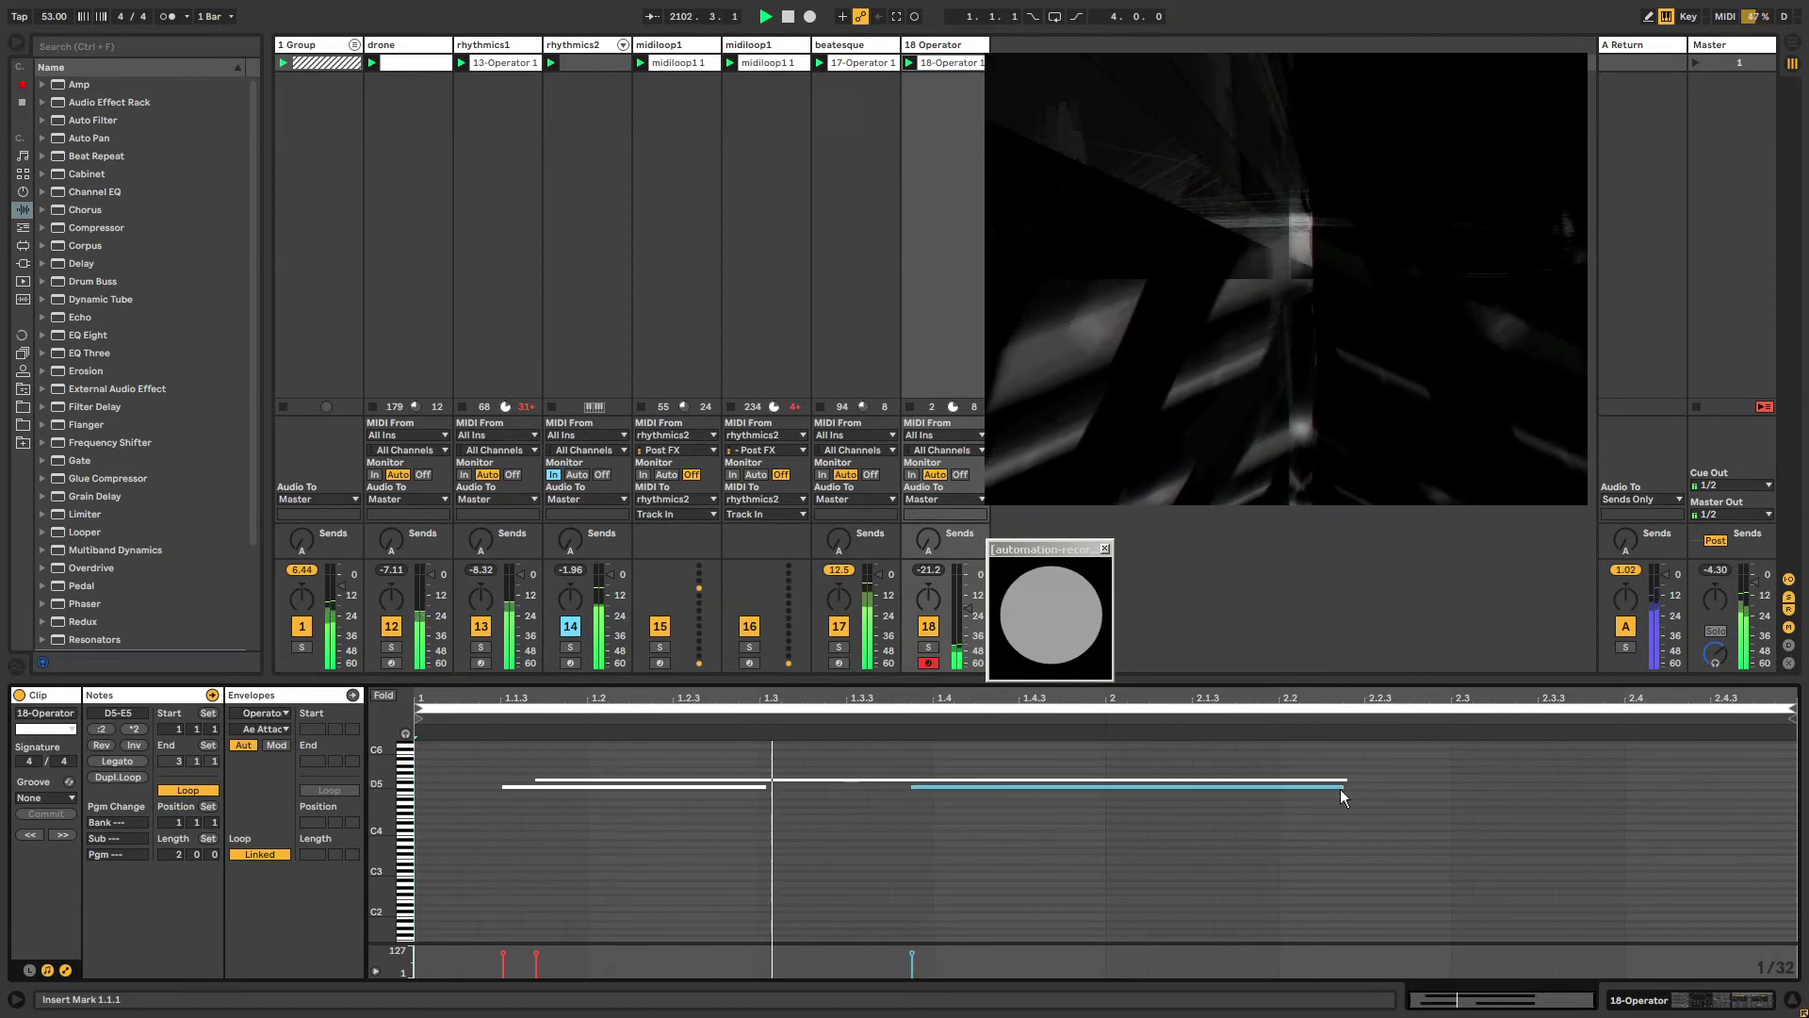
{"action": "left_click_drag", "start_coordinate": [931, 686], "coordinate": [960, 853]}
{"action": "left_click", "coordinate": [920, 778]}
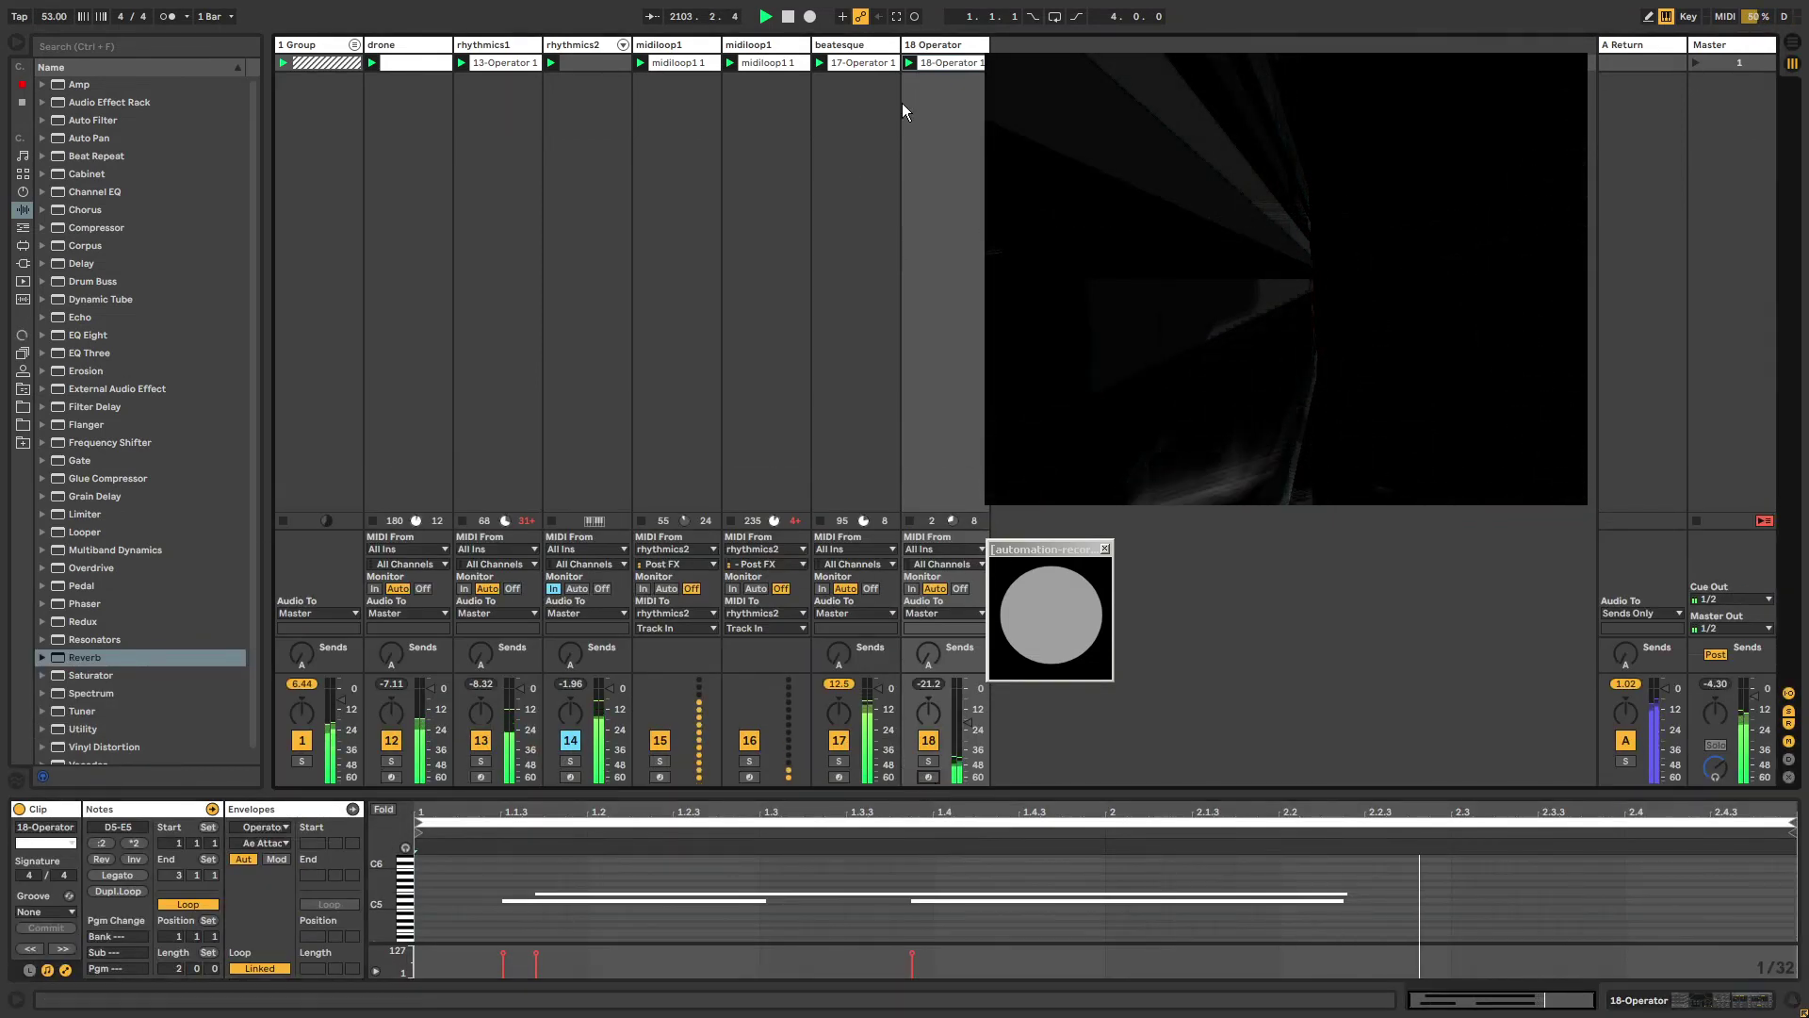
{"action": "left_click", "coordinate": [933, 47]}
{"action": "left_click", "coordinate": [951, 64]}
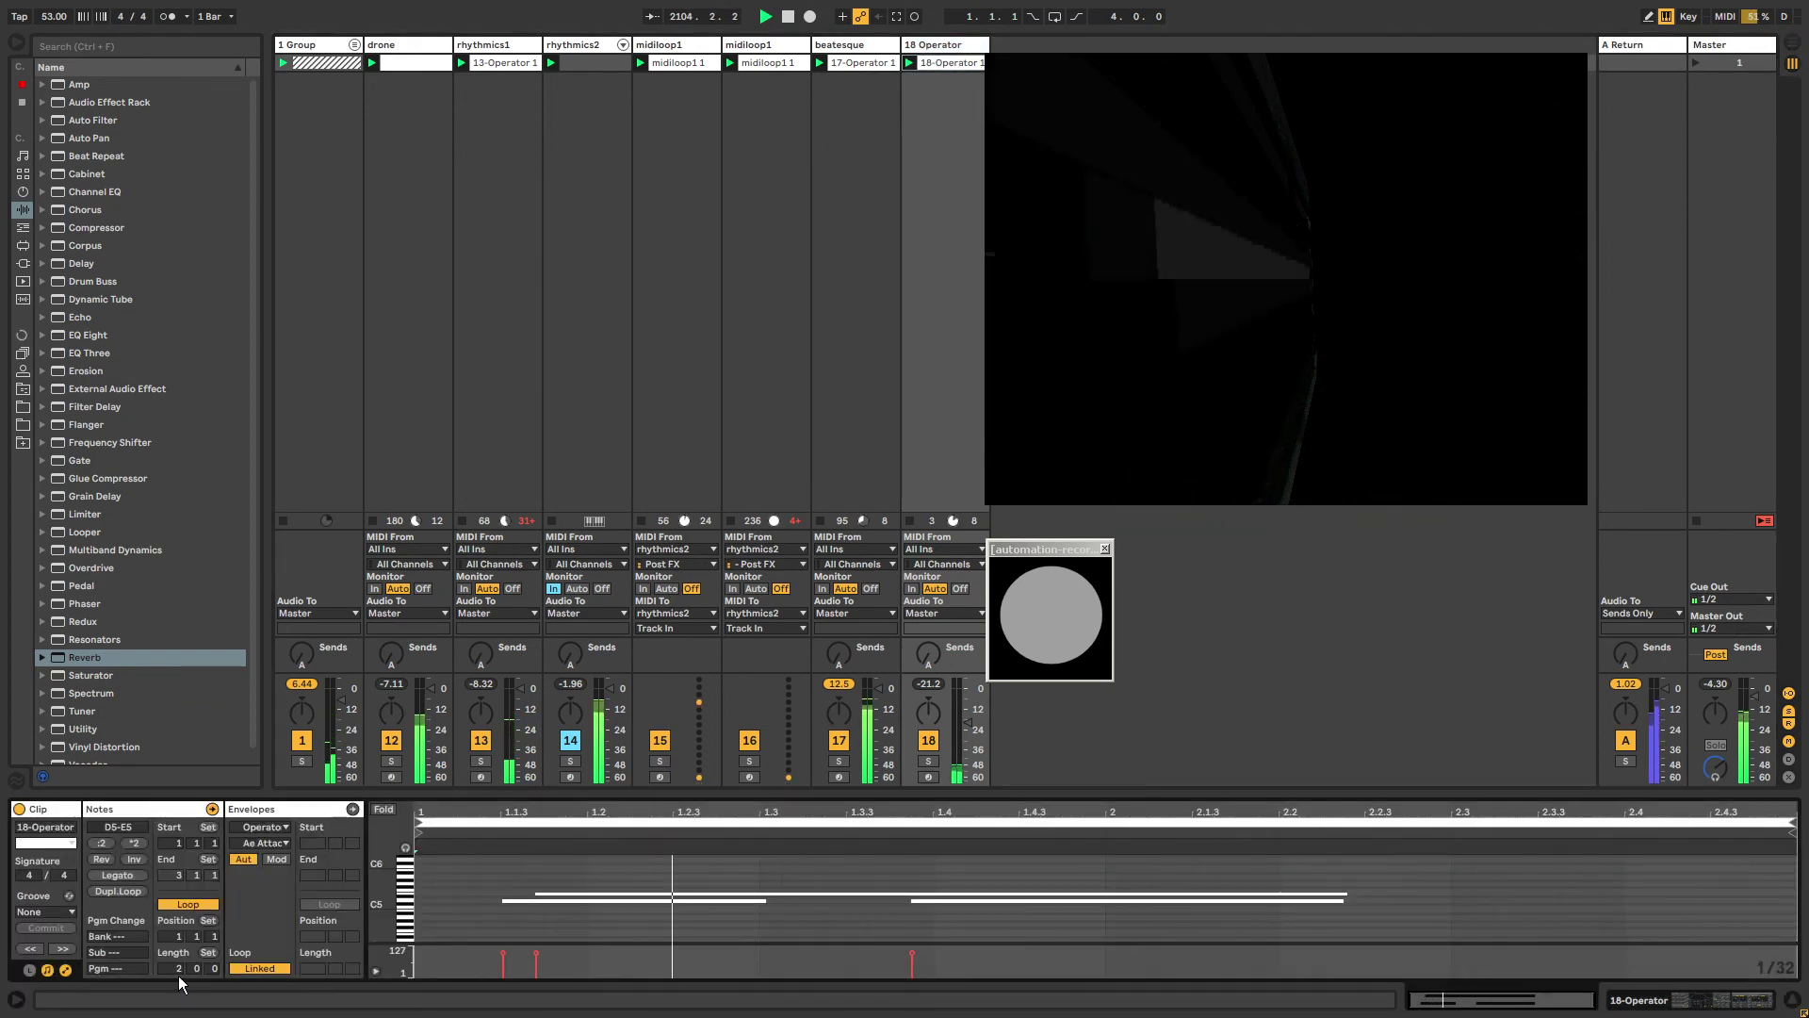
Set the new clip's loop length to 8 bars and rename its track highenddrone.
{"action": "left_click_drag", "start_coordinate": [178, 975], "coordinate": [178, 957]}
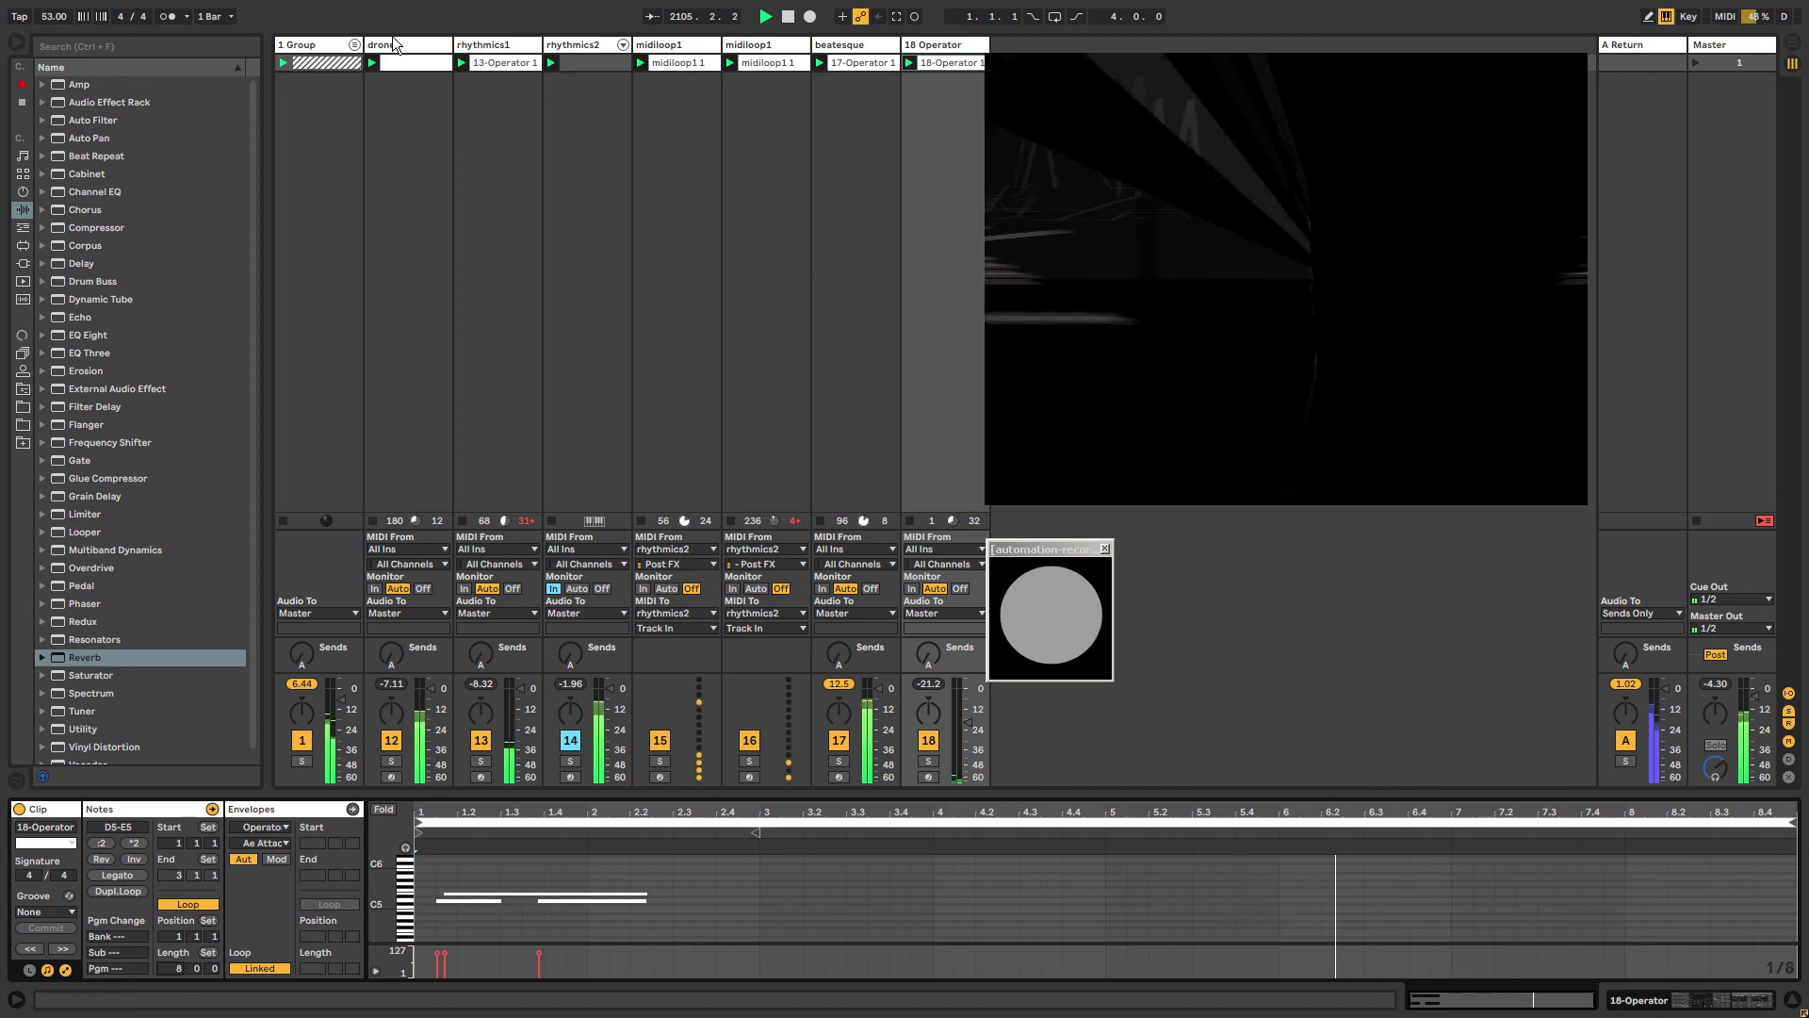
{"action": "left_click", "coordinate": [948, 52]}
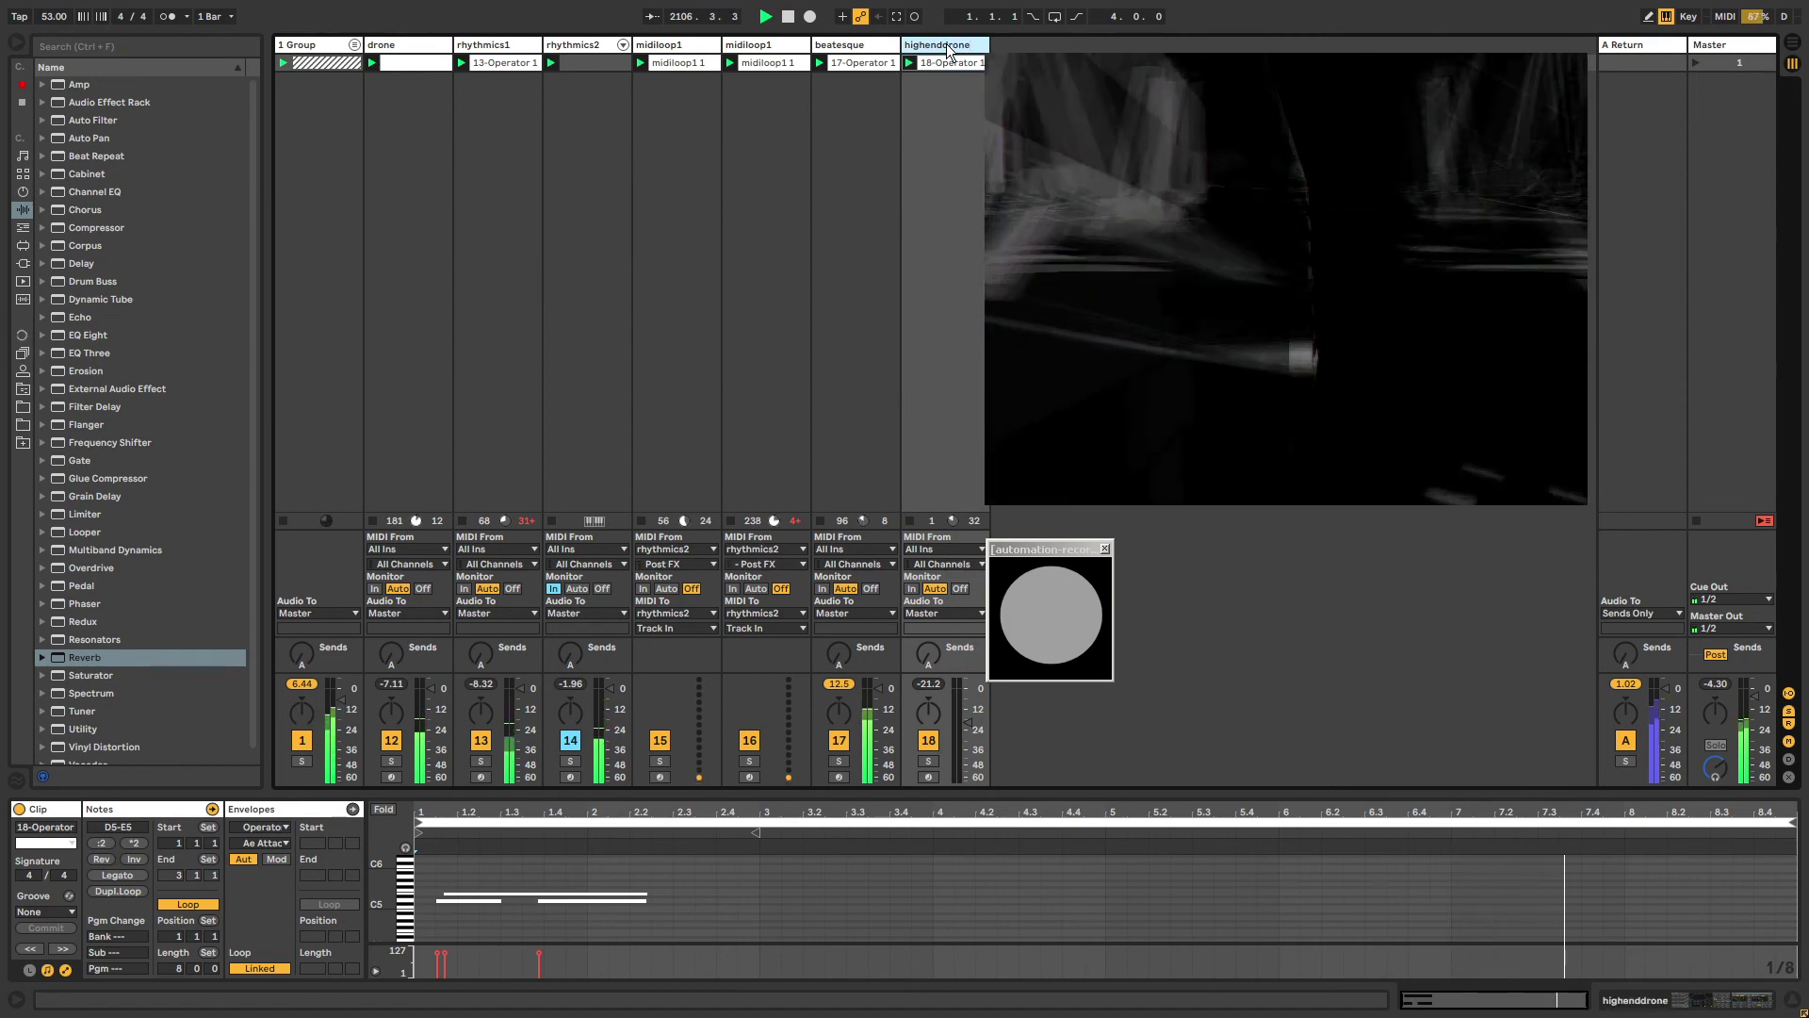
Move the automation-recorder window away from the tracks and hide the mixer's In/Out section.
{"action": "left_click_drag", "start_coordinate": [1049, 546], "coordinate": [1468, 547]}
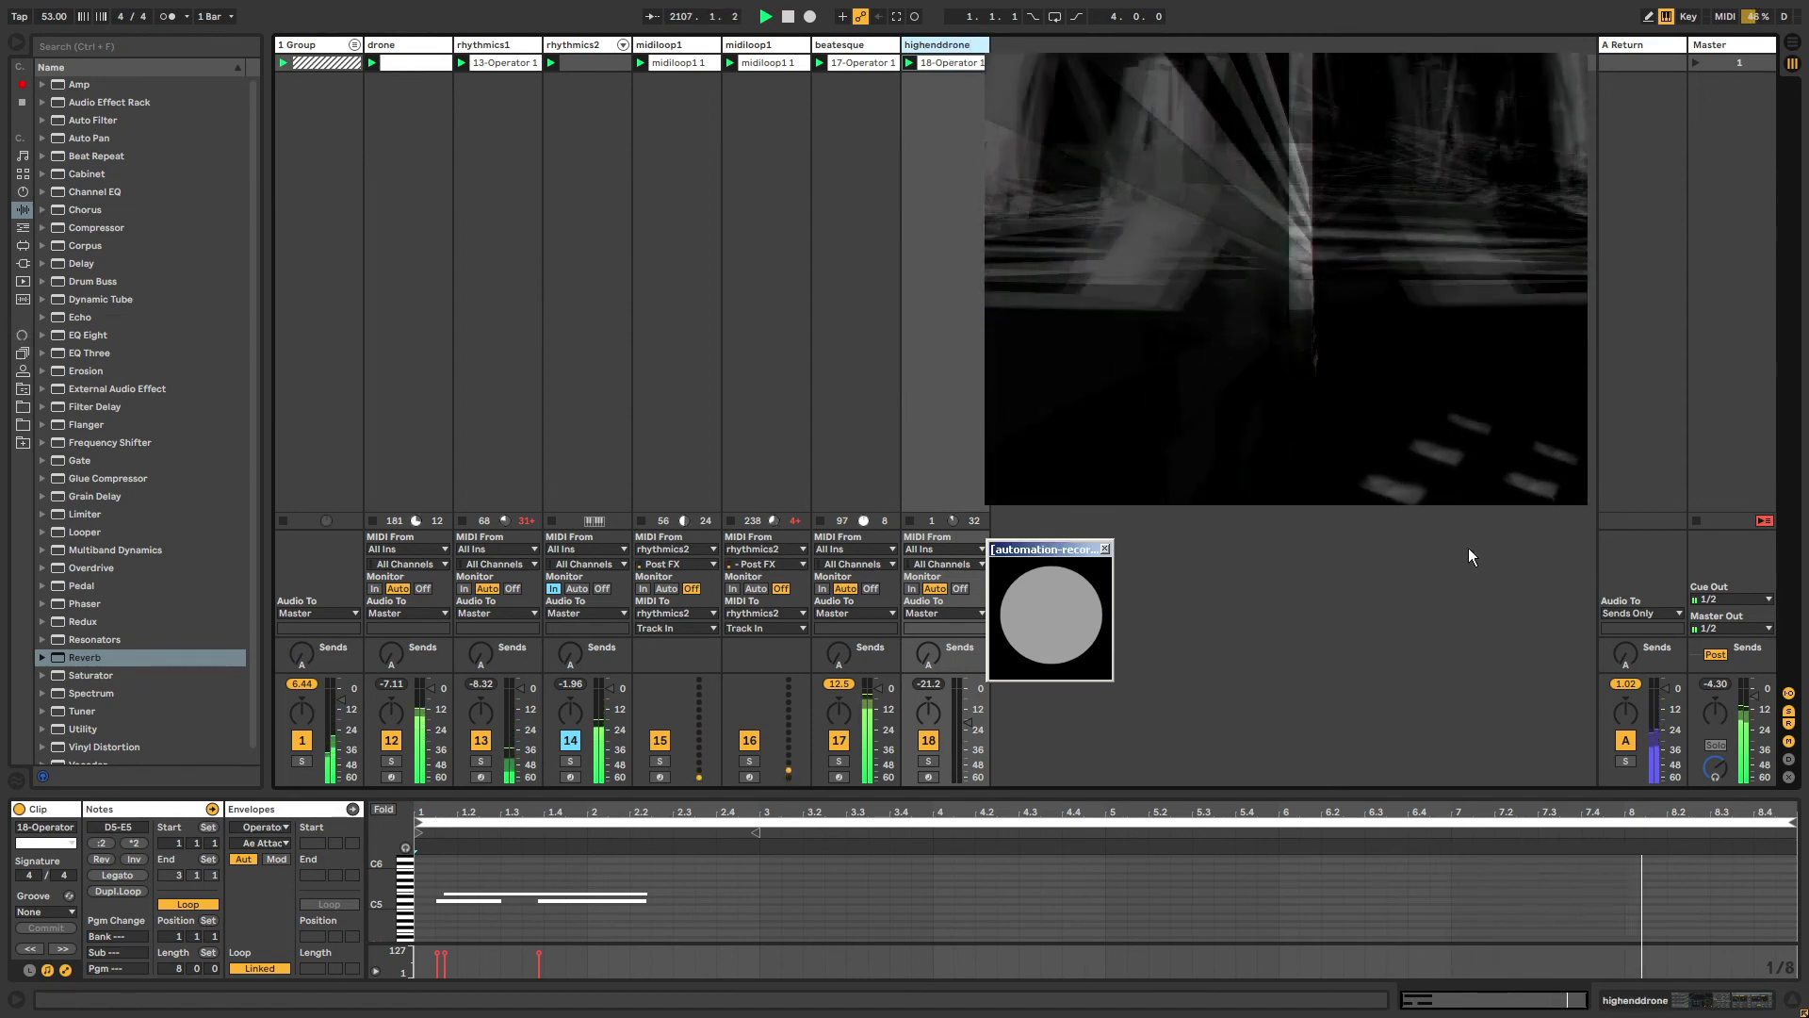
{"action": "left_click", "coordinate": [1789, 694]}
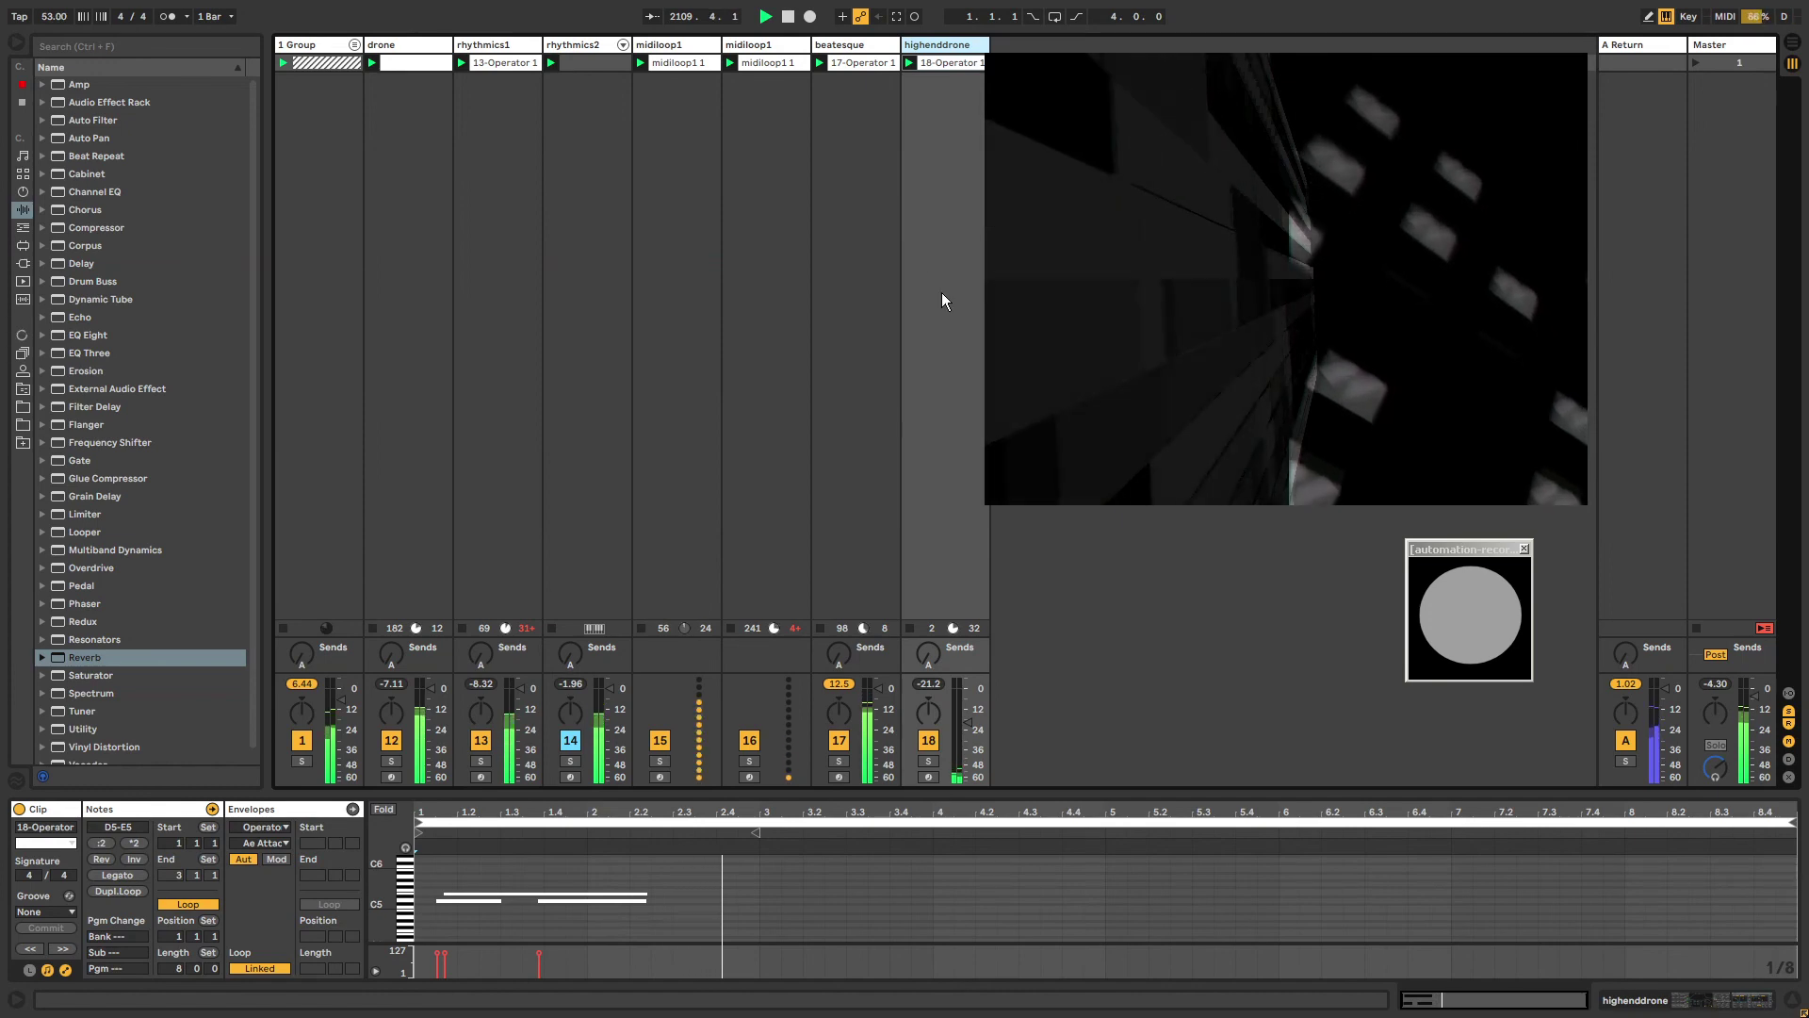
Show highenddrone's device chain and look through the MIDI effects and MIDI Effect Rack presets.
{"action": "left_click", "coordinate": [925, 48]}
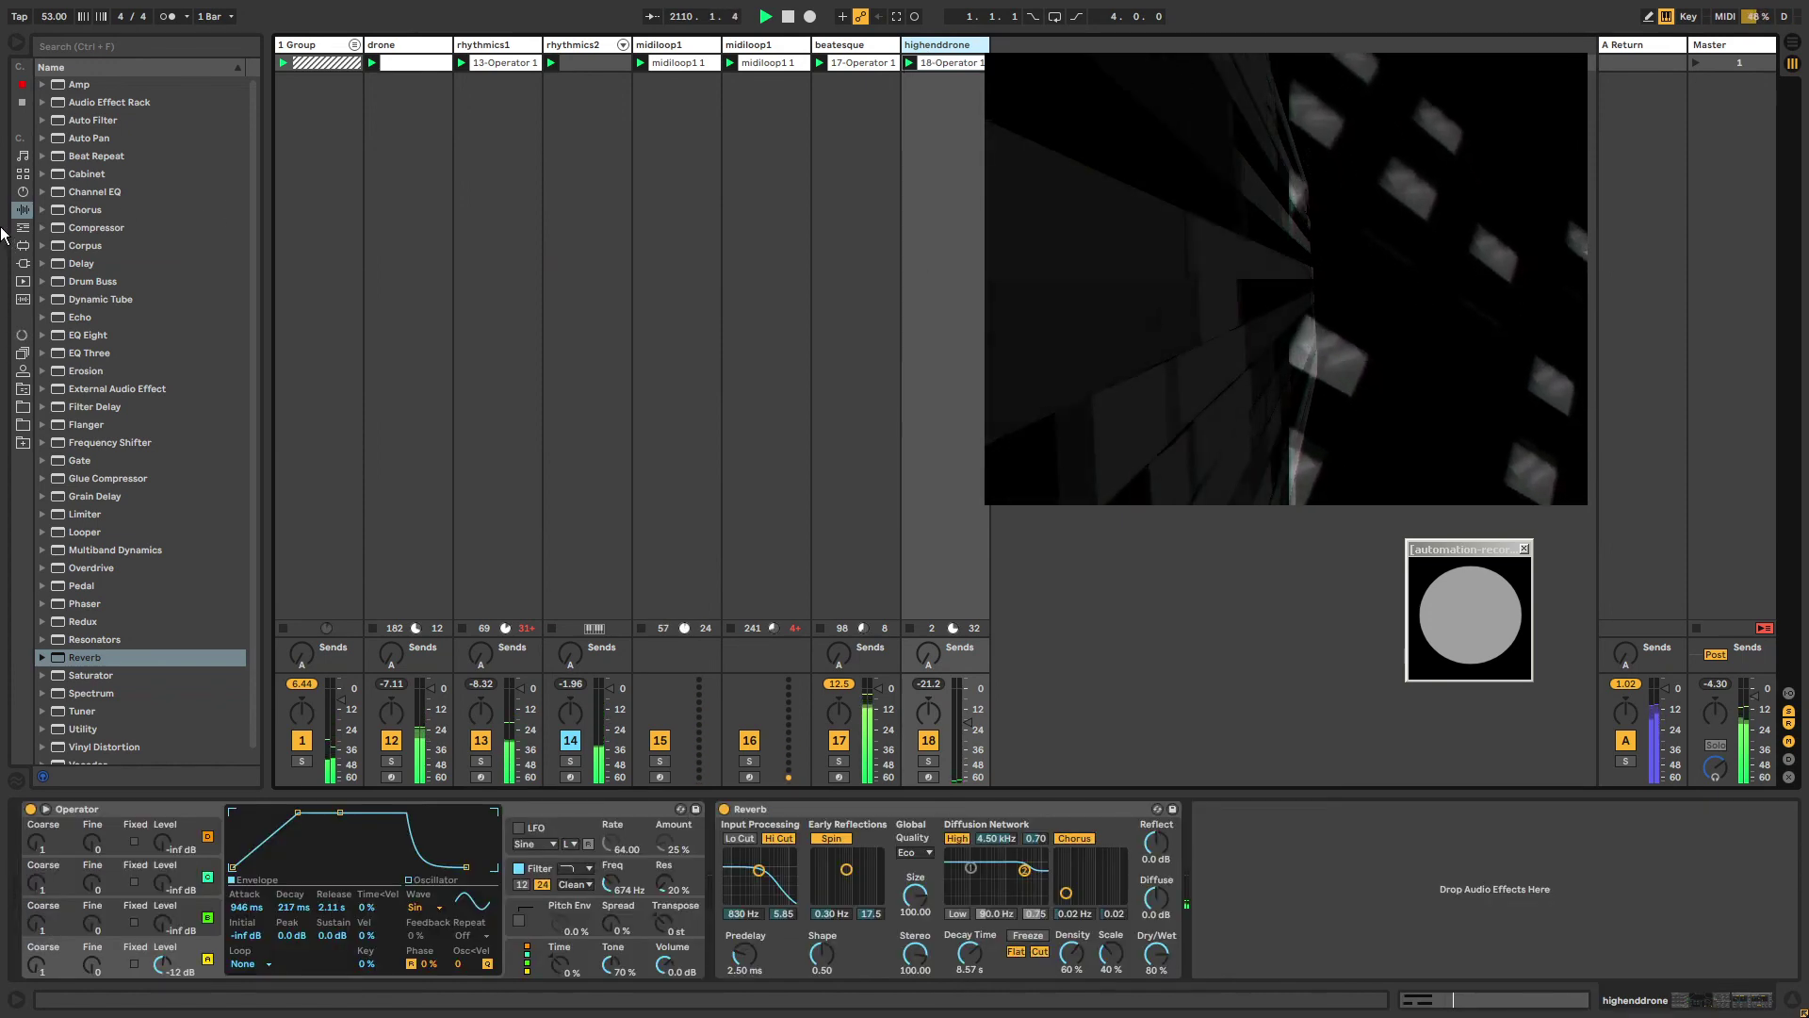
{"action": "left_click", "coordinate": [23, 227]}
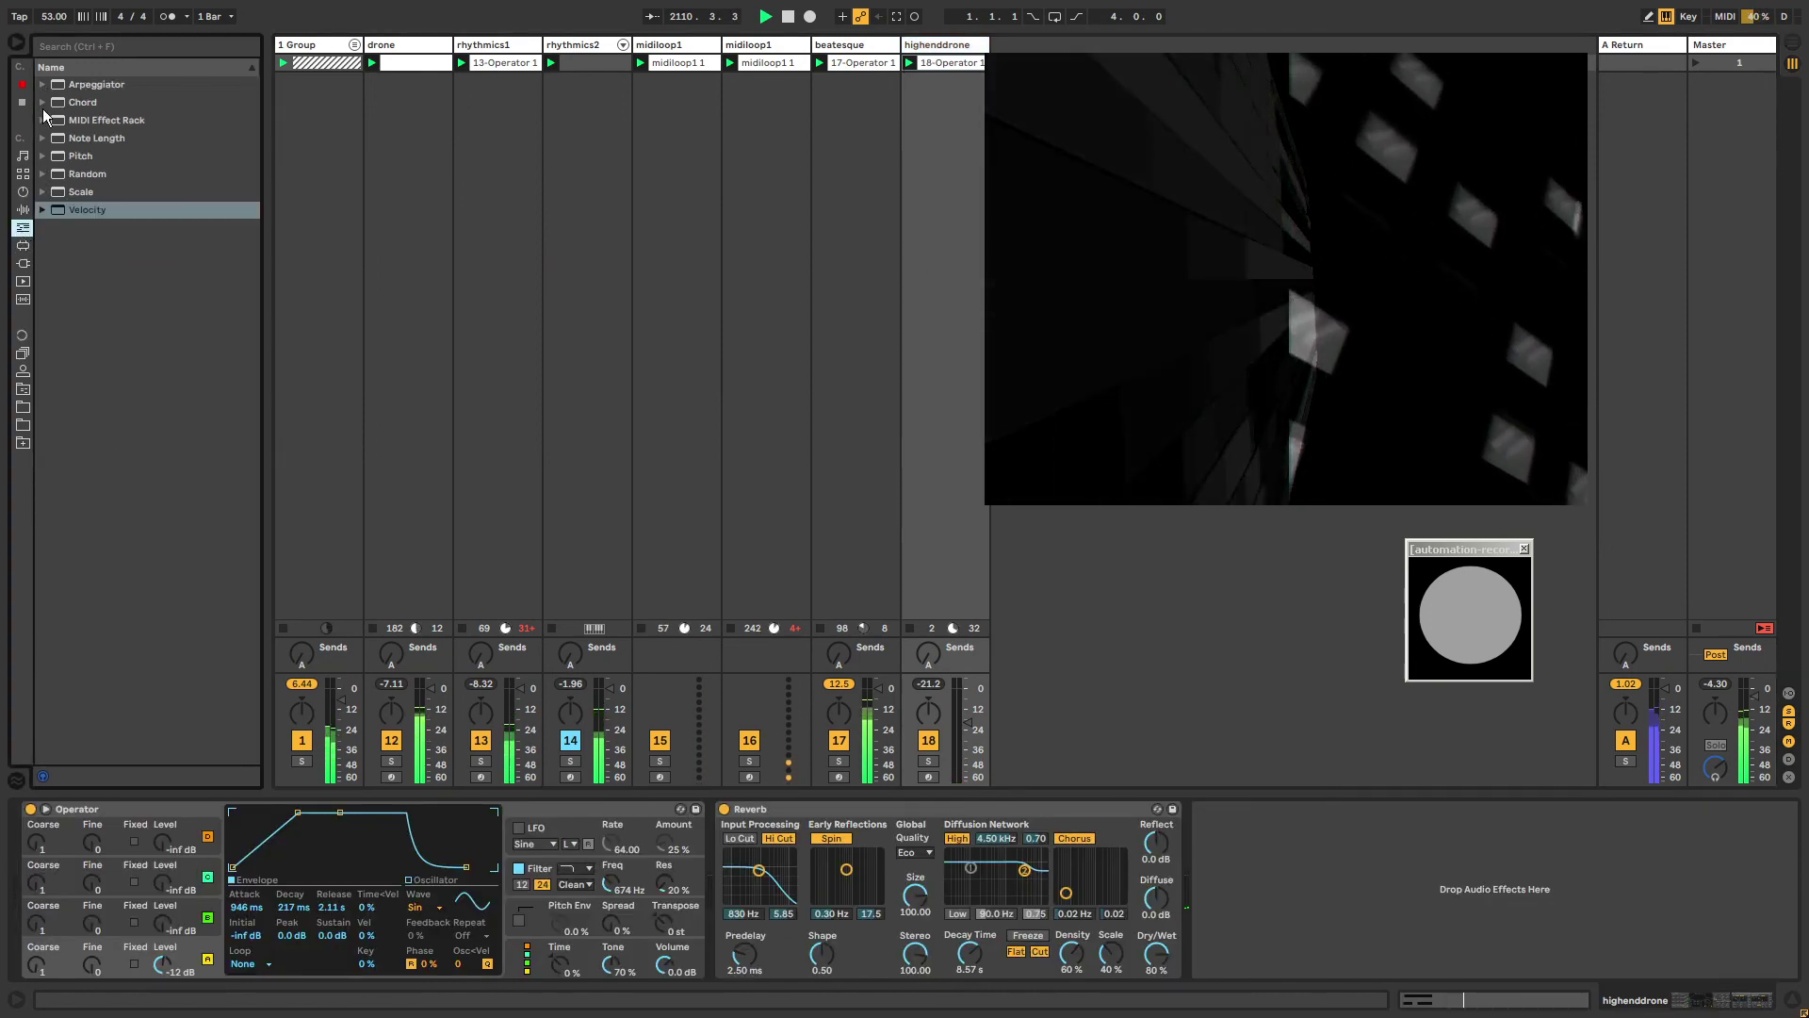
{"action": "left_click", "coordinate": [42, 120]}
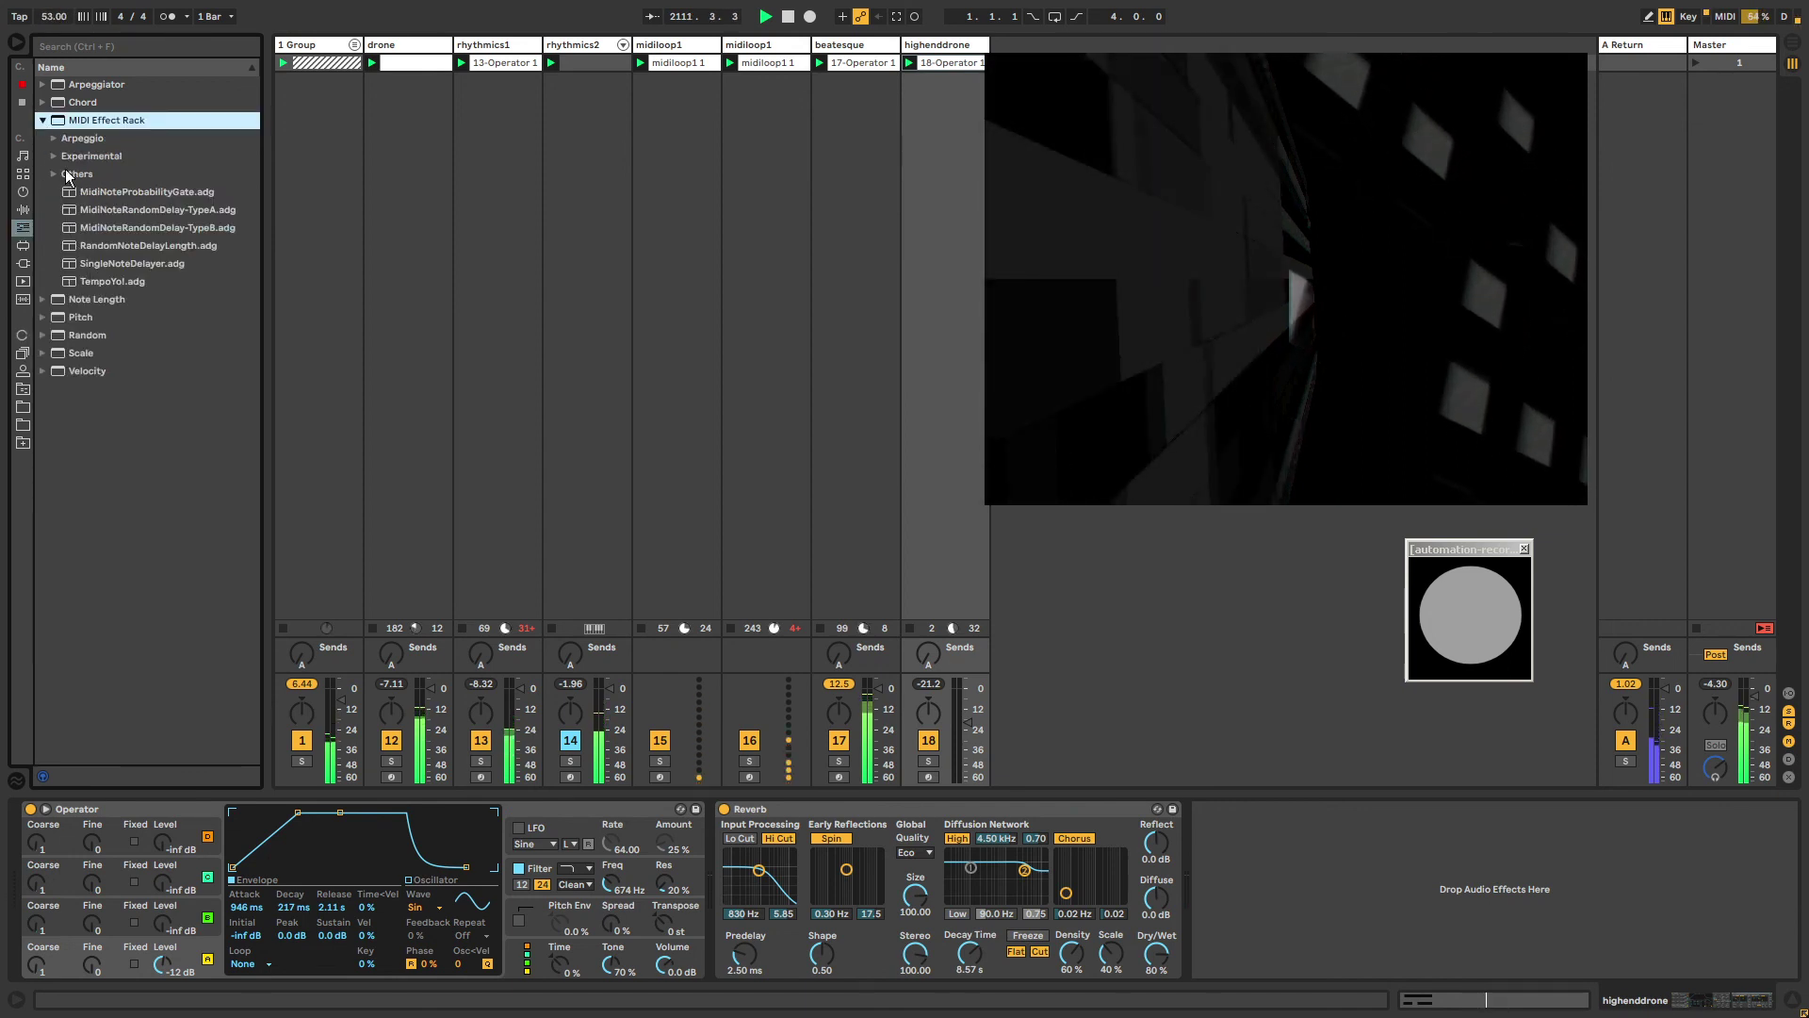
{"action": "left_click", "coordinate": [42, 120]}
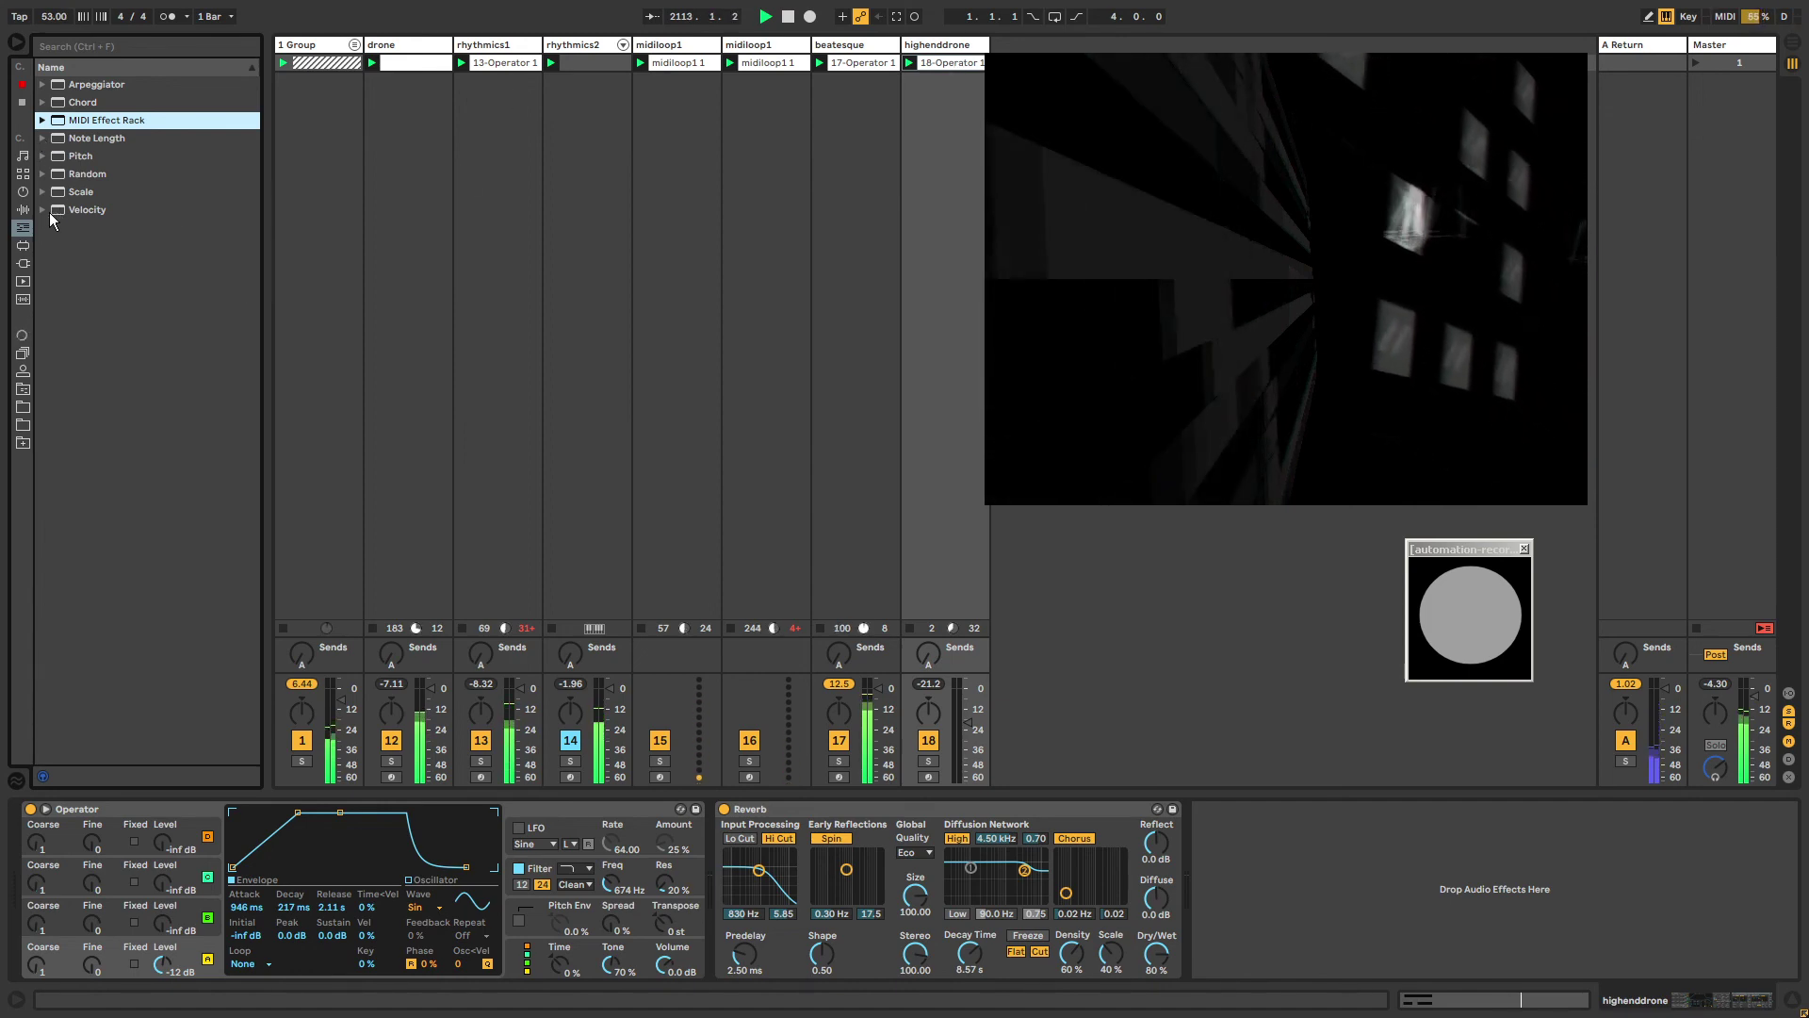
{"action": "left_click", "coordinate": [24, 209]}
{"action": "left_click", "coordinate": [23, 227]}
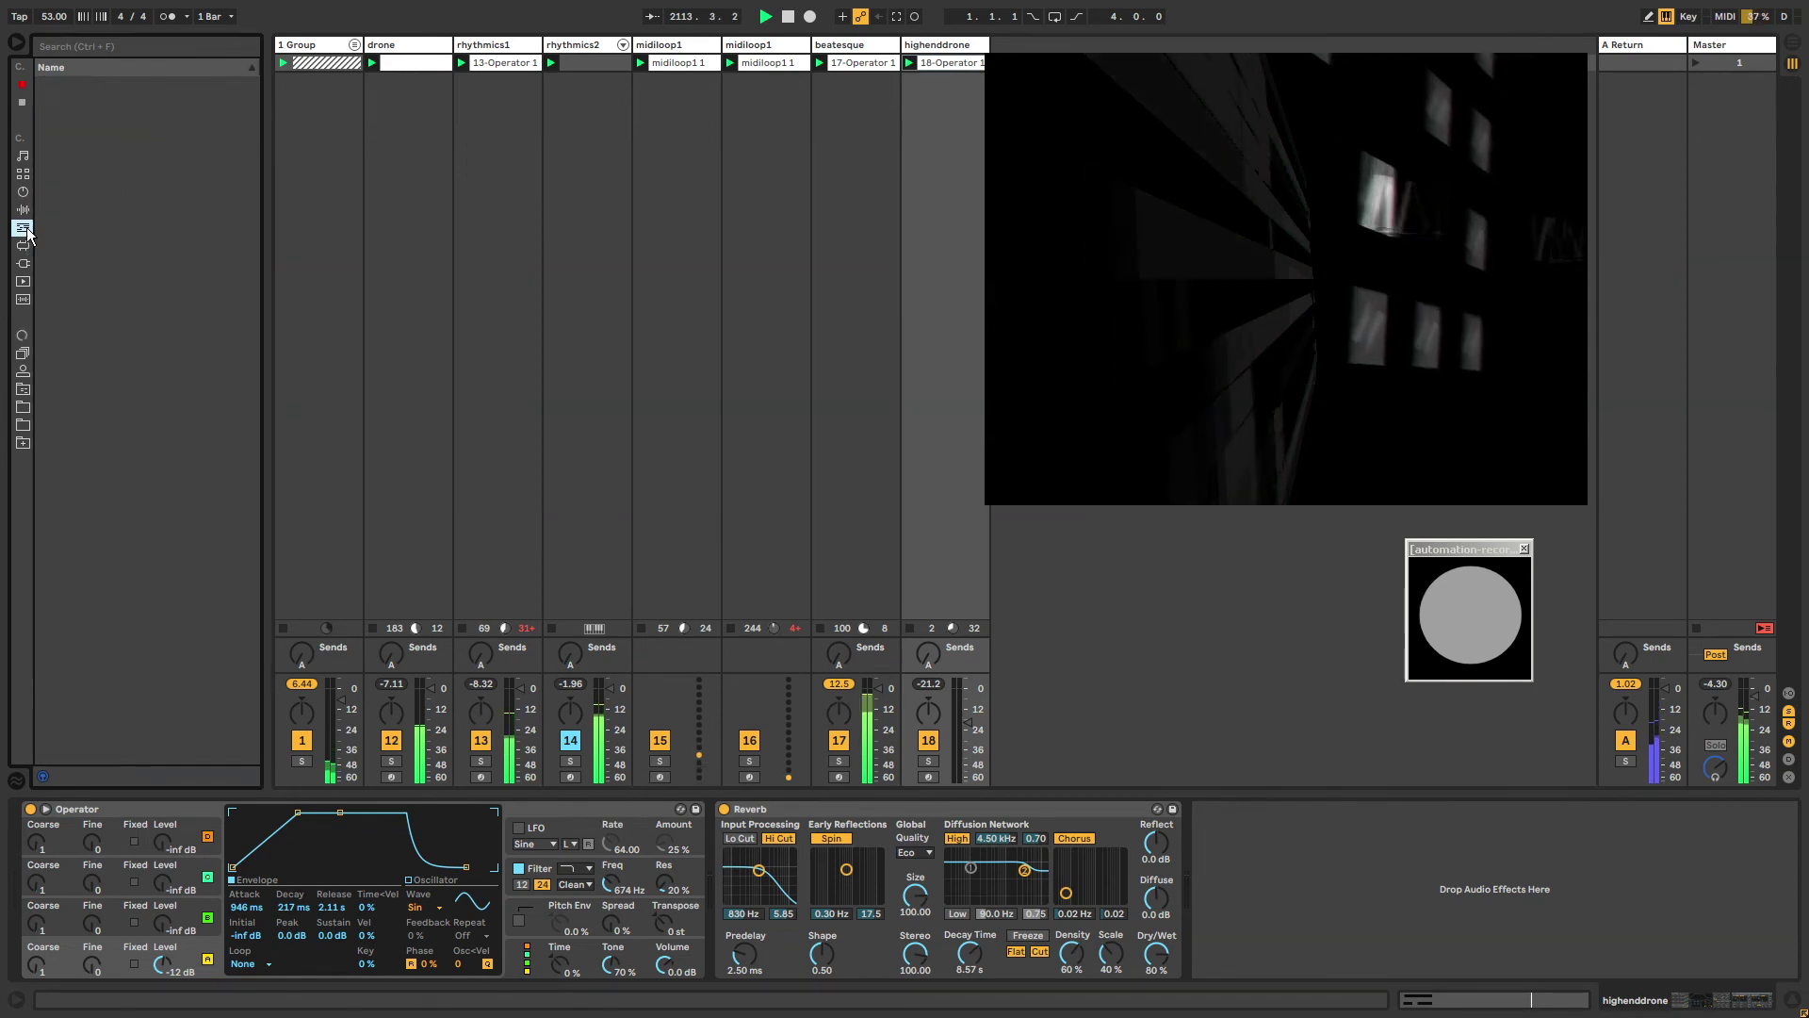
Examine the saved Max MIDI devices and the Audio racks in the personal project folder.
{"action": "left_click", "coordinate": [23, 389]}
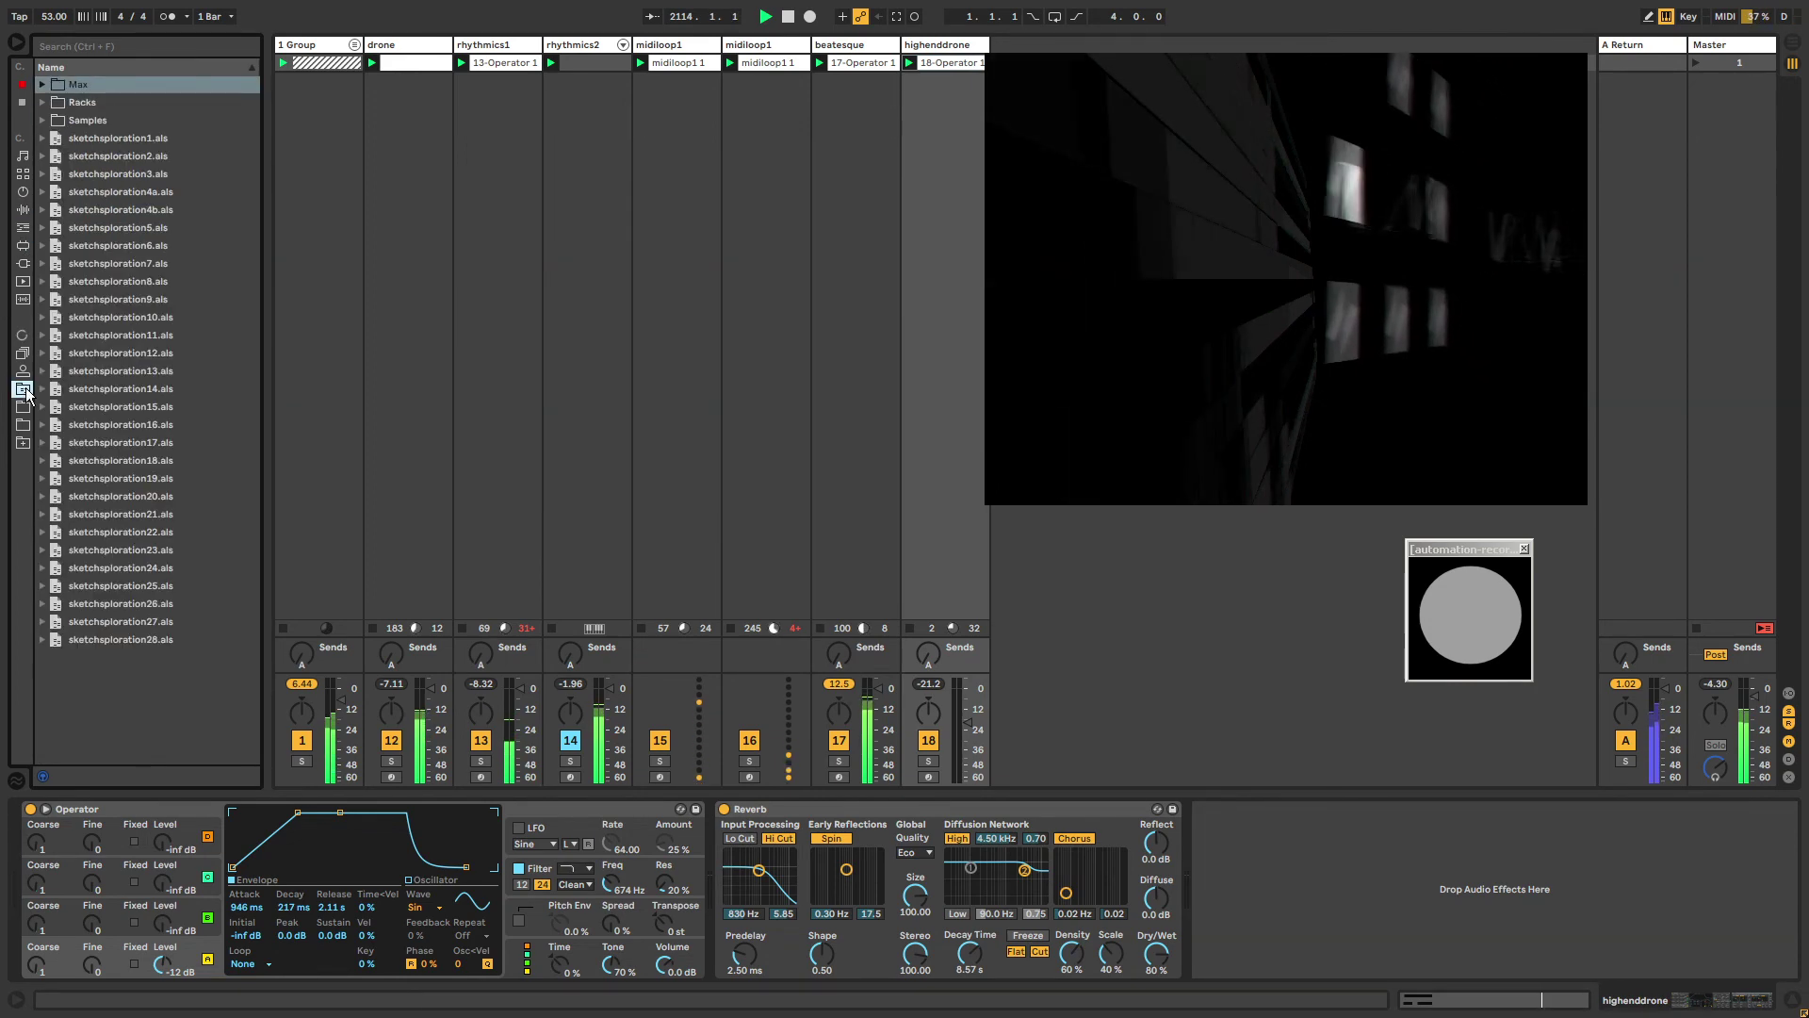
{"action": "left_click", "coordinate": [44, 84]}
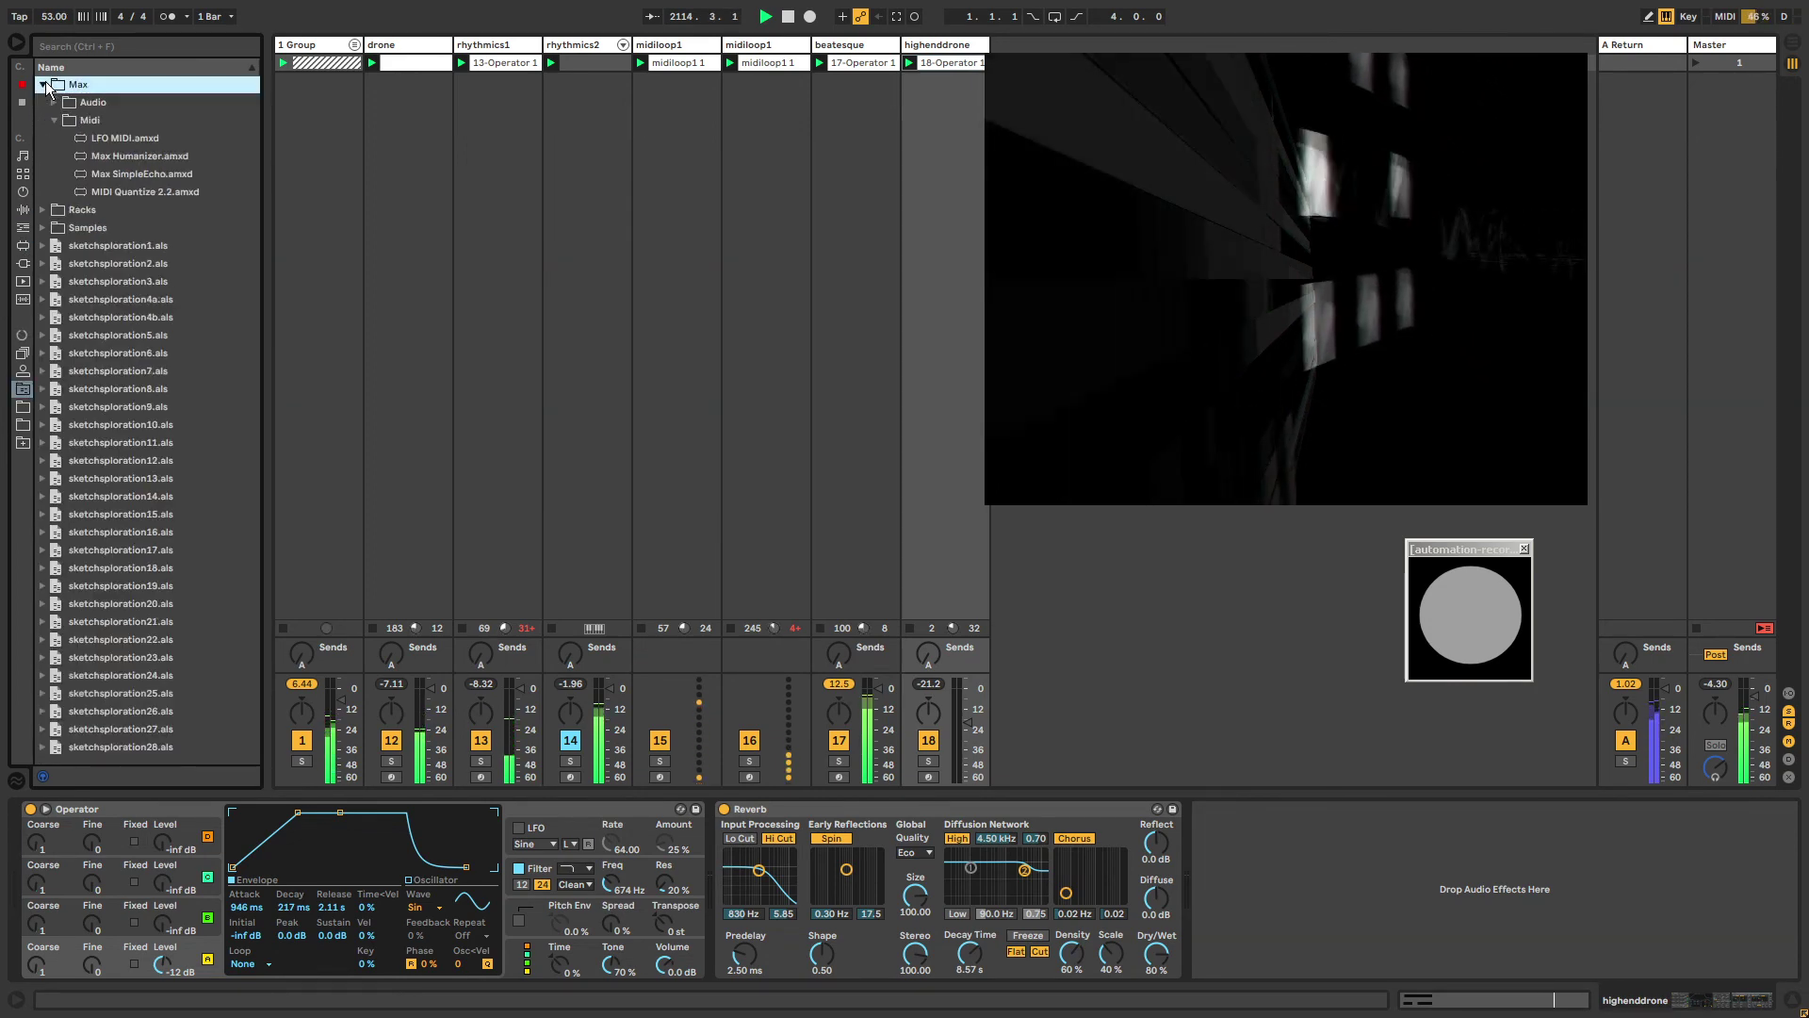
{"action": "left_click", "coordinate": [49, 116]}
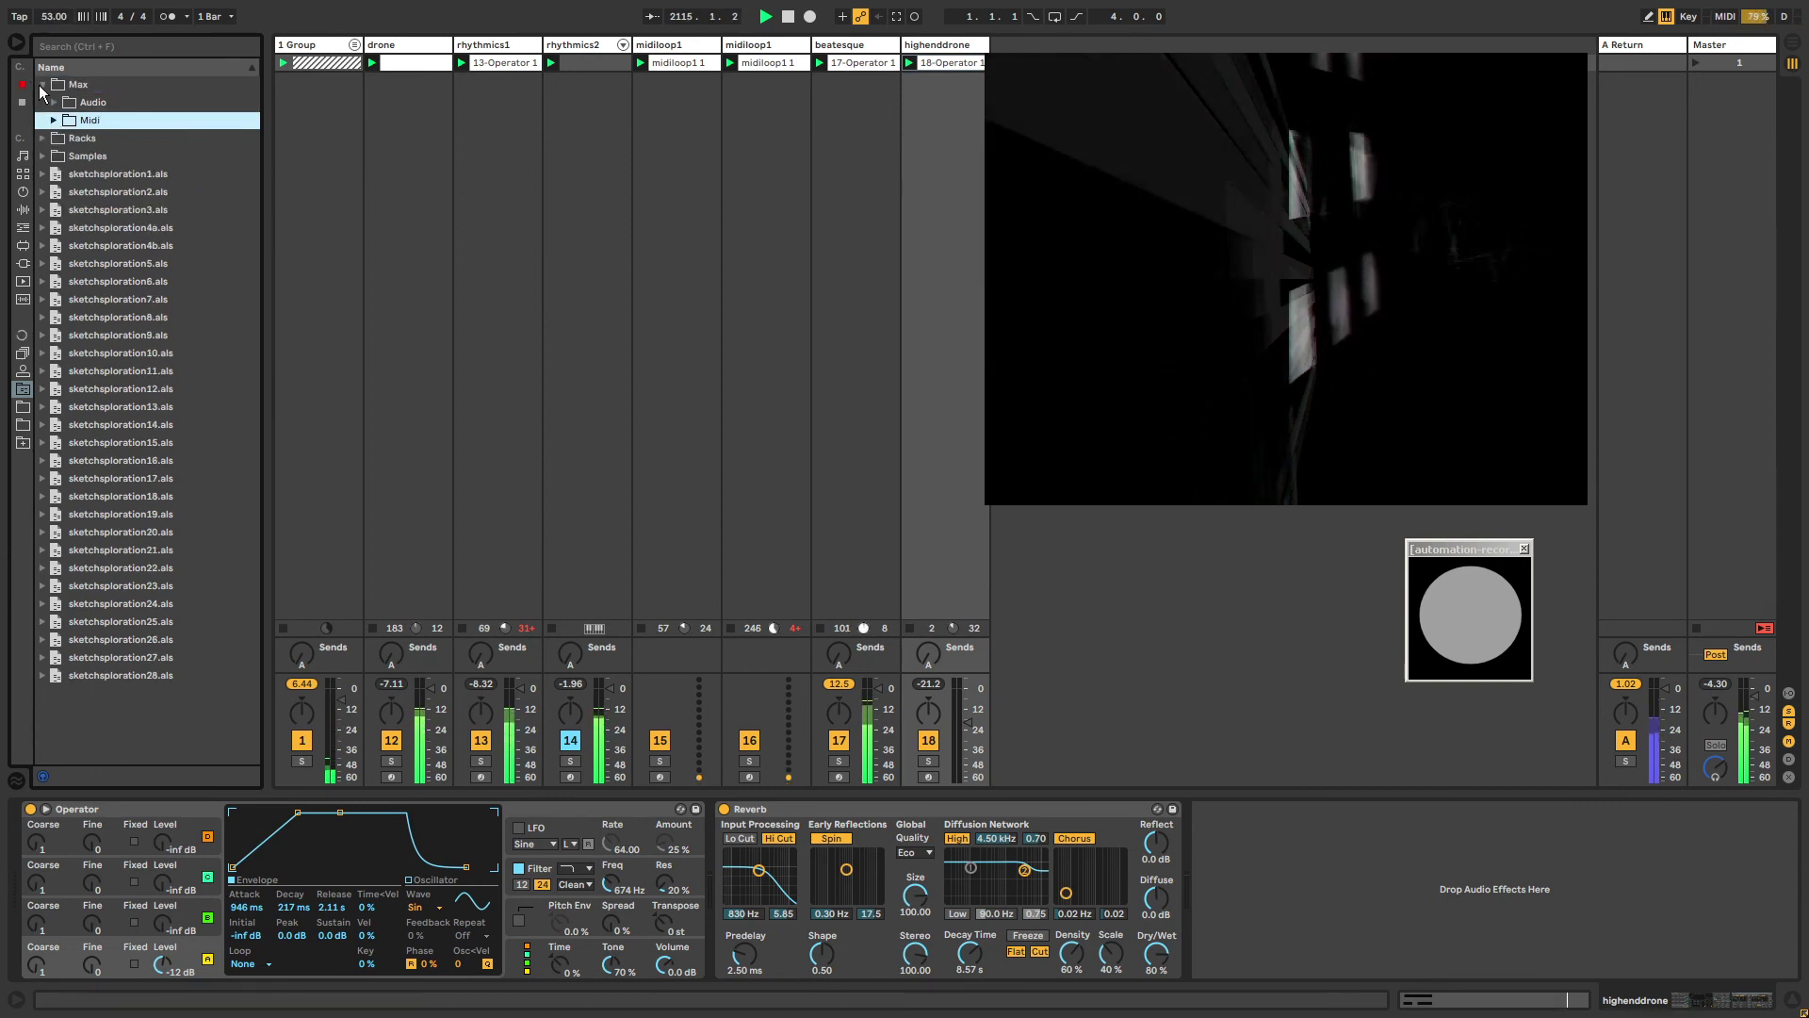
{"action": "key", "text": "Left"}
{"action": "key", "text": "Left"}
{"action": "key", "text": "Left"}
{"action": "left_click", "coordinate": [43, 101]}
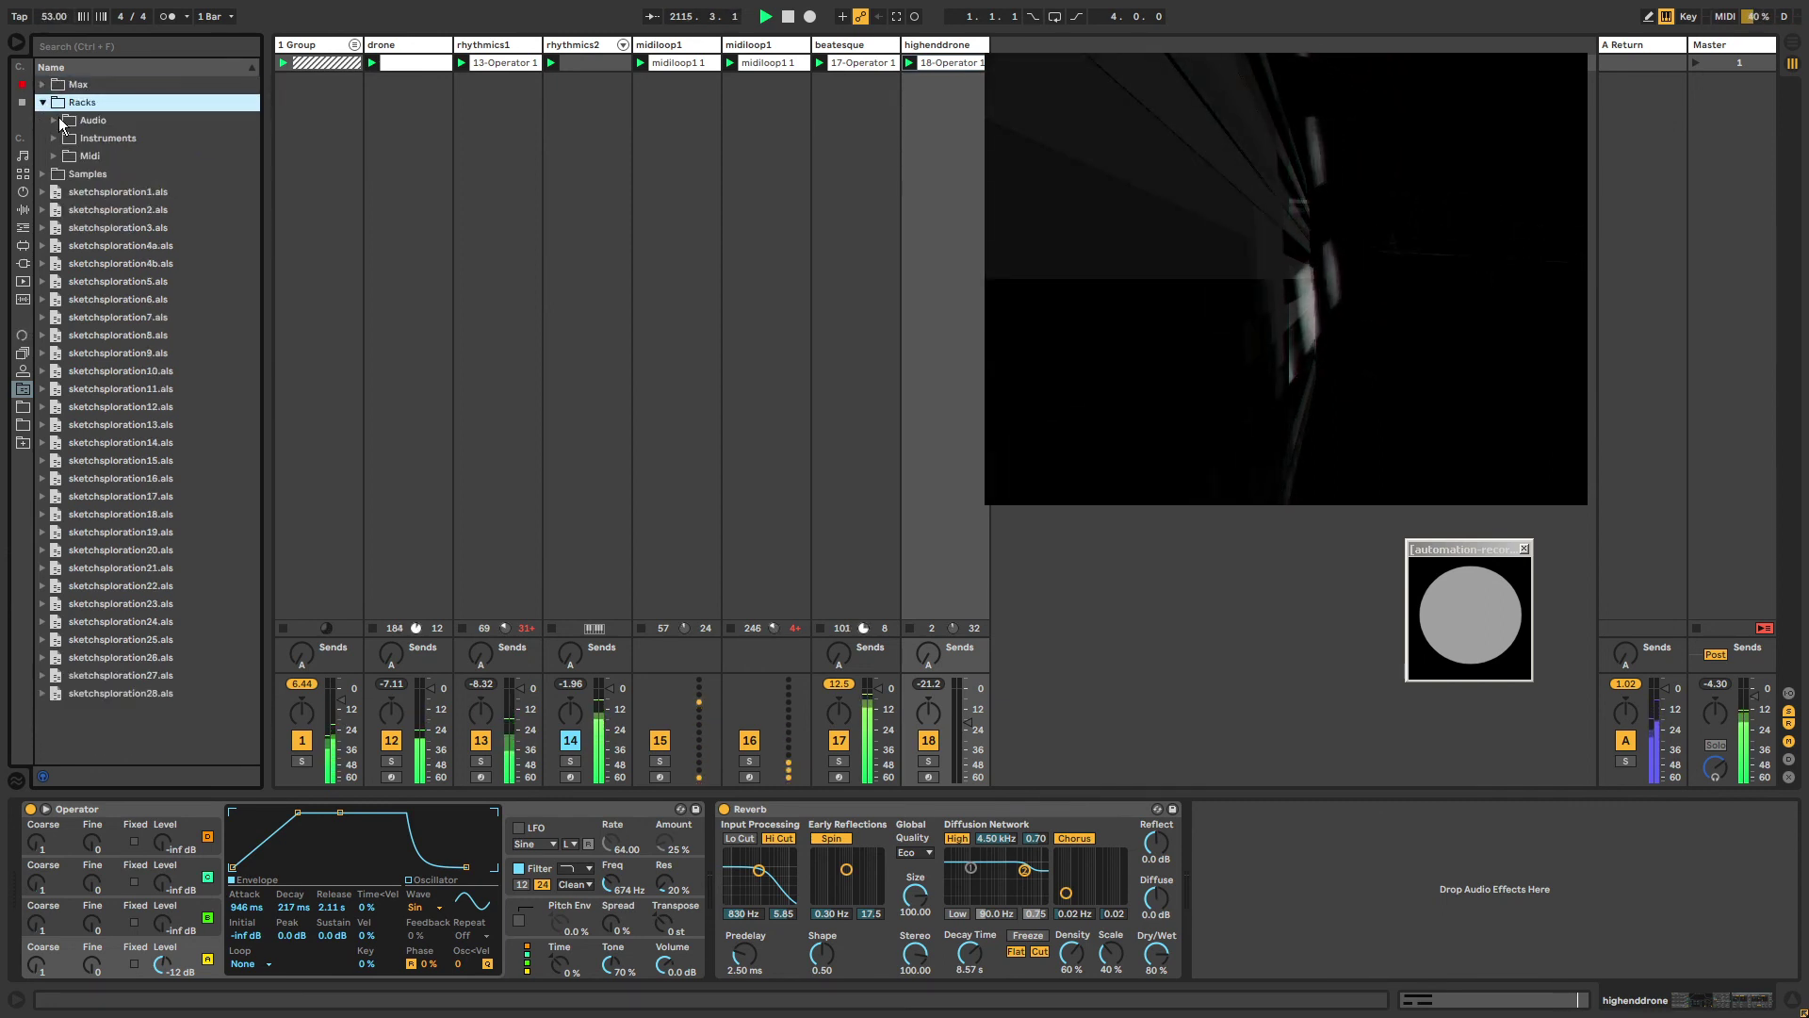
{"action": "left_click", "coordinate": [54, 119]}
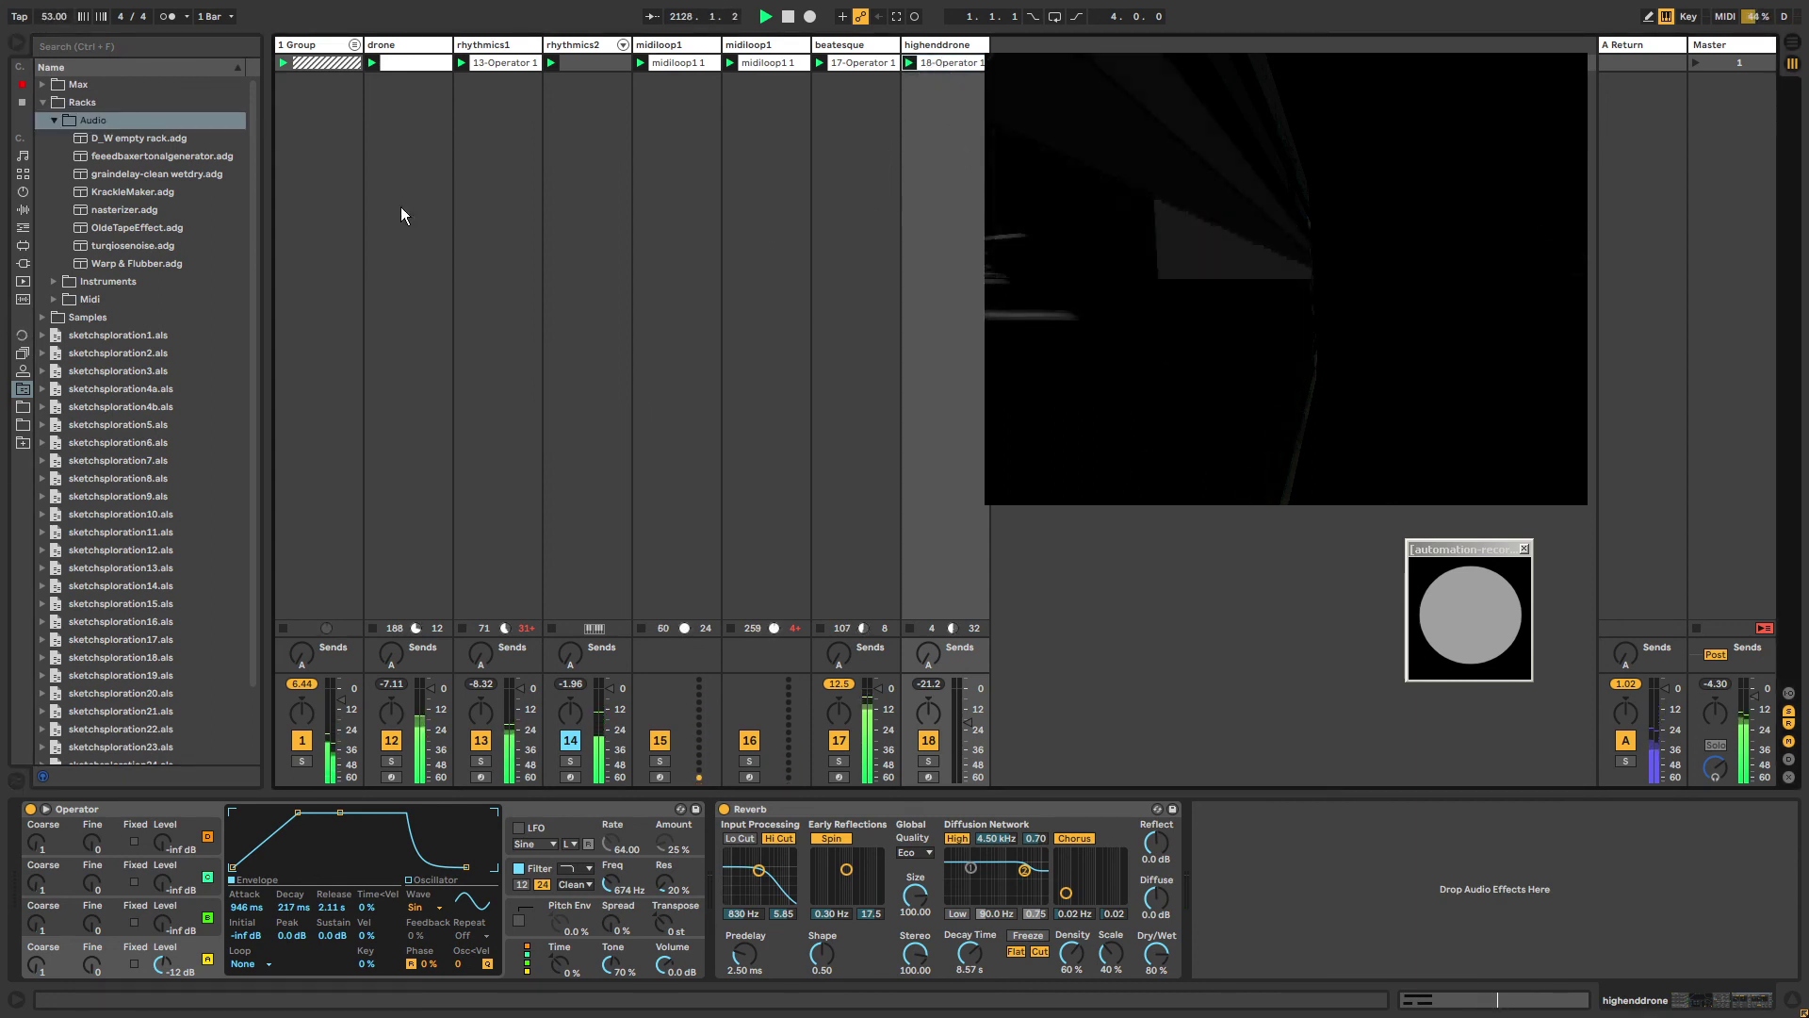
Raise highenddrone's track volume slightly, with the visuals window shifted clear of the track, and collapse the Racks folder.
{"action": "mouse_move", "coordinate": [1203, 258]}
{"action": "left_mouse_down"}
{"action": "mouse_move", "coordinate": [1039, 364]}
{"action": "mouse_move", "coordinate": [748, 433]}
{"action": "mouse_move", "coordinate": [1221, 277]}
{"action": "left_mouse_up"}
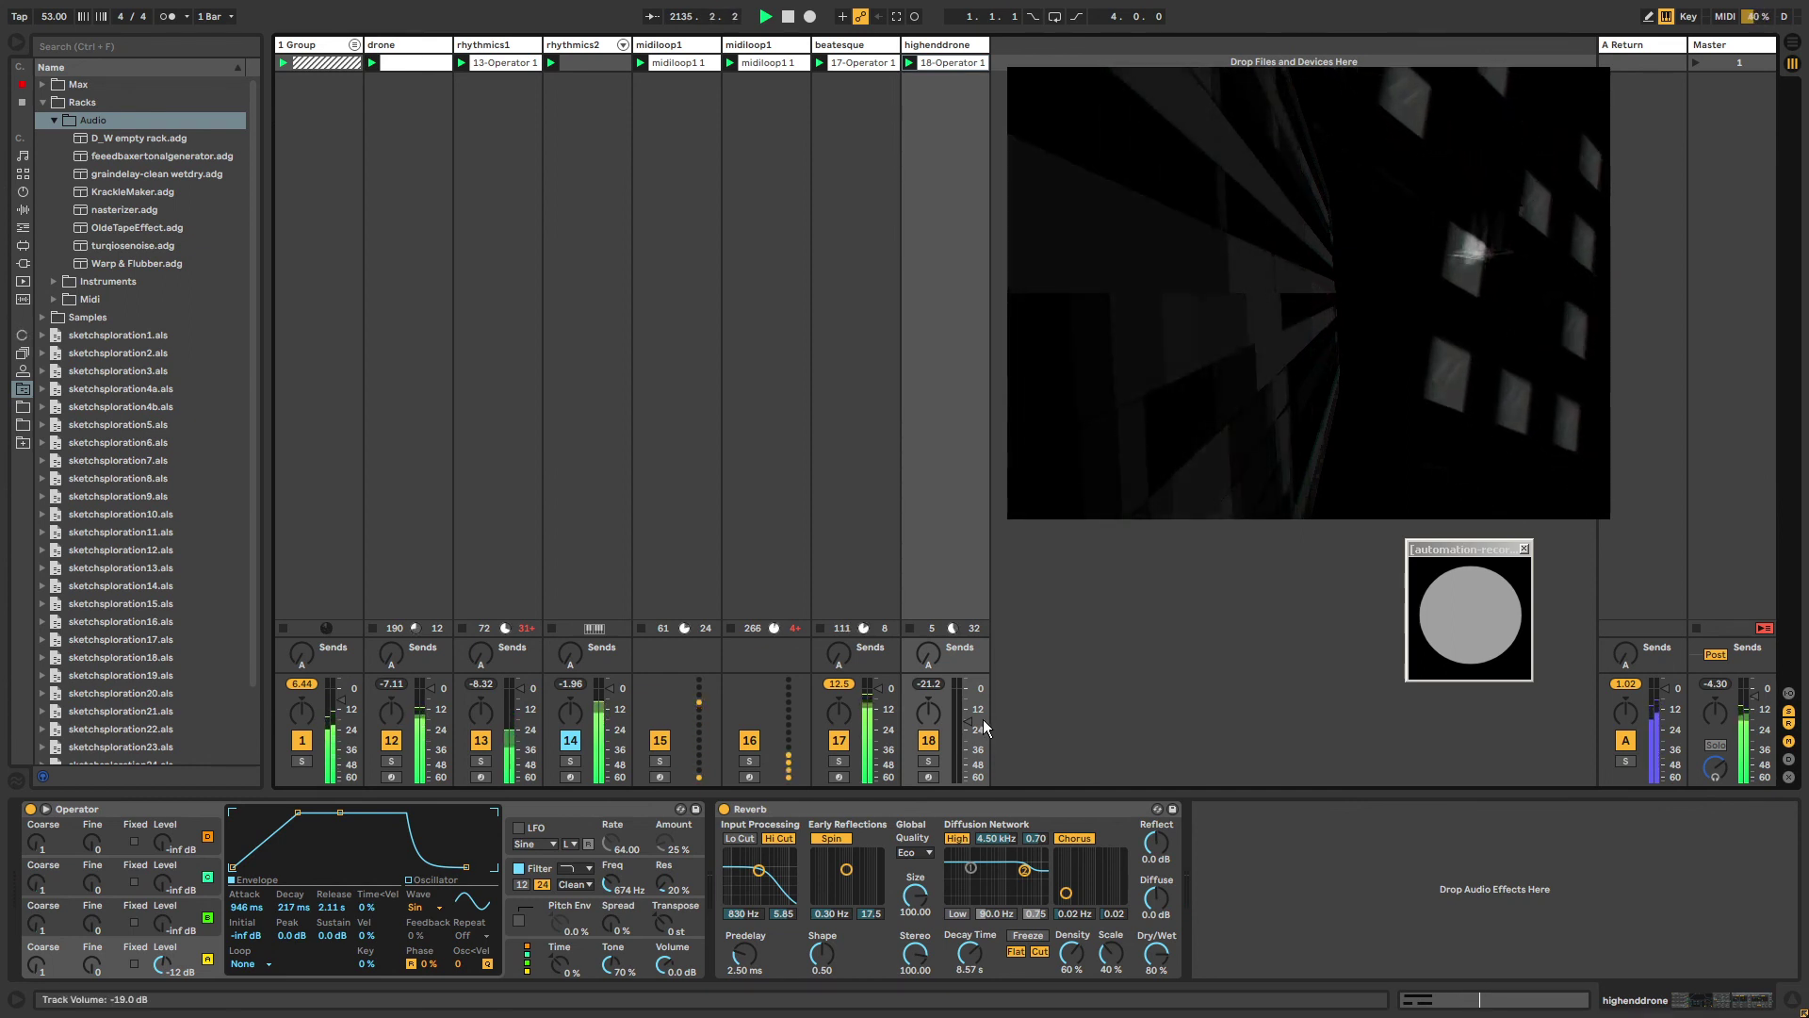
{"action": "left_click_drag", "start_coordinate": [968, 722], "coordinate": [968, 716]}
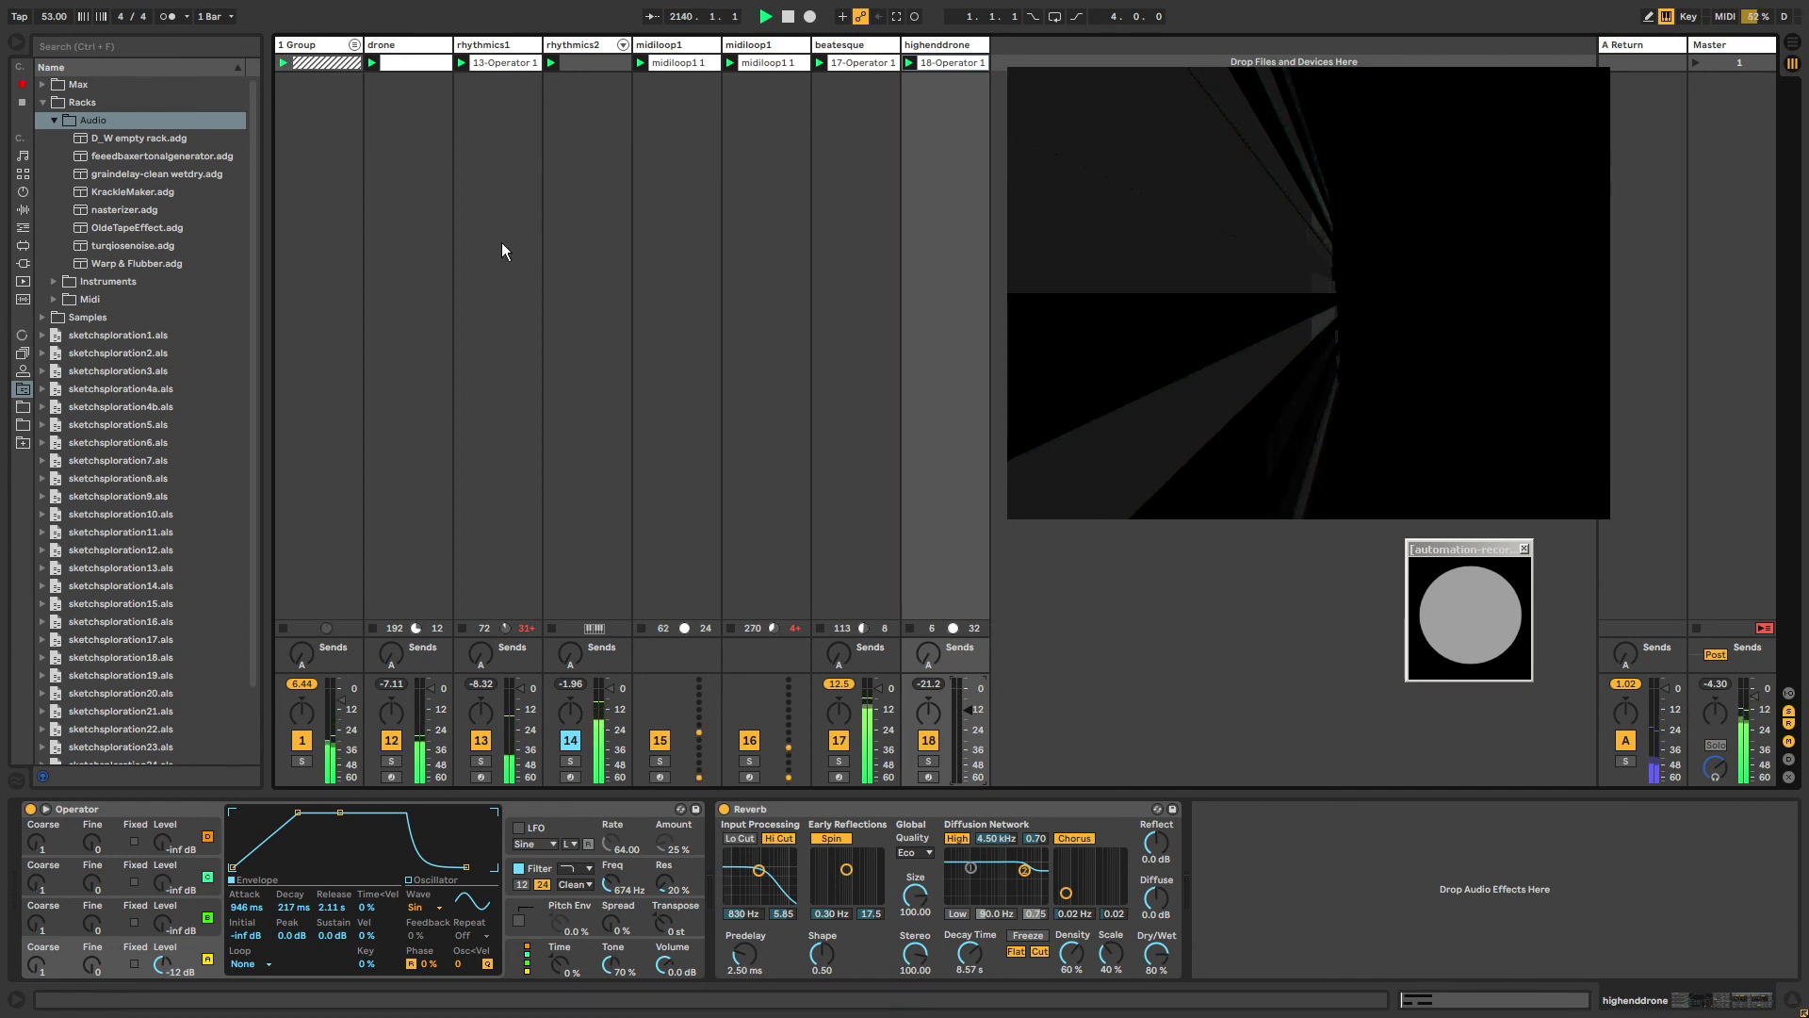
{"action": "left_click", "coordinate": [43, 106]}
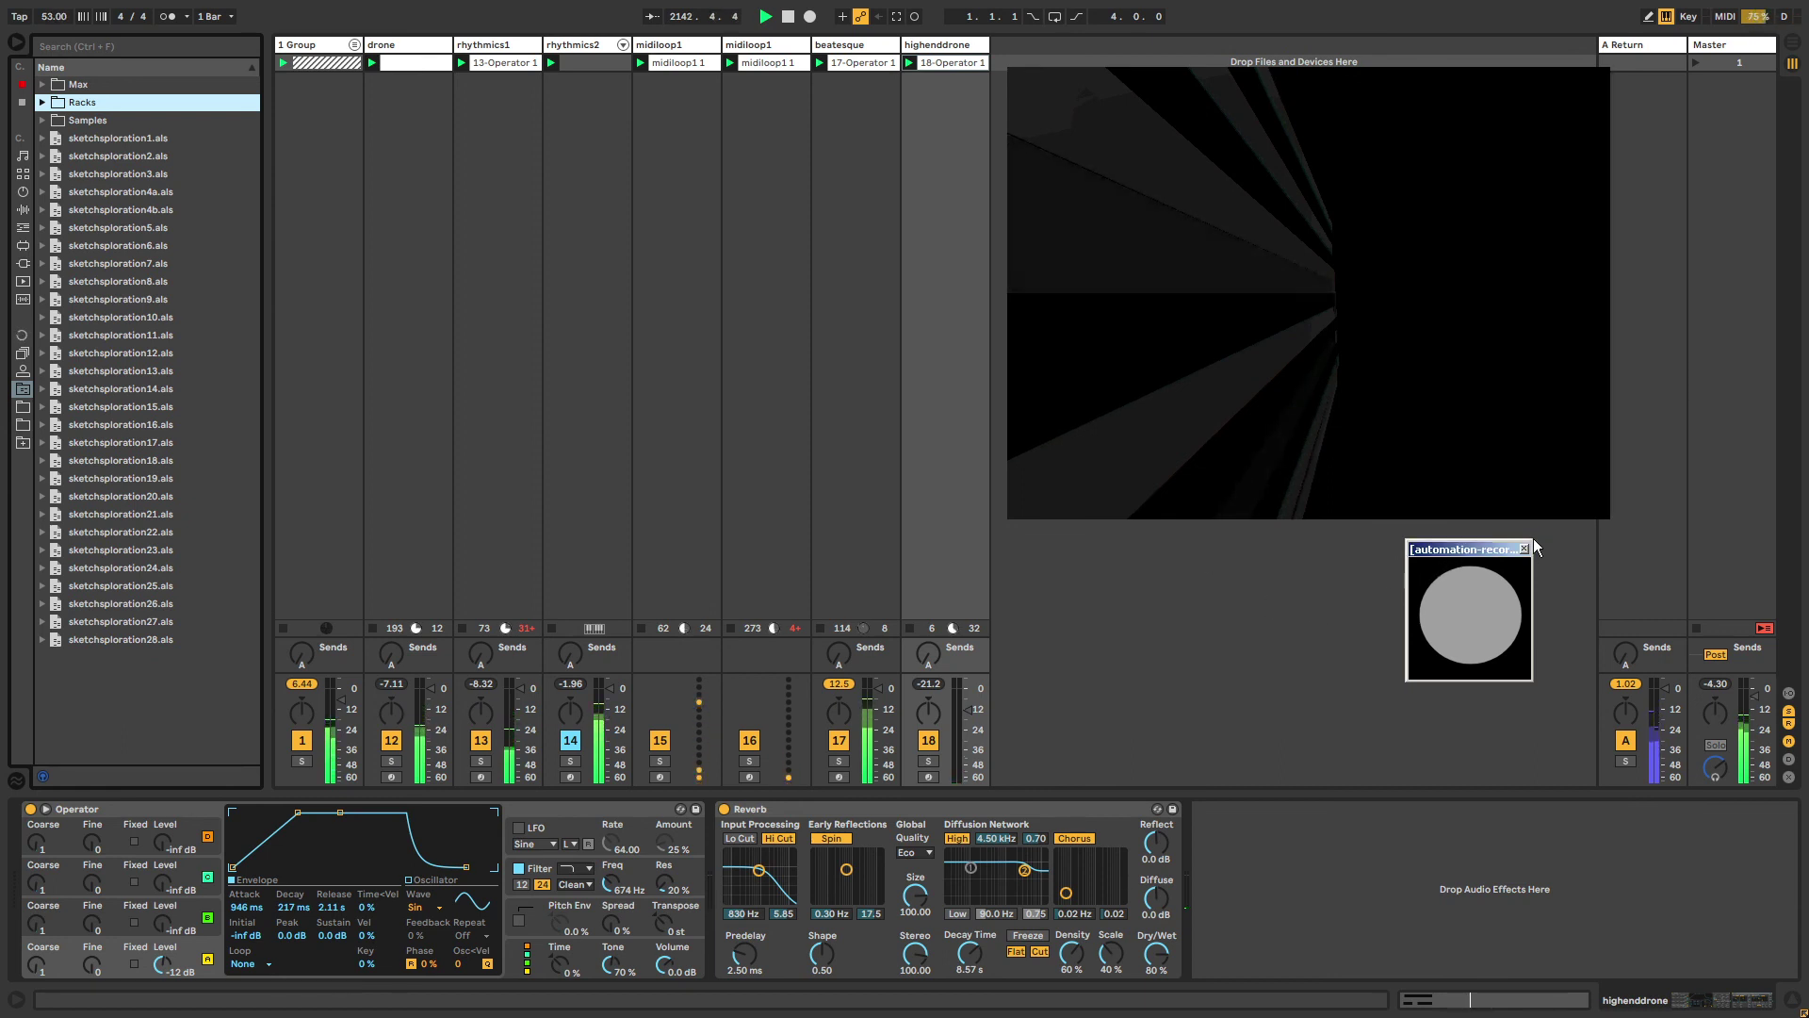
Reposition the automation-recorder window toward the return track and the visuals window over the middle of the session tracks.
{"action": "left_click_drag", "start_coordinate": [1470, 555], "coordinate": [1547, 545]}
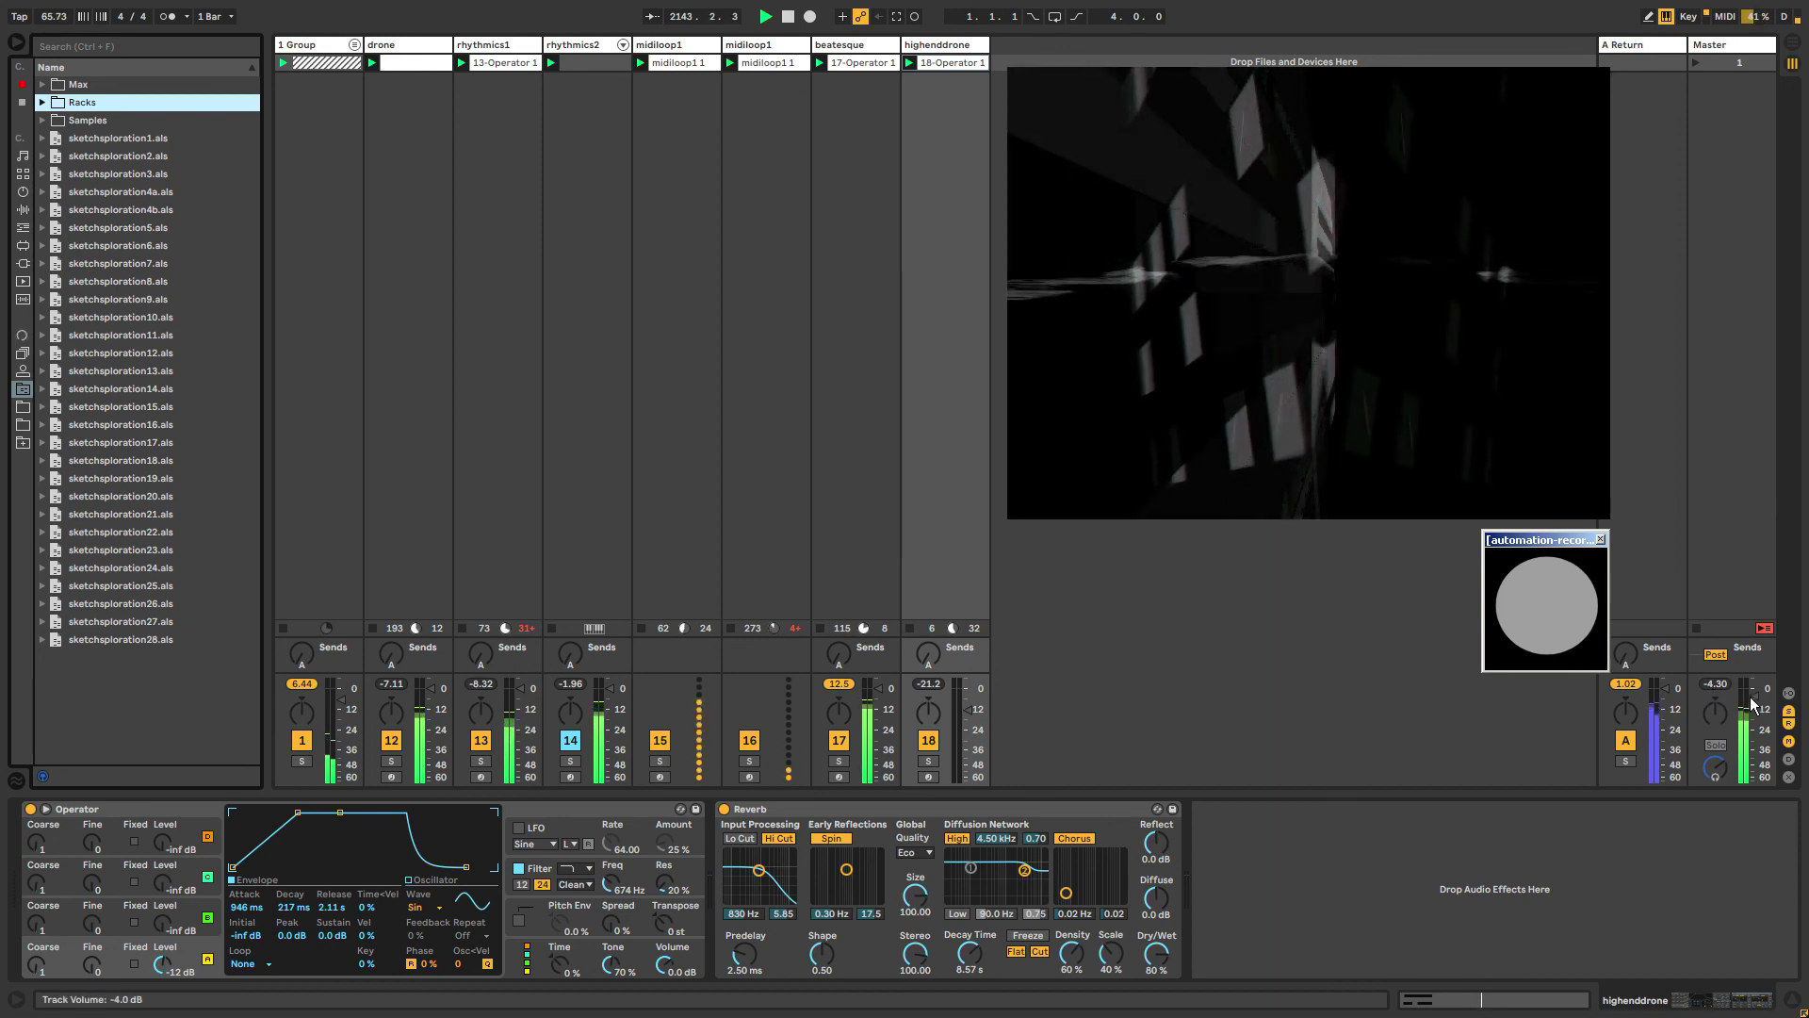
{"action": "left_click_drag", "start_coordinate": [1476, 449], "coordinate": [980, 506]}
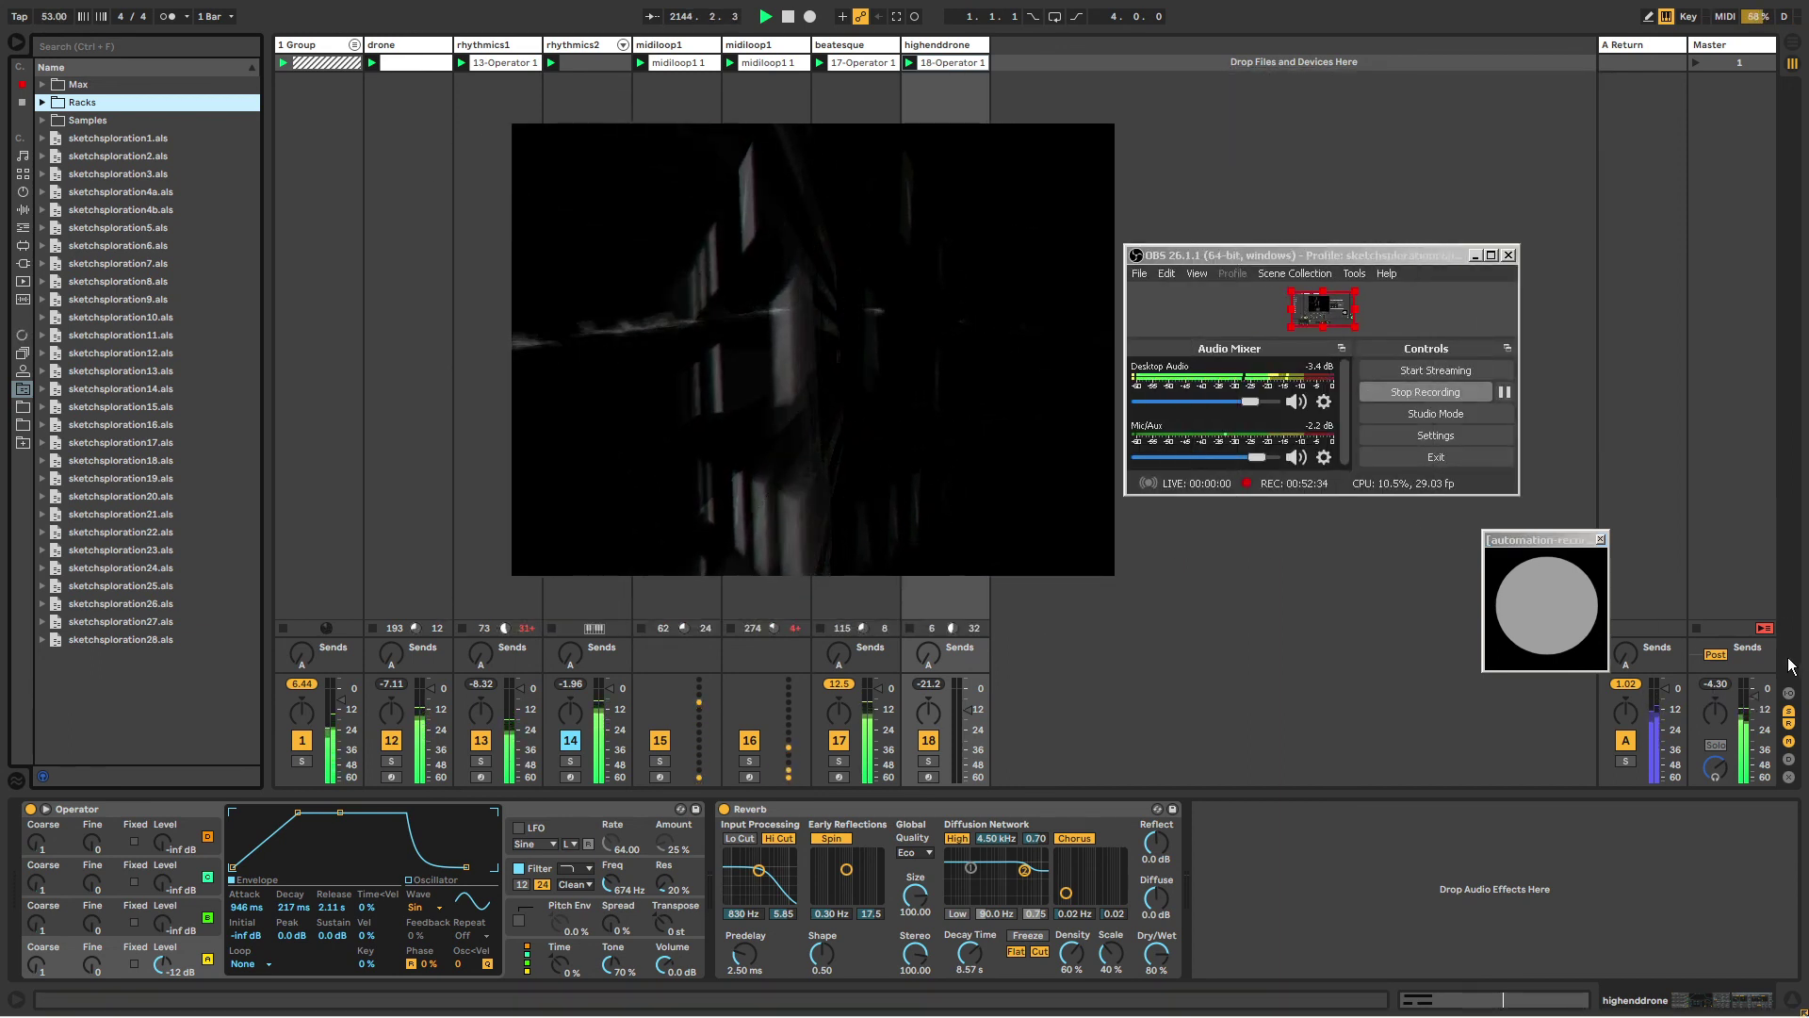
Lower the master volume to -9.8 dB and switch to OBS.
{"action": "left_click", "coordinate": [1754, 694]}
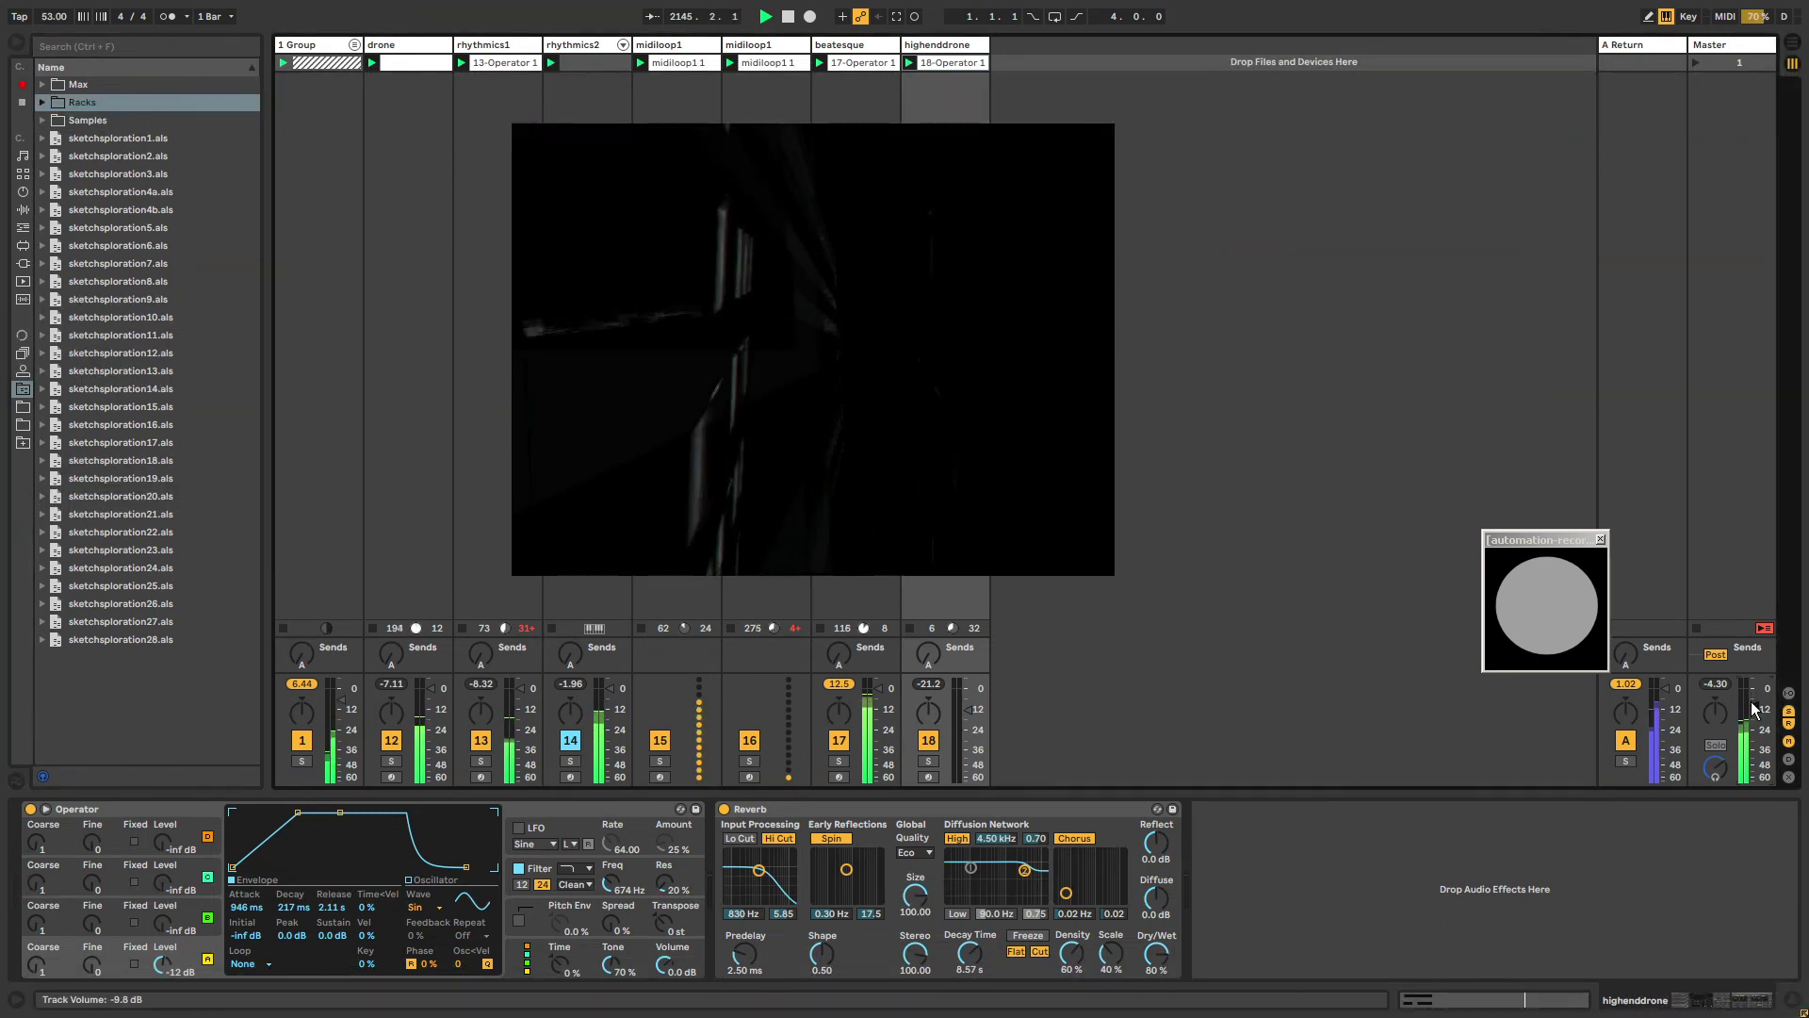
{"action": "key", "text": "alt+Tab"}
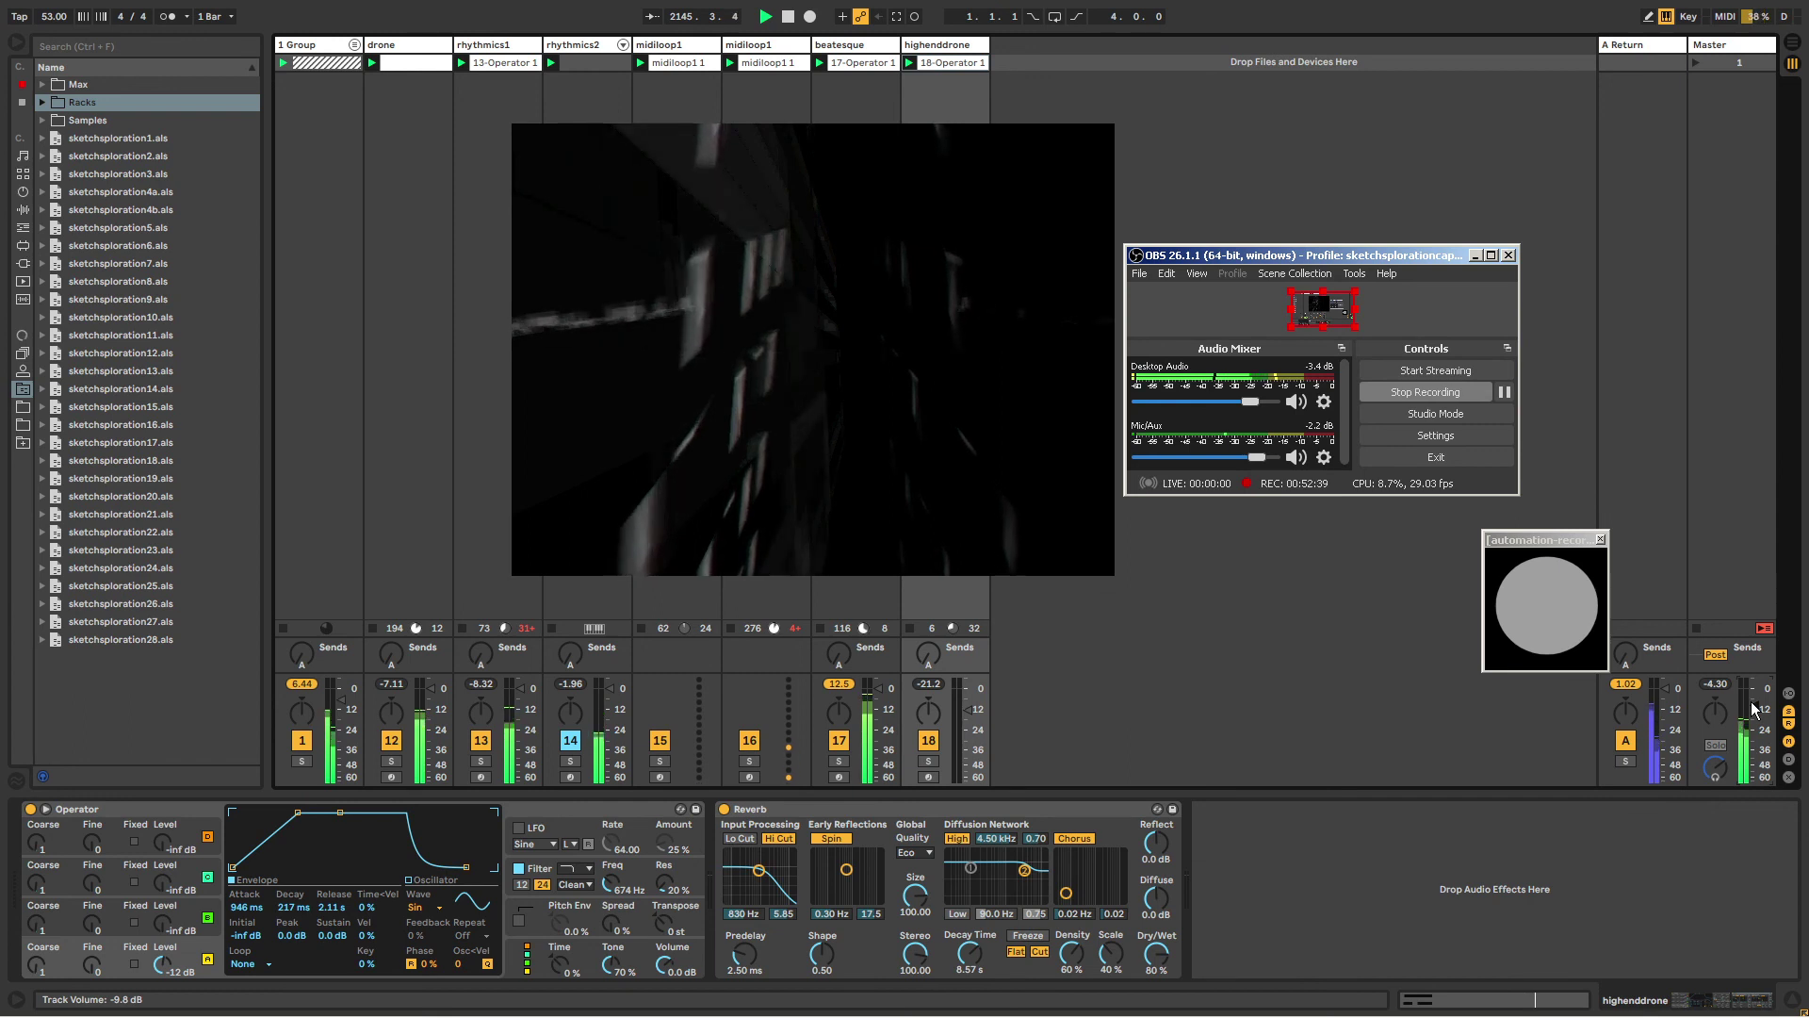